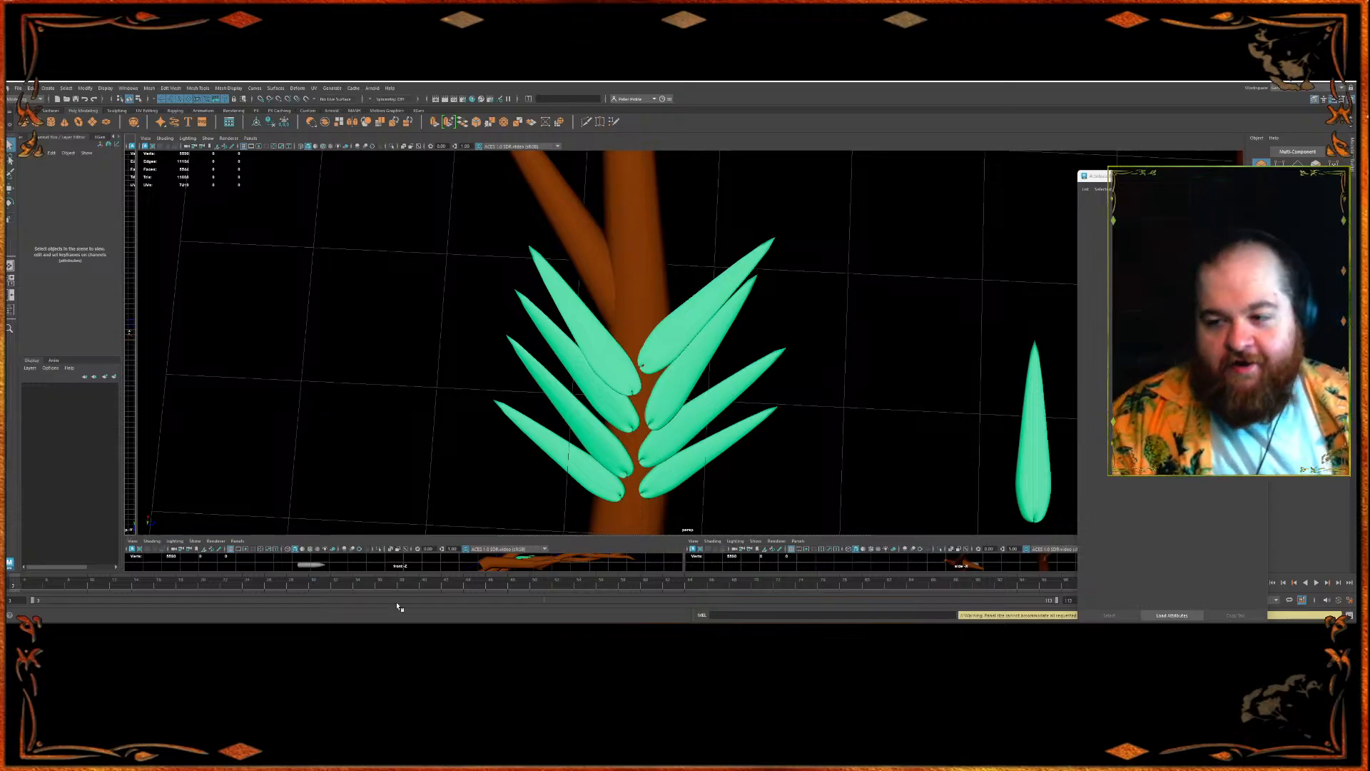
- Duplicate the uppermost leaf on one side of the brown branch and place the copy farther up the branch
left_click(655, 357)
right_click_drag(655, 356, 638, 194, "alt")
middle_click_drag(638, 194, 592, 323, "alt")
mouse_move(664, 411)
left_mouse_down("alt")
mouse_move(659, 353)
mouse_move(652, 390)
mouse_move(596, 481)
mouse_move(560, 381)
mouse_move(633, 358)
mouse_move(639, 404)
left_mouse_up("alt")
key("w")
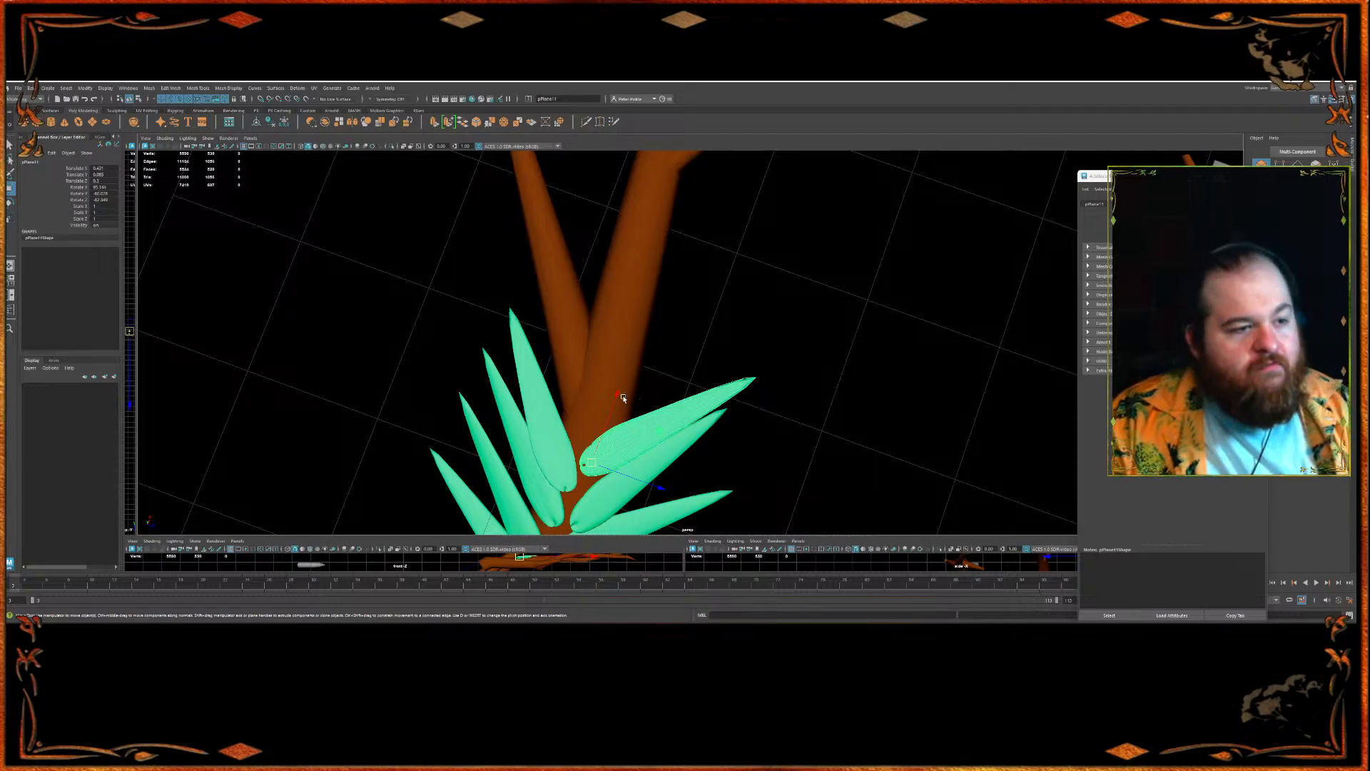
left_click_drag(729, 290, 685, 300, "alt")
mouse_move(626, 431)
left_mouse_down("shift")
mouse_move(621, 361)
mouse_move(528, 336)
left_mouse_up("shift")
middle_click_drag(529, 336, 554, 363, "alt")
- Adjust the copied leaf's position so its base sits on the branch surface
scroll(554, 363, "up", 4)
scroll(554, 363, "down", 5)
left_click_drag(545, 374, 557, 363, "alt")
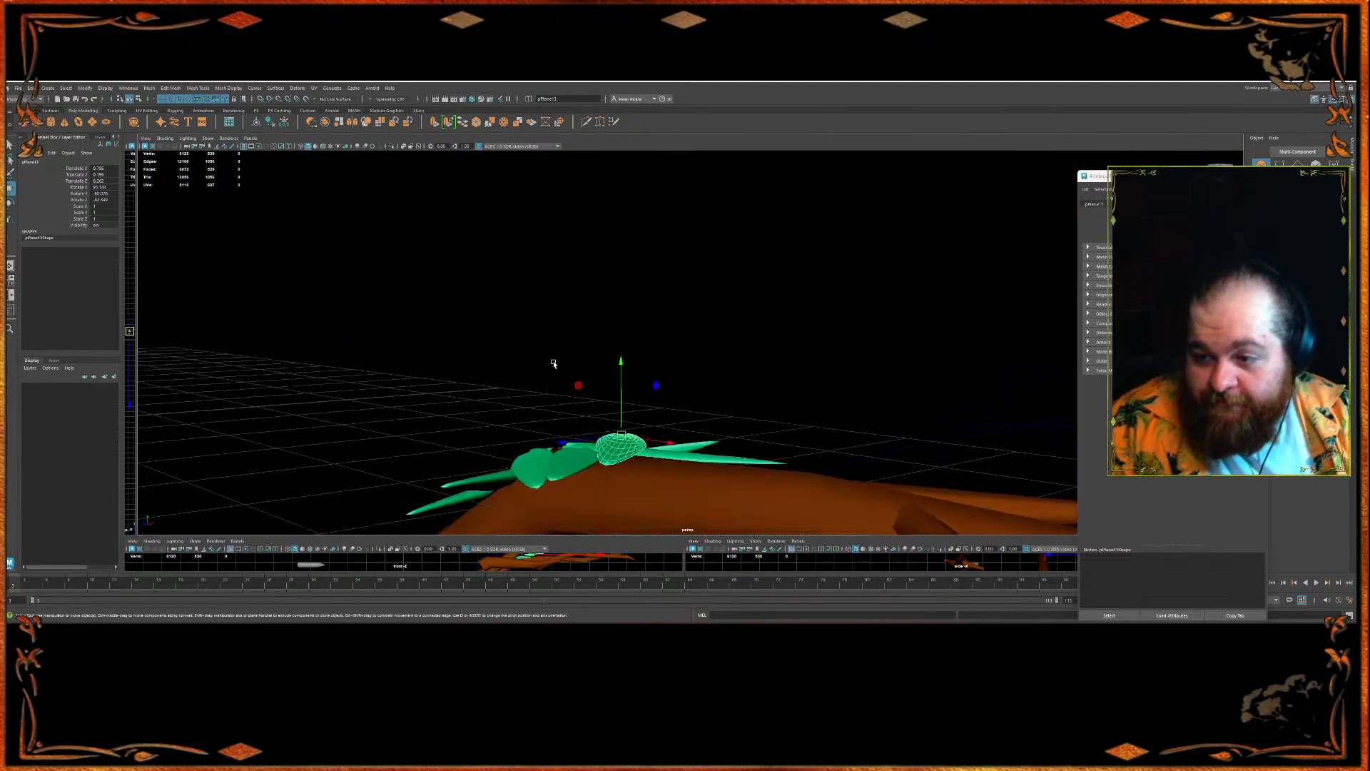
middle_click_drag(558, 362, 521, 311, "alt")
left_click_drag(569, 366, 577, 396)
left_click_drag(582, 379, 536, 419, "alt")
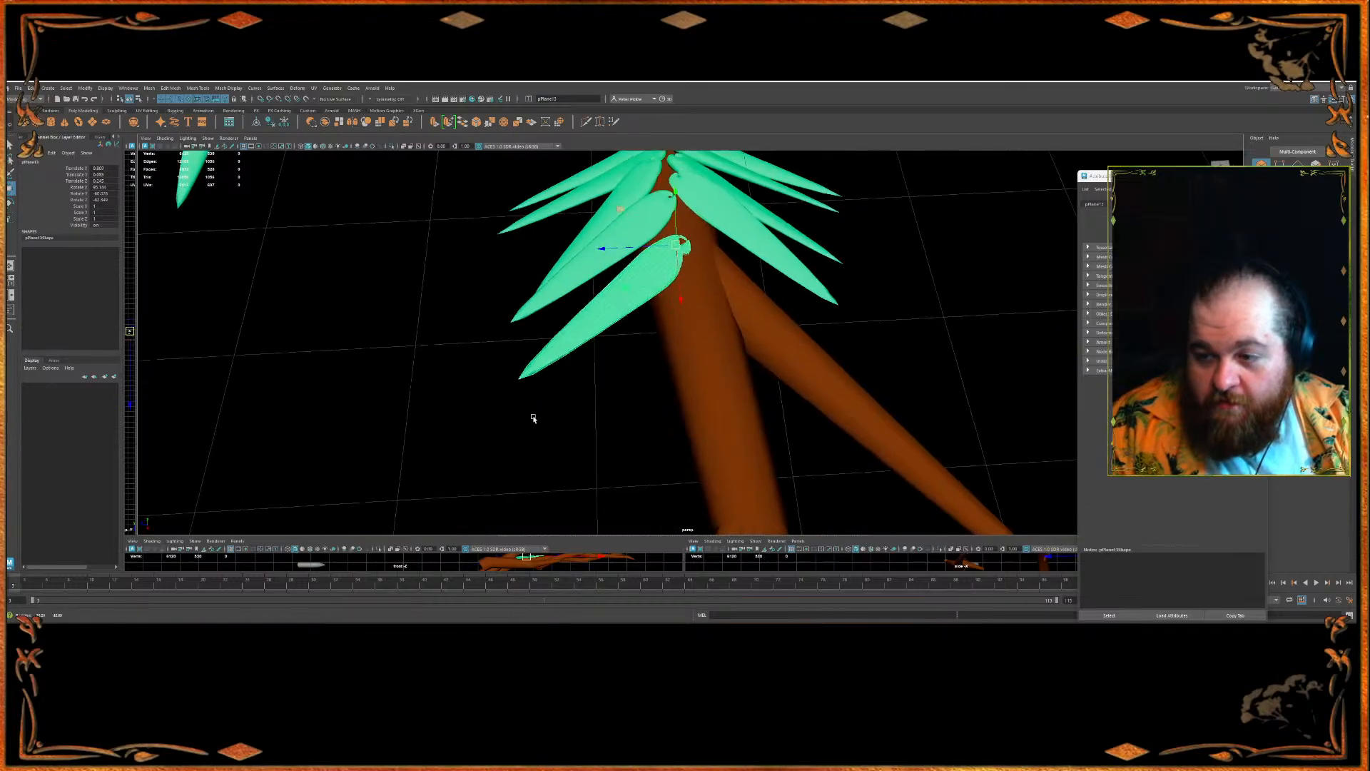
middle_click_drag(653, 290, 592, 368, "alt")
- Rotate the new leaf to fan outward and shift it into line with the neighbouring leaves
key("e")
left_click_drag(592, 369, 644, 297)
key("w")
left_click_drag(576, 435, 577, 456)
left_click_drag(587, 453, 719, 504, "alt")
left_click_drag(739, 437, 754, 441, "alt")
middle_click_drag(754, 437, 667, 376, "alt")
left_click_drag(668, 376, 625, 371)
- Duplicate the leaf, then rotate, scale and move the copy to the next spot along the branch
key("ctrl+d")
key("e")
left_click_drag(661, 325, 600, 314)
left_click_drag(623, 378, 645, 397)
left_click_drag(632, 301, 608, 313)
key("r")
left_click_drag(625, 371, 590, 391)
key("w")
left_click_drag(628, 345, 617, 386)
- Tilt the scaled leaf copy and move its base closer to the branch
left_click_drag(621, 385, 700, 342, "alt")
key("e")
left_click_drag(705, 294, 731, 377)
key("w")
left_click_drag(731, 376, 660, 428)
key("e")
mouse_move(652, 334)
left_mouse_down()
mouse_move(614, 343)
mouse_move(612, 416)
mouse_move(613, 384)
mouse_move(643, 350)
mouse_move(719, 300)
mouse_move(731, 251)
mouse_move(722, 344)
mouse_move(800, 349)
mouse_move(697, 426)
mouse_move(605, 360)
mouse_move(604, 374)
left_mouse_up()
- Fine-tune the copy's rotation and position so it overlaps the adjacent leaves naturally
key("w")
key("e")
key("r")
key("e")
mouse_move(604, 374)
left_mouse_down("alt")
mouse_move(658, 345)
mouse_move(628, 397)
mouse_move(608, 379)
left_mouse_up("alt")
key("w")
left_click_drag(598, 409, 656, 352, "alt")
left_click_drag(620, 290, 615, 325, "alt")
left_click_drag(595, 402, 601, 400)
left_click_drag(604, 385, 679, 236, "alt")
key("e")
key("w")
- Duplicate the leaf for the next row and try out its rotation, undoing the last change
key("ctrl+d")
left_click_drag(696, 299, 645, 359, "alt")
key("e")
key("w")
left_click(644, 359, "shift")
key("e")
key("ctrl+z")
- Reselect a leaf in the new row and rotate and move it to follow the side branch
left_click(777, 495)
left_click(612, 353)
key("w")
key("e")
key("w")
key("e")
left_click_drag(645, 359, 629, 323, "alt")
left_click_drag(629, 325, 599, 334)
key("w")
- Select a neighbouring leaf and correct its angle and position against the branch
left_click_drag(600, 334, 683, 369, "alt")
left_click(561, 349)
left_click_drag(561, 349, 631, 377, "alt")
key("e")
left_click(686, 415)
left_click_drag(686, 416, 553, 370, "alt")
key("w")
key("e")
key("w")
- Duplicate the leaf again and rotate and move the copy farther down the side branch
key("ctrl+d")
key("e")
left_click_drag(555, 368, 635, 405, "alt")
left_click_drag(605, 374, 527, 319)
key("w")
key("e")
key("w")
- Refine the newest leaf's rotation and placement on the side branch, checking it from several angles
left_click_drag(538, 330, 467, 209, "alt")
mouse_move(490, 259)
left_mouse_down("alt")
mouse_move(446, 299)
mouse_move(490, 320)
mouse_move(521, 313)
mouse_move(556, 368)
mouse_move(541, 308)
mouse_move(575, 352)
mouse_move(571, 305)
mouse_move(611, 321)
mouse_move(571, 389)
mouse_move(588, 337)
mouse_move(582, 346)
mouse_move(579, 418)
mouse_move(571, 385)
mouse_move(548, 378)
mouse_move(700, 406)
mouse_move(866, 388)
mouse_move(1004, 397)
mouse_move(807, 321)
left_mouse_up("alt")
key("e")
key("w")
key("e")
scroll(551, 379, "down", 8)
scroll(807, 320, "up", 5)
middle_click_drag(457, 493, 564, 286, "alt")
left_click_drag(542, 292, 612, 331, "alt")
scroll(637, 271, "down", 4)
scroll(637, 271, "up", 5)
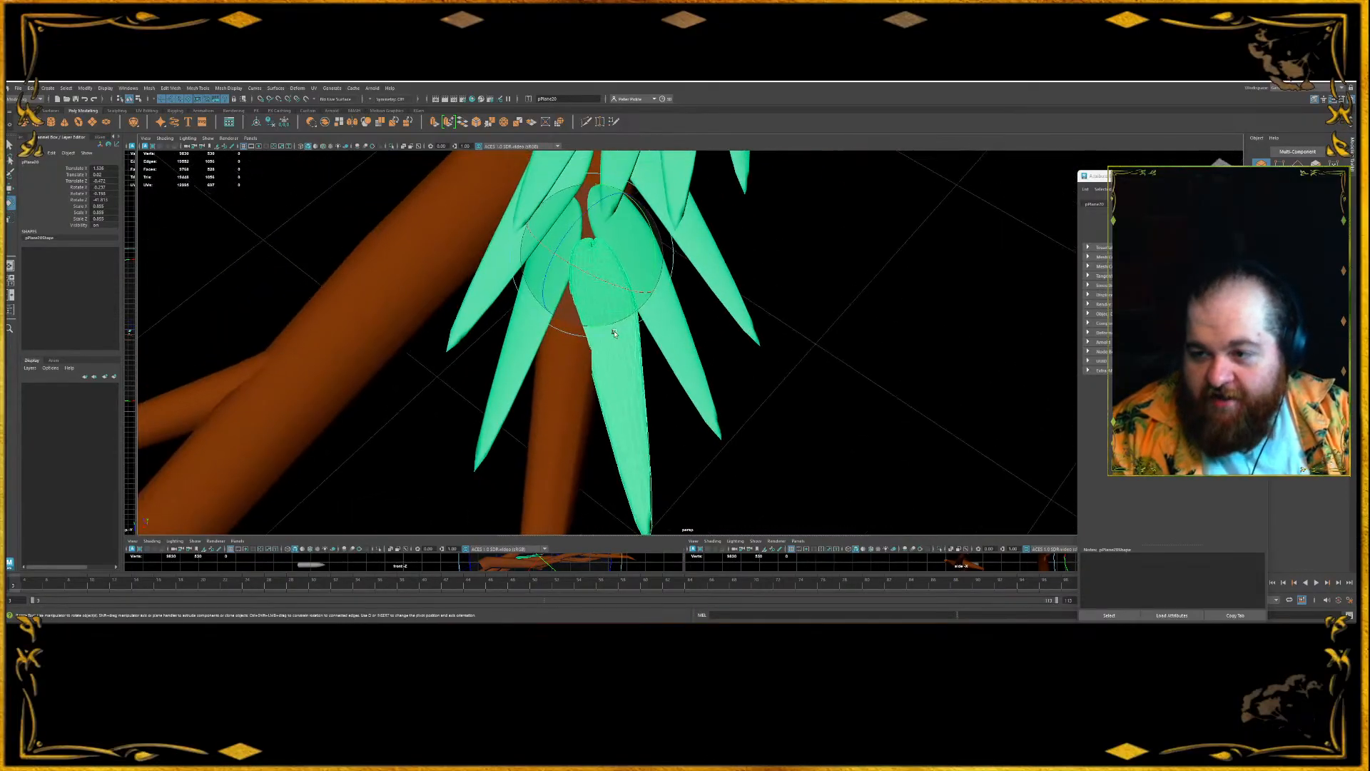
key("w")
middle_click_drag(612, 247, 615, 301, "alt")
left_click_drag(615, 300, 546, 349, "alt")
- Duplicate the last leaf and rotate the copy to hang from the opposite side of the side branch
key("ctrl+d")
key("e")
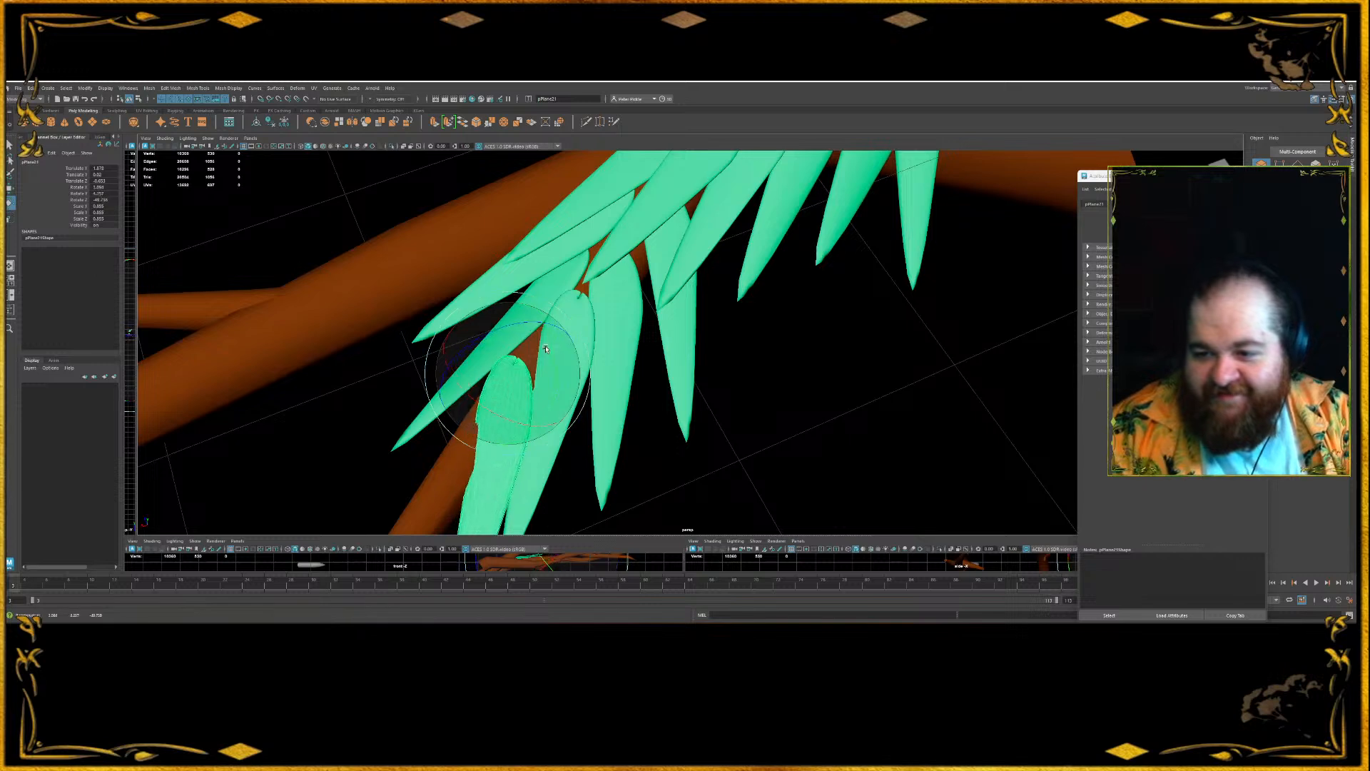
left_click_drag(545, 406, 536, 347)
key("w")
key("e")
left_click_drag(557, 410, 554, 411)
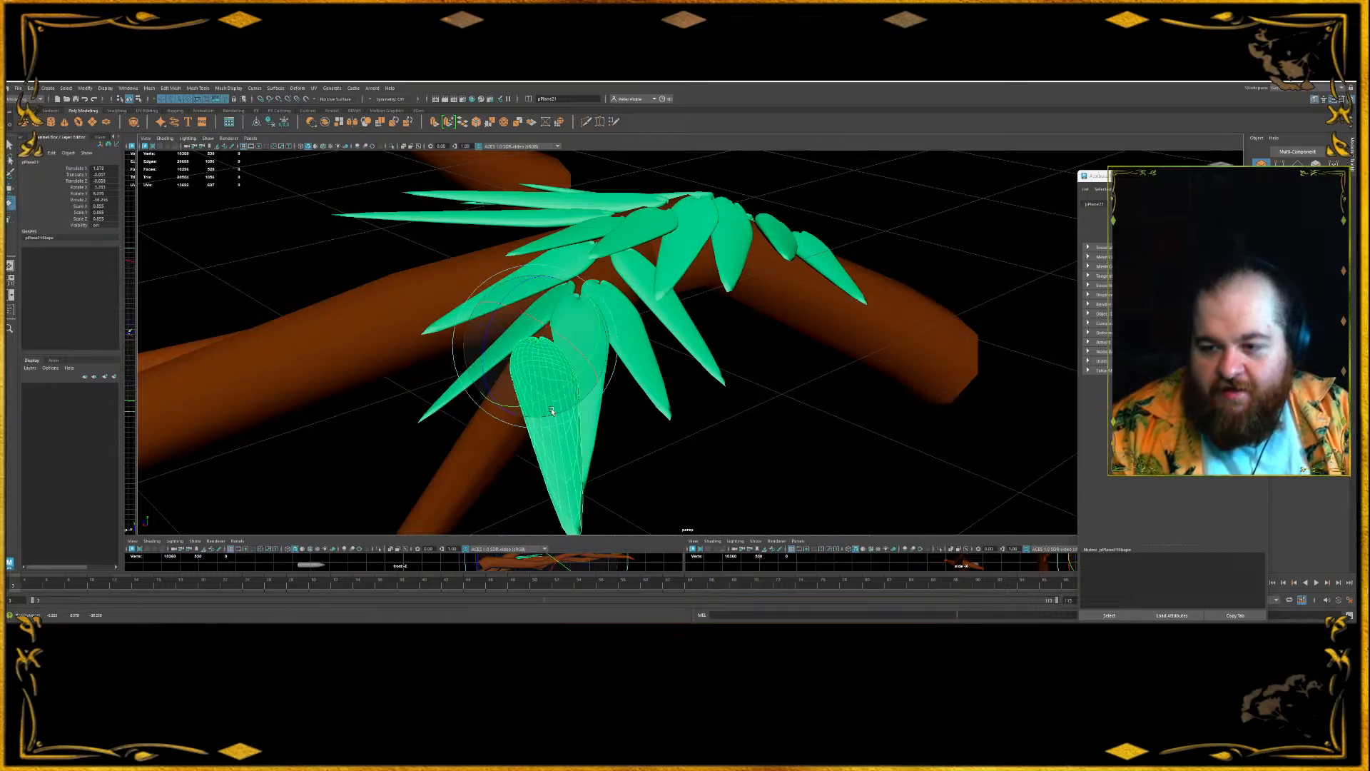
left_click_drag(544, 349, 542, 354)
- Place another leaf copy closer to the side branch's tip, with its base against the bark
right_click_drag(543, 354, 566, 232, "alt")
middle_click_drag(566, 233, 428, 551, "alt")
middle_click_drag(410, 615, 689, 275, "alt")
scroll(703, 314, "up", 4)
left_click_drag(741, 443, 458, 325, "alt")
scroll(670, 365, "up", 5)
key("w")
left_click_drag(452, 270, 484, 281, "alt")
left_click_drag(480, 233, 459, 264)
key("e")
key("w")
key("e")
key("w")
left_click_drag(378, 364, 397, 397)
middle_click_drag(398, 397, 391, 468, "alt")
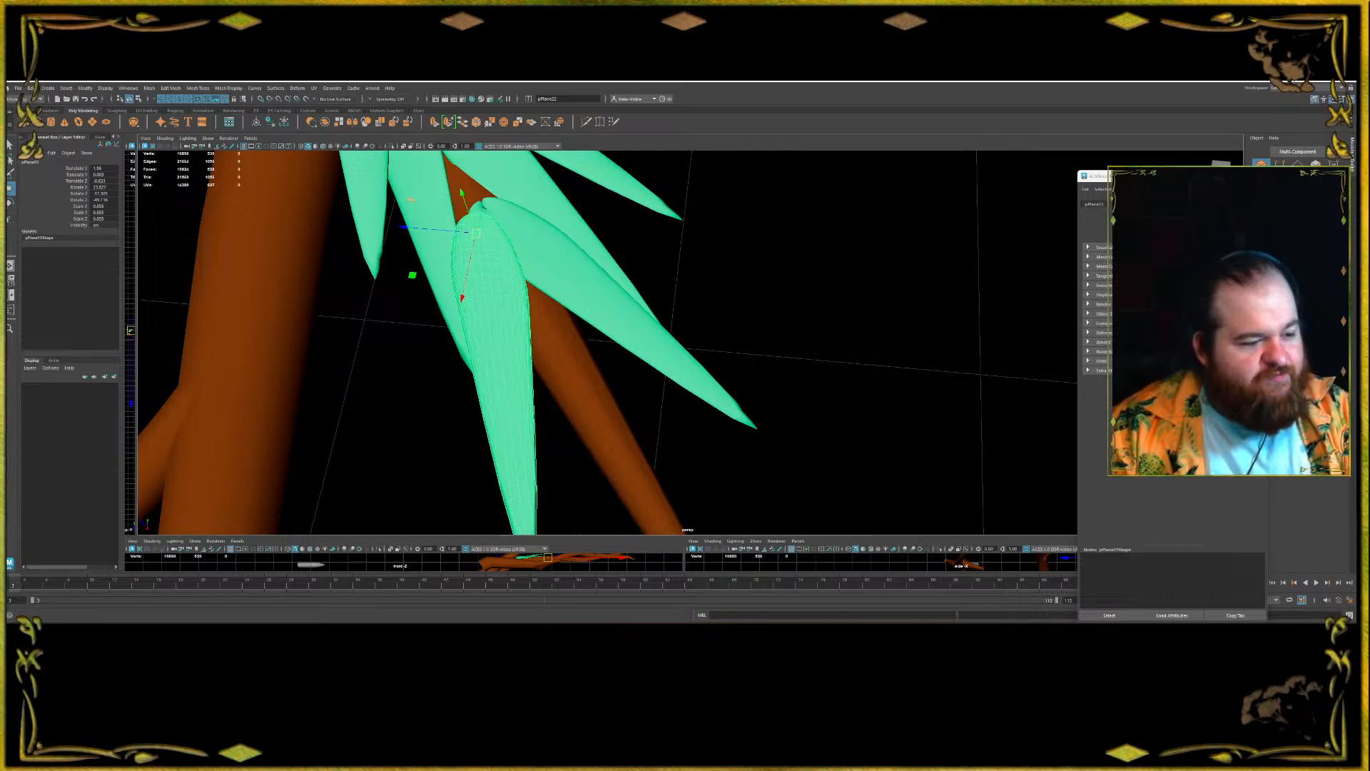
- Rotate the newest leaf outward from the side branch and scale it down
left_click_drag(429, 327, 467, 337, "alt")
key("e")
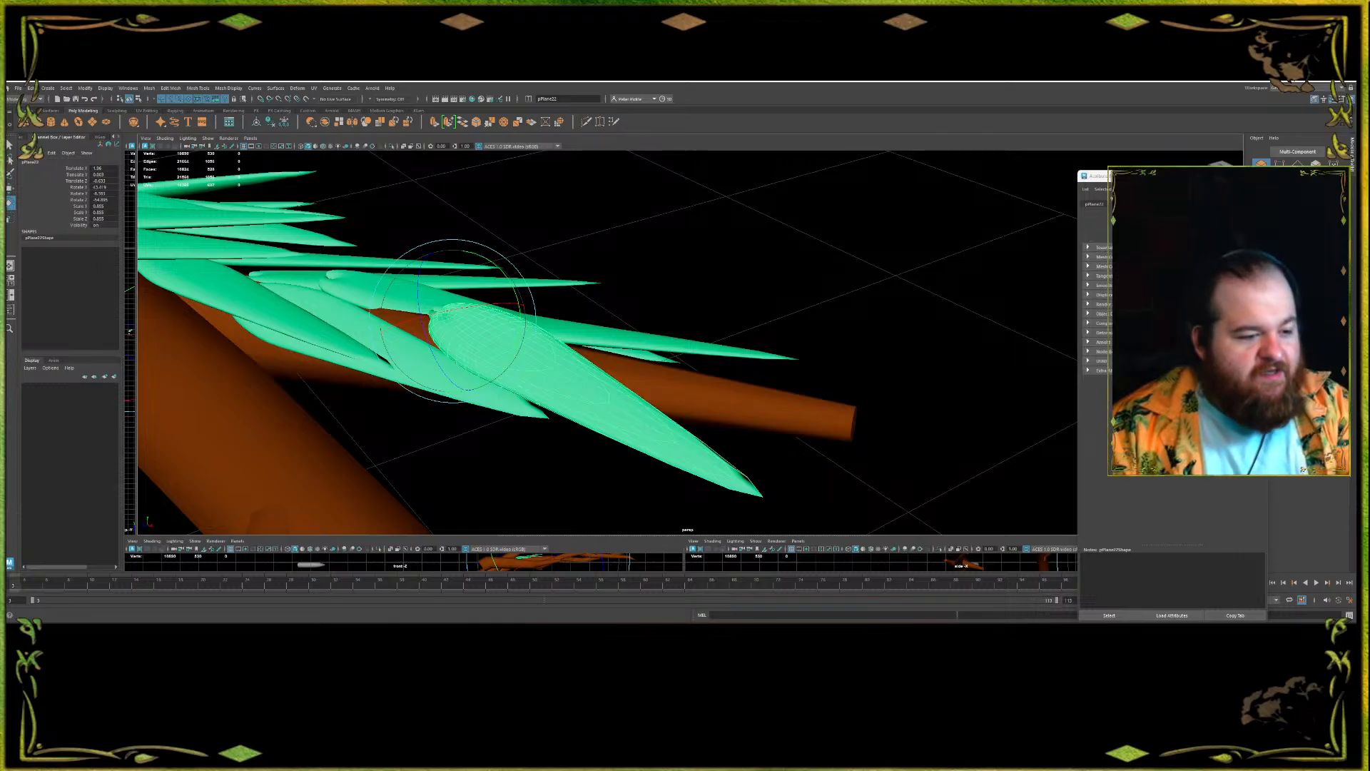
left_click_drag(805, 328, 678, 364, "alt")
left_click(728, 288)
left_click(509, 344)
key("r")
left_click_drag(452, 305, 575, 355, "alt")
key("w")
left_click(544, 296)
key("ctrl+z")
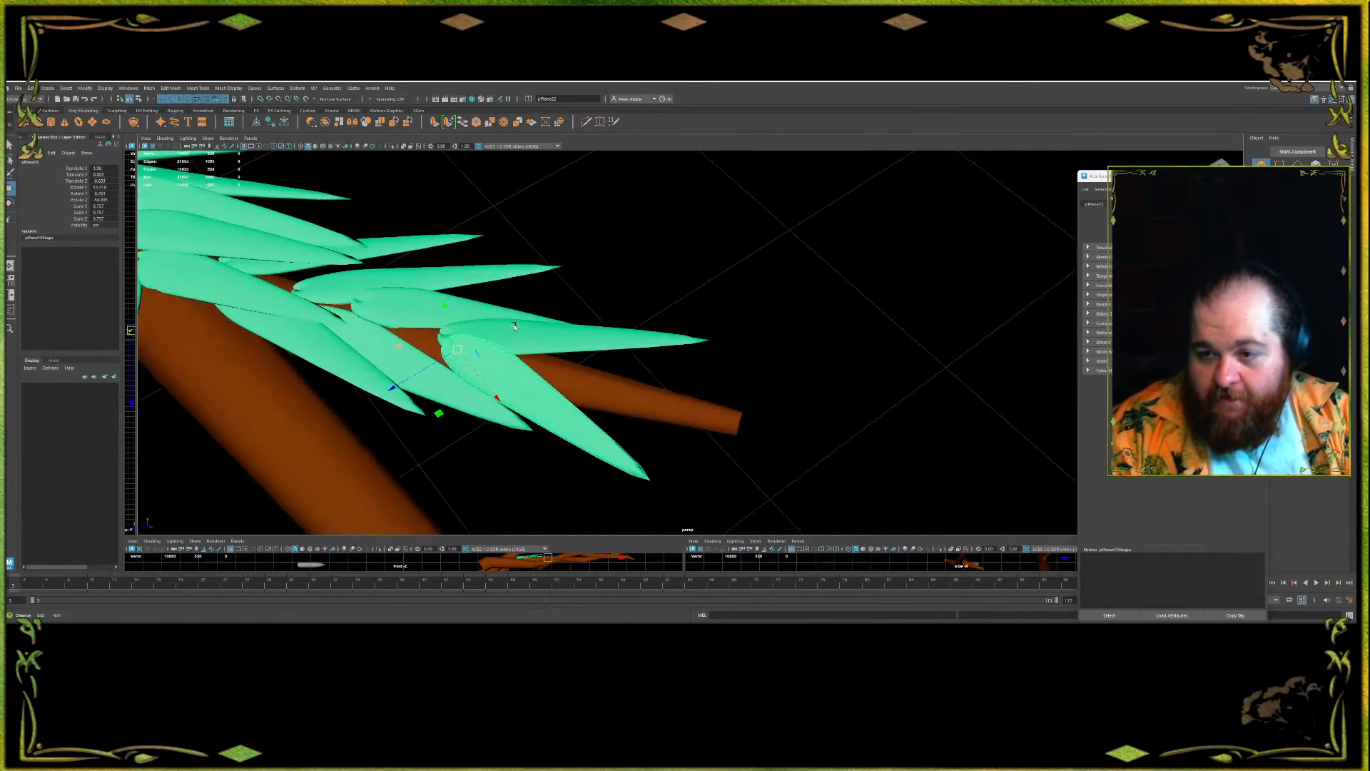
- Add a smaller leaf copy nearer the side branch's tip, rotating and scaling it to fit
middle_click_drag(574, 355, 517, 315, "alt")
mouse_move(517, 315)
left_mouse_down("alt")
mouse_move(466, 353)
mouse_move(517, 389)
left_mouse_up("alt")
mouse_move(518, 389)
left_mouse_down("alt")
mouse_move(504, 321)
mouse_move(494, 359)
left_mouse_up("alt")
key("e")
left_click_drag(536, 314, 548, 318)
key("w")
key("r")
left_click_drag(555, 259, 536, 267)
mouse_move(550, 279)
left_mouse_down("alt")
mouse_move(569, 284)
mouse_move(560, 235)
mouse_move(499, 362)
mouse_move(595, 413)
mouse_move(563, 357)
mouse_move(564, 369)
mouse_move(620, 381)
left_mouse_up("alt")
- Rotate and move the last small leaf into place on the other side of the branch tip
key("w")
key("e")
left_click_drag(598, 293, 571, 386)
key("w")
left_click_drag(564, 314, 489, 359, "alt")
left_click_drag(649, 290, 618, 304)
mouse_move(571, 357)
left_mouse_down("alt")
mouse_move(653, 351)
mouse_move(600, 385)
mouse_move(569, 379)
left_mouse_up("alt")
key("e")
key("w")
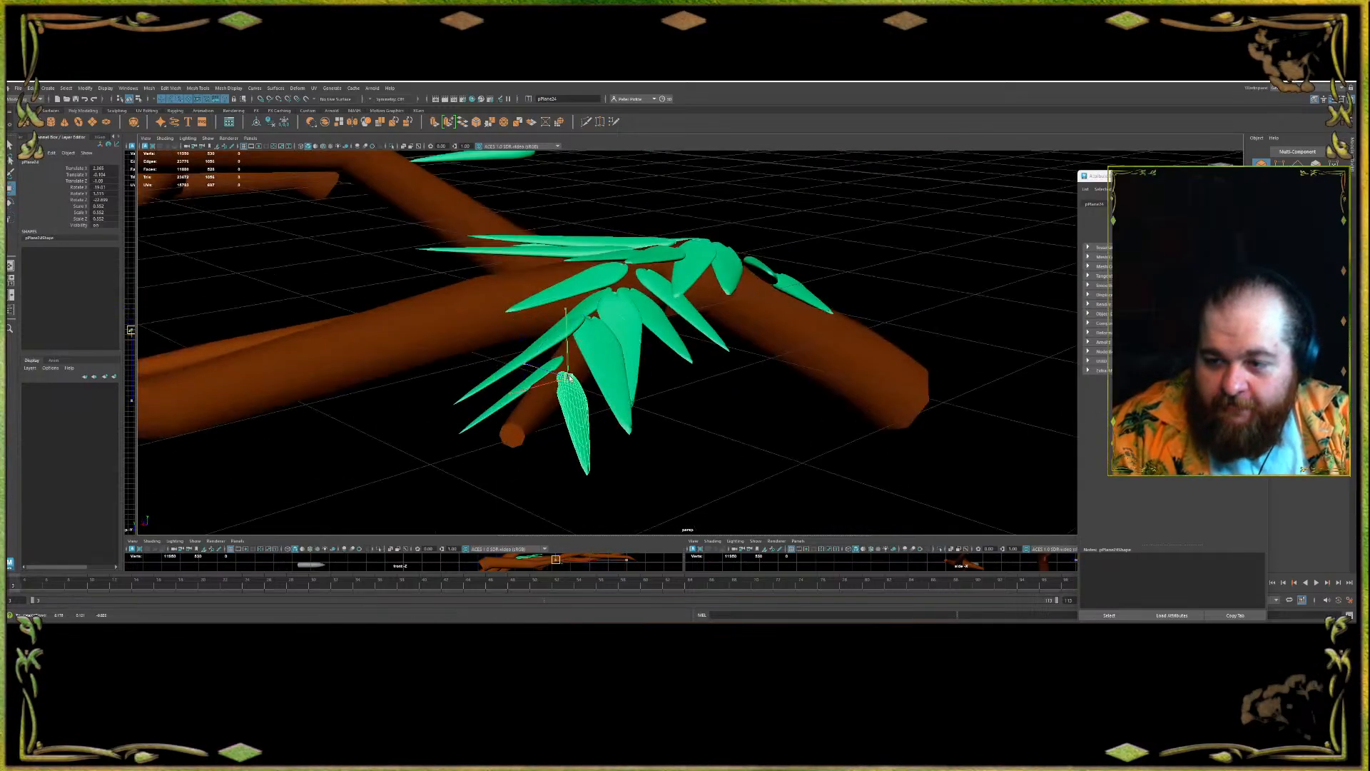
- Select the brown branch mesh and make it the live surface
left_click(841, 279)
left_click(840, 333)
middle_click_drag(325, 166, 305, 242, "alt")
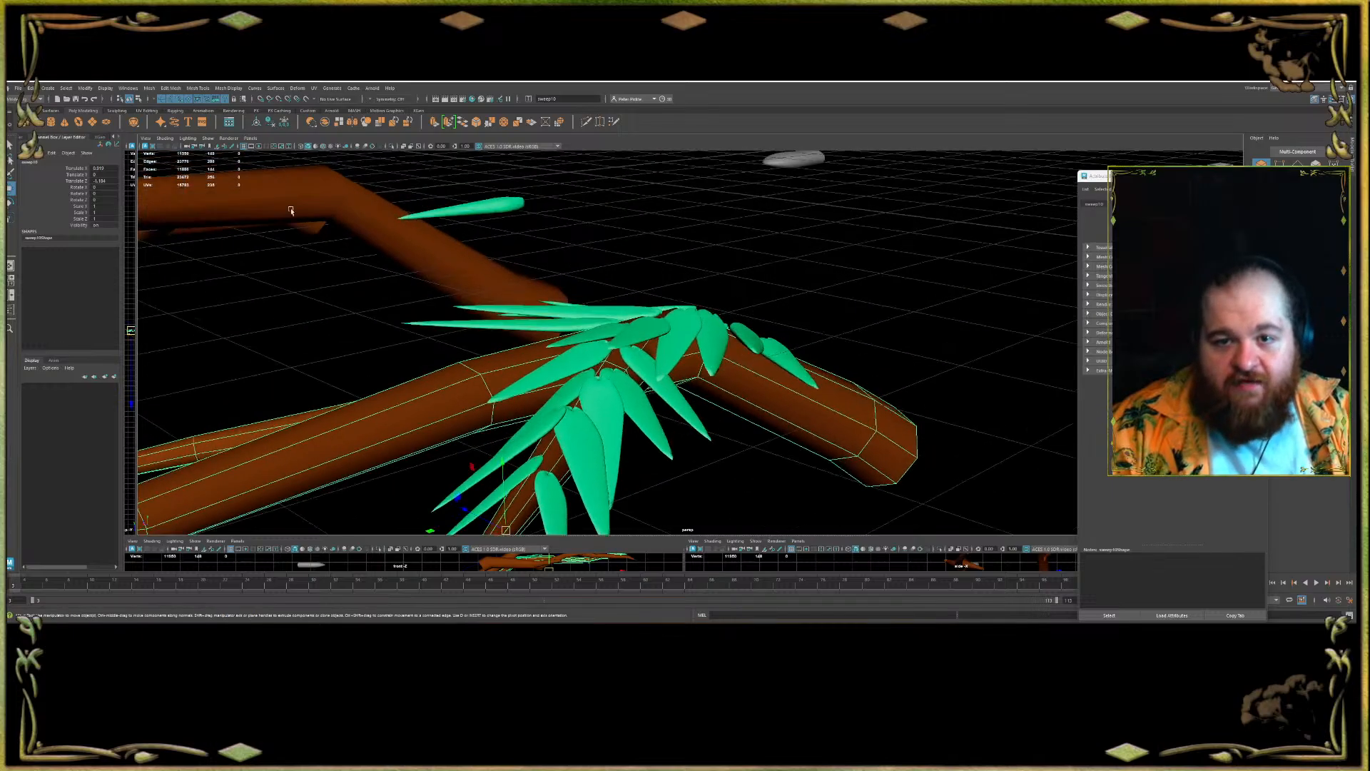
left_click(306, 99)
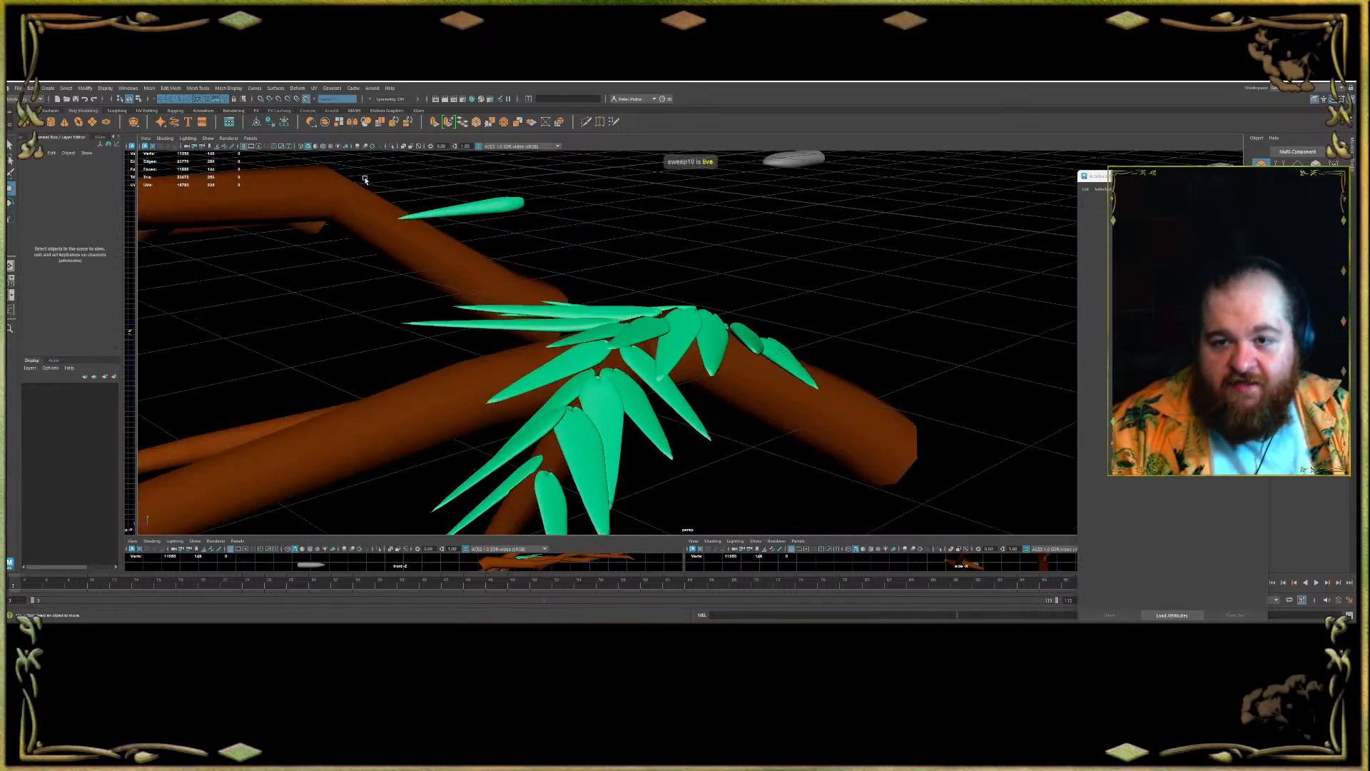
- Duplicate the small leaf at the side branch's tip and slide the copy along the live branch surface
left_click_drag(357, 221, 394, 255, "alt")
left_click(558, 473)
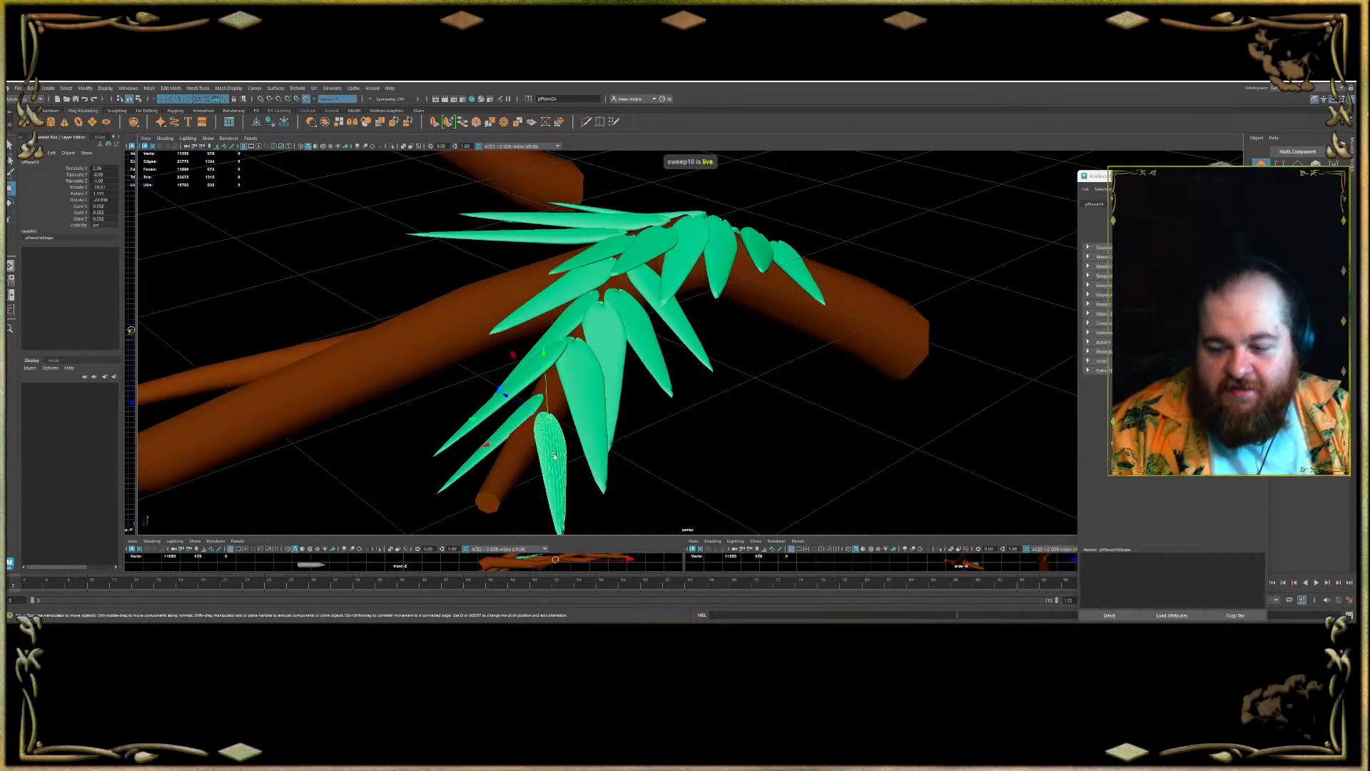
left_click_drag(549, 420, 487, 420, "shift")
left_click_drag(487, 420, 392, 269, "alt")
left_click(393, 269)
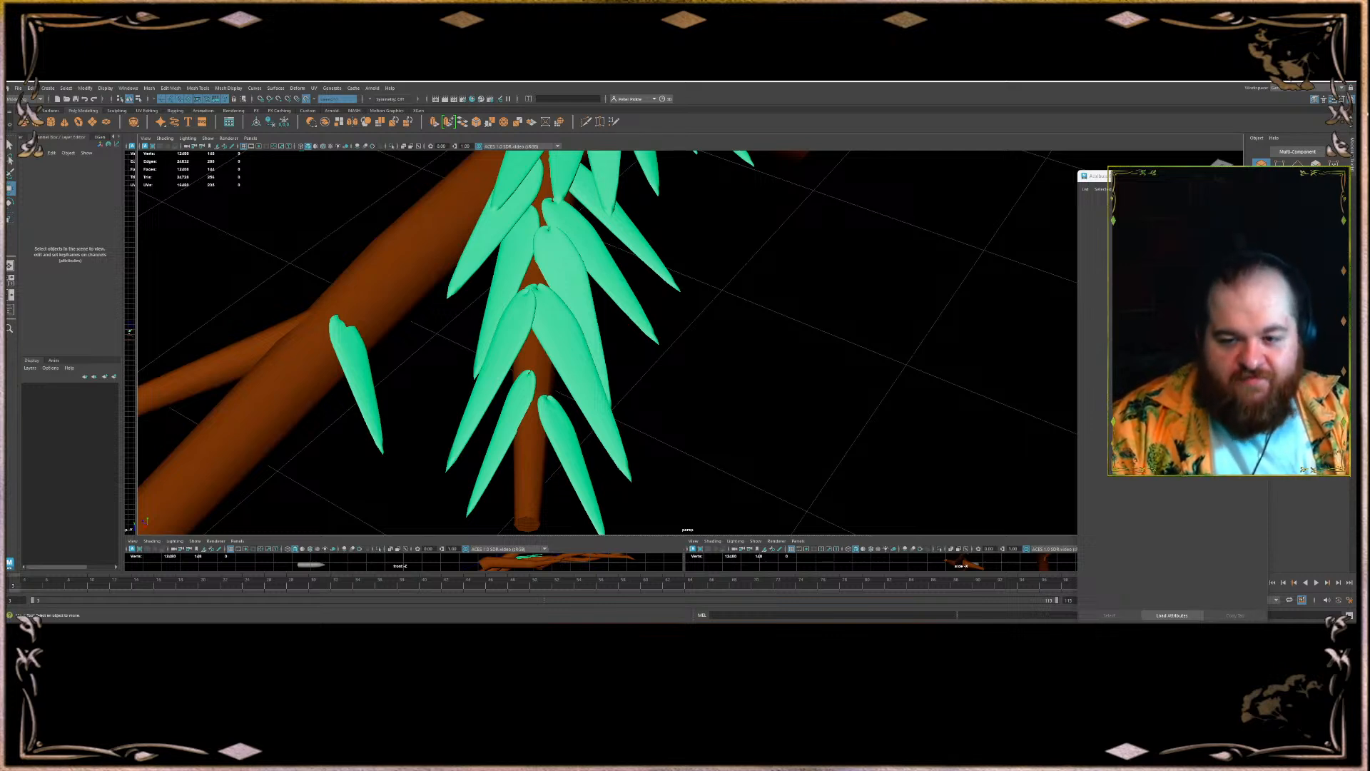
- Reposition the lone small leaf on the main branch and get it ready for rotation, checking its placement against the leafy side branch
left_click(362, 337)
left_click_drag(343, 324, 389, 316)
key("e")
scroll(388, 295, "down", 5)
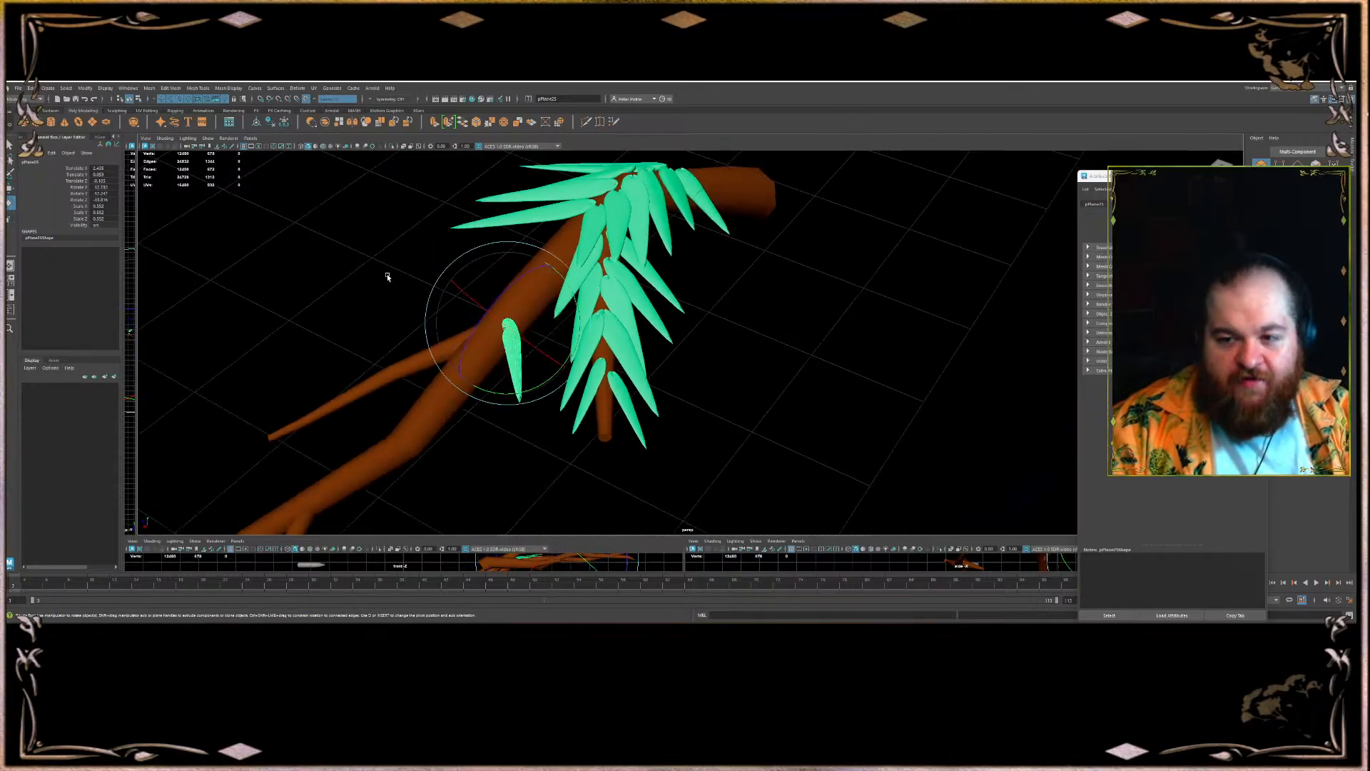
left_click(387, 277)
middle_click_drag(387, 277, 379, 358, "alt")
left_click_drag(379, 357, 354, 327, "alt")
left_click_drag(532, 354, 499, 342, "alt")
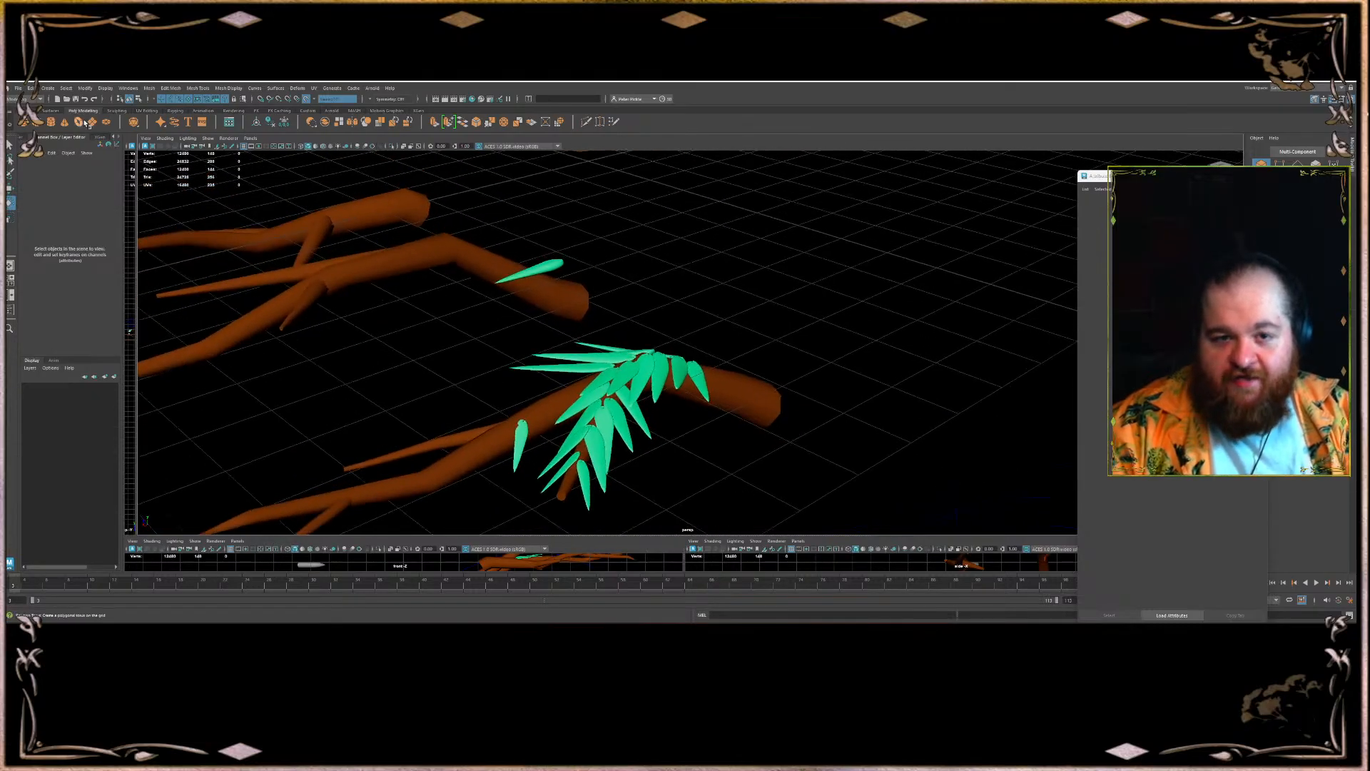
left_click(85, 122)
scroll(614, 289, "down", 4)
middle_click_drag(615, 289, 571, 348, "alt")
key("w")
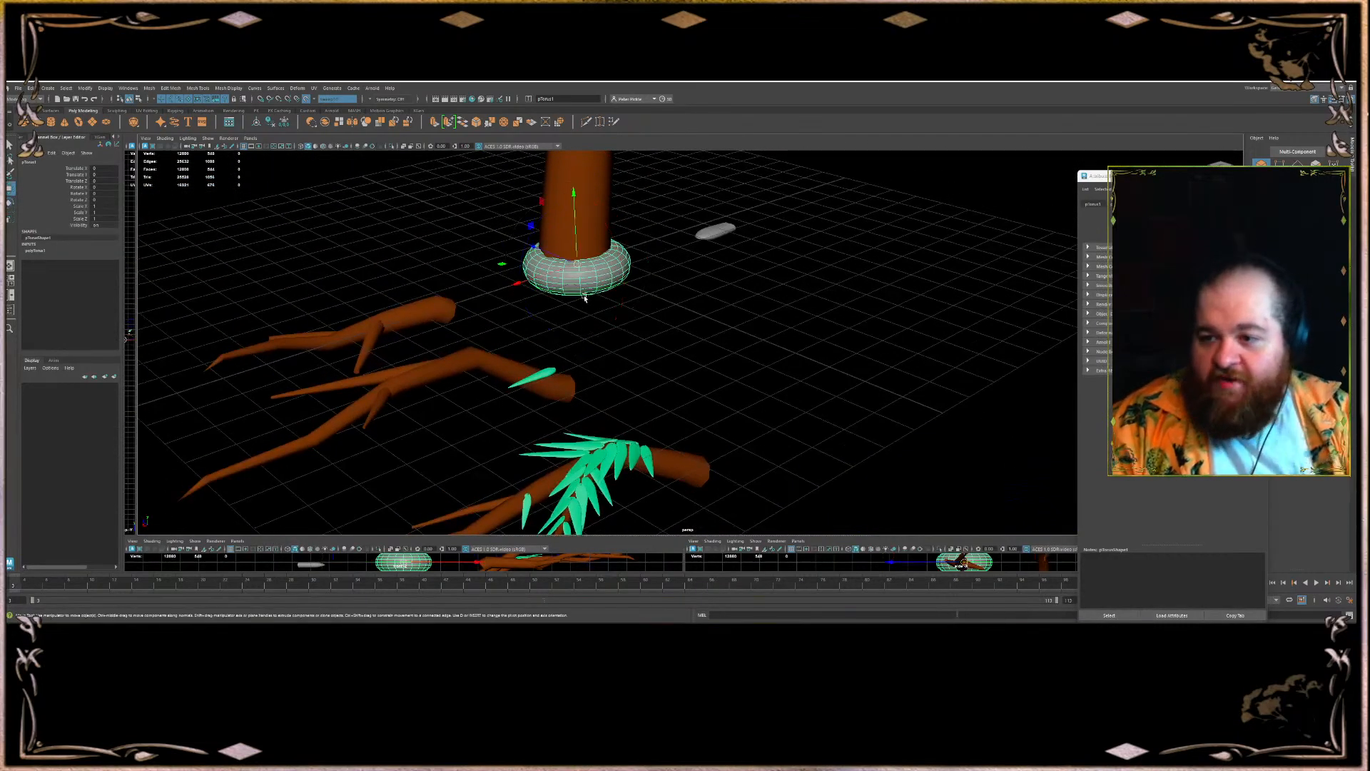
left_click_drag(577, 270, 673, 444)
middle_click_drag(731, 411, 716, 330, "alt")
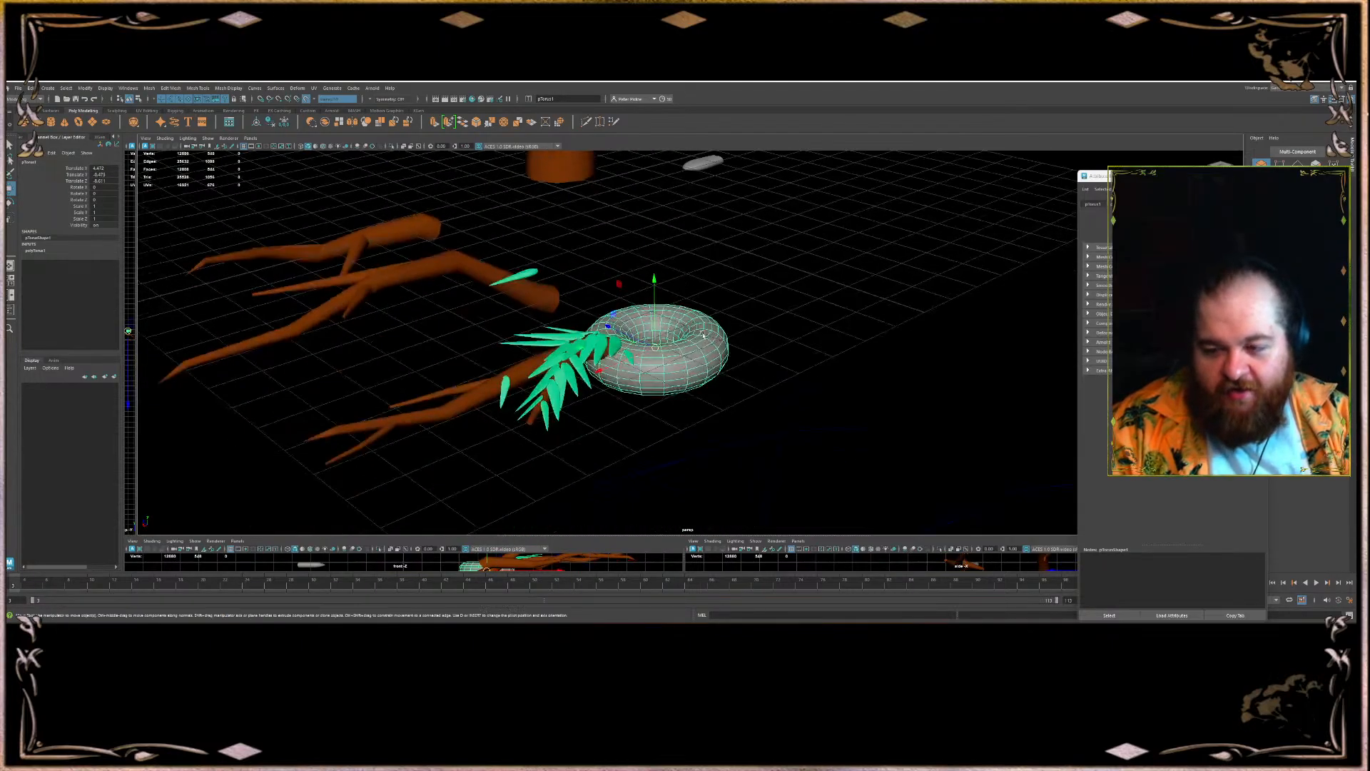
left_click_drag(693, 325, 723, 365, "alt")
key("Delete")
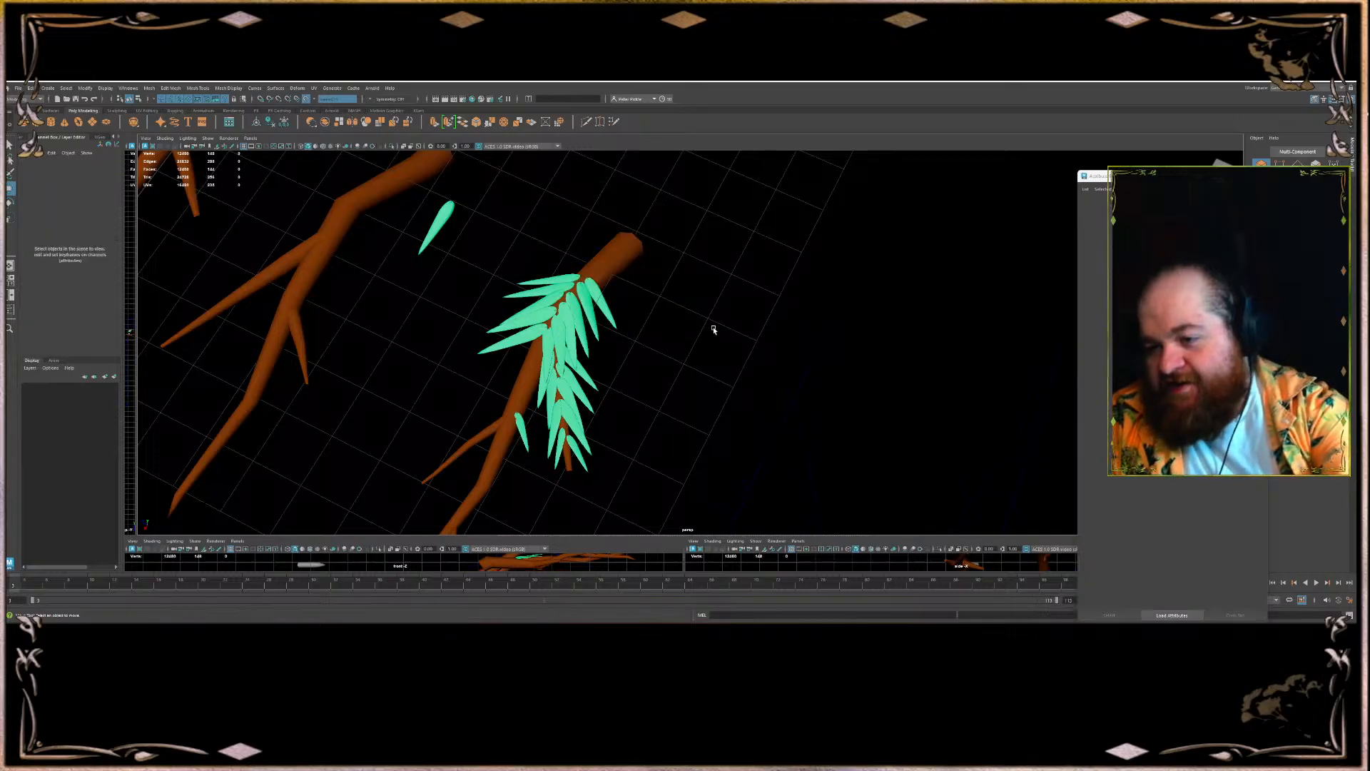
- Select the lone leaf on the main branch and scale it to suit the spot
left_click_drag(514, 421, 588, 312, "alt")
left_click(411, 401)
left_click_drag(411, 400, 437, 417, "alt")
key("r")
middle_click_drag(437, 416, 520, 363, "alt")
left_click_drag(520, 363, 485, 312, "alt")
- Place several leaf copies in a row up the main branch, rotating each one slightly
key("e")
key("w")
key("e")
key("w")
key("e")
key("w")
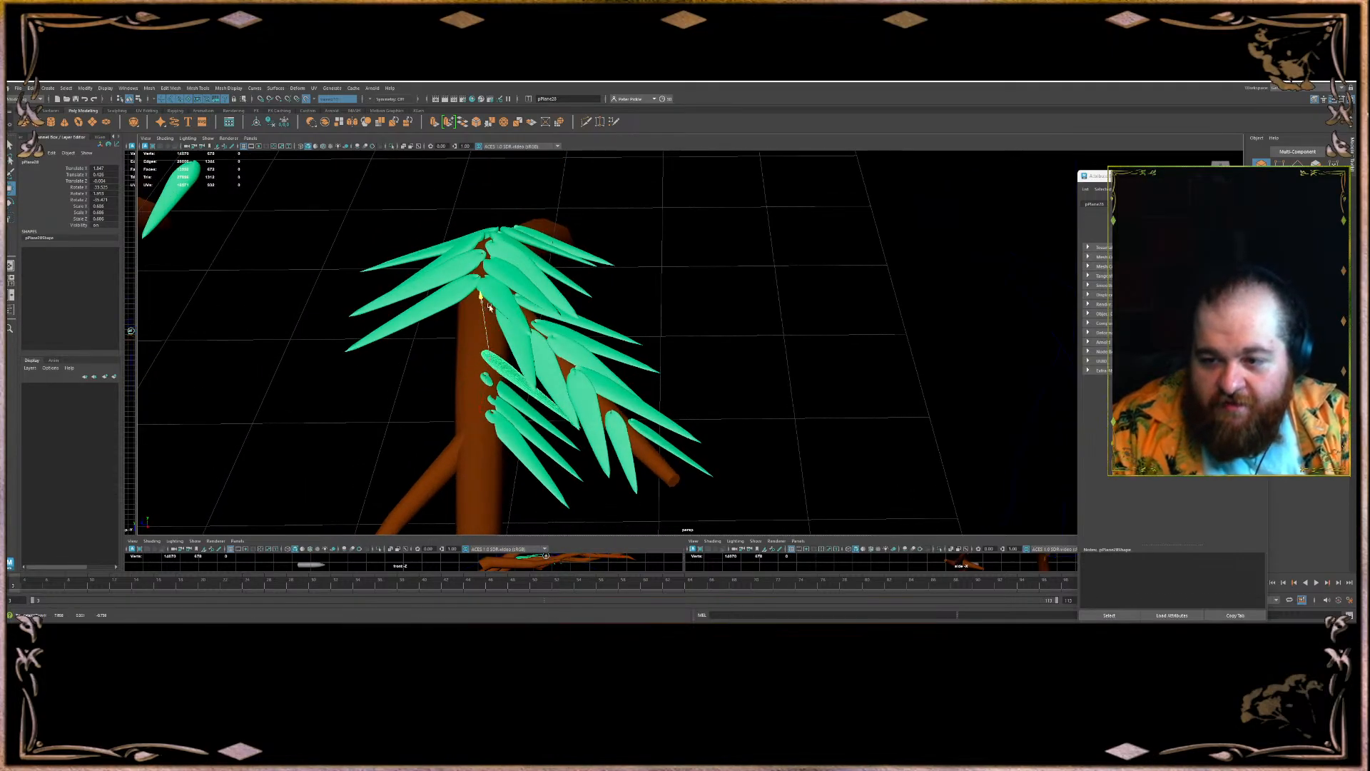
- Undo the last leaf copy and redo its placement, moving and rotating it on the main branch
key("ctrl+z")
key("ctrl+z")
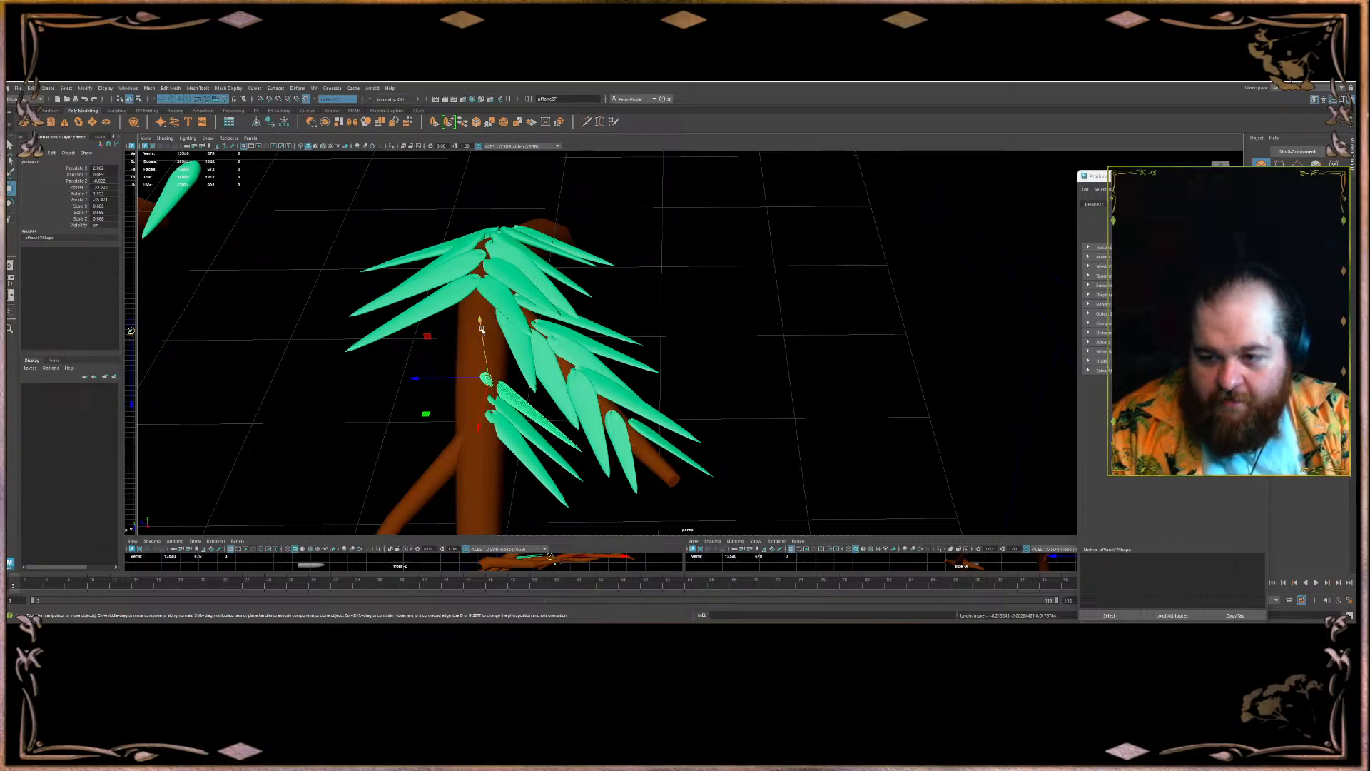
left_click_drag(482, 330, 490, 325)
left_click_drag(503, 374, 519, 455, "alt")
key("e")
key("w")
- Copy the leaf farther up the main branch, rotating and scaling the copy to fit the row
middle_click_drag(501, 332, 524, 398, "alt")
left_click_drag(511, 460, 512, 412, "shift")
key("e")
key("r")
left_click_drag(528, 409, 528, 361, "alt")
left_click(524, 333)
- Add another leaf copy toward the older leaves on the main branch and rotate it into line
middle_click_drag(539, 338, 550, 421, "alt")
key("w")
left_click_drag(534, 412, 570, 421, "shift")
key("e")
key("w")
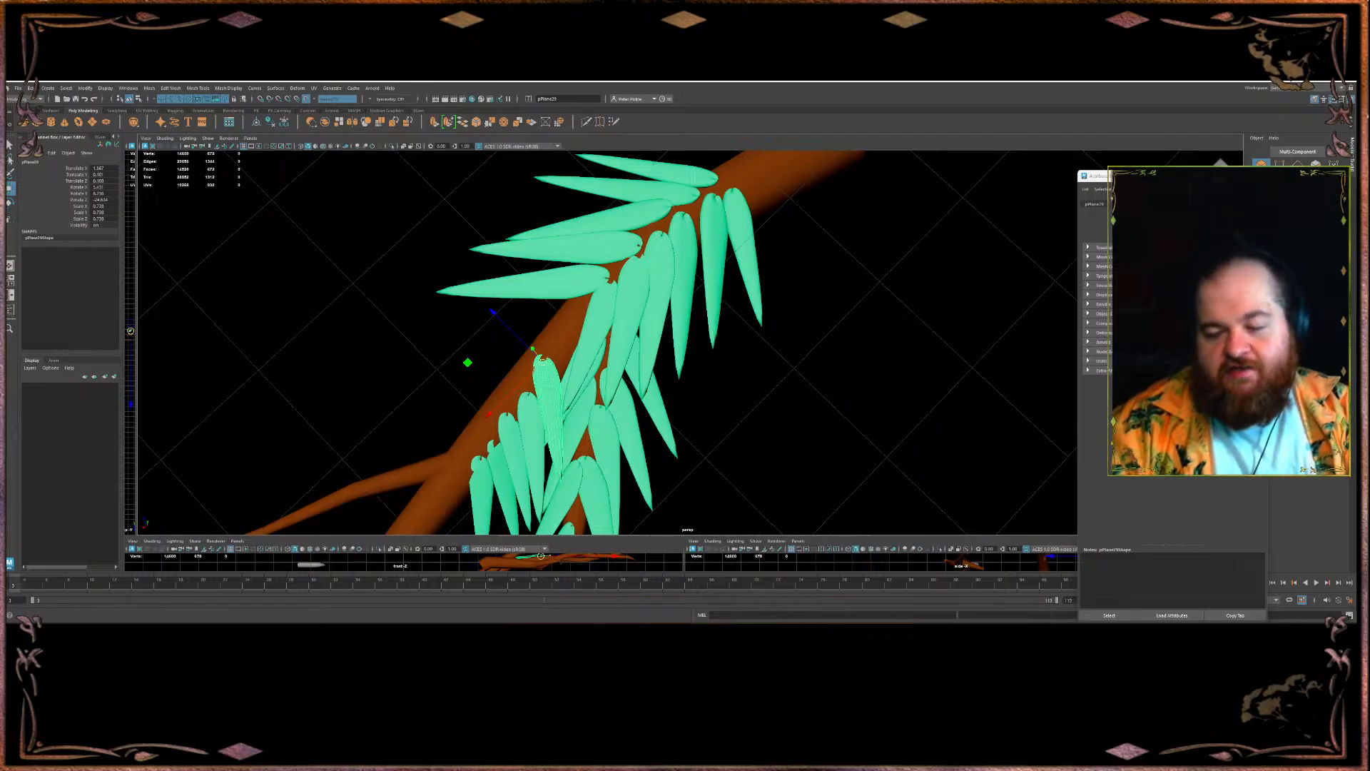
left_click_drag(655, 225, 665, 304, "alt")
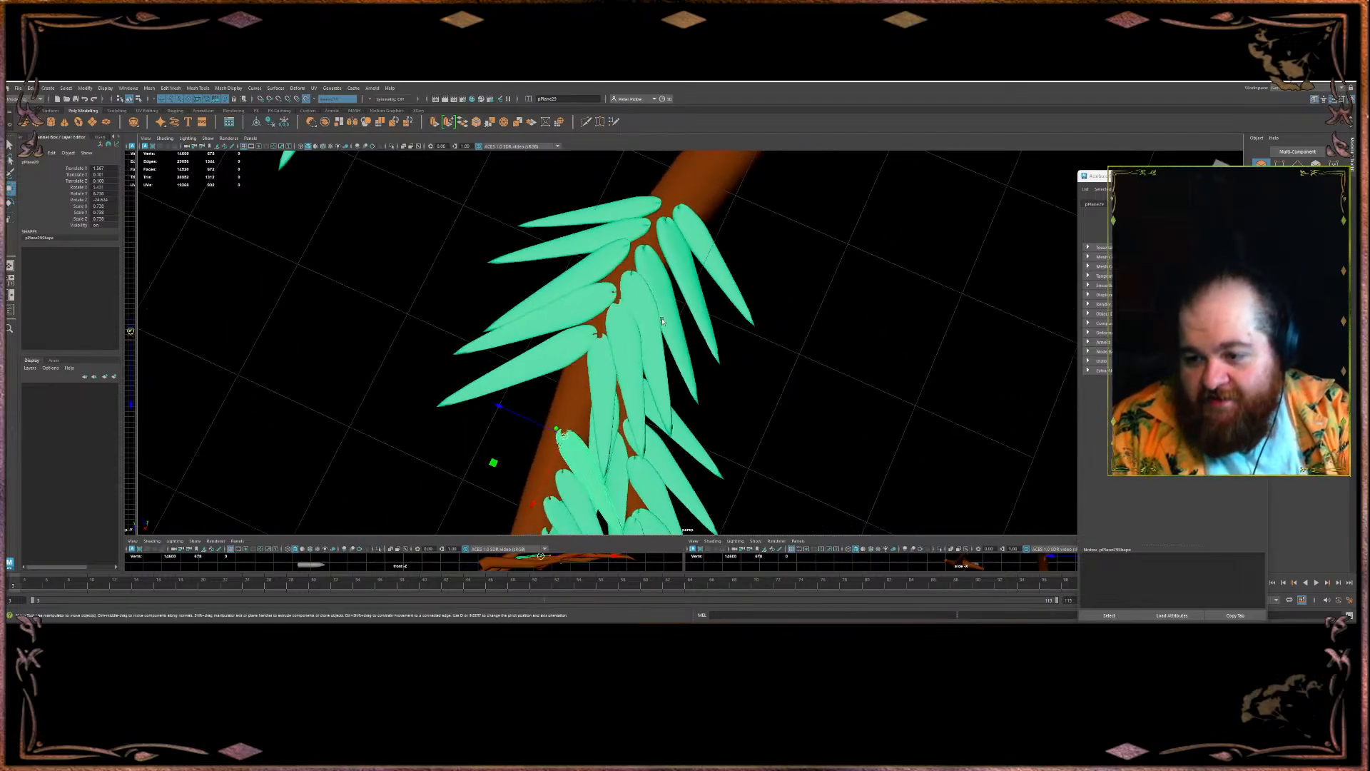
left_click_drag(564, 440, 648, 392)
key("ctrl+z")
key("e")
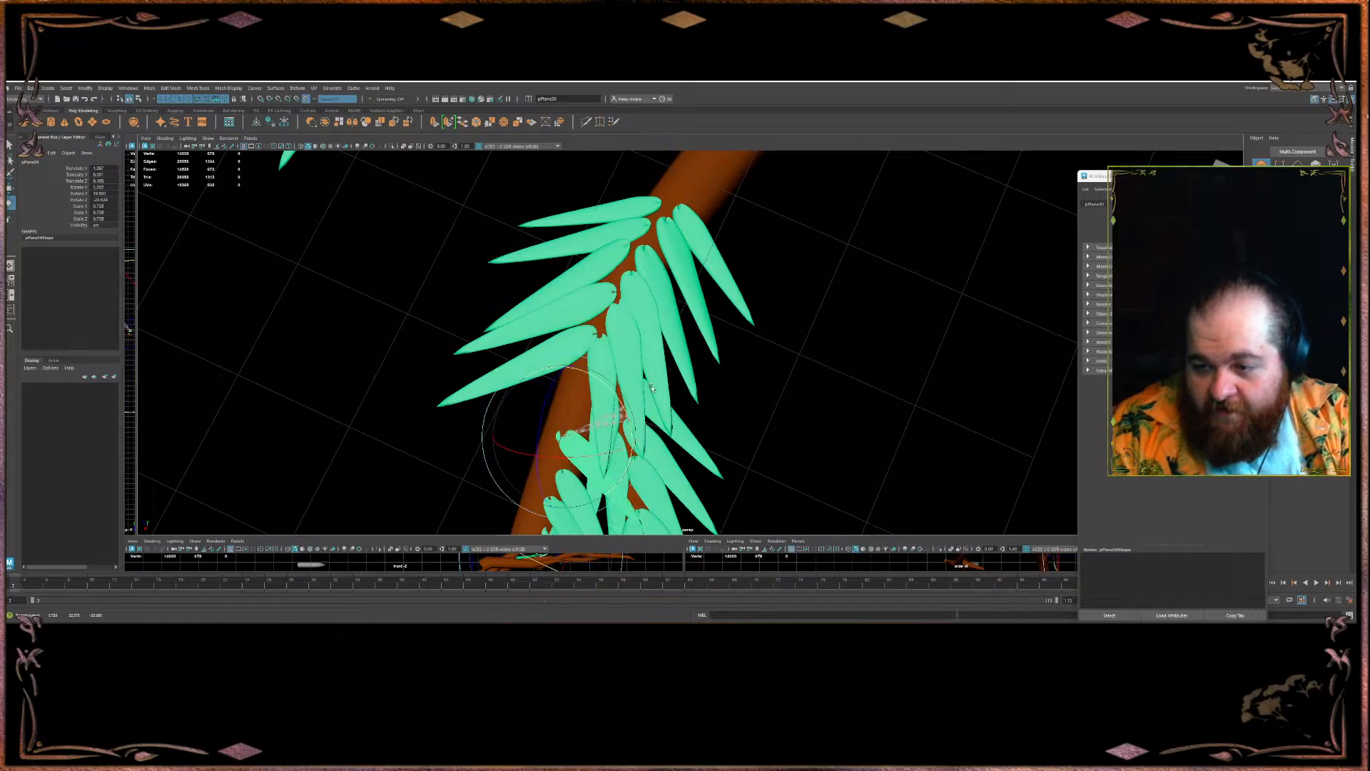
key("ctrl+z")
- Copy the leaf into the gap below the older leaves on the main branch and rotate it
key("w")
left_click_drag(565, 441, 570, 400, "shift")
left_click_drag(570, 400, 578, 368, "alt")
scroll(578, 368, "up", 3)
middle_click_drag(579, 367, 591, 335, "alt")
key("e")
mouse_move(579, 382)
left_mouse_down()
mouse_move(549, 360)
mouse_move(601, 410)
mouse_move(589, 407)
left_mouse_up()
- Move the leaf closer to the older leaves and refine its angle and position on the branch
key("w")
mouse_move(522, 306)
left_mouse_down()
mouse_move(585, 336)
mouse_move(560, 366)
mouse_move(534, 321)
mouse_move(536, 308)
mouse_move(586, 334)
mouse_move(562, 295)
left_mouse_up()
key("e")
key("w")
mouse_move(562, 296)
left_mouse_down("alt")
mouse_move(561, 253)
mouse_move(618, 291)
mouse_move(636, 284)
mouse_move(616, 345)
mouse_move(523, 360)
mouse_move(527, 395)
mouse_move(551, 366)
mouse_move(542, 349)
mouse_move(619, 409)
left_mouse_up("alt")
key("e")
left_click(626, 294)
key("ctrl+z")
key("w")
key("e")
key("w")
- Move a leaf to the opposite side of the main branch, scaling and rotating it to fit
left_click_drag(606, 458, 468, 311)
key("r")
key("w")
key("e")
mouse_move(499, 365)
left_mouse_down()
mouse_move(527, 427)
mouse_move(448, 350)
mouse_move(489, 414)
mouse_move(476, 420)
left_mouse_up()
key("w")
key("e")
- Place the next leaf along the opposite side of the main branch and rotate it into the row
left_click_drag(477, 419, 426, 341, "alt")
key("w")
mouse_move(537, 292)
left_mouse_down()
mouse_move(527, 285)
mouse_move(542, 346)
mouse_move(508, 290)
mouse_move(481, 346)
mouse_move(526, 405)
mouse_move(496, 384)
mouse_move(464, 390)
mouse_move(518, 381)
mouse_move(504, 363)
mouse_move(482, 389)
left_mouse_up()
key("e")
key("w")
key("e")
key("w")
- Add a scaled leaf copy at the end of the opposite row, adjusting its rotation to match its neighbours
key("w")
left_click_drag(409, 335, 439, 340, "shift")
key("r")
key("w")
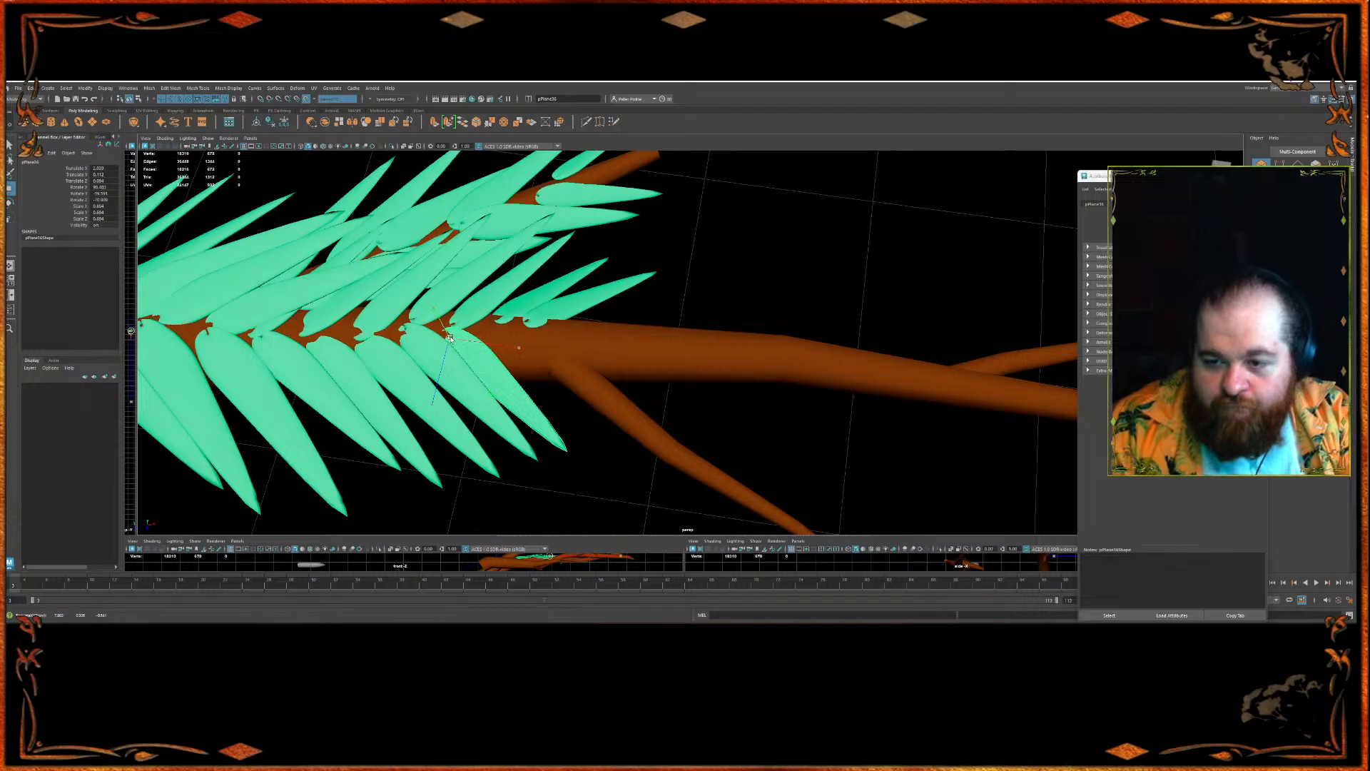
key("ctrl+z")
key("e")
left_click_drag(506, 386, 490, 391)
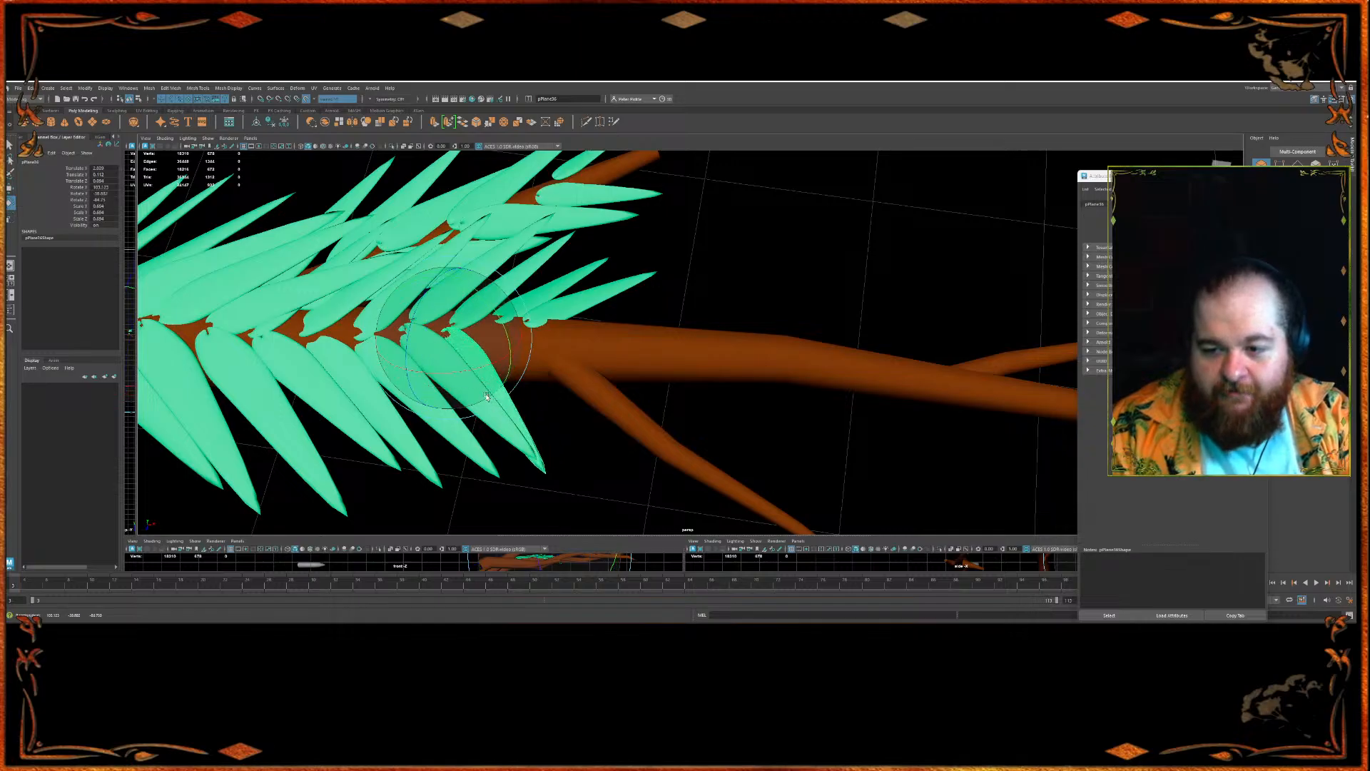
middle_click_drag(498, 340, 477, 344, "alt")
key("w")
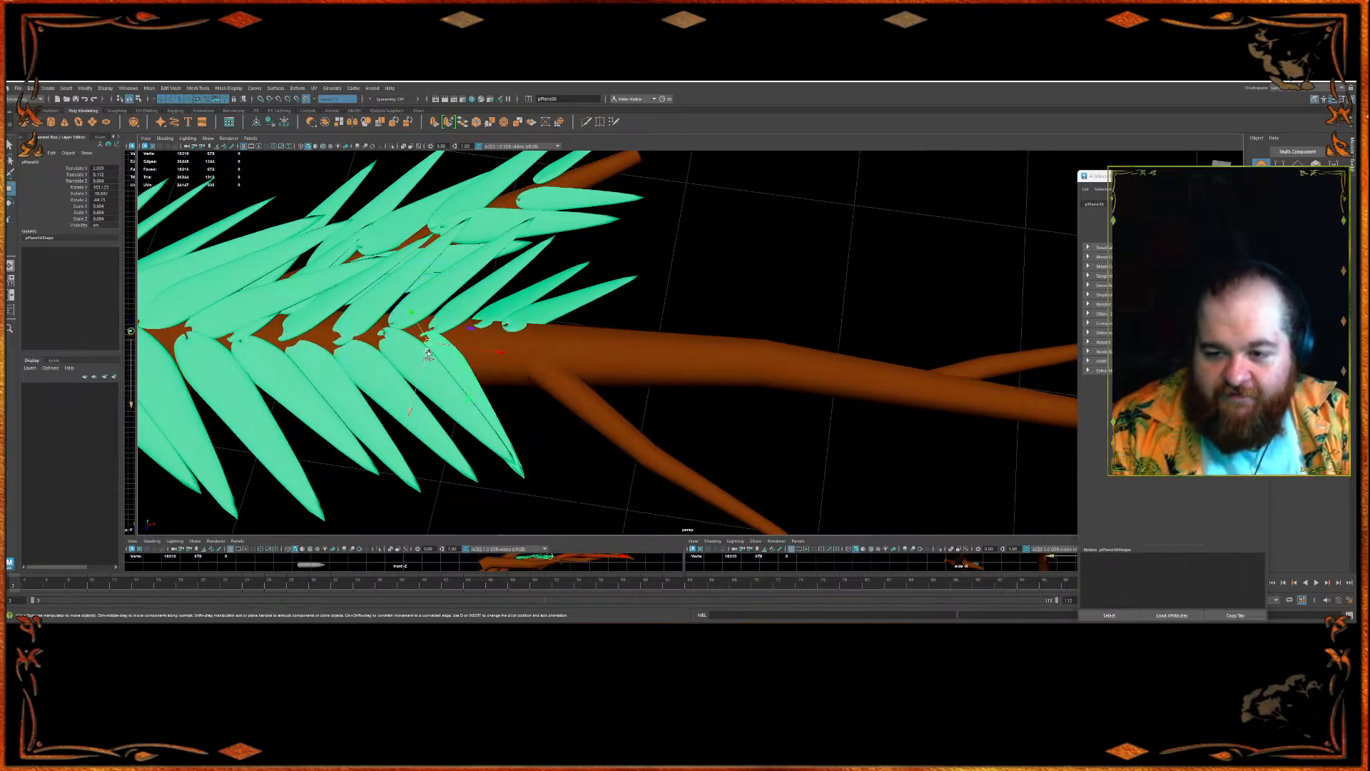
- Copy the end leaf toward the thin twig's fork, rotating and slightly rescaling the copy
left_click_drag(427, 352, 456, 346, "shift")
key("e")
left_click_drag(525, 395, 537, 384)
key("r")
left_click_drag(474, 345, 472, 346)
- Add another leaf copy beside the fork and rotate it to lie against the main branch
key("w")
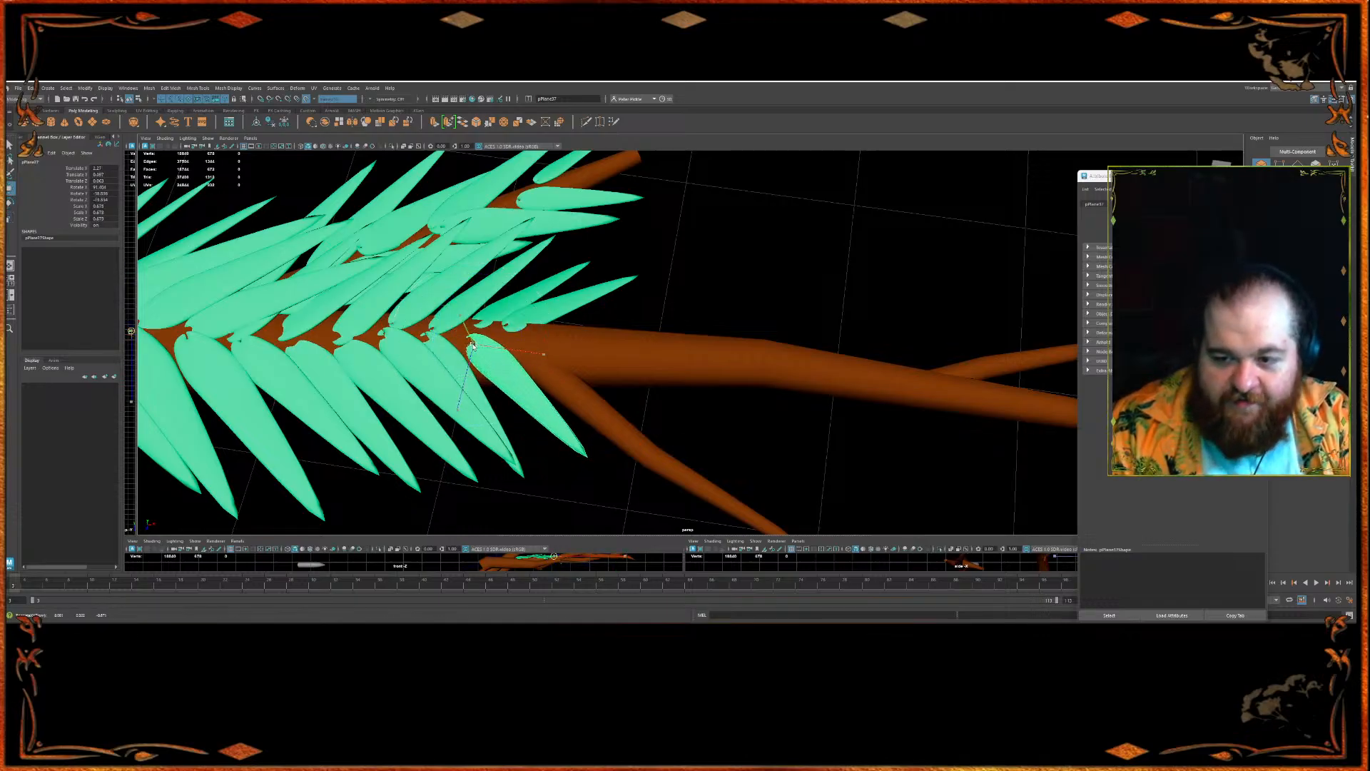
key("e")
left_click_drag(532, 391, 540, 404)
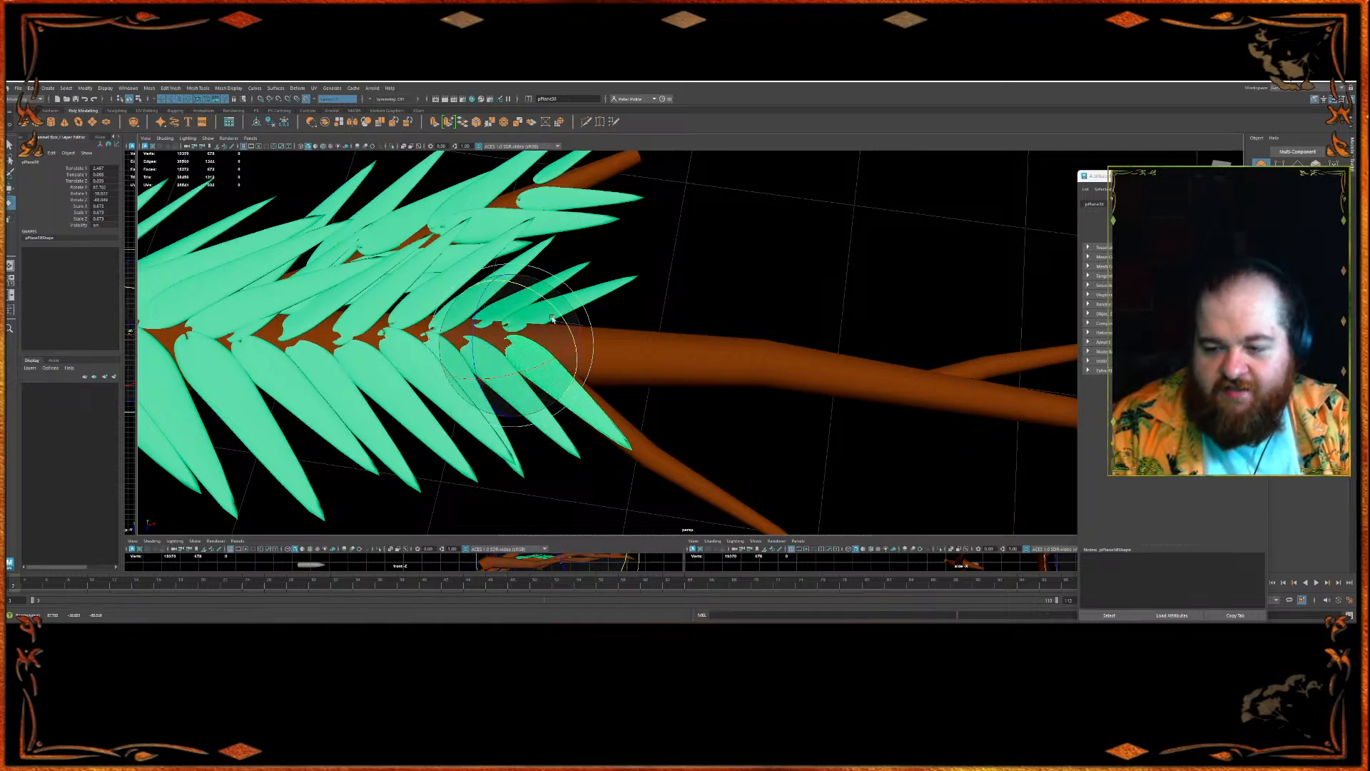
left_click_drag(558, 357, 560, 357)
left_click_drag(547, 437, 529, 325)
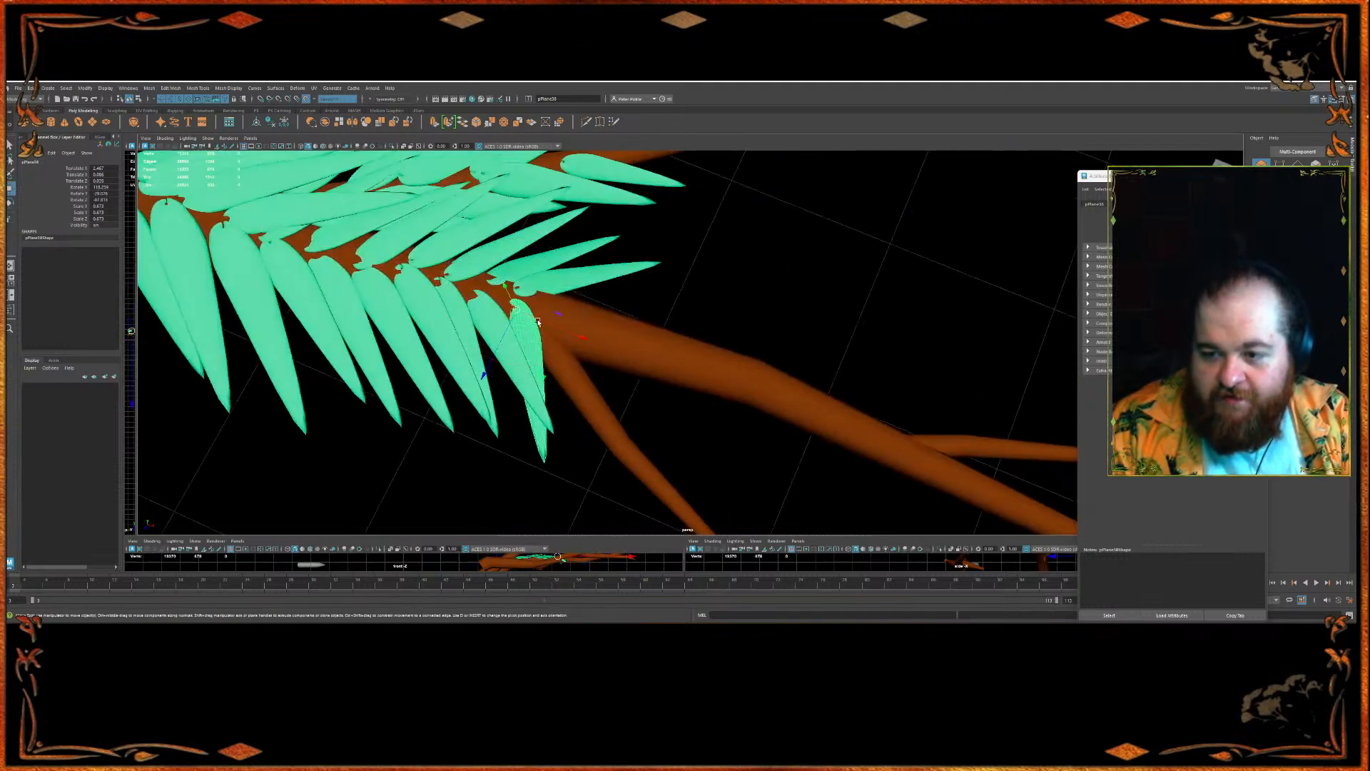
left_click_drag(565, 360, 554, 407, "alt")
- Move a leaf copy onto the base of the thin side twig, scaling and rotating it to fit
left_click_drag(526, 509, 577, 482)
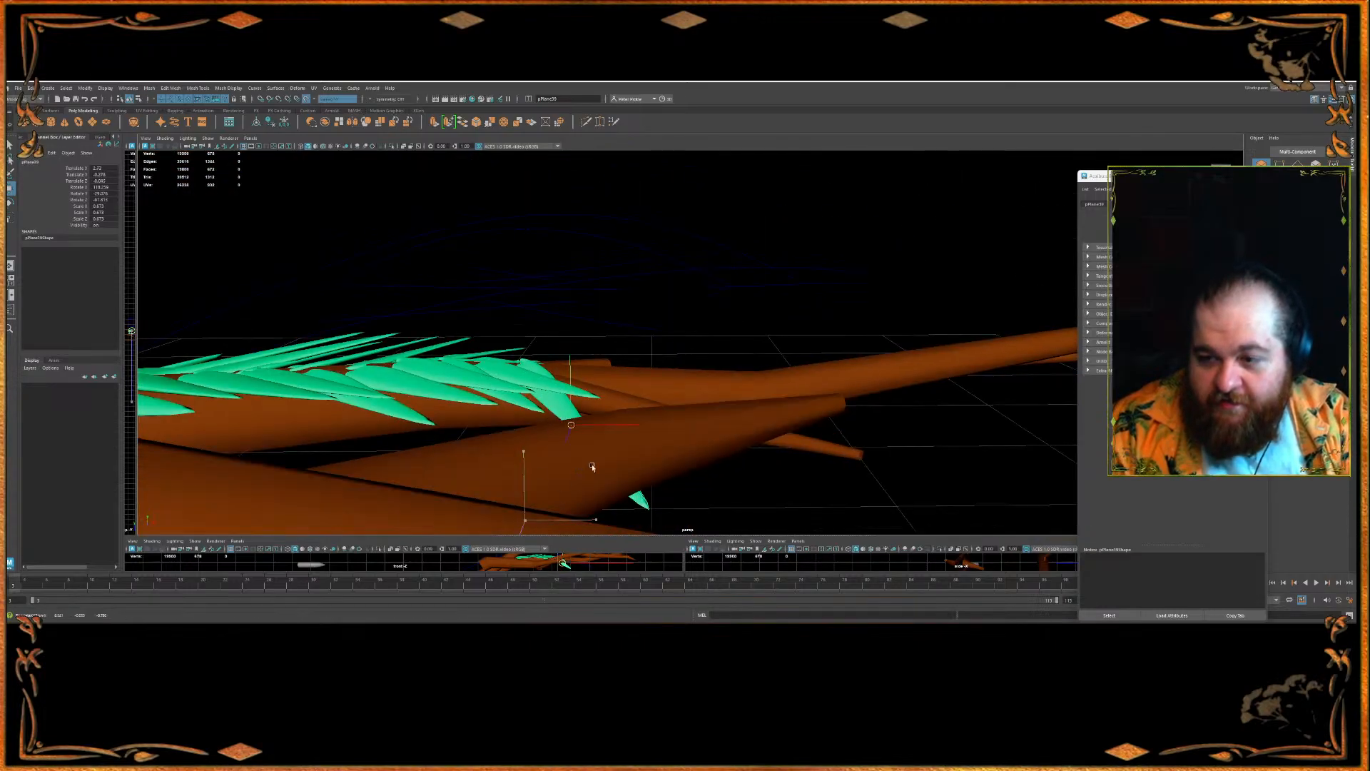
left_click_drag(565, 364, 562, 415, "alt")
left_click_drag(595, 185, 625, 460)
key("r")
key("e")
key("w")
middle_click_drag(629, 455, 574, 411, "alt")
- Duplicate the twig's leaf and rotate the copy to point away from the twig's other side
key("ctrl+d")
left_click_drag(544, 370, 537, 367)
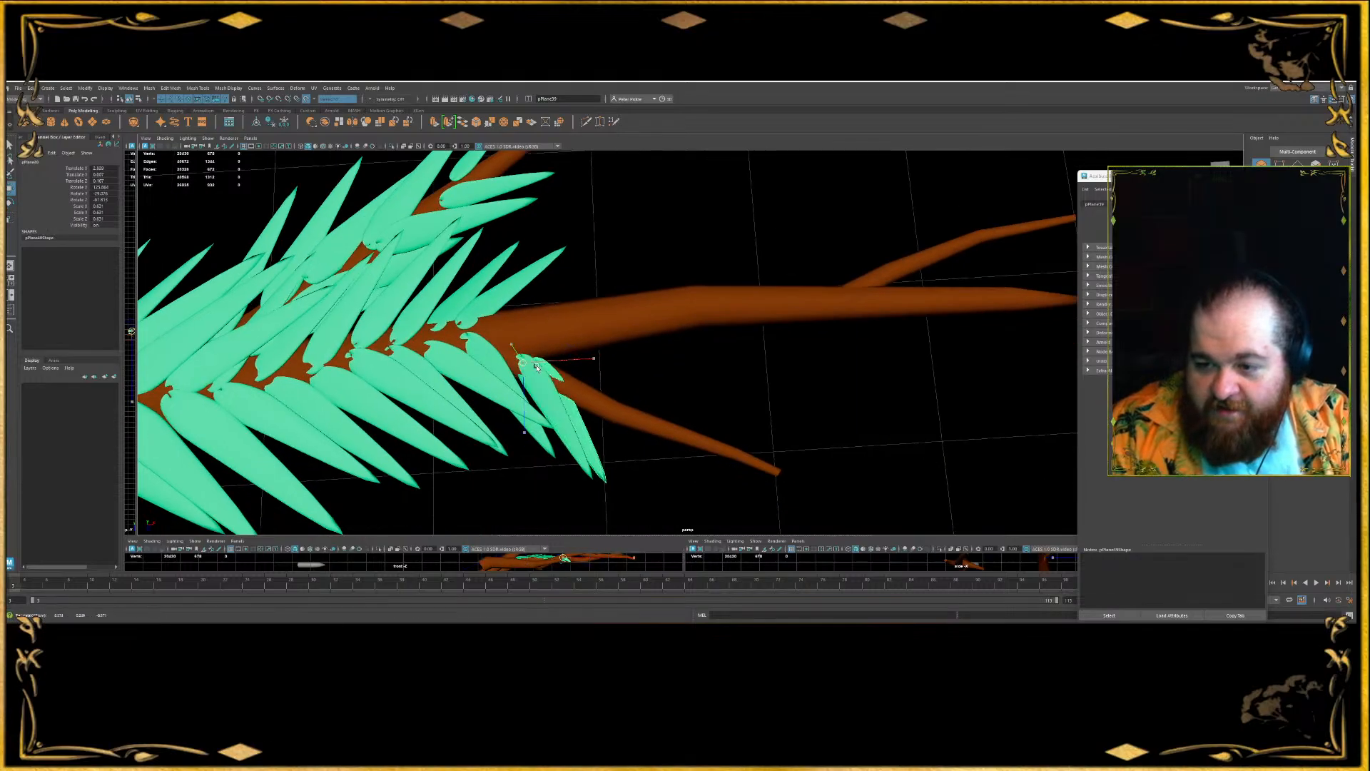
key("e")
left_click_drag(596, 418, 627, 417)
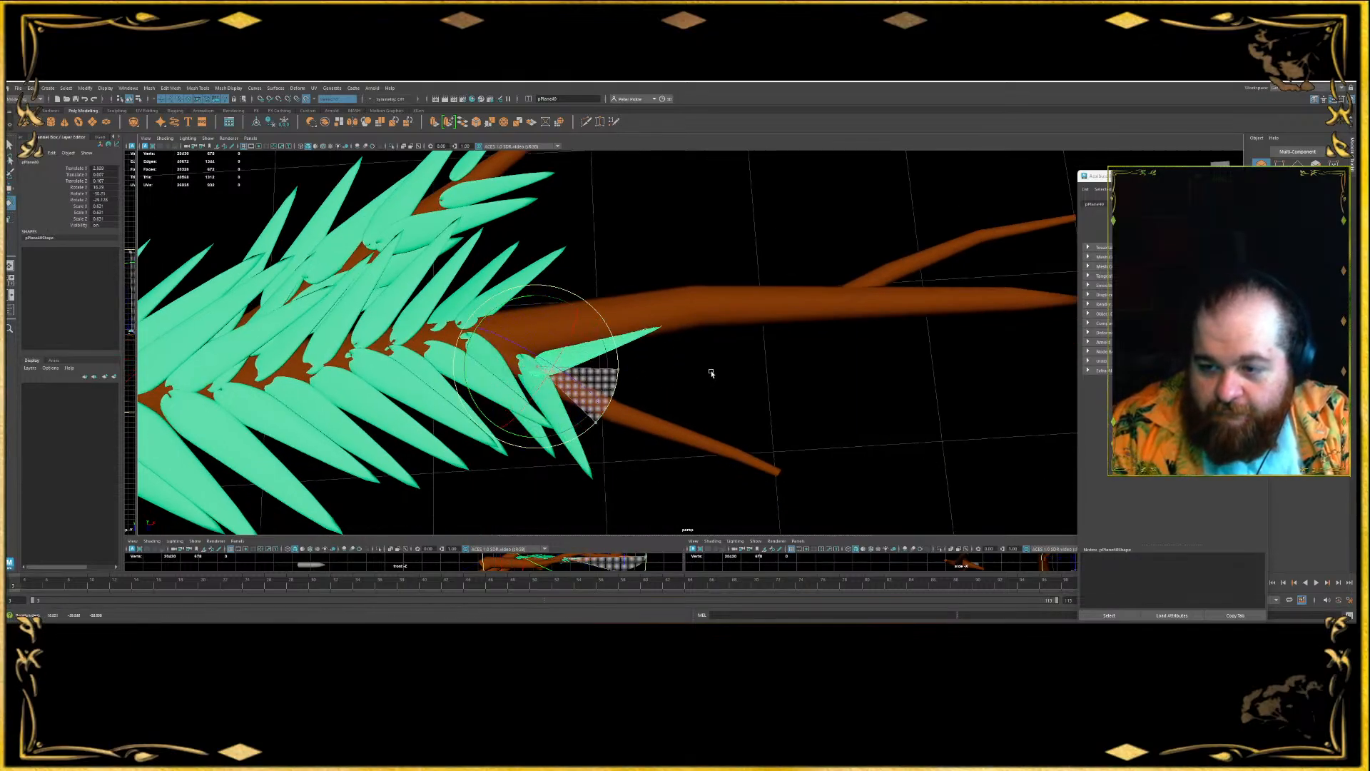
left_click_drag(548, 367, 510, 377)
left_click_drag(596, 374, 464, 275)
- Copy that leaf a little farther along the thin twig and rotate it alongside the previous one
key("w")
left_click_drag(490, 341, 523, 335, "shift")
middle_click_drag(581, 277, 565, 330, "alt")
key("e")
left_click_drag(590, 364, 560, 379, "alt")
mouse_move(682, 336)
left_mouse_down("alt")
mouse_move(575, 285)
mouse_move(738, 356)
mouse_move(689, 319)
left_mouse_up("alt")
key("r")
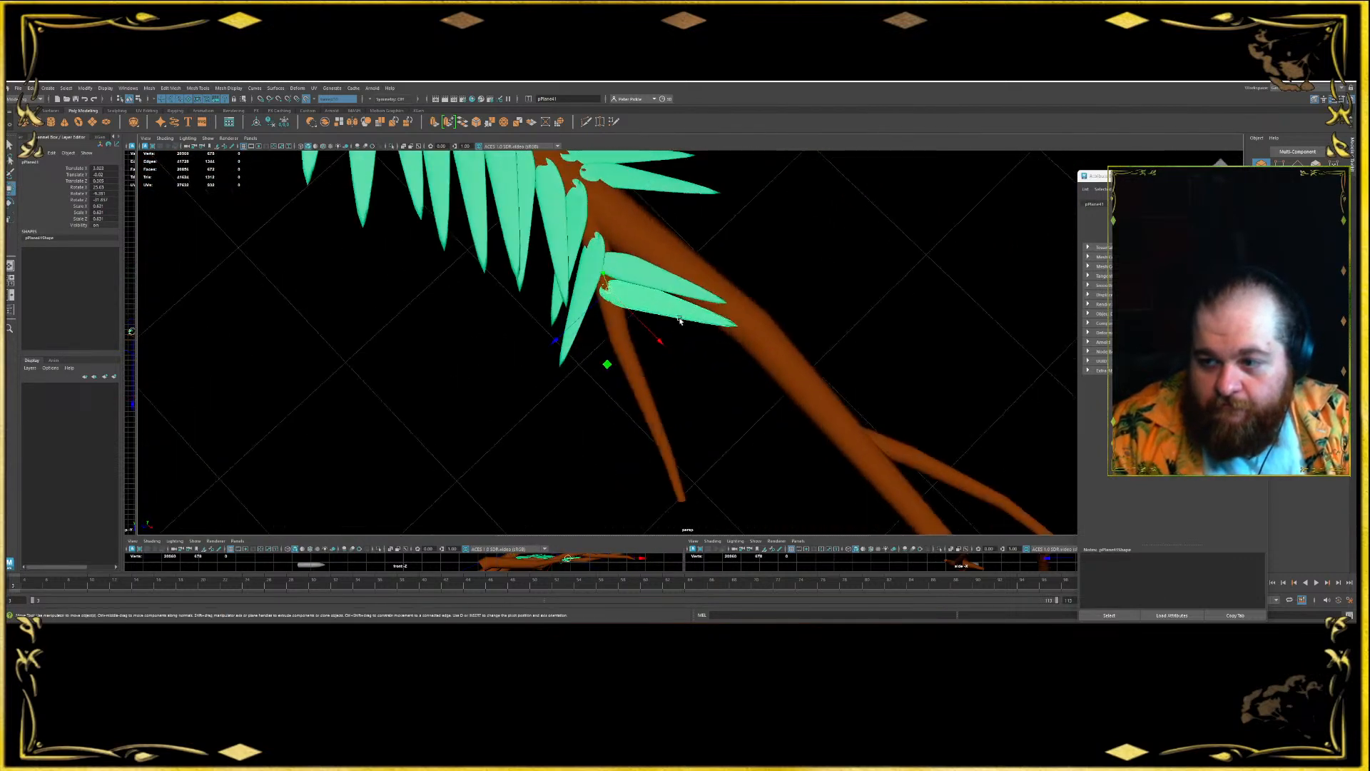
- Duplicate the newest twig leaf and turn the copy toward the opposite side of the twig
left_click_drag(612, 291, 593, 353)
key("w")
key("ctrl+d")
key("e")
left_click(641, 290)
key("ctrl+z")
middle_click_drag(642, 268, 619, 341, "alt")
left_click_drag(619, 341, 529, 162, "alt")
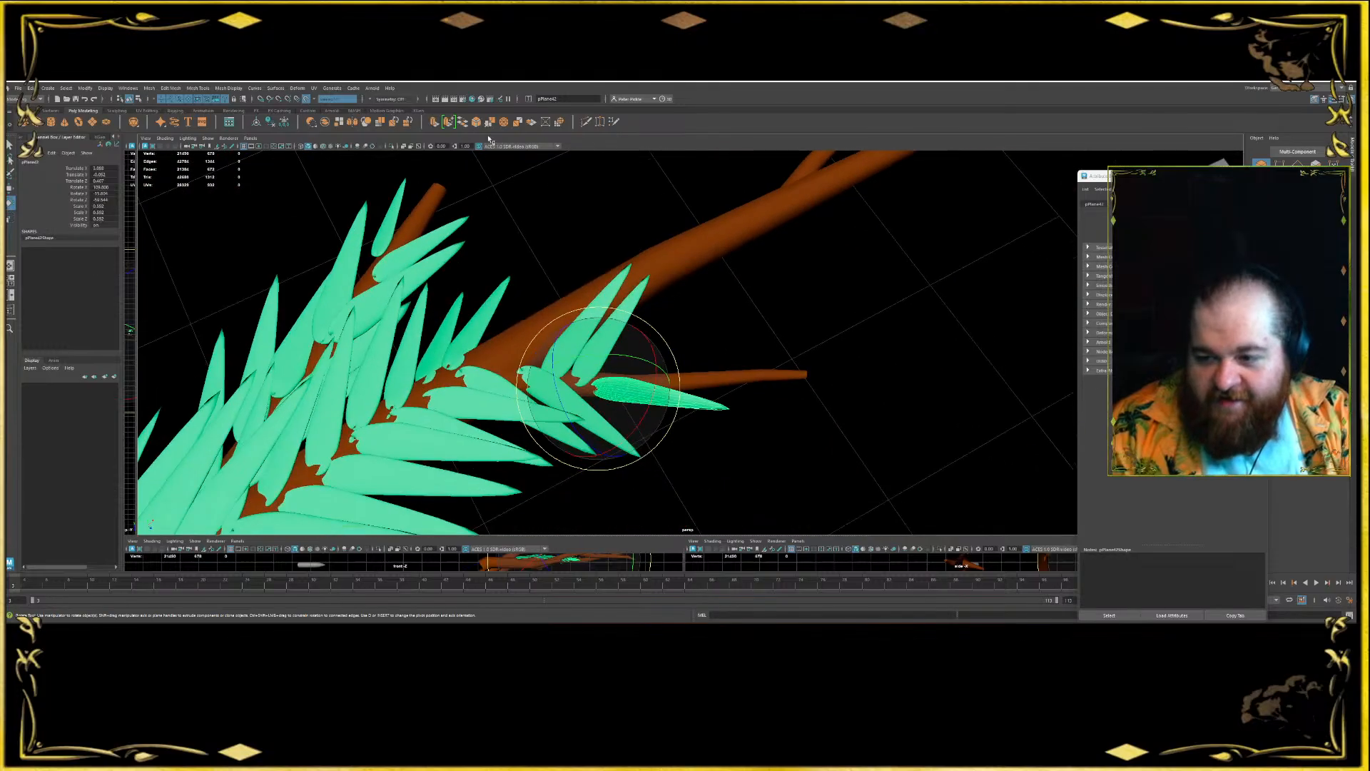
- Move the copied leaf against the opposite side of the thin twig and rotate it outward
right_click_drag(529, 162, 538, 312, "alt")
key("w")
left_click_drag(528, 421, 577, 462)
key("e")
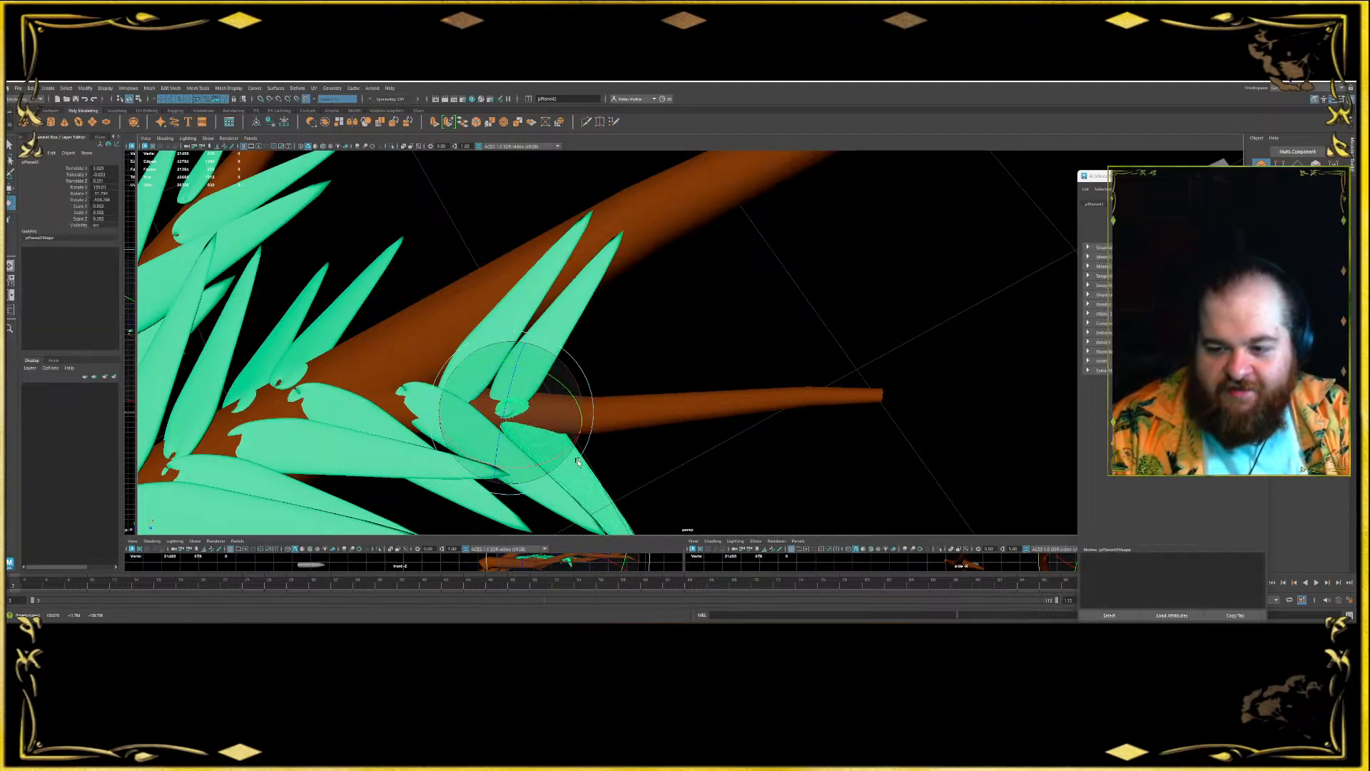
mouse_move(521, 391)
left_mouse_down()
mouse_move(477, 343)
mouse_move(504, 388)
left_mouse_up()
key("r")
key("e")
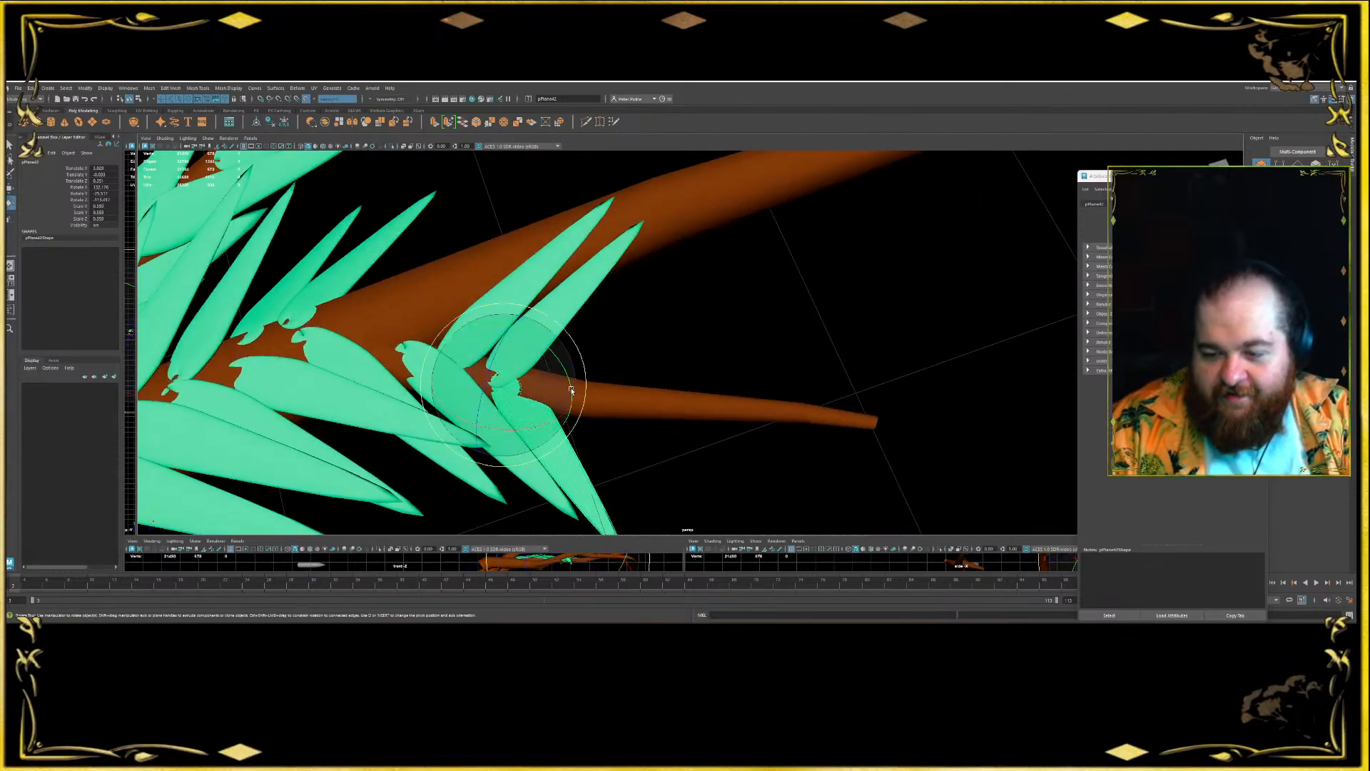
- Undo the last rotation and refine the twig leaf's angle, position and scale
left_click(566, 367)
key("ctrl+z")
left_click_drag(569, 370, 631, 383)
key("w")
key("r")
key("w")
key("e")
left_click_drag(515, 413, 525, 401)
- Duplicate the current leaf and slide the copy farther along the thin twig toward its tip
left_click_drag(529, 449, 624, 451, "alt")
middle_click_drag(624, 451, 525, 328, "alt")
left_click_drag(525, 328, 608, 461, "alt")
key("w")
middle_click_drag(611, 361, 483, 323, "alt")
key("ctrl+d")
left_click_drag(533, 472, 550, 429)
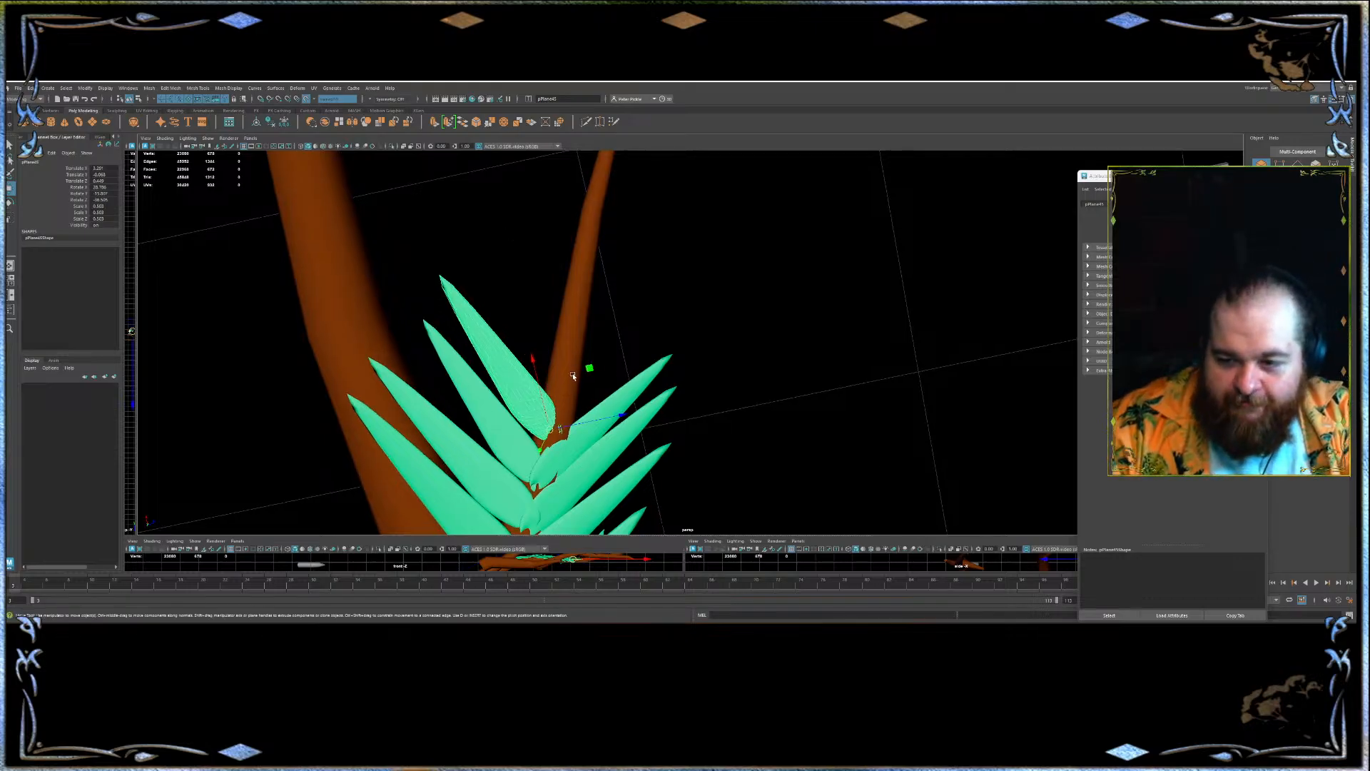
- Seat the copied leaf on the thin twig and turn a copy toward the opposite side
left_click_drag(551, 417, 561, 428)
key("e")
left_click_drag(548, 362, 688, 407)
key("w")
left_click_drag(561, 431, 682, 407)
key("e")
middle_click_drag(612, 331, 507, 441, "alt")
left_click_drag(653, 372, 629, 361)
key("w")
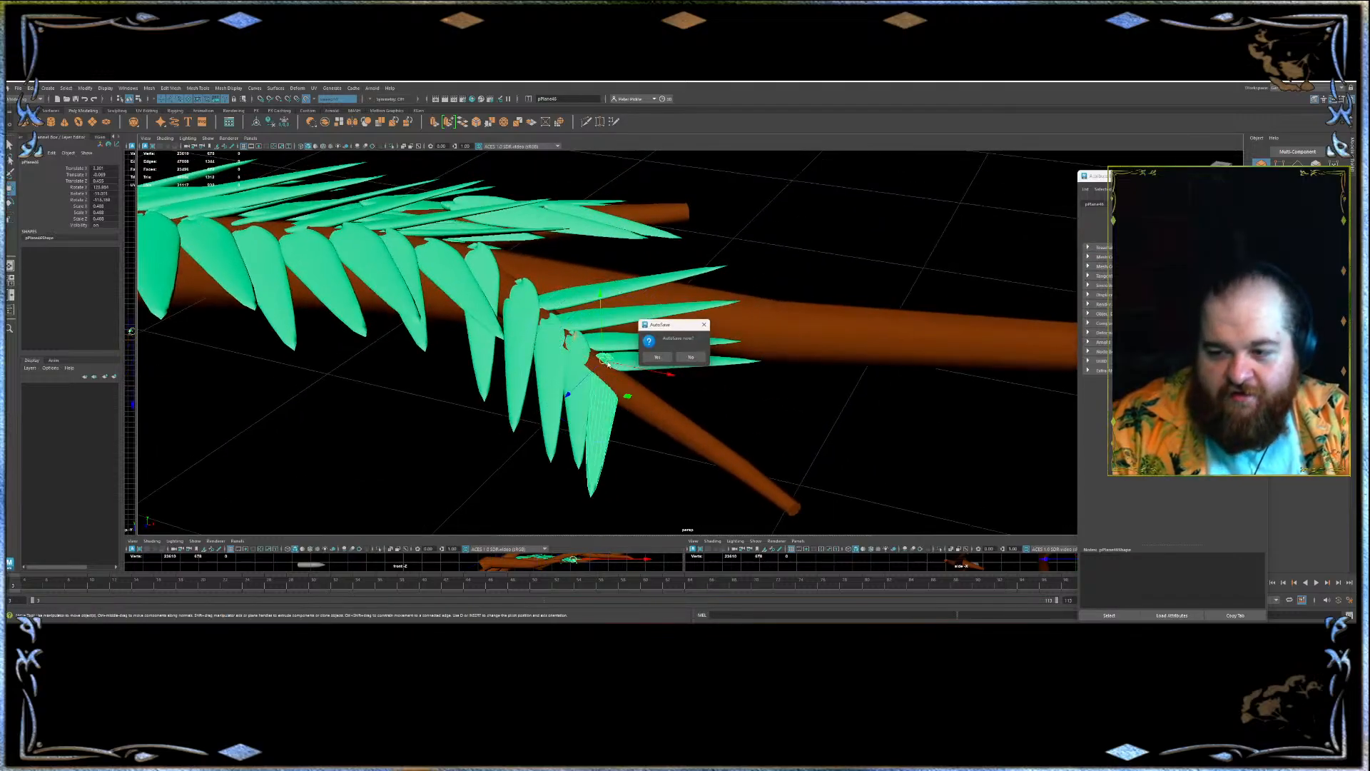
- Respond to the autosave prompt and nudge the new leaf's base against the thin twig
left_click(691, 358)
scroll(600, 306, "up", 3)
left_click_drag(600, 306, 606, 398, "alt")
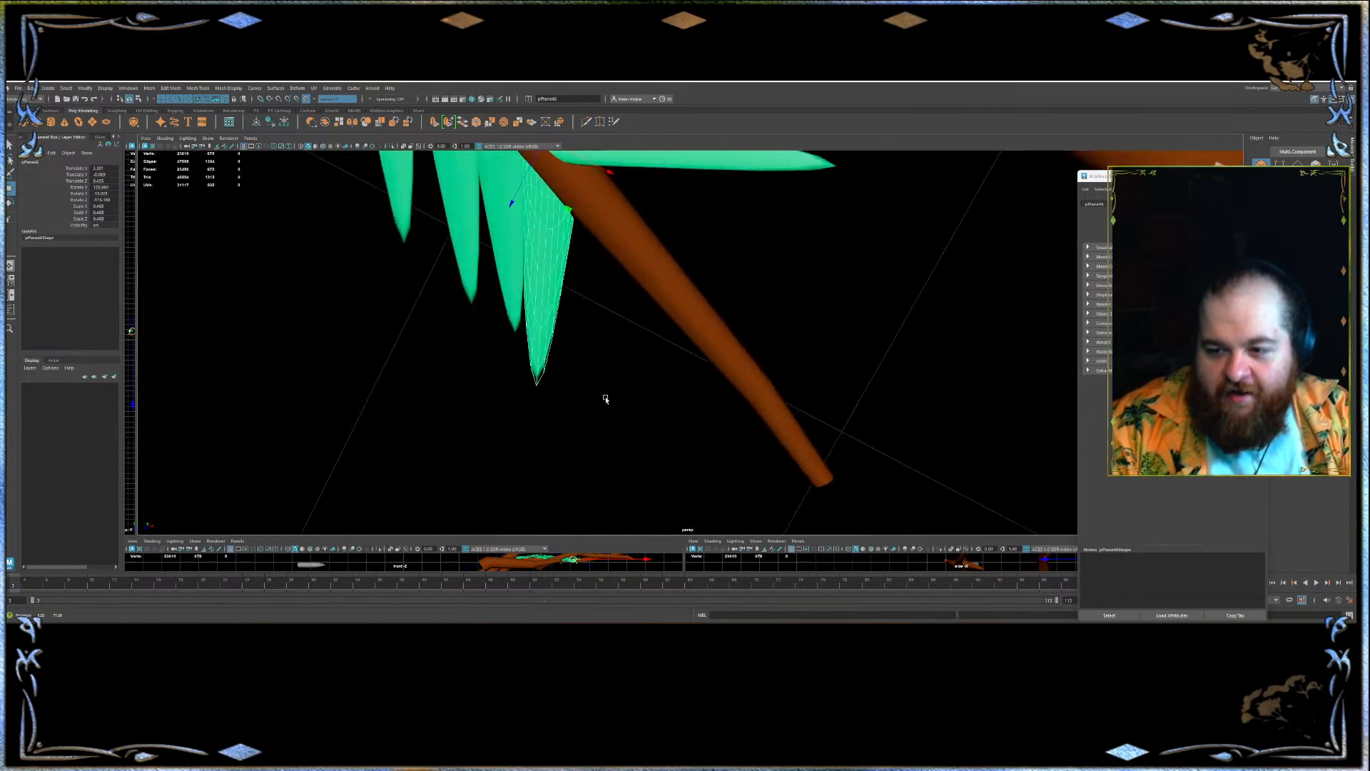
middle_click_drag(606, 364, 578, 455, "alt")
middle_click_drag(503, 239, 493, 321, "alt")
left_click_drag(494, 325, 486, 336)
key("r")
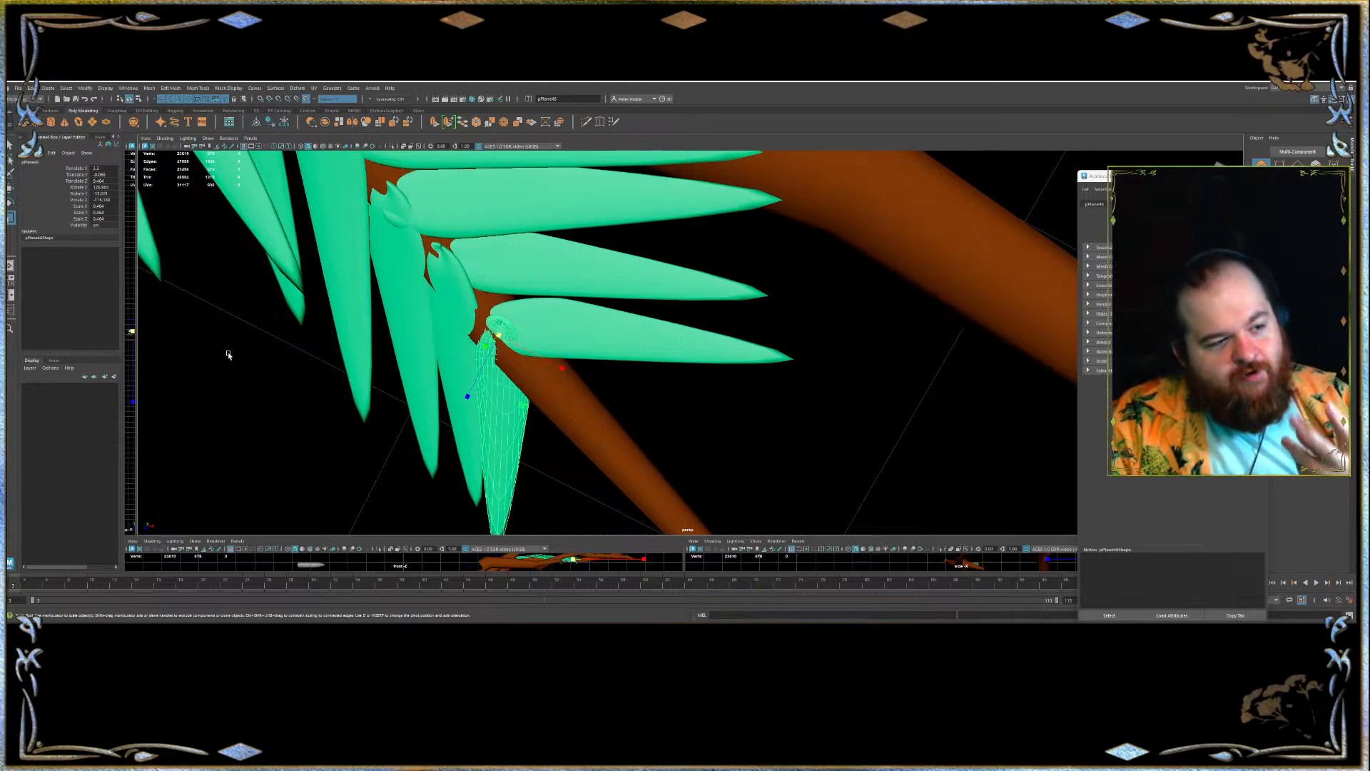
- Refine the new leaf's rotation and position so its base meets the twig beside the neighbouring leaves
left_click_drag(485, 393, 671, 357, "alt")
right_click_drag(671, 357, 604, 318, "alt")
middle_click_drag(604, 318, 575, 247, "alt")
left_click_drag(576, 248, 636, 312, "alt")
key("w")
middle_click_drag(559, 416, 512, 370, "alt")
key("e")
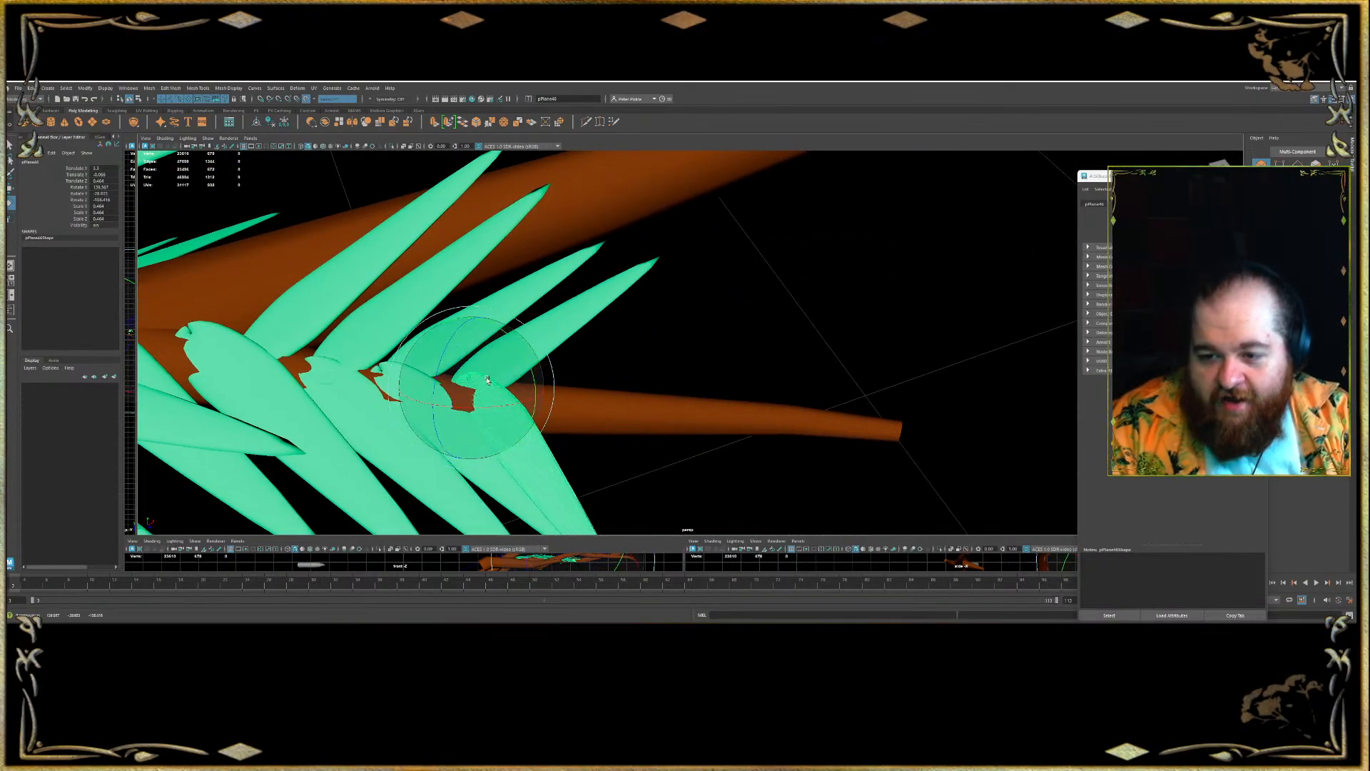
key("w")
mouse_move(490, 437)
left_mouse_down("alt")
mouse_move(534, 413)
mouse_move(503, 453)
left_mouse_up("alt")
middle_click_drag(503, 446, 404, 388, "alt")
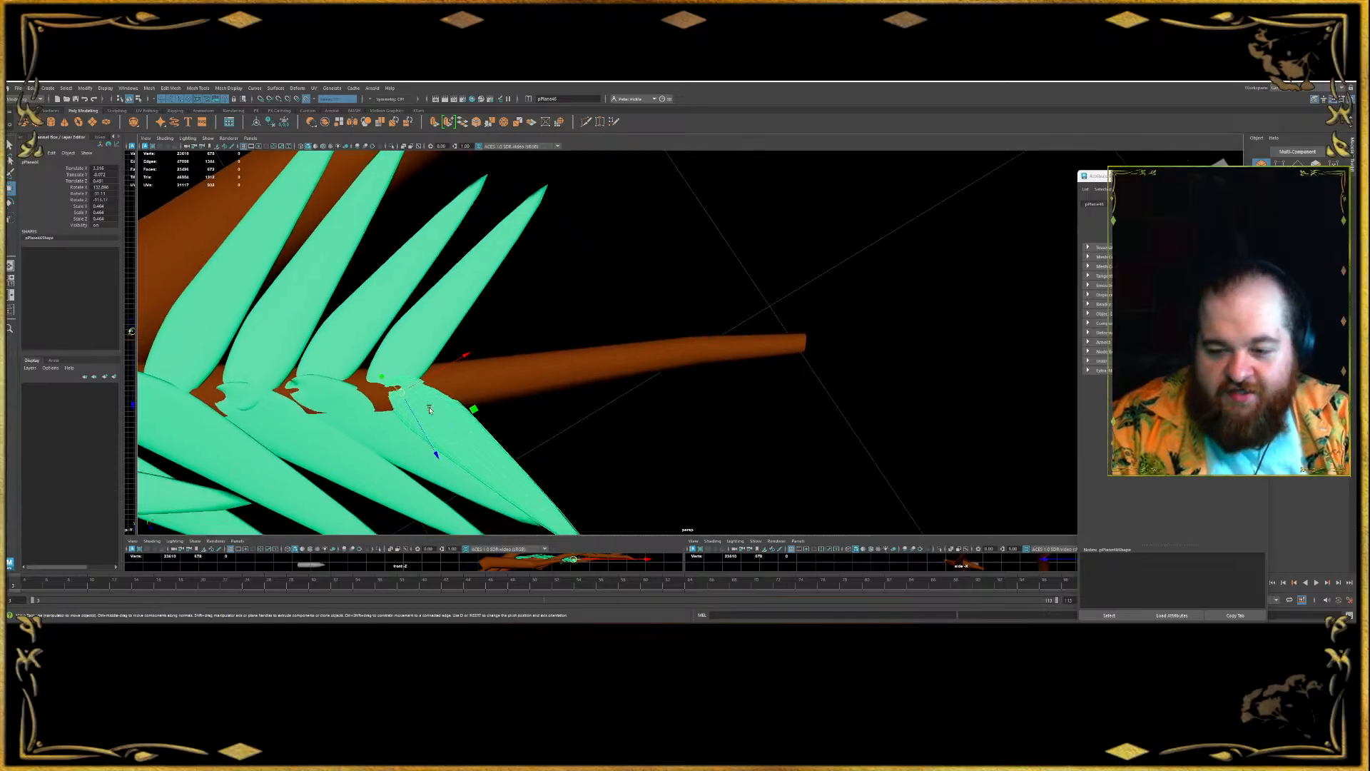
- Duplicate the leaf, slide the copy farther toward the twig's tip and settle it against the bark
key("ctrl+d")
left_click_drag(401, 391, 449, 377)
key("e")
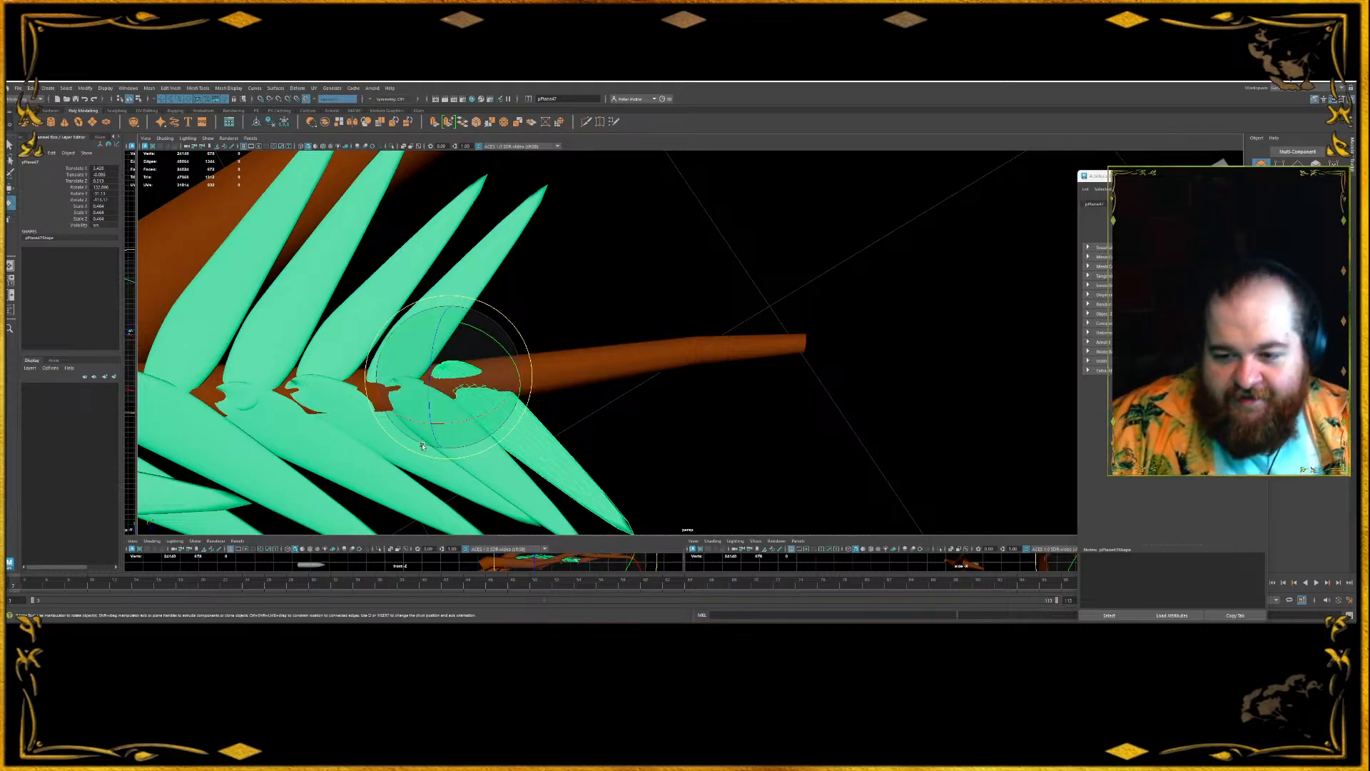
left_click_drag(515, 299, 660, 243, "alt")
key("w")
key("e")
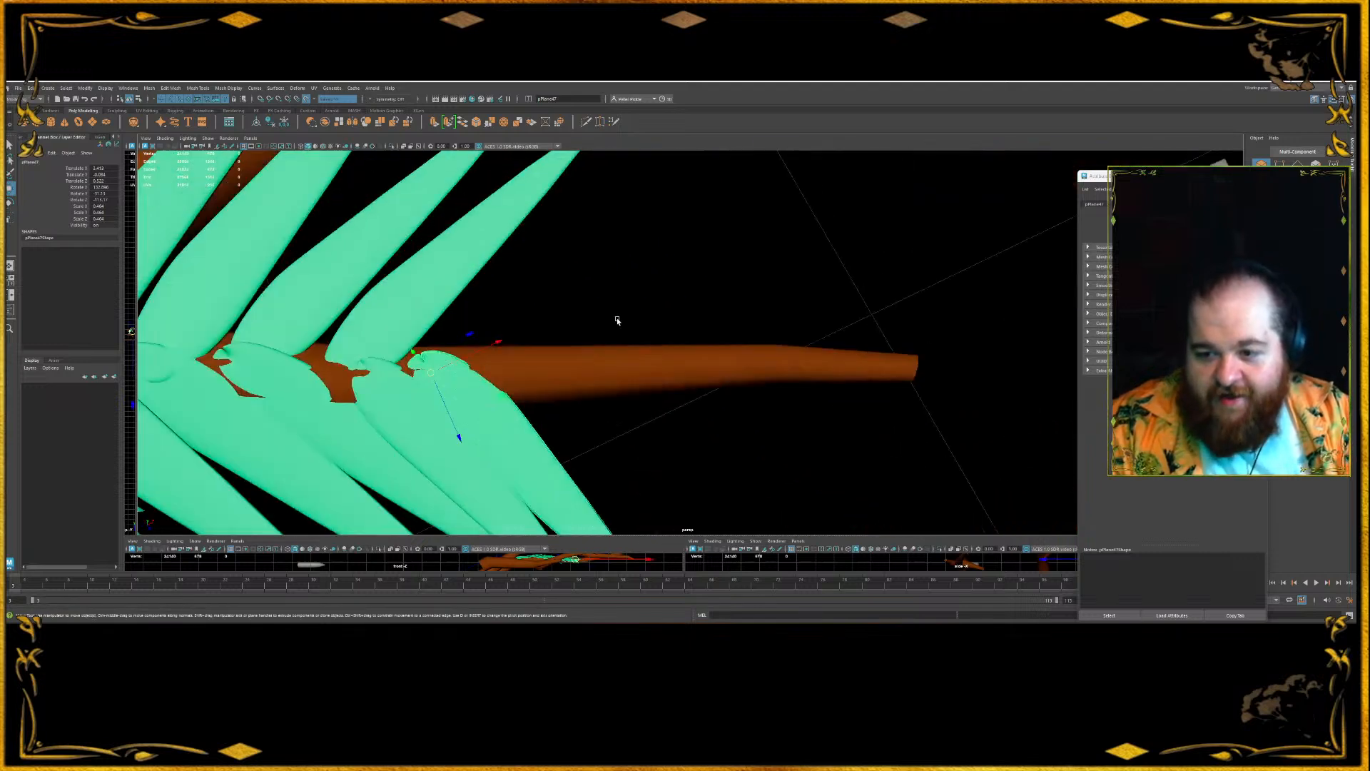
- Adjust the copy on the twig and turn another duplicate of it toward the opposite side
left_click_drag(493, 375, 444, 353)
key("w")
key("ctrl+z")
key("e")
key("w")
key("e")
left_click_drag(545, 307, 575, 389, "alt")
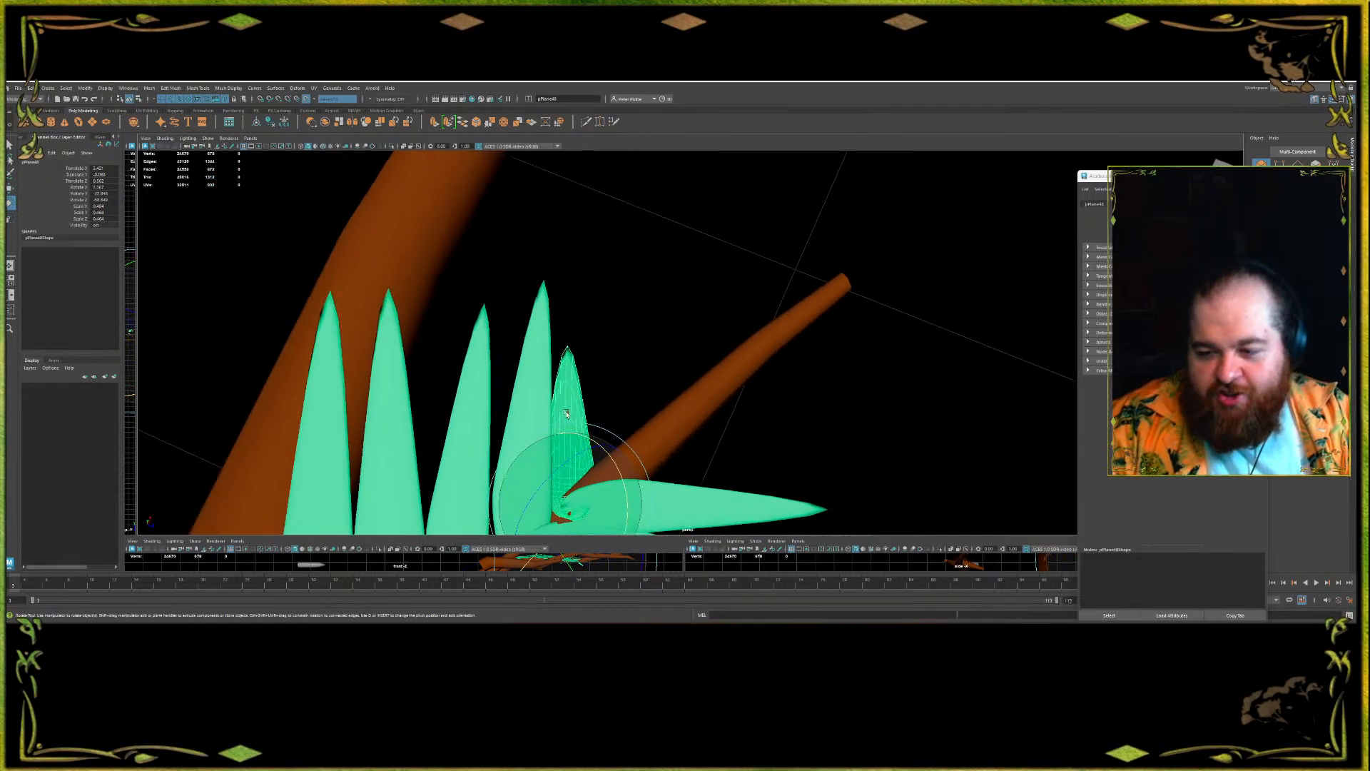
- Rotate and scale the opposite leaf to line up with its row, and reposition its base
middle_click_drag(577, 388, 559, 321, "alt")
mouse_move(552, 403)
left_mouse_down()
mouse_move(546, 441)
mouse_move(562, 421)
left_mouse_up()
key("r")
key("w")
middle_click_drag(601, 296, 578, 373, "alt")
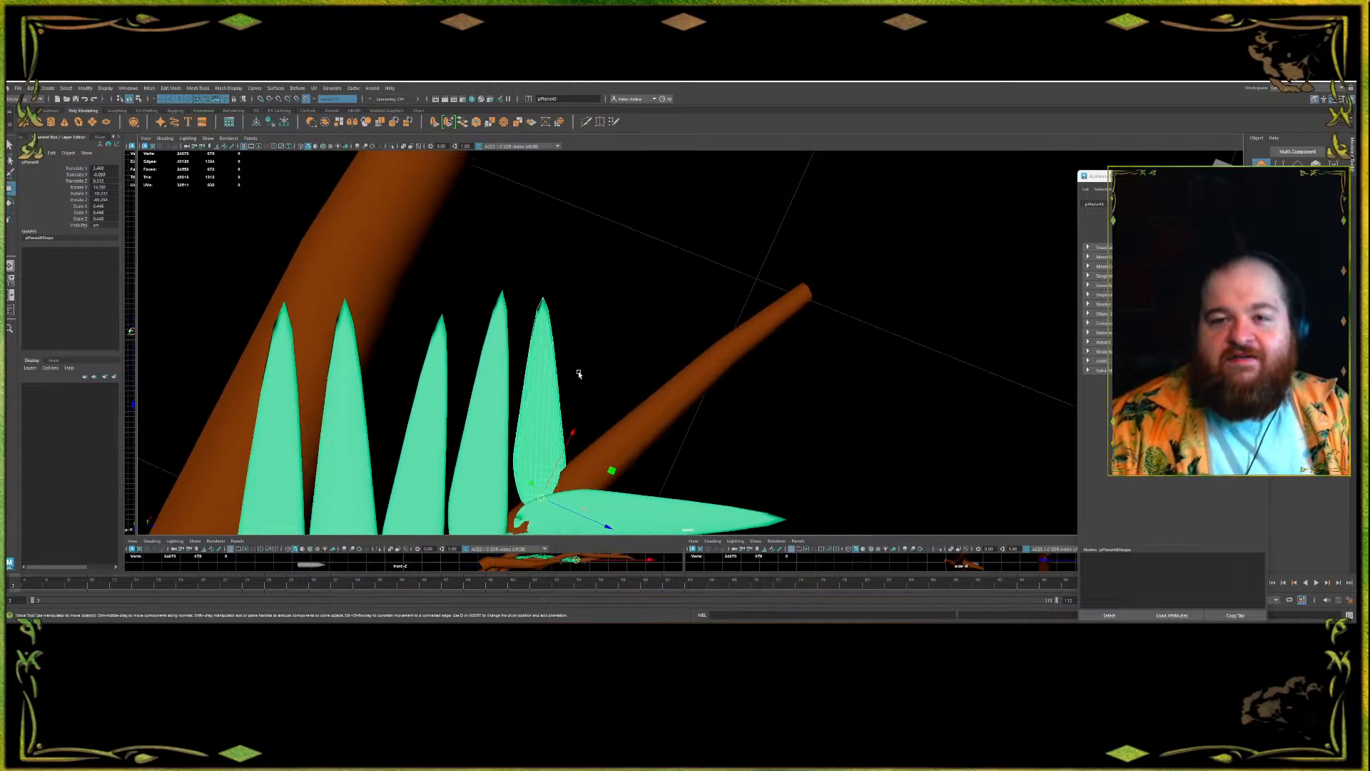
key("e")
left_click_drag(531, 448, 526, 456)
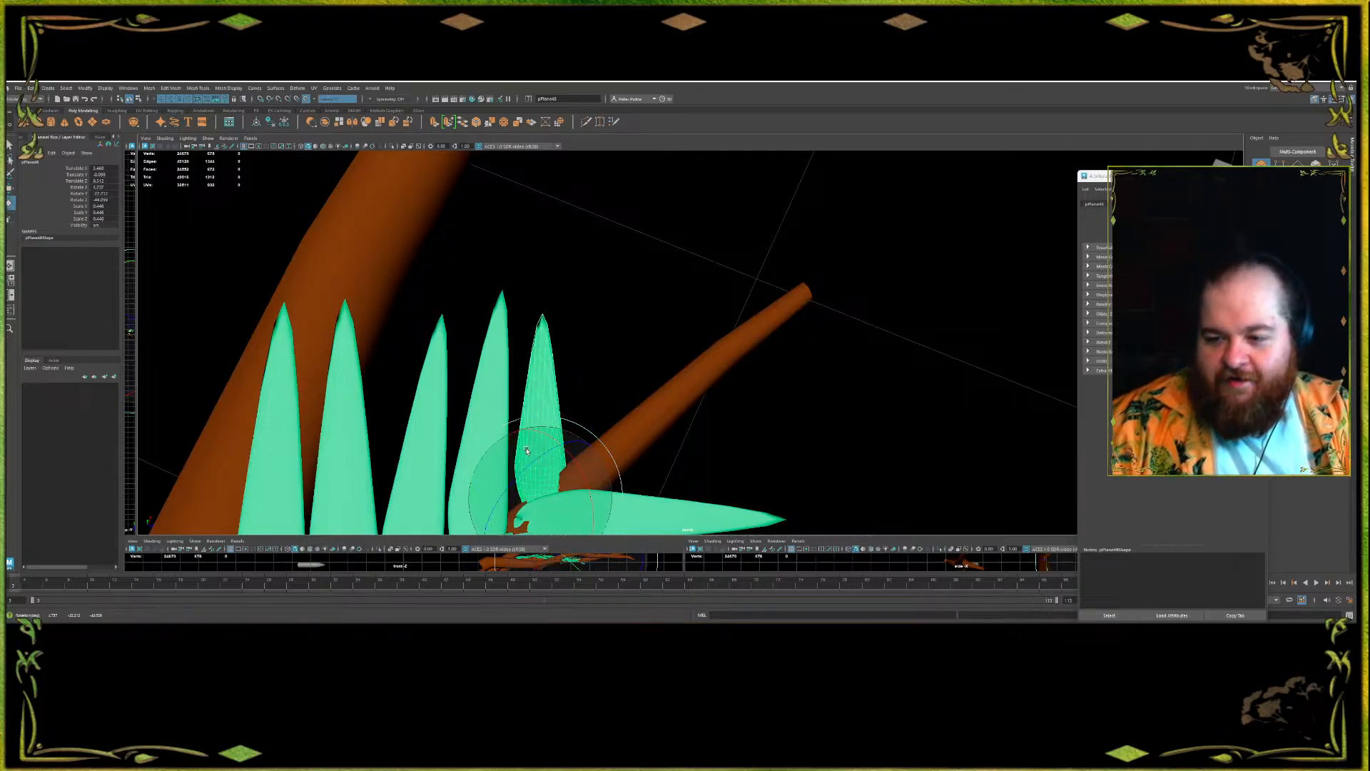
key("ctrl+z")
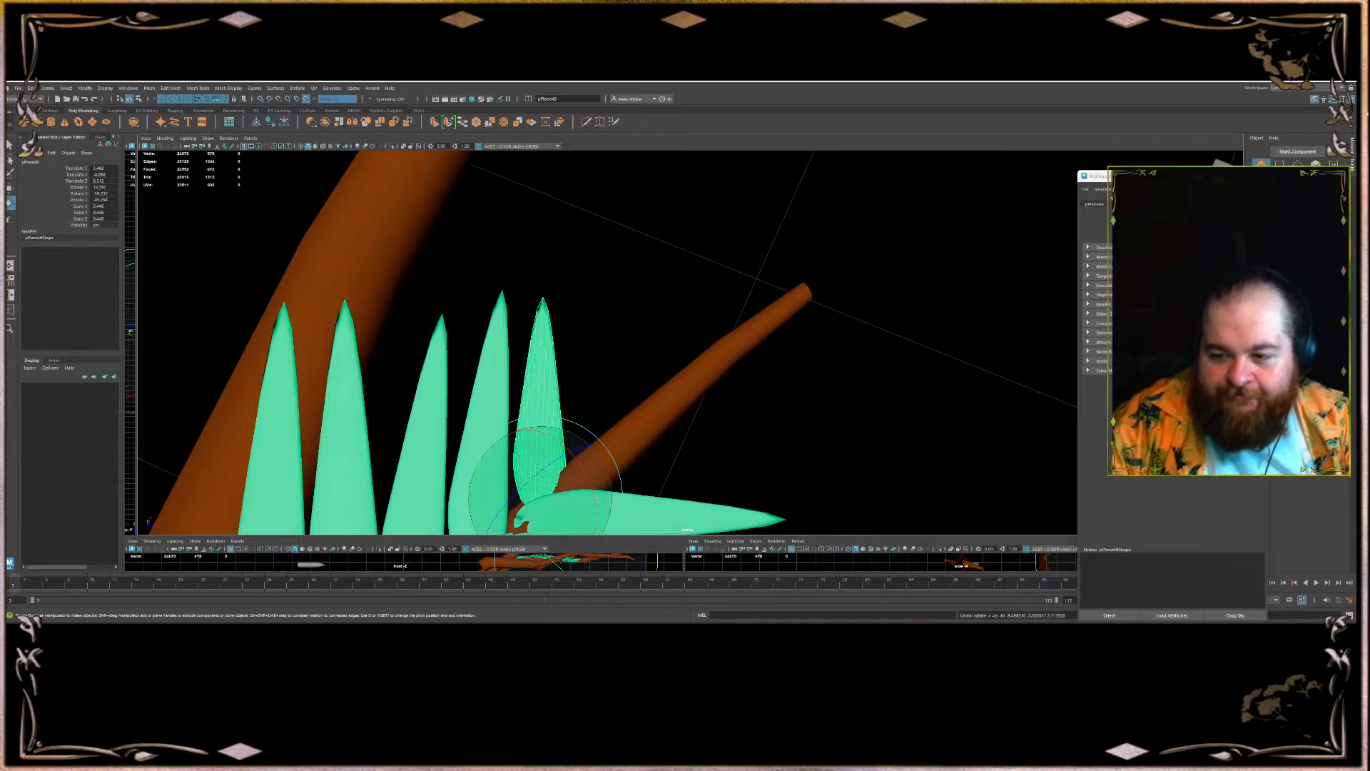
- Move the newest leaf into its gap on the twig and rotate it to follow its row
left_click_drag(581, 361, 623, 437, "alt")
key("w")
left_click(642, 400)
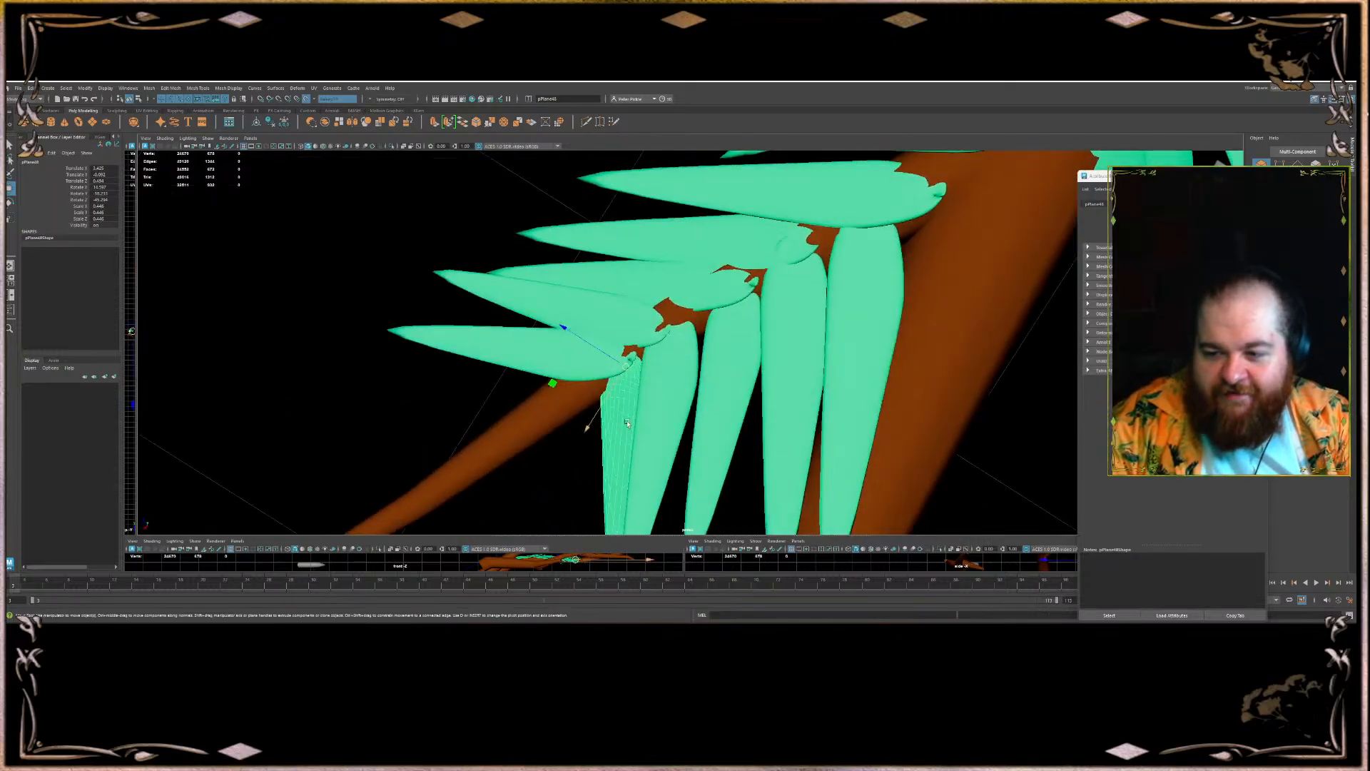
key("e")
left_click_drag(778, 316, 536, 257, "alt")
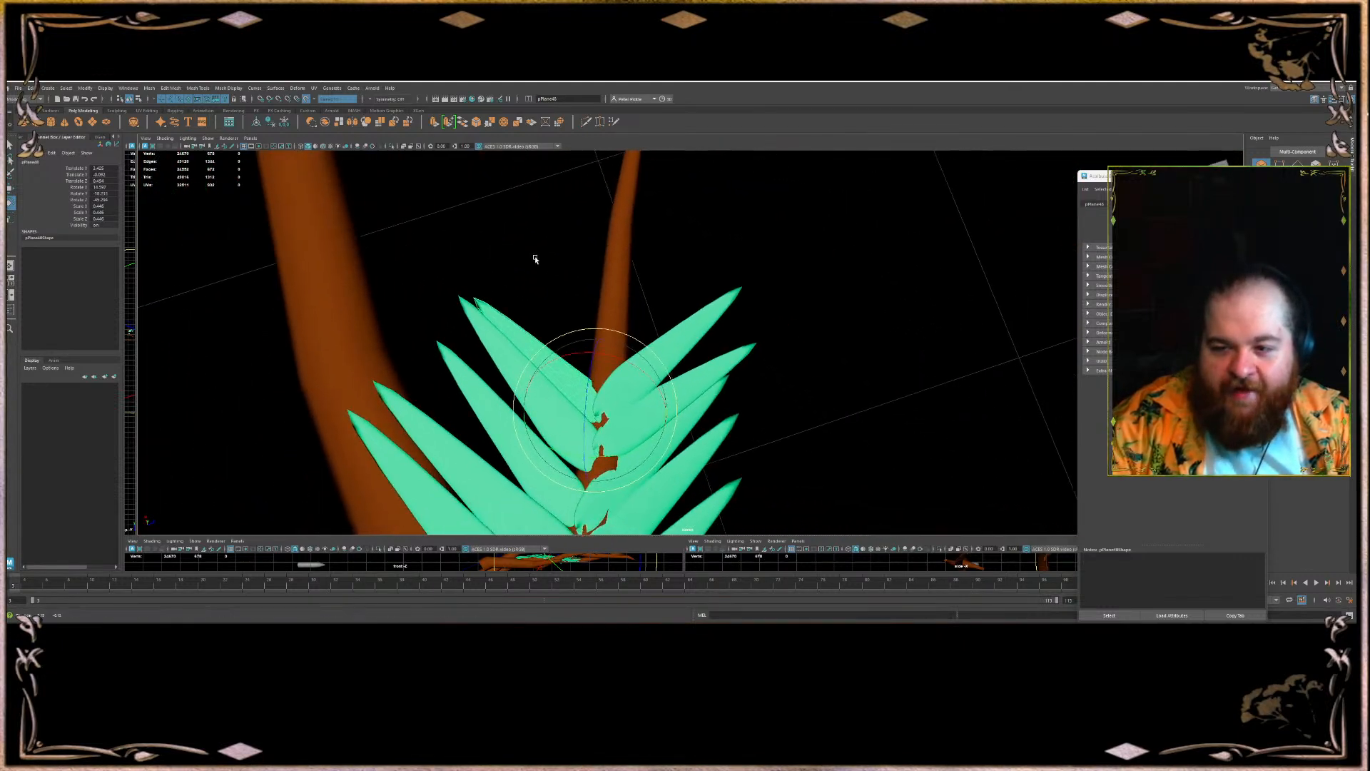
left_click_drag(594, 346, 588, 397, "alt")
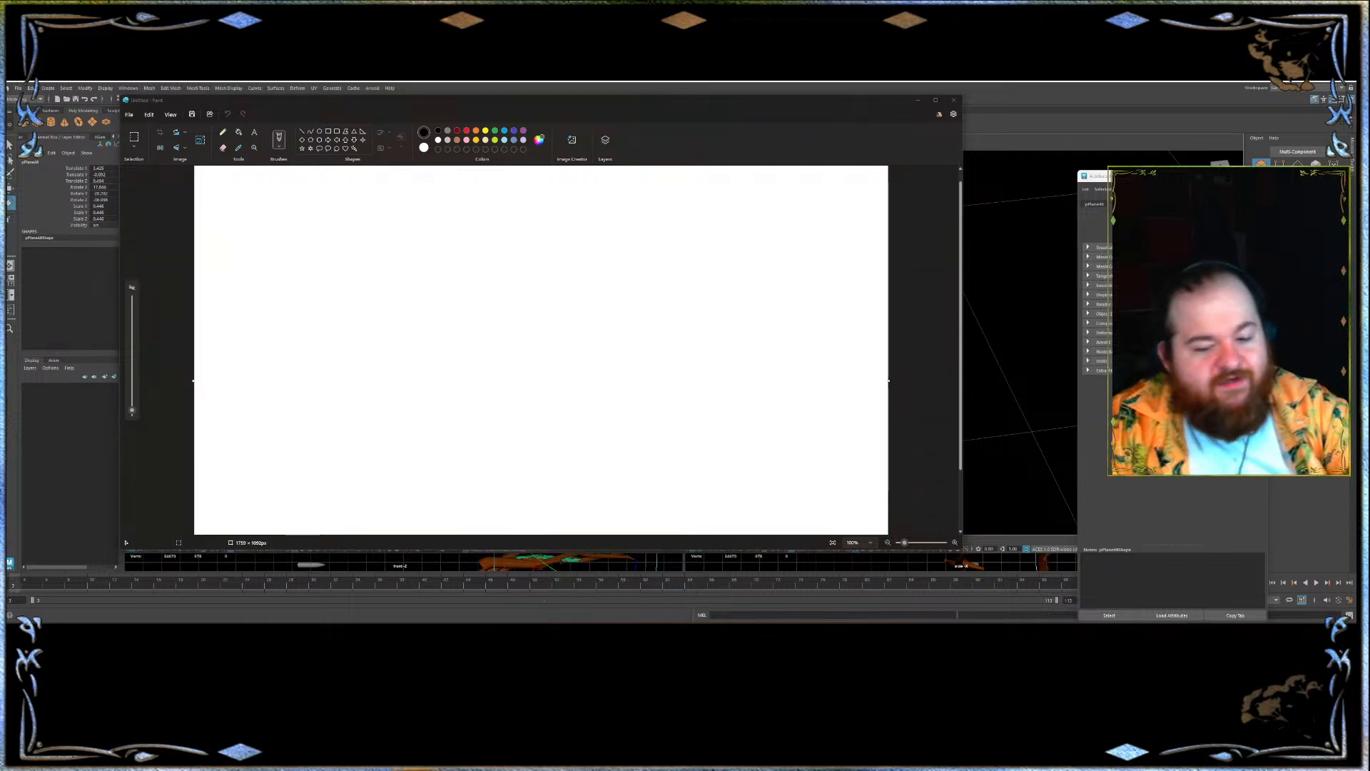
- Capture a screenshot of the steak product page, paste it into Paint and crop the canvas to it
key("super+shift+s")
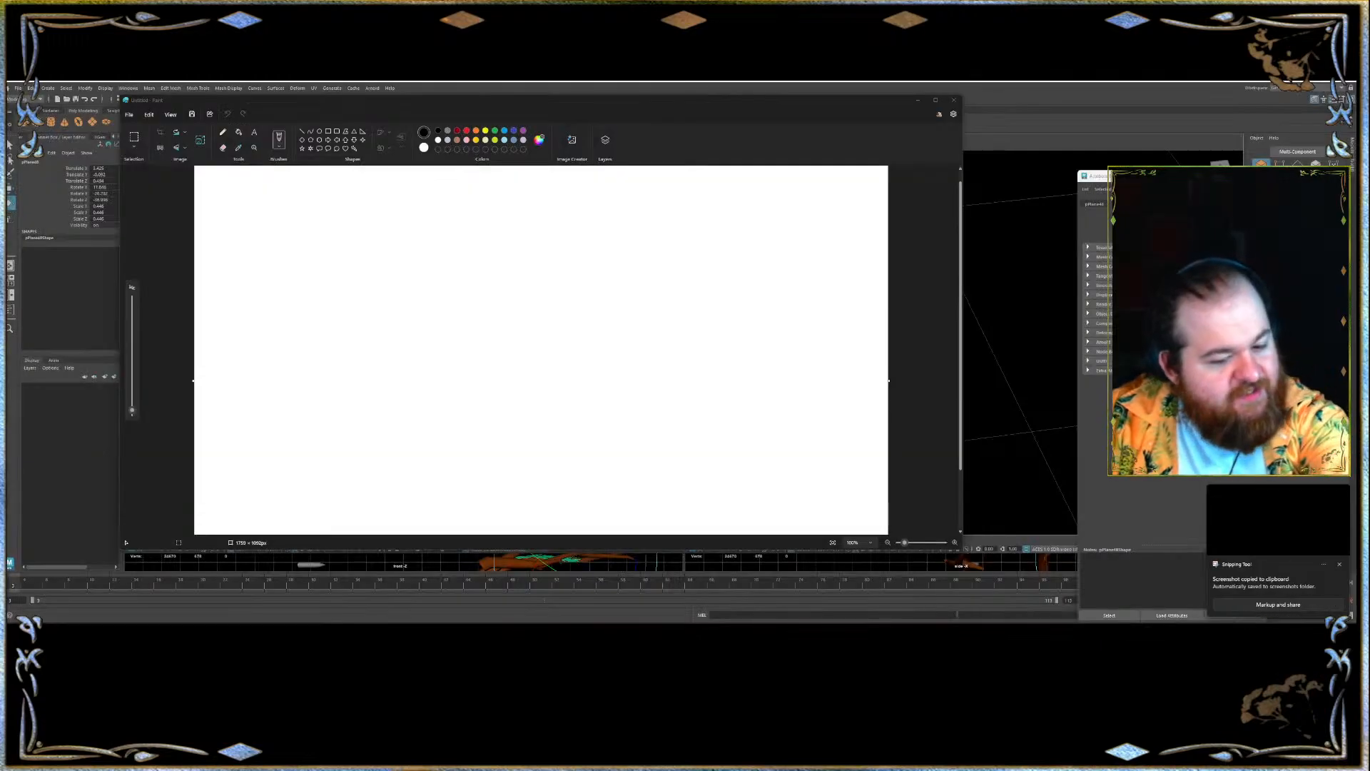
key("super+shift+s")
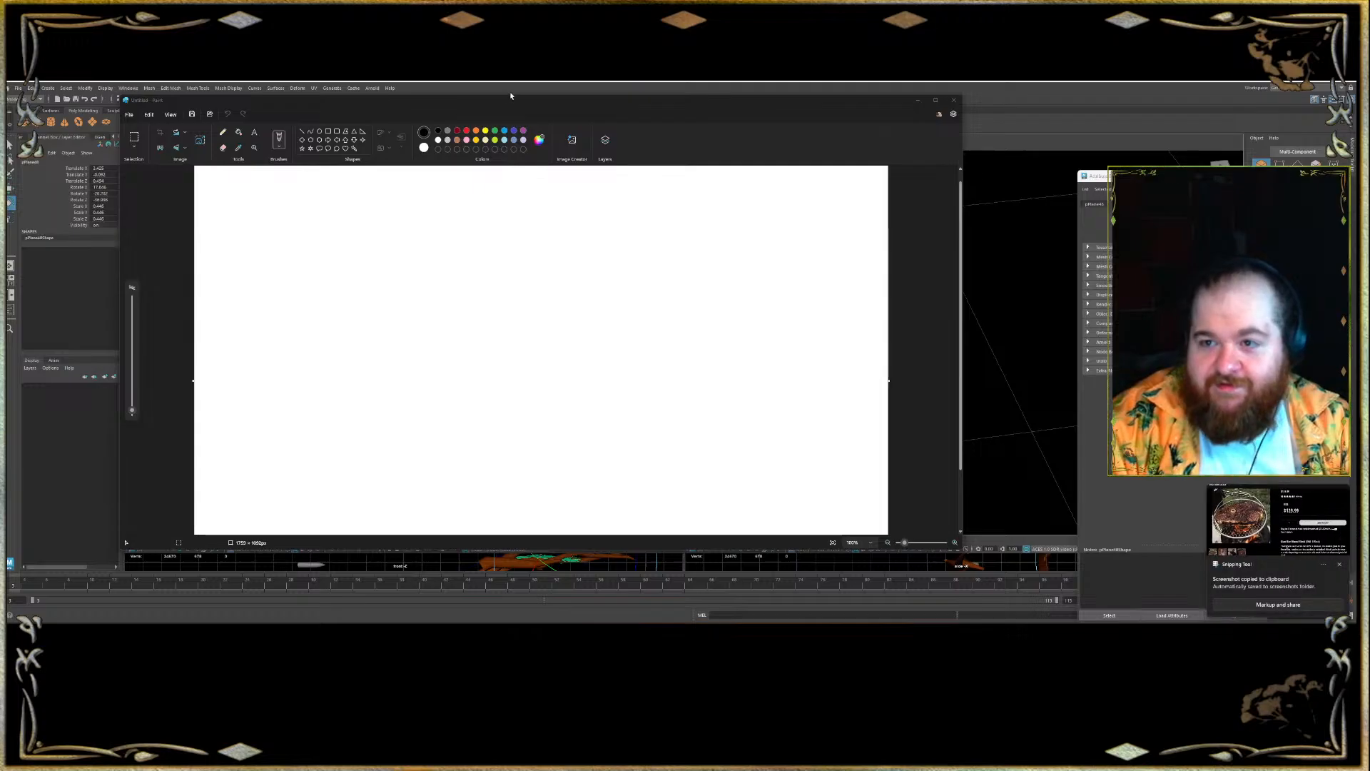
left_click(511, 93)
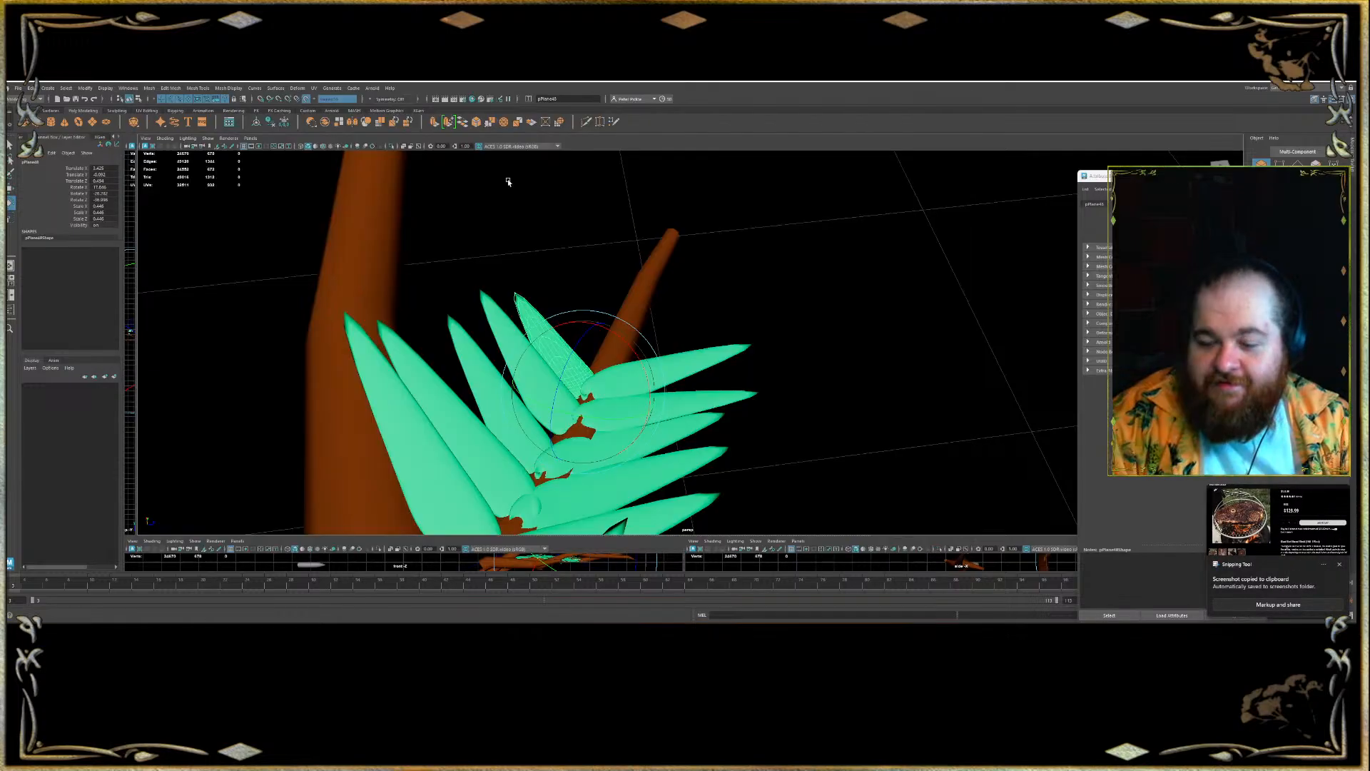
left_click(605, 101)
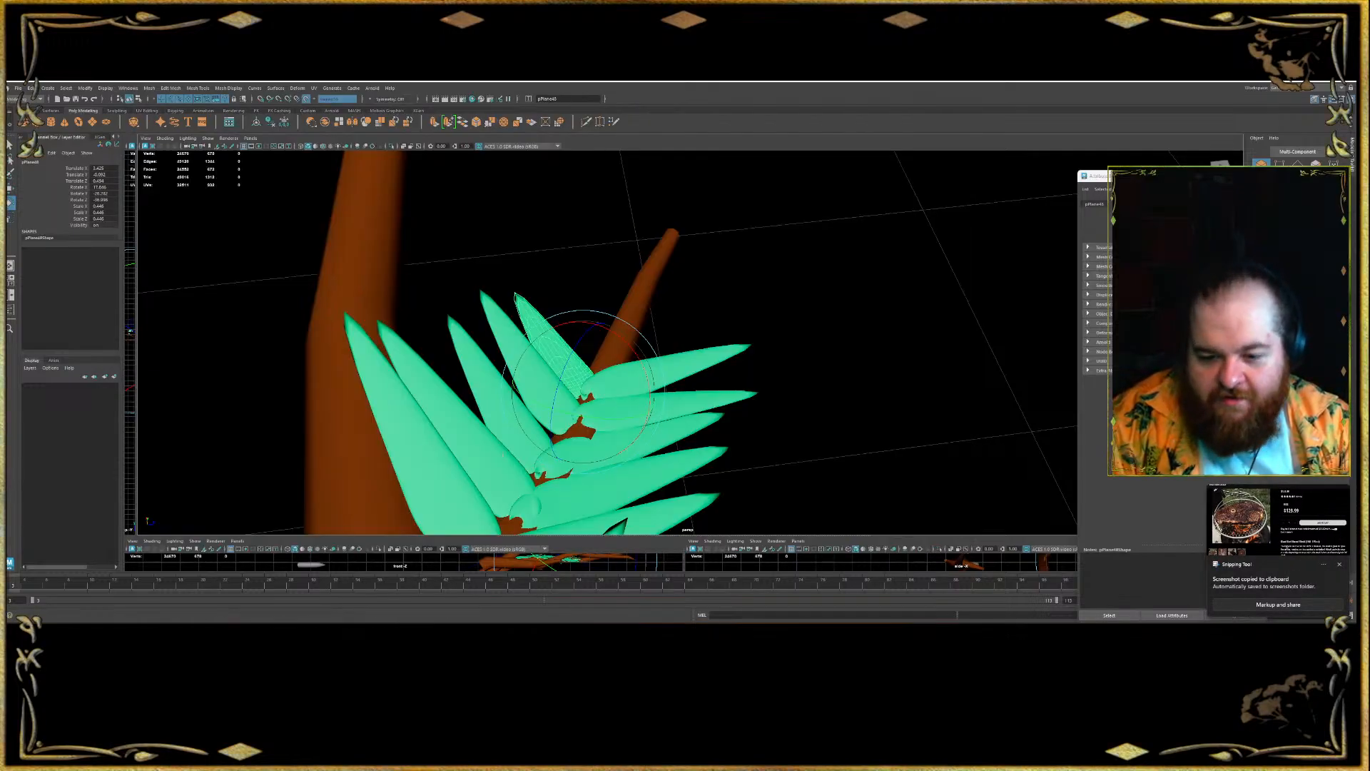
key("alt+Tab")
key("ctrl+v")
right_click(528, 333)
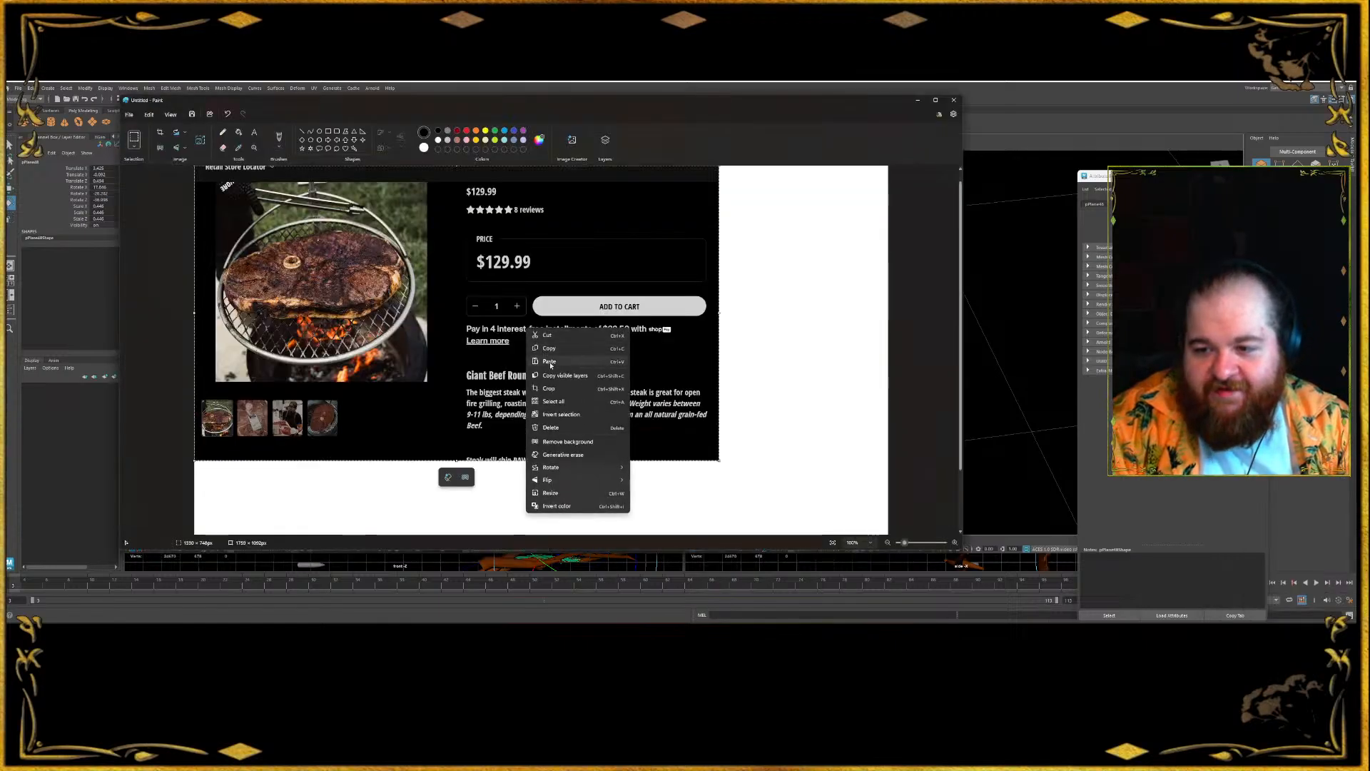
left_click(550, 389)
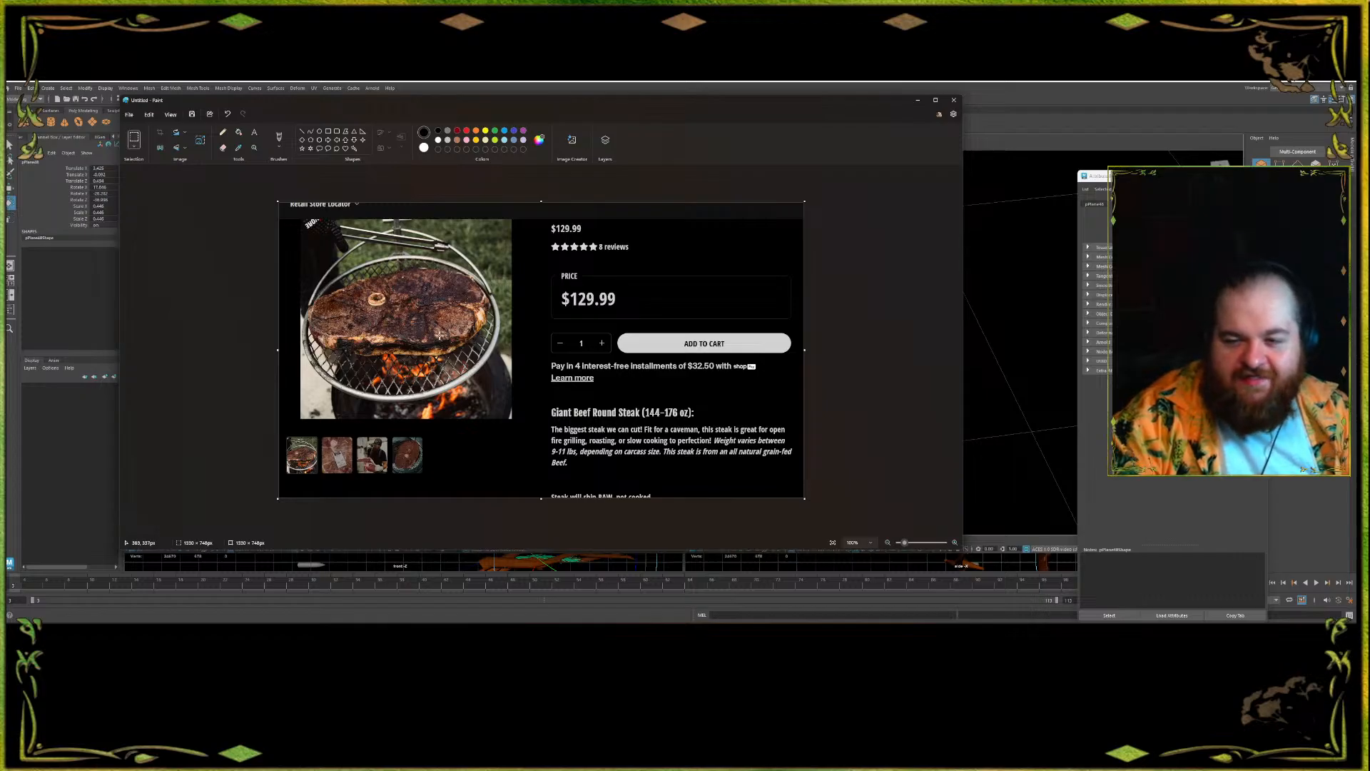
- Close Paint without saving the pasted screenshot and return to the branch model
left_click(953, 99)
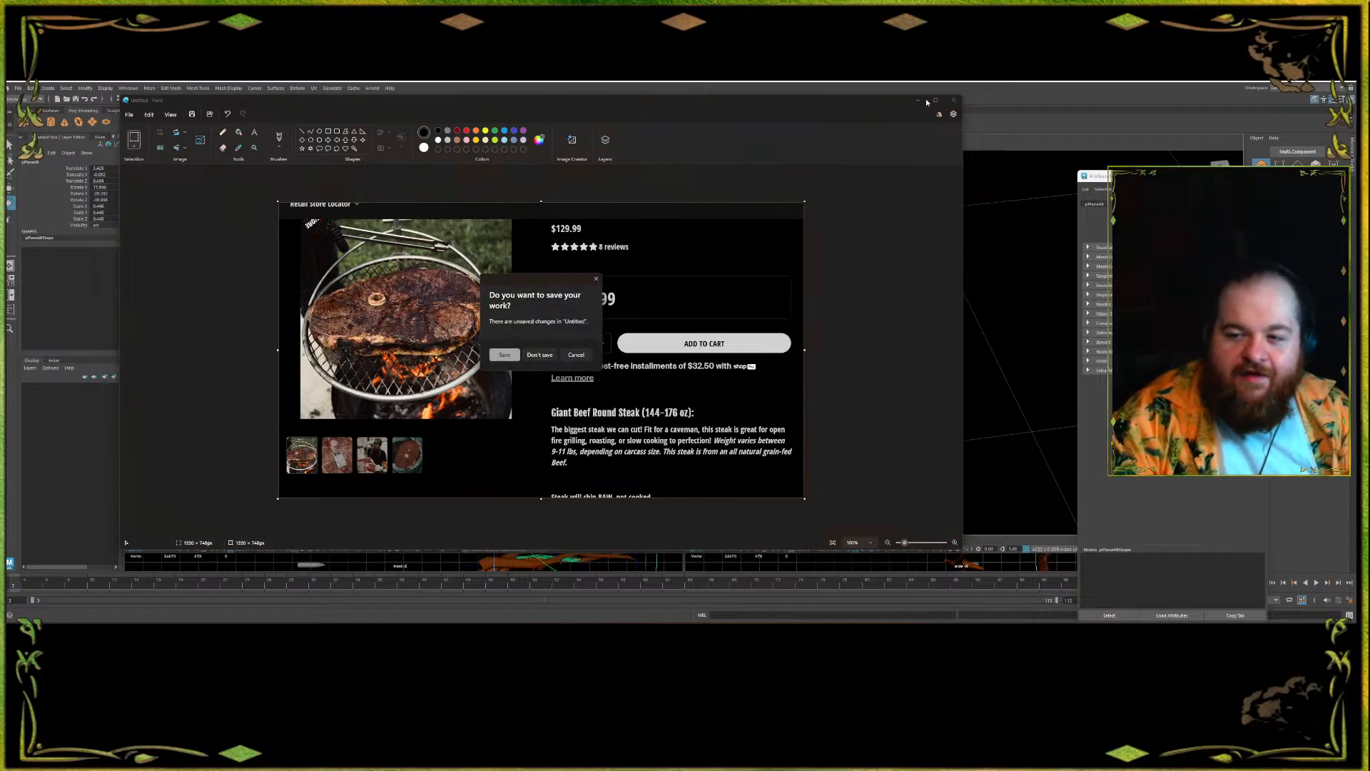
left_click(539, 354)
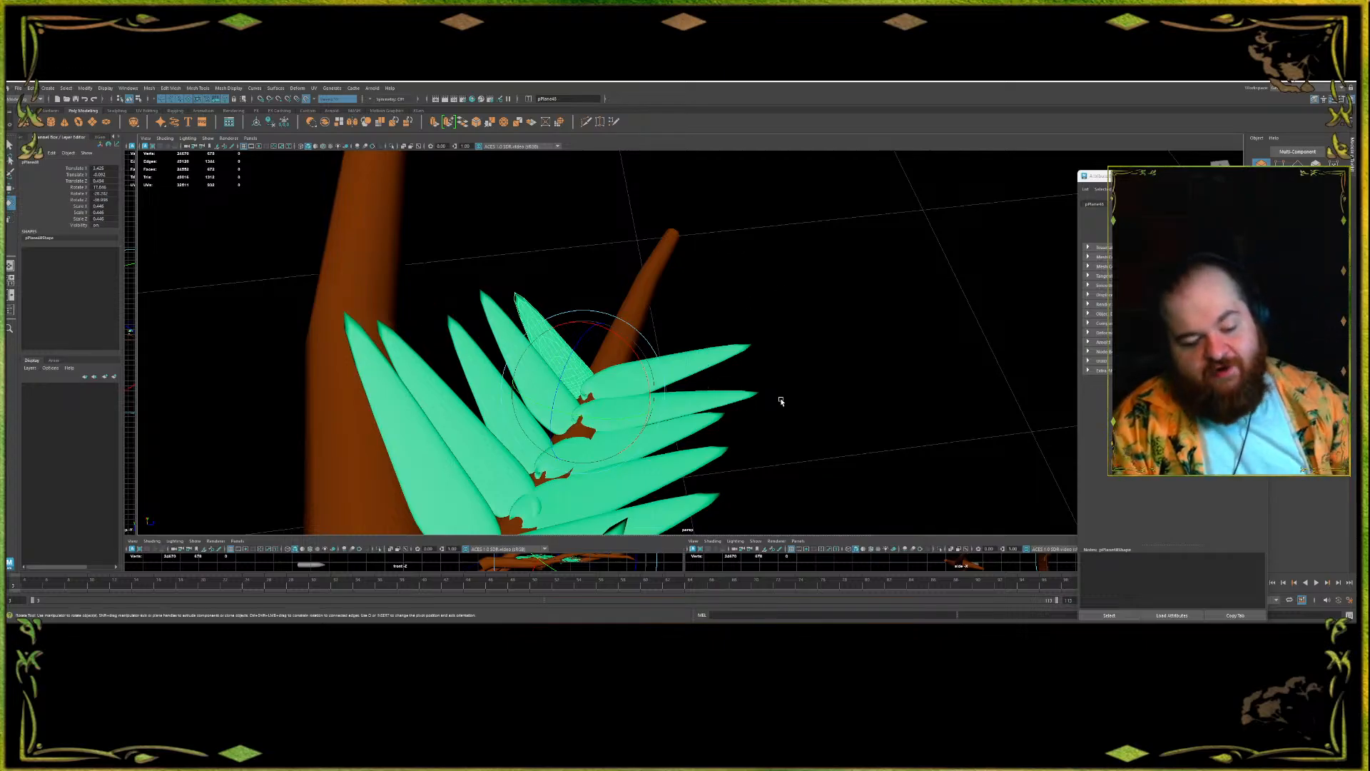
- Place another leaf copy farther up the thin twig and scale it down
left_click_drag(778, 301, 657, 345, "alt")
key("w")
left_click_drag(596, 406, 603, 359)
key("e")
key("r")
key("w")
key("r")
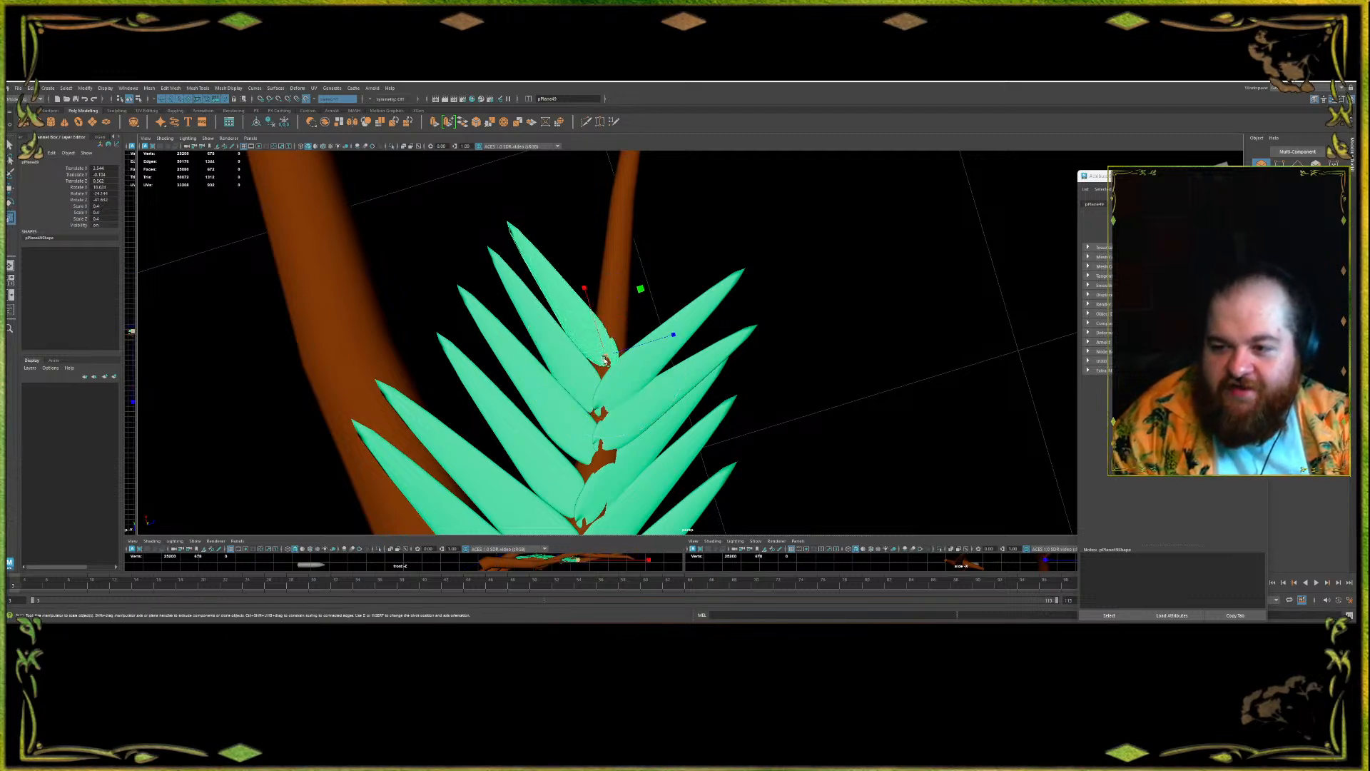
- Adjust the upper leaf's angle and turn a duplicate of it to the other side of the twig
key("e")
mouse_move(605, 360)
left_mouse_down()
mouse_move(627, 368)
mouse_move(607, 354)
mouse_move(618, 346)
left_mouse_up()
key("w")
key("e")
left_click_drag(666, 392, 618, 368)
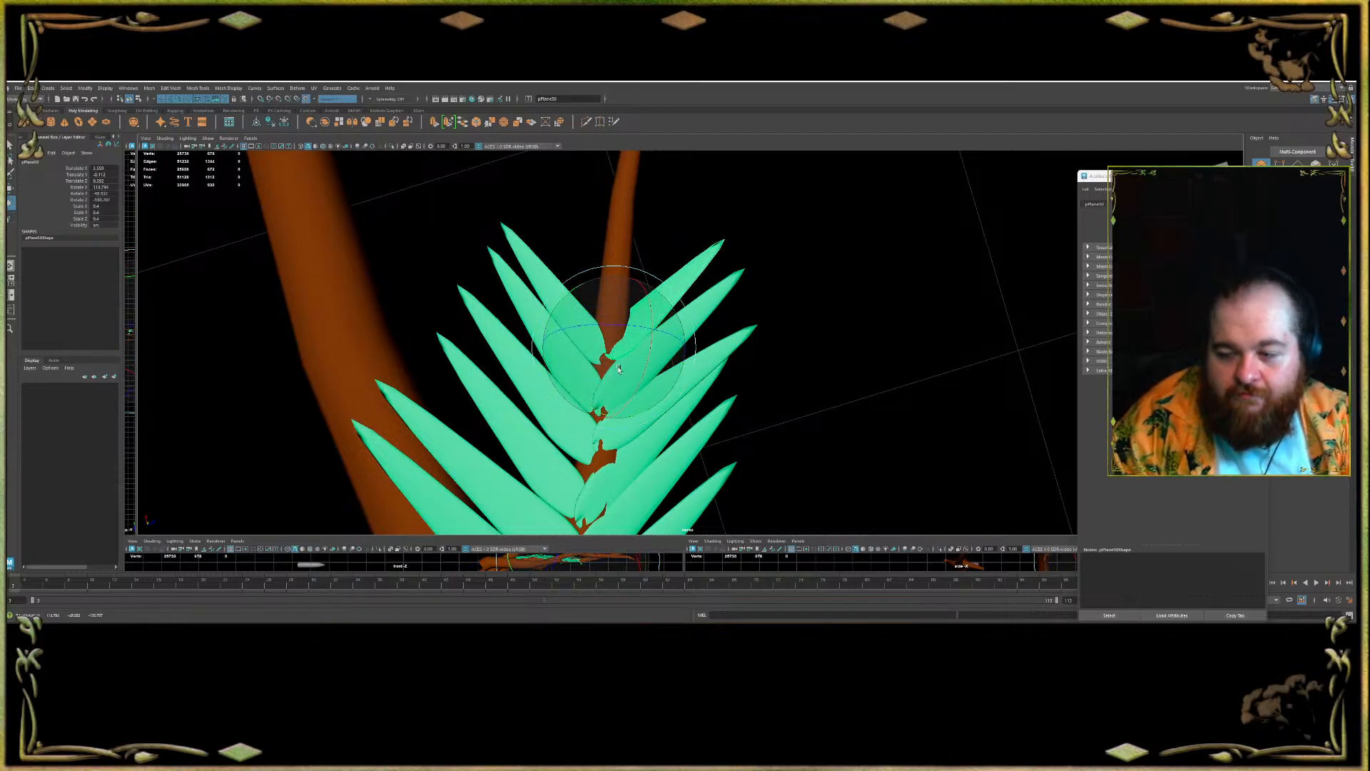
- Reposition and rotate the mirrored leaf so its base sits tightly against the twig
key("w")
left_click_drag(645, 281, 758, 322, "alt")
key("e")
left_click_drag(761, 342, 771, 296, "alt")
key("w")
left_click_drag(728, 392, 733, 392)
left_click_drag(742, 325, 768, 369, "alt")
key("e")
key("w")
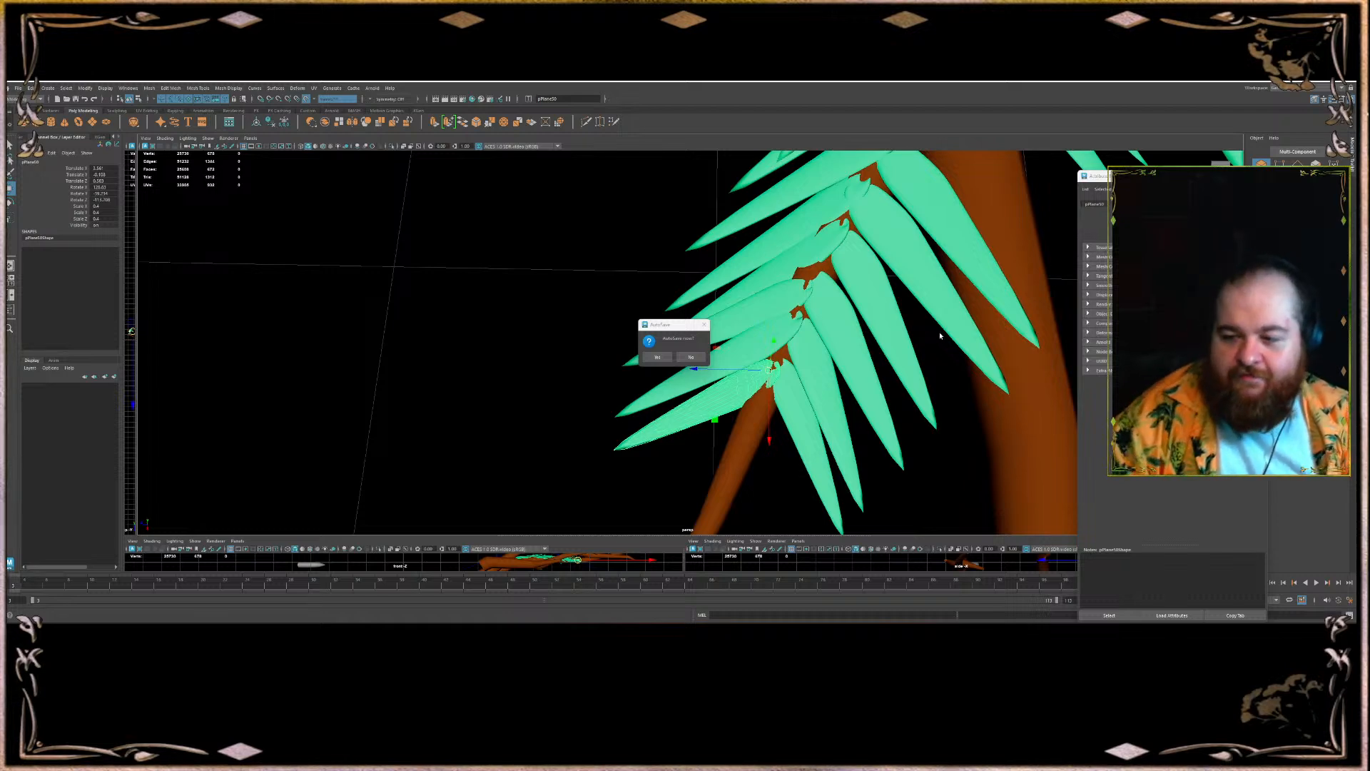
- Respond to the autosave prompt and scale the newest twig leaf down slightly
left_click(691, 357)
middle_click_drag(742, 339, 609, 300, "alt")
right_click_drag(609, 300, 691, 349, "alt")
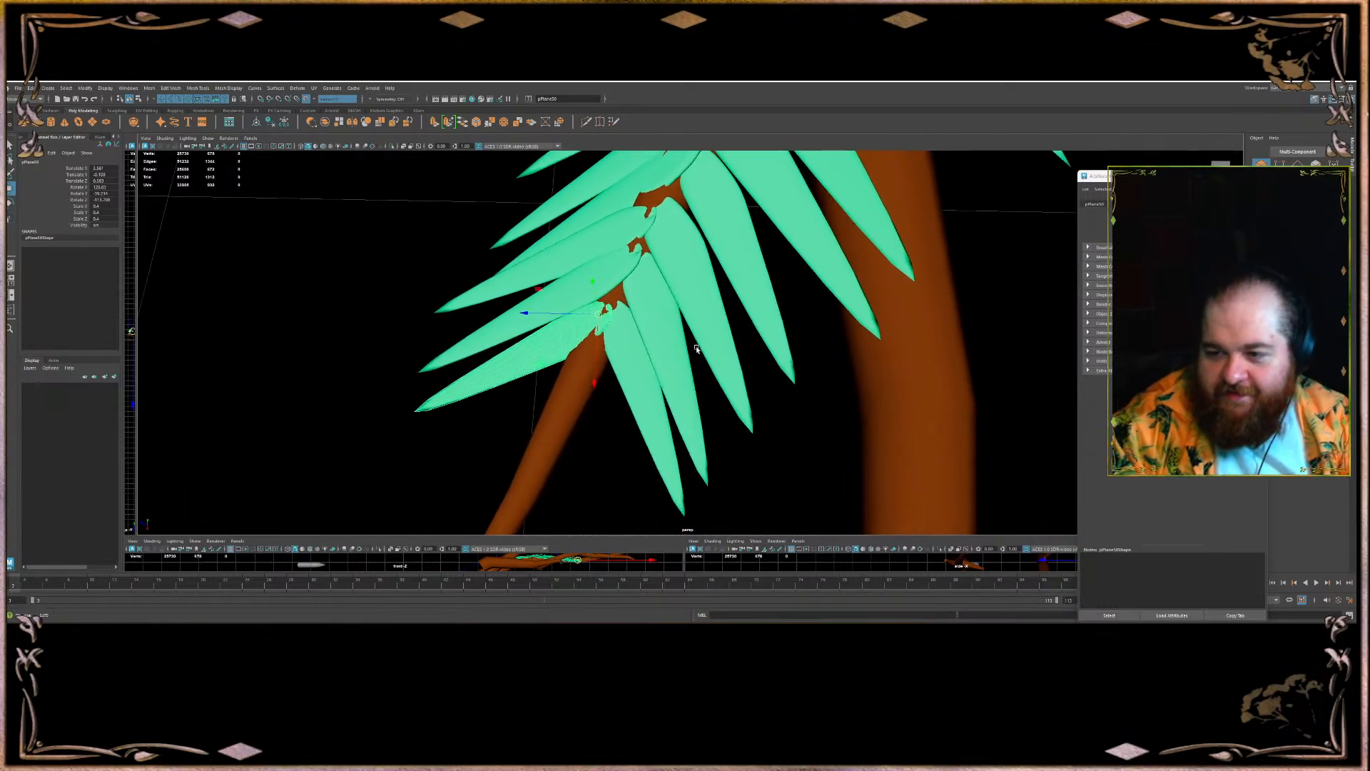
left_click_drag(691, 349, 738, 357, "alt")
right_click_drag(738, 357, 761, 365, "alt")
middle_click_drag(761, 365, 662, 227, "alt")
scroll(721, 306, "down", 3)
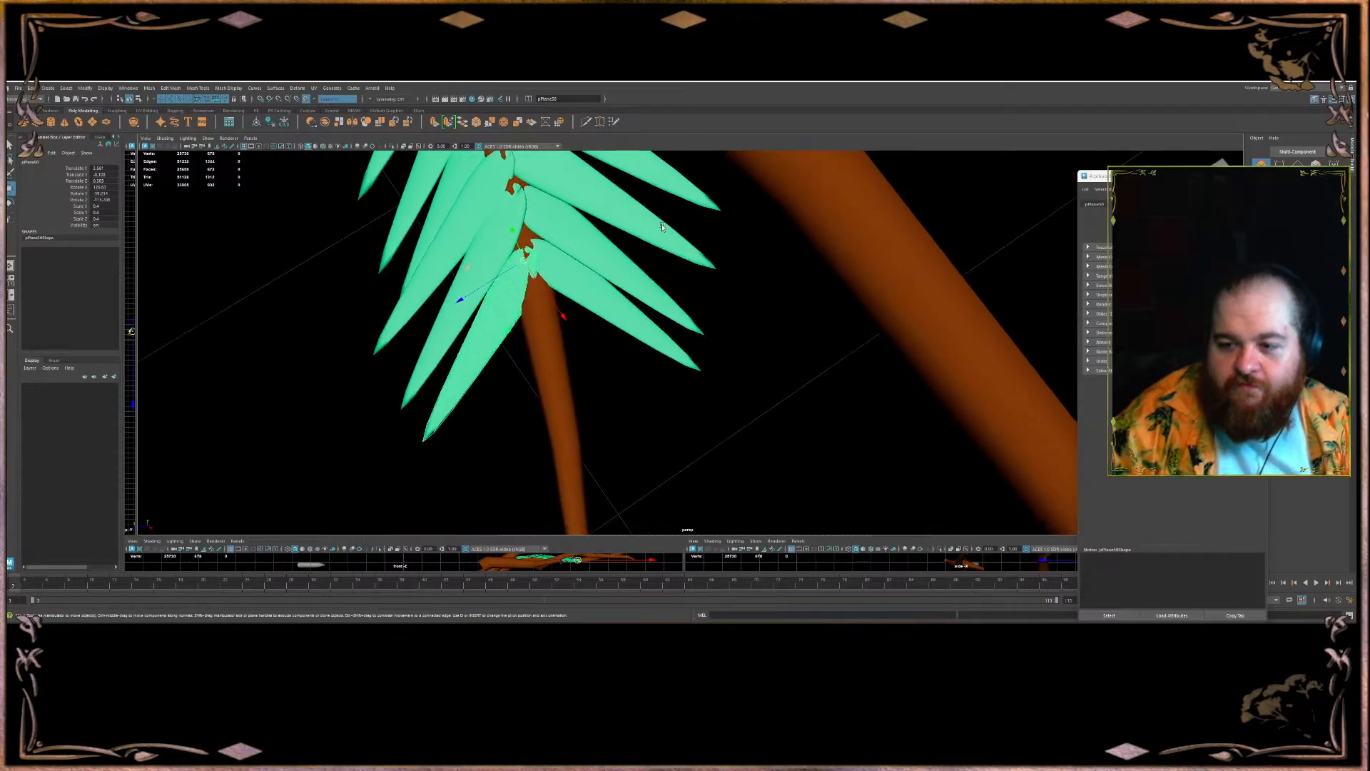
left_click_drag(657, 403, 670, 414, "alt")
key("r")
left_click_drag(505, 331, 505, 333)
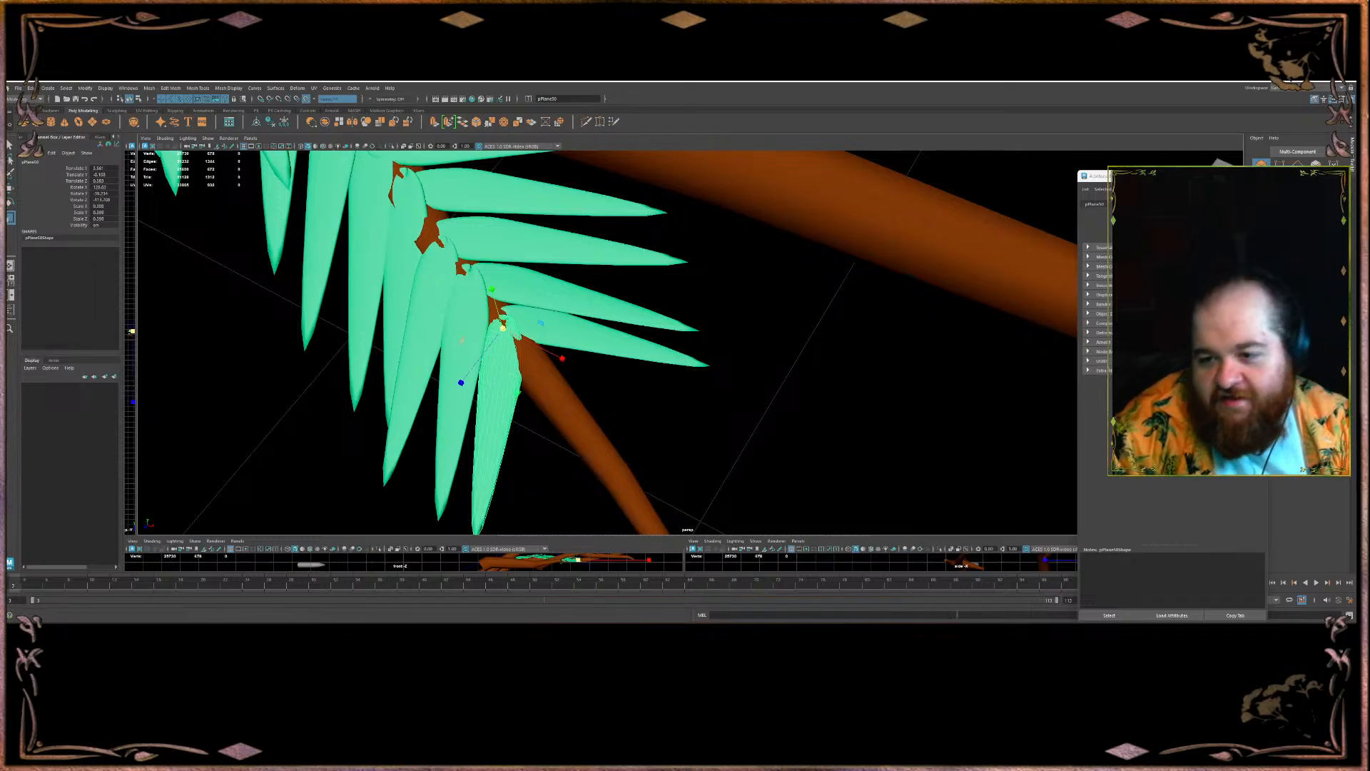
- Duplicate the scaled leaf, shift the copy toward the twig's tip and rotate it
left_click_drag(502, 328, 522, 355)
key("w")
key("ctrl+d")
key("r")
key("e")
left_click_drag(585, 389, 546, 363)
key("w")
- Duplicate the leaf again, swing the copy to the opposite side and move it against the twig
key("ctrl+d")
left_click_drag(545, 363, 601, 339, "alt")
key("e")
left_click_drag(586, 355, 604, 280)
key("w")
left_click_drag(583, 372, 568, 337)
- Duplicate the opposite-side leaf and adjust the copy's angle on the twig
key("ctrl+d")
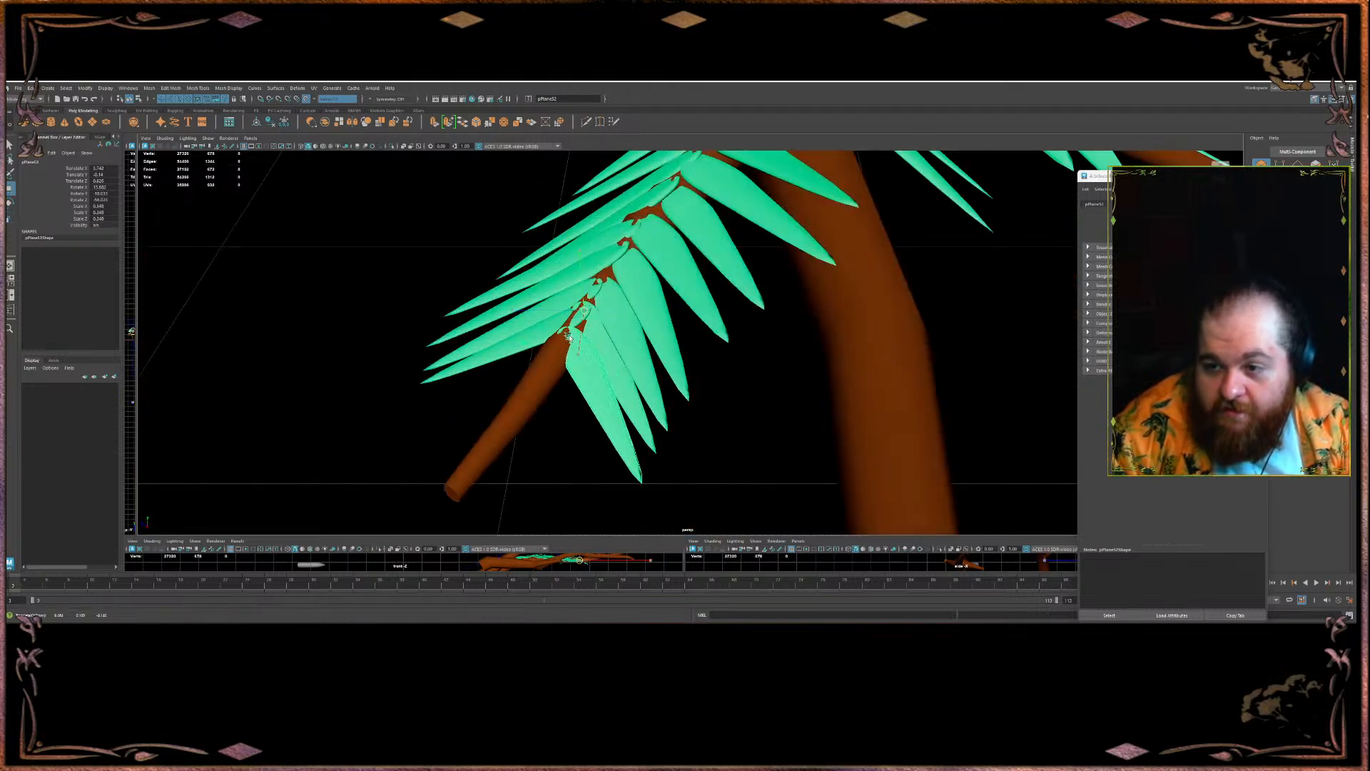
key("e")
left_click_drag(596, 392, 575, 386)
key("w")
key("ctrl+d")
left_click_drag(572, 317, 549, 347)
key("ctrl+z")
key("ctrl+z")
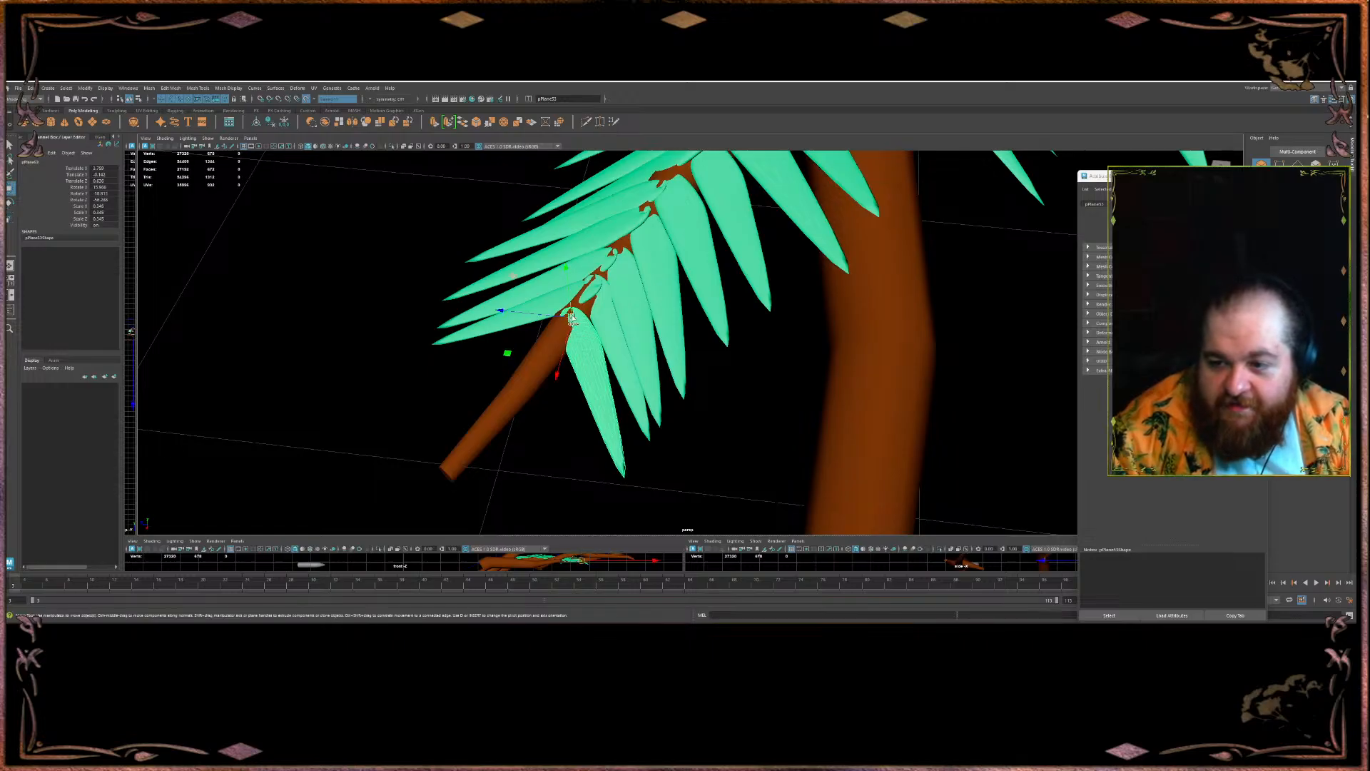
- Duplicate the last leaf and reorient and scale the copy near the twig's bare end
key("ctrl+d")
left_click_drag(572, 317, 540, 362, "alt")
key("e")
key("r")
left_click_drag(503, 414, 561, 355, "alt")
key("e")
key("w")
left_click_drag(531, 400, 475, 397, "alt")
- Duplicate the end leaf toward the twig's bare tip, and move, rotate and scale down the copy
mouse_move(555, 344)
left_mouse_down()
mouse_move(594, 360)
mouse_move(554, 353)
mouse_move(515, 397)
mouse_move(541, 372)
mouse_move(503, 325)
mouse_move(524, 313)
mouse_move(564, 349)
mouse_move(607, 352)
mouse_move(572, 285)
left_mouse_up()
key("e")
key("w")
key("r")
key("w")
key("e")
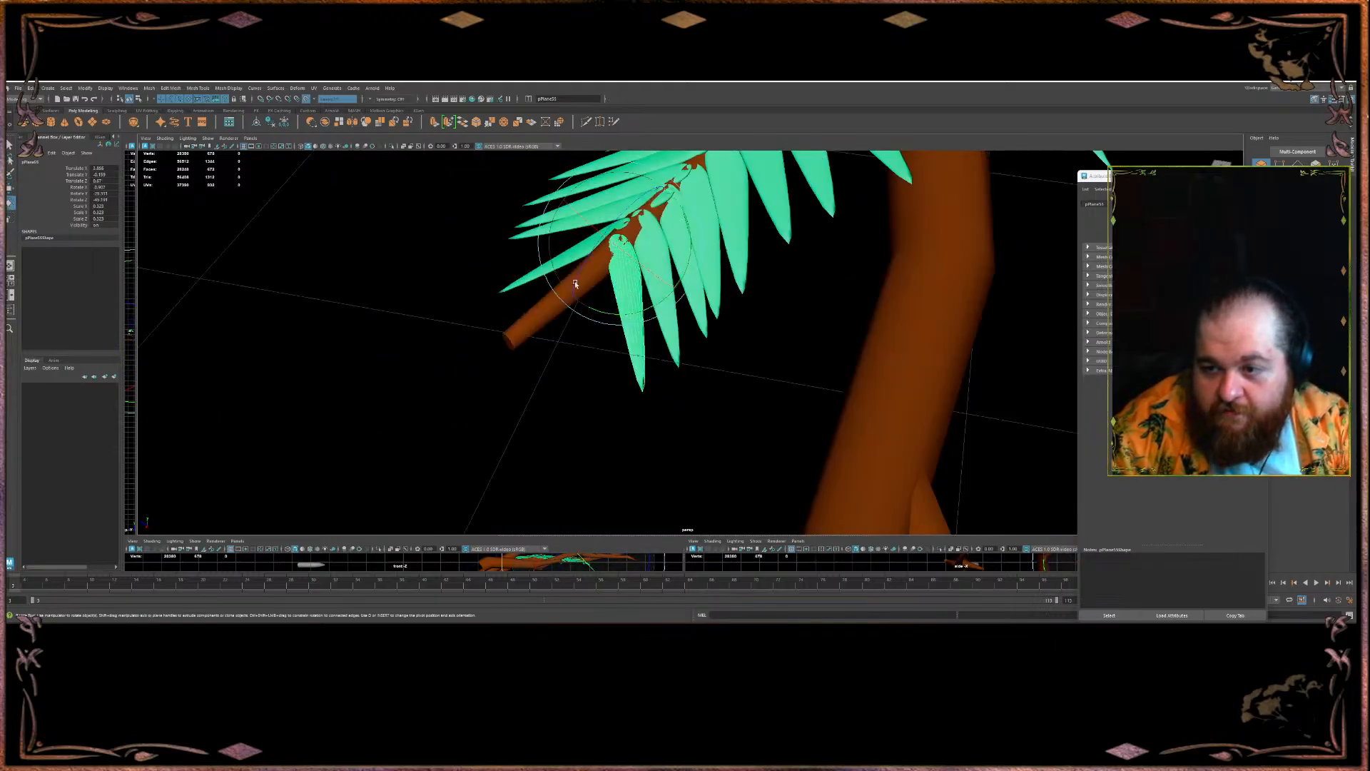
key("r")
left_click_drag(621, 244, 671, 237)
key("w")
- Duplicate the leaf further along the twig, then rotate and resize the copy
mouse_move(619, 315)
left_mouse_down("shift")
mouse_move(602, 352)
mouse_move(610, 338)
mouse_move(634, 355)
mouse_move(601, 329)
mouse_move(605, 378)
mouse_move(667, 347)
left_mouse_up("shift")
key("e")
key("w")
left_click_drag(579, 342, 580, 342)
key("ctrl+z")
key("r")
mouse_move(581, 342)
left_mouse_down("alt")
mouse_move(525, 344)
mouse_move(507, 365)
mouse_move(478, 357)
mouse_move(514, 361)
mouse_move(533, 319)
mouse_move(472, 396)
mouse_move(440, 356)
mouse_move(459, 392)
mouse_move(520, 398)
mouse_move(479, 332)
left_mouse_up("alt")
- Fine-tune the new leaf's position, angle and scale so its base sits against the twig
key("w")
key("e")
key("w")
key("e")
key("w")
key("e")
key("w")
key("r")
left_click_drag(465, 388, 530, 389)
key("w")
key("e")
key("w")
- Duplicate the leaf near the twig's end, then offset, rotate and scale the copy
key("ctrl+d")
left_click_drag(465, 356, 479, 350)
key("e")
left_click_drag(564, 386, 536, 345, "alt")
left_click_drag(615, 374, 544, 335, "alt")
key("r")
middle_click_drag(549, 339, 522, 403, "alt")
key("w")
- Move the leaf copy onto the opposite side of the twig near its cut end and adjust its size
mouse_move(525, 405)
left_mouse_down()
mouse_move(546, 362)
mouse_move(529, 385)
mouse_move(543, 374)
mouse_move(477, 389)
mouse_move(508, 439)
mouse_move(635, 250)
left_mouse_up()
left_click_drag(598, 320, 580, 337)
mouse_move(581, 337)
left_mouse_down("alt")
mouse_move(501, 440)
mouse_move(548, 391)
mouse_move(533, 374)
mouse_move(555, 373)
mouse_move(568, 326)
mouse_move(564, 314)
mouse_move(547, 322)
mouse_move(614, 315)
mouse_move(596, 353)
mouse_move(516, 388)
left_mouse_up("alt")
key("r")
key("w")
key("e")
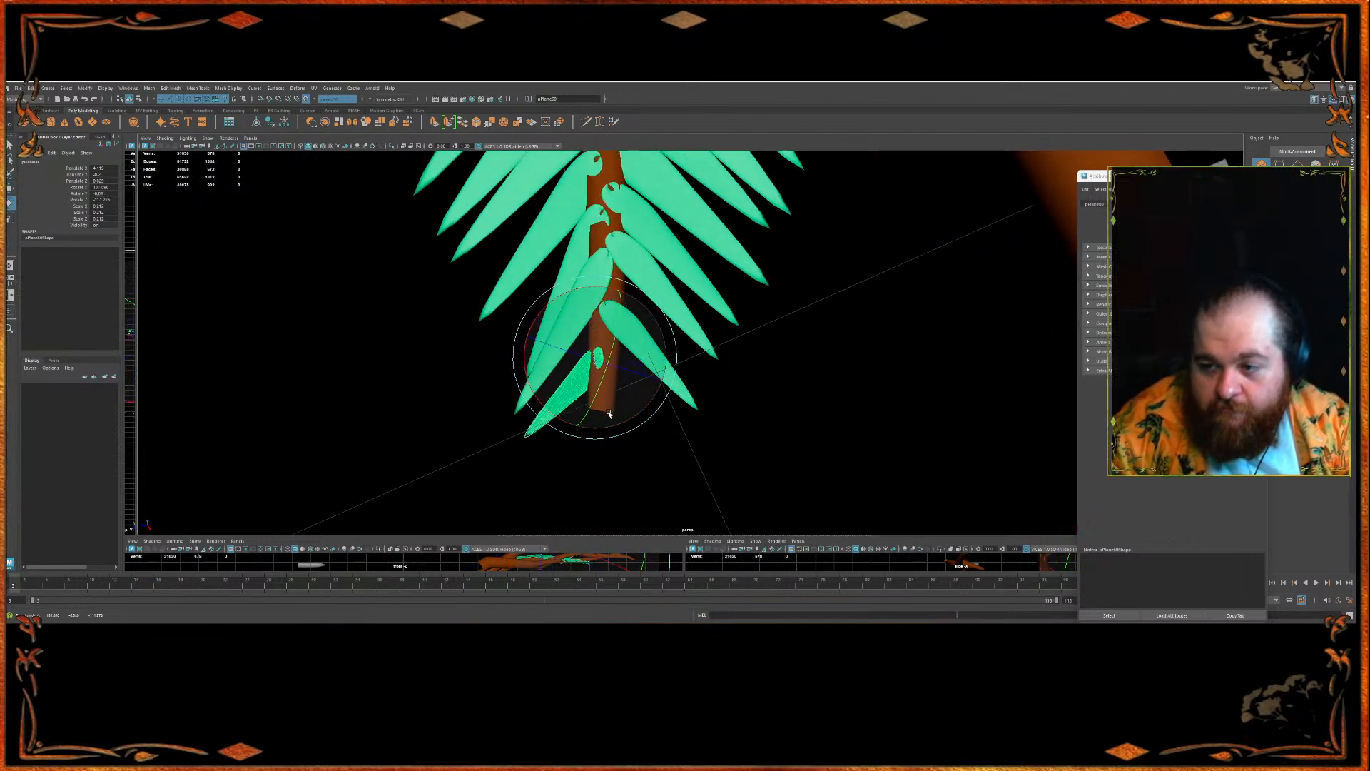
- Rotate and nudge the last leaf so it angles outward from the twig's cut end
left_click_drag(644, 379, 640, 377)
left_click_drag(640, 377, 641, 343, "alt")
key("w")
key("e")
left_click_drag(641, 343, 576, 391, "alt")
key("w")
middle_click_drag(585, 319, 555, 395, "alt")
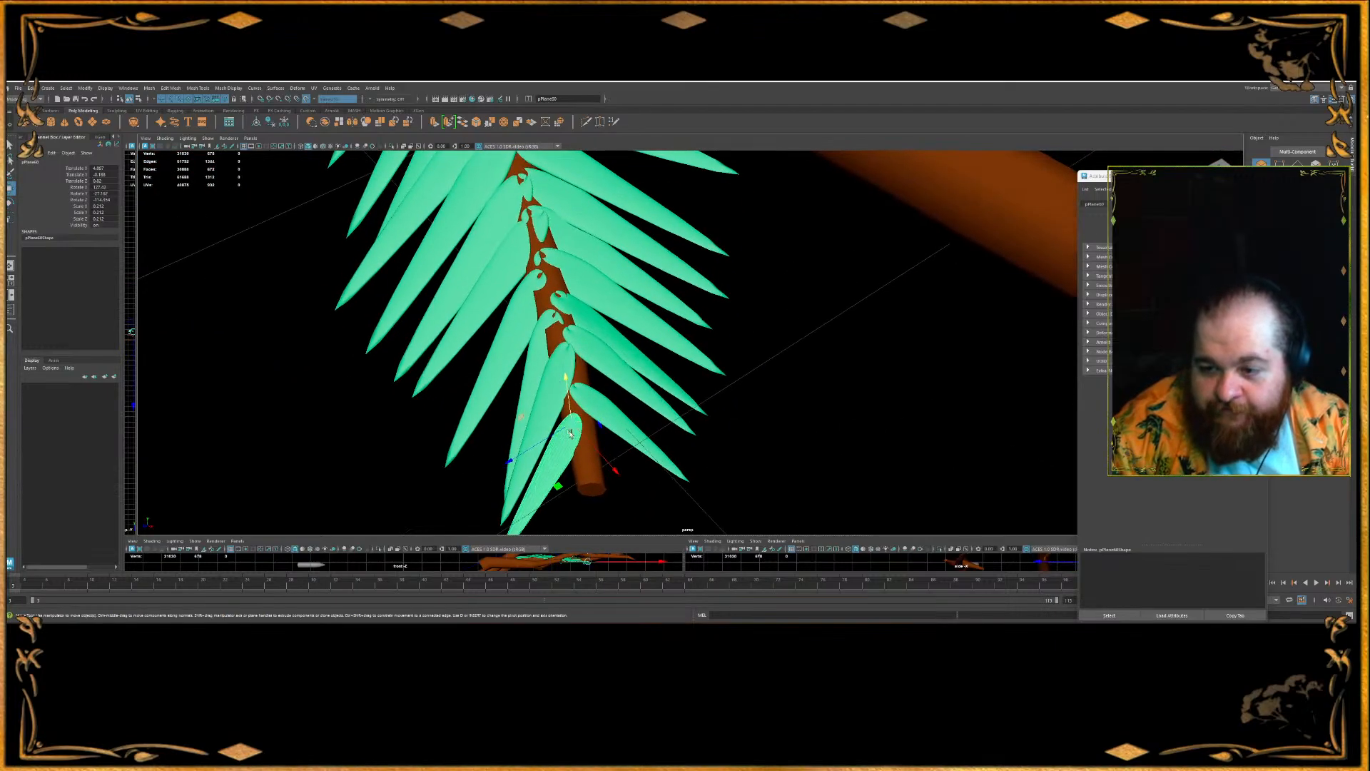
key("ctrl+z")
- Try duplicating the tip leaf and moving the copy back up the twig
mouse_move(568, 399)
left_mouse_down("shift")
mouse_move(566, 324)
mouse_move(571, 418)
mouse_move(544, 376)
mouse_move(719, 289)
mouse_move(577, 332)
mouse_move(600, 332)
mouse_move(561, 317)
left_mouse_up("shift")
scroll(542, 303, "down", 6)
key("e")
right_click_drag(555, 314, 587, 296, "alt")
left_click_drag(588, 295, 569, 337, "alt")
key("w")
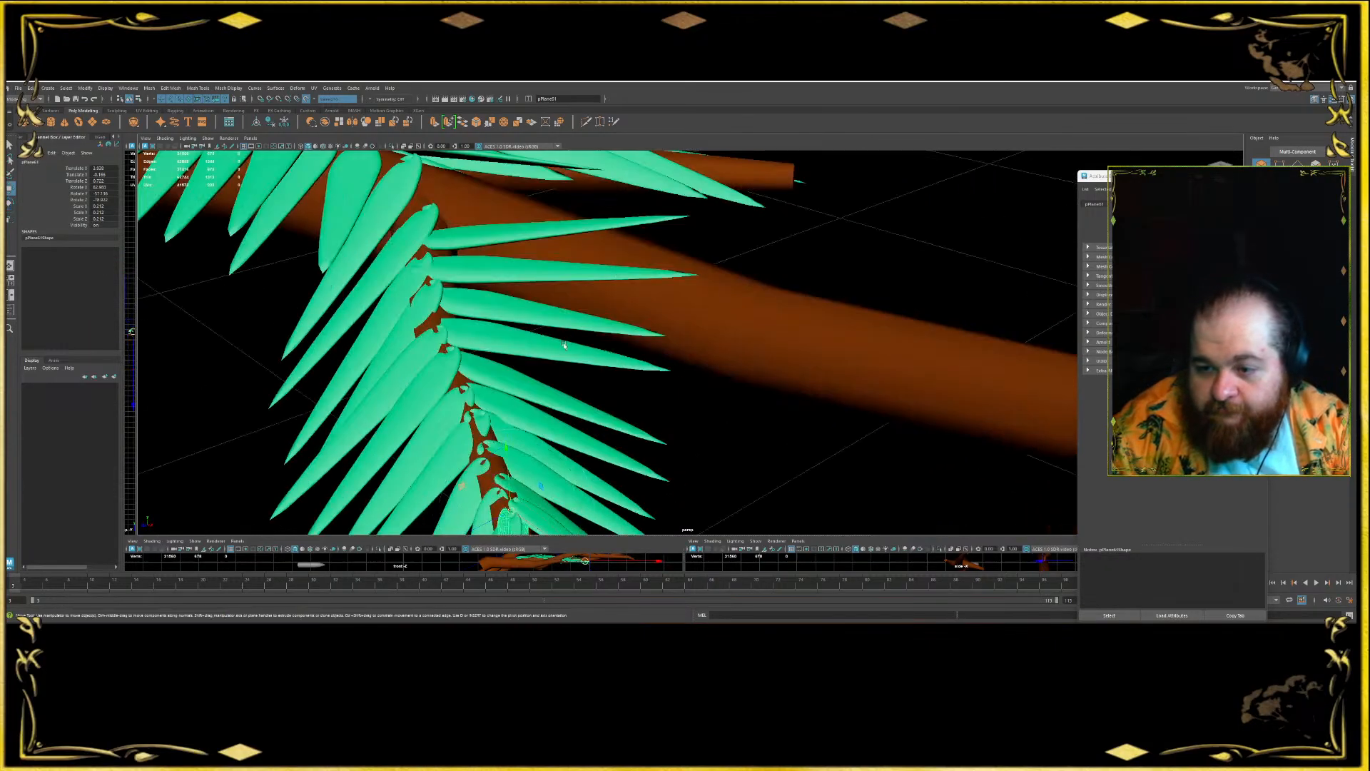
middle_click_drag(569, 336, 554, 290, "alt")
left_click_drag(554, 290, 520, 314, "alt")
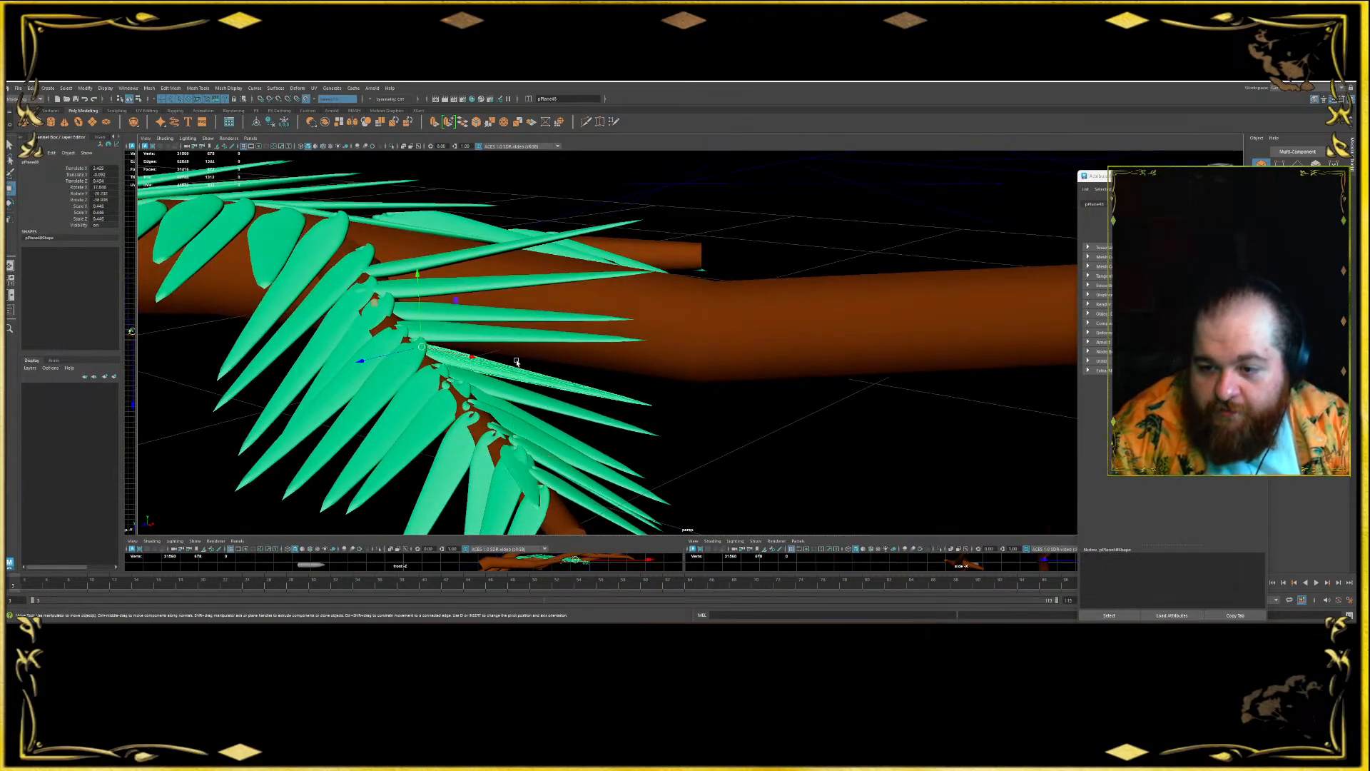
- Try laying a scaled and rotated leaf copy over the twig's centre line
left_click_drag(506, 378, 550, 314, "alt")
key("r")
key("w")
middle_click_drag(551, 314, 578, 477, "alt")
left_click_drag(578, 477, 545, 361)
key("e")
key("w")
left_click_drag(575, 419, 611, 389)
key("e")
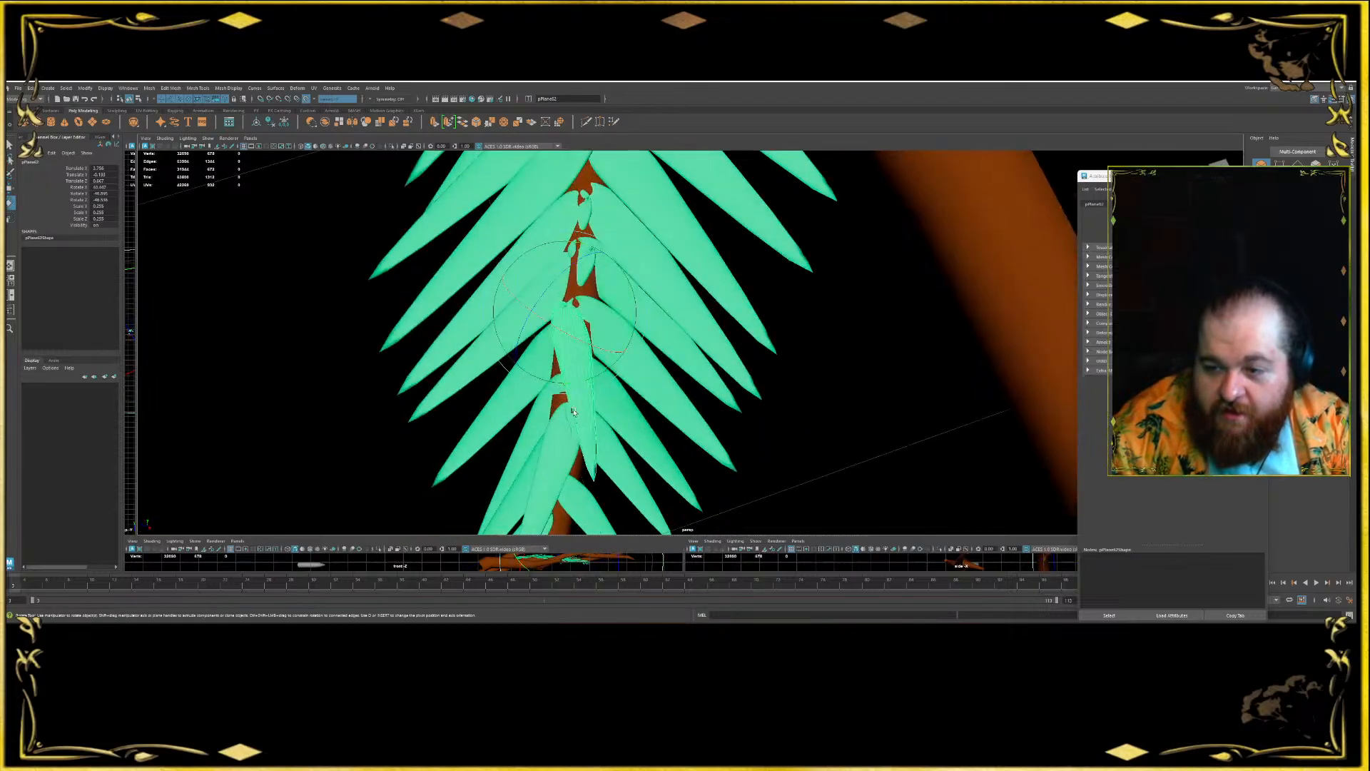
- Try repositioning and rotating leaf copies over the twig's centre, and undo the trial copies
key("w")
middle_click_drag(611, 389, 615, 401, "alt")
left_click_drag(616, 401, 623, 501, "alt")
left_click_drag(619, 441, 646, 399)
key("e")
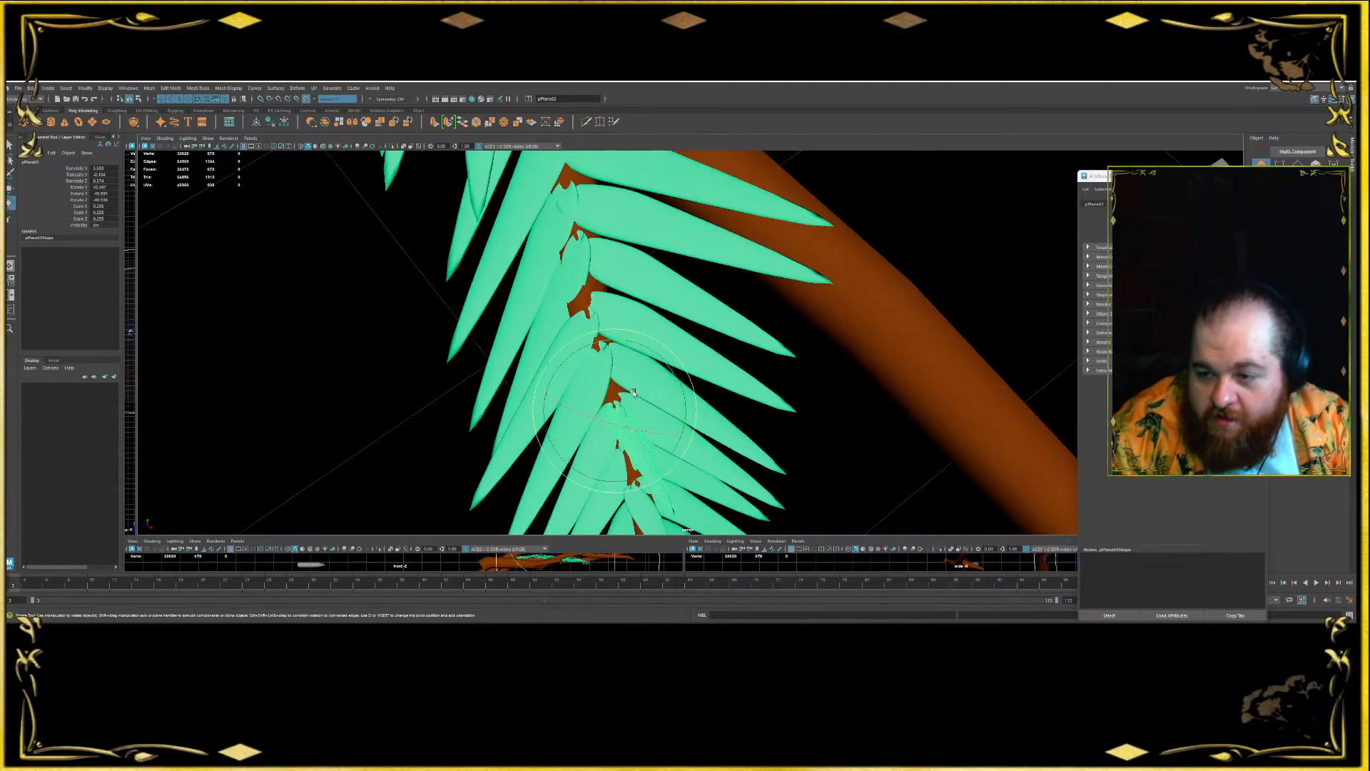
middle_click_drag(642, 399, 628, 321, "alt")
mouse_move(628, 321)
left_mouse_down("alt")
mouse_move(585, 318)
mouse_move(612, 337)
left_mouse_up("alt")
key("w")
left_click_drag(640, 422, 663, 375, "alt")
left_click_drag(628, 323, 575, 415, "alt")
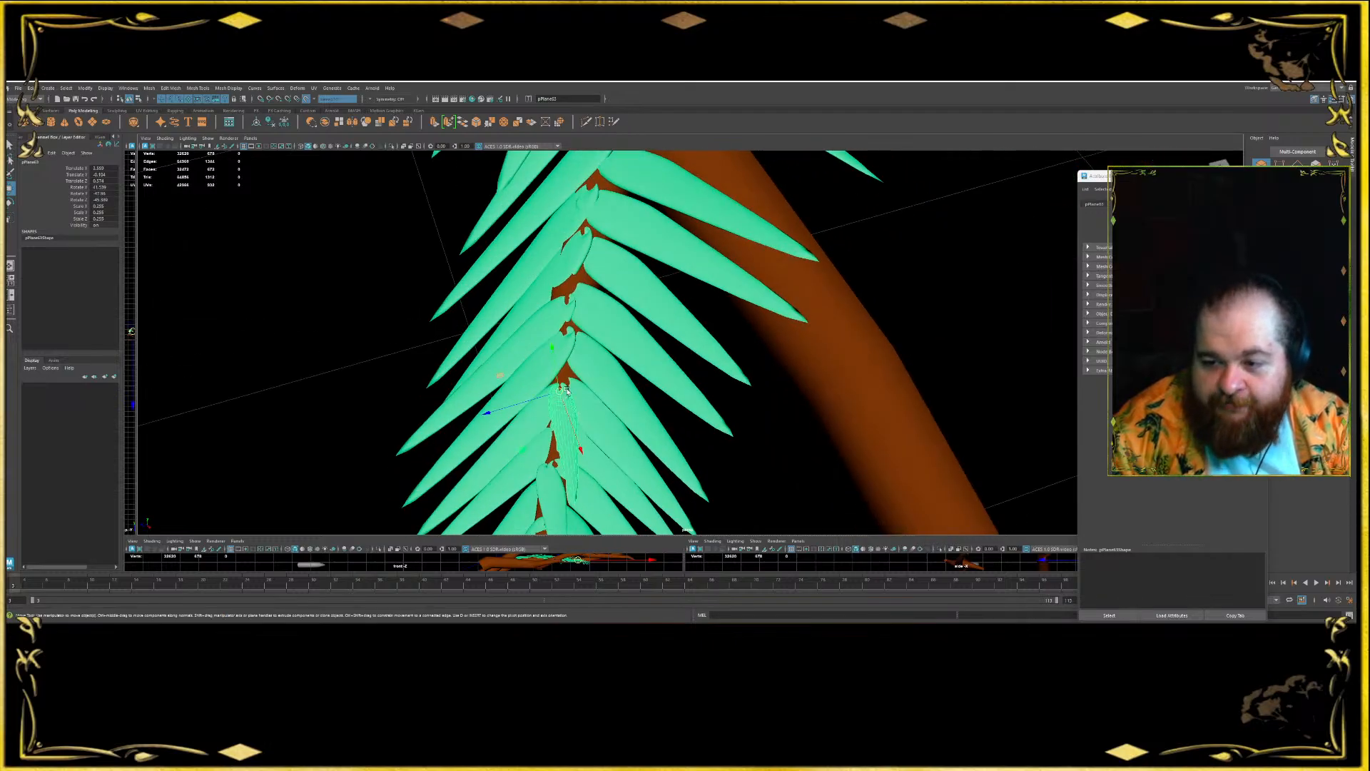
scroll(643, 380, "down", 5)
left_click_drag(643, 380, 686, 419, "alt")
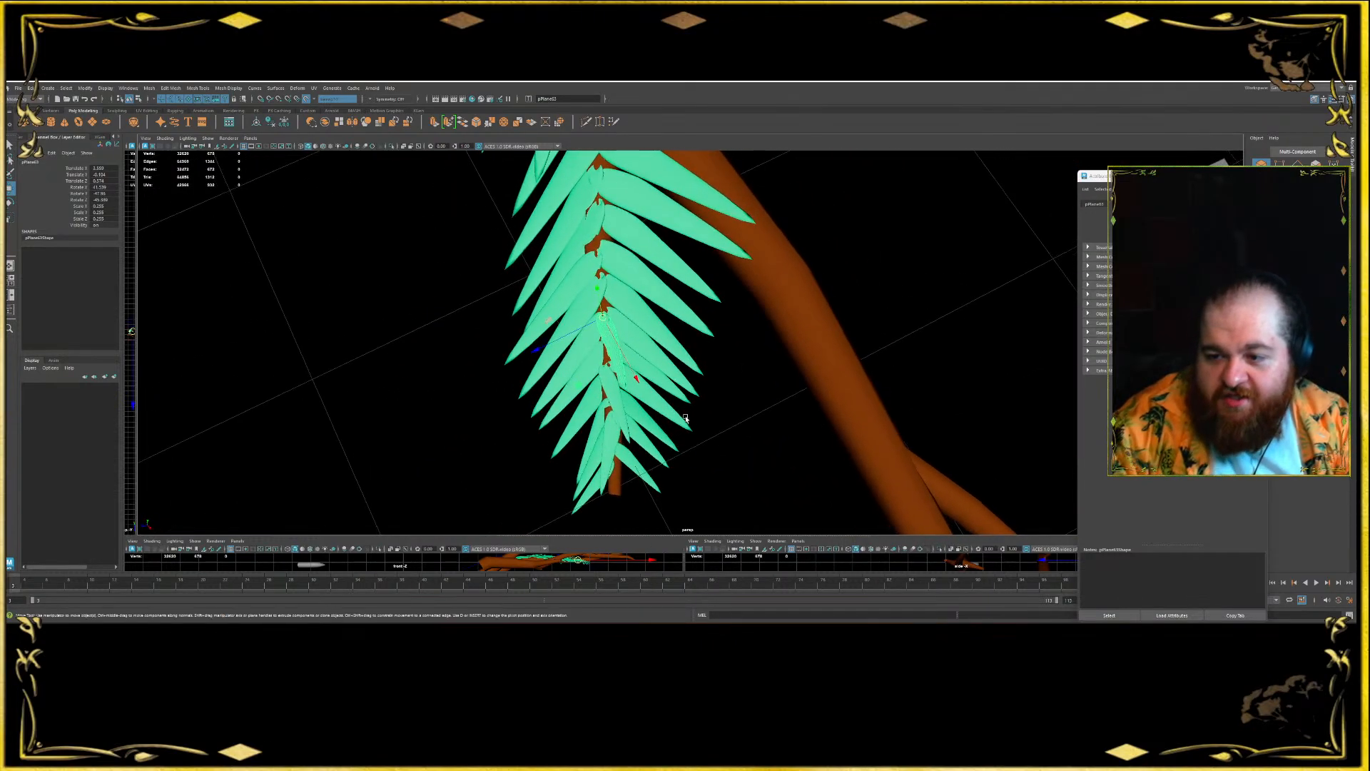
key("ctrl+z")
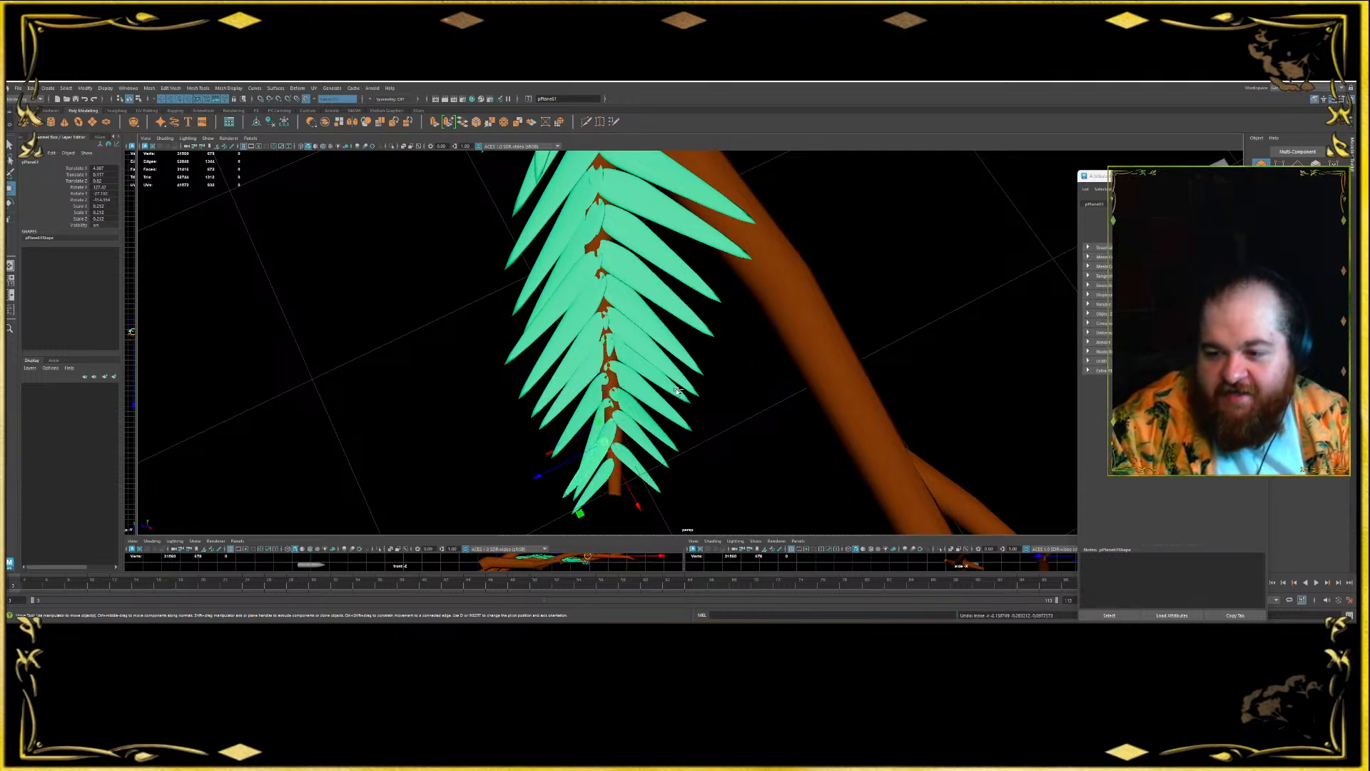
key("ctrl+z")
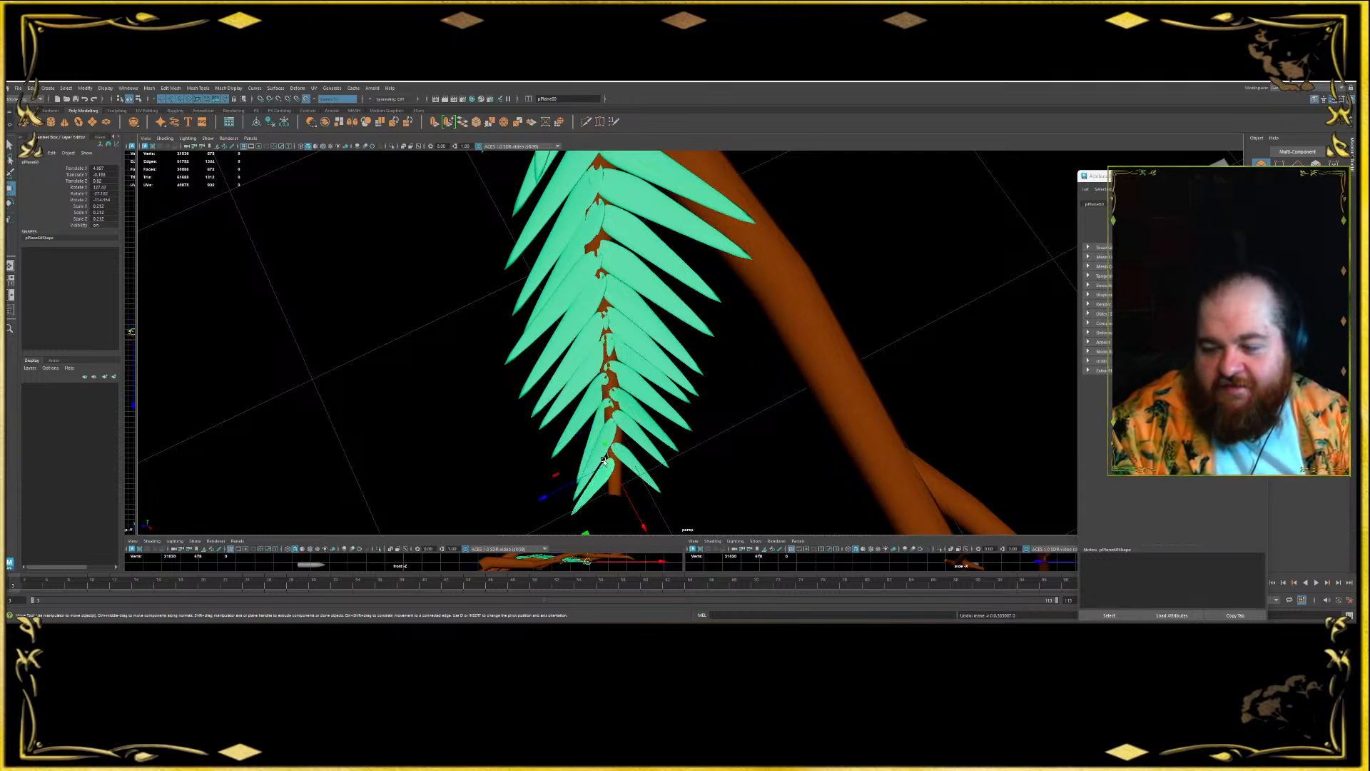
- Duplicate the last leaf on the thicker branch near the fork and move the copy along the branch
middle_click_drag(629, 329, 601, 476, "alt")
left_click(600, 293)
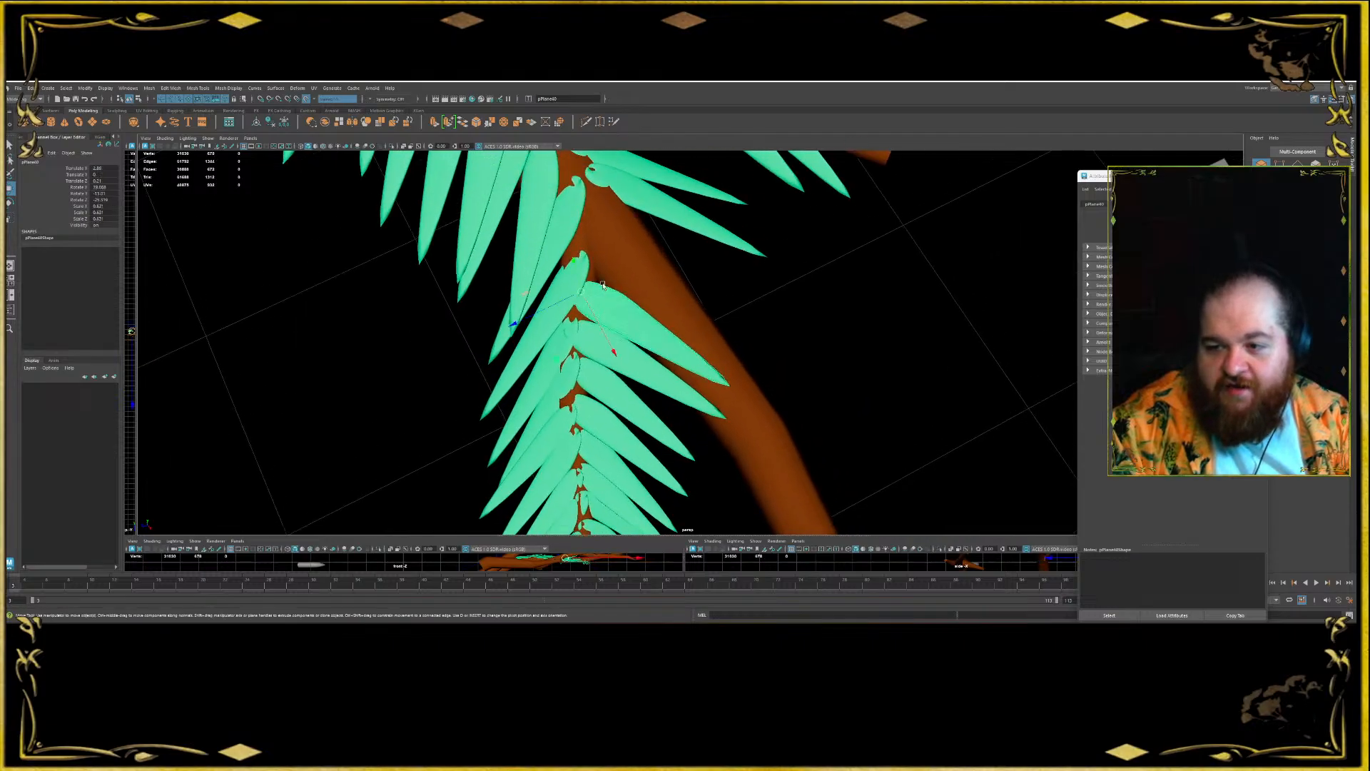
scroll(720, 318, "down", 2)
middle_click_drag(722, 322, 719, 418, "alt")
left_click_drag(719, 418, 643, 400, "alt")
left_click(684, 370)
left_click(673, 382)
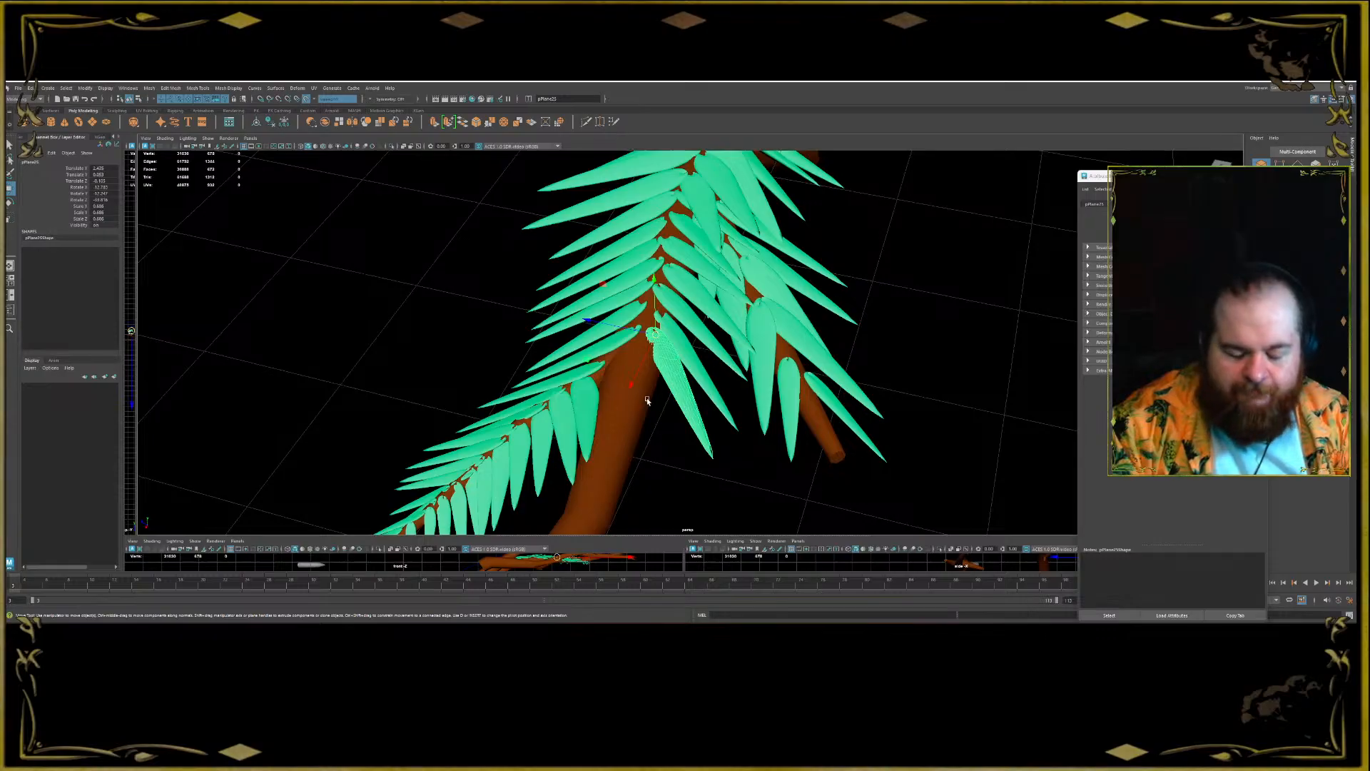
left_click_drag(666, 344, 612, 355, "alt")
left_click_drag(654, 405, 627, 406, "shift")
left_click_drag(628, 406, 678, 379, "alt")
scroll(682, 286, "up", 5)
left_click_drag(682, 266, 609, 353, "alt")
mouse_move(573, 396)
left_mouse_down()
mouse_move(576, 363)
mouse_move(572, 390)
left_mouse_up()
- Rotate, move and scale the copied leaf to fit against the thick branch beside the fork
key("e")
left_click_drag(571, 390, 568, 457, "alt")
key("w")
left_click_drag(576, 314, 576, 346)
key("e")
left_click_drag(614, 405, 492, 408)
key("w")
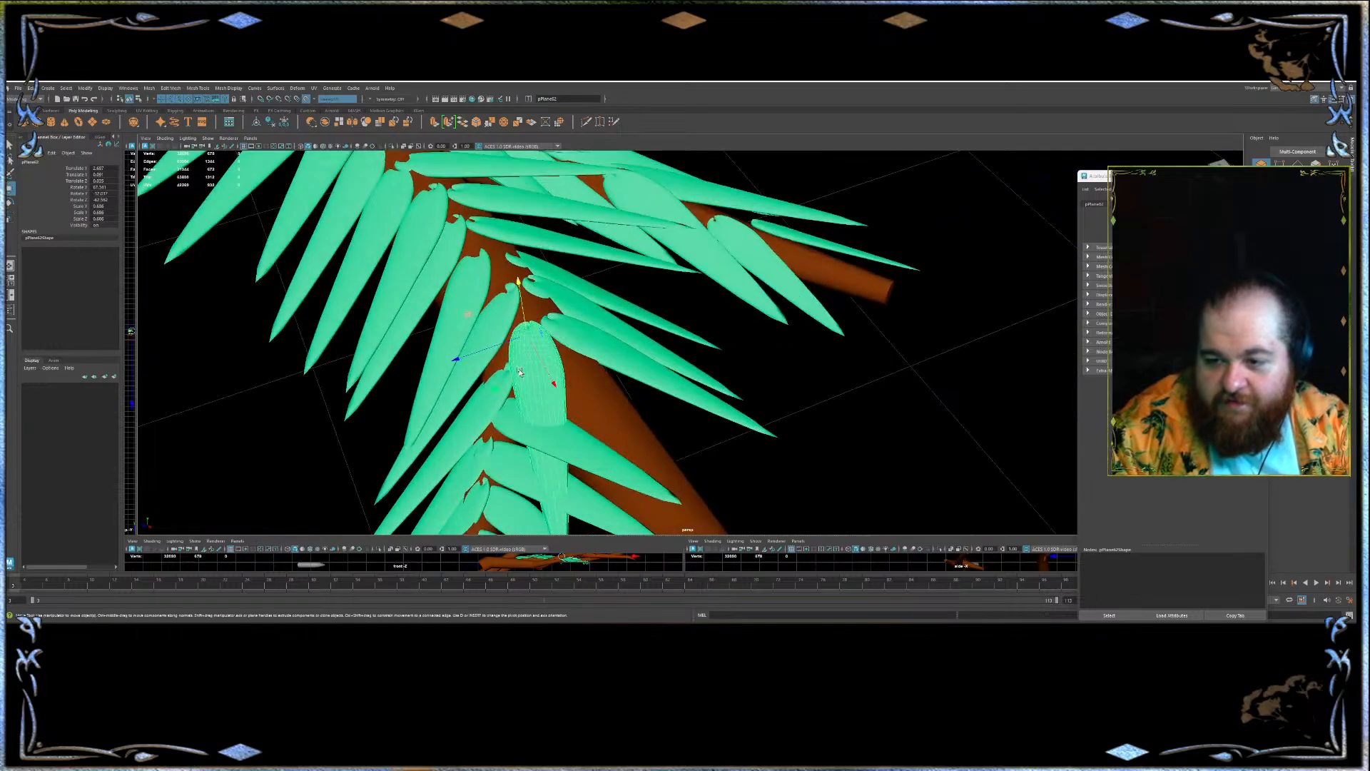
left_click_drag(532, 361, 598, 290)
key("r")
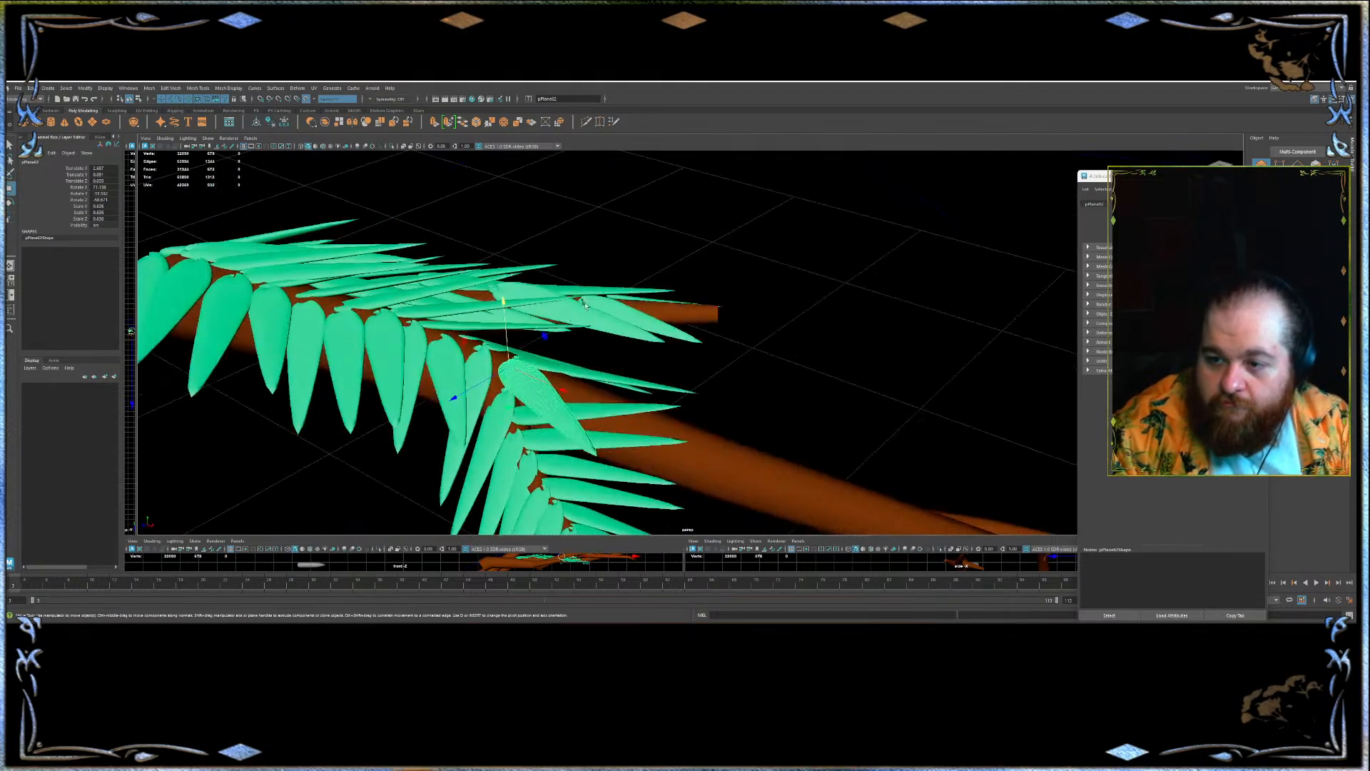
- Duplicate the leaf further down the thick branch, and move and rotate the copy against the bark
left_click_drag(561, 382, 521, 308, "alt")
key("w")
left_click_drag(618, 335, 586, 384, "alt")
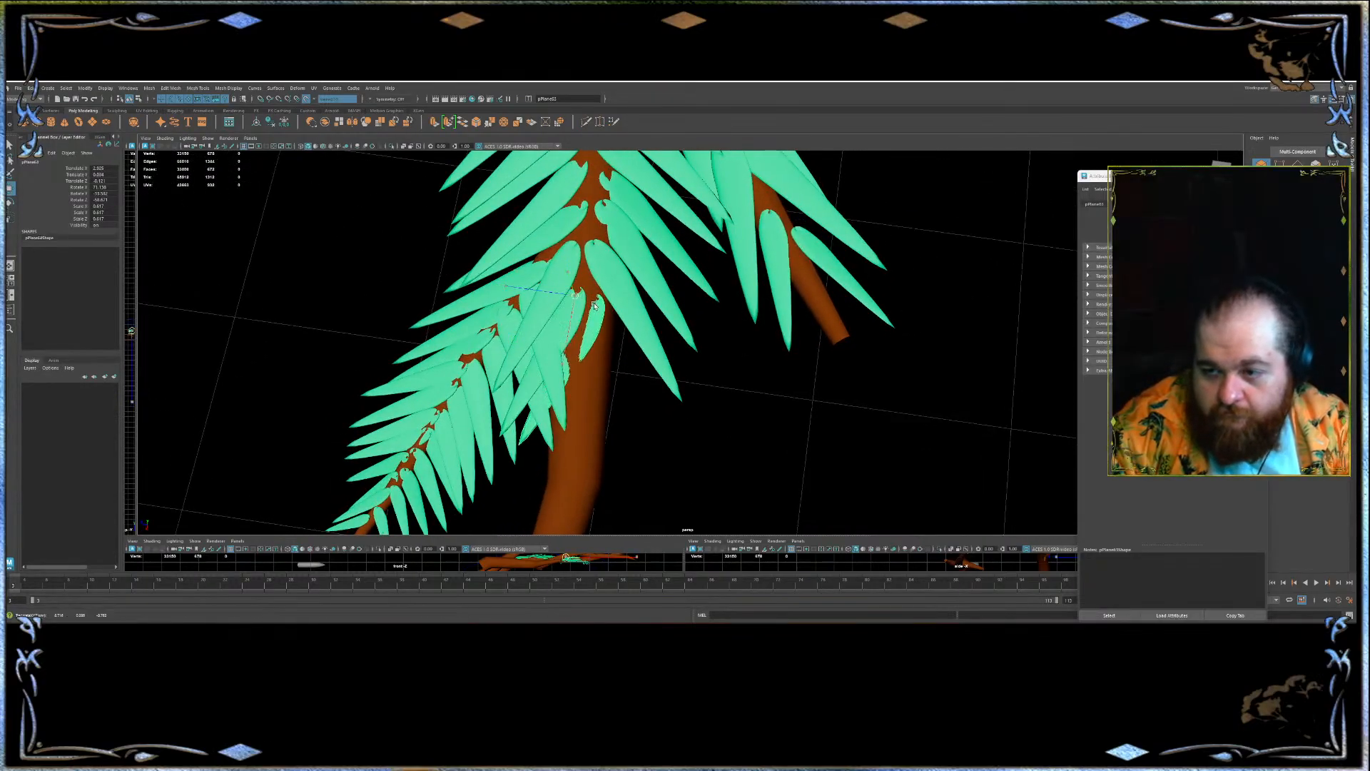
left_click_drag(594, 312, 619, 424, "alt")
key("e")
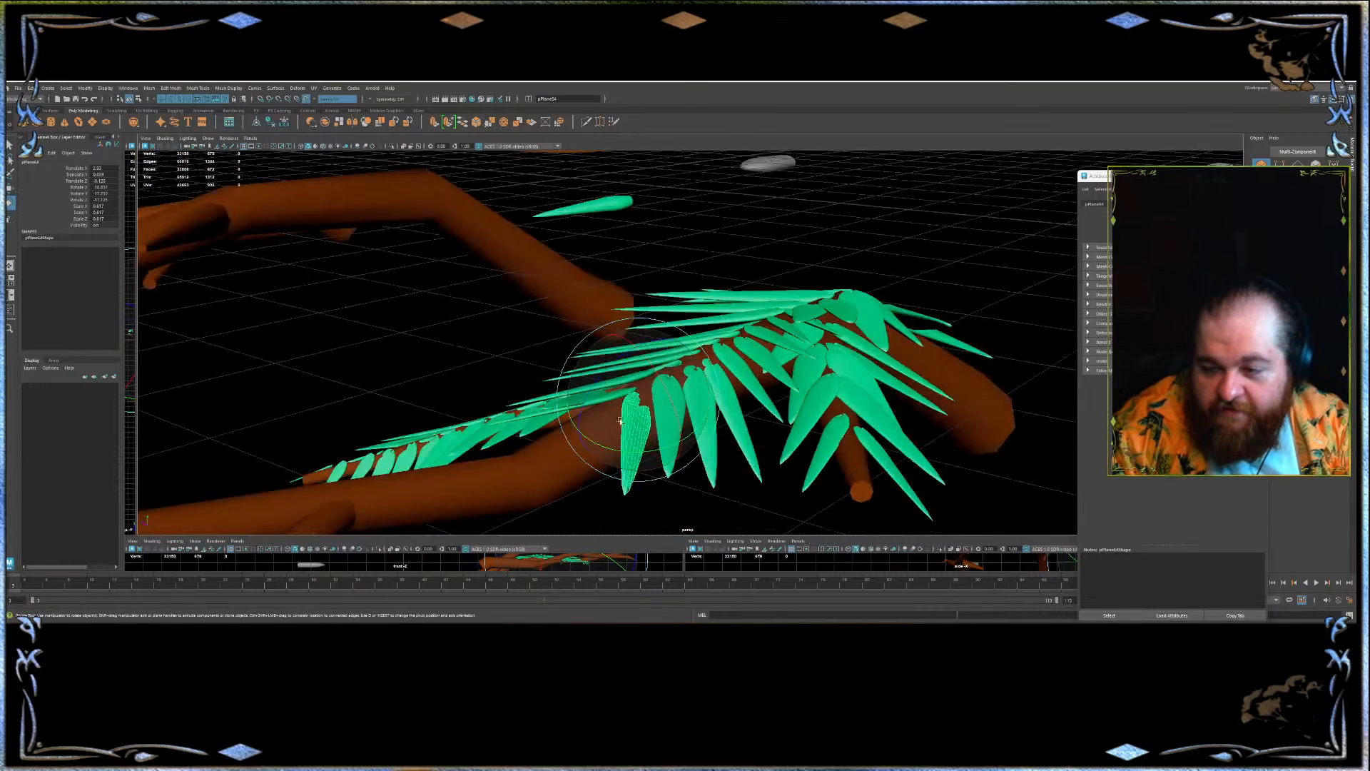
left_click_drag(661, 350, 649, 361, "alt")
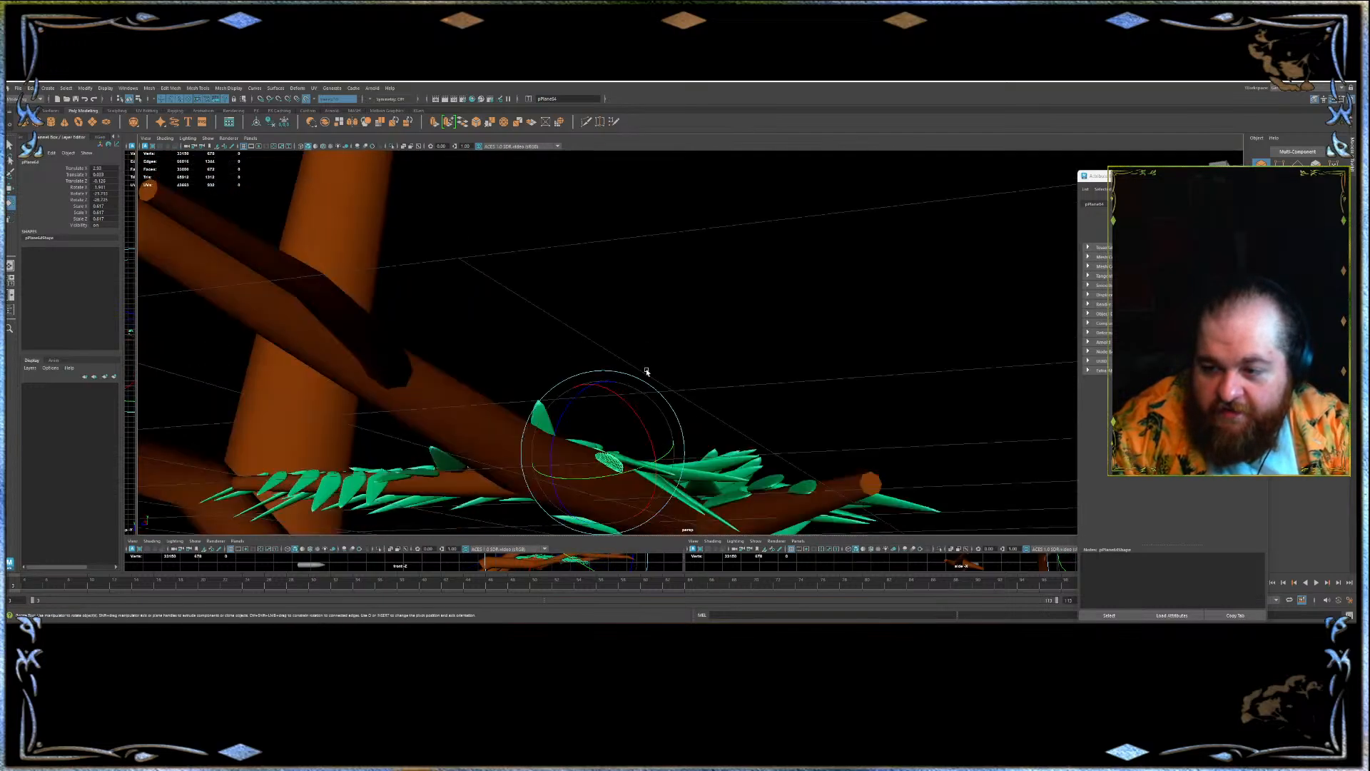
key("w")
left_click_drag(608, 420, 591, 319, "alt")
key("r")
- Scale and rotate the next leaf along the thick branch to match its neighbours
left_click_drag(566, 356, 760, 246, "alt")
scroll(685, 286, "up", 5)
scroll(707, 236, "up", 5)
key("e")
left_click_drag(721, 410, 729, 404)
left_click_drag(729, 404, 682, 414, "alt")
key("w")
- Add further leaf copies on the thick branch's side past the fork, rotating and moving them into the row
mouse_move(764, 382)
left_mouse_down("alt")
mouse_move(749, 368)
mouse_move(681, 389)
mouse_move(698, 385)
mouse_move(678, 430)
mouse_move(628, 346)
mouse_move(612, 347)
mouse_move(604, 378)
mouse_move(679, 309)
mouse_move(645, 290)
mouse_move(577, 402)
mouse_move(565, 387)
left_mouse_up("alt")
key("e")
key("w")
key("e")
key("w")
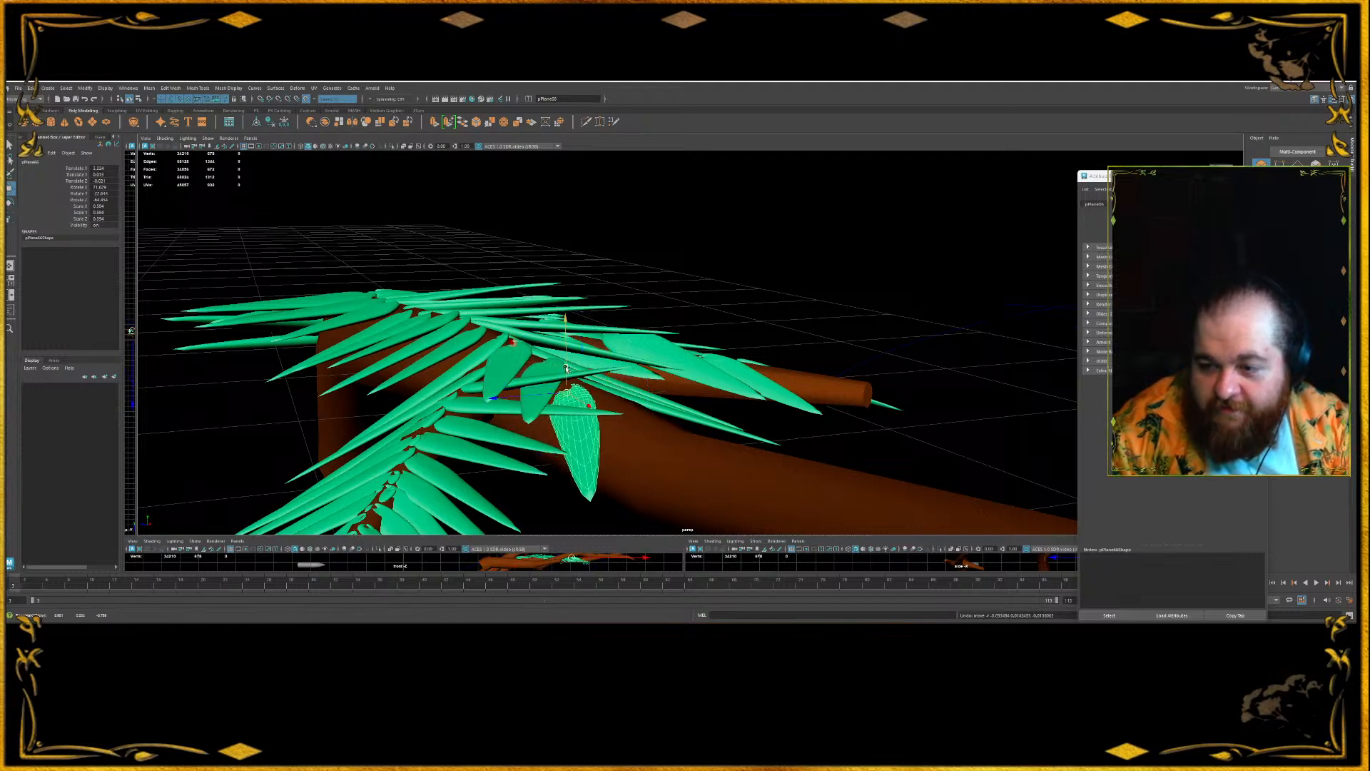
mouse_move(571, 363)
left_mouse_down("alt")
mouse_move(593, 342)
mouse_move(549, 371)
mouse_move(571, 357)
mouse_move(555, 392)
mouse_move(571, 346)
mouse_move(421, 372)
mouse_move(511, 330)
mouse_move(531, 394)
left_mouse_up("alt")
key("e")
key("w")
mouse_move(531, 395)
left_mouse_down("alt")
mouse_move(523, 328)
mouse_move(511, 403)
mouse_move(534, 342)
mouse_move(528, 362)
mouse_move(560, 354)
left_mouse_up("alt")
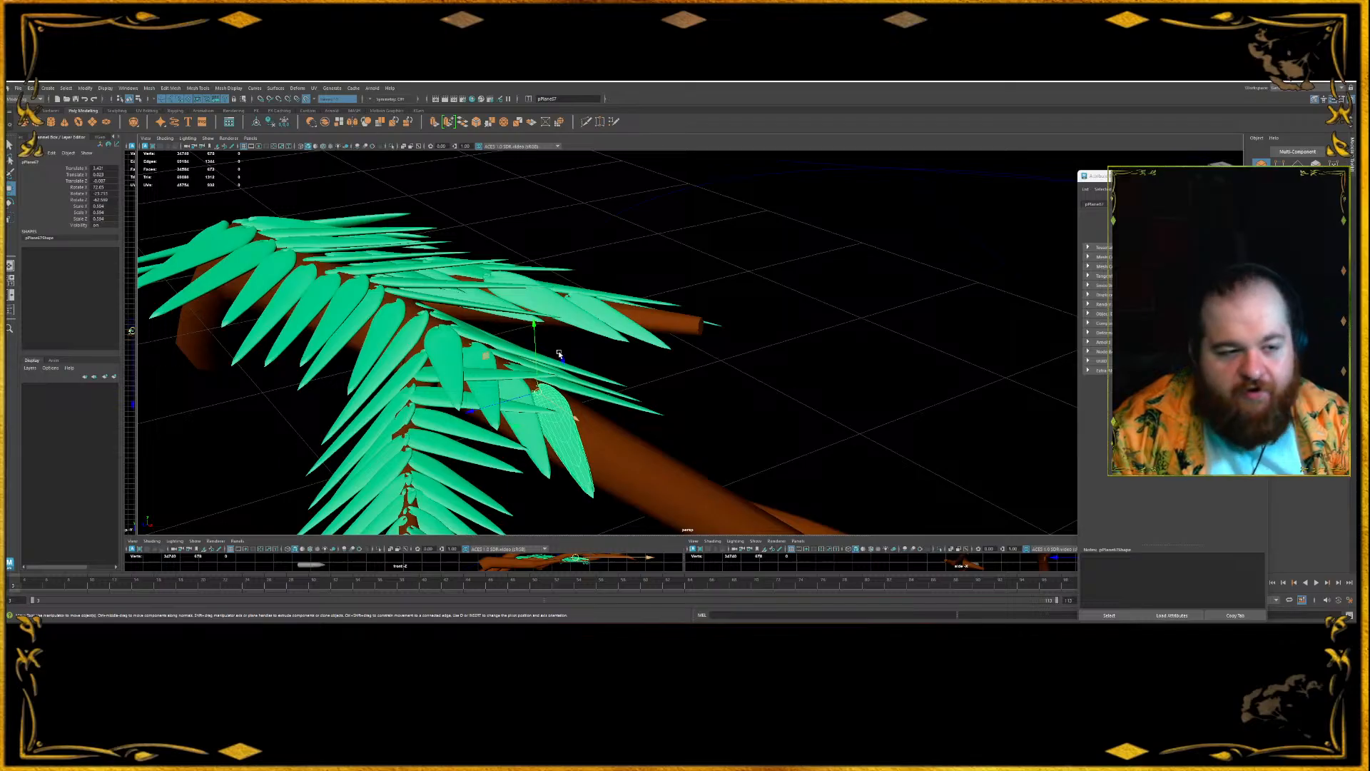
- Extend the row with another leaf copy, and move, rotate and scale it against the thick branch
left_click_drag(706, 327, 551, 421, "alt")
key("e")
key("w")
left_click_drag(526, 363, 553, 321)
key("e")
mouse_move(556, 385)
left_mouse_down()
mouse_move(592, 409)
mouse_move(548, 444)
mouse_move(567, 399)
left_mouse_up()
key("r")
key("e")
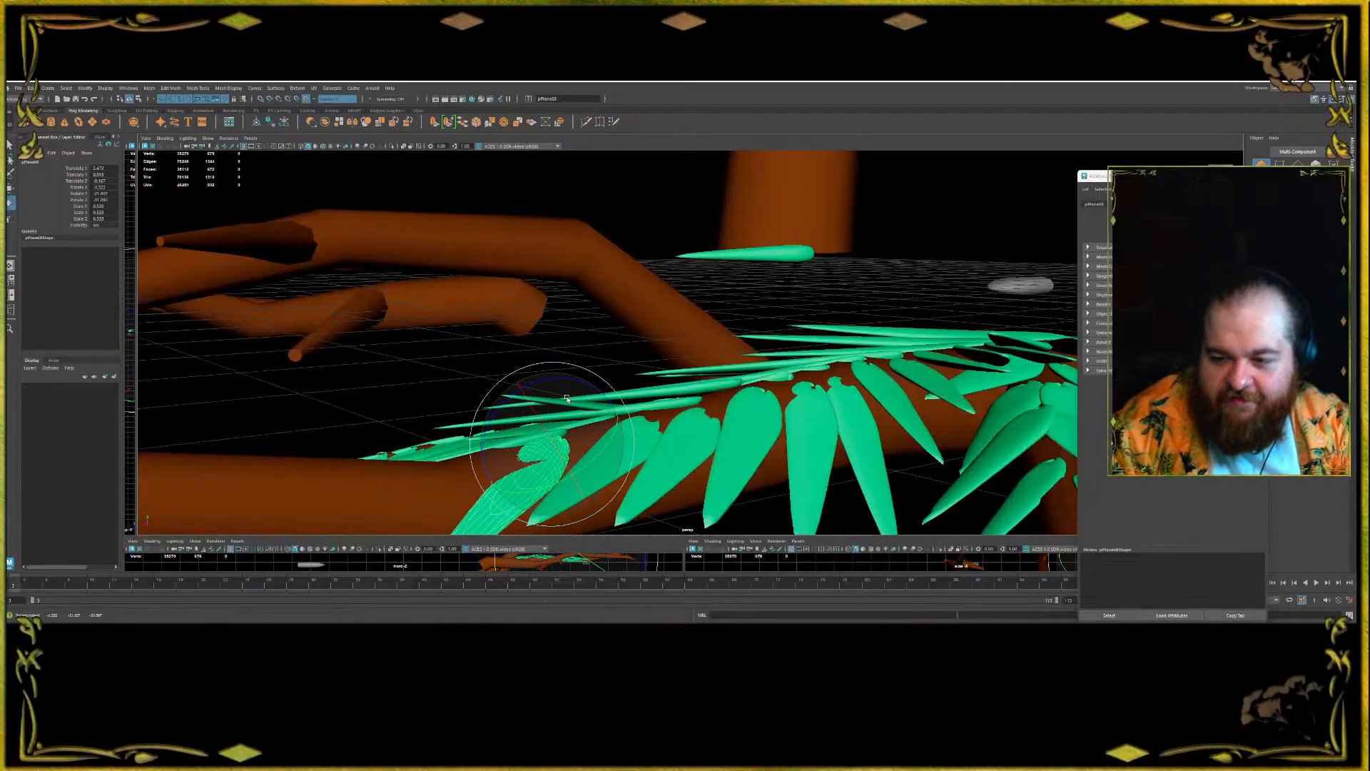
- Adjust the end leaf's angle and position, and place another copy further along the thick branch
mouse_move(570, 350)
left_mouse_down("alt")
mouse_move(559, 400)
mouse_move(557, 343)
mouse_move(566, 355)
mouse_move(543, 352)
mouse_move(534, 392)
mouse_move(516, 360)
mouse_move(569, 369)
mouse_move(599, 321)
mouse_move(590, 315)
mouse_move(677, 359)
mouse_move(645, 355)
mouse_move(615, 315)
mouse_move(608, 436)
mouse_move(648, 297)
mouse_move(619, 365)
mouse_move(589, 380)
mouse_move(607, 395)
mouse_move(558, 430)
mouse_move(573, 414)
left_mouse_up("alt")
key("w")
key("e")
key("w")
key("e")
key("w")
key("w")
mouse_move(574, 414)
left_mouse_down("alt")
mouse_move(666, 406)
mouse_move(709, 332)
mouse_move(685, 361)
mouse_move(681, 248)
mouse_move(635, 314)
left_mouse_up("alt")
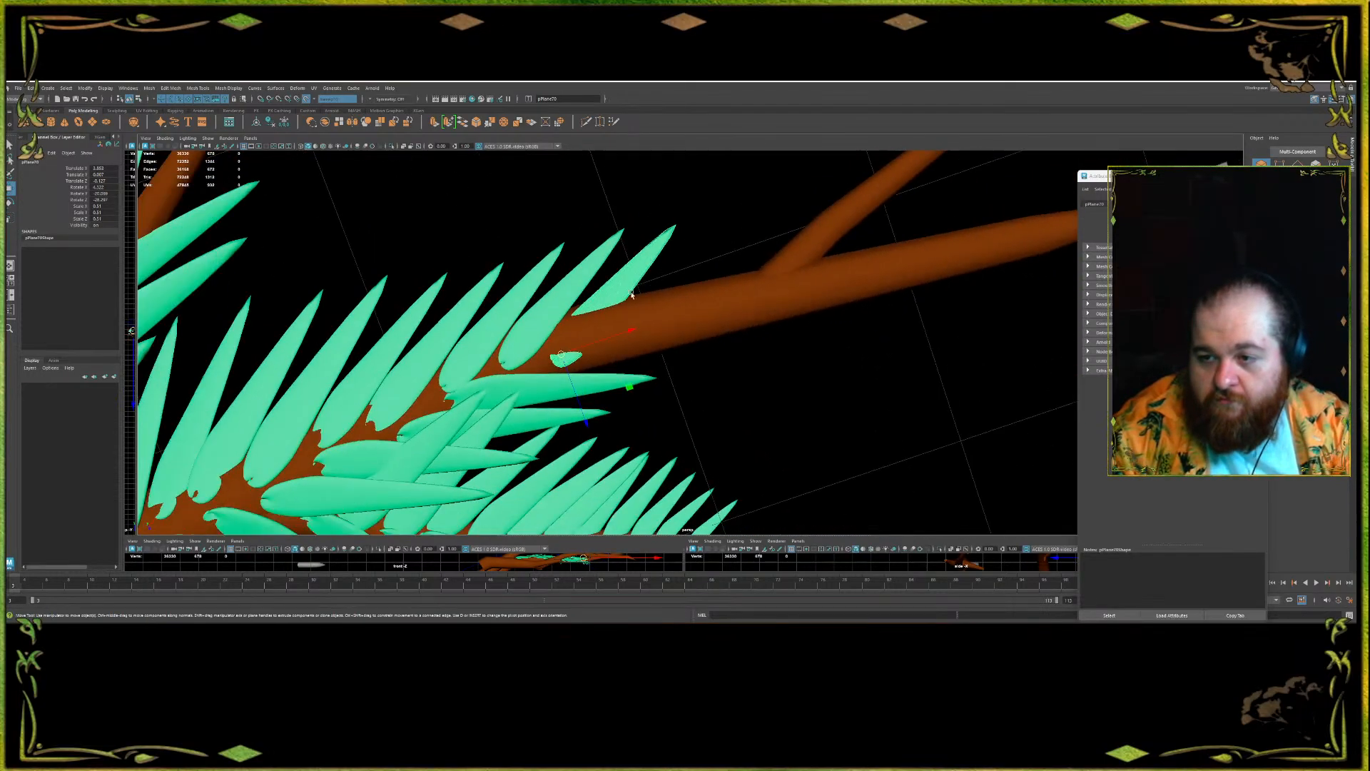
- Rotate and reposition the end leaf copy so it lies against the thick branch on the side facing the leafy twig
key("e")
left_click_drag(510, 327, 501, 284)
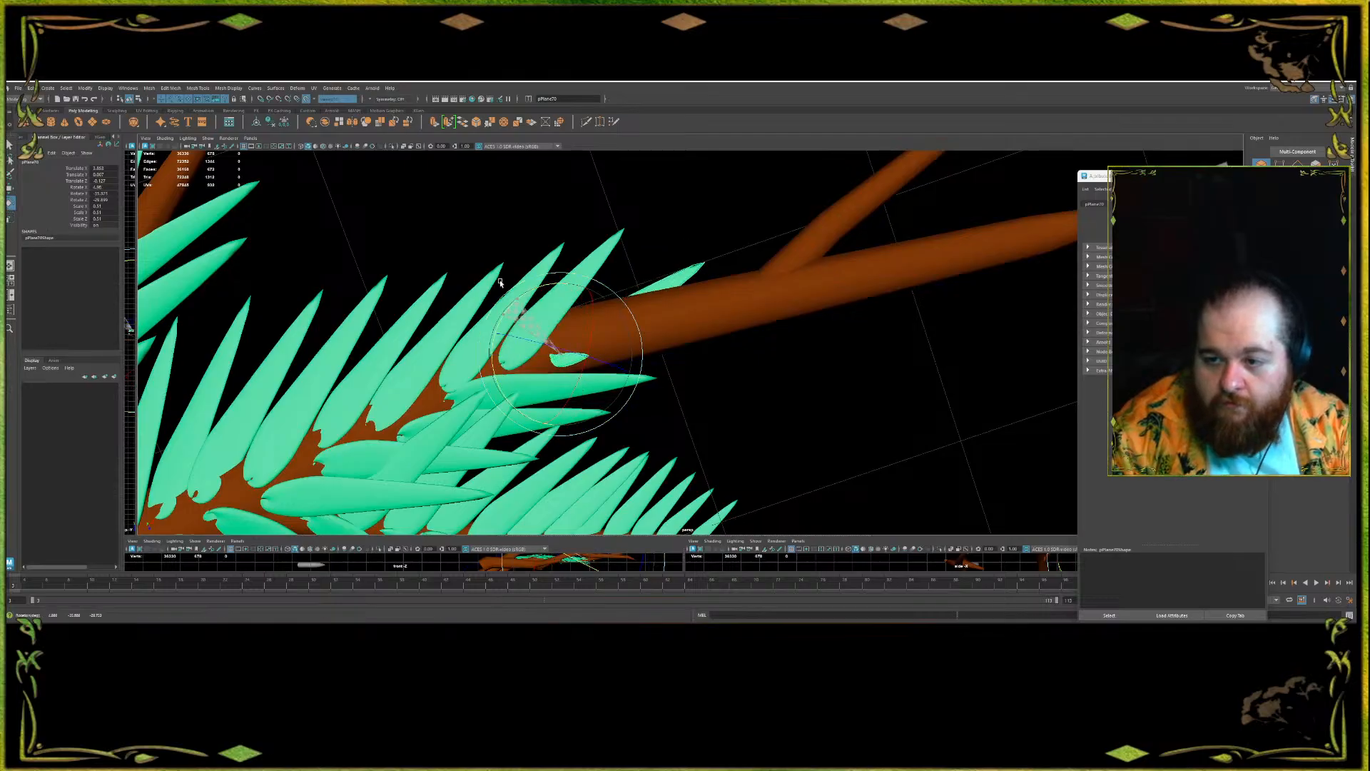
left_click_drag(588, 304, 582, 404)
key("w")
key("ctrl+z")
key("e")
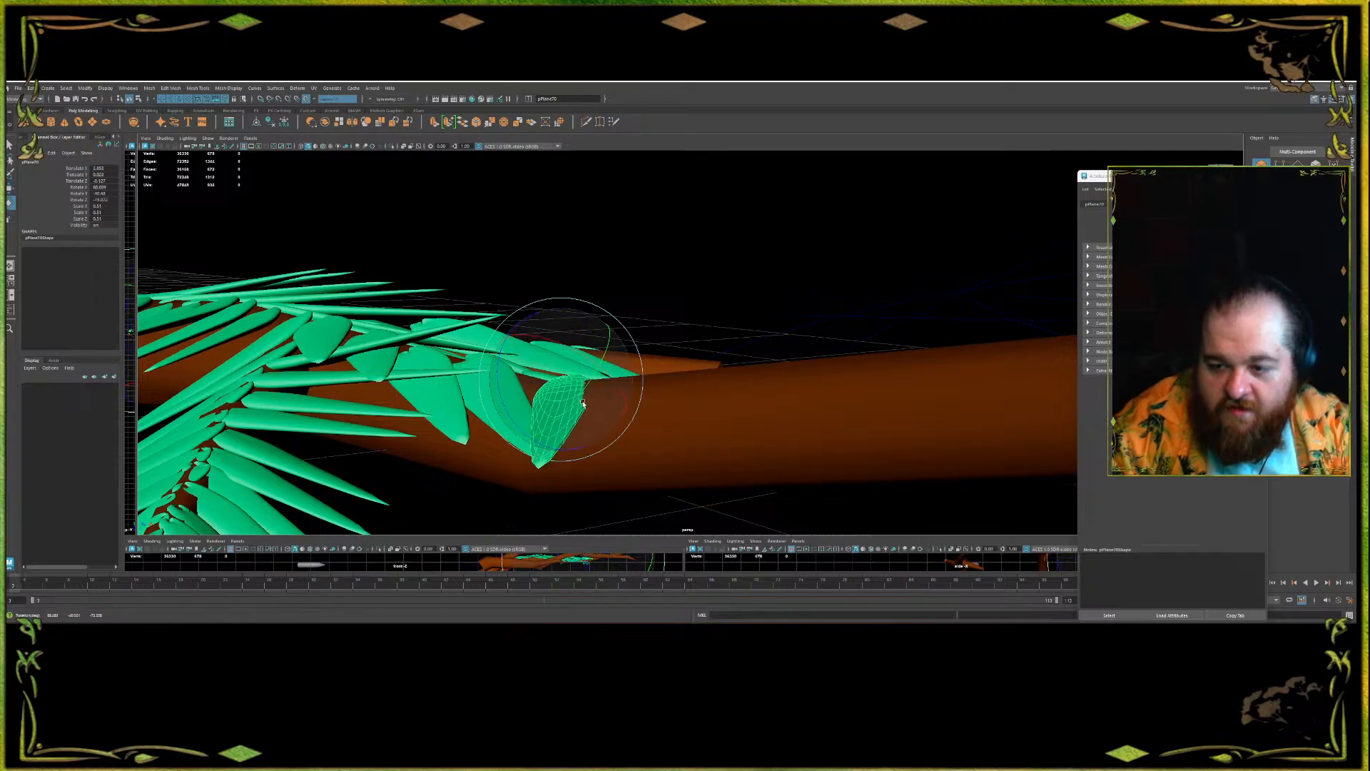
left_click_drag(537, 354, 501, 329, "alt")
key("w")
key("e")
scroll(553, 285, "down", 4)
key("w")
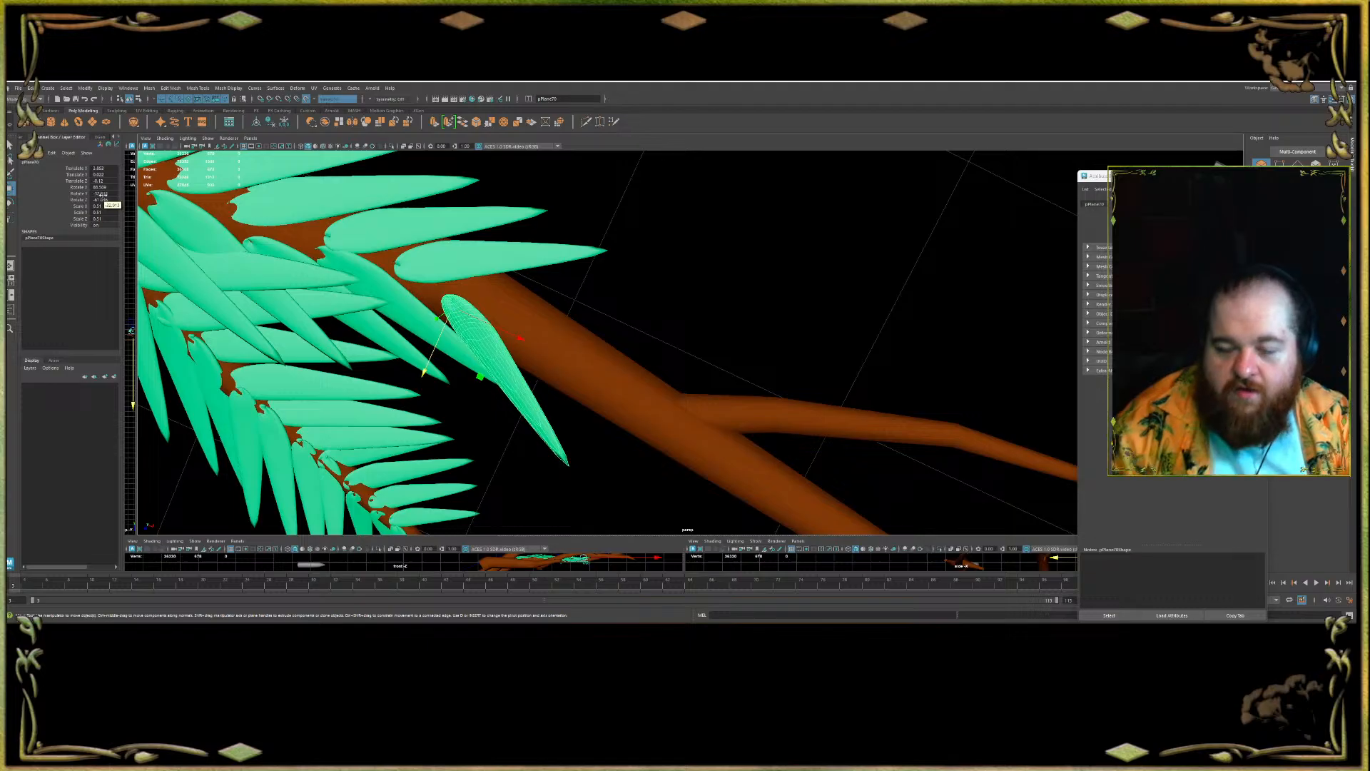
- Duplicate that leaf, then rotate and move the copy to extend the row on the thick branch's opposite side
key("ctrl+d")
left_click_drag(457, 304, 498, 295)
key("e")
mouse_move(520, 229)
left_mouse_down()
mouse_move(545, 248)
mouse_move(523, 224)
left_mouse_up()
left_click_drag(559, 329, 649, 322, "alt")
key("w")
left_click_drag(629, 344, 689, 396)
key("ctrl+z")
left_click_drag(598, 418, 613, 279, "alt")
left_click_drag(624, 281, 624, 276)
left_click_drag(624, 276, 620, 410, "alt")
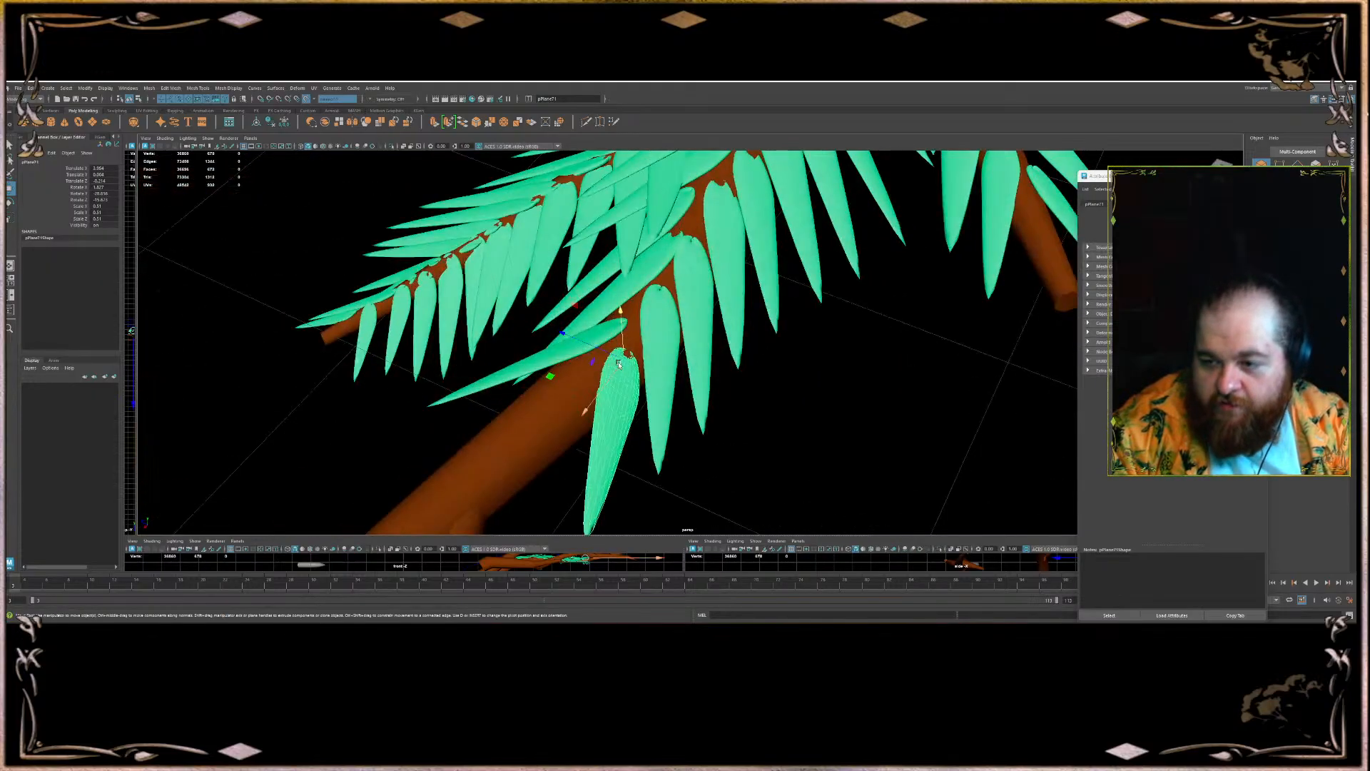
key("r")
left_click_drag(660, 319, 575, 401, "alt")
key("w")
- Copy the end leaf further along the same row and rotate it to match its neighbours
left_click_drag(648, 368, 615, 351, "shift")
left_click_drag(615, 351, 620, 330, "alt")
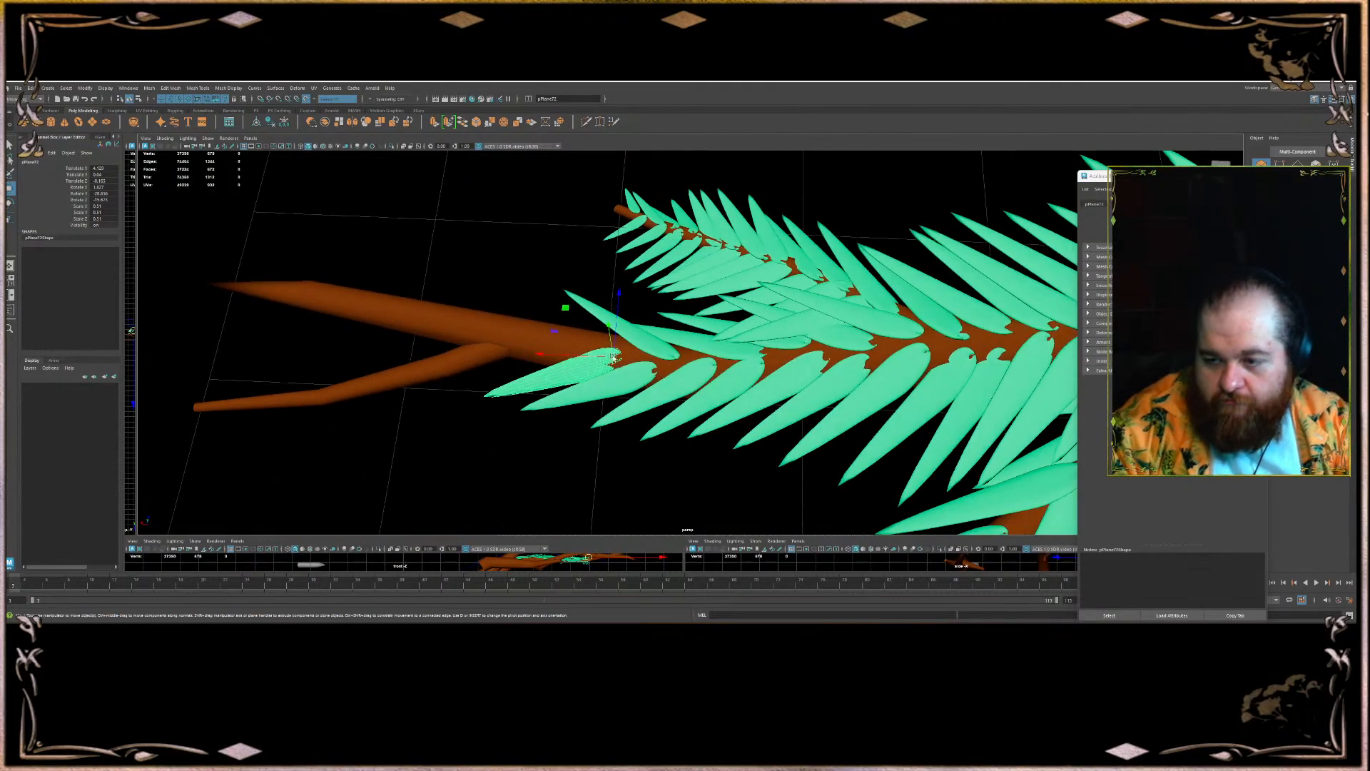
key("e")
left_click_drag(606, 400, 618, 408)
left_click_drag(618, 408, 497, 378, "alt")
key("w")
key("e")
key("w")
- Duplicate the newest leaf and turn the copy around to the twig side of the thick branch
key("ctrl+d")
key("e")
key("w")
key("e")
left_click_drag(516, 294, 501, 380)
left_click_drag(517, 314, 520, 287)
left_click_drag(520, 287, 514, 314, "alt")
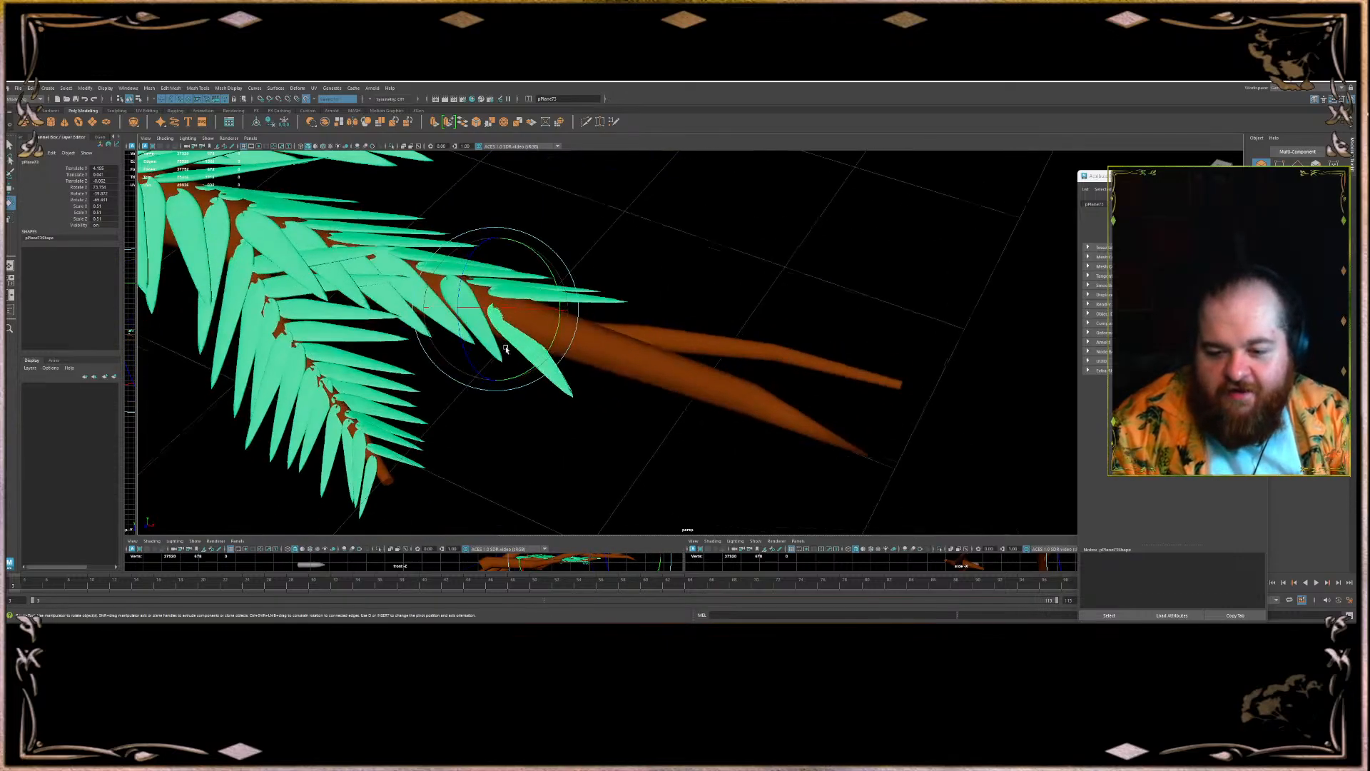
middle_click_drag(514, 315, 572, 379, "alt")
- Tilt the twig-side leaf copy against the bark and shift it back toward its row
scroll(572, 379, "up", 5)
left_click_drag(567, 376, 527, 355, "alt")
middle_click_drag(527, 355, 596, 344, "alt")
mouse_move(596, 344)
left_mouse_down("alt")
mouse_move(487, 350)
mouse_move(494, 359)
left_mouse_up("alt")
key("w")
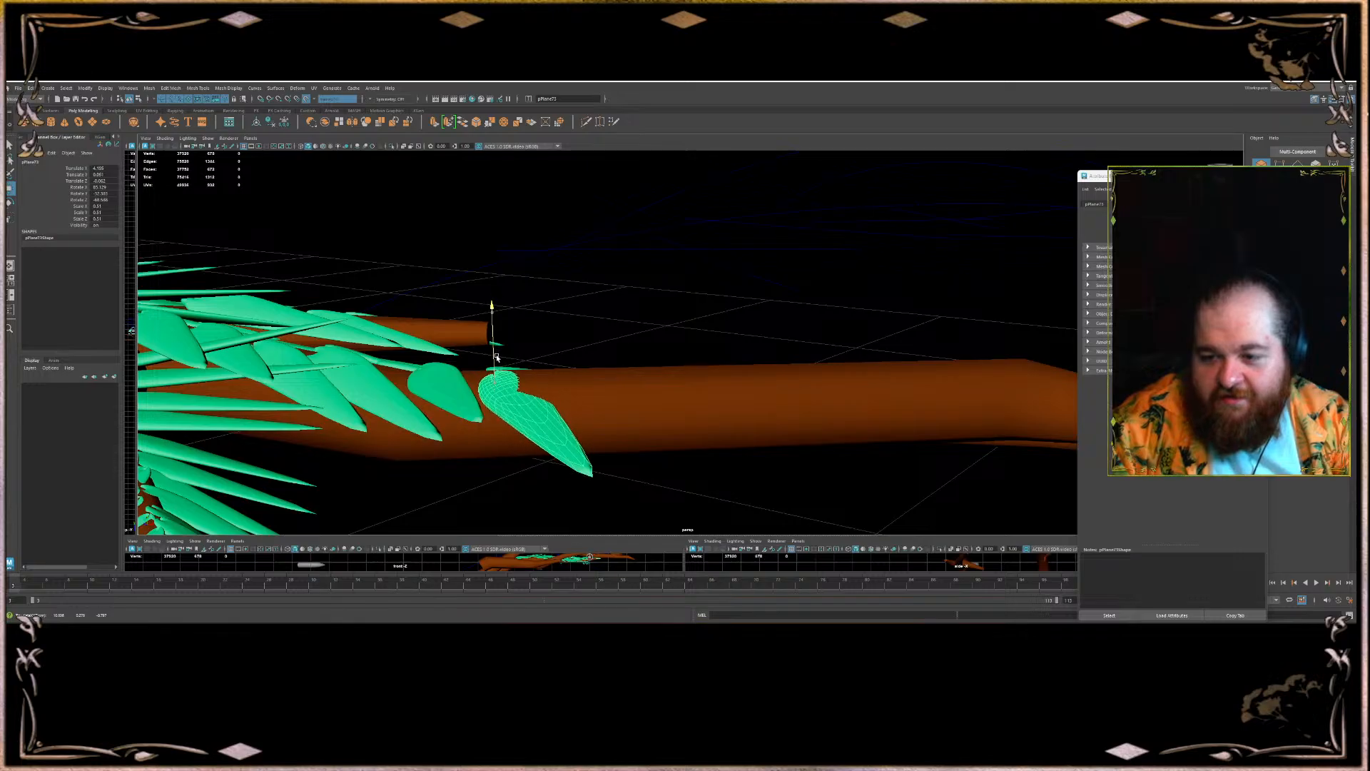
key("e")
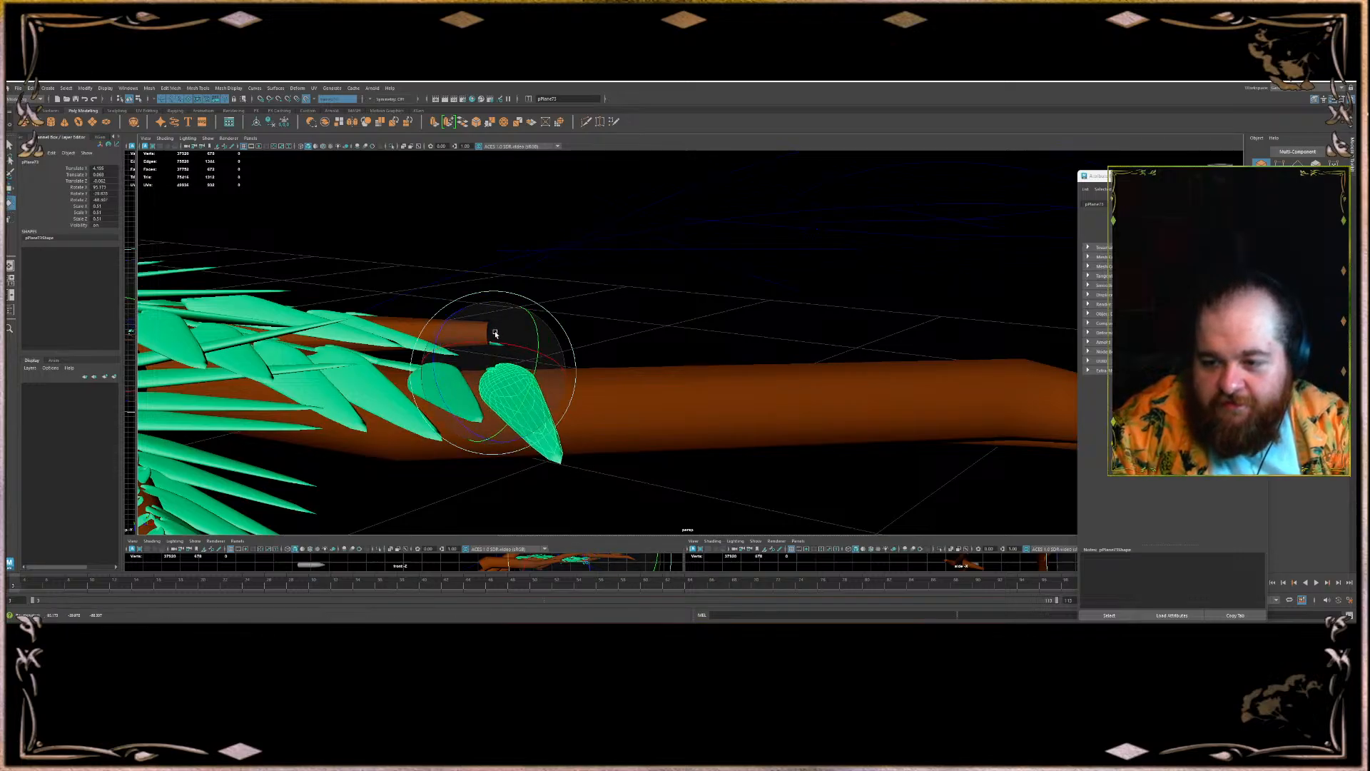
left_click_drag(498, 327, 516, 397)
key("w")
left_click(607, 369)
key("ctrl+z")
left_click_drag(607, 370, 552, 299, "alt")
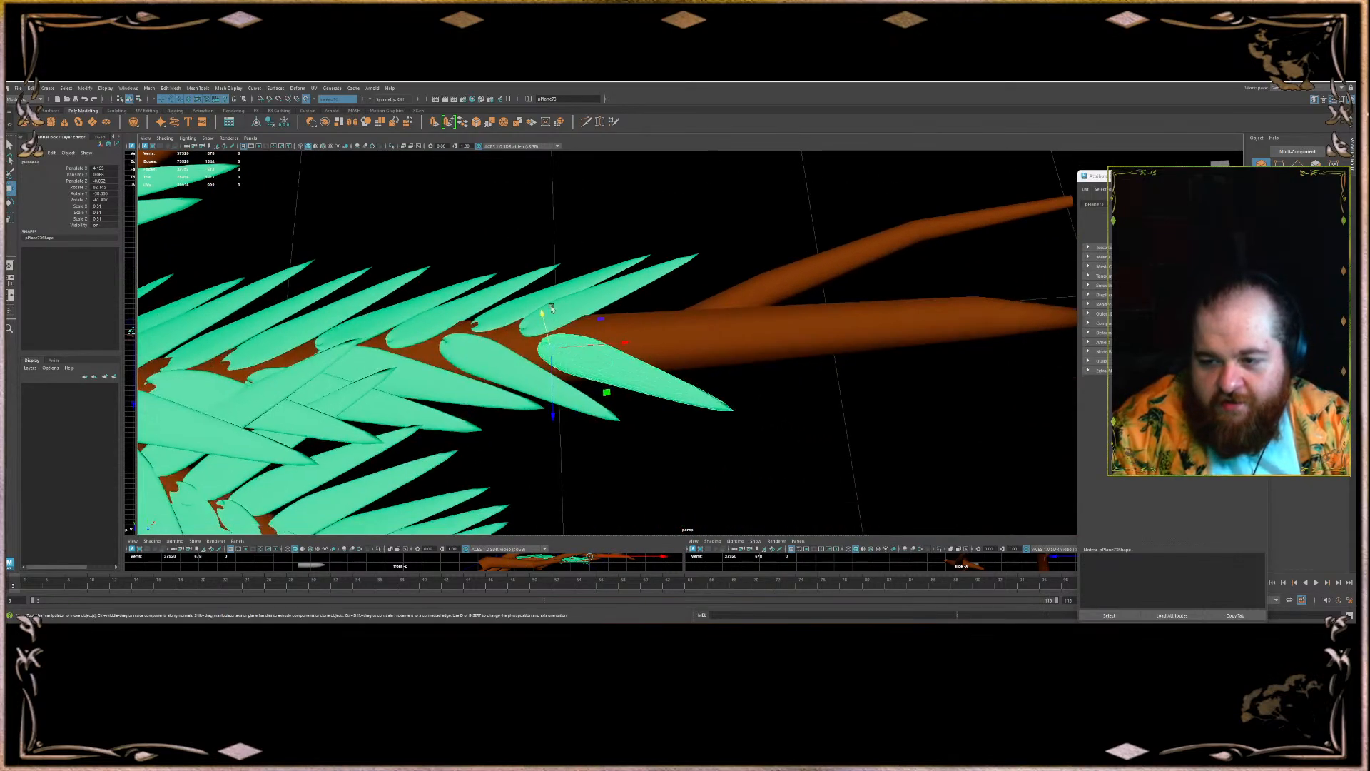
left_click_drag(623, 343, 604, 344)
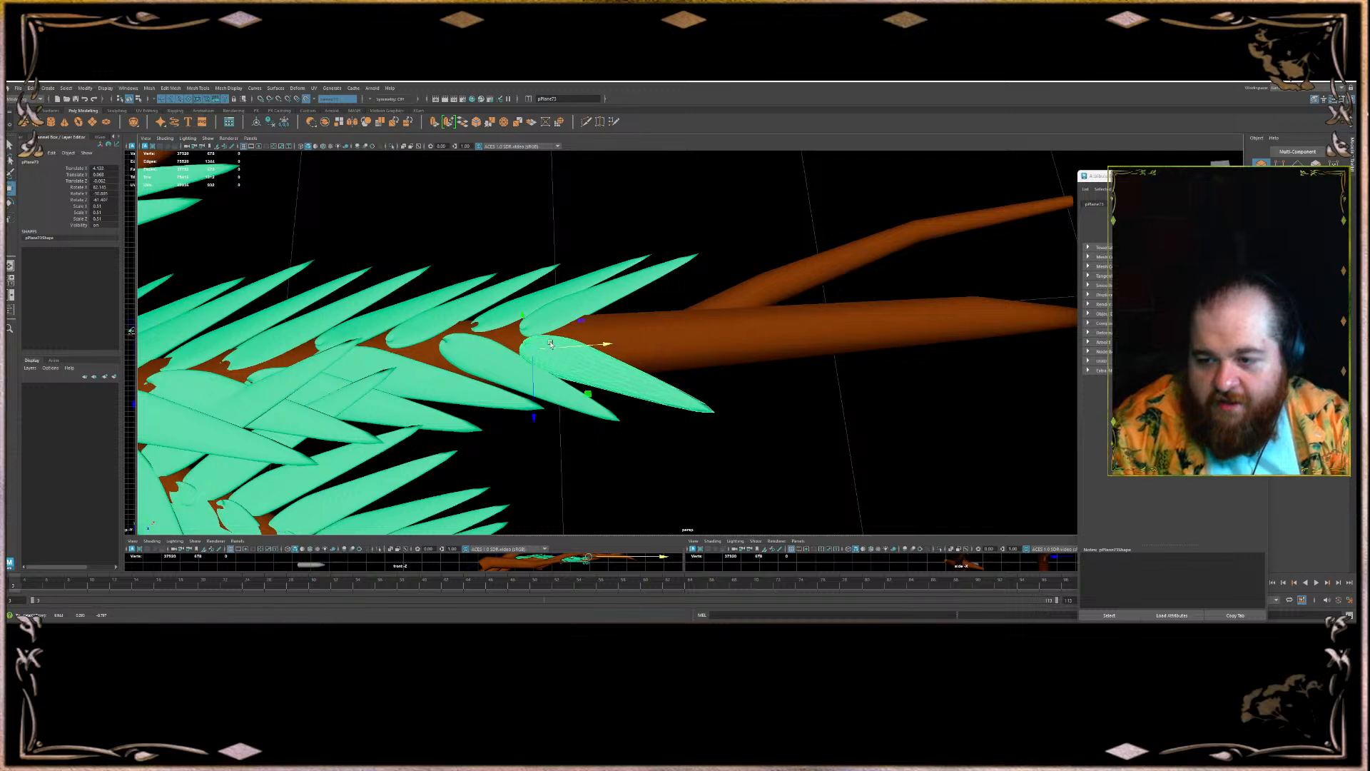
- Place another leaf copy further along the twig side of the thick branch
middle_click_drag(604, 344, 294, 341, "alt")
left_click_drag(294, 341, 293, 314, "alt")
middle_click_drag(293, 314, 320, 380, "alt")
mouse_move(257, 403)
left_mouse_down("shift")
mouse_move(345, 391)
mouse_move(400, 412)
left_mouse_up("shift")
middle_click_drag(400, 412, 419, 447, "alt")
left_click_drag(419, 447, 425, 355, "alt")
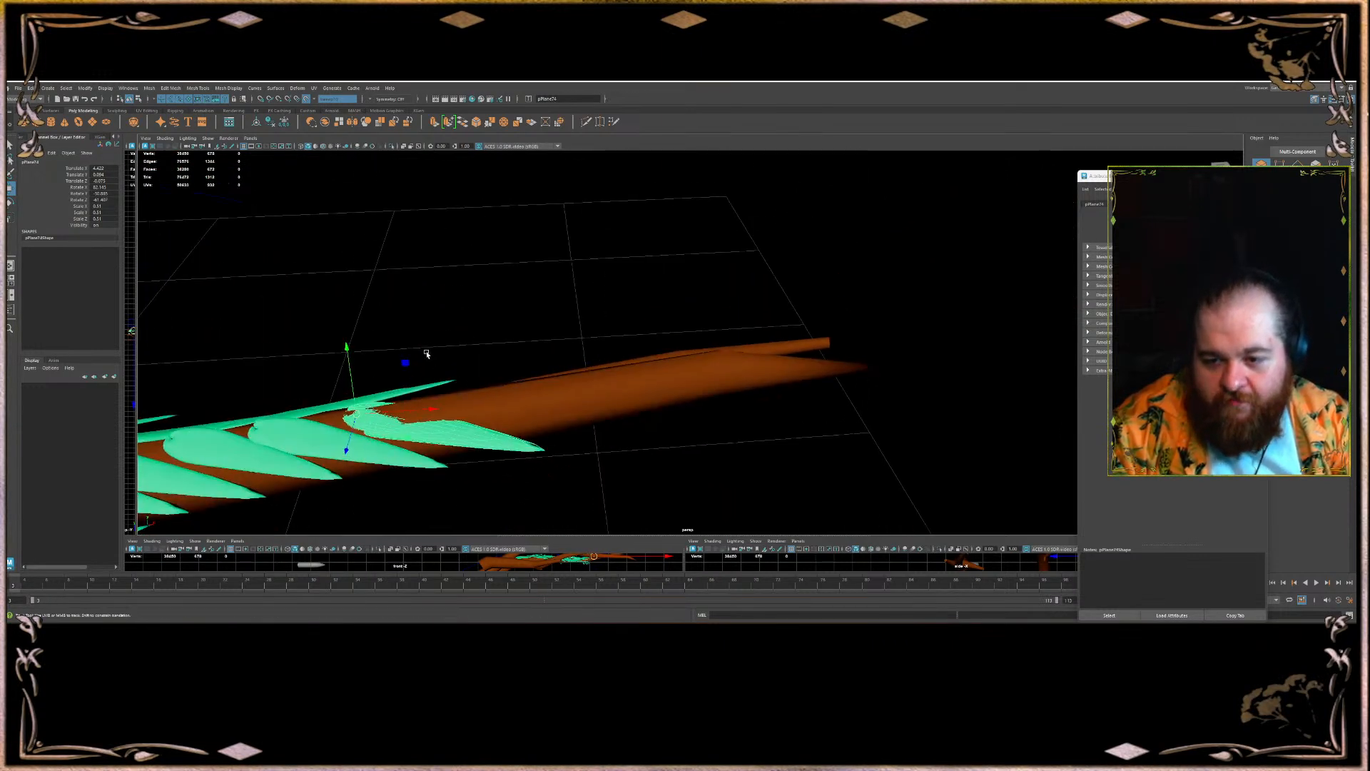
middle_click_drag(425, 354, 471, 307, "alt")
left_click_drag(472, 307, 507, 372, "alt")
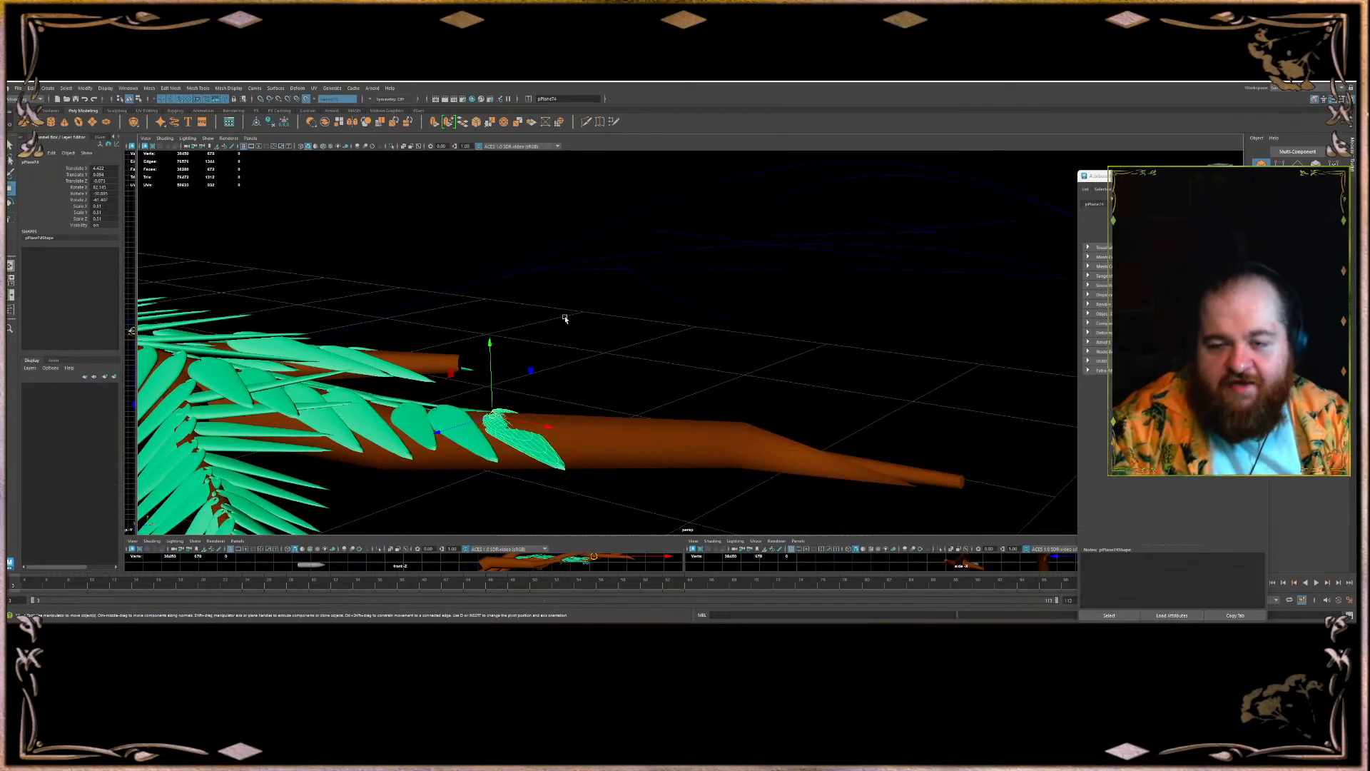
scroll(569, 329, "up", 3)
left_click_drag(566, 334, 624, 382, "alt")
middle_click_drag(624, 381, 676, 410, "alt")
scroll(649, 363, "up", 3)
scroll(650, 363, "up", 2)
- Adjust the new leaf's height and angle against the thick branch, and save the scene
left_click_drag(493, 350, 514, 275, "alt")
middle_click_drag(514, 276, 514, 239, "alt")
left_click_drag(460, 406, 441, 335, "alt")
left_click_drag(421, 231, 421, 222)
left_click_drag(427, 275, 401, 283, "alt")
key("e")
left_click_drag(434, 351, 419, 351)
left_click_drag(420, 350, 303, 385, "alt")
key("w")
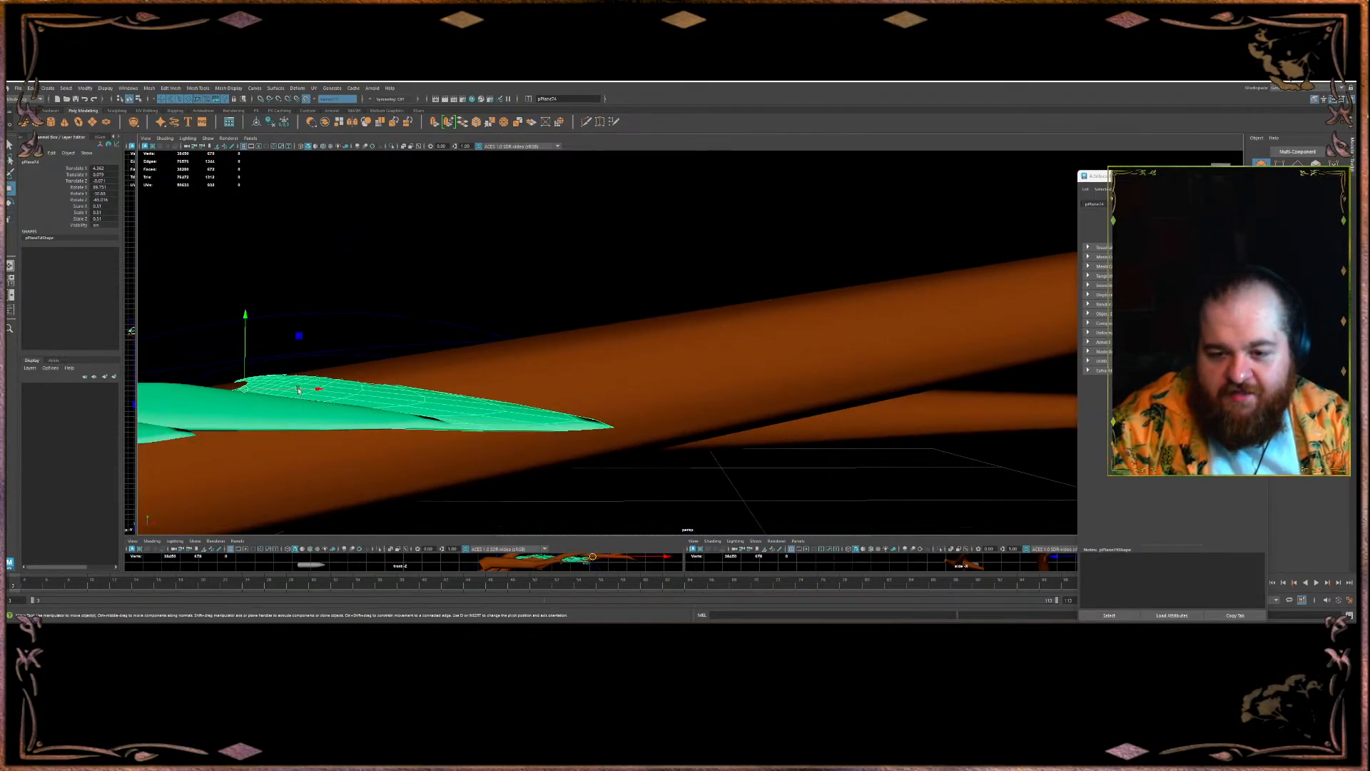
left_click_drag(243, 351, 300, 373)
key("ctrl+z")
key("ctrl+s")
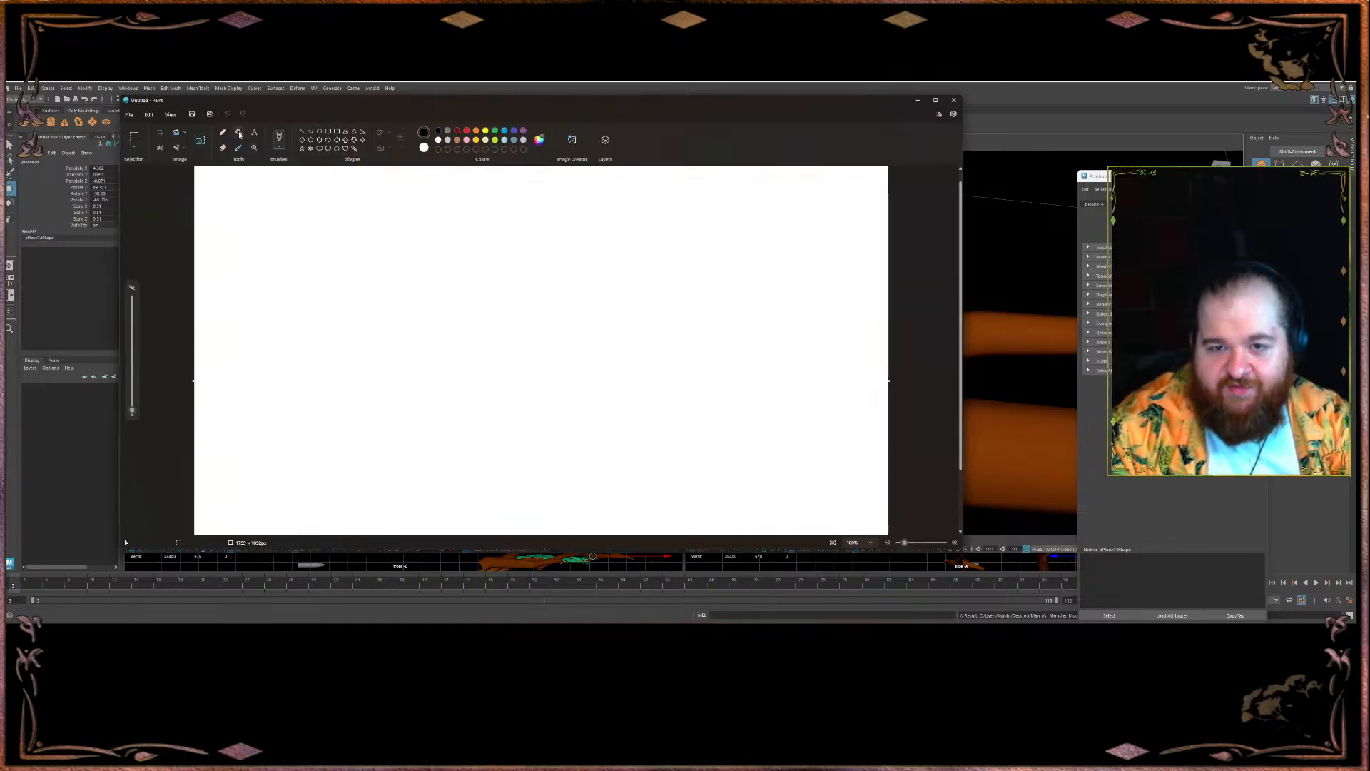
- Switch to Paint, fill the blank canvas with black and set up a thicker white pencil
left_click(428, 212)
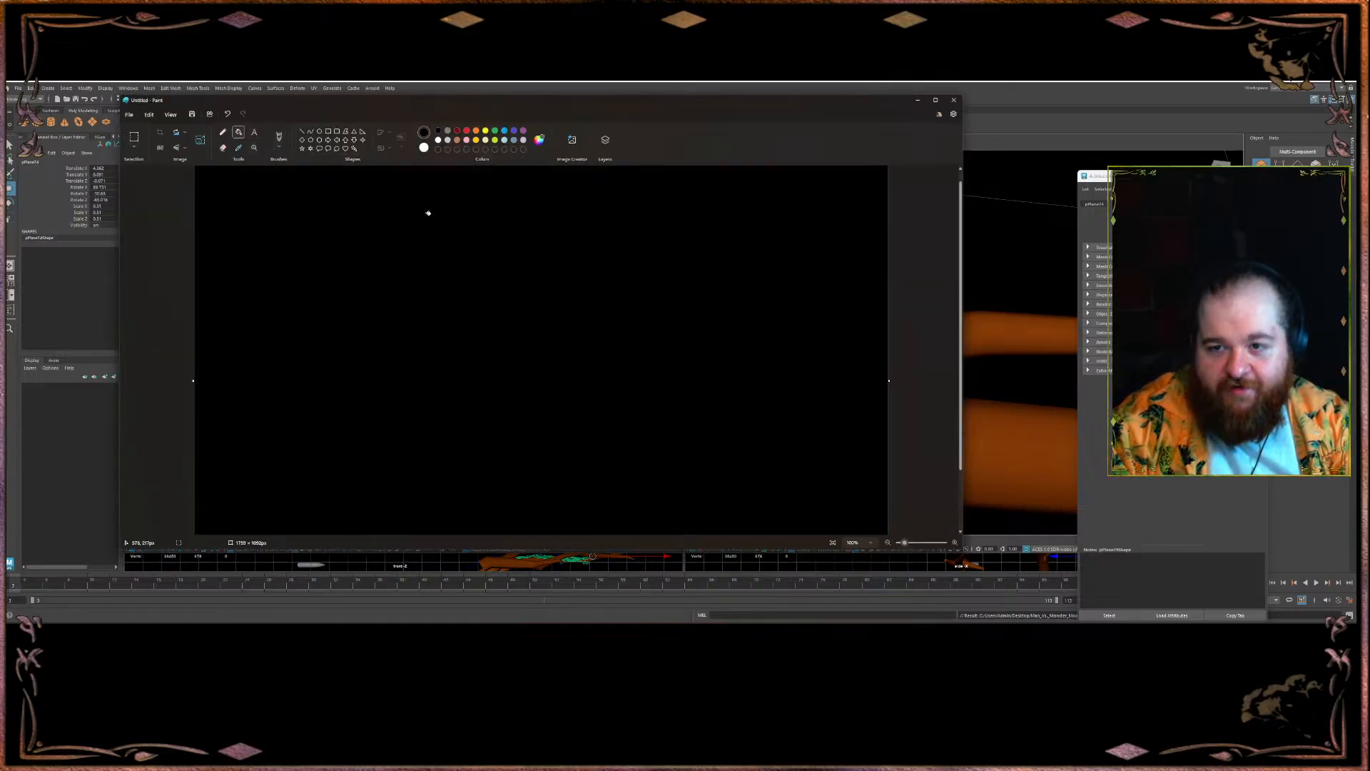
left_click(439, 140)
left_click(223, 132)
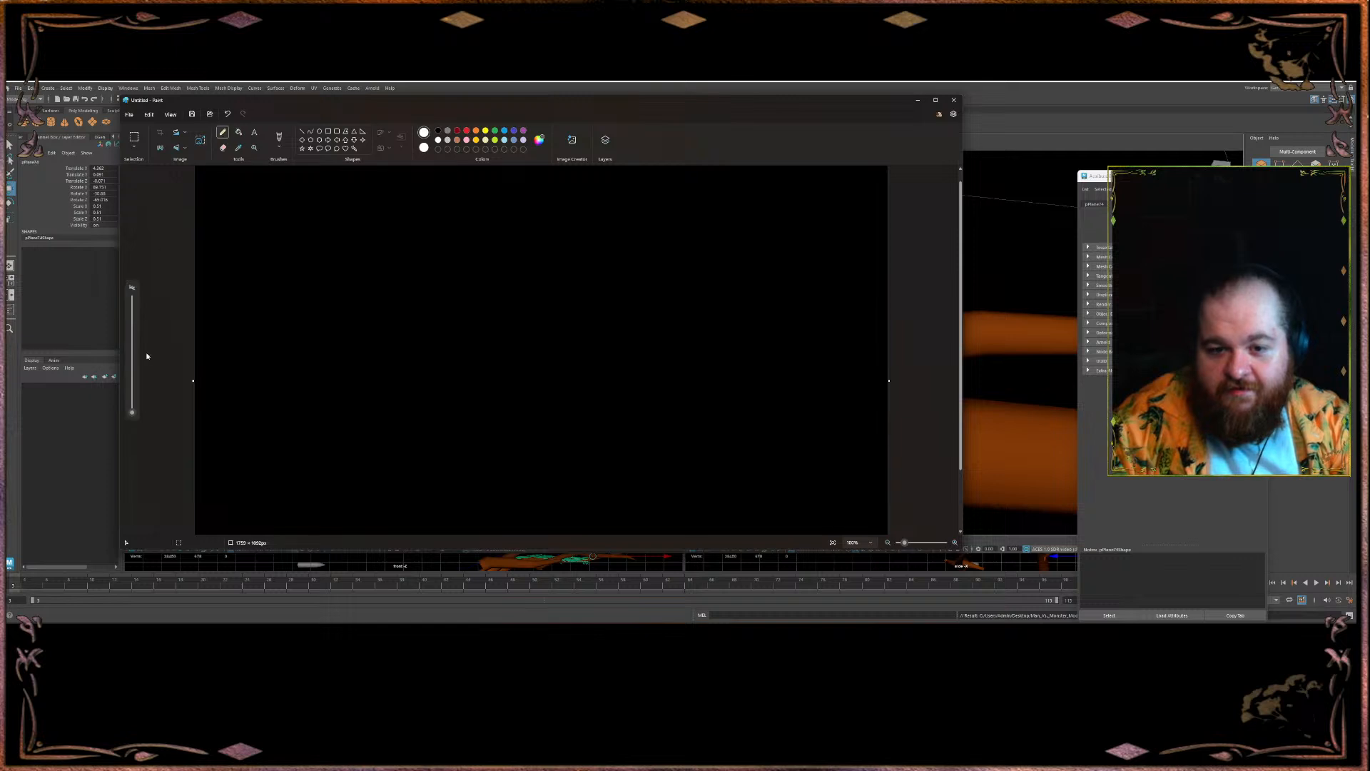
mouse_move(134, 415)
left_mouse_down()
mouse_move(132, 397)
mouse_move(145, 405)
left_mouse_up()
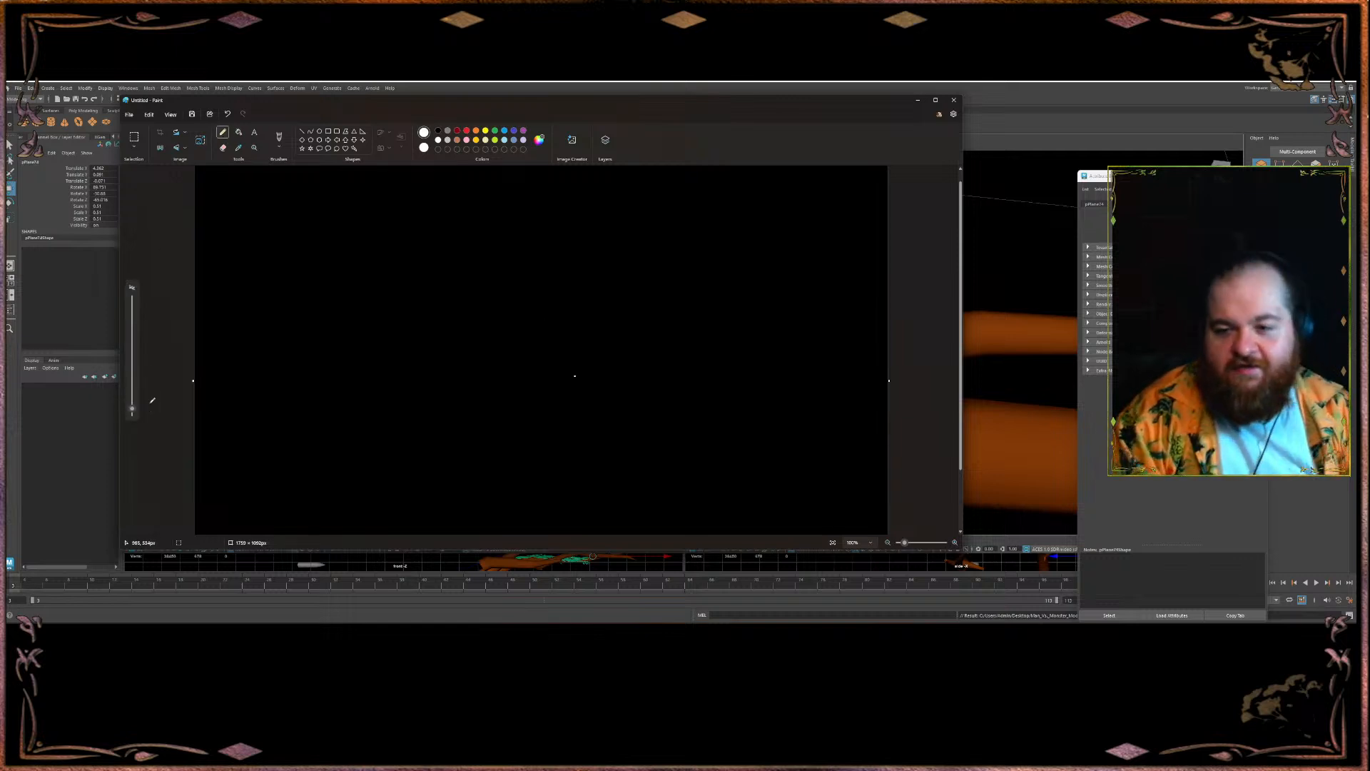
- Draw a vertical dividing line down the canvas and handwrite "Art" in its left half
left_click_drag(505, 496, 522, 214)
mouse_move(251, 295)
left_mouse_down()
mouse_move(266, 260)
mouse_move(281, 294)
left_mouse_up()
mouse_move(260, 276)
left_mouse_down()
mouse_move(316, 270)
mouse_move(327, 292)
mouse_move(294, 279)
mouse_move(305, 277)
left_mouse_up()
key("ctrl+z")
key("ctrl+z")
left_click_drag(315, 298, 313, 270)
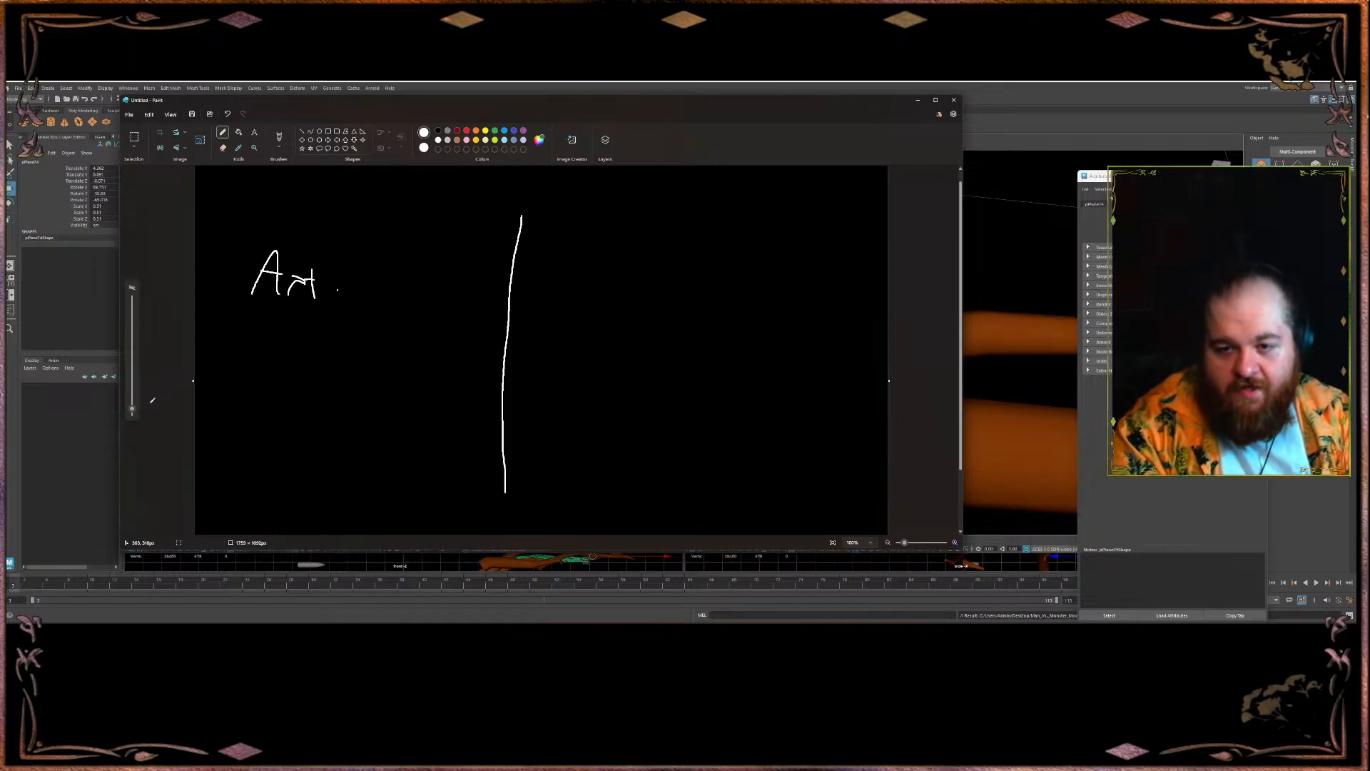
- Handwrite "Streams" beneath "Art", undoing the faulty strokes
left_click_drag(264, 318, 241, 339)
mouse_move(268, 320)
left_mouse_down()
mouse_move(264, 347)
mouse_move(272, 331)
left_mouse_up()
mouse_move(280, 327)
left_mouse_down()
mouse_move(279, 347)
mouse_move(288, 329)
left_mouse_up()
mouse_move(287, 339)
left_mouse_down()
mouse_move(340, 350)
mouse_move(368, 335)
mouse_move(340, 350)
mouse_move(353, 353)
left_mouse_up()
left_click(322, 344)
key("ctrl+z")
key("ctrl+z")
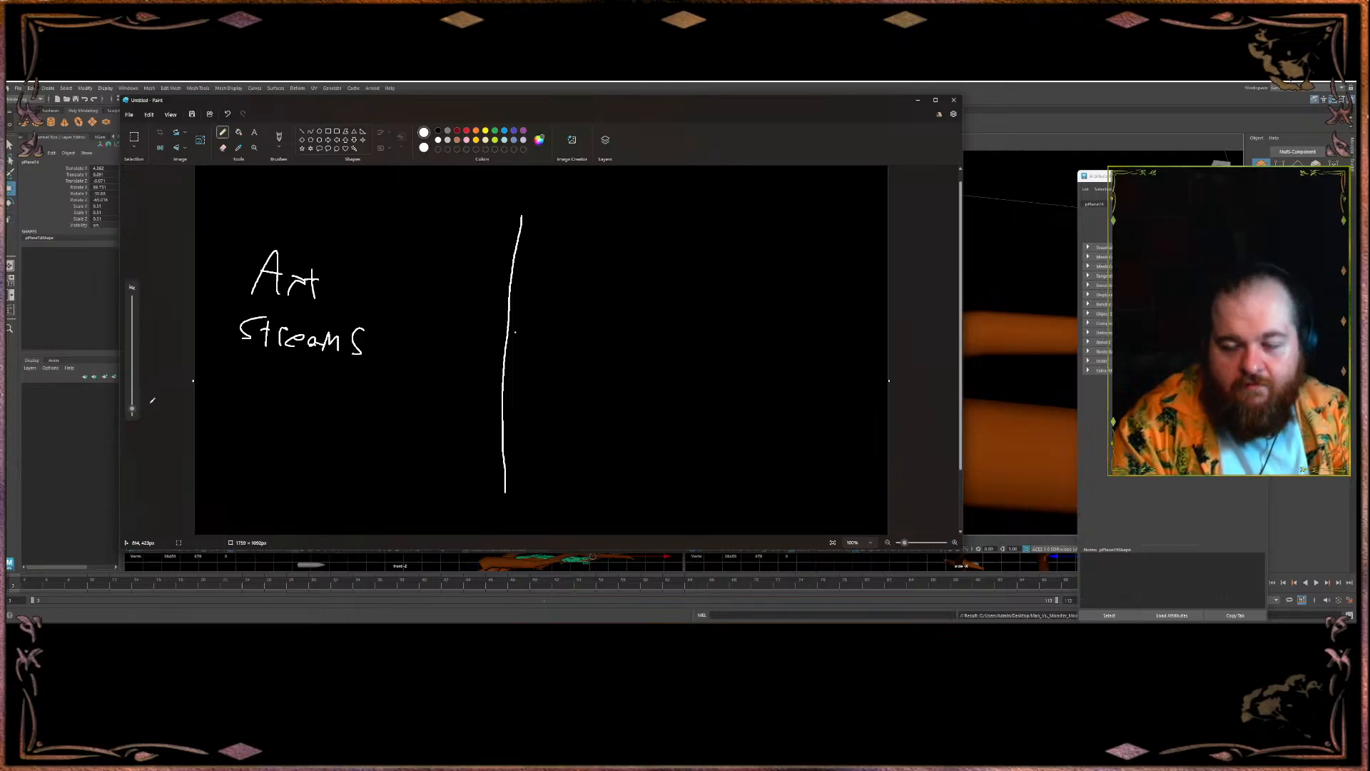
- Handwrite "Gaming" in the canvas's right half and draw curved arrows going both ways across the divider
mouse_move(436, 208)
left_mouse_down()
mouse_move(580, 215)
mouse_move(591, 192)
left_mouse_up()
mouse_move(610, 263)
left_mouse_down()
mouse_move(575, 287)
mouse_move(599, 300)
left_mouse_up()
mouse_move(642, 303)
left_mouse_down()
mouse_move(638, 319)
mouse_move(646, 298)
mouse_move(656, 319)
left_mouse_up()
mouse_move(664, 325)
left_mouse_down()
mouse_move(691, 302)
mouse_move(691, 317)
left_mouse_up()
mouse_move(708, 306)
left_mouse_down()
mouse_move(704, 322)
mouse_move(763, 321)
left_mouse_up()
left_click(710, 298)
mouse_move(777, 318)
left_mouse_down()
mouse_move(752, 348)
mouse_move(764, 314)
mouse_move(740, 339)
left_mouse_up()
key("ctrl+z")
key("ctrl+z")
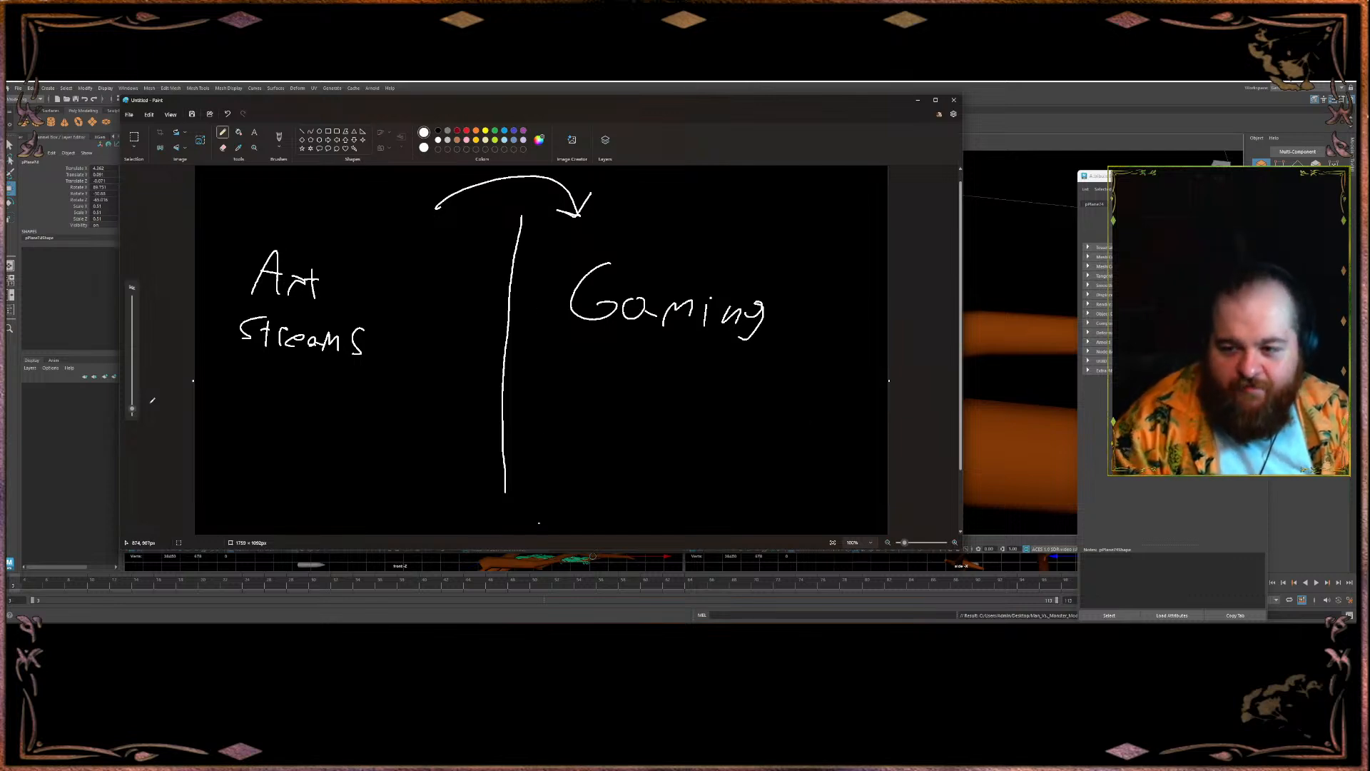
mouse_move(633, 484)
left_mouse_down()
mouse_move(488, 506)
mouse_move(415, 462)
mouse_move(420, 483)
left_mouse_up()
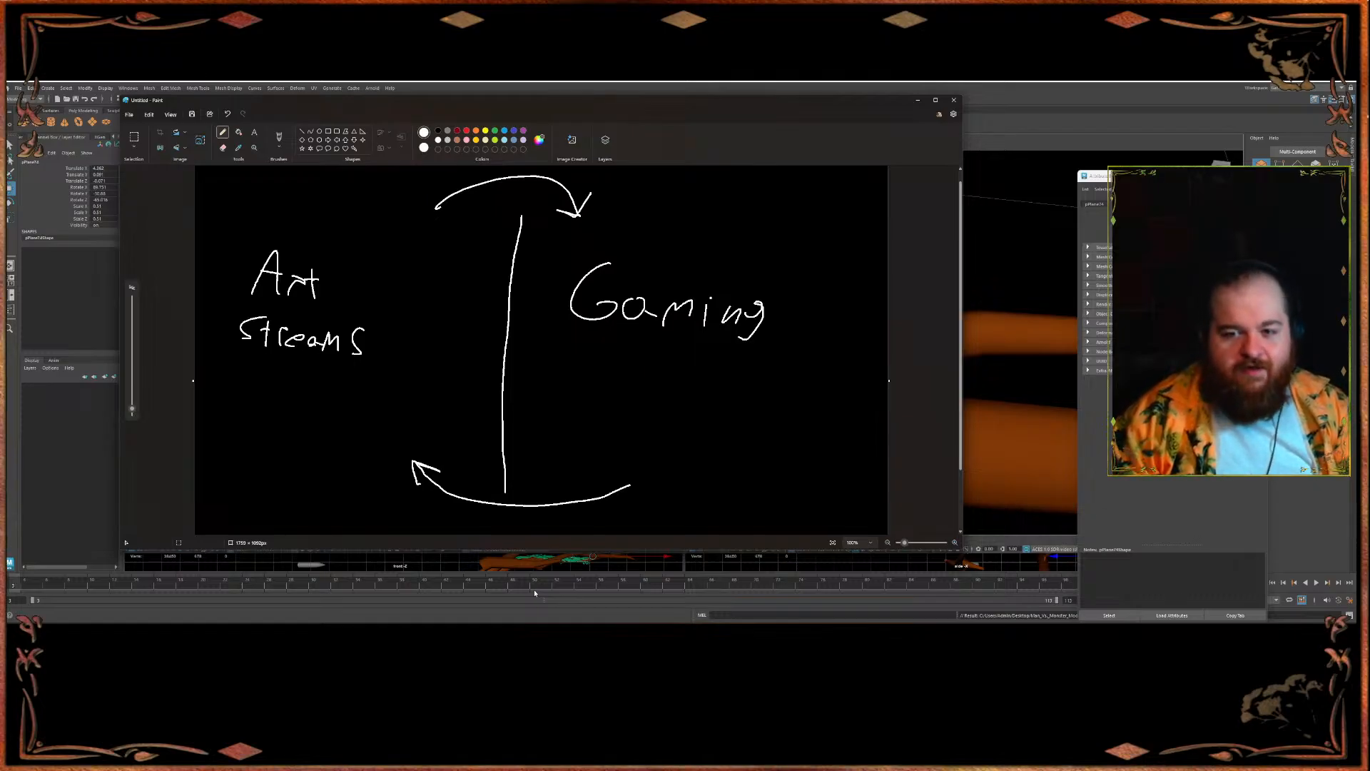
- Undo all the handwriting, arrows and the dividing line on the black canvas
key("ctrl+z")
key("ctrl+z")
key("ctrl+z")
key("ctrl+z")
key("ctrl+z")
key("ctrl+z")
key("ctrl+z")
key("ctrl+z")
key("ctrl+z")
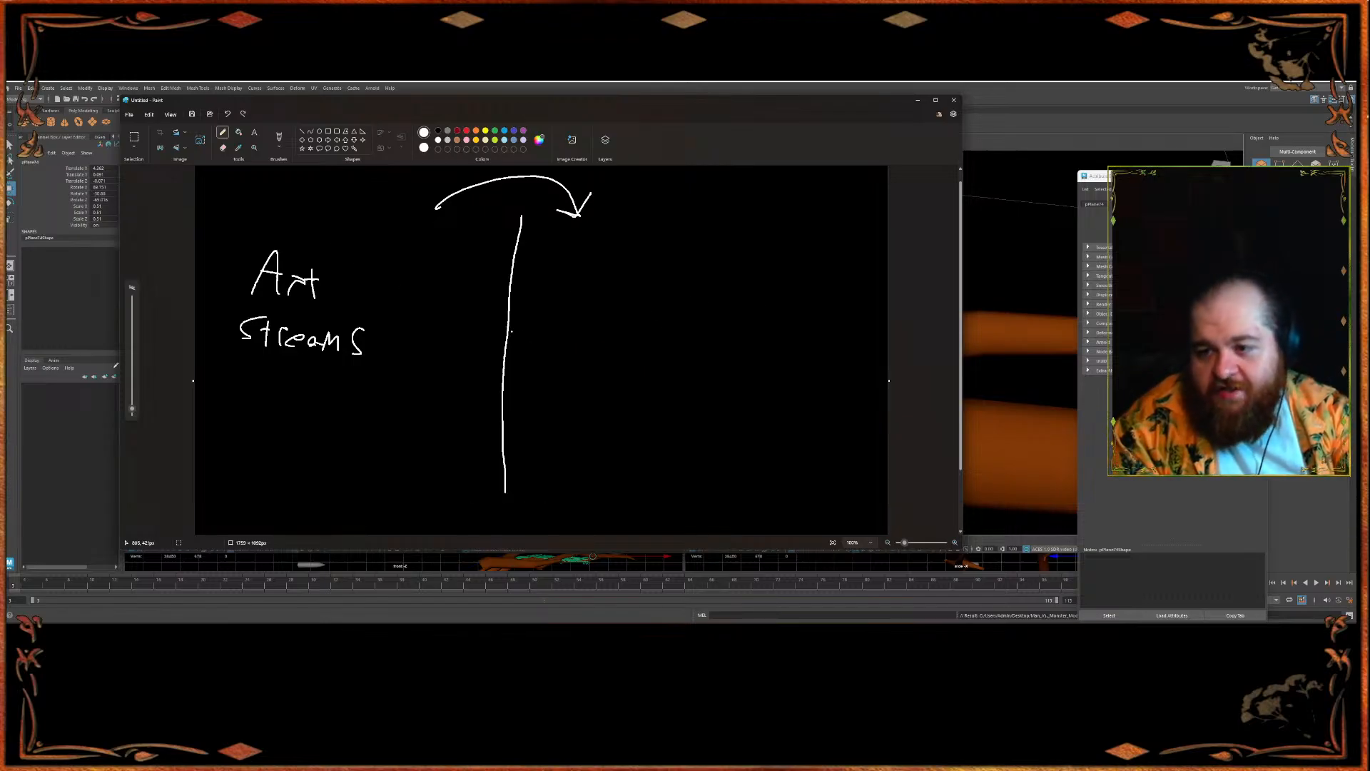
key("ctrl+z")
key("ctrl+z")
key("ctrl+z")
key("ctrl+z")
key("ctrl+z")
key("ctrl+z")
key("ctrl+z")
key("ctrl+z")
key("ctrl+z")
key("ctrl+z")
key("ctrl+z")
key("ctrl+z")
key("ctrl+z")
key("ctrl+z")
key("ctrl+z")
key("ctrl+z")
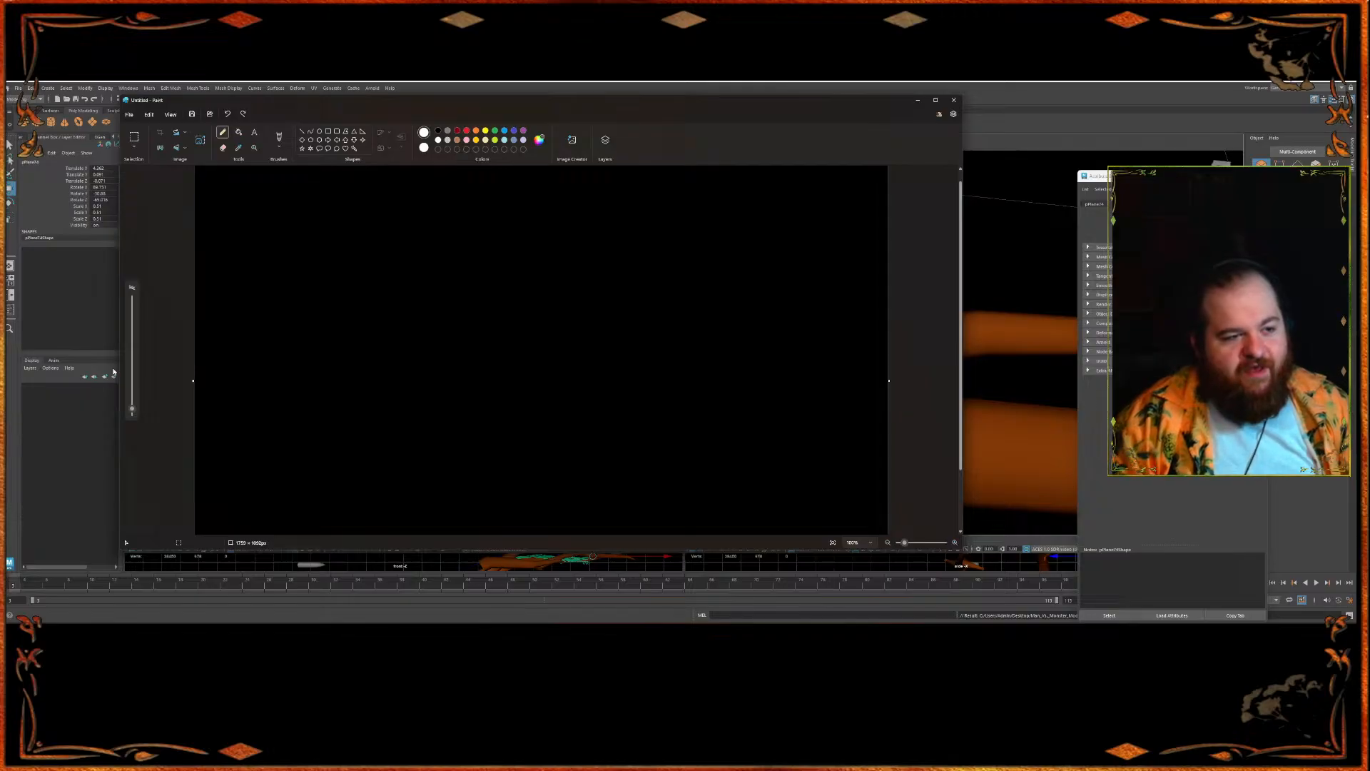
- Draw a four-column table grid with one horizontal line and three vertical lines, redrawing the last vertical one
left_click_drag(234, 281, 812, 248)
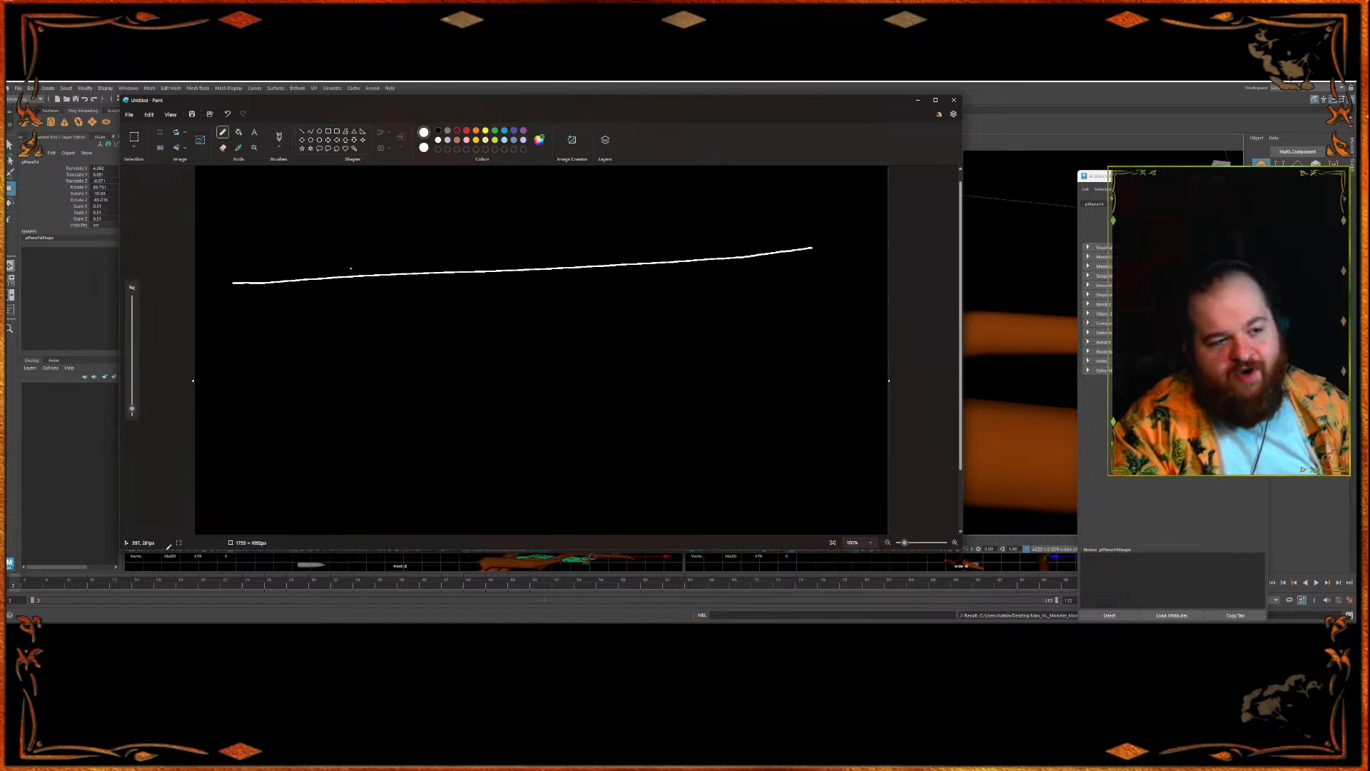
left_click_drag(373, 489, 387, 194)
left_click_drag(507, 485, 529, 188)
left_click_drag(671, 494, 710, 177)
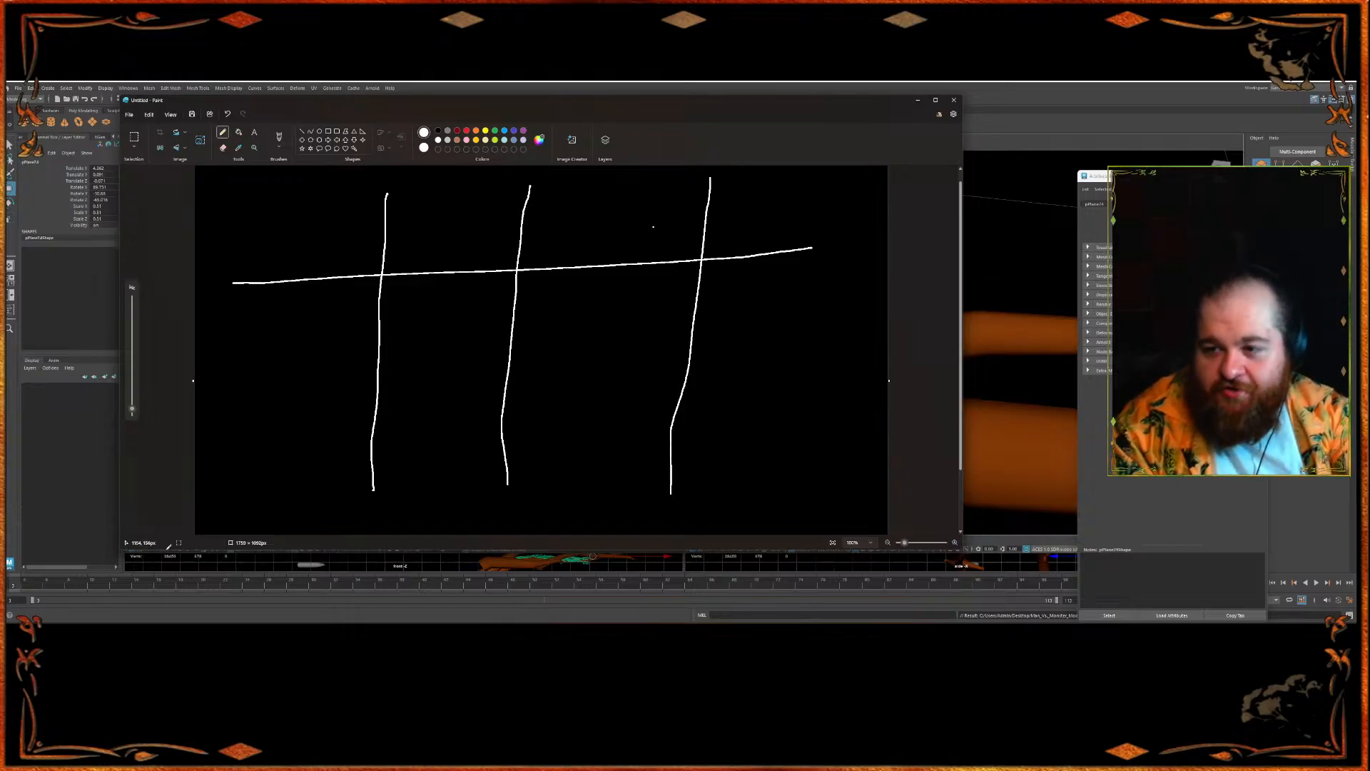
key("ctrl+z")
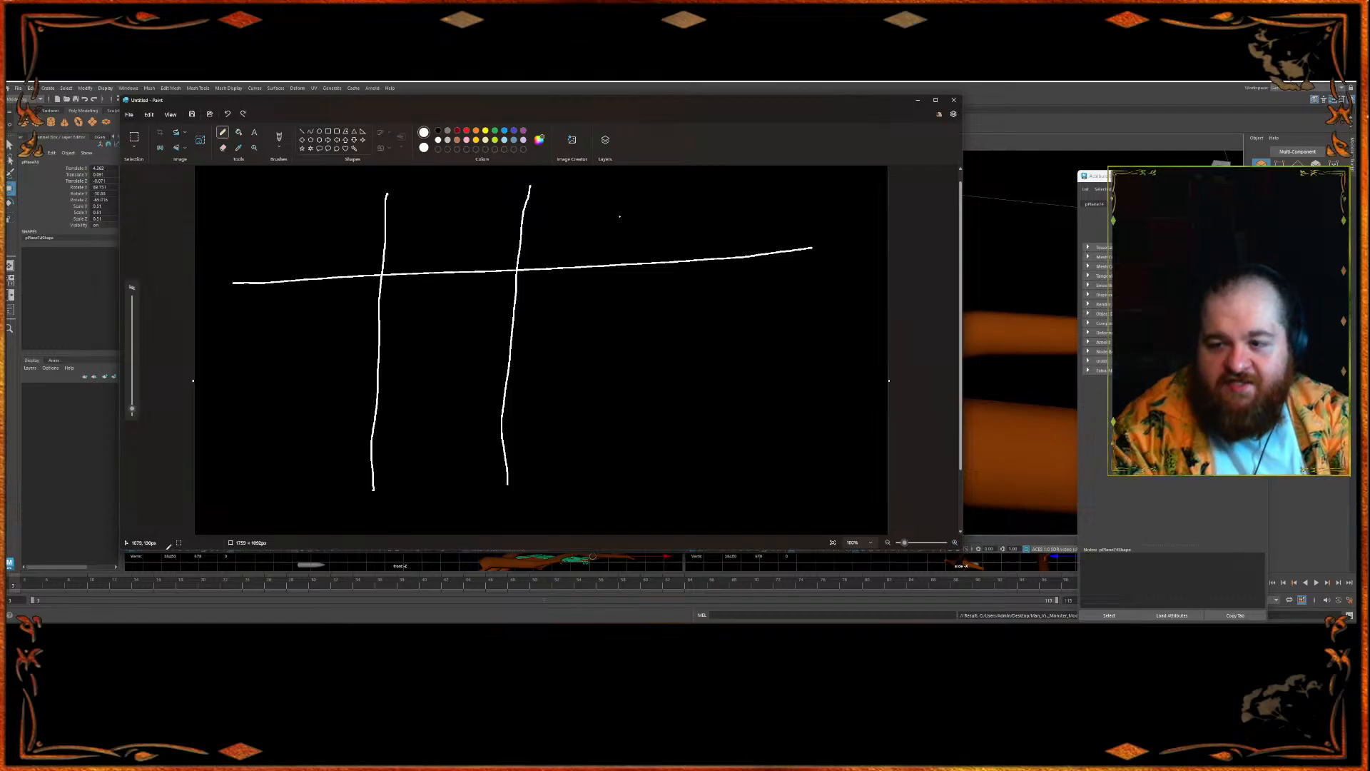
mouse_move(656, 204)
left_mouse_down()
mouse_move(671, 364)
mouse_move(661, 490)
left_mouse_up()
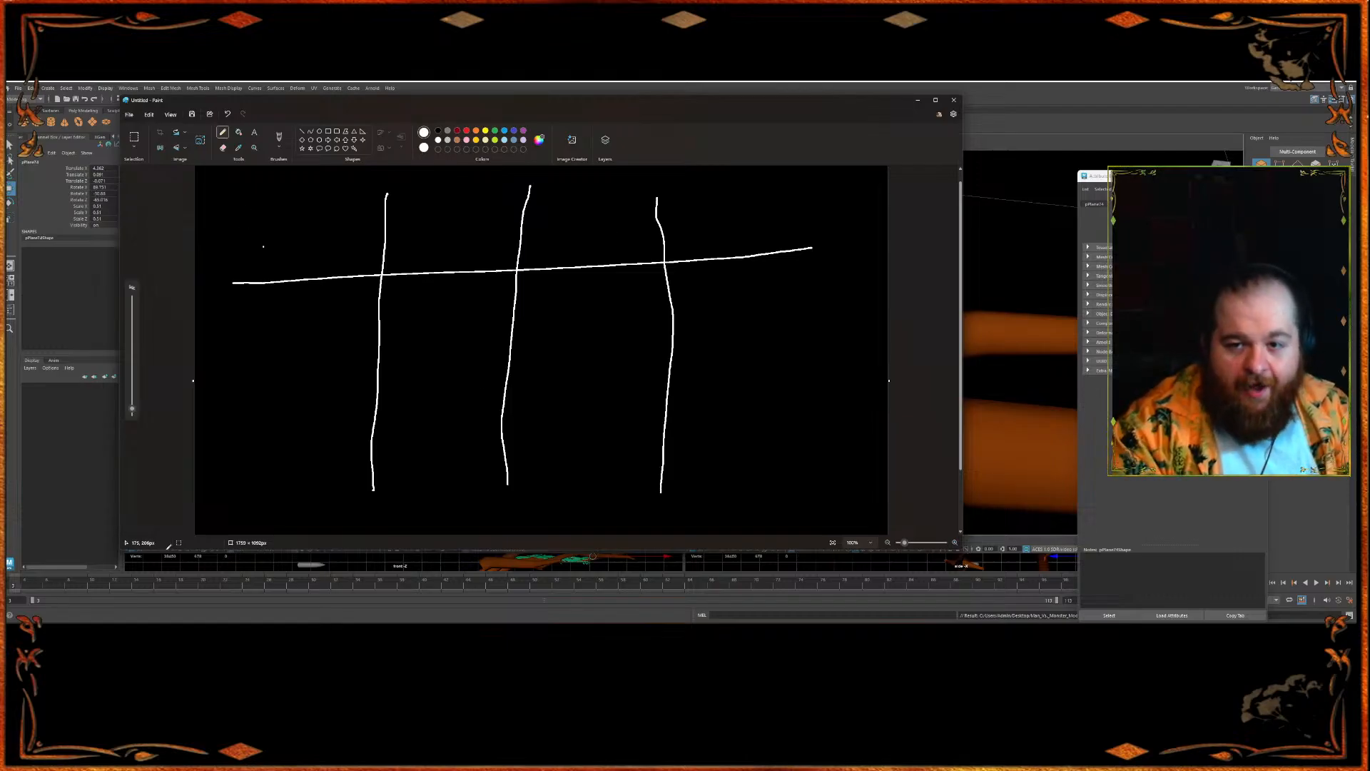
- Handwrite the column headings "Fri", "Sat", "Sun" and "Mon" above the horizontal line
mouse_move(256, 270)
left_mouse_down()
mouse_move(272, 224)
mouse_move(271, 248)
left_mouse_up()
mouse_move(286, 264)
left_mouse_down()
mouse_move(297, 240)
mouse_move(312, 266)
left_mouse_up()
mouse_move(419, 227)
left_mouse_down()
mouse_move(401, 254)
mouse_move(471, 255)
left_mouse_up()
left_click_drag(484, 231, 470, 236)
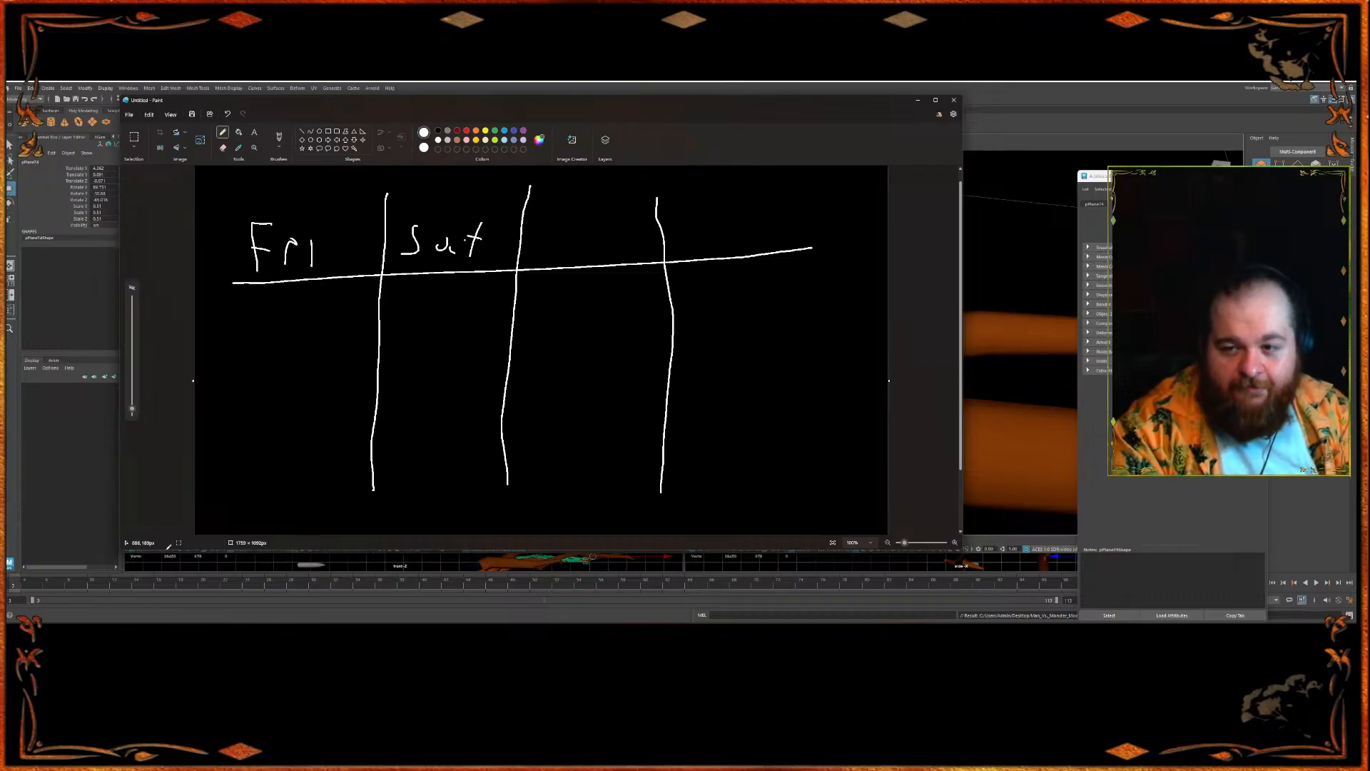
mouse_move(553, 228)
left_mouse_down()
mouse_move(540, 246)
mouse_move(614, 233)
mouse_move(618, 254)
mouse_move(729, 230)
mouse_move(761, 245)
left_mouse_up()
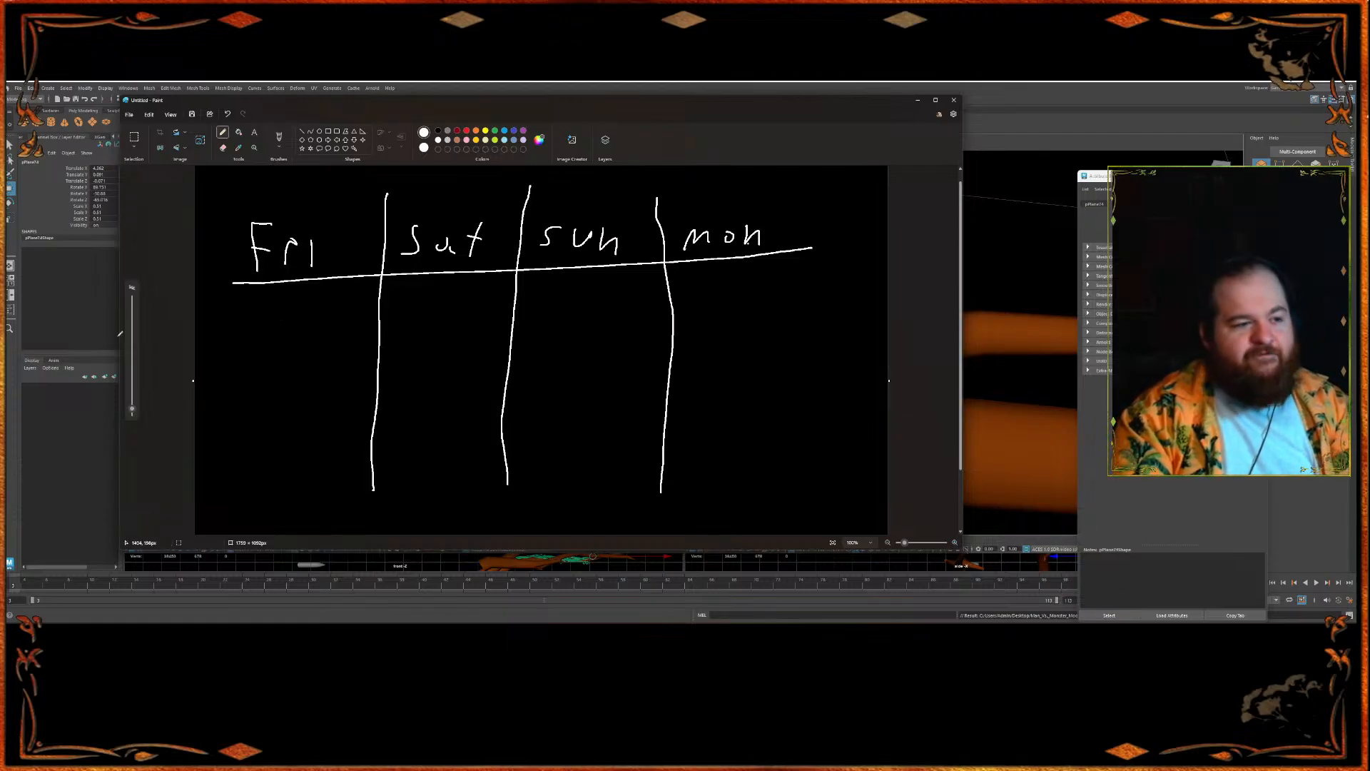
- Fill the first table row with "Art", "Gaming", "A" and "G", and draw a horizontal line beneath it
mouse_move(262, 344)
left_mouse_down()
mouse_move(314, 318)
mouse_move(314, 335)
left_mouse_up()
mouse_move(332, 320)
left_mouse_down()
mouse_move(330, 345)
mouse_move(354, 329)
mouse_move(430, 333)
left_mouse_up()
mouse_move(446, 327)
left_mouse_down()
mouse_move(427, 331)
mouse_move(444, 341)
left_mouse_up()
key("ctrl+z")
key("ctrl+z")
mouse_move(444, 341)
left_mouse_down()
mouse_move(457, 328)
mouse_move(499, 360)
mouse_move(489, 336)
mouse_move(588, 342)
mouse_move(596, 325)
left_mouse_up()
mouse_move(767, 292)
left_mouse_down()
mouse_move(793, 335)
mouse_move(723, 341)
mouse_move(750, 327)
left_mouse_up()
key("ctrl+z")
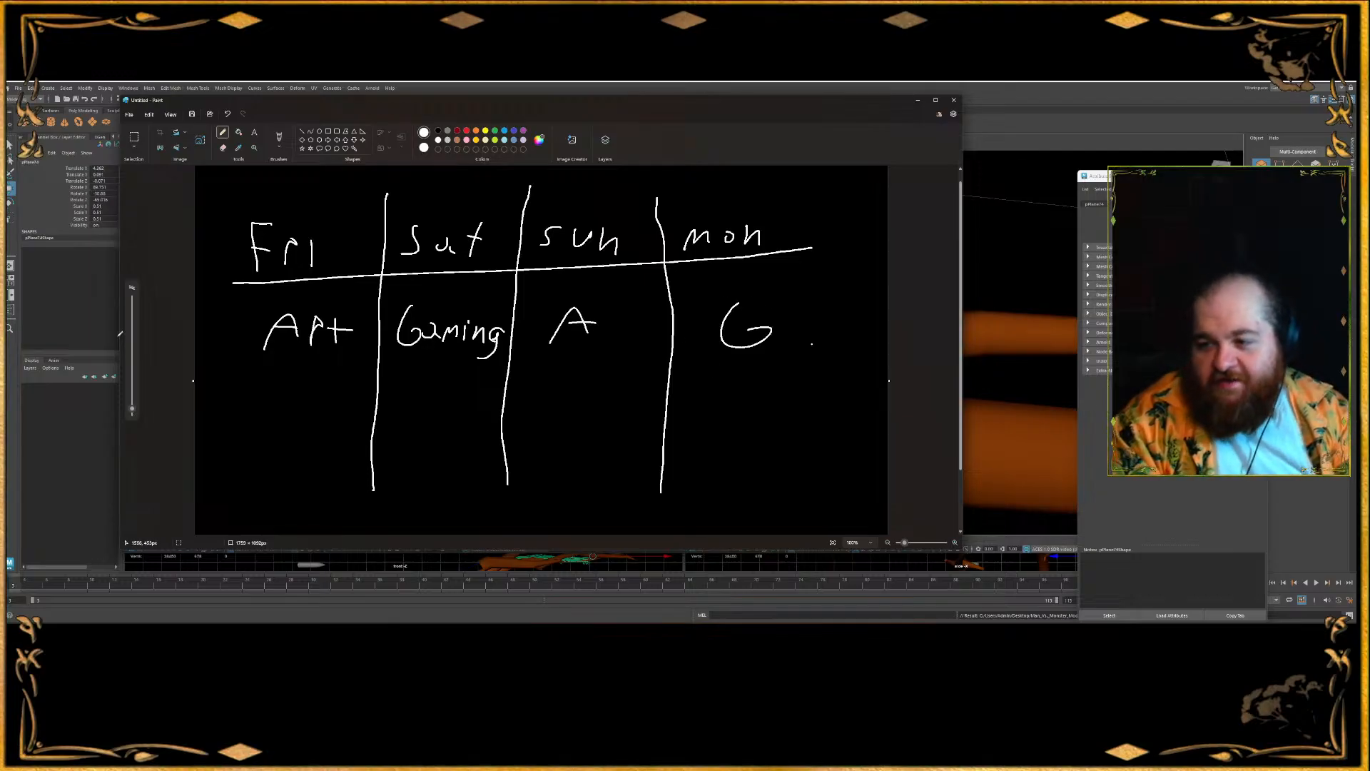
left_click_drag(273, 380, 804, 355)
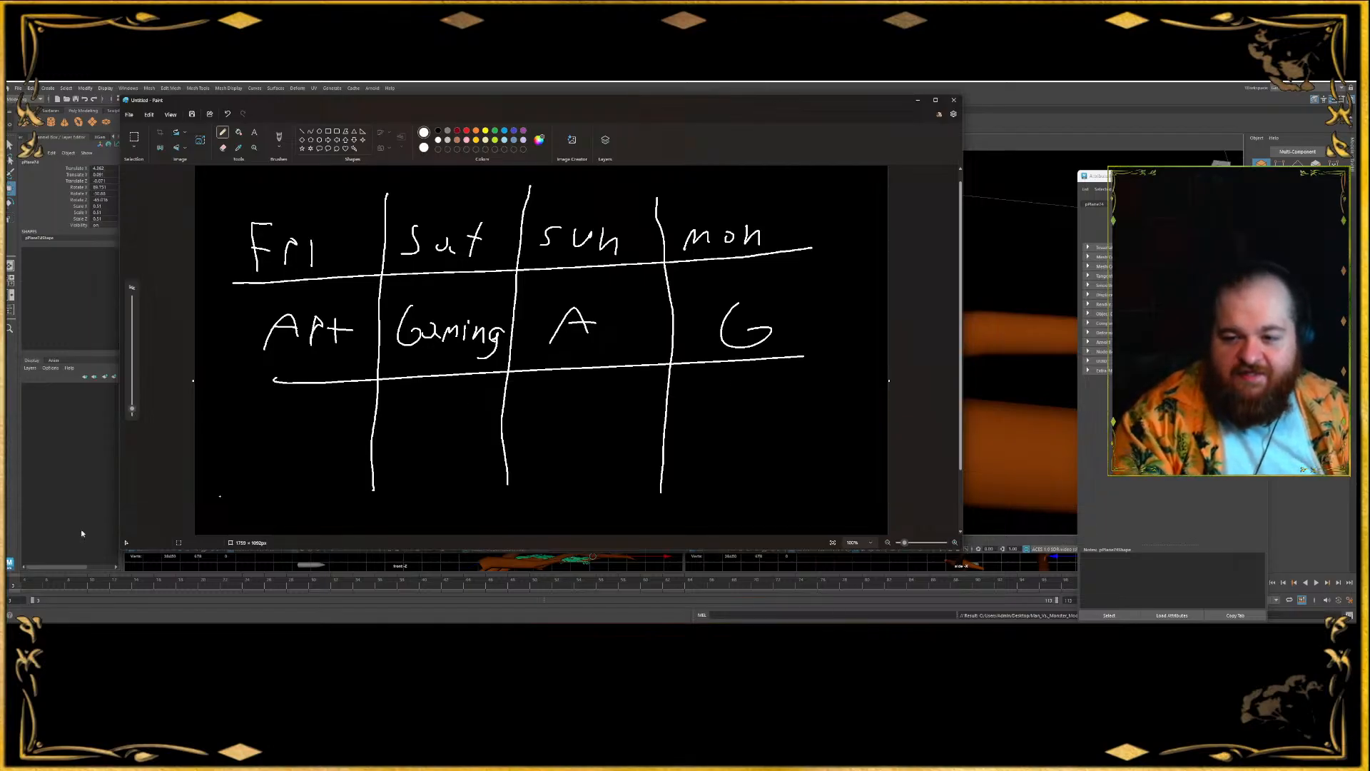
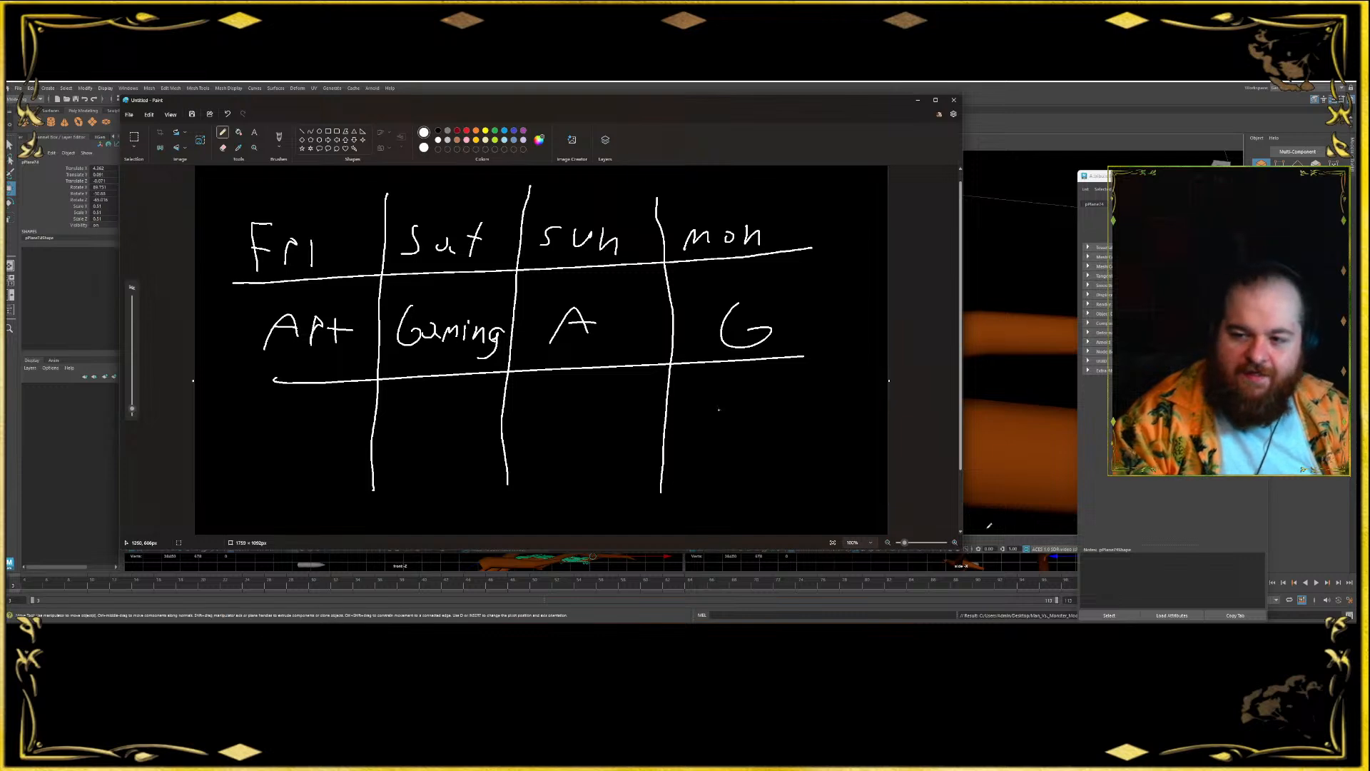
- Close Paint without saving the table drawing
left_click(954, 100)
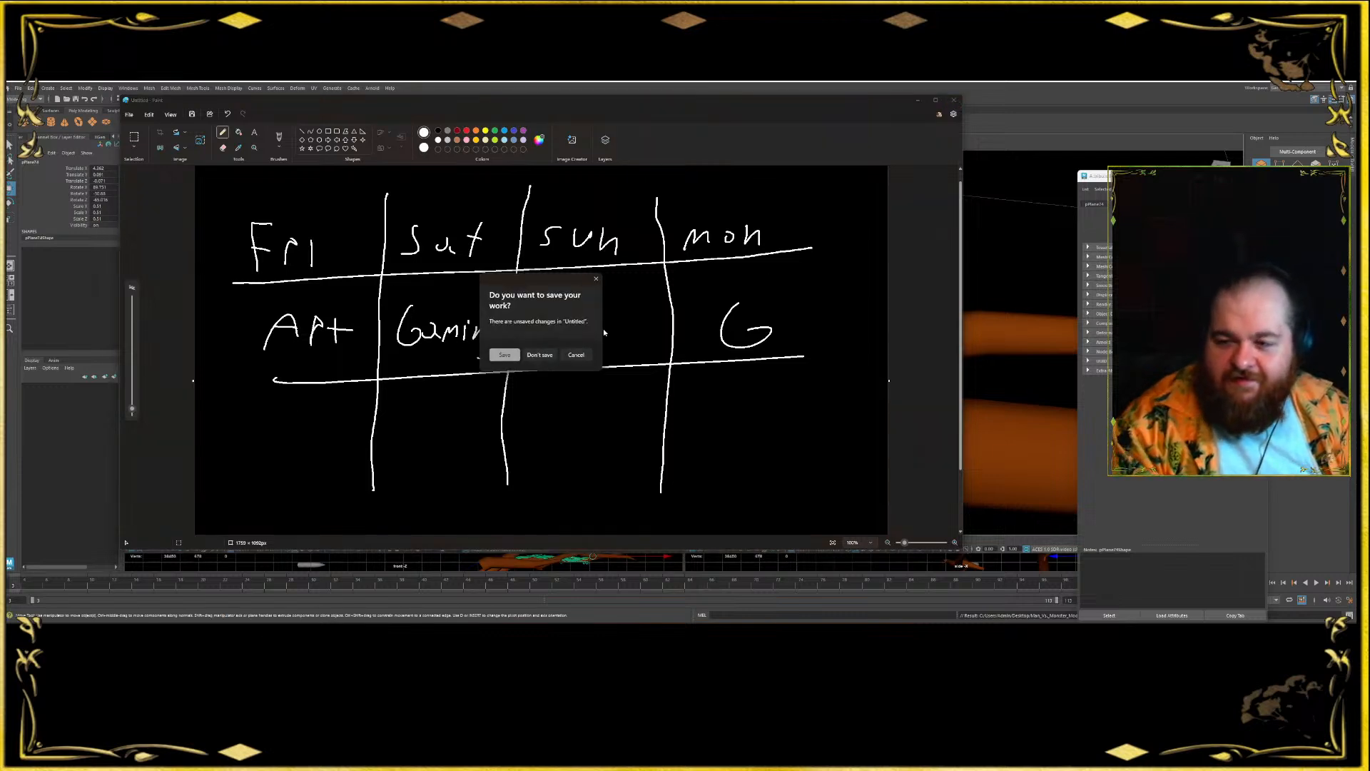
left_click(547, 357)
- In Maya, rotate the newest leaf copy on the thick branch to fit its row
mouse_move(581, 321)
left_mouse_down("alt")
mouse_move(493, 343)
mouse_move(331, 315)
mouse_move(441, 247)
mouse_move(397, 207)
left_mouse_up("alt")
left_click_drag(945, 404, 467, 474, "alt")
key("e")
mouse_move(668, 384)
left_mouse_down()
mouse_move(698, 398)
mouse_move(666, 393)
mouse_move(684, 397)
left_mouse_up()
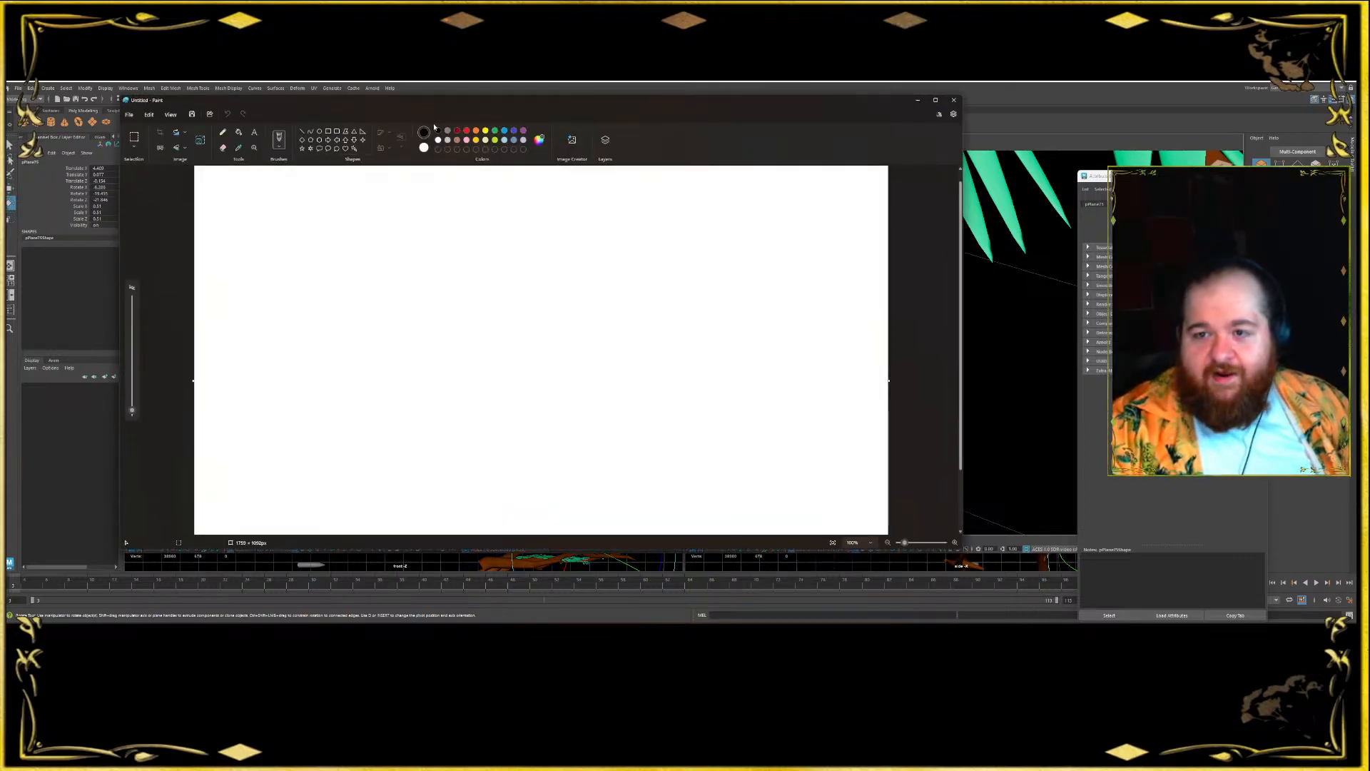
- Switch to a new Paint drawing and fill its blank canvas with black
left_click(239, 133)
left_click(290, 229)
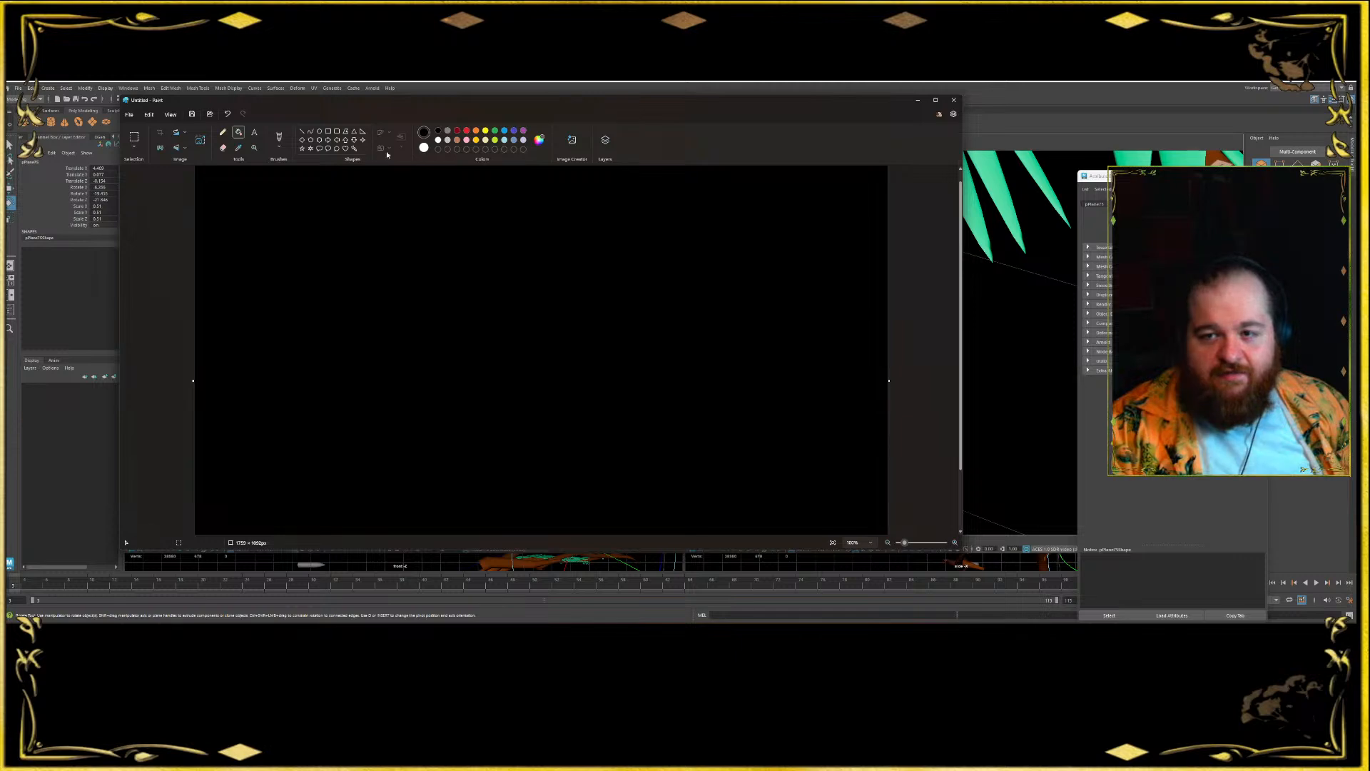
- Handwrite "3.2" in white with a slightly thicker pencil near the top of the black canvas
left_click(437, 141)
left_click(222, 132)
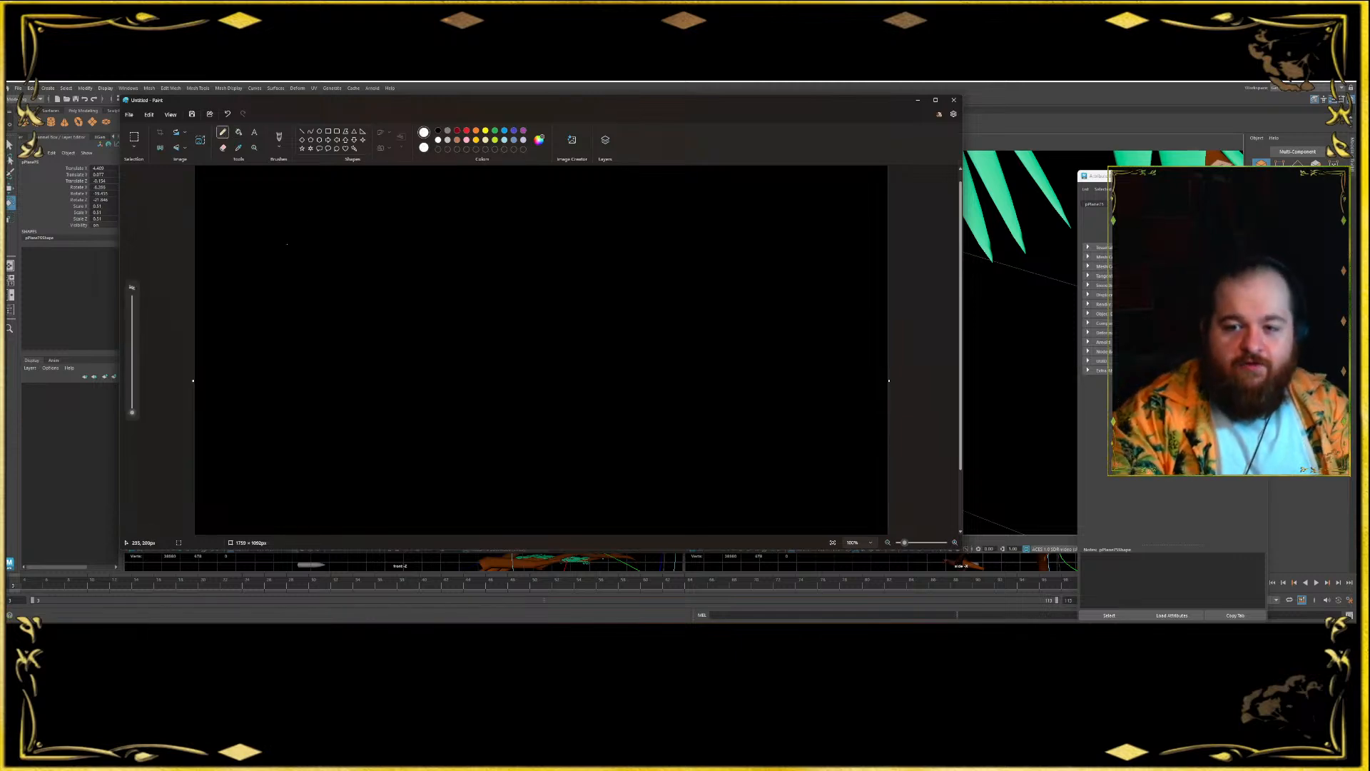
left_click_drag(132, 411, 132, 407)
mouse_move(265, 204)
left_mouse_down()
mouse_move(276, 200)
mouse_move(295, 261)
left_mouse_up()
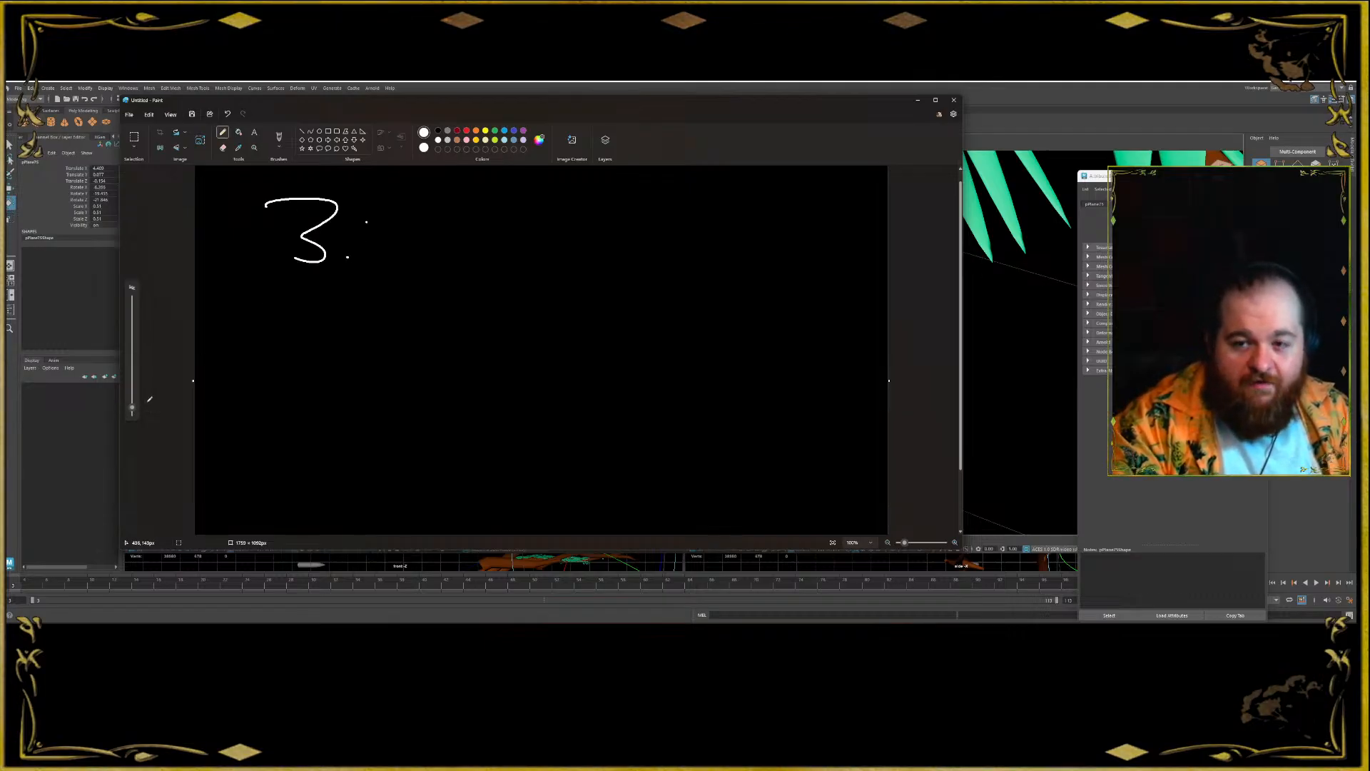
left_click_drag(366, 203, 401, 208)
left_click_drag(404, 200, 406, 273)
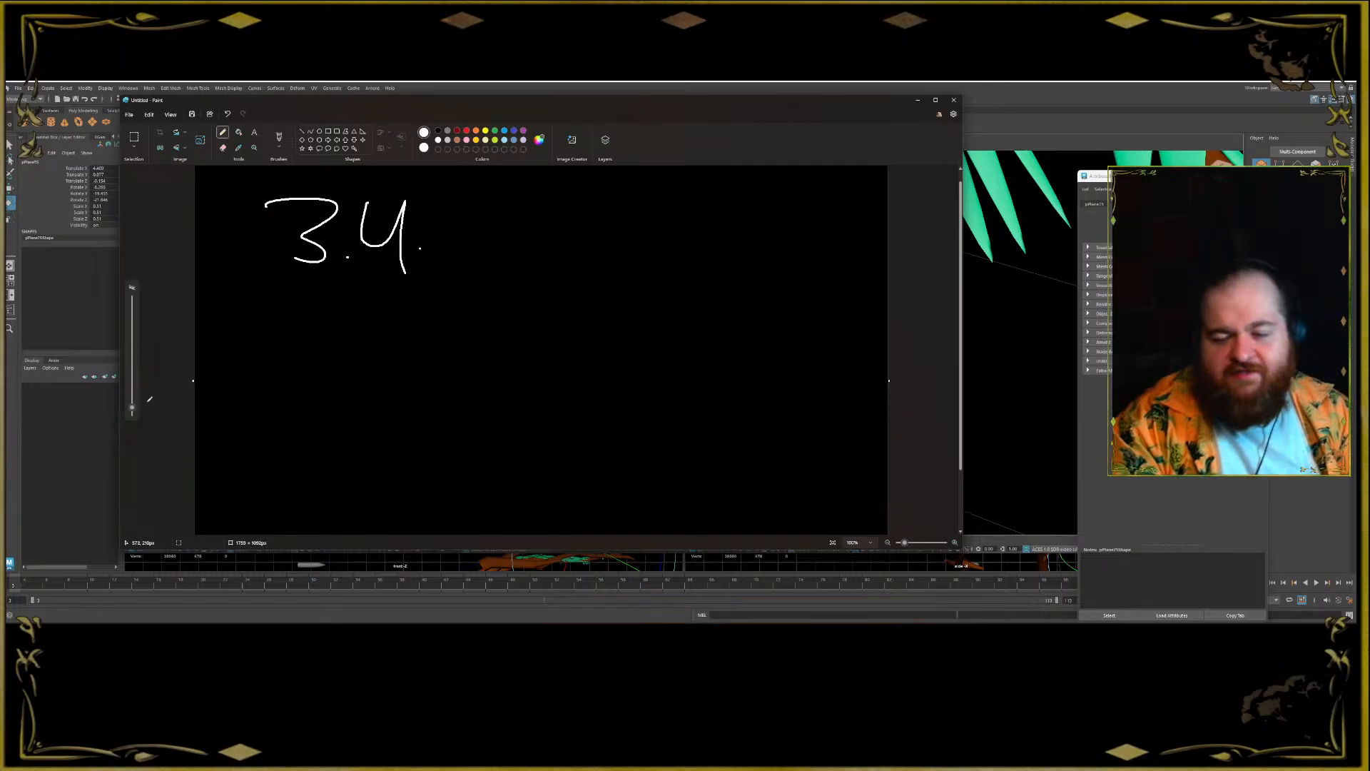
key("ctrl+z")
key("ctrl+z")
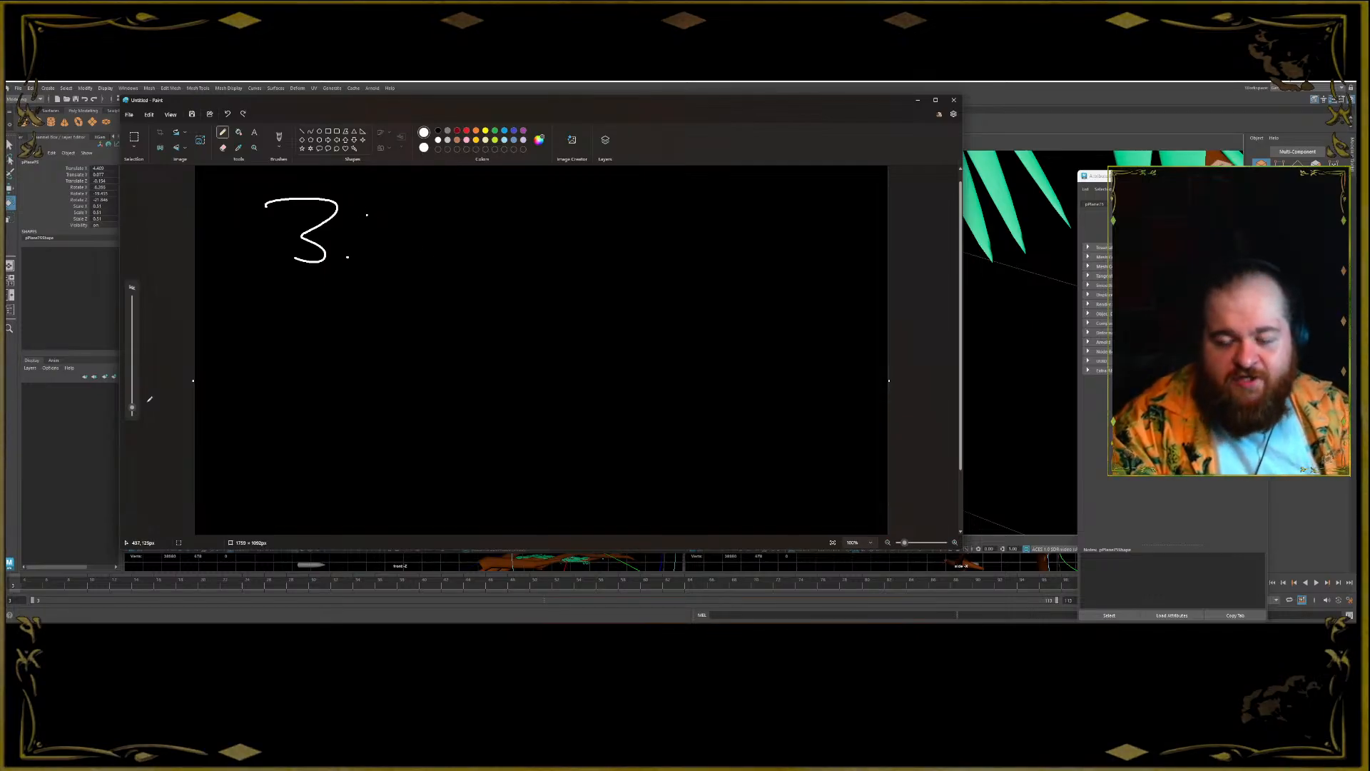
left_click_drag(366, 208, 421, 258)
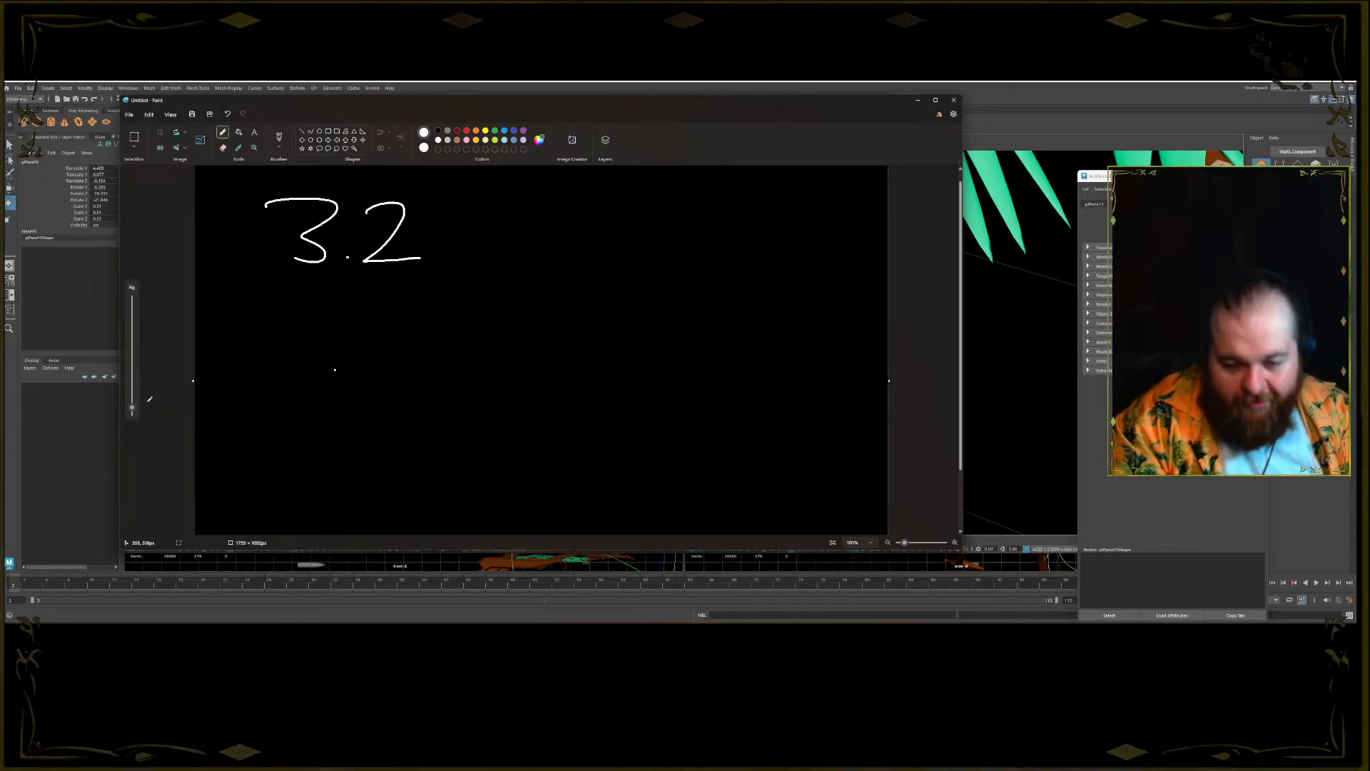
- Handwrite "200-500" on a second line below the "3.2"
mouse_move(236, 355)
left_mouse_down()
mouse_move(275, 400)
mouse_move(329, 389)
left_mouse_up()
mouse_move(357, 375)
left_mouse_down()
mouse_move(422, 350)
mouse_move(421, 393)
left_mouse_up()
mouse_move(472, 371)
left_mouse_down()
mouse_move(466, 384)
mouse_move(474, 370)
left_mouse_up()
left_click_drag(508, 370, 507, 370)
left_click(520, 382)
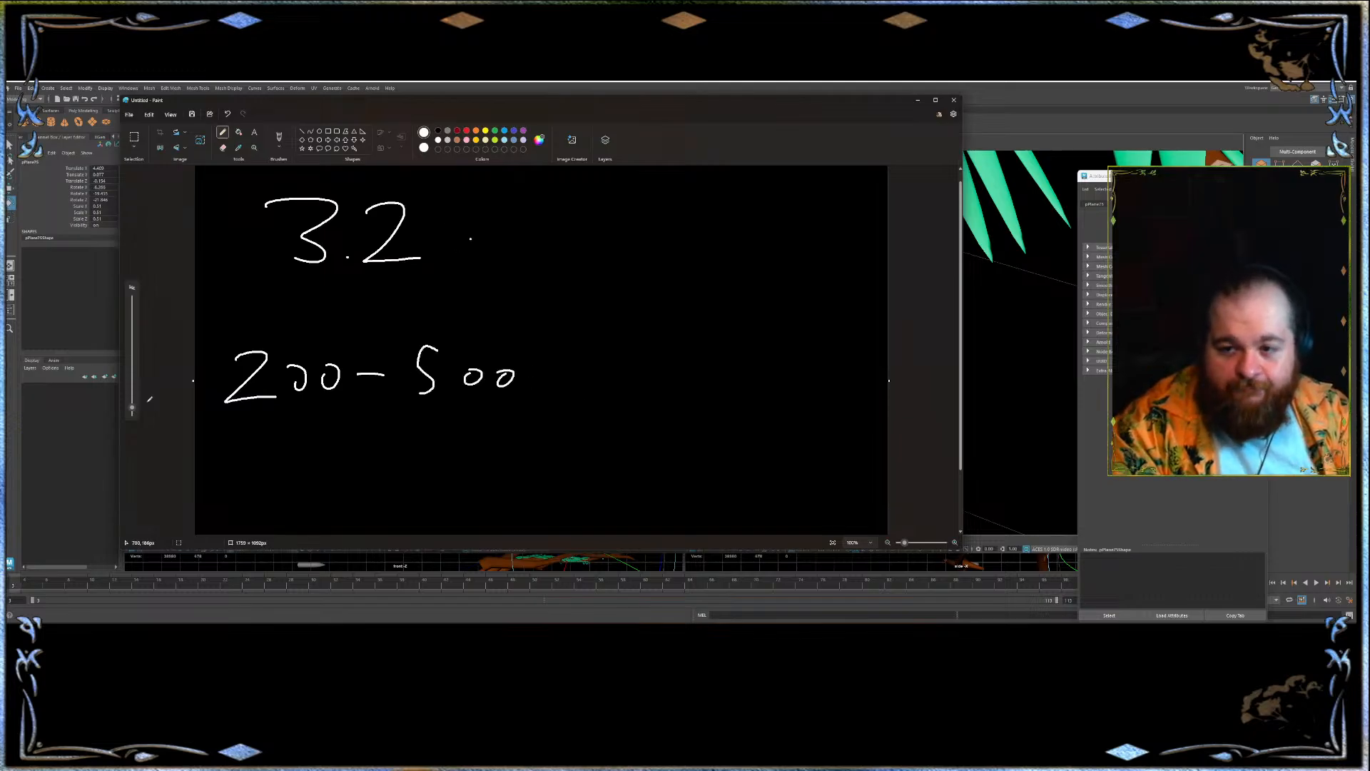
- Add "AV" after both the "3.2" and "200-500" figures and underline each line
mouse_move(455, 244)
left_mouse_down()
mouse_move(454, 265)
mouse_move(490, 252)
left_mouse_up()
mouse_move(462, 243)
left_mouse_down()
mouse_move(509, 247)
mouse_move(532, 213)
left_mouse_up()
mouse_move(550, 353)
left_mouse_down()
mouse_move(533, 406)
mouse_move(564, 406)
left_mouse_up()
mouse_move(539, 383)
left_mouse_down()
mouse_move(567, 380)
mouse_move(597, 419)
mouse_move(624, 357)
left_mouse_up()
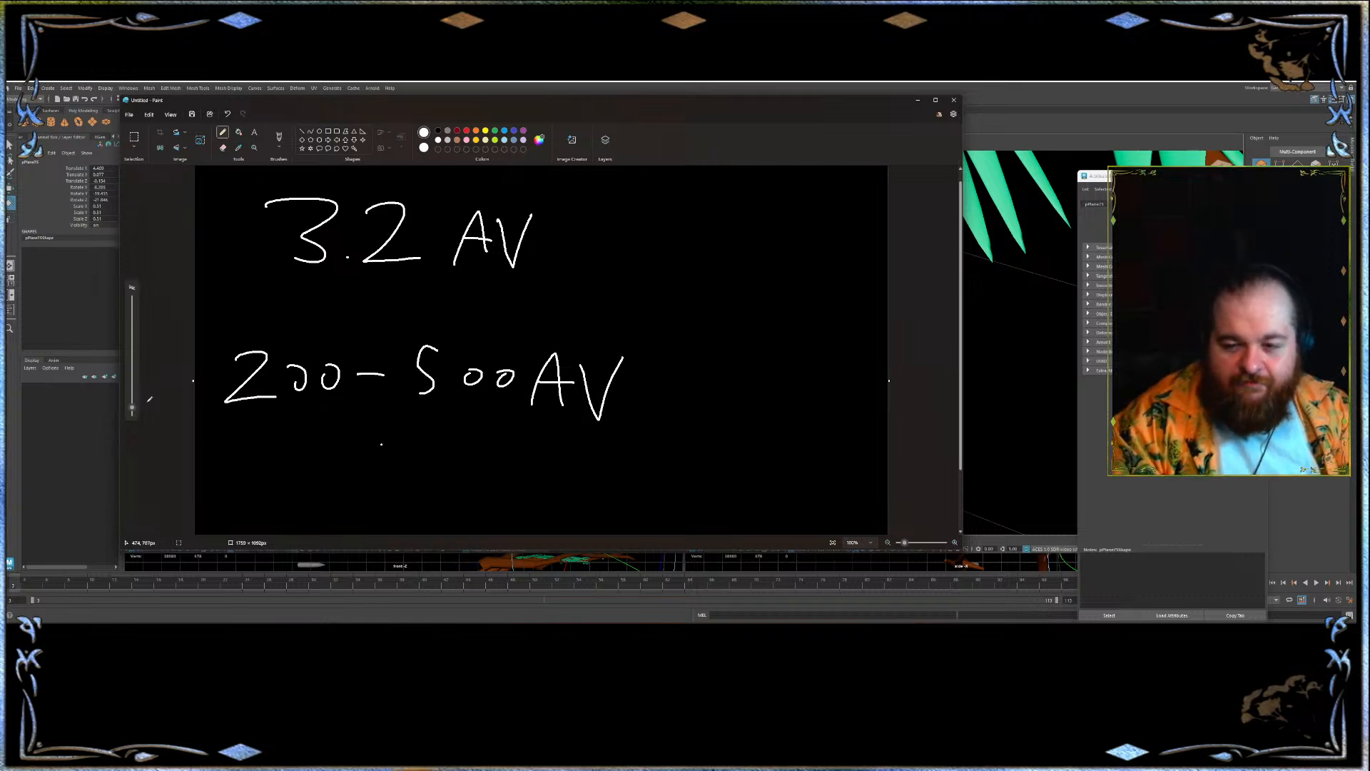
left_click_drag(240, 433, 715, 424)
left_click_drag(302, 286, 745, 268)
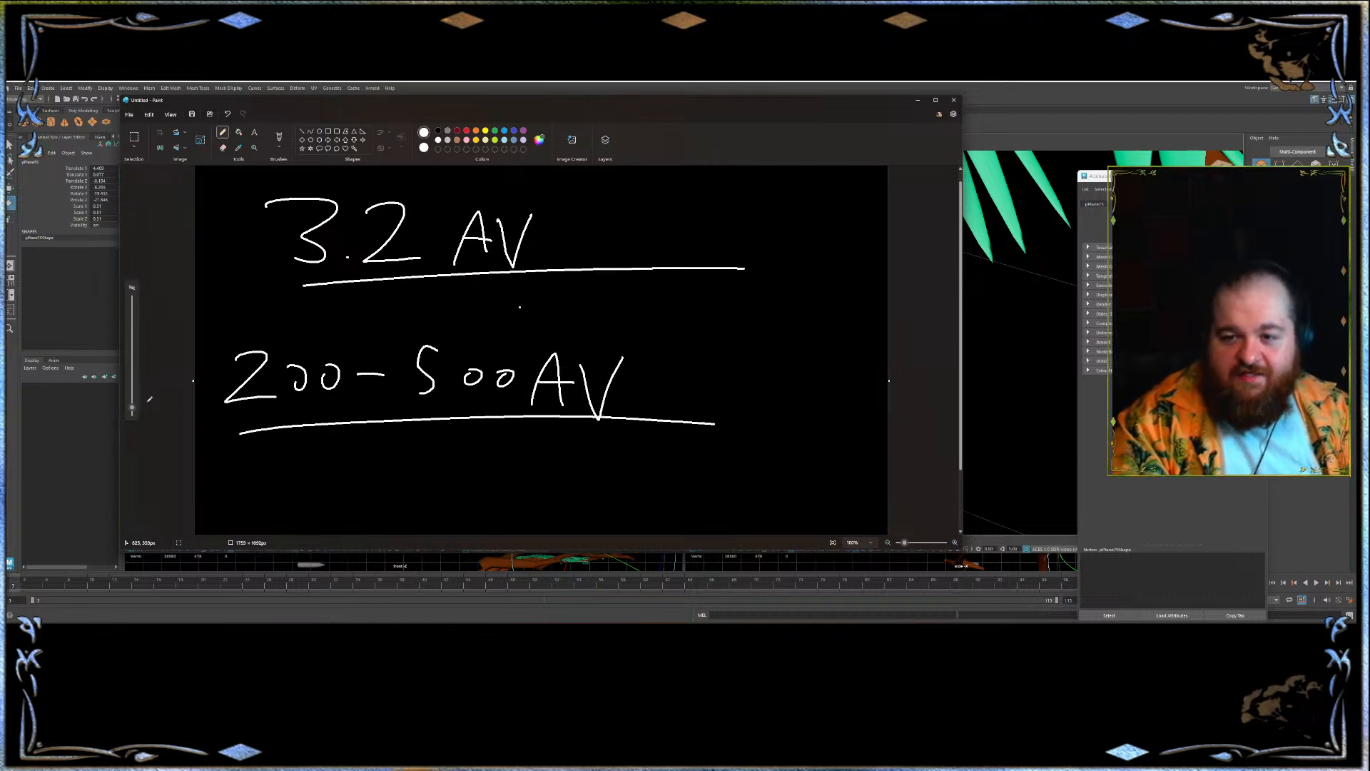
- Label the "3.2 AV" line "Twitch" and the "200-500 AV" line "yt shorts"
left_click_drag(647, 184, 649, 218)
mouse_move(644, 188)
left_mouse_down()
mouse_move(676, 189)
mouse_move(720, 224)
mouse_move(730, 203)
left_mouse_up()
mouse_move(740, 208)
left_mouse_down()
mouse_move(735, 223)
mouse_move(763, 226)
left_mouse_up()
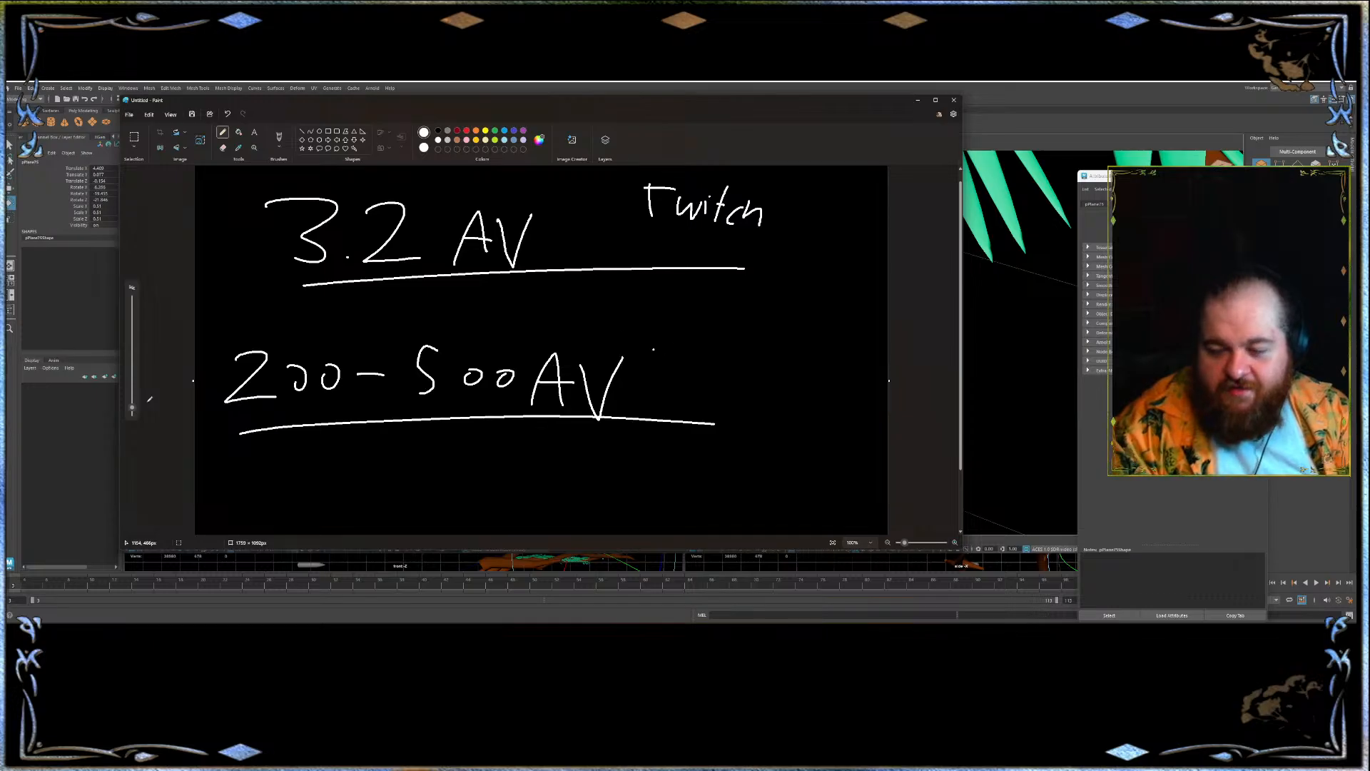
left_click_drag(655, 338, 670, 373)
left_click_drag(703, 326, 690, 367)
mouse_move(683, 349)
left_mouse_down()
mouse_move(718, 347)
mouse_move(722, 370)
mouse_move(788, 371)
mouse_move(807, 357)
mouse_move(821, 381)
left_mouse_up()
mouse_move(805, 349)
left_mouse_down()
mouse_move(832, 347)
mouse_move(832, 379)
left_mouse_up()
- Undo the latest strokes of the "yt shorts" label
key("ctrl+z")
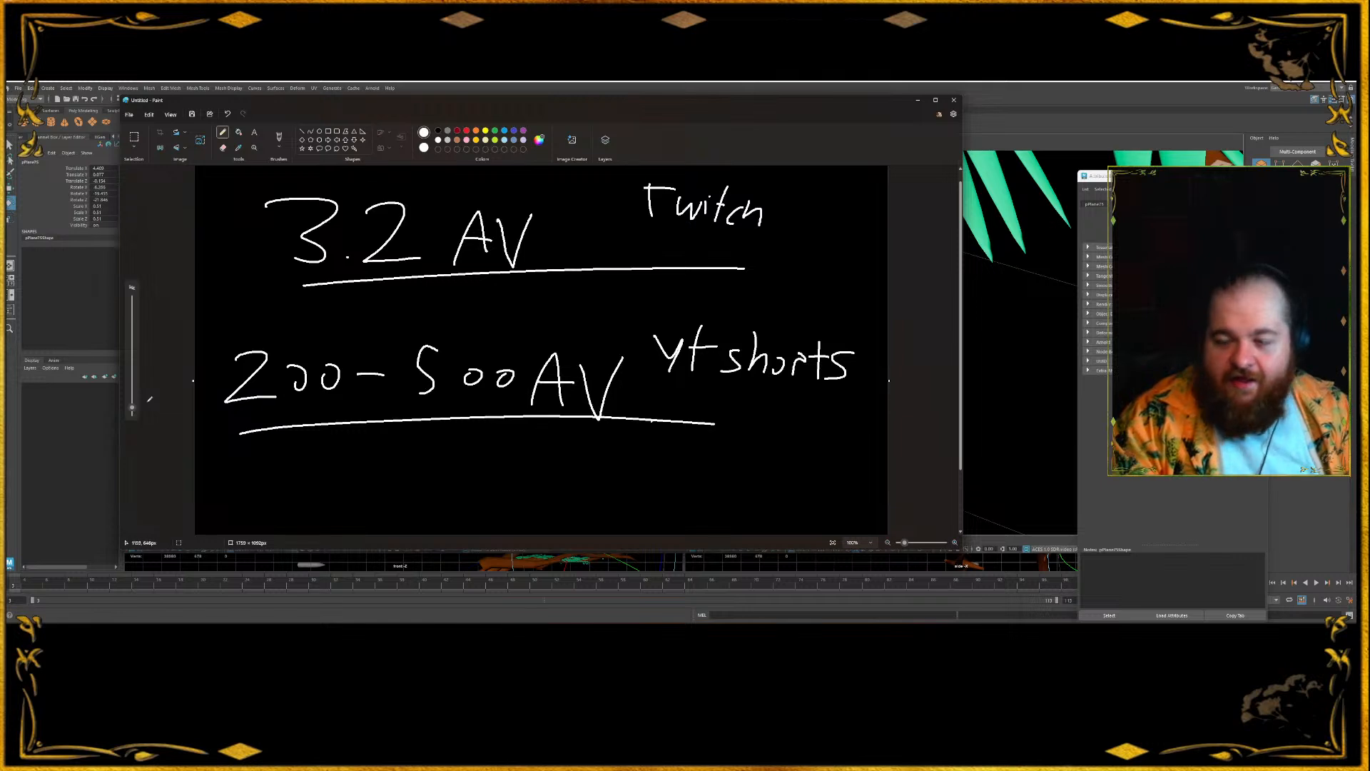
key("ctrl+z")
key("ctrl+z")
key("ctrl+z")
key("ctrl+z")
key("ctrl+z")
key("ctrl+z")
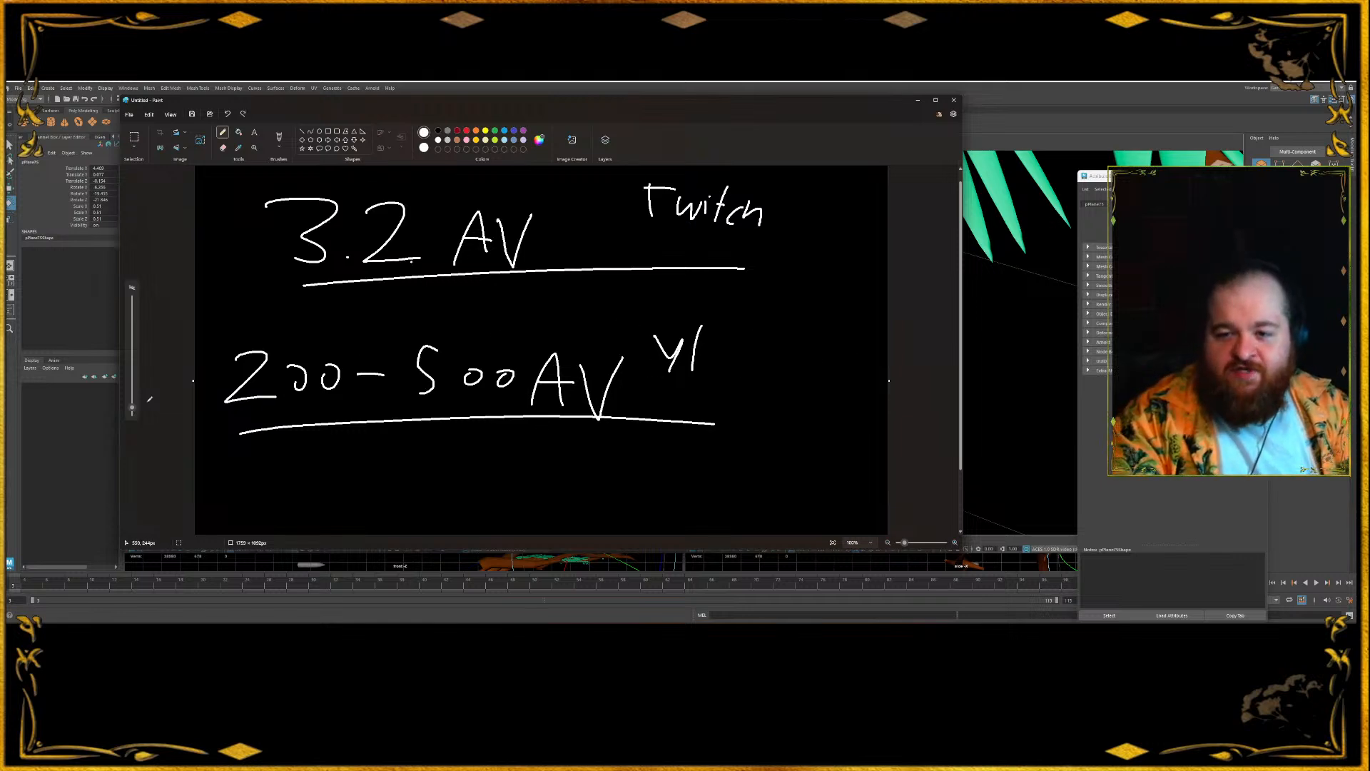
- Draw a curved line above each of the two figures and a second underline beneath "3.2 AV"
left_click_drag(423, 218, 660, 182)
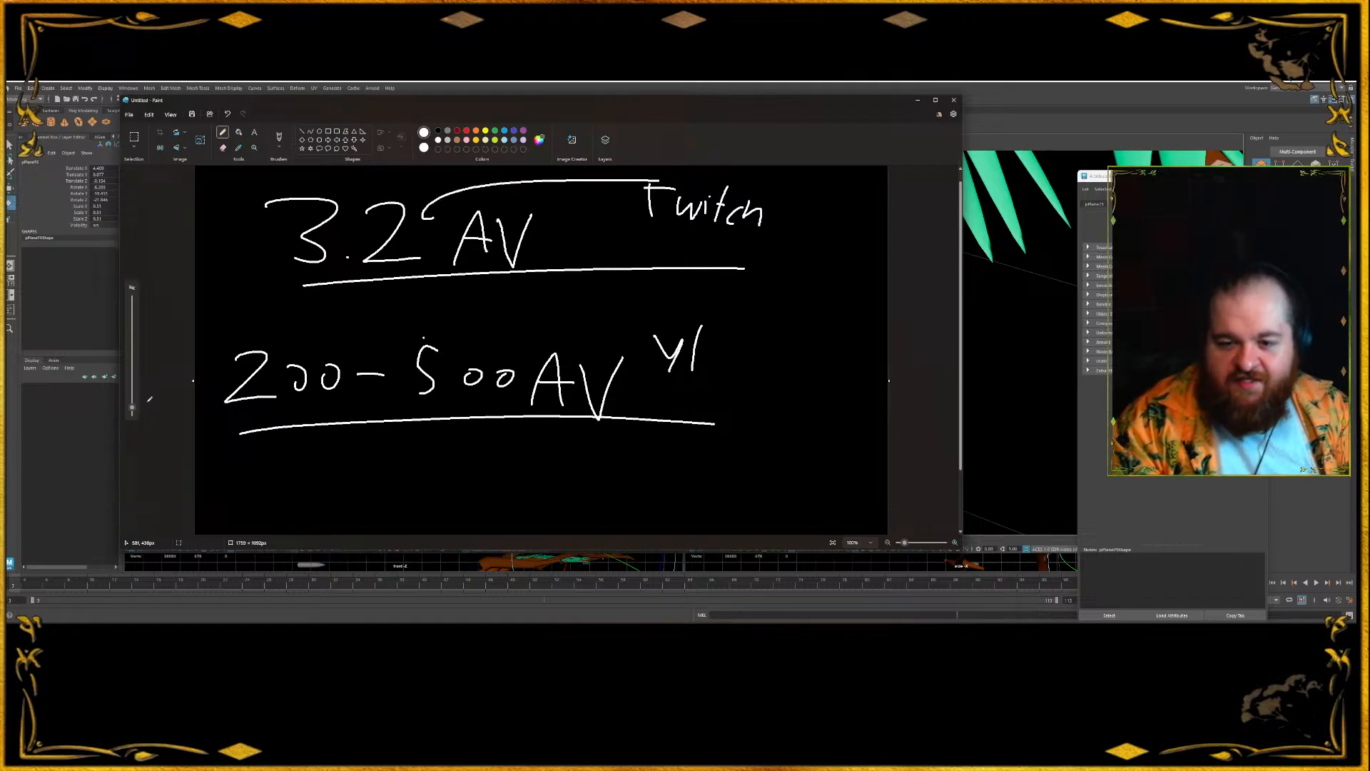
mouse_move(368, 351)
left_mouse_down()
mouse_move(625, 306)
mouse_move(740, 327)
left_mouse_up()
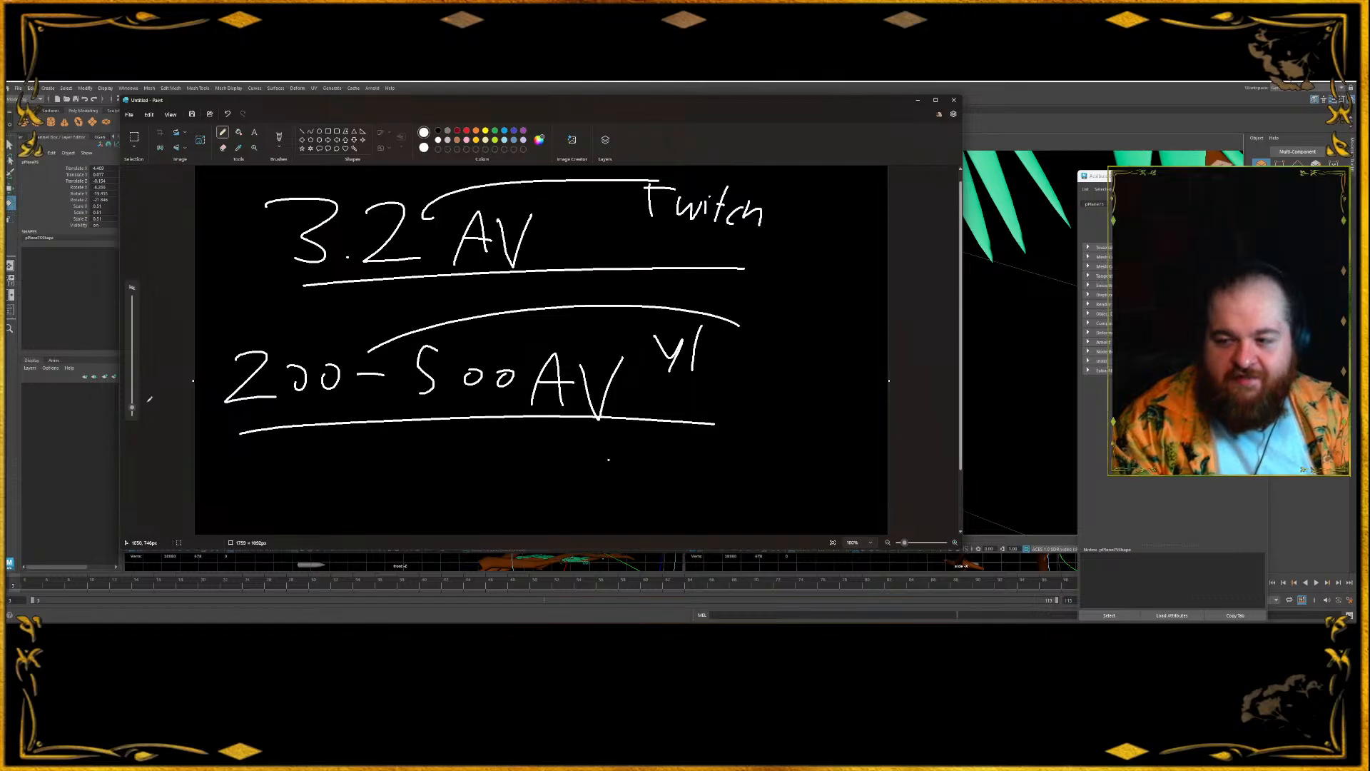
left_click_drag(348, 272, 577, 246)
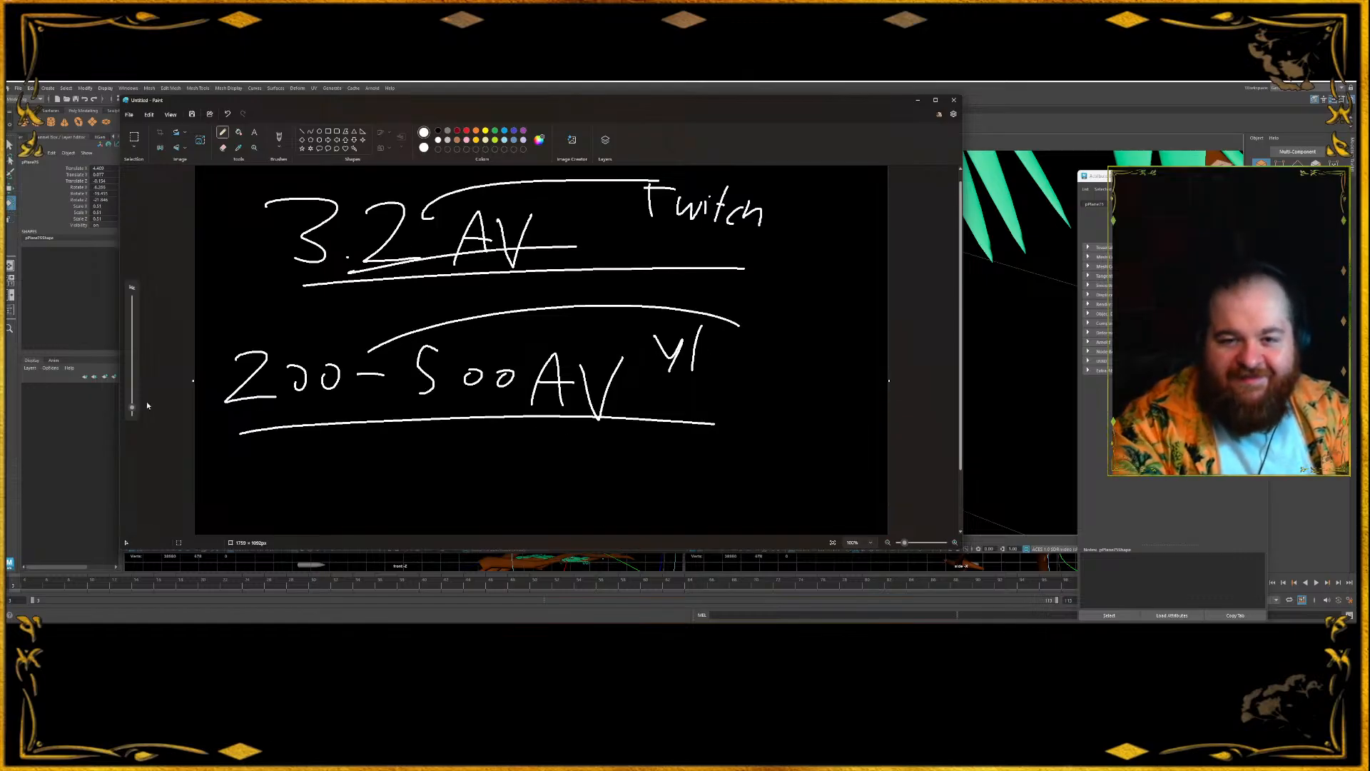
- Start a new drawing without saving the current one and fill its blank canvas with black
left_click(129, 114)
left_click(112, 132)
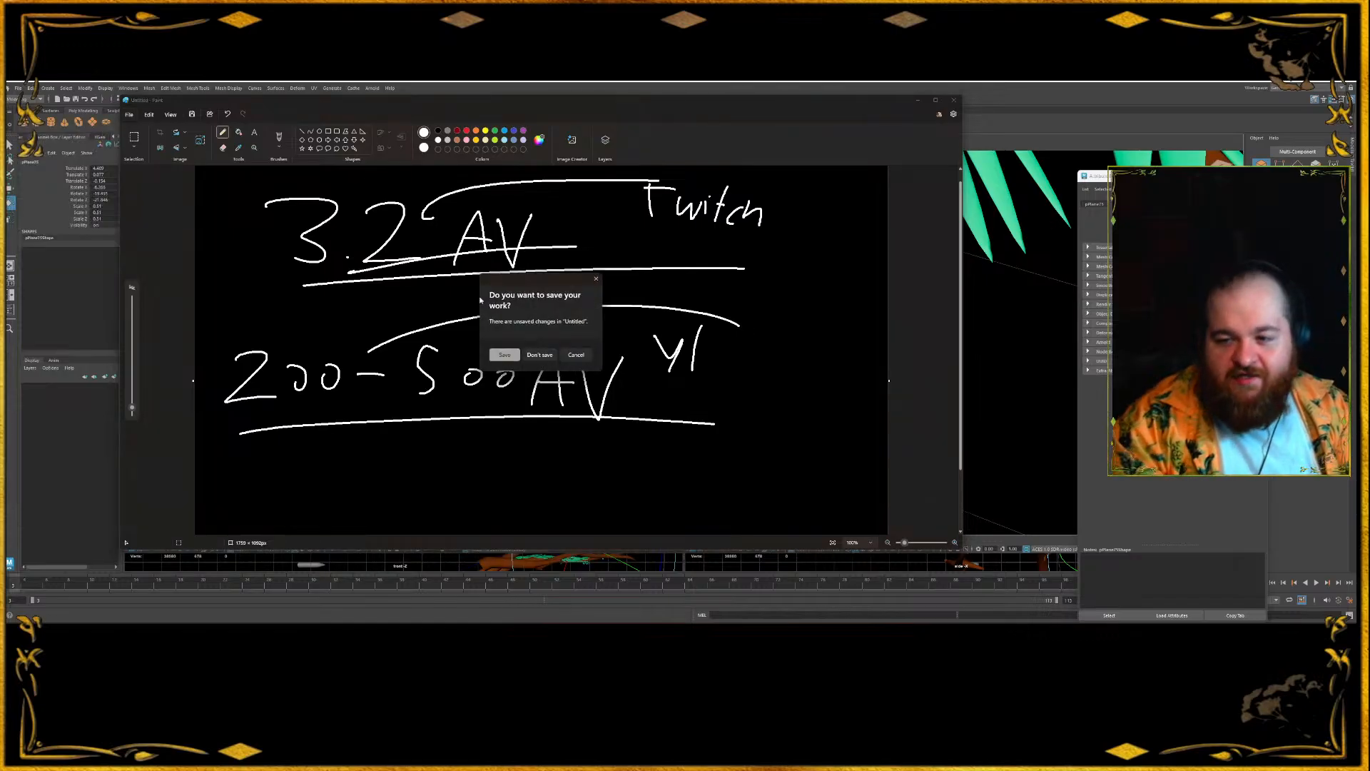
left_click(539, 355)
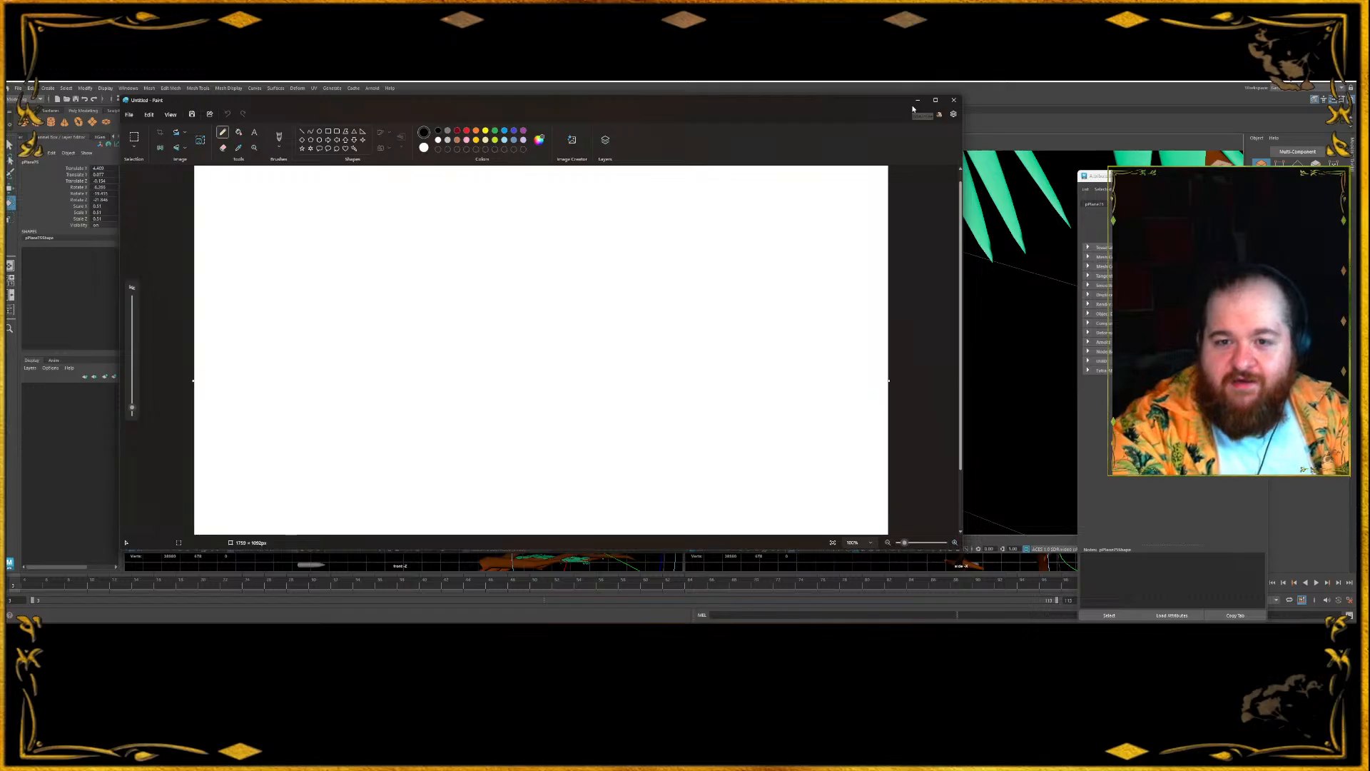
left_click(238, 132)
left_click(371, 272)
- Handwrite the heading "Fri — Mon" in white with a slightly thicker pencil at the top of the canvas
left_click(438, 140)
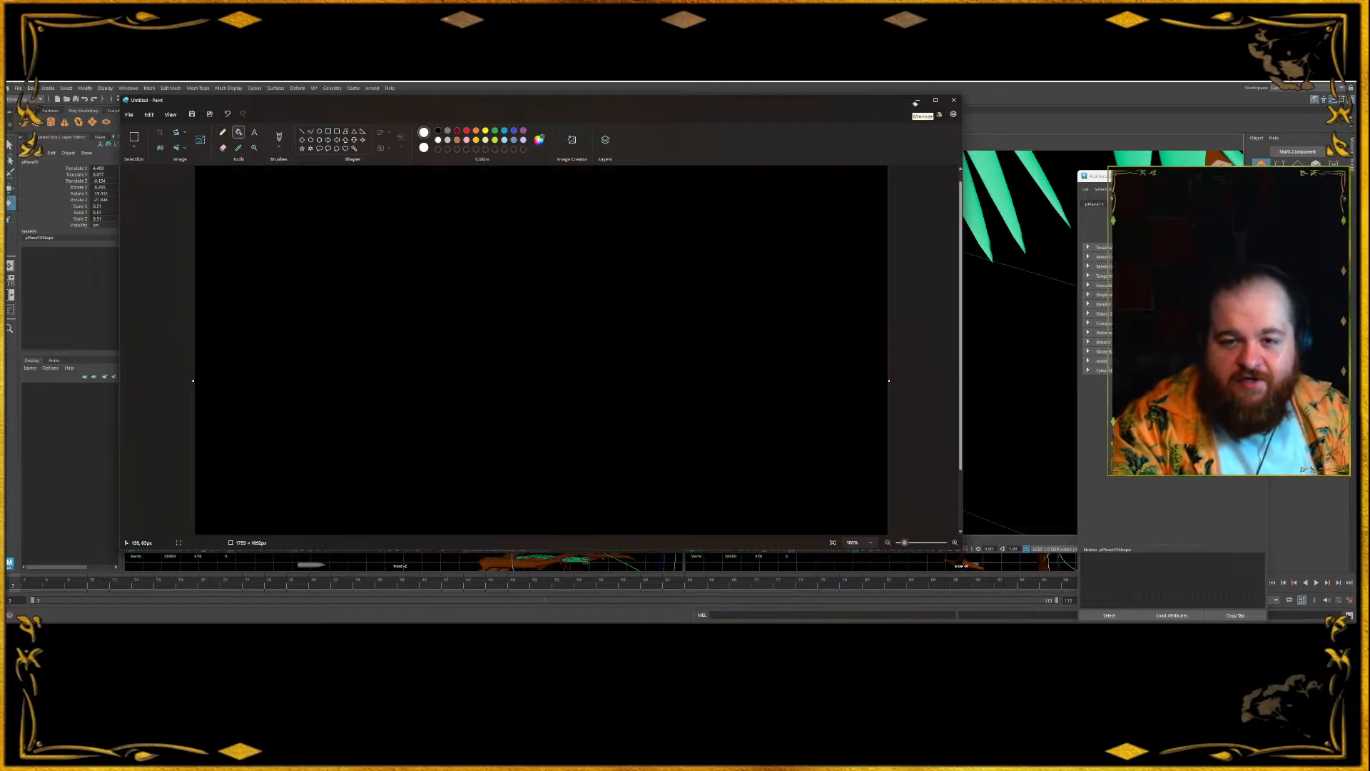
left_click(222, 132)
left_click_drag(132, 408, 132, 405)
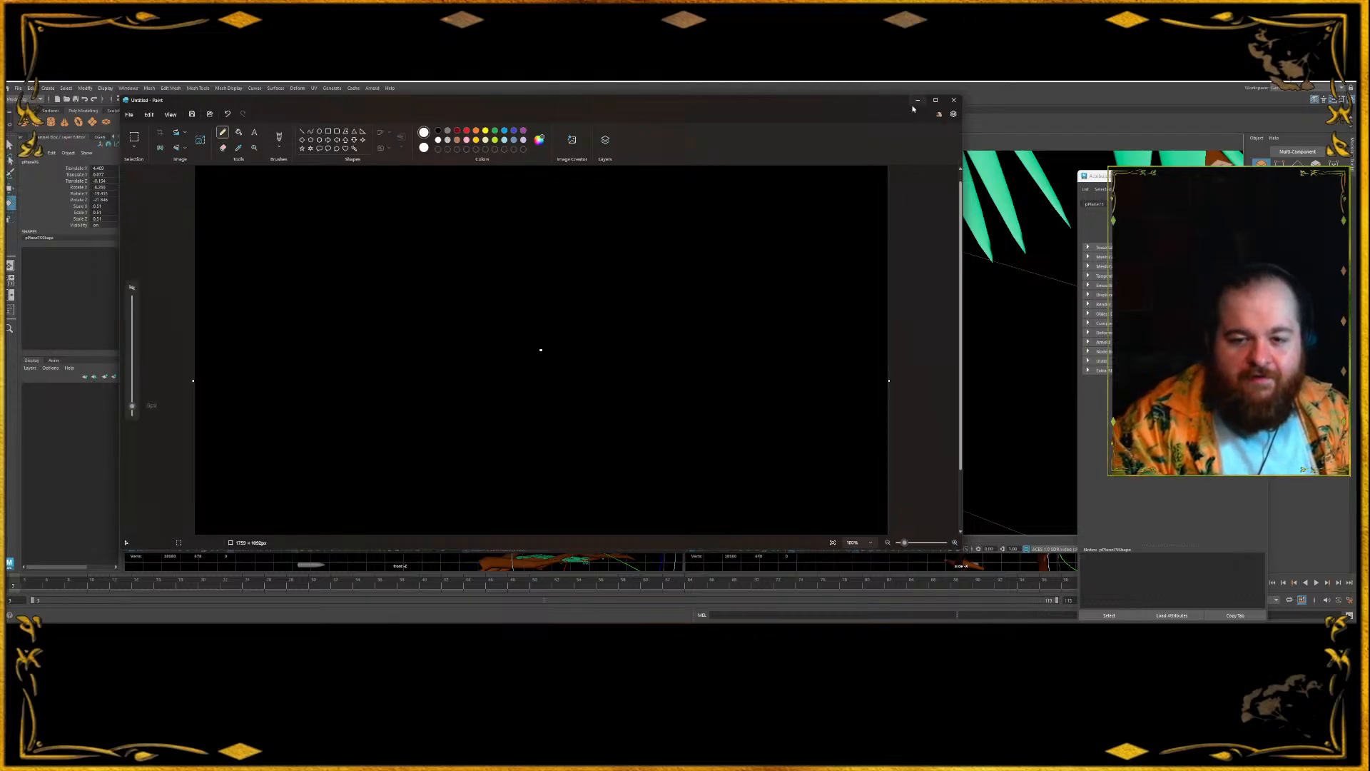
mouse_move(258, 243)
left_mouse_down()
mouse_move(304, 201)
mouse_move(298, 217)
mouse_move(329, 213)
left_mouse_up()
mouse_move(340, 243)
left_mouse_down()
mouse_move(341, 216)
mouse_move(446, 227)
mouse_move(461, 247)
left_mouse_up()
left_click_drag(471, 234, 502, 250)
left_click(513, 240)
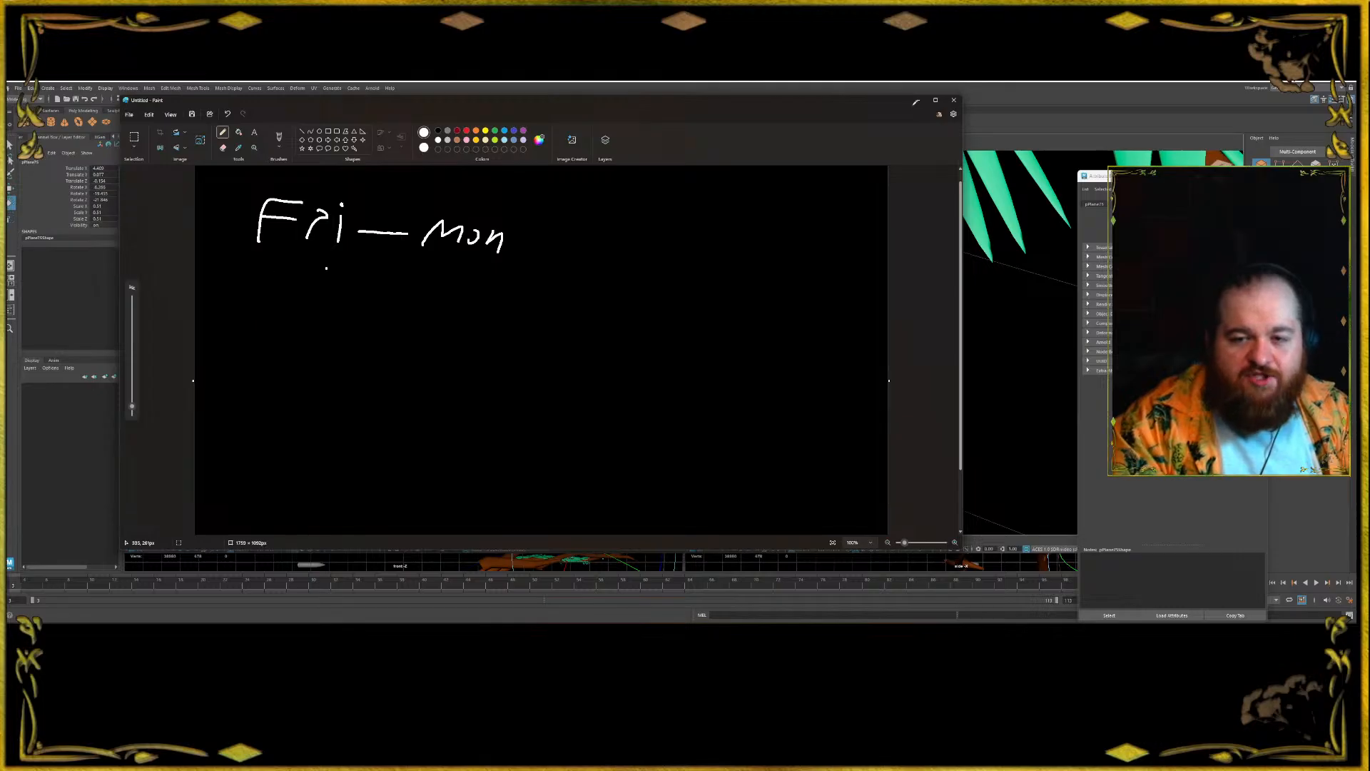
- Handwrite "7:00 pm est" beneath the "Fri — Mon" heading
left_click_drag(247, 284, 270, 327)
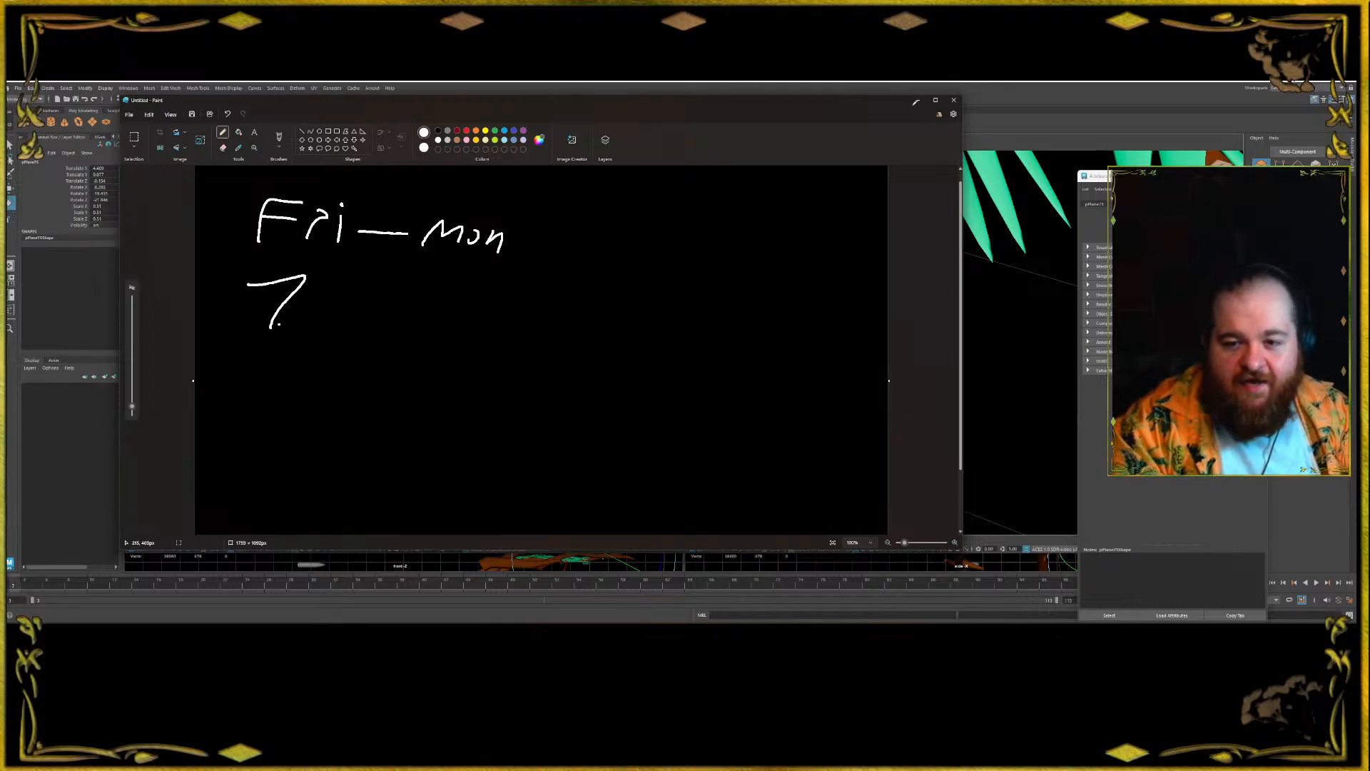
mouse_move(334, 294)
left_mouse_down()
mouse_move(432, 322)
mouse_move(475, 313)
mouse_move(460, 330)
mouse_move(482, 303)
left_mouse_up()
left_click(443, 320)
key("ctrl+z")
mouse_move(503, 297)
left_mouse_down()
mouse_move(481, 322)
mouse_move(510, 333)
left_mouse_up()
left_click_drag(505, 307, 535, 307)
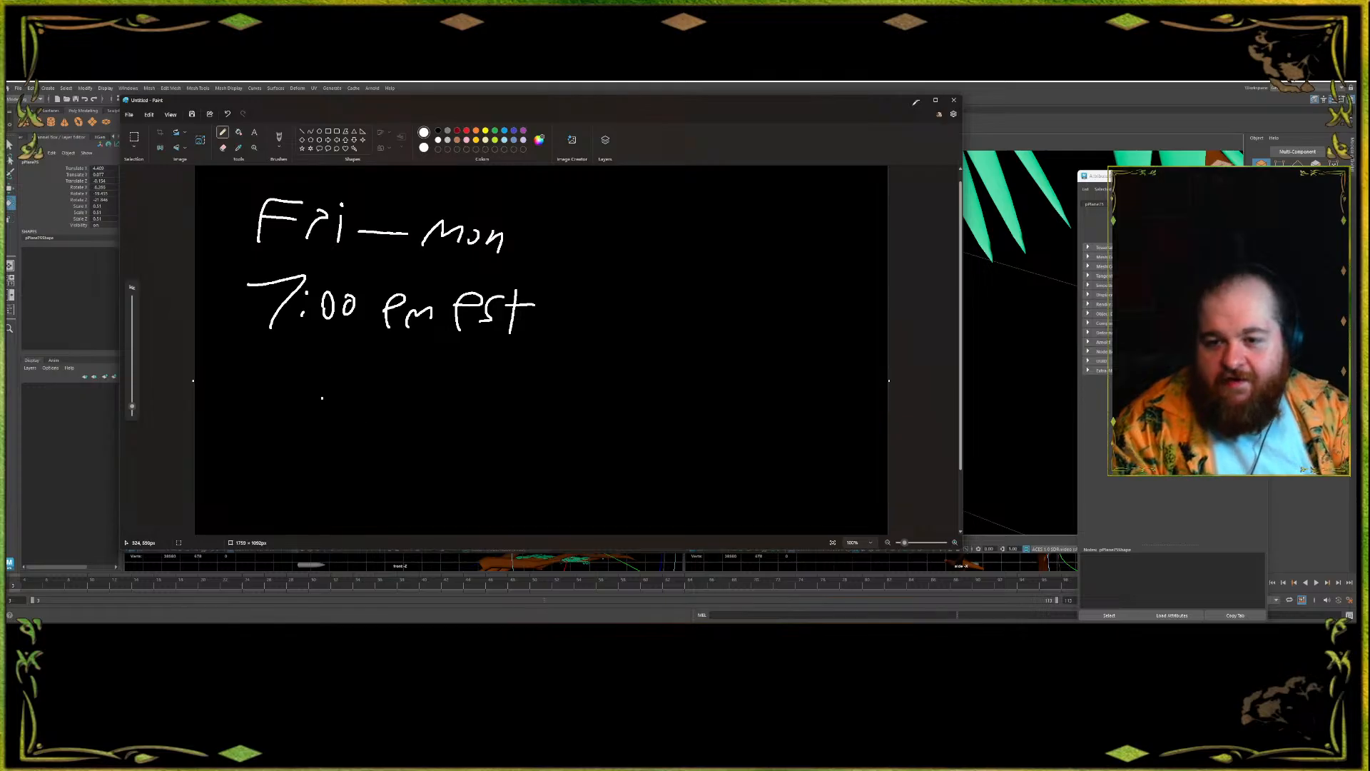
- Add the duration line "- 3 to 4 hr" below the start time
mouse_move(242, 383)
left_mouse_down()
mouse_move(330, 397)
mouse_move(368, 390)
mouse_move(365, 367)
mouse_move(427, 408)
left_mouse_up()
left_click(397, 379)
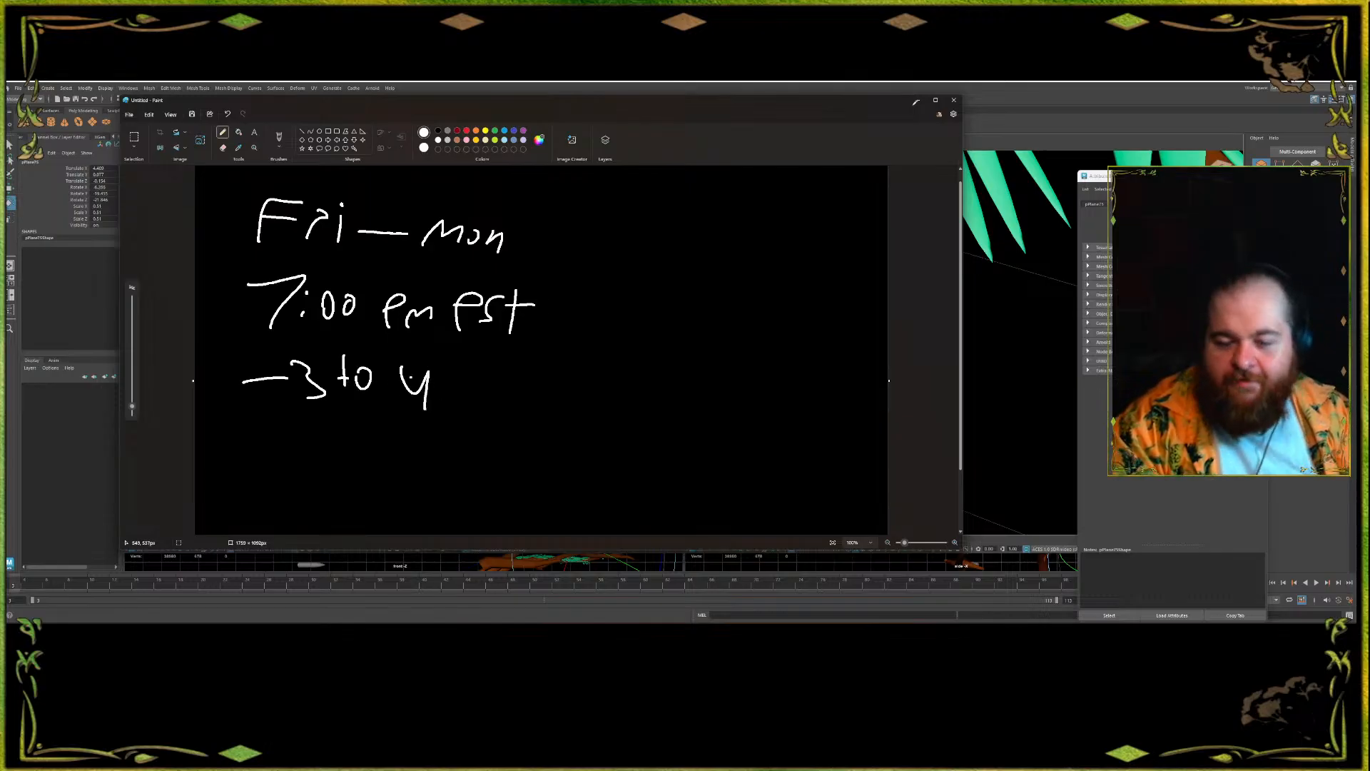
key("ctrl+z")
mouse_move(397, 364)
left_mouse_down()
mouse_move(419, 402)
mouse_move(453, 397)
mouse_move(472, 374)
left_mouse_up()
- Draw a vertical divider beside the Fri–Mon notes and write the heading "Tue — Thur" on its other side
mouse_move(582, 383)
left_mouse_down()
mouse_move(594, 243)
mouse_move(633, 251)
left_mouse_up()
mouse_move(625, 208)
left_mouse_down()
mouse_move(672, 205)
mouse_move(668, 252)
mouse_move(825, 226)
mouse_move(804, 254)
mouse_move(830, 205)
left_mouse_up()
key("ctrl+z")
mouse_move(831, 202)
left_mouse_down()
mouse_move(816, 244)
mouse_move(859, 247)
left_mouse_up()
left_click_drag(857, 250, 875, 228)
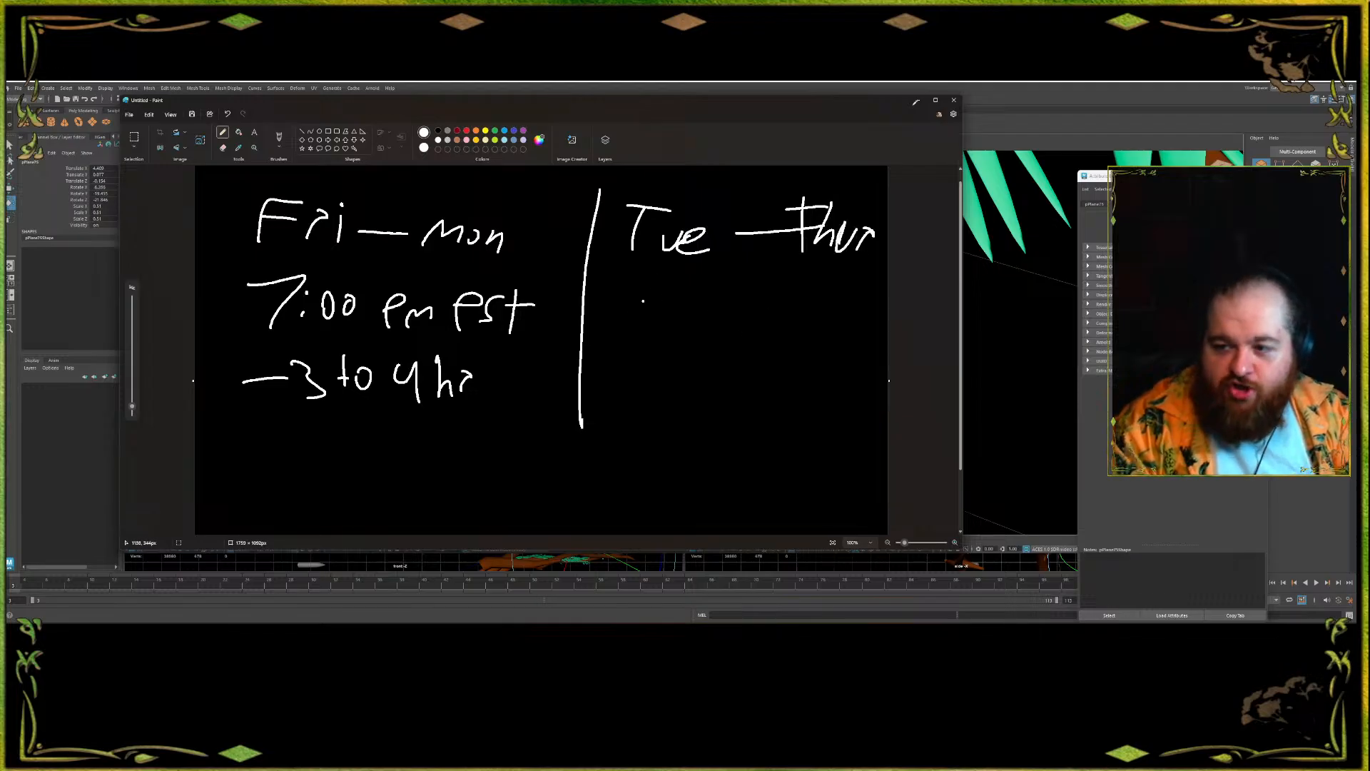
- Write "1 or 2" under the "Tue — Thur" heading and underline it
mouse_move(643, 282)
left_mouse_down()
mouse_move(638, 344)
mouse_move(690, 312)
left_mouse_up()
mouse_move(714, 318)
left_mouse_down()
mouse_move(717, 333)
mouse_move(737, 307)
mouse_move(806, 345)
left_mouse_up()
left_click_drag(620, 371, 825, 362)
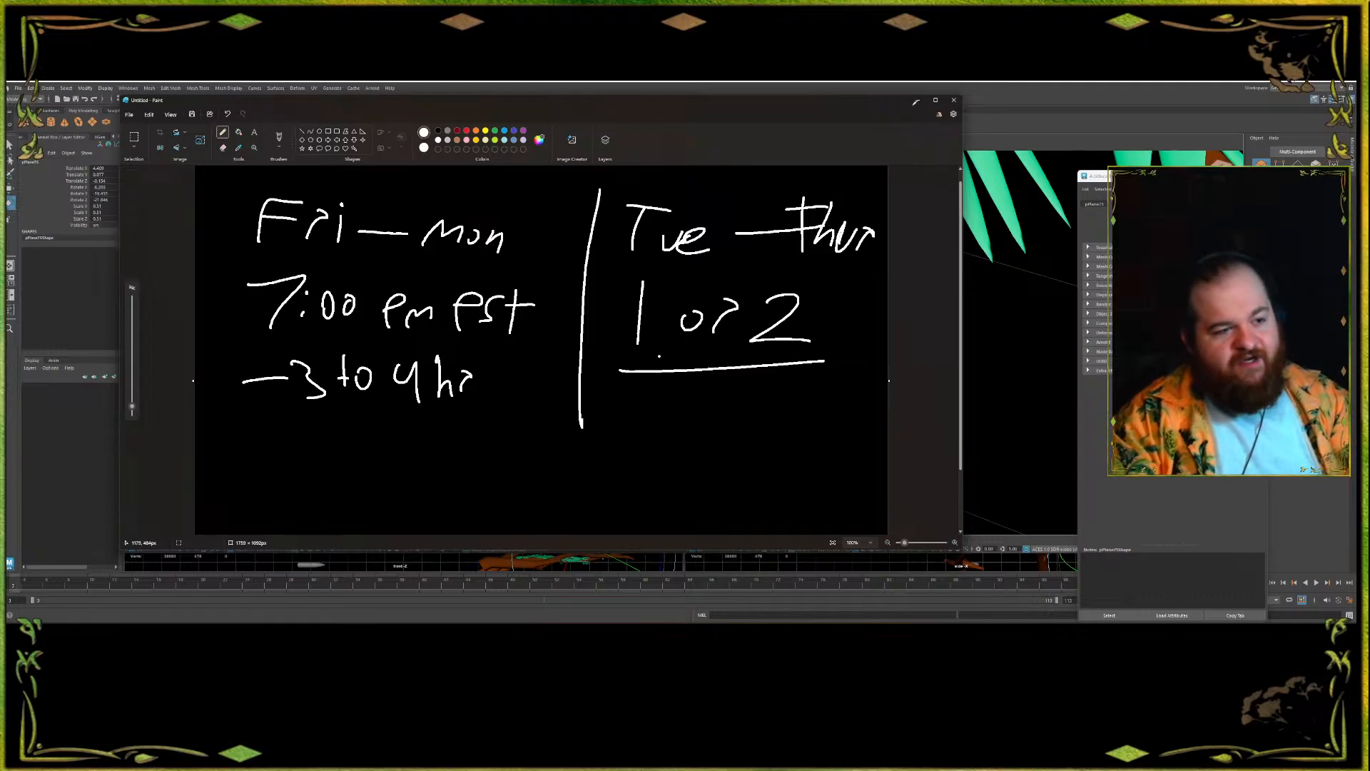
- Draw a vertical stroke with diagonal hatching beneath "1 or 2", and a line around the side and bottom of the Fri–Mon notes
left_click_drag(634, 500, 649, 376)
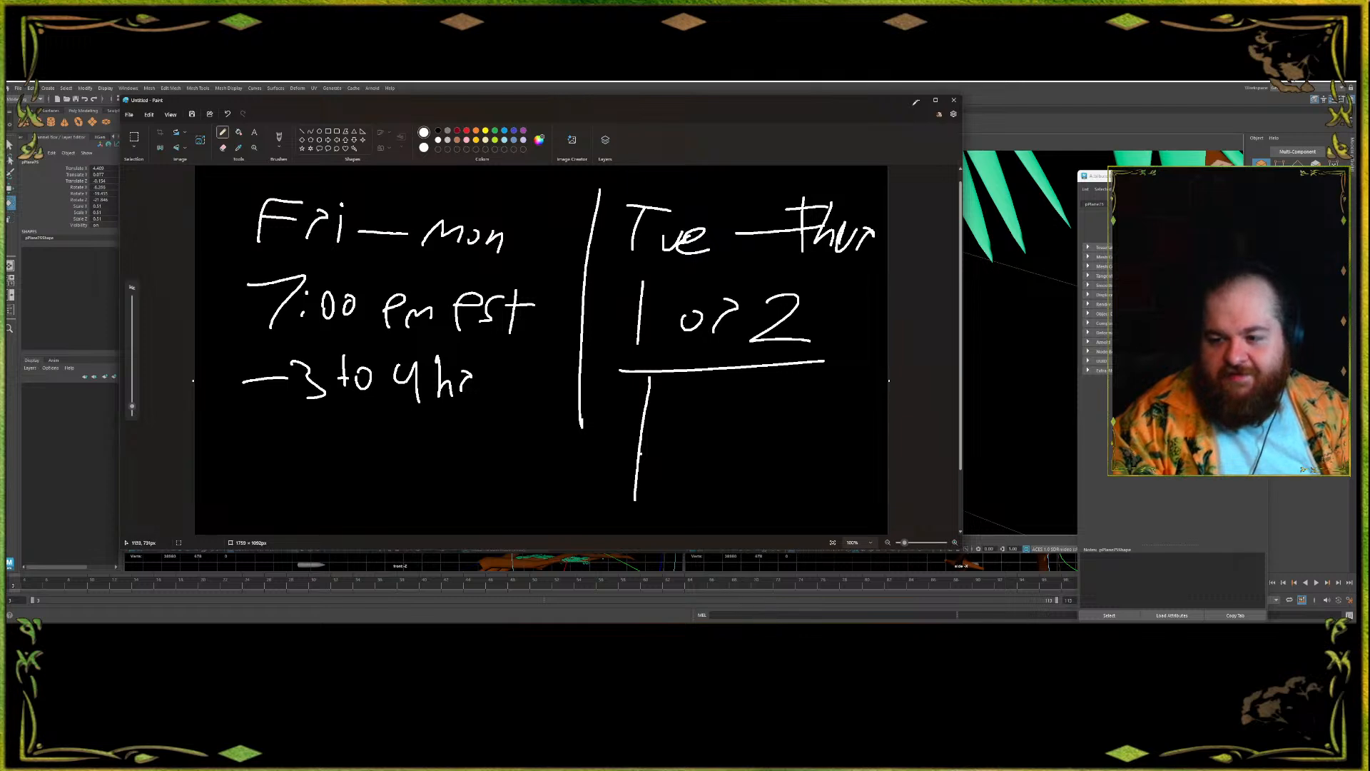
left_click_drag(640, 454, 794, 403)
mouse_move(678, 431)
left_mouse_down()
mouse_move(823, 352)
mouse_move(709, 418)
left_mouse_up()
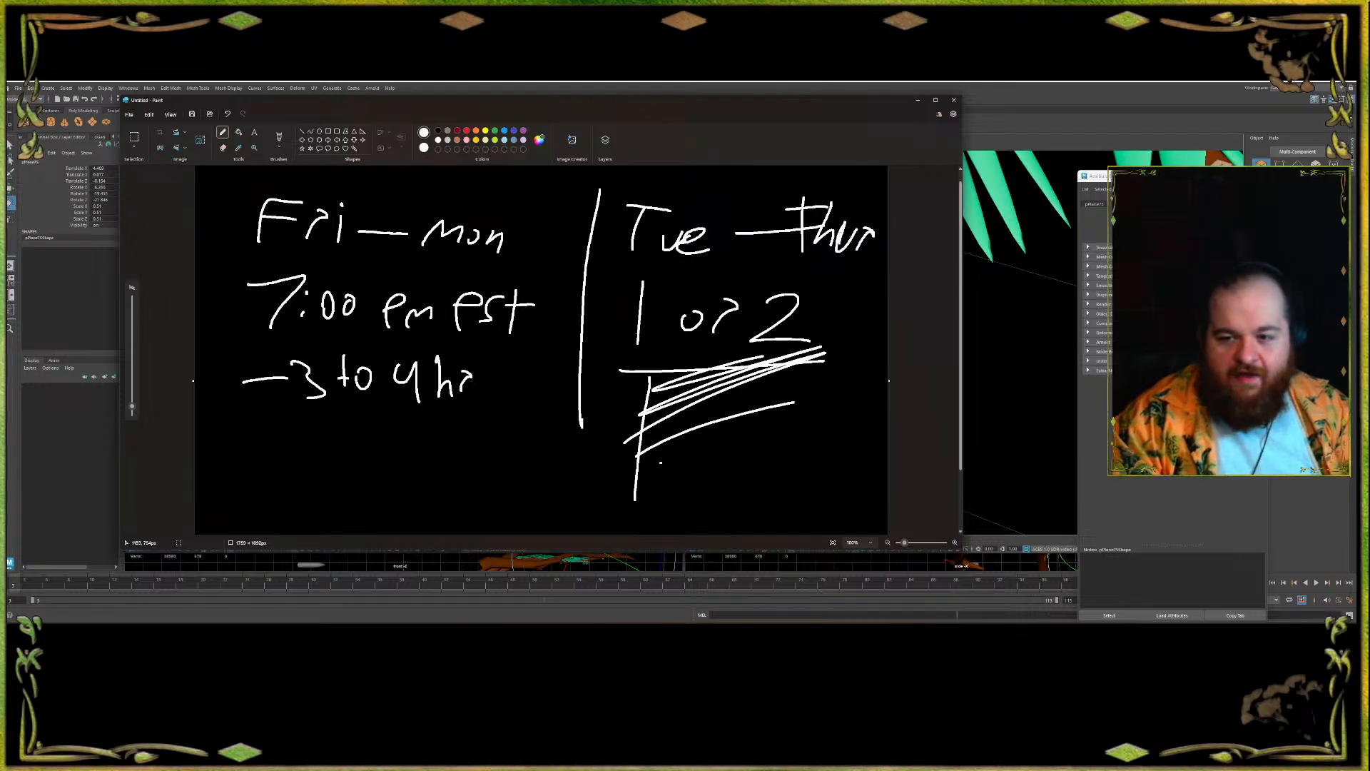
left_click_drag(219, 260, 626, 444)
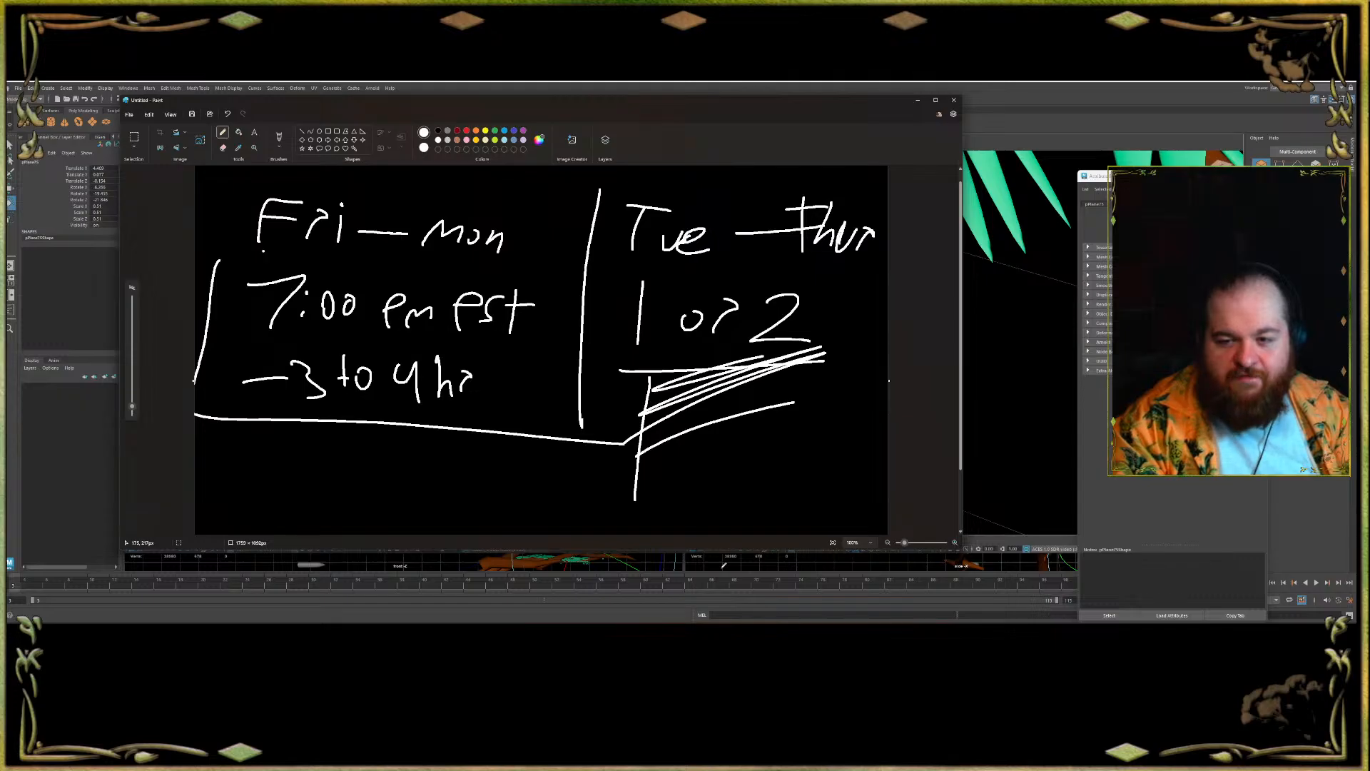
- Close Paint without saving the schedule drawing
left_click(951, 100)
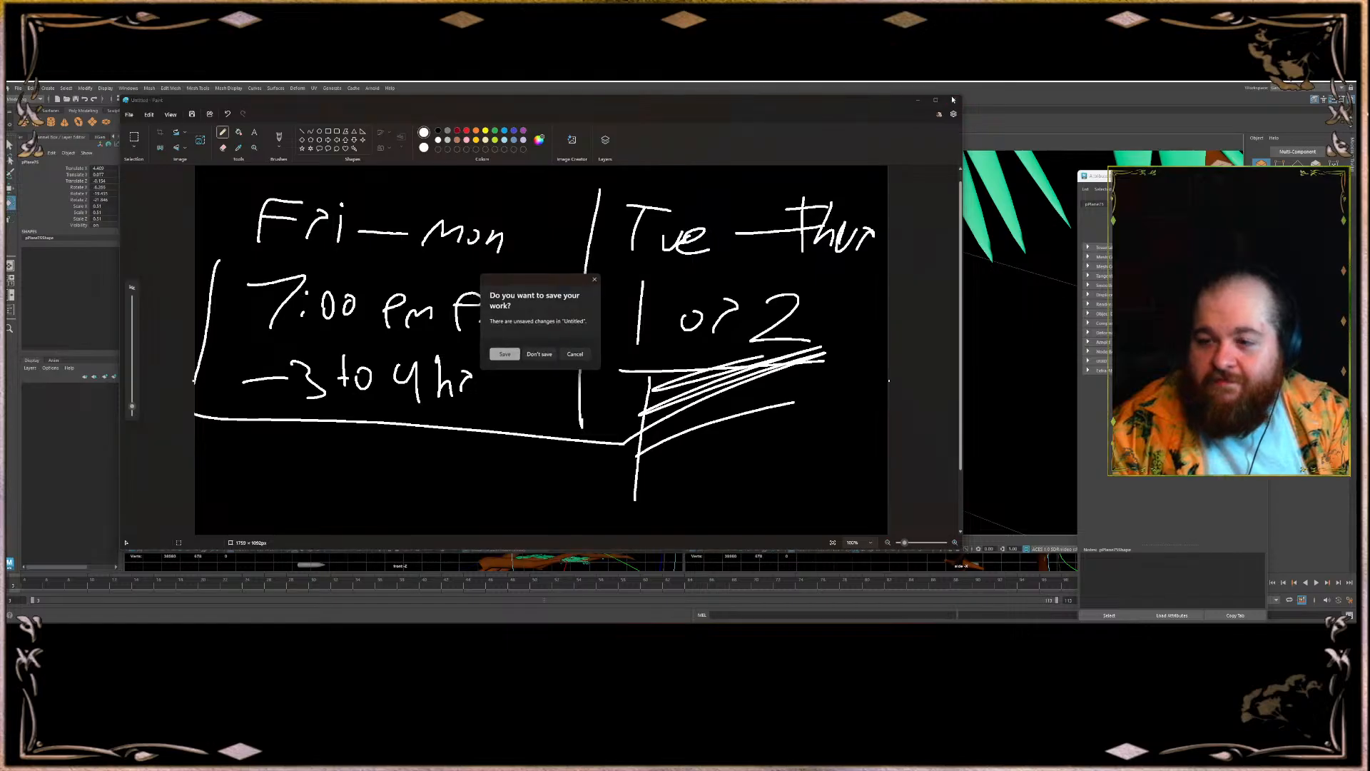
left_click(536, 356)
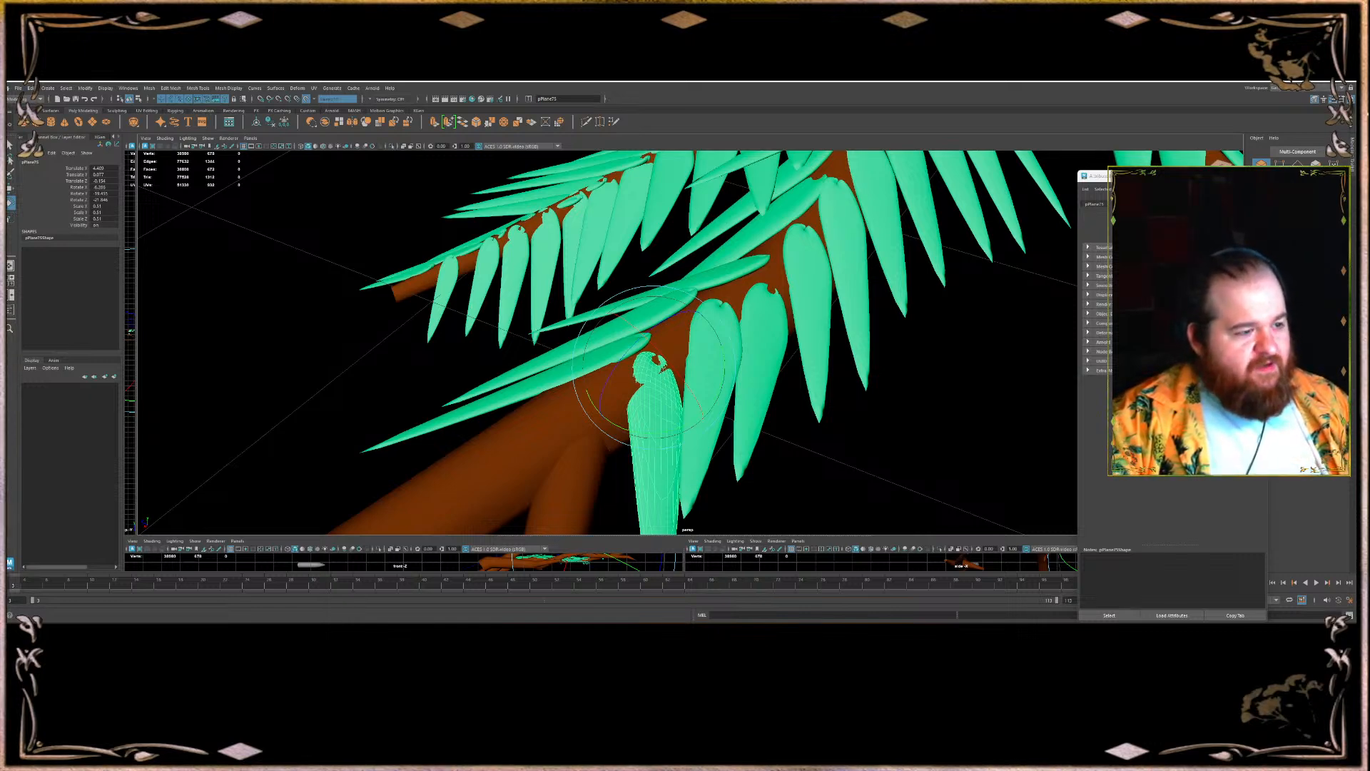
- In a blank Google Docs document, dismiss the document tabs tip and enter "As of 1/10/2025", "Twitch Stats" and "Average Views | 3.4"
left_click_drag(8, 204, 403, 202)
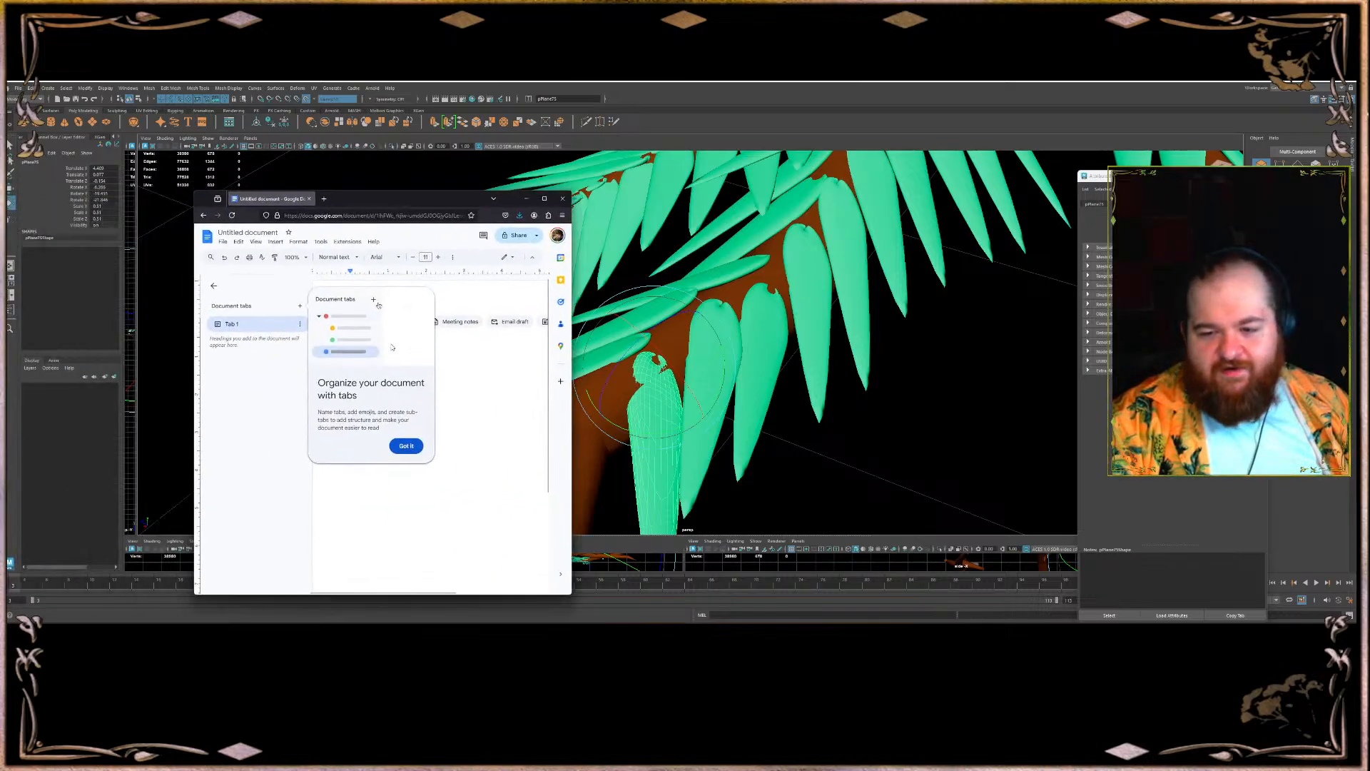
left_click(408, 444)
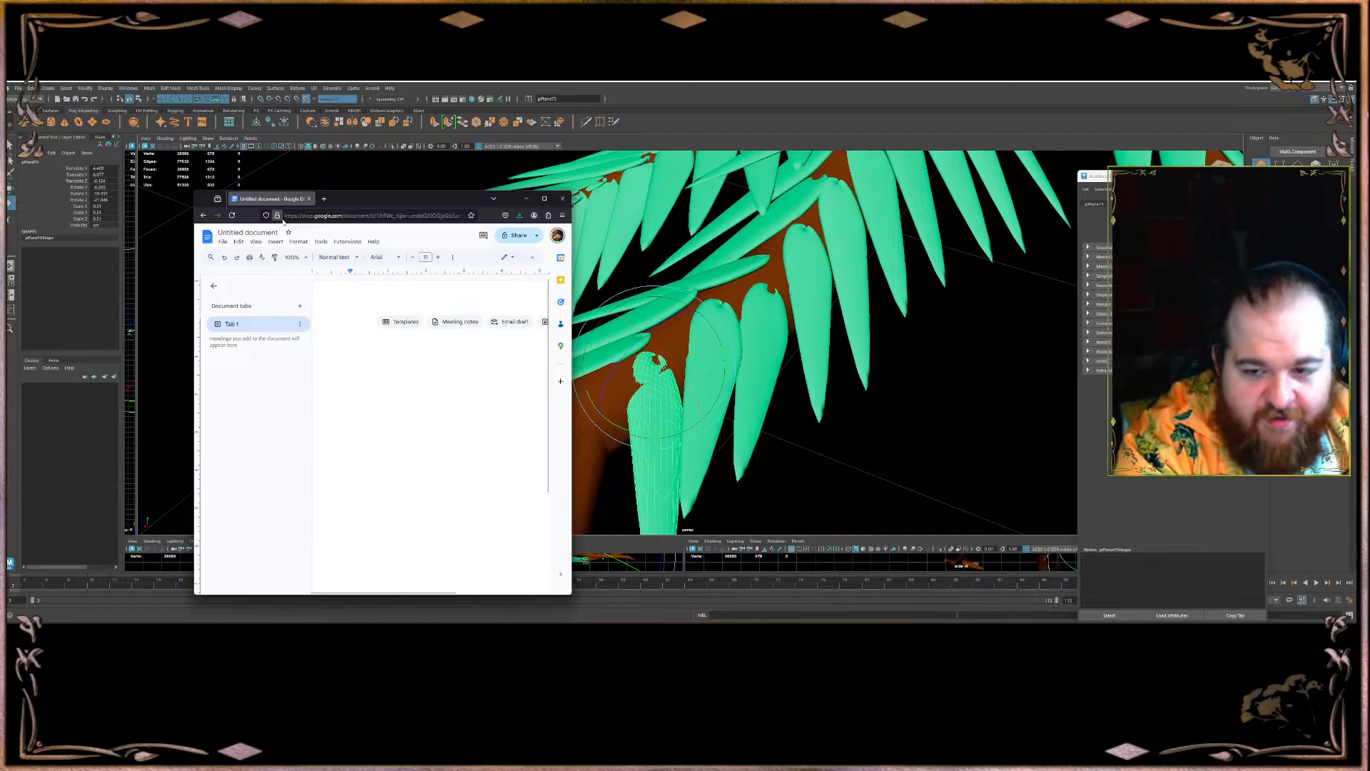
type("As of")
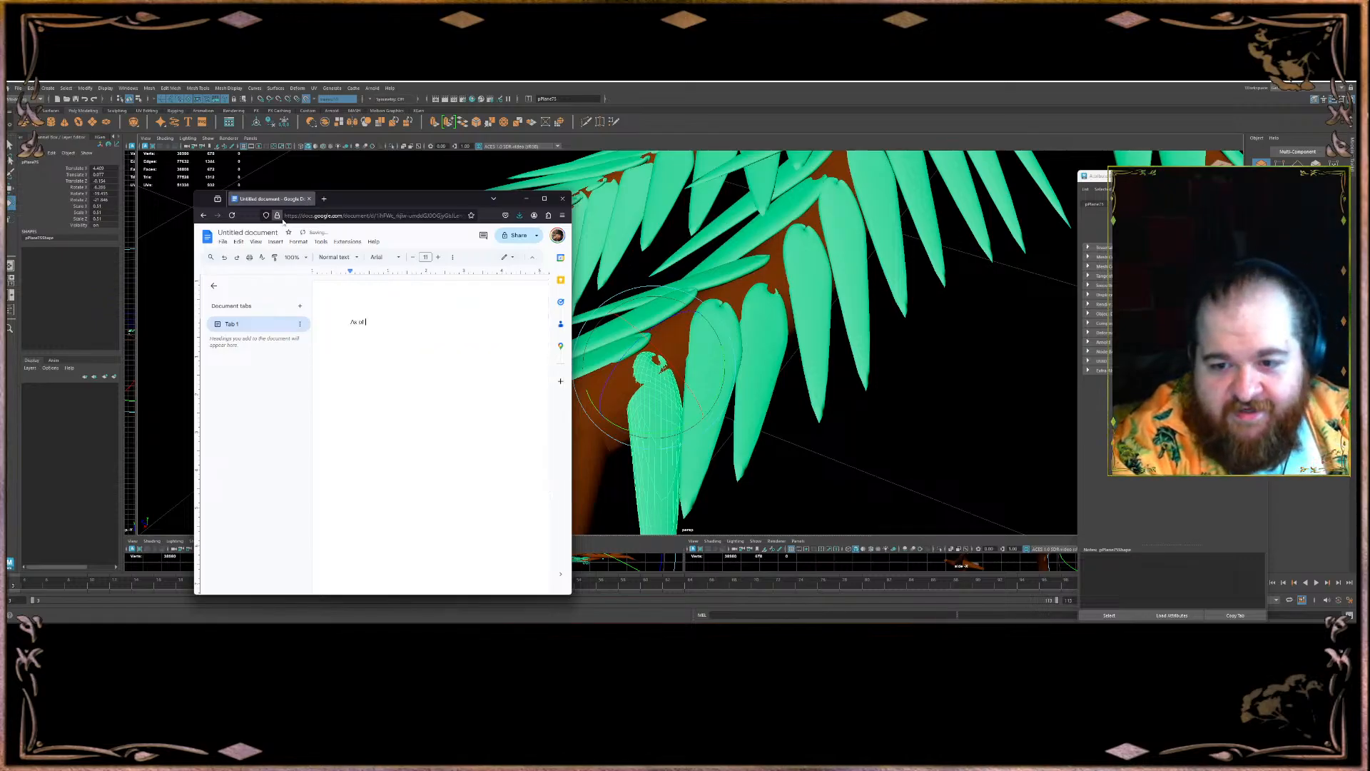
type(" HaJan")
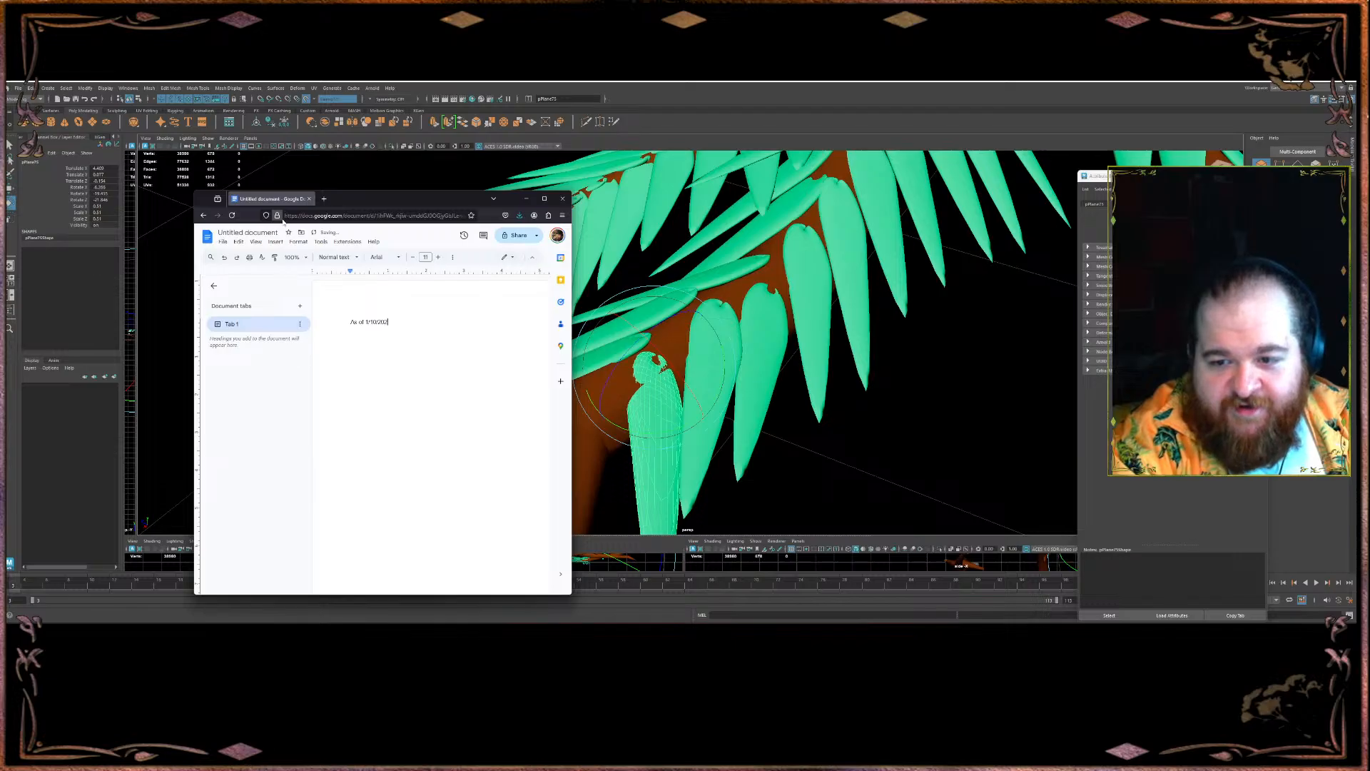
type("1/10/2025")
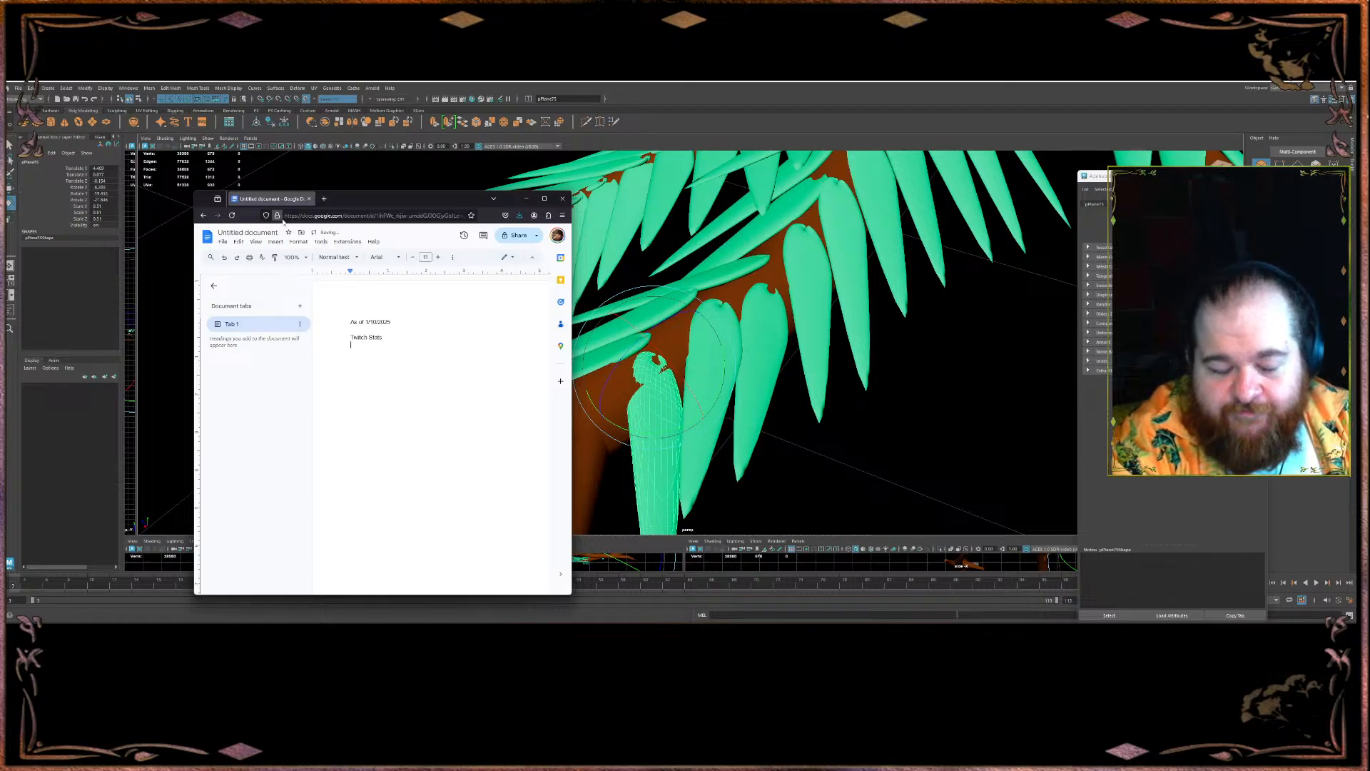
type("erage Views | 3.4")
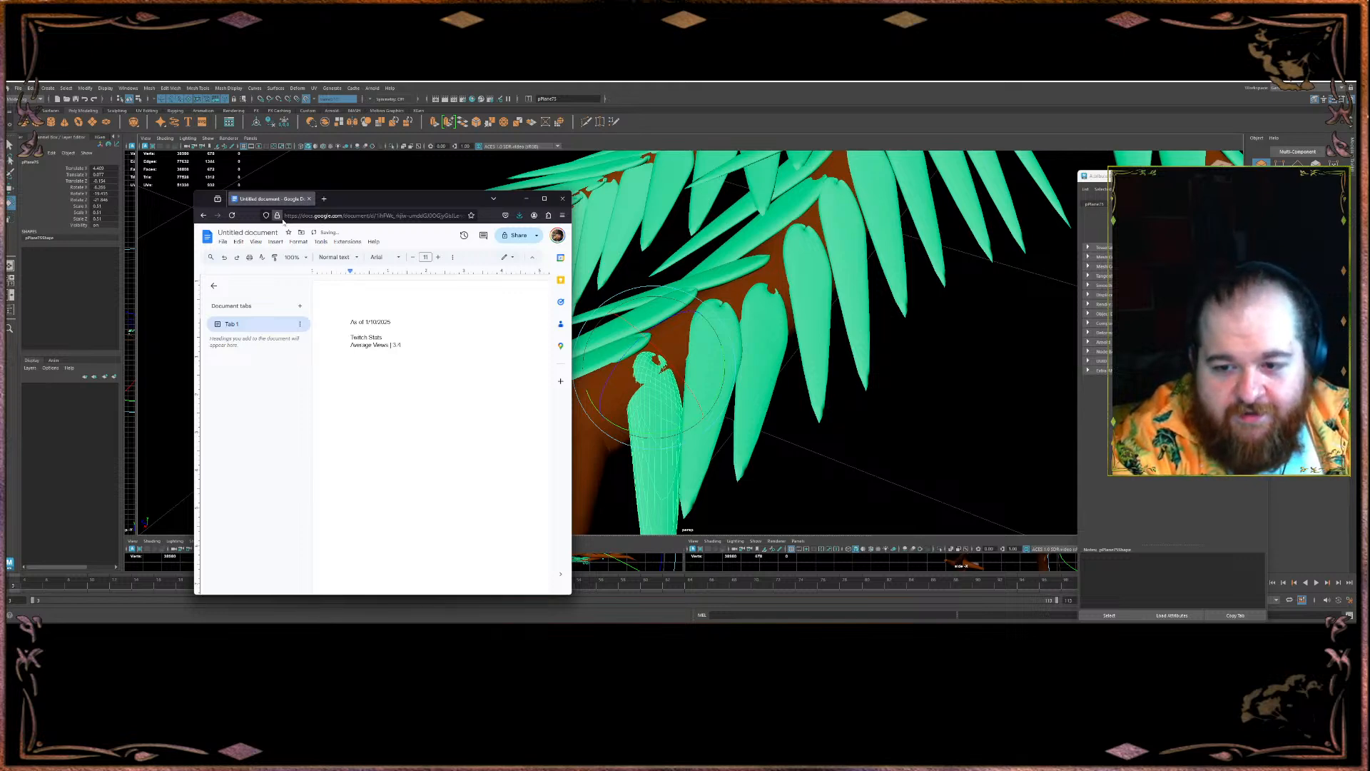
- Capture the 3.4 average viewers figure as a screenshot and paste it beneath the "Average Views | 3.4" line
key("Return")
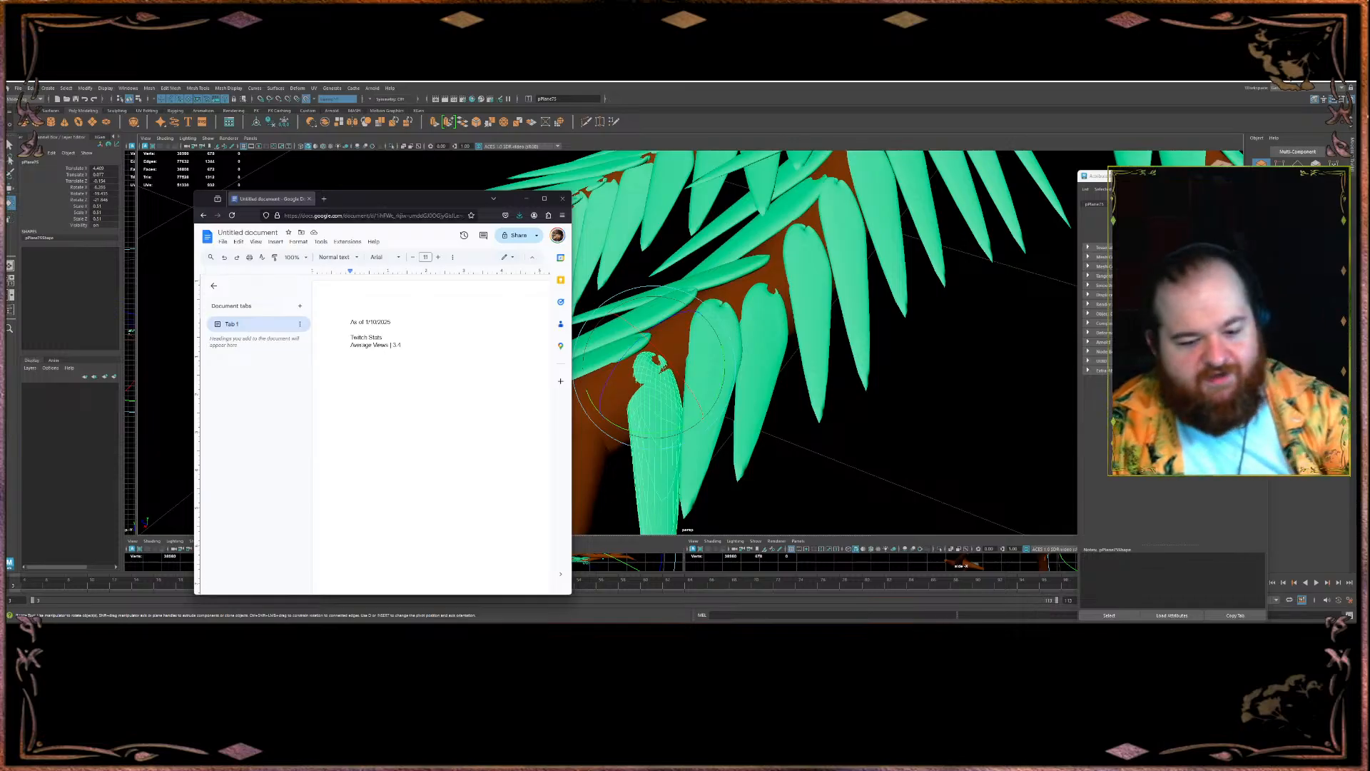
key("super+shift+s")
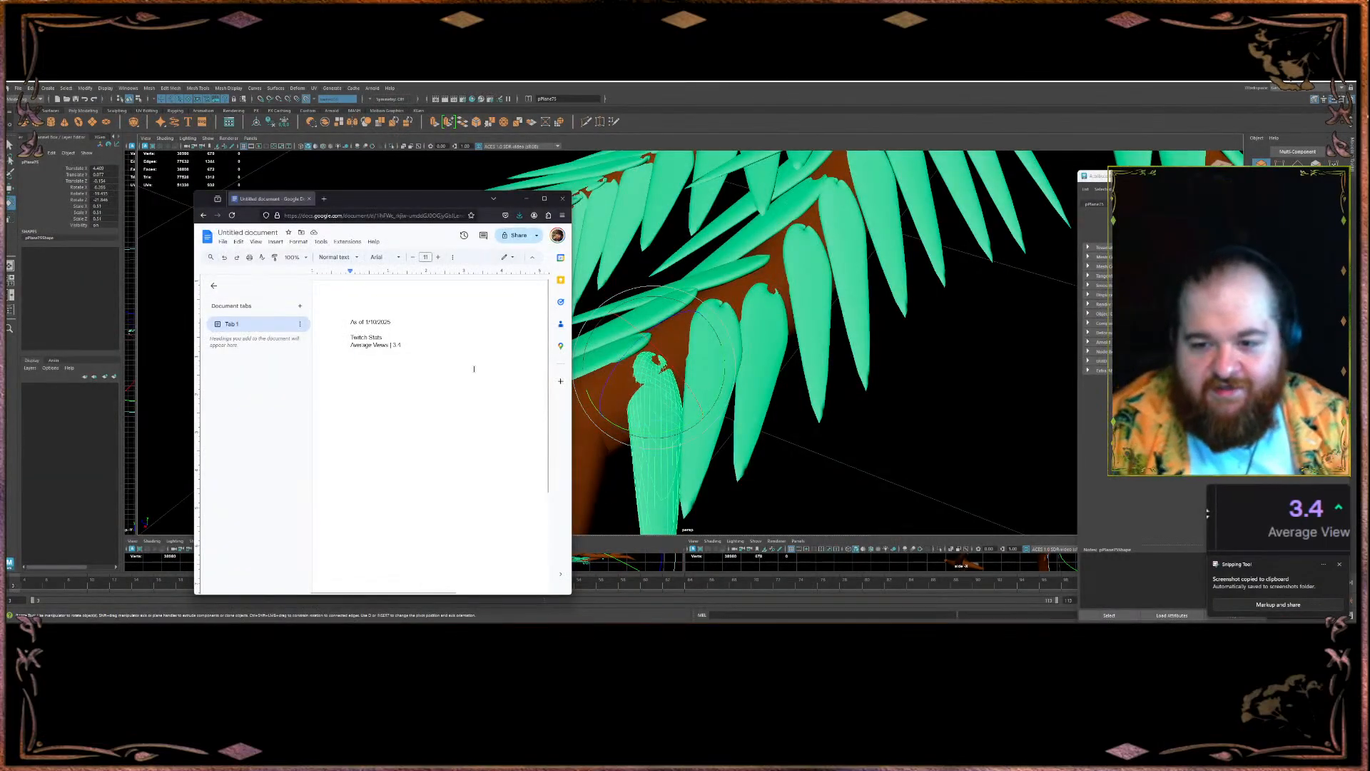
left_click(474, 369)
key("ctrl+v")
left_click_drag(417, 344, 339, 346)
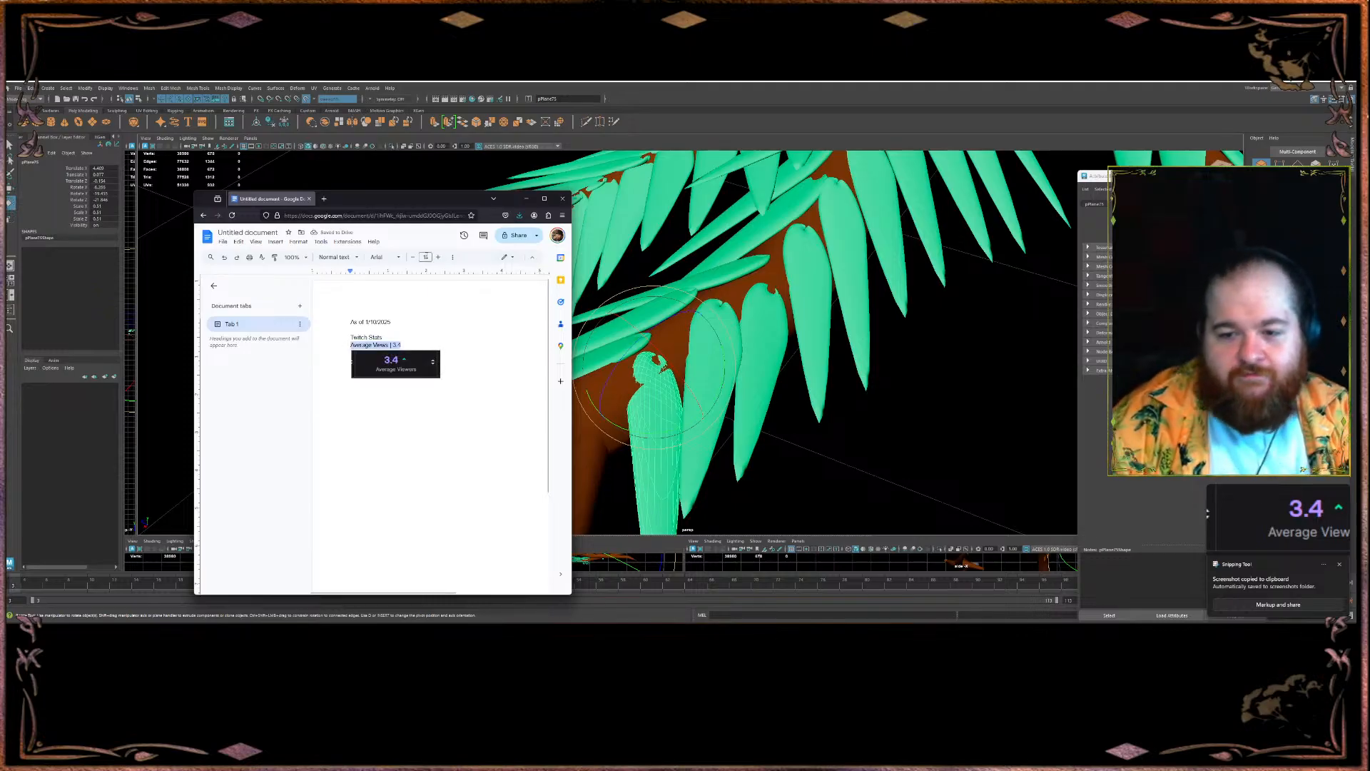
- Below the pasted screenshot, write "Average Views per short" and "200 to 500 views", followed by a divider line of underscores
key("Down")
key("Return")
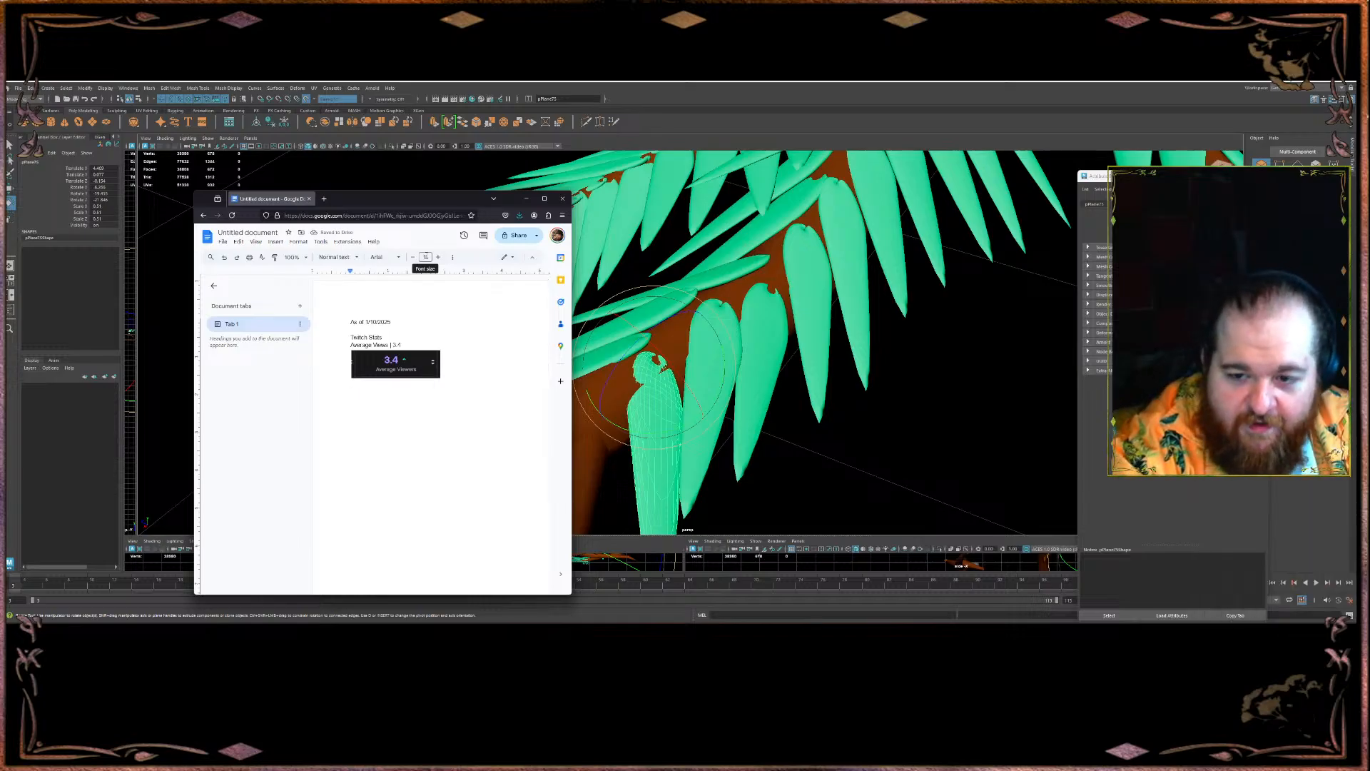
type("As")
type("erage ")
type("Vi")
type("ews ")
type("per short")
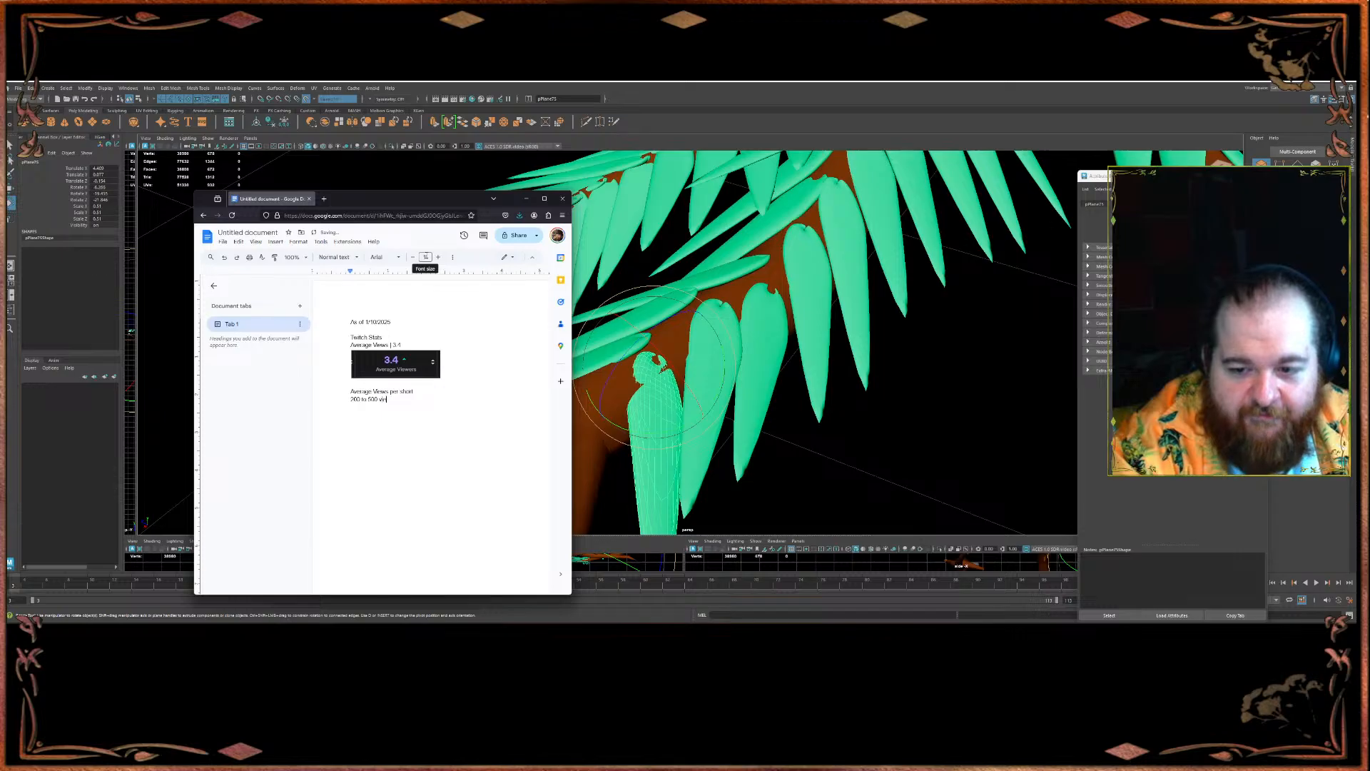
type("ews ")
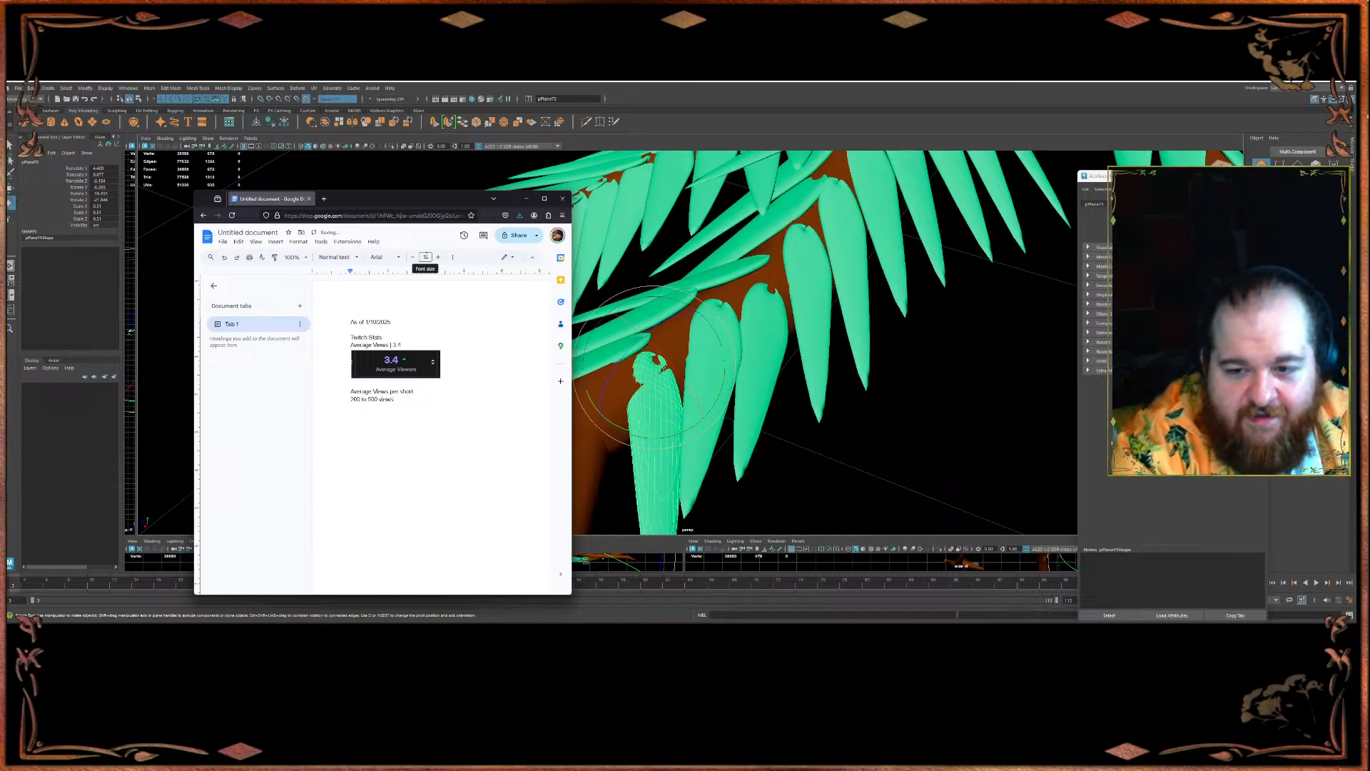
type("_________________________")
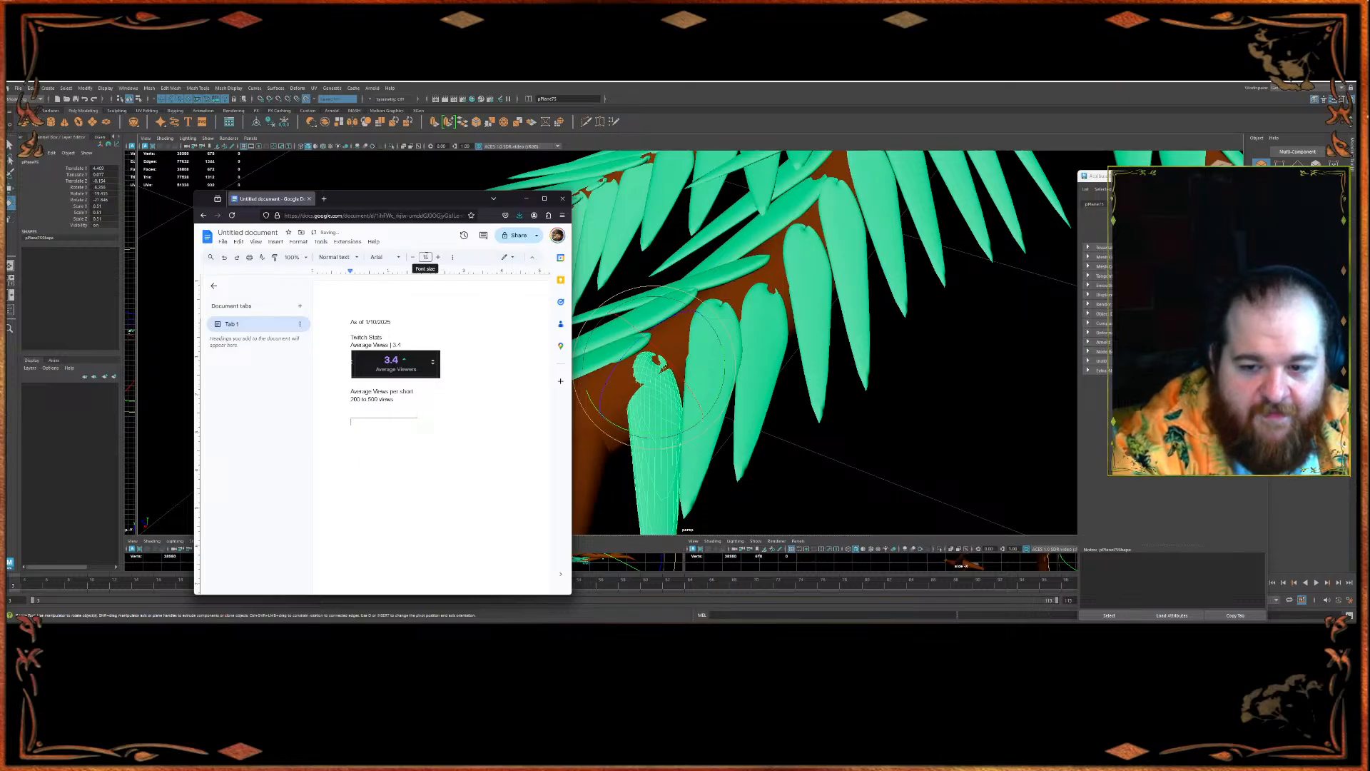
- Add the heading "Youtube" above "Average Views per short" and write "51 Subs" above the divider line
key("Up")
key("Up")
key("Up")
key("Return")
type("Youtube")
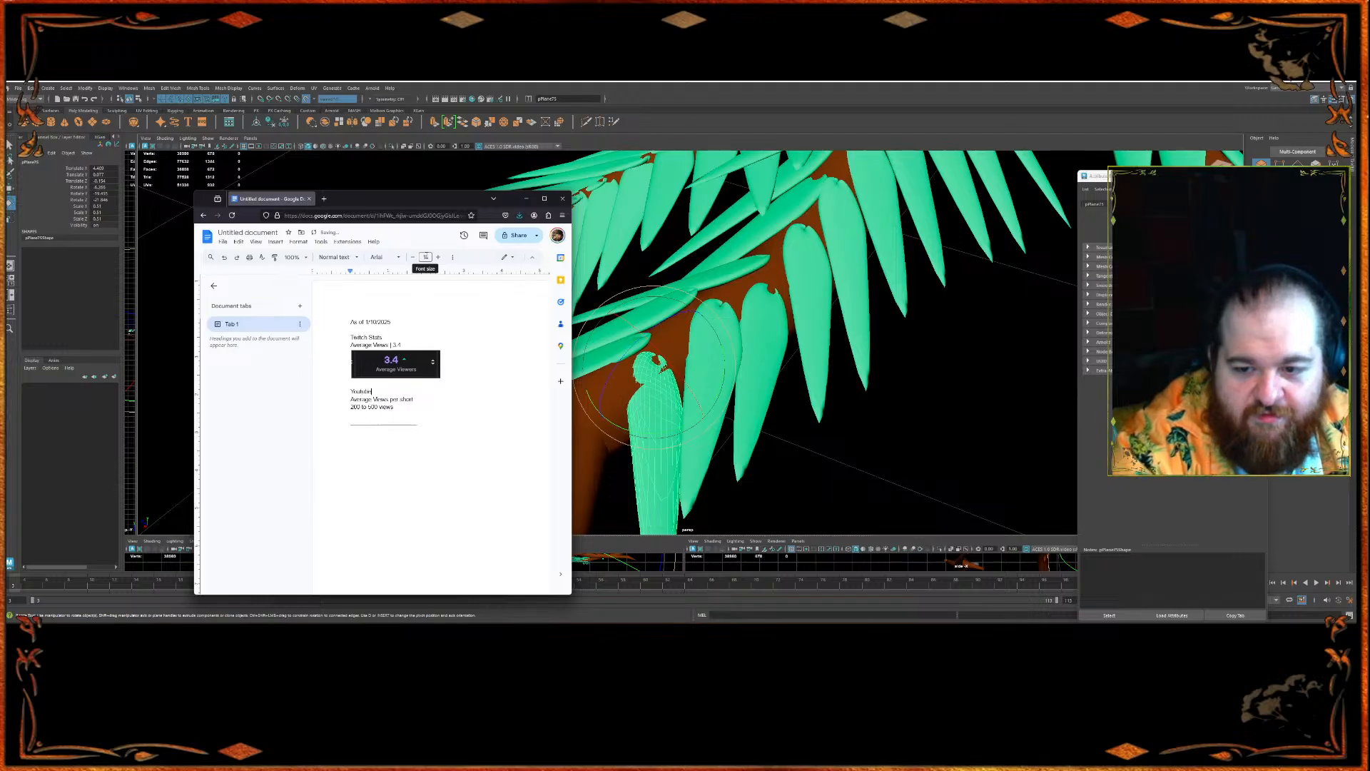
key("Return")
type("512")
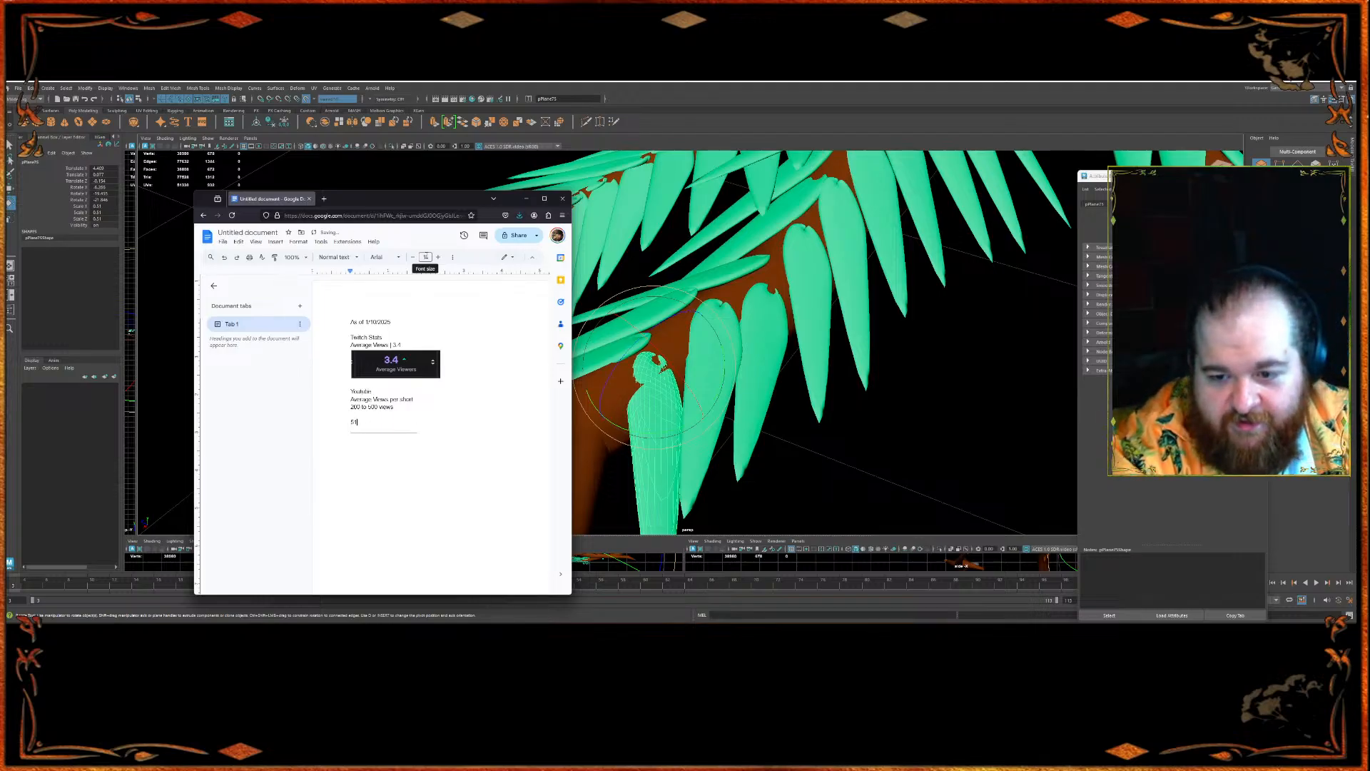
type("ubs")
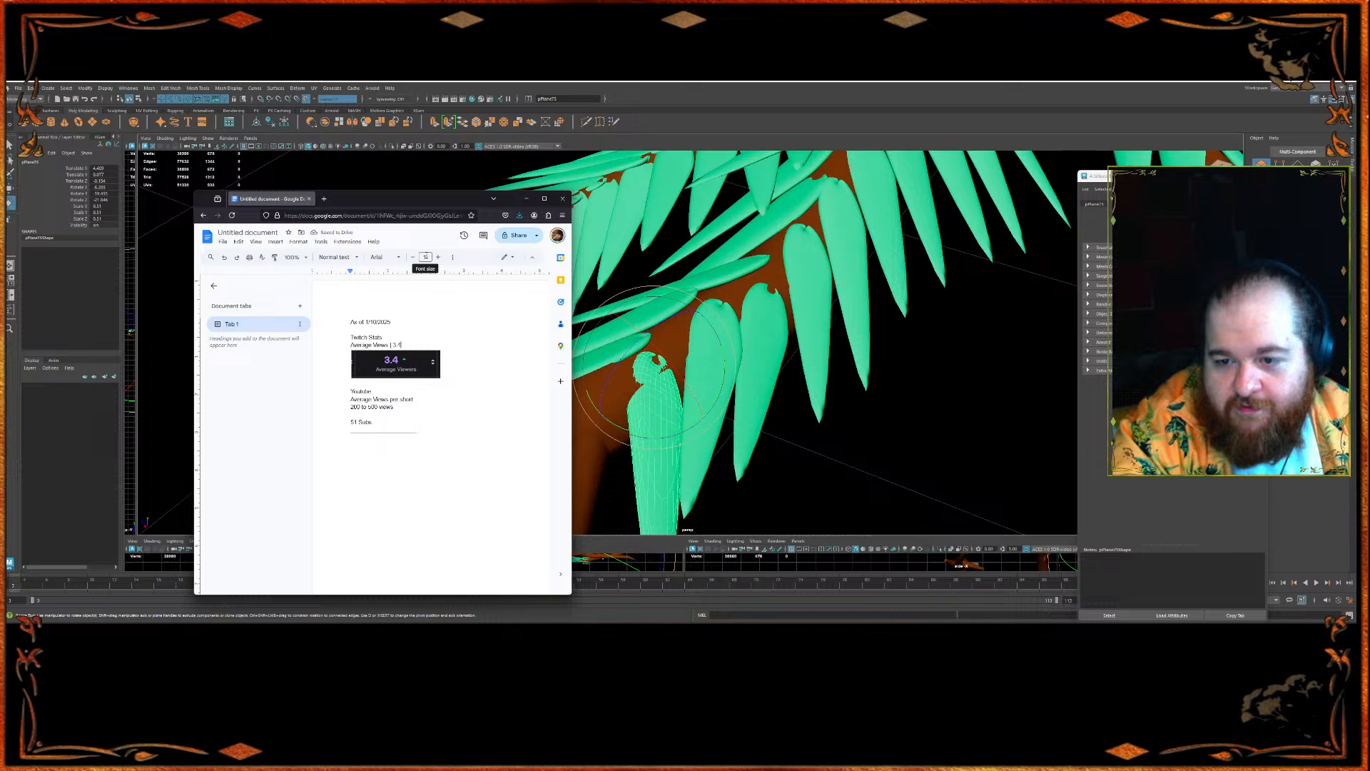
- Remove the pasted viewer screenshot from beneath the Twitch "Average Views" line
key("Return")
key("Delete")
key("Delete")
key("shift+Down")
key("Delete")
key("Return")
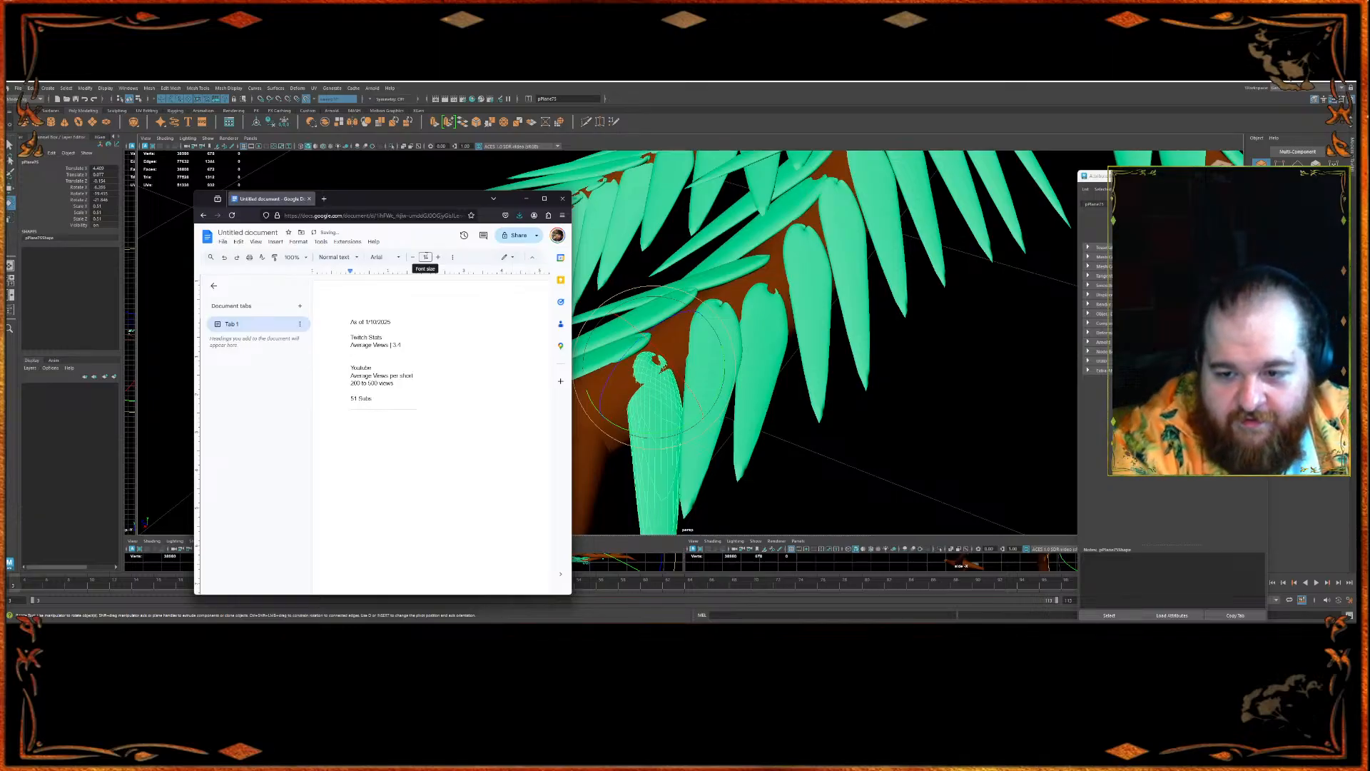
- Insert "Followers | 100" beneath "Twitch Stats" and remove the blank line above "51 Subs"
key("Return")
type("Followers | 100")
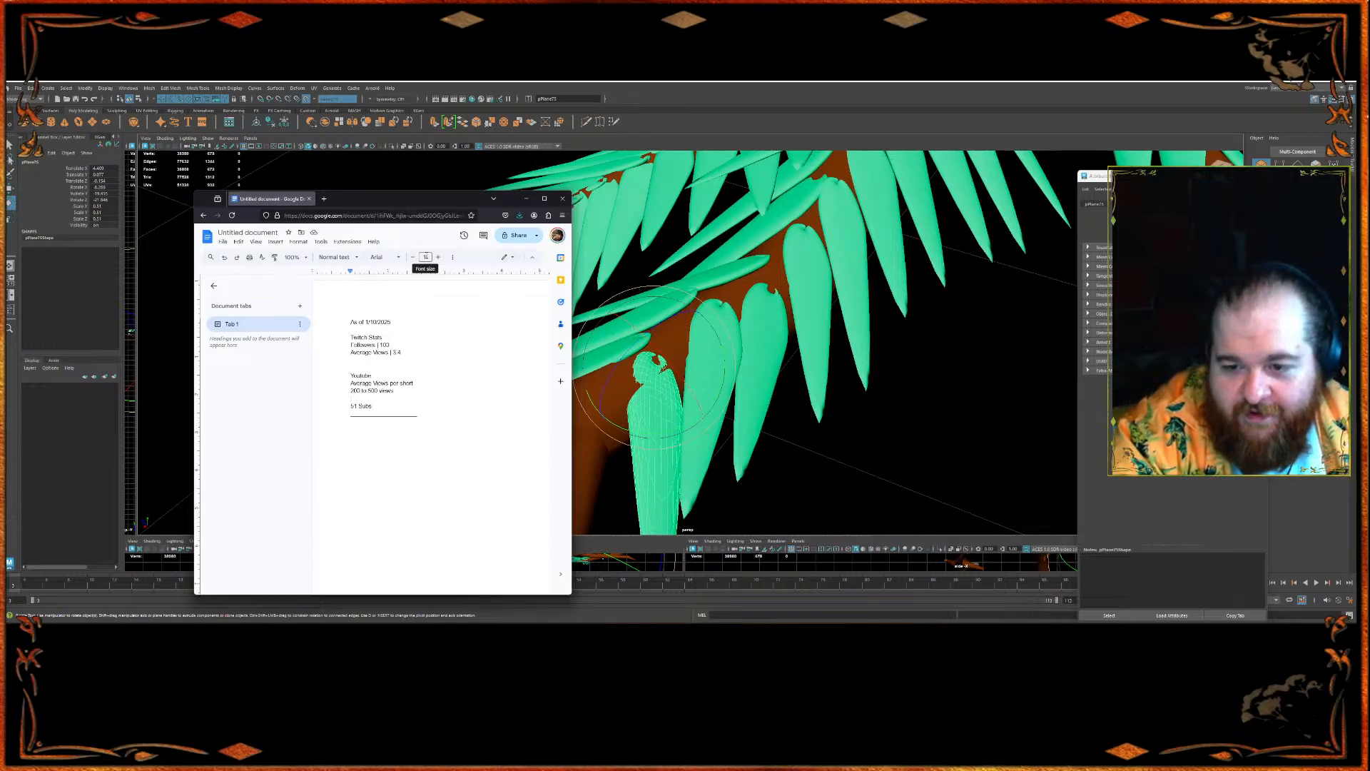
key("BackSpace")
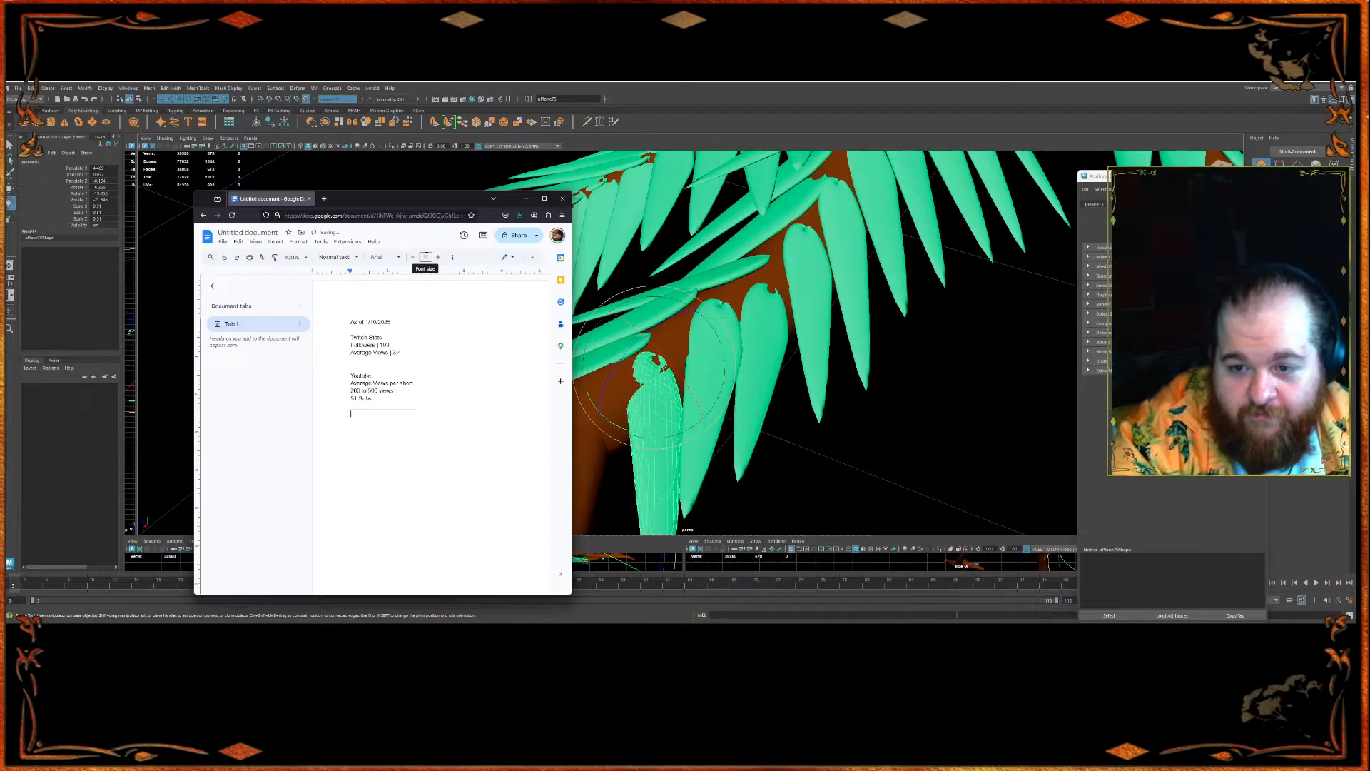
- Write "On 12/31/2025" below the divider line and add a second line of underscores above that date
type("On")
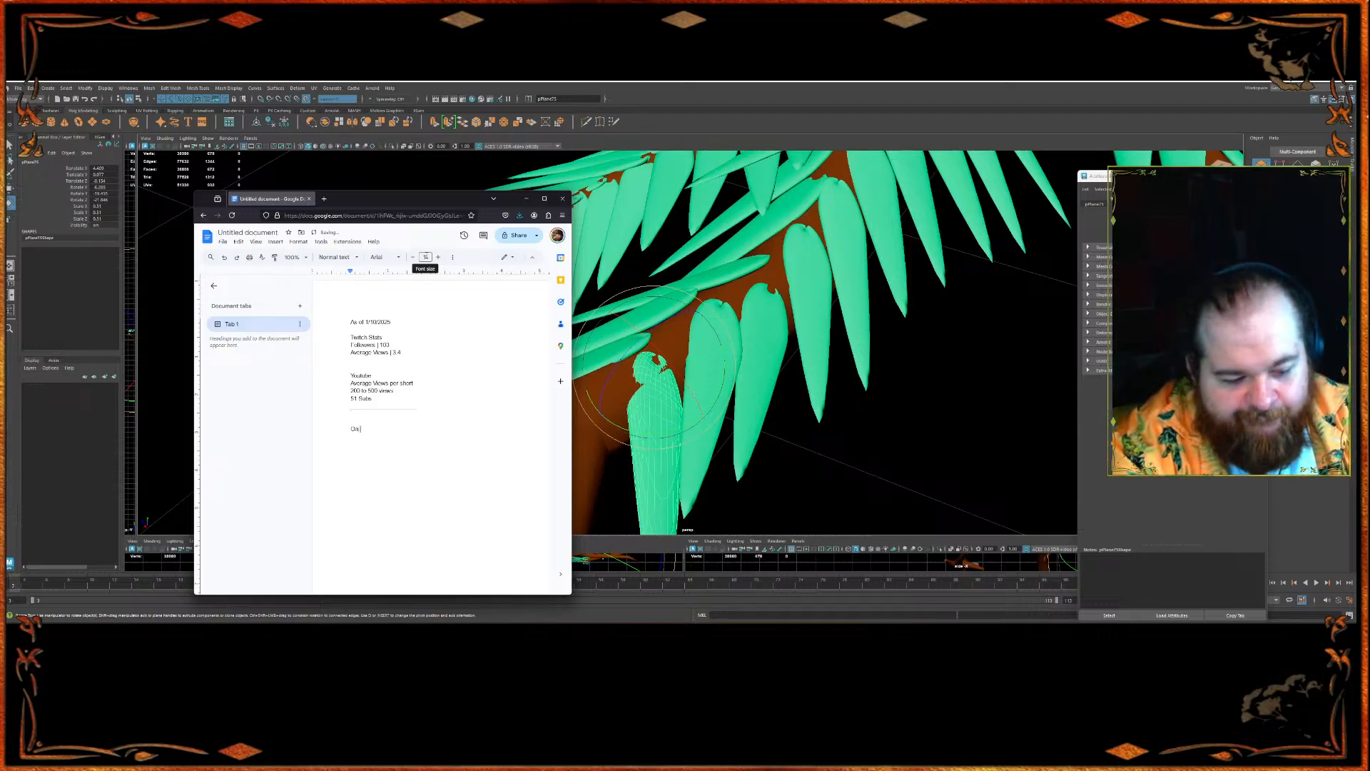
type(" 1")
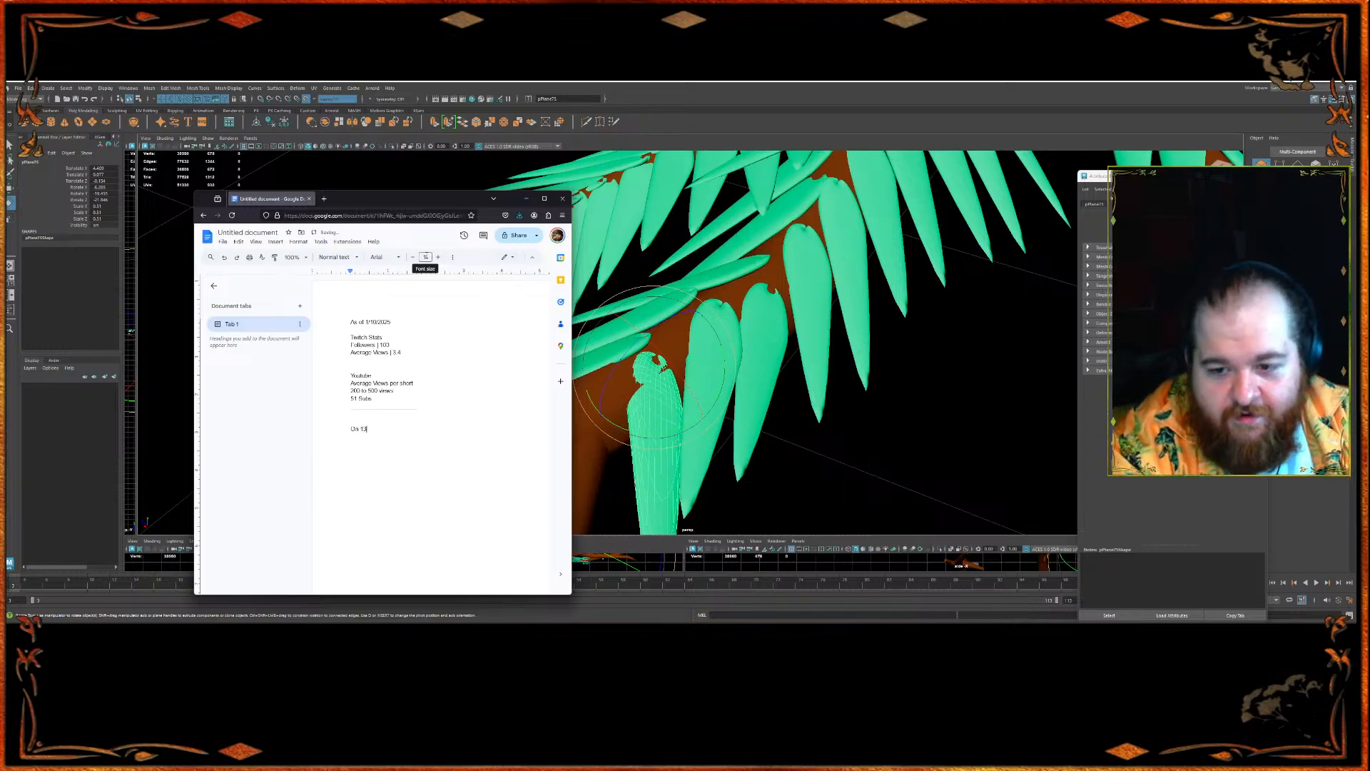
type("2/31/")
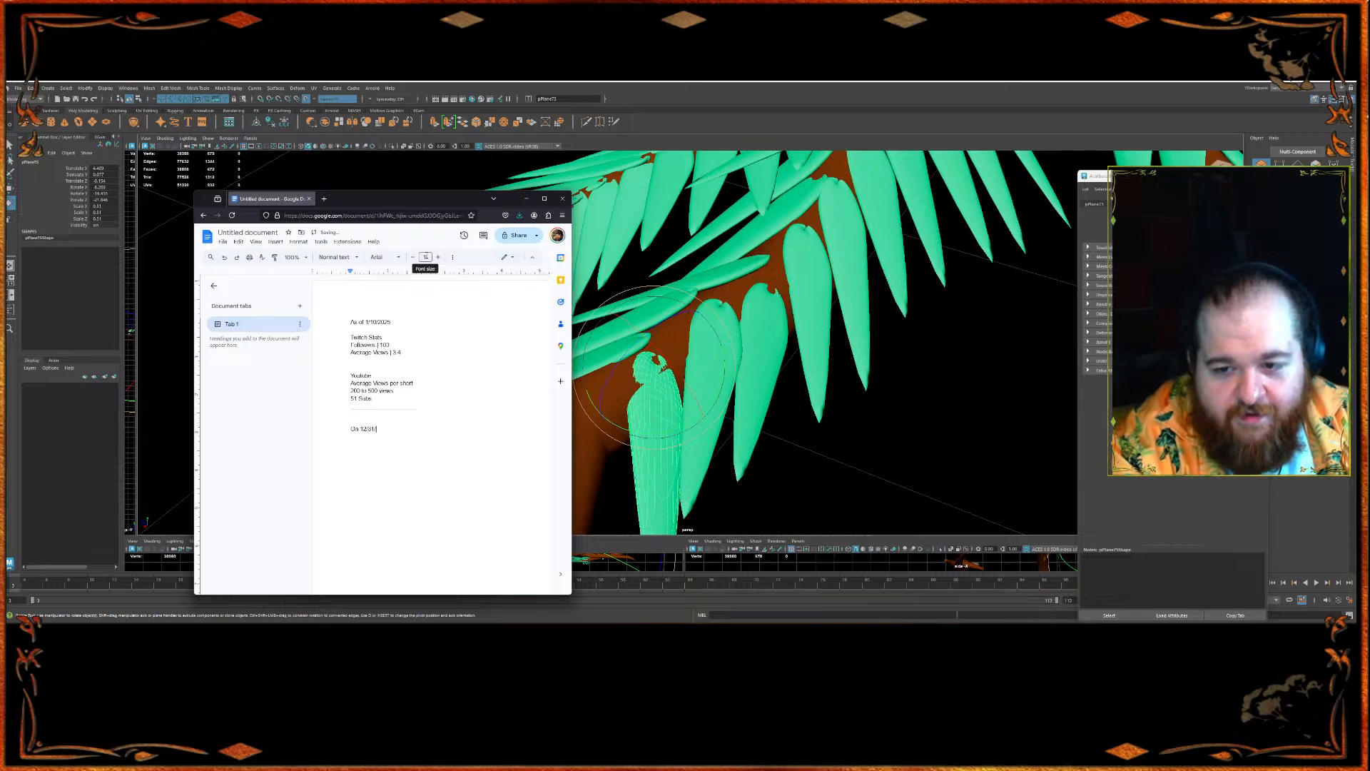
type("2025")
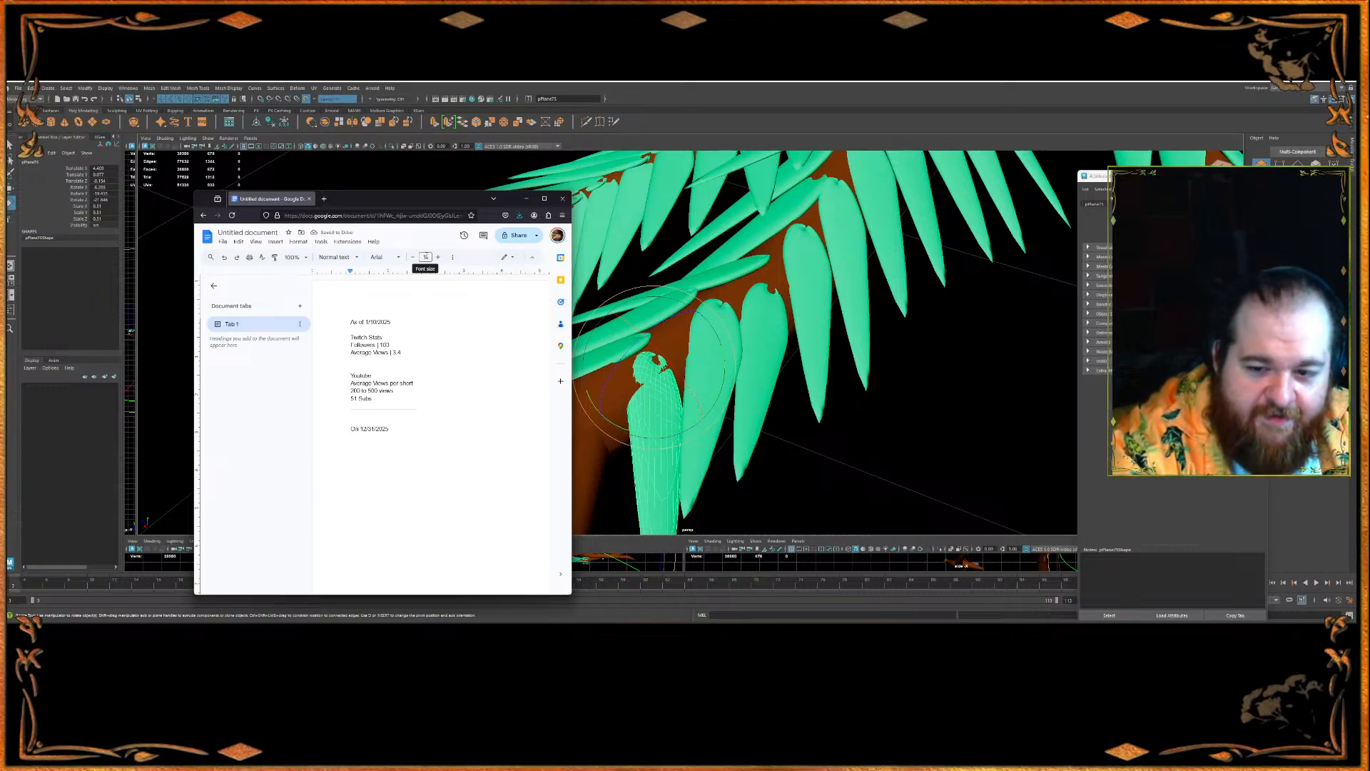
key("Return")
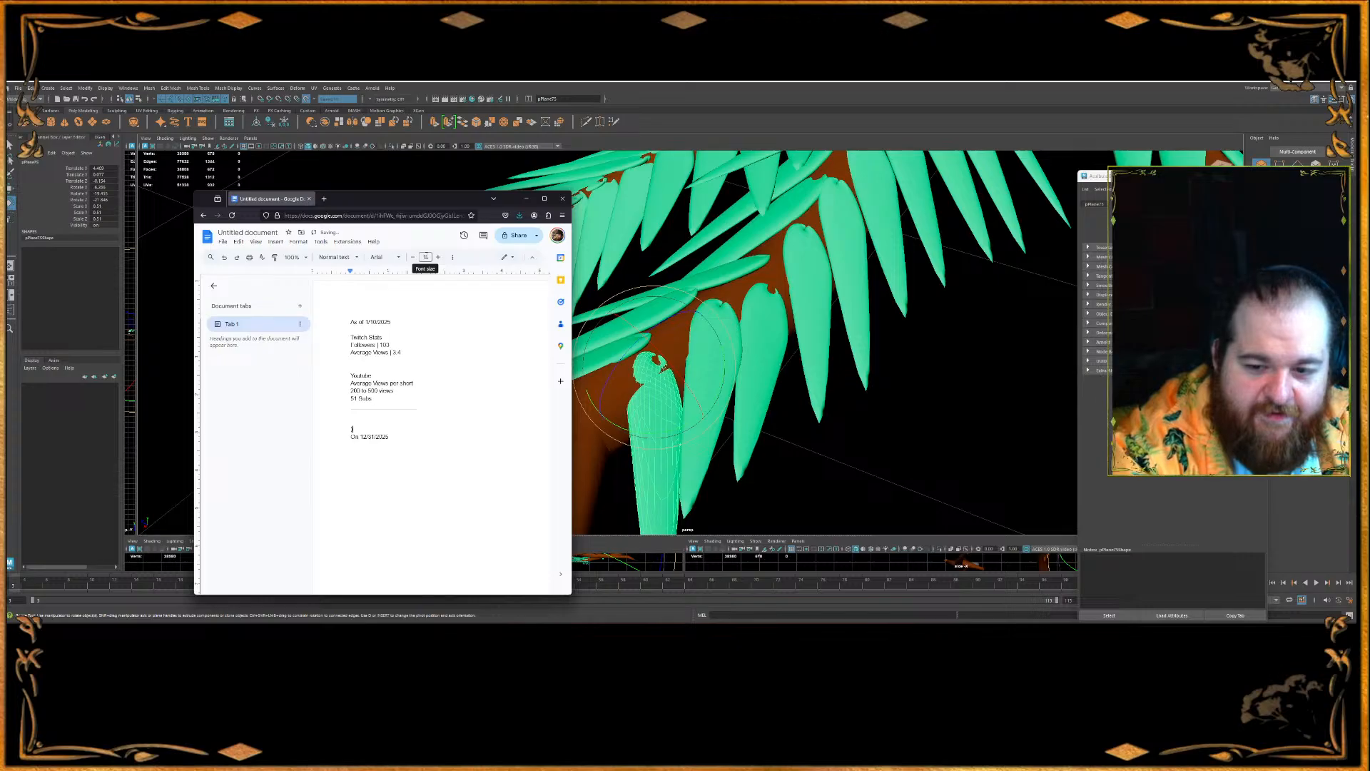
type("__________________")
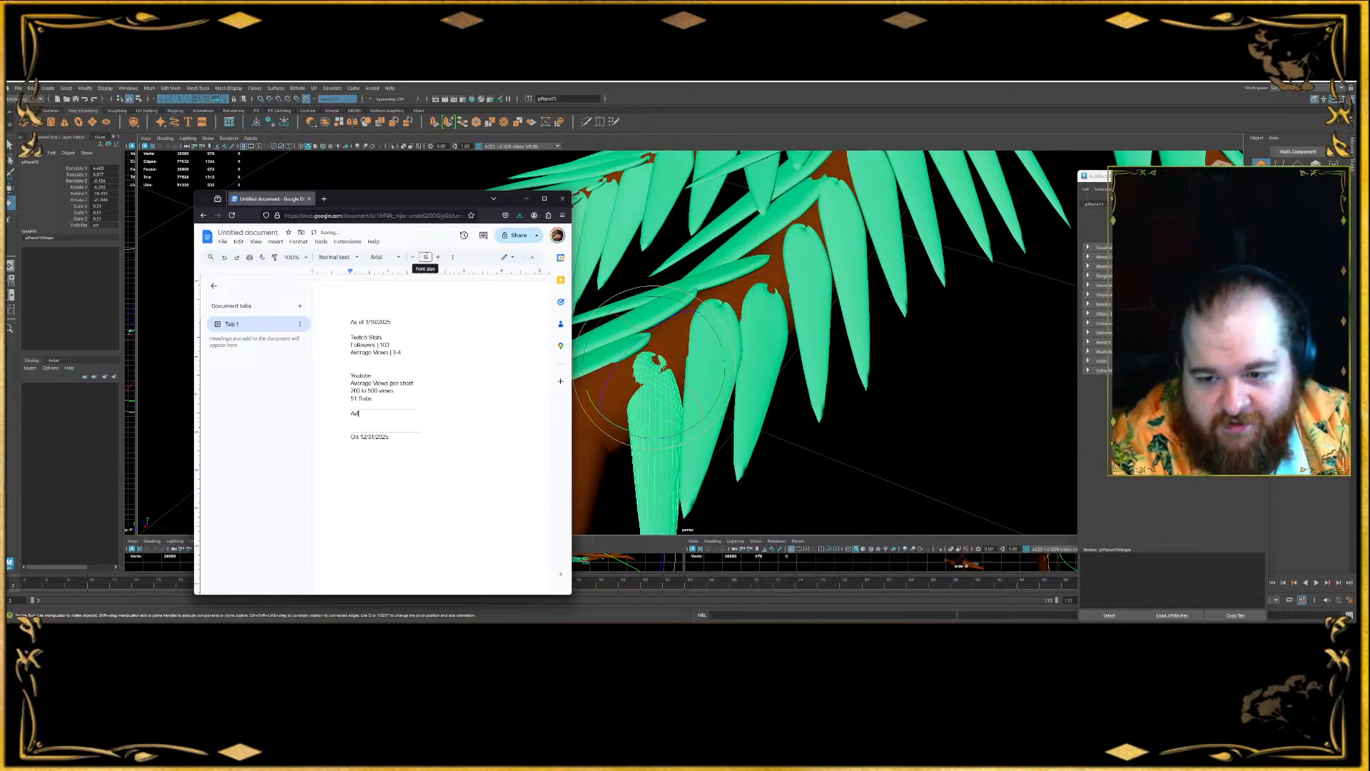
- Between the two divider lines, write "After streaming every Friday to Monday" and start a new line
type("eaming")
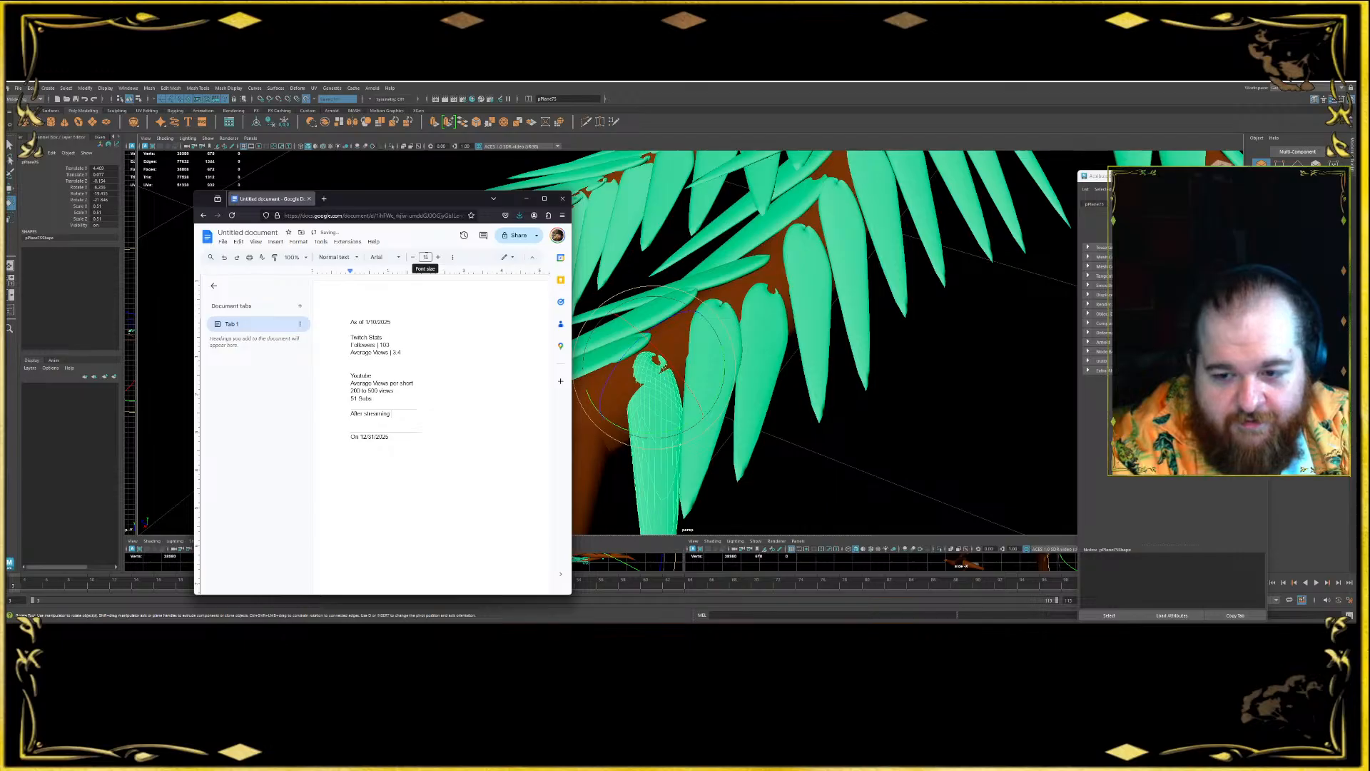
type("every")
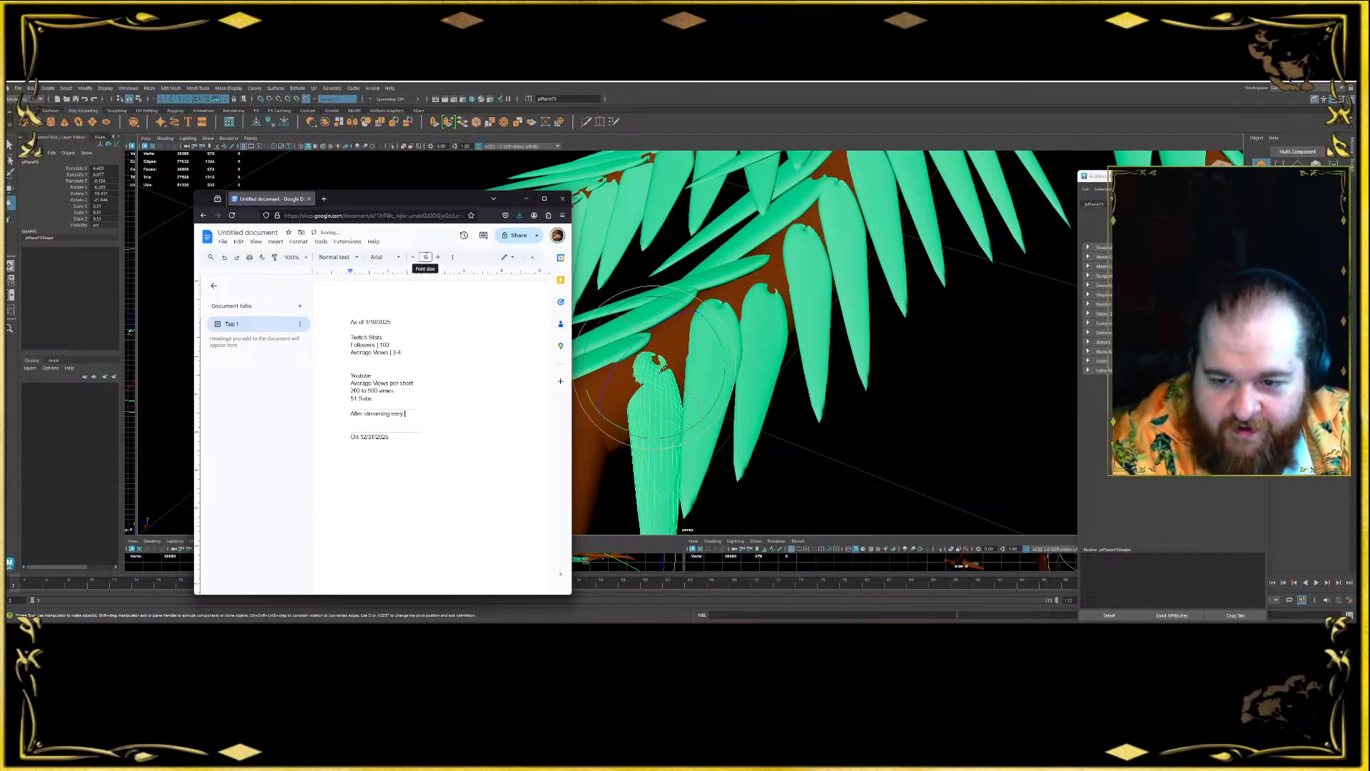
key("BackSpace")
key("BackSpace")
key("BackSpace")
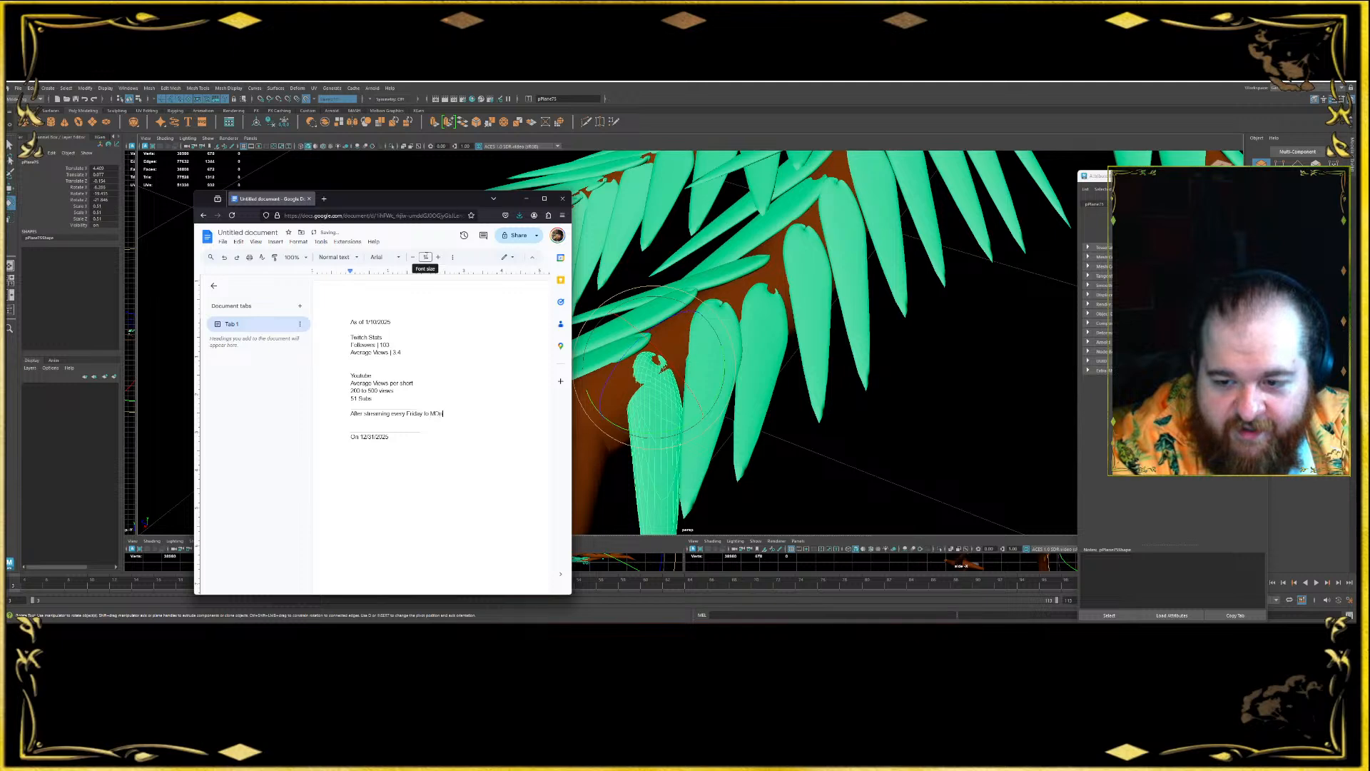
type("y")
key("Return")
type("intervulling")
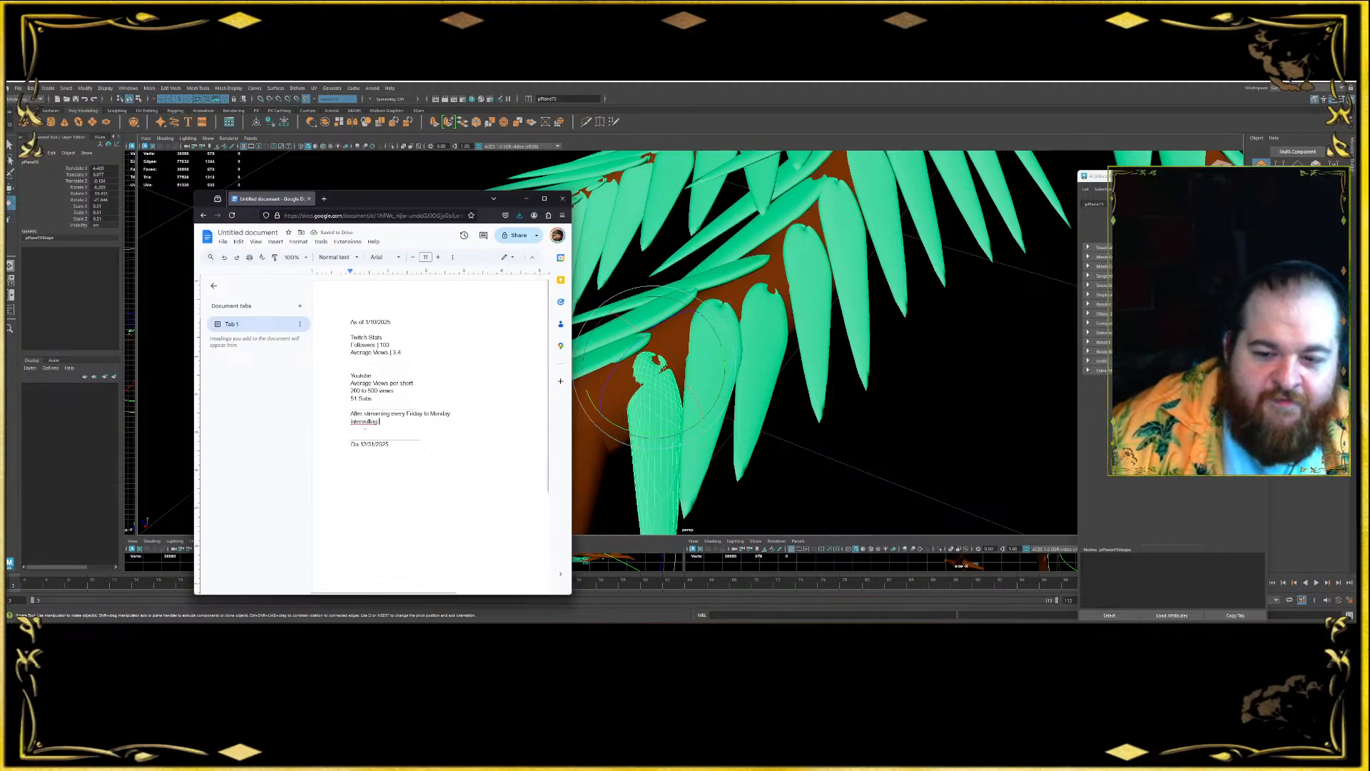
left_click(366, 422)
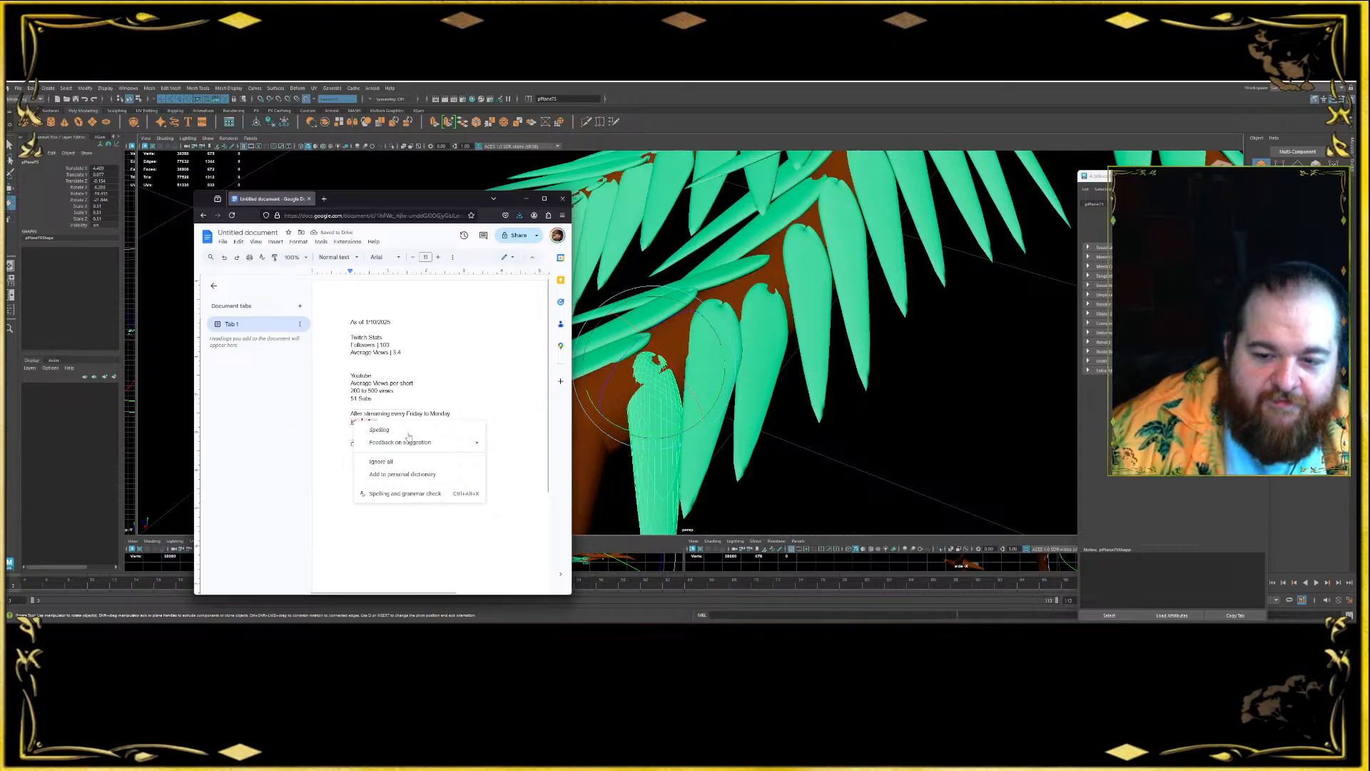
left_click(426, 404)
left_click_drag(379, 428, 359, 422)
left_click(365, 421)
left_click(380, 423)
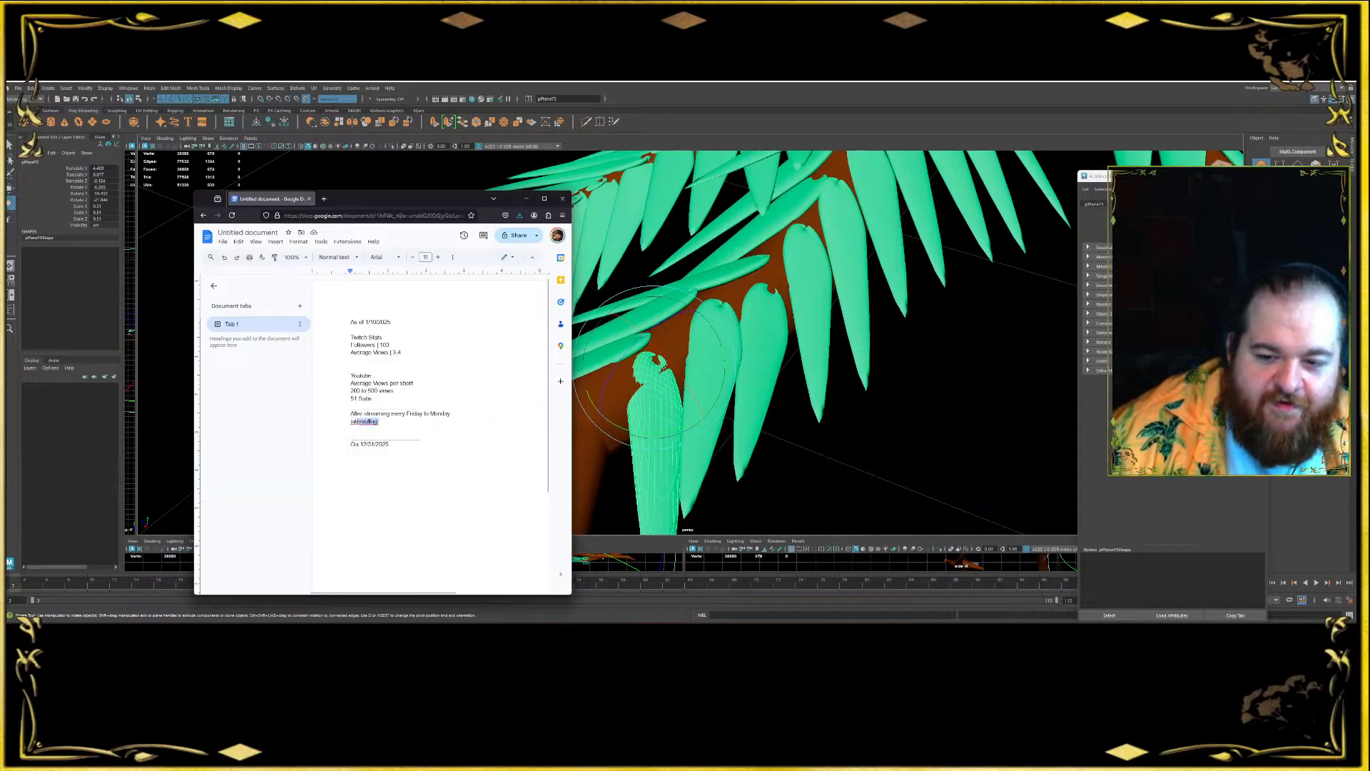
type("in")
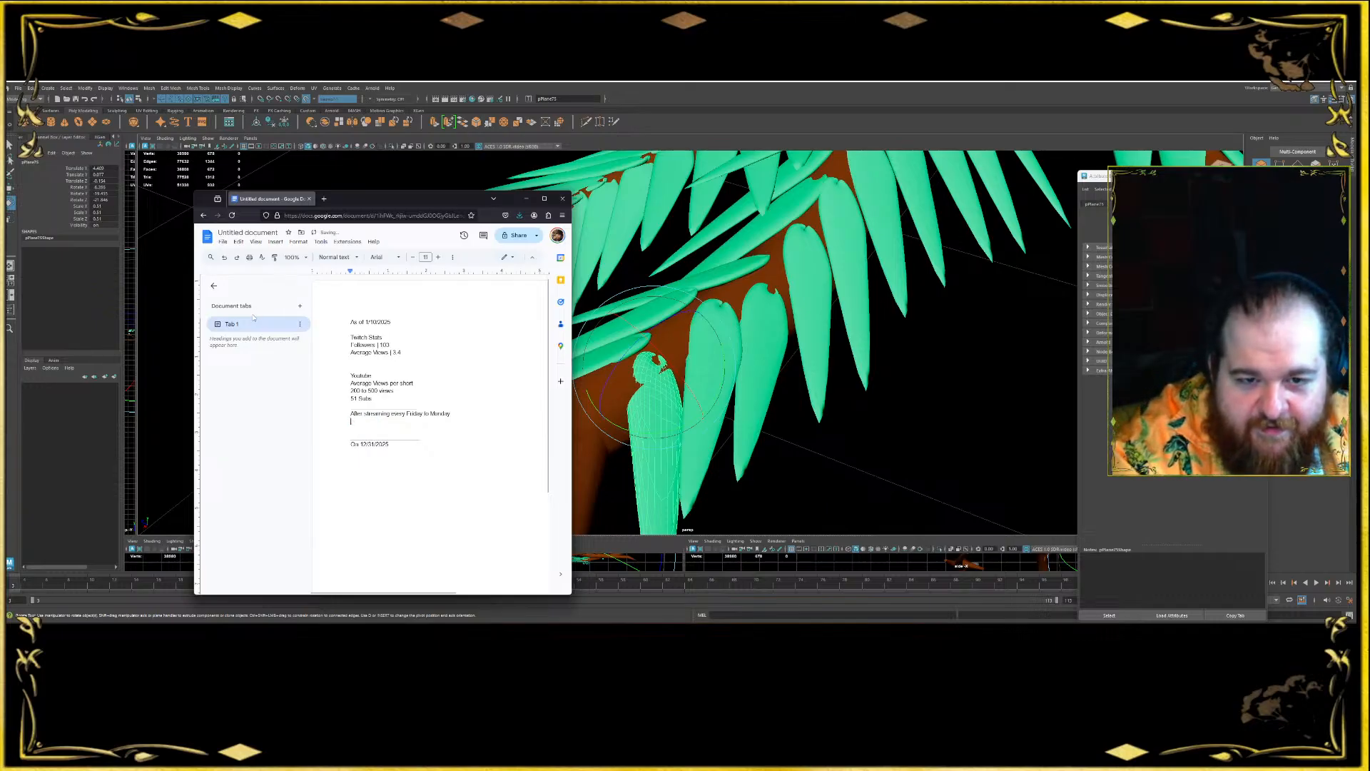
- Write "Swapping between Art and Gaming" and, after a blank line, "2 videos (shorts or videos) a week"
type("wapping ")
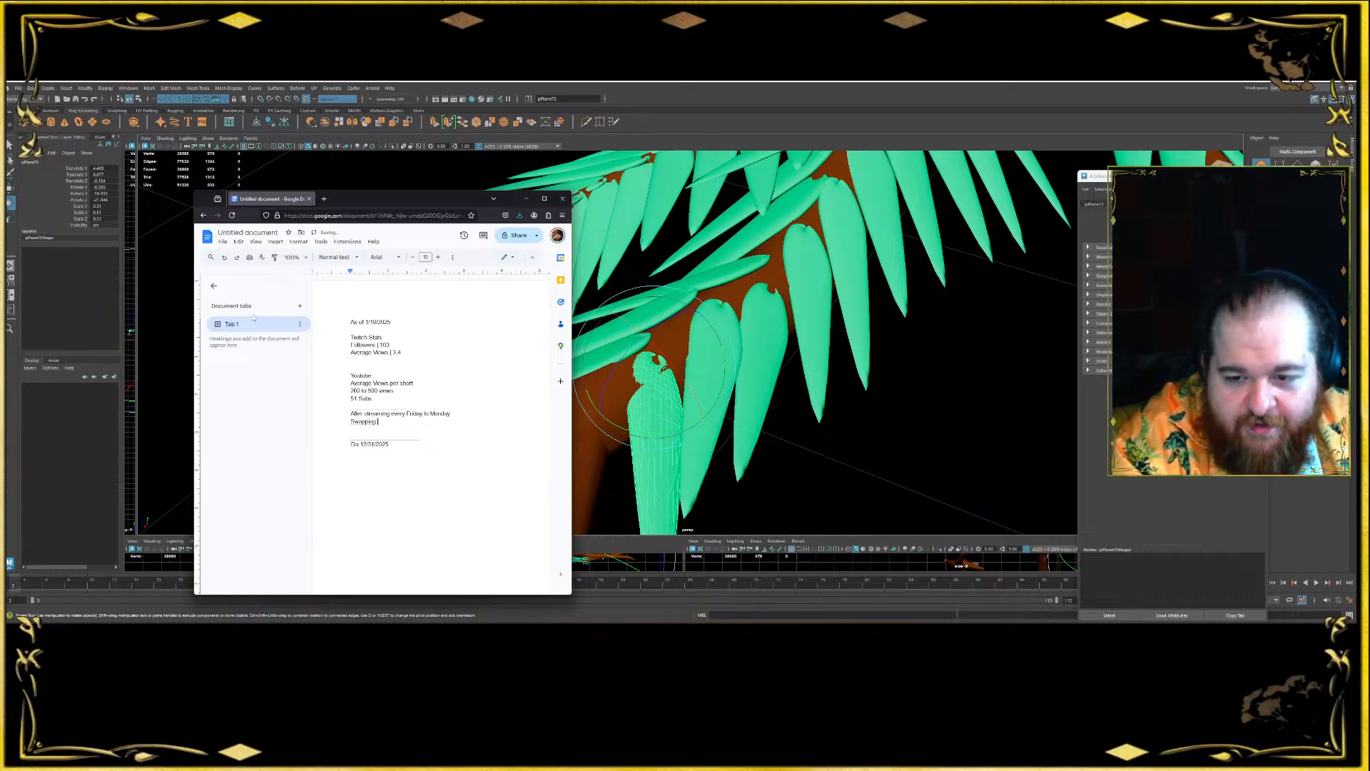
type("between AI an")
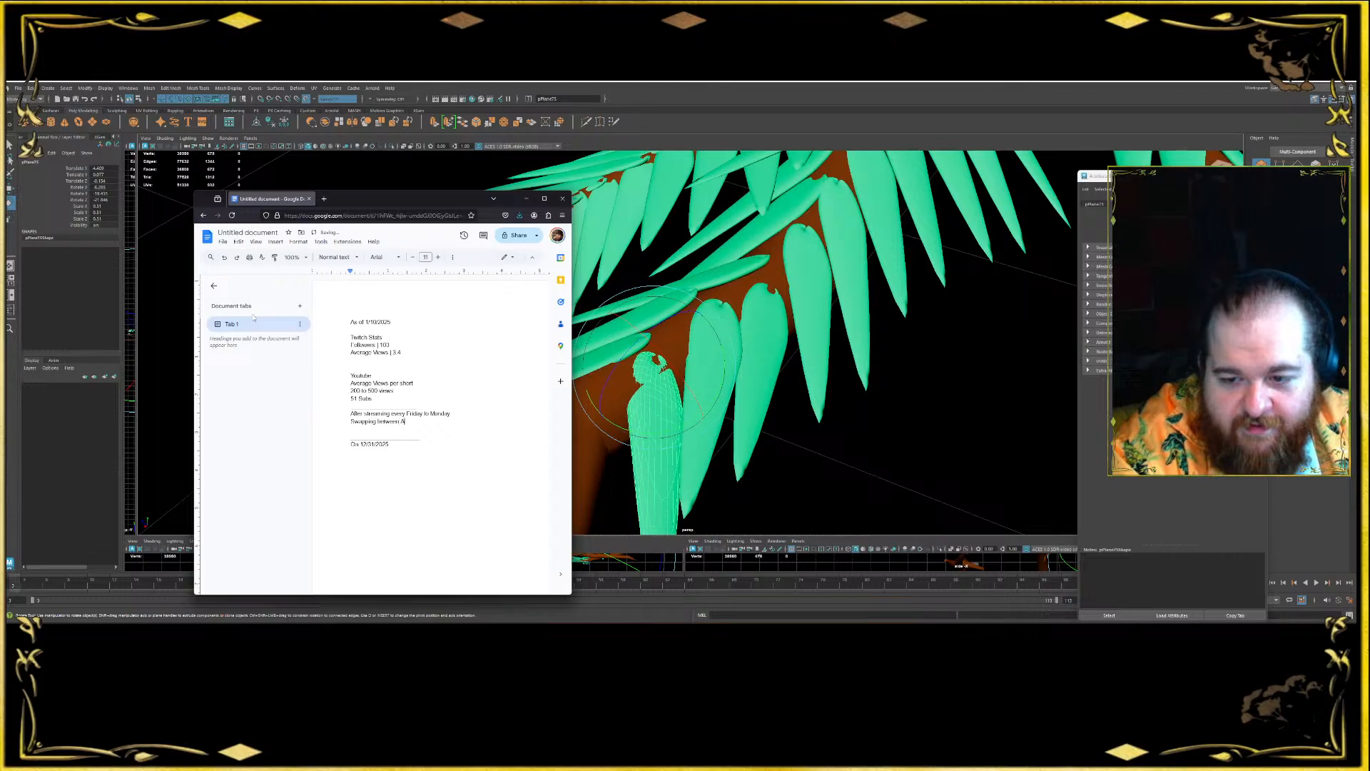
type("d Gaming")
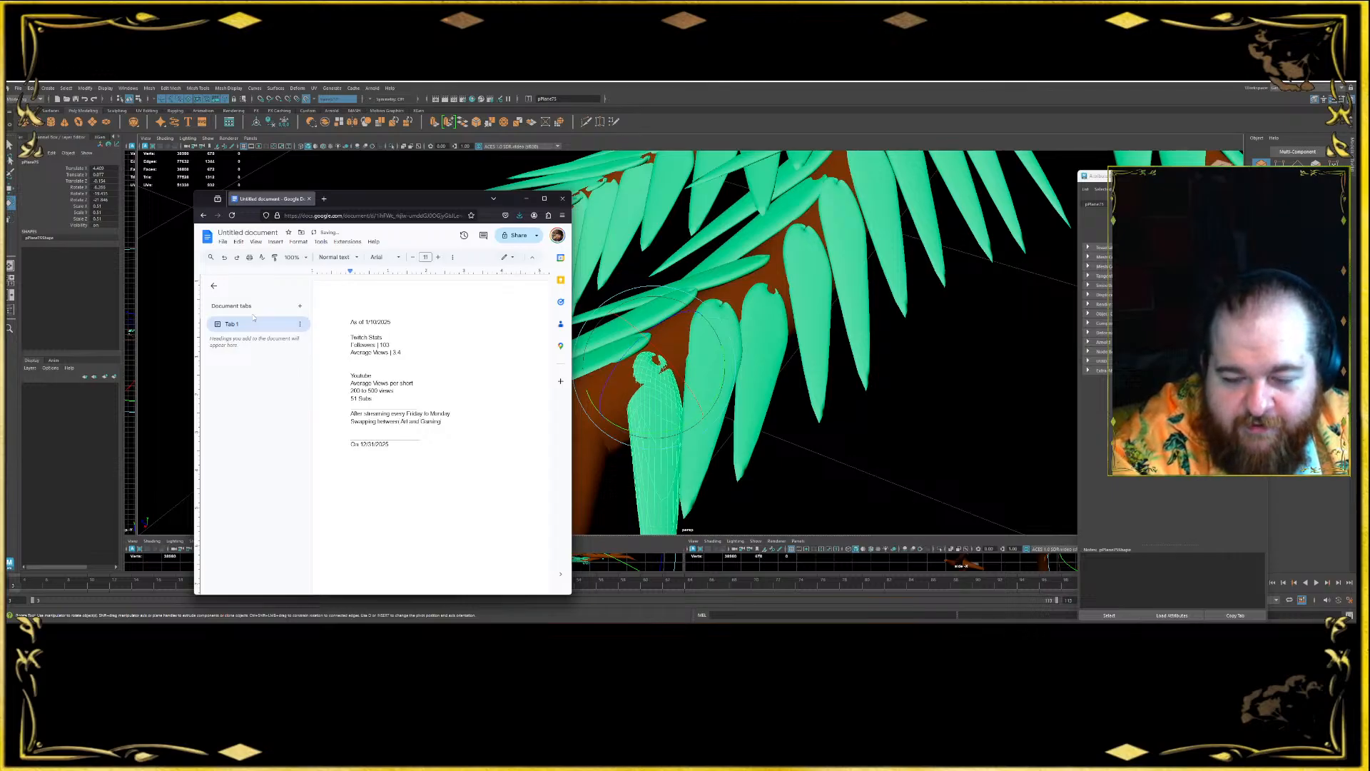
key("Return")
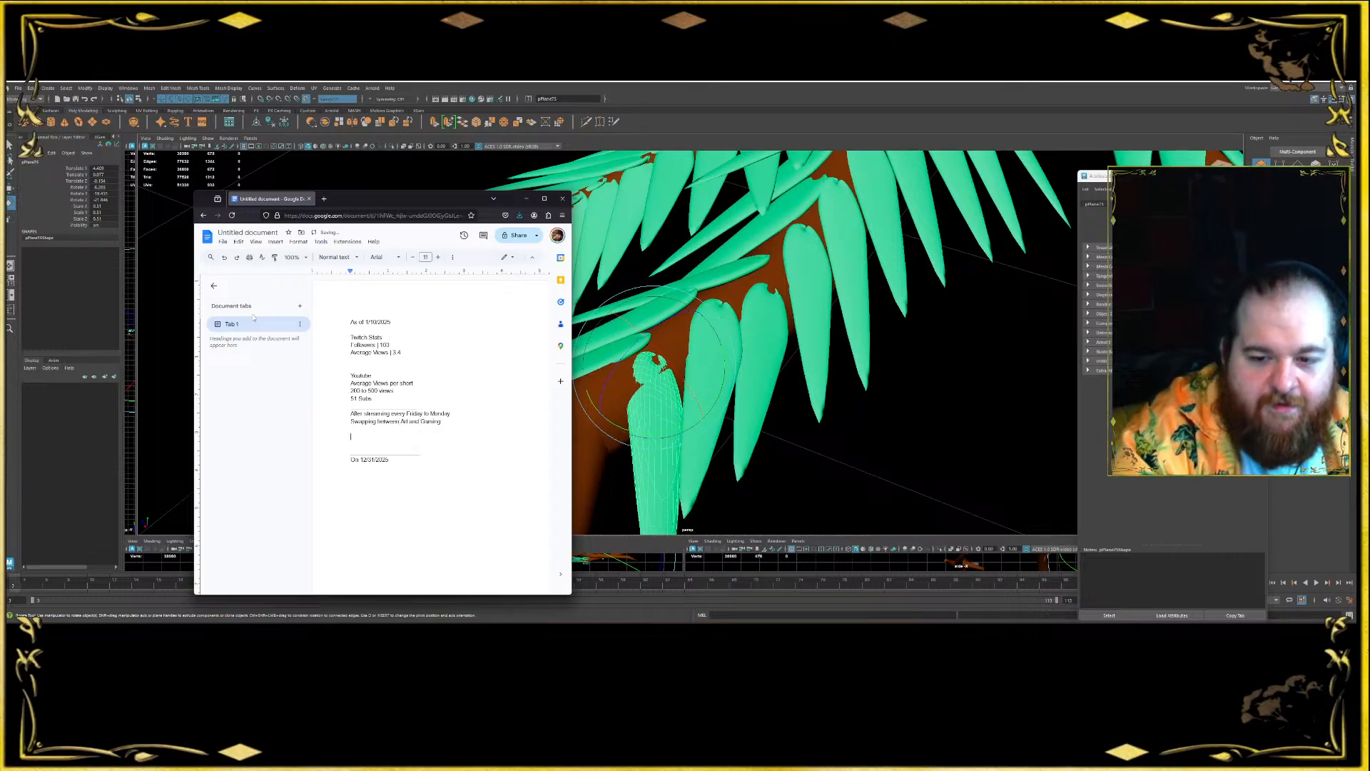
type("2 videos (shorts or v")
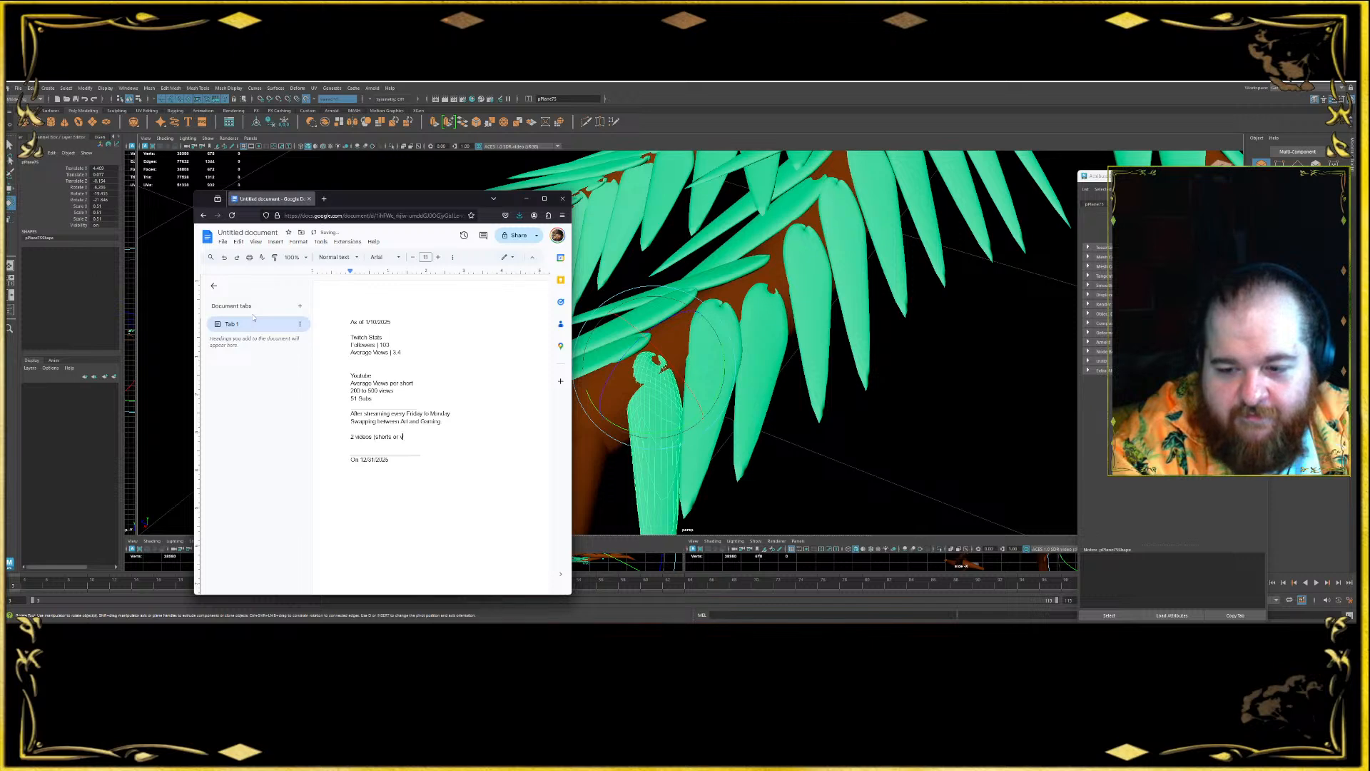
type("week")
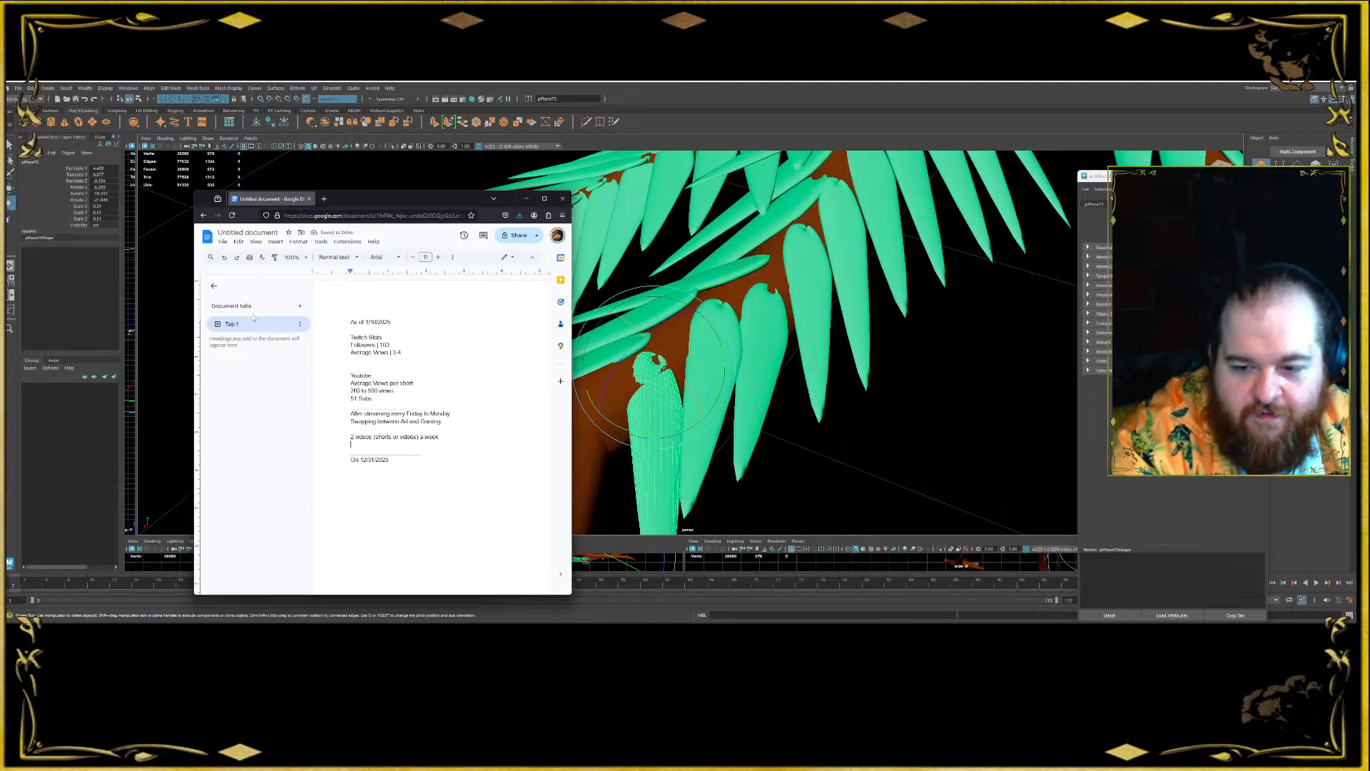
- Write "Results V" above the "On 12/31/2025" line, correcting the misspelling of "Results"
key("Return")
type("Resu")
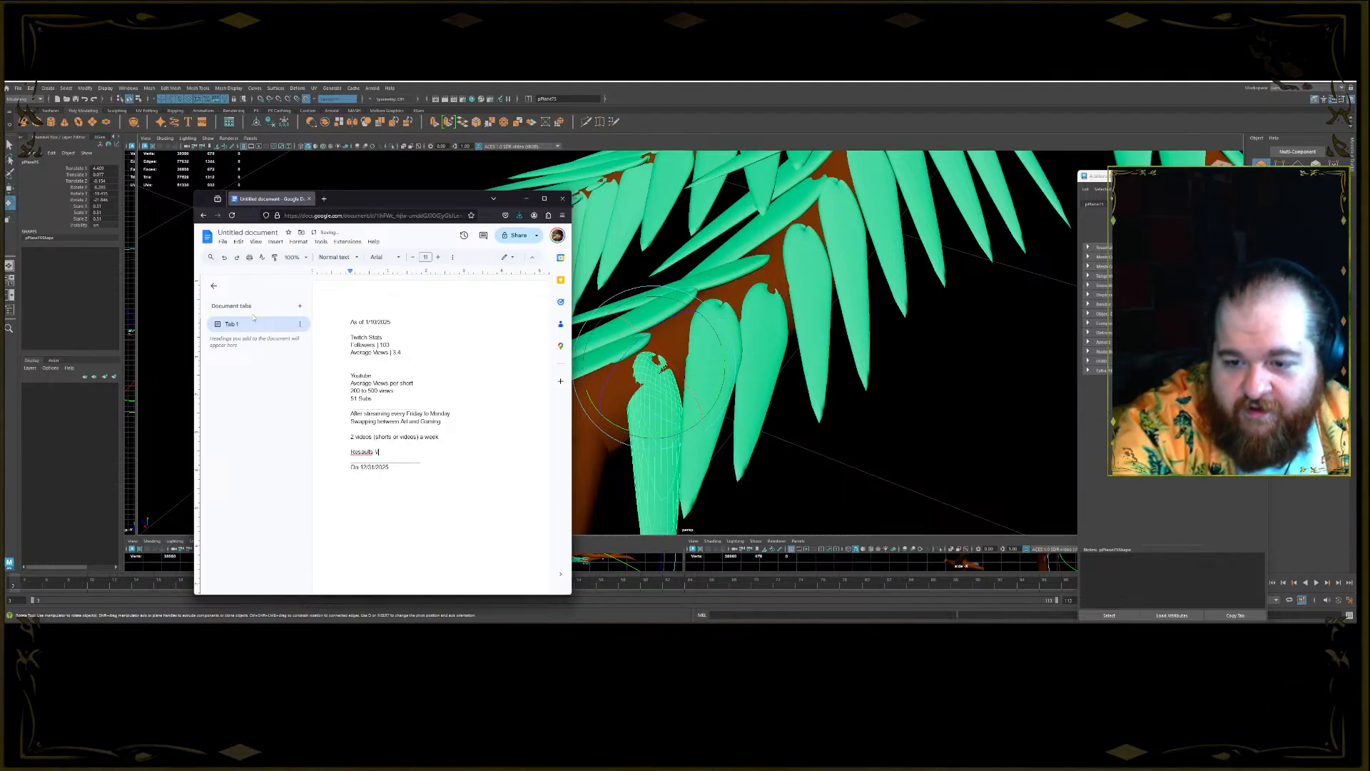
key("Left")
key("Left")
key("Left")
key("Left")
key("Left")
key("Left")
key("BackSpace")
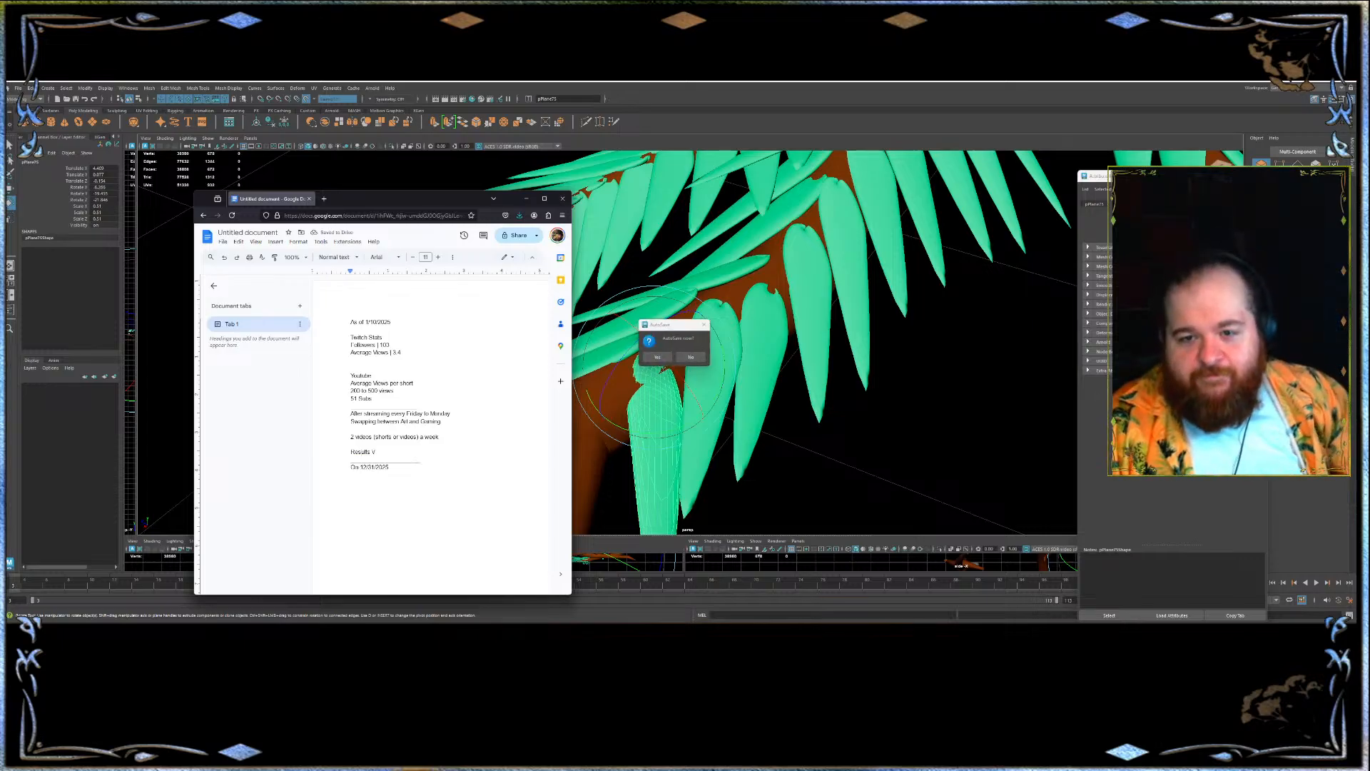
left_click(251, 233)
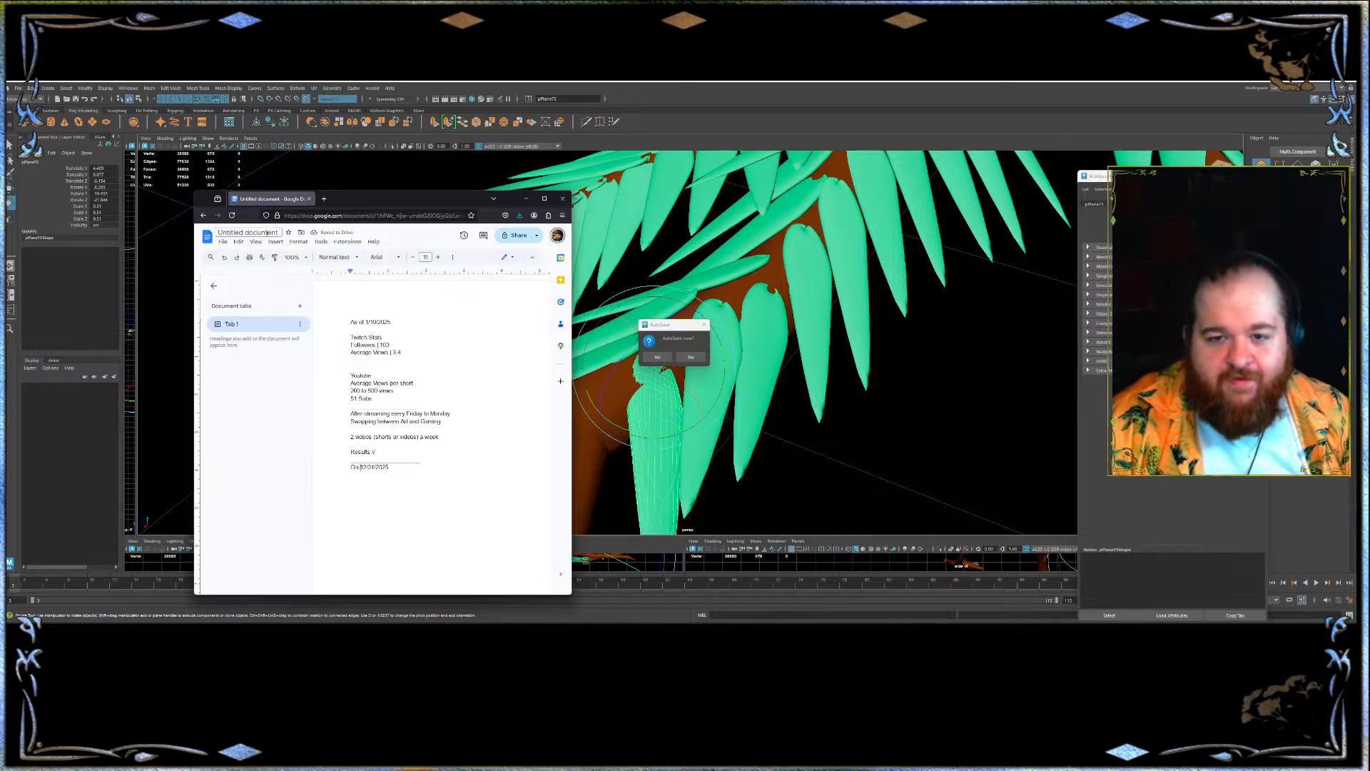
- Title the document "Twitch Yearly Stats" and close its browser window
type("T")
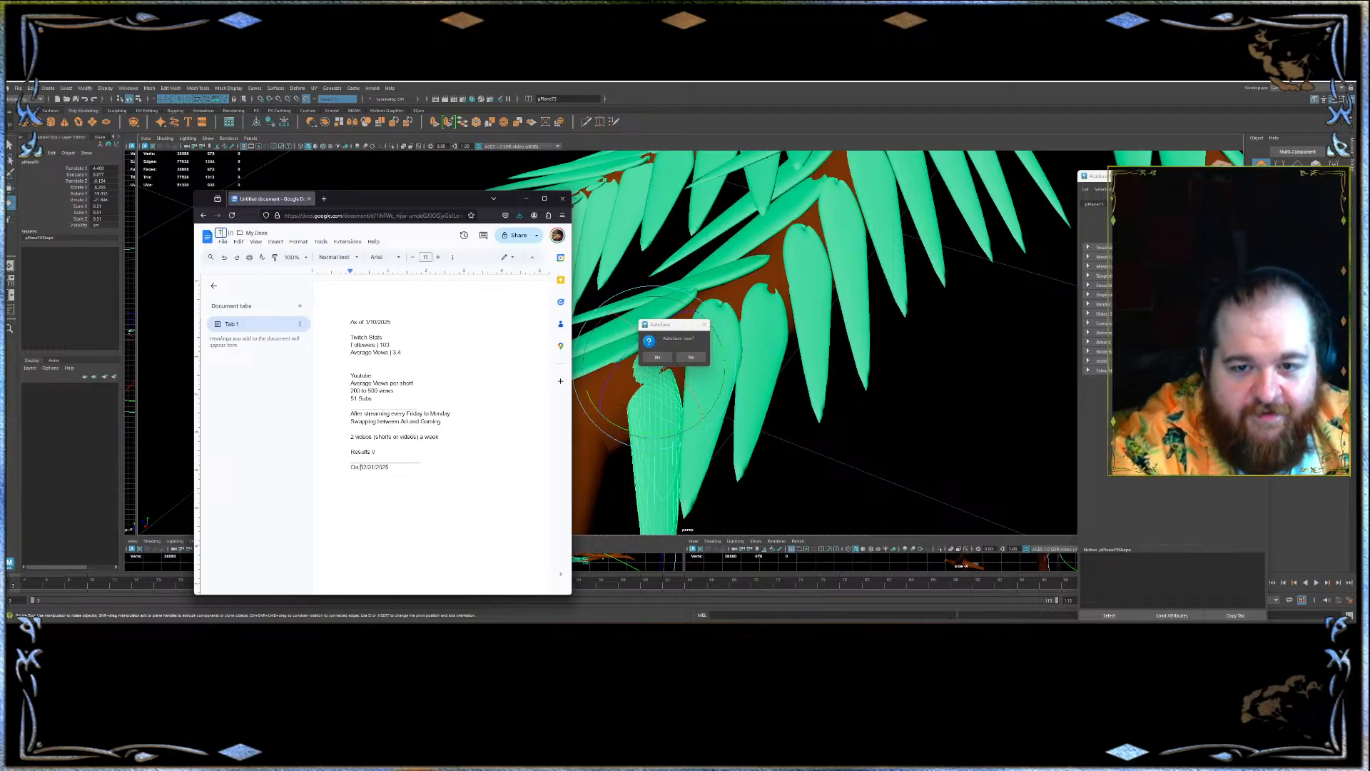
type("witch Yearly Stats")
key("Return")
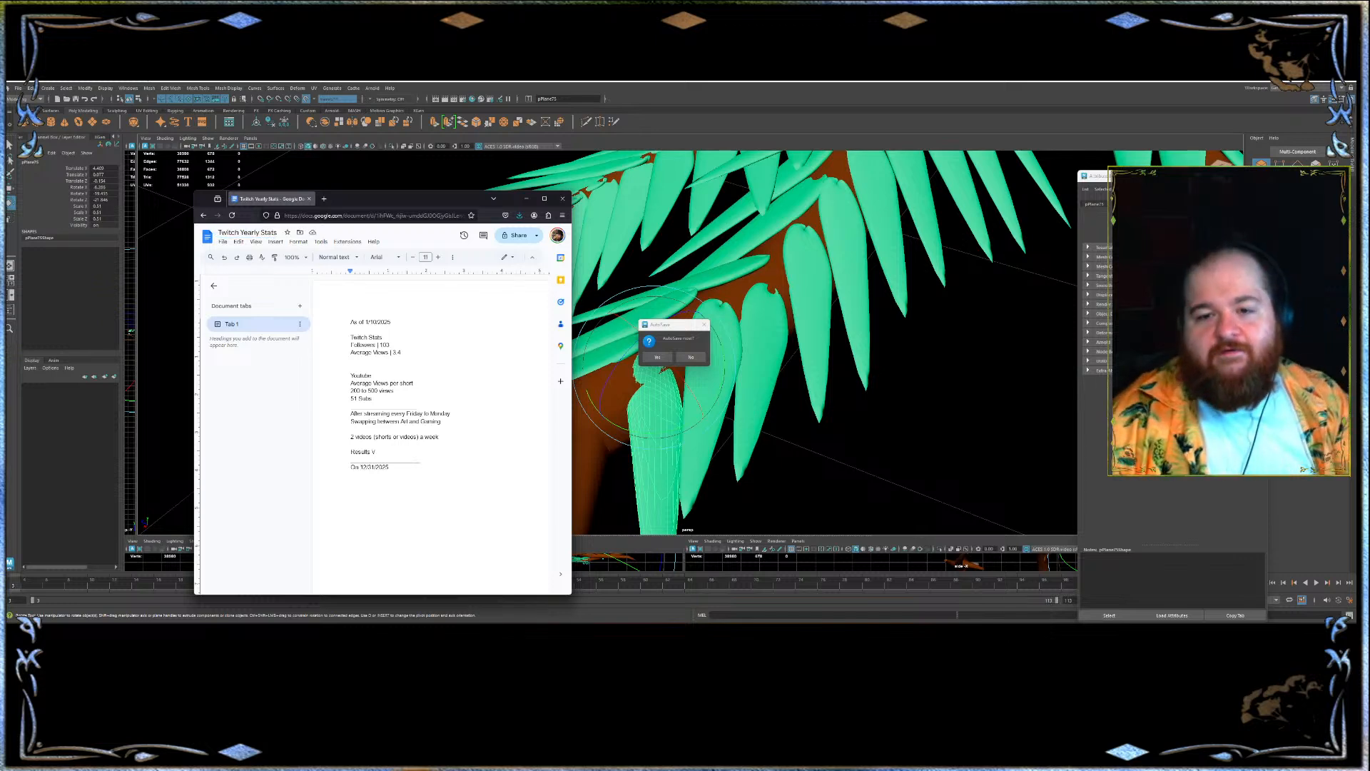
left_click(561, 201)
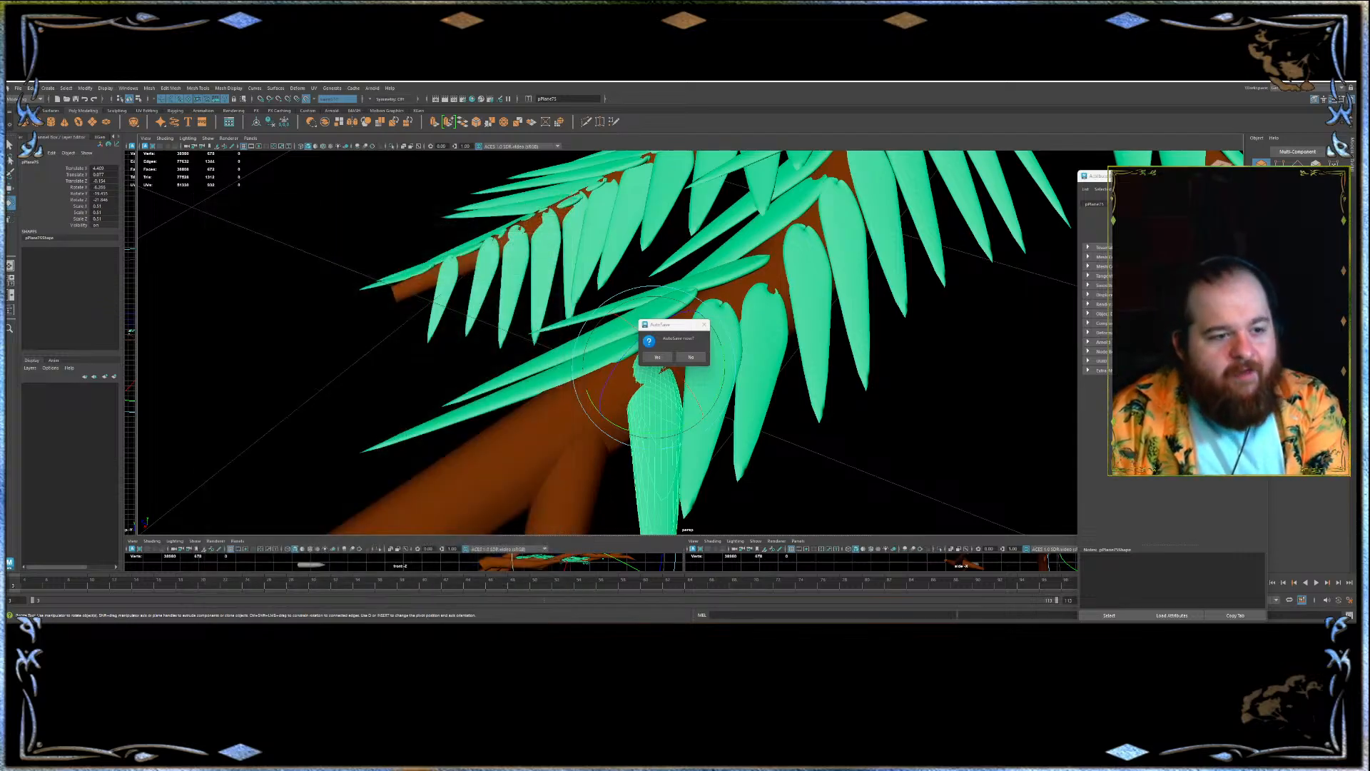
- Switch back to Maya, answer the autosave prompt, and nudge the selected leaf along the branch near the fork
left_click(691, 357)
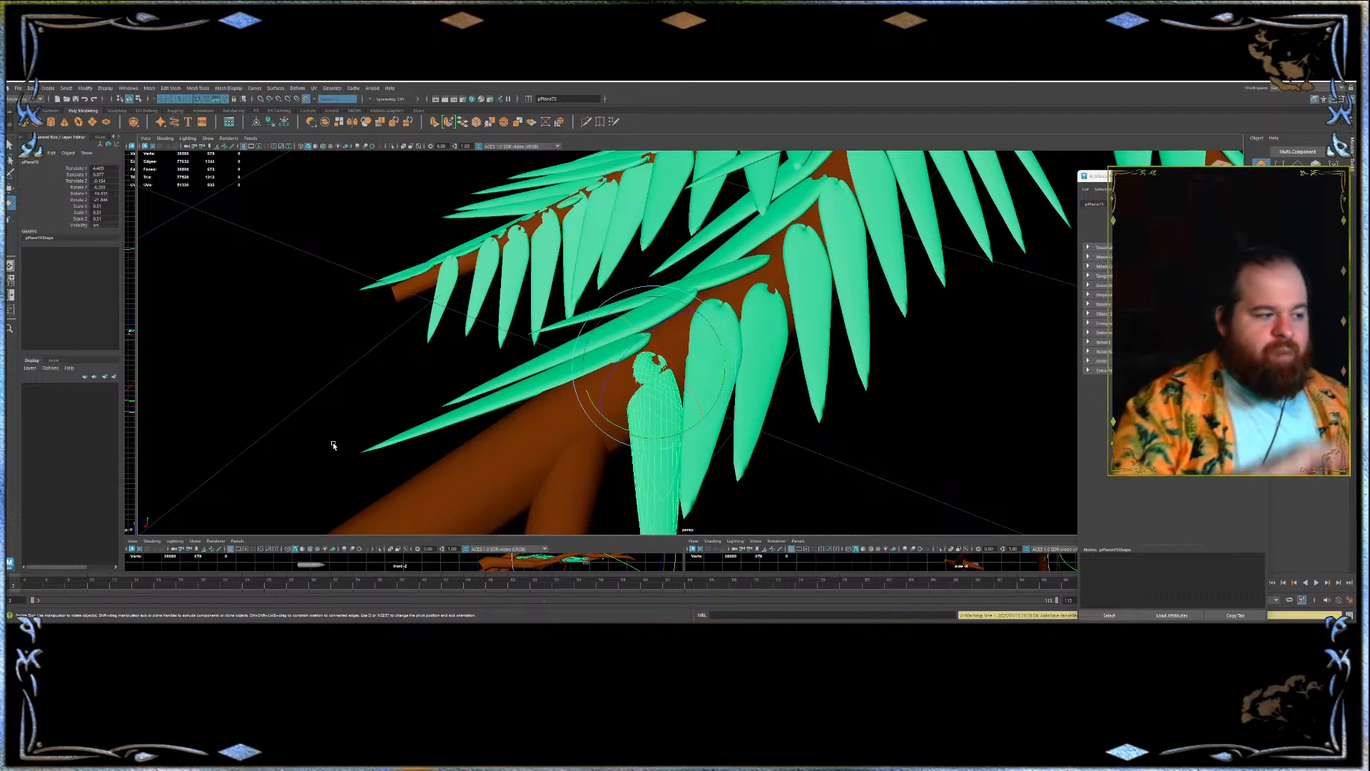
left_click_drag(676, 337, 646, 356, "alt")
key("w")
left_click_drag(619, 407, 623, 404)
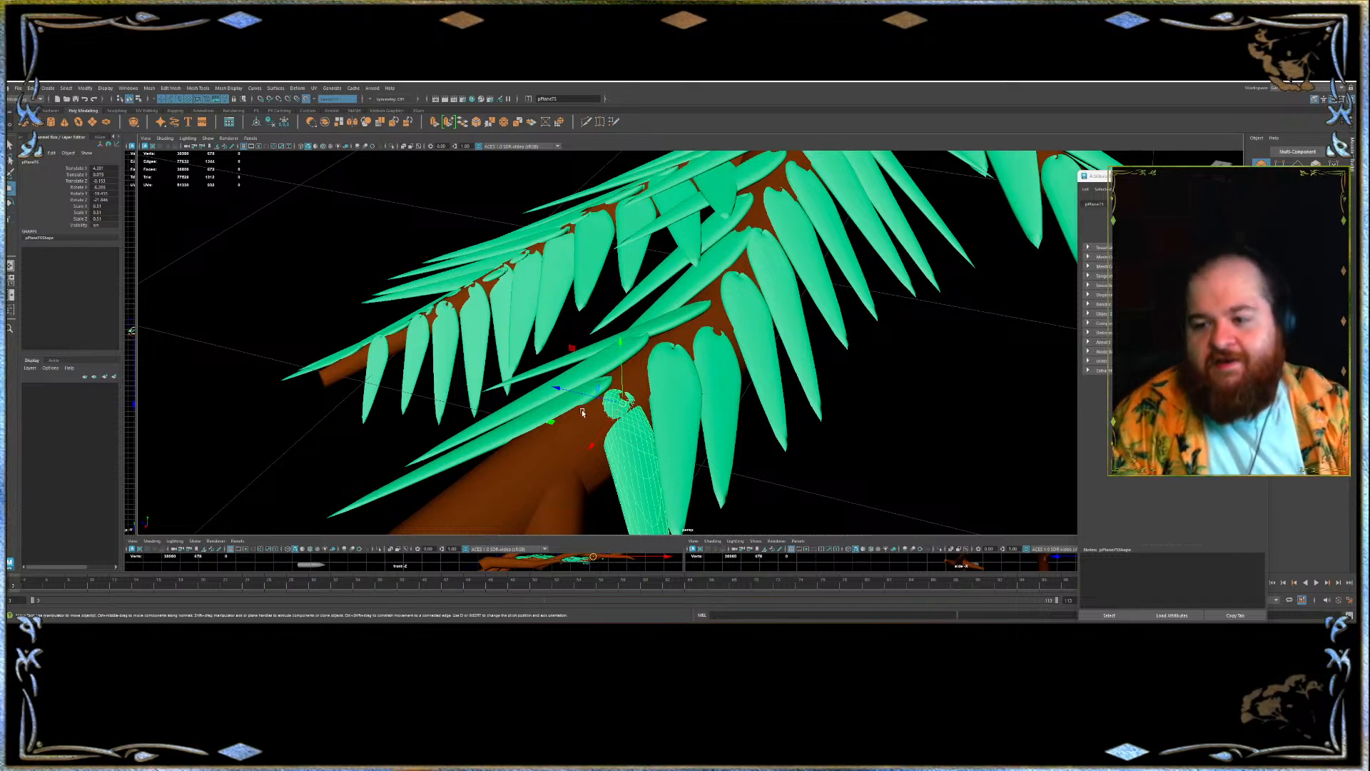
left_click_drag(625, 406, 621, 419)
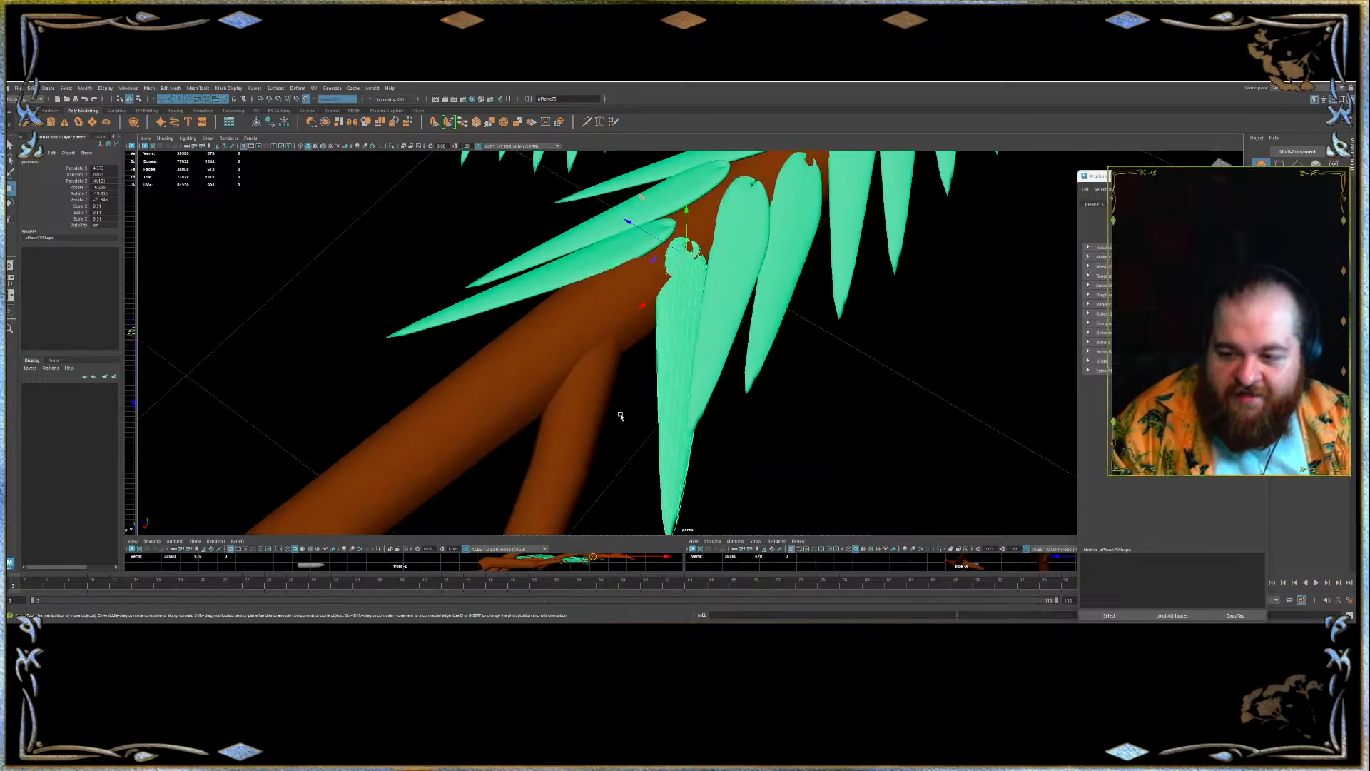
- Duplicate the selected leaf and place the copy closer to the fork in the brown branch
left_click_drag(680, 264, 534, 423)
key("ctrl+d")
key("r")
key("w")
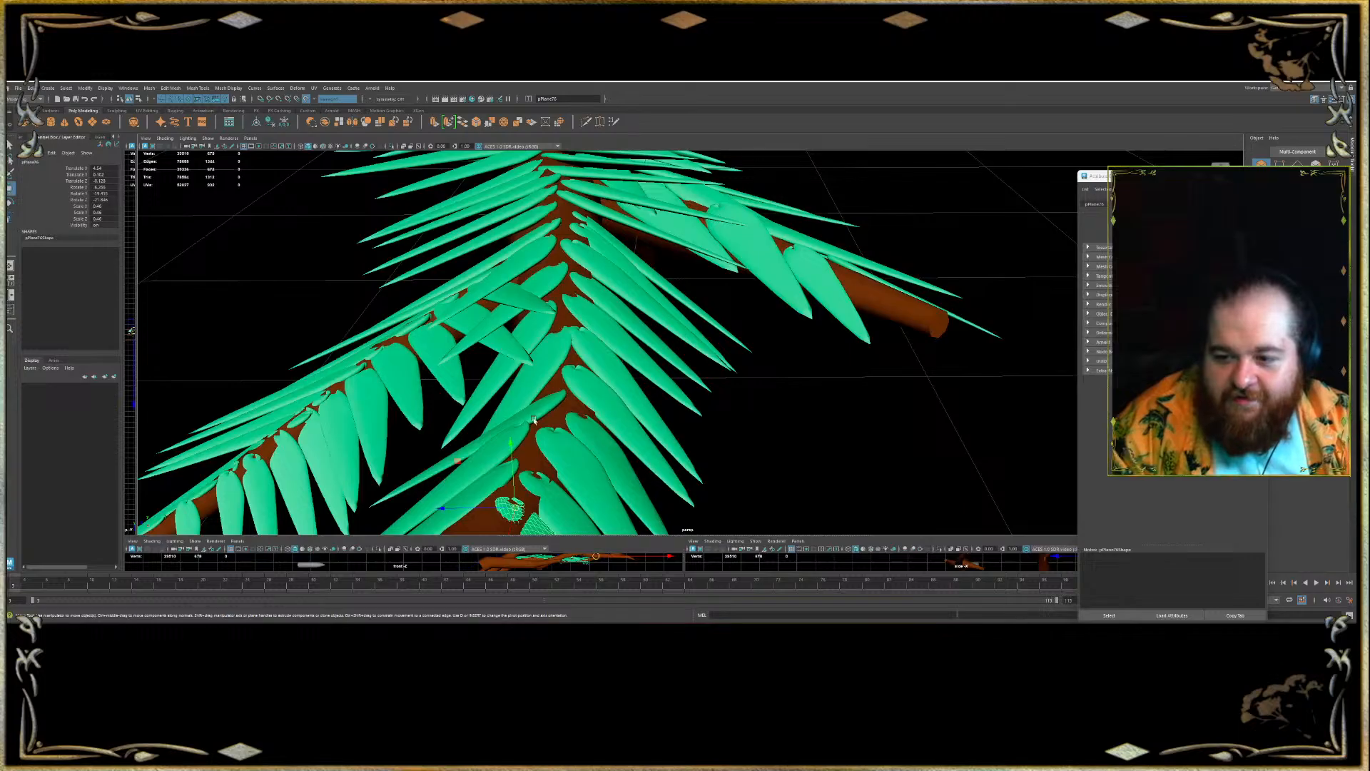
middle_click_drag(524, 398, 607, 200, "alt")
left_click_drag(647, 300, 619, 250, "alt")
left_click_drag(620, 250, 615, 289, "alt")
key("r")
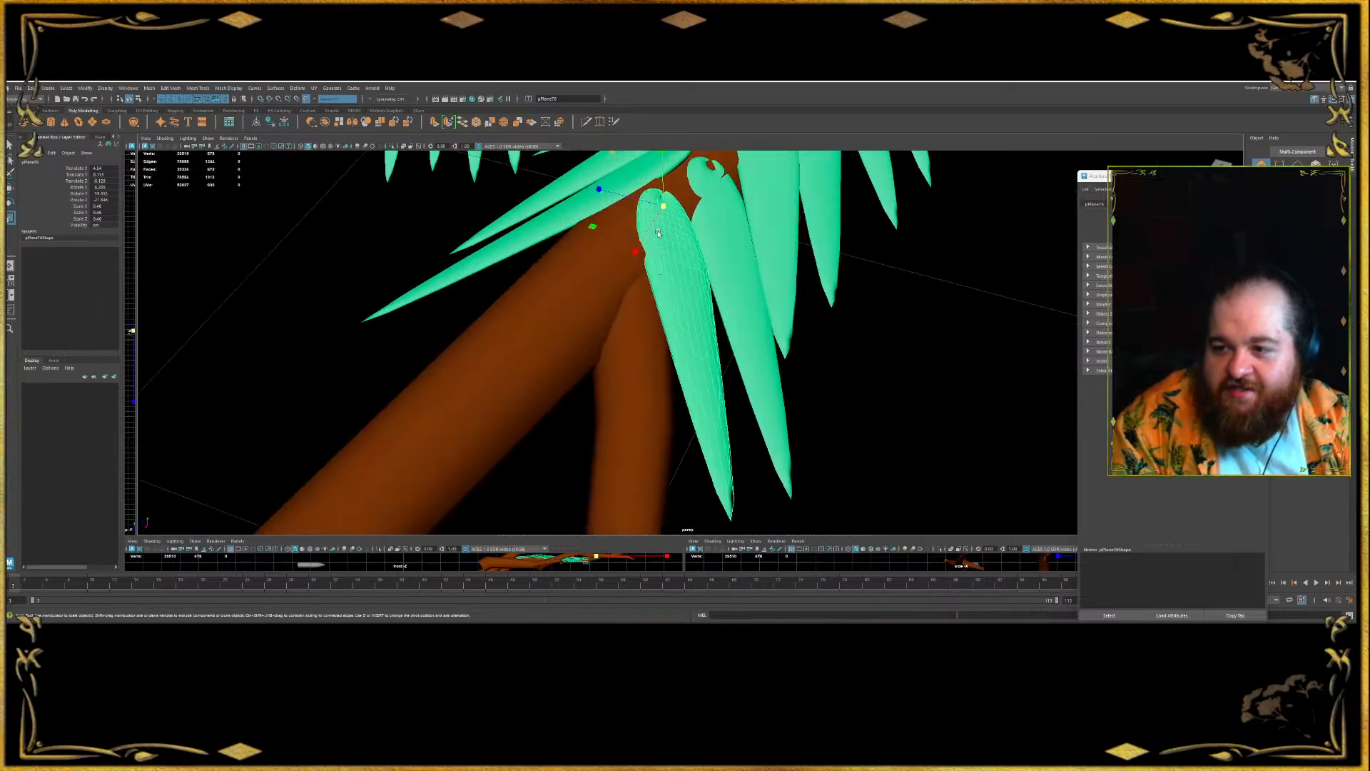
- Scale the copied leaf down slightly, rotate it, and set its base against the branch beside the fork
left_click_drag(664, 205, 661, 204)
key("e")
left_click_drag(673, 267, 700, 276)
left_click(740, 267)
key("w")
left_click(708, 282)
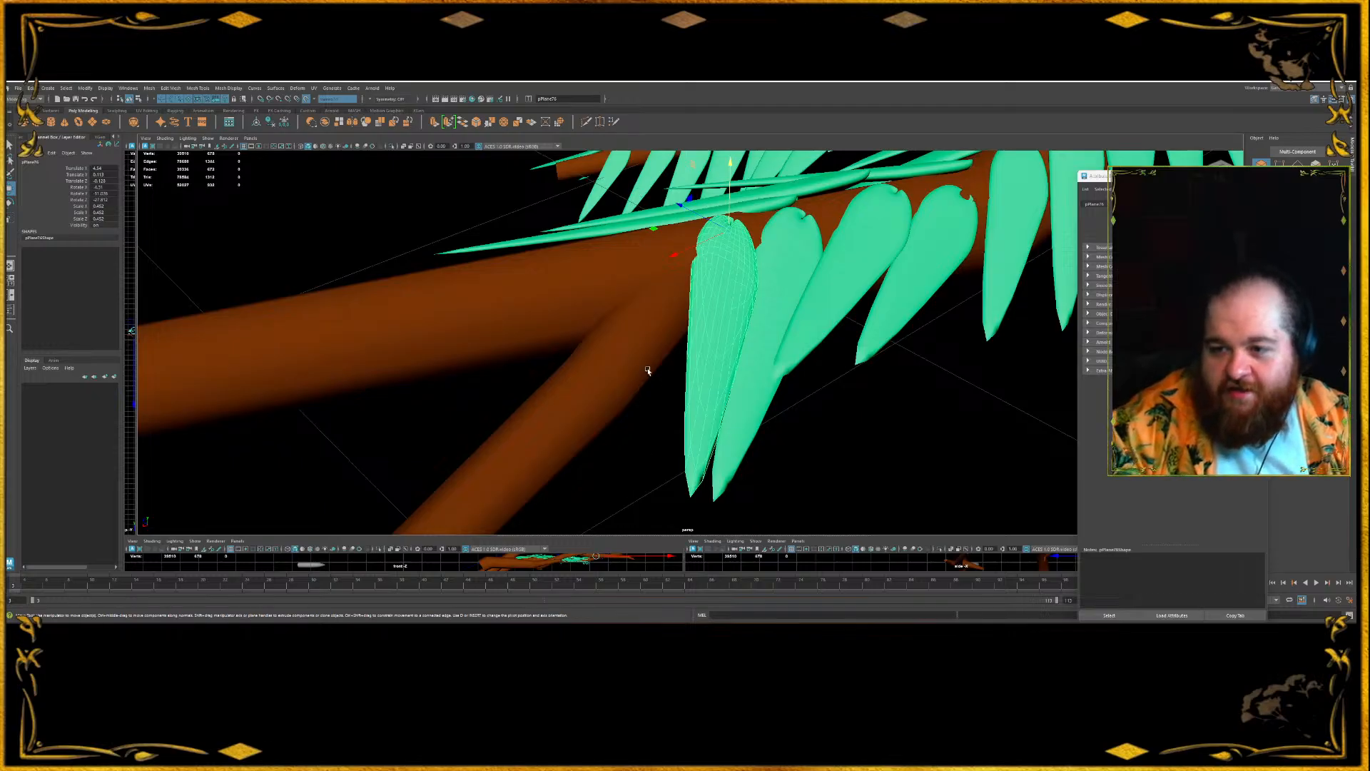
- Shift and tilt the leaf at the fork so that it angles outward like its neighbours
scroll(645, 370, "down", 5)
left_click_drag(655, 345, 689, 385, "alt")
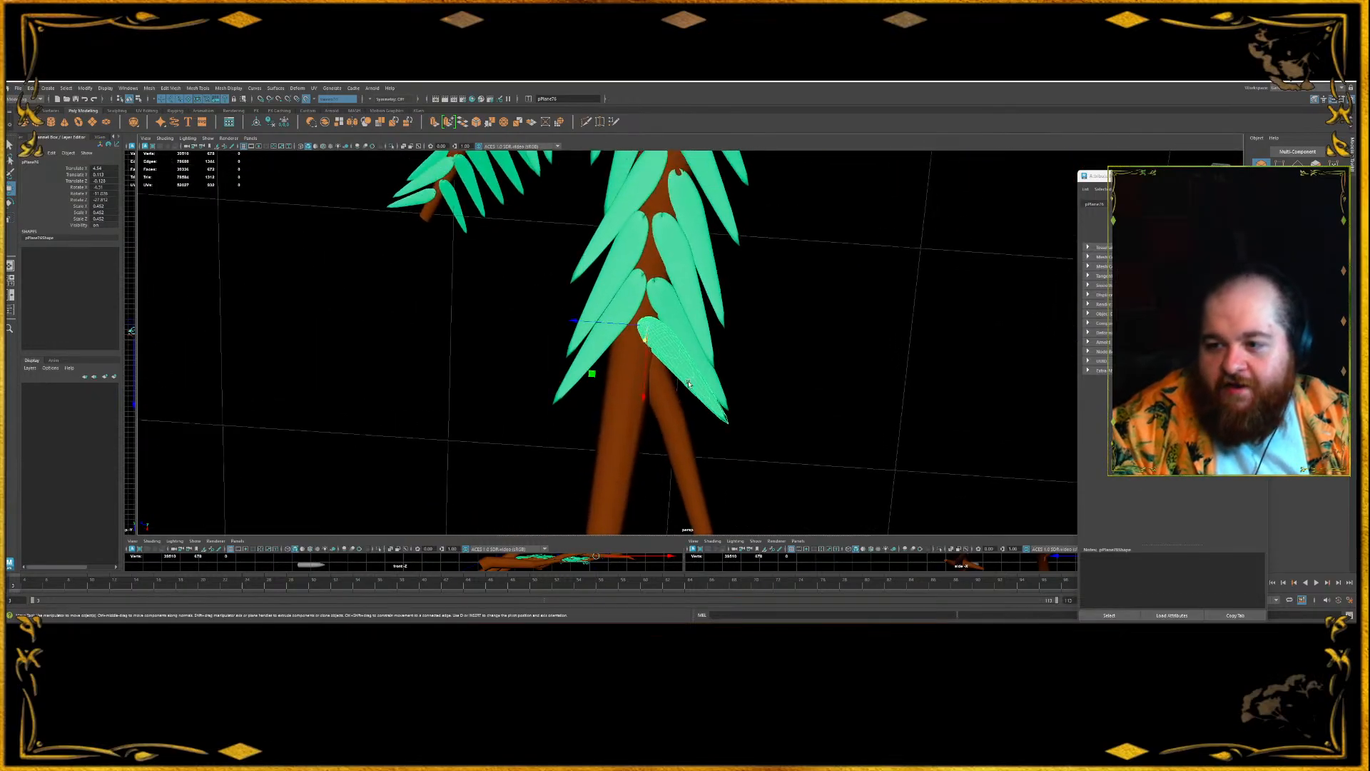
mouse_move(647, 326)
left_mouse_down("shift")
mouse_move(626, 336)
mouse_move(655, 373)
mouse_move(615, 321)
mouse_move(732, 307)
mouse_move(664, 338)
left_mouse_up("shift")
key("e")
mouse_move(661, 340)
left_mouse_down()
mouse_move(634, 369)
mouse_move(644, 309)
mouse_move(651, 318)
left_mouse_up()
key("w")
left_click_drag(651, 318, 629, 369, "alt")
- Duplicate the fork leaf and place the copy on the opposite side of the branch
left_click_drag(639, 333, 697, 403)
key("e")
key("w")
key("ctrl+d")
left_click_drag(697, 404, 725, 390, "alt")
left_click_drag(703, 381, 670, 273, "alt")
left_click_drag(668, 273, 647, 349, "alt")
key("e")
key("w")
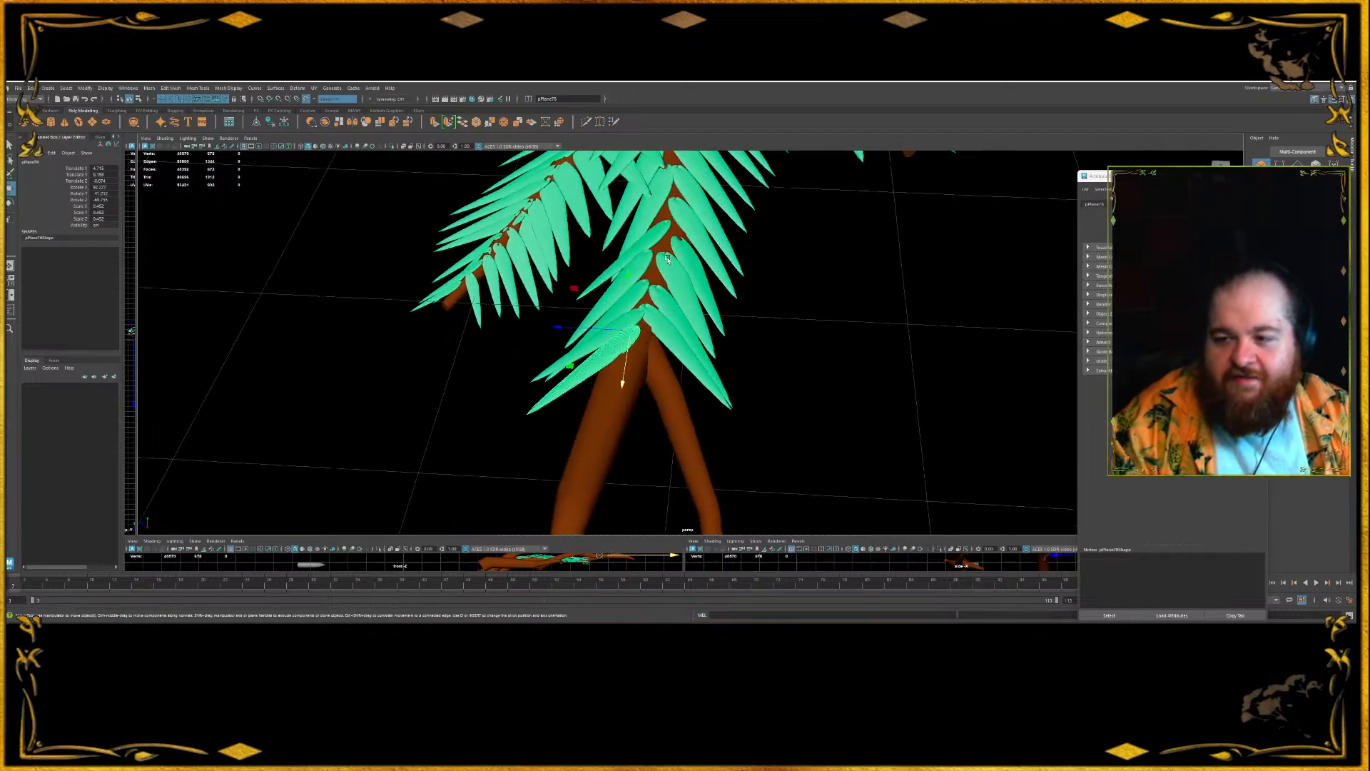
- Add another leaf copy at the fork and rotate it toward the other side of the thicker branch
left_click_drag(664, 284, 692, 319, "alt")
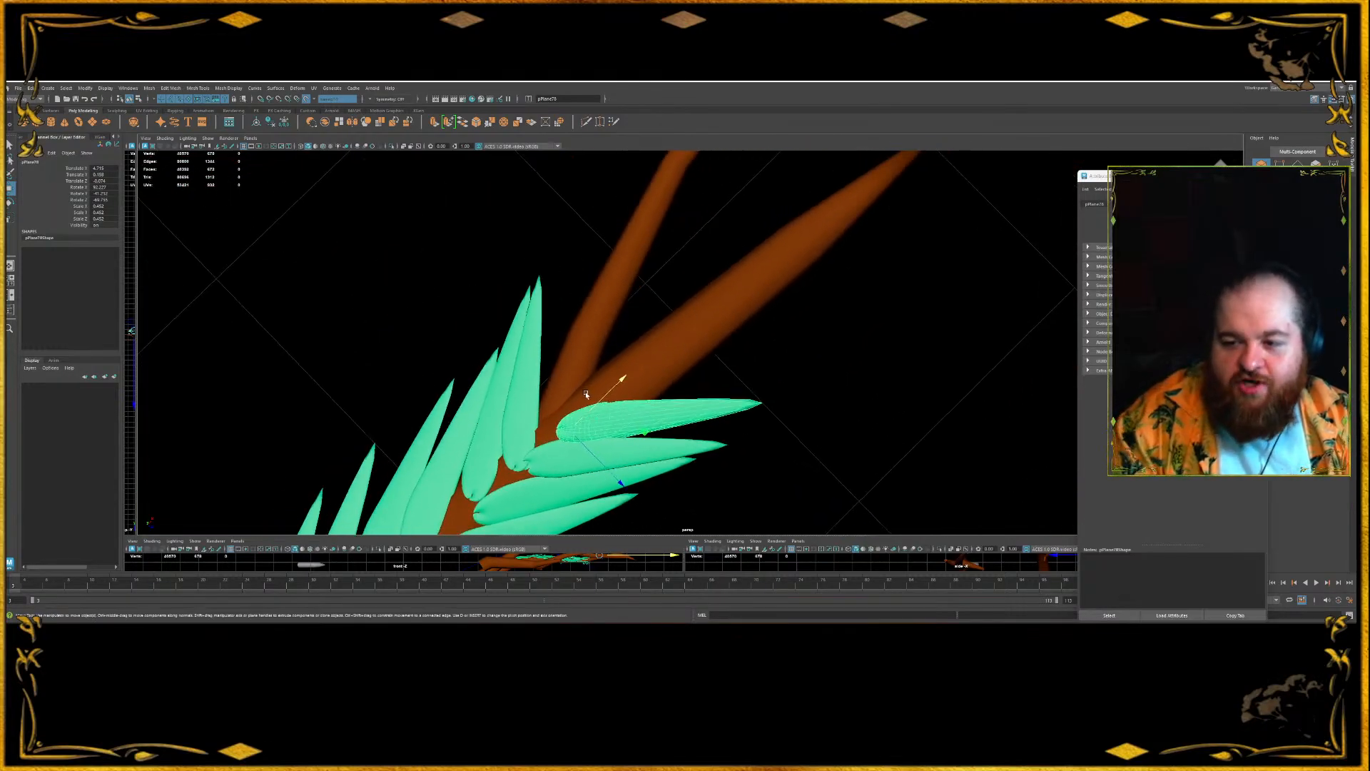
mouse_move(579, 426)
left_mouse_down()
mouse_move(587, 393)
mouse_move(613, 376)
mouse_move(584, 355)
mouse_move(559, 374)
left_mouse_up()
key("e")
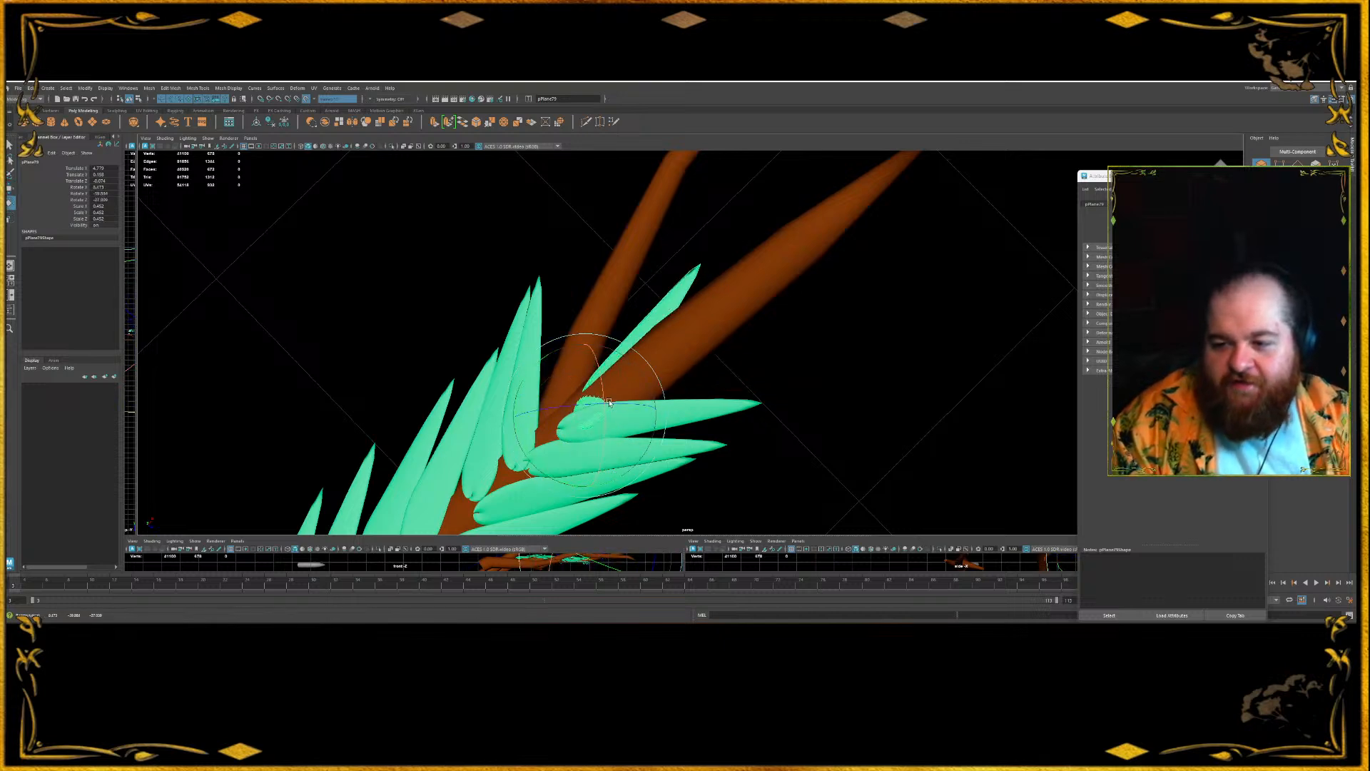
left_click_drag(714, 371, 663, 378, "alt")
key("w")
left_click_drag(654, 381, 800, 296, "alt")
key("e")
key("w")
left_click_drag(799, 298, 653, 387, "alt")
- Reposition and rotate the new leaf just past the fork, undoing one misplaced adjustment
mouse_move(680, 328)
left_mouse_down("shift")
mouse_move(669, 214)
mouse_move(663, 335)
left_mouse_up("shift")
mouse_move(673, 386)
left_mouse_down()
mouse_move(734, 244)
mouse_move(690, 278)
mouse_move(739, 255)
mouse_move(674, 260)
left_mouse_up()
key("e")
key("w")
key("ctrl+z")
key("e")
left_click_drag(660, 307, 689, 327)
key("w")
- Duplicate the leaf past the fork and angle the copy outward from the opposite side of the thicker branch
key("ctrl+d")
key("e")
left_click_drag(803, 303, 618, 241, "alt")
key("w")
mouse_move(589, 300)
left_mouse_down("alt")
mouse_move(644, 303)
mouse_move(644, 326)
left_mouse_up("alt")
mouse_move(644, 326)
left_mouse_down("alt")
mouse_move(671, 233)
mouse_move(683, 289)
left_mouse_up("alt")
key("e")
left_click_drag(708, 267, 686, 250, "alt")
left_click_drag(685, 250, 678, 290, "alt")
middle_click_drag(510, 281, 414, 356, "alt")
left_click_drag(414, 355, 446, 344, "alt")
middle_click_drag(506, 307, 459, 293, "alt")
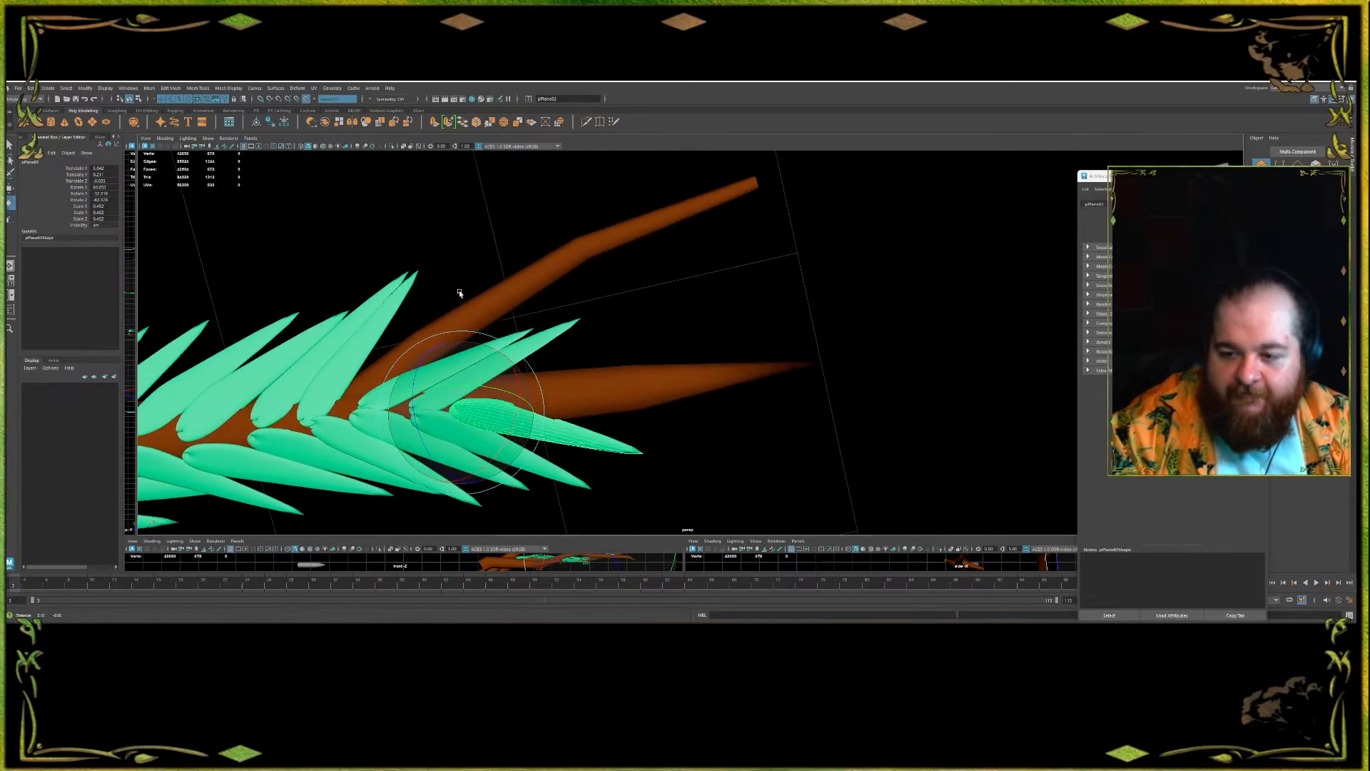
- Place and rotate a leaf on the side of the thicker branch facing the thin twig
left_click_drag(459, 293, 510, 188, "alt")
left_click_drag(586, 306, 599, 521, "alt")
key("w")
mouse_move(493, 365)
left_mouse_down("alt")
mouse_move(473, 380)
mouse_move(491, 379)
mouse_move(484, 368)
mouse_move(553, 300)
mouse_move(649, 278)
mouse_move(661, 291)
mouse_move(760, 225)
mouse_move(754, 184)
mouse_move(671, 214)
left_mouse_up("alt")
key("e")
left_click_drag(858, 234, 823, 245)
key("w")
left_click_drag(882, 304, 765, 383, "alt")
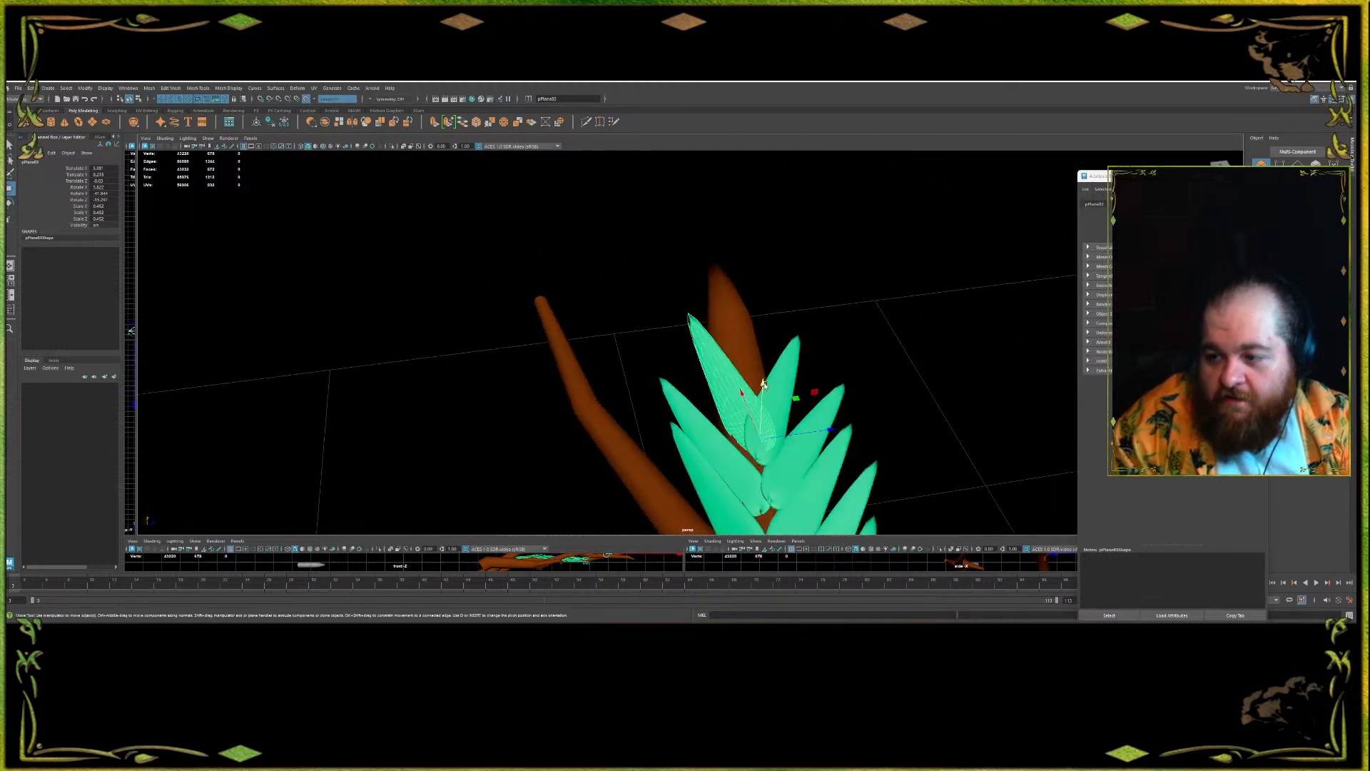
- Copy the leaf farther along the tapering branch and undo the last move
left_click_drag(767, 442, 576, 427)
mouse_move(525, 483)
left_mouse_down("shift")
mouse_move(599, 440)
mouse_move(569, 449)
mouse_move(629, 399)
left_mouse_up("shift")
left_click_drag(684, 296, 630, 247)
key("ctrl+z")
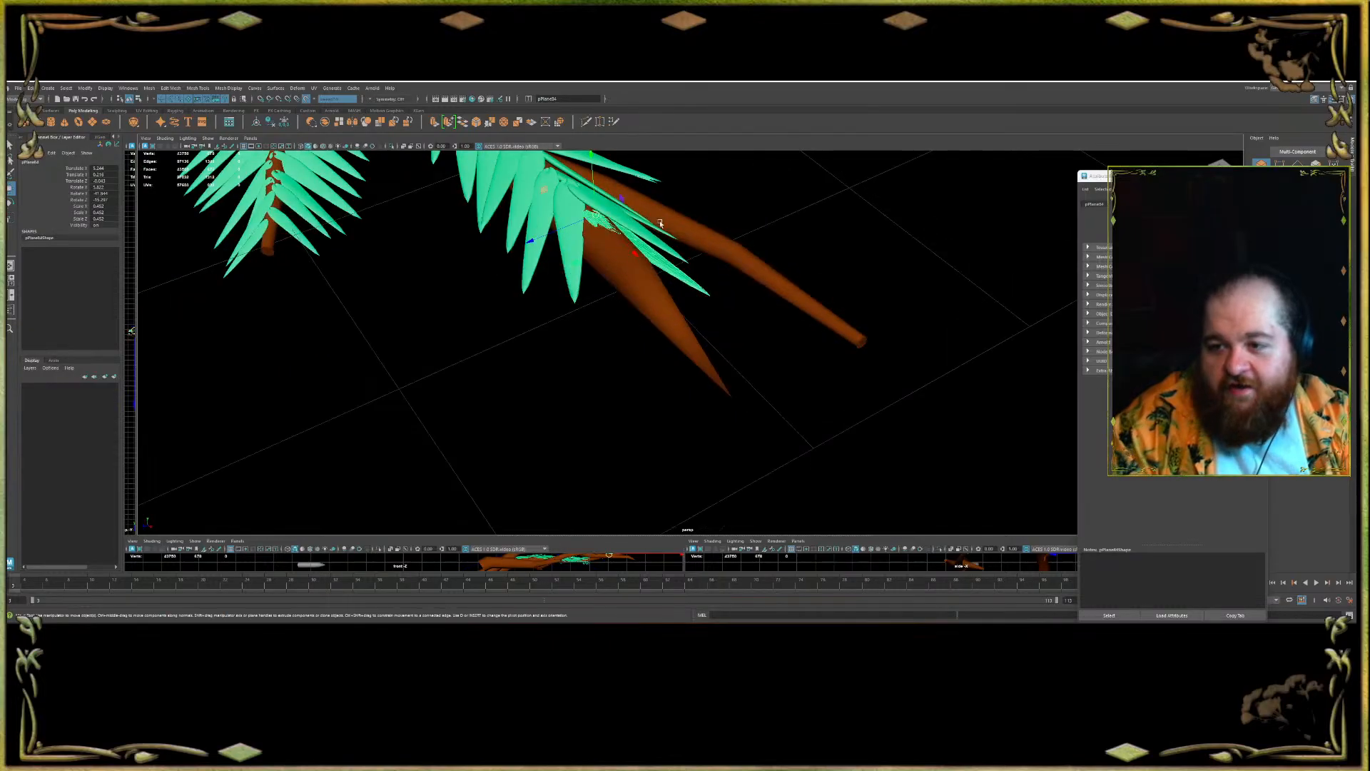
middle_click_drag(660, 223, 668, 403, "alt")
left_click_drag(668, 403, 627, 180, "alt")
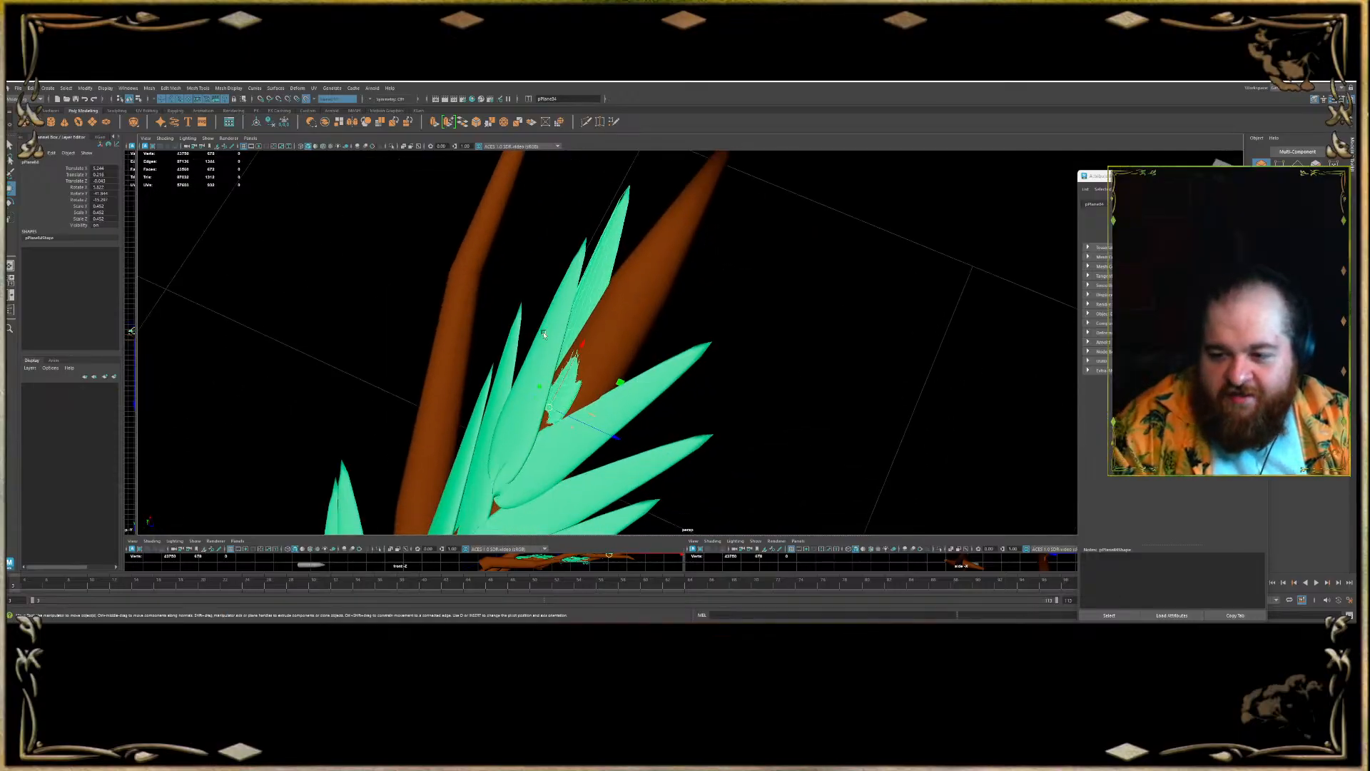
- Move the new leaf to the bare part of the tapering branch, then resize and rotate it to fit
left_click_drag(545, 327, 637, 327, "alt")
left_click_drag(547, 354, 664, 375)
key("e")
key("w")
key("e")
key("r")
key("e")
left_click_drag(695, 260, 572, 331)
key("f")
key("w")
- Refine the smaller leaf's placement so that its base rests on the surface of the tapering branch
left_click_drag(529, 385, 607, 421, "alt")
key("e")
mouse_move(601, 321)
left_mouse_down()
mouse_move(585, 321)
mouse_move(611, 316)
mouse_move(598, 334)
mouse_move(567, 331)
mouse_move(587, 387)
mouse_move(658, 385)
left_mouse_up()
key("w")
key("ctrl+z")
mouse_move(658, 386)
left_mouse_down("alt")
mouse_move(664, 375)
mouse_move(630, 362)
mouse_move(571, 439)
mouse_move(628, 350)
left_mouse_up("alt")
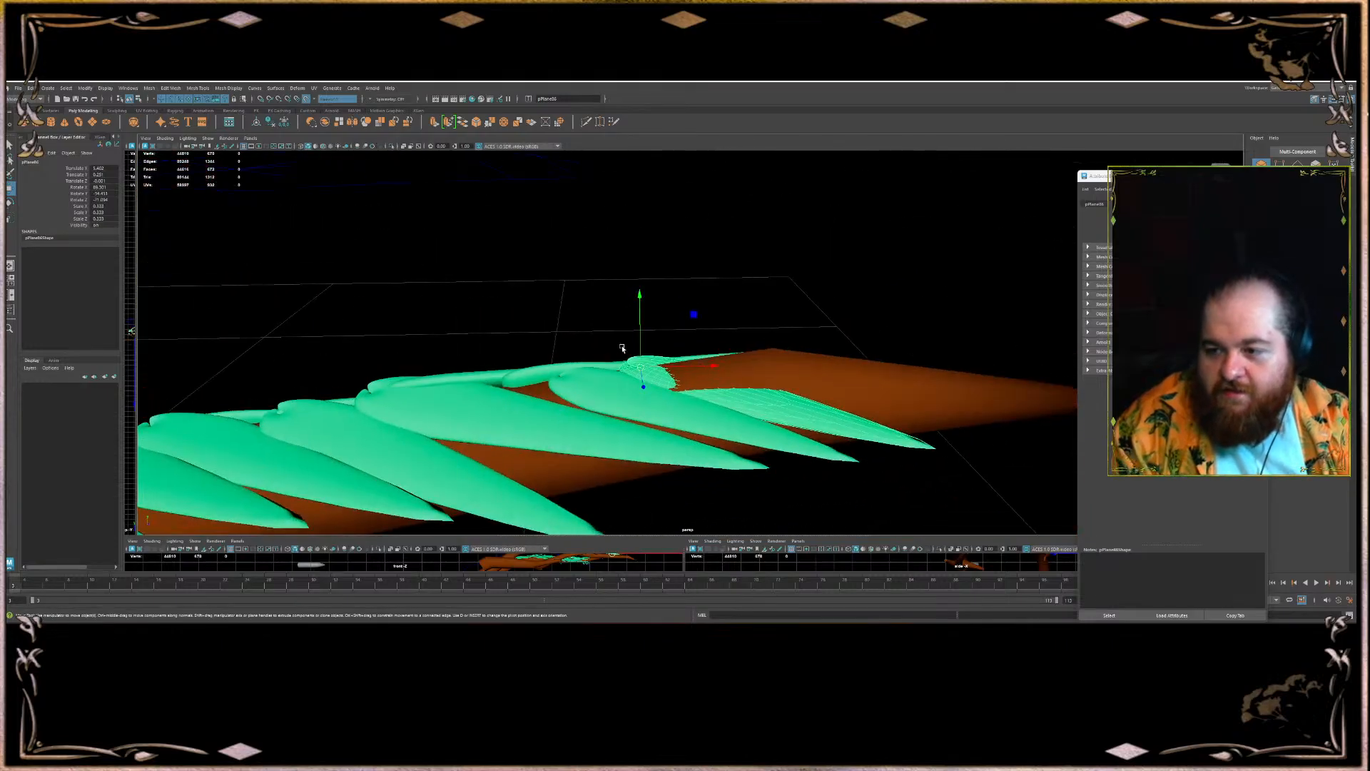
left_click_drag(713, 366, 737, 375)
left_click_drag(704, 307, 705, 301)
left_click_drag(705, 300, 398, 194, "alt")
- Duplicate the small leaf with its transform, adjust the copy's rotation, and undo the last change
key("e")
left_click_drag(420, 363, 557, 400, "alt")
key("shift+d")
key("e")
mouse_move(620, 349)
left_mouse_down()
mouse_move(635, 360)
mouse_move(597, 359)
mouse_move(612, 336)
mouse_move(575, 259)
mouse_move(586, 278)
mouse_move(564, 349)
mouse_move(602, 354)
mouse_move(630, 381)
mouse_move(645, 334)
mouse_move(602, 344)
mouse_move(632, 344)
mouse_move(647, 382)
mouse_move(608, 351)
mouse_move(666, 390)
mouse_move(701, 361)
mouse_move(676, 392)
mouse_move(641, 280)
mouse_move(621, 344)
mouse_move(626, 330)
mouse_move(631, 352)
mouse_move(652, 347)
mouse_move(618, 378)
left_mouse_up()
key("w")
key("ctrl+z")
- Rotate the duplicated small leaf outward and align it with the row on the tapering branch
key("w")
key("e")
key("w")
key("e")
left_click_drag(663, 308, 696, 276)
key("w")
left_click_drag(625, 322, 621, 363, "alt")
key("e")
left_click_drag(682, 330, 728, 308, "alt")
- Move and turn the next small leaf into place toward the tip of the tapering branch
left_click_drag(728, 309, 646, 325)
left_click(617, 332)
key("w")
key("e")
key("w")
mouse_move(646, 325)
left_mouse_down("alt")
mouse_move(696, 379)
mouse_move(648, 351)
mouse_move(657, 385)
mouse_move(655, 312)
mouse_move(608, 368)
left_mouse_up("alt")
- Resize and reposition the leaf in the cluster near the tip of the tapering branch
key("e")
key("w")
mouse_move(607, 368)
left_mouse_down("alt")
mouse_move(629, 307)
mouse_move(614, 369)
mouse_move(672, 301)
mouse_move(628, 321)
mouse_move(716, 317)
mouse_move(675, 342)
left_mouse_up("alt")
key("r")
key("w")
left_click(682, 293)
mouse_move(681, 293)
left_mouse_down("alt")
mouse_move(706, 257)
mouse_move(671, 265)
mouse_move(679, 281)
left_mouse_up("alt")
key("e")
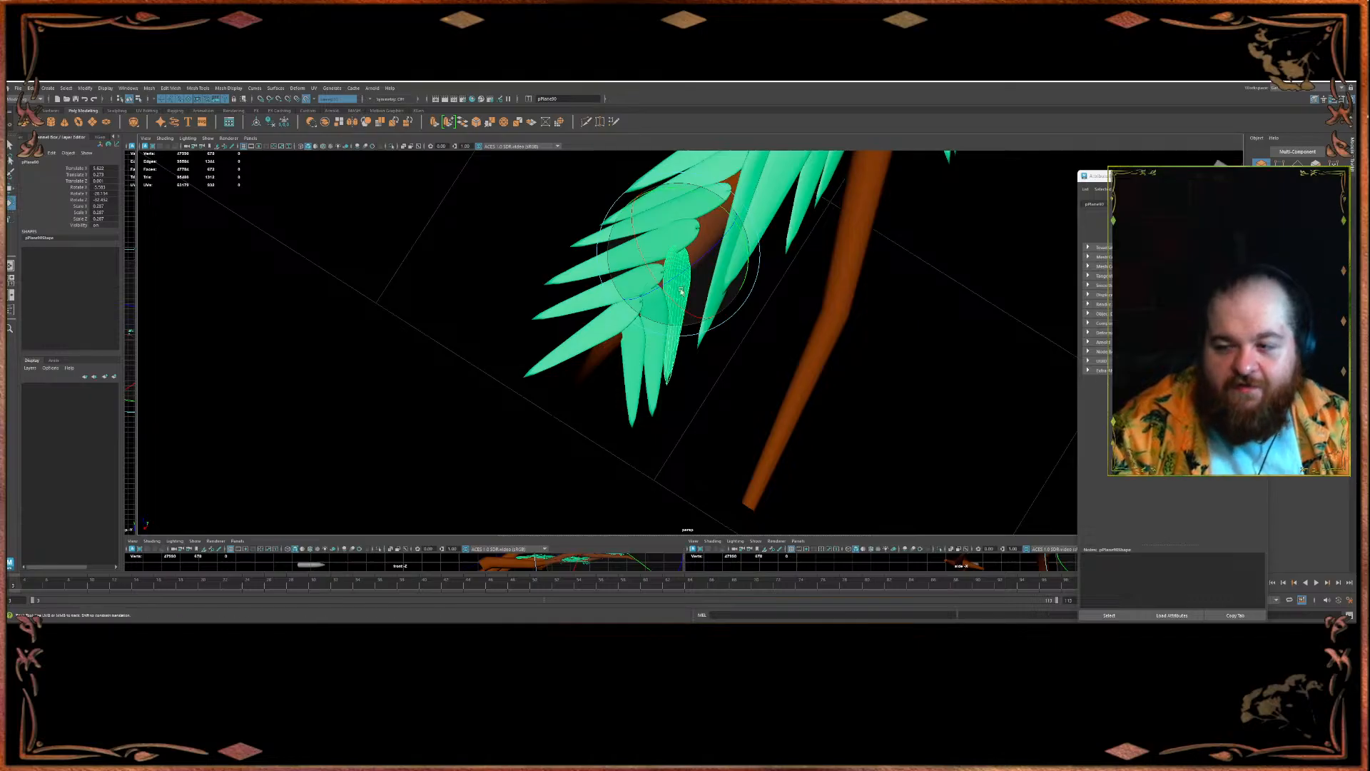
- Rotate and move the last small leaf to cover the tip of the tapering branch
middle_click_drag(693, 285, 555, 419, "alt")
mouse_move(555, 420)
left_mouse_down("alt")
mouse_move(568, 383)
mouse_move(518, 406)
mouse_move(558, 362)
mouse_move(571, 385)
mouse_move(546, 391)
mouse_move(569, 401)
mouse_move(566, 341)
left_mouse_up("alt")
key("w")
key("e")
left_click_drag(568, 340, 716, 343, "alt")
key("w")
key("e")
key("w")
middle_click_drag(717, 343, 614, 270, "alt")
left_click_drag(614, 270, 695, 272, "alt")
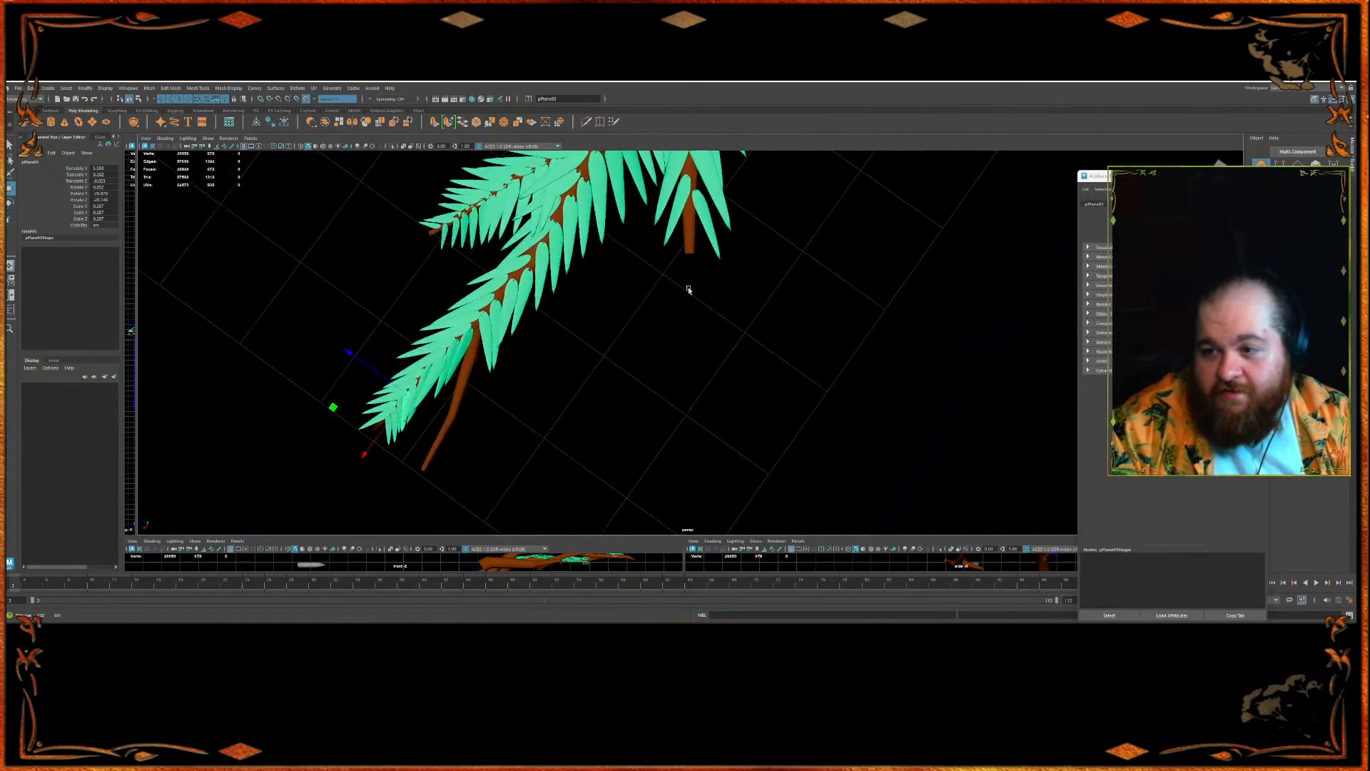
- Select leaves on the short bare-ended side branch and shift one toward its uncovered section
middle_click_drag(694, 272, 654, 399, "alt")
right_click_drag(654, 399, 703, 292, "alt")
middle_click_drag(686, 315, 639, 420, "alt")
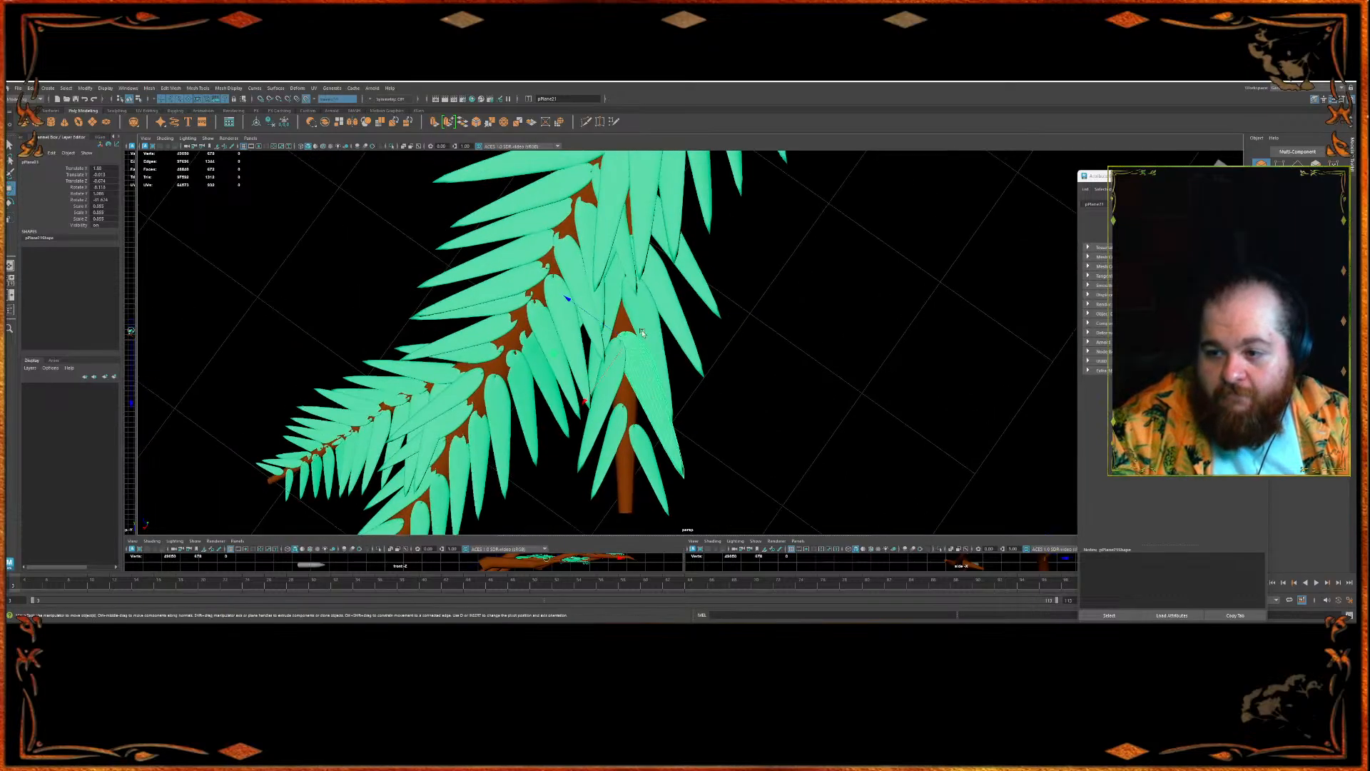
left_click_drag(742, 266, 624, 332, "alt")
left_click(601, 355)
left_click(623, 410)
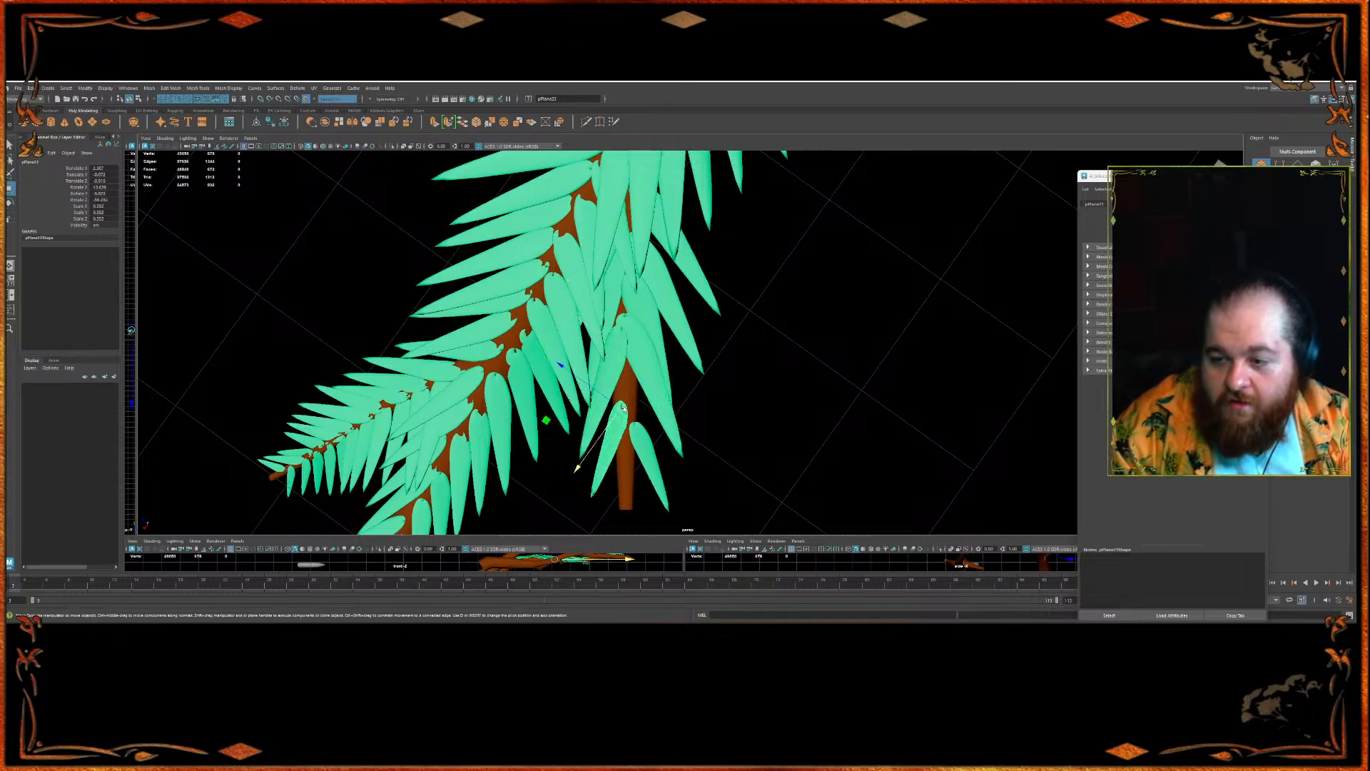
left_click_drag(603, 394, 629, 424)
- Duplicate the side-branch leaf, then rotate and move the copy to fill the gap near the branch's blunt end
key("ctrl+d")
left_click_drag(566, 373, 578, 380)
key("e")
left_click_drag(666, 479, 633, 371)
key("w")
left_click_drag(552, 421, 602, 430)
left_click(601, 462)
left_click_drag(610, 404, 594, 215, "alt")
key("e")
key("w")
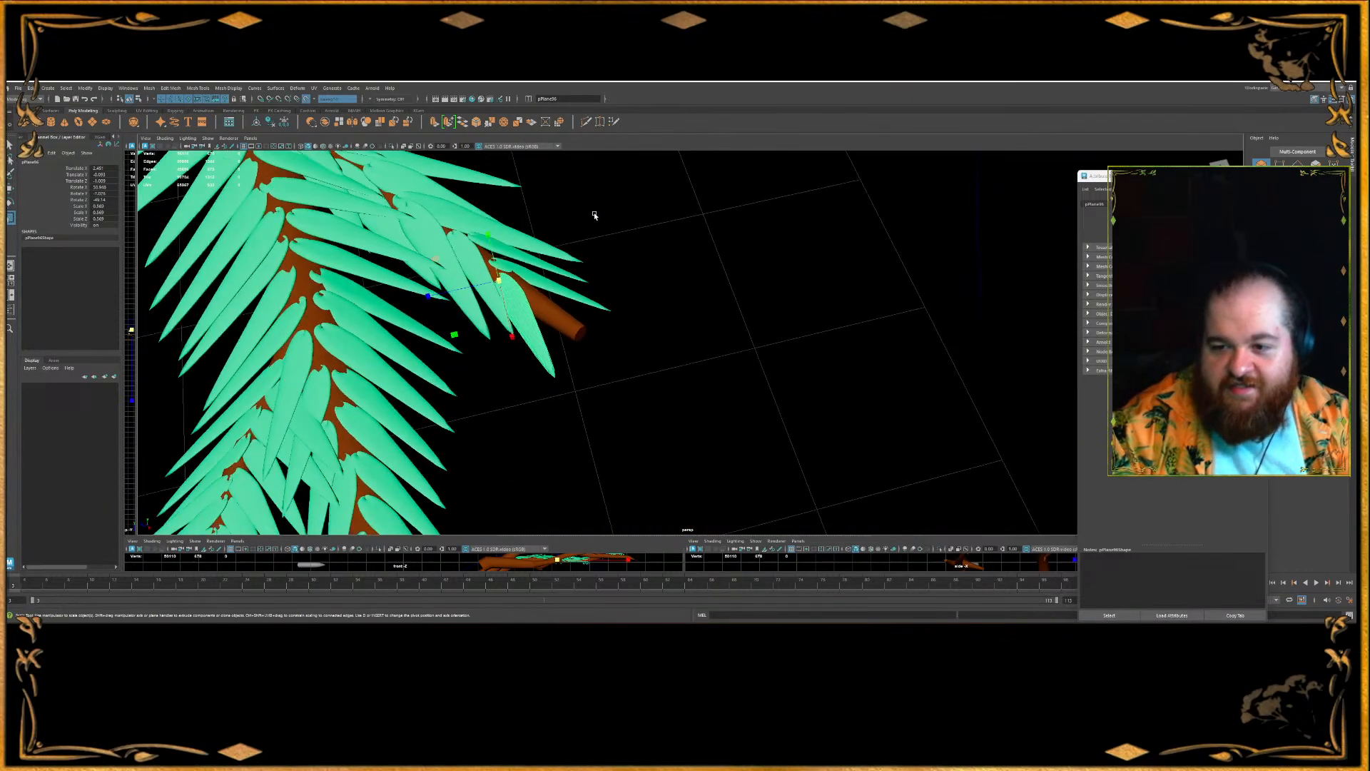
- Undo the last leaf adjustment, then resize and reposition the leaf near the side branch's blunt end
left_click_drag(608, 276, 533, 340, "alt")
key("ctrl+z")
key("r")
key("w")
key("r")
key("w")
left_click_drag(541, 221, 538, 313)
key("w")
key("e")
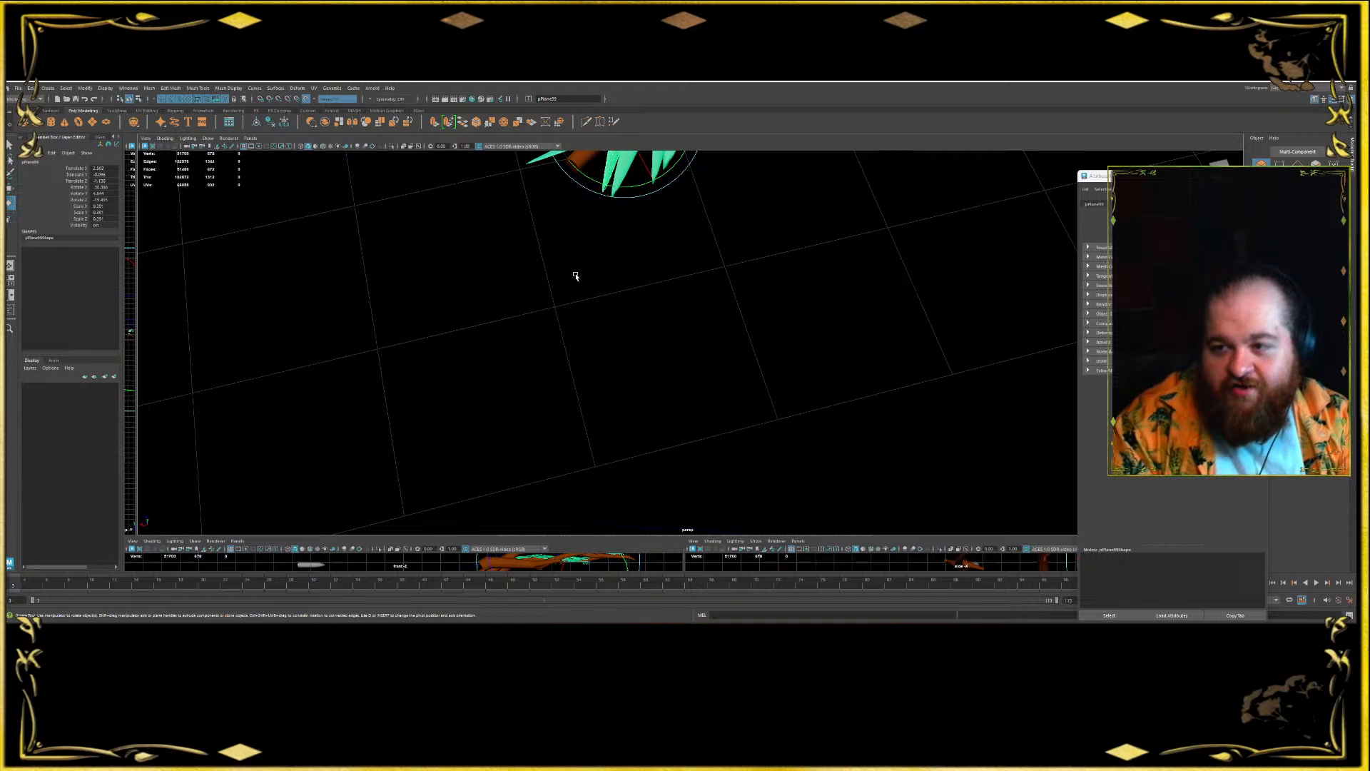
- Scale the small leaf at the side branch's blunt end and adjust its placement on the wood
key("f")
key("r")
mouse_move(727, 204)
left_mouse_down()
mouse_move(797, 230)
mouse_move(643, 297)
left_mouse_up()
key("w")
mouse_move(642, 297)
left_mouse_down("alt")
mouse_move(689, 312)
mouse_move(630, 295)
mouse_move(634, 336)
mouse_move(657, 297)
mouse_move(702, 279)
mouse_move(642, 341)
left_mouse_up("alt")
key("e")
key("r")
key("e")
- Shift the small leaves beside the side branch's blunt end so they sit against the exposed wood
left_click(687, 382)
mouse_move(687, 382)
left_mouse_down("alt")
mouse_move(721, 334)
mouse_move(695, 356)
left_mouse_up("alt")
key("w")
left_click_drag(695, 357, 654, 389, "alt")
left_click_drag(667, 279, 666, 274)
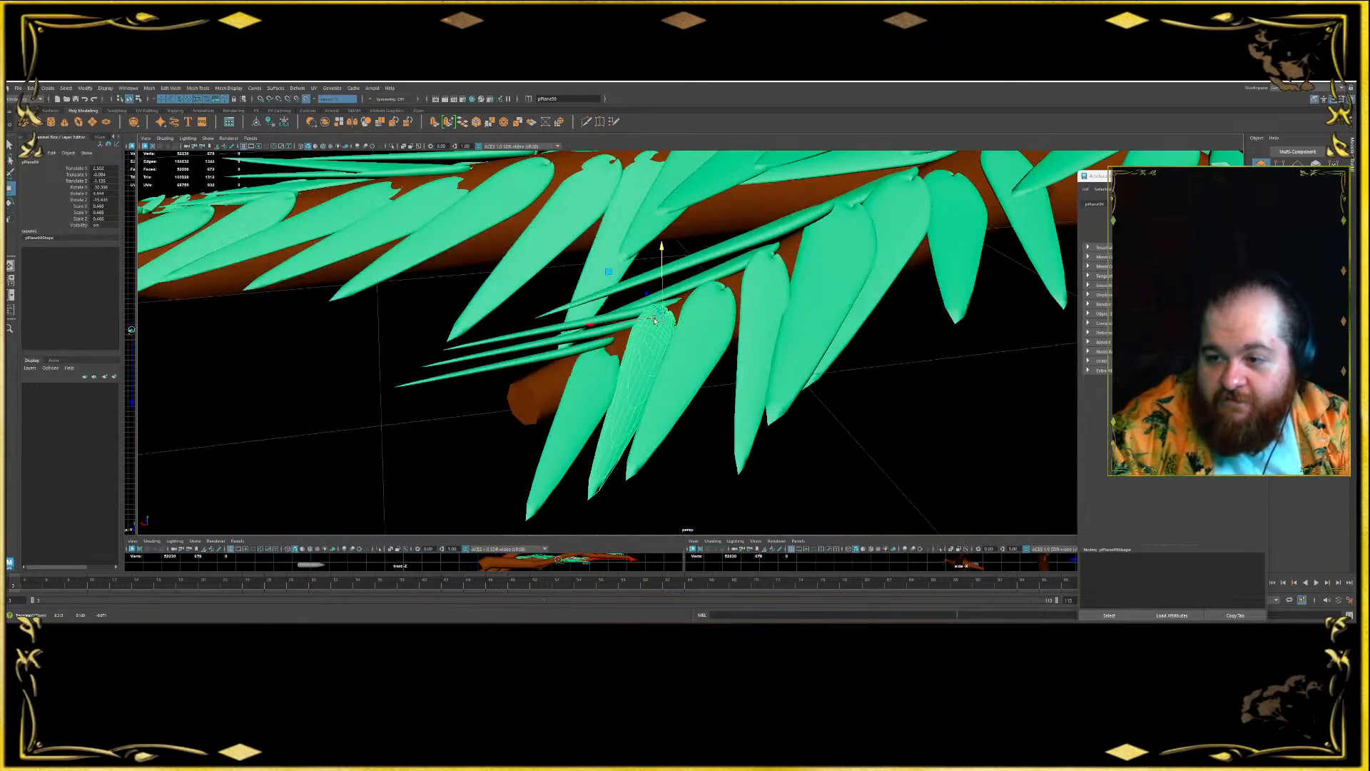
left_click(601, 378)
left_click_drag(601, 306, 764, 307)
key("e")
- Duplicate the last leaf above the other branch's bare stretch, then move the copy down the wood and rotate it
scroll(686, 296, "down", 6)
middle_click_drag(673, 330, 856, 235, "alt")
left_click_drag(856, 235, 799, 250, "alt")
middle_click_drag(800, 250, 561, 357, "alt")
left_click_drag(561, 357, 643, 236, "alt")
middle_click_drag(642, 236, 627, 309, "alt")
scroll(654, 275, "up", 8)
middle_click_drag(600, 428, 616, 324, "alt")
left_click(571, 192)
middle_click_drag(574, 182, 573, 395, "alt")
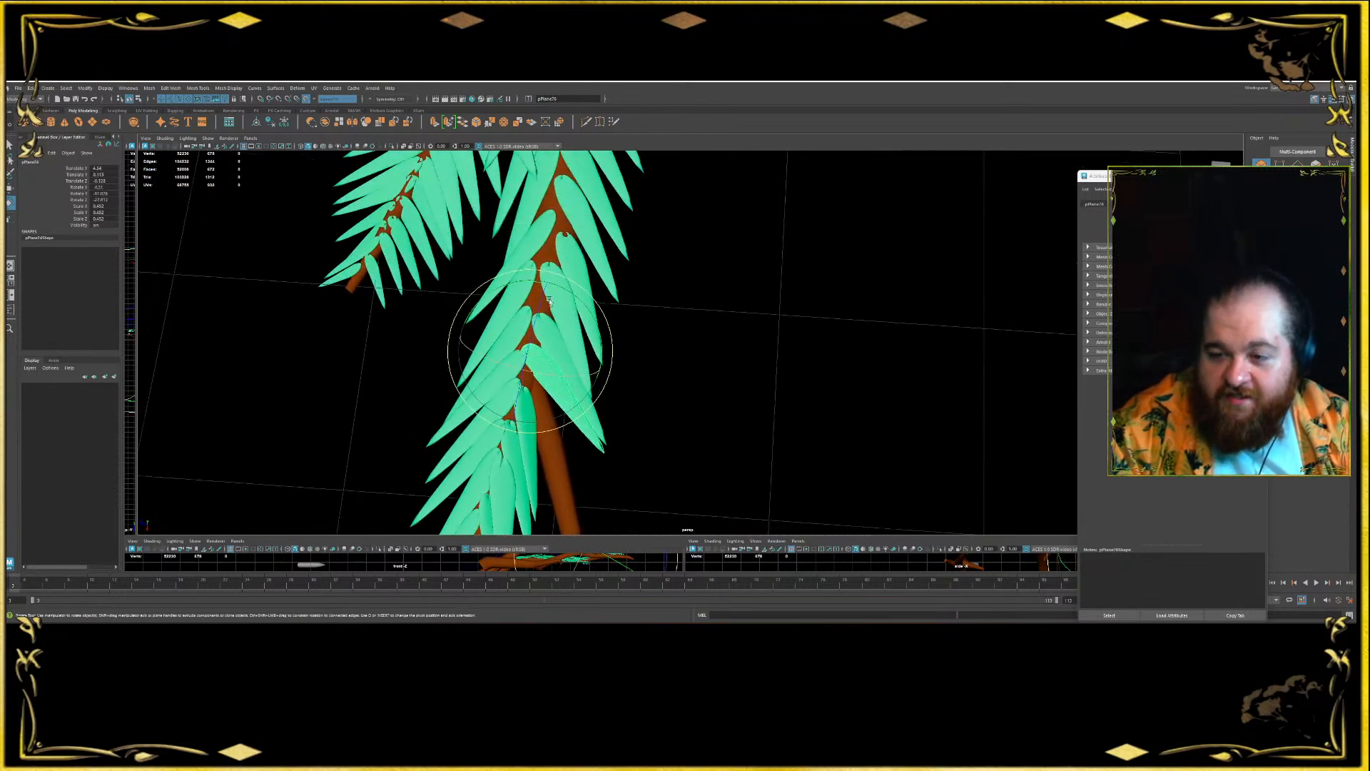
key("w")
key("ctrl+d")
mouse_move(530, 349)
left_mouse_down()
mouse_move(538, 393)
mouse_move(529, 366)
left_mouse_up()
left_click_drag(553, 265, 505, 172, "alt")
key("e")
left_click_drag(511, 263, 525, 260)
key("w")
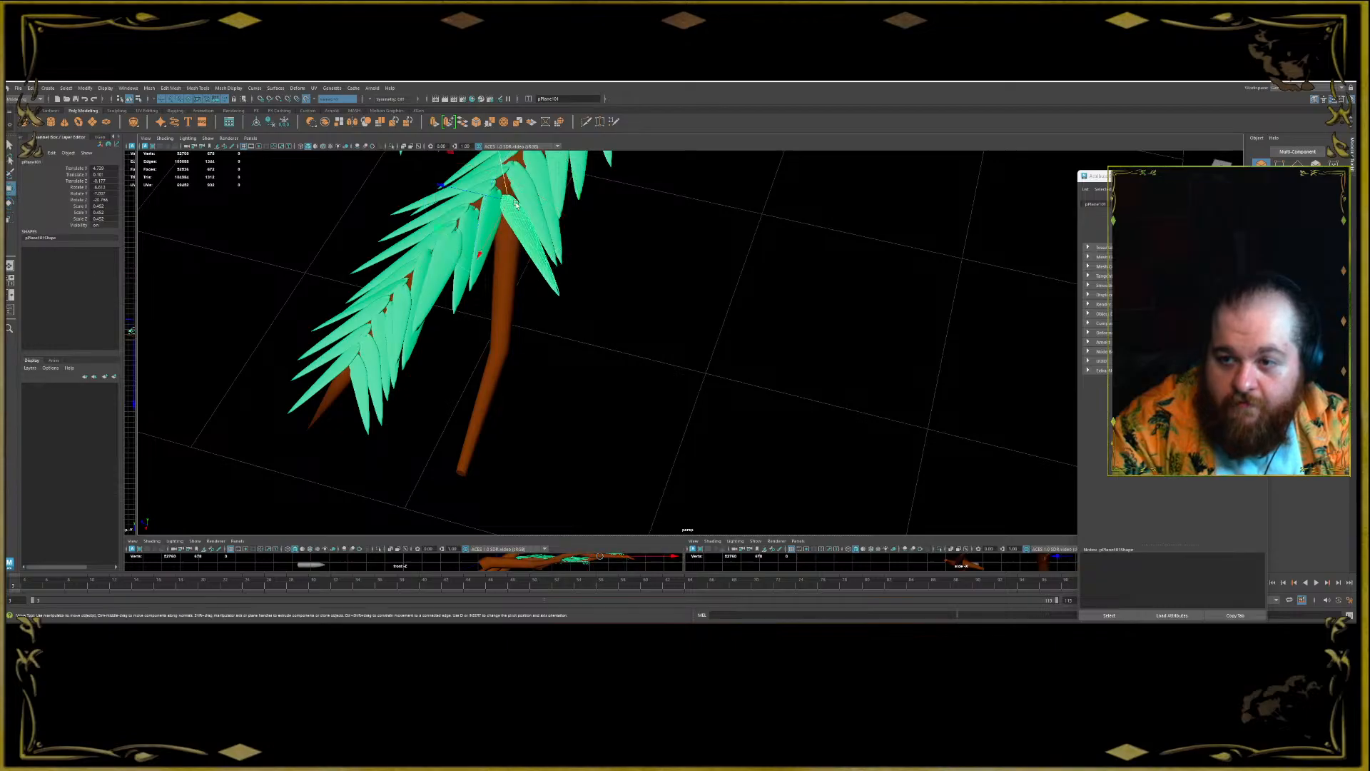
- Duplicate the leaf again and move the copy into place at the start of the bare stretch
middle_click_drag(506, 168, 503, 265, "alt")
key("ctrl+d")
mouse_move(488, 403)
left_mouse_down()
mouse_move(482, 435)
mouse_move(498, 394)
left_mouse_up()
key("f")
left_click_drag(528, 192, 577, 151, "alt")
left_click_drag(615, 379, 667, 407, "alt")
mouse_move(532, 314)
left_mouse_down()
mouse_move(569, 325)
mouse_move(560, 287)
mouse_move(580, 278)
mouse_move(554, 322)
left_mouse_up()
key("e")
mouse_move(549, 250)
left_mouse_down("alt")
mouse_move(576, 298)
mouse_move(559, 276)
mouse_move(548, 311)
left_mouse_up("alt")
- Rotate and resize the leaf at the start of the bare stretch to fit its neighbours
key("w")
key("e")
mouse_move(550, 312)
left_mouse_down("alt")
mouse_move(588, 323)
mouse_move(560, 325)
mouse_move(556, 341)
mouse_move(537, 320)
mouse_move(544, 404)
left_mouse_up("alt")
key("r")
key("w")
key("r")
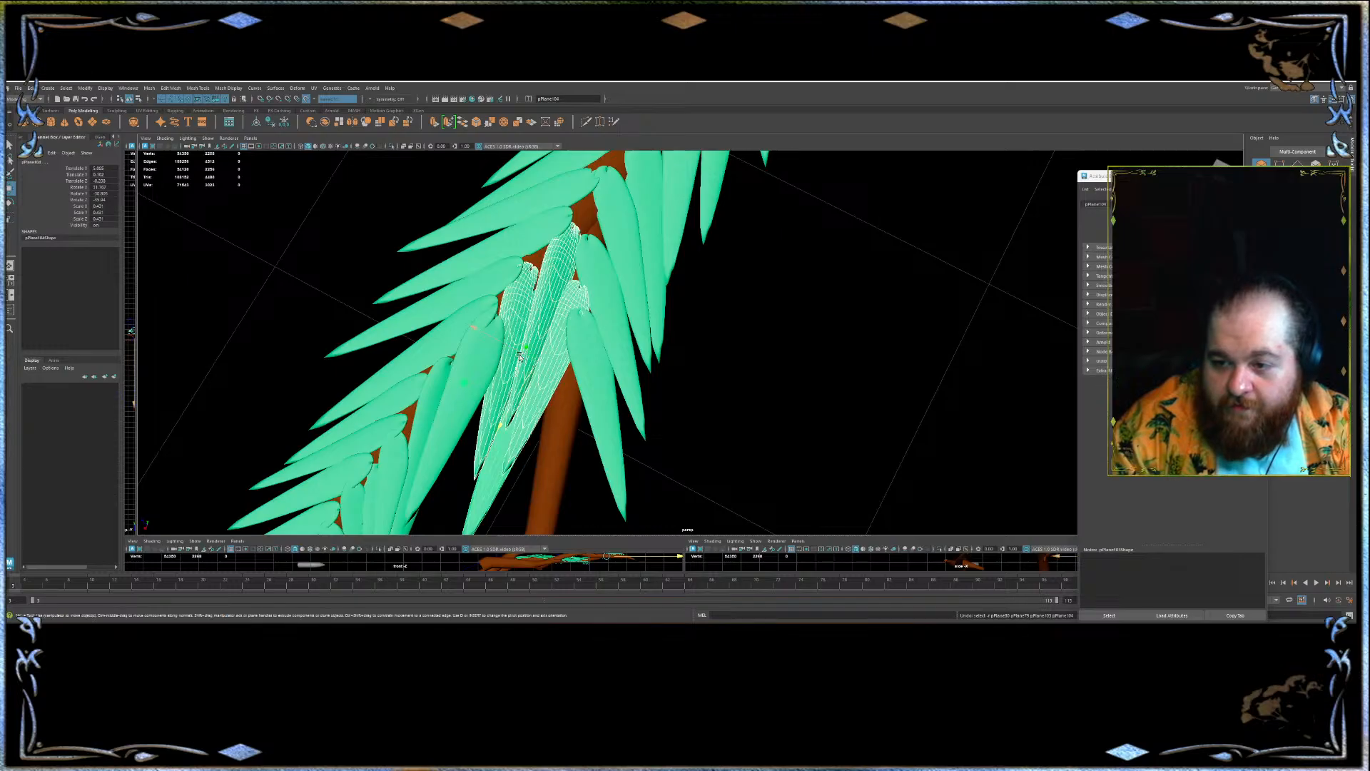
- Adjust the central leaves above the bare stretch and position one hanging over the exposed wood
mouse_move(518, 357)
left_mouse_down()
mouse_move(546, 366)
mouse_move(562, 250)
mouse_move(571, 303)
mouse_move(612, 322)
mouse_move(541, 368)
mouse_move(558, 417)
mouse_move(513, 494)
mouse_move(575, 428)
mouse_move(524, 427)
mouse_move(540, 422)
mouse_move(539, 315)
mouse_move(523, 354)
mouse_move(511, 319)
mouse_move(571, 317)
mouse_move(553, 297)
mouse_move(542, 355)
mouse_move(582, 332)
mouse_move(649, 203)
left_mouse_up()
key("e")
key("w")
key("e")
key("w")
key("e")
key("w")
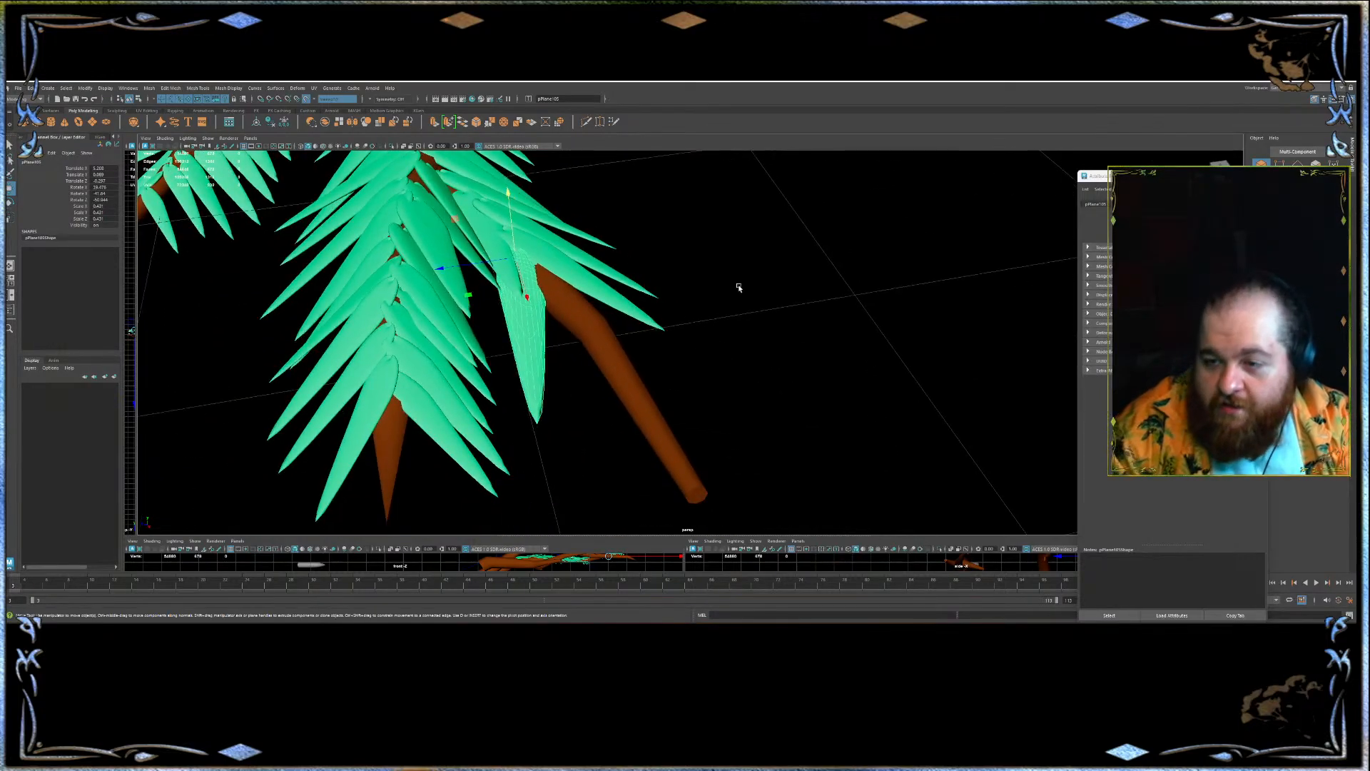
- Rotate and move the selected leaf down along the bare stretch, then duplicate it with the same offset
left_click_drag(623, 311, 450, 248, "alt")
key("e")
key("w")
left_click_drag(540, 267, 524, 346)
left_click_drag(524, 346, 560, 350, "alt")
key("e")
key("w")
left_click_drag(542, 291, 547, 342)
key("shift+d")
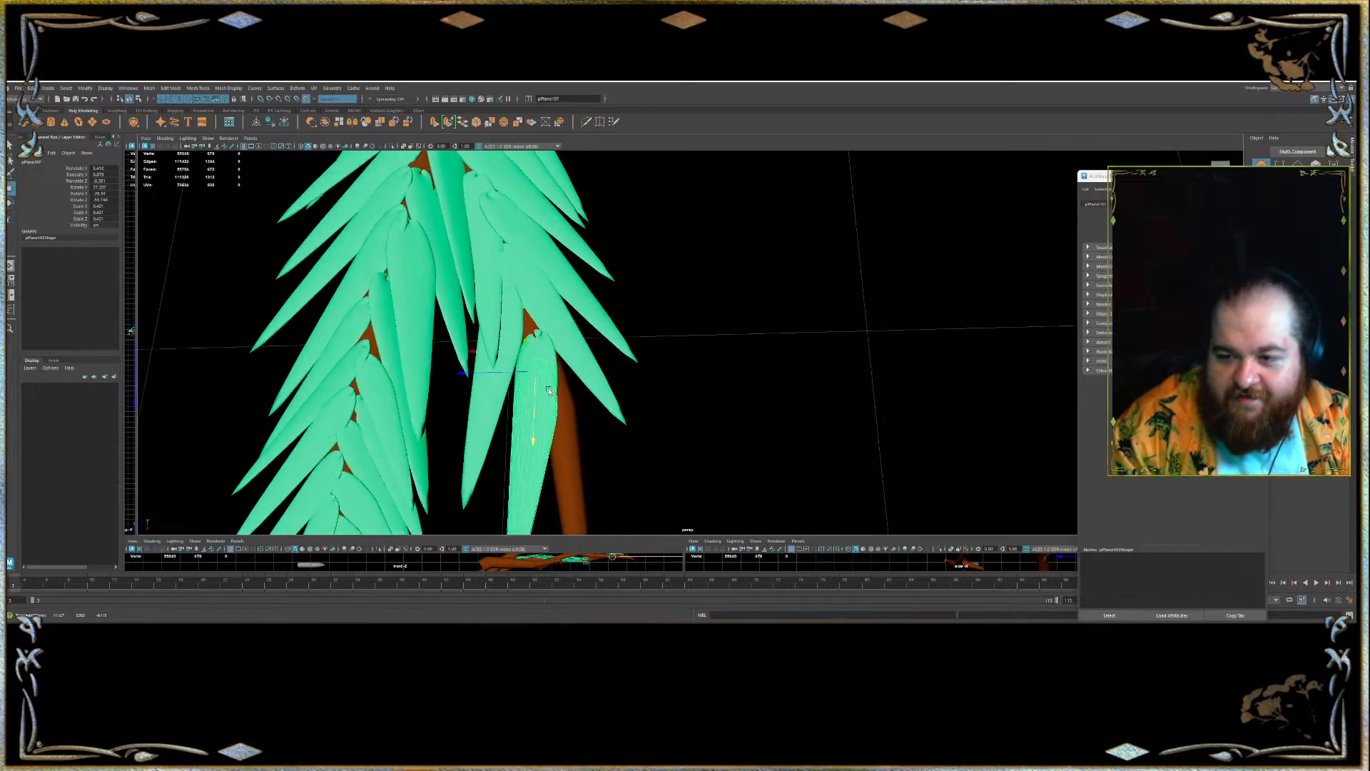
- Move and rotate the new leaf copy so it lies along the bare stretch of the branch
key("e")
key("w")
left_click_drag(539, 373, 585, 386)
key("e")
left_click_drag(585, 385, 550, 307, "alt")
key("w")
key("e")
key("w")
left_click_drag(502, 409, 477, 376)
- Duplicate the leaf, move the copy farther down the bare stretch and resize it
key("ctrl+d")
left_click_drag(467, 258, 498, 259)
left_click_drag(501, 172, 542, 425)
key("r")
- Duplicate the leaf once more, then rotate, resize and move the copy close to the branch's blunt end
key("ctrl+d")
key("e")
left_click_drag(571, 411, 493, 337, "alt")
key("w")
left_click(544, 255)
key("e")
key("w")
key("r")
left_click(514, 256)
left_click_drag(514, 256, 631, 359, "alt")
key("w")
left_click_drag(623, 426, 582, 418, "alt")
left_click_drag(574, 244, 576, 248)
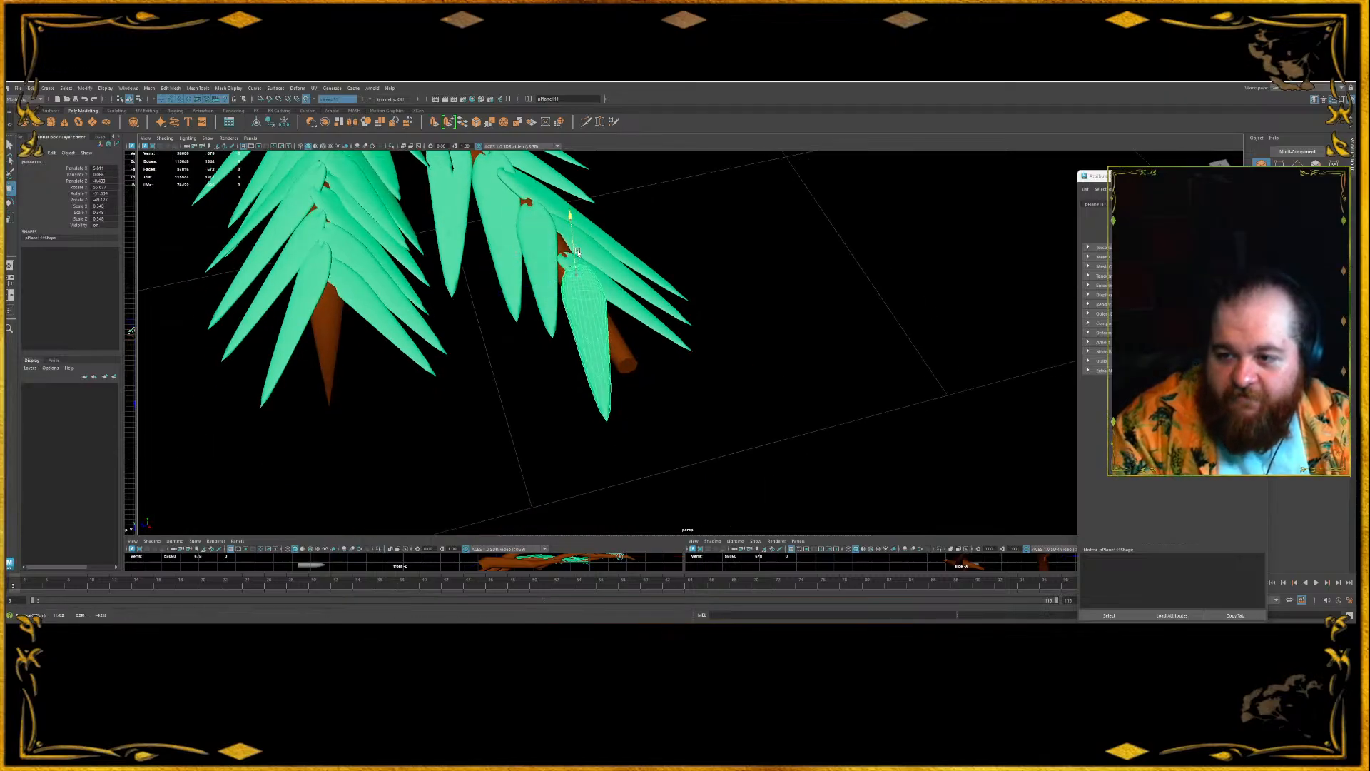
- Inspect the leaf-covered branch alongside the bare branches from a wider view with nothing selected
left_click_drag(642, 239, 654, 412, "alt")
scroll(629, 330, "down", 4)
scroll(630, 330, "up", 1)
middle_click_drag(630, 331, 602, 376, "alt")
scroll(627, 297, "down", 8)
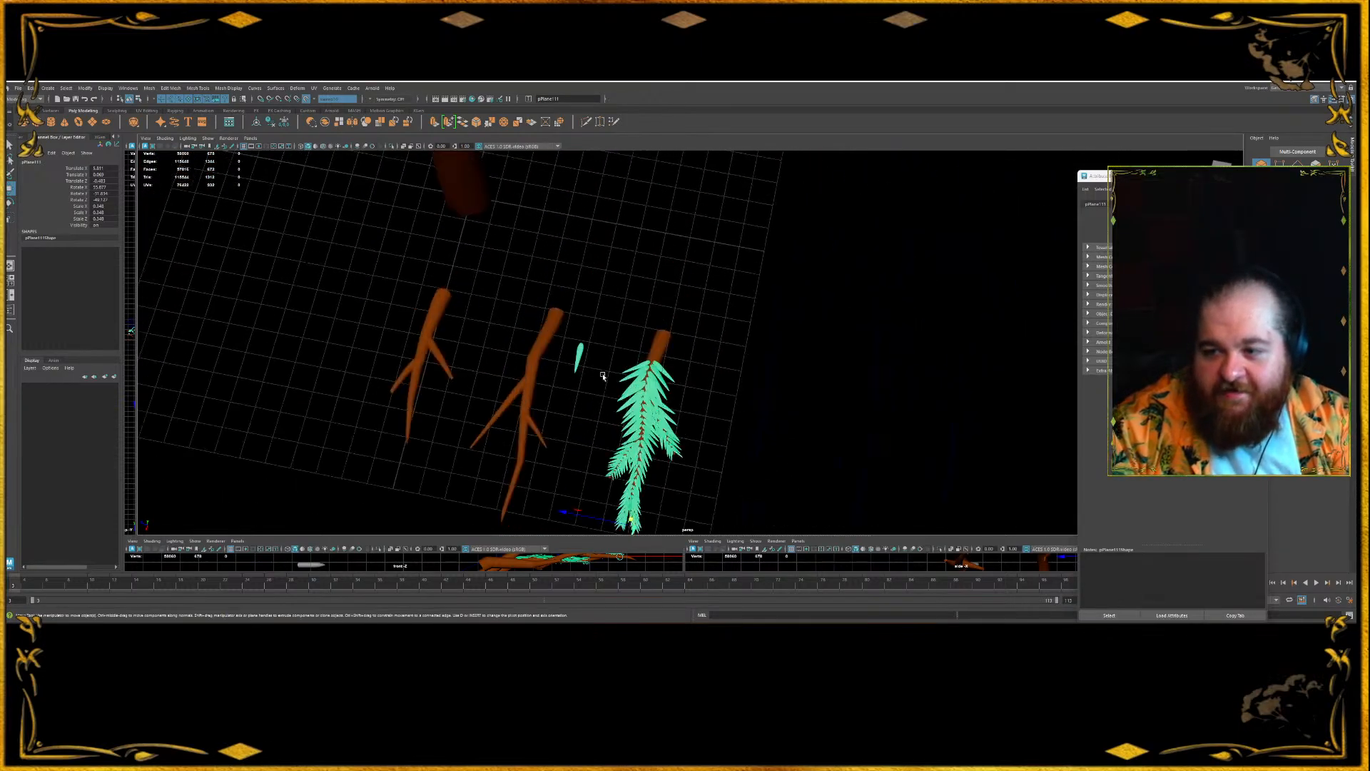
left_click(740, 282)
middle_click_drag(669, 339, 665, 270, "alt")
left_click_drag(581, 316, 626, 187, "alt")
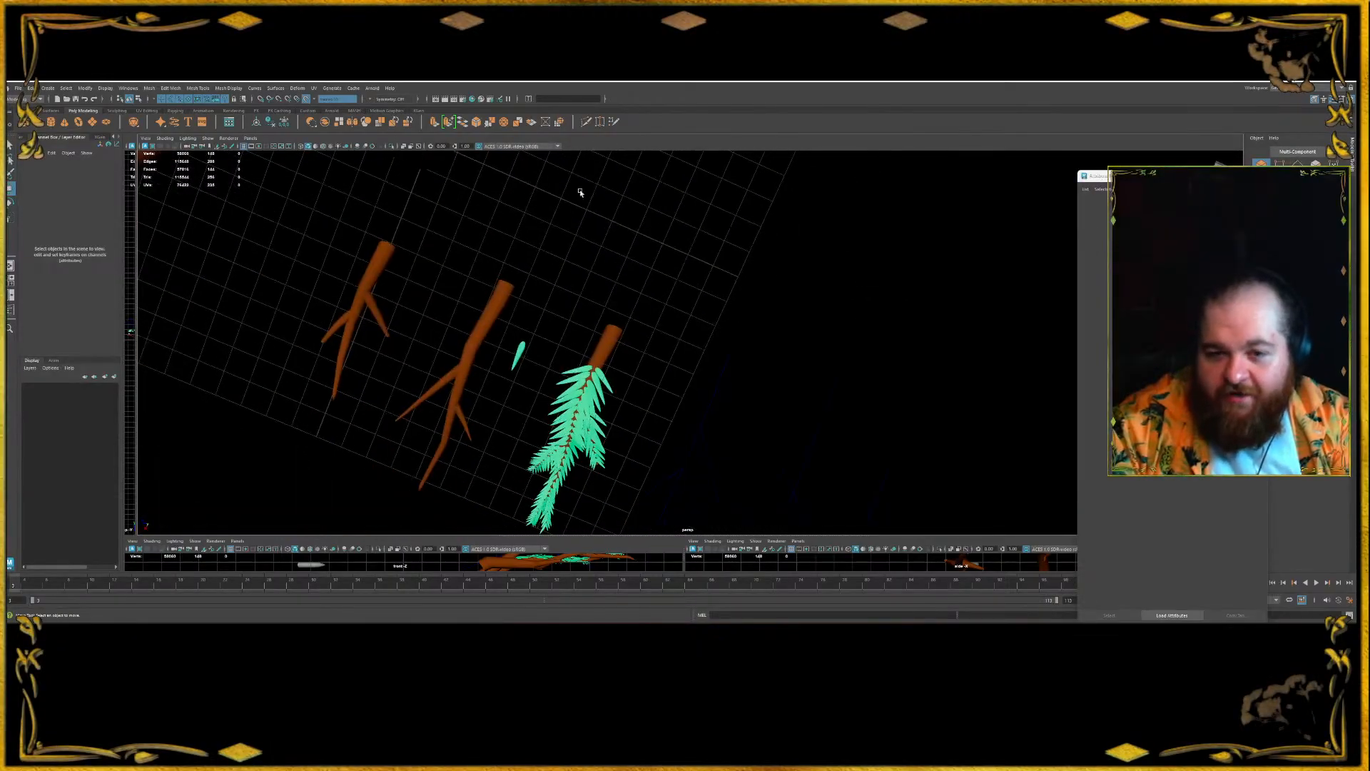
- Select all the leaf planes in the Outliner, excluding the bare branch mesh from the selection
left_click(24, 136)
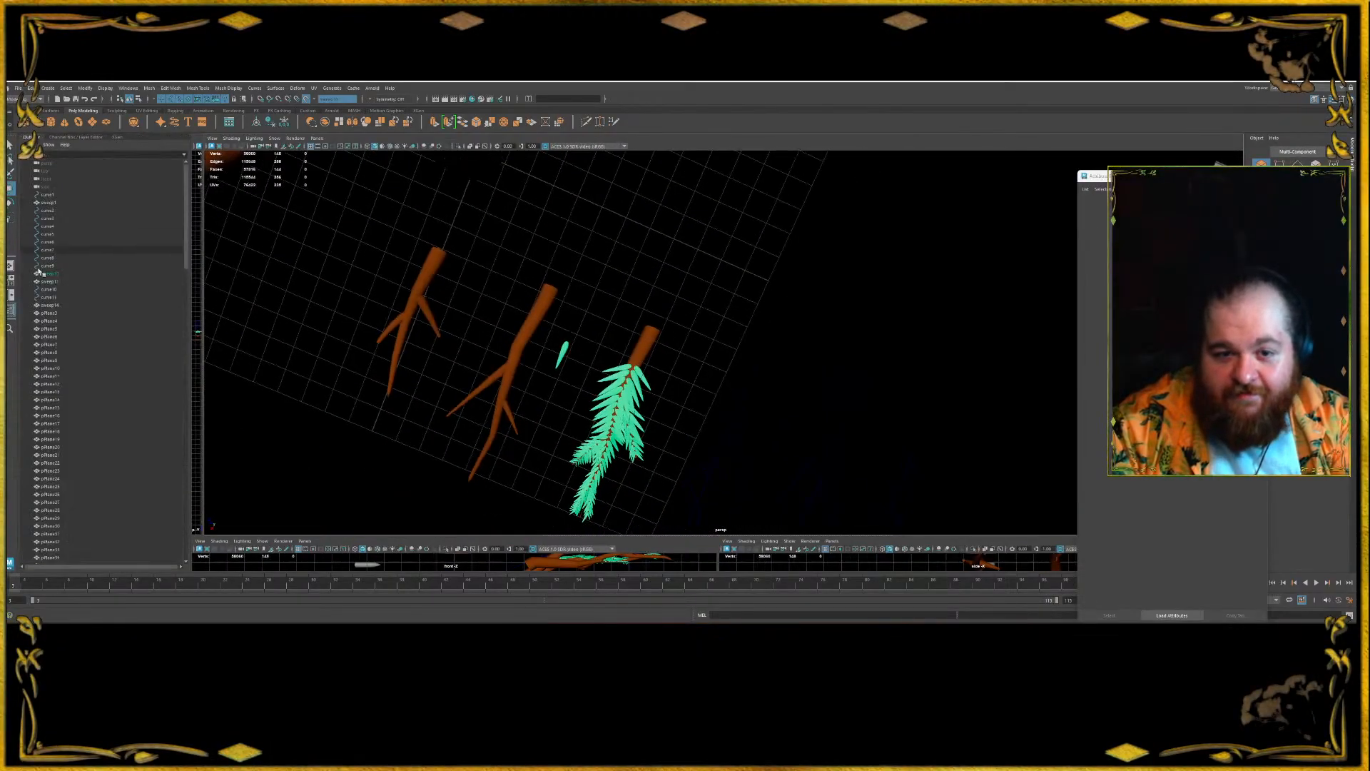
left_click(80, 384)
scroll(98, 328, "down", 15)
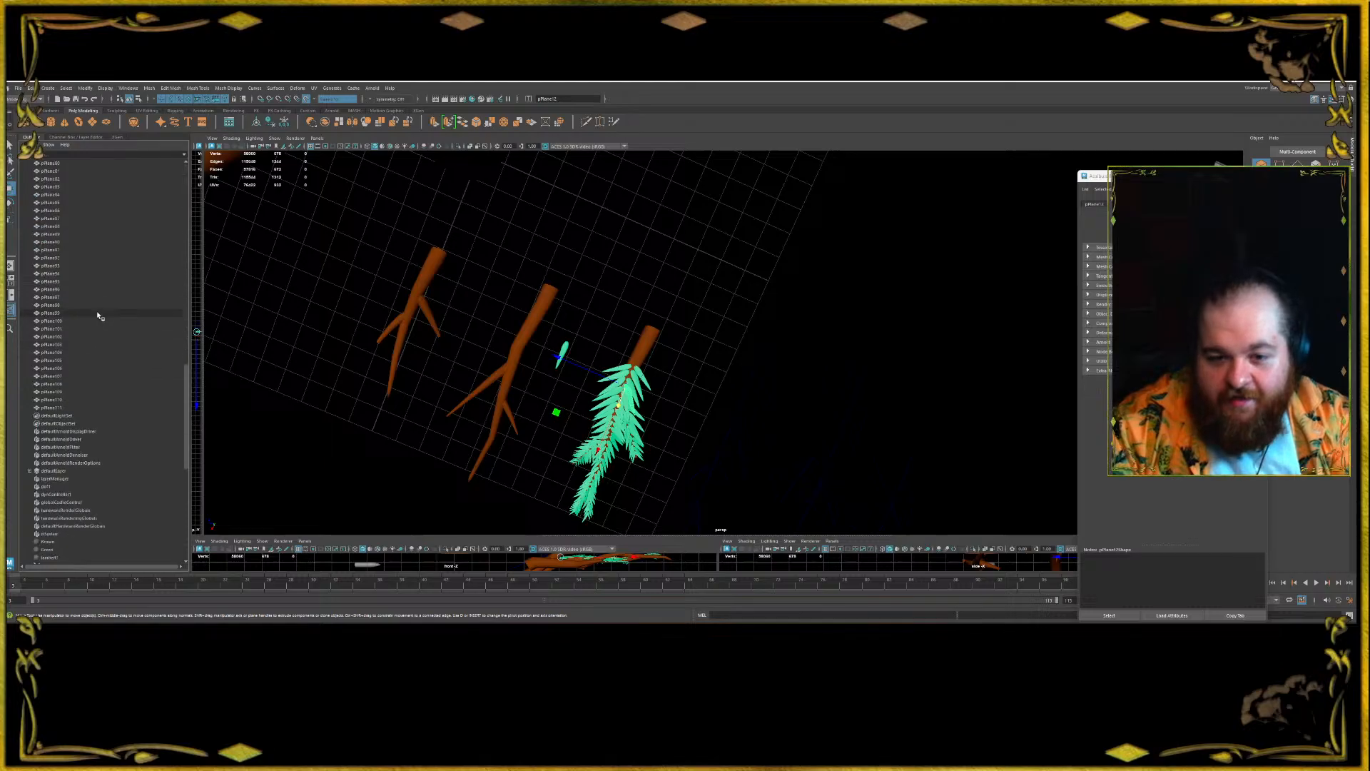
scroll(107, 314, "up", 10)
left_click(82, 321)
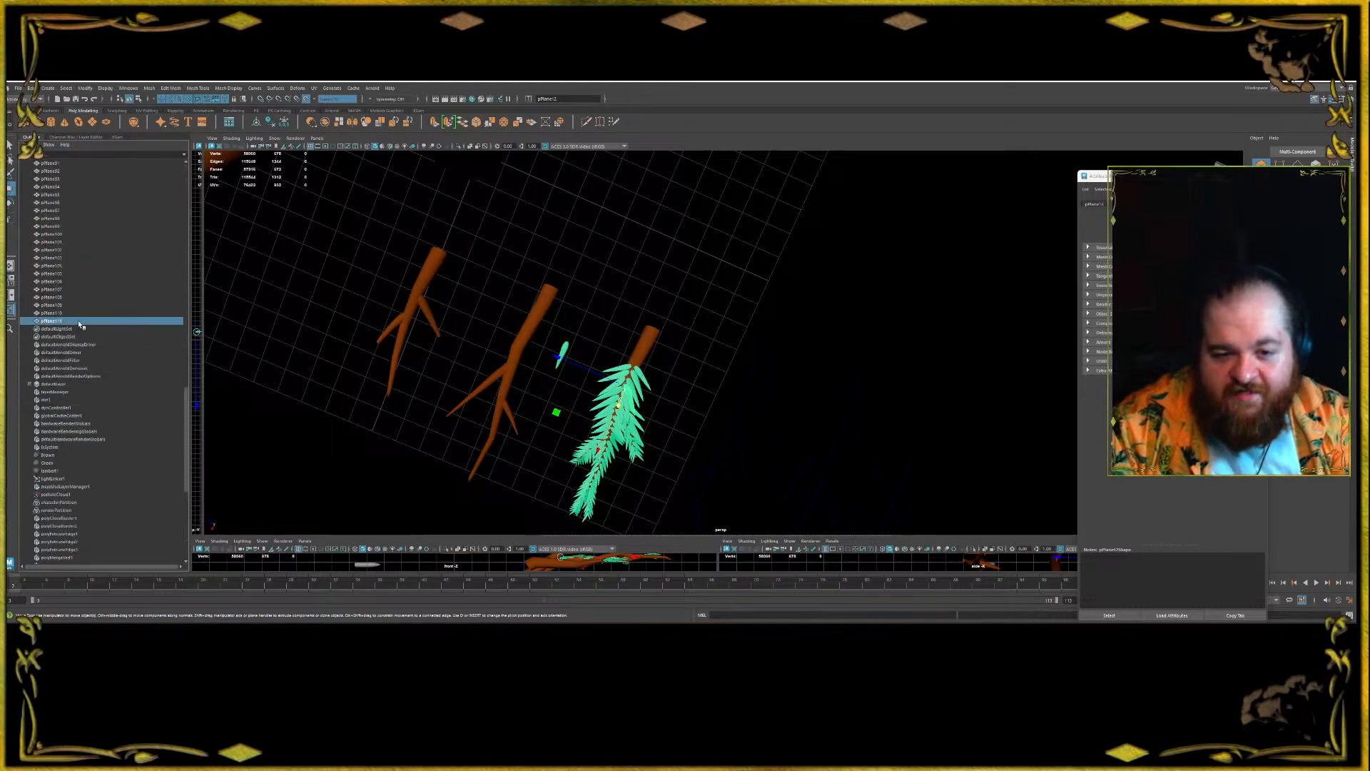
scroll(93, 314, "up", 20)
scroll(113, 307, "up", 6)
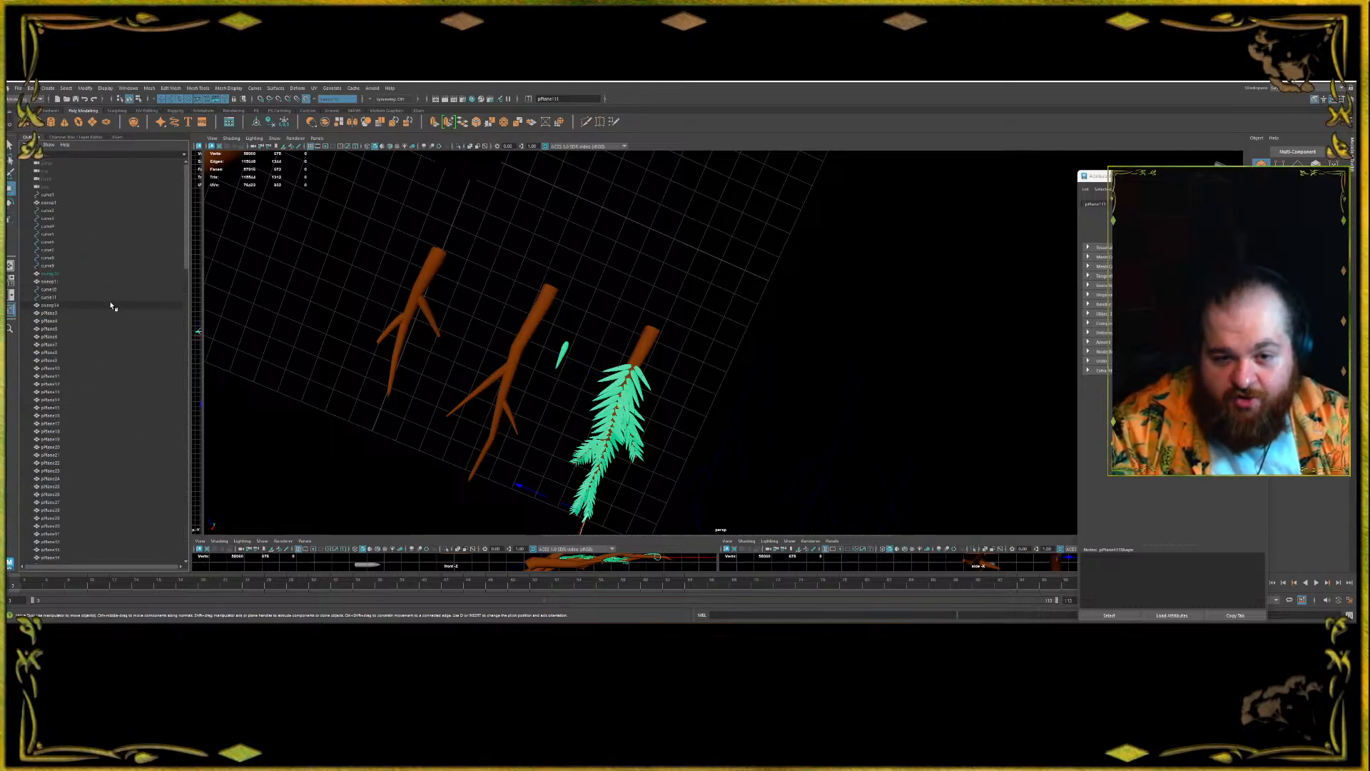
left_click(92, 308, "shift")
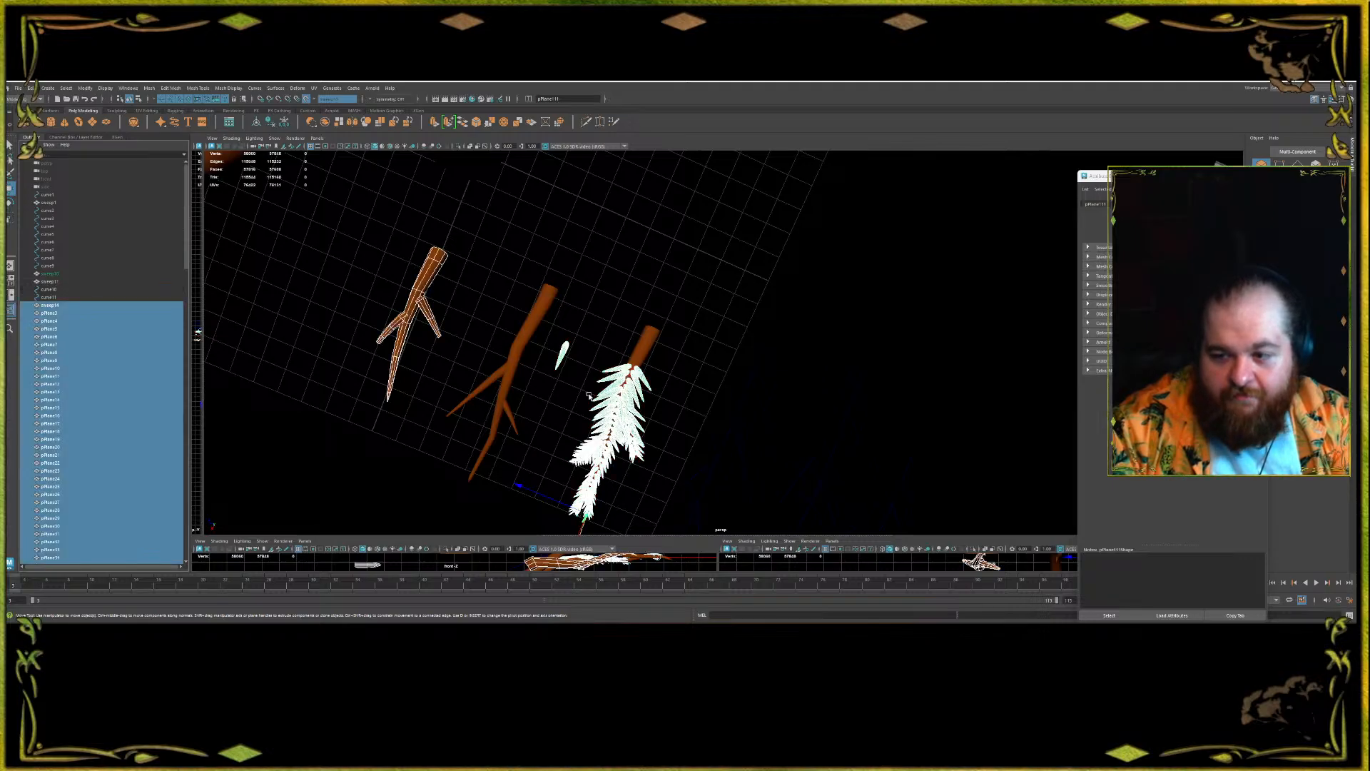
left_click(430, 276, "ctrl")
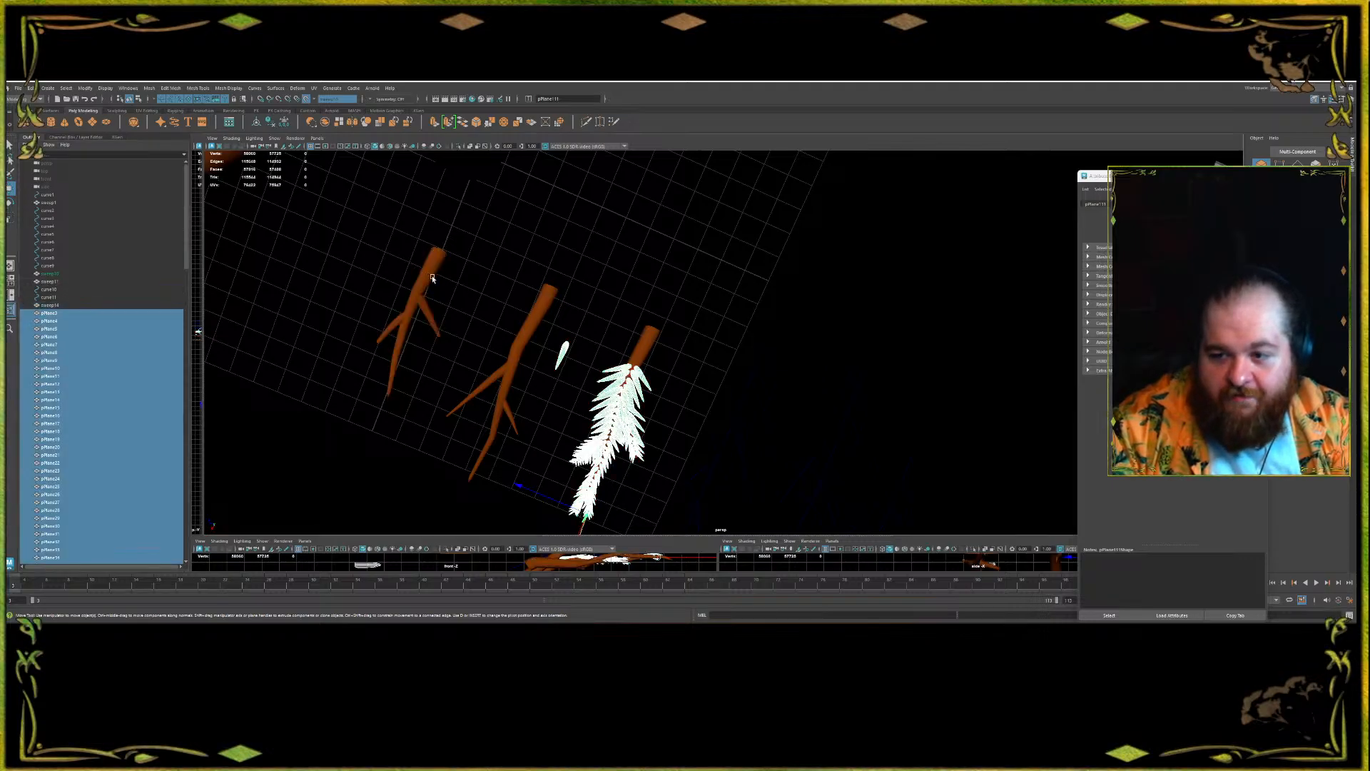
- Scale all selected leaves together, check the branch from several angles and restore the leaf selection
middle_click_drag(569, 350, 610, 163, "alt")
scroll(707, 333, "up", 6)
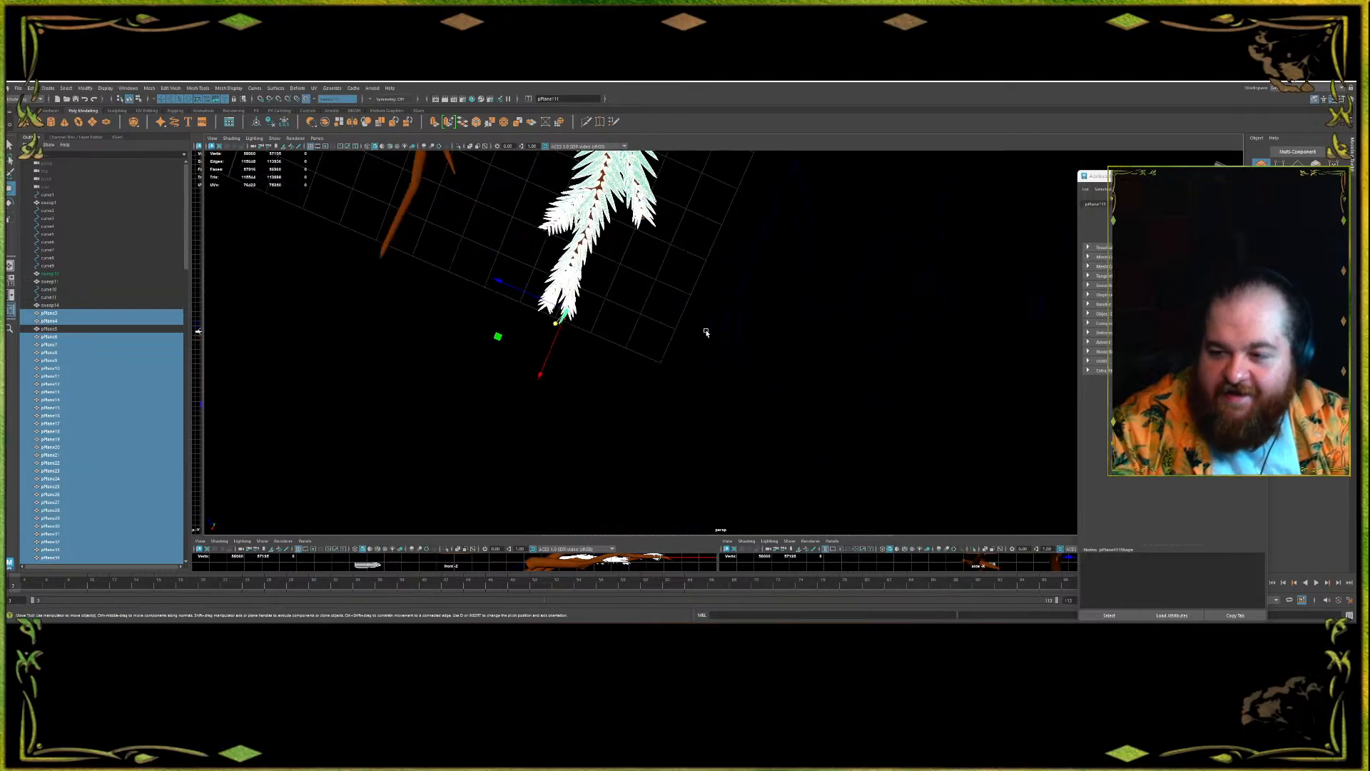
middle_click_drag(334, 218, 429, 353, "alt")
key("r")
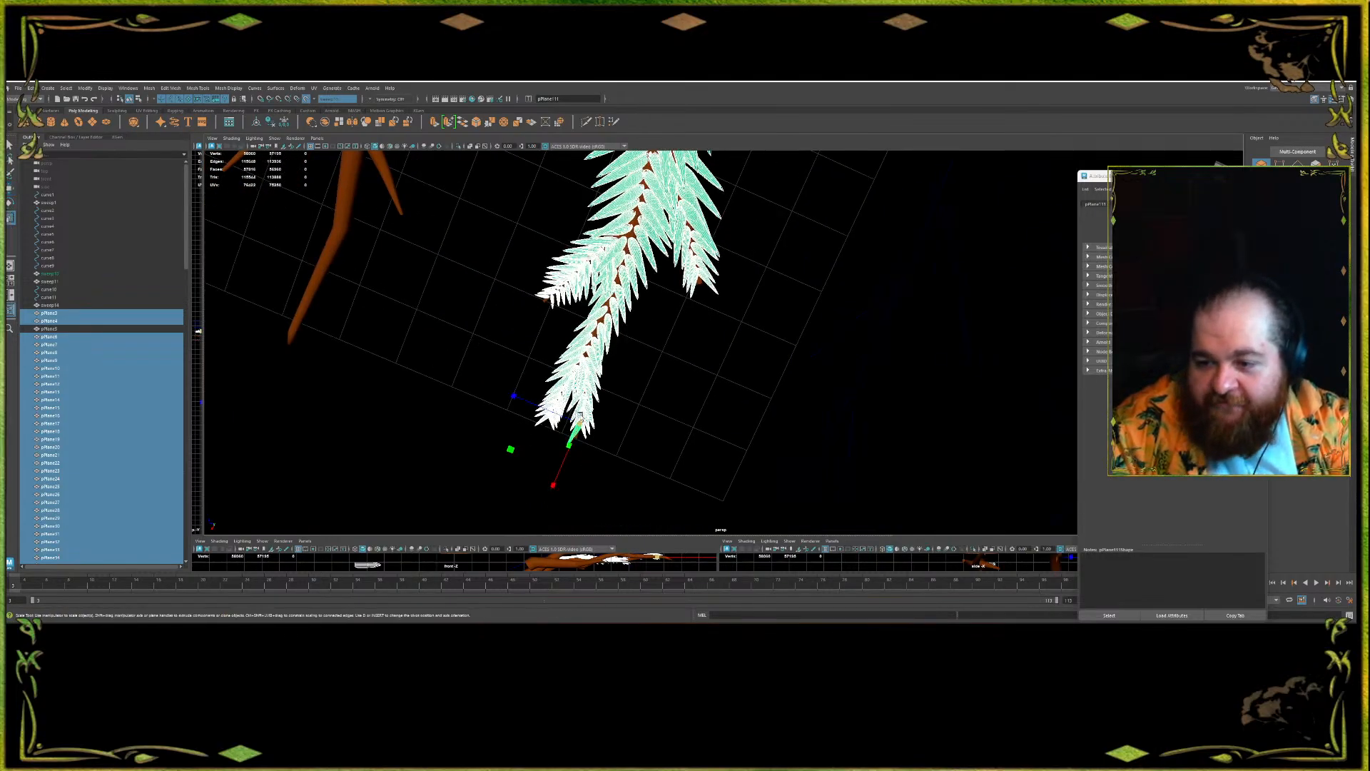
left_click_drag(580, 418, 636, 366)
left_click_drag(637, 366, 642, 314, "alt")
scroll(642, 314, "down", 4)
left_click(780, 223)
left_click_drag(781, 224, 648, 237, "alt")
middle_click_drag(649, 237, 537, 257, "alt")
scroll(734, 297, "up", 6)
left_click_drag(799, 304, 692, 262, "alt")
key("ctrl+z")
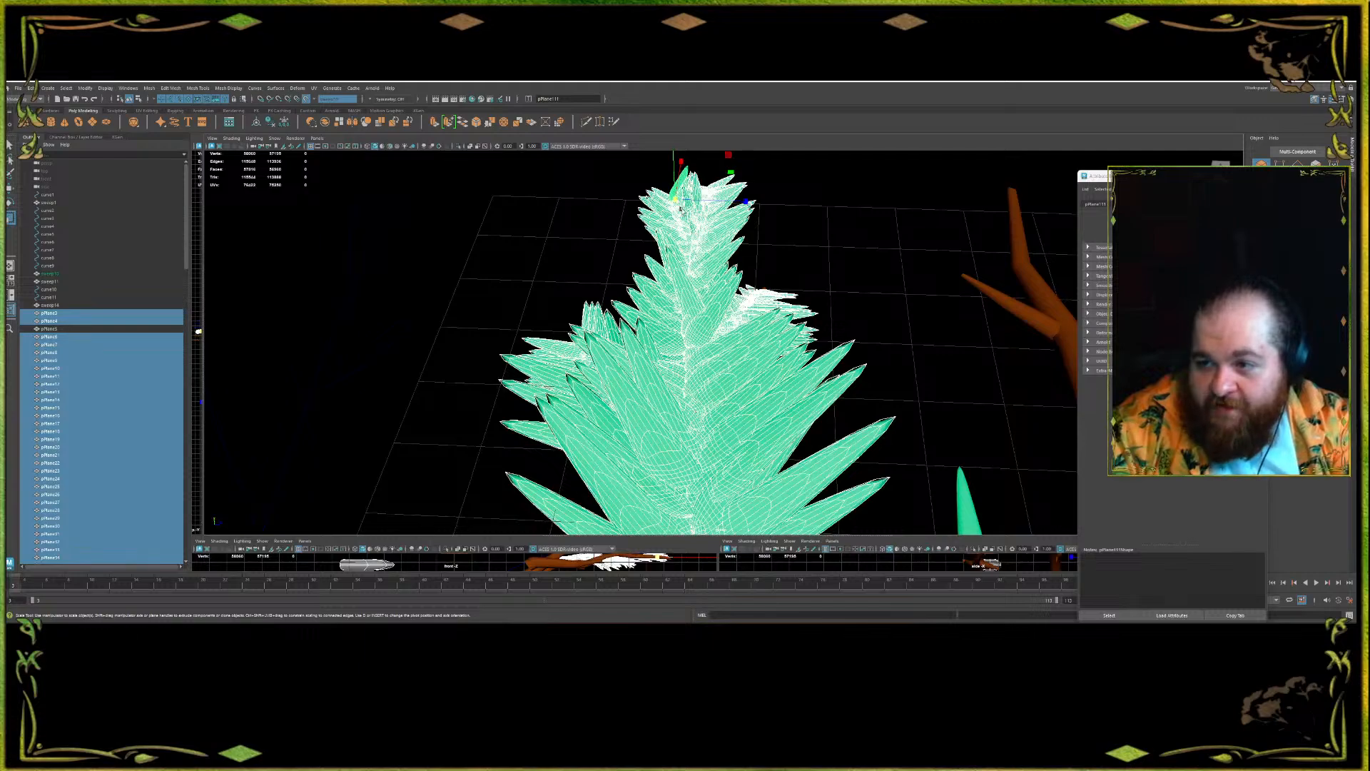
- Rescale the selected leaves again, toggling the change off and on to compare before keeping it
left_click_drag(675, 204, 639, 236)
key("ctrl+z")
key("ctrl+y")
left_click_drag(532, 282, 642, 285, "alt")
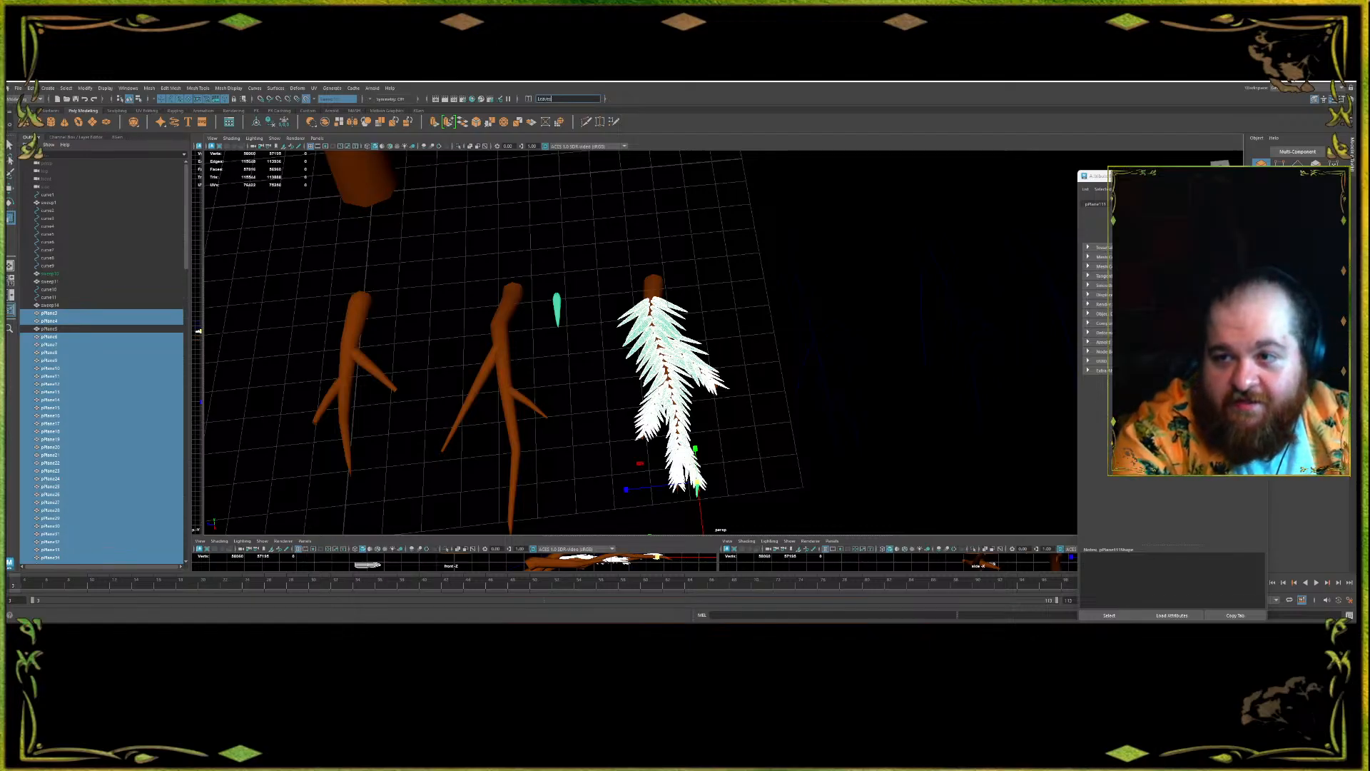
- Batch-rename the selected leaf planes to Leaves, then select an object by name
key("Return")
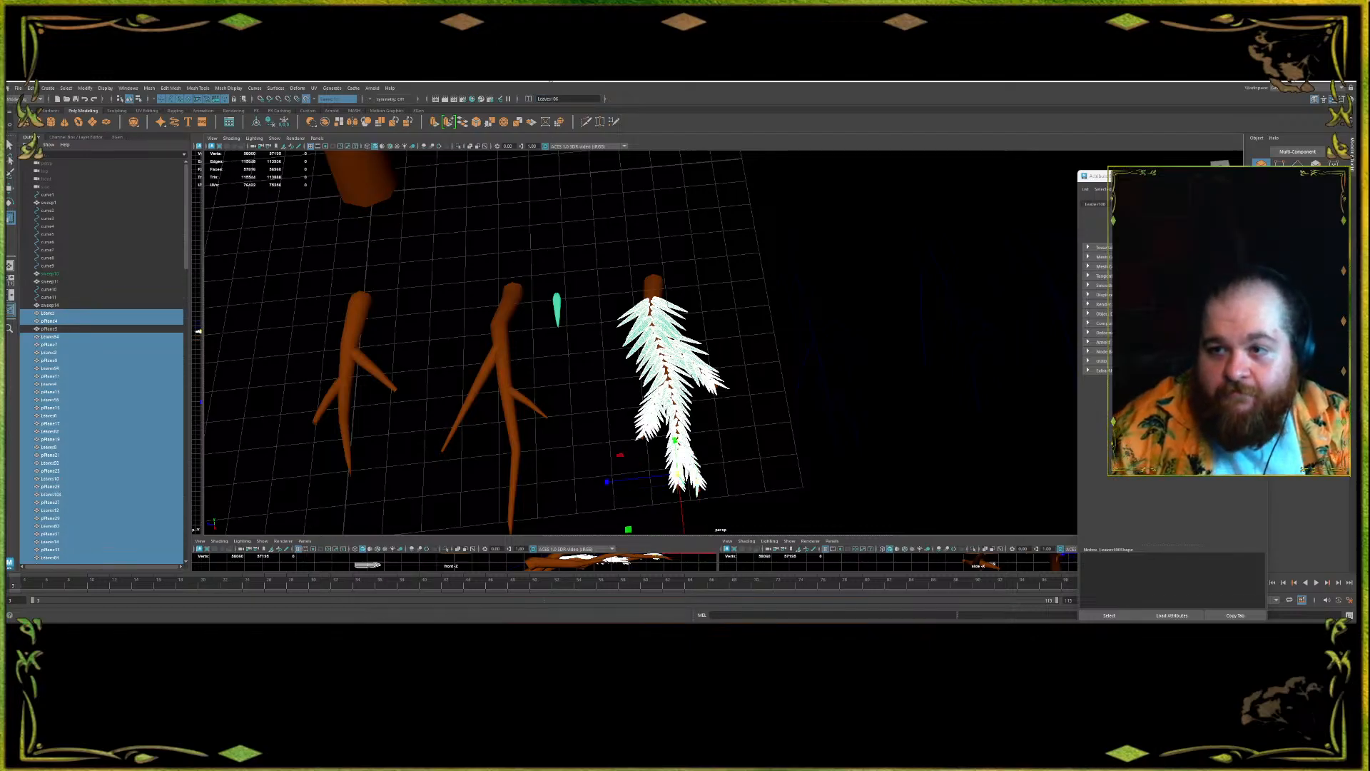
left_click(531, 102)
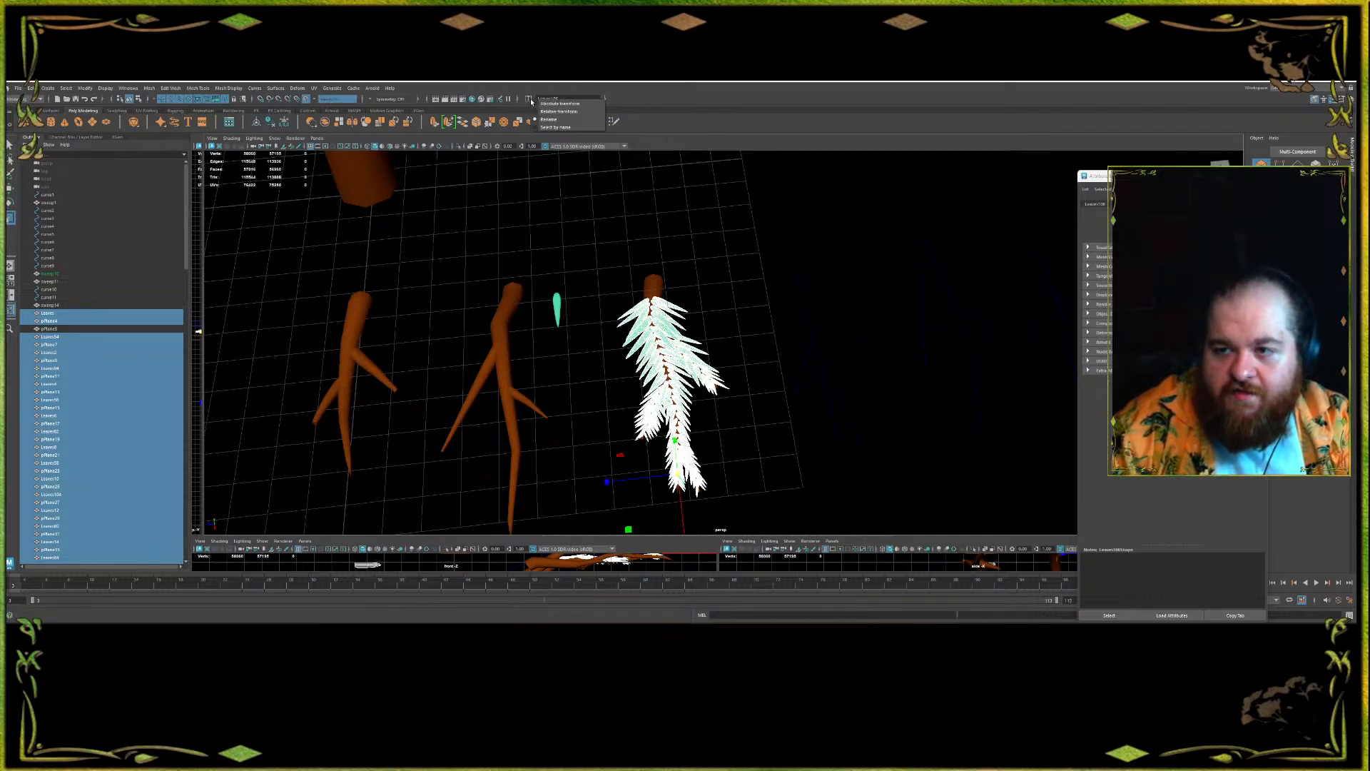
left_click(556, 127)
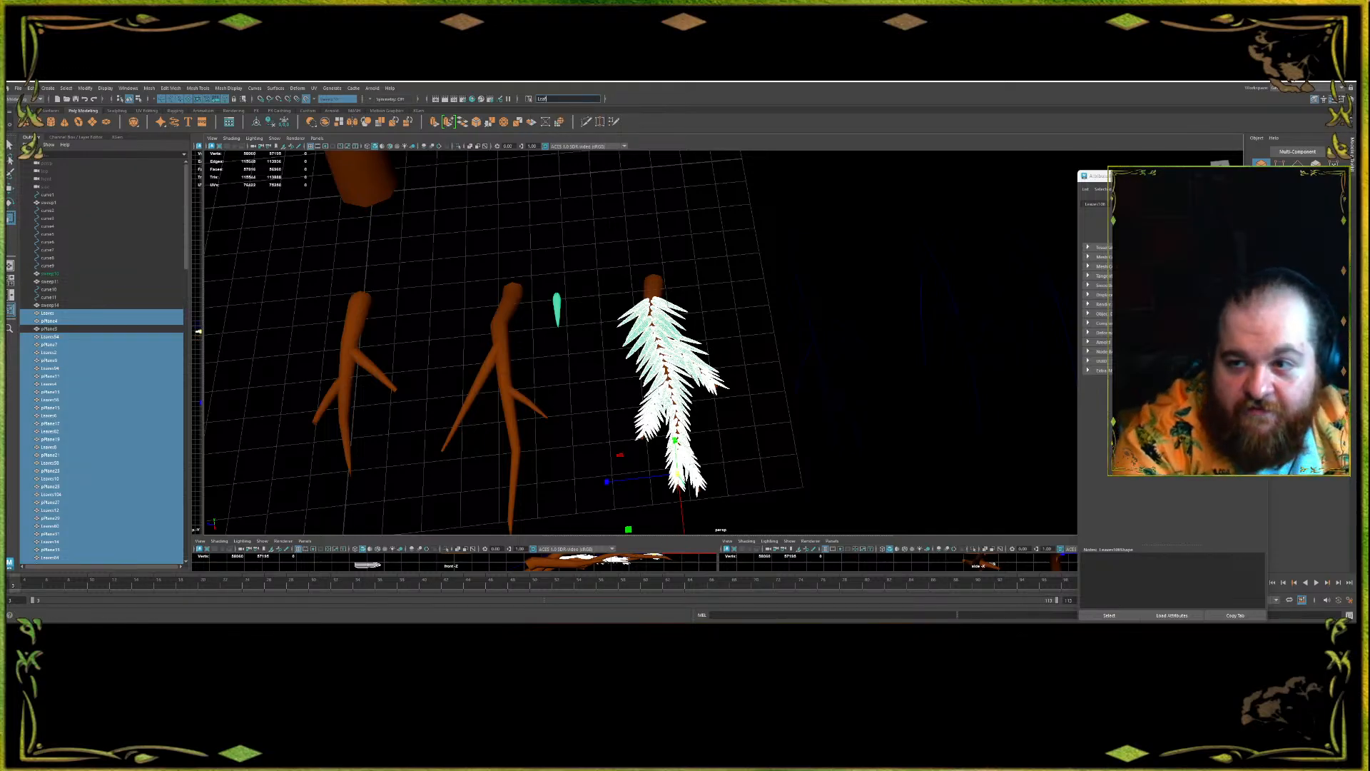
key("Return")
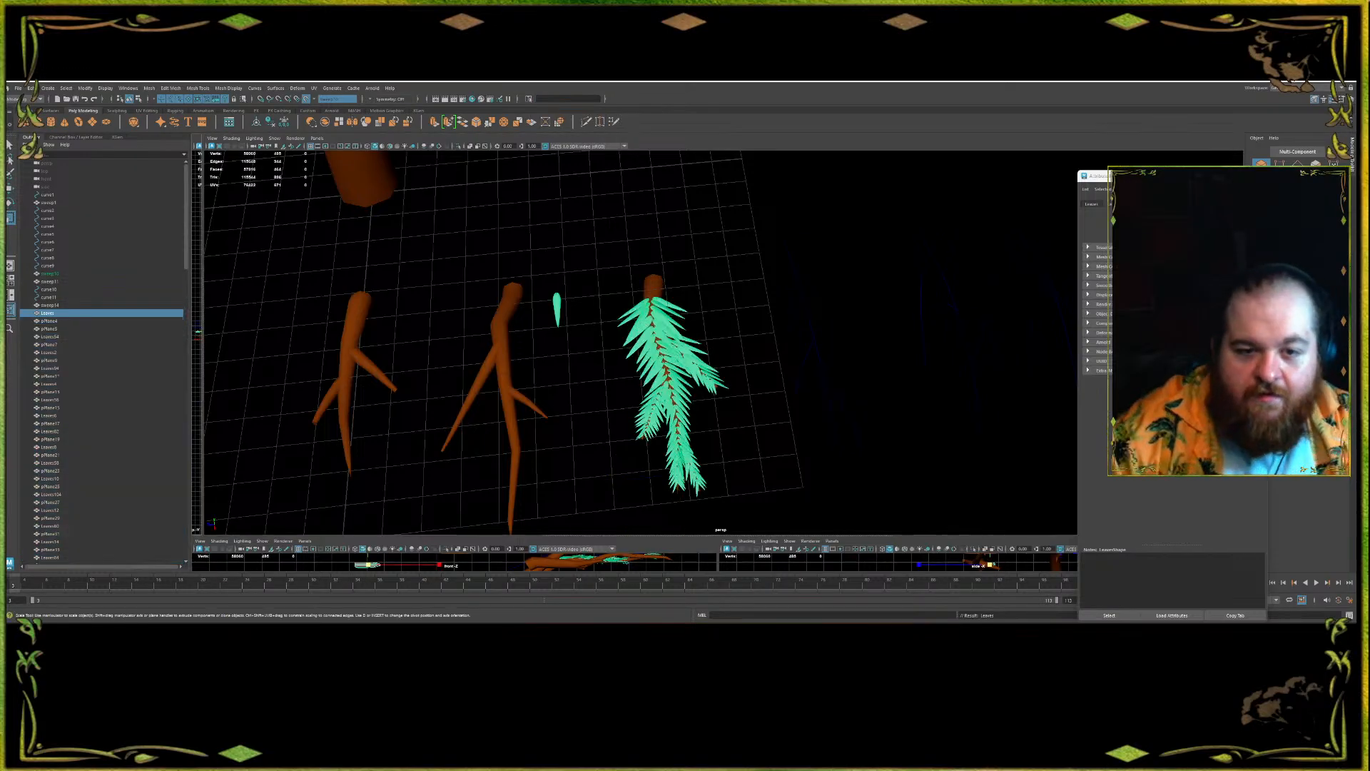
- Enlarge the perspective view, disable Make Live, and group the branch together with its leaves
left_click_drag(762, 534, 762, 314)
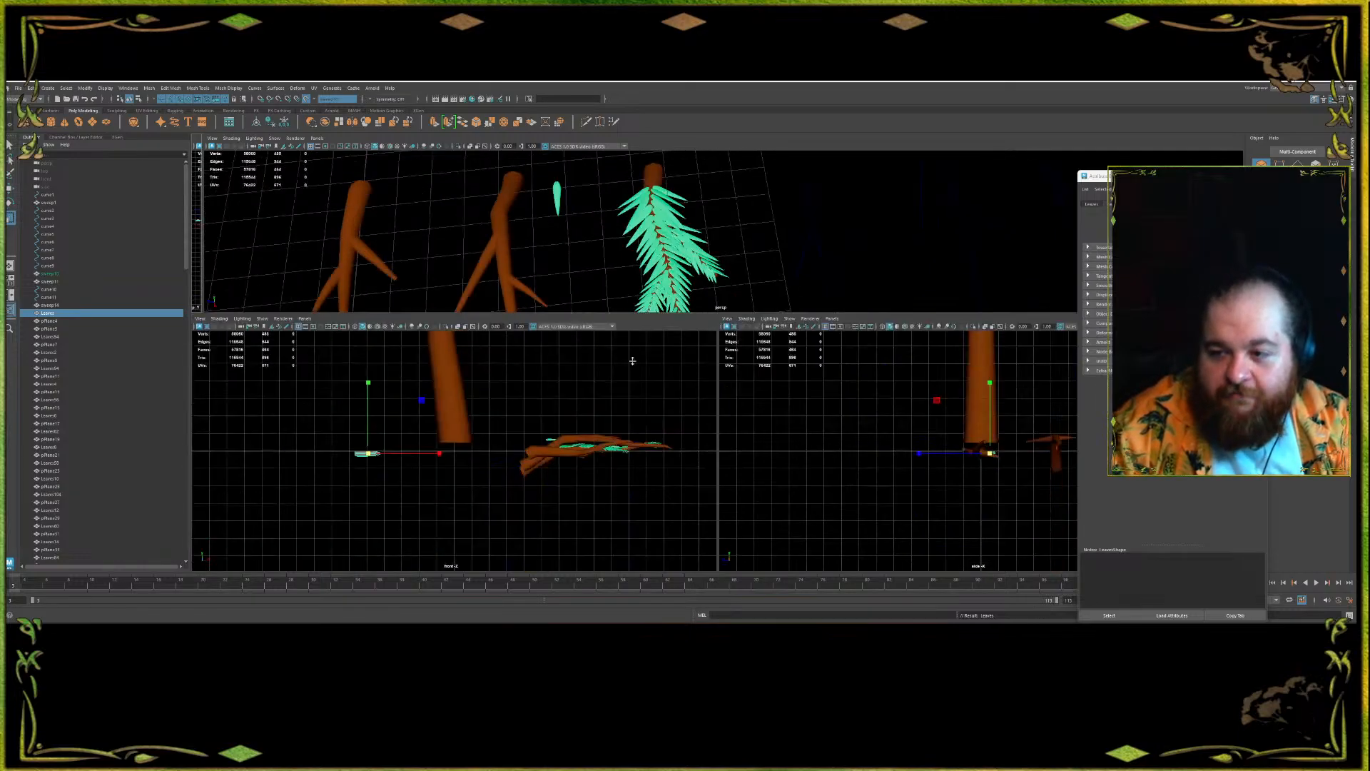
left_click_drag(652, 312, 581, 243)
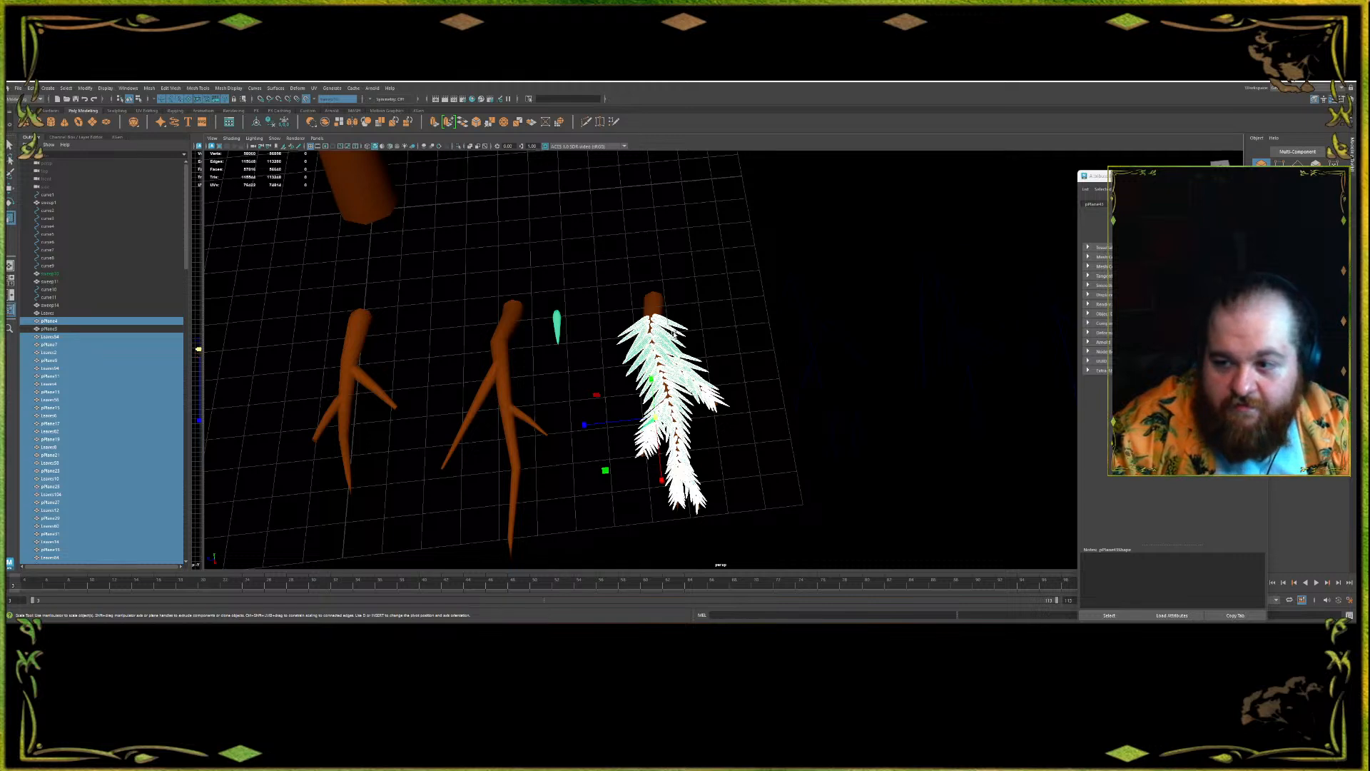
left_click(405, 178)
left_click(307, 100)
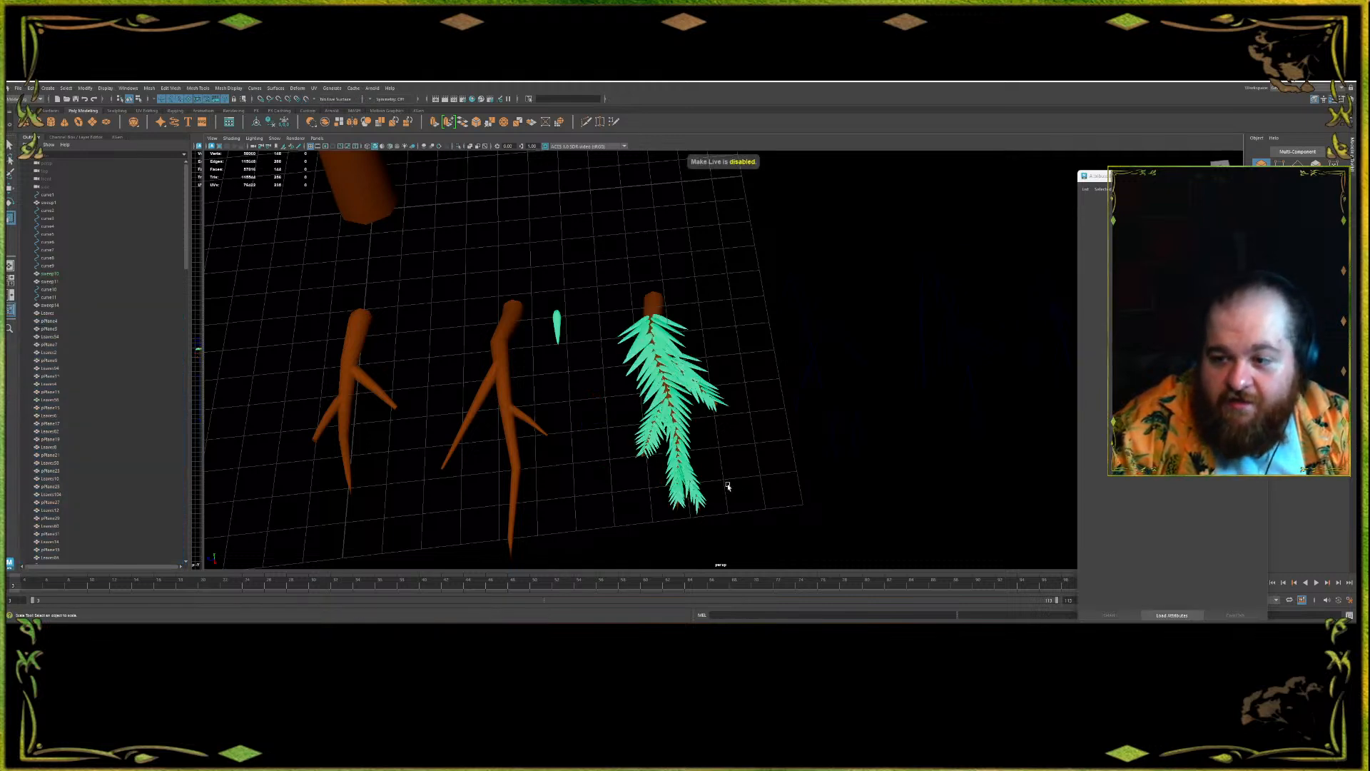
left_click_drag(682, 457, 587, 284)
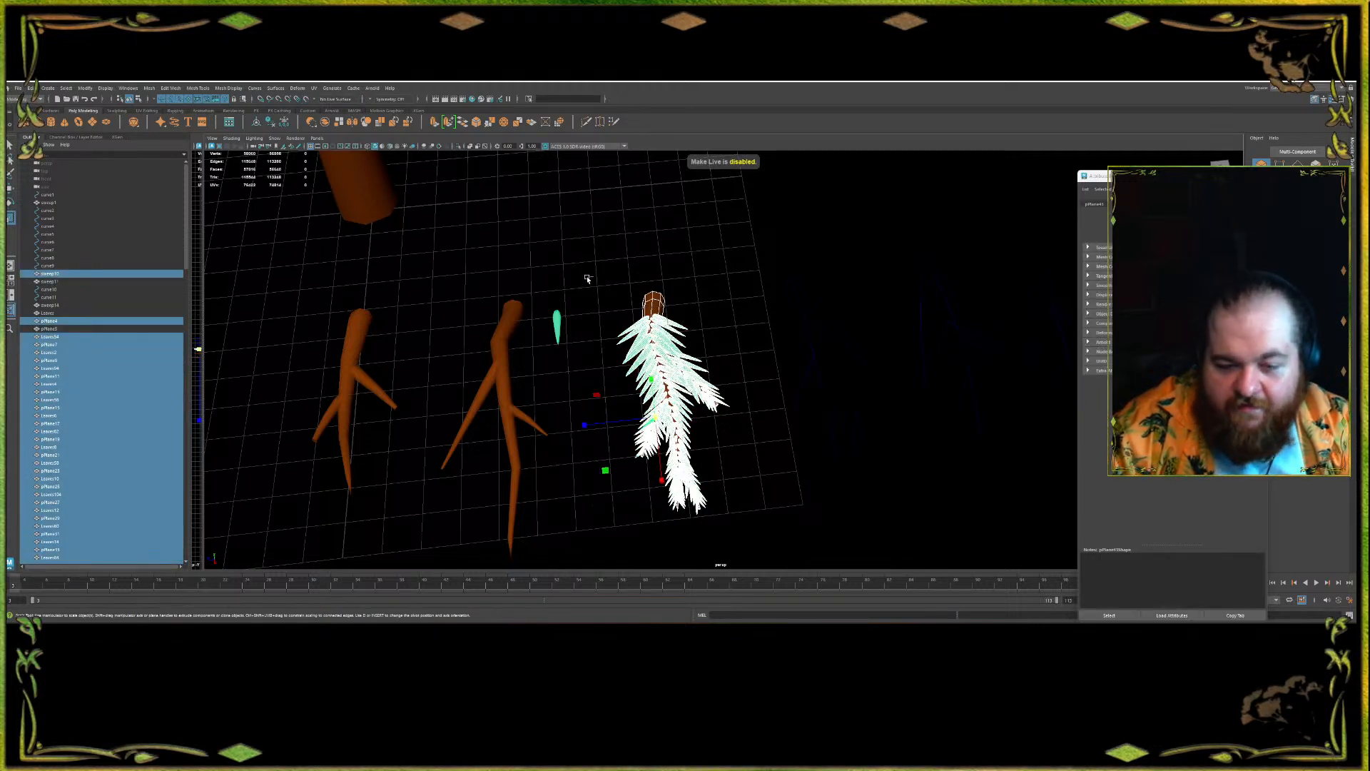
key("ctrl+g")
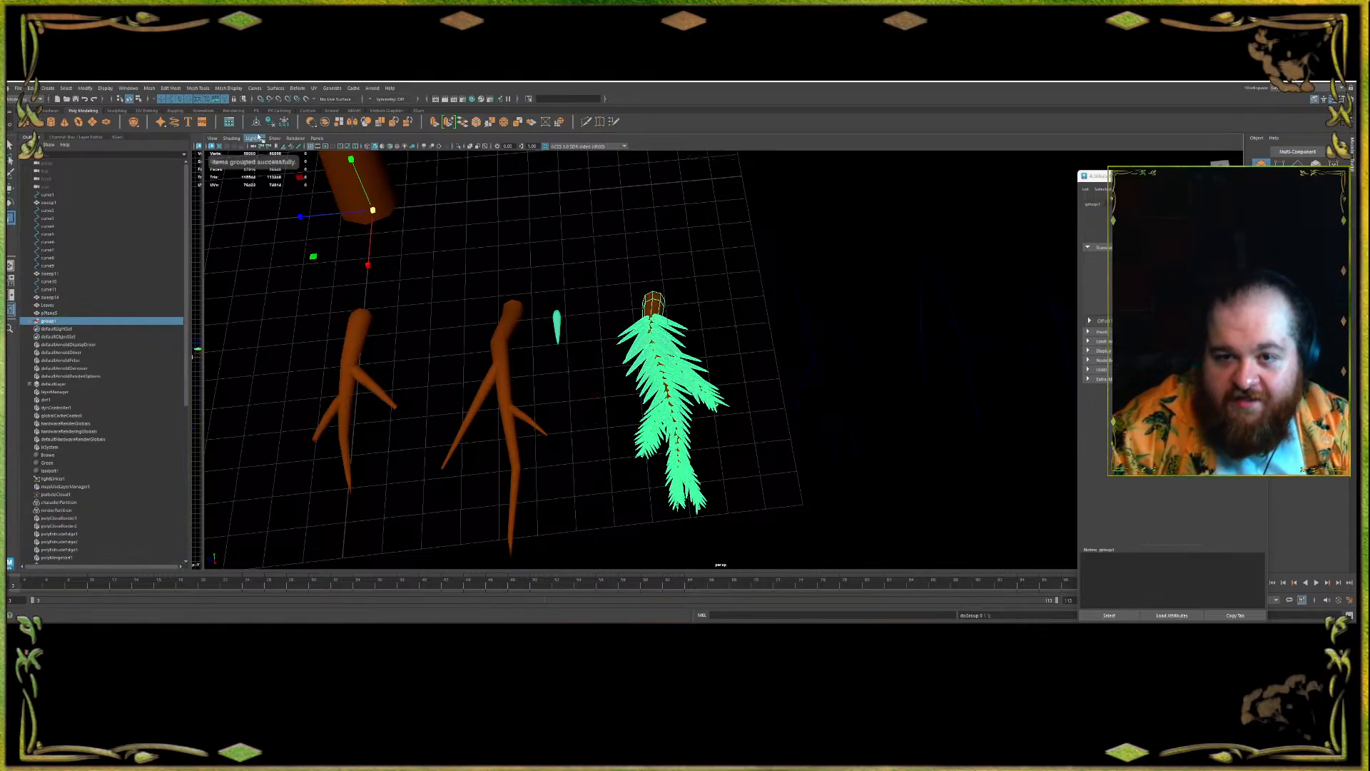
- Center the pivot of the leafy branch group, then duplicate the group and place the copy clear of the original
left_click_drag(599, 284, 731, 334, "alt")
scroll(731, 334, "up", 2)
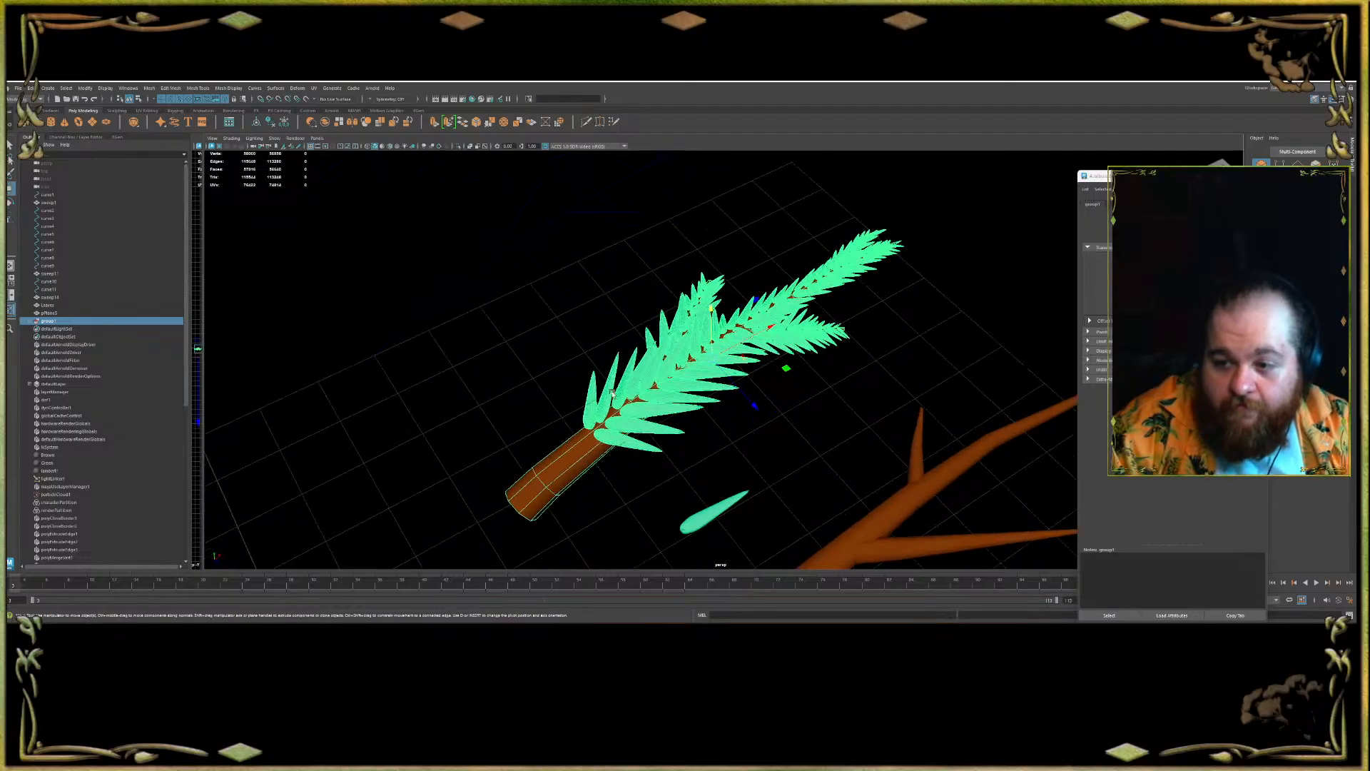
middle_click_drag(607, 398, 640, 325, "alt")
key("w")
left_click_drag(739, 292, 553, 374)
key("ctrl+z")
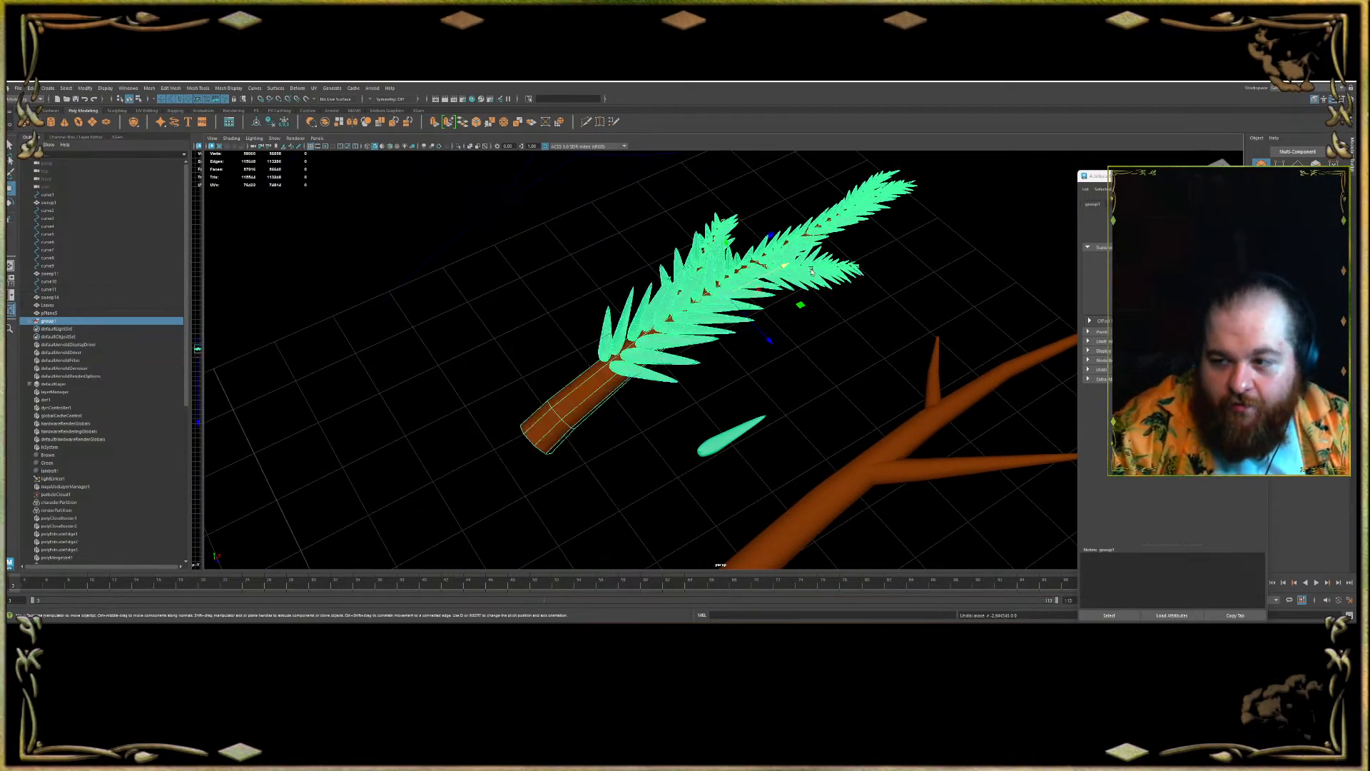
mouse_move(776, 271)
left_mouse_down("shift")
mouse_move(462, 372)
mouse_move(355, 459)
left_mouse_up("shift")
scroll(600, 329, "down", 3)
mouse_move(607, 324)
left_mouse_down("alt")
mouse_move(578, 327)
mouse_move(573, 297)
mouse_move(562, 353)
left_mouse_up("alt")
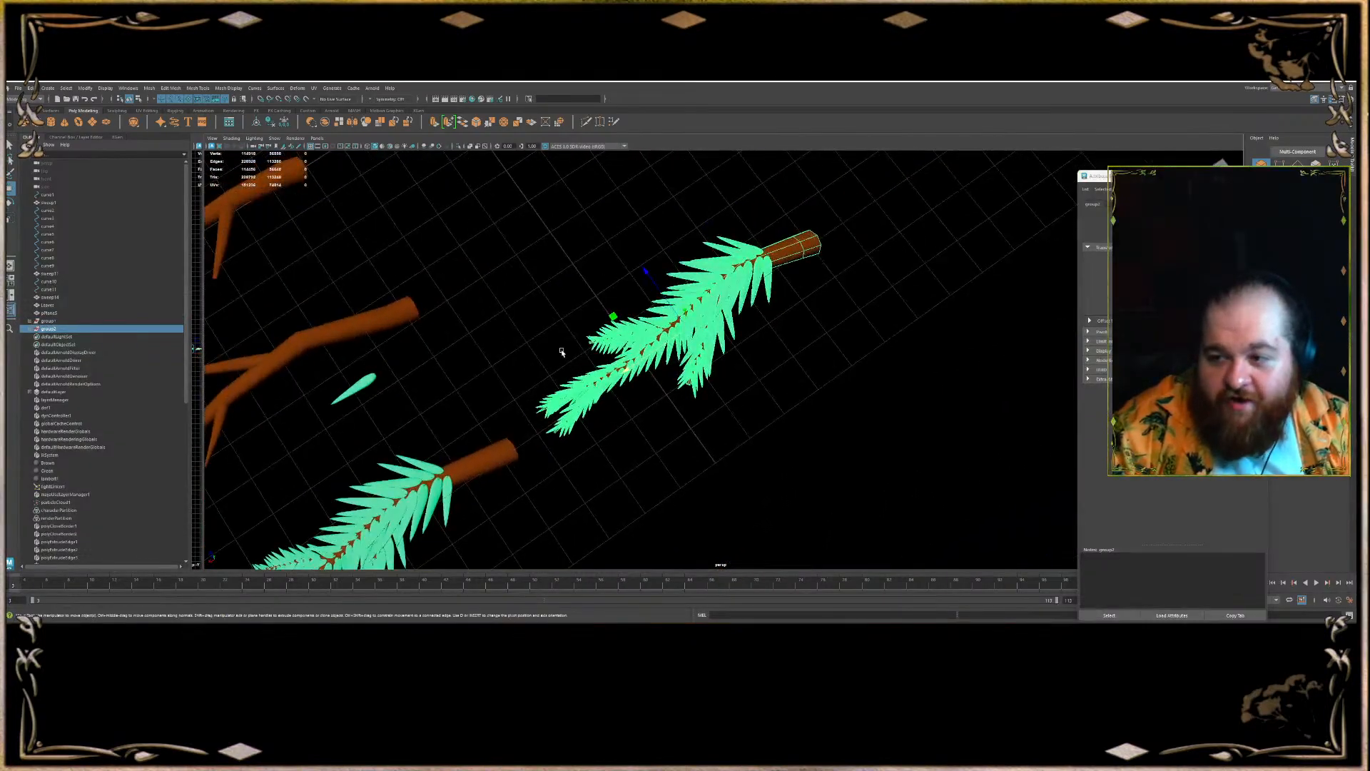
- Select all the leaves inside the duplicated branch group and scale them together
left_click(30, 329)
left_click(49, 335)
left_click_drag(490, 337, 623, 487, "alt")
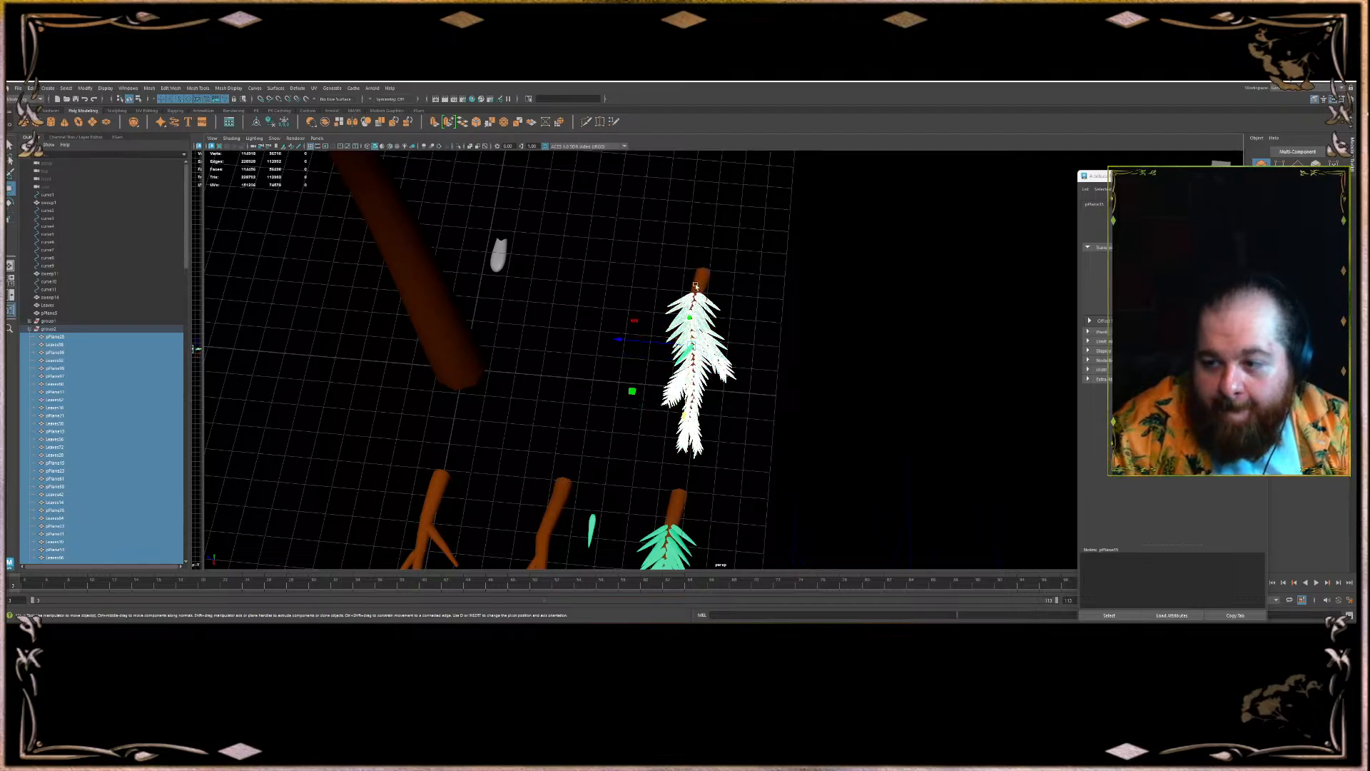
key("f")
key("r")
mouse_move(668, 336)
left_mouse_down()
mouse_move(699, 362)
mouse_move(695, 385)
mouse_move(735, 335)
mouse_move(669, 335)
mouse_move(659, 348)
mouse_move(684, 354)
mouse_move(665, 312)
left_mouse_up()
key("e")
key("r")
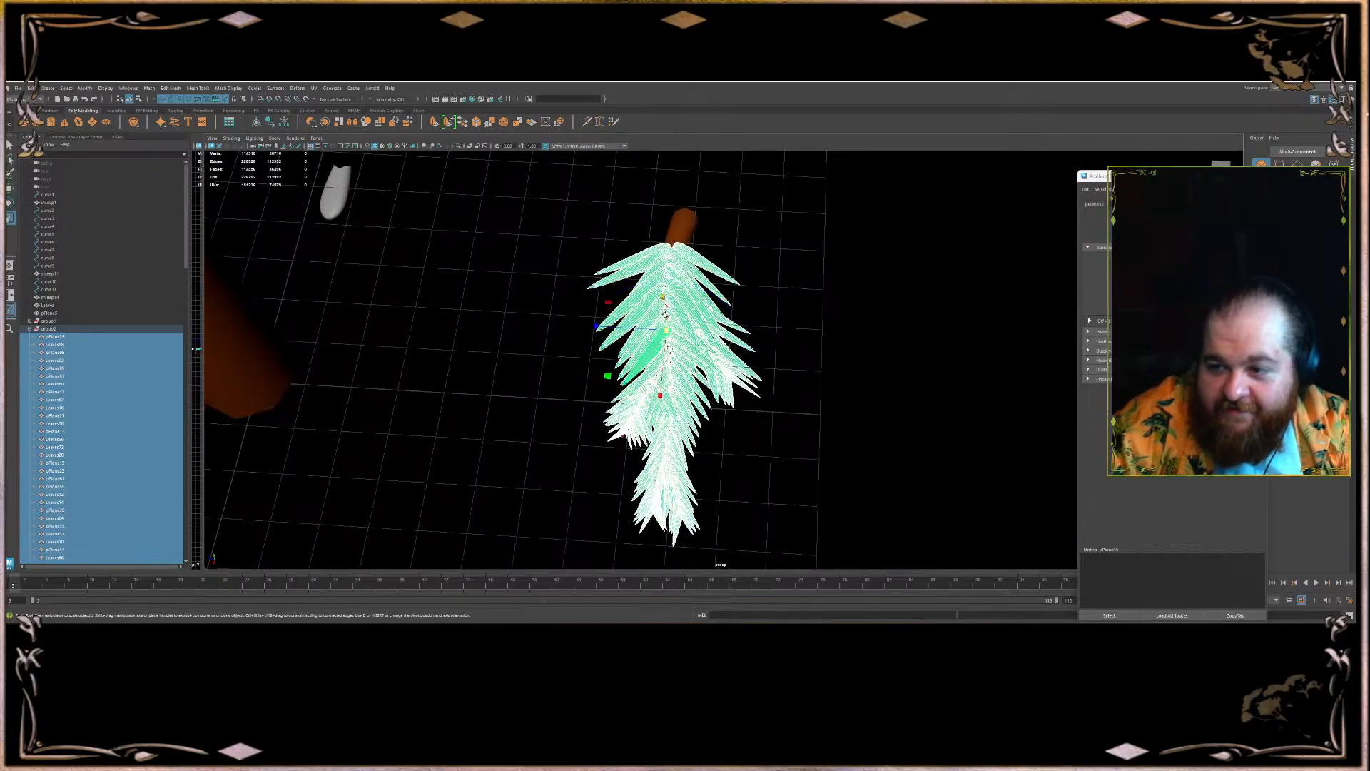
- Rename the duplicated leafy branch group Branch_1
left_click(813, 297)
left_click_drag(814, 297, 621, 276, "alt")
left_click(658, 356)
left_click_drag(664, 360, 727, 283, "alt")
scroll(658, 358, "up", 3)
scroll(672, 365, "up", 3)
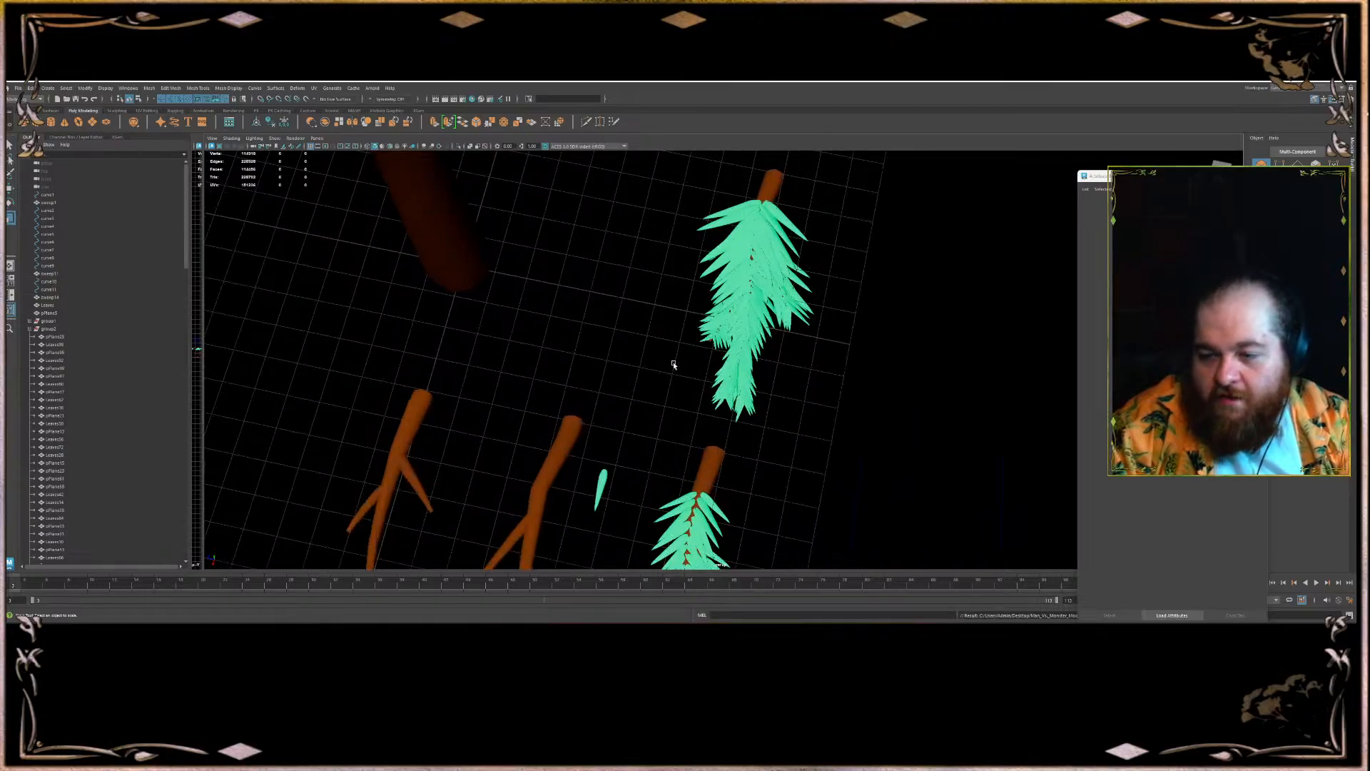
left_click(29, 329)
left_click(49, 329)
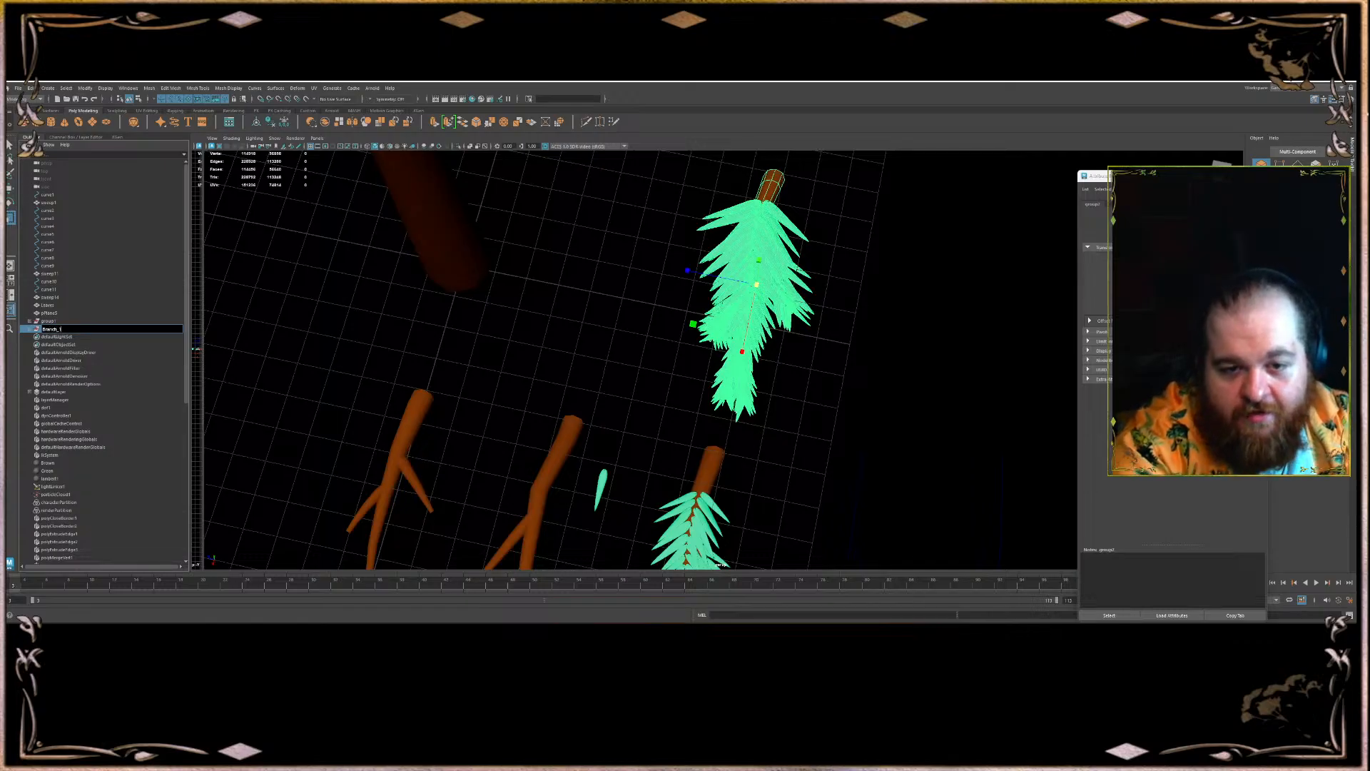
type("Branch_1")
key("Return")
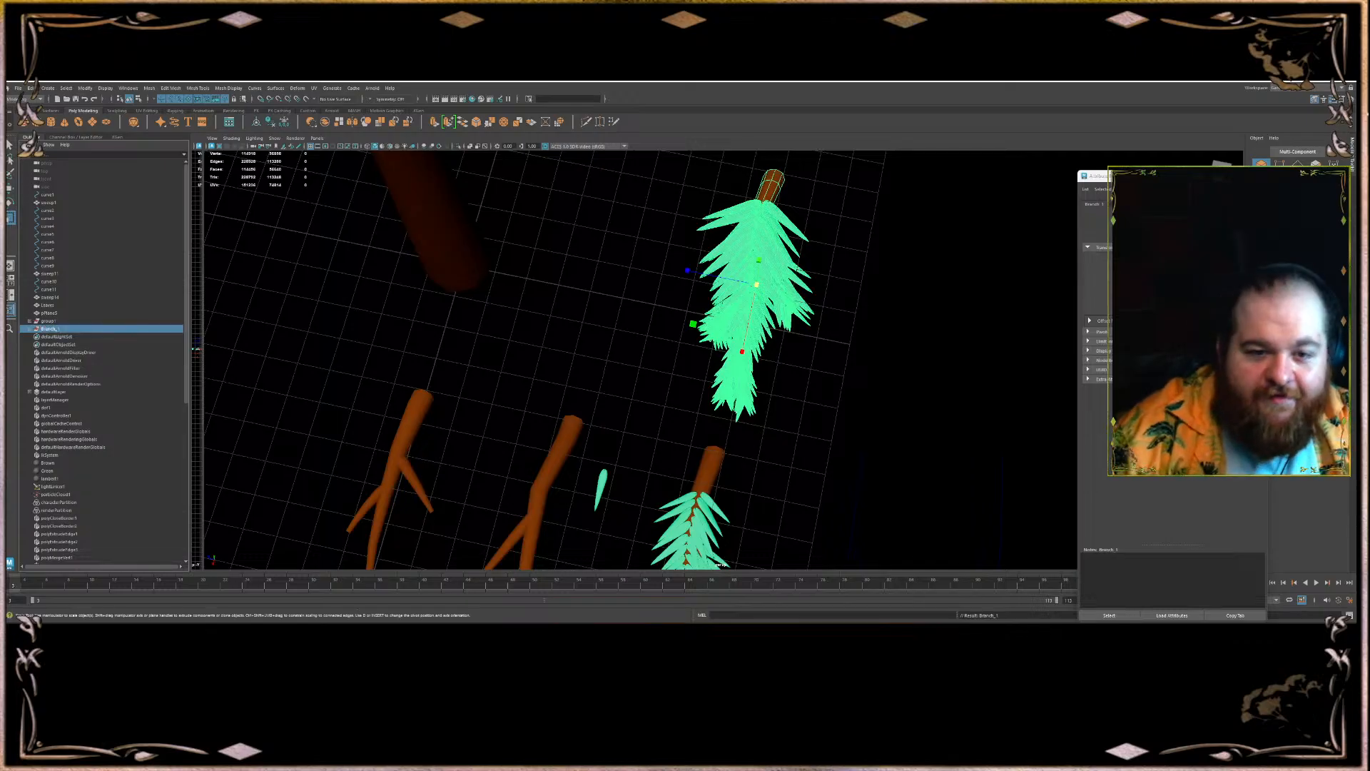
- Rename the original leafy branch group Branch_V2 and the duplicated group Branch_V1
left_click(49, 321, "ctrl")
double_click(49, 320)
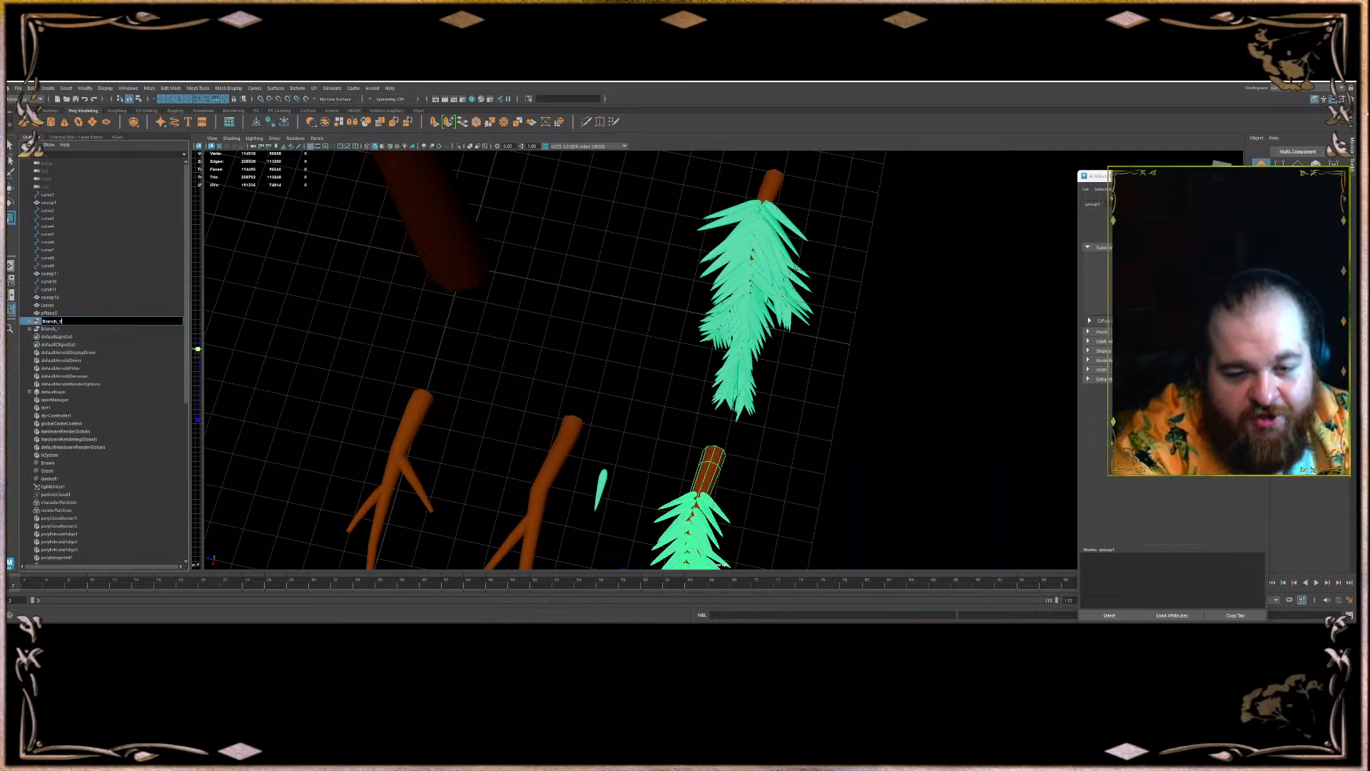
type("Branch_V2")
key("Return")
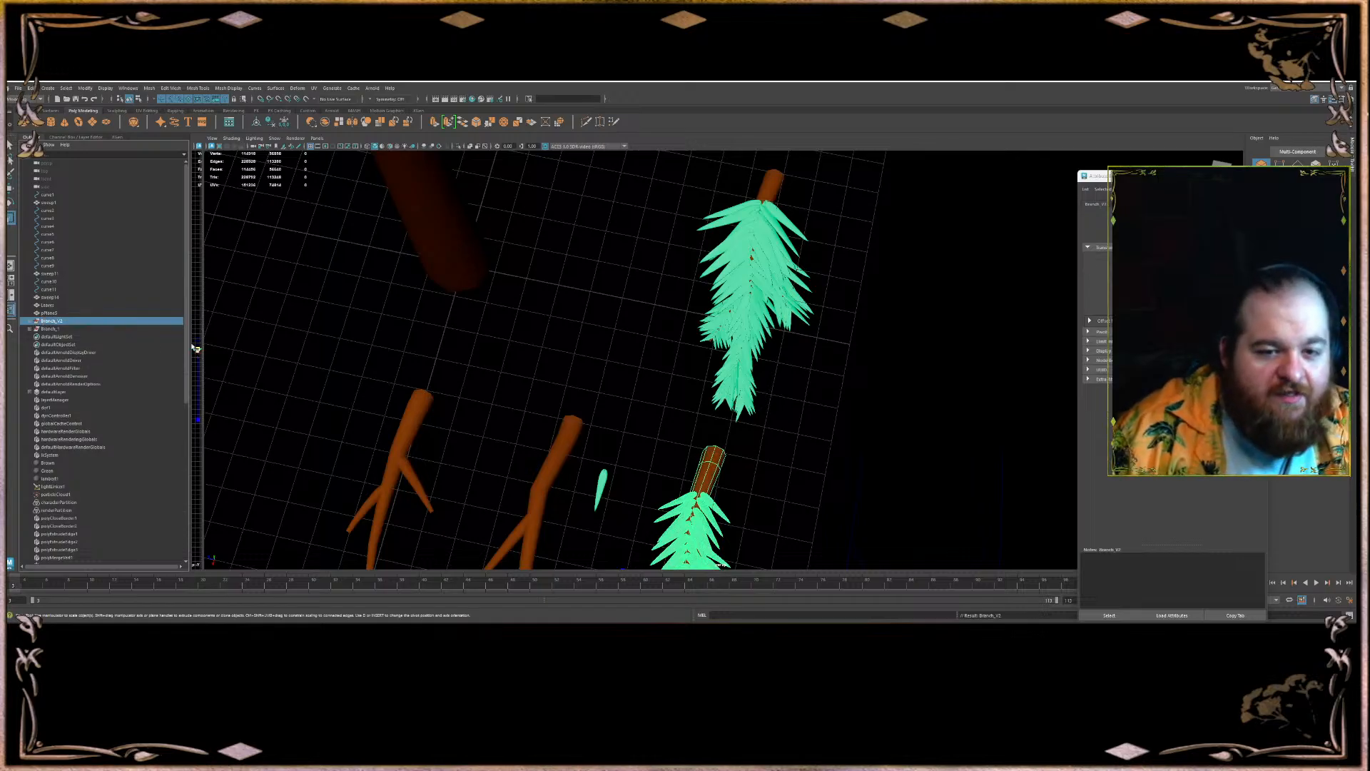
double_click(57, 328)
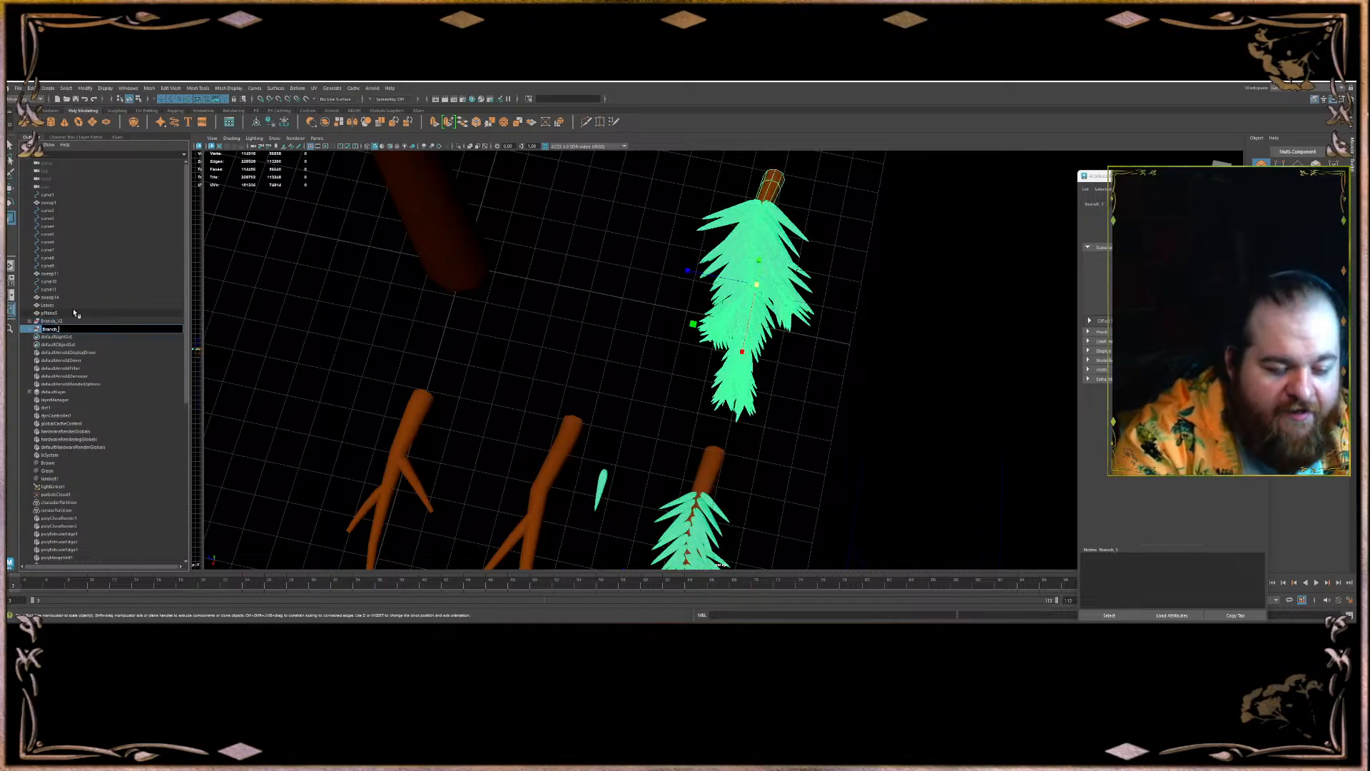
key("Return")
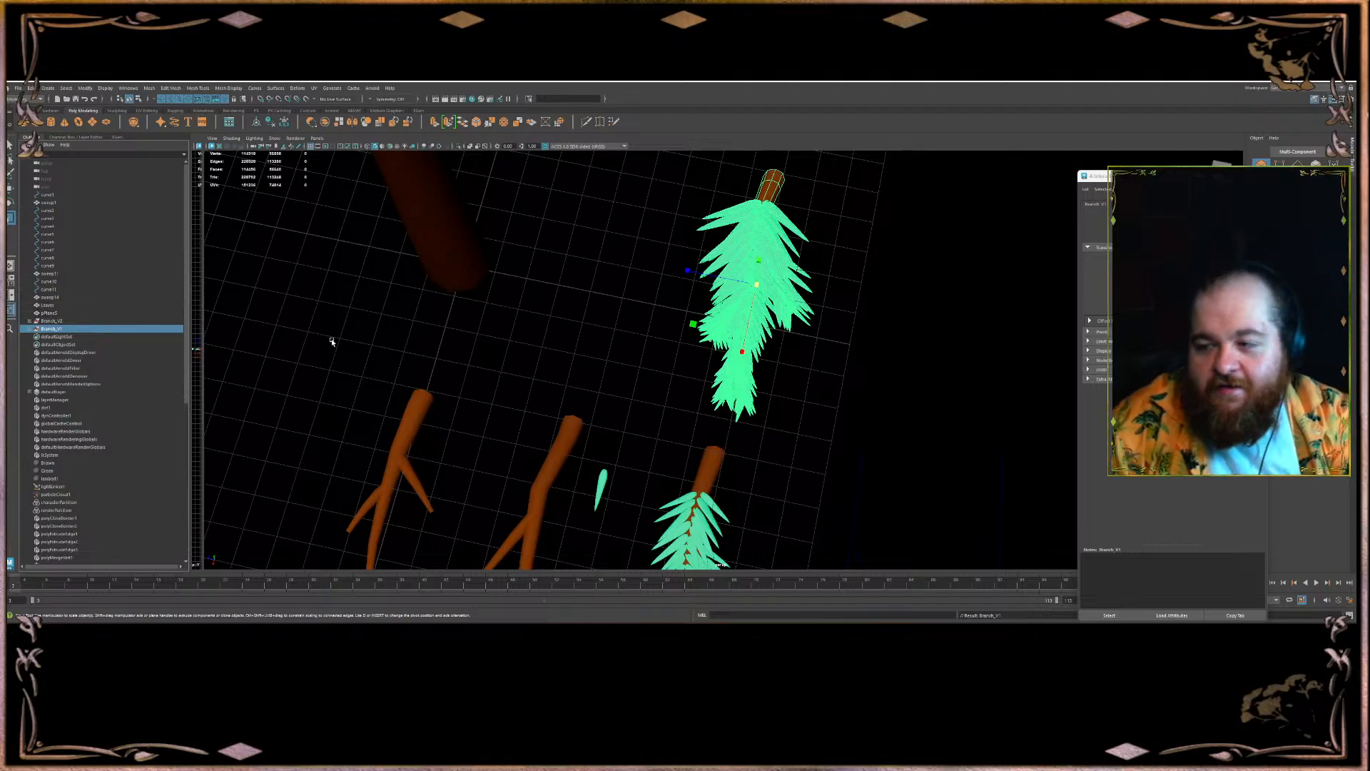
- Delete the separate pale leaf mesh lying near the trunk
left_click(545, 337)
middle_click_drag(646, 205, 579, 288, "alt")
left_click(463, 207)
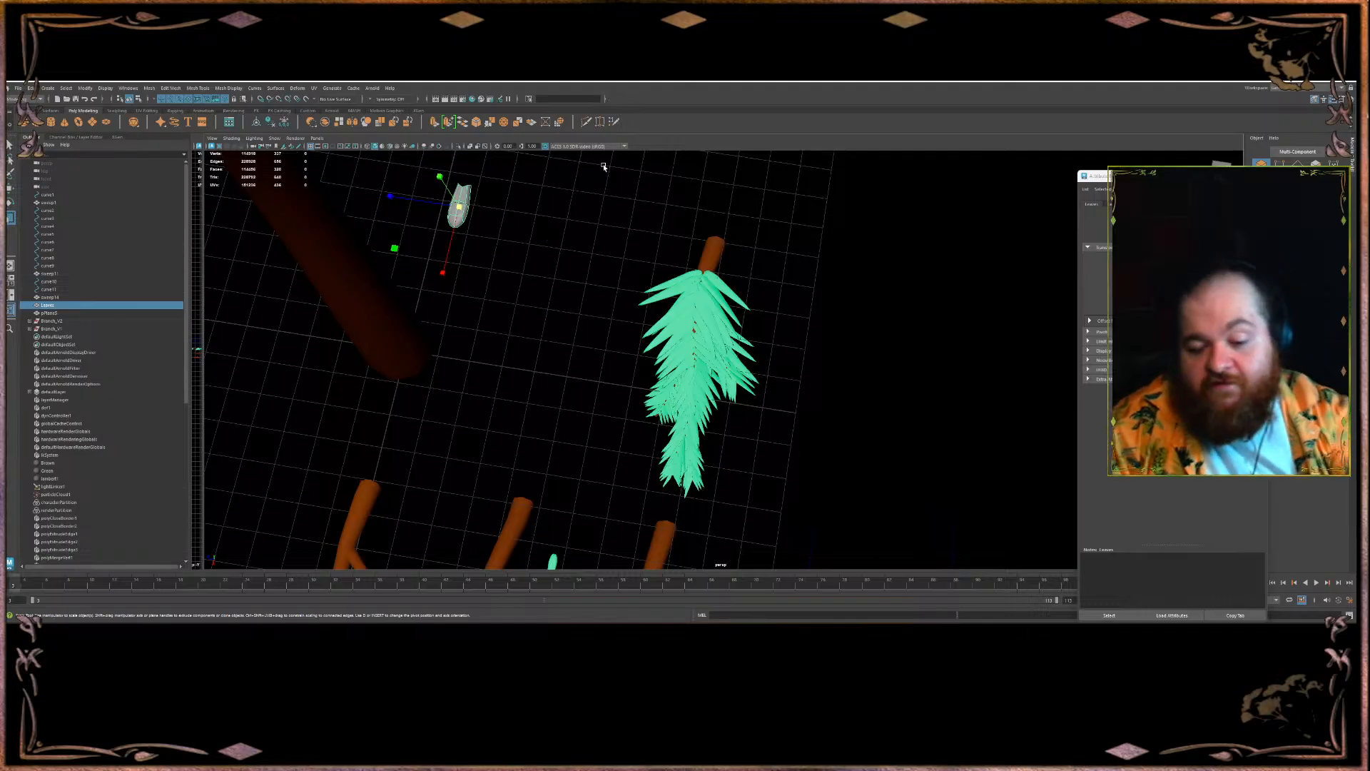
key("Delete")
- Examine the two leafy branch versions side by side from several angles
left_click_drag(529, 316, 462, 288, "alt")
middle_click_drag(461, 288, 612, 165, "alt")
left_click_drag(612, 165, 609, 220, "alt")
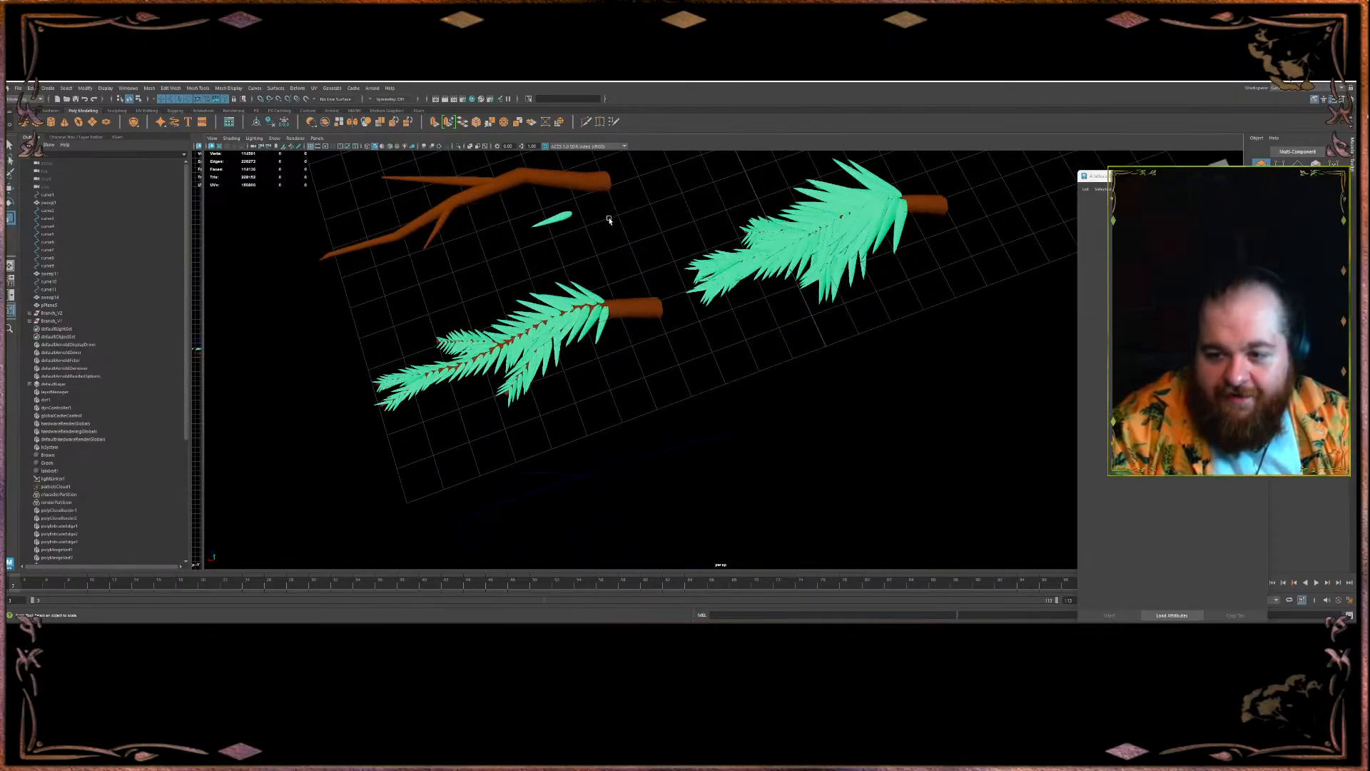
middle_click_drag(608, 219, 621, 267, "alt")
scroll(653, 245, "up", 2)
left_click_drag(659, 250, 683, 247, "alt")
middle_click_drag(683, 247, 571, 388, "alt")
left_click_drag(570, 388, 457, 371, "alt")
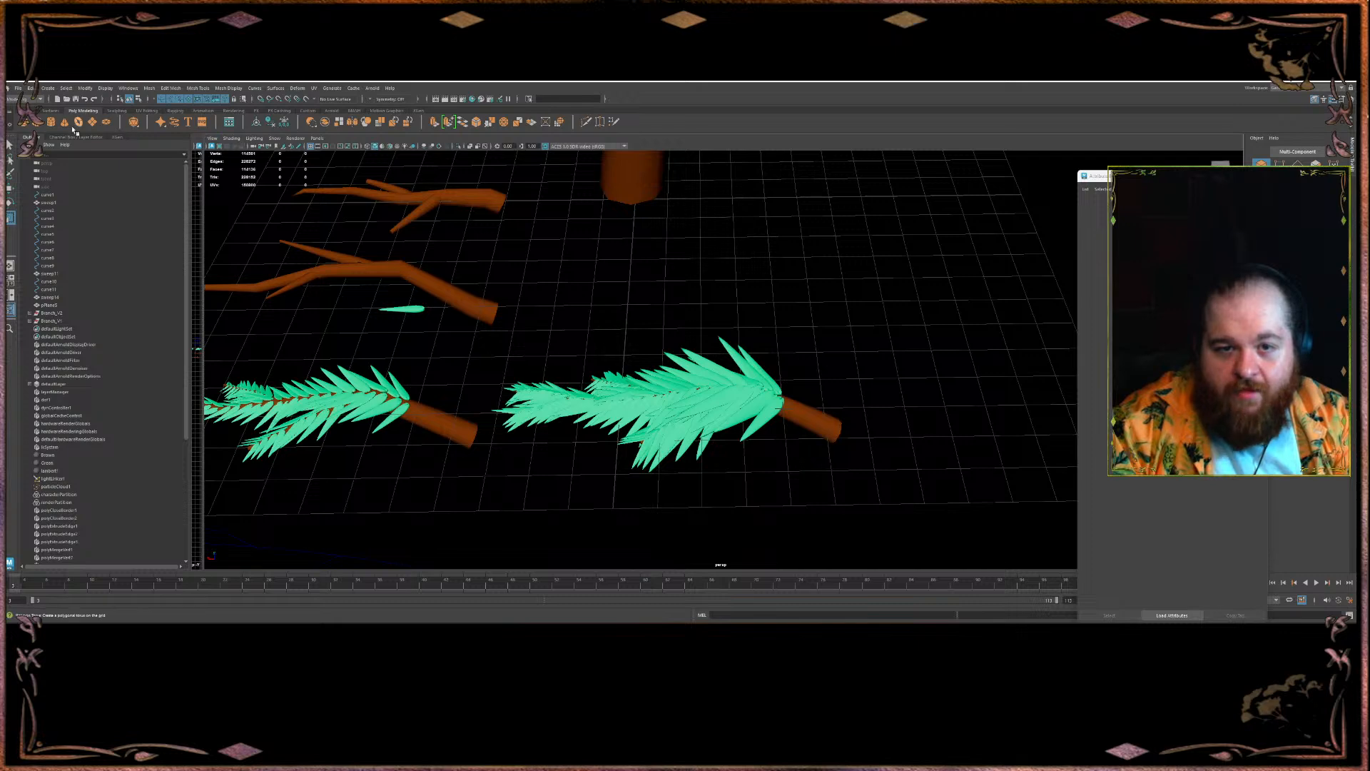
- Create a polygon plane, place it beside the base of the fuller leafy branch, and display its channel attributes
left_click(94, 123)
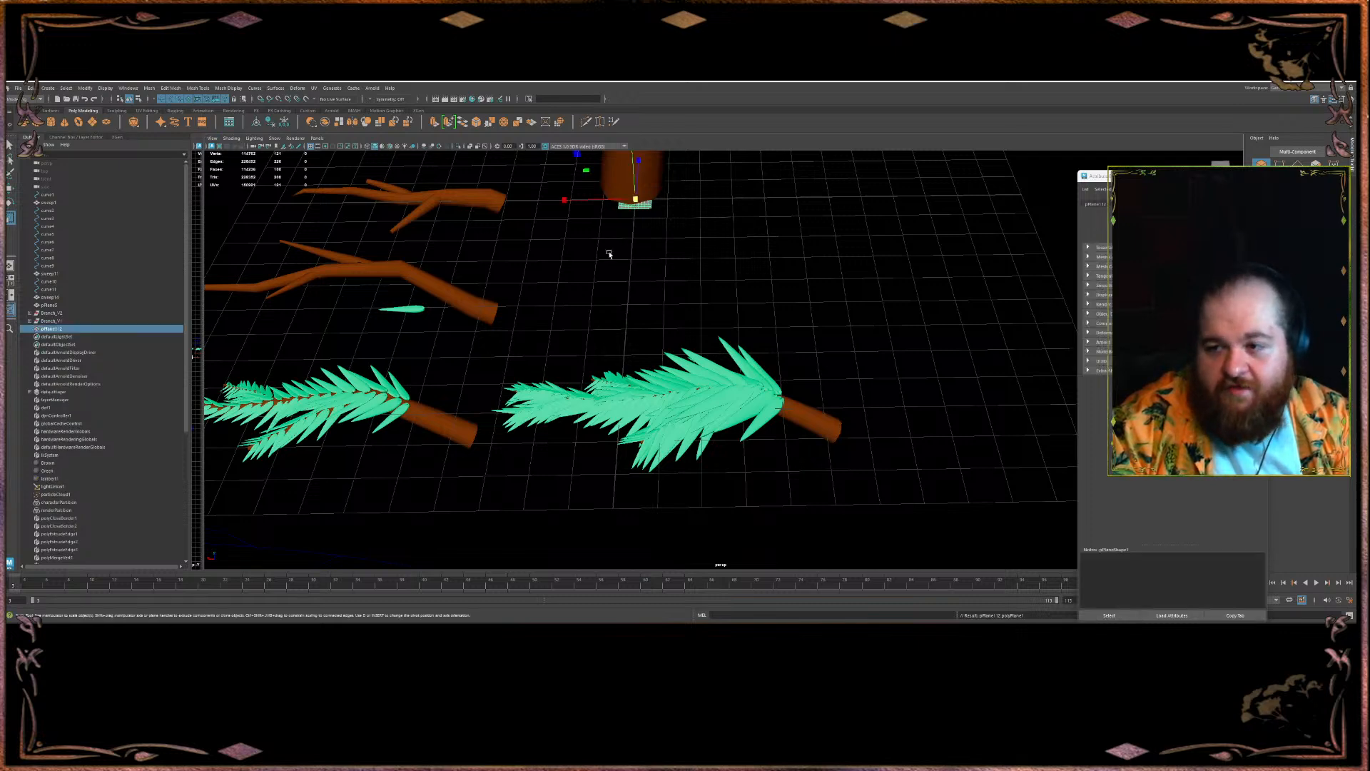
left_click_drag(615, 238, 587, 370, "alt")
middle_click_drag(627, 219, 583, 286, "alt")
left_click_drag(597, 189, 489, 313, "alt")
left_click_drag(428, 379, 877, 377)
middle_click_drag(856, 371, 724, 397, "alt")
left_click(72, 136)
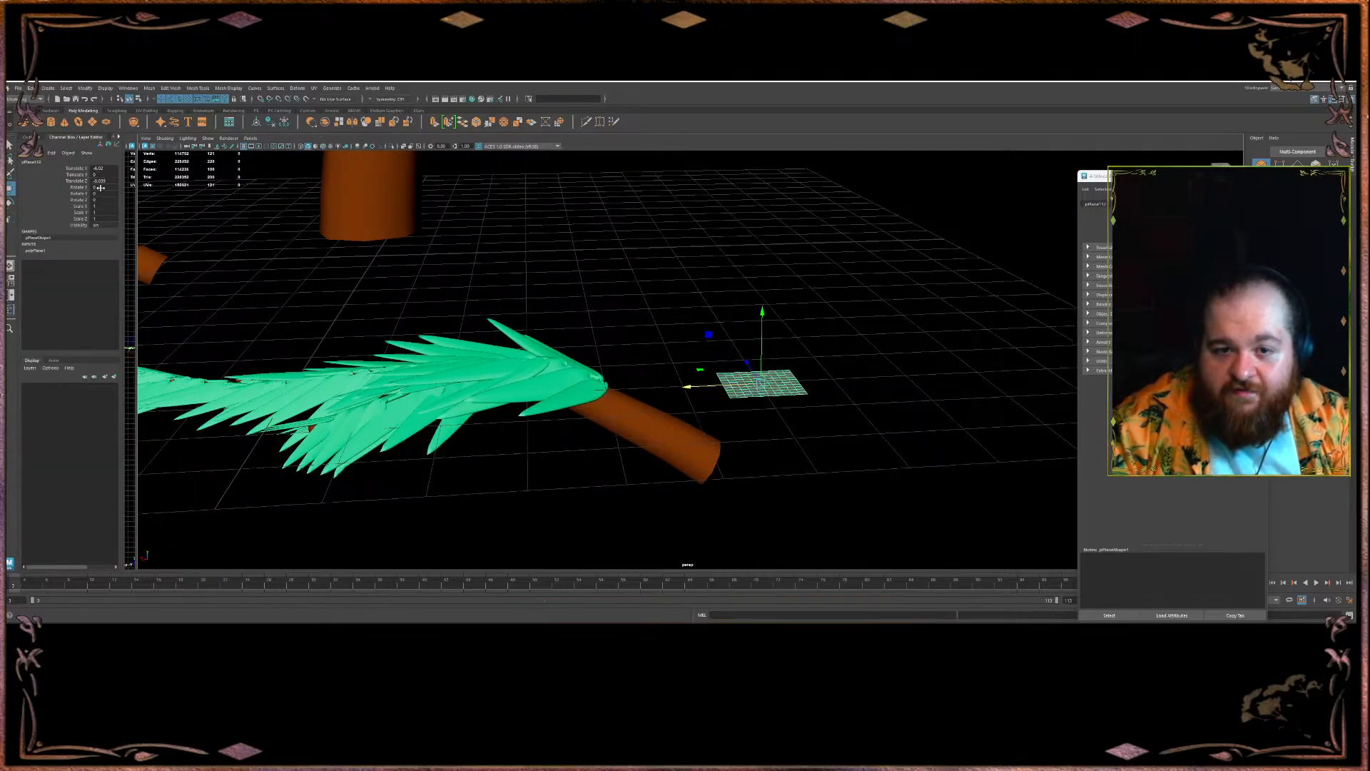
type("-43")
key("Return")
key("ctrl+z")
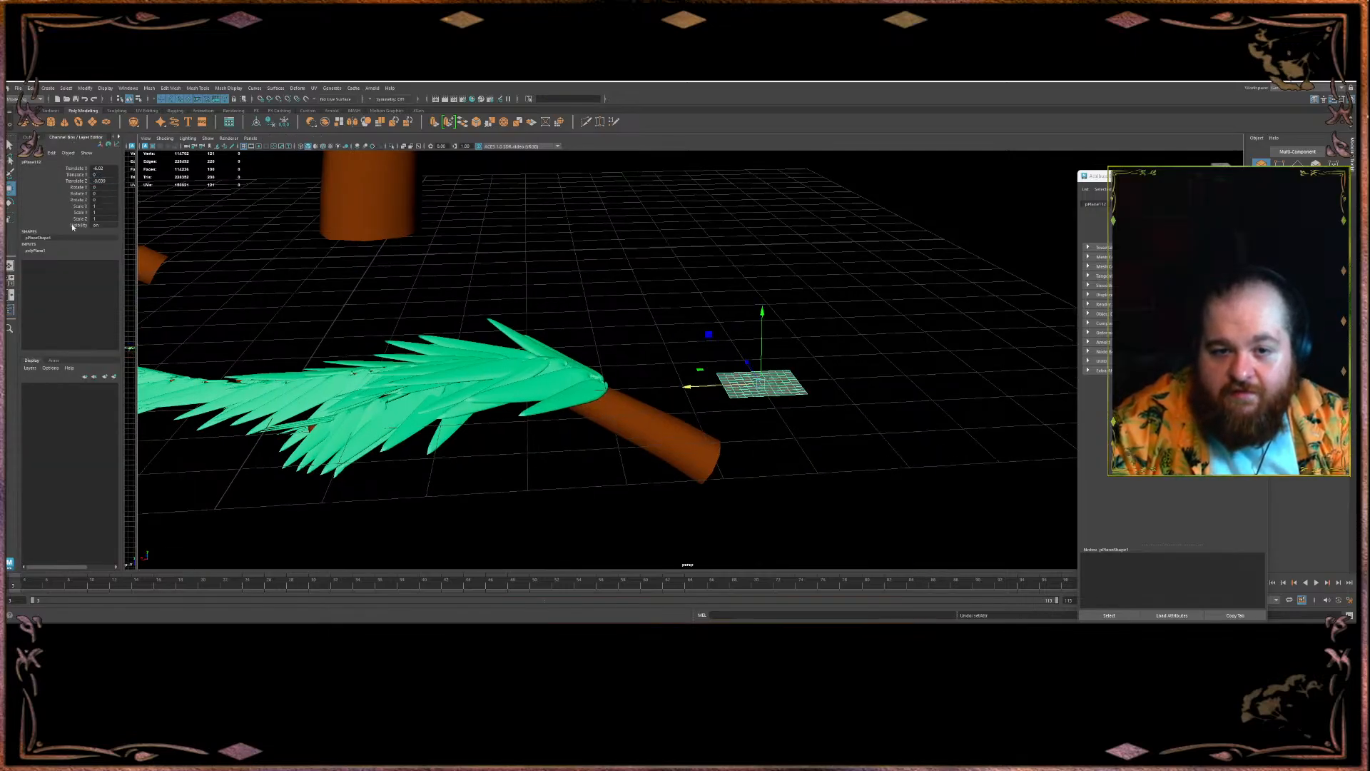
- Set the plane's width and height subdivisions to 1
left_click(69, 252)
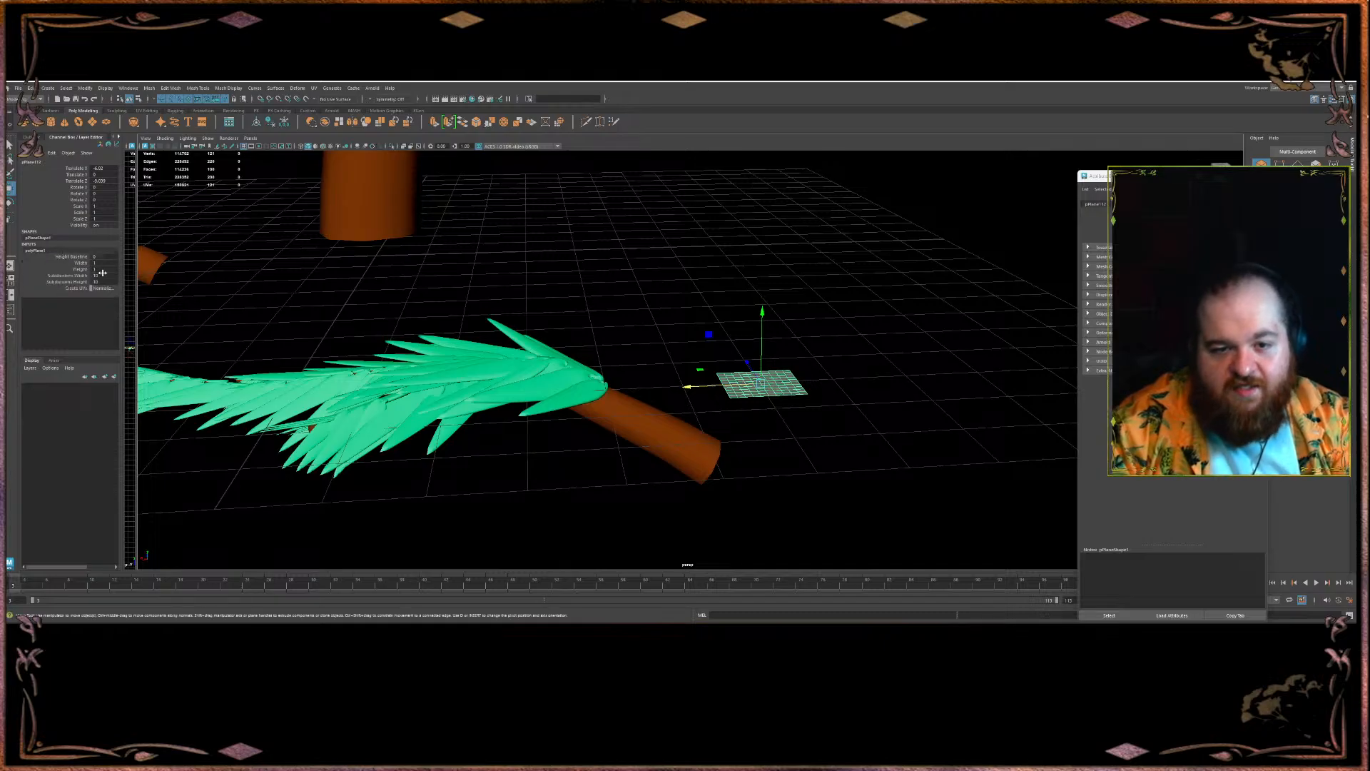
type("1")
key("Return")
- Move the plane down to the height of the fuller branch's cut end
left_click_drag(828, 390, 685, 257, "alt")
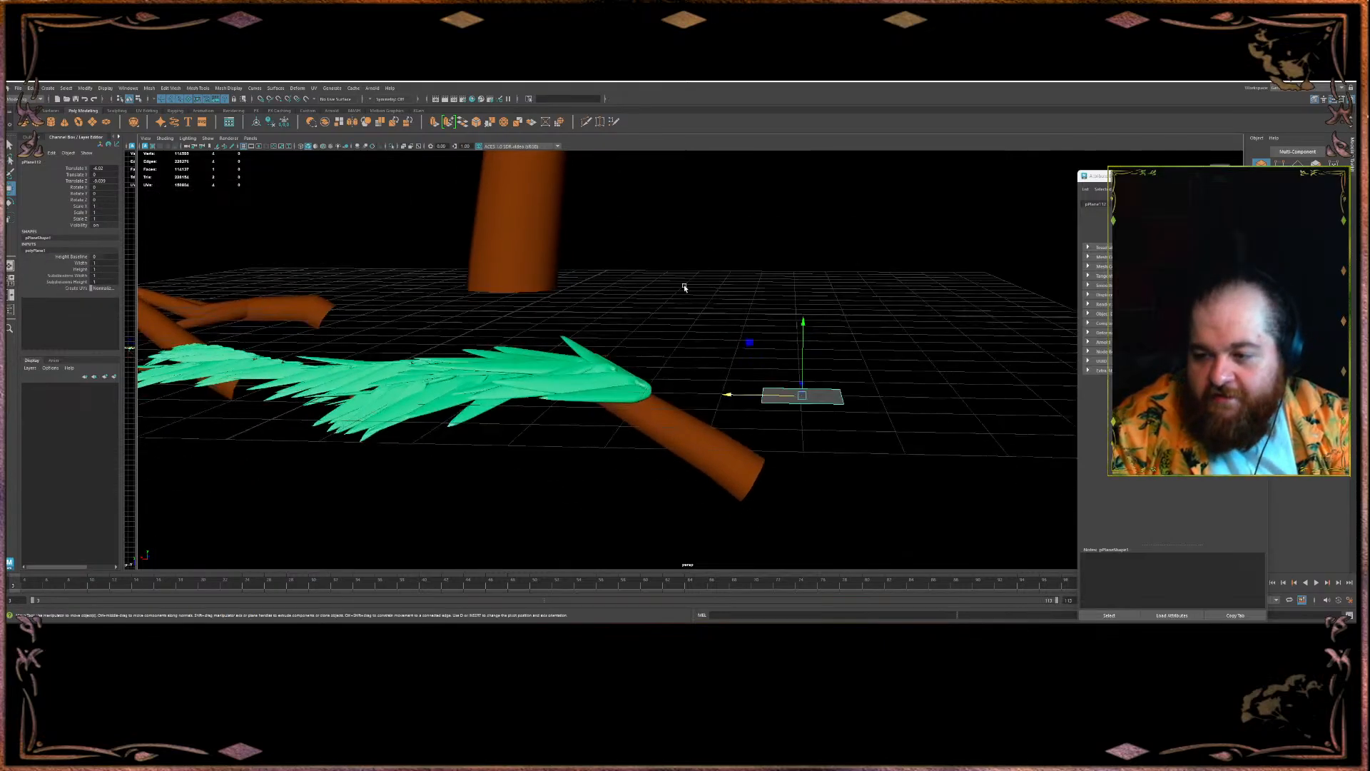
middle_click_drag(698, 375, 661, 273, "alt")
left_click_drag(765, 242, 621, 371)
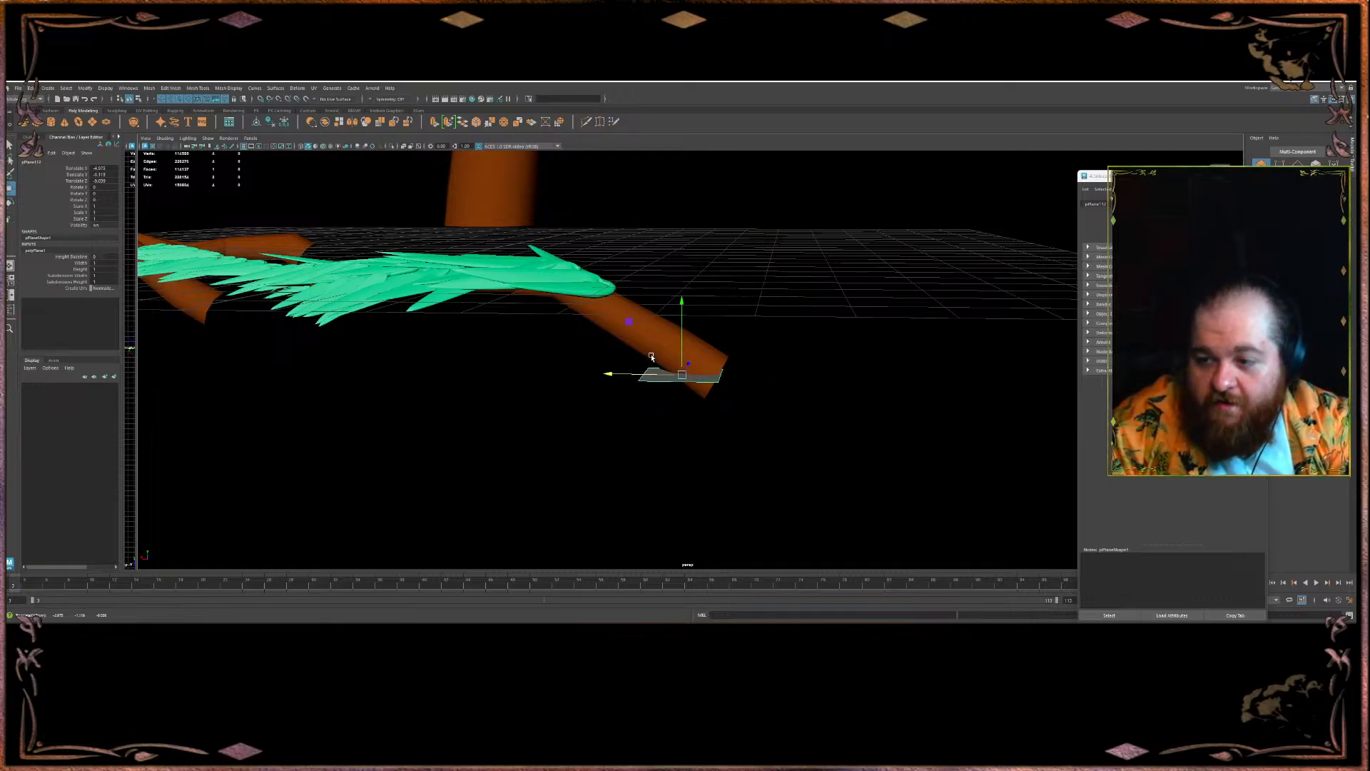
middle_click_drag(621, 371, 561, 414, "alt")
left_click_drag(561, 414, 524, 460, "alt")
middle_click_drag(583, 389, 448, 529, "alt")
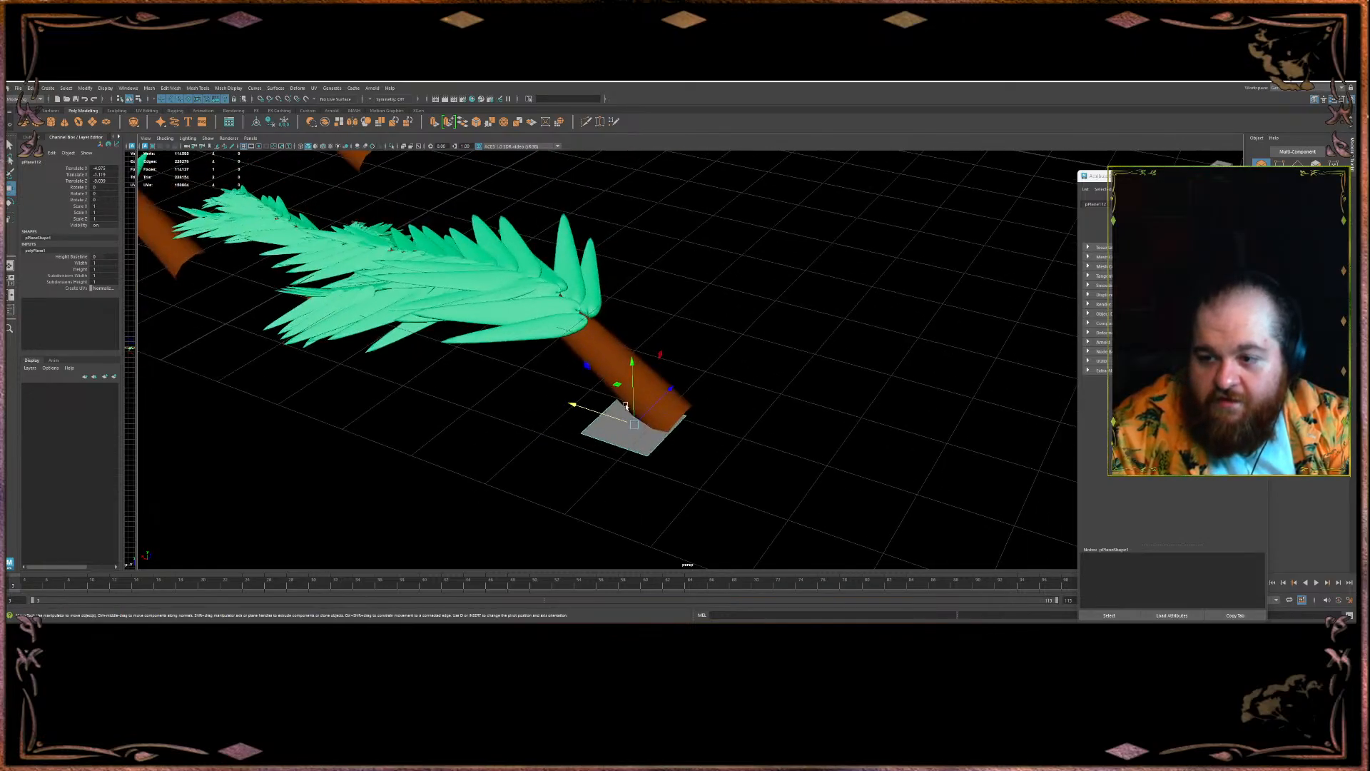
- Move the Branch_V1 group away from the plane across the grid
scroll(600, 370, "down", 5)
left_click_drag(601, 369, 639, 443, "alt")
middle_click_drag(703, 264, 758, 409, "alt")
scroll(726, 343, "down", 3)
scroll(726, 342, "down", 2)
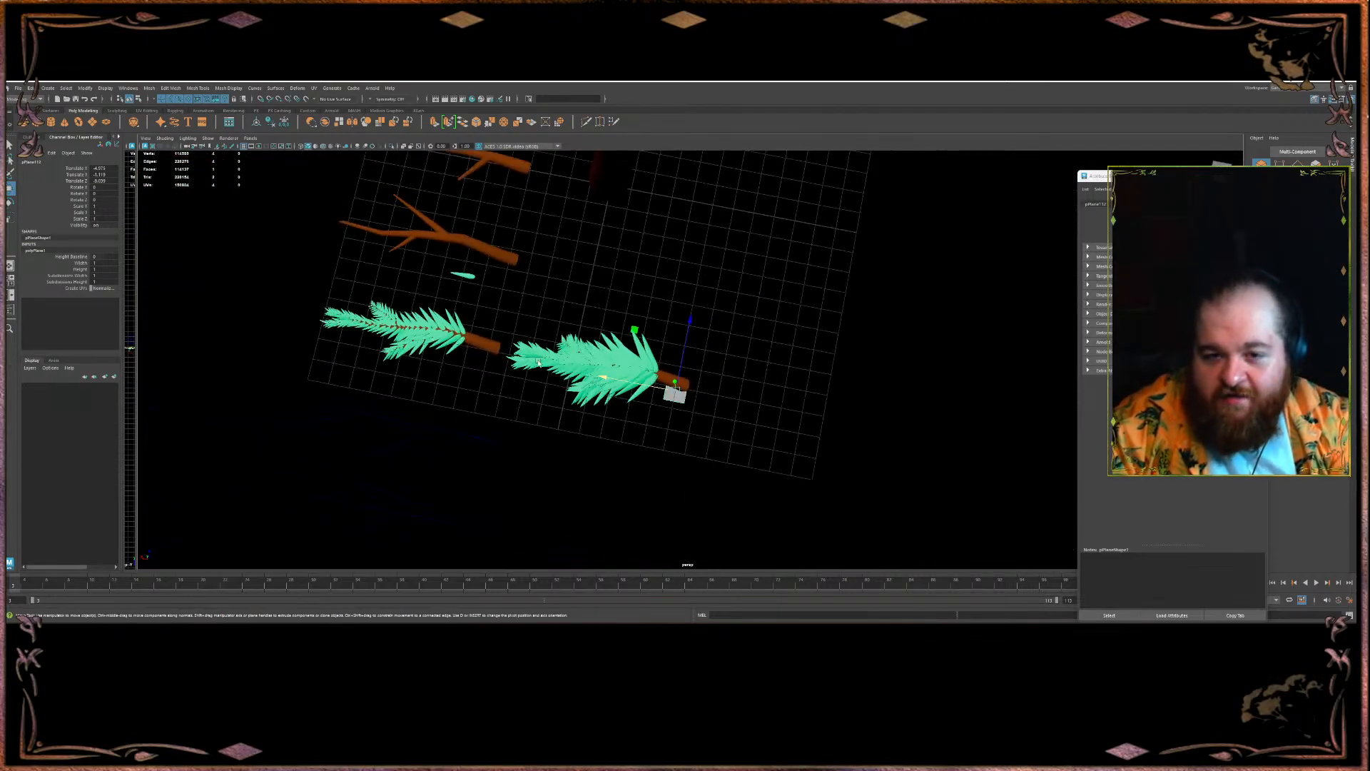
left_click(27, 136)
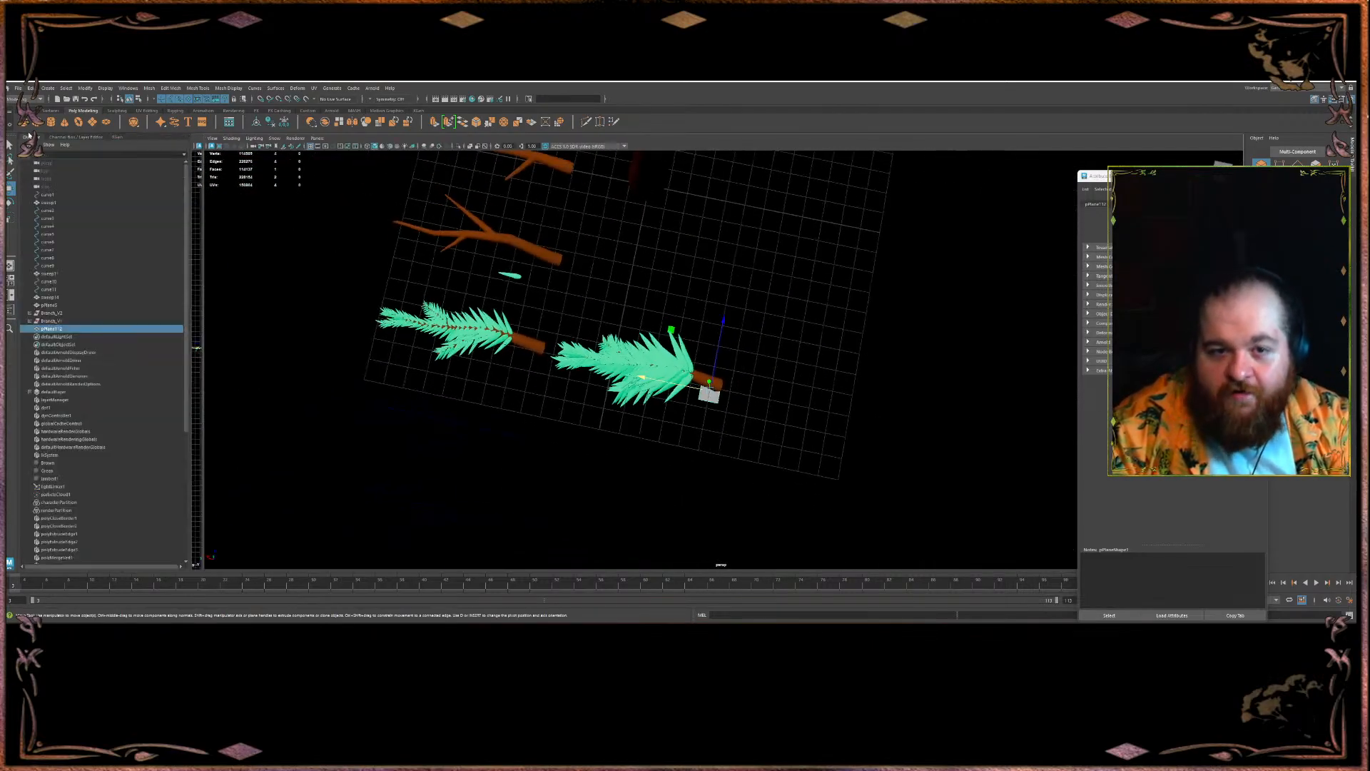
left_click(53, 312)
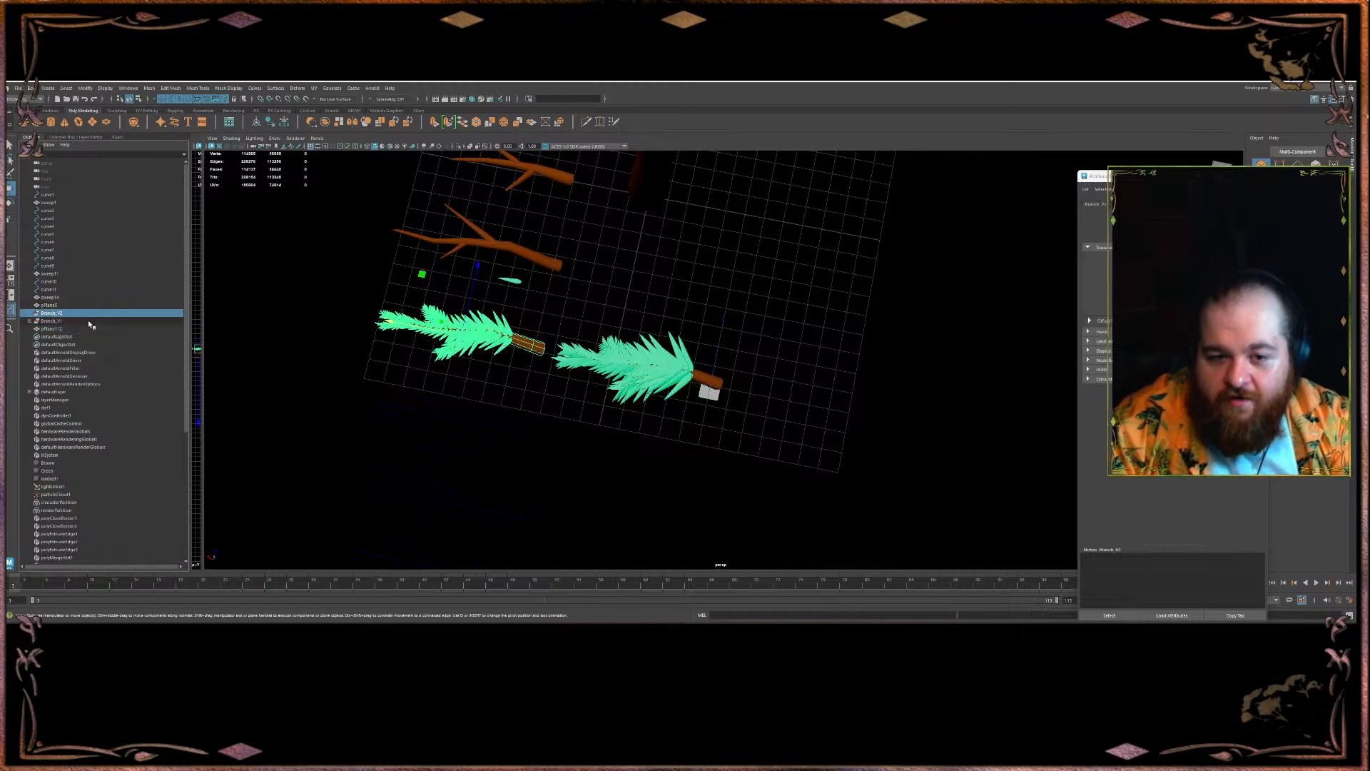
left_click(78, 320)
left_click_drag(665, 326, 672, 266)
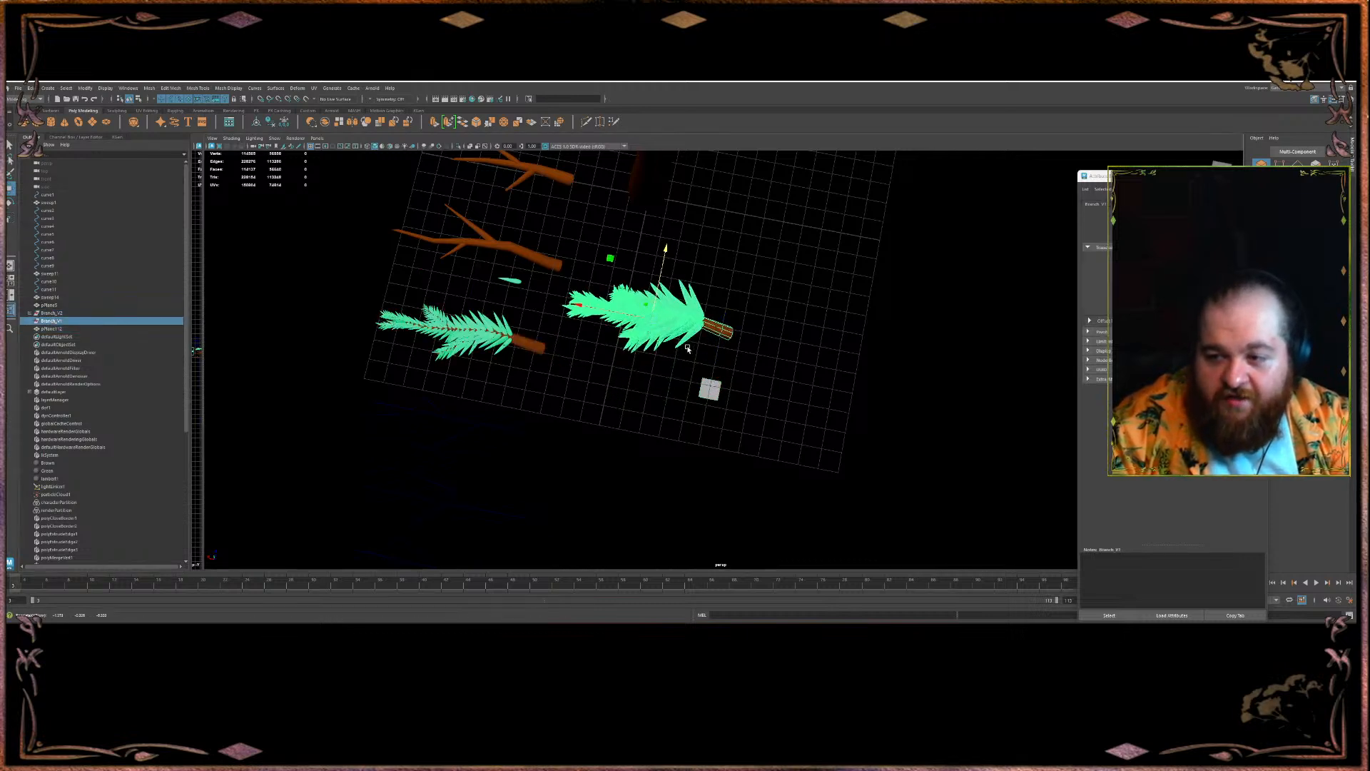
- Move the plane under the cut end of the Branch_V2 branch and adjust its position there
left_click(679, 388)
left_click_drag(680, 387, 537, 319)
key("f")
scroll(614, 268, "down", 5)
left_click_drag(627, 264, 554, 238, "alt")
scroll(554, 239, "down", 2)
middle_click_drag(554, 239, 542, 303, "alt")
left_click_drag(542, 303, 728, 321, "alt")
left_click_drag(746, 382, 747, 359)
left_click_drag(680, 423, 778, 408)
- Adjust the plane's edges to follow the Branch_V2 stem, then move and scale the edge facing the leaves
right_click_drag(773, 391, 765, 372)
left_click(682, 414)
left_click_drag(676, 413, 690, 414)
right_click_drag(750, 366, 726, 330)
left_click(763, 357)
left_click(688, 422)
left_click(697, 418)
left_click(564, 429)
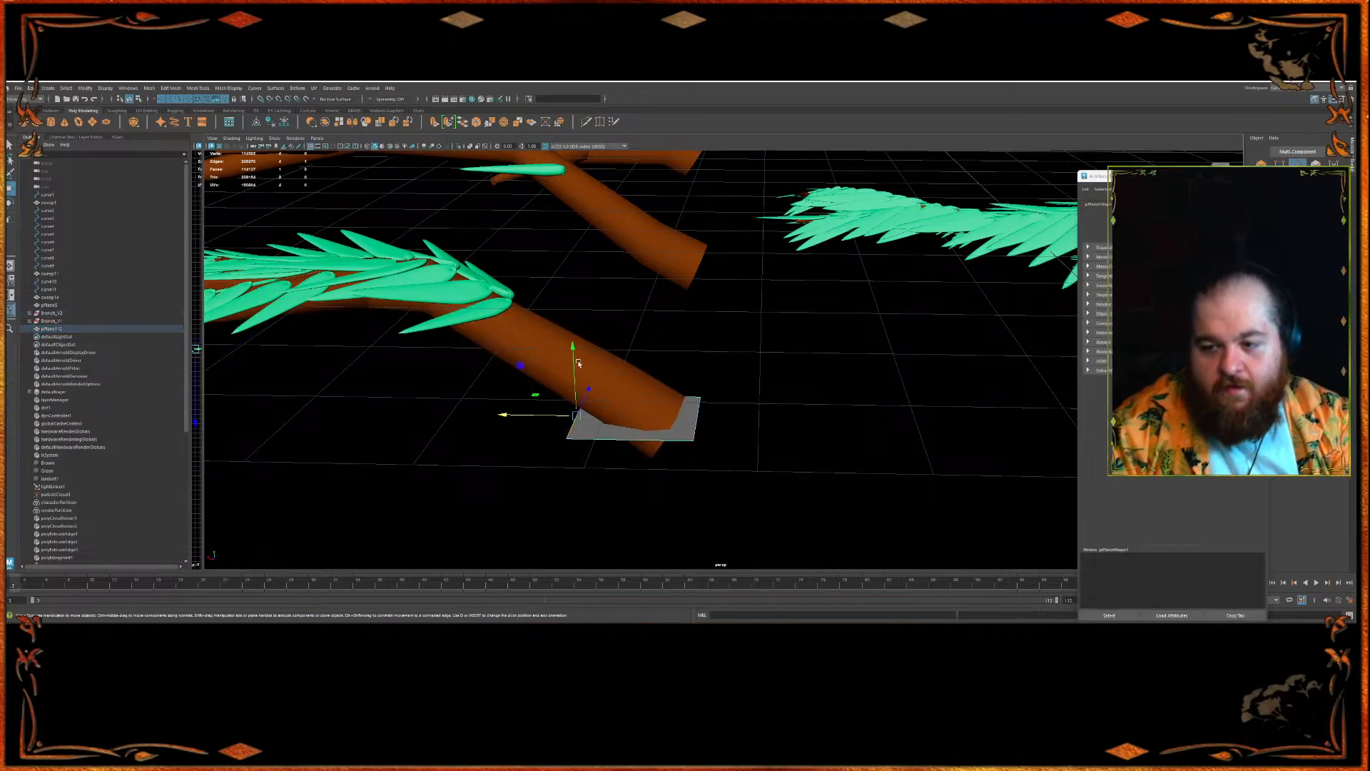
left_click_drag(572, 343, 549, 393)
key("r")
mouse_move(637, 383)
left_mouse_down()
mouse_move(704, 375)
mouse_move(658, 383)
left_mouse_up()
- Extrude the plane's edge in sections along Branch_V2 to its tip, adjusting each section to the branch's curve
scroll(657, 369, "down", 2)
key("w")
left_click_drag(598, 418, 427, 378, "shift")
left_click_drag(389, 374, 520, 394, "alt")
left_click_drag(421, 464, 327, 410)
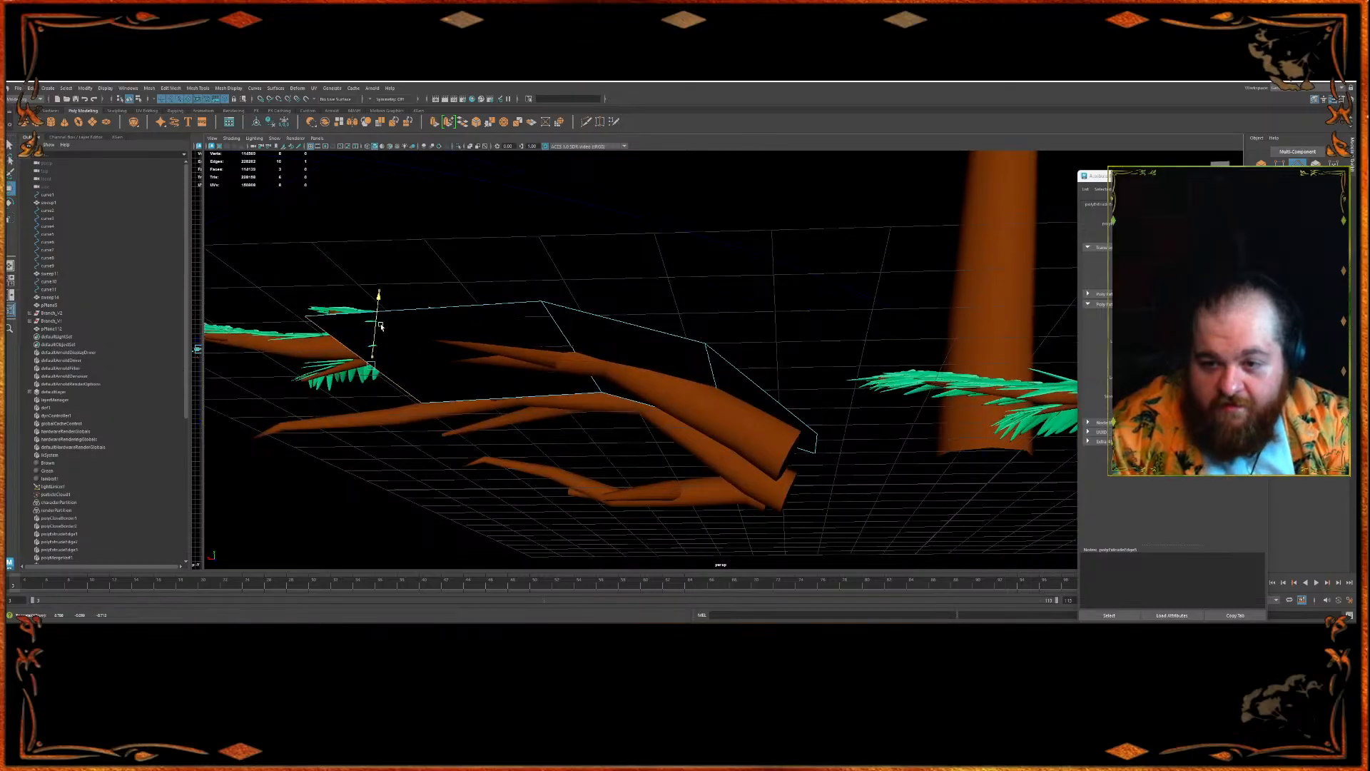
mouse_move(383, 306)
left_mouse_down("alt")
mouse_move(391, 397)
mouse_move(670, 287)
mouse_move(614, 376)
mouse_move(628, 357)
mouse_move(898, 385)
mouse_move(568, 300)
mouse_move(579, 289)
mouse_move(617, 311)
mouse_move(628, 343)
mouse_move(609, 425)
left_mouse_up("alt")
- Return to object mode and select the whole extruded plane beneath Branch_V2
right_click_drag(530, 349, 504, 356)
left_click(503, 372)
left_click_drag(504, 374, 497, 288, "alt")
left_click_drag(690, 330, 439, 320, "alt")
left_click(542, 260)
scroll(542, 260, "down", 3)
middle_click_drag(564, 281, 512, 201, "alt")
left_click(547, 277)
left_click_drag(547, 277, 439, 249, "alt")
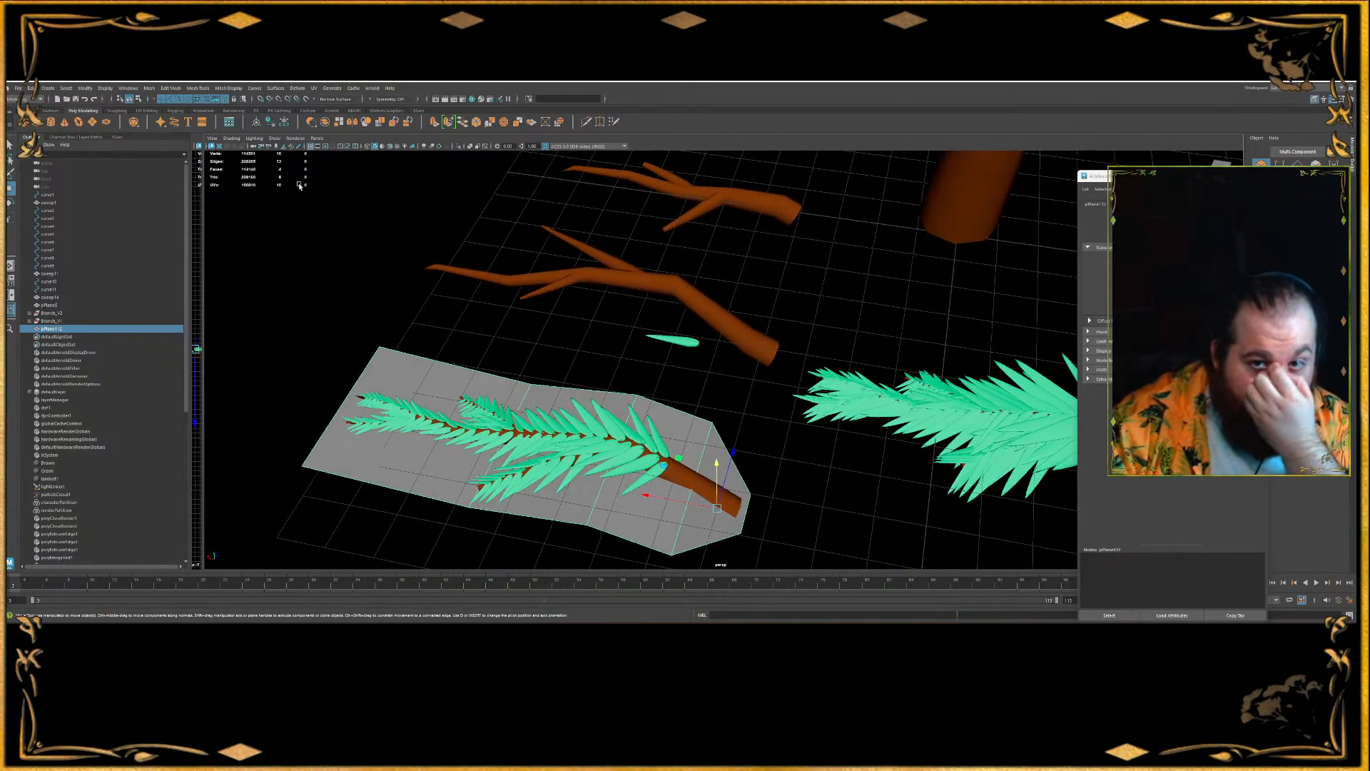
- Apply Soften/Harden Edges to the extruded plane
left_click(202, 91)
left_click(172, 88)
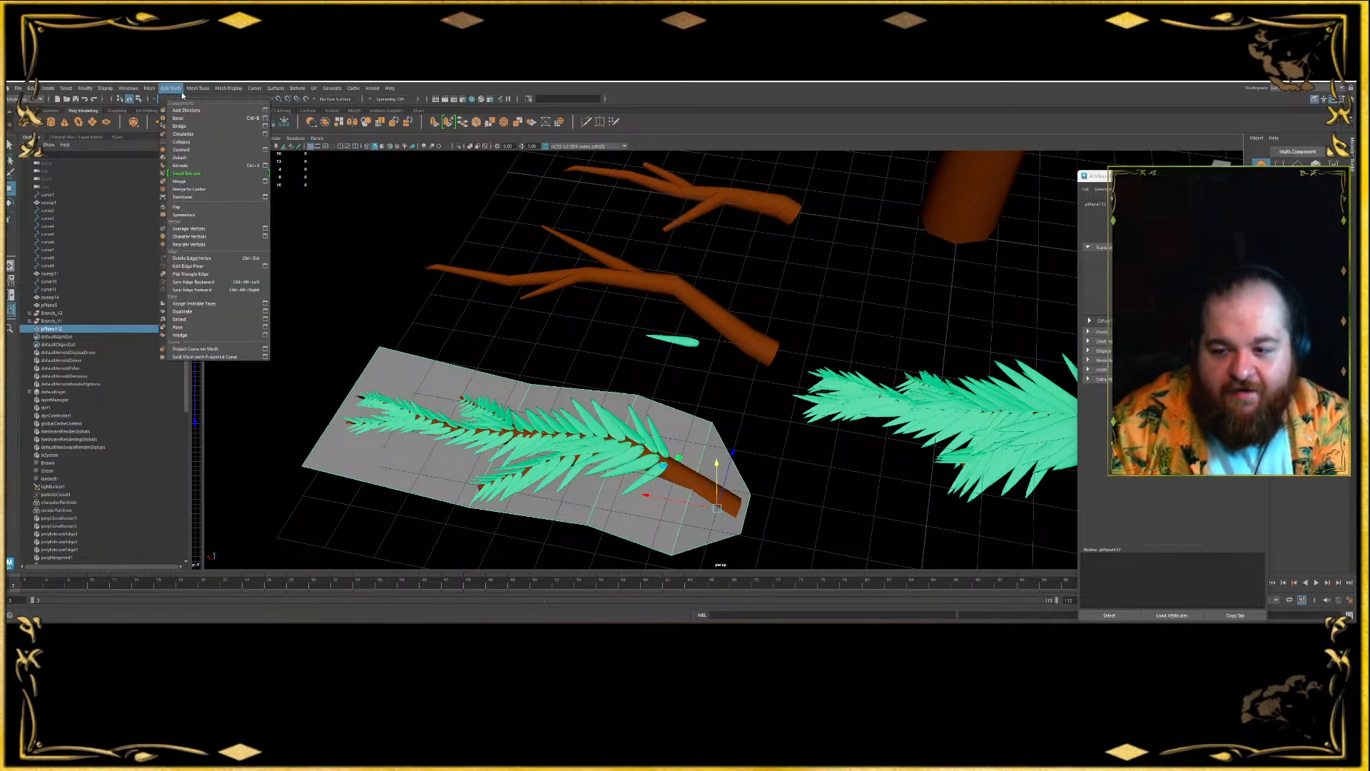
mouse_move(200, 90)
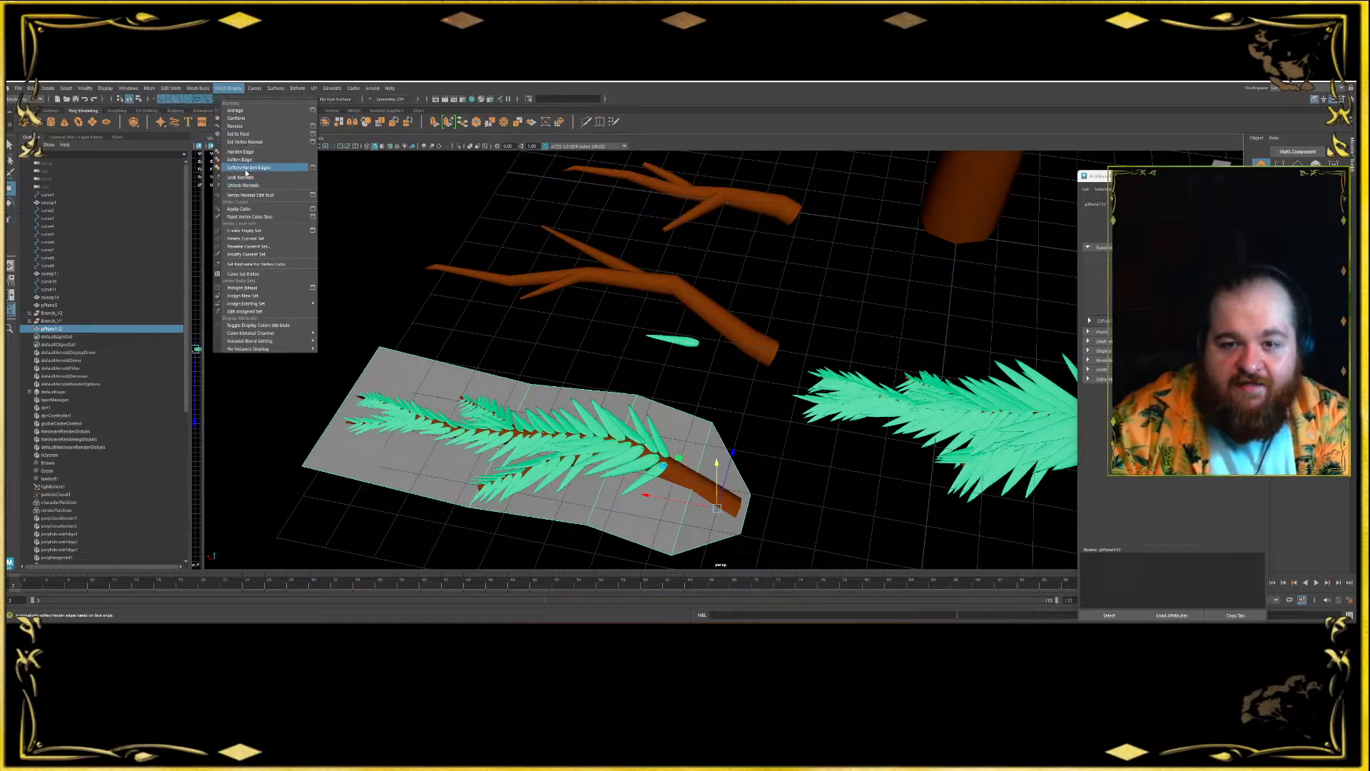
left_click(246, 168)
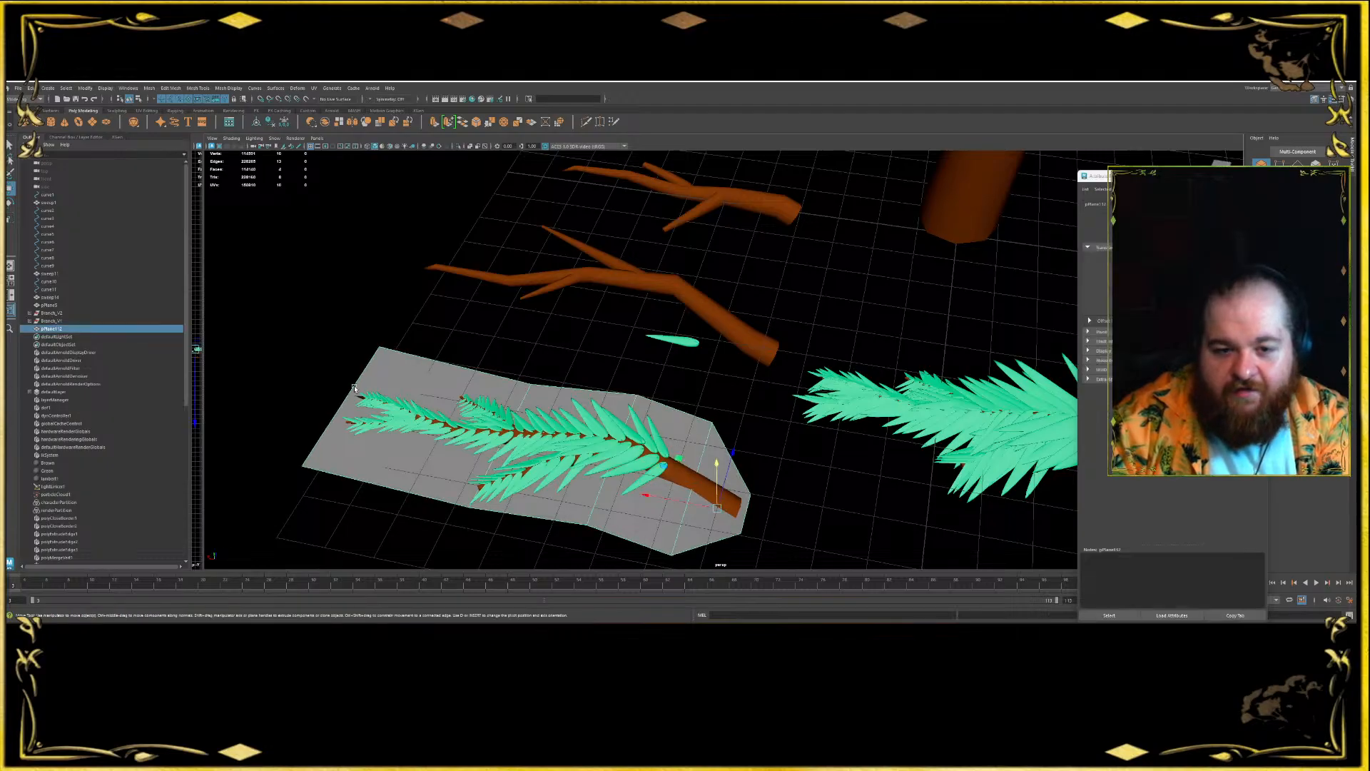
- Rename the extruded plane Branch_V2_Plane
double_click(52, 329)
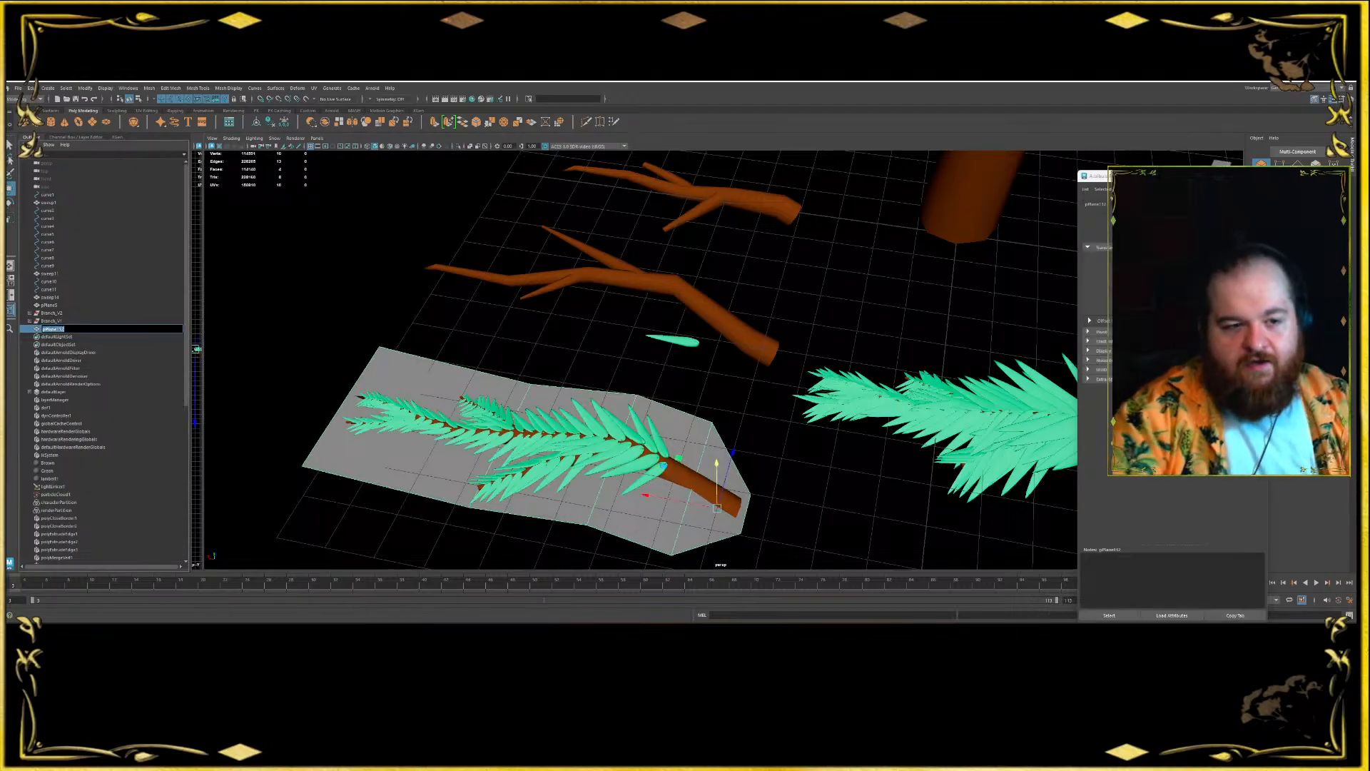
type("nch_V2_")
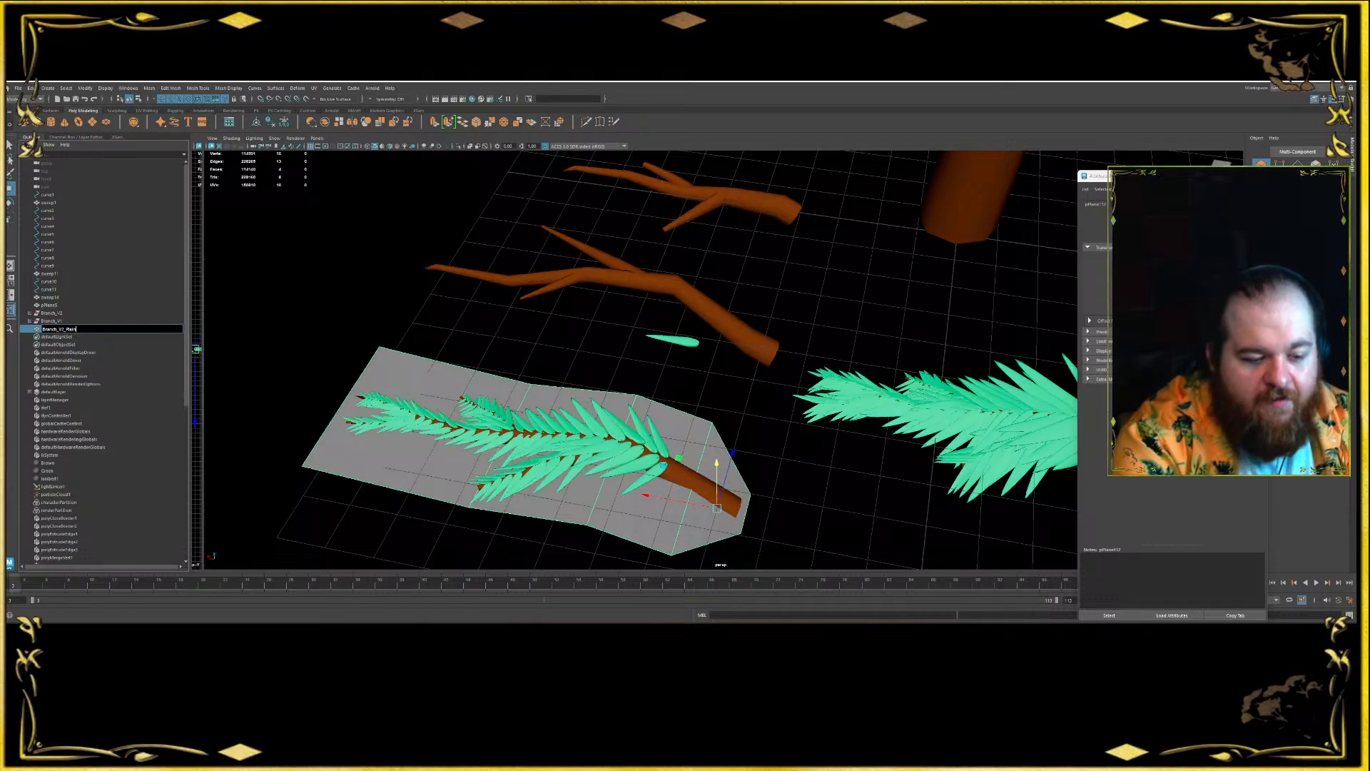
key("Return")
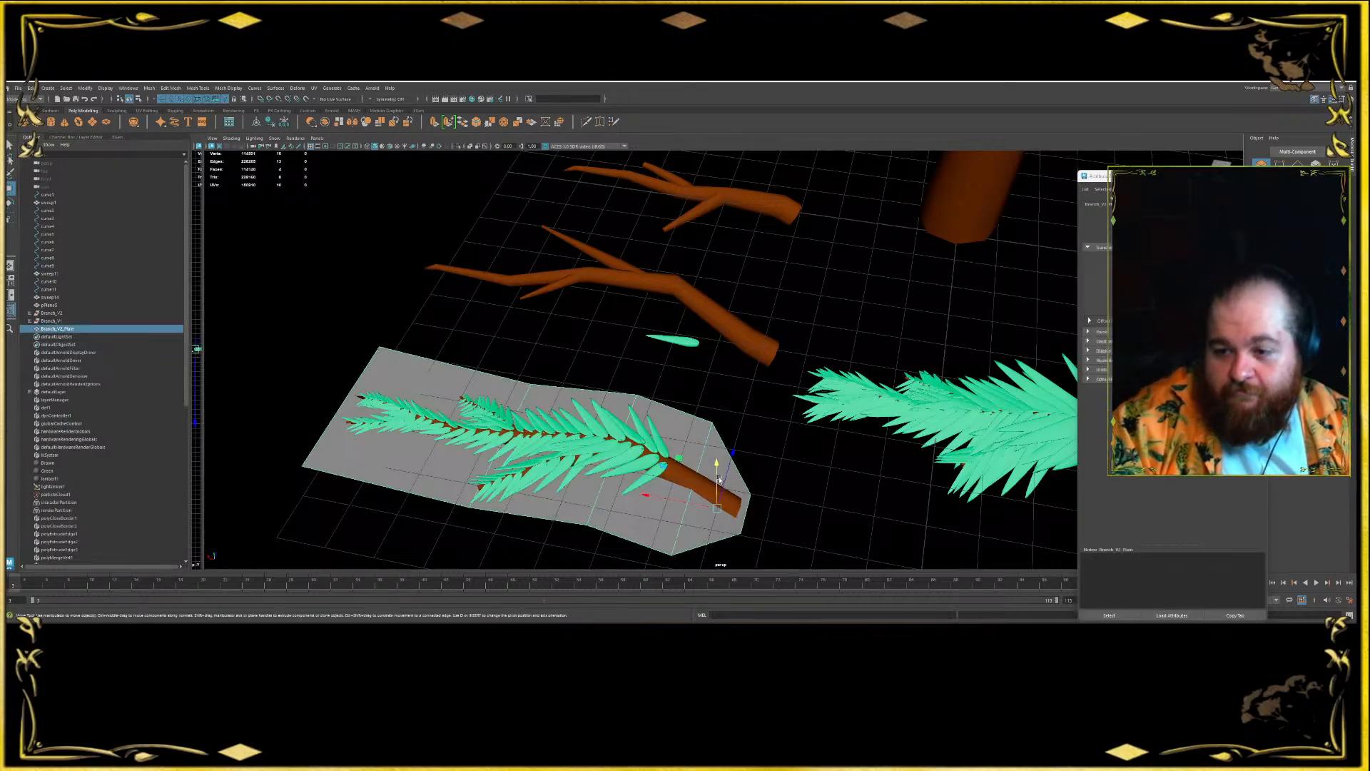
- Switch to File Explorer, create a folder named FBX inside the Tree folder, and open it
middle_click_drag(754, 352, 738, 315, "alt")
left_click_drag(738, 315, 674, 336, "alt")
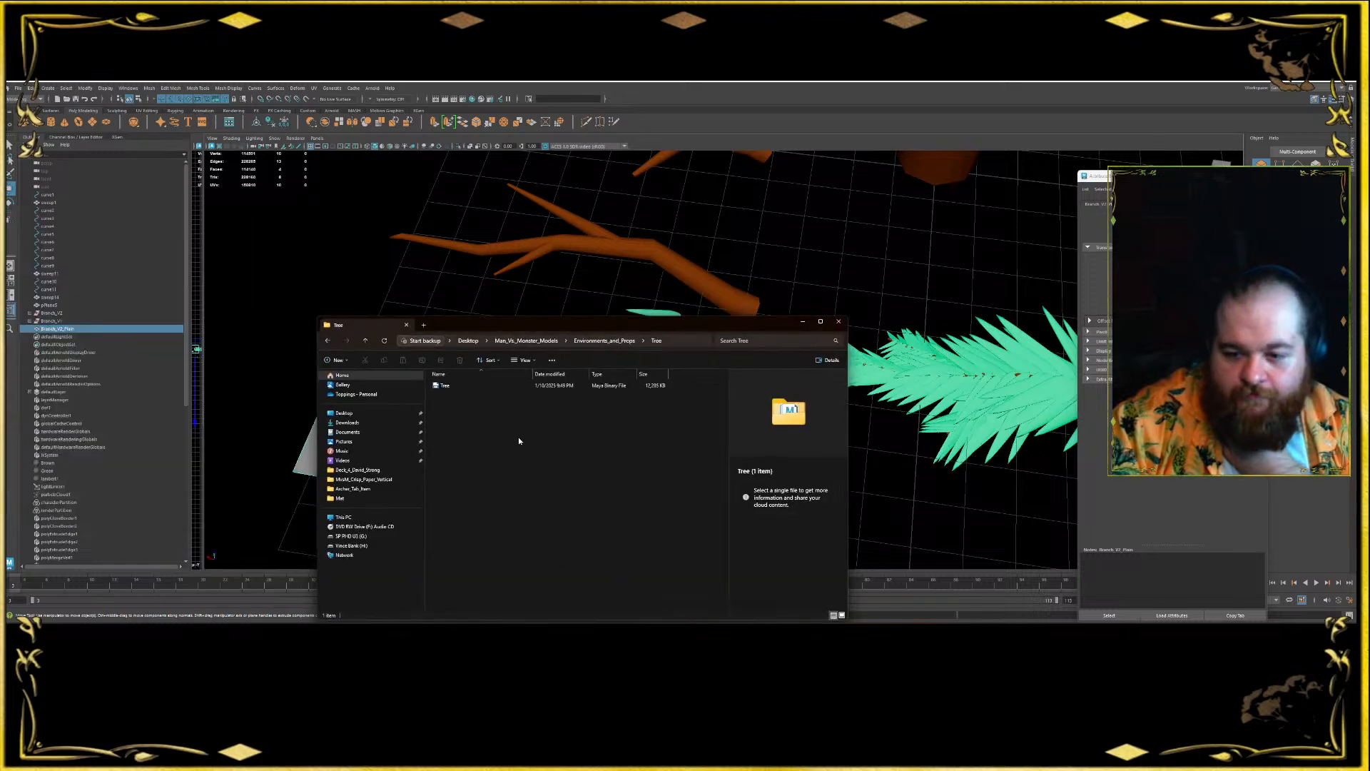
right_click(519, 438)
mouse_move(565, 499)
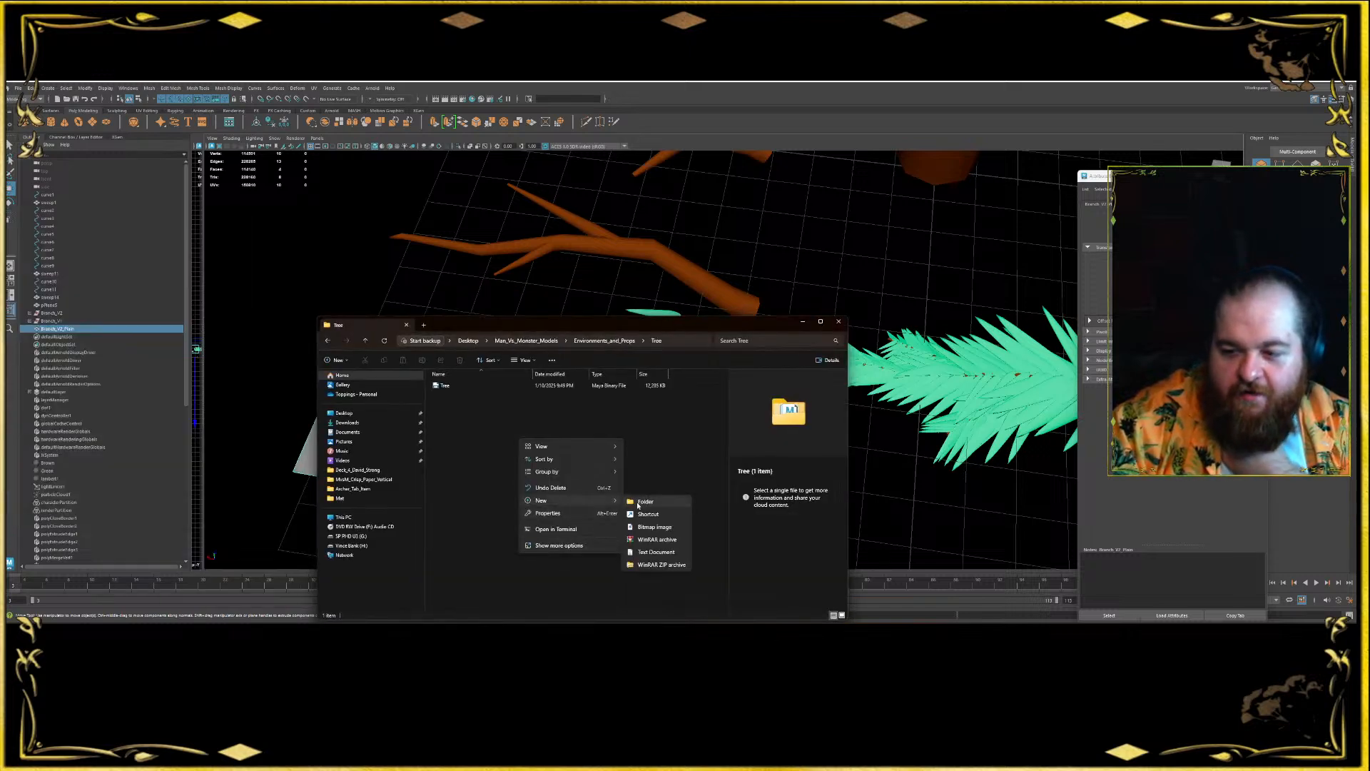
left_click(635, 505)
type("FBX")
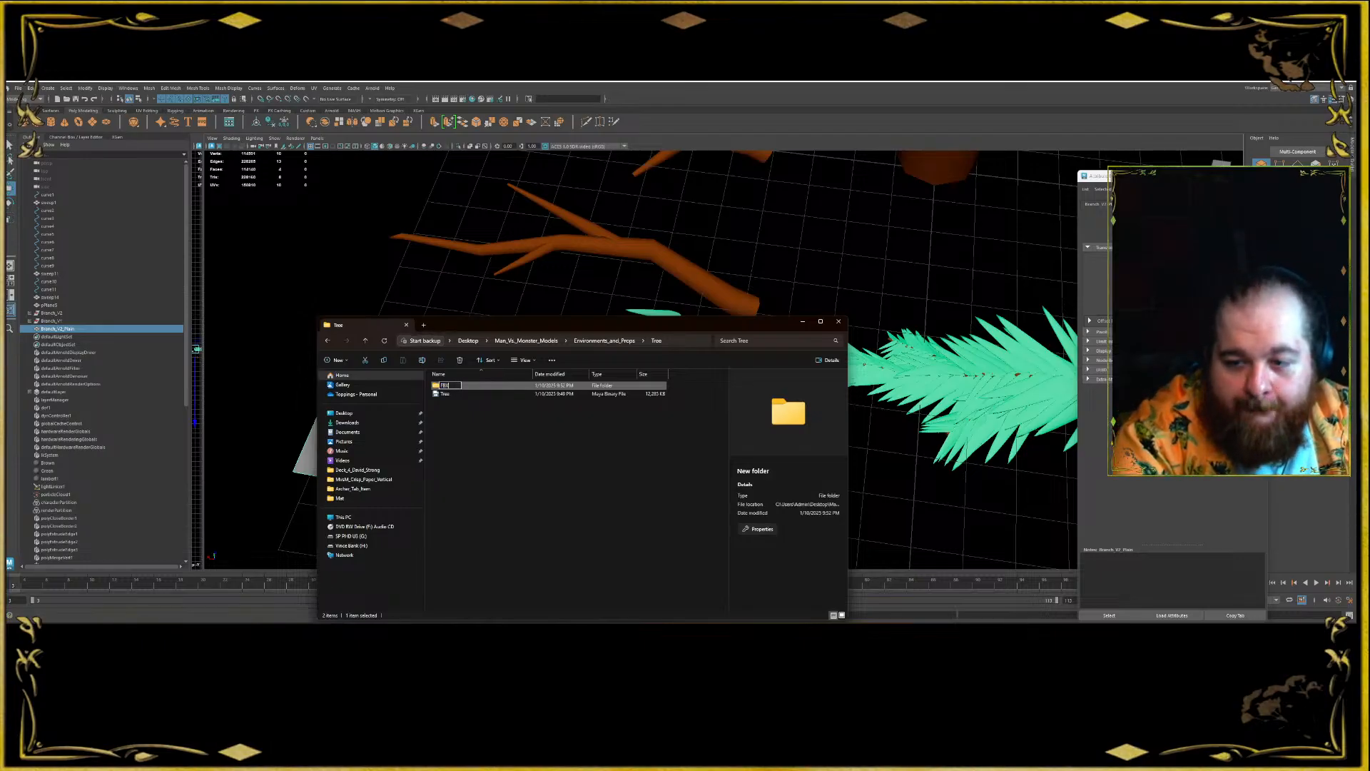
key("Return")
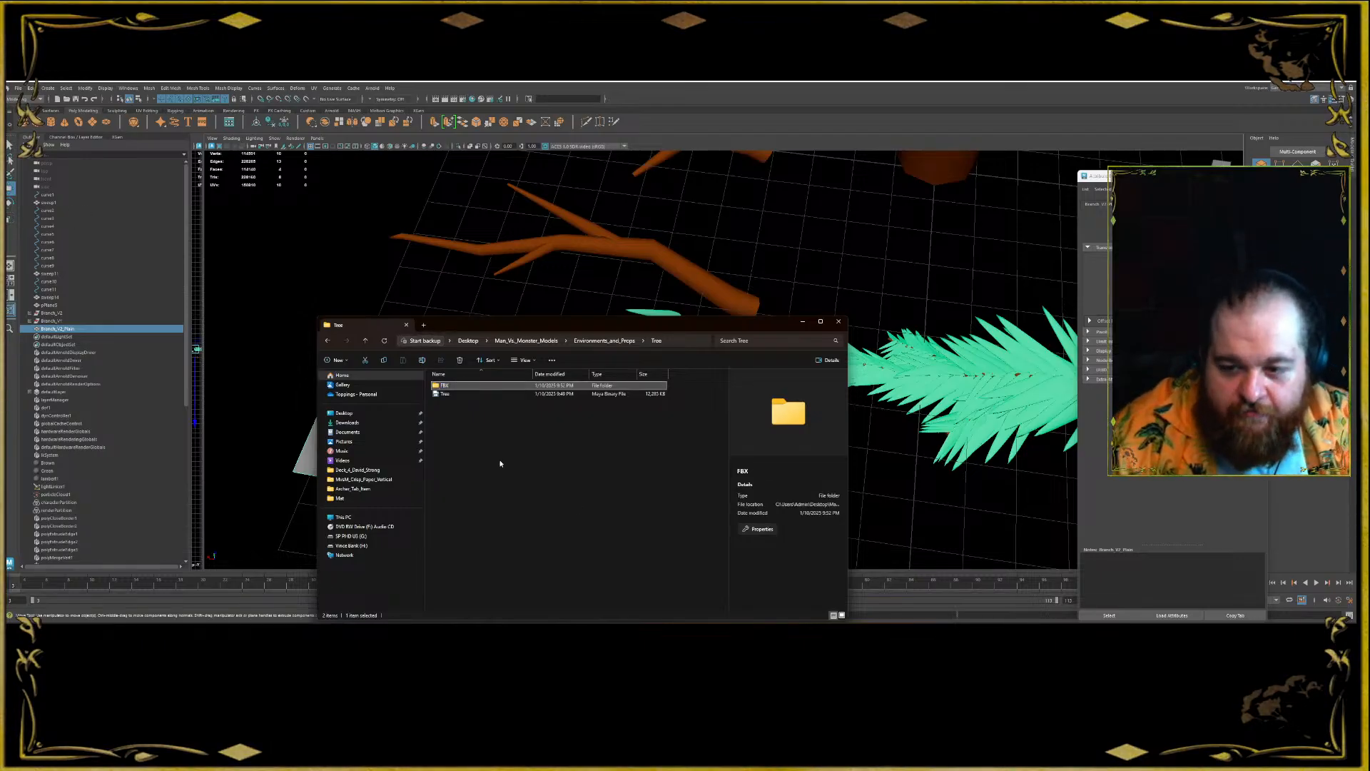
double_click(444, 385)
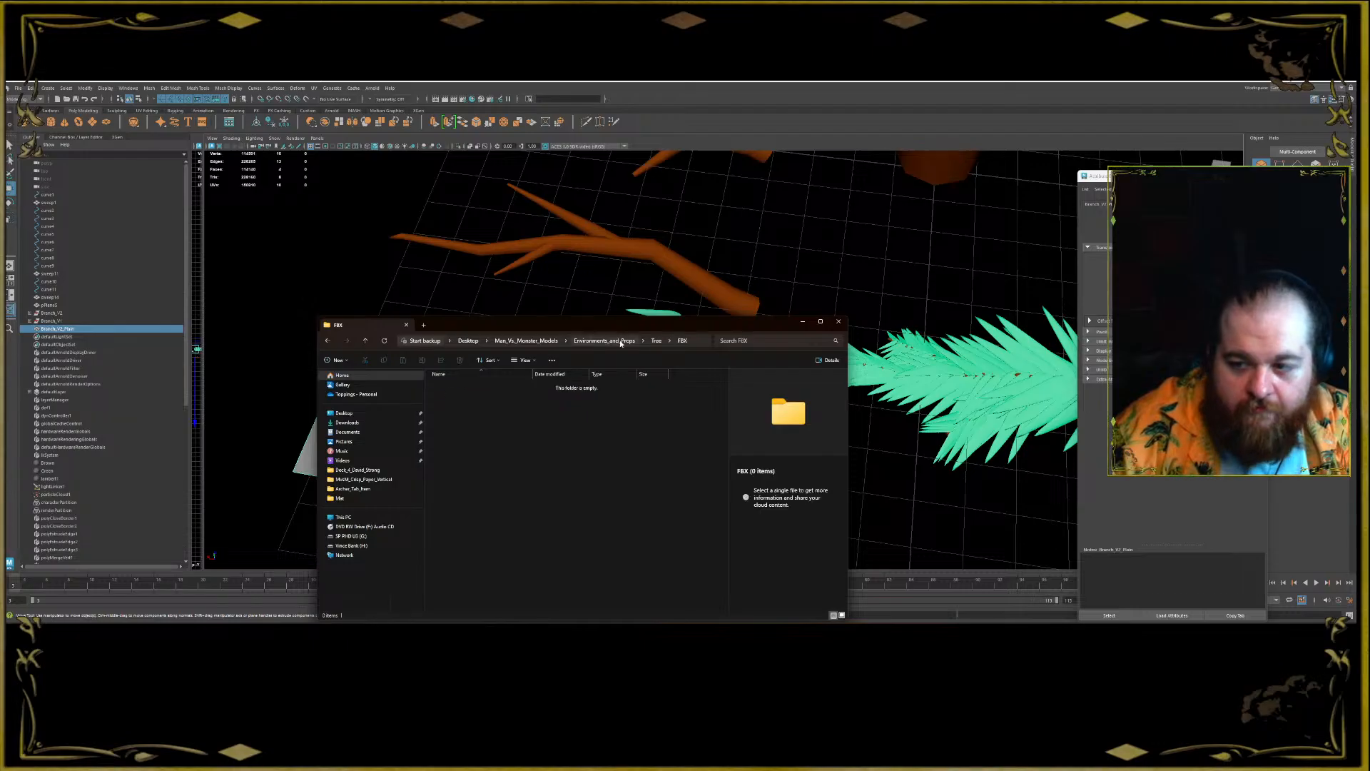
- Copy the full path of the FBX folder and switch back to Maya
left_click(694, 340)
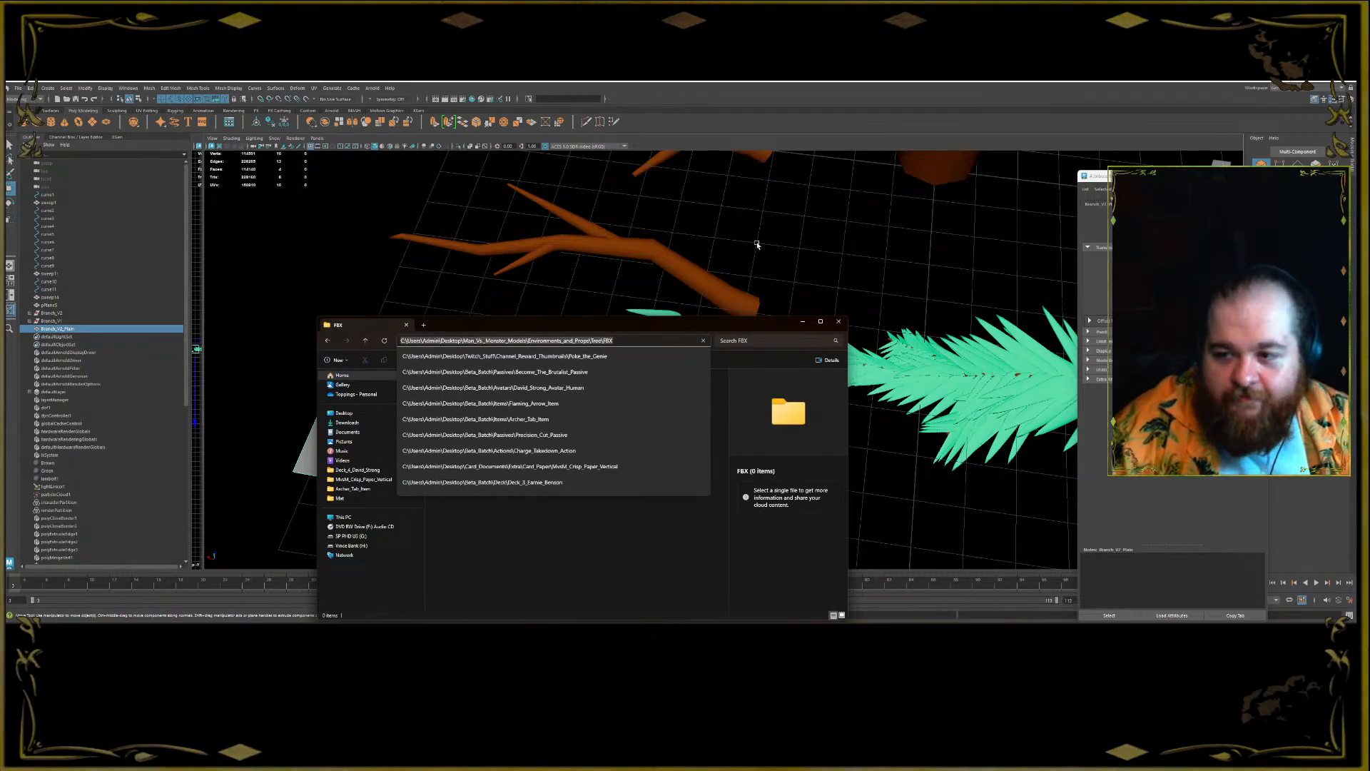
left_click(692, 368)
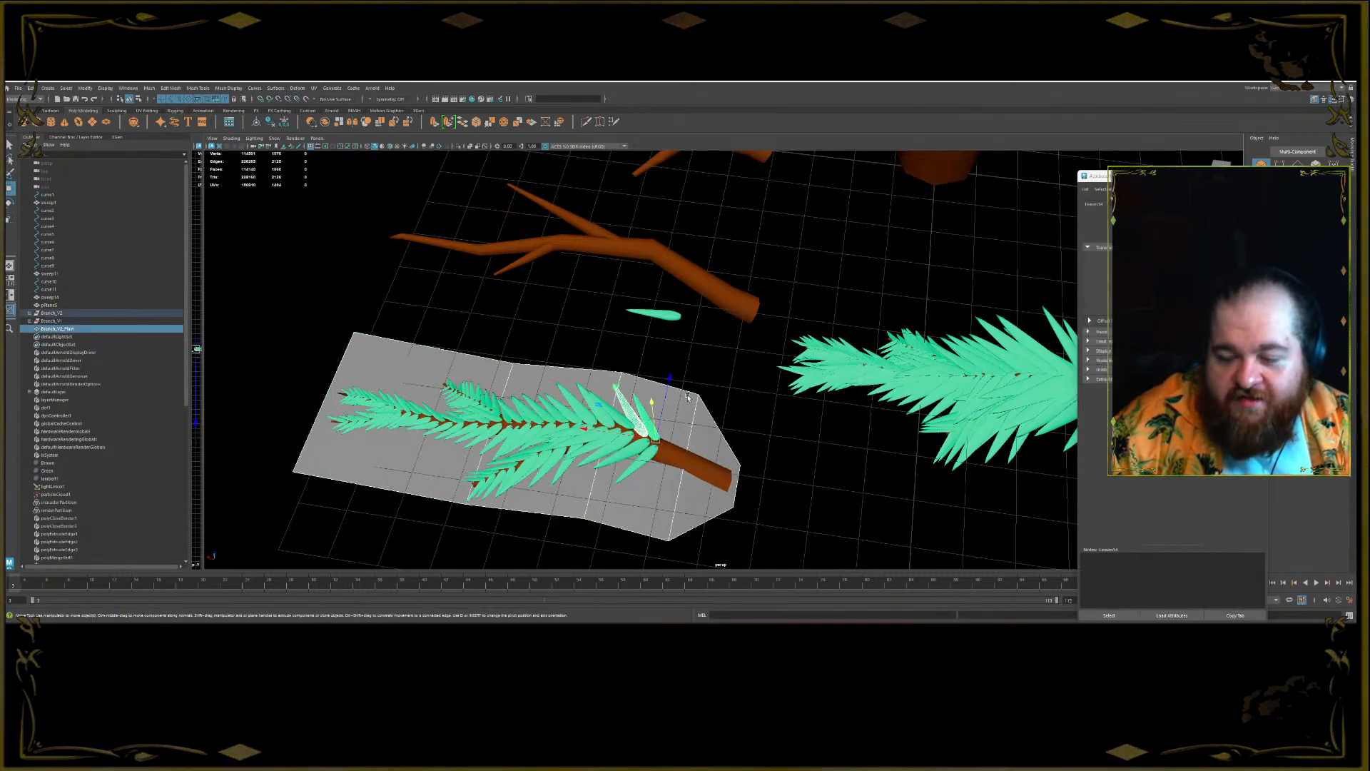
- Select Branch_V2_Plane and snap its pivot to the grid origin at the base of the trunk
left_click(669, 408)
scroll(669, 408, "down", 4)
middle_click_drag(685, 307, 564, 379, "alt")
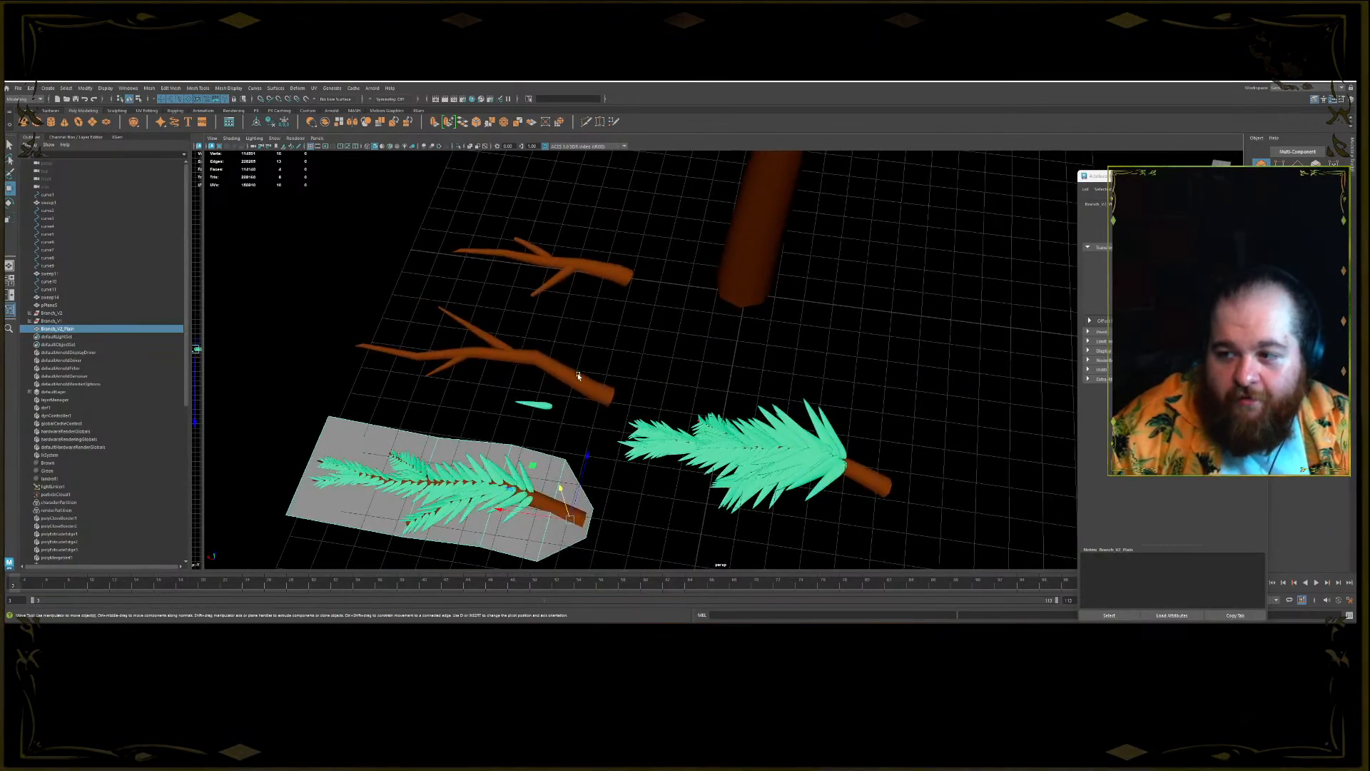
key("d")
key("x")
left_click_drag(564, 524, 746, 293)
key("d")
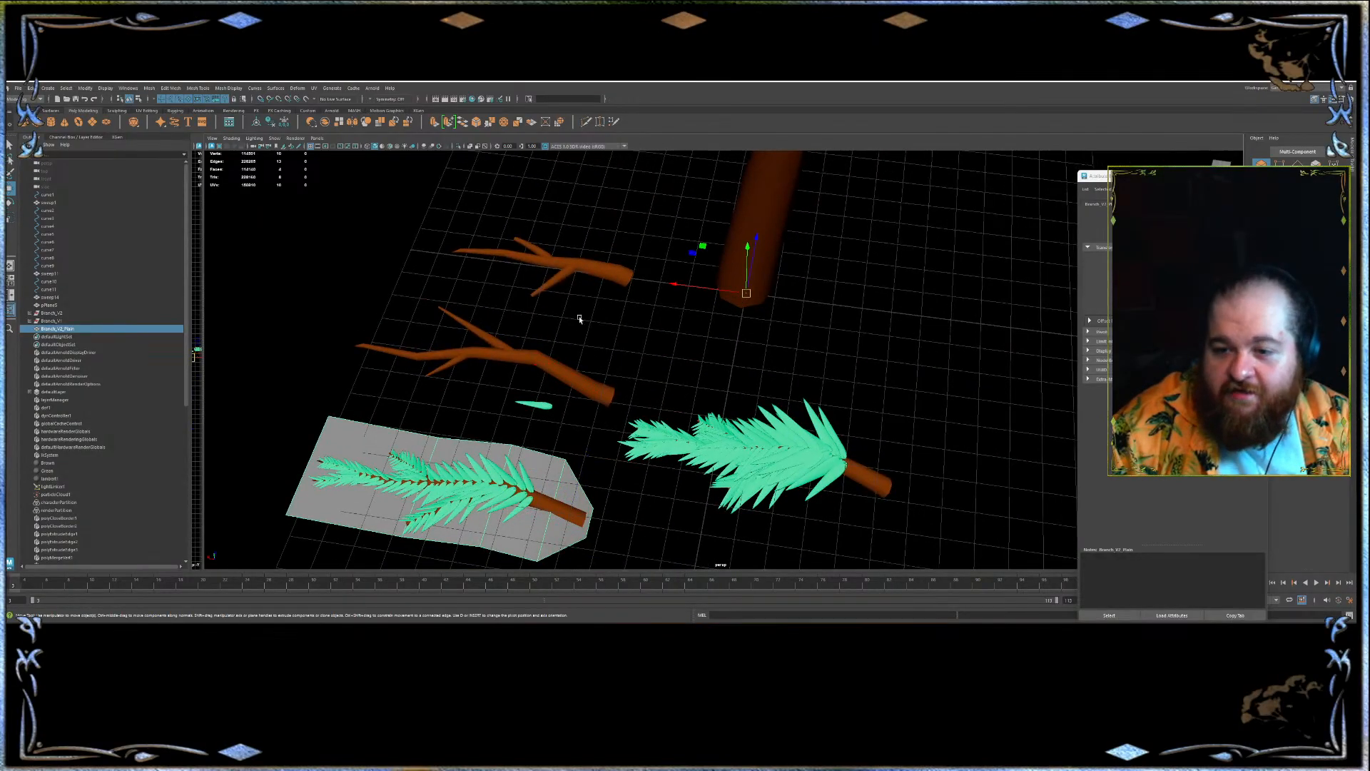
- Start an Export Selection for Branch_V2_Plane and set the destination to the Tree\FBX folder
left_click(18, 87)
left_click(44, 192)
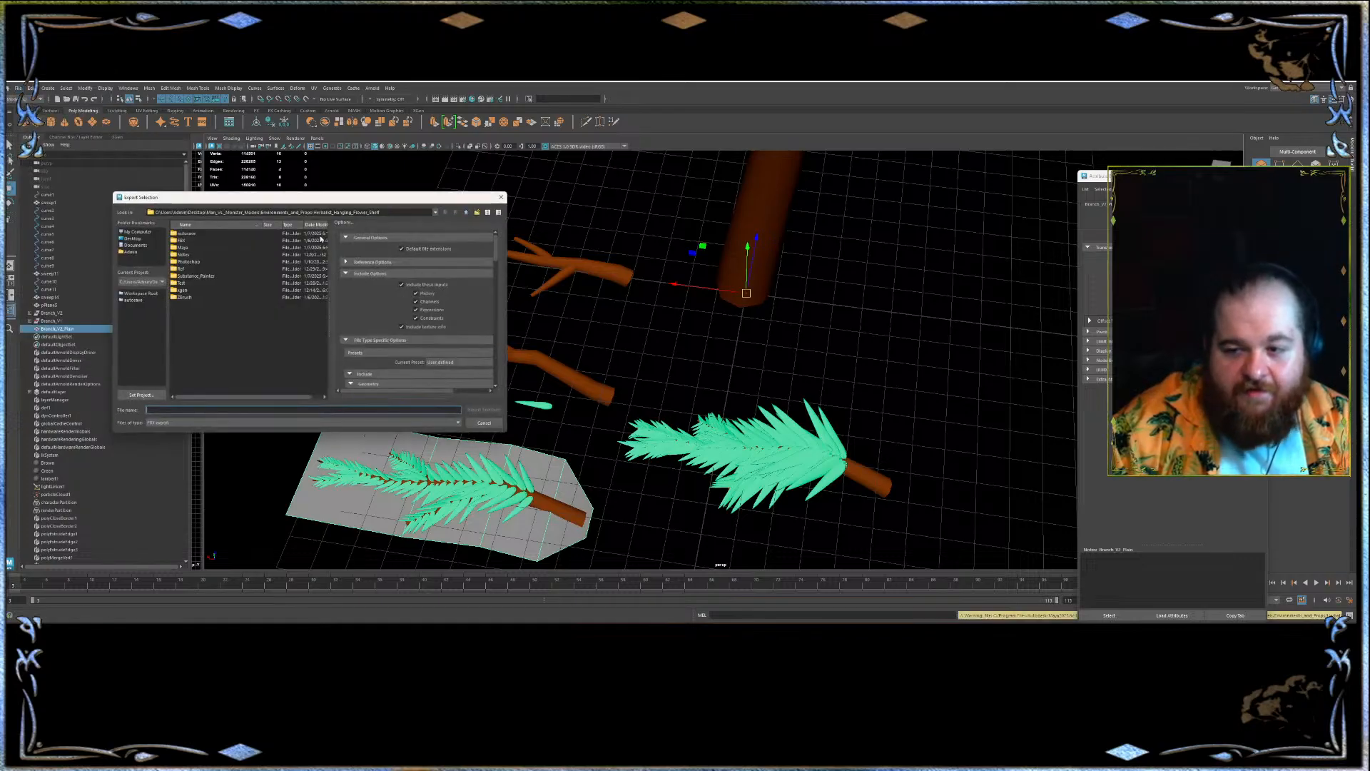
left_click_drag(397, 212, 148, 212)
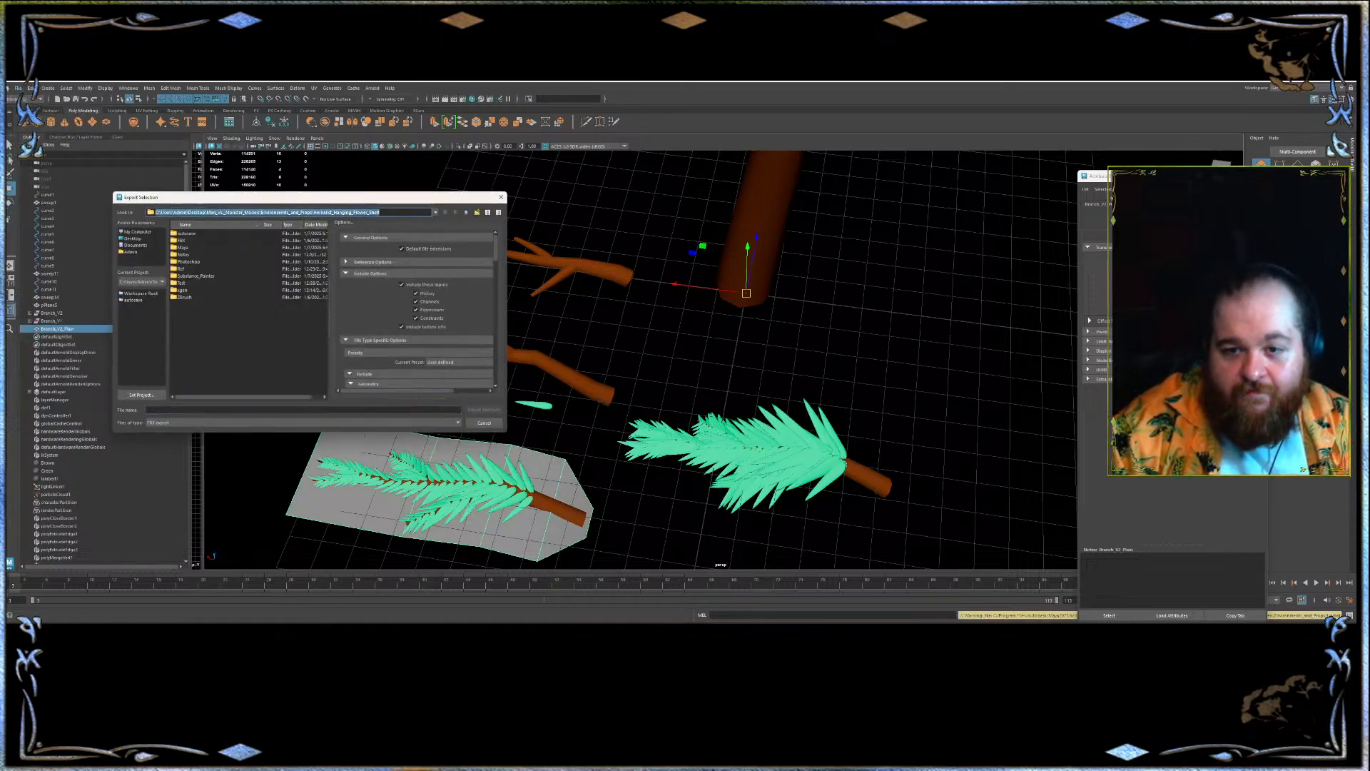
type("C:\\Users\\Admin\\Desktop\\Man_Vs._Monster_Models\\Environments_and_Props\\Tree\\FBX")
key("Return")
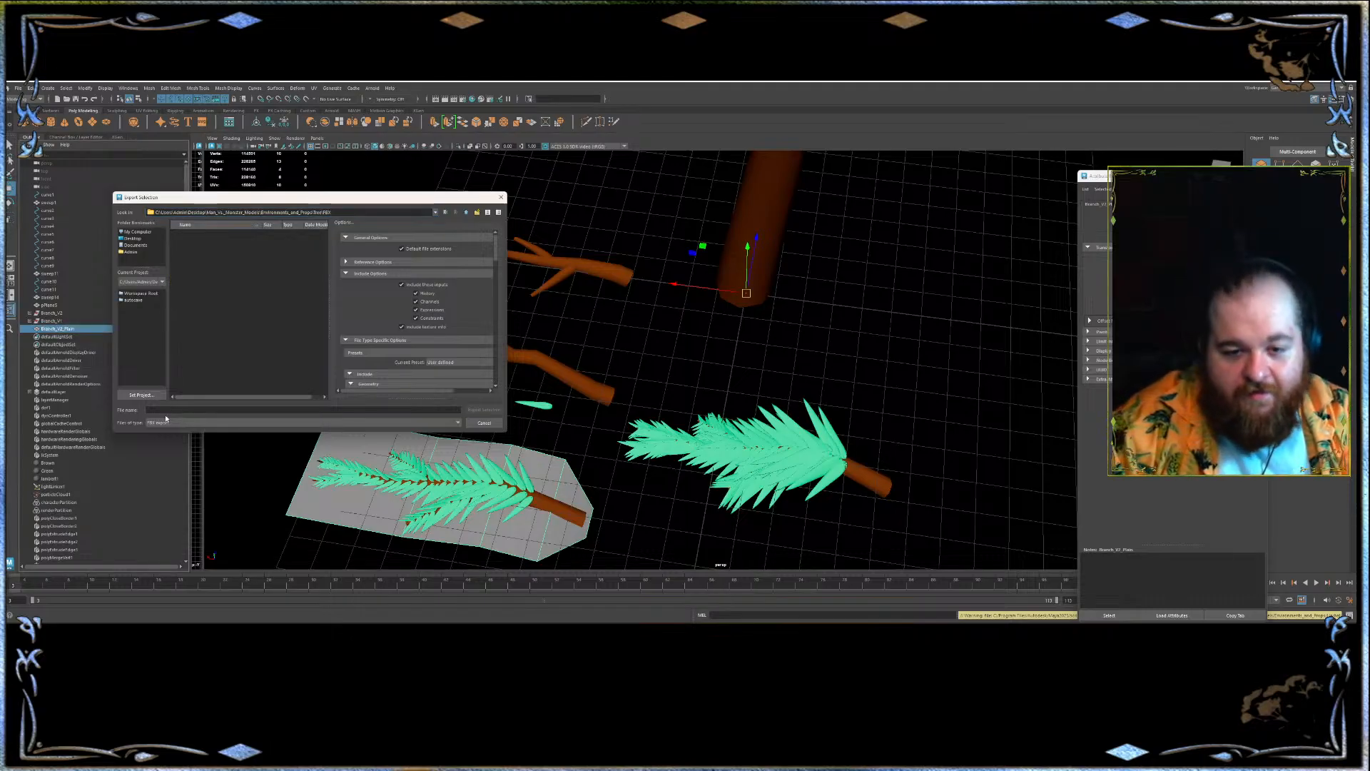
- Name the file Branch_V2_low and export the selected plane as FBX
left_click(163, 411)
type("Bra")
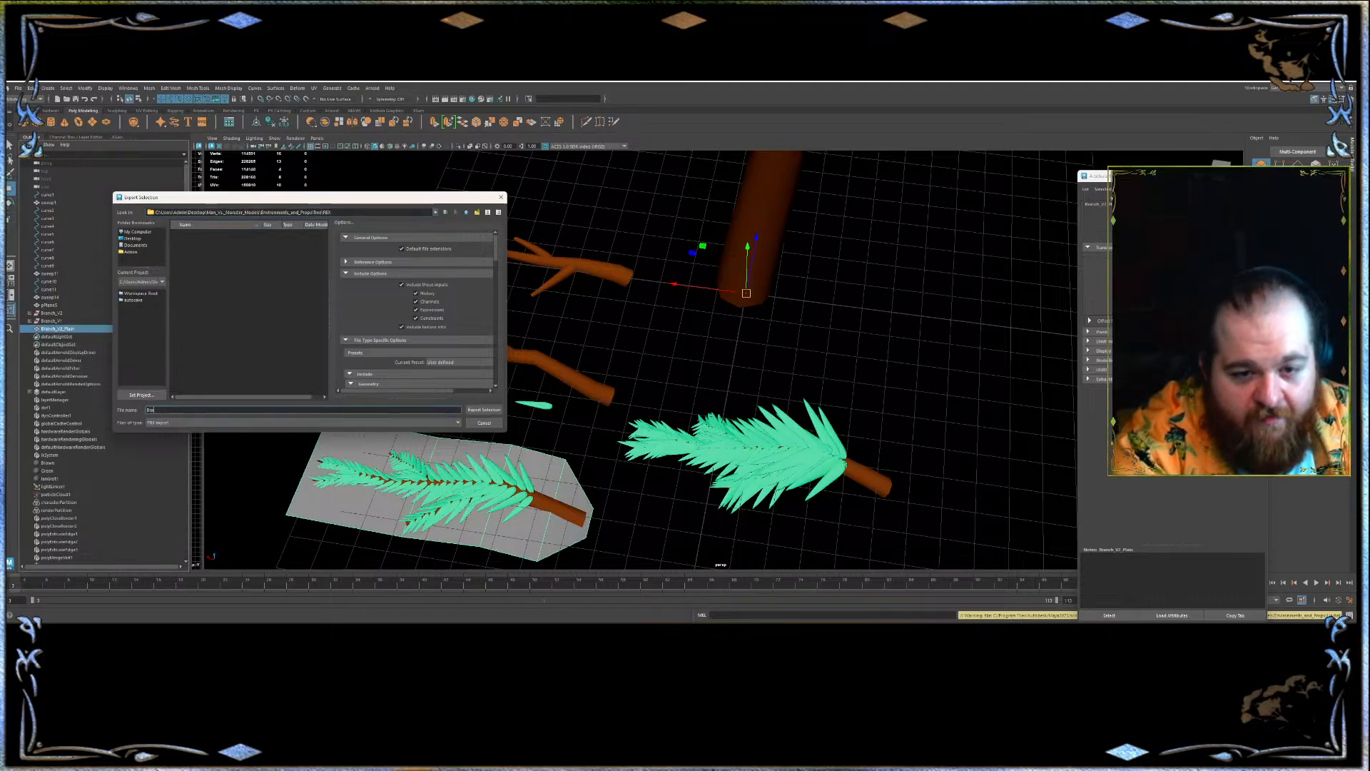
type("nch_V2_")
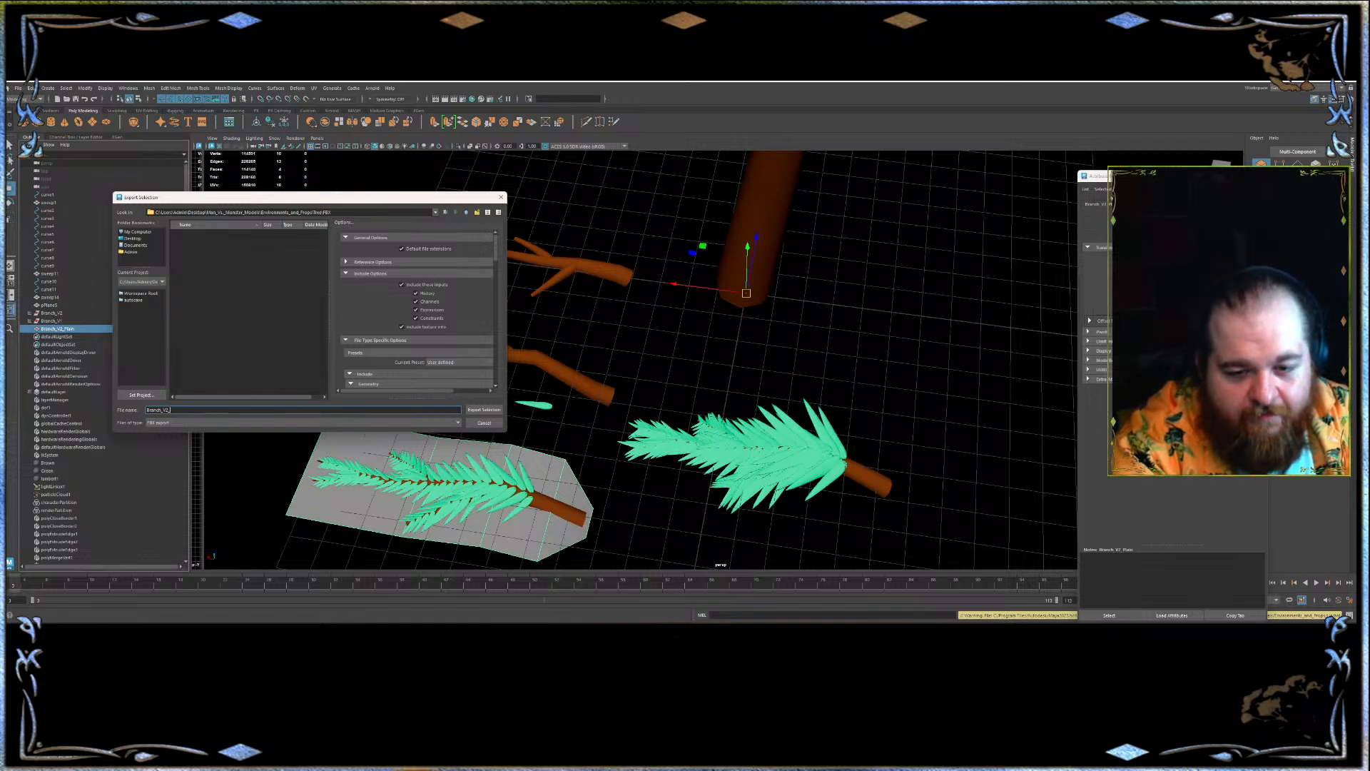
key("Return")
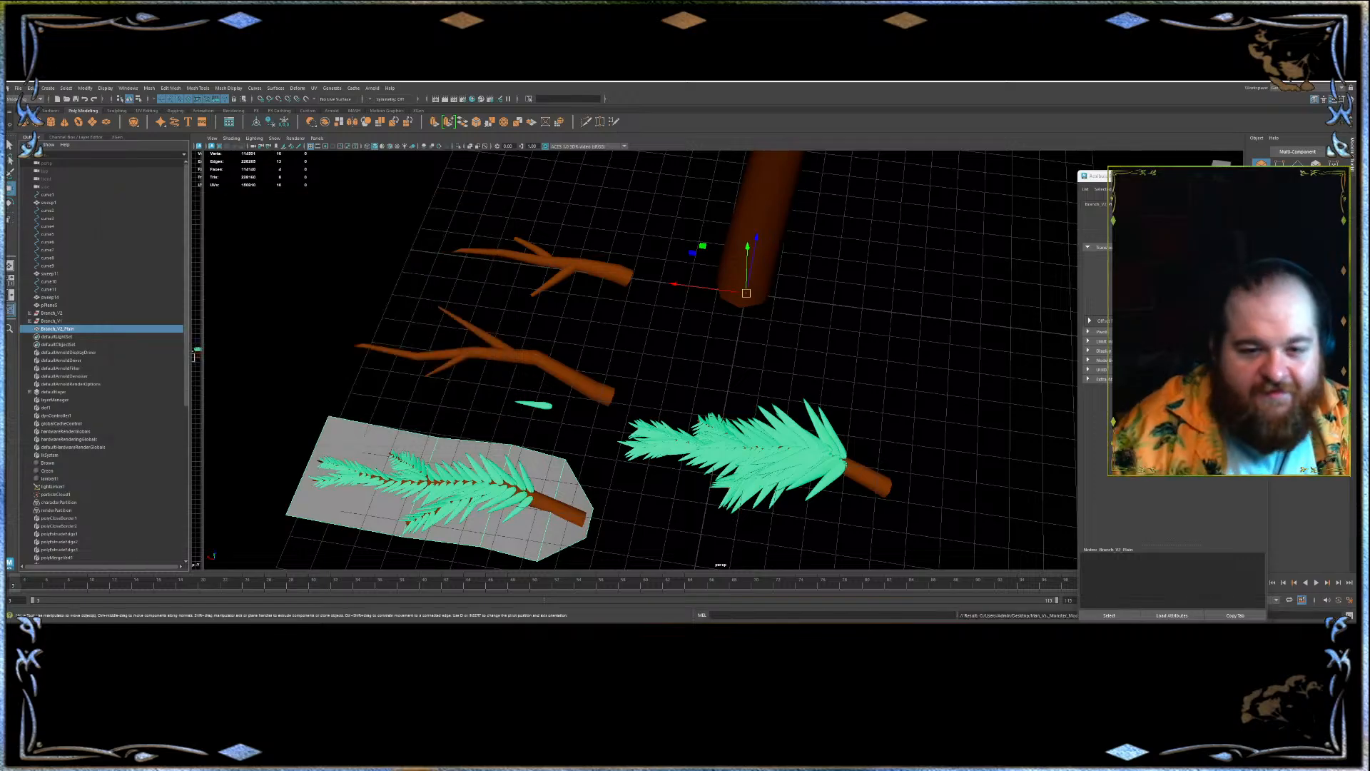
- Select the Branch_V2 group and snap its pivot to the grid origin at the base of the trunk
left_click(64, 314)
key("d")
key("x")
left_click_drag(451, 496, 745, 293)
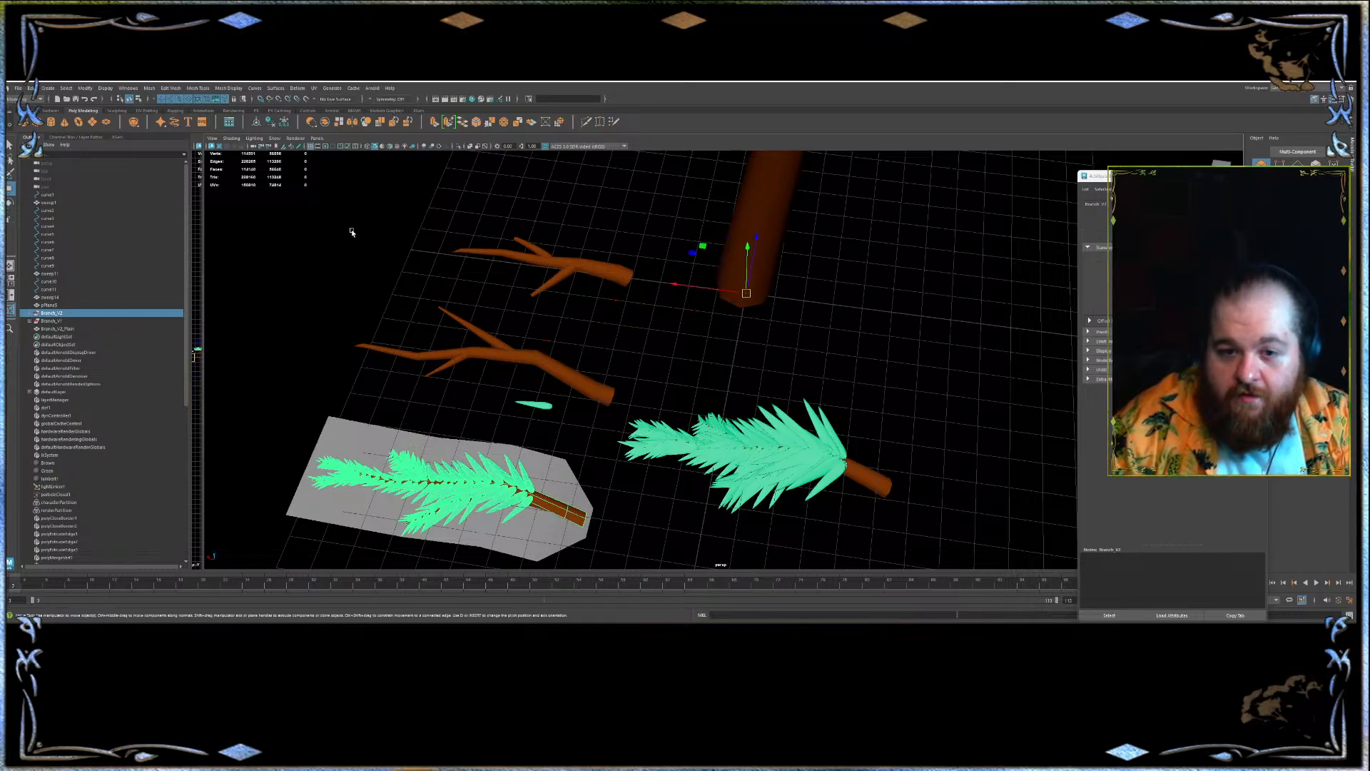
- Export the selected Branch_V2 group as an FBX named Branch_V2_high in the same folder
left_click(19, 88)
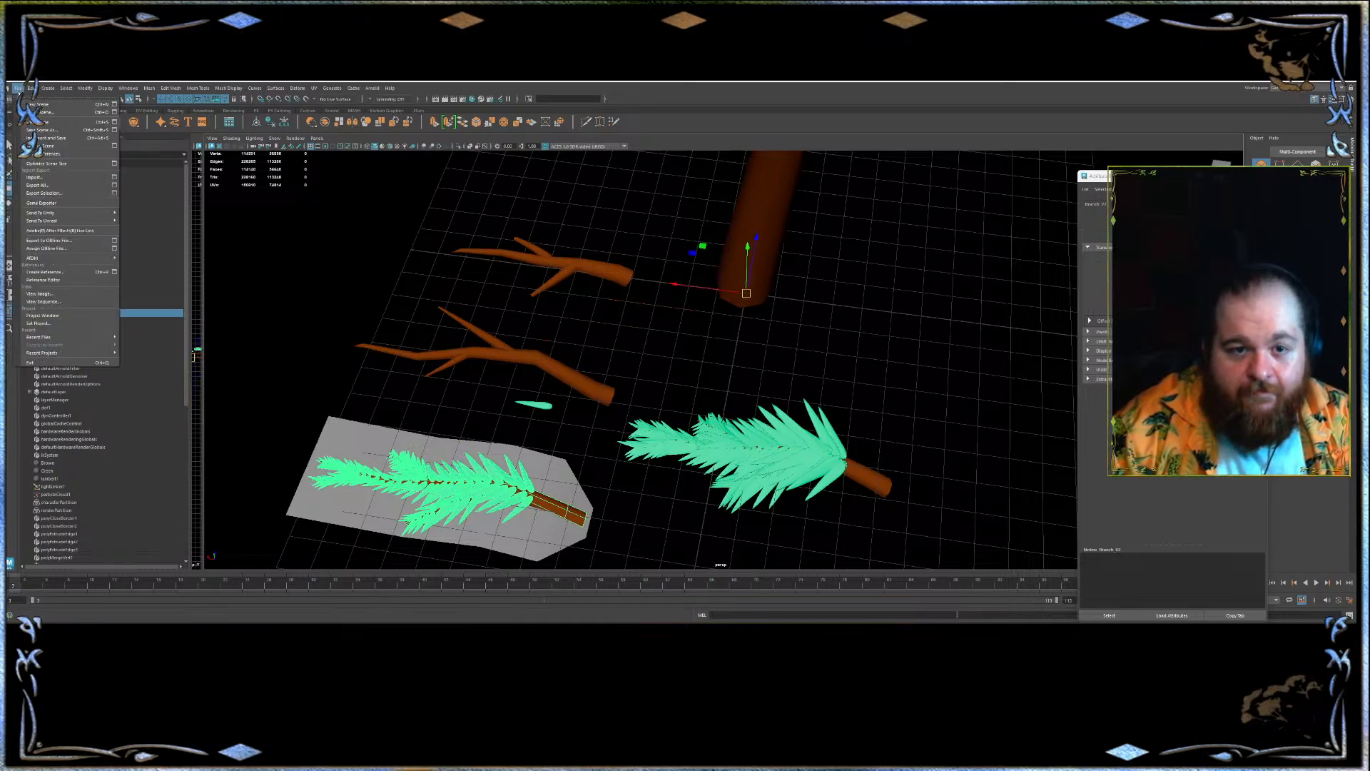
left_click(50, 194)
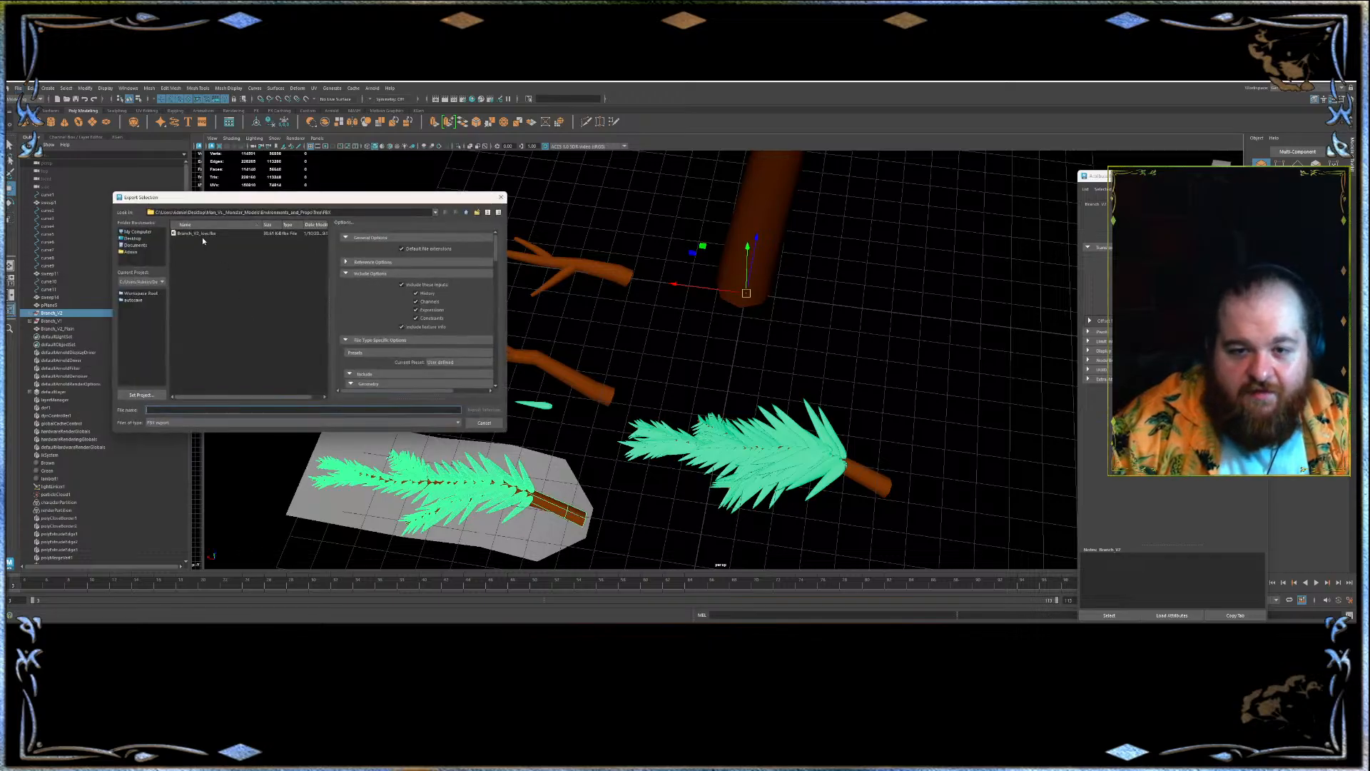
left_click(200, 234)
left_click(180, 410)
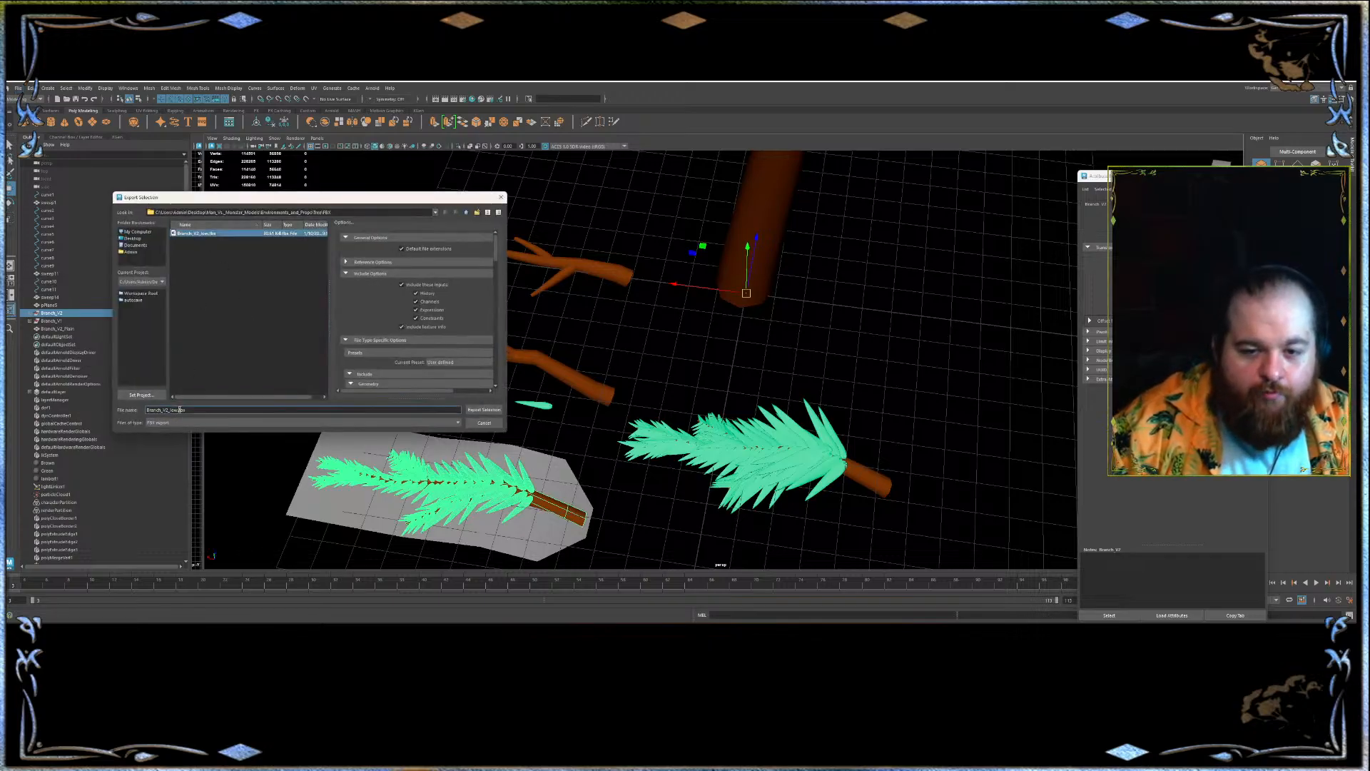
left_click_drag(175, 410, 170, 410)
type("high")
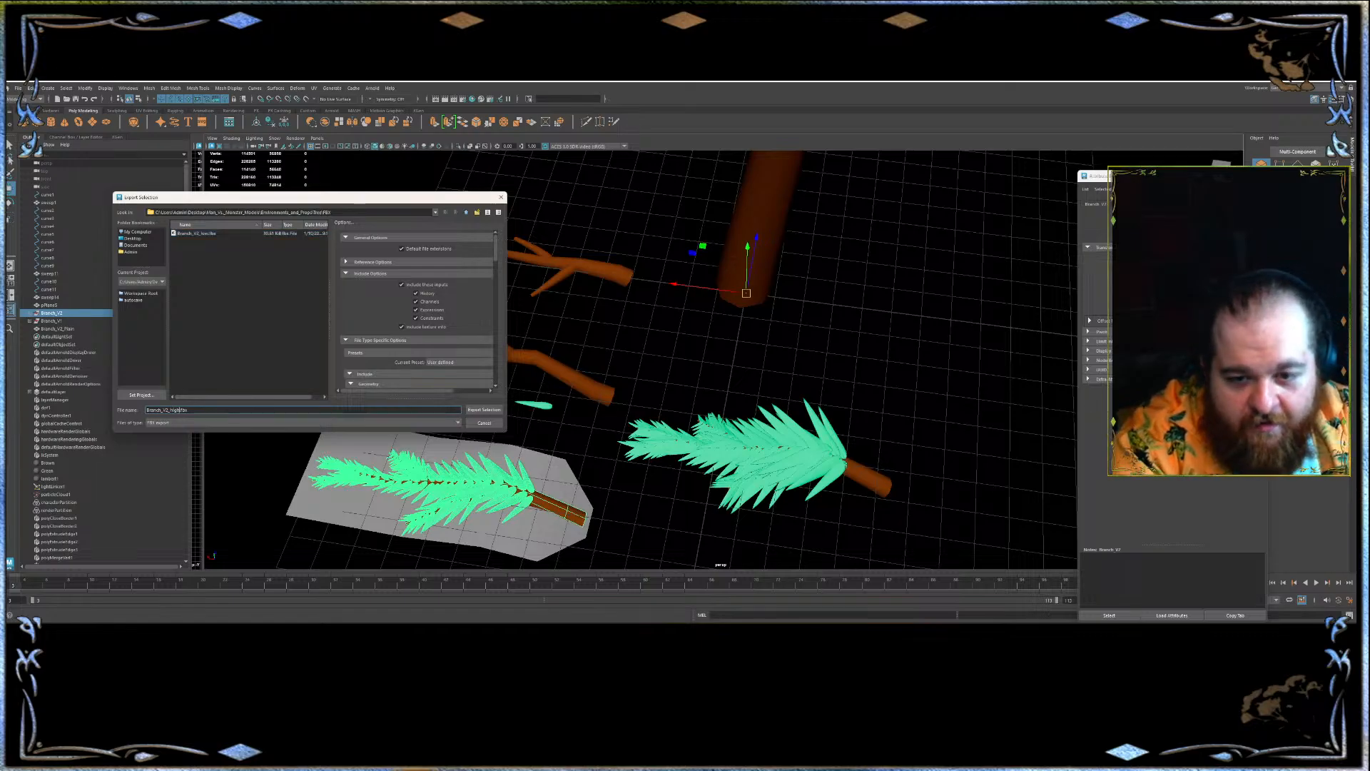
key("Return")
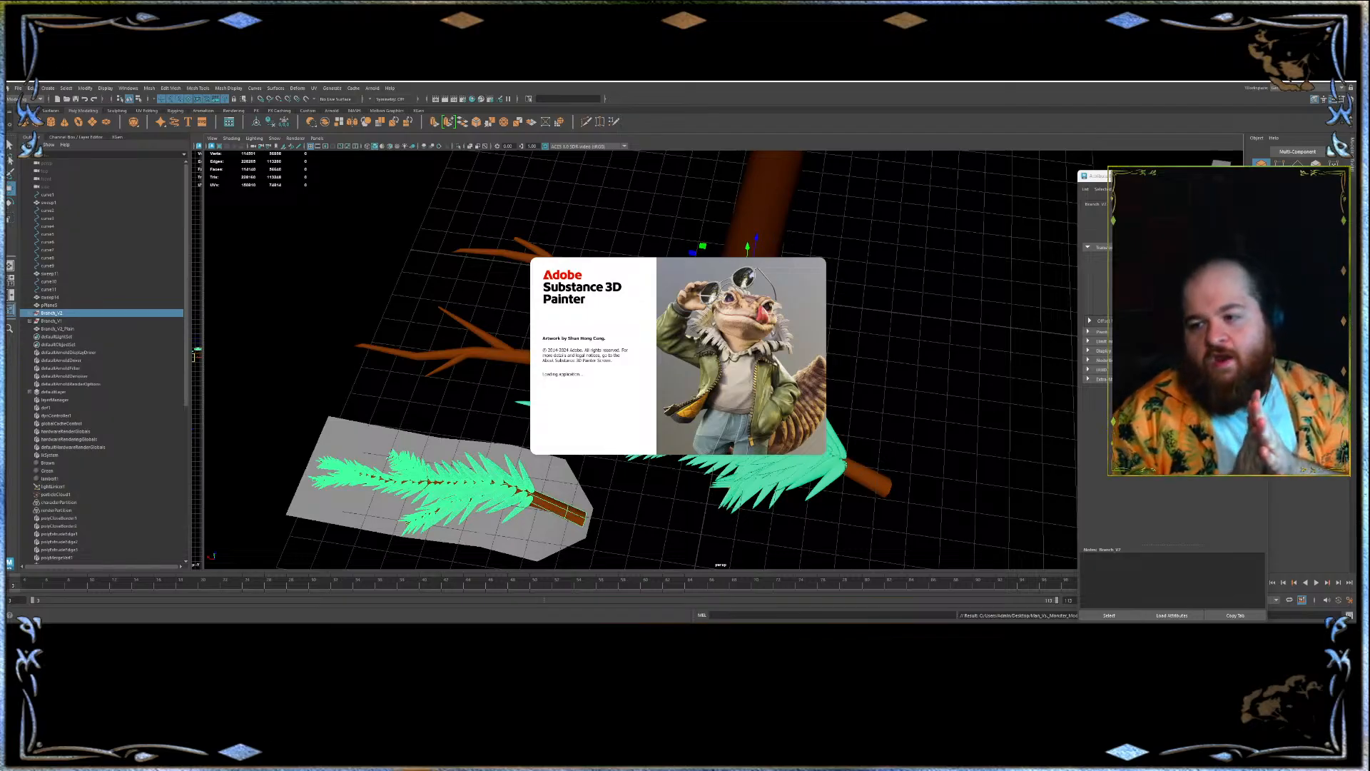
- Select Branch_V2_Plane, open it in the UV Editor and create a camera-based UV projection
left_click(310, 452)
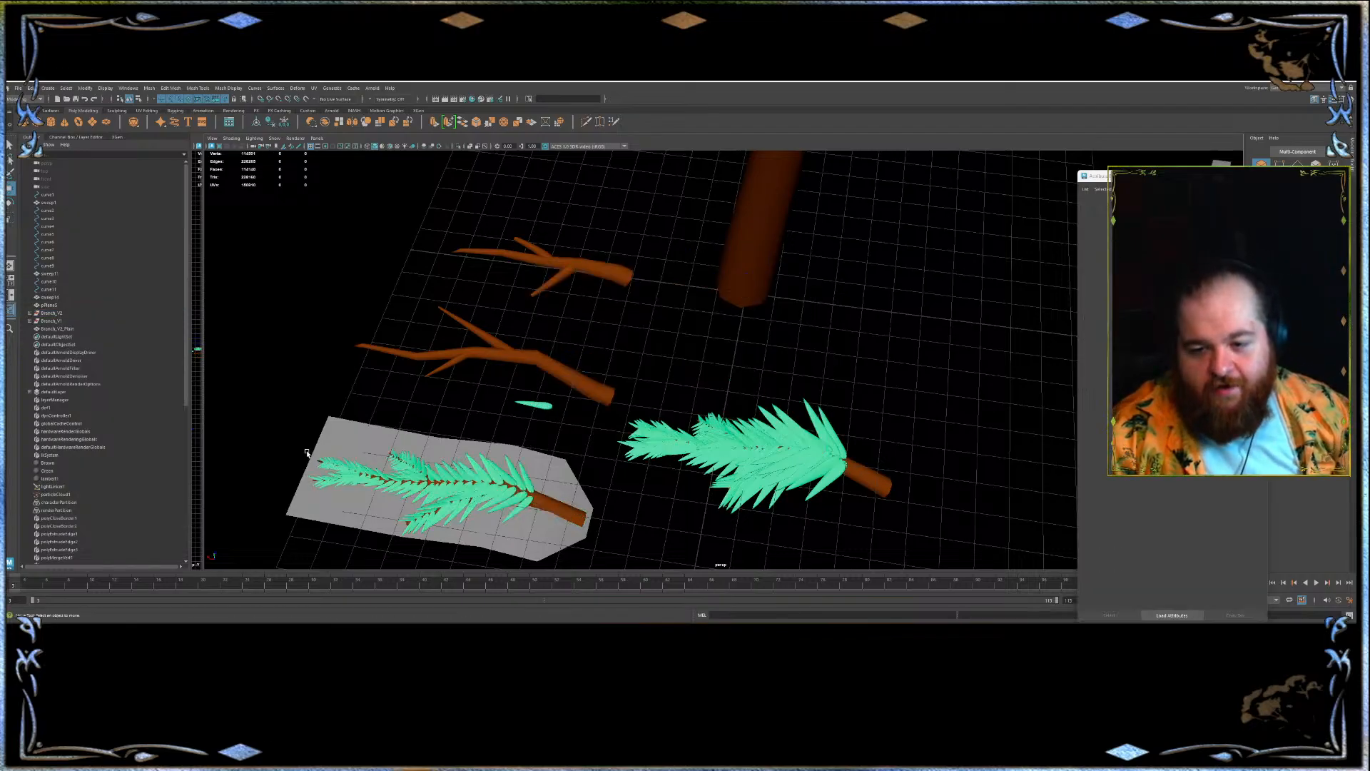
left_click(342, 445)
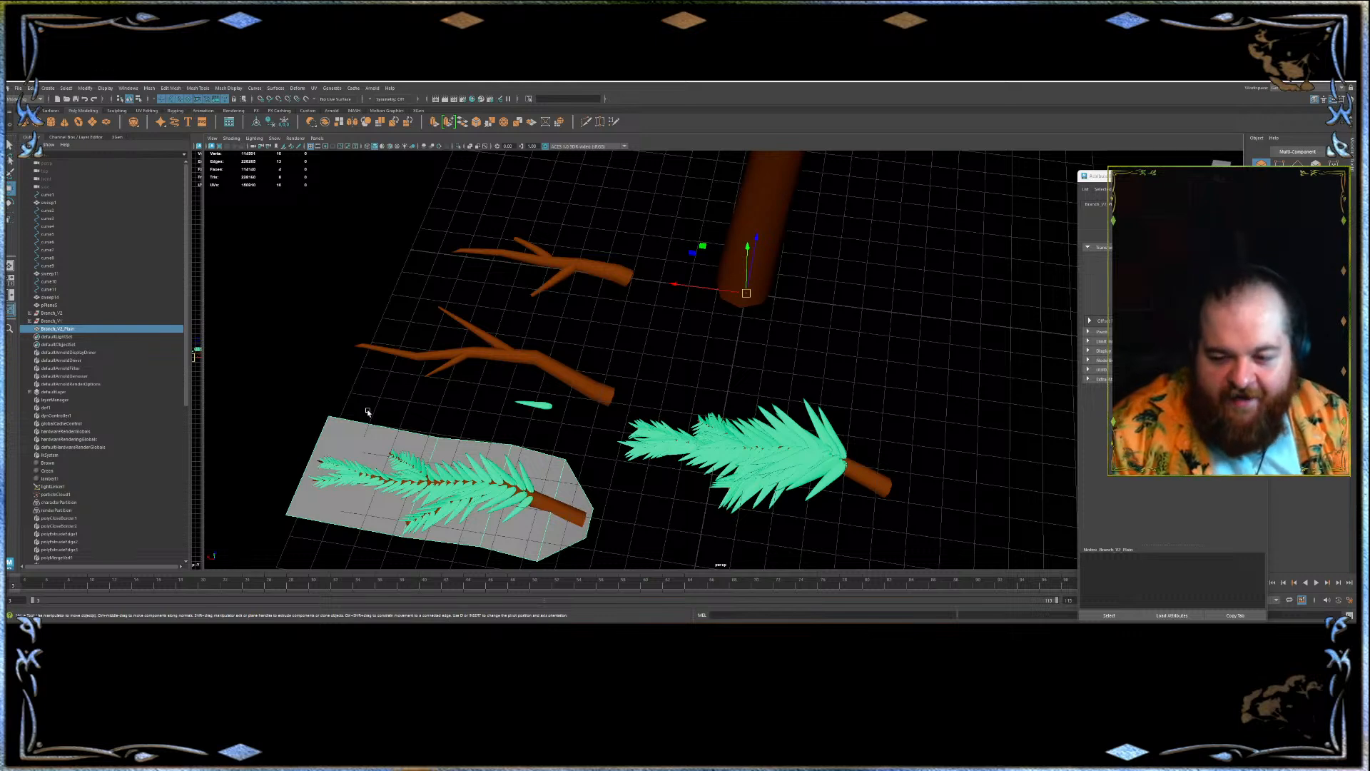
key("space")
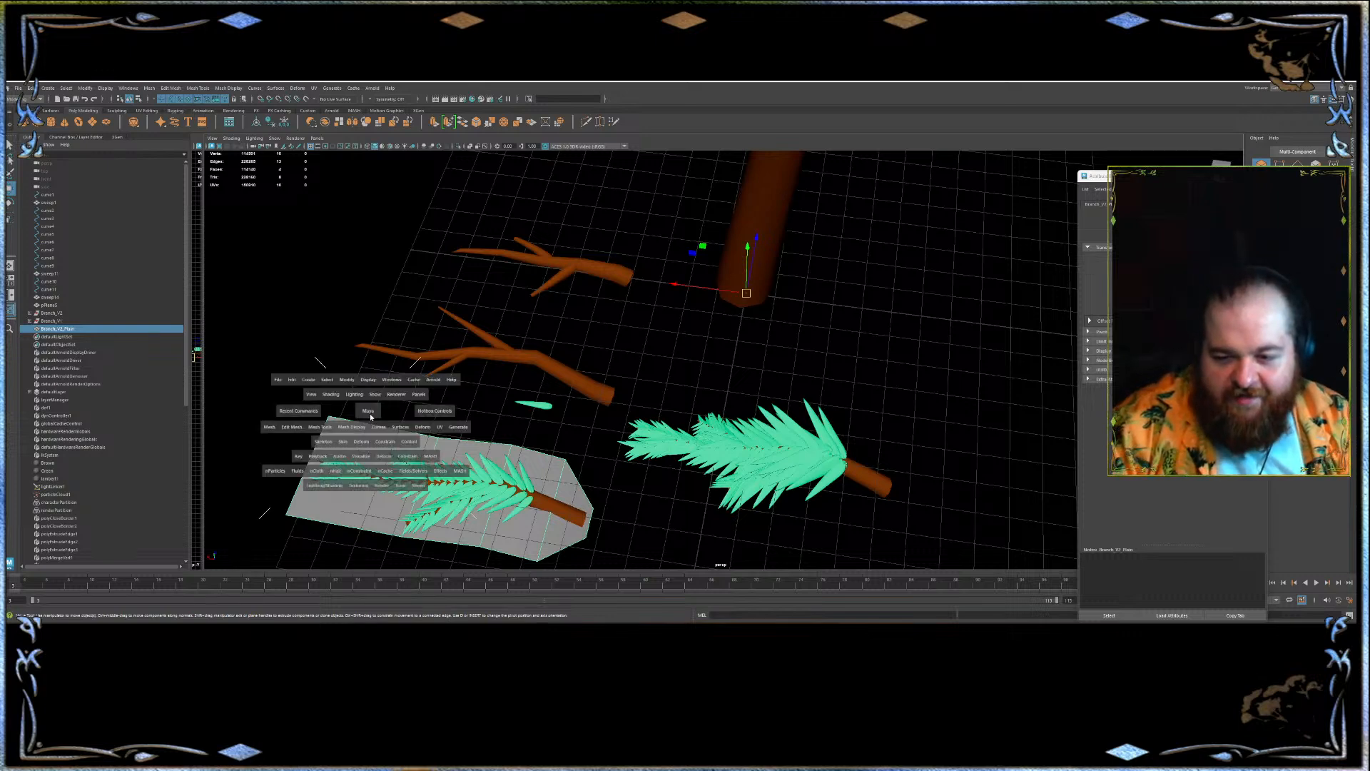
left_click(440, 427)
left_click(464, 446)
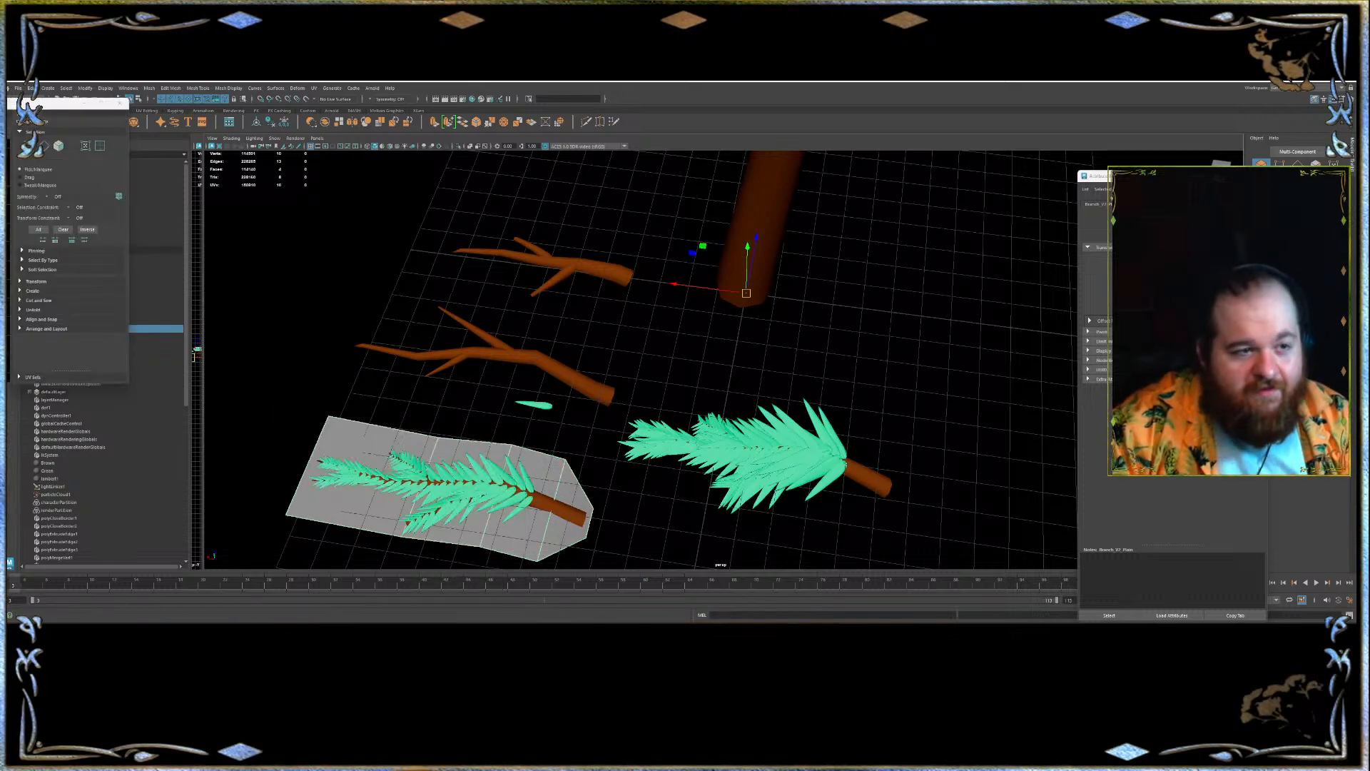
left_click(488, 245)
left_click(504, 281)
- Switch to UV shell selection, select the plane's shell and expand the Align and Snap options
right_click_drag(663, 393, 658, 418)
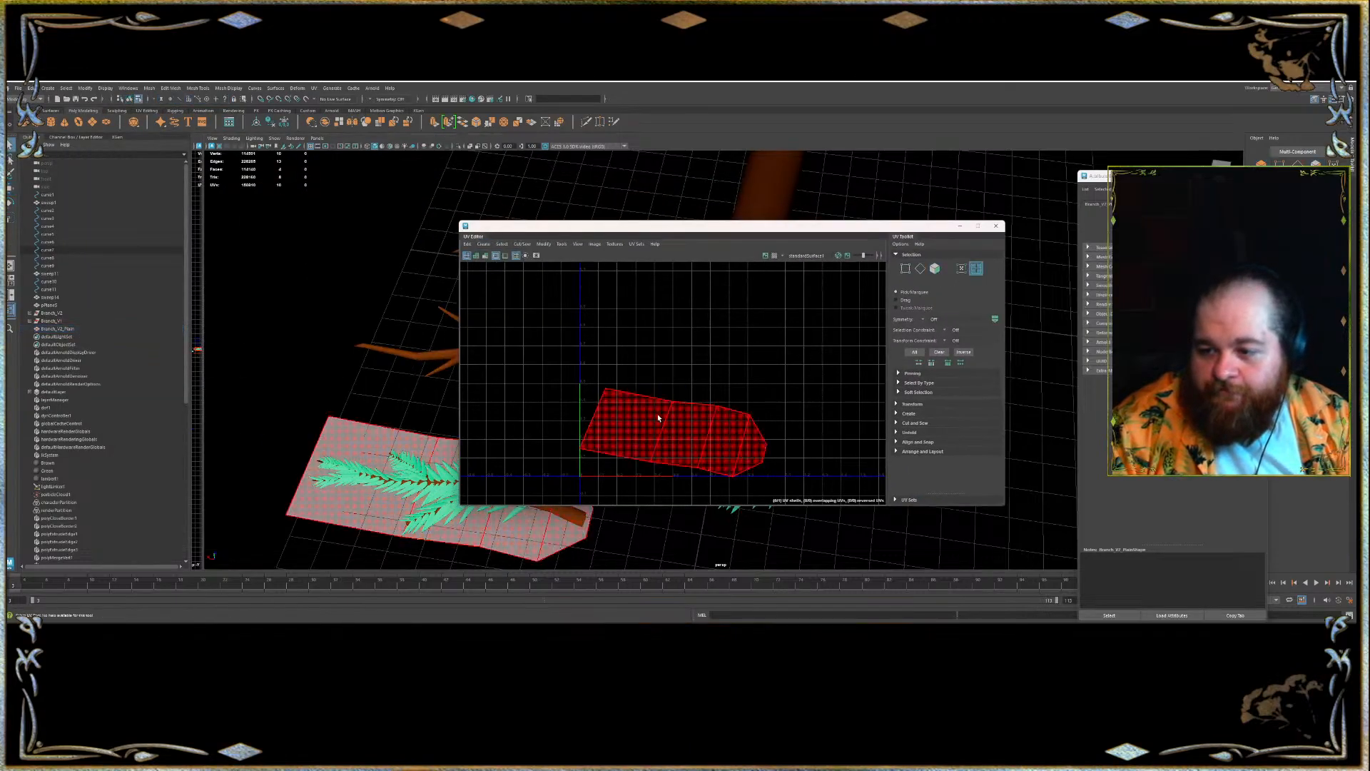
left_click(612, 400)
left_click(914, 442)
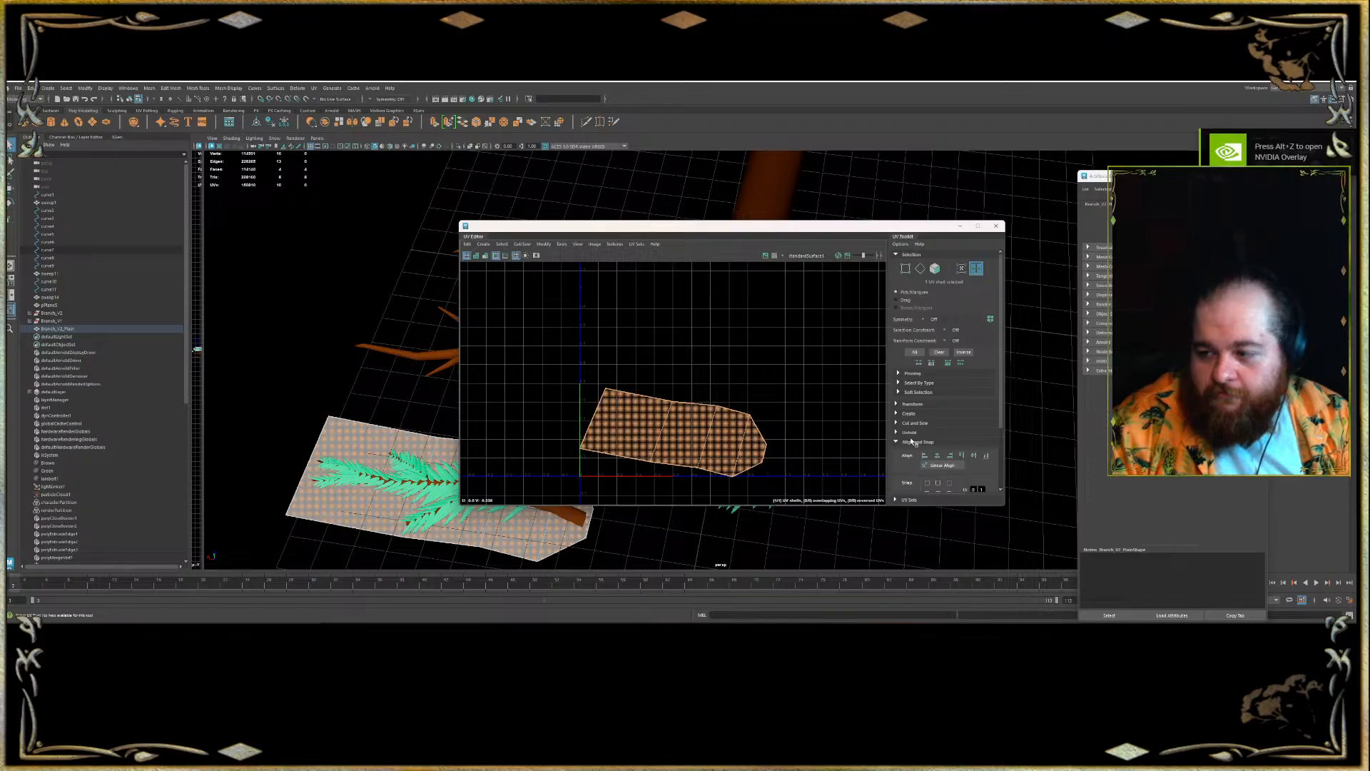
- Run Optimize on the branch plane's UV shell to even out its distortion
scroll(912, 464, "down", 3)
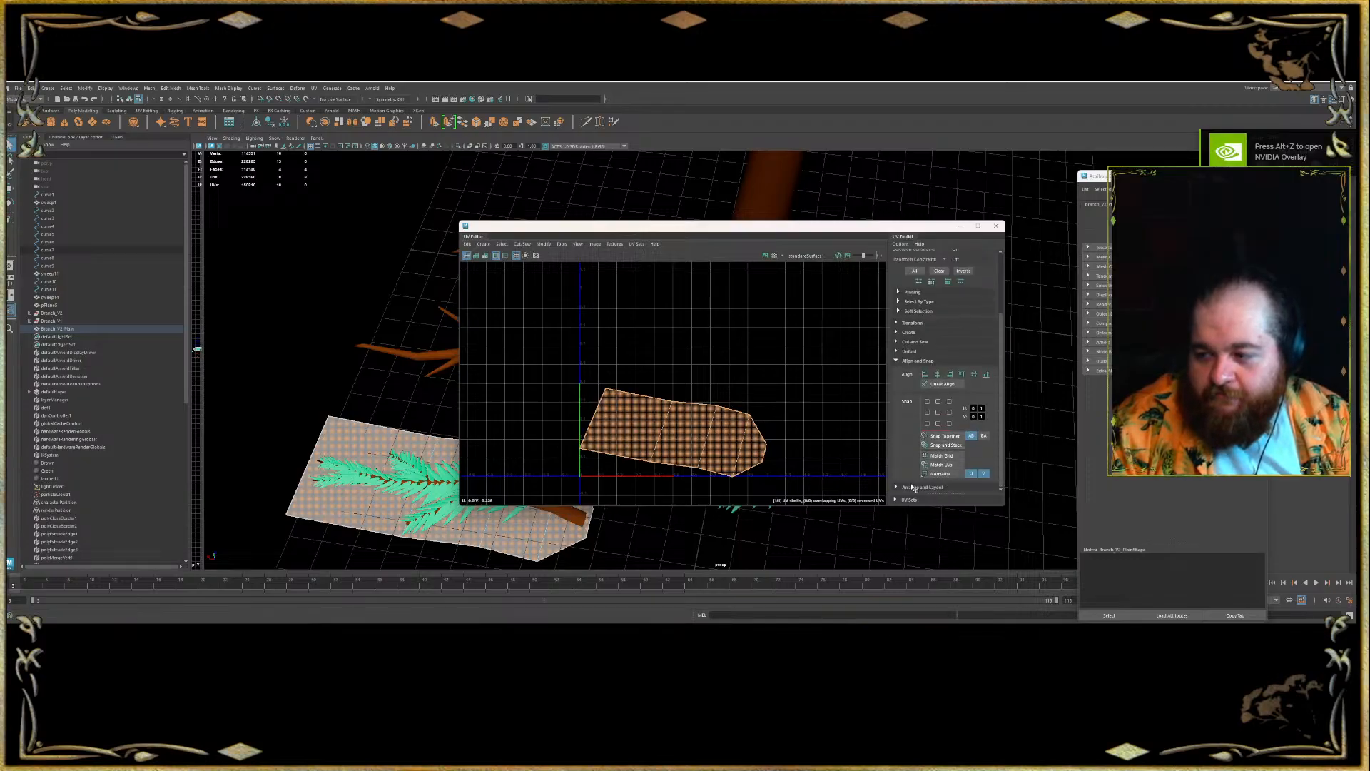
left_click(912, 487)
scroll(913, 443, "down", 3)
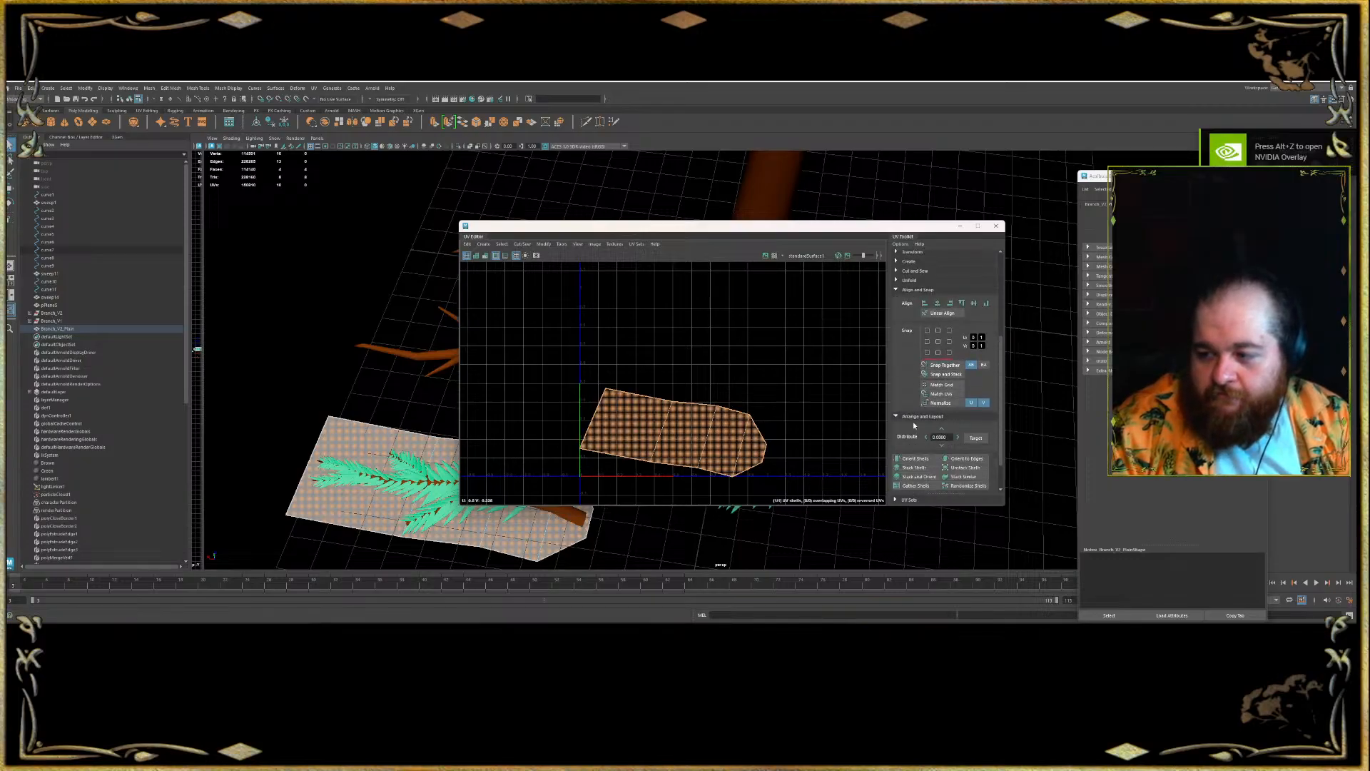
left_click(898, 282)
left_click(912, 291)
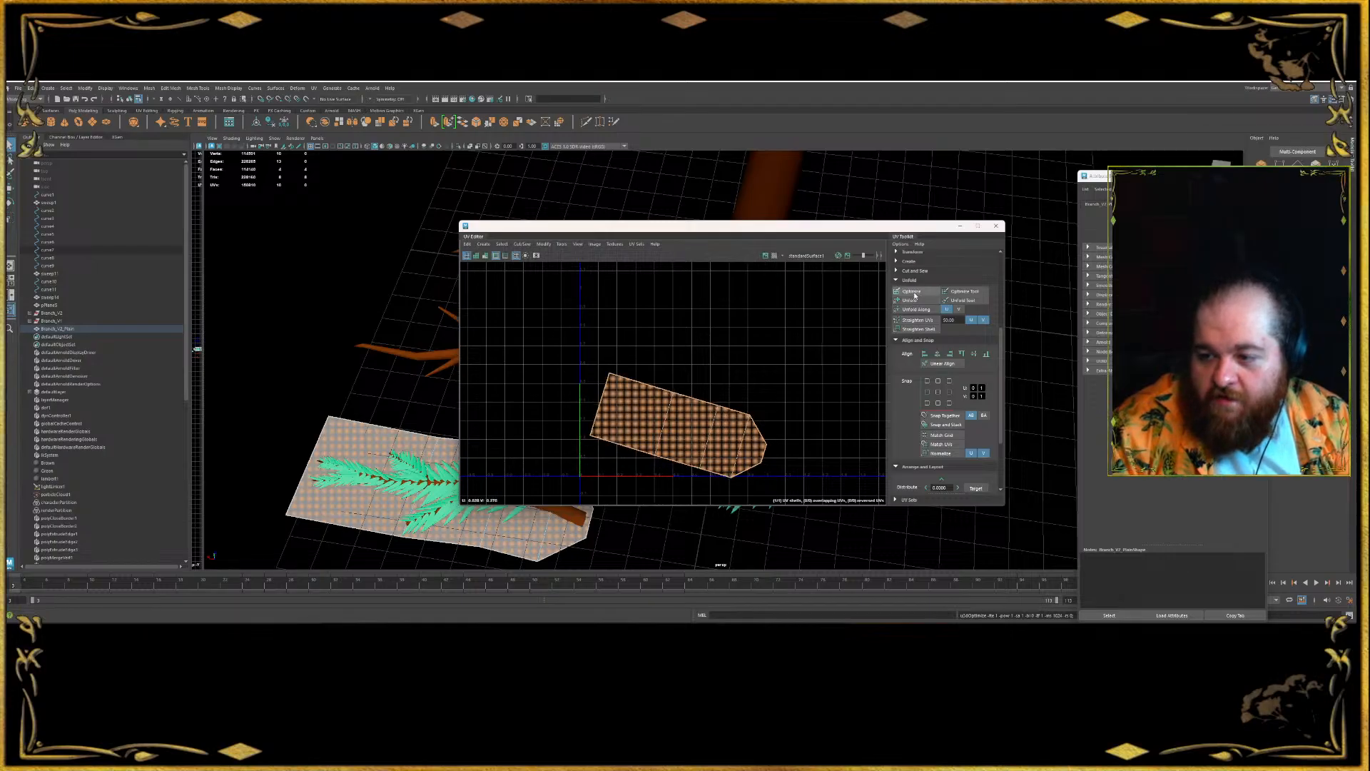
- Orient the branch plane's UV shell straight, lay it out in the UV tile, and close the UV Editor
scroll(938, 362, "down", 3)
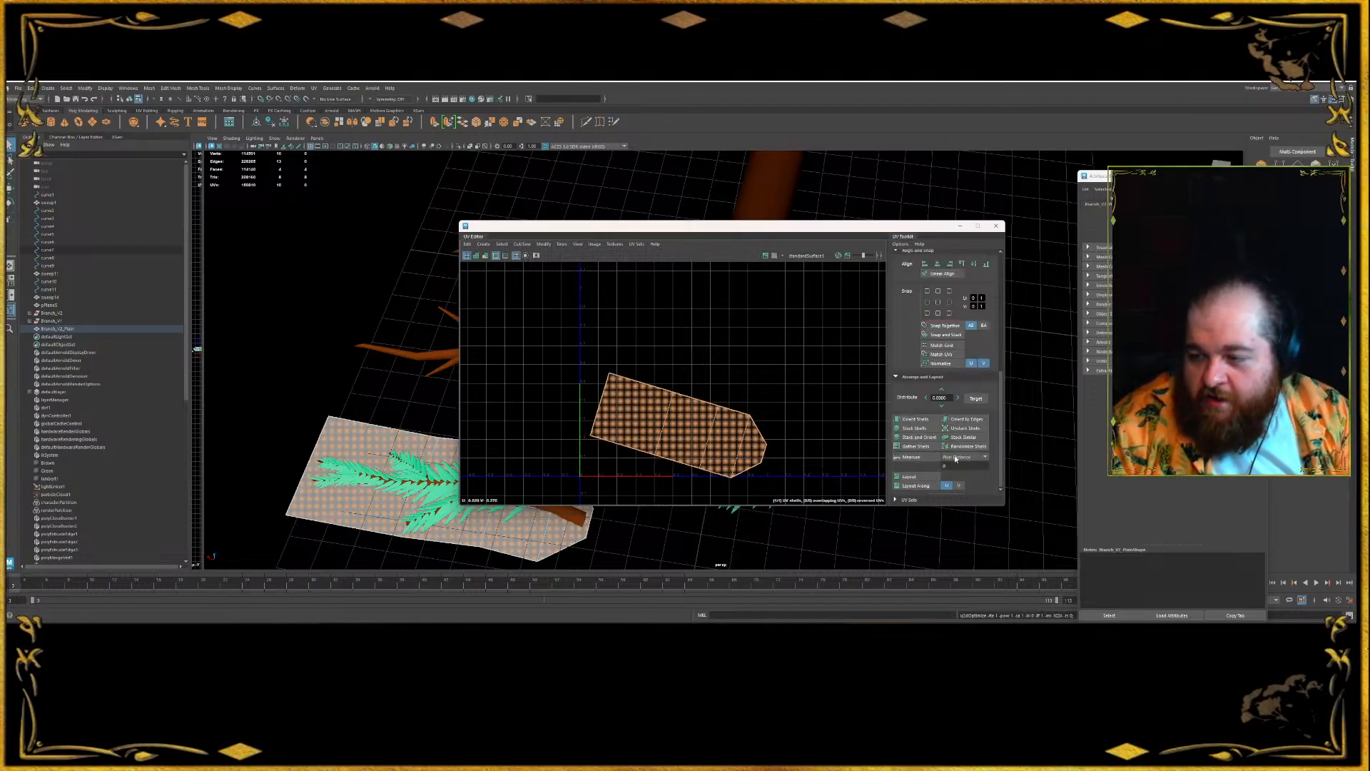
left_click(916, 419)
left_click(909, 476)
left_click(584, 294)
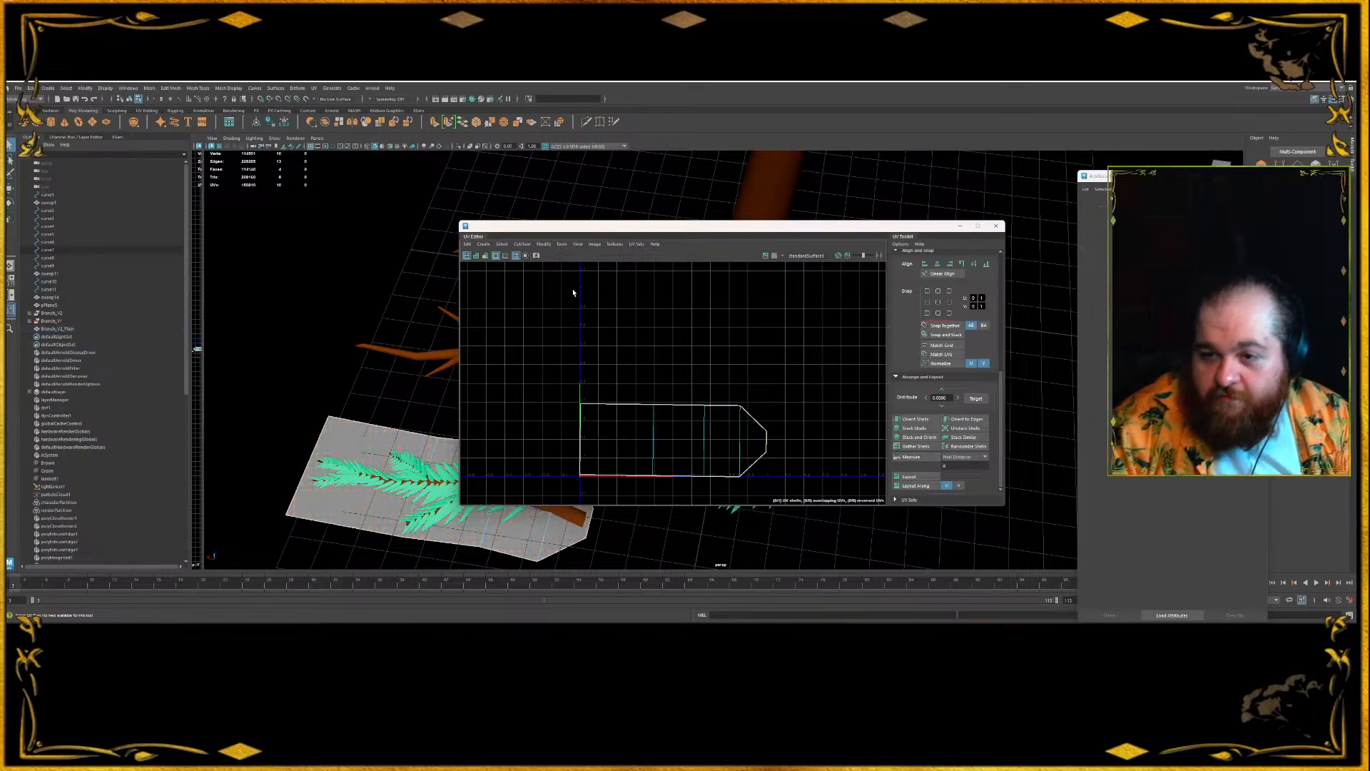
left_click(995, 226)
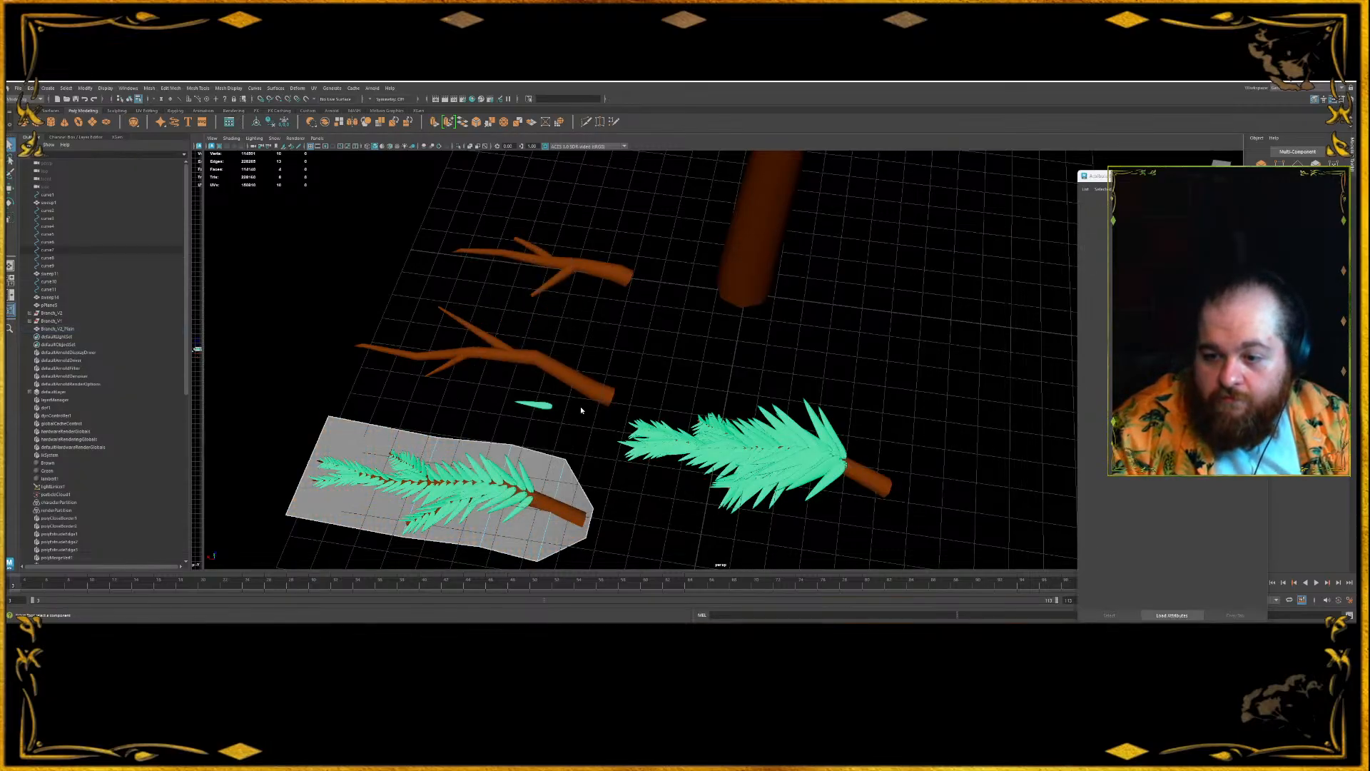
- Select the branch plane and export it as FBX over the existing Branch_V2_low file
left_click(548, 461)
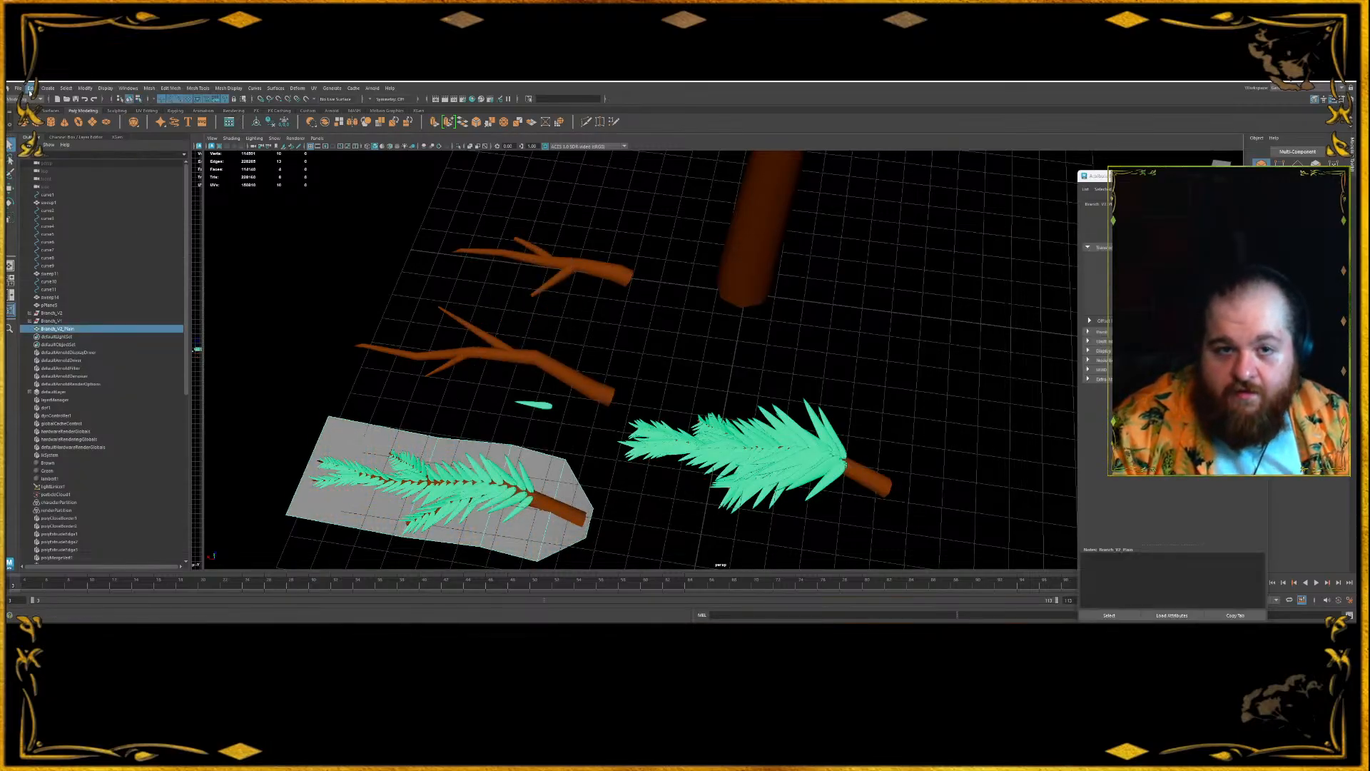
left_click(18, 88)
left_click(57, 194)
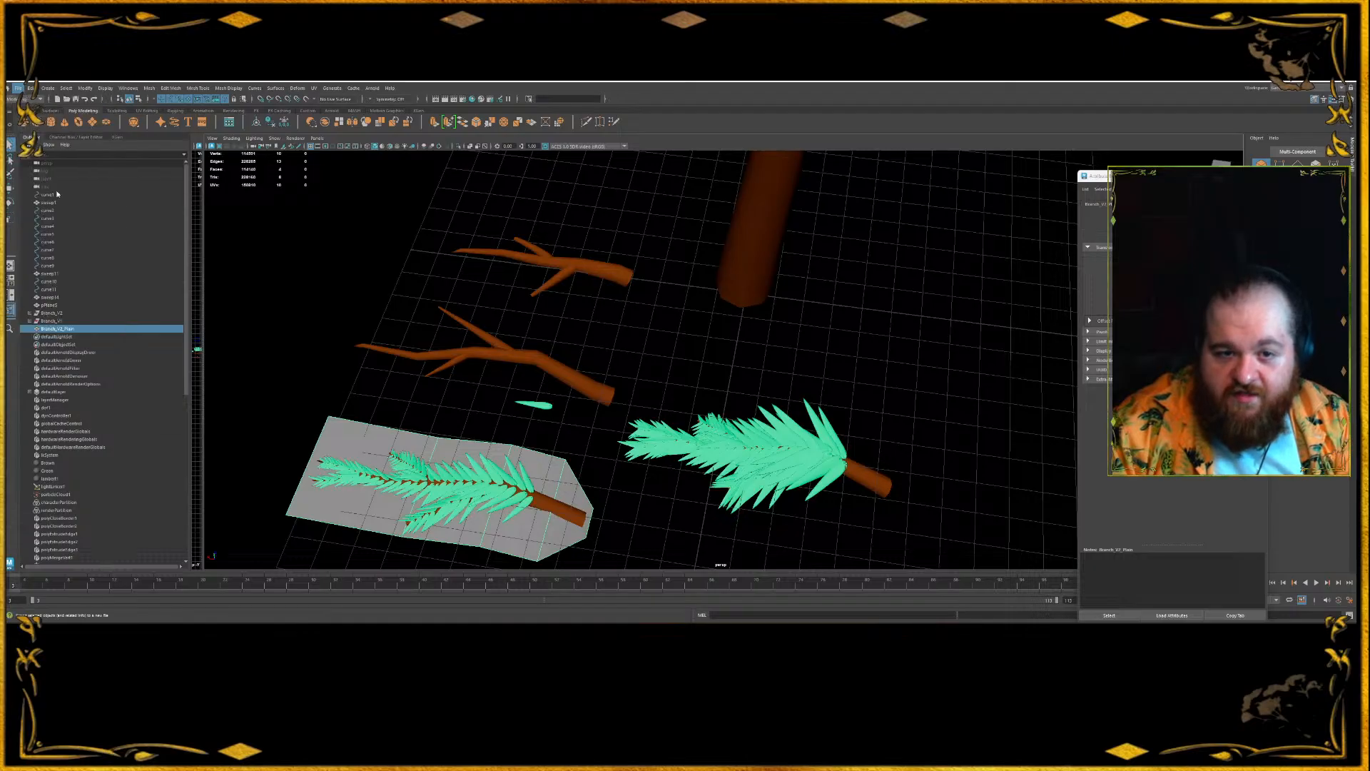
double_click(207, 241)
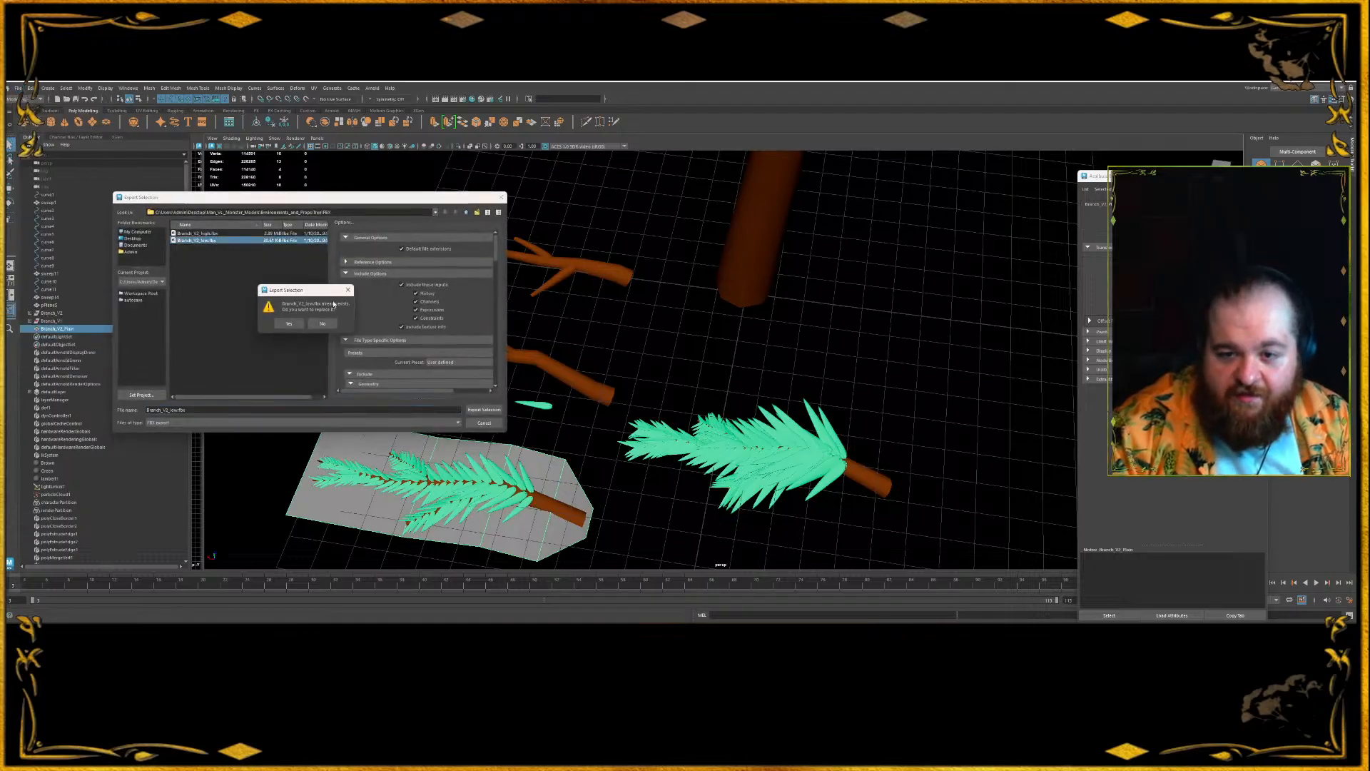
left_click(289, 325)
- Switch to Substance 3D Painter, dismiss its home screen, and shrink its window so Maya stays reachable behind it
key("alt+Tab")
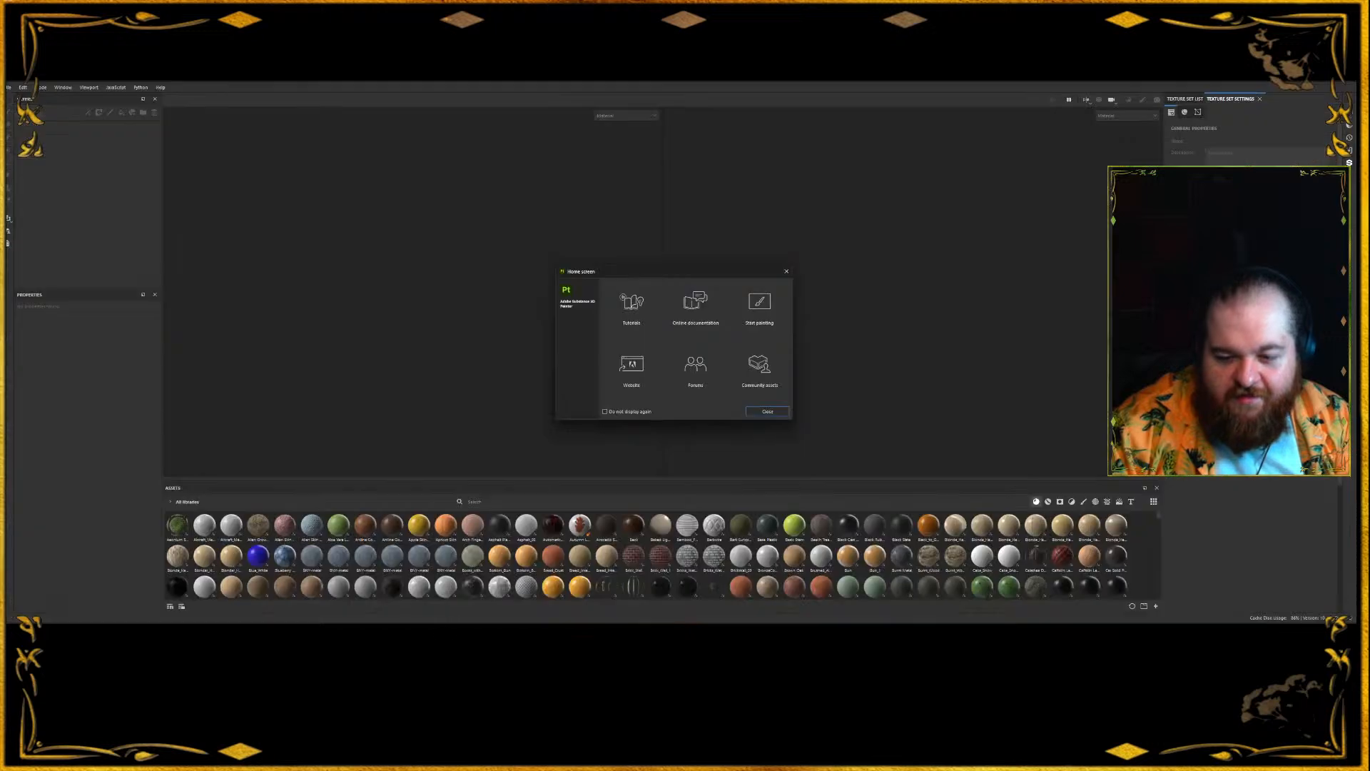
left_click(755, 413)
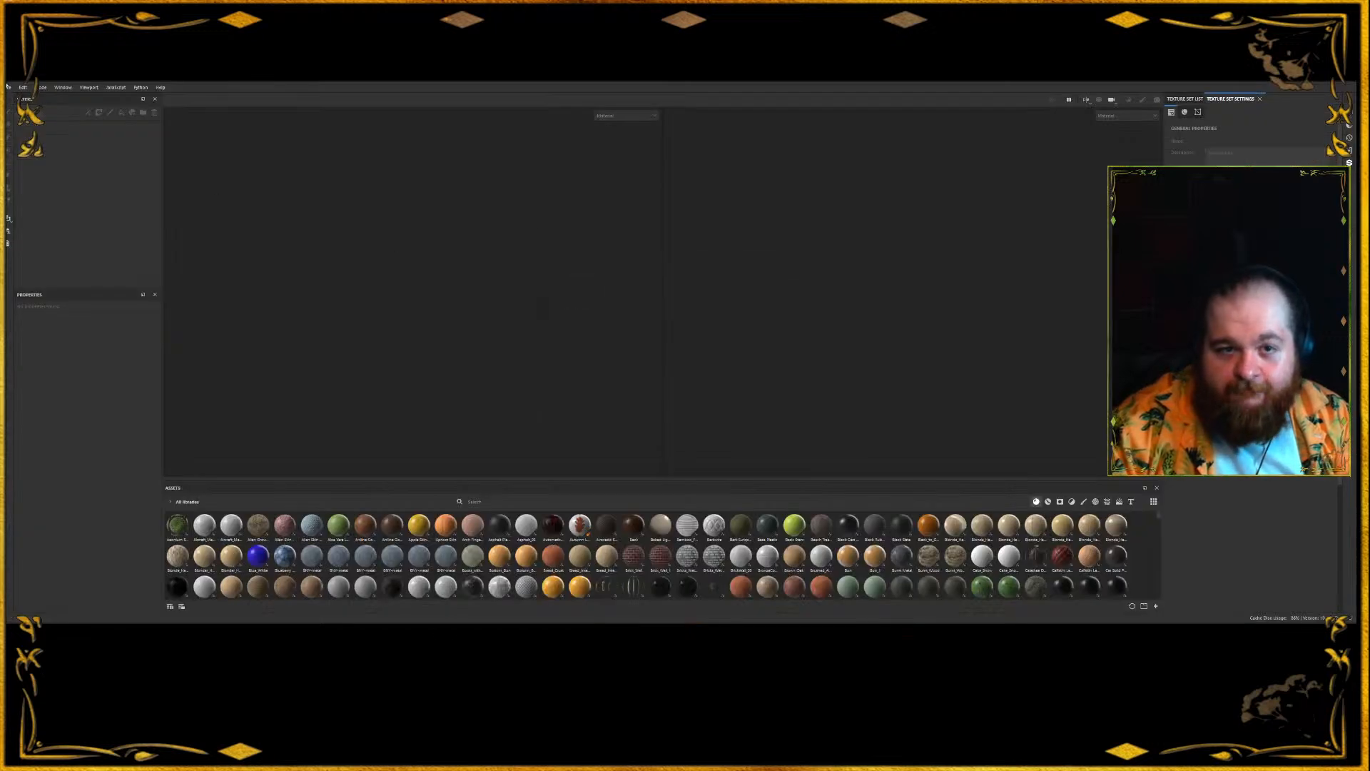
left_click_drag(7, 84, 7, 82)
left_click_drag(605, 84, 692, 131)
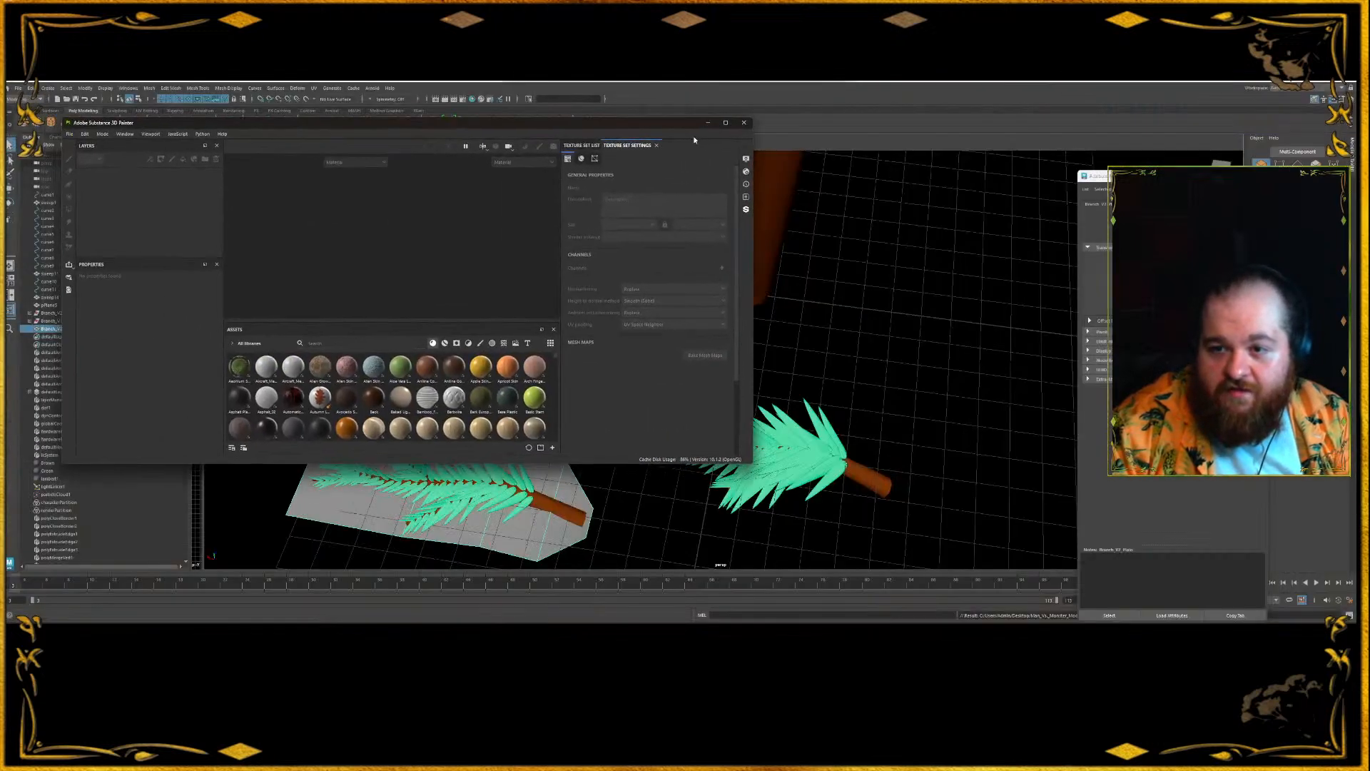
- Create a new project at 2048 document resolution using the Branch_V2_low mesh from the Environments_and_Props\Tree\FBX folder
left_click(71, 134)
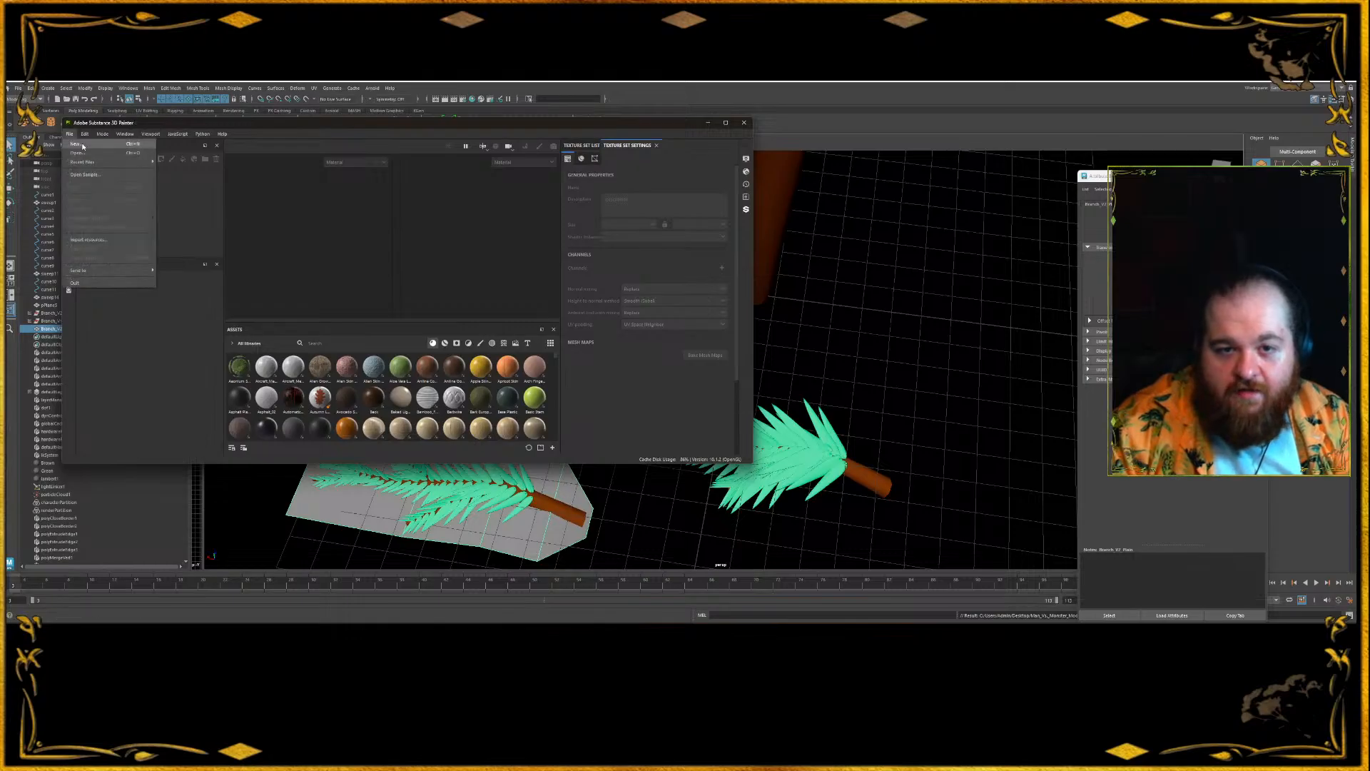
left_click(86, 145)
left_click(373, 227)
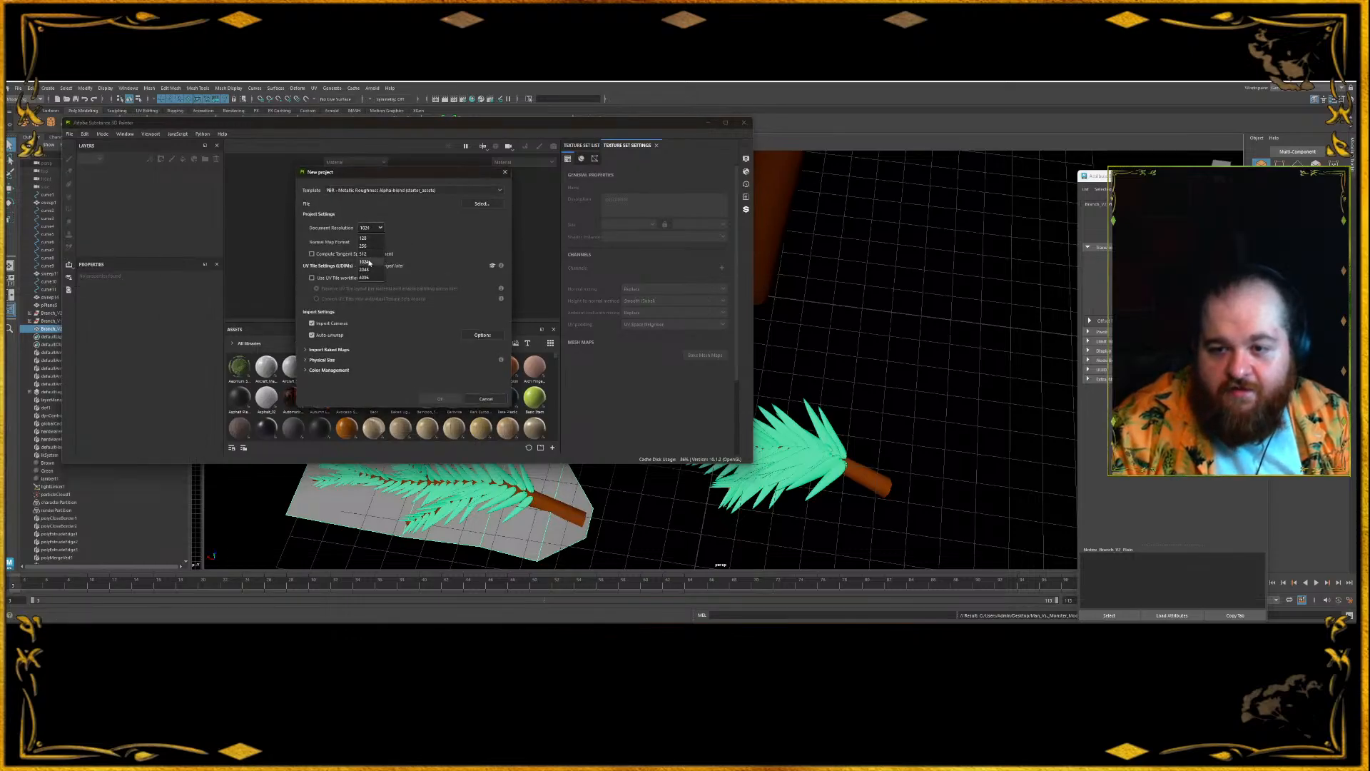
left_click(471, 205)
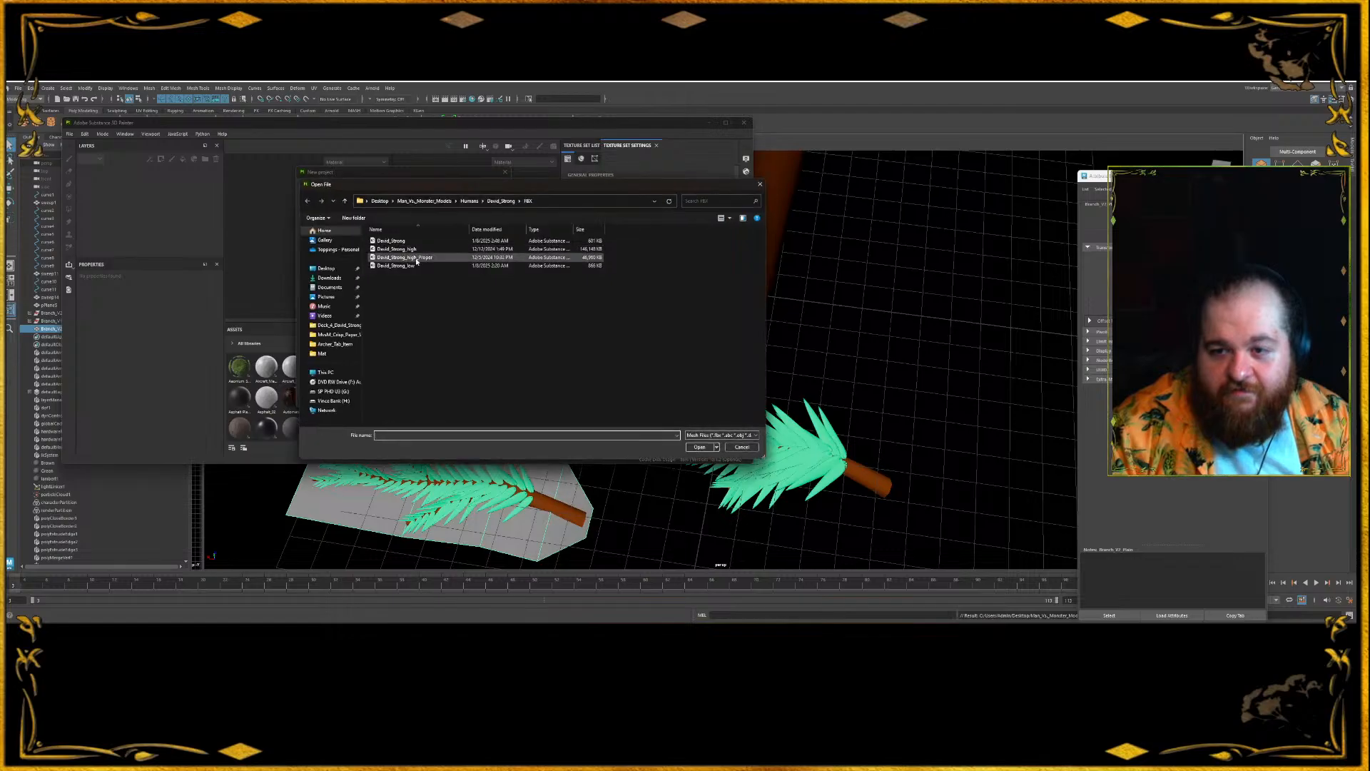
left_click(554, 201)
type("C:\\Users\\Admin\\Desktop\\Man_Vs._Monster_Models\\Environments_and_Props\\Tree\\FBX")
key("Return")
double_click(394, 249)
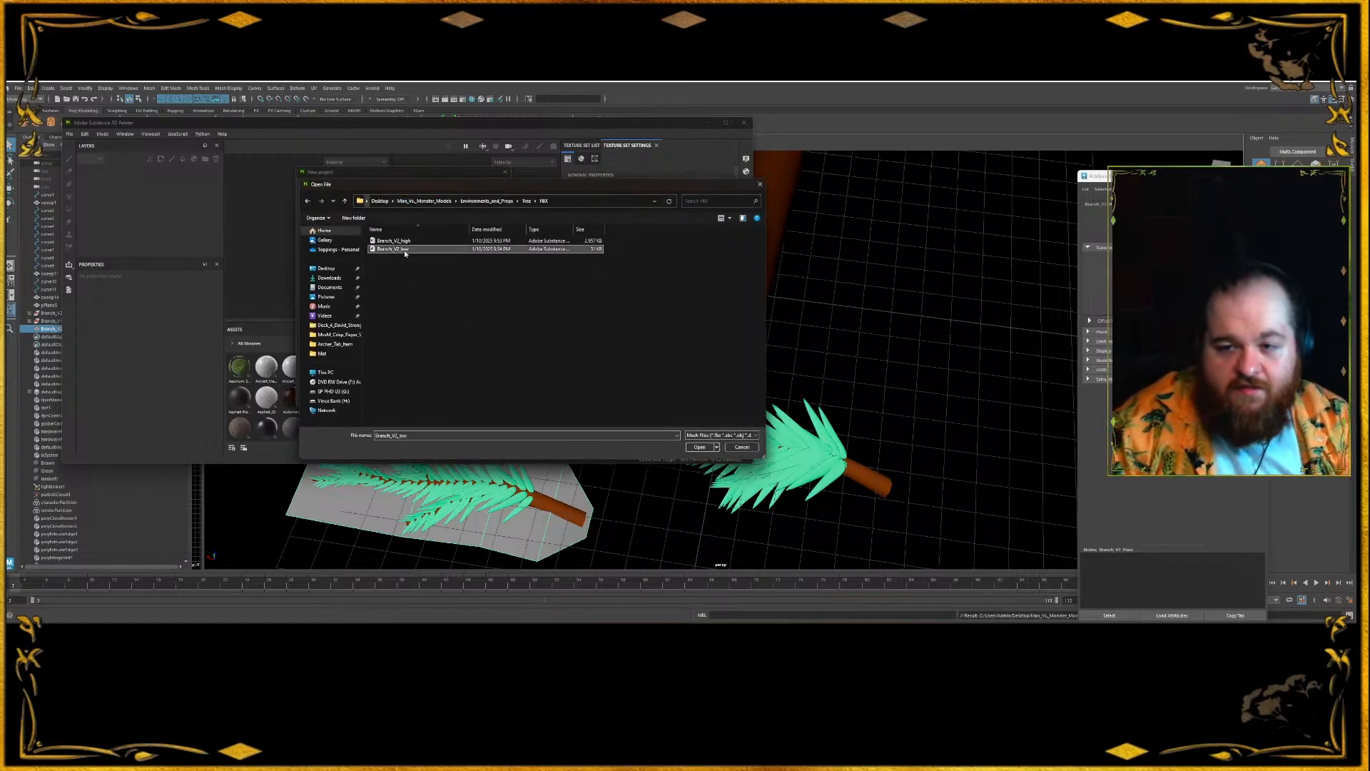
left_click(440, 399)
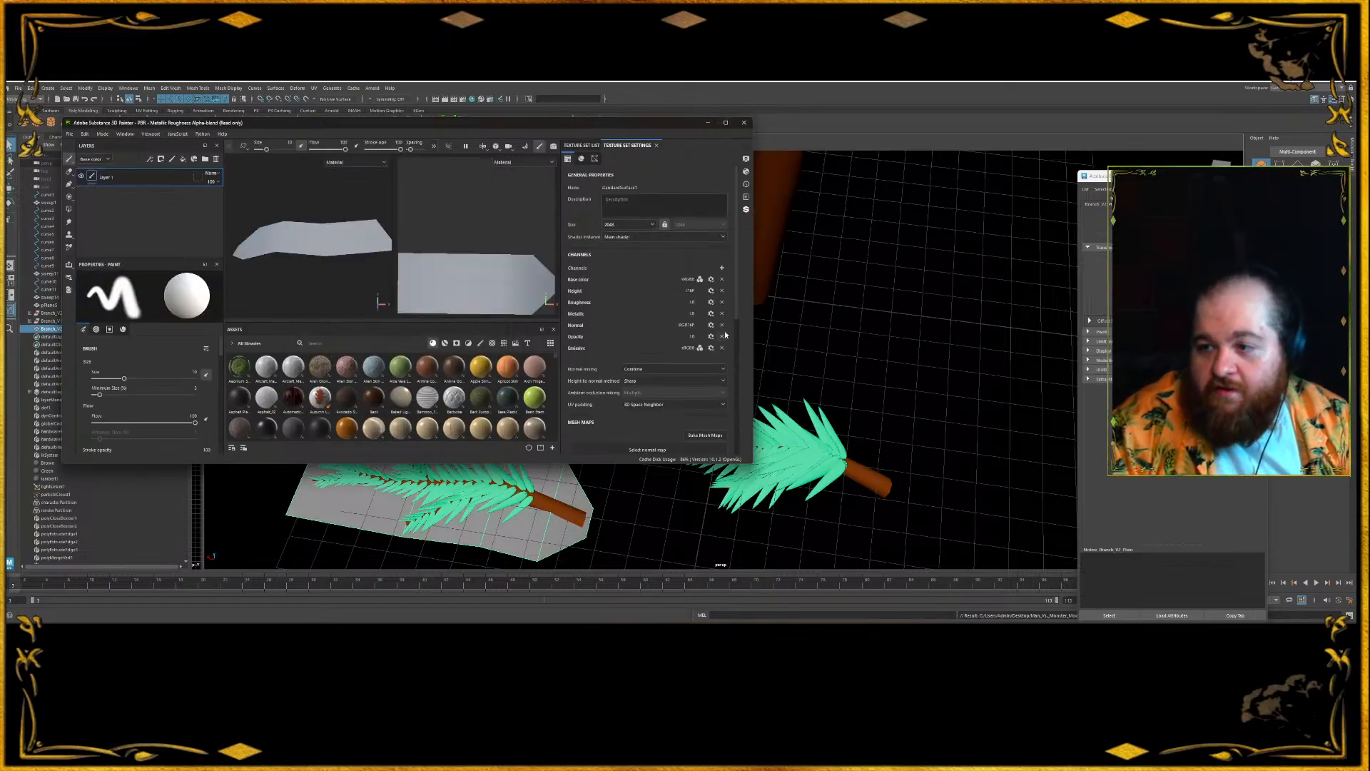
- Add displacement, ambient occlusion and specular level channels to the texture set
left_click(723, 270)
left_click(731, 289)
left_click(722, 268)
left_click(735, 279)
left_click(722, 268)
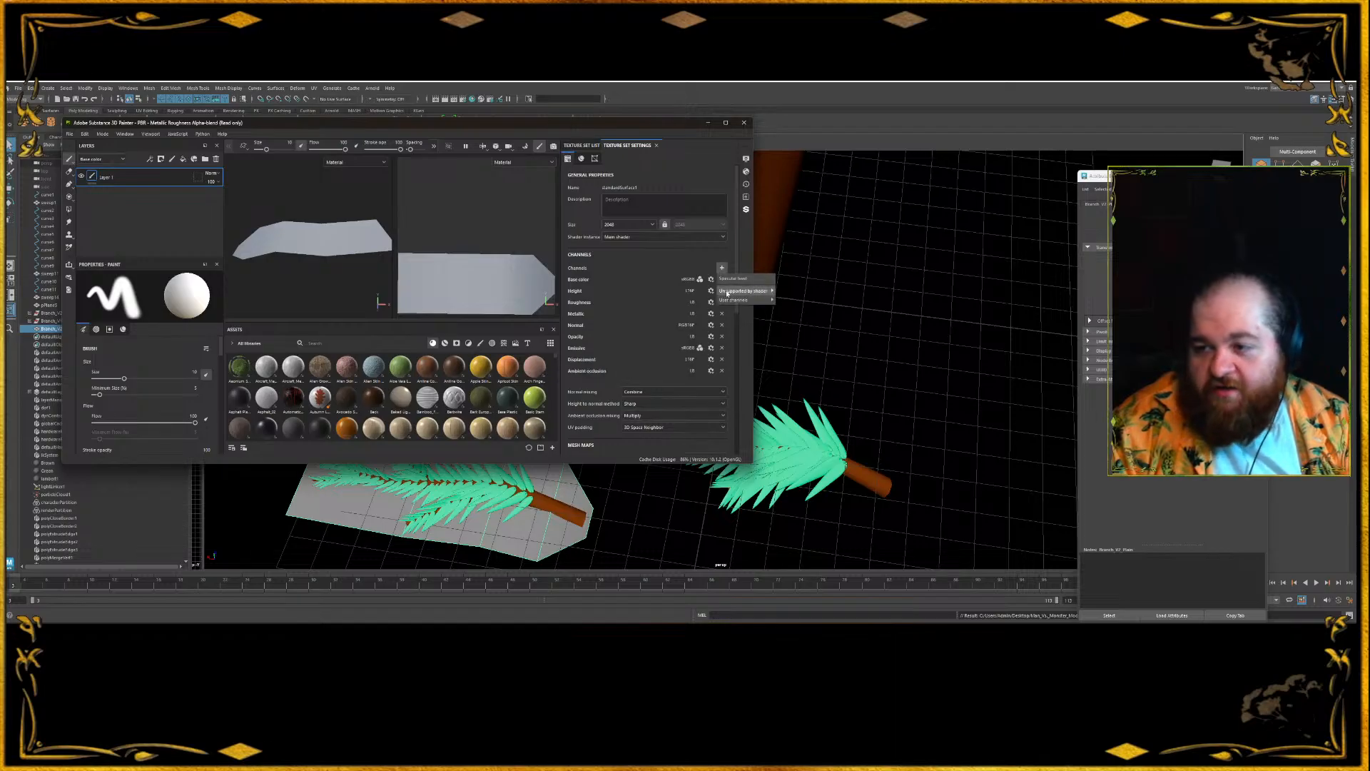
left_click(728, 279)
- In the mesh map baking settings, enable the height and opacity bakers and set antialiasing to Supersampling 64x
scroll(650, 337, "down", 3)
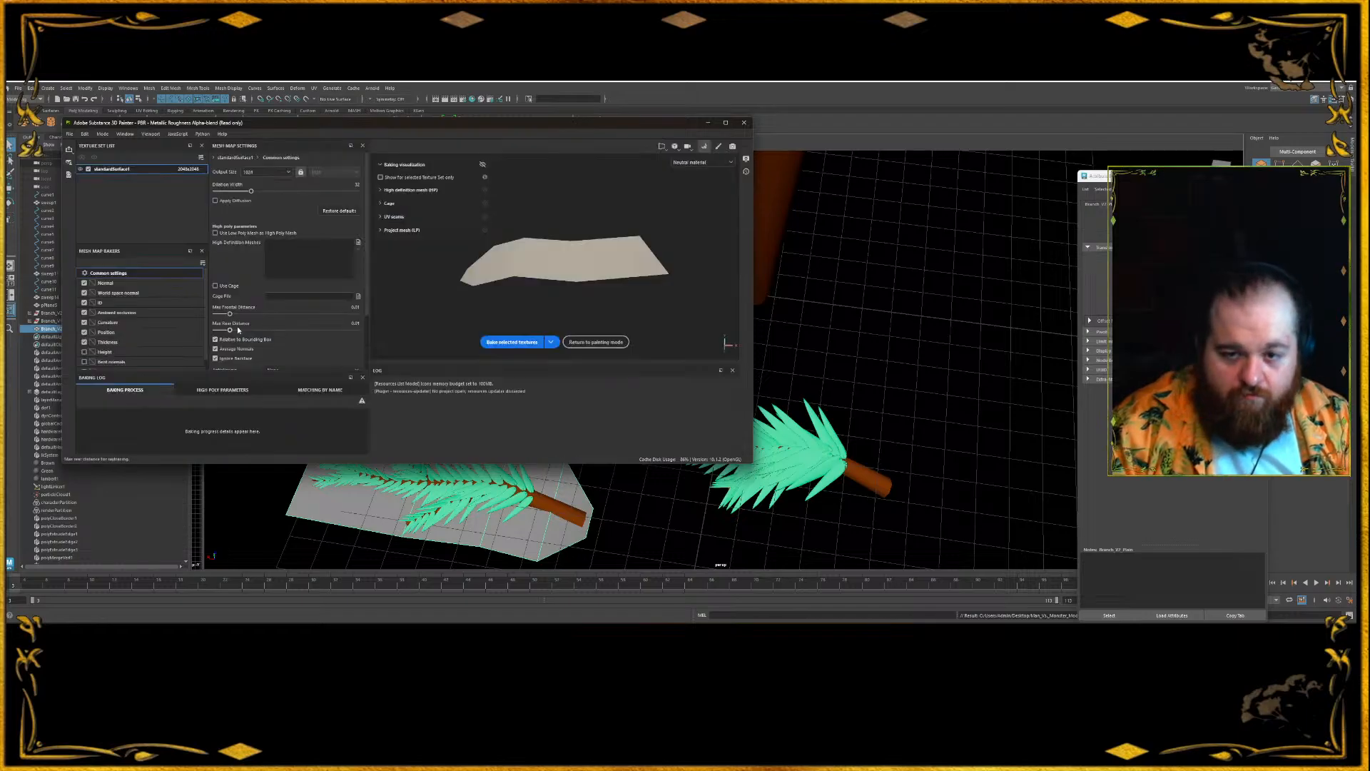
scroll(92, 341, "down", 1)
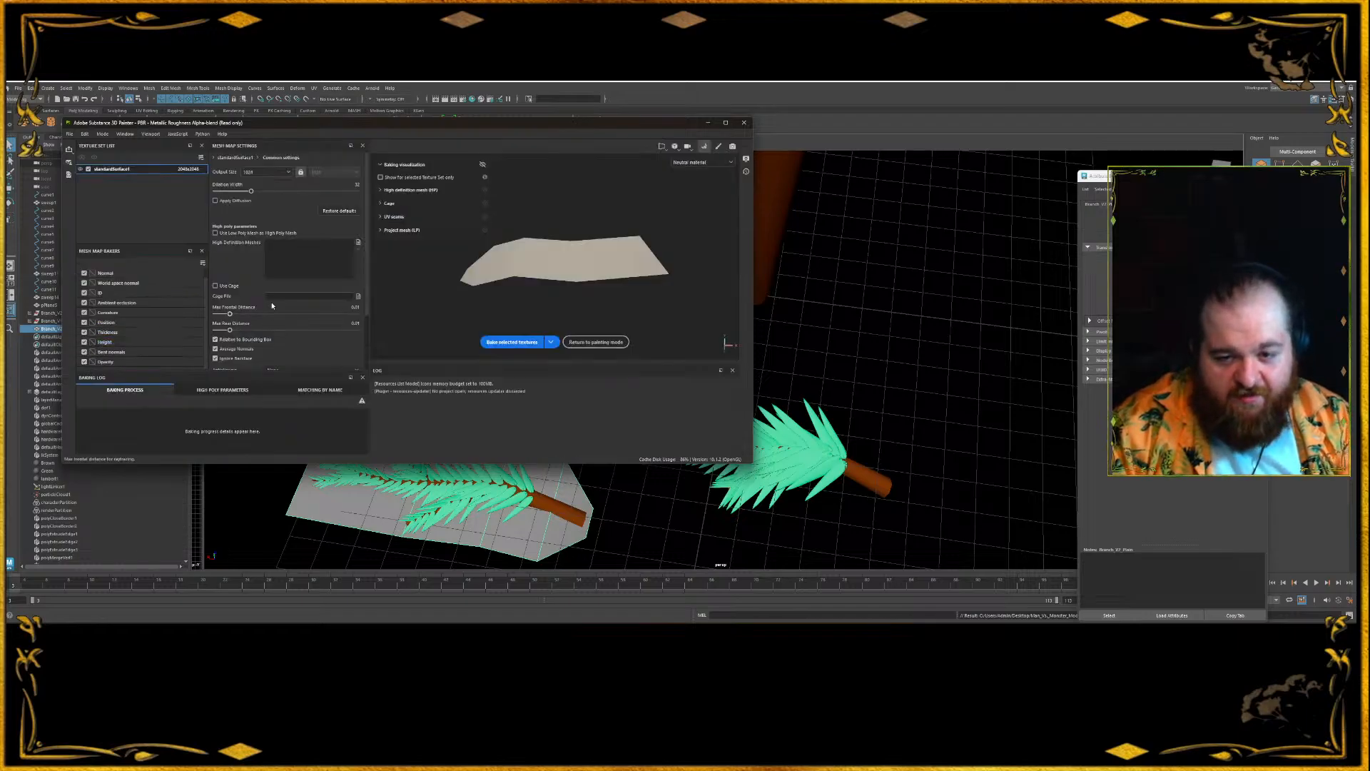
scroll(285, 319, "down", 3)
left_click(287, 323)
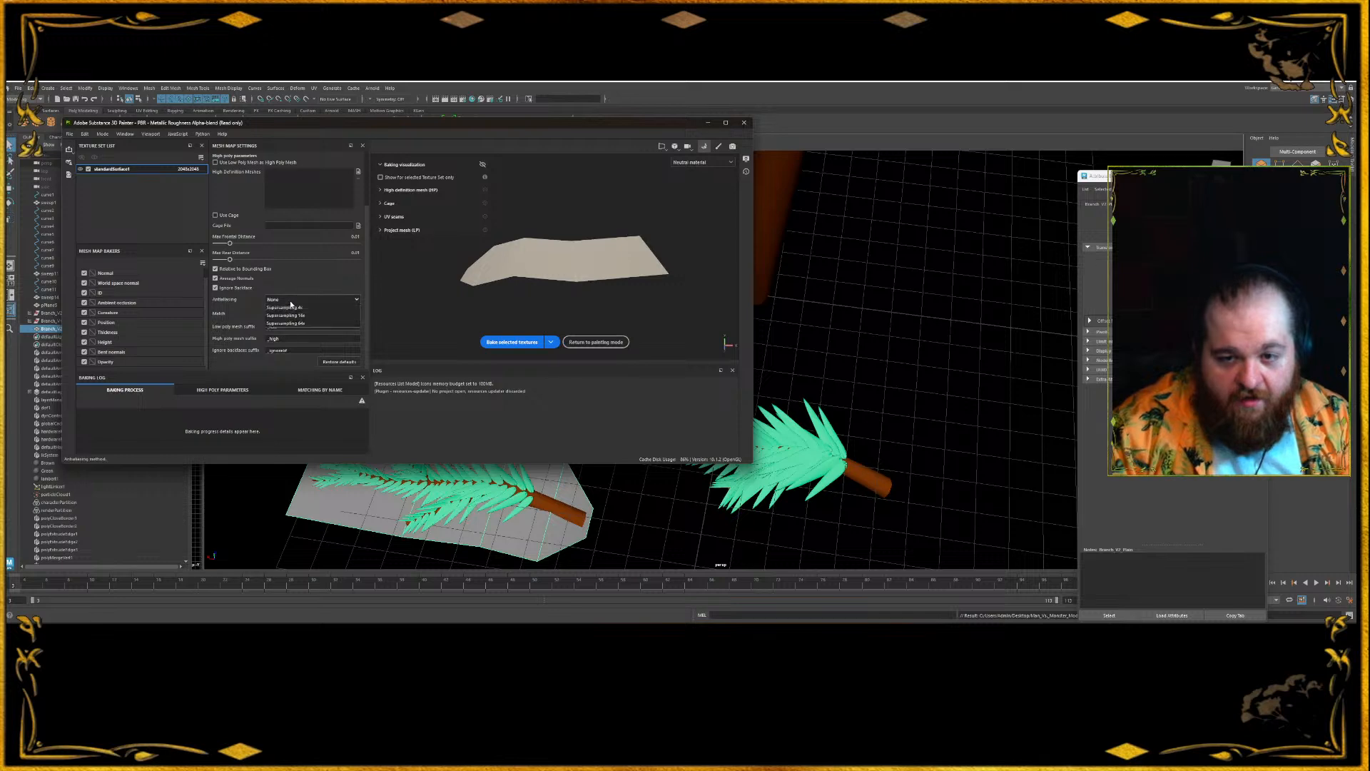
scroll(279, 272, "up", 2)
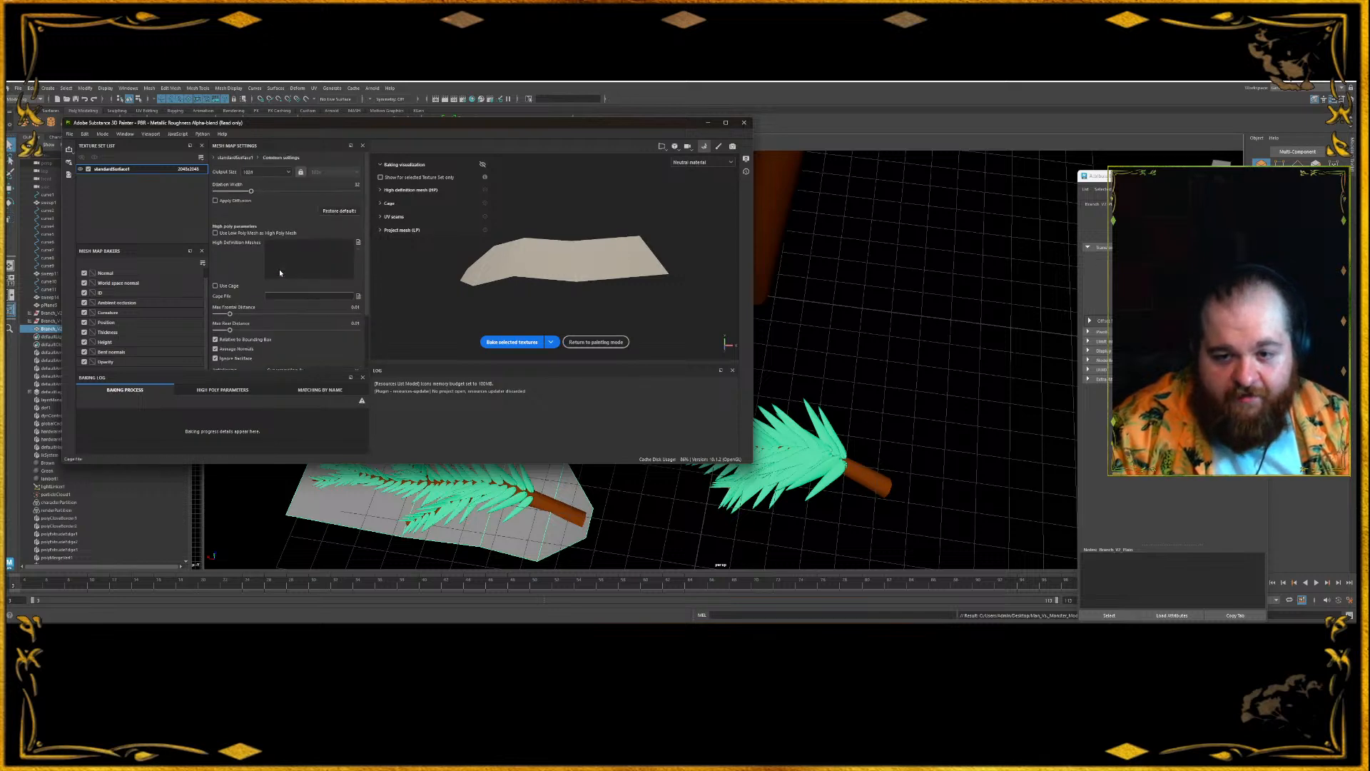
- Load Branch_V2_high as the high definition mesh and reduce the dilation width to its minimum
left_click(358, 243)
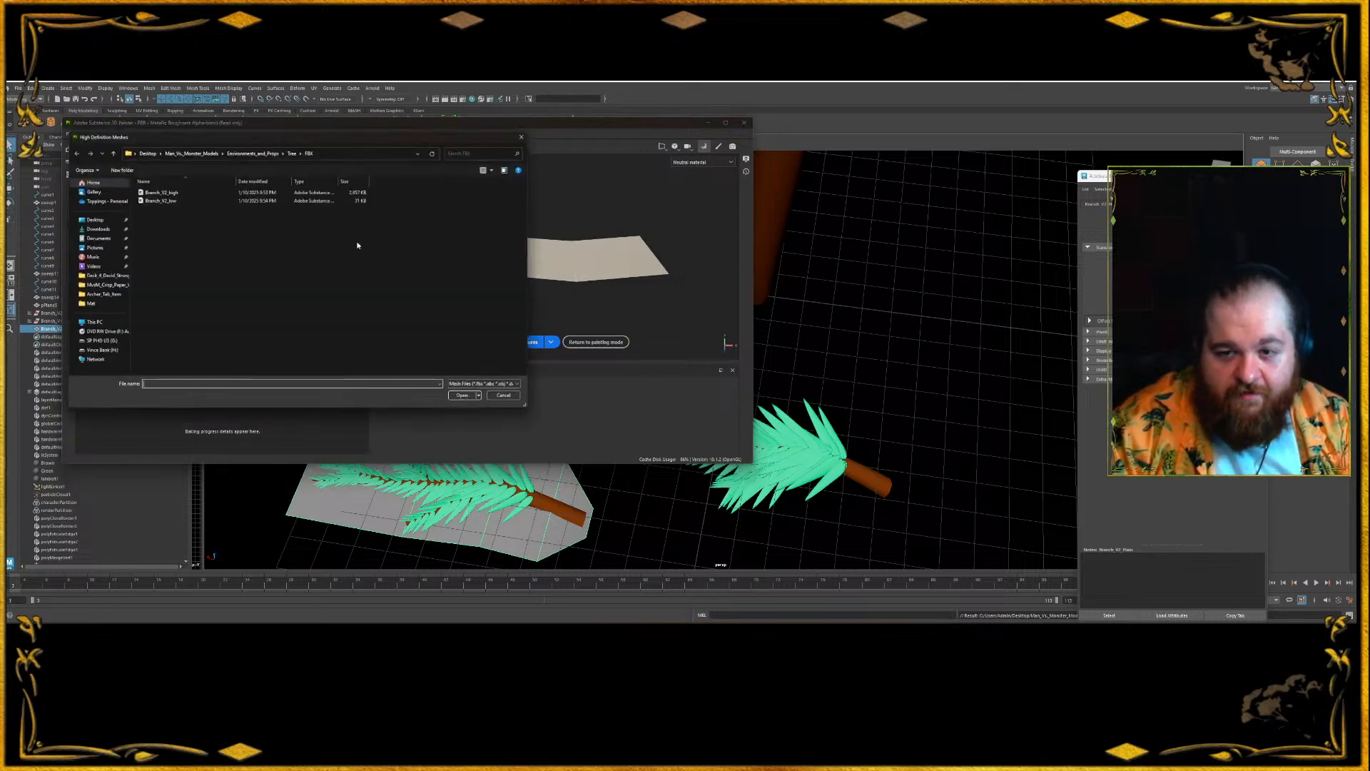
double_click(160, 192)
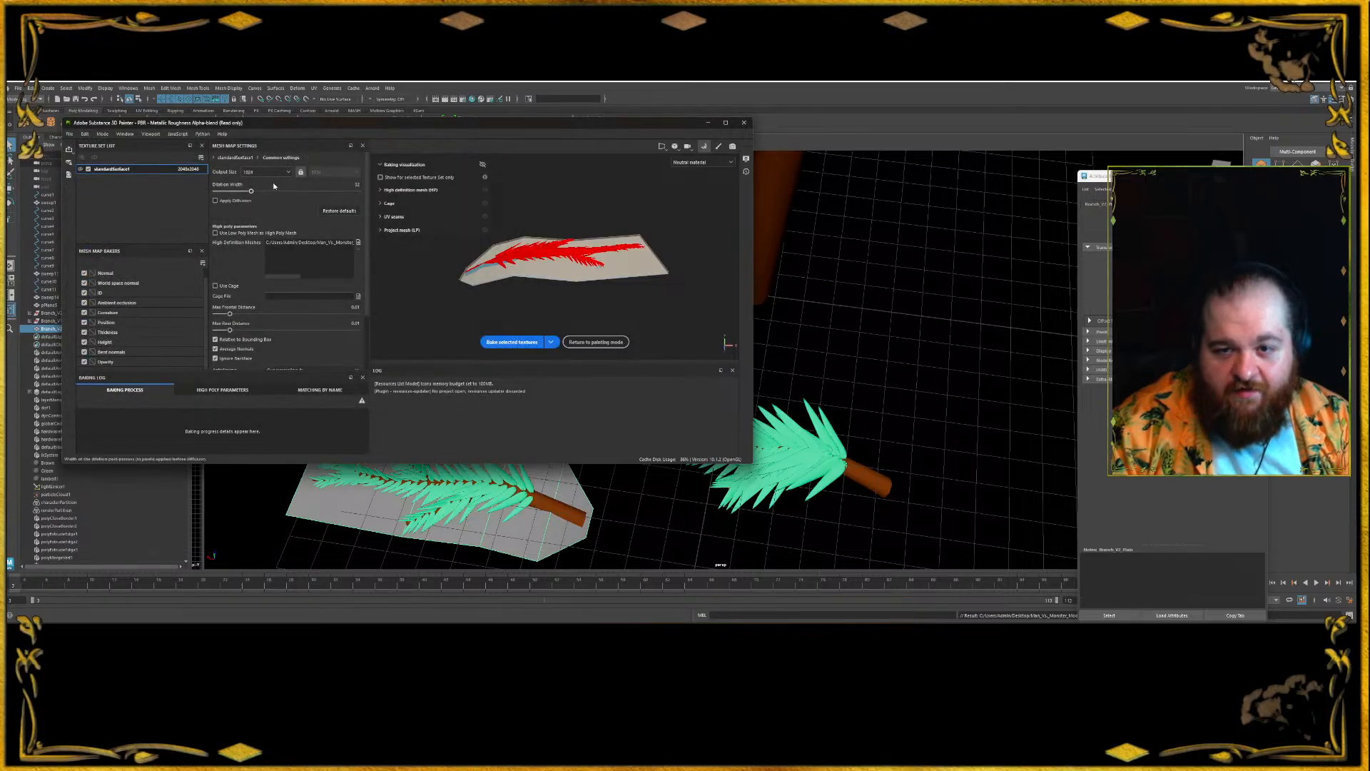
left_click(230, 191)
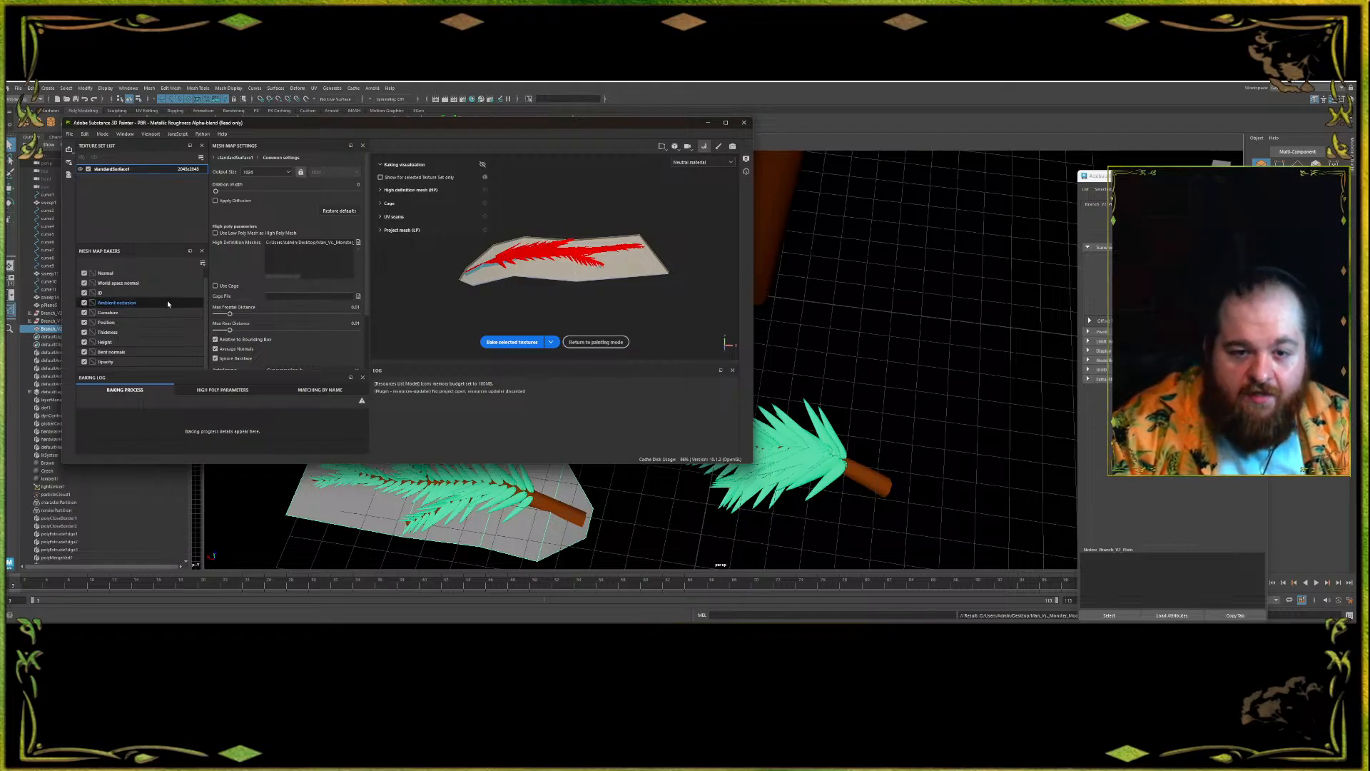
- Show the ID baker's settings with Material Color as the color source and bake the selected mesh maps
left_click(118, 302)
left_click(107, 292)
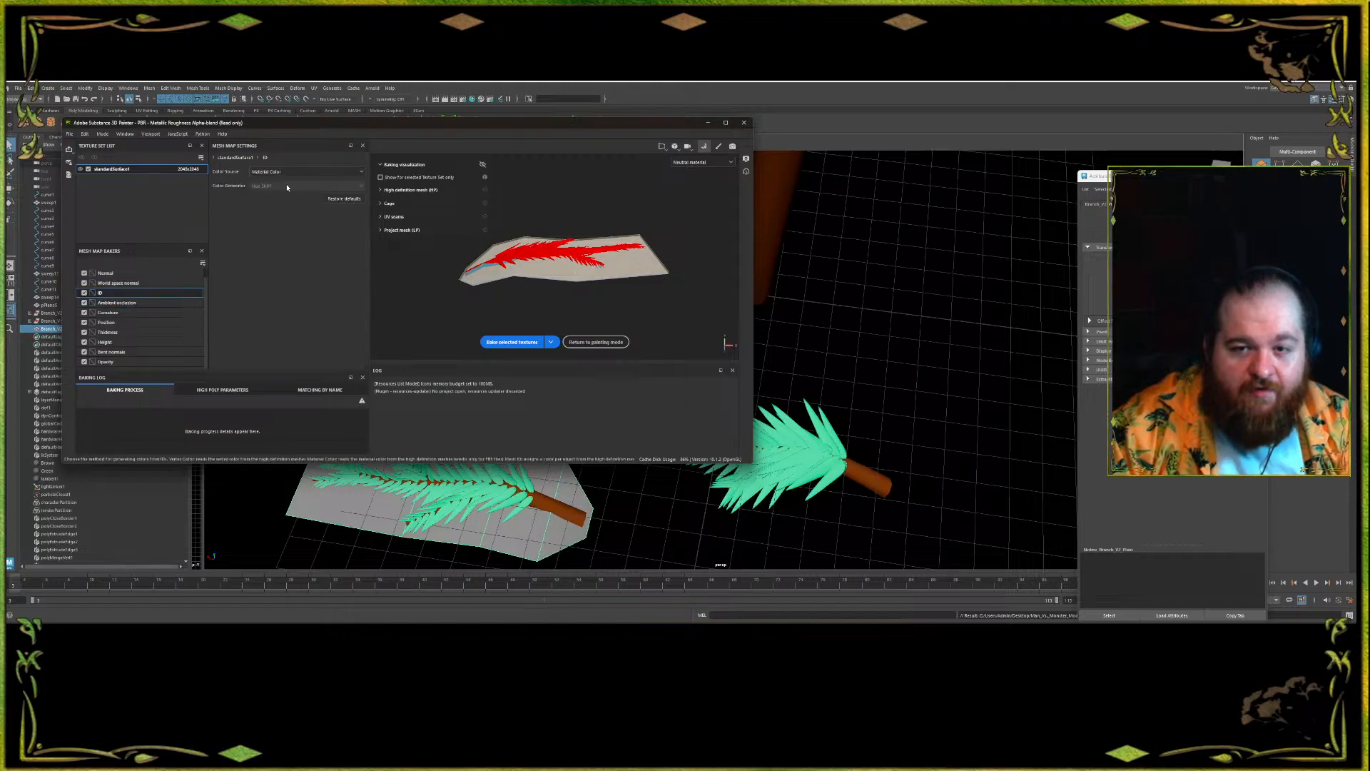
left_click(514, 343)
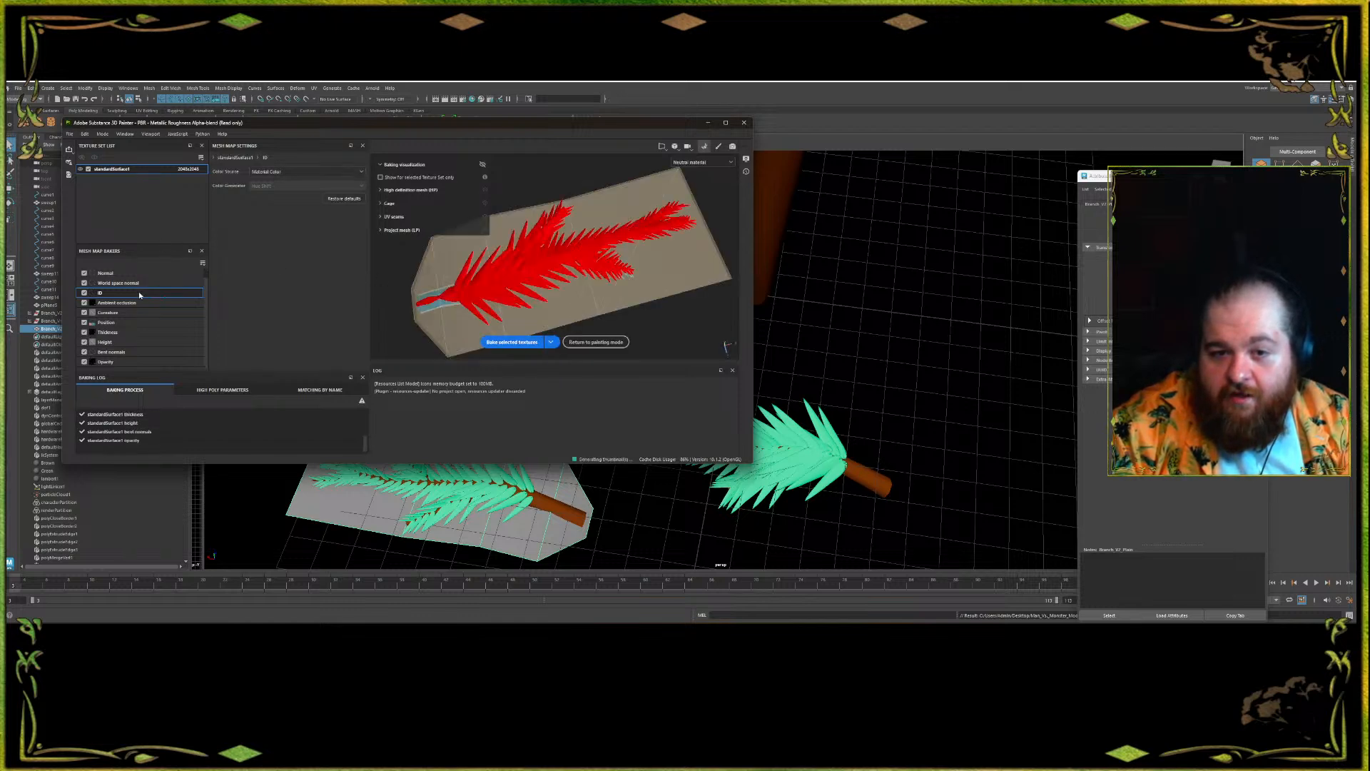
- Switch to Maya and move the branch plane down so it sits below the needles and branch
left_click(877, 272)
left_click(534, 487)
mouse_move(534, 487)
left_mouse_down("alt")
mouse_move(523, 399)
mouse_move(537, 309)
left_mouse_up("alt")
key("w")
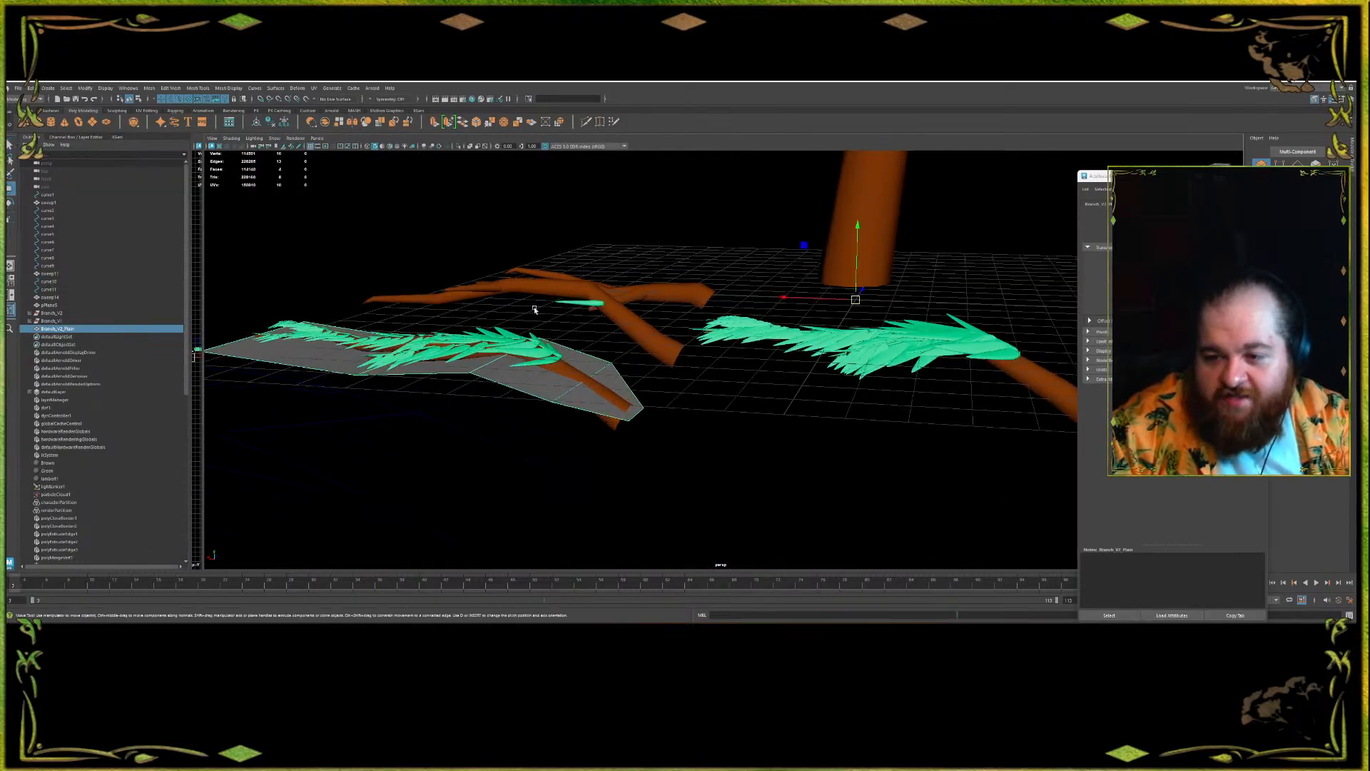
left_click_drag(858, 248, 888, 270)
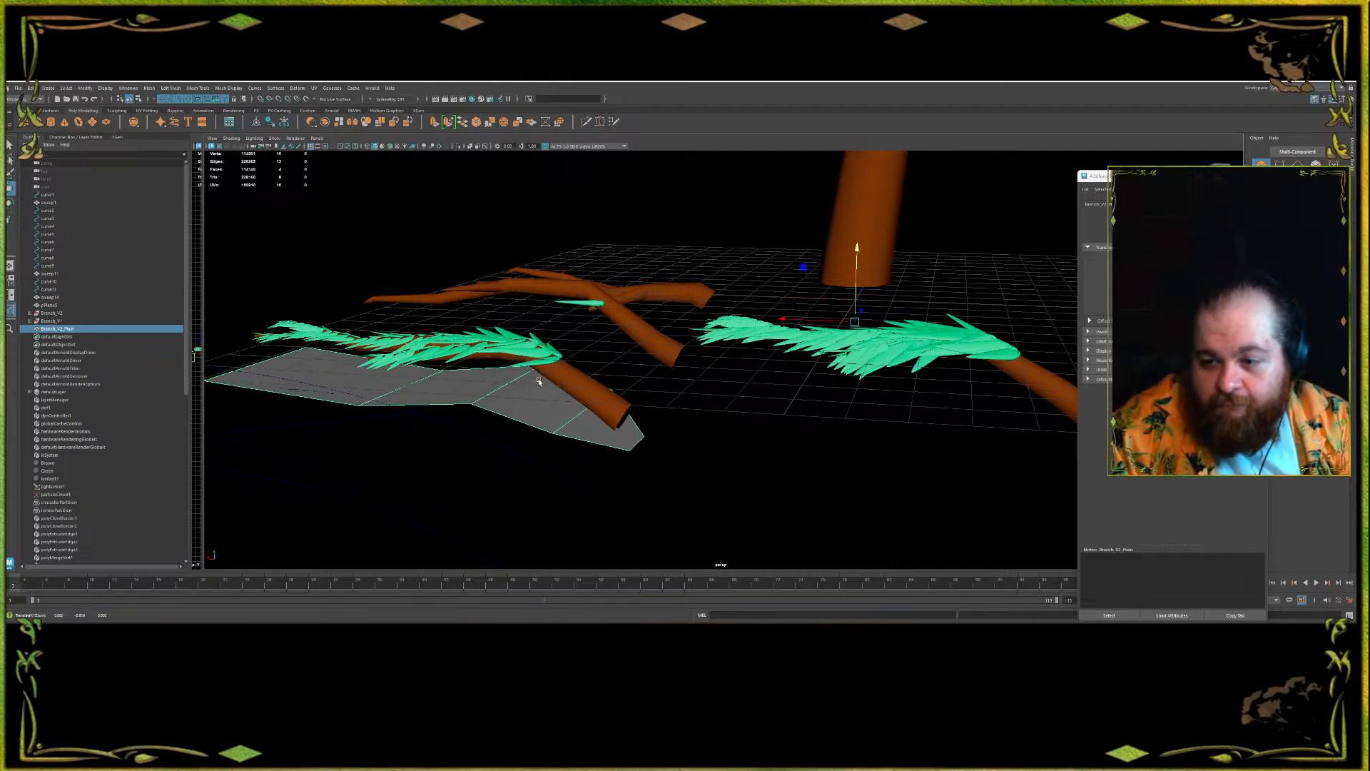
- Adjust the plane's edges along its length so it follows the curve of the branch from underneath
key("F10")
left_click(566, 421)
left_click_drag(568, 418, 627, 339, "alt")
left_click(502, 362)
left_click_drag(503, 362, 514, 230, "alt")
left_click(431, 321)
left_click_drag(412, 282, 446, 254)
left_click(301, 327)
mouse_move(302, 324)
left_mouse_down("alt")
mouse_move(358, 339)
mouse_move(309, 323)
mouse_move(320, 322)
left_mouse_up("alt")
left_click_drag(308, 321, 411, 348, "alt")
left_click(457, 340)
- Delete the construction history and freeze the transformations of the branch plane, and freeze the branch groups as well
left_click(57, 328)
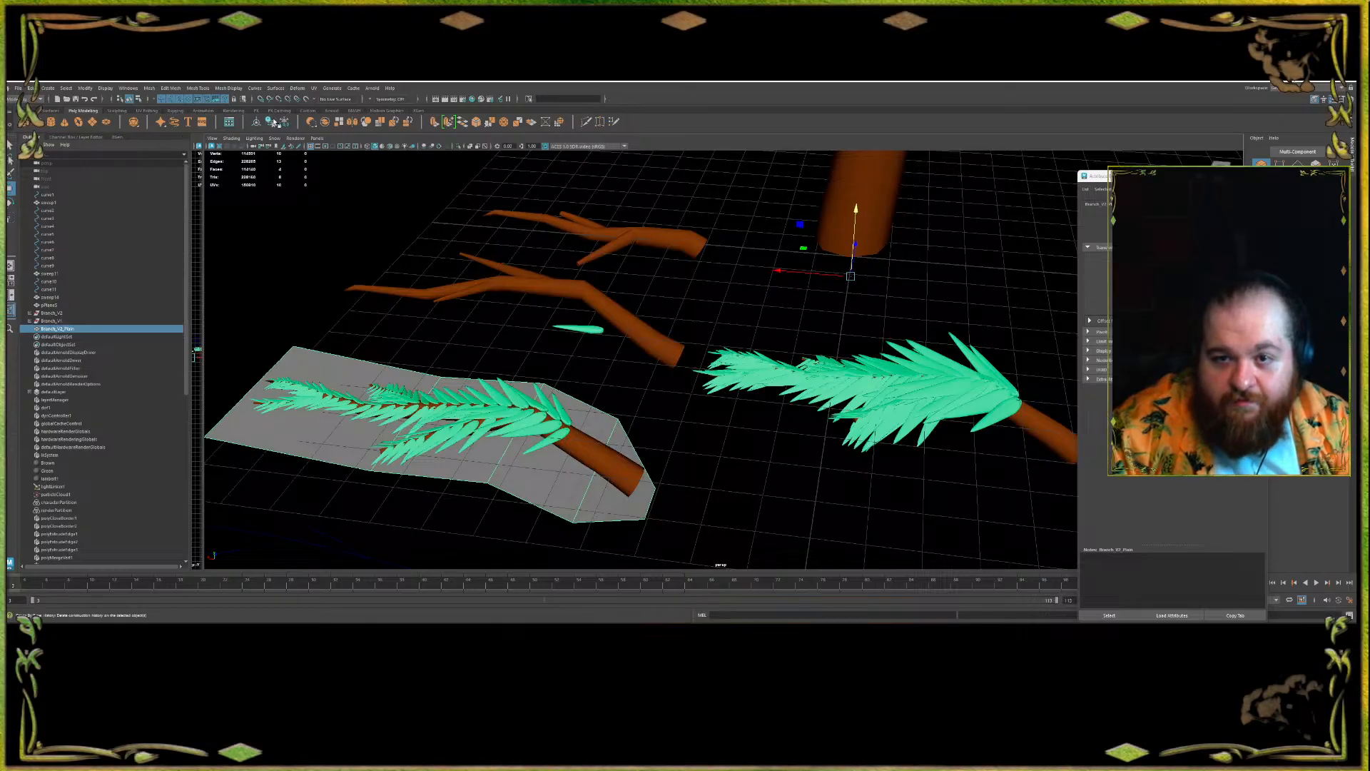
left_click(284, 122)
left_click(61, 313)
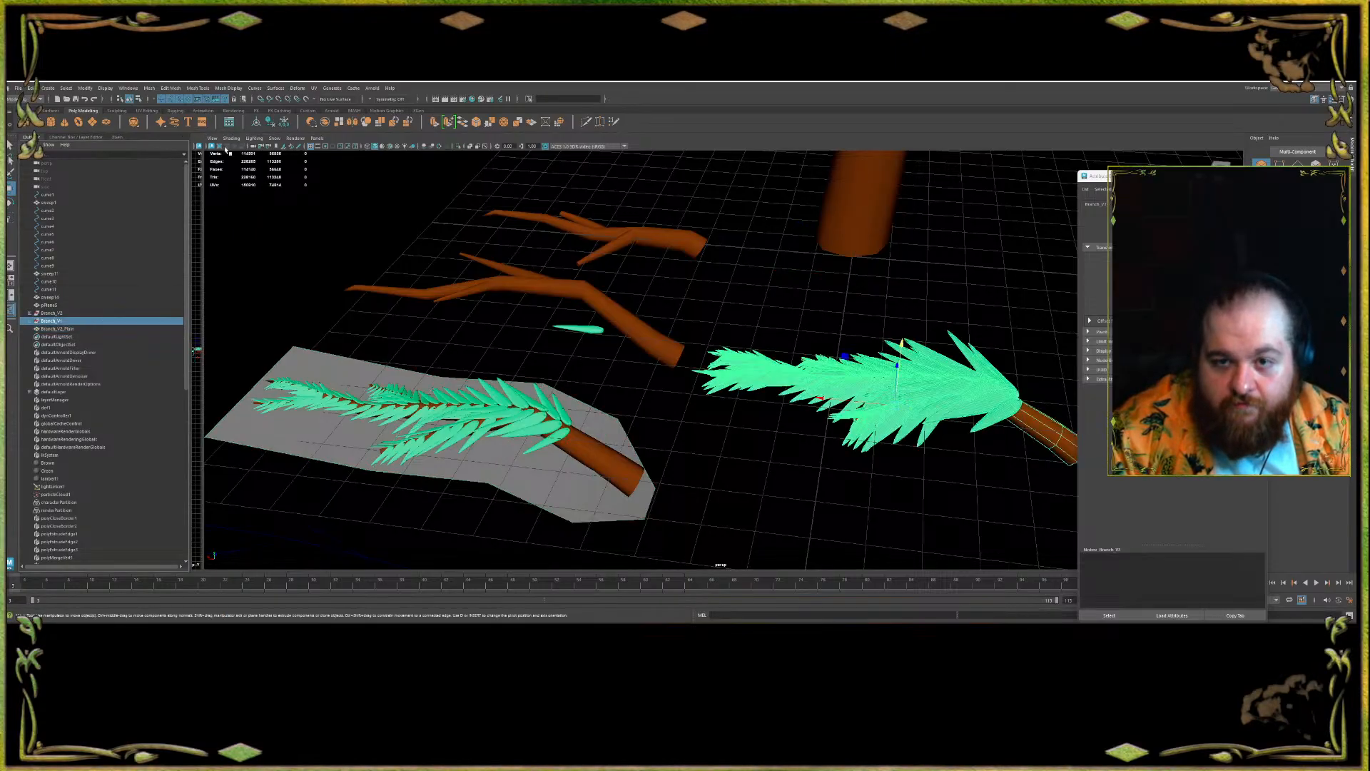
left_click(61, 328)
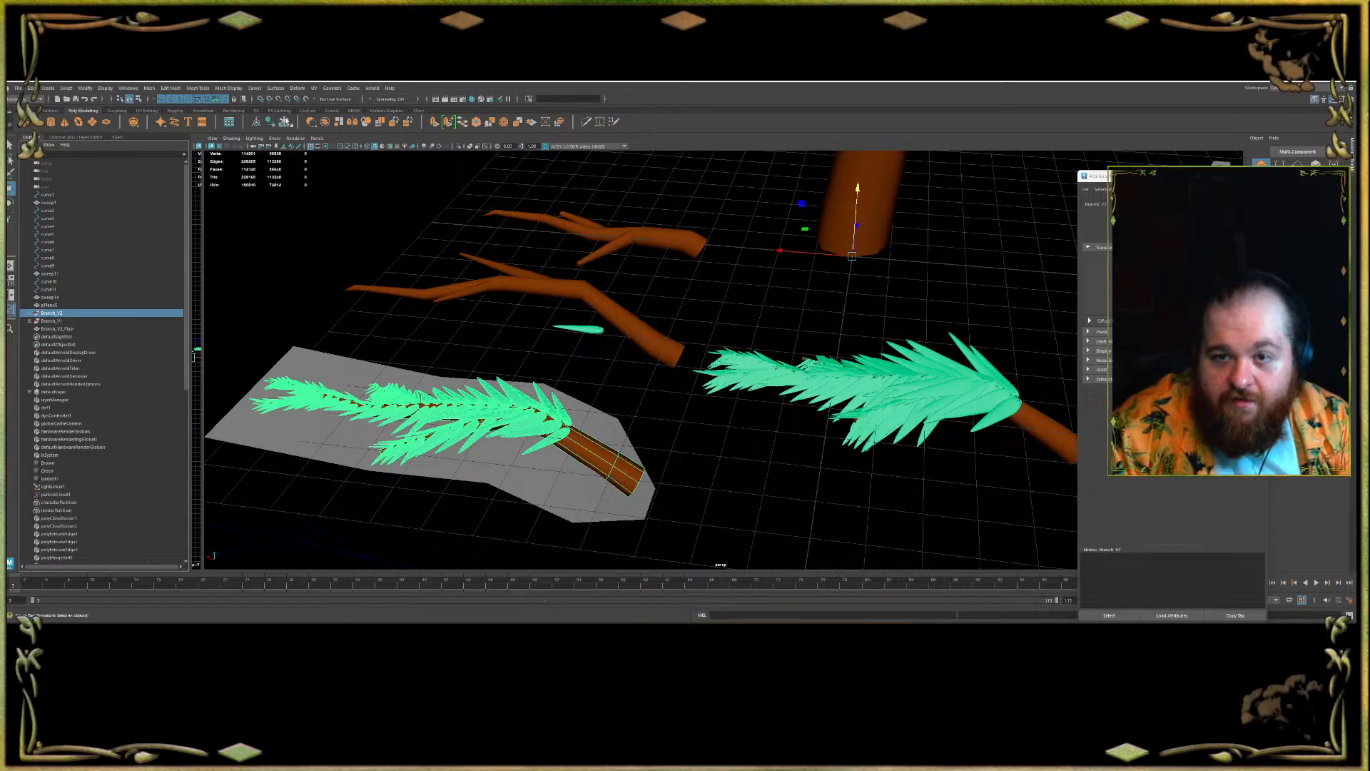
- Export only the adjusted branch plane from Maya, overwriting the existing low-poly FBX file
left_click(310, 353)
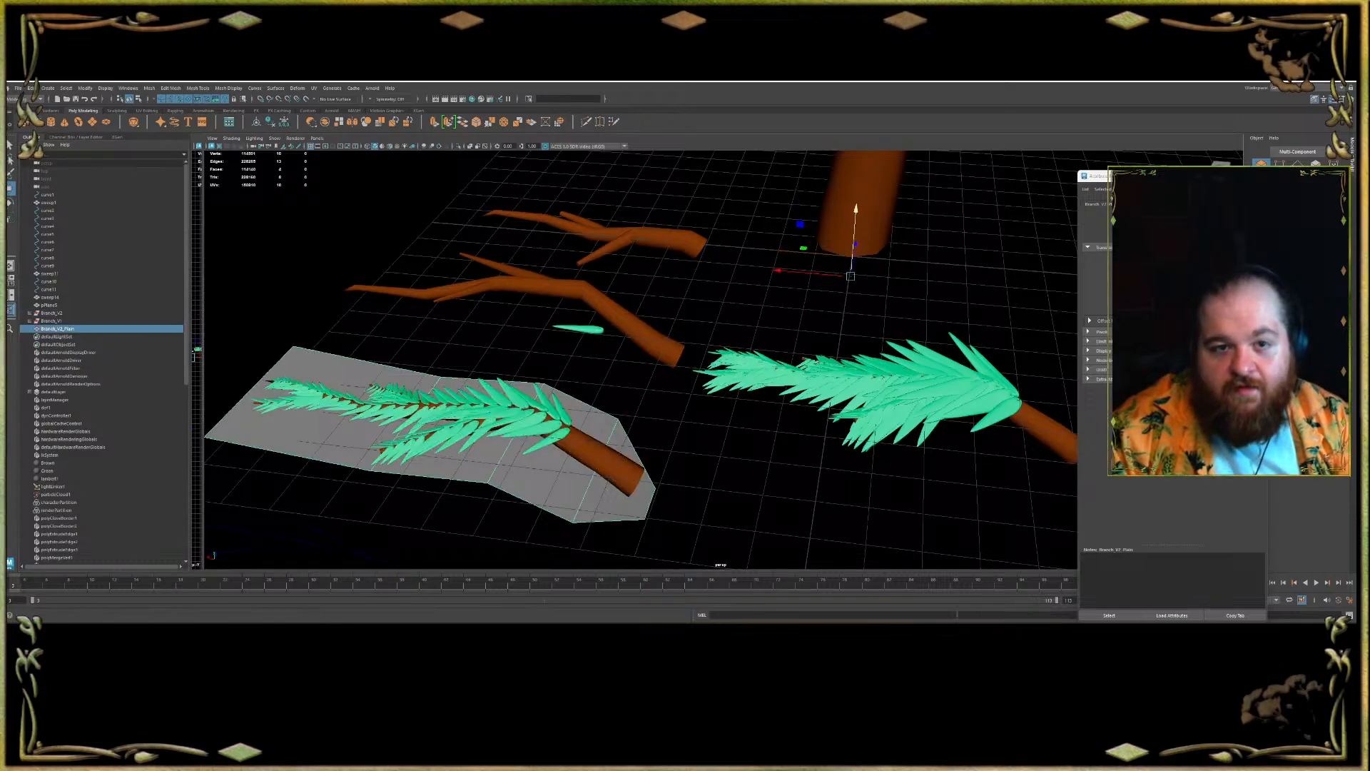
left_click(25, 90)
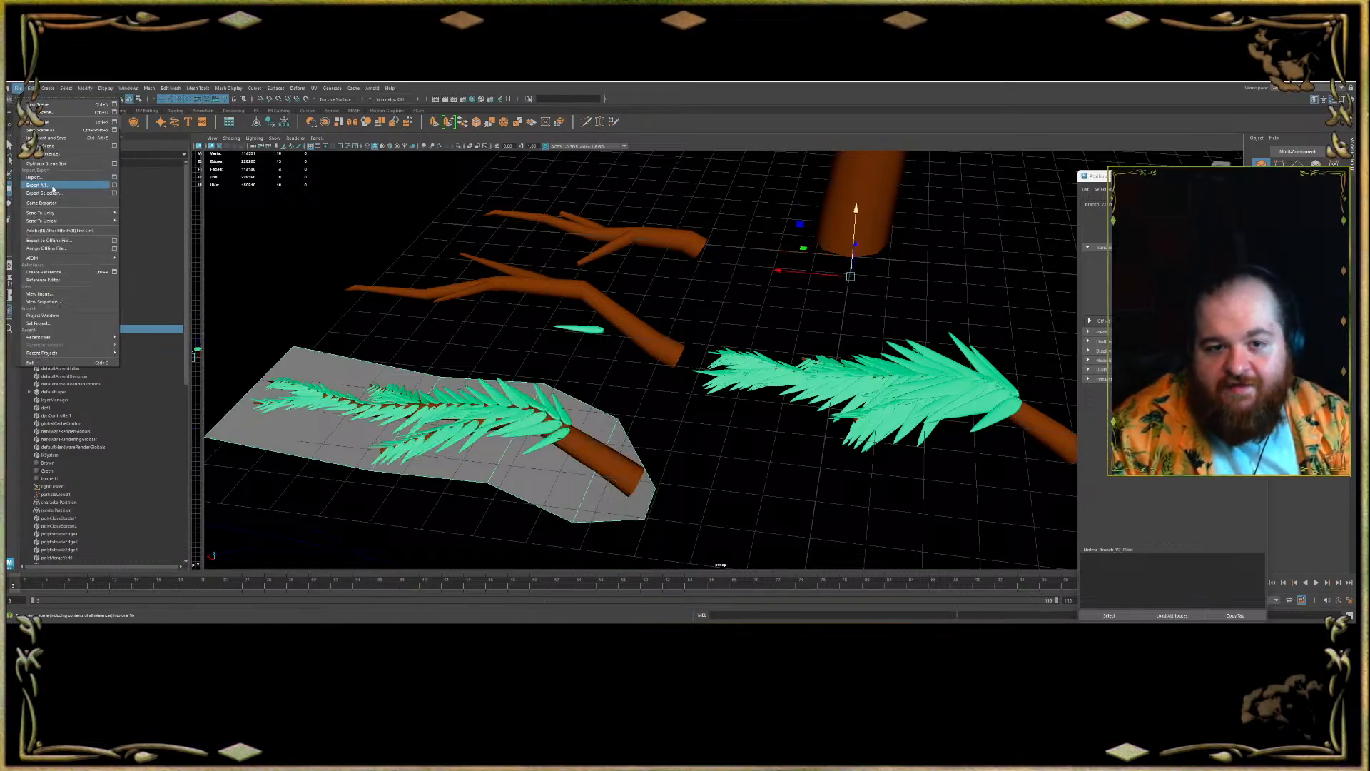
left_click(64, 197)
double_click(236, 240)
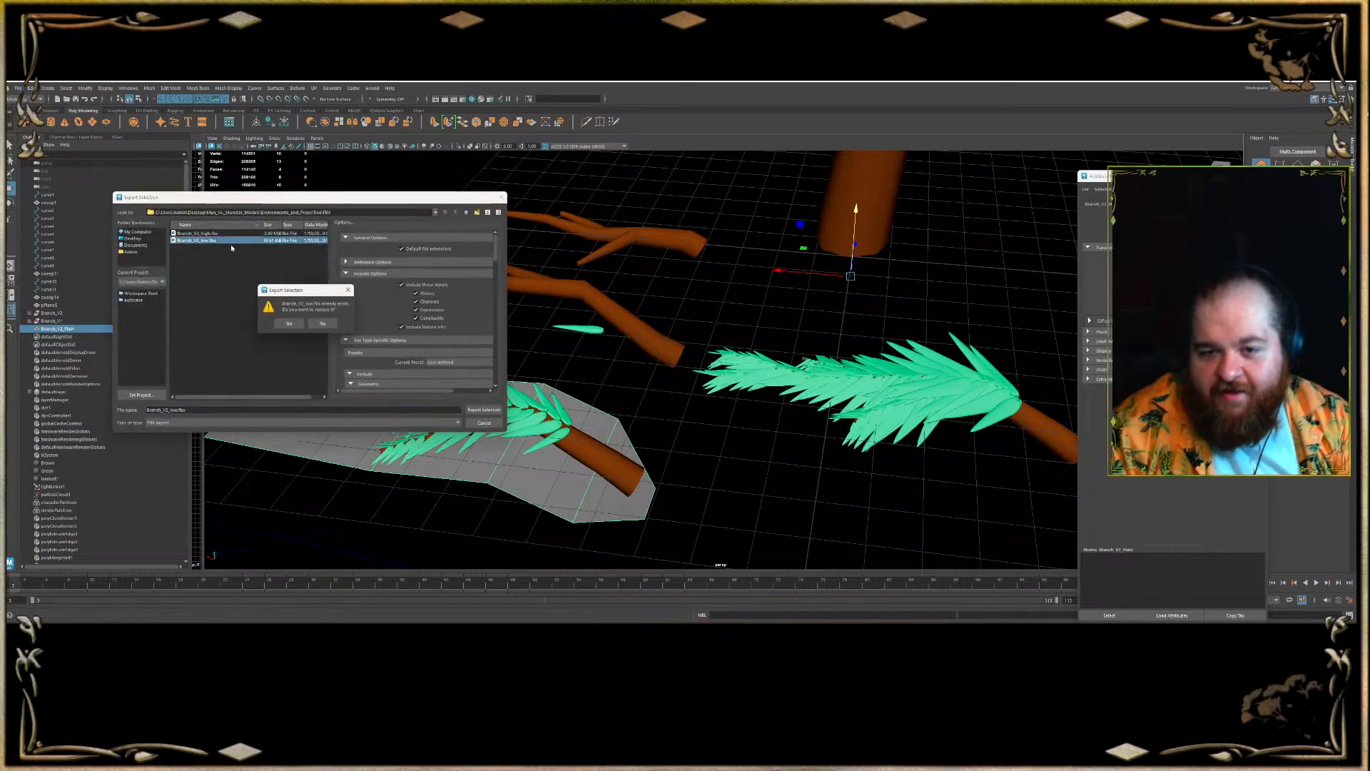
left_click(289, 323)
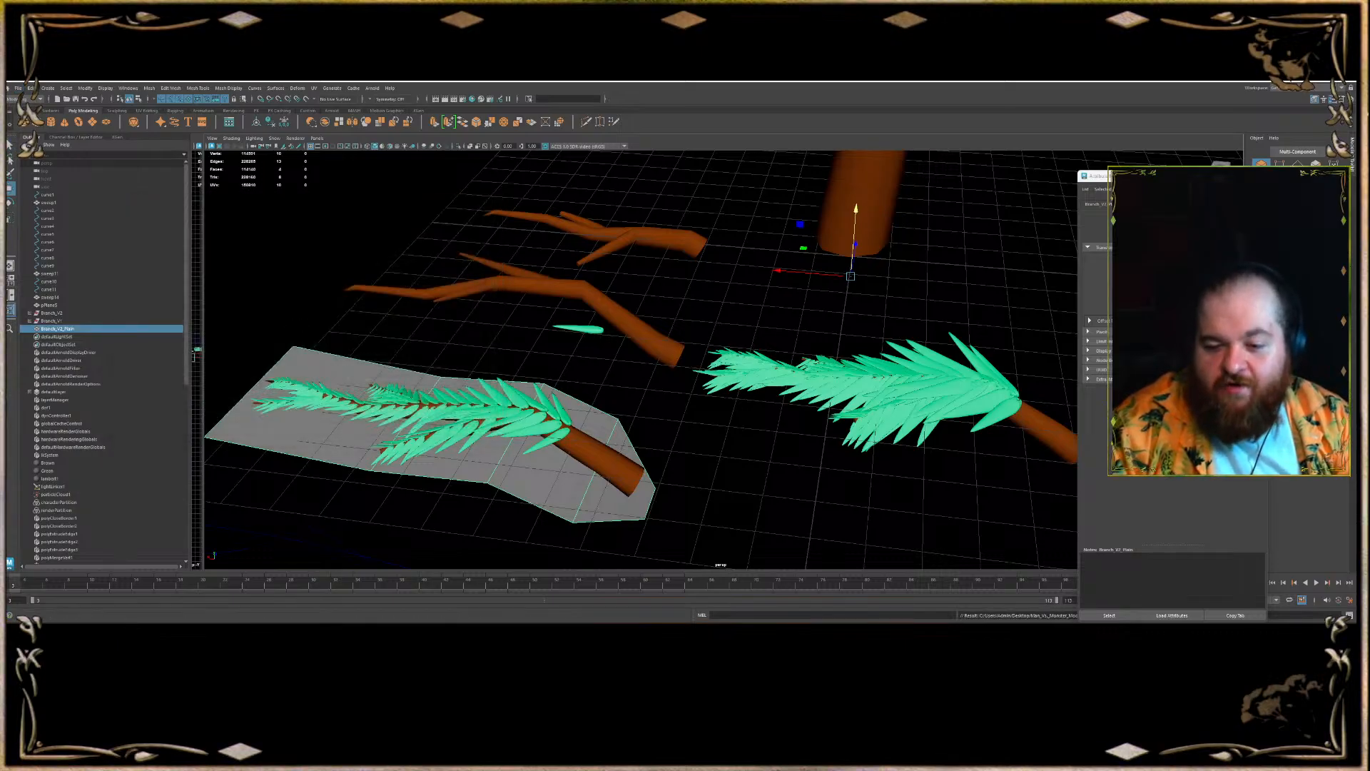
- Switch to Substance 3D Painter and reload the project mesh with the re-exported plane
mouse_move(327, 619)
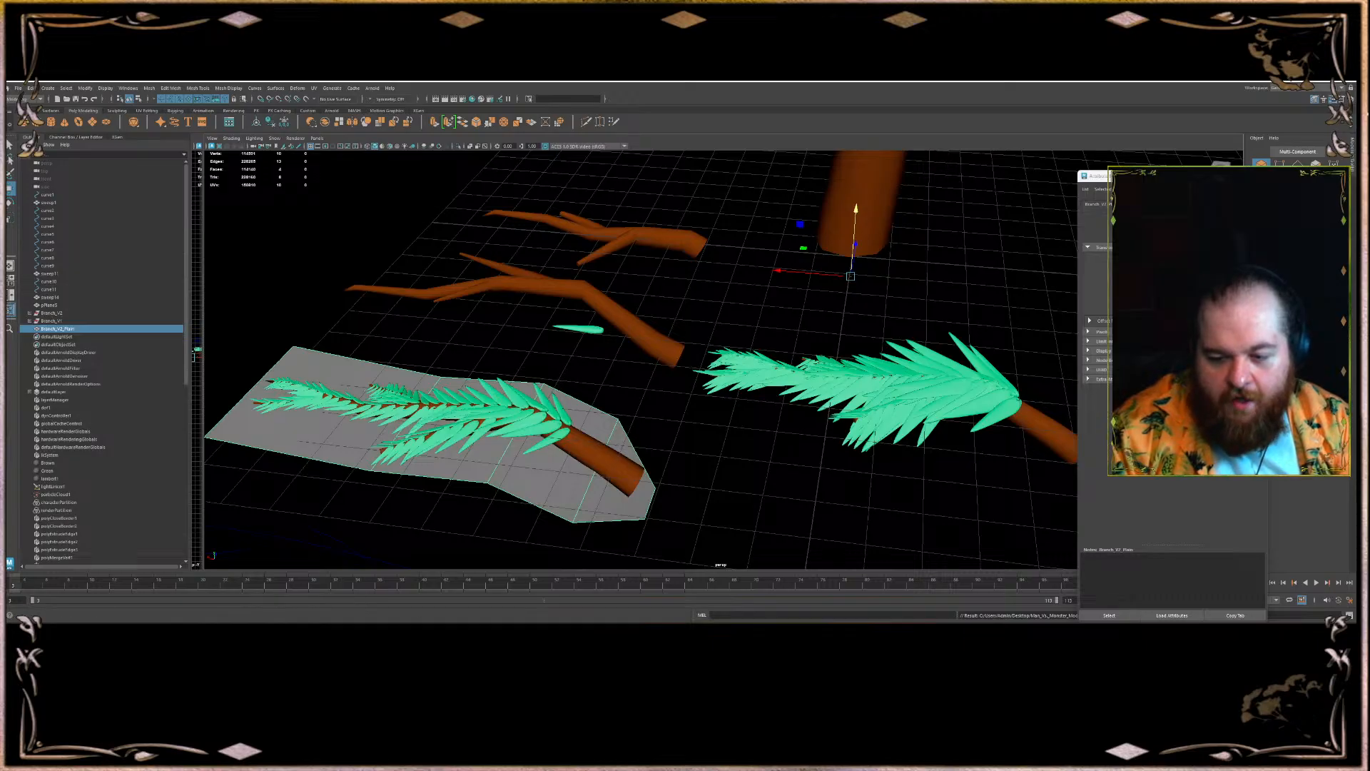
key("alt+Tab")
left_click(84, 133)
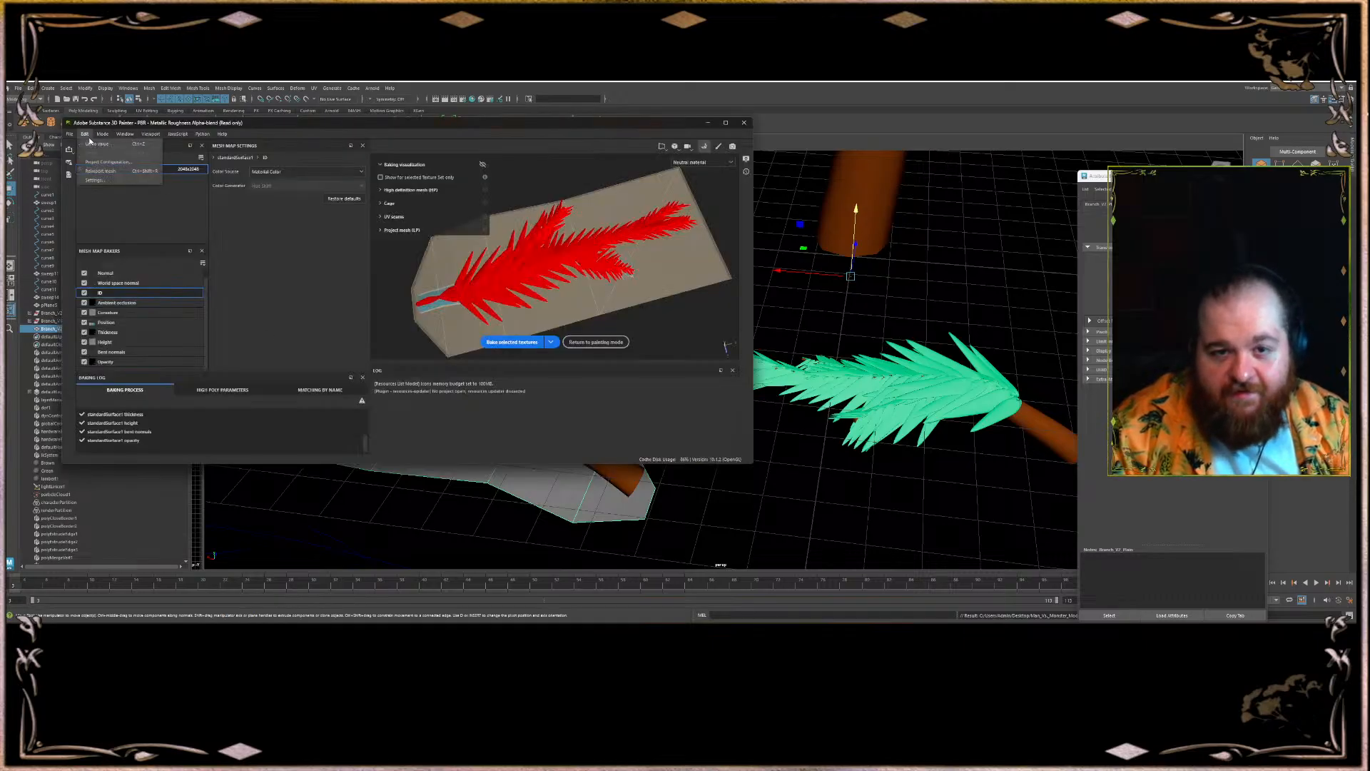
left_click(110, 172)
left_click_drag(622, 286, 620, 221, "alt")
- Raise the Max Frontal Distance in the common bake settings until the cage encloses the branch and needles, and bake the selected textures
left_click(146, 270)
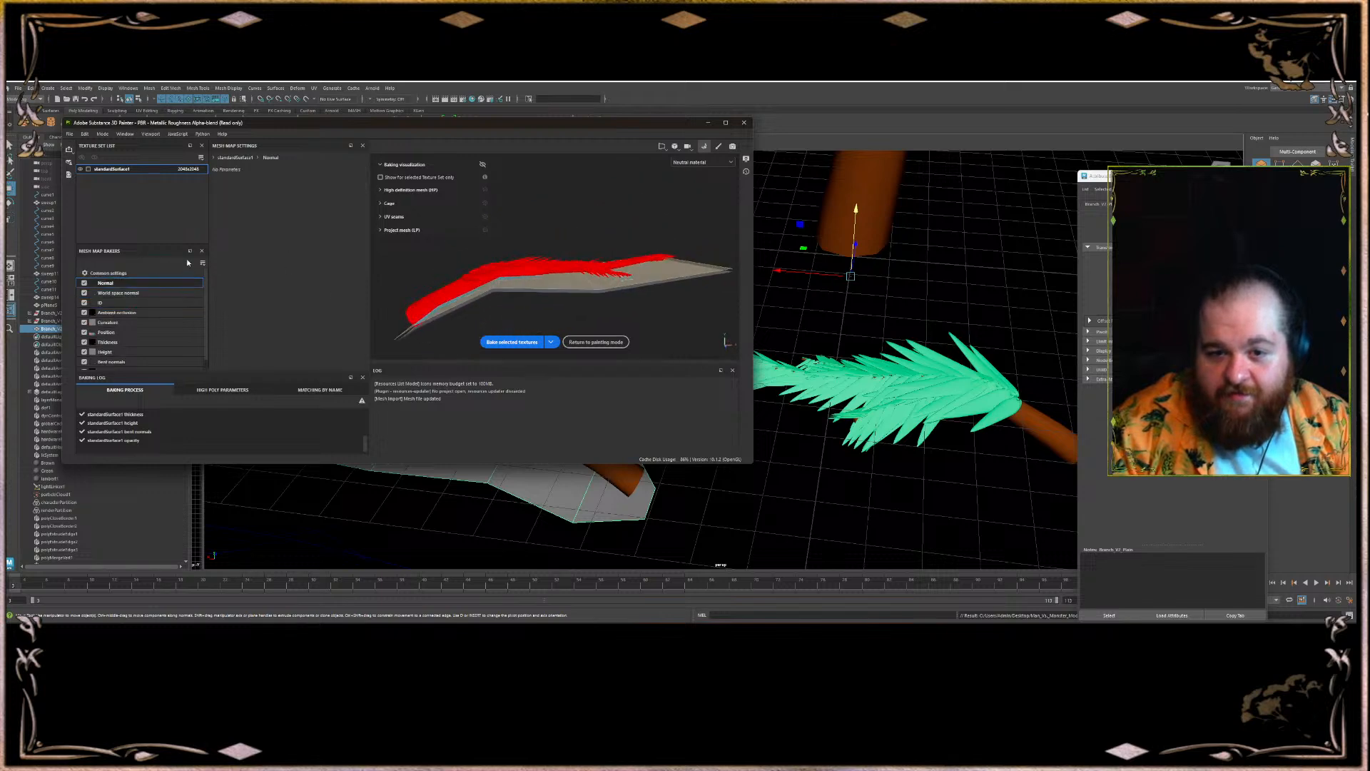
left_click(143, 273)
left_click_drag(230, 315, 255, 314)
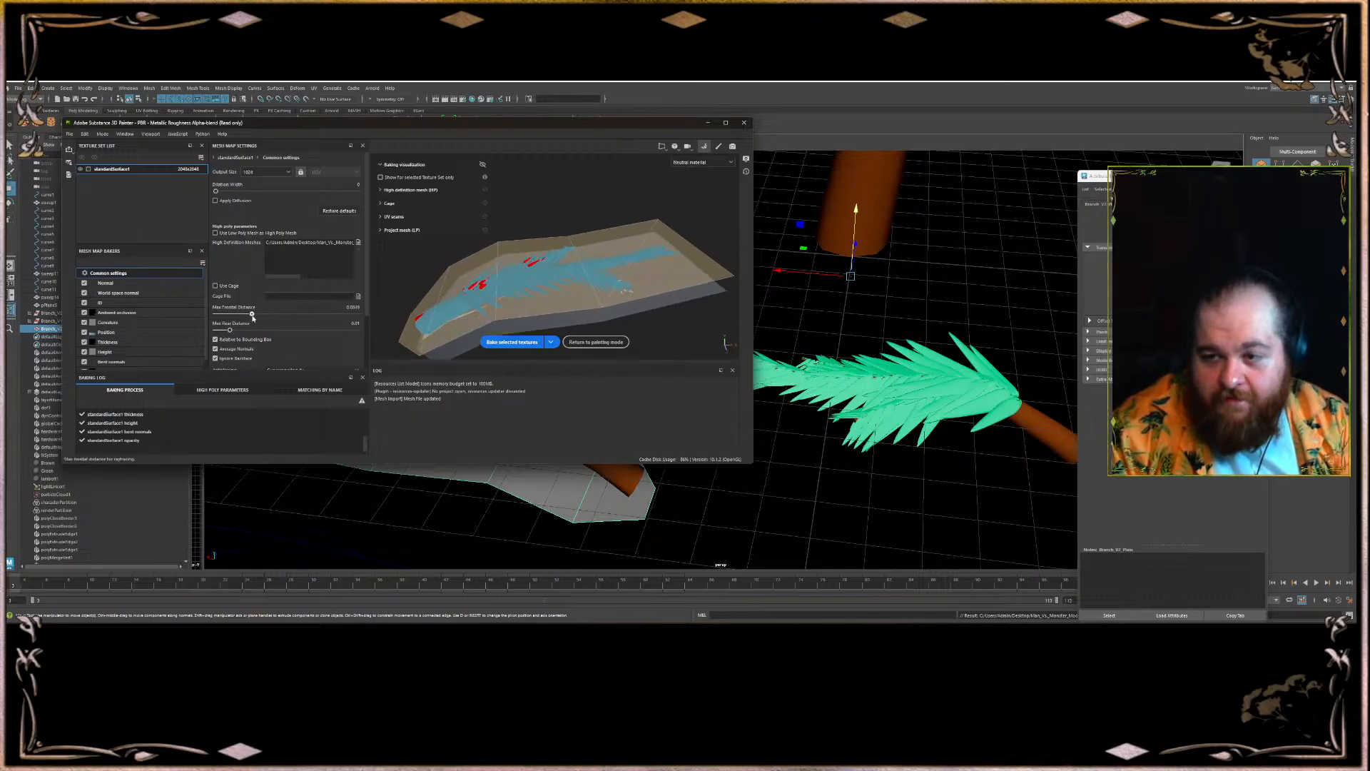
left_click(510, 341)
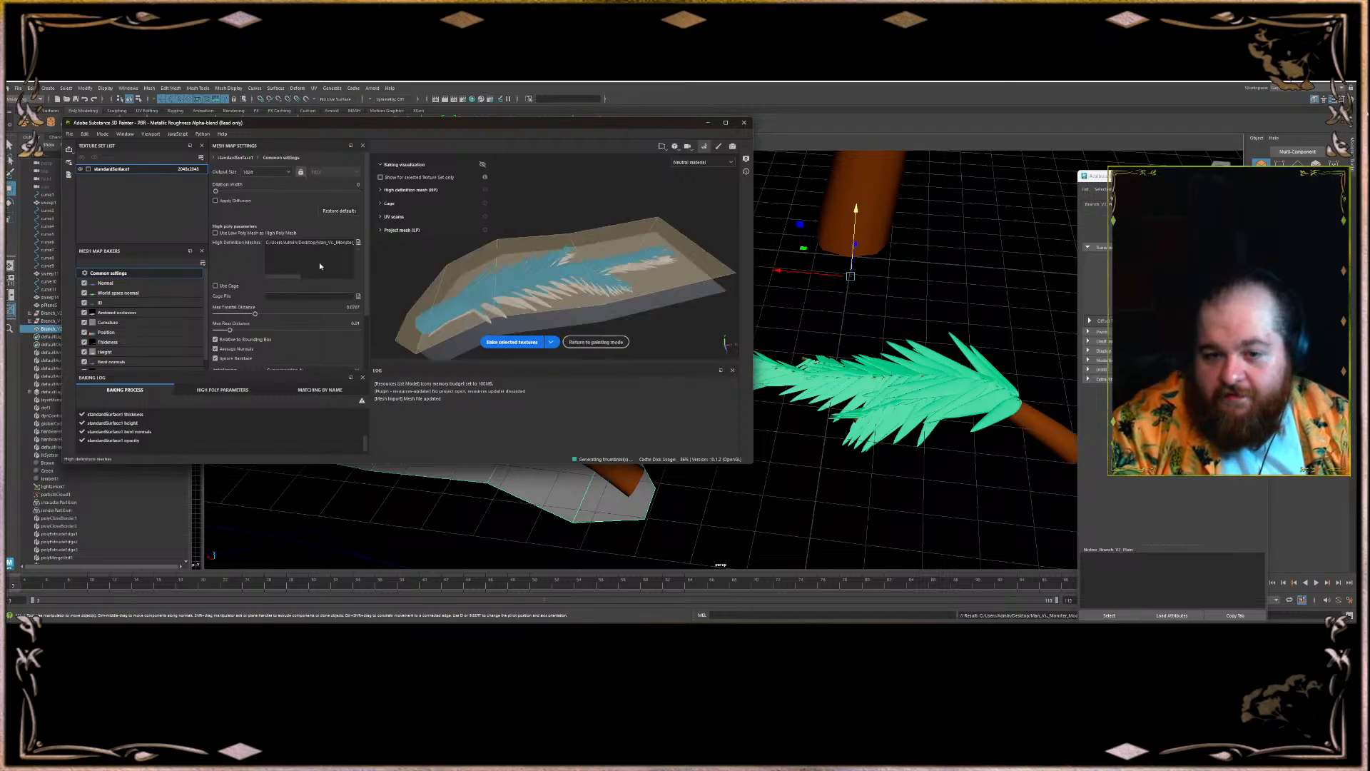
- Leave only the ID baker enabled, set its color source to Vertex Color and try to bake it
left_click(125, 303)
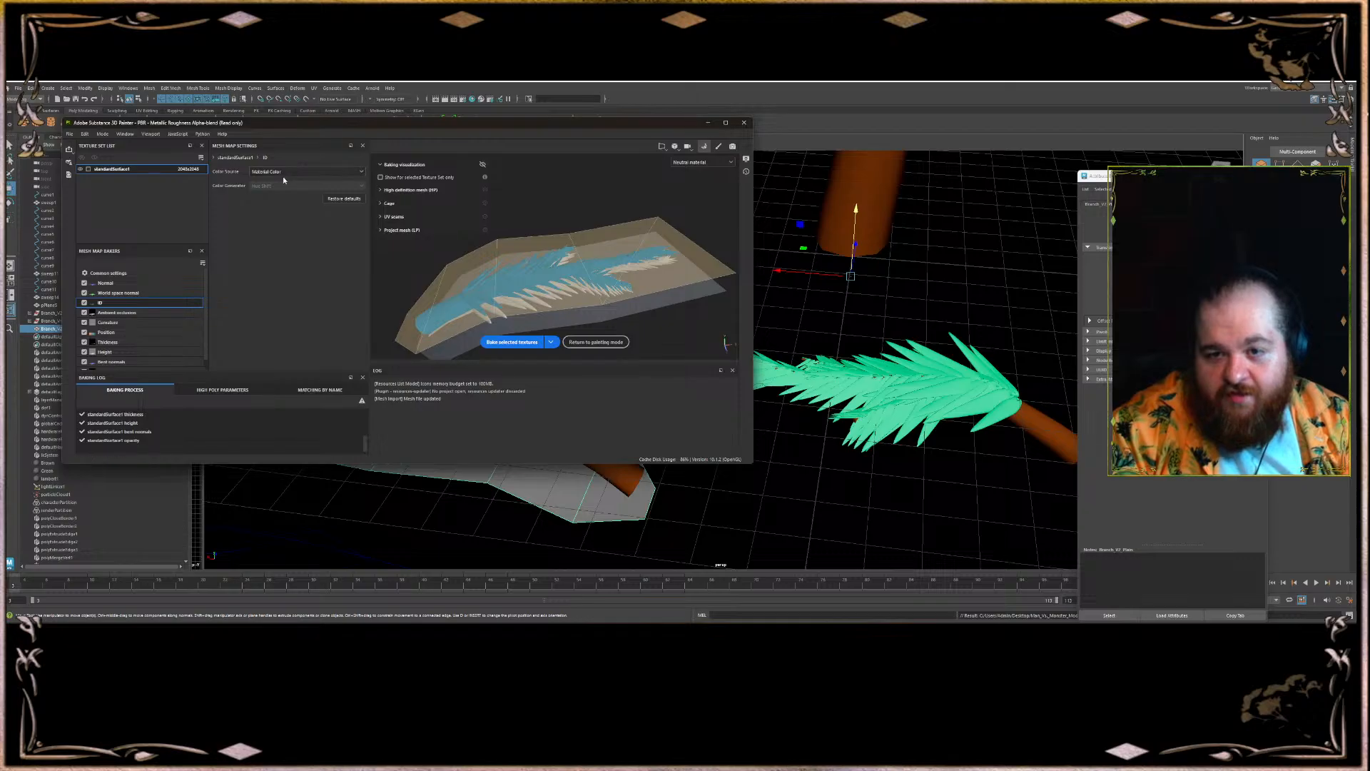
left_click(100, 294)
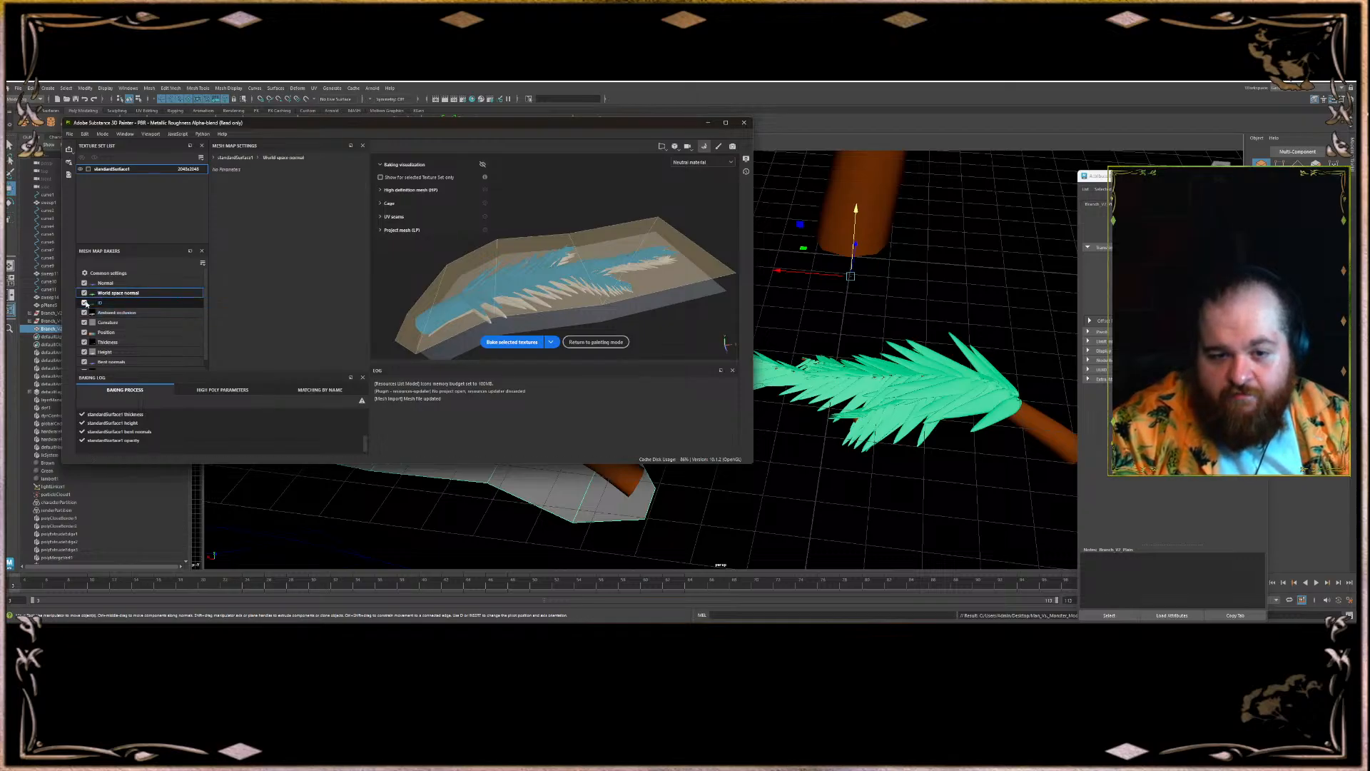
left_click(85, 303)
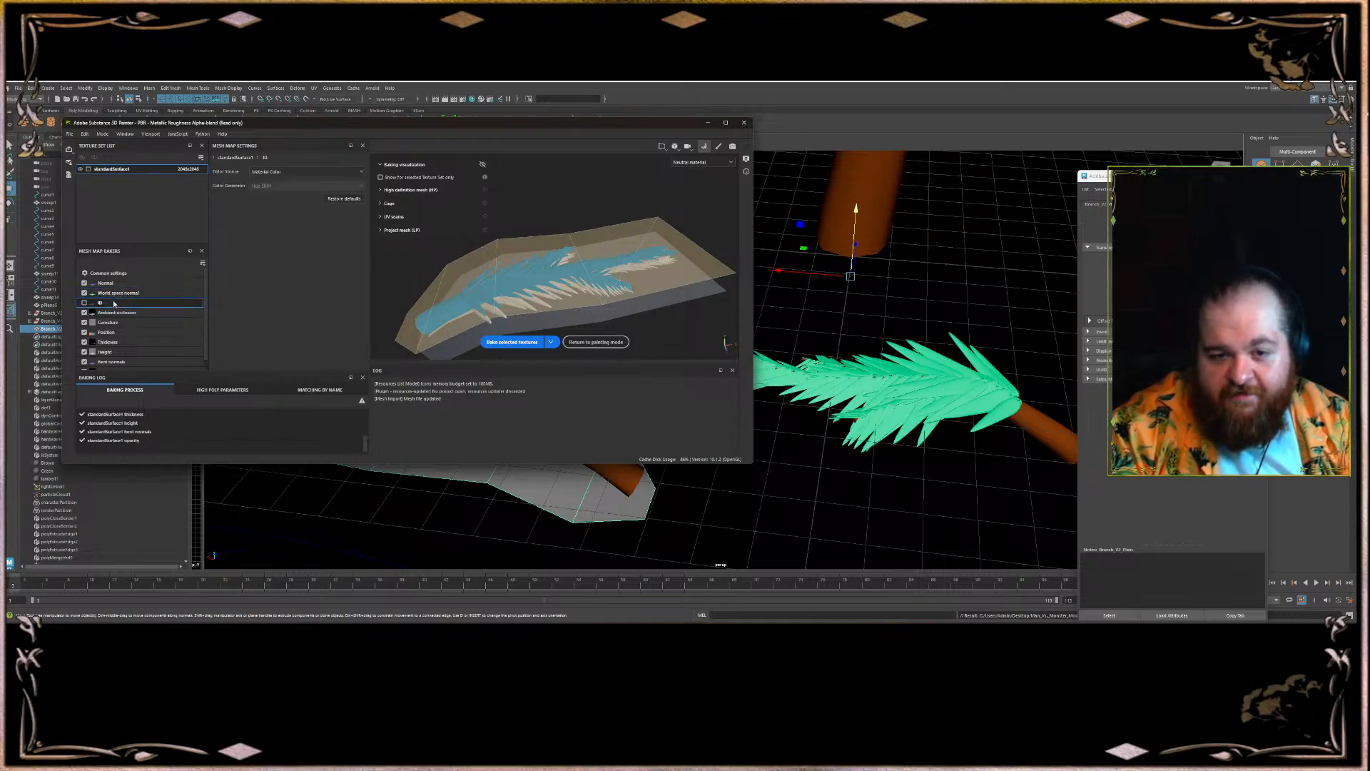
left_click(202, 263)
left_click(239, 283)
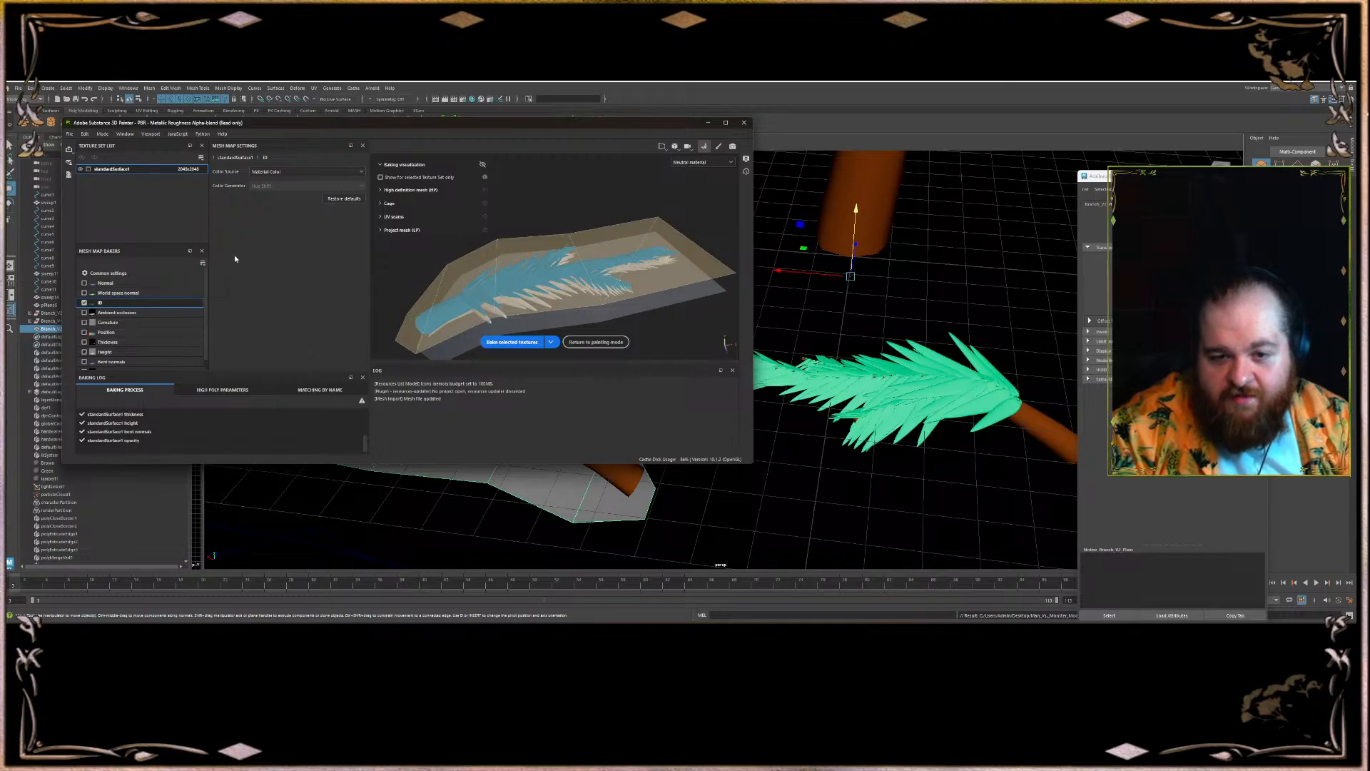
left_click(275, 171)
left_click(270, 182)
left_click(509, 342)
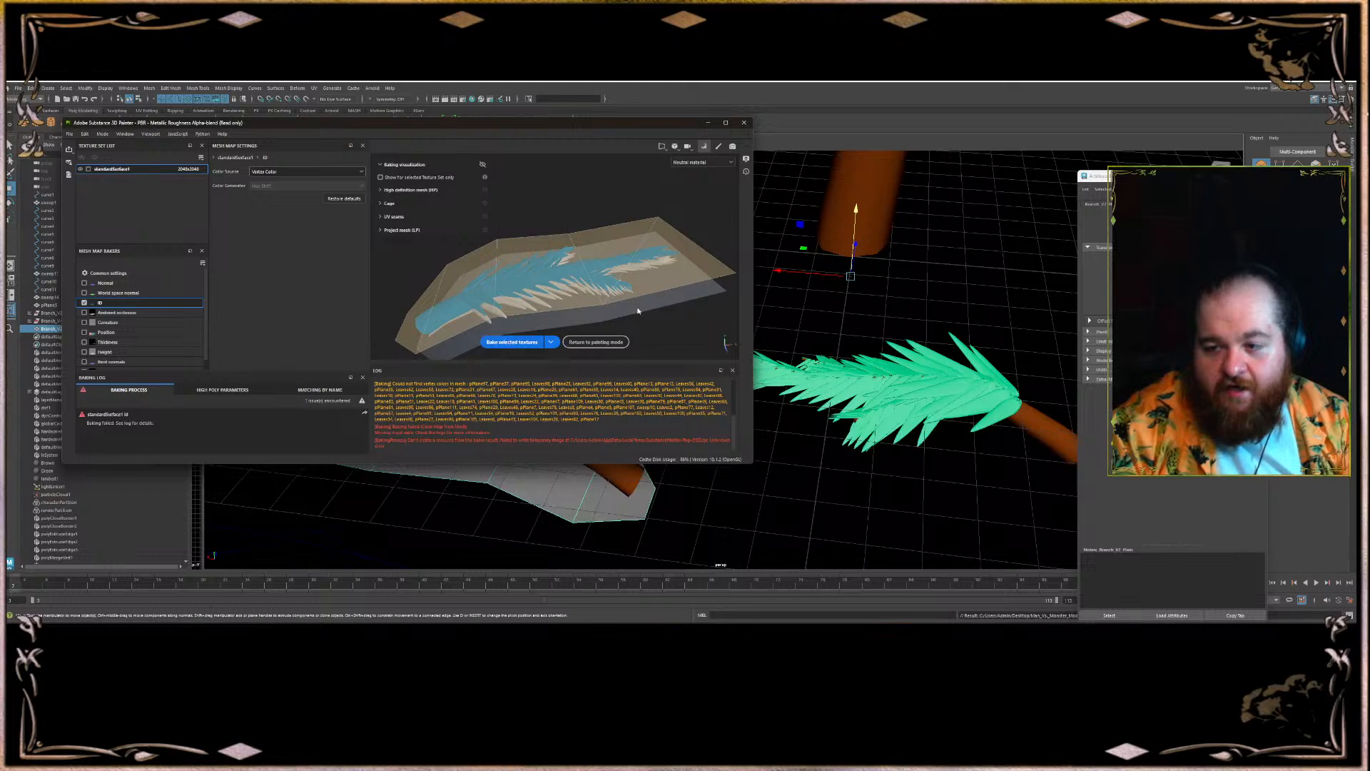
- Return to painting mode in a maximized window and examine the baked needles on the plane up close
left_click(596, 342)
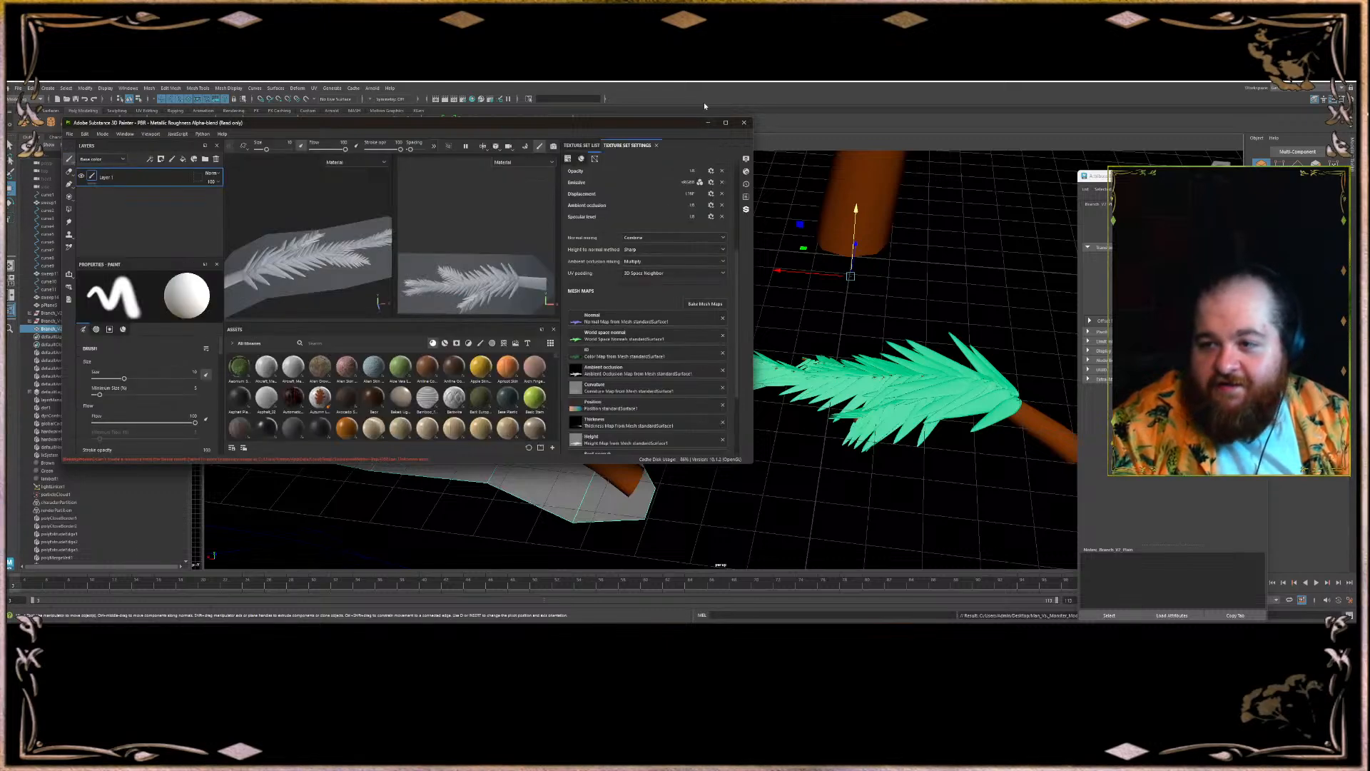
left_click(727, 123)
mouse_move(619, 391)
left_mouse_down("alt")
mouse_move(449, 405)
mouse_move(528, 307)
mouse_move(374, 196)
mouse_move(300, 228)
left_mouse_up("alt")
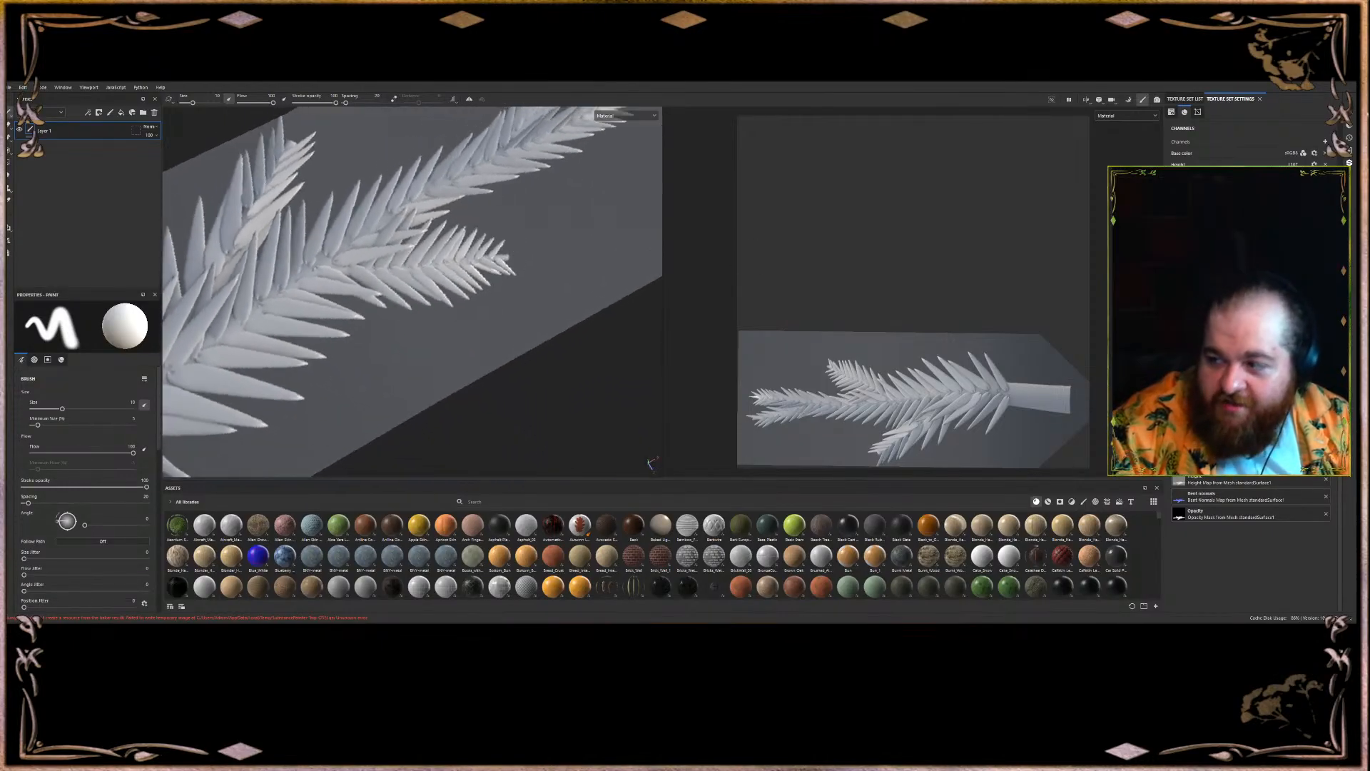
- Go back to baking mode and enable all the mesh map bakers again
key("F8")
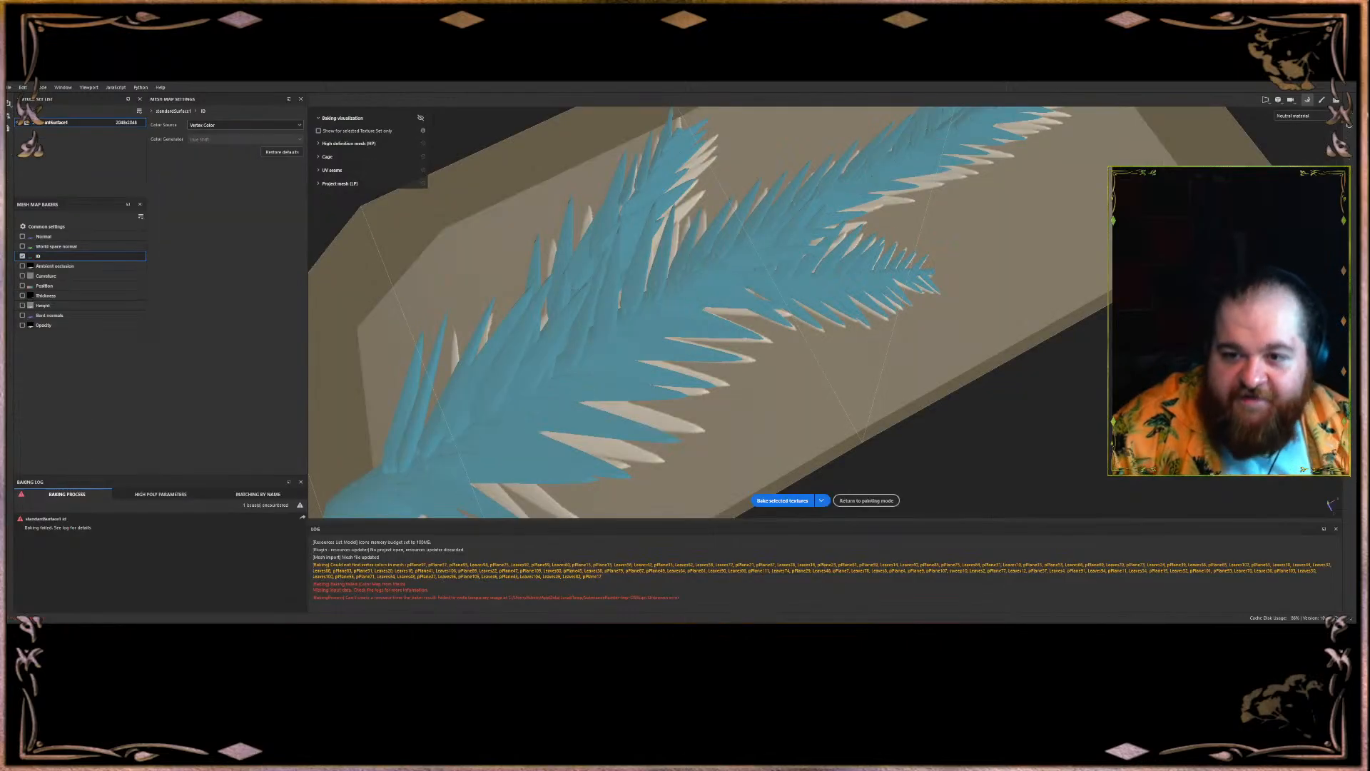
left_click(74, 228)
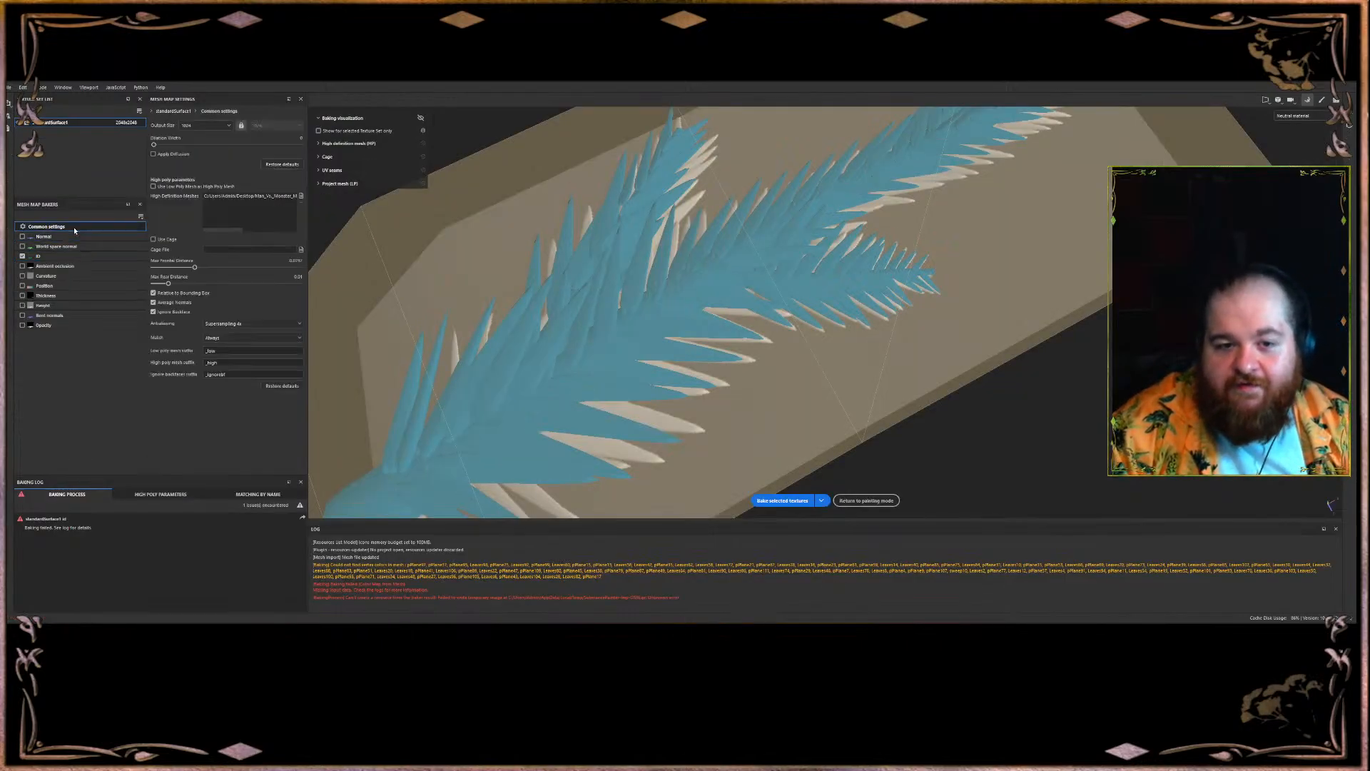
left_click(22, 236)
left_click(22, 246)
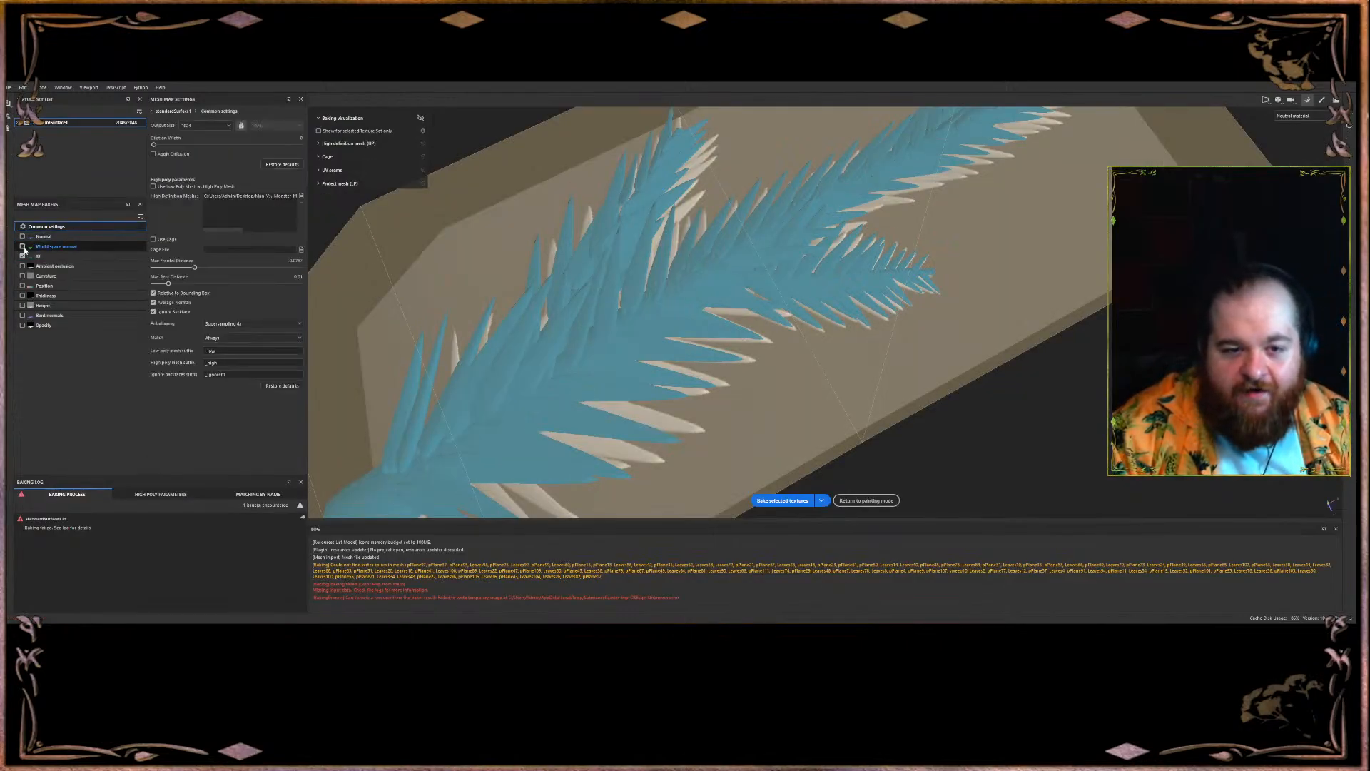
left_click(22, 266)
left_click_drag(25, 267, 35, 346)
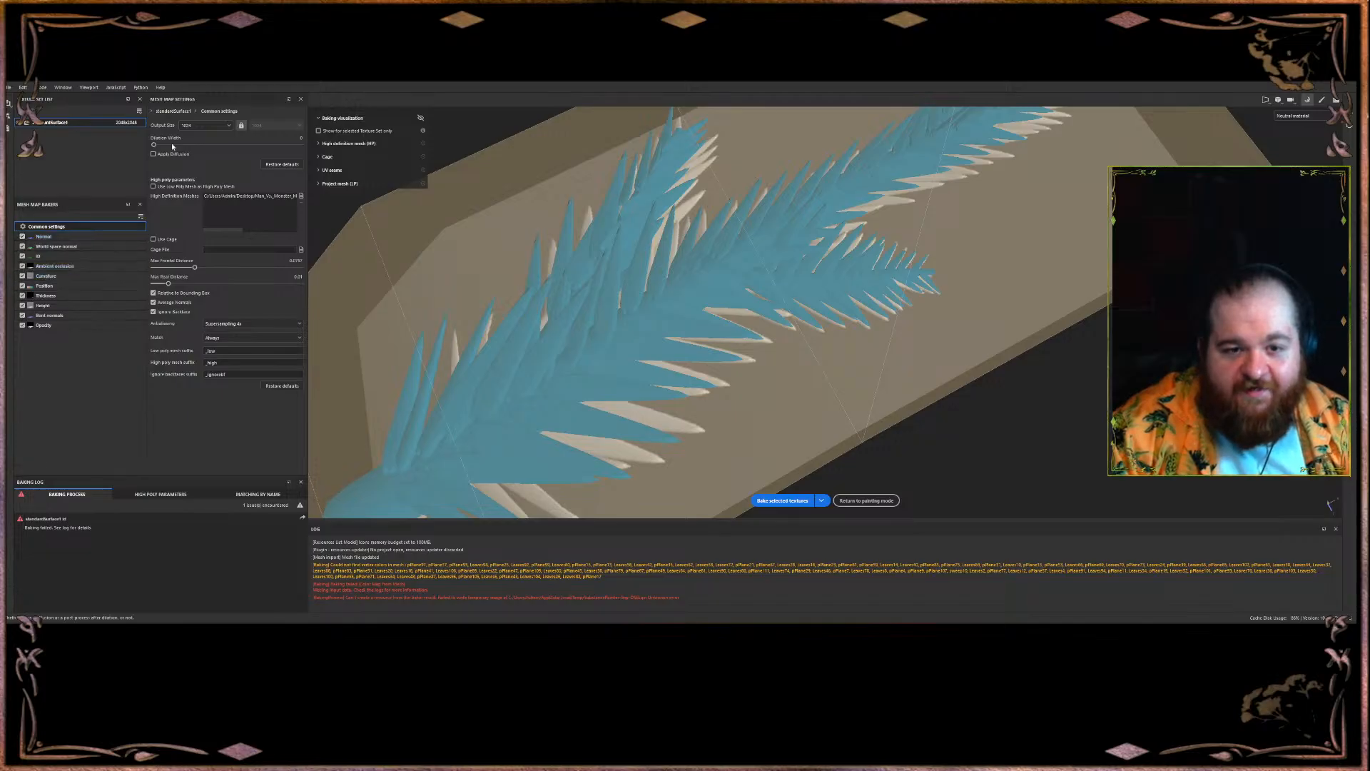
key("Down")
left_click(82, 226)
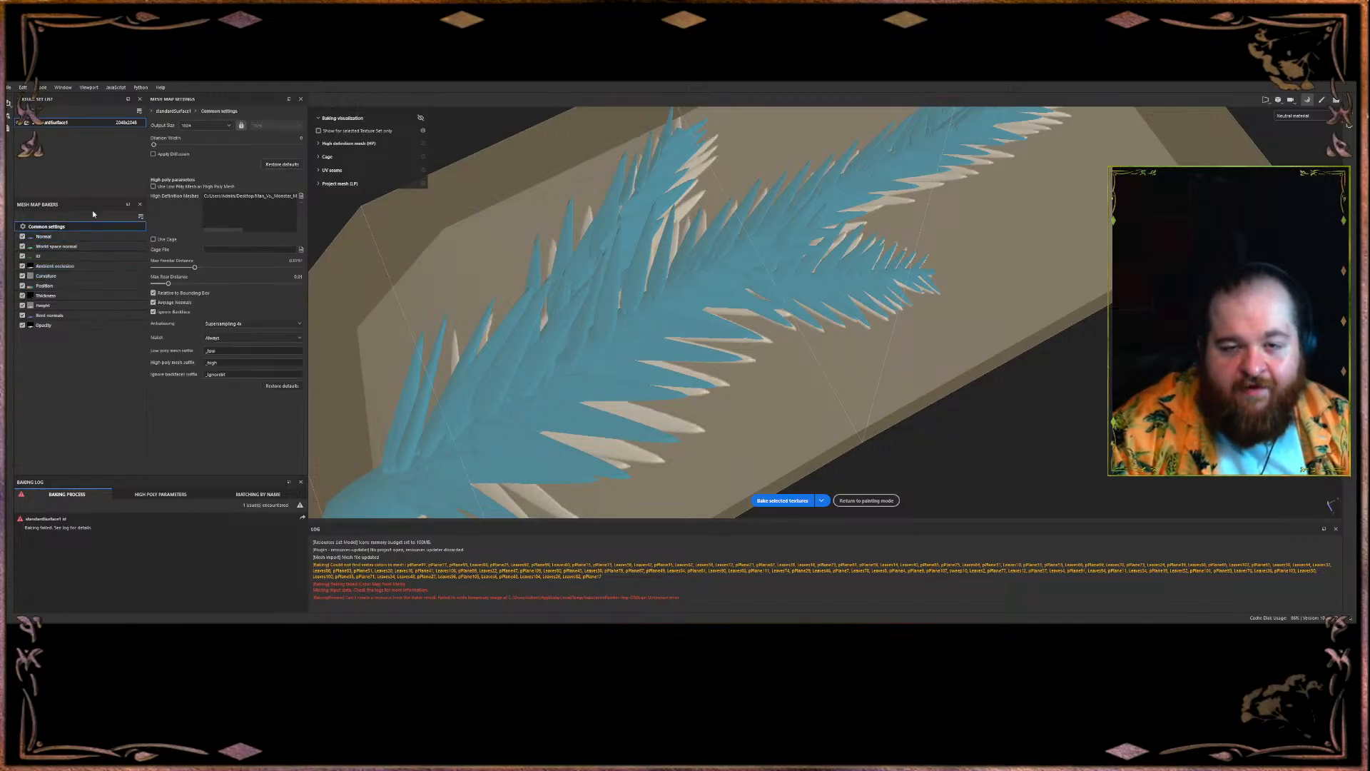
- Set the bake output size to 2048 and check the cage coverage along the branch
left_click(201, 125)
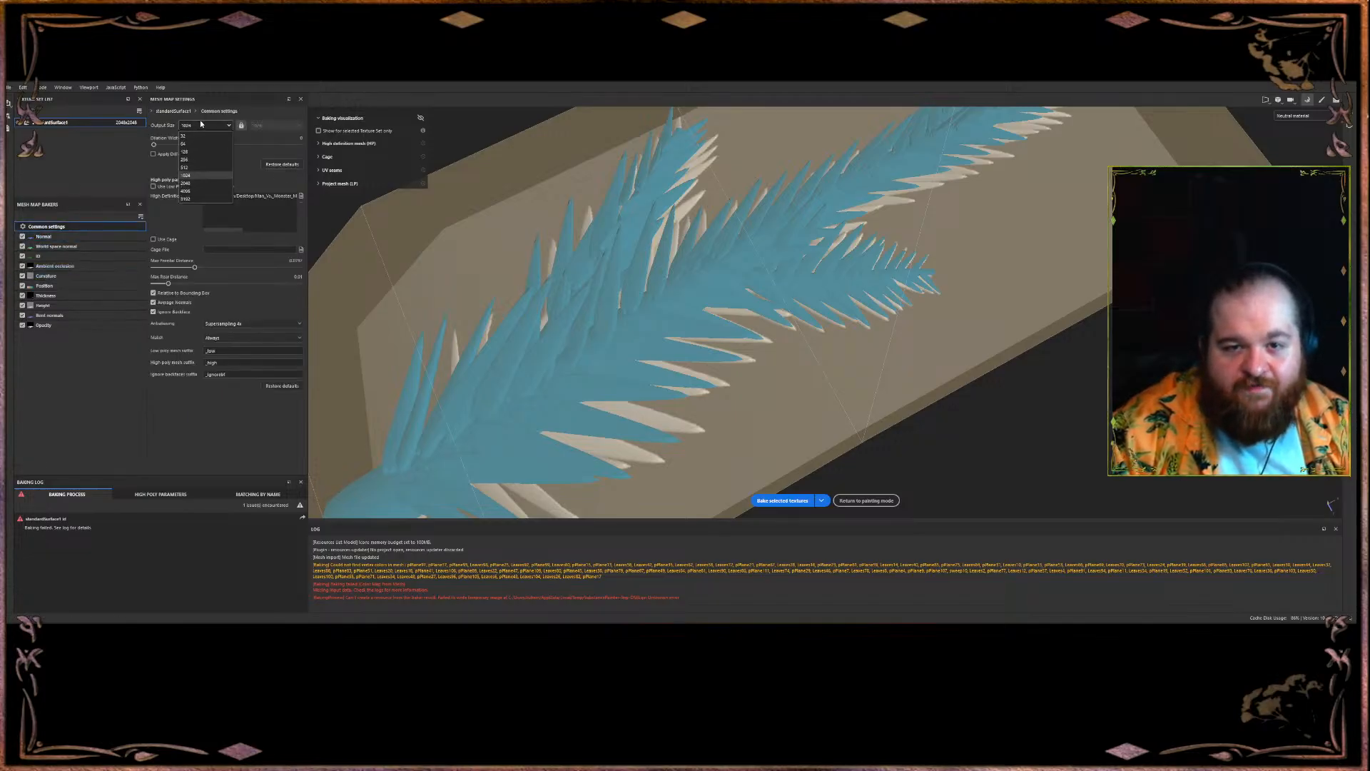
left_click(194, 183)
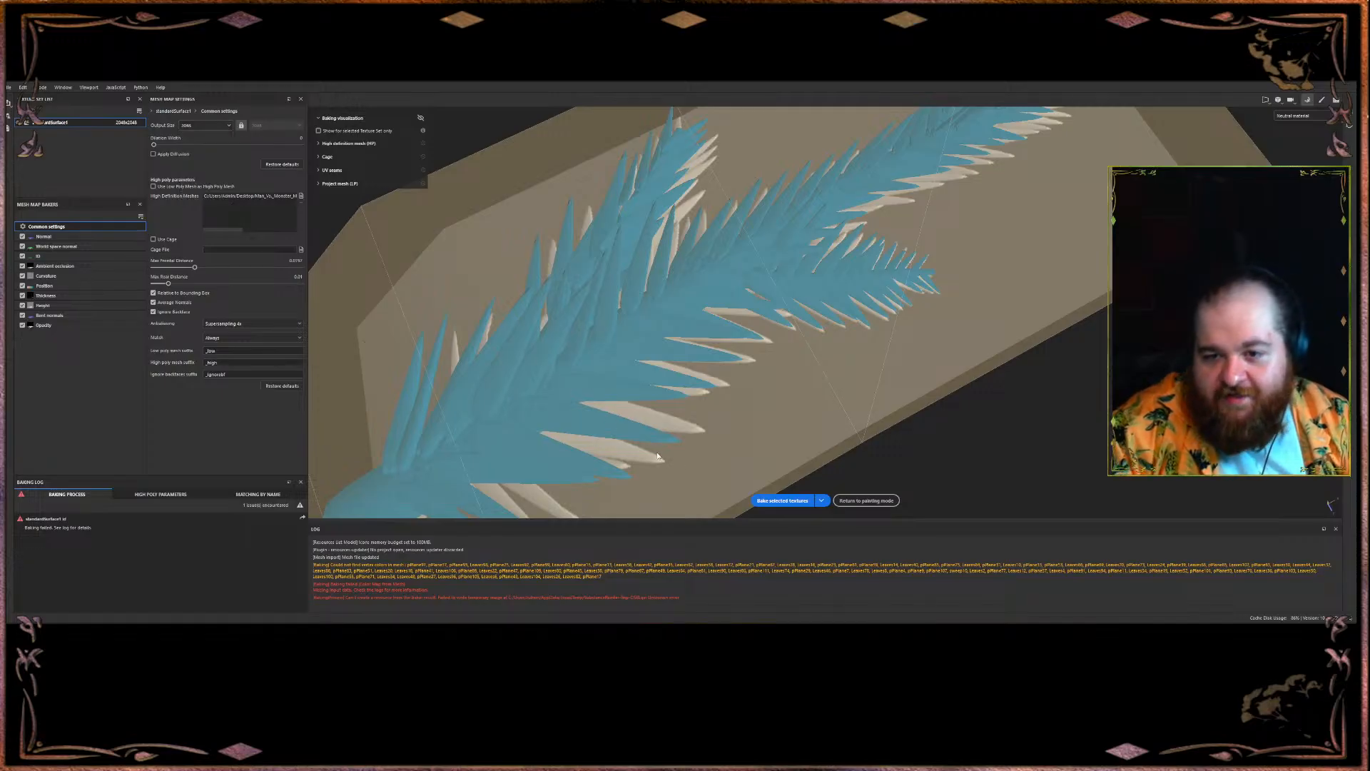
left_click_drag(397, 323, 194, 268, "alt")
left_click_drag(528, 325, 461, 271, "alt")
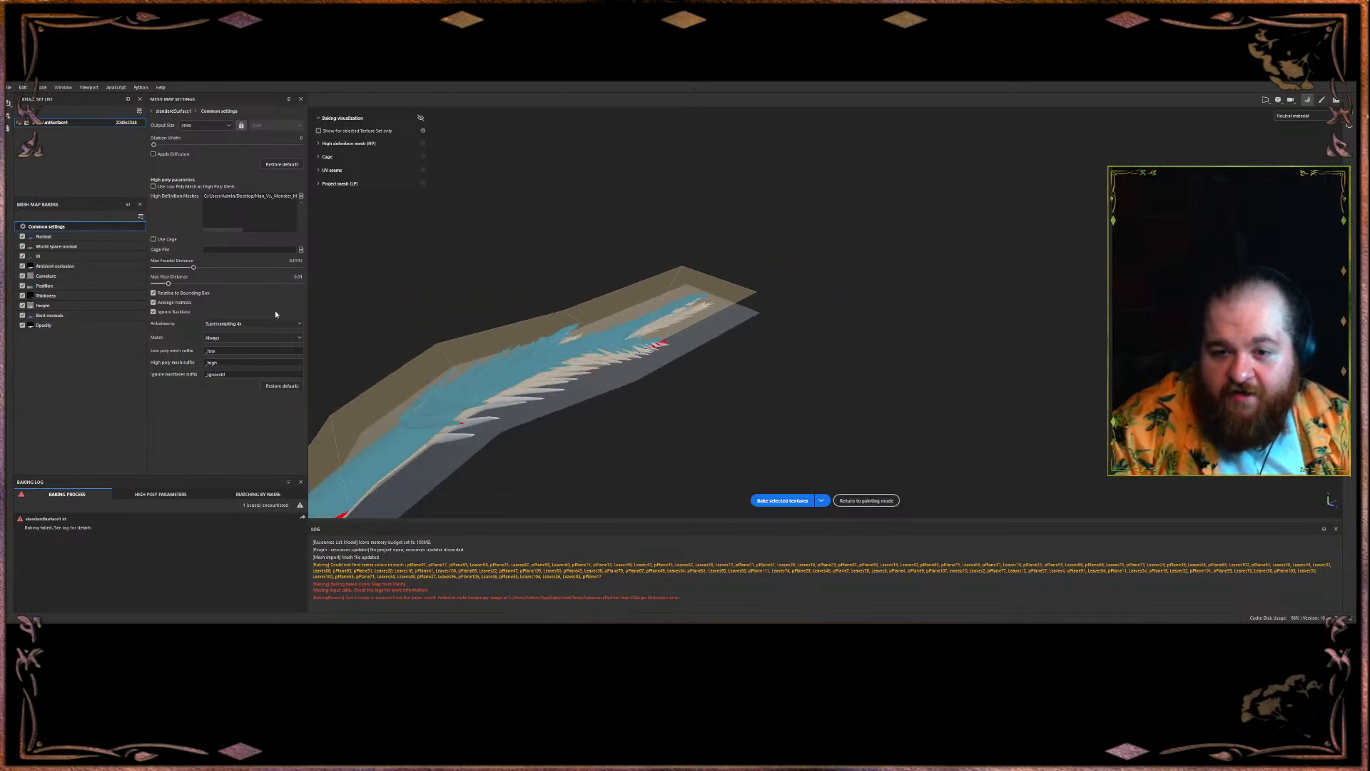
- Set the antialiasing to Supersampling 16x and bake all the enabled mesh maps
left_click(258, 324)
left_click(247, 350)
left_click(783, 501)
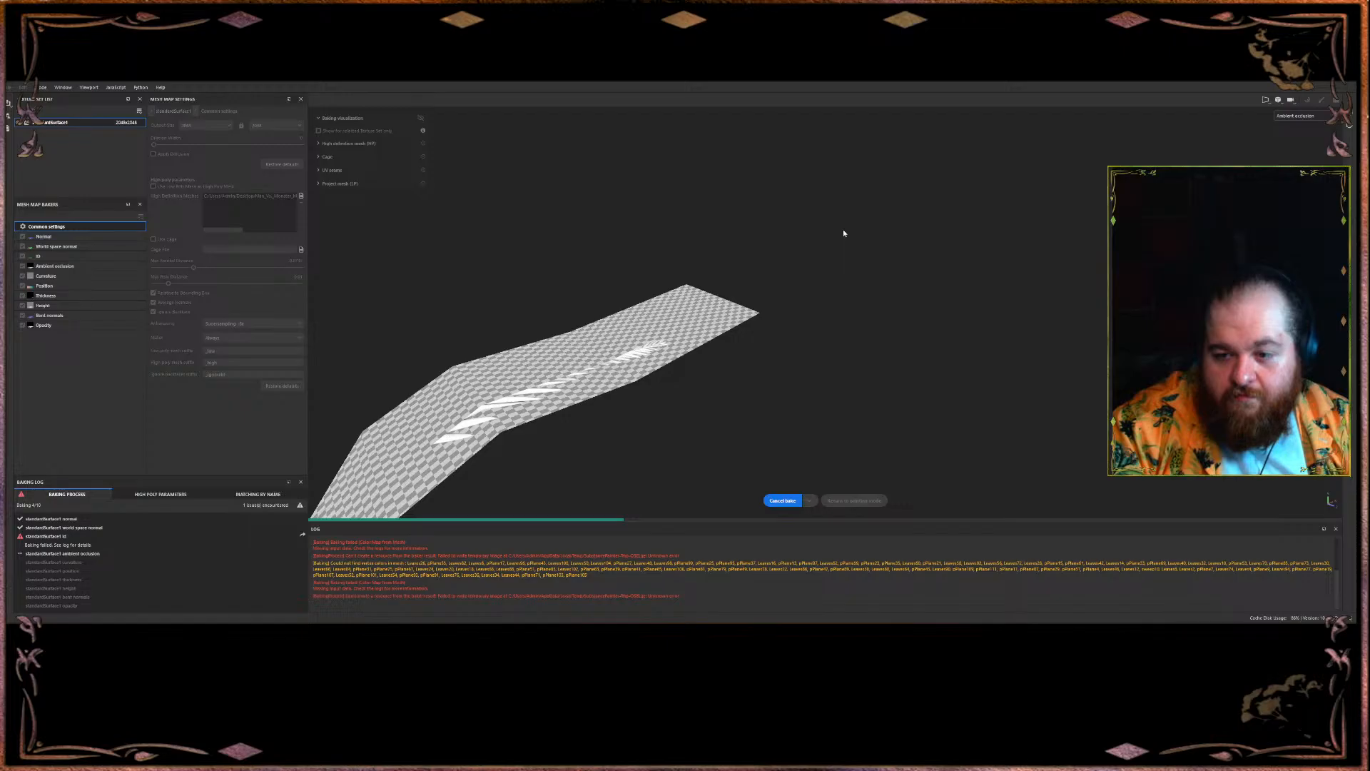
left_click_drag(728, 277, 927, 395, "alt")
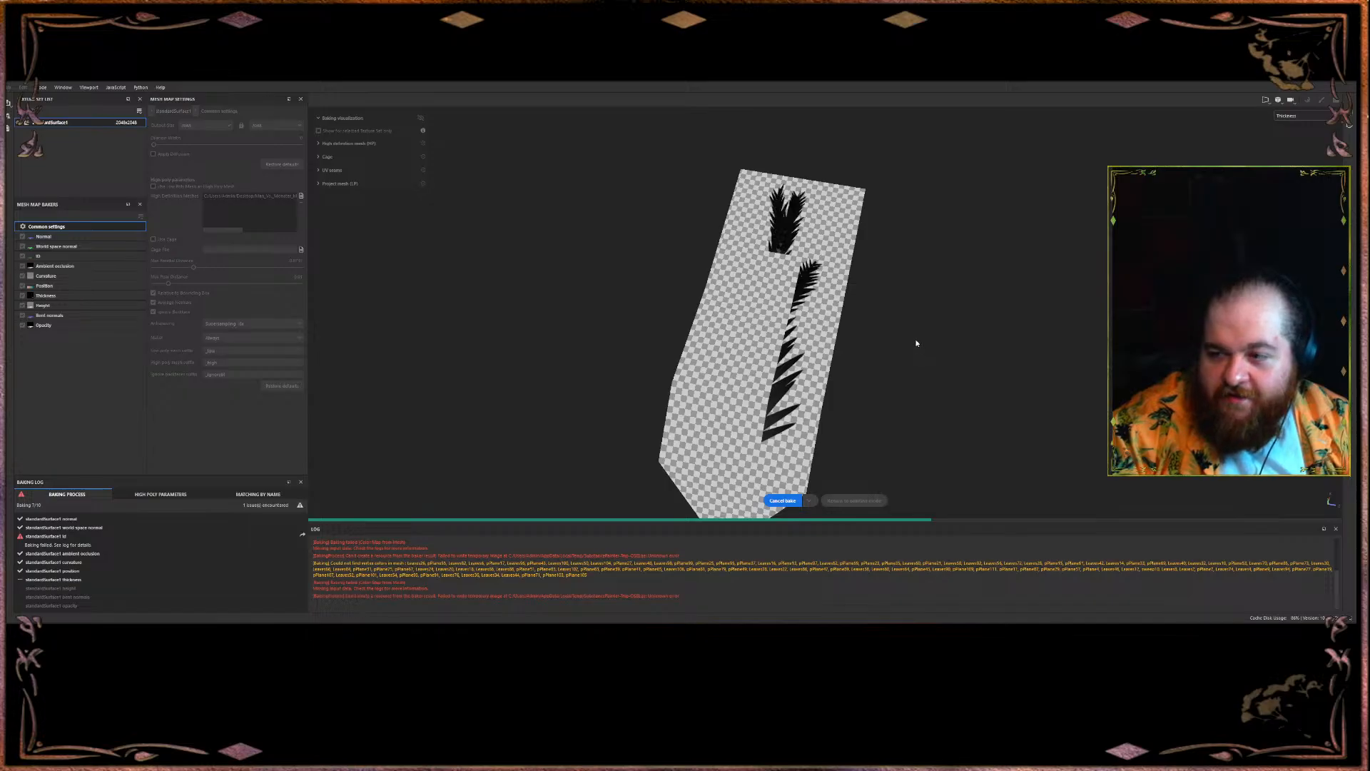
middle_click_drag(861, 274, 662, 355, "alt")
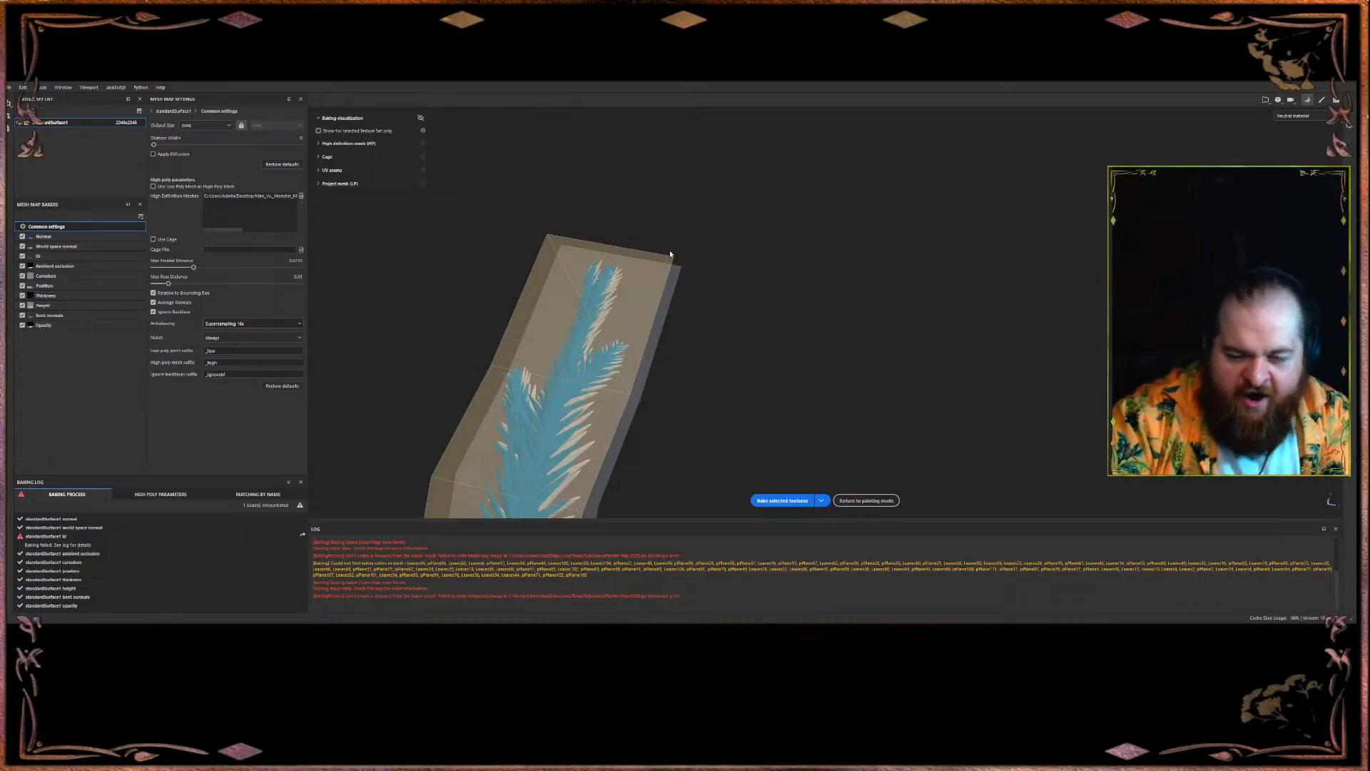
- Restrict the bakers to ID only and try baking the ID map from Vertex Color once more
left_click(26, 257)
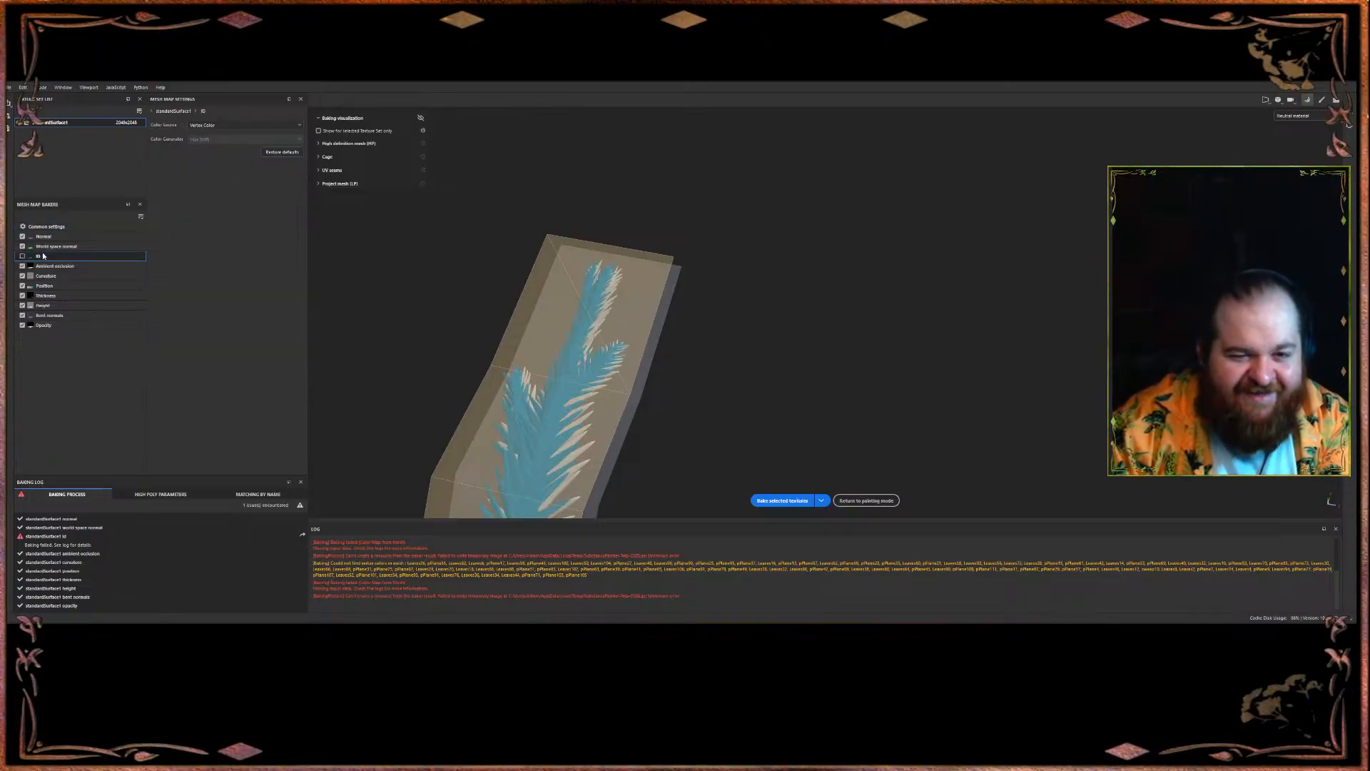
left_click(141, 216)
left_click(167, 245)
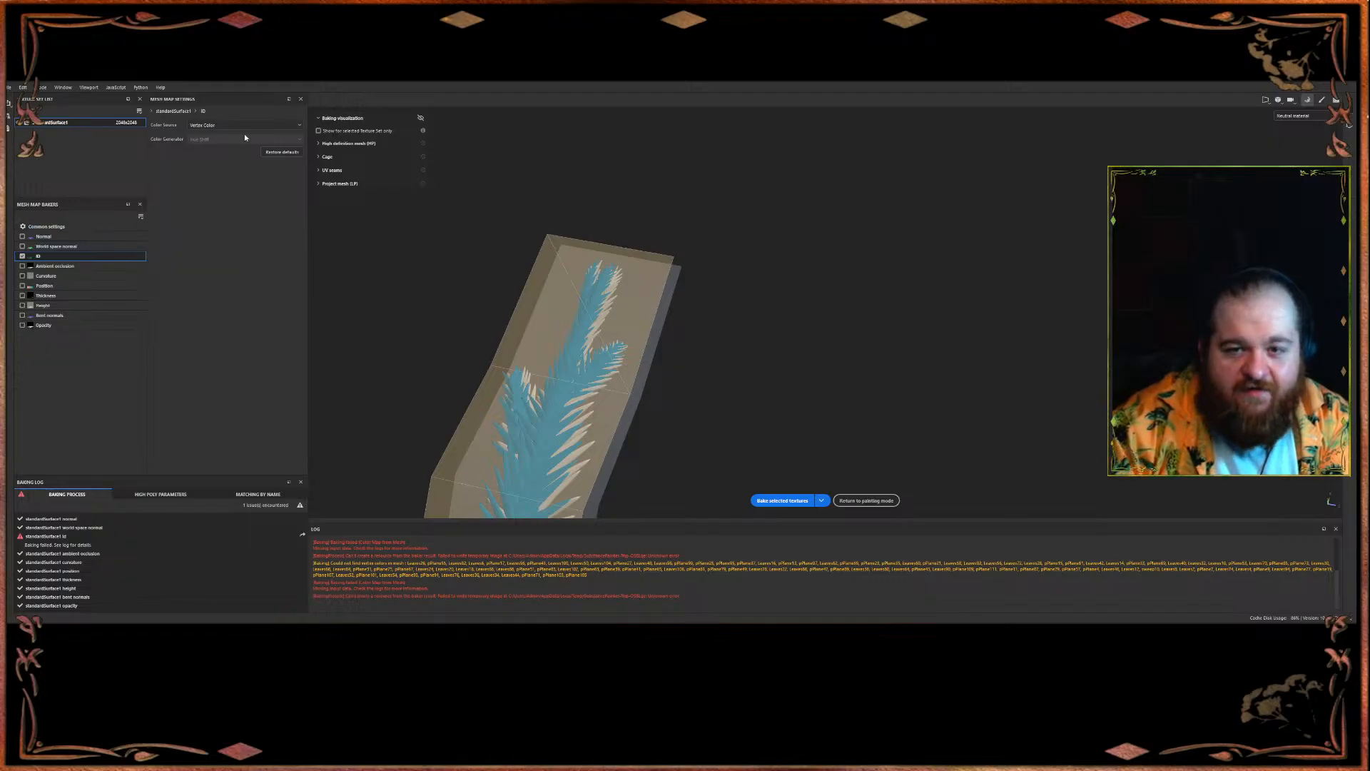
left_click(786, 503)
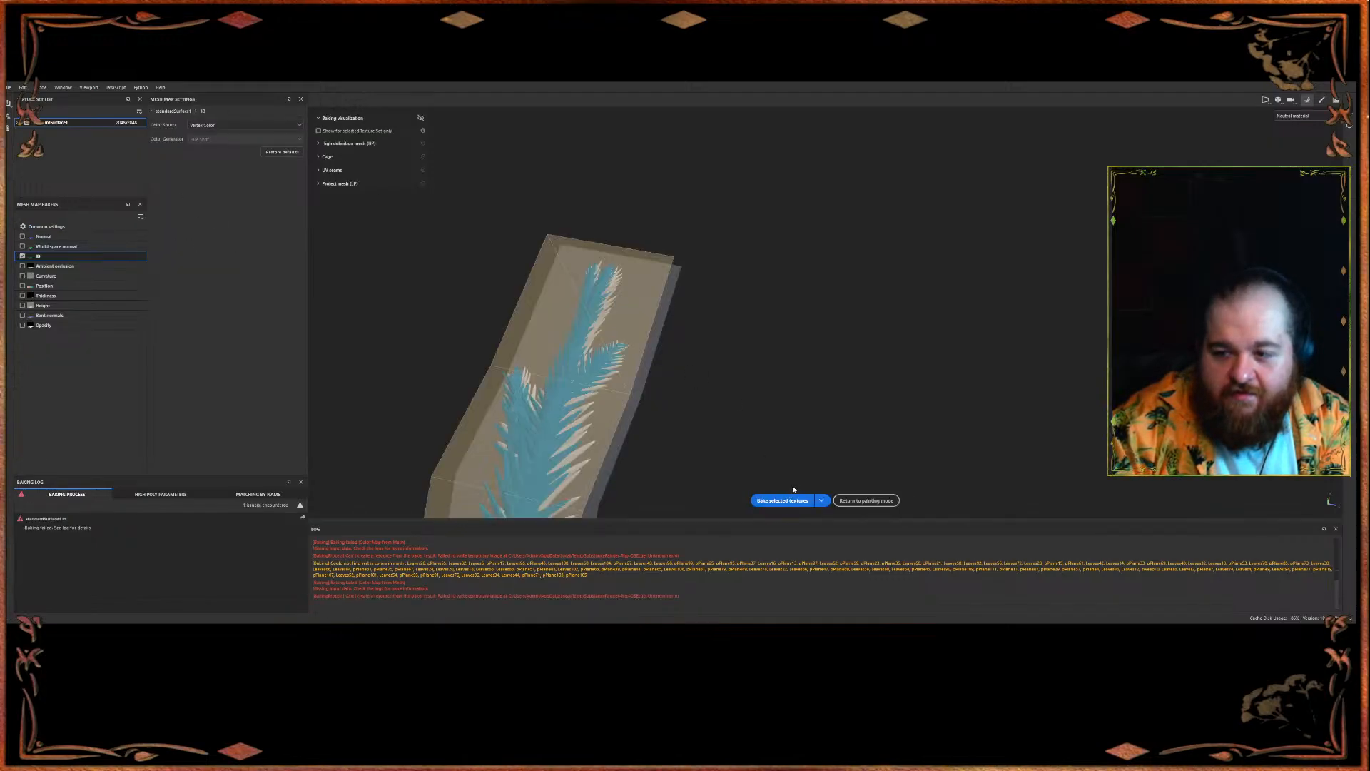
- Return to painting mode with the branch framed, and add a fill layer with a black mask
left_click(846, 501)
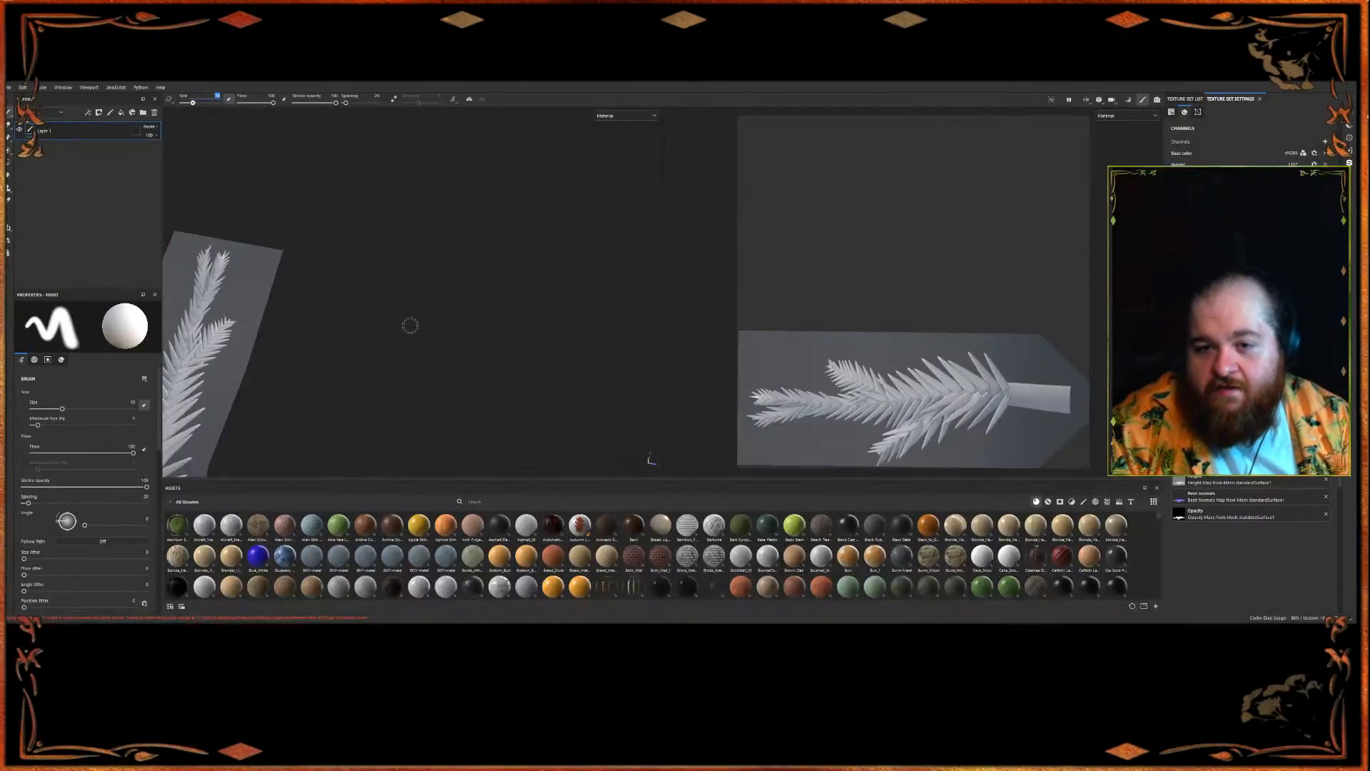
key("f")
scroll(490, 251, "down", 3)
left_click_drag(485, 285, 535, 414, "alt")
left_click(120, 112)
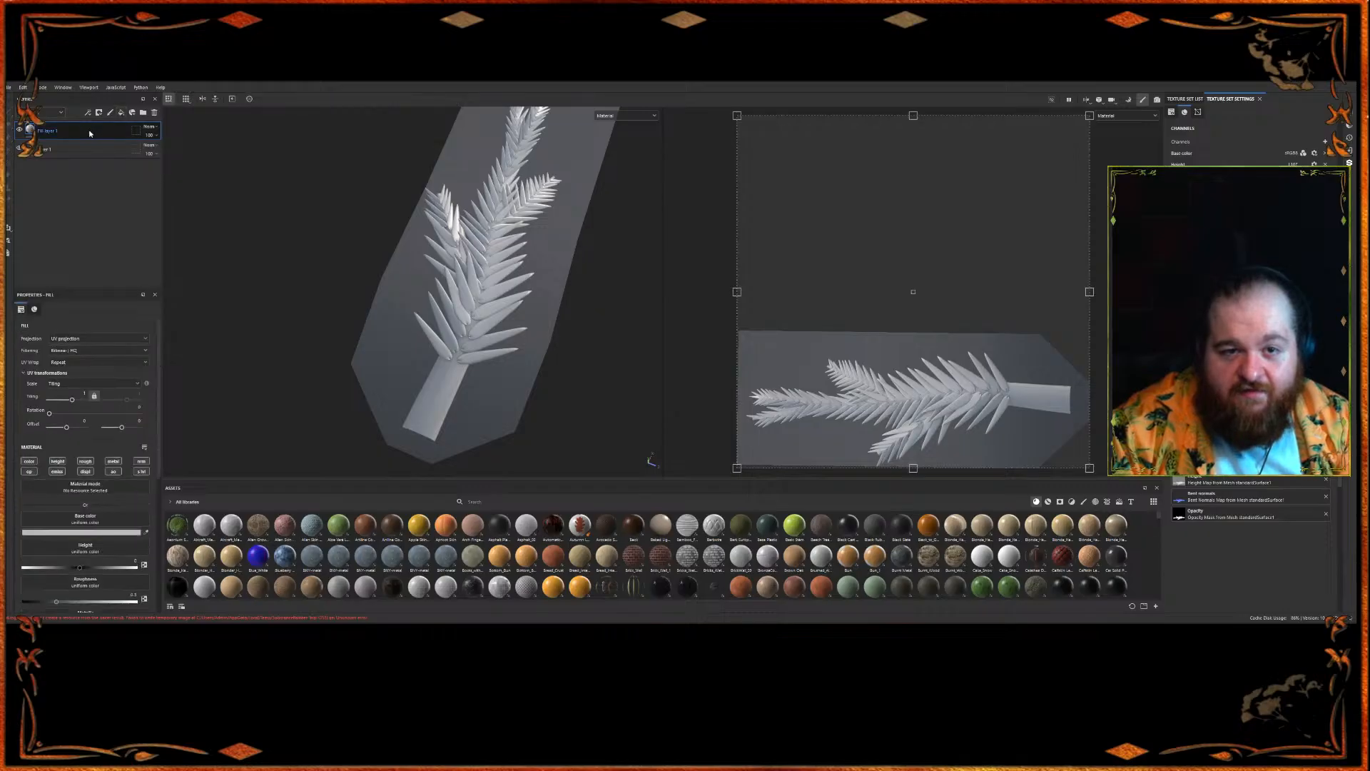
right_click(87, 131)
left_click(109, 144)
- Add a color selection to the fill layer's mask and pick the ID color of the woody stem
right_click(89, 142)
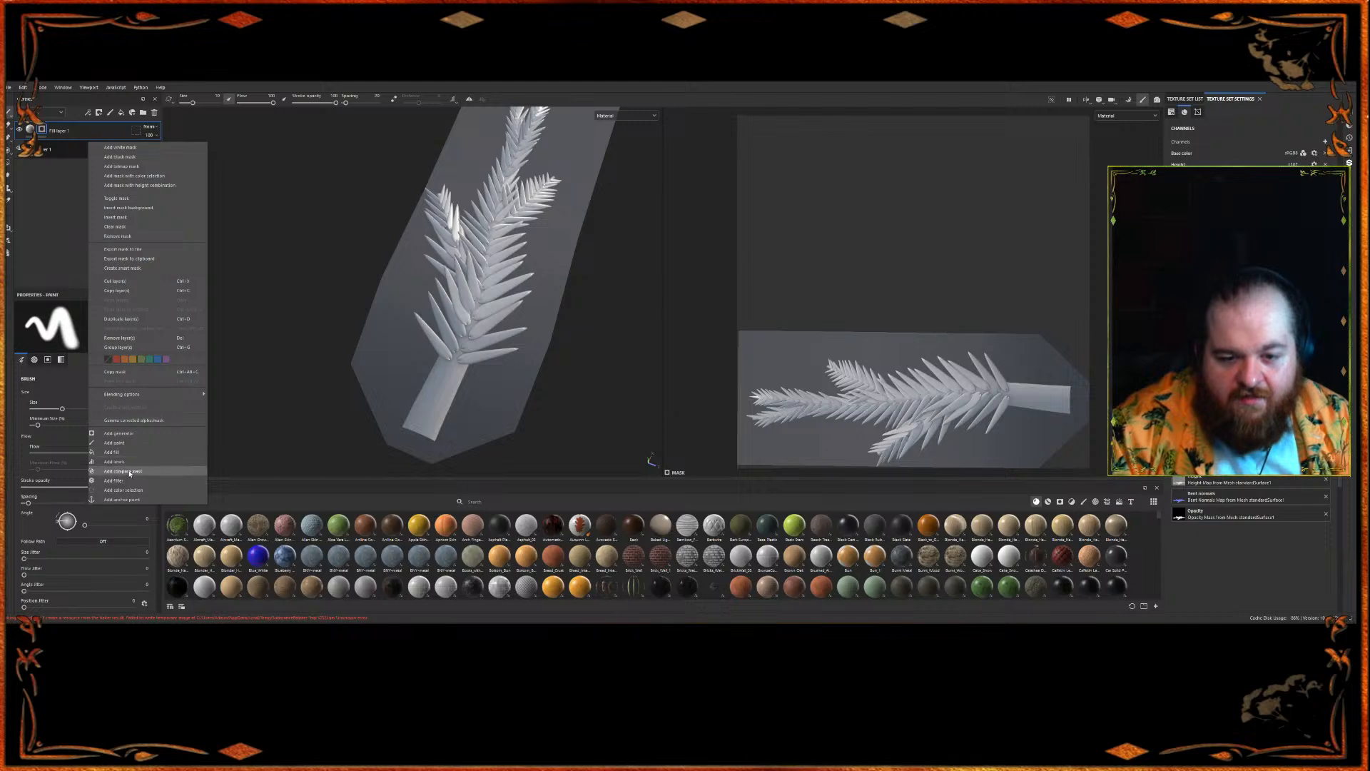
left_click(125, 491)
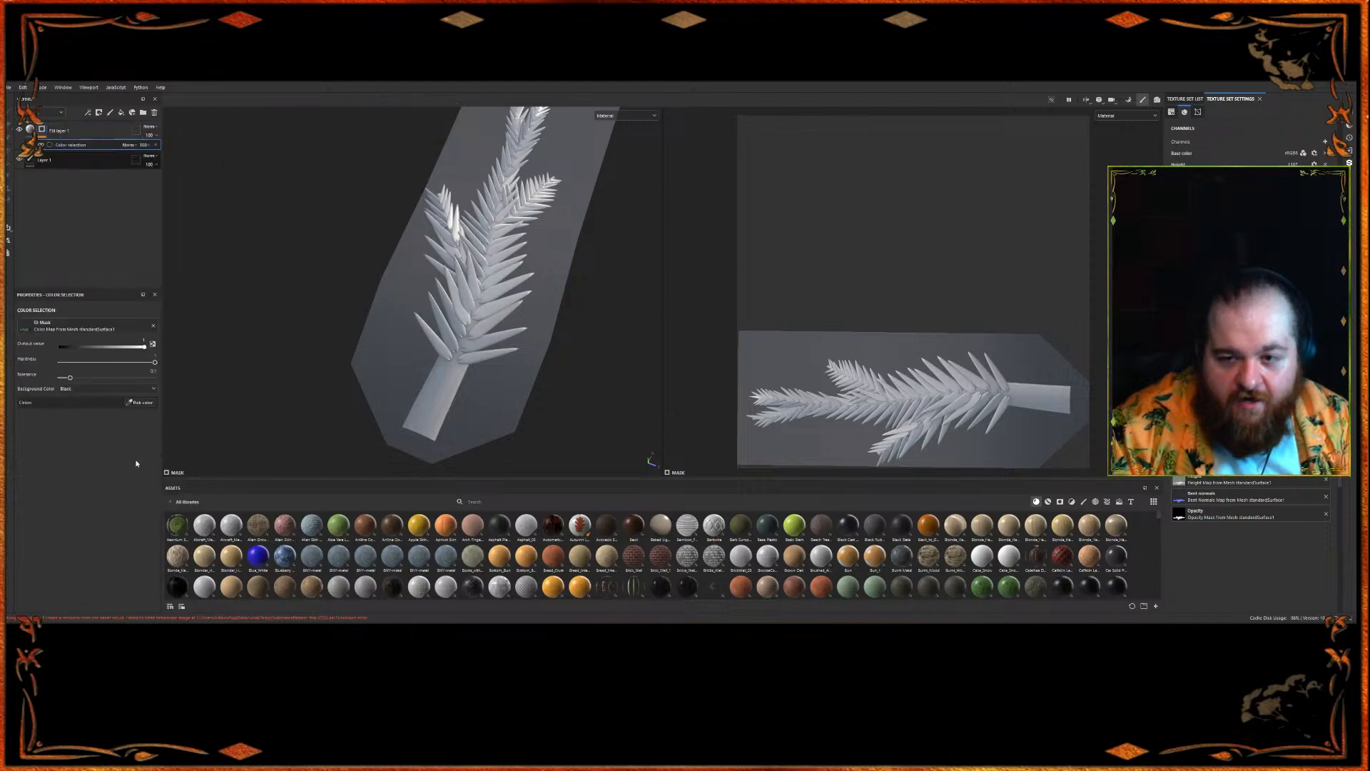
left_click(140, 401)
left_click(447, 391)
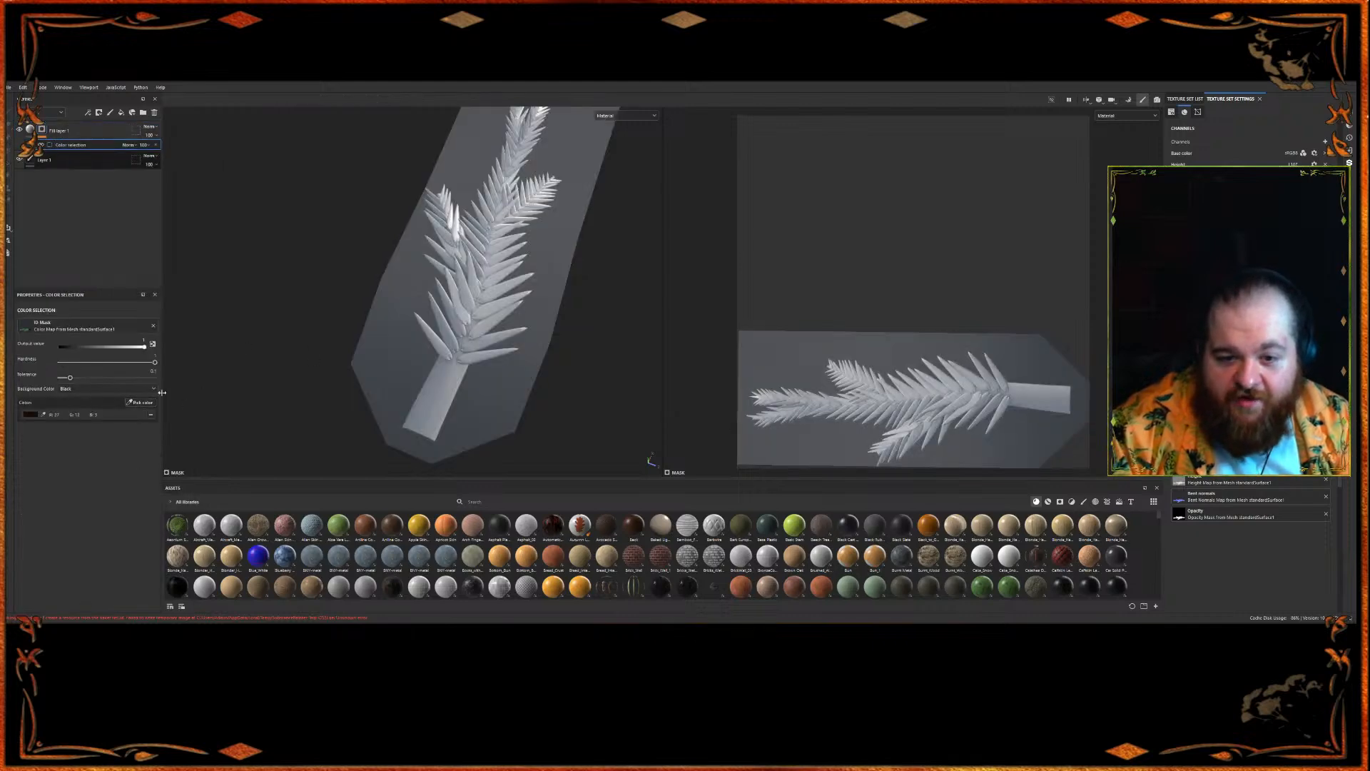
- Add the needles' green ID color to the mask selection and restrict the fill layer to opacity, set to its minimum
left_click(141, 403)
left_click(466, 289)
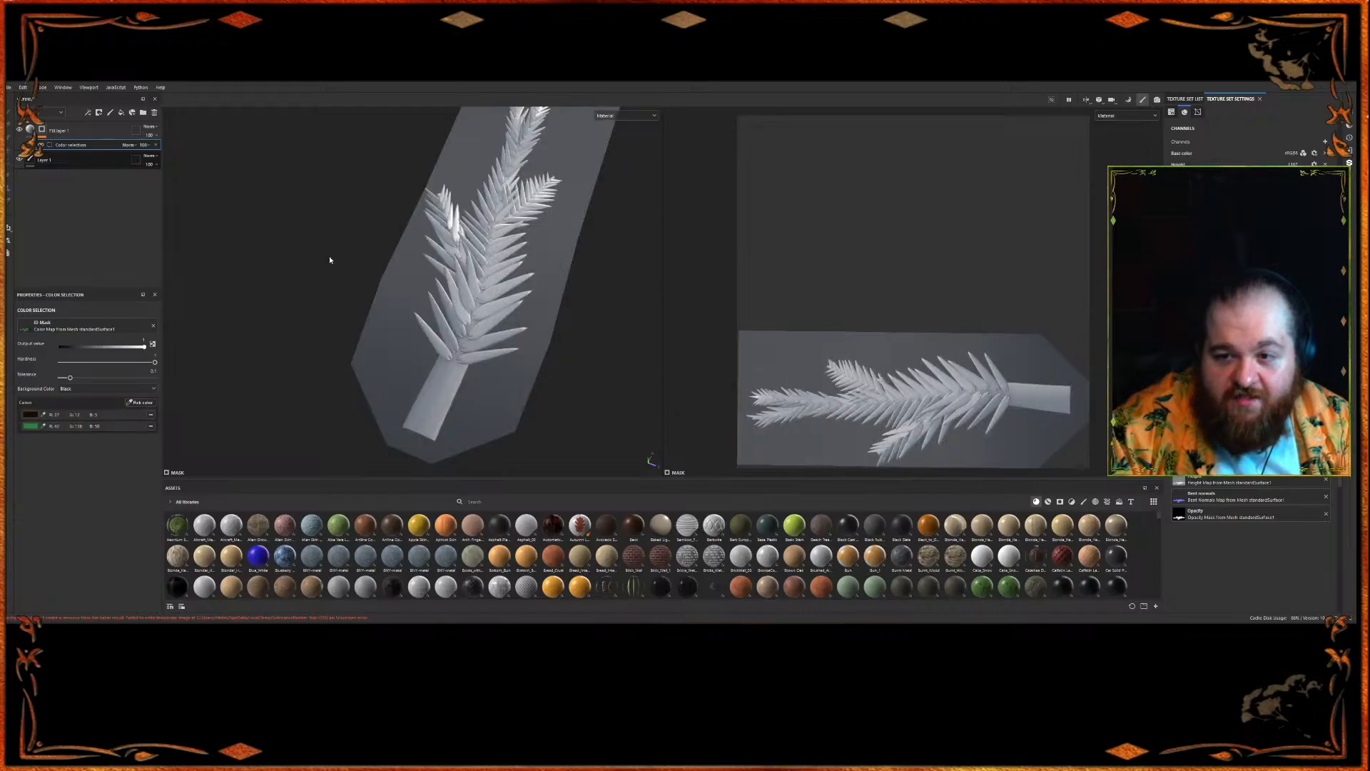
left_click(30, 130)
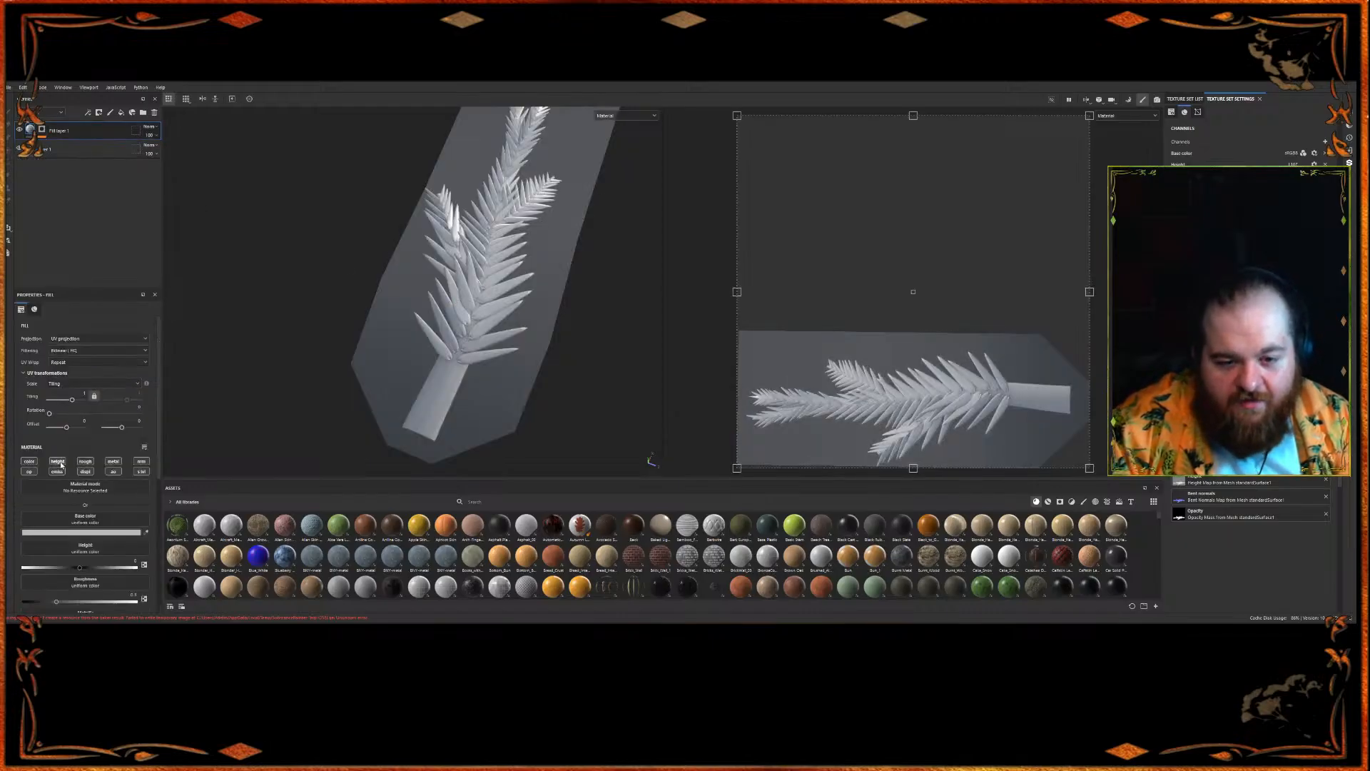
left_click(29, 471)
left_click(52, 538)
left_click_drag(52, 537, 21, 538)
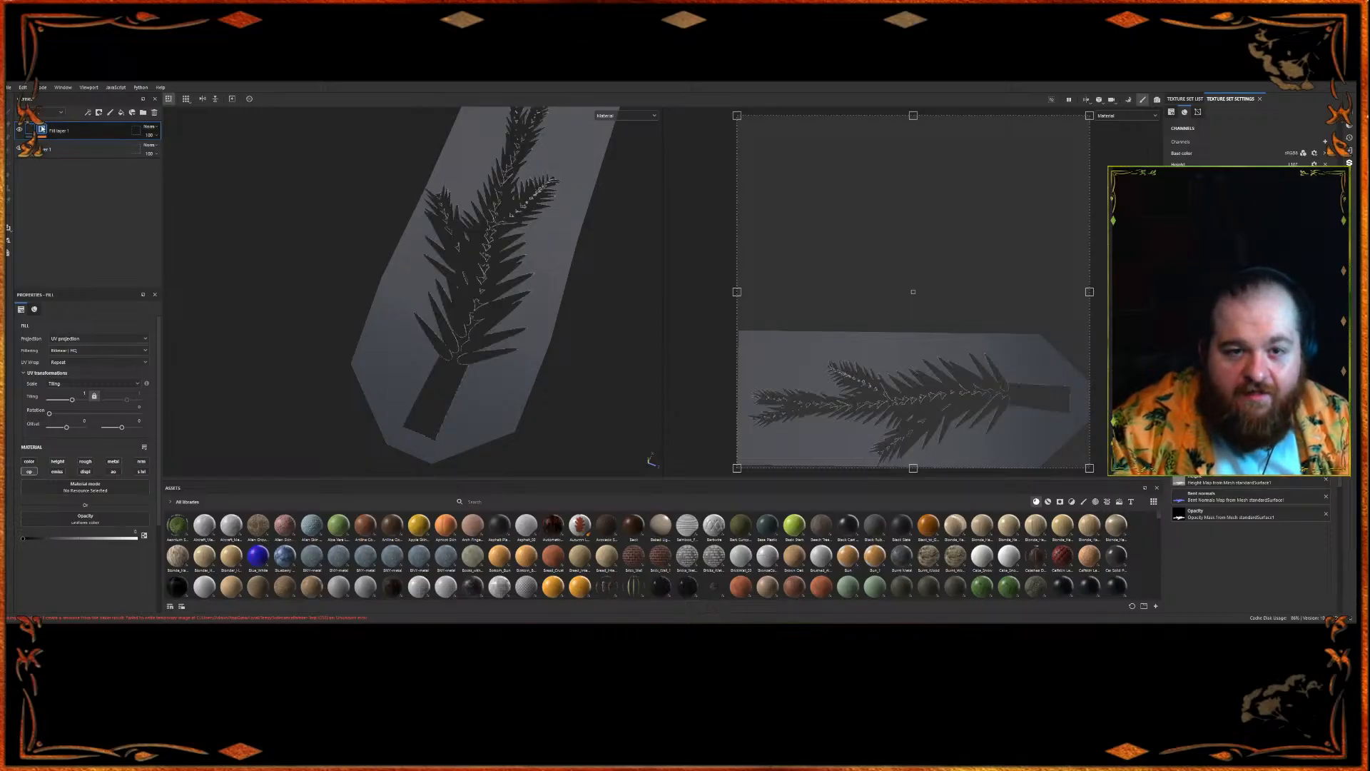
- Add a paint effect above the color selection in the fill layer's mask and reduce the brush size
left_click(42, 130)
right_click_drag(629, 304, 637, 357, "alt")
left_click_drag(638, 346, 549, 339, "alt")
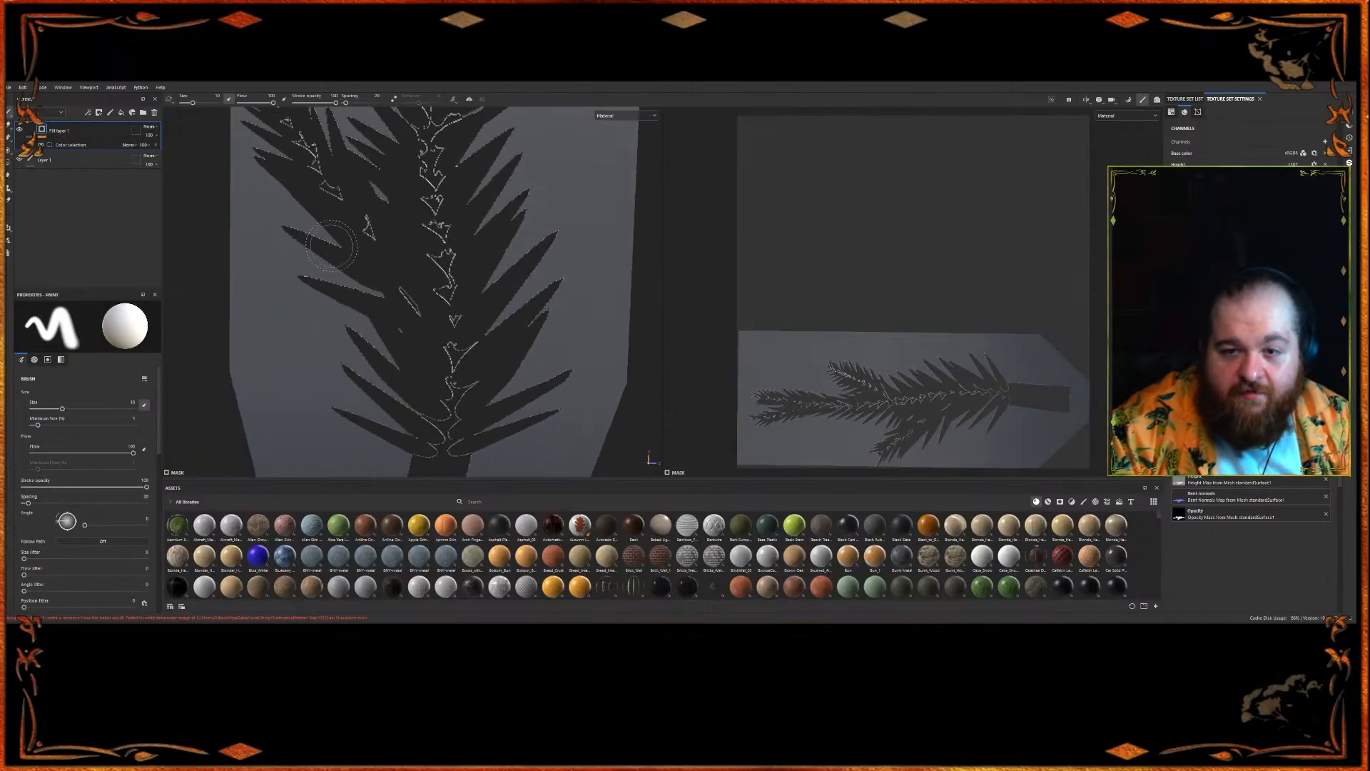
right_click(77, 143)
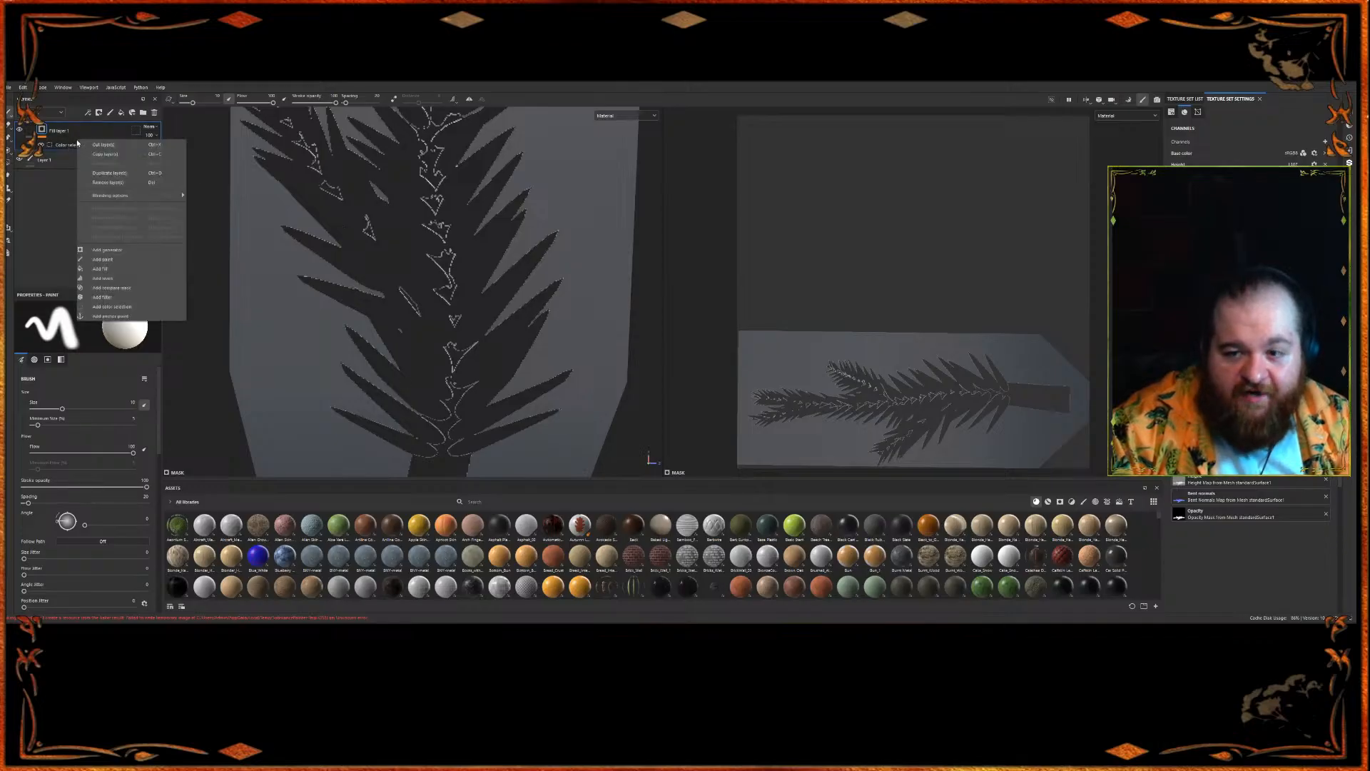
left_click(108, 259)
right_click_drag(475, 367, 461, 371, "ctrl")
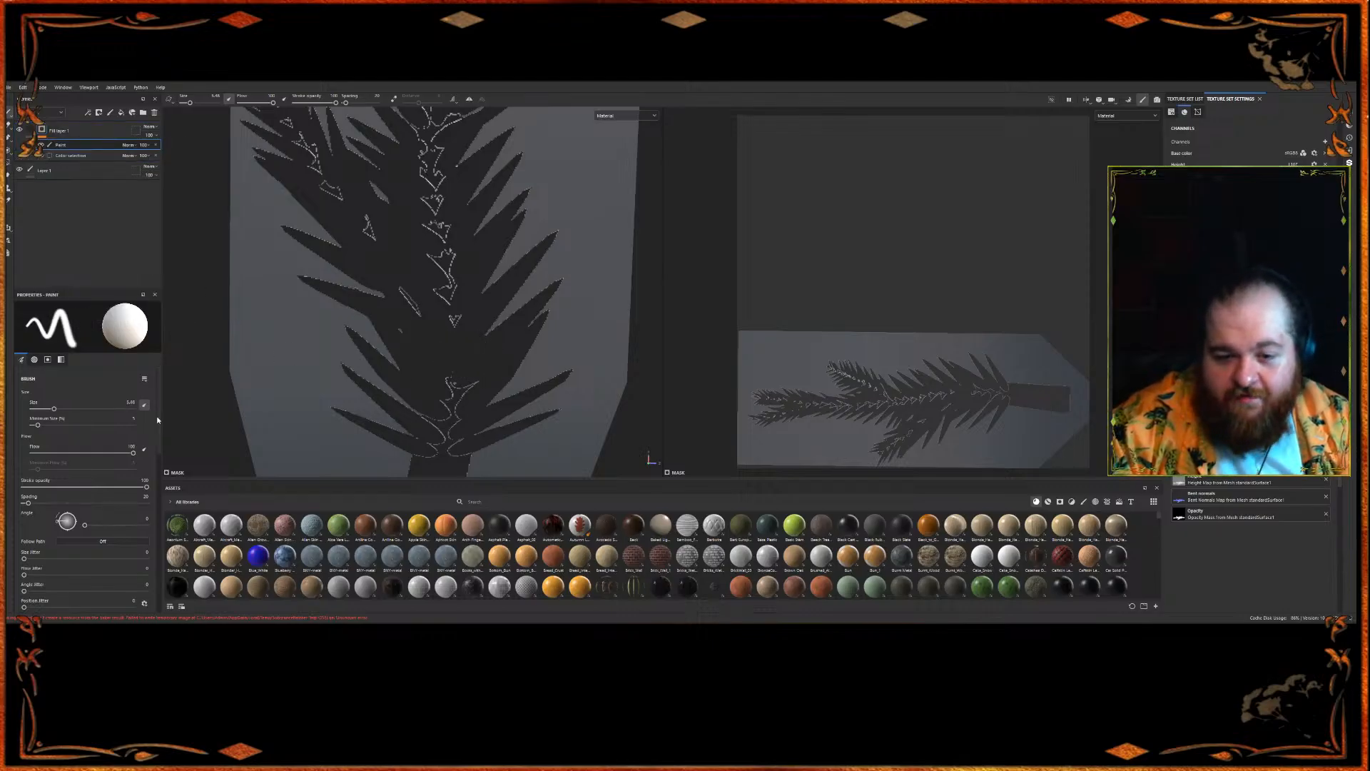
- Paint over the leftover outlines along the lower stem and lower side twig in the mask, using a smaller brush where needed
scroll(117, 411, "down", 2)
scroll(117, 411, "down", 4)
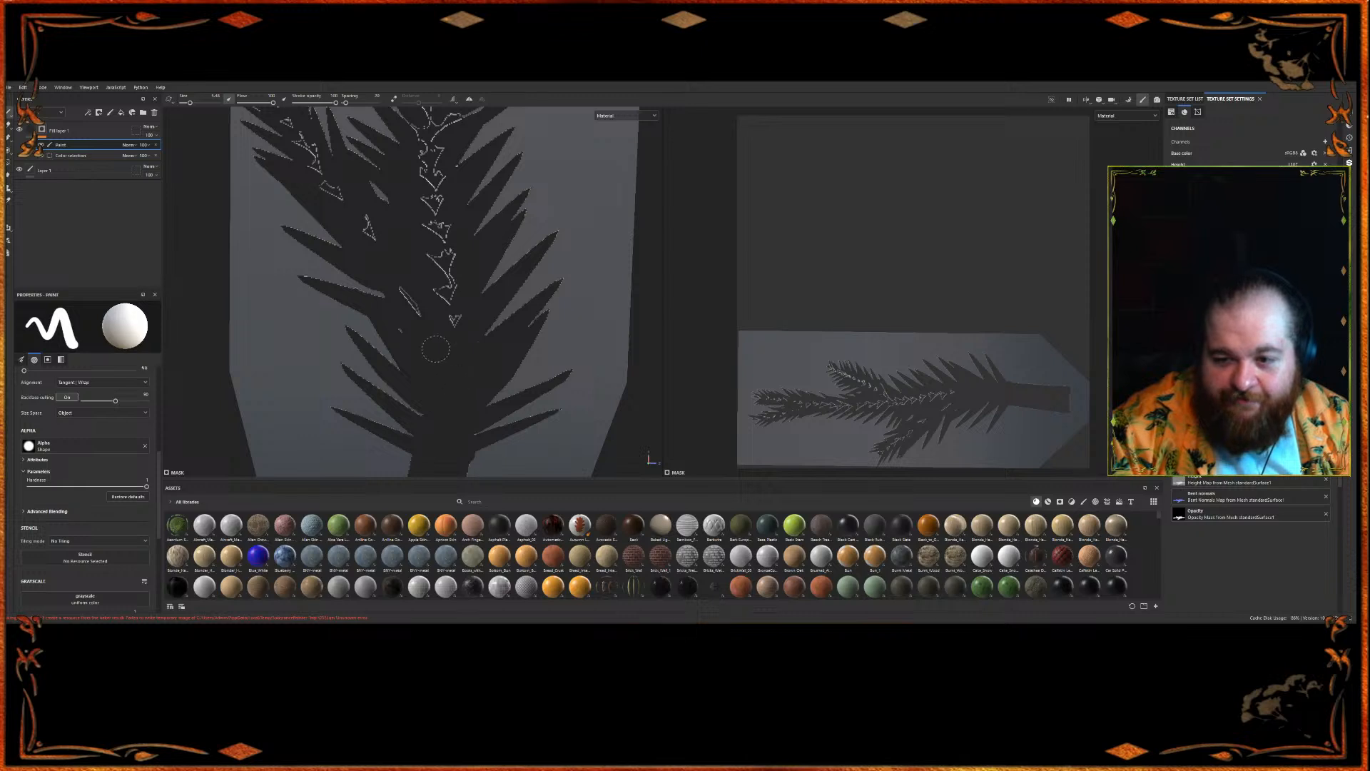
left_click_drag(404, 300, 469, 347)
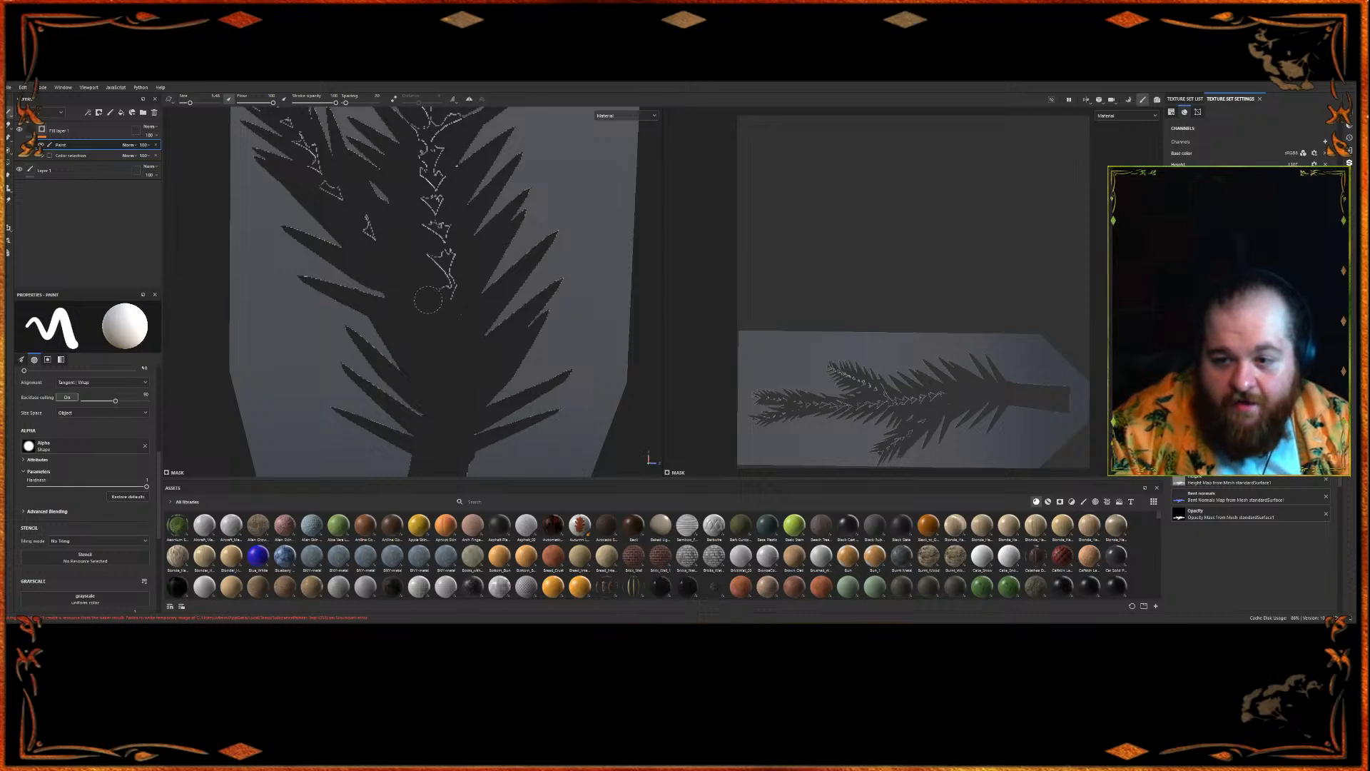
middle_click_drag(430, 231, 497, 388, "alt")
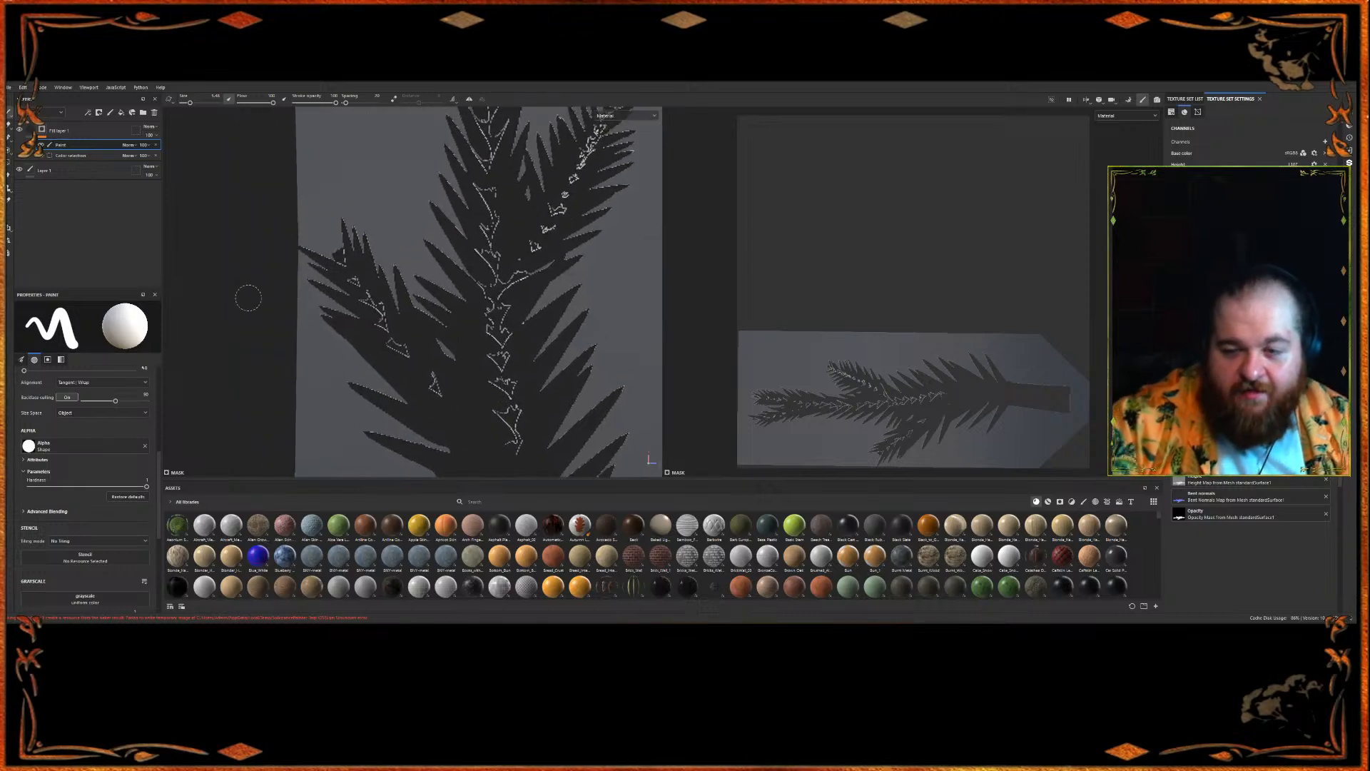
left_click_drag(190, 103, 188, 109)
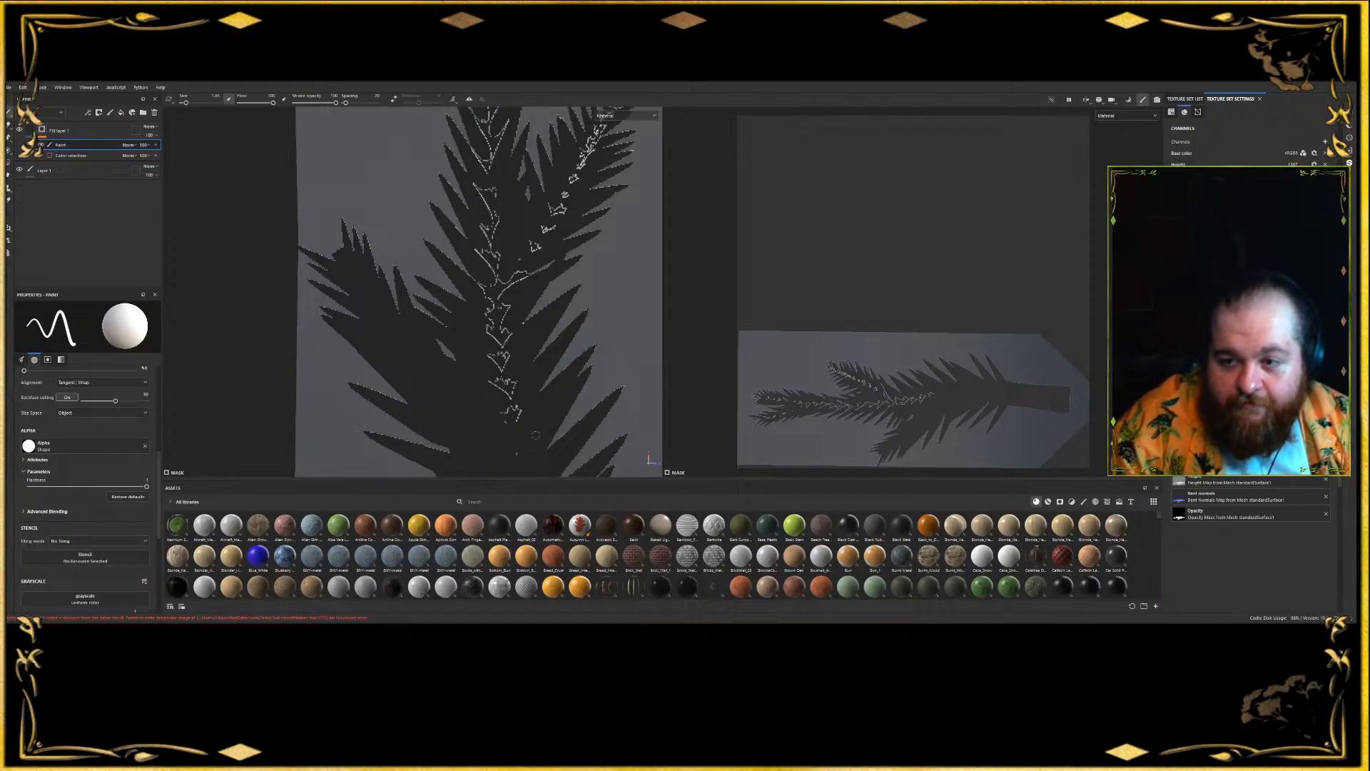
left_click_drag(520, 467, 503, 437)
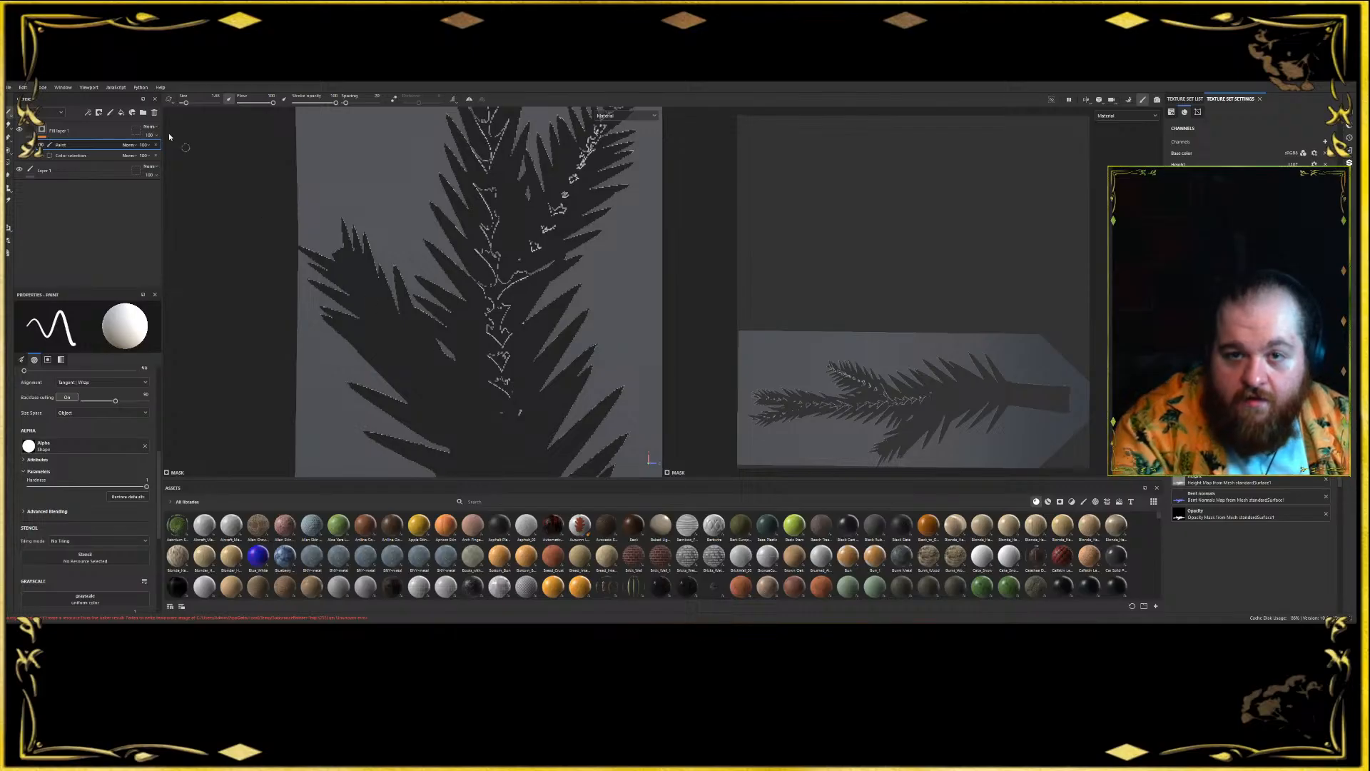
- Adjust the brush size and paint over the leftover outlines along the middle of the main stem
left_click(214, 95)
type("5")
key("Return")
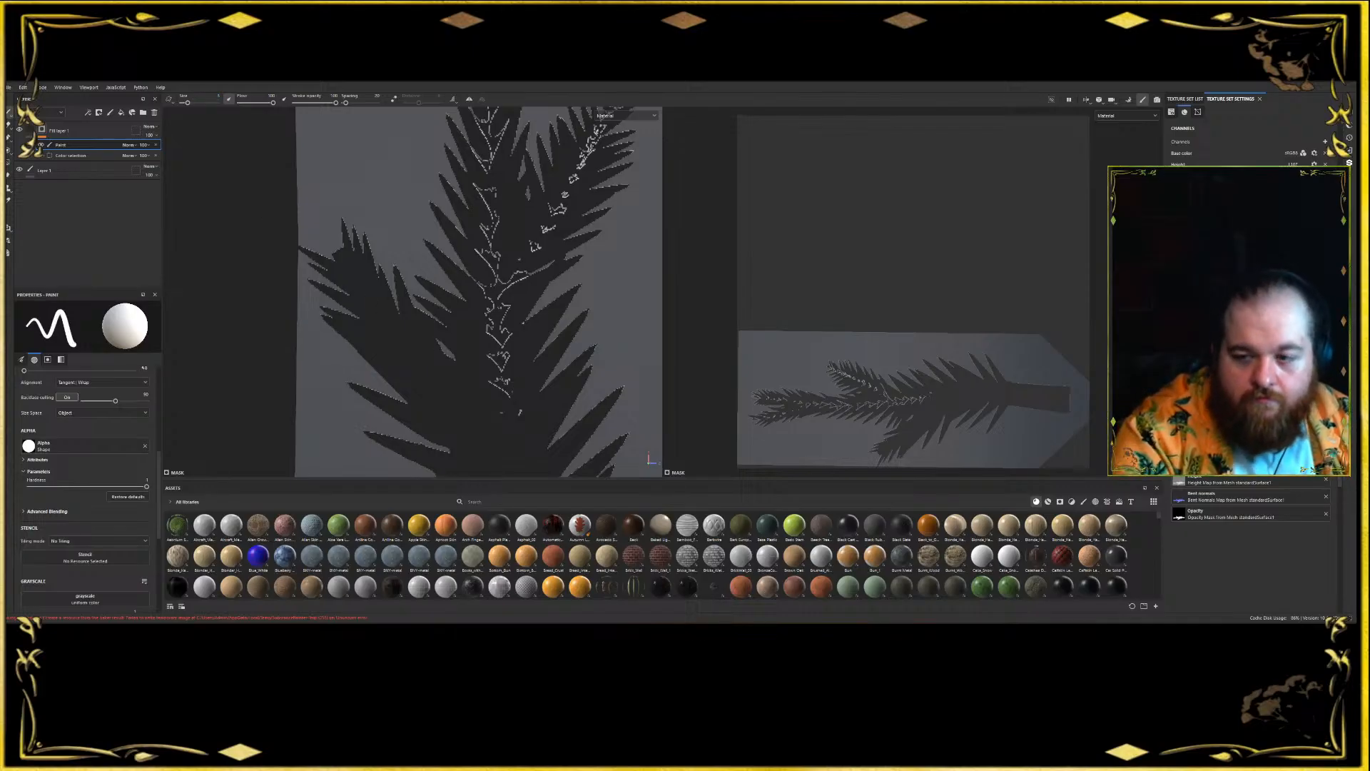
left_click_drag(511, 413, 511, 289)
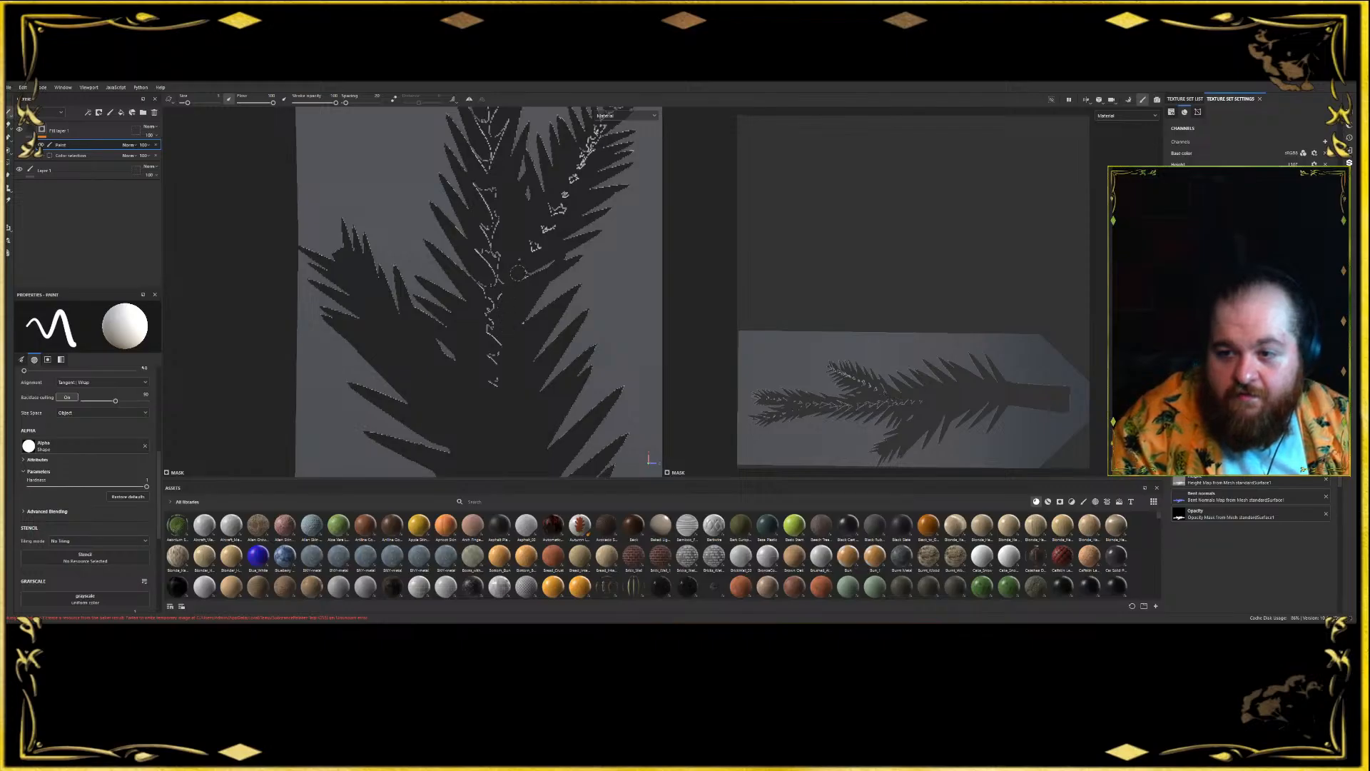
mouse_move(500, 384)
left_mouse_down()
mouse_move(488, 163)
mouse_move(489, 174)
left_mouse_up()
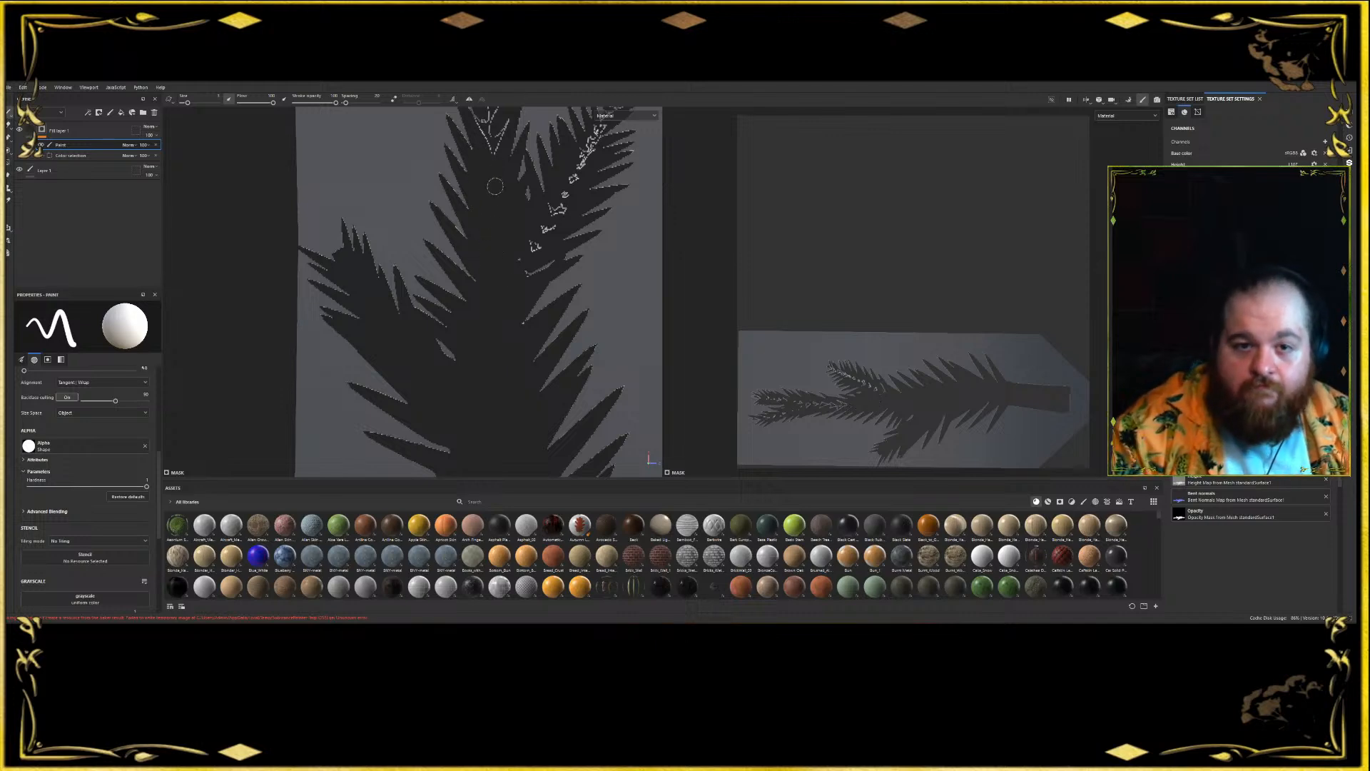
- Compare the upper part of the branch with the opacity fill layer hidden and shown
scroll(497, 171, "up", 5)
scroll(509, 179, "down", 7)
middle_click_drag(563, 136, 516, 318, "alt")
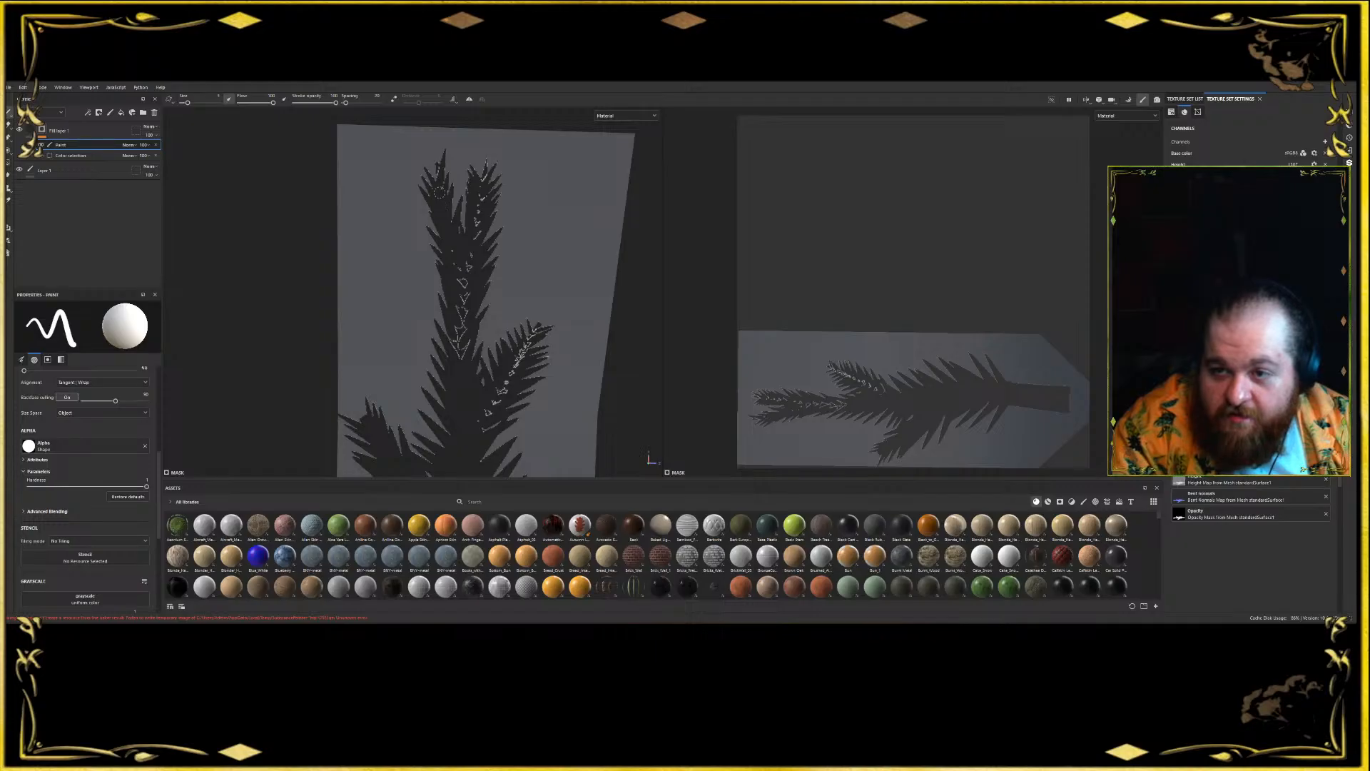
left_click(19, 130)
left_click(19, 130)
left_click(20, 130)
left_click(19, 130)
left_click(20, 130)
left_click(19, 130)
left_click(20, 130)
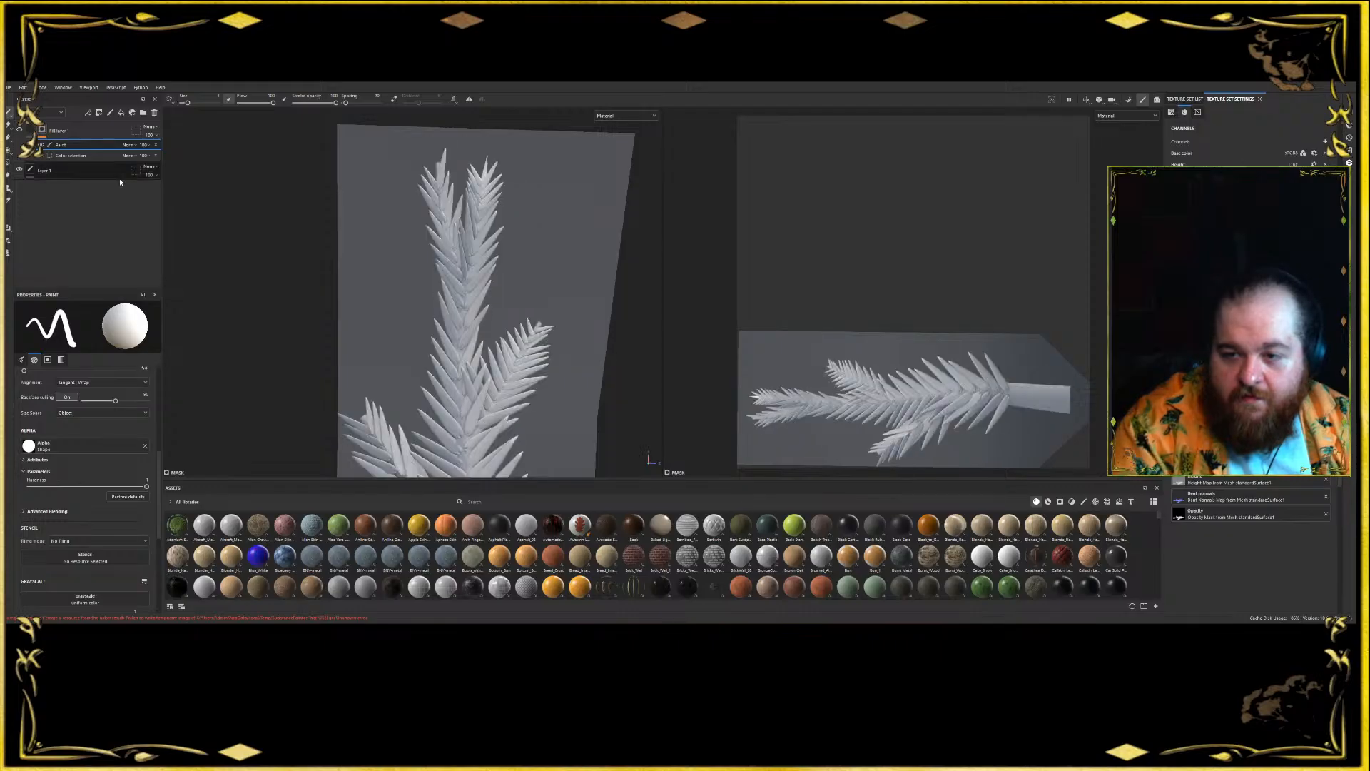
left_click(19, 130)
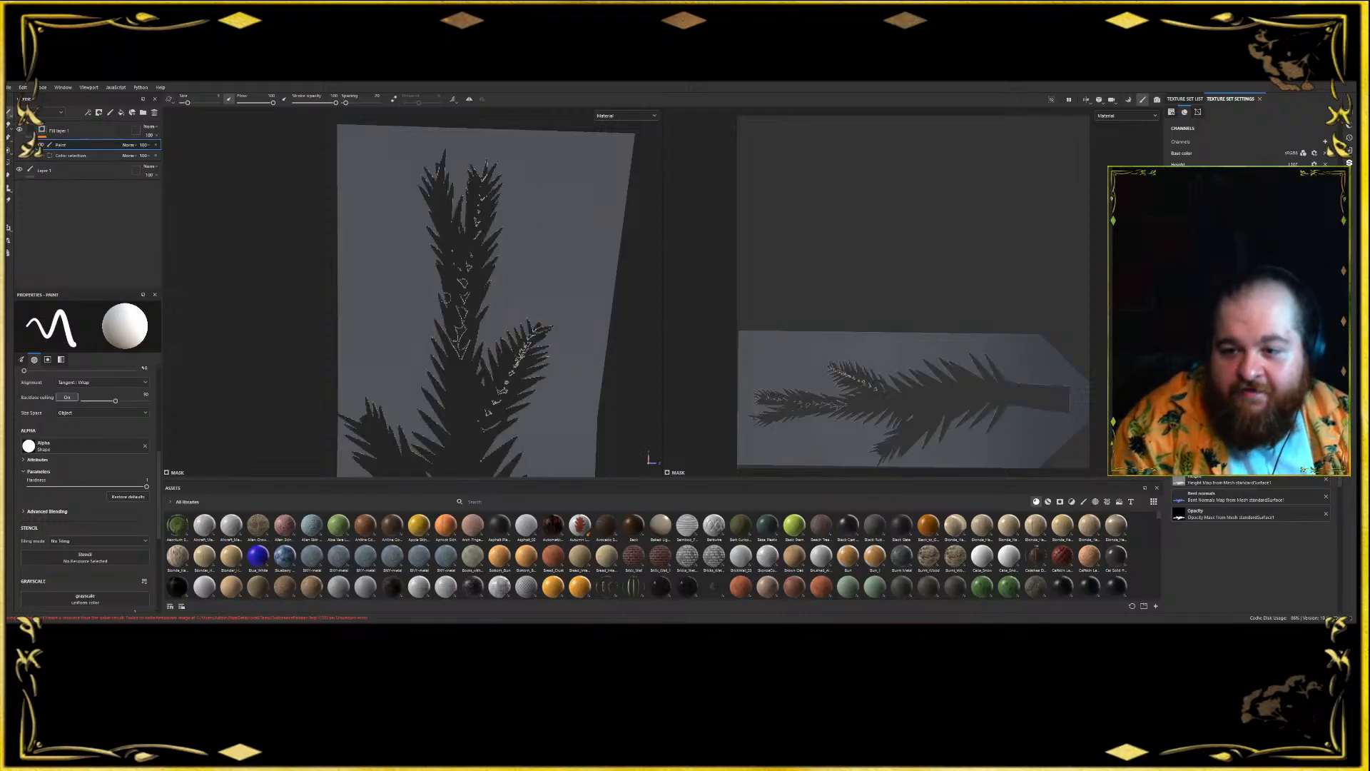
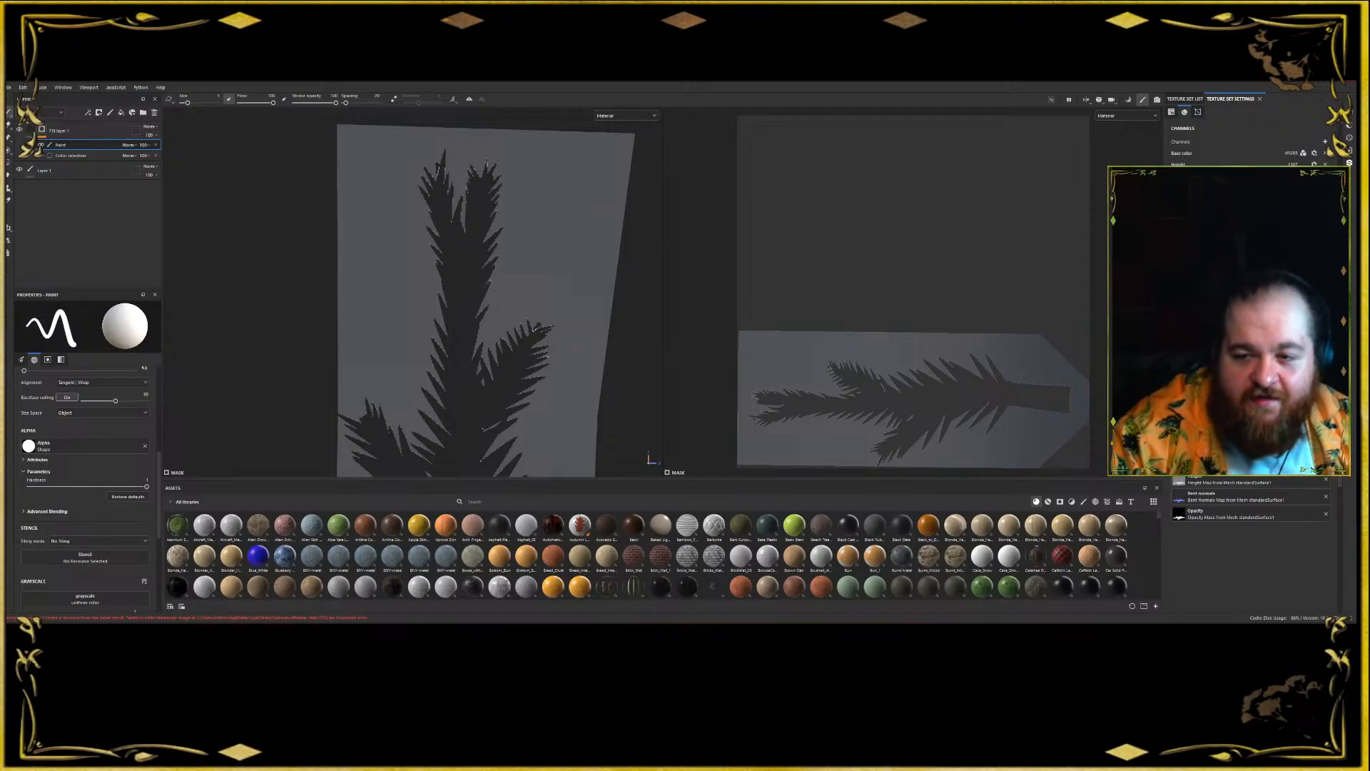
- Add a Levels effect to the fill layer's mask and invert it
right_click(106, 125)
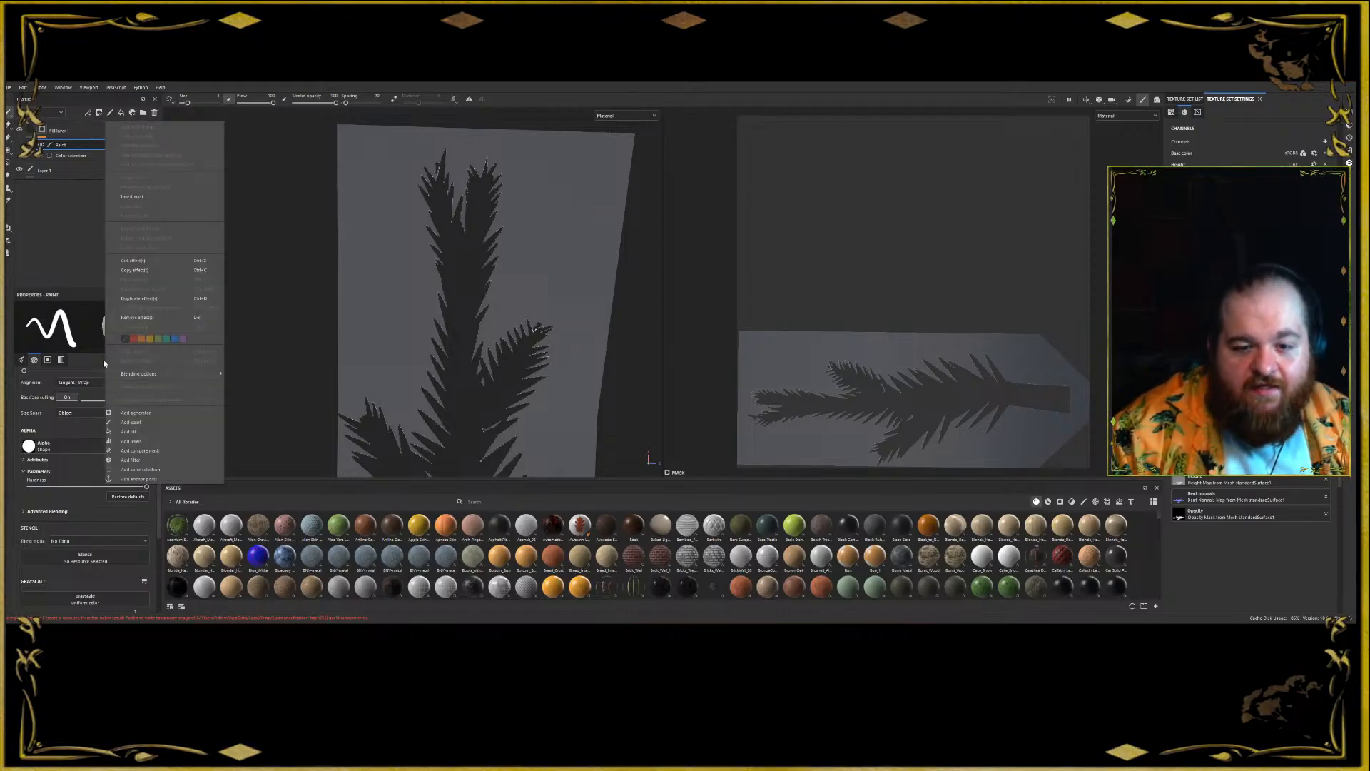
left_click(136, 441)
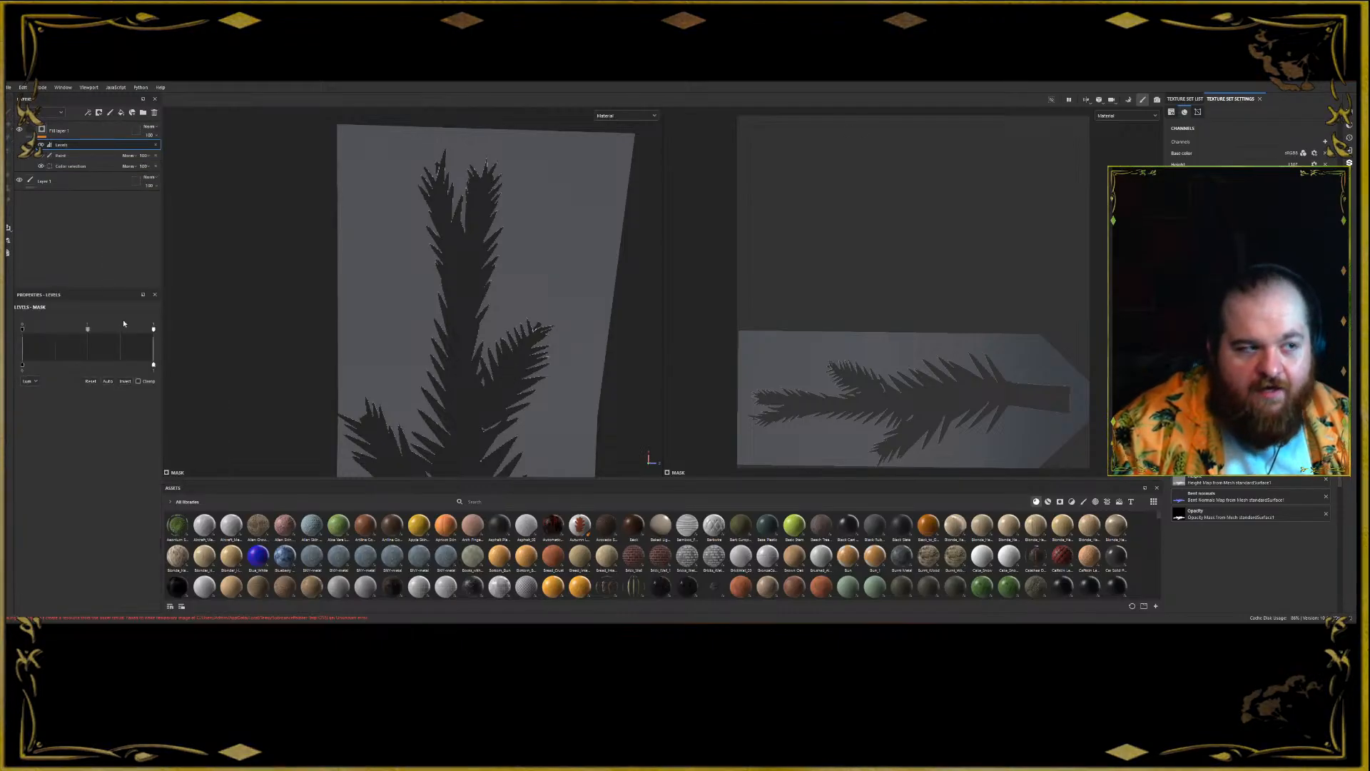
left_click(125, 382)
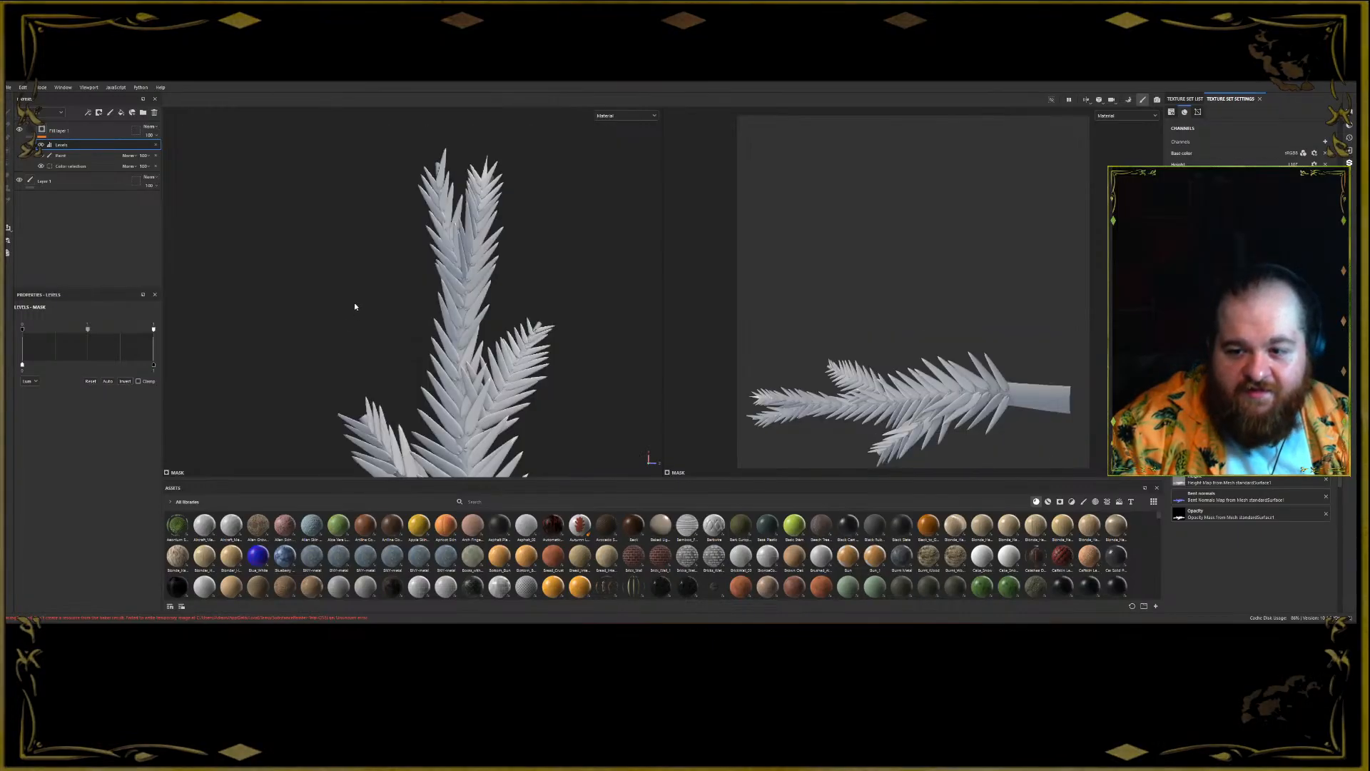
- Inspect the cut-out branch from several angles, checking the stem base, needles and tips
left_click_drag(414, 356, 480, 385, "alt")
middle_click_drag(479, 385, 436, 164, "alt")
right_click_drag(436, 164, 425, 246, "alt")
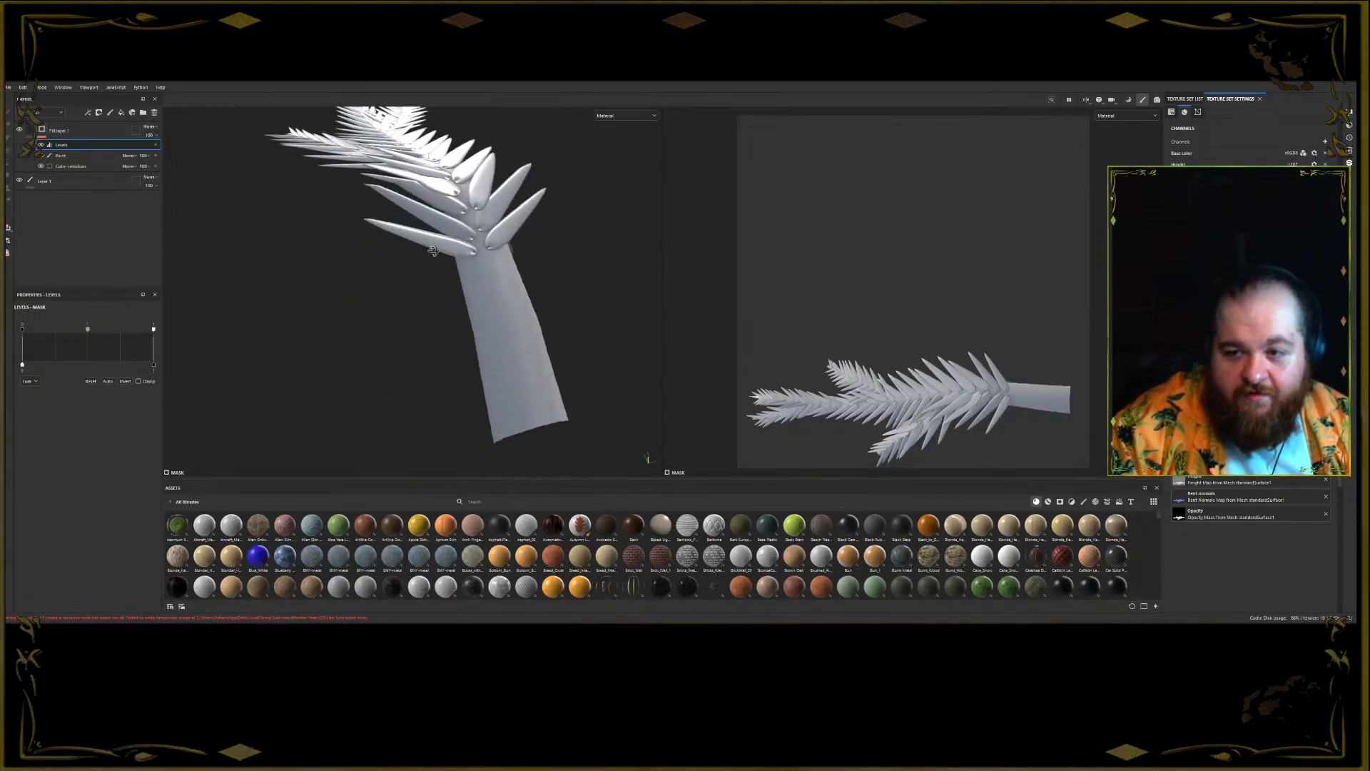
left_click_drag(425, 246, 652, 296, "alt")
right_click_drag(651, 297, 500, 239, "alt")
left_click_drag(500, 239, 950, 289, "alt")
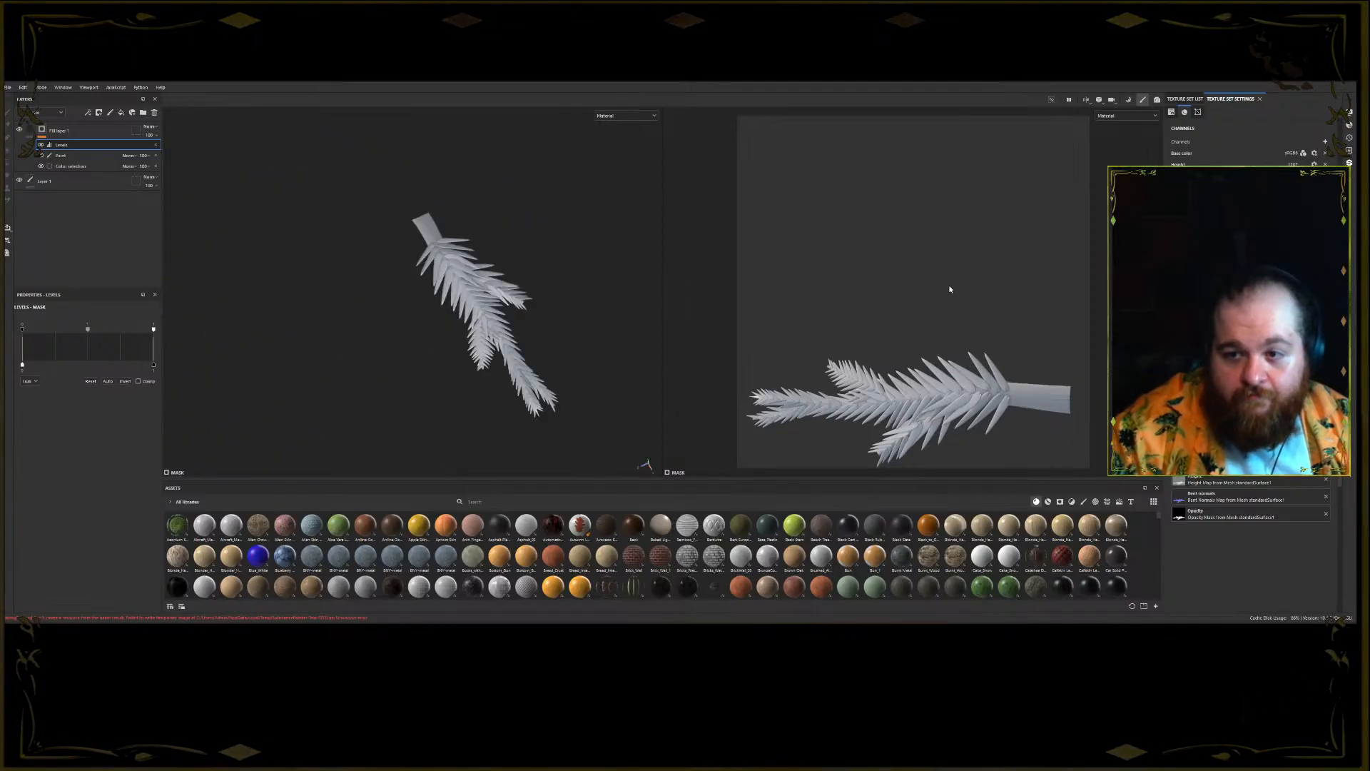
left_click_drag(635, 310, 129, 251, "alt")
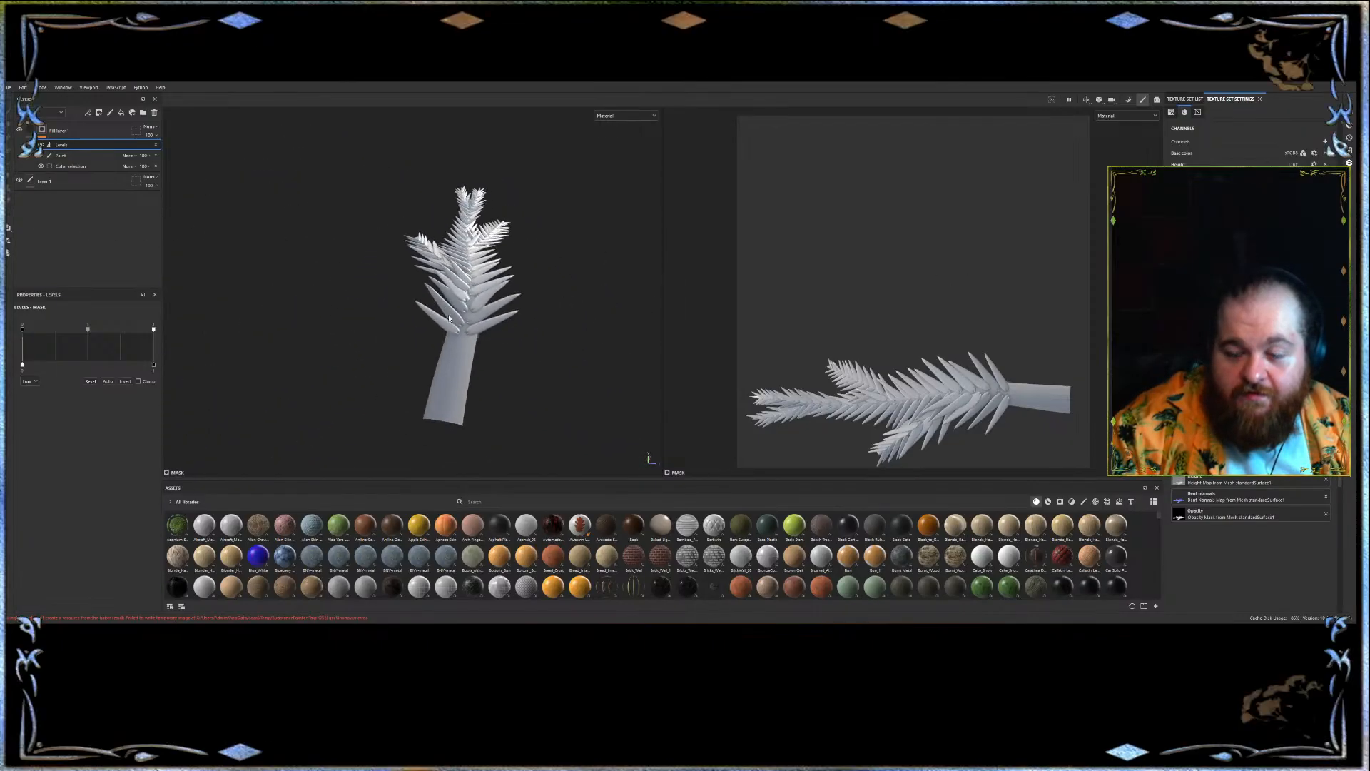
right_click_drag(460, 257, 480, 391, "alt")
left_click_drag(480, 392, 467, 289, "alt")
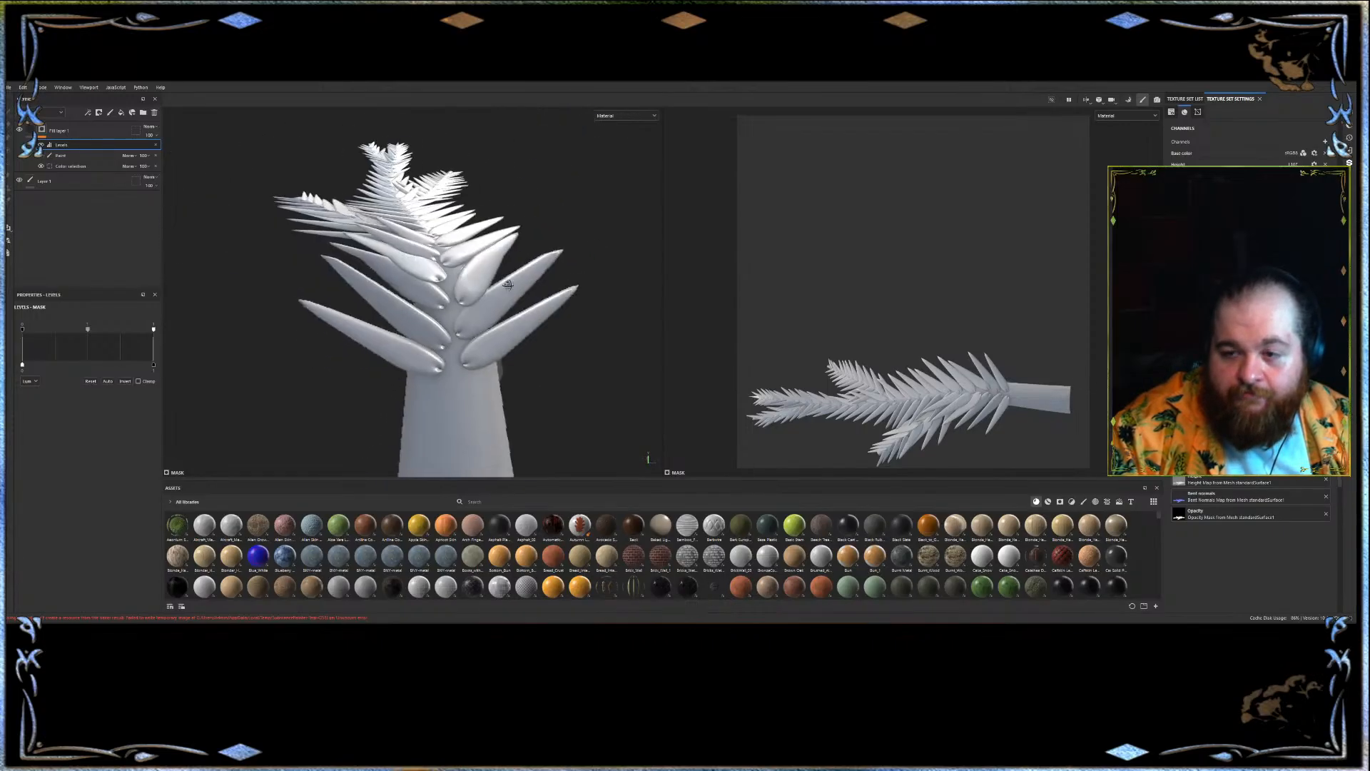
right_click_drag(468, 289, 451, 232, "alt")
left_click_drag(451, 231, 221, 321, "alt")
right_click_drag(221, 321, 444, 302, "alt")
left_click_drag(444, 302, 382, 342, "alt")
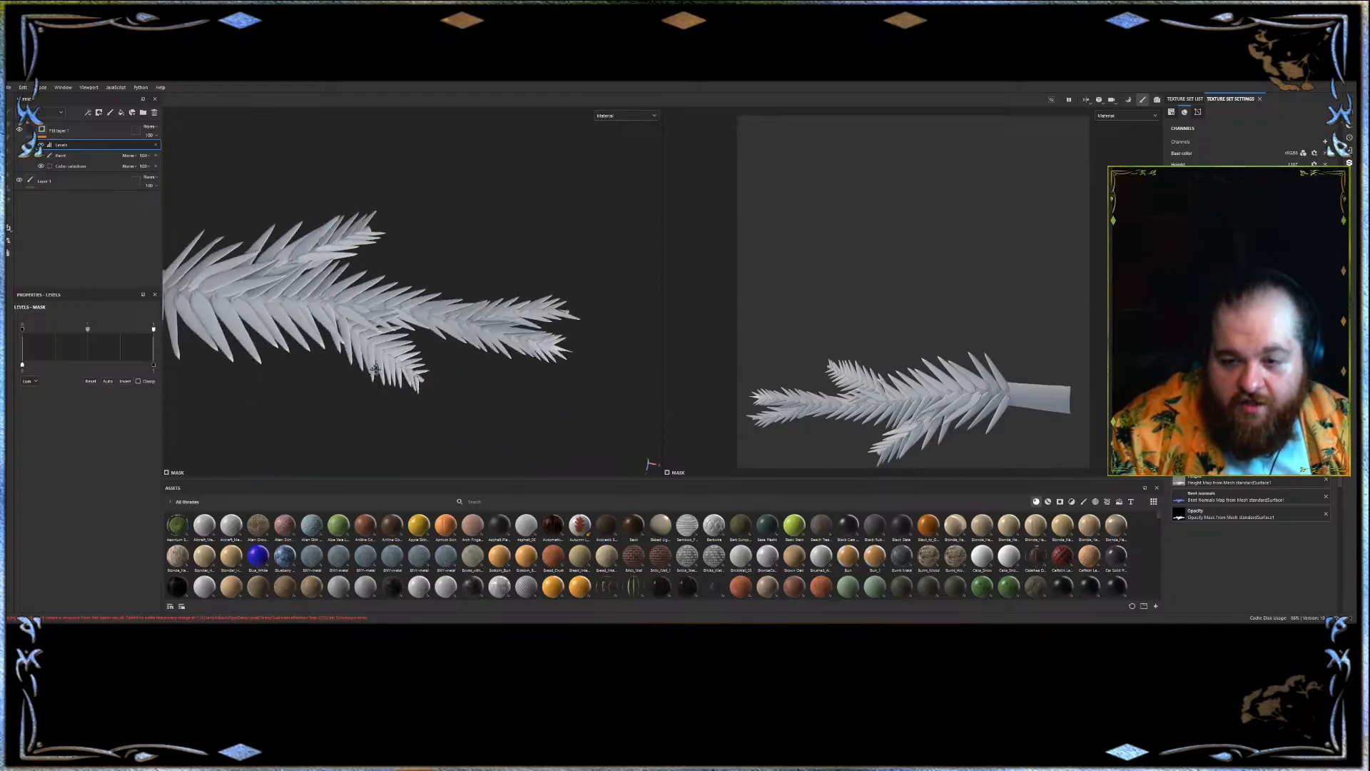
middle_click_drag(382, 343, 433, 381, "alt")
- Start saving the project and browse to the Tree folder inside Environments_and_Props
key("ctrl+s")
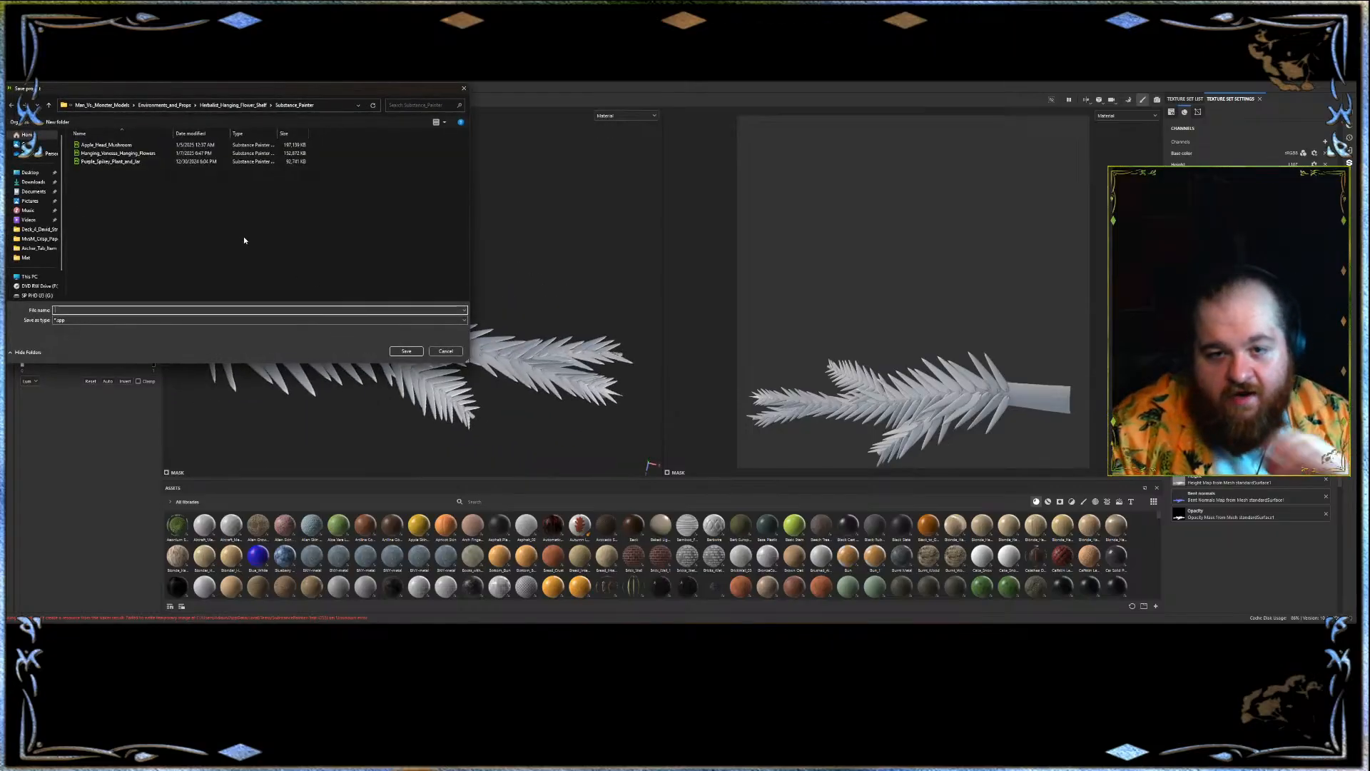
left_click(234, 106)
left_click(191, 106)
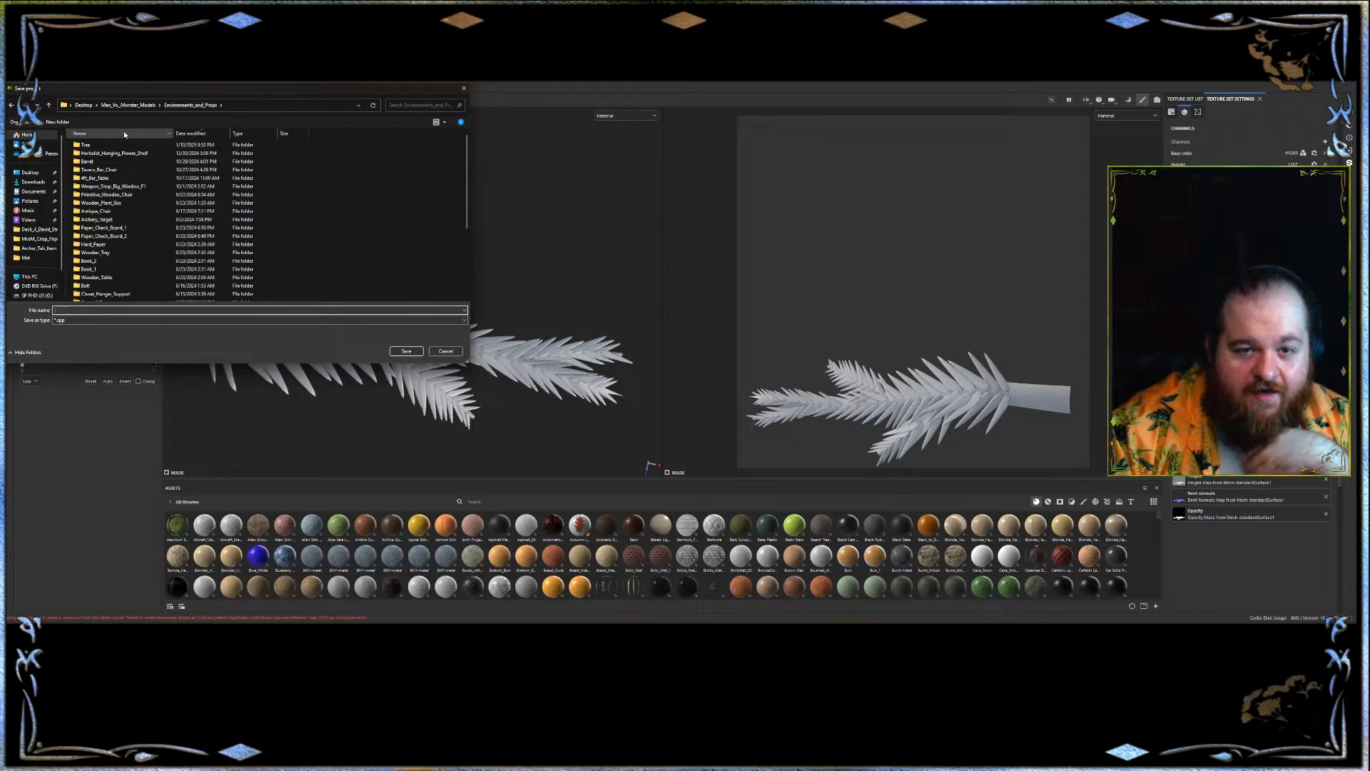
double_click(105, 144)
- Create a folder named Substance_Painter inside the Tree folder
right_click(119, 221)
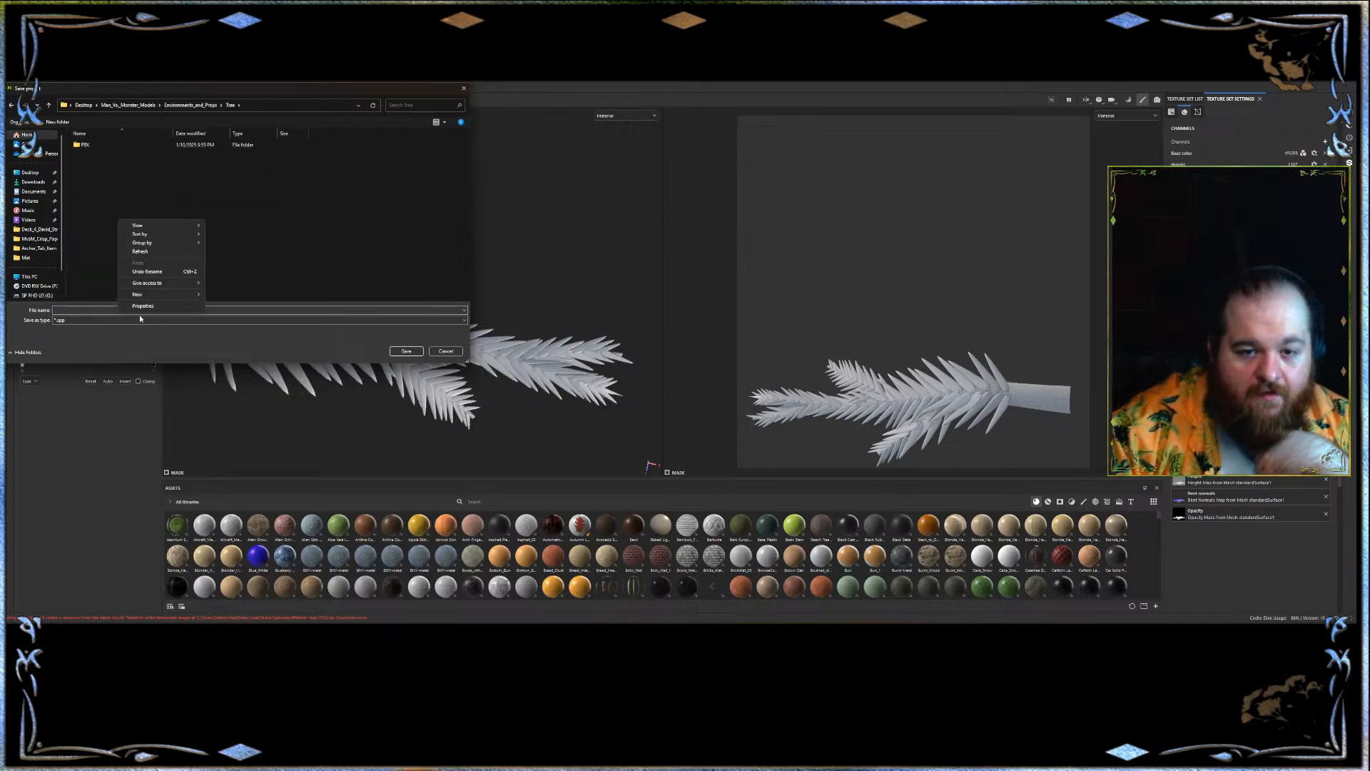
mouse_move(139, 294)
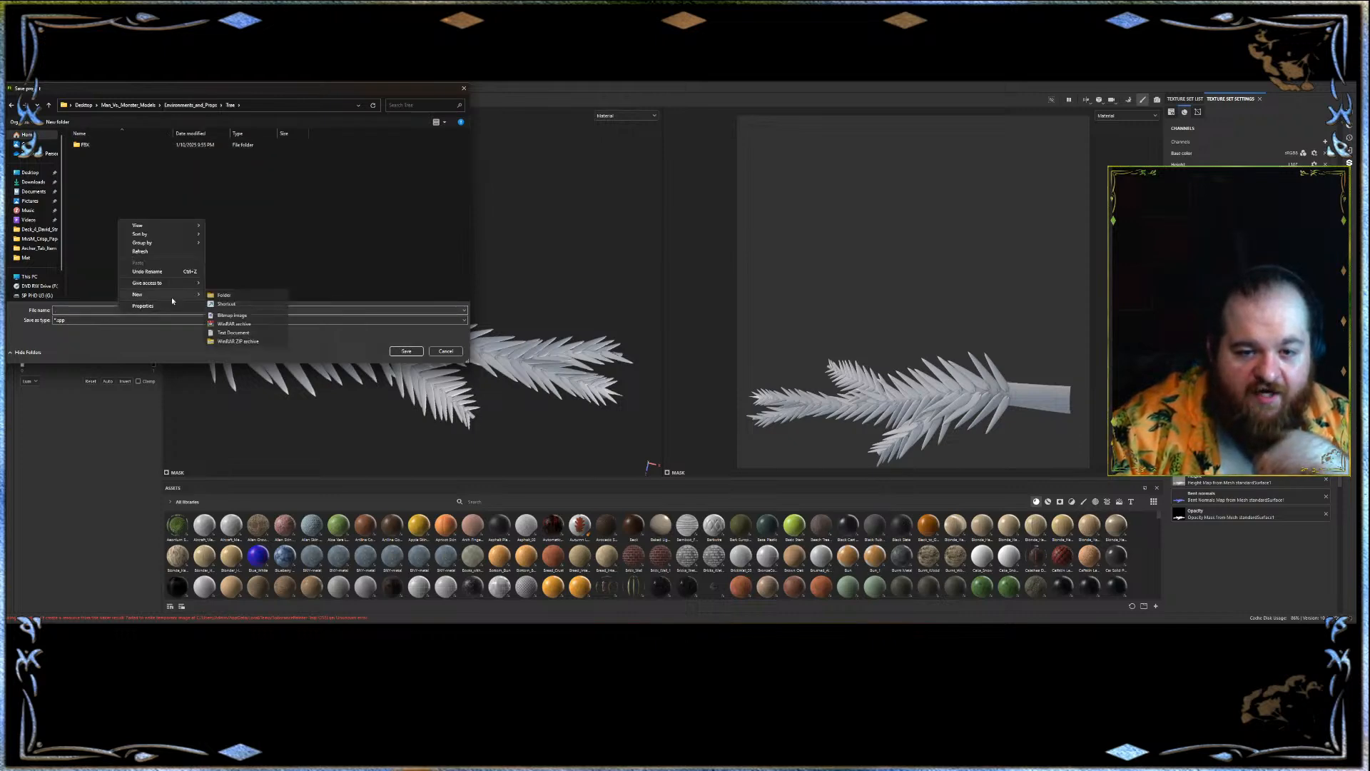
left_click(229, 296)
type("Subst")
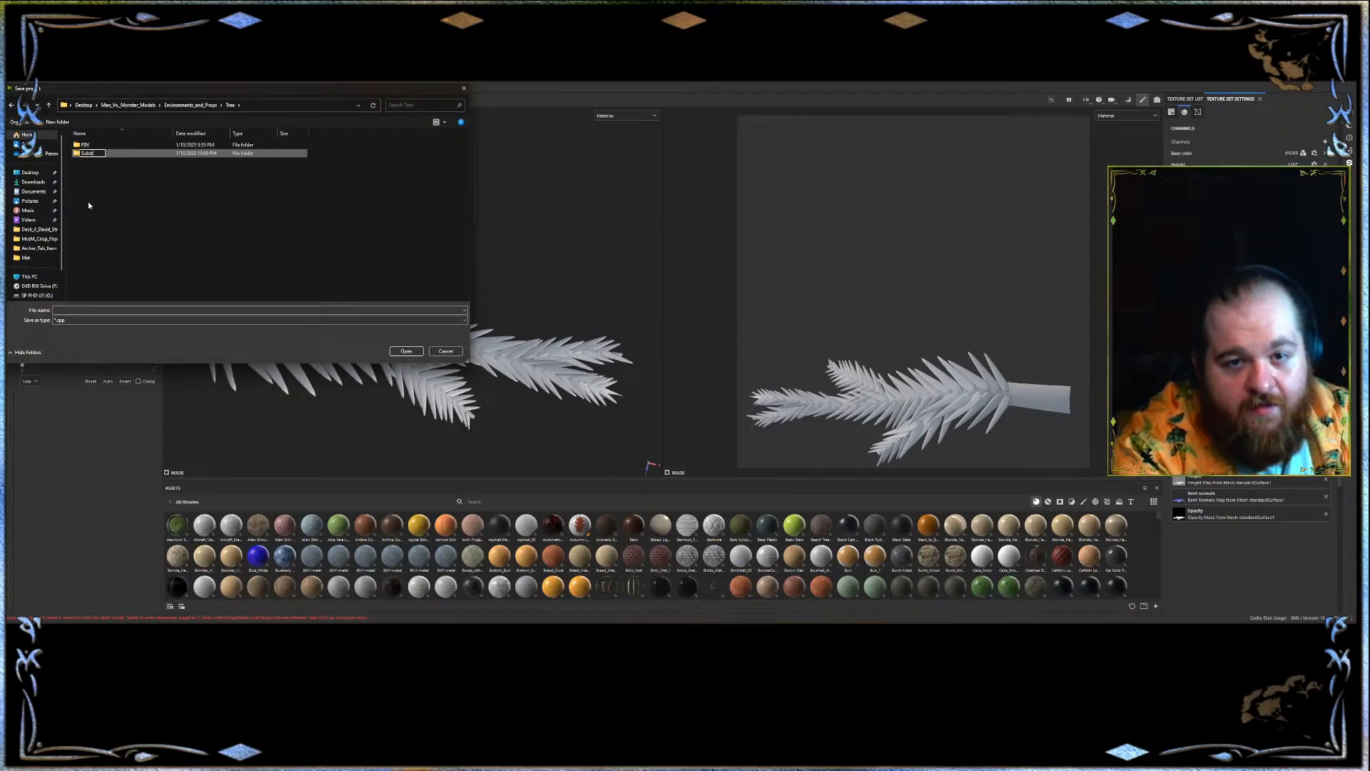
type("ance_Palm")
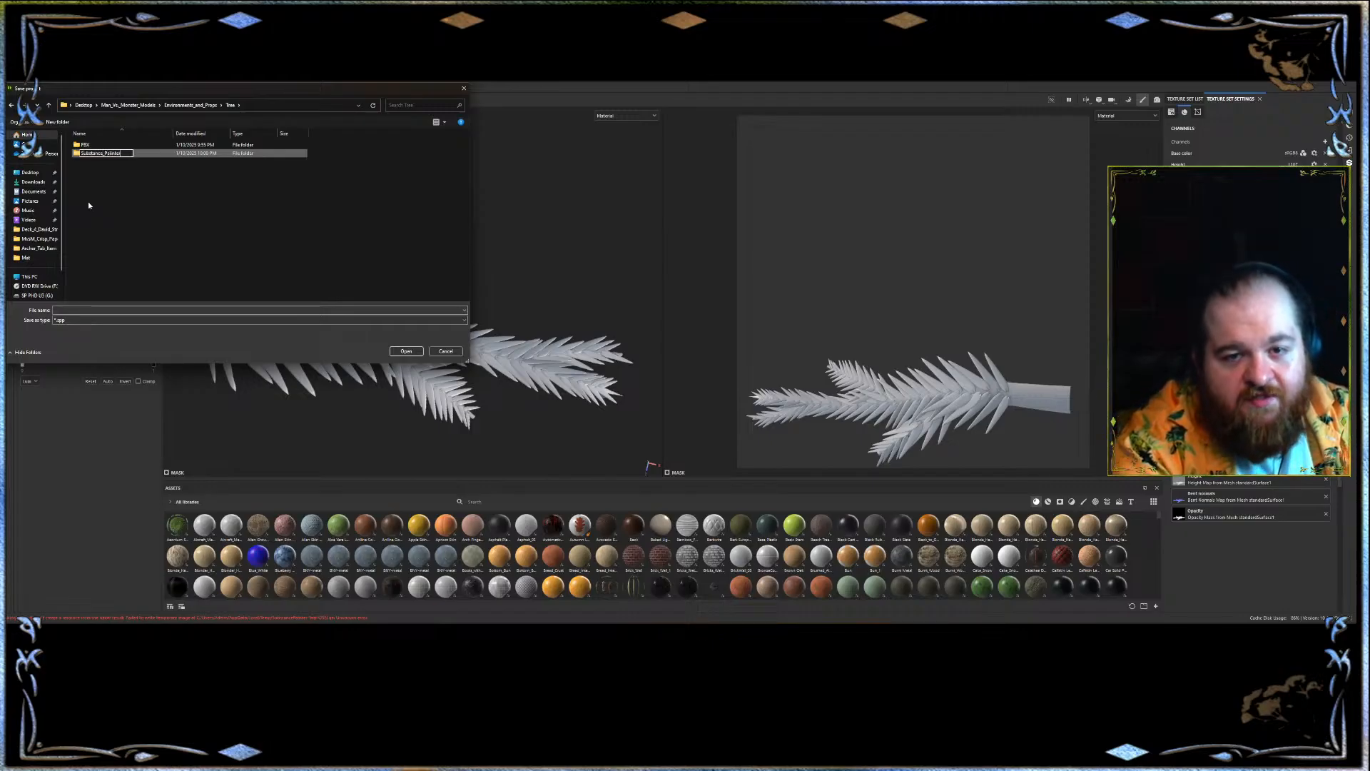
type("nter")
key("Return")
- Save the project as Tree_Branch_Bake_test inside the new Substance_Painter folder
double_click(107, 153)
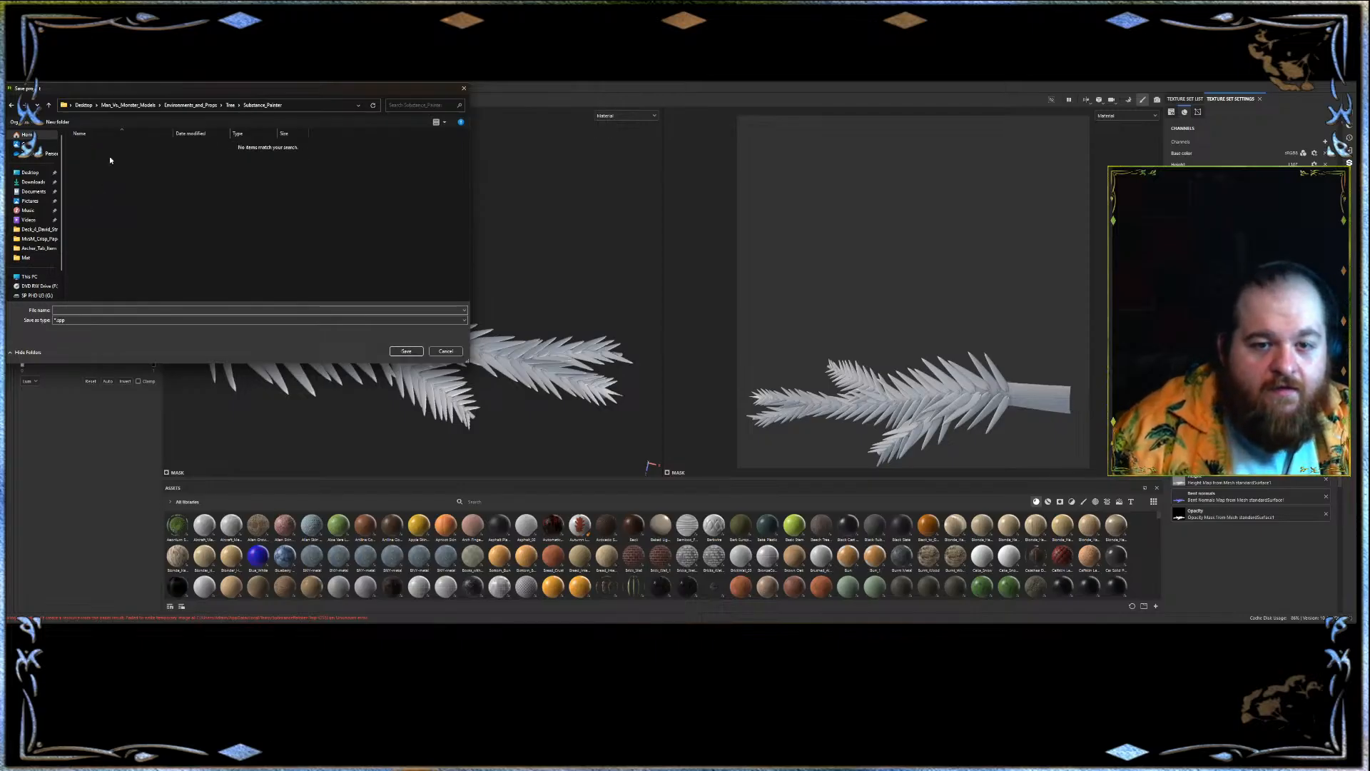
left_click(81, 310)
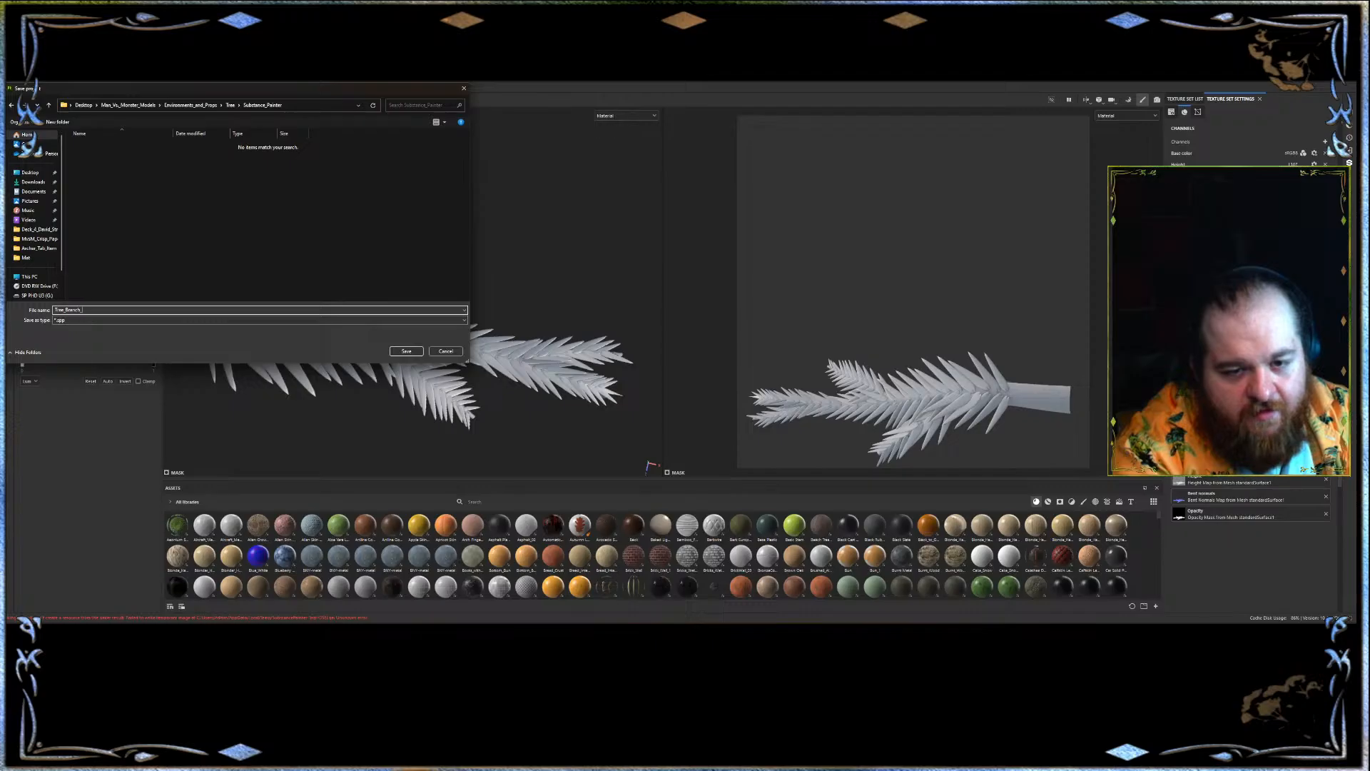
type("Bake")
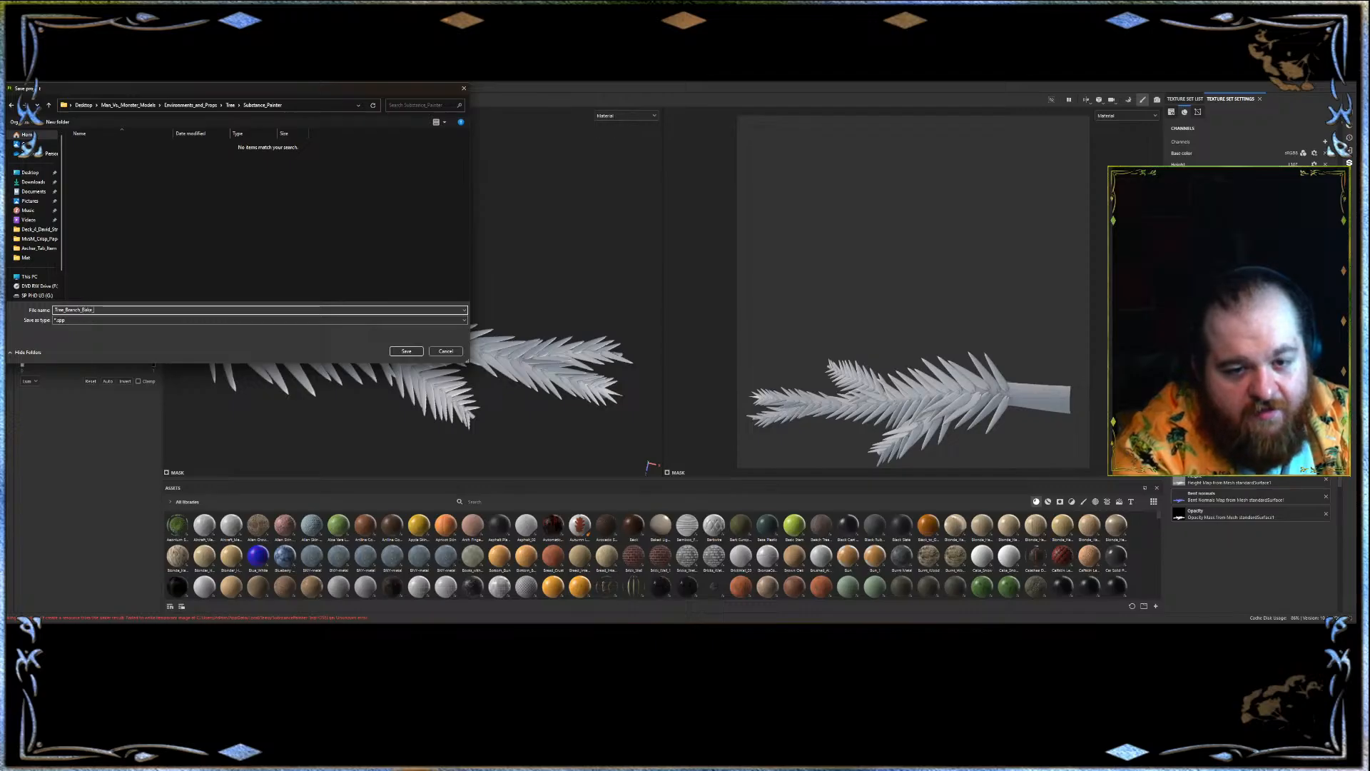
type("_tes")
key("Return")
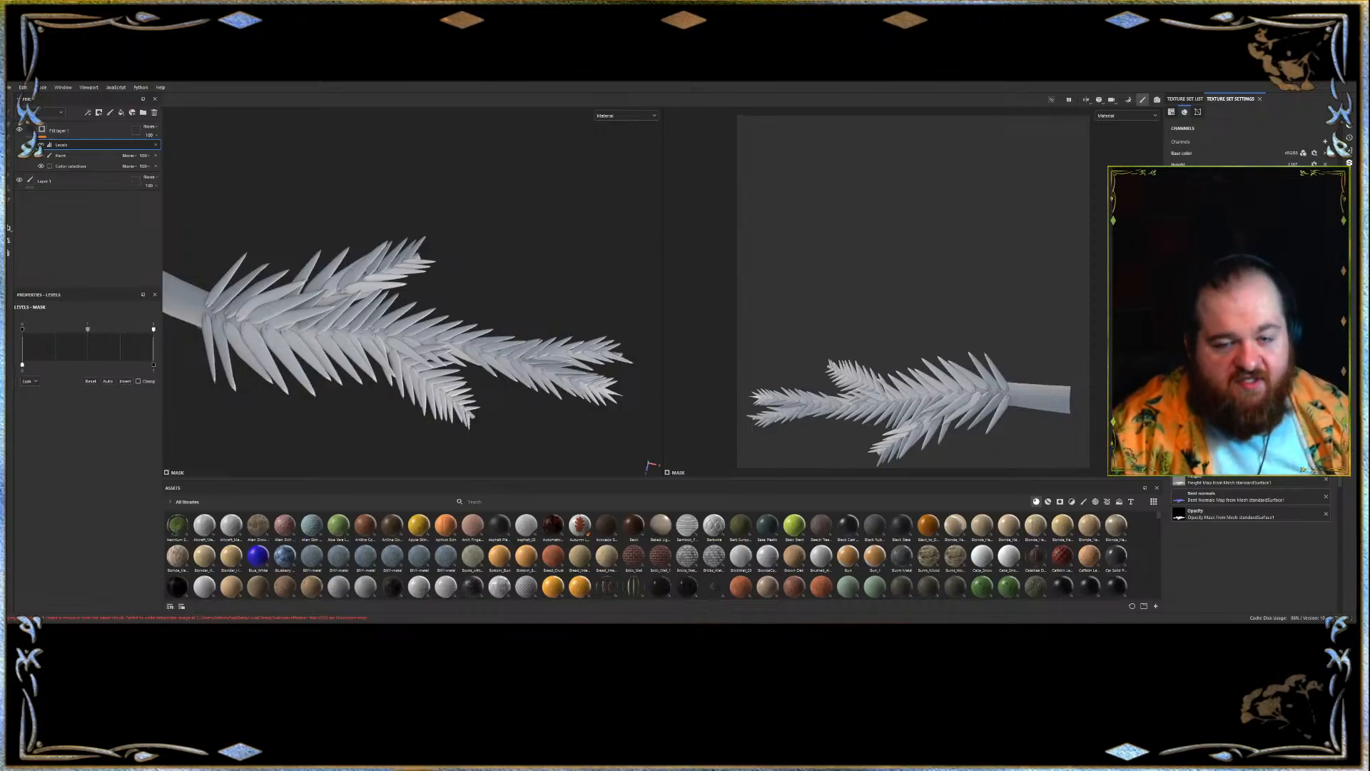
- Open the hanging flowers project from the recently used files
left_click(23, 87)
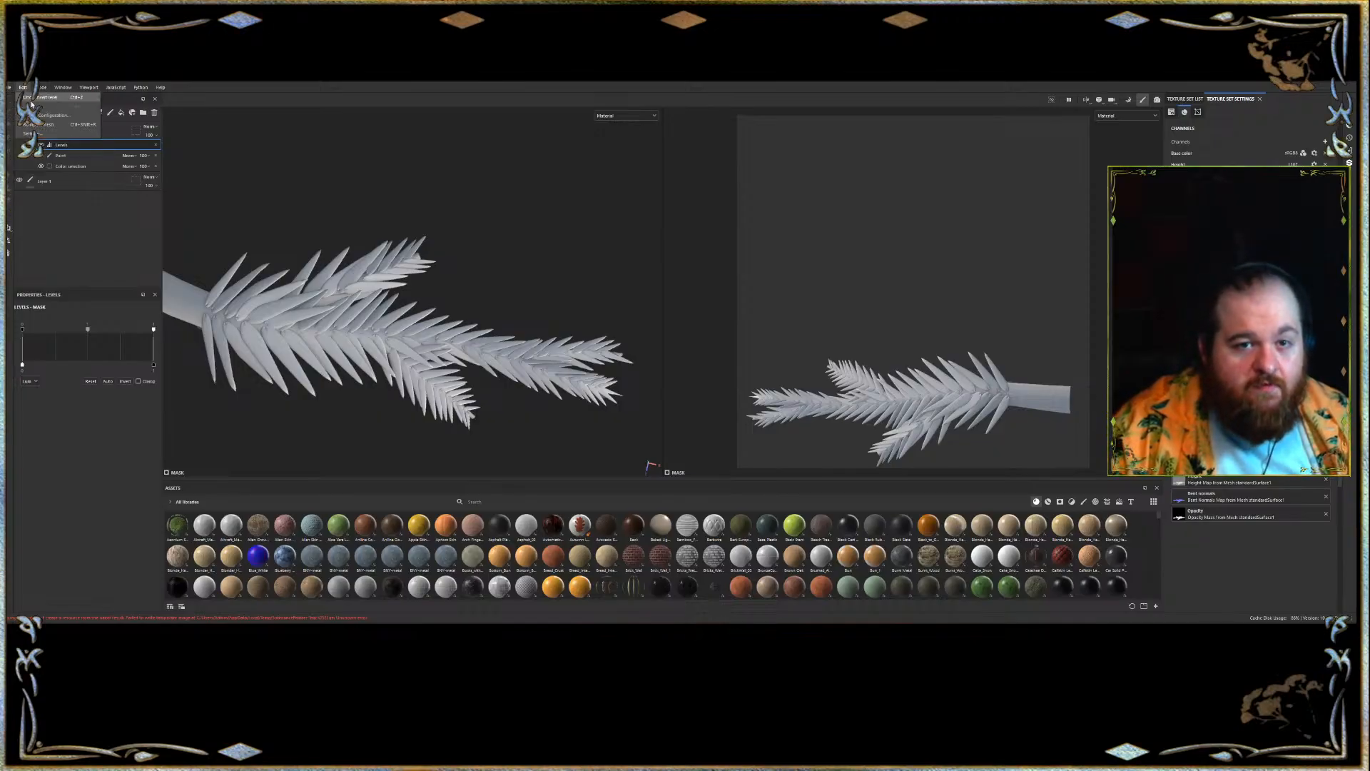
mouse_move(9, 87)
mouse_move(43, 115)
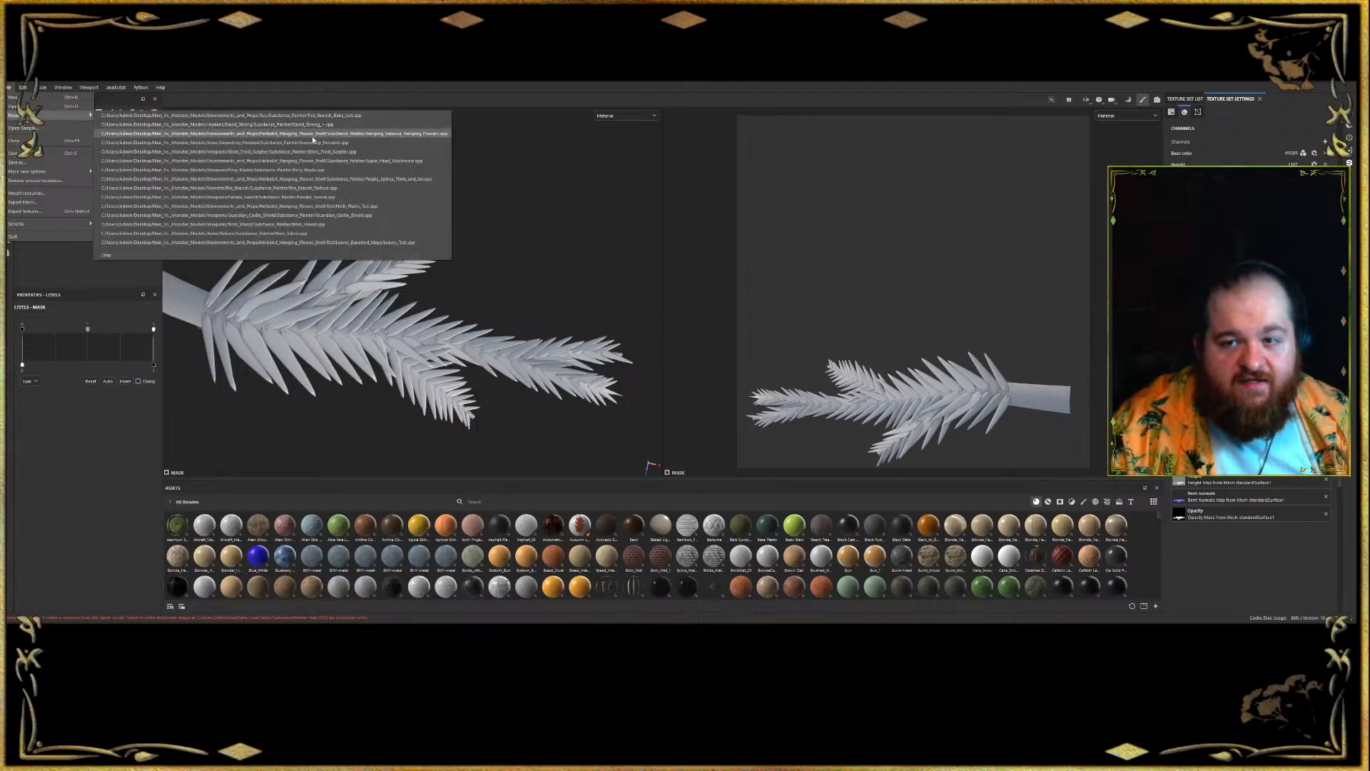
left_click(312, 136)
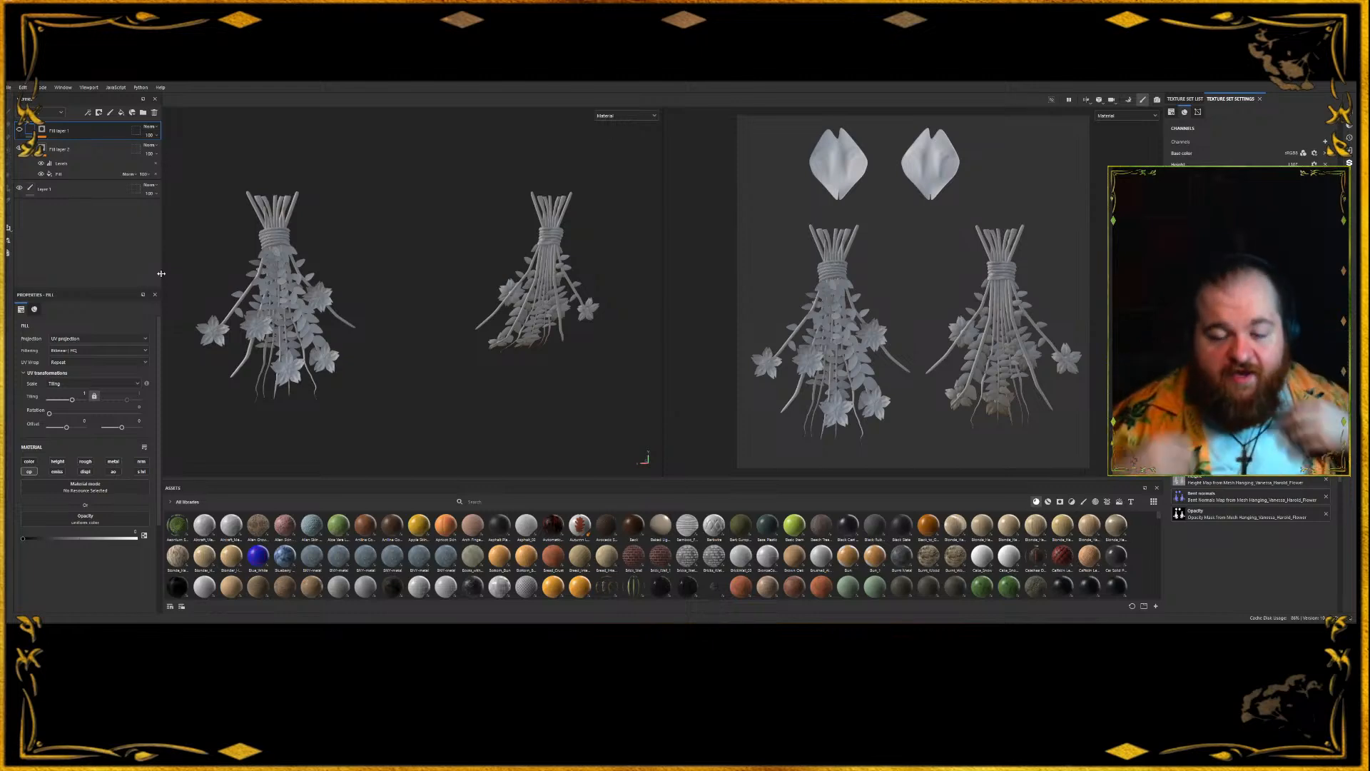
- Hide the interface panels and examine the baked hanging flower bundle up close as a finished example of the technique
middle_click_drag(272, 233, 361, 285, "alt")
scroll(393, 300, "up", 3)
key("Tab")
middle_click_drag(436, 319, 423, 173, "alt")
right_click_drag(423, 173, 452, 285, "alt")
left_click_drag(453, 285, 438, 287, "alt")
right_click_drag(438, 286, 441, 328, "alt")
middle_click_drag(470, 317, 482, 337)
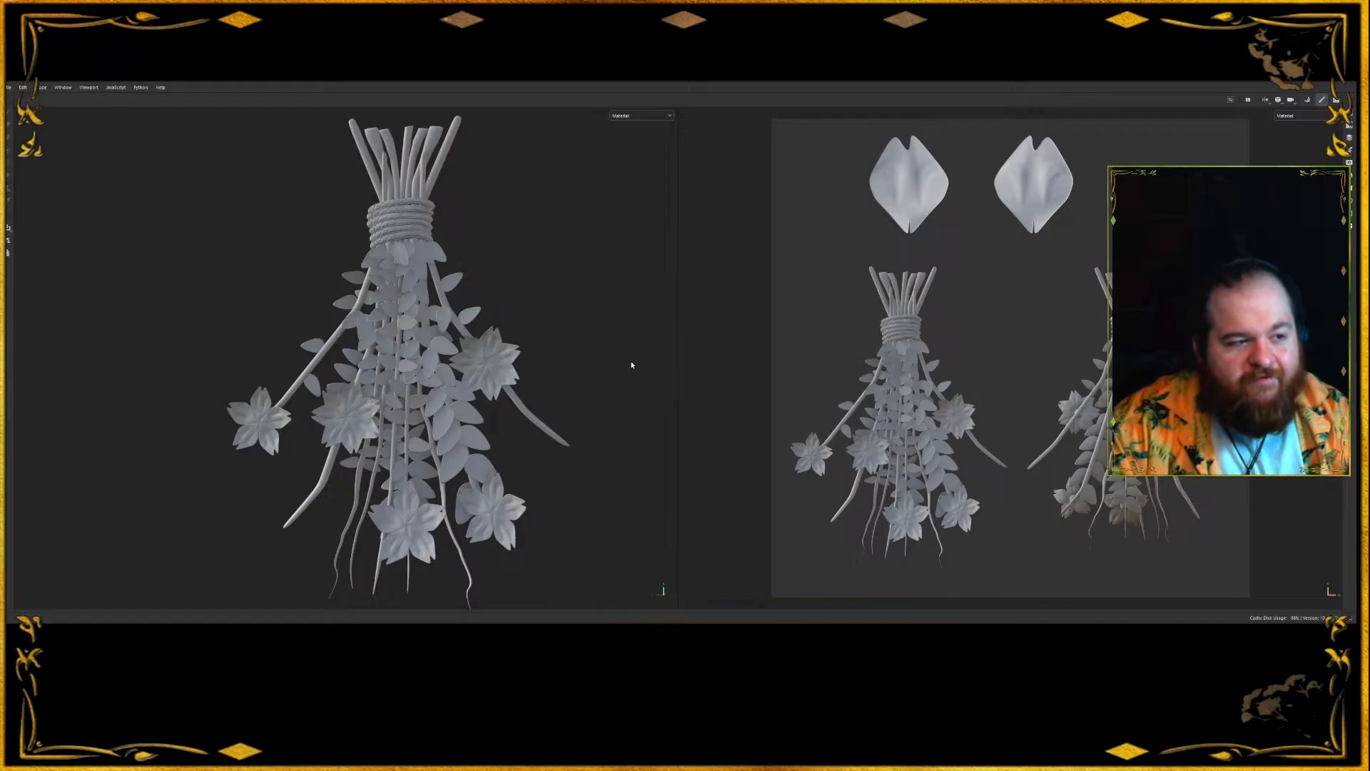
- Close the hanging flowers project, discarding its unsaved changes, and switch back to Maya
key("alt")
mouse_move(143, 289)
left_mouse_down("alt")
mouse_move(384, 319)
mouse_move(534, 304)
mouse_move(135, 282)
left_mouse_up("alt")
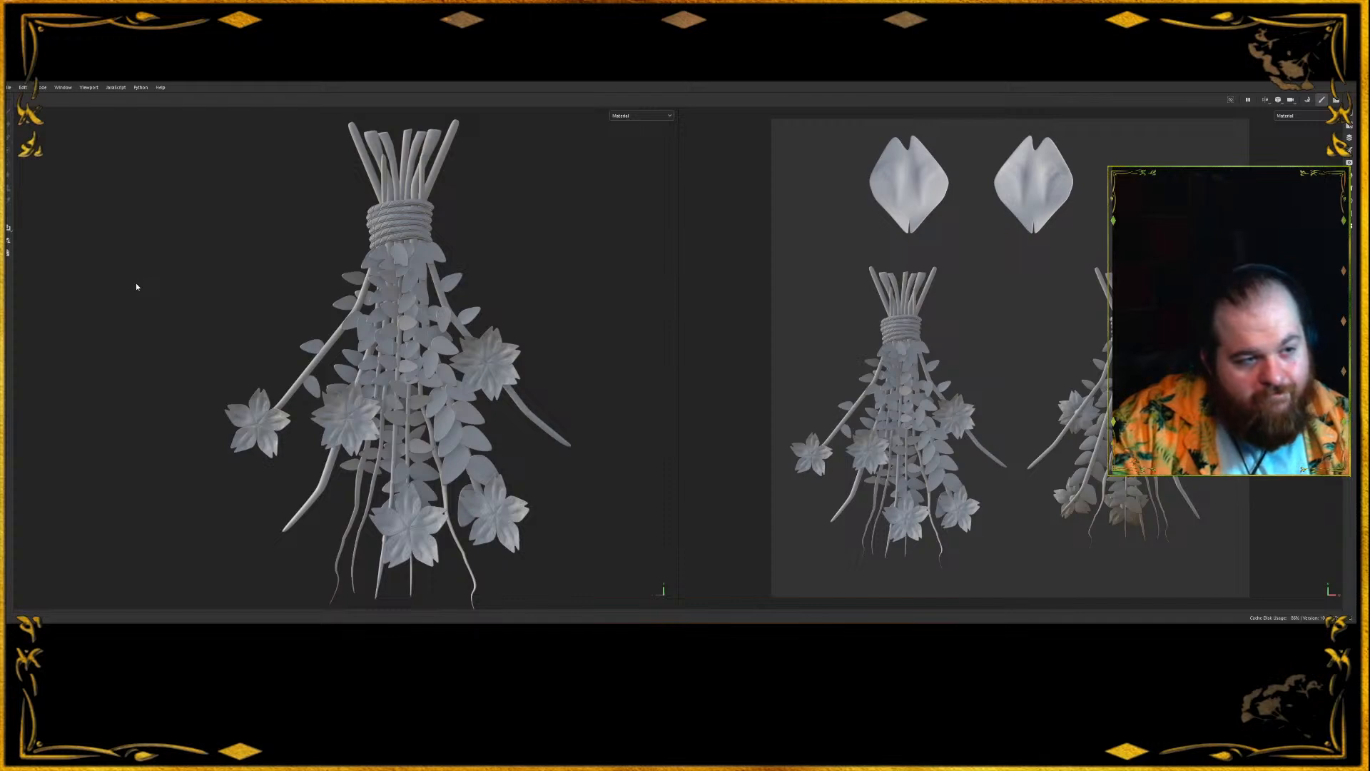
left_click(648, 359)
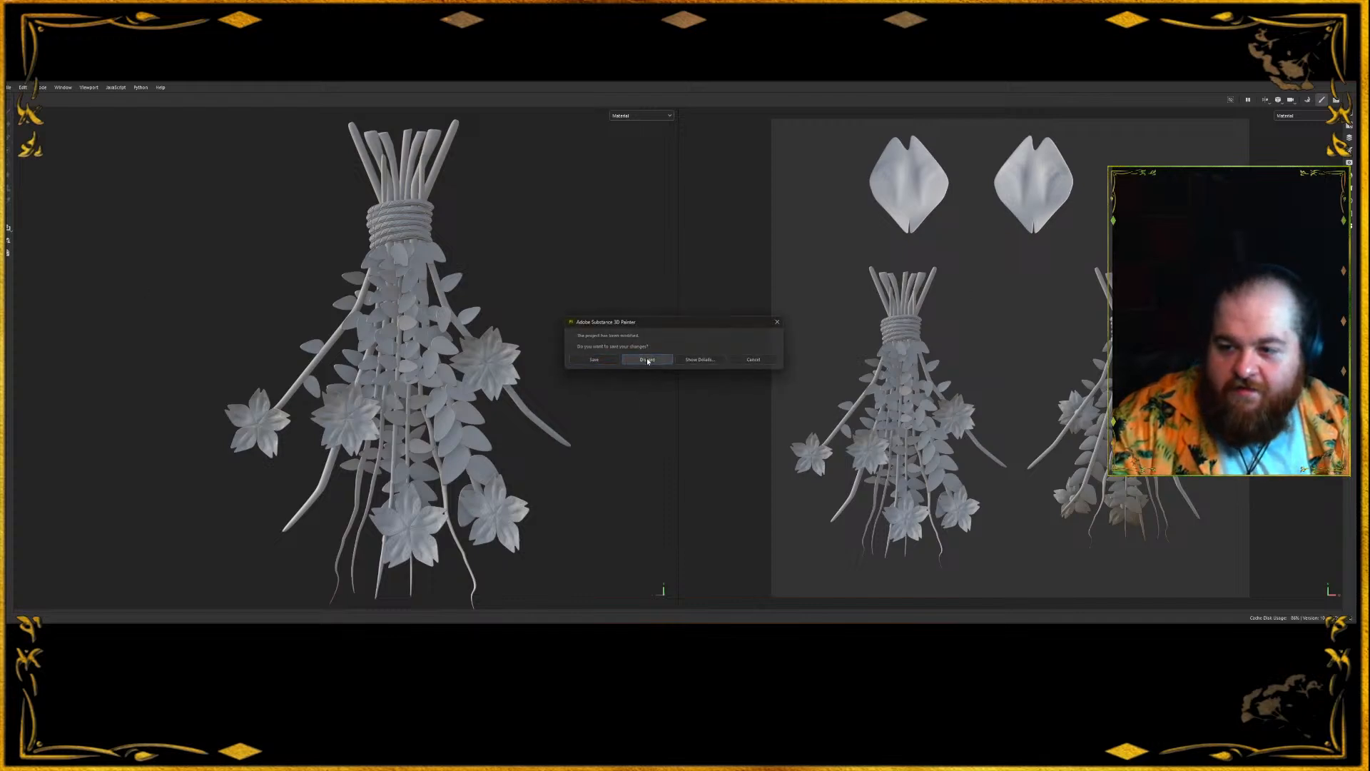
left_click(691, 357)
- Duplicate the low-poly branch plane and place the copy underneath the fuller pine branch
scroll(655, 388, "down", 1)
scroll(654, 387, "down", 4)
left_click_drag(655, 388, 499, 467, "alt")
middle_click_drag(547, 411, 531, 397, "alt")
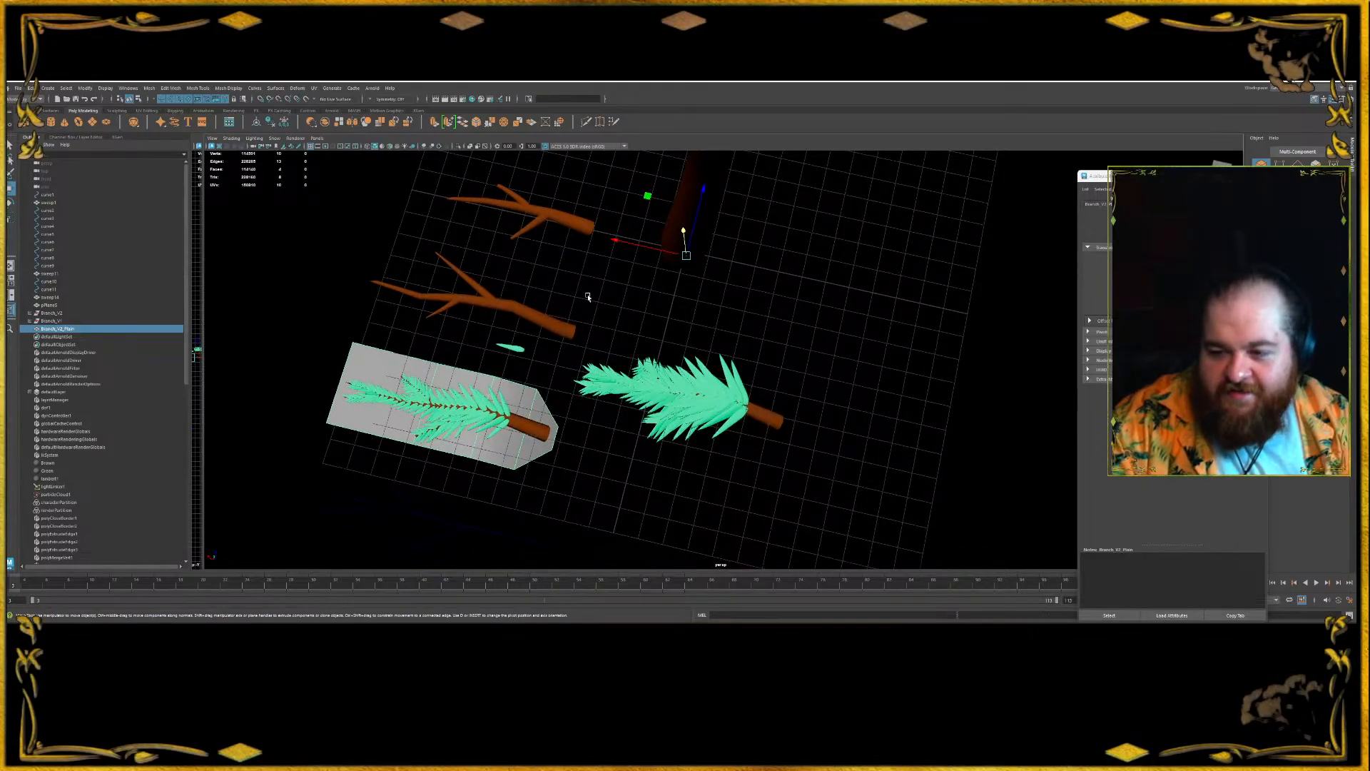
mouse_move(627, 242)
left_mouse_down("shift")
mouse_move(853, 279)
mouse_move(741, 298)
left_mouse_up("shift")
left_click_drag(841, 475, 930, 474)
scroll(765, 379, "up", 8)
left_click_drag(725, 358, 799, 355, "alt")
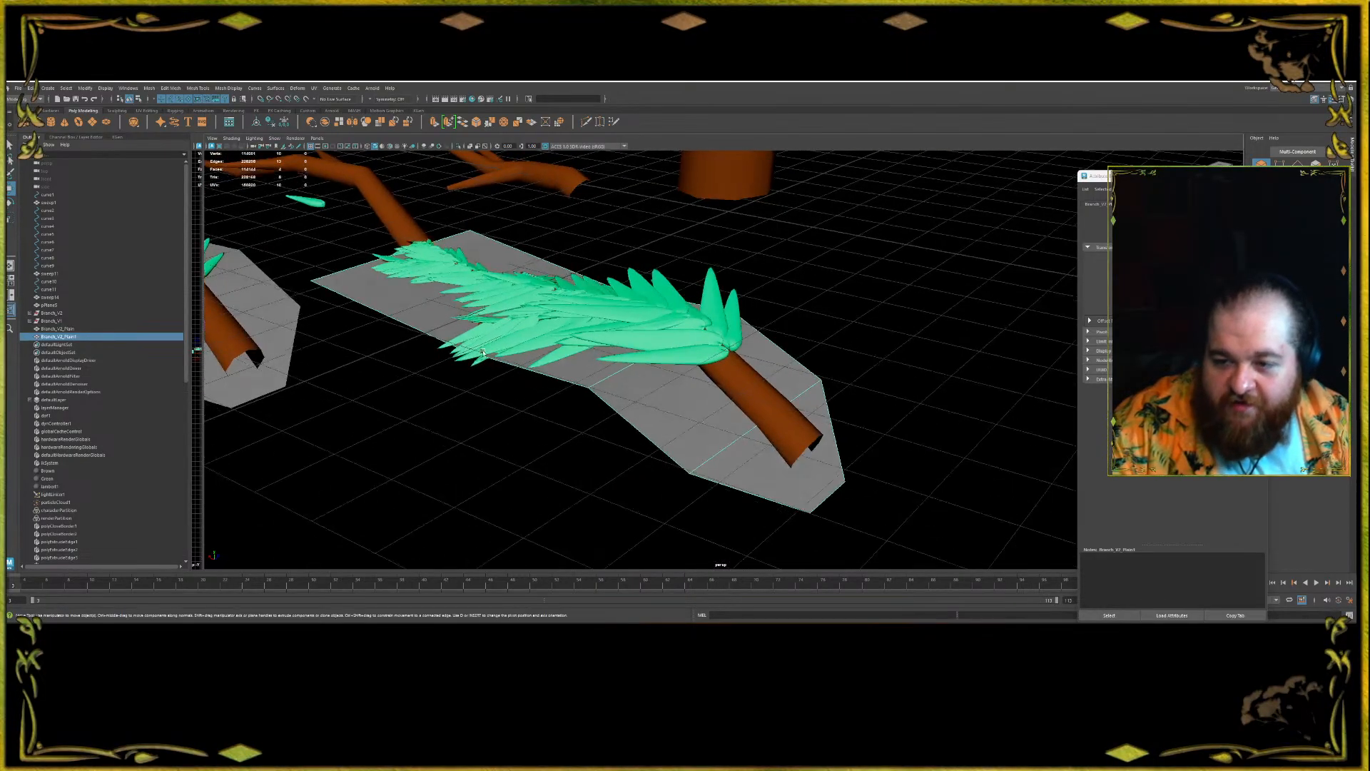
- Move the duplicated plane's side edge outward so that it covers the protruding needles
right_click_drag(642, 262, 605, 265)
right_click_drag(558, 389, 558, 369)
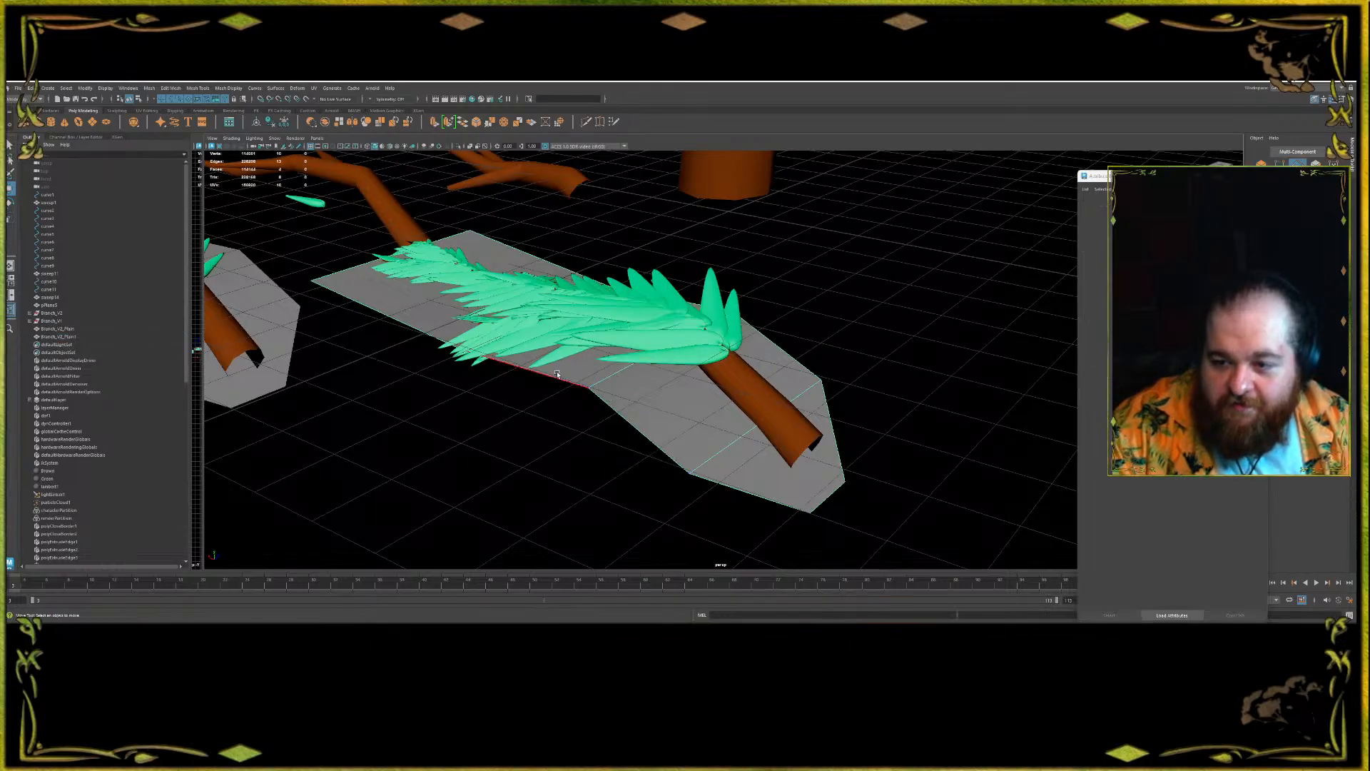
left_click(555, 376)
left_click_drag(554, 374, 477, 360, "alt")
left_click_drag(477, 313, 457, 314)
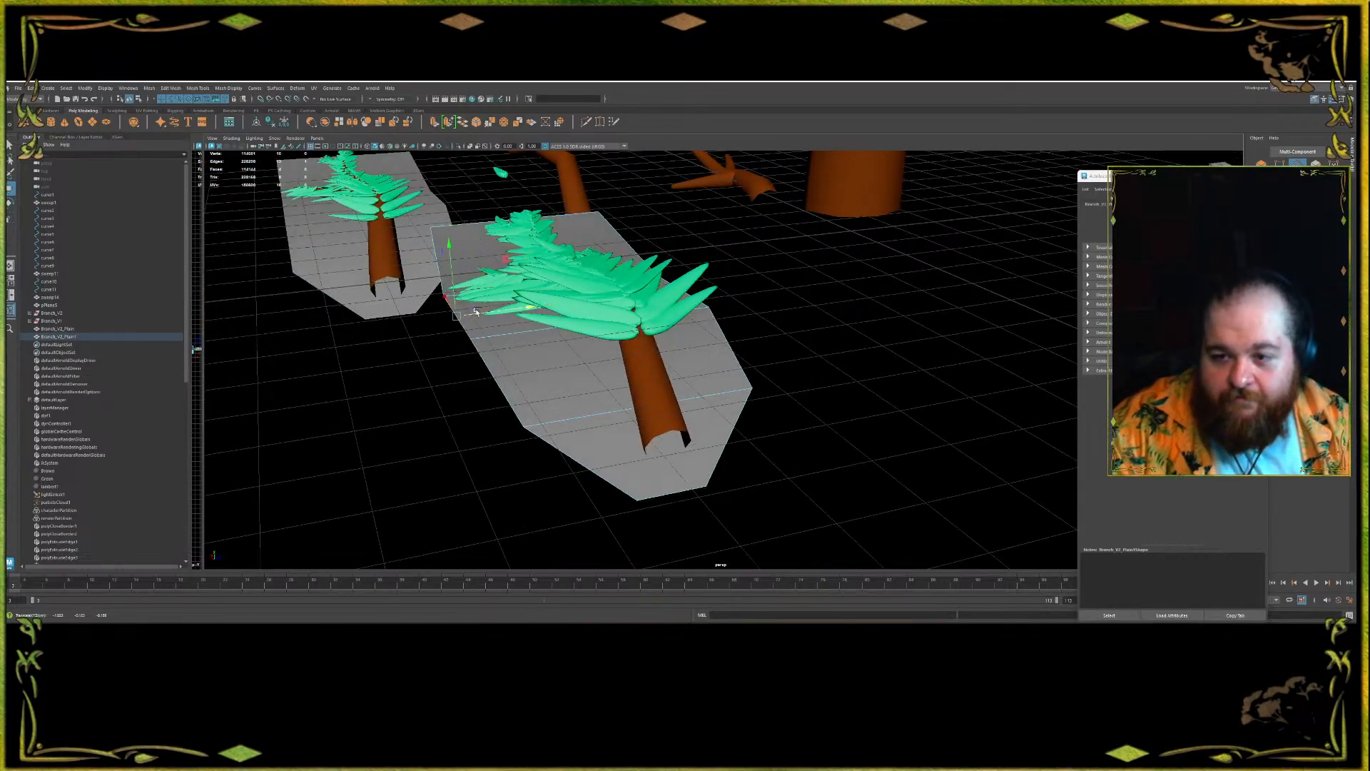
left_click_drag(452, 259, 626, 407)
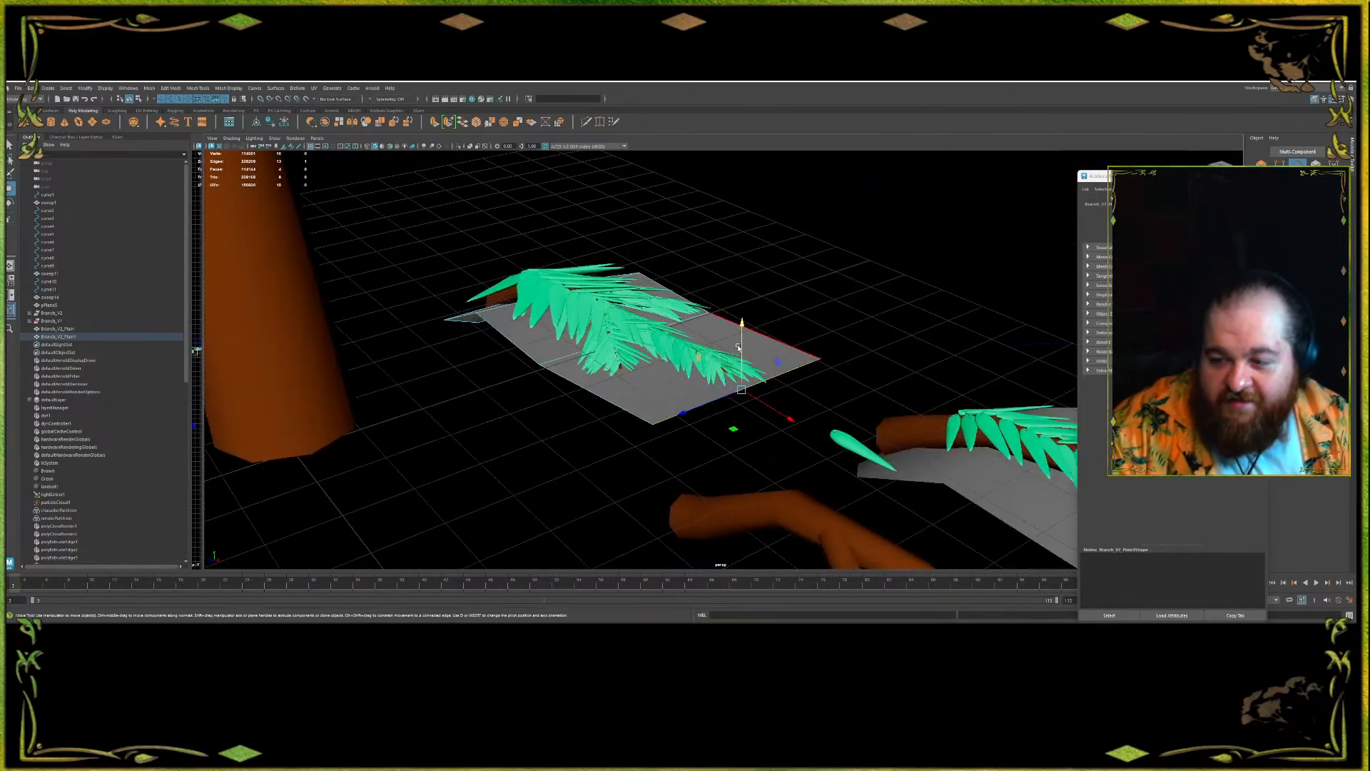
- Adjust the edges and corner points along both sides of the duplicated plane to fit the fuller branch's needle outline
left_click_drag(679, 392, 737, 337, "alt")
left_click(582, 327)
left_click_drag(634, 287, 485, 342, "alt")
right_click_drag(711, 330, 668, 332)
left_click_drag(643, 374, 488, 426, "alt")
left_click(658, 424)
scroll(488, 427, "down", 3)
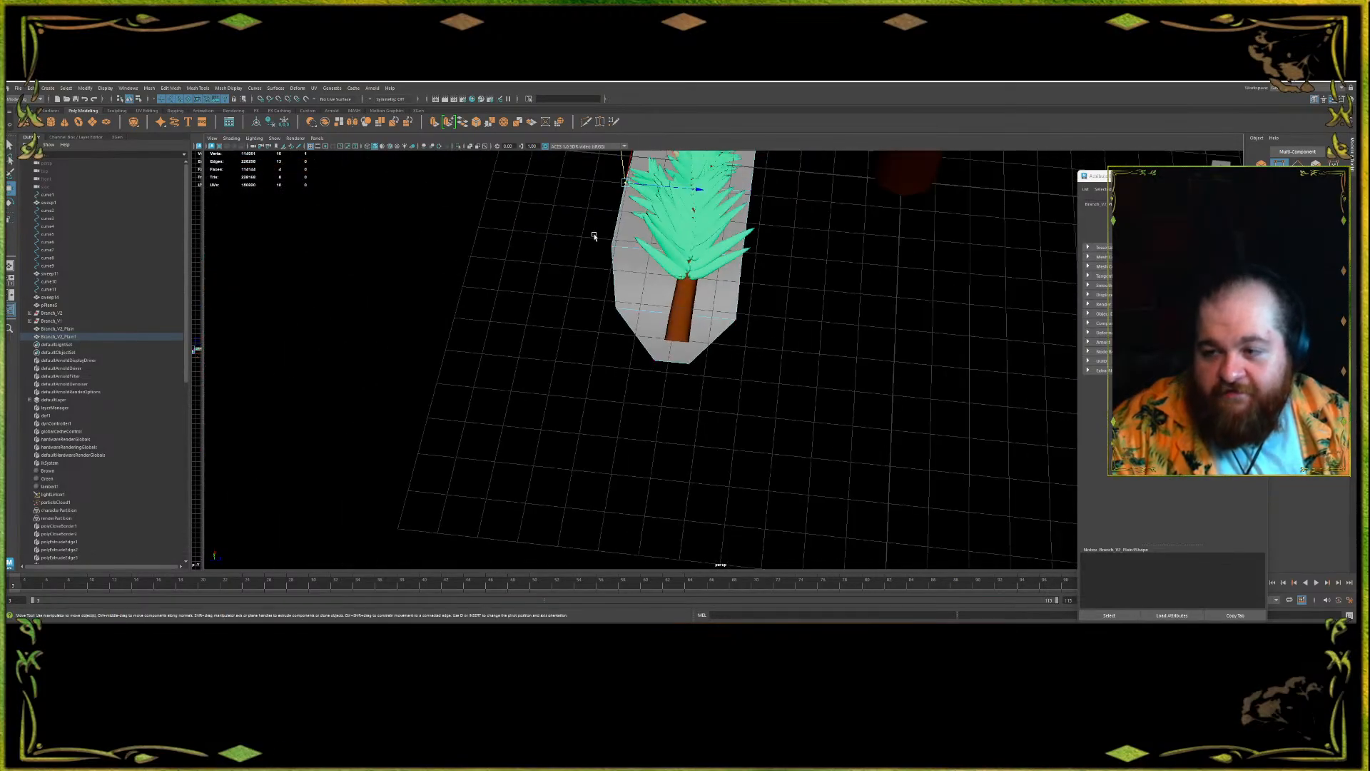
middle_click_drag(596, 236, 523, 477, "alt")
left_click_drag(524, 477, 669, 350, "alt")
left_click(652, 347)
left_click_drag(651, 291, 660, 428, "alt")
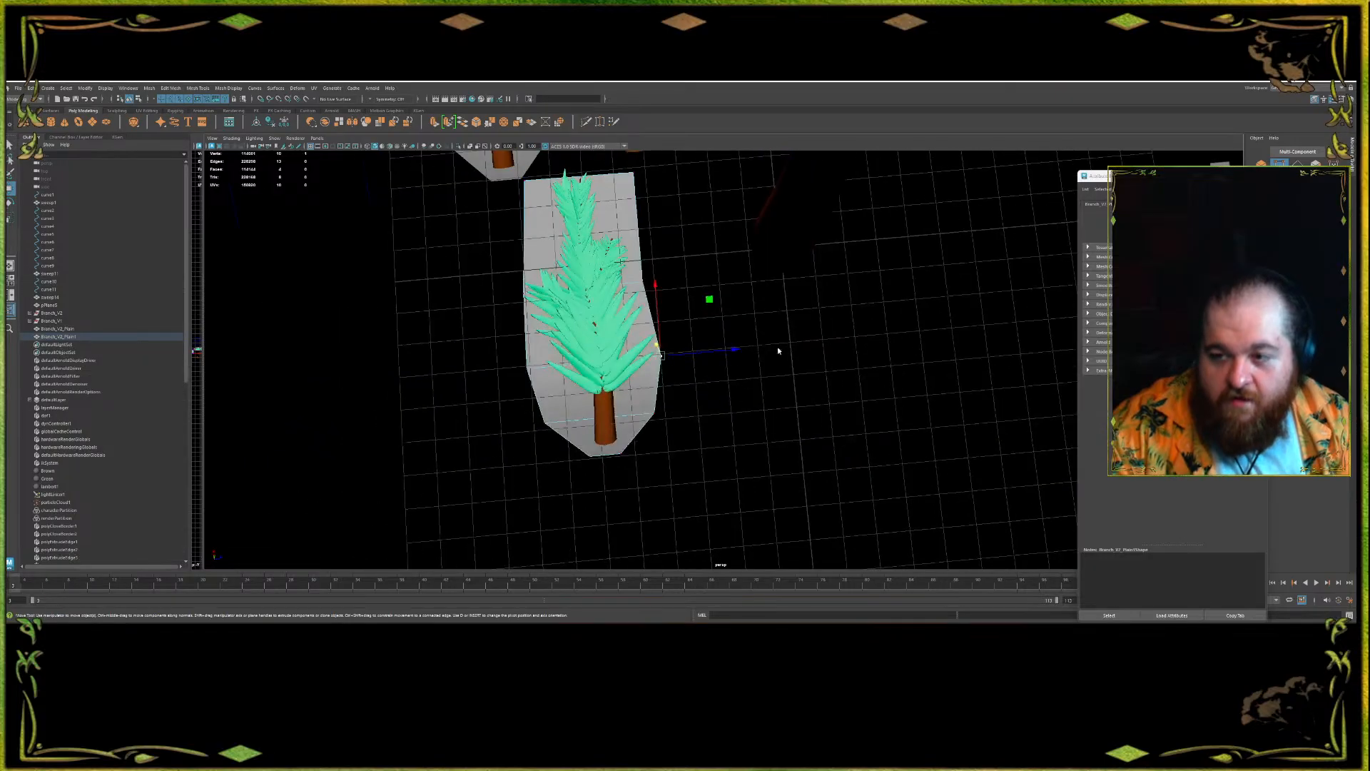
- Extend the tip end of the duplicated plane past the branch's needle tips
right_click_drag(749, 358, 768, 323)
scroll(768, 323, "down", 3)
middle_click_drag(699, 325, 703, 398, "alt")
left_click_drag(704, 398, 710, 407, "alt")
right_click_drag(710, 406, 706, 360)
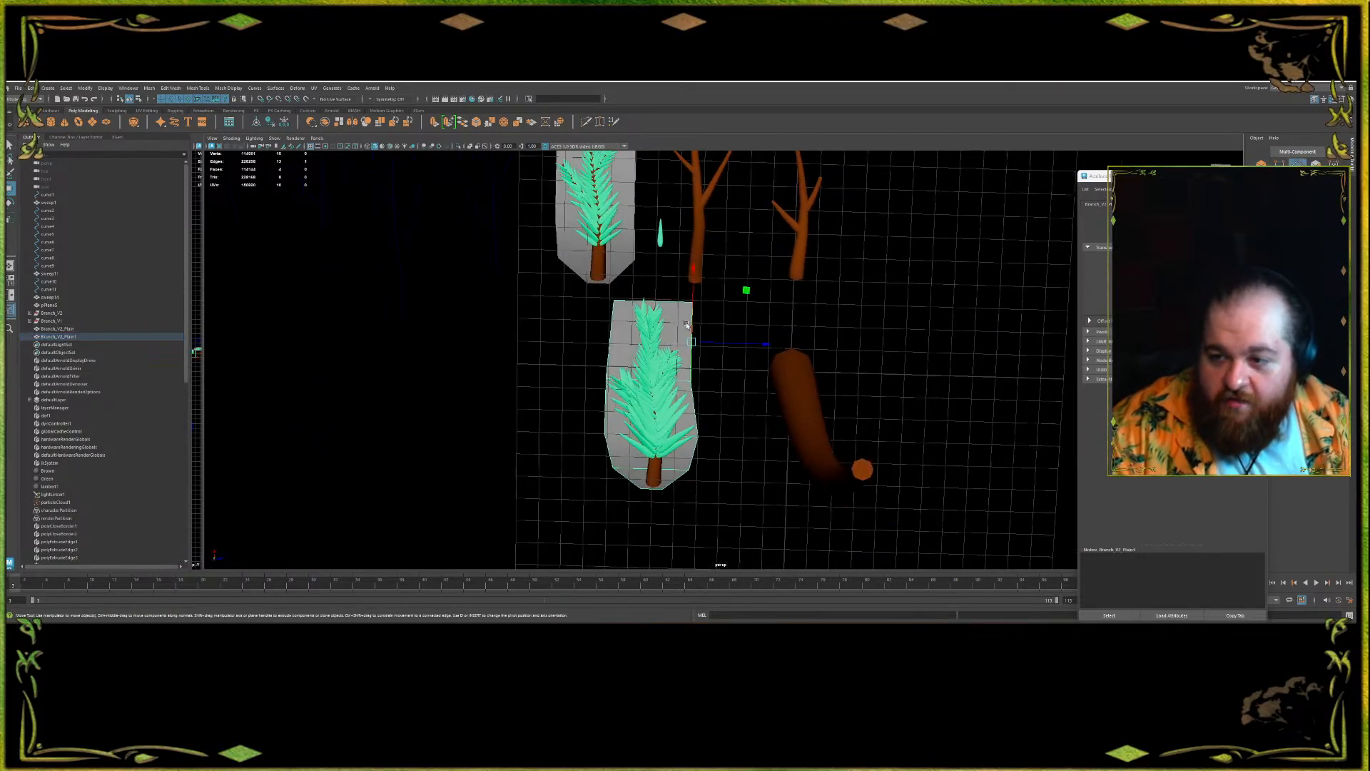
left_click(673, 302)
left_click_drag(656, 274, 300, 354)
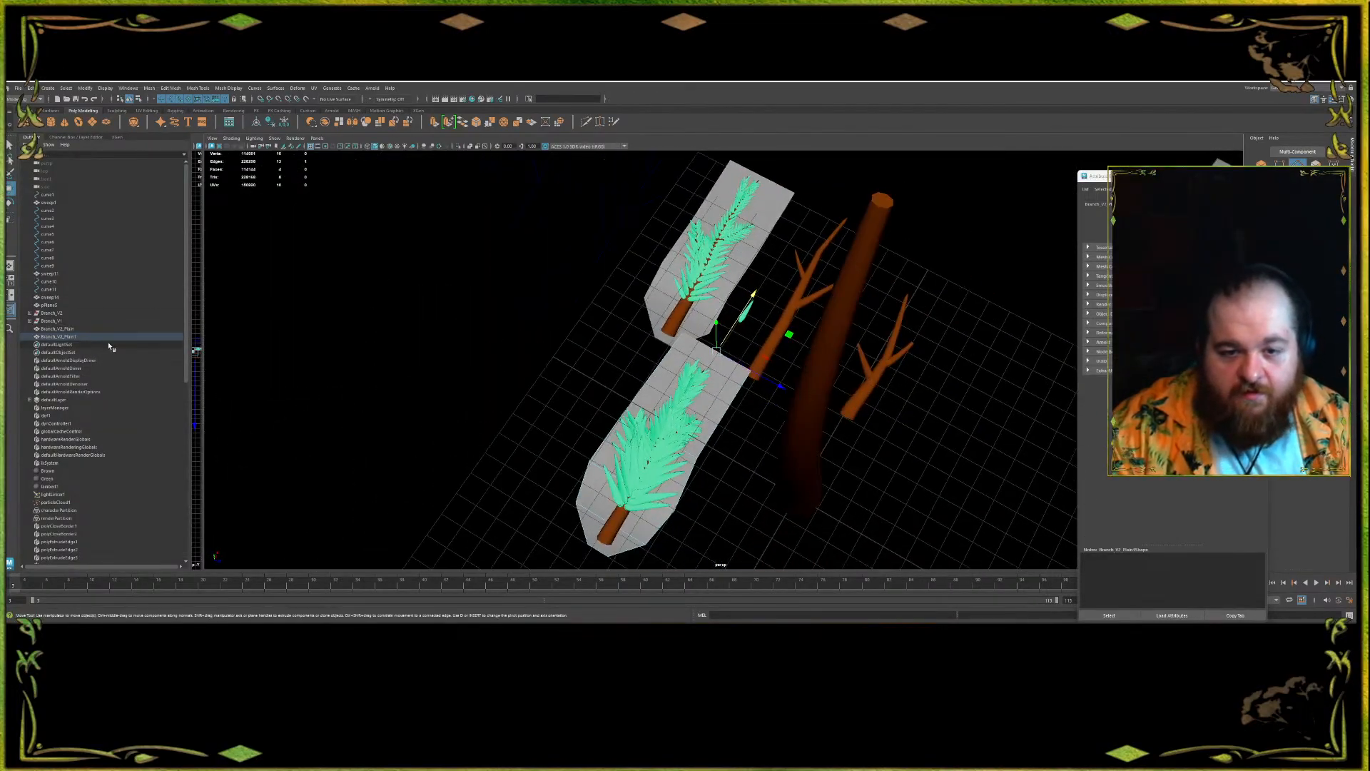
- Rename the duplicated plane as Branch_V1_Plain
double_click(61, 336)
key("Right")
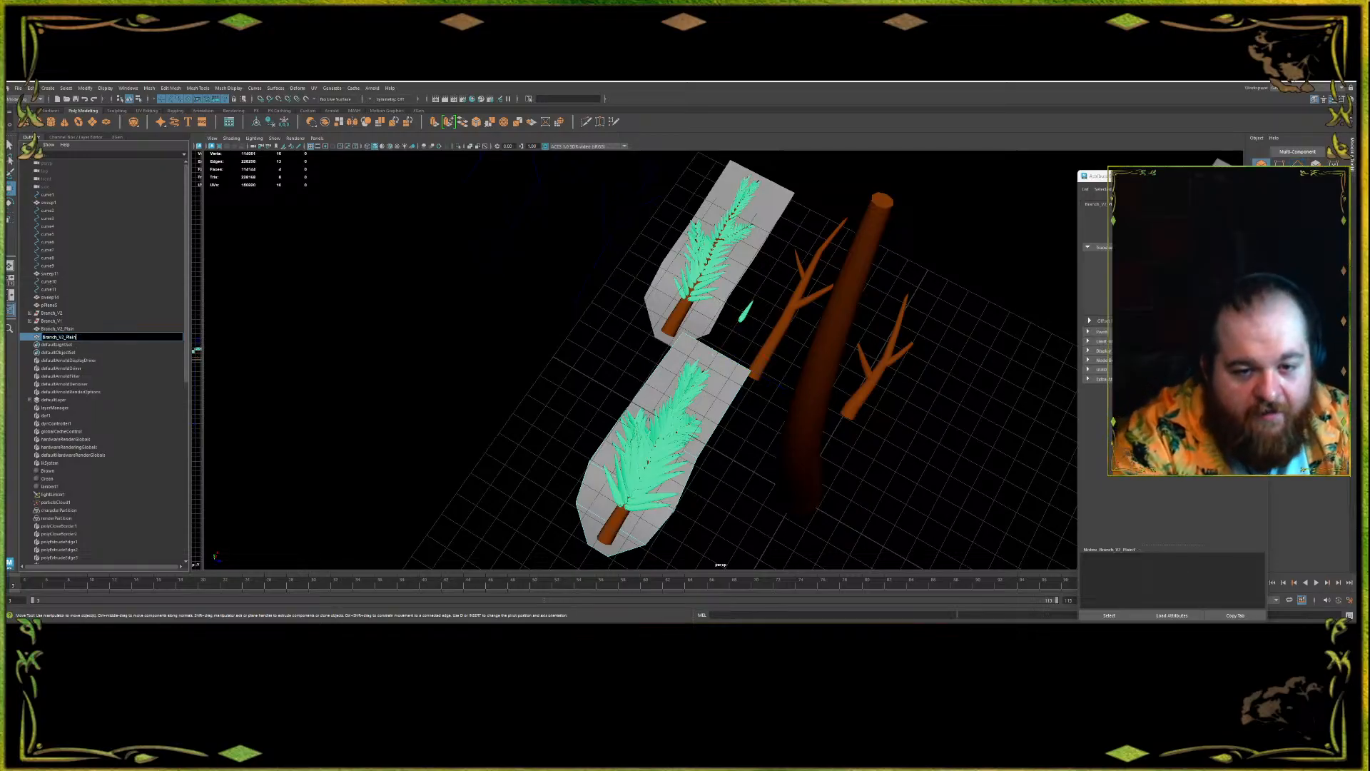
key("BackSpace")
type("1")
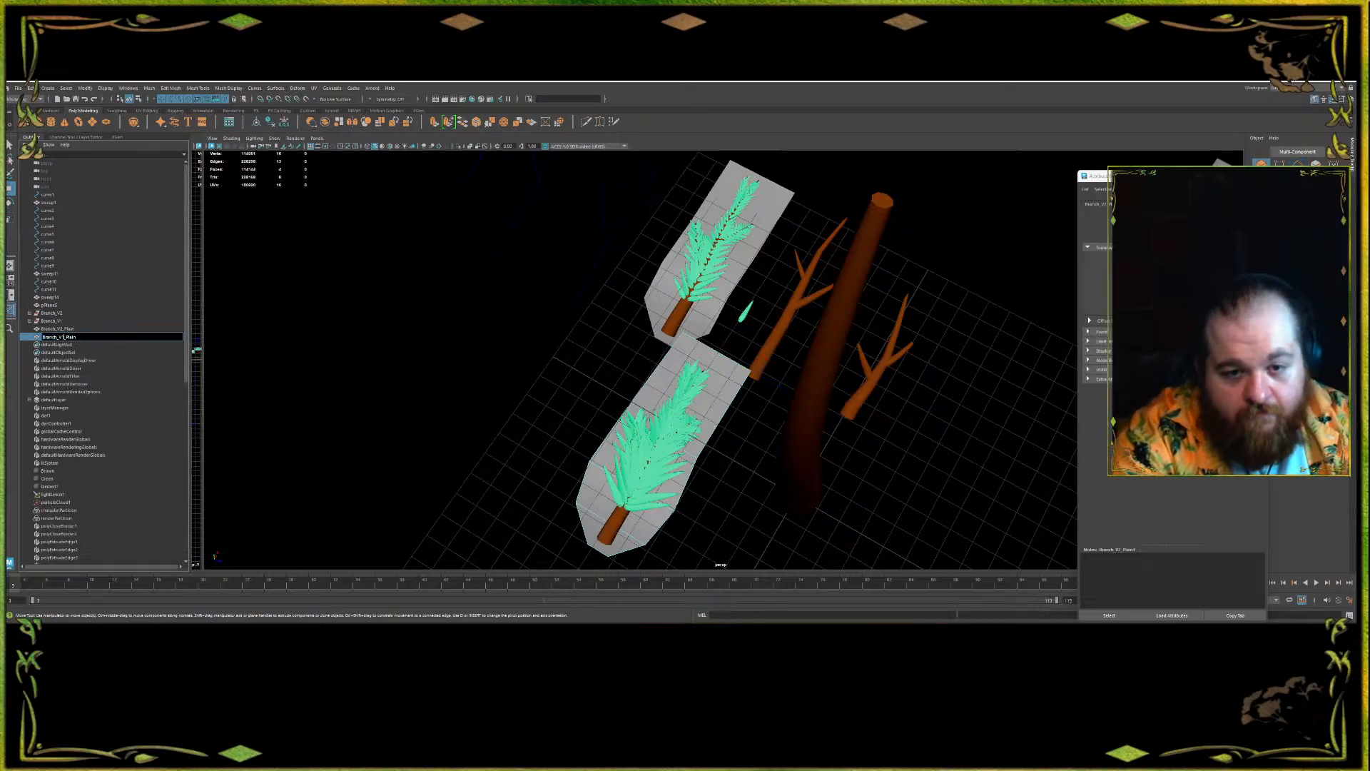
key("Return")
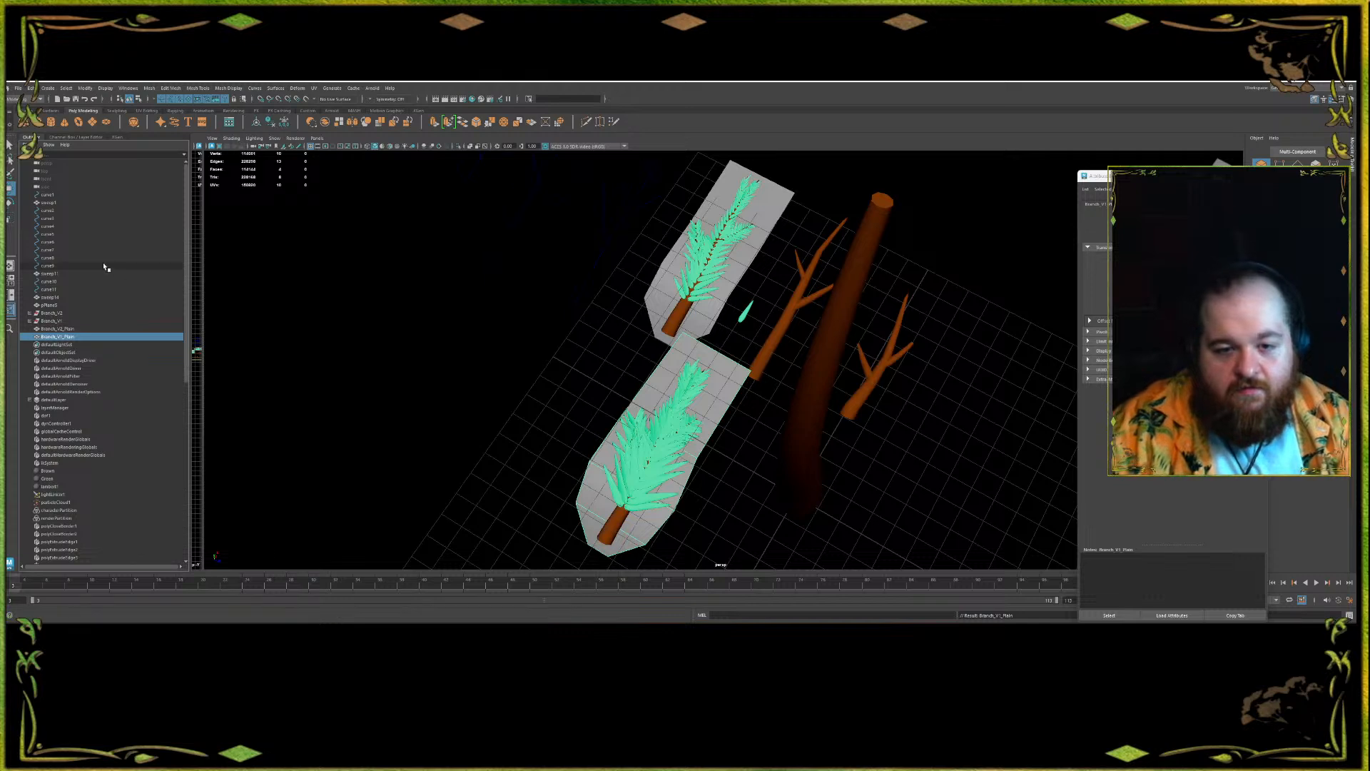
- Group Branch_V1 with its plane, name the group Branch_V1_high_and_low and copy that name
left_click(54, 320, "ctrl")
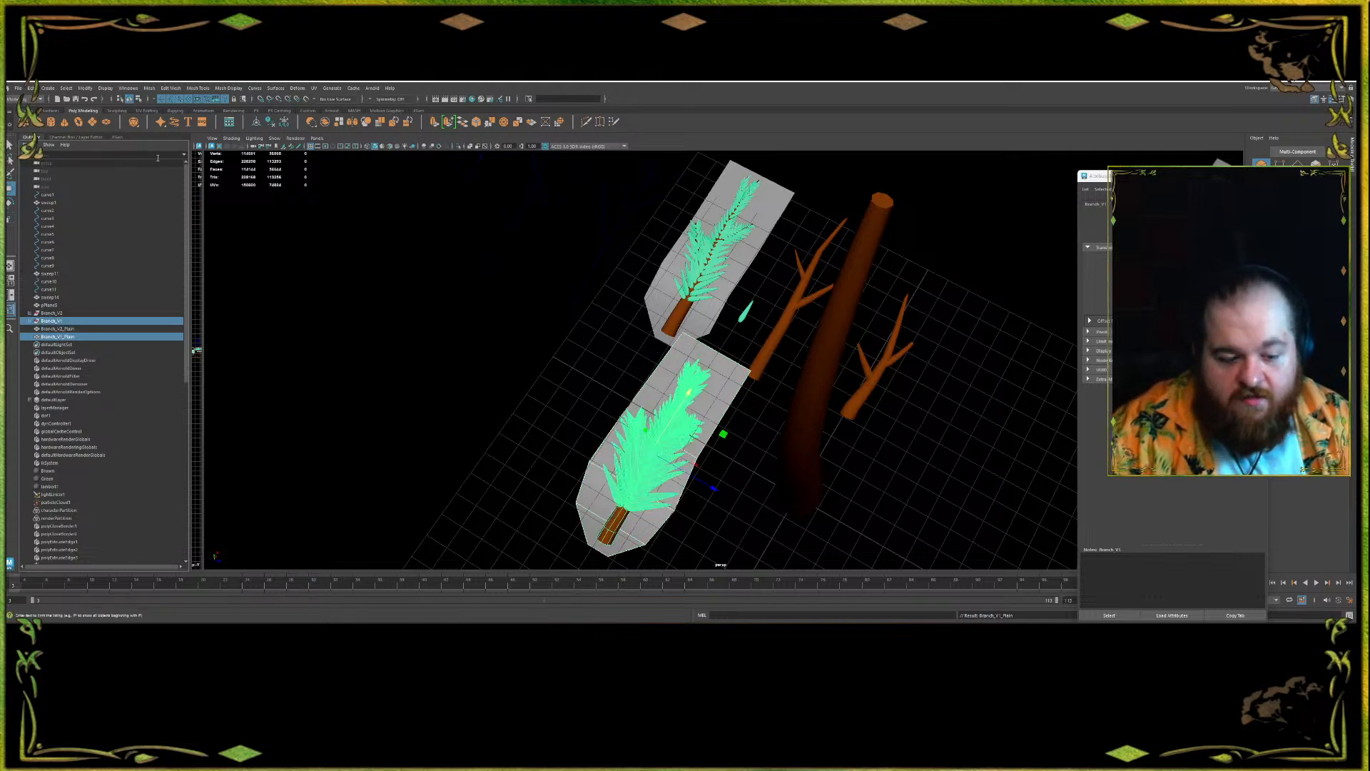
key("ctrl+g")
double_click(46, 329)
type("Branch")
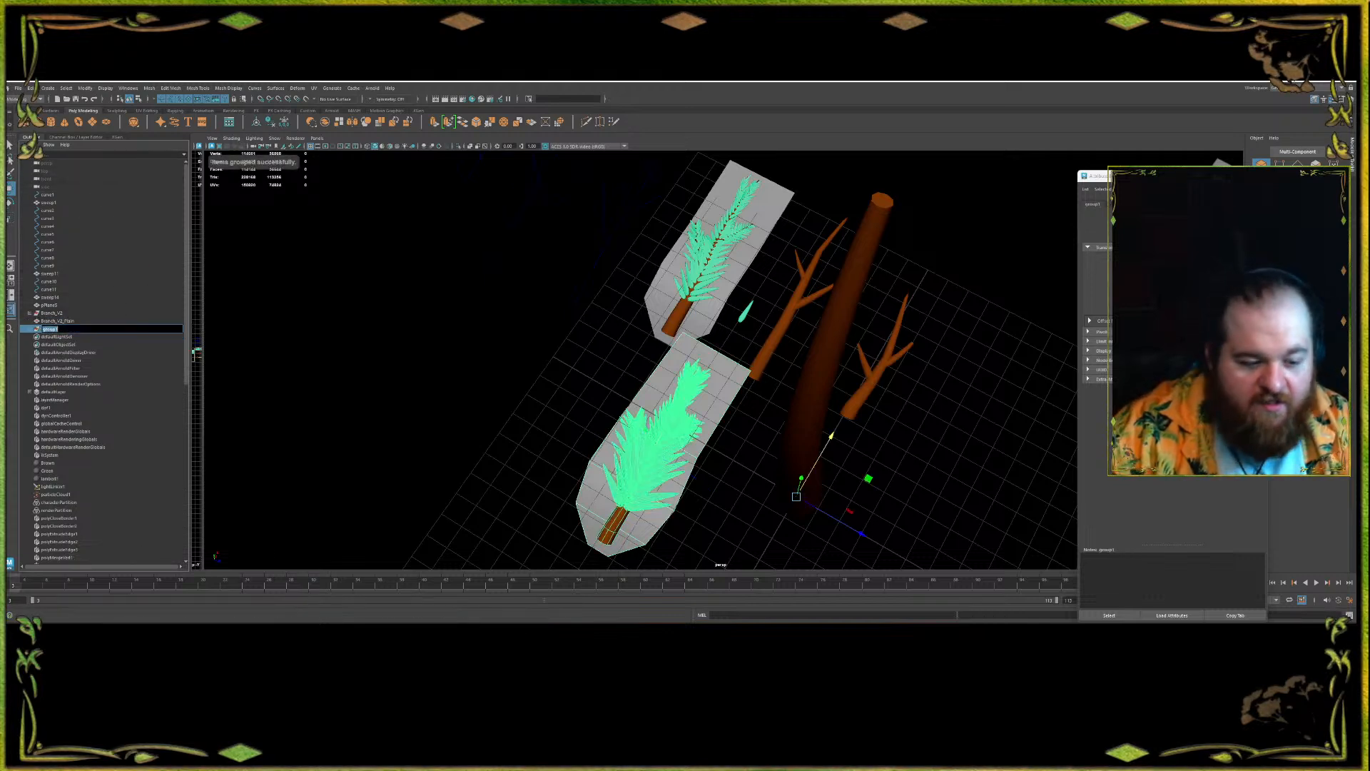
type("_V1_high_an")
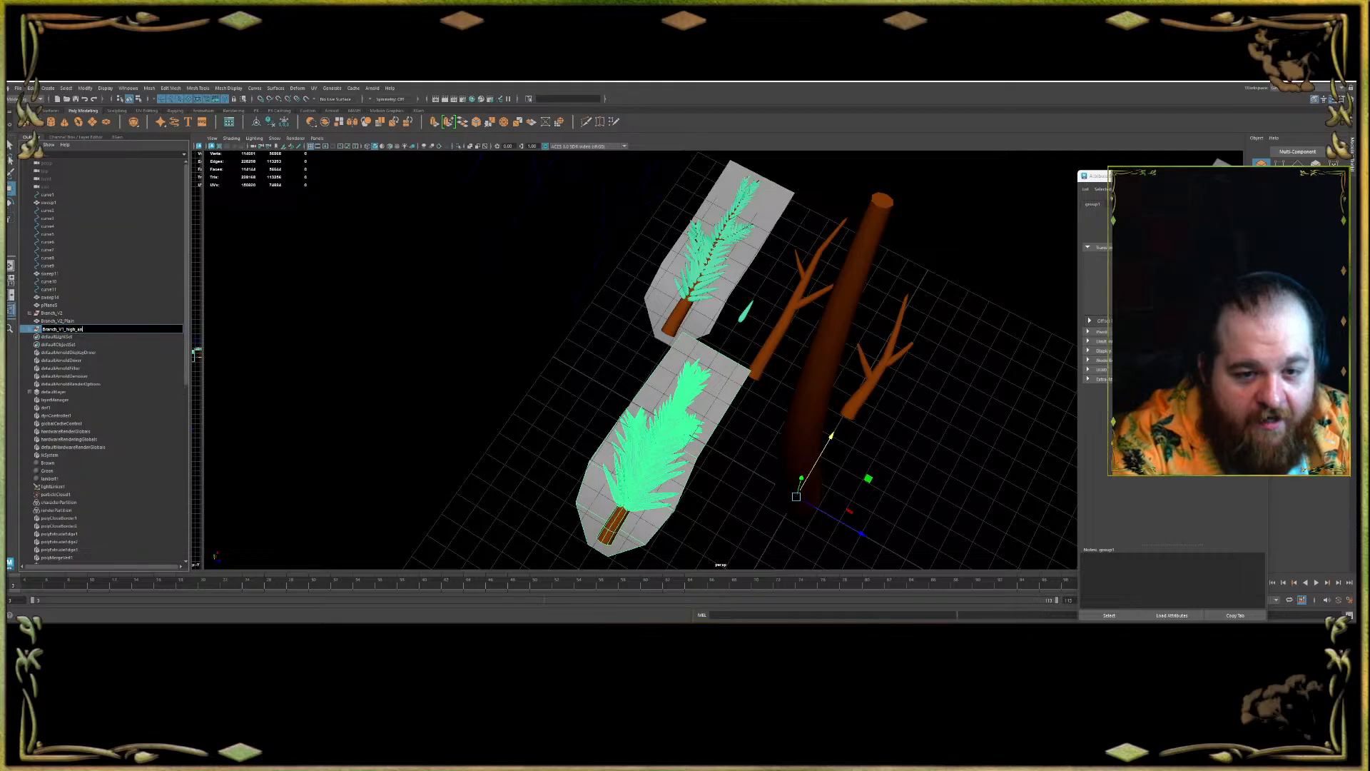
key("shift+Left")
key("shift+Left")
key("shift+Left")
key("shift+Left")
key("shift+Left")
key("shift+Left")
key("shift+Left")
key("shift+Left")
key("shift+Left")
key("shift+Left")
key("shift+Left")
key("shift+Left")
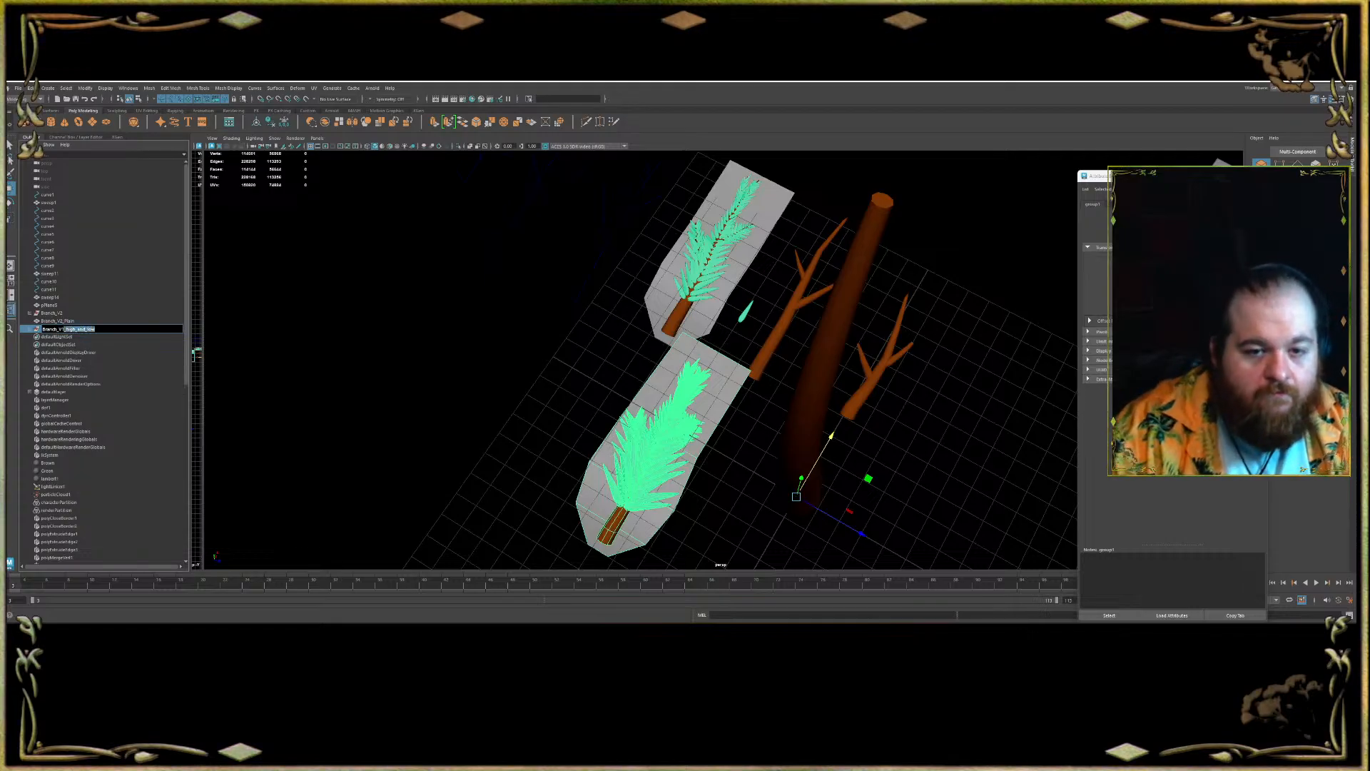
left_click_drag(99, 331, 41, 329)
key("ctrl+c")
key("Return")
- Group Branch_V2 with its plane and name the group Branch_V2_high_and_low
left_click(53, 313, "shift")
left_click(54, 320)
left_click(52, 313, "shift")
key("ctrl+g")
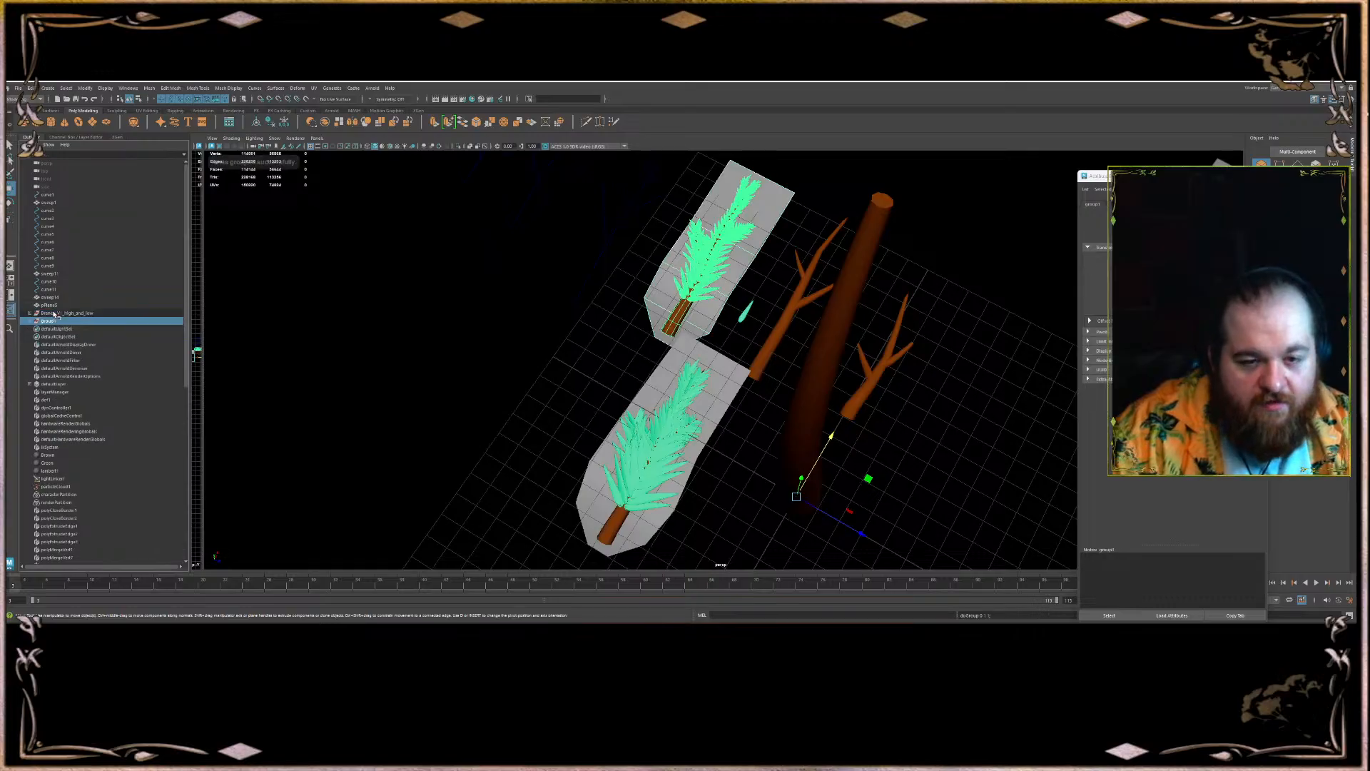
double_click(60, 322)
key("ctrl+v")
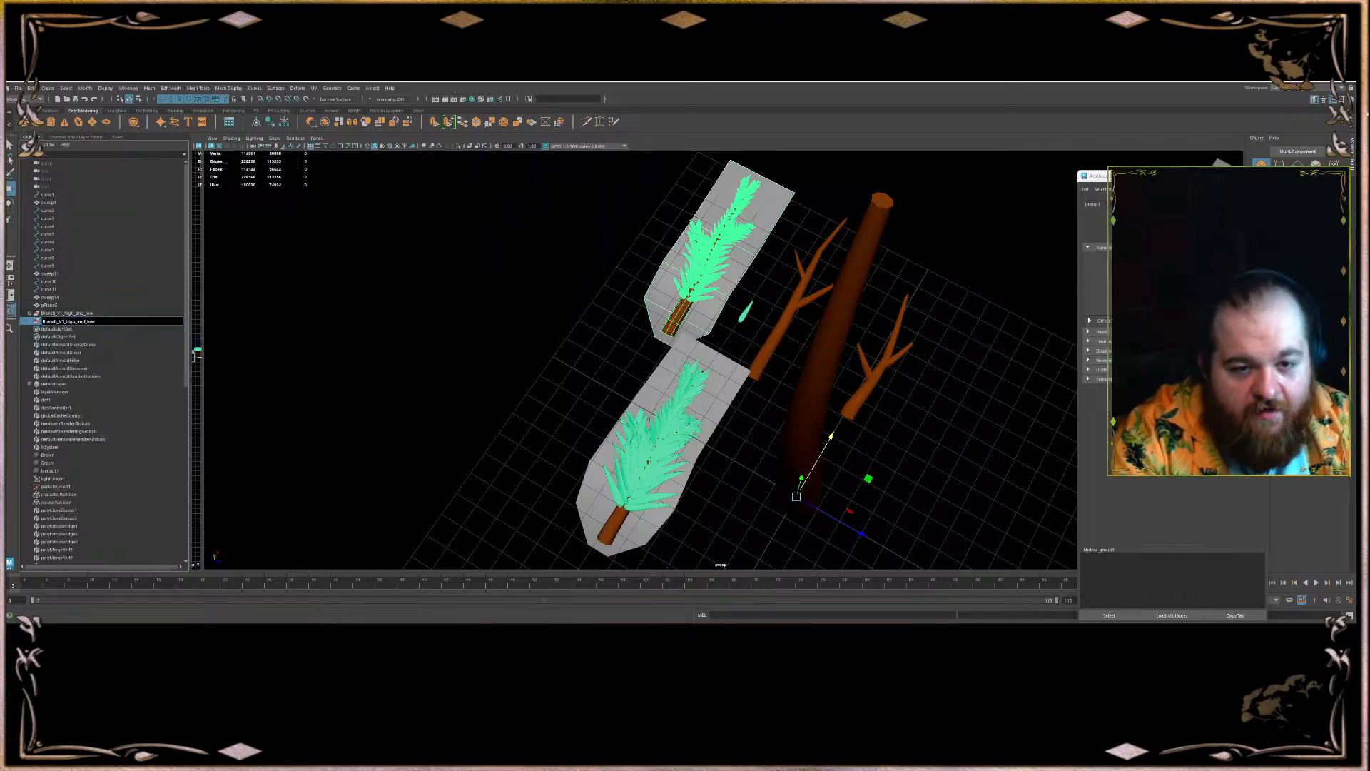
key("Return")
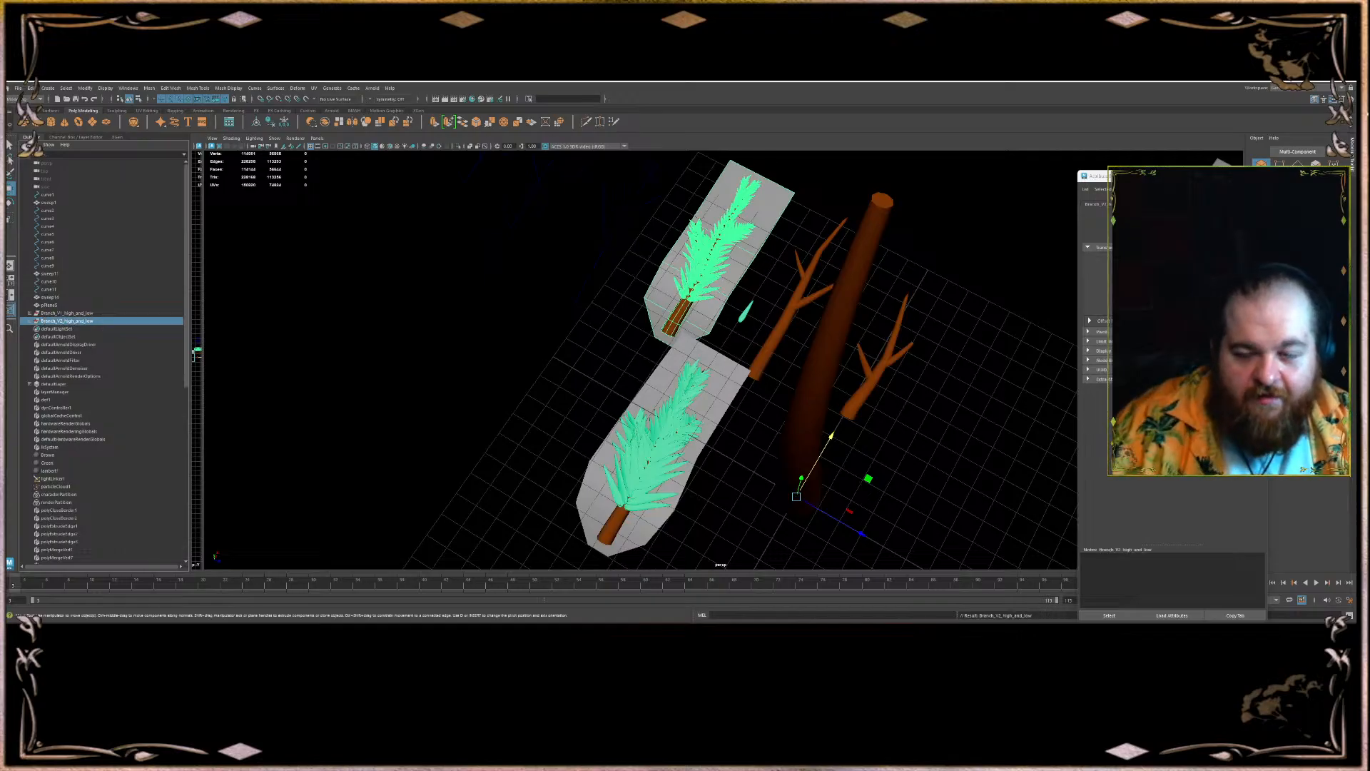
- Center the pivot of the Branch_V2_high_and_low group and shift the group slightly away from the bare branches
middle_click_drag(571, 337, 535, 405, "alt")
left_click(257, 122)
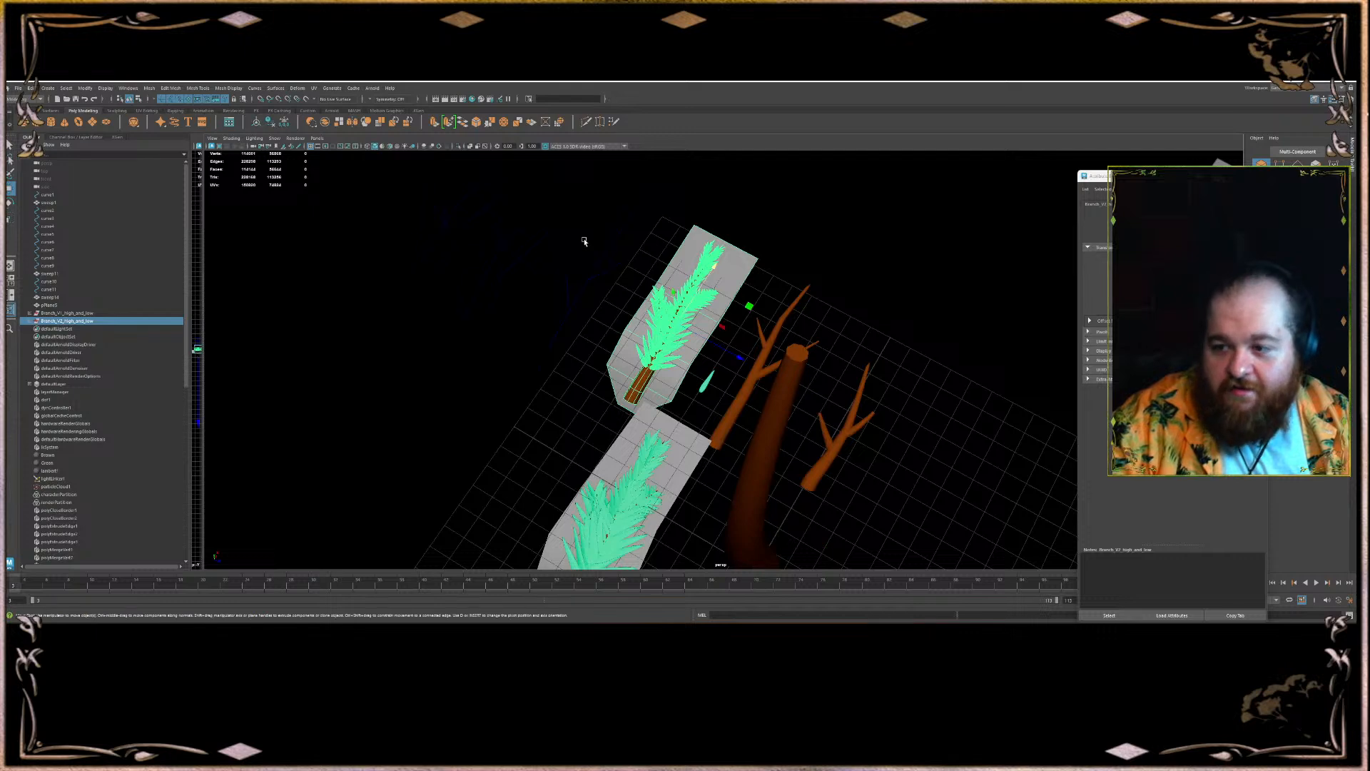
left_click_drag(740, 357, 722, 347)
middle_click_drag(643, 531, 703, 285, "alt")
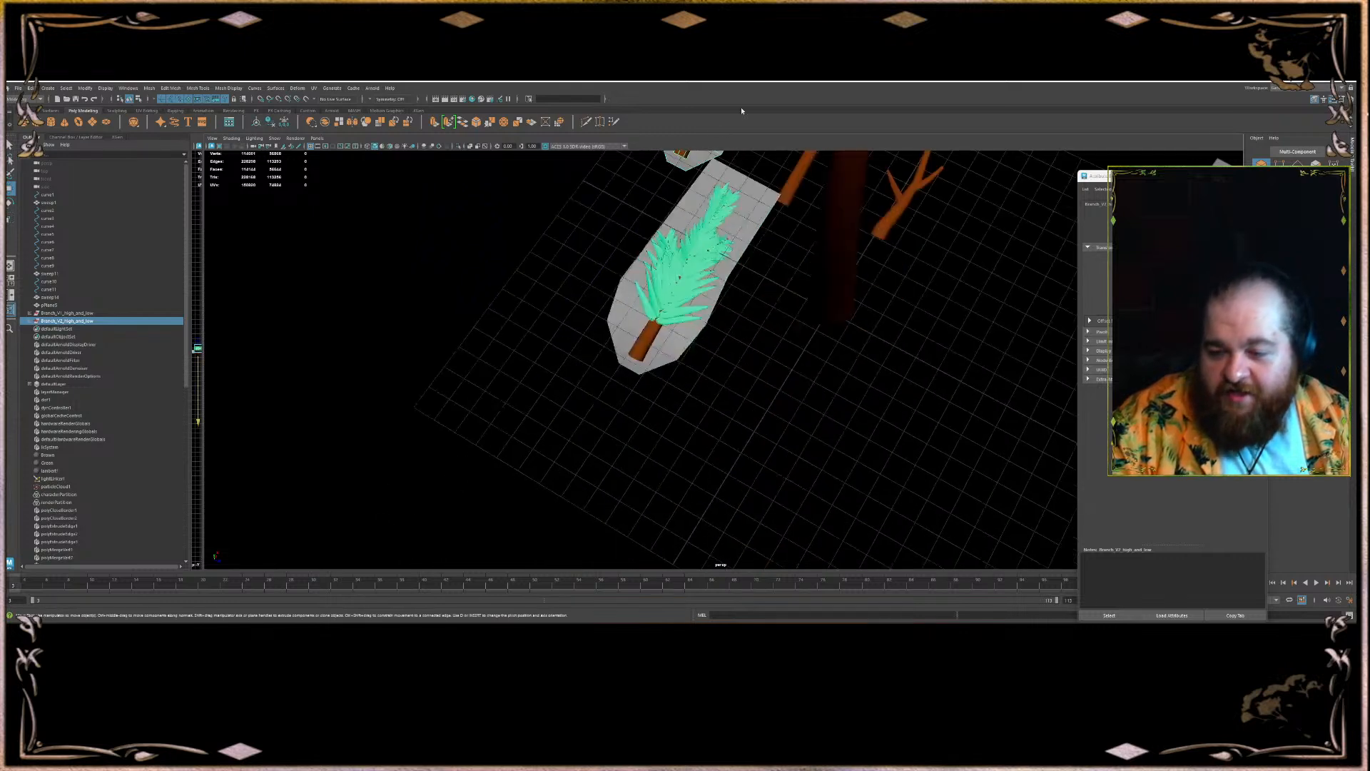
- Center the pivot of the Branch_V1_high_and_low group and move the group away from the trunk and bare branches
left_click_drag(668, 286, 706, 285, "alt")
middle_click_drag(723, 416, 703, 451, "alt")
left_click(643, 332)
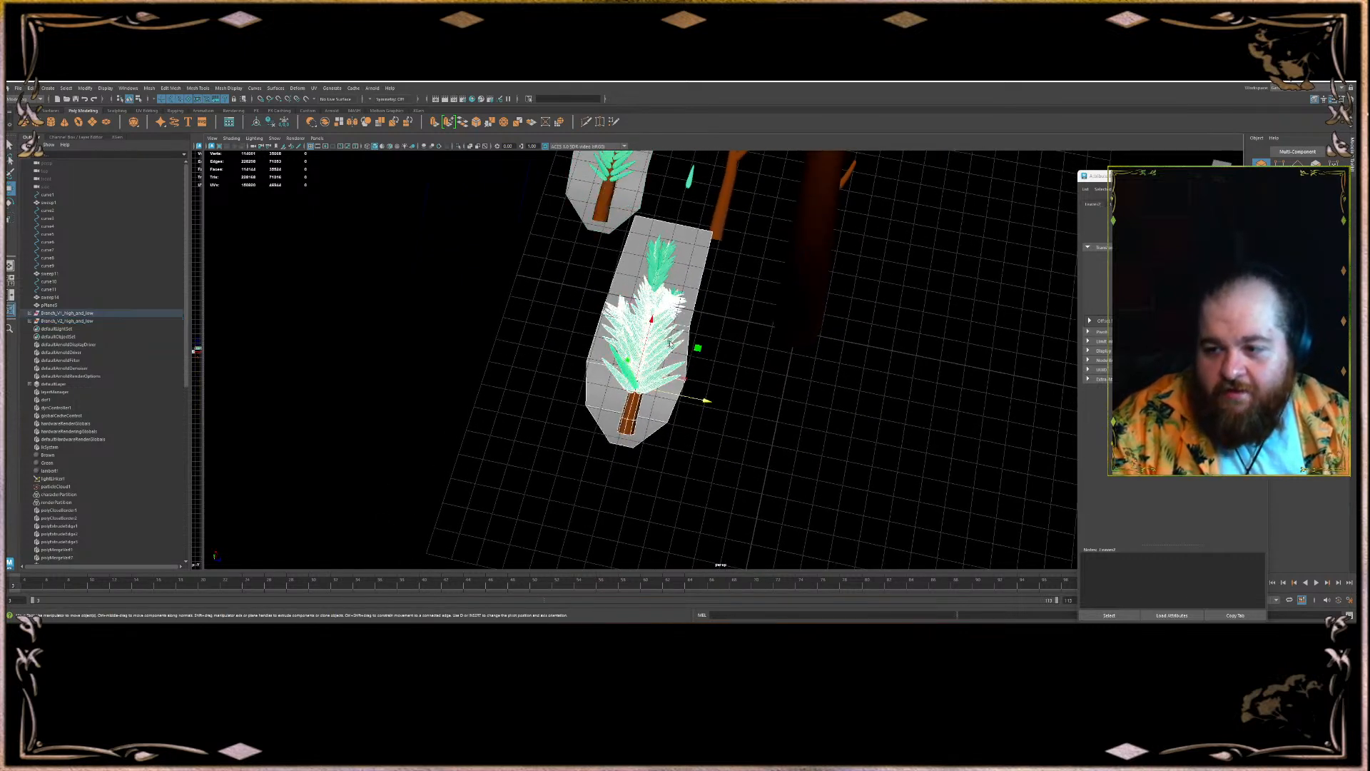
left_click(89, 312)
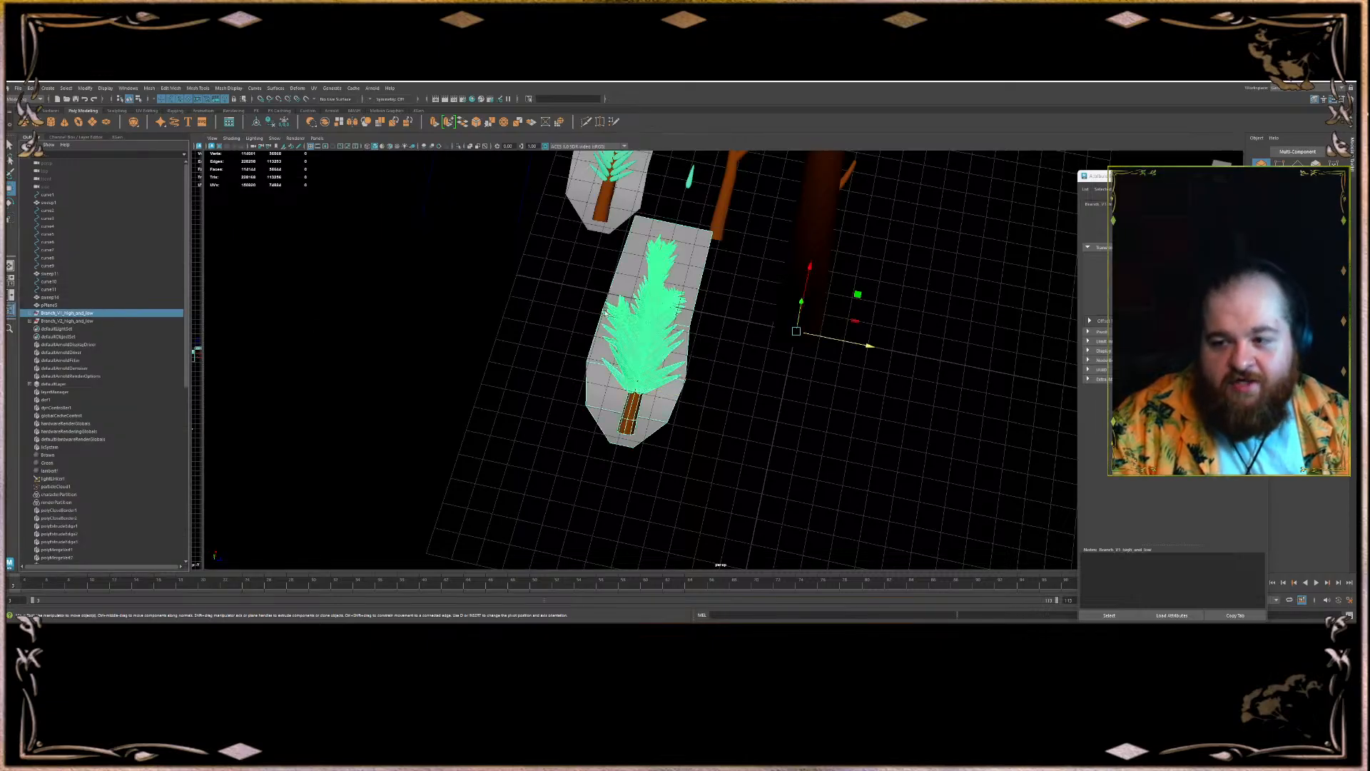
left_click(286, 123)
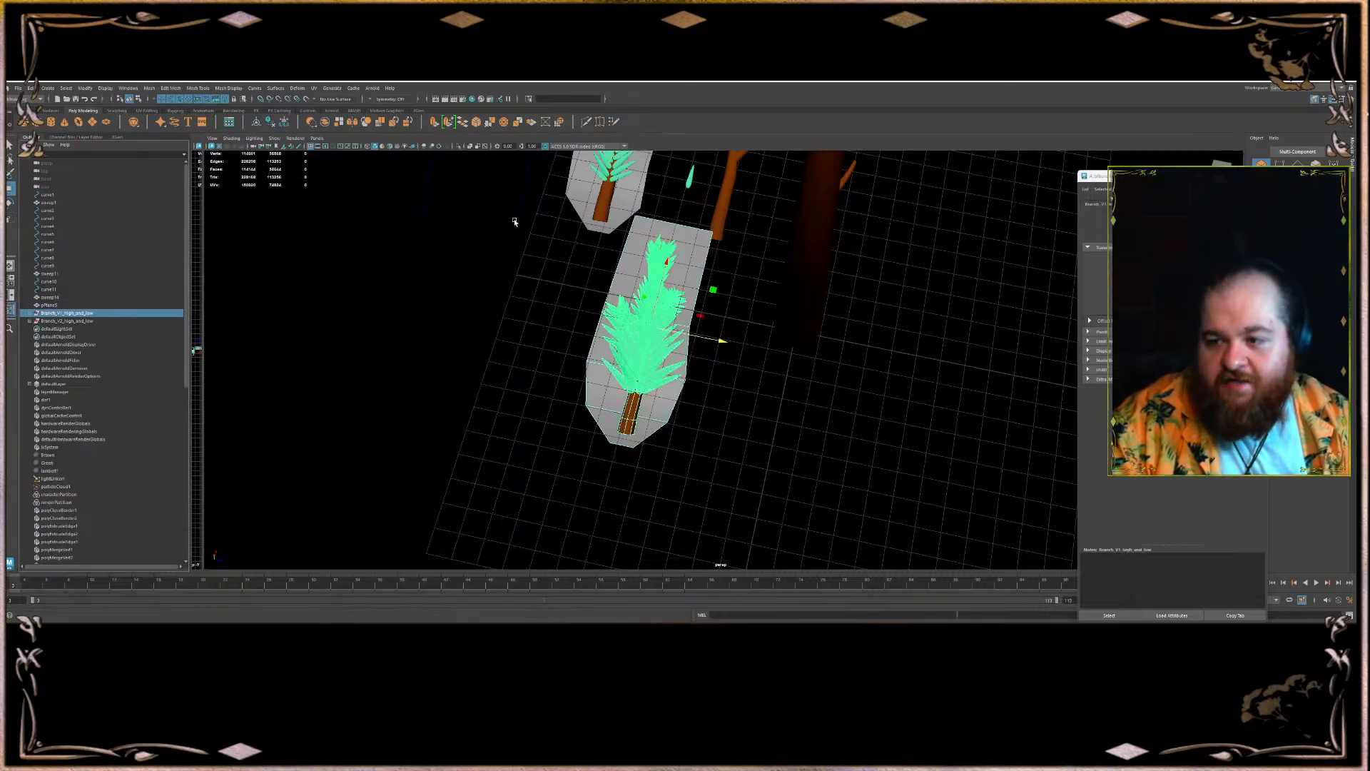
left_click_drag(664, 279, 609, 362)
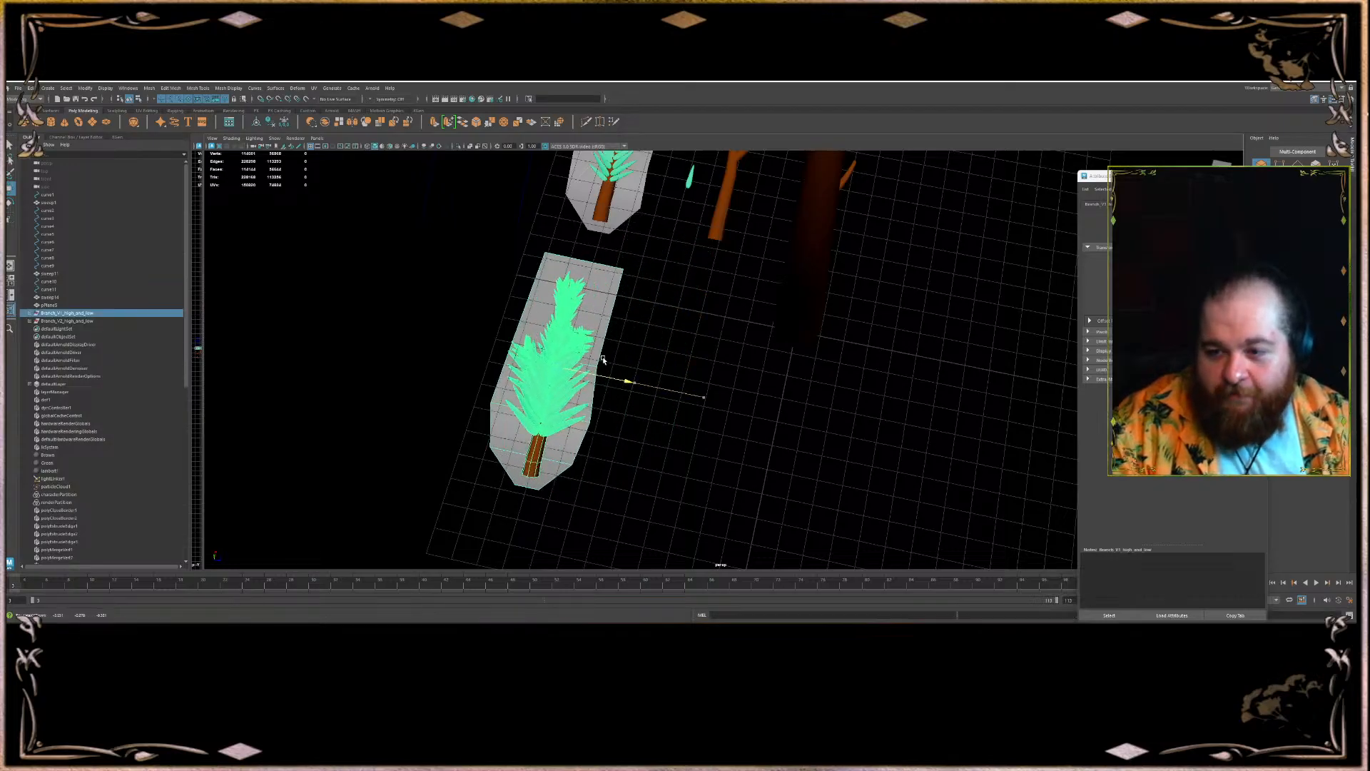
- Rename the single loose leaf mesh as Leaf
left_click(646, 330)
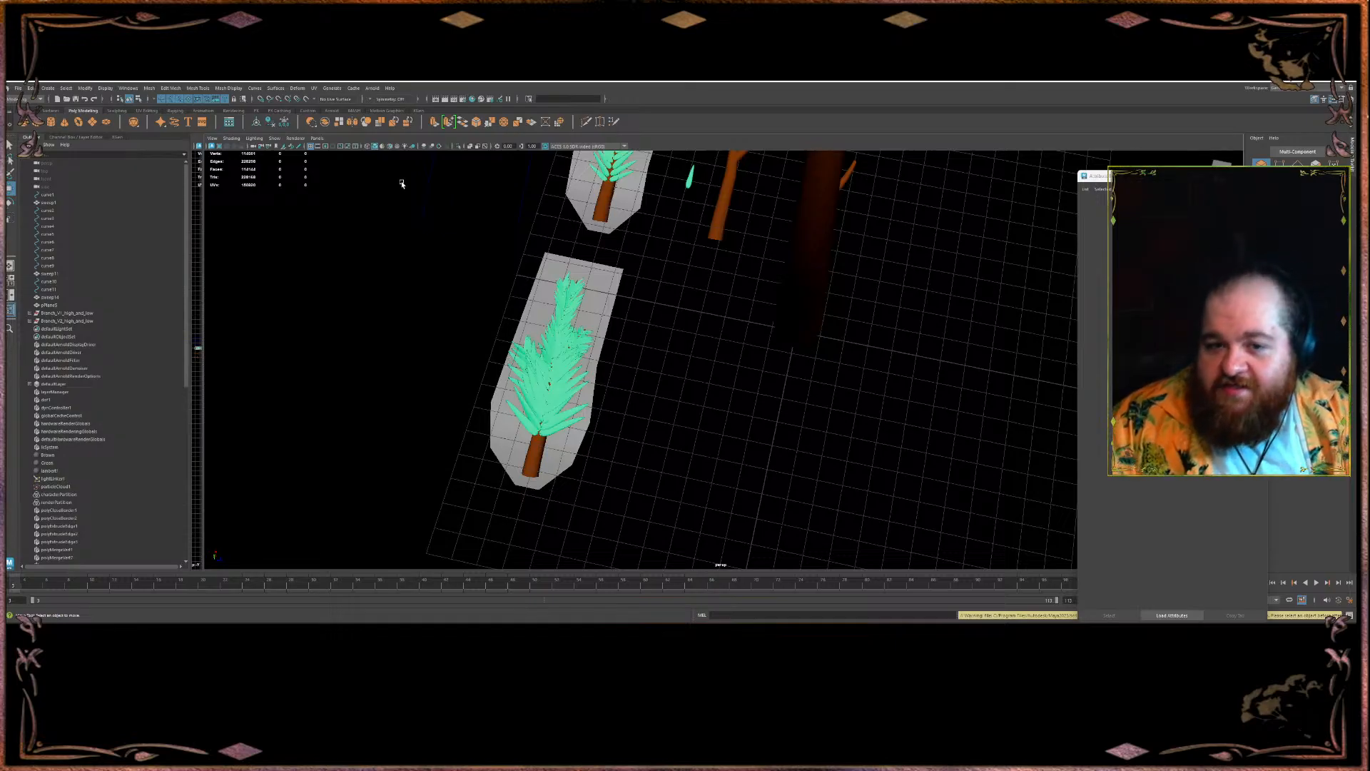
left_click_drag(728, 297, 595, 496, "alt")
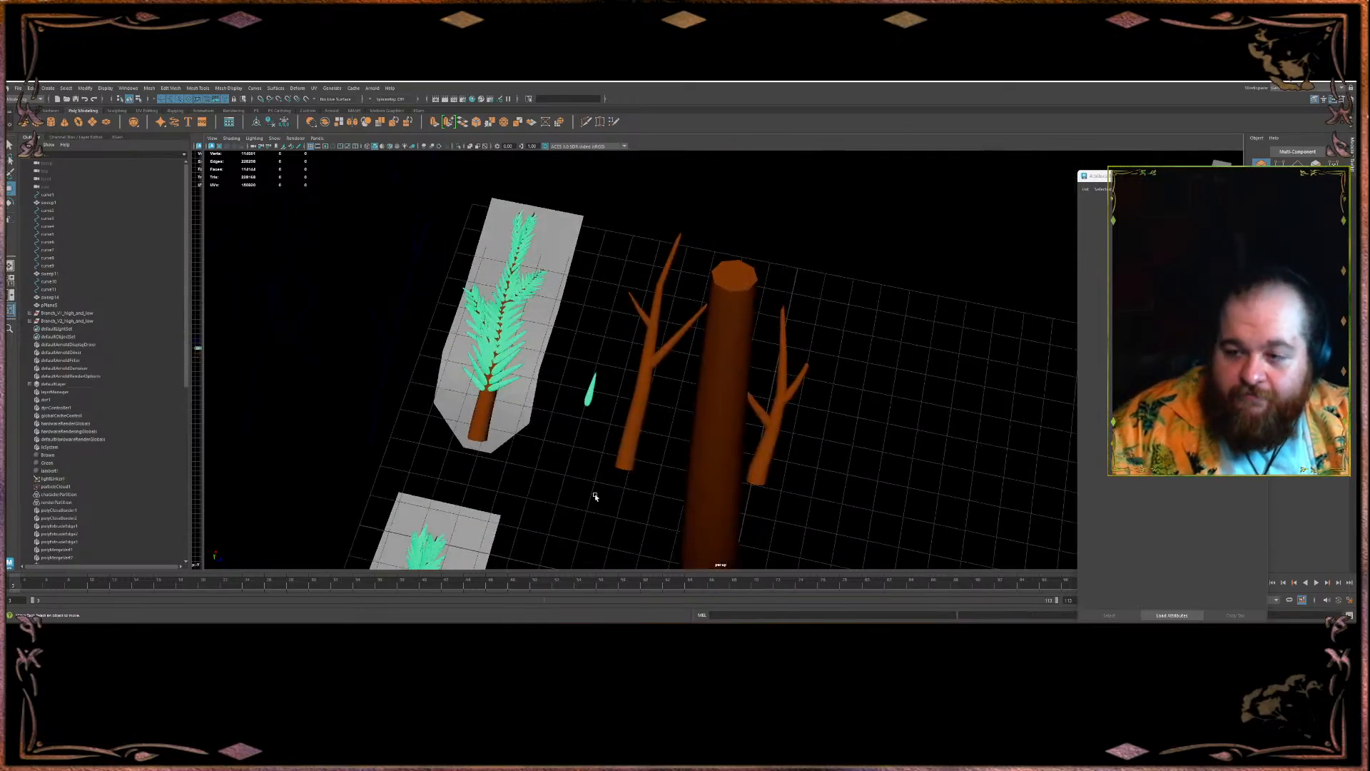
left_click(588, 394)
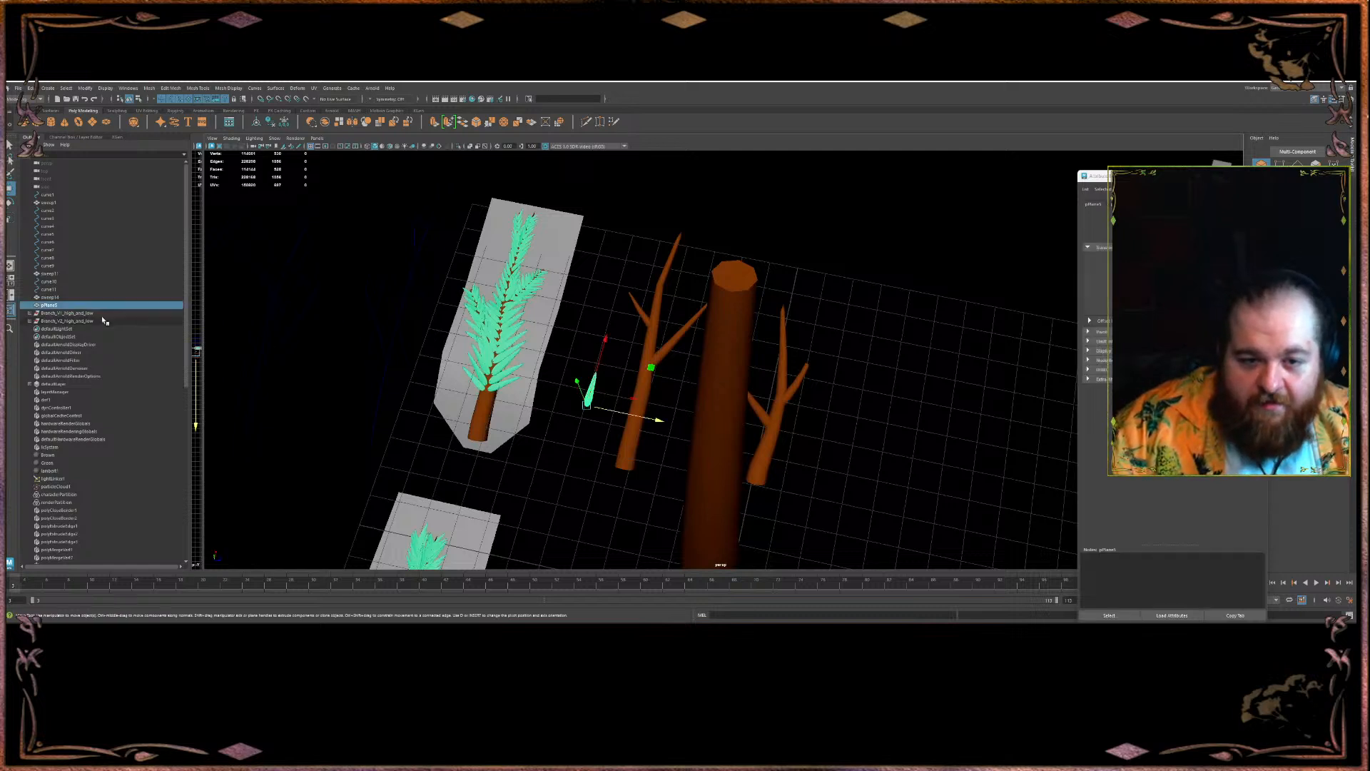
double_click(48, 305)
type("Leaf")
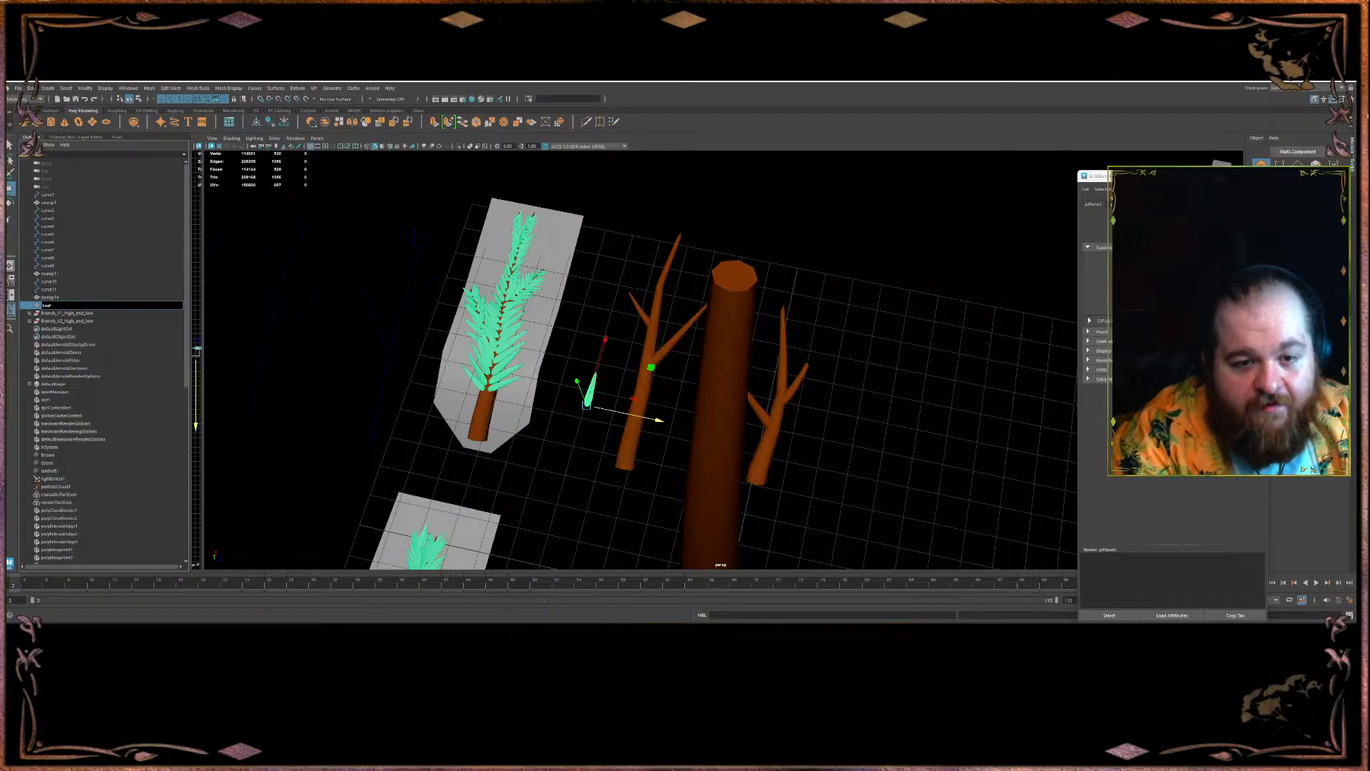
key("Return")
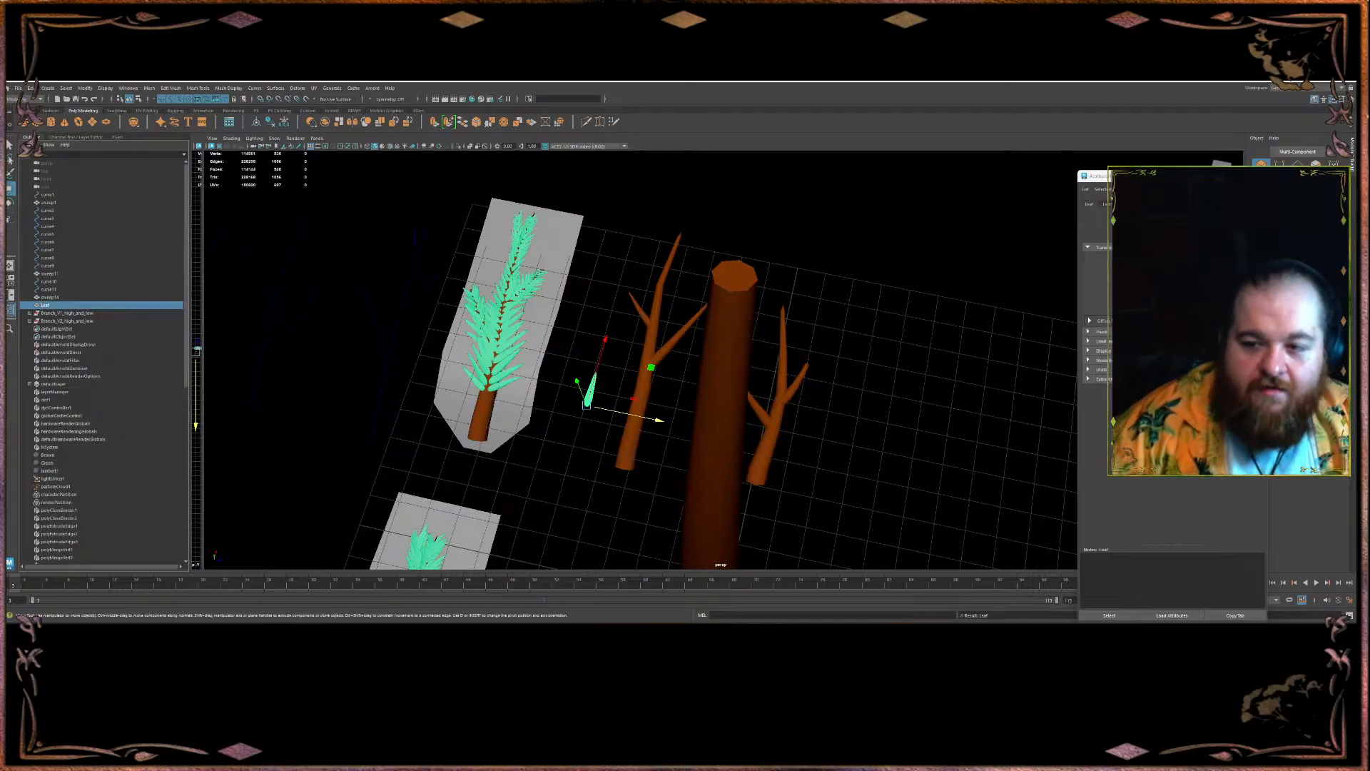
- Save the scene and close the stray window covering the object list
middle_click_drag(607, 350, 624, 321, "alt")
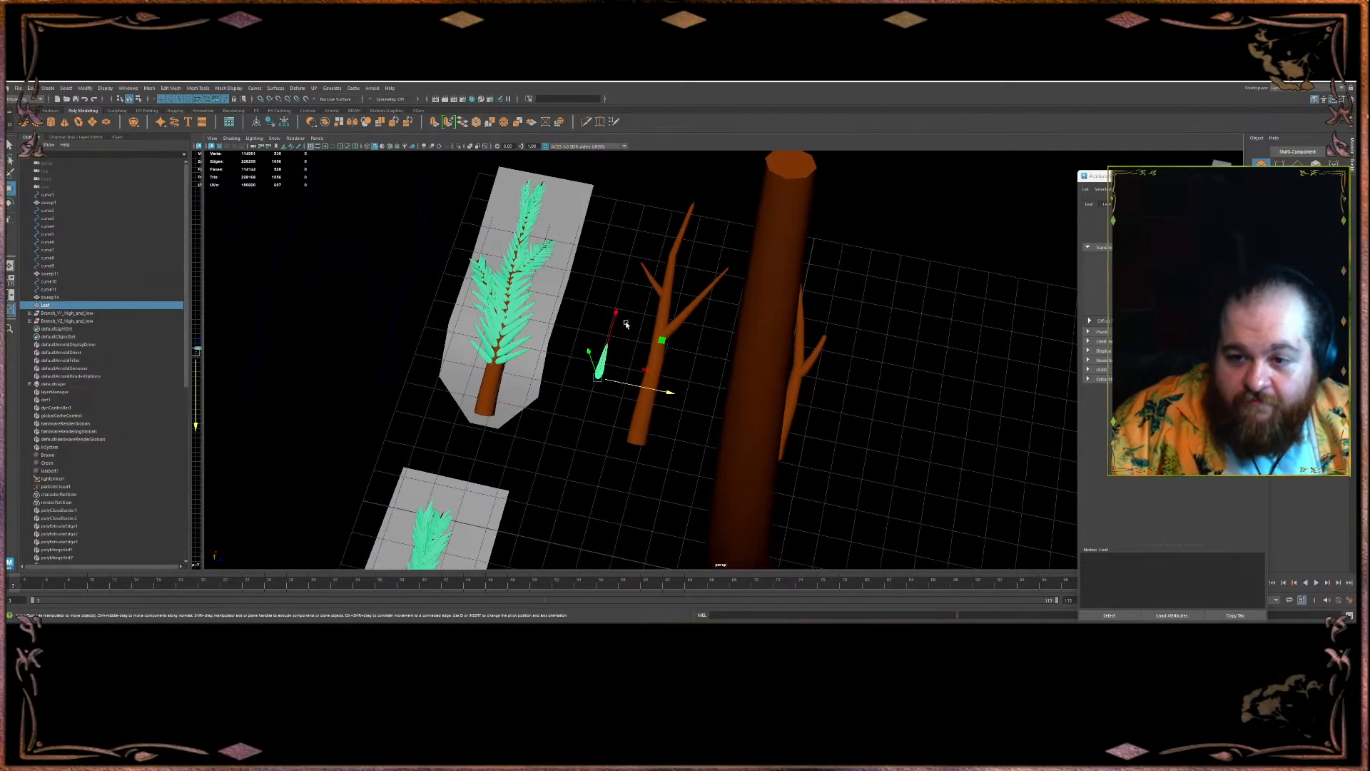
scroll(625, 312, "up", 5)
left_click_drag(628, 302, 619, 331, "alt")
key("ctrl+f")
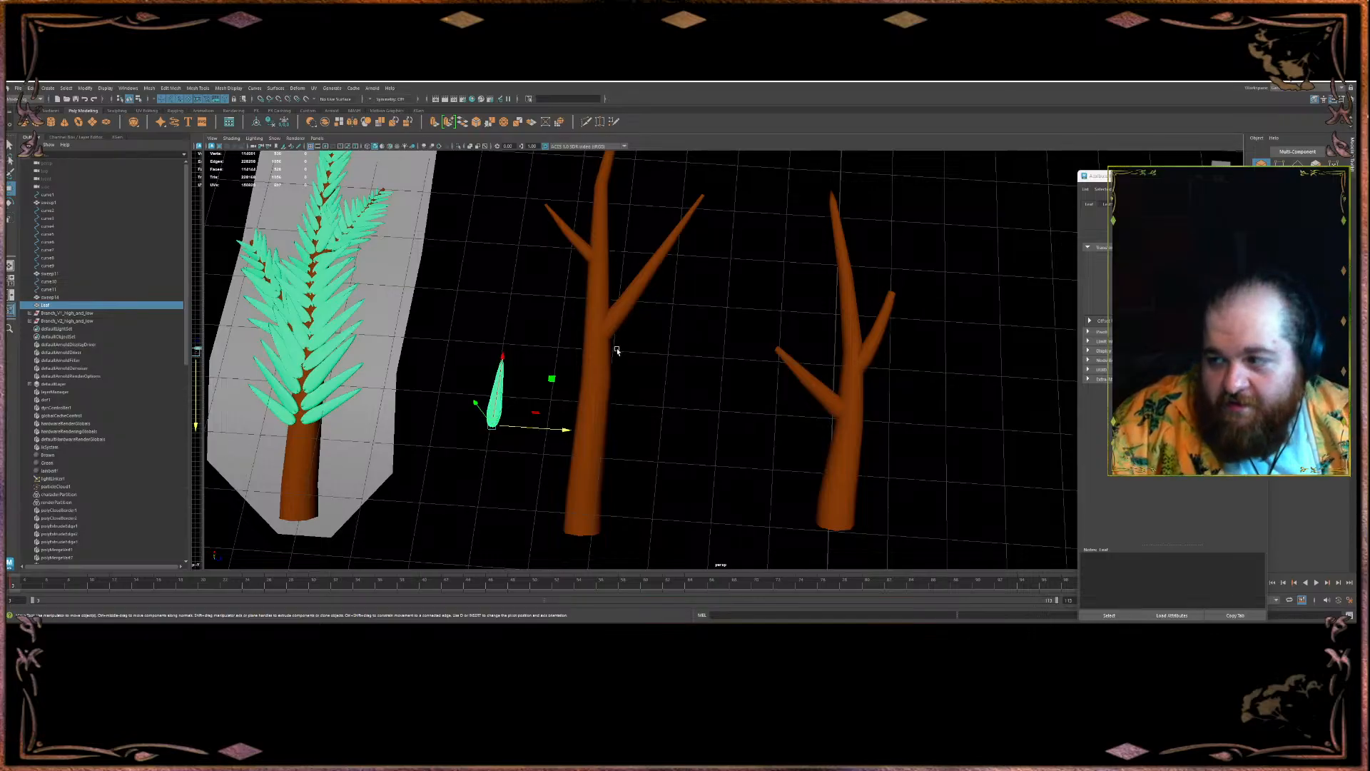
key("ctrl+z")
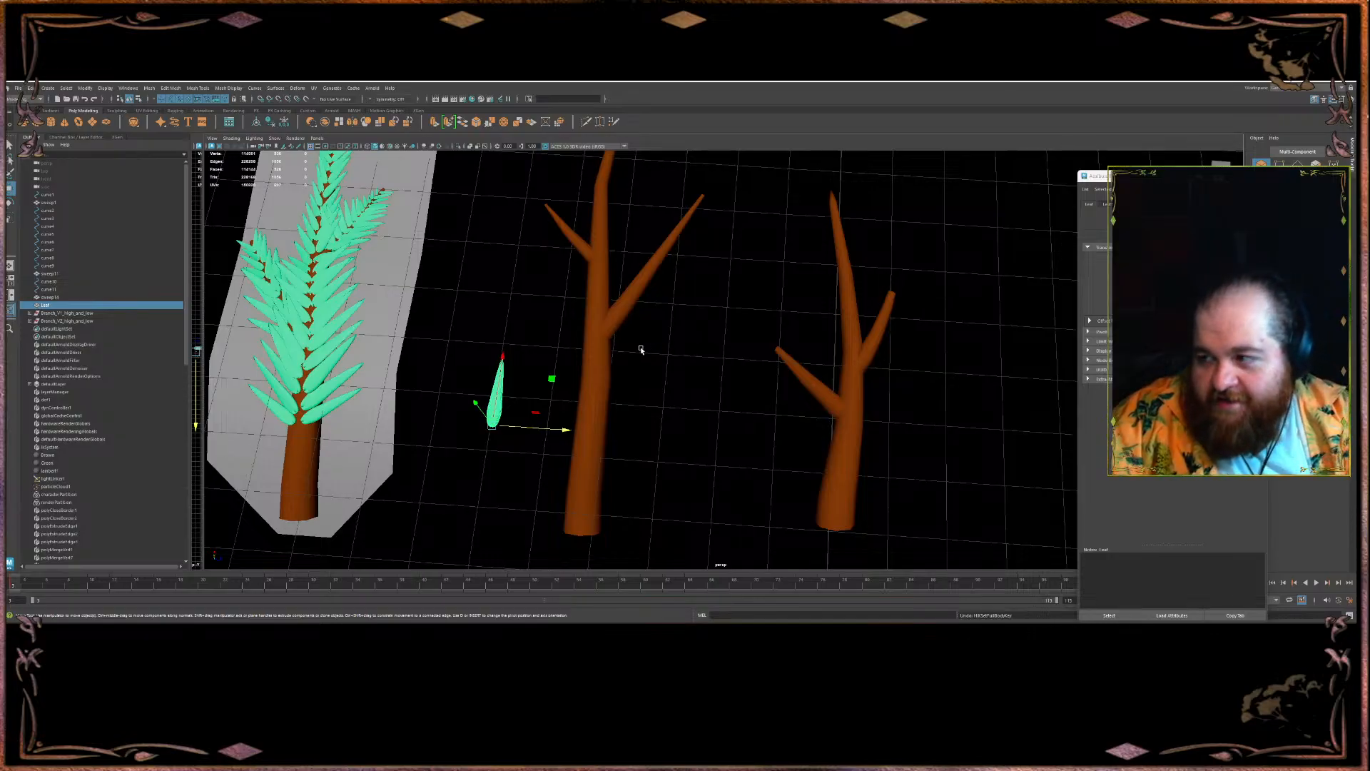
key("ctrl+s")
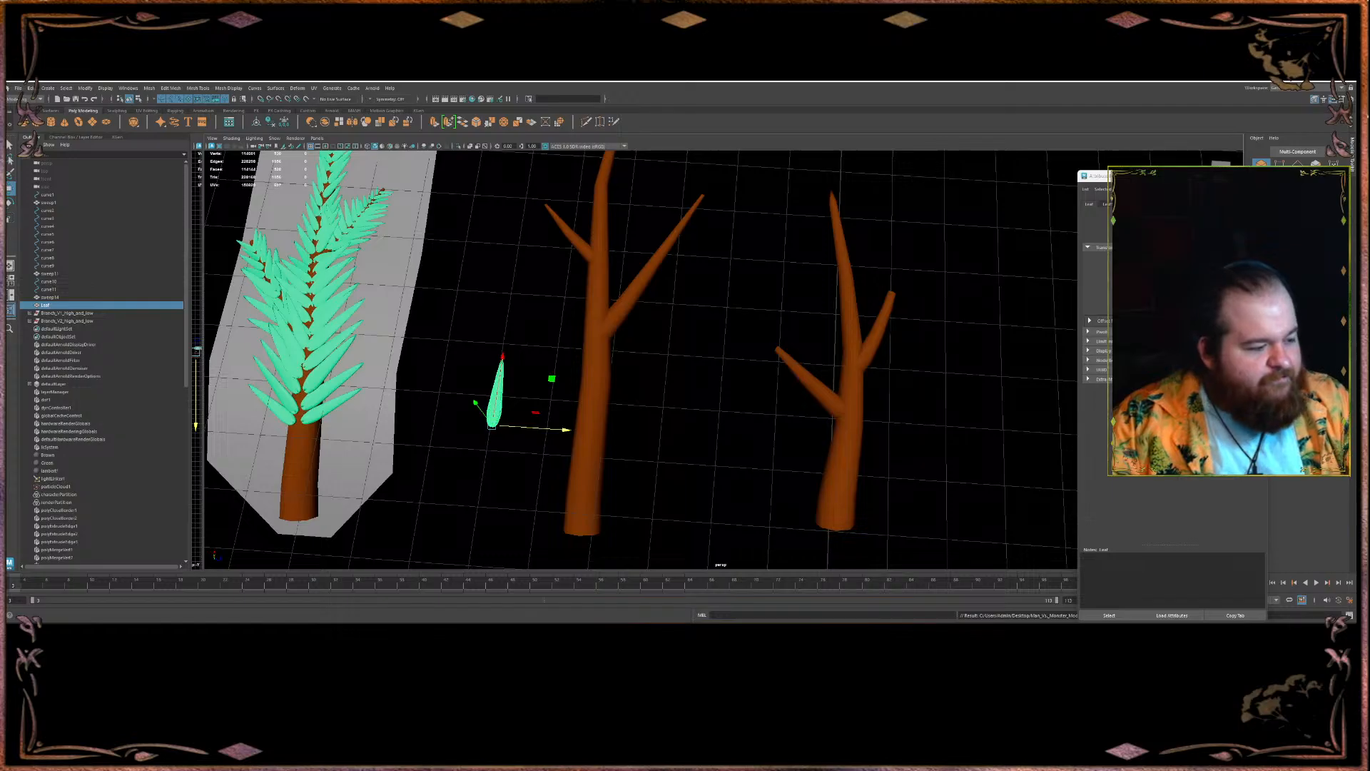
key("alt+Tab")
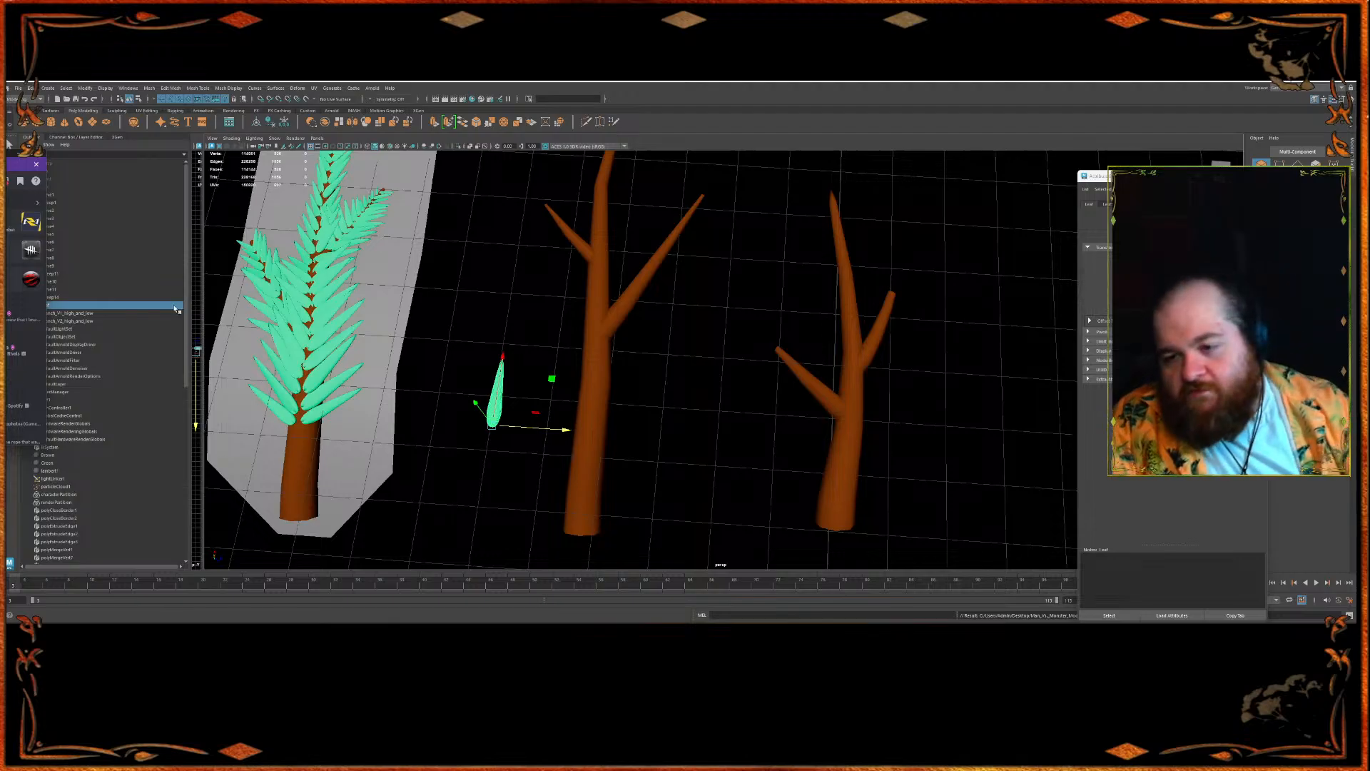
left_click(36, 163)
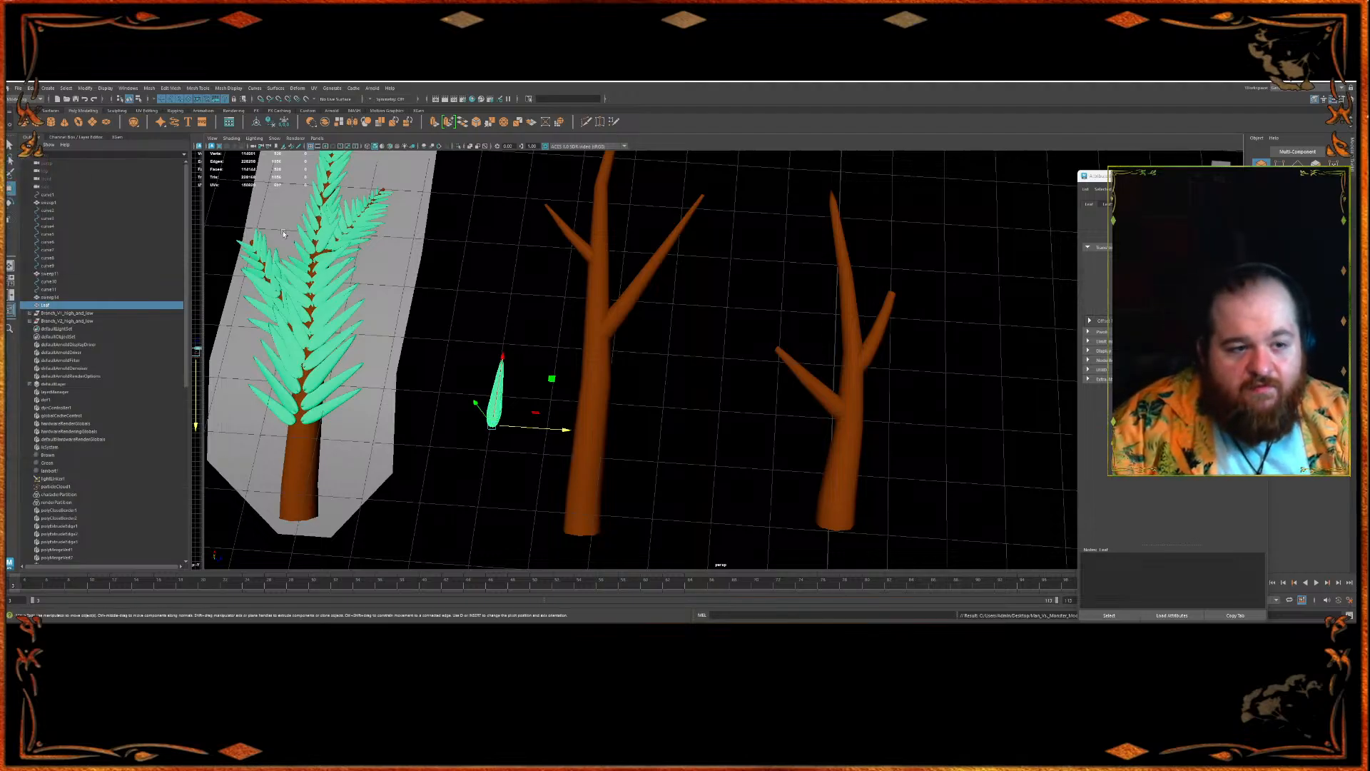
- Rotate the Leaf mesh so it angles outward near the base of the forked bare branch beside it
scroll(559, 364, "up", 2)
middle_click_drag(532, 379, 571, 335, "alt")
scroll(539, 330, "down", 4)
left_click_drag(569, 369, 657, 452, "alt")
scroll(636, 309, "up", 3)
left_click_drag(636, 309, 560, 352, "alt")
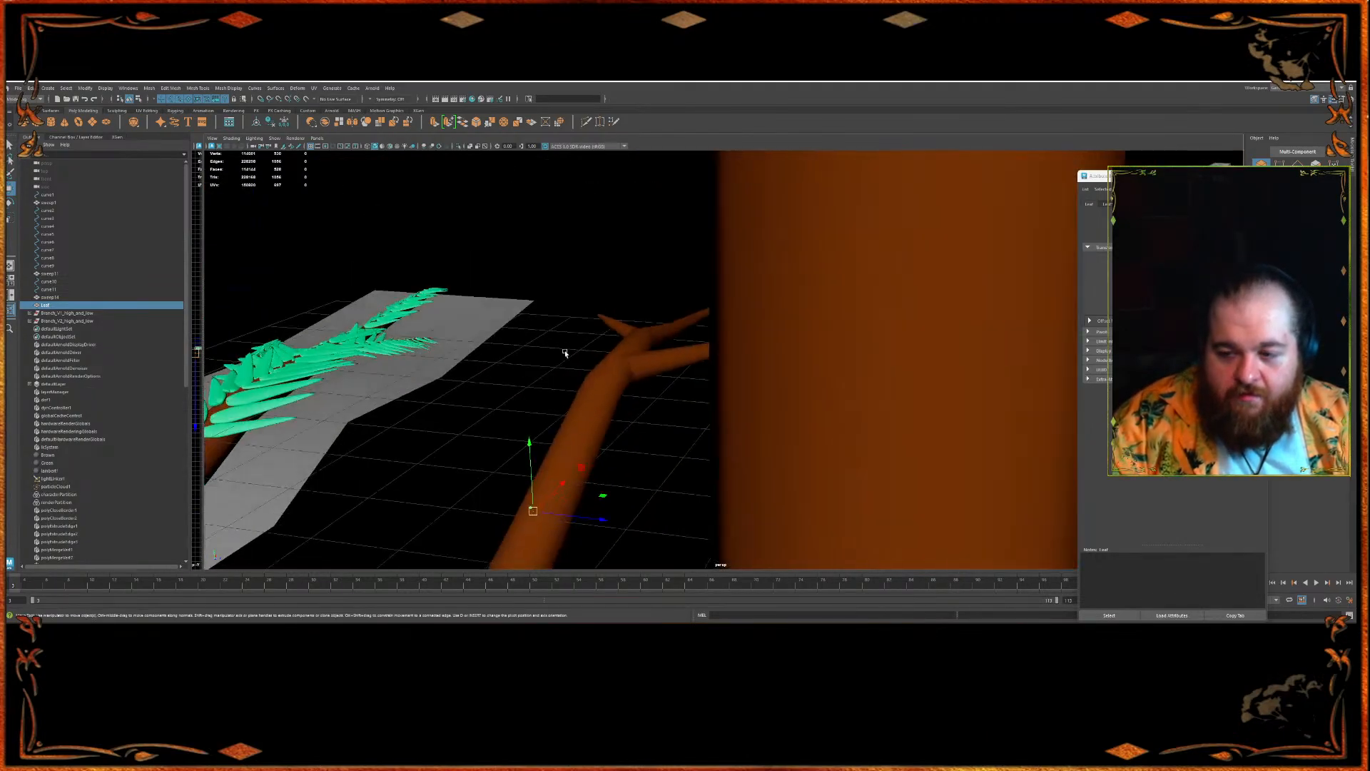
middle_click_drag(559, 352, 640, 296, "alt")
left_click_drag(639, 296, 491, 224, "alt")
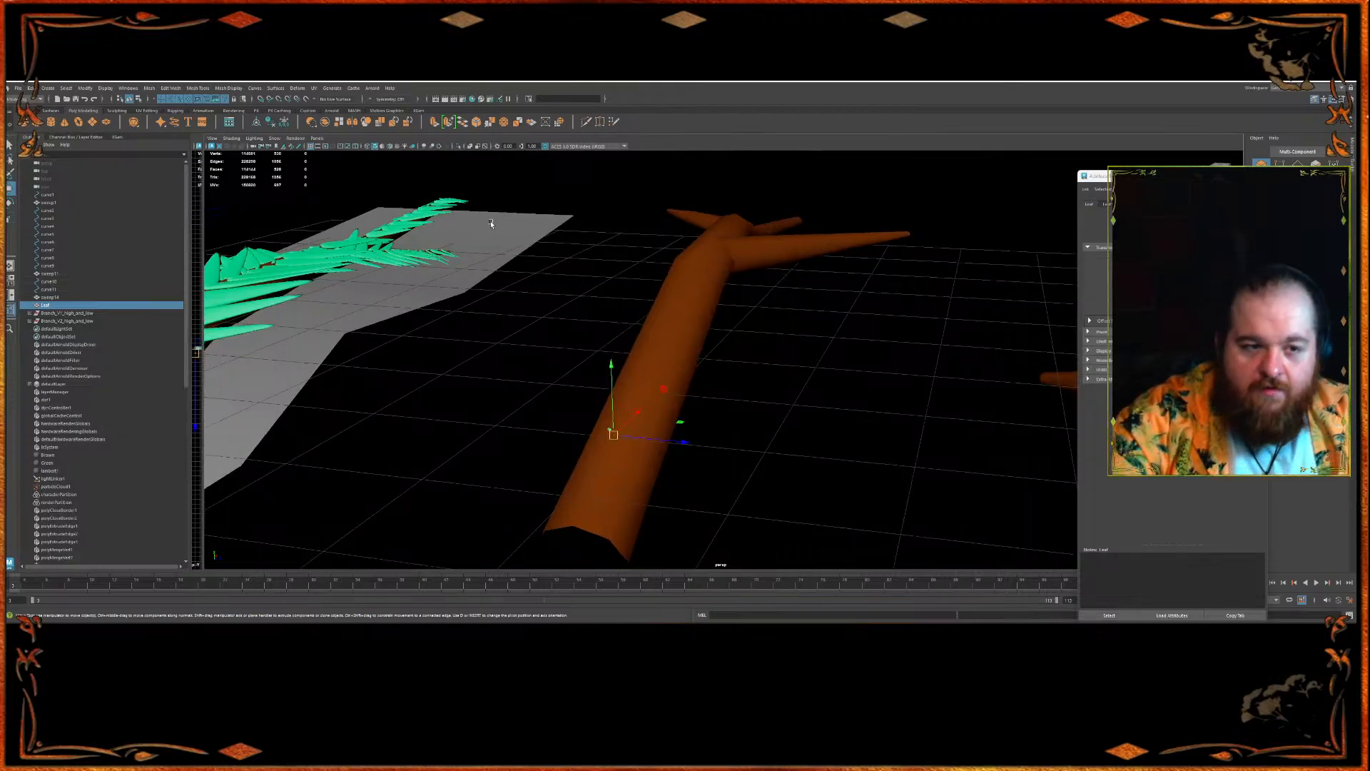
left_click_drag(537, 431, 764, 386, "alt")
key("e")
mouse_move(699, 415)
left_mouse_down()
mouse_move(754, 449)
mouse_move(695, 393)
mouse_move(676, 404)
mouse_move(652, 379)
mouse_move(650, 329)
mouse_move(640, 394)
mouse_move(701, 385)
mouse_move(672, 444)
mouse_move(617, 445)
mouse_move(664, 464)
mouse_move(707, 452)
mouse_move(641, 368)
mouse_move(651, 379)
left_mouse_up()
- Place a duplicate of the leaf on the opposite side of the branch base and rotate it outward
key("r")
key("w")
key("e")
key("w")
key("e")
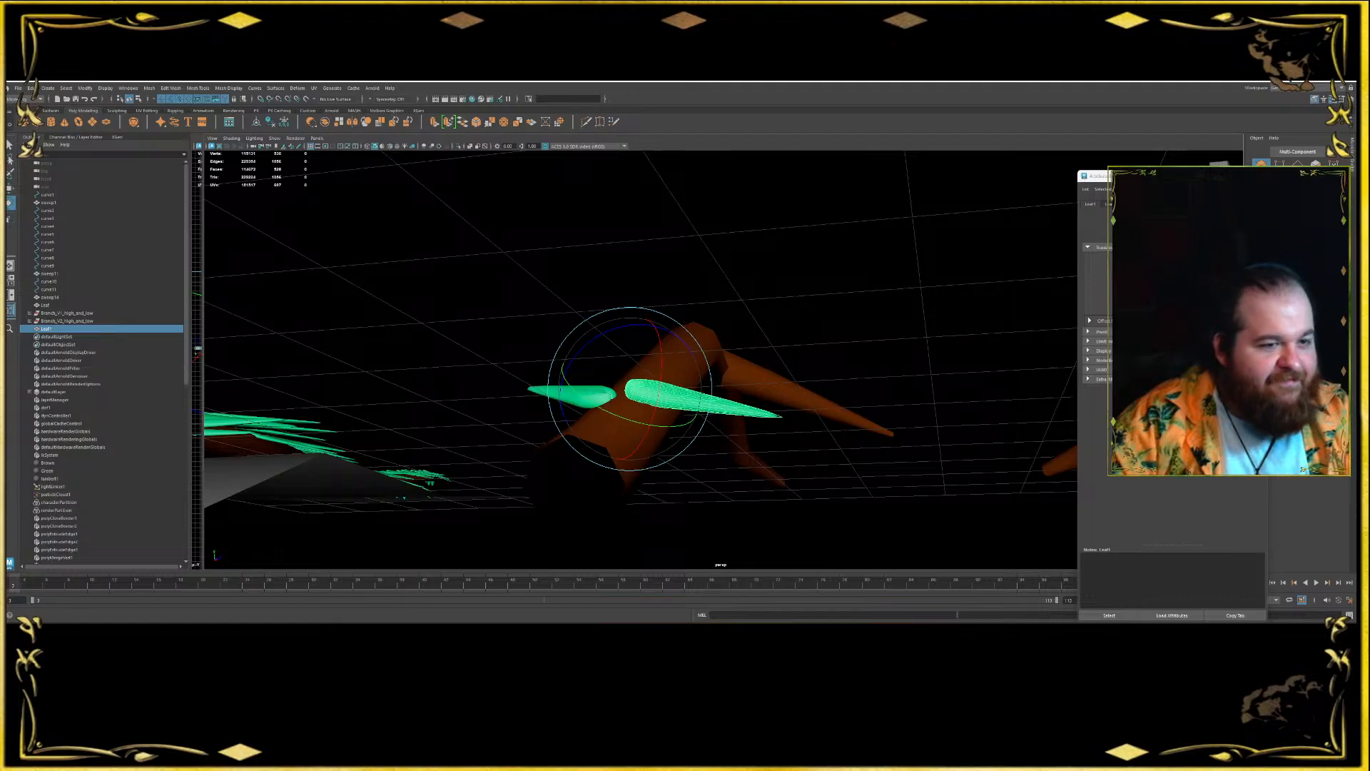
- Reposition and rescale the opposite leaf so its base sits against the branch
left_click_drag(779, 441, 745, 376, "alt")
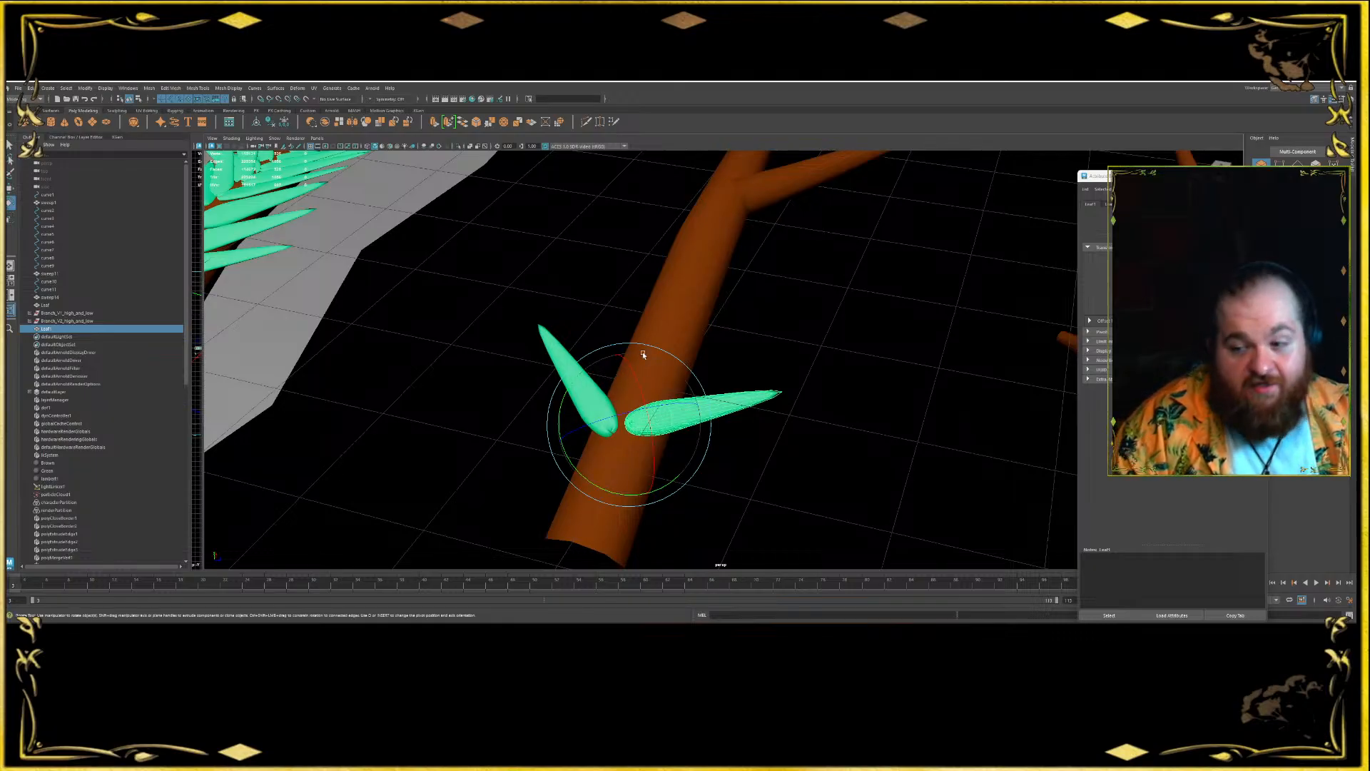
mouse_move(633, 391)
left_mouse_down("alt")
mouse_move(657, 391)
mouse_move(648, 400)
left_mouse_up("alt")
key("w")
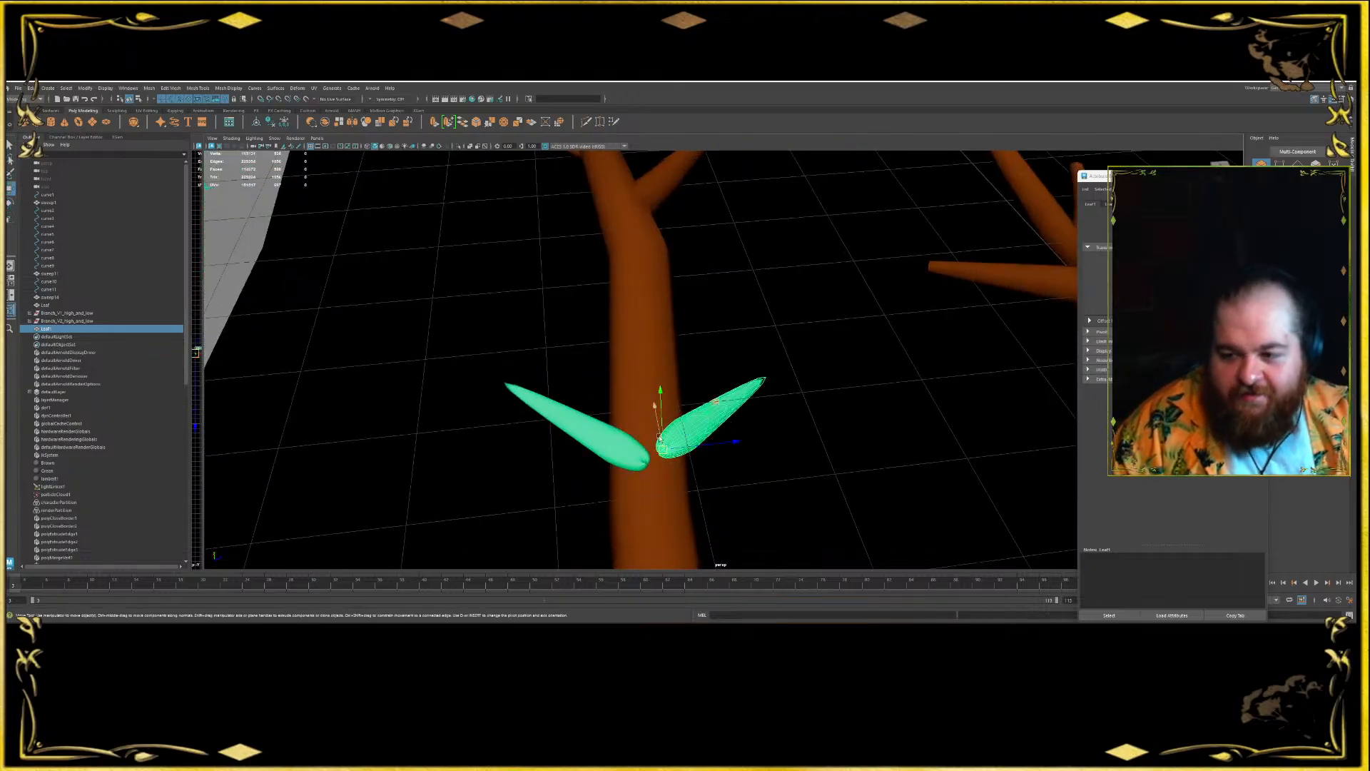
key("ctrl+z")
left_click_drag(663, 449, 901, 404)
key("r")
left_click_drag(669, 444, 640, 425)
- Duplicate the first left-side leaf and place the copy slightly further up the branch
left_click(620, 449)
key("w")
key("ctrl+d")
key("e")
key("r")
key("w")
- Duplicate the second left-side leaf and rotate the copy to point outward on the right side of the branch
key("ctrl+d")
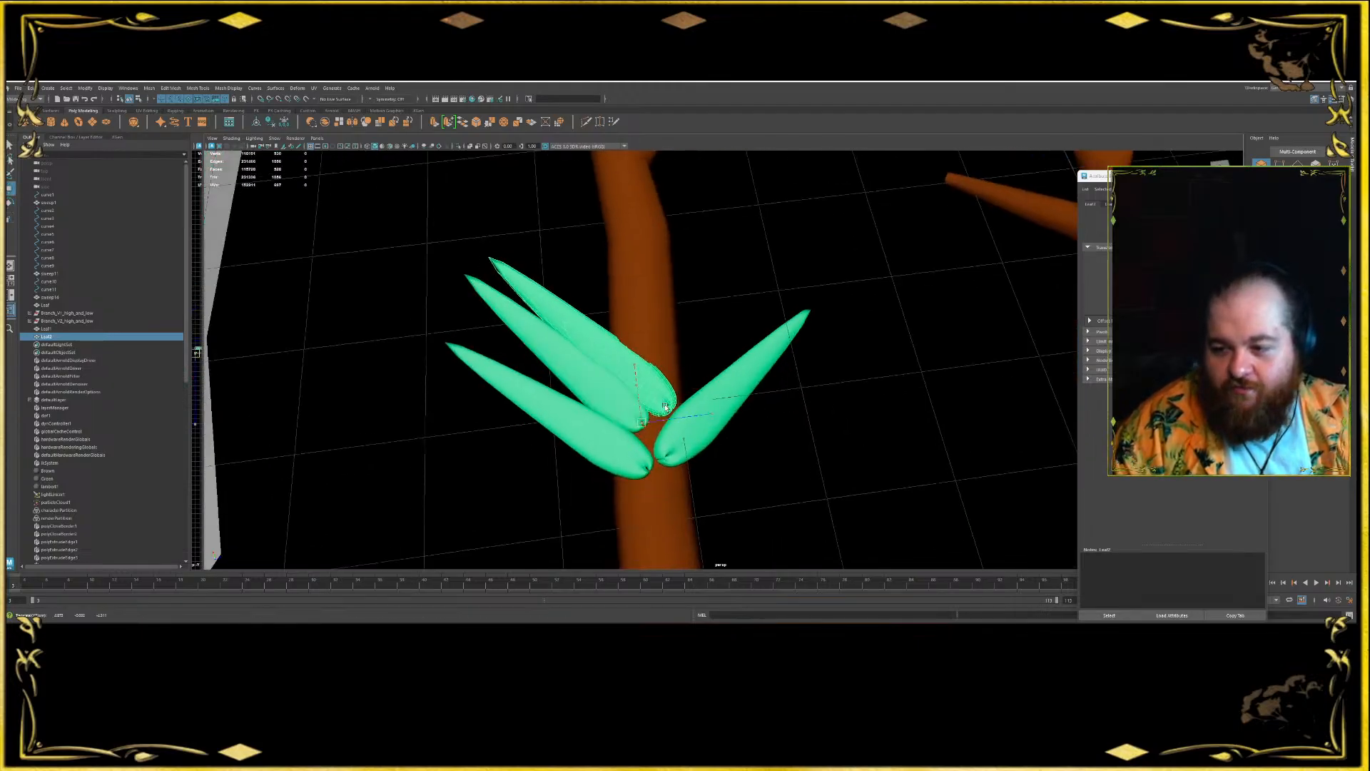
key("e")
left_click_drag(728, 389, 741, 421)
left_click_drag(643, 414, 711, 357, "alt")
key("r")
key("d")
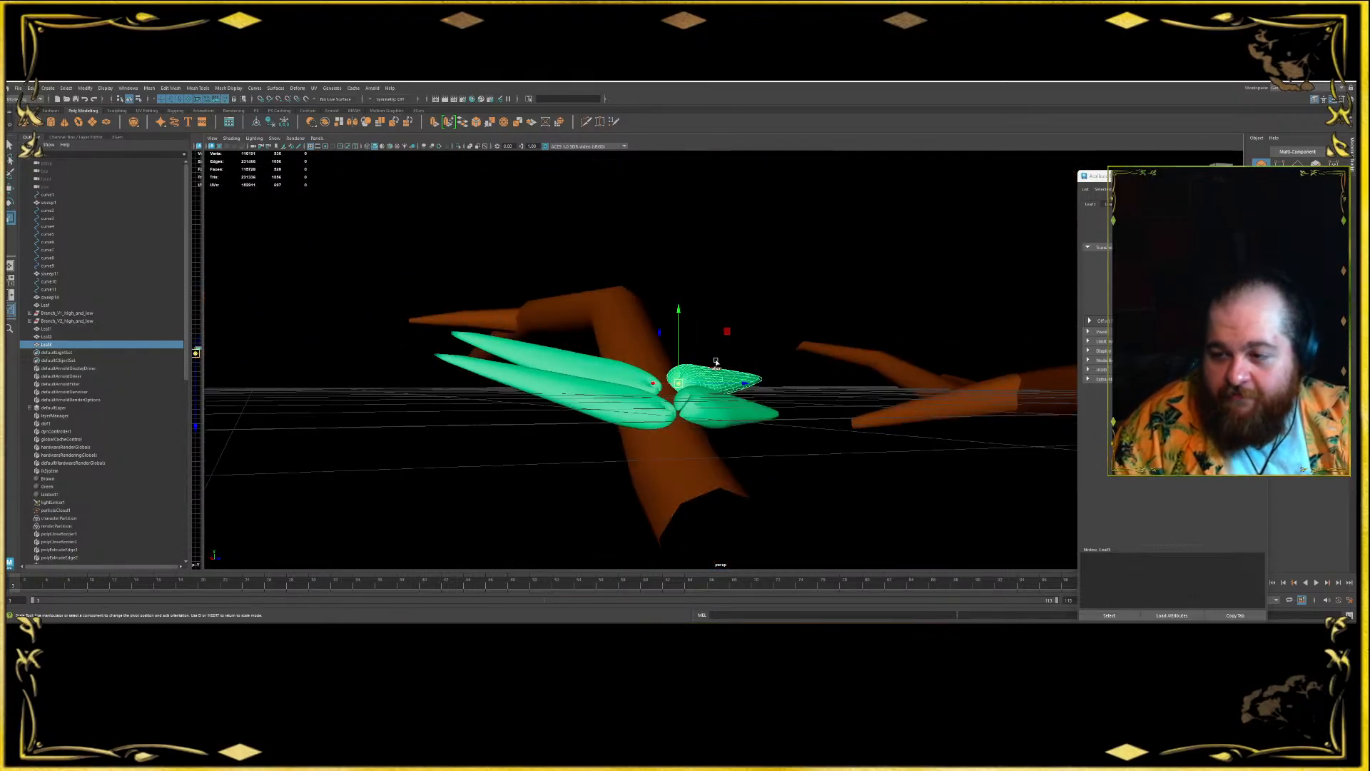
- Try editing the pivot and scale of the second right-side leaf, undoing the scaling
key("d")
key("w")
key("d")
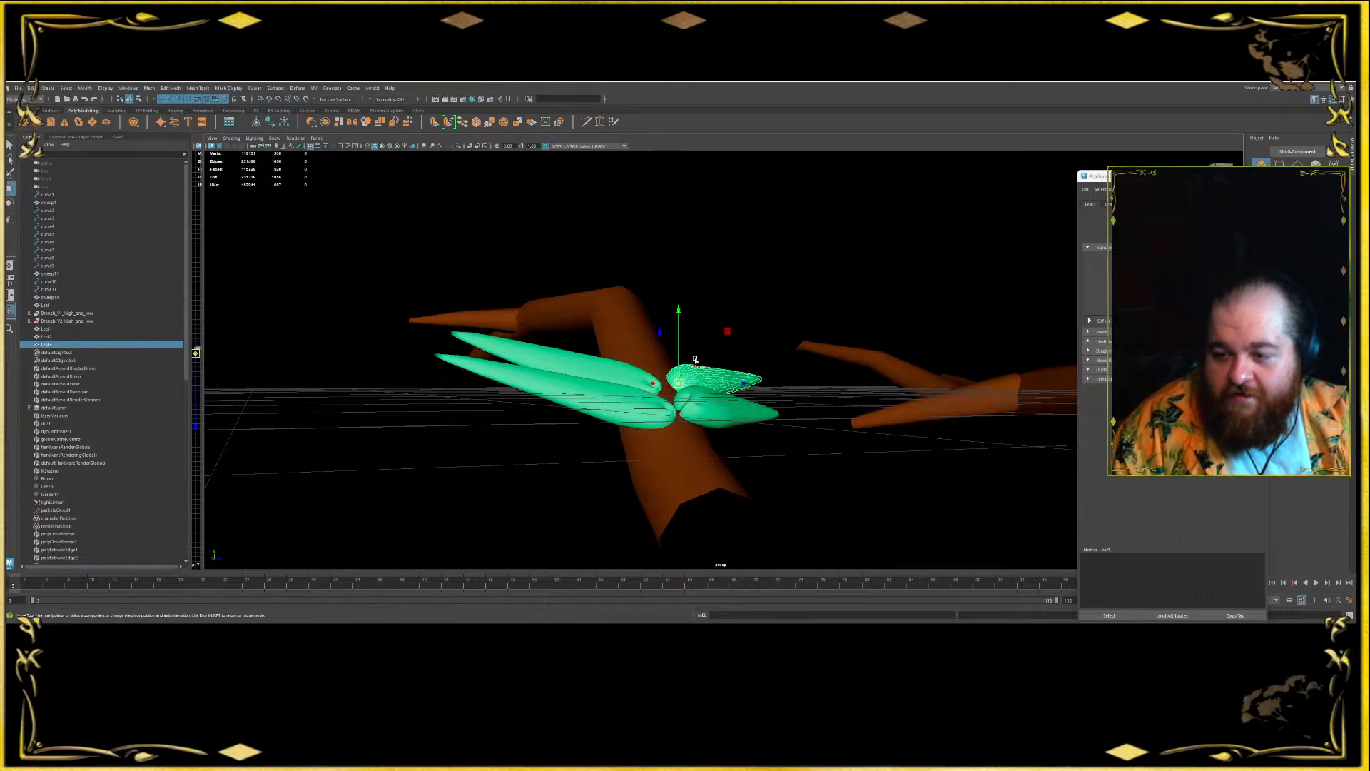
key("e")
key("w")
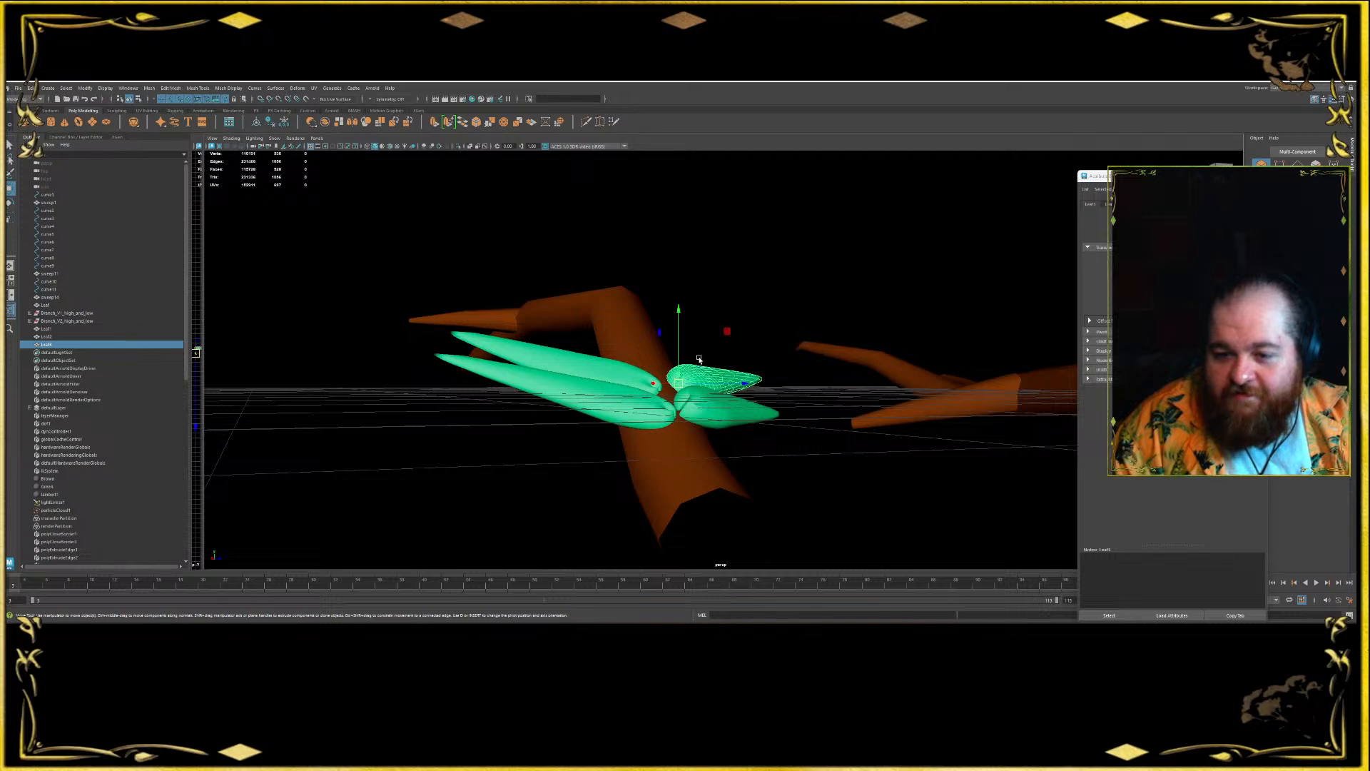
mouse_move(700, 359)
left_mouse_down("alt")
mouse_move(719, 378)
mouse_move(683, 363)
left_mouse_up("alt")
key("r")
key("ctrl+z")
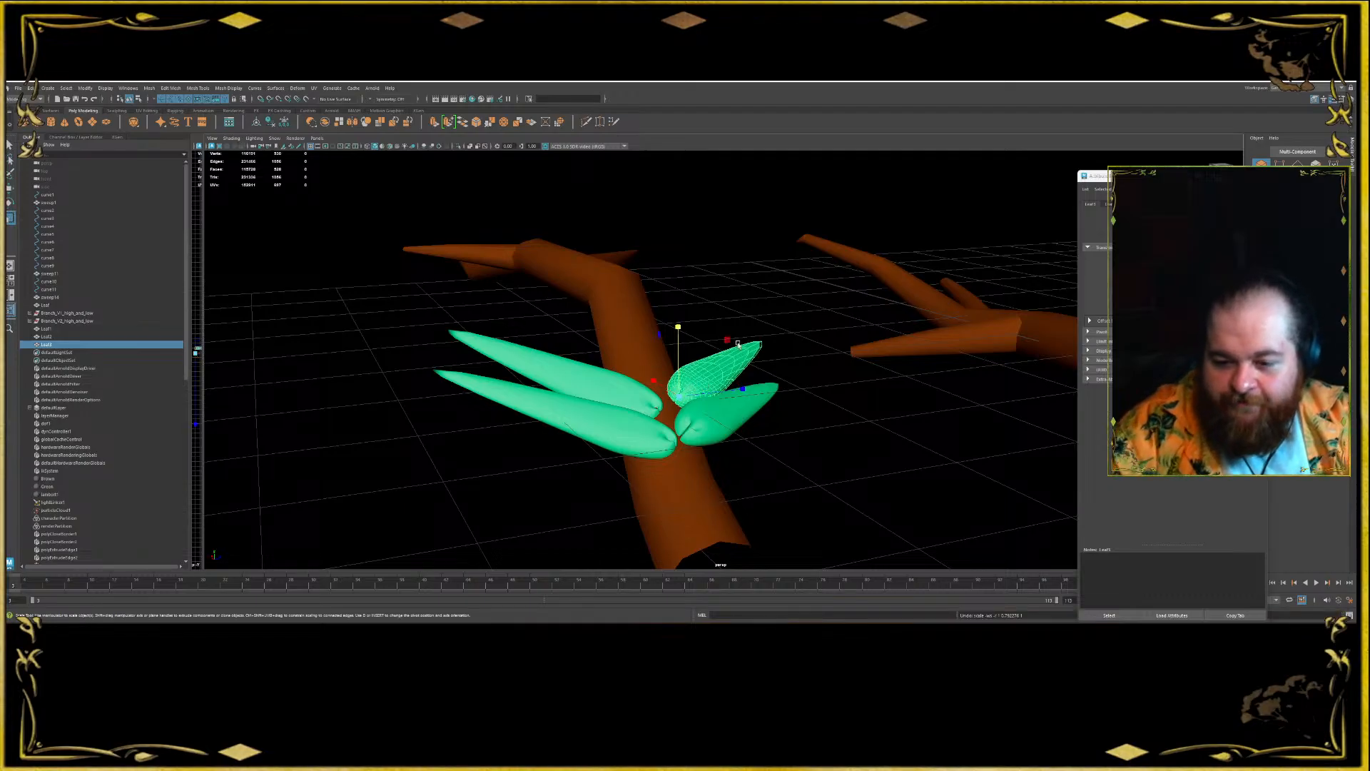
- Reselect the second right-side leaf and adjust its pivot with the custom pivot options
key("w")
left_click(769, 318)
left_click(734, 359)
key("d")
left_click_drag(654, 287, 723, 371, "alt")
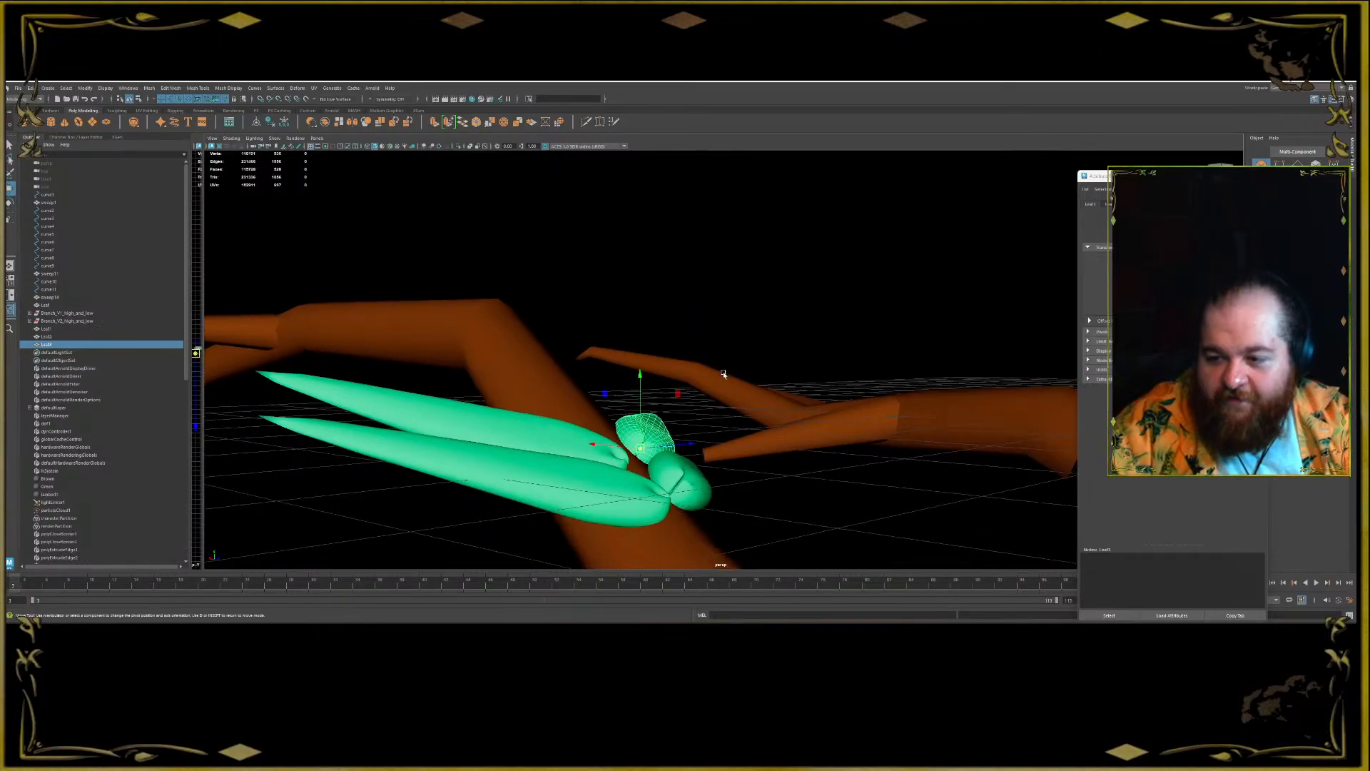
key("e")
key("d")
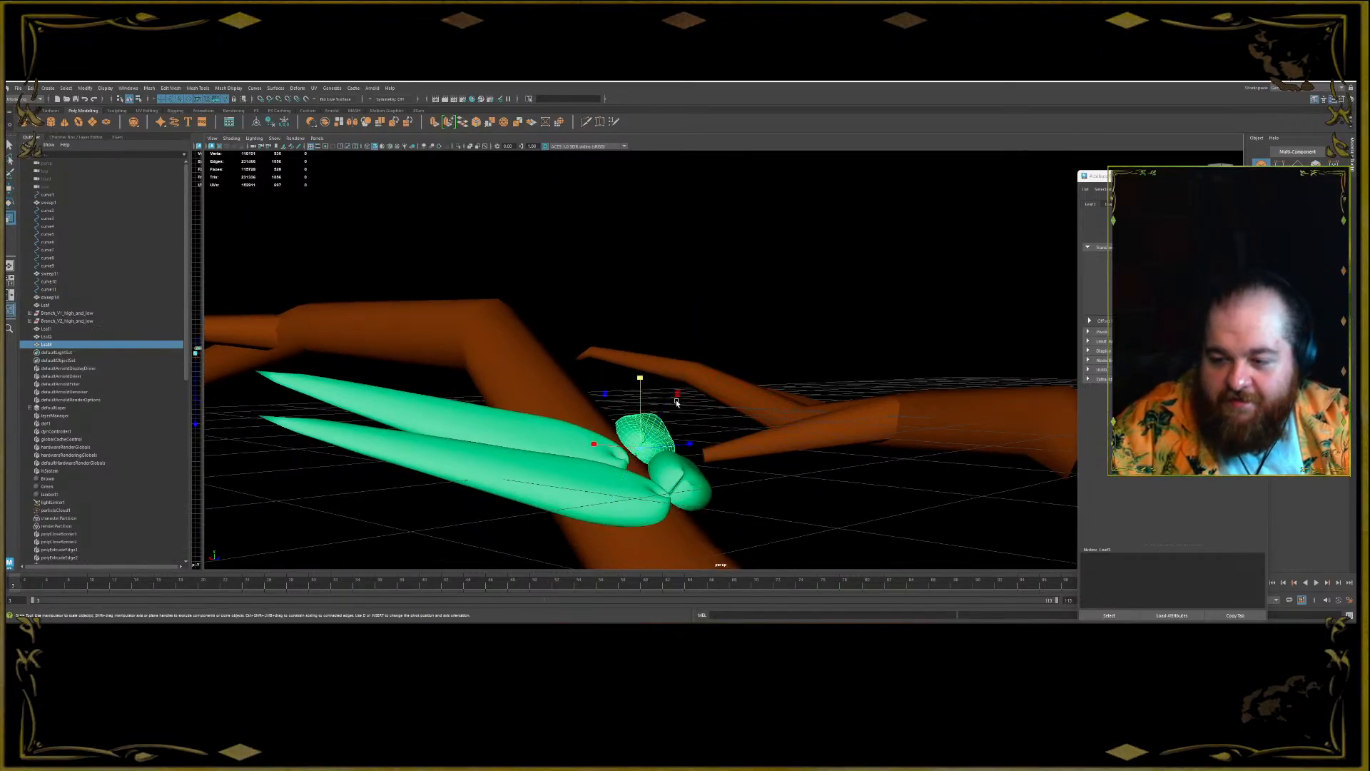
right_click(637, 452)
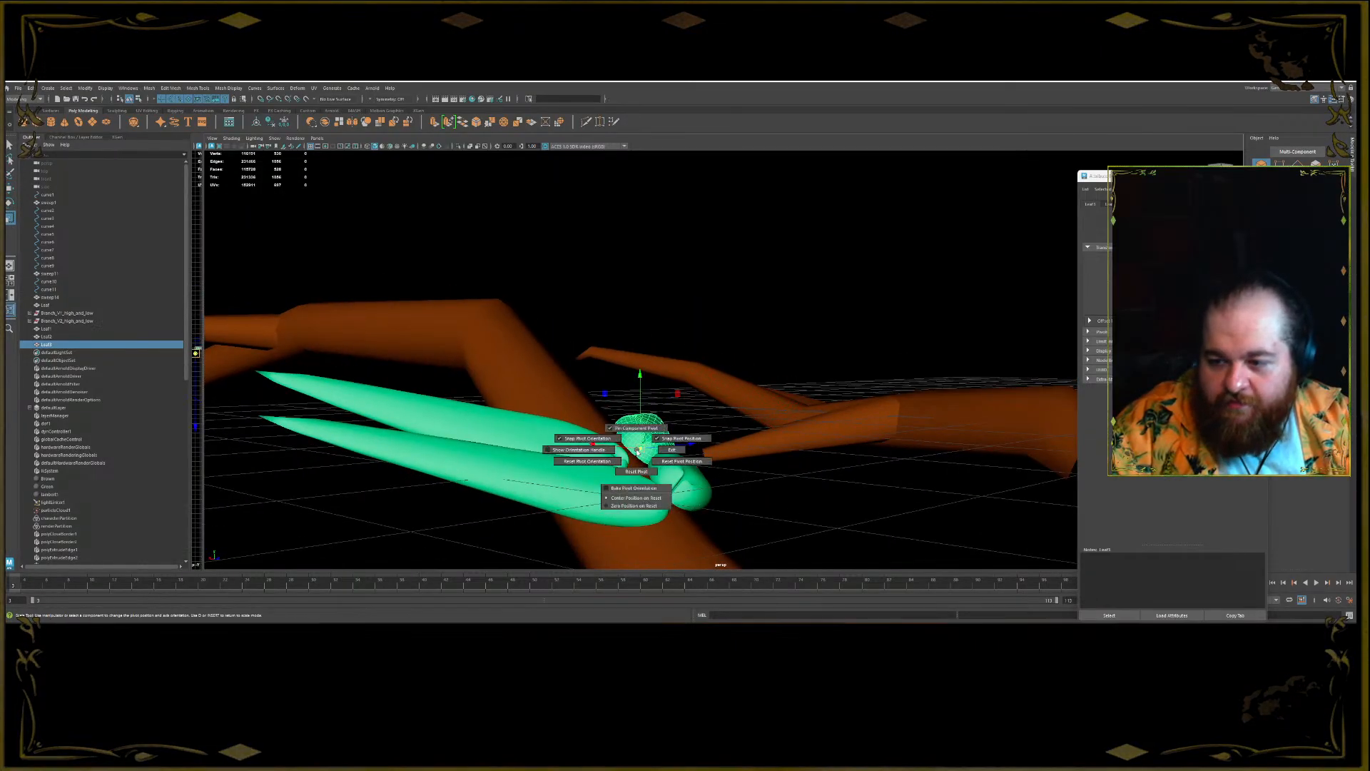
right_click_drag(637, 452, 628, 449)
- Reposition and rescale the second right-side leaf so it fits against the branch above the first one
left_click_drag(632, 446, 780, 496)
key("r")
key("w")
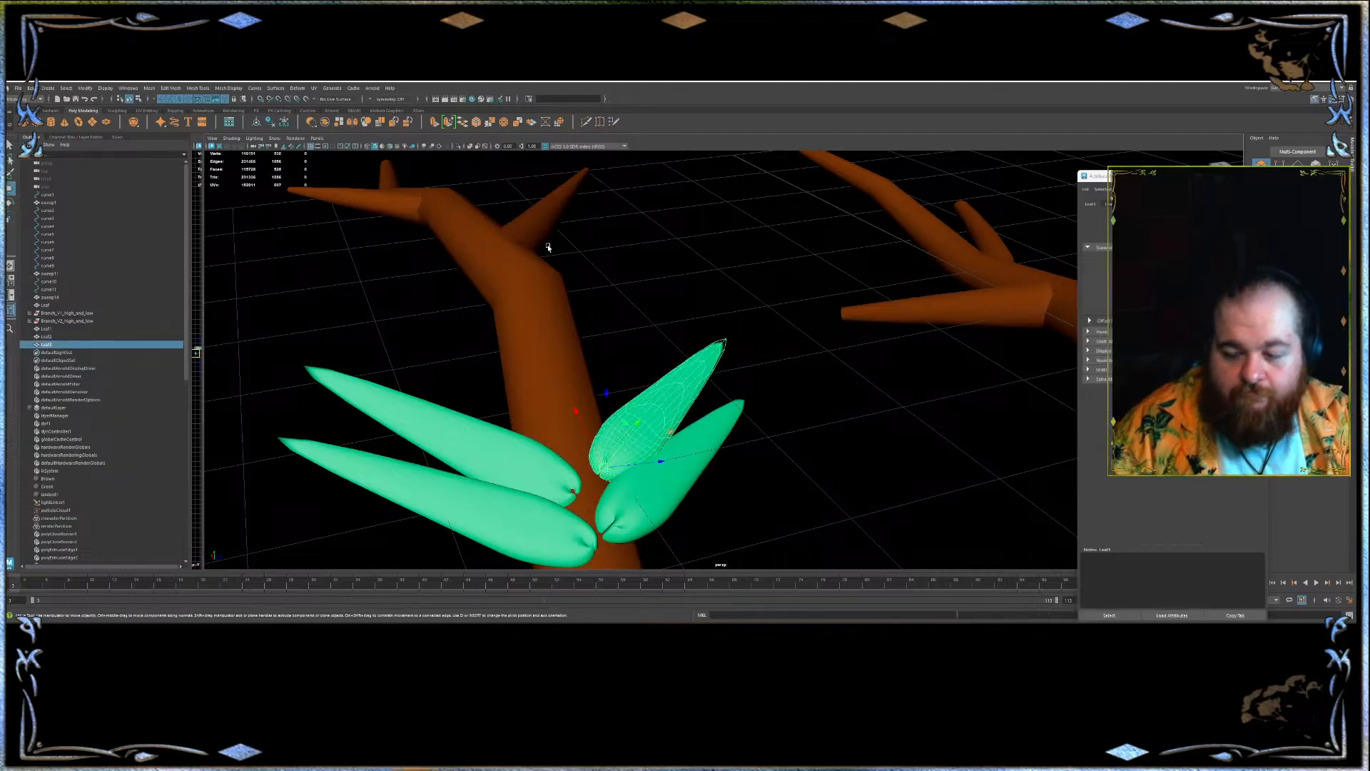
left_click_drag(631, 407, 608, 491, "alt")
key("r")
left_click_drag(595, 434, 682, 427)
key("w")
- Duplicate the leaf further up the branch and rotate and move the copies into a third pair
key("ctrl+d")
left_click_drag(724, 304, 510, 411)
key("e")
key("w")
left_click_drag(578, 384, 541, 375)
key("e")
left_click_drag(535, 373, 615, 345)
- Add a fourth pair of leaf copies above the third, rotating and moving each onto its side of the branch
mouse_move(511, 349)
left_mouse_down()
mouse_move(557, 312)
mouse_move(530, 365)
mouse_move(527, 413)
mouse_move(519, 389)
mouse_move(559, 361)
mouse_move(563, 325)
mouse_move(574, 379)
mouse_move(604, 403)
mouse_move(624, 398)
mouse_move(557, 395)
mouse_move(567, 329)
mouse_move(746, 328)
mouse_move(716, 348)
mouse_move(628, 346)
mouse_move(675, 379)
left_mouse_up()
key("w")
mouse_move(681, 321)
left_mouse_down()
mouse_move(598, 404)
mouse_move(558, 347)
mouse_move(582, 369)
mouse_move(594, 328)
mouse_move(604, 346)
mouse_move(684, 344)
mouse_move(663, 352)
mouse_move(660, 336)
mouse_move(639, 371)
mouse_move(621, 343)
mouse_move(584, 354)
left_mouse_up()
key("e")
key("w")
key("e")
left_click(664, 326)
key("w")
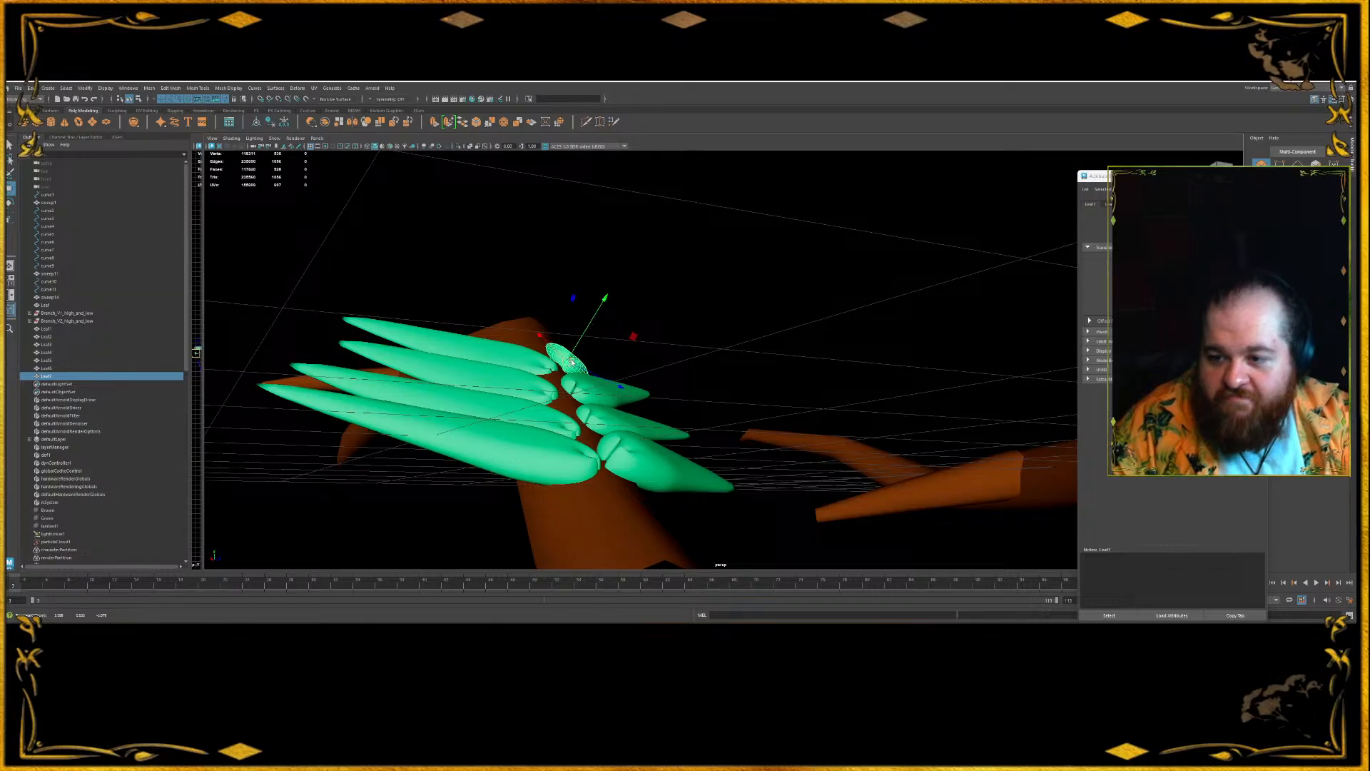
- Rotate and move the fourth right-side leaf into place and continue the left row with another leaf copy
key("e")
key("w")
left_click_drag(591, 368, 624, 324, "alt")
left_click_drag(644, 271, 451, 145, "alt")
mouse_move(543, 371)
left_mouse_down("alt")
mouse_move(649, 421)
mouse_move(562, 461)
mouse_move(619, 427)
mouse_move(689, 433)
mouse_move(761, 400)
mouse_move(843, 411)
mouse_move(811, 388)
mouse_move(764, 415)
mouse_move(637, 447)
mouse_move(651, 431)
mouse_move(621, 353)
mouse_move(670, 297)
left_mouse_up("alt")
key("e")
key("w")
key("e")
key("w")
- Duplicate the uppermost leaf and angle the copy to complete the fifth pair on the branch
left_click(797, 408)
key("e")
key("w")
key("ctrl+d")
key("e")
left_click_drag(671, 350, 612, 318, "alt")
left_click_drag(821, 350, 717, 325, "alt")
key("w")
- Move and rotate a leaf copy into the sixth position on the left side of the branch
left_click_drag(798, 398, 858, 470)
mouse_move(835, 422)
left_mouse_down()
mouse_move(873, 439)
mouse_move(778, 433)
mouse_move(766, 477)
mouse_move(764, 421)
mouse_move(807, 448)
mouse_move(707, 360)
mouse_move(734, 324)
mouse_move(785, 373)
left_mouse_up()
key("e")
key("w")
key("e")
key("w")
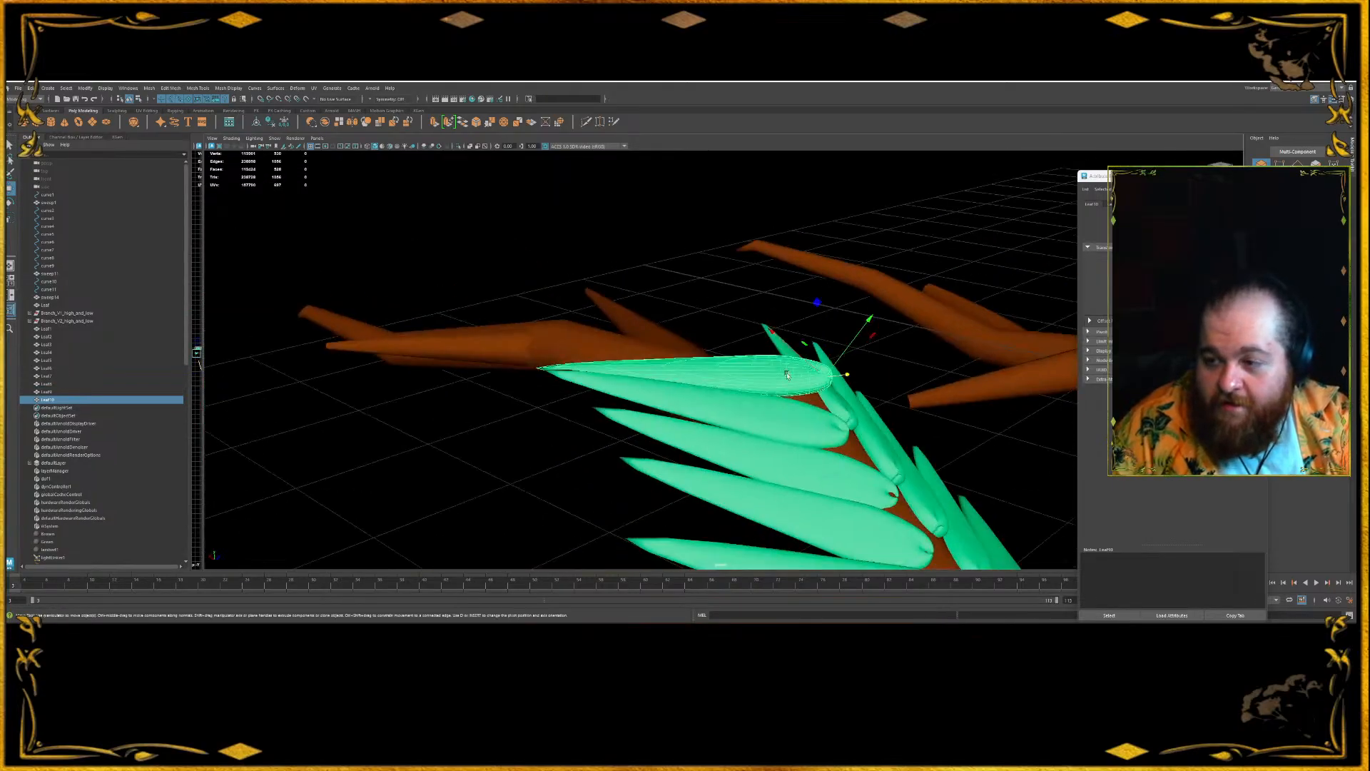
- Adjust the scale and position of the sixth left-side leaf and undo the last adjustment
key("r")
left_click_drag(886, 377, 729, 377, "alt")
key("w")
left_click_drag(730, 376, 835, 389, "alt")
key("ctrl+z")
- Duplicate the sixth left-side leaf to the right side, and rotate another copy above it towards the fork
left_click_drag(752, 342, 696, 402, "alt")
key("ctrl+d")
key("e")
key("w")
mouse_move(695, 401)
left_mouse_down("alt")
mouse_move(657, 384)
mouse_move(641, 394)
mouse_move(646, 364)
mouse_move(790, 453)
mouse_move(801, 364)
mouse_move(847, 402)
mouse_move(772, 409)
mouse_move(765, 362)
mouse_move(774, 393)
mouse_move(745, 359)
left_mouse_up("alt")
key("e")
key("w")
key("e")
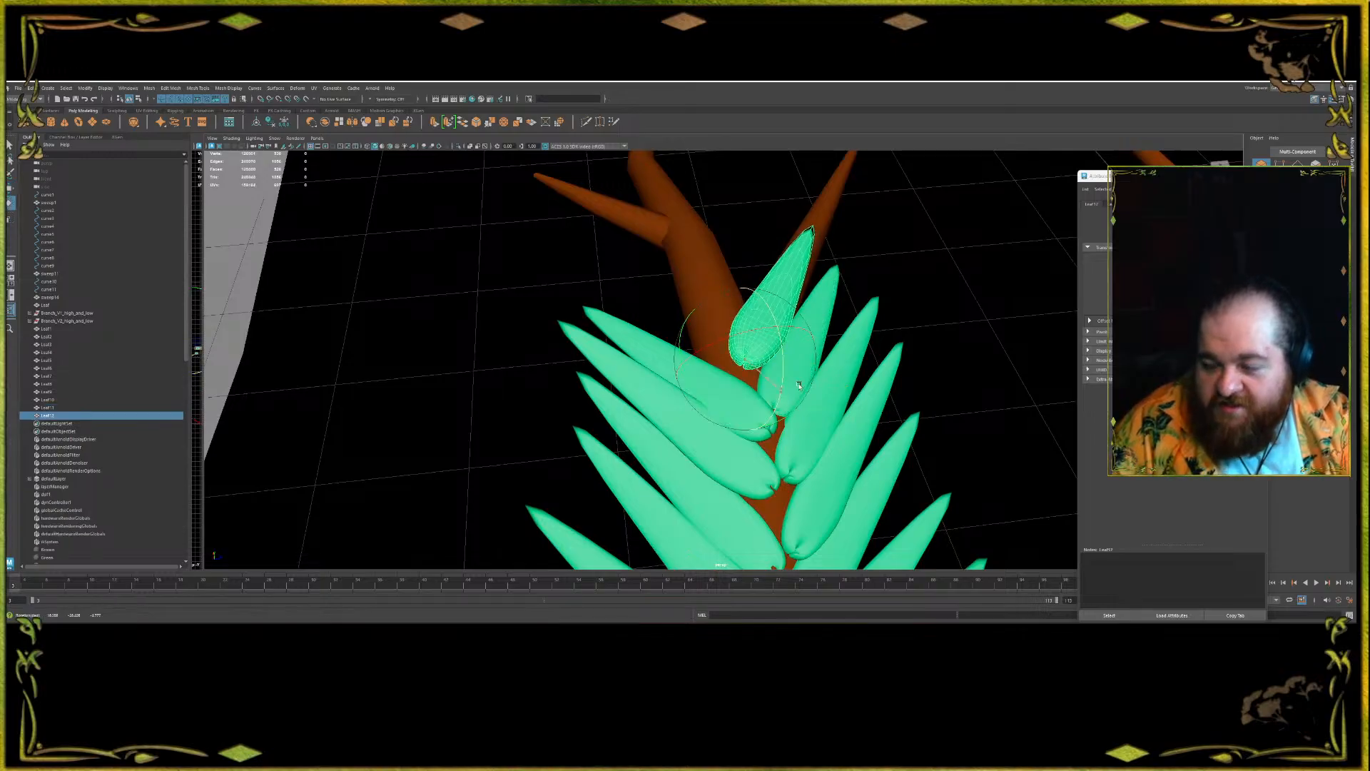
- Rotate the topmost leaf copy and move it onto the branch just below the fork
key("e")
left_click_drag(747, 358, 719, 377)
key("w")
left_click(714, 350)
left_click_drag(674, 285, 682, 307)
left_click_drag(683, 306, 716, 407, "alt")
- Duplicate the topmost leaf along the branch towards the fork and rotate the copy outward
key("e")
left_click_drag(716, 407, 710, 446, "alt")
key("w")
left_click_drag(706, 347, 683, 377, "shift")
key("e")
left_click_drag(730, 421, 604, 274)
key("w")
- Undo the last leaf adjustment and re-angle the leaf so it rests against the branch at the fork
mouse_move(673, 395)
left_mouse_down("alt")
mouse_move(634, 347)
mouse_move(570, 357)
mouse_move(573, 370)
mouse_move(581, 356)
mouse_move(621, 366)
mouse_move(603, 388)
left_mouse_up("alt")
key("ctrl+z")
key("e")
left_click_drag(623, 303, 572, 383)
key("w")
key("e")
key("w")
- Place further leaf copies at the fork, rotating and moving them onto the thicker branch arm
key("ctrl+d")
key("e")
key("w")
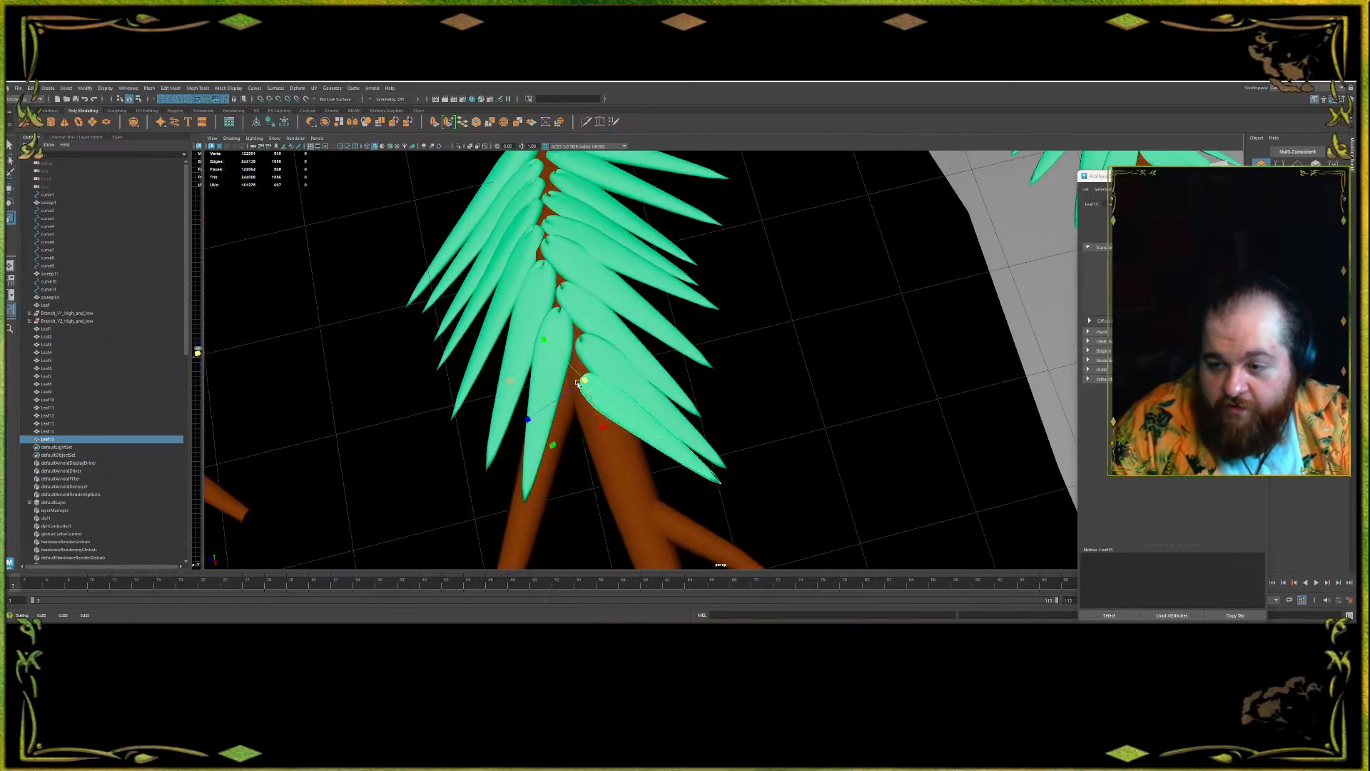
key("w")
key("e")
mouse_move(647, 408)
left_mouse_down()
mouse_move(652, 391)
mouse_move(632, 421)
mouse_move(627, 392)
mouse_move(600, 386)
mouse_move(621, 363)
mouse_move(589, 372)
mouse_move(591, 395)
mouse_move(625, 327)
left_mouse_up()
key("w")
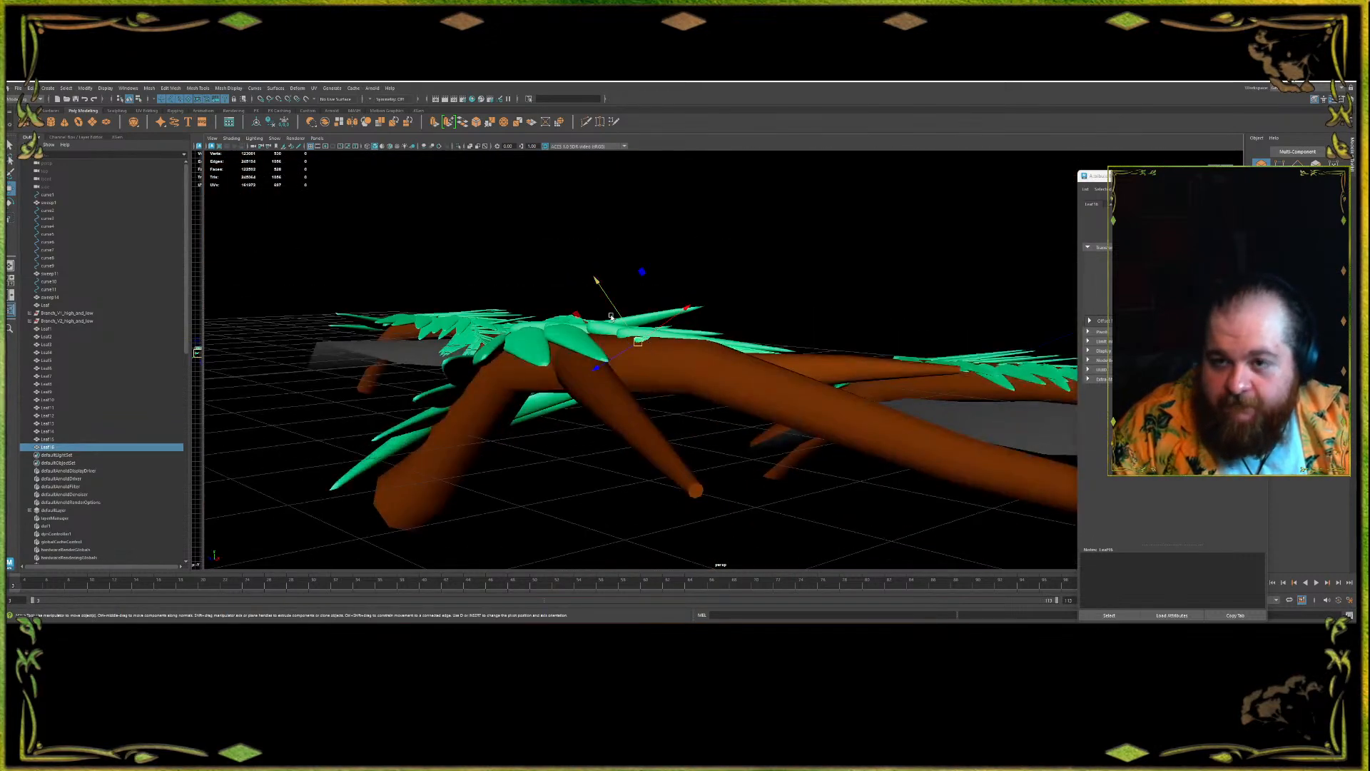
- Make the third branch's mesh a live surface so the leaves snap onto it
left_click(671, 372)
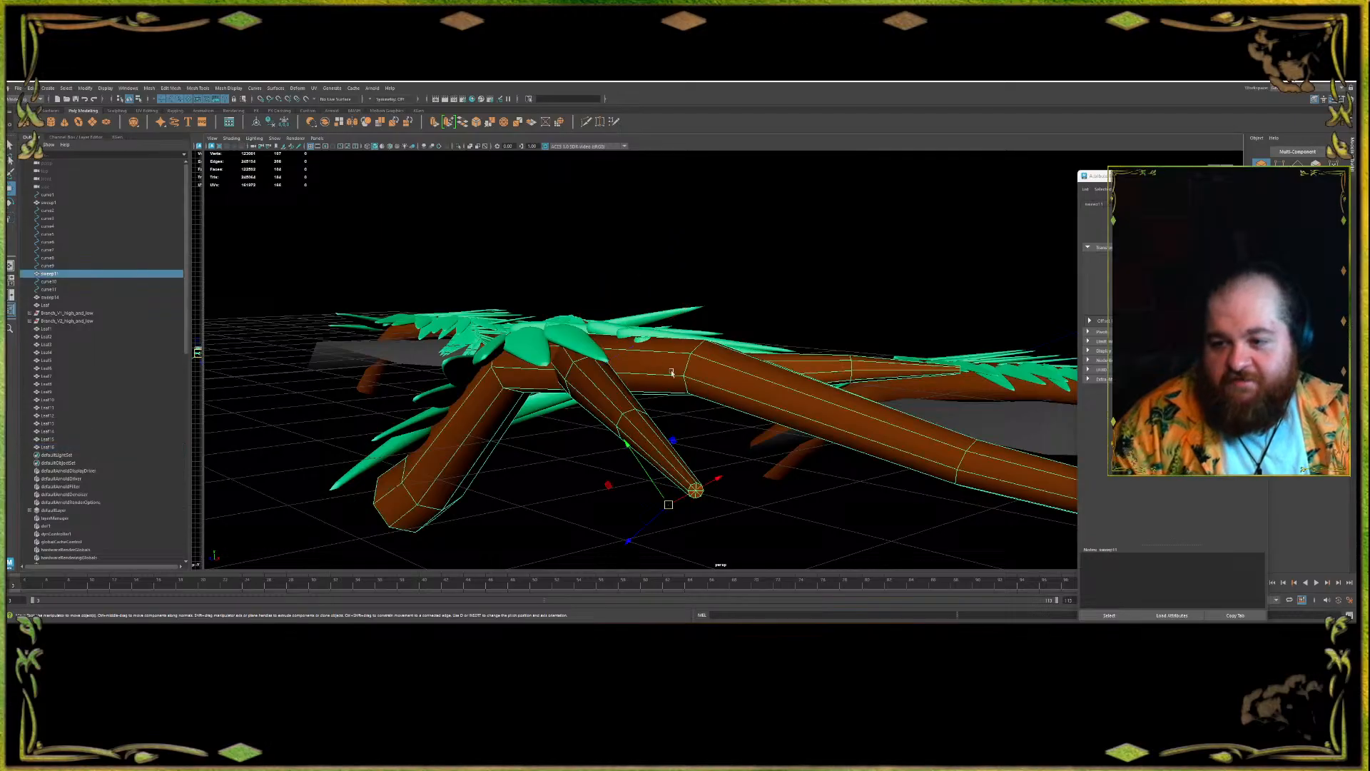
left_click(255, 99)
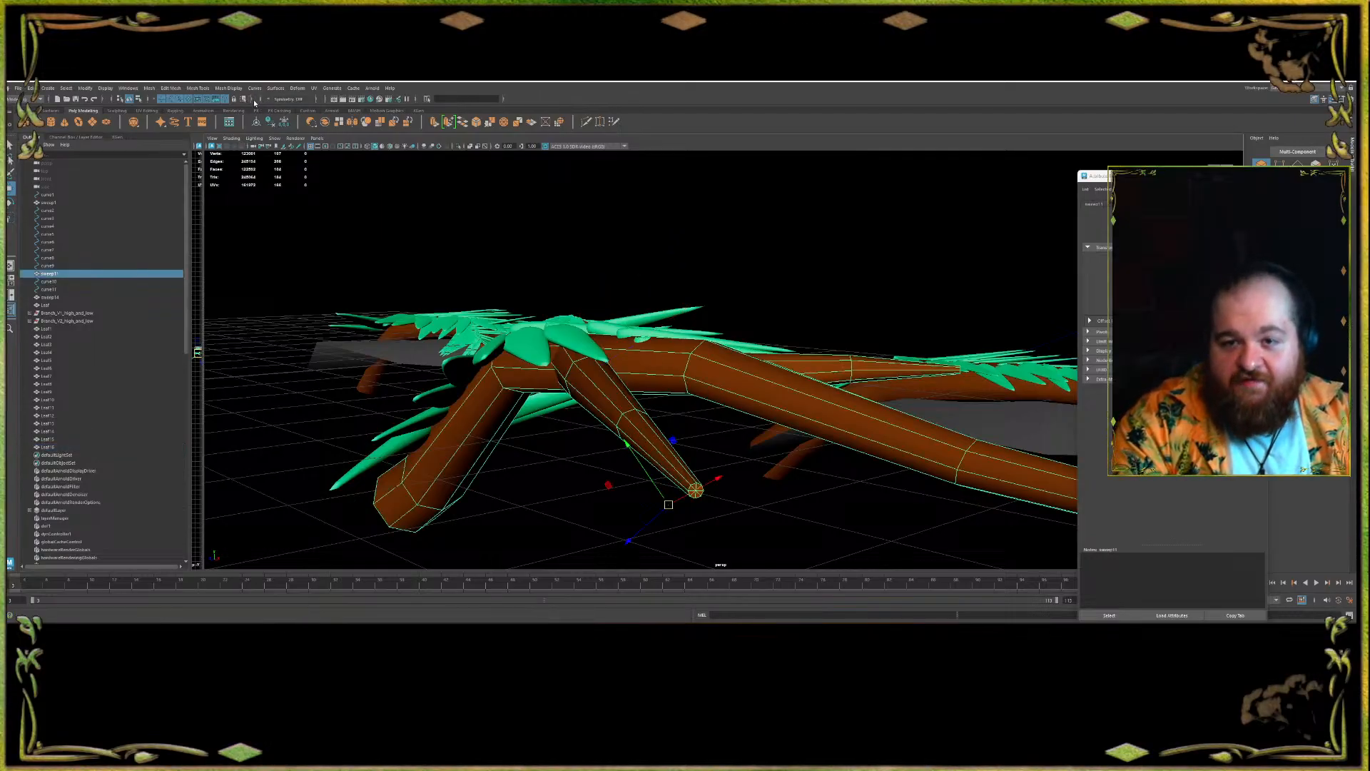
left_click(260, 100)
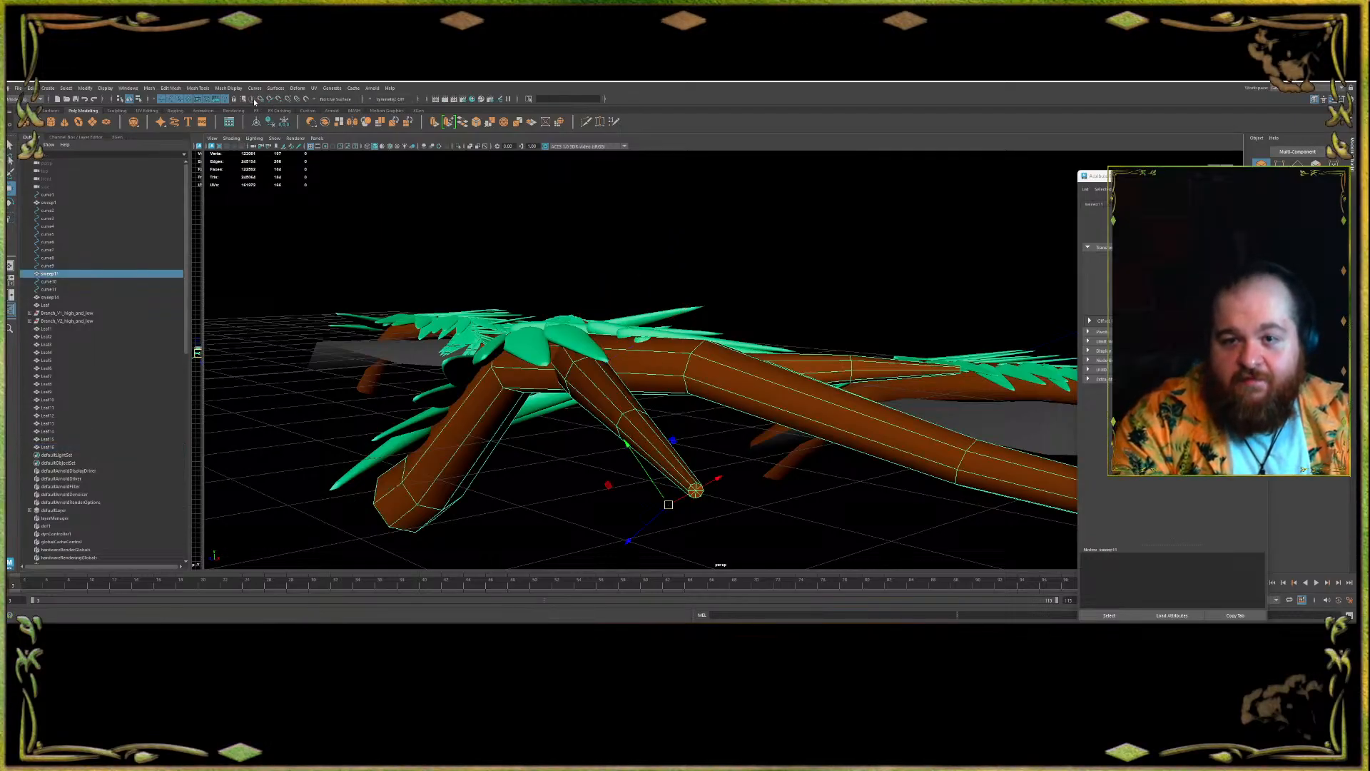
left_click(307, 100)
- Duplicate the lowest leaf beside the fork, snap the copy further down the branch and adjust its angle and size
mouse_move(457, 236)
left_mouse_down("alt")
mouse_move(606, 372)
mouse_move(630, 352)
mouse_move(591, 366)
mouse_move(591, 404)
mouse_move(694, 345)
mouse_move(579, 364)
mouse_move(620, 392)
left_mouse_up("alt")
left_click(622, 382)
key("e")
key("r")
key("w")
key("ctrl+d")
left_click_drag(578, 357, 571, 373)
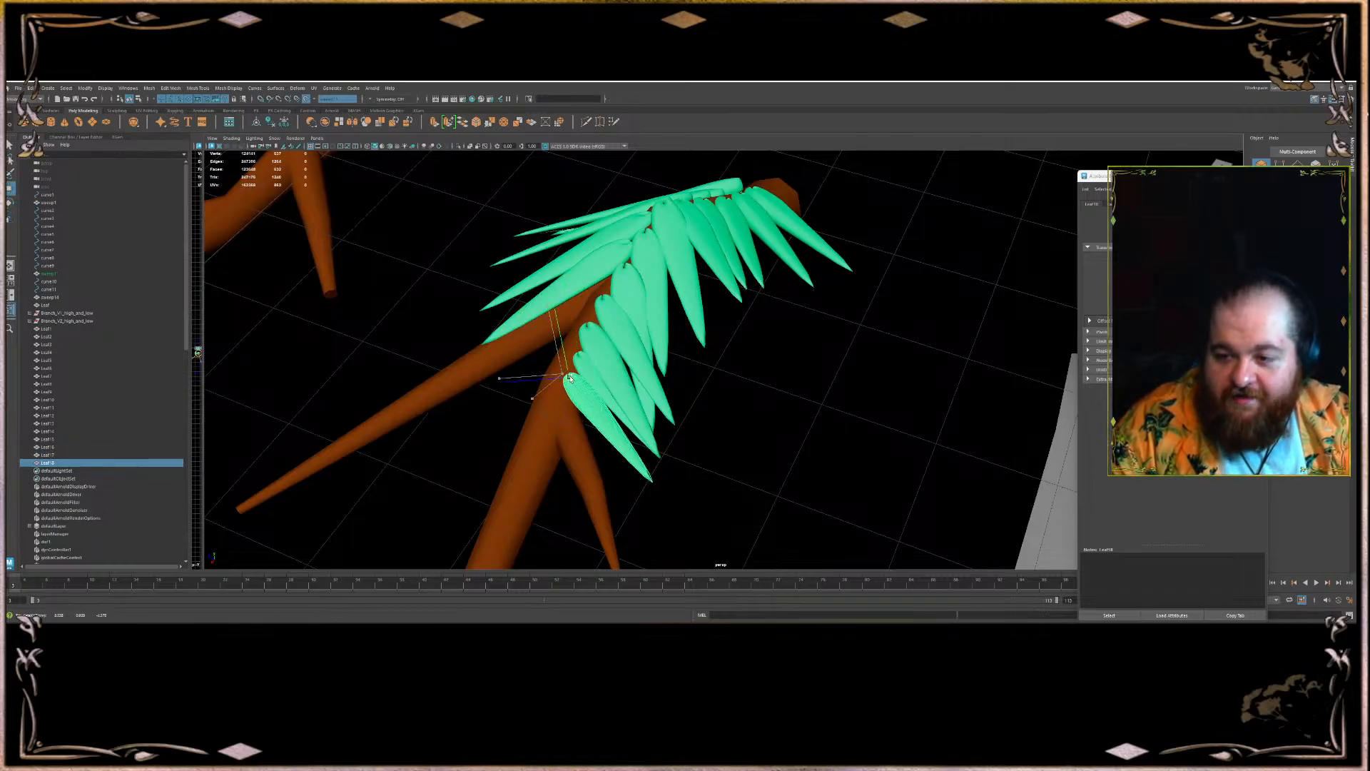
key("r")
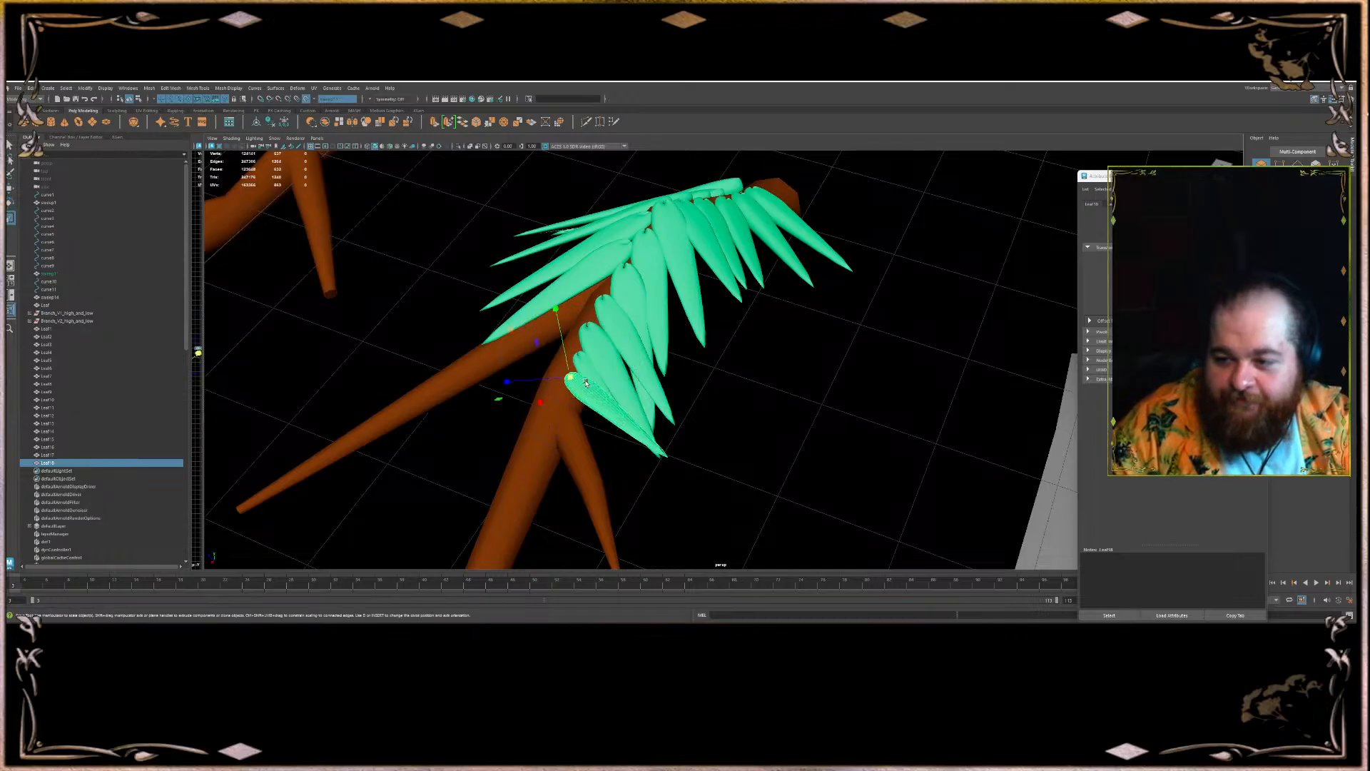
key("w")
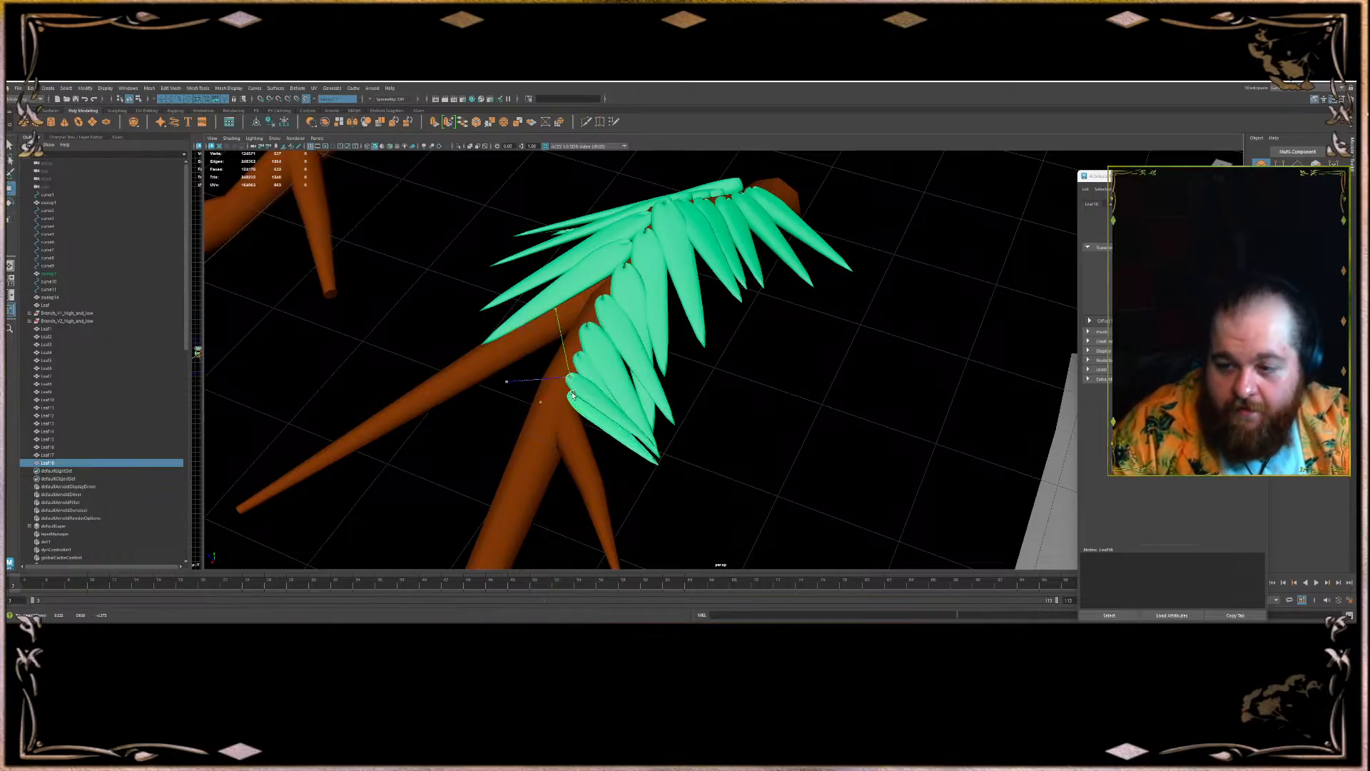
- Add further leaf copies down the branch towards the short twig, rotating each to follow the row
key("ctrl+d")
key("e")
key("w")
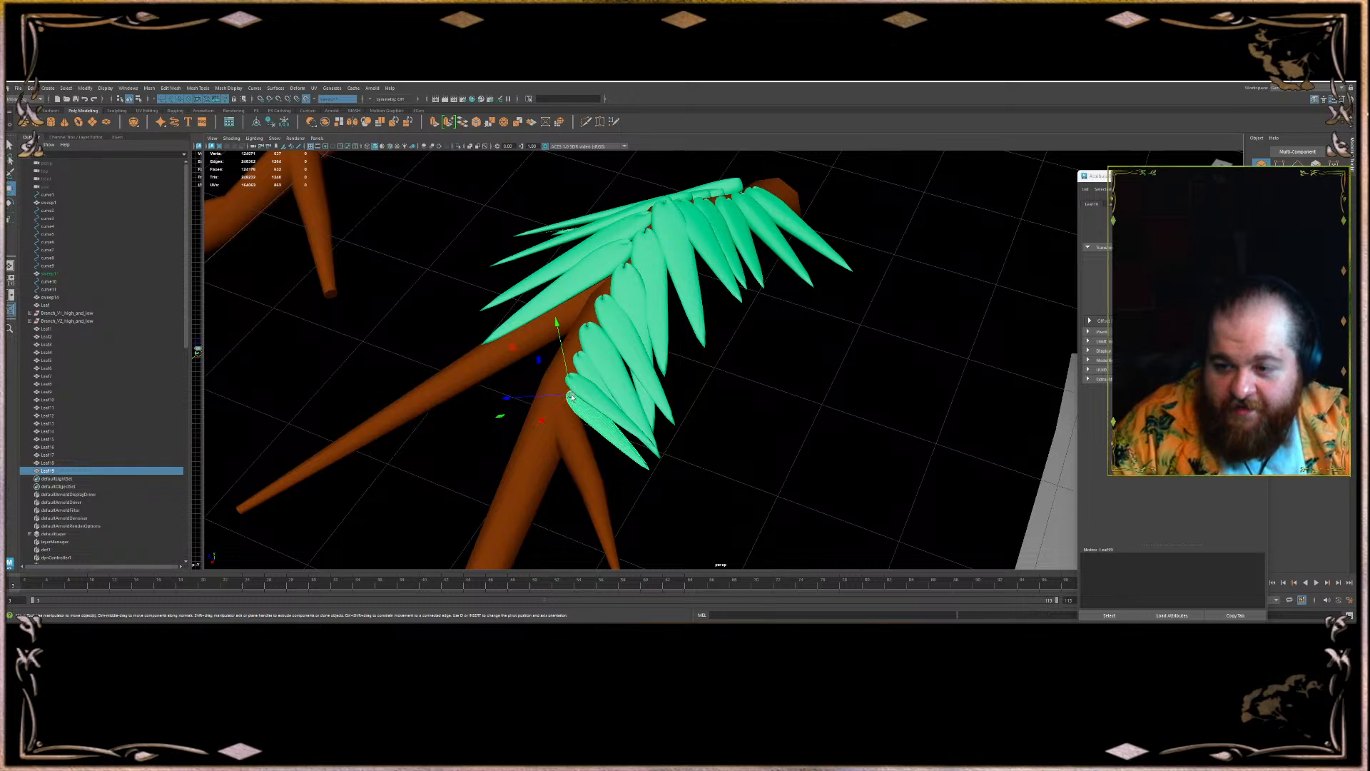
key("ctrl+d")
key("r")
key("e")
left_click_drag(580, 415, 546, 456)
key("w")
- Continue duplicating leaves onto the base of the short twig, moving and rotating them outward
key("ctrl+d")
key("e")
key("w")
key("e")
key("w")
key("e")
key("w")
key("e")
key("w")
- Rotate the newest leaf so it fans outward from the side of the short twig
left_click_drag(546, 456, 594, 430, "alt")
key("e")
left_click_drag(637, 498, 597, 468)
key("f")
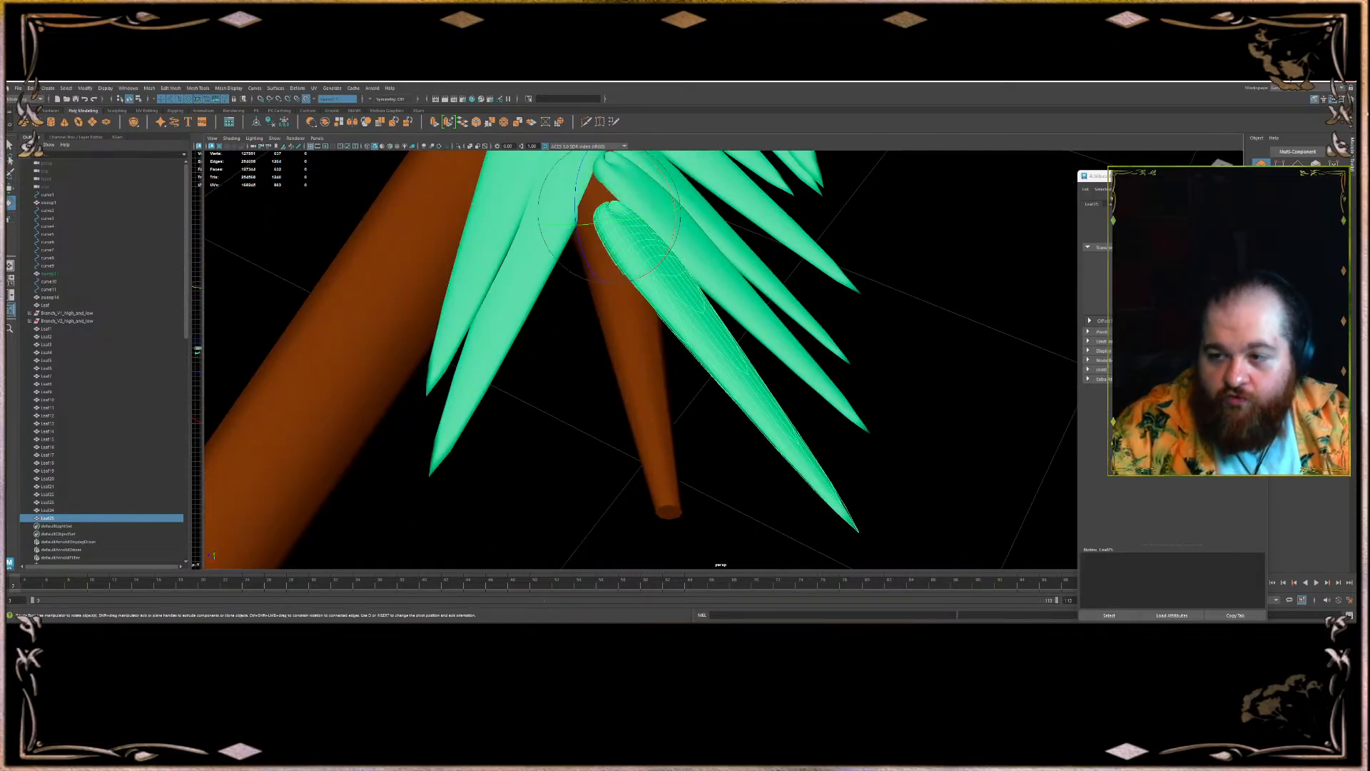
scroll(887, 352, "down", 4)
middle_click_drag(893, 279, 801, 298, "alt")
left_click_drag(628, 338, 606, 339, "alt")
- Place another leaf copy further along the short twig and turn it away from the wood
key("w")
left_click_drag(557, 299, 543, 305, "shift")
key("e")
left_click_drag(576, 352, 573, 435)
key("w")
- Duplicate the newest leaf along the short twig and alternate moving and rotating it into place
key("ctrl+d")
left_click_drag(573, 435, 593, 357, "alt")
key("e")
key("w")
key("e")
key("w")
- Add two more leaf copies closer to the short twig's tip, adjusting their size and rotation
key("ctrl+d")
key("e")
key("r")
key("w")
key("ctrl+d")
key("e")
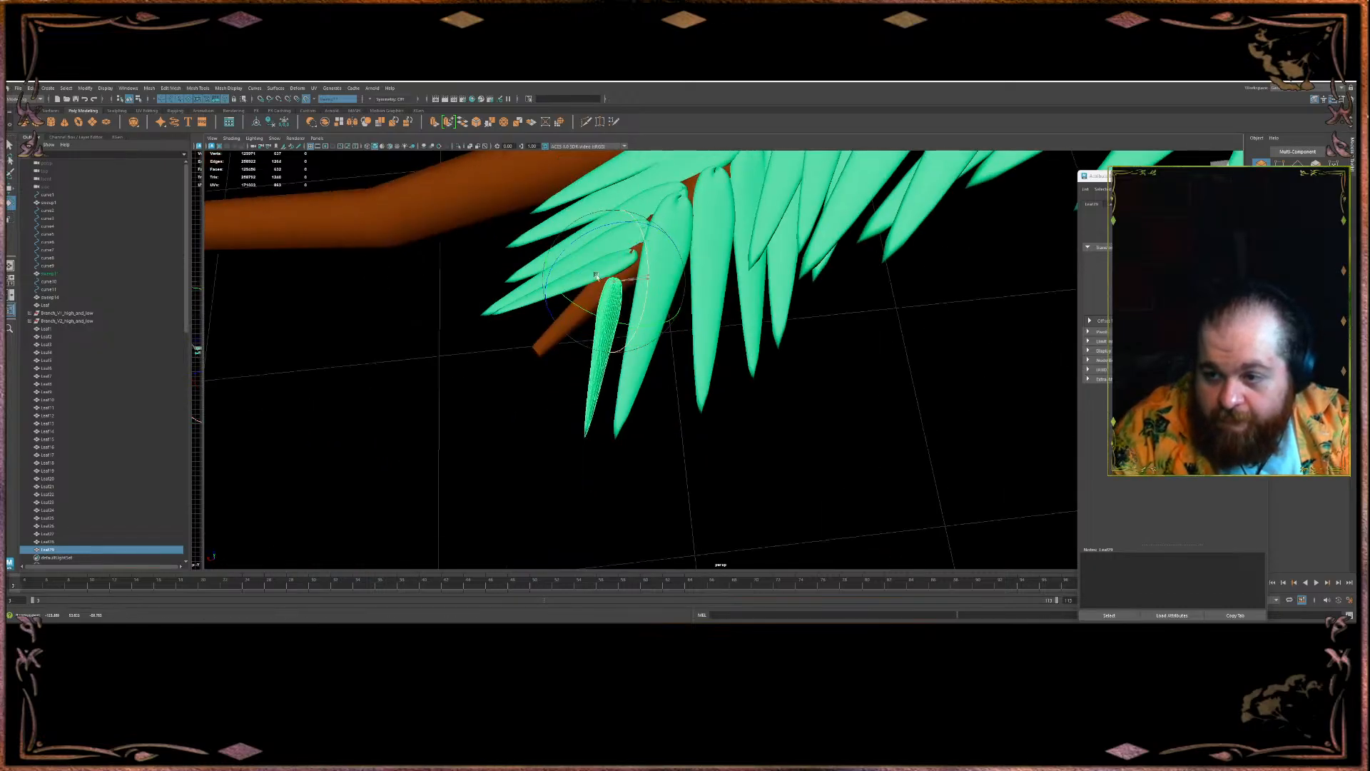
- Undo the stray changes, re-angle the newest leaf and position the last copy near the short twig's tip
left_click(652, 356)
key("ctrl+z")
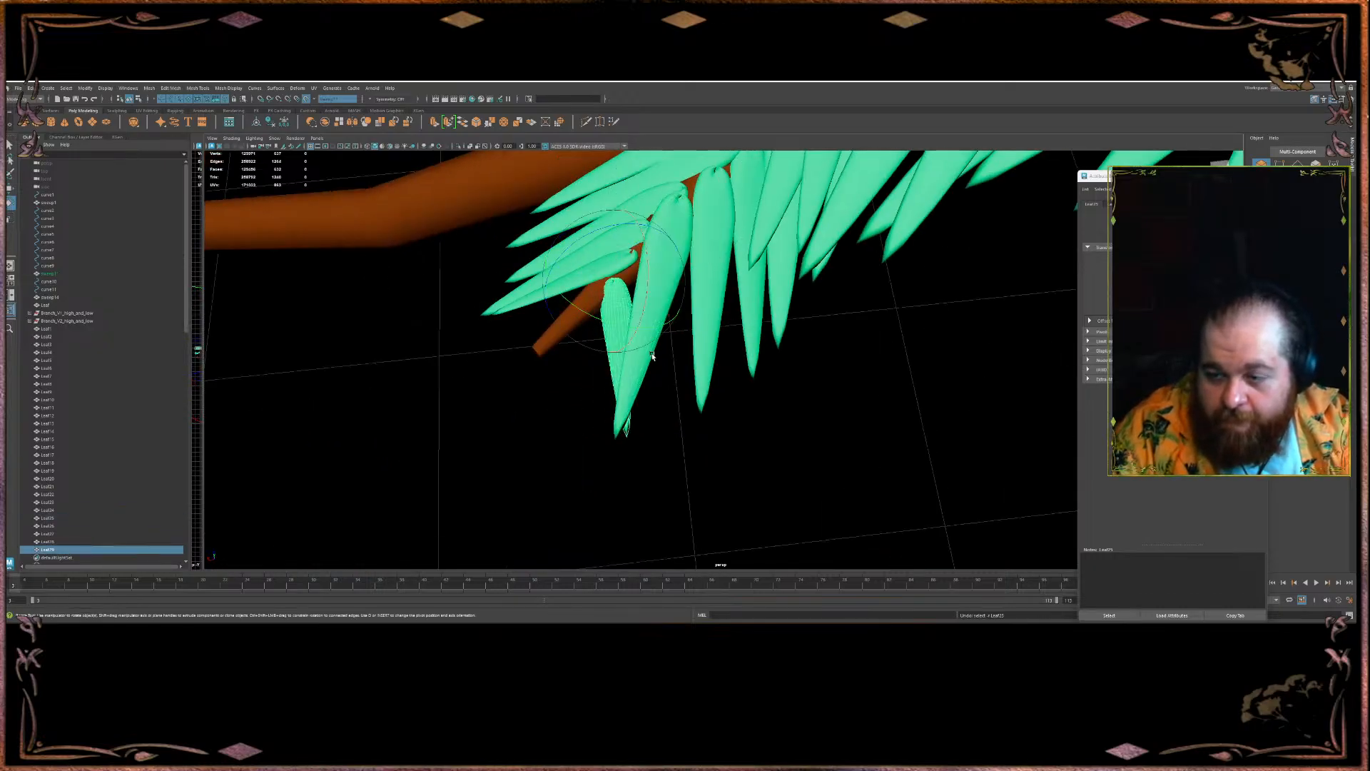
mouse_move(628, 348)
left_mouse_down()
mouse_move(629, 330)
mouse_move(559, 315)
mouse_move(605, 347)
mouse_move(563, 333)
left_mouse_up()
key("w")
key("ctrl+z")
key("e")
left_click_drag(604, 379, 632, 367)
left_click_drag(600, 428, 589, 497)
key("w")
left_click_drag(594, 448, 606, 414)
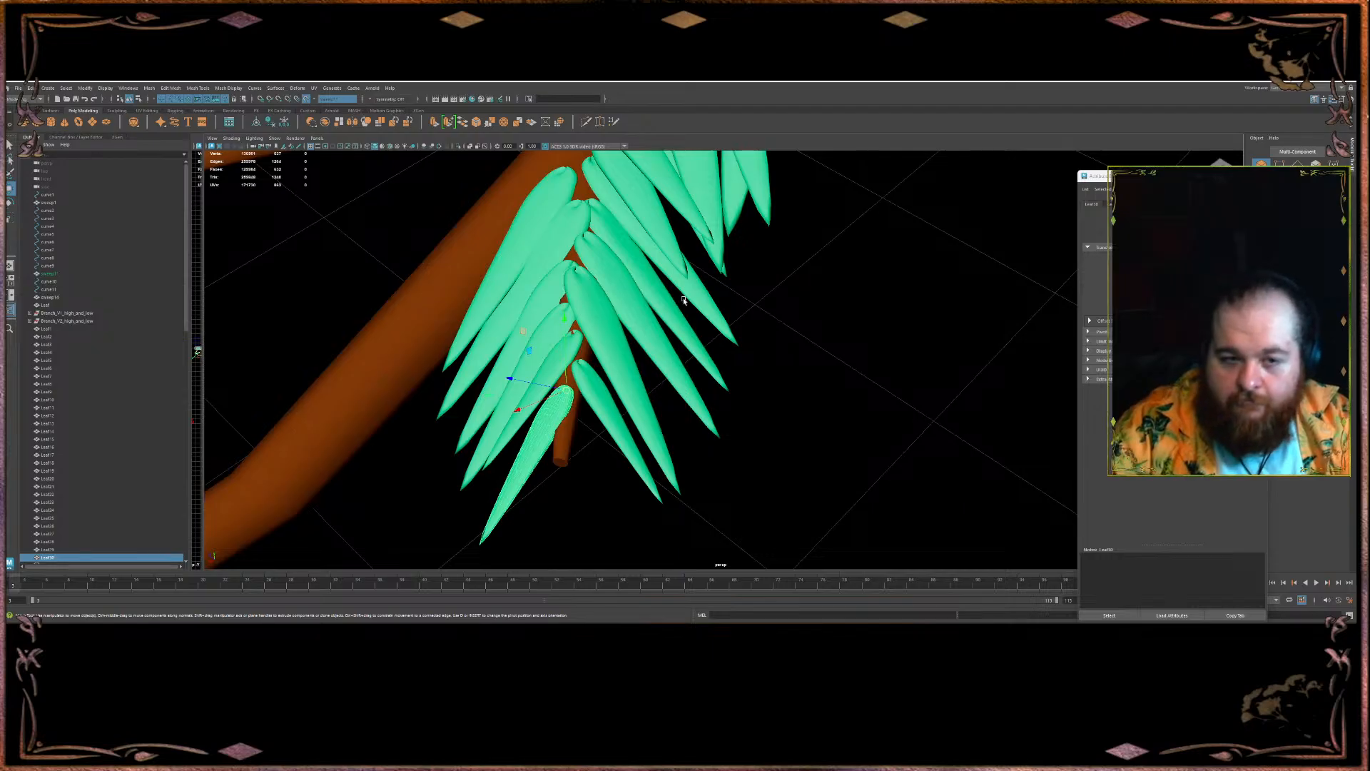
- Duplicate the tip leaf back to the thick arm beside the short twig's base and resize it
scroll(706, 194, "down", 5)
left_click_drag(707, 194, 784, 203, "alt")
middle_click_drag(784, 203, 800, 309, "alt")
mouse_move(670, 493)
left_mouse_down("shift")
mouse_move(608, 330)
mouse_move(625, 330)
left_mouse_up("shift")
key("r")
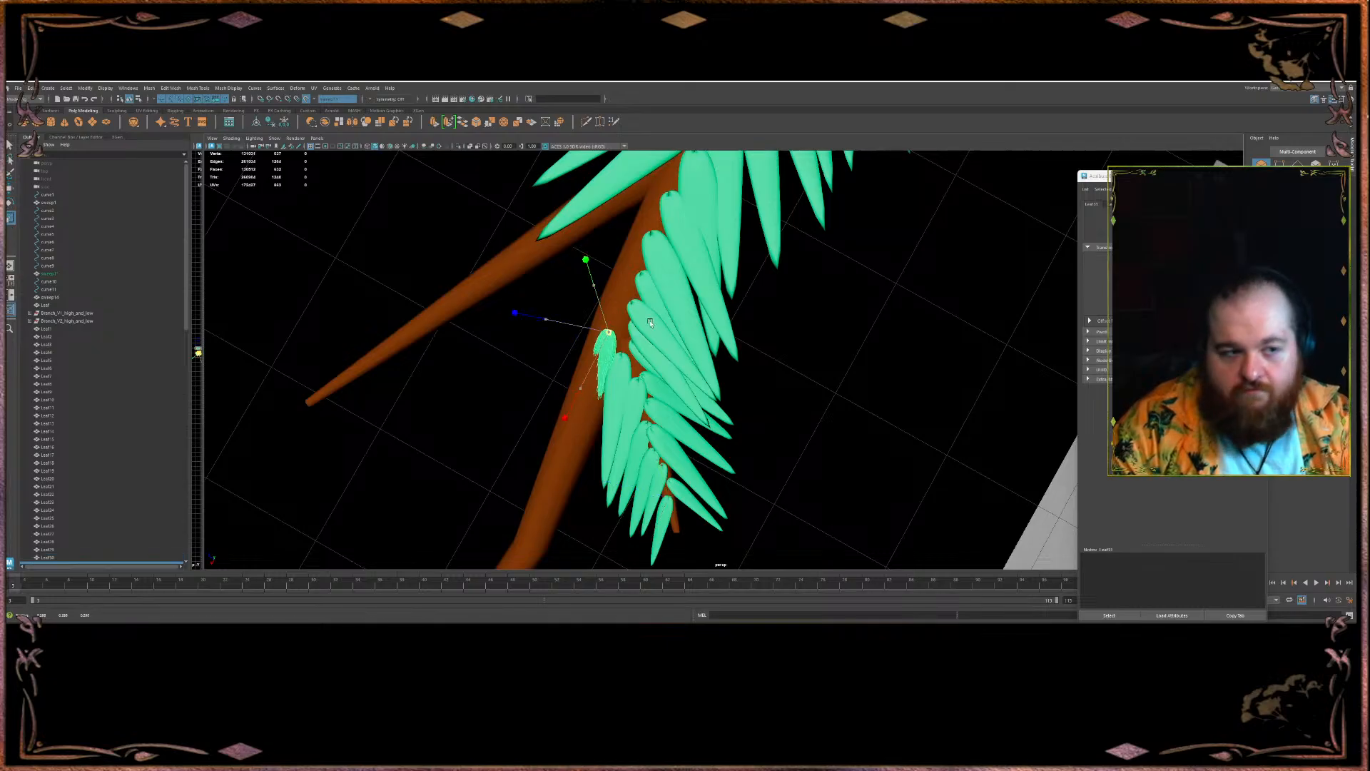
key("e")
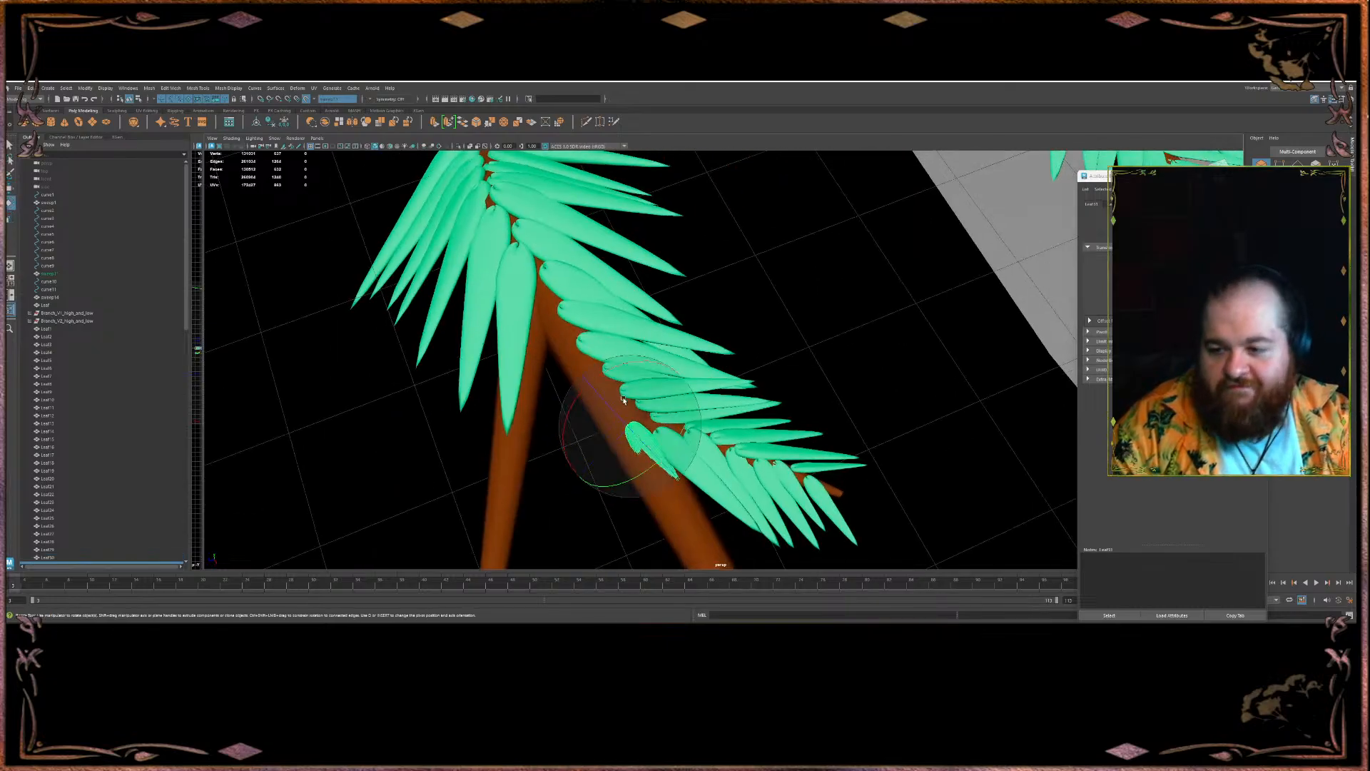
- Rotate the leaf against the thick arm and place it on the side opposite the short twig
mouse_move(624, 441)
left_mouse_down()
mouse_move(647, 473)
mouse_move(621, 409)
left_mouse_up()
key("w")
key("e")
key("w")
key("e")
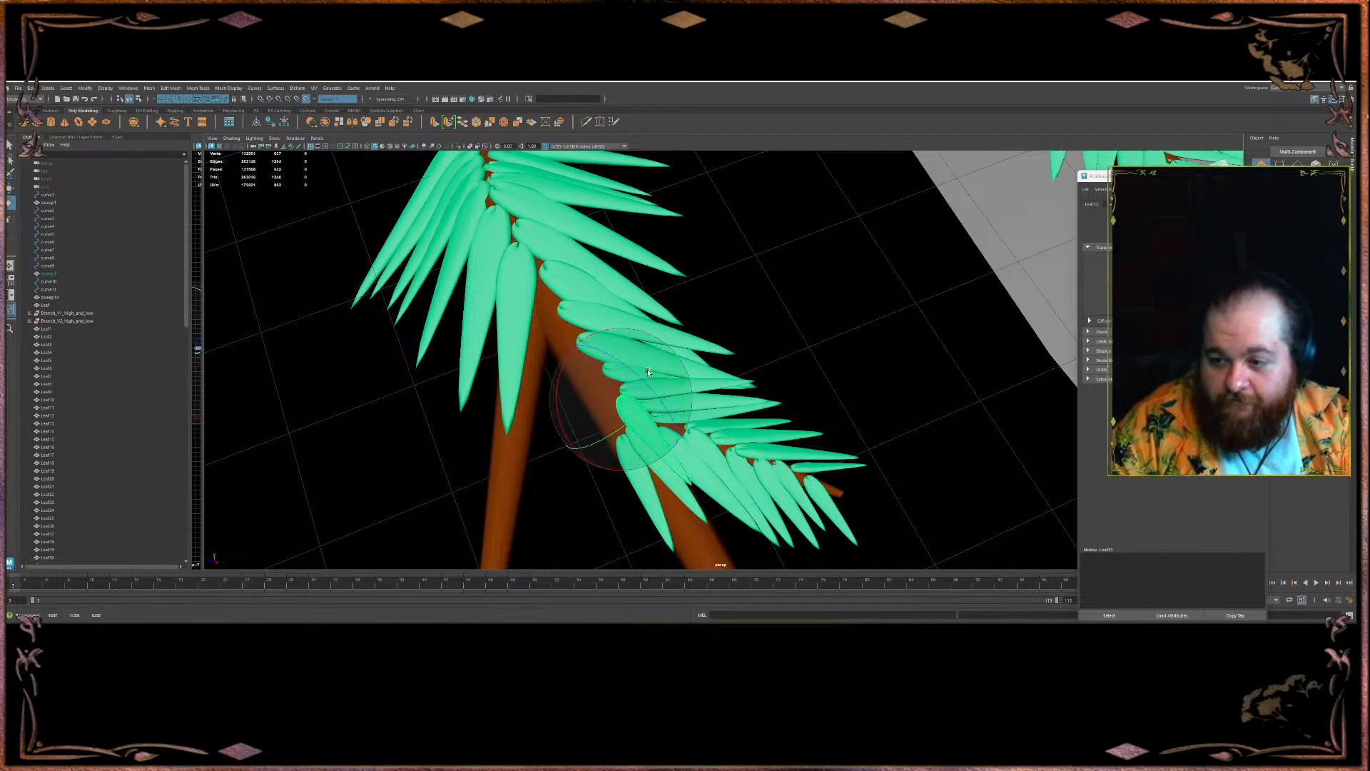
key("w")
- Duplicate leaves along the inner side of the thick arm towards the fork, rotating each one
left_click_drag(621, 400, 598, 451, "shift")
key("e")
key("w")
key("e")
key("w")
key("e")
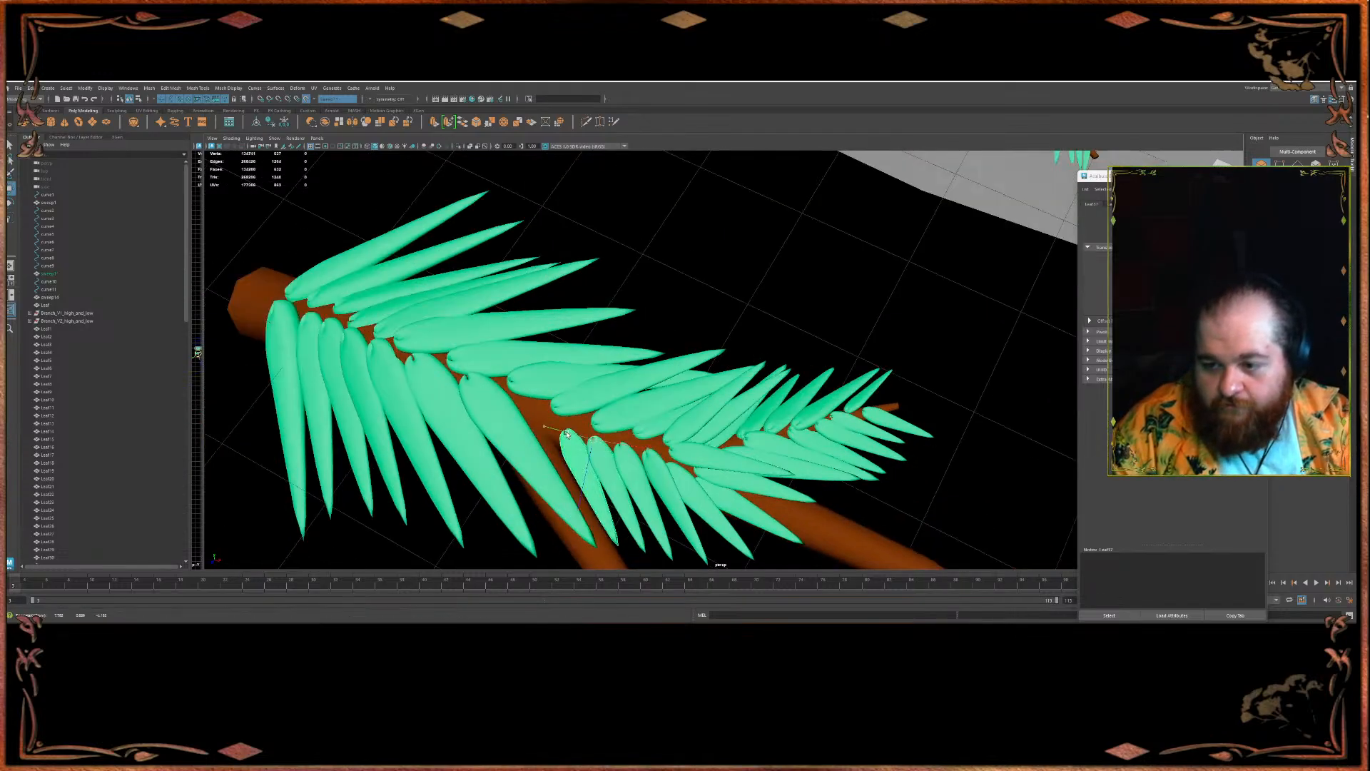
- Fill the gaps in the thick arm's inner leaf row with overlapping copies and rotate them to match
left_click(622, 438)
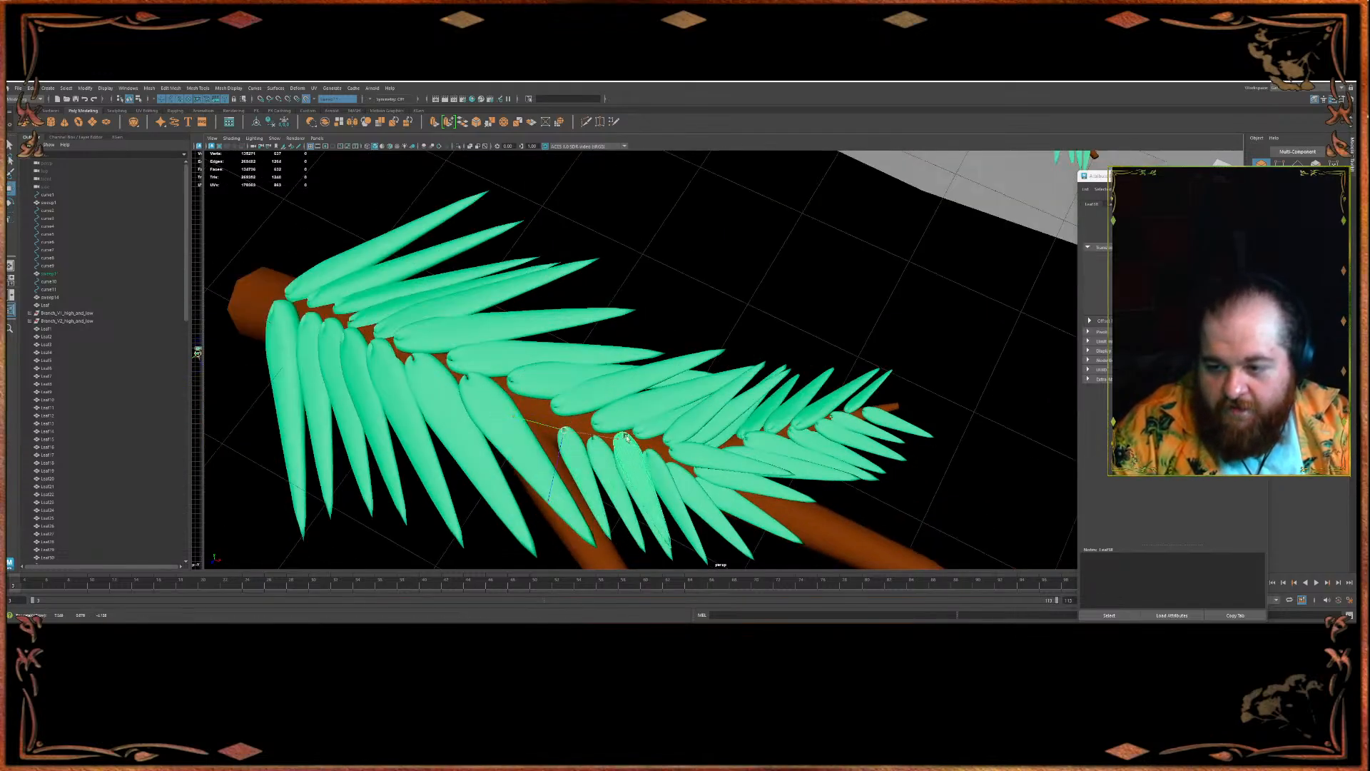
key("e")
left_click_drag(649, 438, 681, 440)
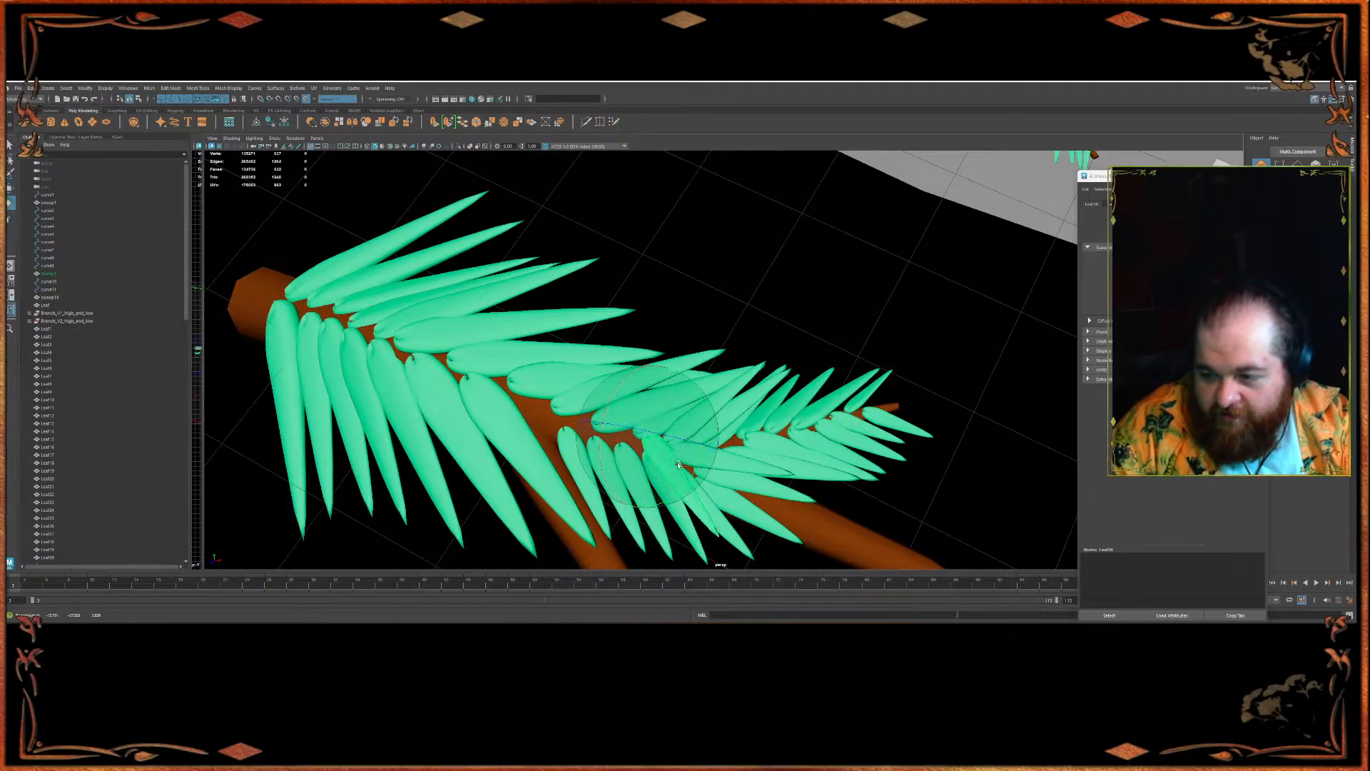
key("w")
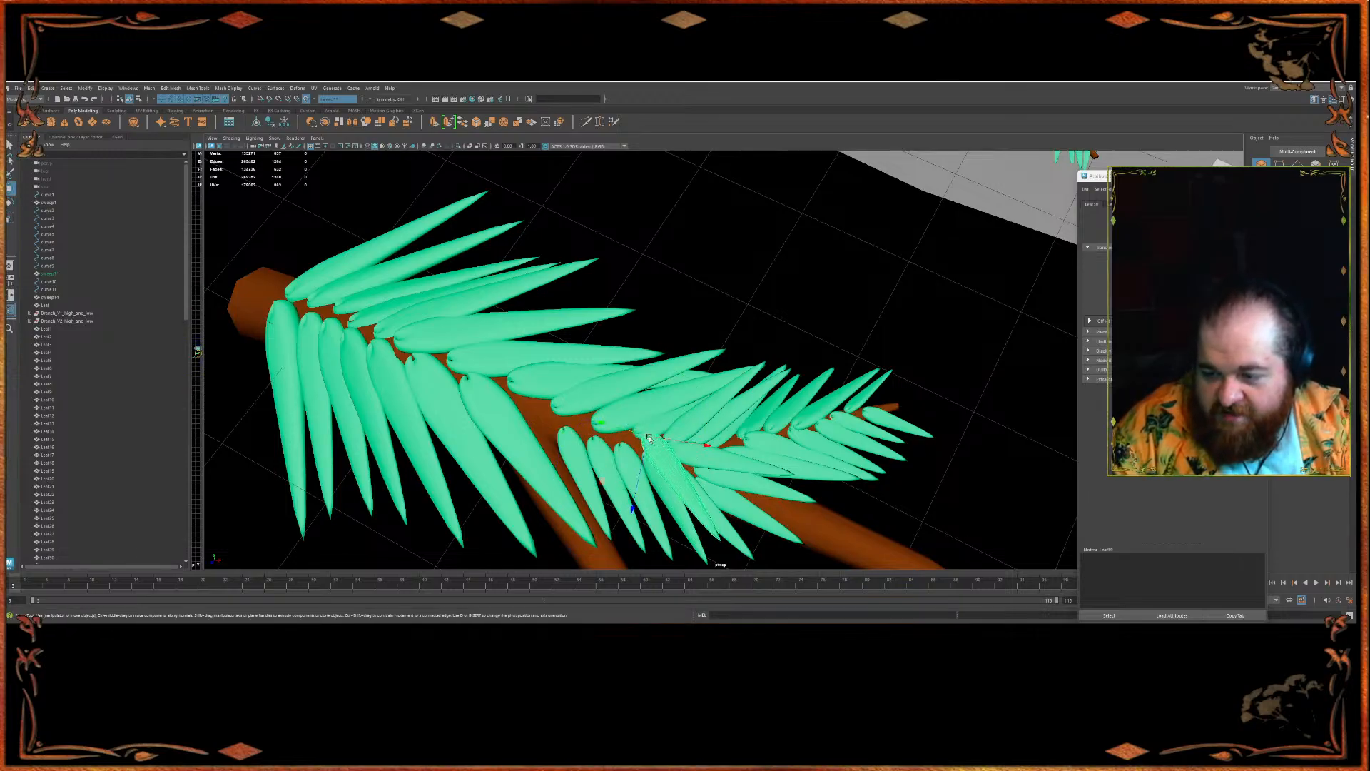
key("e")
left_click_drag(680, 437, 565, 430)
- Position more overlapping leaves at the fork end of the inner row, moving and rotating them
key("w")
key("e")
key("w")
key("e")
key("w")
key("e")
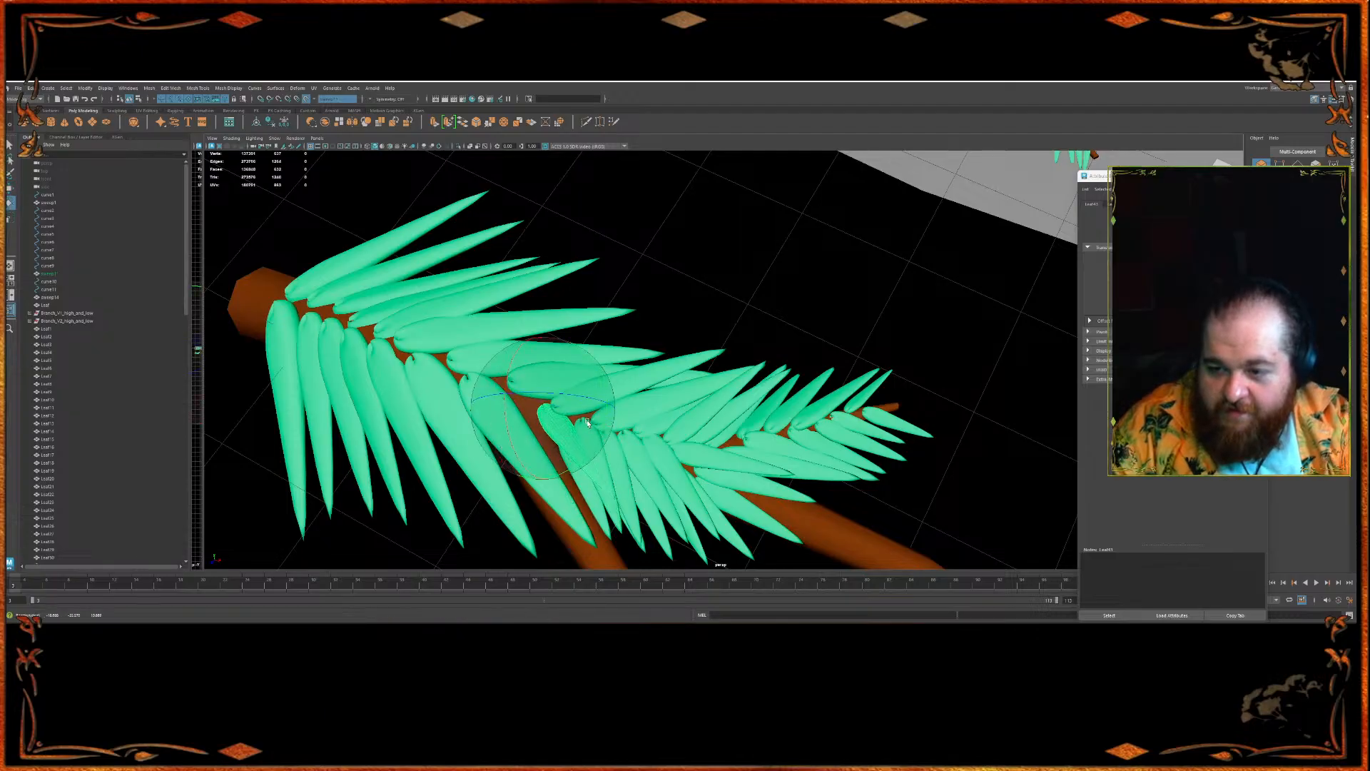
key("w")
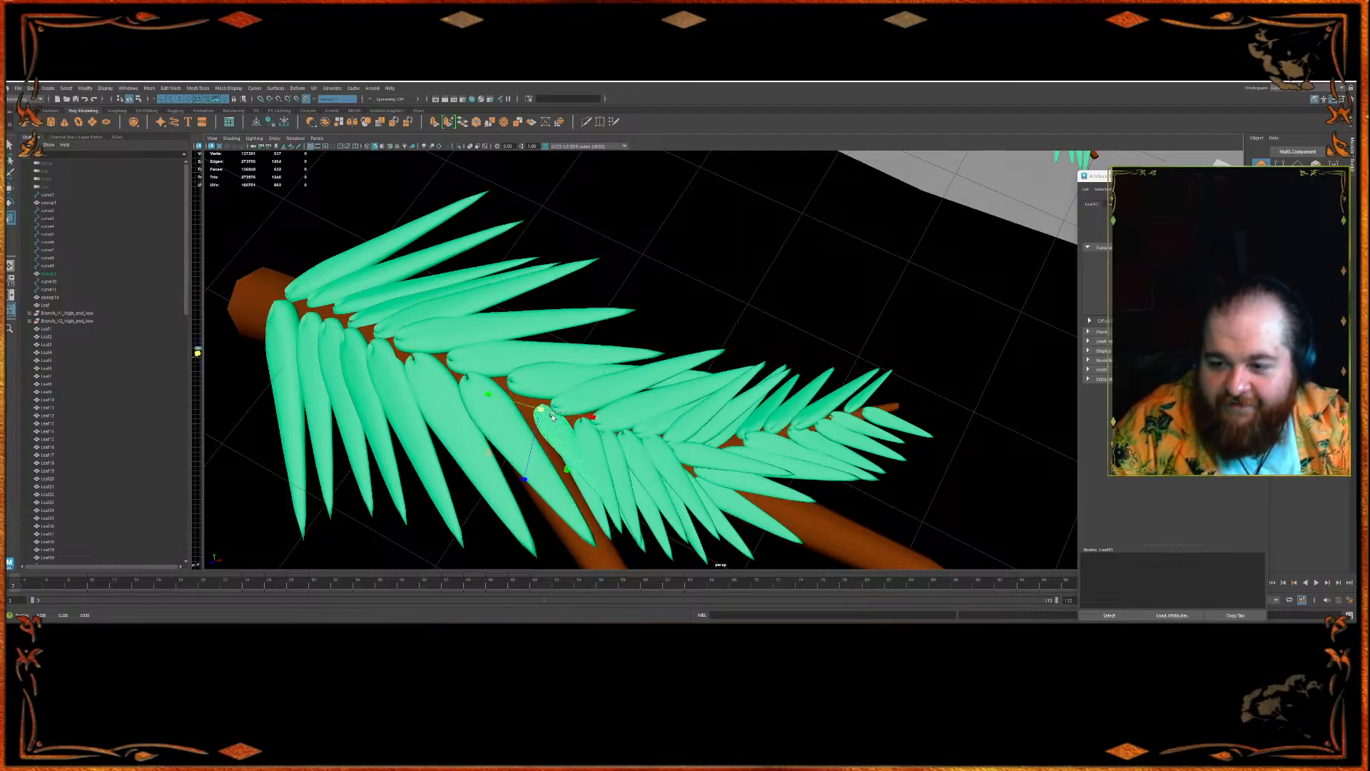
- Duplicate leaves onto the top of the fork to cover the exposed wood between the two arms
left_click_drag(552, 416, 526, 368, "shift")
left_click(554, 427)
key("e")
key("w")
left_click(508, 360)
left_click_drag(493, 300, 534, 344, "shift")
- Move the fork leaf down to the start of the thin arm and rotate it along the wood
mouse_move(526, 420)
left_mouse_down("alt")
mouse_move(571, 373)
mouse_move(568, 391)
mouse_move(512, 427)
mouse_move(551, 444)
left_mouse_up("alt")
left_click_drag(552, 445, 556, 420, "alt")
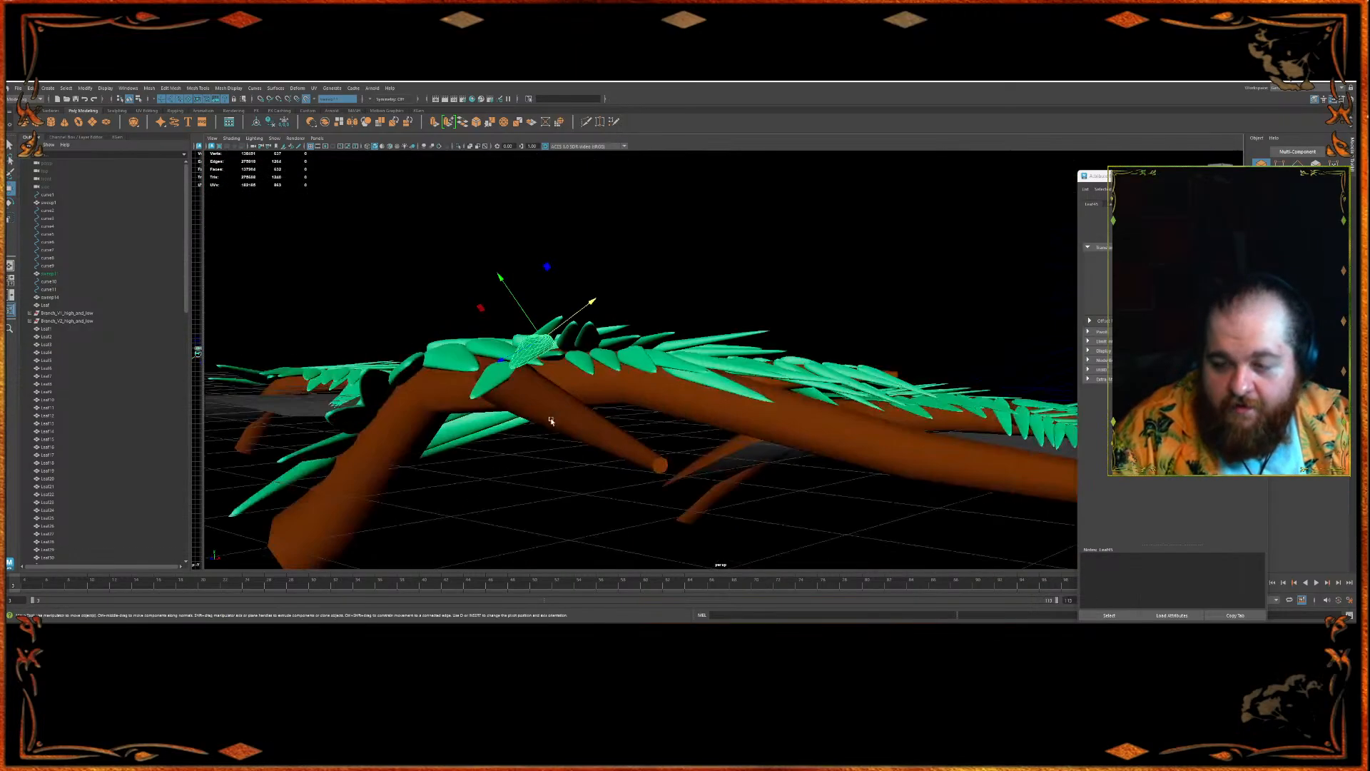
left_click_drag(551, 335, 636, 464)
key("e")
key("w")
key("e")
key("w")
- Duplicate the thin arm's leaf, slide the copy further down the arm and rotate it outward
key("ctrl+d")
key("e")
key("w")
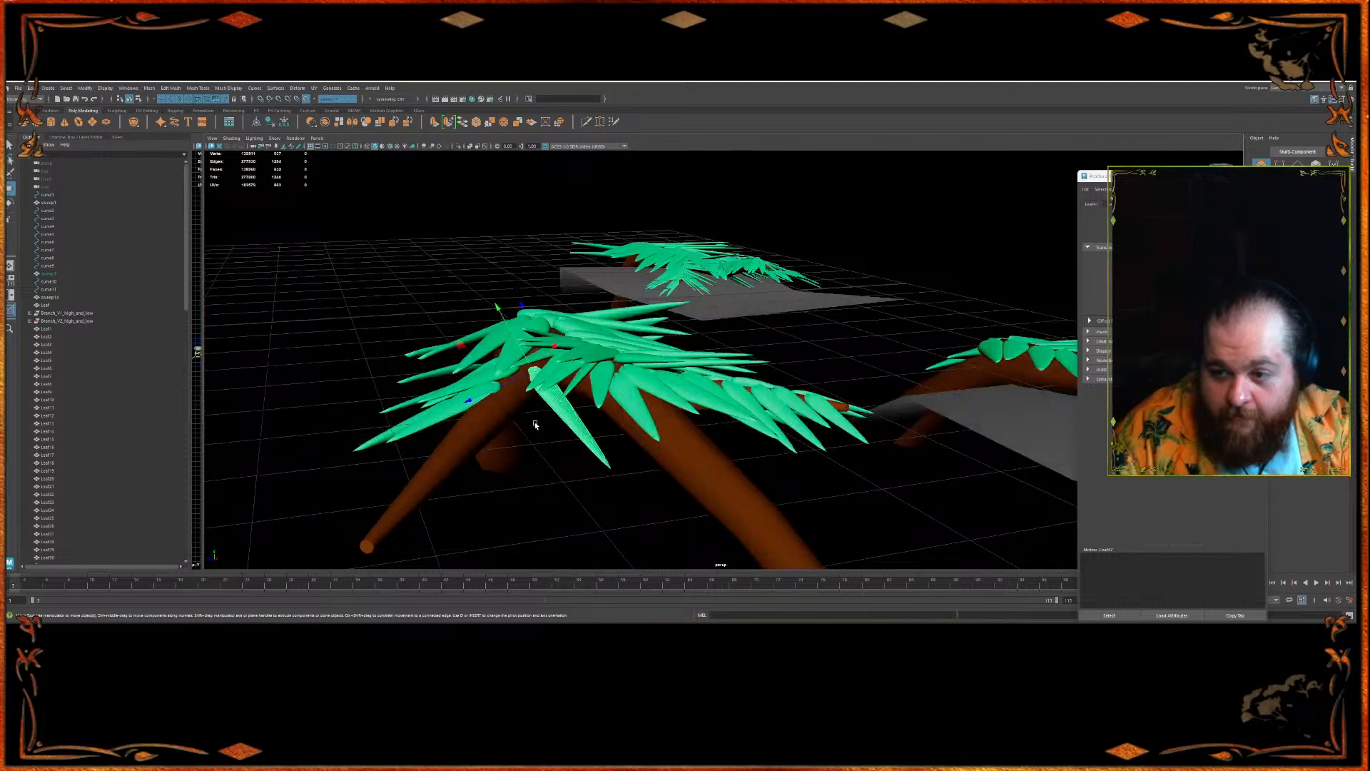
left_click_drag(535, 422, 573, 439, "alt")
left_click_drag(536, 382, 503, 457)
key("e")
key("w")
- Add three more leaf copies along both sides of the thin arm
key("ctrl+d")
key("ctrl+d")
key("ctrl+d")
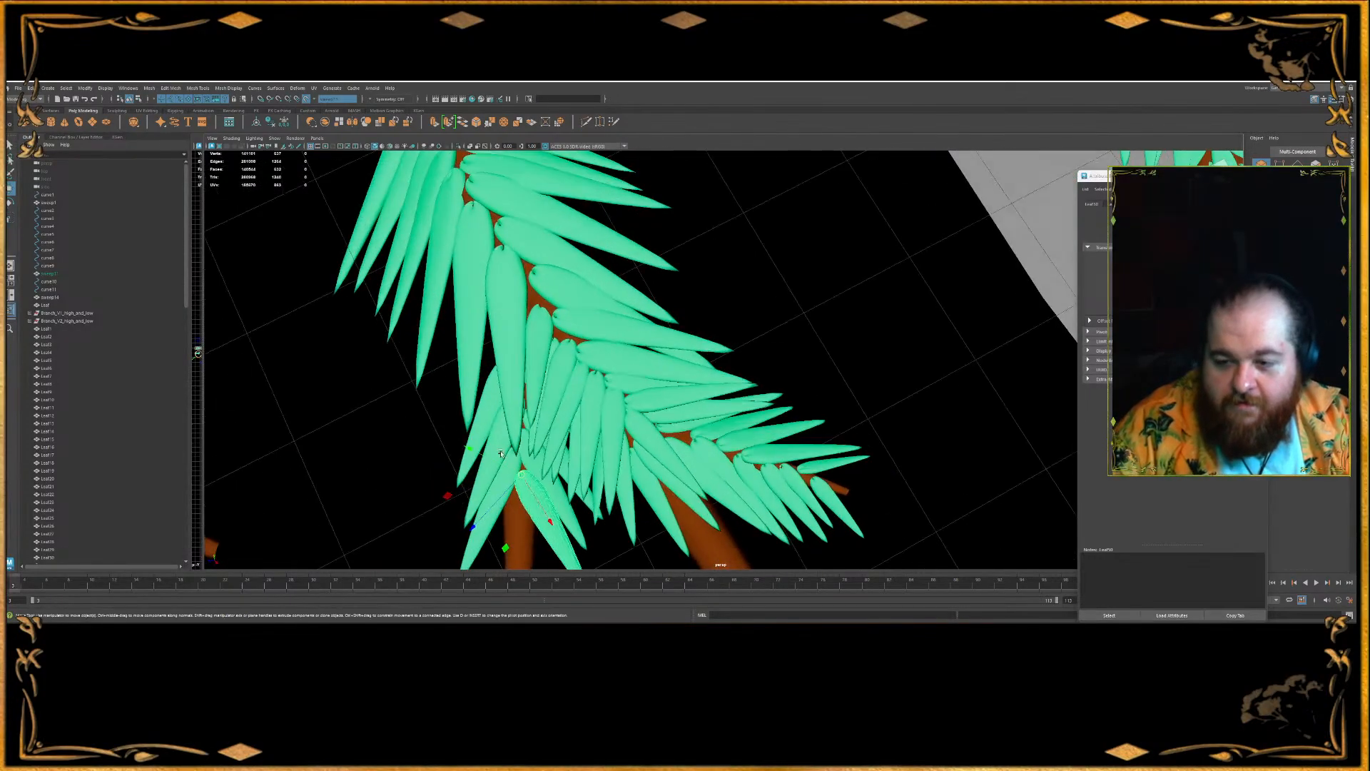
key("f")
scroll(505, 391, "down", 5)
left_click_drag(578, 345, 541, 341, "alt")
- Select and rotate the leaves on the outer side of the thin arm near the fork
left_click(539, 281)
left_click_drag(497, 435, 542, 352, "alt")
key("e")
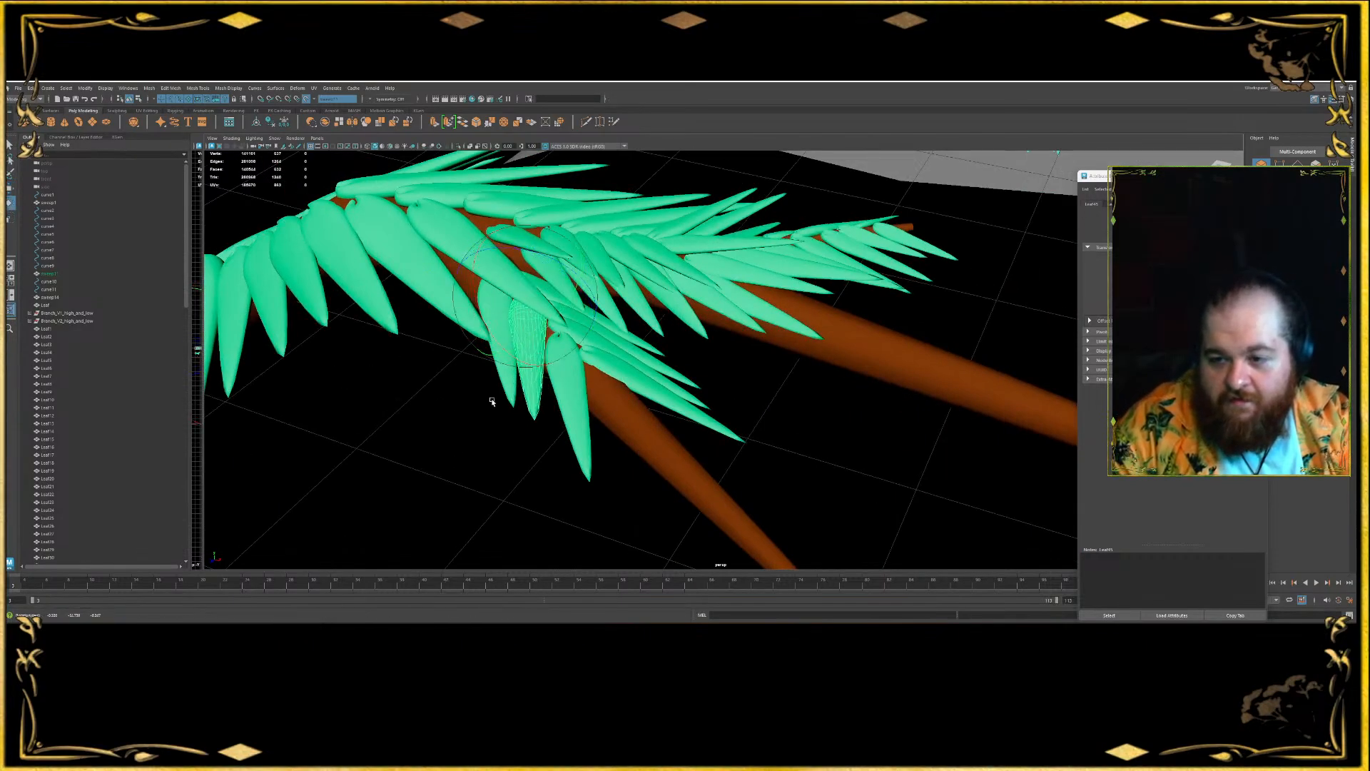
left_click(521, 330)
left_click(605, 382)
left_click(635, 383)
- Move a leaf further down the thin arm, rotate it and duplicate it
key("w")
left_click_drag(638, 382, 598, 394, "alt")
left_click_drag(625, 312, 658, 443)
key("e")
key("ctrl+d")
- Place successive leaf copies down the thin arm, rotating and resizing them as the arm narrows
key("w")
key("e")
key("r")
key("ctrl+d")
key("w")
key("ctrl+d")
- Rotate and move the newest leaf copies to sit on both sides of the thin arm's middle
mouse_move(658, 443)
left_mouse_down("alt")
mouse_move(624, 422)
mouse_move(571, 439)
mouse_move(607, 353)
mouse_move(606, 389)
mouse_move(678, 386)
mouse_move(639, 425)
left_mouse_up("alt")
key("e")
key("w")
key("e")
key("w")
key("e")
key("w")
left_click_drag(607, 353, 582, 384)
- Select the lowest leaf on the thin arm and adjust its scale
left_click_drag(589, 421, 560, 424, "alt")
left_click(574, 425)
left_click(575, 442)
key("r")
left_click_drag(563, 421, 555, 420)
key("f")
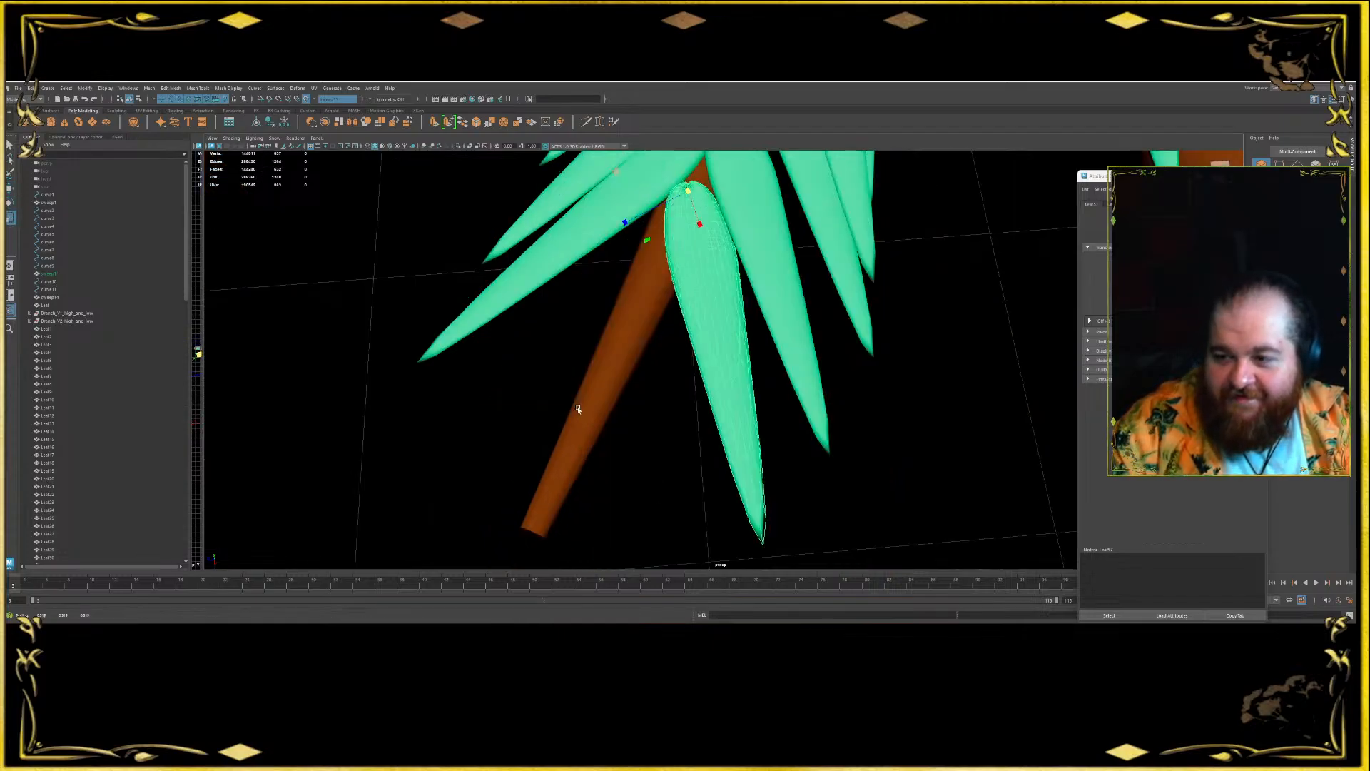
scroll(578, 409, "down", 6)
middle_click_drag(619, 374, 570, 390, "alt")
left_click_drag(569, 391, 729, 303, "alt")
middle_click_drag(728, 303, 649, 279, "alt")
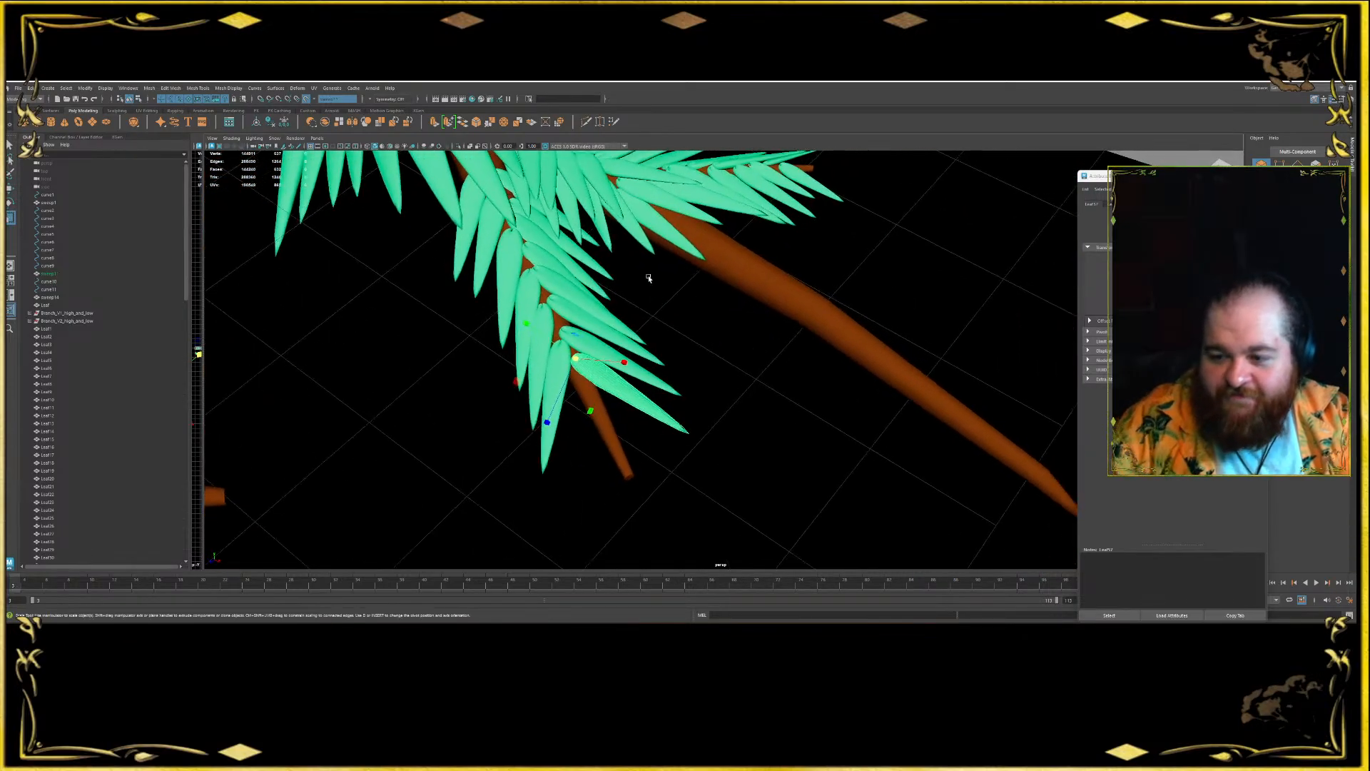
- Duplicate the lowest leaf on the thin arm, and move and rotate the copy further toward the arm's tip
key("ctrl+d")
key("w")
left_click_drag(636, 384, 555, 367, "alt")
key("e")
key("w")
key("e")
- Duplicate another leaf and fit it into the gap beside the thin arm by moving and rotating it
key("ctrl+d")
key("w")
key("e")
key("w")
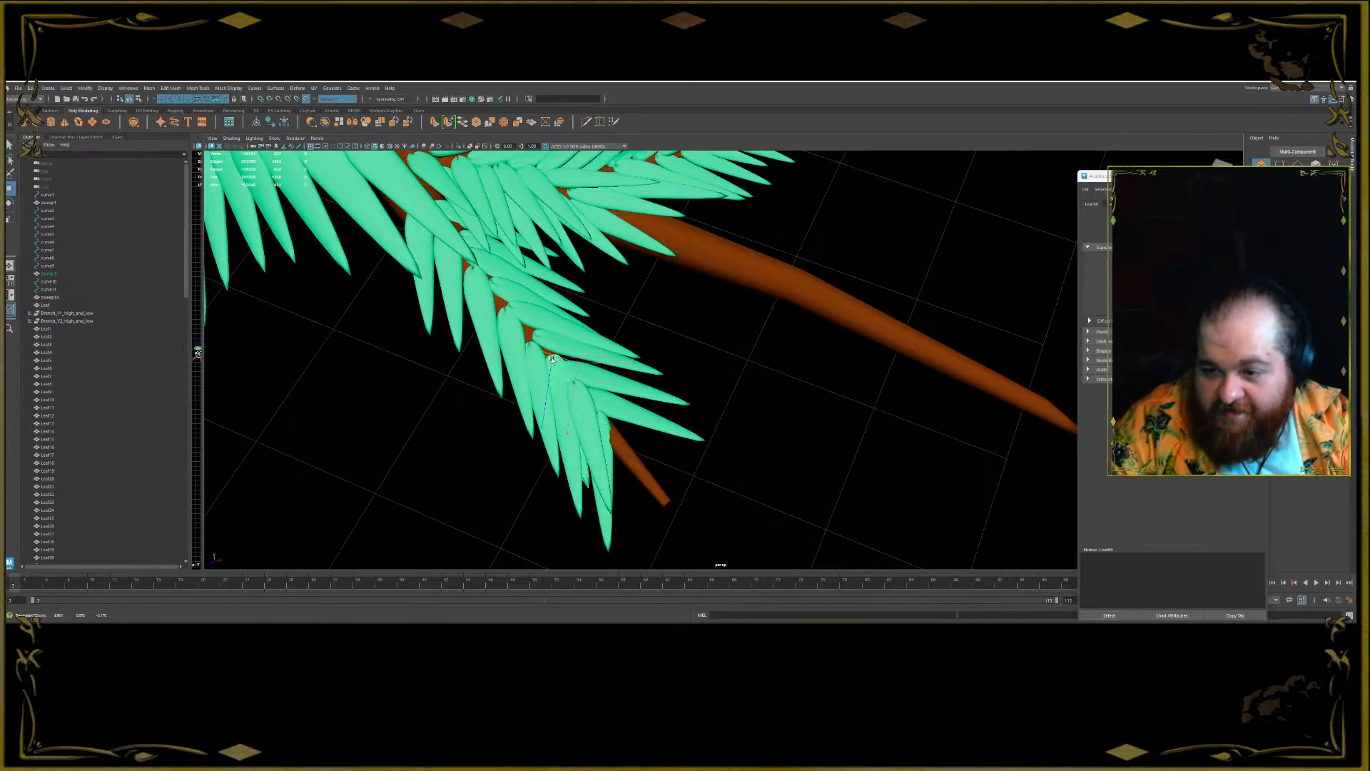
key("e")
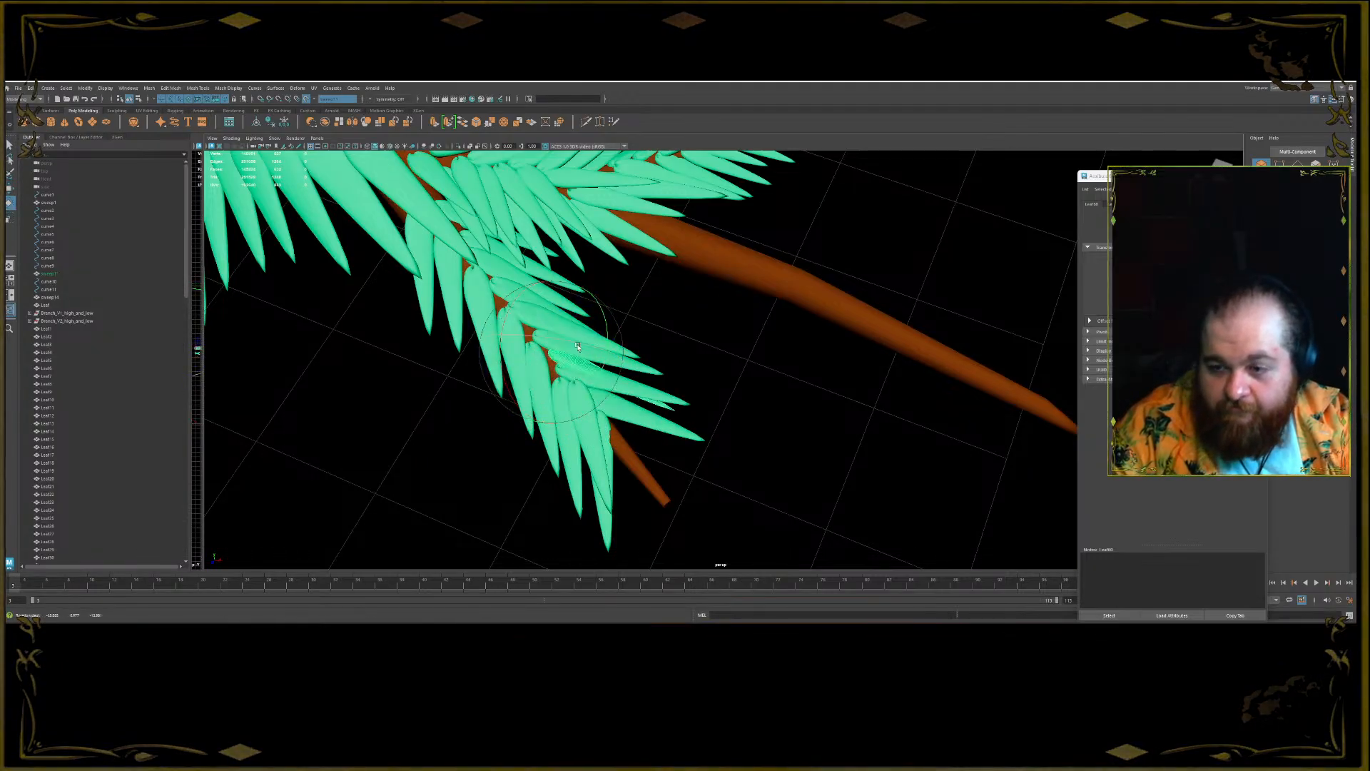
left_click_drag(571, 339, 559, 326)
key("w")
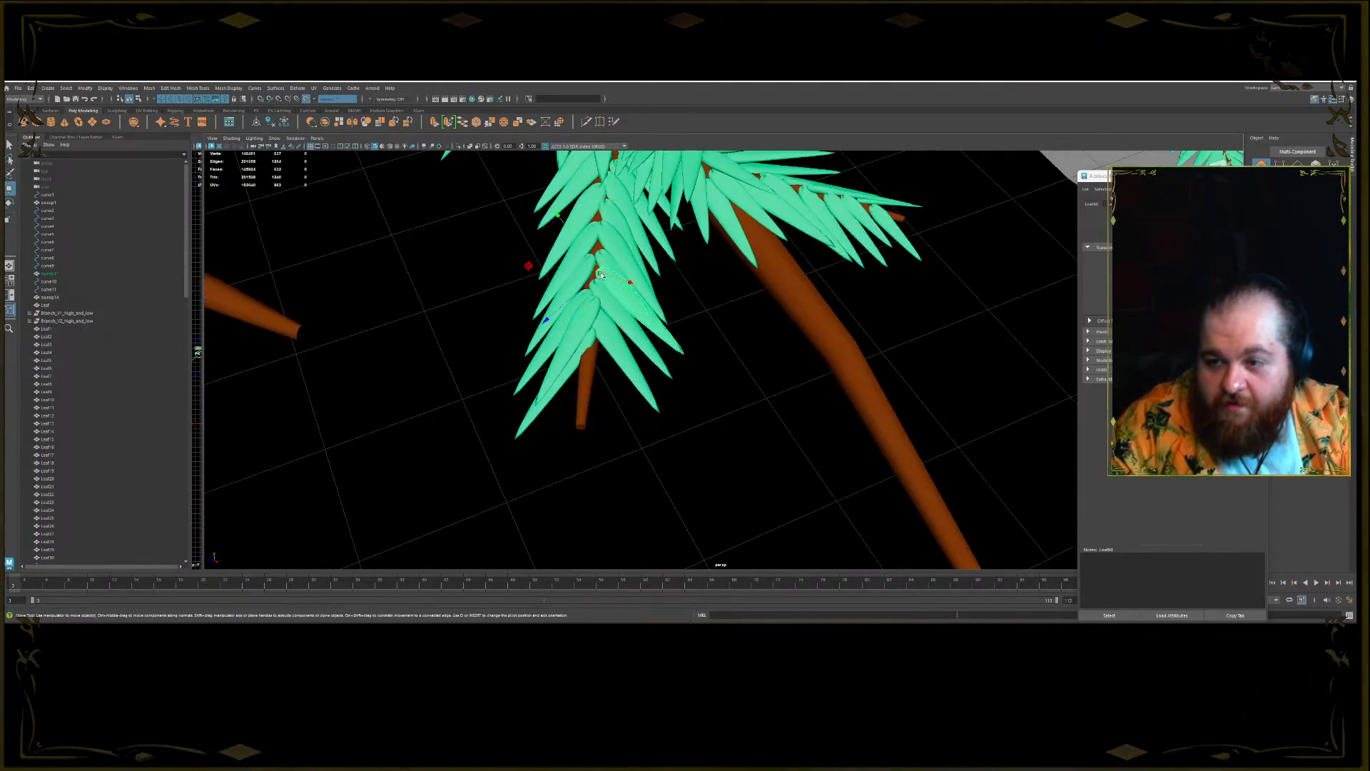
- Refine the newest leaf's rotation and position so its base sits against the thin arm
key("e")
left_click_drag(604, 322, 598, 326)
key("w")
left_click_drag(569, 244, 635, 256, "alt")
key("e")
left_click_drag(540, 430, 580, 443)
left_click_drag(580, 442, 572, 401, "alt")
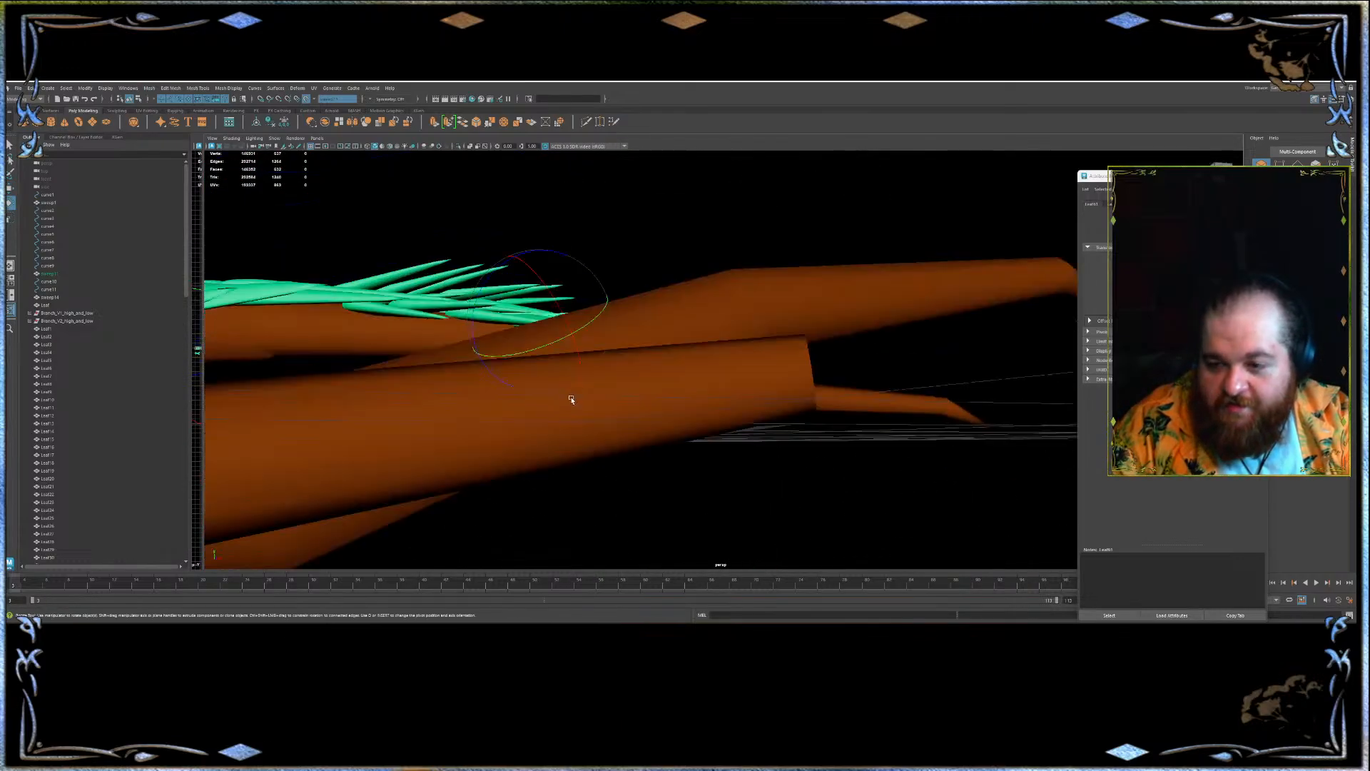
- Place a leaf copy further up the thin arm and align its rotation with the neighbouring leaves
key("w")
left_click_drag(525, 284, 537, 413, "alt")
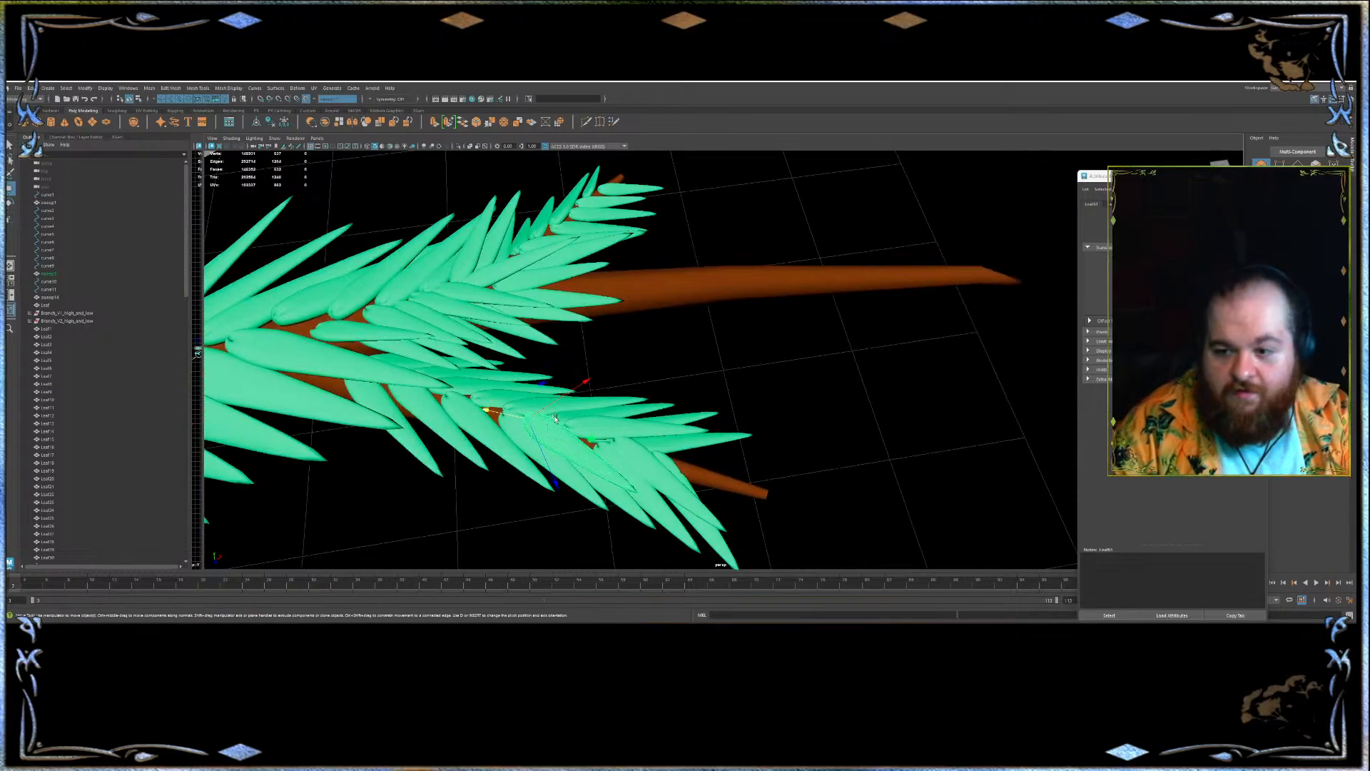
mouse_move(531, 423)
left_mouse_down("shift")
mouse_move(489, 408)
mouse_move(545, 330)
mouse_move(540, 262)
mouse_move(527, 364)
mouse_move(544, 382)
left_mouse_up("shift")
key("e")
key("w")
left_click_drag(622, 464, 469, 345, "alt")
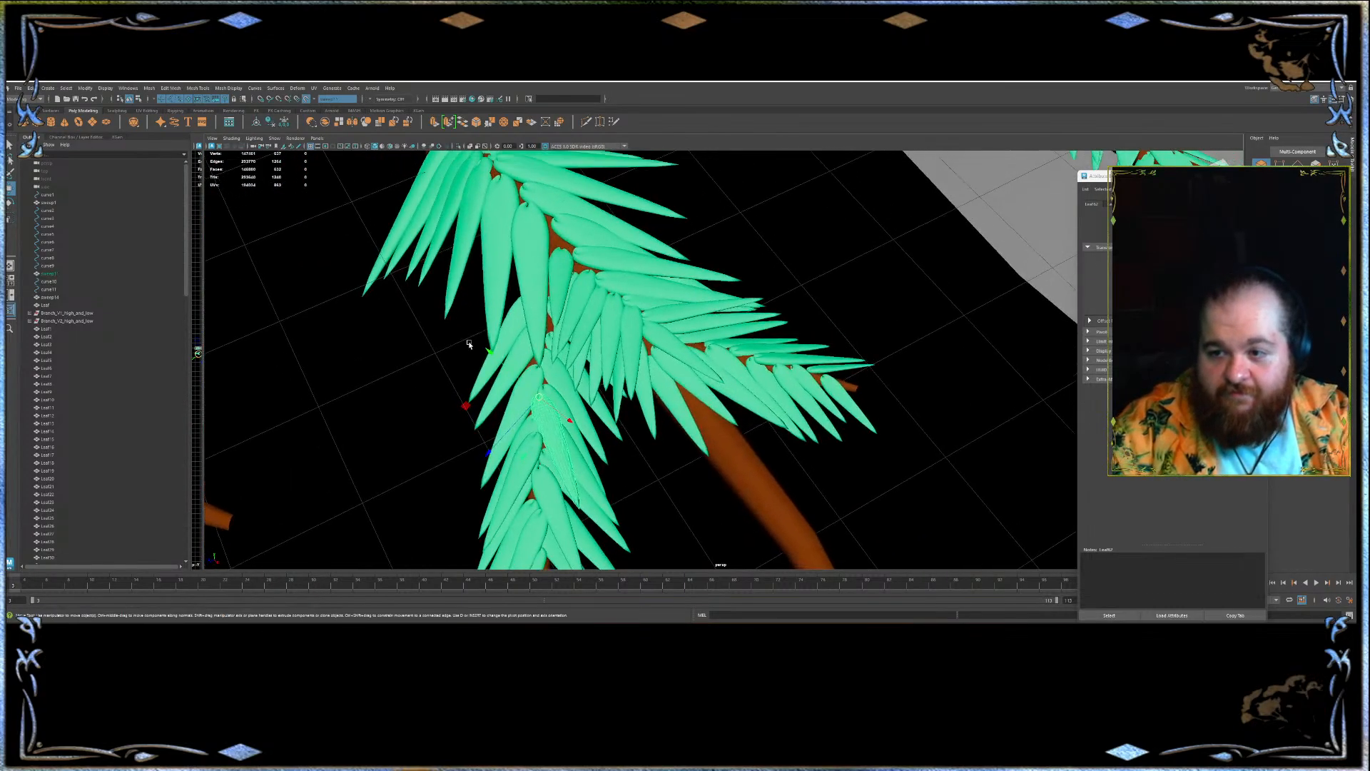
- Place and rotate another leaf copy near the fork, close the autosave prompt, and save the scene
left_click_drag(539, 397, 479, 345, "shift")
left_click_drag(423, 309, 419, 305)
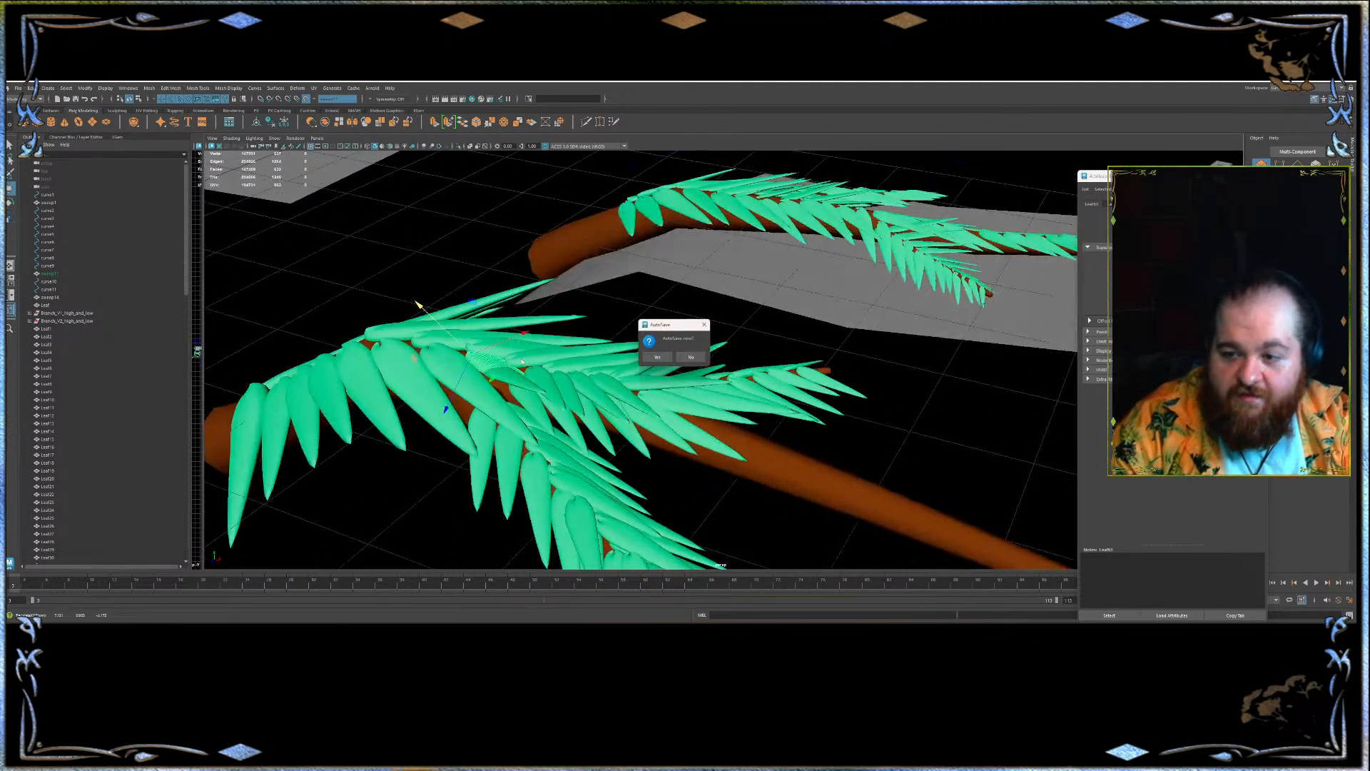
left_click(693, 357)
key("e")
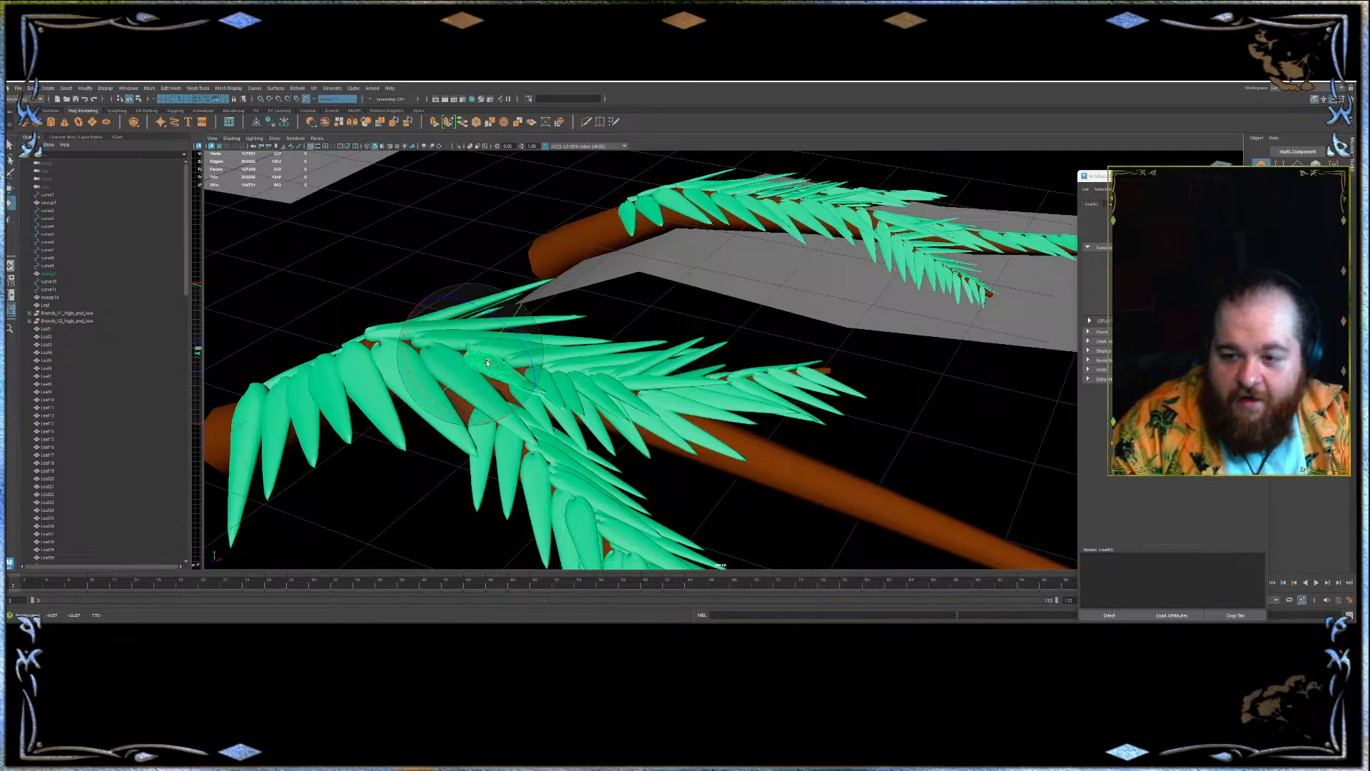
left_click_drag(494, 353, 545, 300, "alt")
key("w")
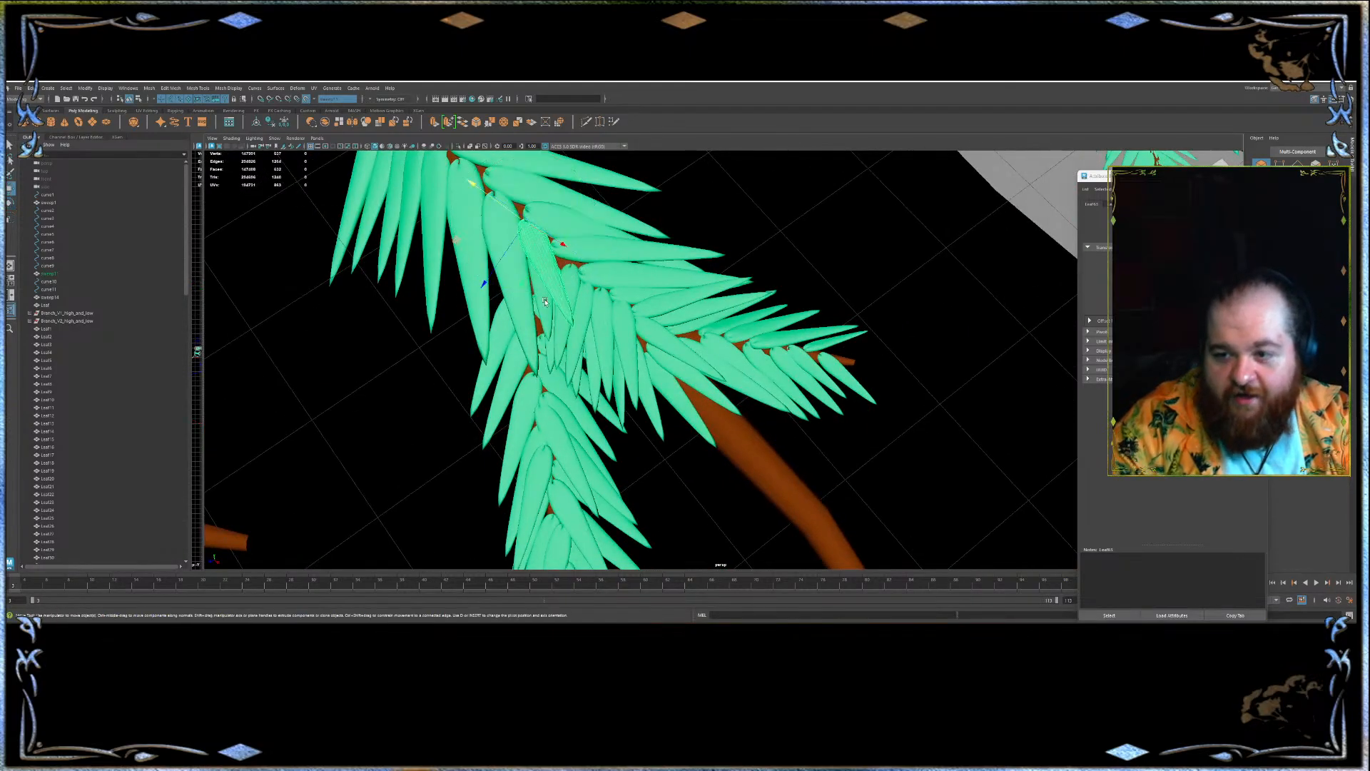
key("ctrl+s")
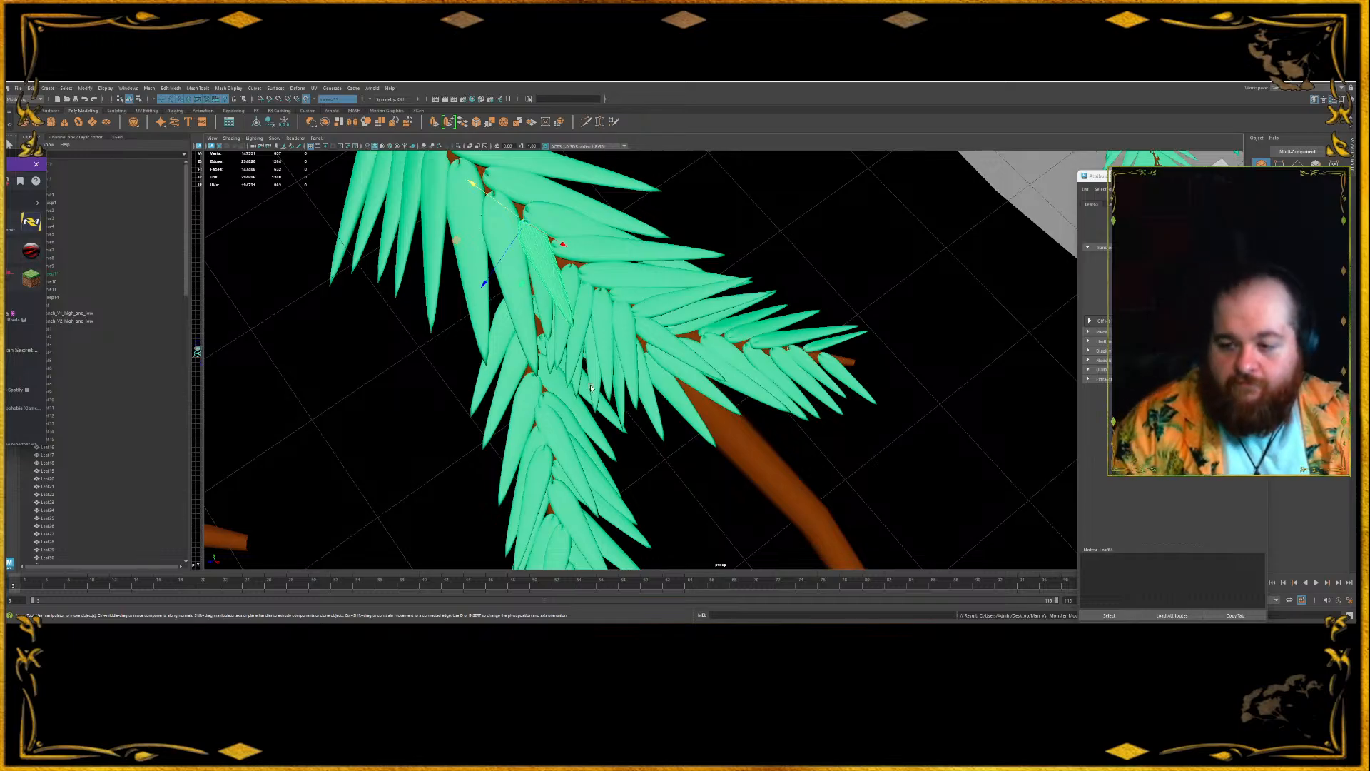
- Bring a leaf onto the bare main stem just past the fork and rotate it to point along the stem
left_click_drag(586, 383, 621, 402, "alt")
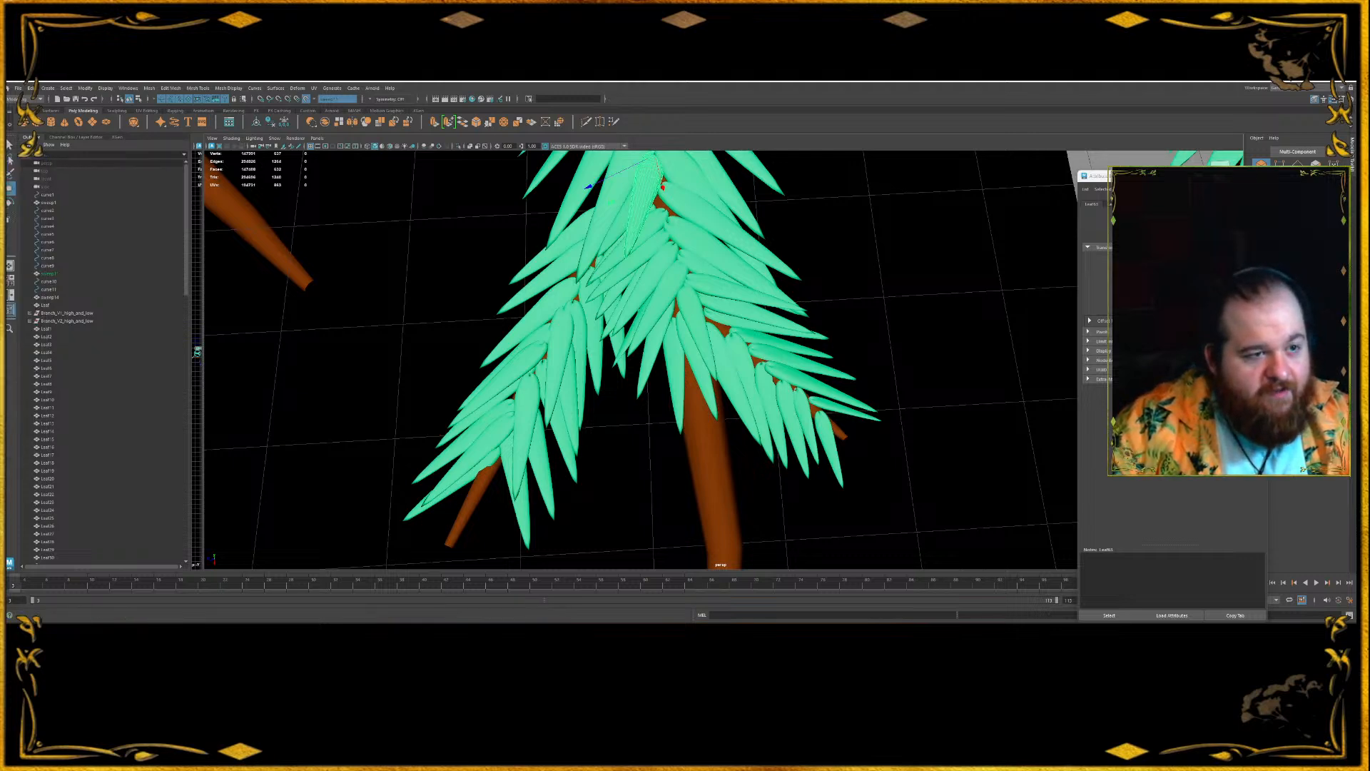
scroll(685, 414, "down", 8)
left_click_drag(685, 414, 765, 397, "alt")
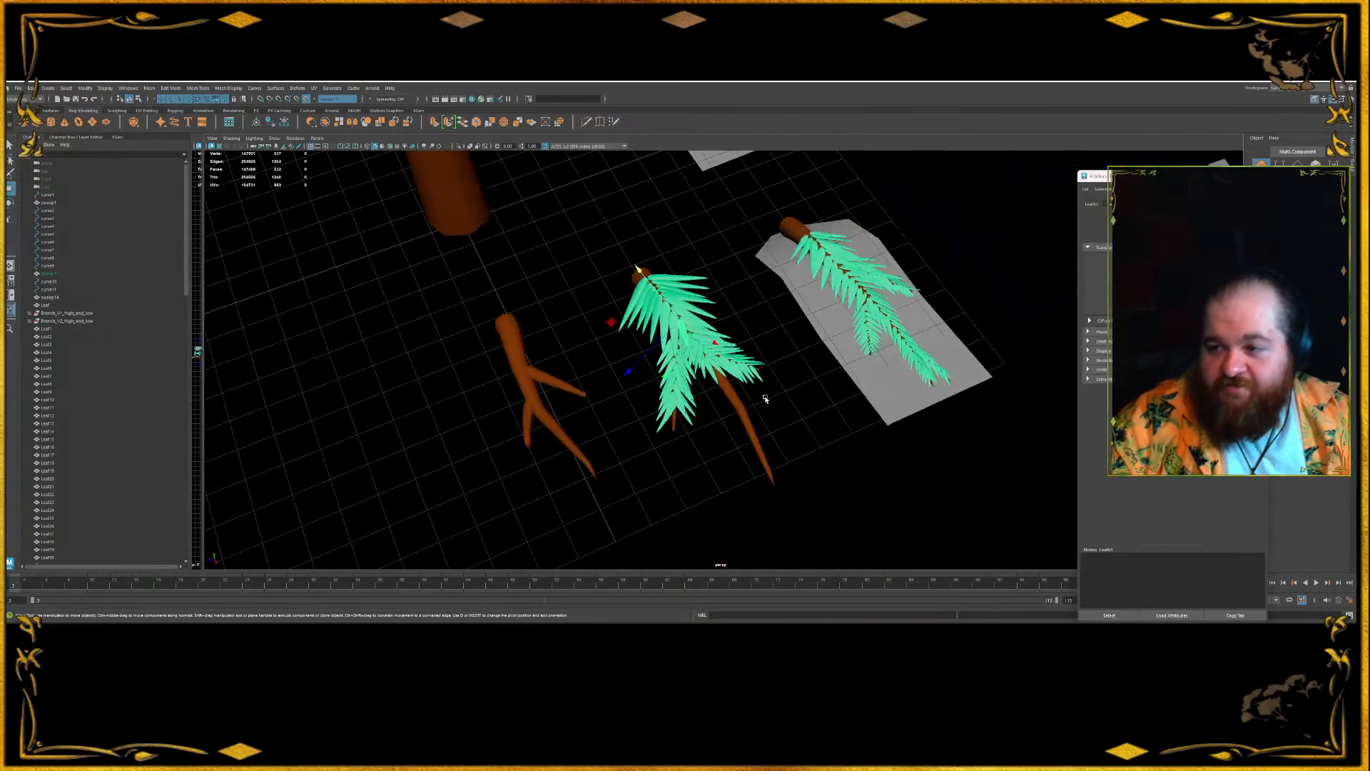
middle_click_drag(765, 397, 657, 352, "alt")
scroll(655, 346, "up", 6)
middle_click_drag(558, 368, 590, 379, "alt")
left_click(525, 322)
left_click(536, 317)
left_click_drag(531, 365, 567, 349, "alt")
key("f")
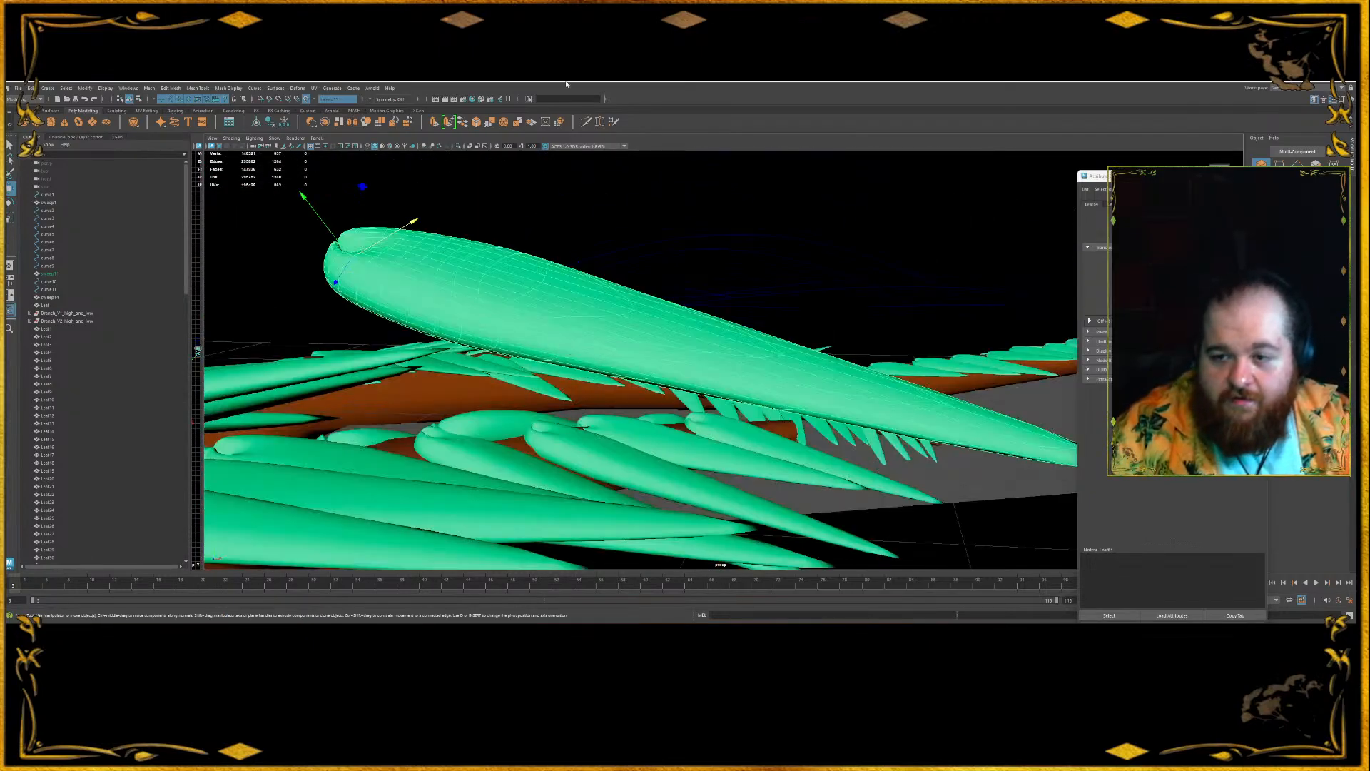
scroll(651, 352, "down", 8)
left_click_drag(652, 353, 642, 432, "alt")
key("e")
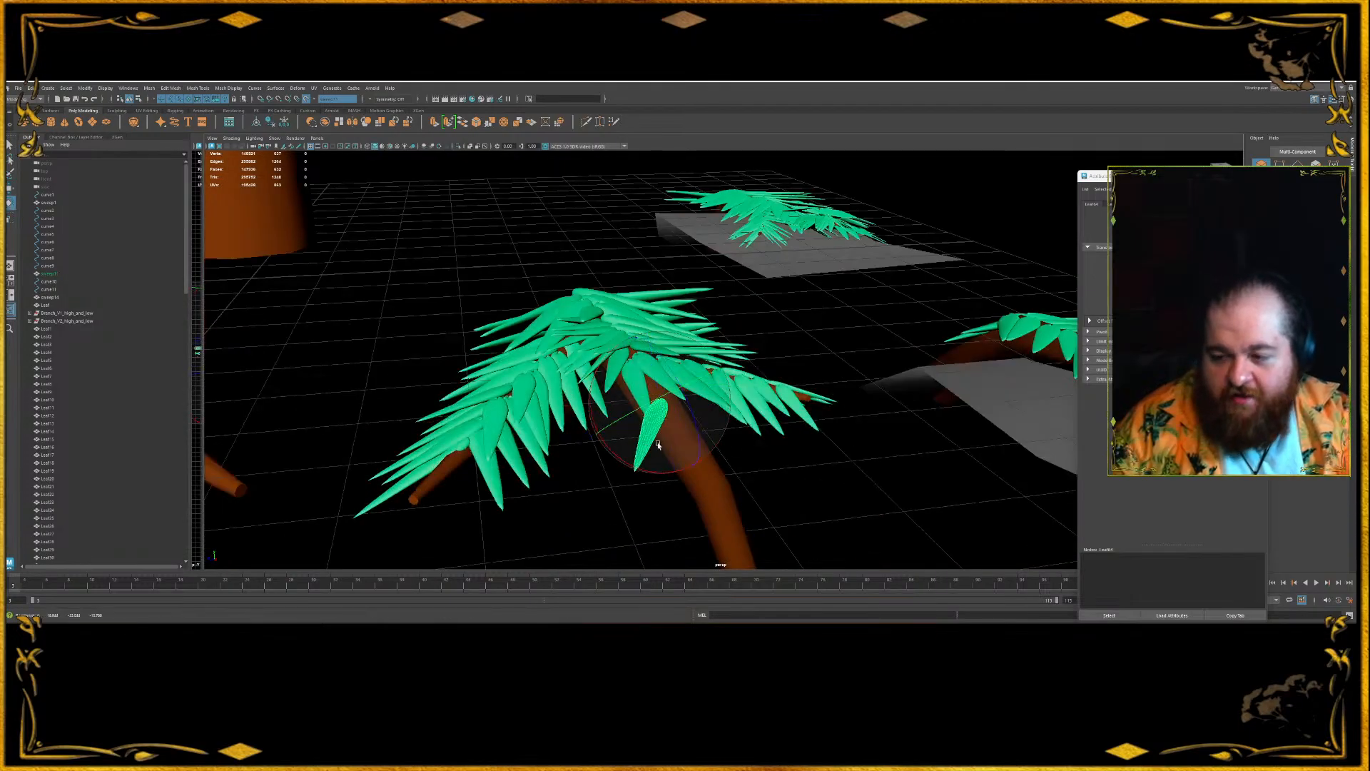
key("w")
- Examine the tree trunk and compare it with the branch variants from several distances and angles
right_click_drag(845, 260, 540, 193, "alt")
left_click(514, 226)
middle_click_drag(514, 210, 502, 336, "alt")
middle_click_drag(473, 184, 499, 322, "alt")
mouse_move(499, 322)
left_mouse_down("alt")
mouse_move(508, 298)
mouse_move(514, 343)
left_mouse_up("alt")
left_click_drag(556, 410, 557, 399, "alt")
middle_click_drag(557, 400, 486, 150, "alt")
scroll(491, 282, "up", 5)
middle_click_drag(491, 283, 724, 378, "alt")
scroll(721, 314, "down", 10)
left_click_drag(691, 312, 755, 319, "alt")
scroll(756, 319, "up", 10)
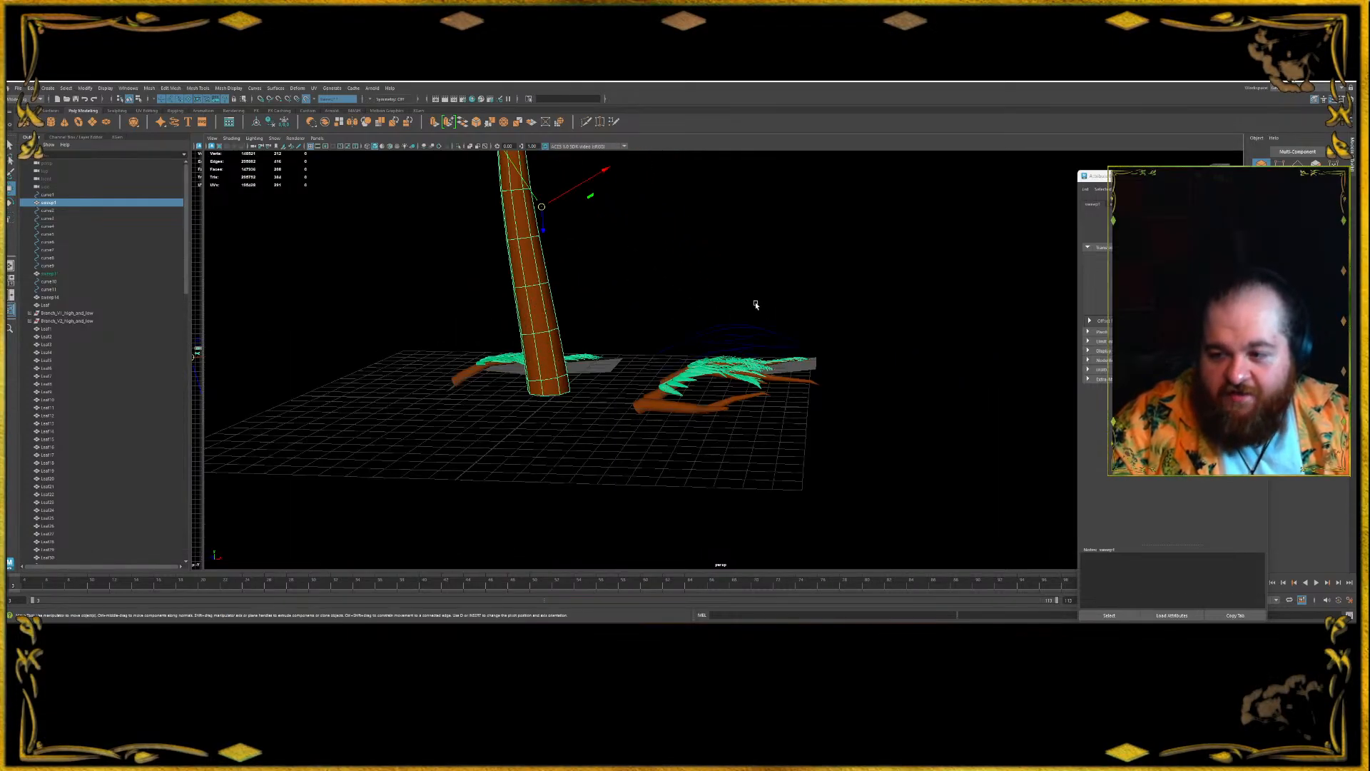
scroll(811, 344, "up", 3)
- Select a leaf on the third branch again and save the scene
middle_click_drag(810, 344, 474, 323, "alt")
left_click(464, 324)
key("ctrl+s")
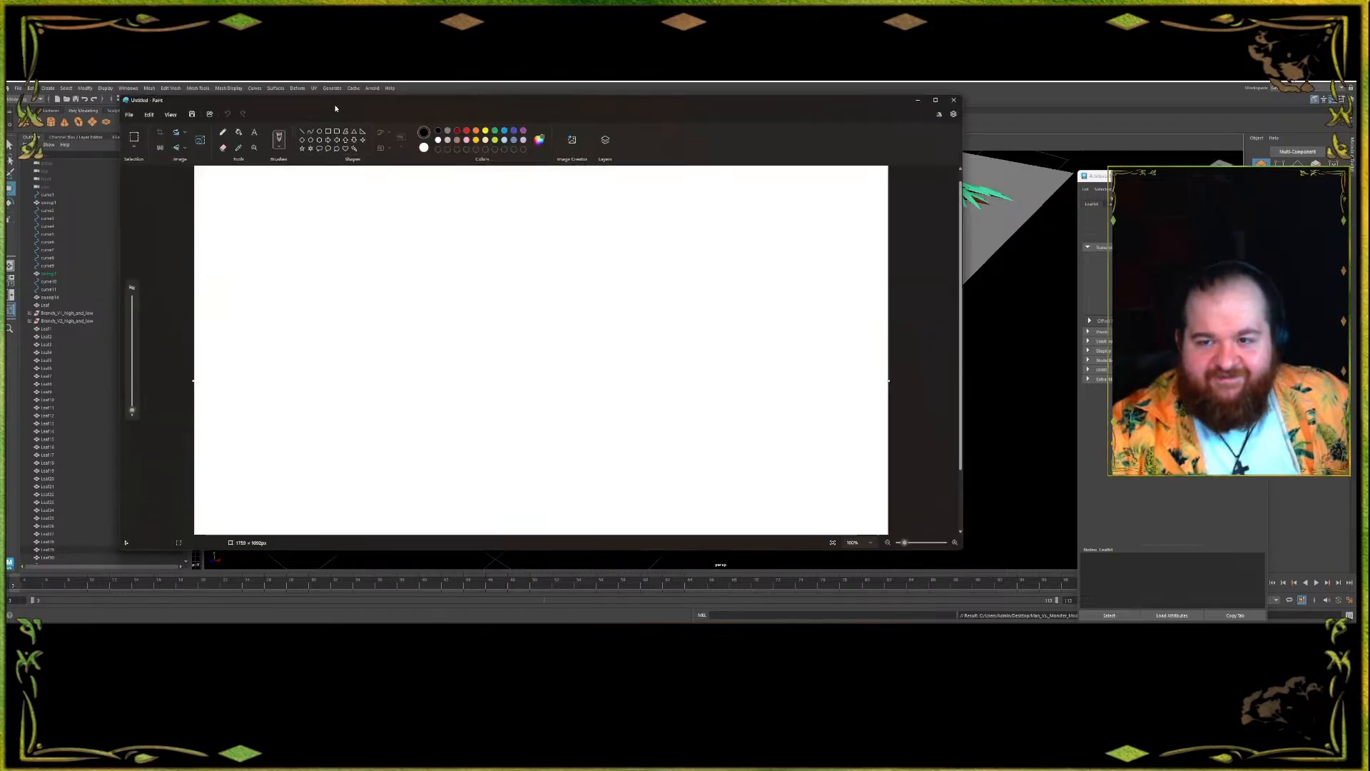
- Switch to Paint, fill the blank canvas with black, and set up the pencil with white and an adjusted size
left_click(238, 132)
left_click(379, 250)
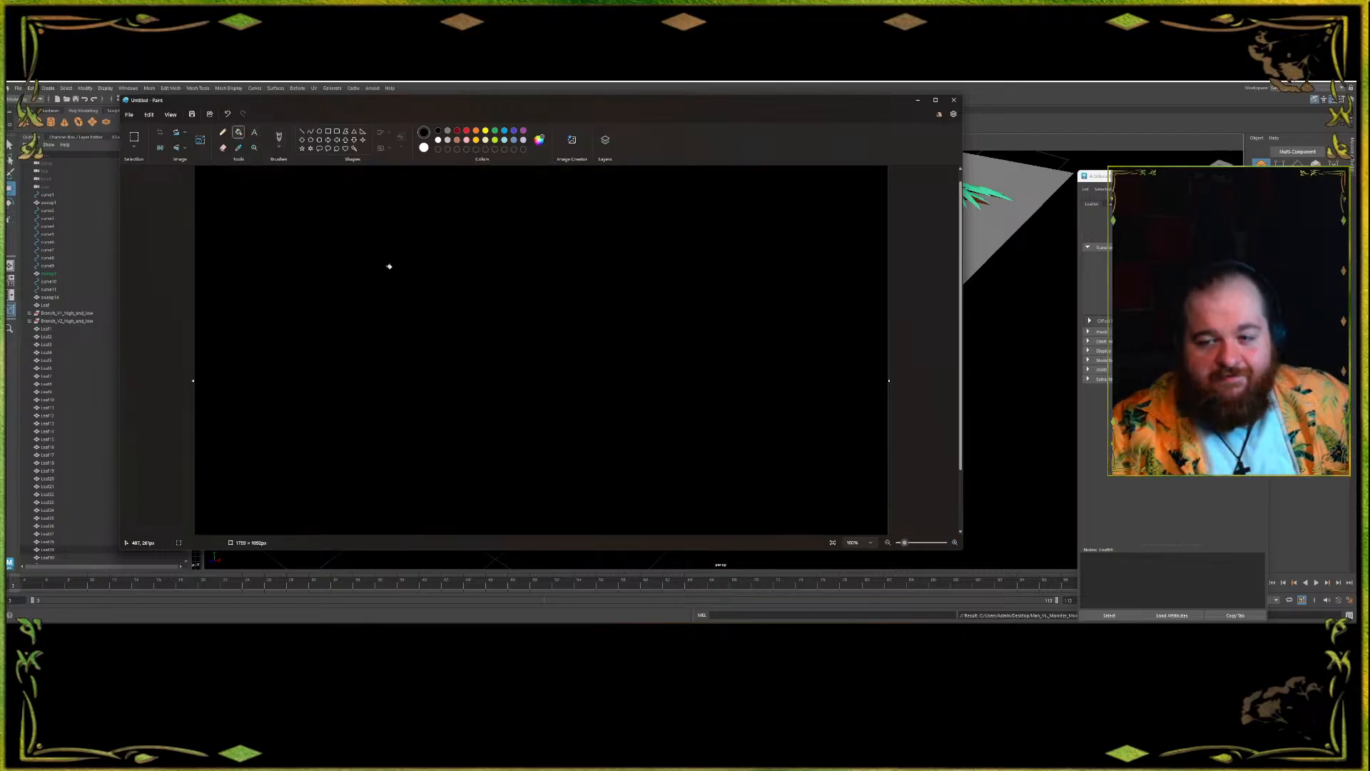
left_click(438, 141)
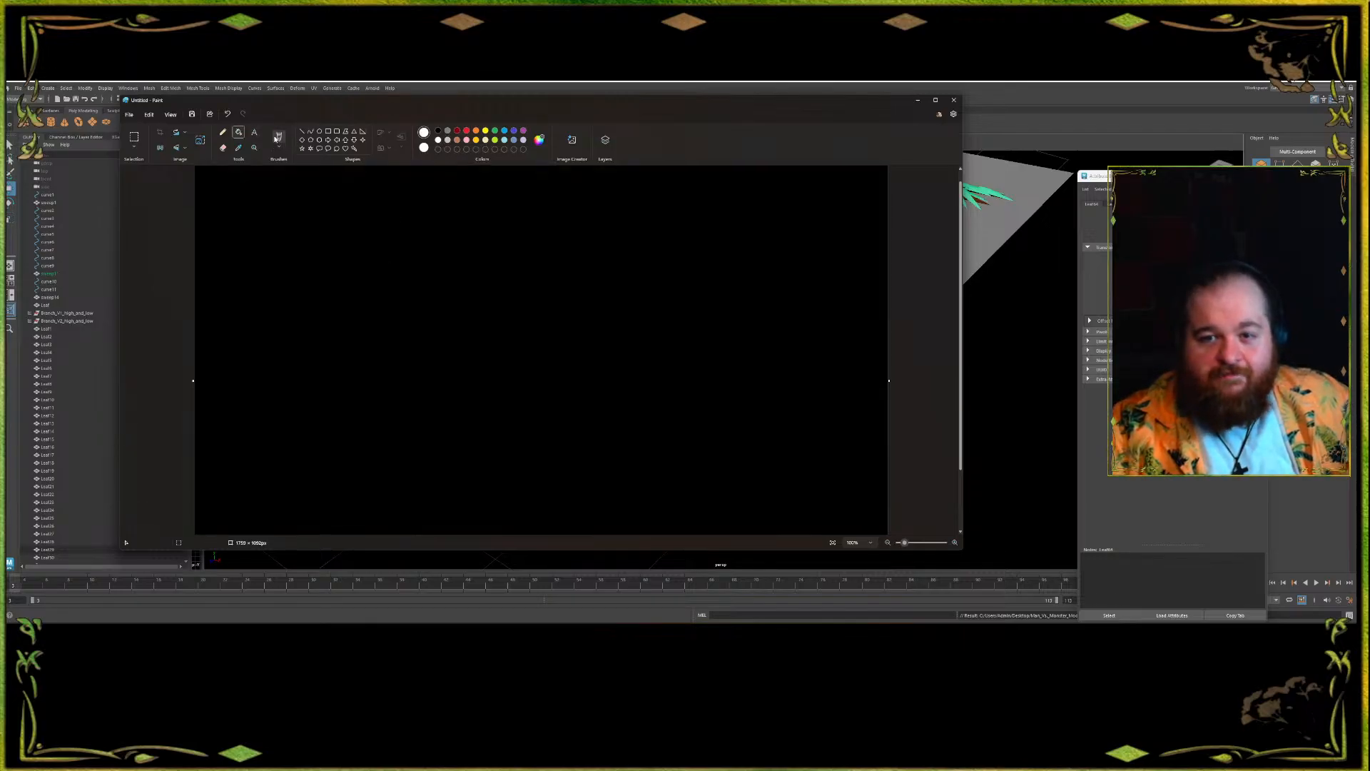
left_click(222, 133)
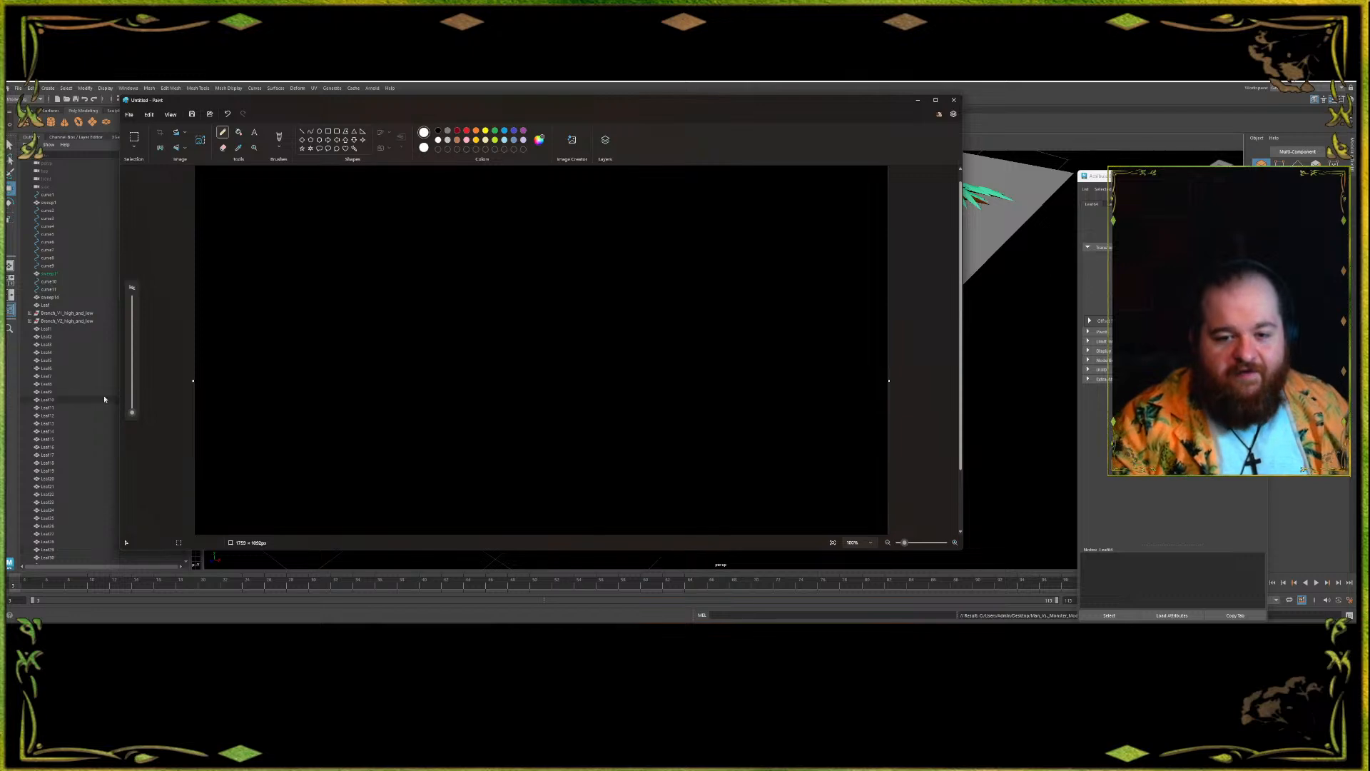
left_click(132, 404)
mouse_move(369, 207)
left_mouse_down()
mouse_move(405, 182)
mouse_move(379, 195)
mouse_move(433, 222)
mouse_move(433, 205)
mouse_move(419, 217)
mouse_move(432, 209)
left_mouse_up()
key("ctrl+z")
key("ctrl+z")
key("ctrl+z")
key("ctrl+z")
mouse_move(434, 212)
left_mouse_down()
mouse_move(452, 204)
mouse_move(420, 205)
left_mouse_up()
key("ctrl+z")
key("ctrl+z")
key("ctrl+z")
key("ctrl+z")
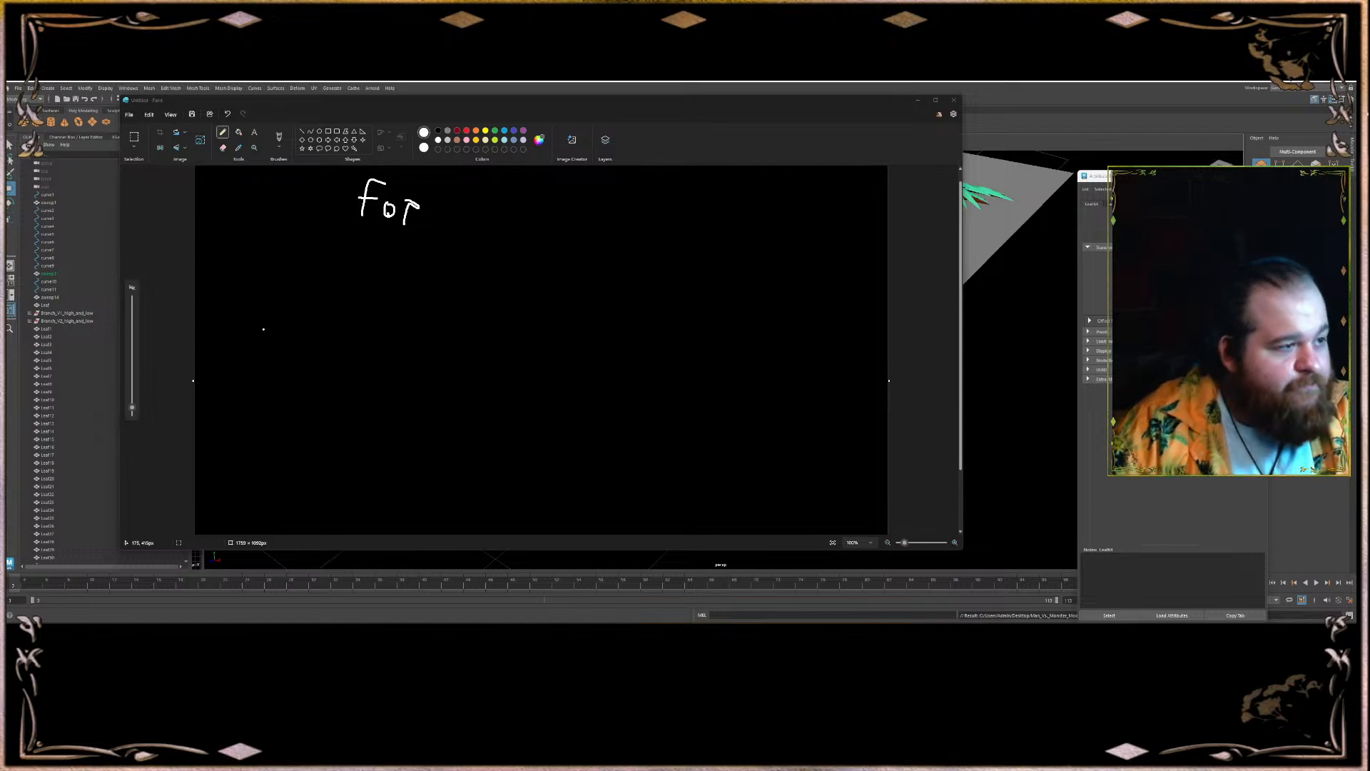
key("ctrl+z")
key("ctrl+z")
key("ctrl+z")
key("ctrl+z")
key("ctrl+z")
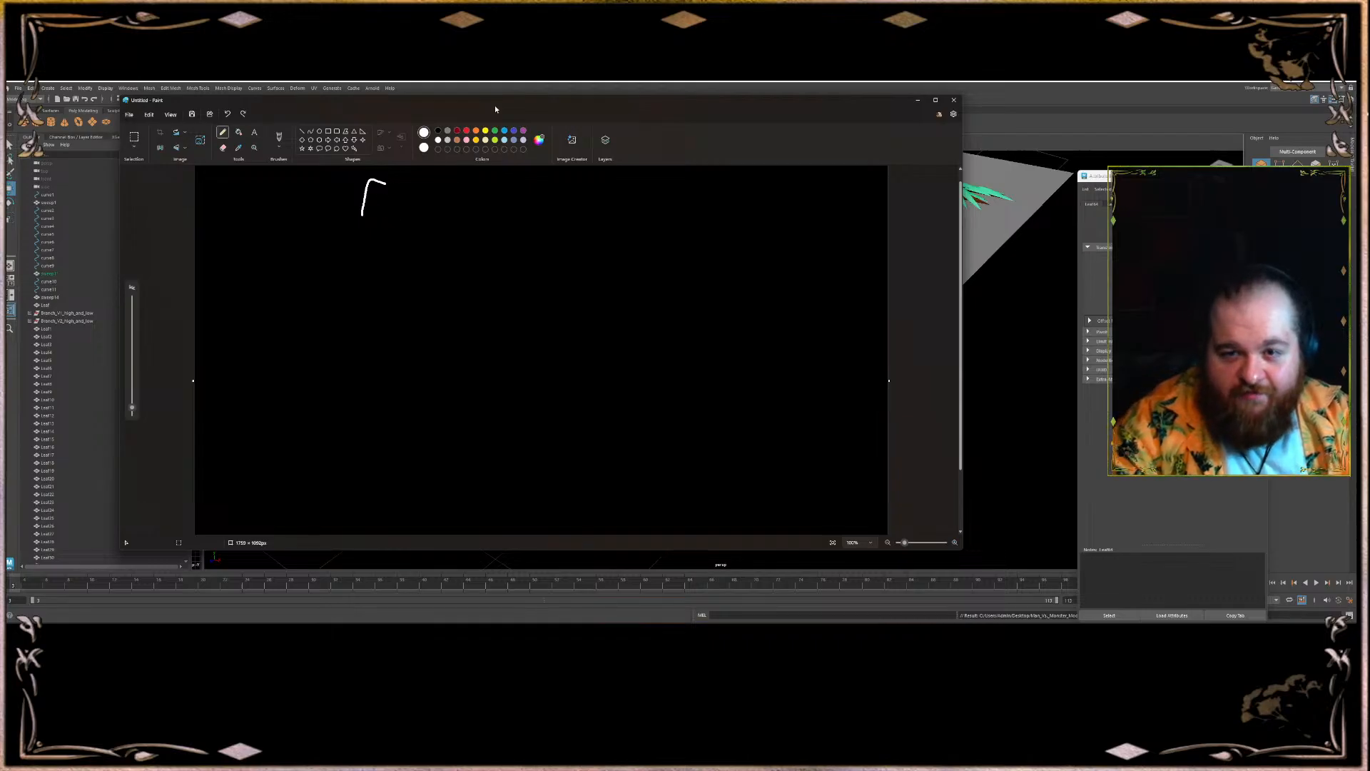
- Choose the Calligraphy brush and handwrite the heading "Forrest" in white near the canvas's upper edge
left_click(279, 146)
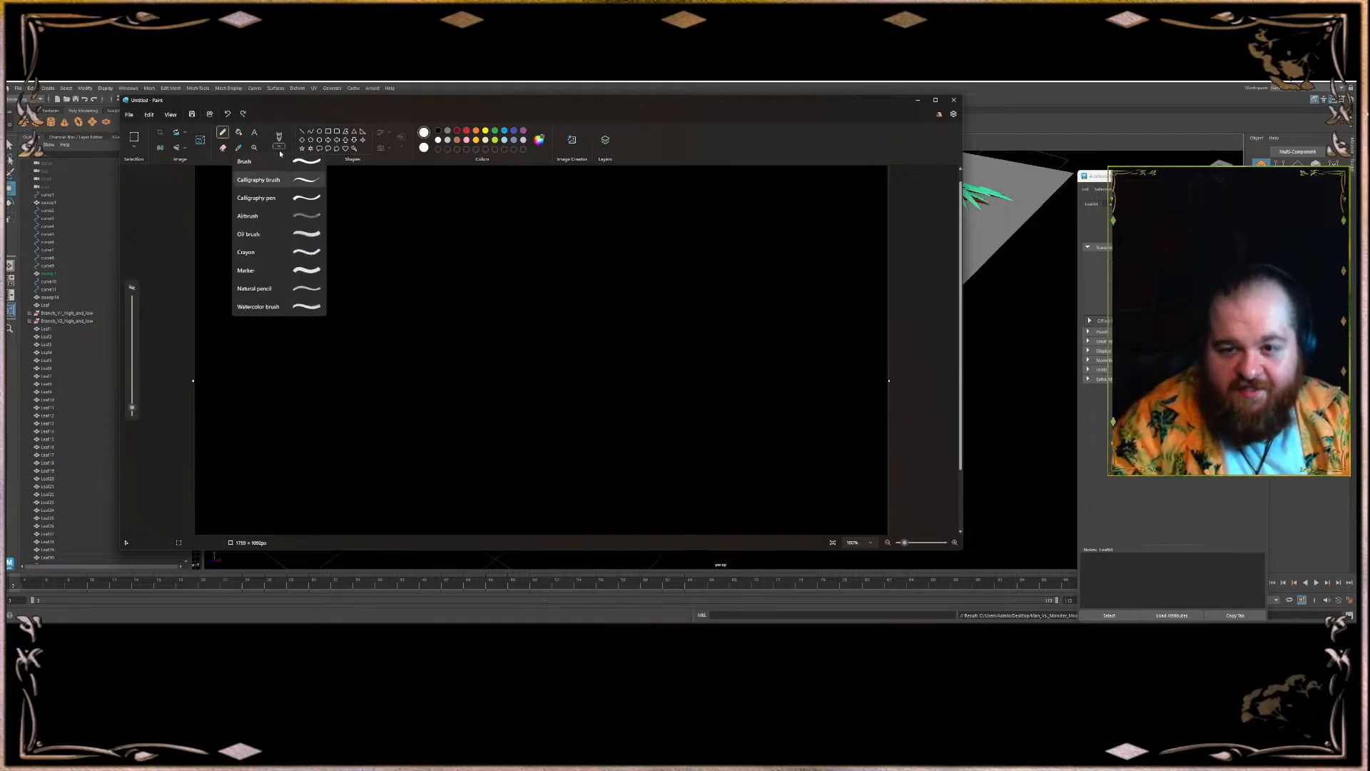
left_click(302, 179)
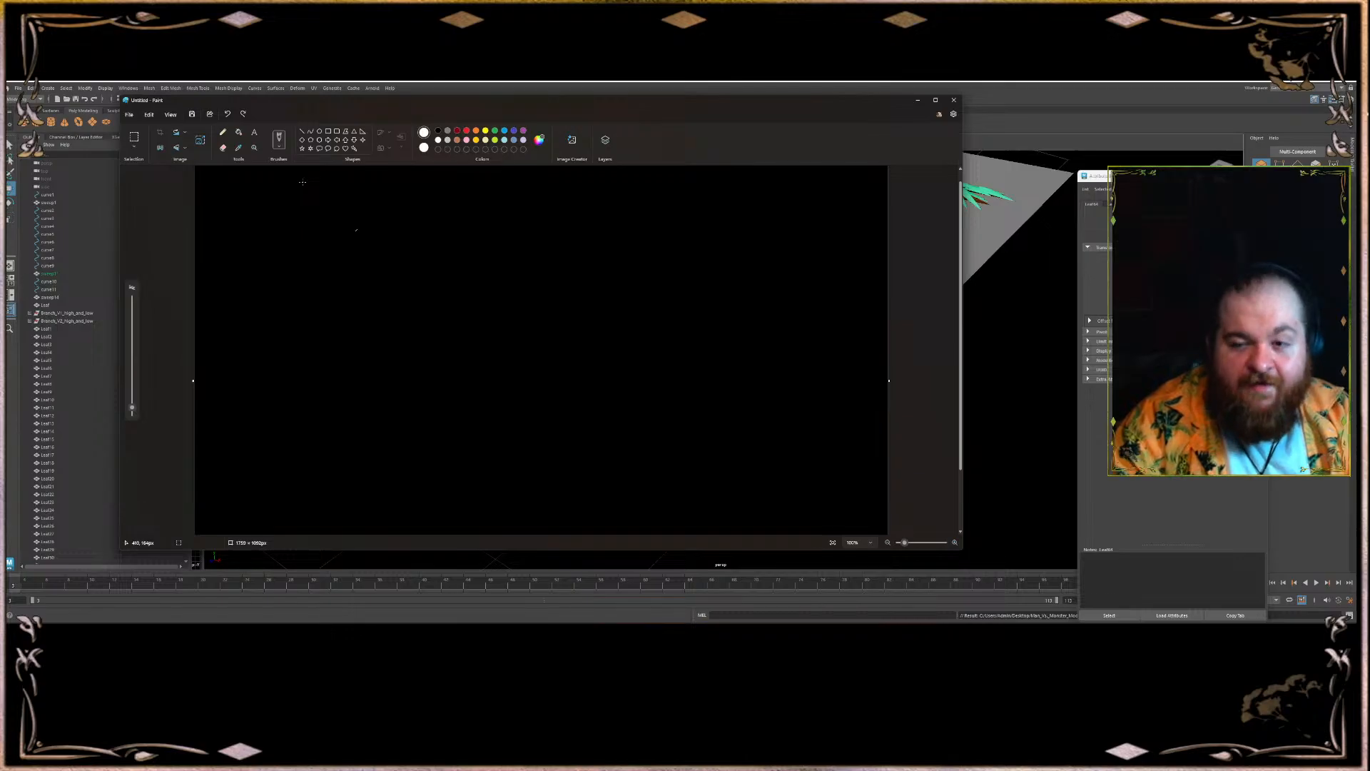
mouse_move(359, 235)
left_mouse_down()
mouse_move(368, 177)
mouse_move(392, 183)
left_mouse_up()
left_click_drag(346, 208, 398, 211)
mouse_move(412, 212)
left_mouse_down()
mouse_move(412, 233)
mouse_move(429, 207)
left_mouse_up()
mouse_move(434, 214)
left_mouse_down()
mouse_move(432, 236)
mouse_move(455, 212)
left_mouse_up()
left_click_drag(459, 227, 486, 238)
mouse_move(511, 223)
left_mouse_down()
mouse_move(474, 244)
mouse_move(490, 238)
left_mouse_up()
key("ctrl+z")
mouse_move(530, 196)
left_mouse_down()
mouse_move(515, 244)
mouse_move(545, 226)
left_mouse_up()
- Underline the heading, write "16x Trees 1k = 16K" beneath it, and try a small branching diagram under the result
left_click_drag(391, 270, 391, 271)
left_click_drag(218, 250, 737, 265)
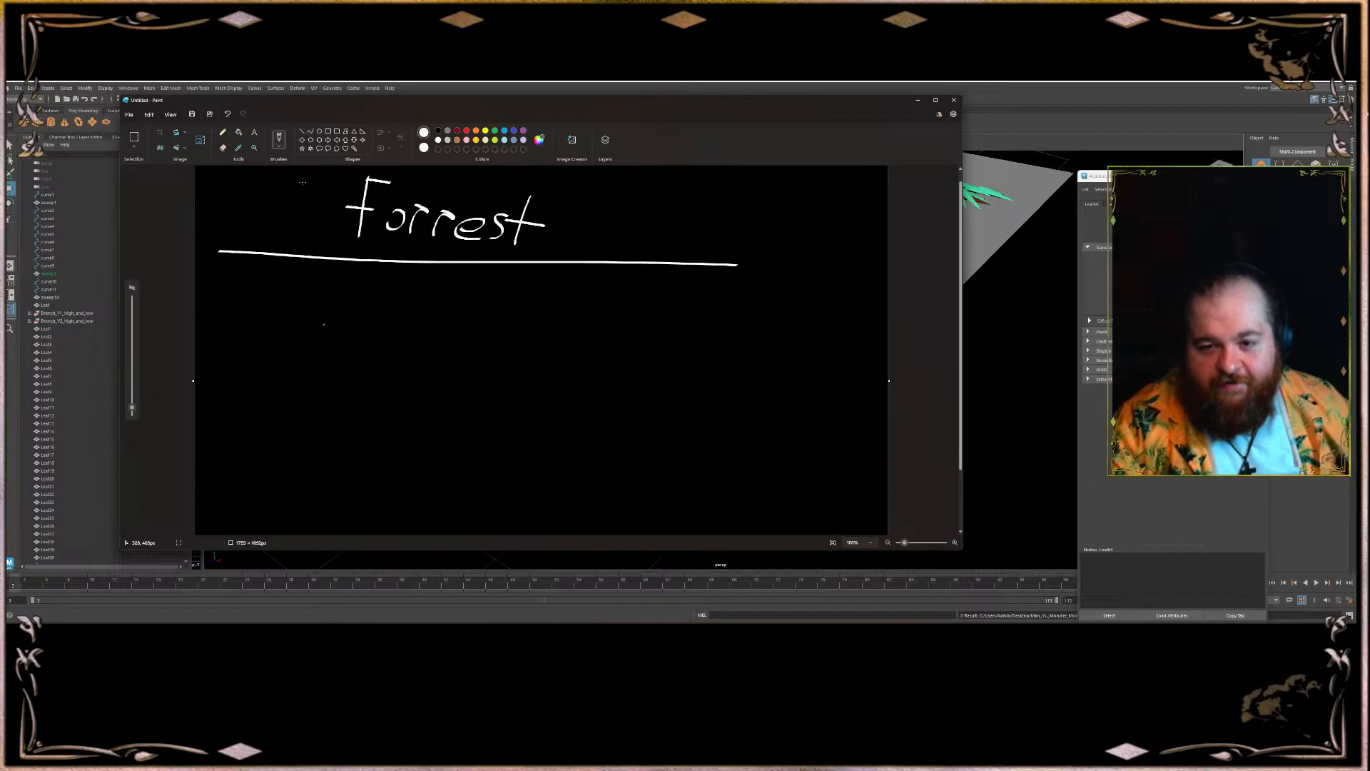
left_click_drag(340, 315, 339, 350)
mouse_move(339, 287)
left_mouse_down()
mouse_move(339, 319)
mouse_move(391, 344)
left_mouse_up()
mouse_move(391, 330)
left_mouse_down()
mouse_move(408, 343)
mouse_move(421, 295)
mouse_move(477, 325)
left_mouse_up()
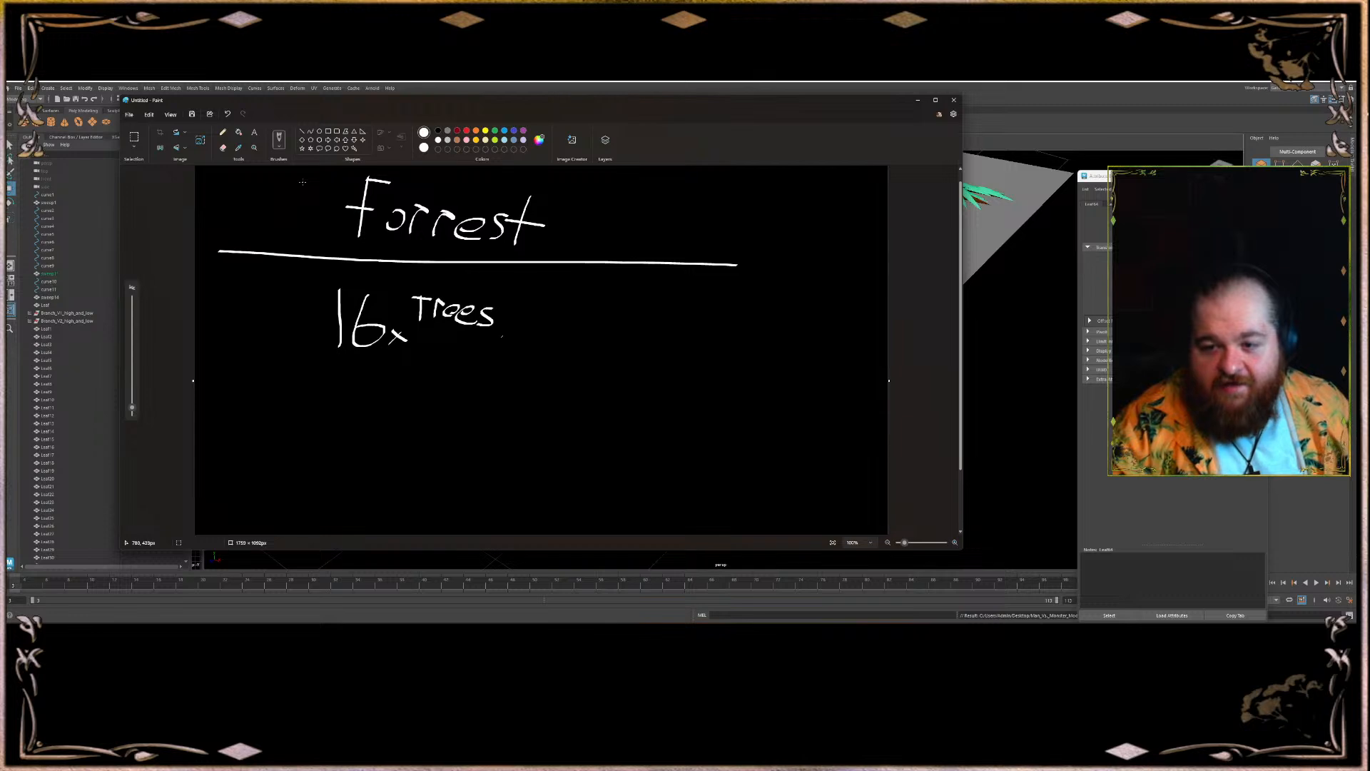
mouse_move(521, 322)
left_mouse_down()
mouse_move(518, 351)
mouse_move(534, 336)
mouse_move(551, 350)
mouse_move(589, 341)
left_mouse_up()
mouse_move(562, 328)
left_mouse_down()
mouse_move(598, 325)
mouse_move(607, 354)
mouse_move(663, 303)
left_mouse_up()
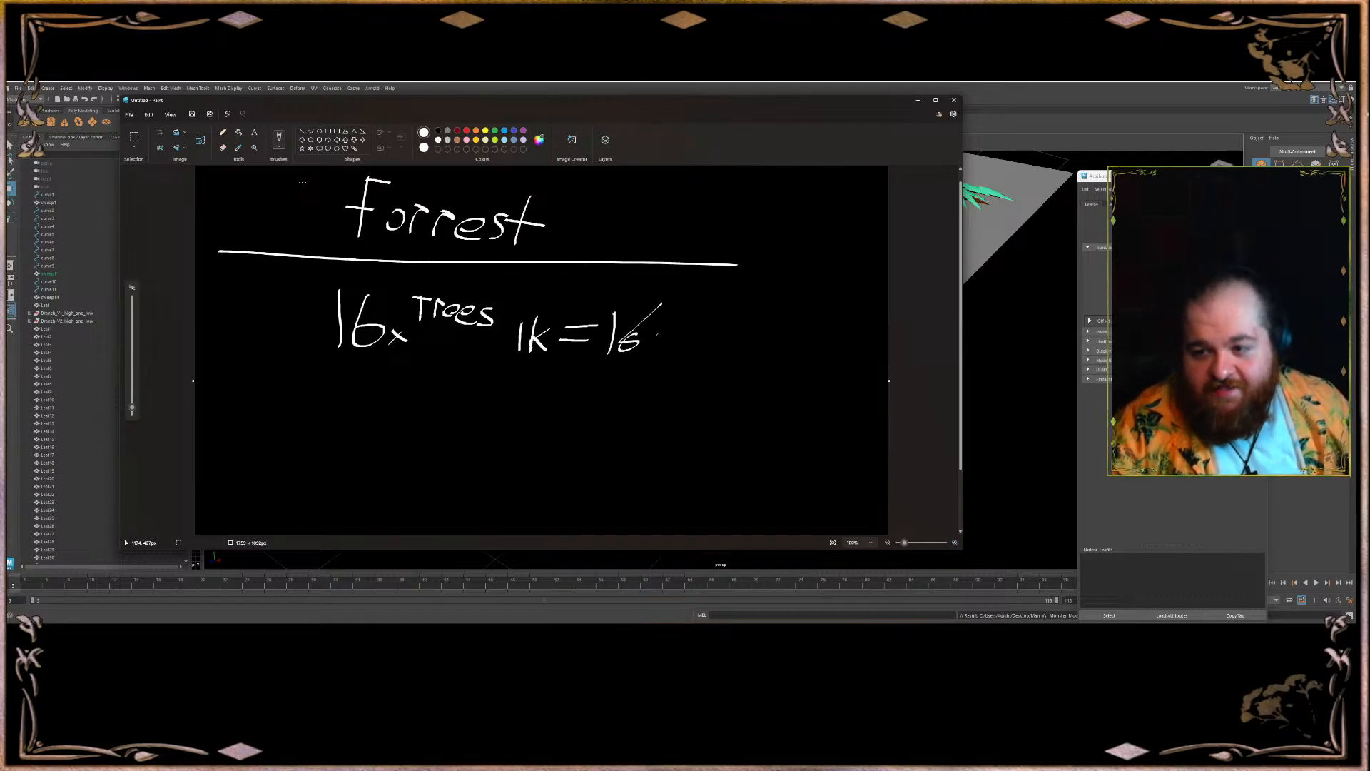
mouse_move(655, 351)
left_mouse_down()
mouse_move(658, 314)
mouse_move(689, 355)
left_mouse_up()
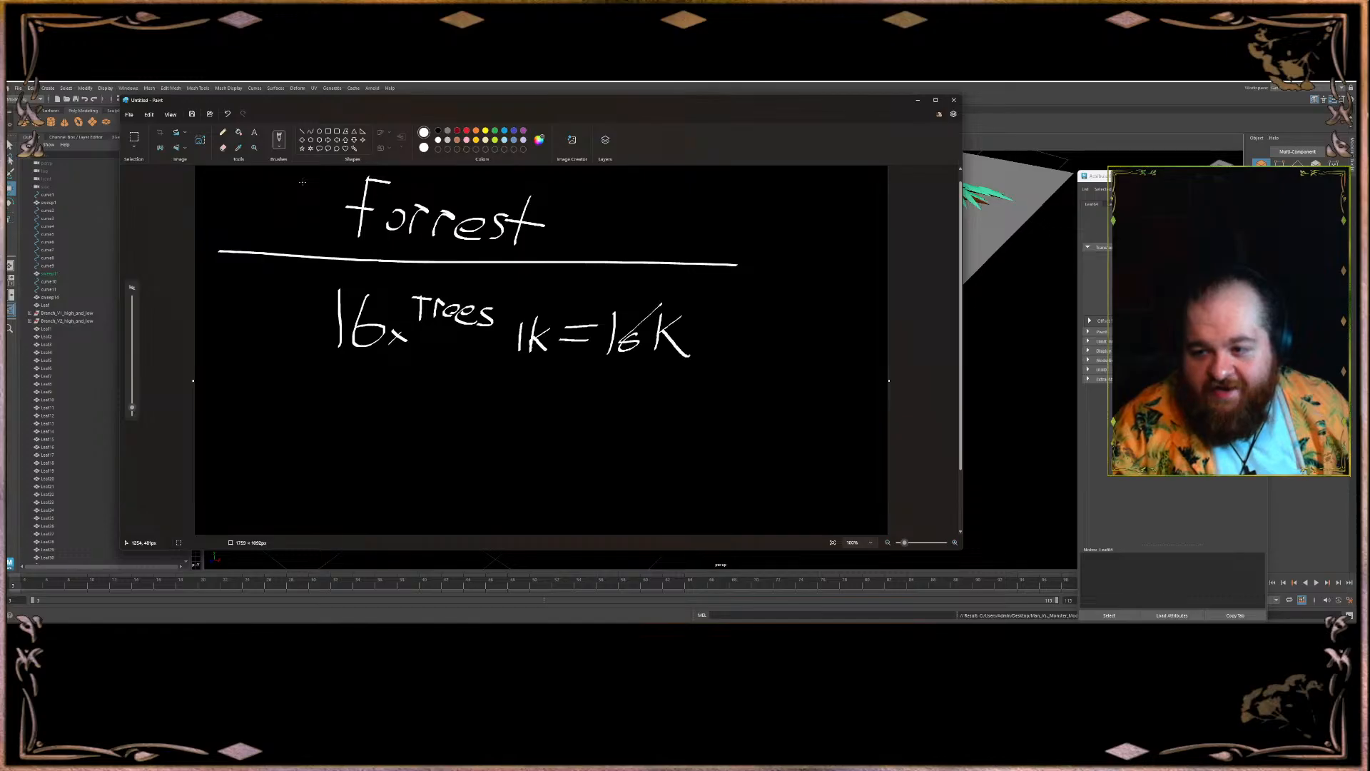
left_click_drag(586, 382, 753, 380)
left_click_drag(655, 377, 649, 433)
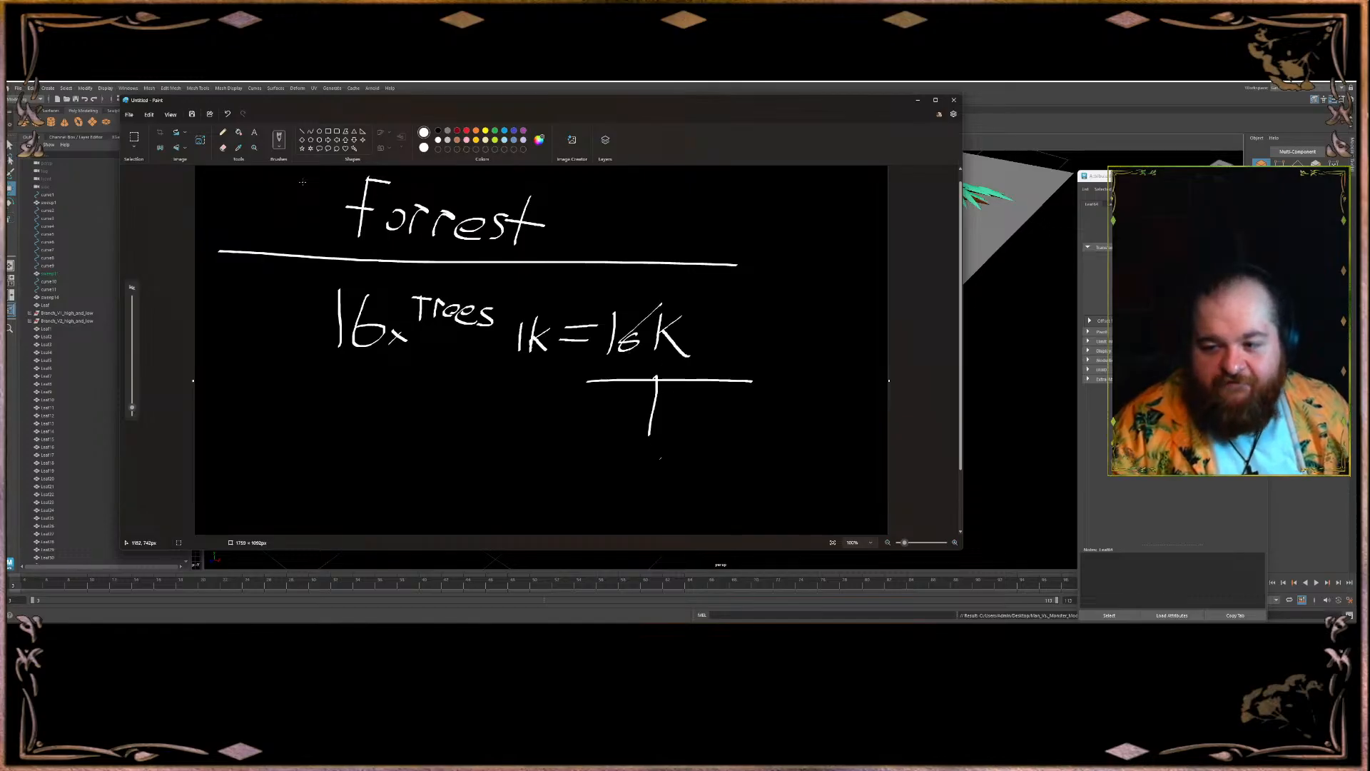
key("ctrl+z")
key("ctrl+z")
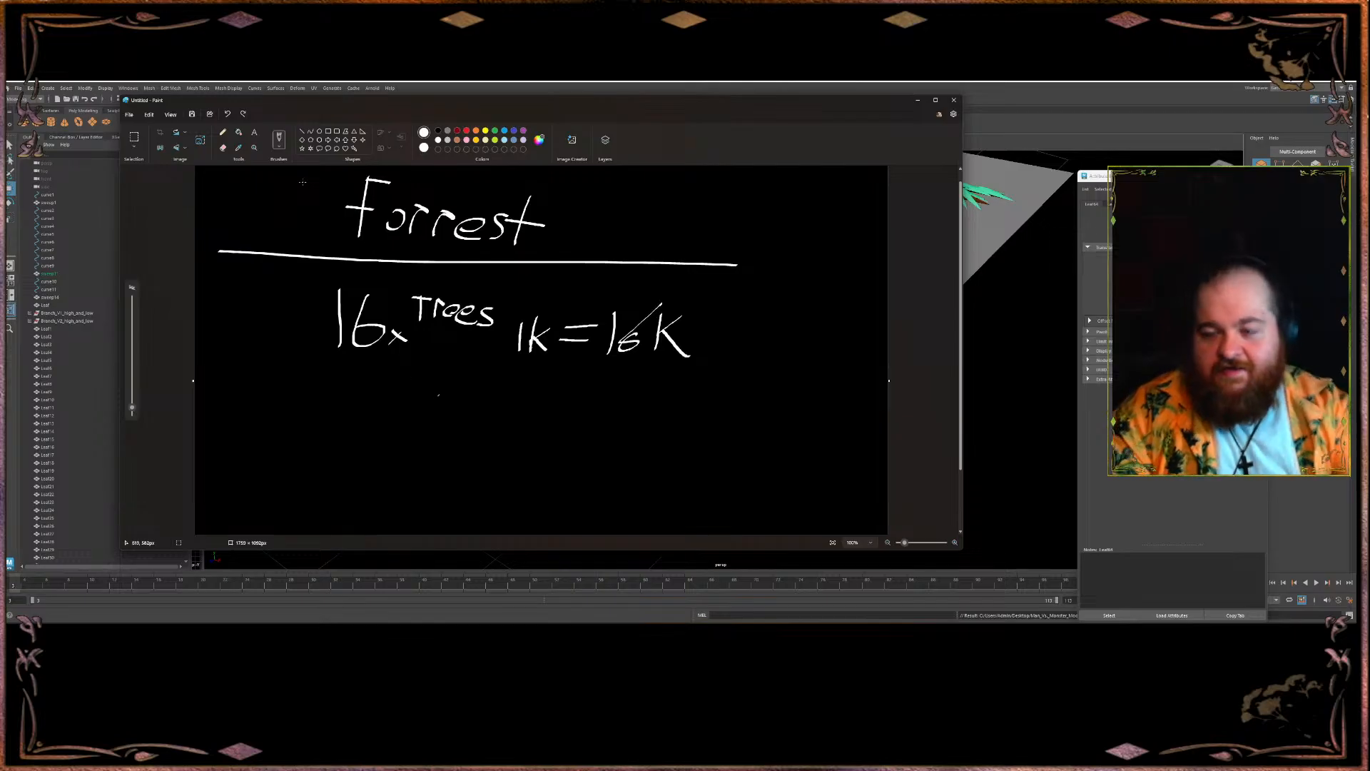
- Undo the handwritten tree calculation and the heading's underline, keeping only "Forrest"
key("ctrl+z")
key("ctrl+z")
key("ctrl+z")
key("ctrl+z")
key("ctrl+z")
key("ctrl+z")
key("ctrl+z")
key("ctrl+z")
key("ctrl+z")
key("ctrl+z")
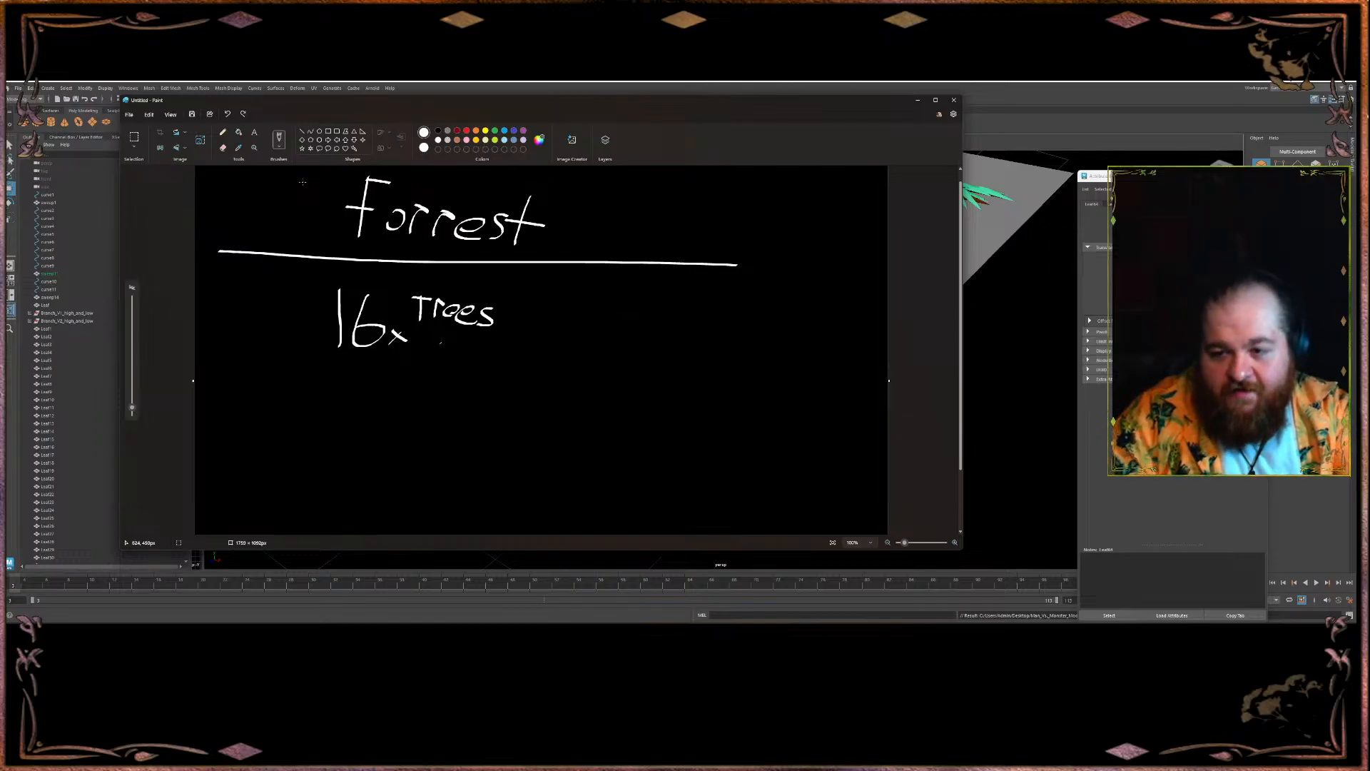
key("ctrl+z")
key("ctrl+z")
key("ctrl+z")
key("ctrl+z")
key("ctrl+z")
key("ctrl+z")
key("ctrl+z")
key("ctrl+z")
key("ctrl+z")
key("ctrl+z")
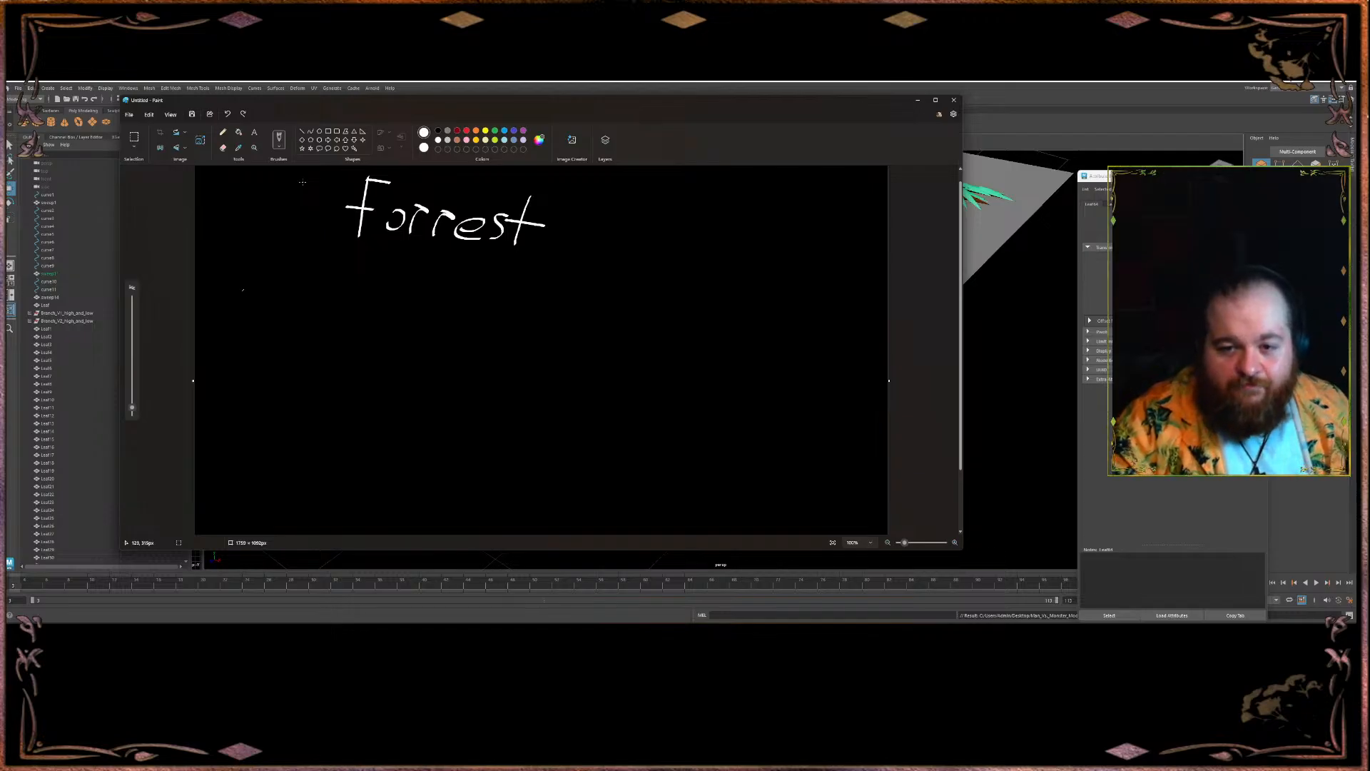
- Maximize the drawing window
left_click_drag(224, 512, 225, 520)
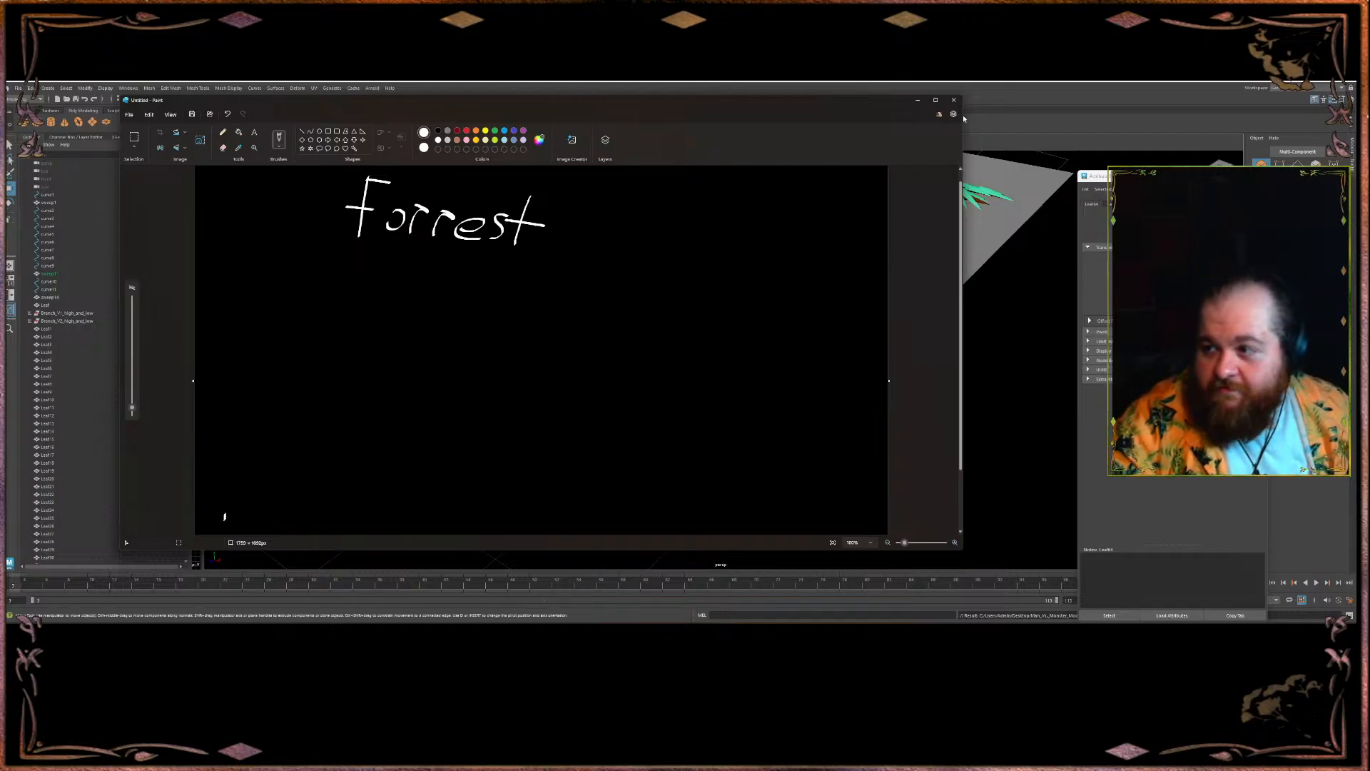
left_click(936, 102)
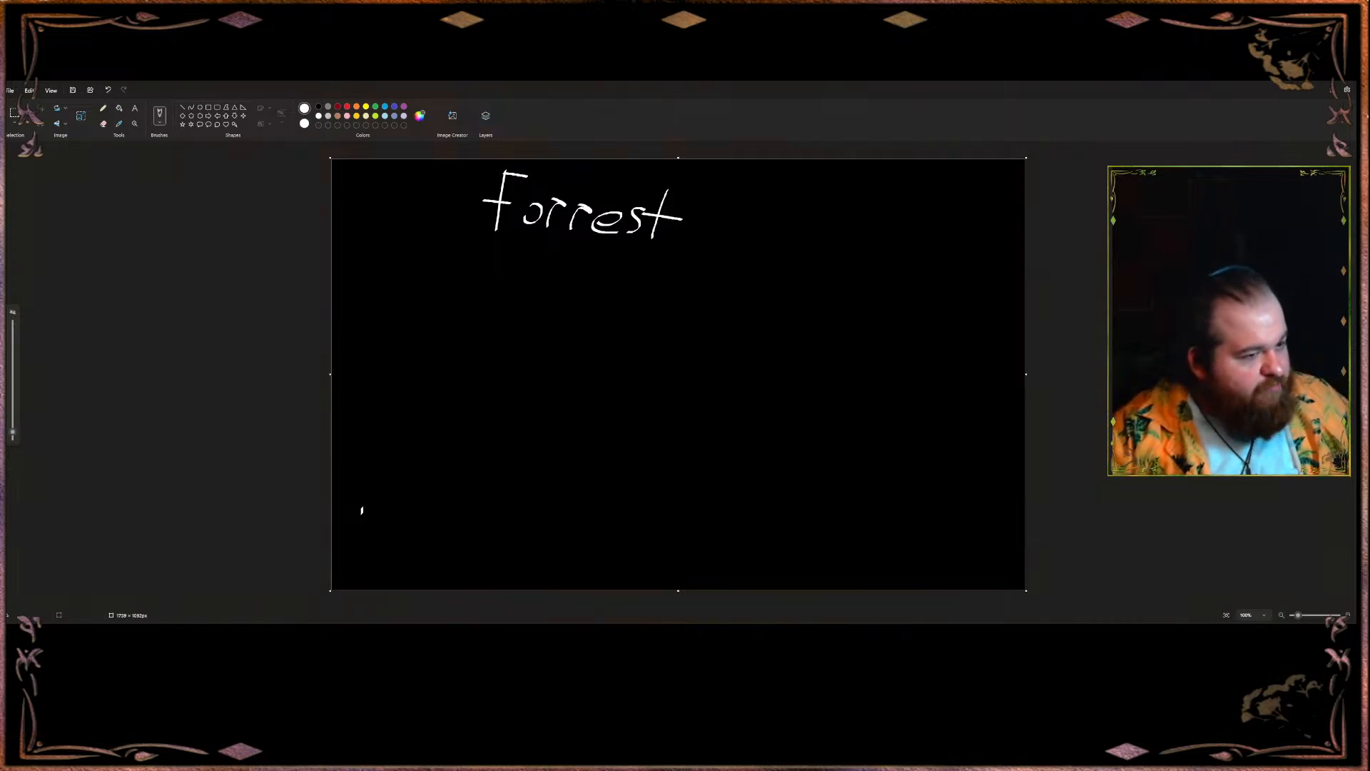
mouse_move(367, 539)
left_mouse_down()
mouse_move(369, 282)
mouse_move(921, 278)
left_mouse_up()
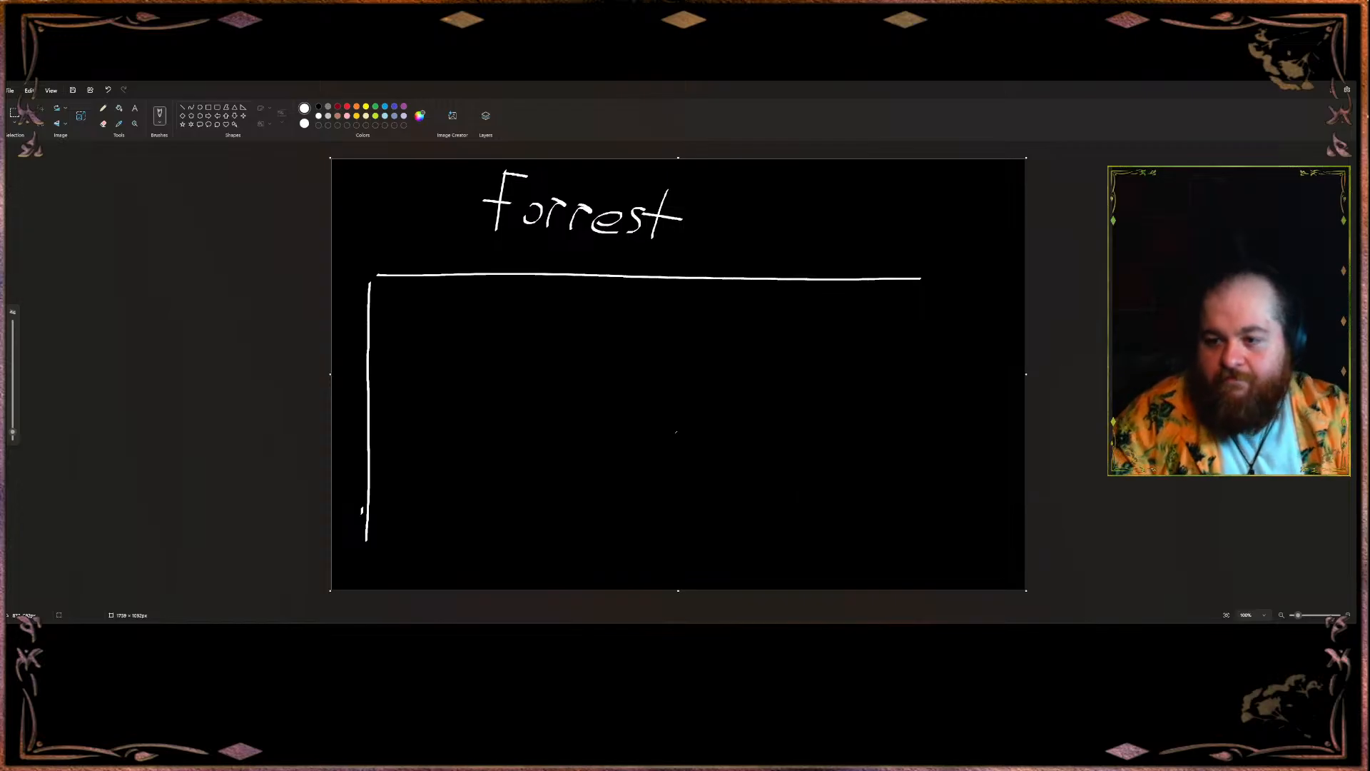
key("ctrl+z")
key("ctrl+z")
- Draw four white tree trunks as pairs of near-vertical lines below the "Forrest" heading, with the two inner trunks shorter
left_click_drag(448, 532, 488, 295)
left_click_drag(563, 524, 561, 300)
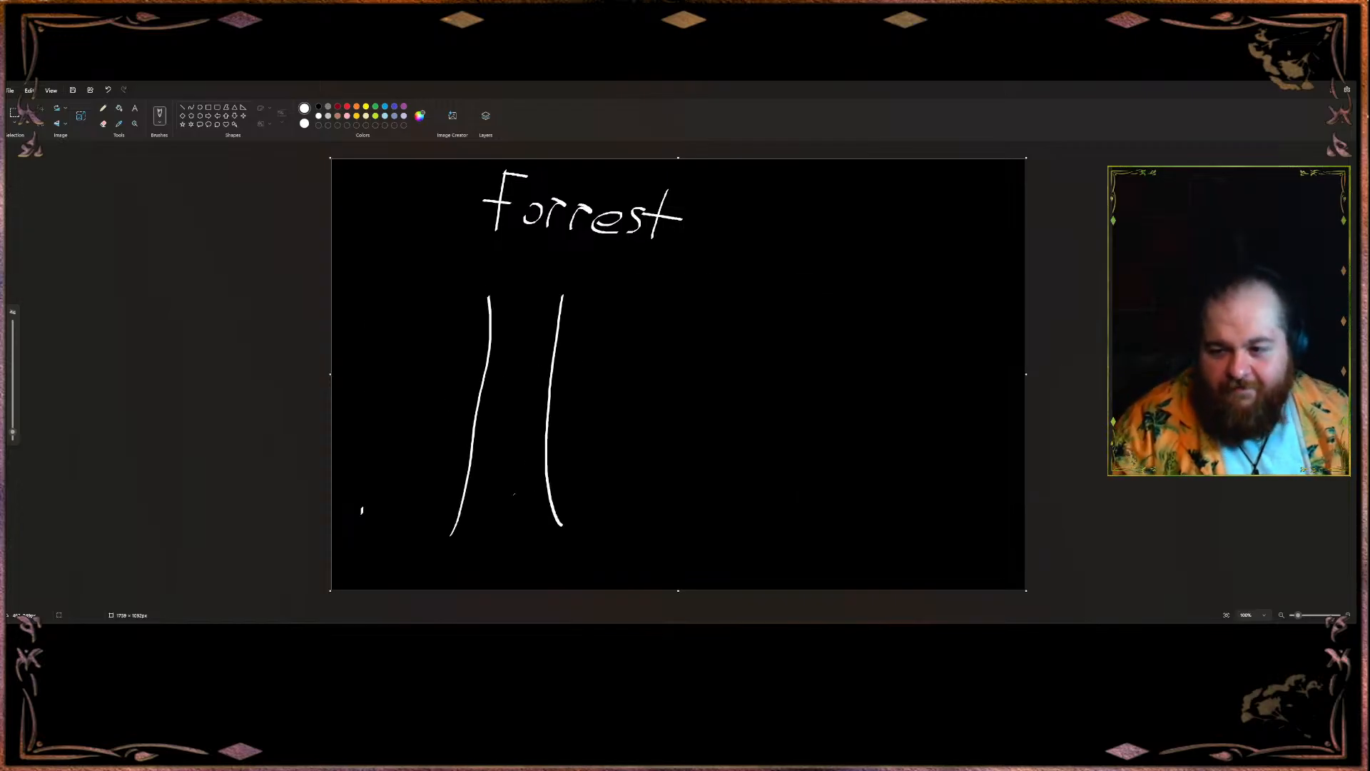
left_click_drag(575, 472, 625, 325)
left_click_drag(683, 481, 673, 286)
left_click_drag(624, 333, 633, 274)
left_click_drag(716, 482, 741, 293)
mouse_move(808, 487)
left_mouse_down()
mouse_move(789, 428)
mouse_move(788, 261)
left_mouse_up()
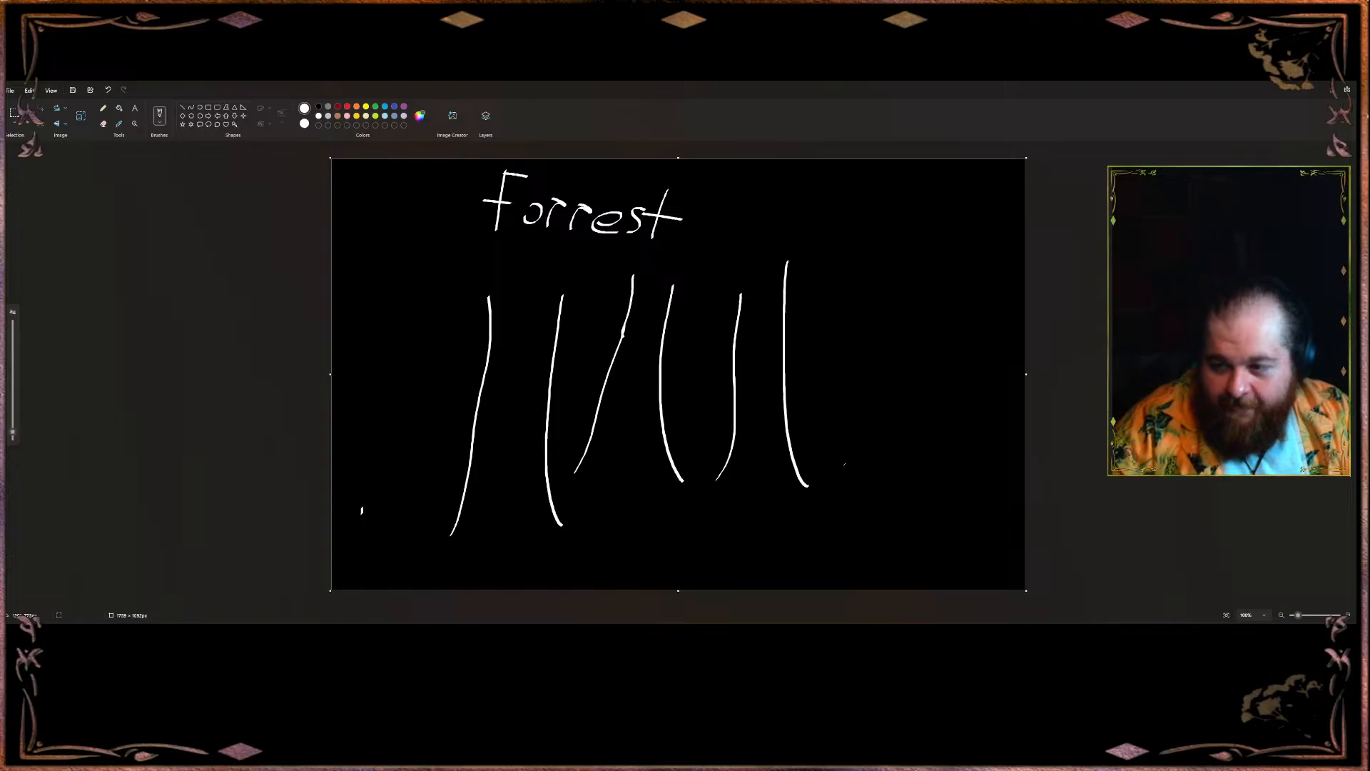
left_click_drag(837, 549, 907, 283)
left_click_drag(973, 550, 995, 254)
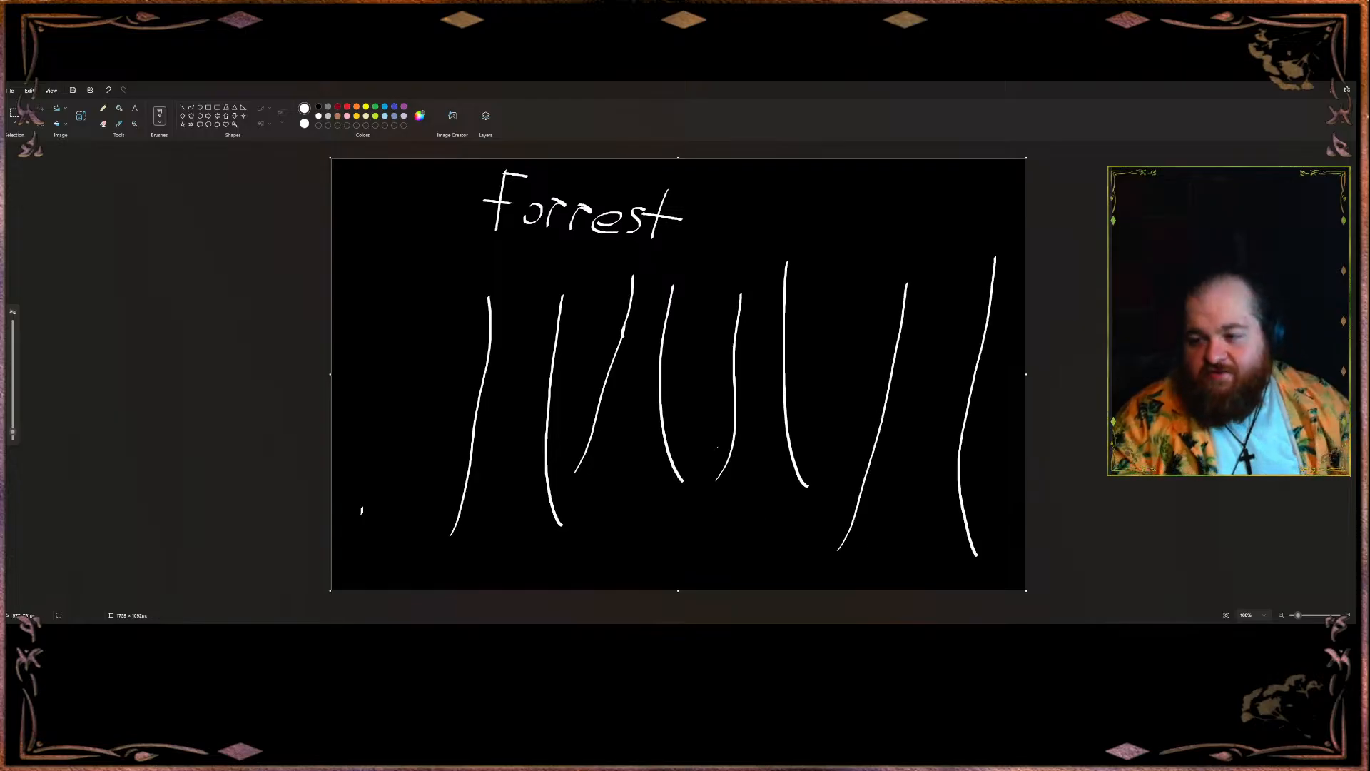
- Number the outer trunks 1 and the inner trunks 2, and draw a horizontal line beneath each matching pair
left_click_drag(504, 423, 505, 366)
left_click_drag(917, 443, 935, 389)
mouse_move(615, 363)
left_mouse_down()
mouse_move(608, 386)
mouse_move(646, 386)
left_mouse_up()
left_click_drag(743, 362, 771, 386)
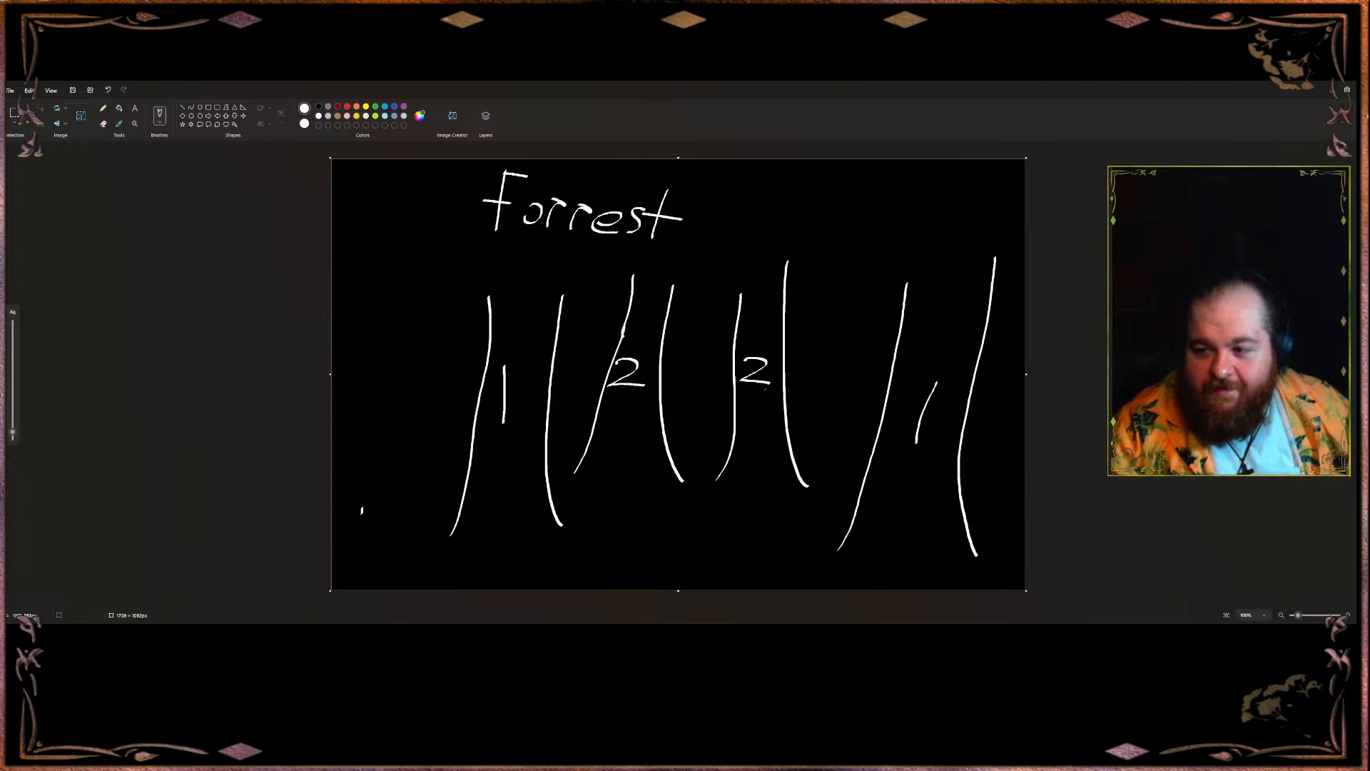
left_click_drag(571, 490, 794, 489)
left_click_drag(467, 554, 870, 569)
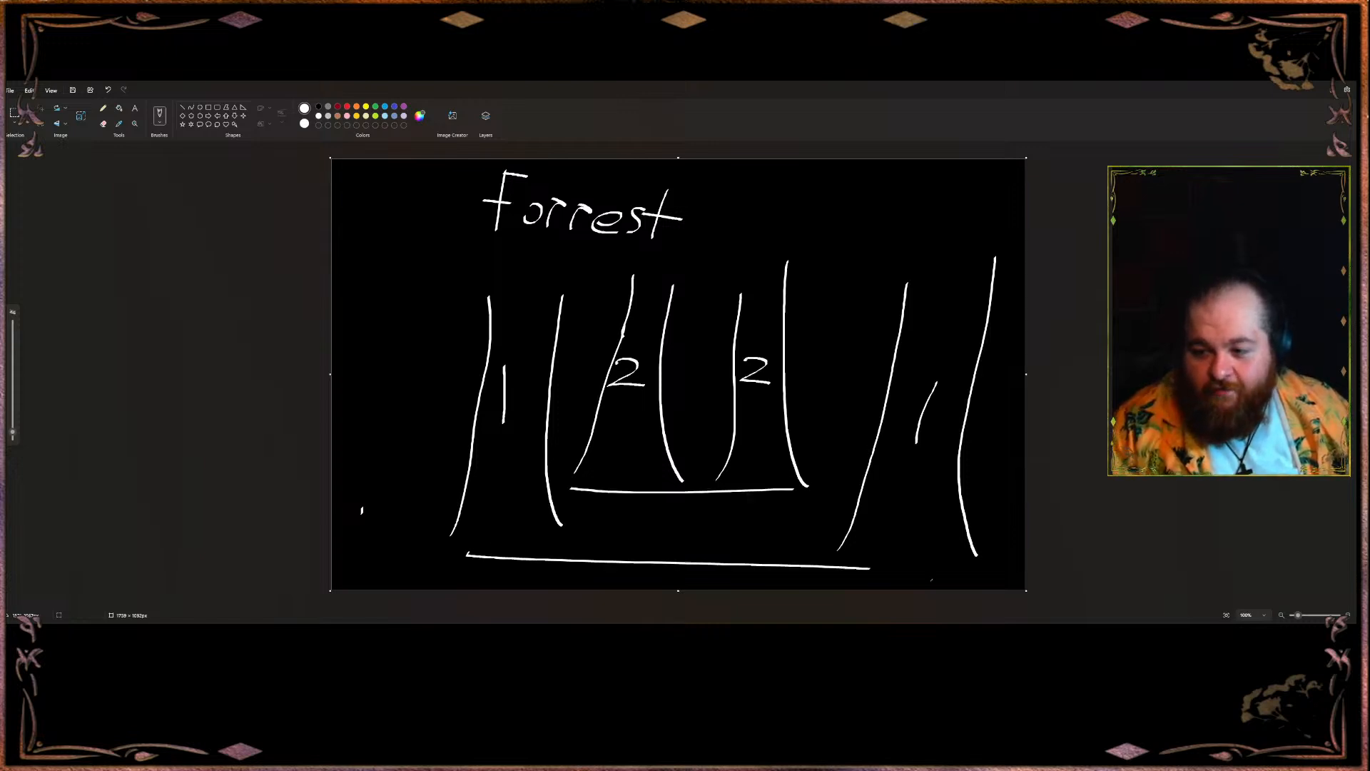
- Draw a smaller trunk between the two inner trunks and number it 3
left_click_drag(673, 410, 698, 316)
left_click_drag(727, 409, 718, 309)
left_click_drag(691, 354, 699, 369)
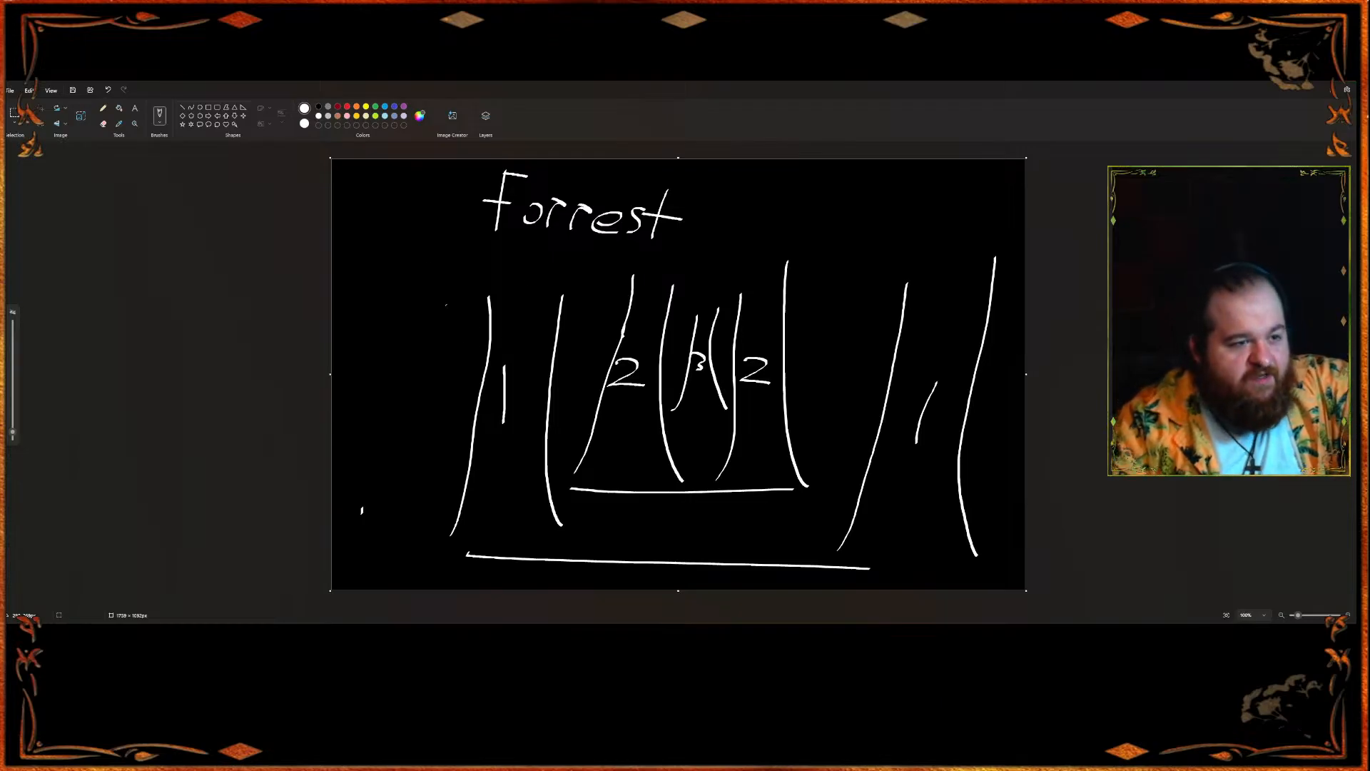
- Annotate the trunks with pointer lines reading "500 Polys" for trunk 1, "250" for trunk 2 and "125" for trunk 3
left_click_drag(485, 334, 393, 305)
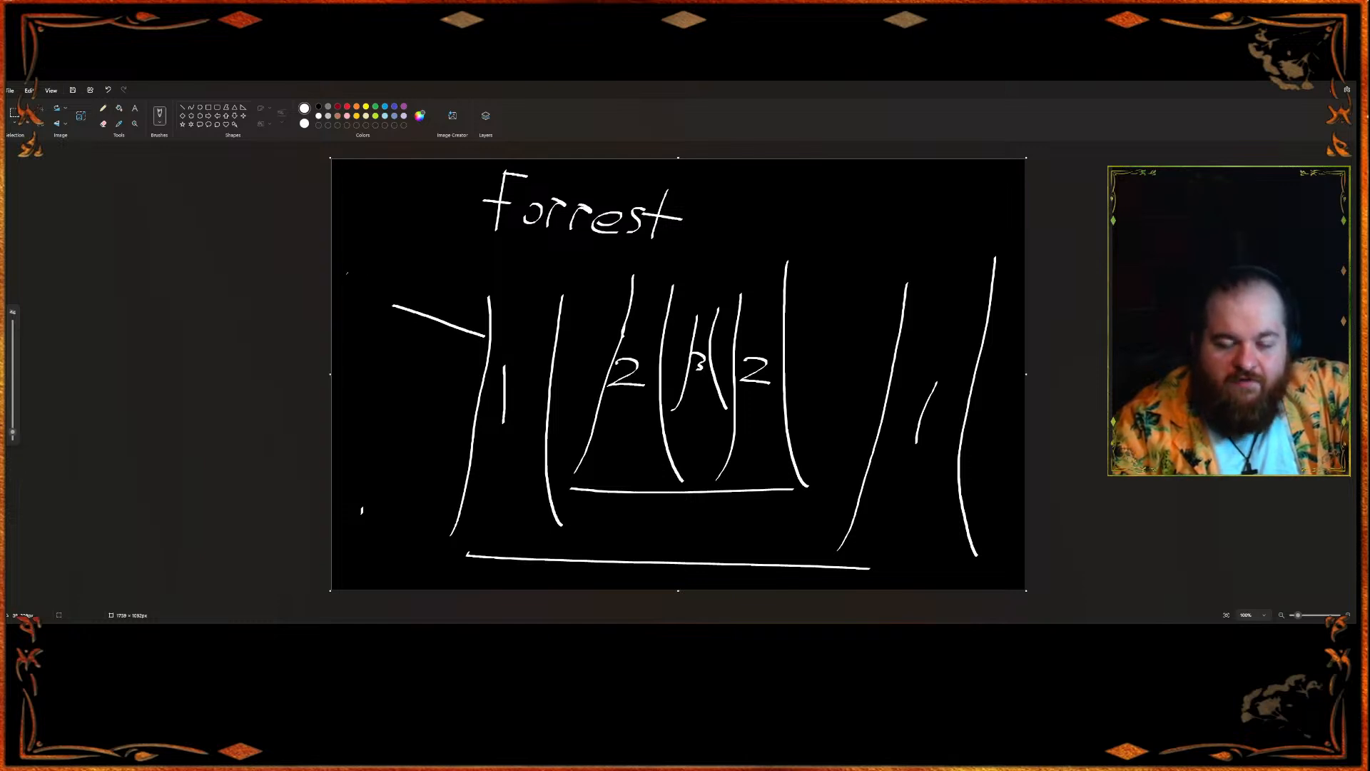
mouse_move(347, 265)
left_mouse_down()
mouse_move(368, 268)
mouse_move(347, 292)
mouse_move(390, 279)
mouse_move(458, 296)
left_mouse_up()
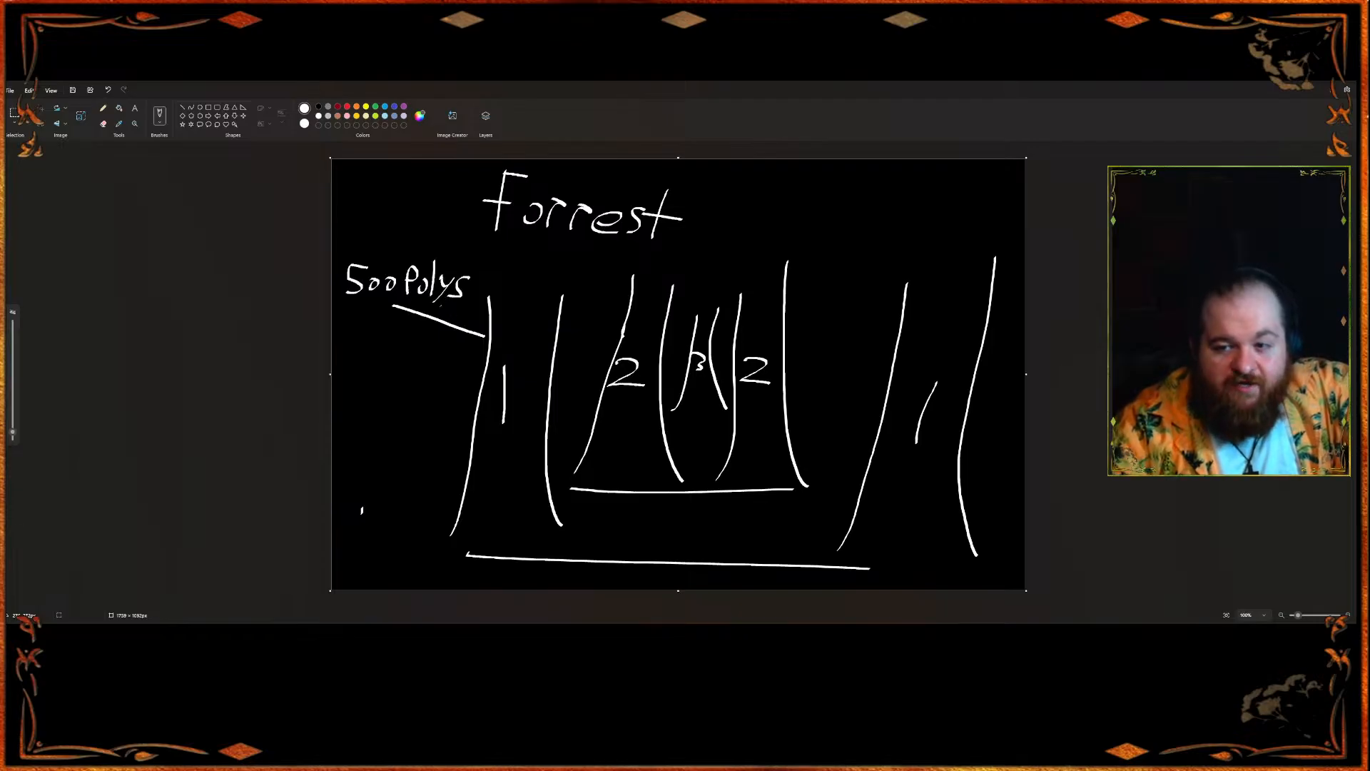
left_click_drag(596, 287, 618, 329)
mouse_move(562, 260)
left_mouse_down()
mouse_move(561, 276)
mouse_move(583, 275)
left_mouse_up()
left_click_drag(589, 259, 605, 259)
left_click_drag(669, 290, 687, 326)
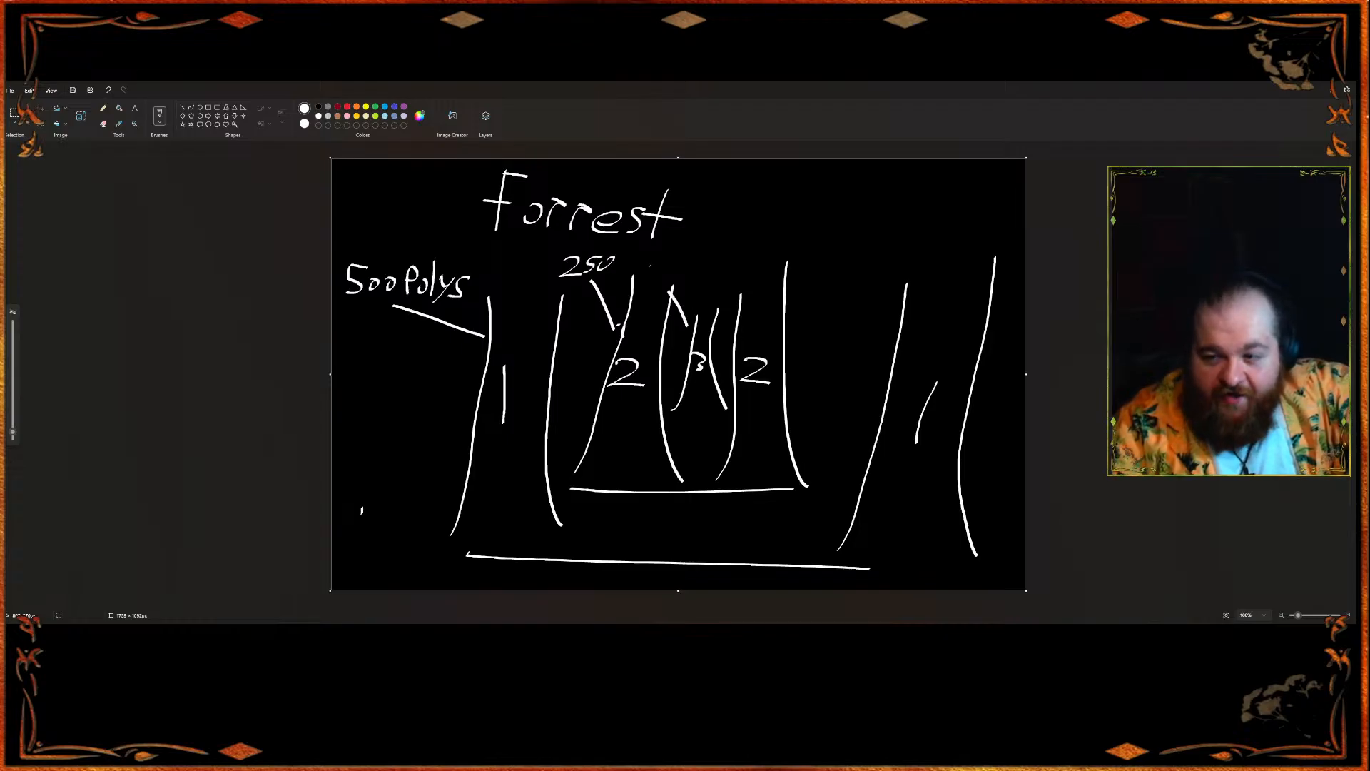
left_click_drag(649, 274, 651, 255)
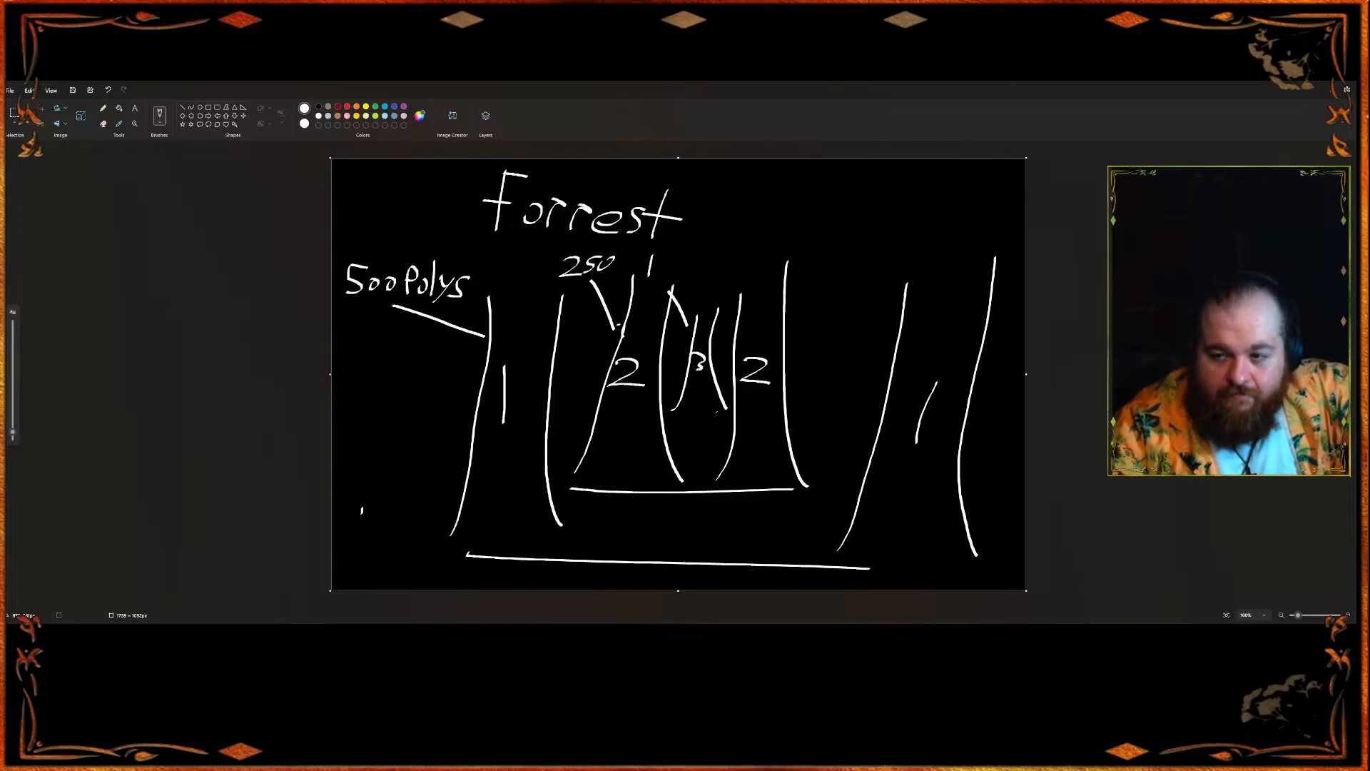
left_click_drag(655, 258, 680, 272)
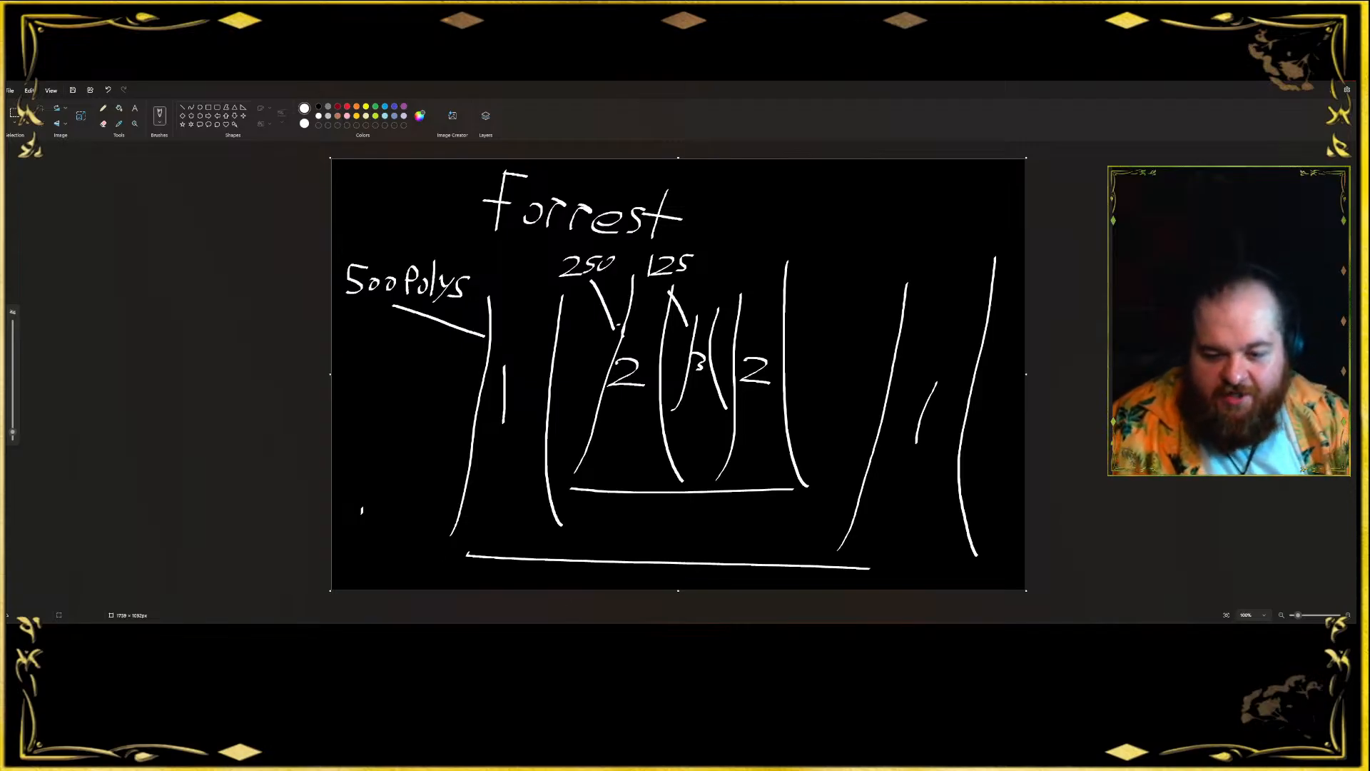
- Open a new blank drawing in a second Paint window and fill its canvas with black
right_click(154, 631)
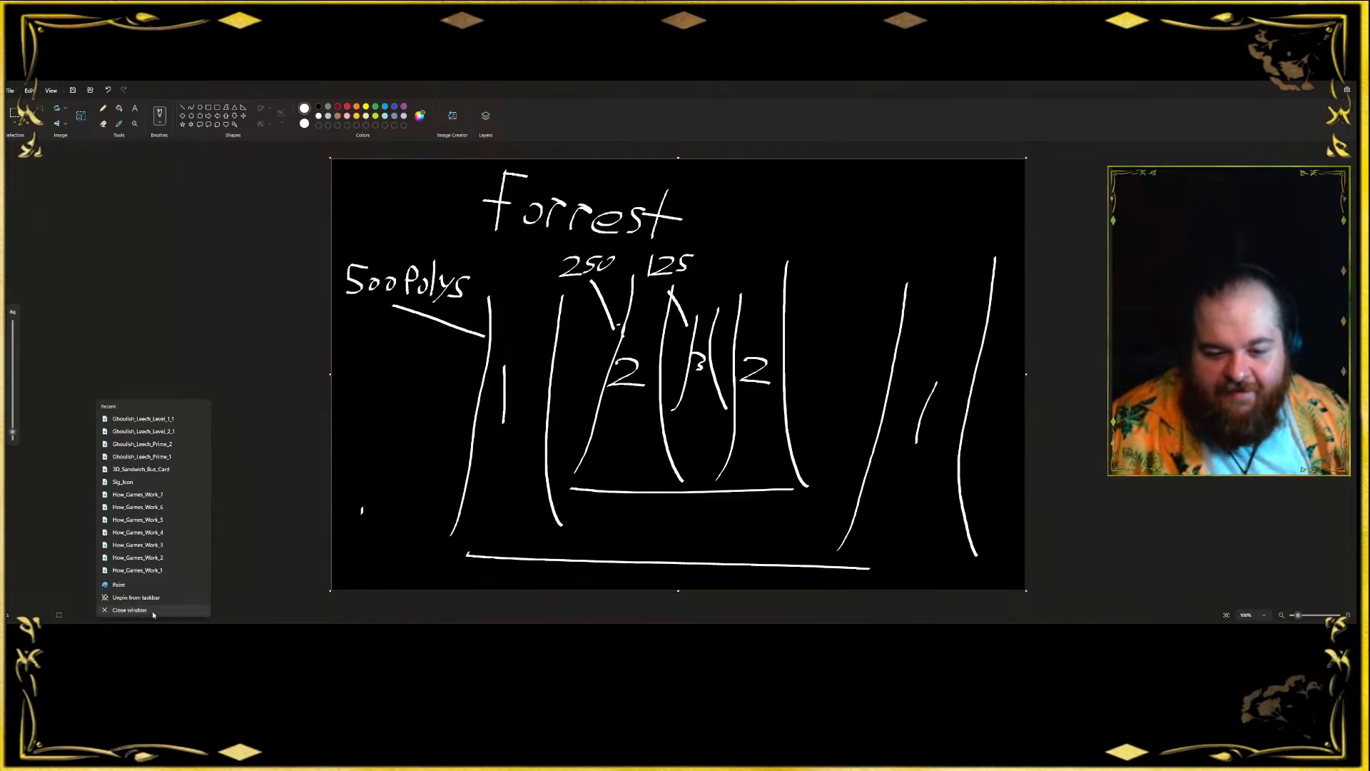
left_click(138, 588)
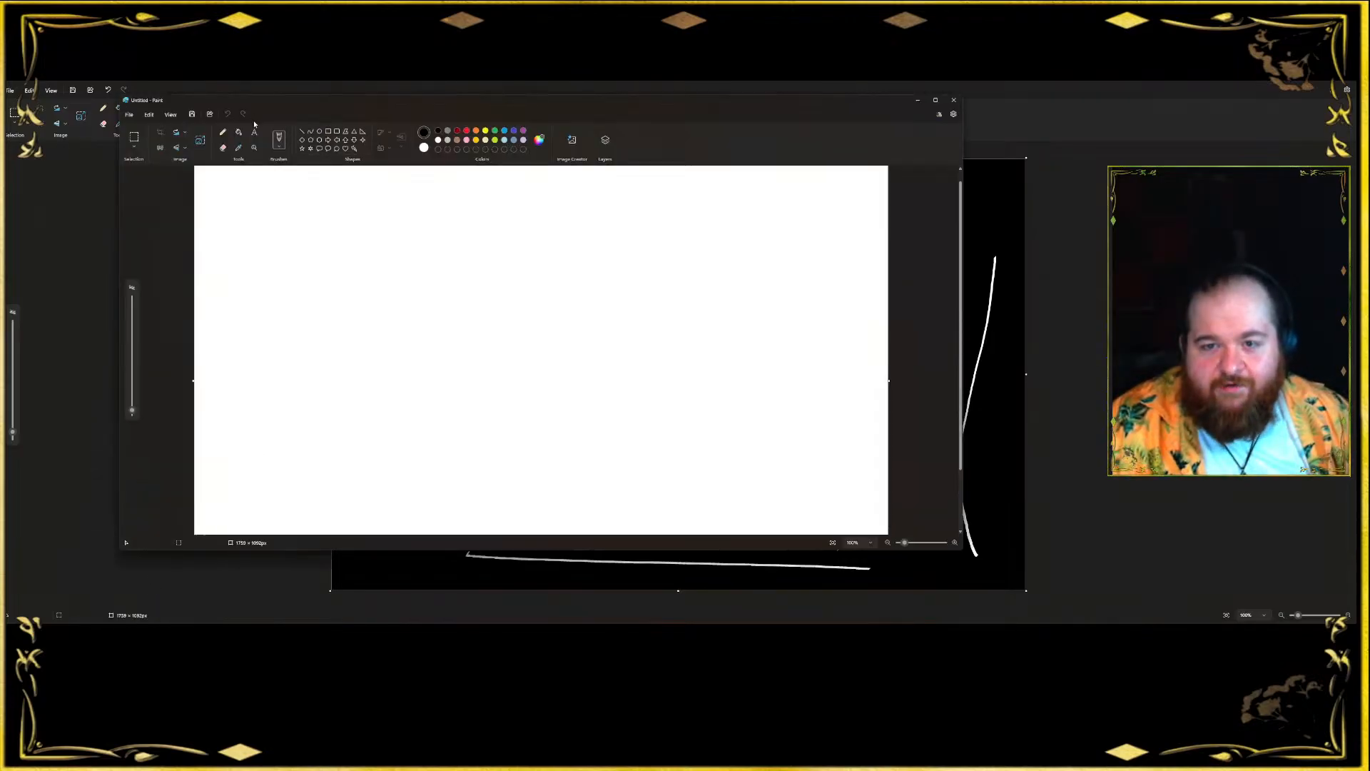
left_click(239, 132)
left_click(434, 220)
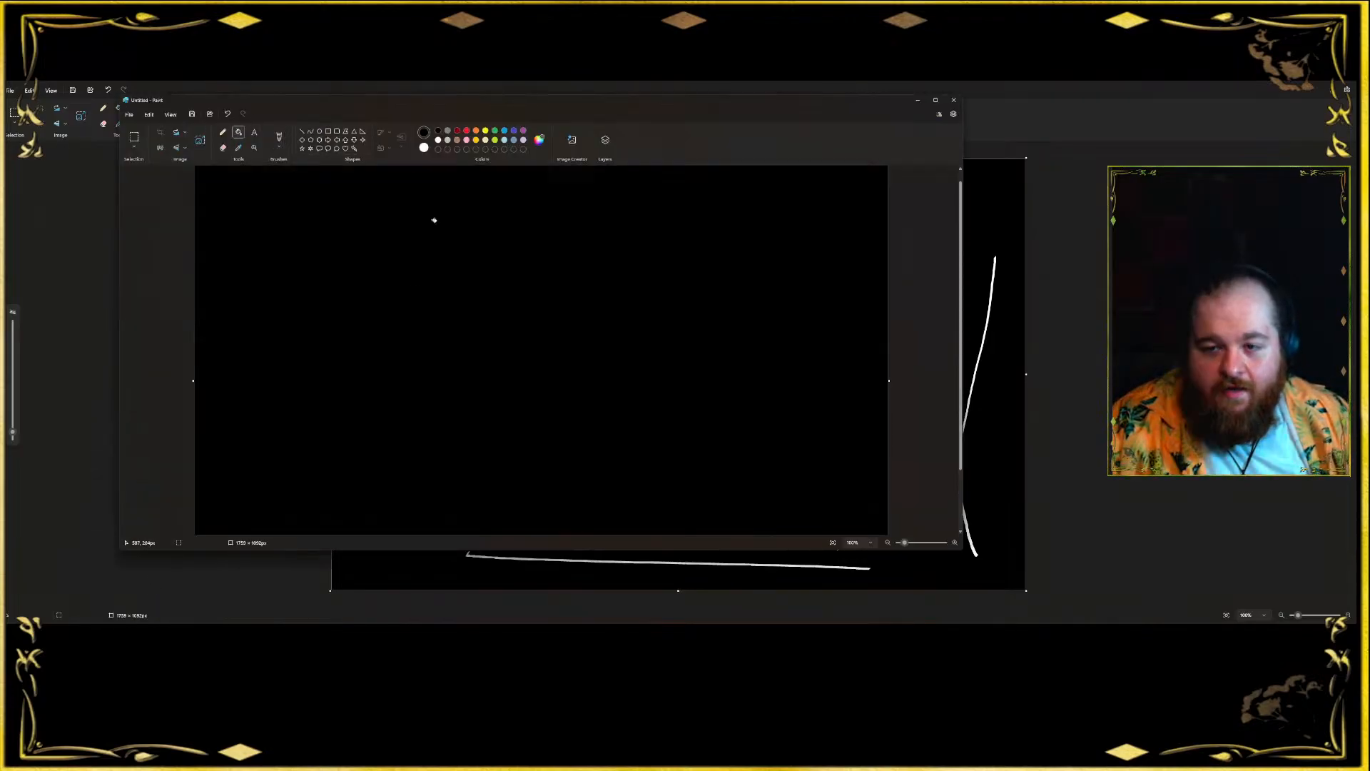
- Set the drawing colour to white and choose the Calligraphy brush
left_click(439, 140)
left_click(222, 132)
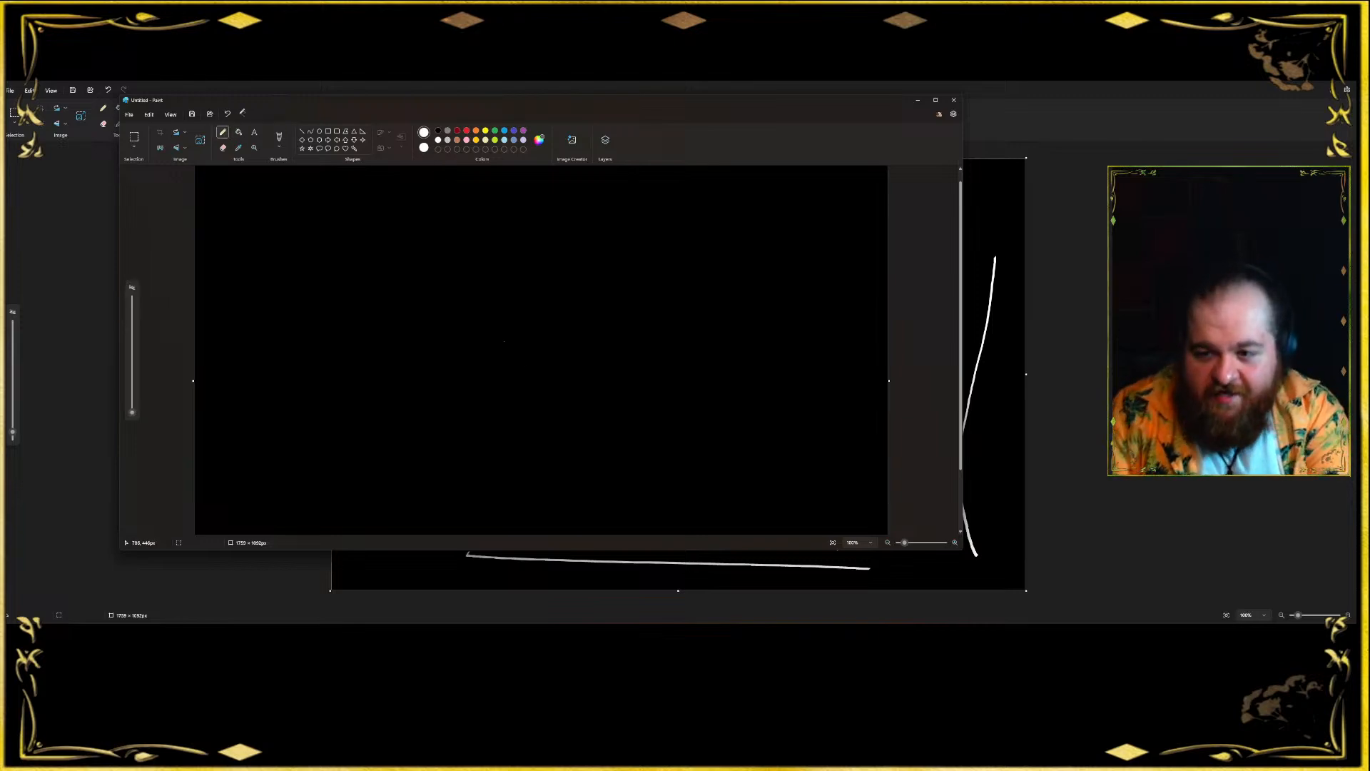
mouse_move(499, 314)
left_mouse_down()
mouse_move(504, 355)
mouse_move(525, 327)
left_mouse_up()
key("ctrl+z")
left_click(279, 137)
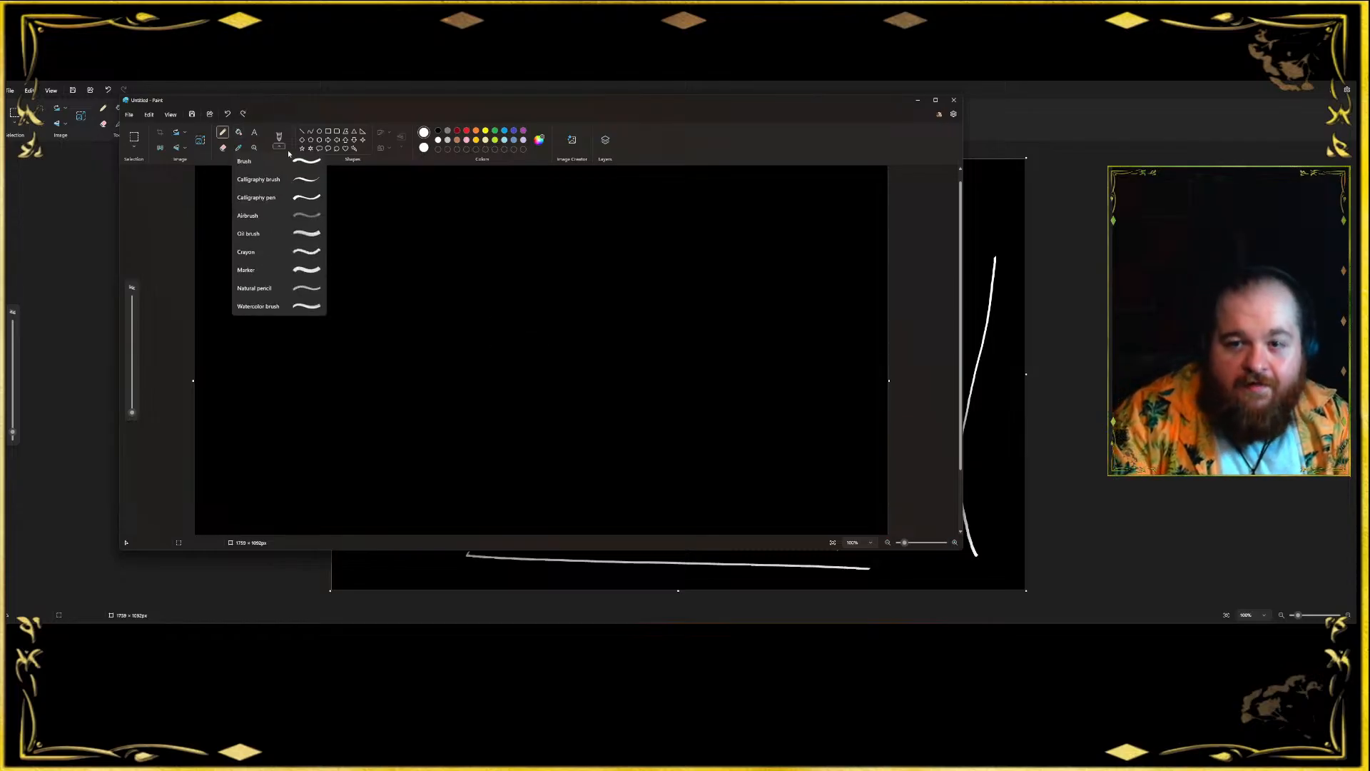
left_click(303, 180)
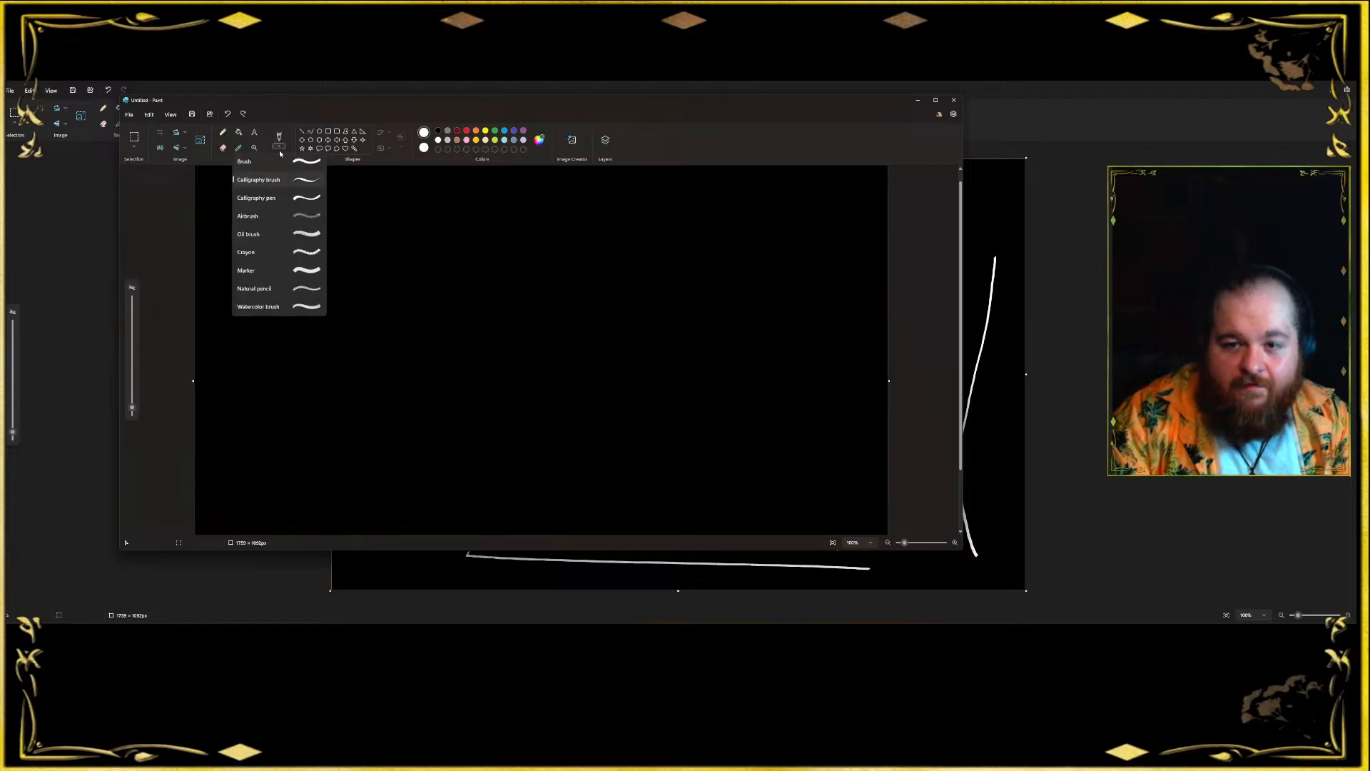
left_click(330, 196)
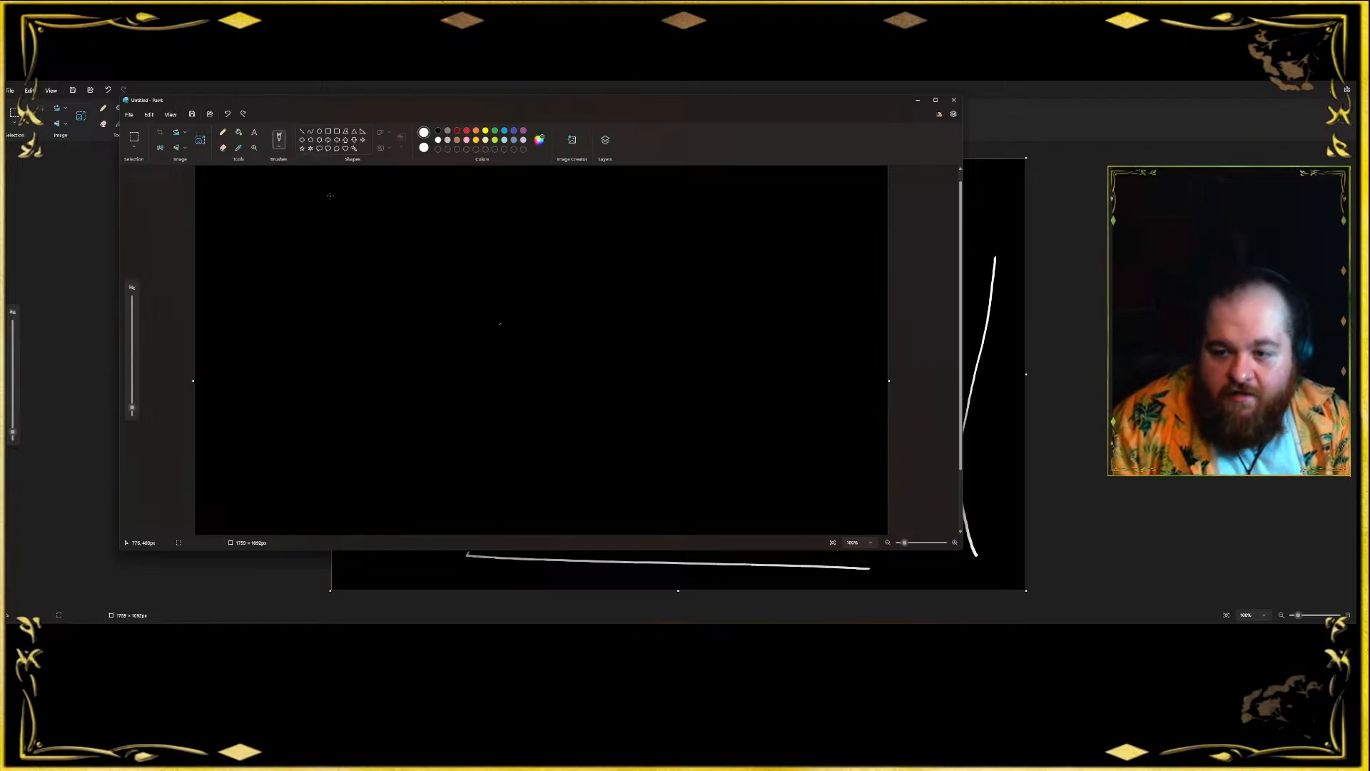
- Write "P1" inside a circle near the canvas's centre and draw two rough white tree outlines above it
mouse_move(498, 307)
left_mouse_down()
mouse_move(501, 334)
mouse_move(527, 339)
mouse_move(500, 347)
mouse_move(539, 370)
left_mouse_up()
key("ctrl+z")
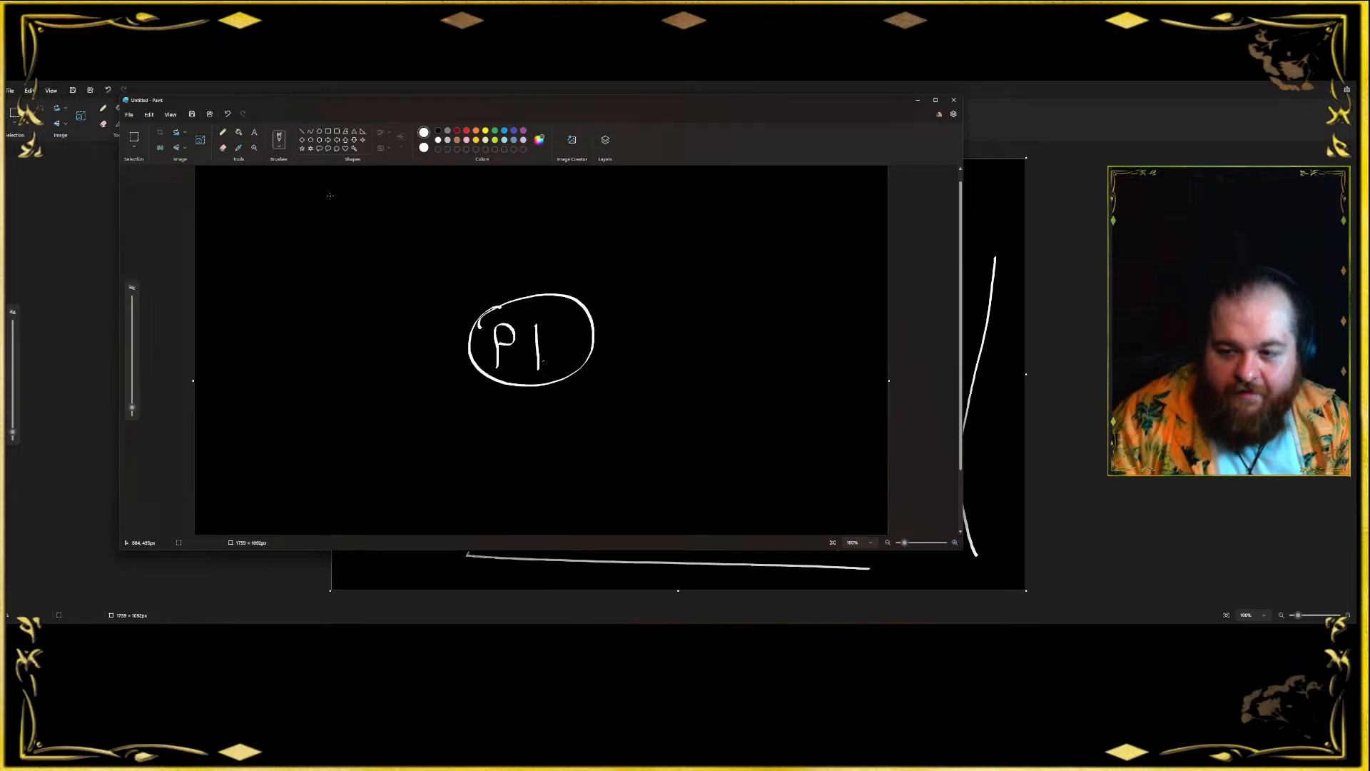
mouse_move(380, 264)
left_mouse_down()
mouse_move(427, 280)
mouse_move(408, 234)
mouse_move(387, 247)
left_mouse_up()
mouse_move(481, 228)
left_mouse_down()
mouse_move(494, 267)
mouse_move(491, 213)
left_mouse_up()
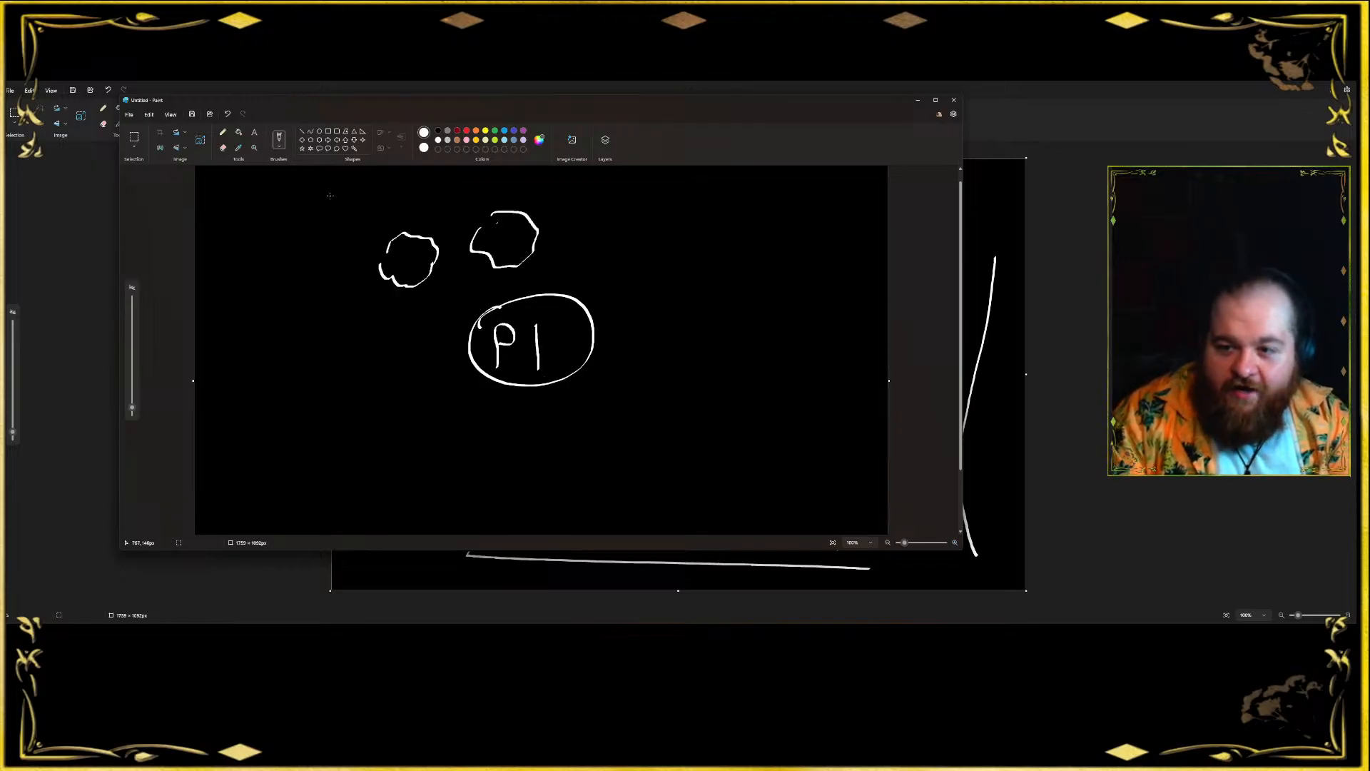
- In lime, draw six more tree outlines around P1 and two curved path edges leading away to the lower right
left_click(495, 140)
mouse_move(583, 237)
left_mouse_down()
mouse_move(623, 273)
mouse_move(582, 223)
left_mouse_up()
mouse_move(636, 311)
left_mouse_down()
mouse_move(636, 331)
mouse_move(670, 294)
left_mouse_up()
mouse_move(342, 333)
left_mouse_down()
mouse_move(355, 356)
mouse_move(346, 309)
mouse_move(333, 322)
left_mouse_up()
mouse_move(343, 410)
left_mouse_down()
mouse_move(399, 391)
mouse_move(344, 389)
left_mouse_up()
mouse_move(457, 448)
left_mouse_down()
mouse_move(464, 467)
mouse_move(459, 430)
mouse_move(454, 454)
left_mouse_up()
mouse_move(654, 424)
left_mouse_down()
mouse_move(703, 373)
mouse_move(645, 409)
mouse_move(634, 435)
mouse_move(789, 510)
left_mouse_up()
left_click_drag(502, 435, 664, 534)
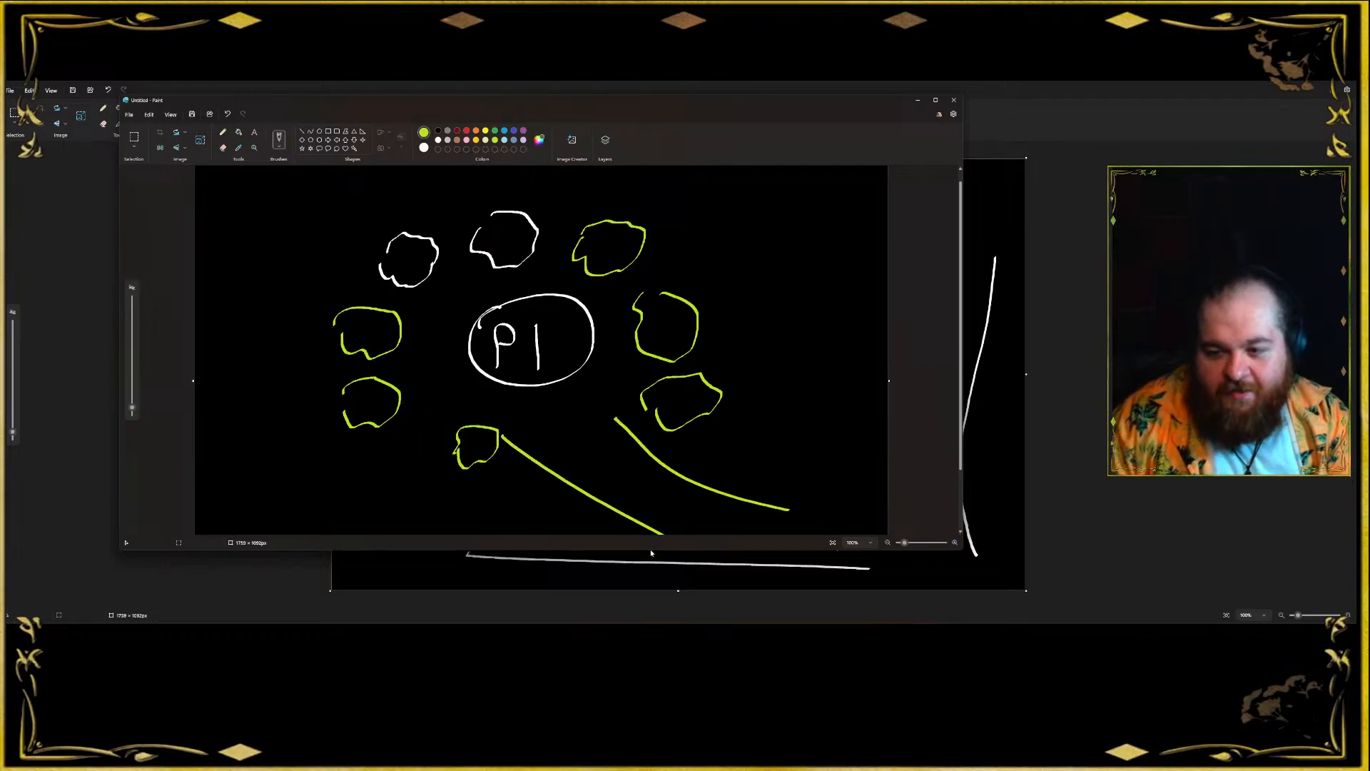
- Redraw the path's left edge as a shorter curve starting at the lowest tree, and try a third line along the path's middle
scroll(963, 321, "down", 1)
left_click_drag(964, 321, 963, 325)
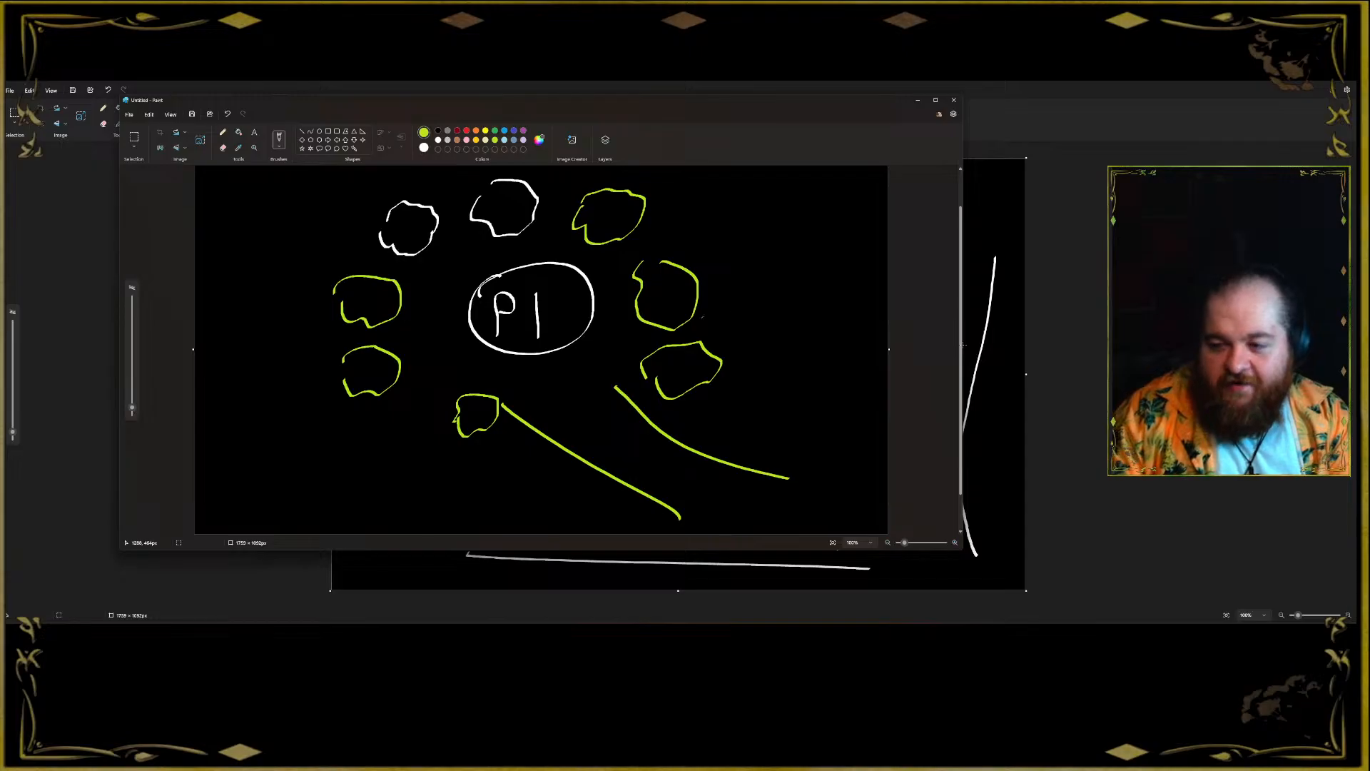
key("ctrl+z")
key("ctrl+y")
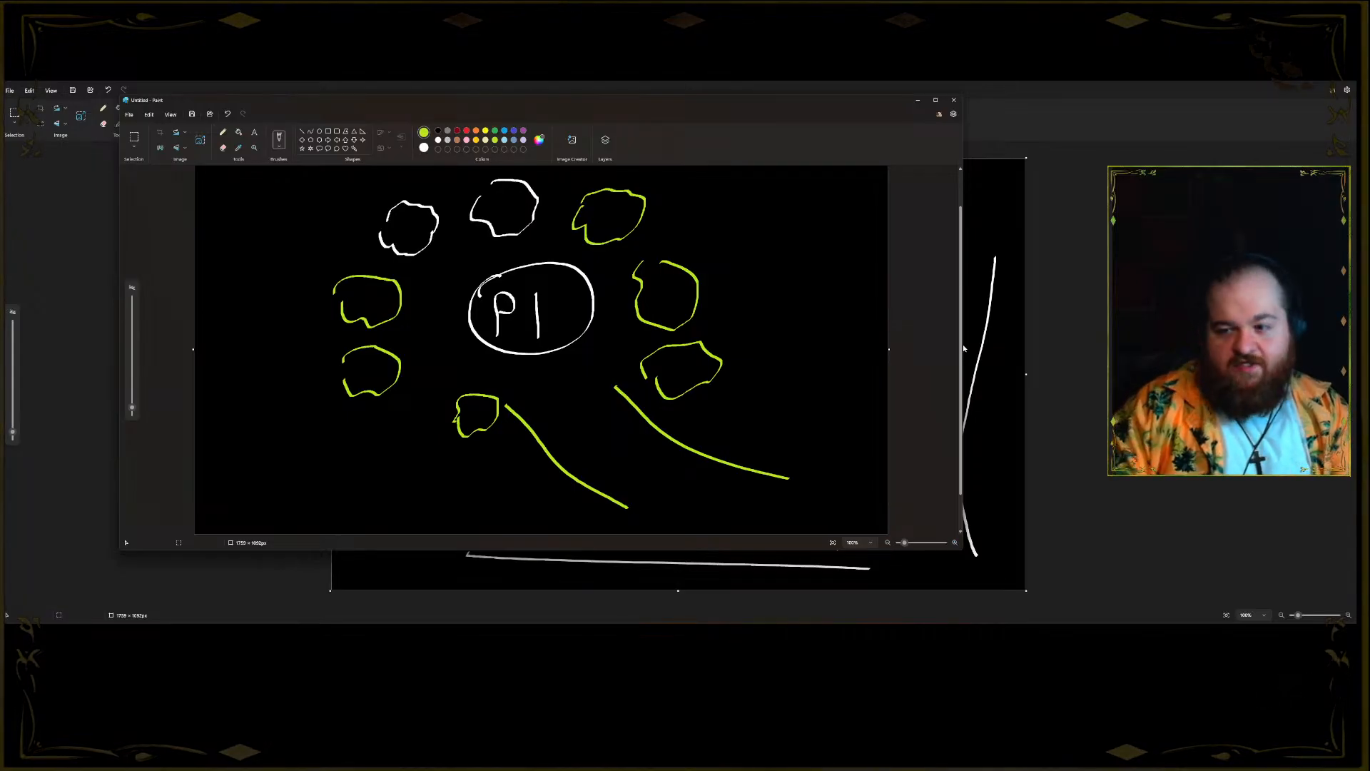
left_click_drag(549, 387, 798, 511)
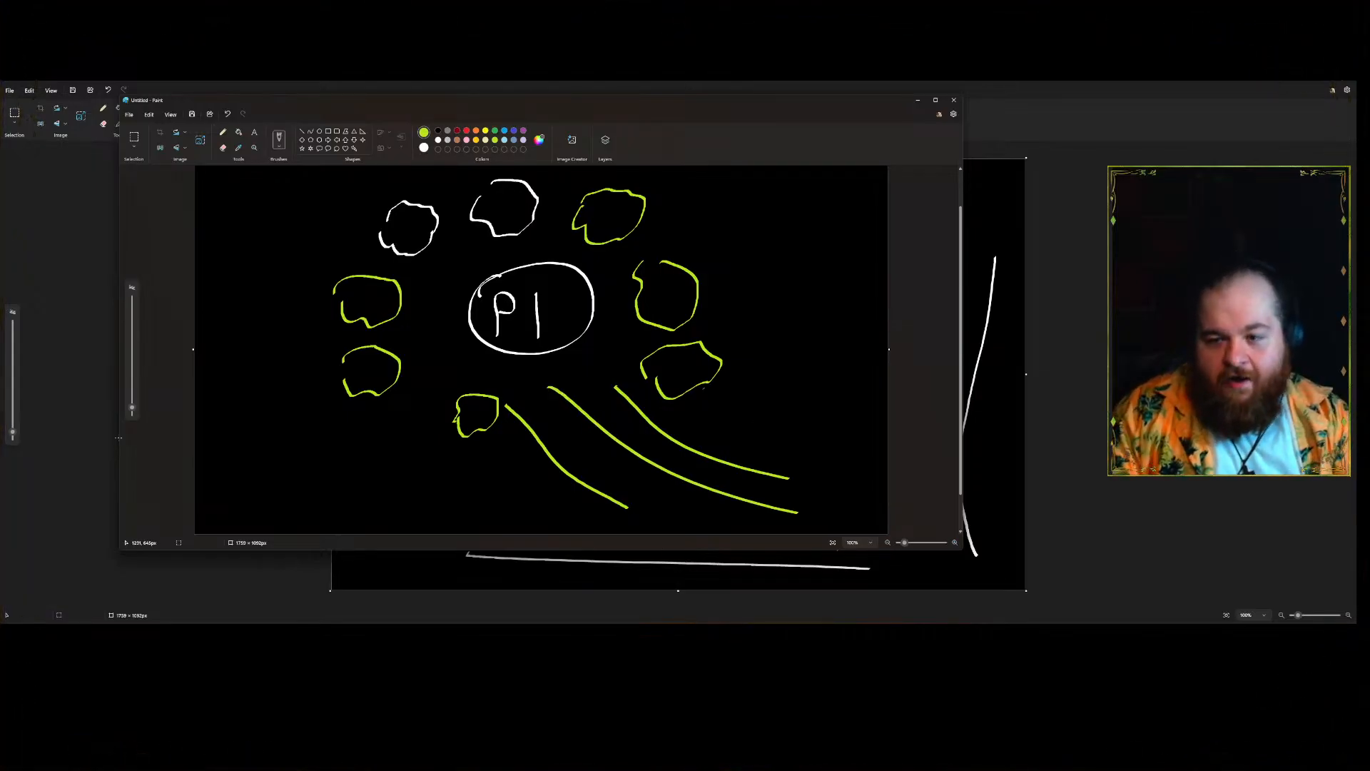
key("ctrl+z")
- Draw an outer ring of seven lime tree outlines around the existing trees
mouse_move(368, 420)
left_mouse_down()
mouse_move(366, 438)
mouse_move(418, 410)
mouse_move(367, 416)
left_mouse_up()
mouse_move(285, 349)
left_mouse_down()
mouse_move(305, 312)
mouse_move(285, 350)
left_mouse_up()
mouse_move(319, 248)
left_mouse_down()
mouse_move(355, 205)
mouse_move(314, 232)
left_mouse_up()
mouse_move(434, 187)
left_mouse_down()
mouse_move(466, 166)
mouse_move(414, 193)
left_mouse_up()
left_click_drag(544, 174, 579, 167)
mouse_move(674, 207)
left_mouse_down()
mouse_move(712, 202)
mouse_move(671, 205)
left_mouse_up()
mouse_move(712, 319)
left_mouse_down()
mouse_move(734, 294)
mouse_move(711, 320)
left_mouse_up()
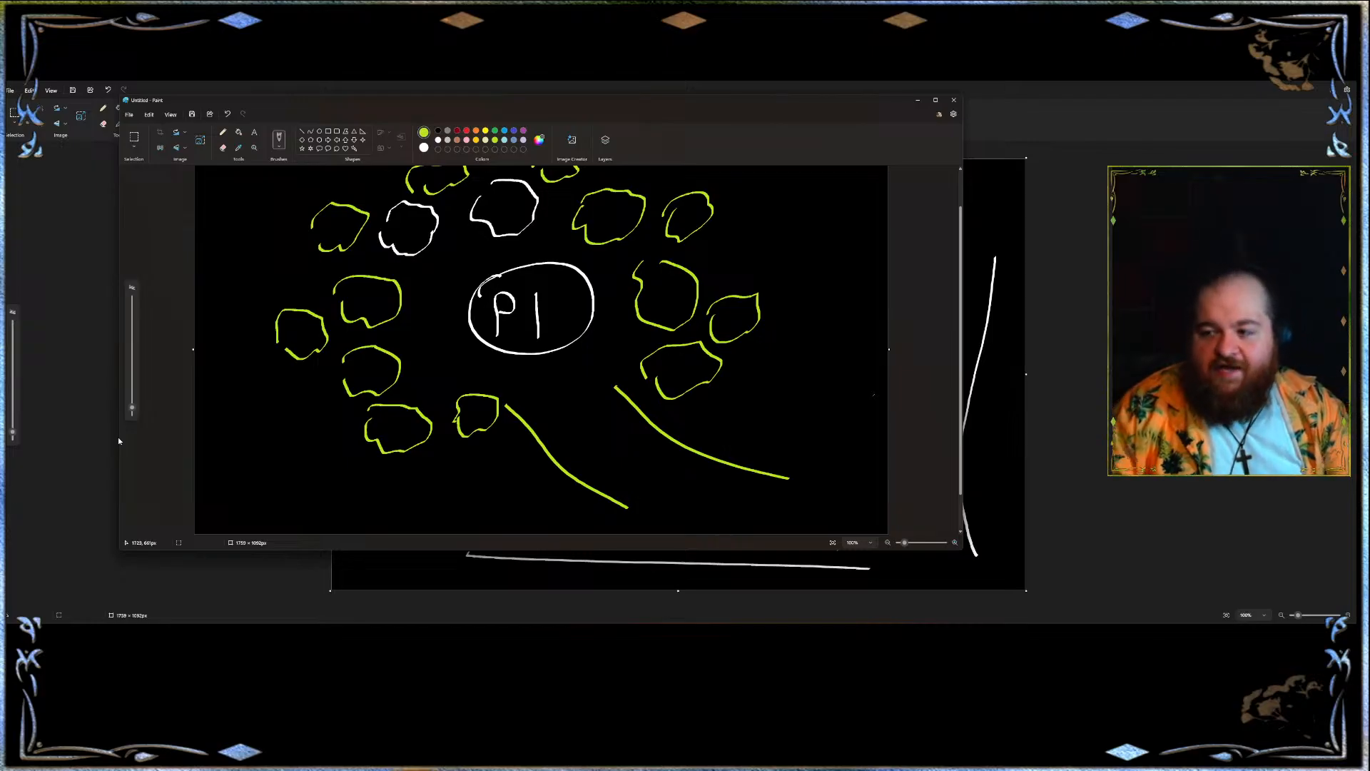
- In white, number seven of the inner-ring trees 1, leaving out the one beside the path's left edge
left_click_drag(963, 328, 965, 314)
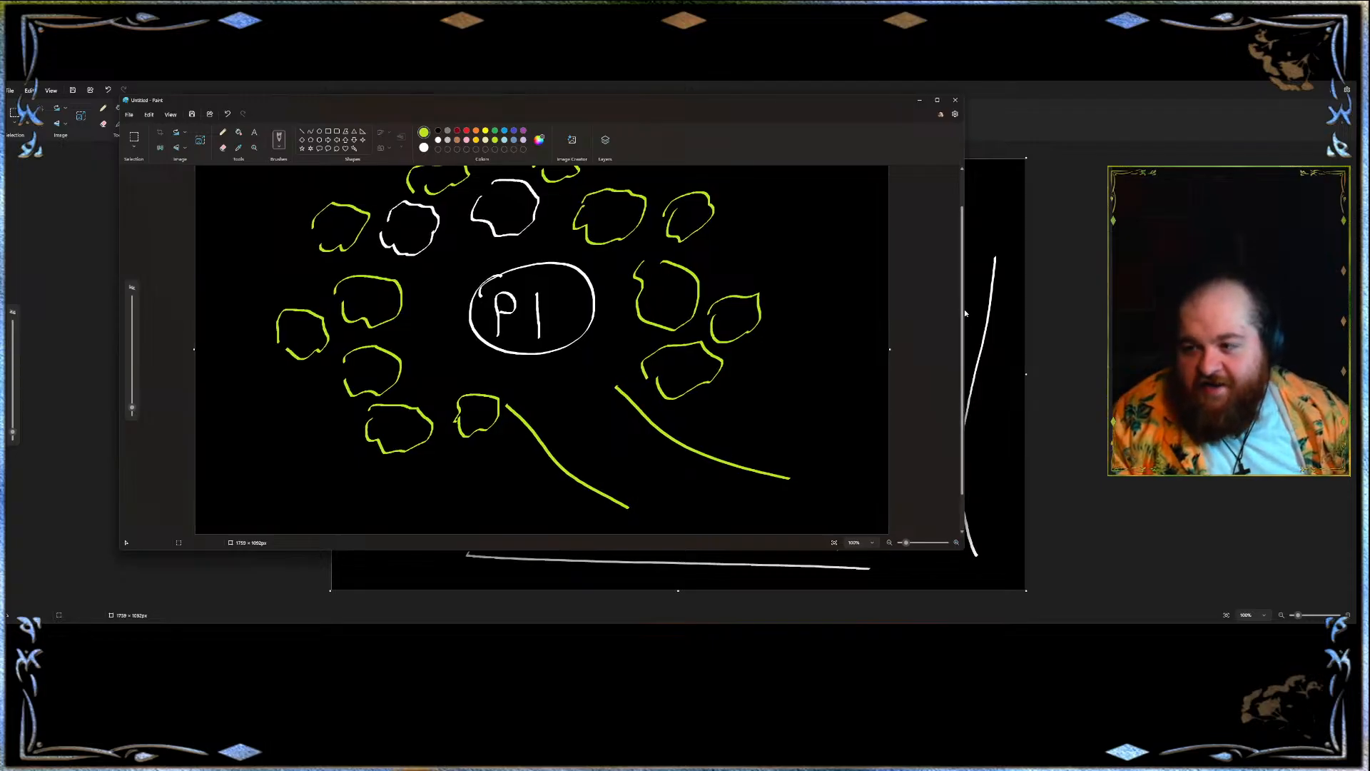
scroll(965, 314, "up", 2)
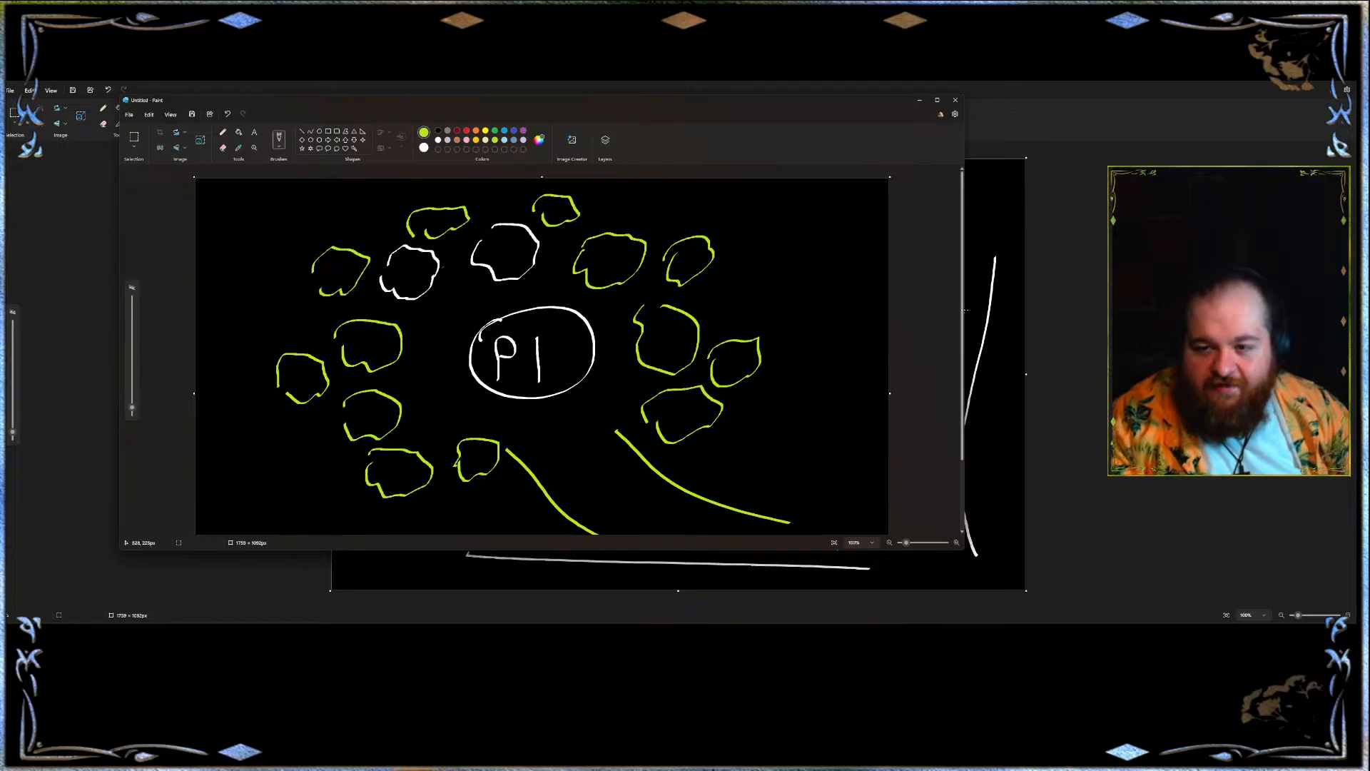
left_click(438, 140)
left_click_drag(409, 251, 412, 278)
left_click_drag(503, 255, 508, 234)
left_click_drag(612, 269, 618, 252)
left_click_drag(664, 348, 670, 324)
left_click_drag(679, 422, 687, 398)
left_click_drag(375, 355, 379, 329)
left_click_drag(373, 421, 370, 403)
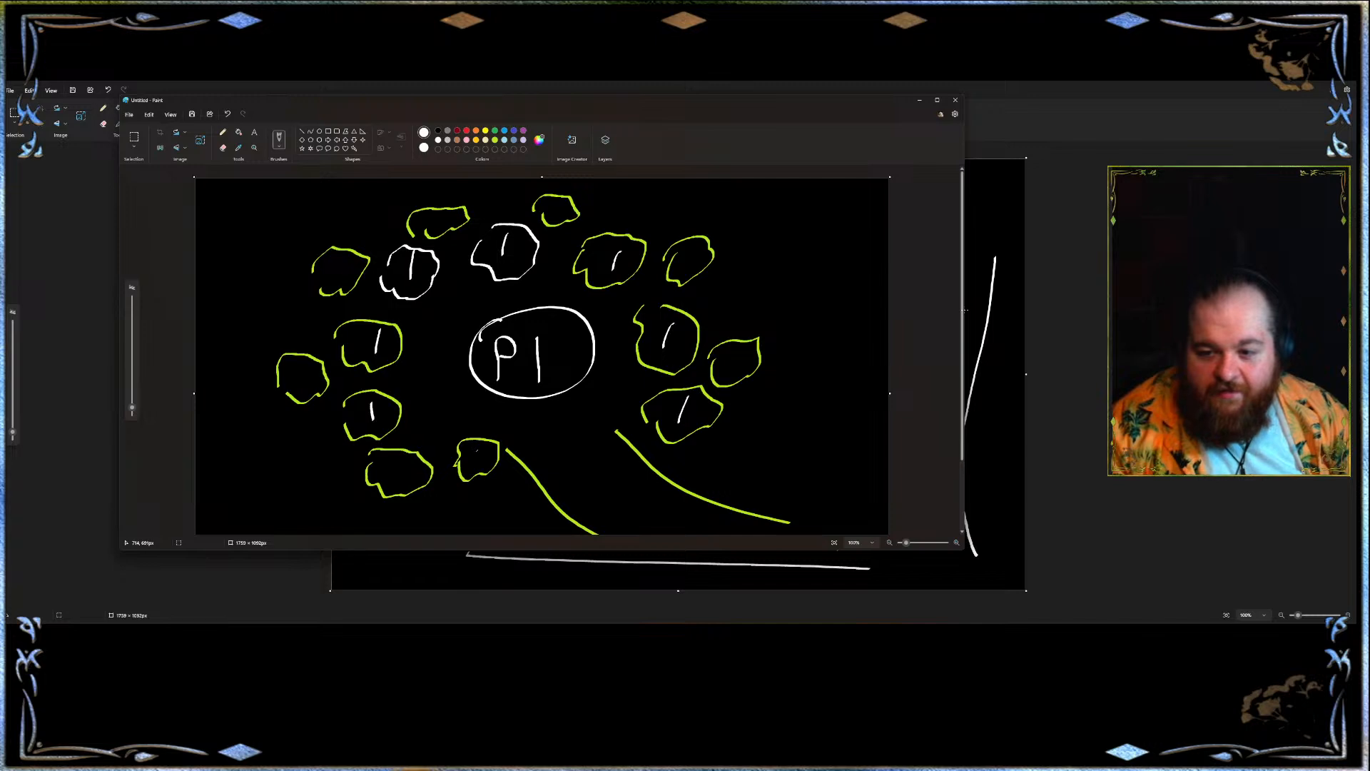
left_click_drag(465, 450, 488, 464)
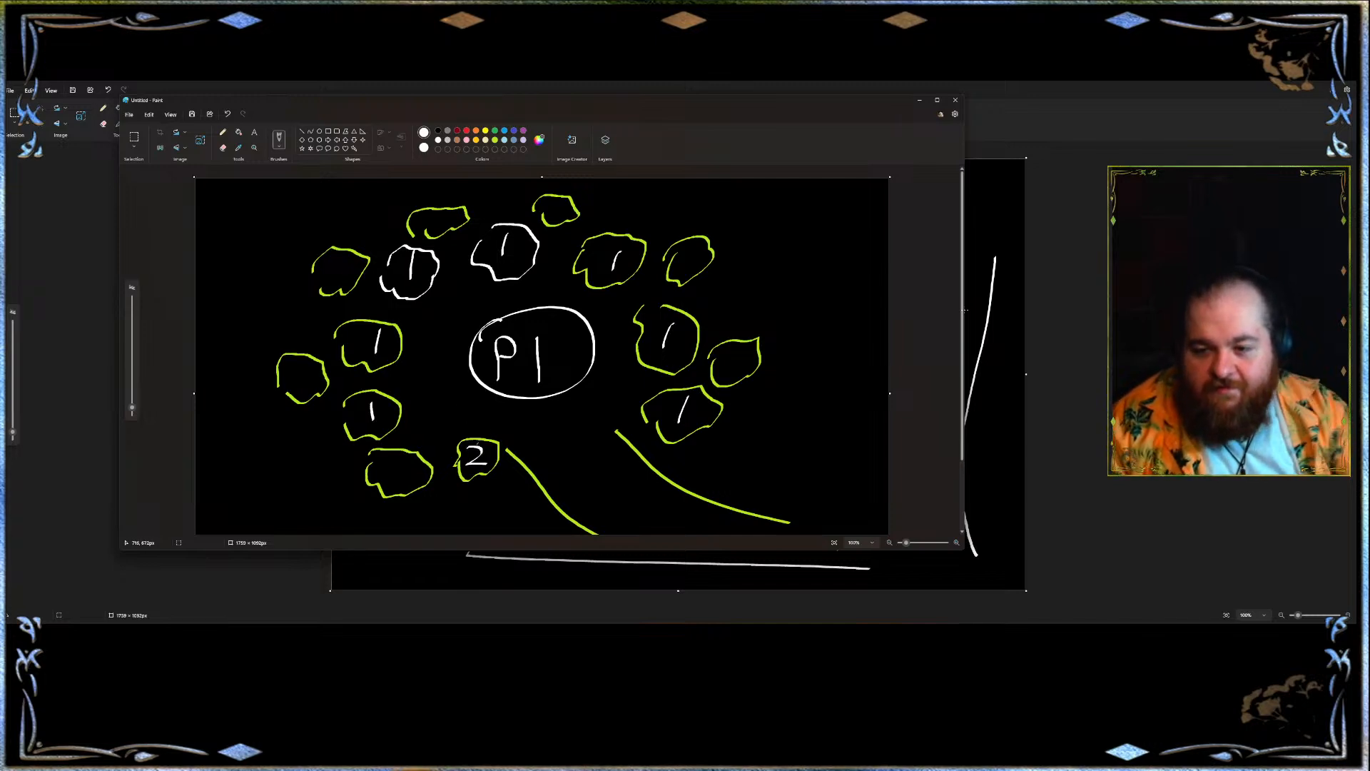
key("super")
type("z")
left_click(481, 426)
key("ctrl+z")
- Write 1 in the remaining inner-ring tree beside the path and 2 in each of the seven outer-ring trees
left_click_drag(477, 441, 477, 469)
mouse_move(392, 466)
left_mouse_down()
mouse_move(392, 482)
mouse_move(426, 479)
left_mouse_up()
left_click_drag(293, 366, 314, 383)
left_click_drag(331, 264, 353, 279)
left_click_drag(431, 216, 453, 227)
left_click_drag(552, 205, 571, 219)
left_click_drag(689, 256, 706, 273)
left_click_drag(722, 354, 757, 370)
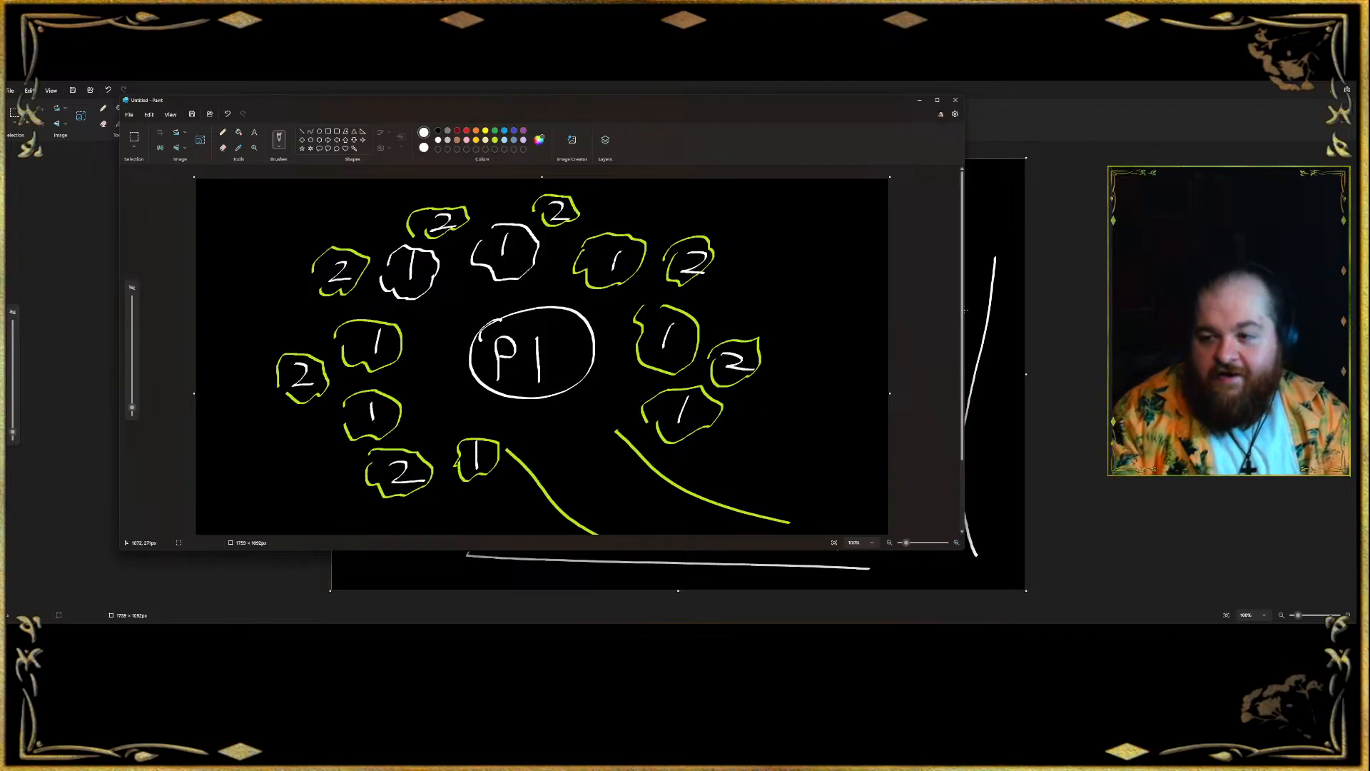
left_click(495, 140)
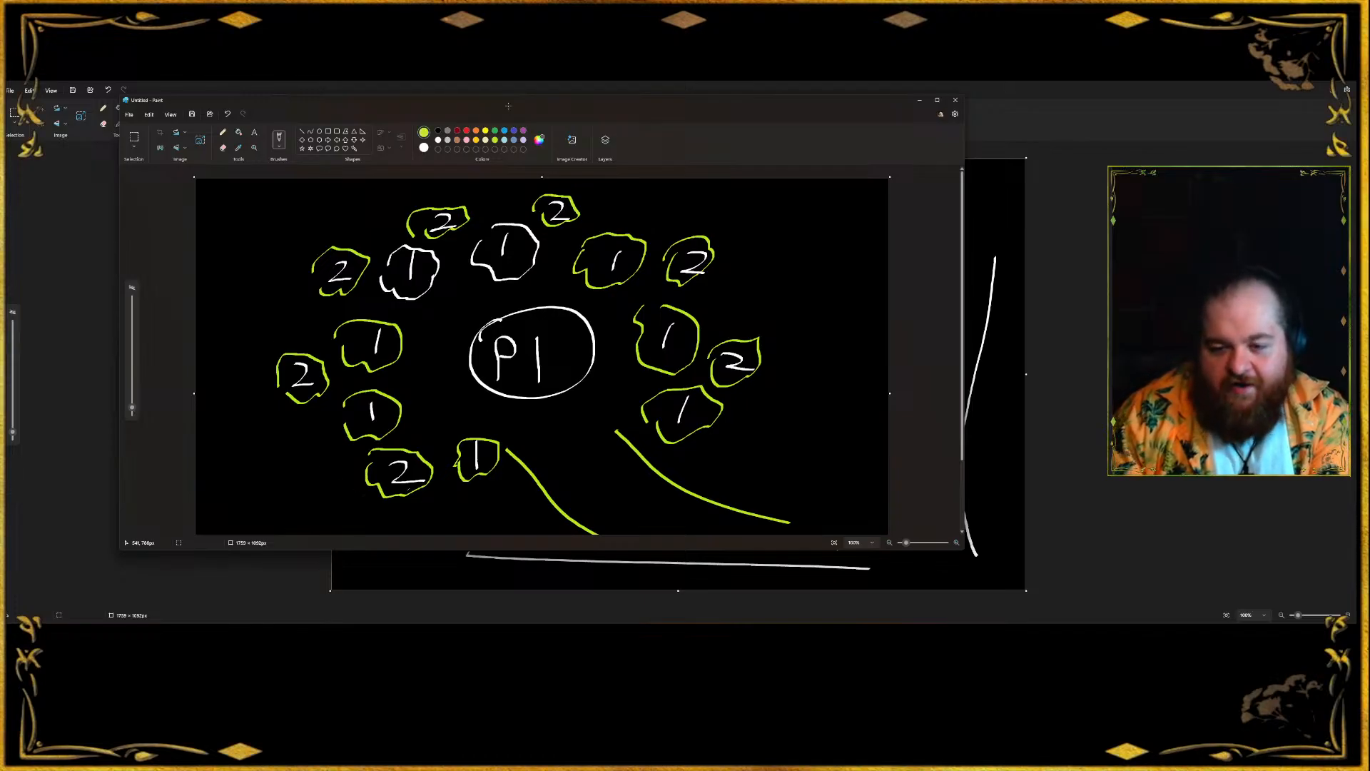
mouse_move(291, 343)
left_mouse_down()
mouse_move(312, 325)
mouse_move(290, 293)
left_mouse_up()
mouse_move(363, 233)
left_mouse_down()
mouse_move(403, 204)
mouse_move(489, 203)
mouse_move(530, 186)
left_mouse_up()
left_click_drag(540, 248, 577, 265)
key("ctrl+z")
key("ctrl+z")
key("ctrl+z")
key("ctrl+z")
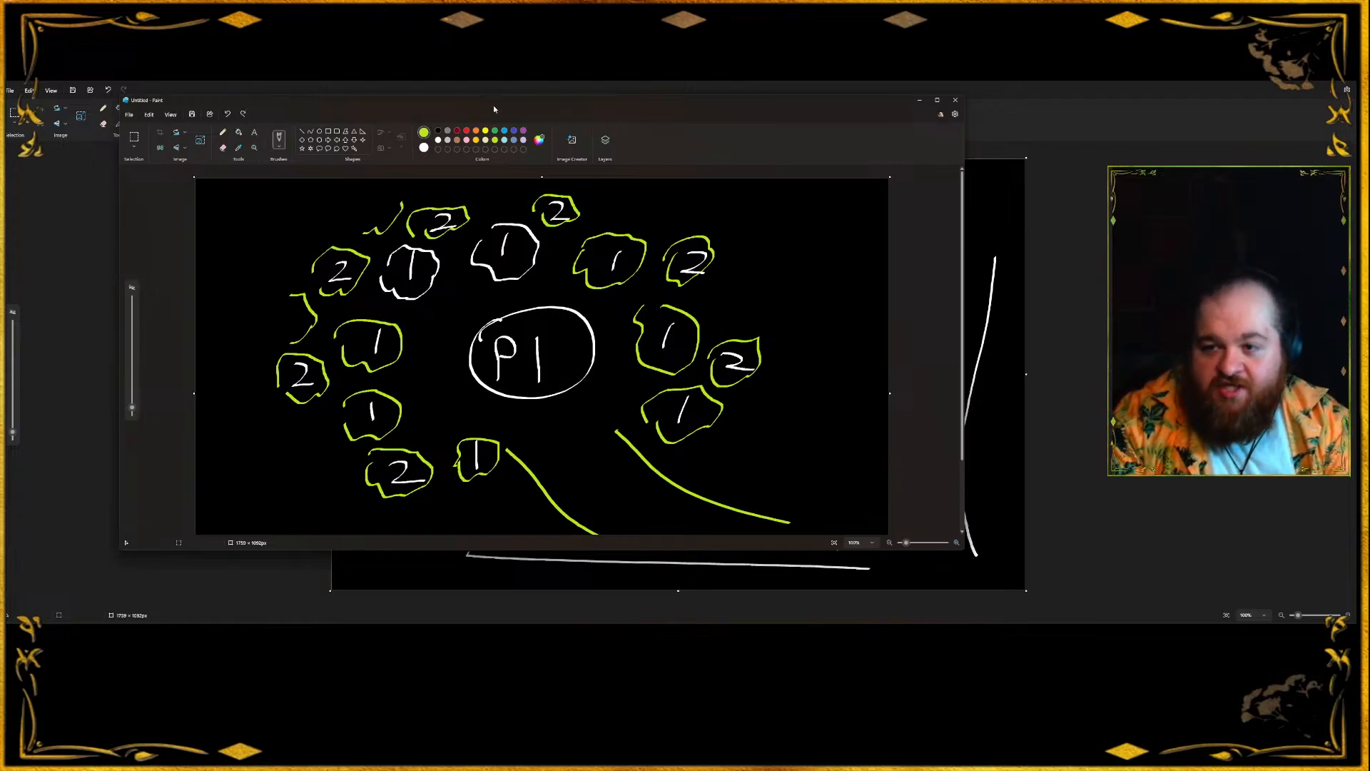
- In dark green, draw wavy connecting lines across the gaps between neighbouring trees in the upper part of both rings
mouse_move(293, 341)
left_mouse_down()
mouse_move(311, 329)
mouse_move(303, 291)
left_mouse_up()
left_click_drag(363, 231, 514, 199)
mouse_move(547, 244)
left_mouse_down()
mouse_move(581, 249)
mouse_move(614, 223)
mouse_move(683, 235)
left_mouse_up()
left_click_drag(710, 284, 738, 334)
left_click_drag(625, 284, 645, 311)
left_click_drag(464, 259, 390, 321)
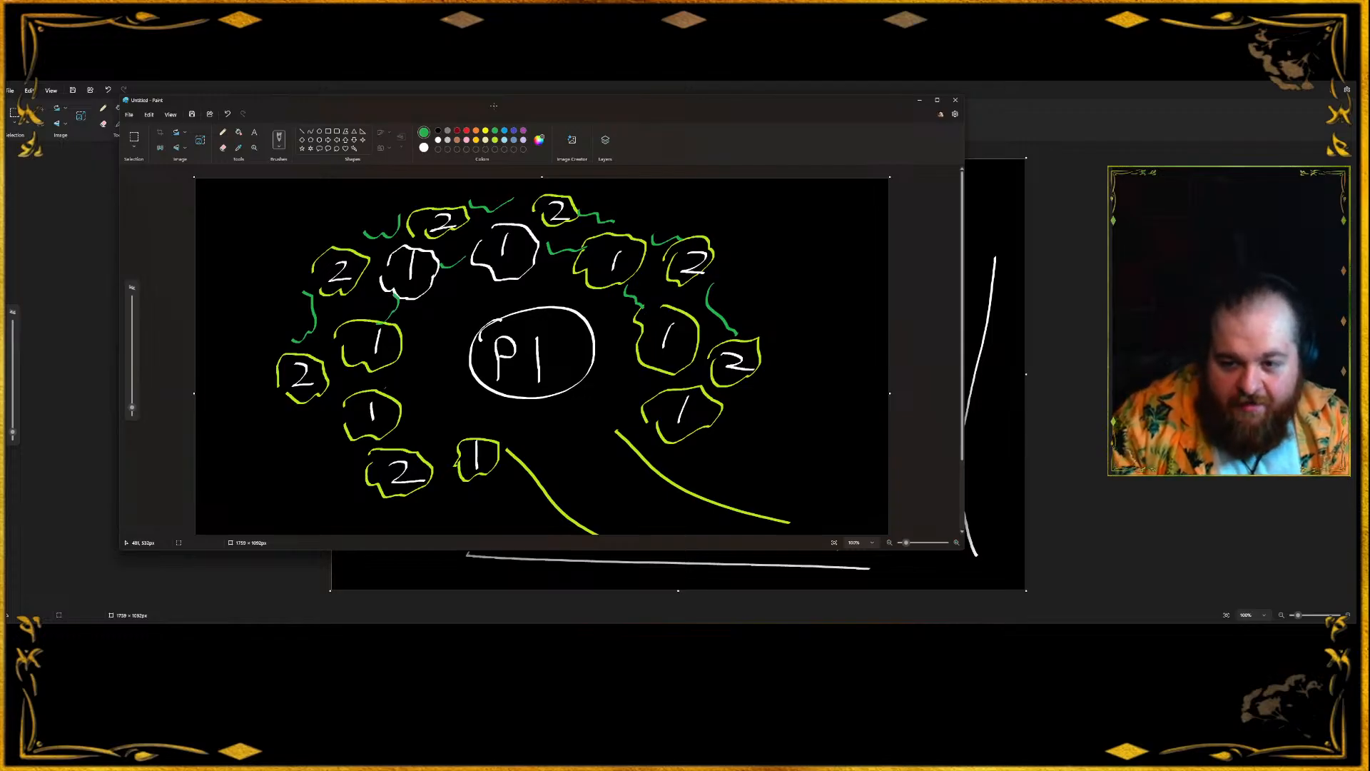
- Continue the green connecting lines down through the lower-left trees and from the lowest right tree to the path's edge
left_click_drag(384, 392, 392, 354)
mouse_move(403, 450)
left_mouse_down()
mouse_move(395, 430)
mouse_move(454, 454)
left_mouse_up()
left_click_drag(628, 432, 654, 419)
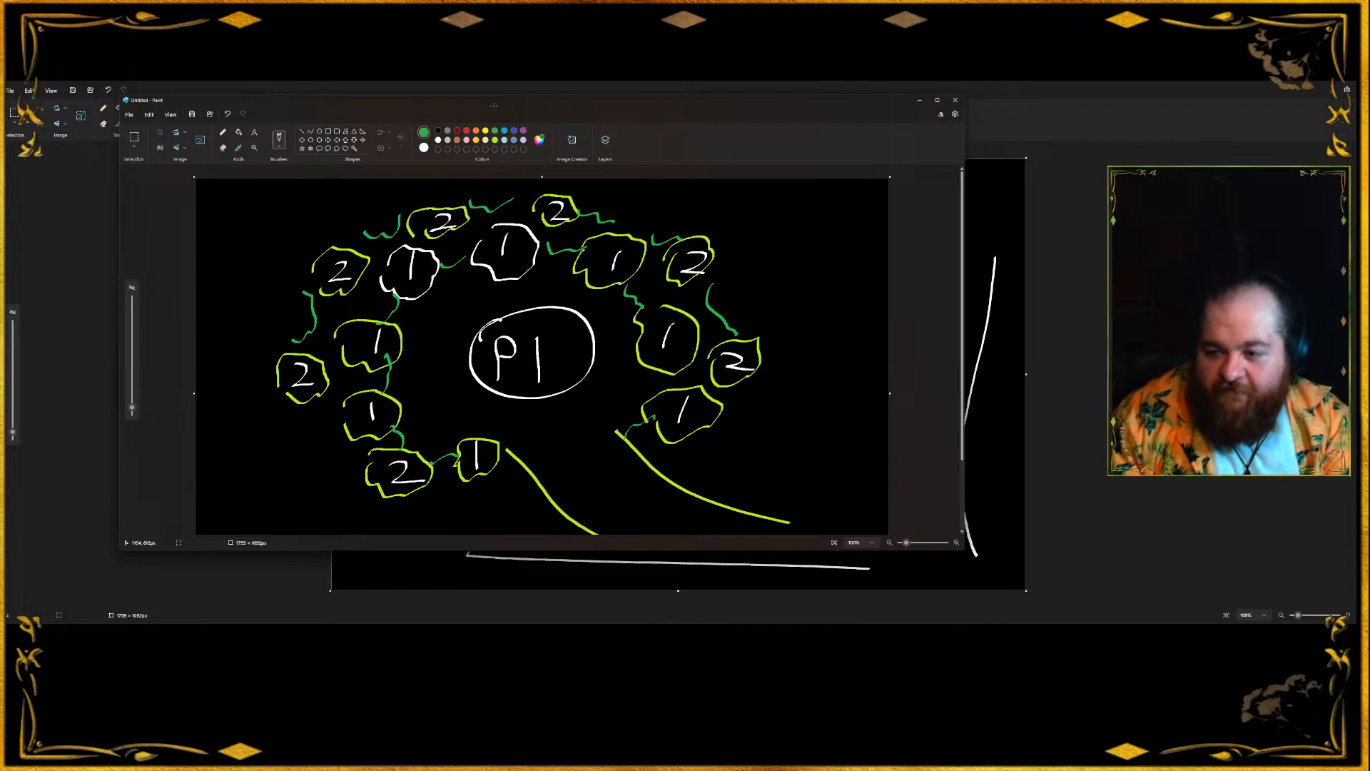
- Draw more dark green connecting lines between the right-hand trees of both rings and from the lowest right tree to the path
left_click_drag(683, 372, 675, 389)
left_click_drag(650, 462, 671, 441)
left_click_drag(756, 334, 716, 259)
mouse_move(666, 305)
left_mouse_down()
mouse_move(664, 279)
mouse_move(632, 262)
left_mouse_up()
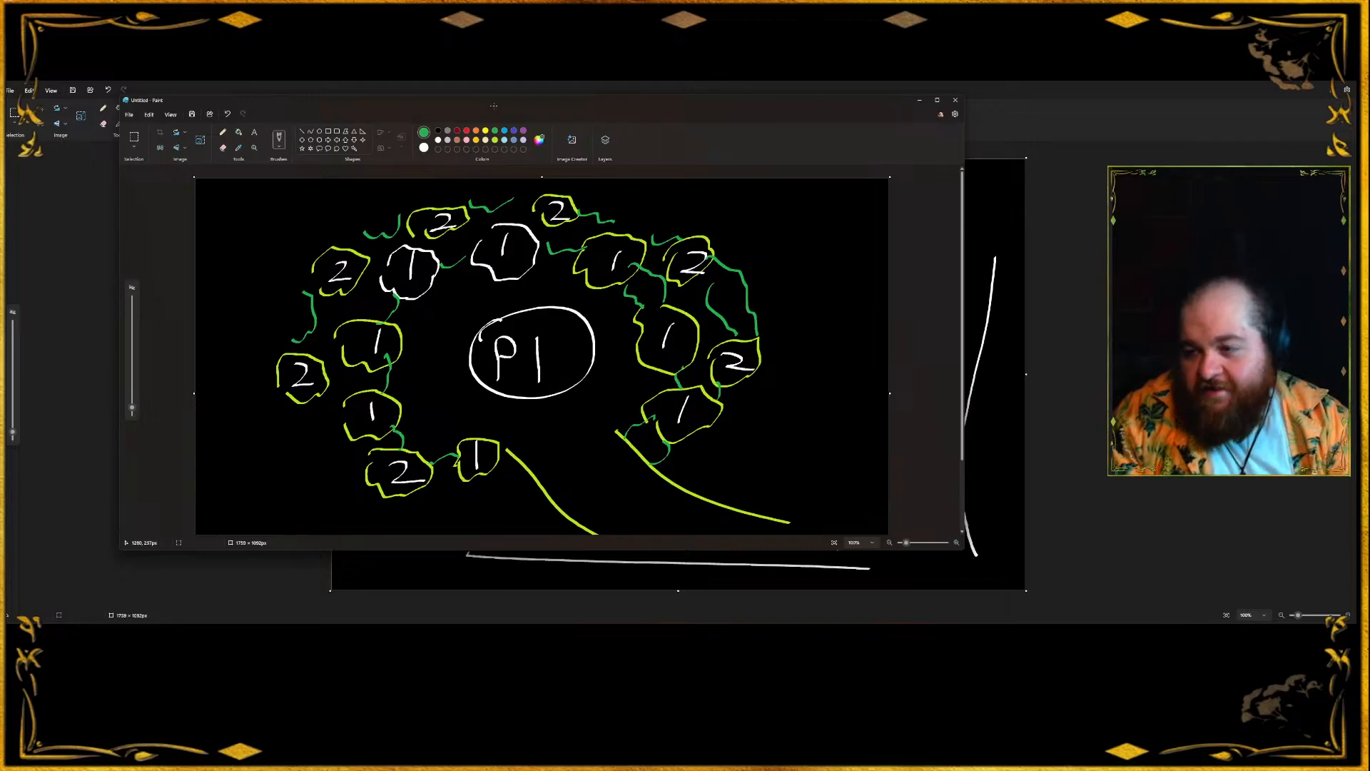
key("ctrl+z")
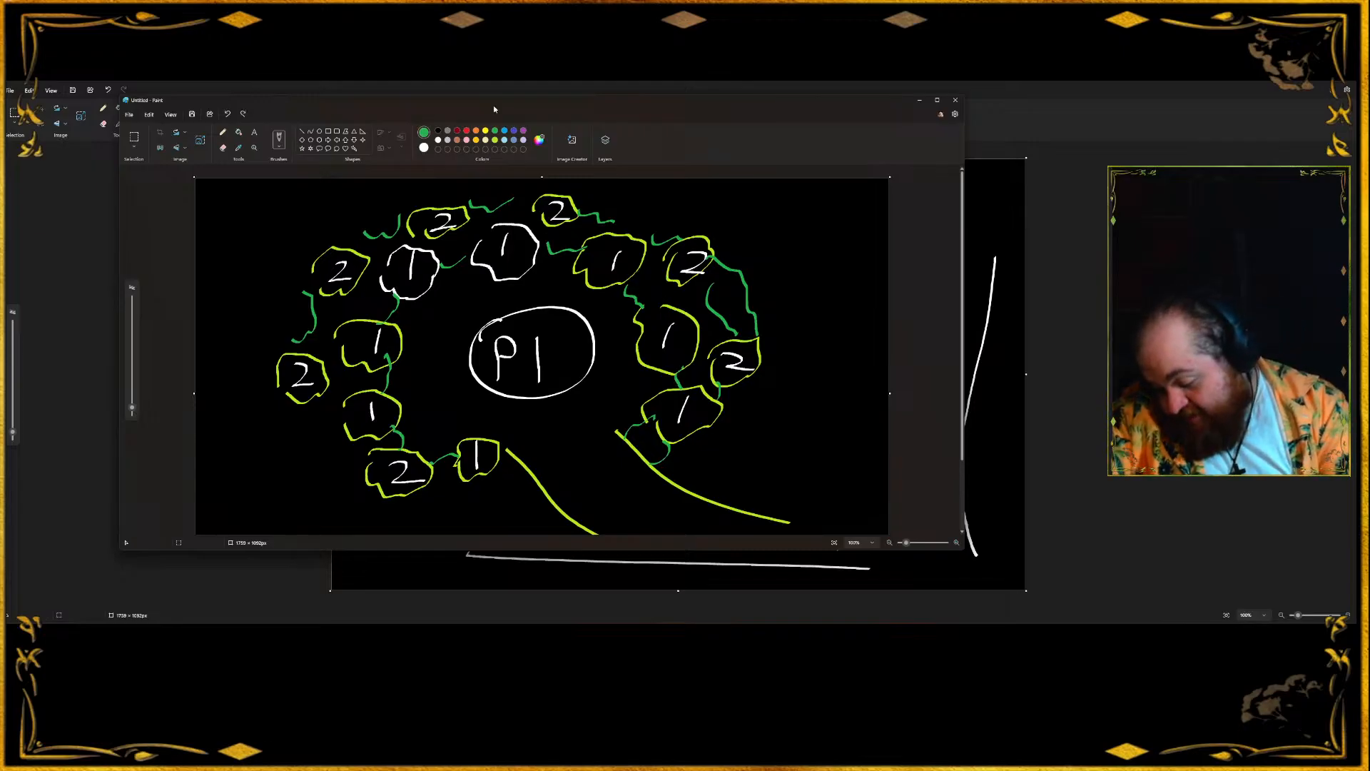
- Write "30k polys" in white in the canvas's upper-left corner, underlining "polys" and adding a curve beneath the number
left_click(495, 140)
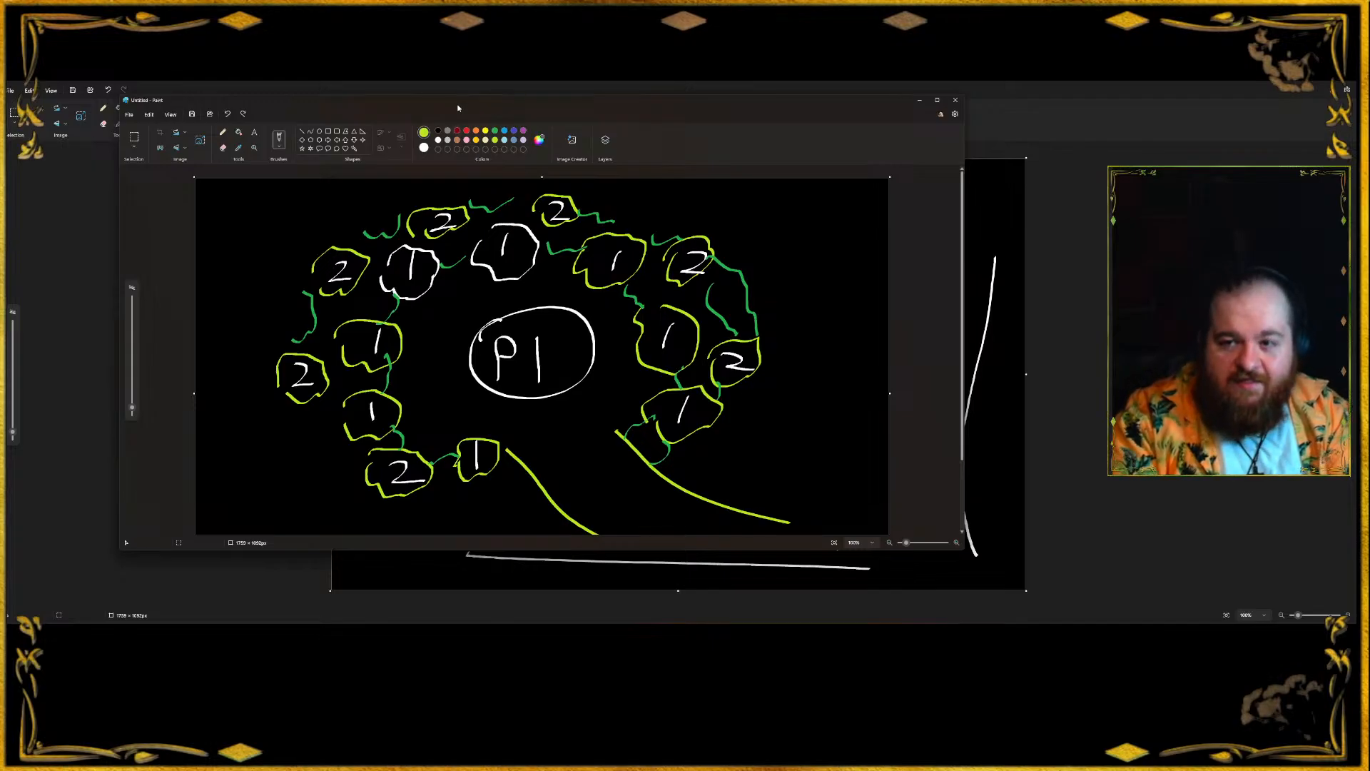
left_click_drag(219, 189, 213, 212)
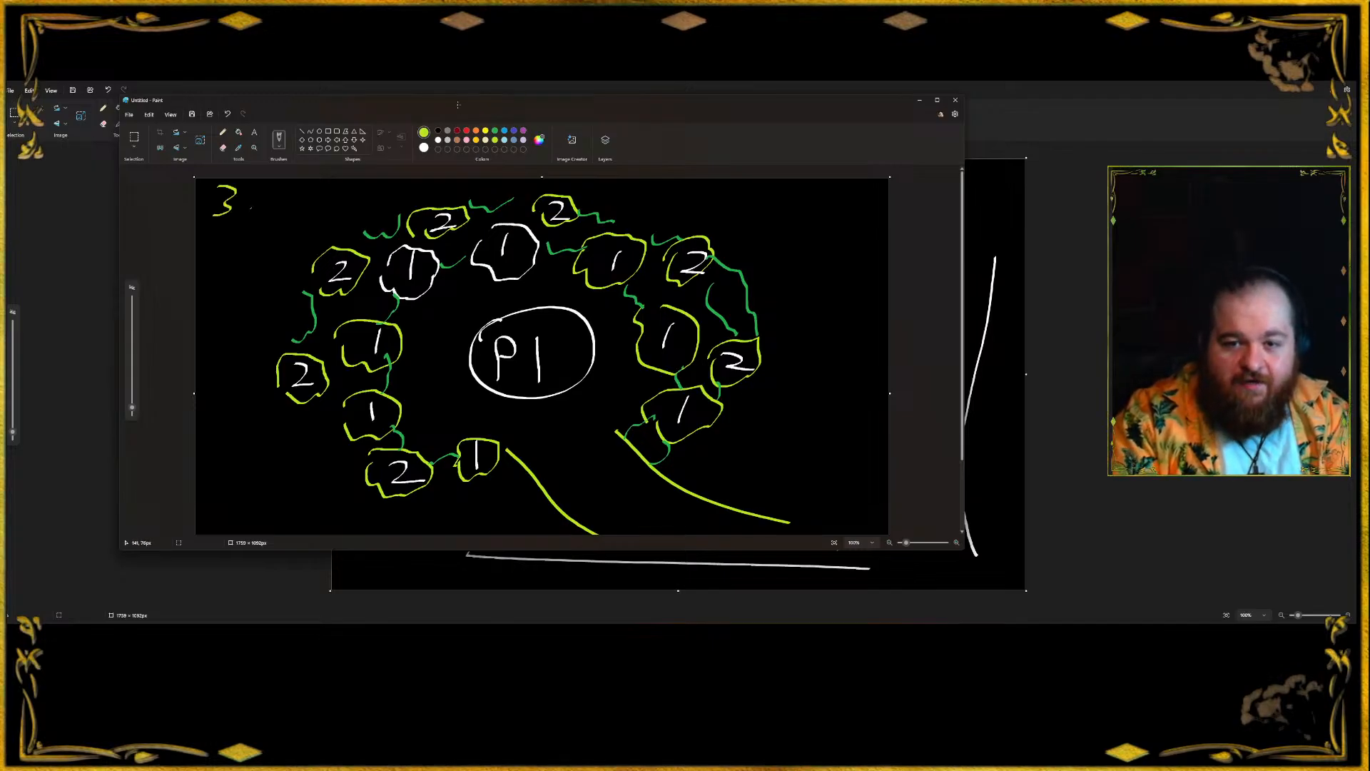
left_click(439, 140)
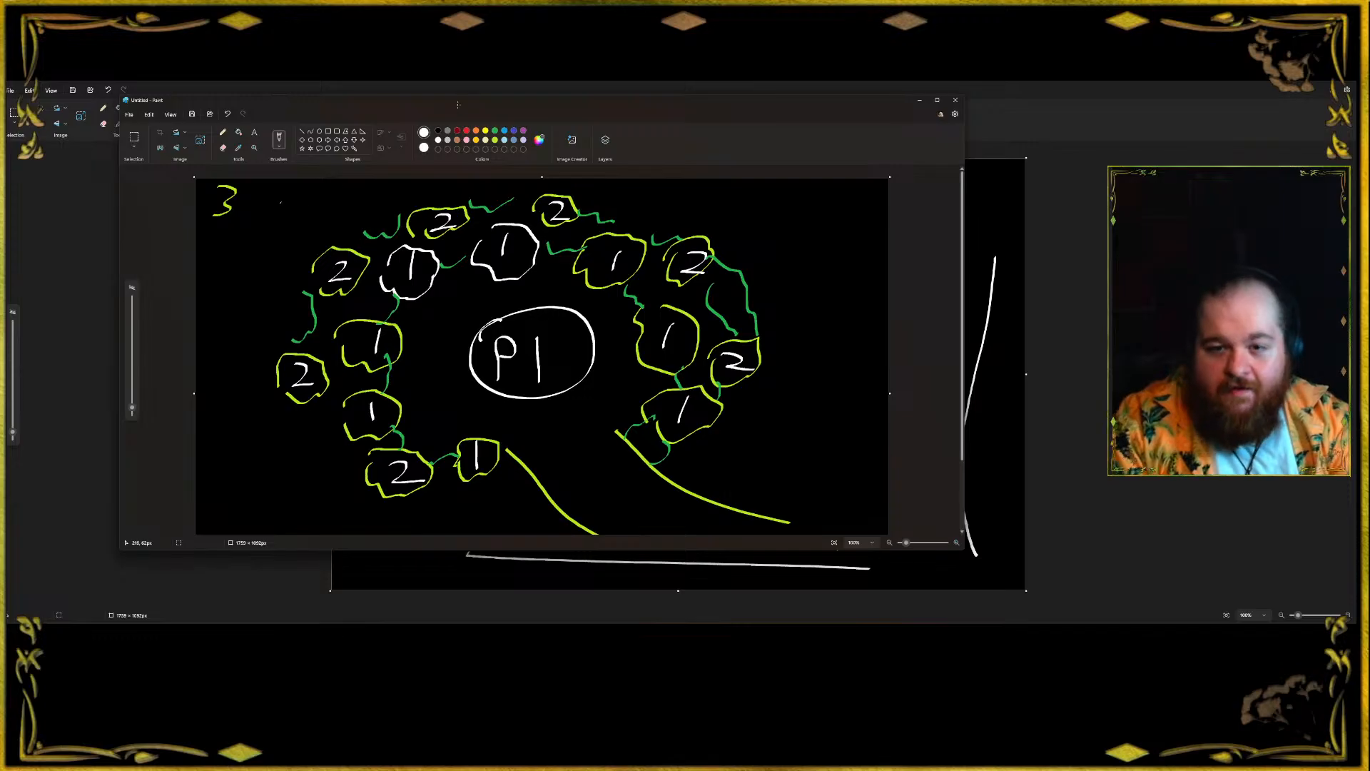
key("ctrl+z")
mouse_move(214, 190)
left_mouse_down()
mouse_move(233, 194)
mouse_move(215, 219)
left_mouse_up()
mouse_move(257, 204)
left_mouse_down()
mouse_move(294, 221)
mouse_move(335, 197)
mouse_move(385, 202)
mouse_move(325, 221)
mouse_move(255, 219)
left_mouse_up()
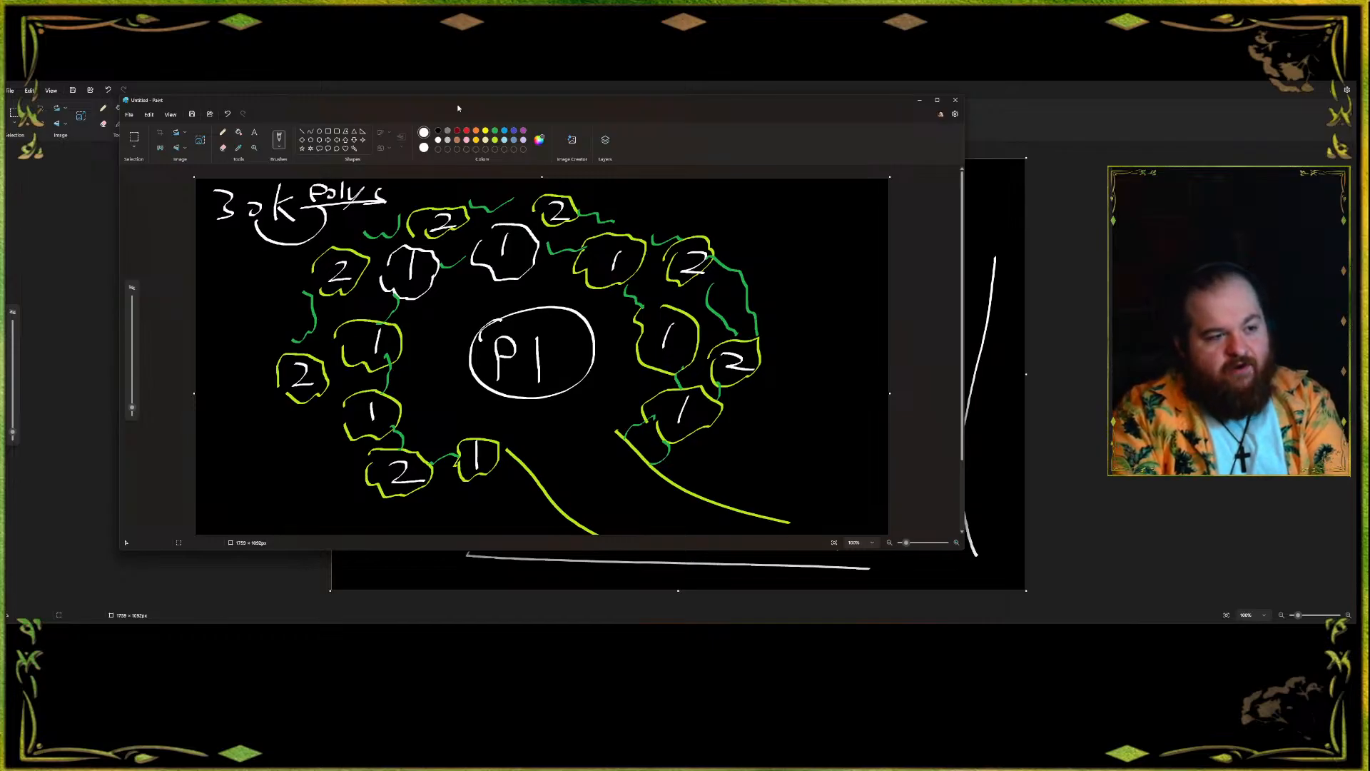
- Try a white freehand outline around the whole forest layout and undo it
mouse_move(264, 325)
left_mouse_down()
mouse_move(343, 494)
mouse_move(853, 386)
mouse_move(426, 196)
mouse_move(195, 232)
left_mouse_up()
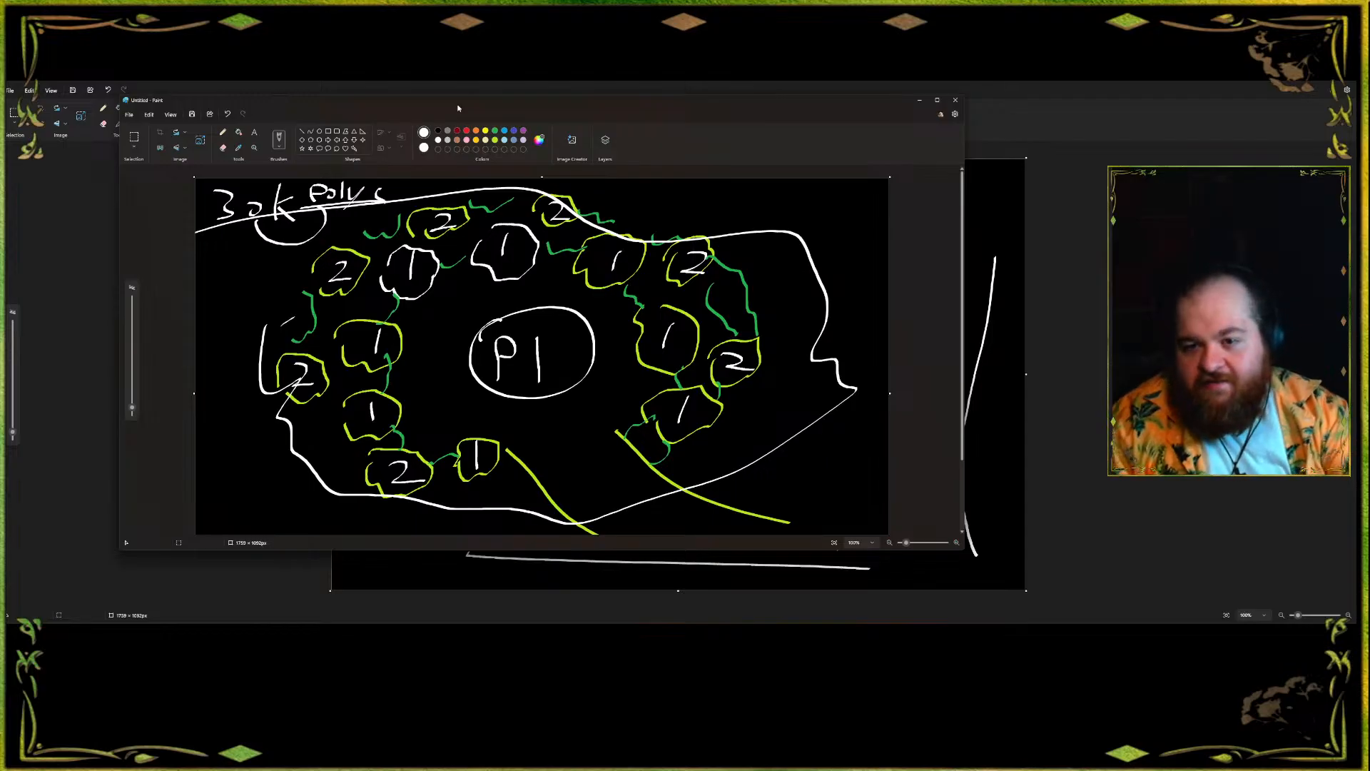
key("ctrl+z")
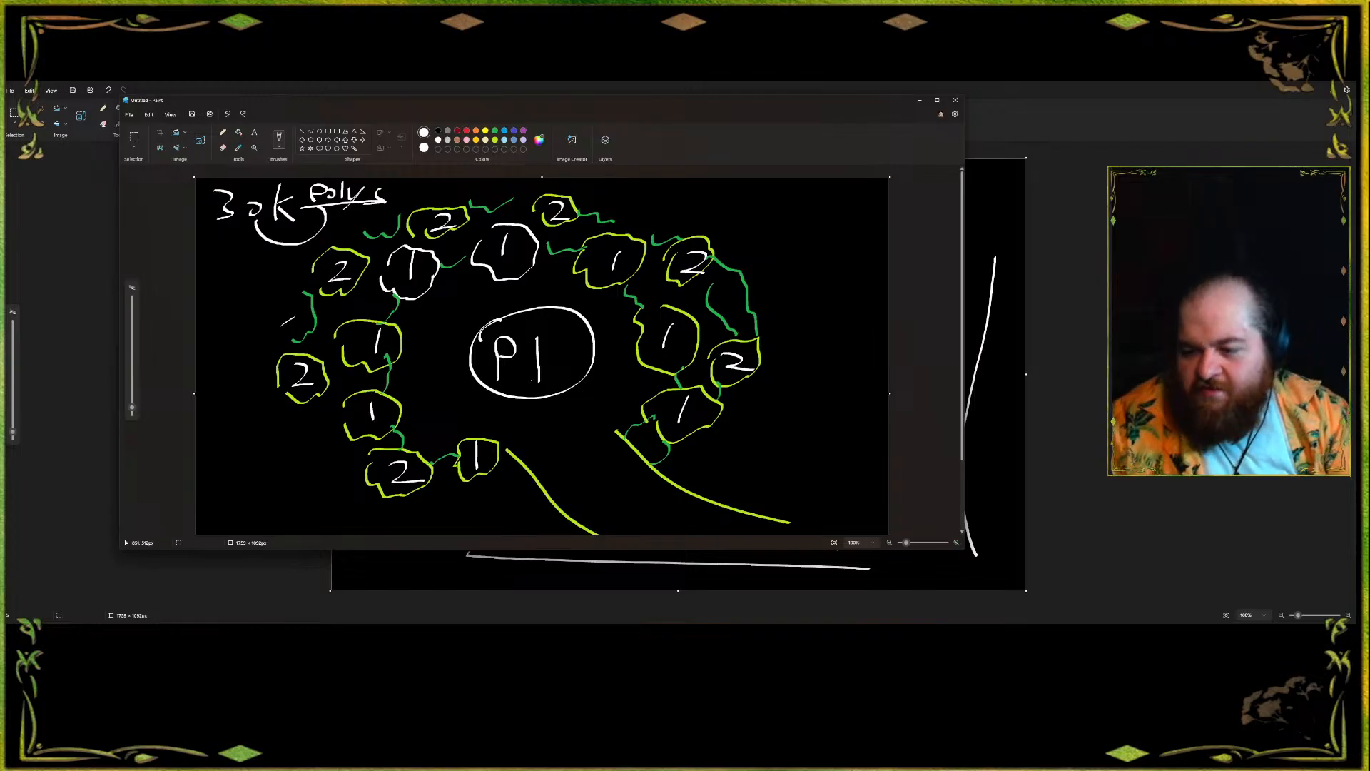
- Switch to Maya and examine the branch variants and their cards, and frame the selected trunk to inspect its whole mesh
left_click(577, 629)
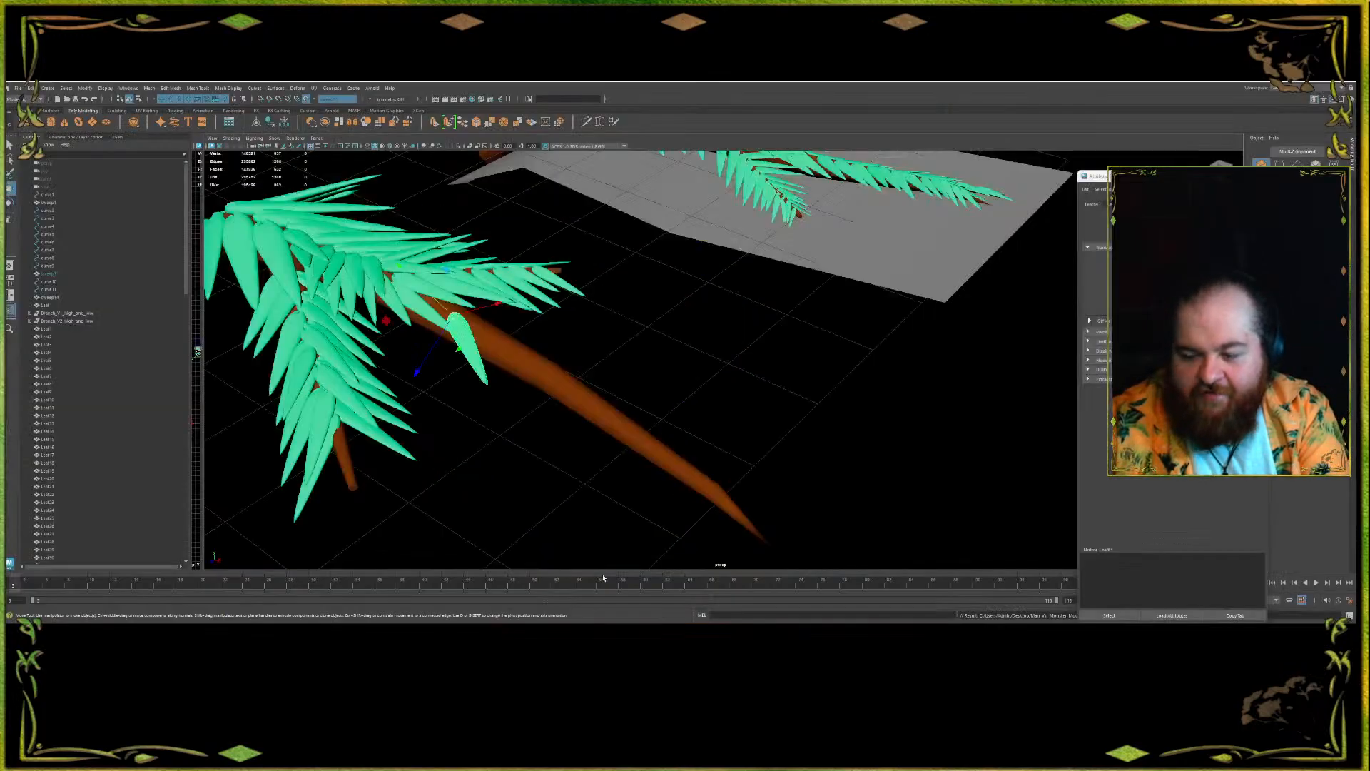
left_click(631, 345)
scroll(641, 334, "down", 7)
left_click(710, 291)
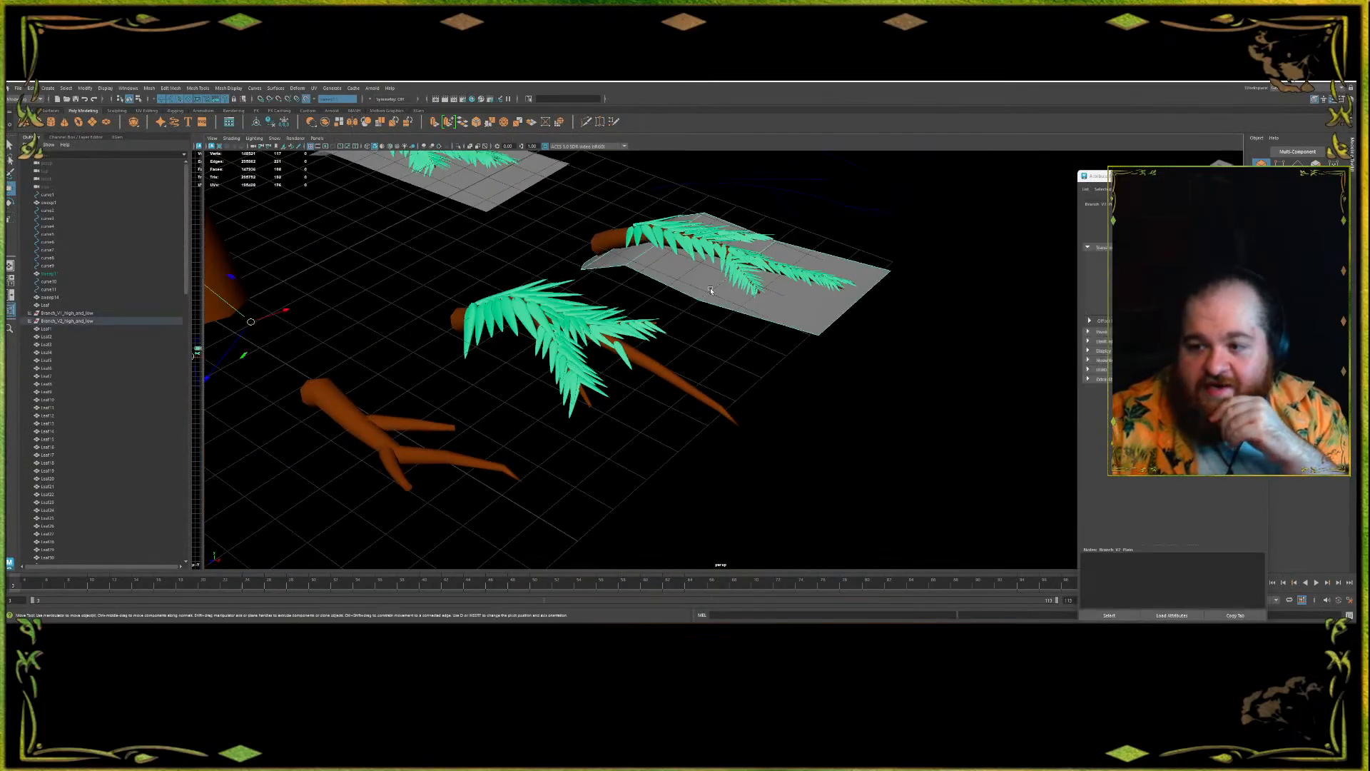
scroll(688, 296, "down", 3)
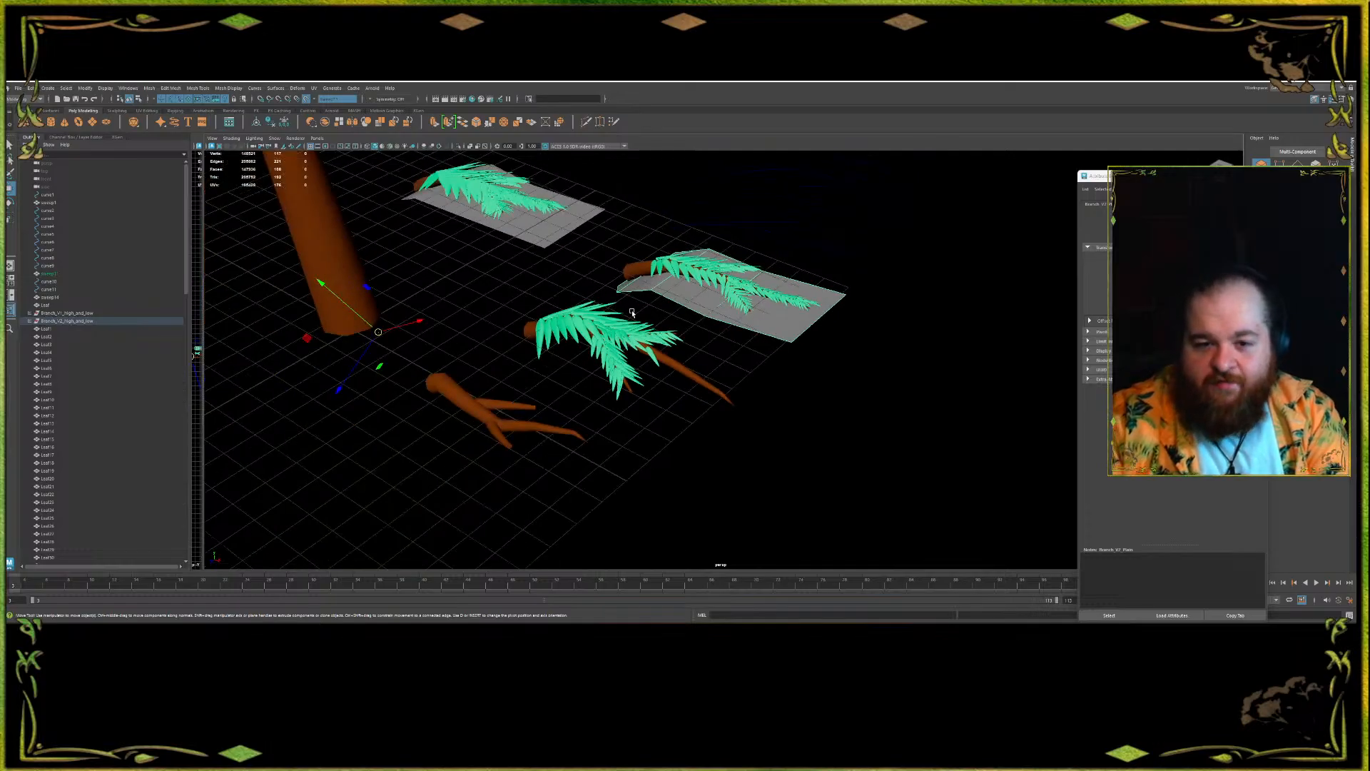
left_click(518, 241)
left_click(331, 250)
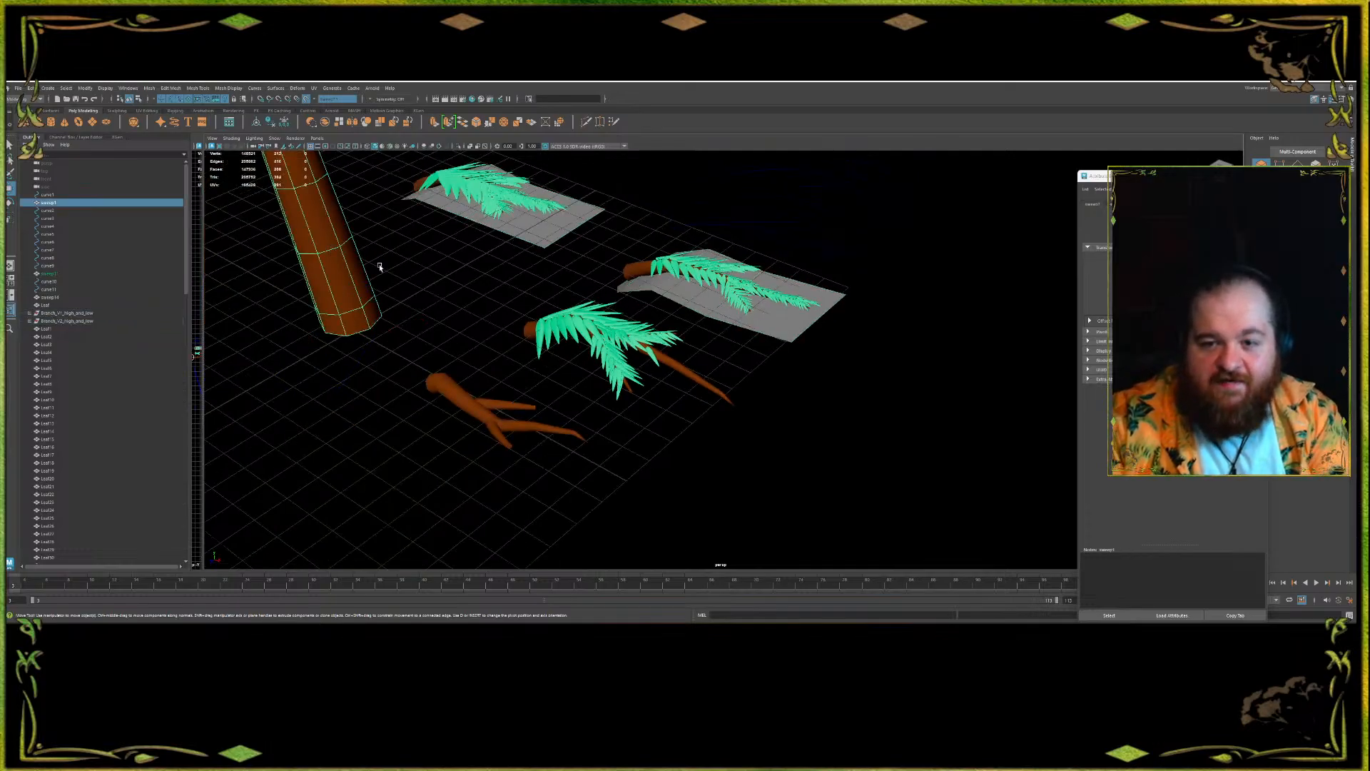
key("f")
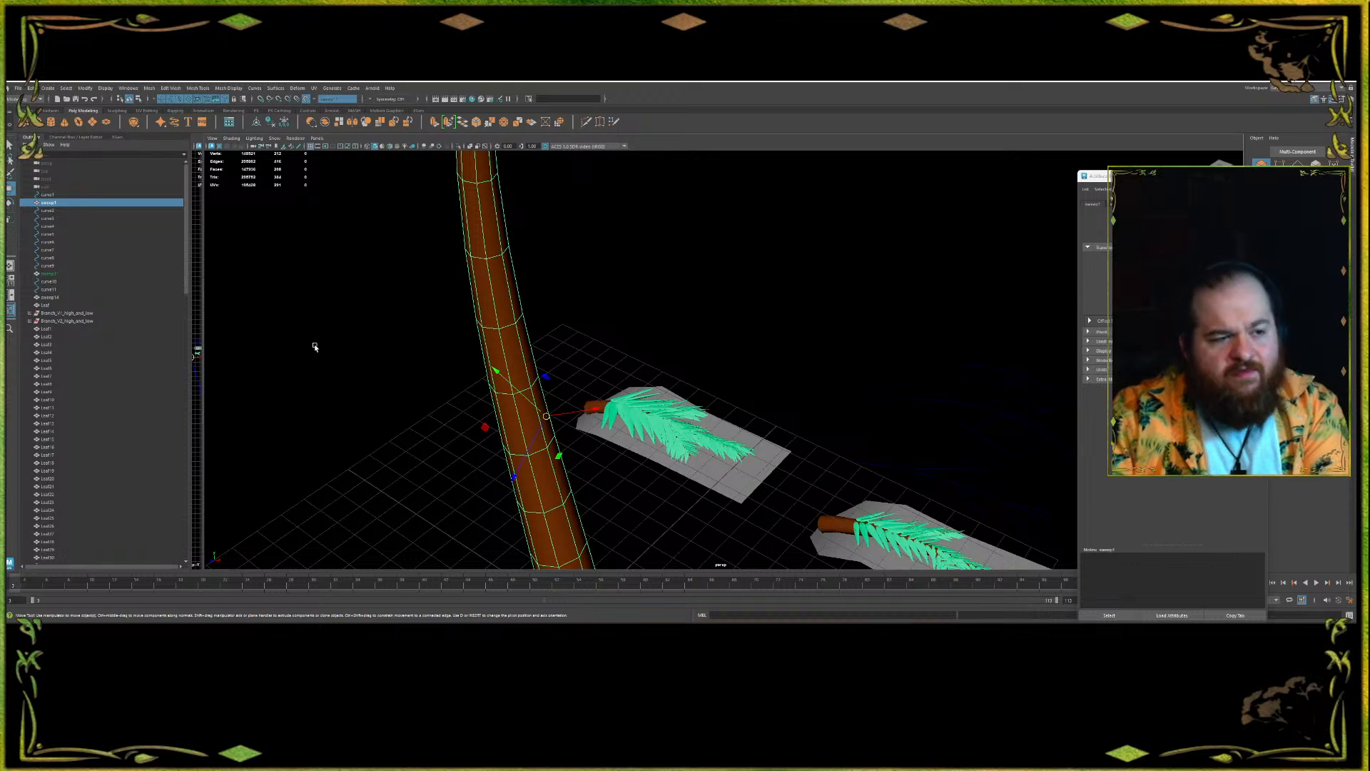
key("f")
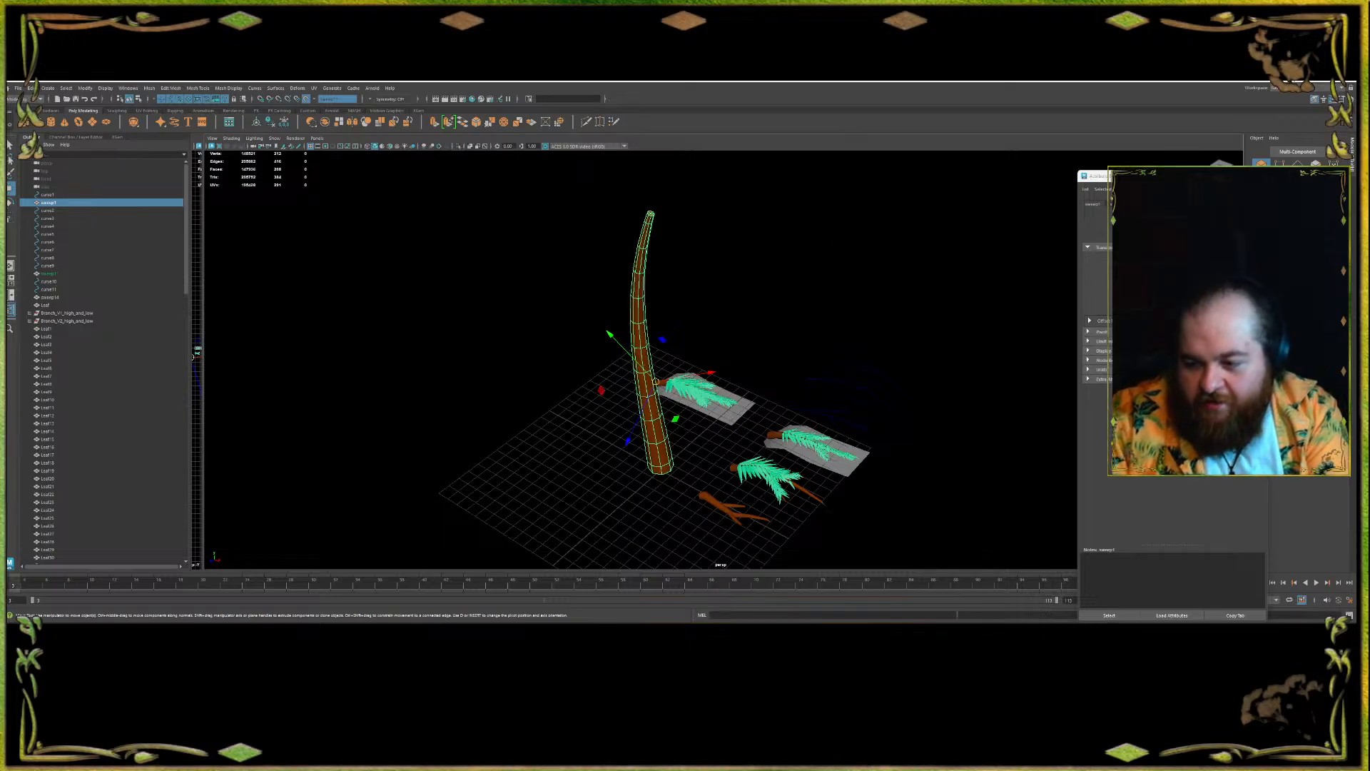
- Switch back to Paint and count the eight inner-ring trees counterclockwise from the upper left, writing 1 to 8 beside their labels in white
mouse_move(744, 628)
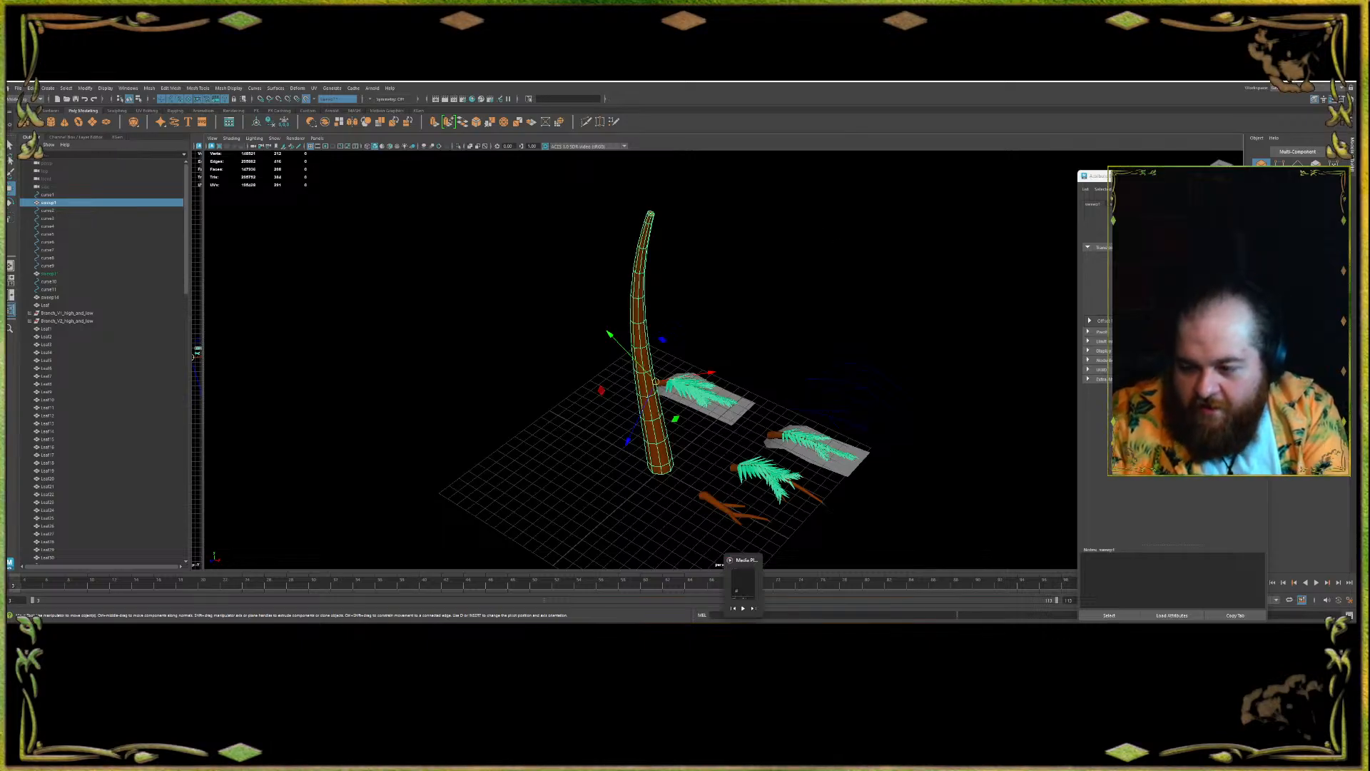
mouse_move(344, 629)
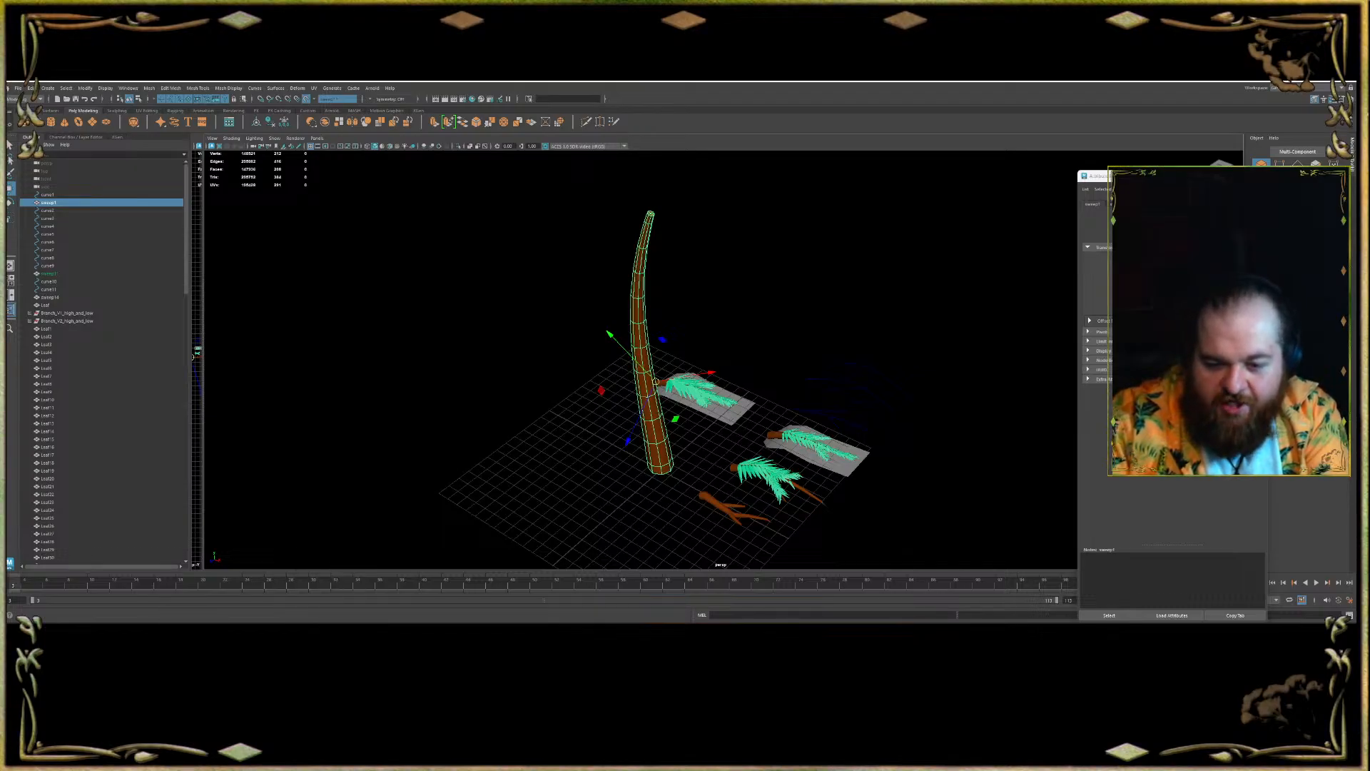
mouse_move(154, 628)
left_click(184, 610)
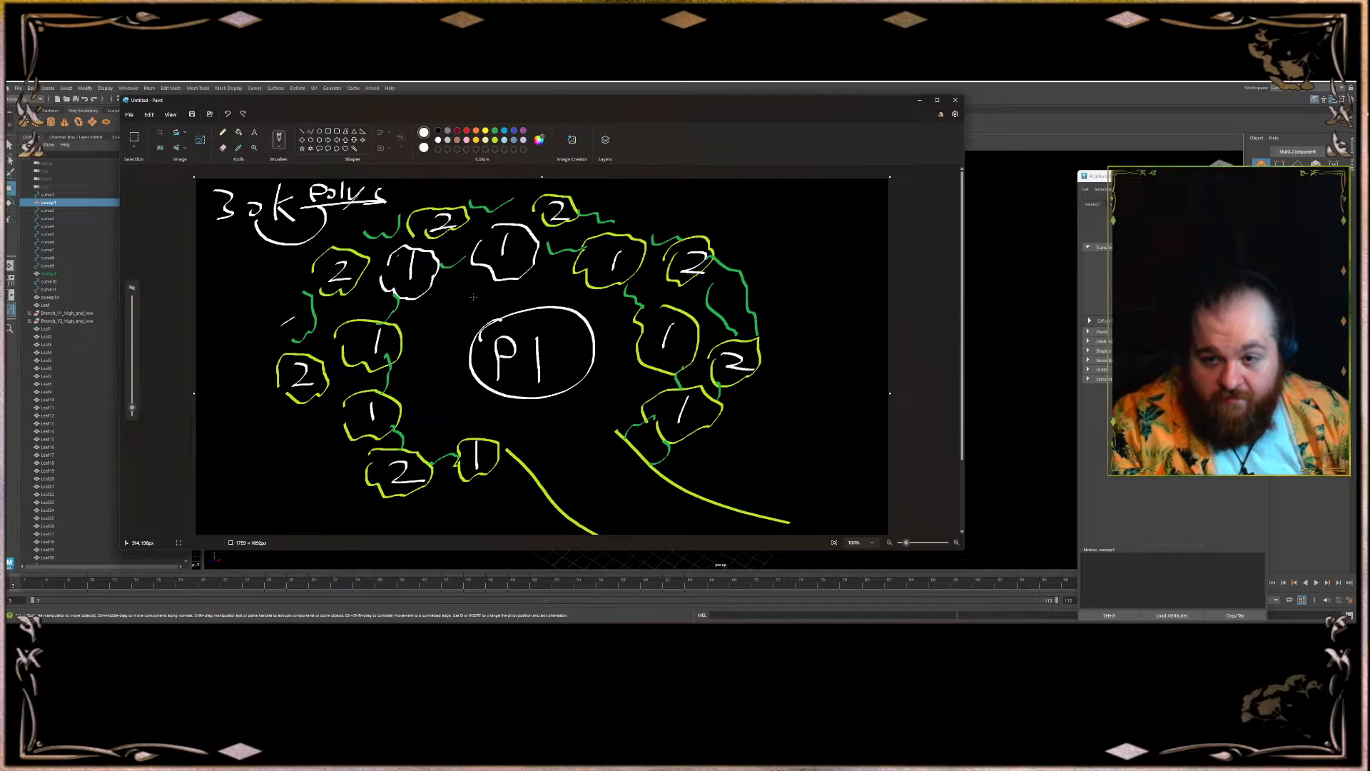
left_click_drag(400, 249, 398, 263)
left_click_drag(349, 332, 374, 341)
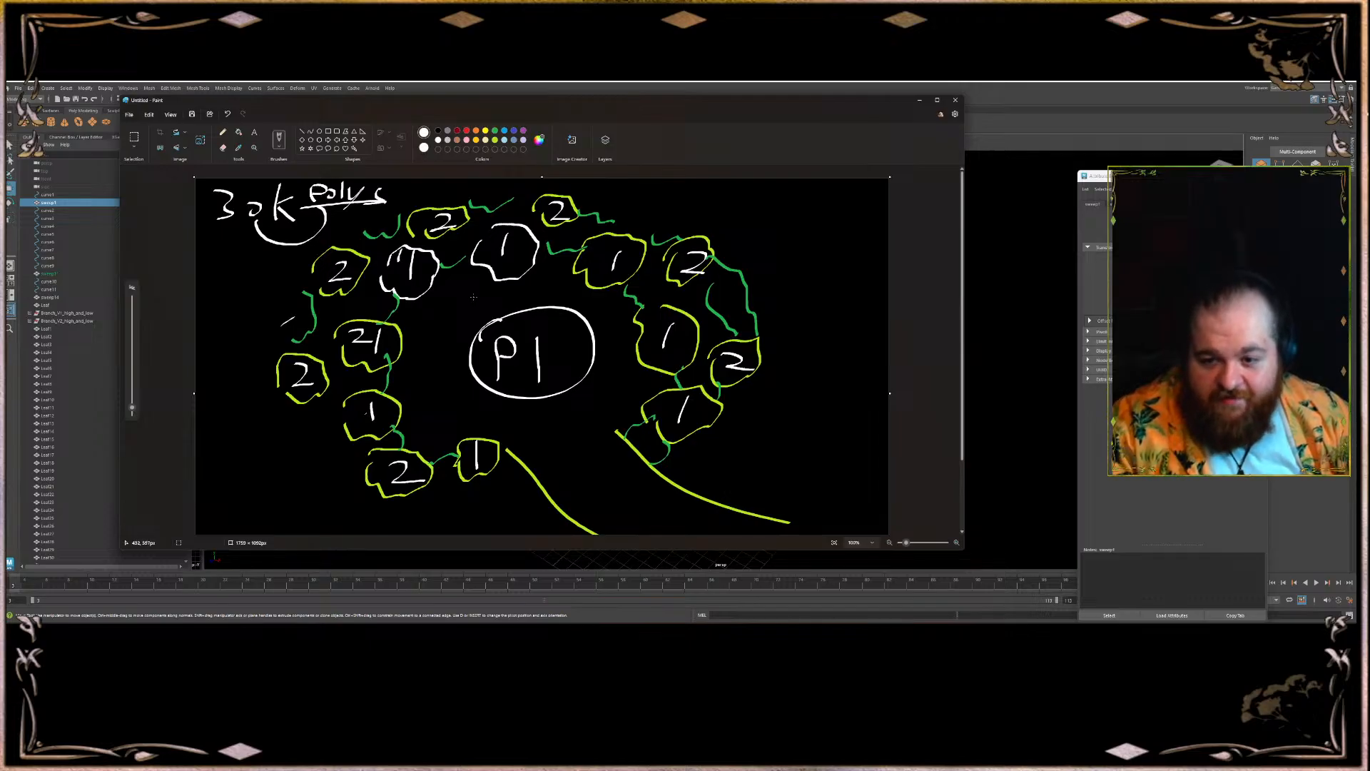
left_click_drag(353, 405, 369, 415)
left_click_drag(467, 442, 477, 451)
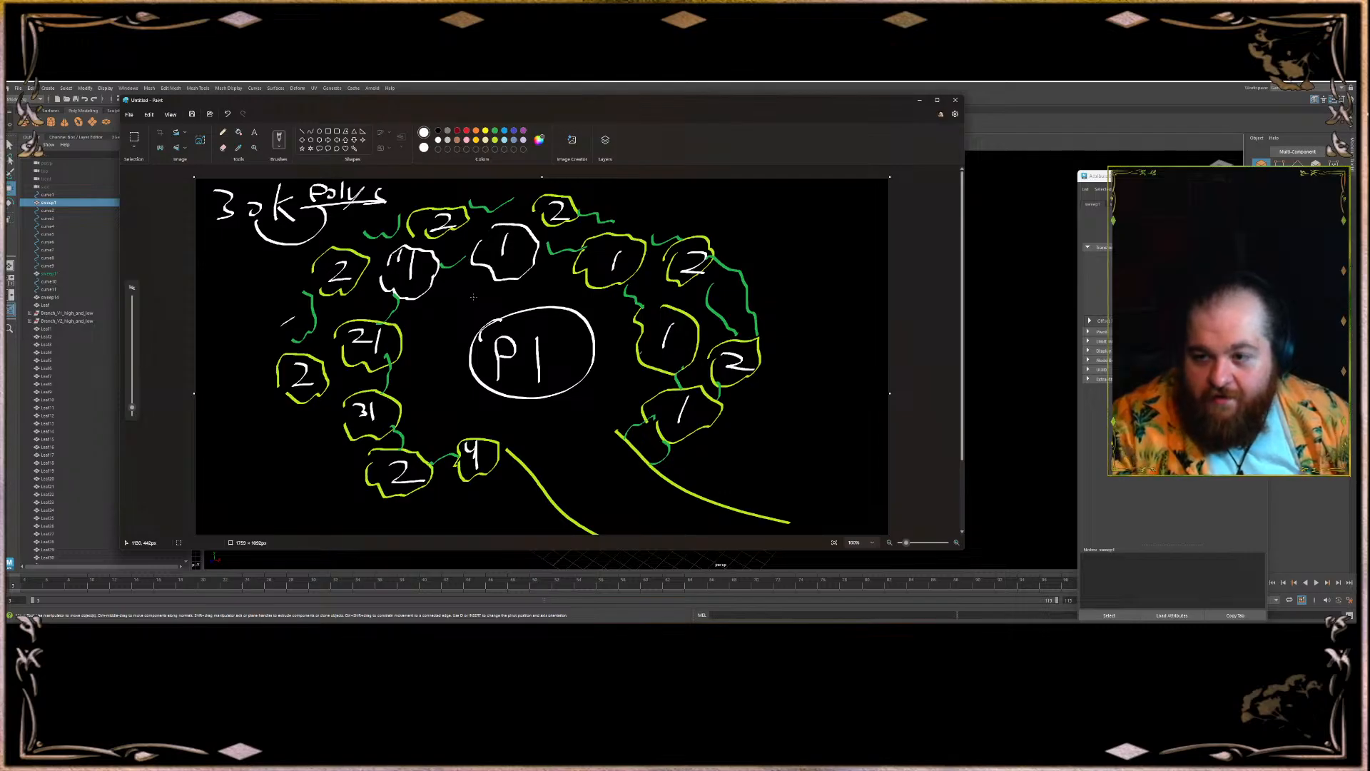
left_click_drag(671, 397, 662, 413)
left_click_drag(663, 312, 659, 316)
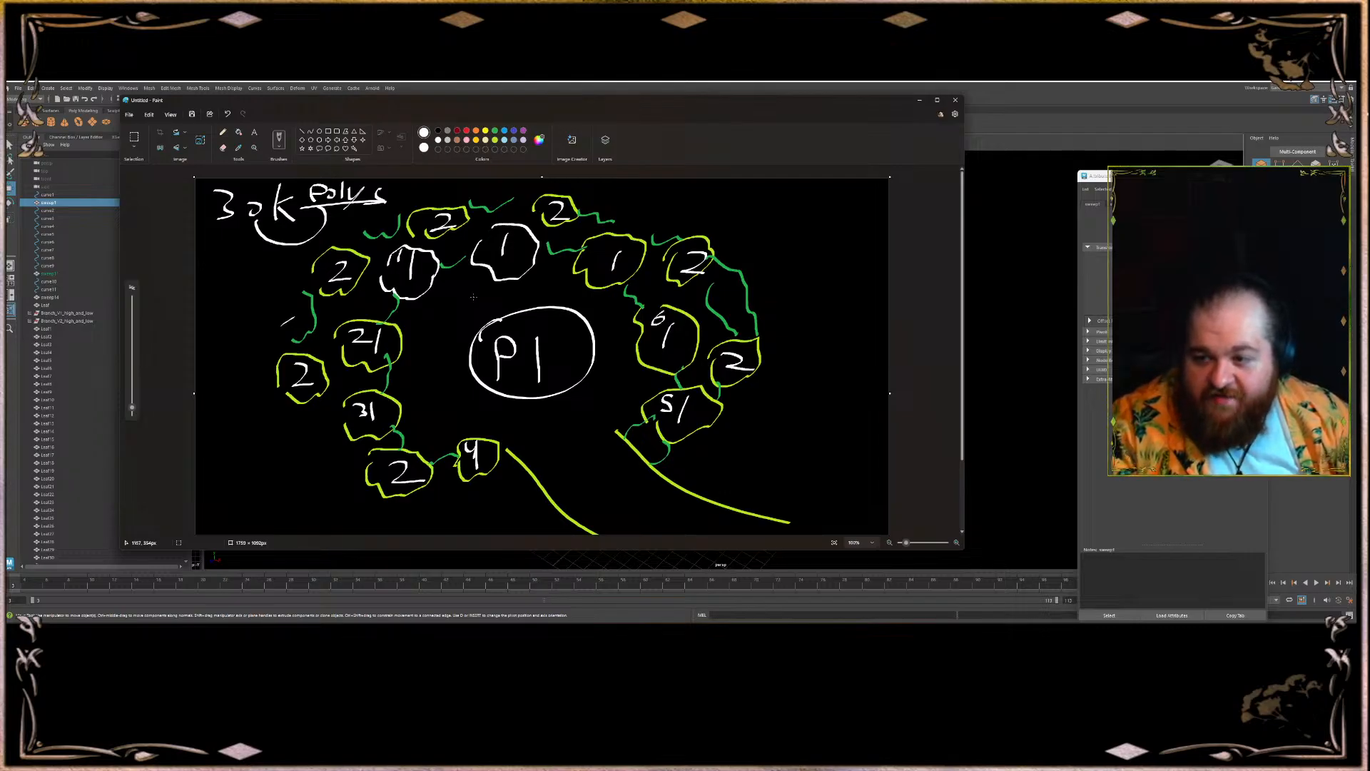
mouse_move(596, 243)
left_mouse_down()
mouse_move(612, 247)
mouse_move(593, 263)
left_mouse_up()
left_click_drag(499, 228, 496, 230)
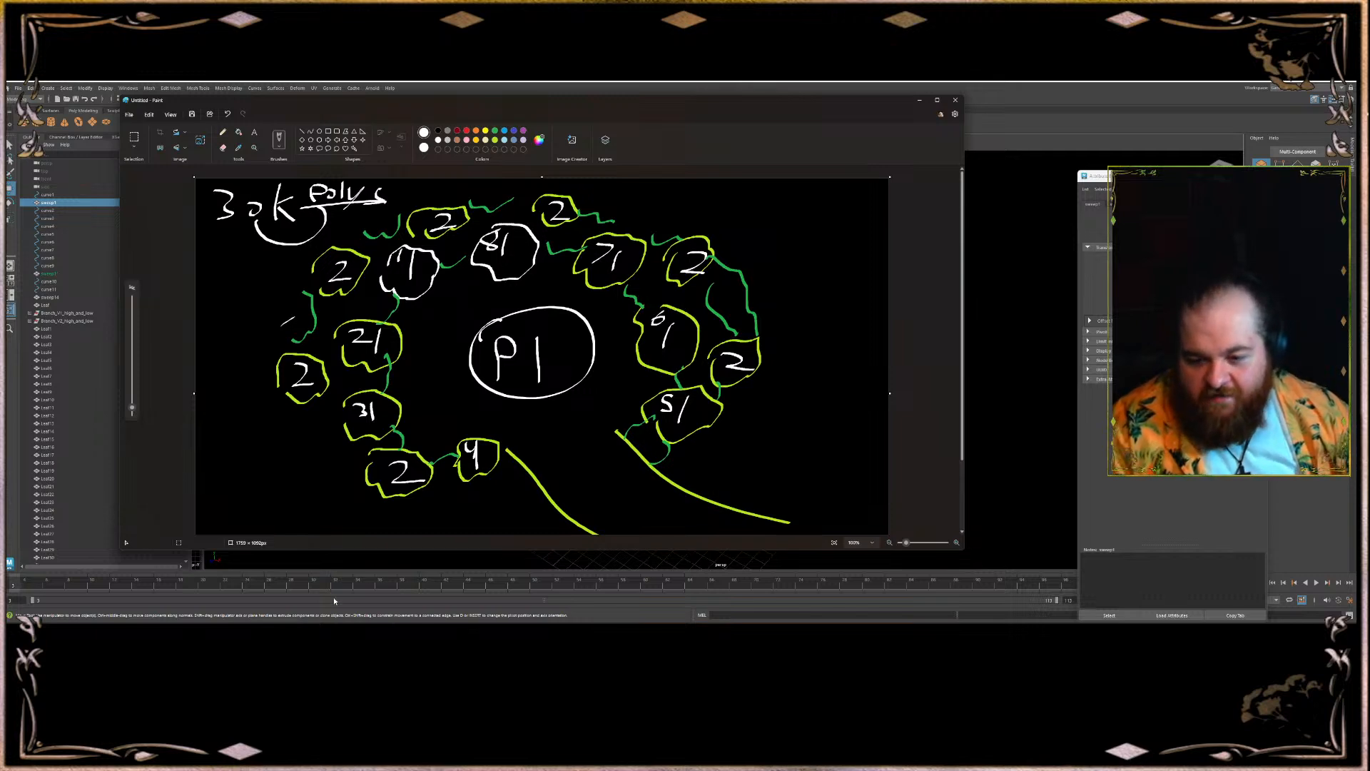
- Open an empty Notepad note, place it over the canvas's lower-right area and enter the calculation 8x500 = 4000
left_click(253, 624)
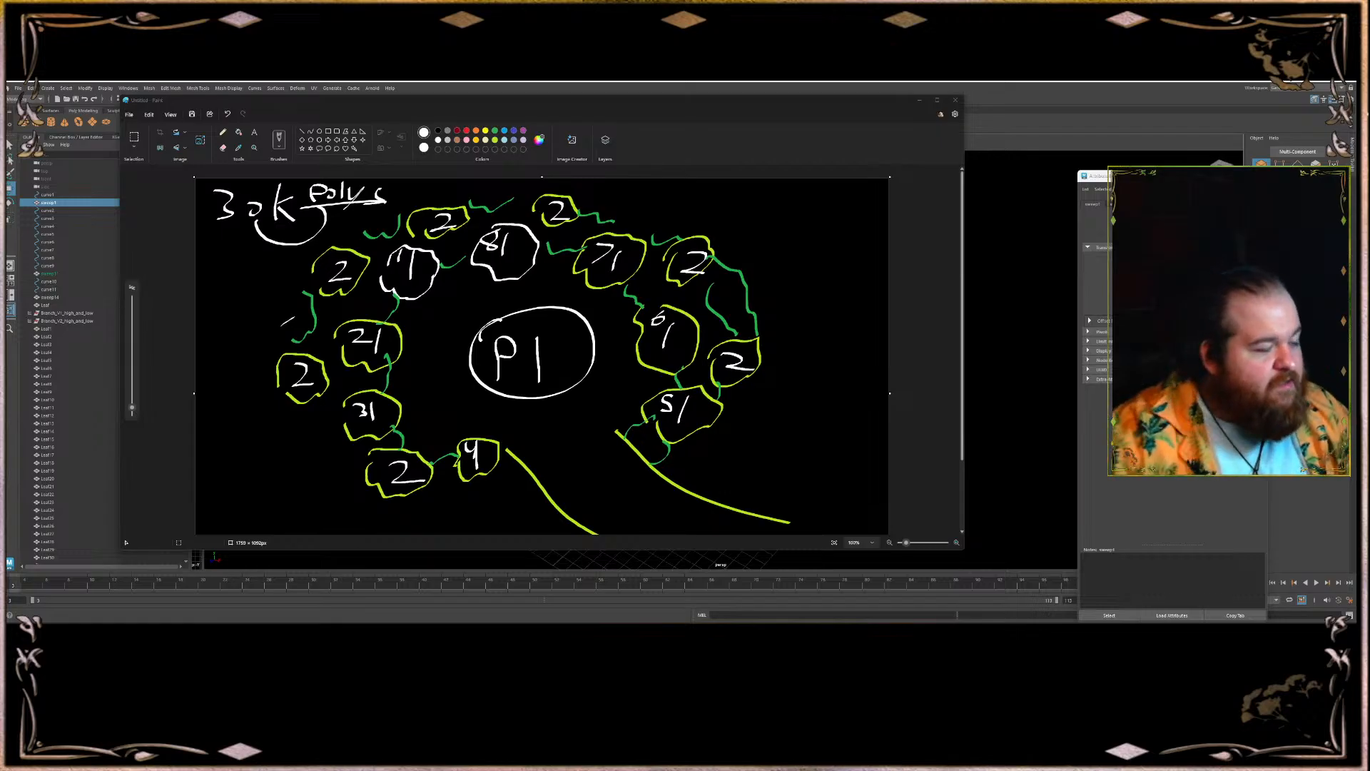
mouse_move(7, 239)
left_mouse_down()
mouse_move(194, 244)
mouse_move(327, 284)
mouse_move(772, 292)
left_mouse_up()
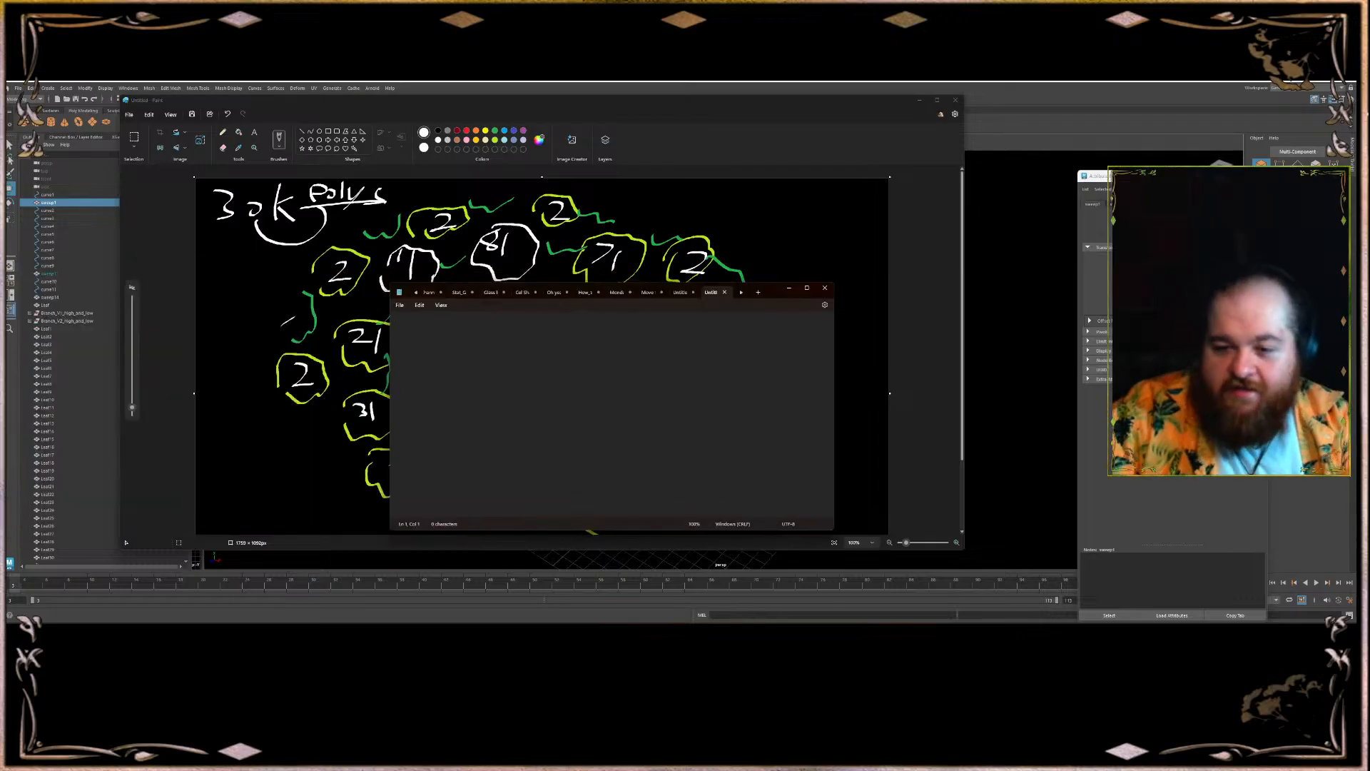
mouse_move(770, 292)
left_mouse_down()
mouse_move(952, 335)
mouse_move(1008, 275)
mouse_move(1083, 416)
left_mouse_up()
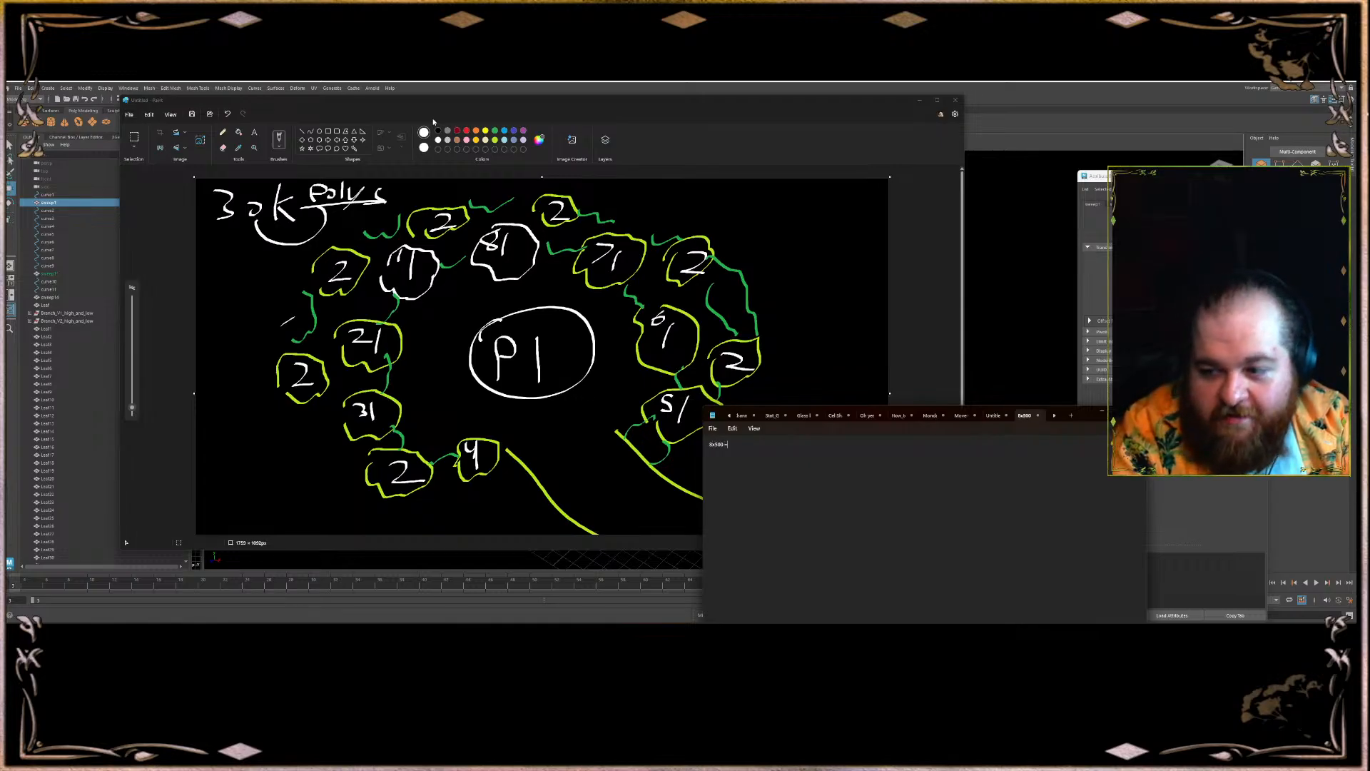
type("000")
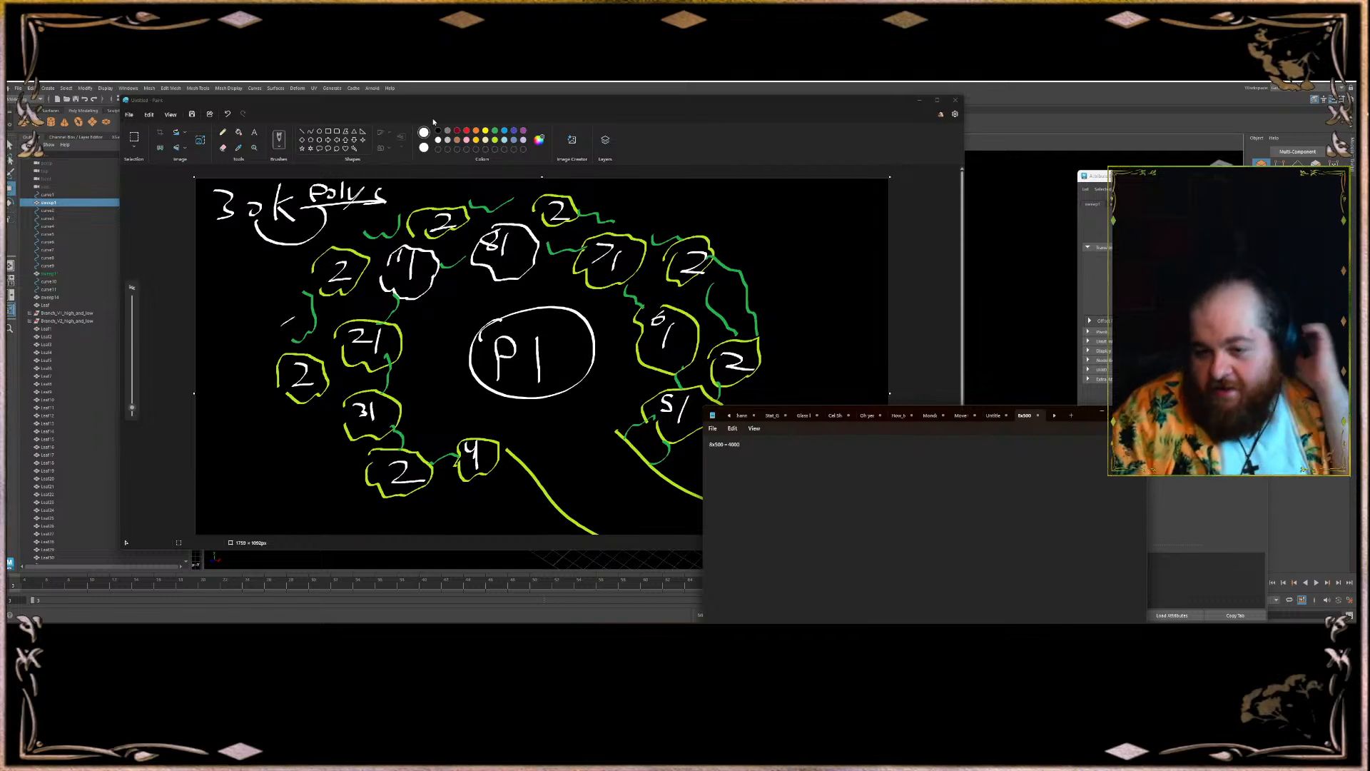
- Count the outer-ring trees clockwise from the lower left, writing 1 to 7 in white, and add 7x250=1,750 to the calculation note
left_click_drag(378, 457, 381, 472)
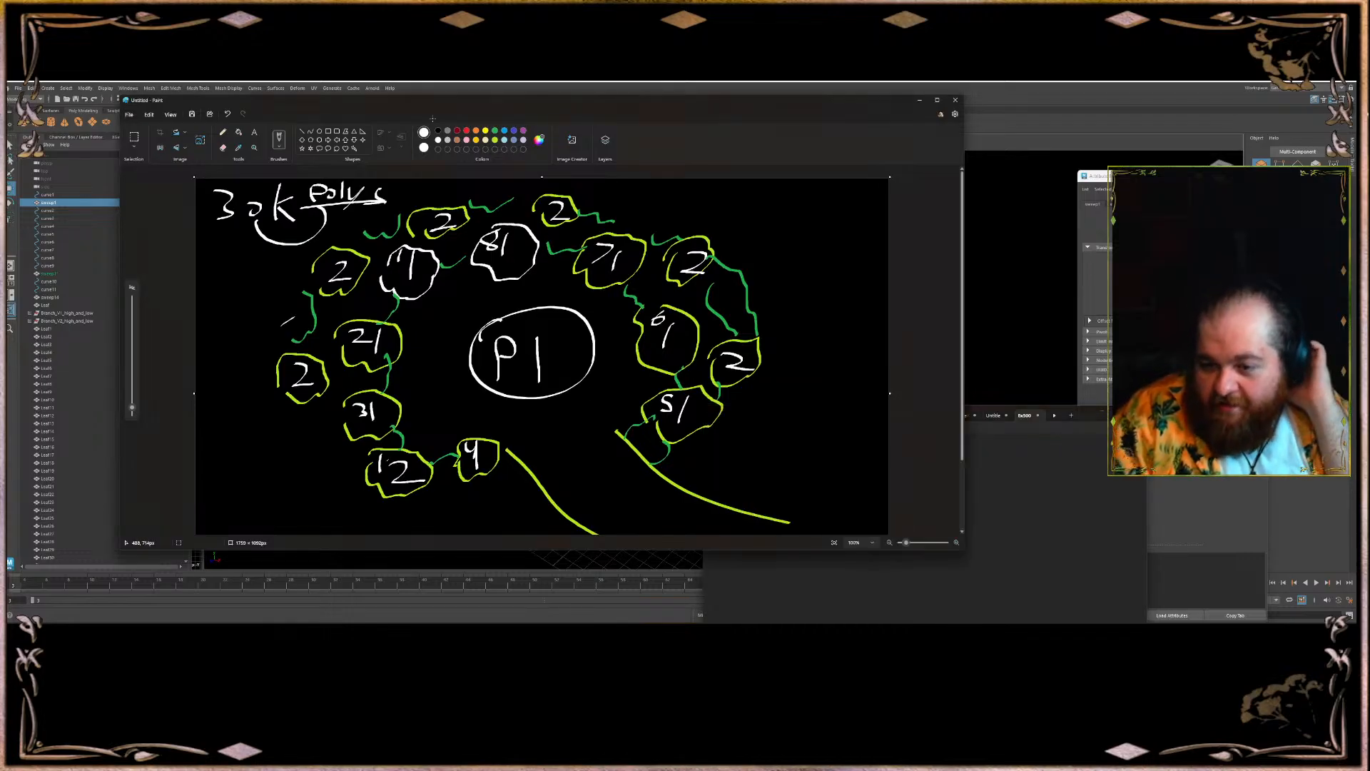
left_click_drag(288, 357, 284, 368)
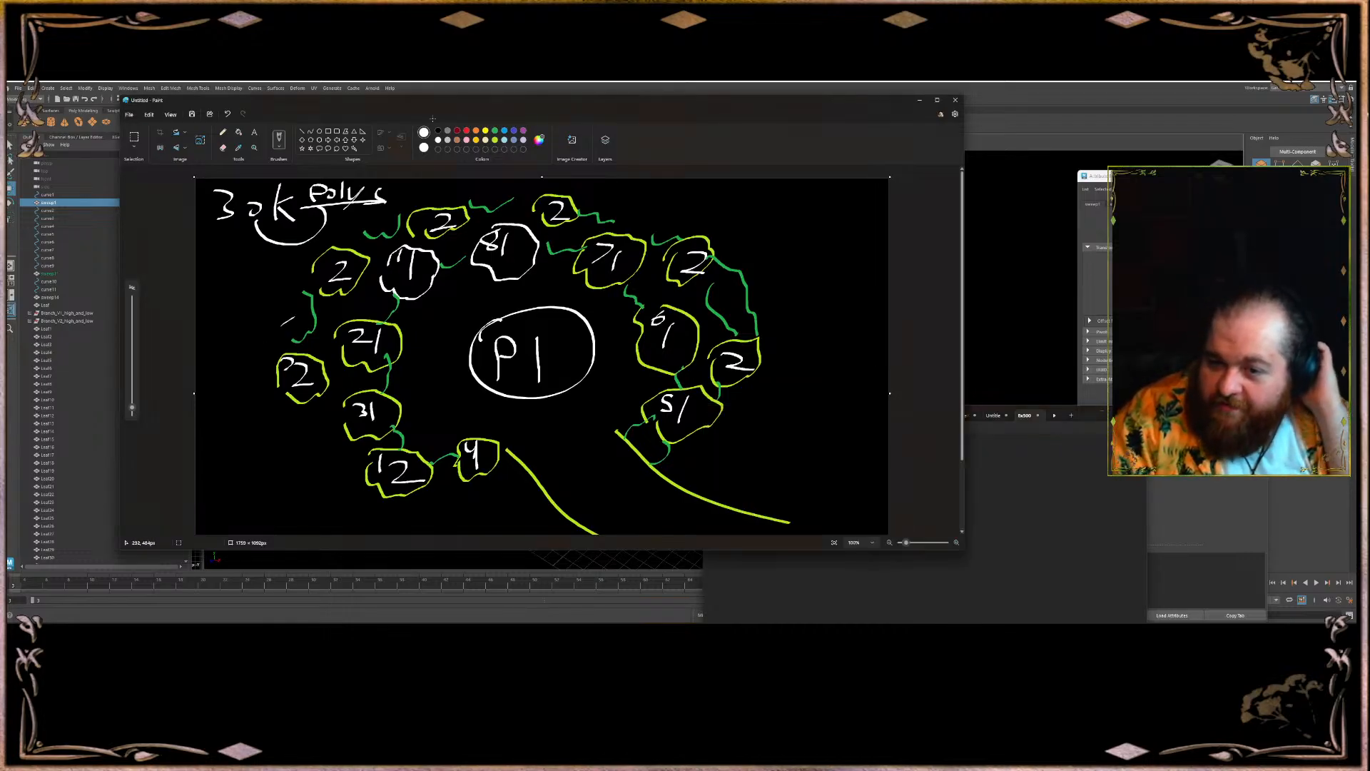
left_click_drag(324, 255, 322, 265)
left_click_drag(422, 211, 427, 231)
left_click_drag(545, 197, 536, 208)
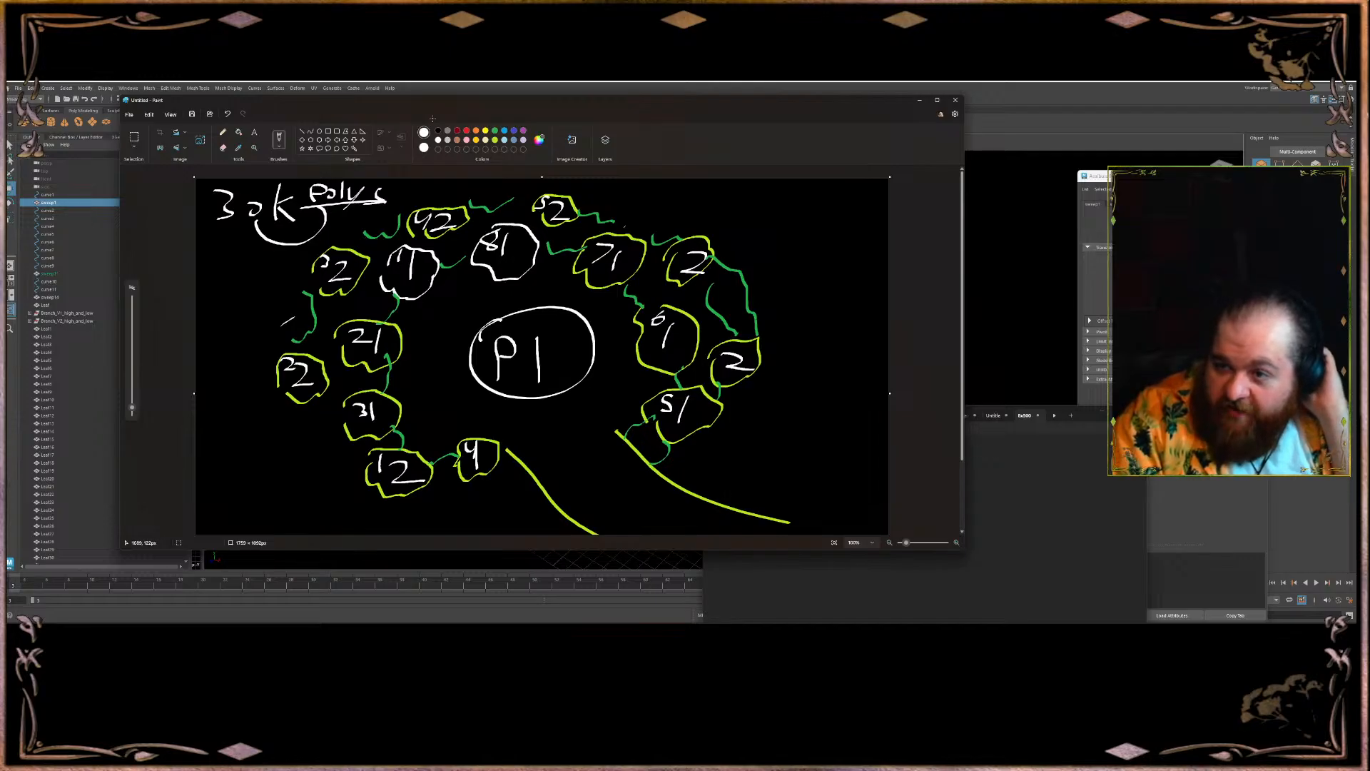
left_click_drag(678, 252, 701, 230)
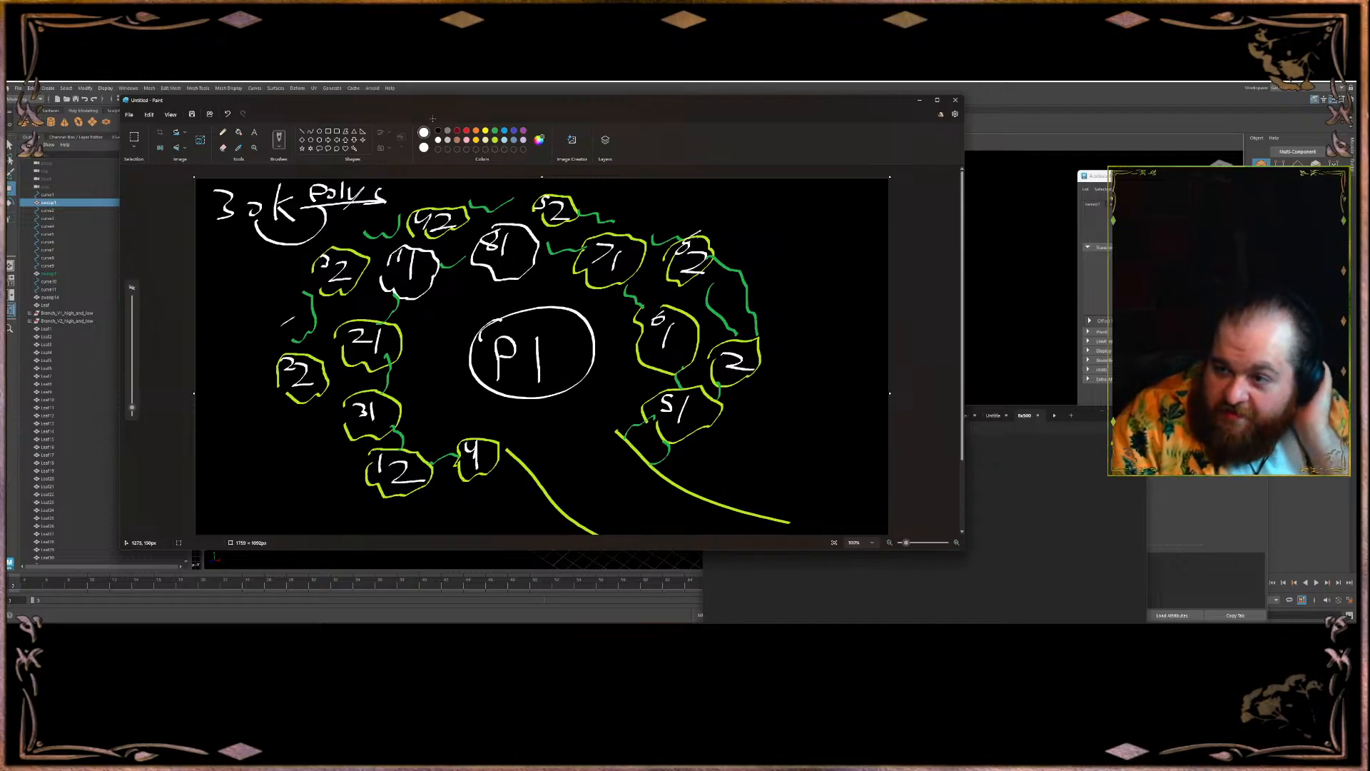
left_click_drag(748, 342, 753, 361)
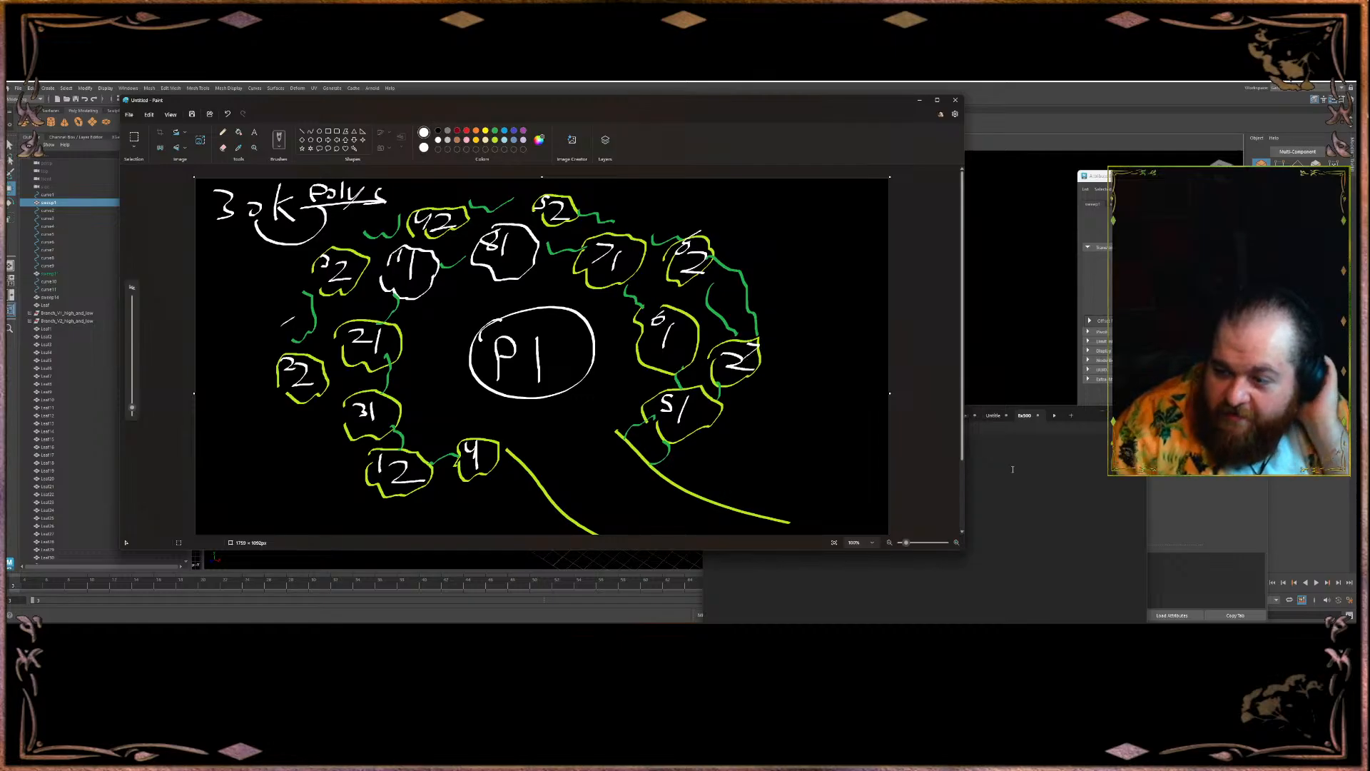
left_click(976, 461)
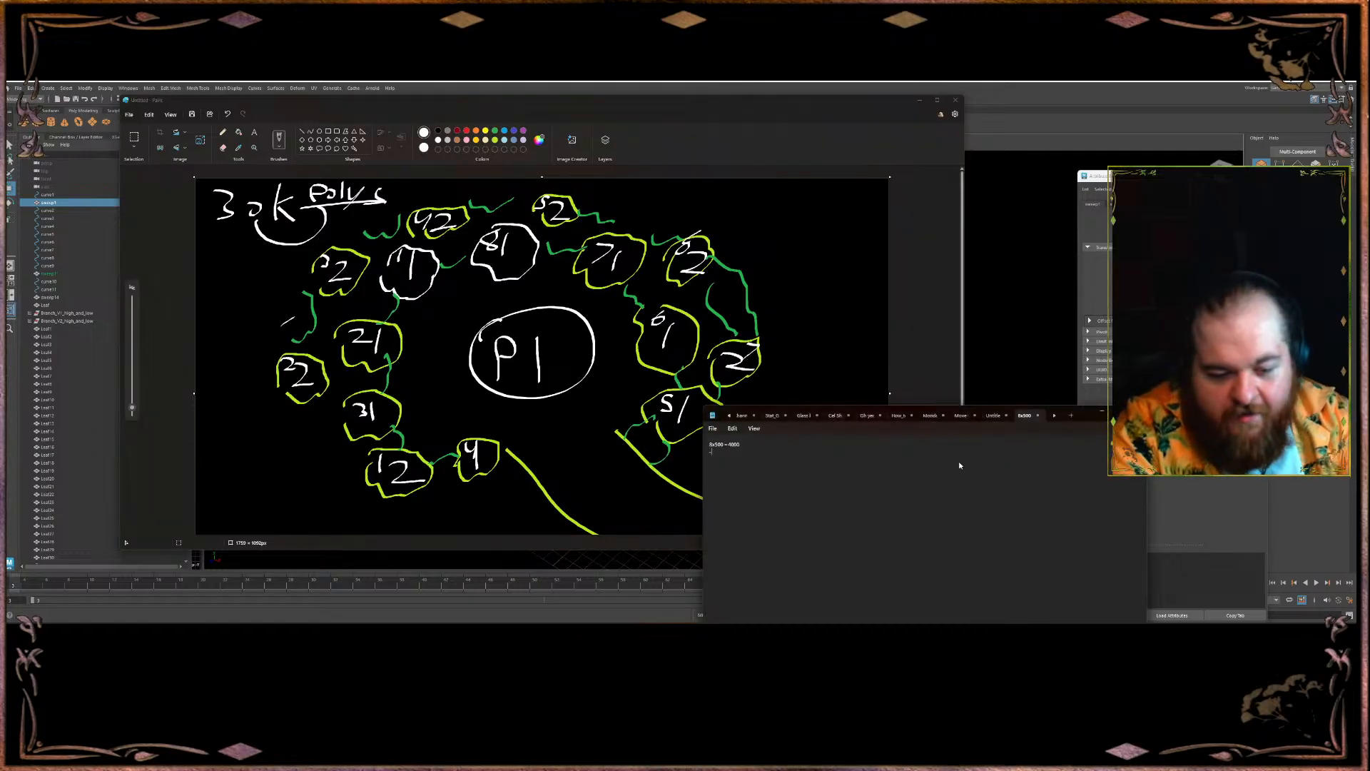
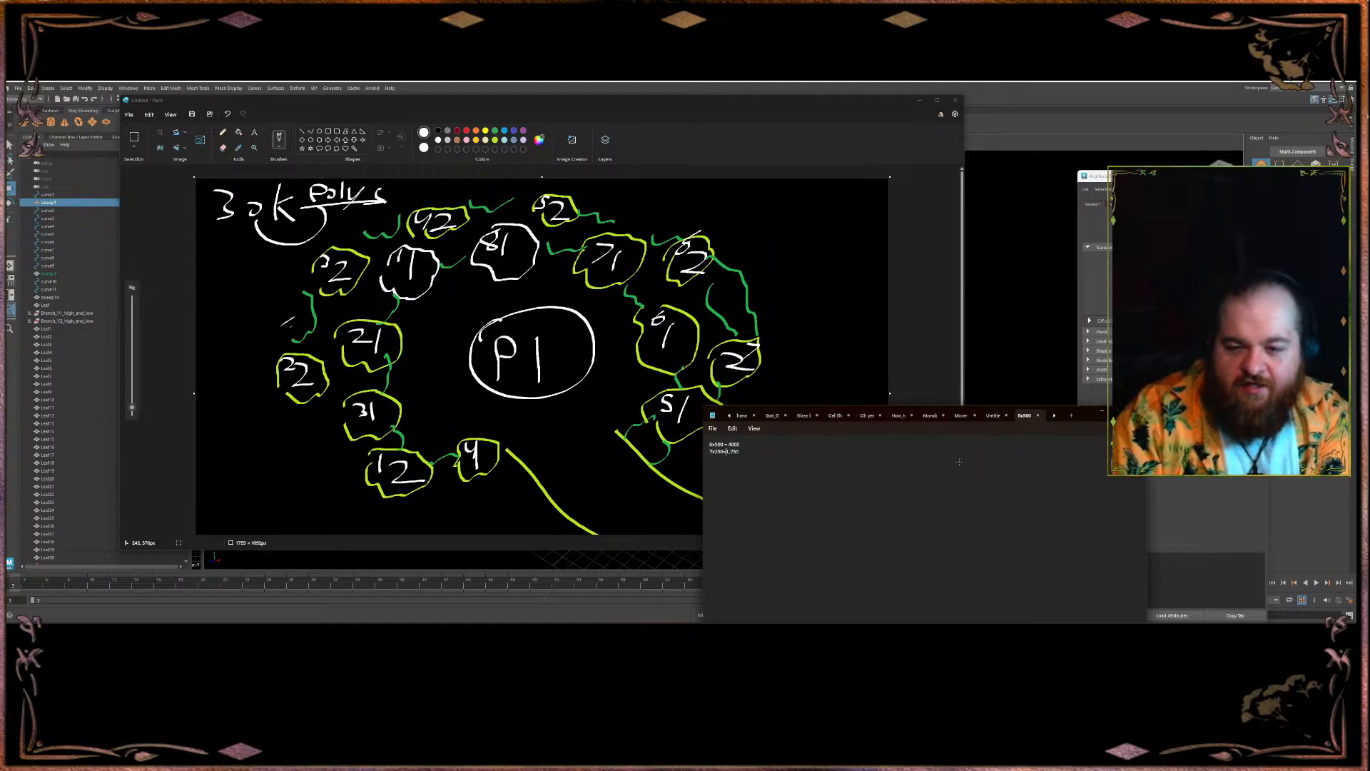
- Undo the stray white stroke near the left outer trees and rewrite the 7 in the lowest right outer-ring tree
left_click_drag(289, 297, 294, 322)
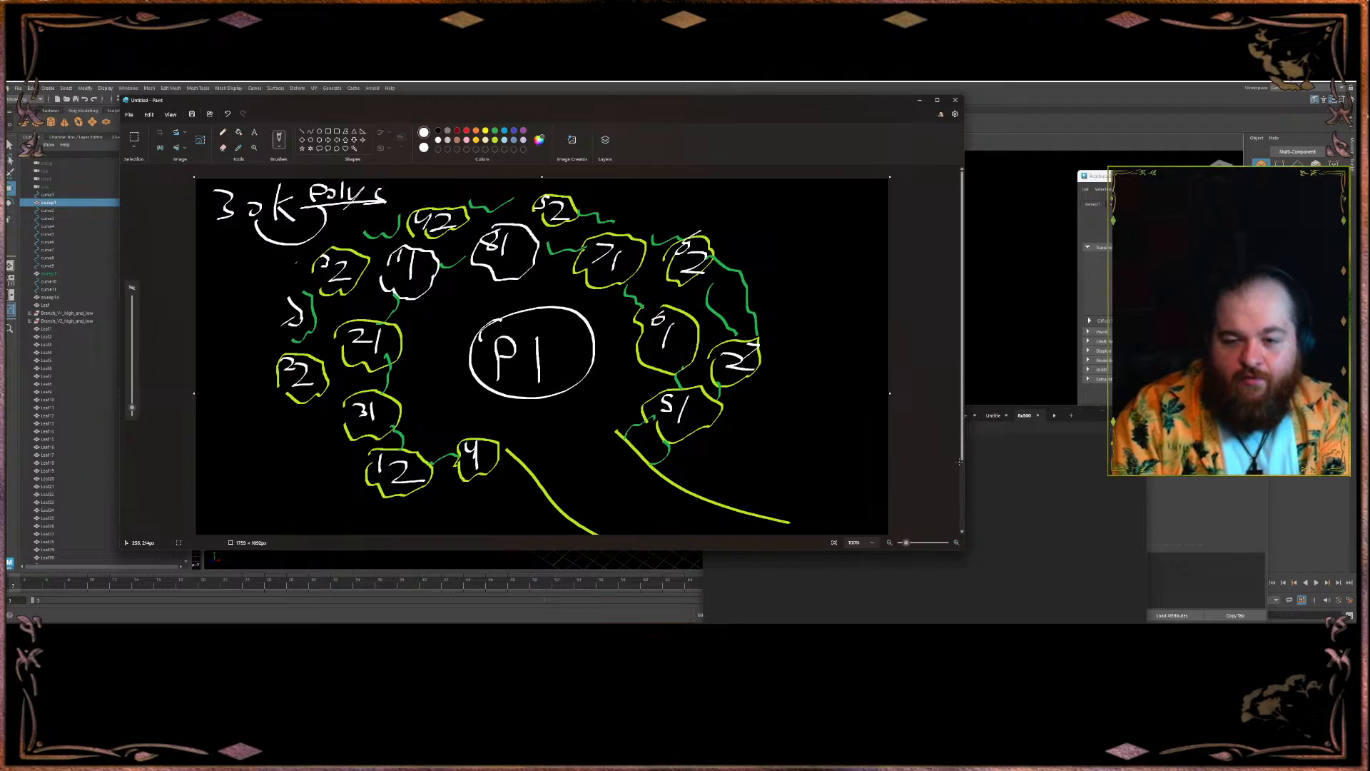
key("ctrl+z")
key("ctrl+z")
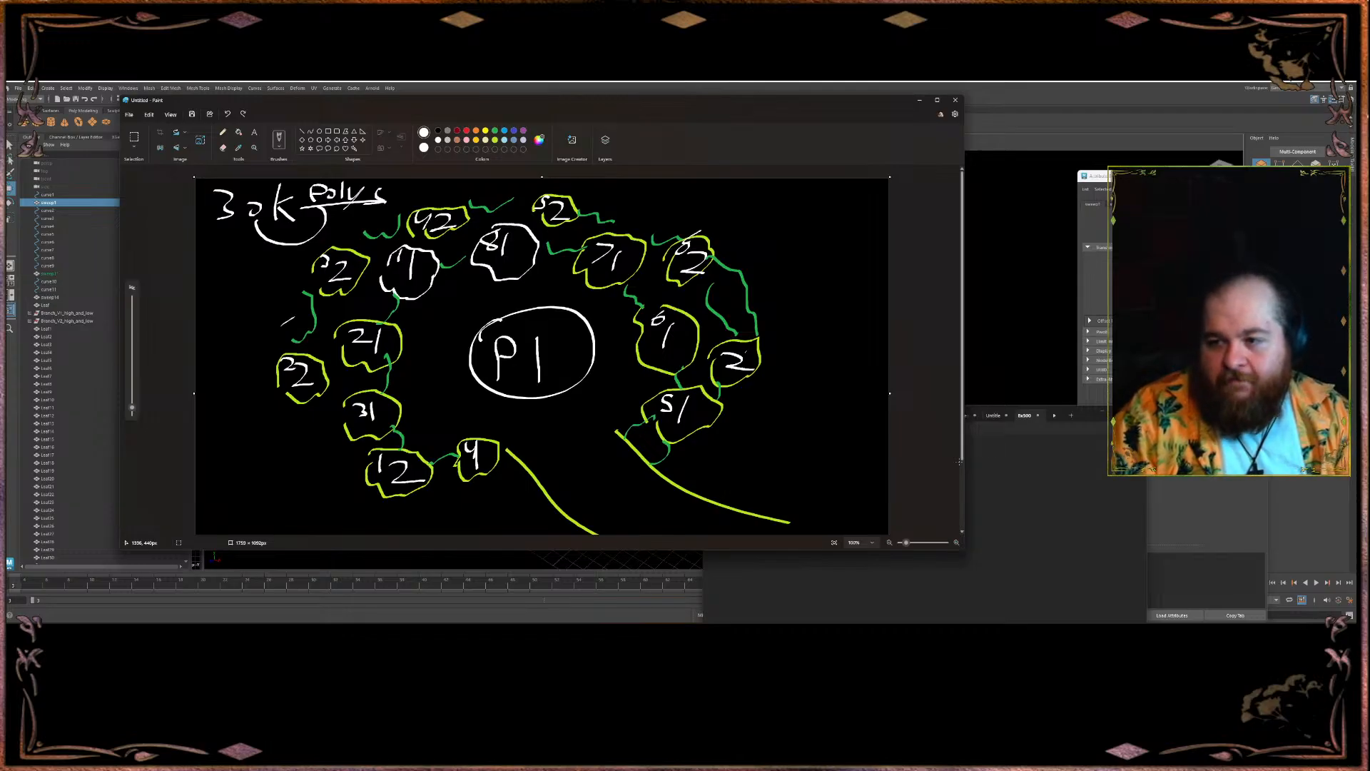
left_click_drag(749, 345, 758, 361)
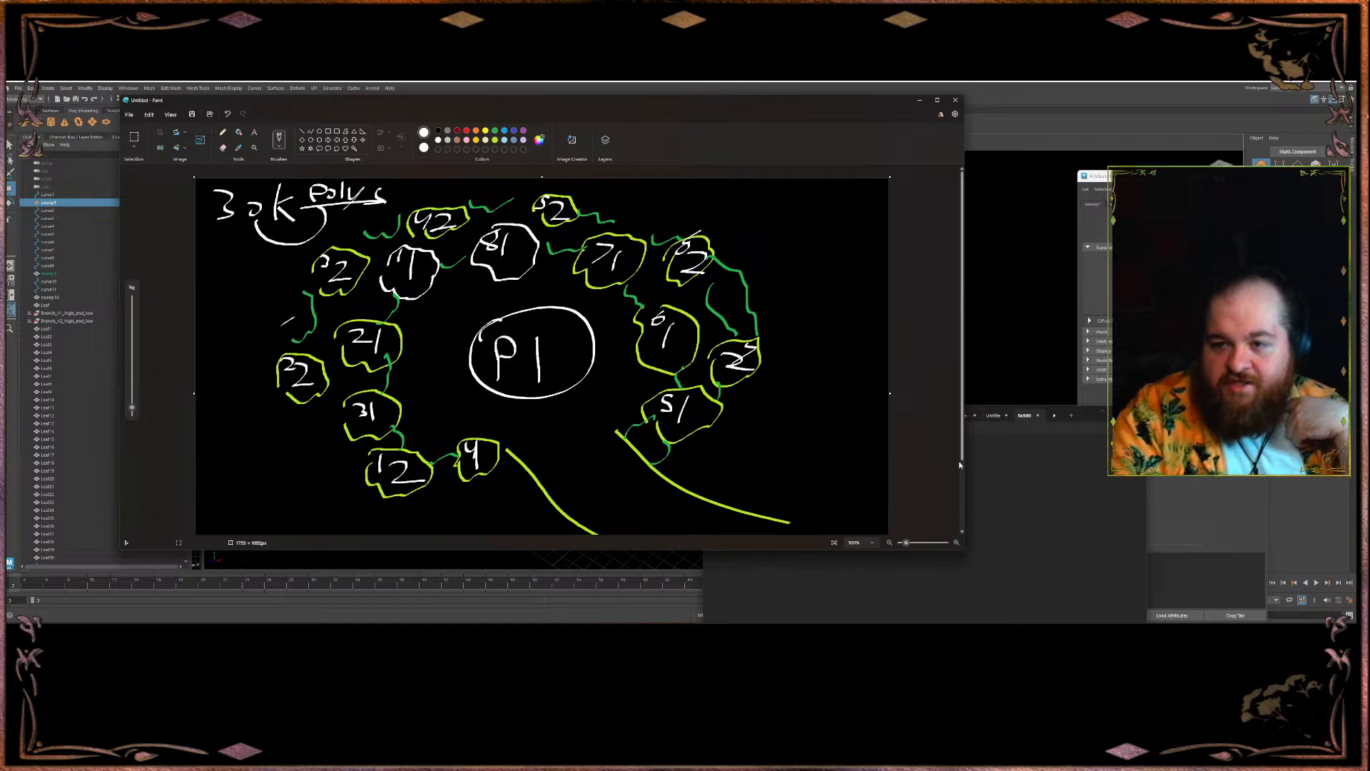
- Complete the green filler patches into closed outlines in the gaps between neighbouring trees of the inner and outer rings
left_click(495, 131)
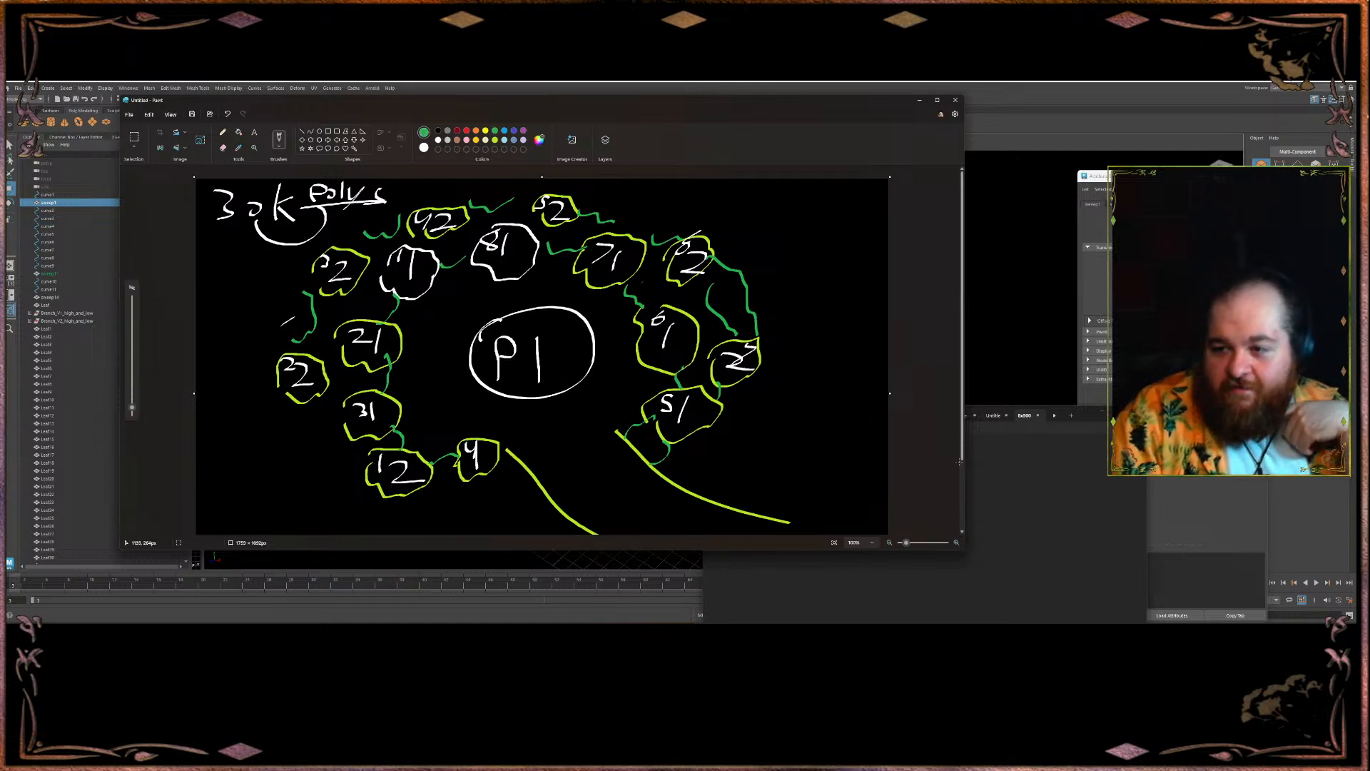
mouse_move(648, 300)
left_mouse_down()
mouse_move(666, 275)
mouse_move(660, 240)
mouse_move(640, 275)
left_mouse_up()
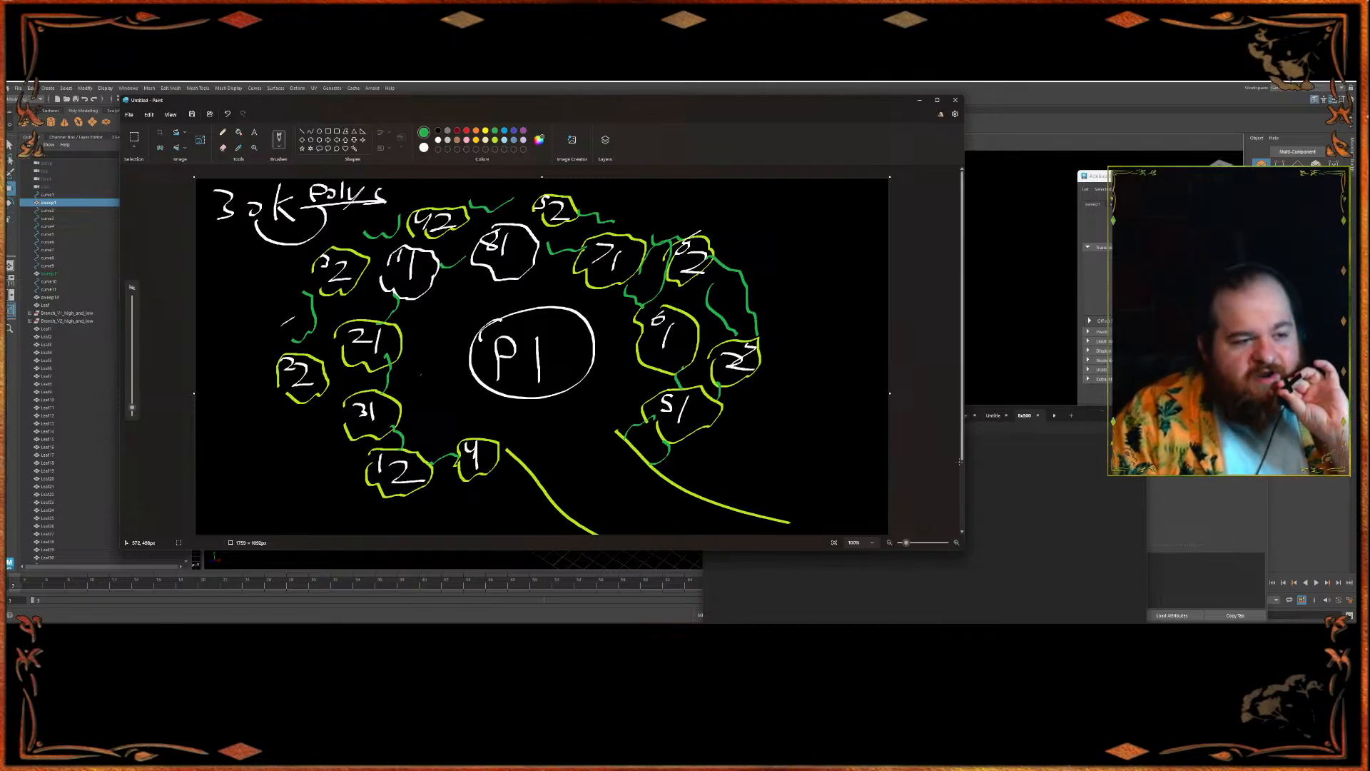
mouse_move(292, 339)
left_mouse_down()
mouse_move(273, 326)
mouse_move(305, 288)
left_mouse_up()
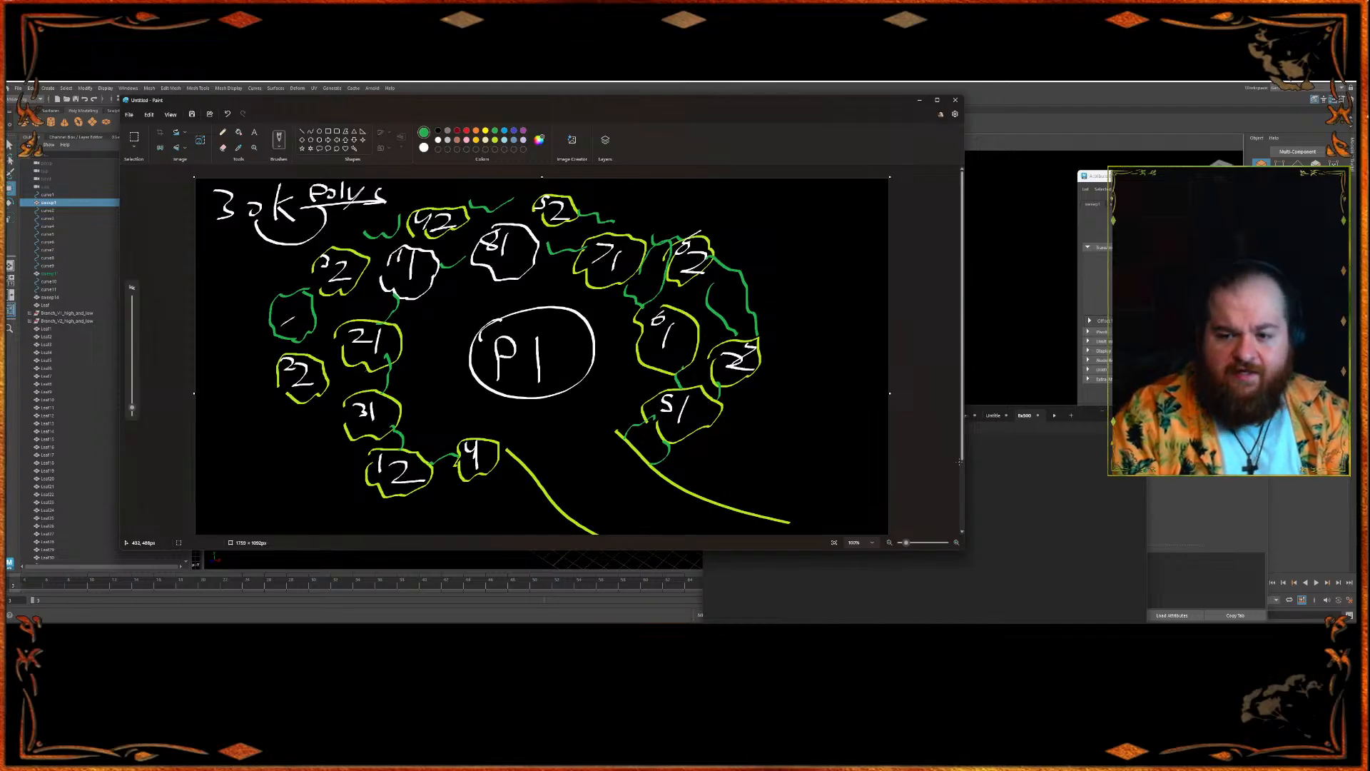
mouse_move(365, 387)
left_mouse_down()
mouse_move(347, 380)
mouse_move(355, 363)
left_mouse_up()
left_click_drag(375, 317, 379, 293)
left_click_drag(359, 236, 407, 208)
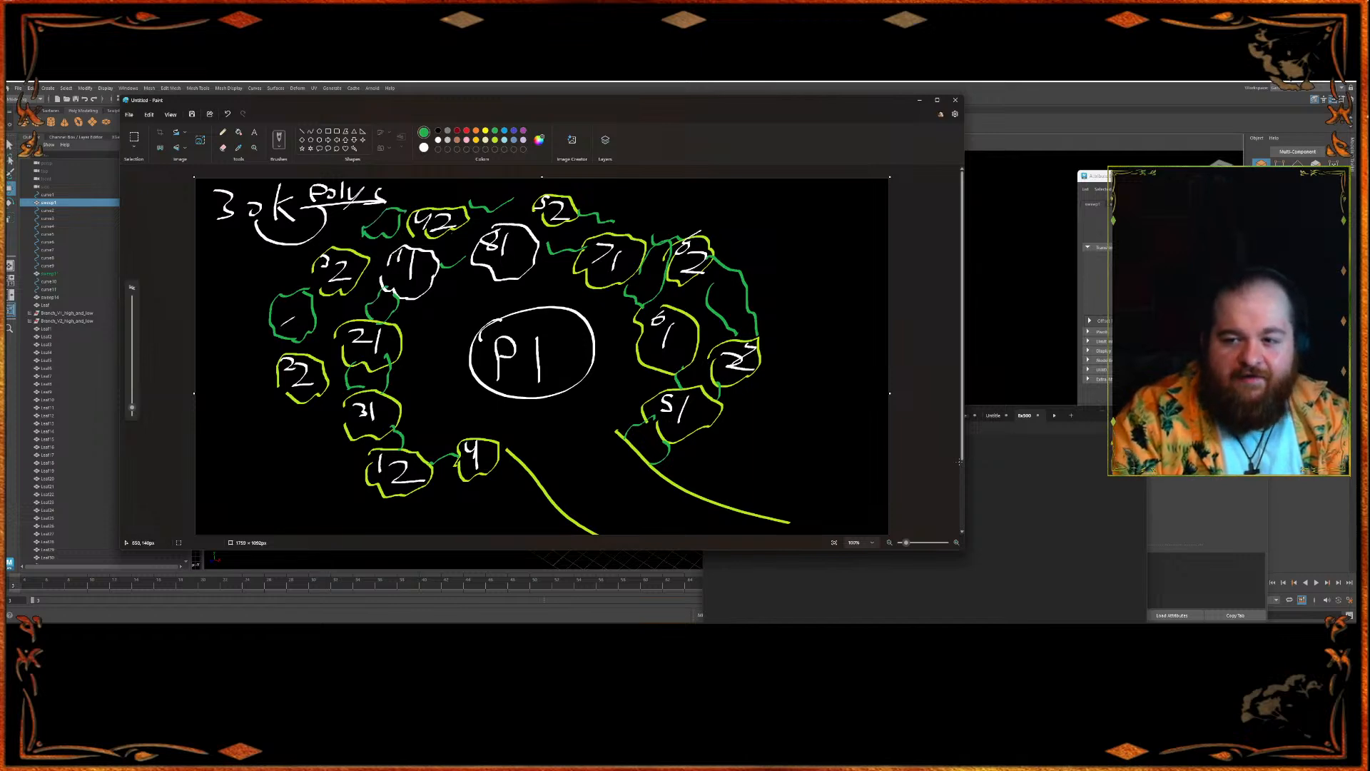
left_click_drag(472, 251, 439, 254)
mouse_move(467, 195)
left_mouse_down()
mouse_move(571, 217)
mouse_move(603, 241)
left_mouse_up()
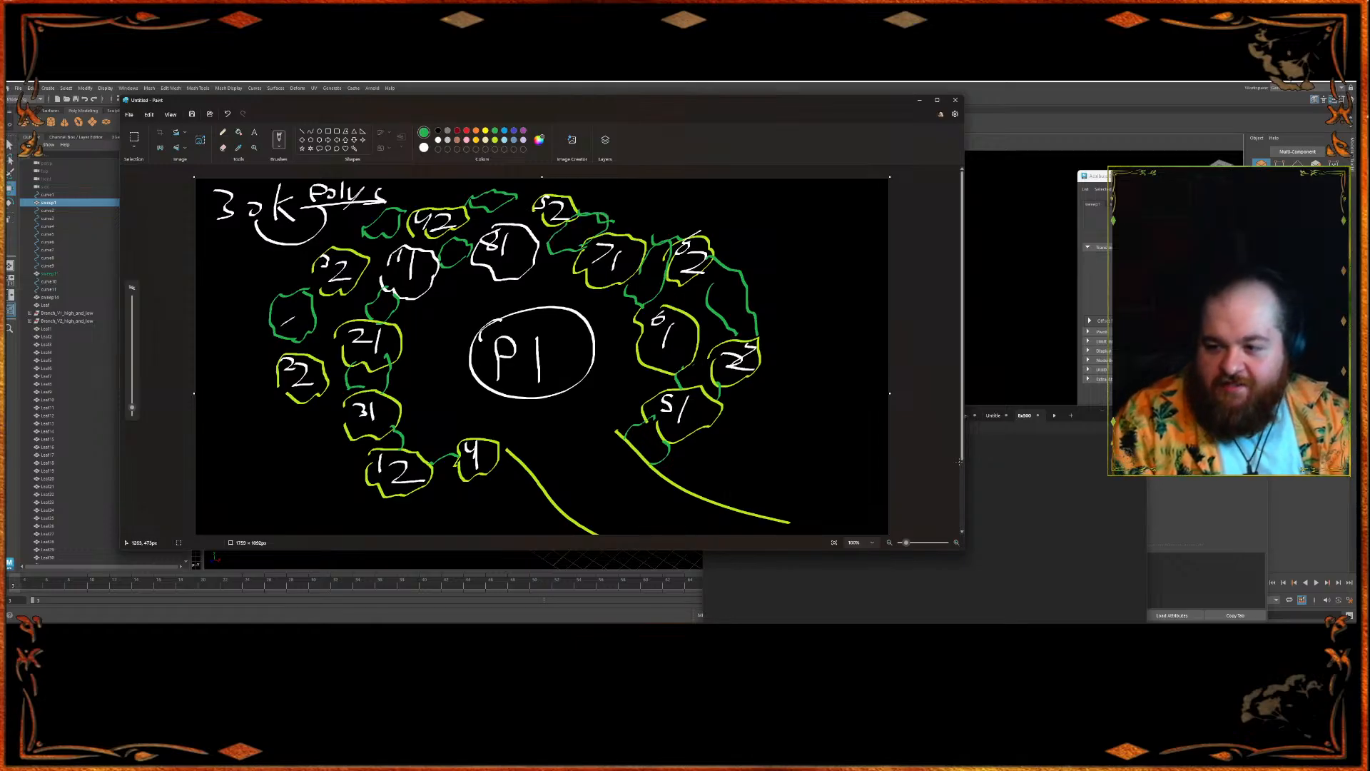
mouse_move(684, 366)
left_mouse_down()
mouse_move(723, 379)
mouse_move(714, 394)
mouse_move(672, 384)
left_mouse_up()
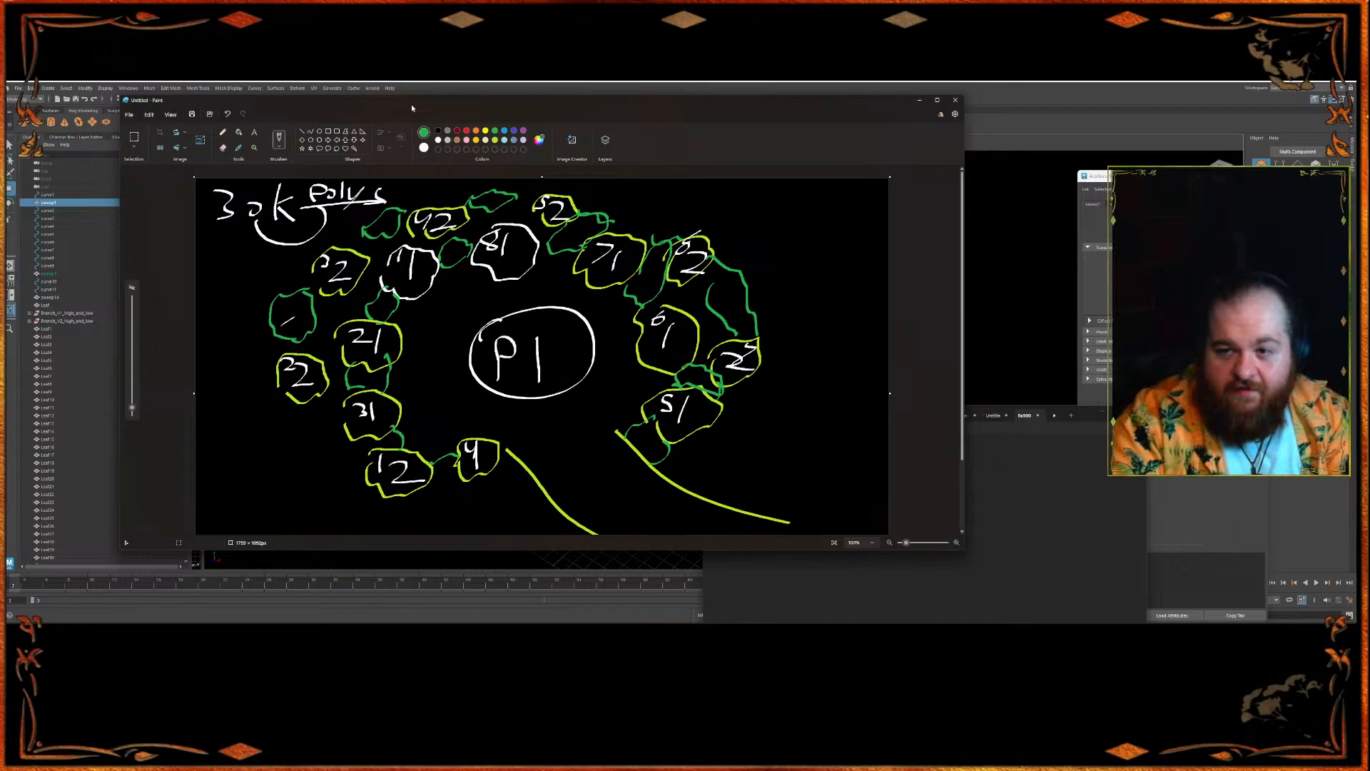
- Number the inner-ring green patches 1 to 8 counterclockwise in white, and add 8x50=400 to the Notepad calculation note
left_click_drag(453, 241, 452, 259)
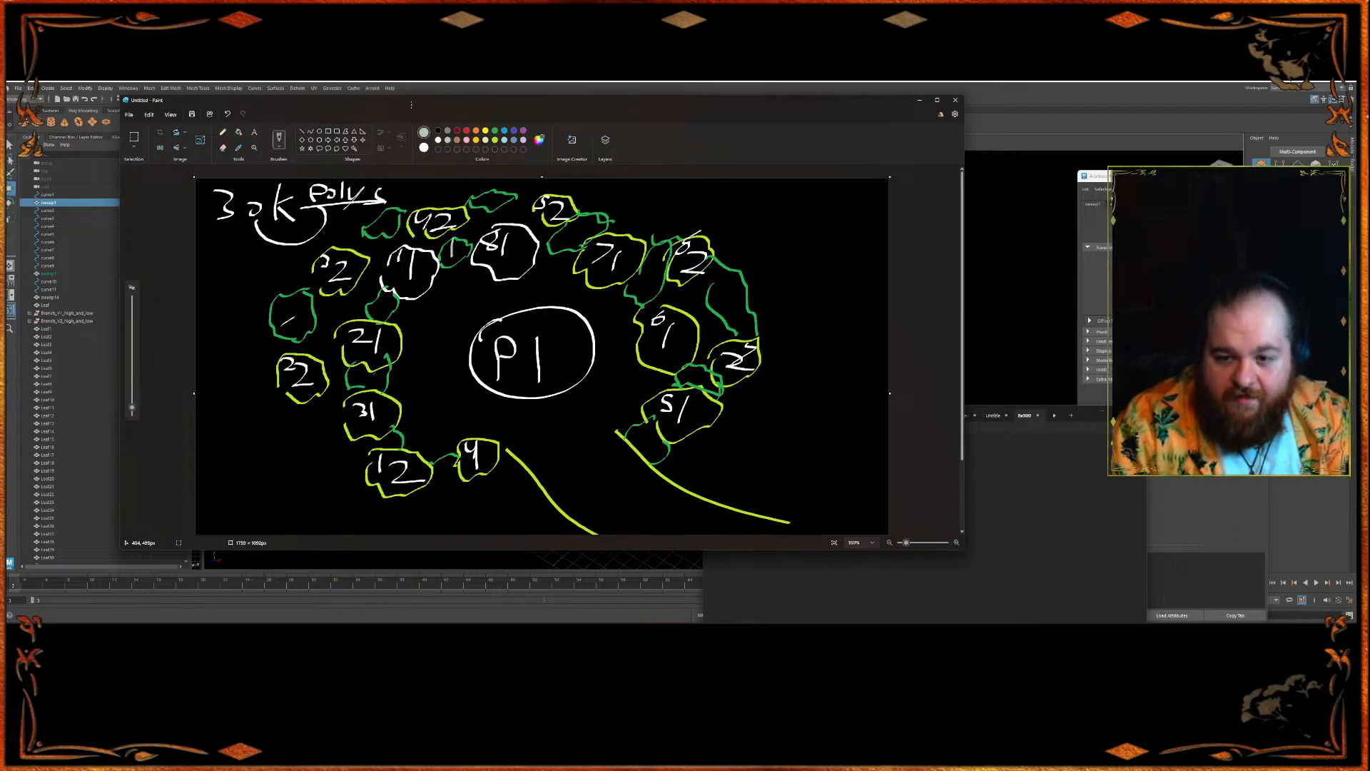
left_click_drag(372, 374, 379, 380)
left_click_drag(388, 436, 451, 482)
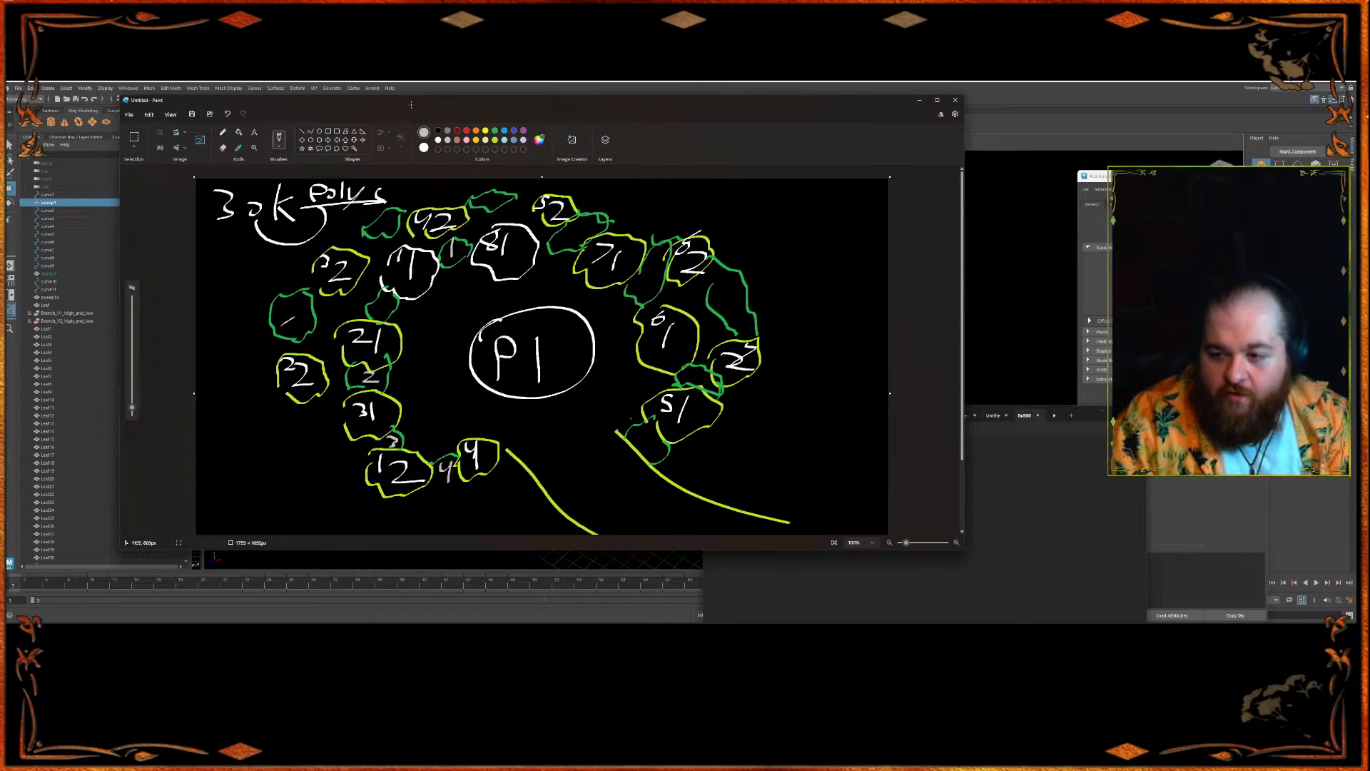
left_click_drag(659, 433, 649, 448)
left_click_drag(690, 382, 696, 377)
left_click_drag(724, 289, 729, 305)
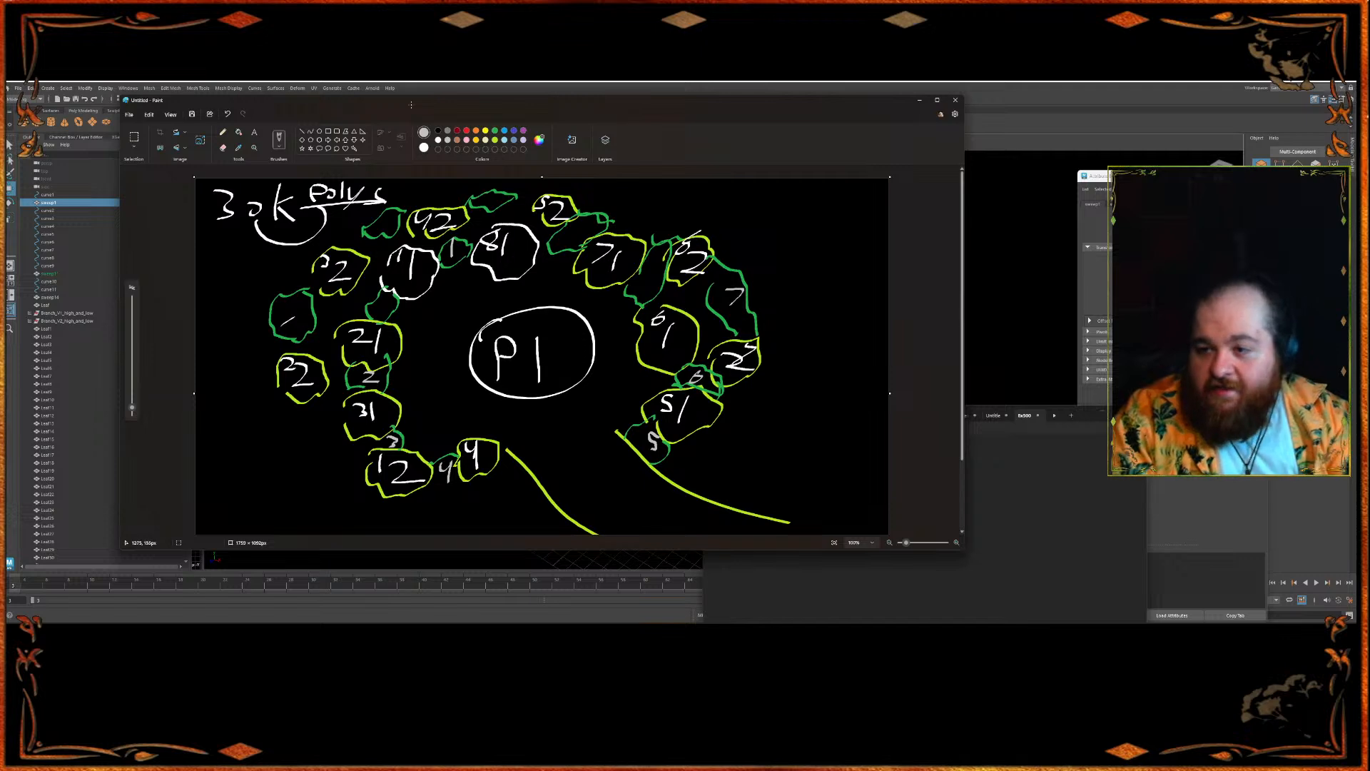
key("ctrl+z")
left_click_drag(640, 273, 642, 294)
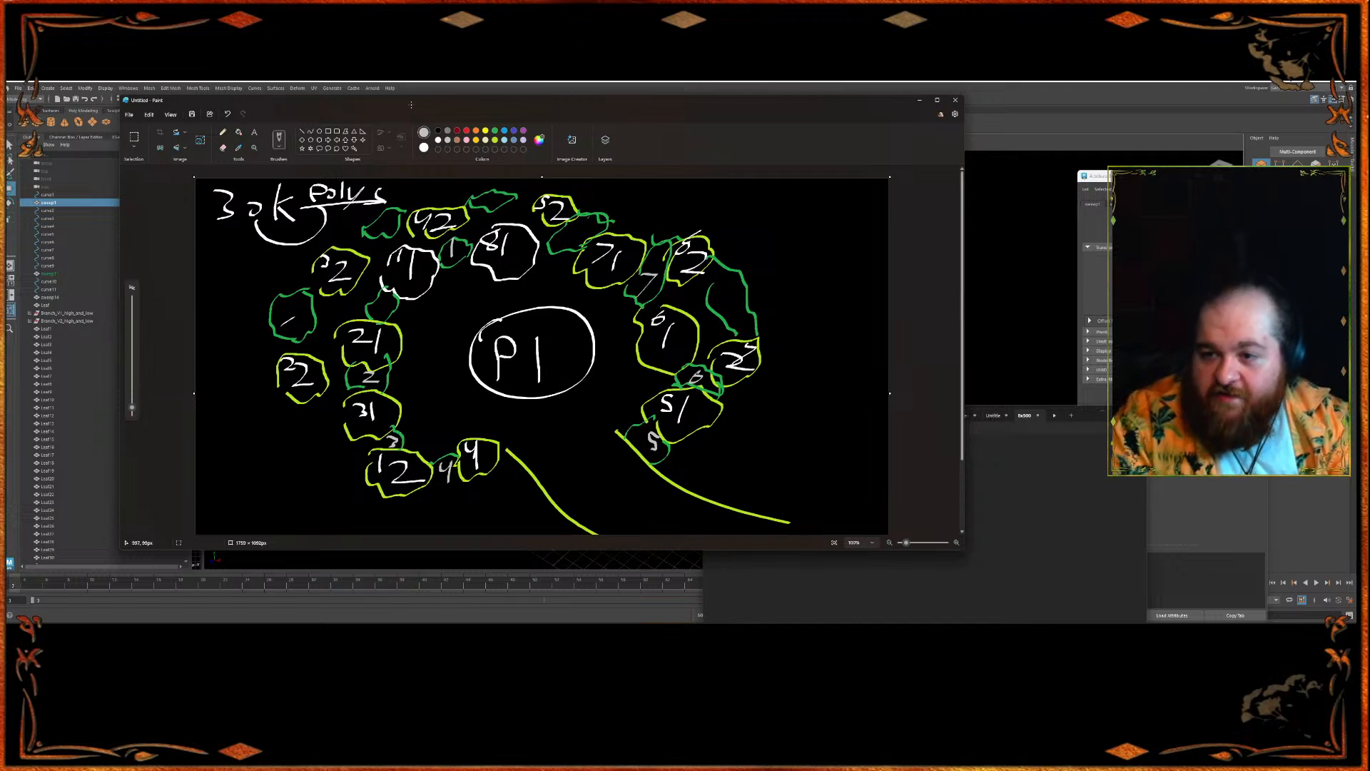
mouse_move(586, 218)
left_mouse_down()
mouse_move(583, 229)
mouse_move(587, 218)
left_mouse_up()
left_click(1049, 549)
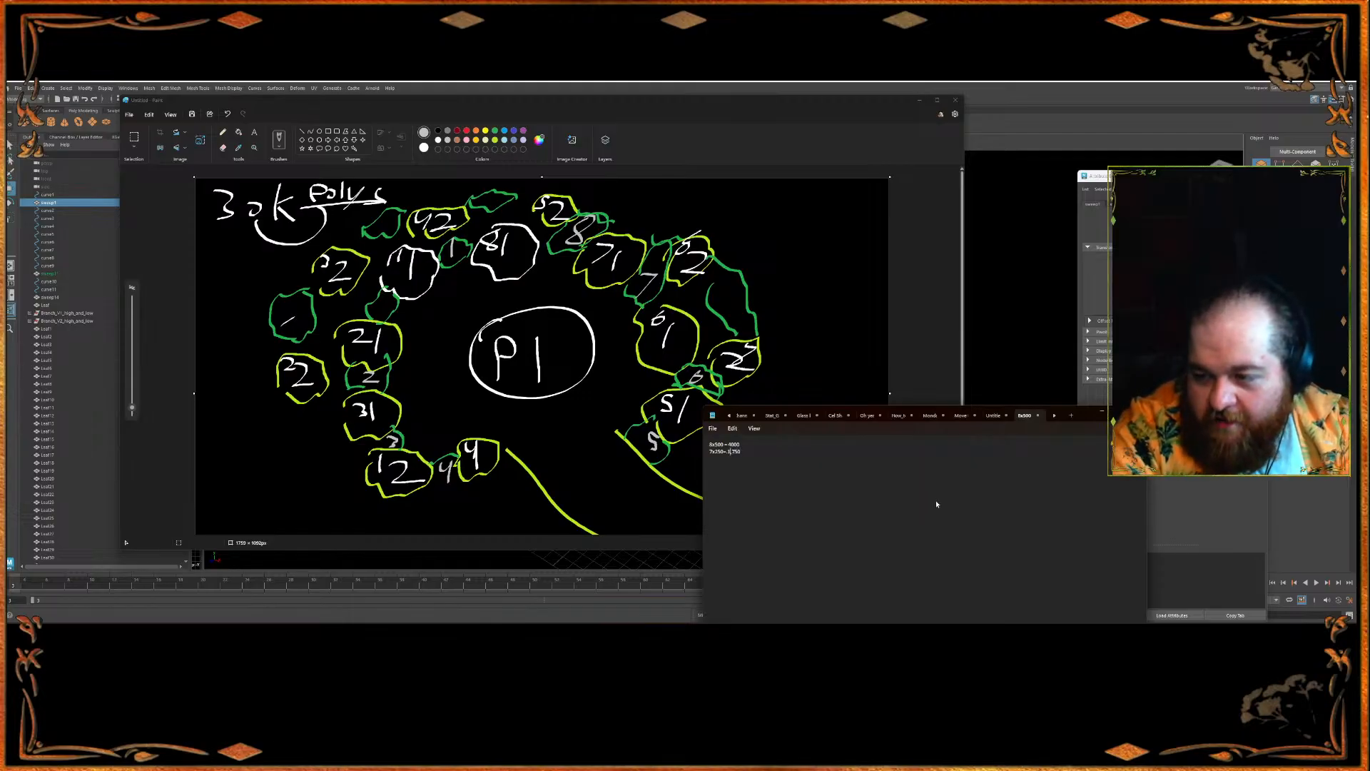
key("BackSpace")
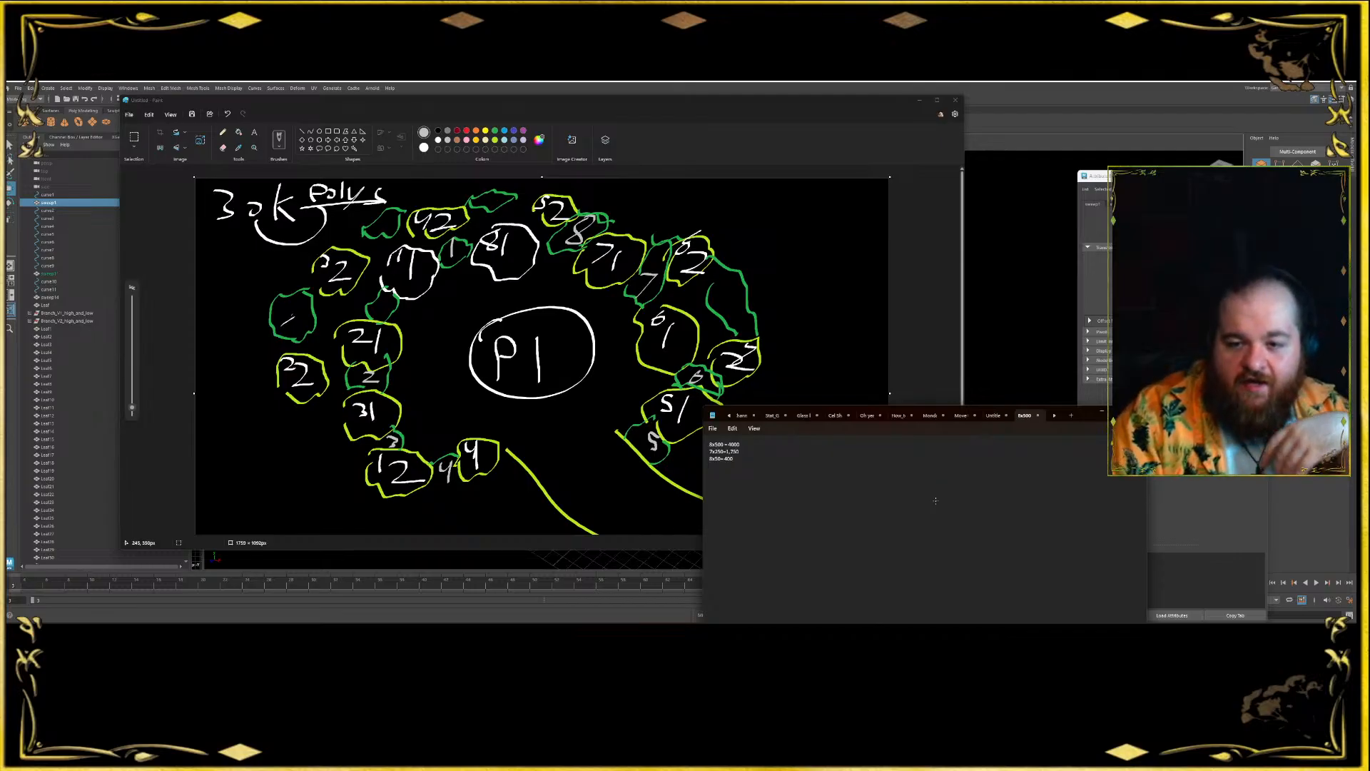
- Return to Paint and number the outer-ring green patches 1 to 4 clockwise in white, starting between the left outer trees
left_click_drag(289, 300, 287, 325)
left_click_drag(379, 220, 398, 227)
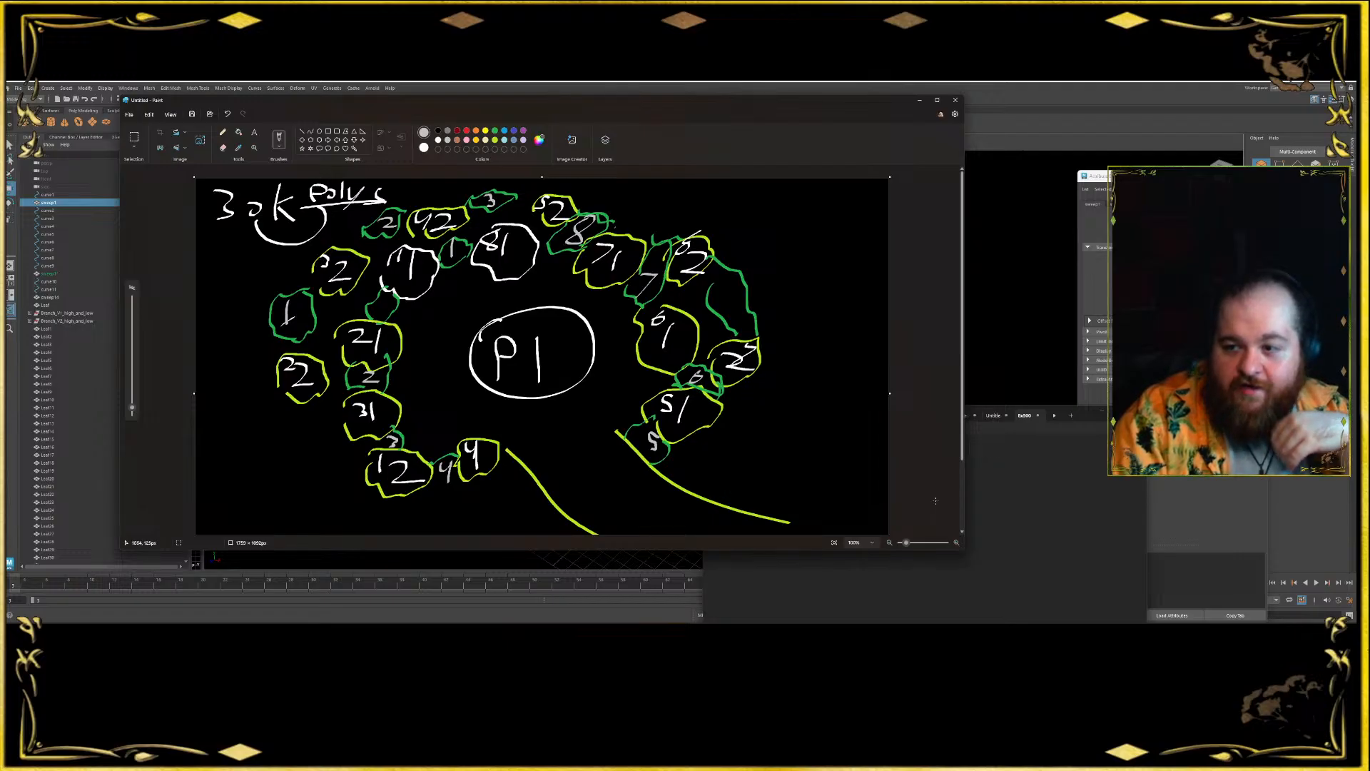
mouse_move(727, 277)
left_mouse_down()
mouse_move(720, 297)
mouse_move(736, 296)
left_mouse_up()
left_click_drag(743, 286, 739, 321)
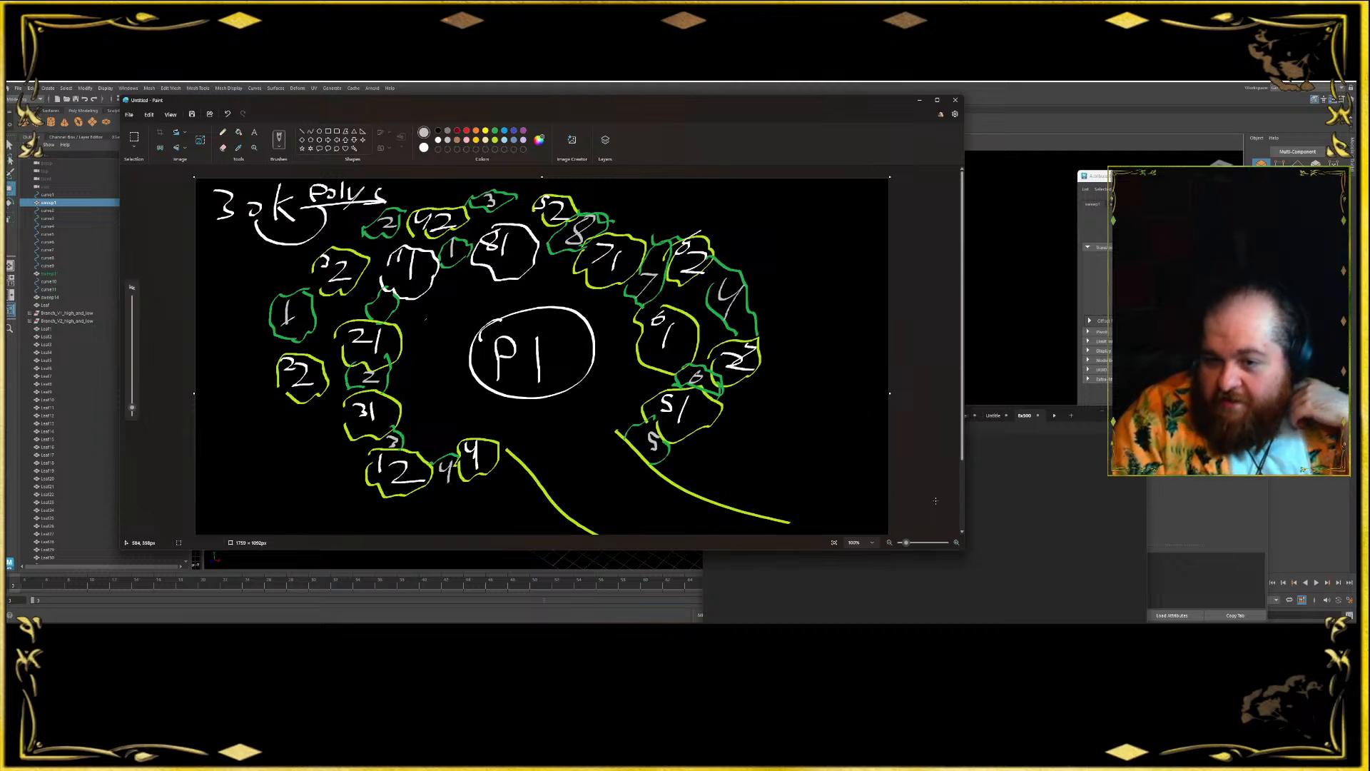
- Draw another green filler patch in the lower-left gap between the outer trees numbered 1 and 2
left_click(495, 130)
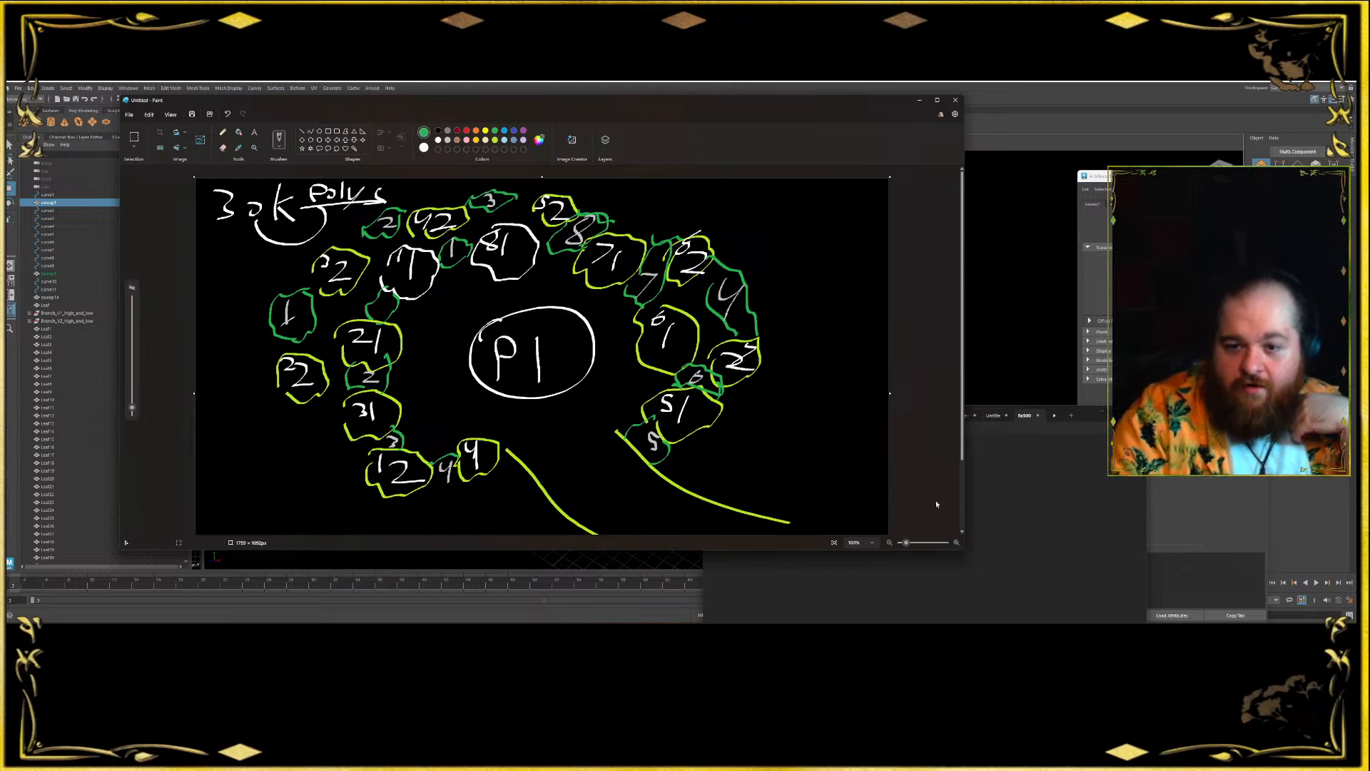
mouse_move(307, 422)
left_mouse_down()
mouse_move(340, 397)
mouse_move(290, 419)
left_mouse_up()
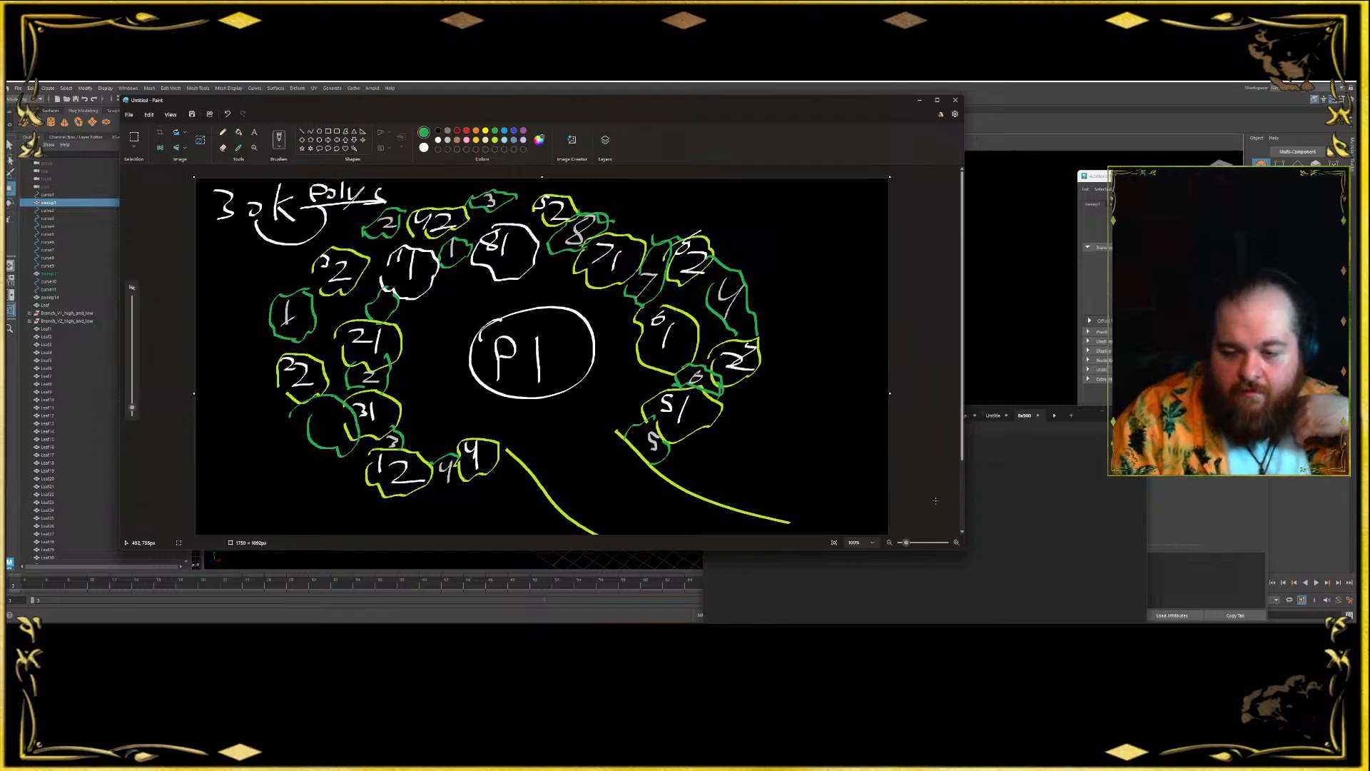
- Redraw the large green circle beside the yellow 31 blob and label it with a white 5
key("z")
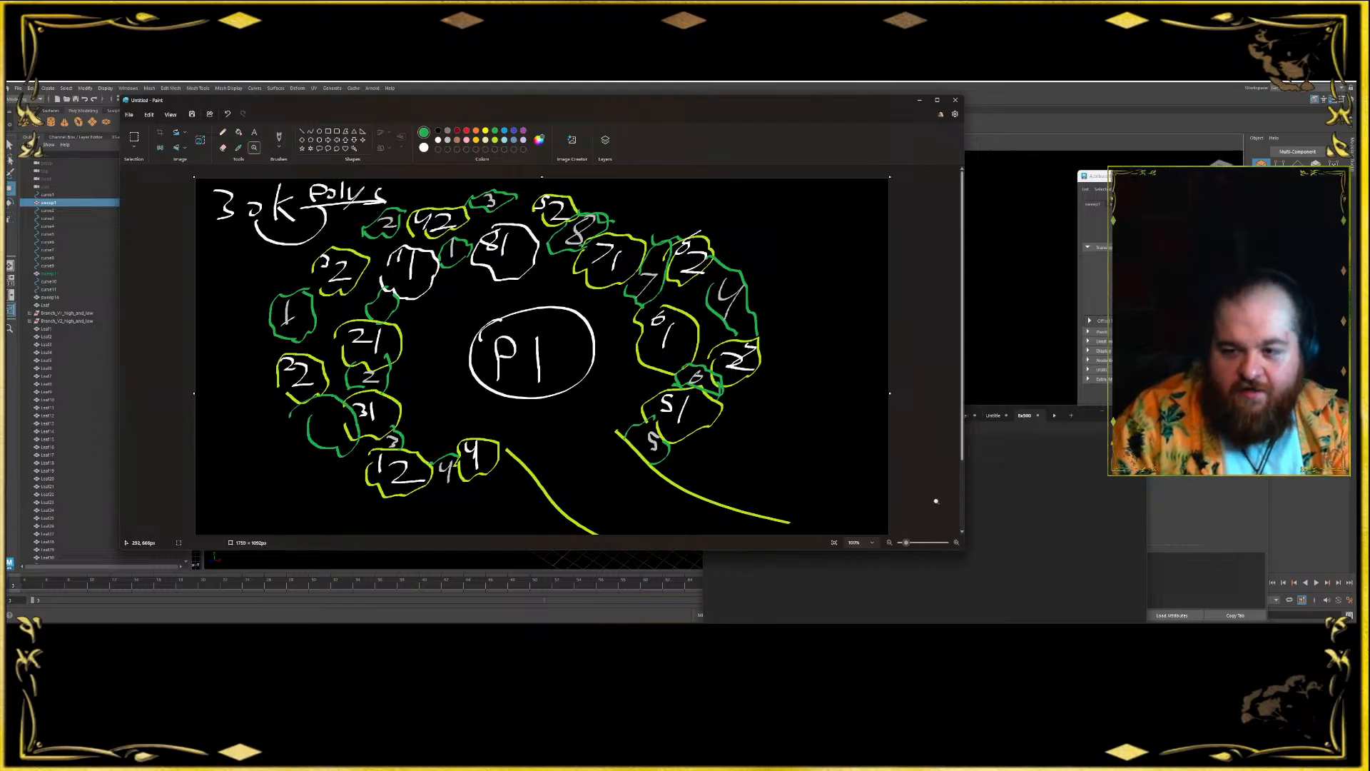
left_click(310, 439)
key("ctrl+z")
mouse_move(269, 347)
left_mouse_down()
mouse_move(332, 370)
mouse_move(288, 364)
left_mouse_up()
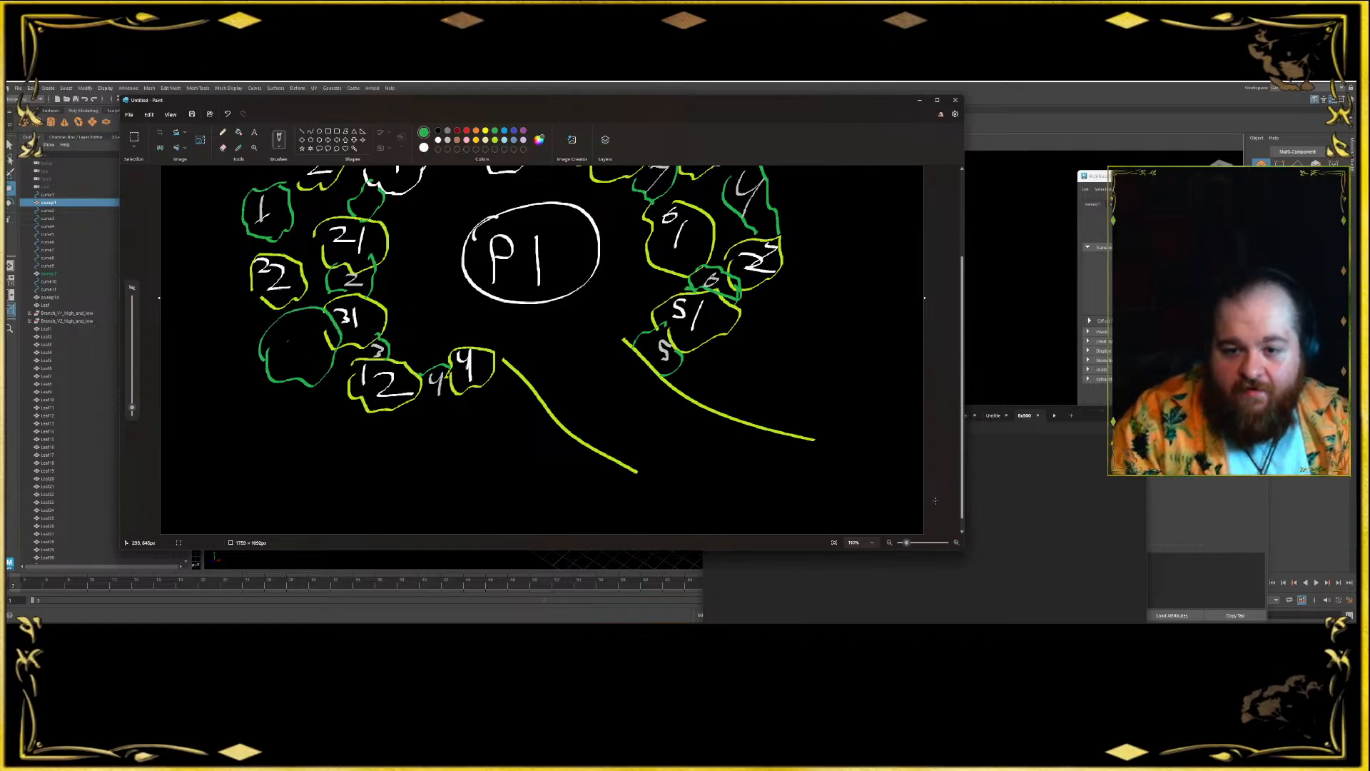
left_click_drag(292, 316, 297, 361)
key("ctrl+z")
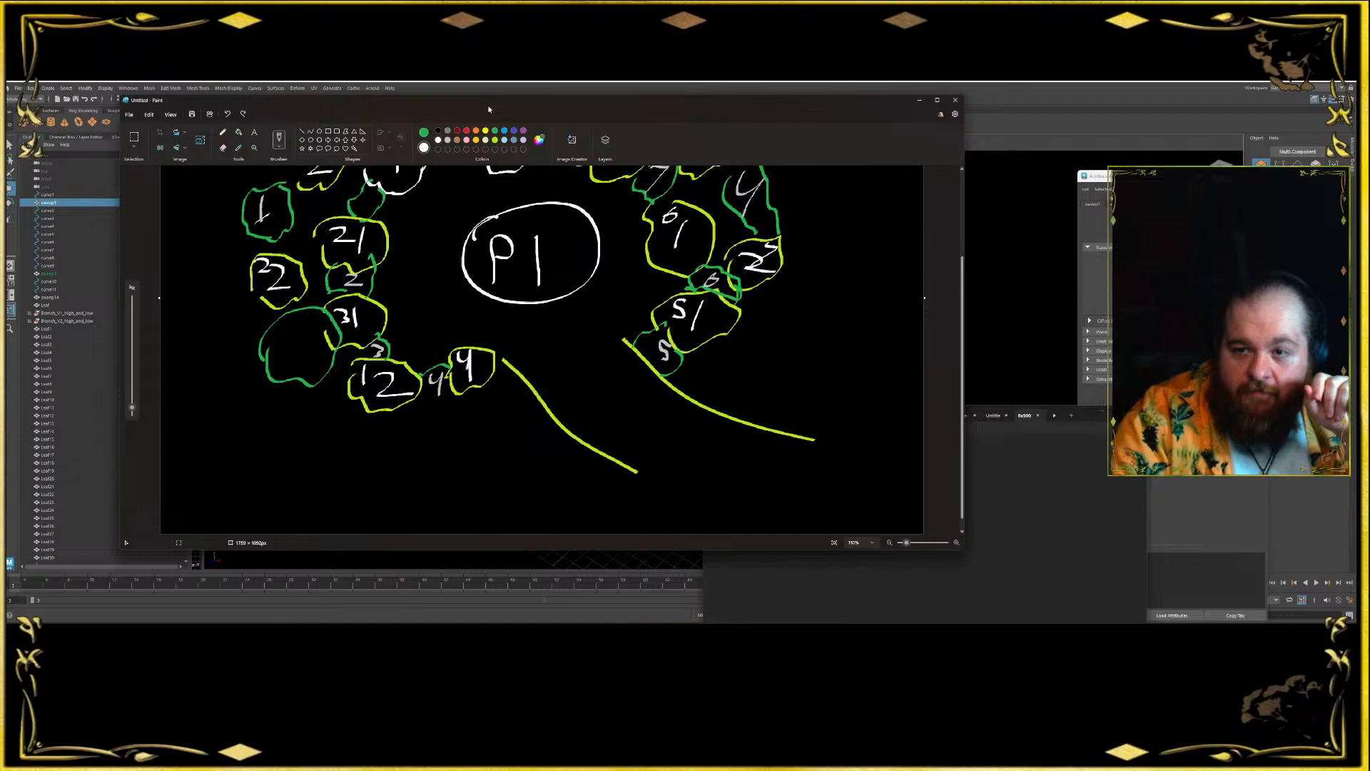
left_click(424, 133)
left_click(438, 140)
left_click_drag(308, 328, 289, 354)
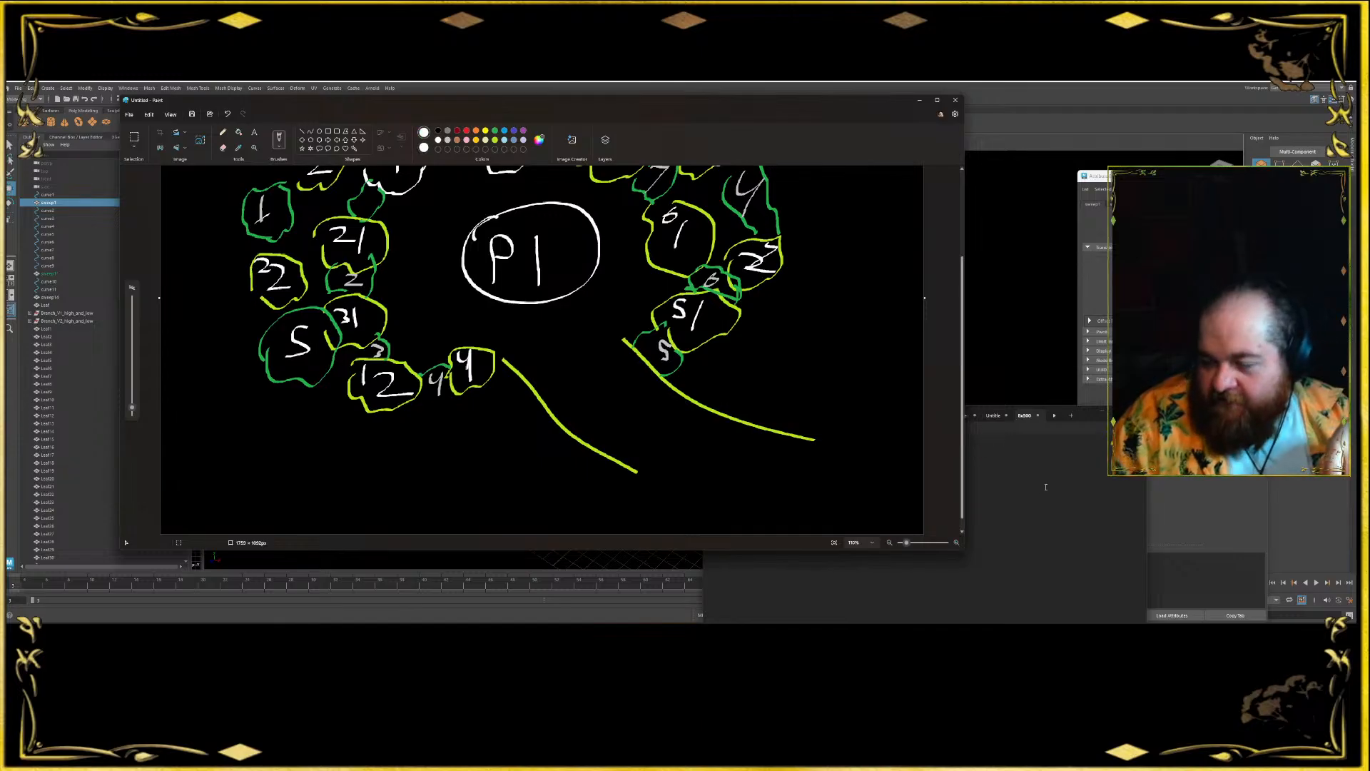
- Switch to Notepad and add the subtotals 525 and 1,750 below the multiplication lines, followed by the overall total
left_click(970, 475)
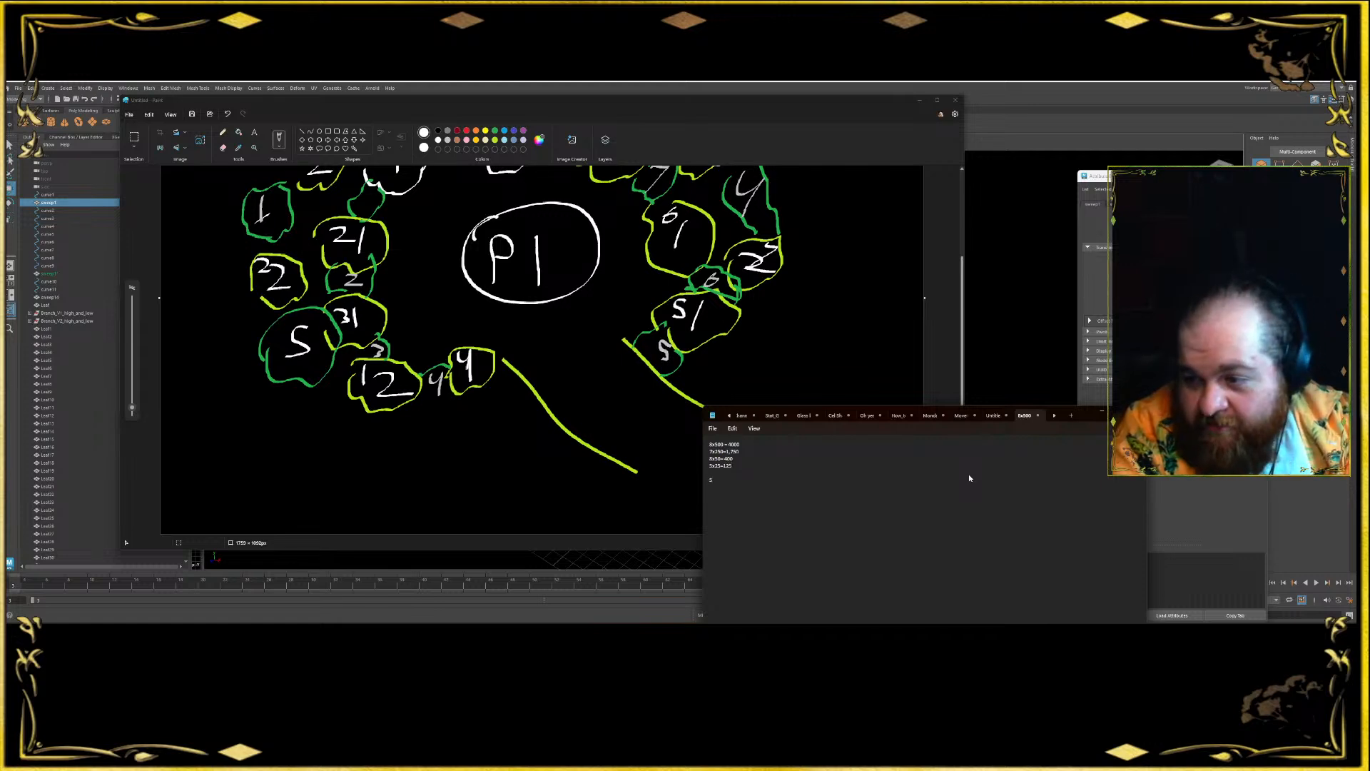
type("2")
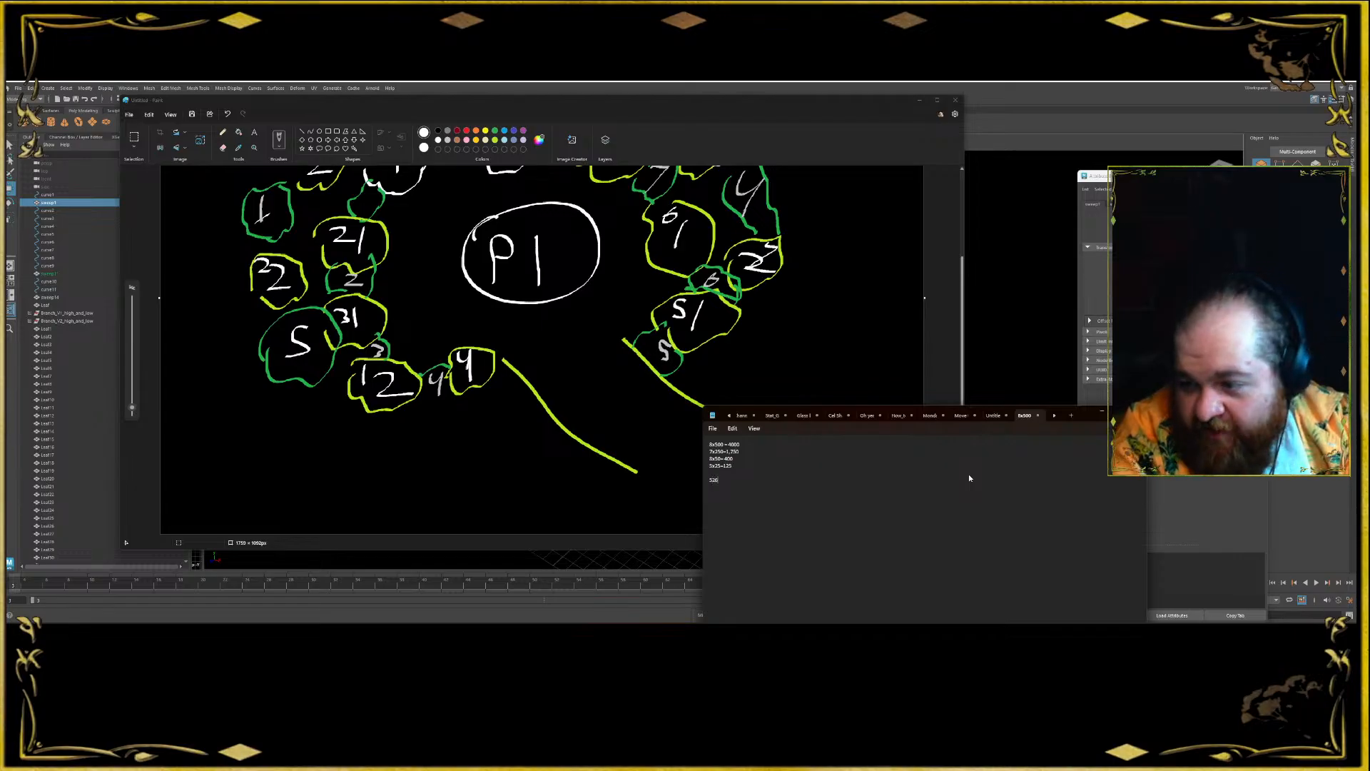
type("6")
key("Return")
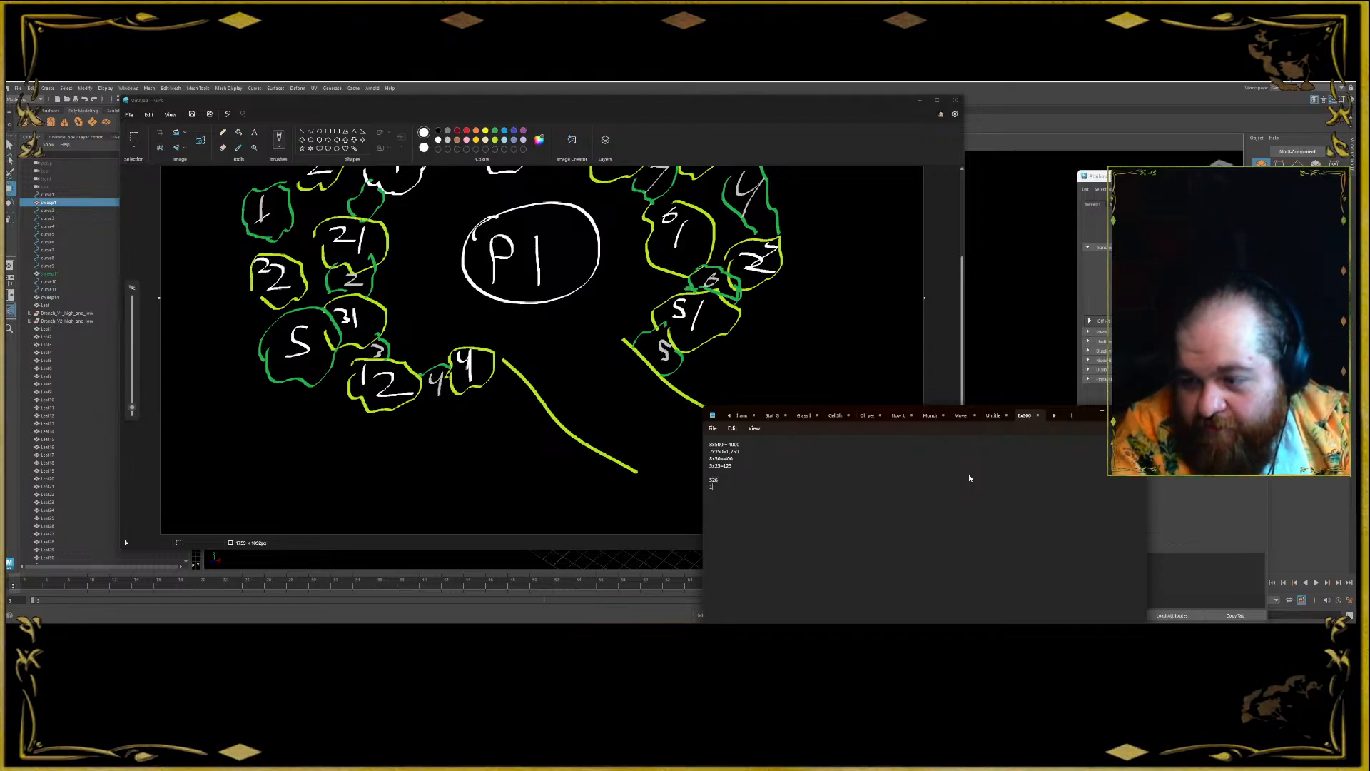
key("BackSpace")
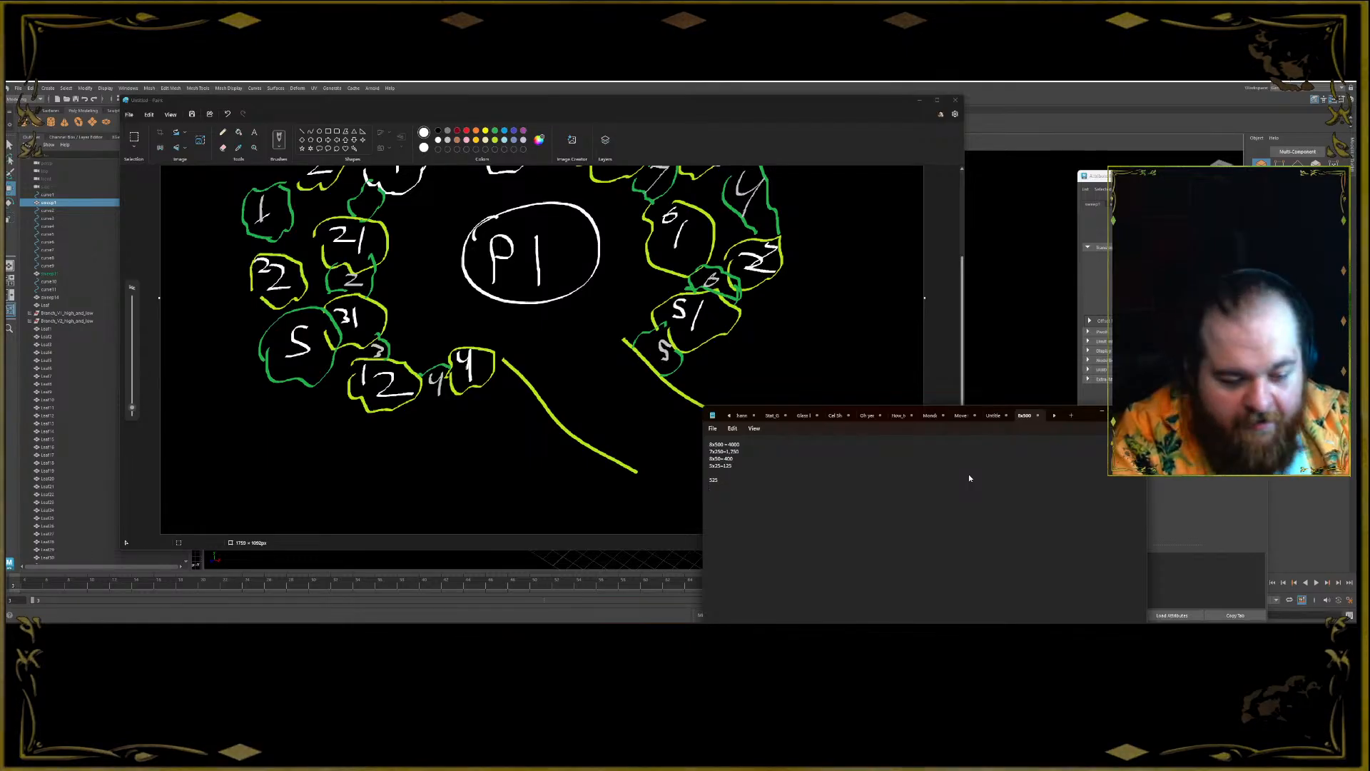
type("1,7")
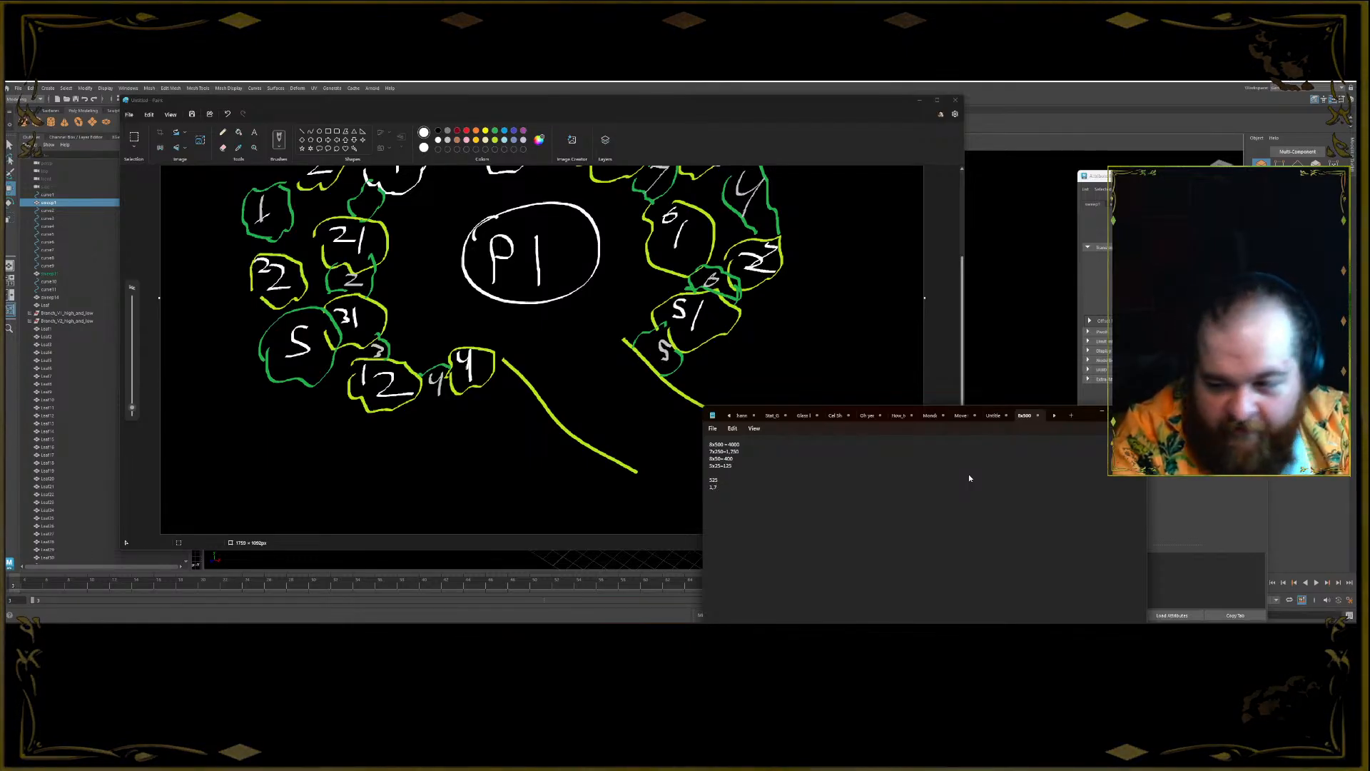
type("50")
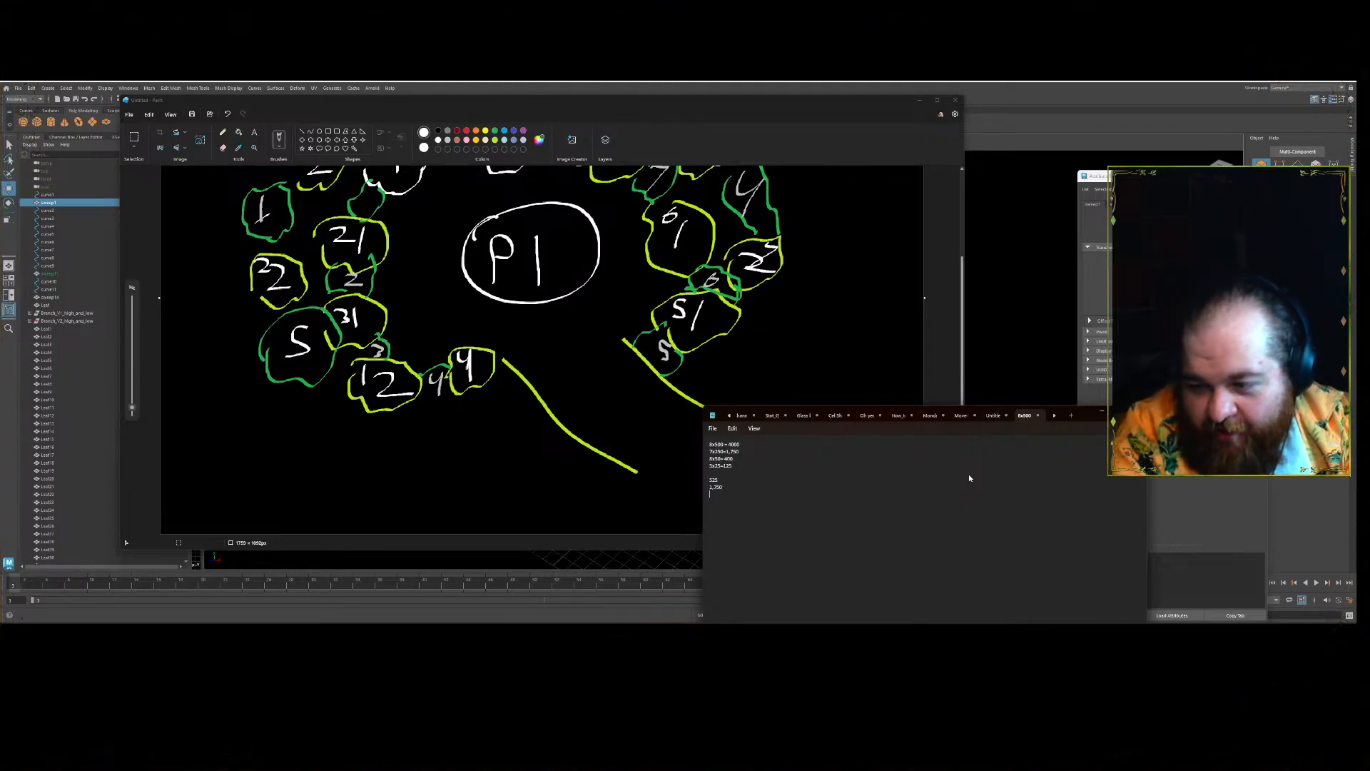
key("Return")
key("Return")
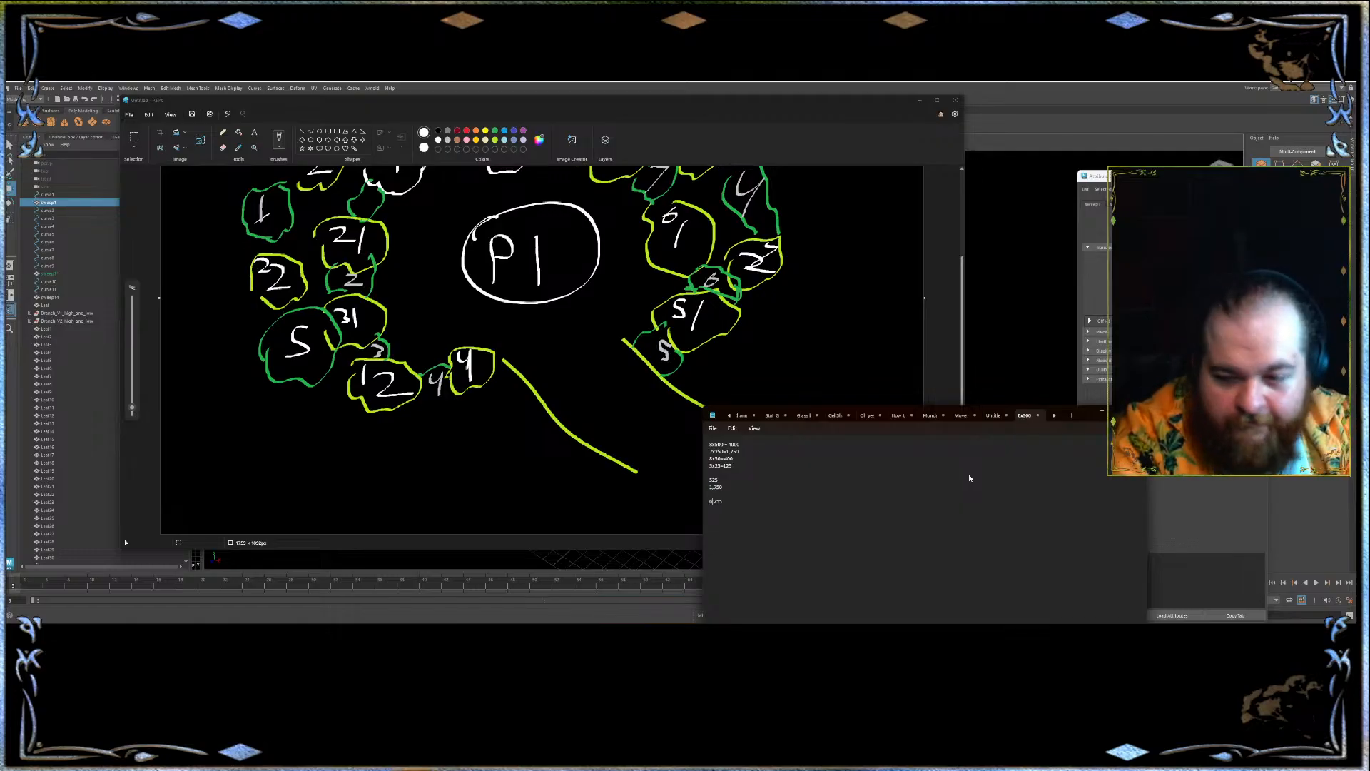
- Delete the subtotals 525 and 1,750 from the note and highlight the overall total
key("ctrl+shift+Up")
key("ctrl+shift+Up")
key("ctrl+shift+Up")
key("ctrl+shift+Up")
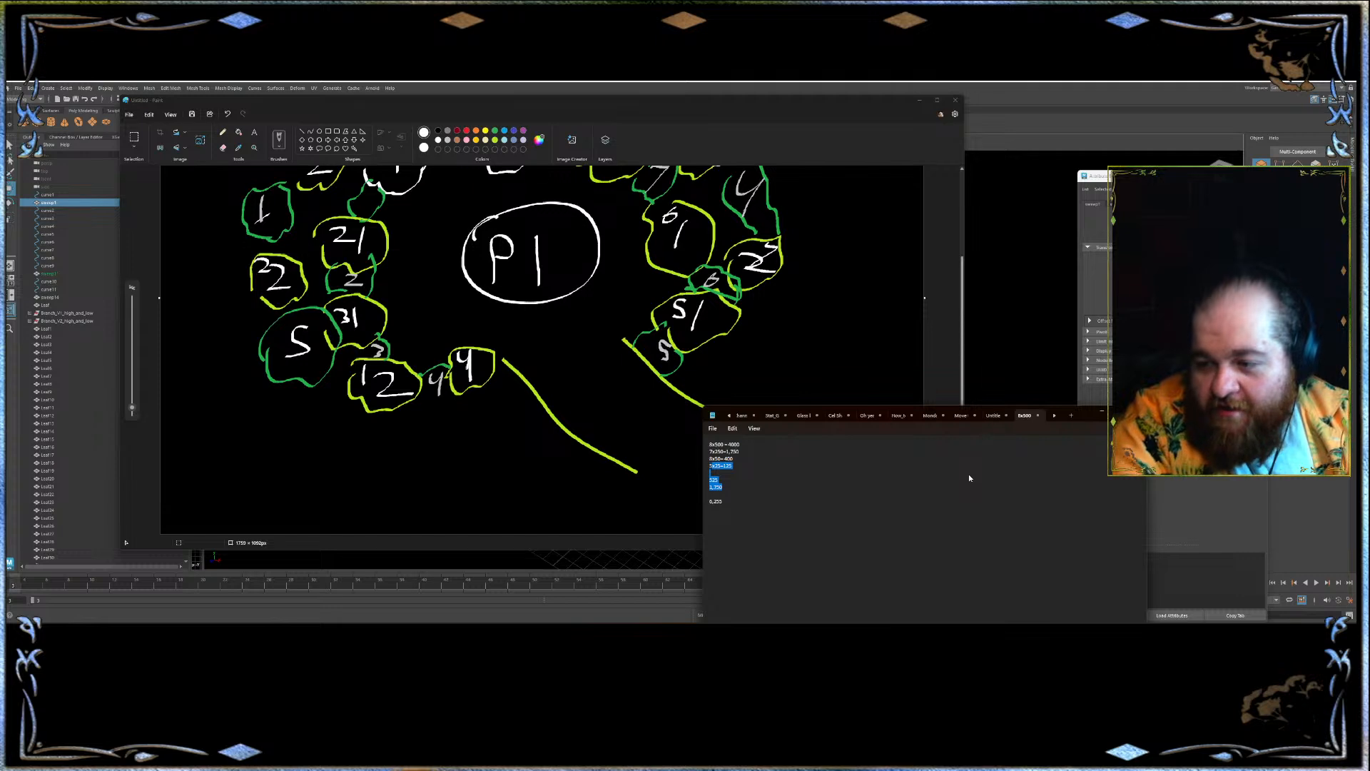
key("shift+End")
key("BackSpace")
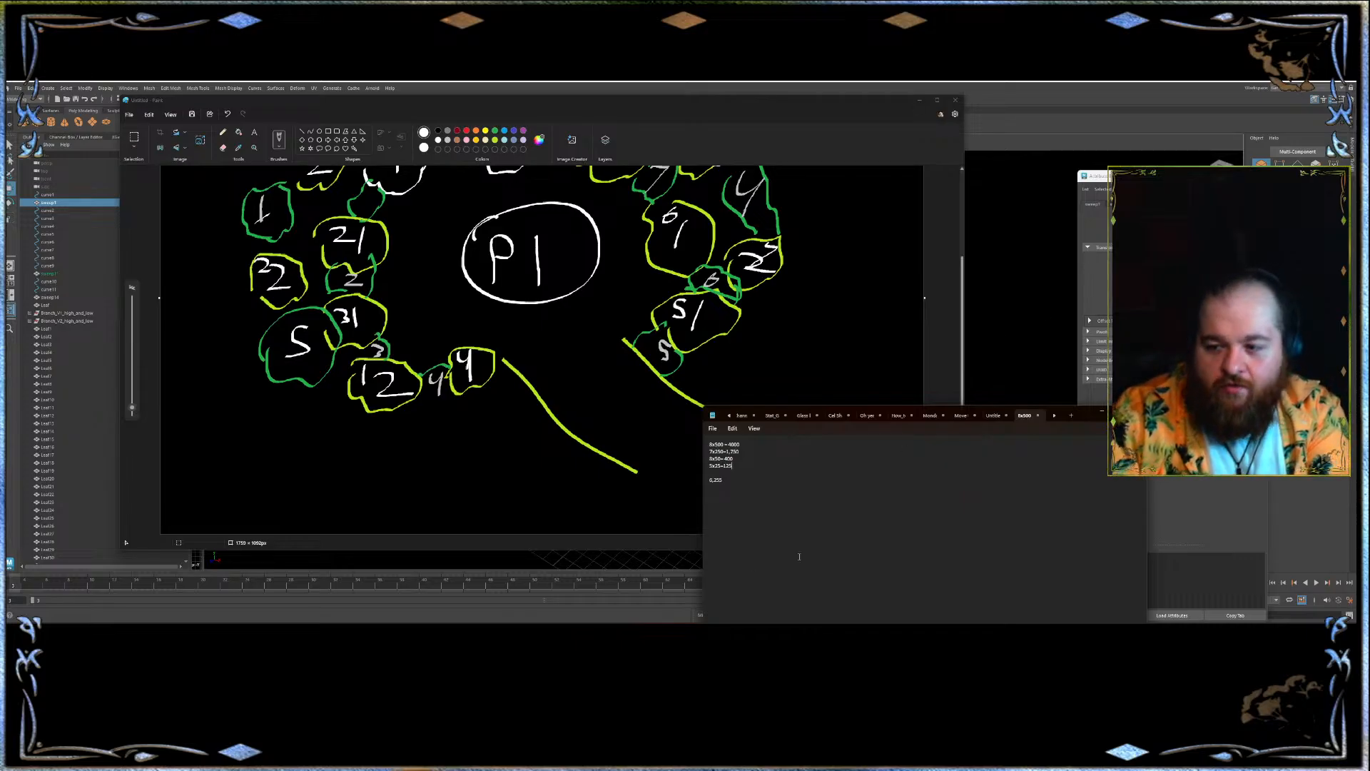
double_click(745, 482)
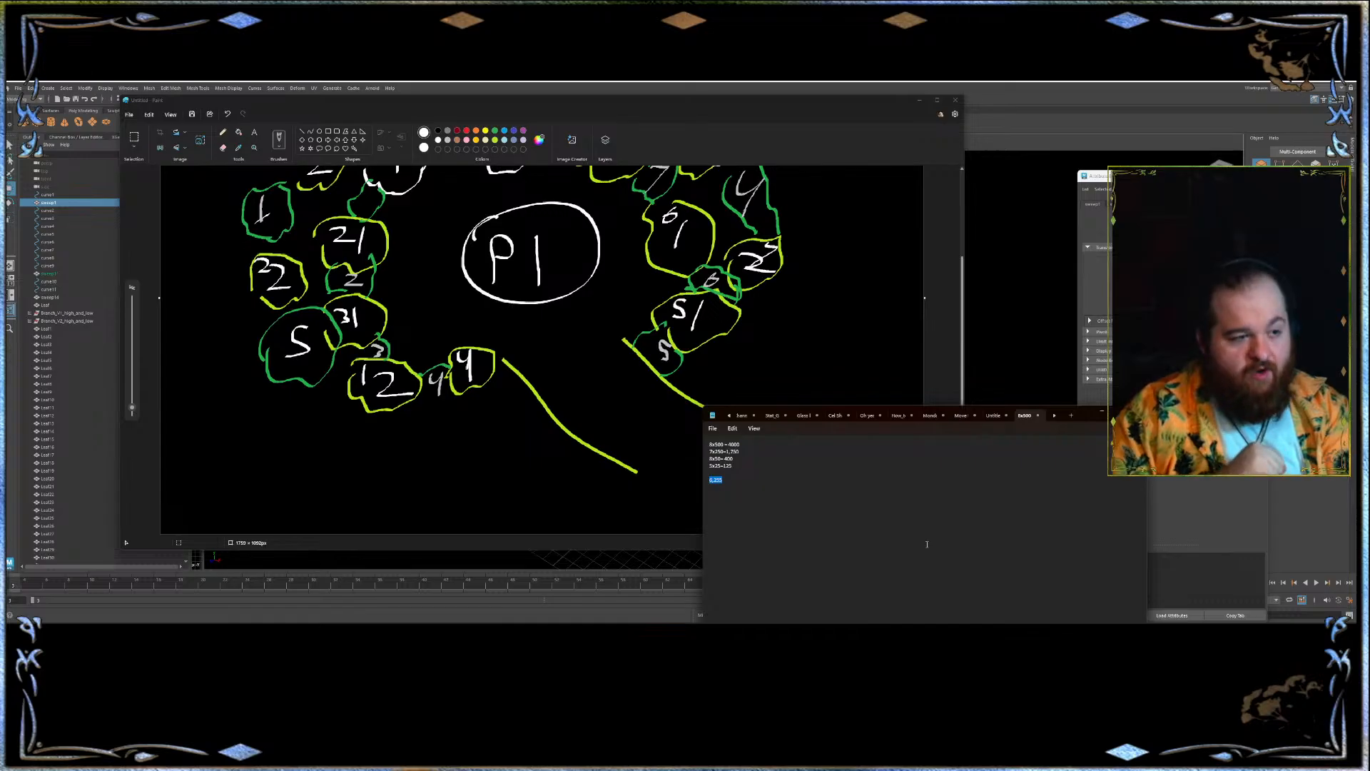
- Switch to Maya and dismiss the autosave prompt
left_click(956, 100)
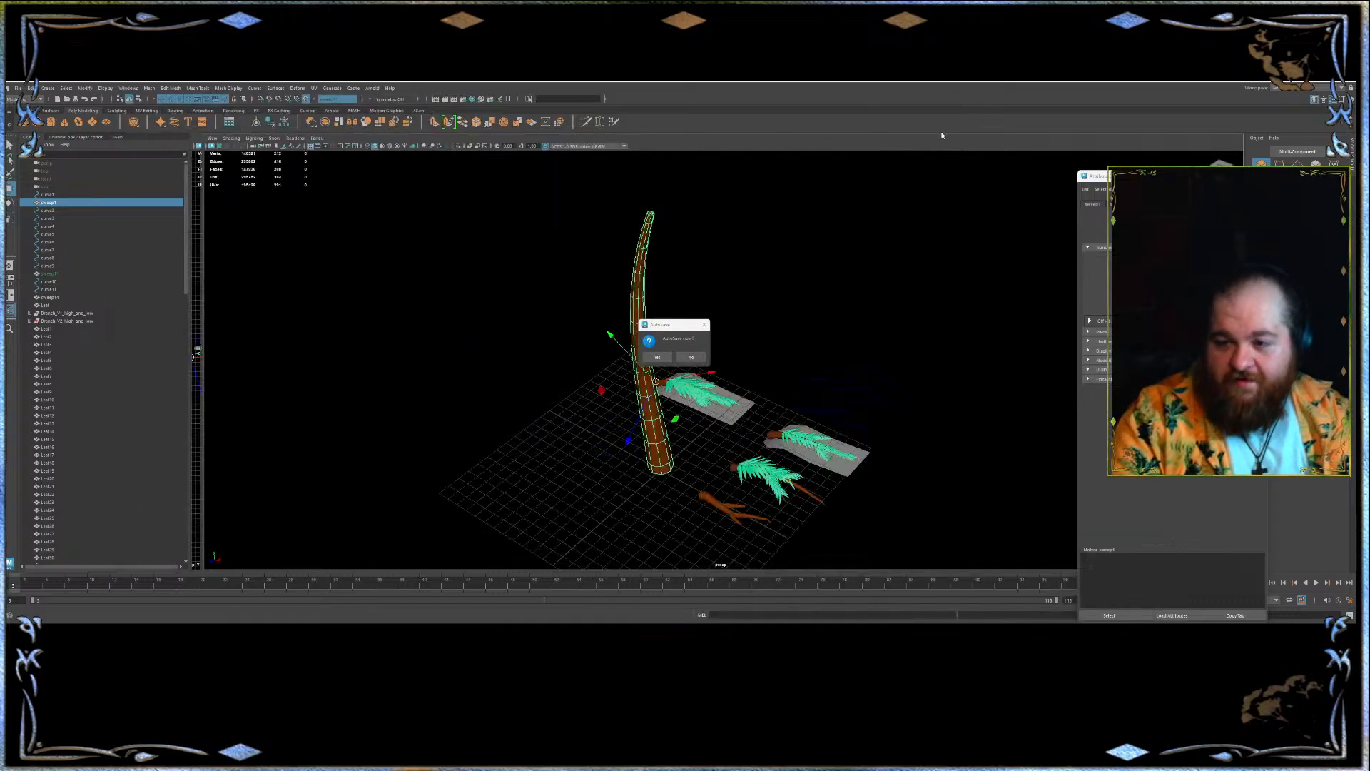
left_click(692, 356)
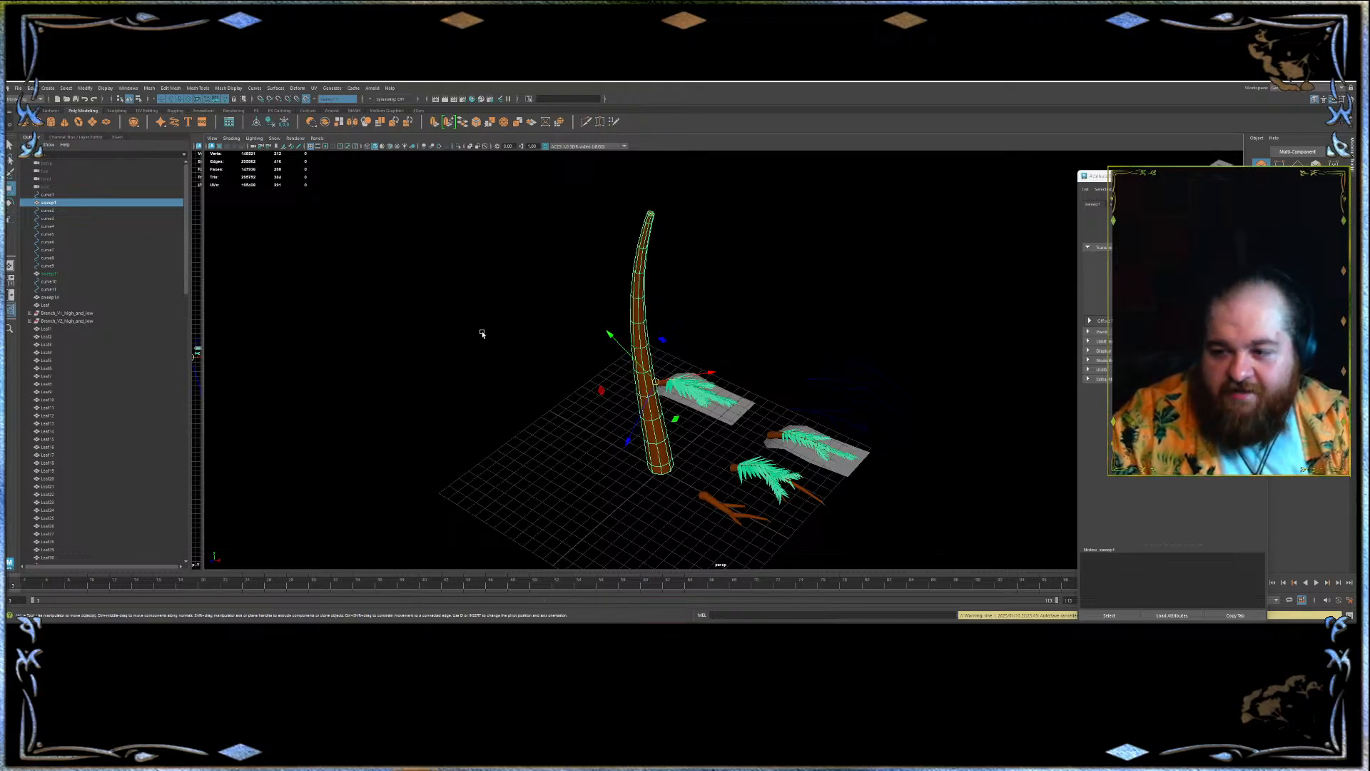
- Select the leaf hanging over the middle stem of the unfinished leafy branch and rotate it
scroll(717, 408, "up", 6)
left_click_drag(717, 409, 668, 406, "alt")
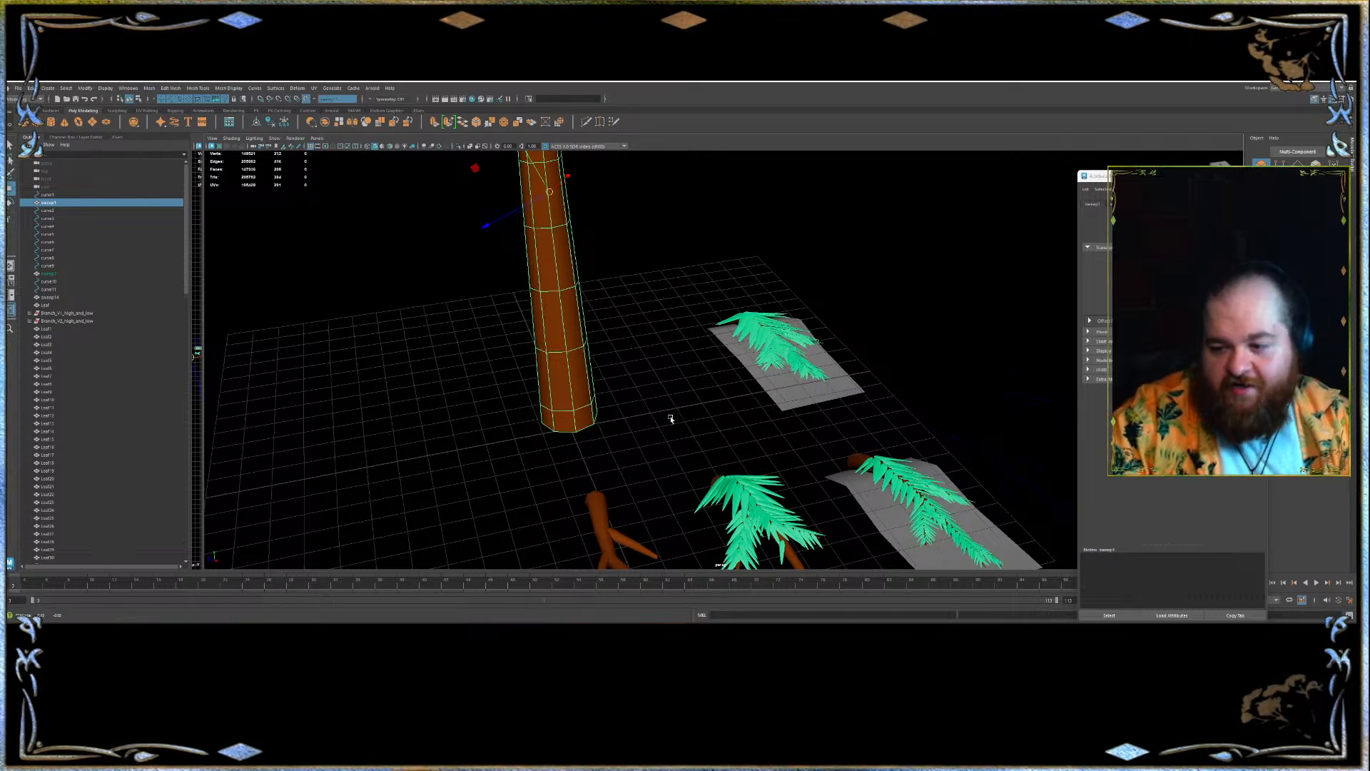
left_click_drag(676, 422, 692, 384, "alt")
middle_click_drag(692, 383, 636, 303, "alt")
scroll(664, 273, "up", 6)
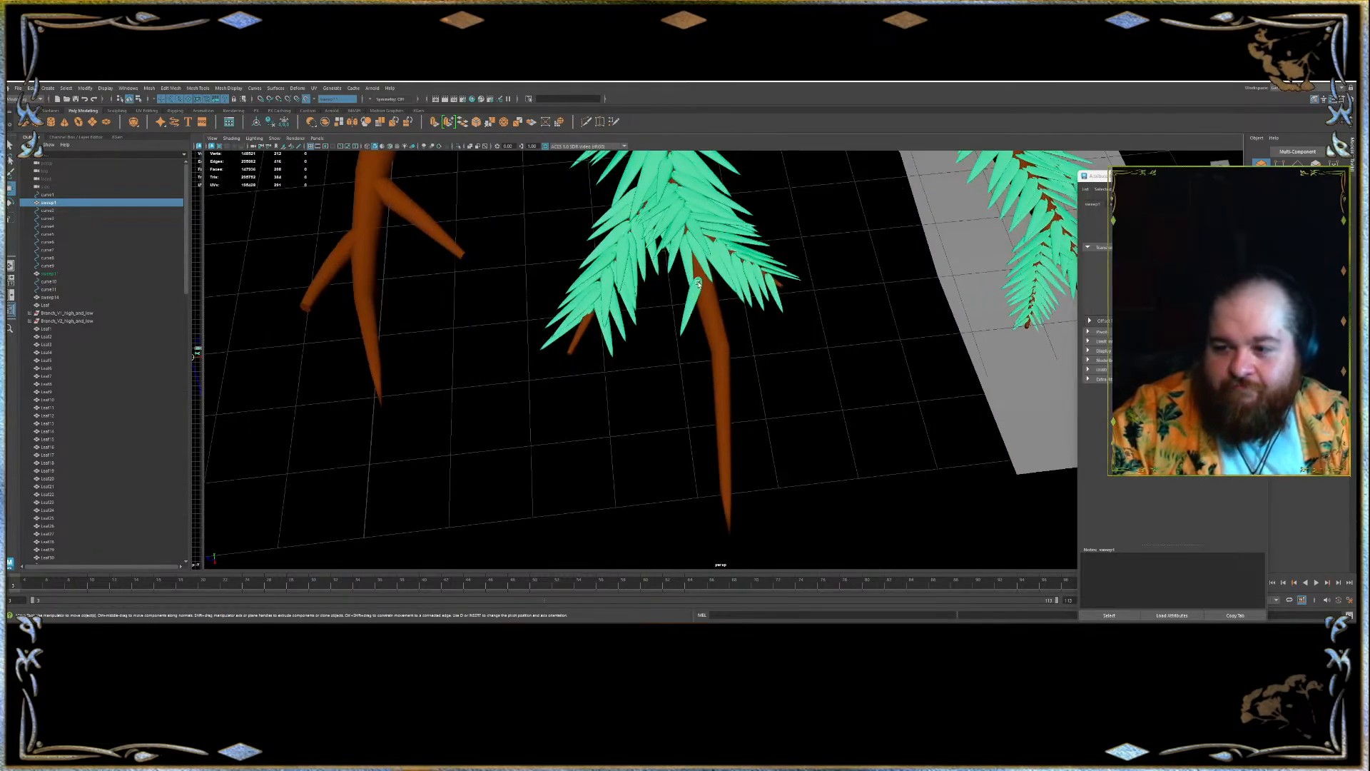
left_click(698, 283)
key("f")
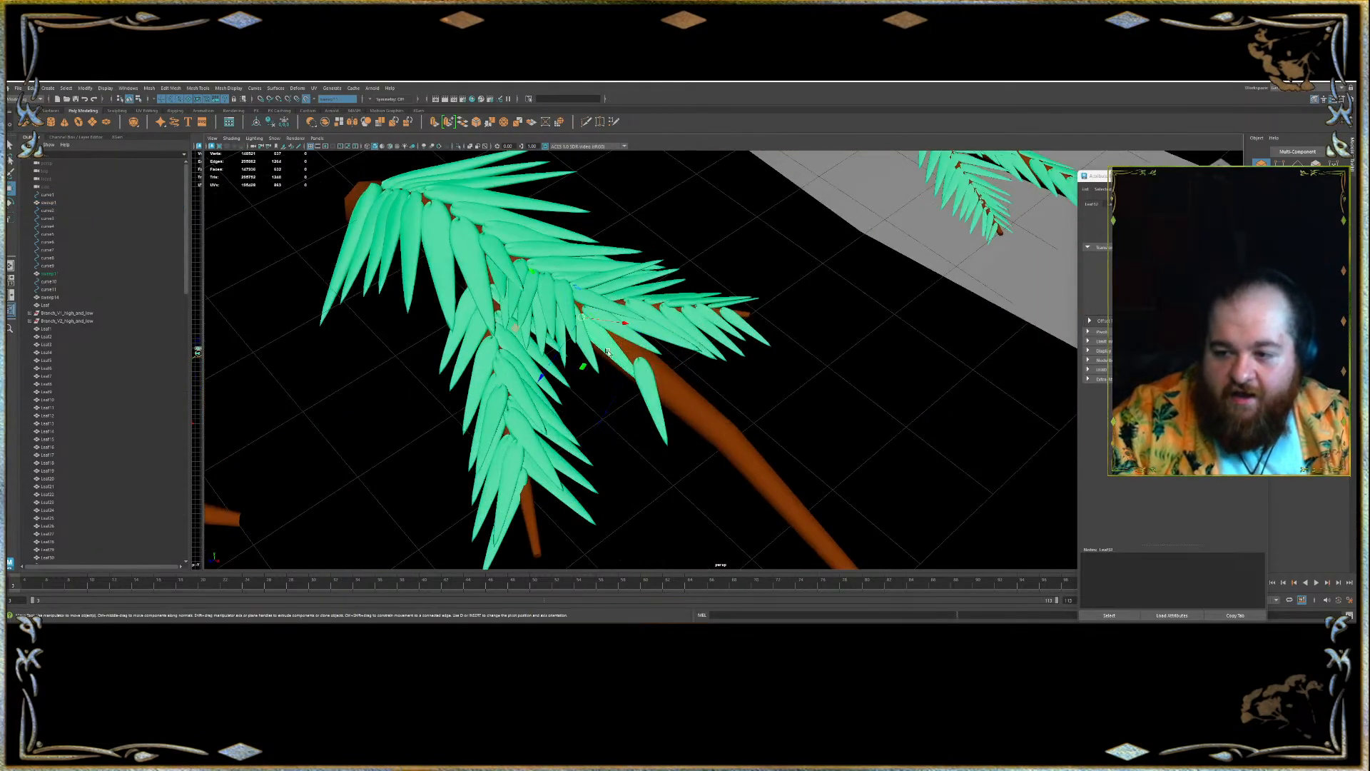
key("e")
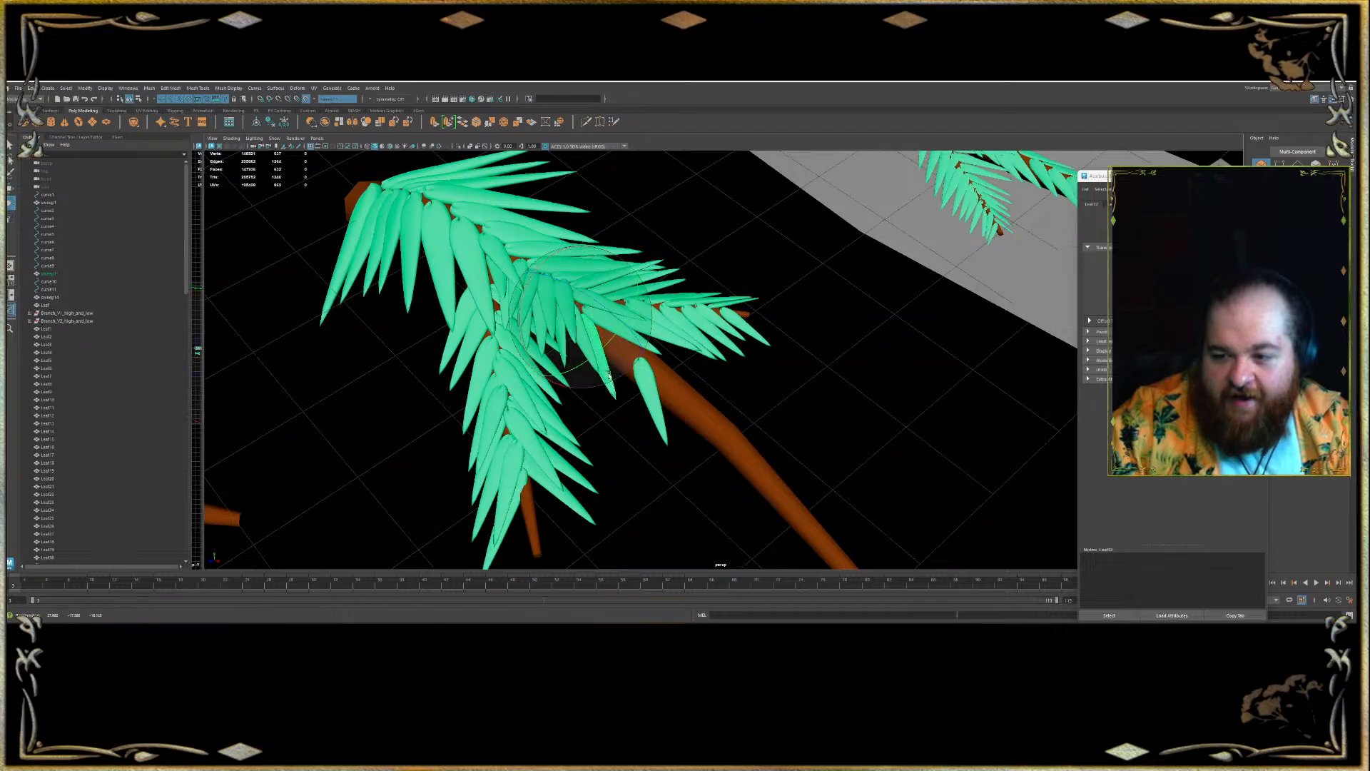
scroll(686, 364, "down", 5)
- Rotate the lowest leaf on the middle stem to angle it along the row
left_click(686, 365)
key("w")
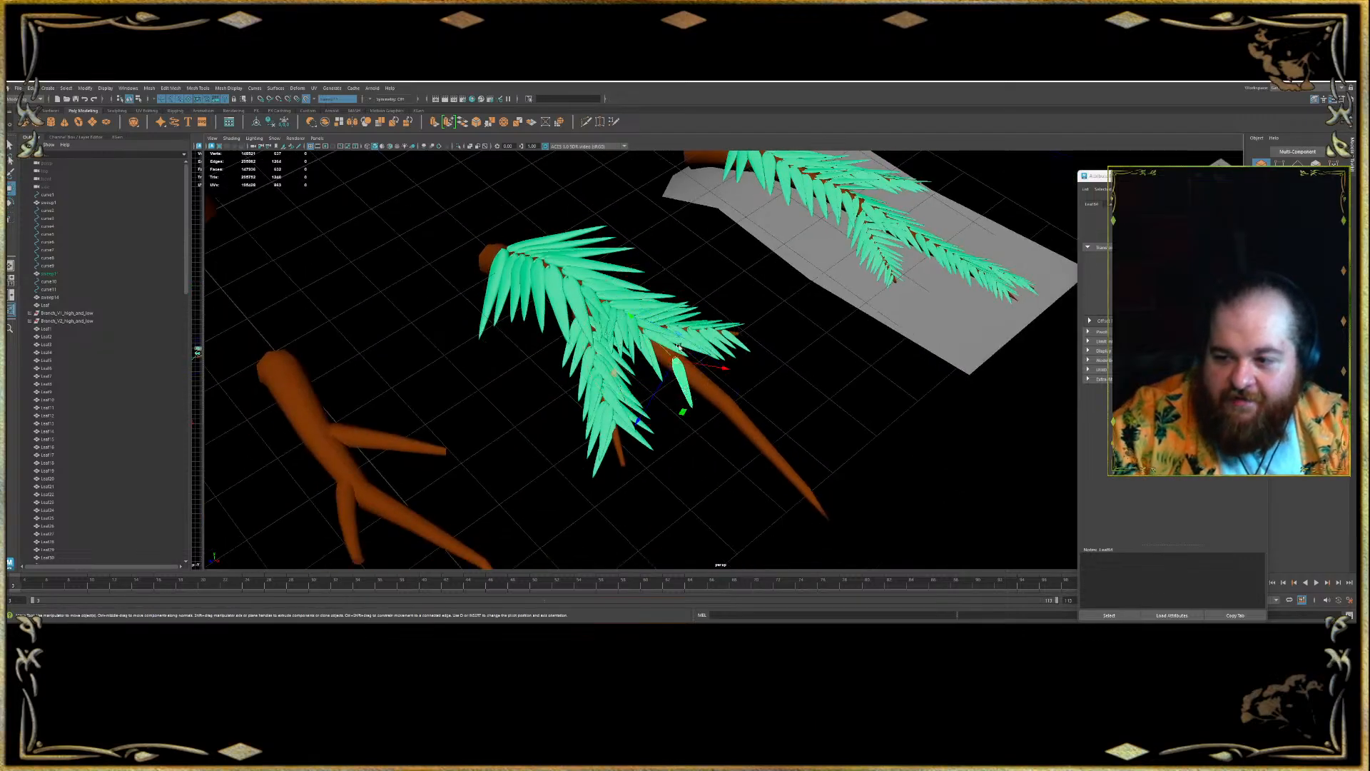
key("f")
left_click_drag(651, 332, 576, 342, "alt")
key("e")
left_click_drag(477, 457, 539, 377)
key("w")
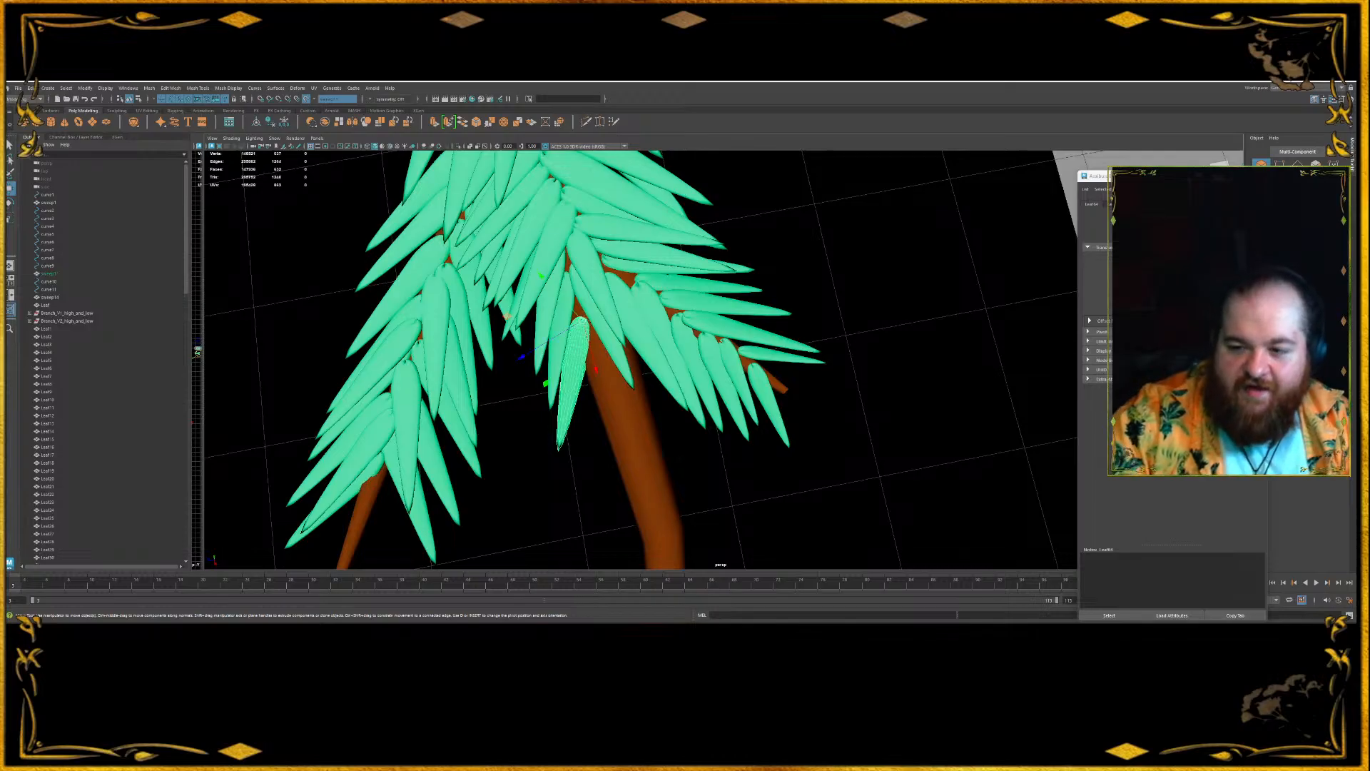
- Duplicate the selected leaf twice, placing and rotating the copies along one side of the middle stem
left_click_drag(641, 353, 610, 394, "alt")
key("e")
key("w")
key("ctrl+d")
key("ctrl+d")
key("e")
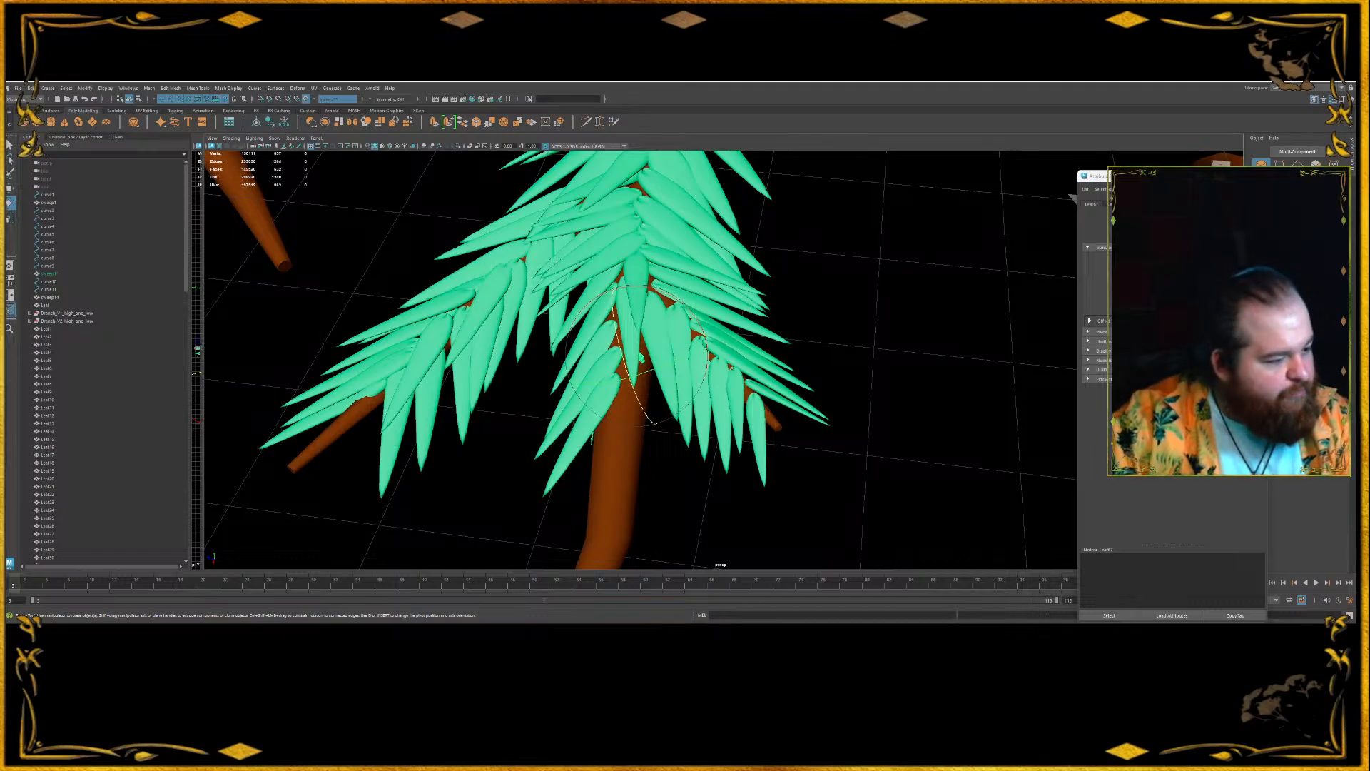
key("alt+Tab")
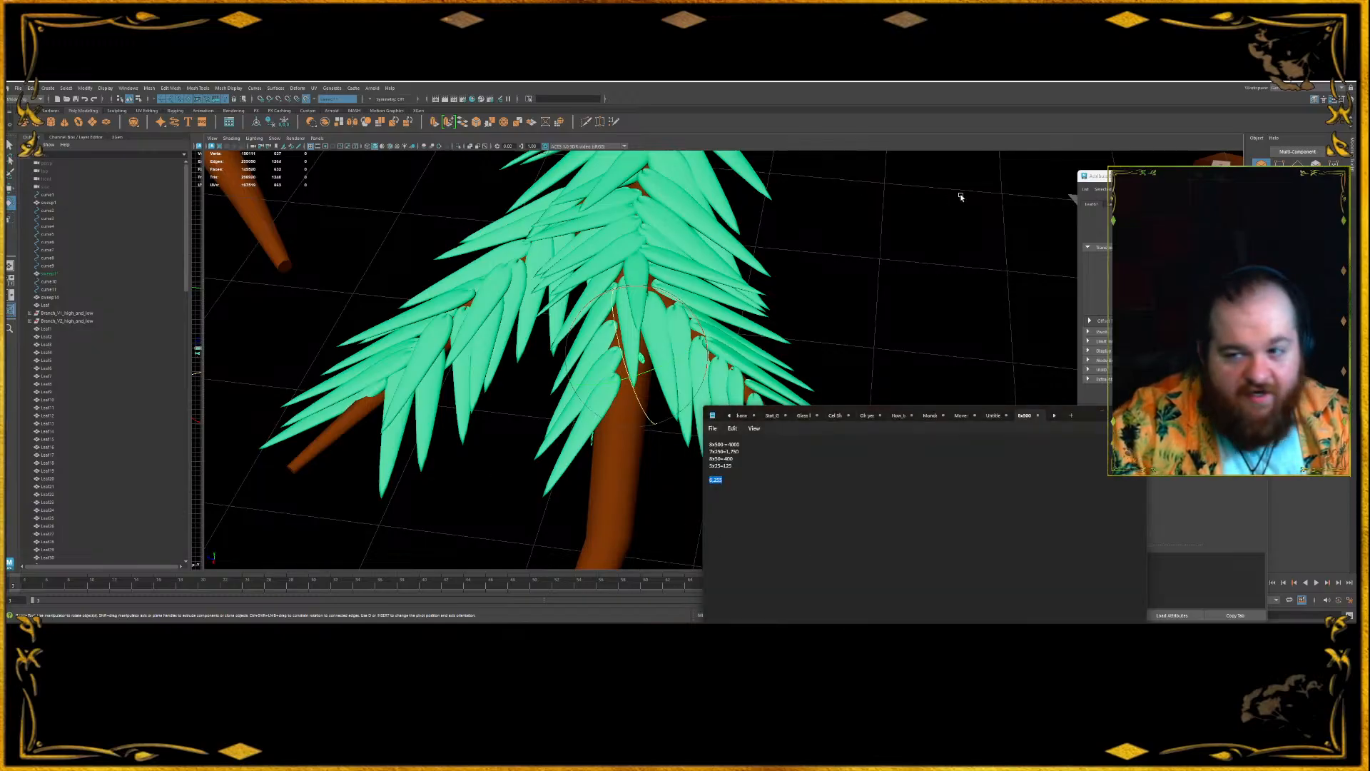
key("alt+Tab")
- Rotate the newest leaf copy against the middle stem and duplicate it further down
left_click_drag(655, 362, 690, 363, "alt")
key("w")
key("e")
mouse_move(602, 442)
left_mouse_down()
mouse_move(708, 299)
mouse_move(632, 332)
left_mouse_up()
key("w")
mouse_move(632, 332)
left_mouse_down("alt")
mouse_move(648, 330)
mouse_move(633, 367)
left_mouse_up("alt")
left_click_drag(633, 367, 637, 390, "alt")
mouse_move(639, 327)
left_mouse_down("shift")
mouse_move(621, 373)
mouse_move(580, 401)
left_mouse_up("shift")
- Rotate and move the added leaf to continue the row toward the stem's bare end
key("e")
key("w")
key("e")
mouse_move(580, 471)
left_mouse_down("alt")
mouse_move(638, 449)
mouse_move(634, 485)
left_mouse_up("alt")
left_click_drag(636, 457, 689, 494, "alt")
key("w")
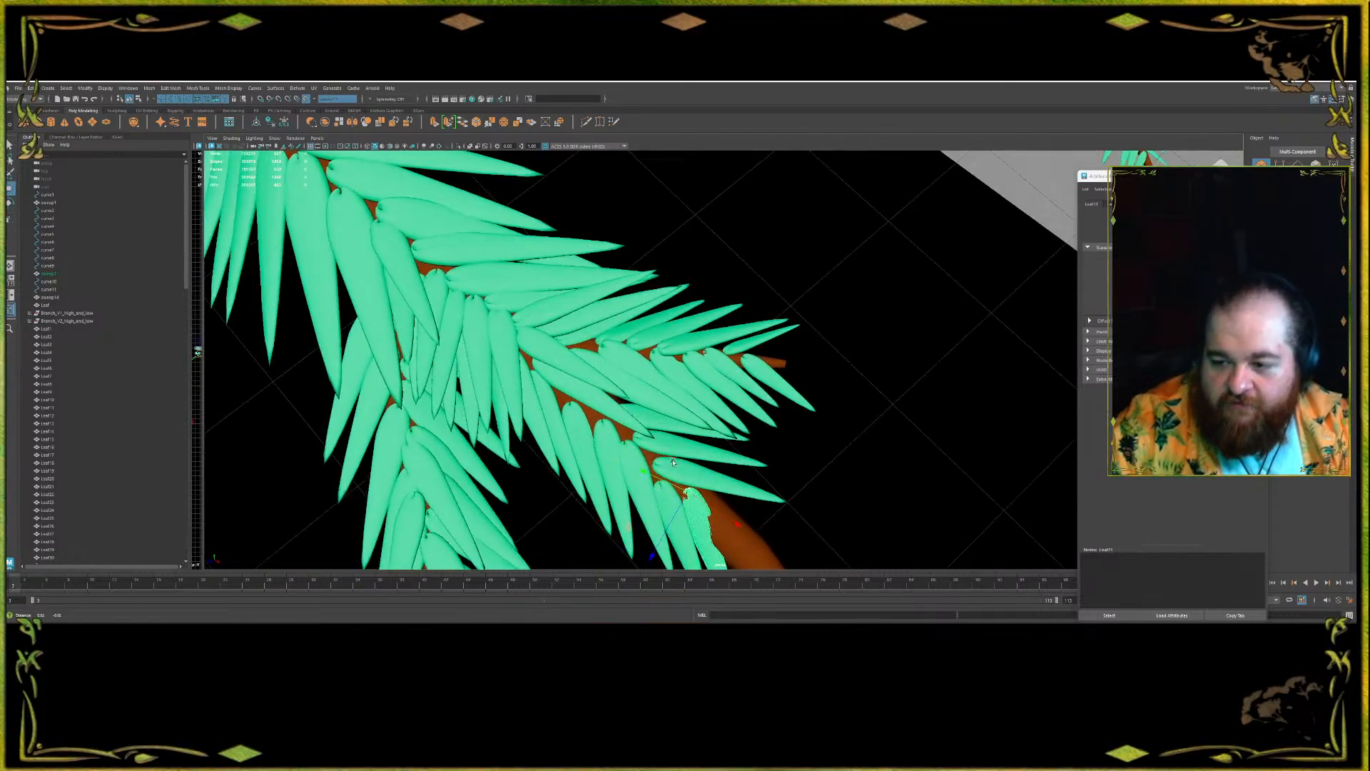
- Fine-tune the rotation and position of the lowest leaf on the middle stem
middle_click_drag(691, 476, 521, 346, "alt")
left_click_drag(540, 394, 579, 331, "alt")
key("e")
key("w")
key("e")
key("w")
- Duplicate the lowest leaf and rotate the copy to fit the row on the stem
key("ctrl+d")
key("e")
mouse_move(655, 279)
left_mouse_down()
mouse_move(642, 258)
mouse_move(690, 233)
mouse_move(645, 230)
mouse_move(630, 260)
mouse_move(669, 278)
left_mouse_up()
key("w")
- Create further leaf duplicates, moving and rotating them into place lower on the middle stem
key("ctrl+d")
key("ctrl+d")
left_click_drag(553, 294, 557, 308)
key("e")
left_click_drag(584, 363, 658, 310)
mouse_move(597, 453)
left_mouse_down()
mouse_move(551, 459)
mouse_move(572, 441)
mouse_move(557, 449)
mouse_move(579, 458)
left_mouse_up()
key("w")
- Duplicate the placed leaf once more and rotate the copy on the stem's opposite side
key("ctrl+d")
left_click_drag(579, 458, 542, 443, "alt")
key("e")
mouse_move(591, 357)
left_mouse_down()
mouse_move(585, 368)
mouse_move(600, 343)
mouse_move(648, 354)
mouse_move(595, 366)
mouse_move(657, 329)
mouse_move(589, 346)
left_mouse_up()
key("w")
- Duplicate the leaf again and position the copy as the lowest leaf on the stem
key("ctrl+d")
key("e")
key("w")
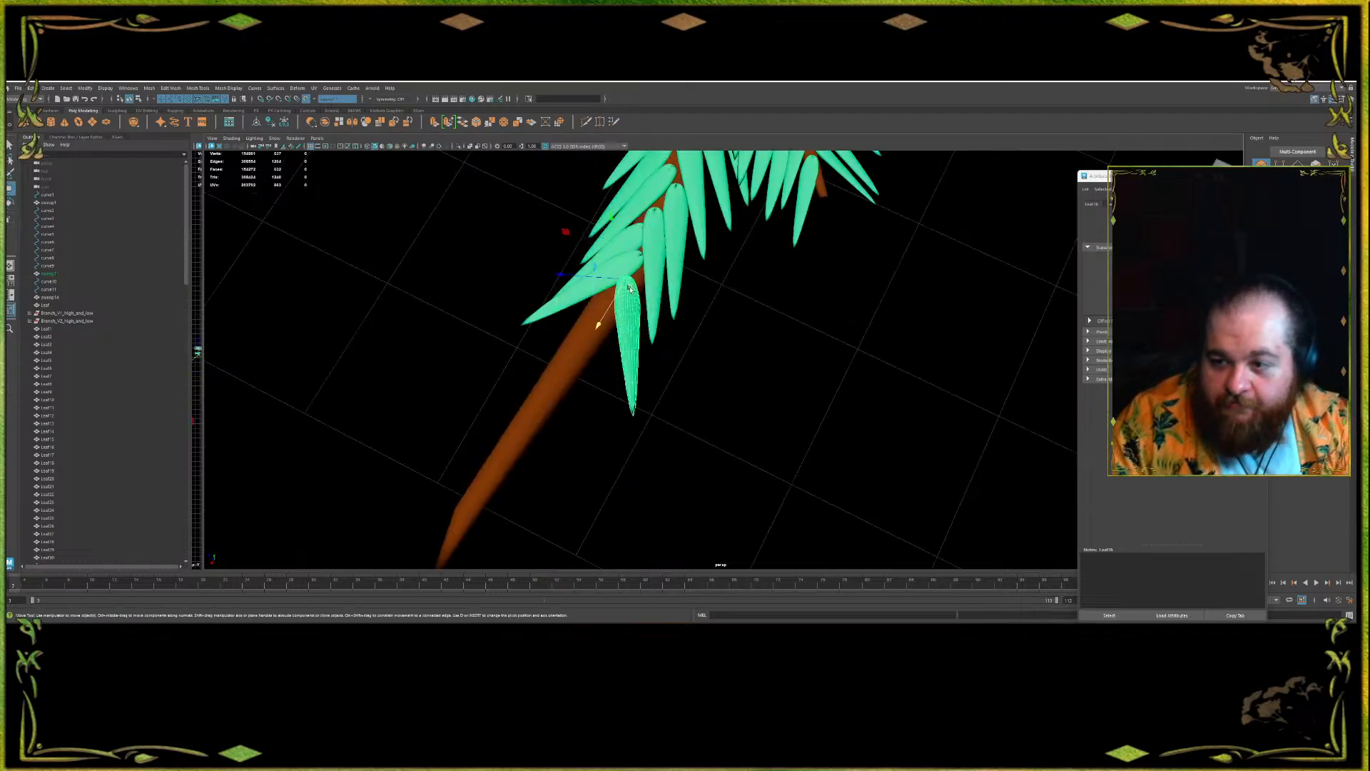
left_click_drag(612, 296, 623, 300, "shift")
key("ctrl+z")
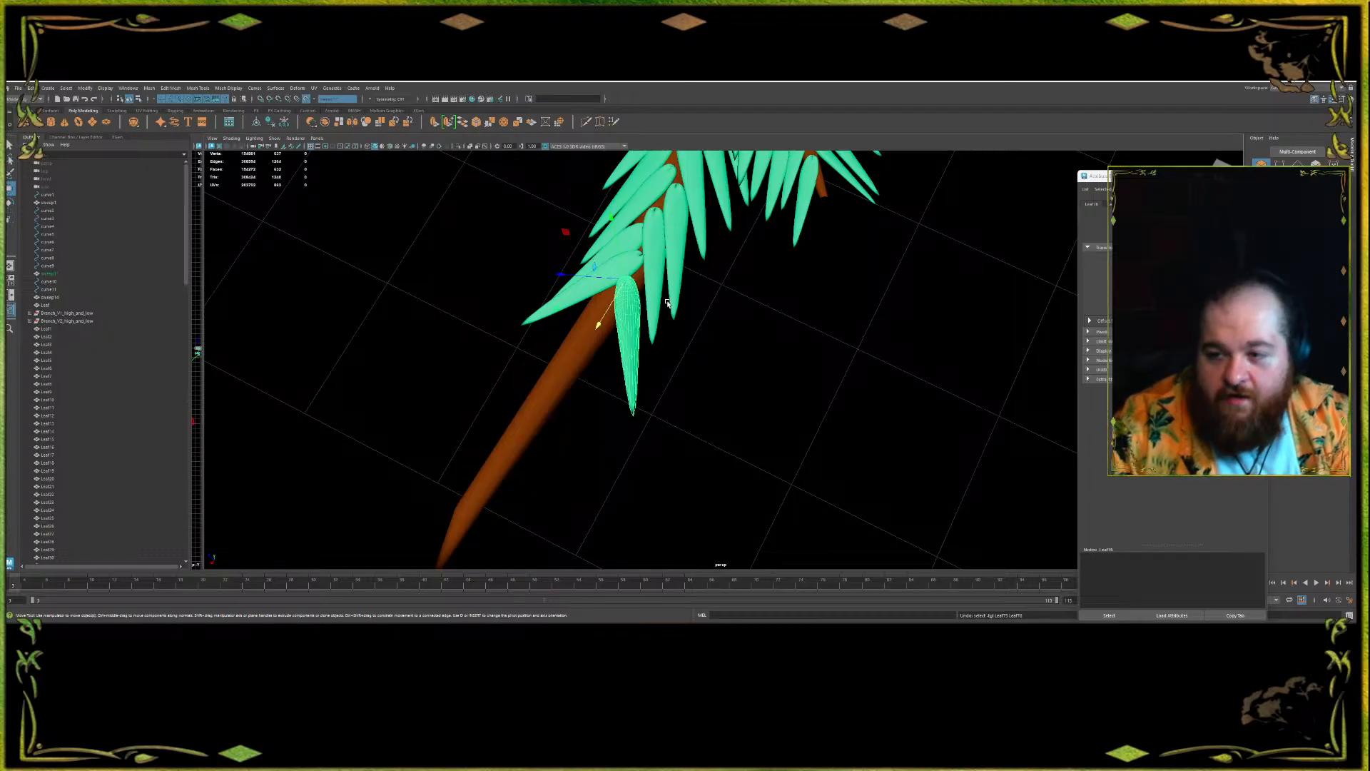
- Scale down the two lowest leaves to suit the thinner end of the middle stem
scroll(613, 304, "down", 6)
left_click_drag(586, 364, 623, 388, "alt")
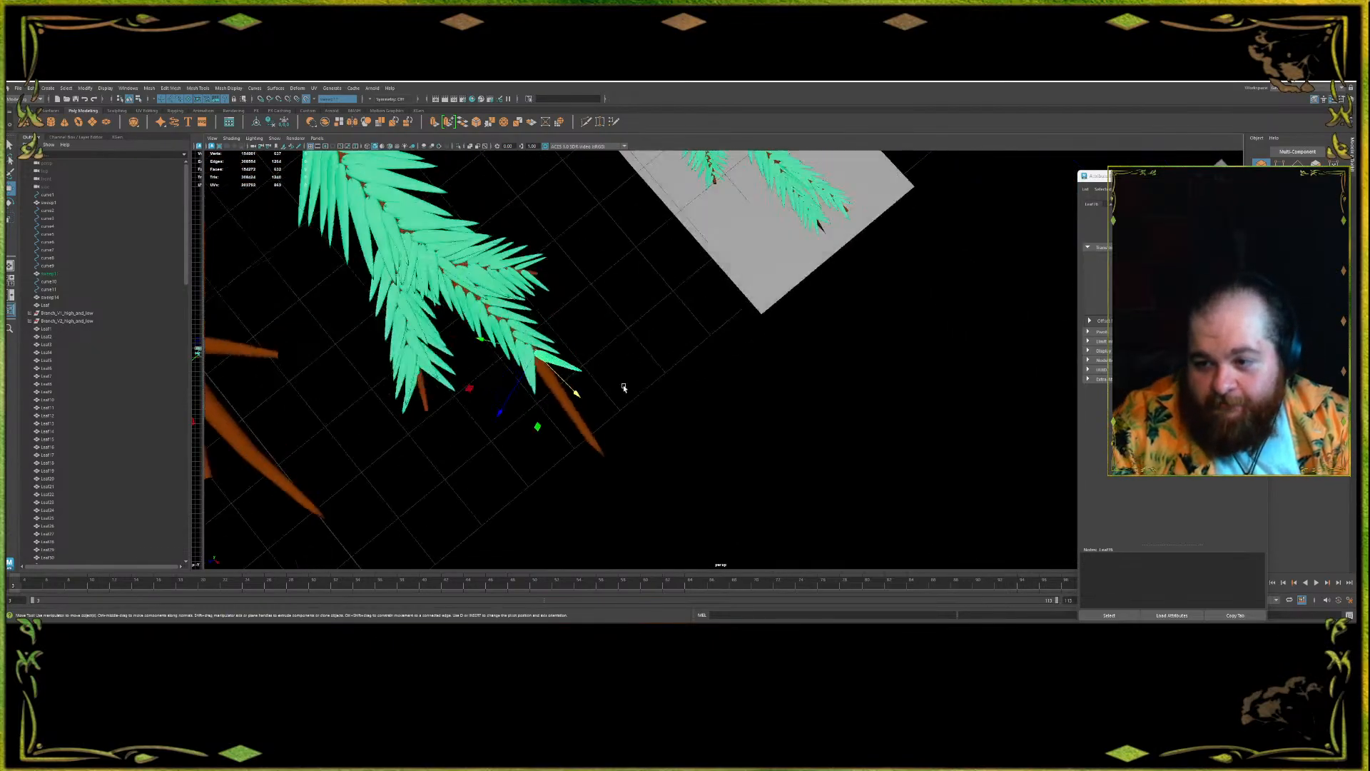
middle_click_drag(624, 389, 675, 330, "alt")
scroll(675, 329, "up", 2)
key("r")
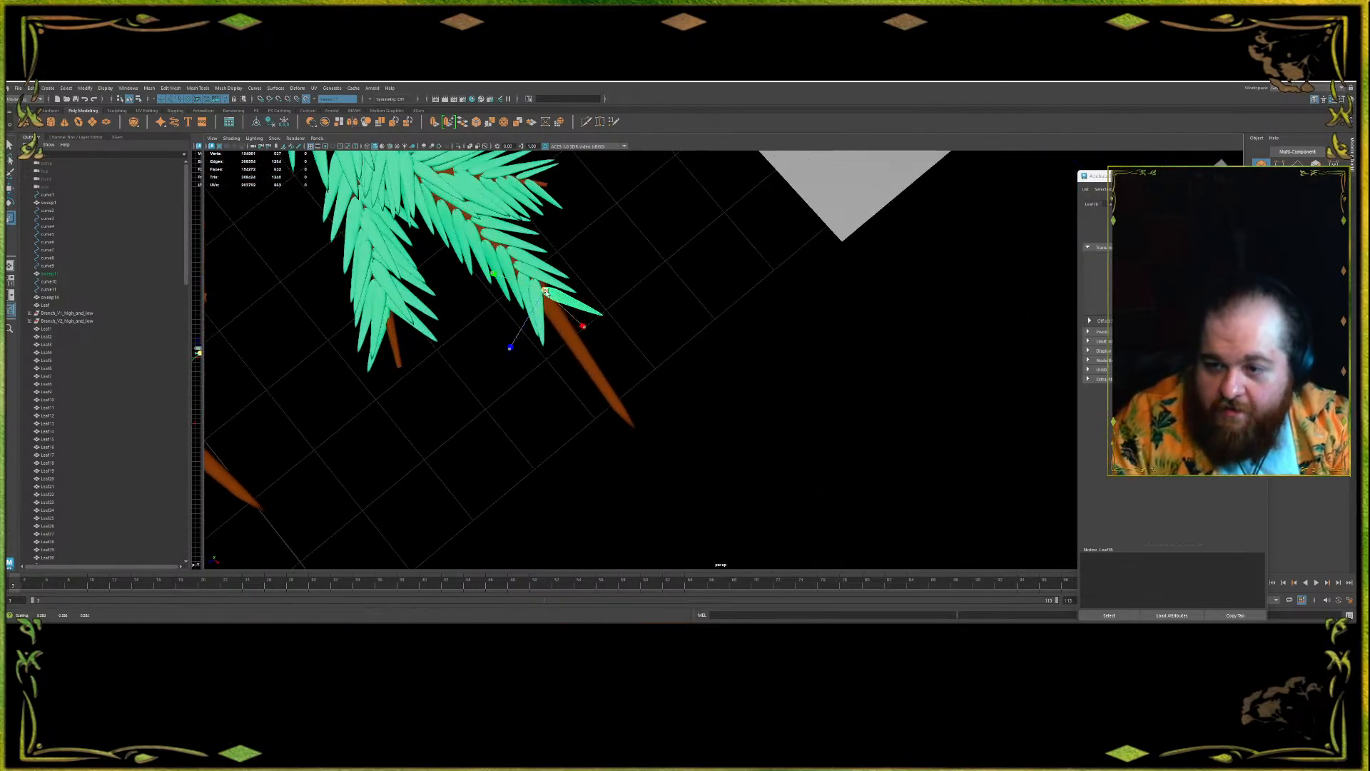
left_click(536, 291)
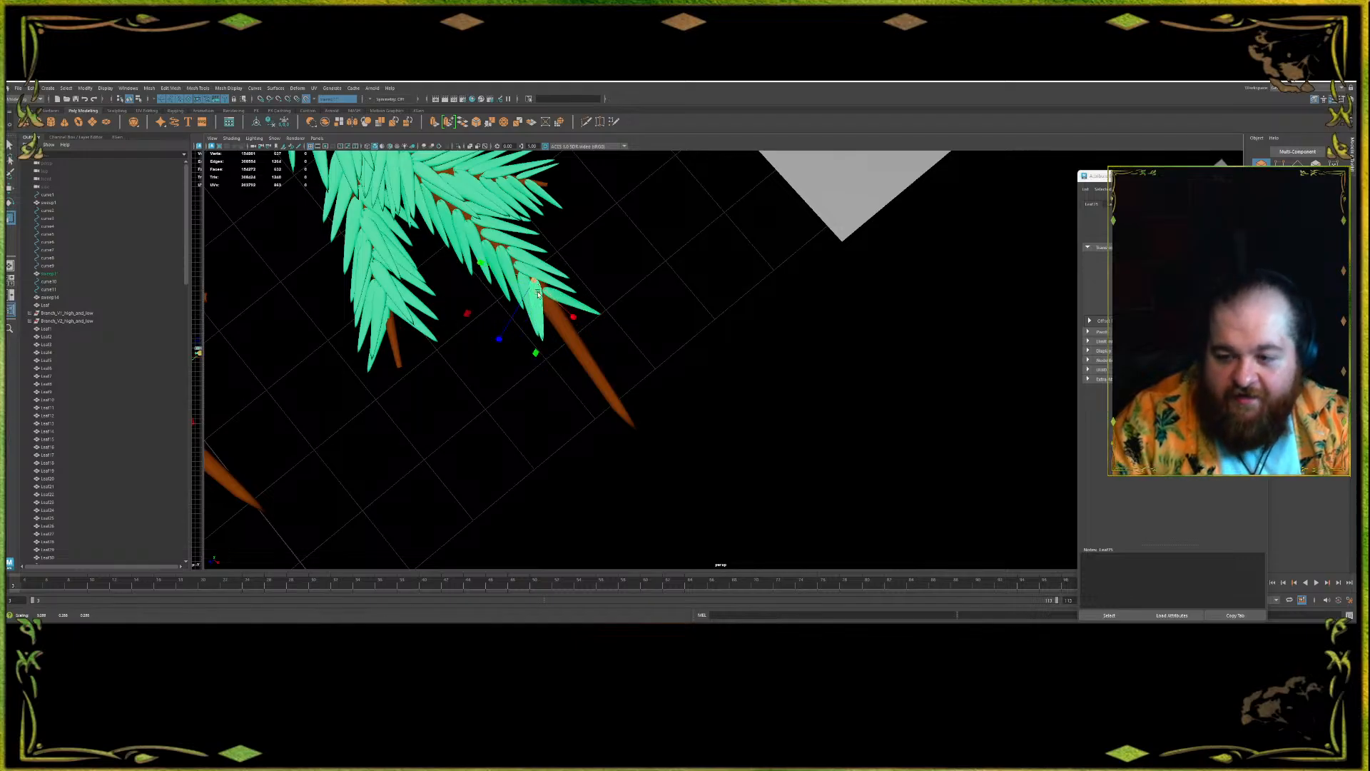
left_click_drag(627, 411, 578, 357, "alt")
left_click_drag(452, 322, 476, 365, "alt")
left_click_drag(400, 344, 542, 407, "alt")
- Select the leaf near the stem's bare end and adjust its position and rotation from a side view
key("w")
left_click_drag(542, 407, 579, 378, "alt")
left_click_drag(580, 378, 550, 303, "alt")
left_click(545, 342)
key("e")
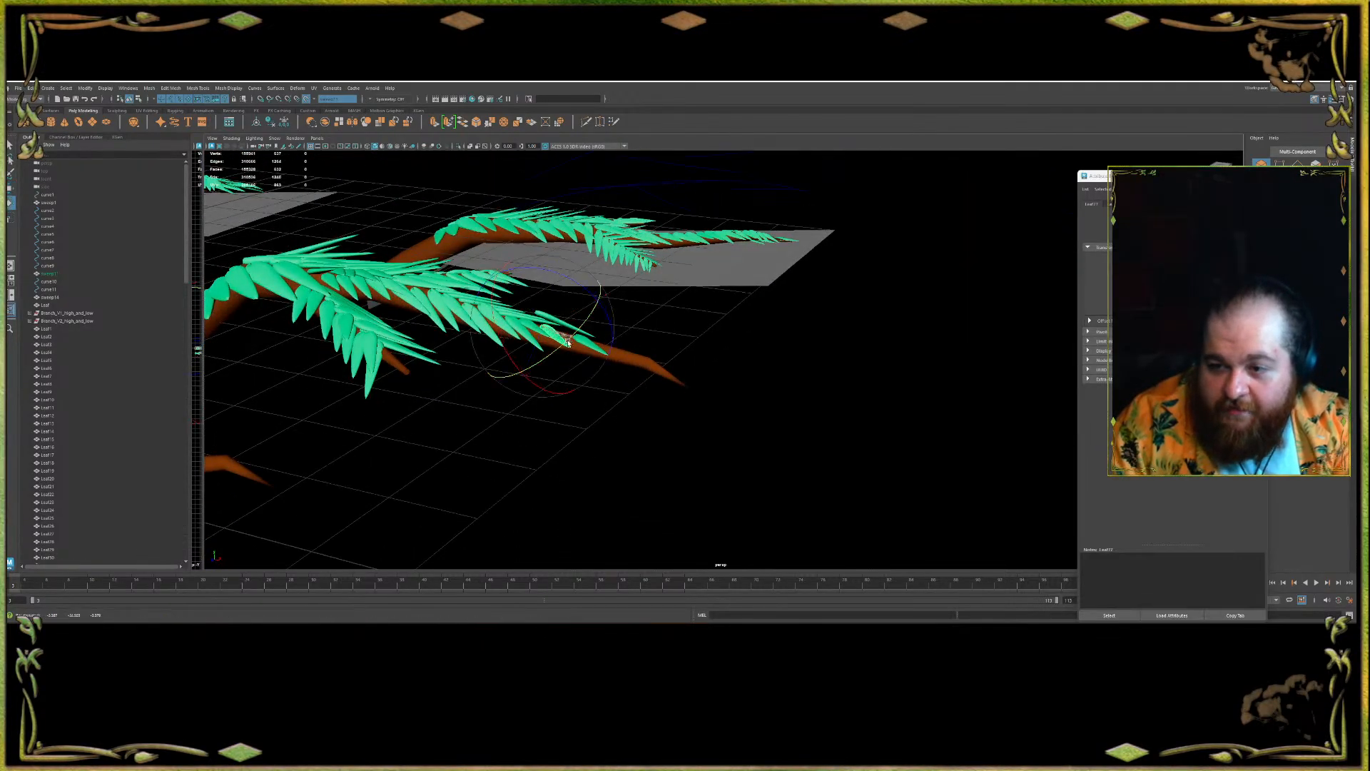
key("w")
- Select the outermost leaf on the middle stem, then move and rotate it against the stem's tapered tip
left_click(598, 352)
key("e")
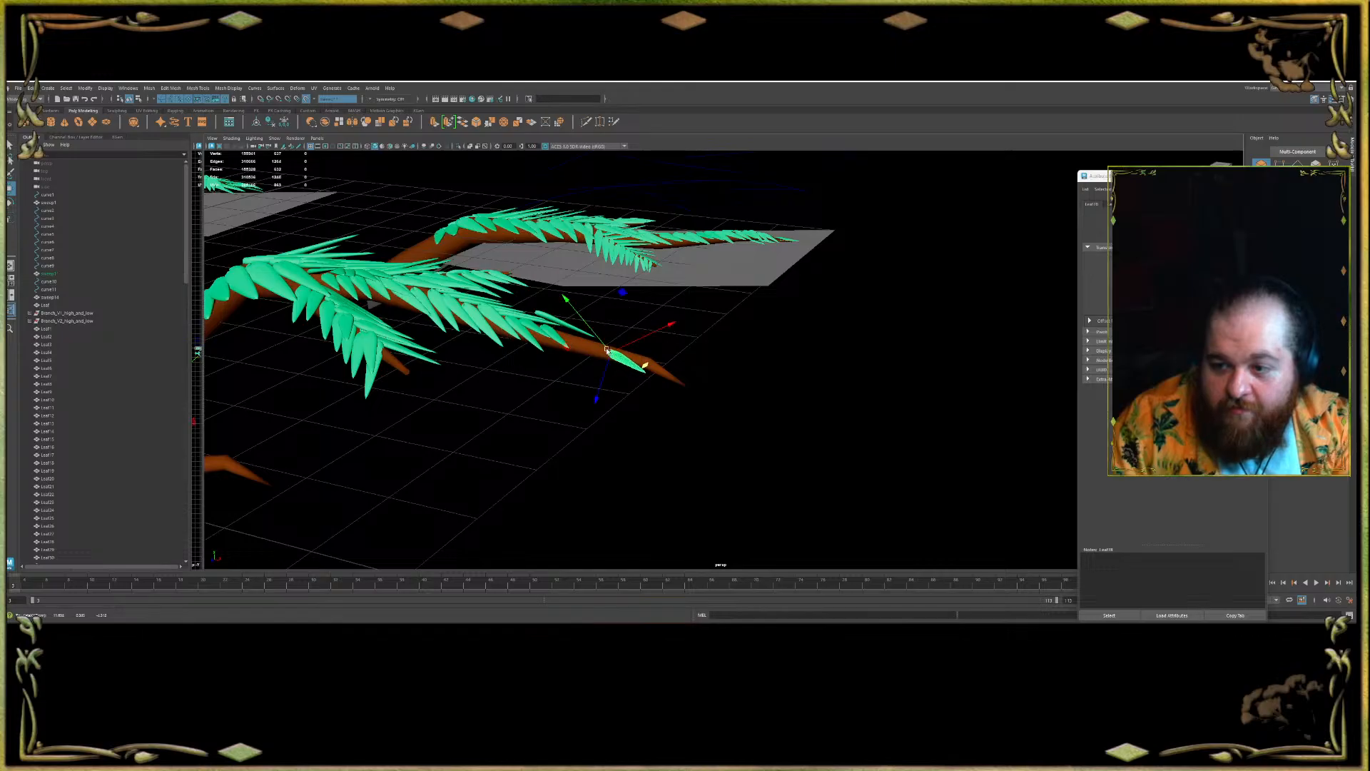
left_click_drag(601, 355, 667, 215, "alt")
key("w")
key("e")
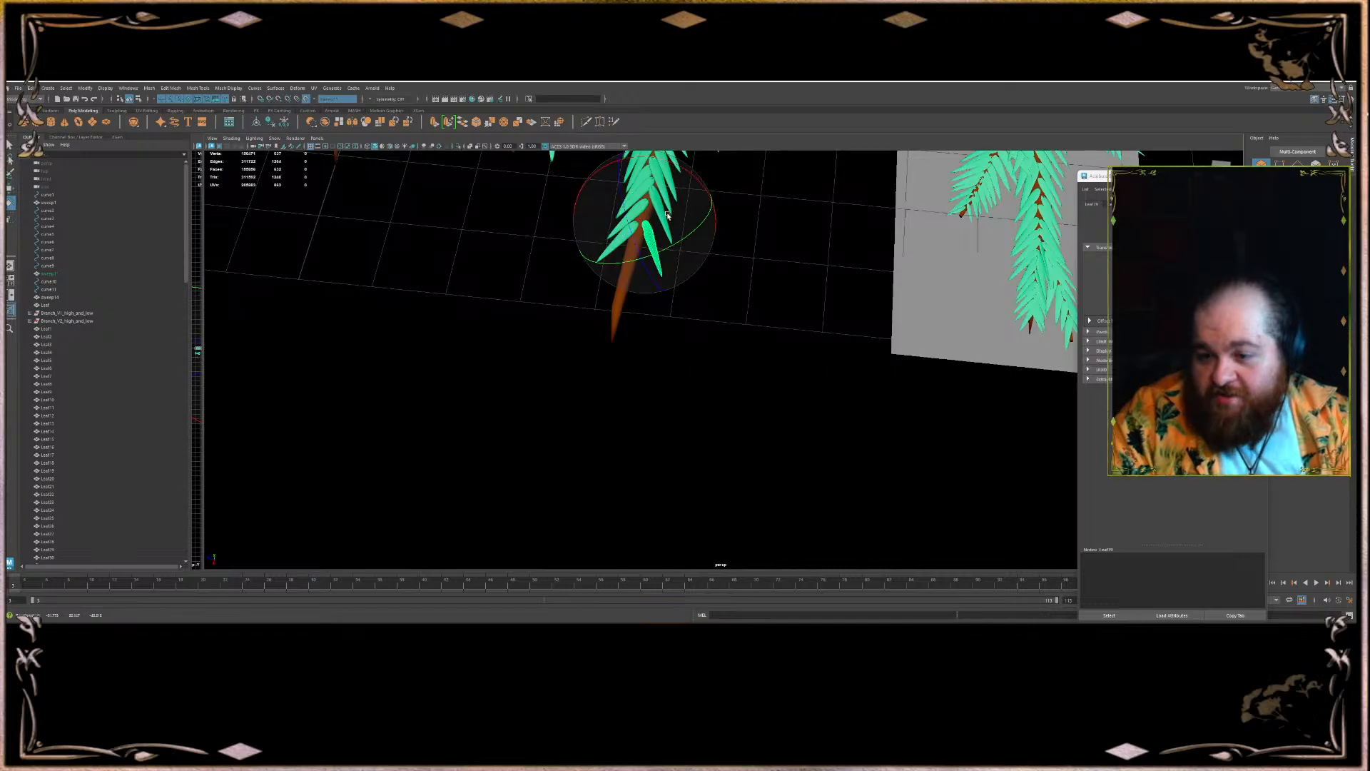
middle_click_drag(683, 218, 703, 335, "alt")
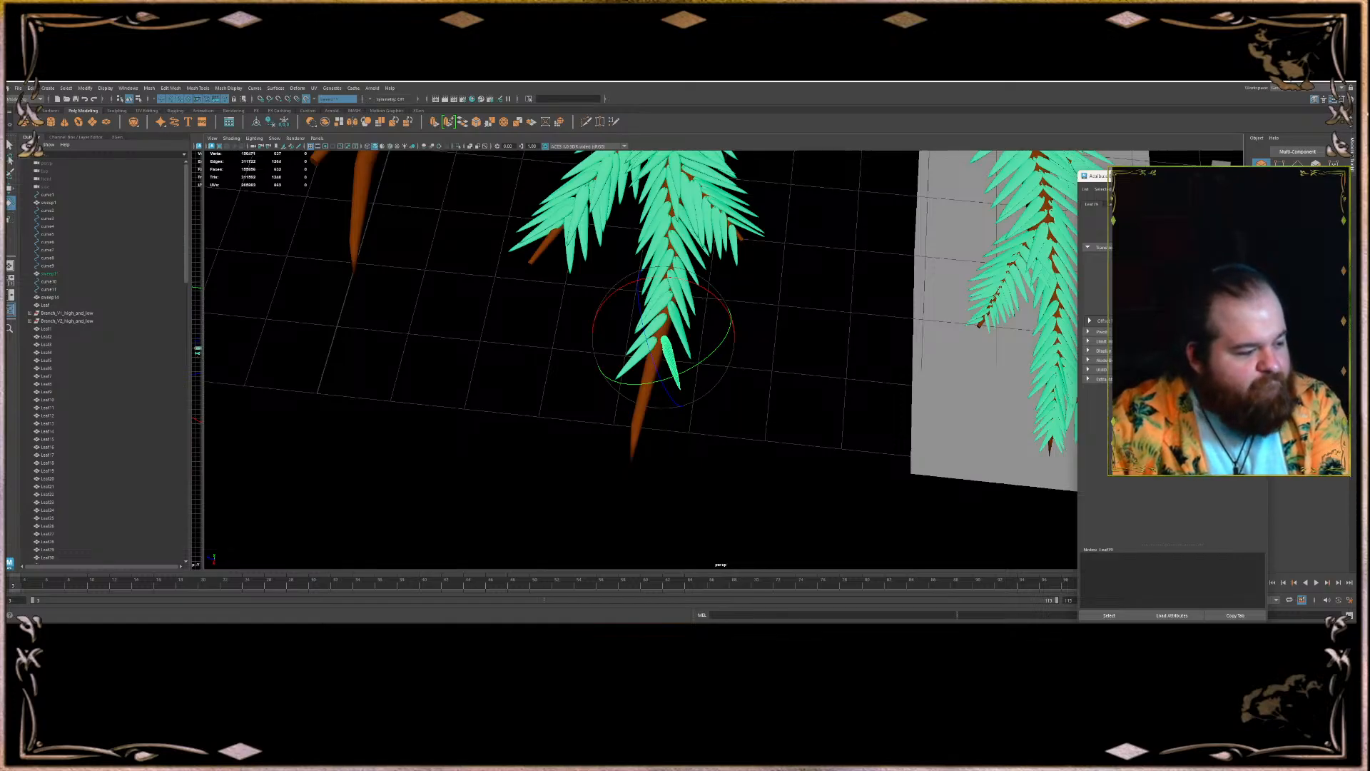
- Switch to the tree planning sketch in Paint
key("alt+Tab")
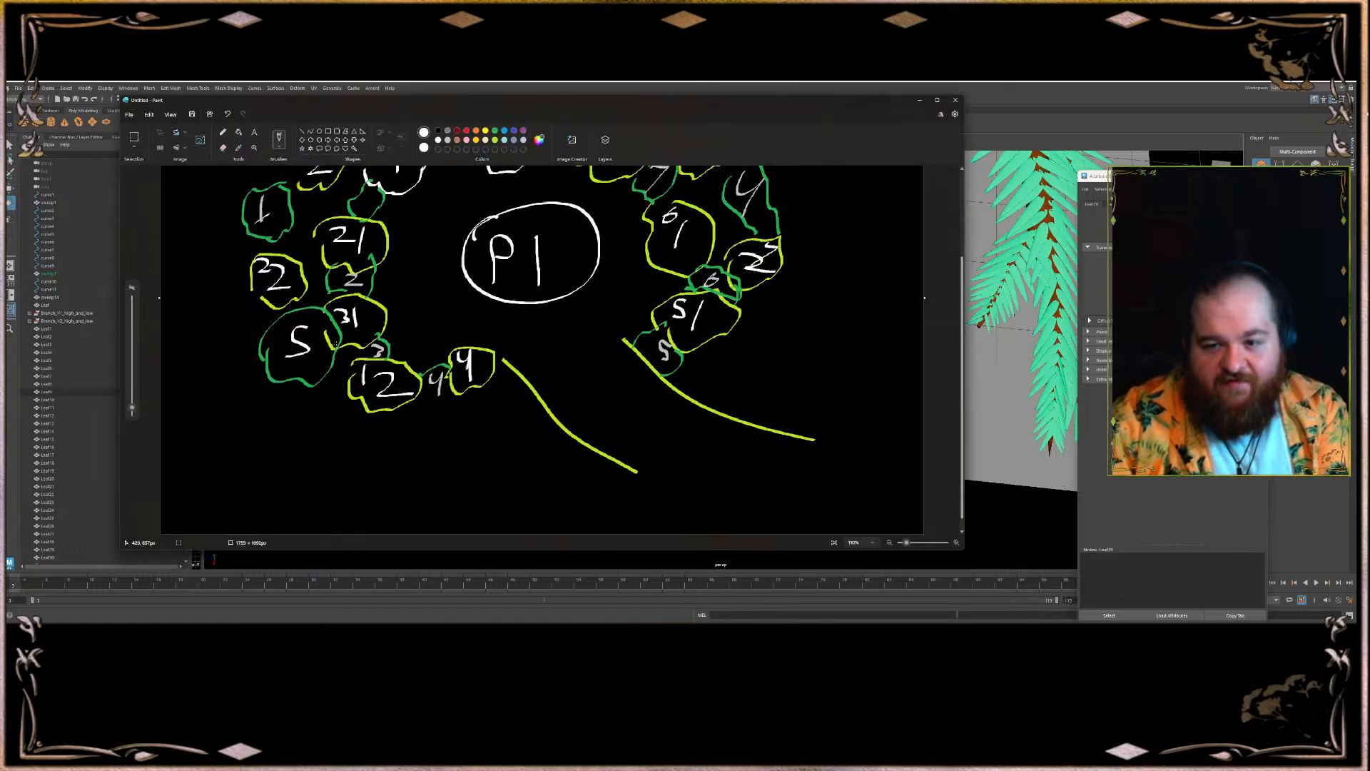
- Start saving the forest planning sketch and browse to the Tree folder inside Environments_and_Props
scroll(345, 323, "up", 3)
key("ctrl+s")
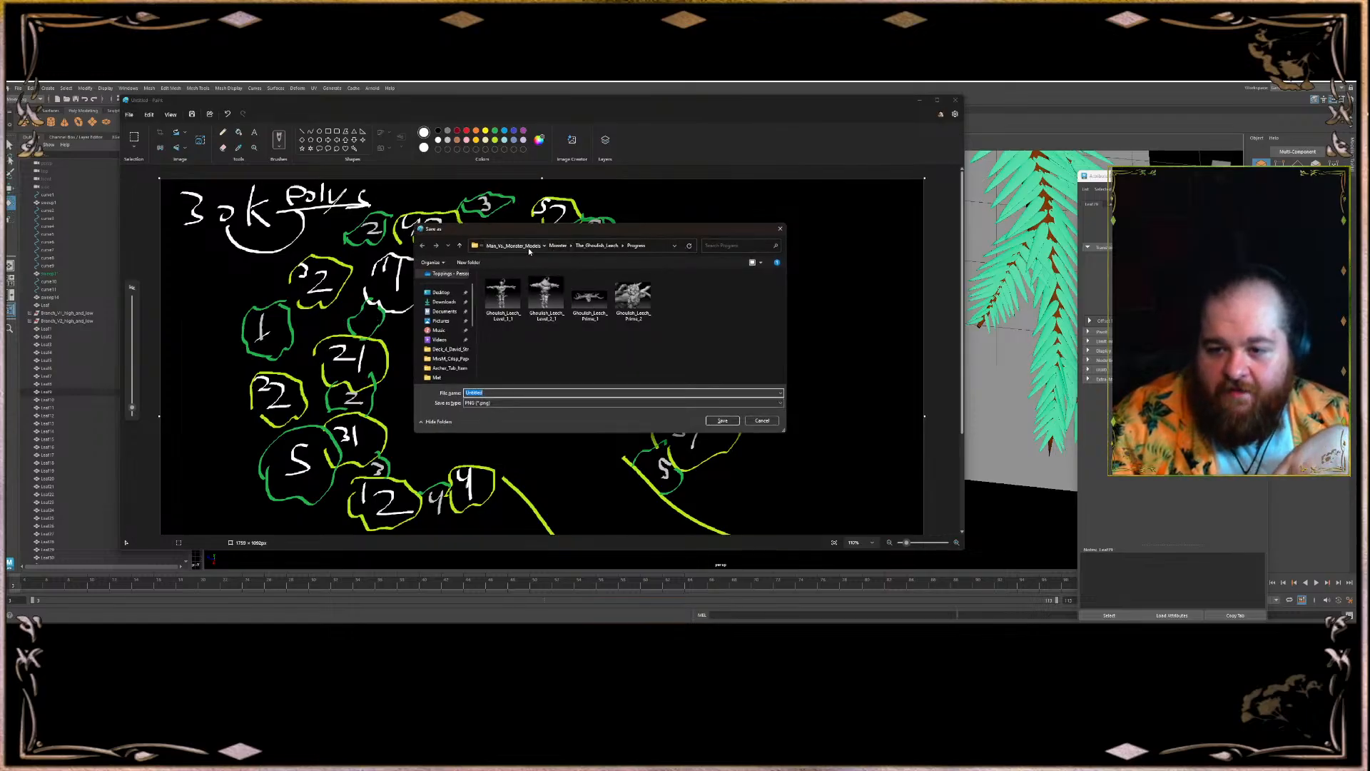
left_click(528, 245)
double_click(537, 327)
double_click(510, 286)
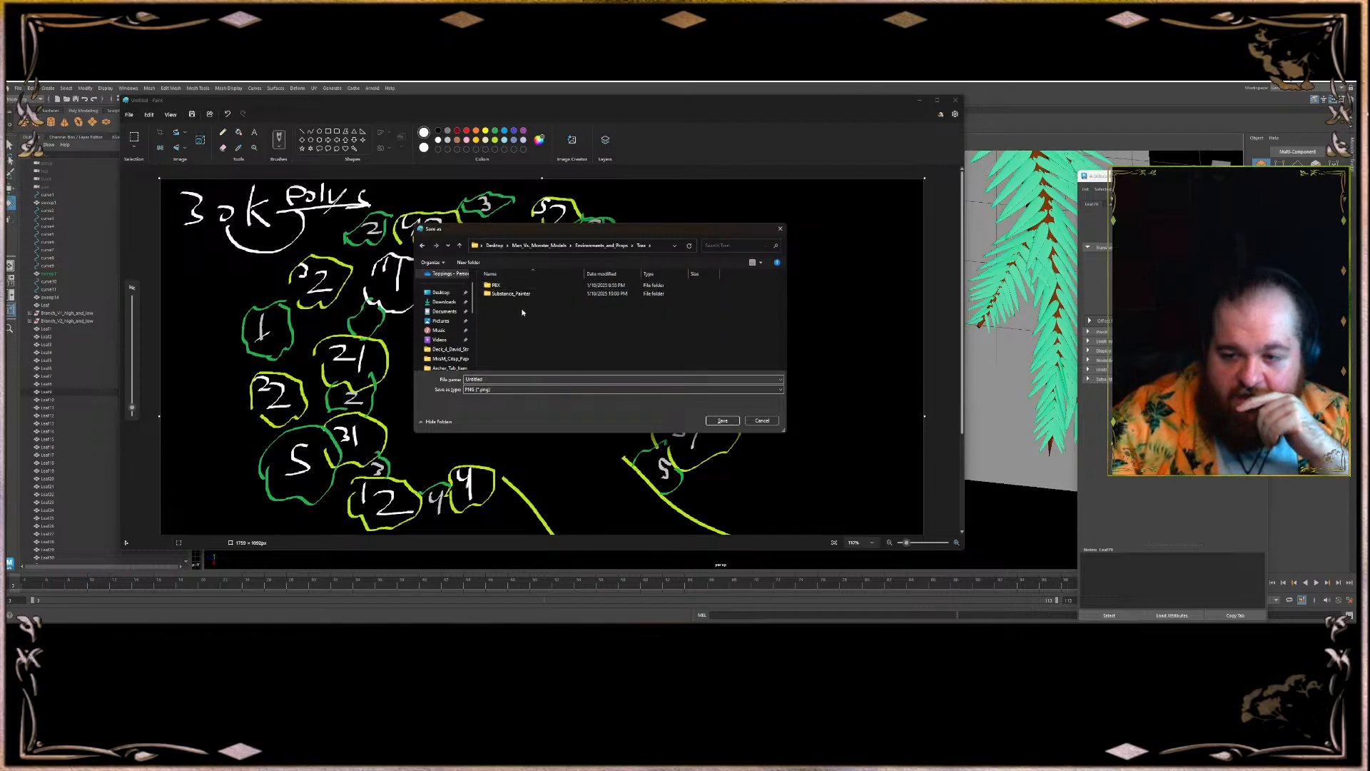
- Create a new folder named Planning_Process inside the Tree folder
right_click(566, 355)
mouse_move(595, 429)
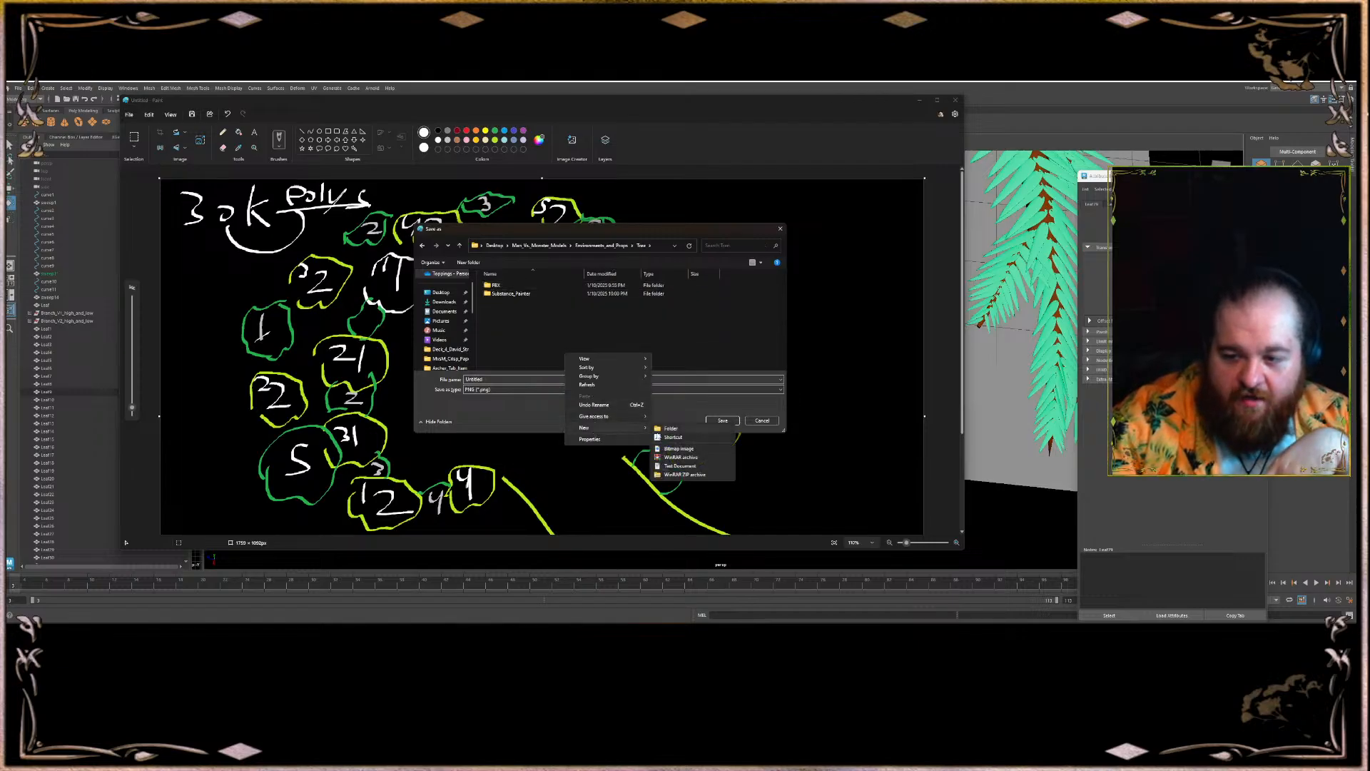
left_click(668, 429)
type("Plan")
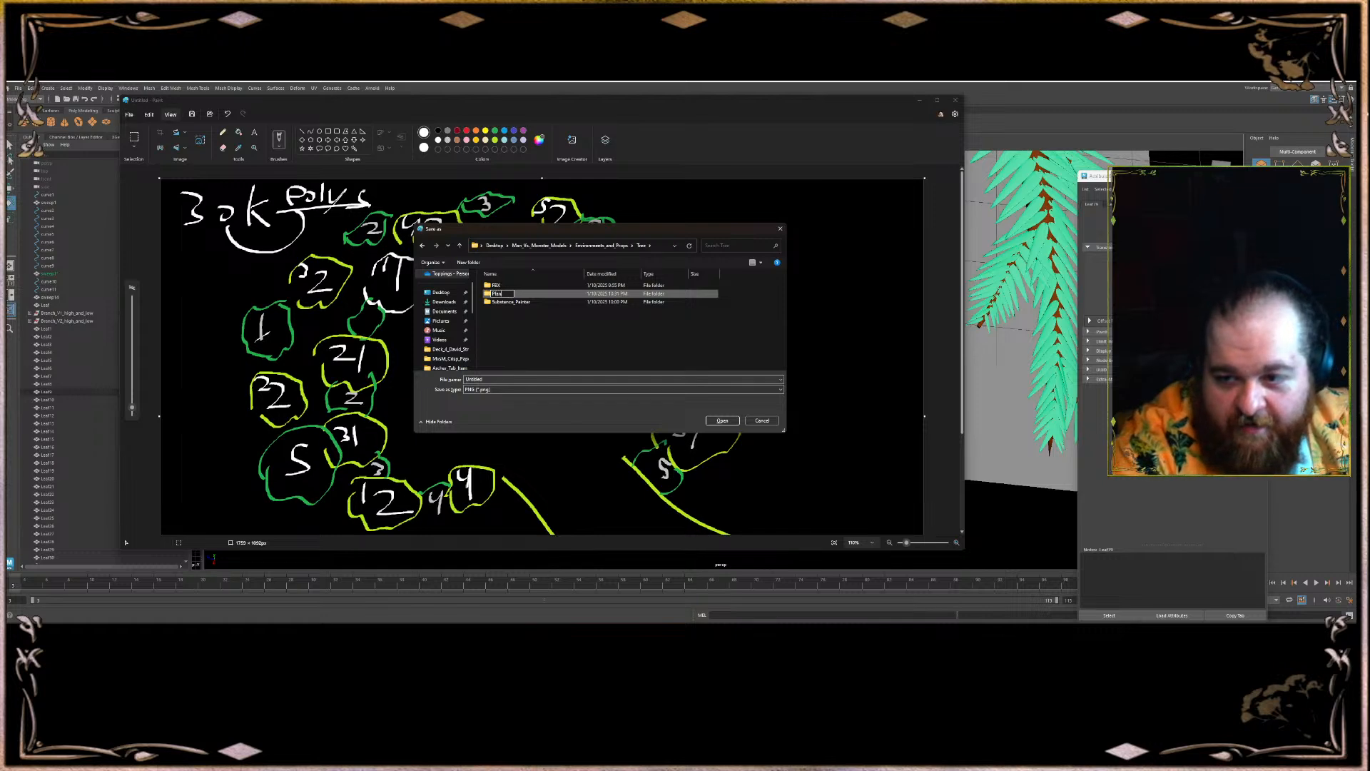
type("ning_Process")
key("Return")
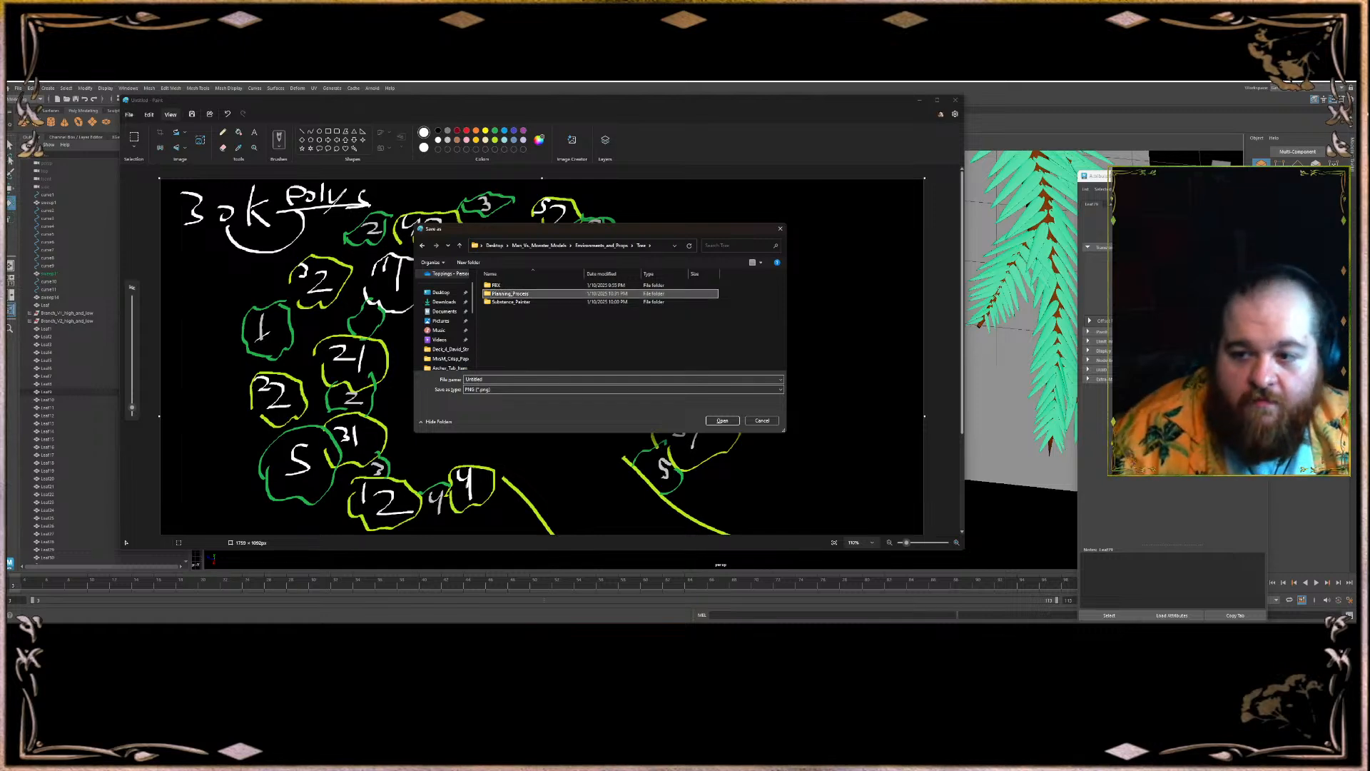
- Save the sketch as a PNG named Example_forest_level in the Planning_Process folder
double_click(527, 295)
left_click(504, 381)
type("Ea")
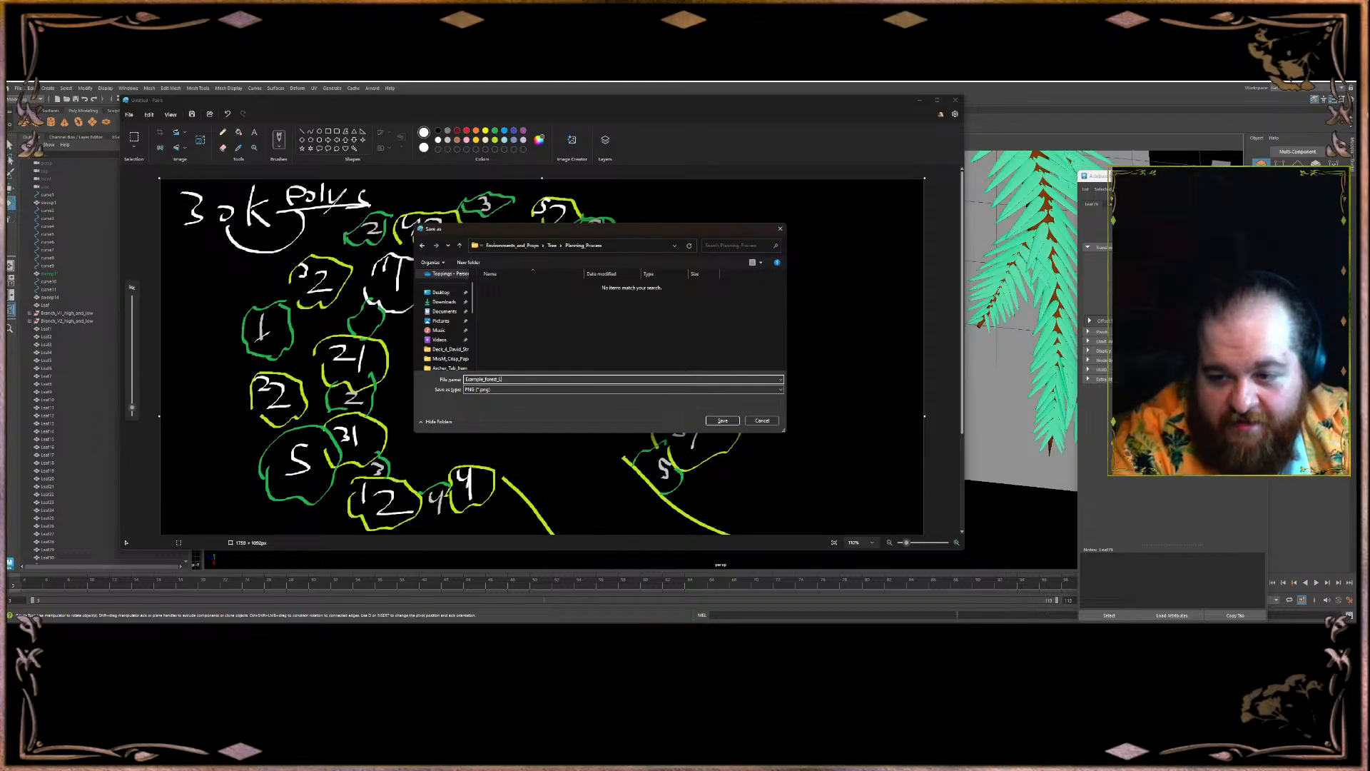
type("mple_forest_level")
key("Return")
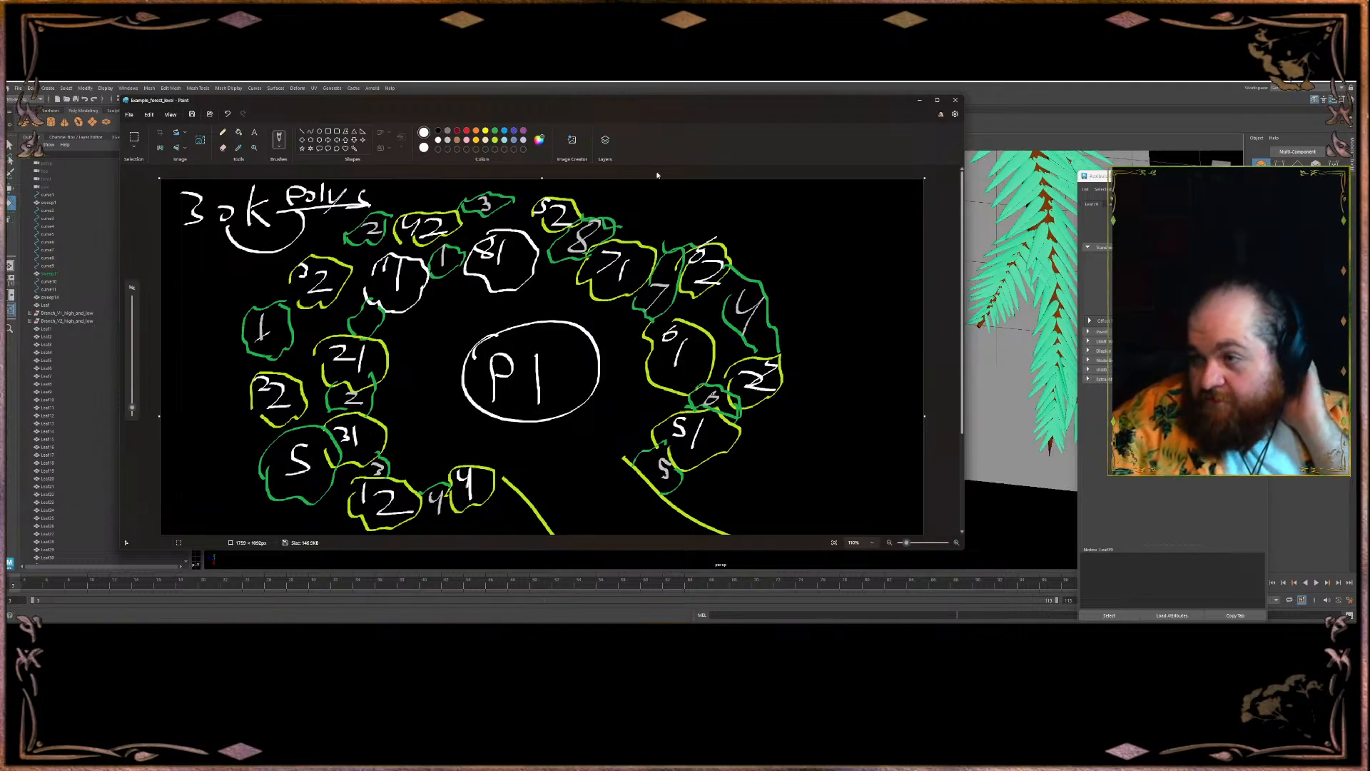
- Close the saved level sketch and discard the other Paint sketch titled "Forrest" without saving it
left_click(955, 100)
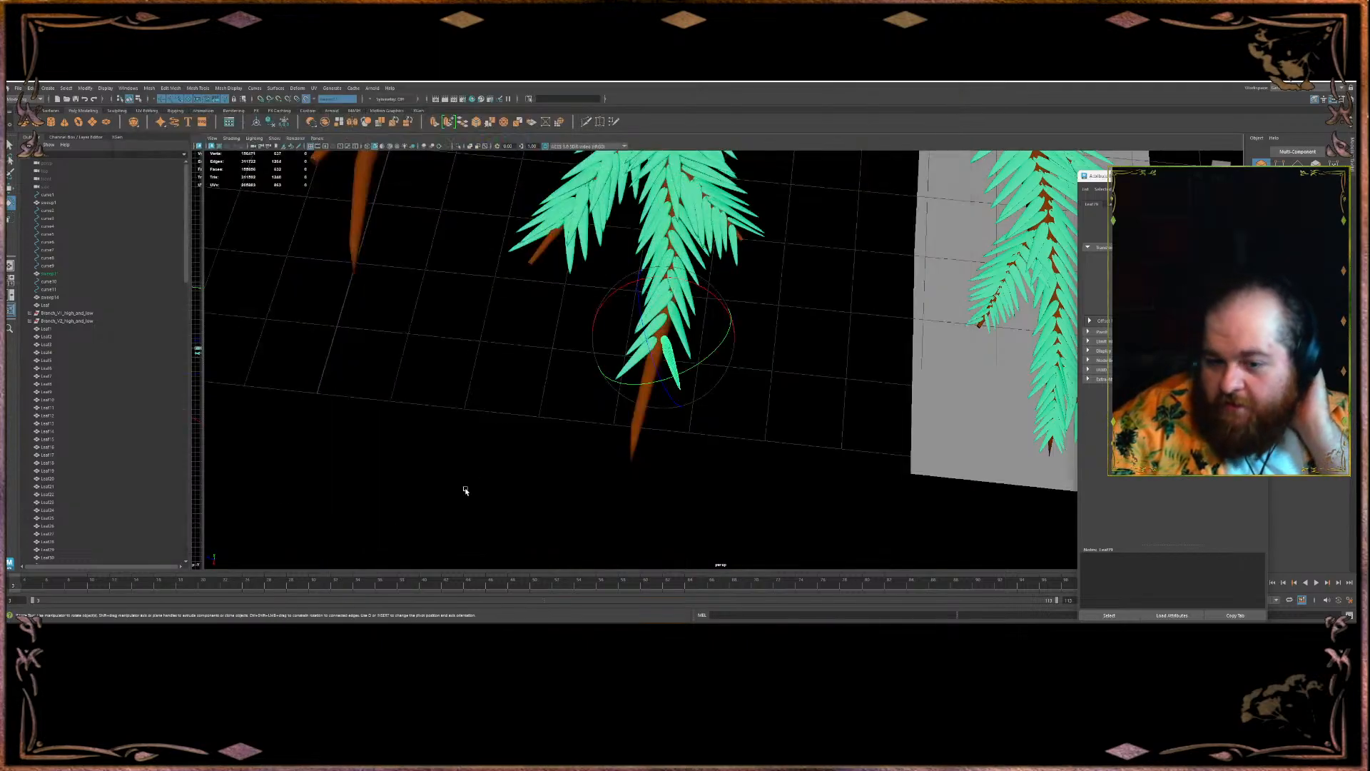
mouse_move(152, 627)
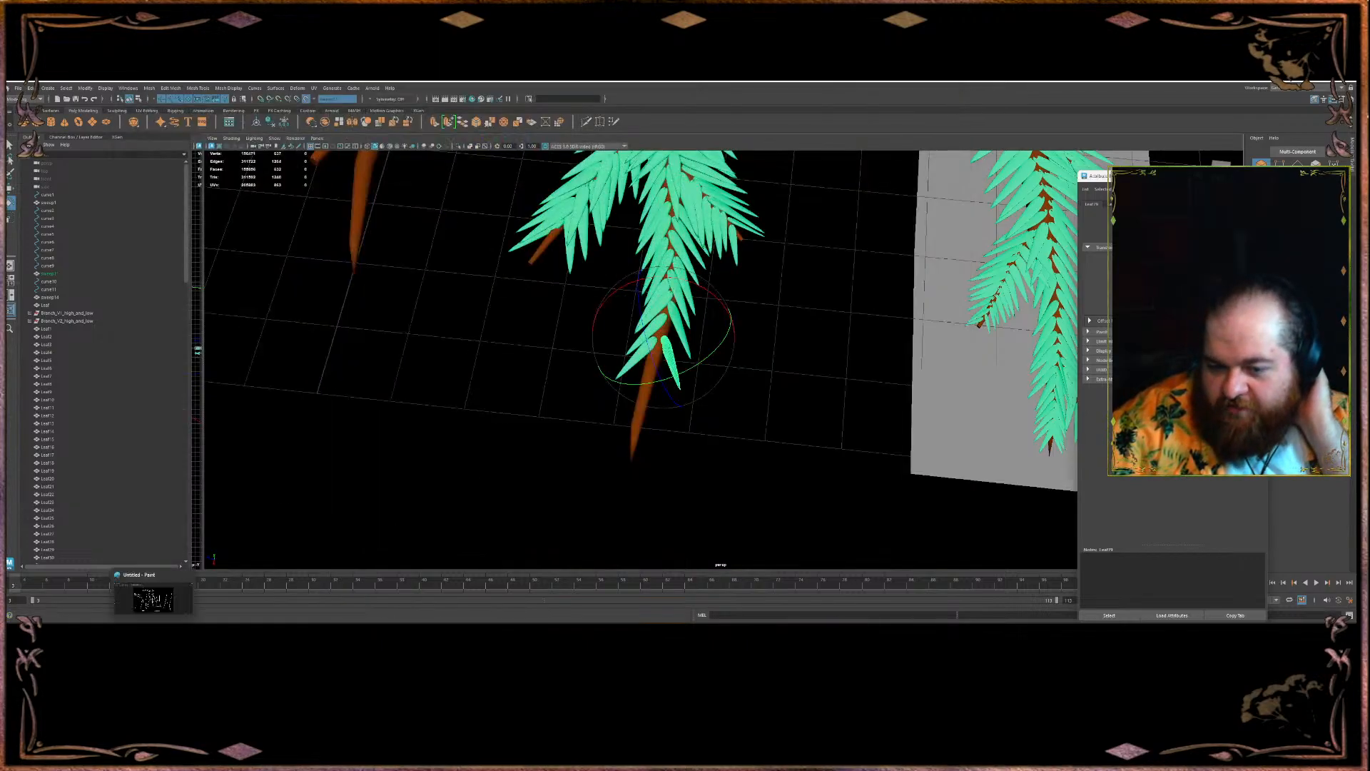
left_click(163, 603)
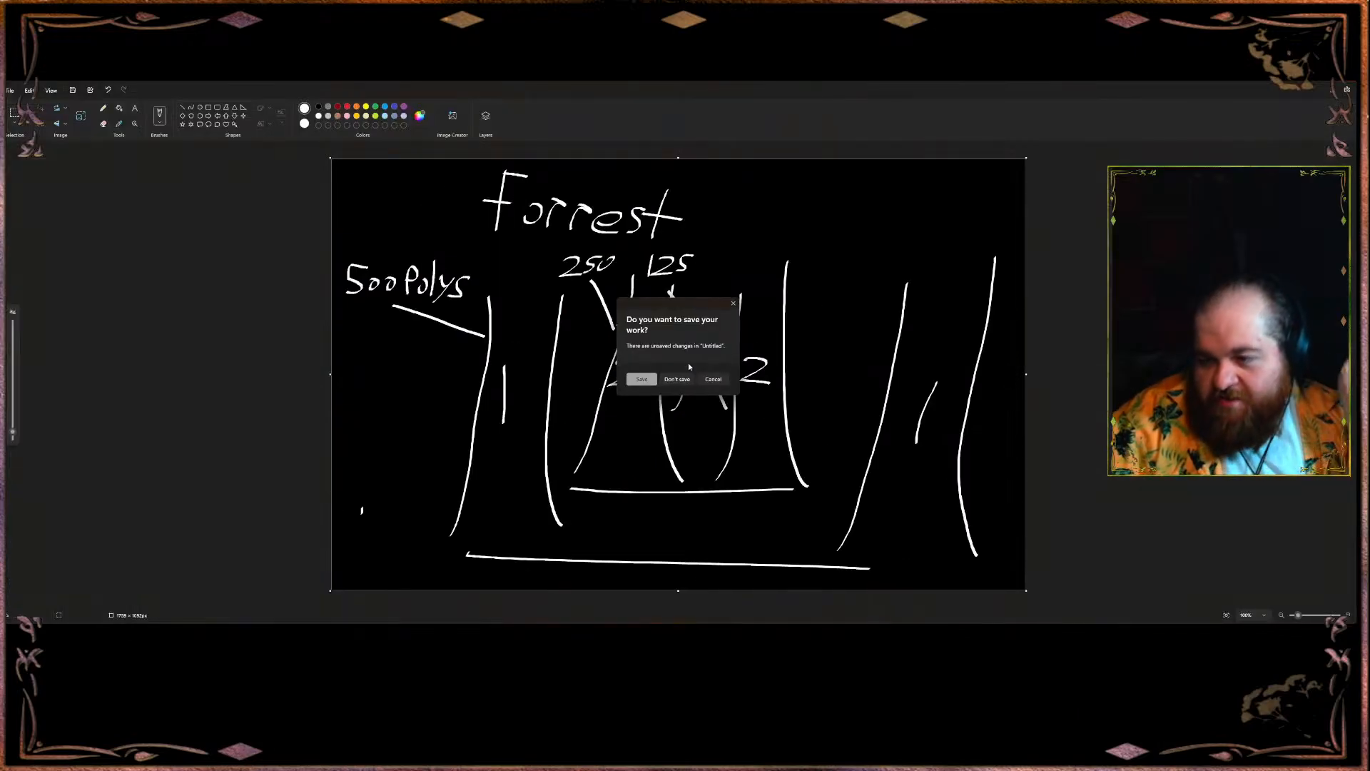
left_click(679, 378)
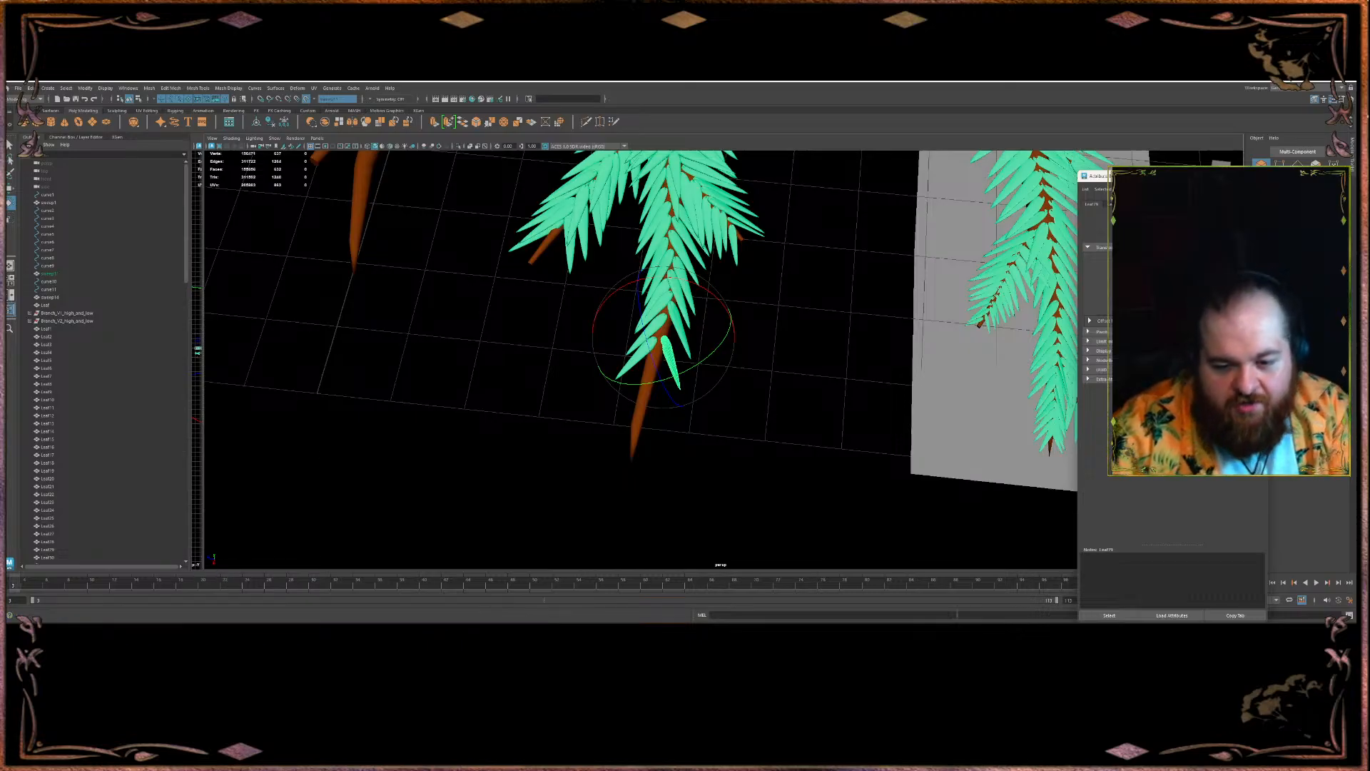
- Open a new Paint window and fill the blank canvas with black
right_click(154, 631)
left_click(143, 597)
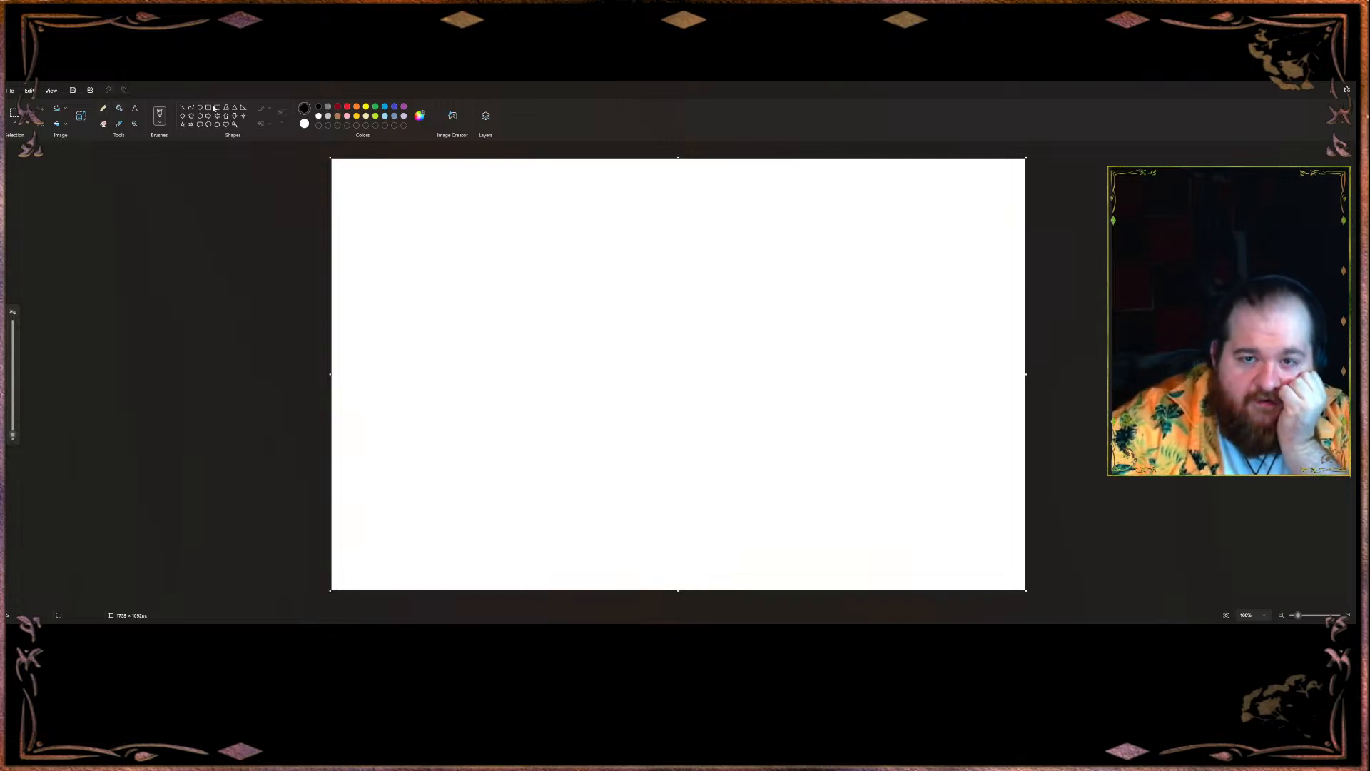
left_click(119, 108)
left_click(667, 392)
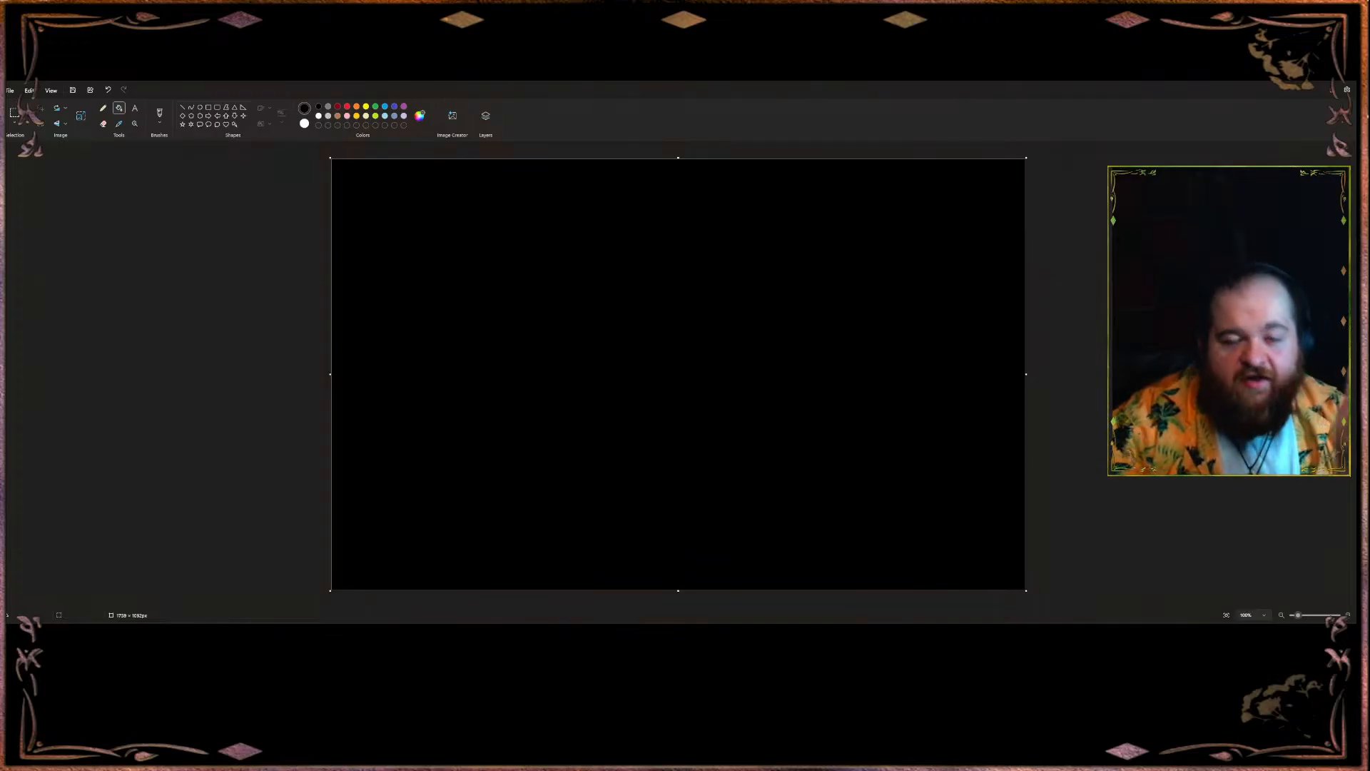
- Handwrite "Levels = 30K V" across the upper part of the black canvas with a white calligraphy brush
left_click(318, 115)
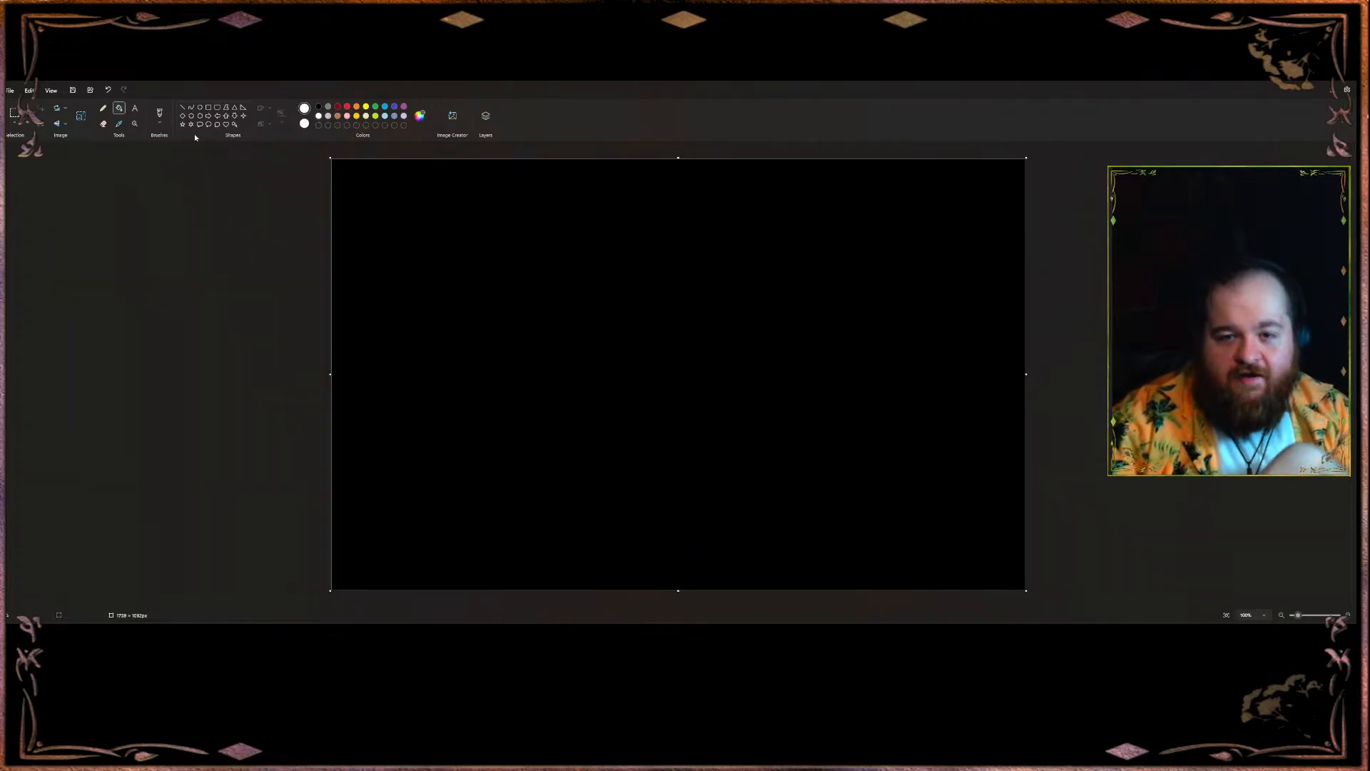
left_click(160, 121)
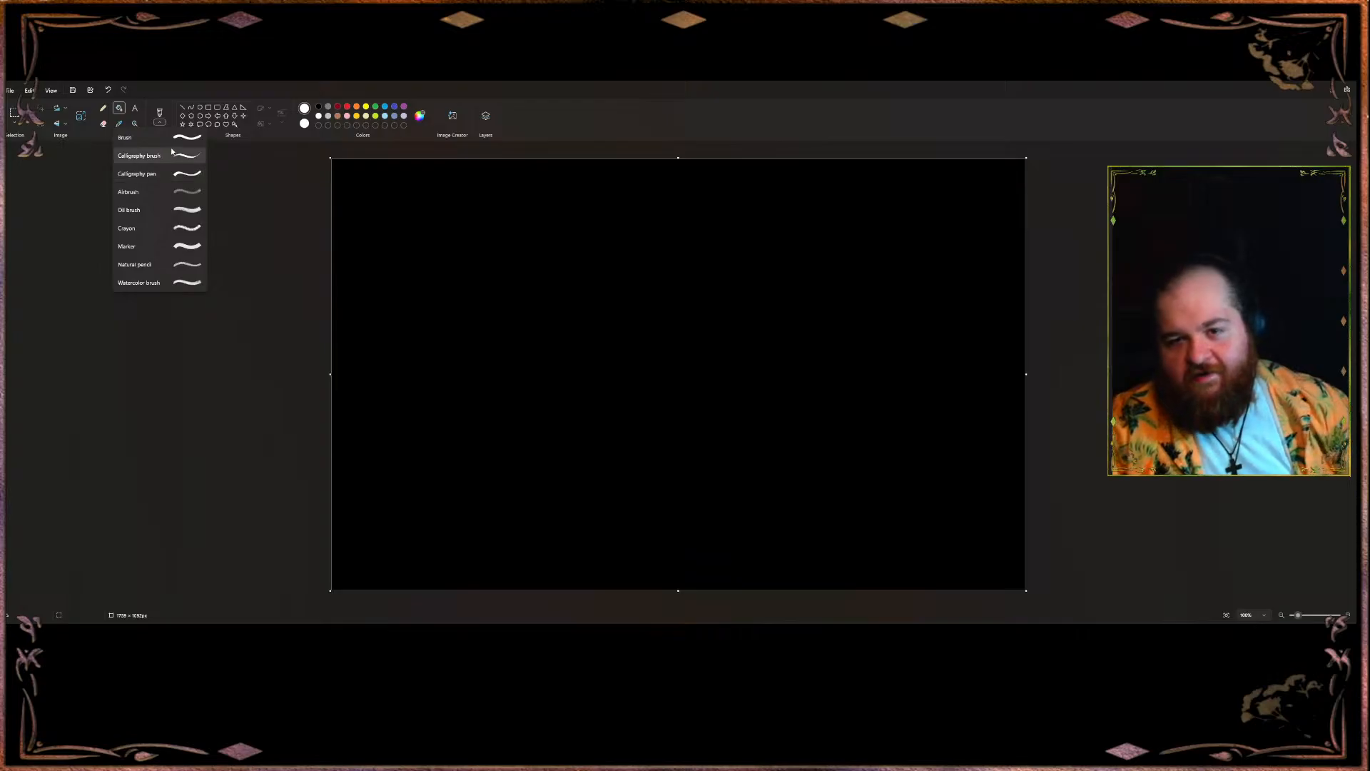
left_click(179, 155)
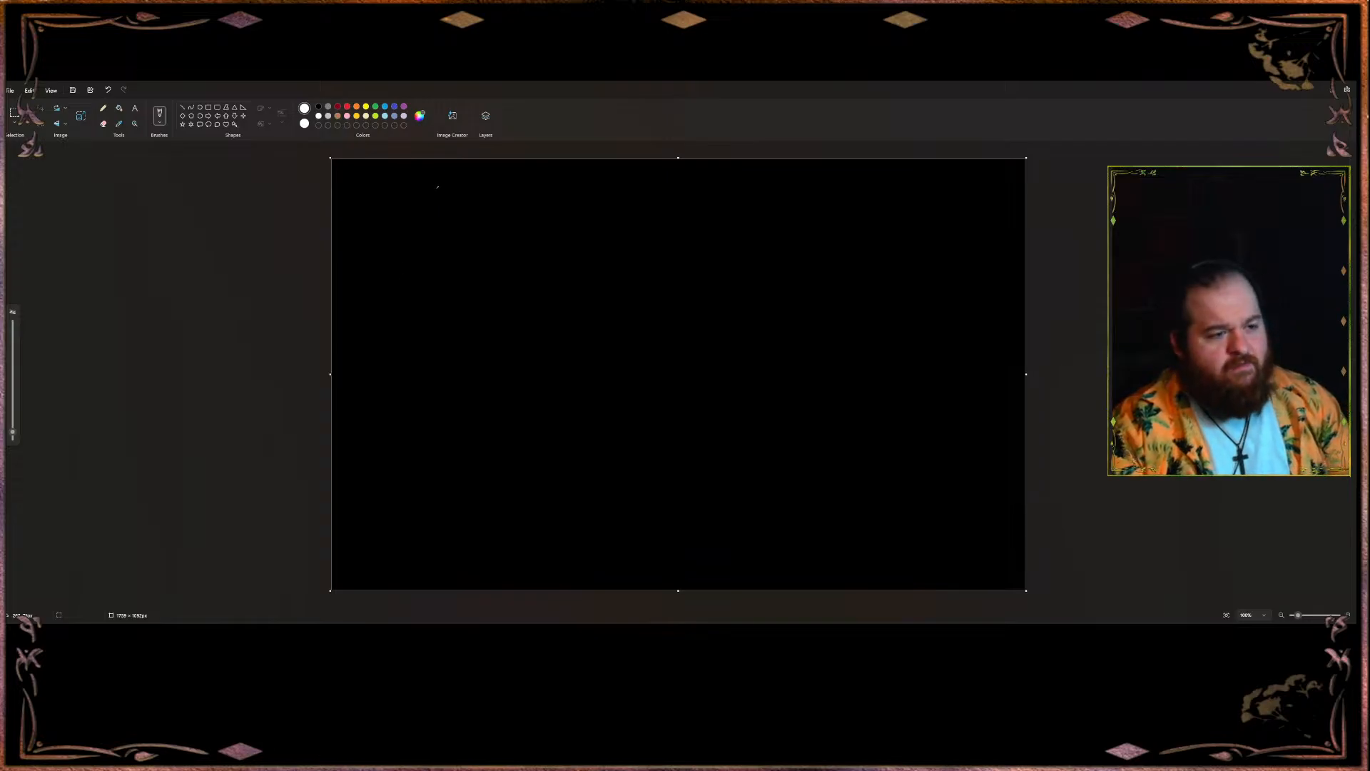
mouse_move(401, 199)
left_mouse_down()
mouse_move(412, 250)
mouse_move(469, 227)
mouse_move(528, 251)
left_mouse_up()
key("ctrl+z")
mouse_move(509, 205)
left_mouse_down()
mouse_move(511, 250)
mouse_move(636, 230)
mouse_move(648, 213)
left_mouse_up()
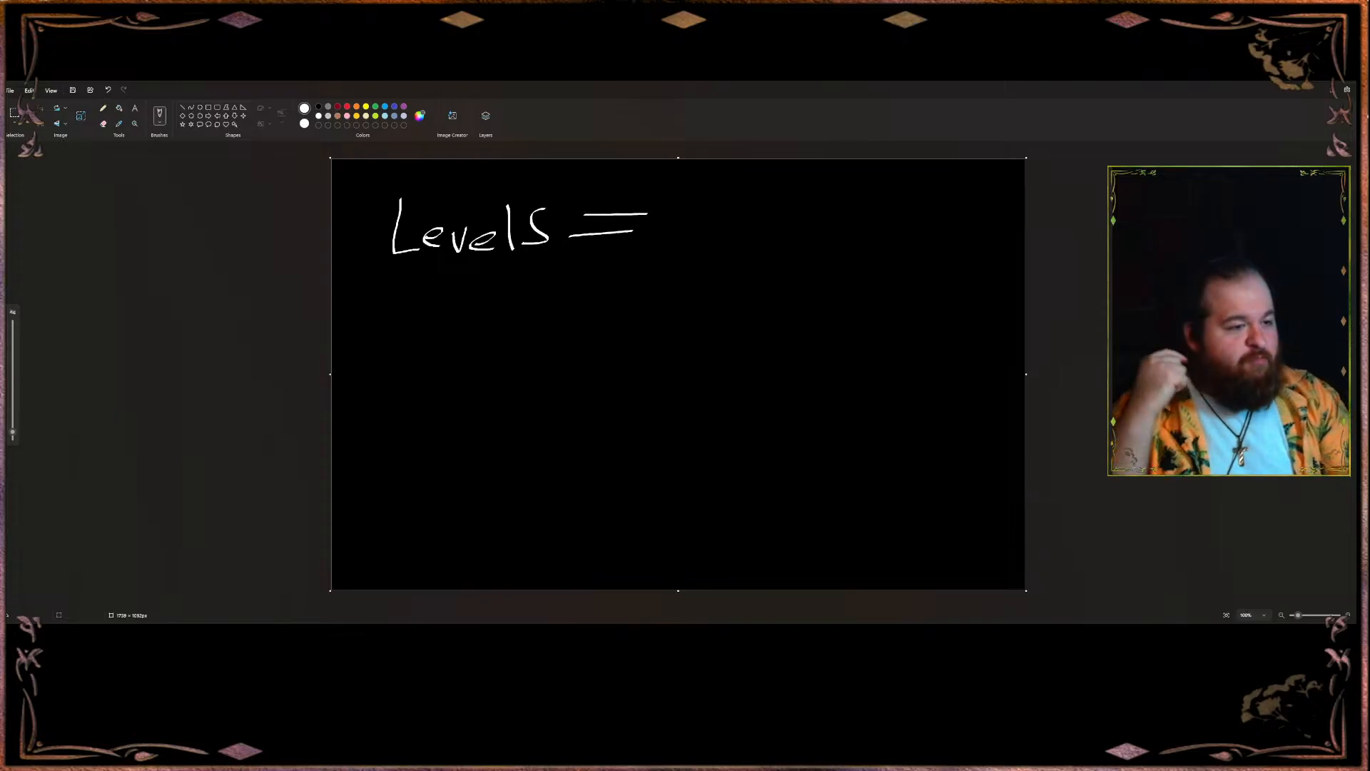
mouse_move(663, 194)
left_mouse_down()
mouse_move(689, 220)
mouse_move(667, 230)
left_mouse_up()
mouse_move(716, 211)
left_mouse_down()
mouse_move(743, 234)
mouse_move(773, 202)
mouse_move(775, 234)
mouse_move(838, 216)
left_mouse_up()
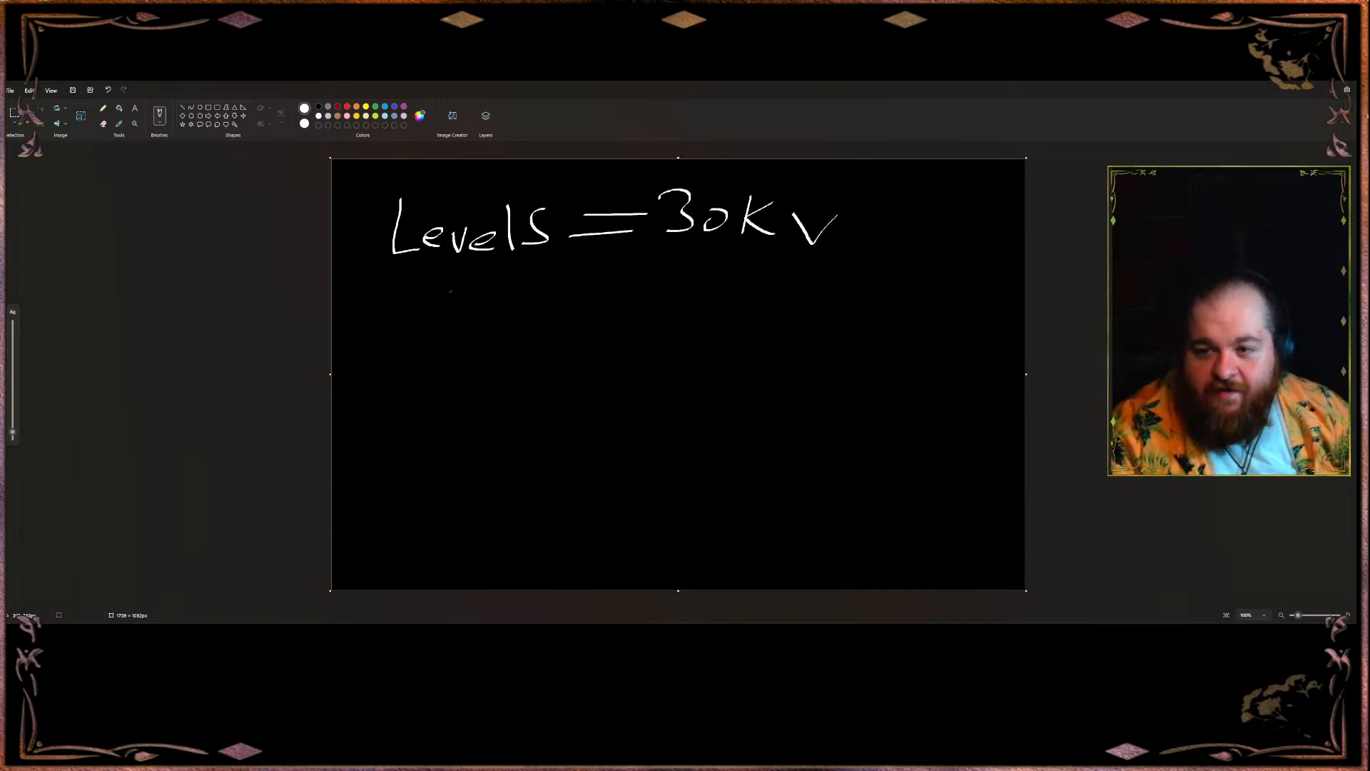
- Handwrite "Charaters =" below the Levels line, undoing and redrawing the badly formed letters
mouse_move(412, 334)
left_mouse_down()
mouse_move(413, 365)
mouse_move(452, 351)
mouse_move(476, 364)
mouse_move(498, 348)
mouse_move(492, 367)
left_mouse_up()
left_click_drag(505, 344, 502, 367)
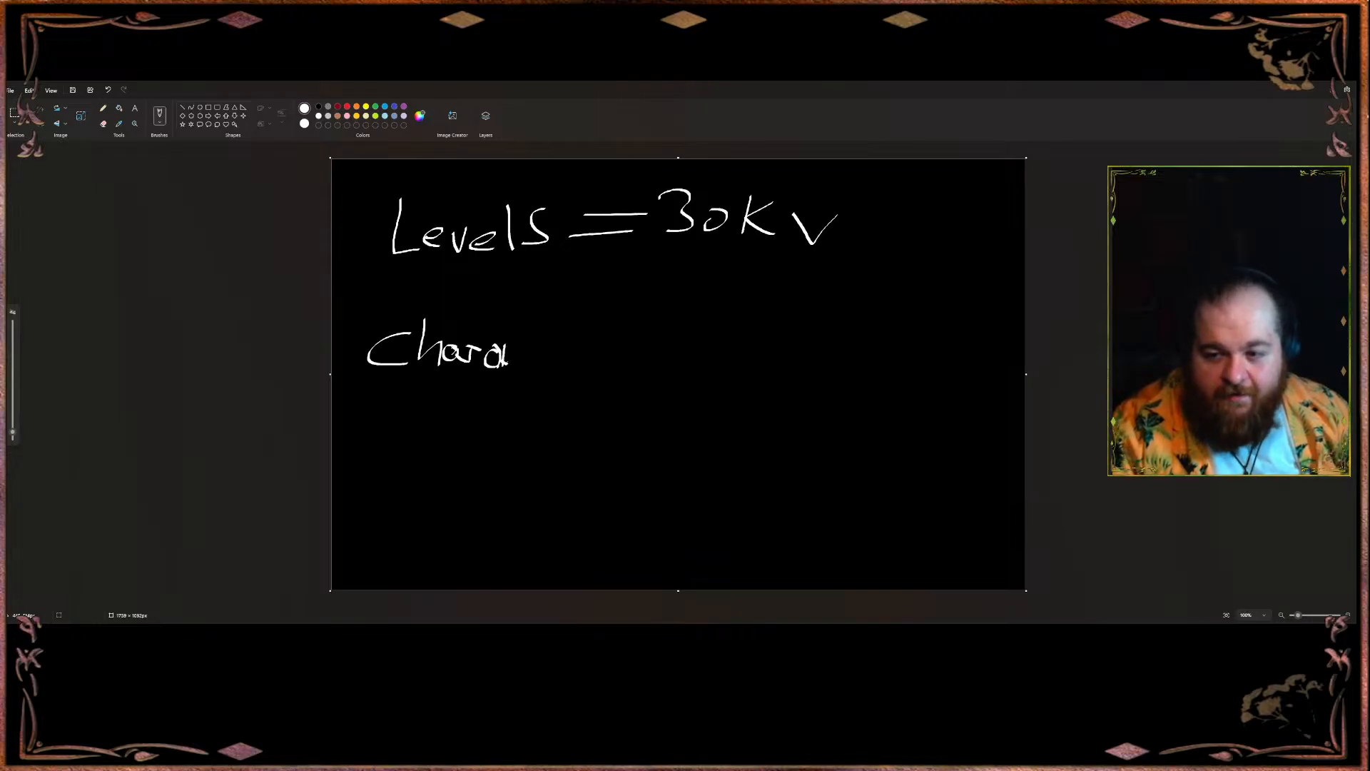
key("ctrl+z")
key("ctrl+z")
key("ctrl+z")
key("ctrl+z")
left_click_drag(489, 349, 510, 365)
mouse_move(500, 347)
left_mouse_down()
mouse_move(541, 362)
mouse_move(558, 349)
mouse_move(558, 367)
mouse_move(612, 361)
left_mouse_up()
left_click_drag(564, 345, 627, 342)
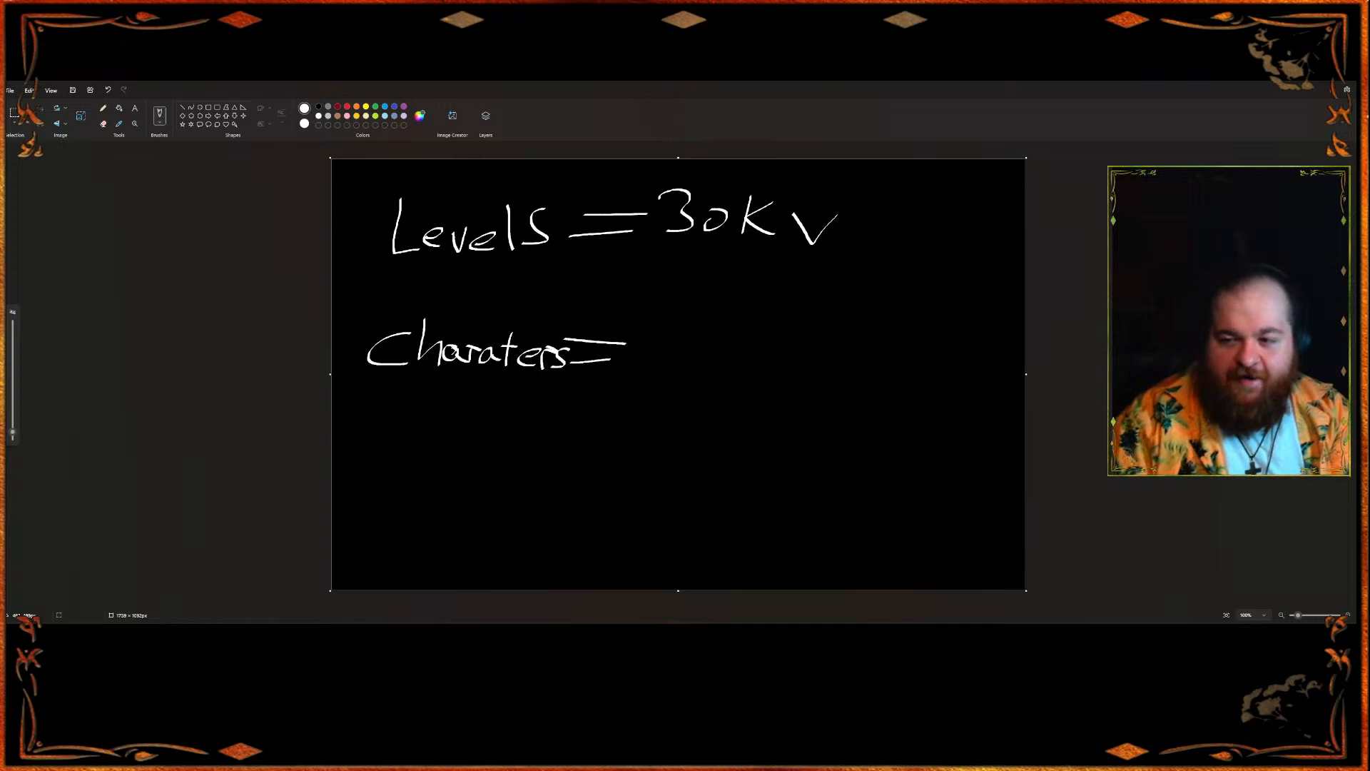
mouse_move(635, 315)
left_mouse_down()
mouse_move(658, 331)
mouse_move(646, 347)
left_mouse_up()
left_click_drag(697, 325, 738, 351)
key("ctrl+z")
key("ctrl+z")
key("ctrl+z")
key("ctrl+z")
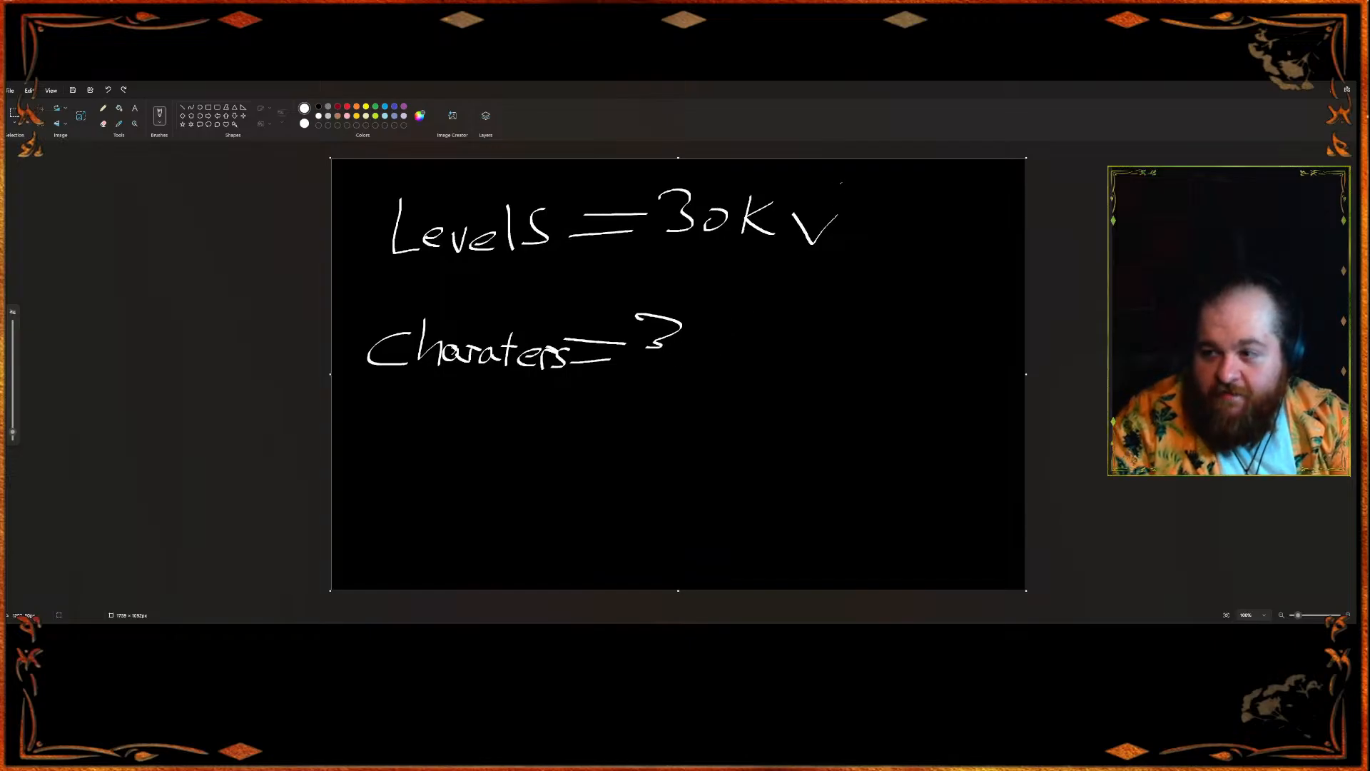
key("ctrl+z")
- Write "Polys" in small letters above the V on the Levels line and draw a tall vertical stroke beside the V
left_click_drag(811, 170, 811, 191)
mouse_move(811, 169)
left_mouse_down()
mouse_move(814, 184)
mouse_move(851, 187)
left_mouse_up()
left_click_drag(856, 177, 864, 187)
left_click_drag(875, 177, 864, 262)
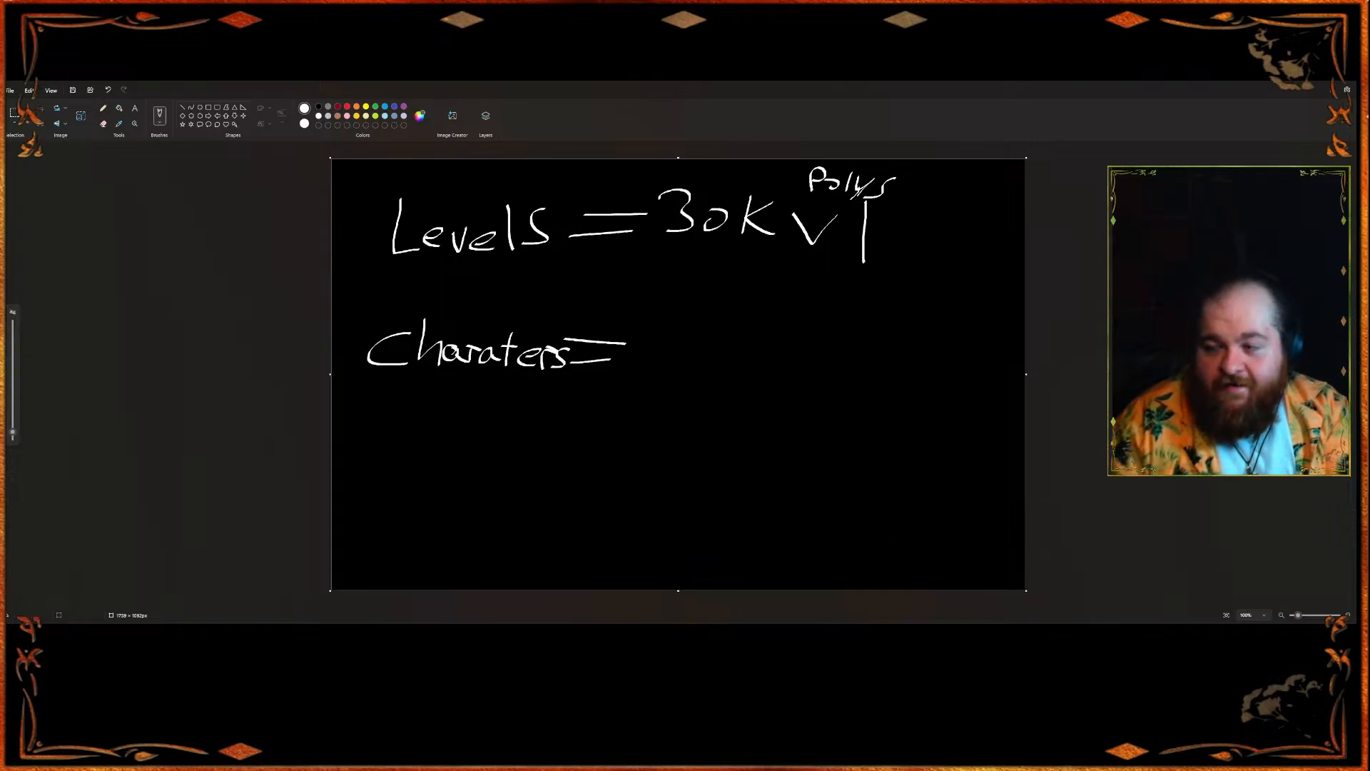
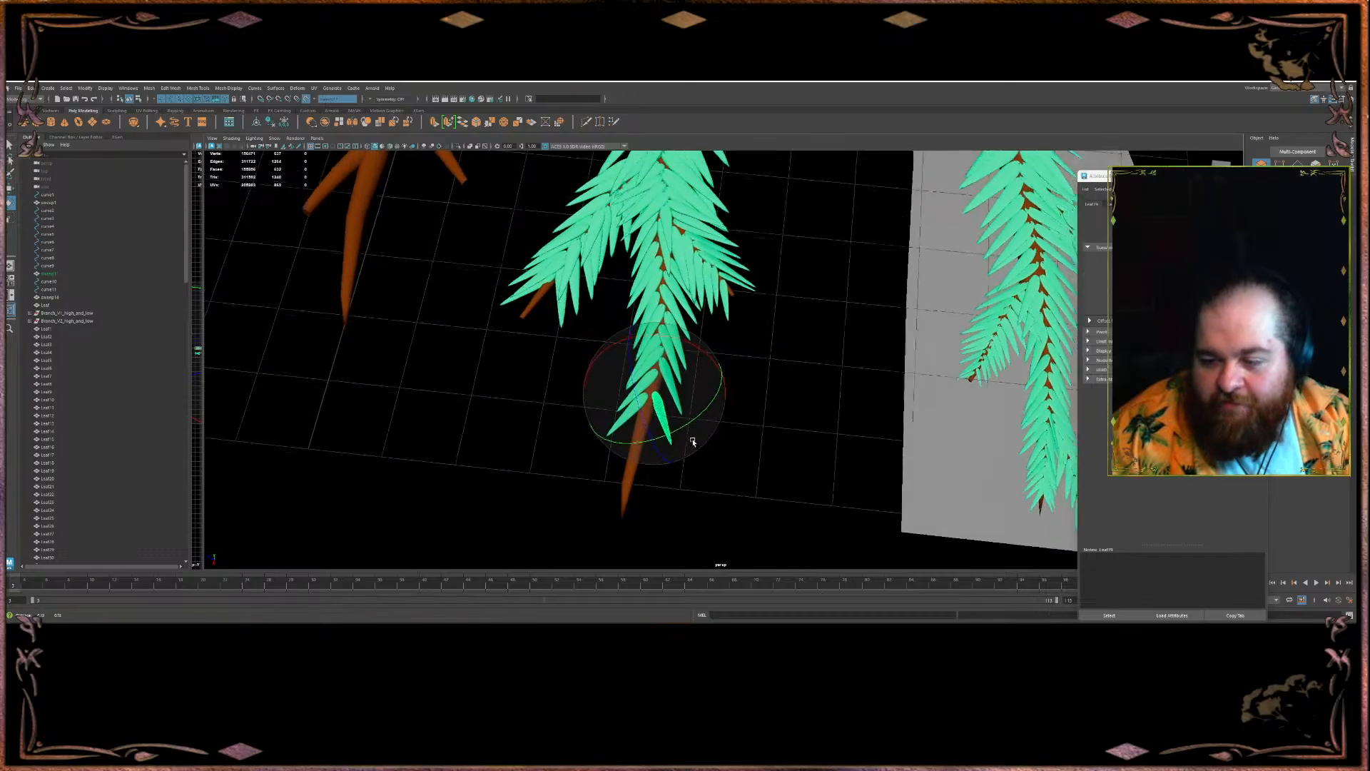
- In Maya, move and rotate a leaf into place beside the lowest leaves on the middle stem
left_click_drag(611, 377, 652, 404, "alt")
key("w")
key("e")
key("f")
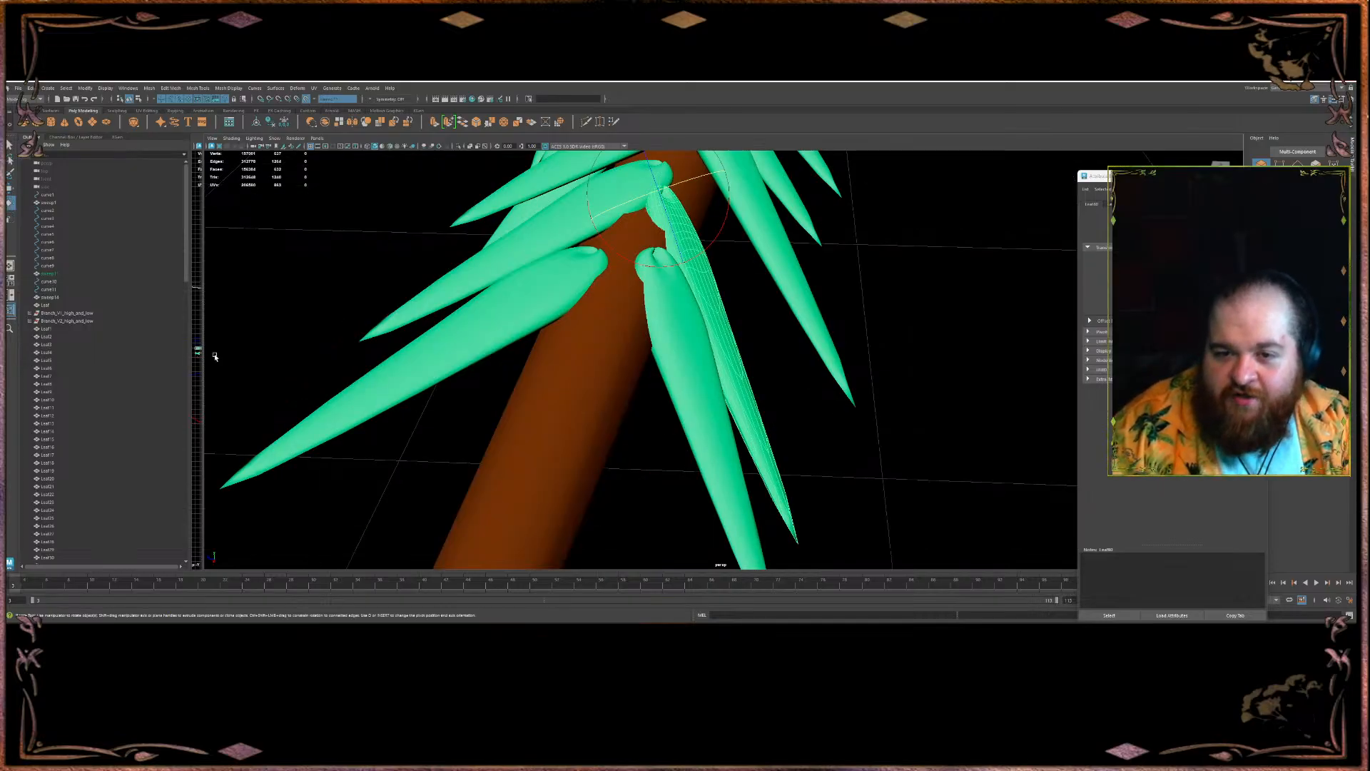
scroll(428, 303, "down", 6)
left_click_drag(484, 254, 468, 385, "alt")
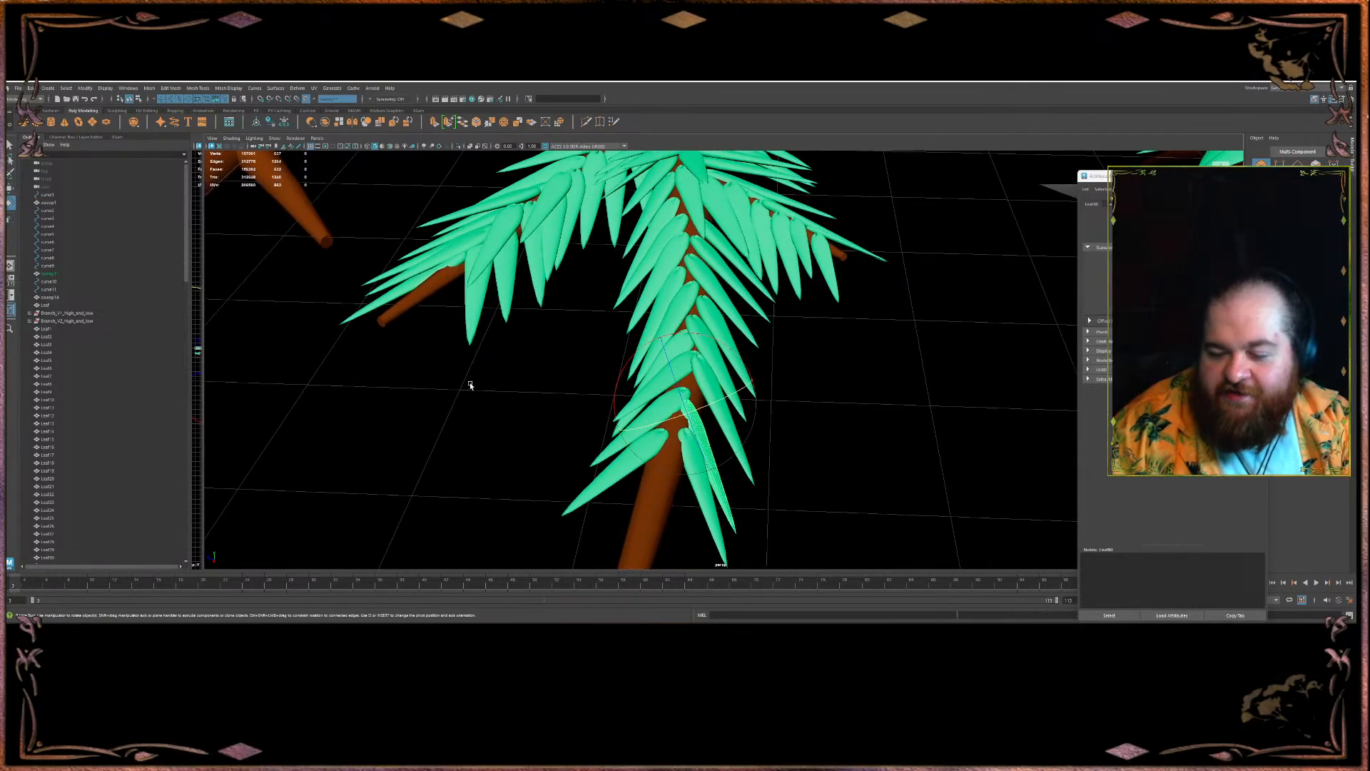
- Duplicate the selected leaf, then rotate and move the copy over the middle stem near its lowest leaves
left_click_drag(790, 370, 688, 400, "alt")
key("w")
key("ctrl+d")
key("e")
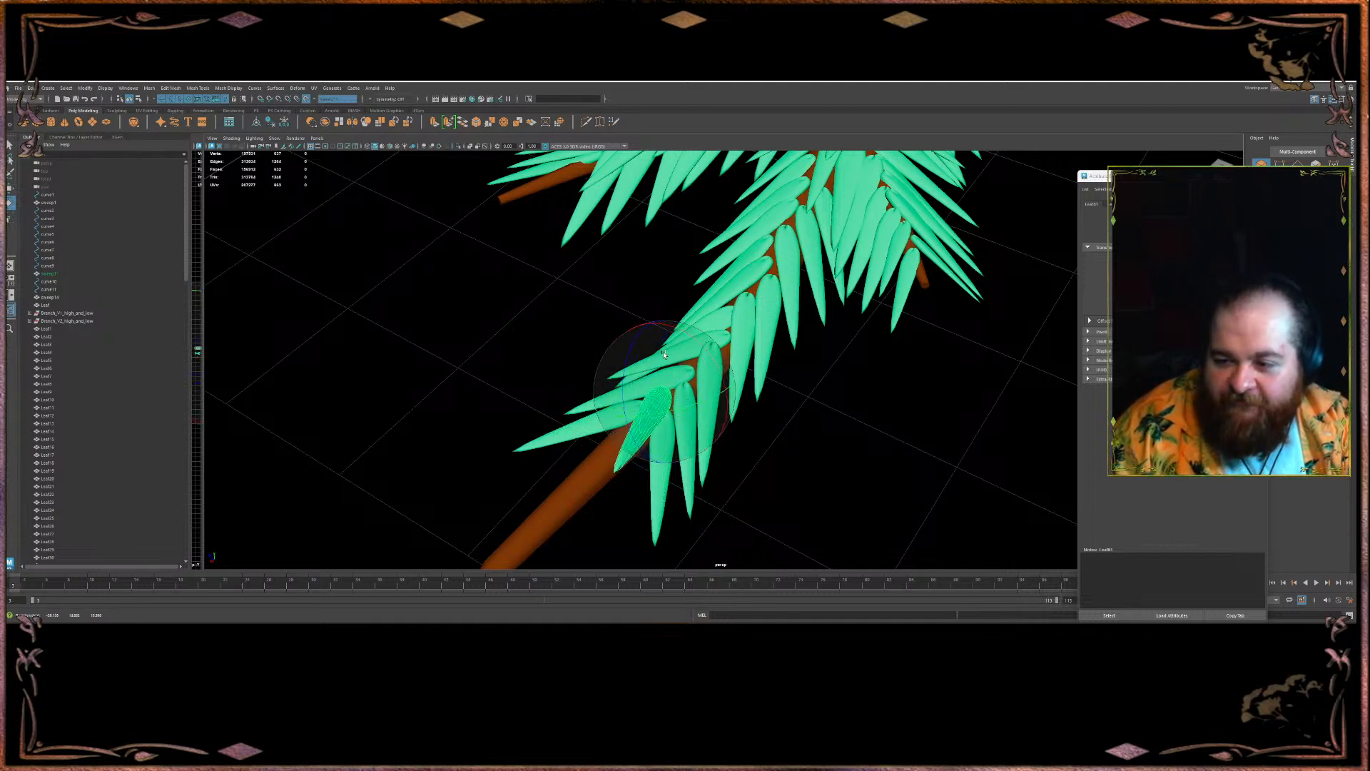
key("w")
left_click_drag(665, 355, 634, 314, "alt")
- Select the leaf lying over the stem, duplicate it, and rotate and move the copy toward the bare end
left_click(644, 404)
key("ctrl+d")
key("e")
left_click_drag(641, 416, 586, 457)
key("w")
- Duplicate the leaf again and angle the copy against the stem, undoing the last unwanted change
key("ctrl+d")
left_click_drag(585, 457, 707, 461, "alt")
key("e")
key("w")
key("ctrl+z")
key("e")
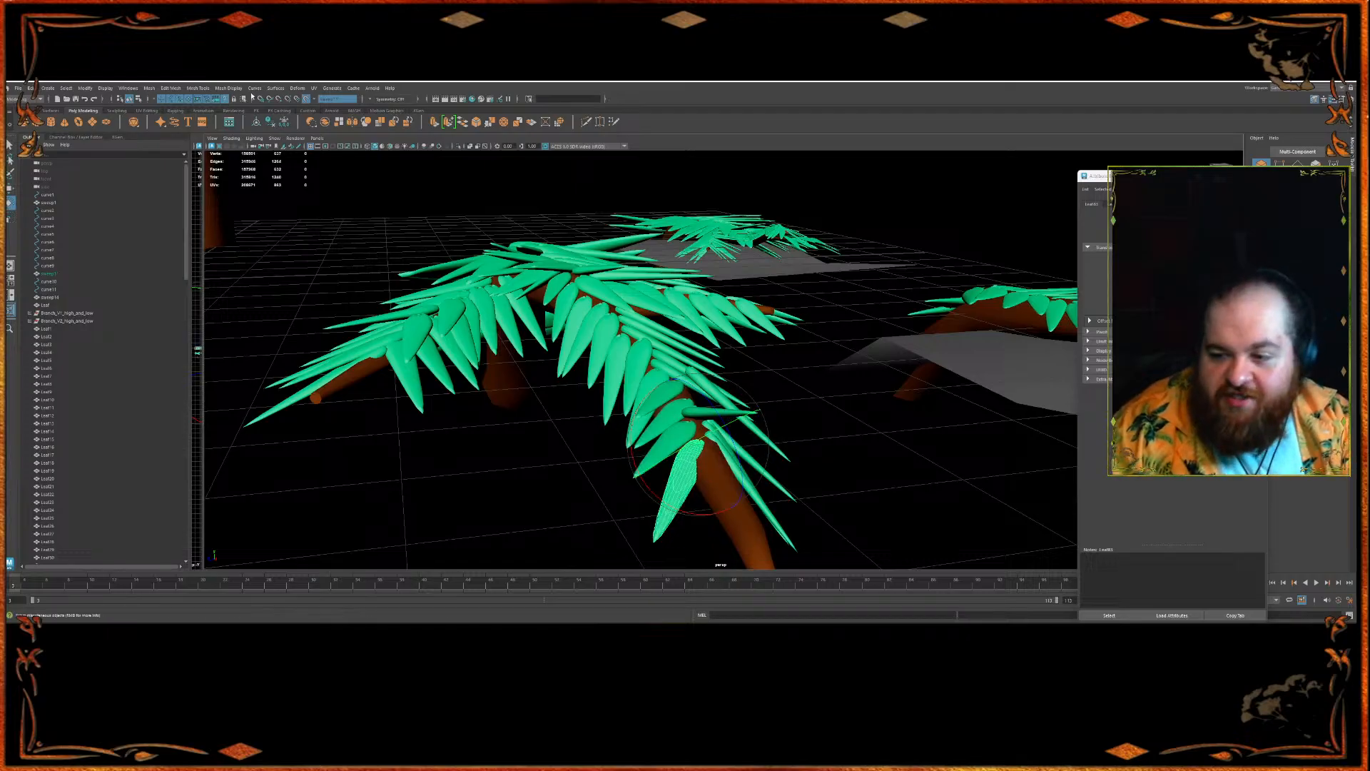
- Refine the new leaf's position and rotation against the stem from low side and overhead views
left_click_drag(694, 428, 538, 280, "alt")
middle_click_drag(538, 281, 484, 256, "alt")
left_click_drag(484, 256, 606, 309, "alt")
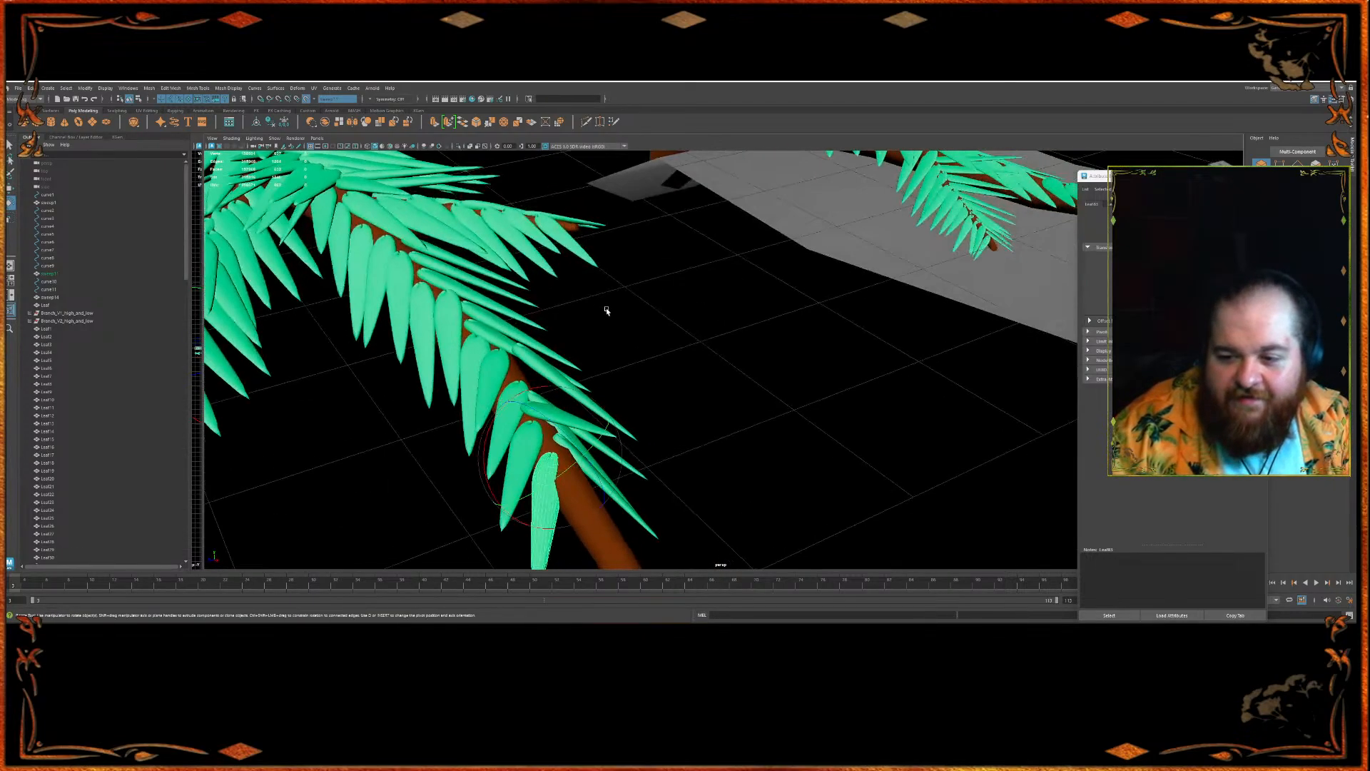
middle_click_drag(606, 309, 556, 191, "alt")
left_click_drag(556, 190, 600, 401, "alt")
key("w")
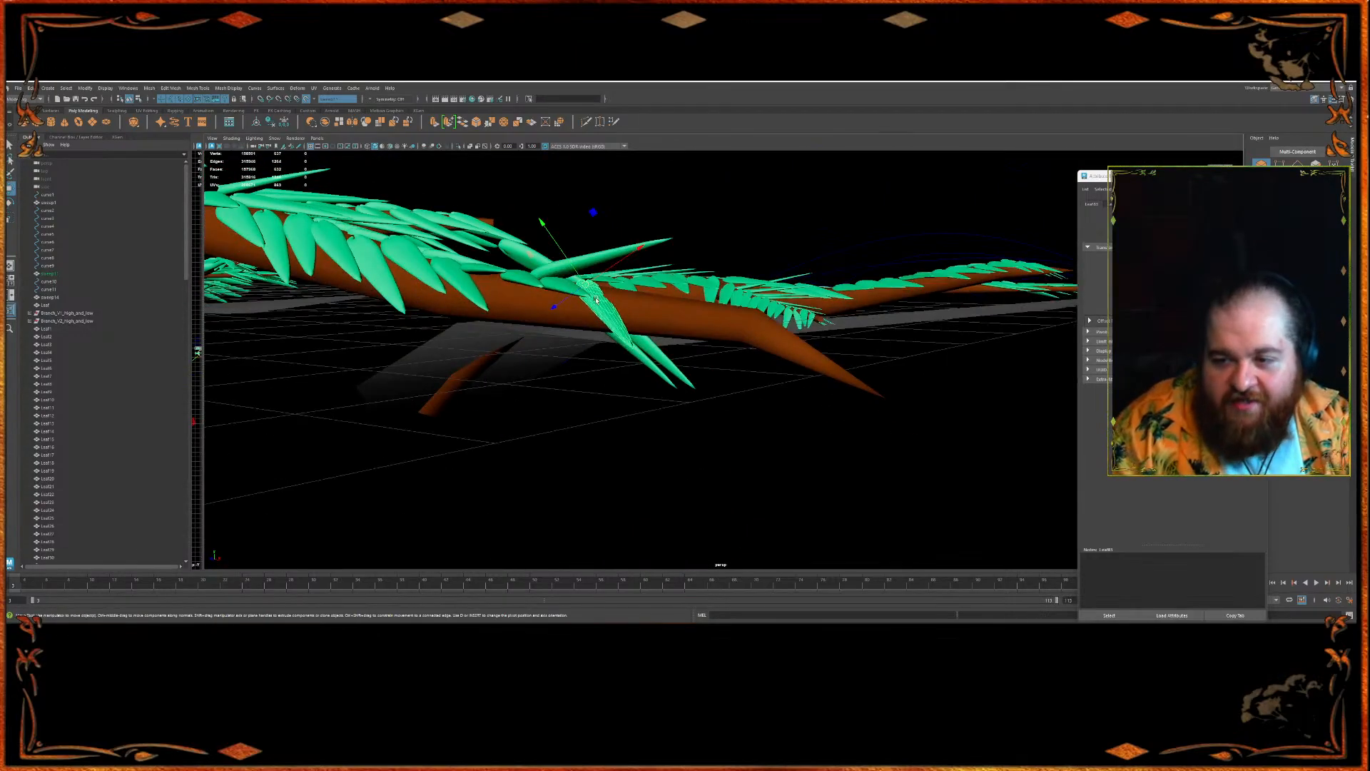
key("e")
left_click_drag(594, 298, 600, 371, "alt")
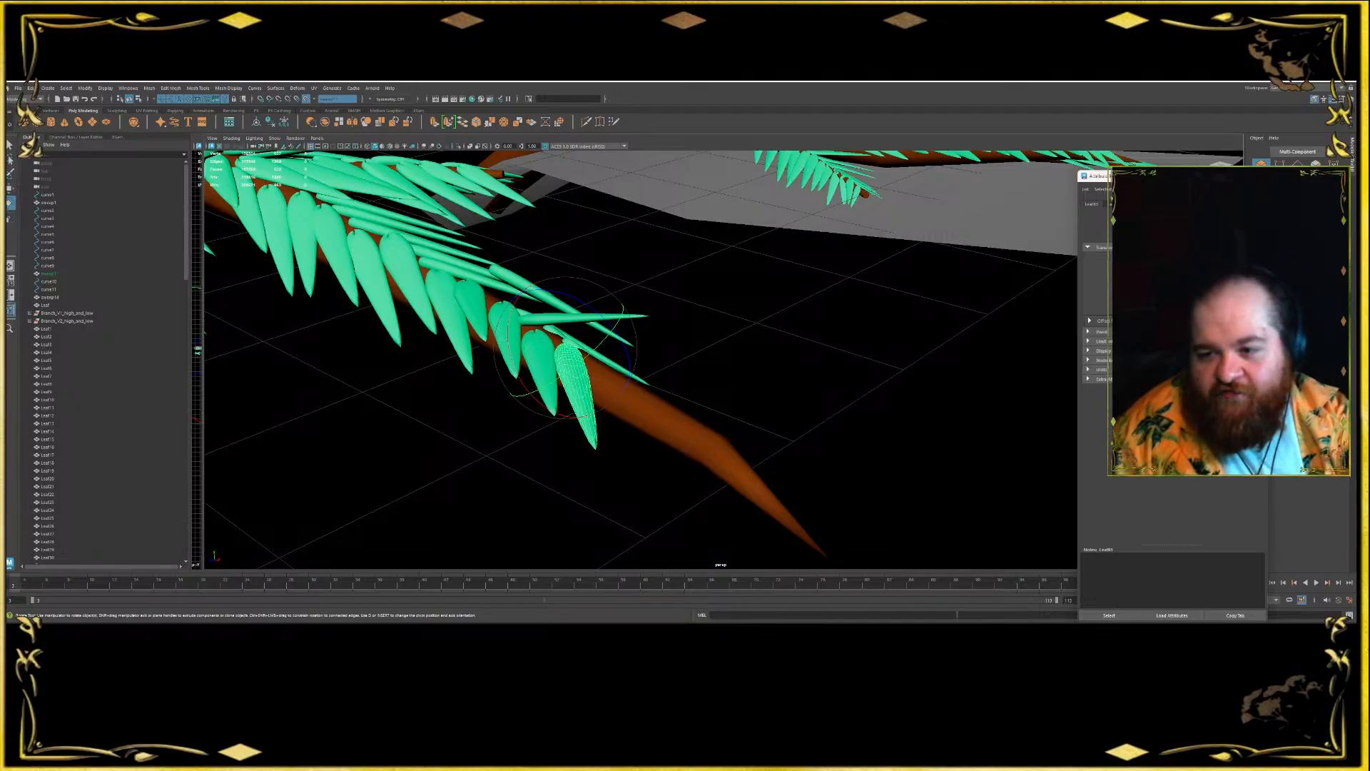
- Select leaves near the stem's bare end and adjust their position, rotation and scale to fit the narrowing stem
left_click(914, 348)
left_click(559, 319)
mouse_move(559, 319)
left_mouse_down("alt")
mouse_move(536, 342)
mouse_move(562, 363)
mouse_move(604, 336)
mouse_move(631, 346)
mouse_move(584, 362)
mouse_move(561, 349)
mouse_move(568, 401)
mouse_move(525, 385)
mouse_move(605, 388)
mouse_move(631, 362)
mouse_move(535, 342)
mouse_move(514, 358)
mouse_move(562, 311)
mouse_move(554, 295)
mouse_move(573, 353)
mouse_move(561, 303)
mouse_move(530, 287)
mouse_move(537, 330)
mouse_move(513, 351)
mouse_move(533, 362)
mouse_move(517, 356)
mouse_move(477, 386)
left_mouse_up("alt")
key("w")
left_click(497, 373)
key("e")
key("w")
key("e")
key("w")
key("e")
key("w")
key("e")
key("r")
- Duplicate the fitted leaf twice, scaling, rotating and moving the copies farther along toward the stem's tapered tip
key("w")
key("ctrl+d")
key("r")
key("w")
key("ctrl+d")
left_click_drag(478, 387, 725, 287, "alt")
key("e")
key("w")
key("w")
left_click_drag(761, 242, 658, 312)
left_click(796, 258)
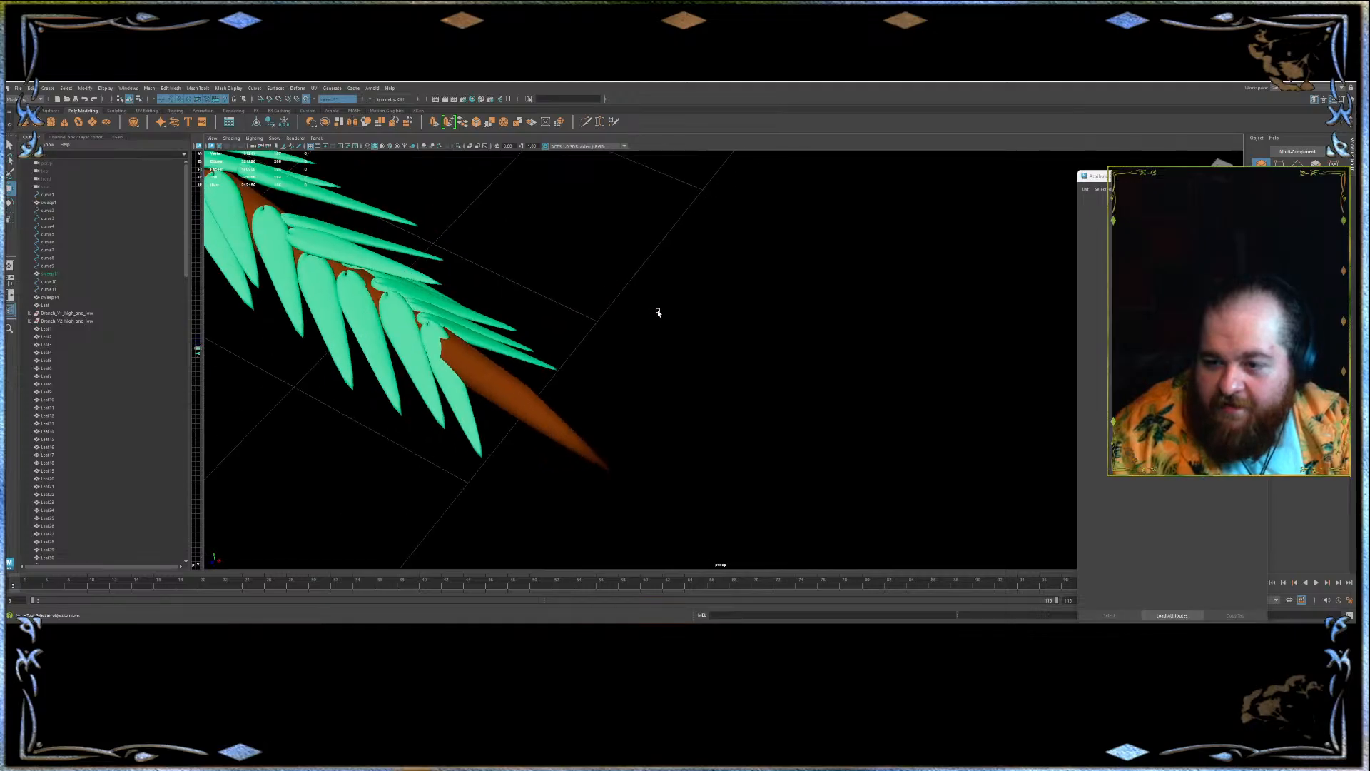
- Rotate and move the outermost leaf so it sits against the stem near its tapered tip
left_click(447, 325)
key("e")
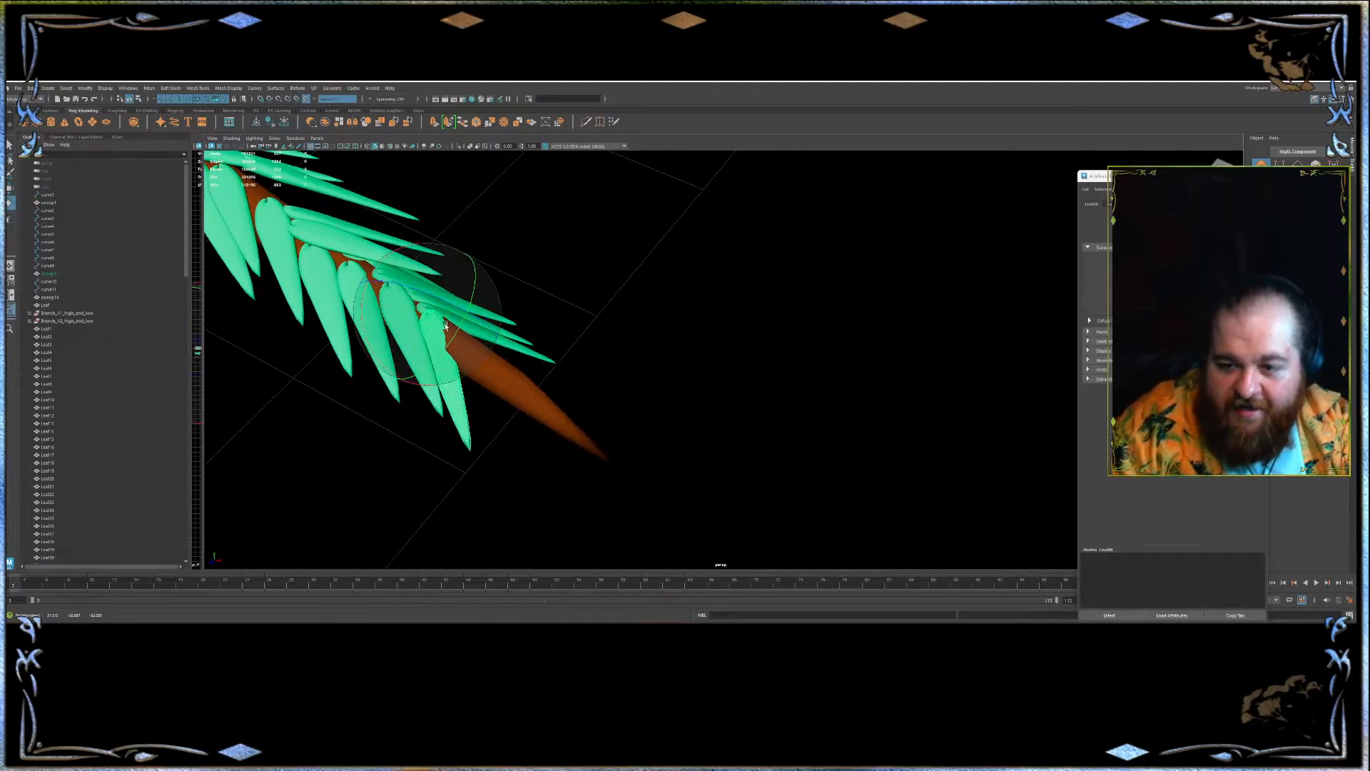
key("w")
left_click_drag(447, 325, 514, 345, "alt")
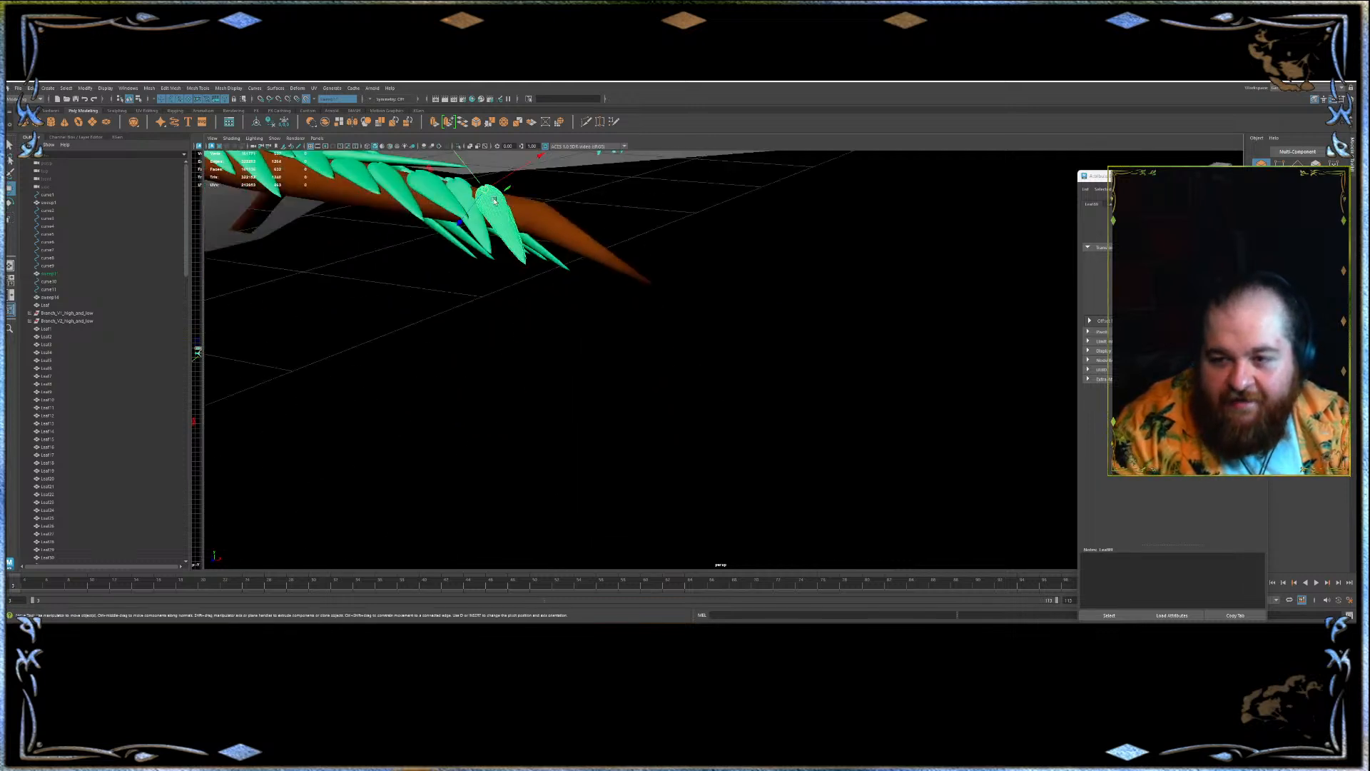
left_click_drag(487, 189, 441, 330)
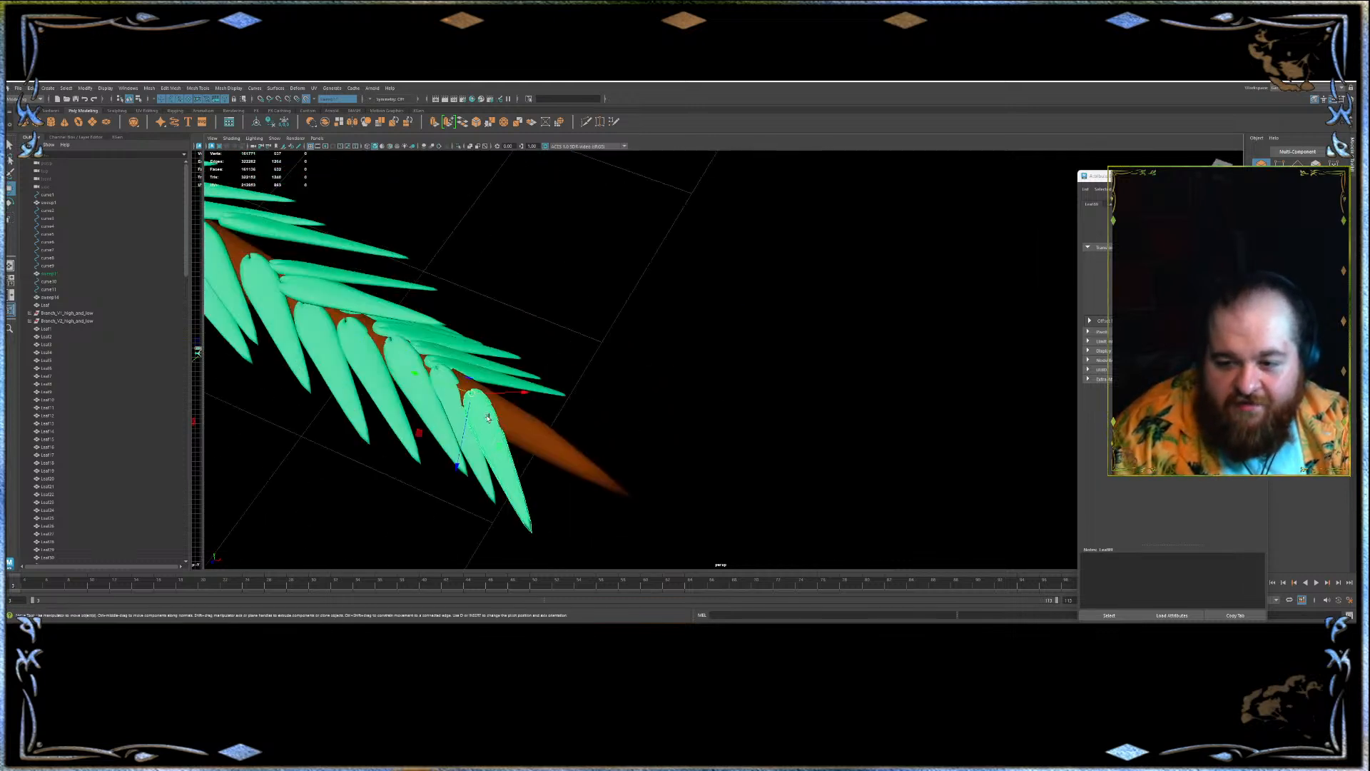
key("e")
key("w")
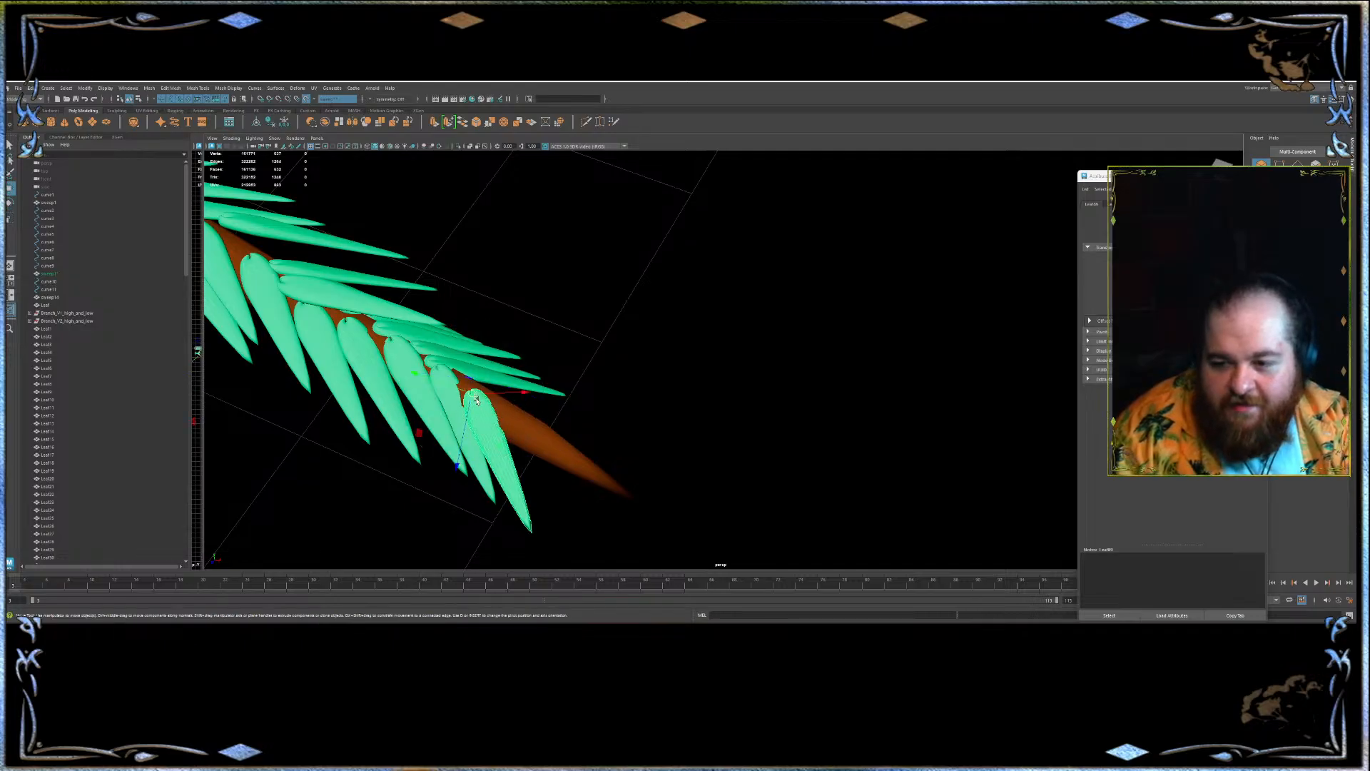
- Duplicate the outermost leaf, then scale, move and rotate the copy to sit farther along the stem
key("ctrl+z")
key("r")
mouse_move(483, 404)
left_mouse_down()
mouse_move(501, 407)
mouse_move(509, 472)
mouse_move(491, 454)
left_mouse_up()
key("w")
key("e")
key("w")
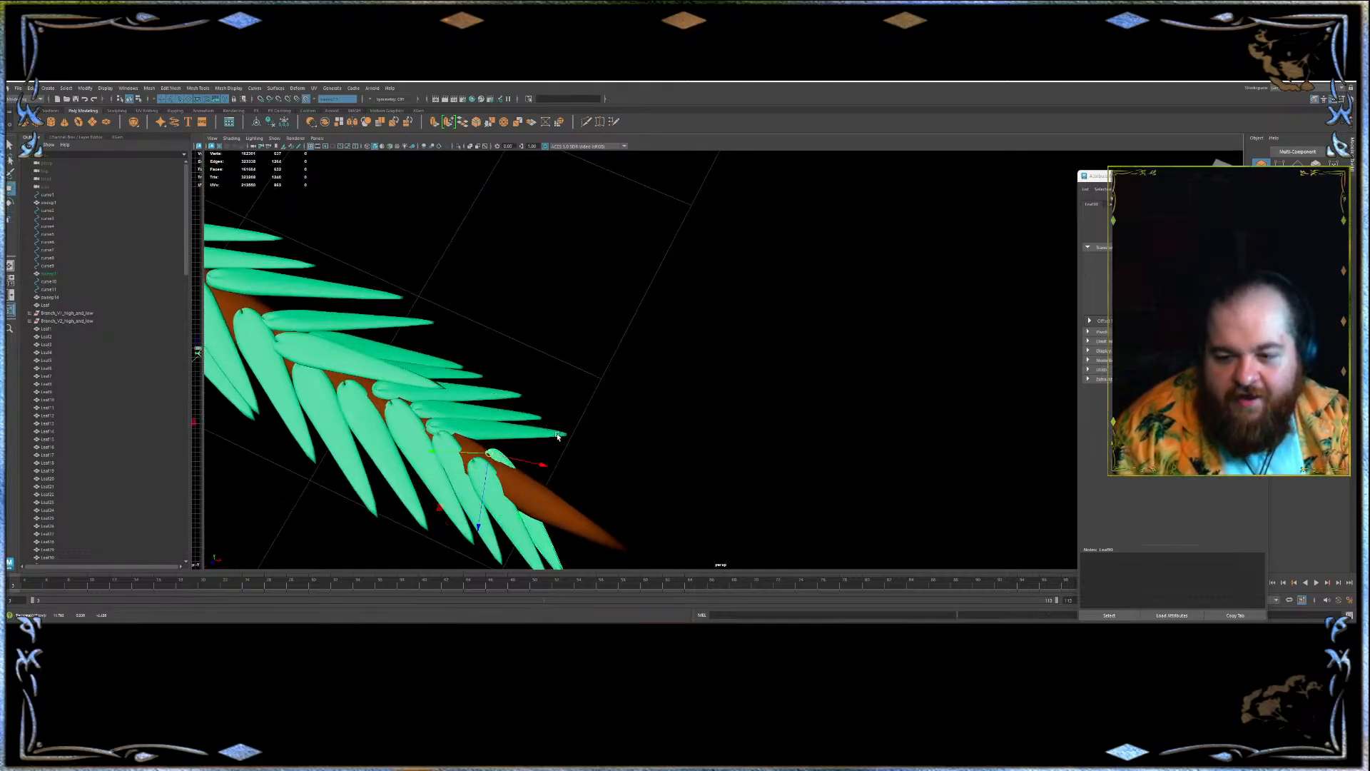
- Refine the new leaf's position and rotation against the stem from the opposite side of the branch
left_click_drag(553, 391, 392, 419, "alt")
middle_click_drag(392, 419, 263, 602, "alt")
left_click_drag(514, 499, 571, 436, "alt")
middle_click_drag(571, 435, 457, 571, "alt")
left_click_drag(550, 314, 602, 408, "alt")
middle_click_drag(603, 408, 616, 343, "alt")
left_click_drag(629, 345, 588, 365, "alt")
key("e")
key("w")
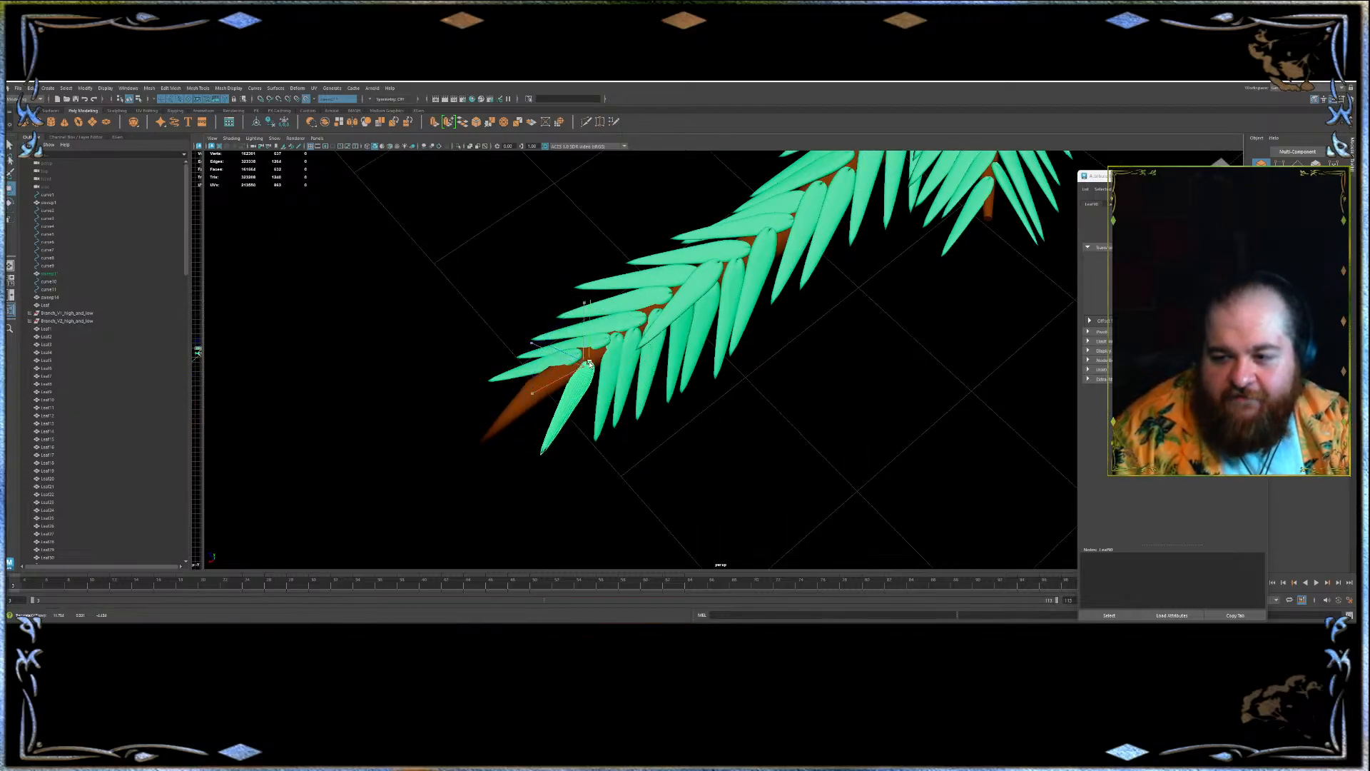
key("e")
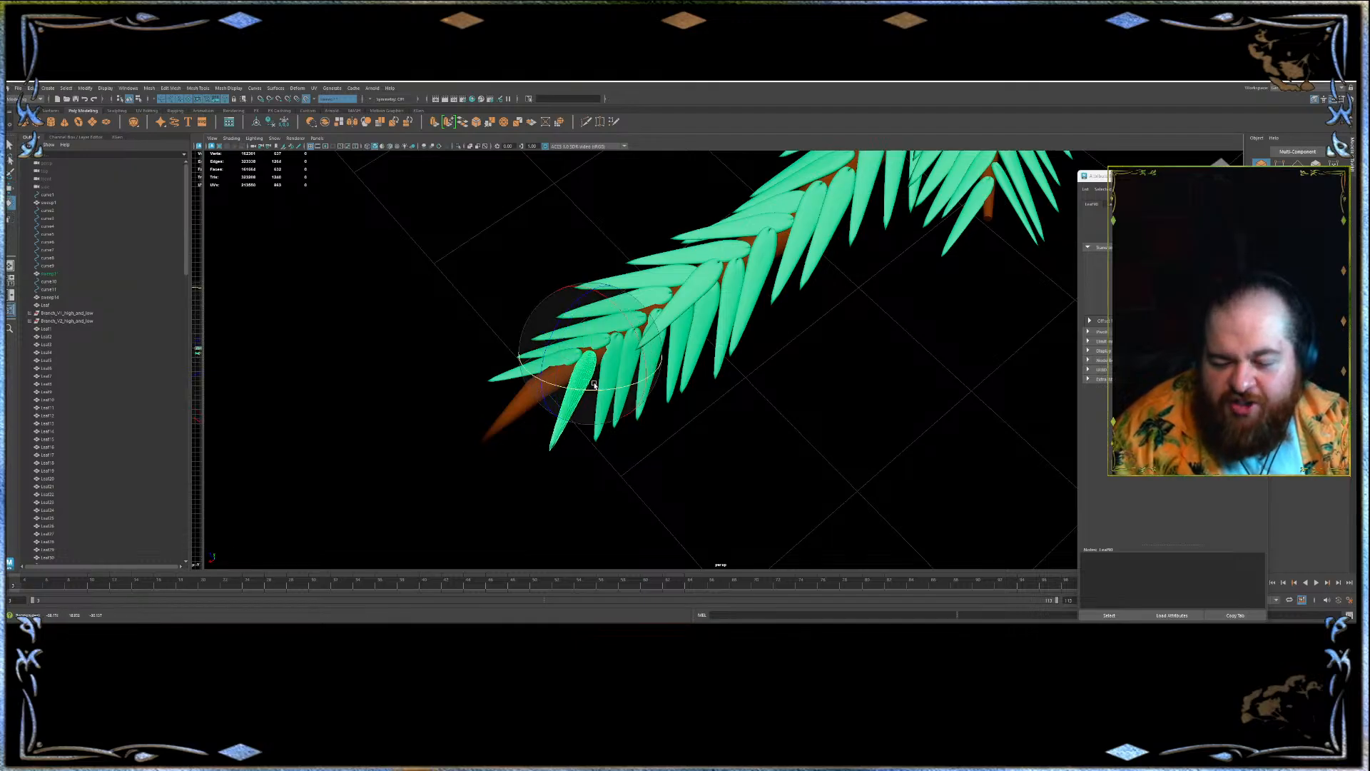
key("w")
- Duplicate the leaf again and move and rotate the copy against the last bare part of the stem
left_click_drag(594, 386, 558, 391, "alt")
left_click_drag(561, 389, 551, 451, "alt")
key("ctrl+d")
left_click_drag(551, 452, 634, 232, "alt")
key("e")
key("w")
key("e")
key("w")
key("e")
key("w")
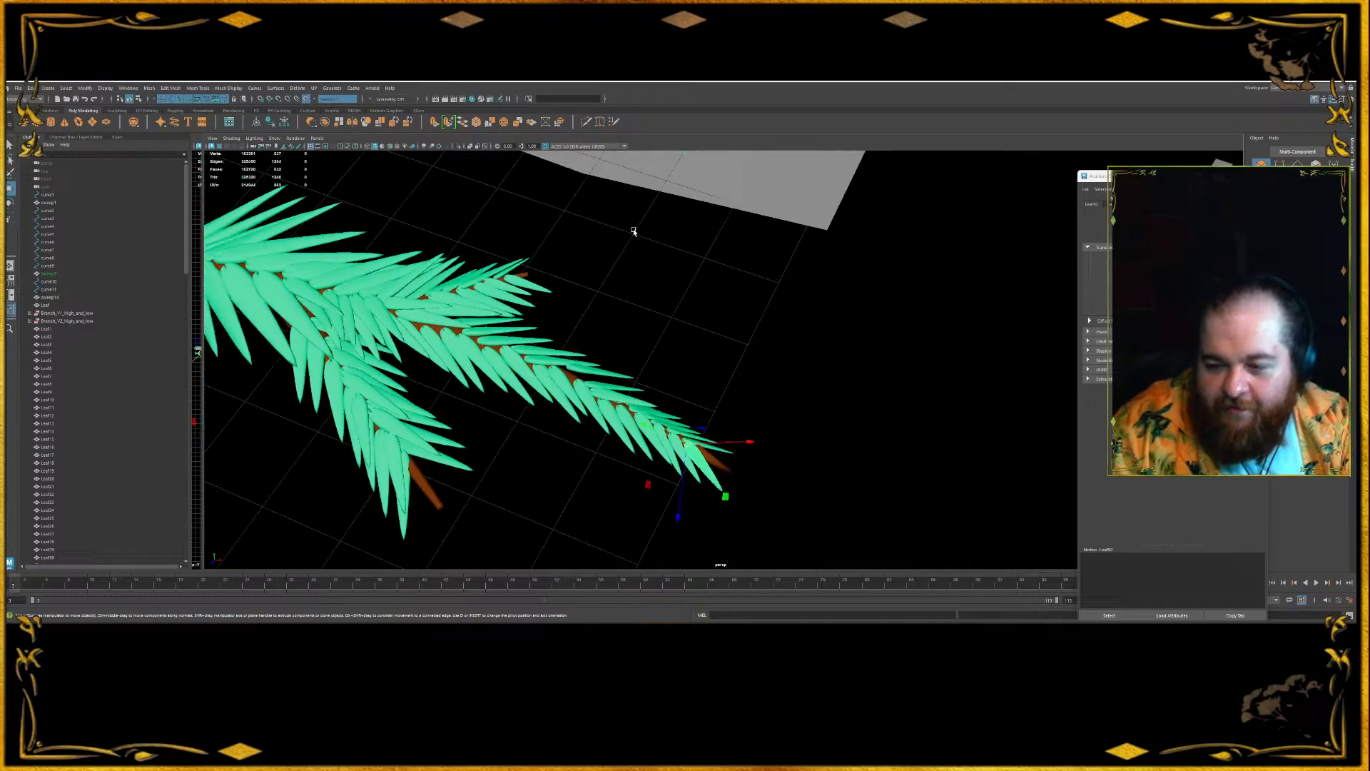
- Select the two outermost leaves together and scale them to suit the narrow stem tip
left_click_drag(391, 421, 736, 402, "alt")
scroll(747, 345, "down", 5)
middle_click_drag(736, 402, 726, 326, "alt")
scroll(697, 453, "up", 10)
left_click(706, 402, "shift")
key("r")
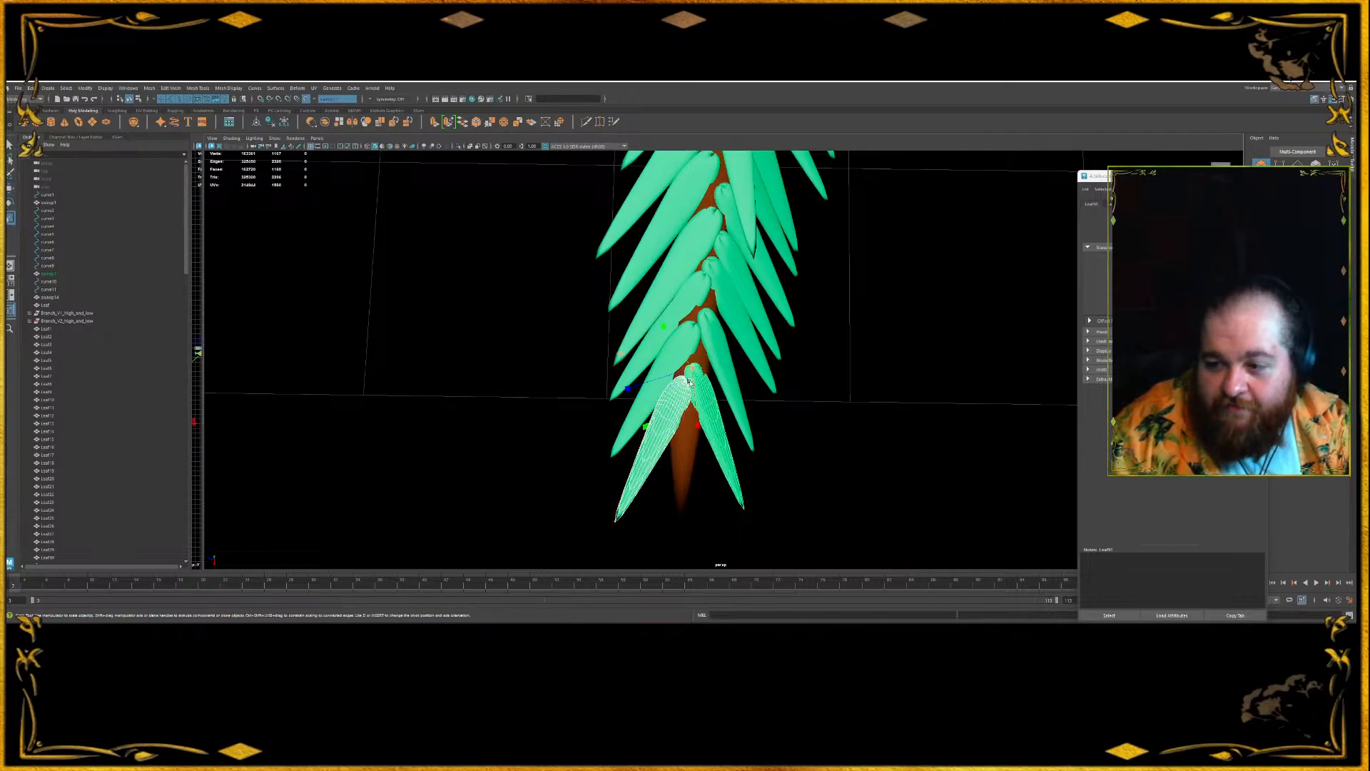
left_click_drag(691, 374, 674, 374)
- Examine the leafy branch alongside the bare branch, the trunk and the other leafy branches
left_click(744, 330)
scroll(753, 323, "down", 8)
middle_click_drag(758, 320, 591, 556, "alt")
scroll(614, 360, "down", 10)
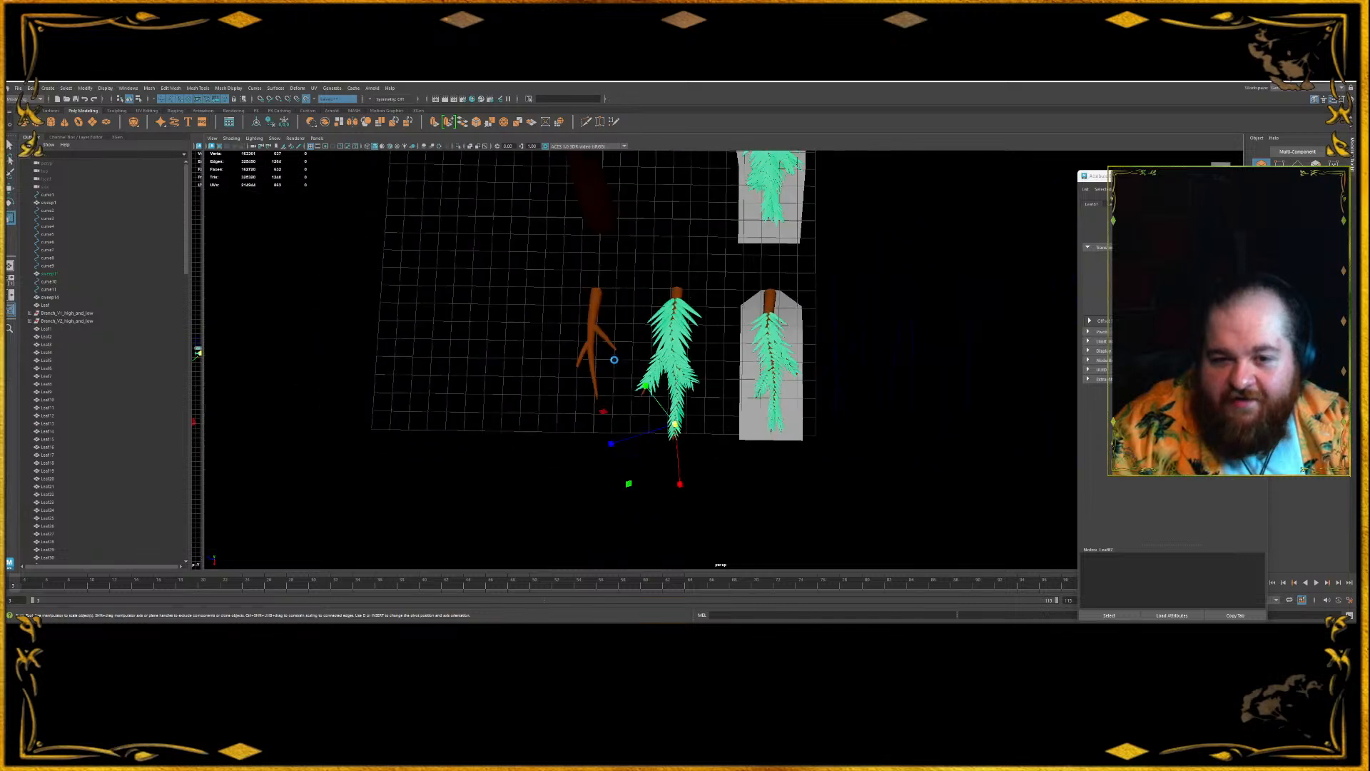
left_click_drag(623, 333, 595, 464, "alt")
left_click(596, 467)
middle_click_drag(597, 285, 643, 486, "alt")
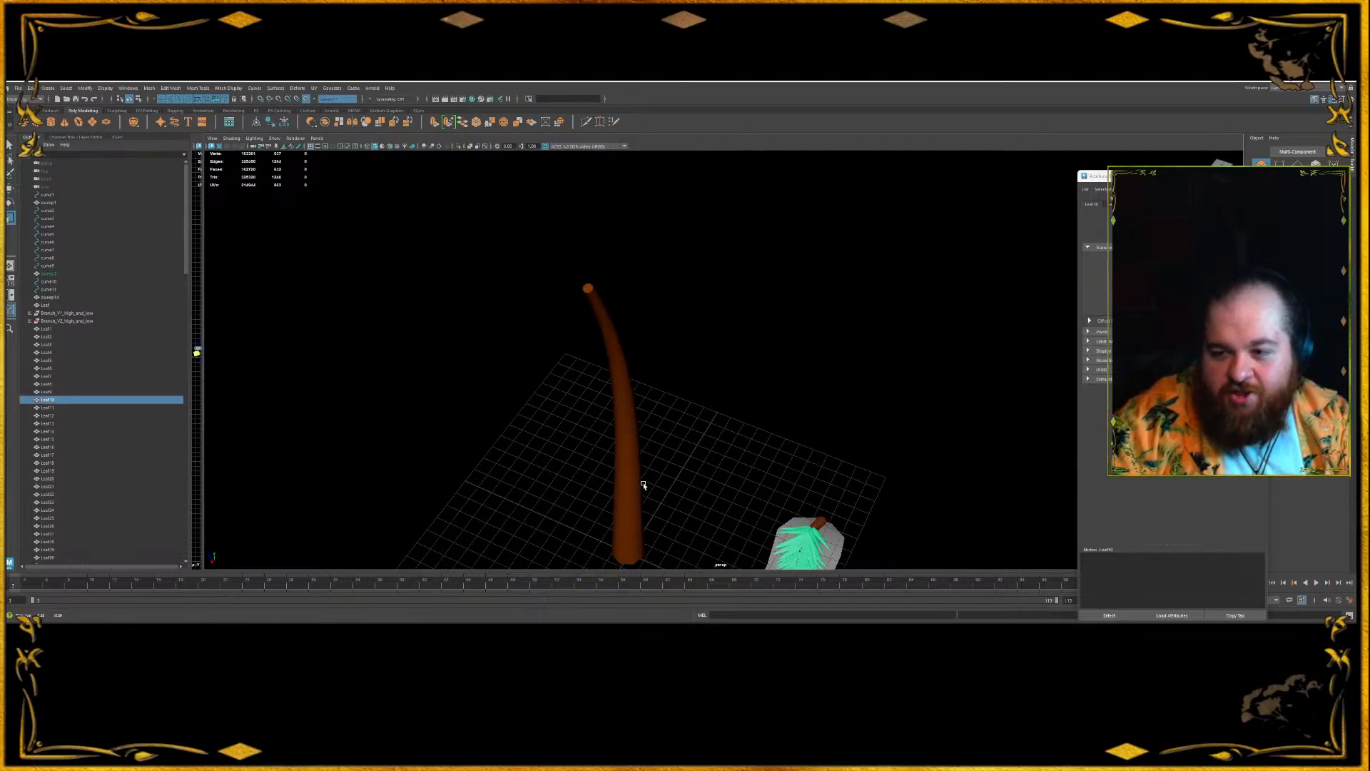
left_click_drag(640, 465, 670, 389, "alt")
middle_click_drag(670, 388, 686, 325, "alt")
right_click_drag(686, 326, 701, 404, "alt")
middle_click_drag(512, 409, 515, 436)
left_click(597, 366)
right_click_drag(597, 366, 571, 324, "alt")
left_click_drag(571, 325, 639, 455, "alt")
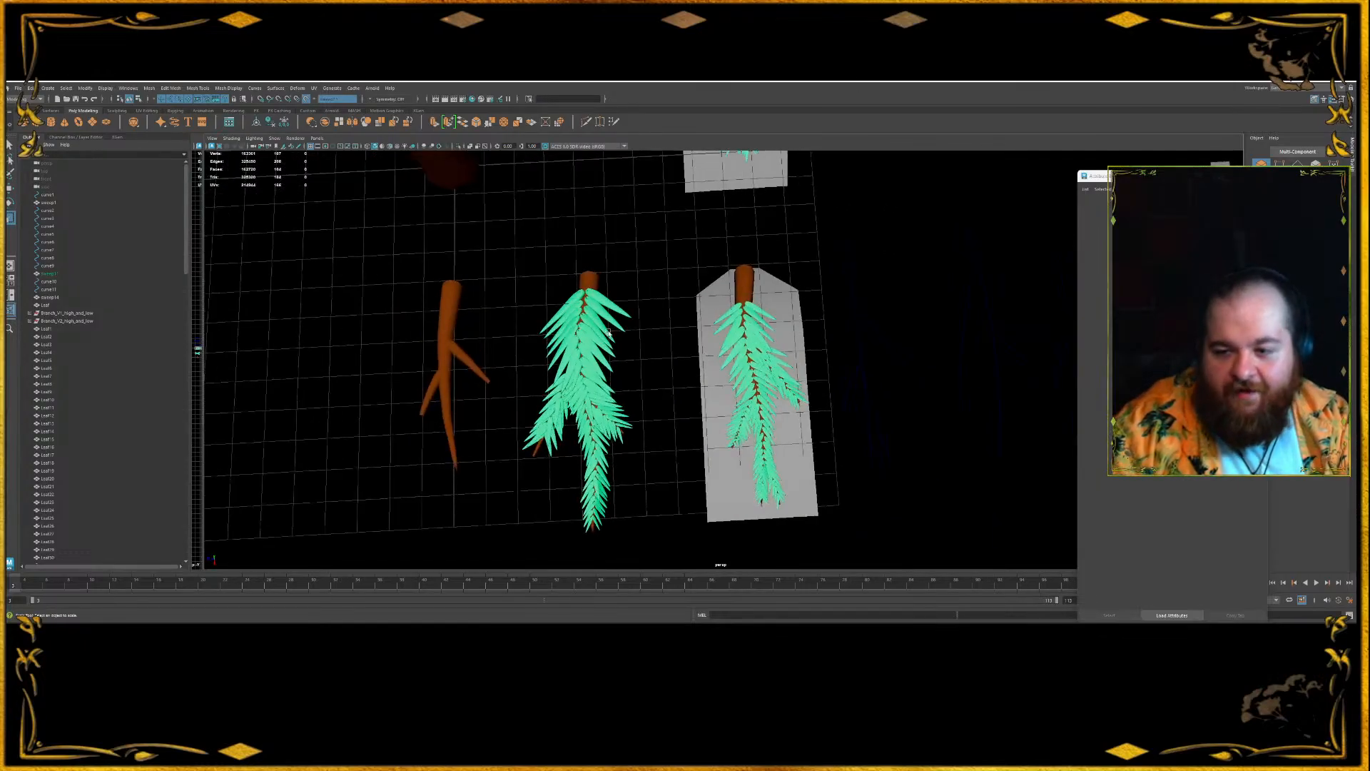
scroll(612, 327, "down", 2)
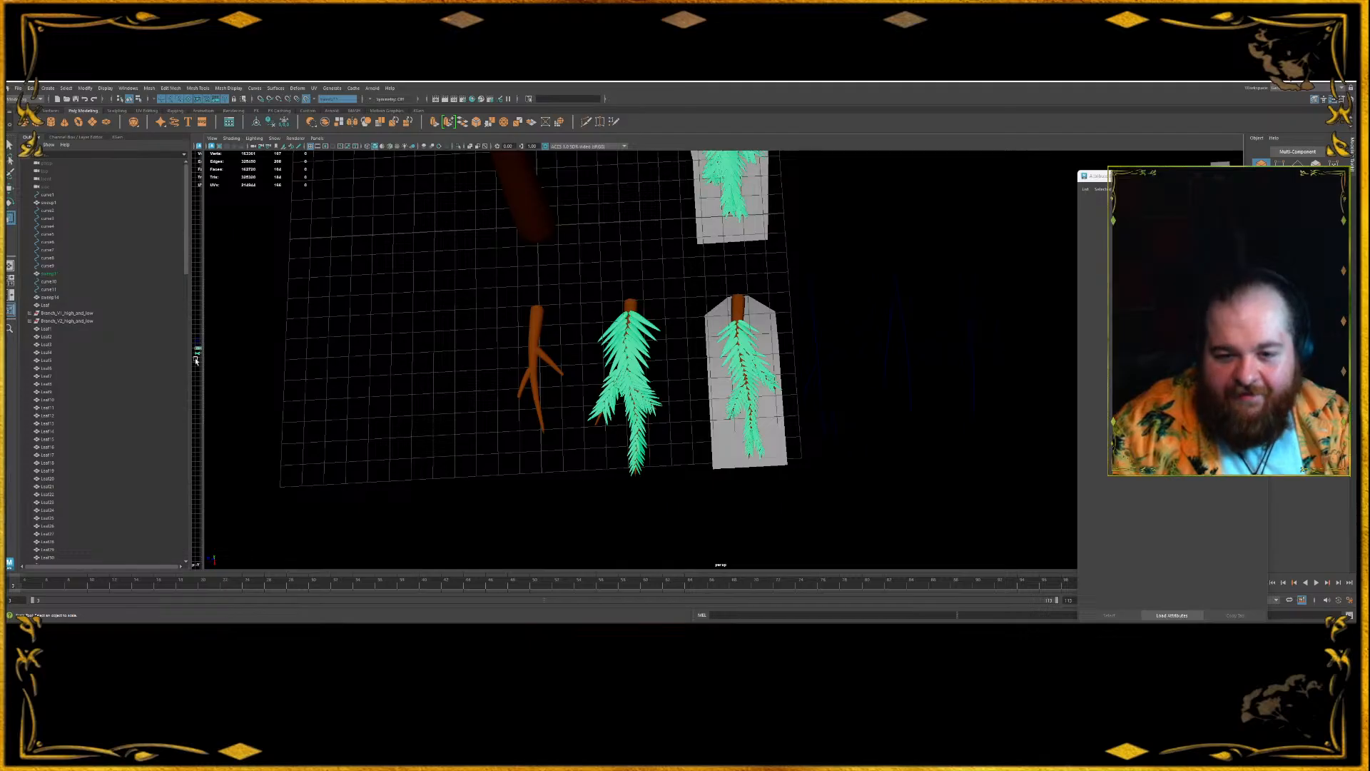
- Select all the leaves of the middle leafy branch, including the first leaf at its base
left_click(633, 311)
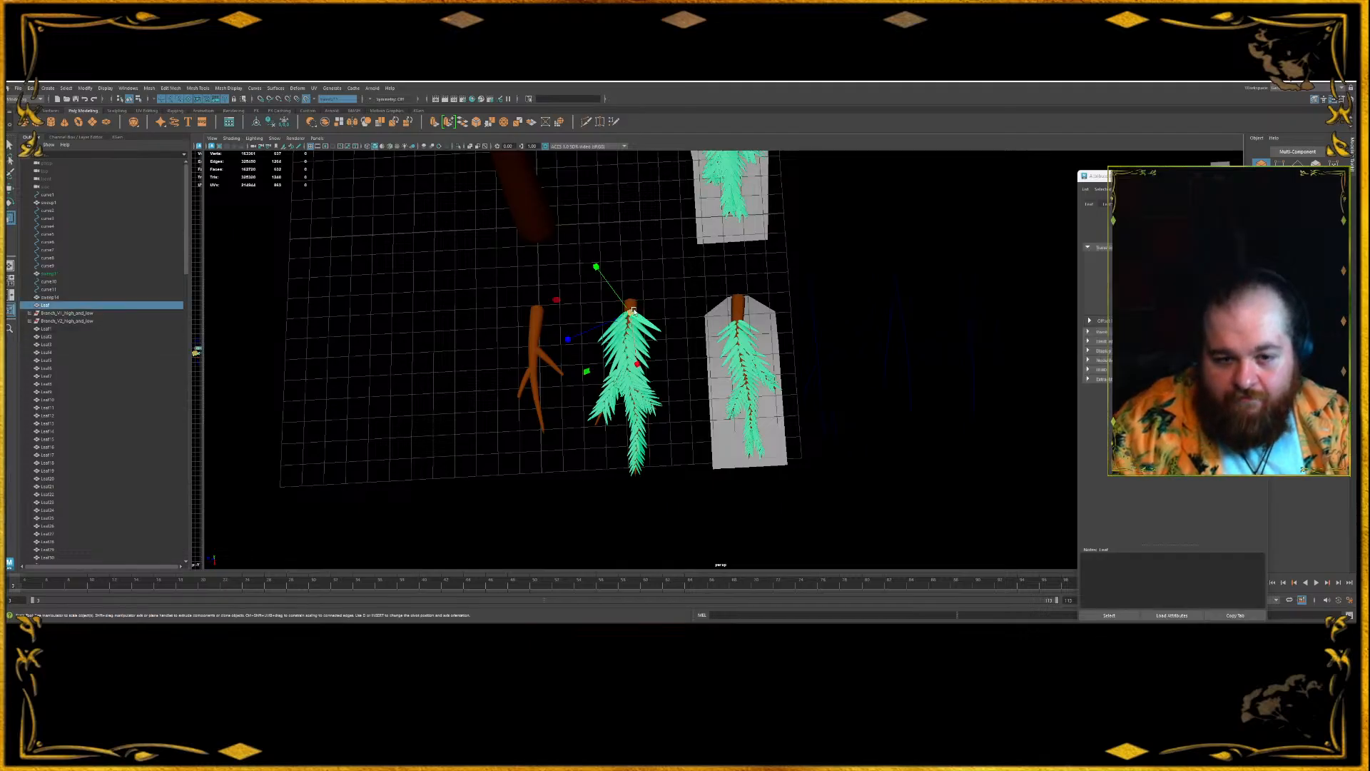
left_click(169, 327)
scroll(100, 294, "down", 10)
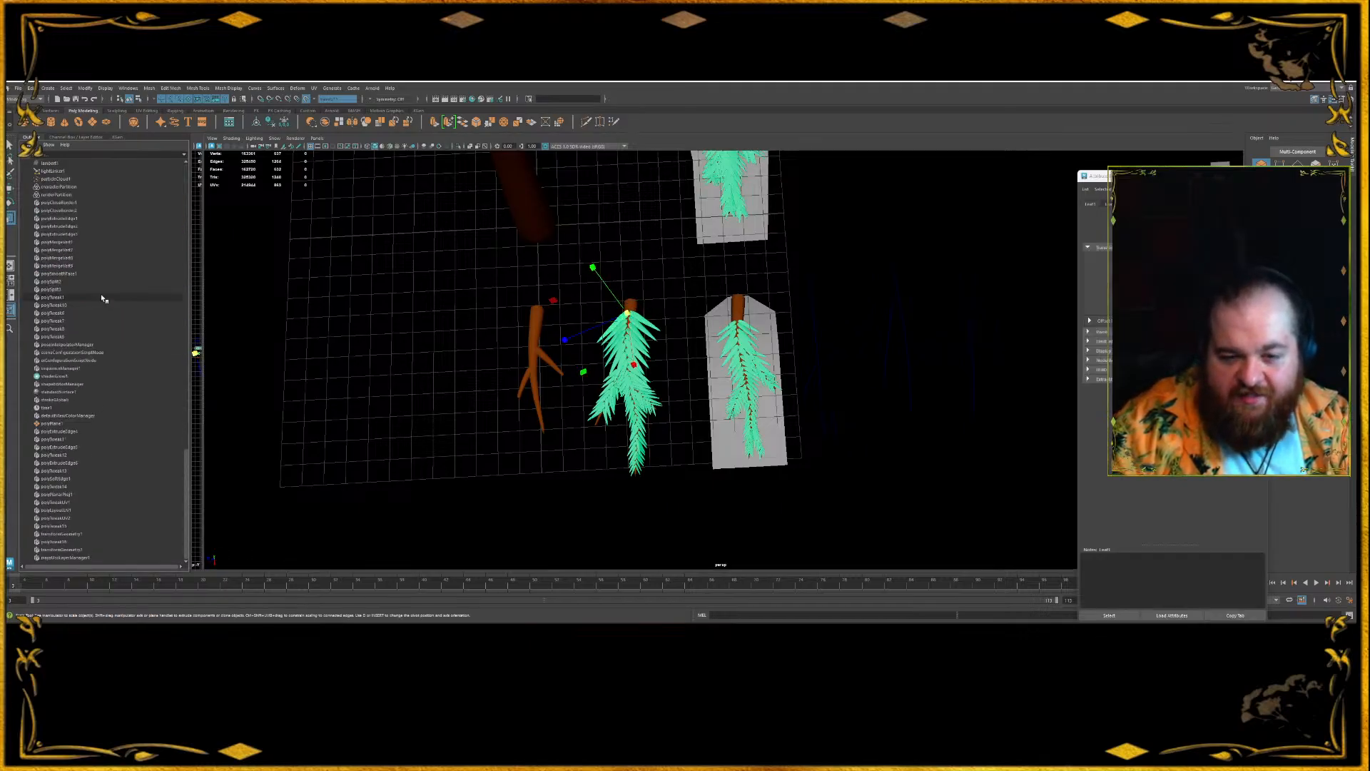
left_click(83, 322, "shift")
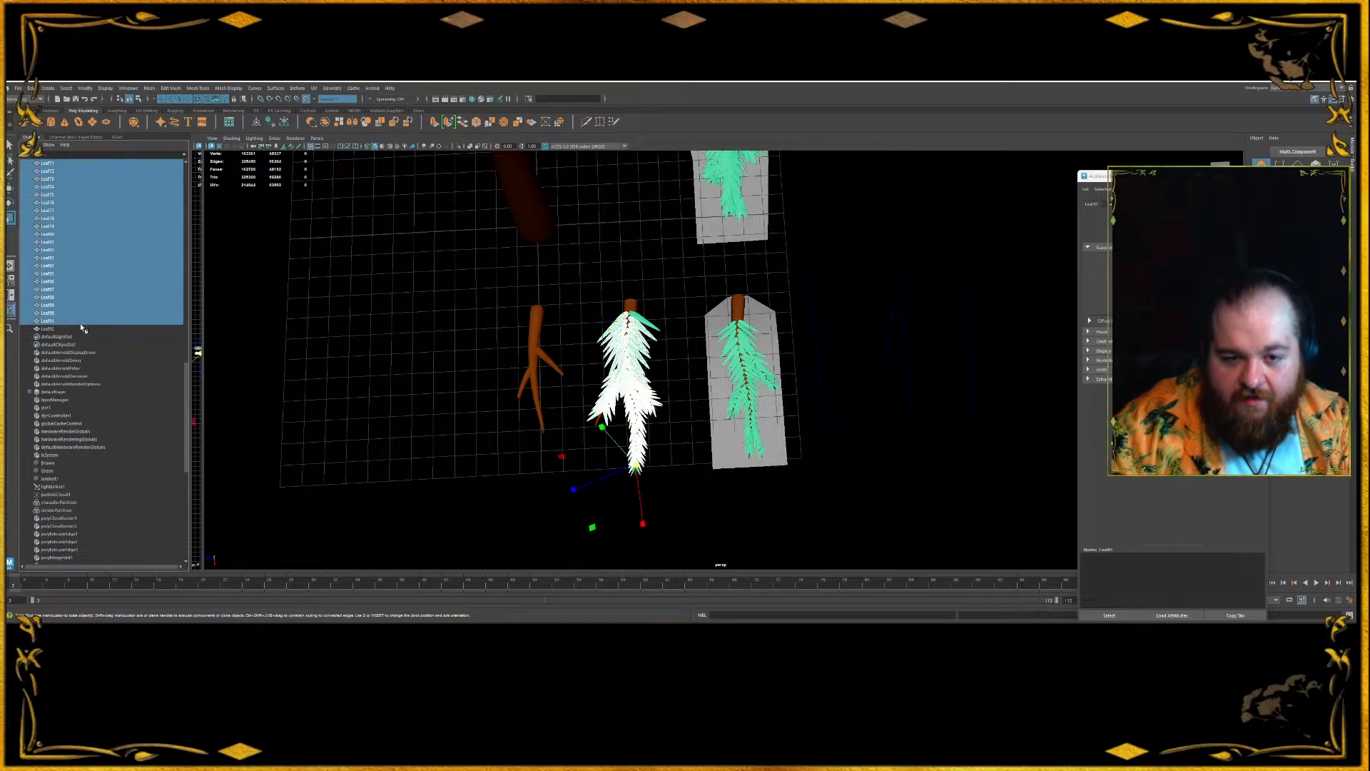
left_click(83, 328, "shift")
scroll(100, 300, "up", 10)
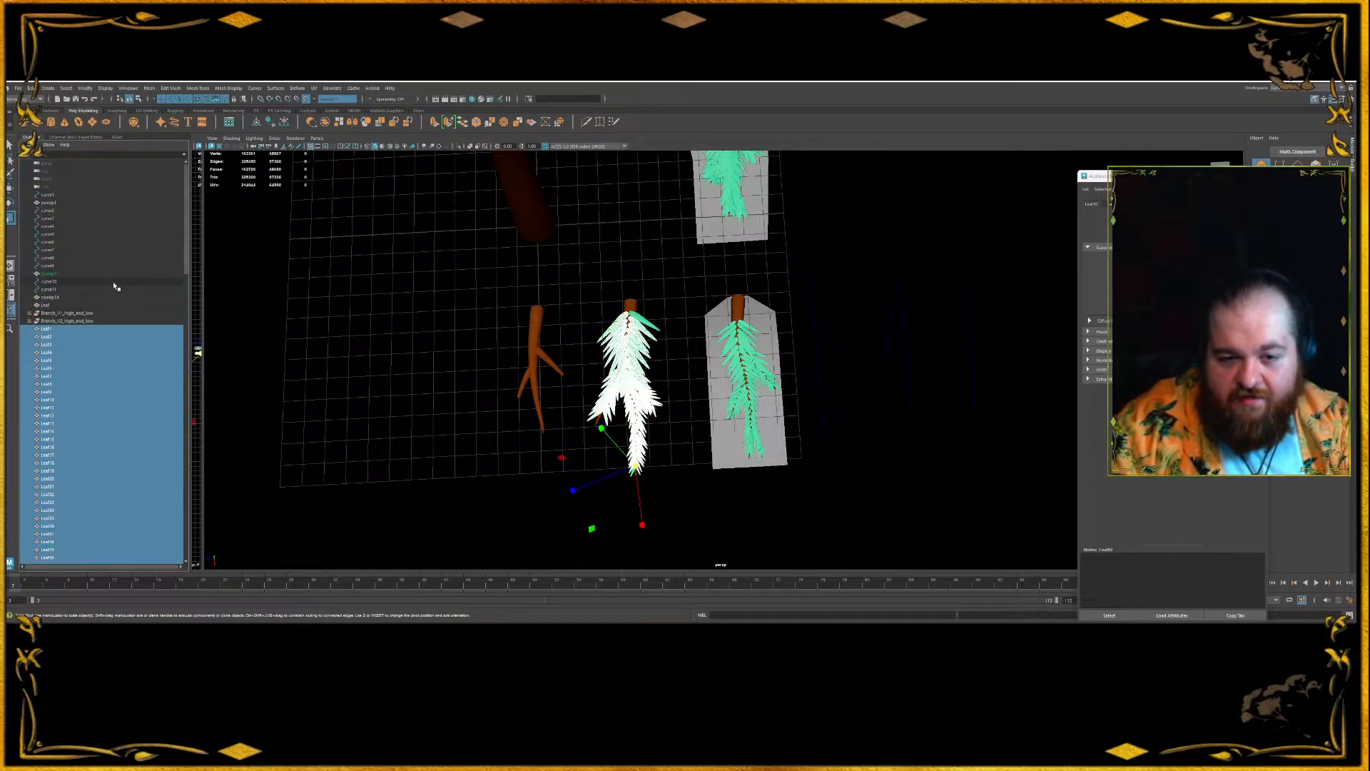
scroll(400, 307, "up", 5)
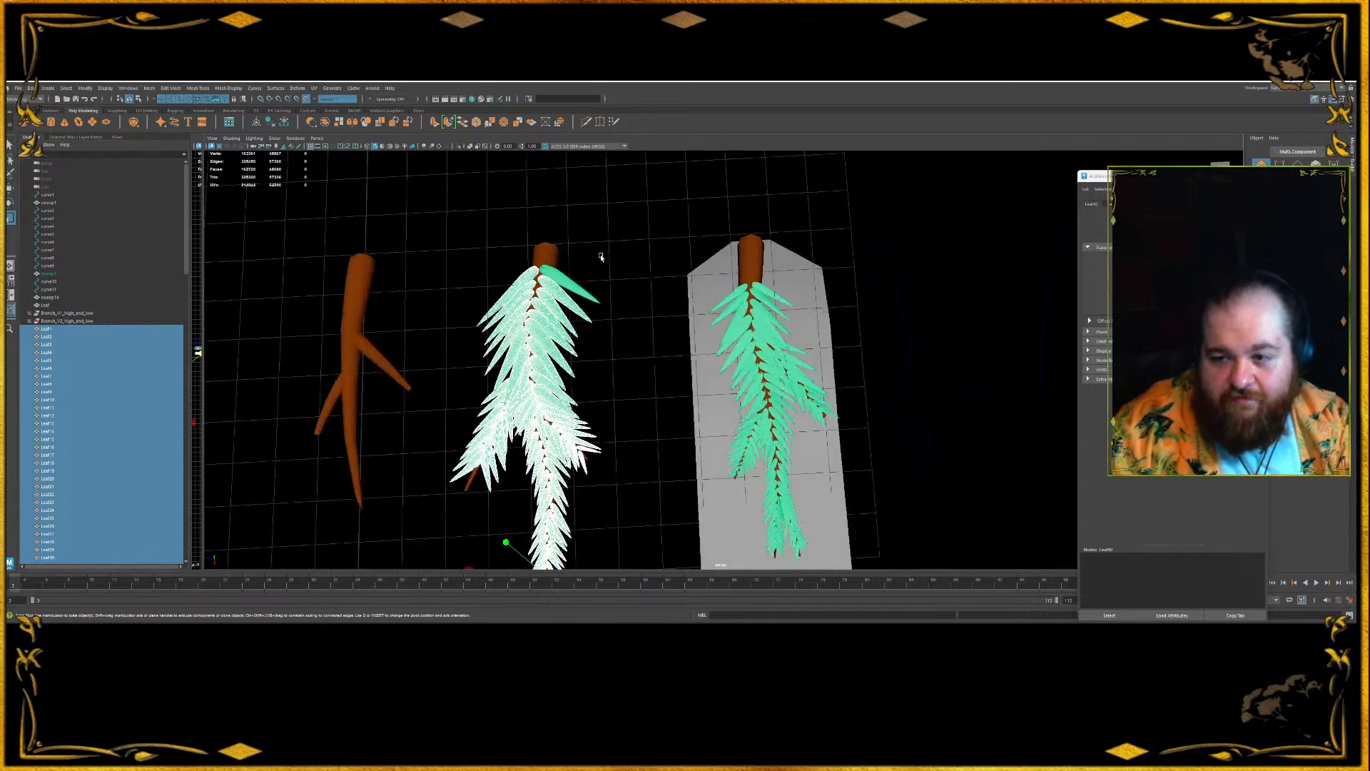
key("f")
left_click(656, 373)
middle_click_drag(697, 425, 761, 410, "alt")
left_click_drag(749, 535, 601, 247)
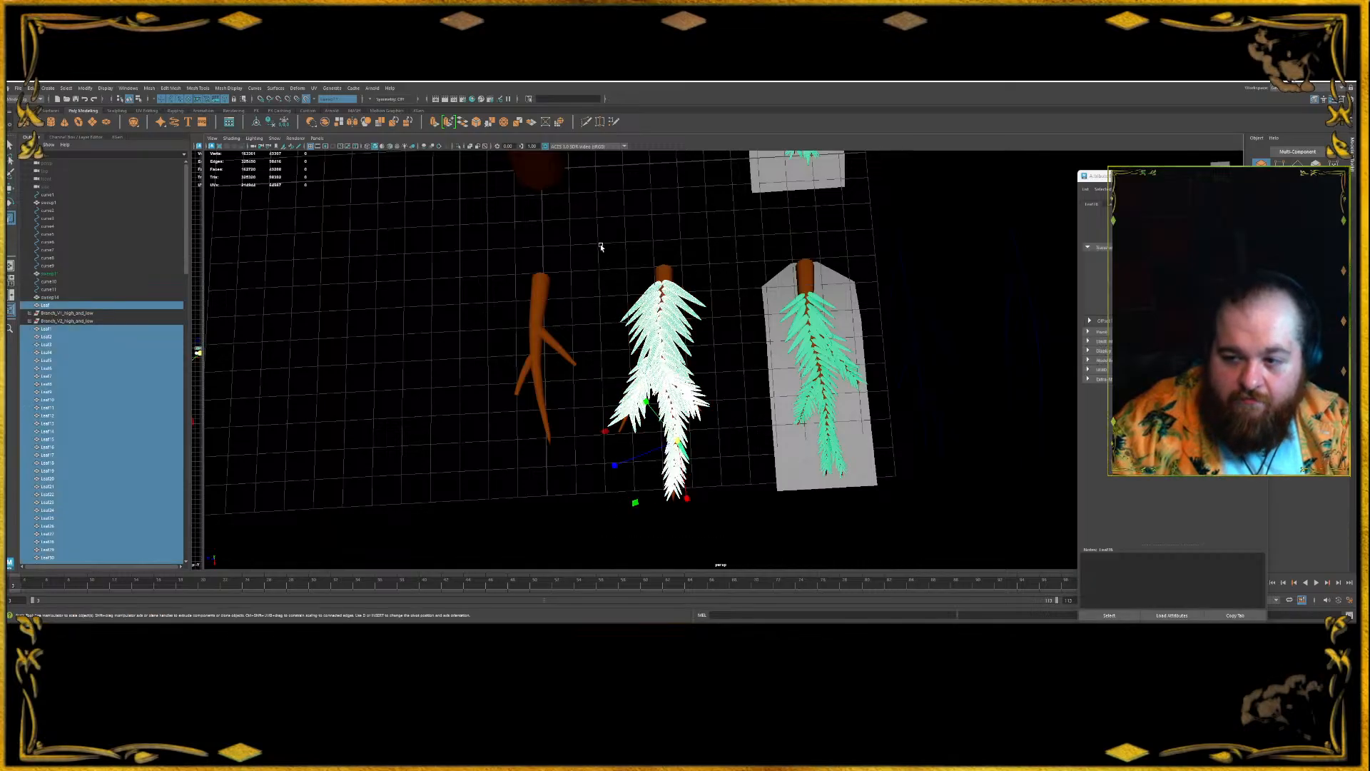
- Turn off the live surface on the middle branch's stem and rename the stem Branch
left_click(306, 99)
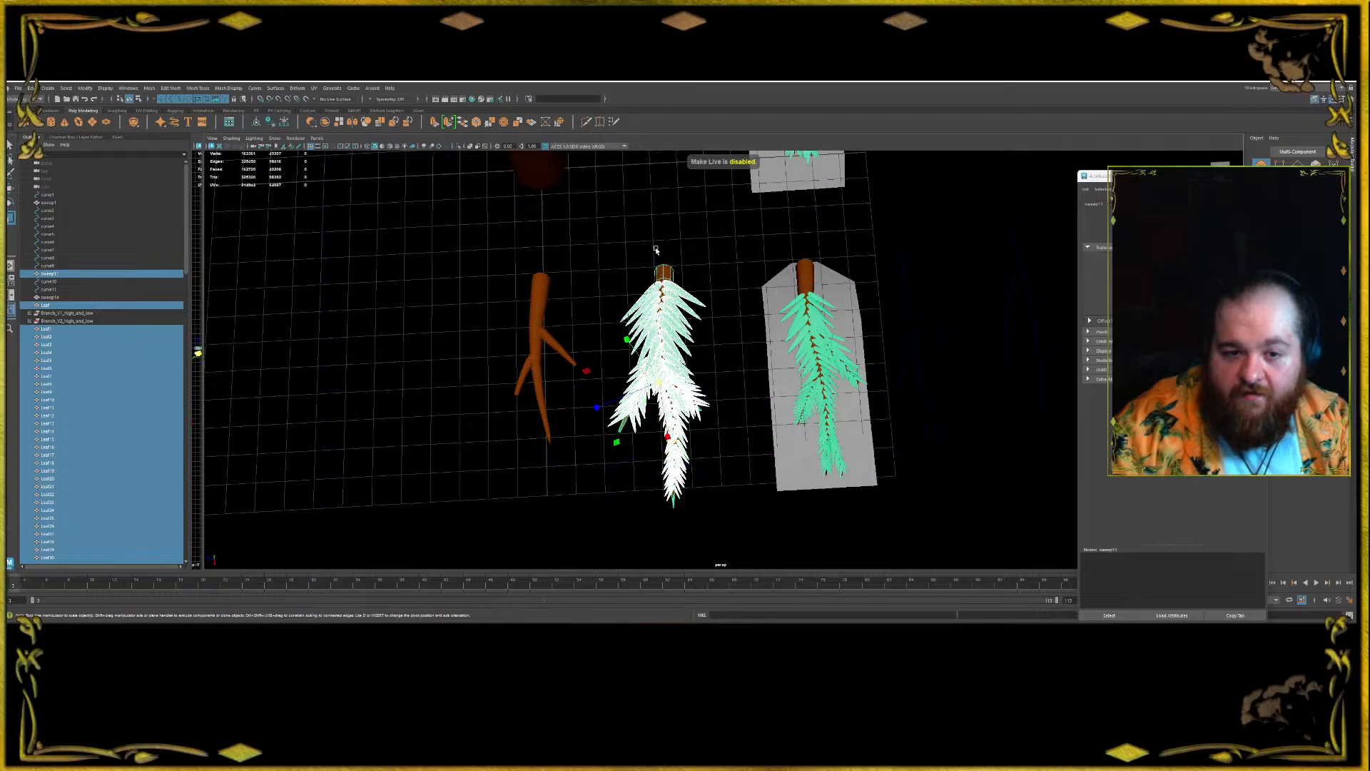
left_click(657, 256)
left_click(72, 279)
double_click(72, 275)
type("B")
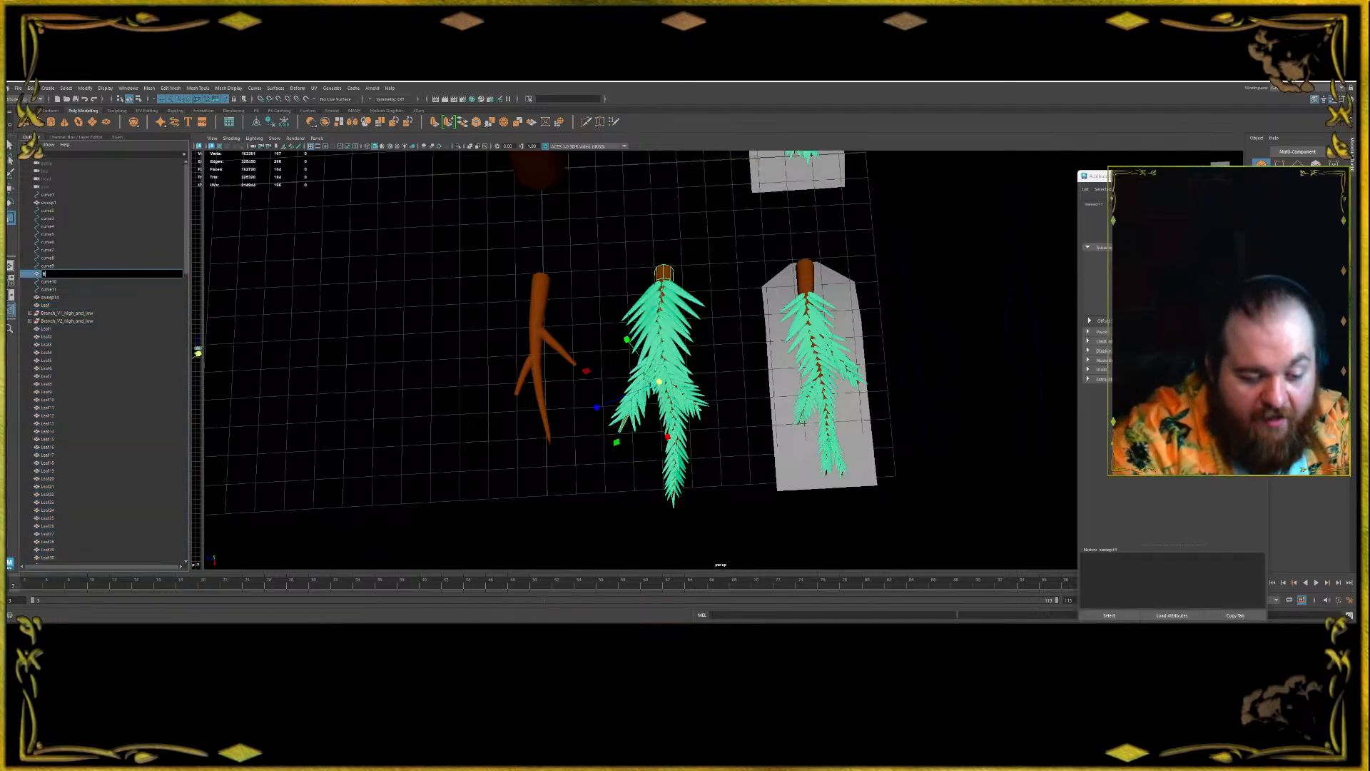
type("ranch")
key("Return")
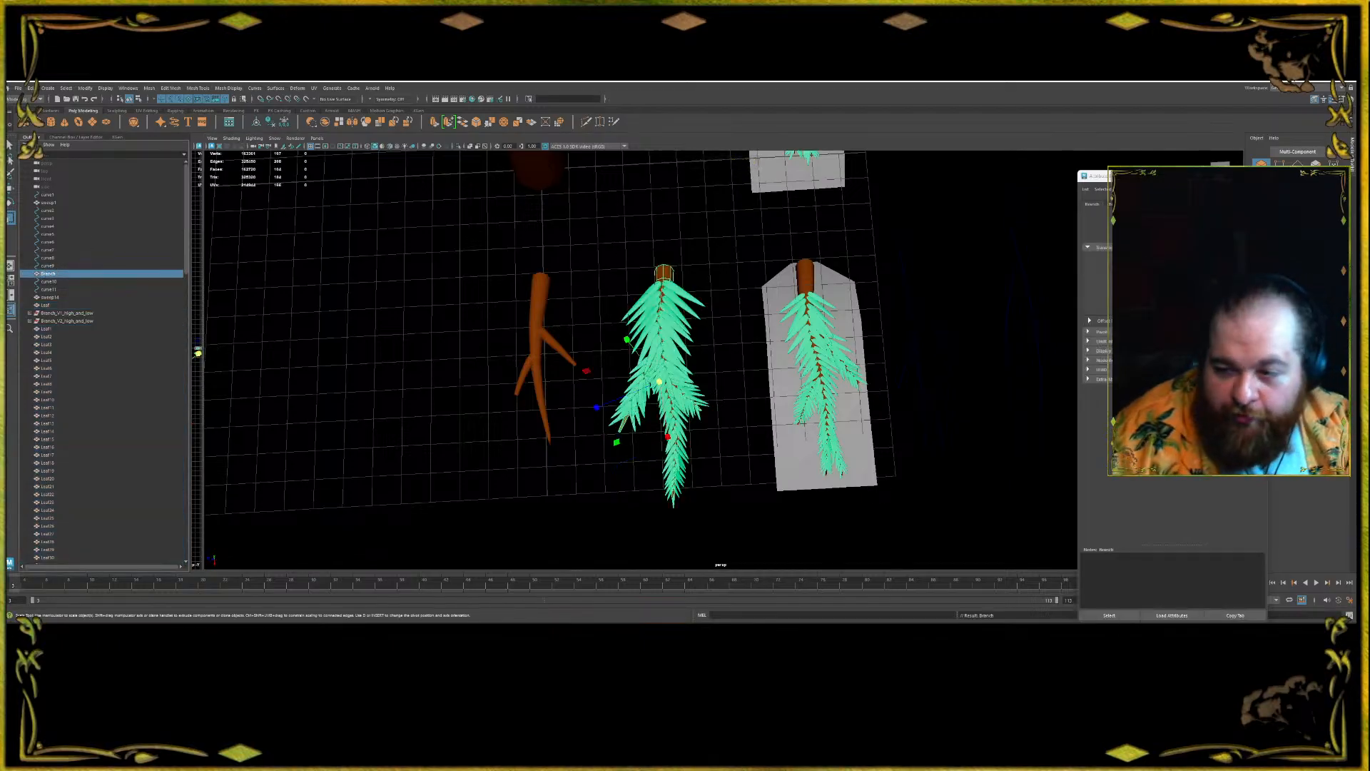
- Group the stem with all its leaves and name the group Branch_V3_high_and_low
left_click(712, 414)
left_click_drag(705, 426, 596, 231)
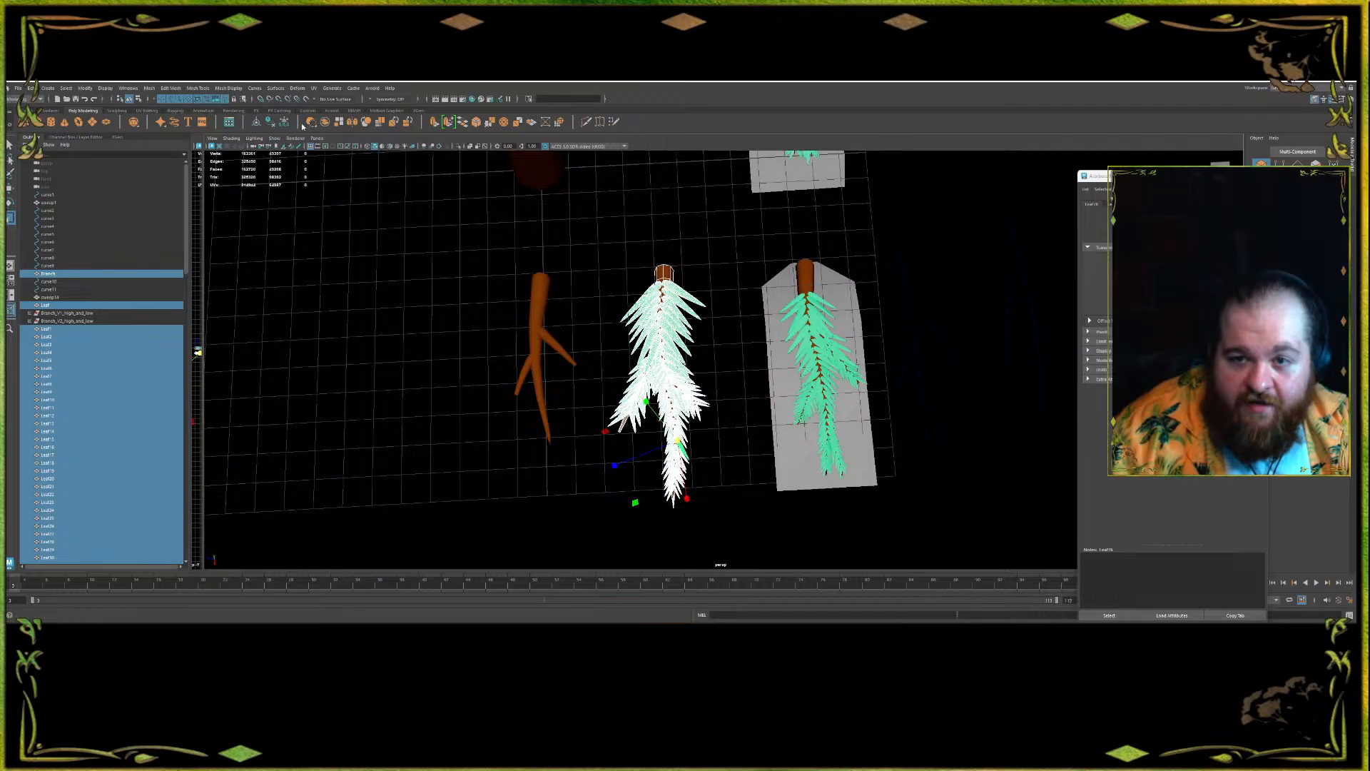
key("ctrl+g")
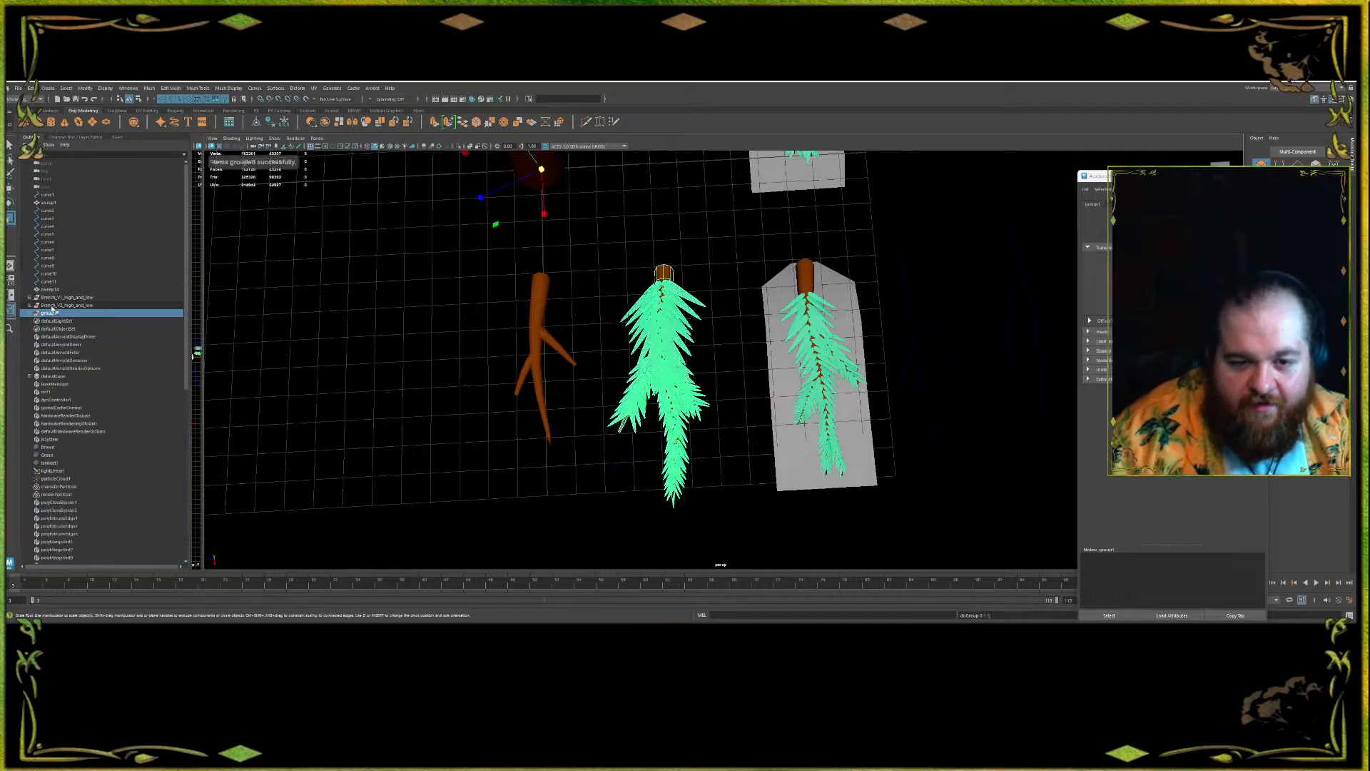
double_click(51, 306)
key("ctrl+c")
double_click(51, 313)
key("ctrl+v")
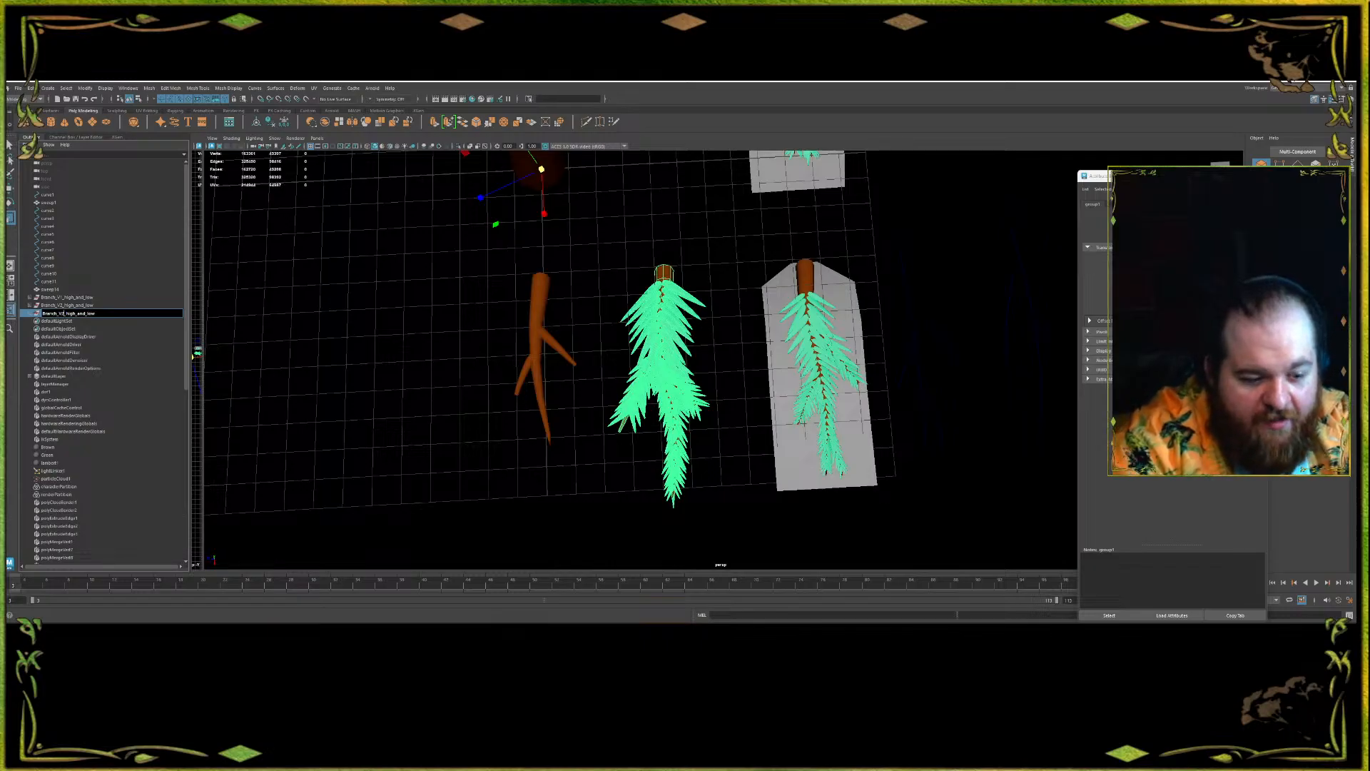
key("Return")
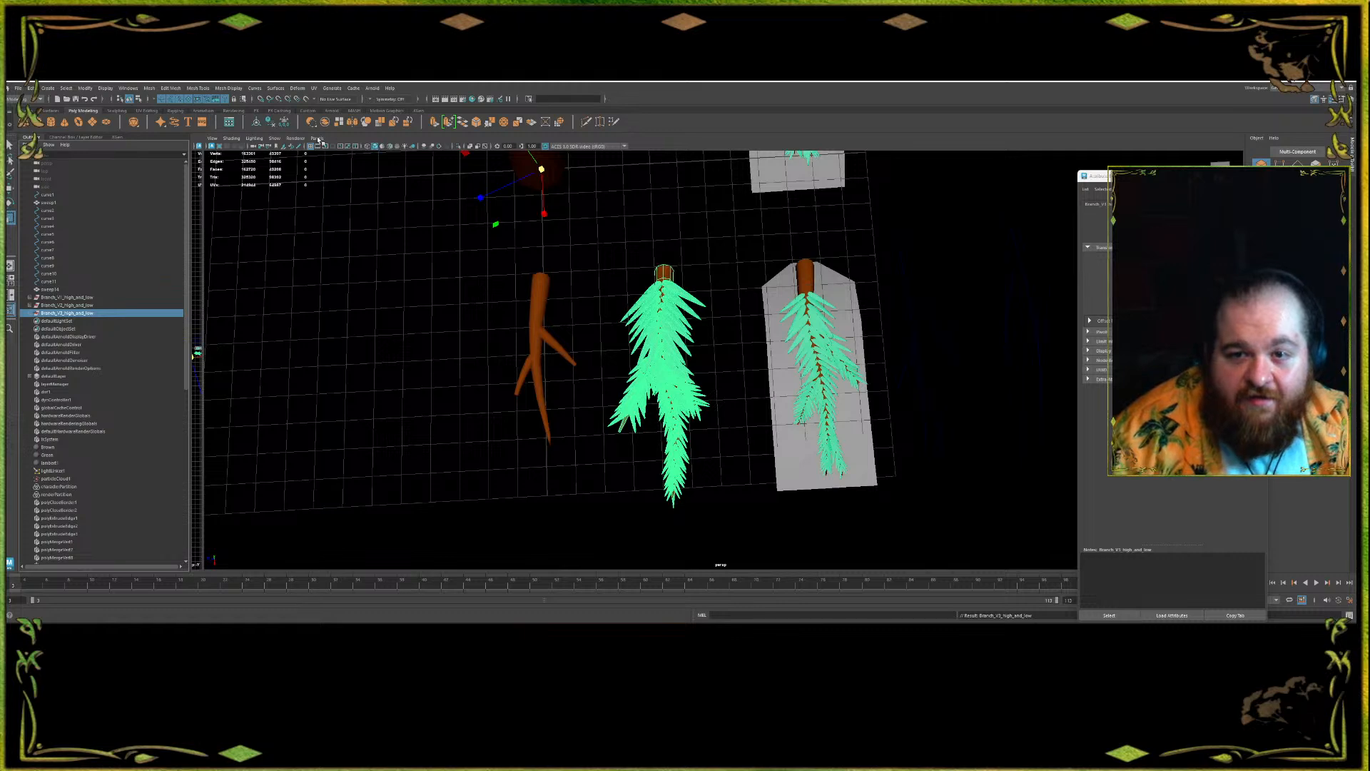
- Center the Branch_V3_high_and_low group's pivot and duplicate the group, placing the copy beside the upper leafy branch card
left_click(267, 124)
middle_click_drag(525, 245, 483, 355, "alt")
left_click(163, 297)
left_click(105, 314)
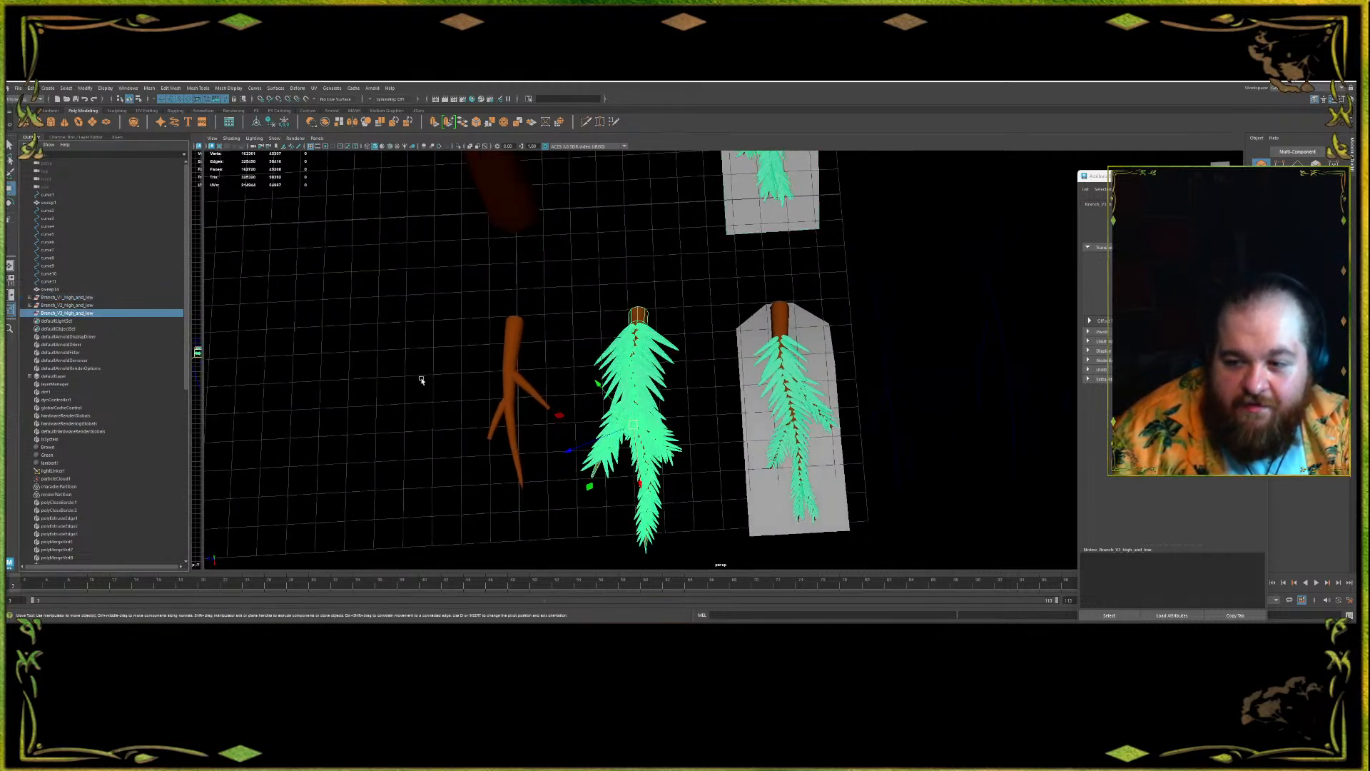
left_click_drag(664, 309, 634, 348, "alt")
right_click_drag(636, 341, 637, 361, "ctrl+shift")
key("d")
left_click_drag(484, 391, 669, 338, "shift")
left_click_drag(355, 239, 429, 309, "alt")
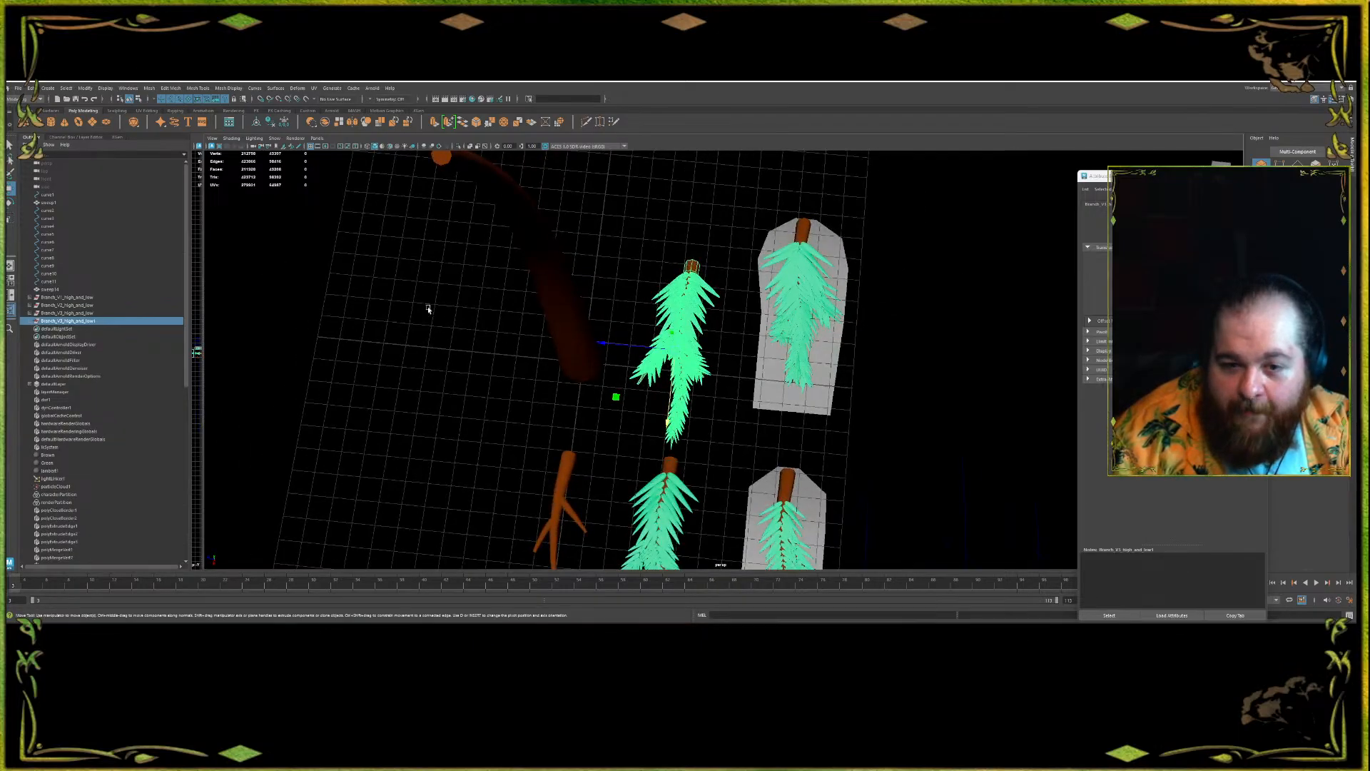
- Rename the duplicated branch group Branch_V4_high_and_low
left_click(30, 322)
double_click(84, 323)
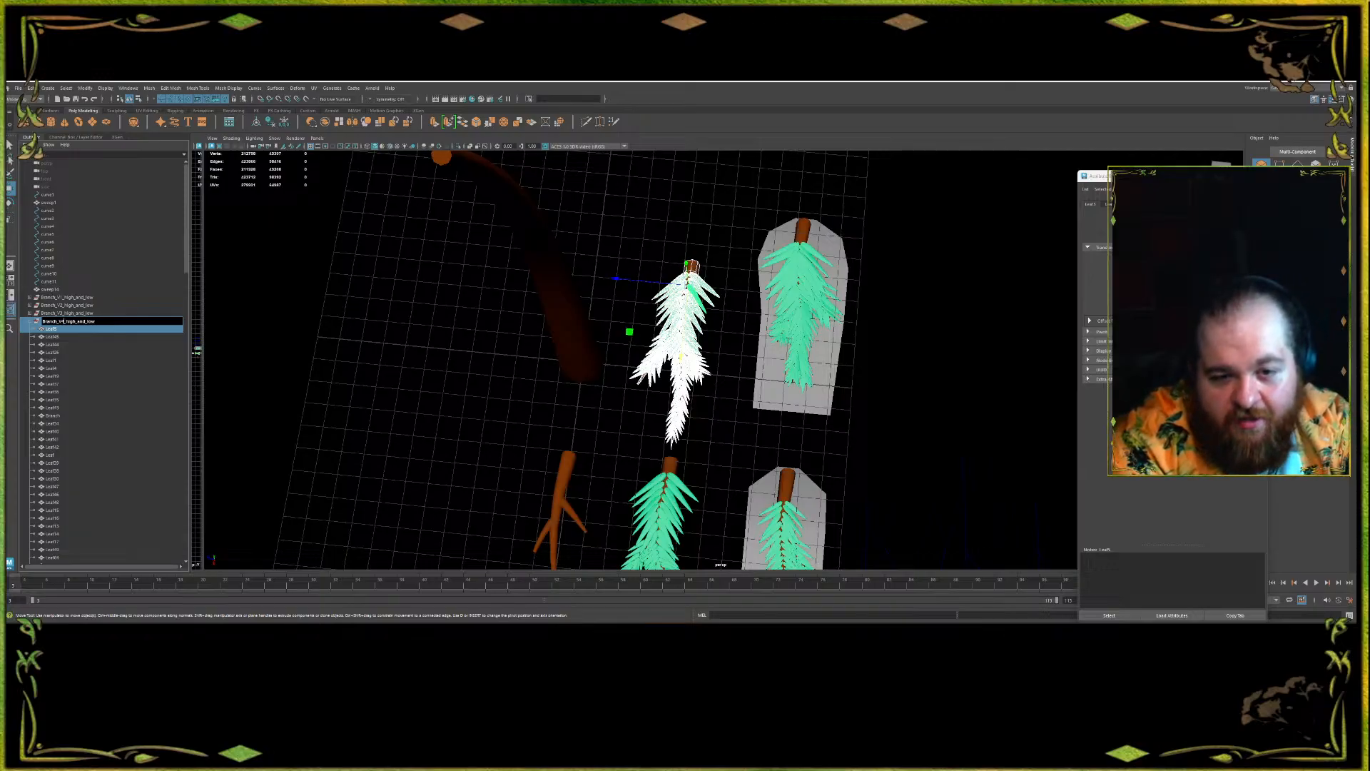
key("Return")
left_click_drag(1025, 361, 1057, 392, "alt")
left_click_drag(680, 397, 674, 336)
middle_click_drag(674, 335, 644, 341, "alt")
key("ctrl+z")
- Inspect the duplicated branch and the original leafy branch up close and from several angles
left_click(671, 302)
left_click_drag(702, 468, 559, 266)
mouse_move(686, 243)
left_mouse_down("alt")
mouse_move(655, 144)
mouse_move(700, 222)
left_mouse_up("alt")
middle_click_drag(700, 222, 705, 294, "alt")
left_click(765, 283)
middle_click_drag(751, 221, 697, 398, "alt")
scroll(678, 378, "up", 5)
mouse_move(657, 358)
left_mouse_down("alt")
mouse_move(601, 304)
mouse_move(612, 256)
mouse_move(662, 367)
left_mouse_up("alt")
scroll(643, 347, "down", 3)
middle_click_drag(665, 344, 688, 285, "alt")
left_click_drag(687, 291, 676, 414, "alt")
middle_click_drag(673, 497, 703, 299, "alt")
scroll(632, 250, "up", 4)
left_click(626, 245)
middle_click_drag(626, 245, 650, 301, "alt")
- Duplicate the first leaf of the Branch_V3_high_and_low group and place the copy beside the bare branch
left_click(30, 321)
left_click(30, 313)
left_click(52, 322)
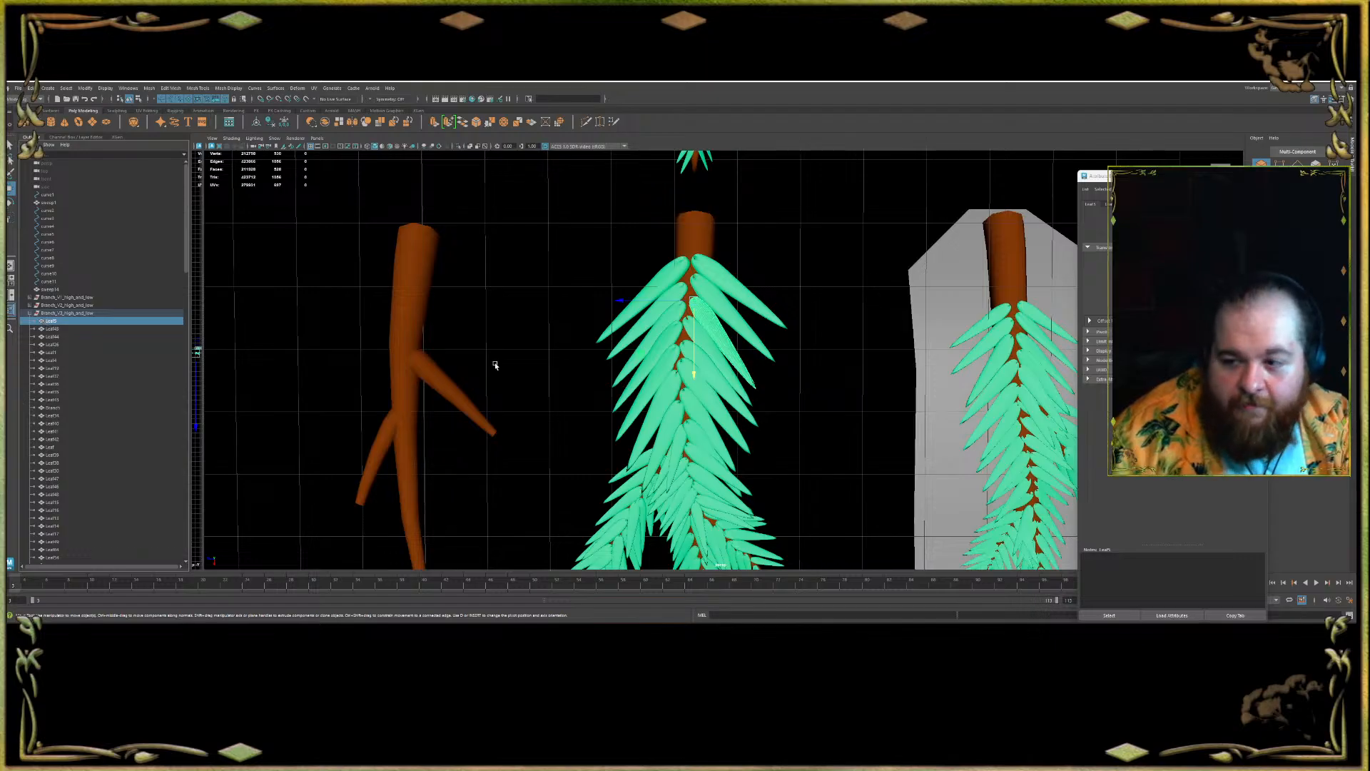
left_click_drag(680, 302, 437, 303, "shift")
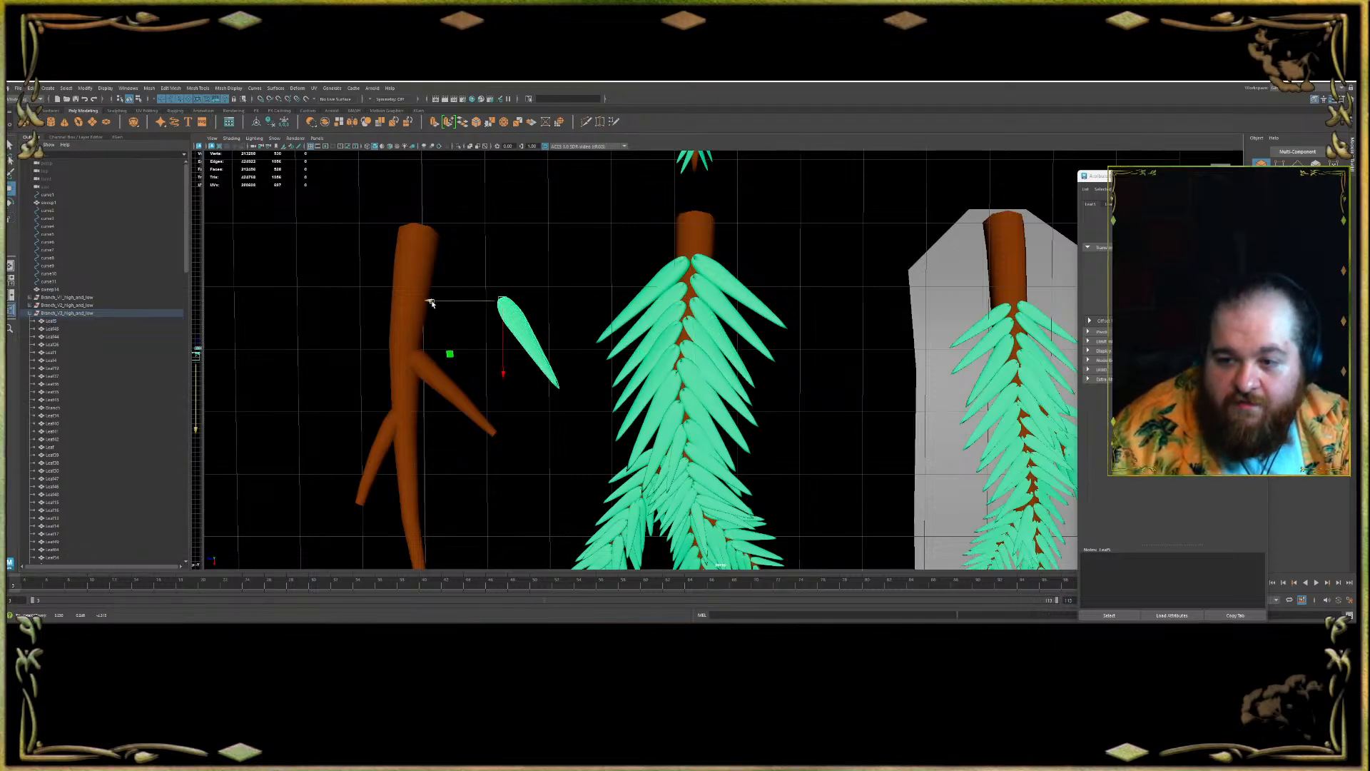
- Take the duplicated leaf out of the Branch_V3_high_and_low group and place it at the scene's top level
left_click(55, 322)
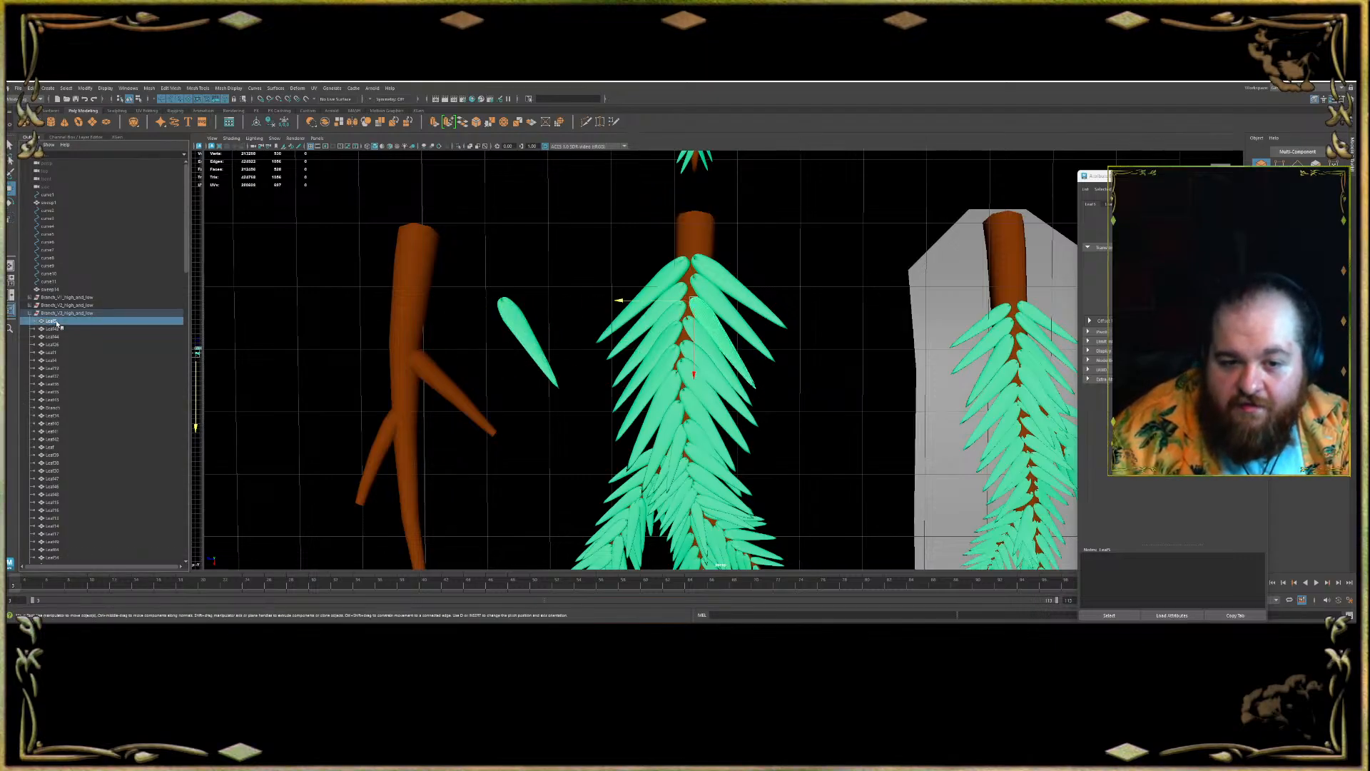
left_click(508, 321)
scroll(104, 289, "down", 10)
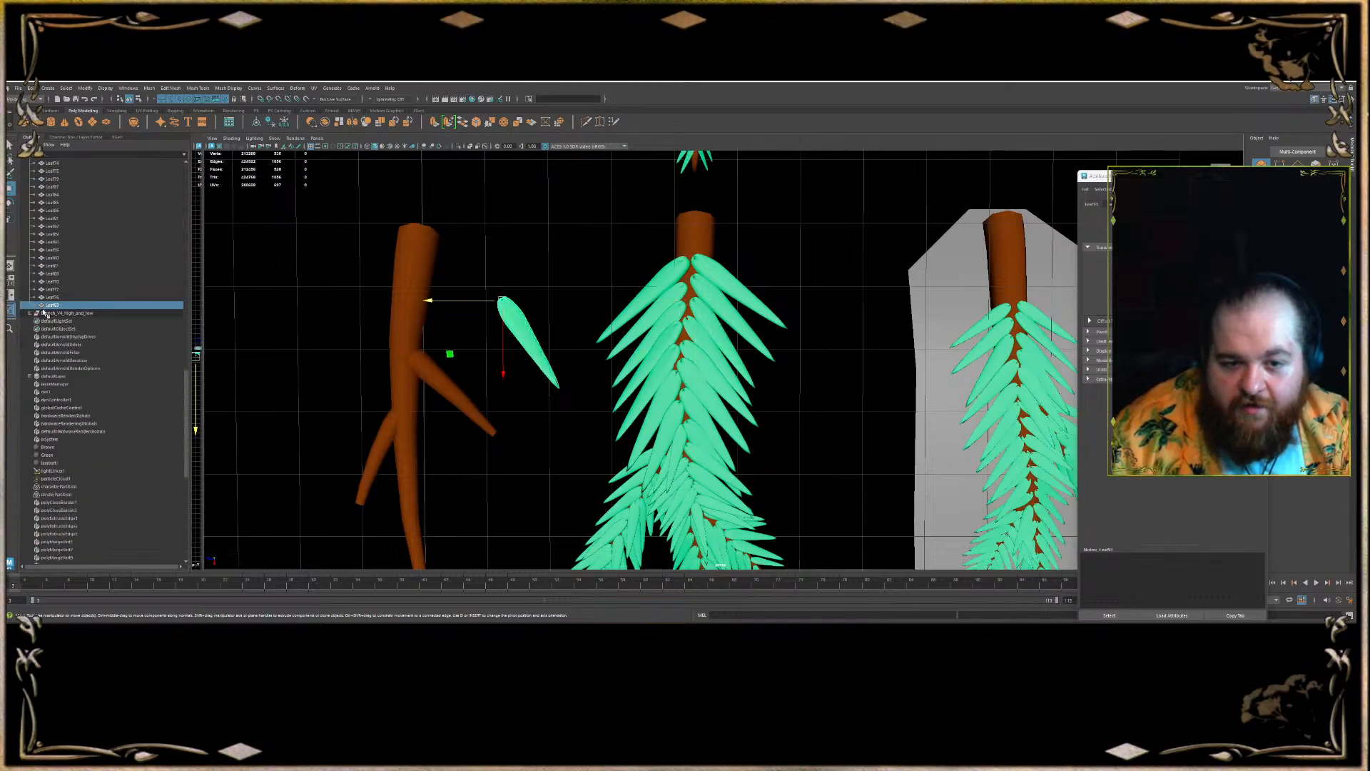
middle_click_drag(43, 310, 185, 162)
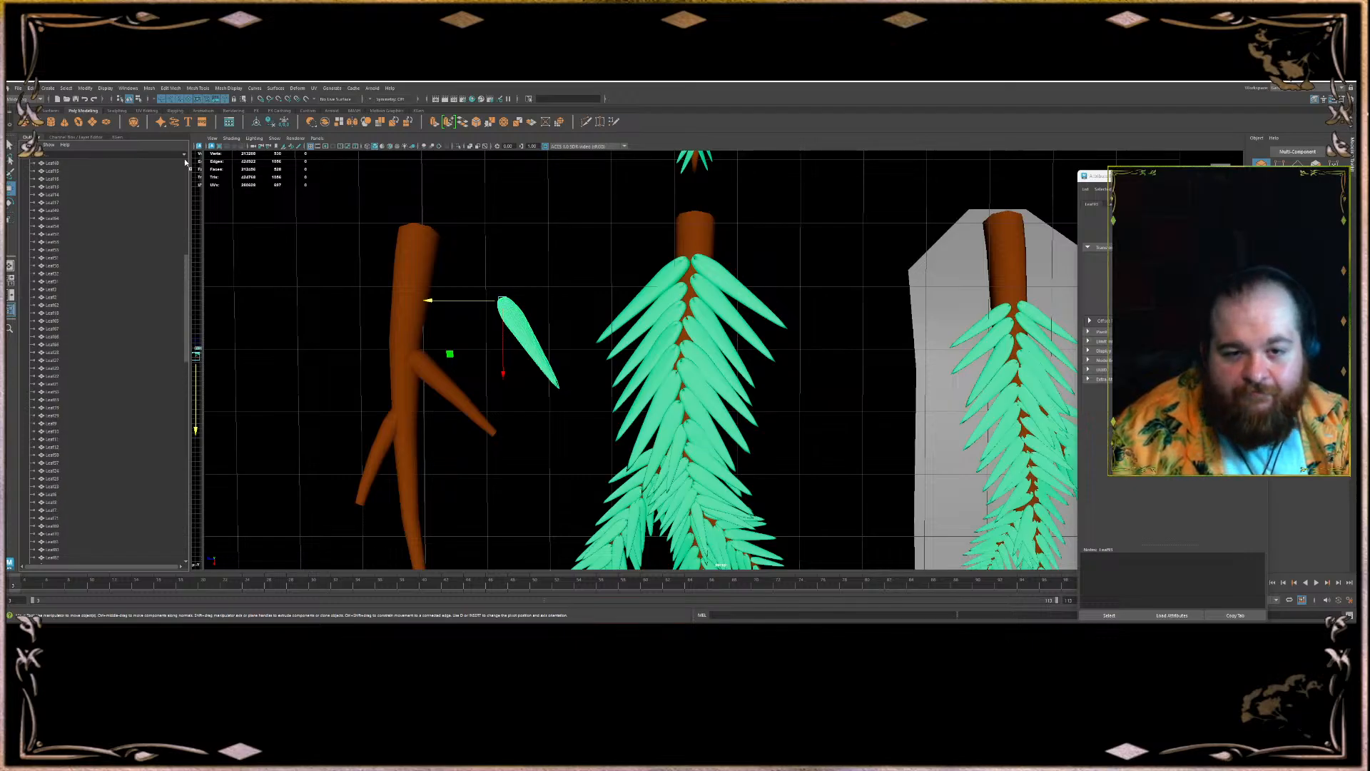
middle_click_drag(178, 159, 62, 210)
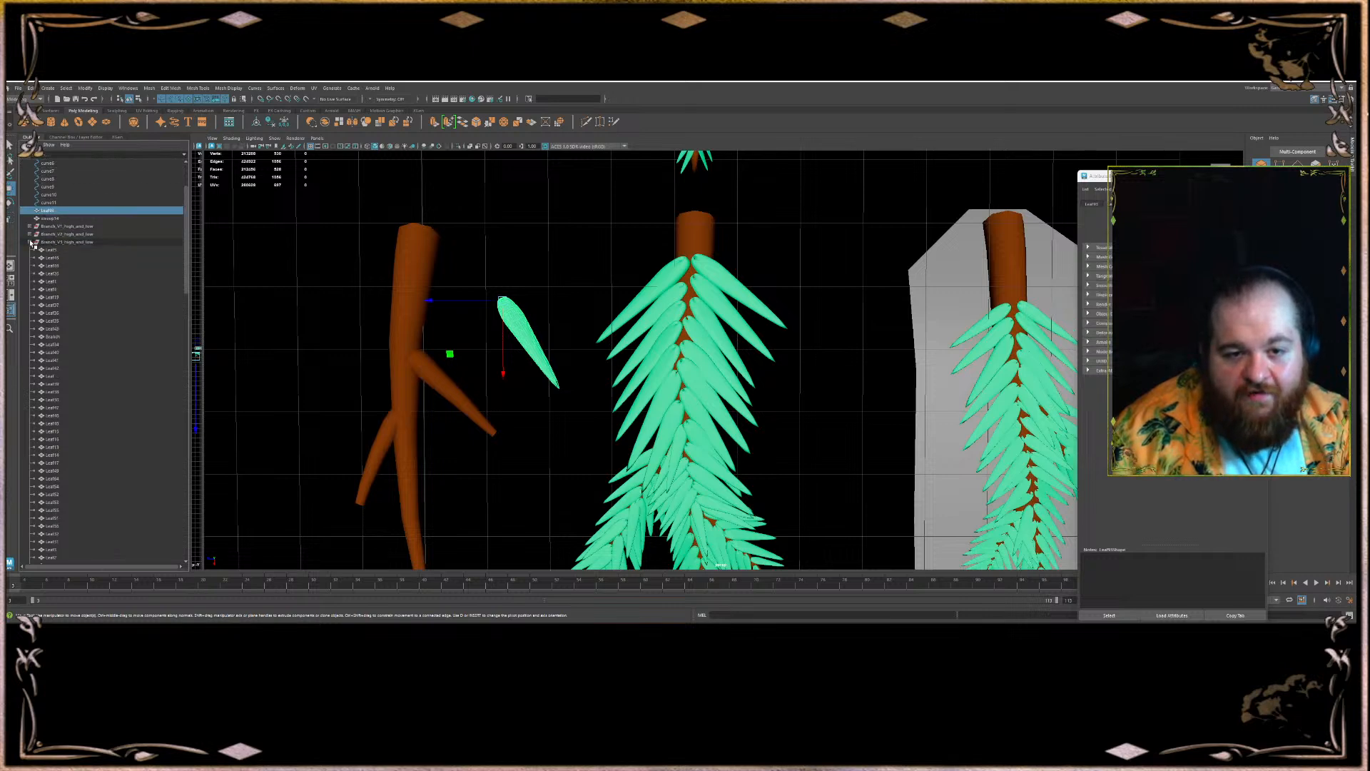
- Select the leaves of the Branch_V4_high_and_low group and scale them up slightly around the stem
left_click(30, 242)
left_click(612, 280)
scroll(620, 272, "down", 4)
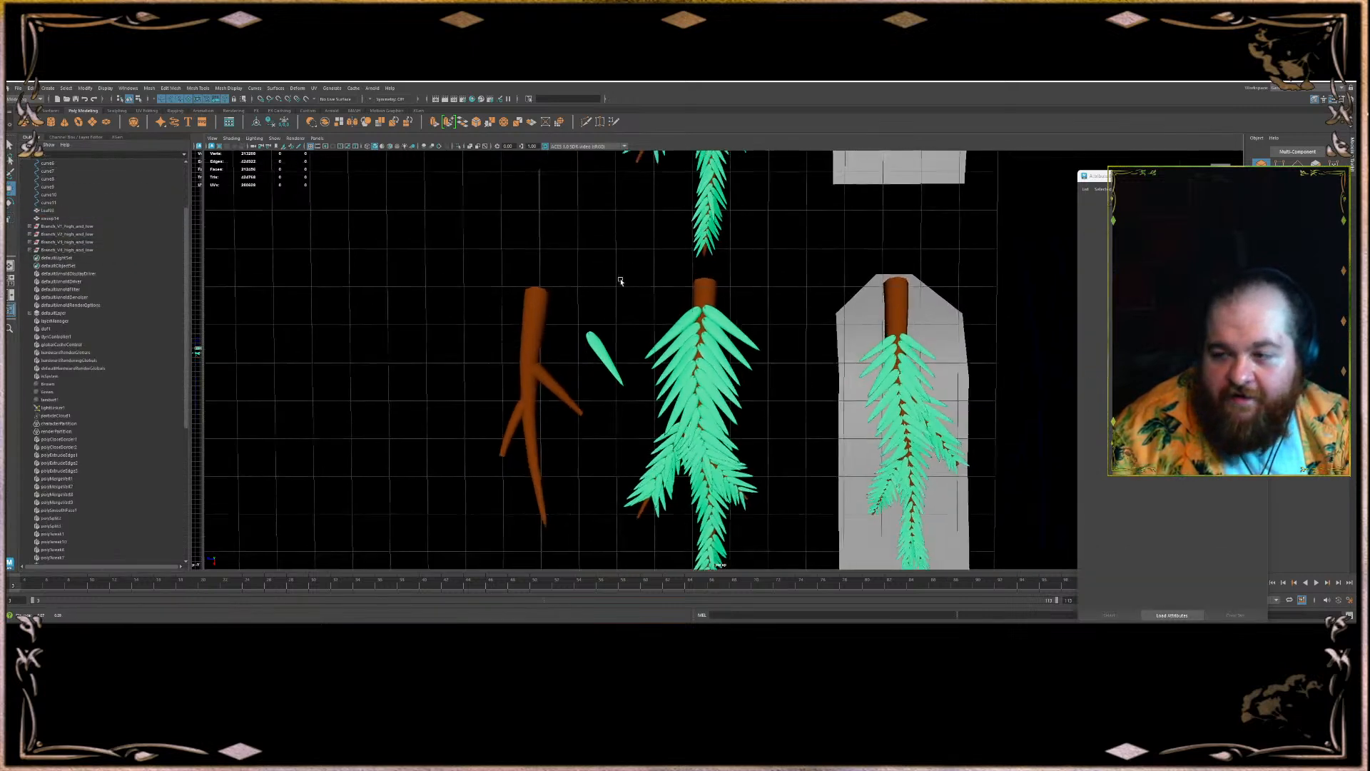
middle_click_drag(627, 266, 576, 333, "alt")
scroll(669, 426, "down", 2)
left_click_drag(691, 451, 570, 182)
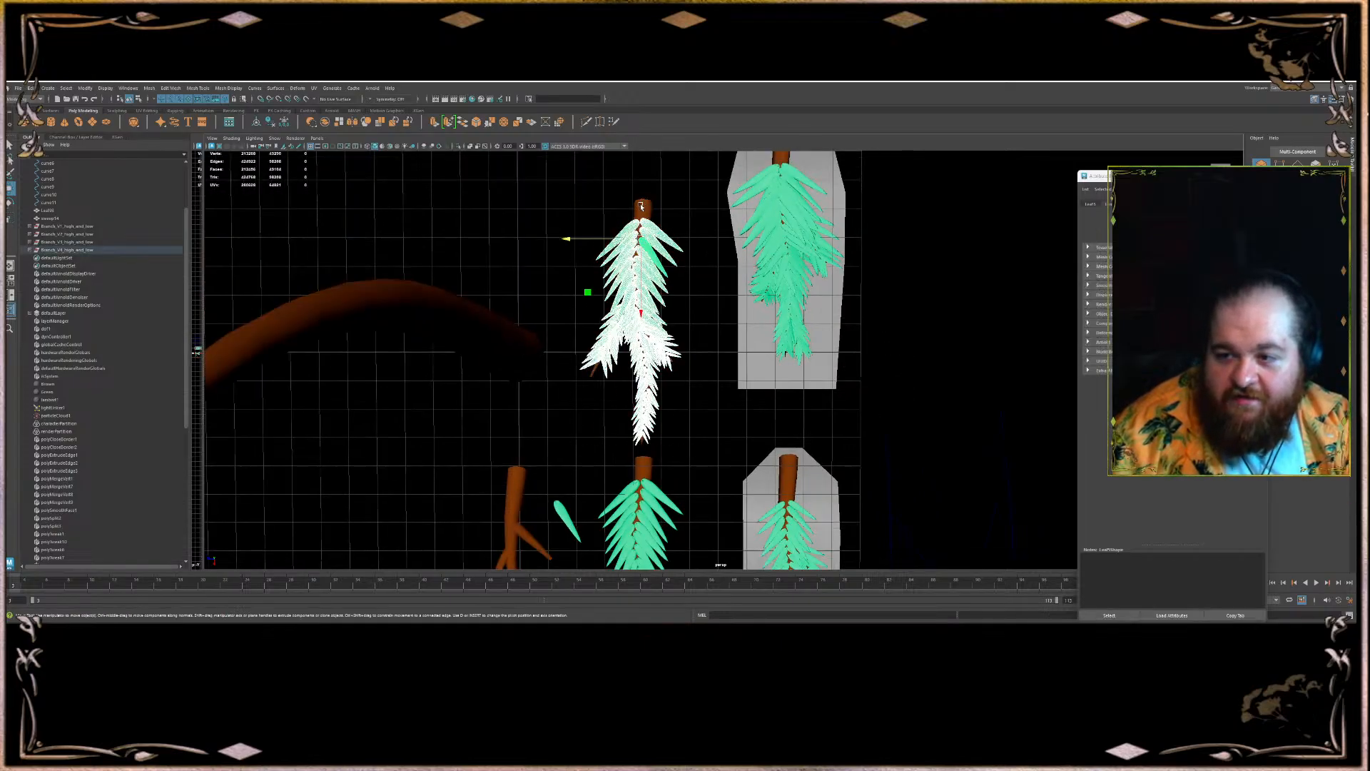
key("r")
left_click_drag(642, 243, 650, 241)
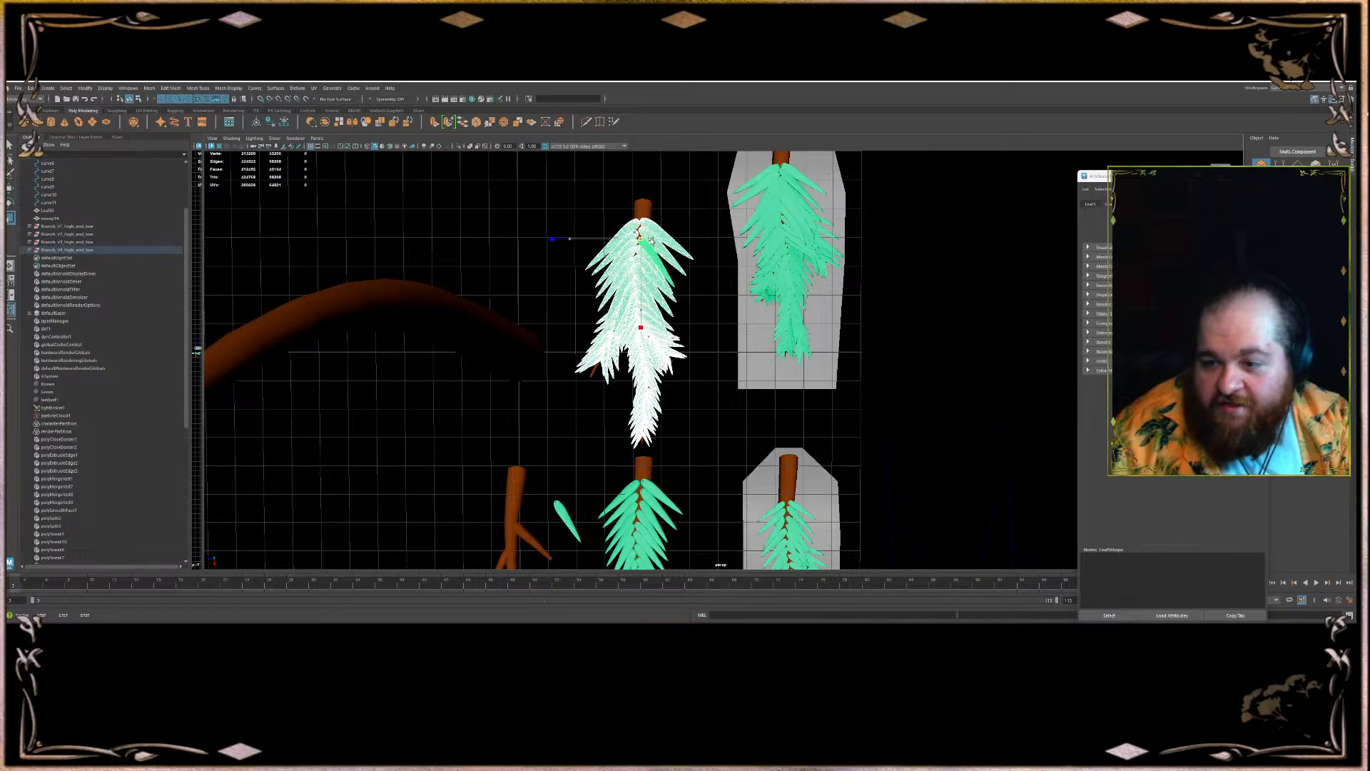
- Select the whole Branch_V4_high_and_low group and adjust its placement beside its matching card
left_click_drag(690, 326, 756, 293, "alt")
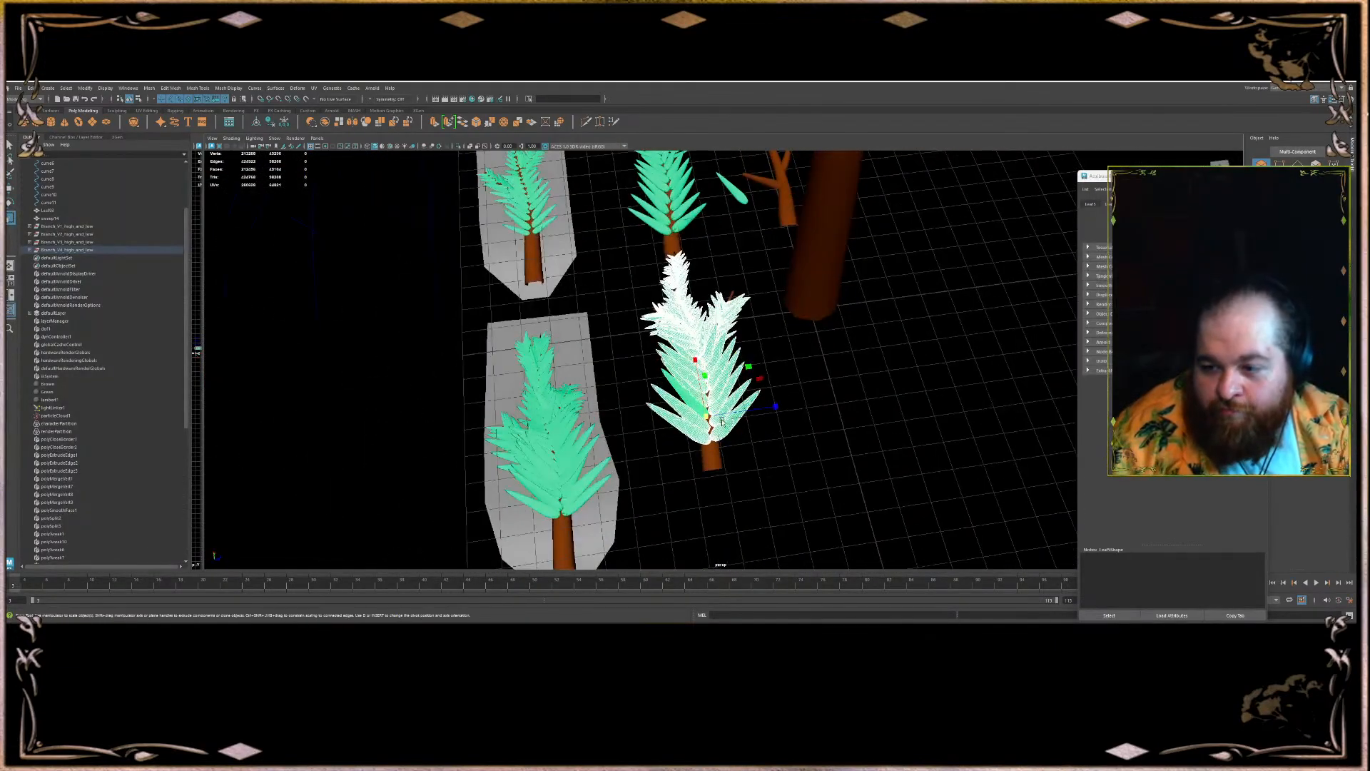
left_click_drag(710, 419, 885, 399)
key("w")
left_click(159, 248)
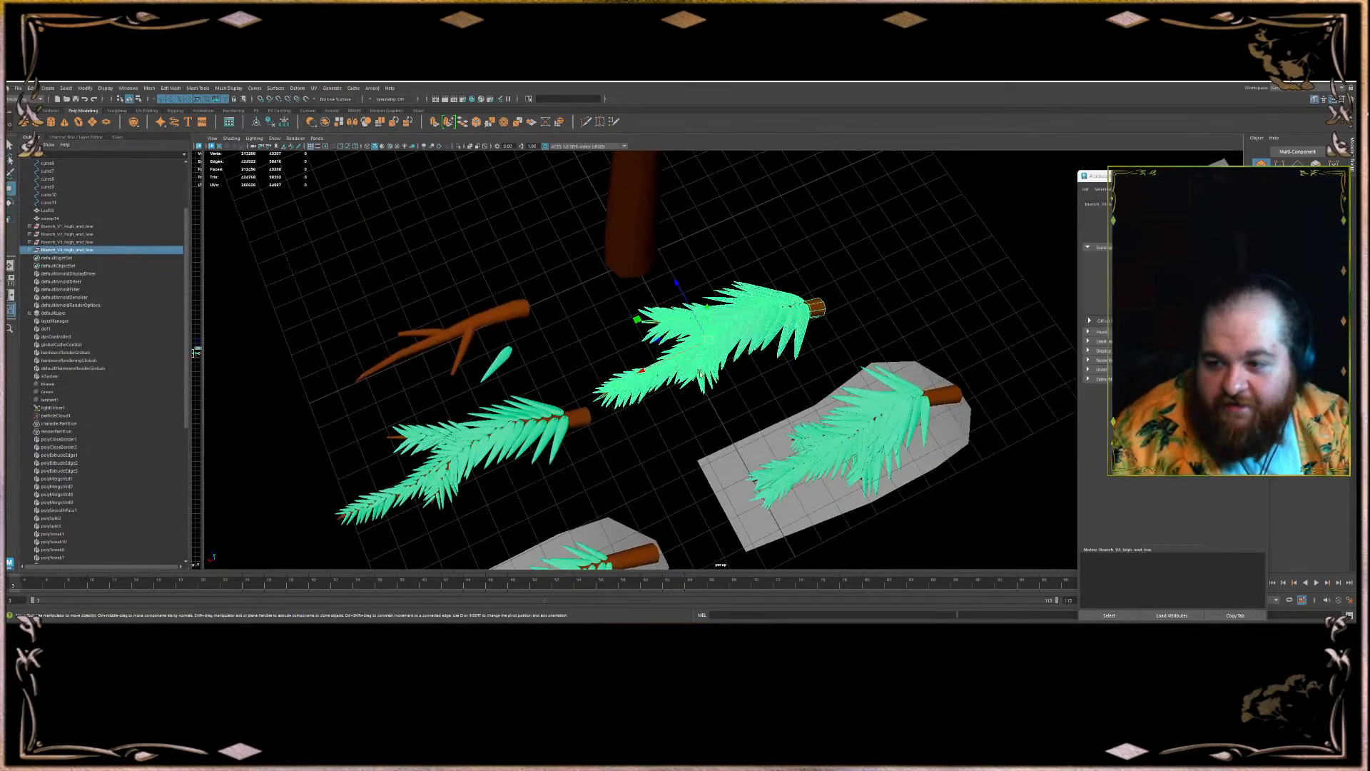
left_click_drag(656, 364, 714, 342)
- Move the loose leaf to the opposite side of the bare branch, away from the leafy branches
left_click(871, 250)
left_click_drag(872, 251, 689, 368, "alt")
scroll(822, 246, "up", 4)
scroll(823, 246, "up", 3)
scroll(556, 250, "down", 5)
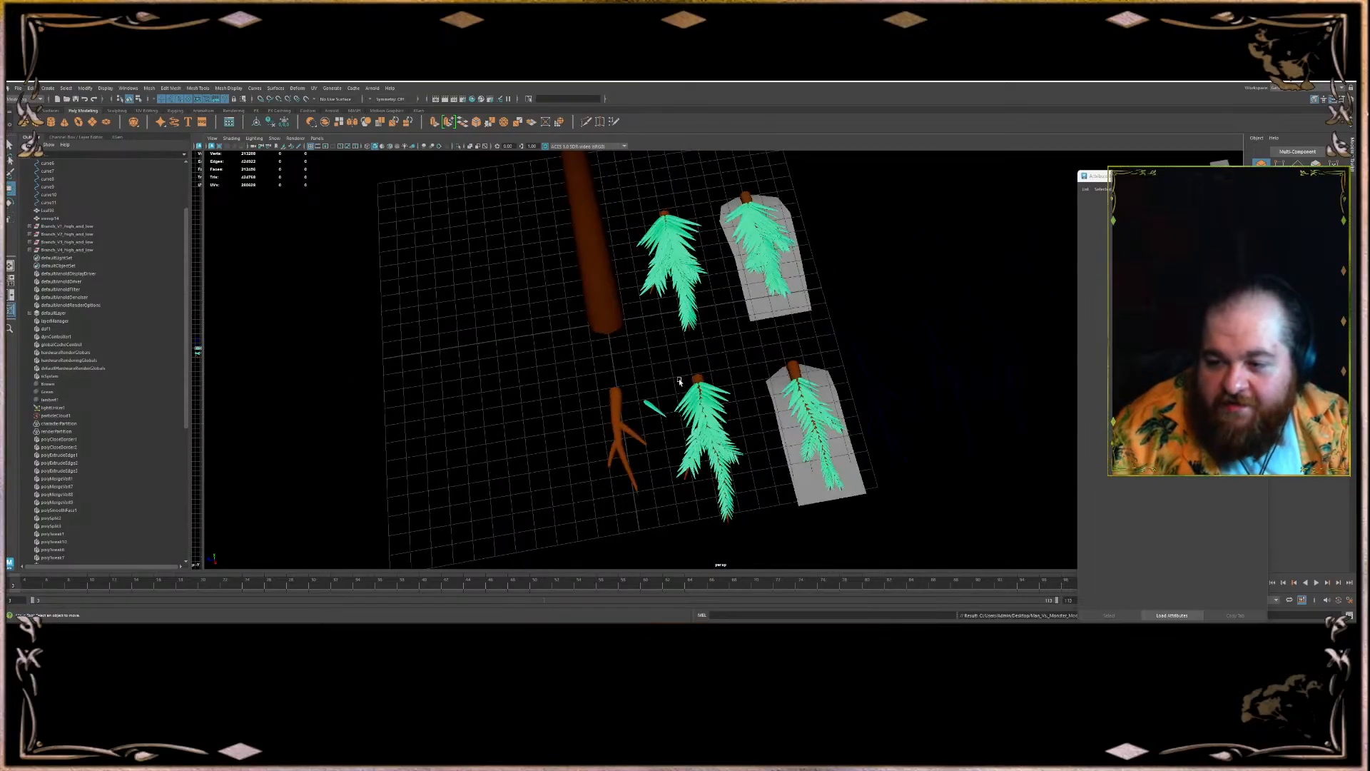
left_click(660, 407)
left_click_drag(630, 406, 537, 413)
- Select the tall trunk and snap its pivot to the trunk's base
left_click(610, 314)
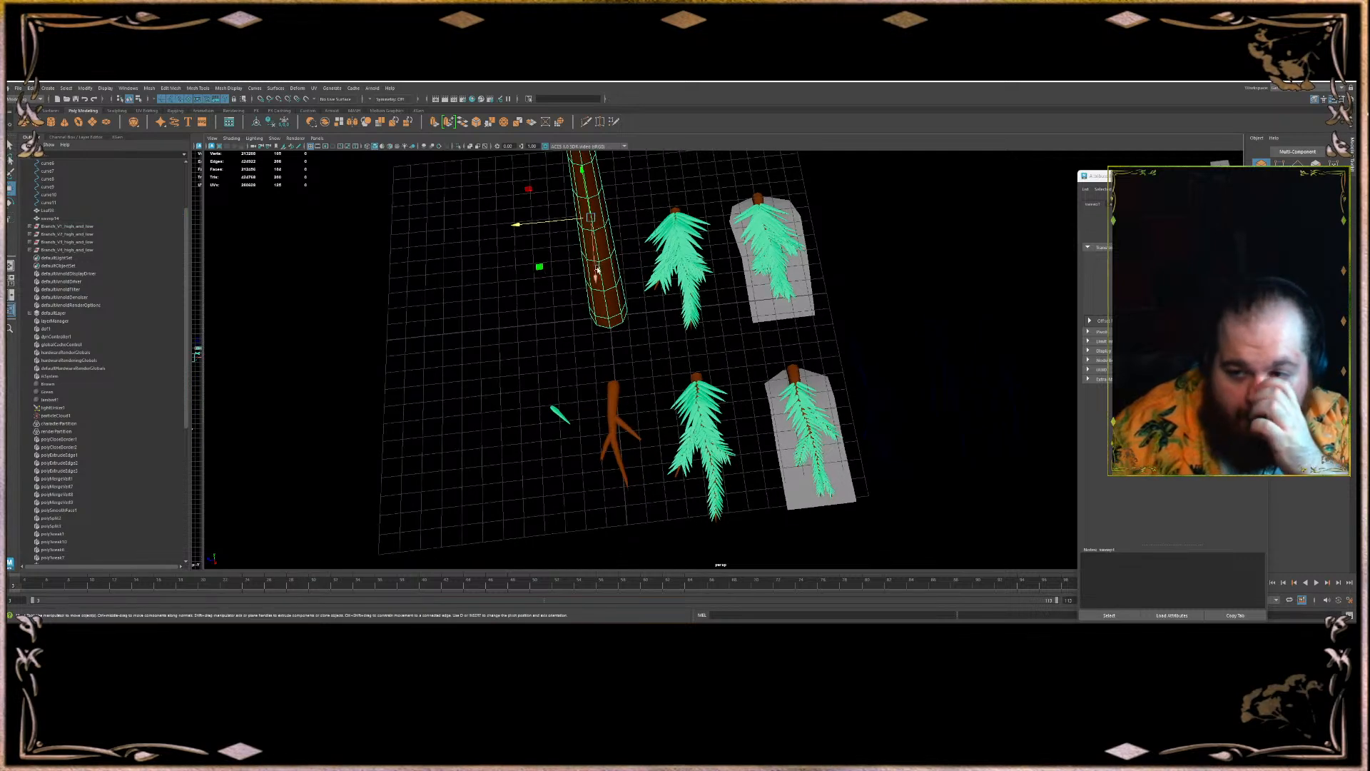
left_click_drag(595, 270, 752, 333)
left_click_drag(676, 265, 621, 417)
key("d")
key("x")
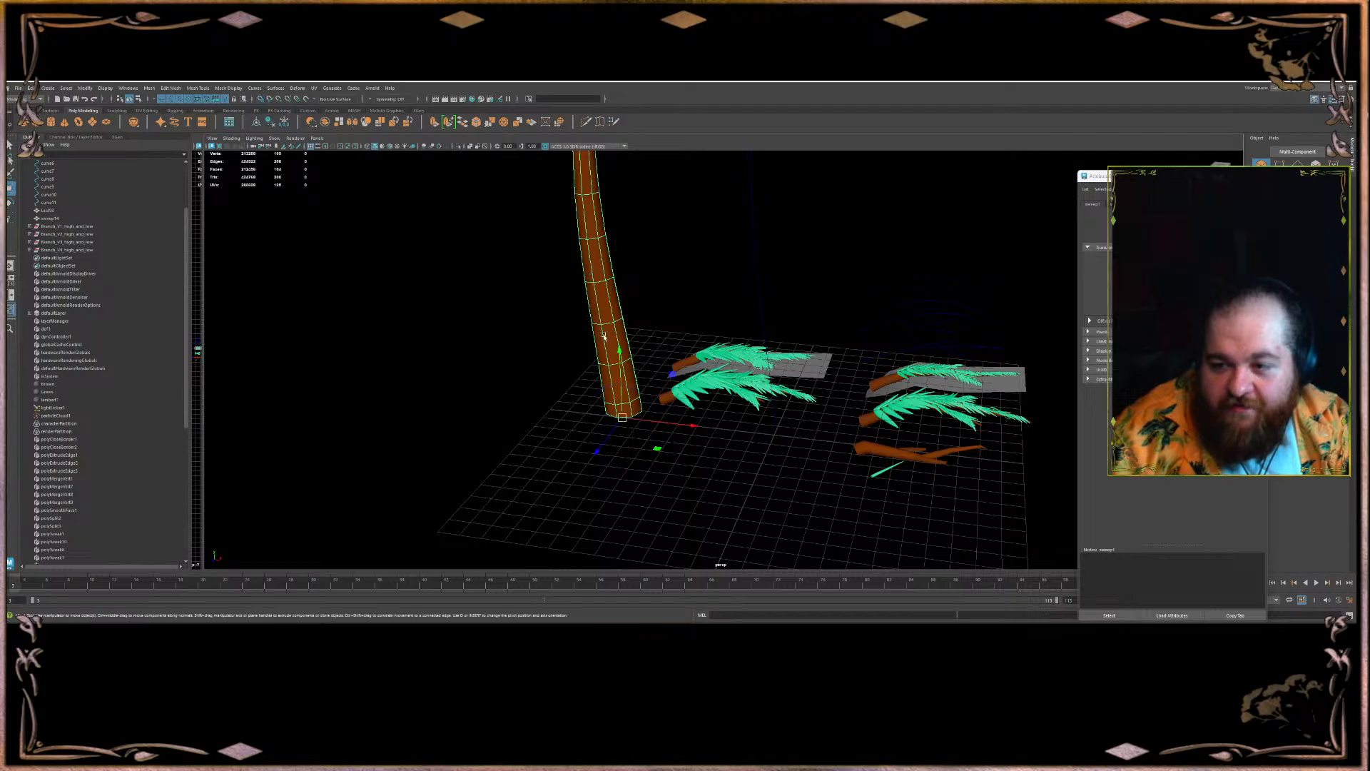
- Examine the trunk's shape and edge segments along its full length, from the base to the tip
middle_click_drag(613, 286, 687, 407, "alt")
scroll(681, 371, "down", 2)
middle_click_drag(673, 214, 680, 406, "alt")
scroll(706, 368, "up", 6)
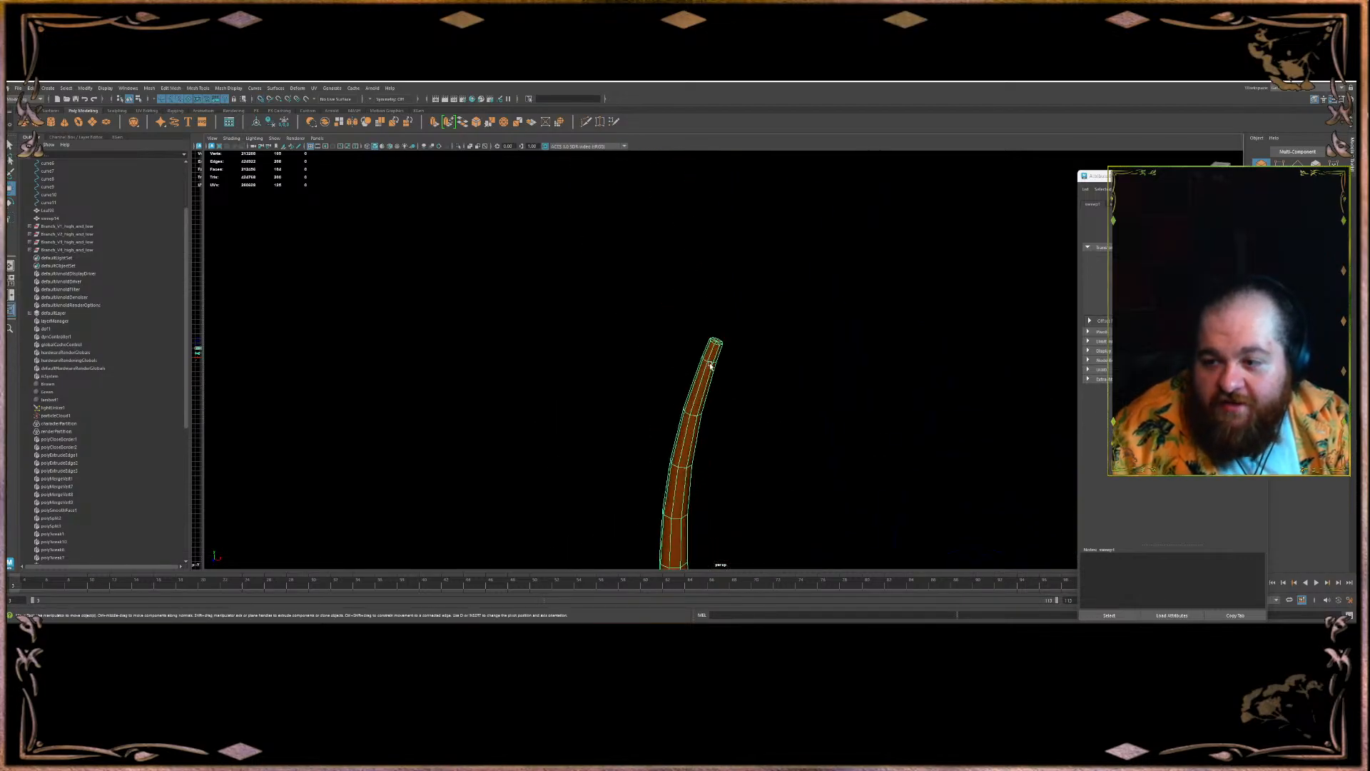
right_click_drag(716, 357, 728, 297)
scroll(682, 376, "down", 4)
middle_click_drag(680, 378, 718, 292, "alt")
right_click_drag(758, 335, 787, 322)
left_click(795, 321)
middle_click_drag(756, 332, 547, 299, "alt")
scroll(548, 300, "down", 4)
left_click_drag(548, 300, 445, 216, "alt")
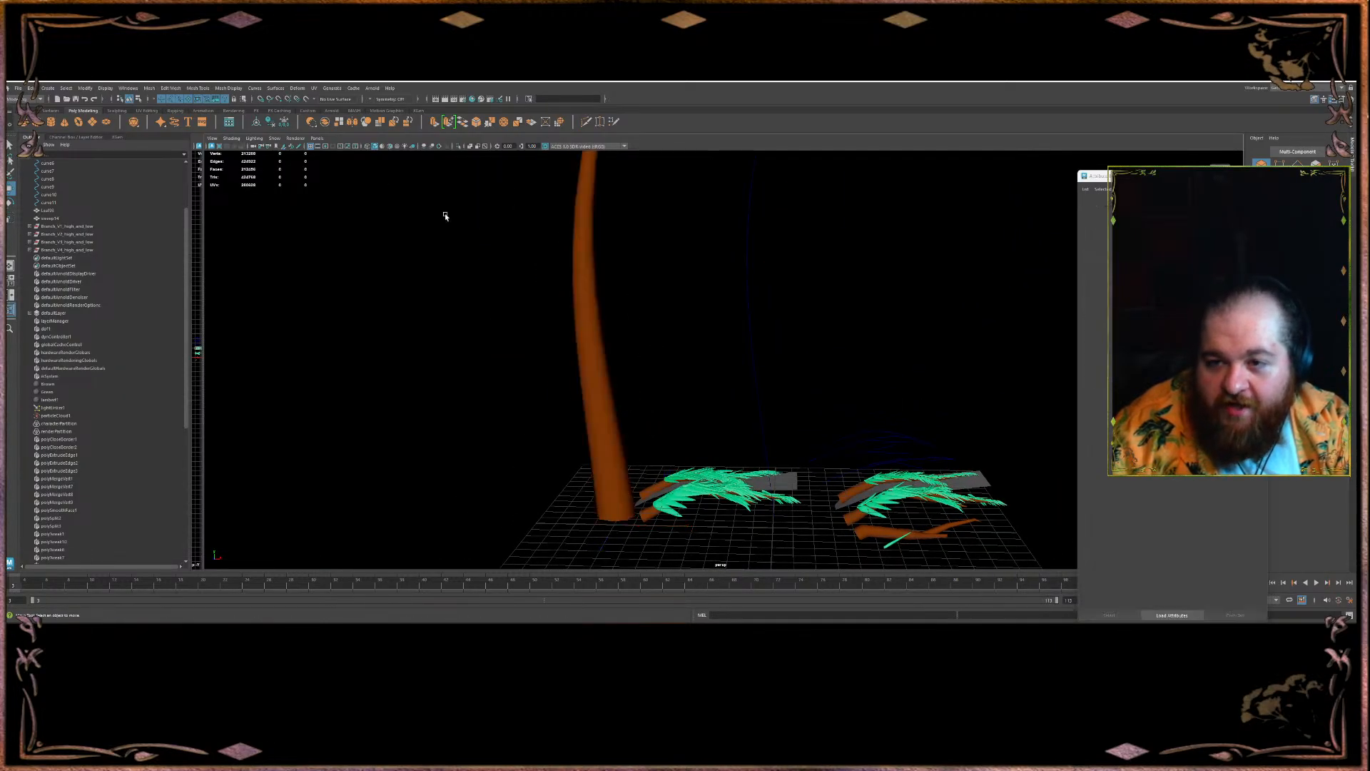
- Turn on the wireframe overlay on the shaded models
left_click(396, 147)
scroll(634, 410, "up", 8)
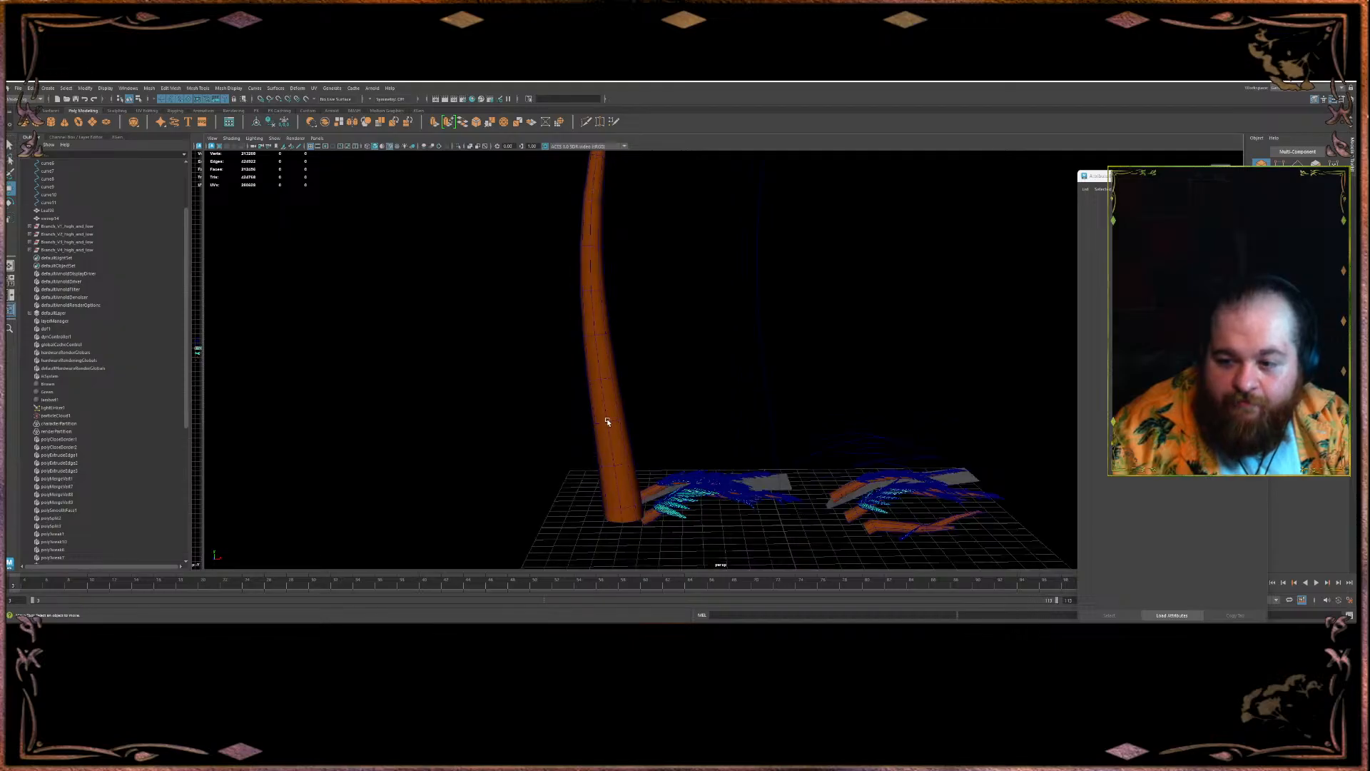
mouse_move(577, 374)
left_mouse_down("alt")
mouse_move(600, 373)
mouse_move(578, 370)
left_mouse_up("alt")
- Try deleting two edge loops near the trunk's base
right_click_drag(579, 371, 574, 349)
double_click(573, 350)
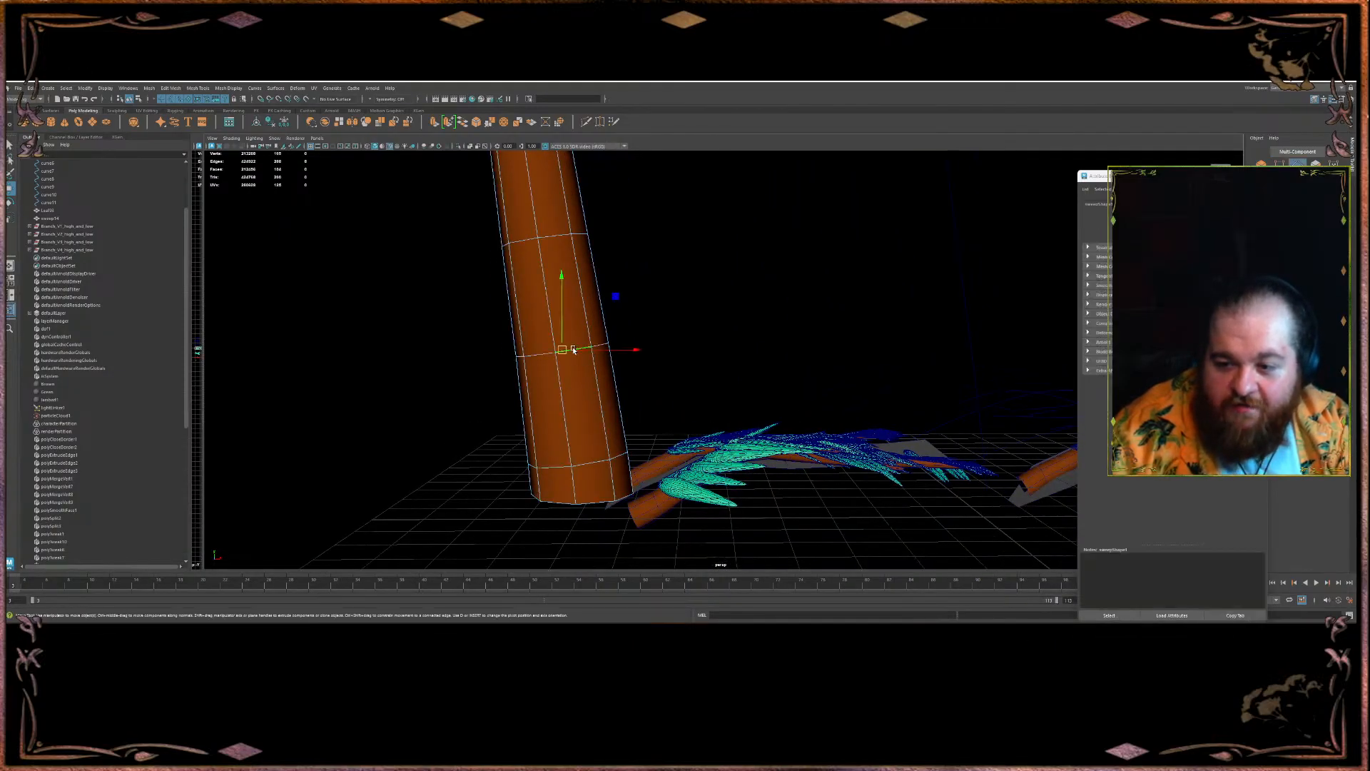
double_click(583, 461, "shift")
key("Delete")
key("ctrl+z")
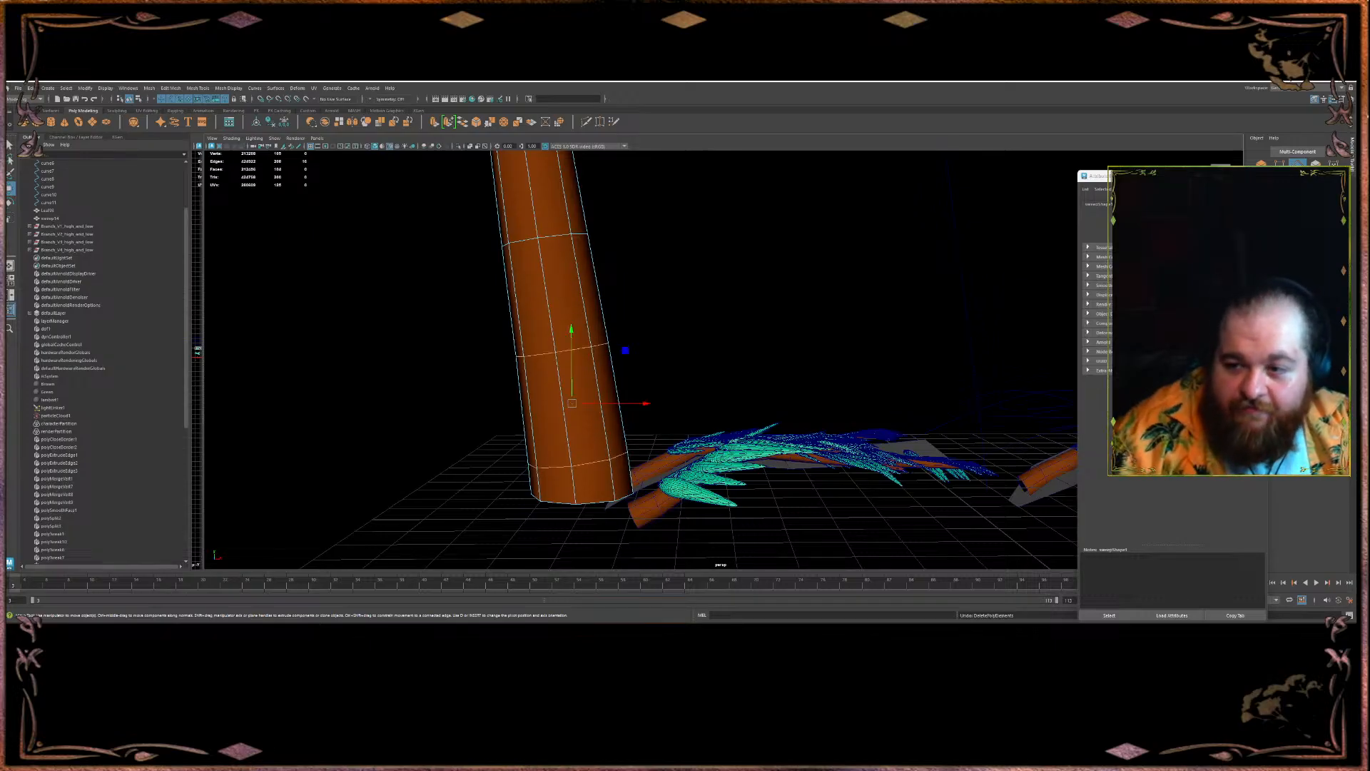
- Select the trunk, open its layout in the UV Editor and select all of its side faces there
scroll(566, 257, "down", 5)
middle_click_drag(621, 225, 583, 352, "alt")
double_click(653, 262)
scroll(652, 266, "down", 2)
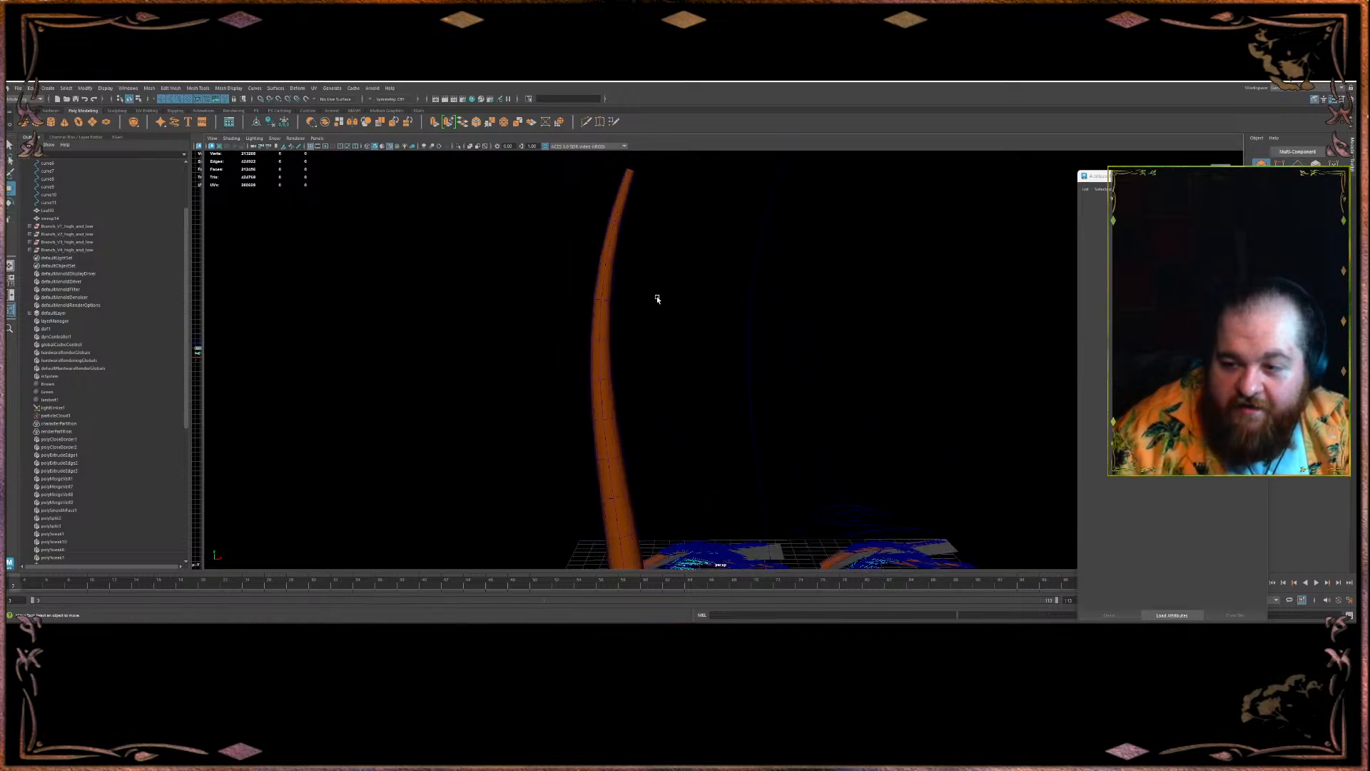
scroll(640, 349, "down", 3)
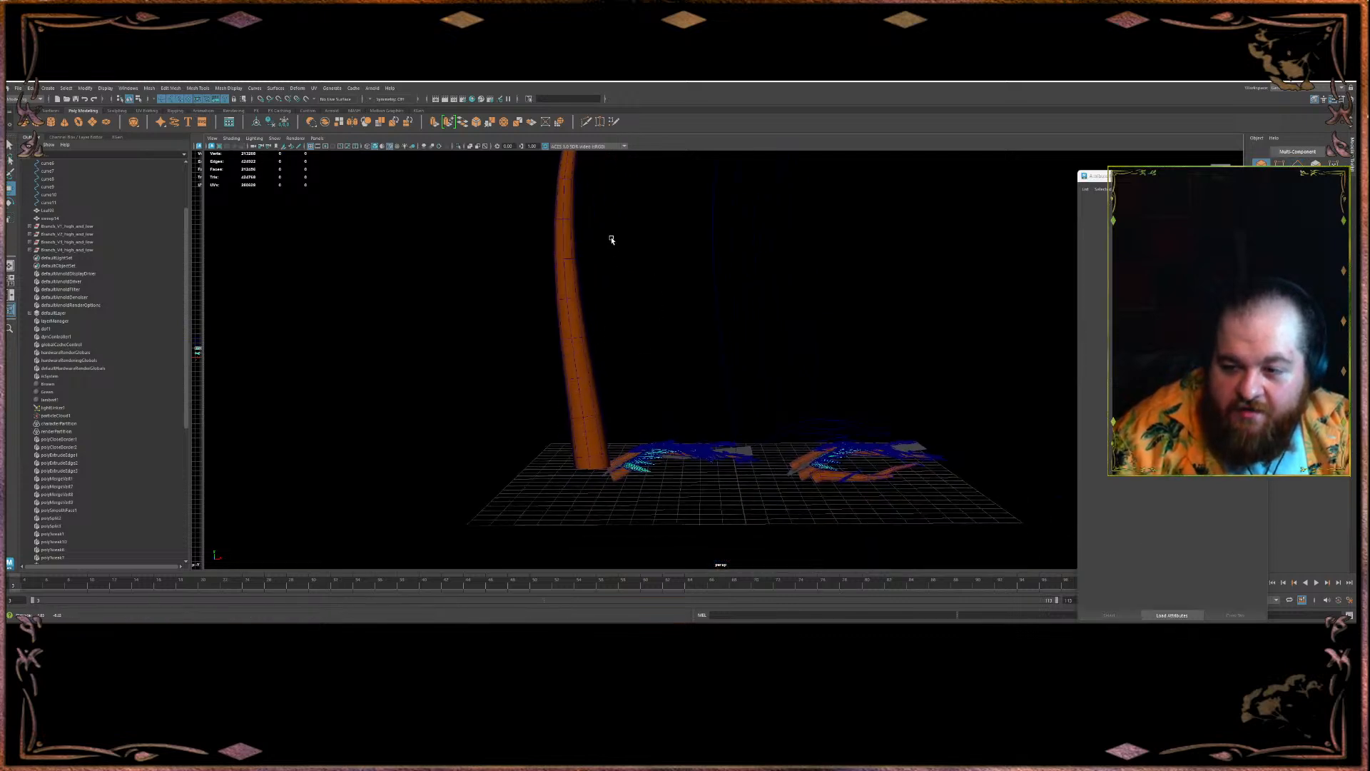
left_click(570, 324)
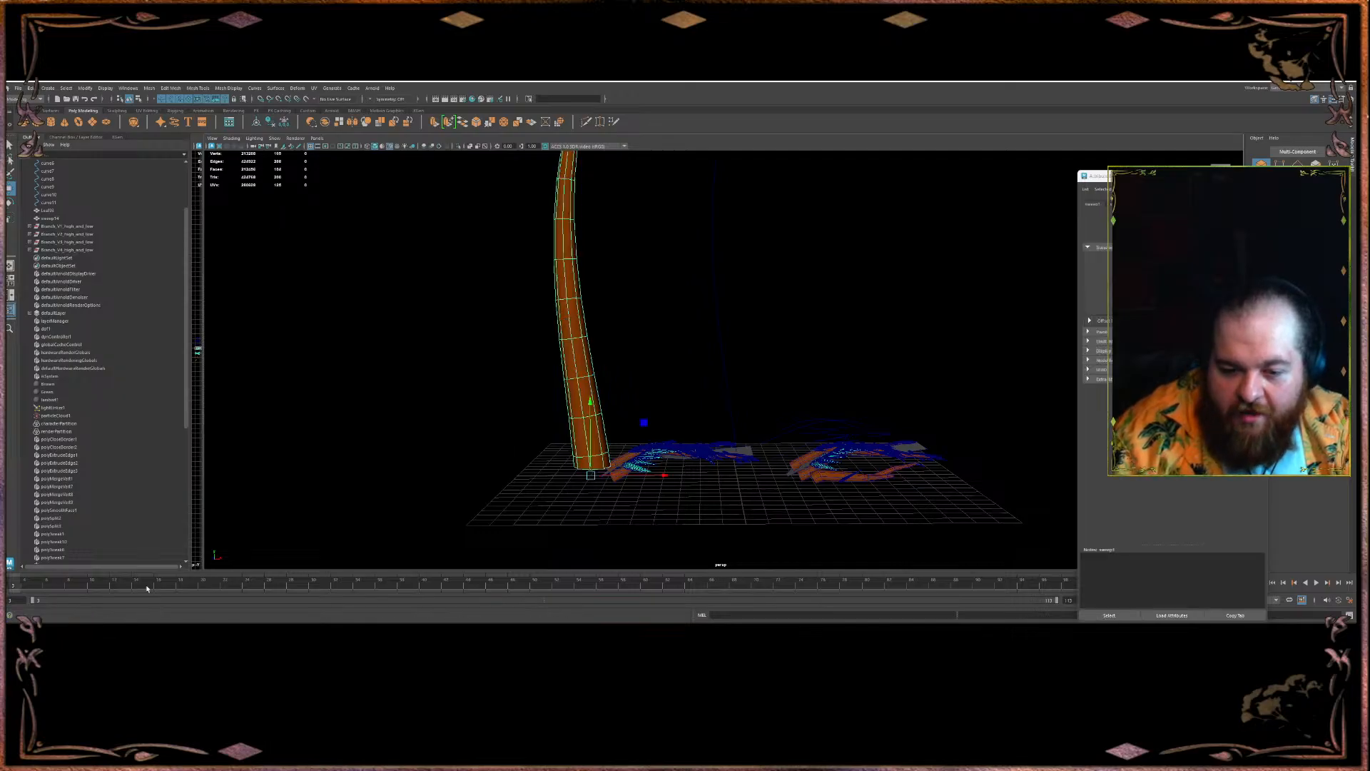
key("space")
left_click(648, 379)
left_click(653, 395)
scroll(637, 373, "down", 3)
right_click_drag(641, 356, 651, 387)
left_click_drag(671, 430, 536, 293)
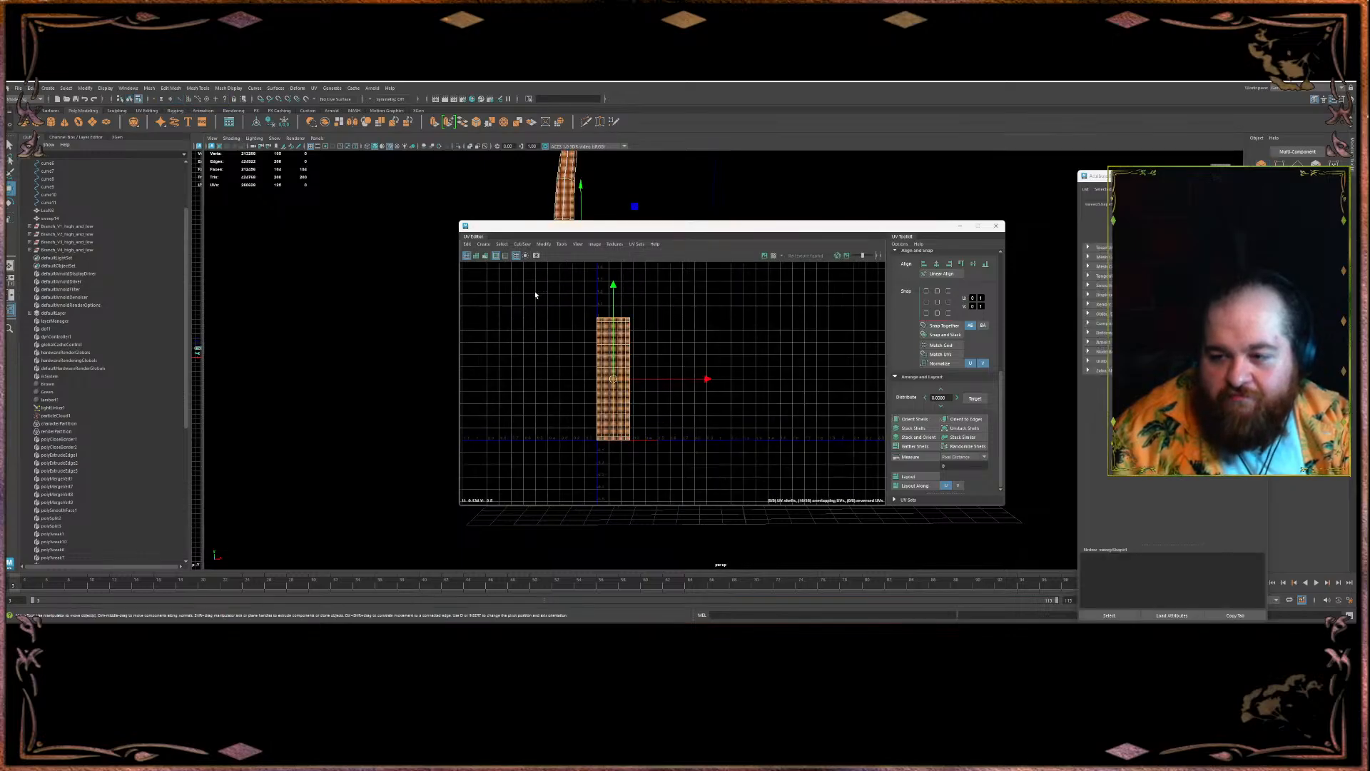
- Move the UV Editor window aside to uncover the trunk in the viewport
left_click(489, 244)
left_click(489, 244)
left_click(489, 245)
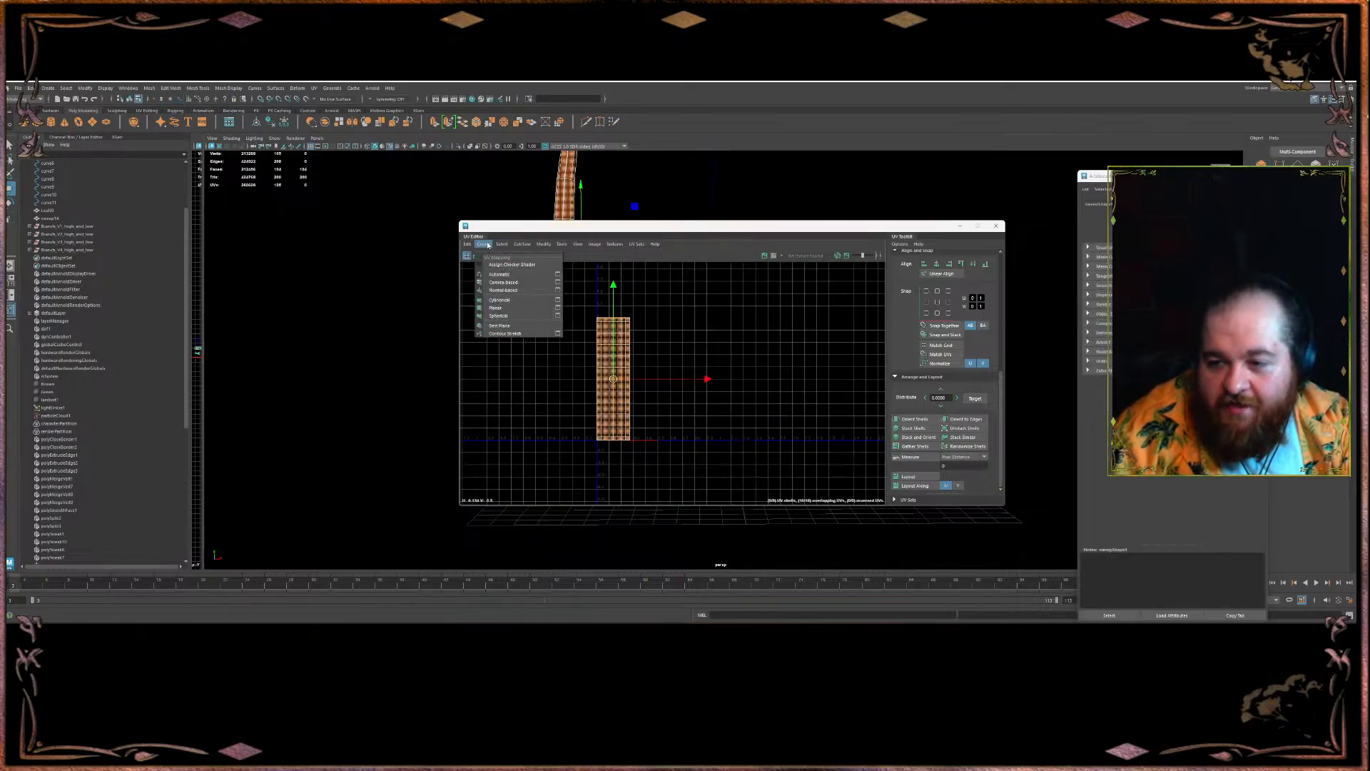
left_click(670, 306)
left_click(629, 369)
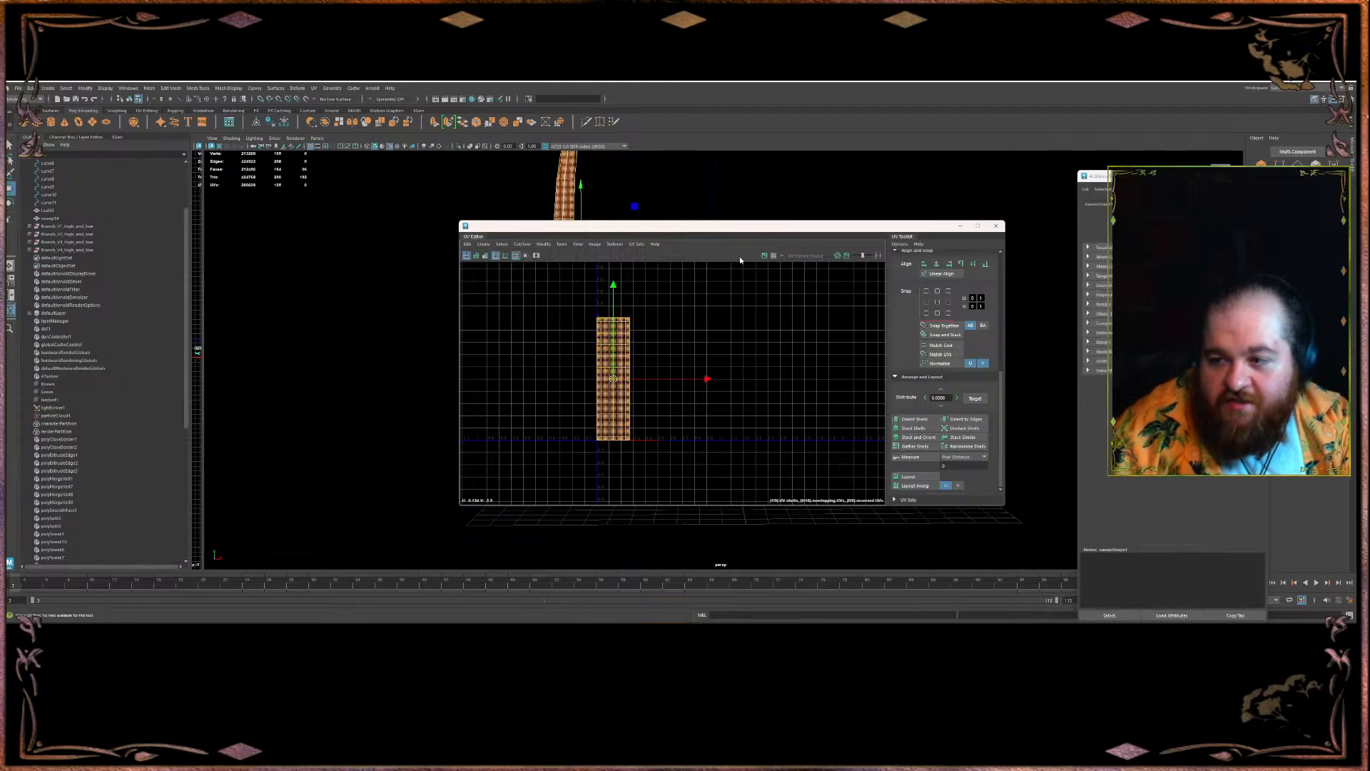
left_click_drag(639, 235, 781, 242)
- Try scaling up the trunk's UV layout to change the checker density
key("r")
left_click_drag(752, 391, 1352, 469)
scroll(696, 346, "up", 1)
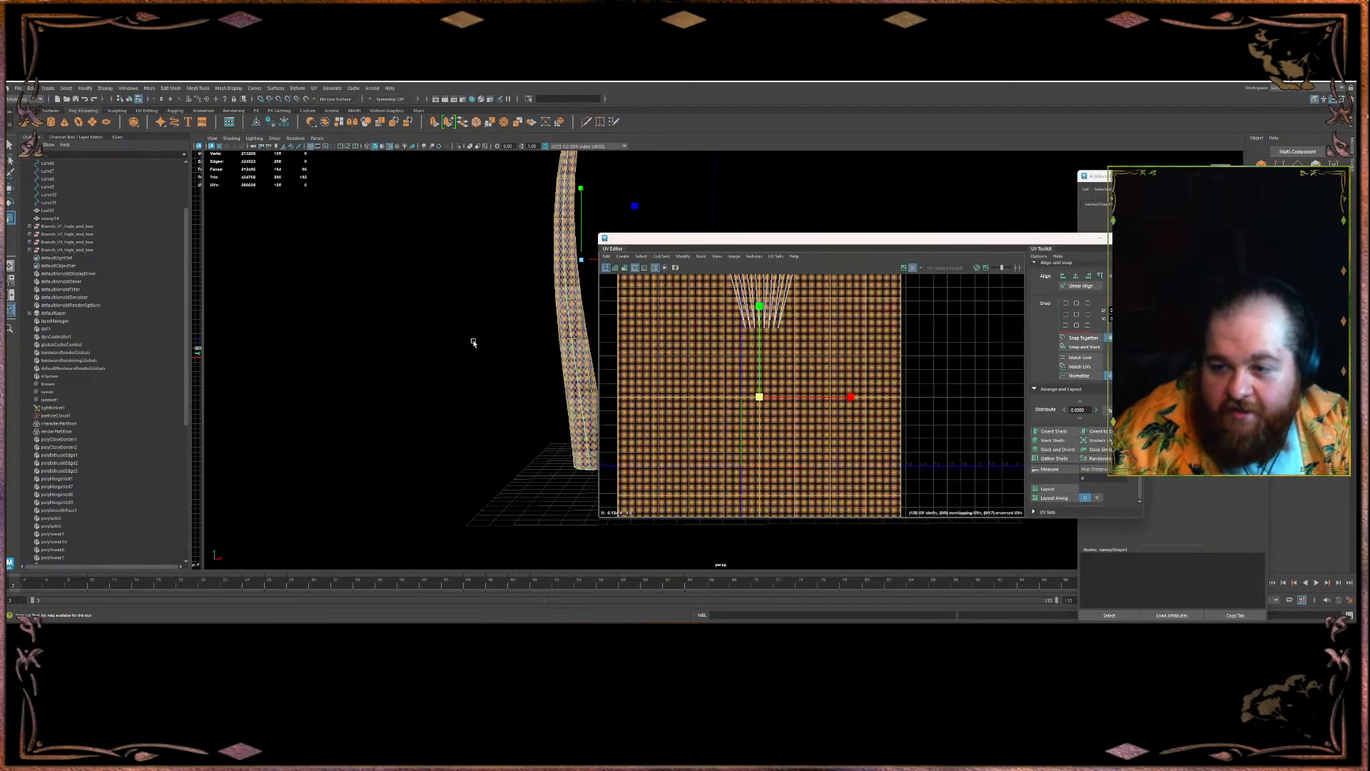
scroll(503, 317, "up", 5)
key("ctrl+z")
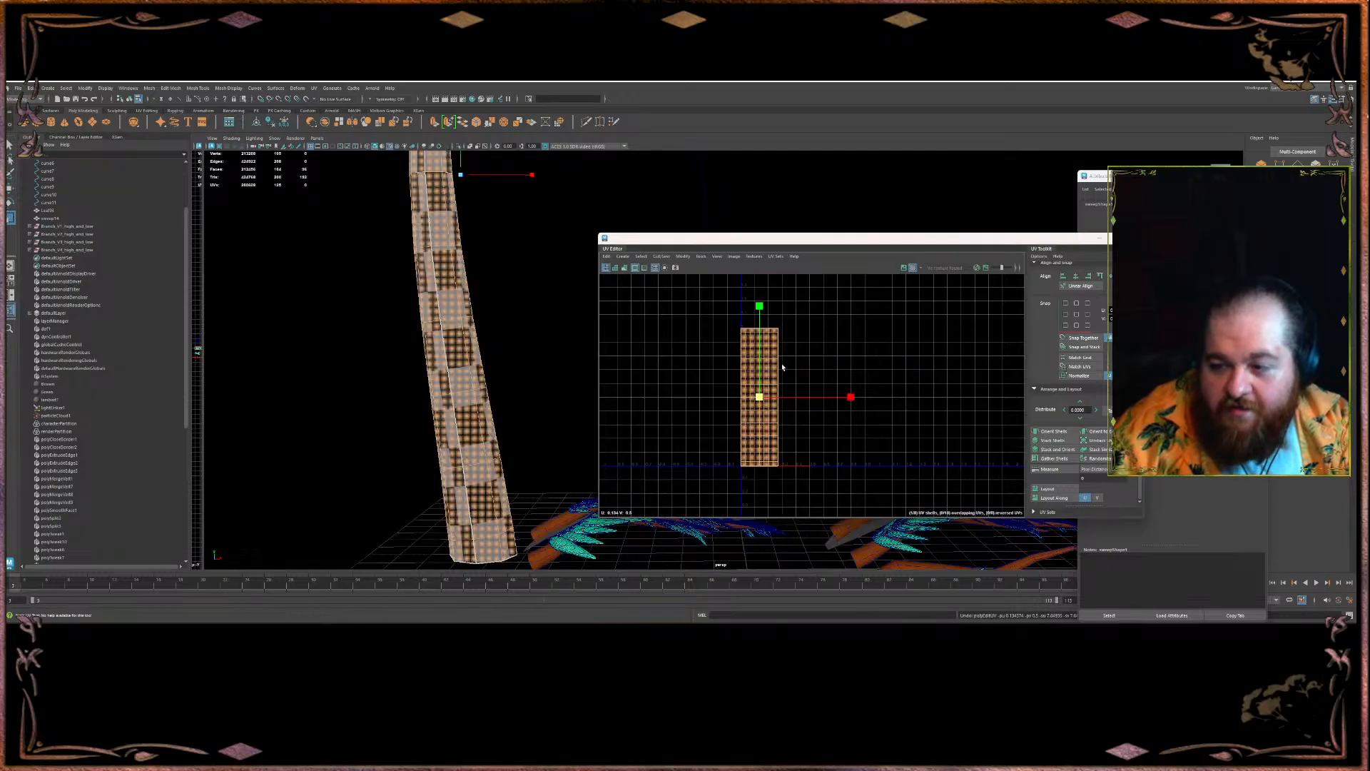
left_click_drag(759, 397, 928, 400)
key("ctrl+z")
left_click(823, 346)
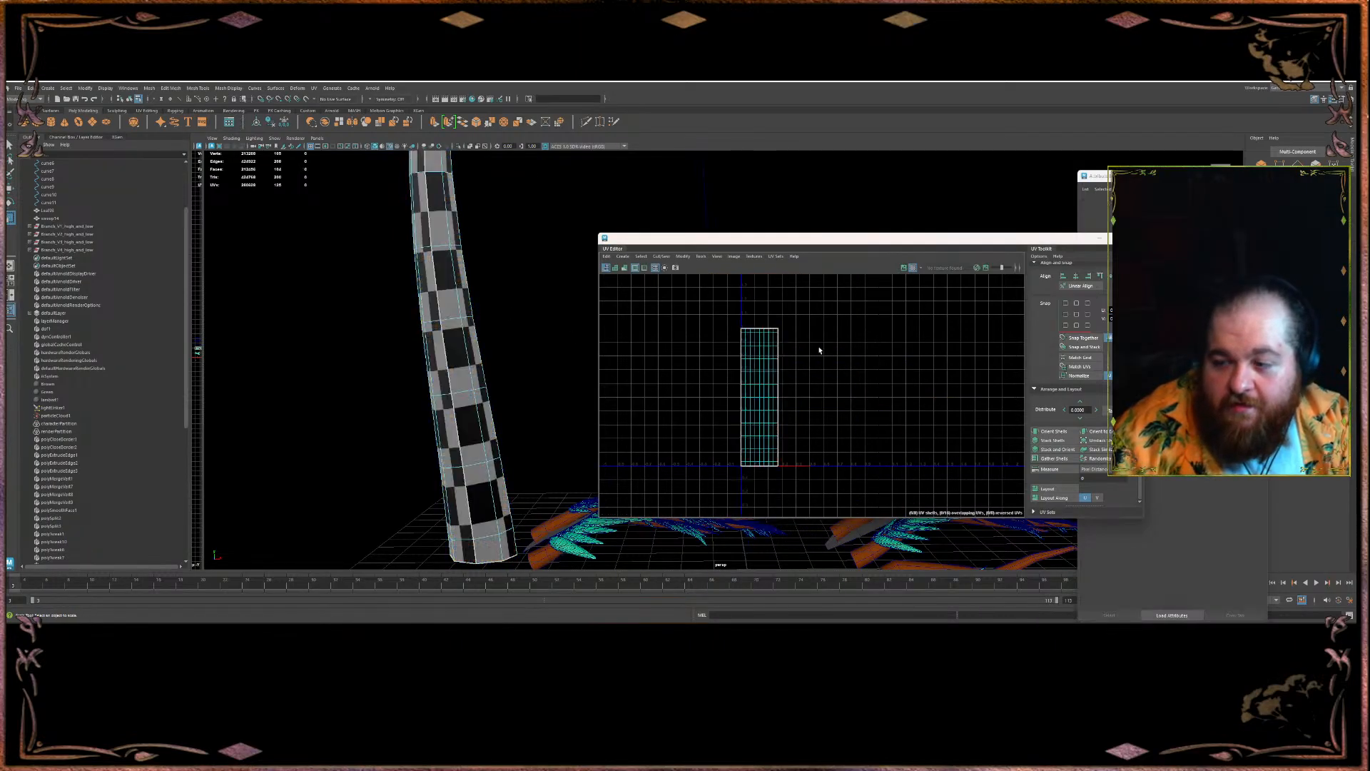
- Try a camera-based UV projection on the trunk's side faces
left_click(769, 405)
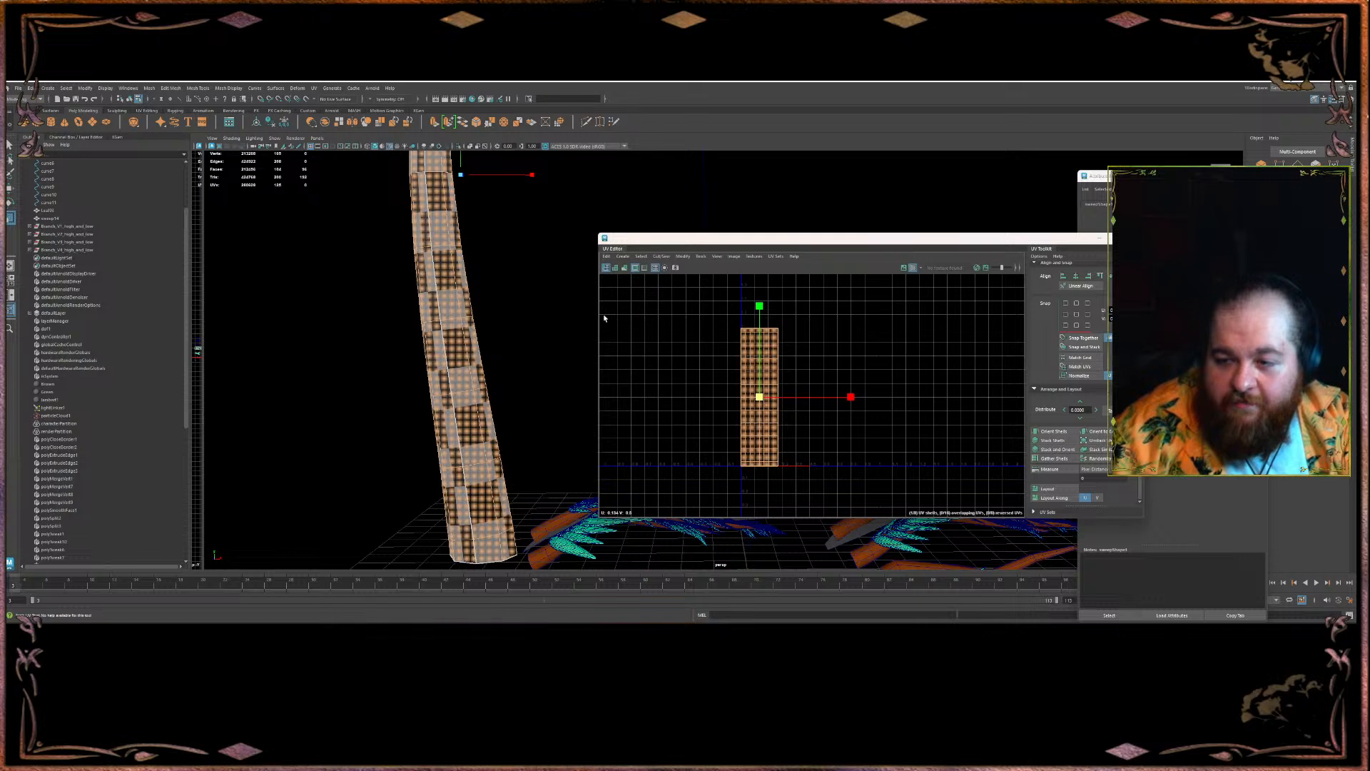
left_click(623, 255)
left_click(642, 290)
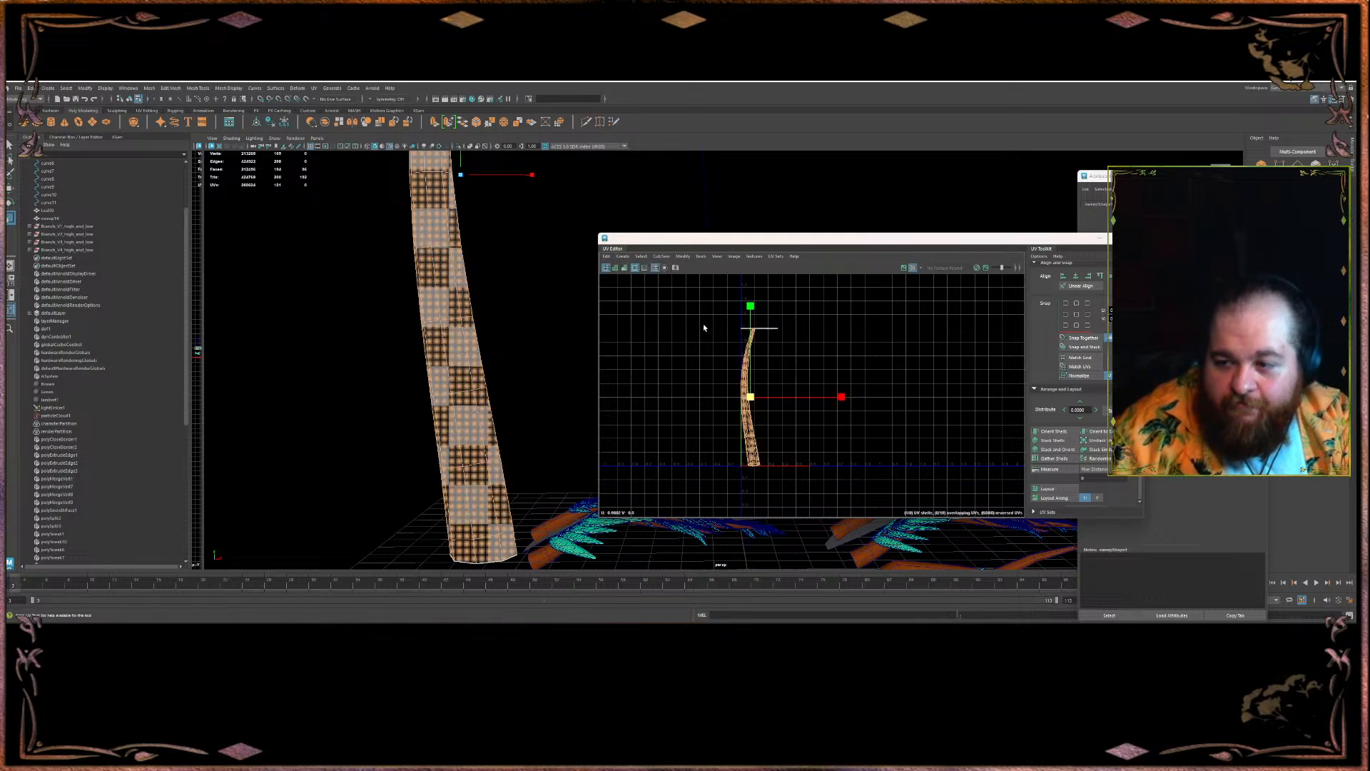
key("ctrl+z")
- Try moving the UVs of the trunk's top cap away from the side strip
left_click_drag(421, 240, 471, 189, "alt")
middle_click_drag(385, 255, 382, 361, "alt")
left_click_drag(382, 360, 383, 279, "alt")
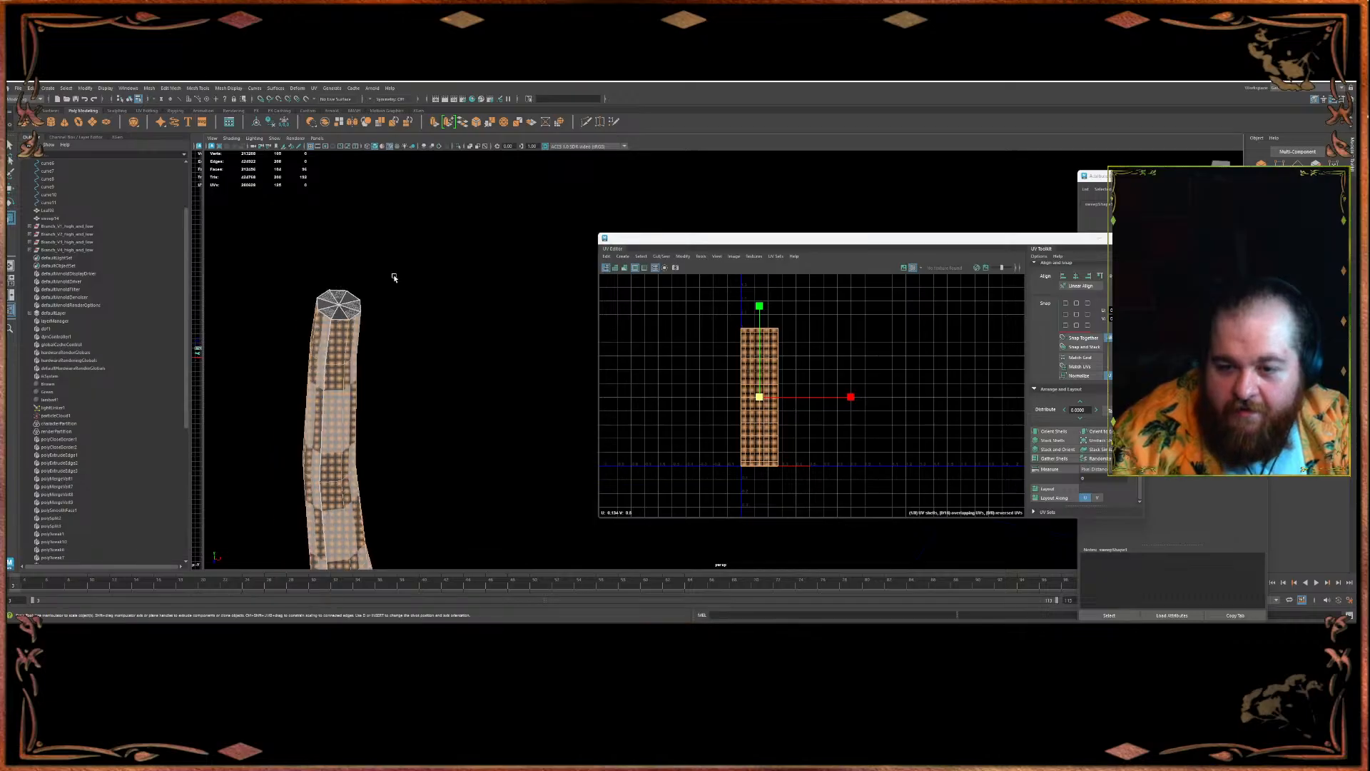
right_click_drag(404, 280, 392, 356)
scroll(807, 330, "up", 3)
key("w")
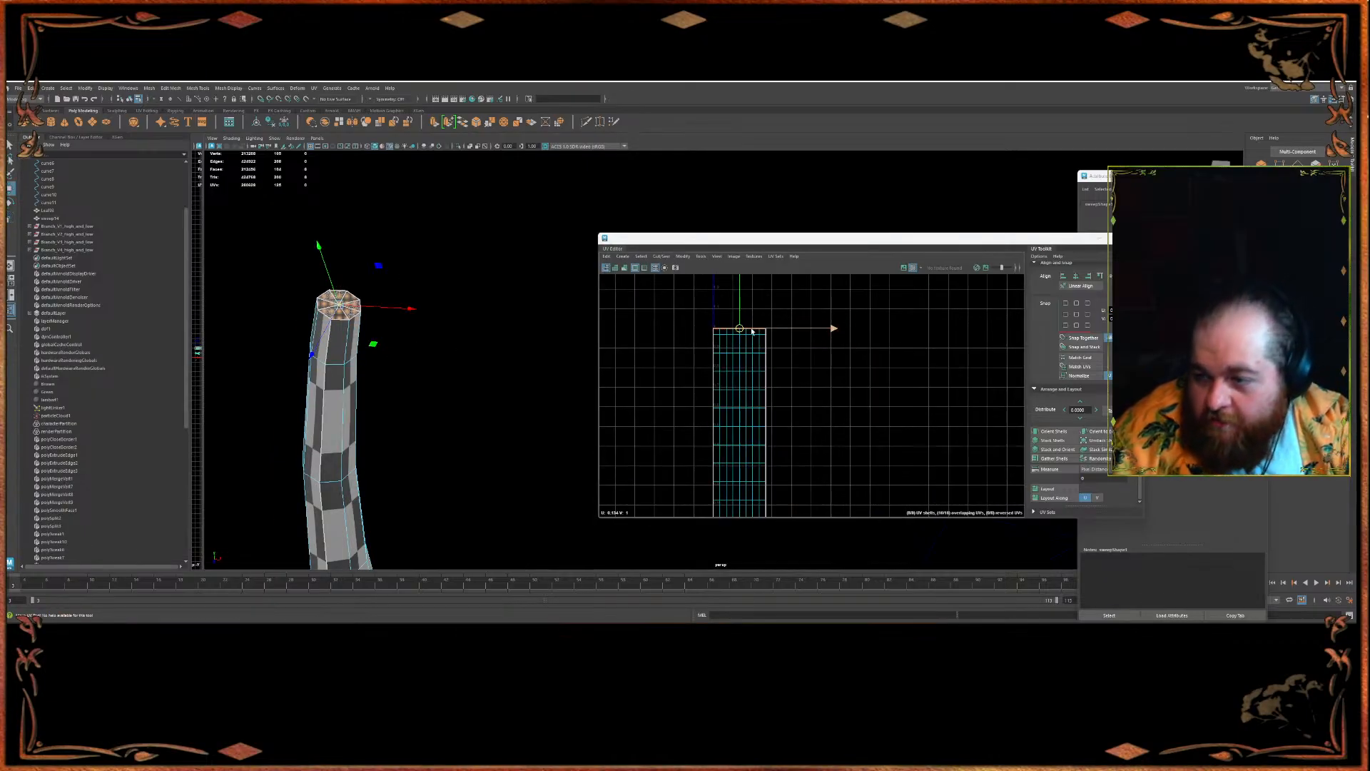
left_click_drag(742, 331, 863, 318)
key("ctrl+z")
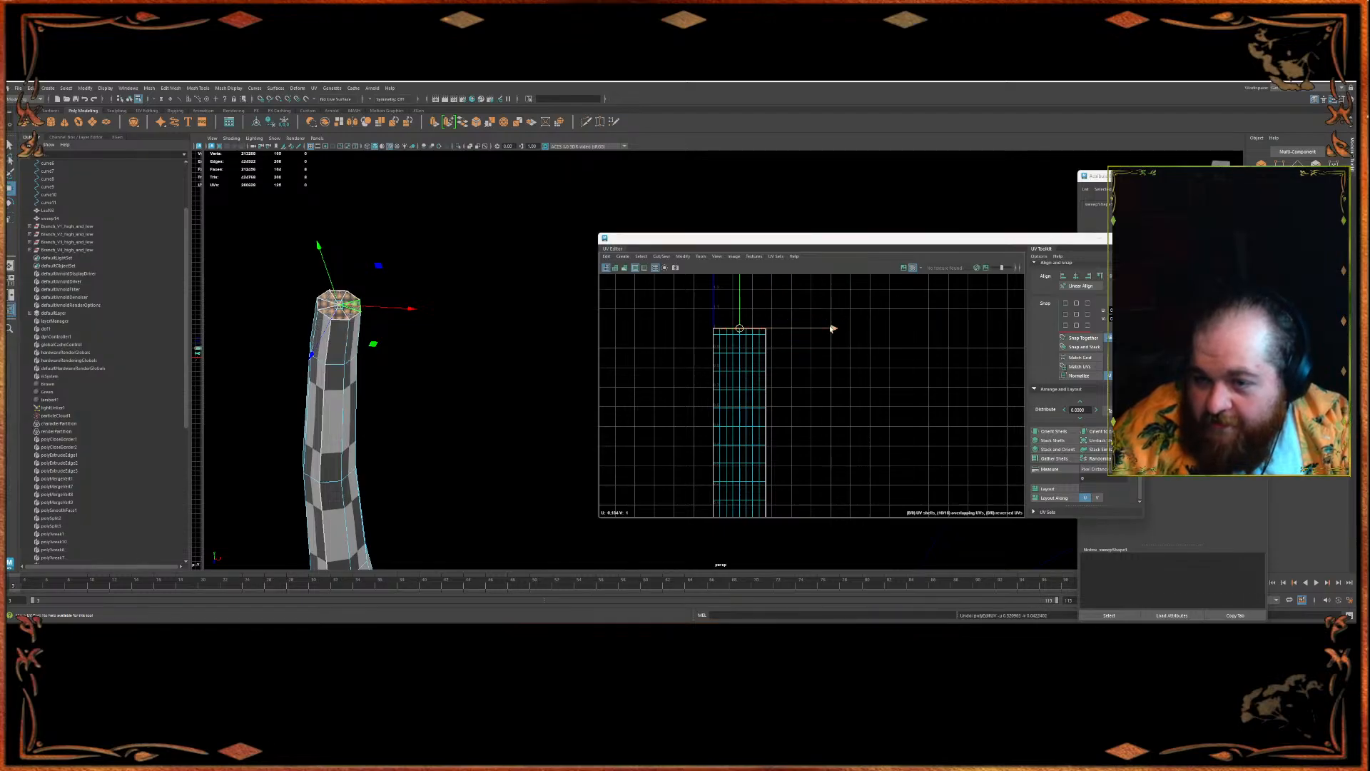
left_click(628, 330)
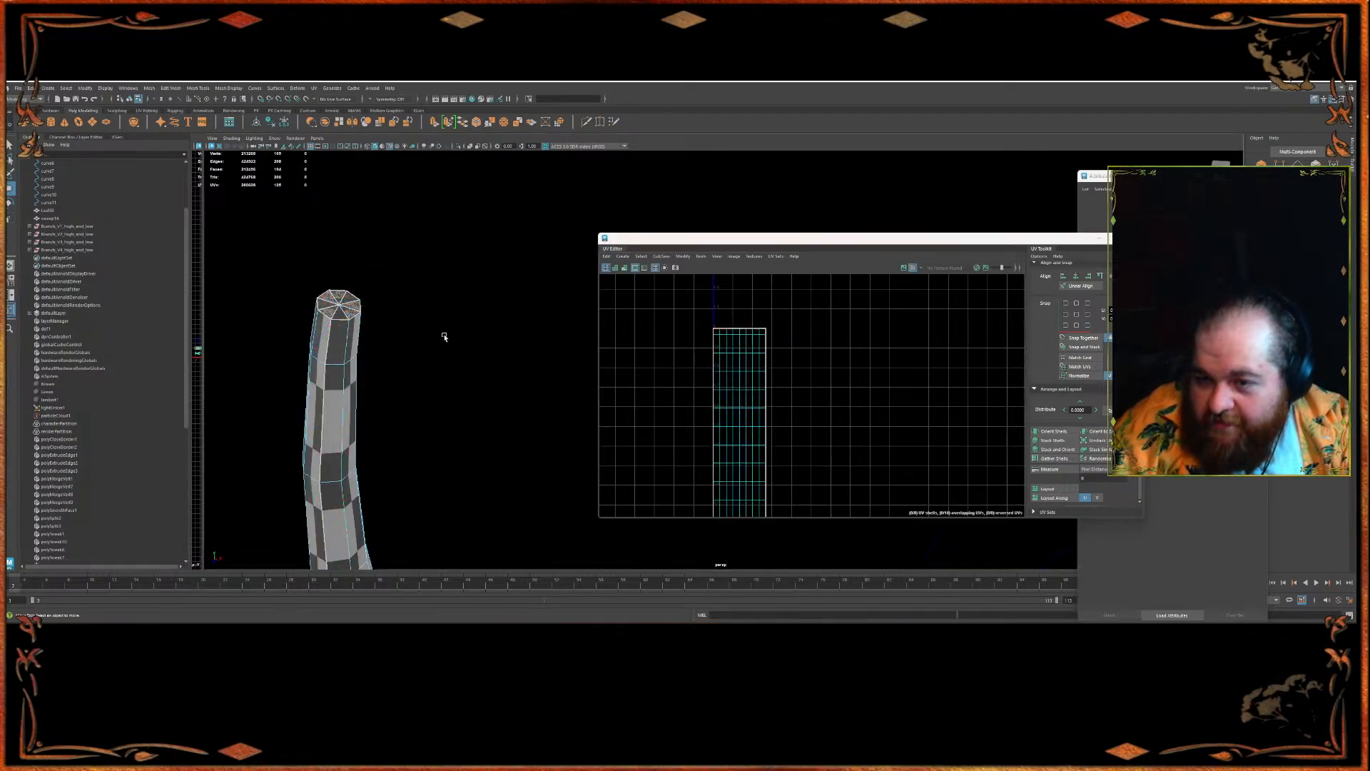
- Select the trunk's complete UV layout and apply a camera-based projection to it
mouse_move(444, 337)
left_mouse_down("alt")
mouse_move(474, 332)
mouse_move(467, 322)
left_mouse_up("alt")
scroll(727, 353, "down", 4)
scroll(767, 367, "up", 2)
left_click_drag(365, 361, 400, 356, "alt")
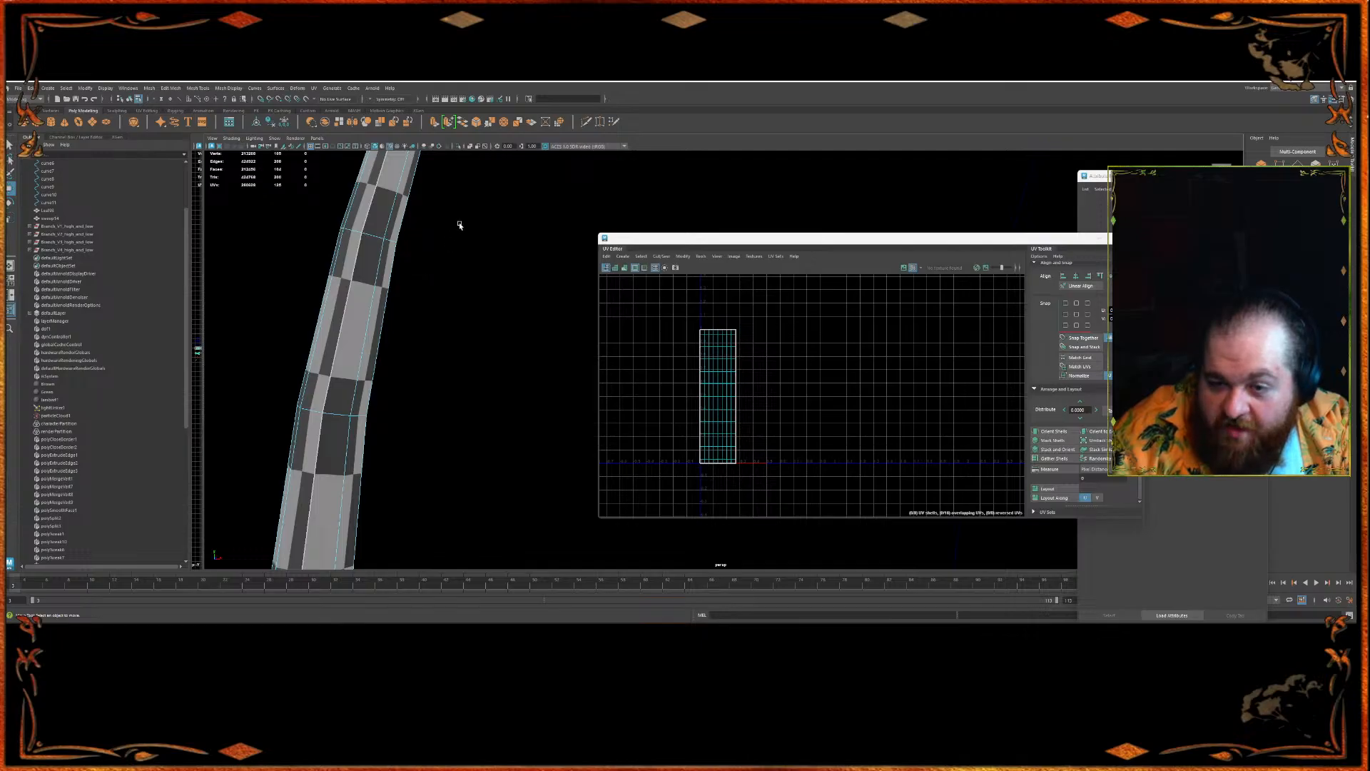
scroll(764, 383, "up", 5)
left_click(766, 368)
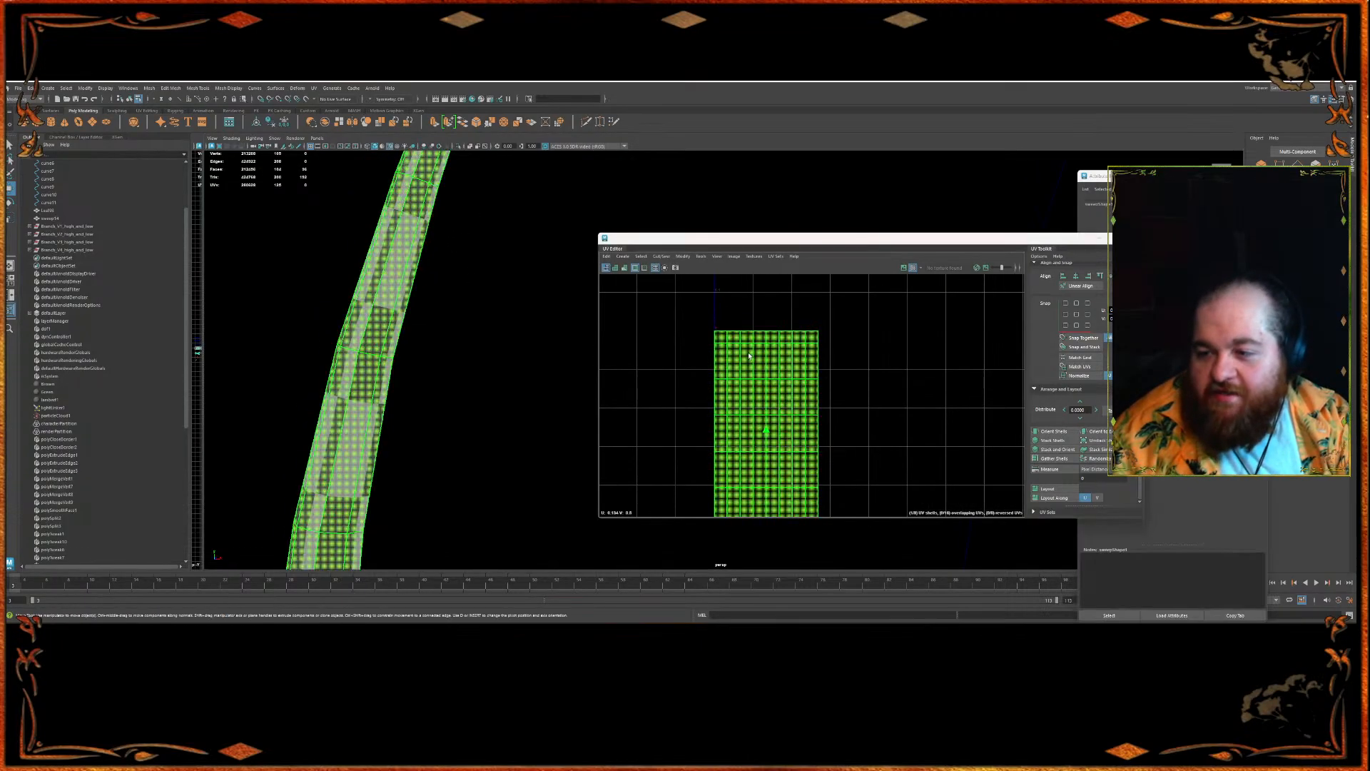
left_click(623, 257)
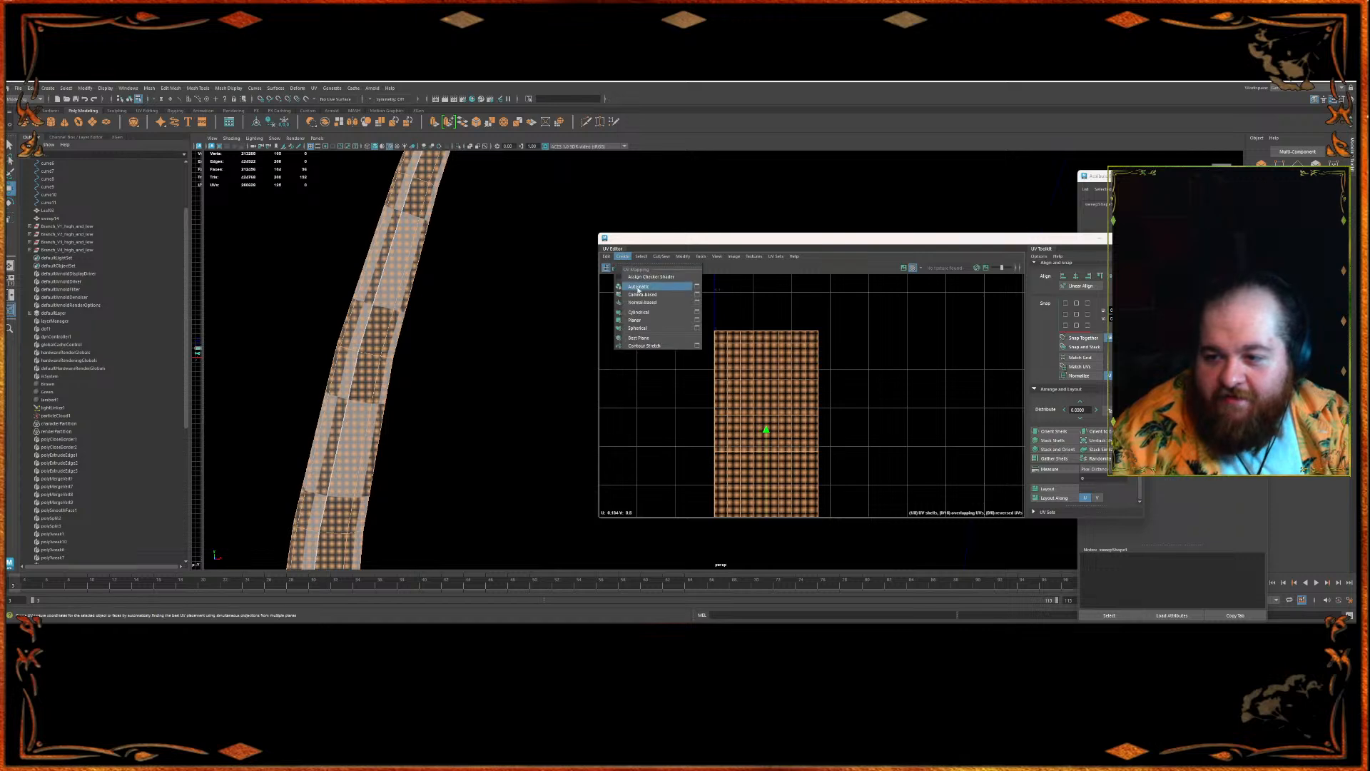
left_click(640, 294)
scroll(707, 306, "down", 6)
left_click_drag(708, 337, 748, 380)
left_click(623, 258)
left_click(641, 294)
scroll(662, 312, "up", 1)
scroll(300, 255, "down", 4)
- Cut the UVs along the edge loop around the trunk's top cap
middle_click_drag(391, 259, 381, 323, "alt")
left_click_drag(381, 323, 474, 345, "alt")
scroll(448, 334, "up", 3)
middle_click_drag(449, 334, 472, 343, "alt")
key("F10")
left_click(411, 325)
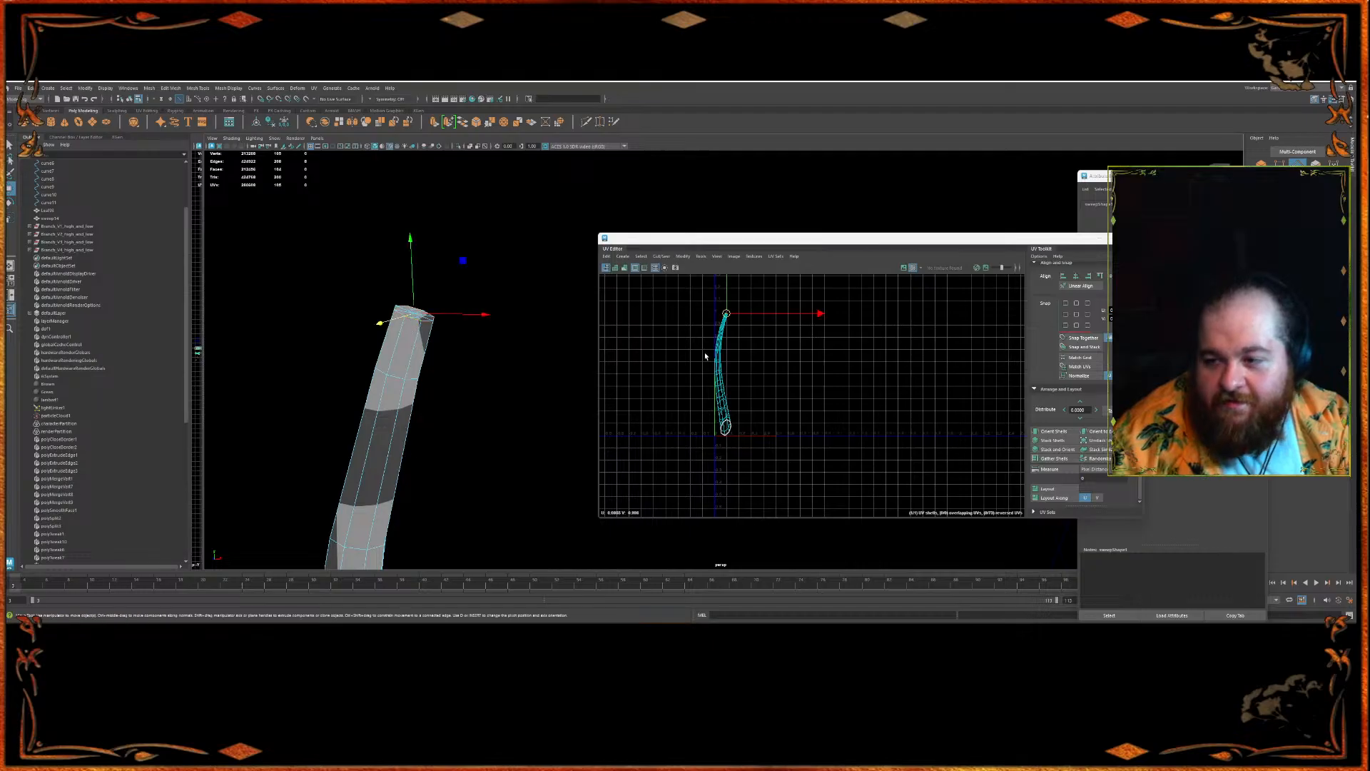
key("f")
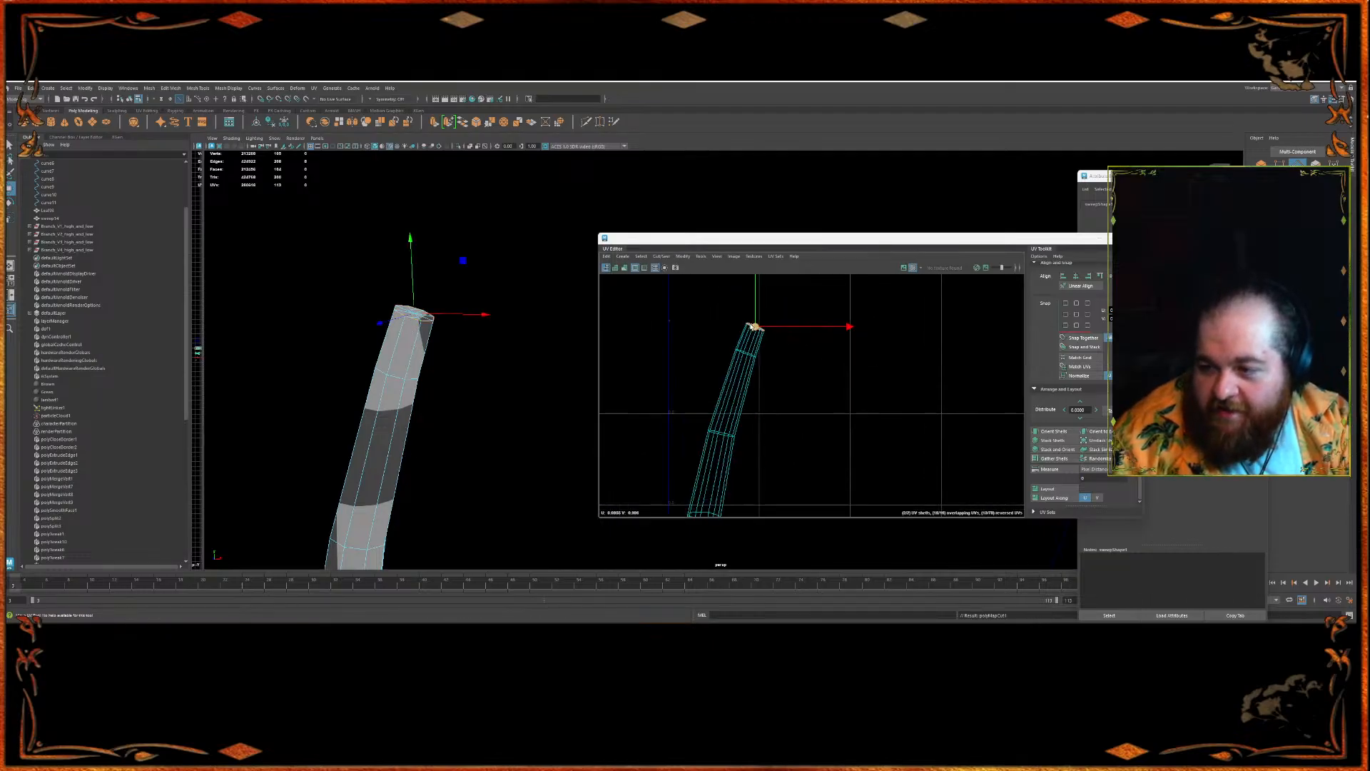
left_click(745, 352)
scroll(740, 370, "down", 5)
- Move the top cap's UV shell clear of the trunk's side strip and unfold it
left_click(421, 314)
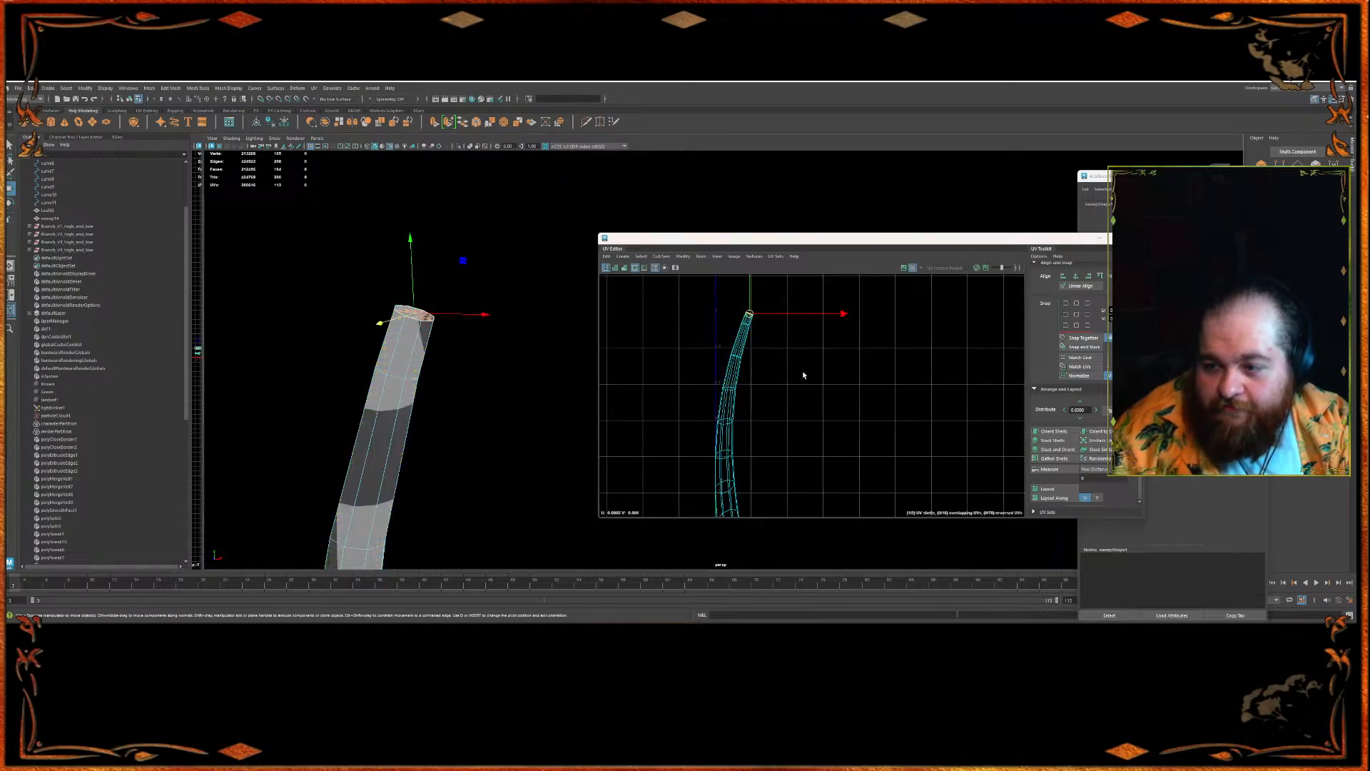
left_click_drag(748, 314, 788, 371)
right_click_drag(799, 364, 745, 362, "shift")
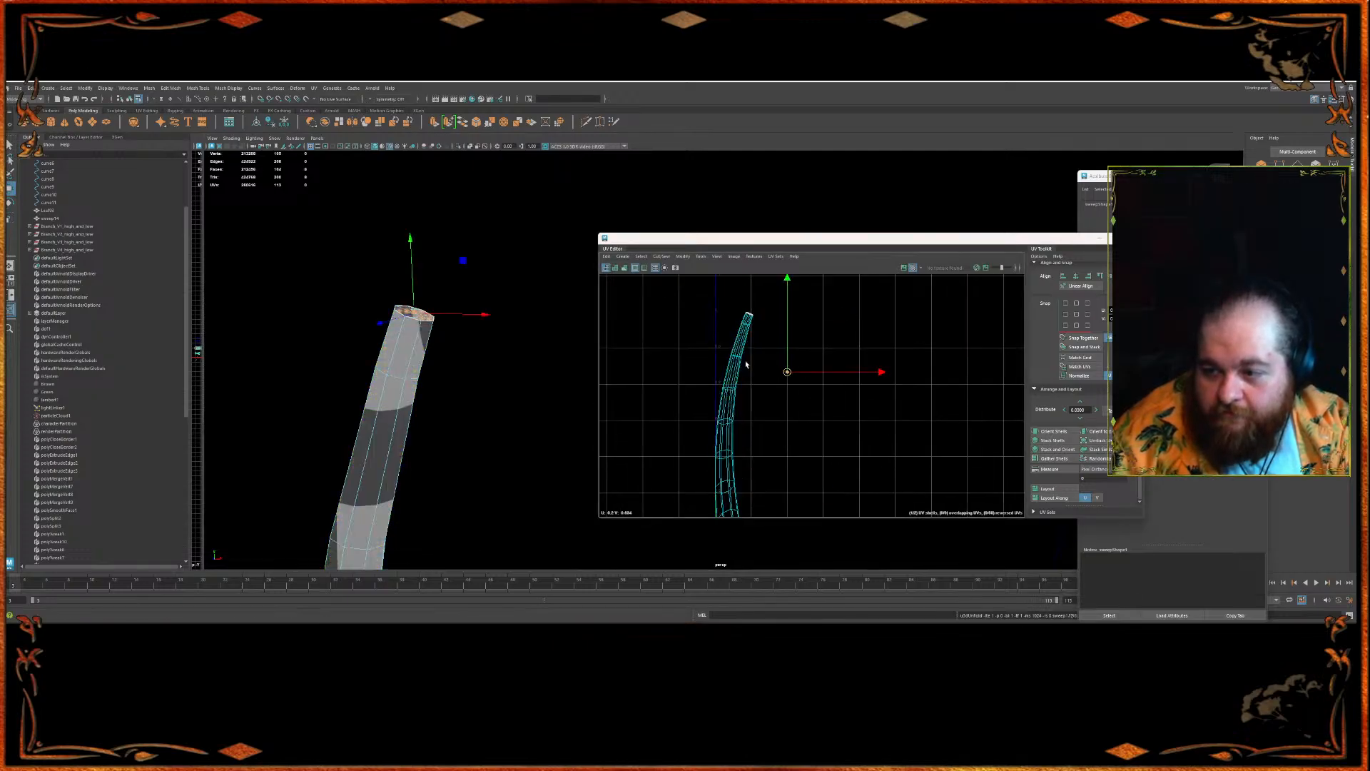
- Cut the trunk's UVs along one lengthwise edge line, leaving the cap's edge out of the selection
left_click(517, 300)
left_click_drag(517, 300, 401, 371, "alt")
left_click(366, 371)
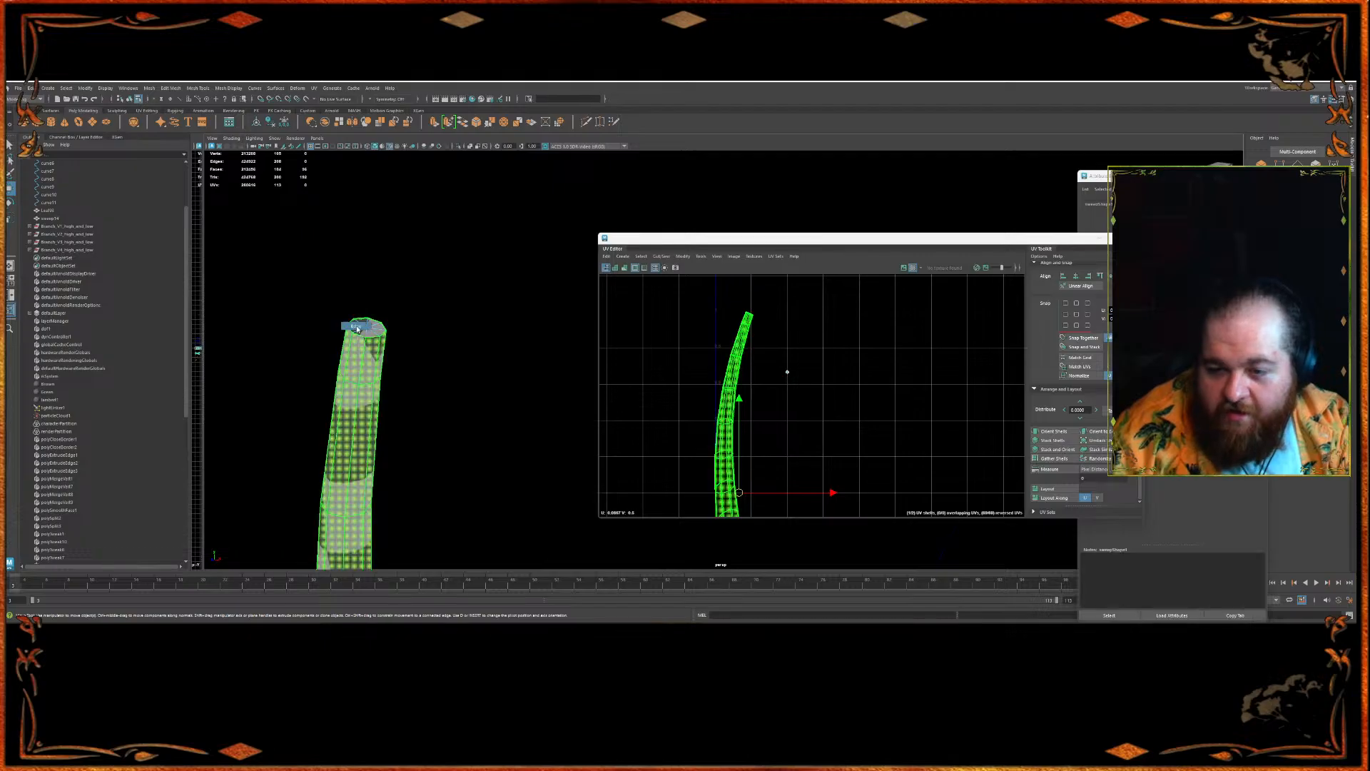
right_click_drag(365, 385, 364, 363)
left_click(364, 363)
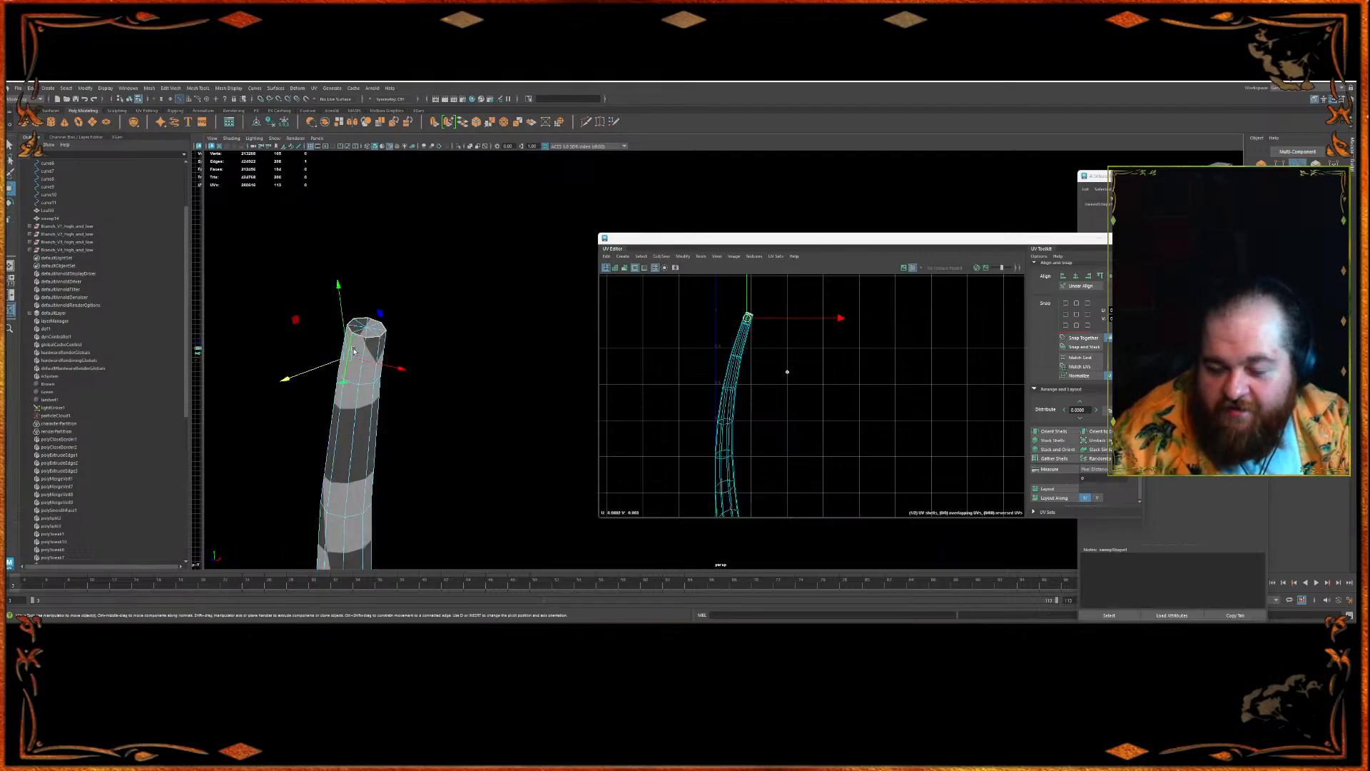
double_click(352, 355)
left_click(359, 333, "ctrl")
key("shift+x")
- Unfold the trunk's side faces as a complete UV shell
right_click_drag(759, 397, 669, 349)
left_click(732, 348)
left_click(744, 342)
left_click(741, 351)
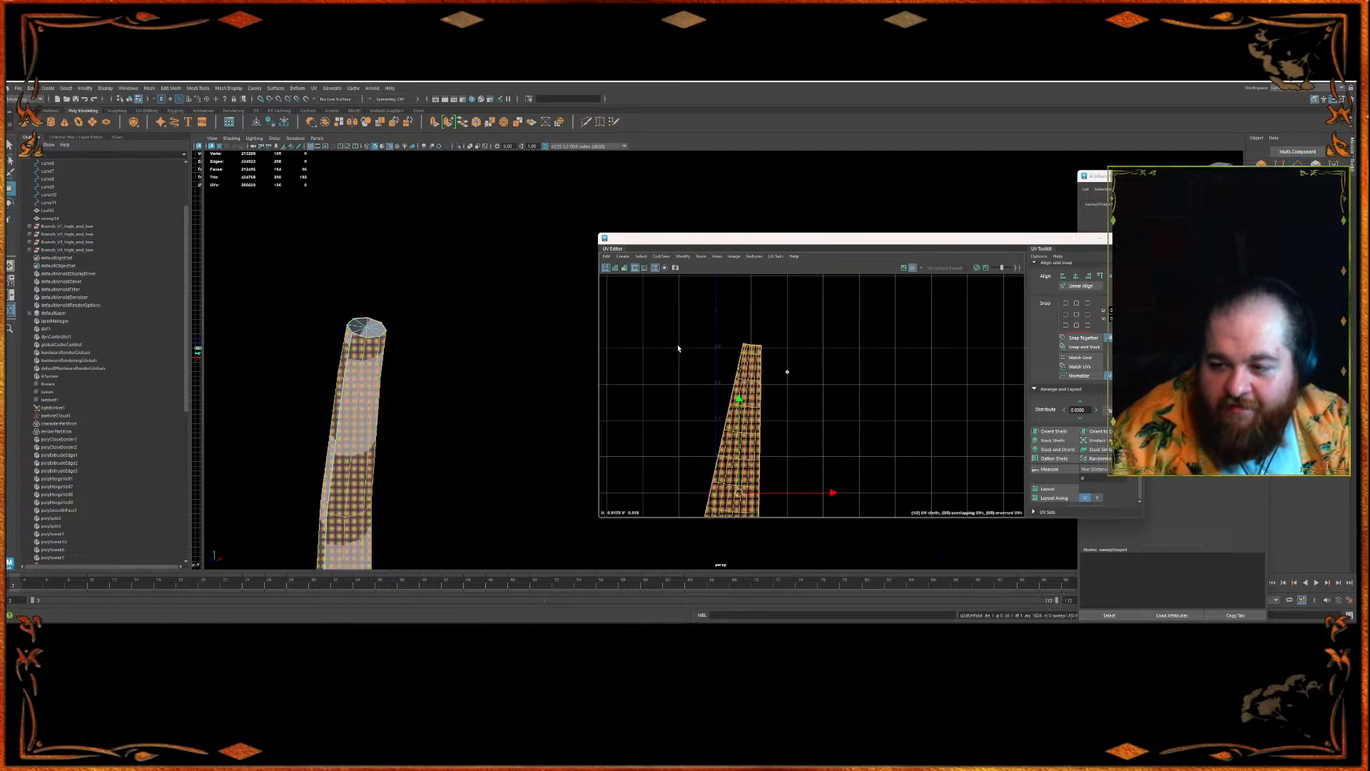
- Snap the unfolded trunk shell to the centre of the UV tile and orient it upright
scroll(736, 368, "down", 5)
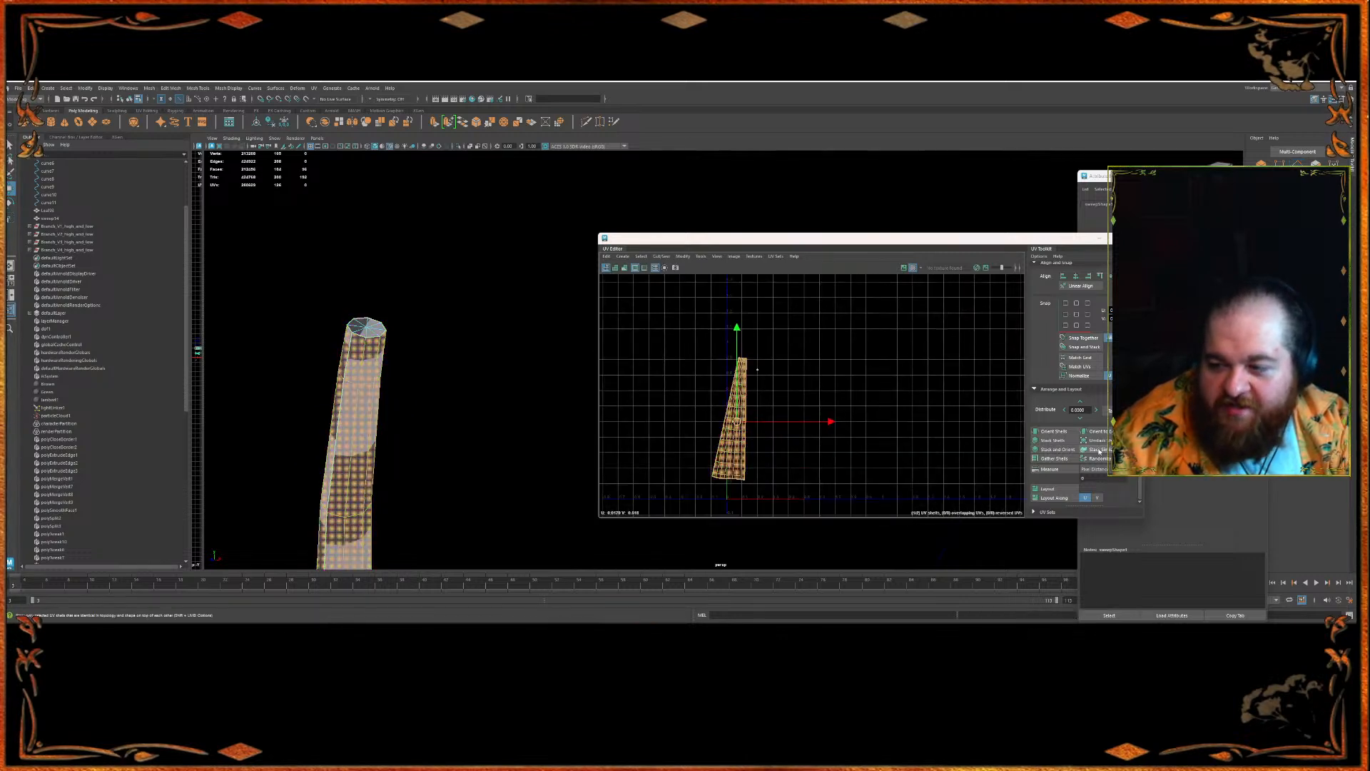
left_click(1079, 314)
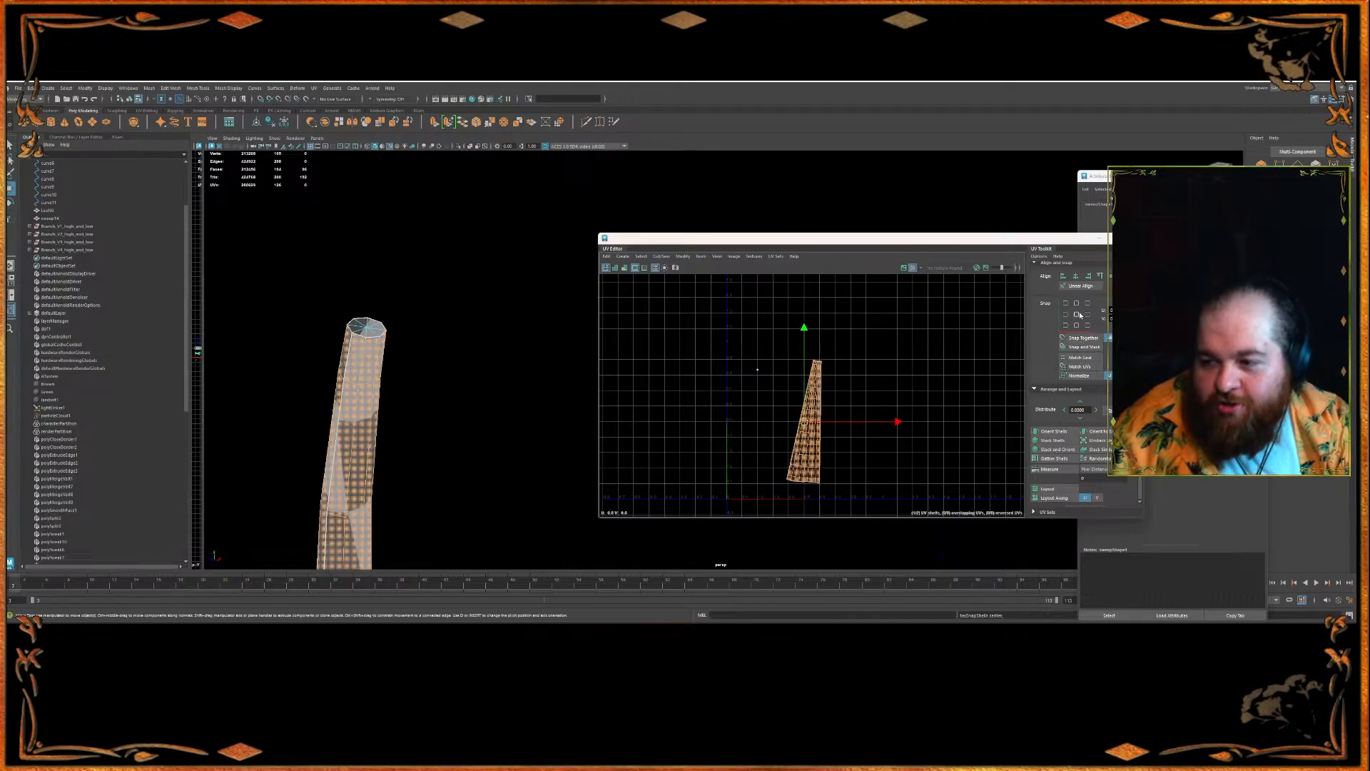
middle_click_drag(813, 321, 733, 287, "alt")
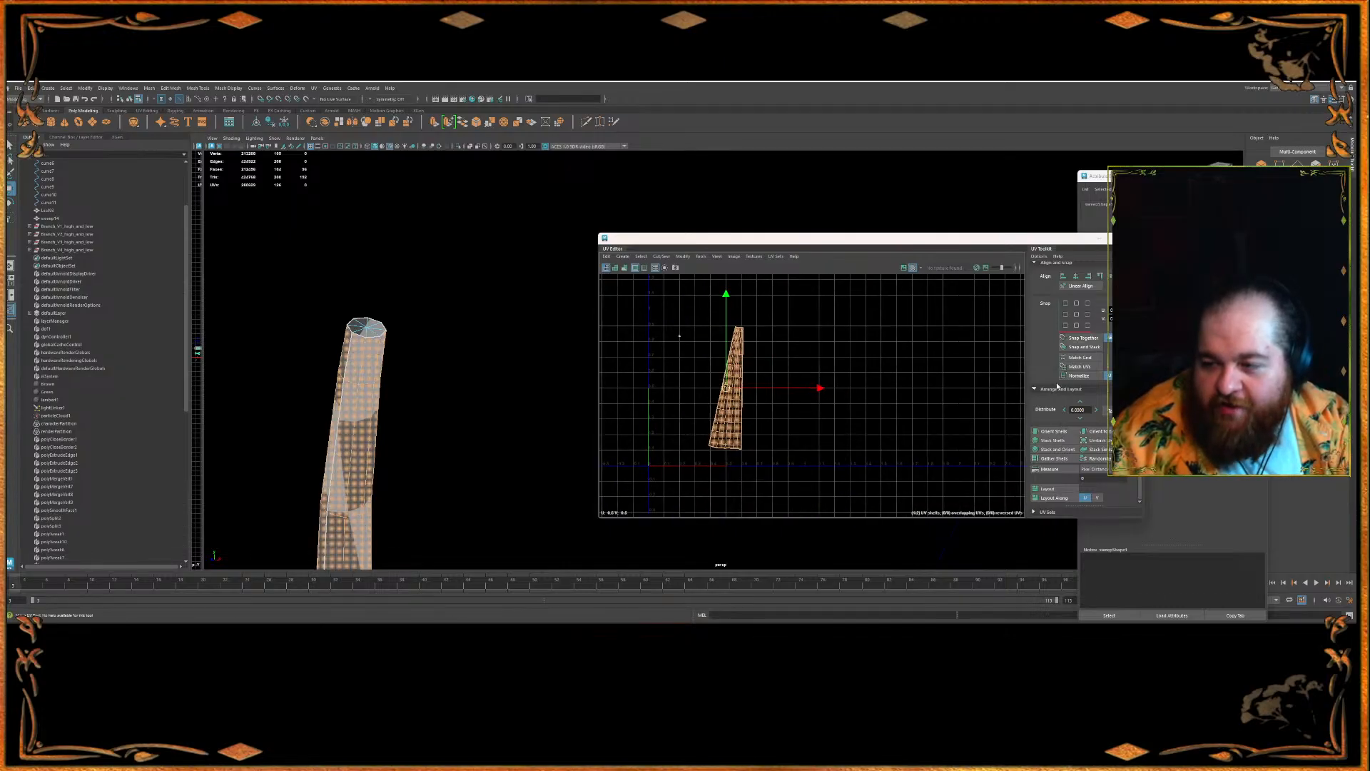
left_click(1055, 431)
scroll(718, 384, "up", 2)
scroll(718, 384, "up", 2)
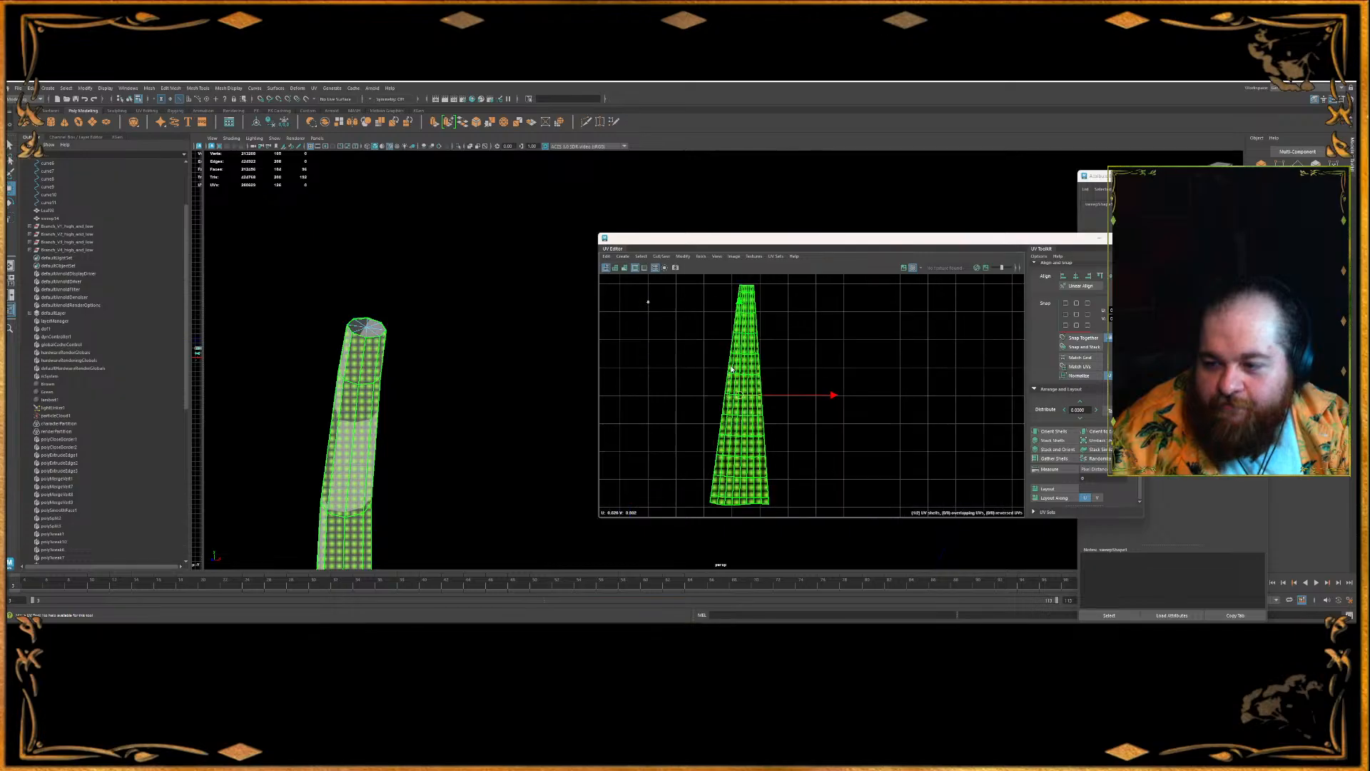
- Cut the trunk's UVs along a horizontal edge loop partway up to separate the upper and lower sections
scroll(480, 349, "down", 5)
left_click_drag(503, 349, 507, 297, "alt")
middle_click_drag(506, 297, 472, 278, "alt")
left_click_drag(459, 339, 472, 276, "alt")
middle_click_drag(472, 277, 540, 335, "alt")
scroll(541, 336, "up", 4)
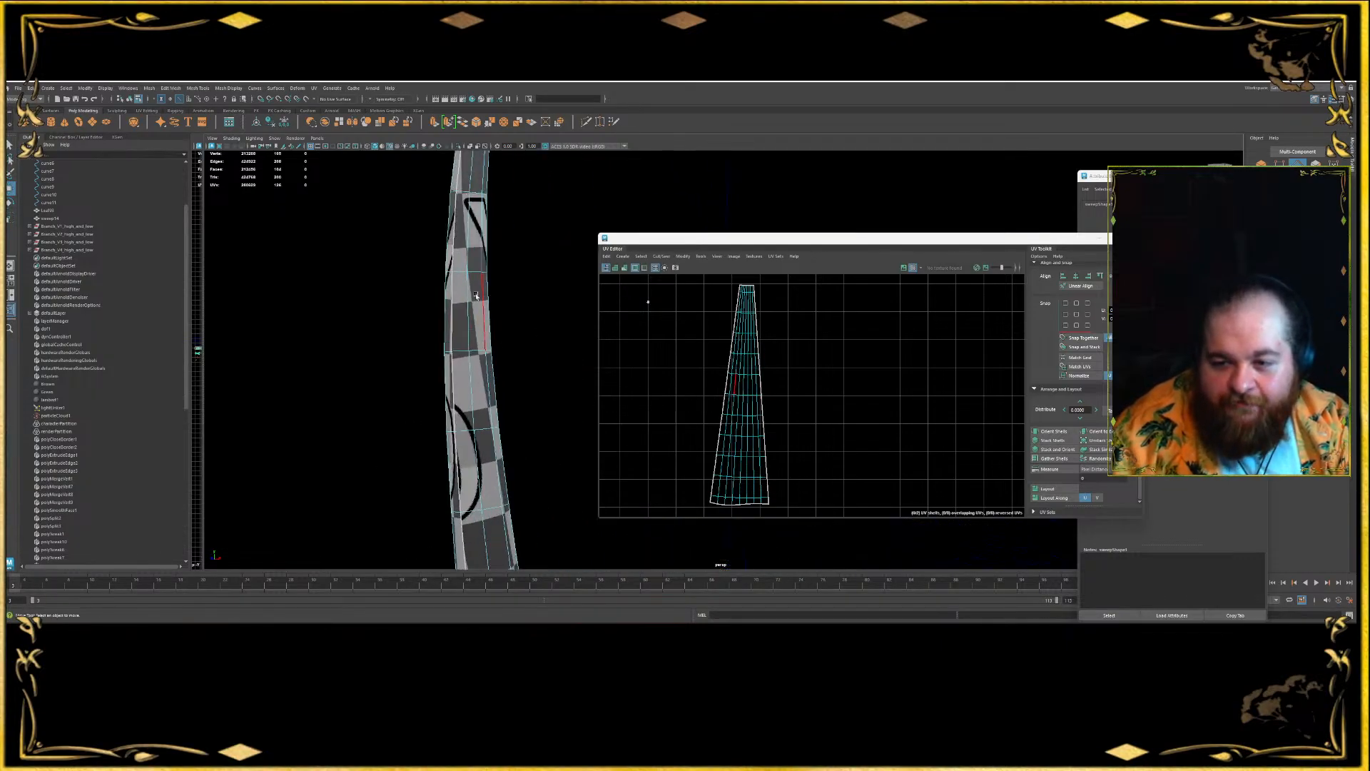
left_click(474, 272)
key("shift+x")
- Sew one edge of the top cap to the upper trunk UV shell and unfold the joined shell
left_click(681, 324)
middle_click_drag(713, 351, 704, 401, "alt")
scroll(683, 384, "up", 3)
scroll(785, 359, "up", 4)
scroll(785, 372, "up", 5)
left_click(786, 402)
key("shift+s")
scroll(781, 349, "down", 8)
right_click_drag(790, 397, 708, 370)
left_click(780, 388)
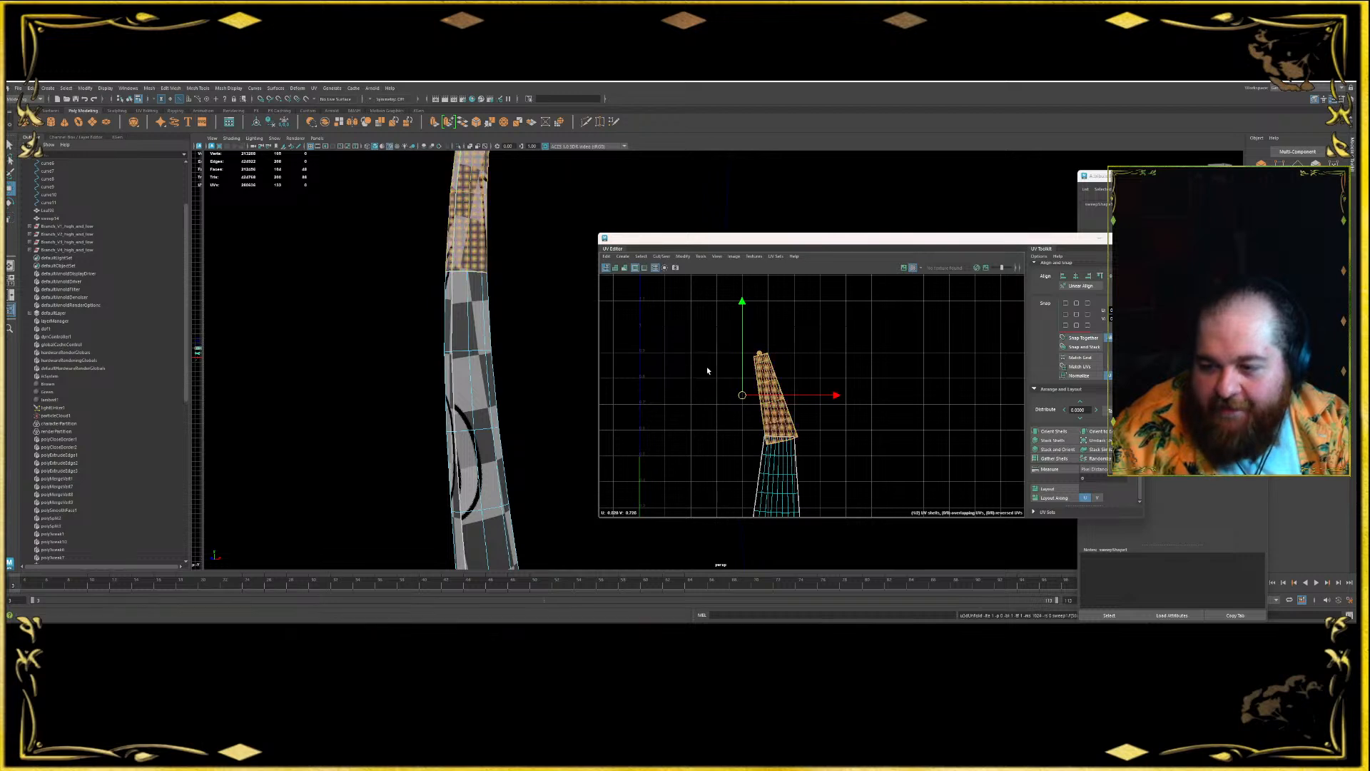
- Move the upper trunk shell beside the lower one and orient both shells upright
middle_click_drag(832, 404, 795, 274, "alt")
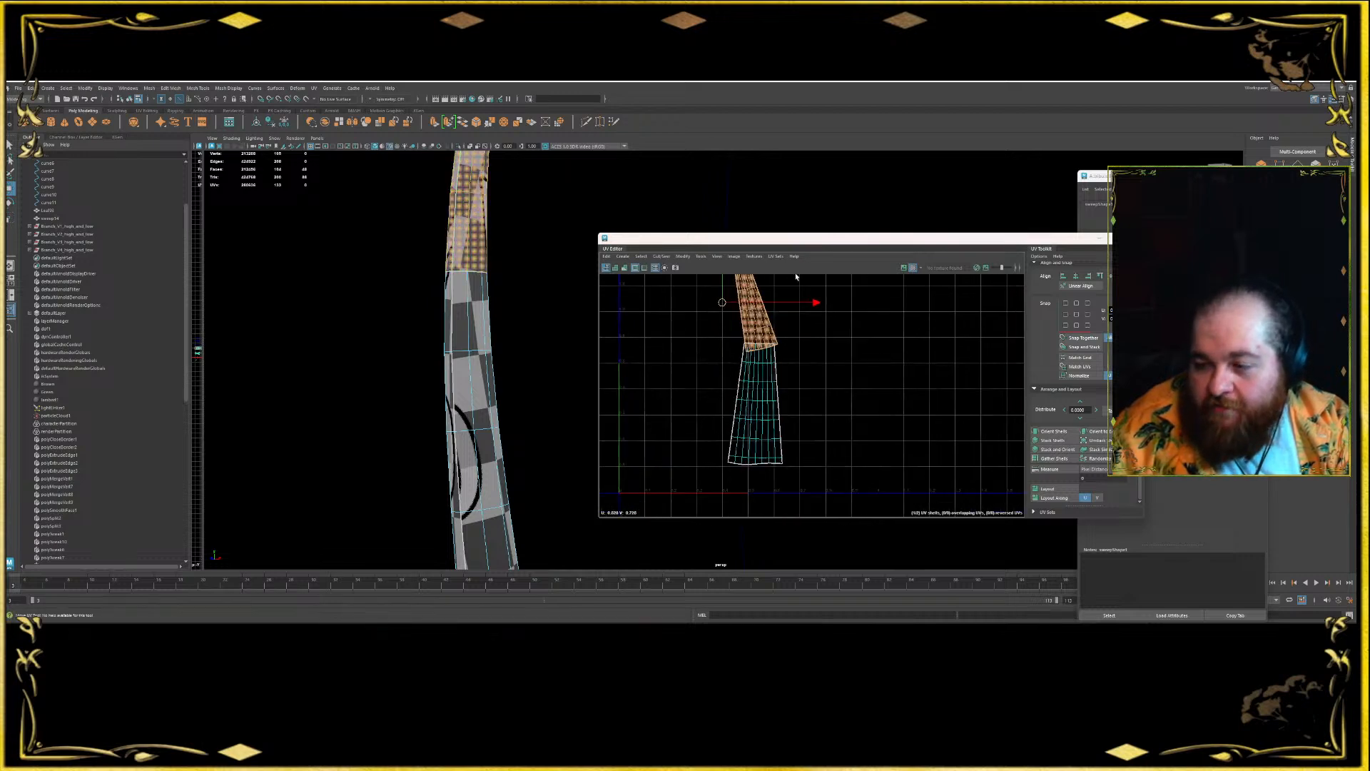
left_click_drag(723, 304, 674, 326)
key("e")
left_click(738, 393)
left_click(712, 357)
left_click_drag(747, 407, 723, 415)
left_click(850, 417)
left_click_drag(827, 436, 671, 303)
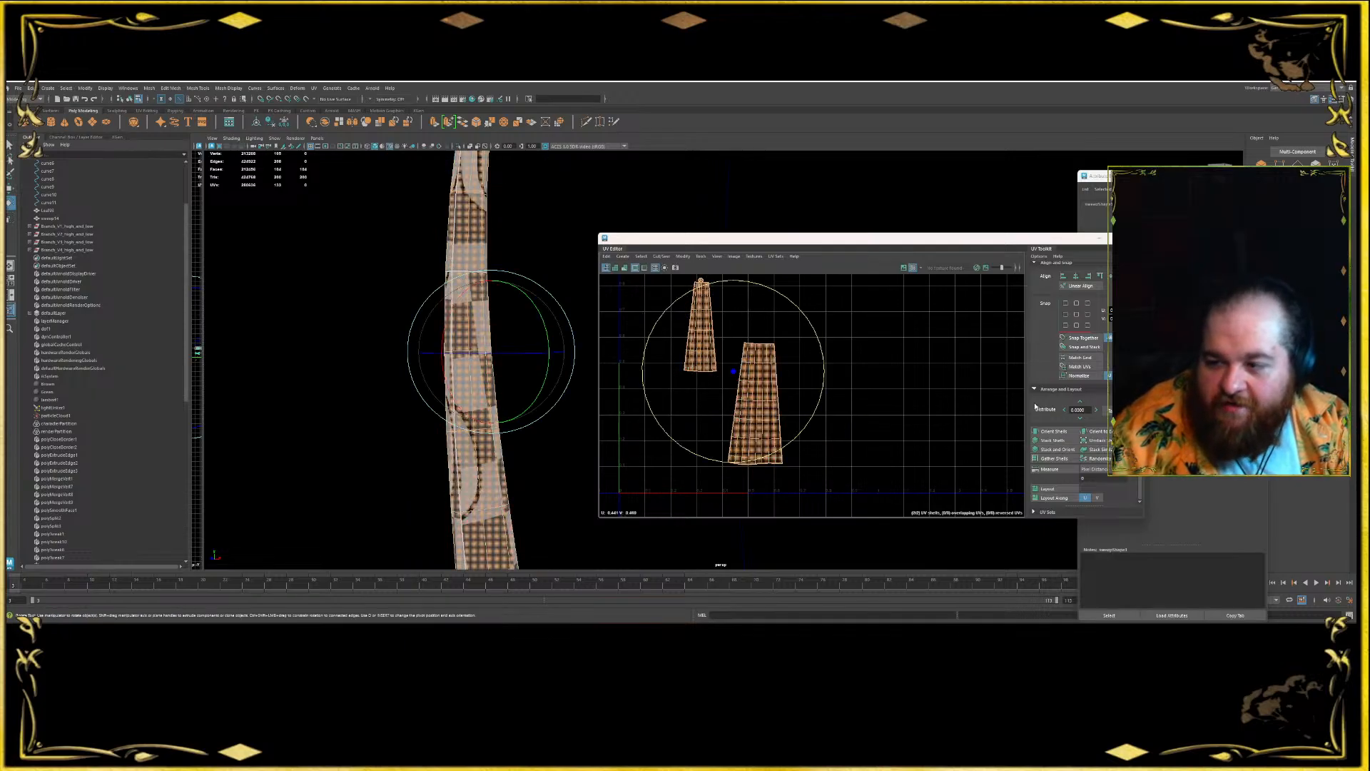
left_click(1053, 431)
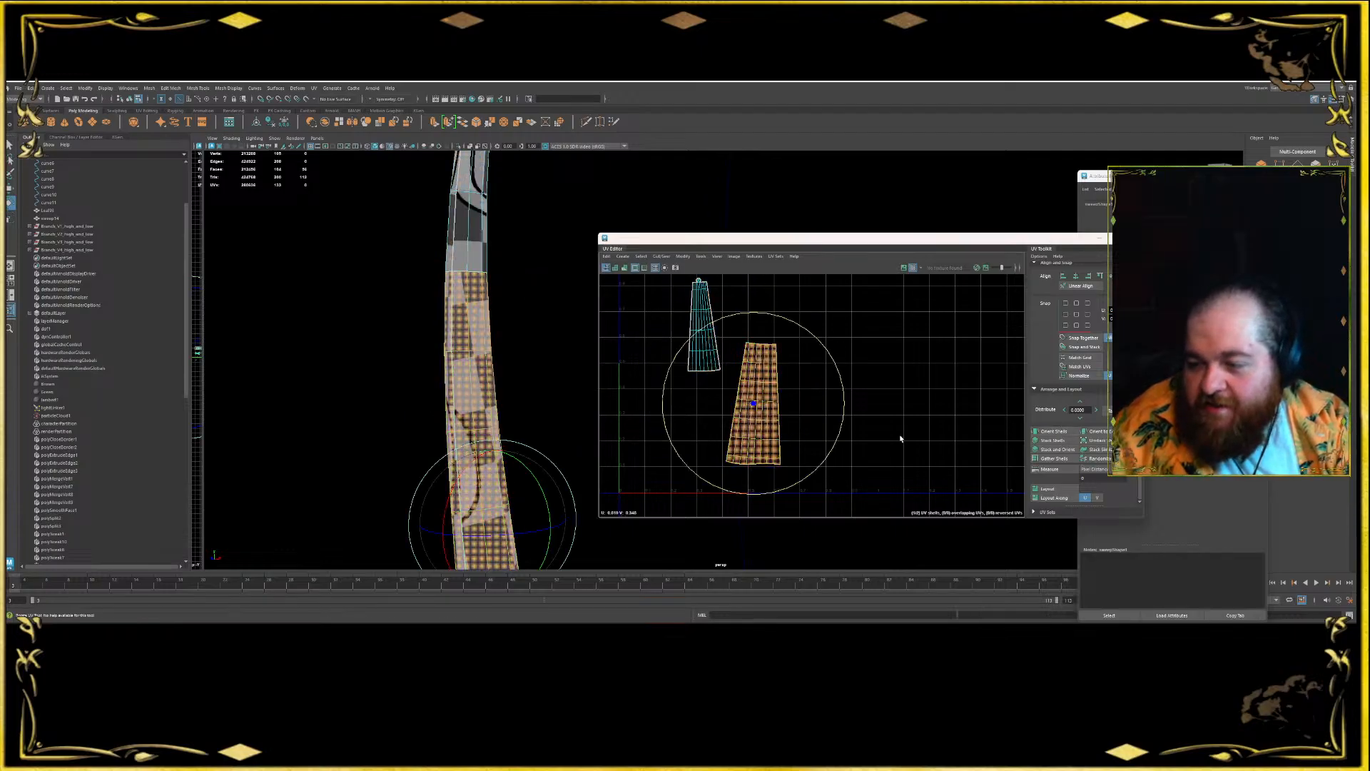
- Apply the same texel density to both trunk UV shells
scroll(1063, 396, "up", 5)
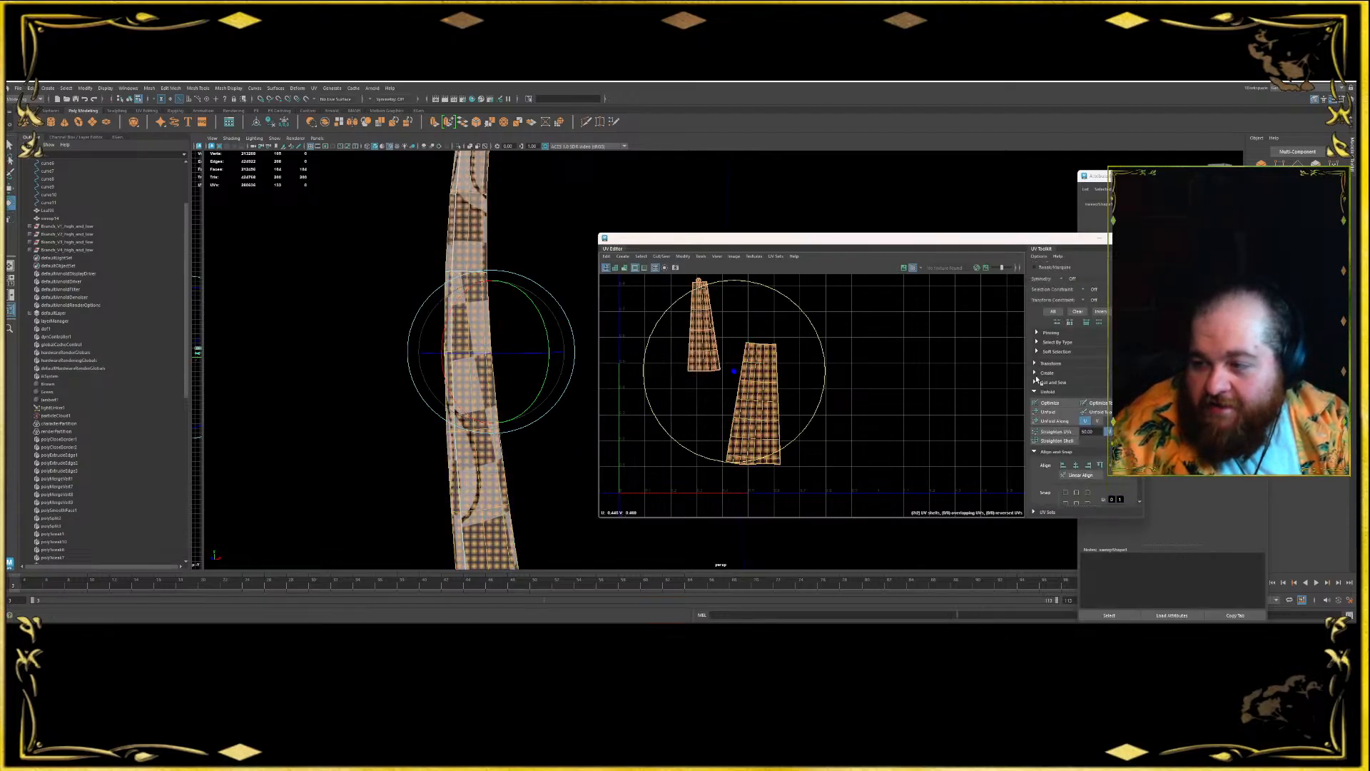
left_click(1052, 384)
left_click(1052, 365)
scroll(1074, 369, "down", 9)
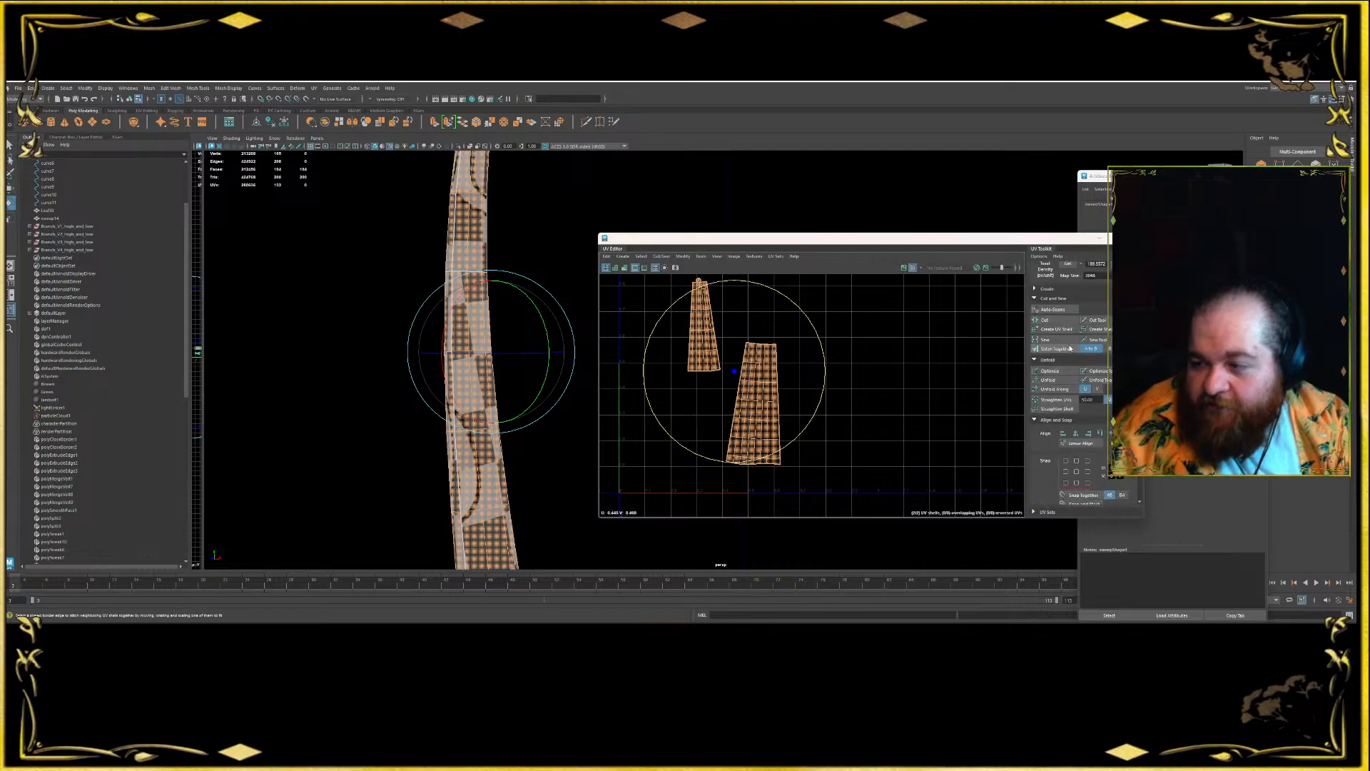
scroll(1103, 368, "up", 5)
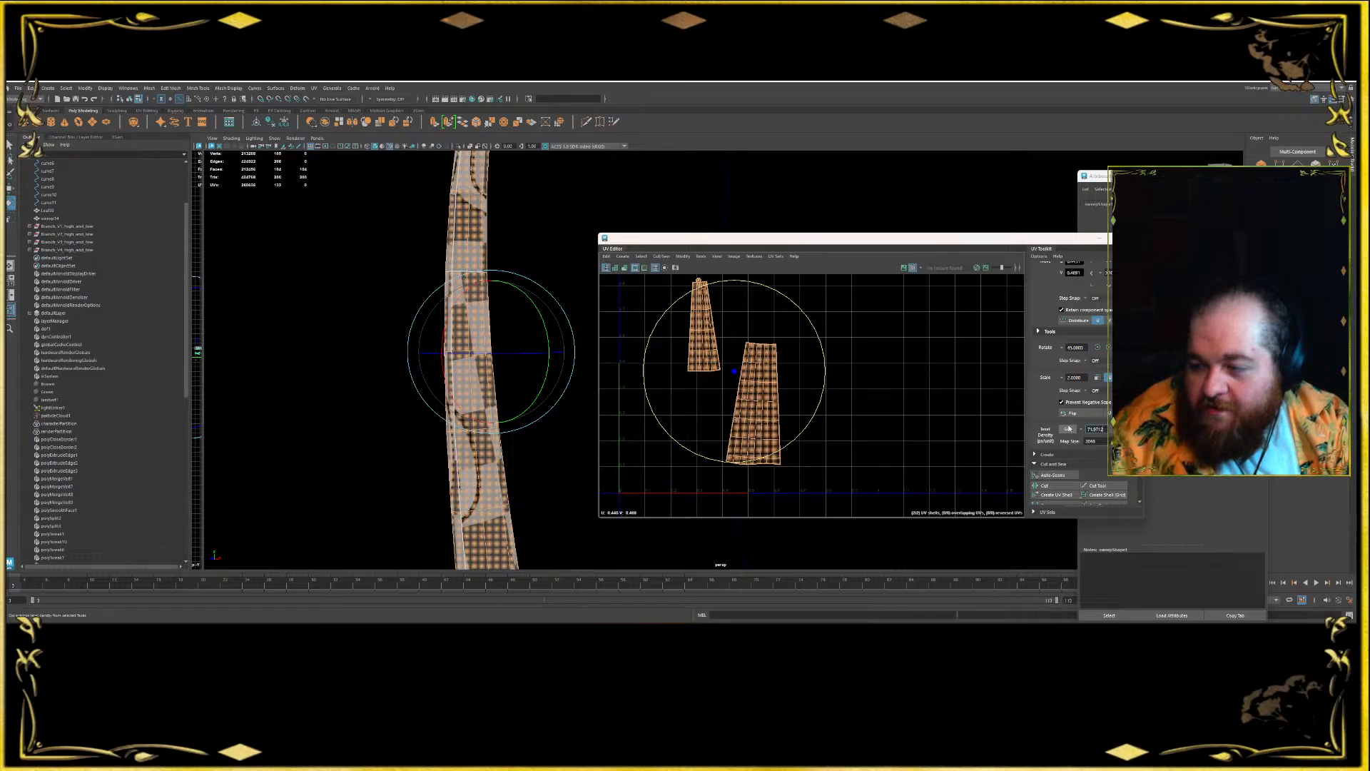
left_click(1121, 429)
left_click(874, 382)
key("ctrl+z")
- Lay out the trunk's UV shells and place the smaller shell next to the larger one
scroll(1071, 392, "down", 10)
left_click(1052, 490)
left_click(894, 404)
right_click_drag(894, 404, 819, 379, "alt")
left_click(755, 378)
left_click_drag(806, 367, 843, 328)
left_click(813, 419)
left_click(789, 390)
left_click(844, 341)
- Try different texel densities on both trunk UV shells
left_click_drag(822, 436, 719, 371)
key("r")
key("ctrl+z")
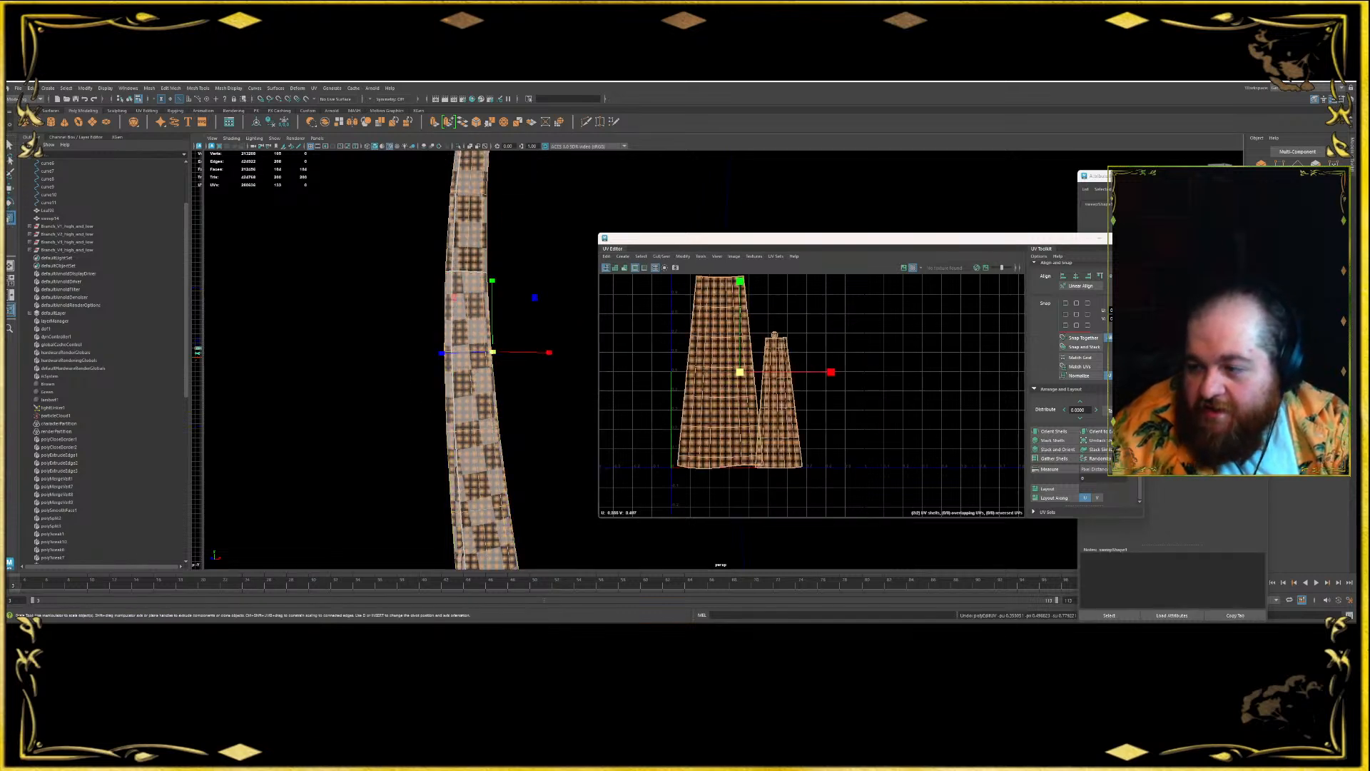
scroll(1067, 319, "up", 5)
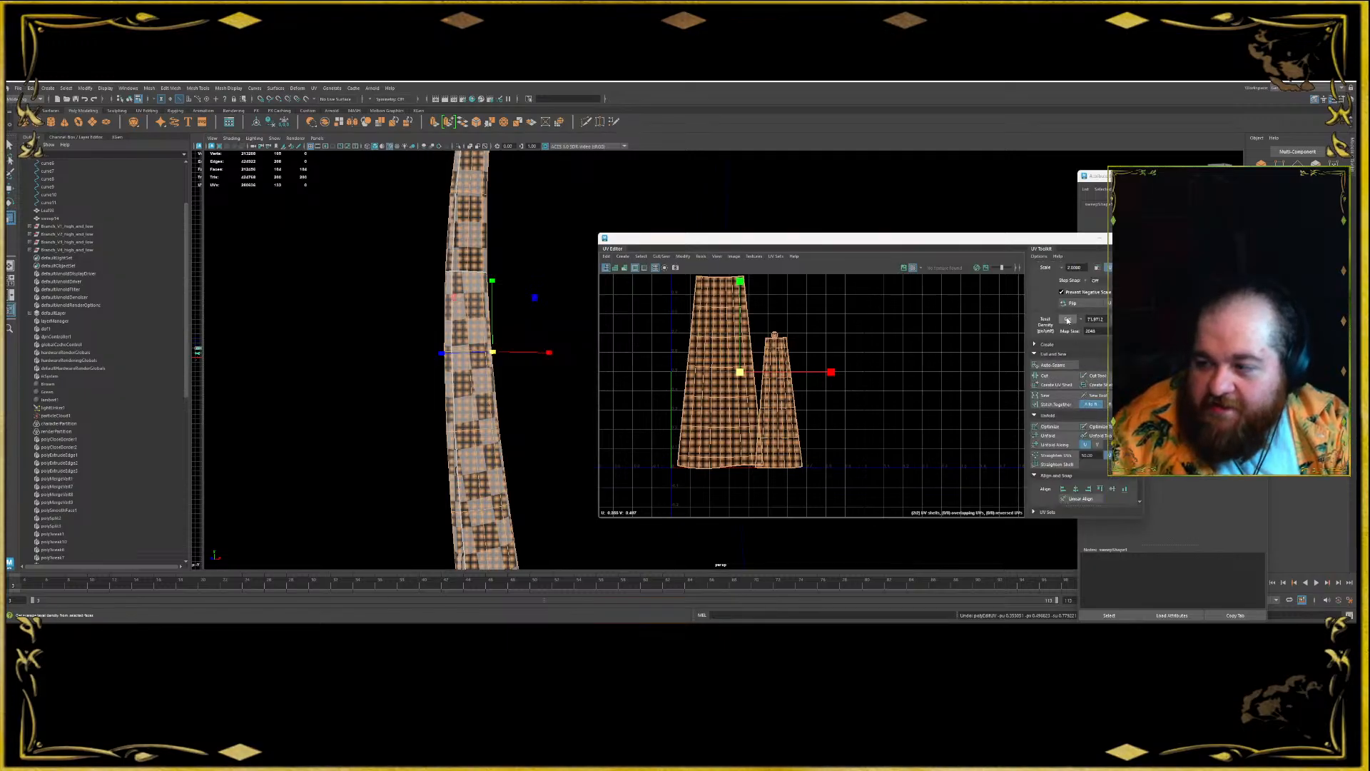
left_click(1074, 319)
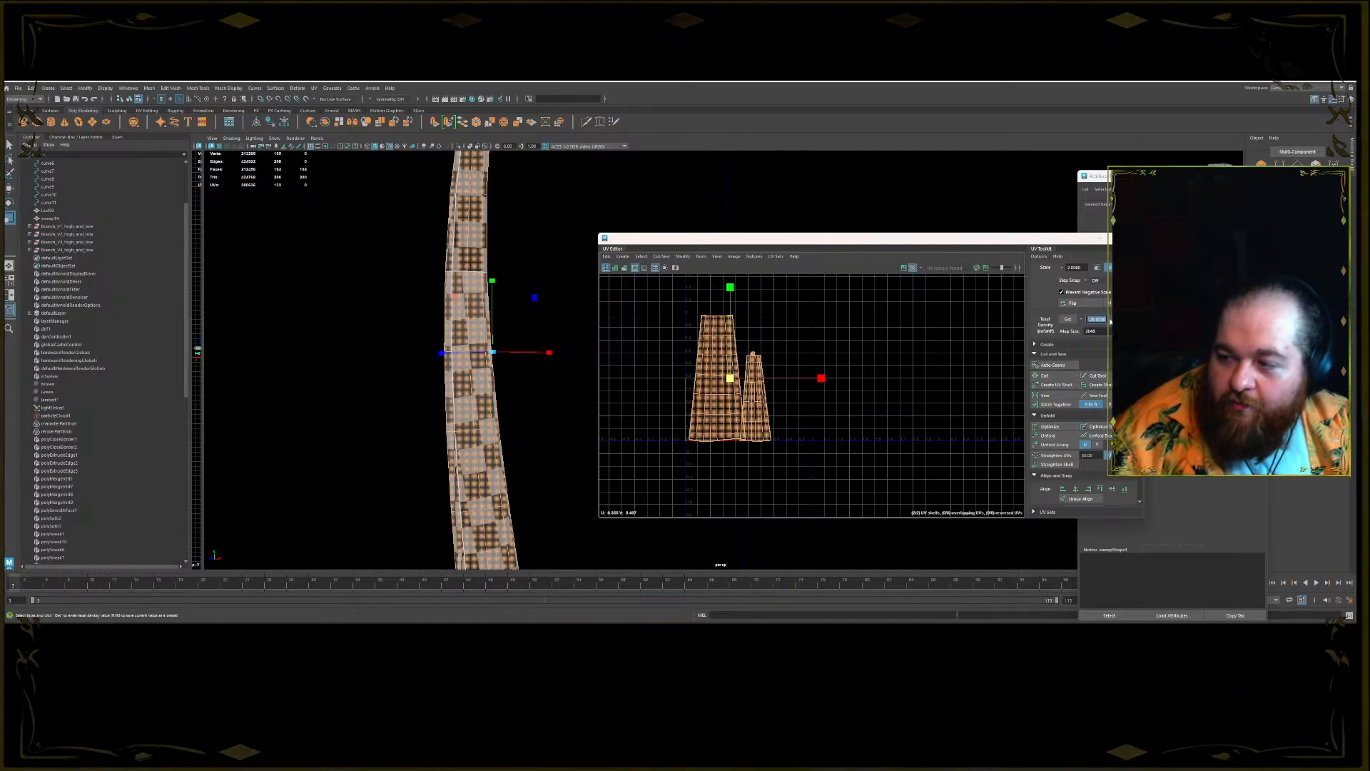
key("Return")
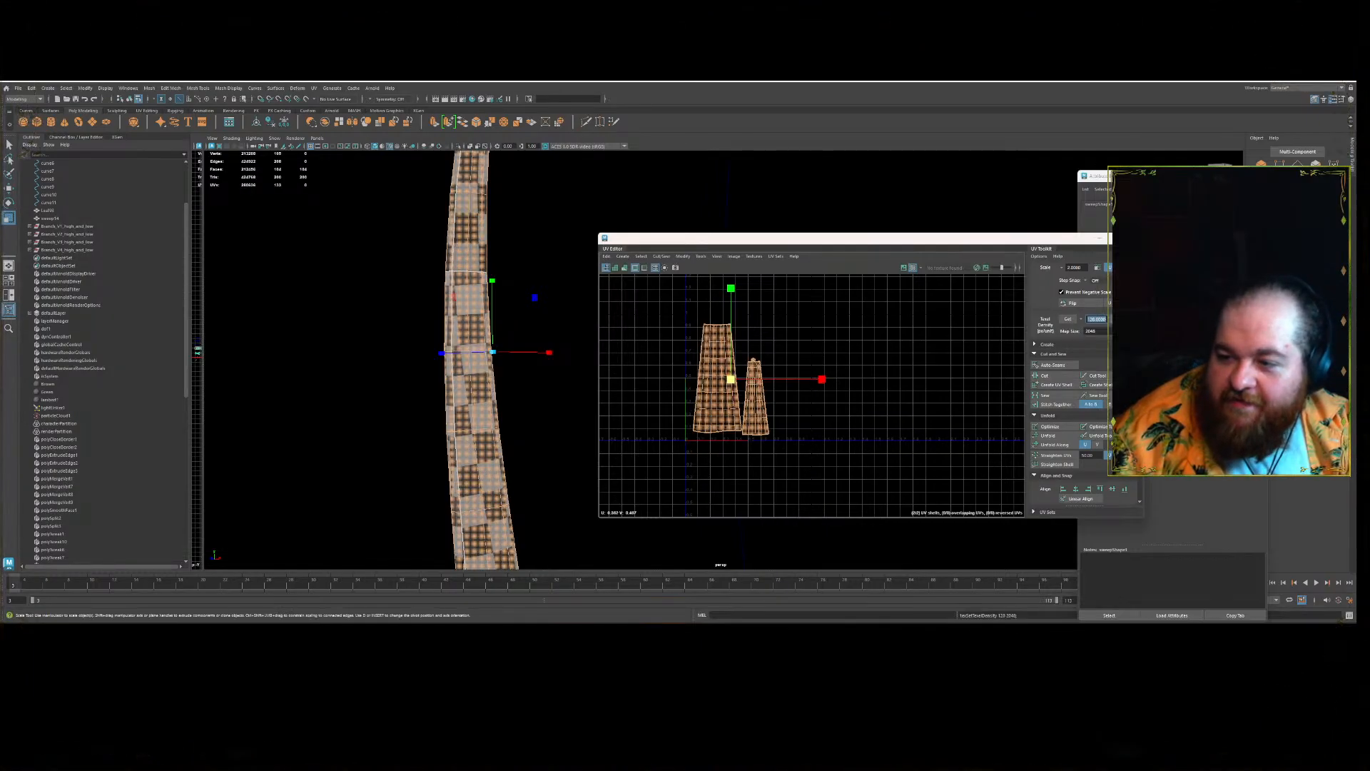
left_click(903, 331)
left_click(1103, 320)
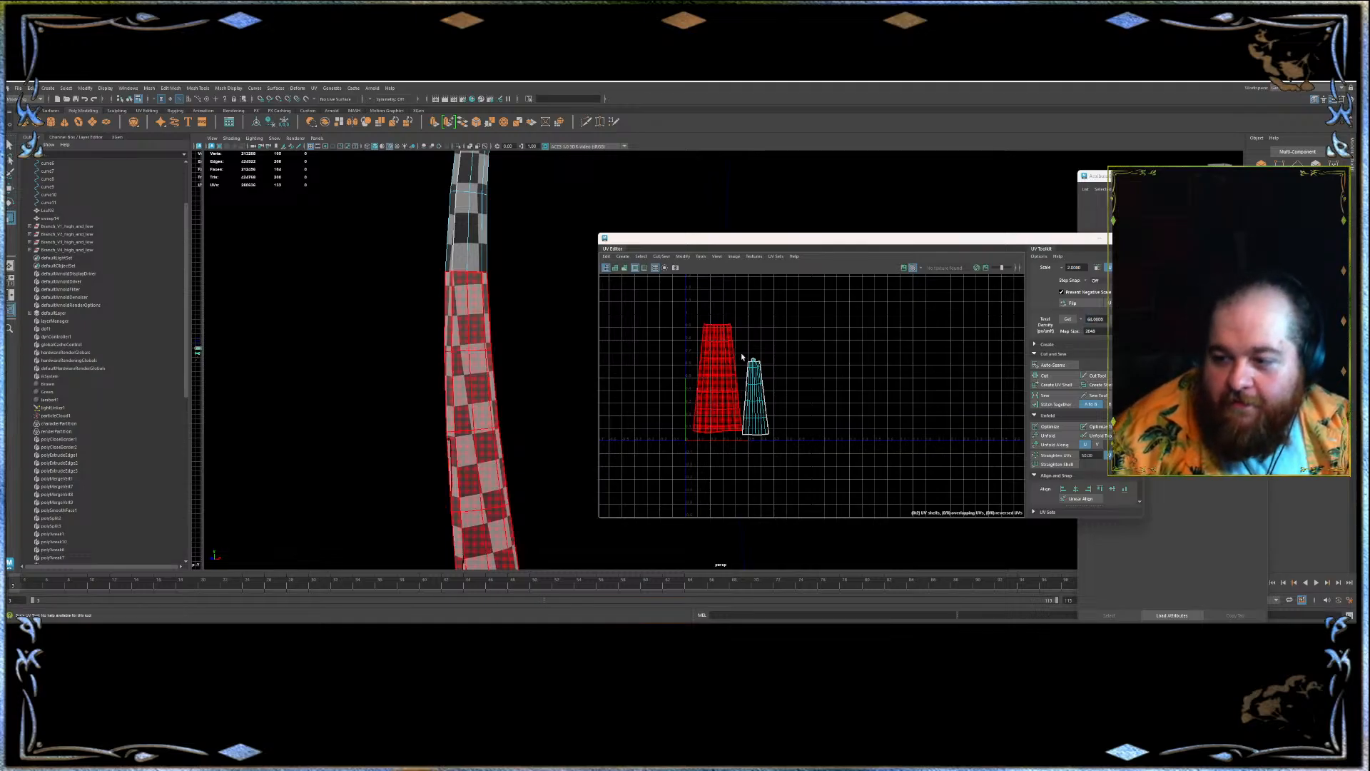
left_click(717, 378)
left_click(1123, 319)
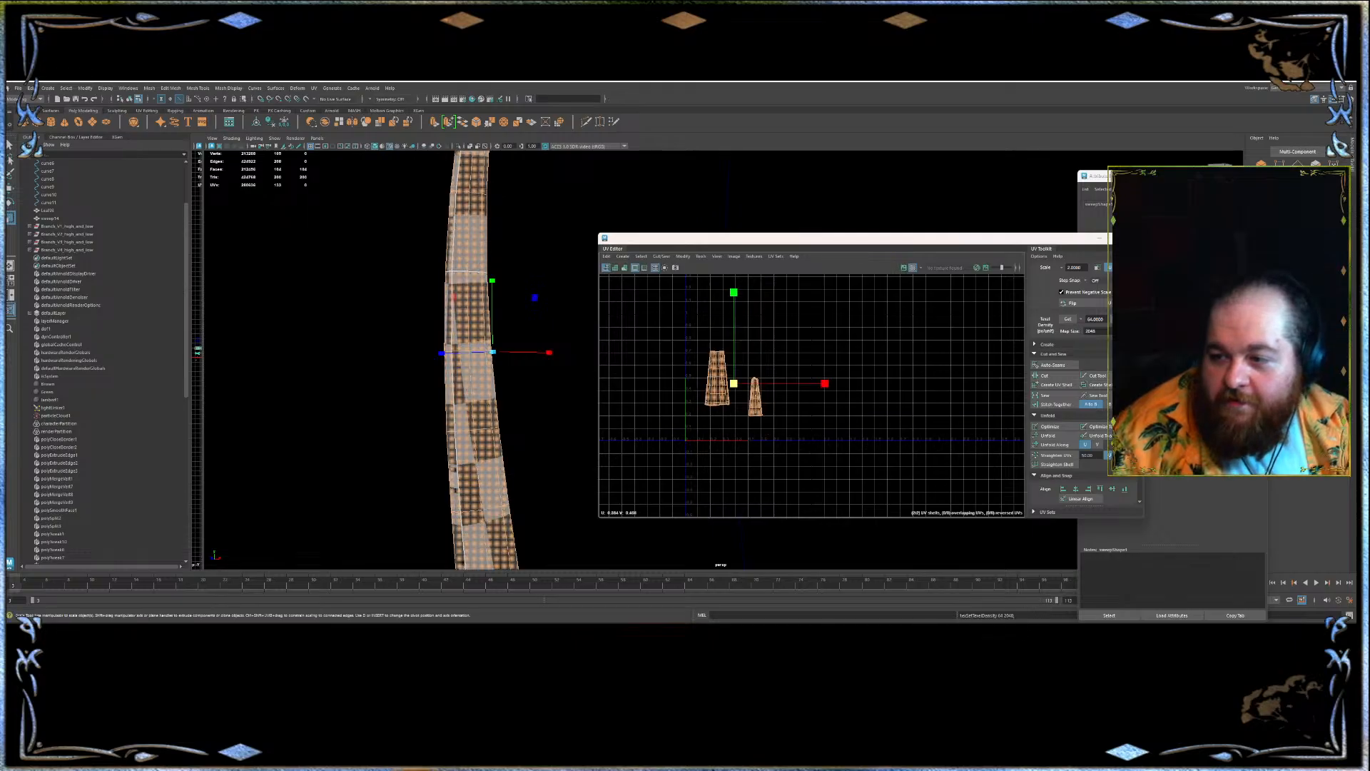
key("ctrl+z")
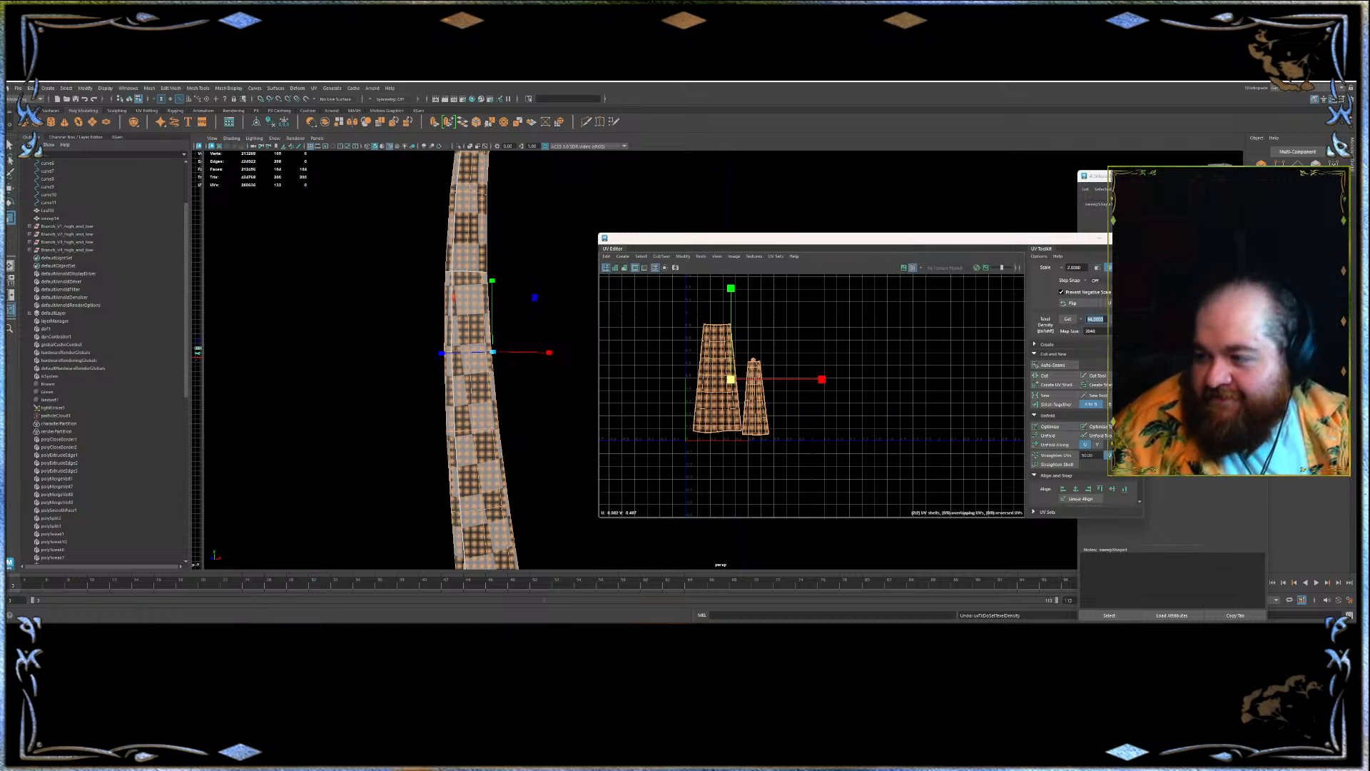
- Apply a reduced texel density to both trunk shells and display the checker texture behind the UVs
left_click(1122, 319)
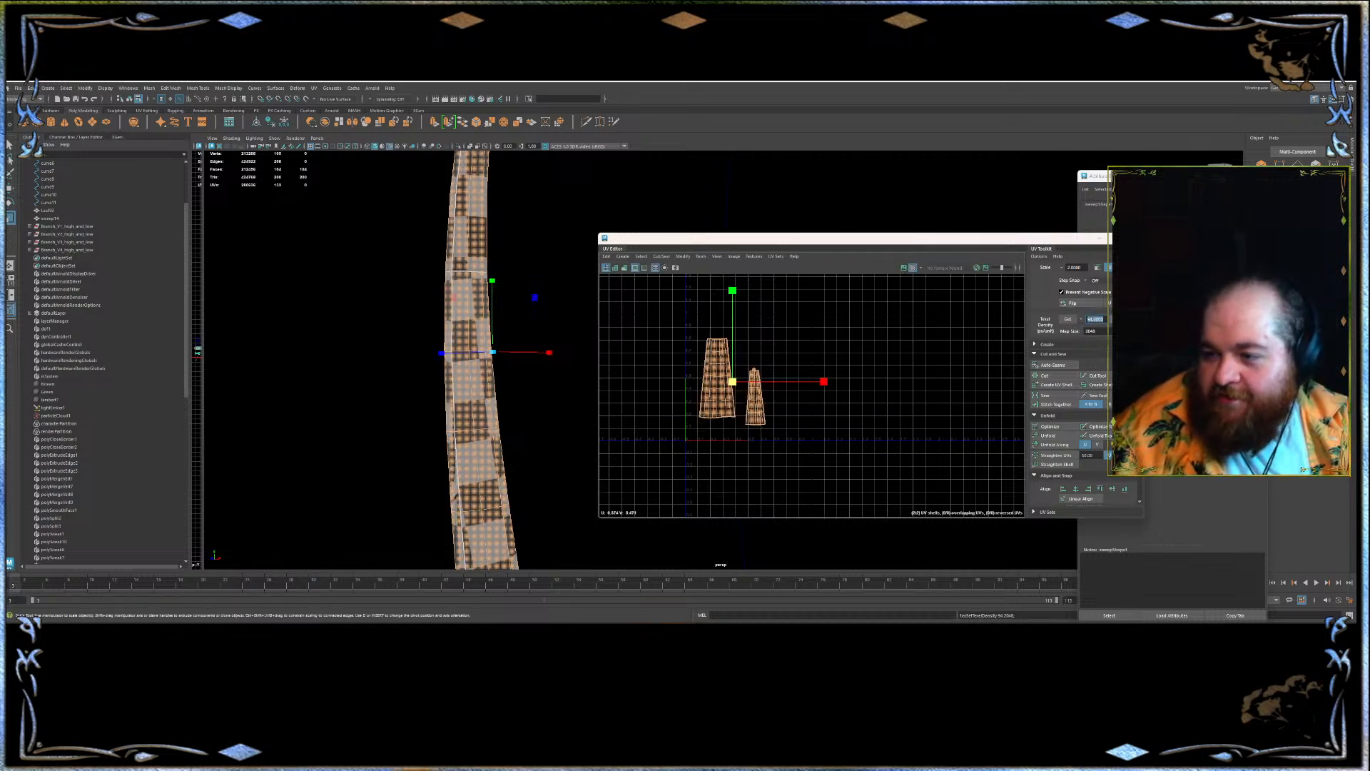
left_click(874, 355)
scroll(696, 368, "up", 5)
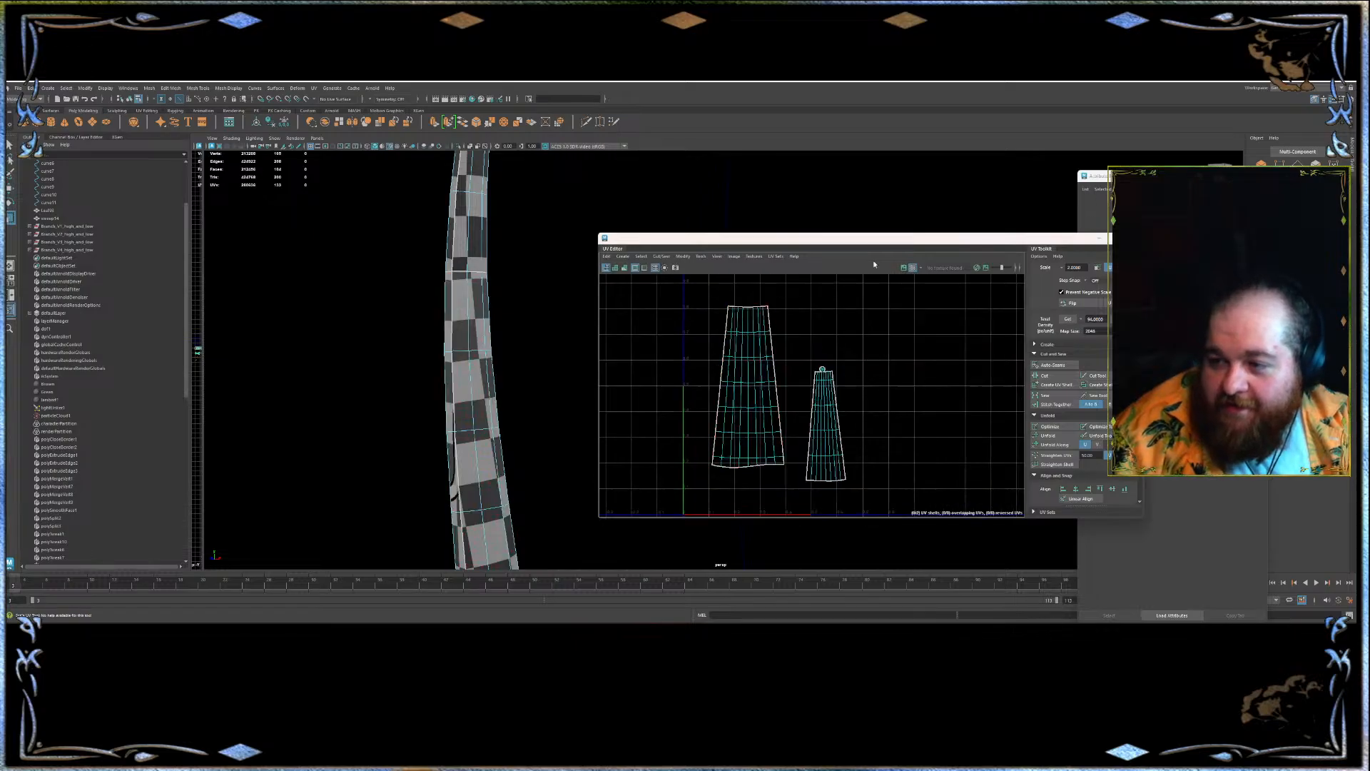
left_click(913, 268)
- Position both trunk shells side by side along the bottom edge of the UV tile, starting from its origin corner
left_click(764, 391)
key("w")
left_click_drag(761, 385, 751, 386)
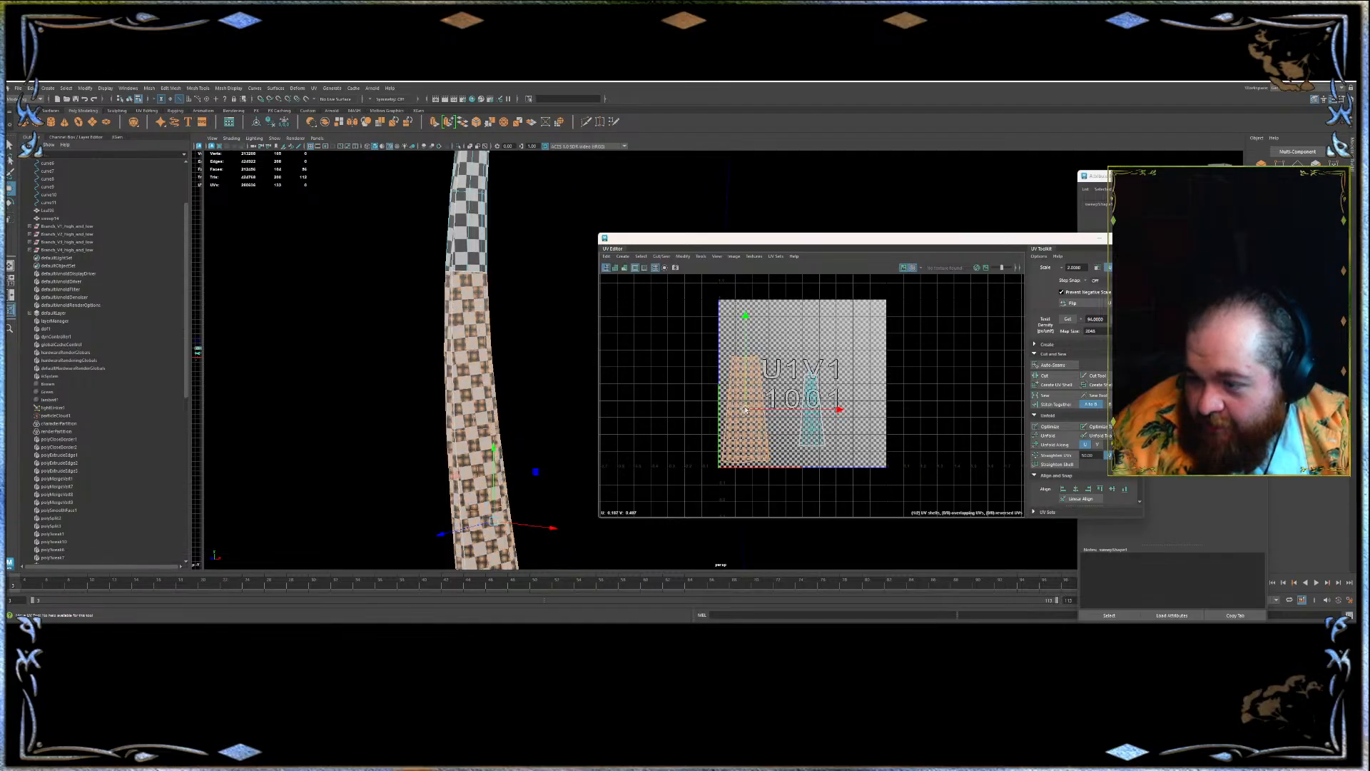
left_click(811, 411)
left_click_drag(812, 409, 787, 424)
left_click(810, 359)
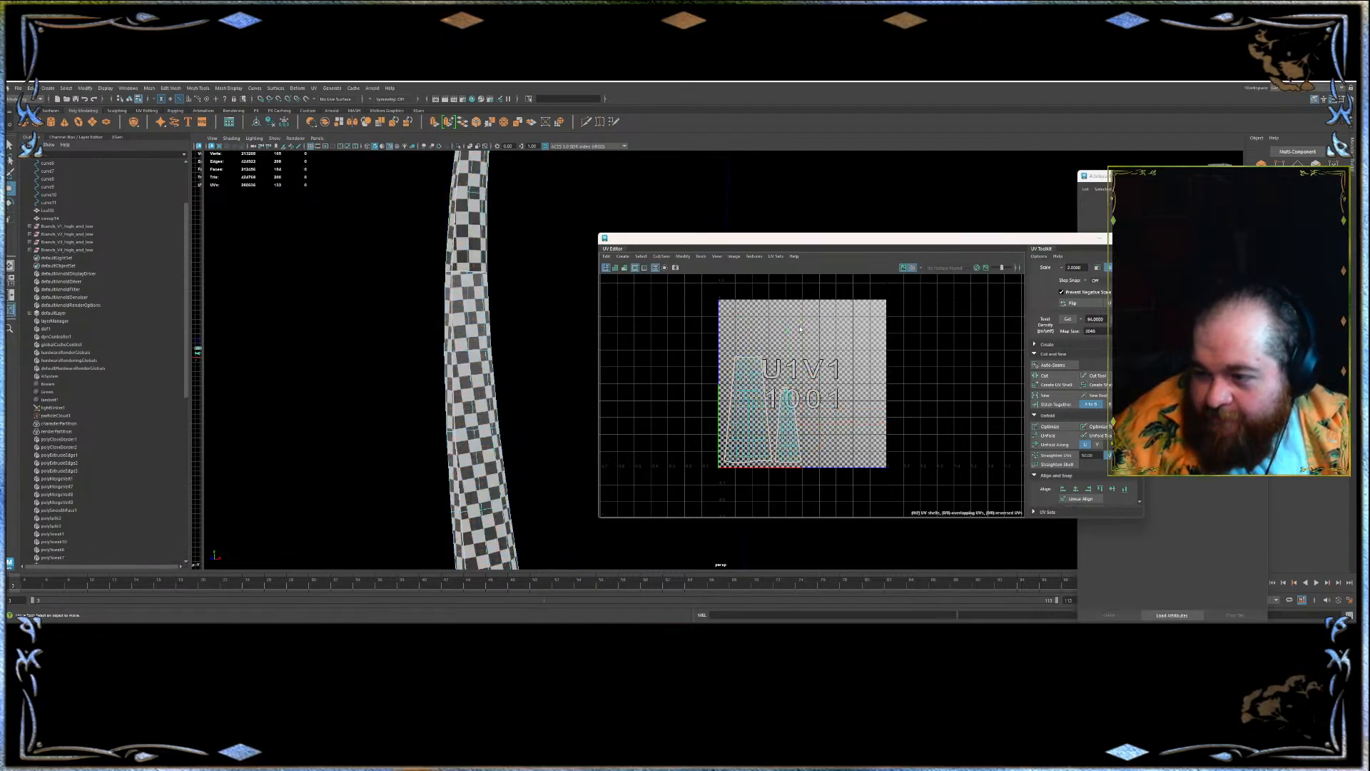
- Set the UV editor aside and select the checkered low-poly plane belonging to the V1 branch
left_click_drag(703, 244, 1110, 268)
scroll(400, 330, "down", 10)
left_click_drag(642, 361, 597, 453, "alt")
scroll(711, 416, "up", 3)
scroll(687, 416, "up", 8)
left_click_drag(727, 338, 650, 264, "alt")
middle_click_drag(649, 264, 349, 168, "alt")
middle_click_drag(642, 454, 638, 188, "alt")
left_click(494, 374)
left_click_drag(667, 410, 594, 327, "alt")
left_click(582, 375)
left_click(534, 392)
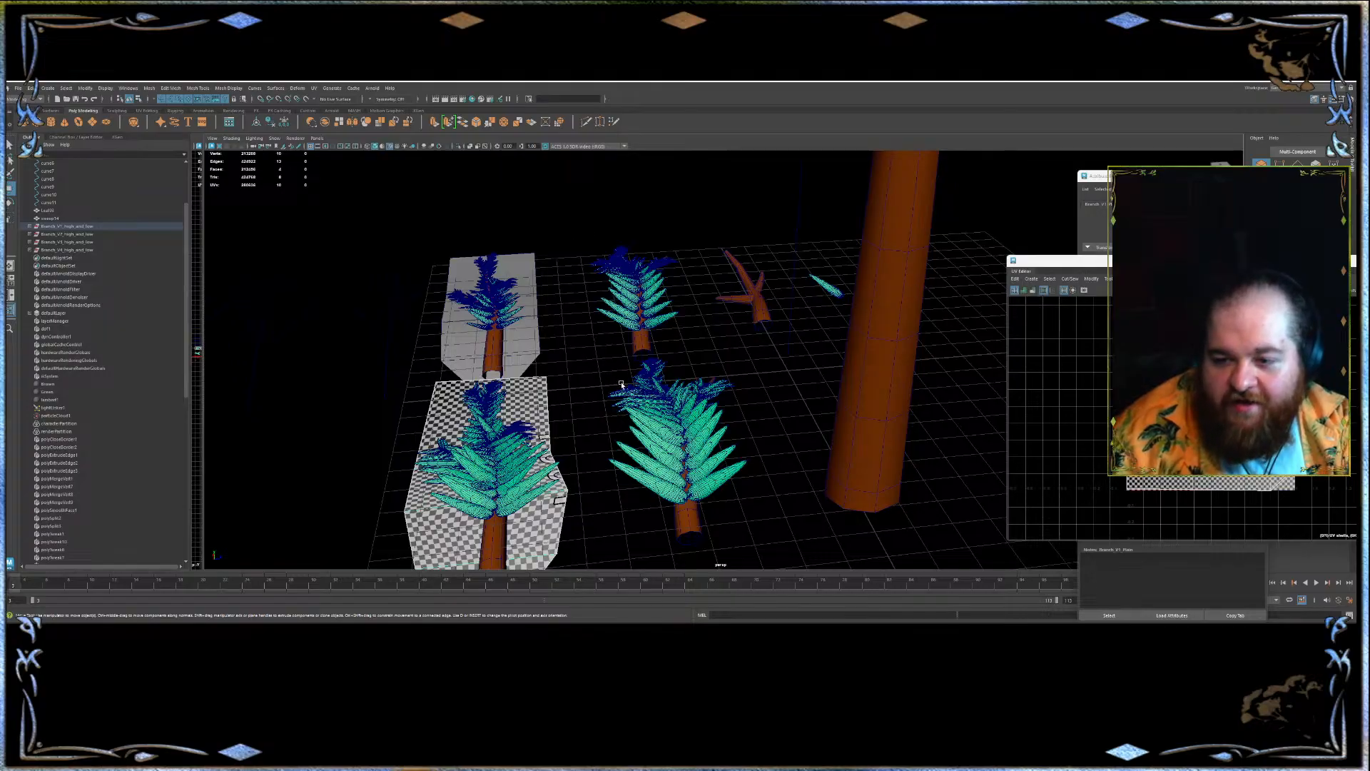
left_click(256, 123)
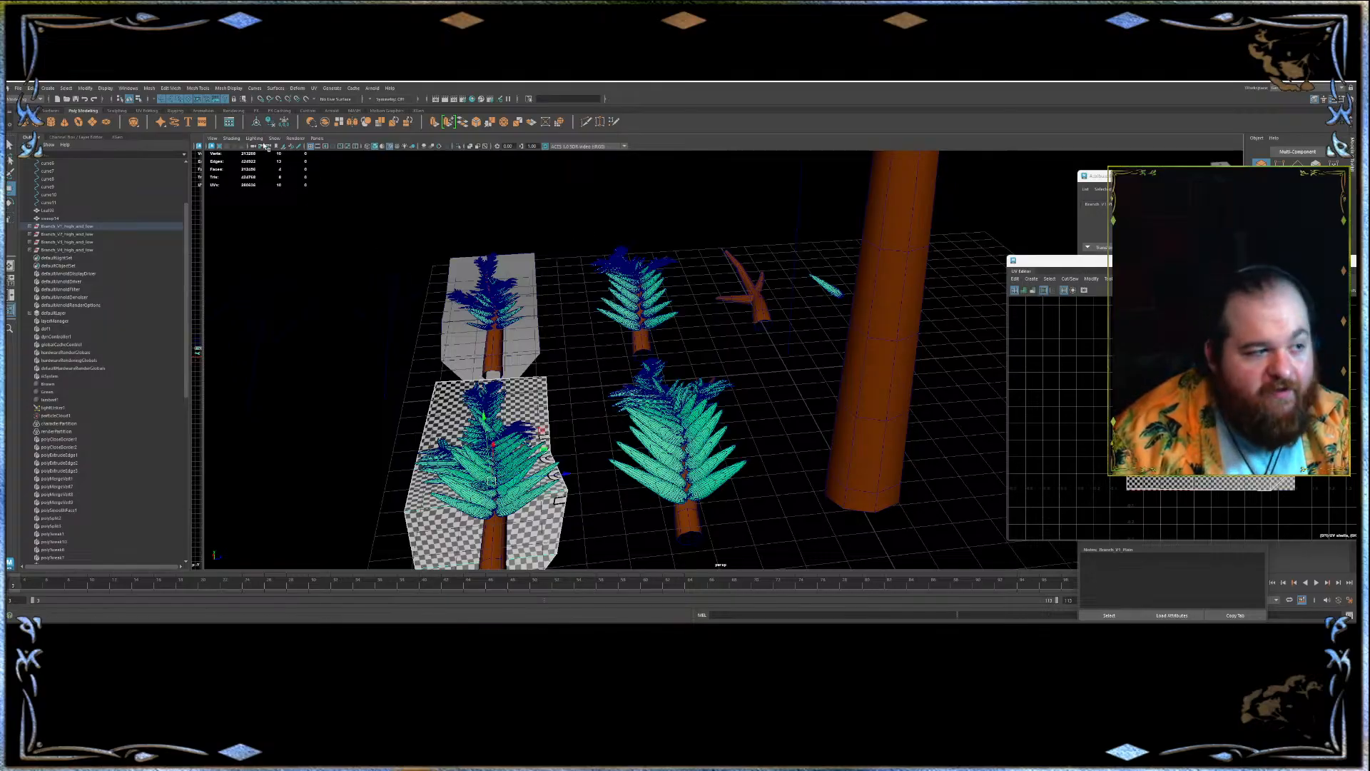
- Adjust the height of an edge vertex on the V1 branch's checkered plane to follow the leaves
middle_click_drag(614, 420, 575, 329, "alt")
left_click_drag(535, 398, 728, 382, "shift")
scroll(728, 381, "up", 3)
scroll(690, 370, "up", 4)
left_click_drag(694, 464, 698, 385, "alt")
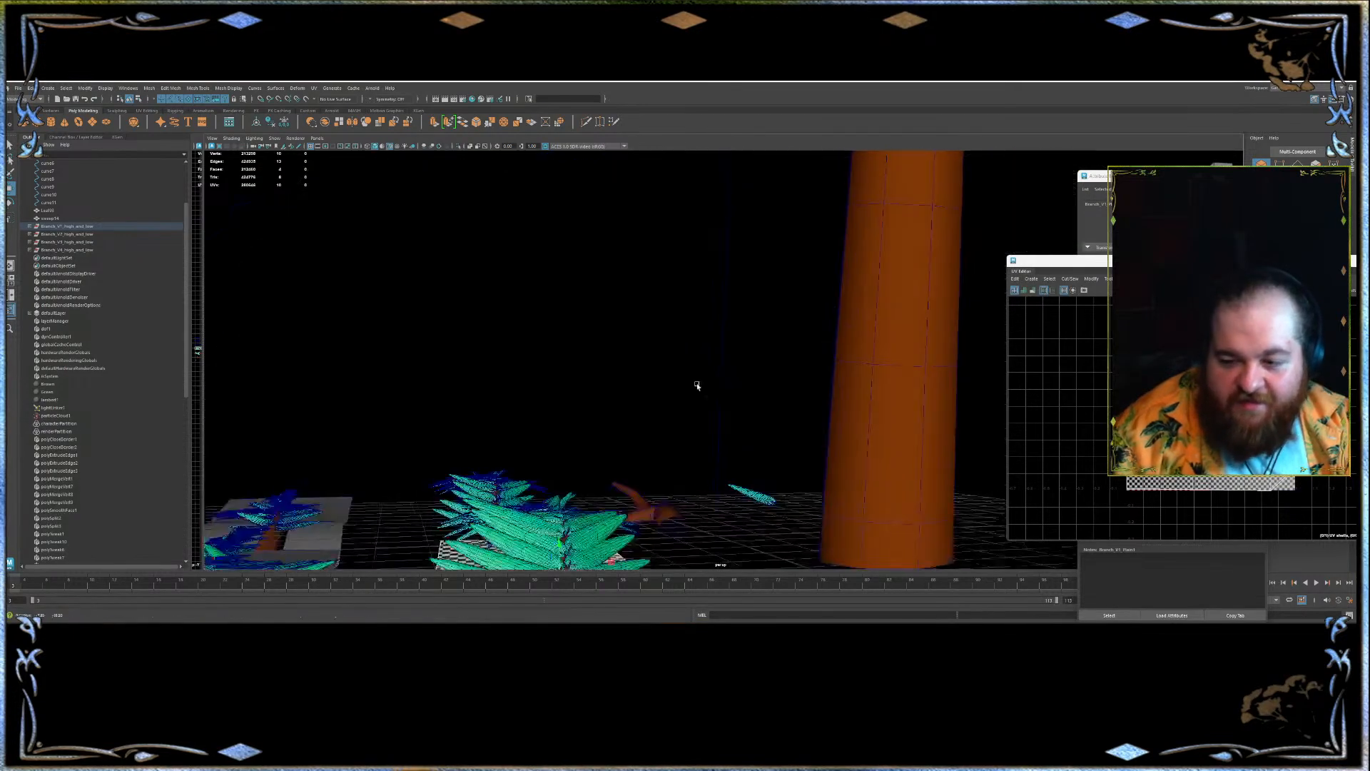
middle_click_drag(721, 350, 762, 153, "alt")
middle_click_drag(748, 371, 746, 291, "alt")
left_click_drag(747, 291, 506, 274, "alt")
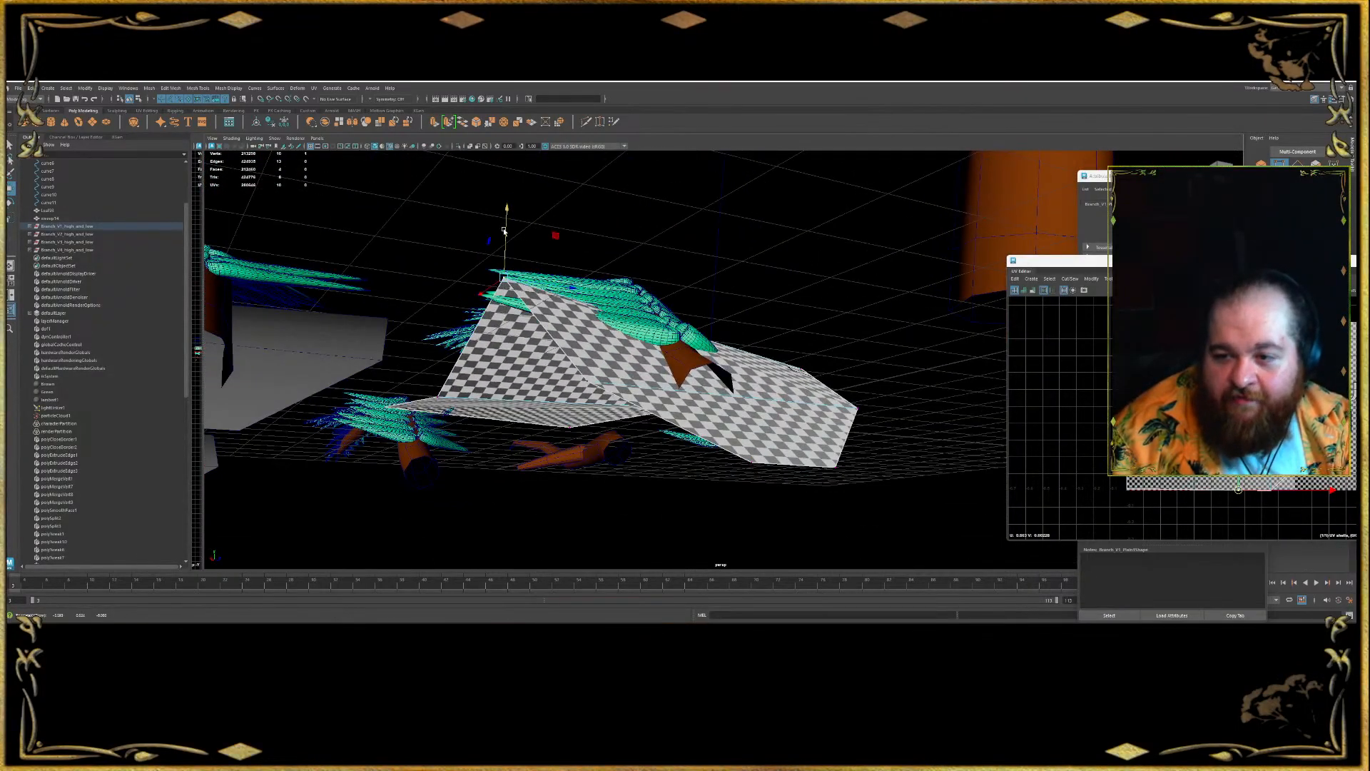
left_click_drag(516, 277, 612, 284, "alt")
left_click_drag(612, 284, 570, 340, "alt")
left_click_drag(569, 255, 595, 321)
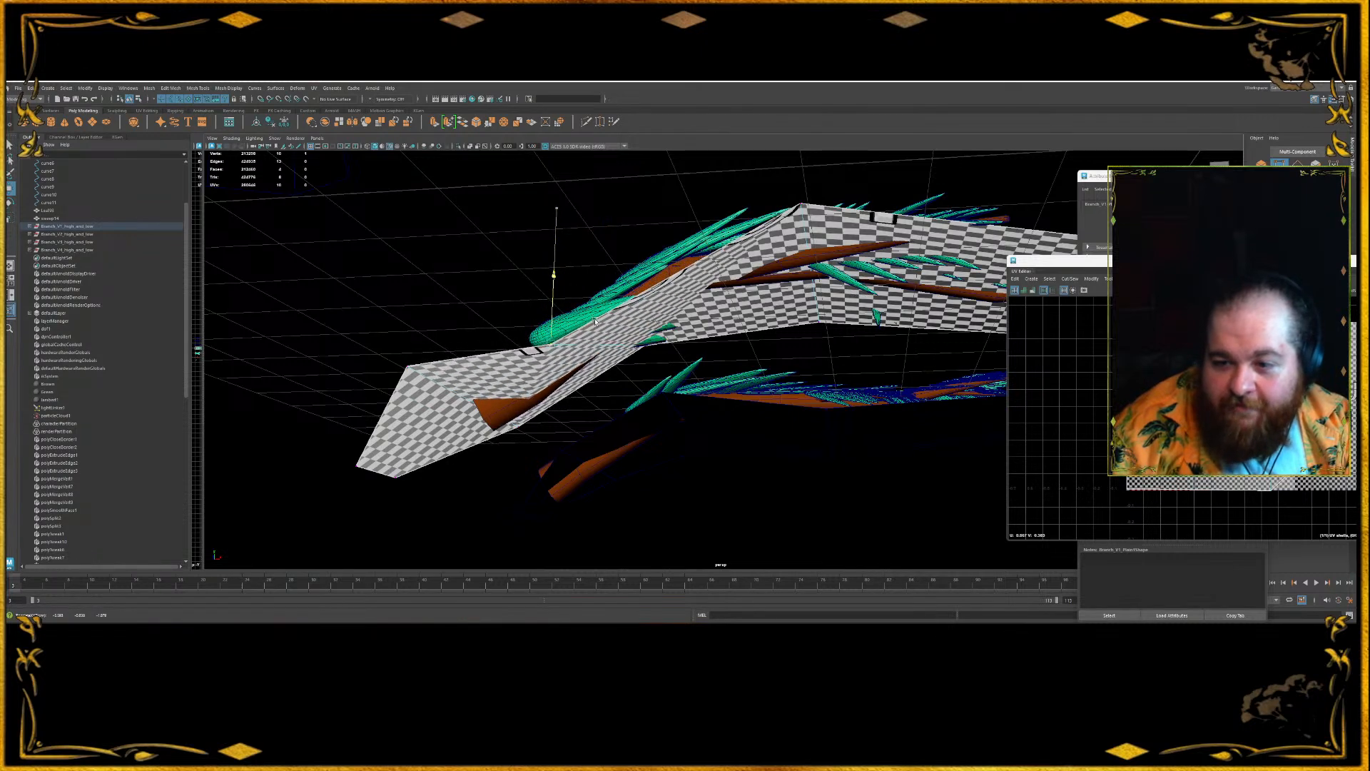
- Reposition further outline vertices near the stem end of the V1 branch's checkered plane to fit the branch's shape
left_click(419, 376)
left_click_drag(411, 341, 430, 381)
middle_click_drag(528, 306, 525, 305, "alt")
left_click_drag(526, 306, 649, 346, "alt")
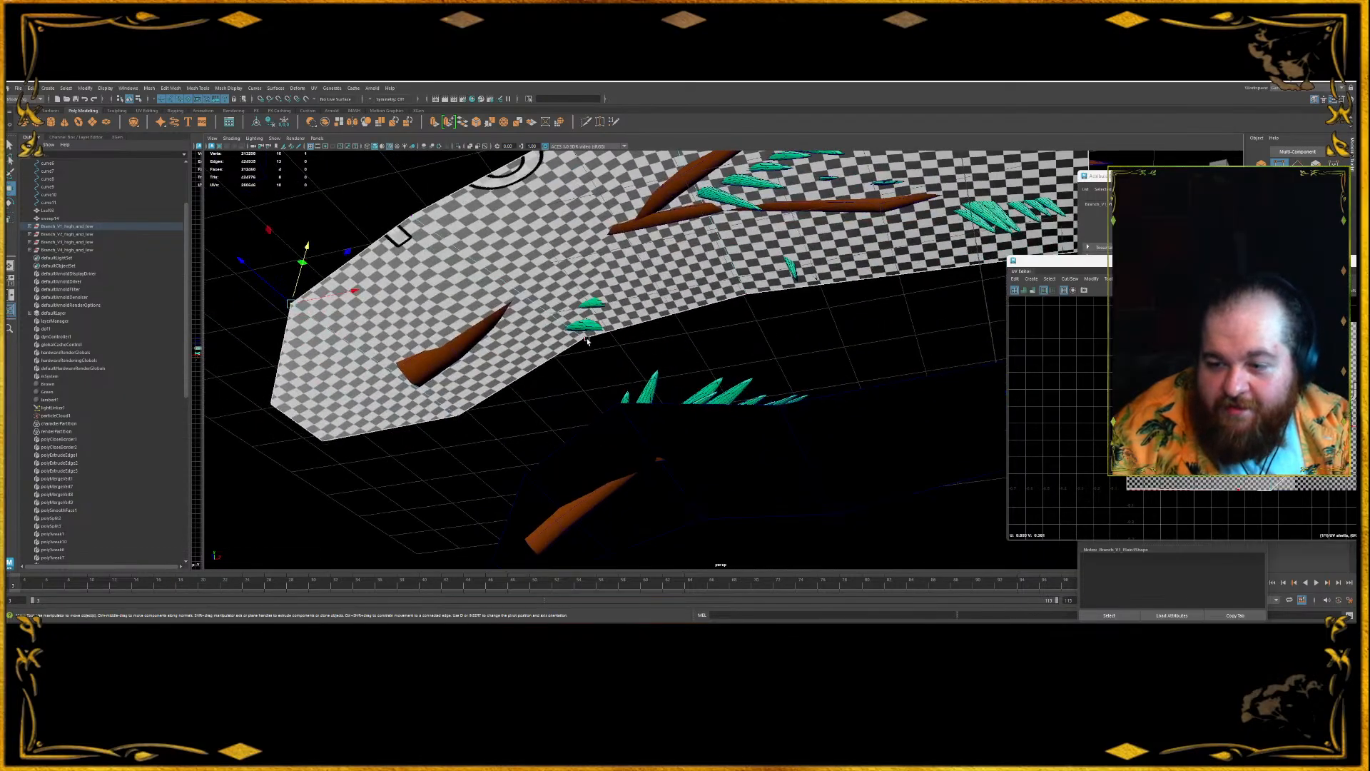
left_click_drag(588, 309, 563, 389)
middle_click_drag(754, 412, 611, 328, "alt")
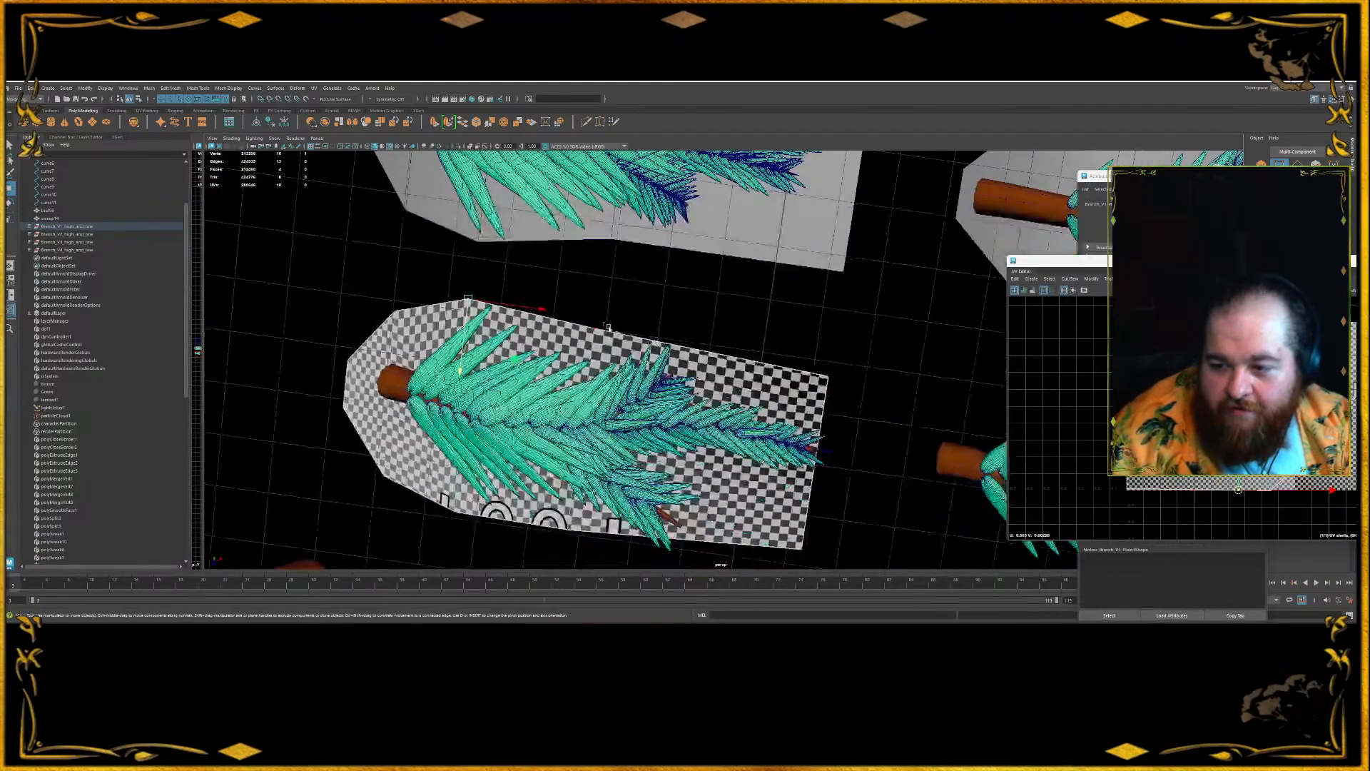
- Reposition an upper outline vertex and the tip end of the checkered plane so its outline fits around the leaves
left_click_drag(593, 332, 860, 384)
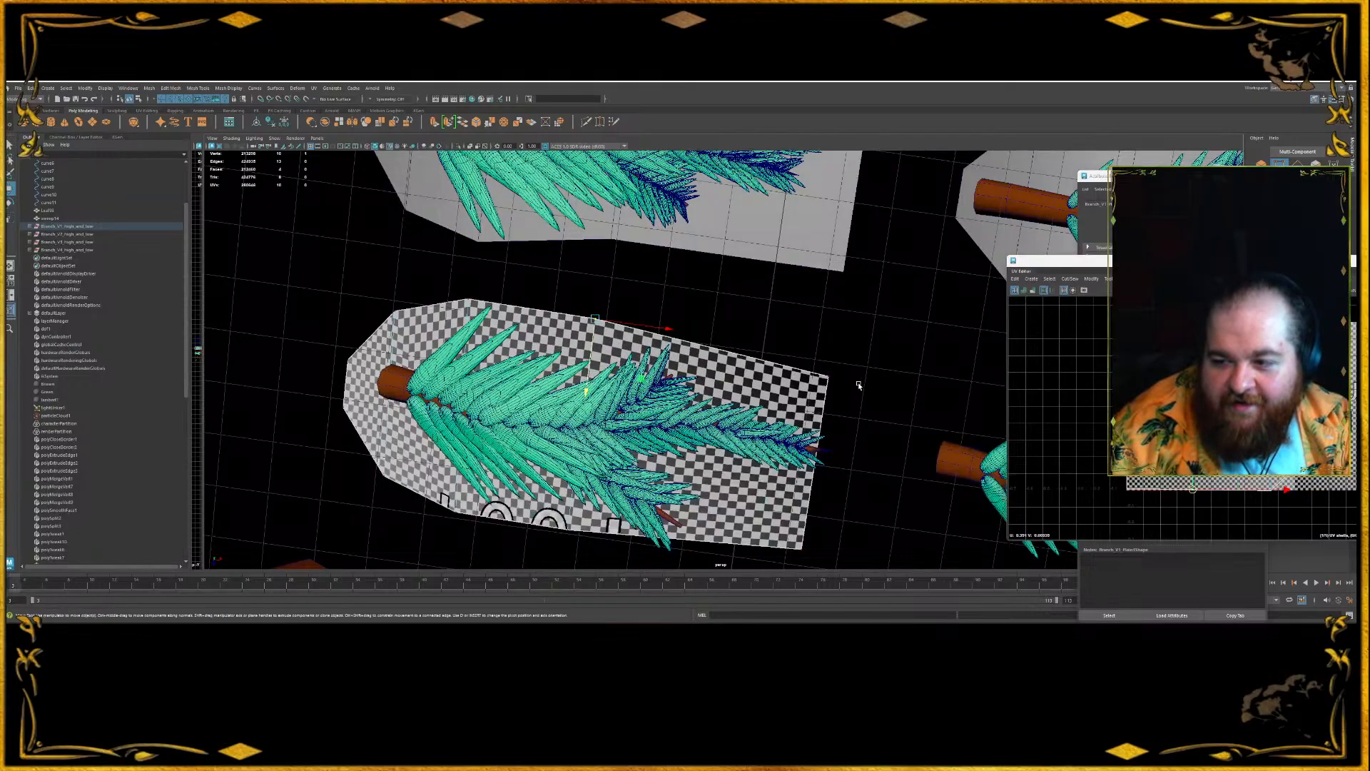
middle_click_drag(872, 435, 607, 243, "alt")
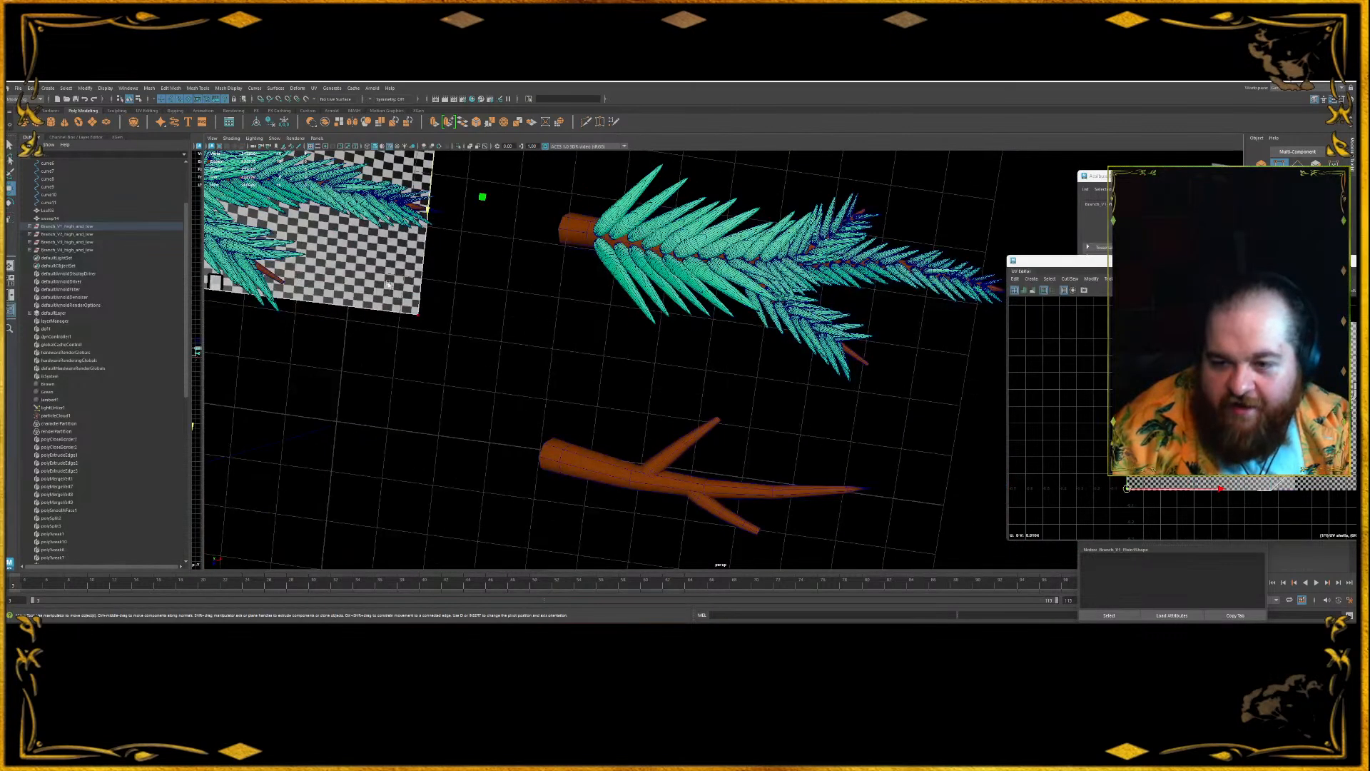
middle_click_drag(448, 250, 506, 372, "alt")
left_click_drag(504, 360, 531, 364)
middle_click_drag(489, 323, 549, 367, "alt")
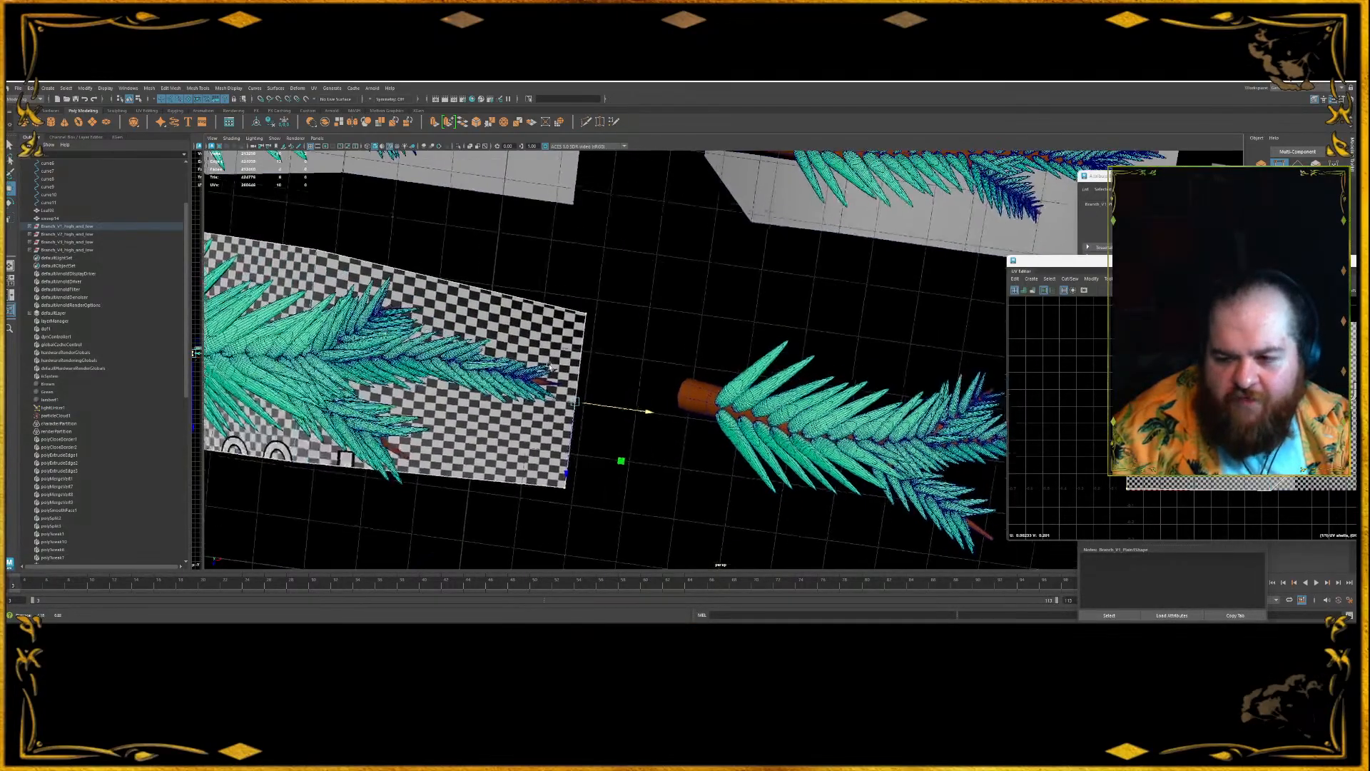
middle_click_drag(460, 396, 703, 400, "alt")
- Try changing the height of a corner vertex at the tip of the checkered plane, undoing the last change
scroll(703, 399, "up", 5)
left_click_drag(703, 398, 515, 375, "alt")
left_click_drag(388, 369, 734, 551, "alt")
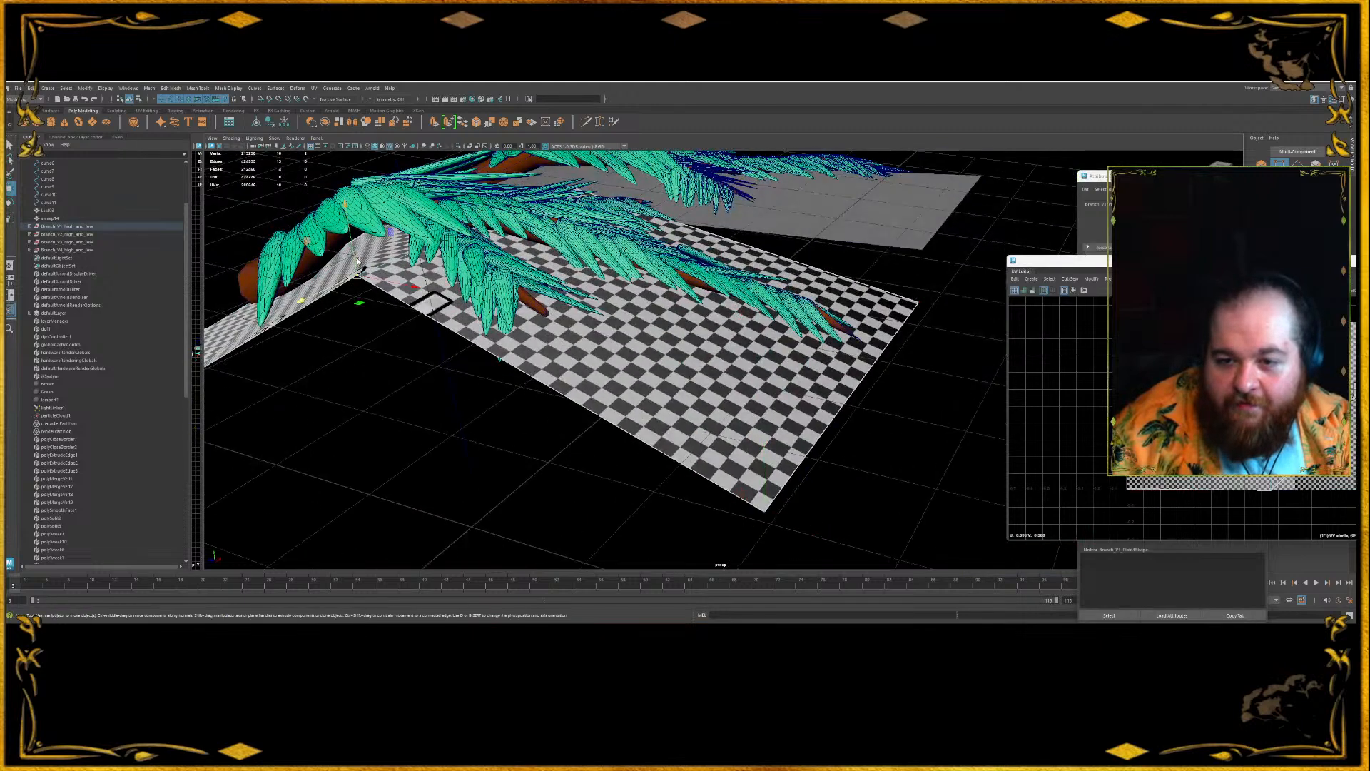
left_click(360, 283)
left_click_drag(736, 458, 713, 284, "alt")
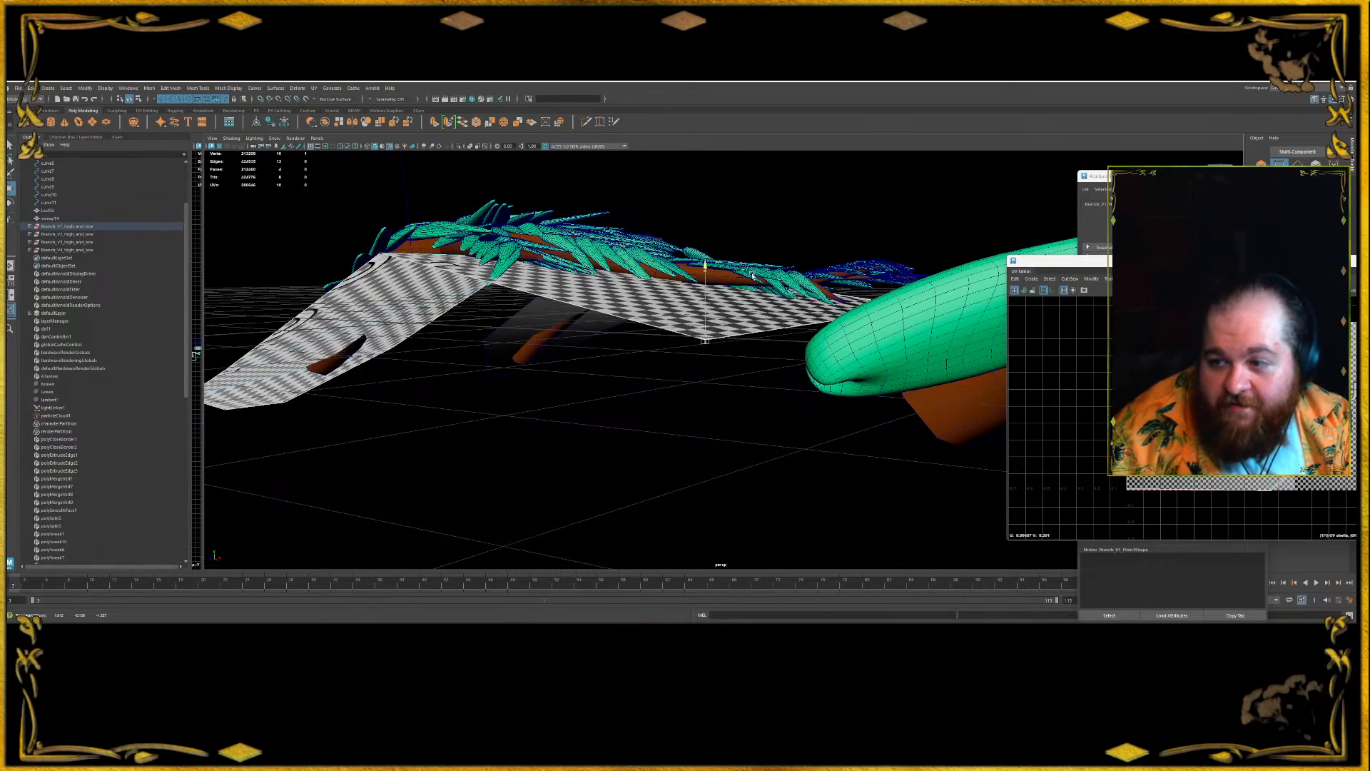
left_click_drag(757, 297, 678, 302, "alt")
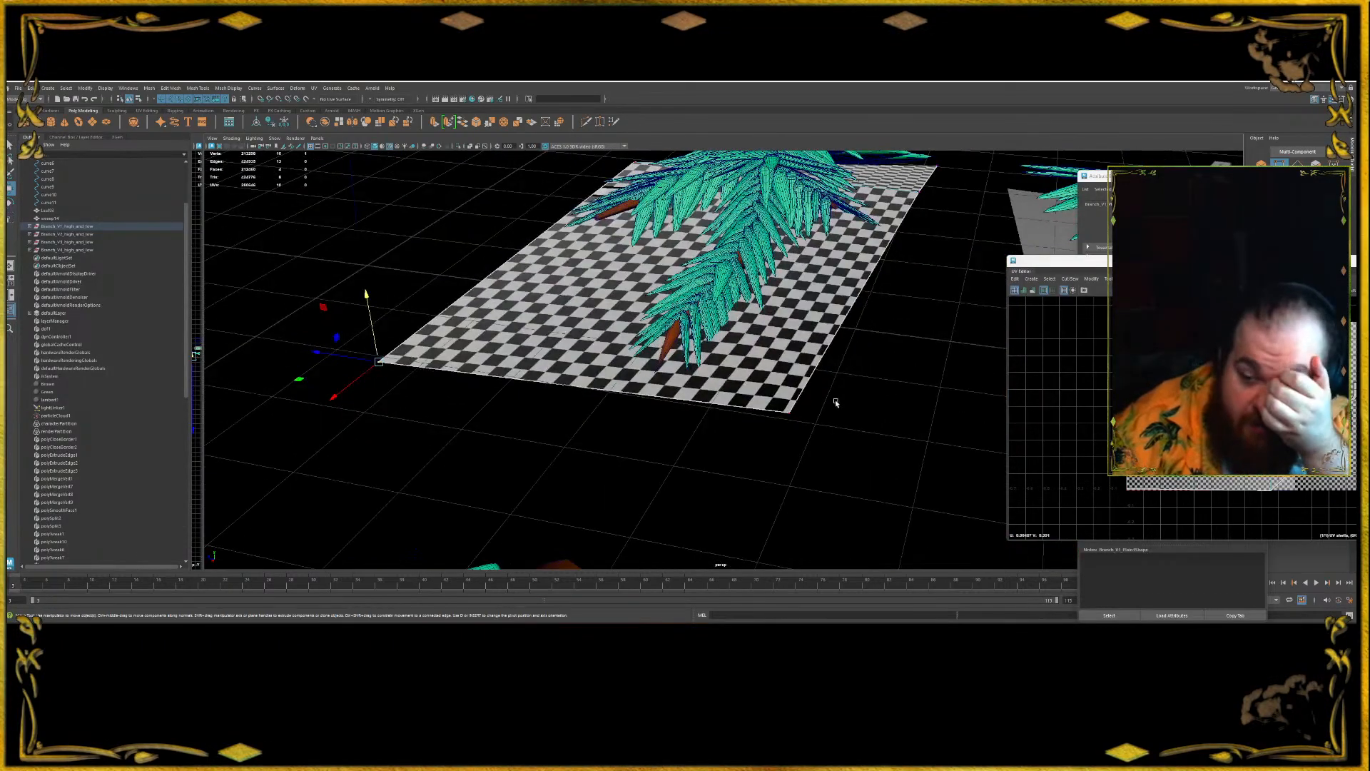
middle_click_drag(709, 240, 620, 339, "alt")
left_click_drag(619, 339, 794, 334, "alt")
key("ctrl+z")
- Lower the side vertex at the fold of the checkered plane and adjust the outline vertices near its stem end
left_click_drag(790, 235, 587, 306)
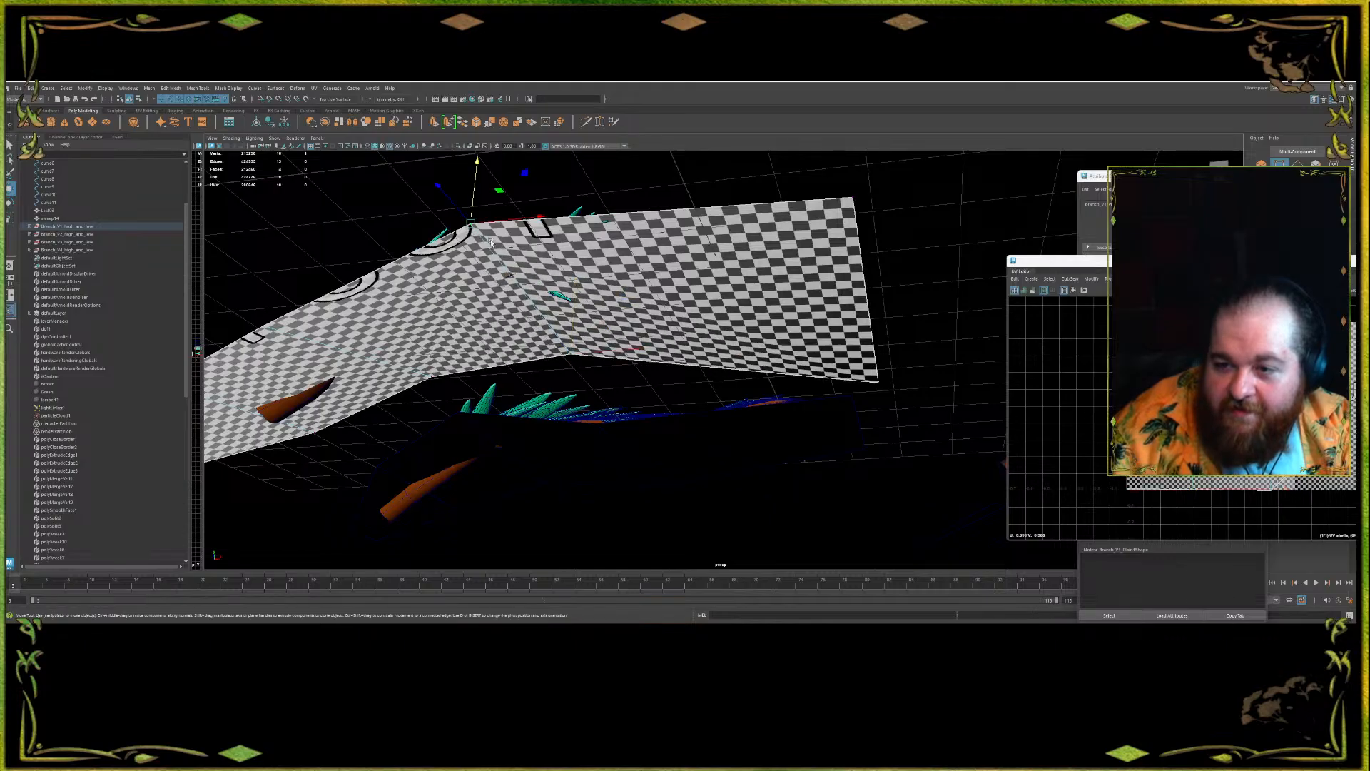
left_click_drag(479, 203, 489, 217)
middle_click_drag(225, 379, 358, 314, "alt")
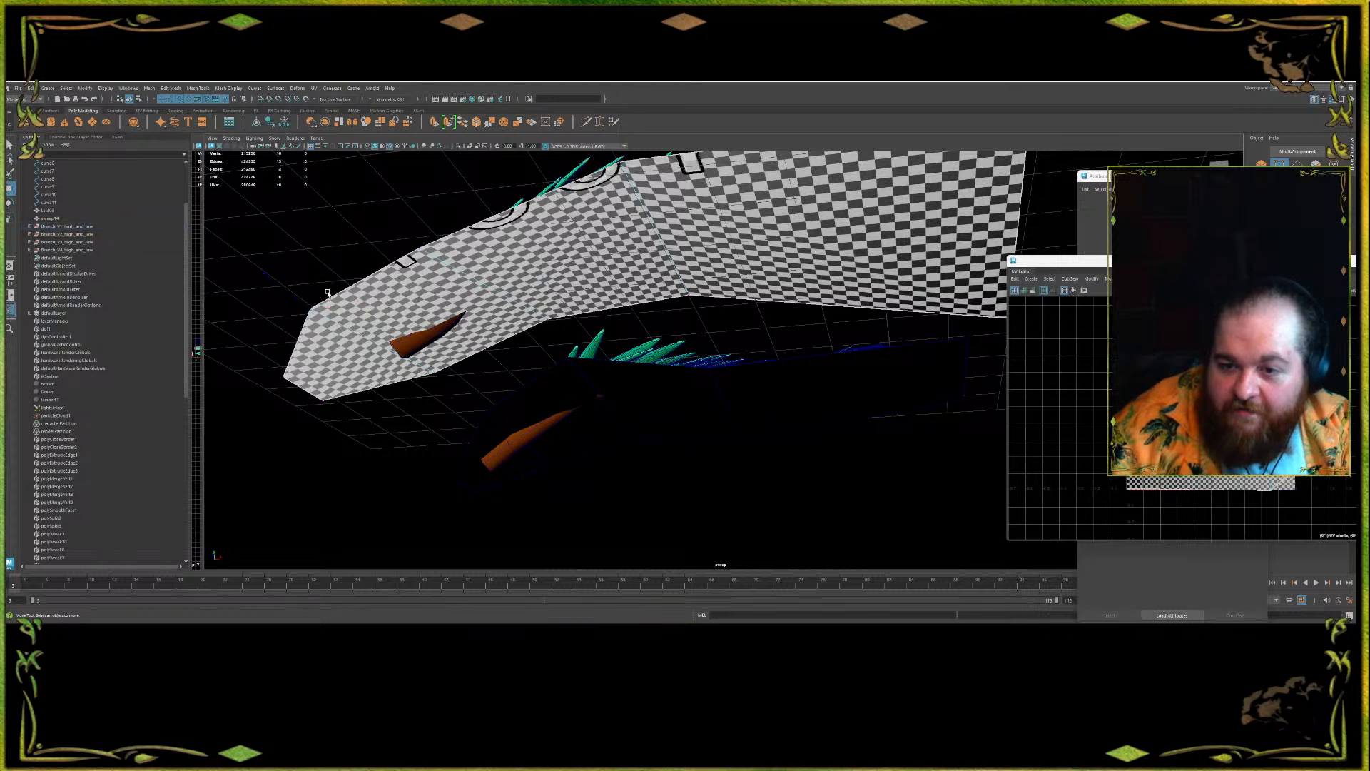
left_click_drag(315, 277, 330, 290)
left_click(440, 369)
left_click_drag(438, 338, 860, 337)
- Return to object selection with the checkered plane selected and save the scene
middle_click_drag(860, 337, 702, 327, "alt")
left_click_drag(701, 327, 540, 279, "alt")
left_click_drag(534, 336, 482, 399, "alt")
middle_click_drag(668, 277, 525, 326, "alt")
left_click_drag(791, 447, 629, 379, "alt")
left_click(752, 401)
left_click(739, 398)
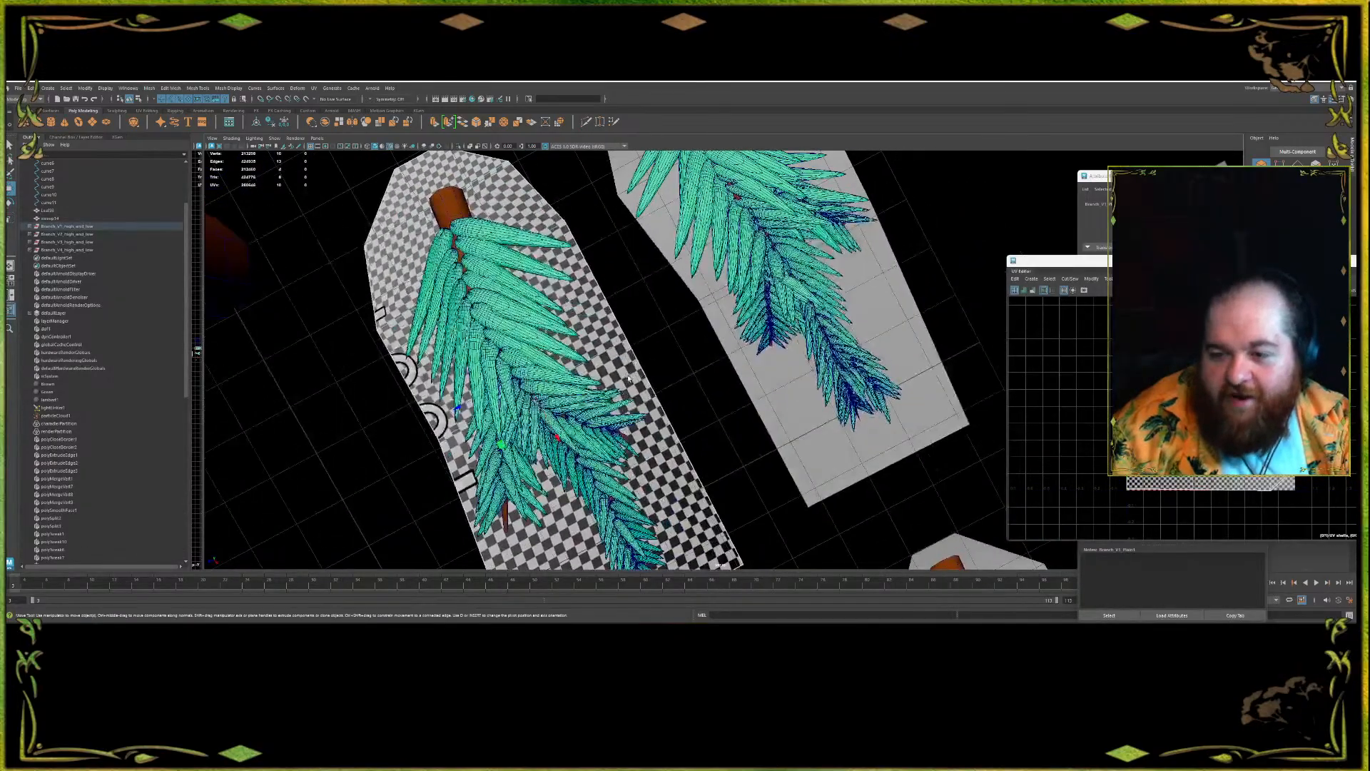
key("ctrl+s")
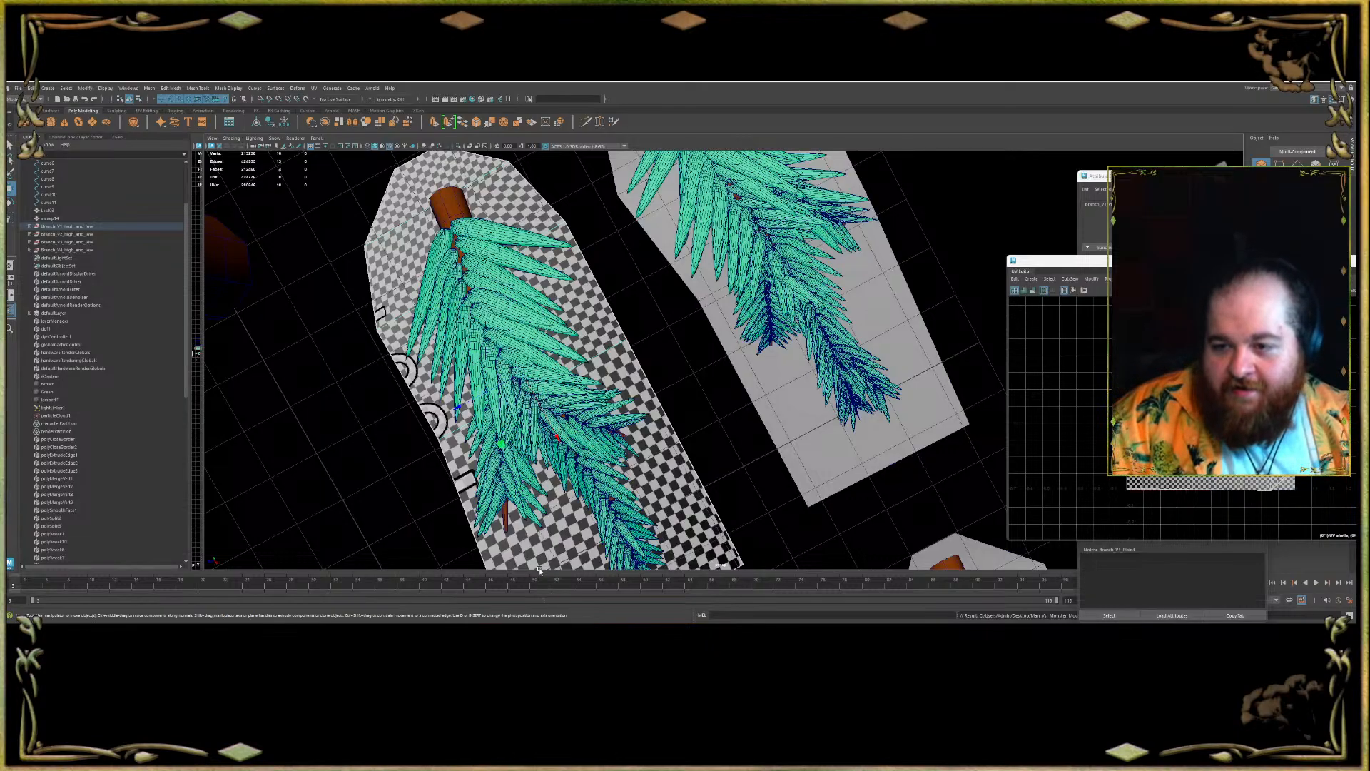
- Select the edge at the tip of the checkered plane and raise it slightly toward the detailed branch
scroll(741, 476, "down", 4)
middle_click_drag(743, 476, 683, 373, "alt")
left_click_drag(683, 374, 606, 382, "alt")
middle_click_drag(607, 382, 514, 296, "alt")
mouse_move(509, 243)
left_mouse_down("shift")
mouse_move(642, 560)
mouse_move(640, 489)
left_mouse_up("shift")
middle_click_drag(640, 489, 651, 378, "alt")
left_click_drag(651, 407, 699, 337, "alt")
right_click_drag(651, 377, 651, 370)
left_click(649, 396)
left_click_drag(649, 389, 557, 264, "alt")
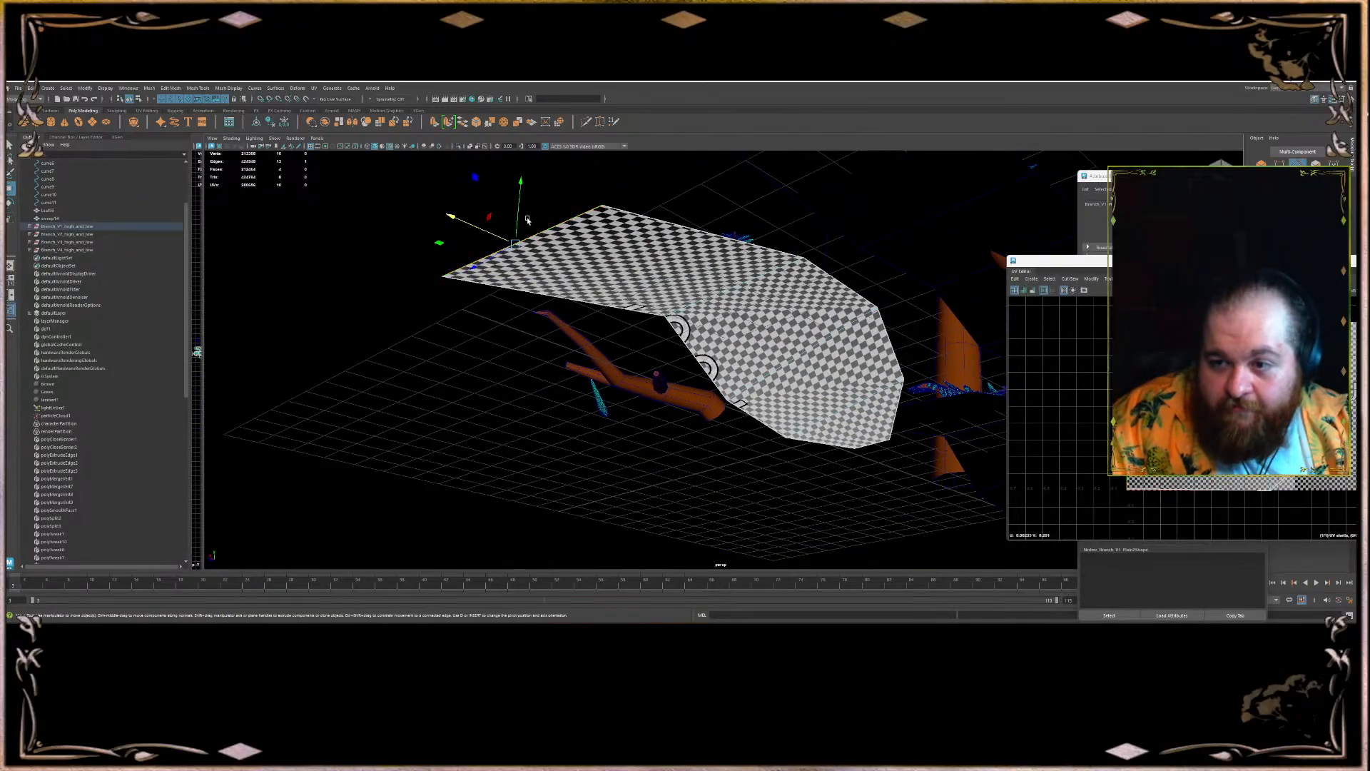
left_click_drag(521, 218, 597, 211)
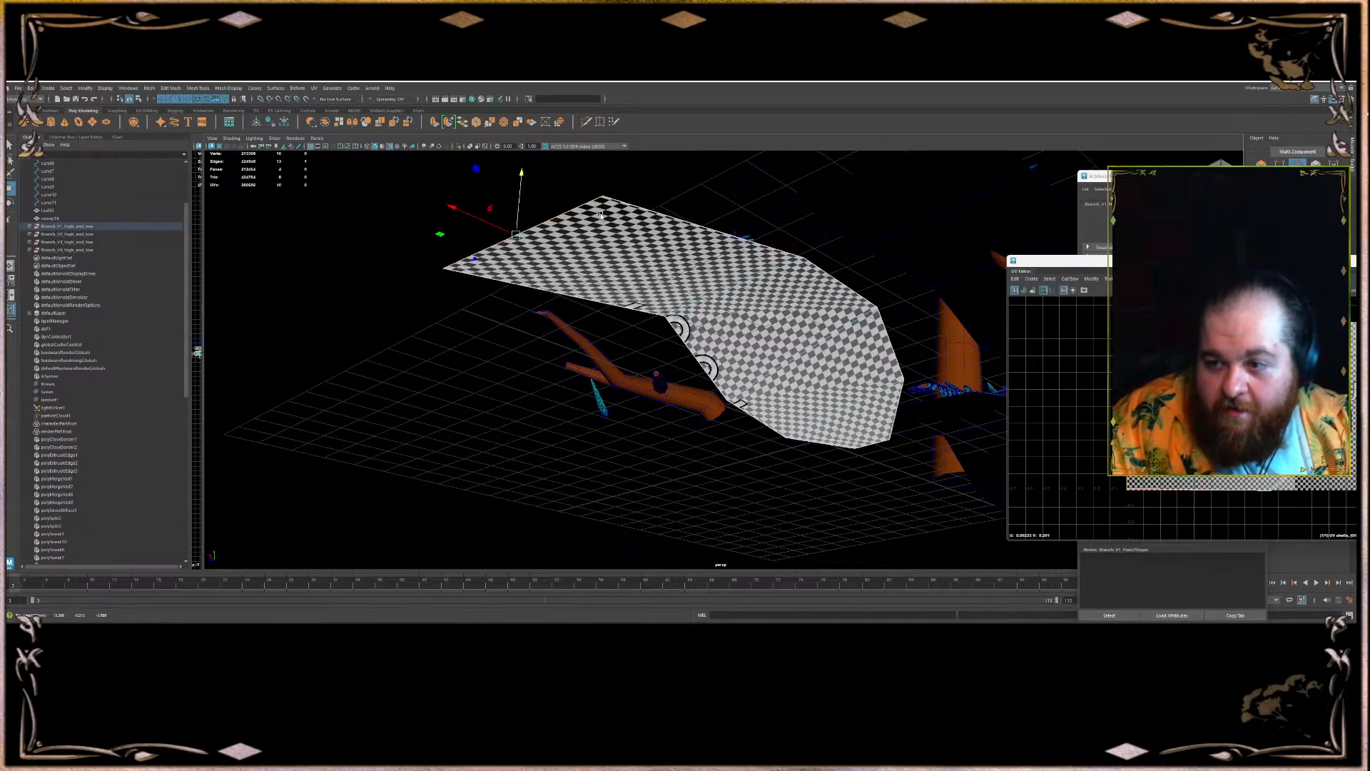
- Fine-tune the heights of the two corner vertices at the checkered plane's tip individually
middle_click_drag(597, 211, 571, 267, "alt")
scroll(570, 266, "up", 1)
left_click(556, 262)
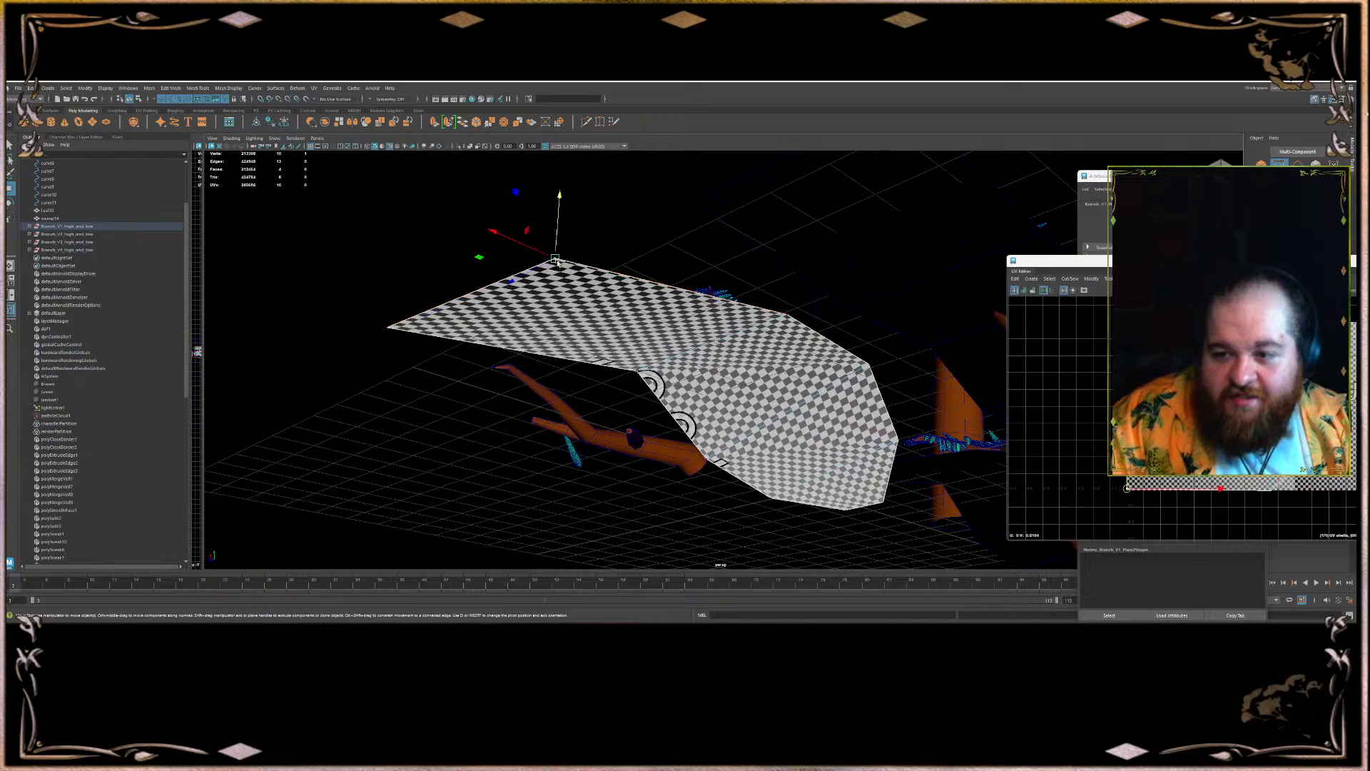
left_click_drag(556, 229, 578, 230)
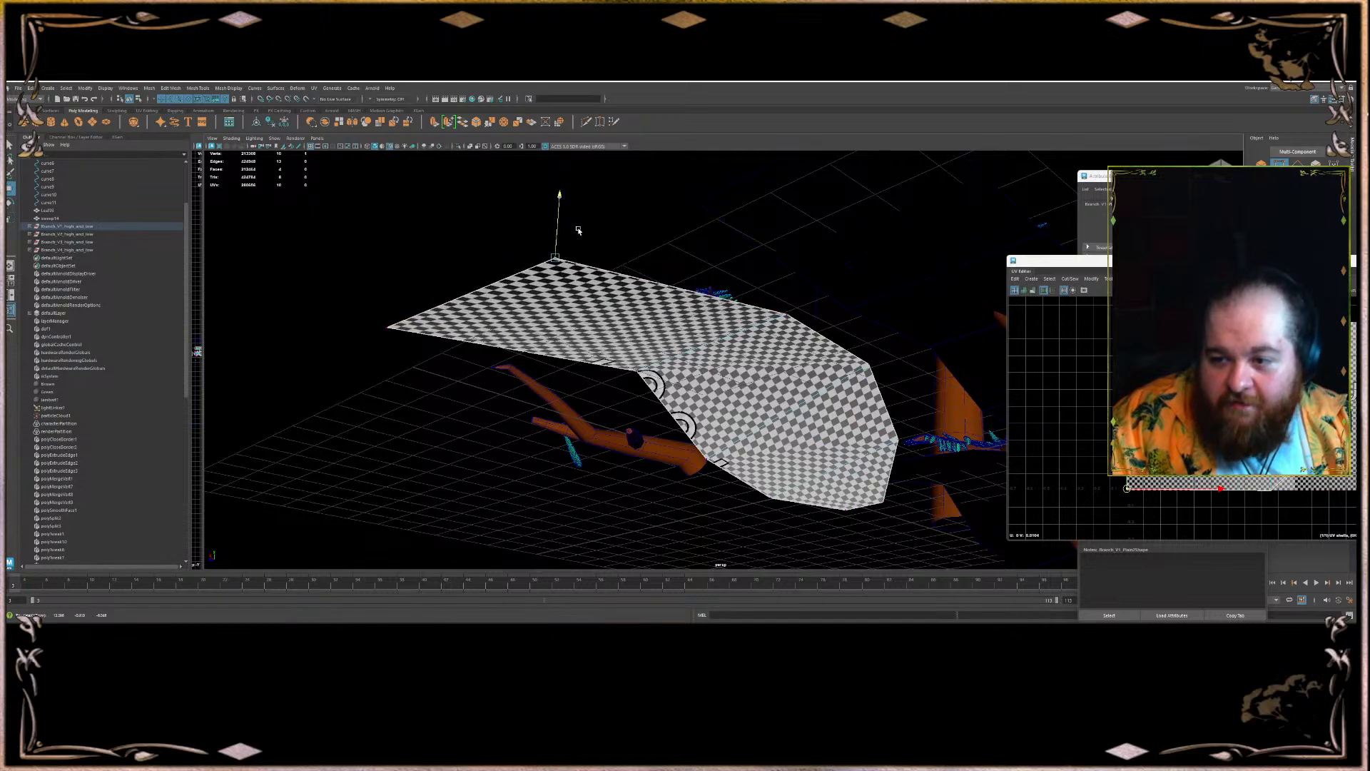
left_click(389, 322)
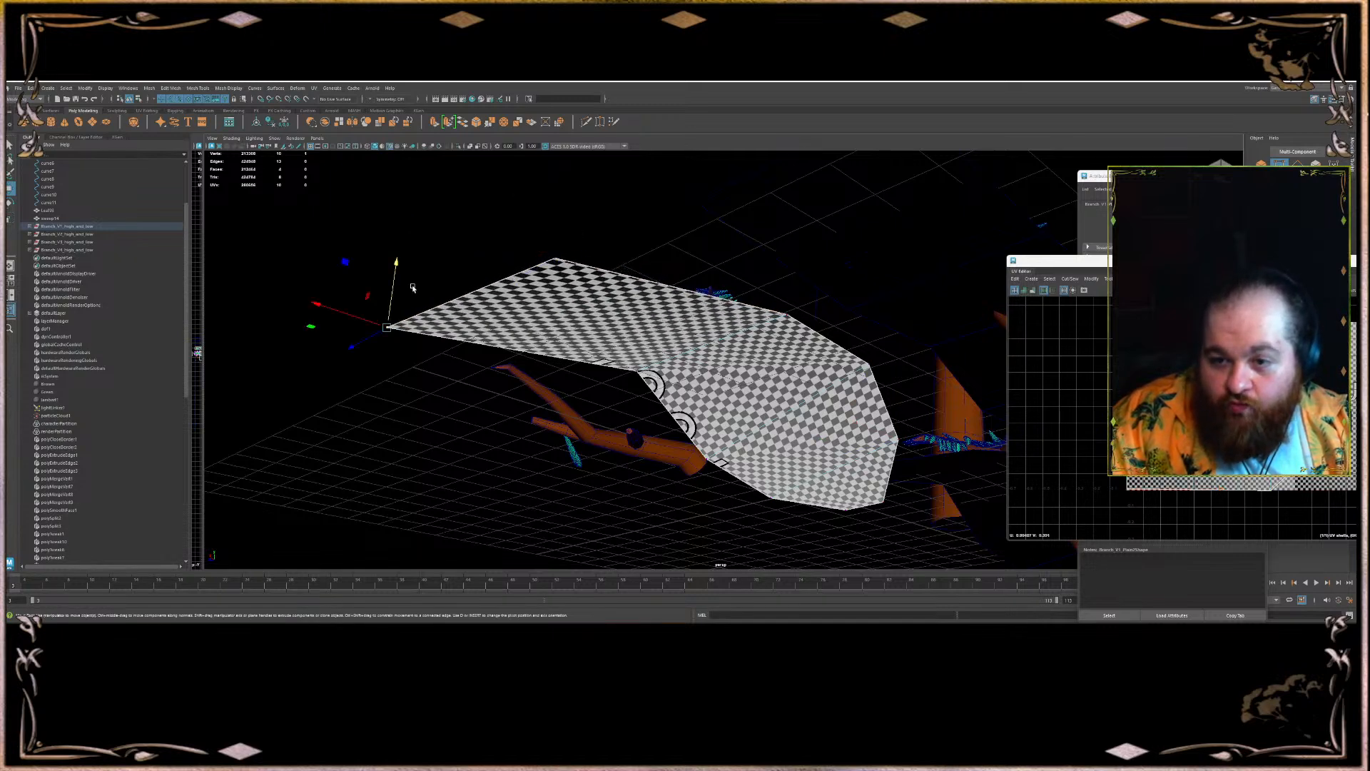
left_click_drag(394, 280, 434, 273)
- Adjust the height of the side vertex at the checkered plane's fold to follow the branch's curve
left_click_drag(527, 320, 624, 336, "alt")
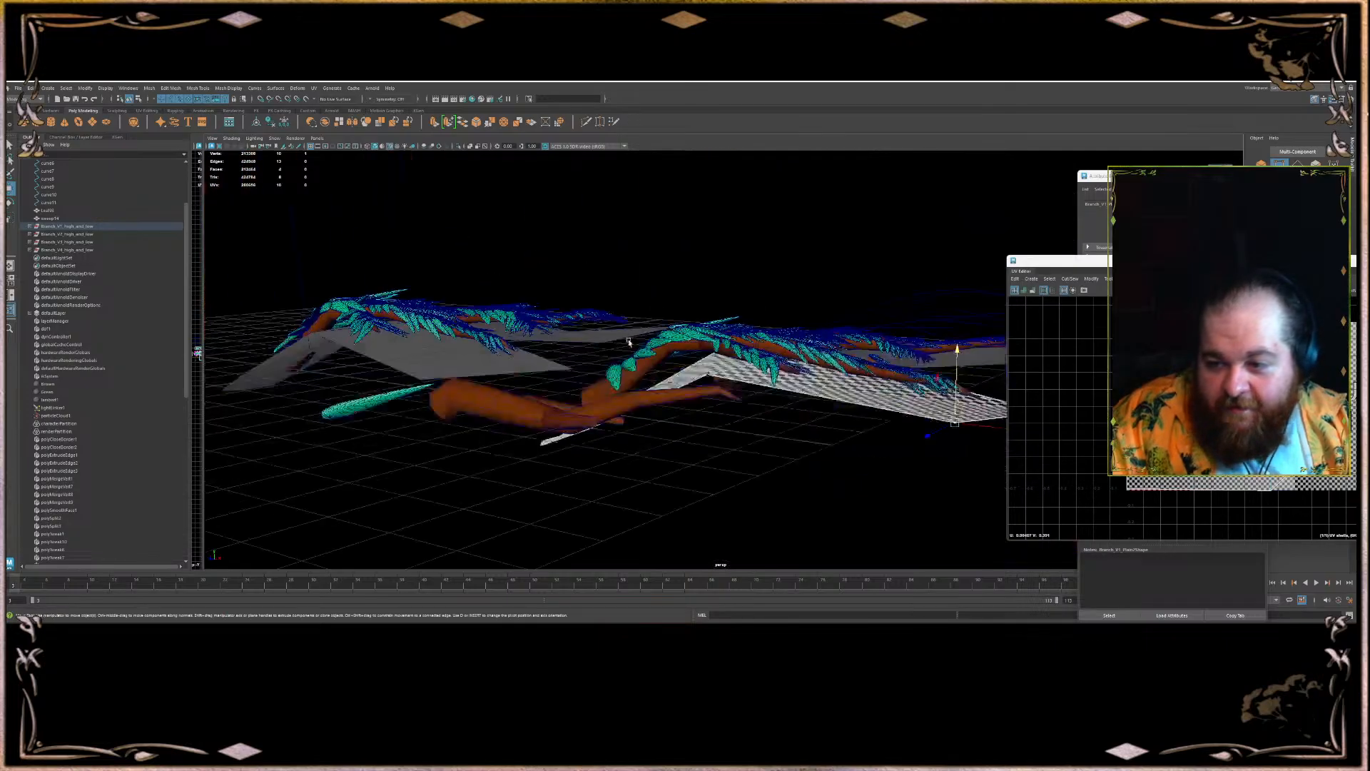
scroll(716, 392, "up", 3)
key("F8")
left_click(716, 391)
left_click_drag(715, 392, 536, 336, "alt")
left_click(634, 377)
left_click_drag(564, 387, 574, 327, "alt")
mouse_move(571, 325)
left_mouse_down()
mouse_move(586, 294)
mouse_move(577, 263)
mouse_move(567, 270)
mouse_move(610, 282)
mouse_move(484, 306)
mouse_move(535, 314)
mouse_move(618, 381)
mouse_move(631, 314)
mouse_move(511, 340)
left_mouse_up()
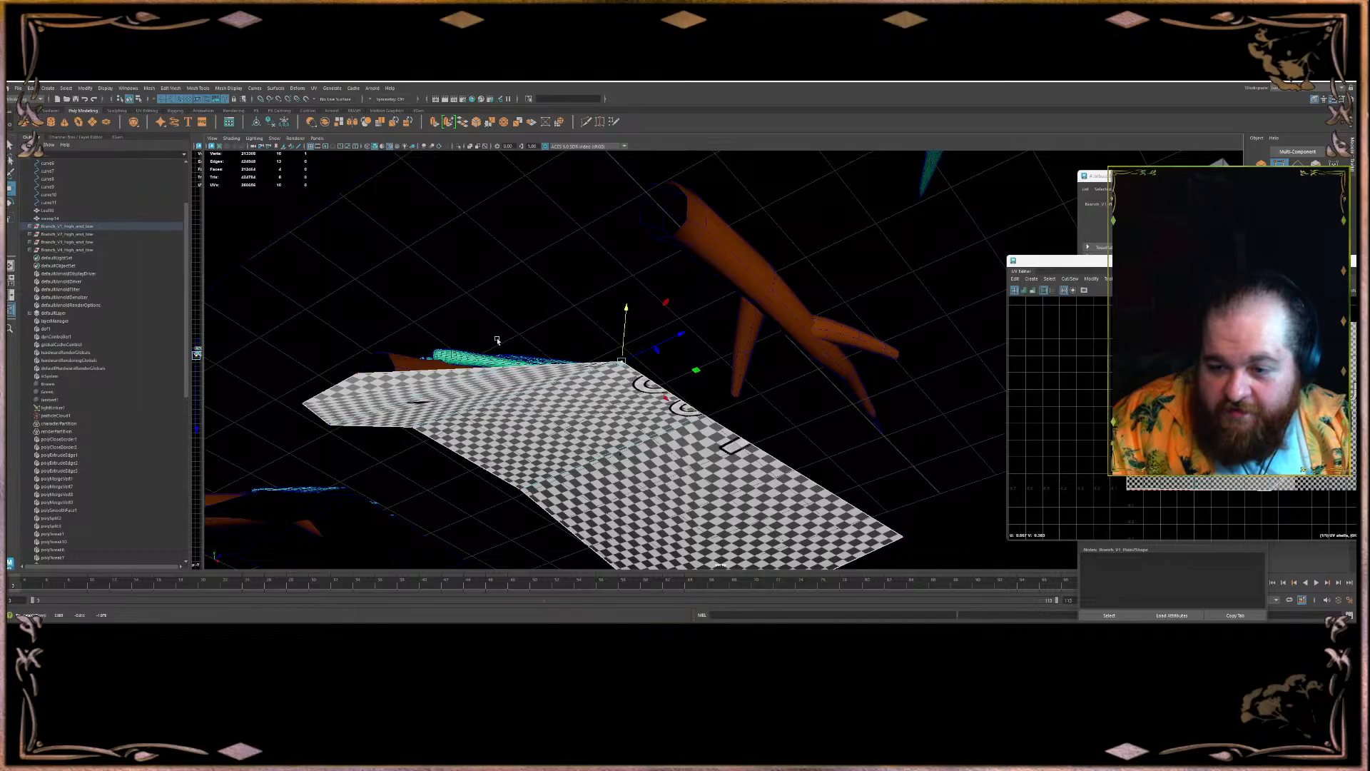
- Adjust an outline vertex beside the stem end of the checkered plane to match the branch's bend
left_click_drag(367, 312, 363, 402, "alt")
left_click(331, 523, "shift")
left_click(480, 455)
left_click_drag(481, 436, 615, 359)
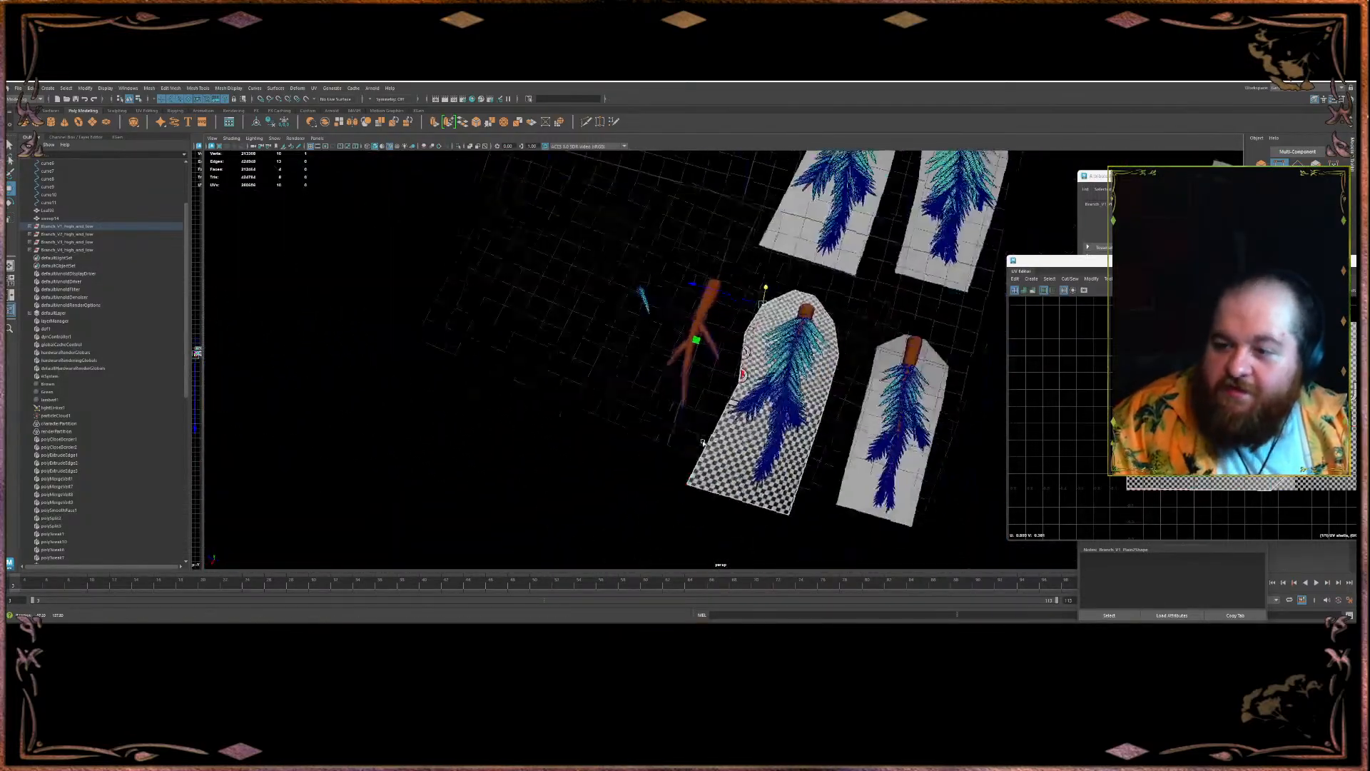
left_click_drag(628, 357, 669, 318, "alt")
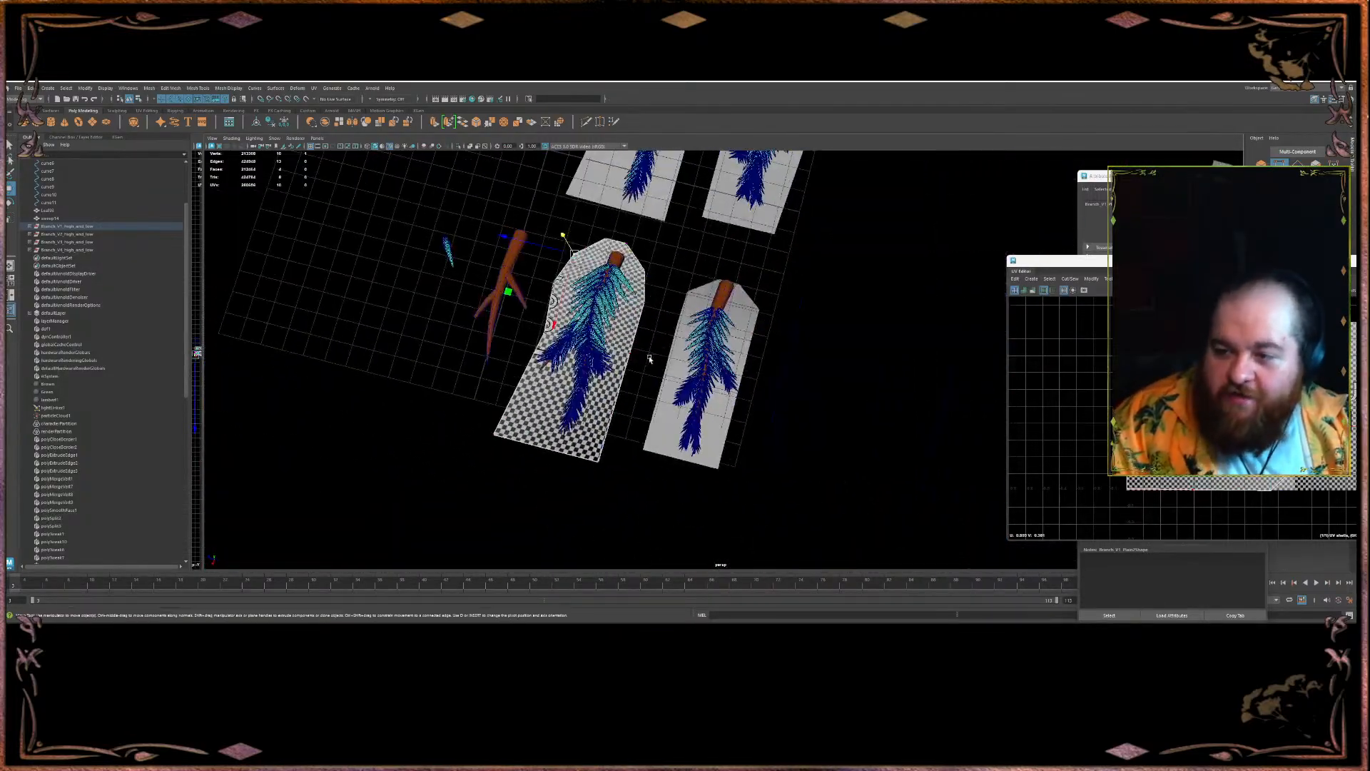
middle_click_drag(681, 264, 615, 446, "alt")
- Move the bare branch mesh sideways, farther away from the leafy branch planes
left_click(634, 348)
left_click_drag(616, 446, 658, 399, "alt")
middle_click_drag(658, 399, 595, 351, "alt")
left_click(537, 365)
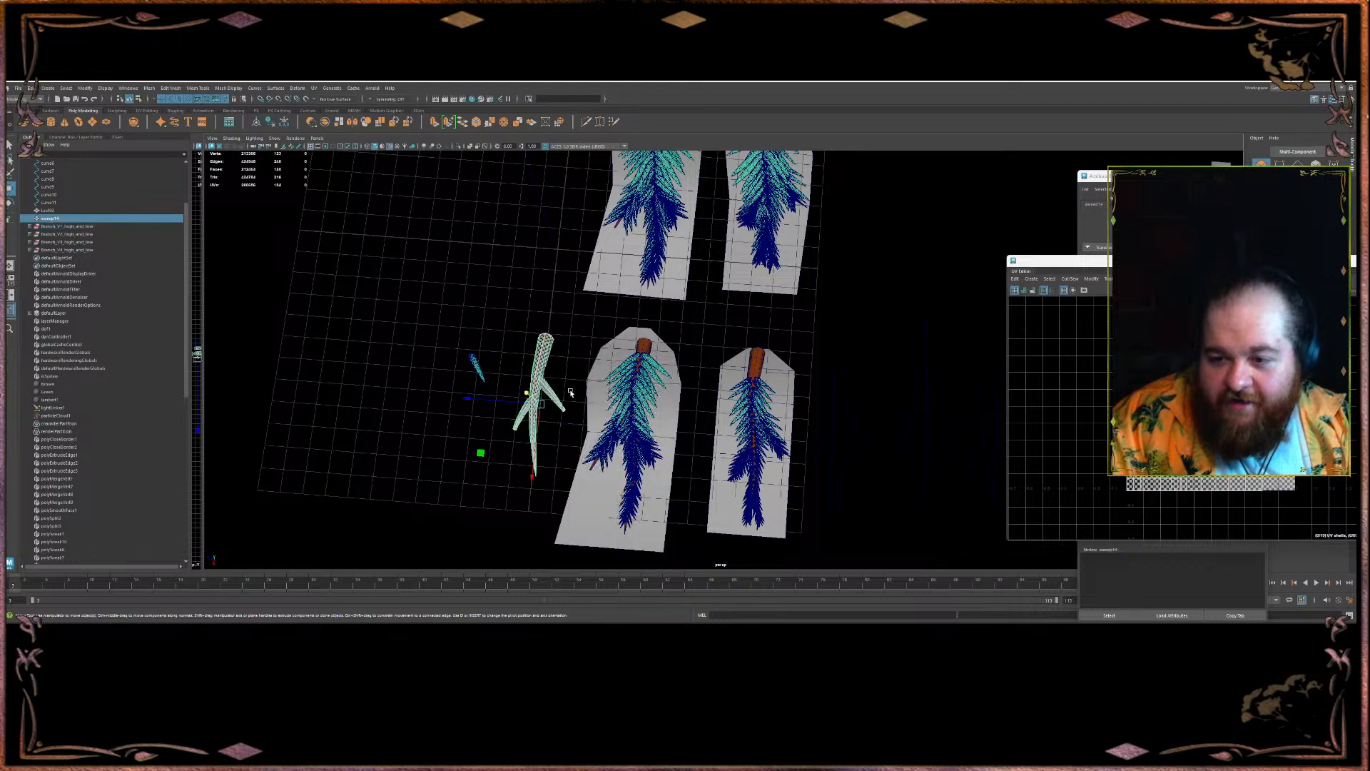
left_click_drag(474, 395, 398, 396)
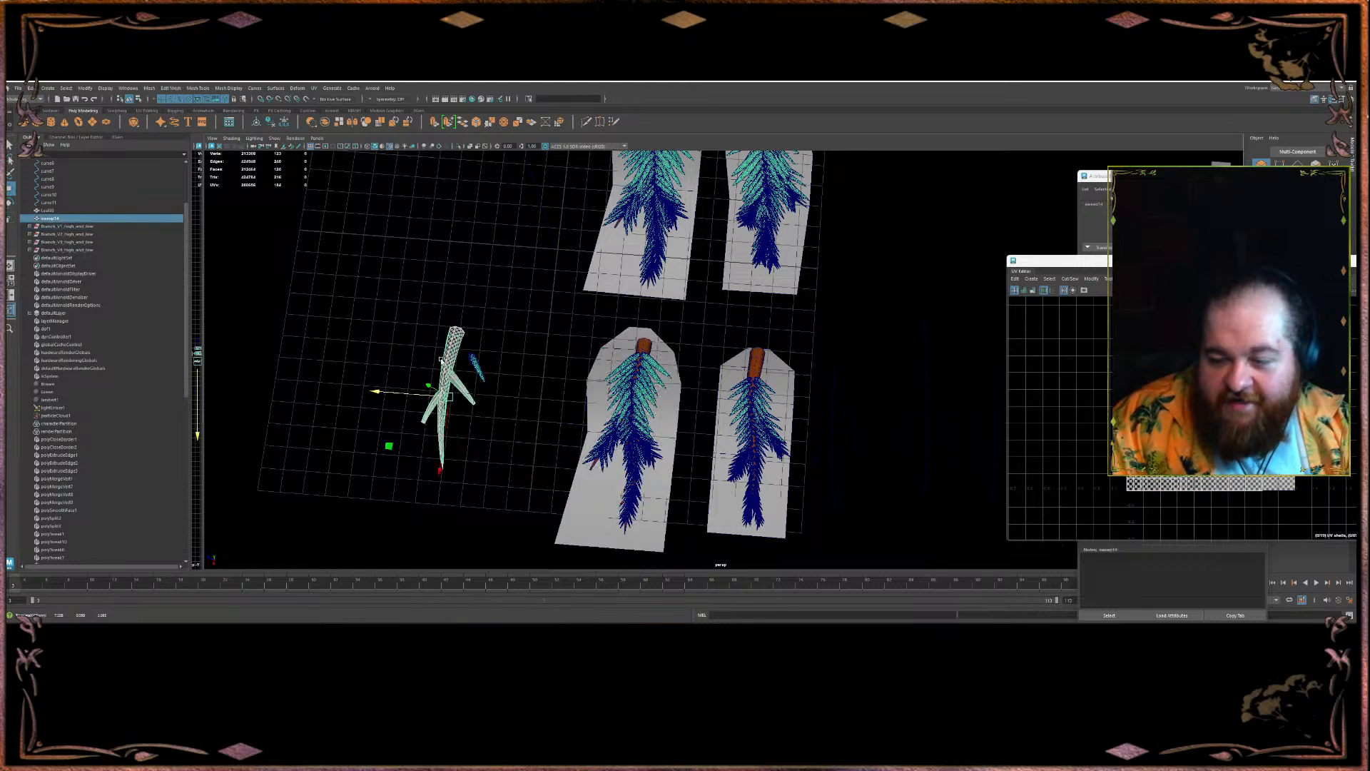
scroll(525, 314, "down", 3)
middle_click_drag(525, 314, 536, 434, "alt")
left_click_drag(536, 434, 606, 290, "alt")
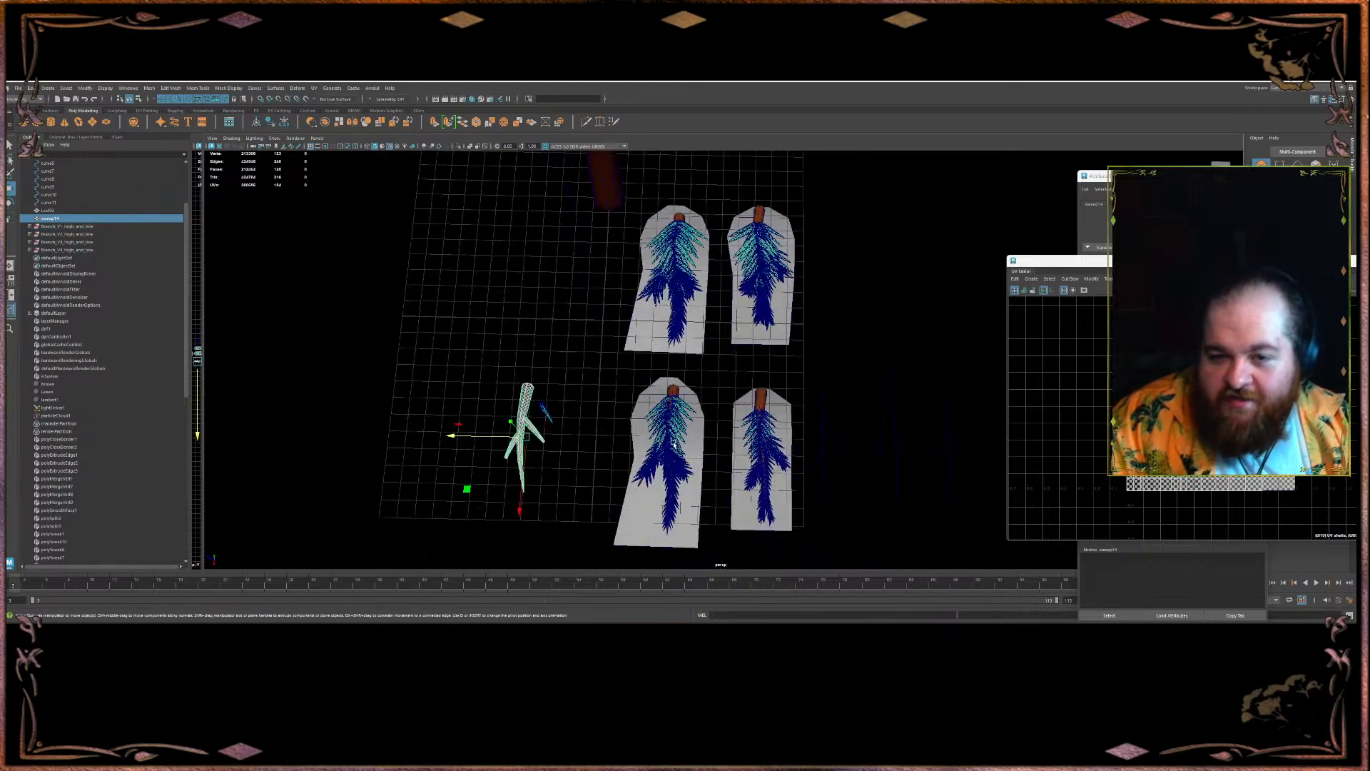
- Check which outliner group contains the leafy branch lying over the edited low-poly plane
left_click(678, 424)
scroll(678, 424, "up", 3)
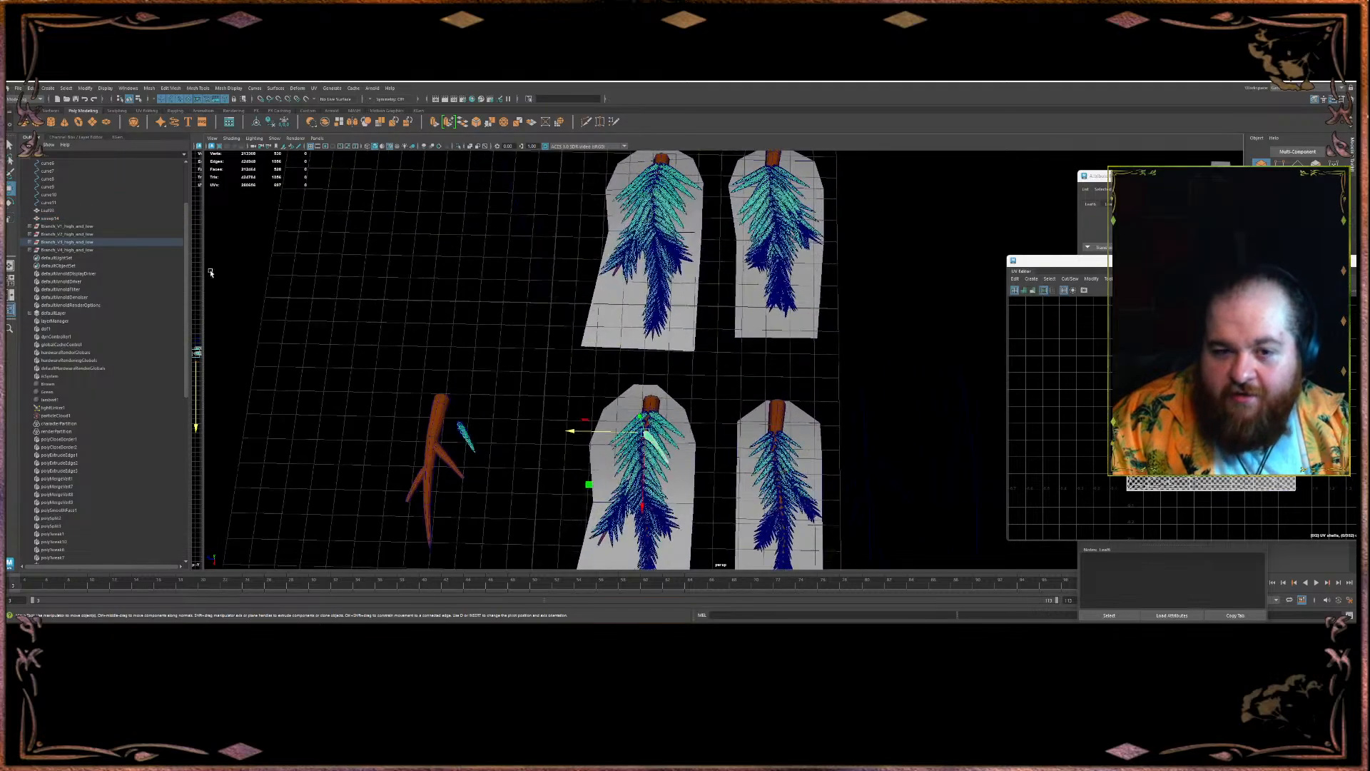
left_click(29, 243)
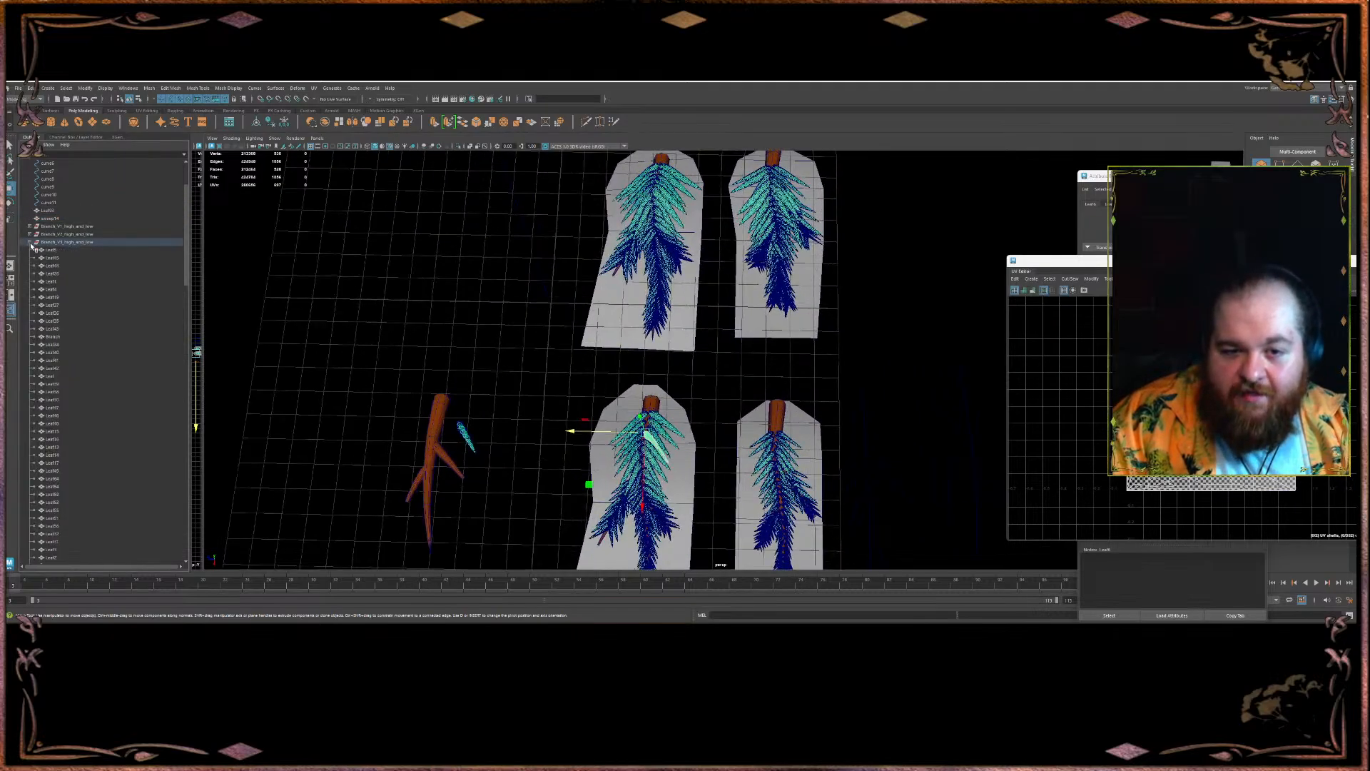
left_click(30, 243)
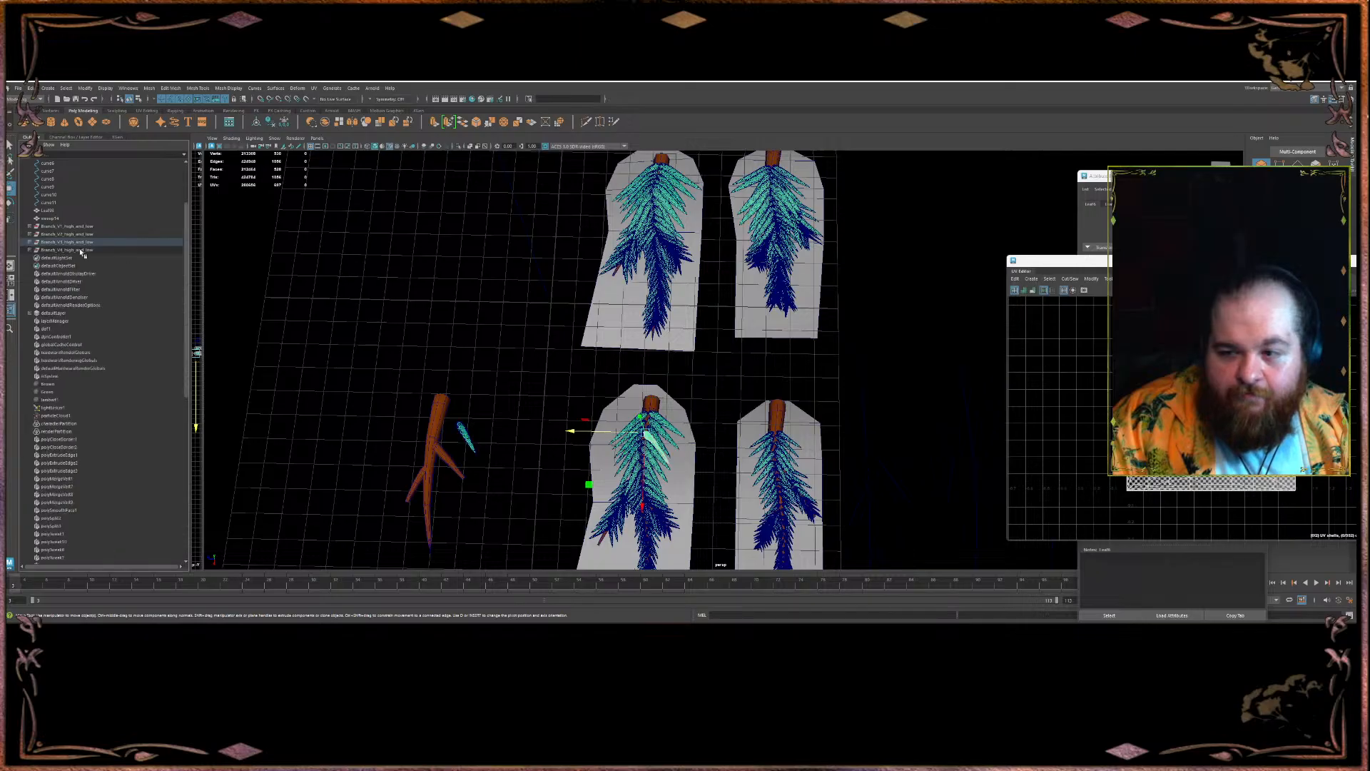
left_click(72, 243)
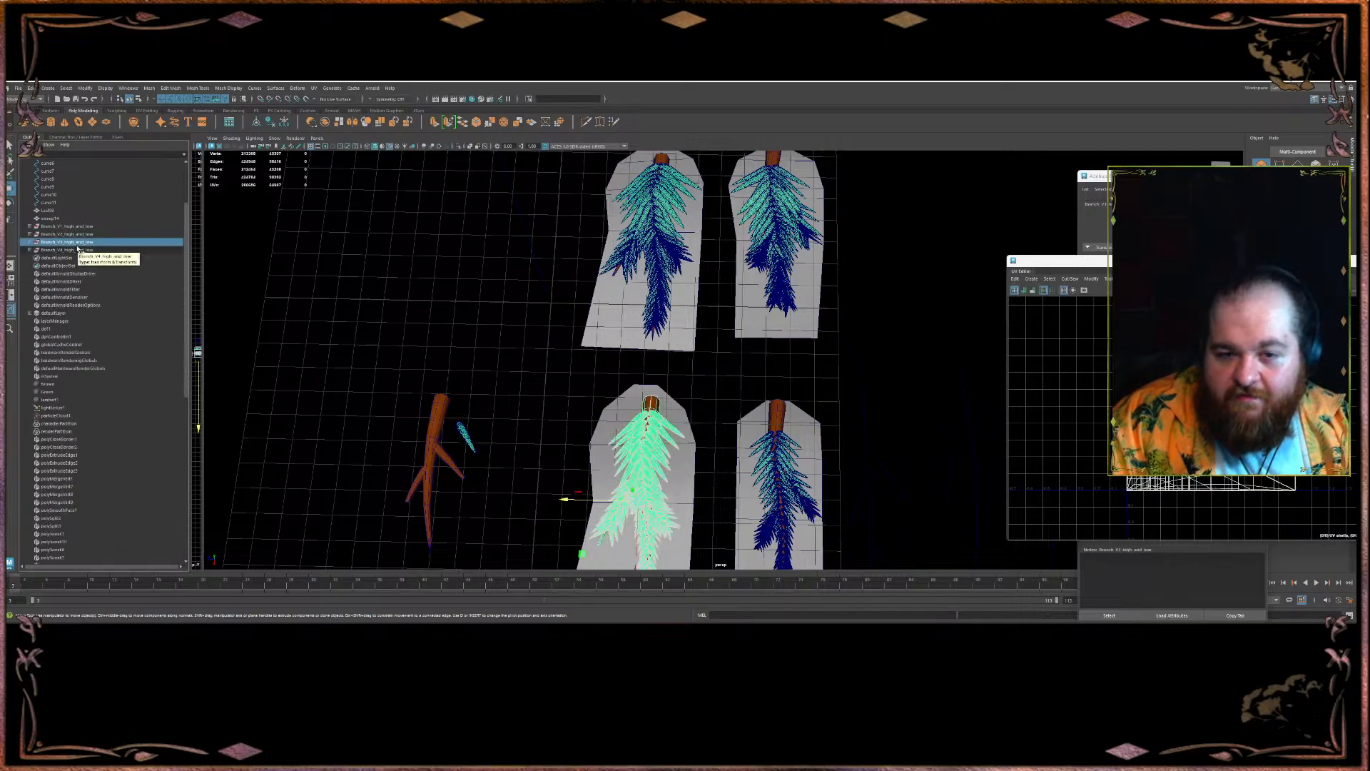
- Select the edited low-poly plane, expand the V1 branch group and rename the plane to Branch_V4_Plain
left_click(609, 414)
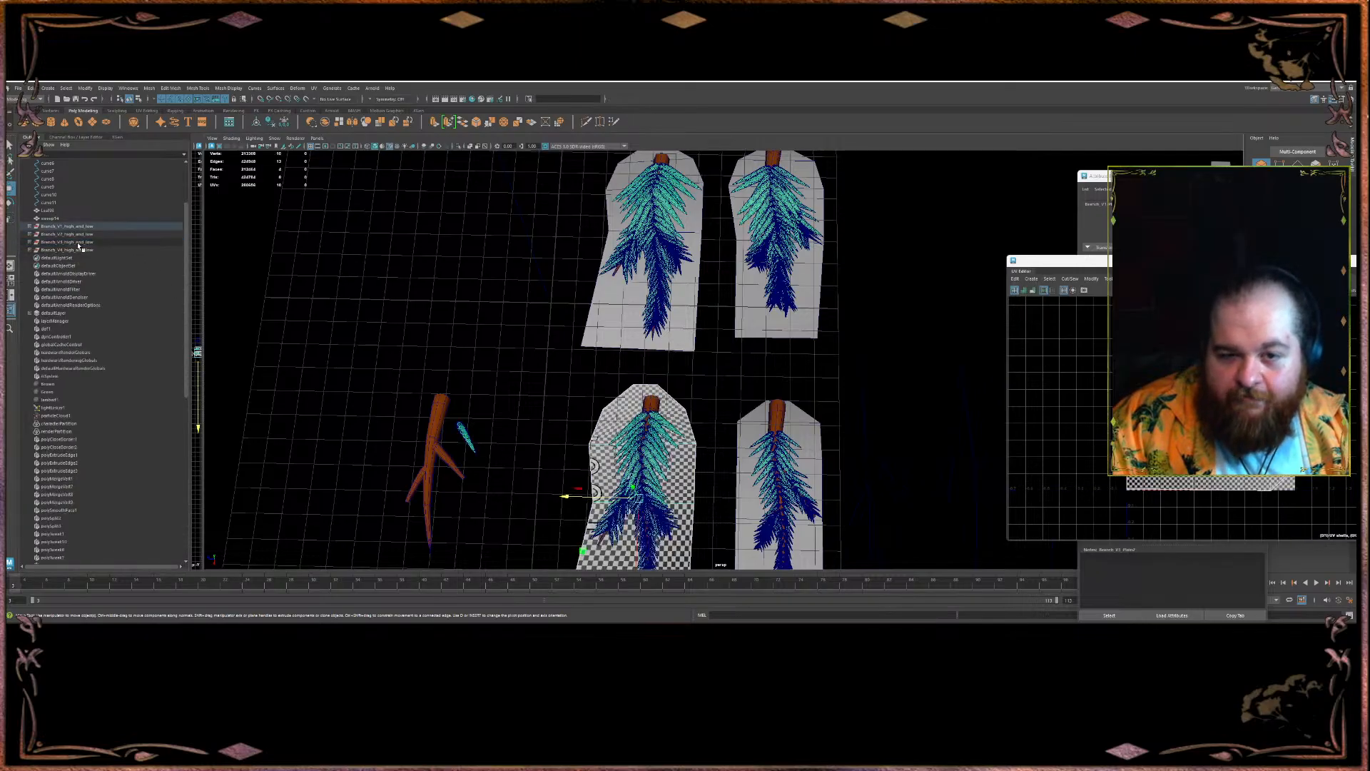
left_click(28, 227)
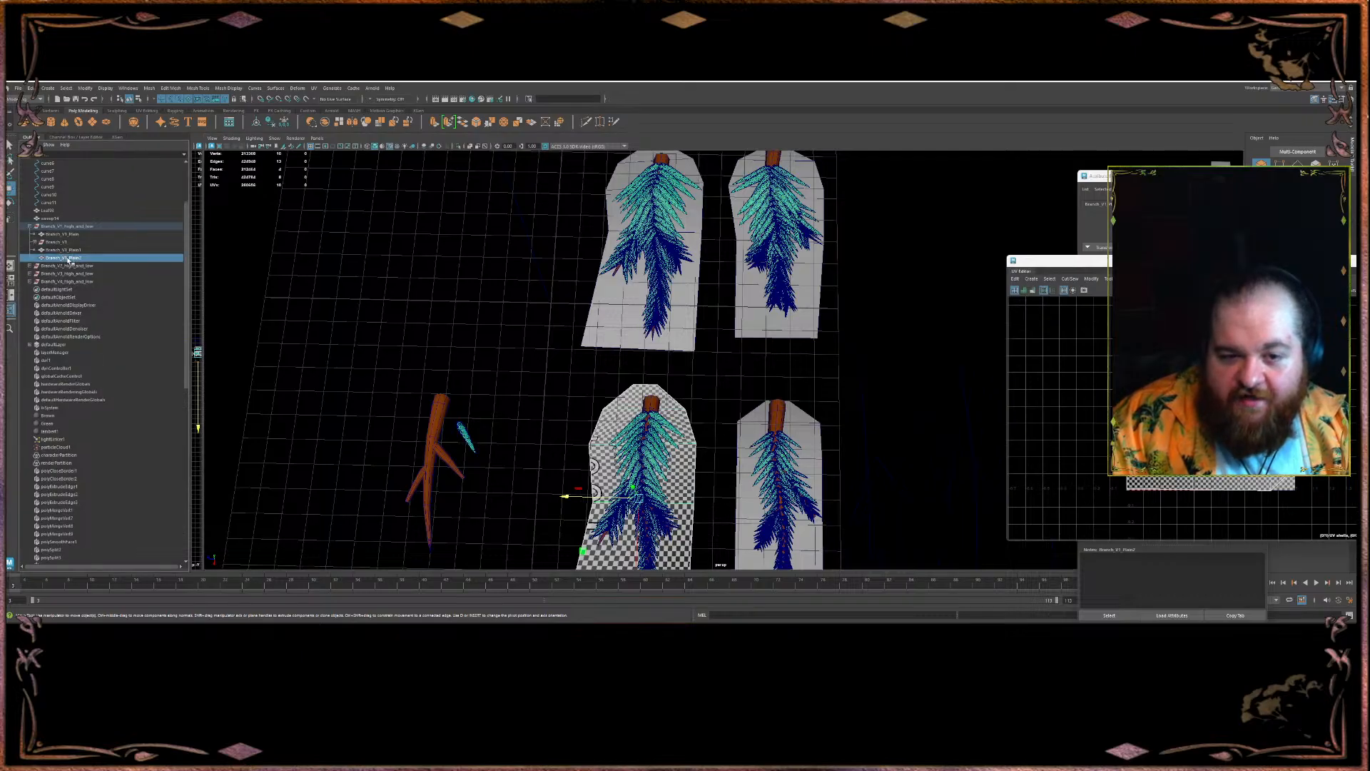
double_click(68, 259)
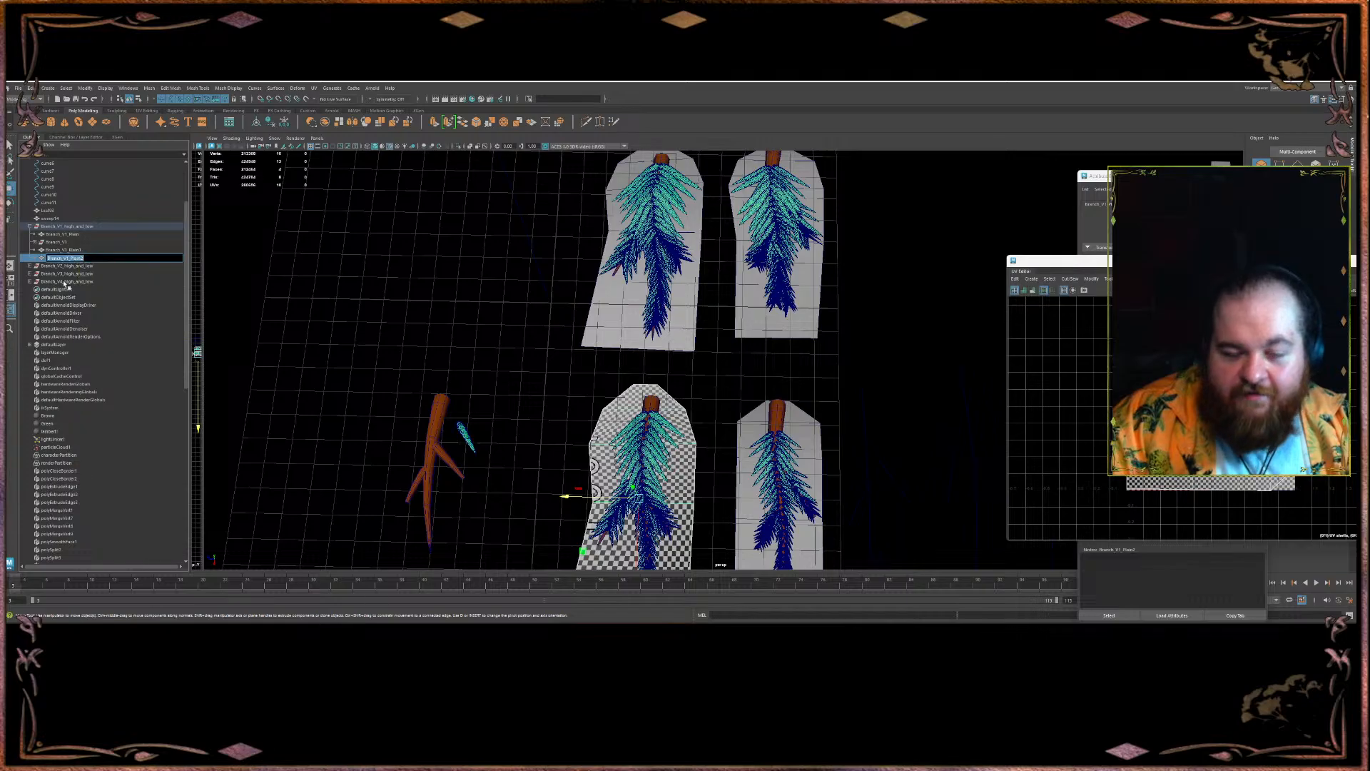
left_click(84, 259)
key("BackSpace")
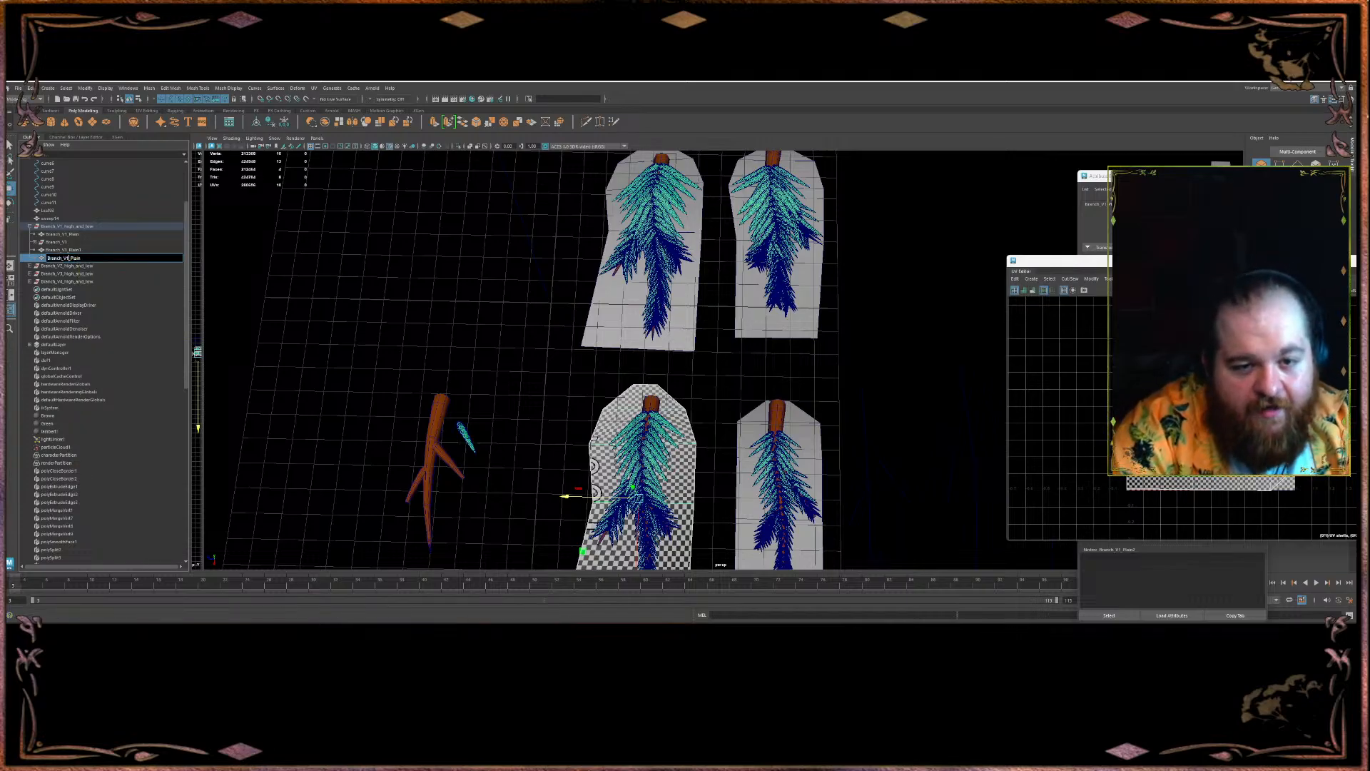
type("4")
key("Return")
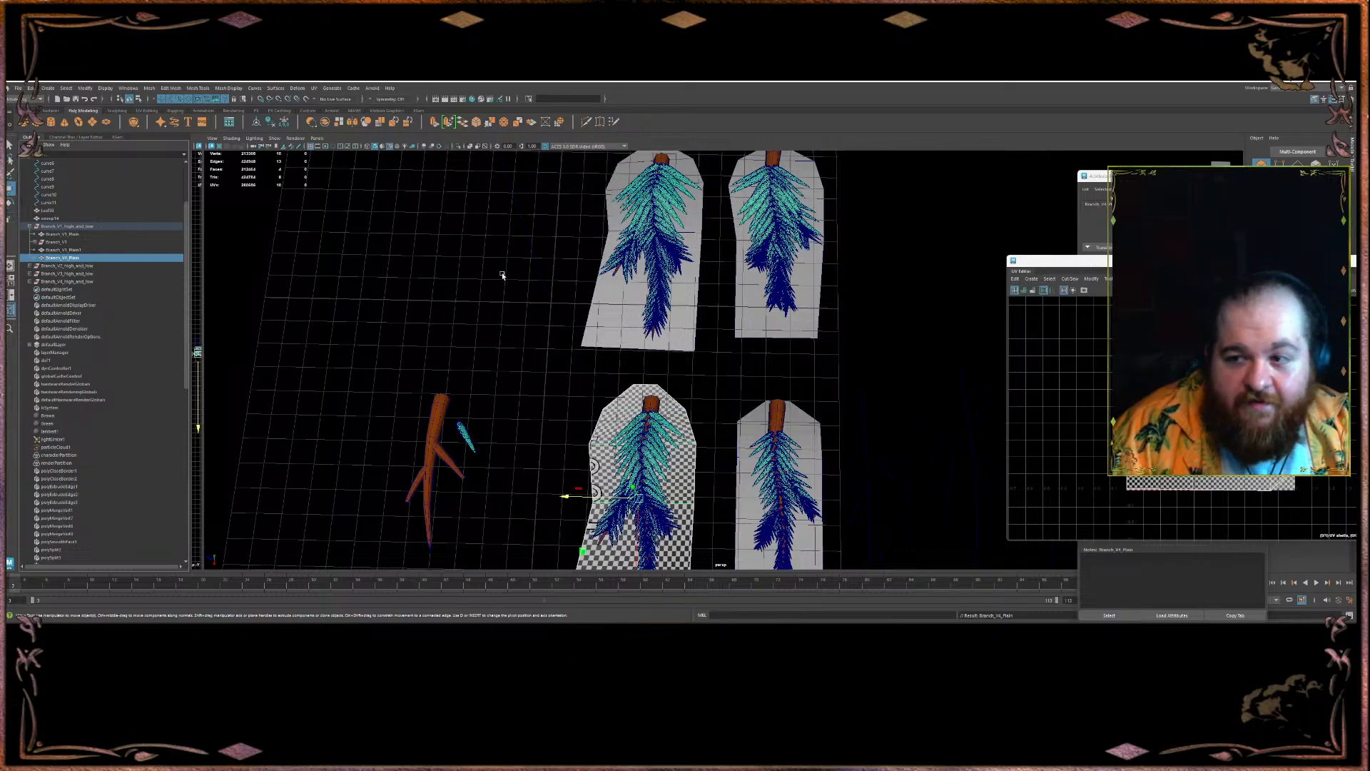
- Check the group of the neighbouring leafy branch, and rename the edited plane to Branch_V3_Plain
left_click(601, 225)
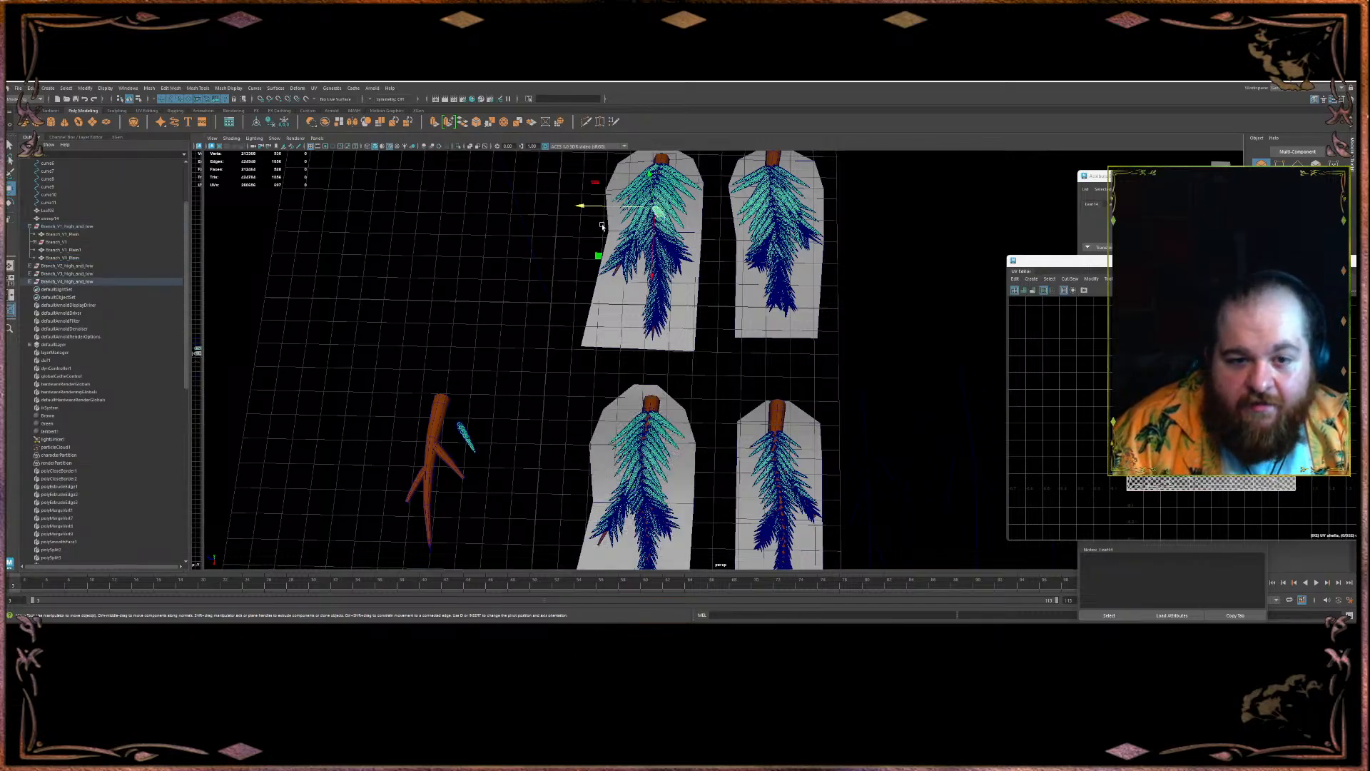
left_click(89, 282)
left_click(69, 259)
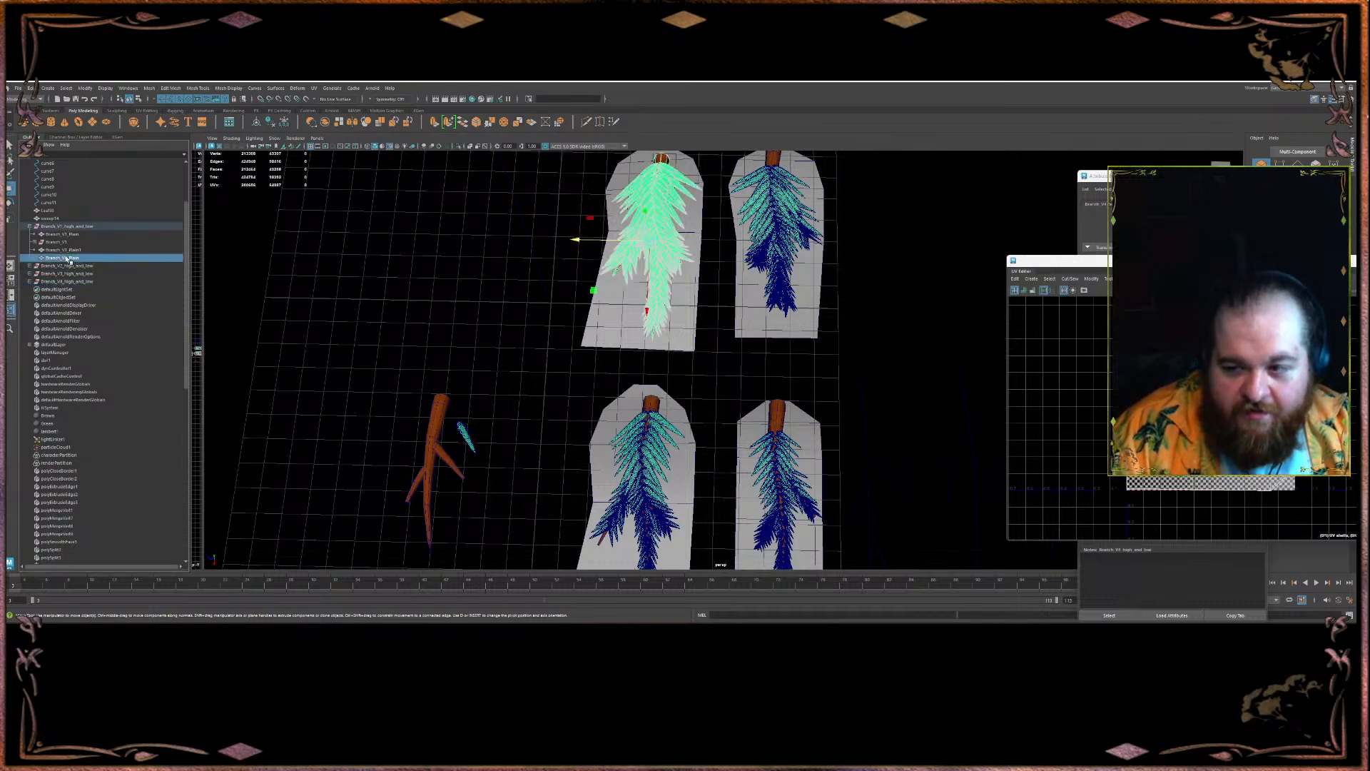
double_click(69, 258)
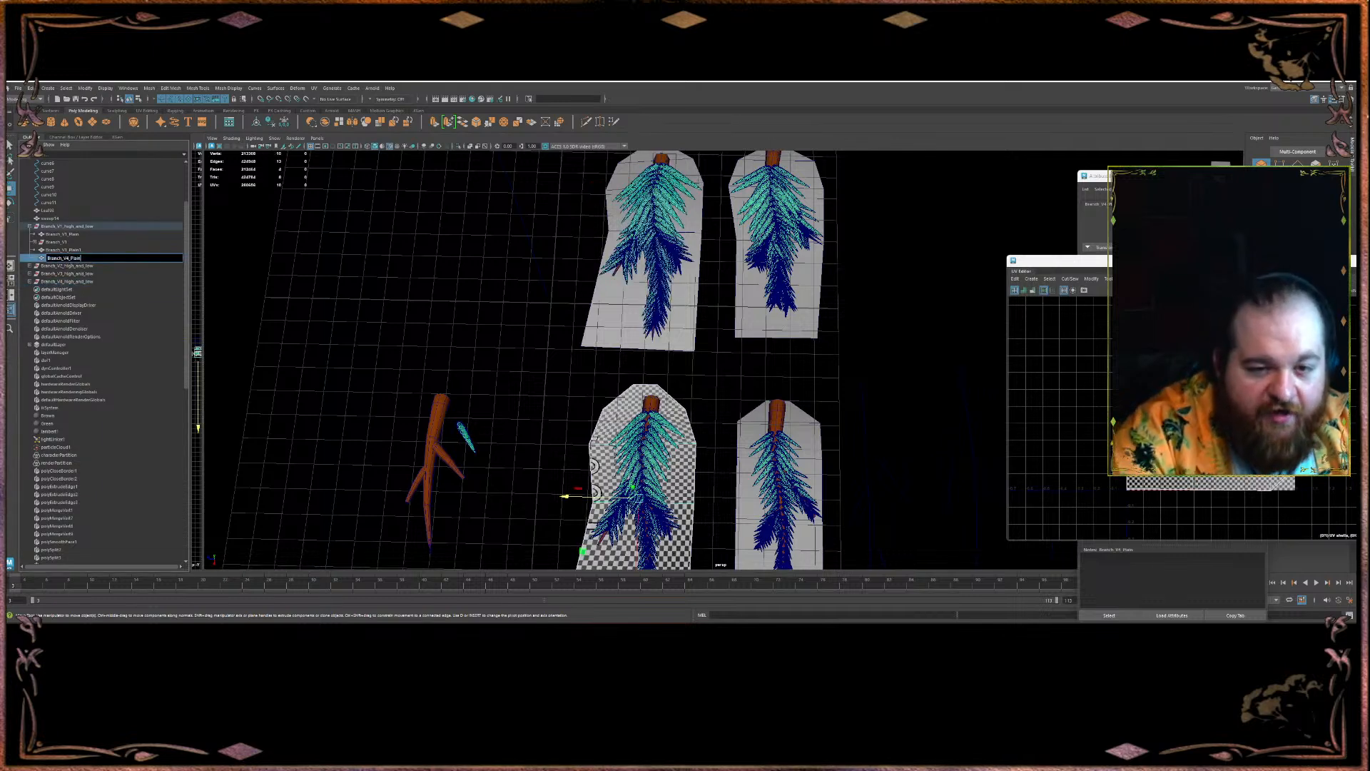
type("3")
key("Return")
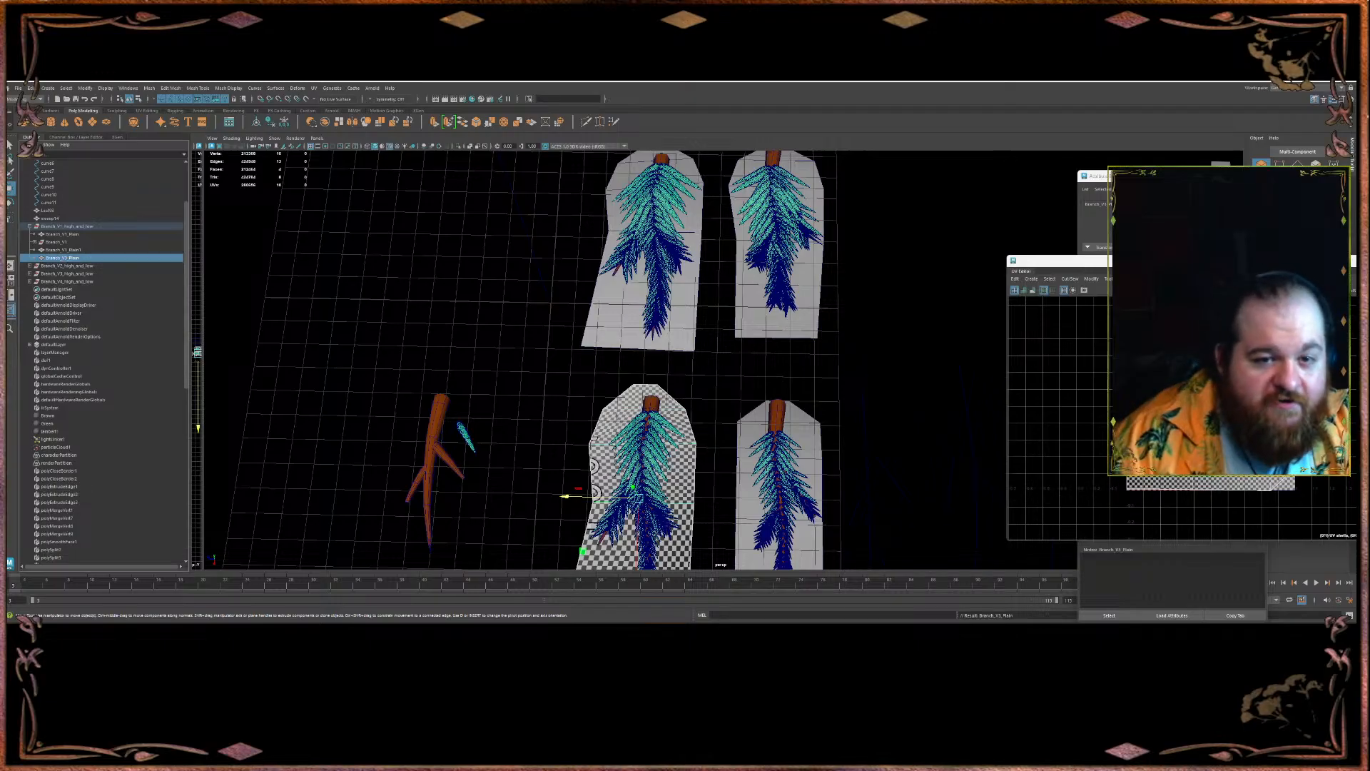
- Rename the low-poly plane under the other wide leafy branch to Branch_V4_Plain
double_click(64, 250)
key("End")
key("BackSpace")
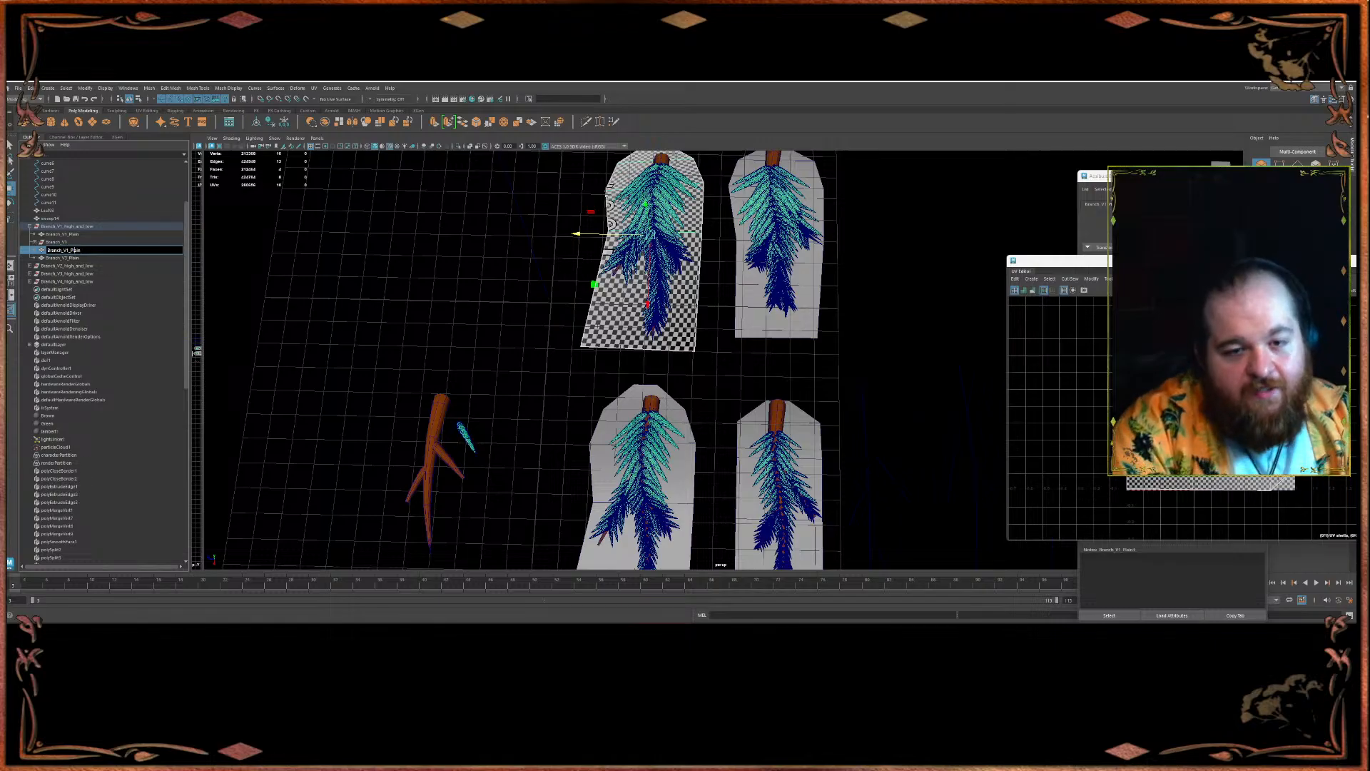
type("4")
key("Return")
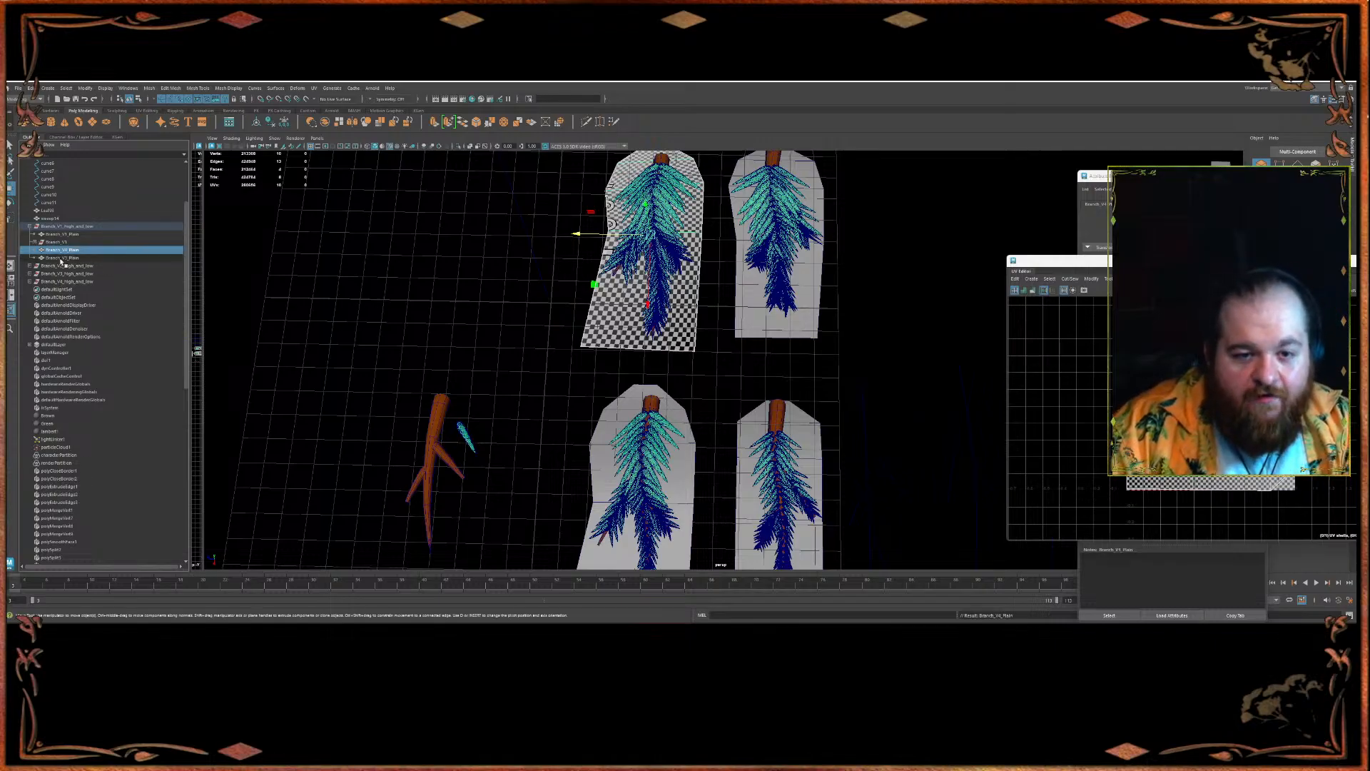
- Group all the leaf and branch meshes inside Branch_V4_high_and_low and name the new group Branch_V4
left_click(30, 281)
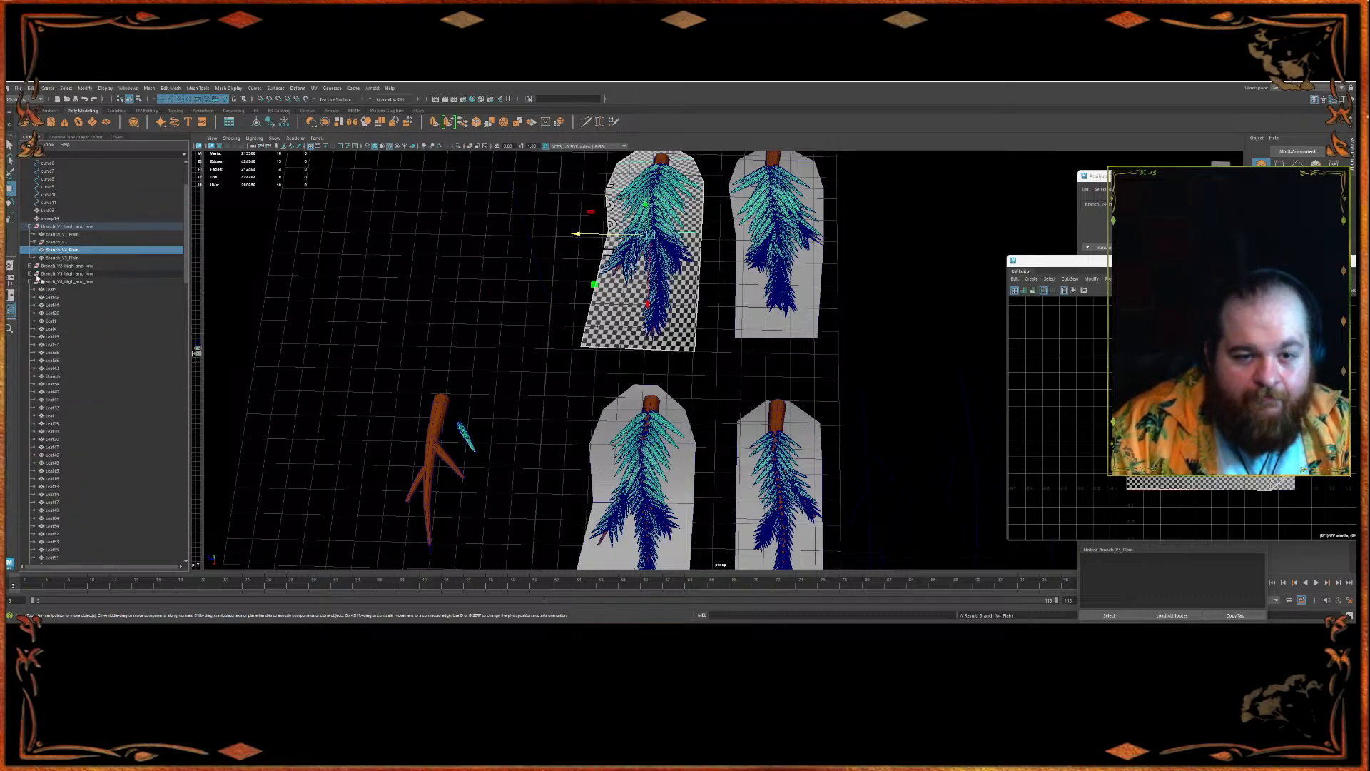
left_click(66, 290)
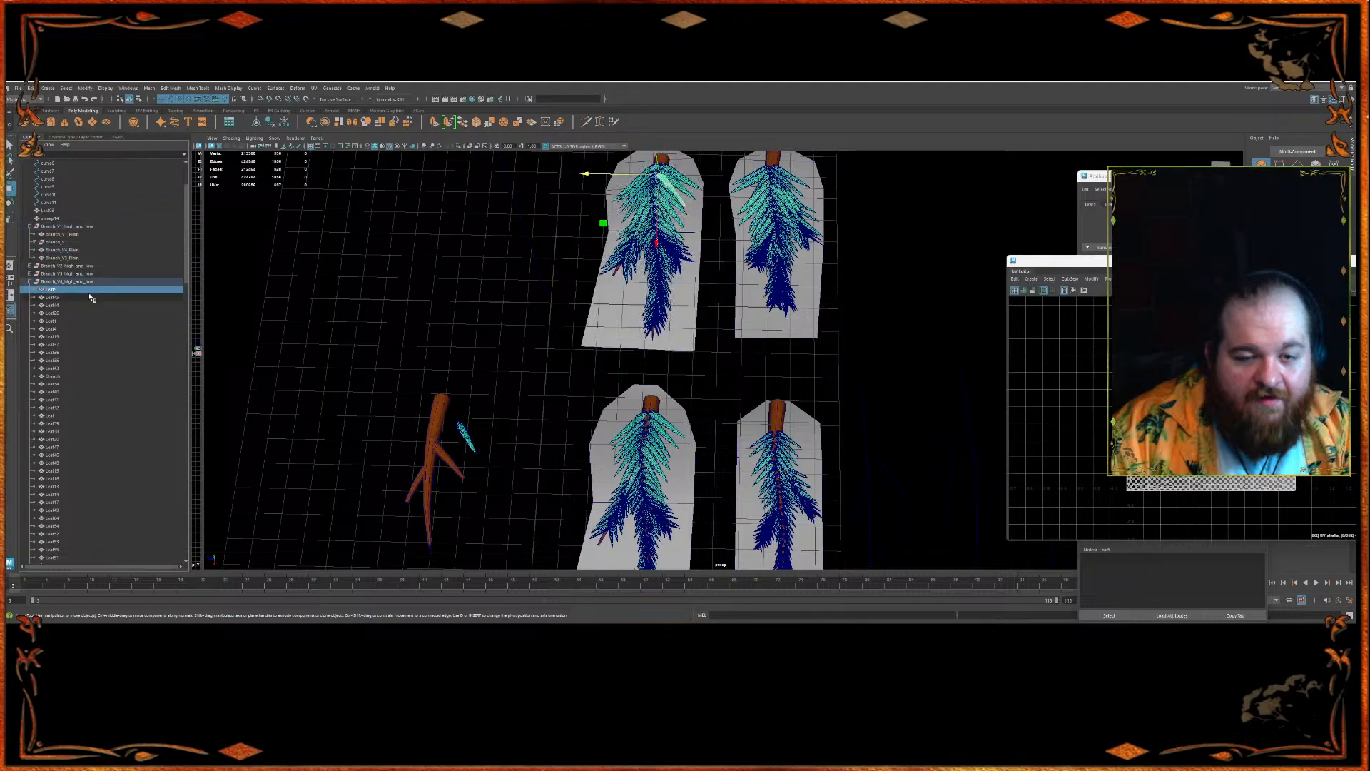
scroll(110, 277, "down", 15)
scroll(107, 268, "up", 10)
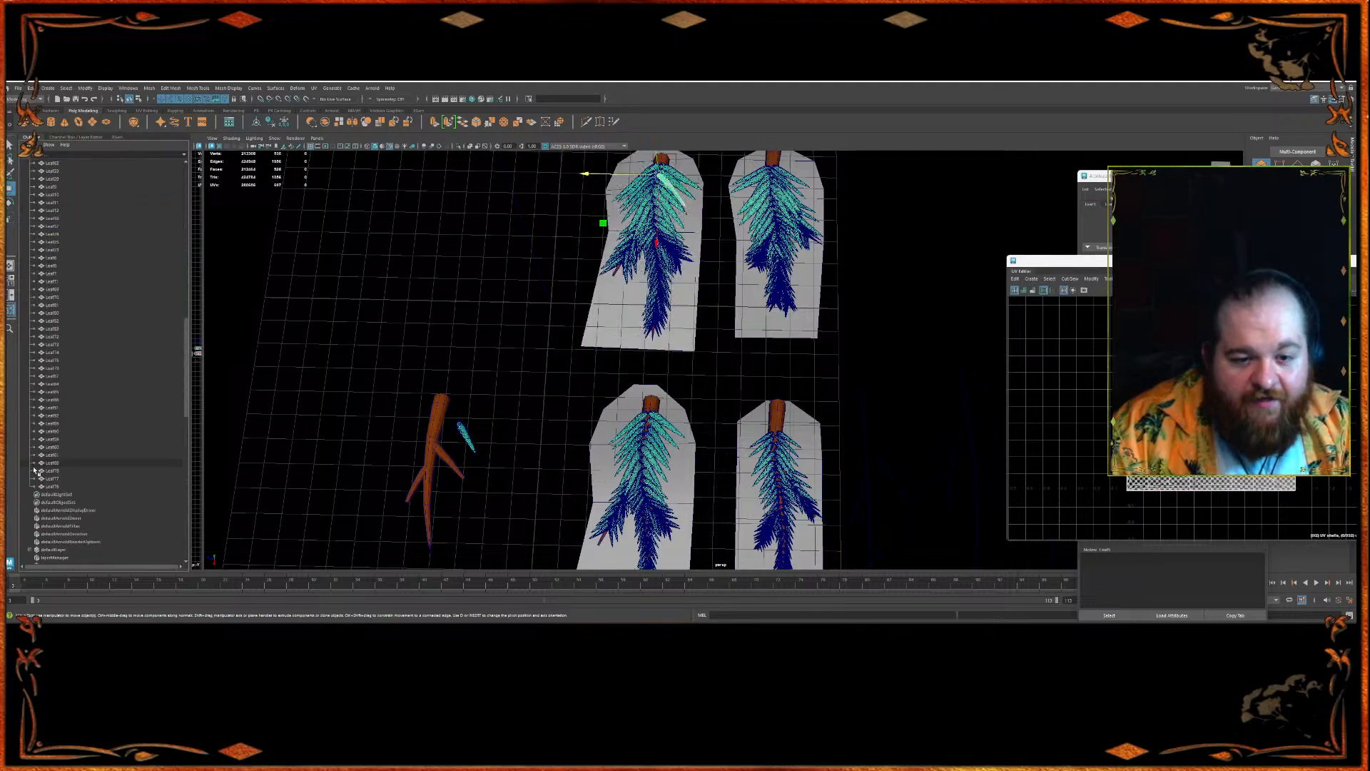
left_click(60, 486, "shift")
key("ctrl+g")
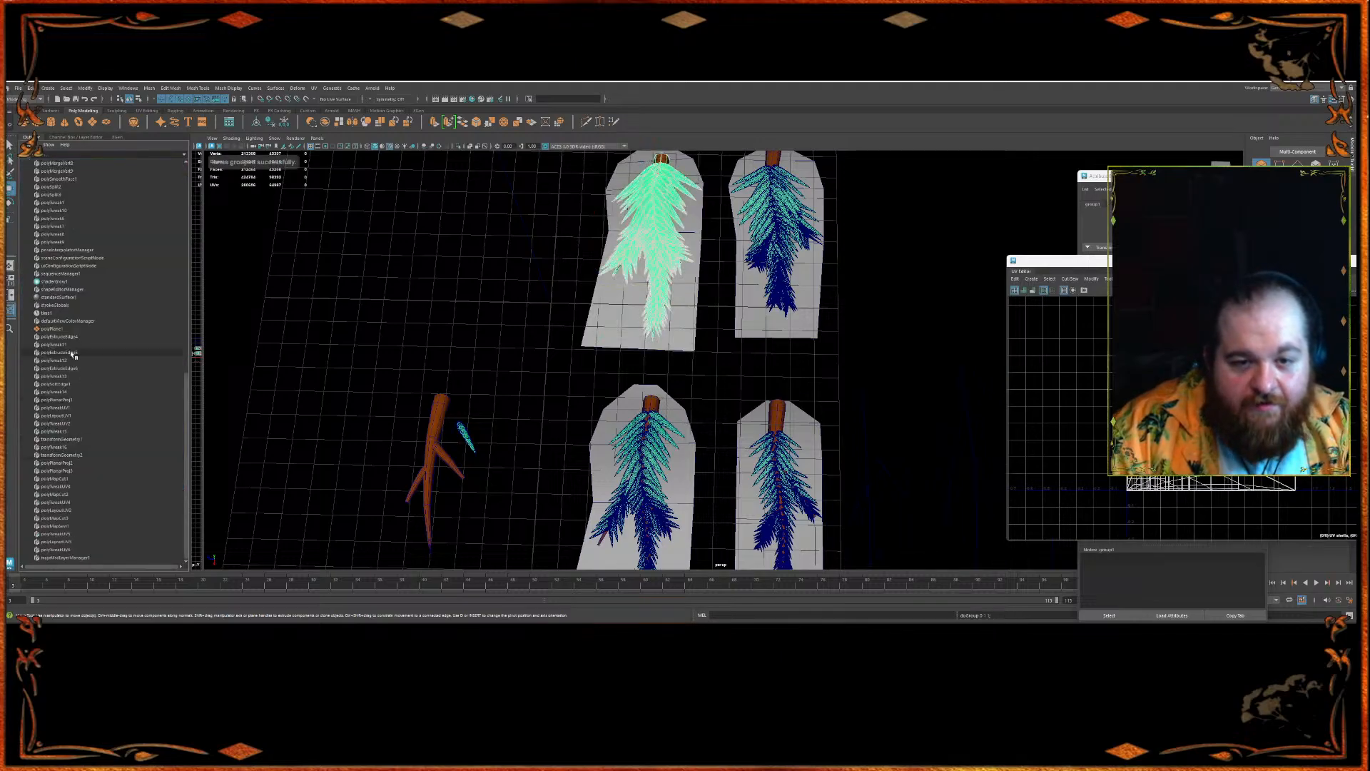
double_click(54, 368)
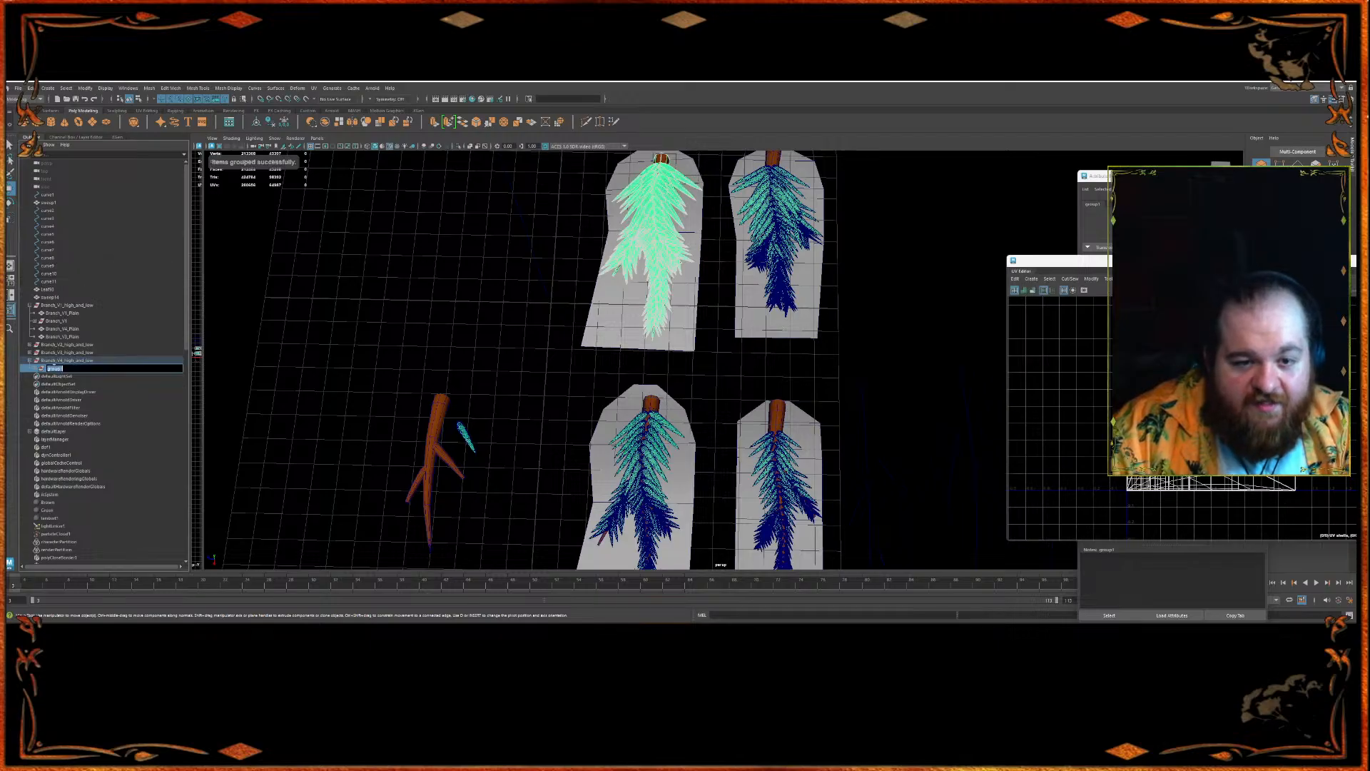
type("Branch_V4")
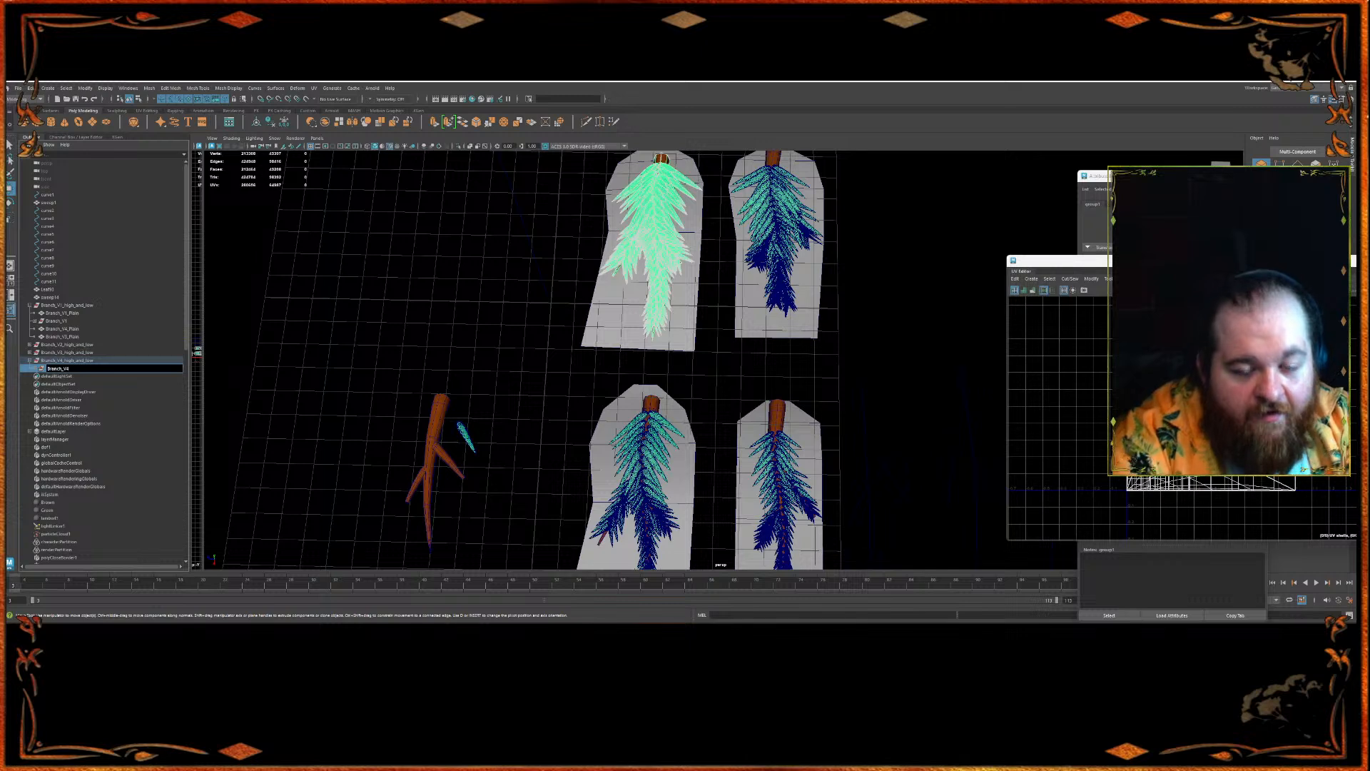
key("Return")
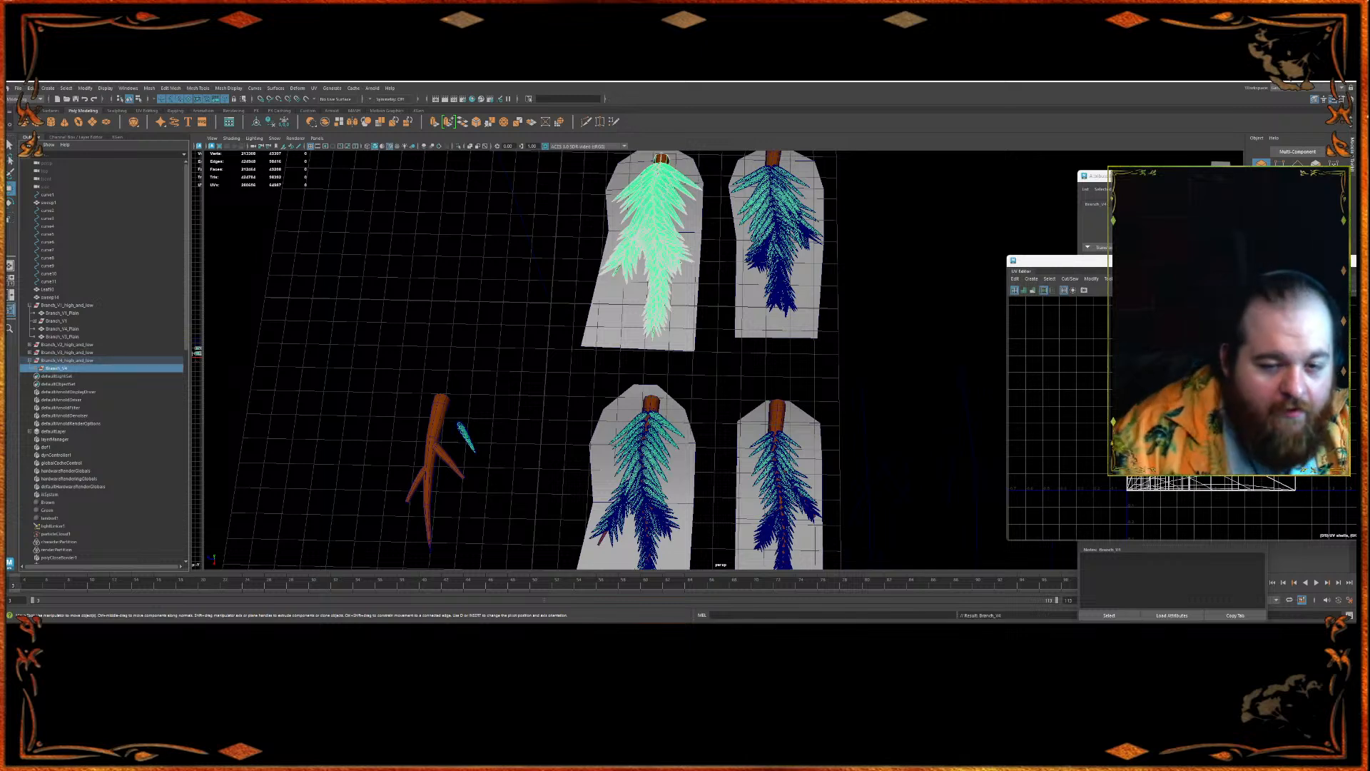
- Group all the leaf and branch meshes inside Branch_V3_high_and_low and name the new group Branch_V3
left_click(29, 352)
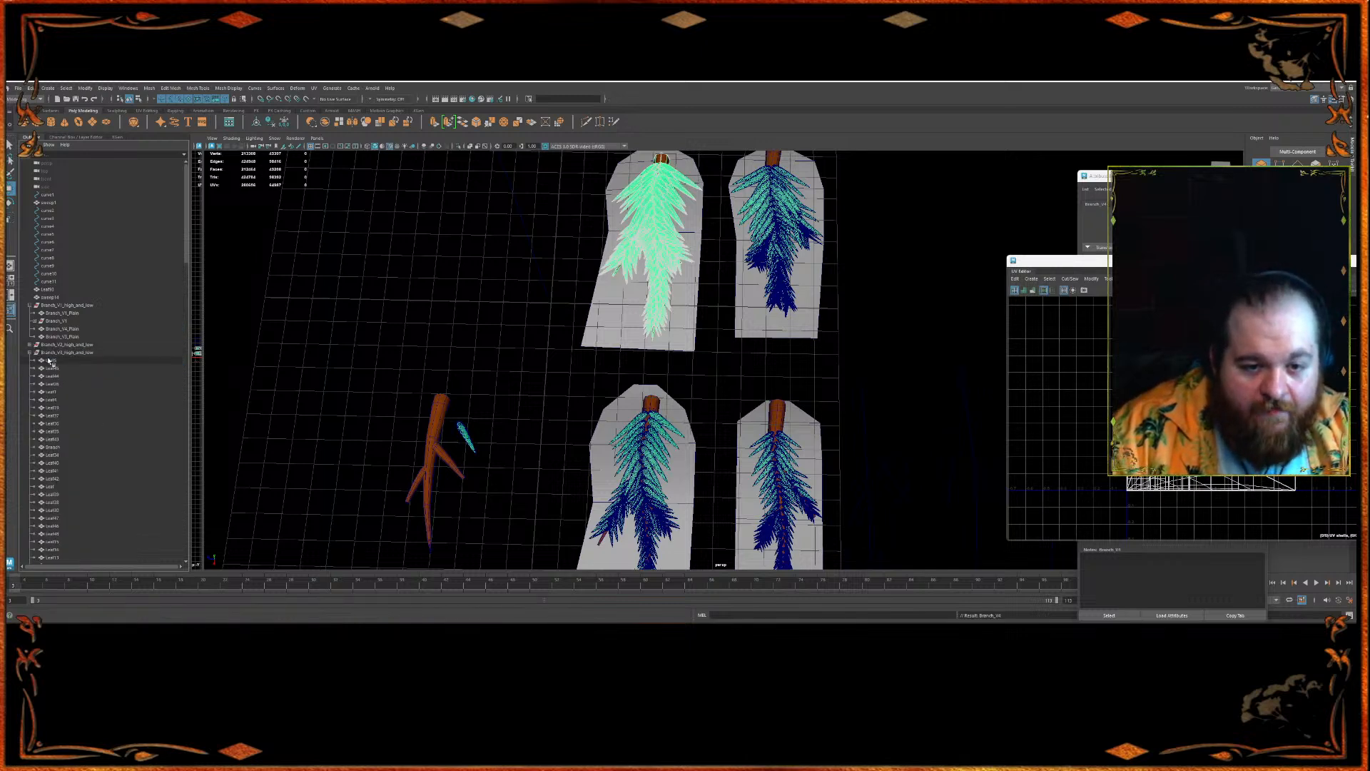
left_click(48, 362)
scroll(105, 297, "down", 10)
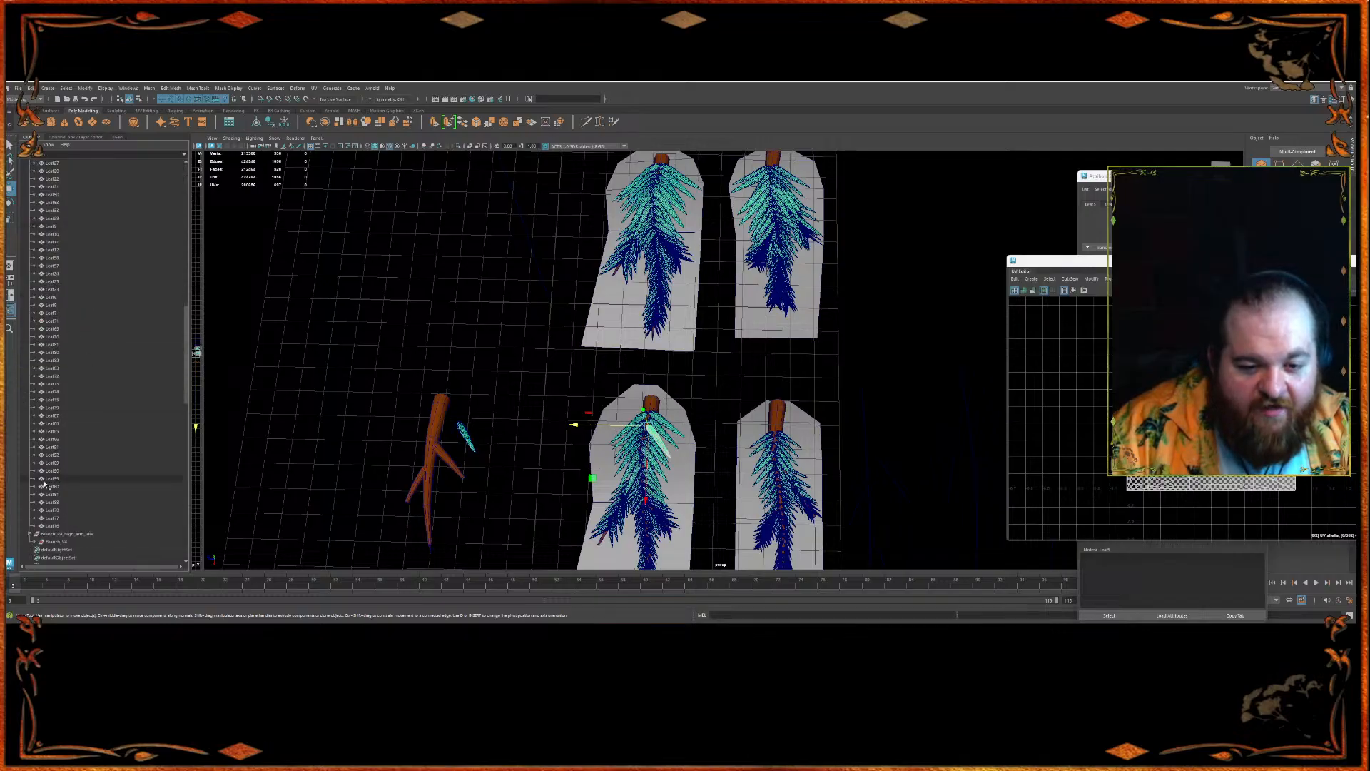
left_click(54, 526, "shift")
key("ctrl+g")
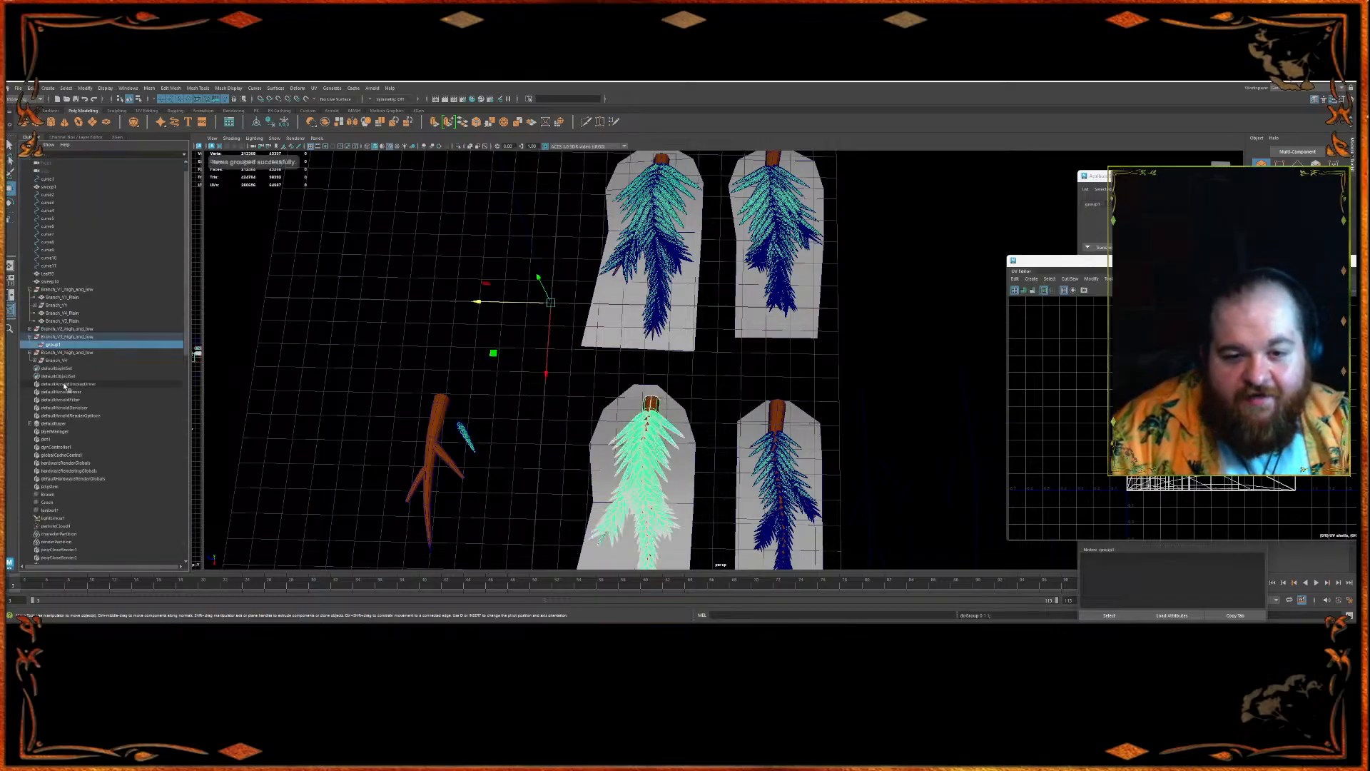
double_click(53, 344)
type("Branch_V3")
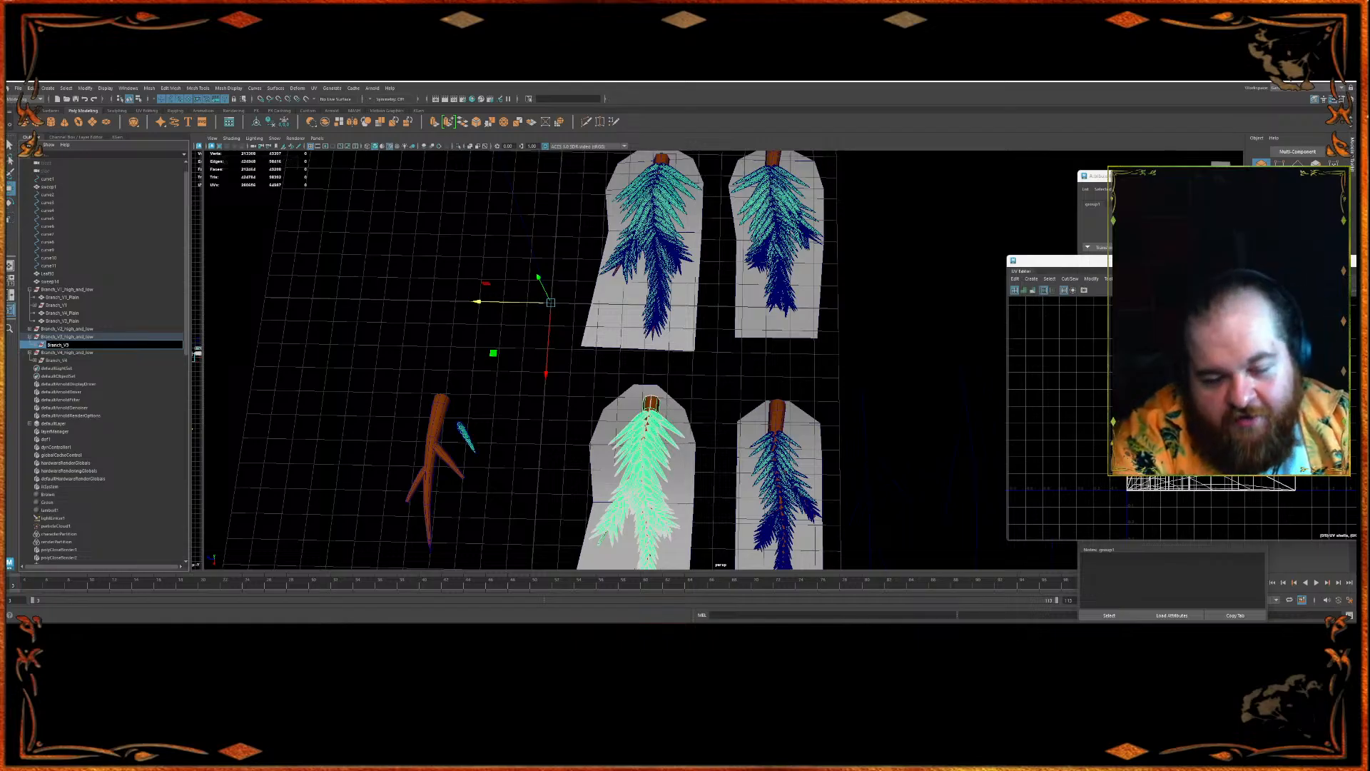
key("Return")
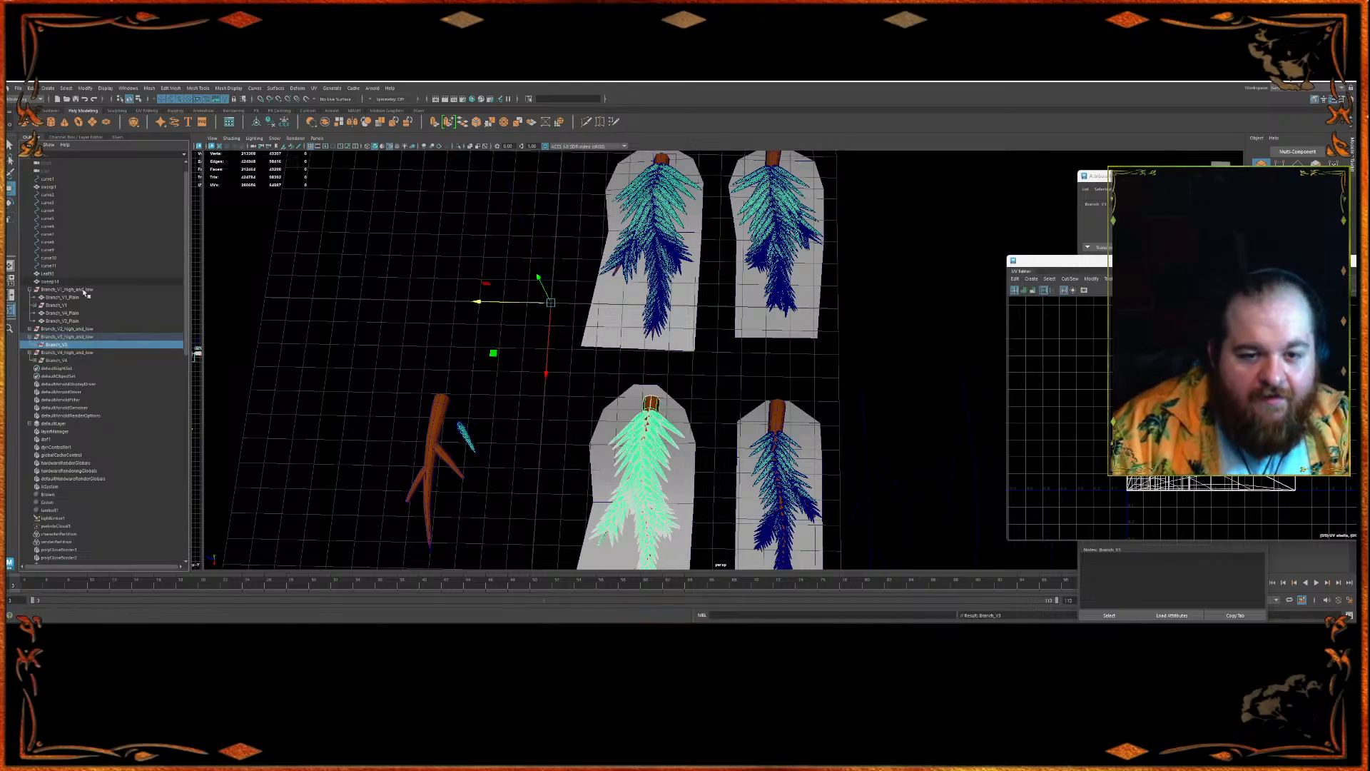
- Parent Branch_V3_Plain and Branch_V4_Plain under their matching high_and_low groups, and collapse the branch groups
left_click(71, 322)
mouse_move(44, 322)
middle_mouse_down()
mouse_move(47, 344)
mouse_move(32, 345)
middle_mouse_up()
left_click(48, 314)
left_click(31, 344)
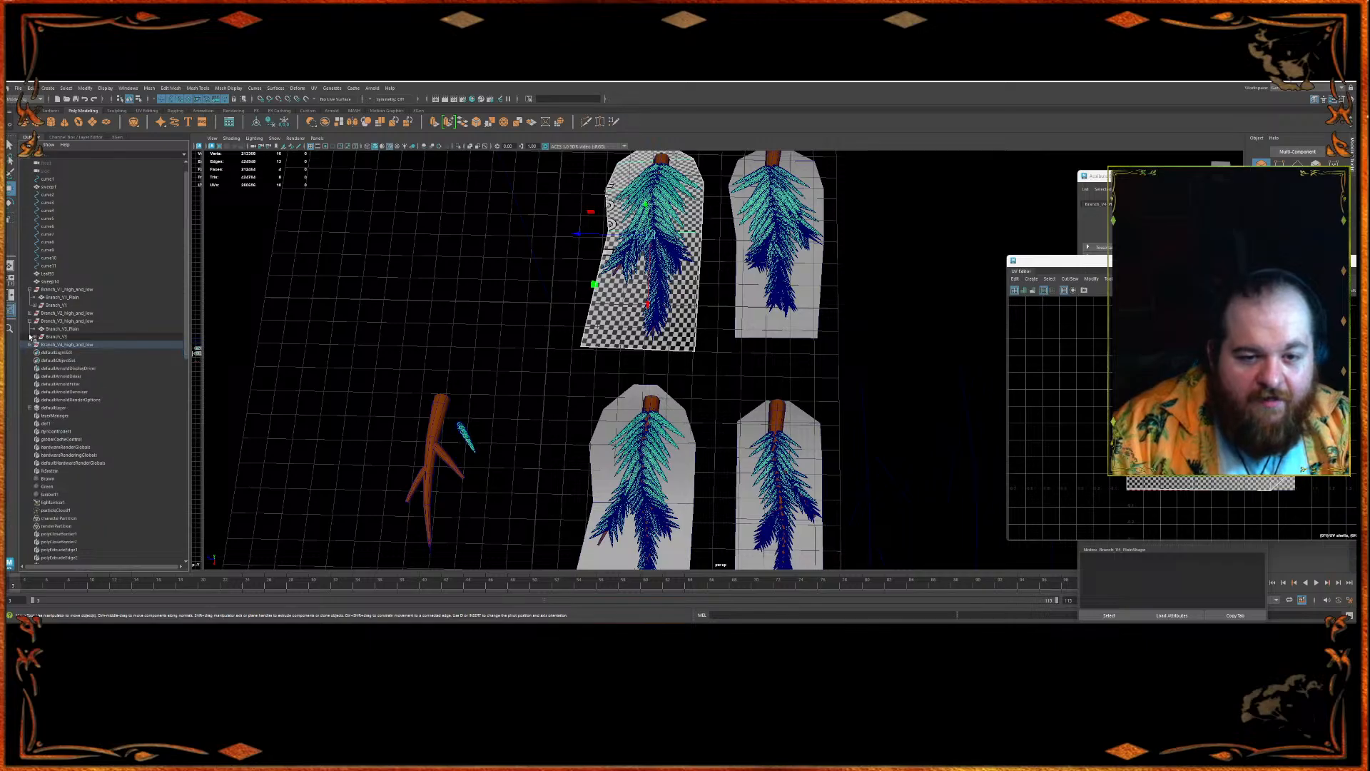
left_click(30, 321)
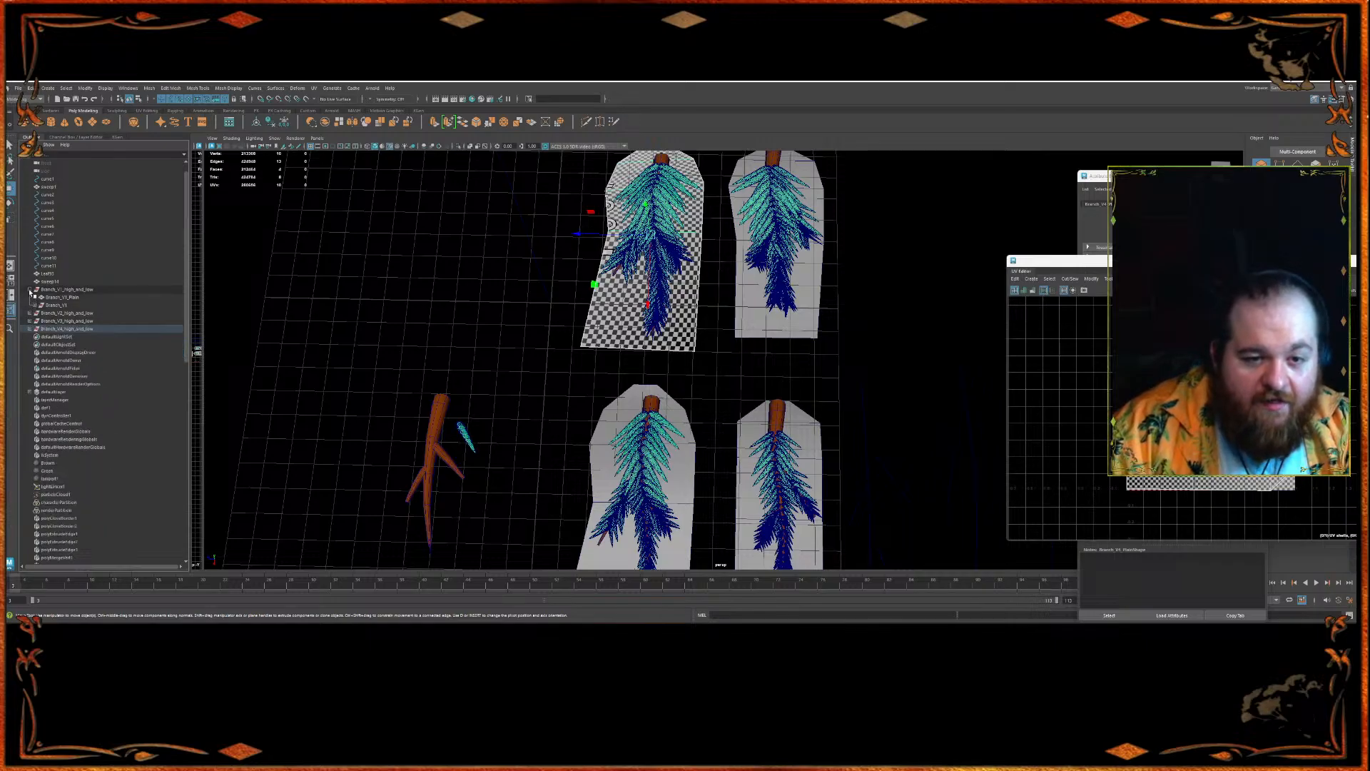
left_click(29, 289)
- Select the four low-poly branch planes together to review the low-poly set
middle_click_drag(507, 400, 394, 405, "alt")
left_click(481, 347)
left_click(550, 422, "shift")
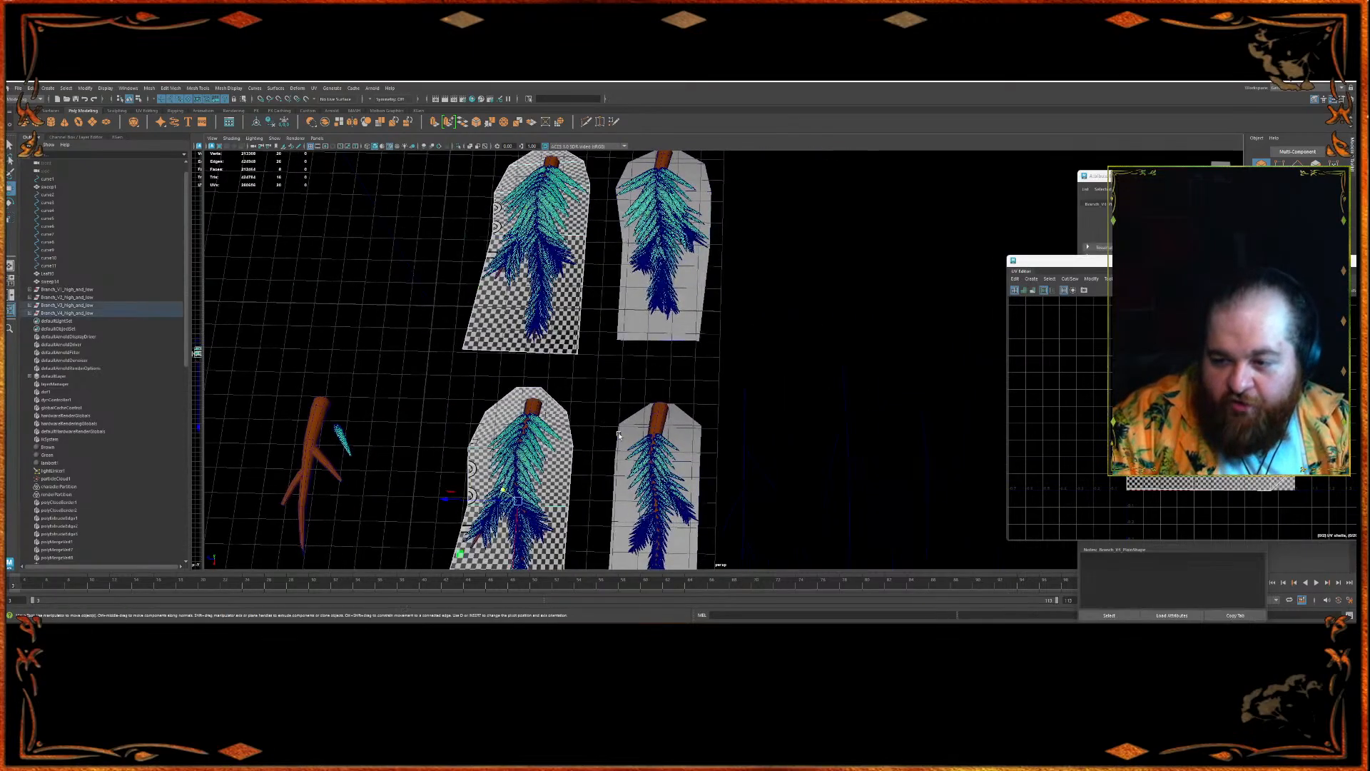
left_click(619, 435, "shift")
left_click(666, 320, "shift")
- Select only the curved trunk and compare its smooth preview with the unsmoothed mesh
left_click_drag(609, 295, 599, 302, "alt")
middle_click_drag(600, 301, 585, 457, "alt")
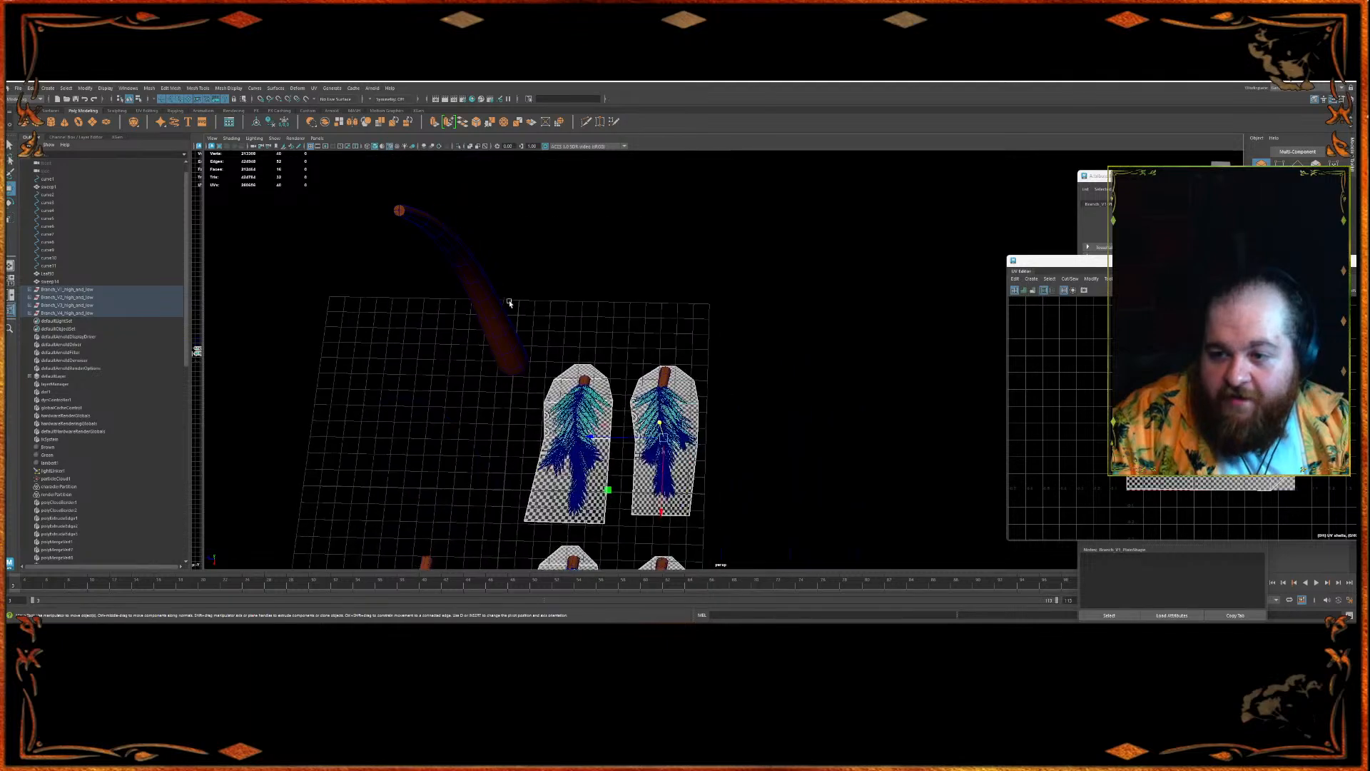
left_click(511, 303, "shift")
middle_click_drag(596, 364, 611, 287, "alt")
left_click_drag(611, 288, 579, 285, "alt")
left_click(589, 243)
left_click(579, 285)
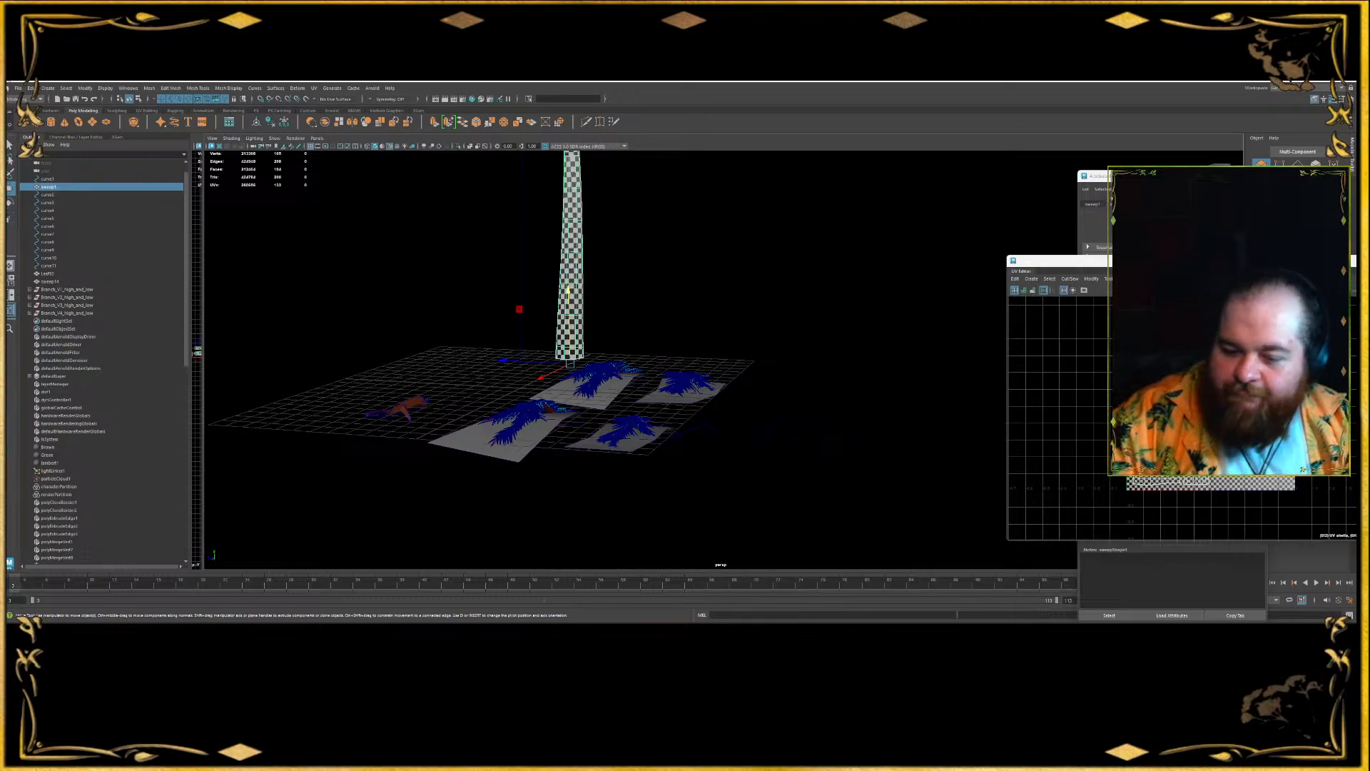
key("3")
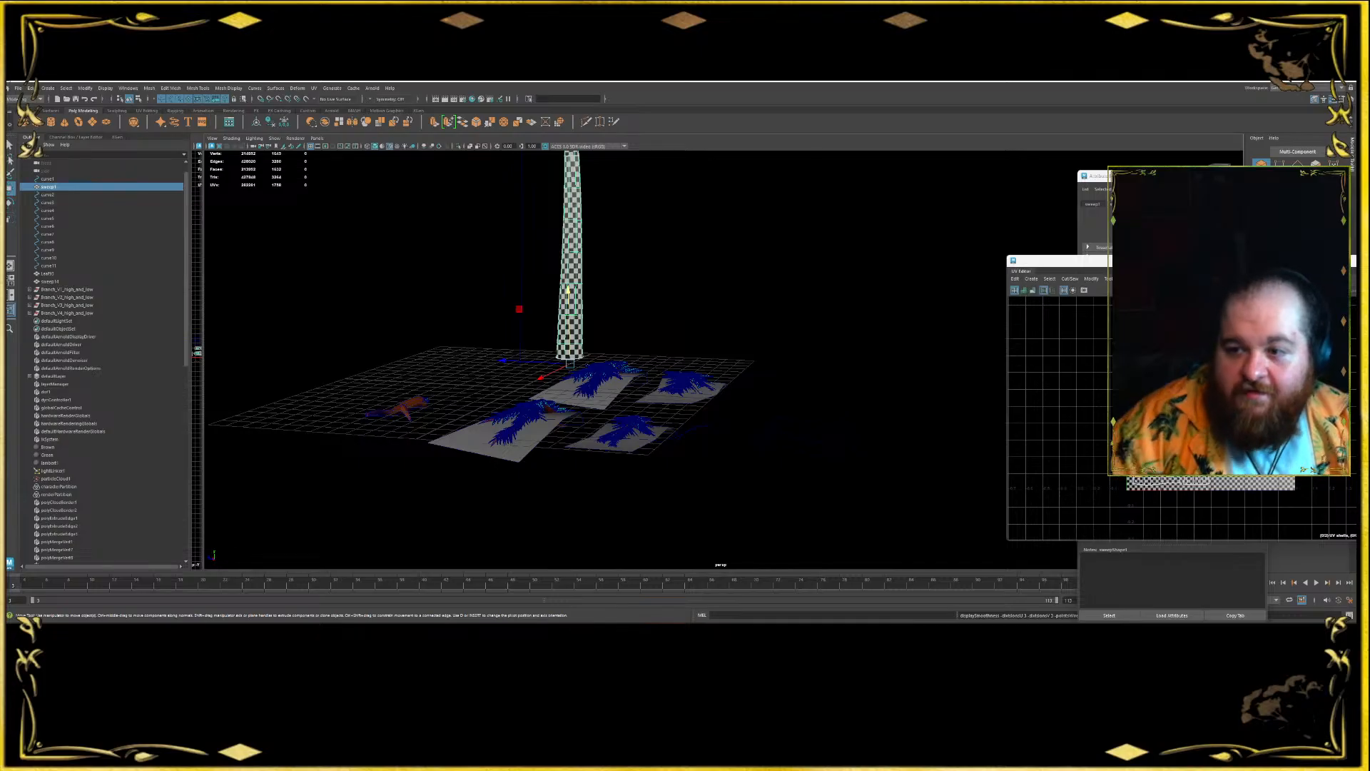
key("1")
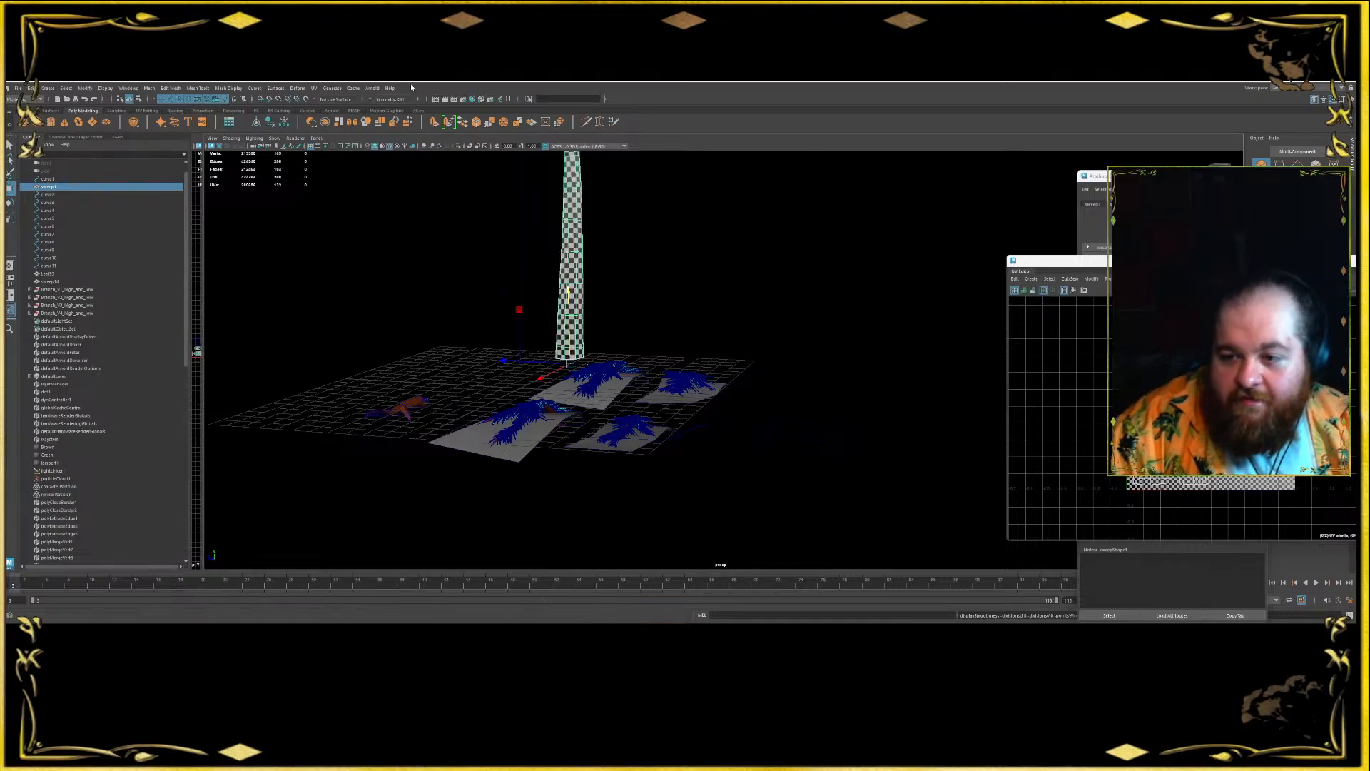
- Duplicate the curved trunk and move the copy sideways on the grid, away from the branch planes
left_click_drag(603, 234, 599, 425, "alt")
middle_click_drag(571, 398, 631, 174, "alt")
mouse_move(631, 174)
left_mouse_down("alt")
mouse_move(594, 295)
mouse_move(607, 273)
mouse_move(415, 267)
left_mouse_up("alt")
key("x")
left_click_drag(517, 385, 597, 266, "alt")
middle_click_drag(596, 266, 575, 367, "alt")
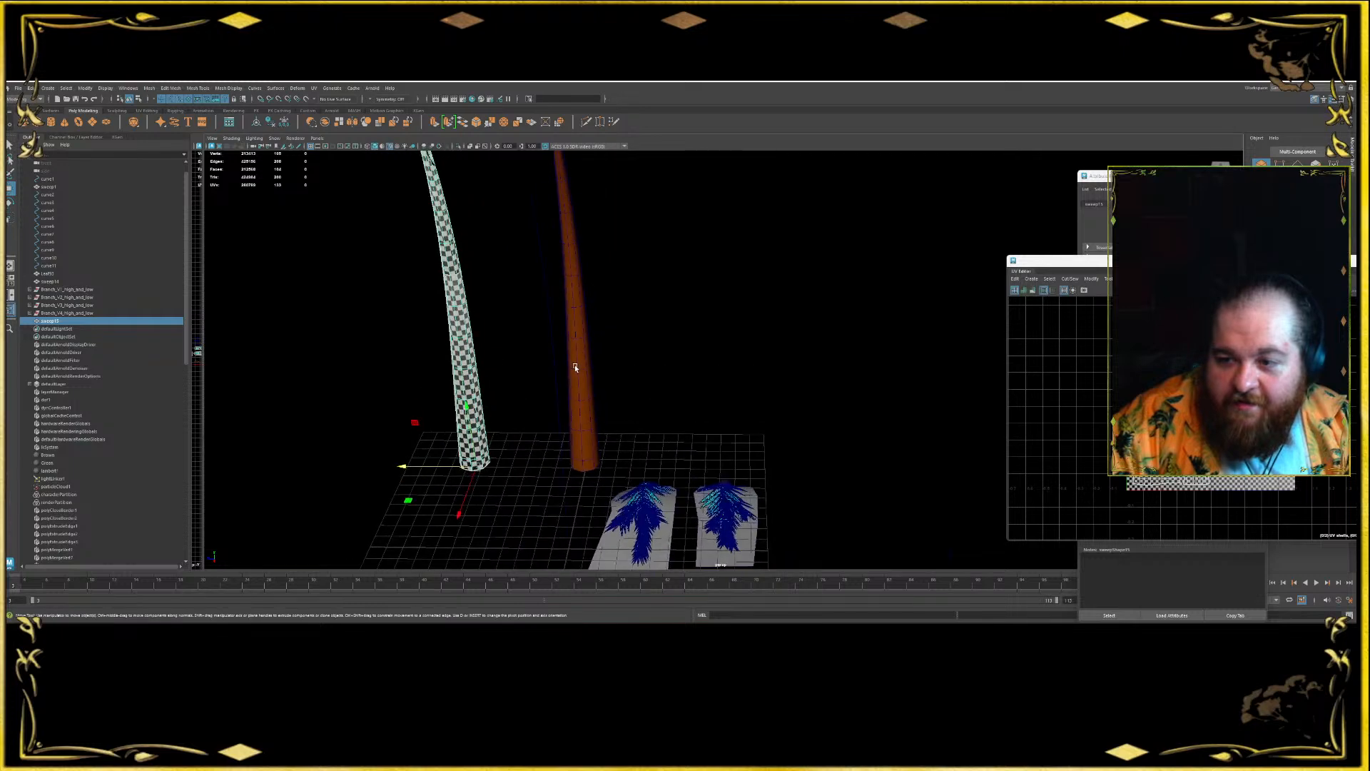
- Rename the original trunk, nearer the branch planes, to Tree_high
left_click(575, 367)
double_click(62, 188)
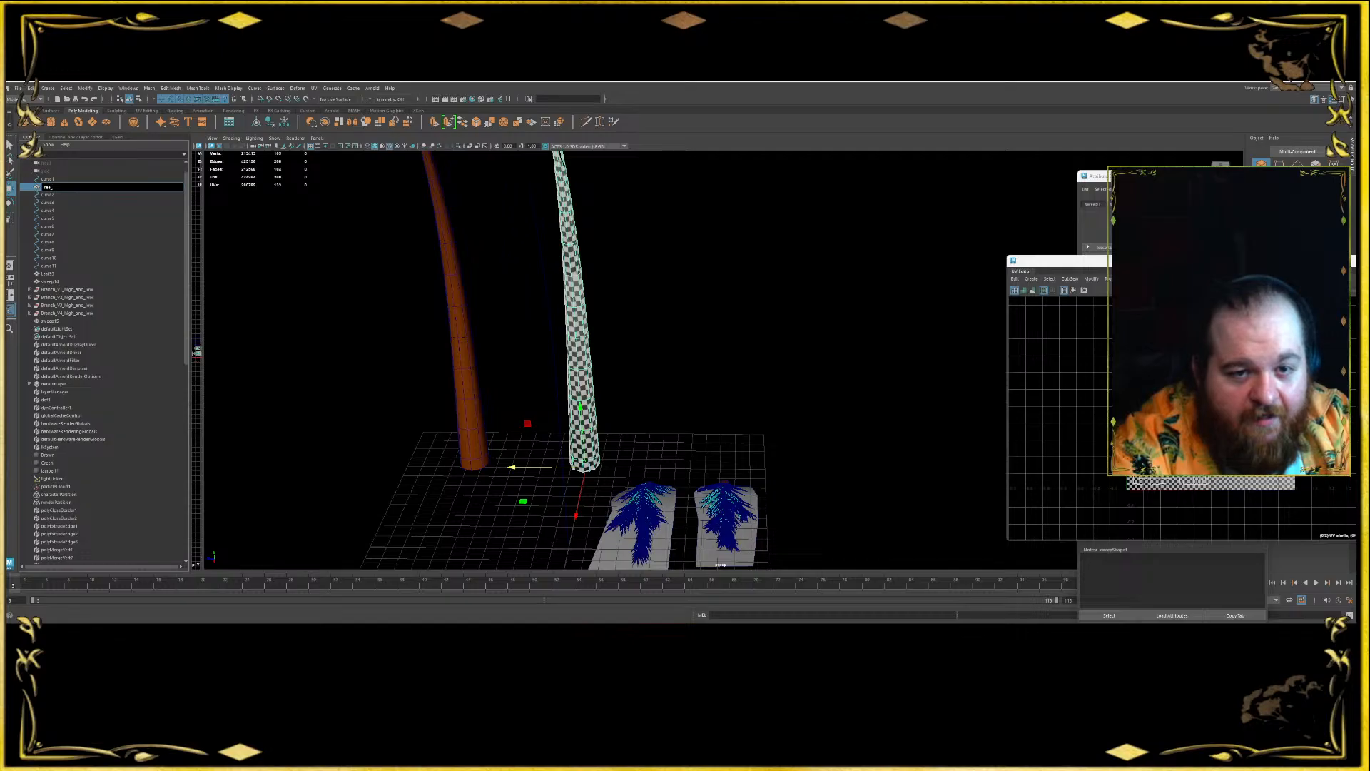
type("Tree_high")
key("Return")
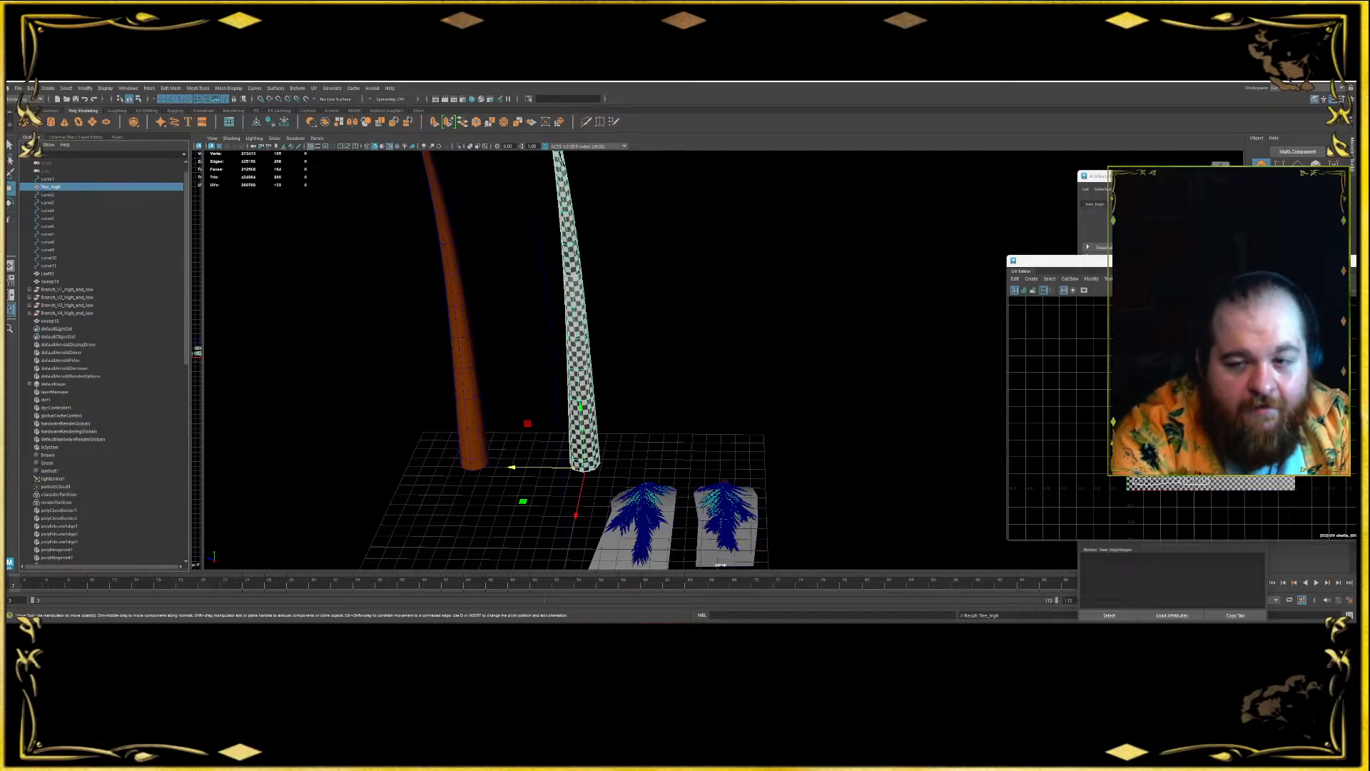
- Rename the duplicated trunk to Tree_low and place both trunk meshes together below the curves in the outliner
left_click(459, 318)
double_click(49, 320)
type("Tree")
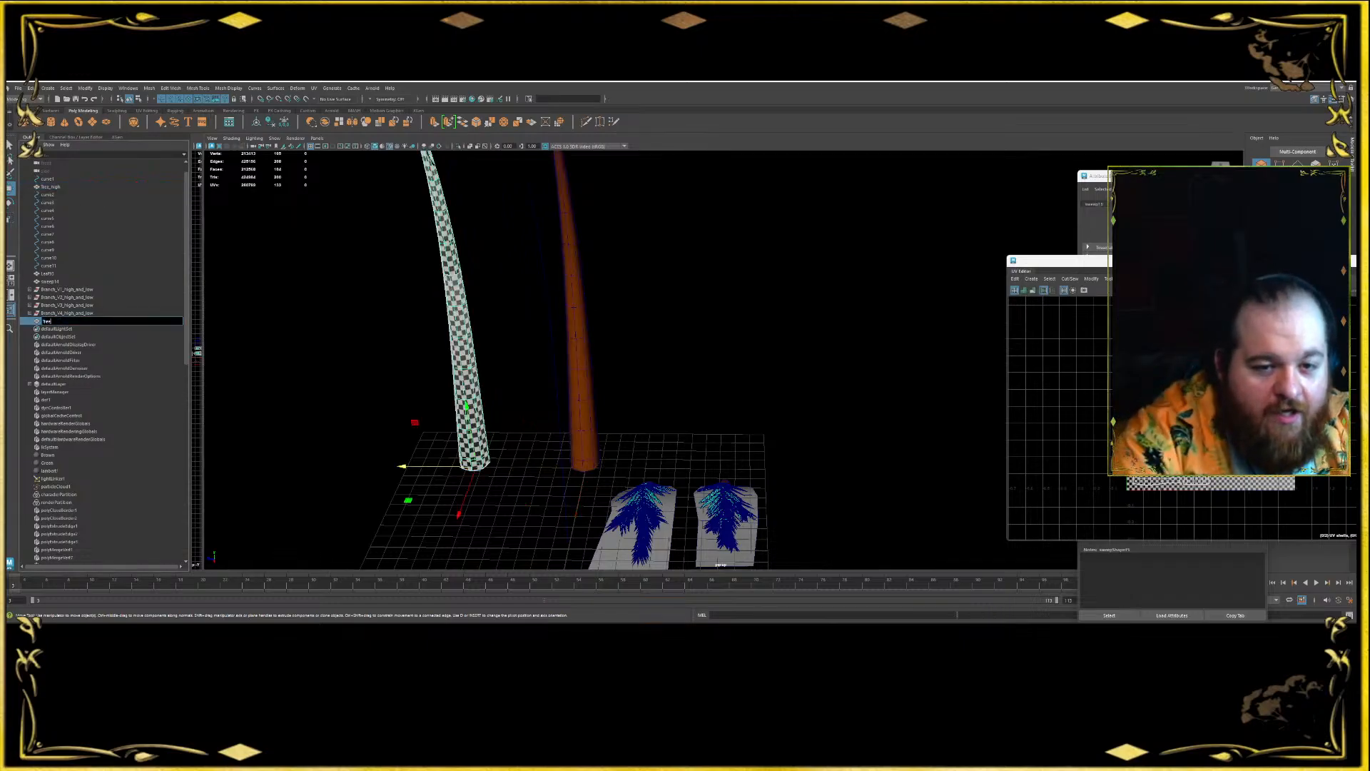
type("_low")
key("Return")
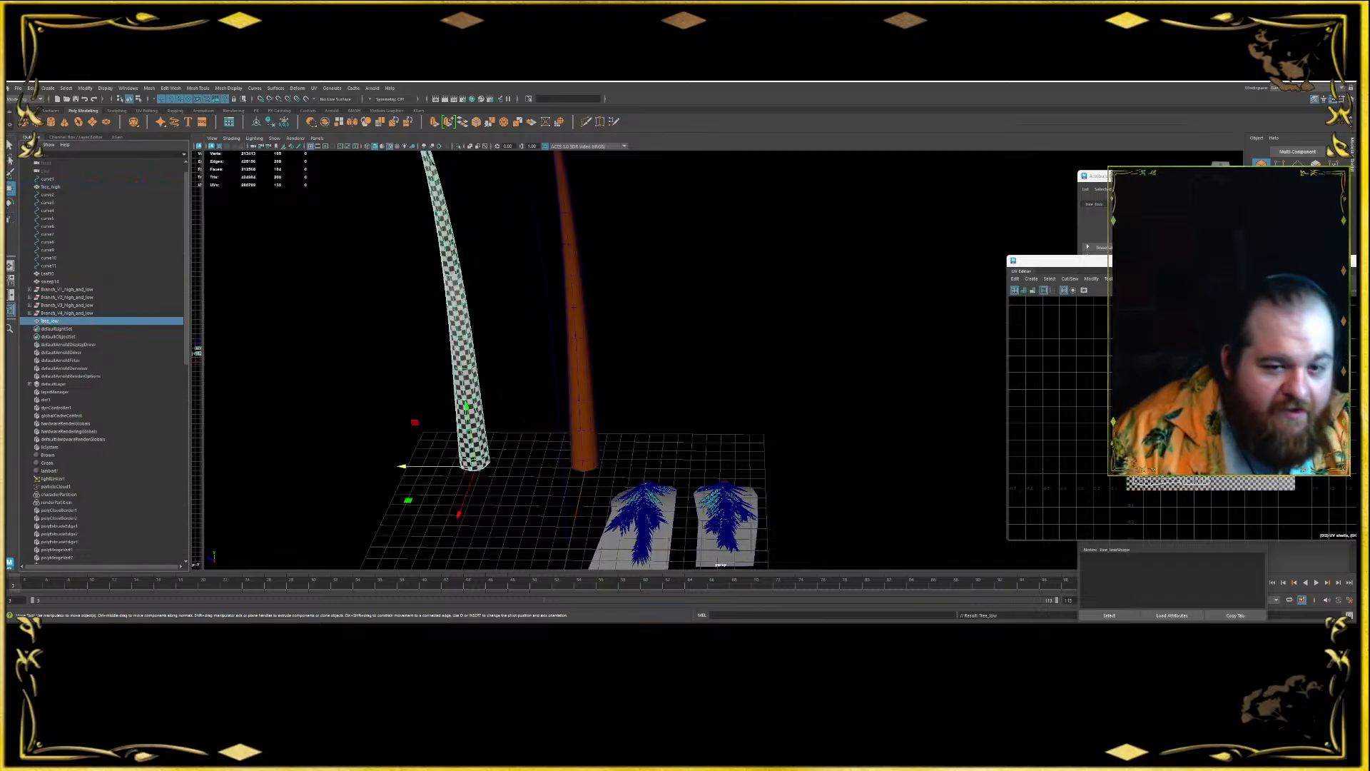
mouse_move(55, 260)
middle_mouse_down()
mouse_move(46, 191)
mouse_move(63, 279)
middle_mouse_up()
left_click(47, 186, "ctrl")
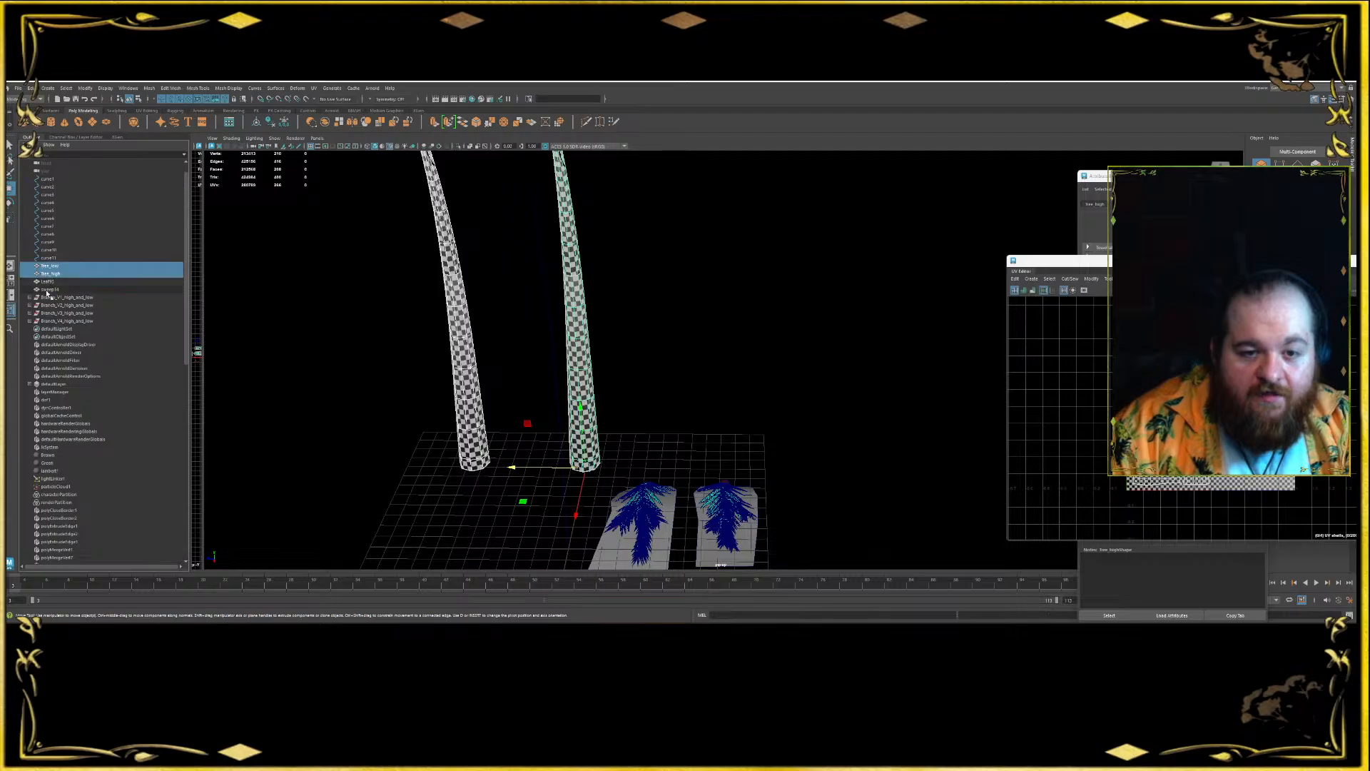
- Check which scene objects the outliner entries between the curves and the branch groups belong to
left_click(48, 290)
left_click_drag(571, 364, 596, 436, "alt")
middle_click_drag(596, 435, 603, 206, "alt")
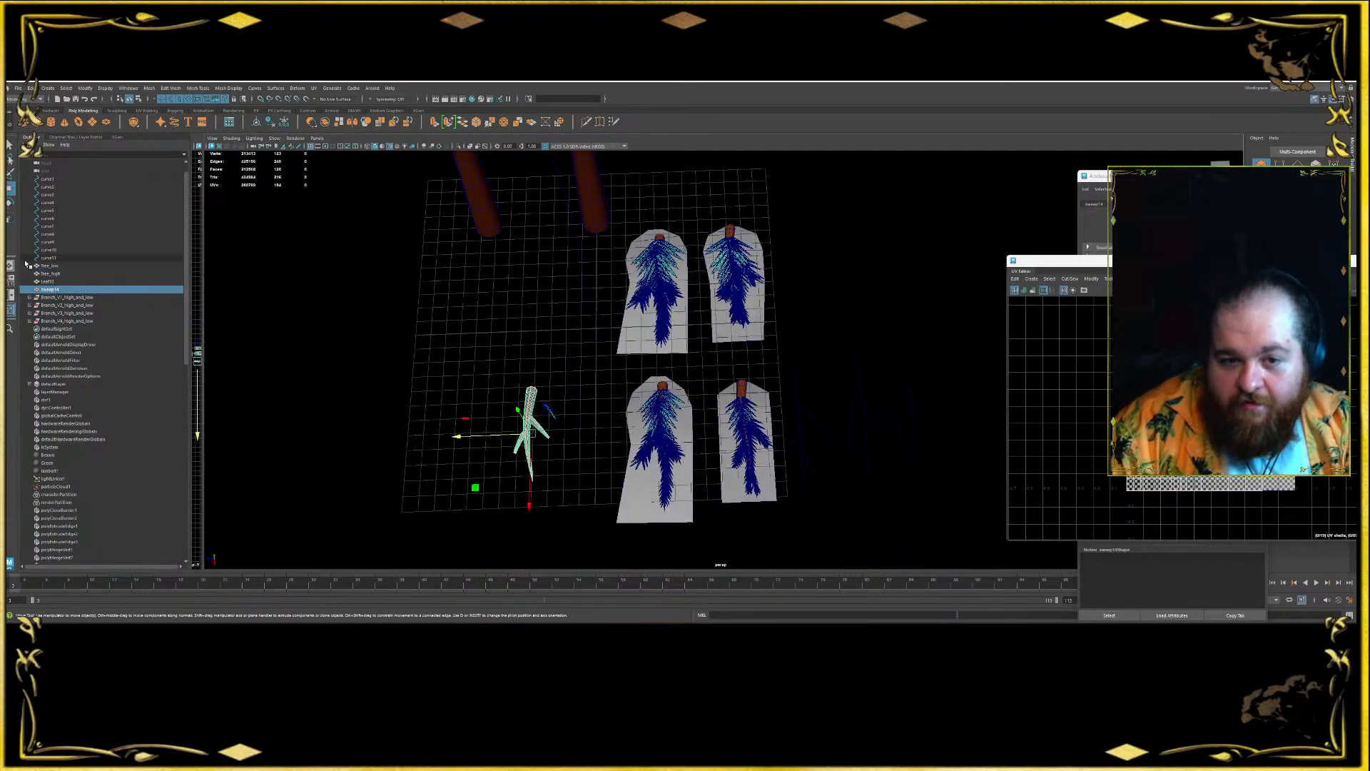
left_click(48, 282)
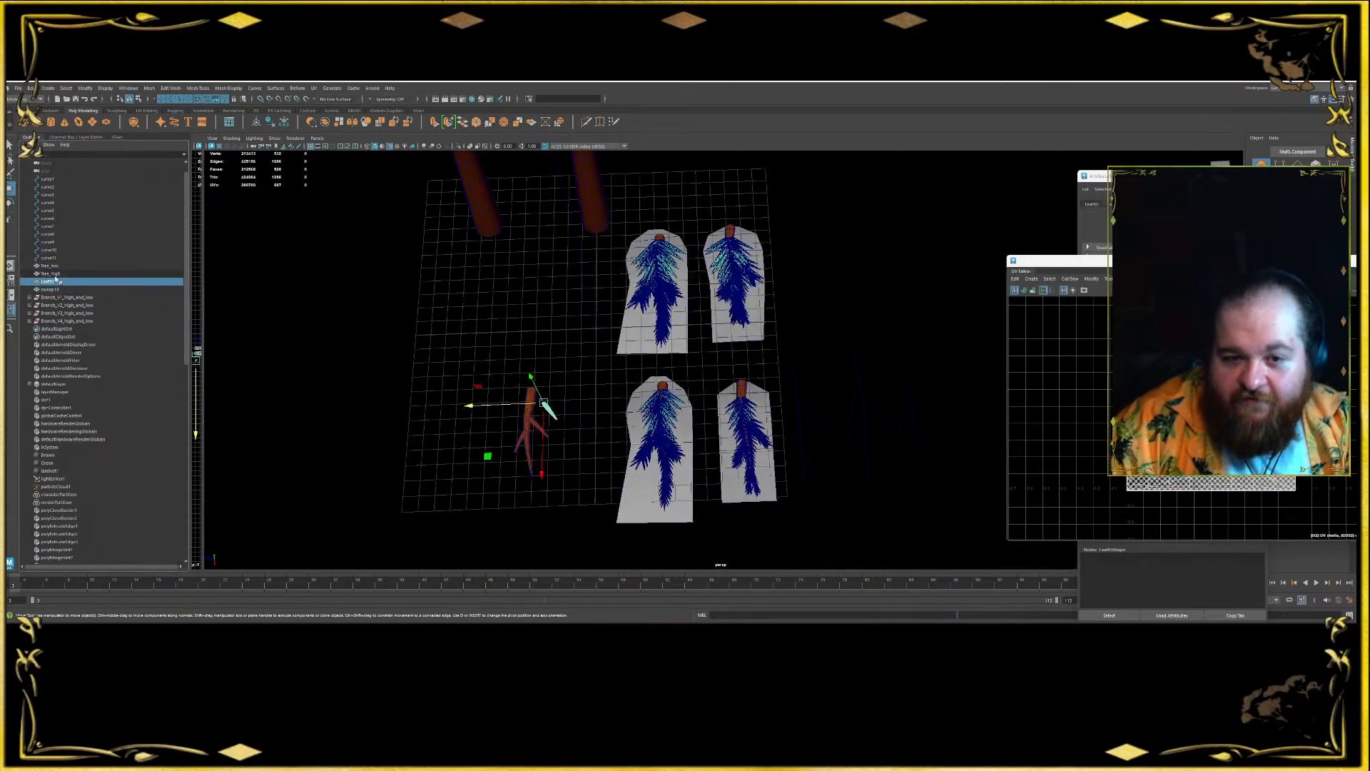
left_click(53, 274)
left_click(56, 260)
left_click(60, 272)
left_click(95, 267)
- Smooth the Tree_high trunk and convert its smooth mesh preview to polygons
middle_click_drag(502, 249, 480, 333, "alt")
left_click(571, 308)
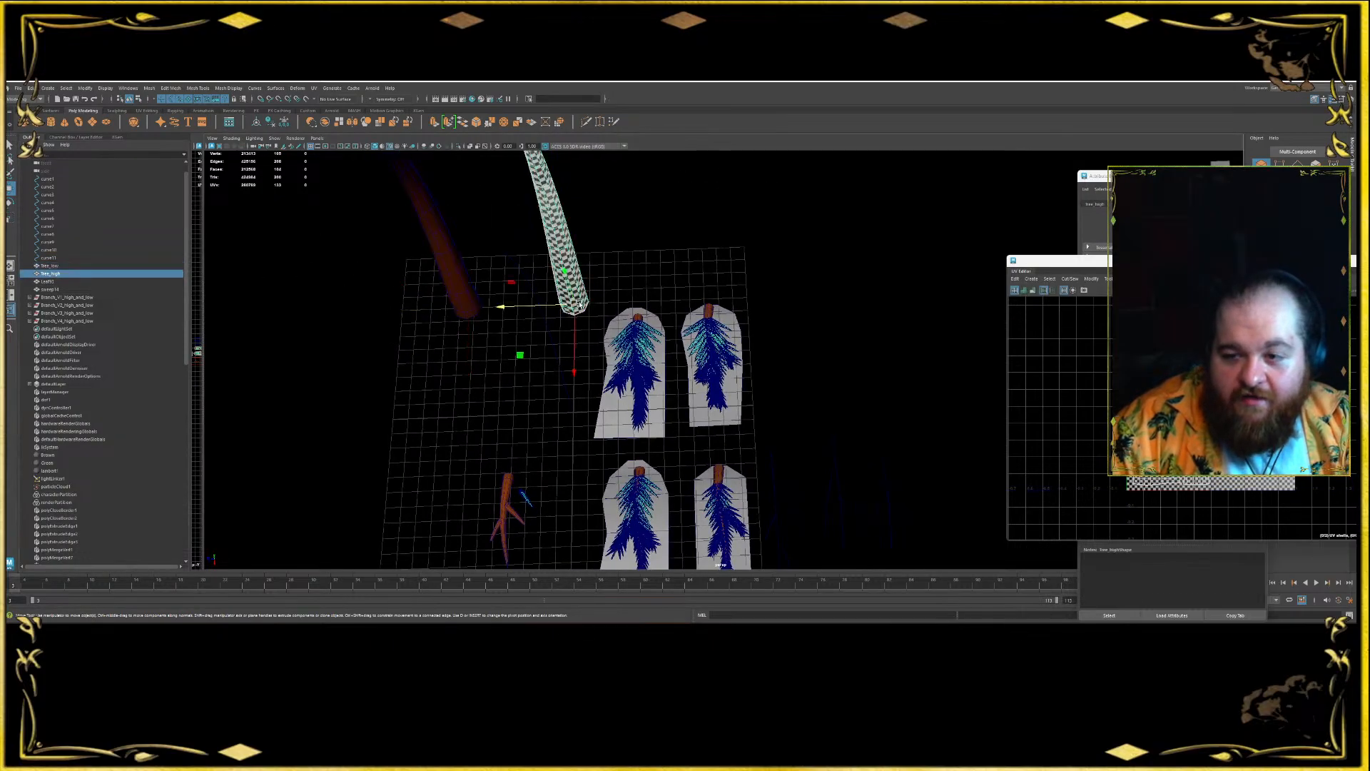
key("3")
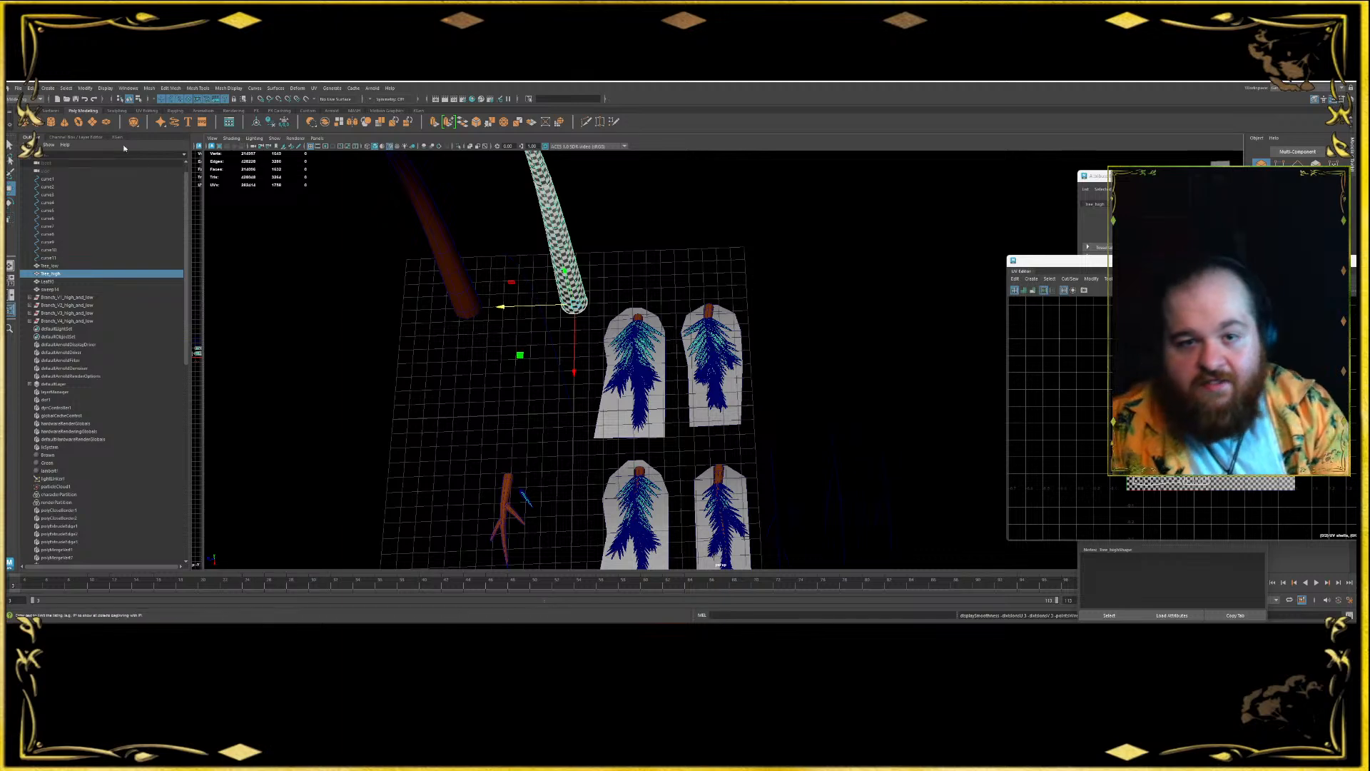
left_click(130, 89)
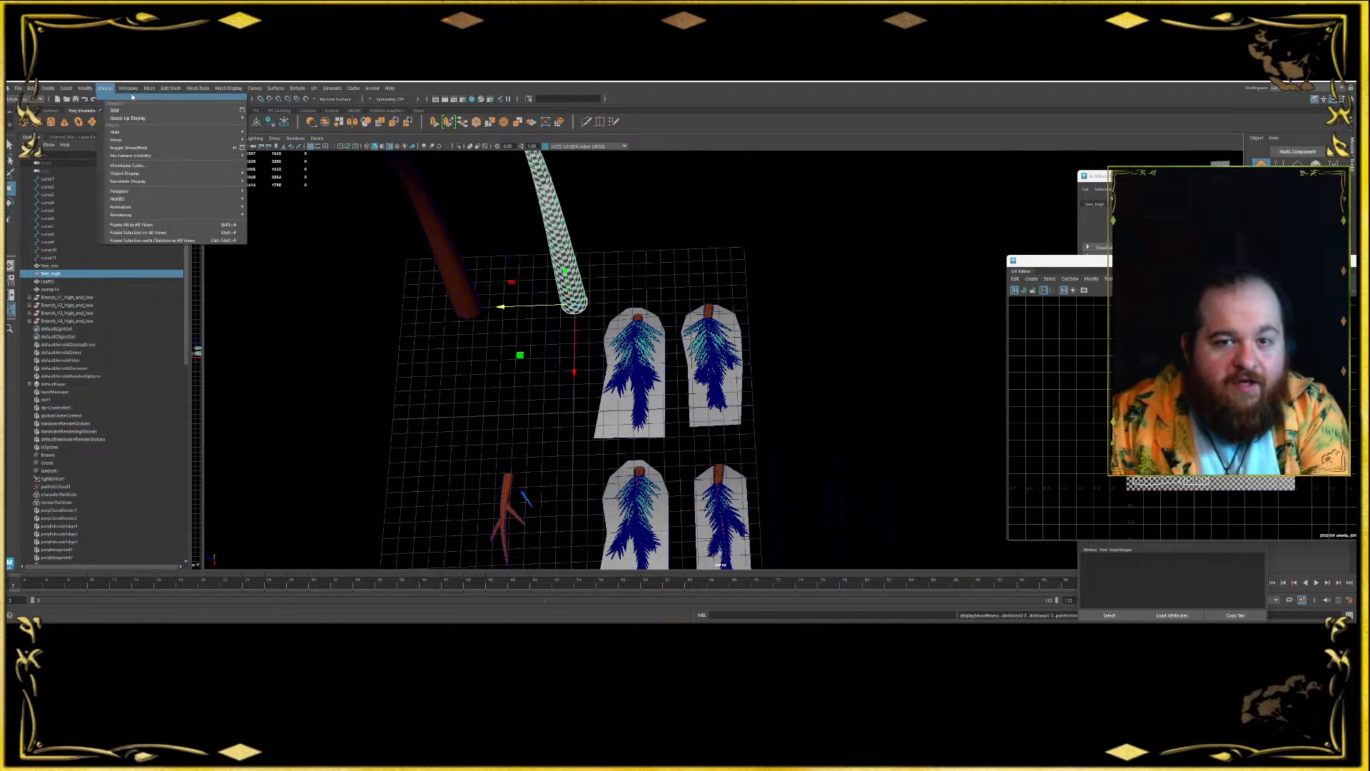
mouse_move(147, 89)
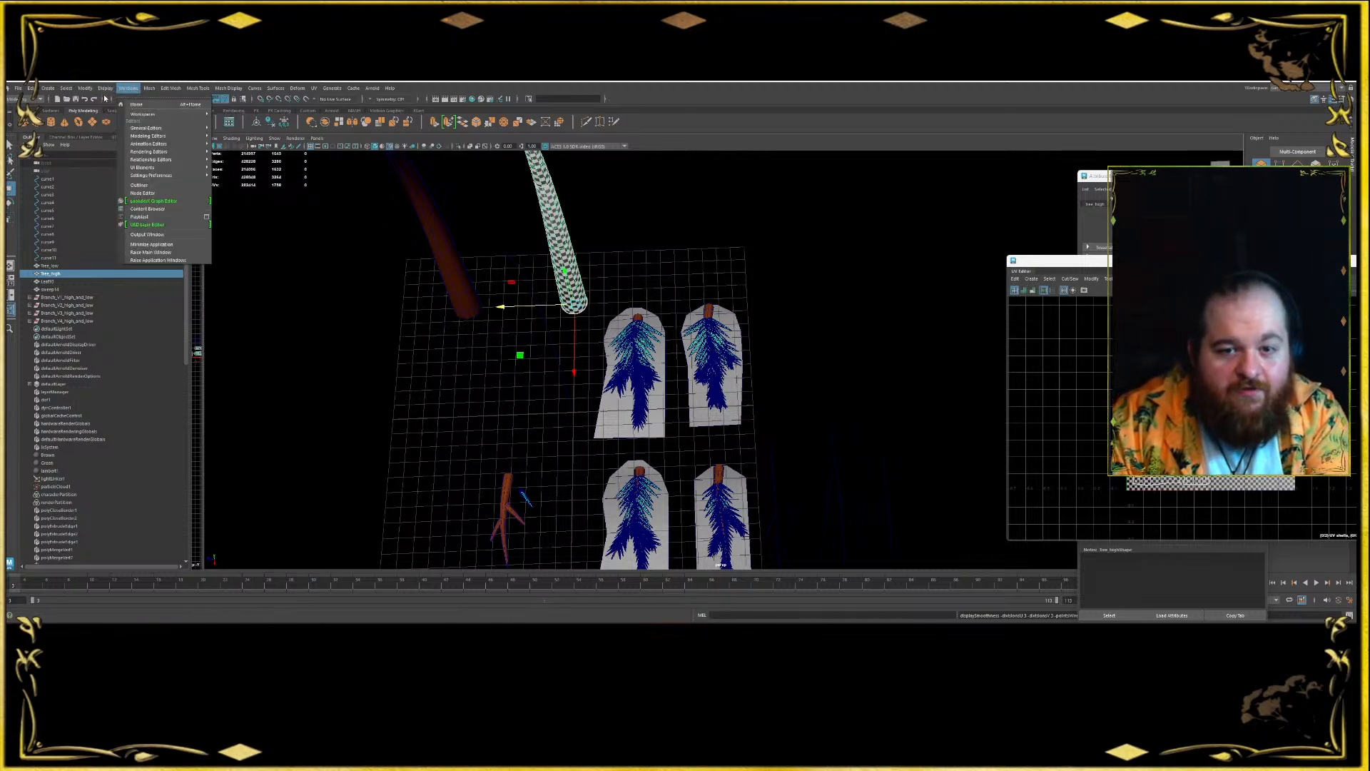
mouse_move(72, 95)
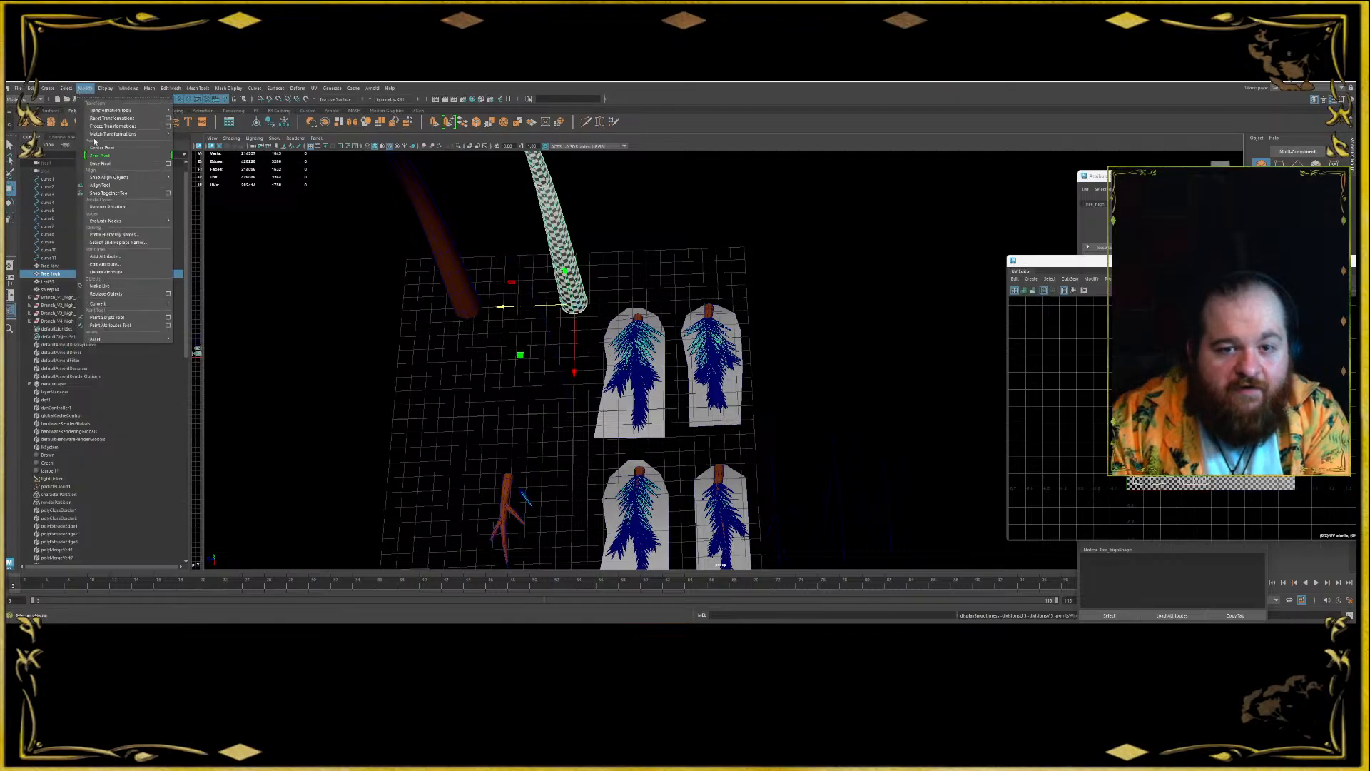
mouse_move(118, 304)
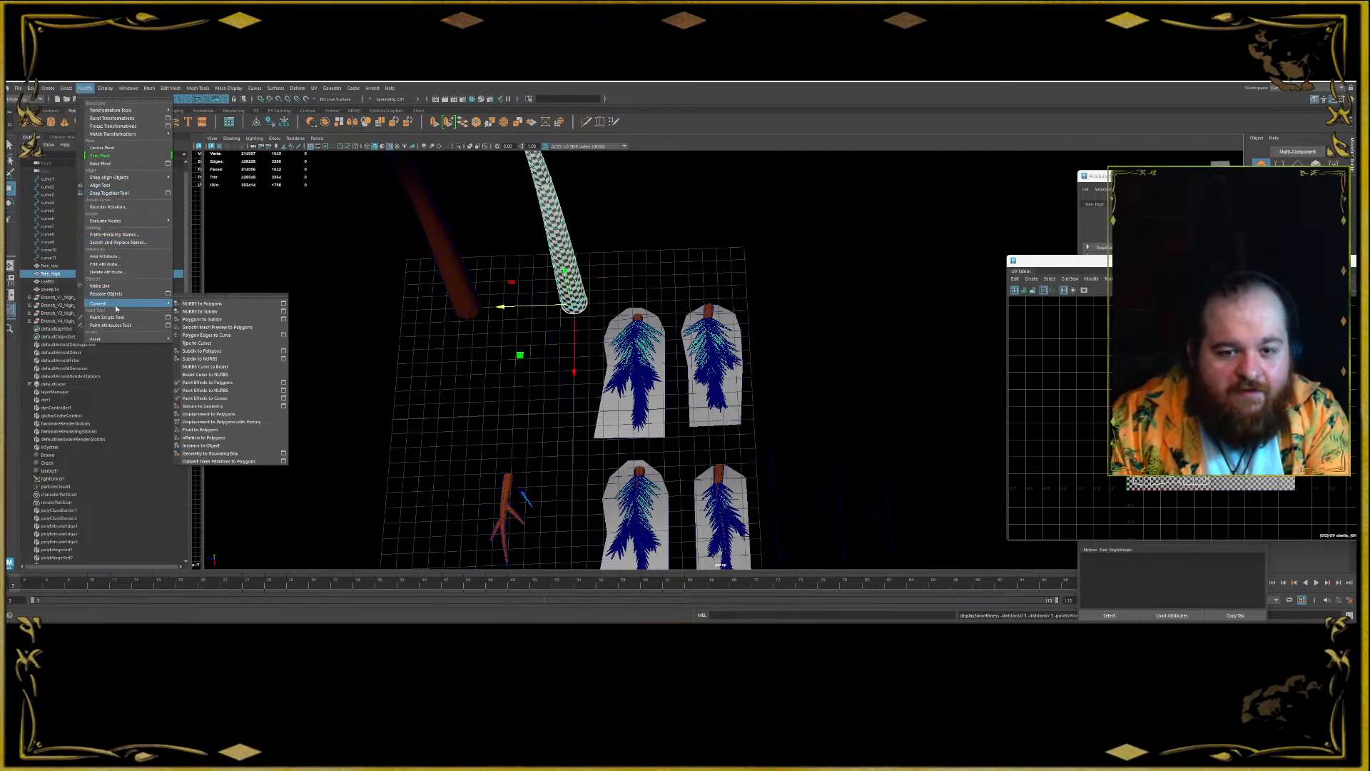
left_click(206, 328)
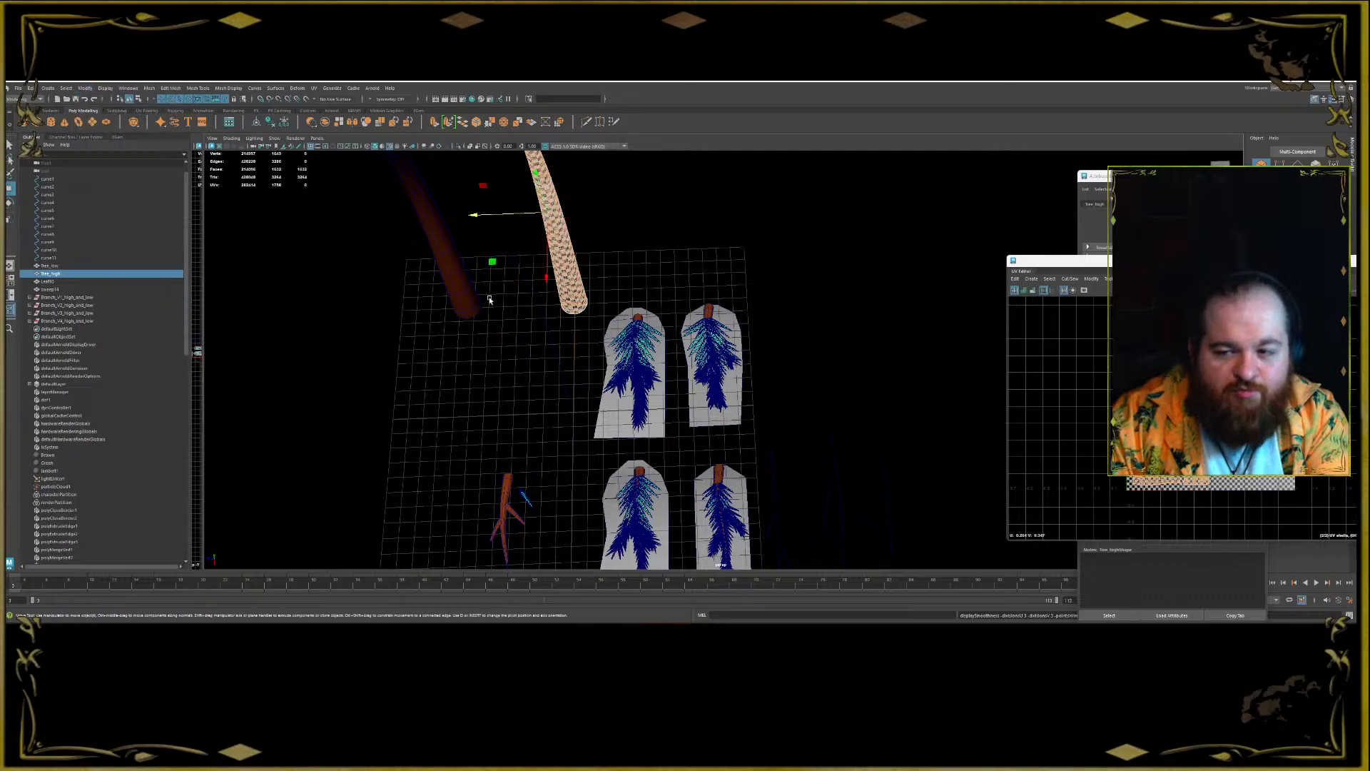
- Move the Tree_low trunk across the grid so it overlaps Tree_high
left_click(451, 271)
left_click_drag(453, 309, 574, 304)
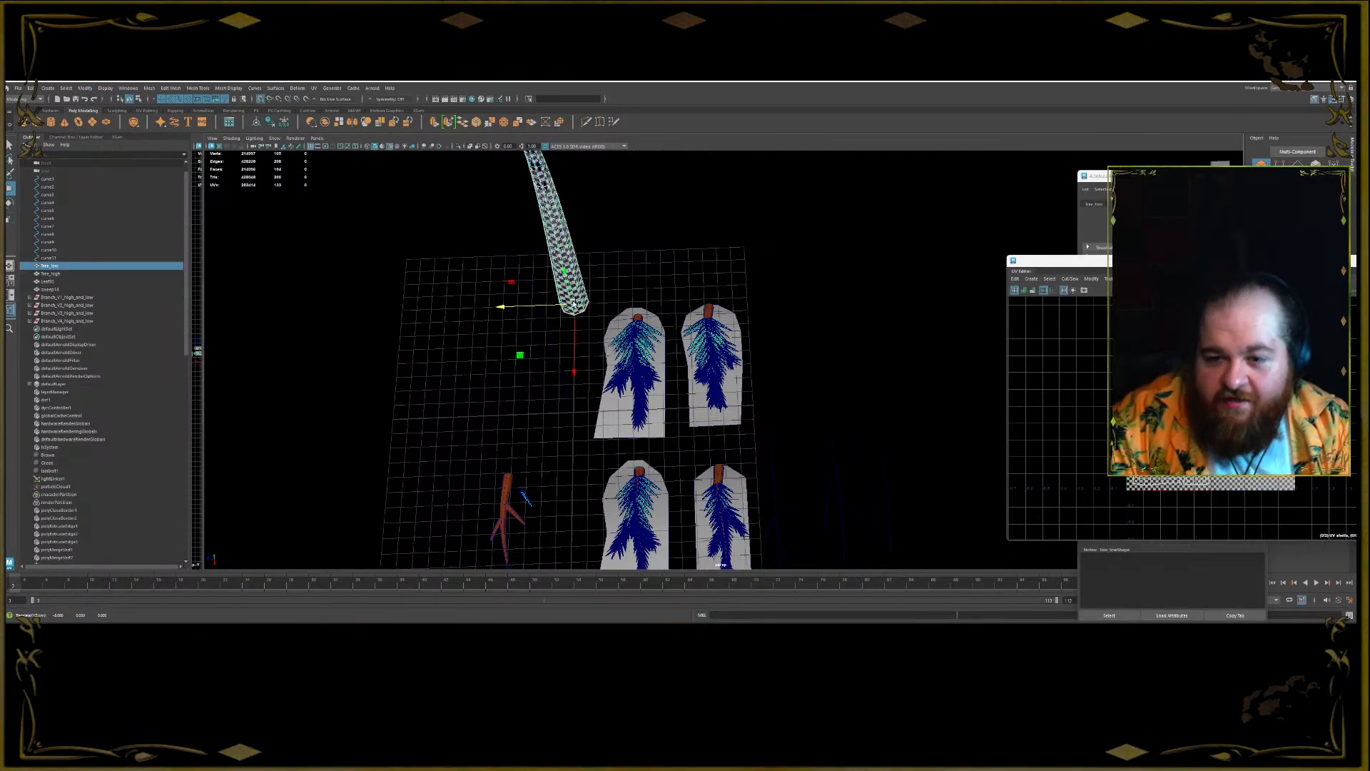
left_click(664, 424, "shift")
left_click(698, 420, "shift")
left_click(702, 479, "shift")
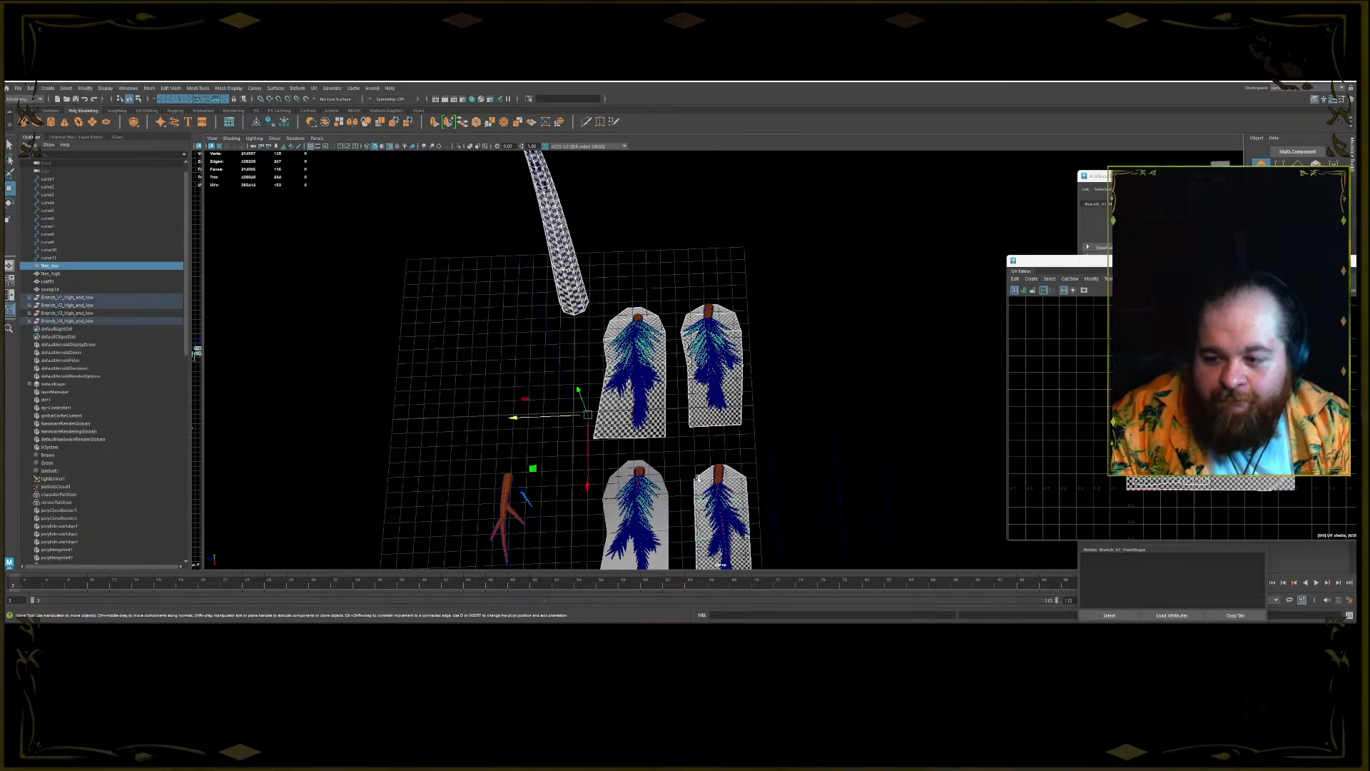
left_click(655, 475, "shift")
right_click(573, 397)
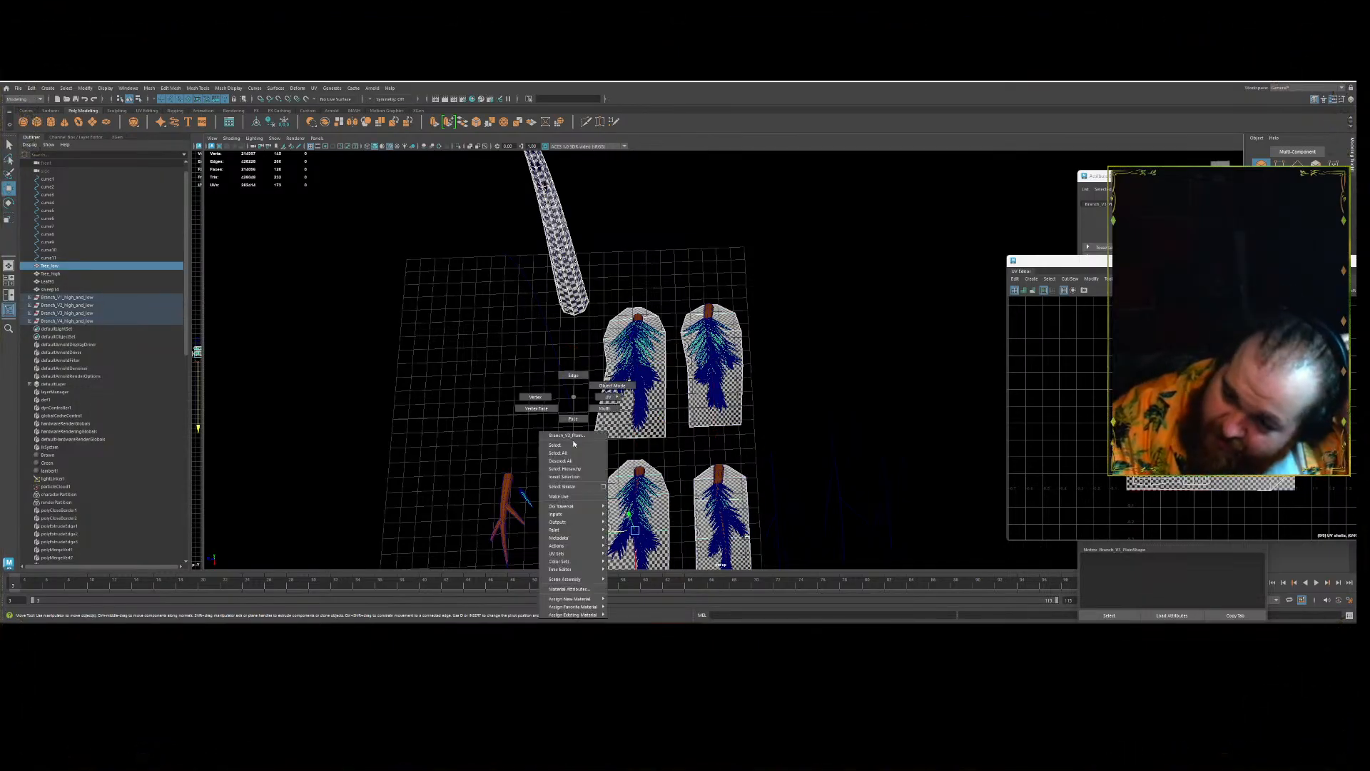
mouse_move(486, 323)
right_mouse_down()
mouse_move(514, 386)
mouse_move(564, 418)
mouse_move(985, 286)
mouse_move(1351, 96)
mouse_move(758, 389)
mouse_move(637, 508)
mouse_move(786, 401)
mouse_move(667, 393)
mouse_move(493, 350)
right_mouse_up()
left_click(491, 341)
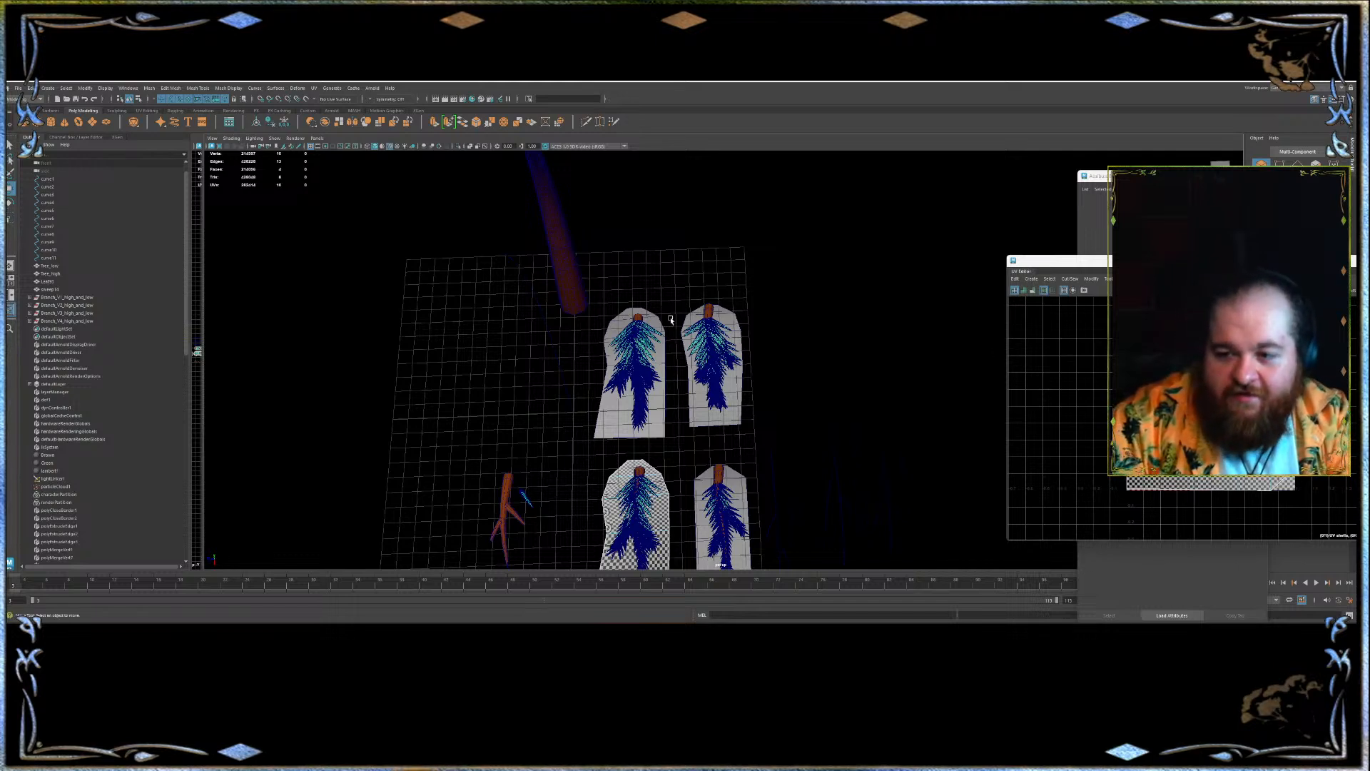
- Select Tree_low and the four low-poly branch planes and assign them a new Standard Surface material
left_click(575, 295)
middle_click_drag(365, 225, 358, 306, "alt")
left_click(91, 267)
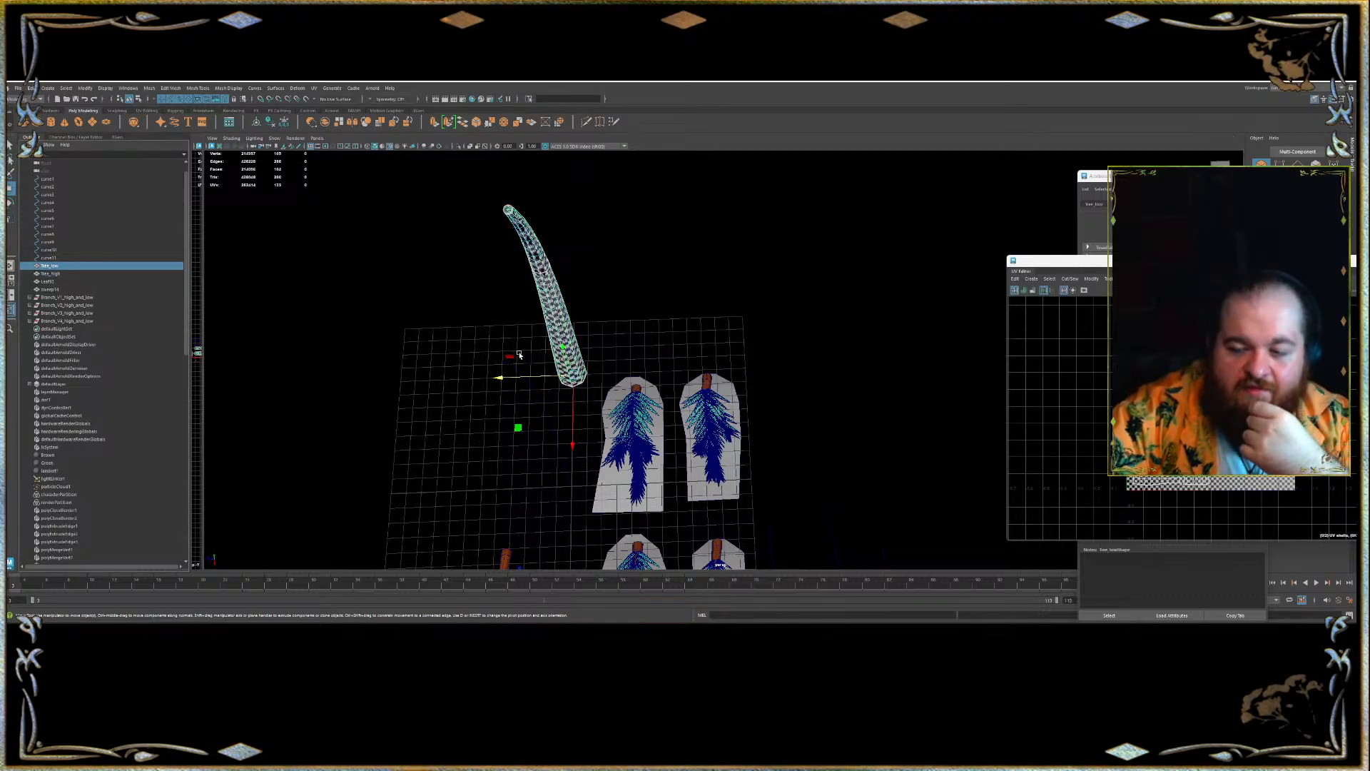
middle_click_drag(726, 465, 736, 346, "alt")
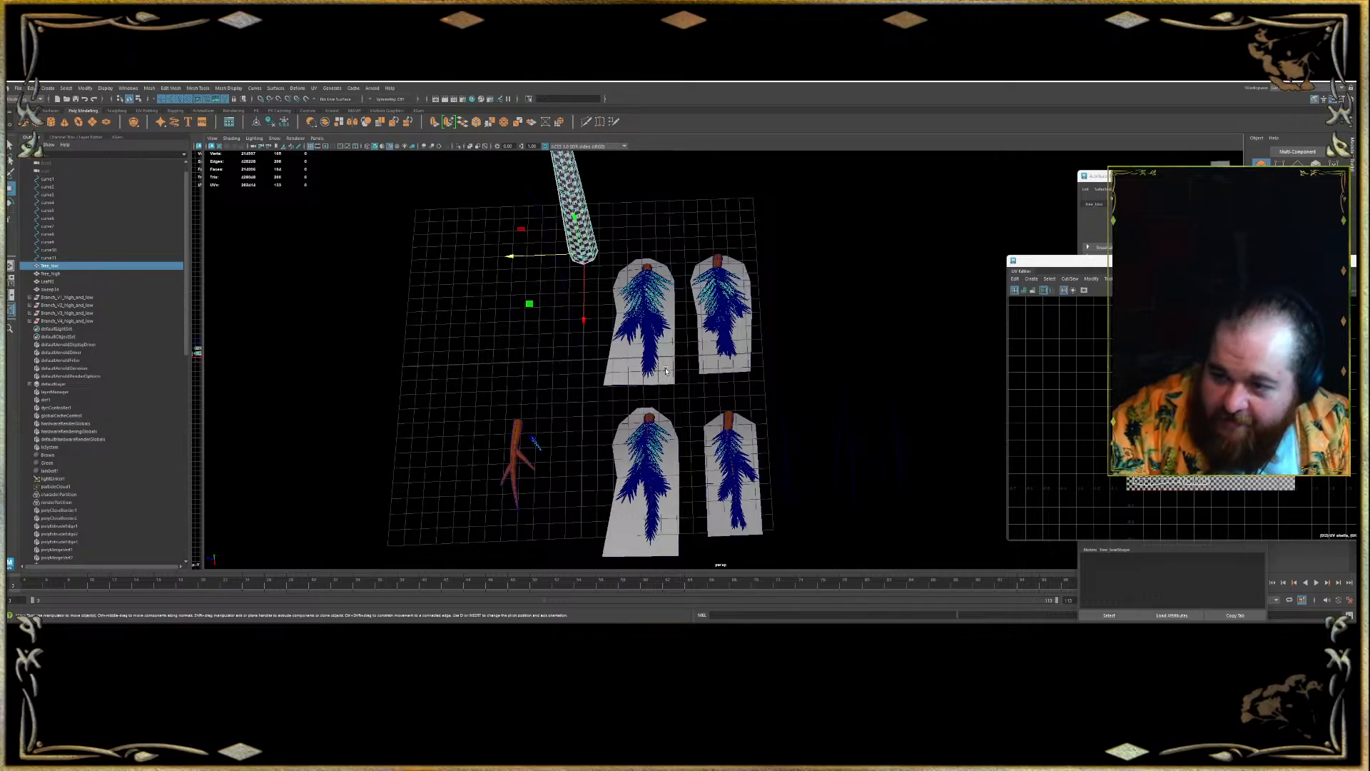
left_click(666, 363, "shift")
left_click(726, 370, "shift")
left_click(748, 425, "shift")
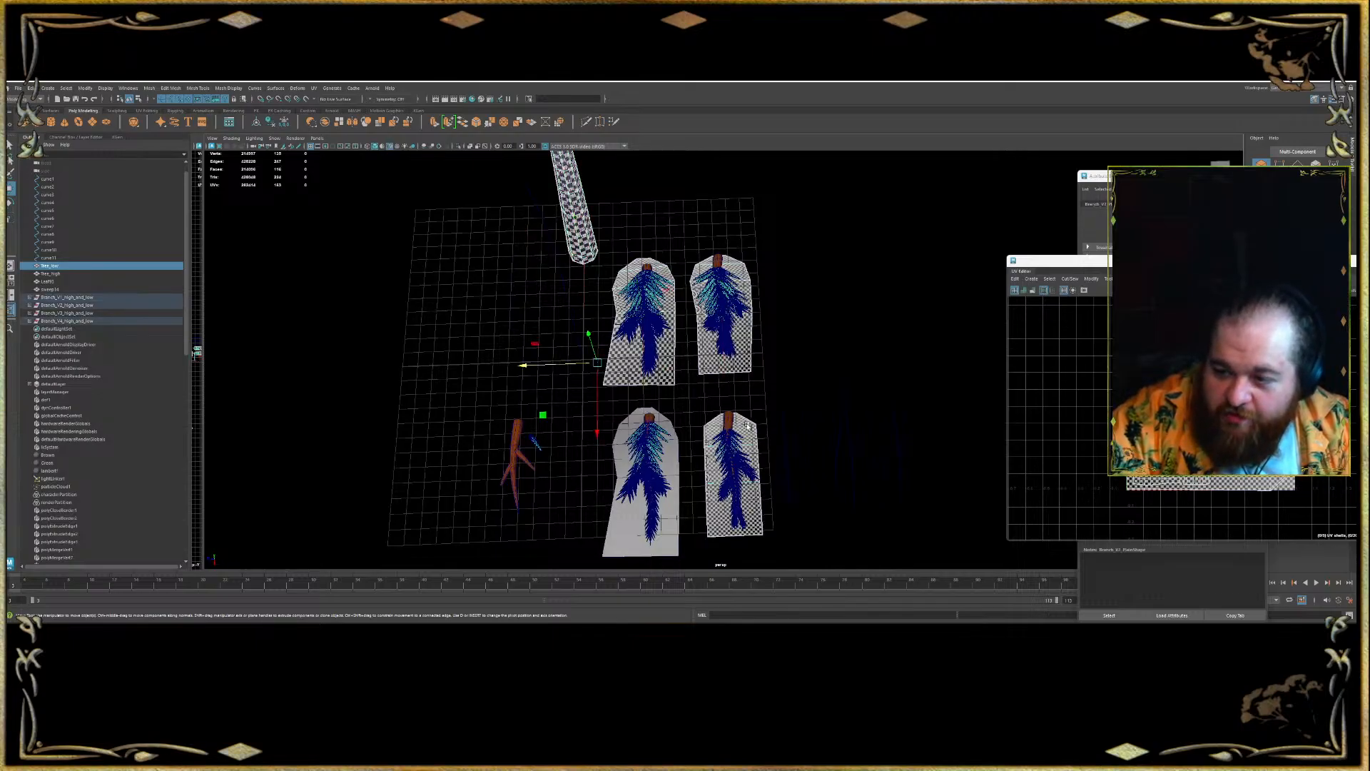
left_click(676, 432, "shift")
right_click_drag(676, 397, 745, 544)
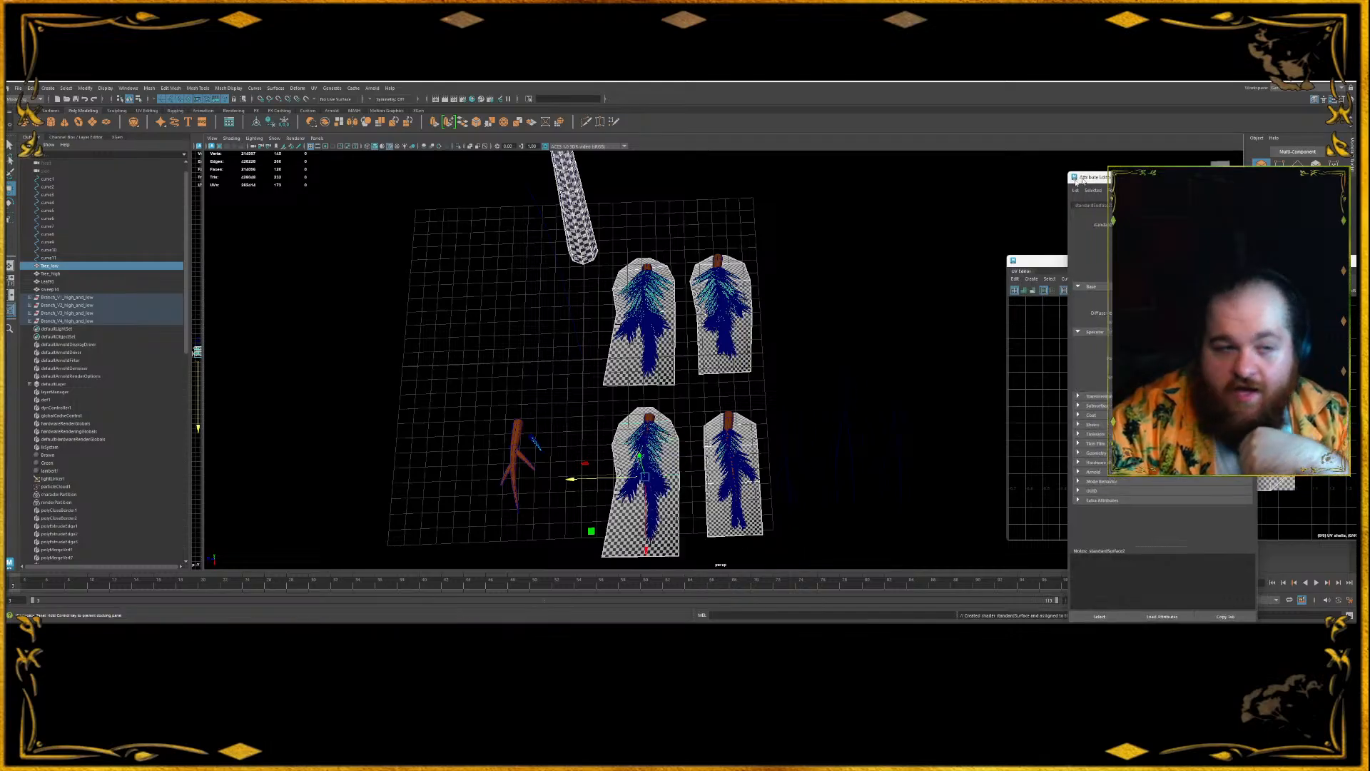
- Rename the new Standard Surface material to Tree_Standard and clear the selection
left_click_drag(1095, 179, 397, 204)
double_click(485, 249)
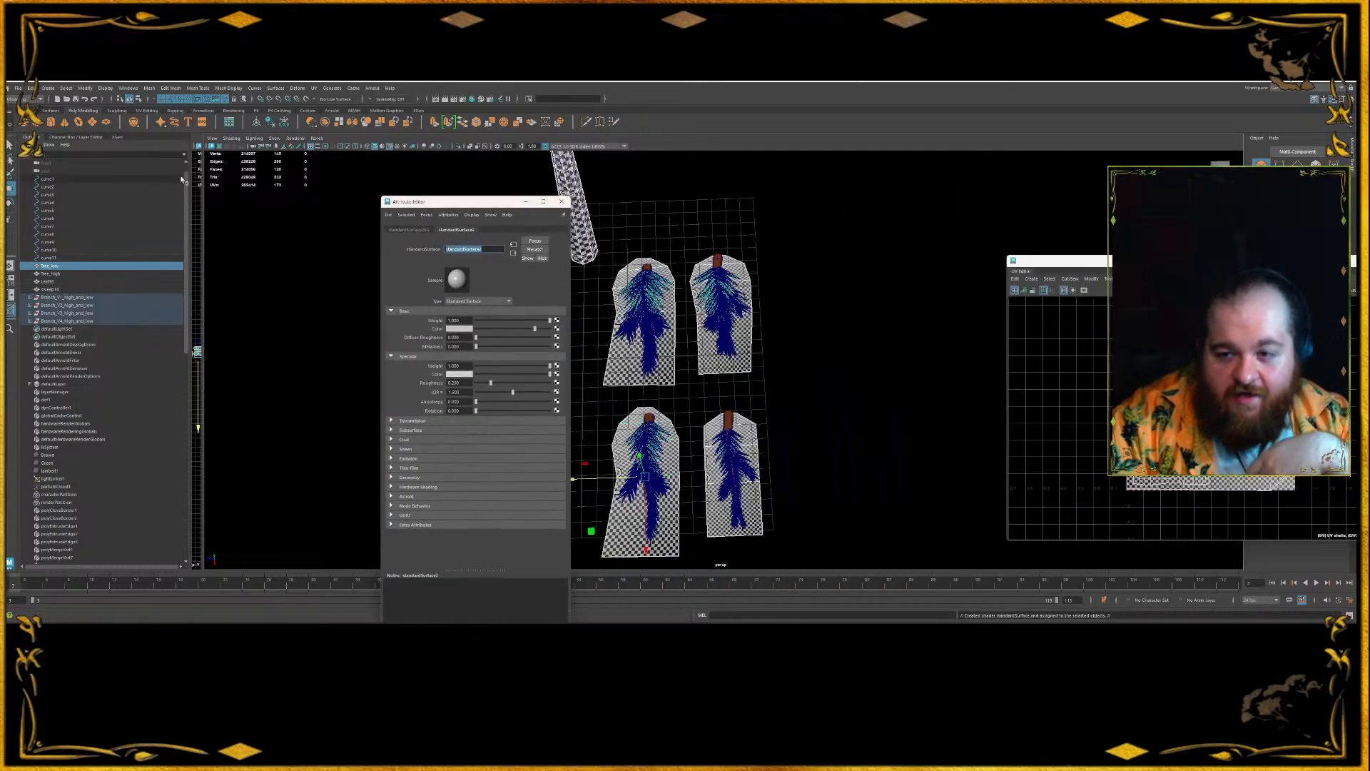
type("T")
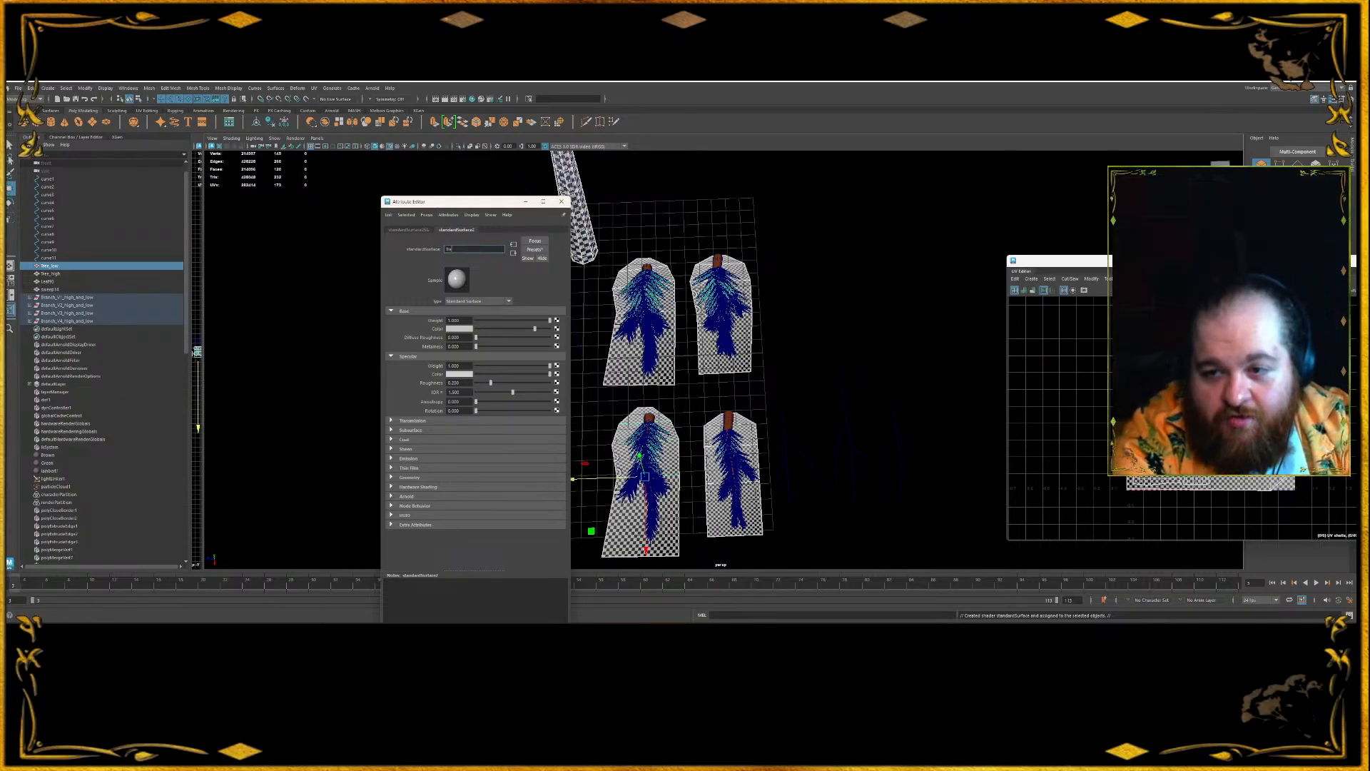
type("ree_Standard")
key("Return")
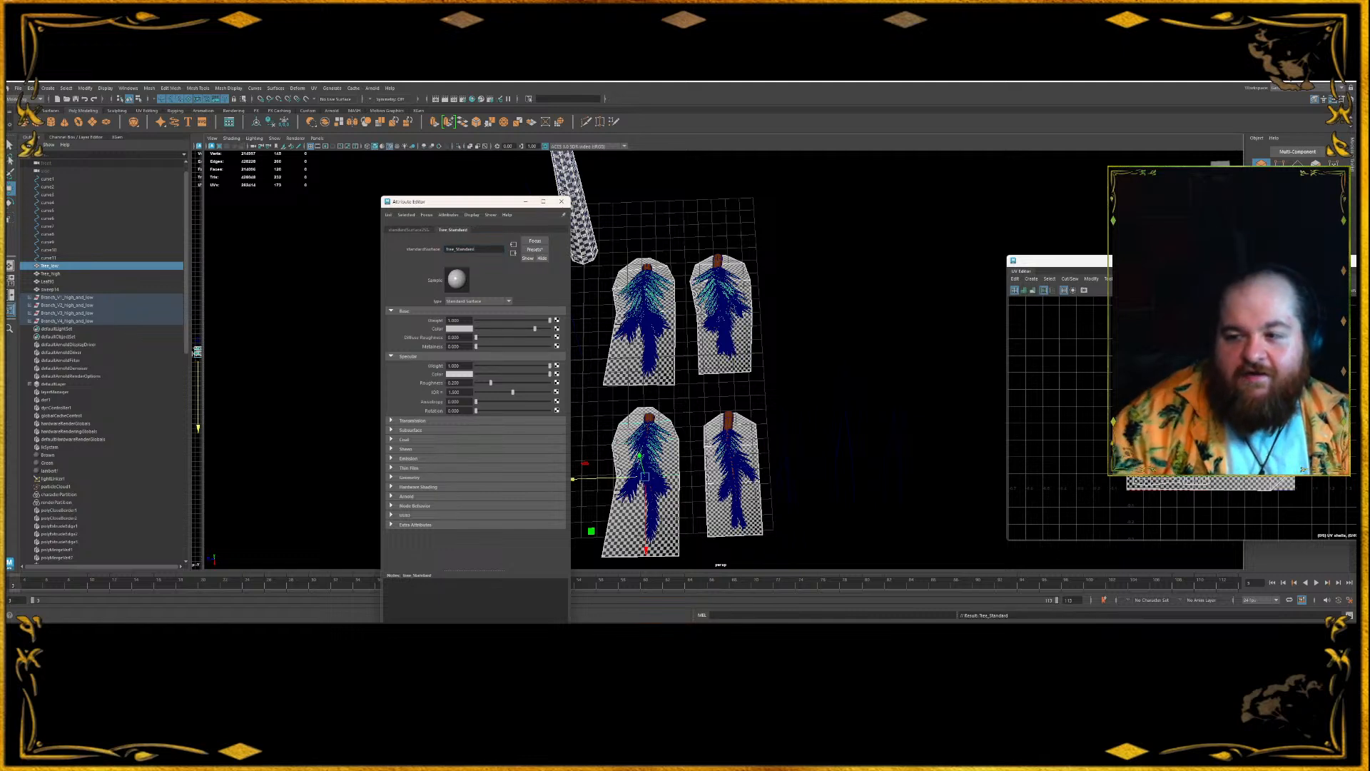
left_click_drag(457, 201, 934, 183)
left_click(788, 253)
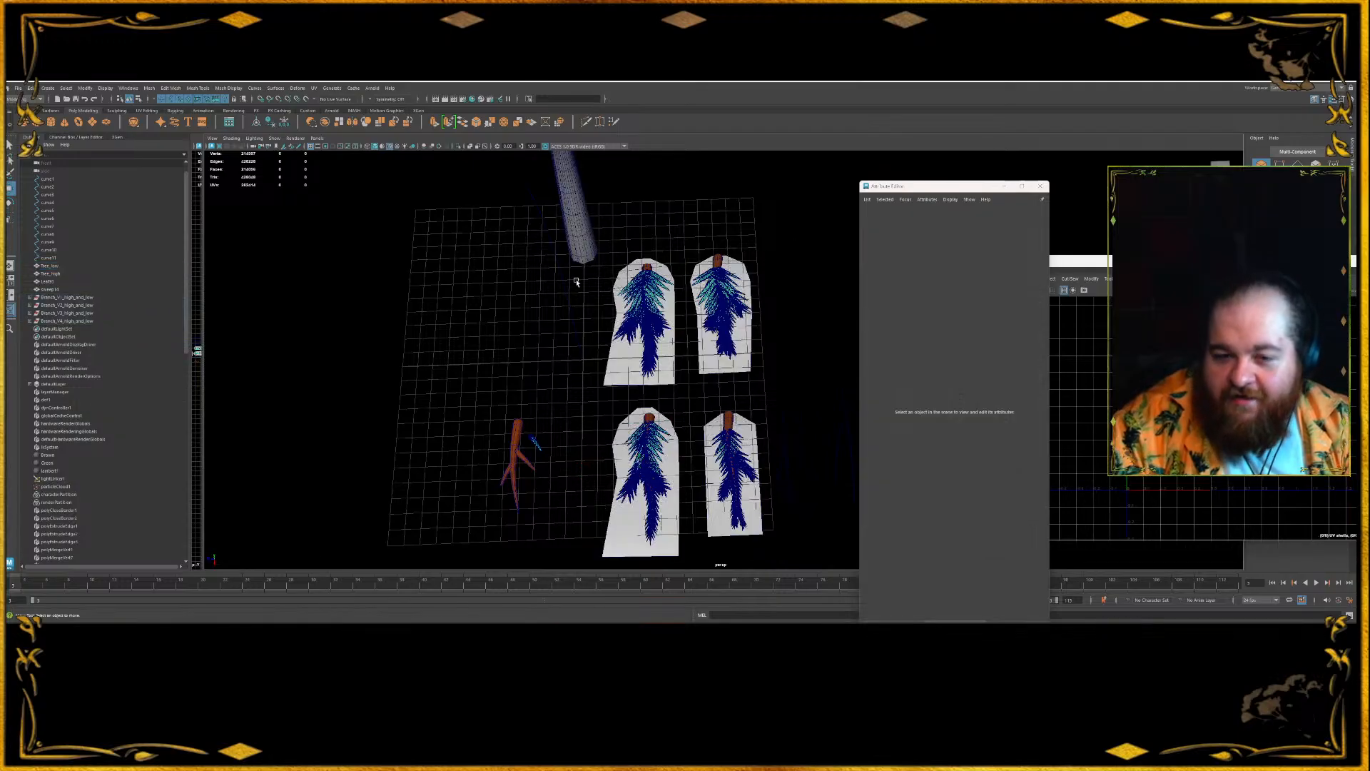
- Show the UVs of Tree_low and the four branch planes together in the UV Editor
left_click(64, 268)
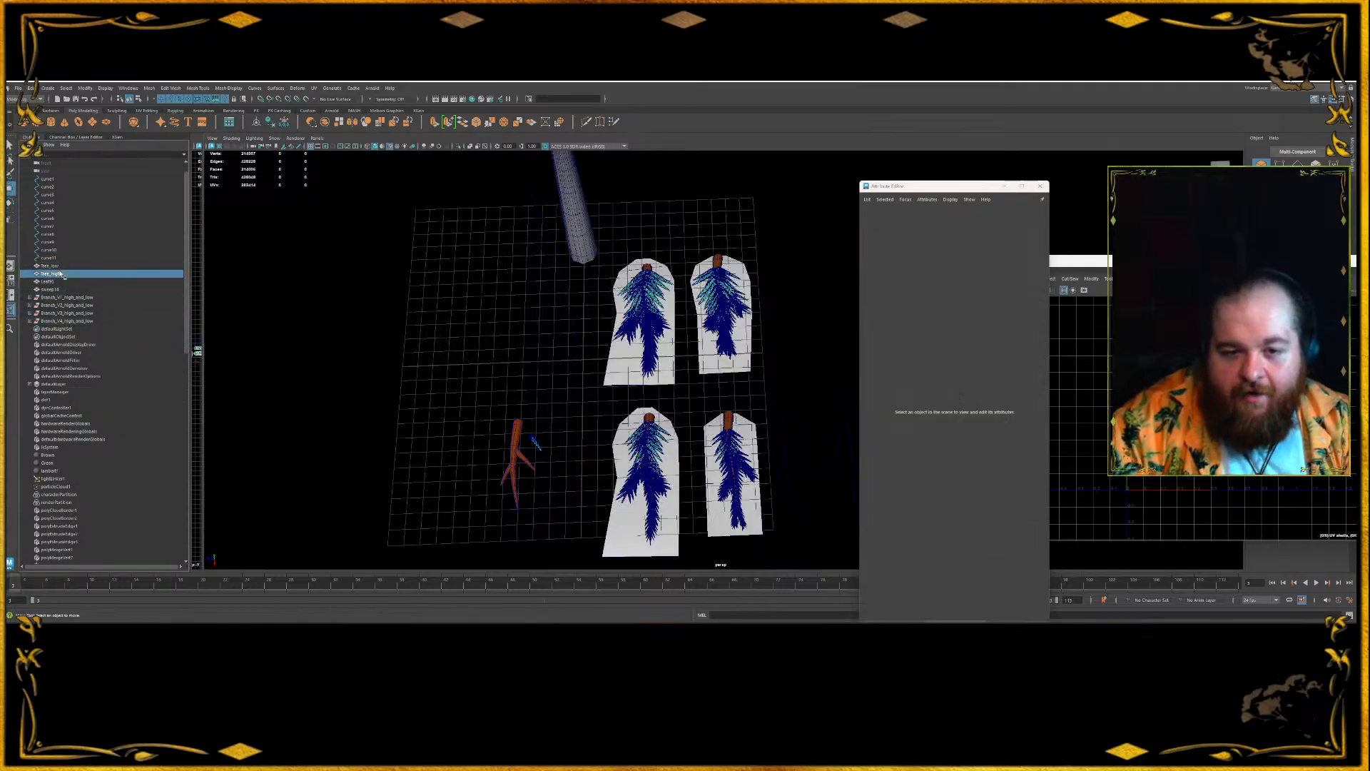
left_click(617, 355)
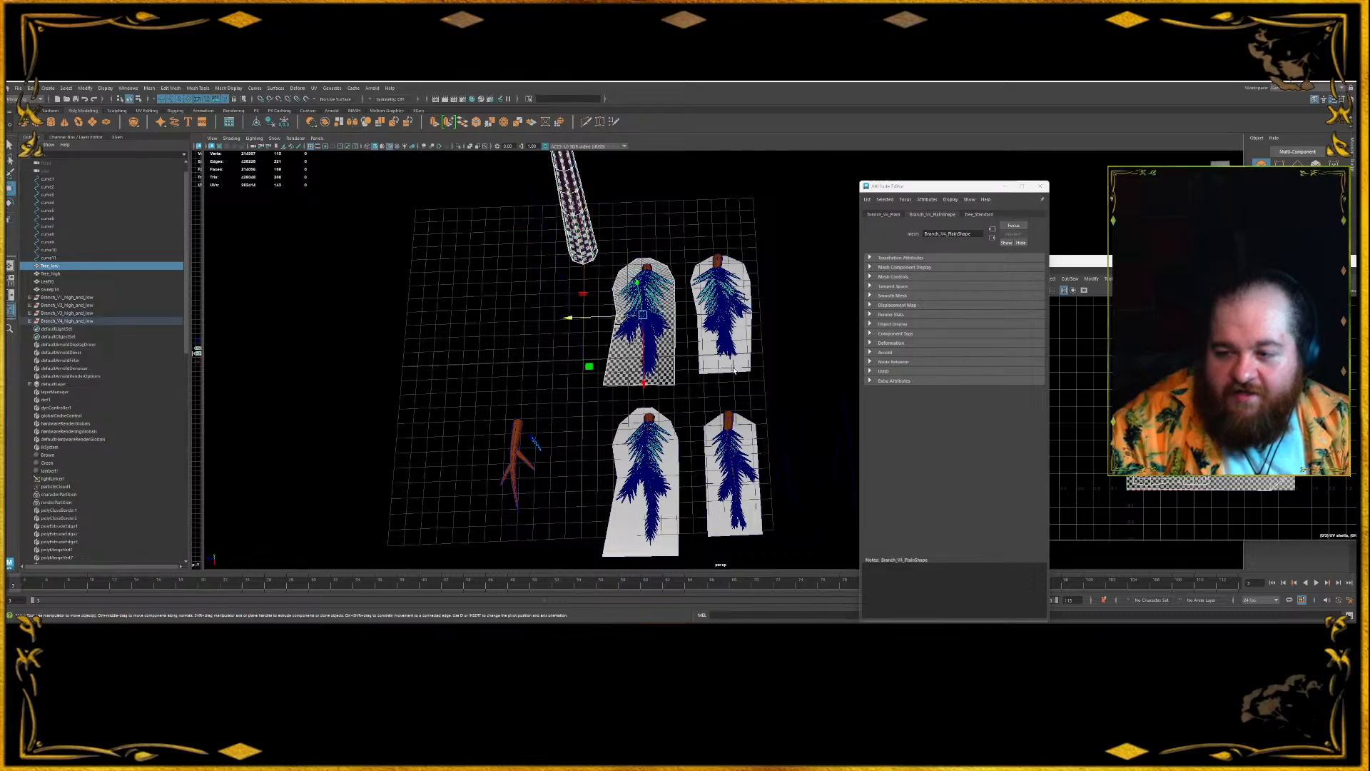
left_click(732, 369, "shift")
left_click(747, 428, "shift")
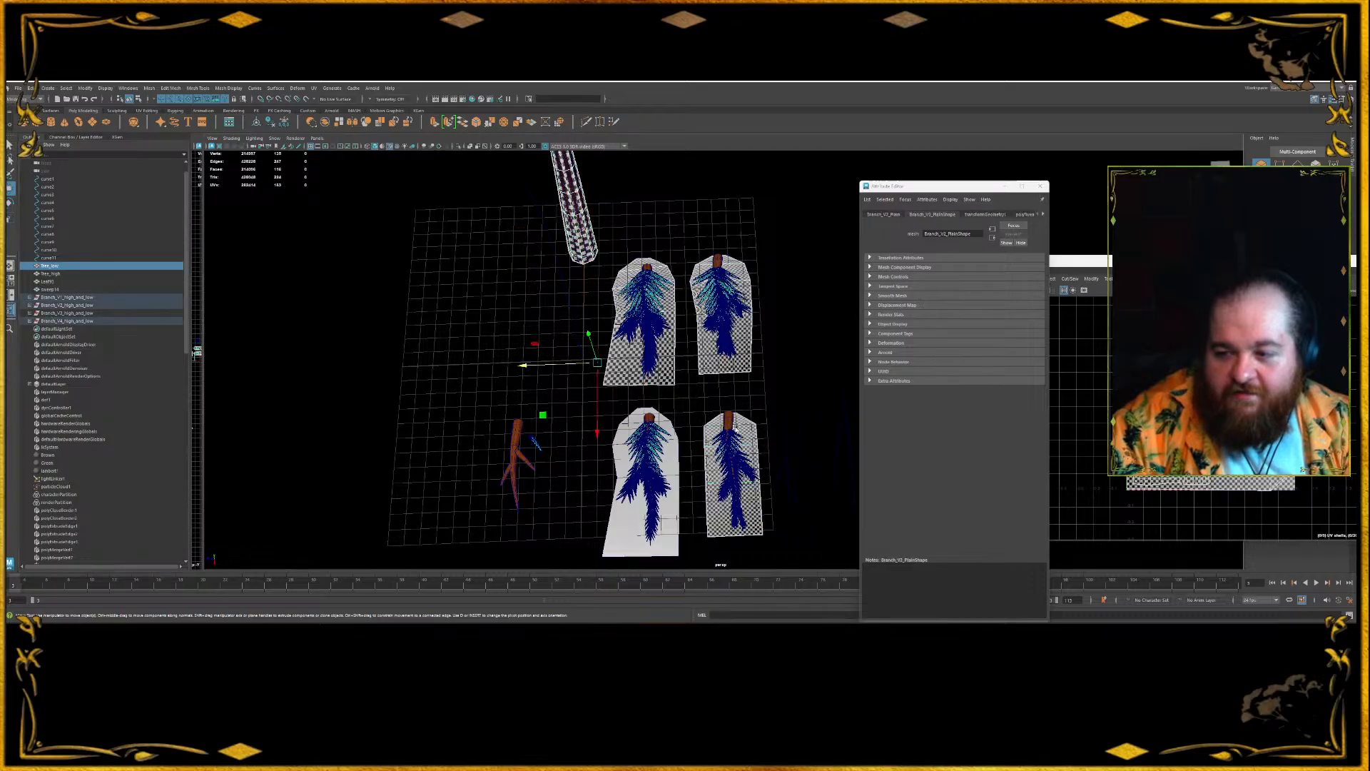
left_click(626, 426, "shift")
left_click_drag(1081, 262, 428, 208)
scroll(620, 318, "up", 3)
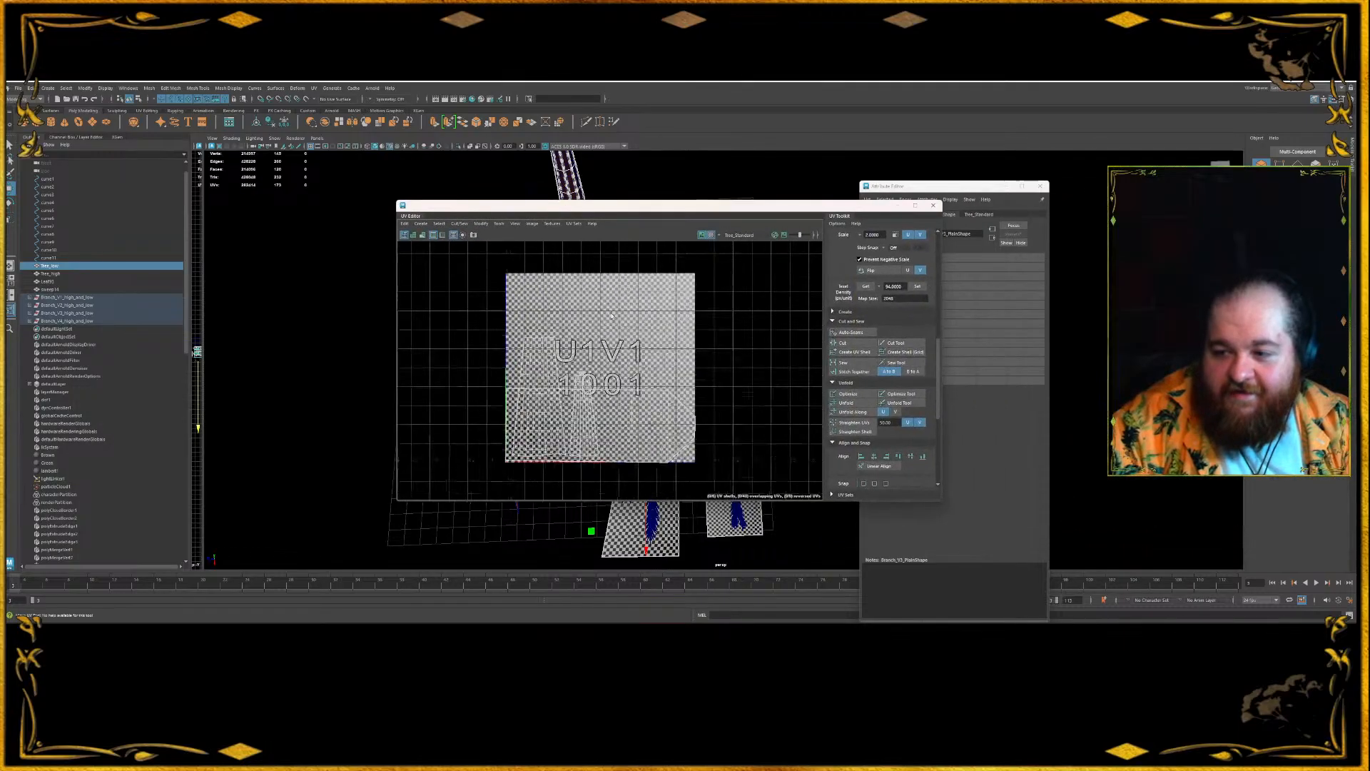
- Unfold and optimize the stacked UV shells of the branch planes
left_click(656, 343)
scroll(656, 344, "down", 2)
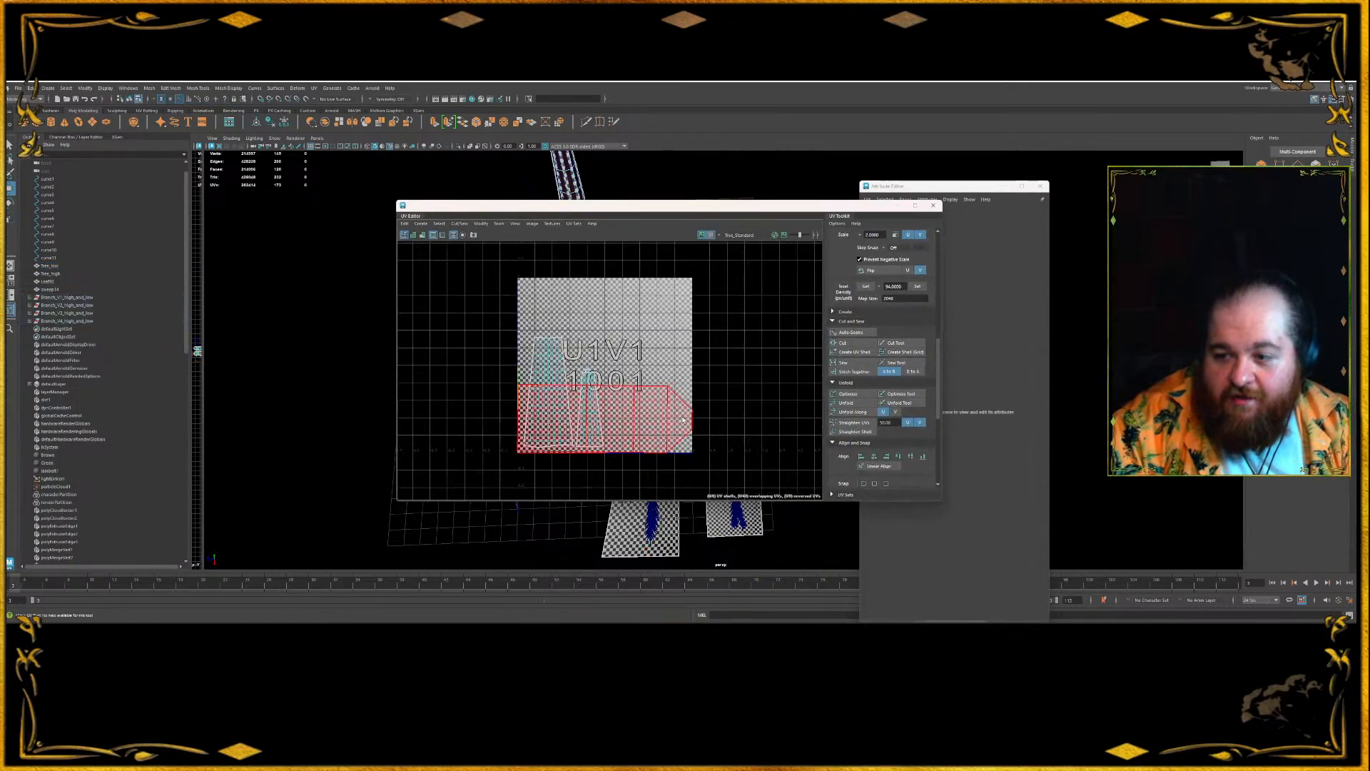
left_click(648, 402)
right_click_drag(612, 340, 573, 343, "shift")
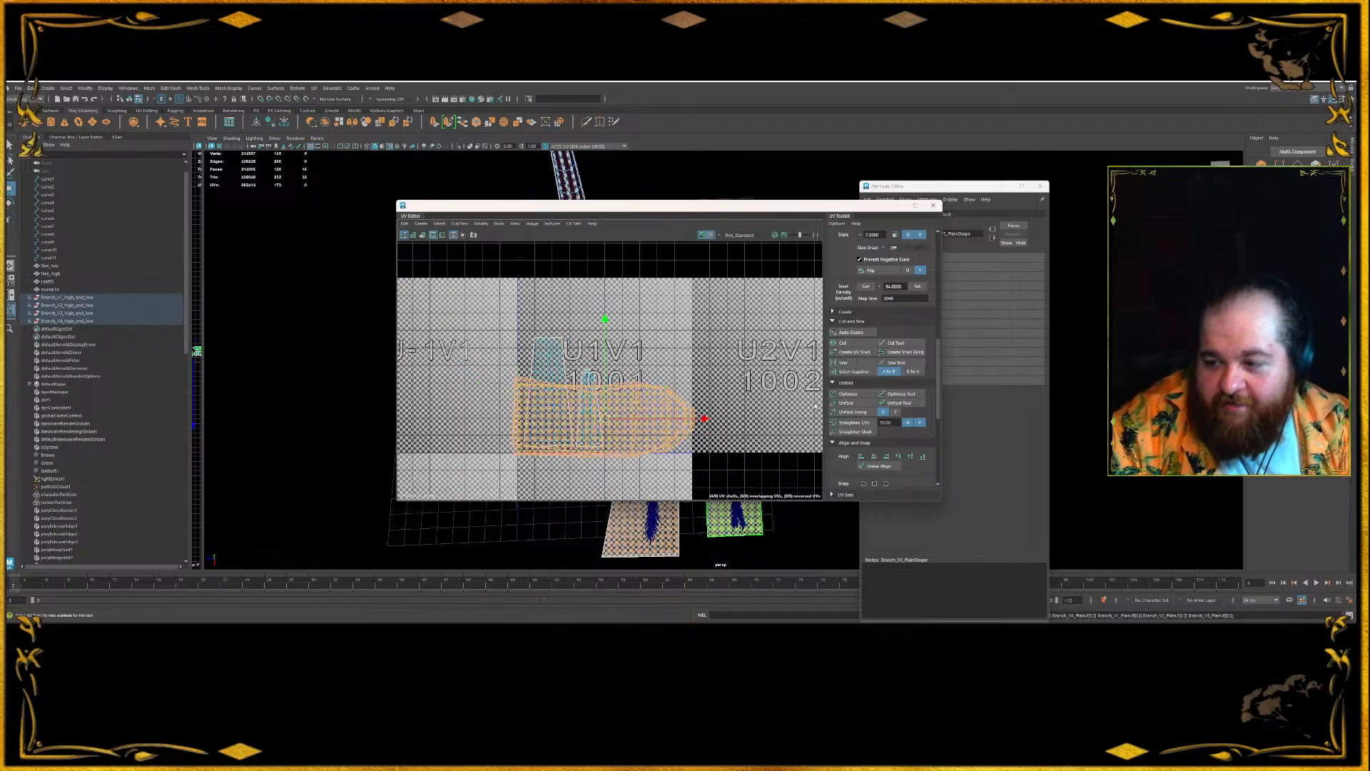
left_click(849, 394)
- Separate the V4 branch plane's UV shell from the stack by moving it straight up within the tile
left_click(691, 343)
left_click(647, 404)
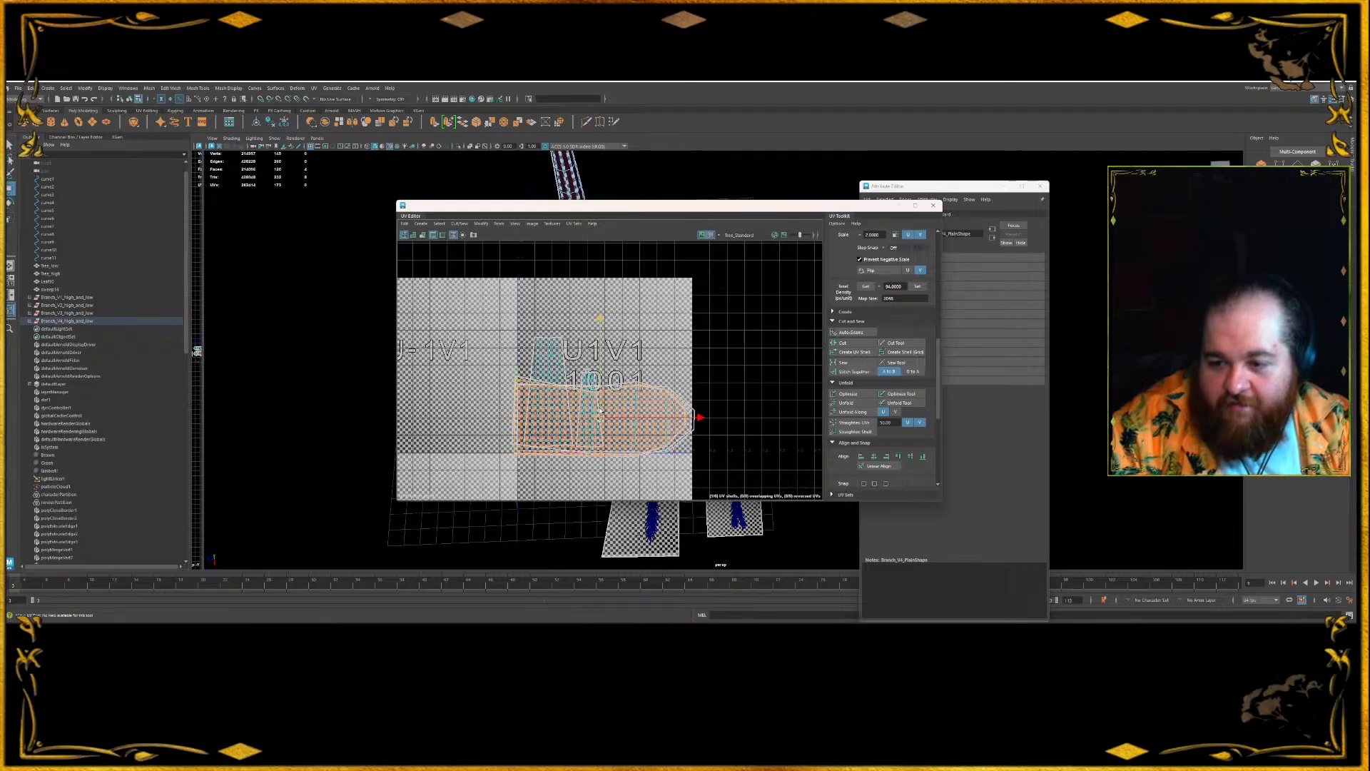
left_click_drag(601, 317, 601, 209)
left_click(357, 331)
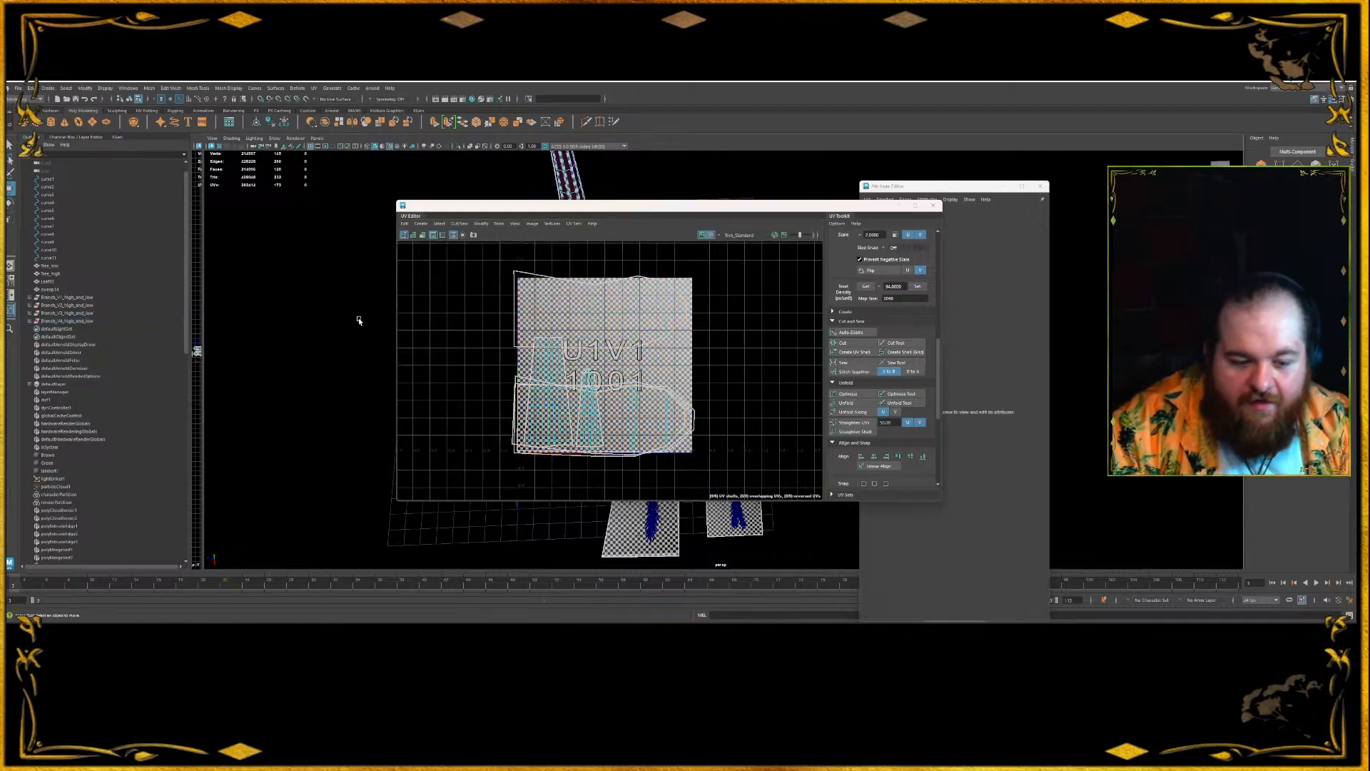
key("ctrl+z")
- Sample the trunk shell's texel density and apply it to the UV shells of all branch planes
left_click(597, 375)
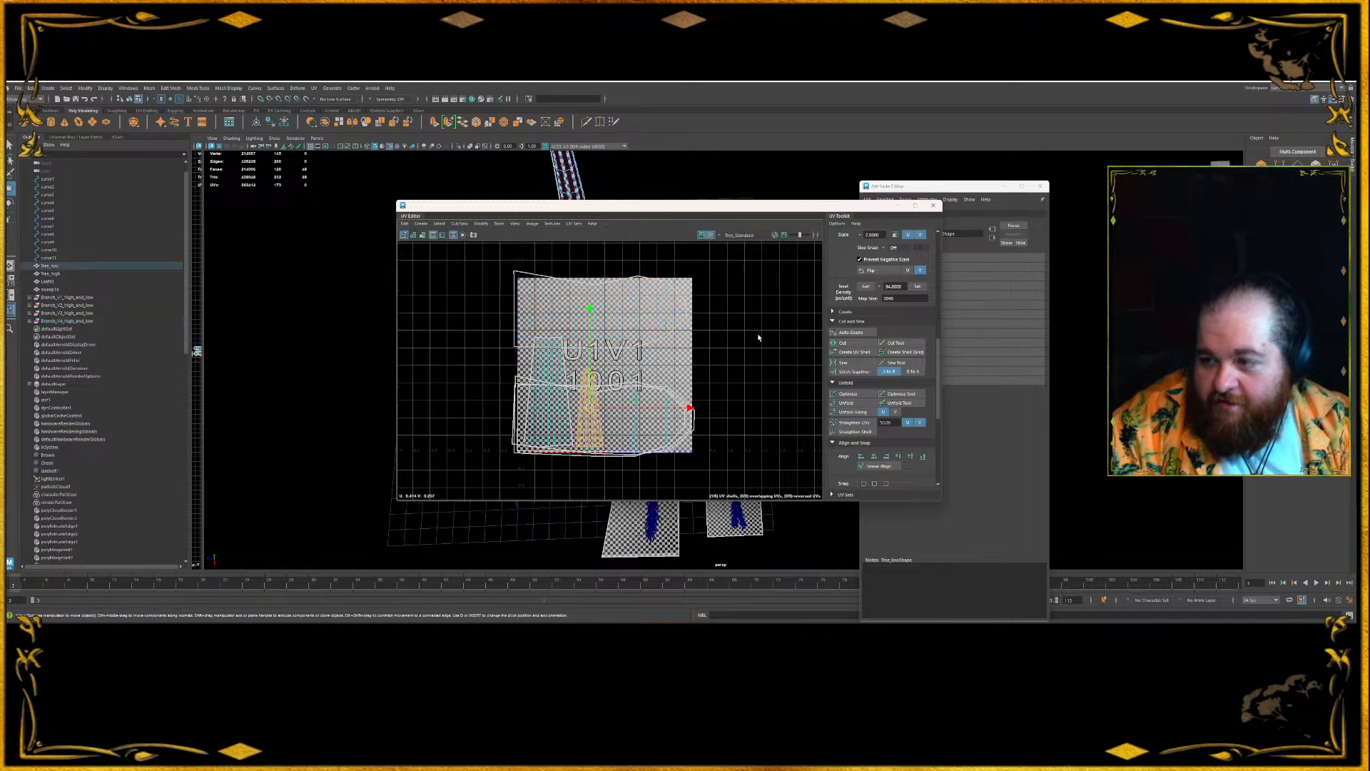
left_click(868, 288)
left_click(731, 405)
left_click_drag(732, 433, 664, 321)
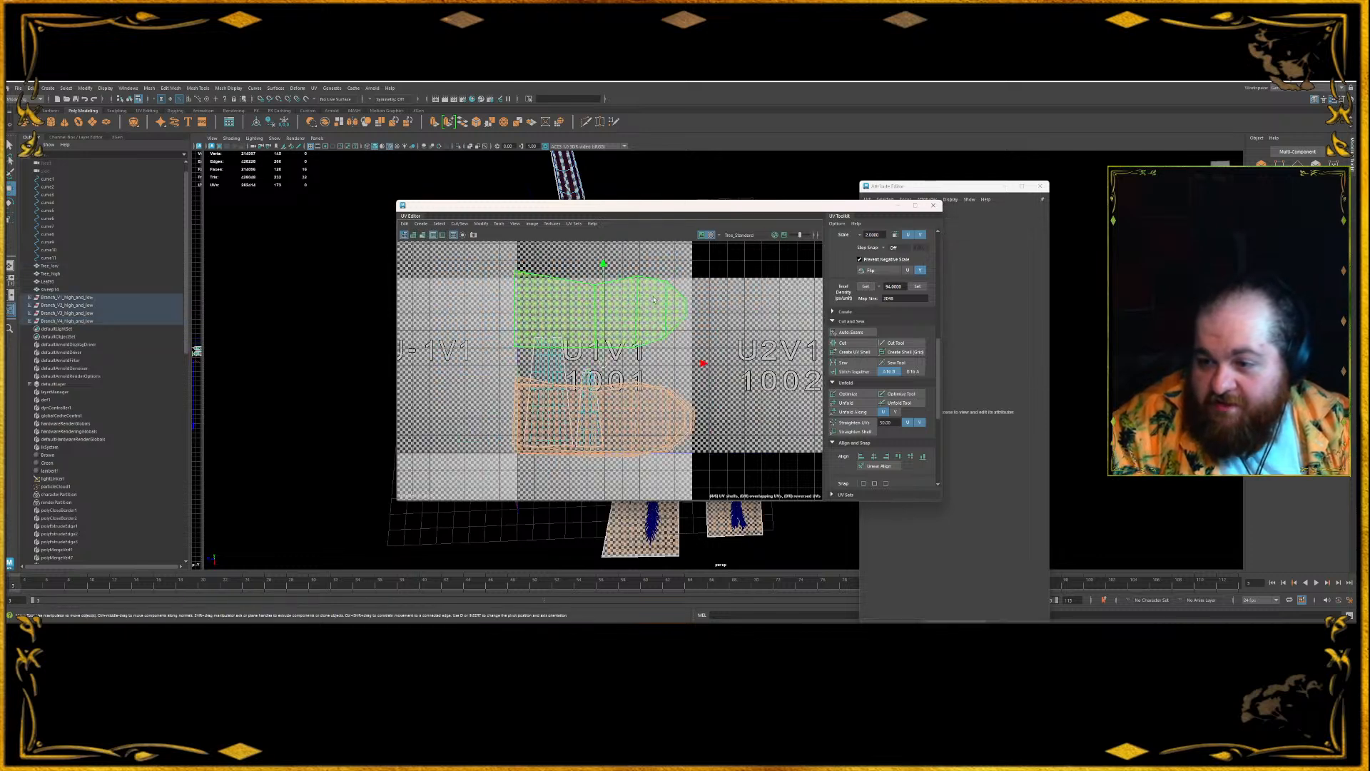
left_click(917, 286)
- Place the V4 branch plane's UV shell in the tile's upper-left corner and the V1 plane's shell in the upper-right corner
left_click(622, 395)
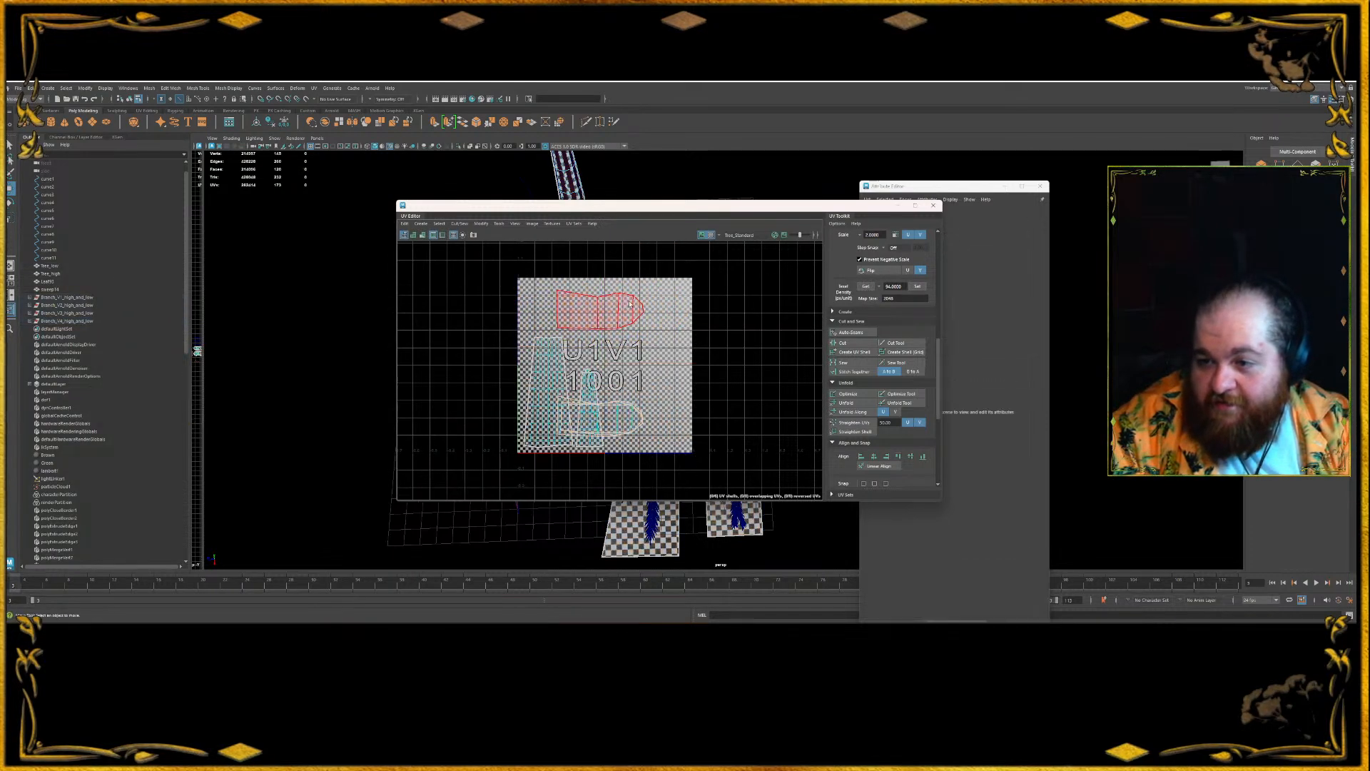
left_click(582, 297)
scroll(579, 293, "up", 4)
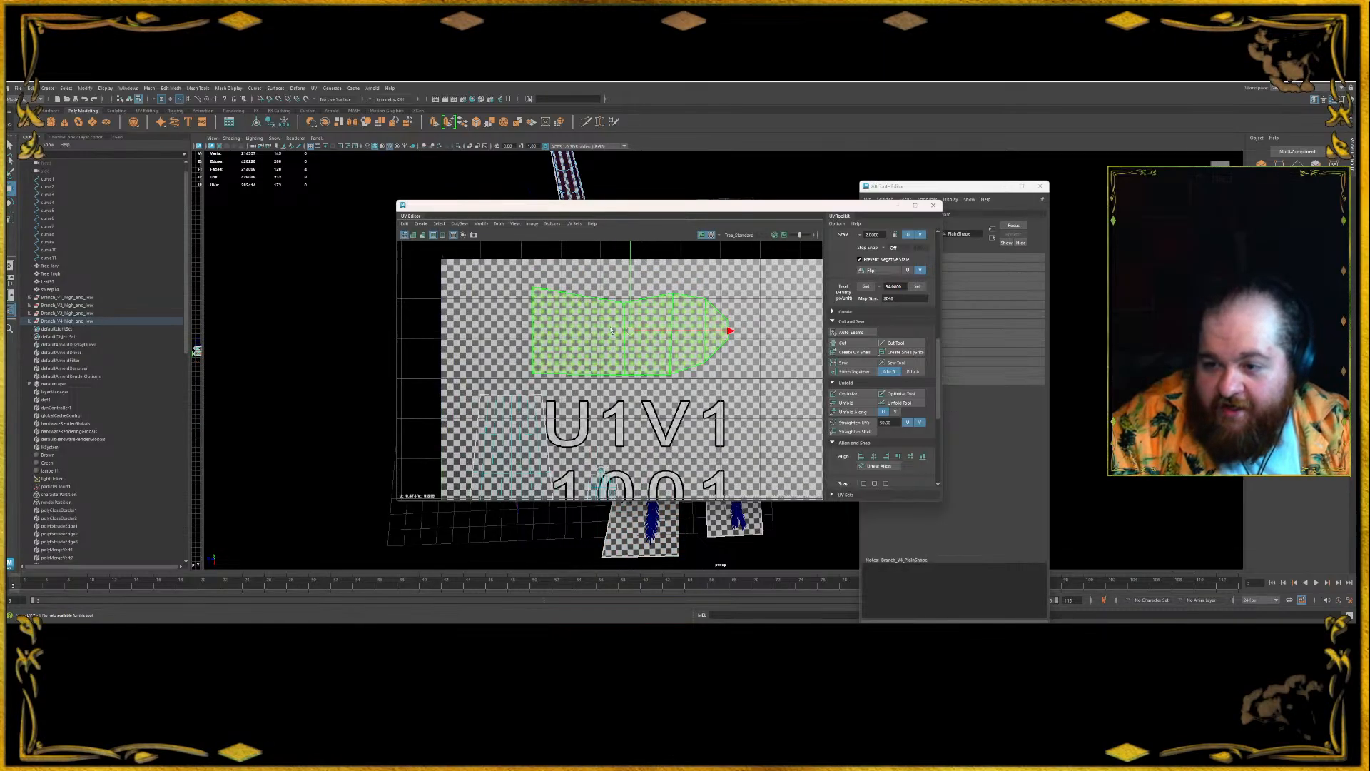
left_click_drag(631, 330, 541, 302)
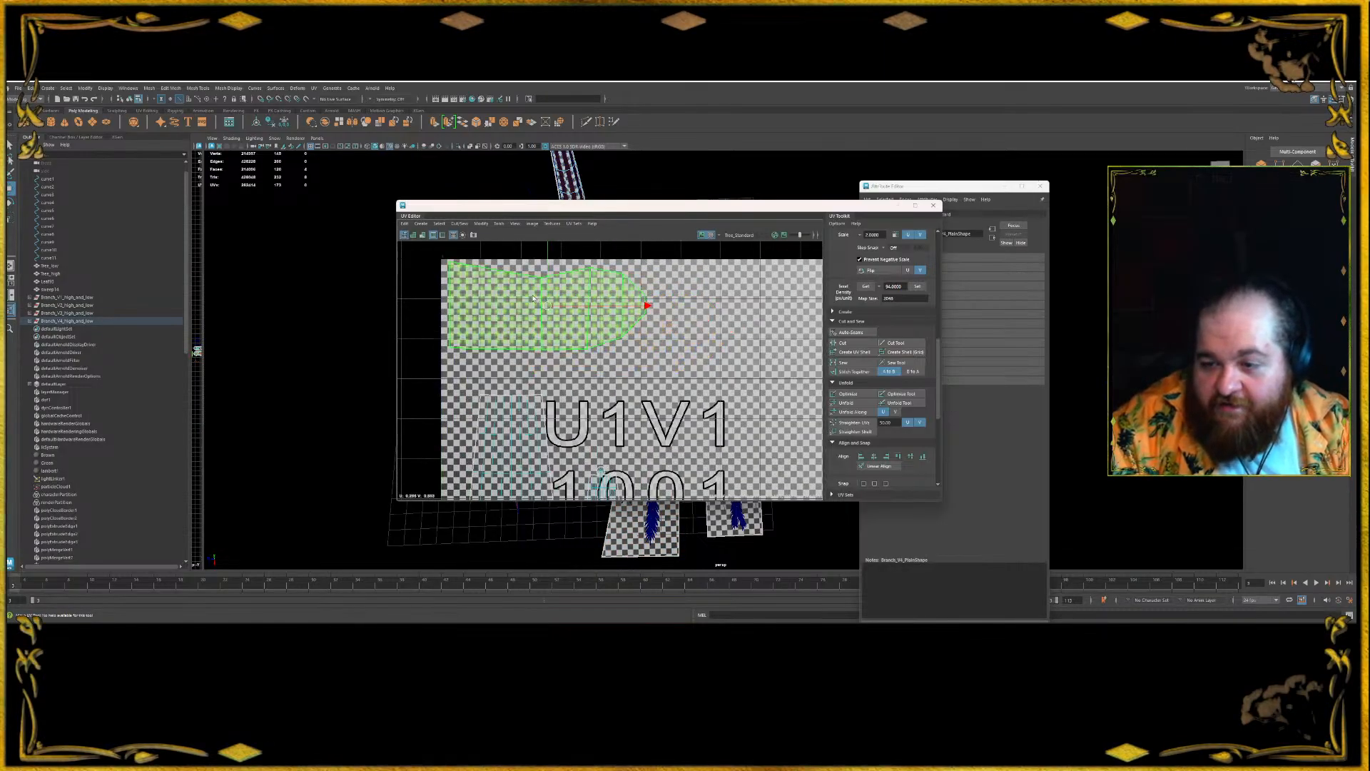
scroll(540, 302, "down", 3)
left_click(587, 464)
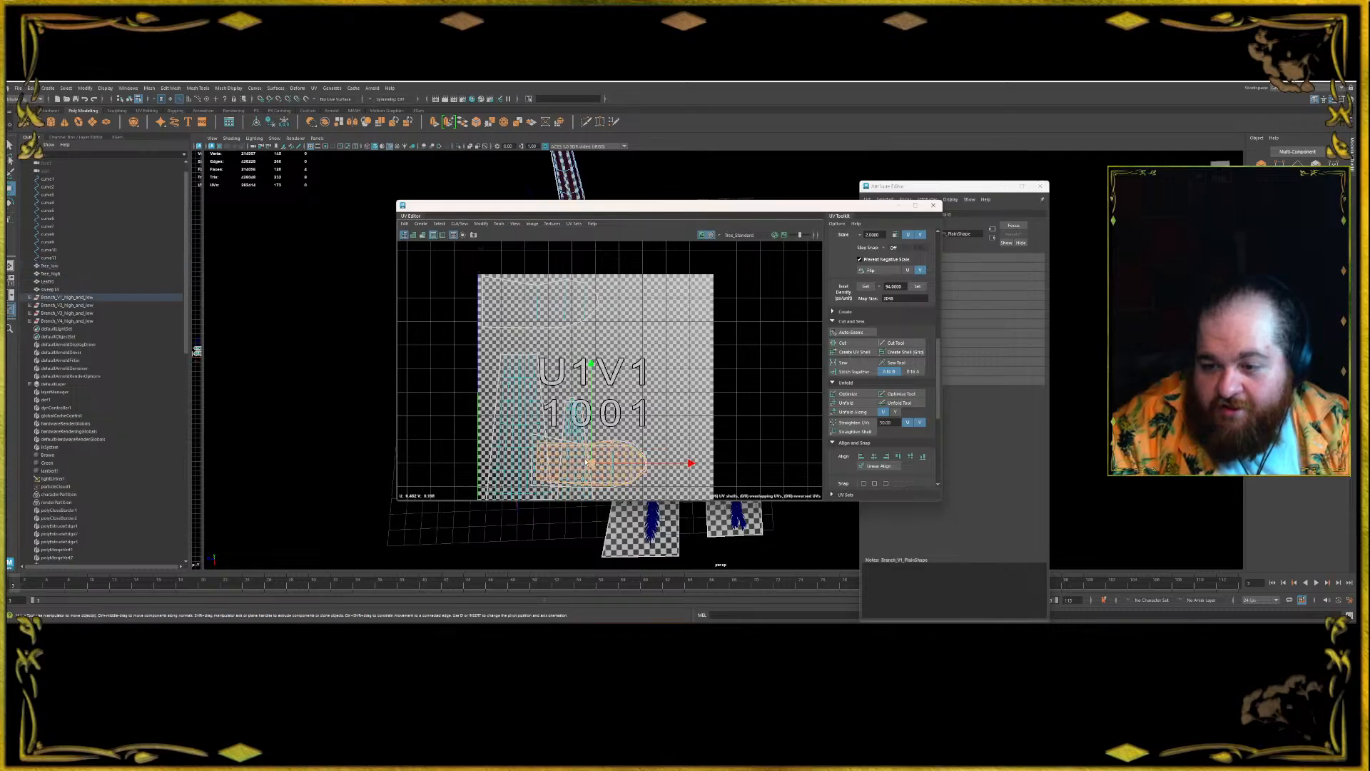
left_click_drag(587, 465, 656, 303)
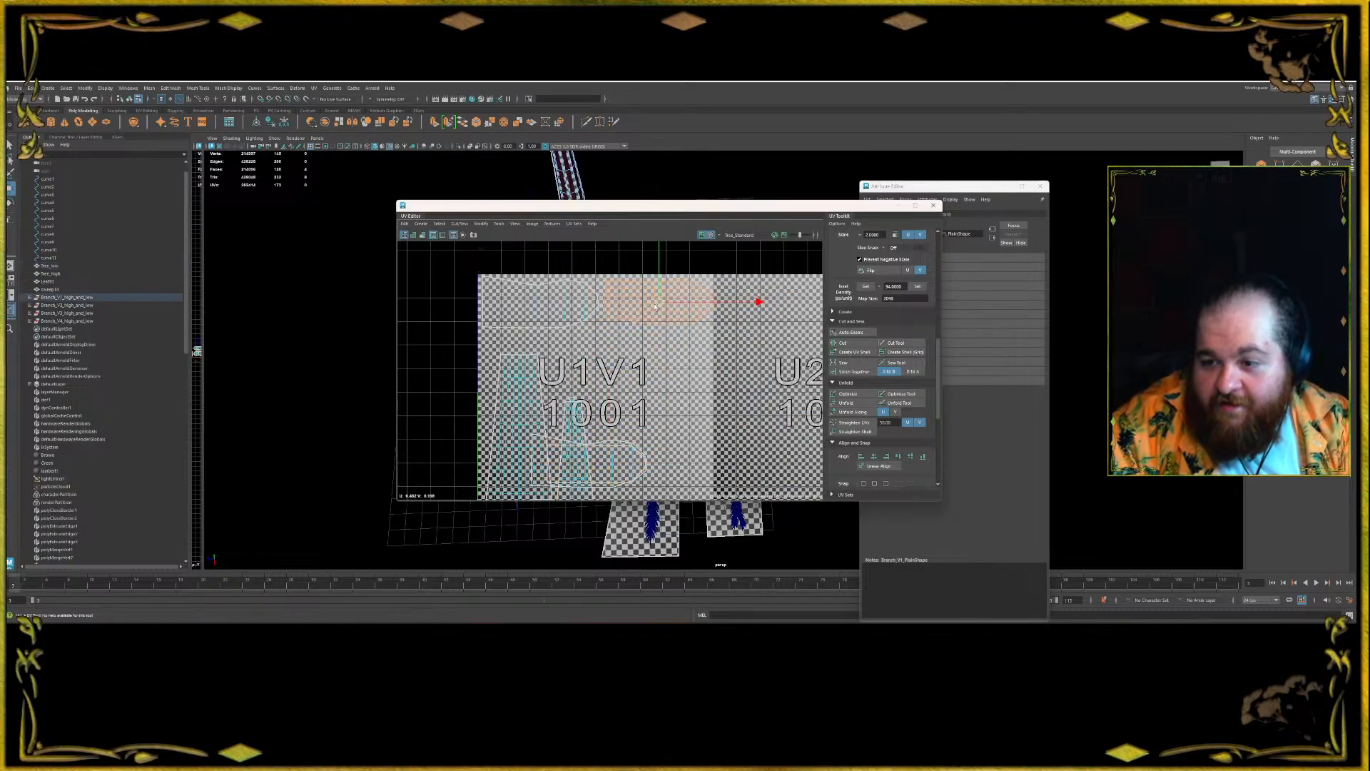
- Rotate the trunk's UV shells to lie horizontally and move them out of the first tile into U2V1
left_click(599, 452)
left_click(580, 437, "shift")
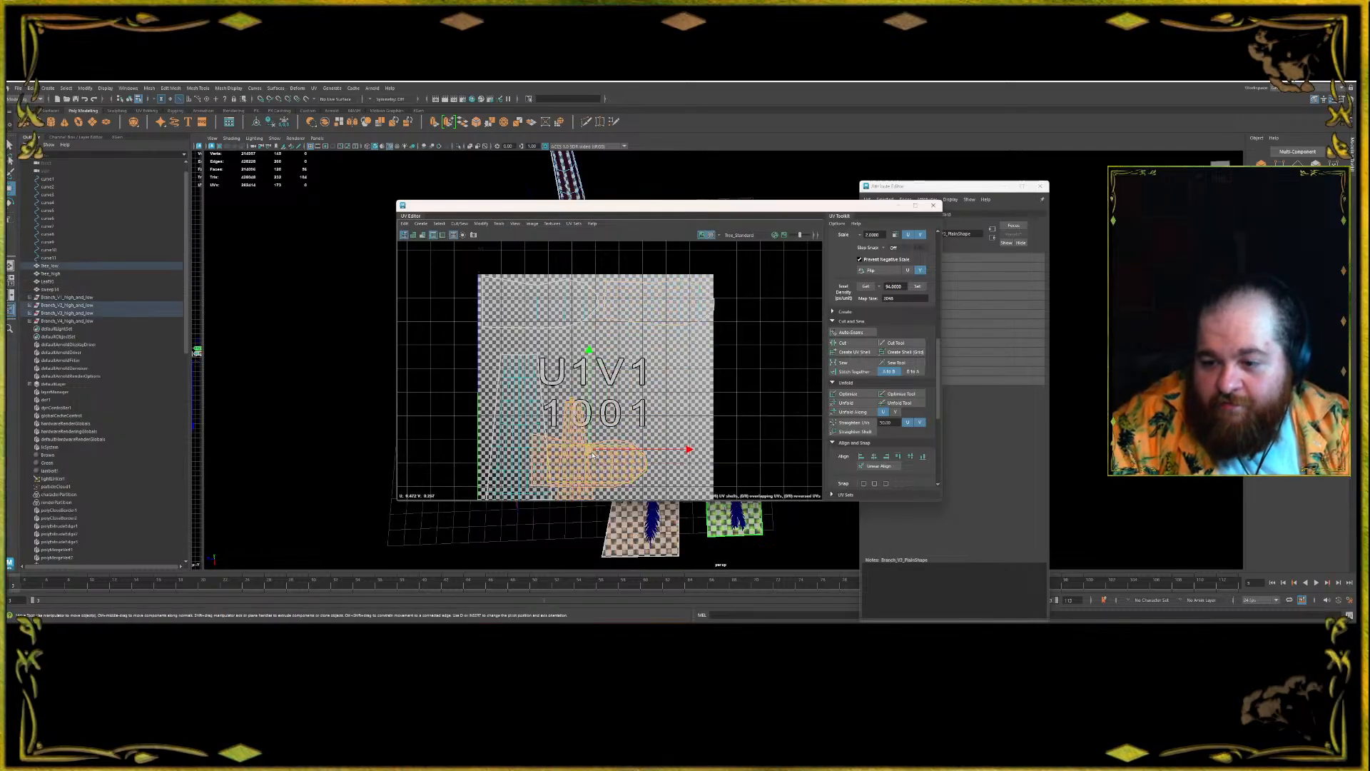
left_click(605, 425)
left_click(580, 432)
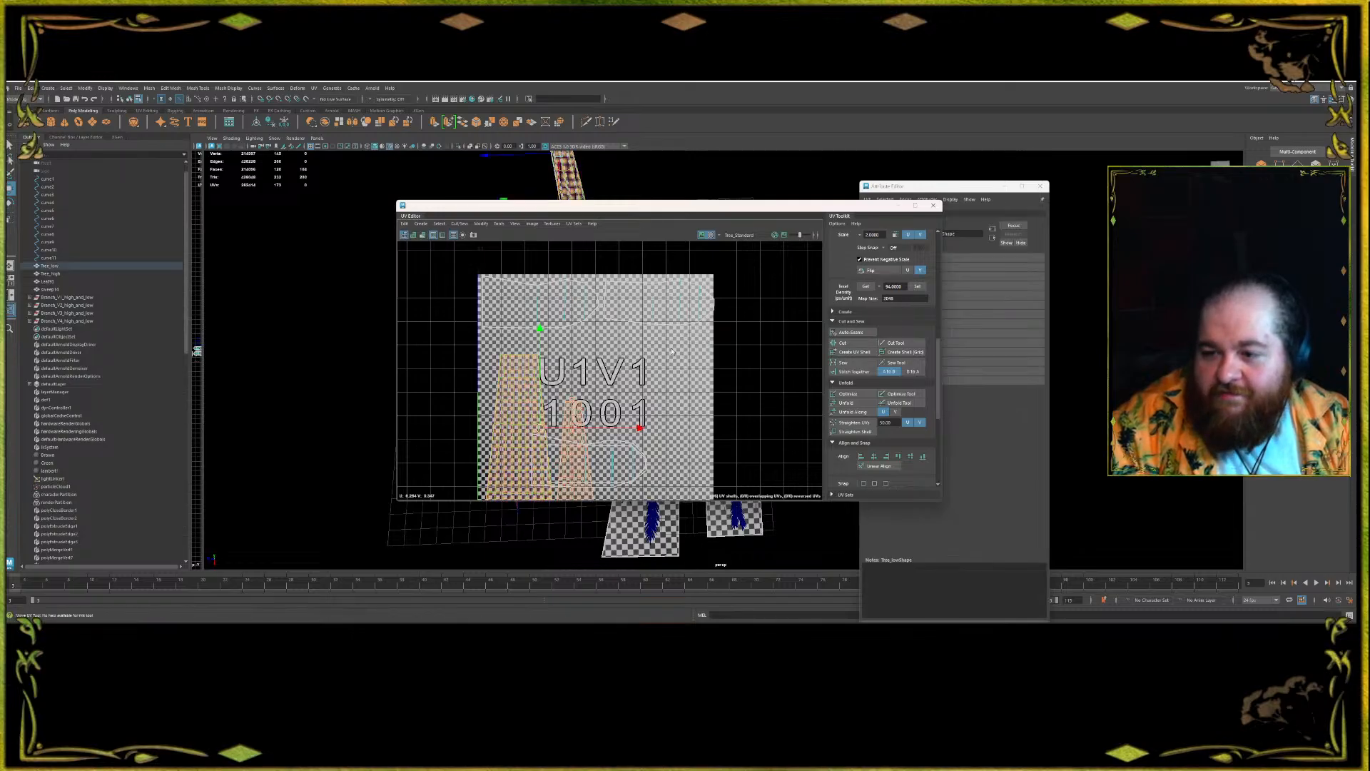
left_click(665, 416)
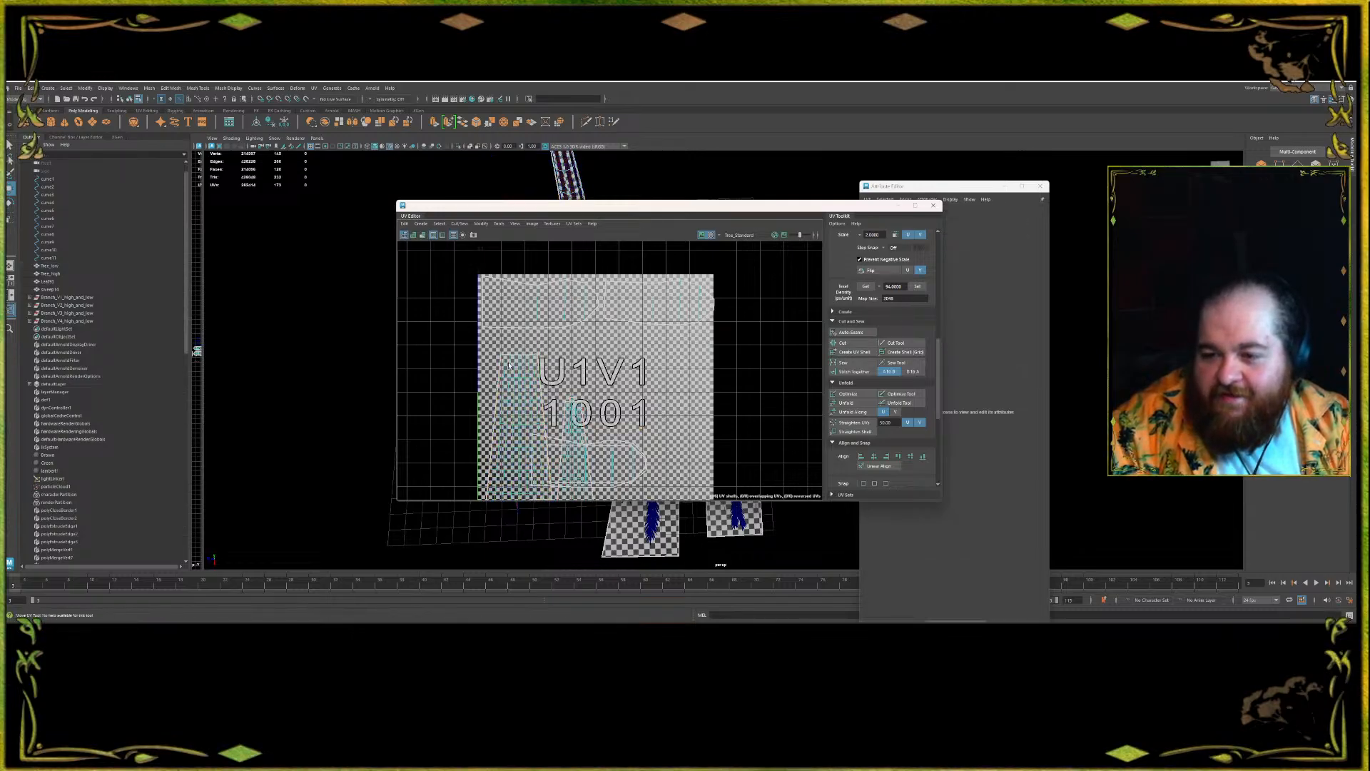
left_click(530, 380)
scroll(886, 357, "up", 5)
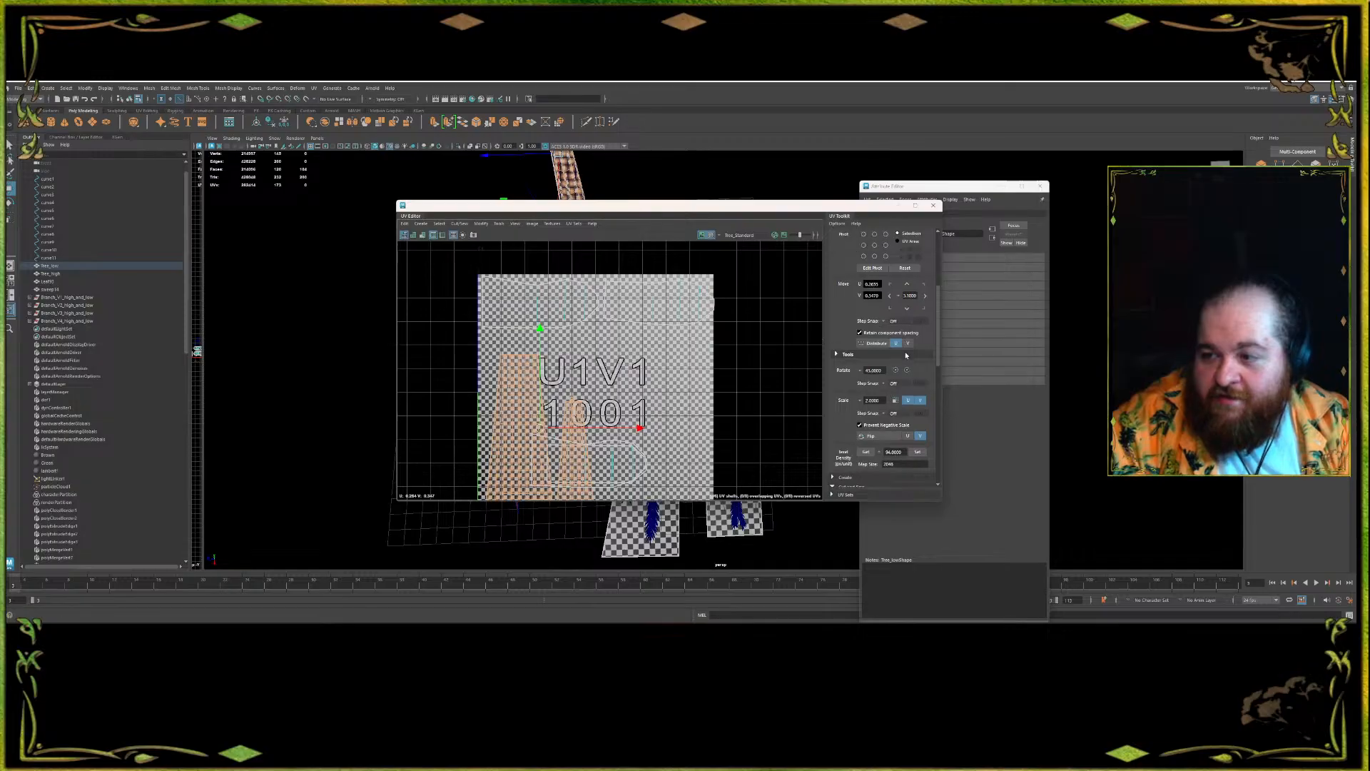
left_click(907, 369)
left_click(907, 369)
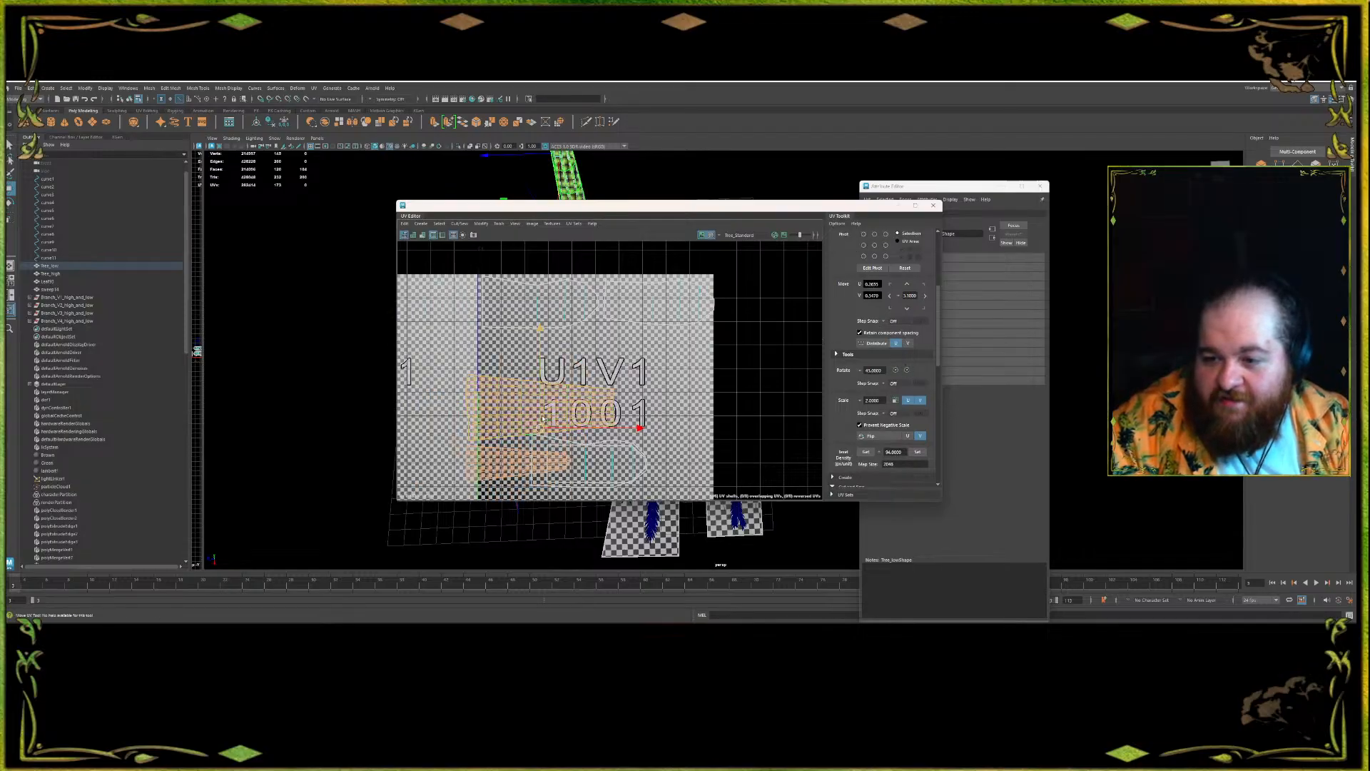
left_click_drag(541, 428, 797, 431)
- Place the UV shells of the two remaining branch planes side by side beneath the tile's upper row of shells
left_click(620, 451)
left_click_drag(597, 464, 551, 378)
left_click(589, 463)
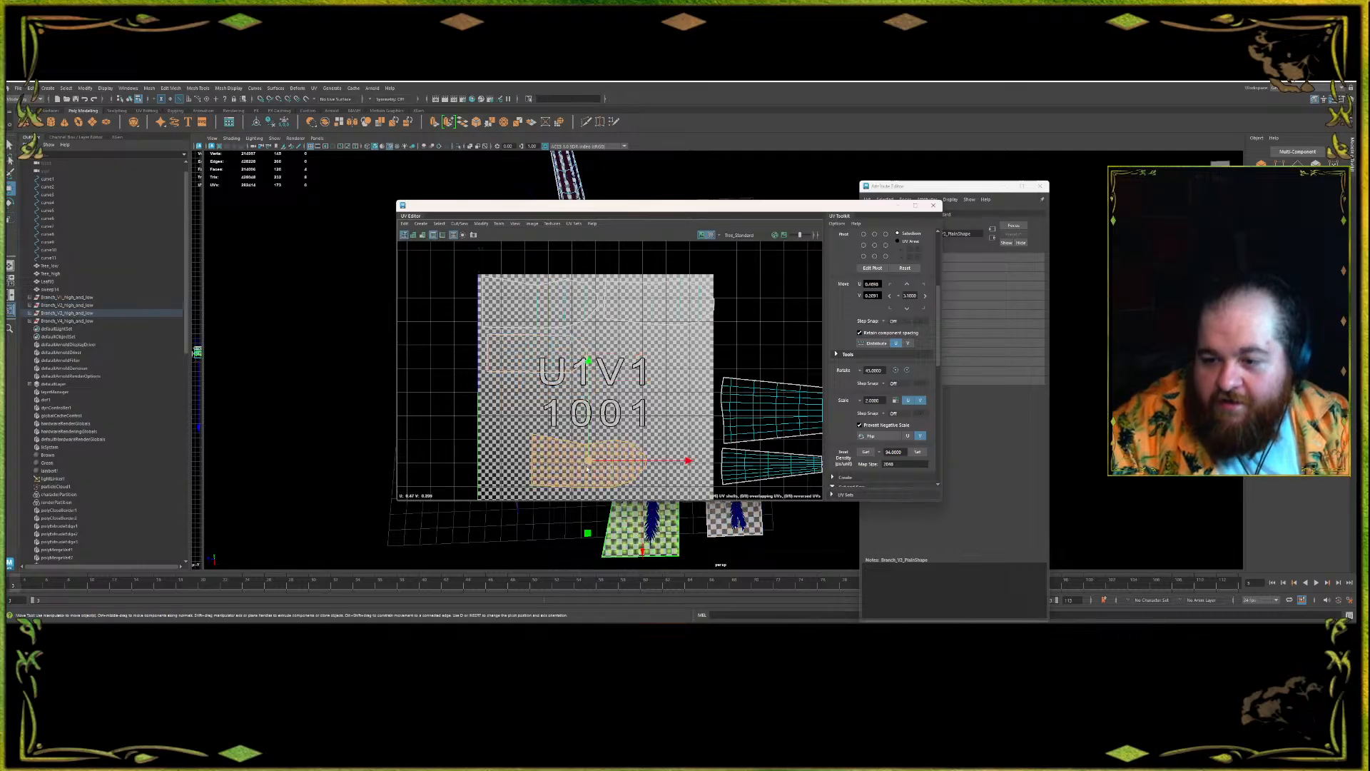
left_click_drag(591, 463, 650, 354)
left_click(600, 441)
- Move the trunk's large UV shell into the lower-left corner of tile U1V1 and its smaller shell just above it
scroll(579, 343, "down", 2)
left_click_drag(748, 458, 724, 404)
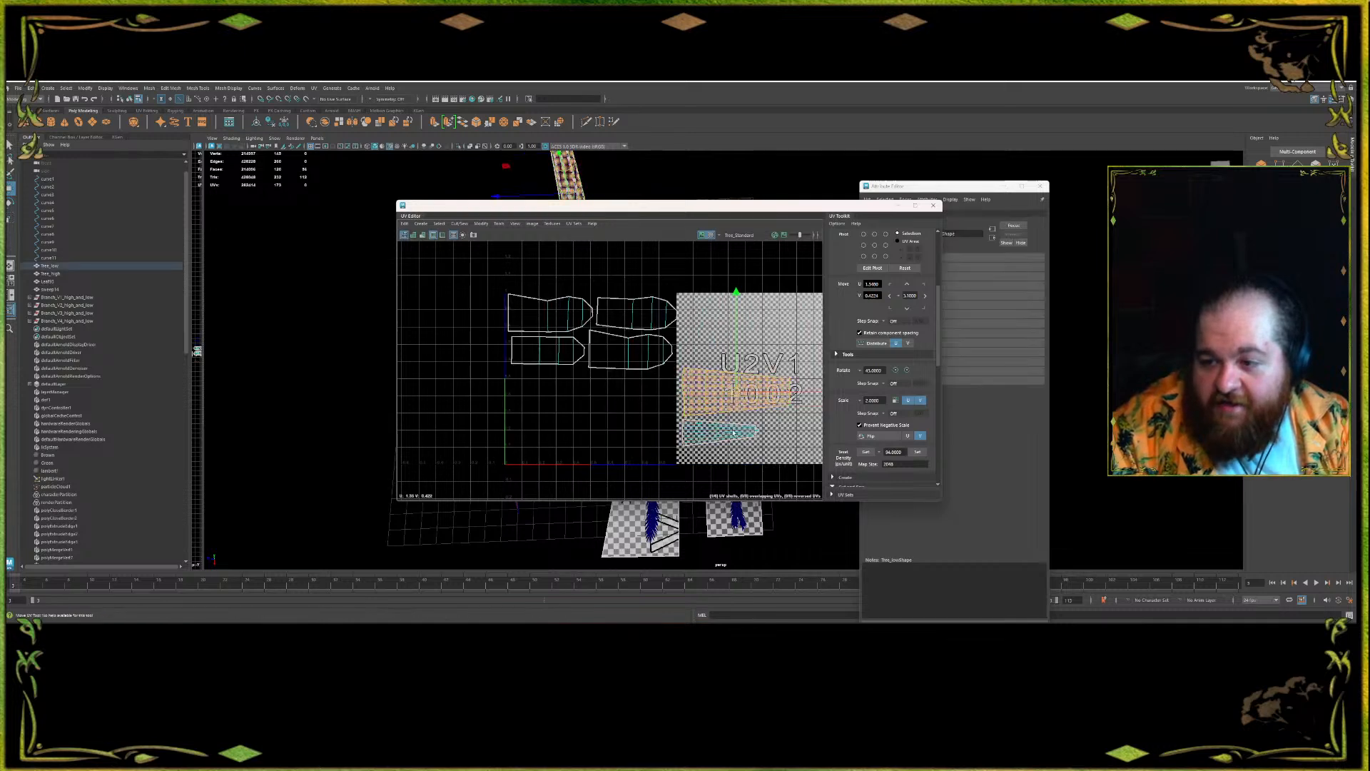
left_click_drag(728, 401, 561, 437)
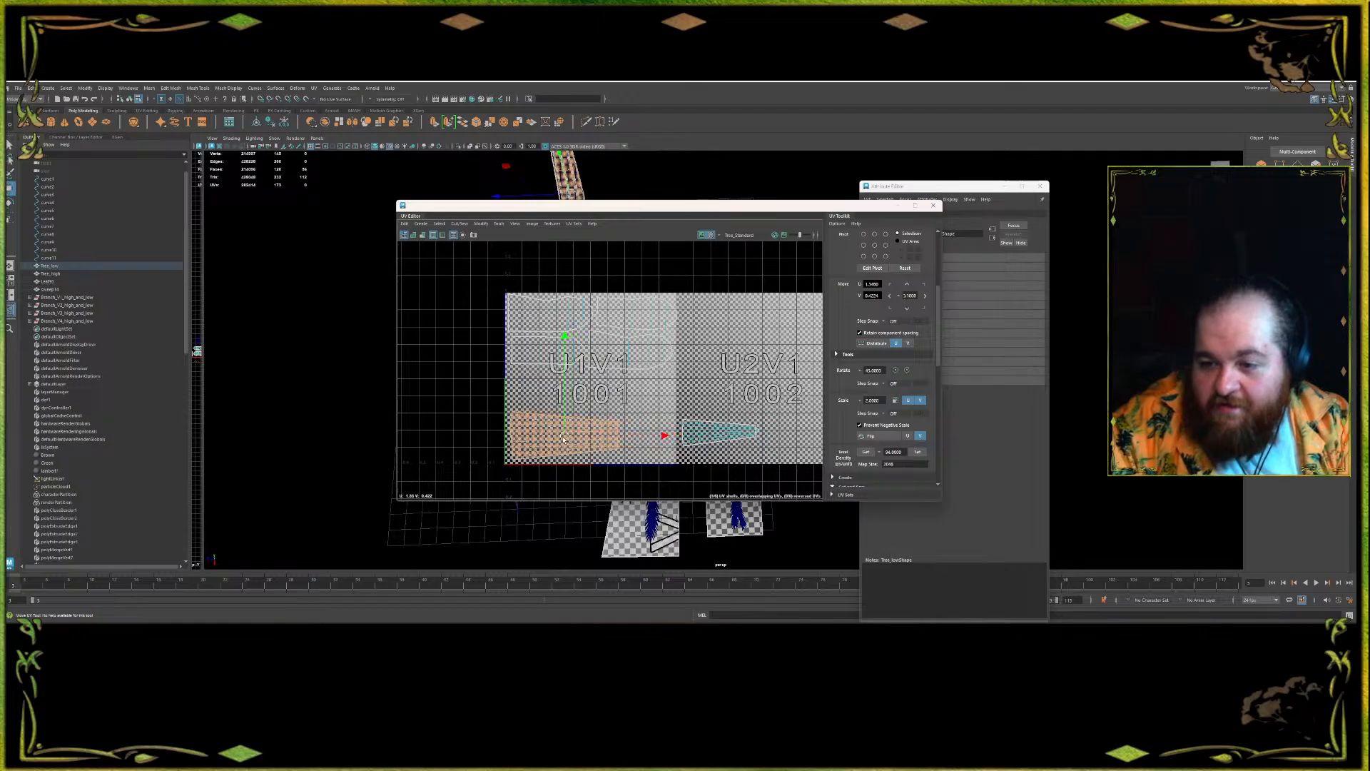
left_click(717, 428)
left_click_drag(717, 428, 556, 391)
- Nudge the V1 branch plane's UV shell fully inside the tile's right edge and close the UV Editor
left_click(664, 350)
scroll(639, 328, "up", 3)
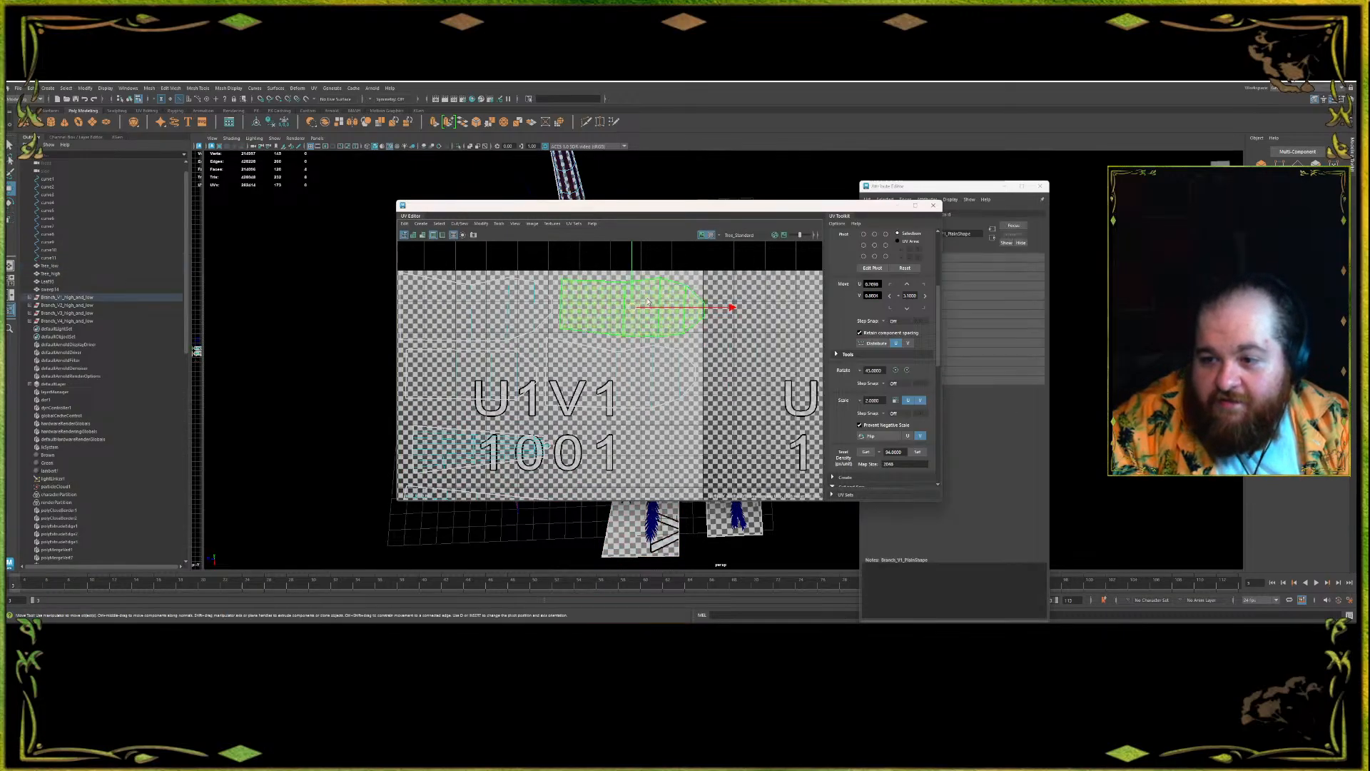
left_click_drag(703, 307, 692, 315)
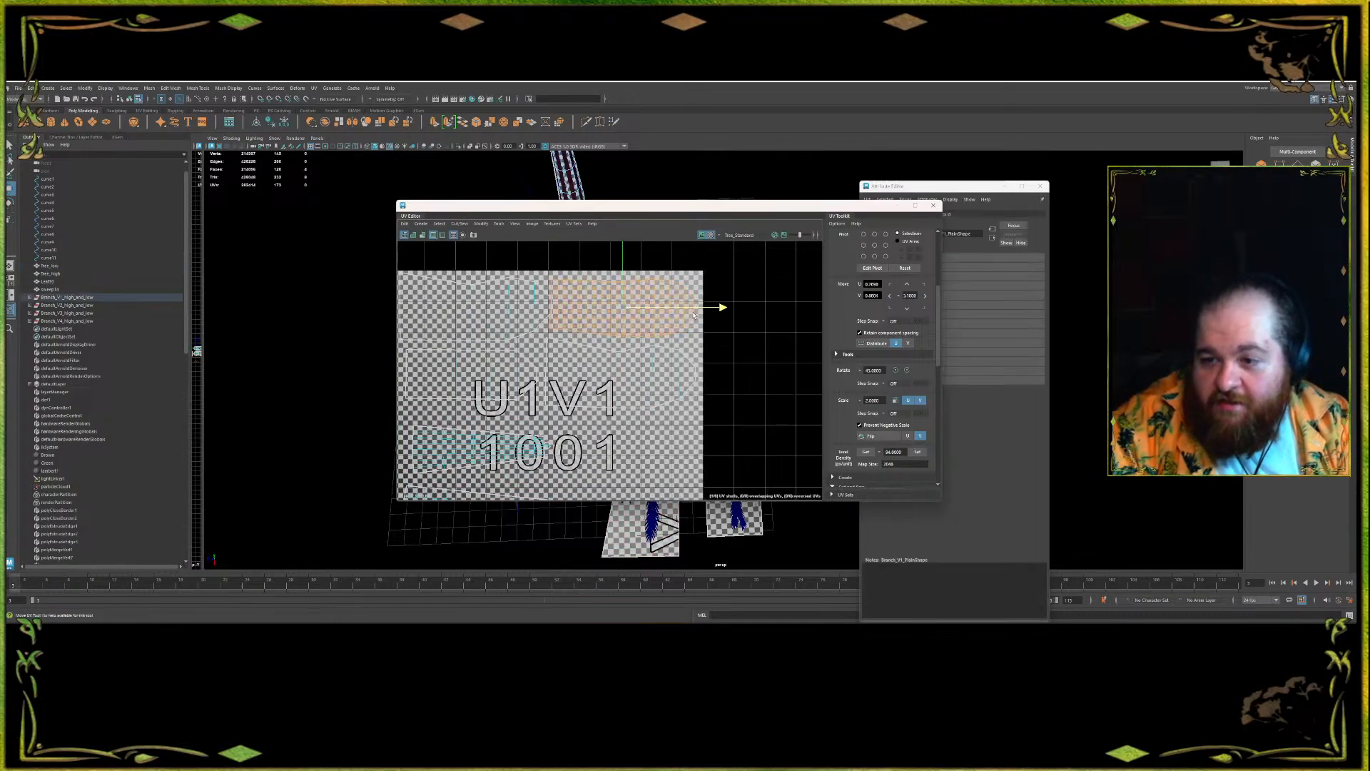
scroll(696, 318, "down", 5)
left_click(710, 340)
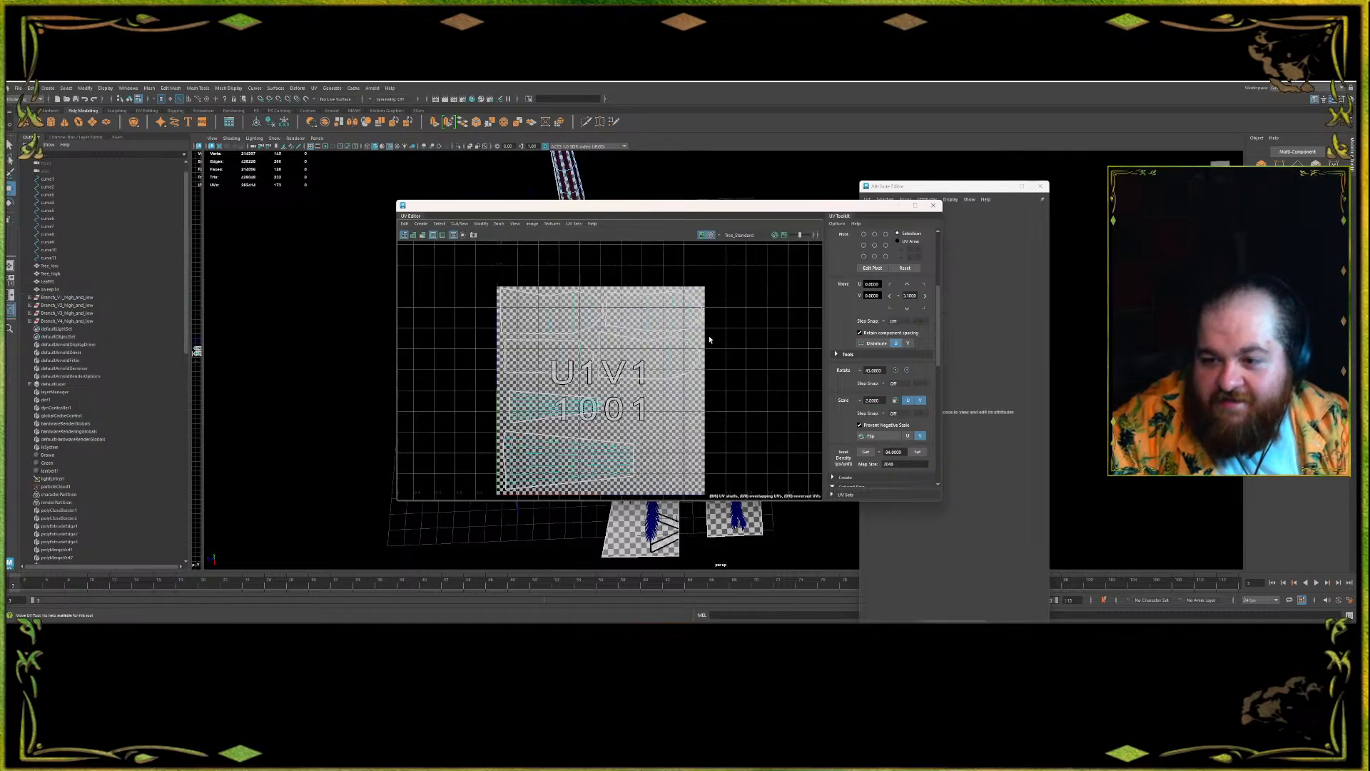
scroll(709, 340, "up", 2)
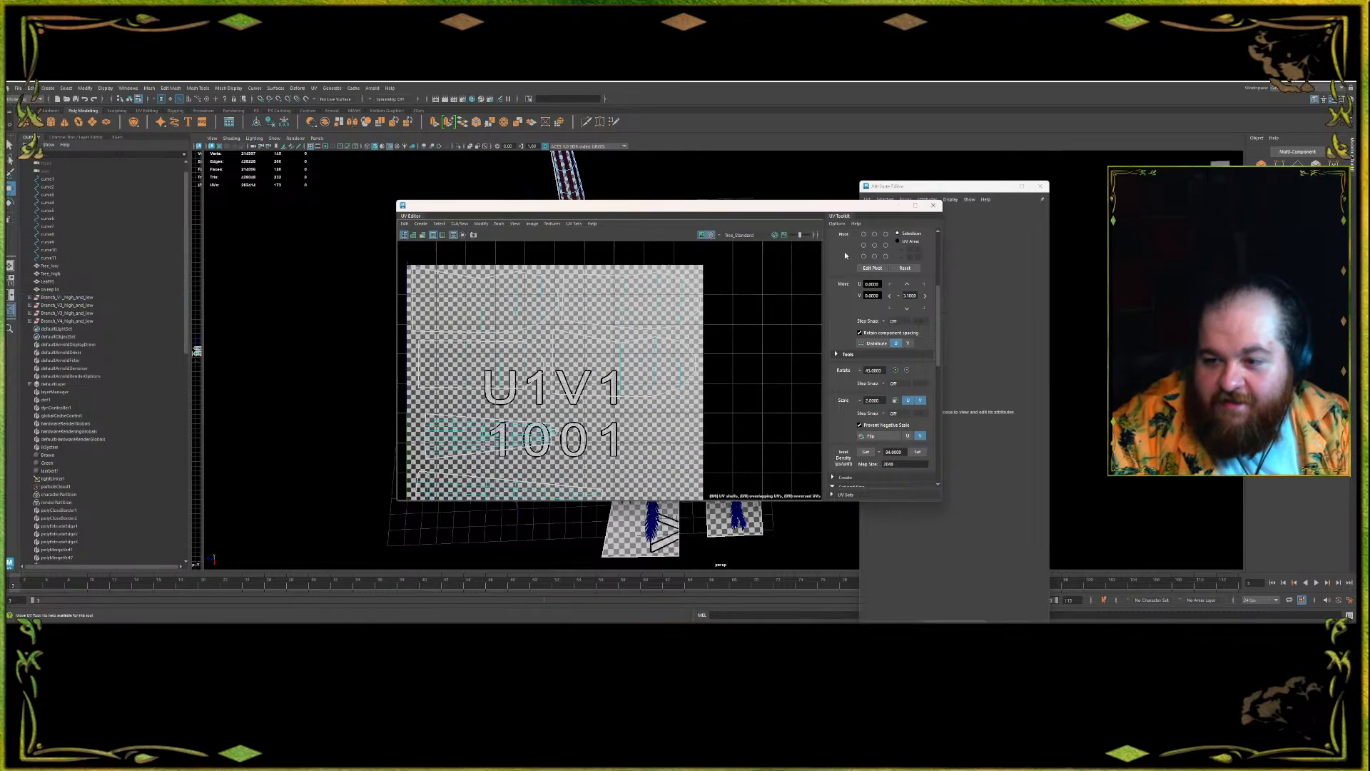
left_click(940, 209)
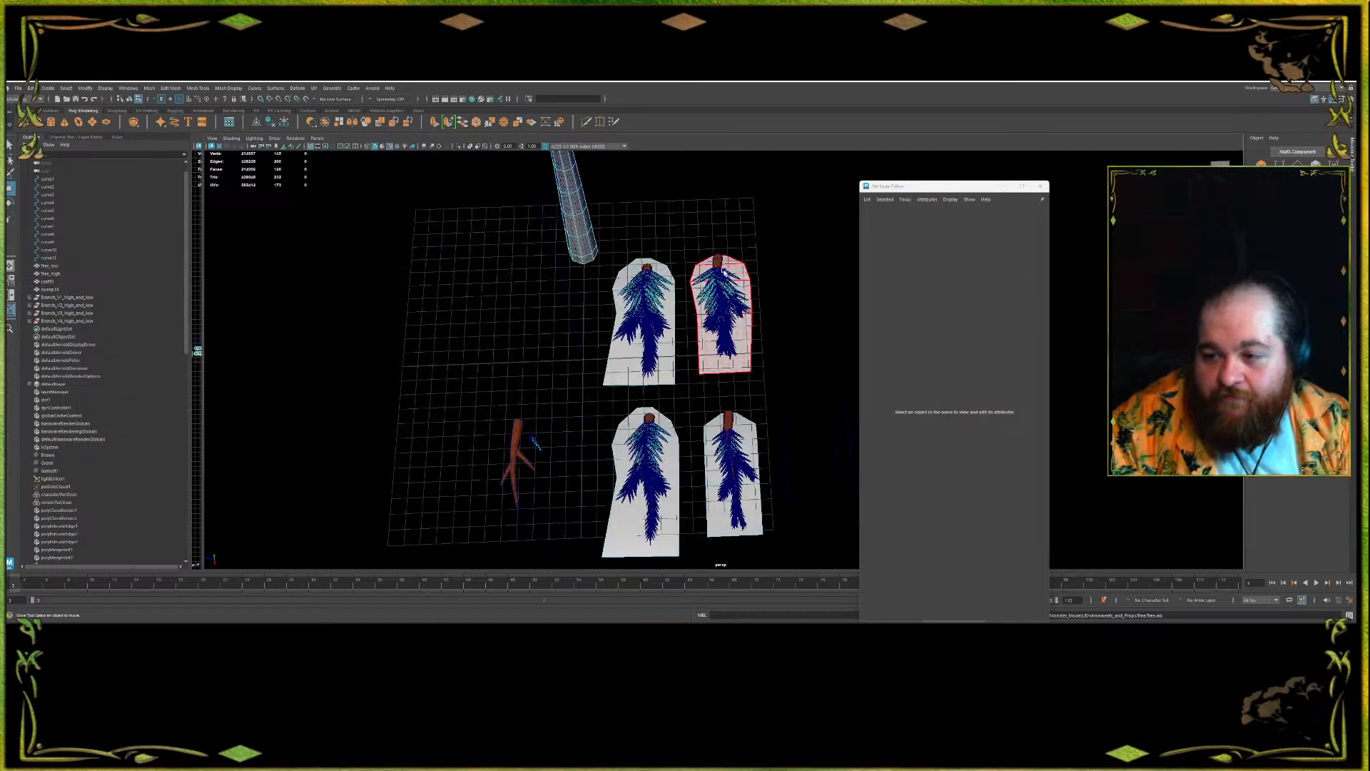
- Turn off the wireframe overlay on the shaded models, with the bare branch and single leaf in view
scroll(723, 271, "down", 2)
scroll(563, 371, "up", 5)
middle_click_drag(563, 371, 814, 248, "alt")
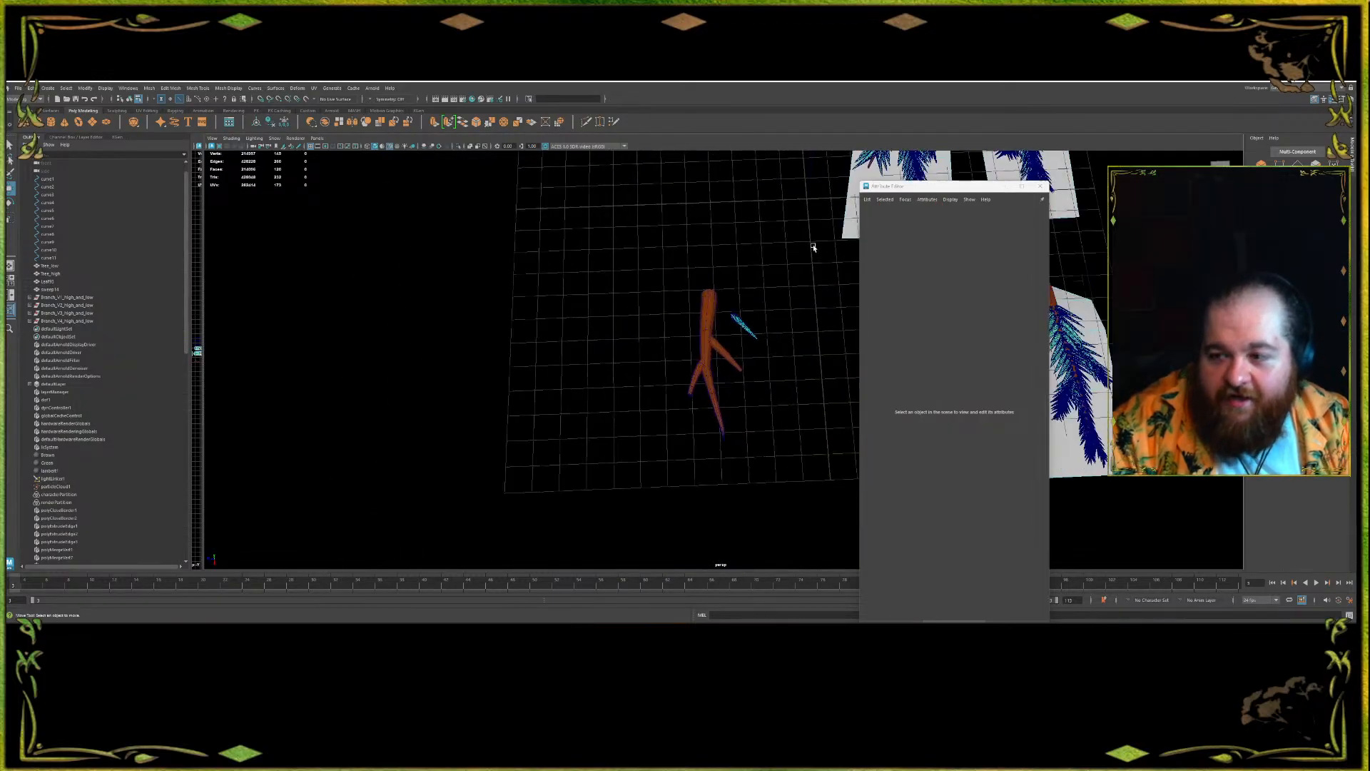
scroll(679, 257, "up", 5)
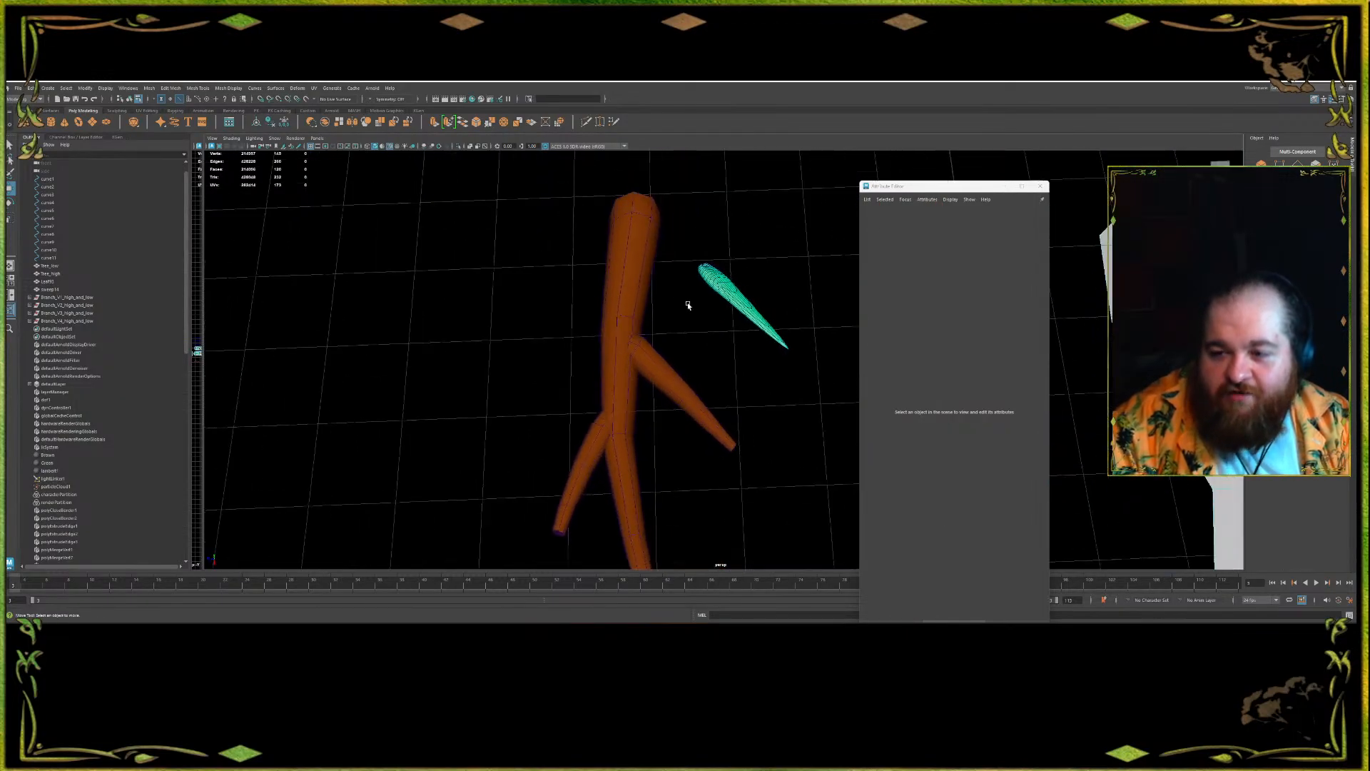
scroll(694, 287, "down", 5)
middle_click_drag(571, 274, 131, 183, "alt")
scroll(582, 325, "down", 4)
left_click_drag(583, 325, 598, 342, "alt")
middle_click_drag(598, 343, 681, 345, "alt")
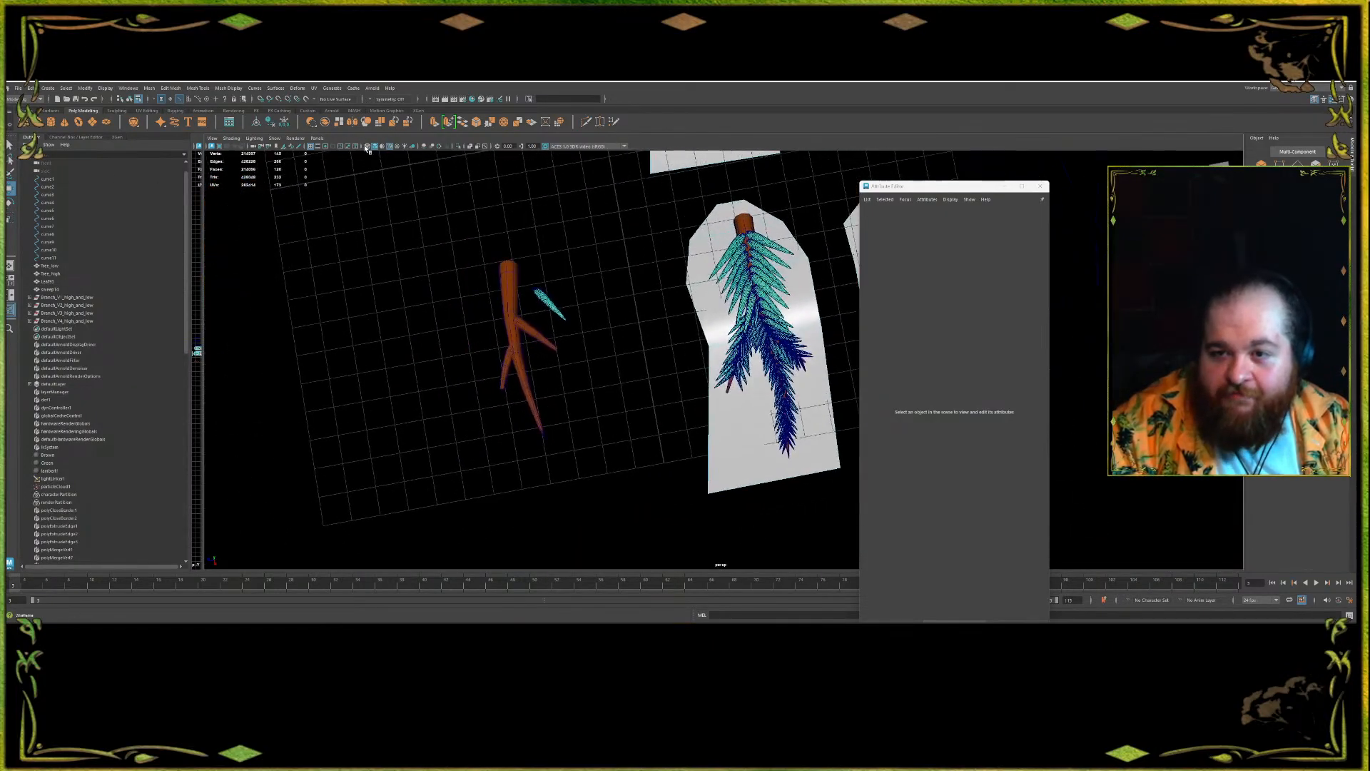
left_click(380, 145)
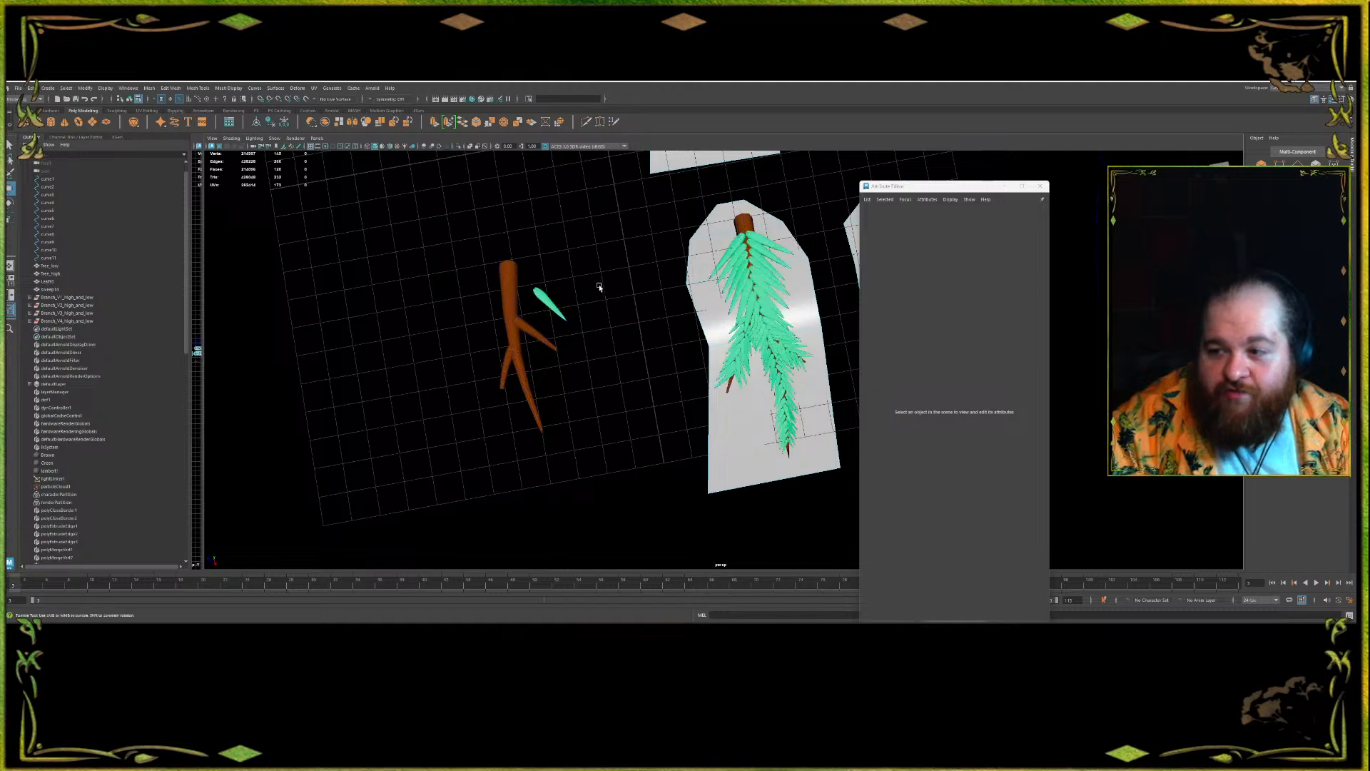
- Move the single leaf onto the thick upper end of the bare branch
scroll(600, 288, "up", 5)
middle_click_drag(703, 305, 774, 336, "alt")
scroll(714, 314, "up", 3)
left_click(508, 262)
middle_click_drag(542, 282, 632, 428, "alt")
key("F8")
left_click(650, 306)
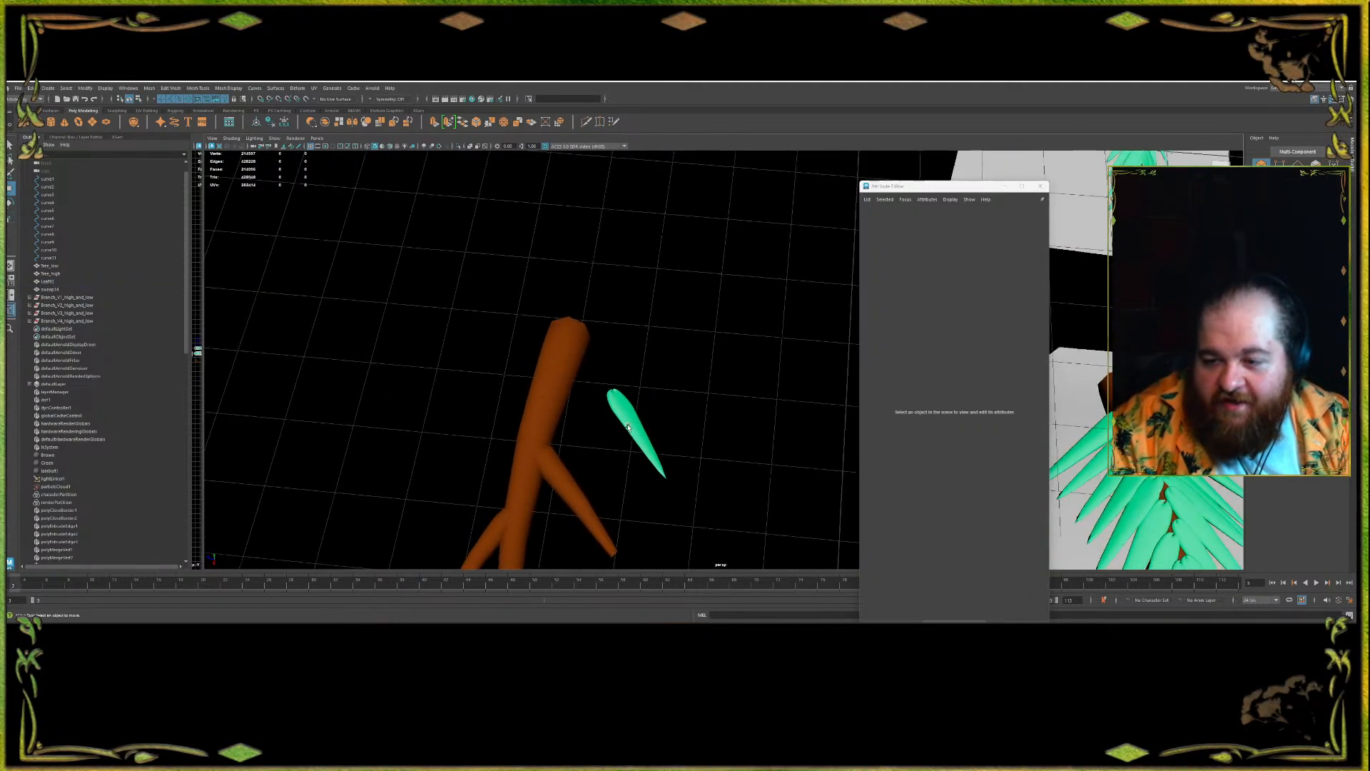
left_click(632, 428)
left_click_drag(610, 394, 573, 344)
scroll(679, 323, "up", 5)
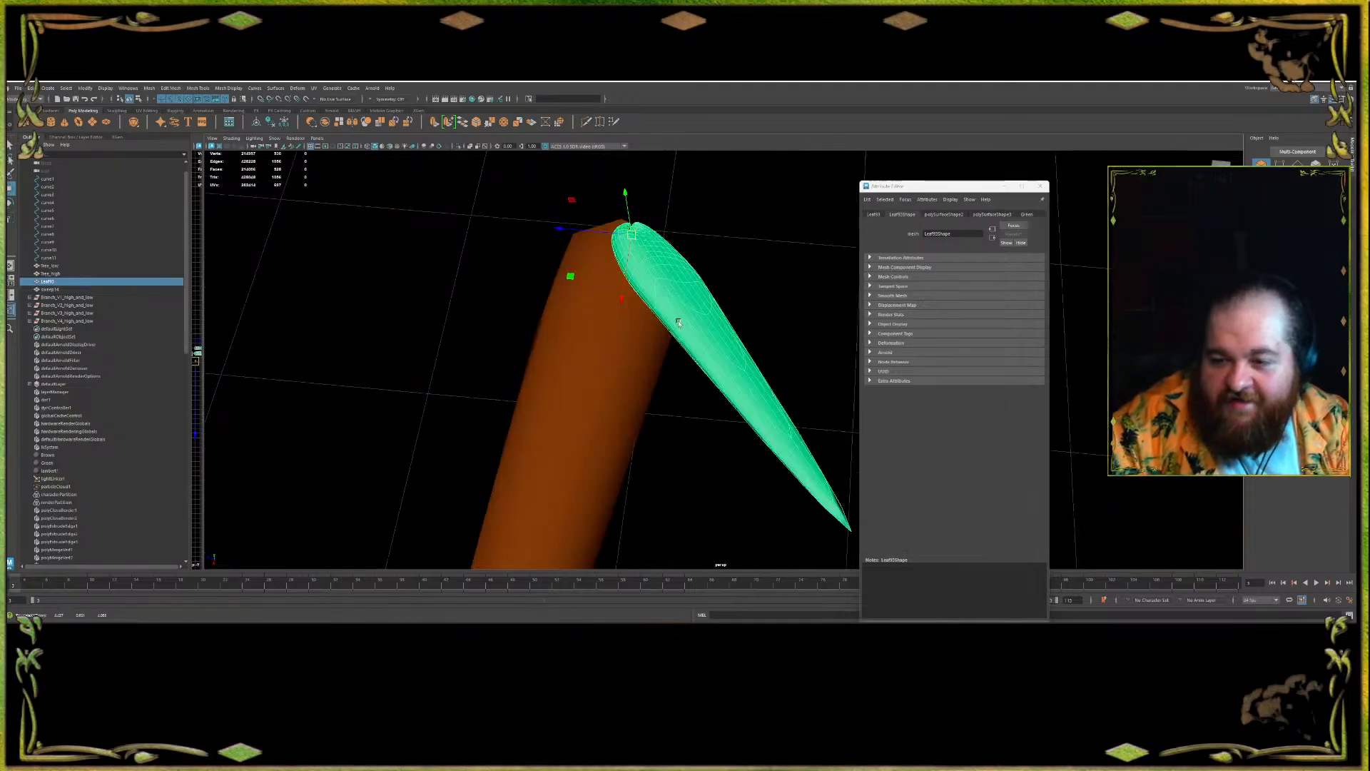
- Make the bare branch mesh a live surface and reselect the leaf for placement on it
left_click(579, 356)
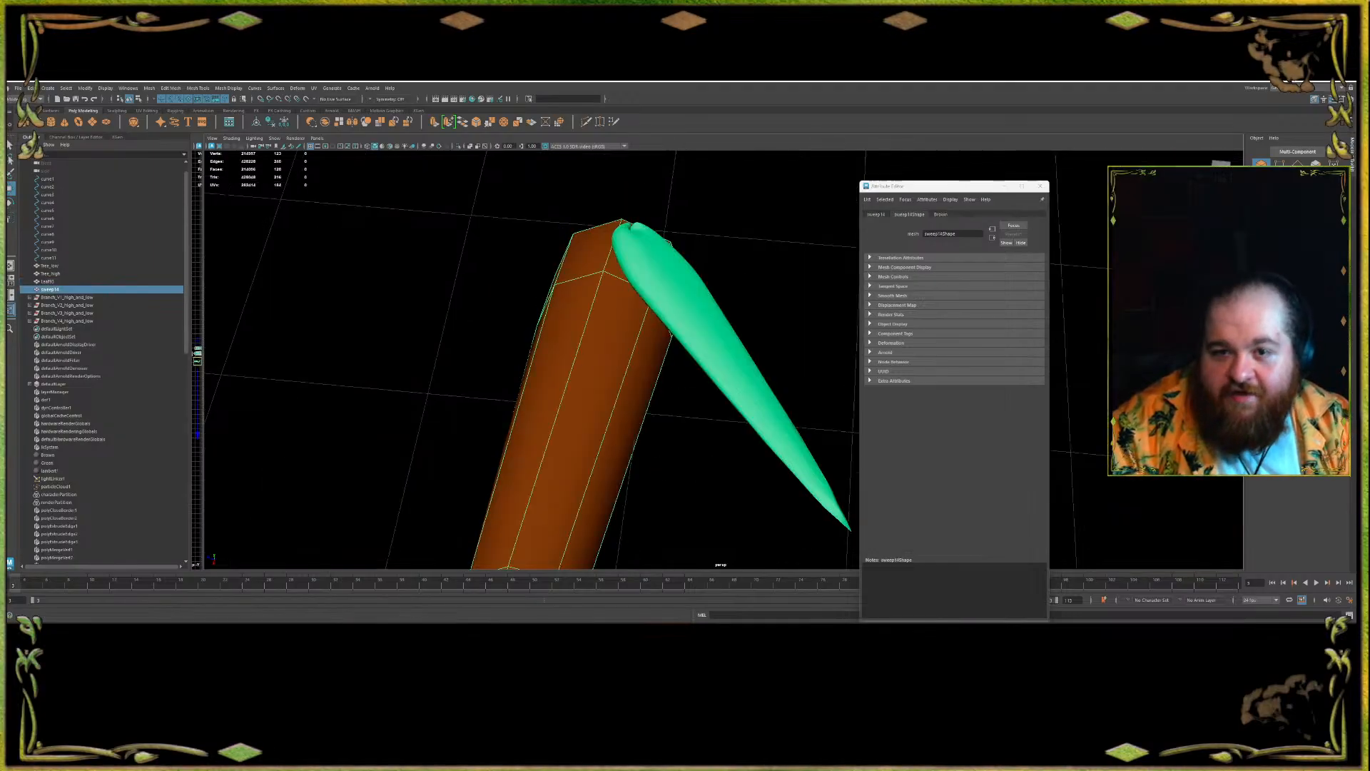
left_click(307, 99)
left_click(633, 267)
scroll(654, 245, "down", 4)
scroll(653, 245, "down", 5)
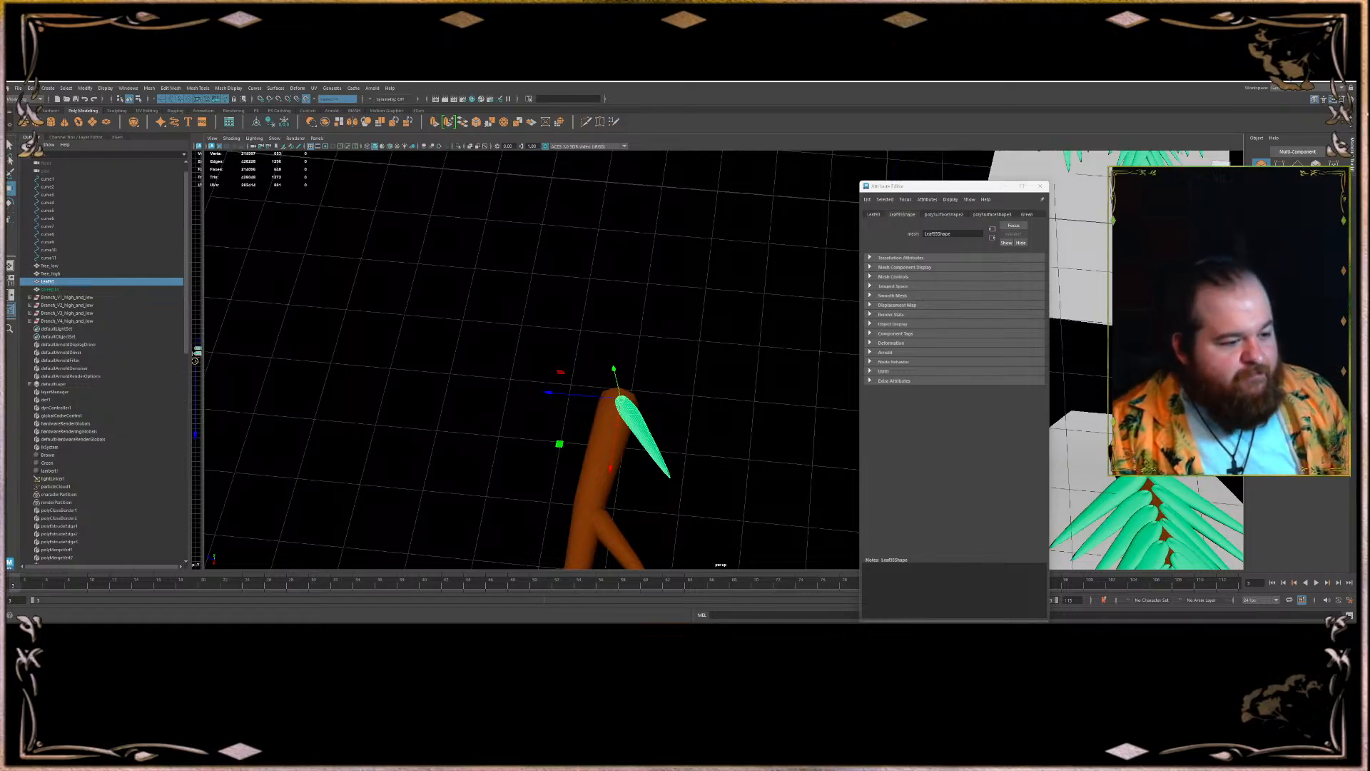
- Switch to File Explorer, look through the tracks in the Raps folder under Man_Vs_Monster_Models Music, and return to Maya
key("alt+Tab")
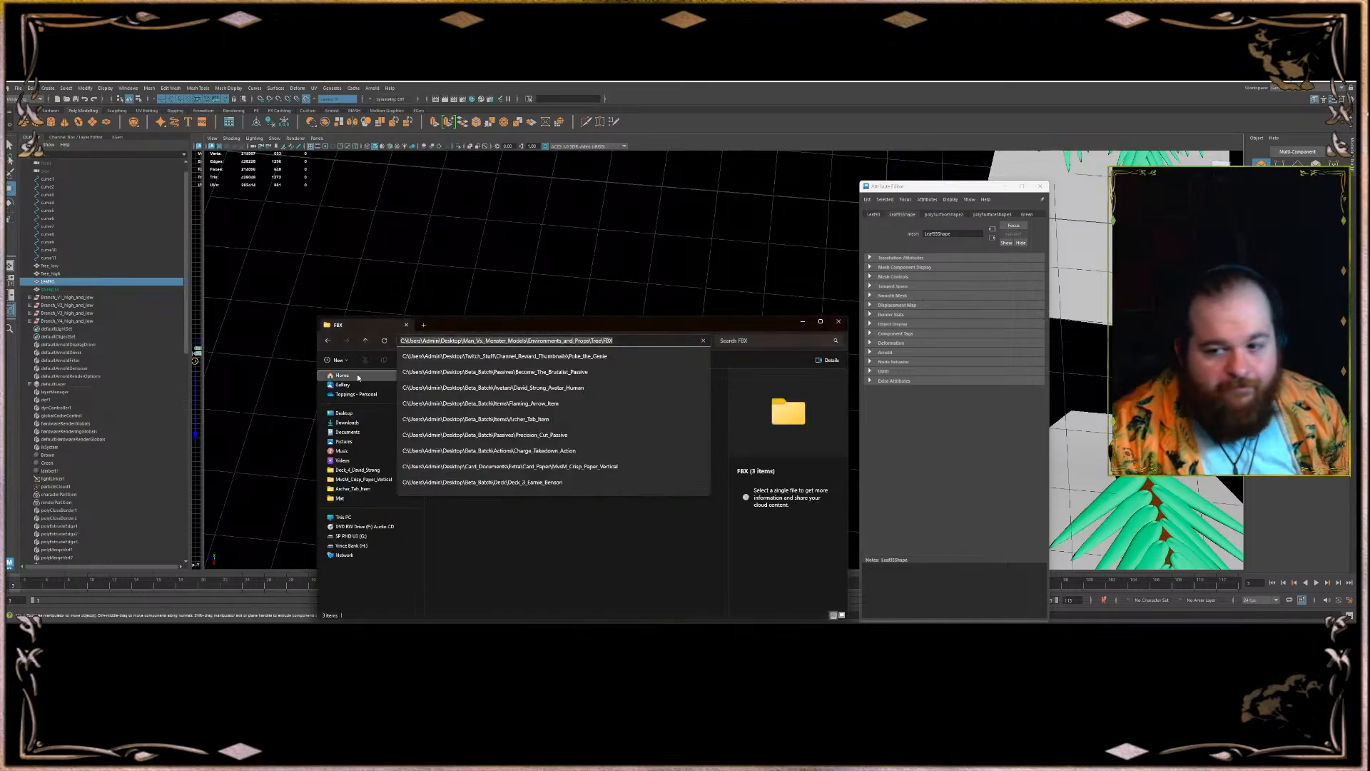
left_click(501, 538)
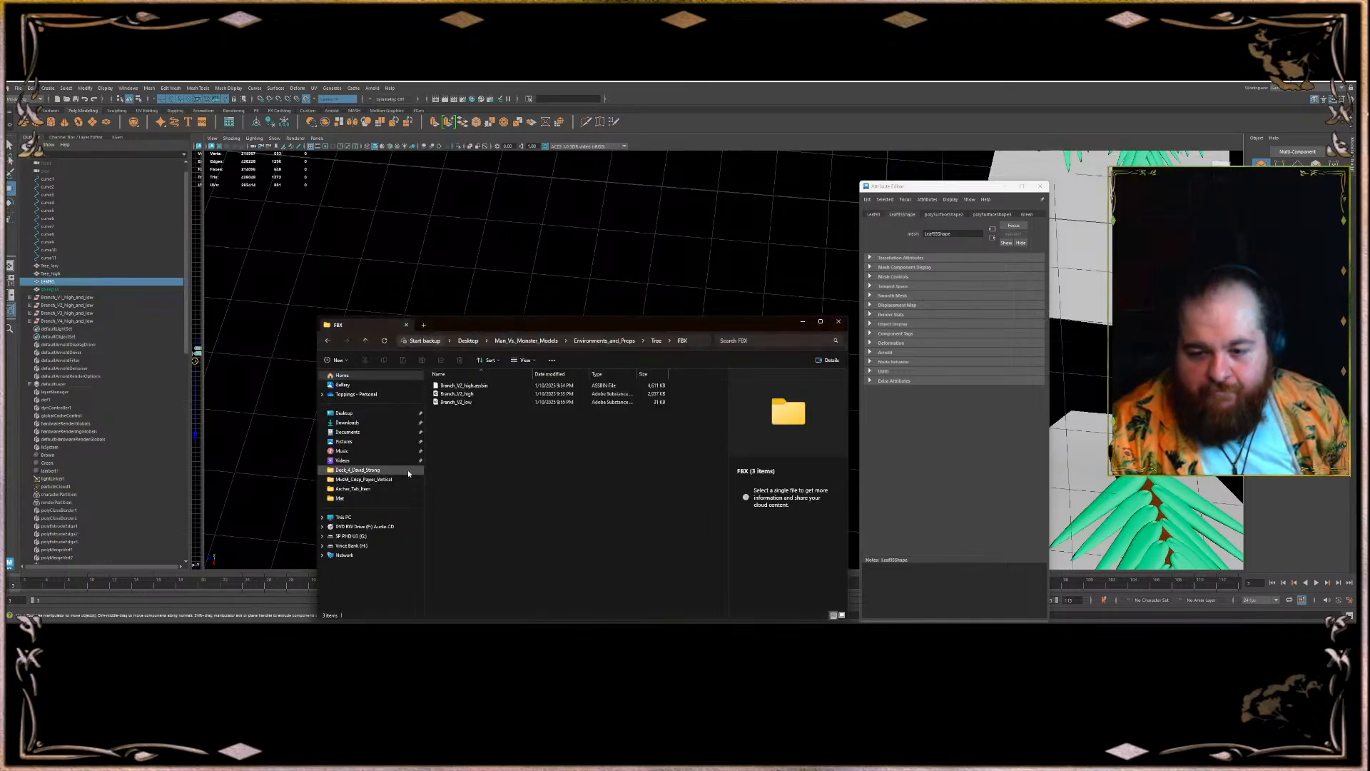
left_click(548, 342)
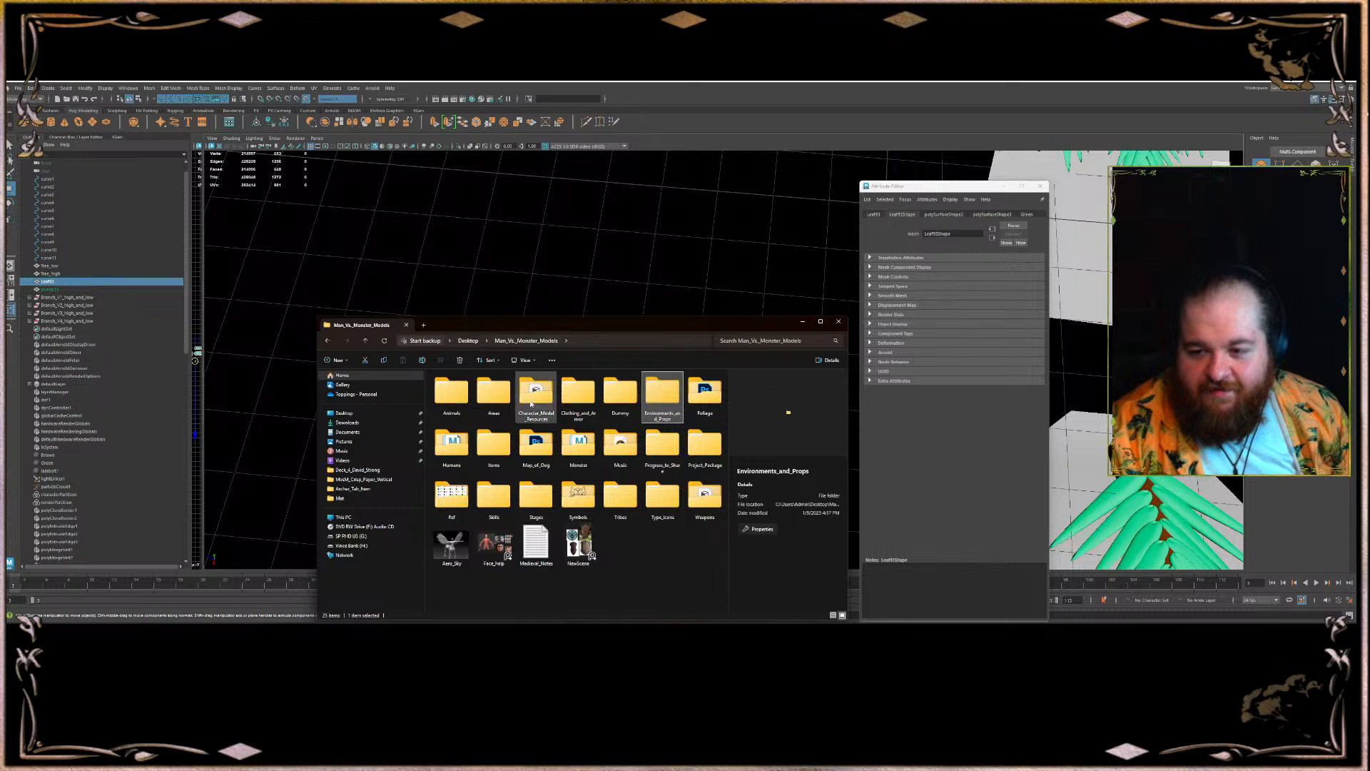
double_click(621, 447)
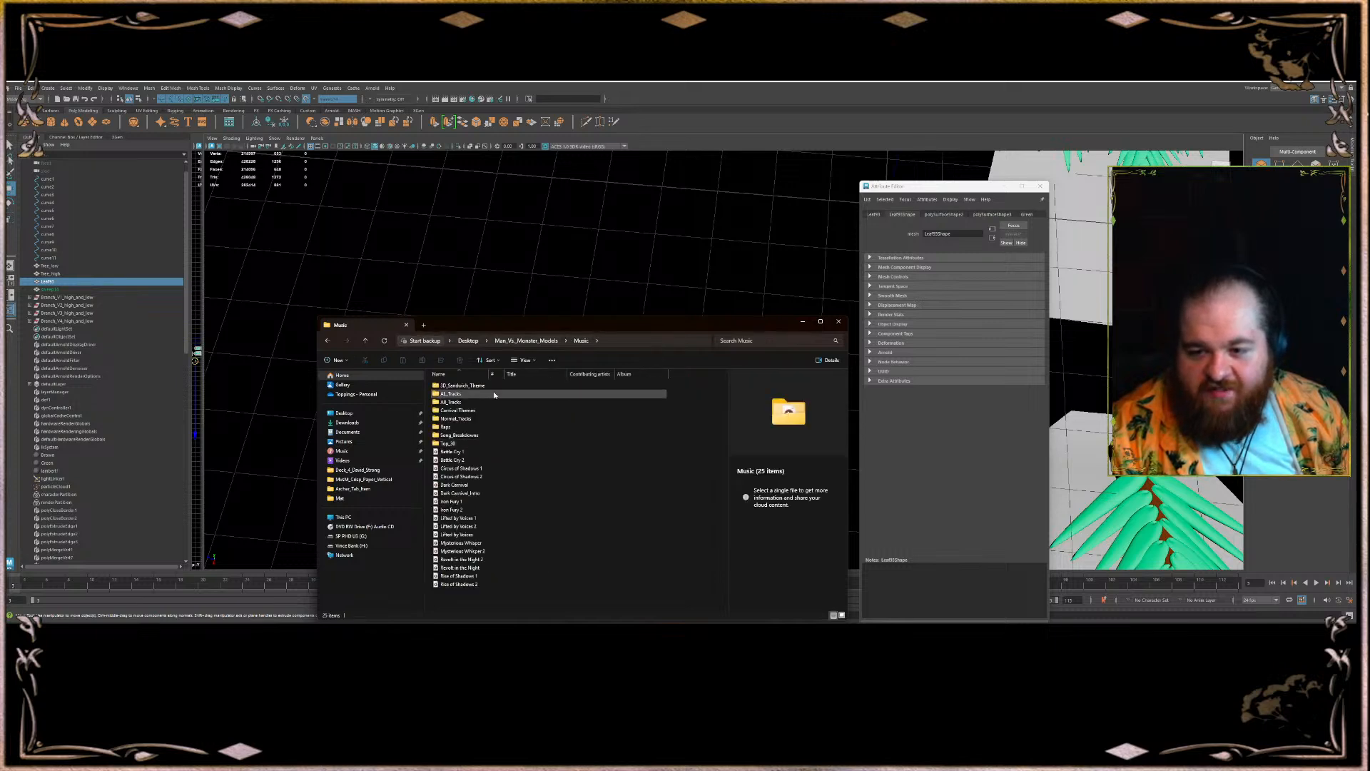
double_click(457, 428)
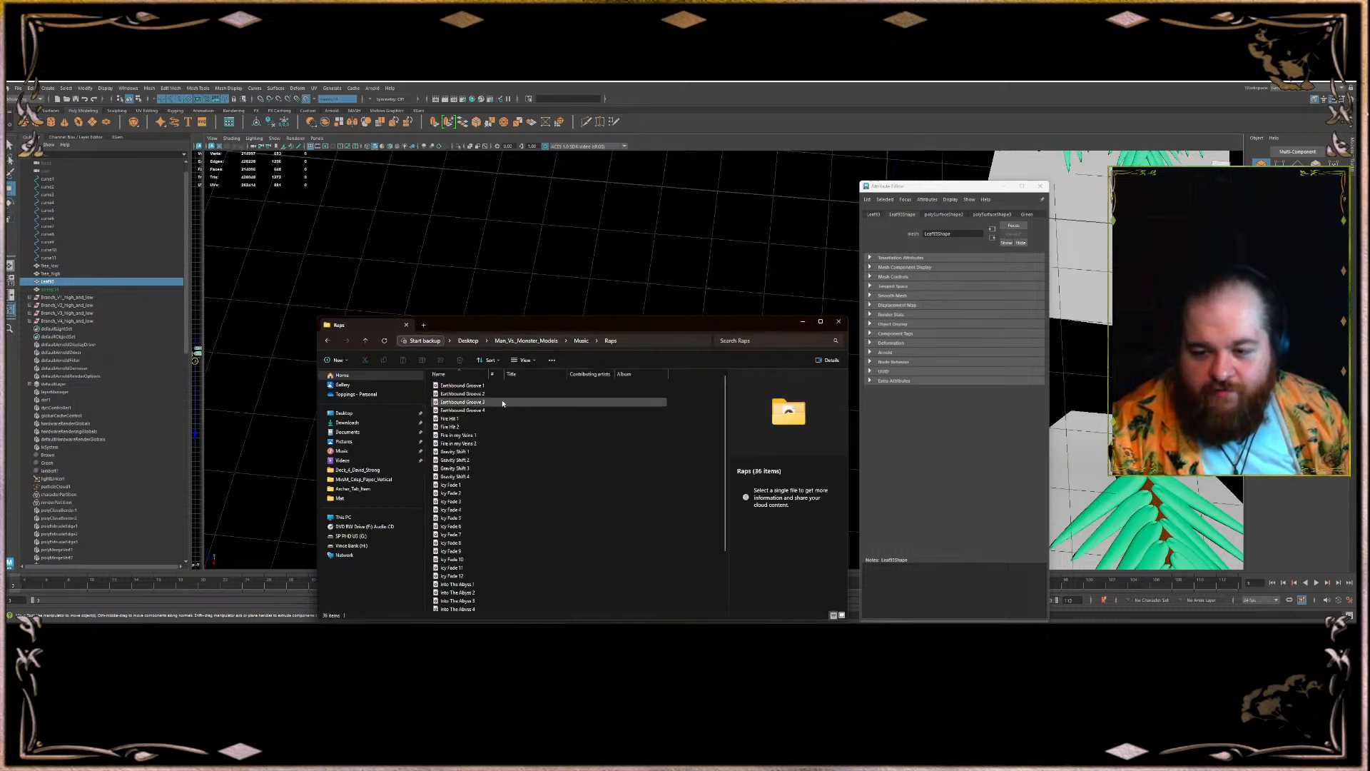
left_click_drag(522, 332, 437, 140)
scroll(399, 281, "down", 3)
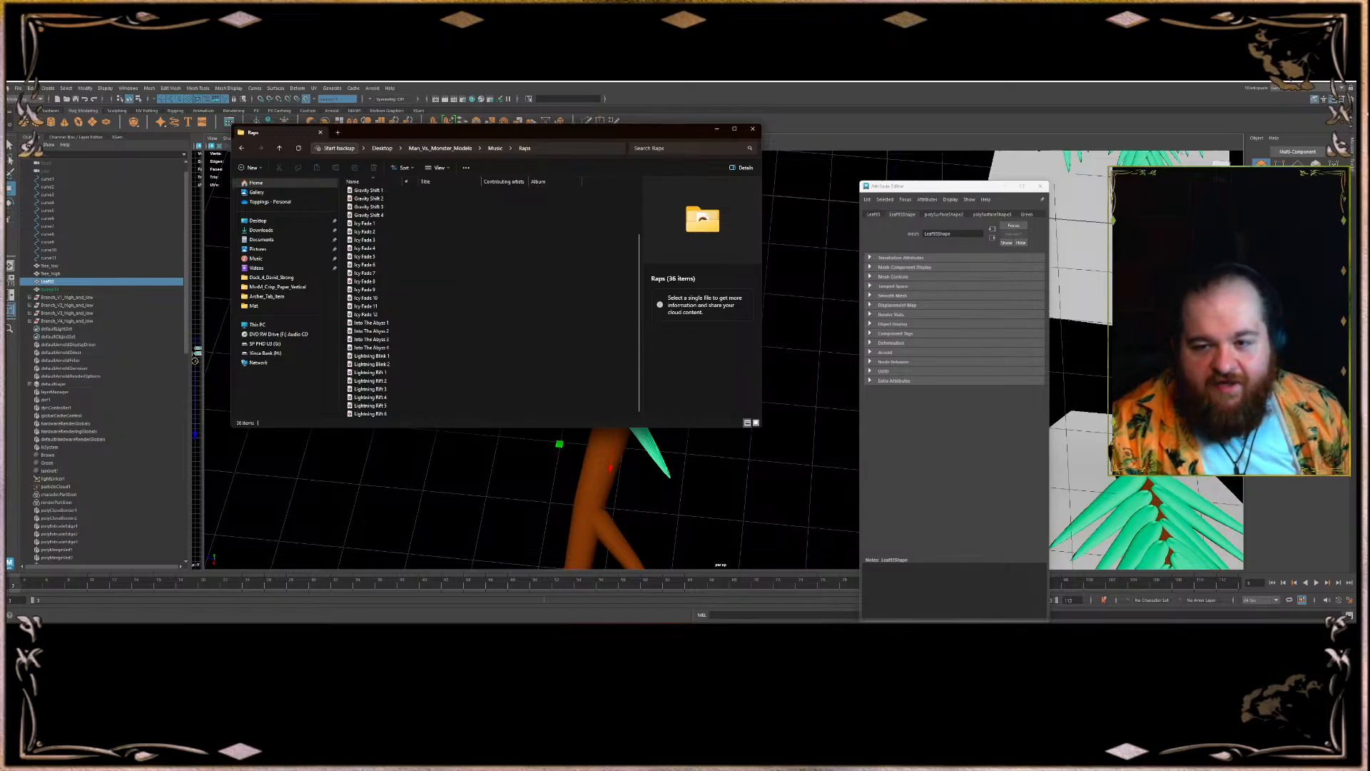
left_click(567, 83)
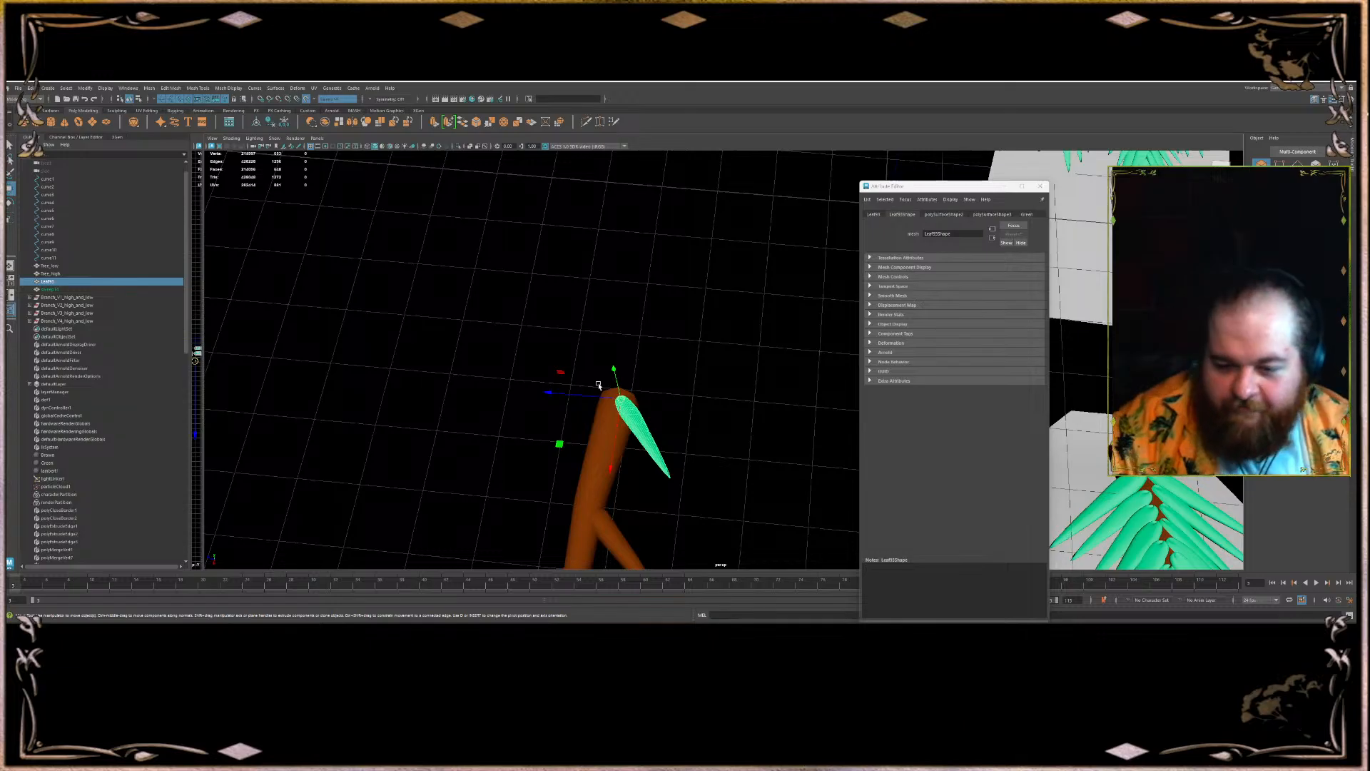
- Duplicate the leaf at the branch tip and rotate the copy toward the branch's opposite side
key("r")
left_click_drag(723, 398, 671, 385, "alt")
key("w")
key("ctrl+d")
key("e")
left_click_drag(669, 487, 637, 511)
key("w")
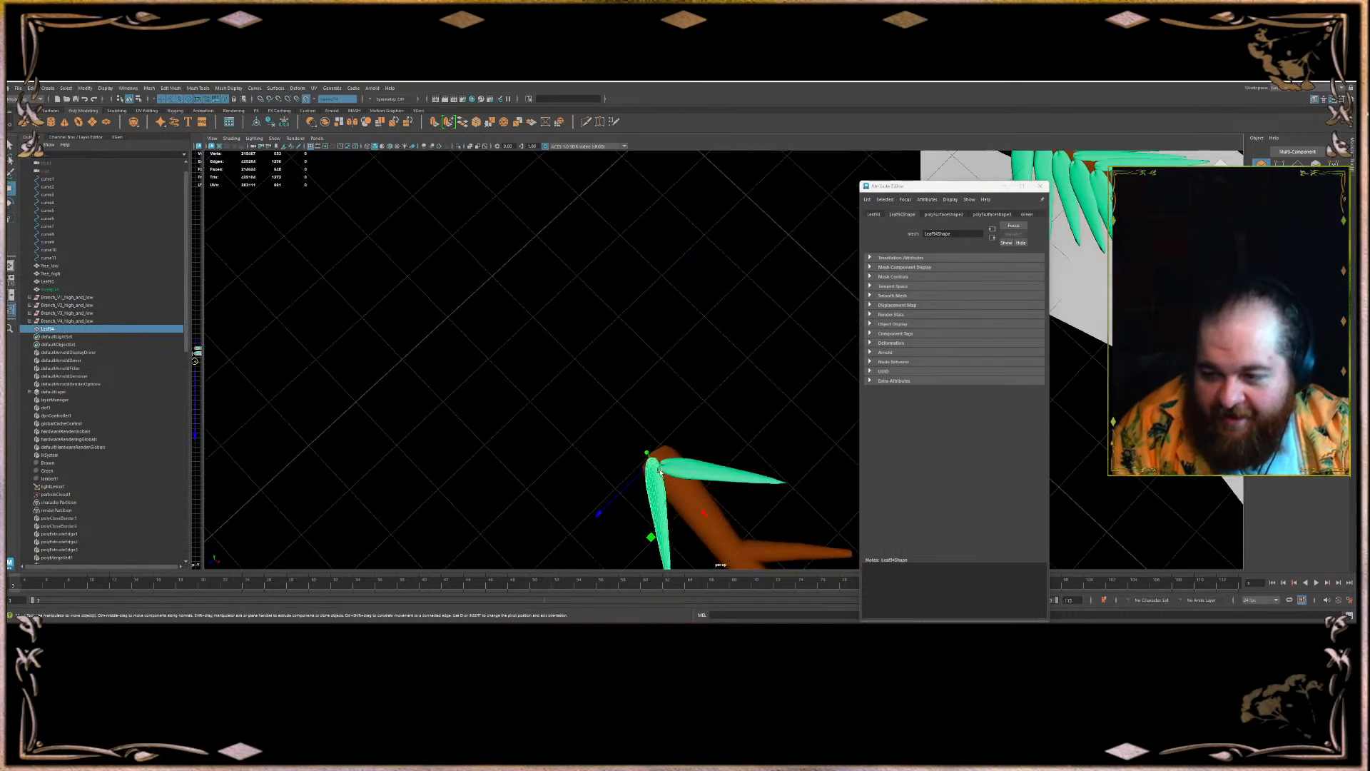
- Add a third leaf near the branch tip by duplicating the selected one and rotating the copy outward
key("e")
key("f")
scroll(480, 386, "down", 1)
middle_click_drag(607, 341, 316, 420, "alt")
left_click_drag(595, 415, 664, 343, "alt")
key("d")
key("ctrl+d")
left_click_drag(541, 468, 471, 486, "alt")
key("e")
left_click_drag(454, 338, 480, 375)
- Copy a fourth leaf across to the right side of the branch, rotate it to point outward and reposition it
left_click_drag(480, 375, 490, 349, "alt")
key("w")
left_click_drag(484, 243, 520, 256, "shift")
key("e")
left_click_drag(515, 320, 590, 283)
left_click_drag(579, 371, 594, 292, "alt")
mouse_move(596, 286)
left_mouse_down("alt")
mouse_move(612, 337)
mouse_move(620, 283)
left_mouse_up("alt")
left_click_drag(632, 257, 648, 285, "alt")
key("w")
left_click_drag(633, 169, 466, 235)
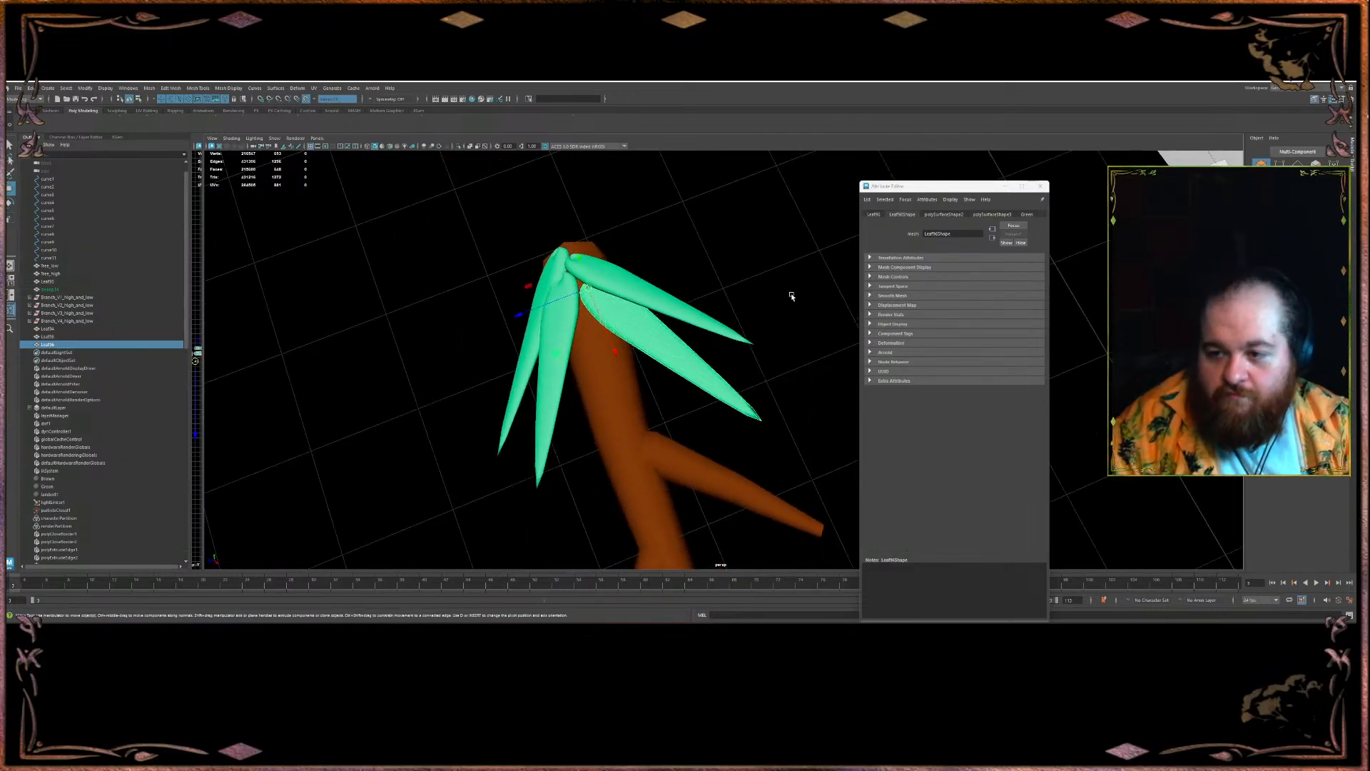
- Add two more leaf copies farther down the branch, moving and rotating each to continue the left row
mouse_move(587, 287)
left_mouse_down("shift")
mouse_move(583, 329)
mouse_move(564, 324)
mouse_move(574, 368)
mouse_move(579, 343)
mouse_move(570, 389)
mouse_move(619, 383)
left_mouse_up("shift")
key("e")
key("w")
key("e")
left_click_drag(620, 383, 553, 456, "alt")
key("w")
key("ctrl+d")
left_click(579, 419)
key("e")
mouse_move(591, 393)
left_mouse_down()
mouse_move(574, 391)
mouse_move(579, 429)
mouse_move(613, 376)
mouse_move(593, 369)
mouse_move(621, 385)
mouse_move(630, 417)
left_mouse_up()
left_click(580, 428)
key("w")
- Copy the lowest left-hand leaf across to the branch's right side, rotate it outward and nudge it into place
left_click_drag(604, 333, 631, 309, "shift")
key("e")
mouse_move(626, 371)
left_mouse_down()
mouse_move(689, 358)
mouse_move(705, 372)
left_mouse_up()
key("w")
left_click_drag(624, 315, 624, 320)
left_click(614, 338)
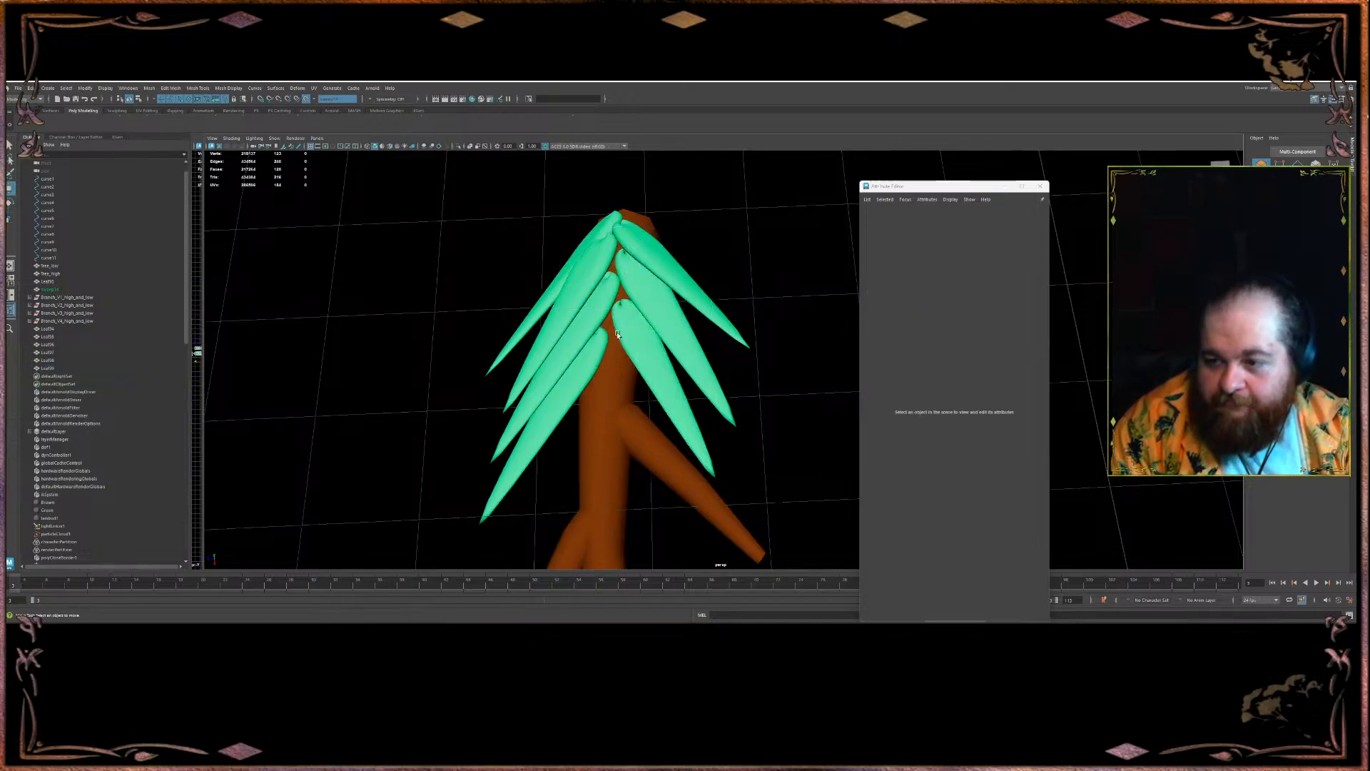
- Duplicate two more leaves above the branch fork and rotate them to extend the rows on both sides
left_click(626, 312)
left_click_drag(632, 385, 596, 355, "alt")
key("ctrl+d")
key("e")
key("w")
key("ctrl+d")
key("e")
left_click_drag(608, 410, 495, 409)
- Scale down one of the lower leaves in the left row
left_click(619, 331)
key("r")
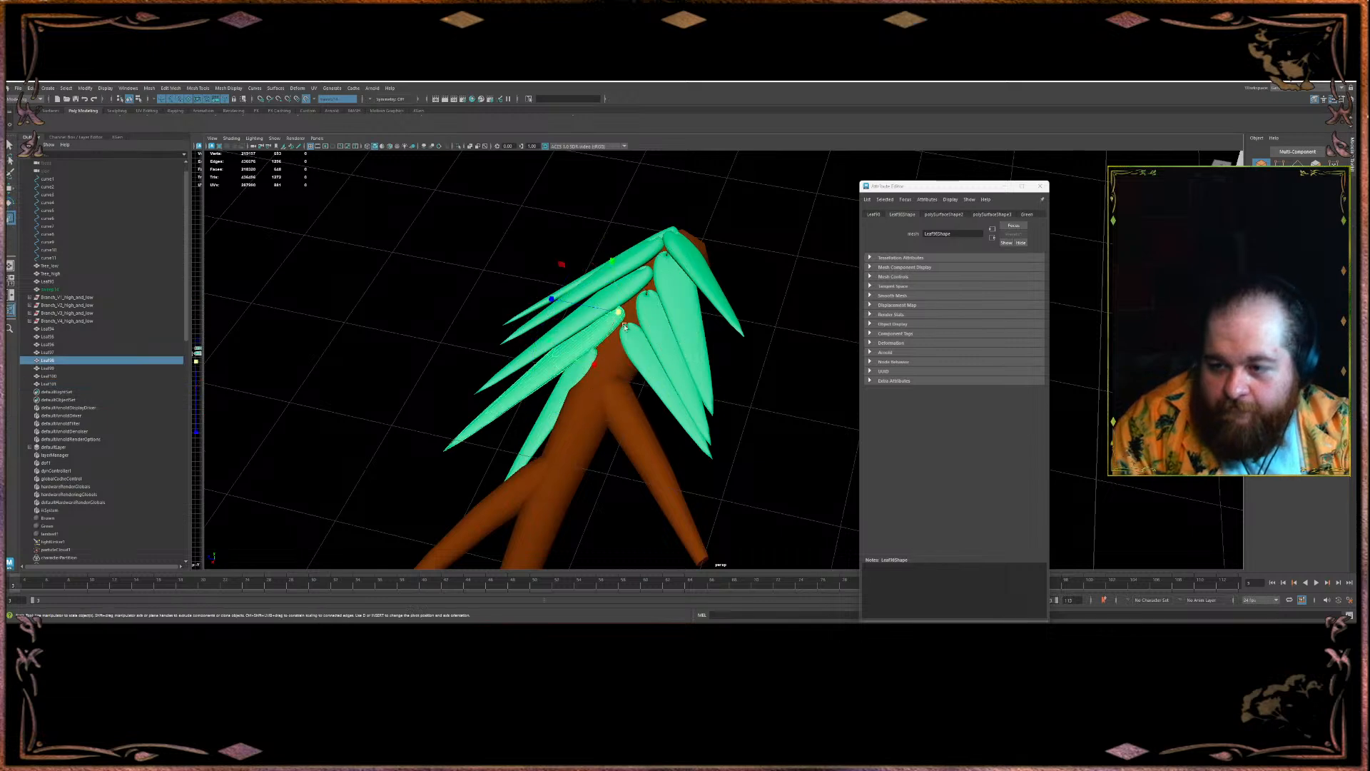
left_click_drag(620, 314, 609, 315)
- Duplicate the lowest leaves toward the branch fork, moving, rotating and resizing the copies to fill the gap
left_click(580, 375)
mouse_move(569, 384)
left_mouse_down("alt")
mouse_move(622, 400)
mouse_move(624, 434)
mouse_move(641, 427)
mouse_move(628, 386)
mouse_move(649, 383)
mouse_move(612, 373)
mouse_move(608, 356)
mouse_move(589, 364)
mouse_move(619, 388)
mouse_move(603, 356)
mouse_move(623, 366)
left_mouse_up("alt")
key("w")
key("e")
key("w")
key("ctrl+d")
key("e")
key("w")
key("e")
key("ctrl+d")
key("w")
key("r")
- Refine the rotation, size and position of the newest leaves just above the branch fork
left_click(633, 375)
left_click(606, 380)
key("e")
key("r")
key("e")
key("w")
left_click(623, 369)
left_click(602, 370)
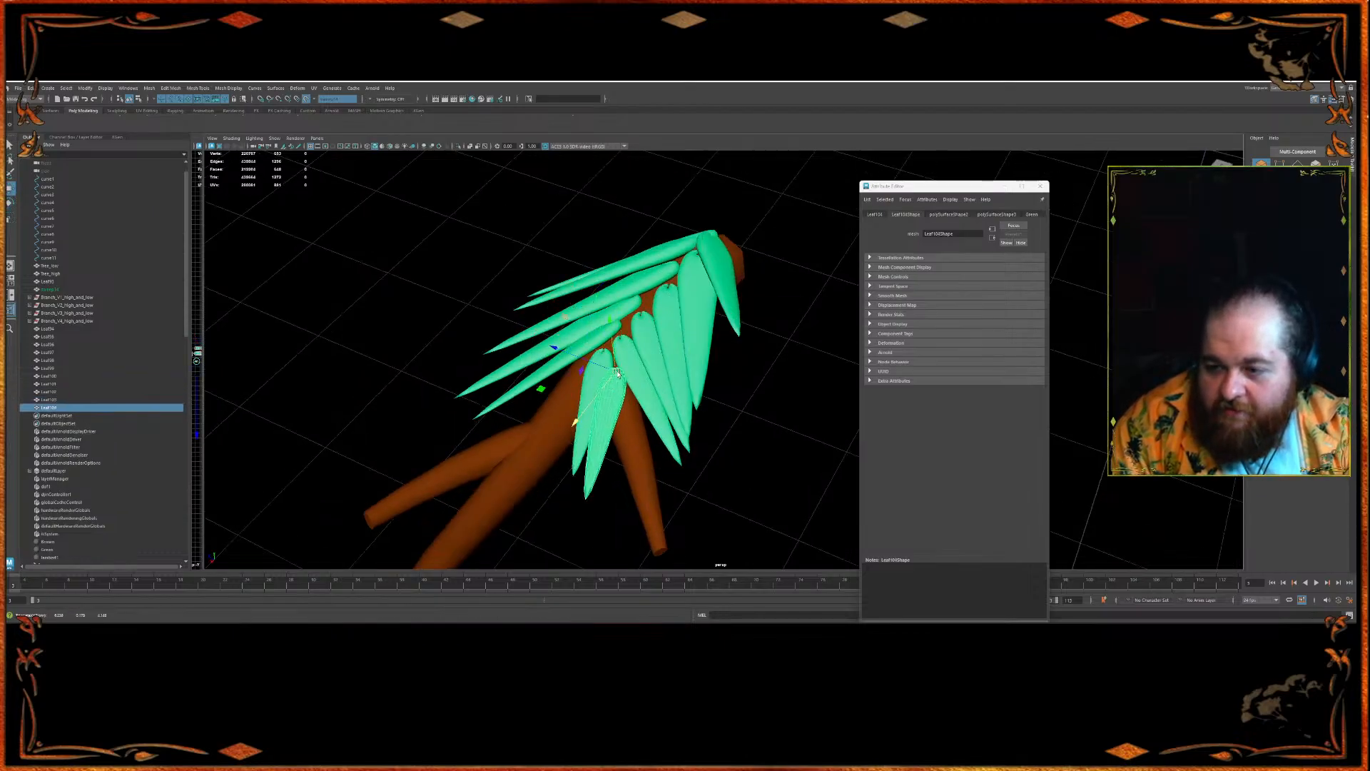
- Add further leaf copies around the branch's side near the fork, rotating and moving them into a fan
mouse_move(618, 373)
left_mouse_down("alt")
mouse_move(609, 386)
mouse_move(634, 418)
mouse_move(650, 390)
mouse_move(625, 386)
mouse_move(628, 419)
mouse_move(670, 381)
mouse_move(723, 414)
mouse_move(751, 408)
mouse_move(752, 431)
left_mouse_up("alt")
key("w")
key("e")
key("r")
key("e")
key("w")
key("ctrl+d")
key("e")
key("ctrl+d")
key("e")
key("w")
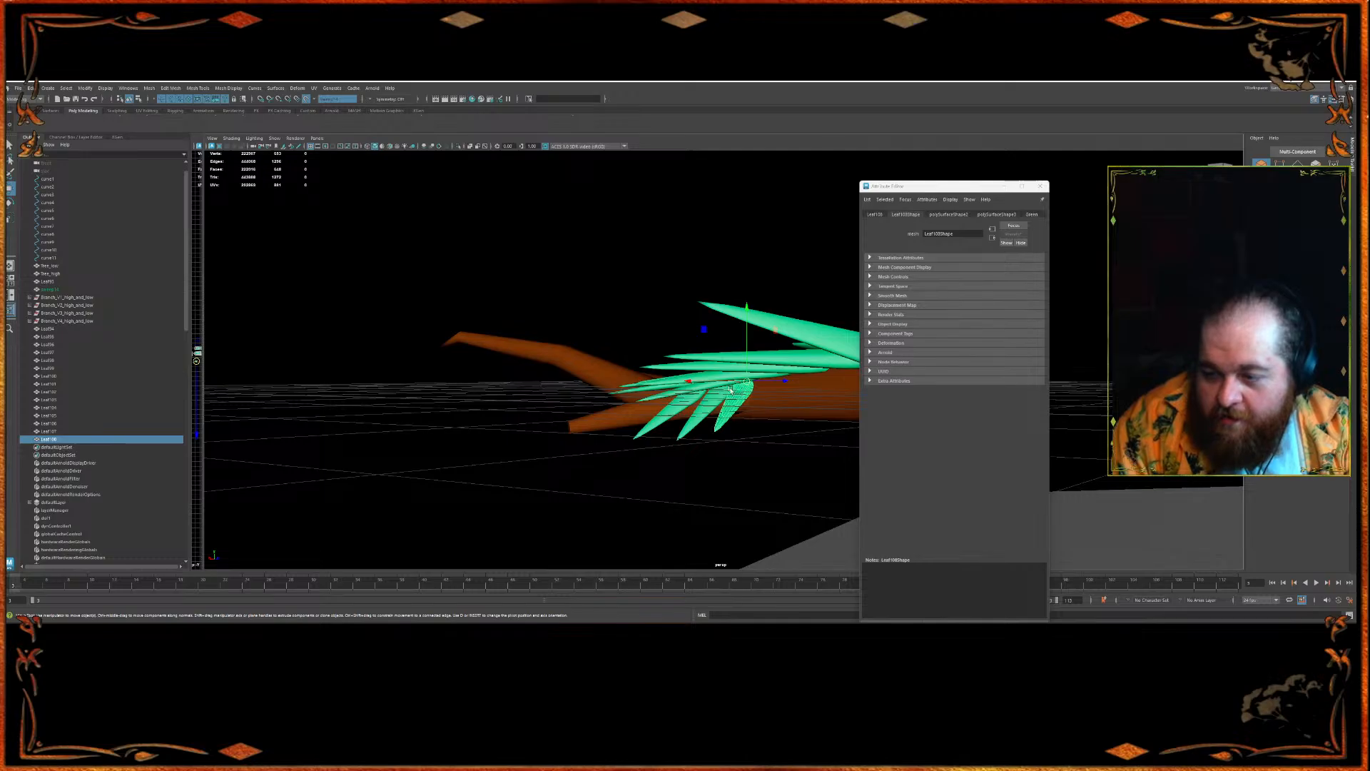
- Adjust the rotation and position of the small leaves in the fan near the branch fork
left_click(736, 388)
key("e")
left_click(688, 409)
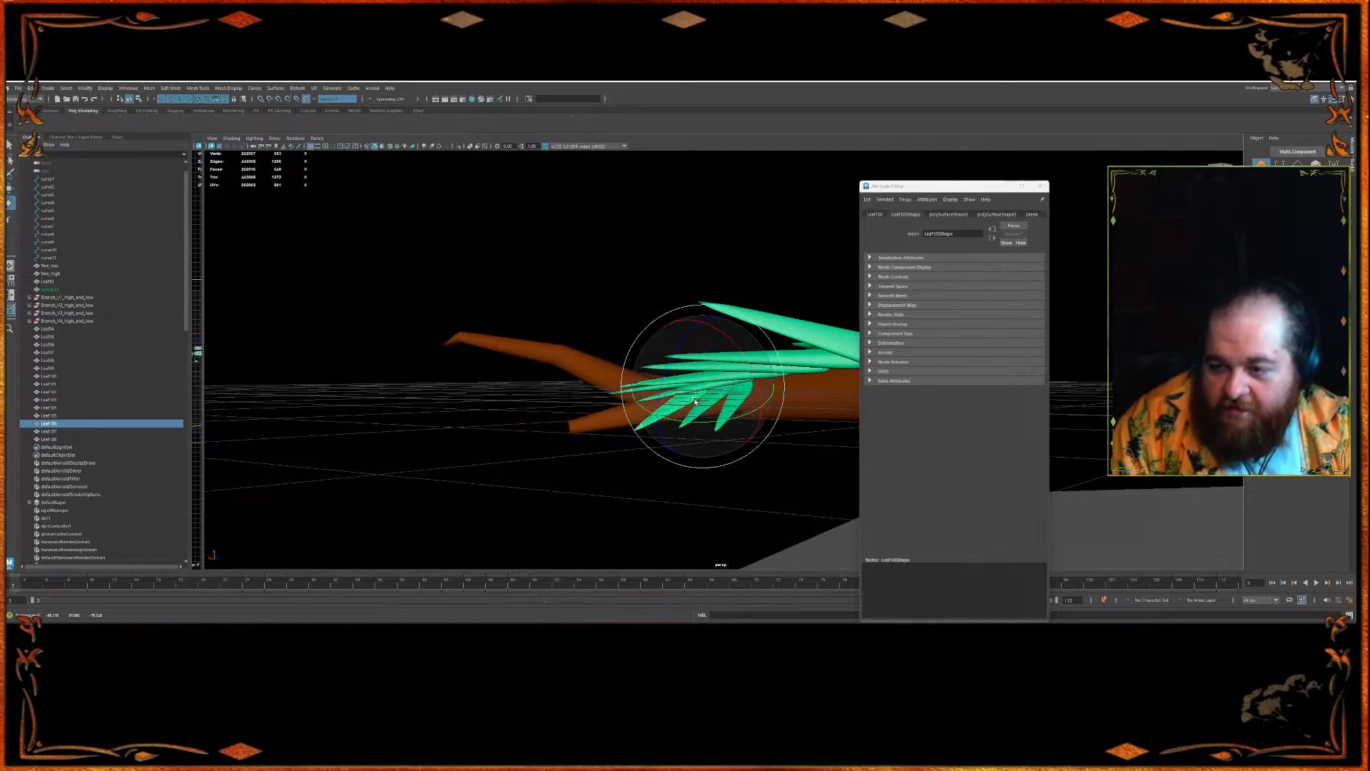
key("w")
left_click_drag(642, 443, 689, 422, "alt")
- Duplicate leaves from the fan outward along the short side branch, rotating and moving each copy against the bark
left_click(651, 360)
mouse_move(651, 359)
left_mouse_down("alt")
mouse_move(614, 416)
mouse_move(628, 411)
mouse_move(619, 435)
mouse_move(644, 464)
mouse_move(616, 441)
mouse_move(584, 465)
mouse_move(671, 421)
mouse_move(690, 427)
left_mouse_up("alt")
key("e")
key("w")
key("e")
key("w")
key("e")
key("w")
key("e")
key("w")
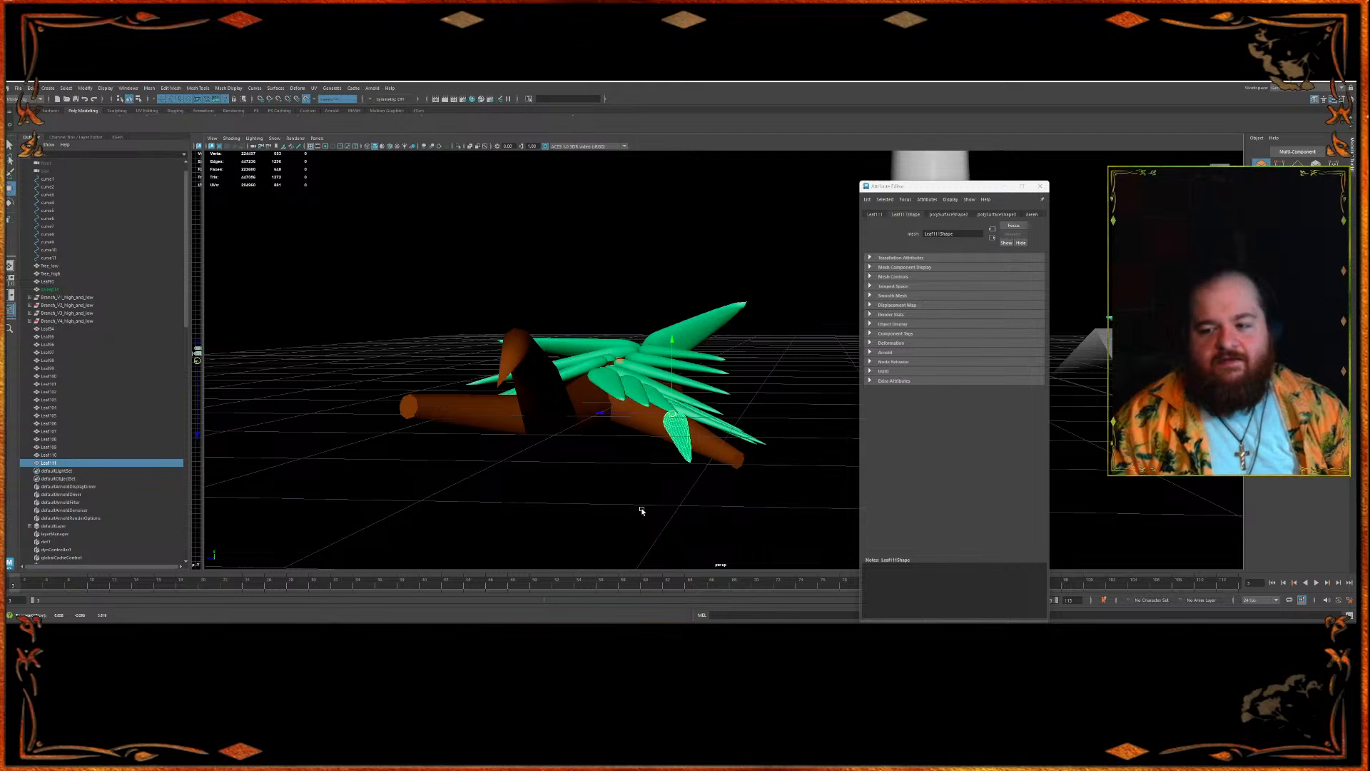
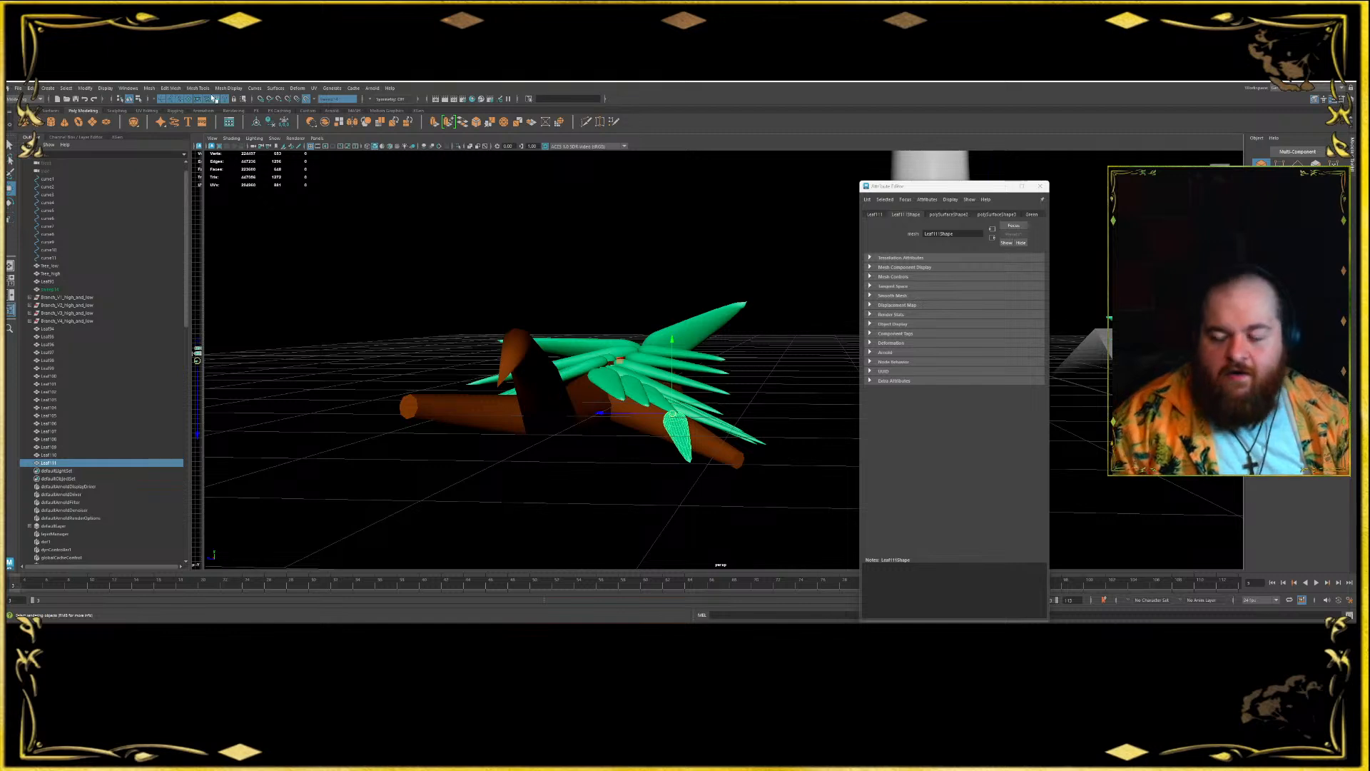
- Place another leaf copy at the lower end of the side branch's row, rotating and moving it and undoing stray adjustments
left_click_drag(707, 345, 718, 504, "alt")
key("ctrl+z")
key("e")
key("w")
key("ctrl+z")
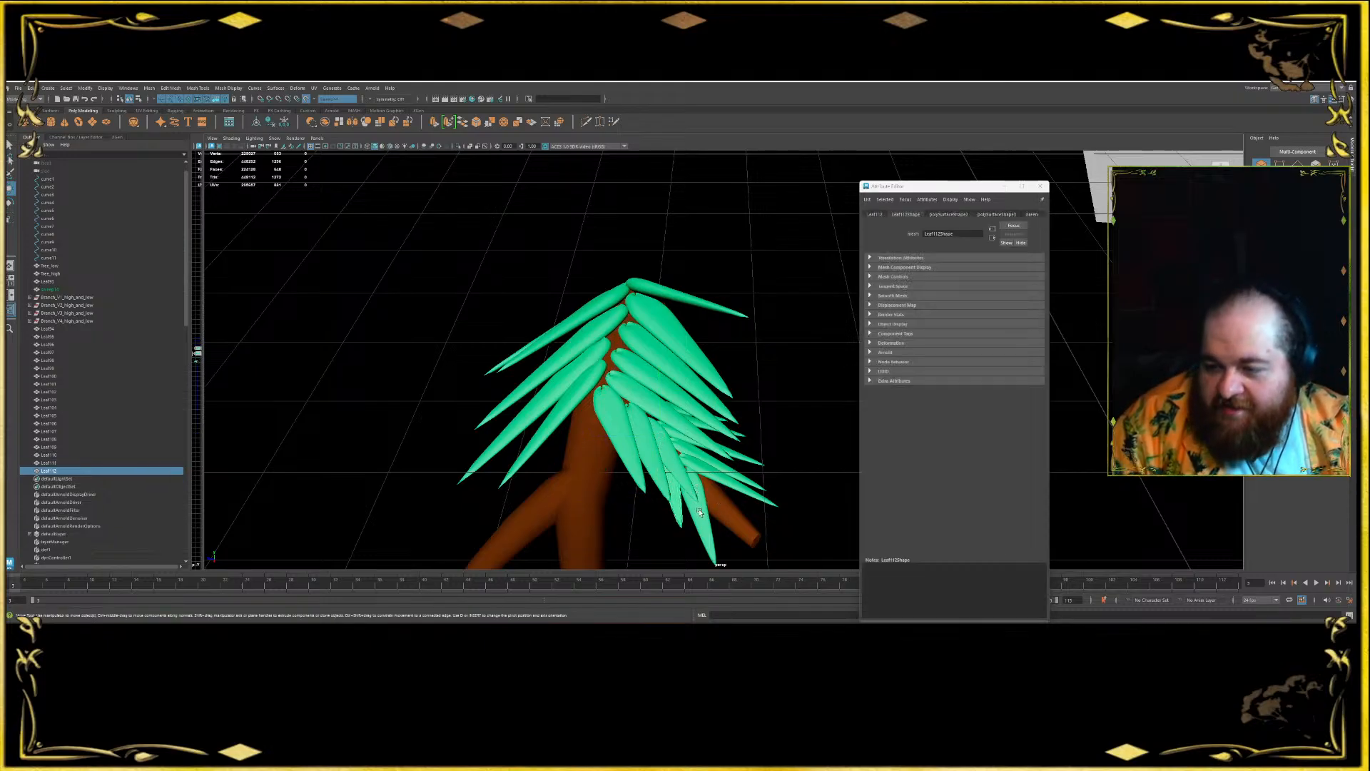
- Duplicate leaves toward the side branch's tip and onto its other side, scaling, rotating and moving the copies into place
left_click(700, 512)
mouse_move(693, 476)
left_mouse_down("shift")
mouse_move(714, 488)
mouse_move(658, 446)
mouse_move(624, 472)
mouse_move(616, 457)
left_mouse_up("shift")
key("r")
key("w")
key("e")
mouse_move(637, 535)
left_mouse_down()
mouse_move(668, 519)
mouse_move(682, 481)
mouse_move(633, 460)
mouse_move(607, 460)
mouse_move(623, 485)
mouse_move(587, 475)
mouse_move(615, 474)
mouse_move(604, 468)
left_mouse_up()
key("r")
key("w")
key("r")
key("w")
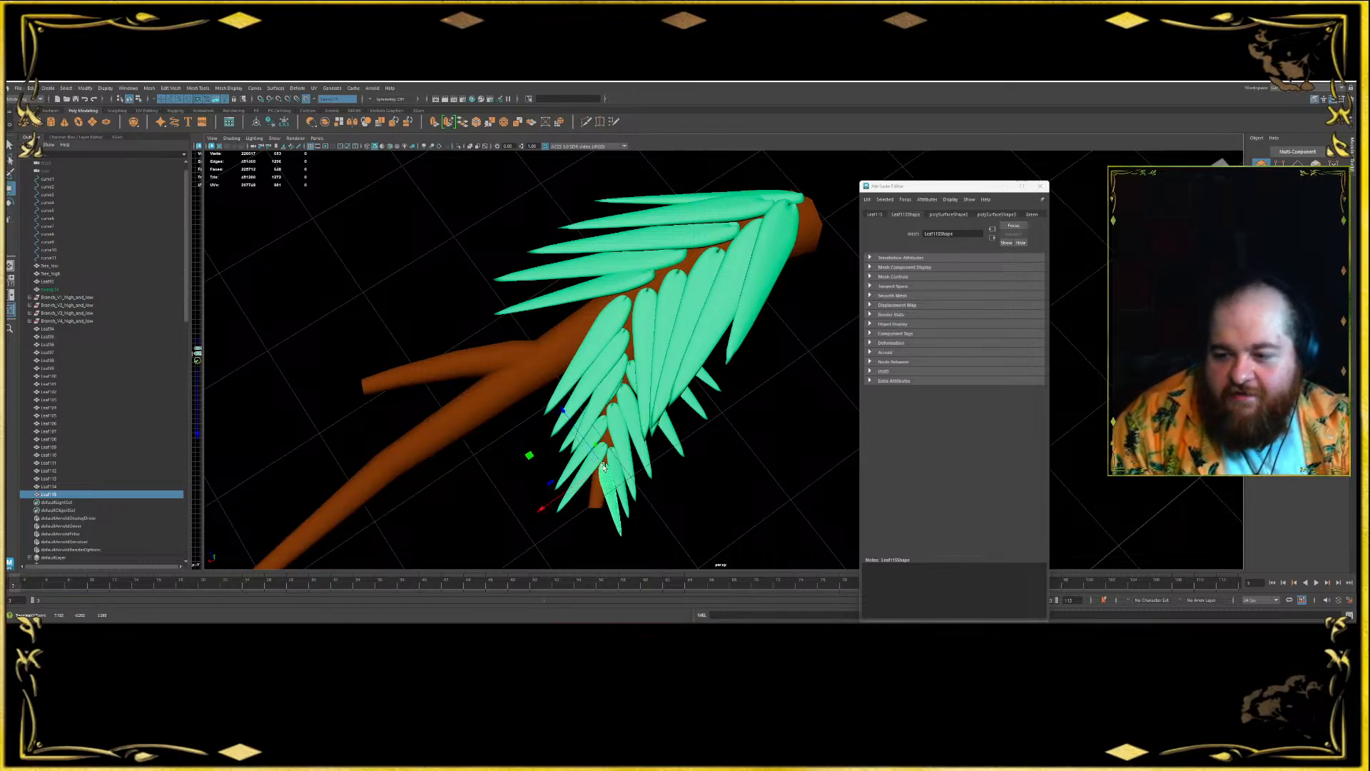
- Add one more leaf copy beside the newest leaves near the side branch's tip and refine its rotation and position
left_click_drag(606, 439, 617, 421)
key("e")
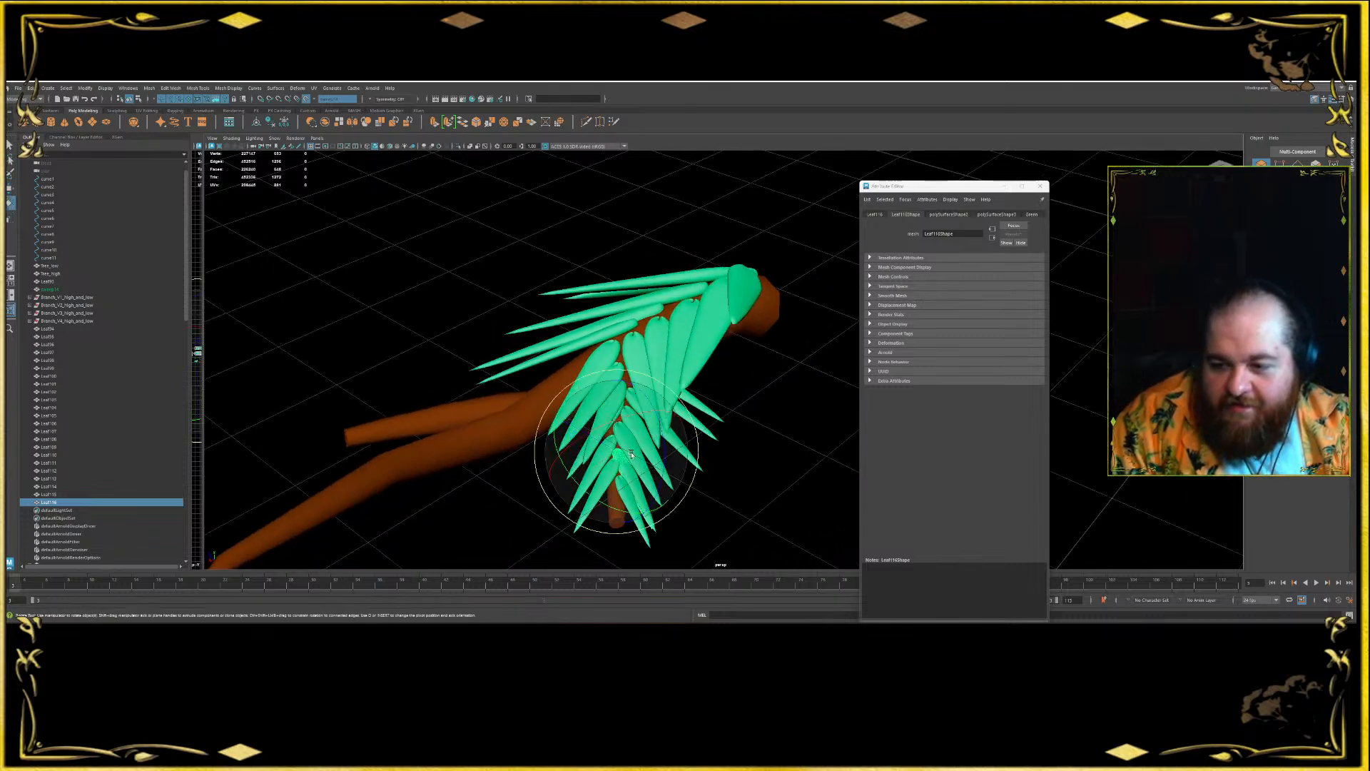
key("w")
key("e")
left_click_drag(623, 472, 619, 479)
key("w")
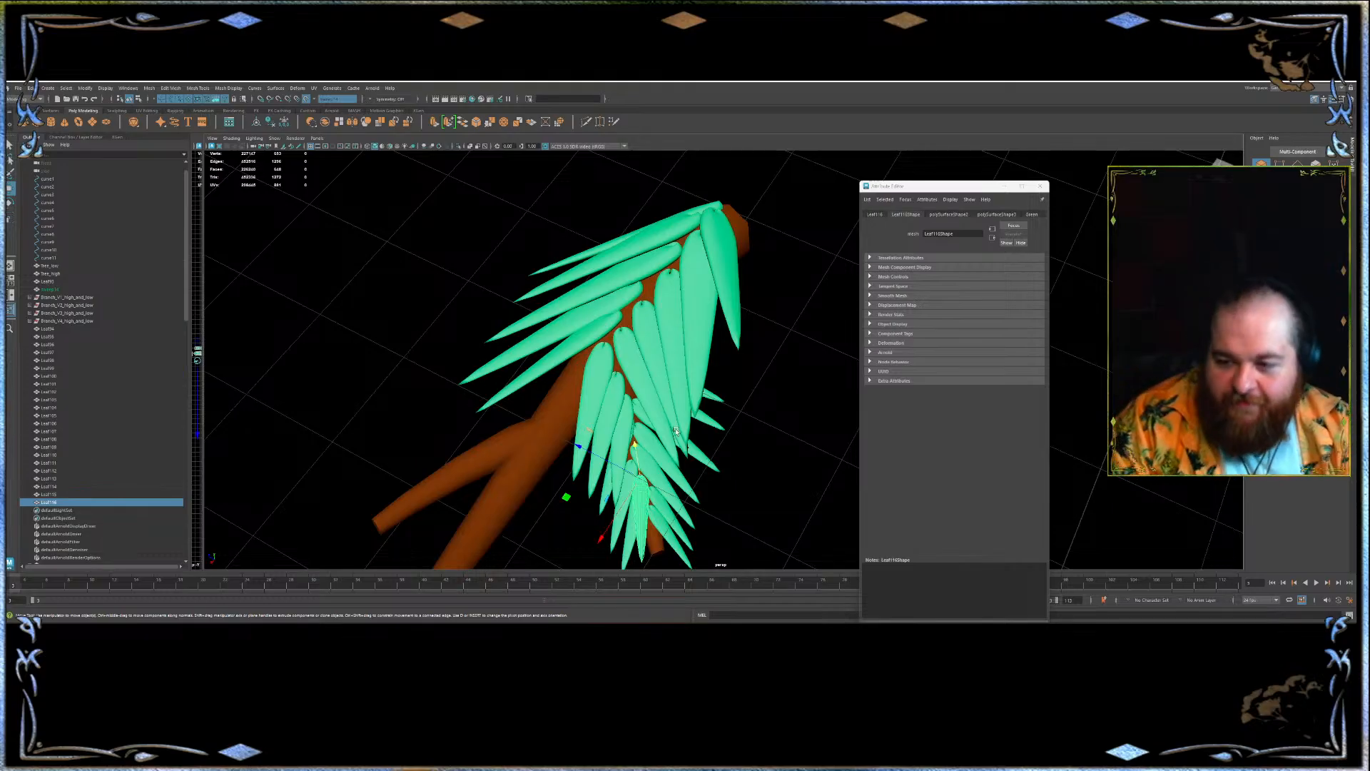
- Duplicate the selected leaf up to the branch's bare lower section, then rotate and move it into place
mouse_move(636, 488)
left_mouse_down("shift")
mouse_move(561, 370)
mouse_move(590, 443)
mouse_move(579, 464)
mouse_move(605, 430)
mouse_move(660, 421)
mouse_move(663, 474)
mouse_move(598, 444)
mouse_move(578, 381)
left_mouse_up("shift")
key("e")
key("w")
- Add another leaf copy beside the last one on the branch and rotate it to follow the row
key("ctrl+d")
key("e")
key("w")
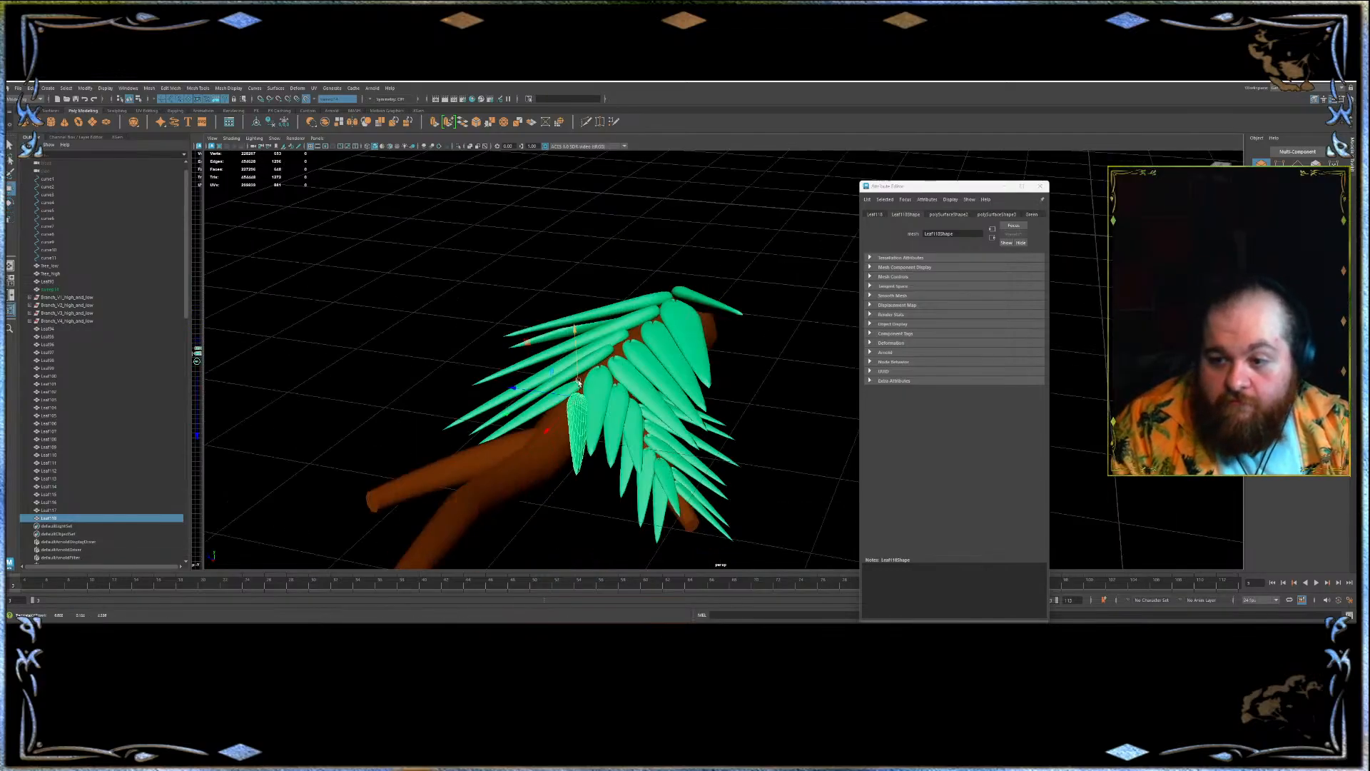
key("e")
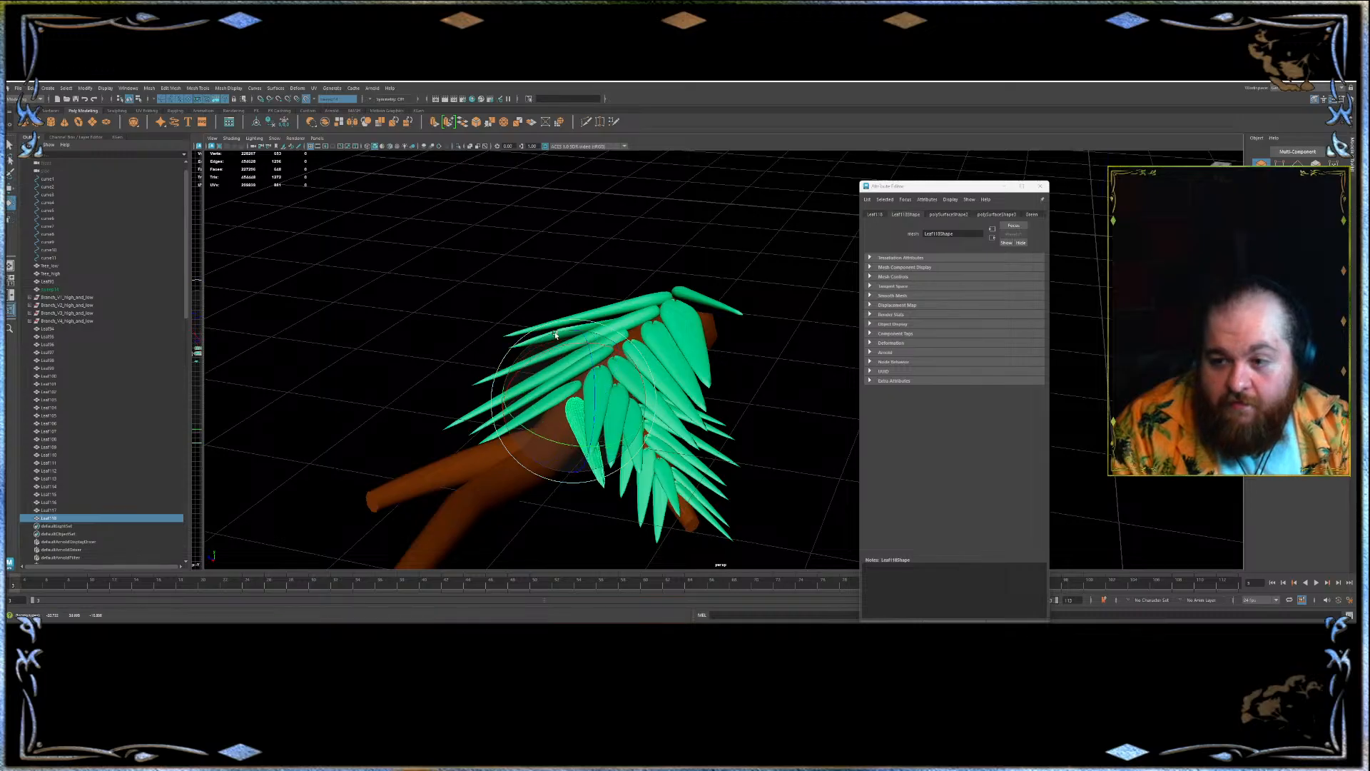
left_click_drag(573, 397, 580, 429, "alt")
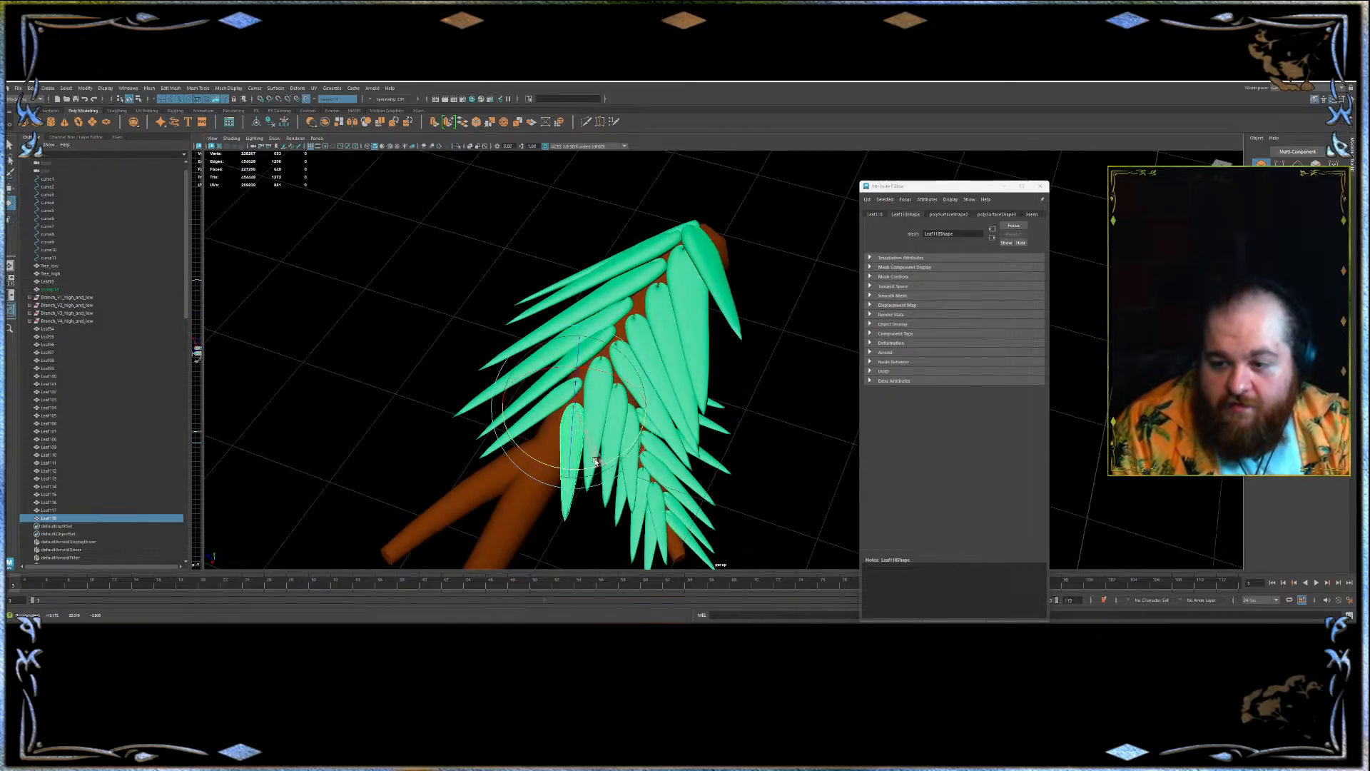
- Duplicate the lowest leaf further down towards the branch fork and rotate it outward from the branch
key("w")
mouse_move(571, 409)
left_mouse_down("shift")
mouse_move(553, 423)
mouse_move(581, 442)
left_mouse_up("shift")
key("e")
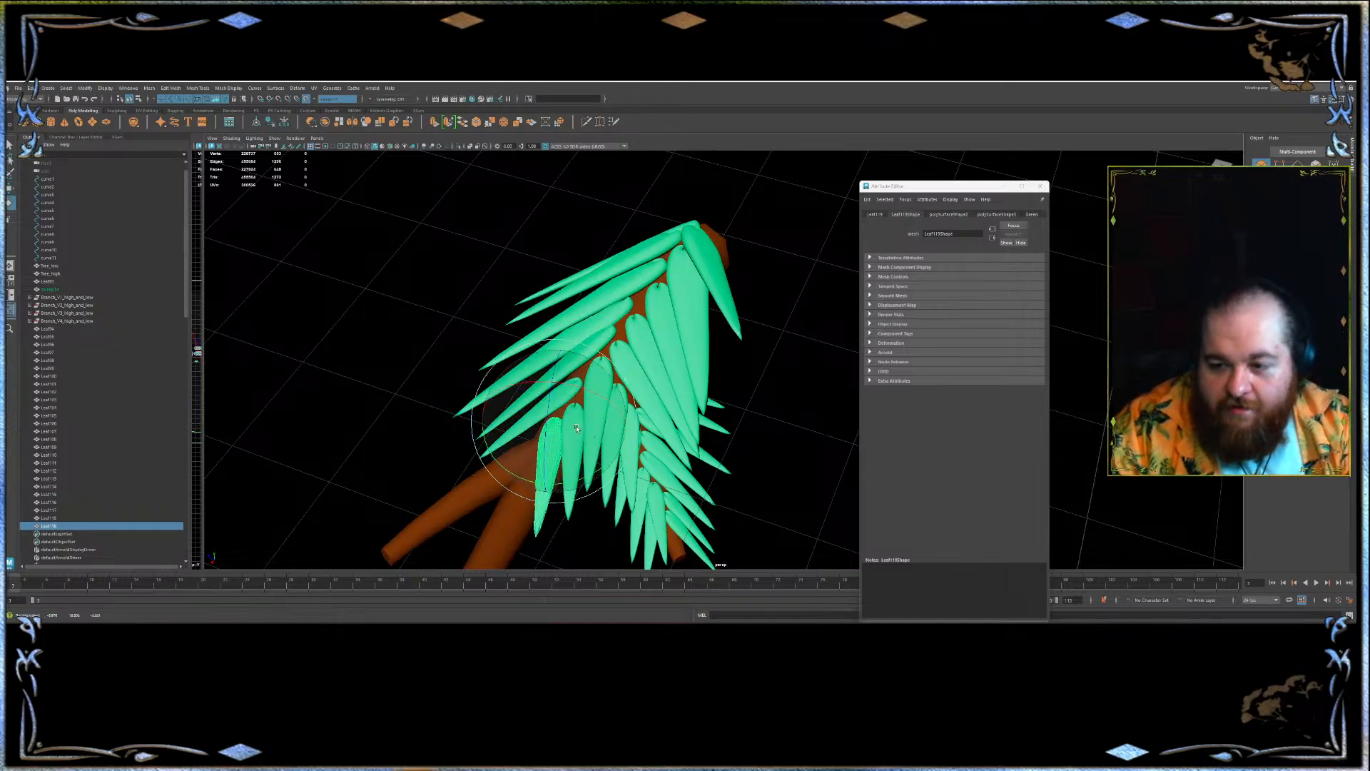
scroll(577, 429, "down", 3)
middle_click_drag(577, 428, 579, 296, "alt")
scroll(575, 368, "up", 5)
left_click_drag(557, 299, 569, 412, "alt")
mouse_move(587, 324)
left_mouse_down()
mouse_move(603, 282)
mouse_move(581, 322)
mouse_move(526, 319)
left_mouse_up()
- Duplicate leaves over the fork between the two lower branches and angle them outward
key("w")
key("e")
left_click_drag(548, 370, 499, 340)
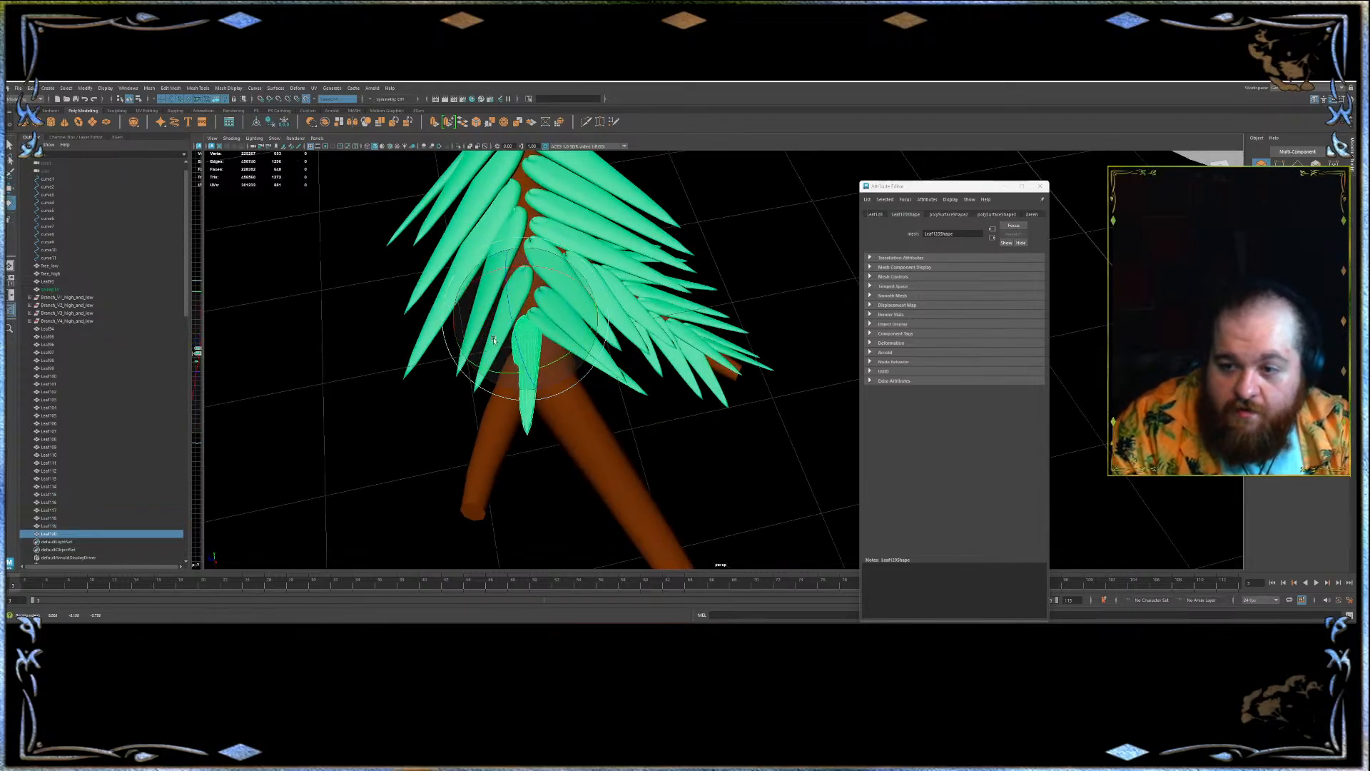
key("w")
left_click(531, 342, "shift")
left_click(520, 331)
mouse_move(520, 331)
left_mouse_down("alt")
mouse_move(526, 387)
mouse_move(542, 398)
left_mouse_up("alt")
key("e")
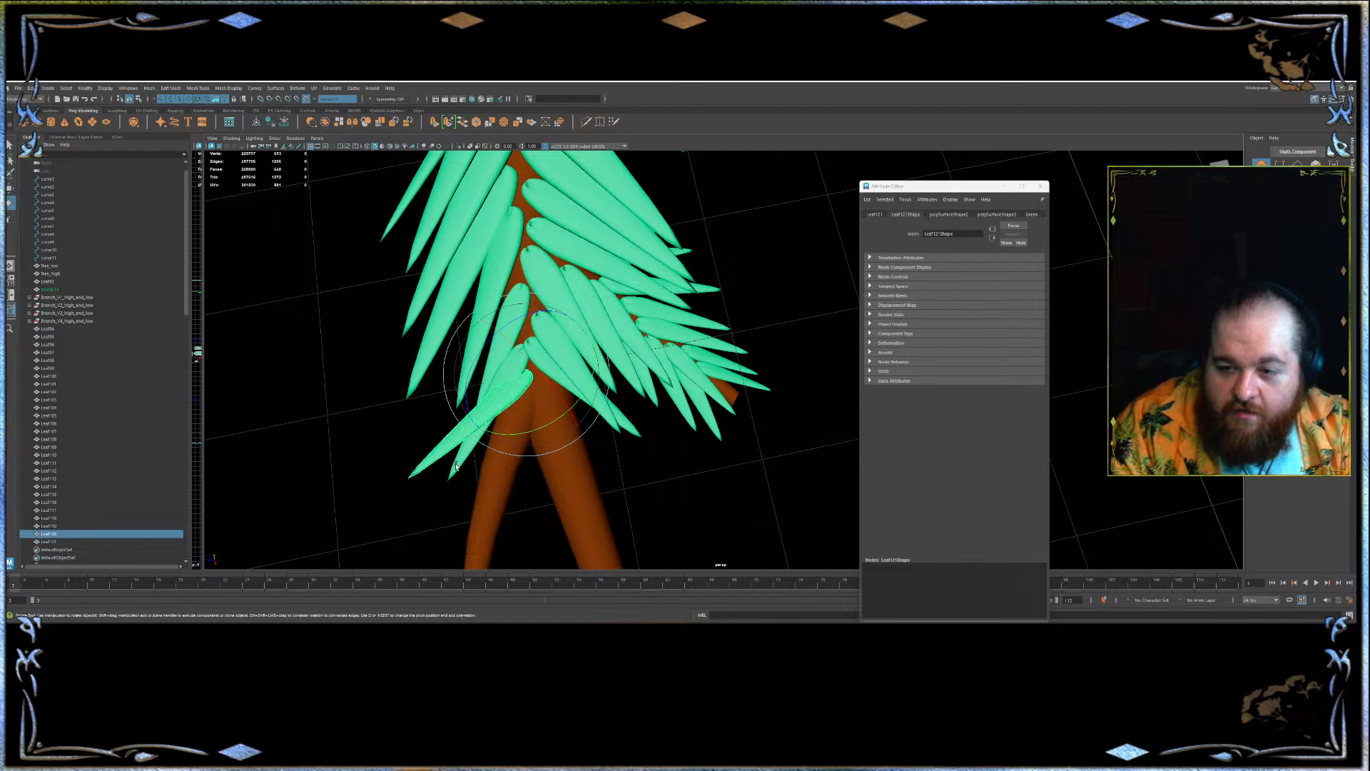
- Rotate, move and scale the leaf at the fork so it fans out over the shorter side branch
left_click(482, 359)
left_click(459, 443)
key("w")
mouse_move(529, 374)
left_mouse_down()
mouse_move(583, 401)
mouse_move(553, 343)
mouse_move(583, 321)
mouse_move(555, 261)
mouse_move(592, 262)
mouse_move(508, 341)
mouse_move(498, 385)
mouse_move(535, 424)
mouse_move(485, 430)
mouse_move(531, 382)
mouse_move(482, 399)
left_mouse_up()
key("e")
key("w")
key("e")
key("w")
key("e")
key("r")
key("e")
key("w")
key("e")
- Swing the fork leaf to a new angle and seat its base against the bark
mouse_move(507, 348)
left_mouse_down()
mouse_move(522, 391)
mouse_move(516, 428)
mouse_move(589, 420)
mouse_move(577, 439)
mouse_move(625, 399)
mouse_move(643, 353)
mouse_move(564, 485)
mouse_move(585, 515)
mouse_move(582, 233)
left_mouse_up()
key("w")
key("e")
key("w")
left_click_drag(533, 327, 585, 311, "alt")
key("e")
key("w")
- Create two more leaf copies near the fork, rotating and moving each one onto the side branch
key("ctrl+d")
key("e")
key("w")
key("ctrl+d")
left_click_drag(573, 250, 691, 236)
key("e")
key("w")
- Duplicate the leaf twice more and angle the copies downward off the side branch's underside
key("ctrl+d")
key("e")
key("w")
key("ctrl+d")
key("e")
scroll(703, 250, "up", 5)
scroll(703, 252, "down", 4)
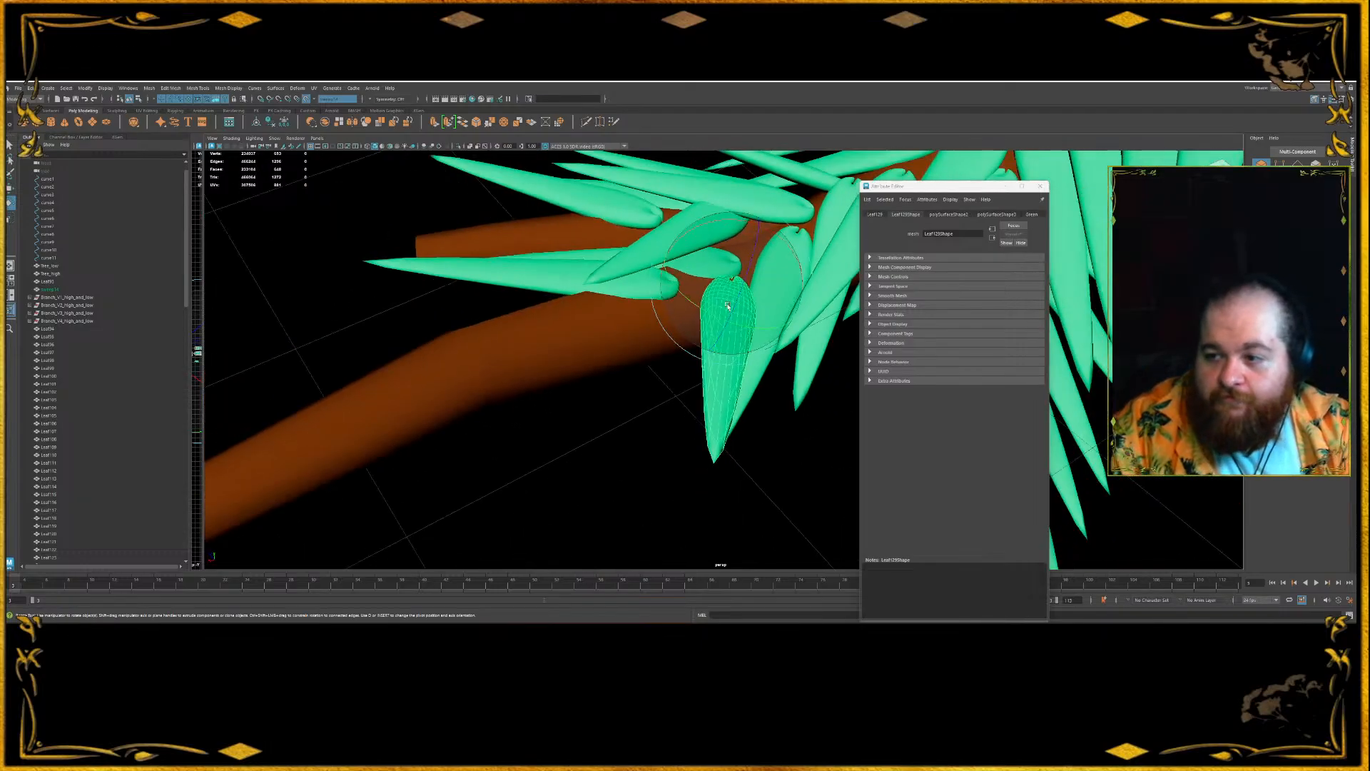
middle_click_drag(703, 251, 629, 318, "alt")
key("w")
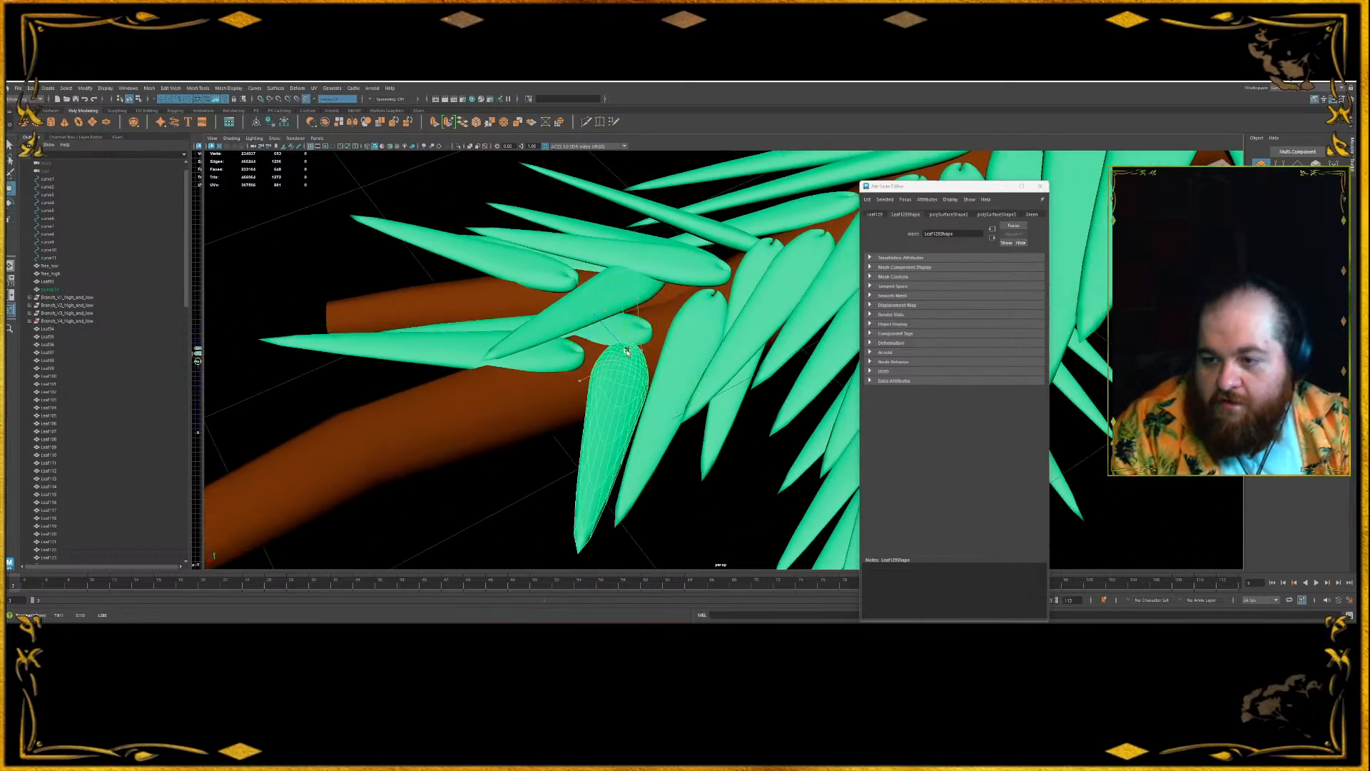
- Duplicate the underside leaf and rotate the copy to fill the gap in the middle of the fork
left_click_drag(629, 345, 703, 214, "alt")
key("ctrl+d")
key("e")
left_click_drag(686, 280, 742, 190)
left_click_drag(536, 462, 500, 532)
mouse_move(604, 396)
left_mouse_down()
mouse_move(568, 433)
mouse_move(594, 382)
left_mouse_up()
- Adjust the angles of the small leaves in the fork and select the central one for moving
left_click(541, 452)
left_click_drag(522, 422, 502, 501)
left_click(568, 426)
key("w")
left_click(507, 465)
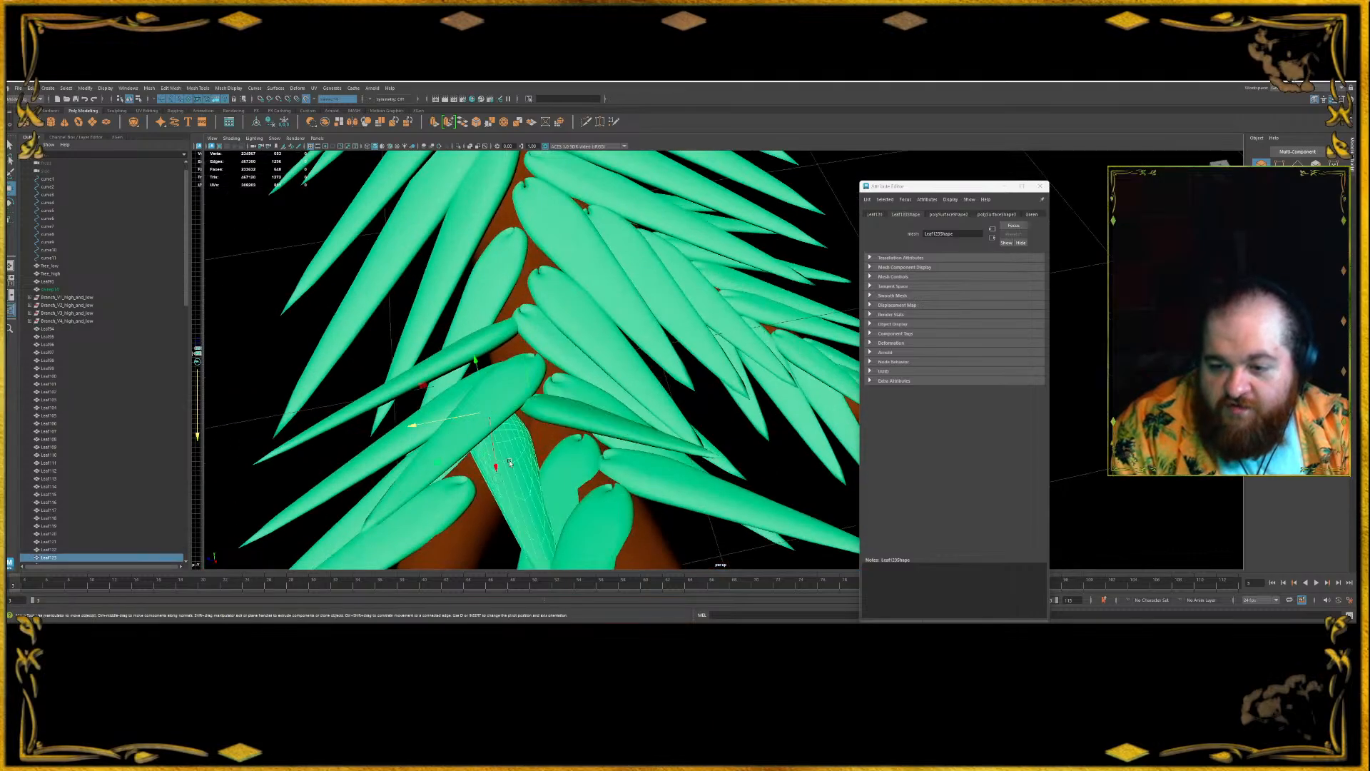
- Rotate the central fork leaves so they hang apart beneath the overlapping leaves
key("e")
left_click(585, 424)
left_click_drag(574, 421, 531, 419)
key("w")
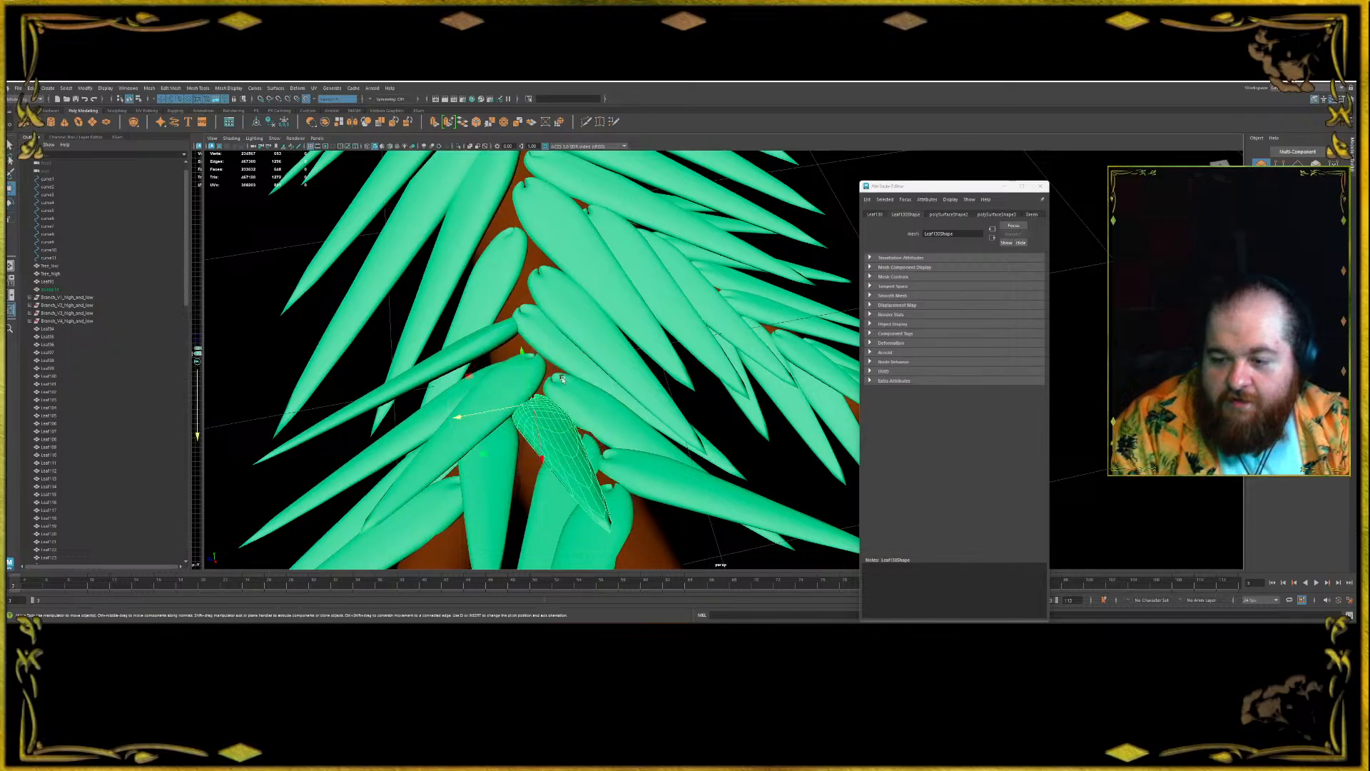
- Rotate the selected fork leaf in line with the start of the longer lower branch
scroll(598, 360, "down", 5)
middle_click_drag(628, 395, 624, 288, "alt")
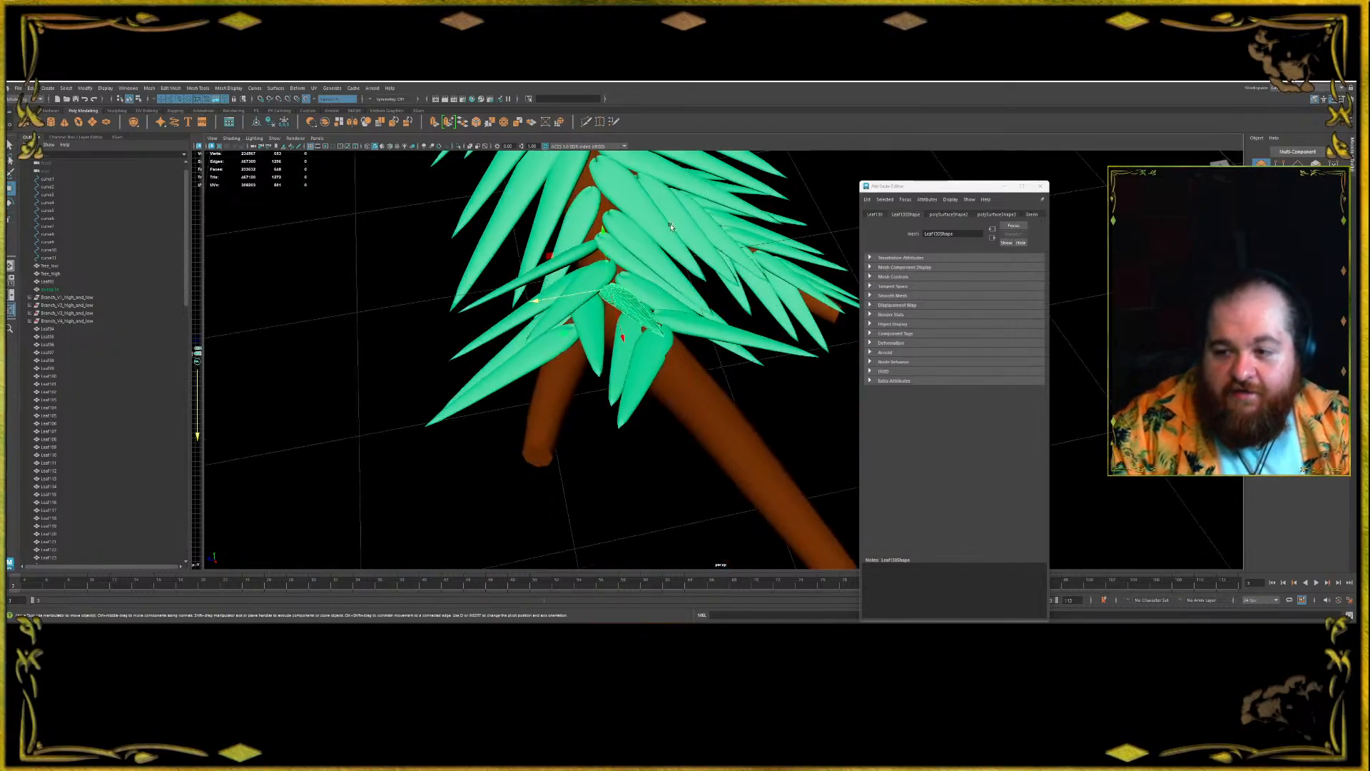
left_click_drag(631, 395, 582, 347, "alt")
key("e")
left_click_drag(563, 408, 619, 397)
key("w")
- Duplicate the leaf onto the longer lower branch, then reposition and scale the copy
left_click_drag(599, 337, 580, 378, "alt")
key("ctrl+d")
left_click_drag(554, 433, 612, 440)
key("r")
key("w")
- Add one more rotated leaf copy where the longer branch leaves the fork
key("ctrl+d")
key("e")
key("w")
left_click_drag(616, 449, 593, 479, "alt")
left_click_drag(575, 420, 444, 441, "alt")
left_click_drag(550, 366, 561, 359, "alt")
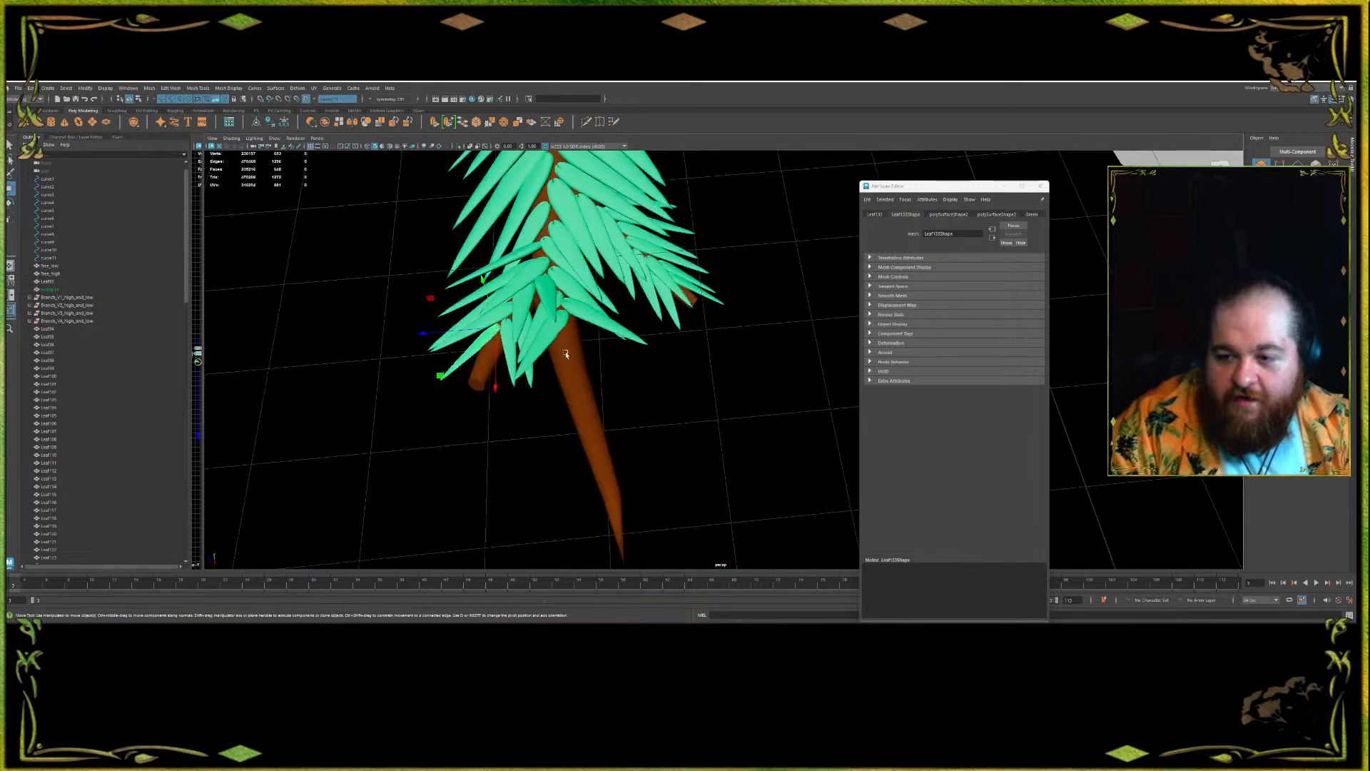
- Select the leaf on the longer branch's right side, then rotate and move it against the stem
left_click_drag(588, 311, 675, 336, "alt")
left_click(607, 307)
key("e")
key("w")
key("e")
key("w")
- Duplicate the right-side leaf slightly lower on the longer branch and fine-tune its position and rotation
key("ctrl+d")
key("e")
key("w")
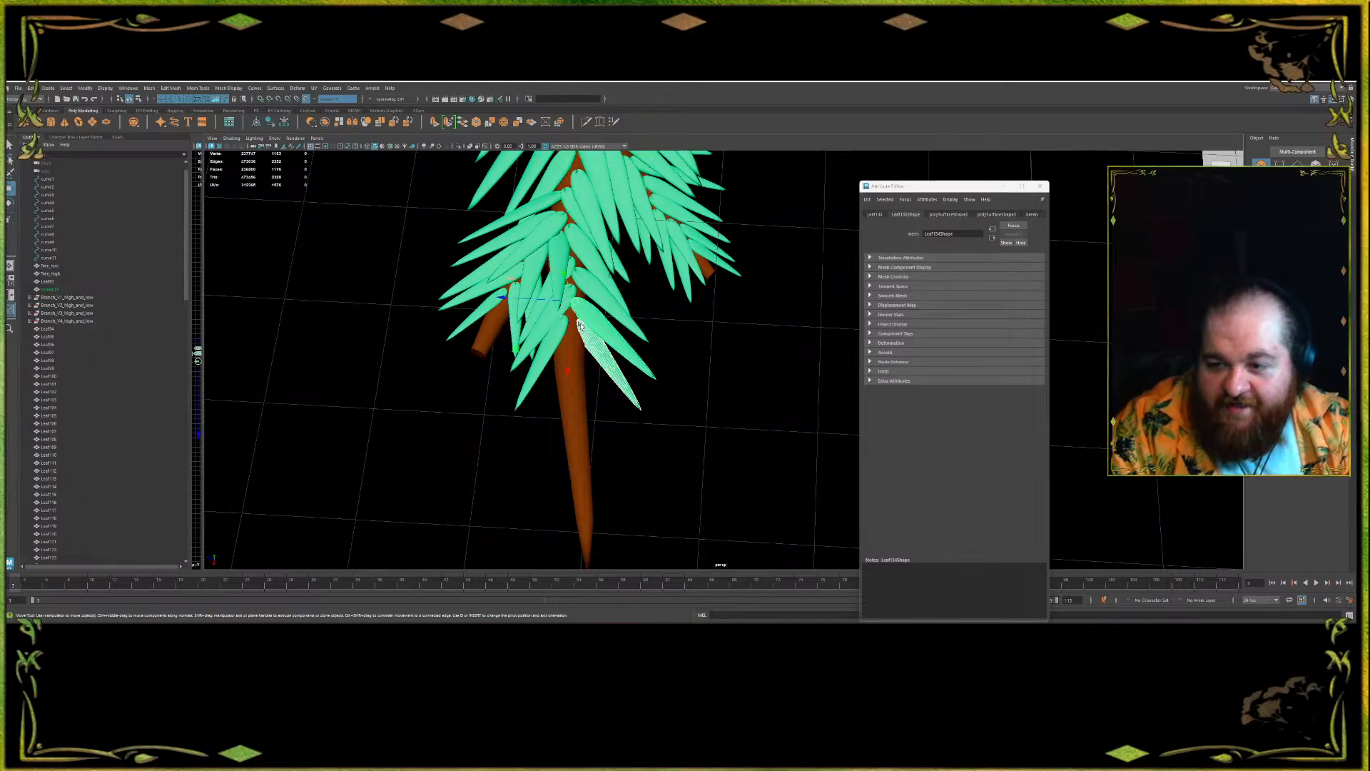
mouse_move(585, 330)
left_mouse_down()
mouse_move(571, 325)
mouse_move(589, 326)
left_mouse_up()
key("e")
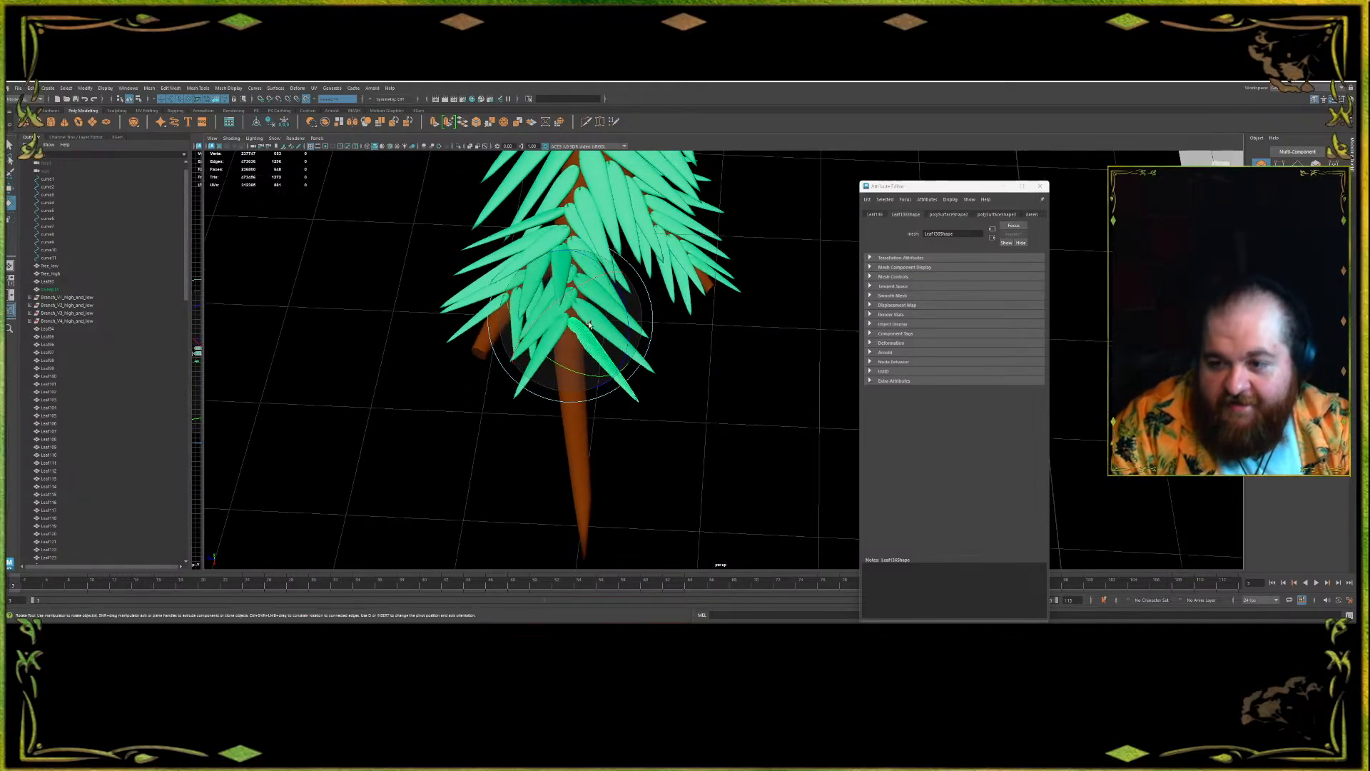
key("w")
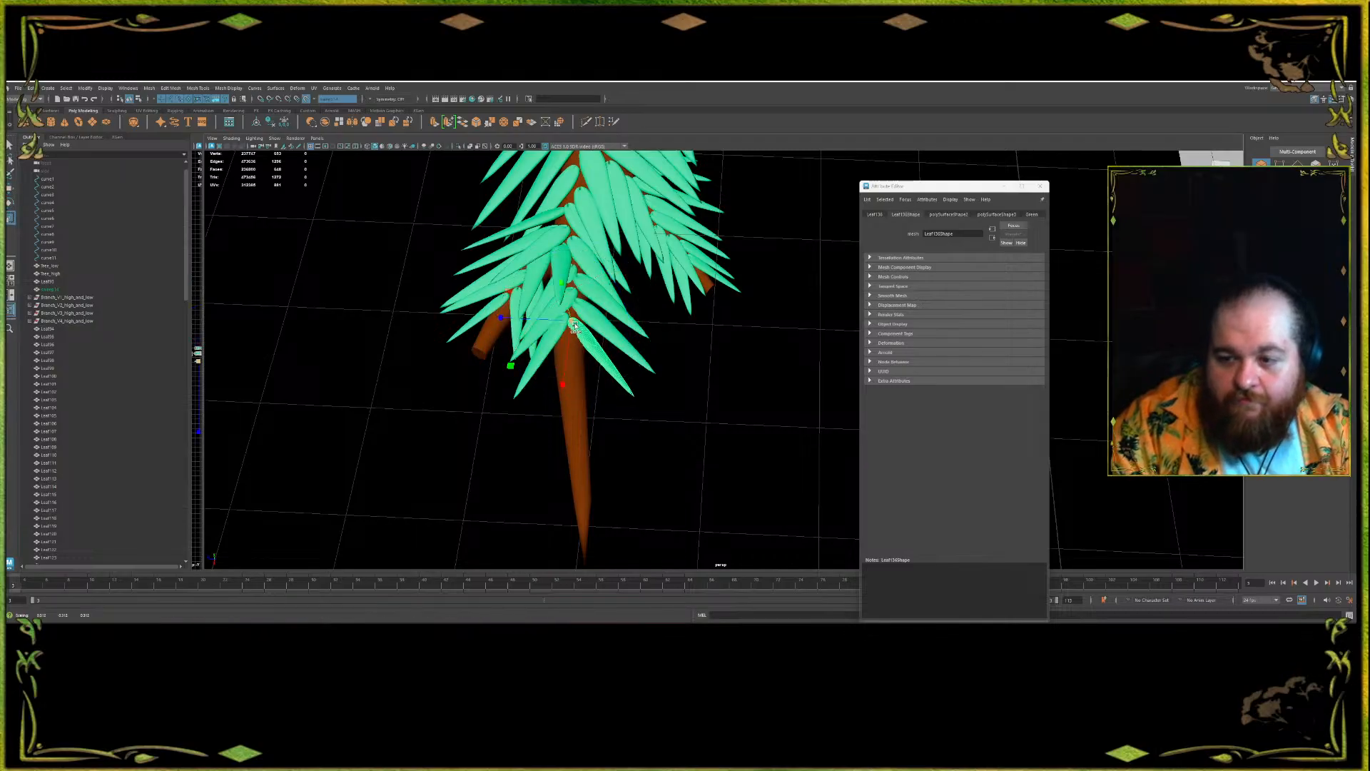
- Duplicate the leaf further down the longer branch's right side and rotate it to match its neighbour
key("ctrl+d")
left_click_drag(572, 321, 571, 359)
key("e")
key("w")
- Duplicate a leaf to the longer branch's left side and rotate it to point down and outward
key("ctrl+d")
key("e")
key("w")
key("e")
key("w")
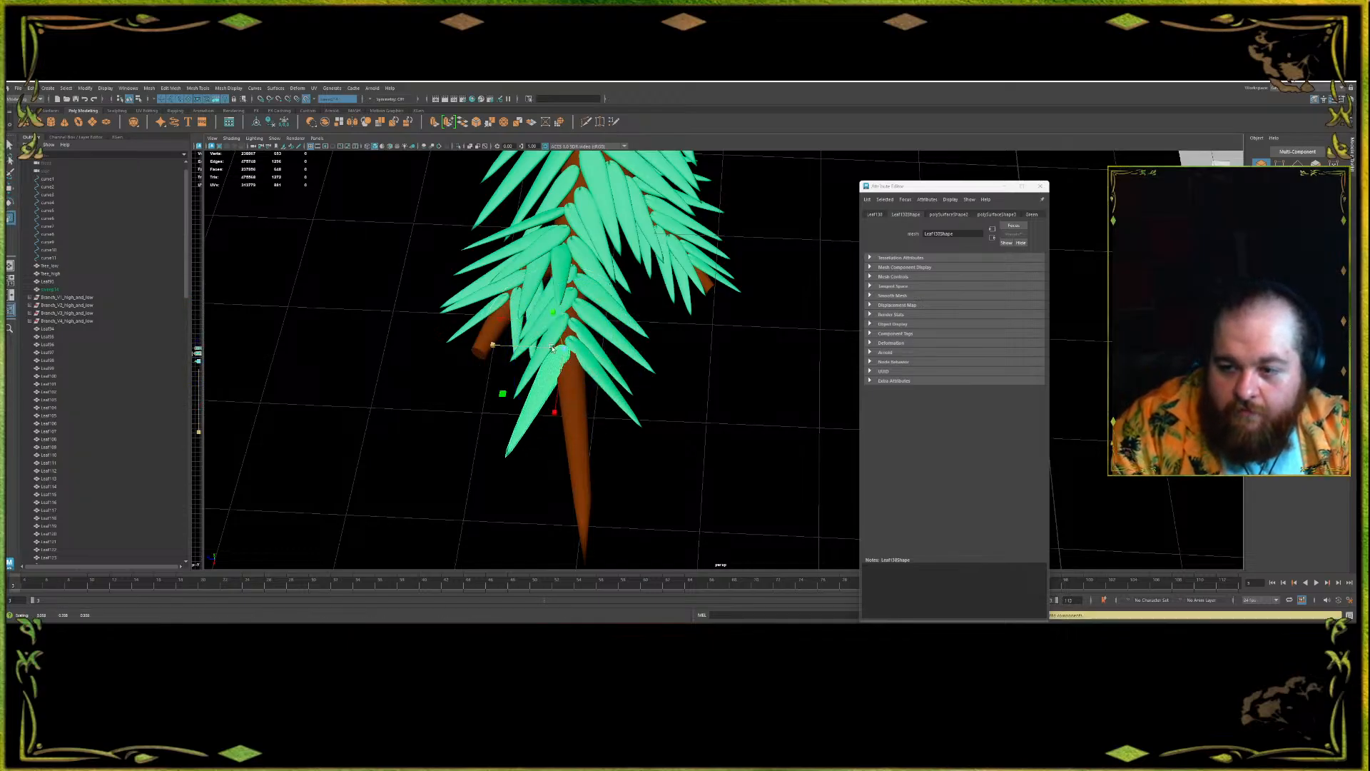
- Duplicate the leaf towards the branch tip, then rotate, scale and move the copy onto the stem
key("ctrl+d")
mouse_move(571, 357)
left_mouse_down()
mouse_move(564, 376)
mouse_move(637, 334)
mouse_move(573, 380)
left_mouse_up()
key("e")
key("r")
key("w")
key("r")
key("w")
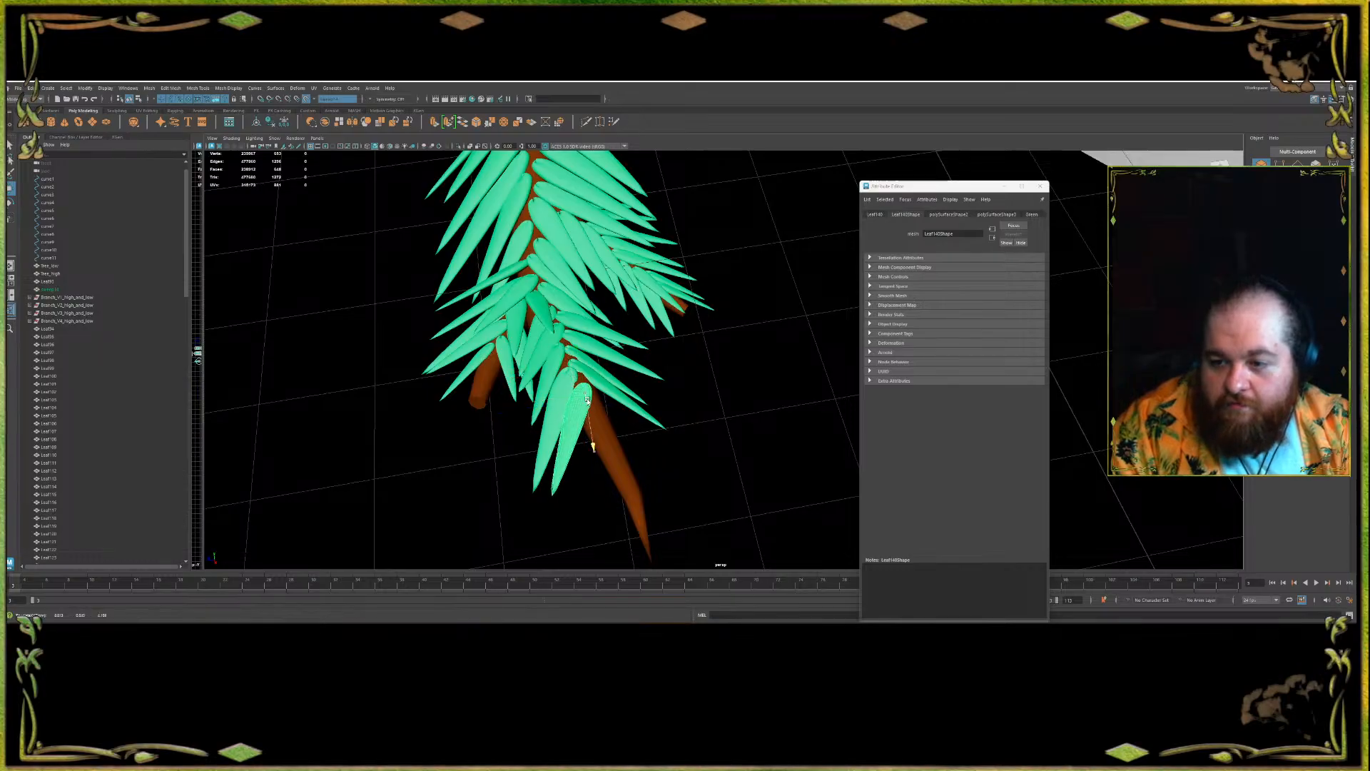
- Correct the rotation and placement of the lowest leaves on the longer branch
key("e")
left_click_drag(584, 439, 562, 386)
key("w")
key("e")
left_click(606, 381)
key("w")
- Reposition and rotate the leaf pair nearest the branch tip, undoing the last adjustment
left_click_drag(576, 338, 704, 293, "alt")
left_click(575, 319)
left_click_drag(579, 335, 546, 376)
left_click_drag(571, 307, 594, 486, "alt")
key("e")
left_click(581, 431)
key("w")
key("ctrl+z")
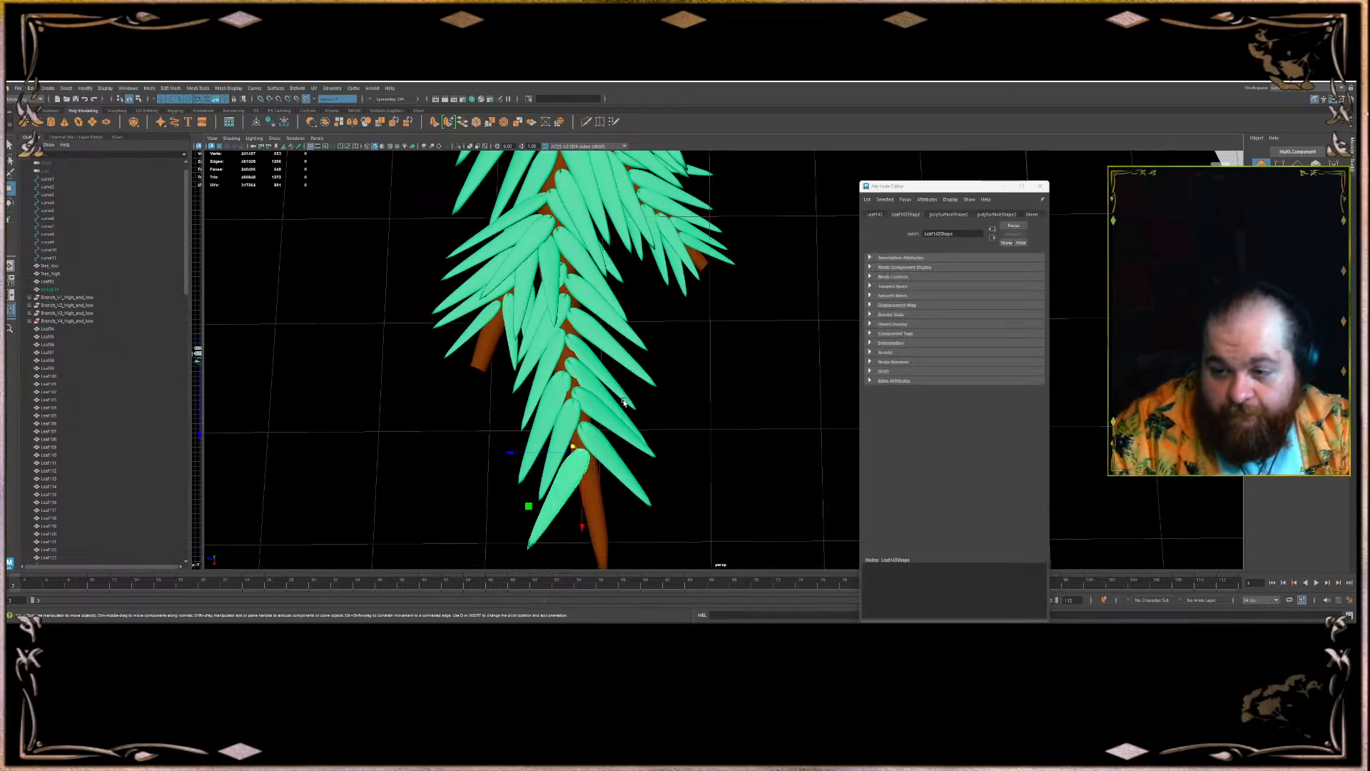
- Duplicate the lowest leaf and place the rotated copy in a gap higher up the longer branch
scroll(617, 448, "down", 7)
middle_click_drag(617, 448, 567, 459, "alt")
scroll(632, 357, "up", 5)
middle_click_drag(634, 354, 698, 317, "alt")
scroll(730, 298, "up", 4)
key("ctrl+d")
left_click_drag(544, 419, 526, 344)
key("e")
key("w")
key("e")
key("w")
- Refine the gap-filling leaf's position and rotation on the stem, undoing one adjustment along the way
mouse_move(534, 293)
left_mouse_down()
mouse_move(529, 321)
mouse_move(507, 309)
mouse_move(579, 269)
mouse_move(510, 361)
mouse_move(537, 382)
mouse_move(525, 336)
mouse_move(546, 255)
mouse_move(529, 325)
mouse_move(513, 288)
left_mouse_up()
key("e")
key("w")
key("e")
key("w")
key("ctrl+z")
key("e")
key("w")
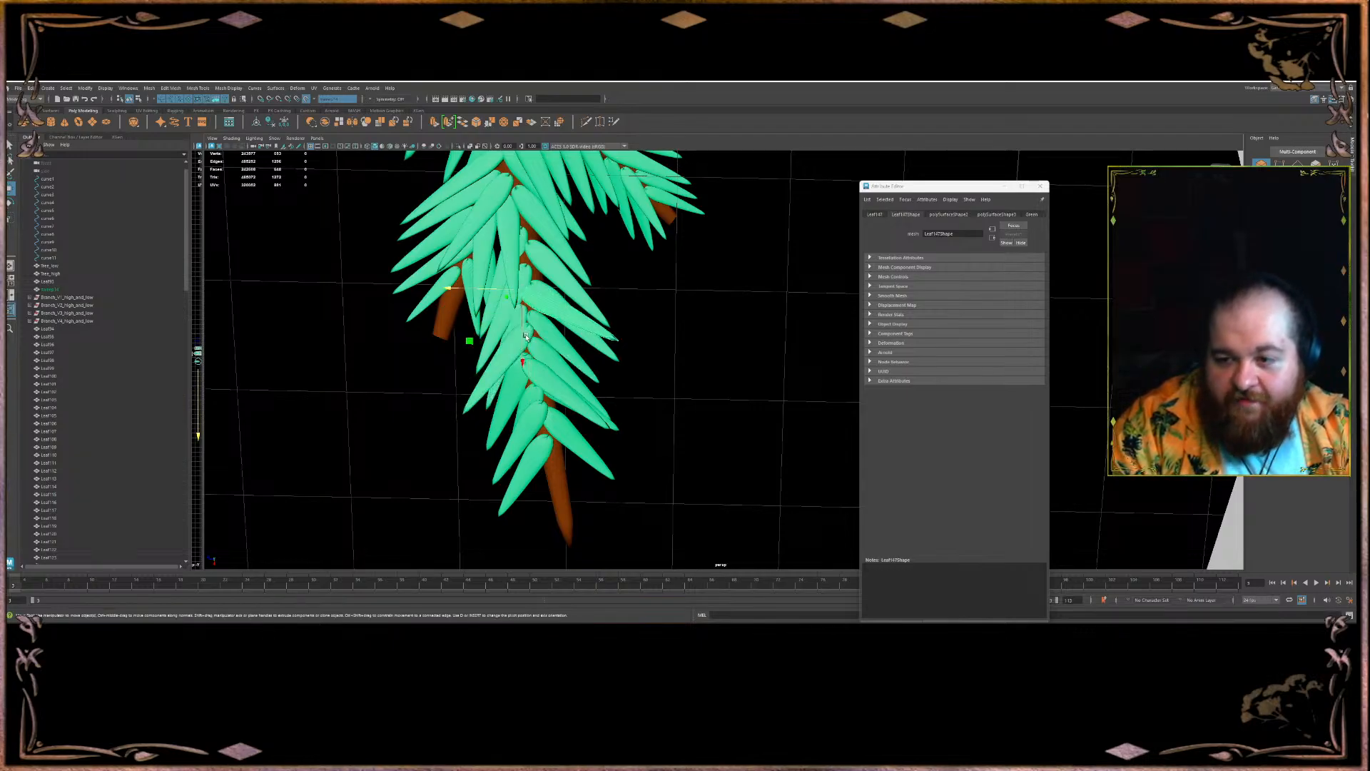
- Add a pair of smaller leaf copies on the bare stem close to the branch tip
left_click_drag(528, 346, 614, 273, "alt")
left_click(691, 232)
left_click(554, 347)
mouse_move(554, 346)
left_mouse_down("alt")
mouse_move(522, 355)
mouse_move(557, 343)
mouse_move(522, 419)
left_mouse_up("alt")
left_click(527, 366)
key("r")
mouse_move(522, 419)
left_mouse_down("alt")
mouse_move(532, 373)
mouse_move(512, 353)
left_mouse_up("alt")
key("e")
mouse_move(467, 262)
left_mouse_down()
mouse_move(499, 442)
mouse_move(525, 411)
left_mouse_up()
key("w")
key("r")
key("w")
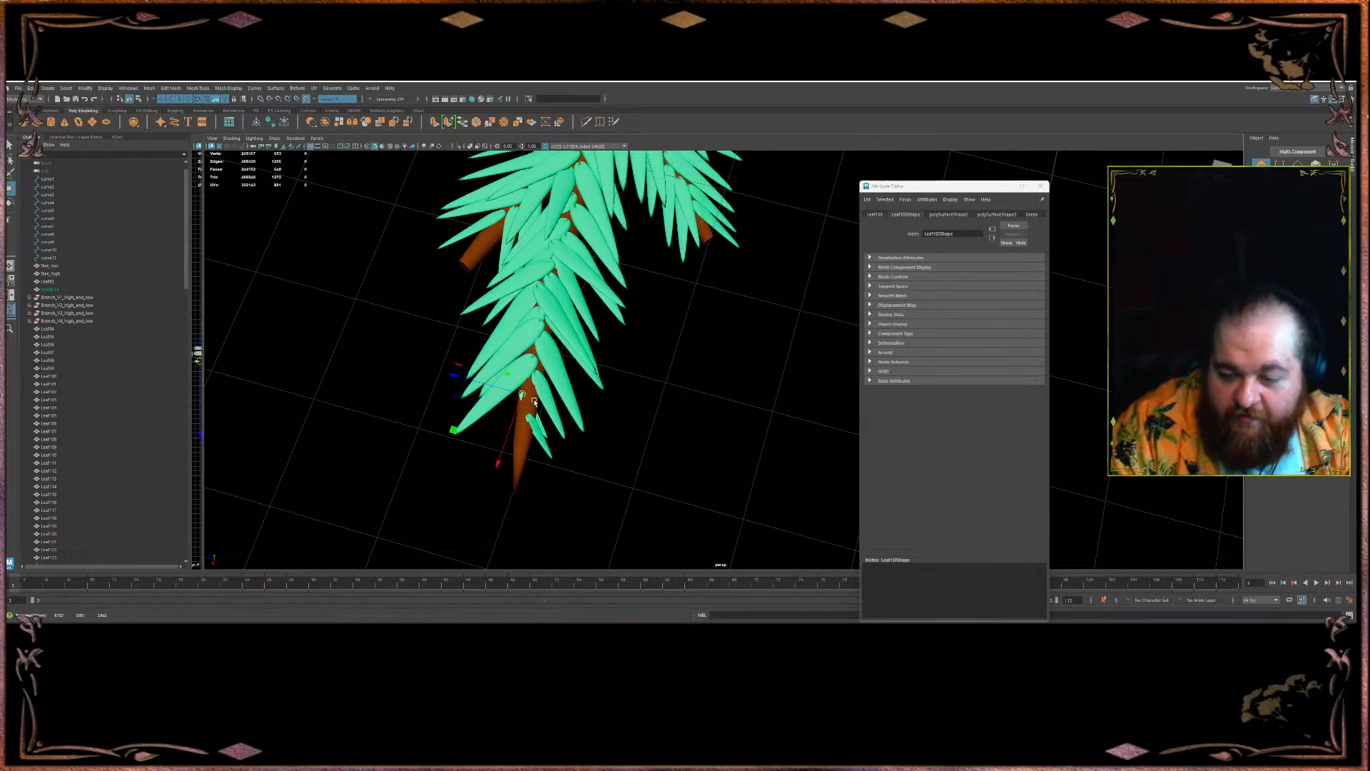
- Rotate and position the last small leaf so it angles outward opposite its neighbour at the branch tip
key("e")
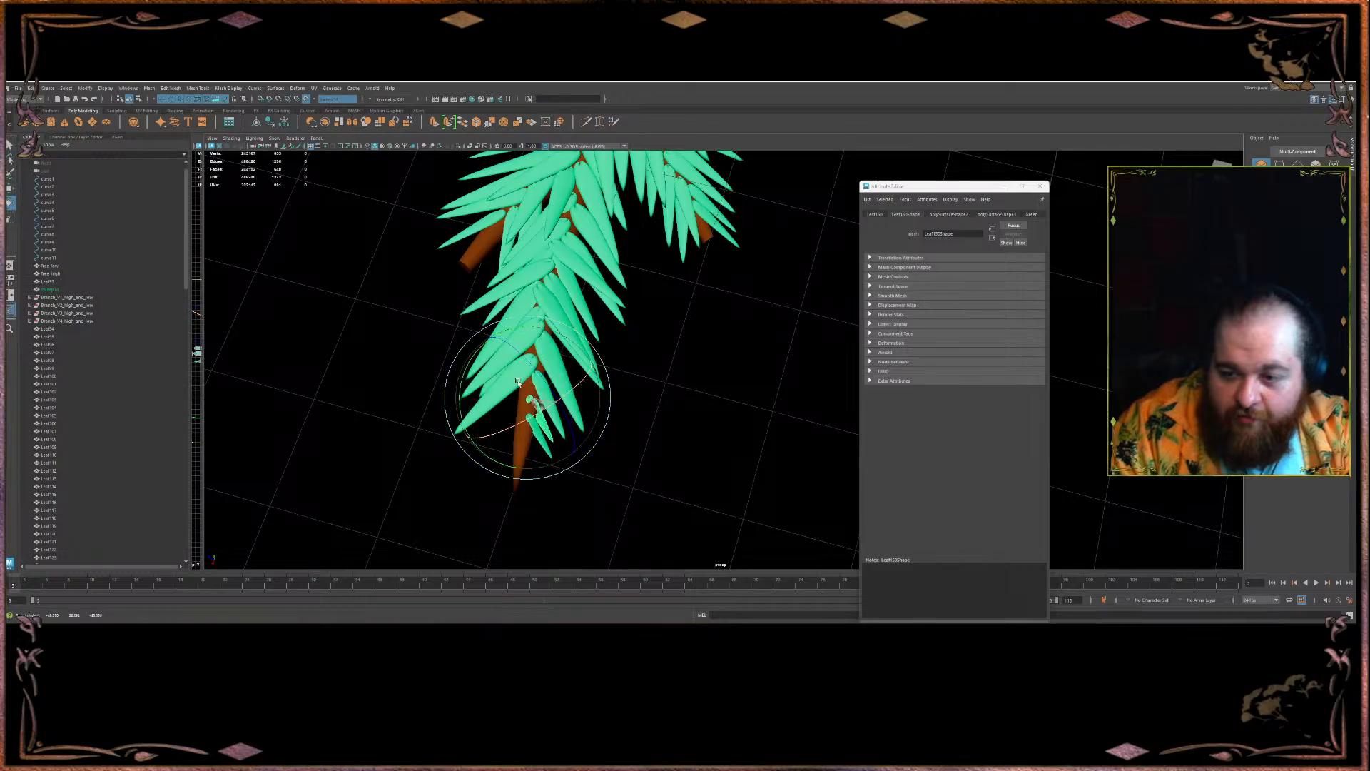
mouse_move(542, 428)
left_mouse_down()
mouse_move(513, 420)
mouse_move(558, 426)
left_mouse_up()
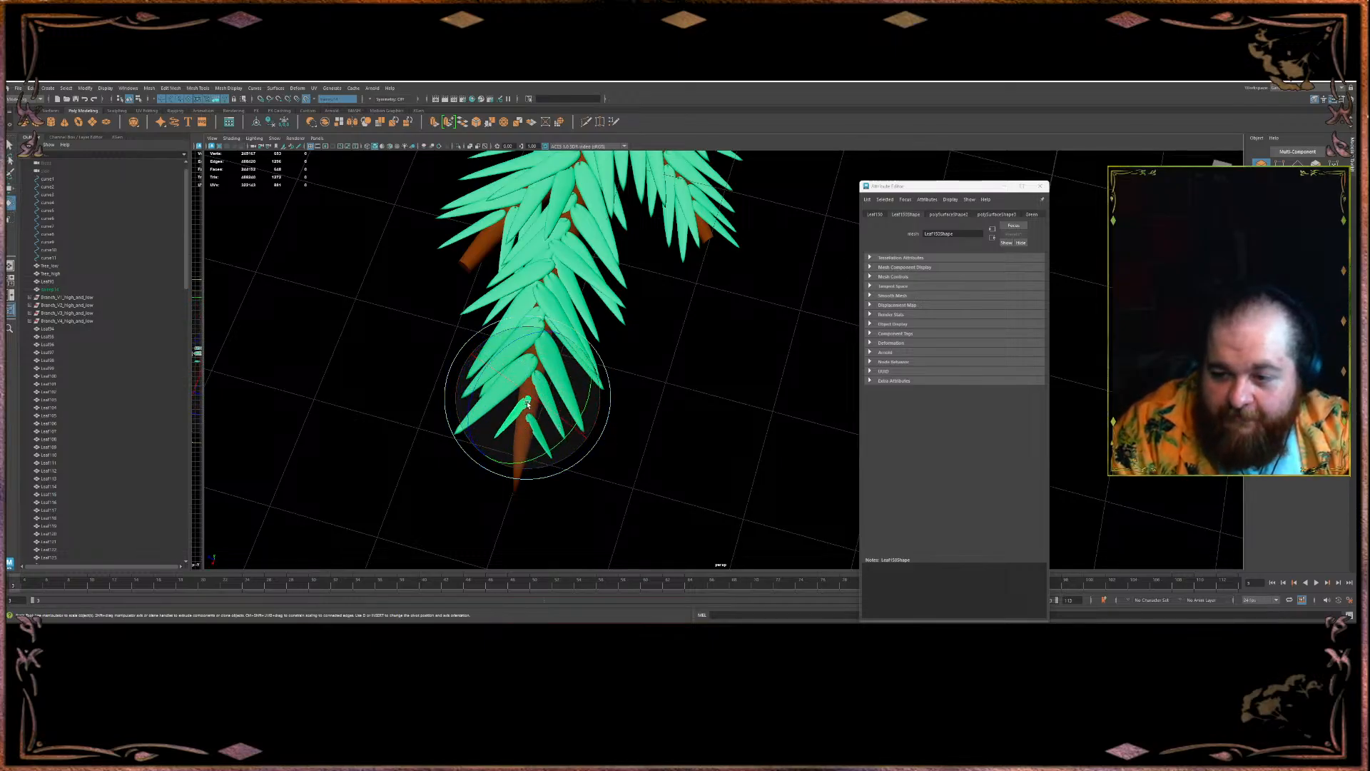
key("w")
key("e")
key("w")
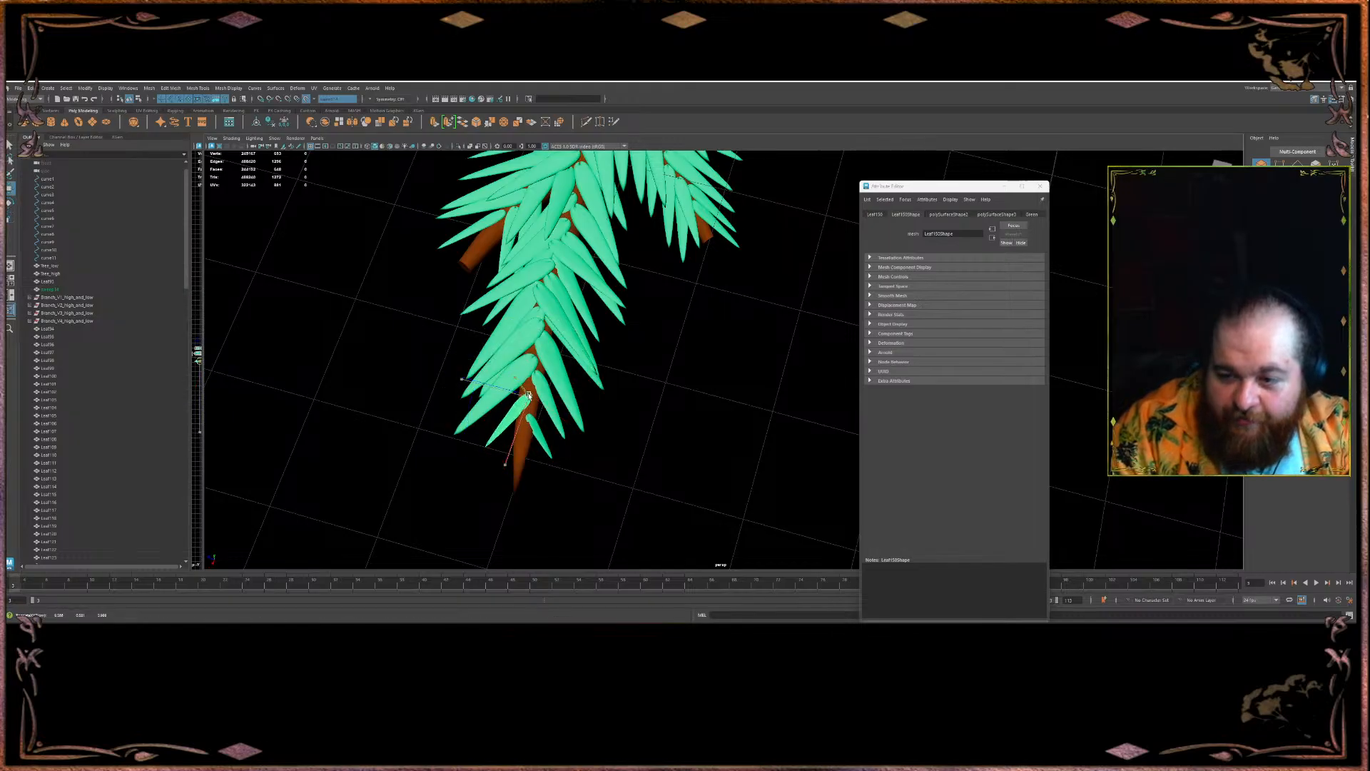
key("e")
left_click(663, 400)
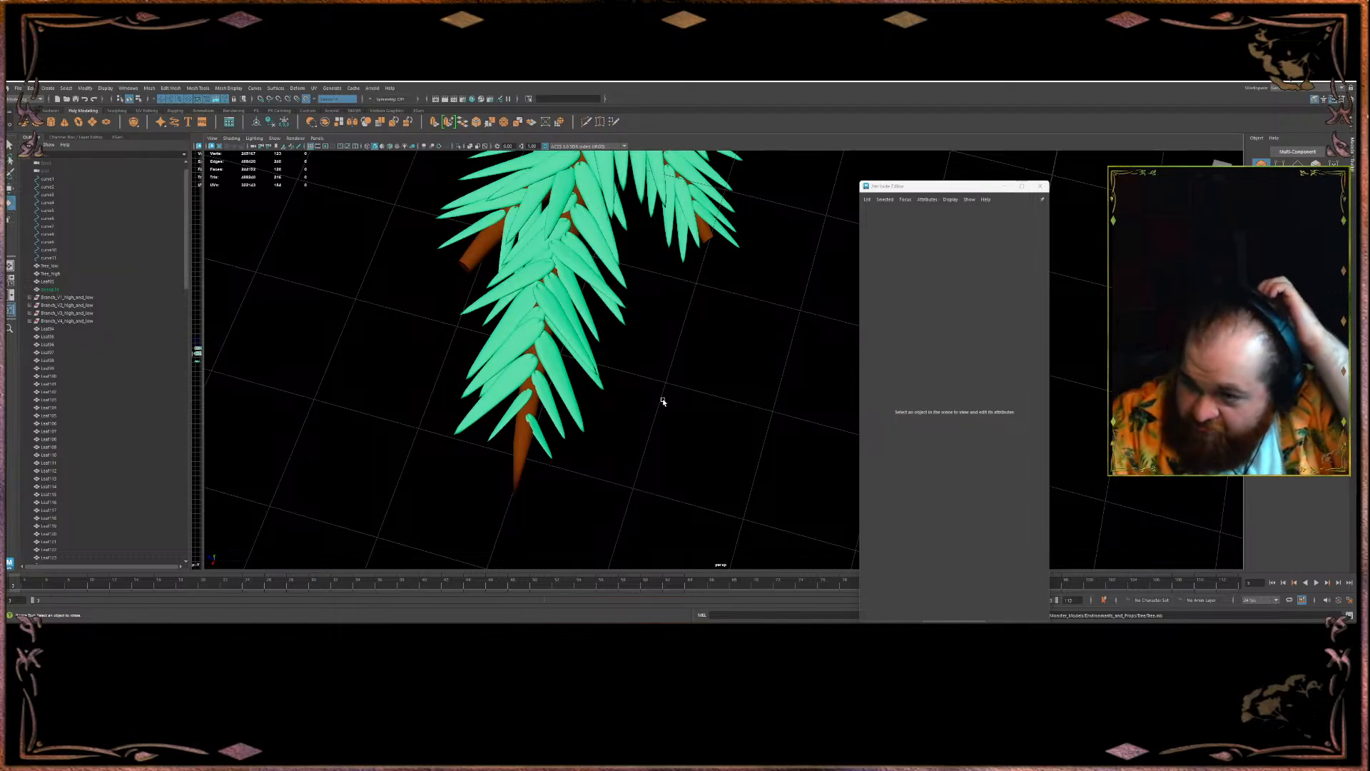
- Turn off the live surface and rename the forked branch mesh to Branch_V5
scroll(583, 341, "down", 8)
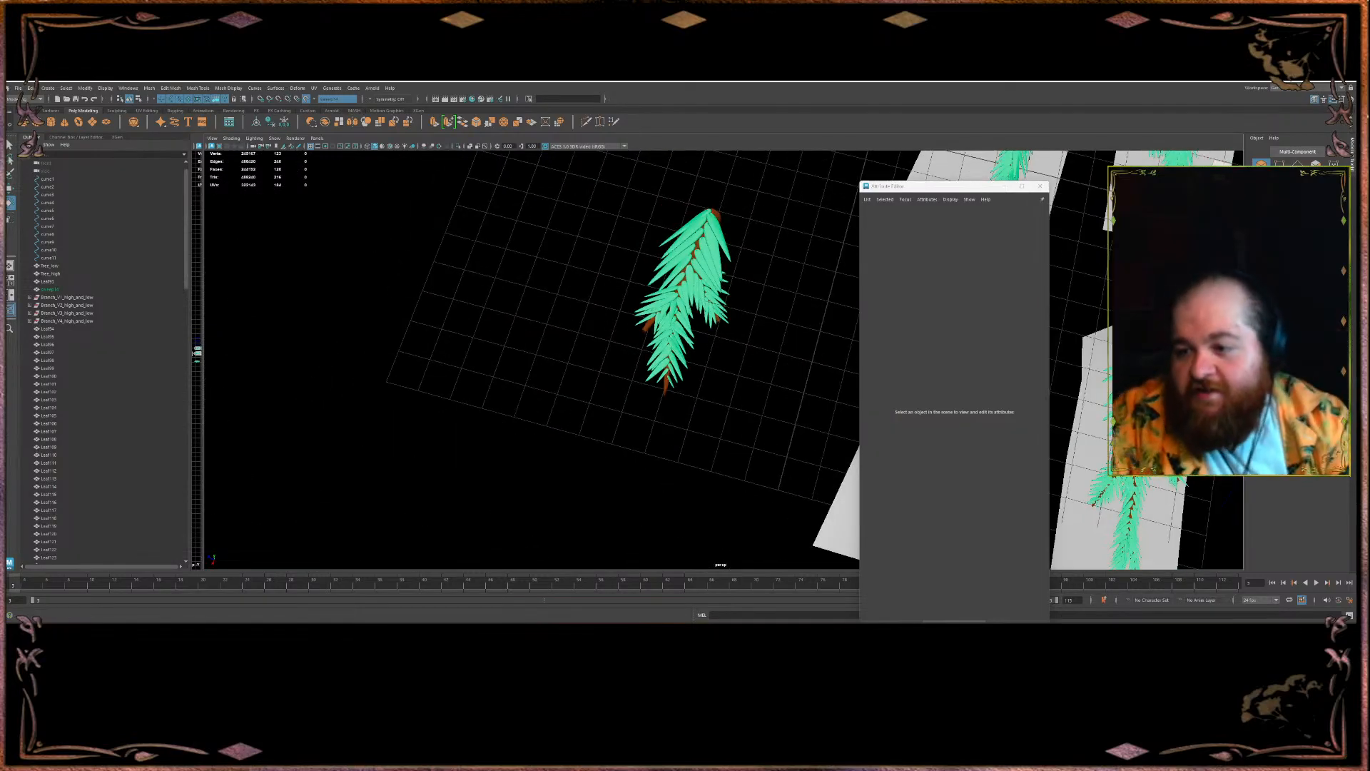
left_click_drag(706, 270, 626, 291, "alt")
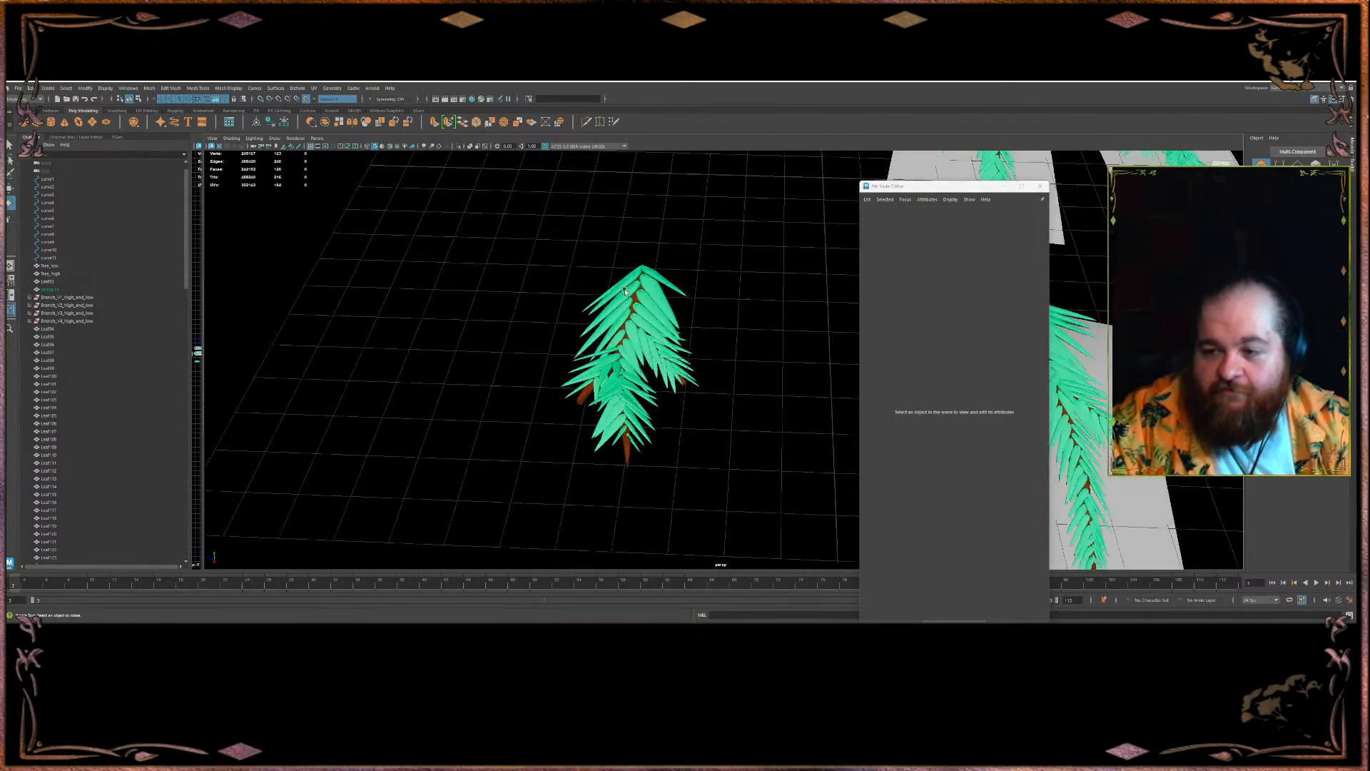
left_click(314, 99)
left_click(51, 289)
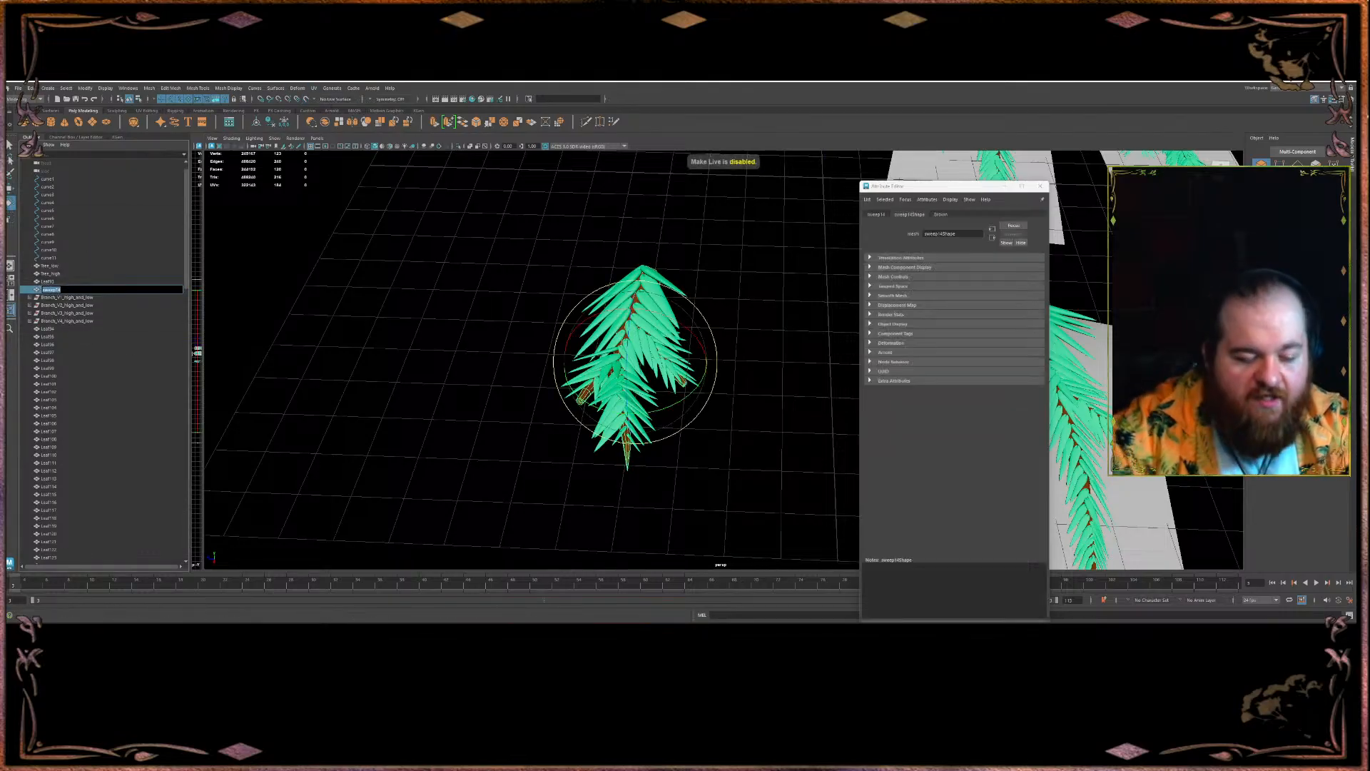
type("Brea")
key("BackSpace")
key("BackSpace")
type("anch_")
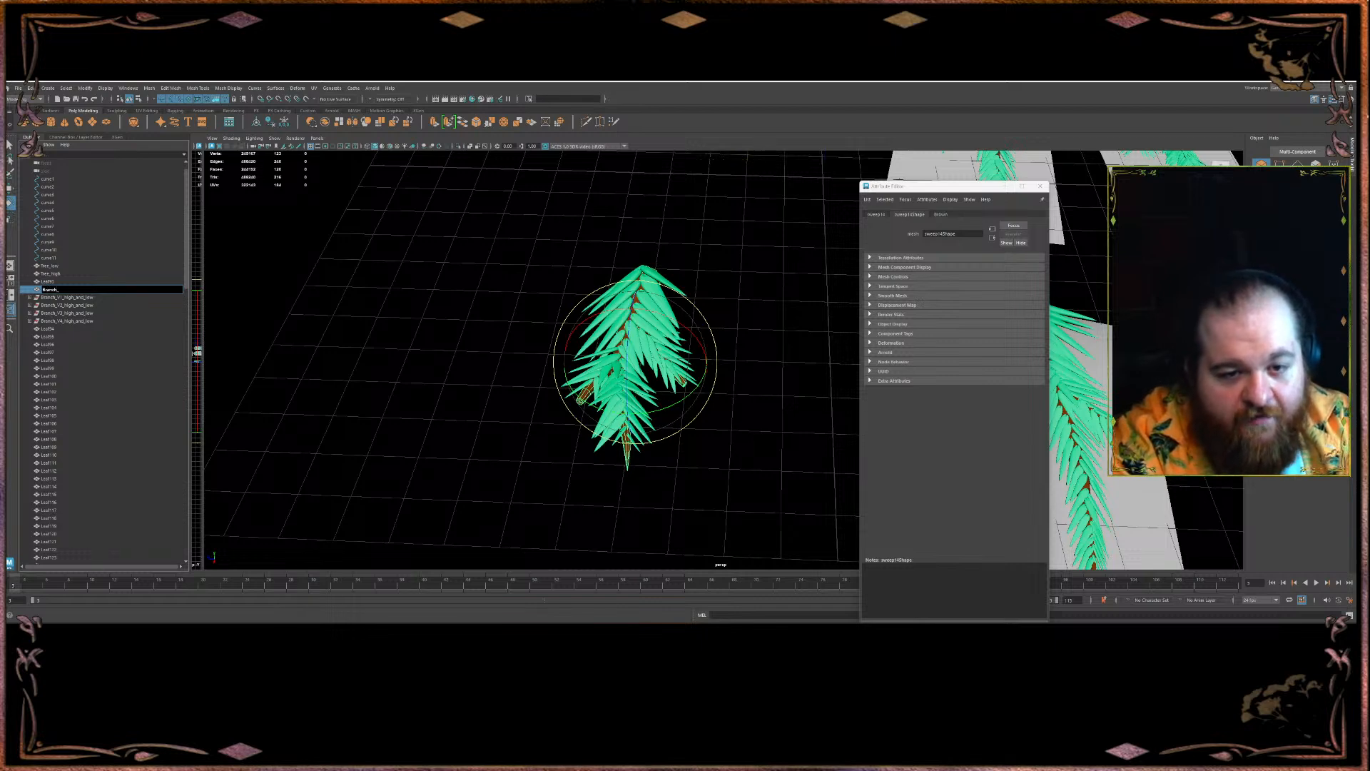
type("V5")
key("Return")
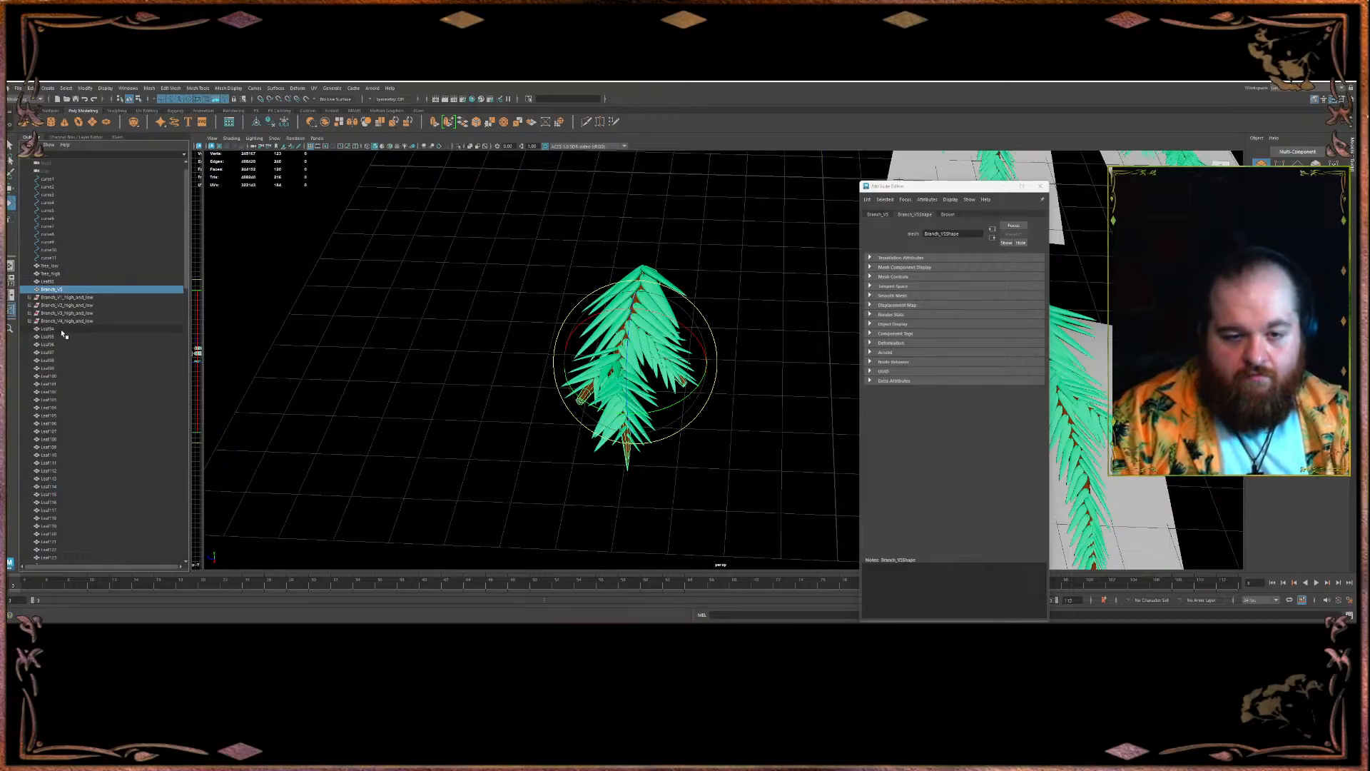
- Group the branch mesh together with all of its numbered leaves
left_click(62, 330)
scroll(64, 324, "down", 19)
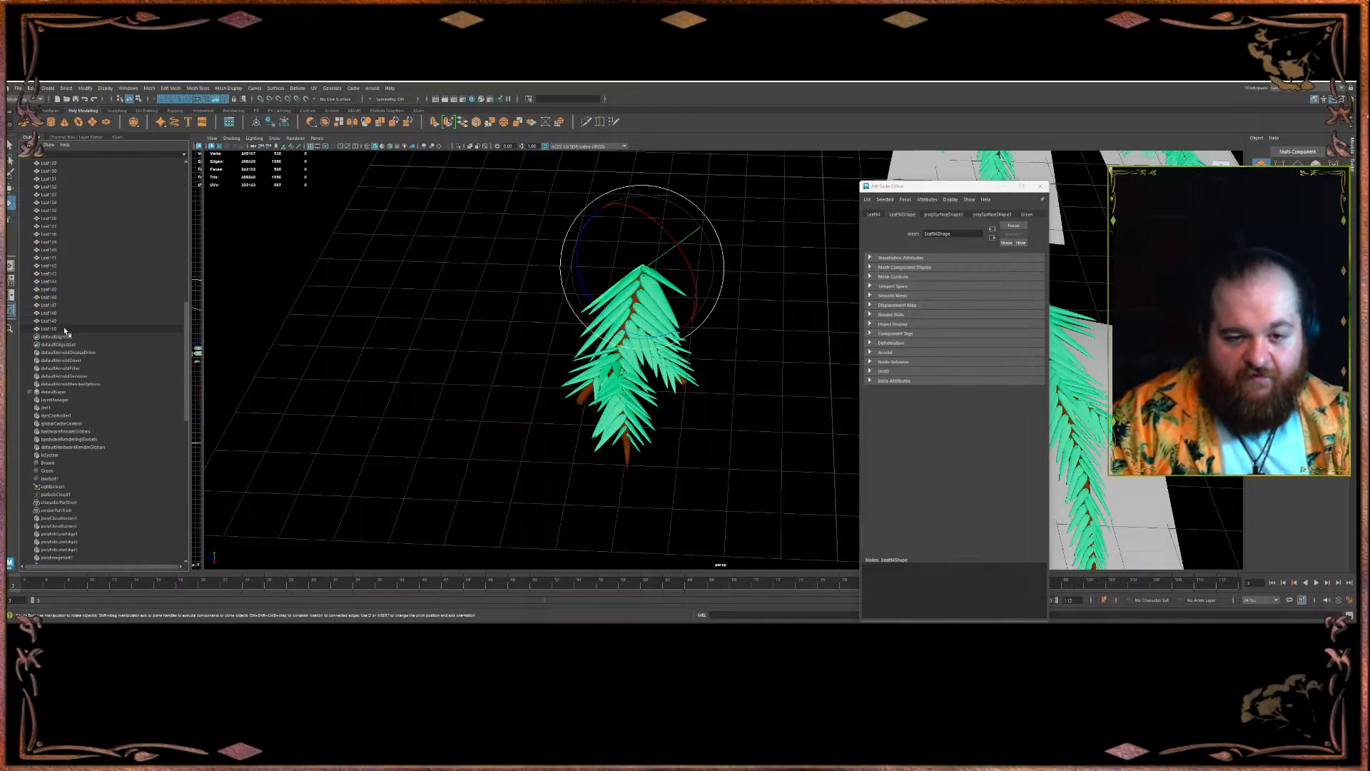
left_click(64, 324, "shift")
scroll(83, 319, "up", 11)
scroll(83, 319, "up", 5)
key("ctrl+g")
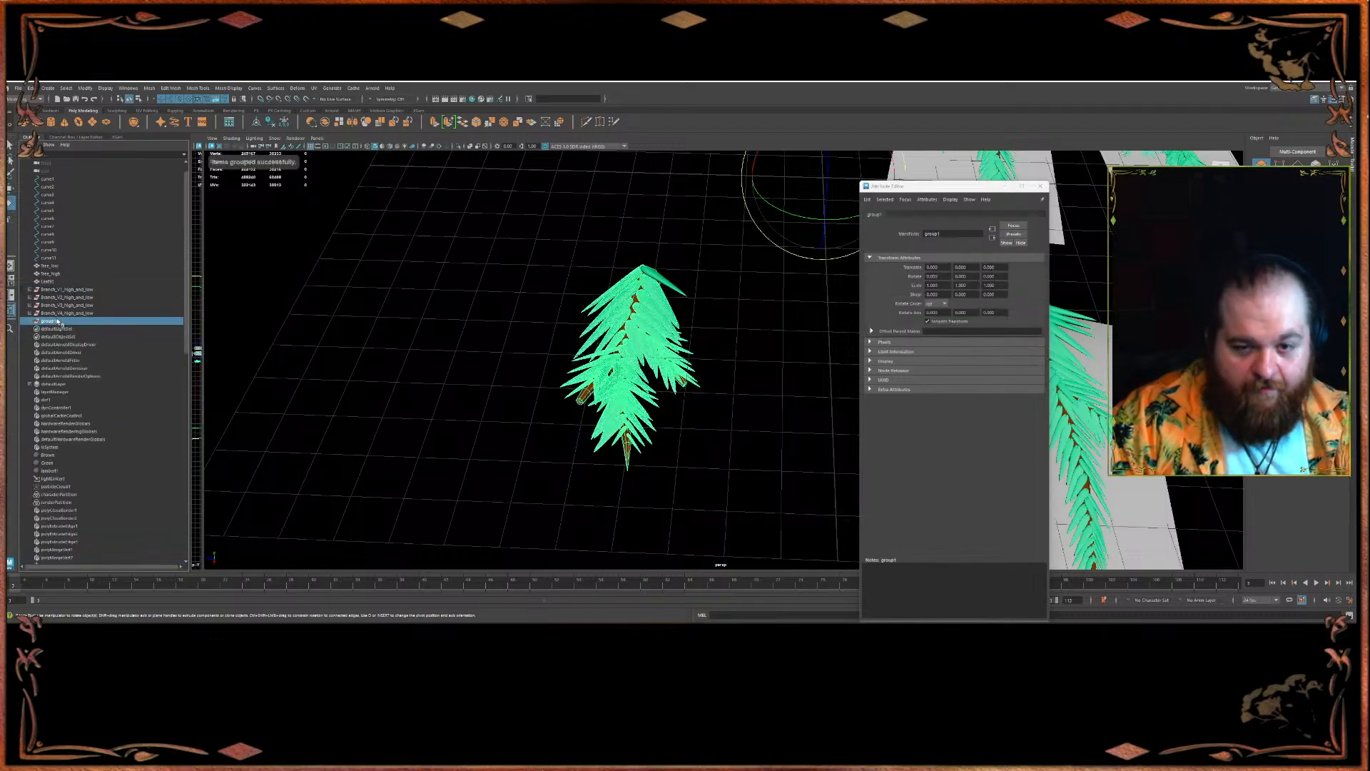
- Duplicate the branch group and move the copy clear of the original along the X axis
key("ctrl+d")
left_click_drag(462, 250, 627, 298, "alt")
key("w")
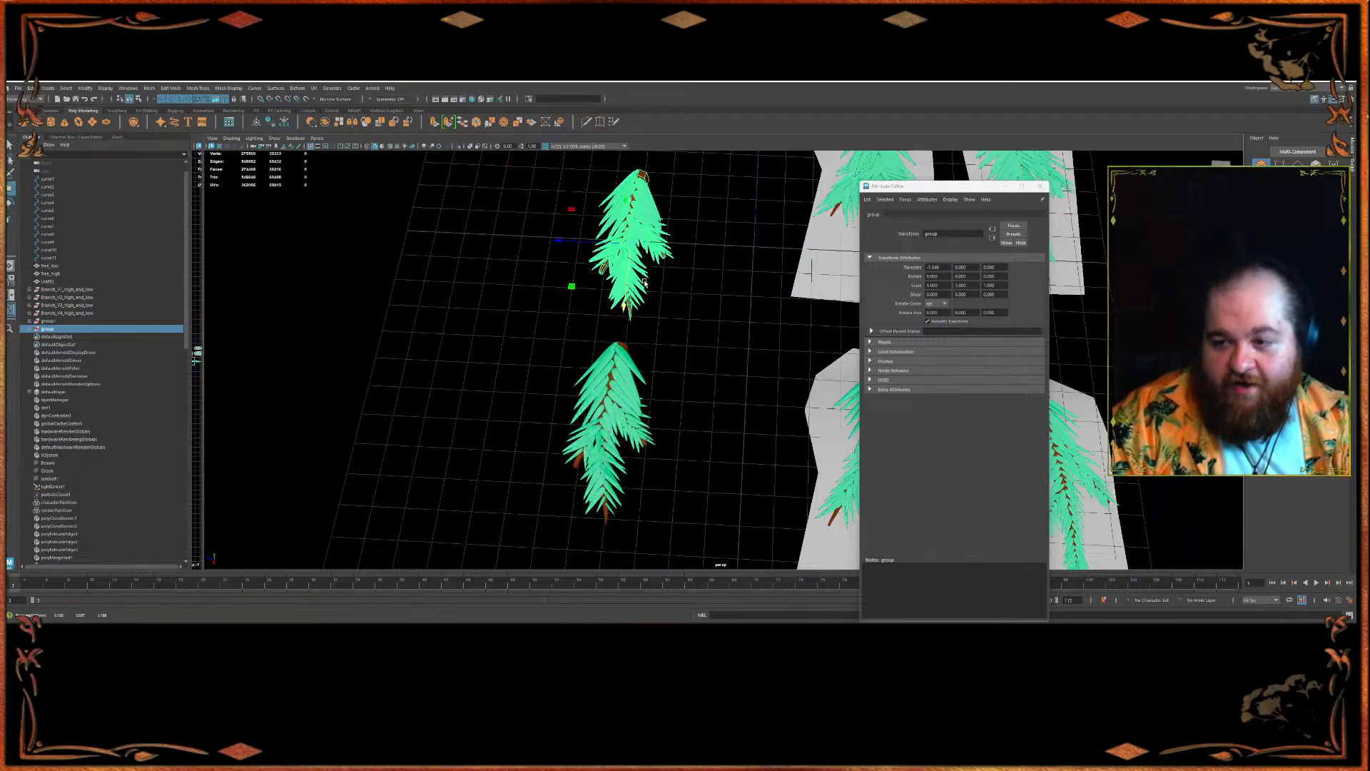
middle_click_drag(628, 299, 589, 441, "alt")
left_click_drag(588, 443, 585, 415)
- Select all leaves of the duplicated branch without its stem and scale them up for fuller foliage
left_click(679, 452)
left_click_drag(669, 462, 503, 227)
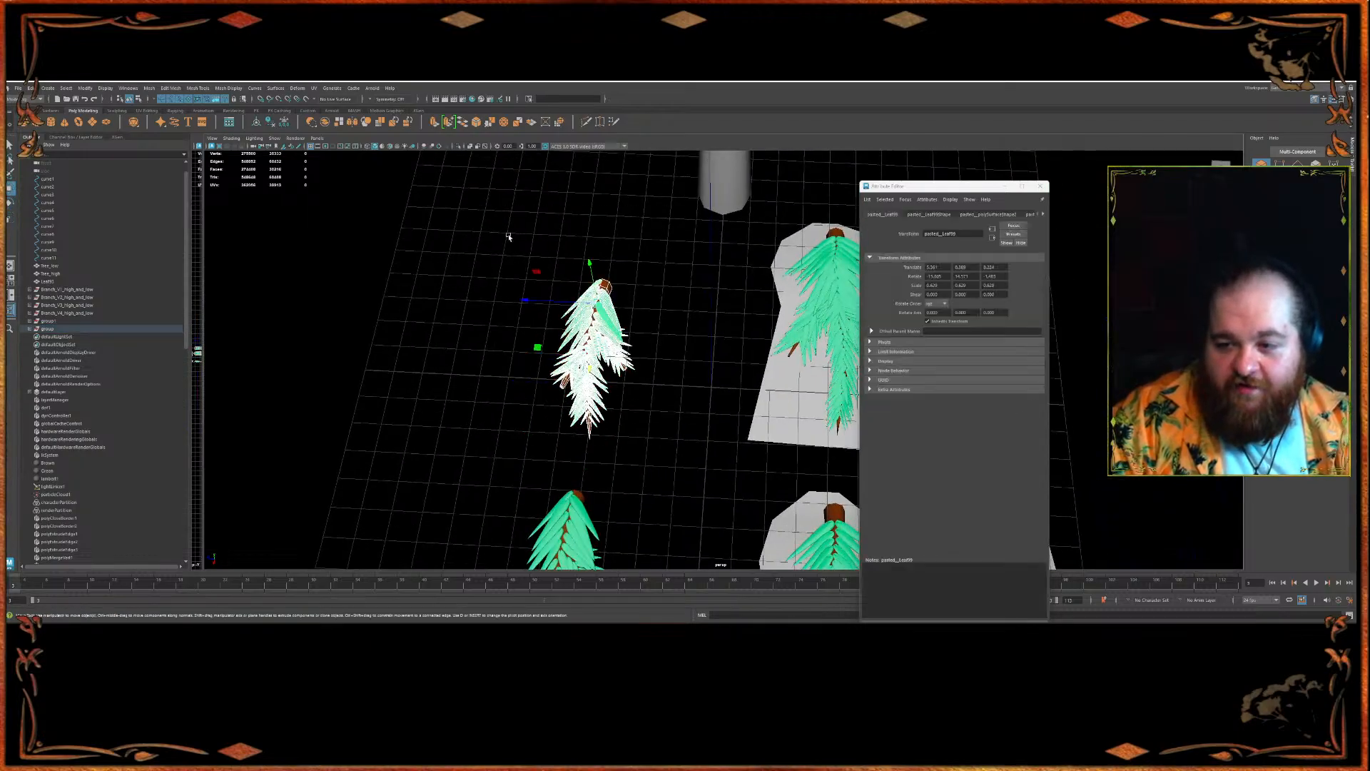
scroll(540, 316, "up", 3)
middle_click_drag(541, 316, 568, 383, "alt")
scroll(569, 384, "up", 1)
left_click(581, 331, "ctrl")
key("r")
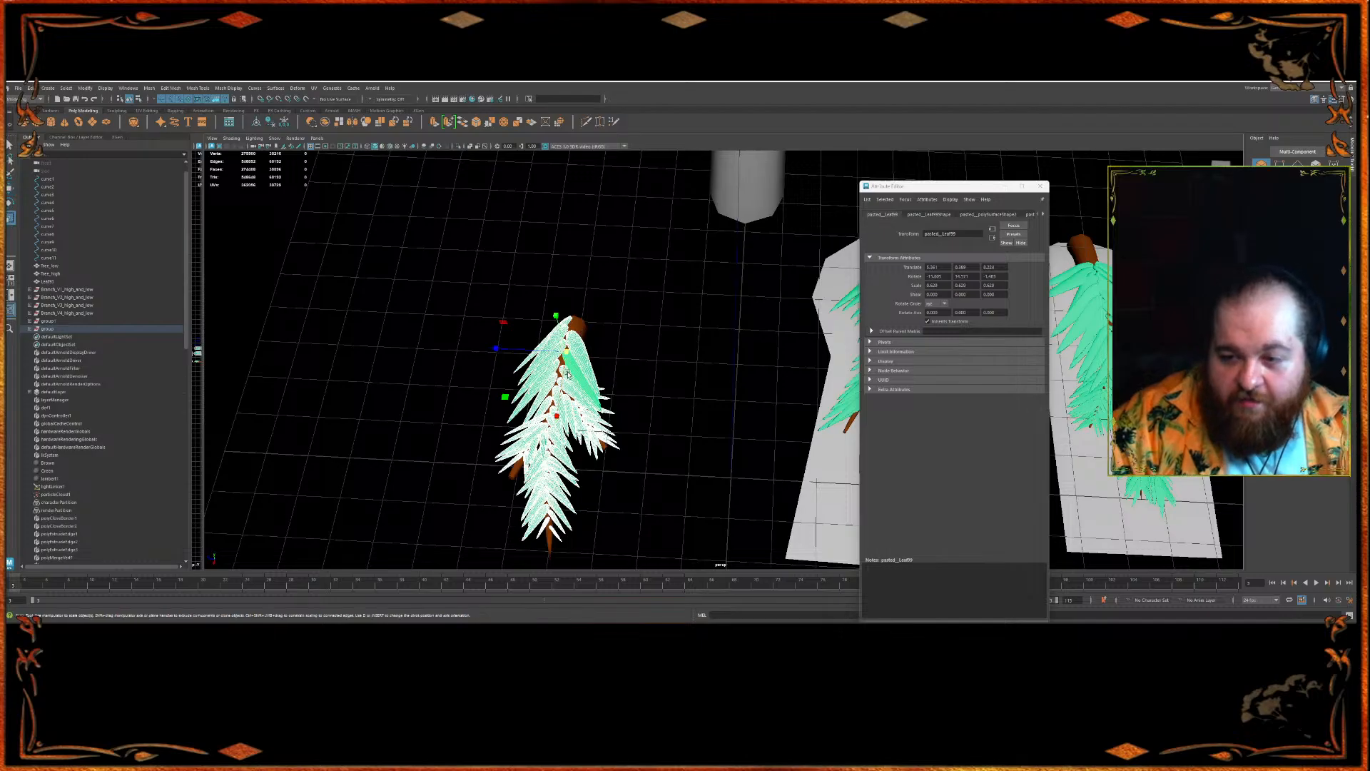
left_click_drag(567, 355, 697, 407)
key("e")
left_click(697, 408)
middle_click_drag(616, 528, 640, 425, "alt")
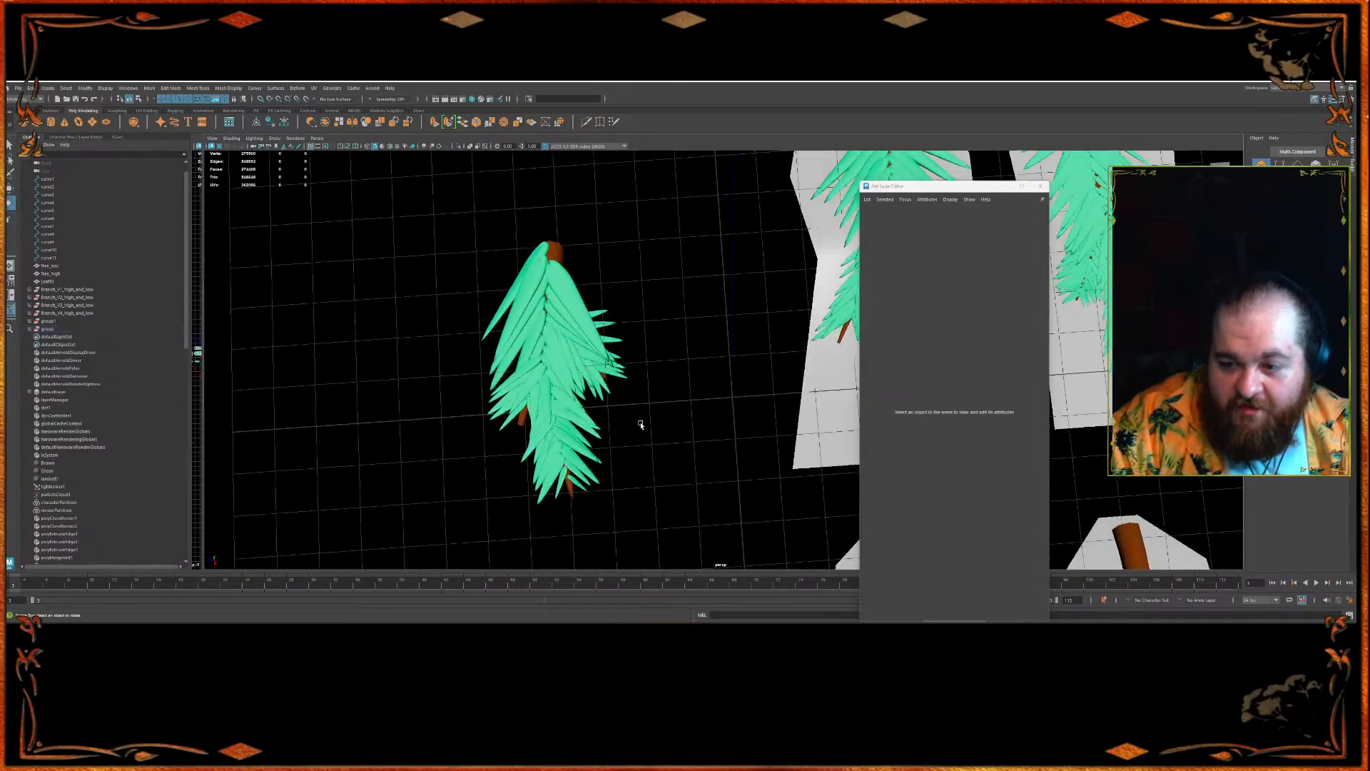
- Select the whole enlarged branch copy and adjust its position in the scene
scroll(631, 350, "down", 6)
left_click_drag(703, 437, 639, 307)
key("w")
left_click_drag(660, 380, 659, 363)
left_click(701, 352)
middle_click_drag(696, 351, 639, 370, "alt")
scroll(638, 340, "up", 3)
scroll(639, 338, "up", 2)
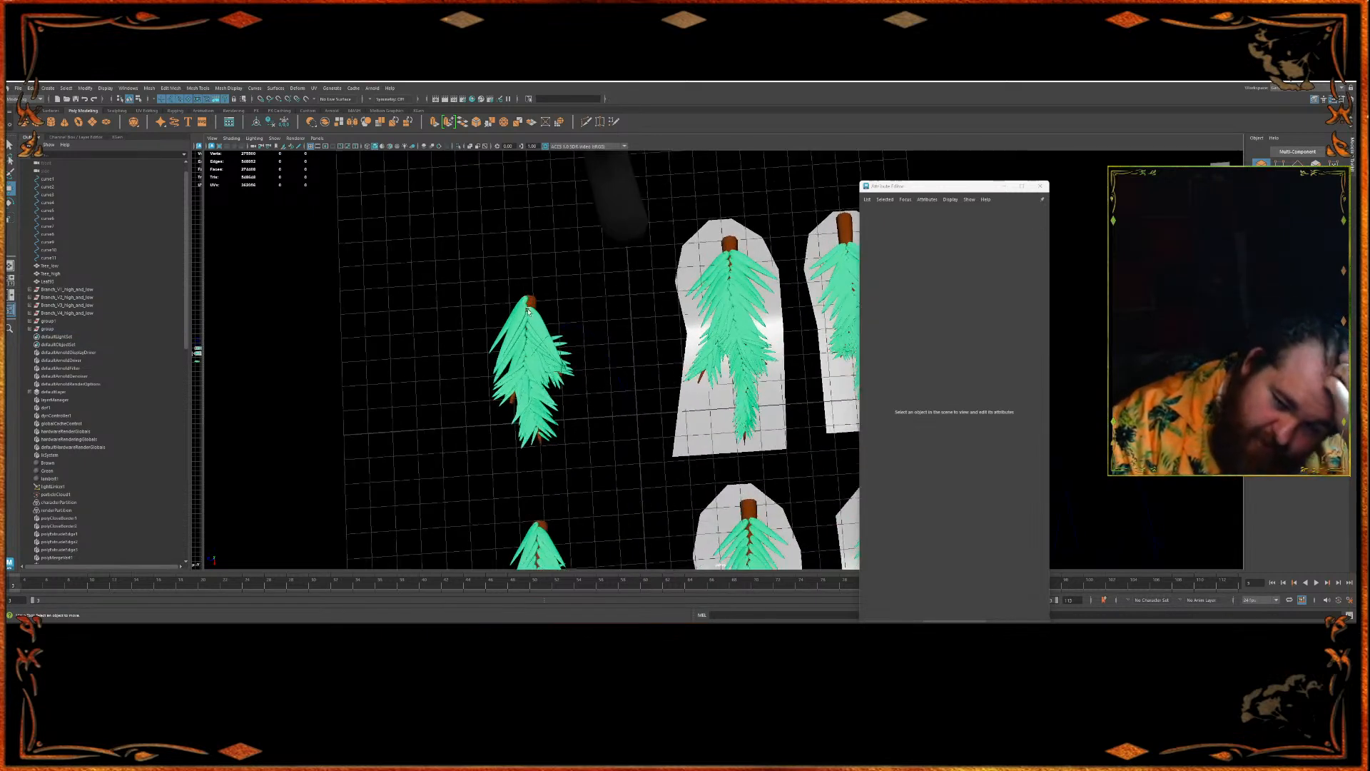
- Select the stray guide curve beside the branch copy and move it across the foliage
left_click_drag(610, 220, 606, 192)
left_click(554, 266)
left_click(529, 354)
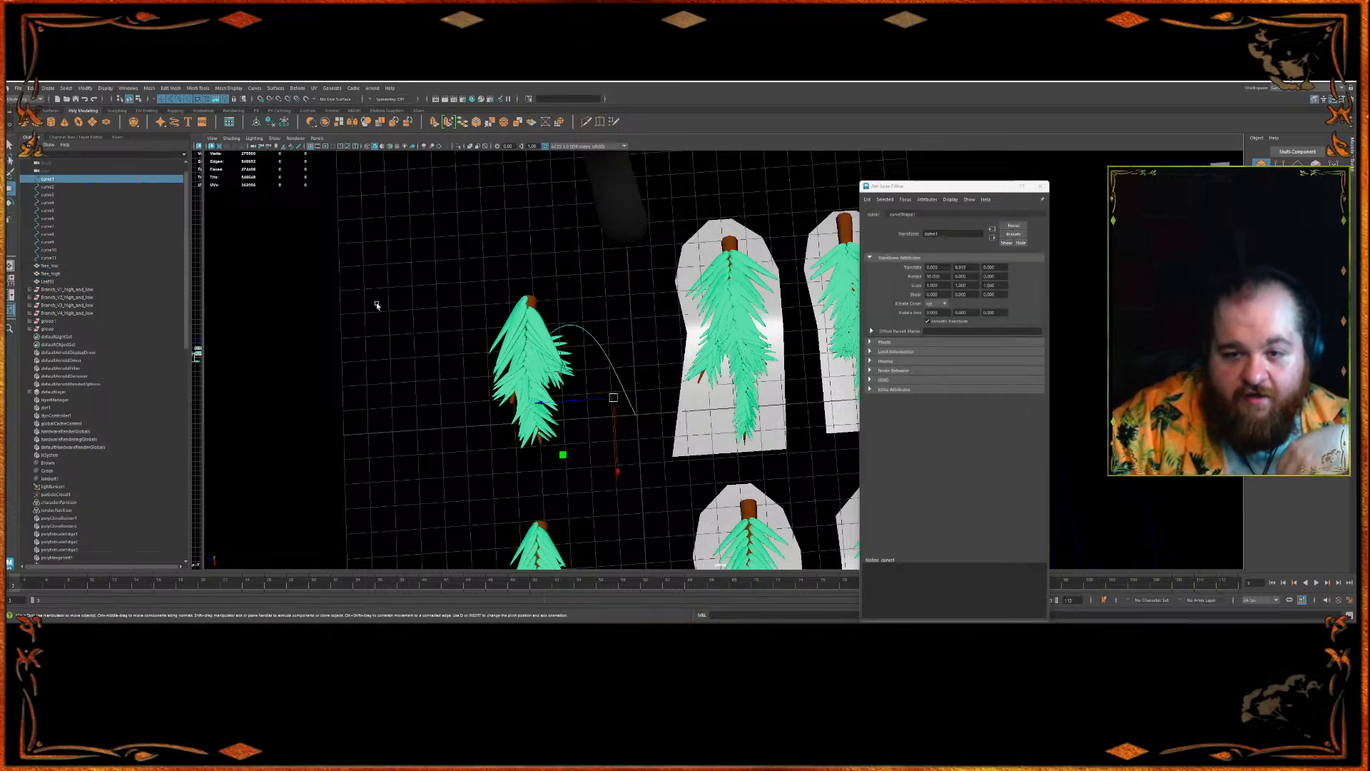
left_click(450, 277)
left_click(604, 336)
middle_click_drag(605, 330, 536, 284)
left_click(244, 228)
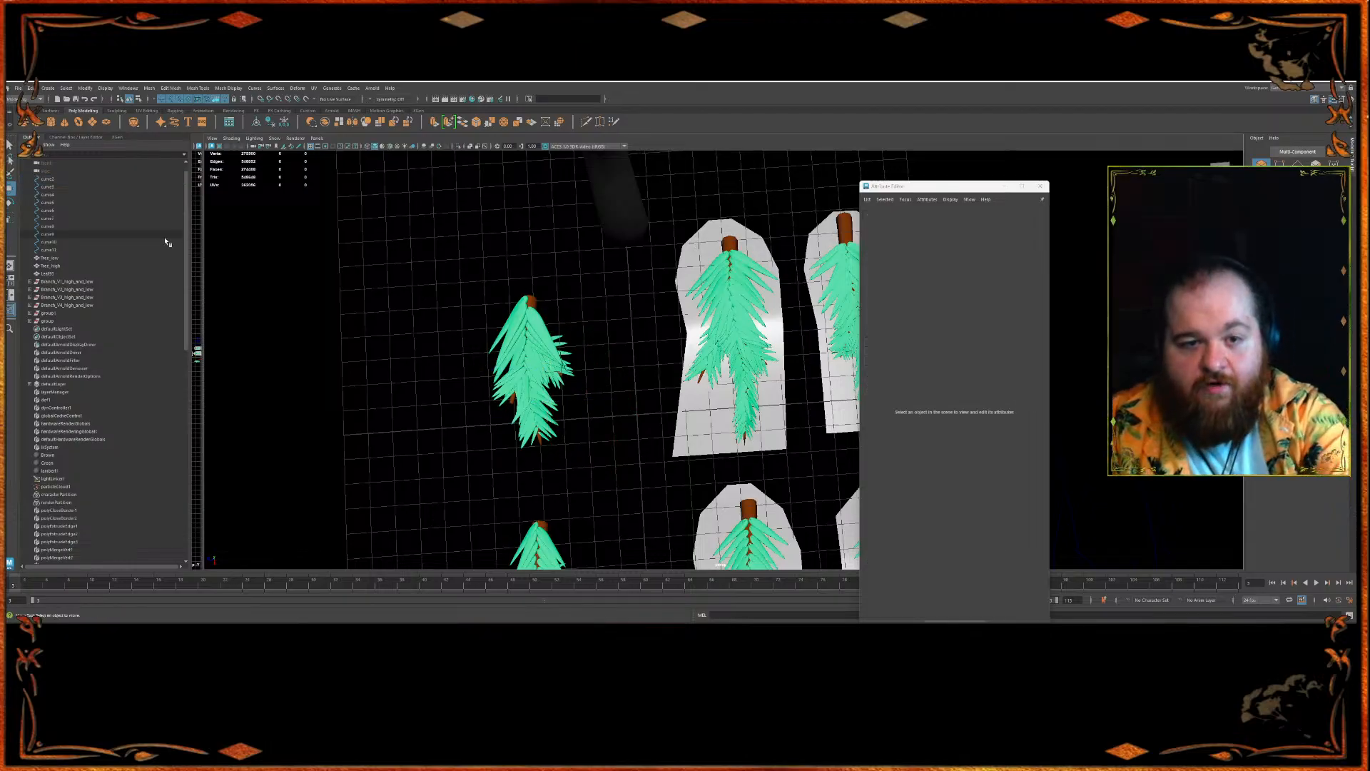
- Group all the guide curves as Curves_Backup and place the group above the tree meshes in the scene hierarchy
left_click(60, 258)
left_click(54, 179, "shift")
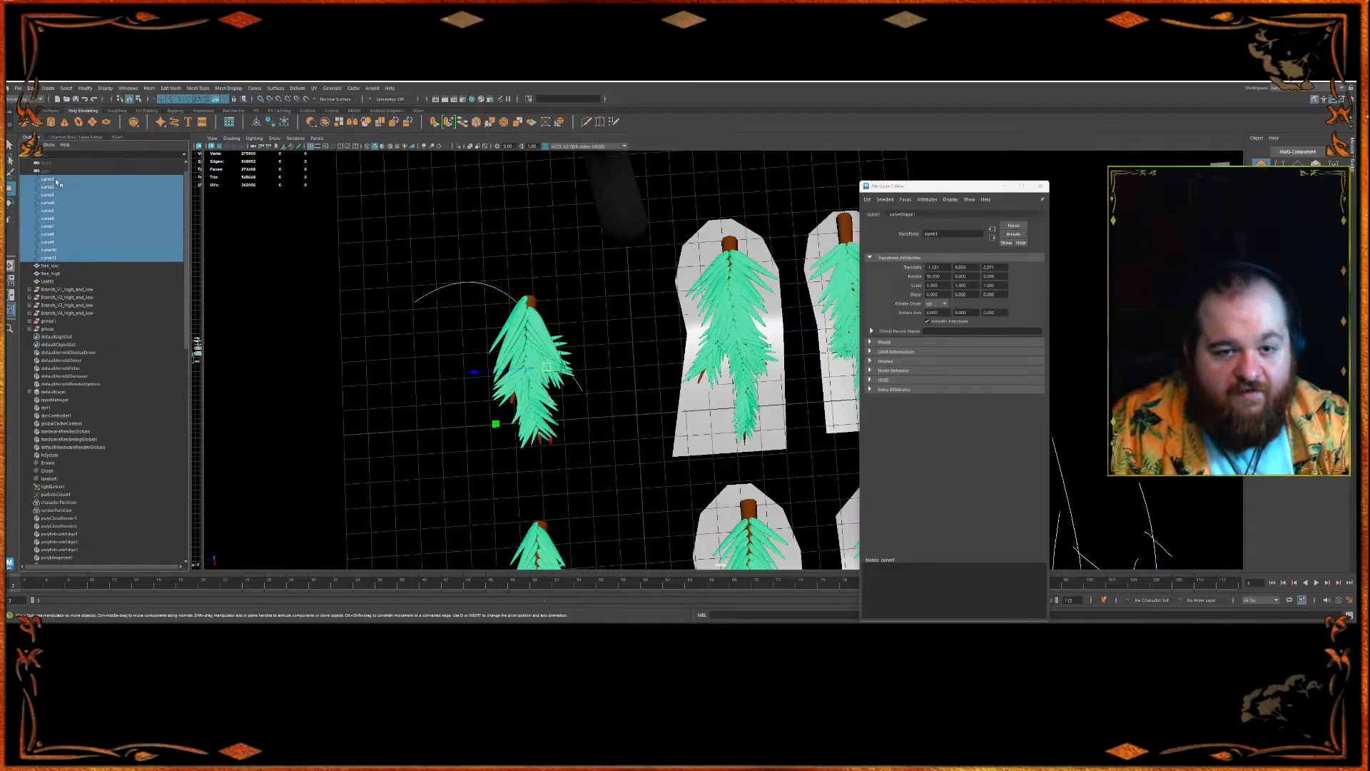
key("ctrl+g")
double_click(50, 250)
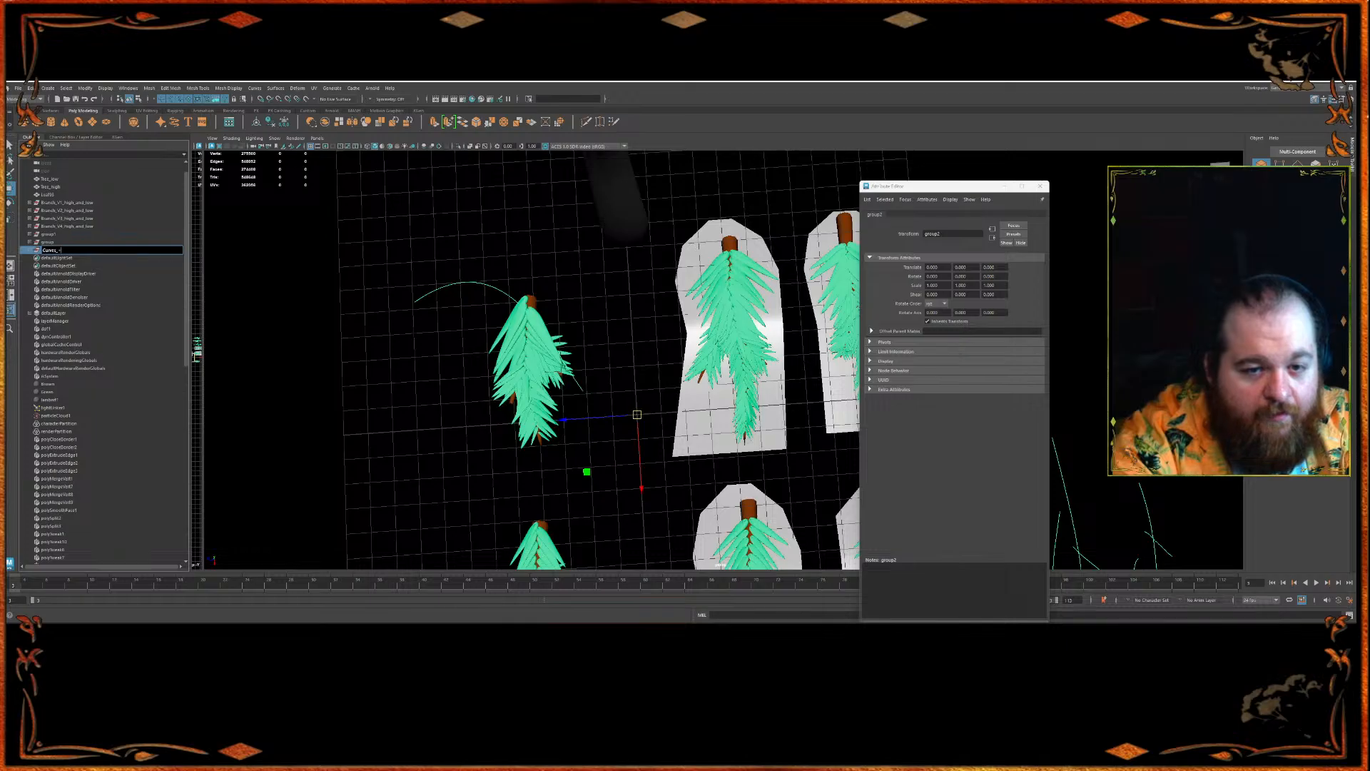
key("Return")
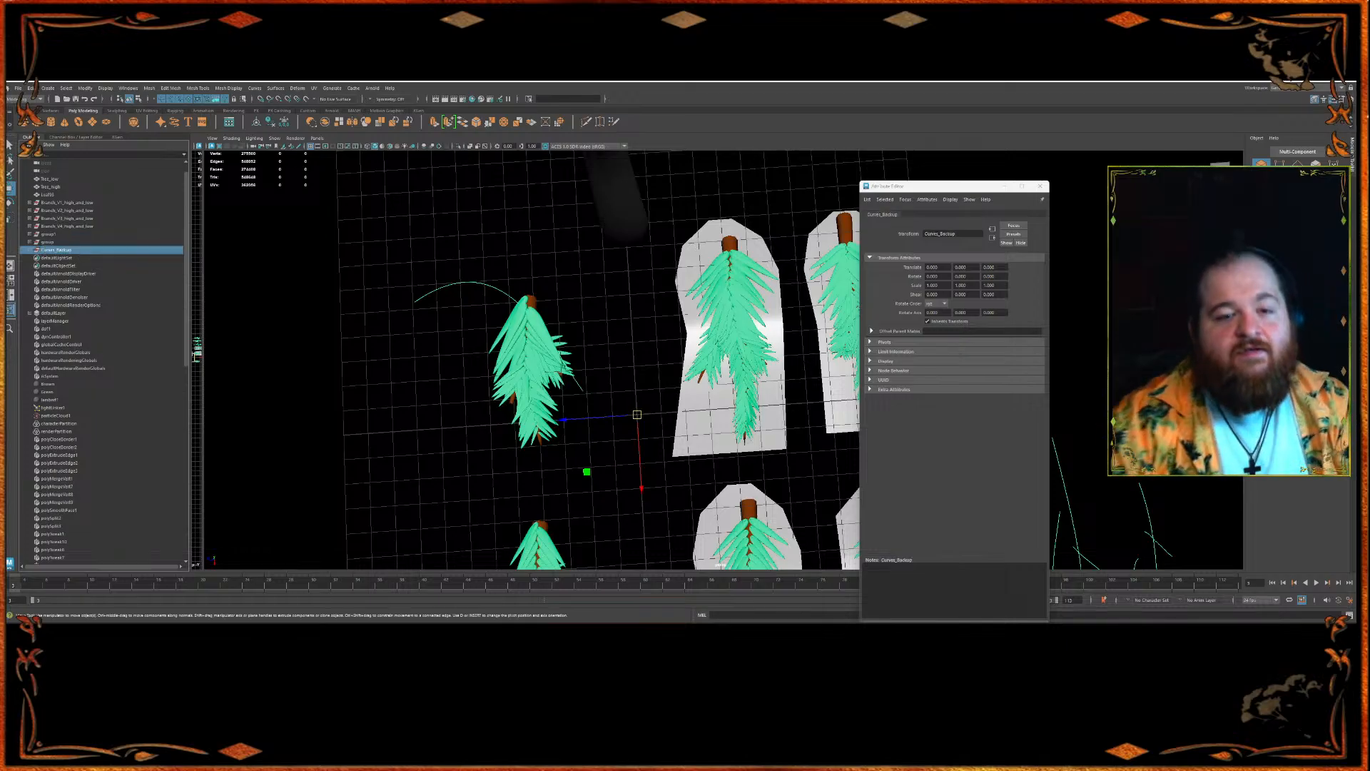
scroll(228, 229, "up", 1)
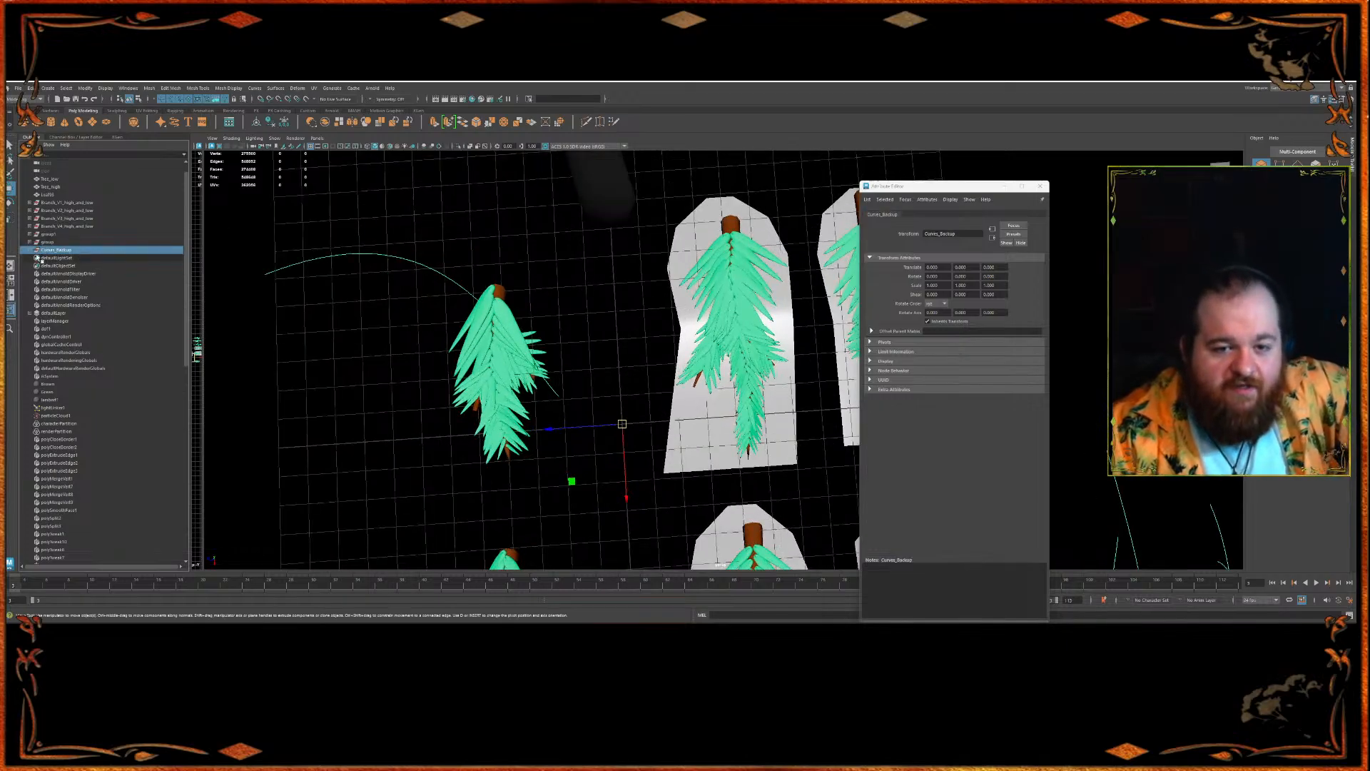
left_click_drag(42, 249, 63, 177)
- Try to duplicate the ungrouped base leaf from the original branch onto the enlarged copy
left_click(47, 202)
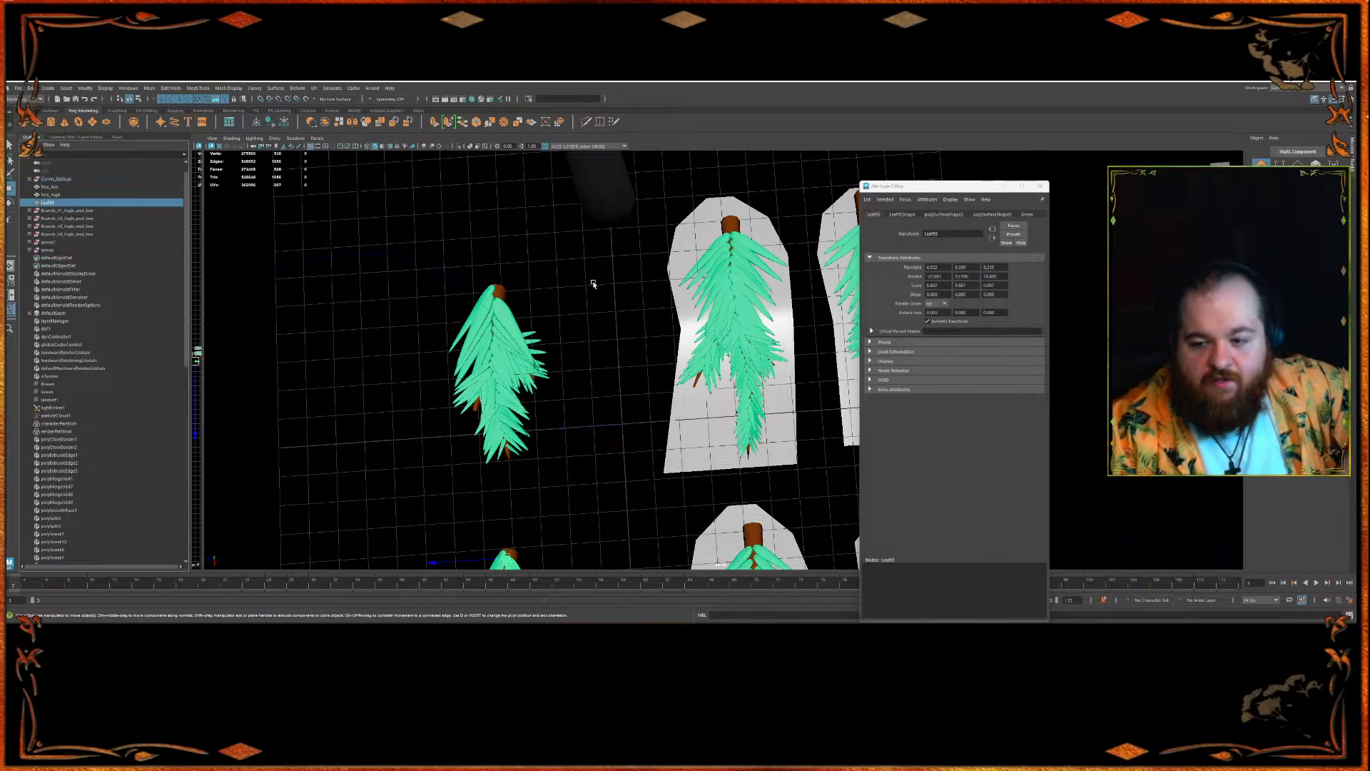
scroll(582, 285, "down", 2)
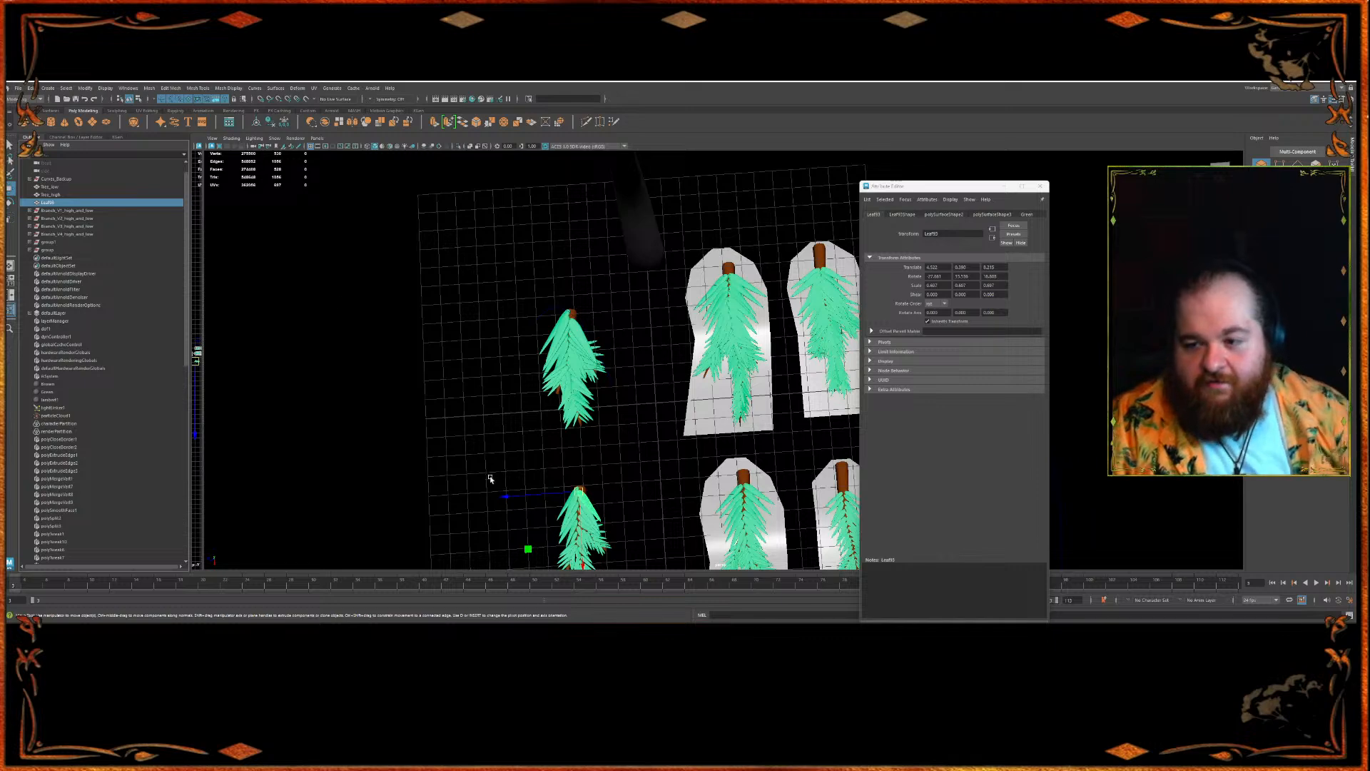
scroll(560, 416, "down", 1)
middle_click_drag(561, 415, 590, 506, "alt")
scroll(590, 266, "up", 2)
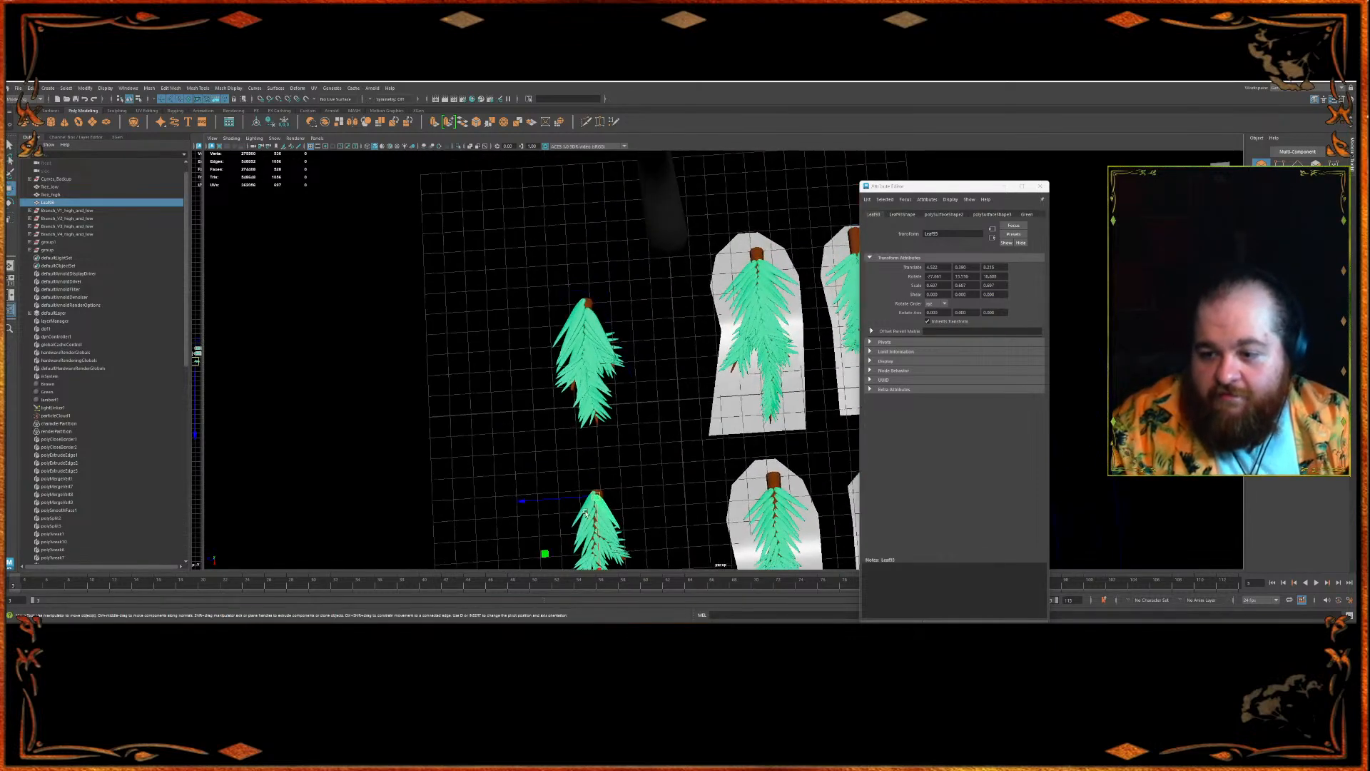
left_click_drag(599, 532, 604, 351, "shift")
middle_click_drag(606, 330, 665, 409, "alt")
scroll(611, 293, "up", 5)
key("ctrl+z")
- Place a copied leaf at the base of the enlarged branch and rotate it against the stem
left_click(541, 384)
scroll(654, 409, "up", 3)
mouse_move(555, 421)
left_mouse_down("shift")
mouse_move(560, 389)
mouse_move(670, 284)
mouse_move(711, 327)
mouse_move(538, 303)
left_mouse_up("shift")
scroll(620, 340, "up", 4)
scroll(571, 307, "down", 4)
key("e")
left_click_drag(633, 338, 531, 376)
key("w")
scroll(651, 347, "down", 5)
scroll(538, 333, "down", 5)
left_click(462, 372)
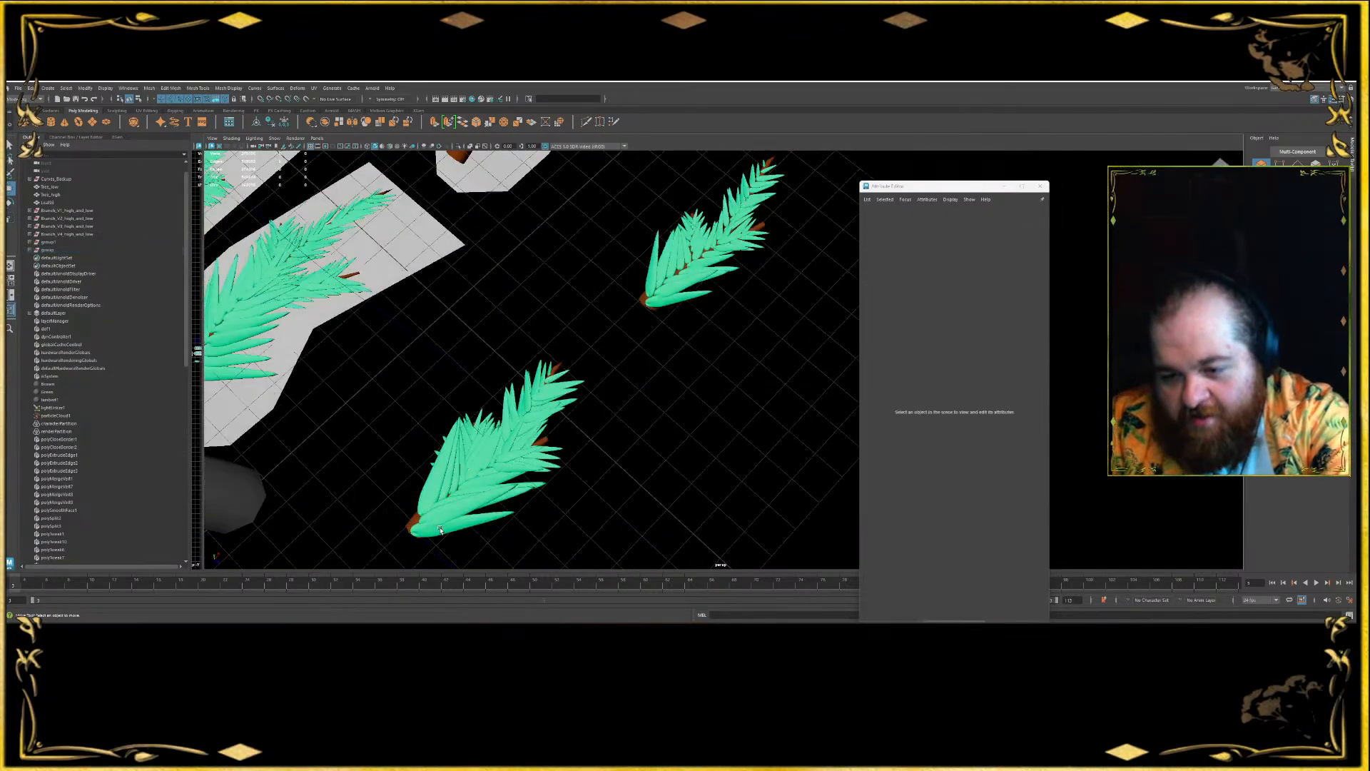
- Delete the leaves covering the stem base on both branches, including the ungrouped leaf in the scene hierarchy
left_click(440, 530)
key("Delete")
left_click(673, 307)
key("Delete")
left_click_drag(652, 316, 321, 235, "alt")
left_click(85, 204)
middle_click_drag(610, 266, 532, 347, "alt")
key("Delete")
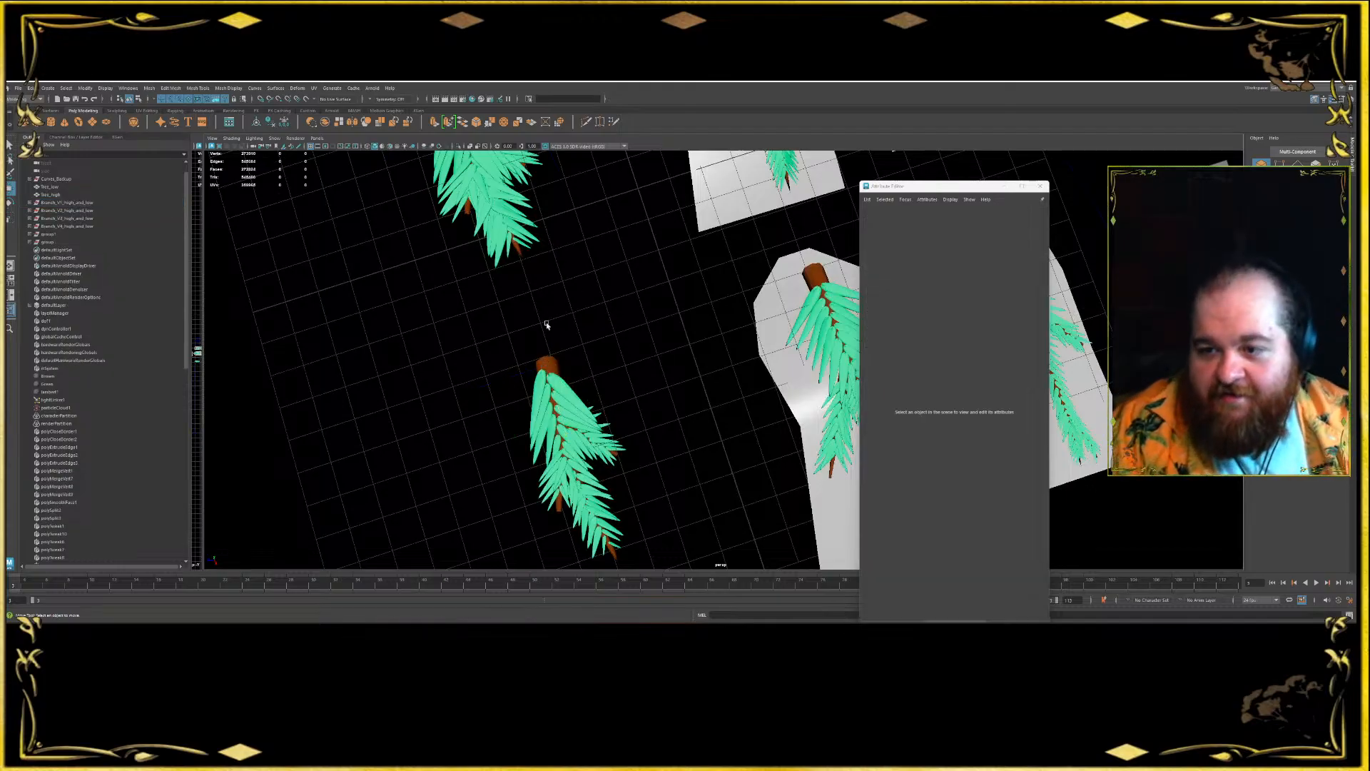
- Examine both branch clusters from several angles and select a leaf on the enlarged one to locate its group
middle_click_drag(546, 324, 507, 321, "alt")
middle_click_drag(618, 334, 551, 375, "alt")
left_click_drag(662, 334, 645, 373, "alt")
middle_click_drag(646, 374, 646, 273, "alt")
scroll(646, 273, "down", 5)
left_click_drag(646, 273, 520, 376, "alt")
middle_click_drag(520, 376, 586, 315, "alt")
scroll(586, 315, "up", 4)
left_click(537, 209)
middle_click_drag(537, 209, 508, 322, "alt")
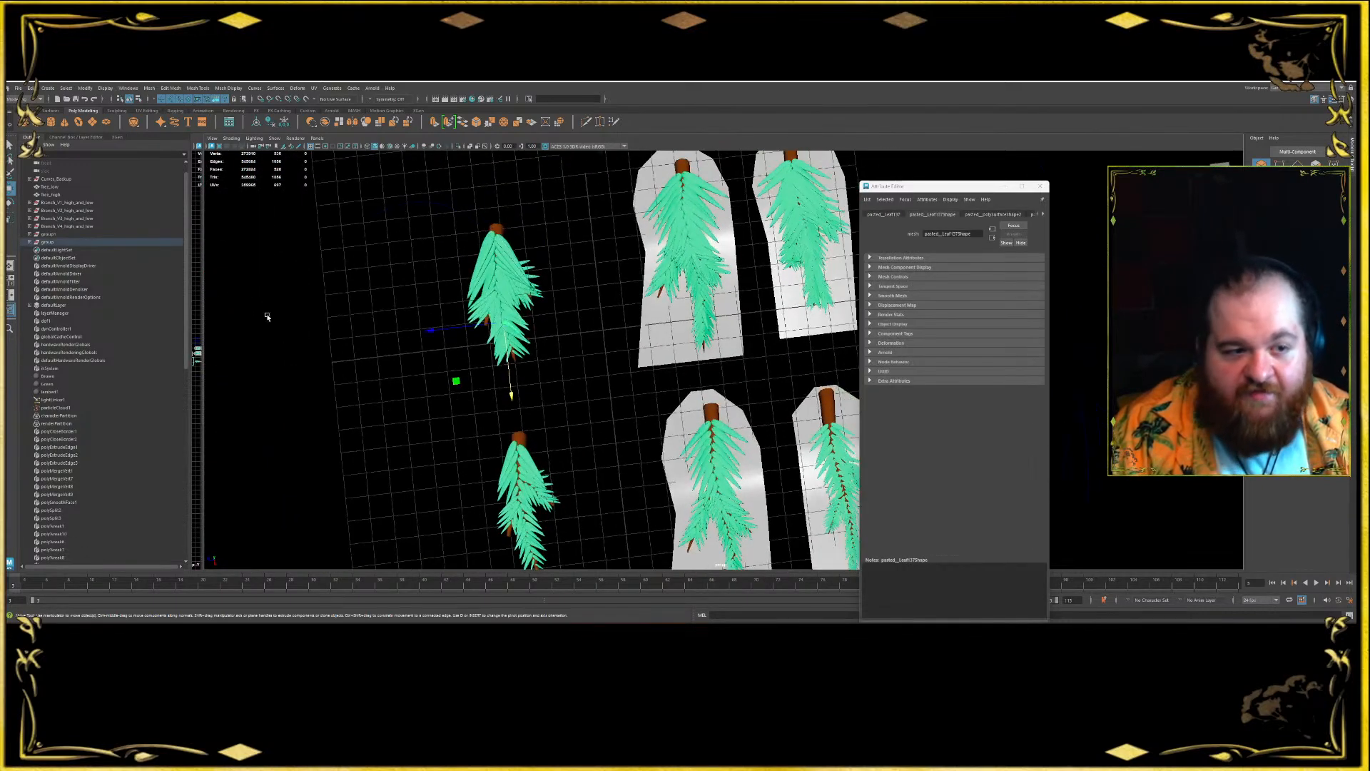
- Group all leaves and the branch mesh of the original cluster into a nested group inside their parent group
left_click(50, 235)
left_click(29, 235)
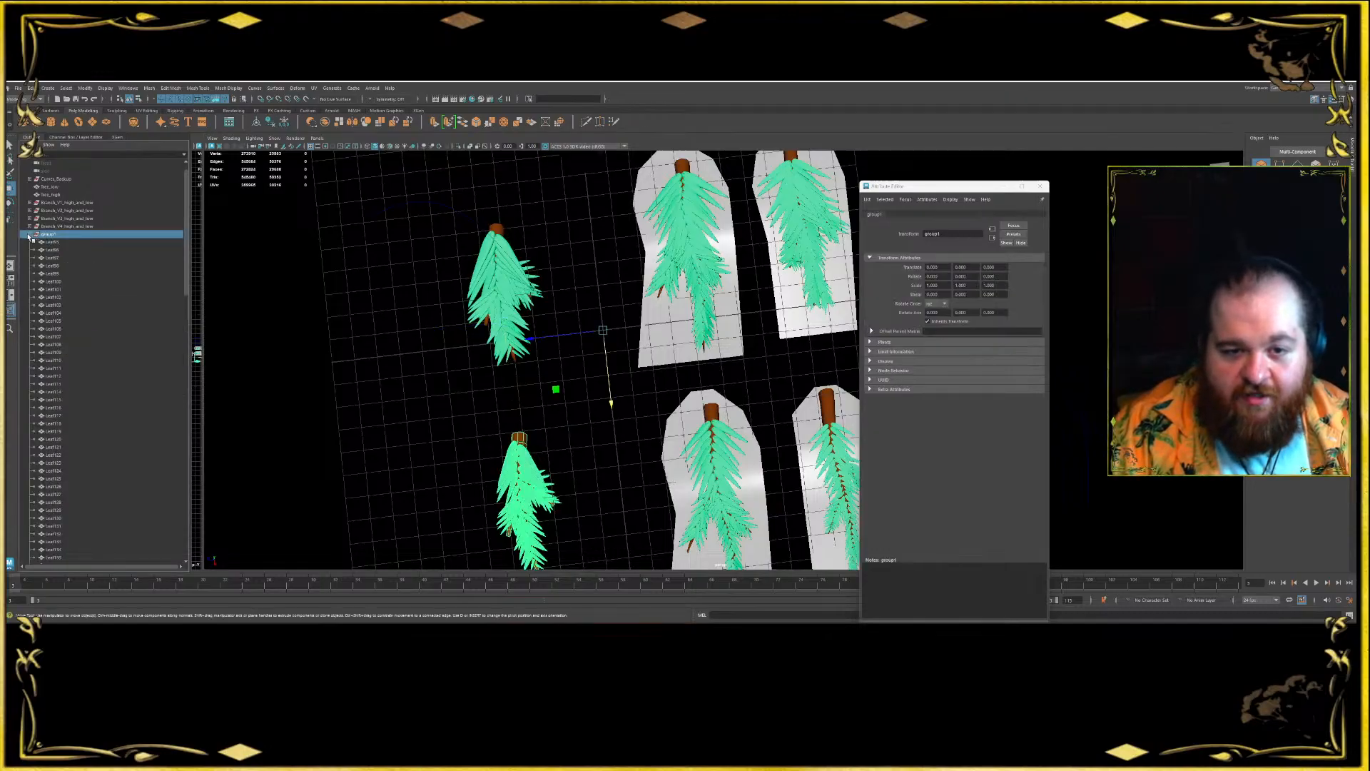
scroll(77, 247, "down", 8)
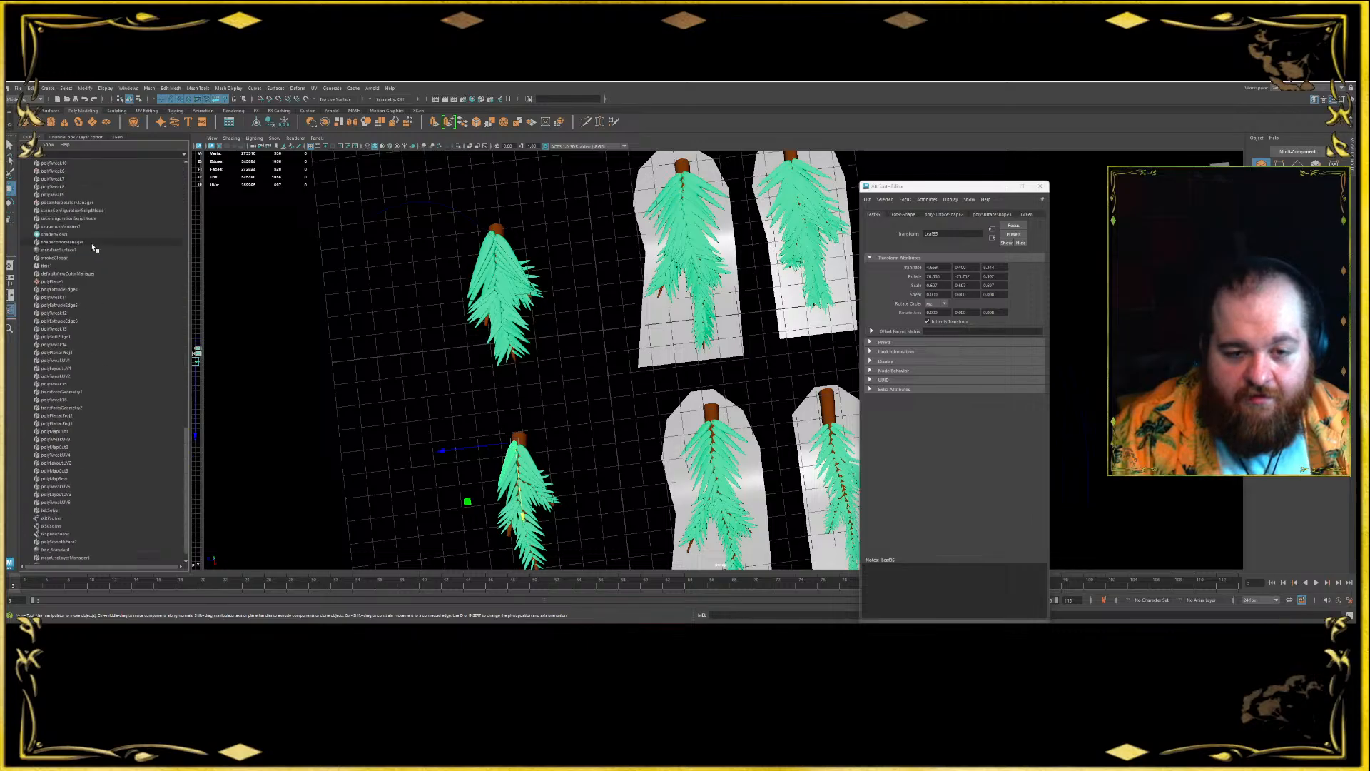
left_click(69, 494, "shift")
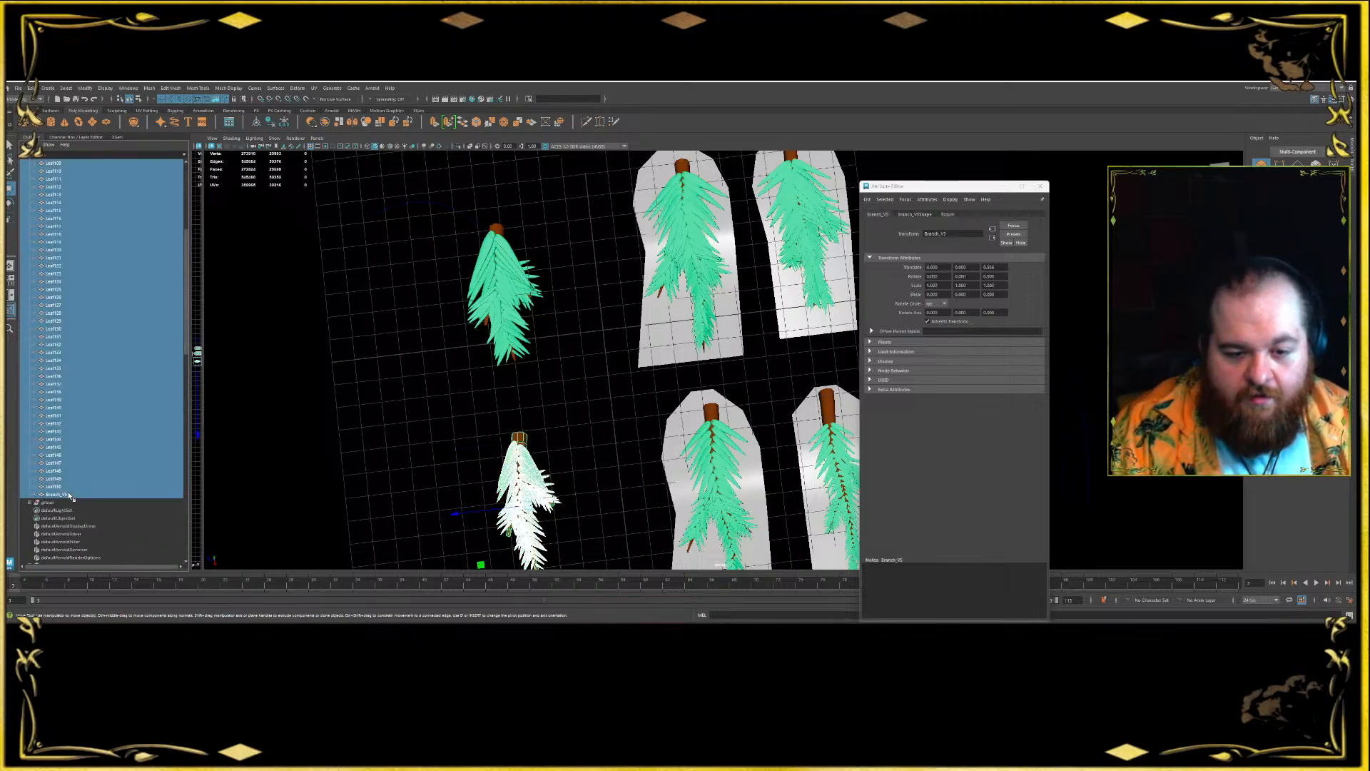
key("ctrl+g")
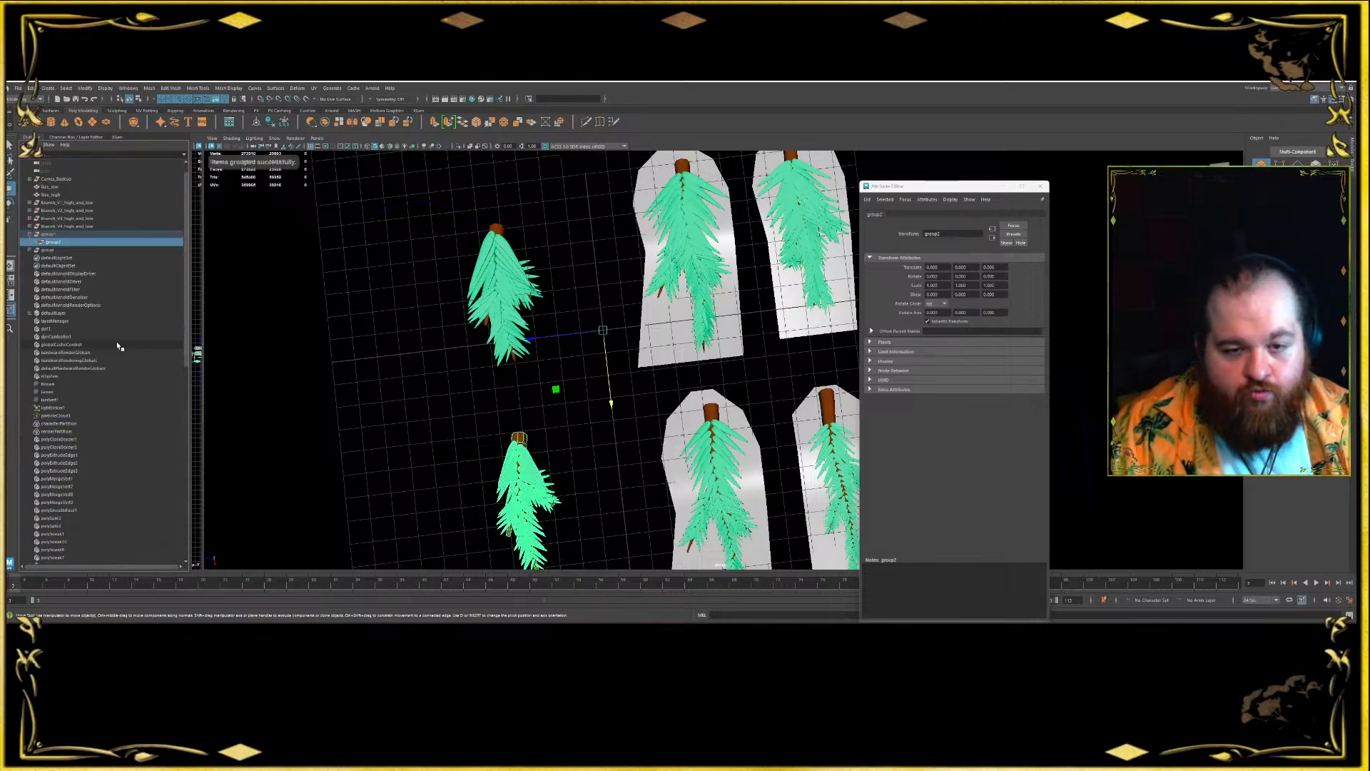
- Rename the nested group of the original branch cluster to Branch_V5
double_click(55, 245)
type("Branch_V")
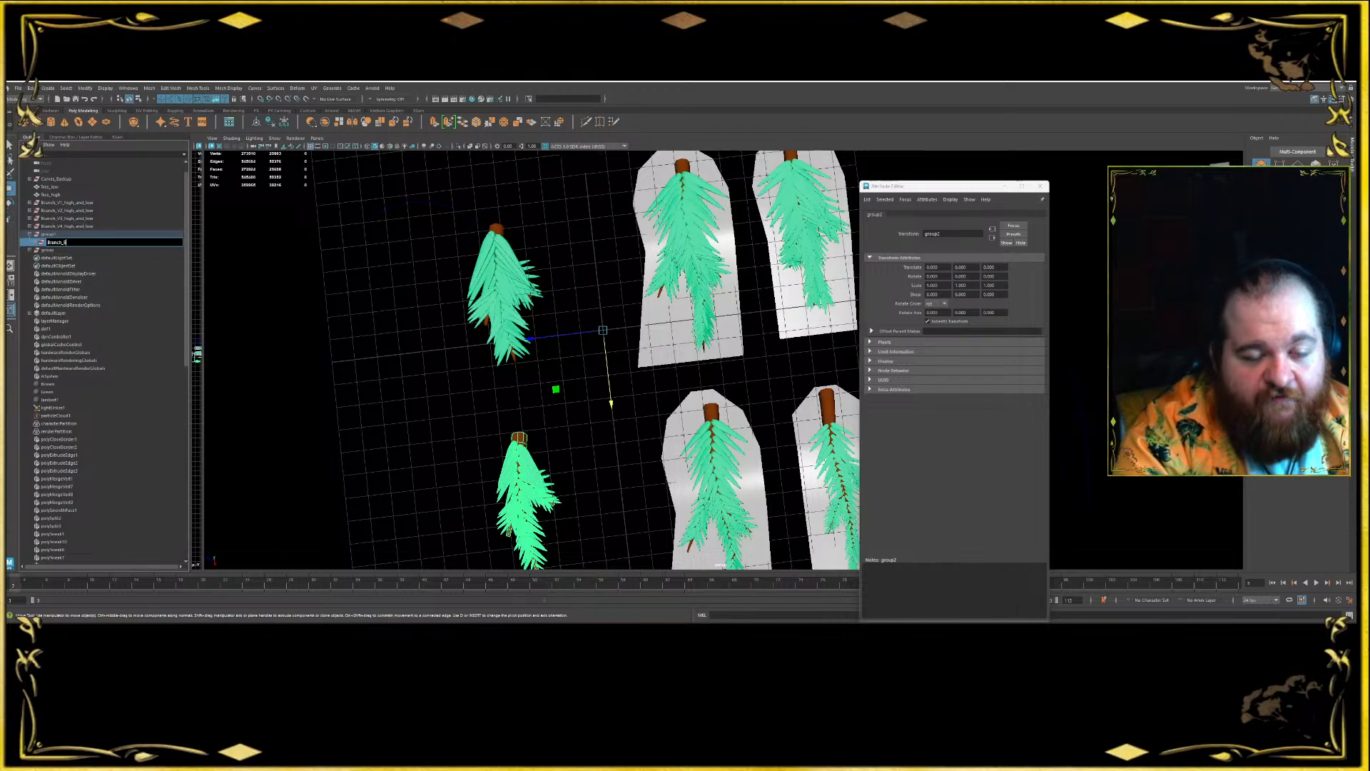
type("5")
key("Return")
- Rename the parent group of the original cluster to Branch_V5_high_and_low and check the contents of its nested group
double_click(48, 233)
type("Branch_V")
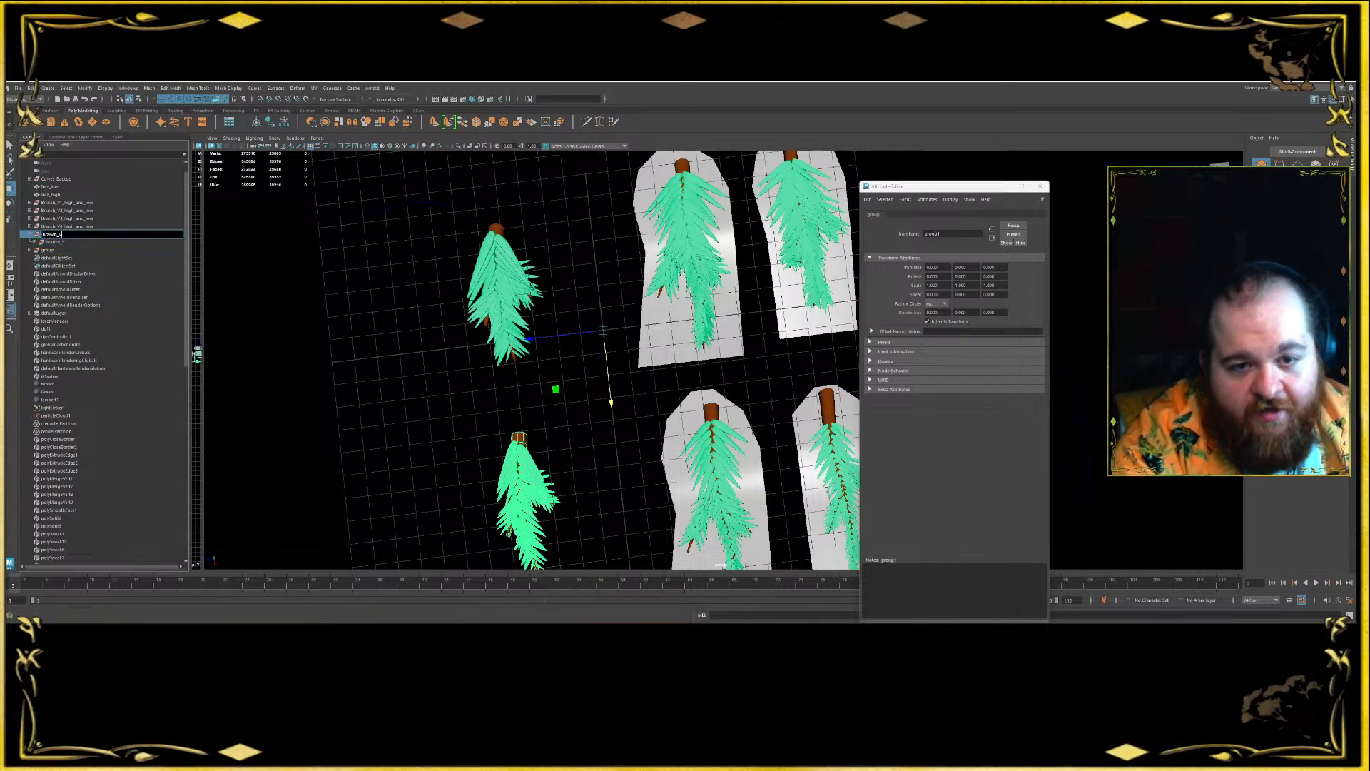
type("5_high")
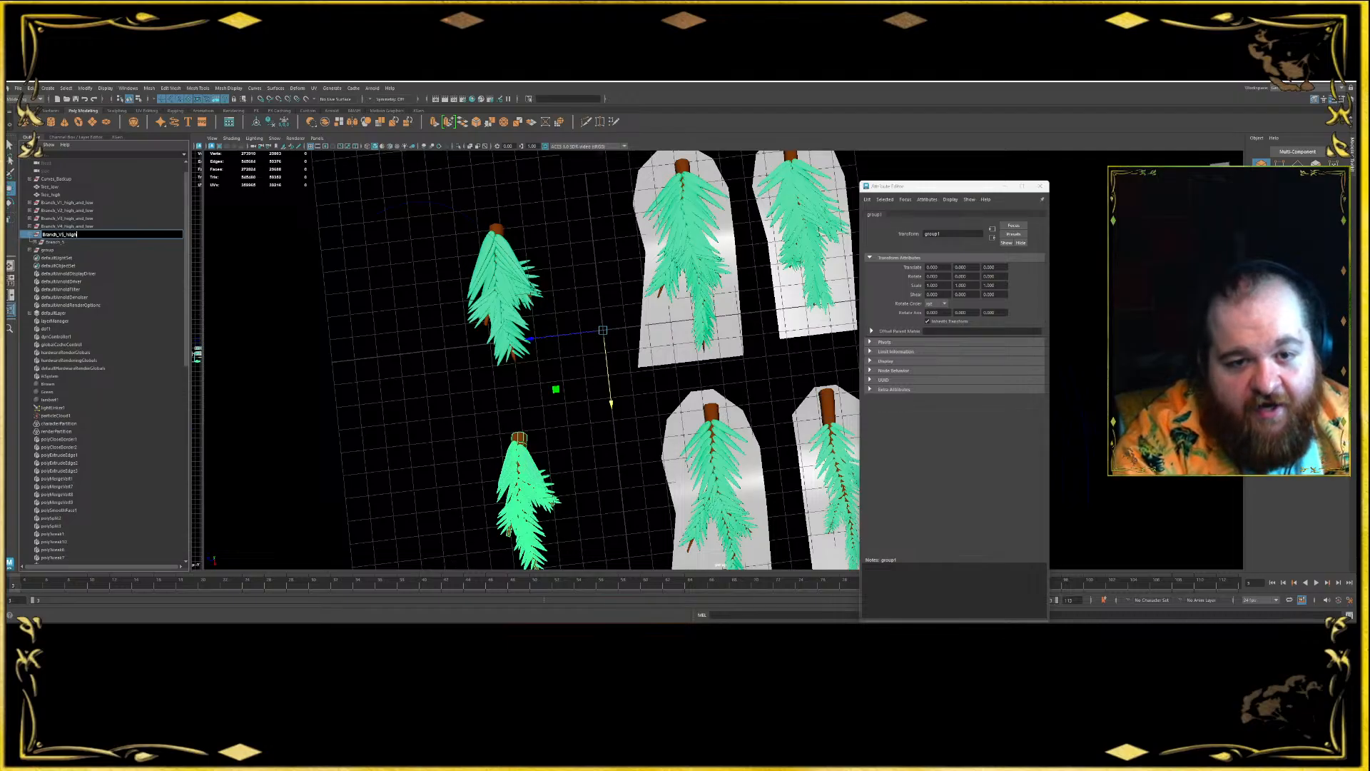
key("BackSpace")
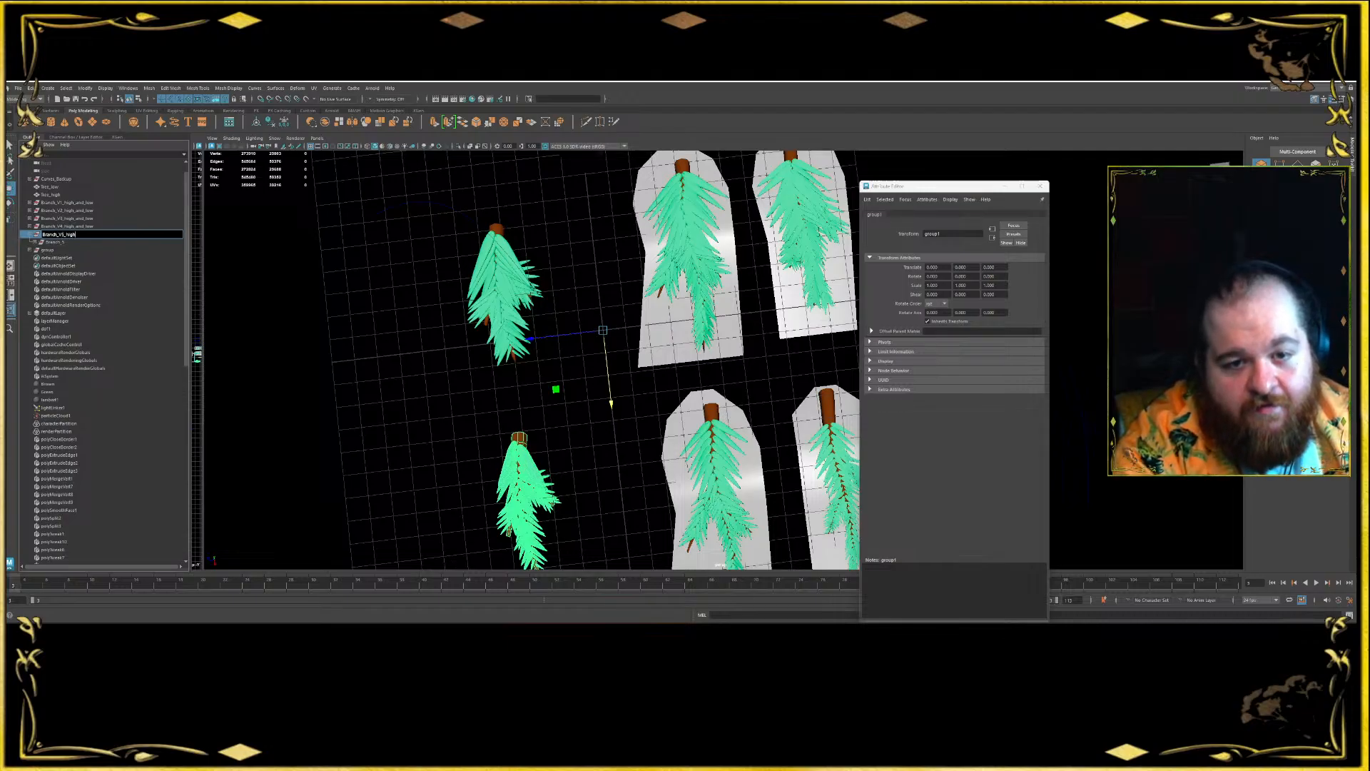
type("gh_and_lo")
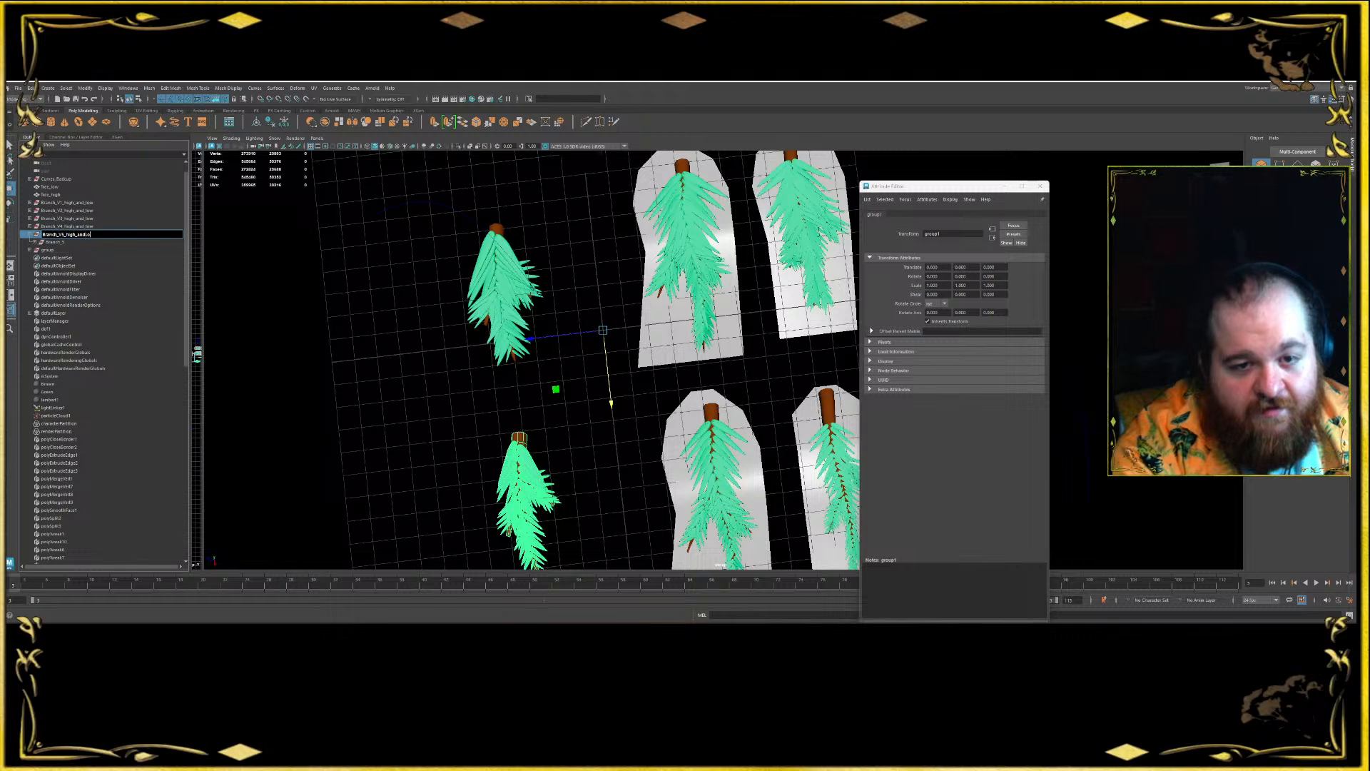
type("w")
key("Return")
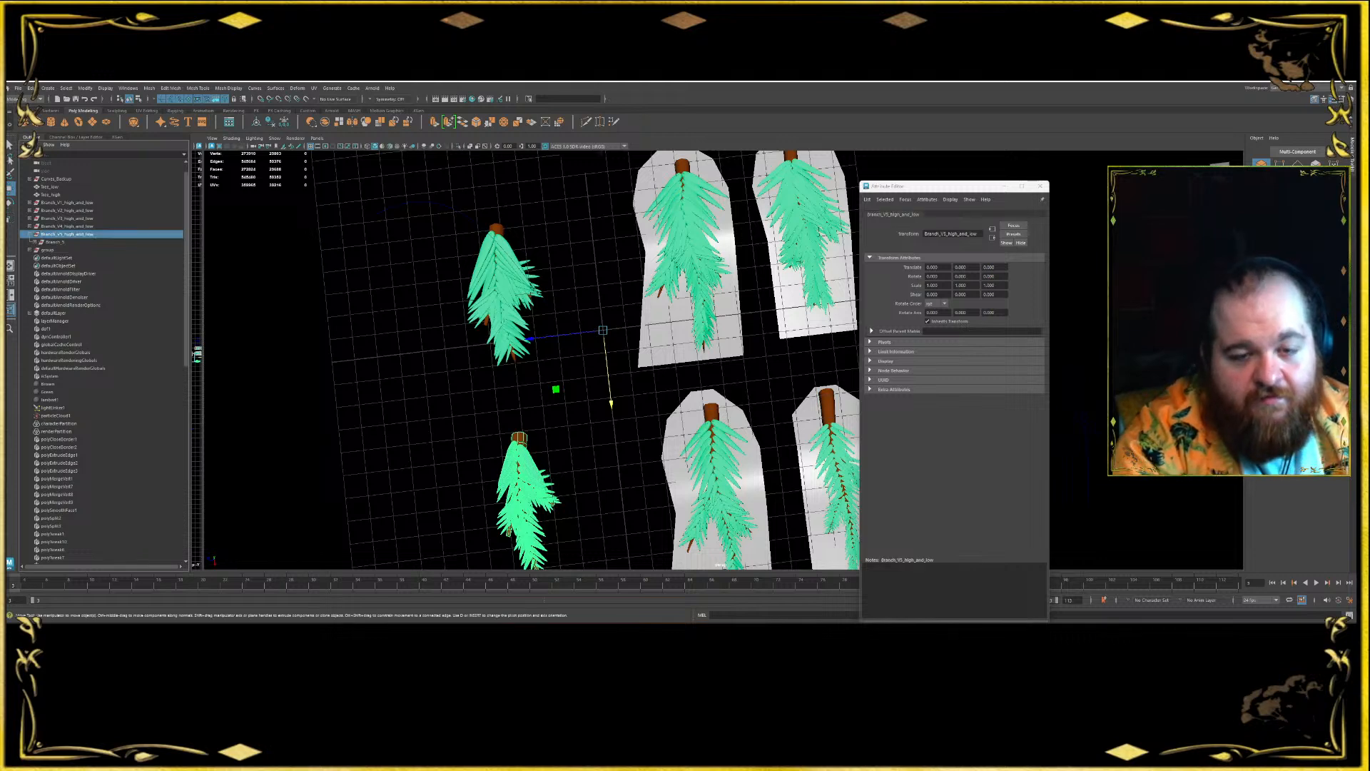
left_click(34, 242)
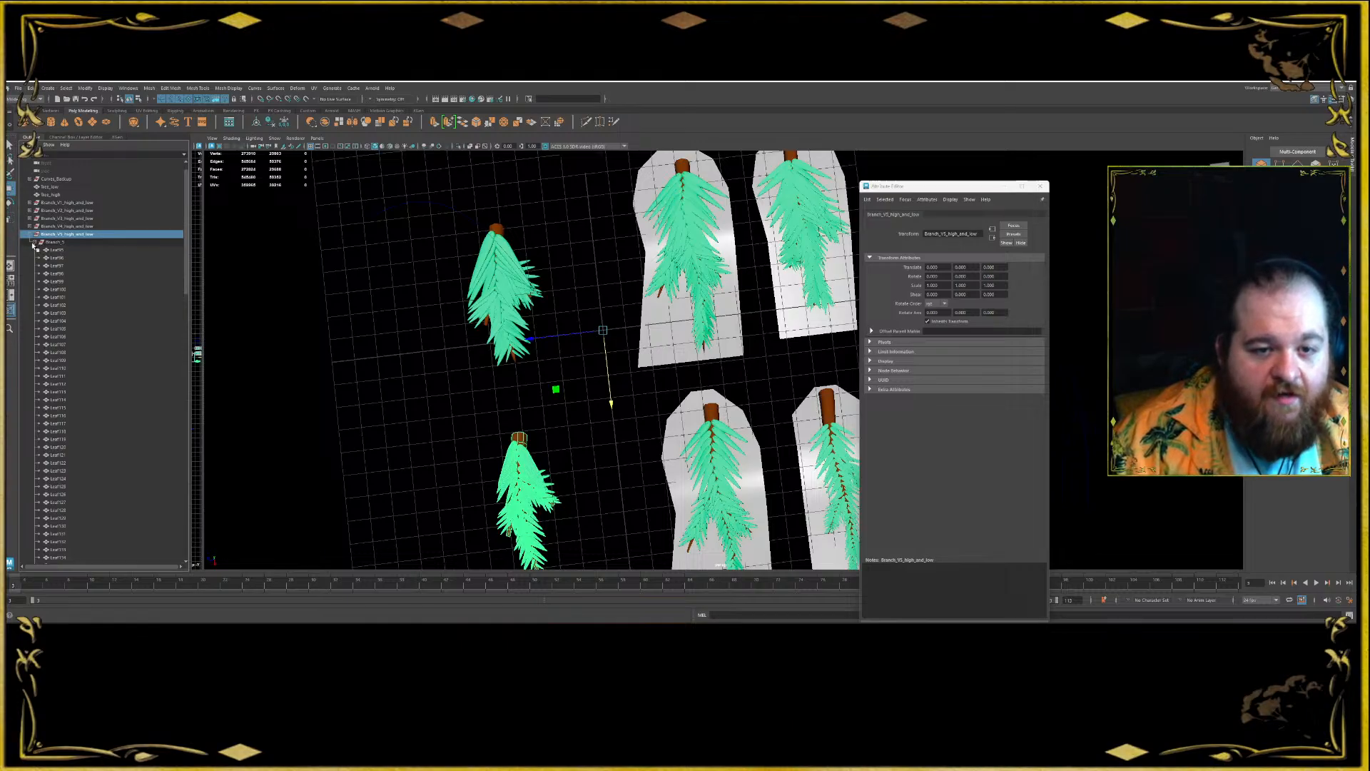
left_click(33, 243)
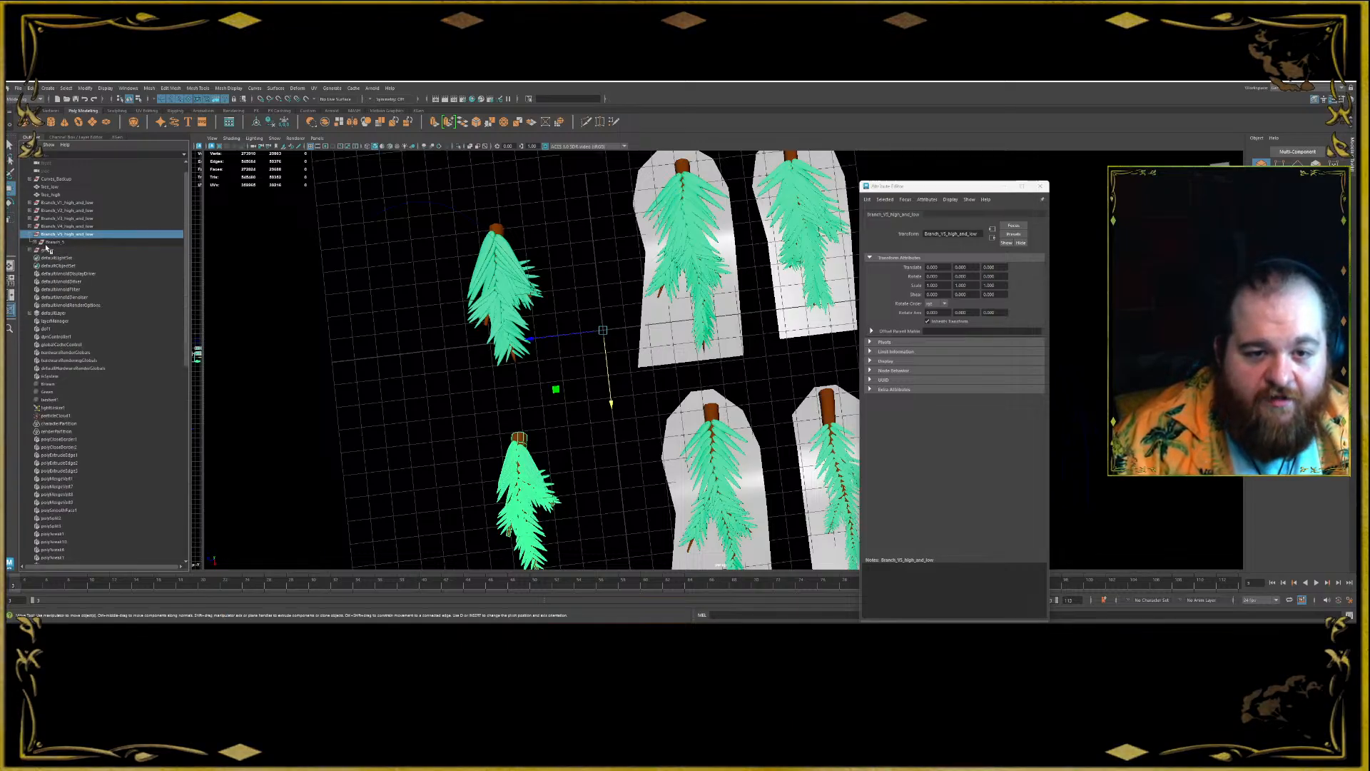
- Rename the enlarged branch cluster's top-level group to Branch_V6_high_and_low
double_click(48, 250)
type("Branch_V6")
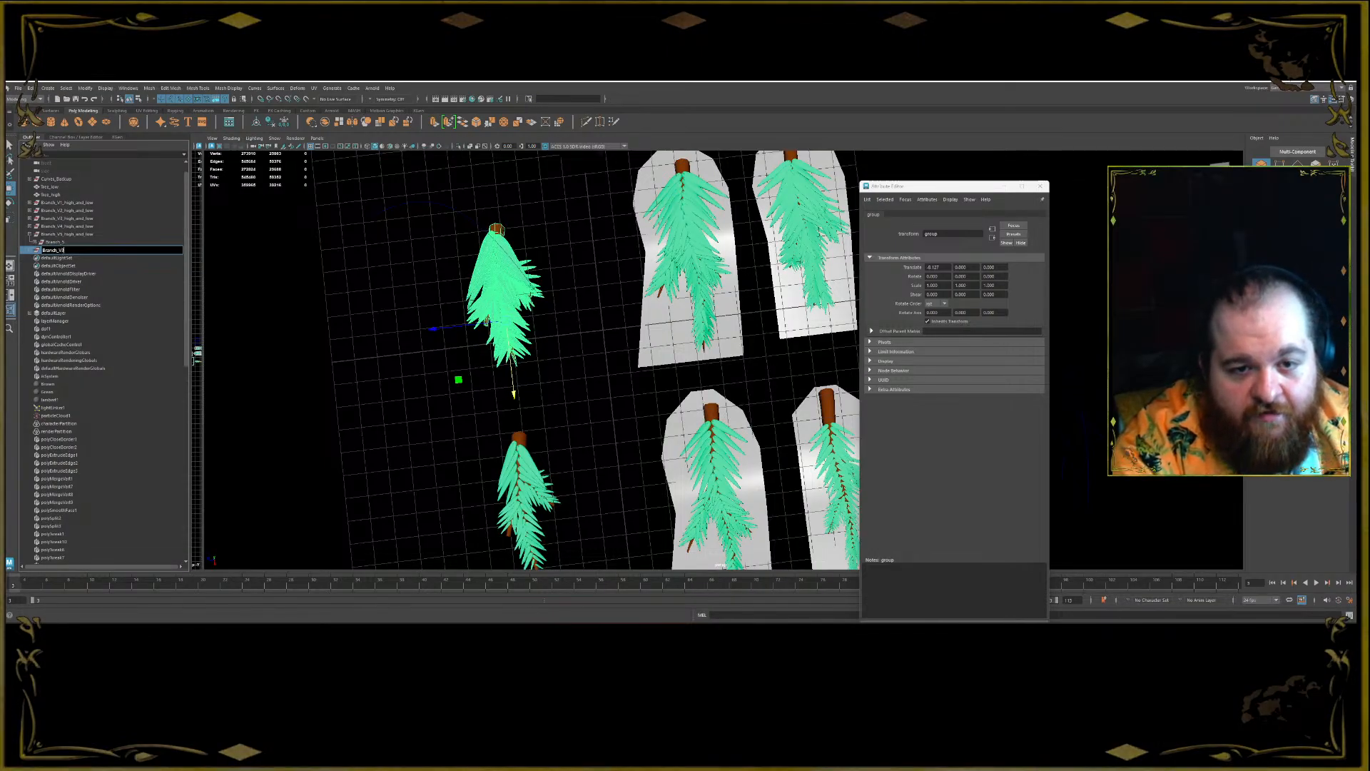
type("_V5_high_")
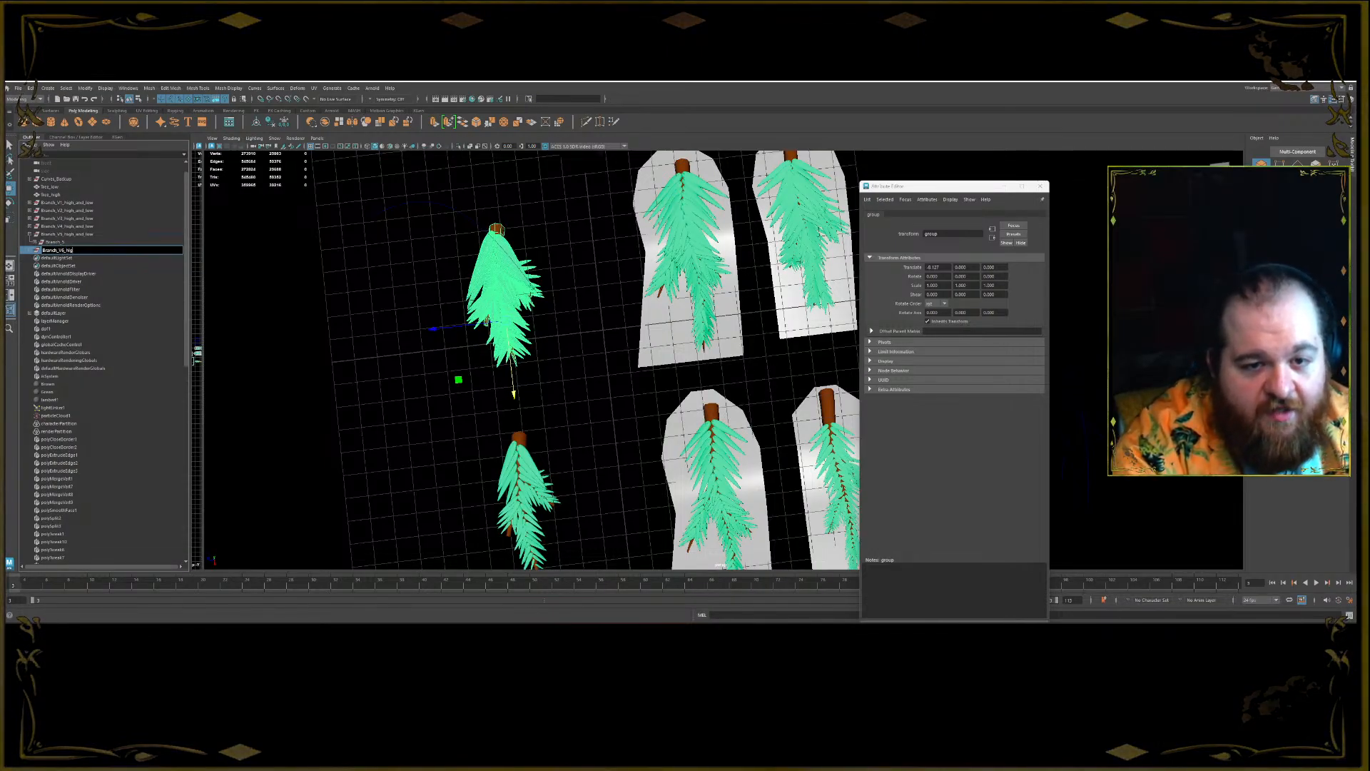
type("and_")
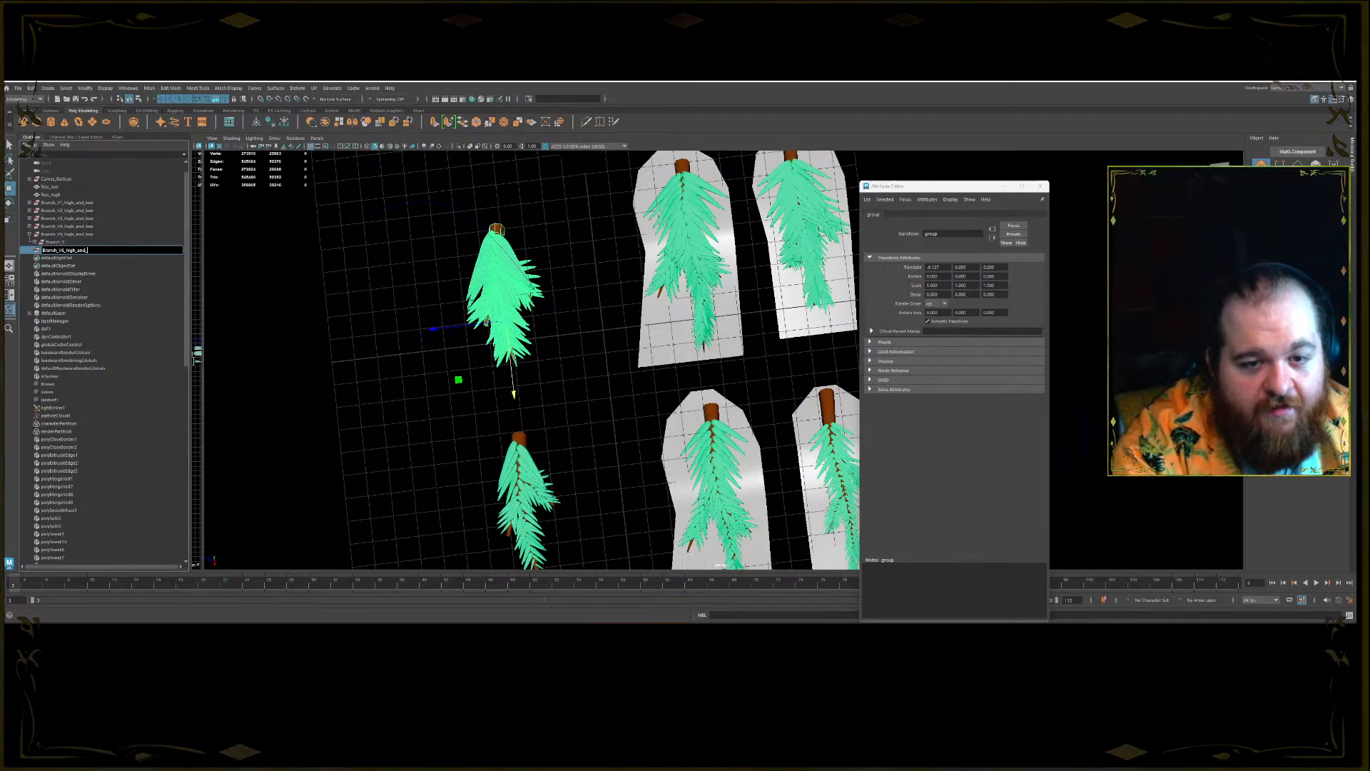
type("low")
key("Return")
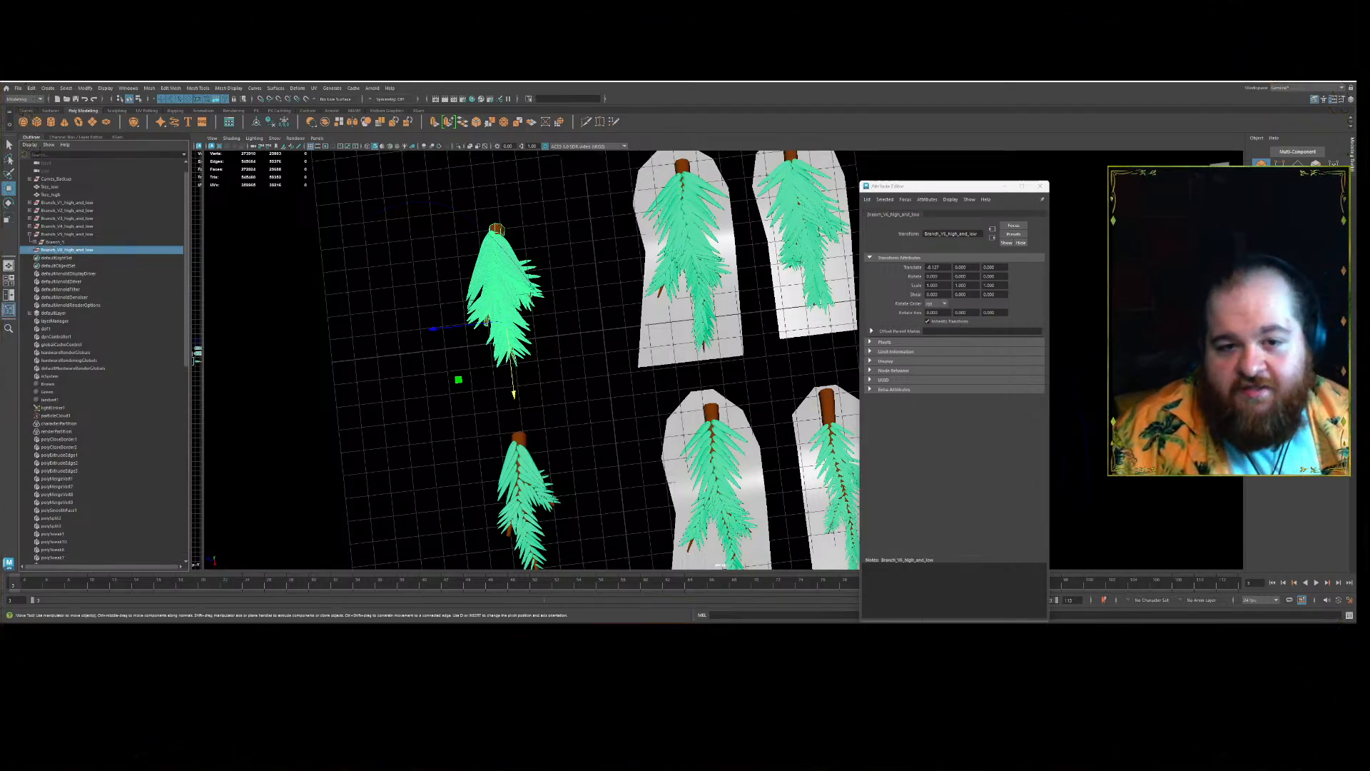
- Centre the pivot of the enlarged cluster's nested group and combine its meshes into one object with construction history deleted
key("ctrl+v")
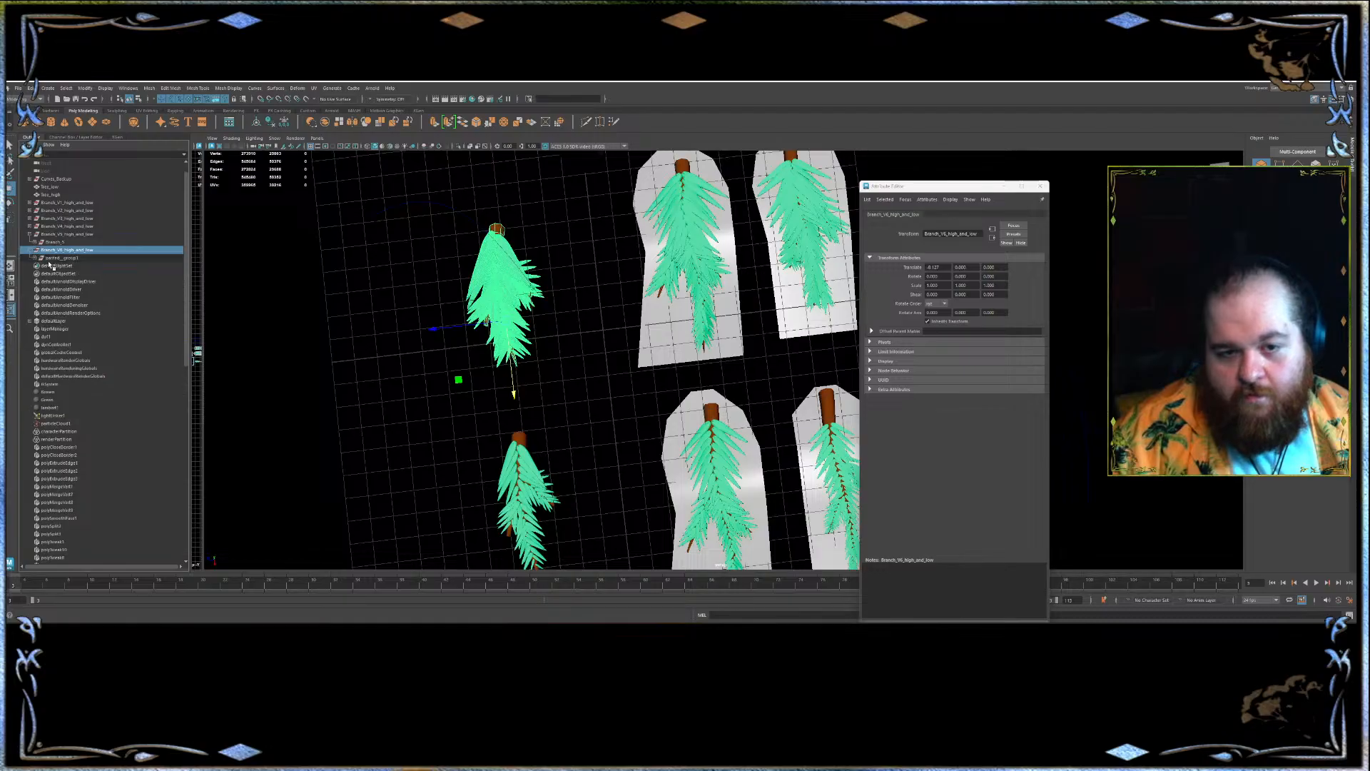
left_click(57, 258)
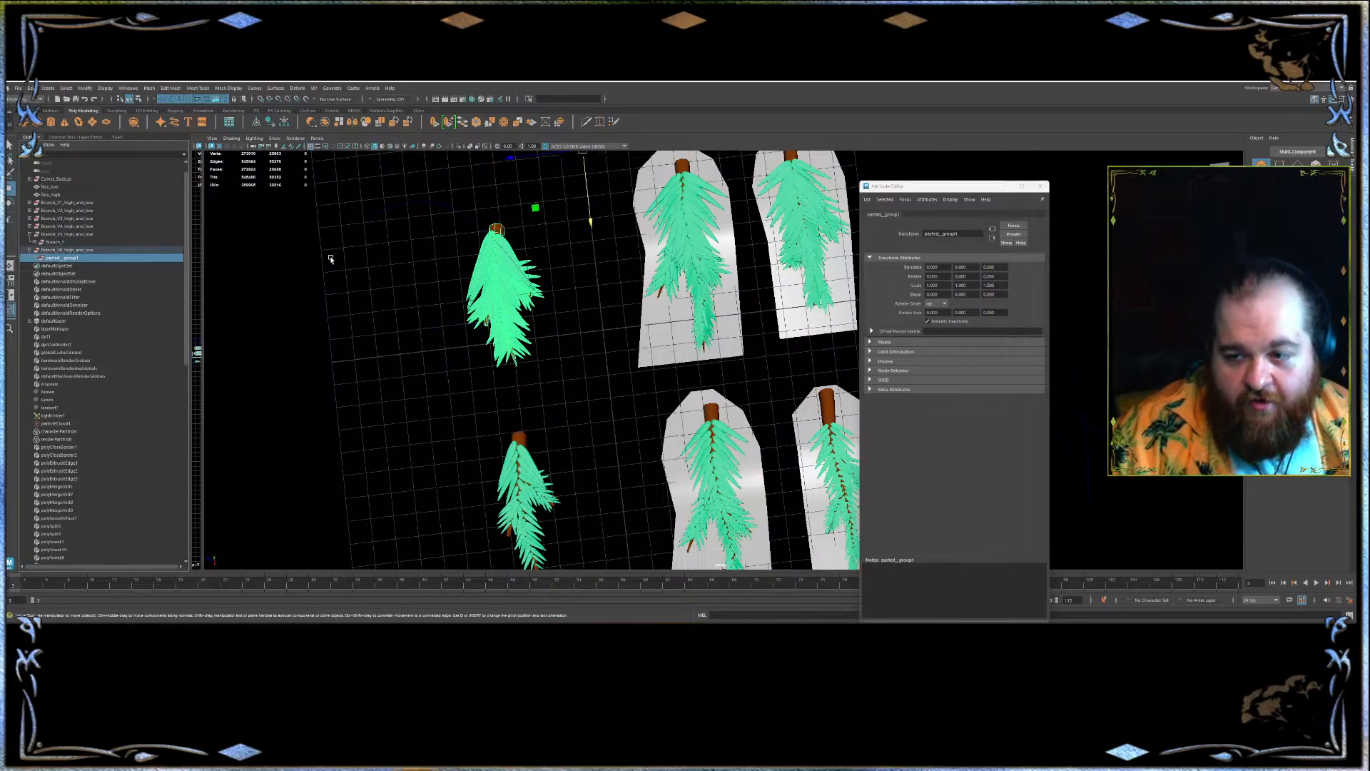
scroll(328, 264, "down", 5)
middle_click_drag(385, 251, 375, 314, "alt")
scroll(465, 244, "up", 5)
left_click_drag(466, 303, 434, 242, "alt")
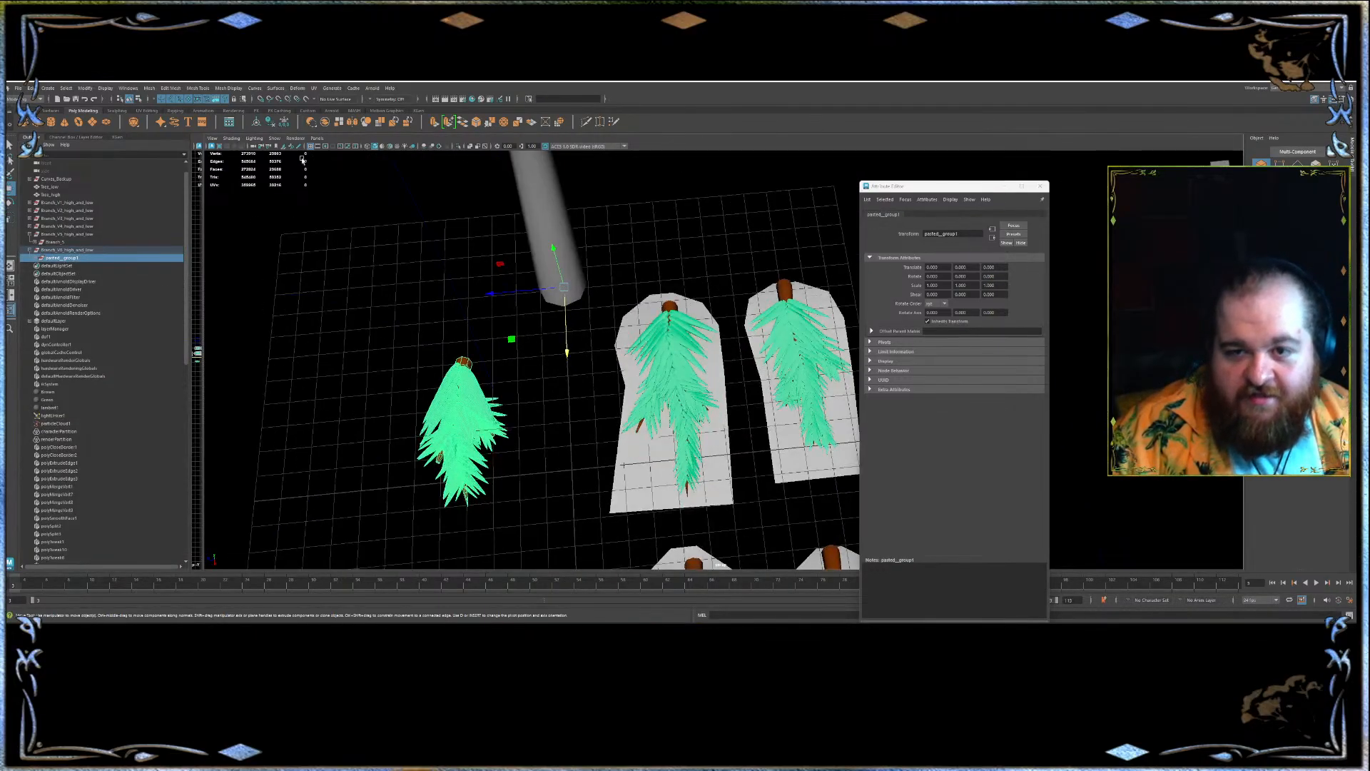
left_click(257, 123)
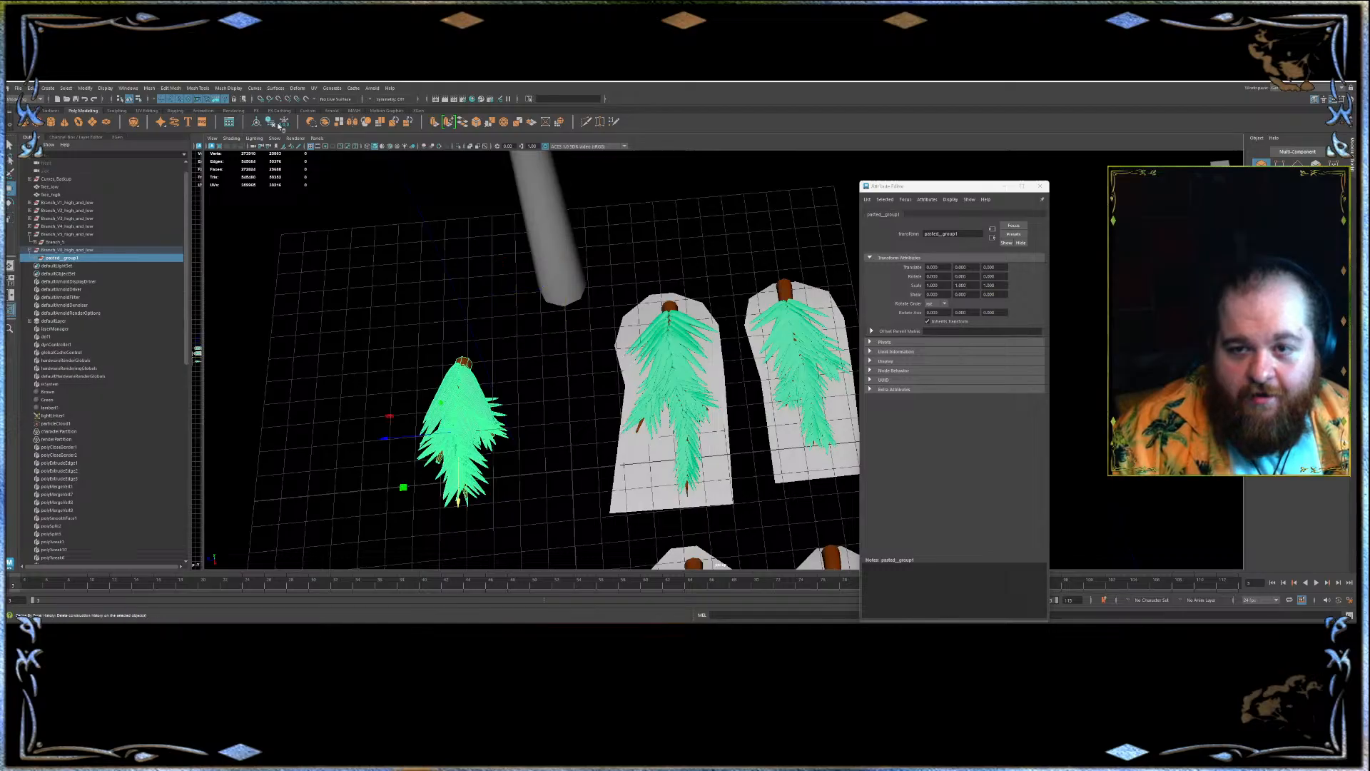
left_click(326, 123)
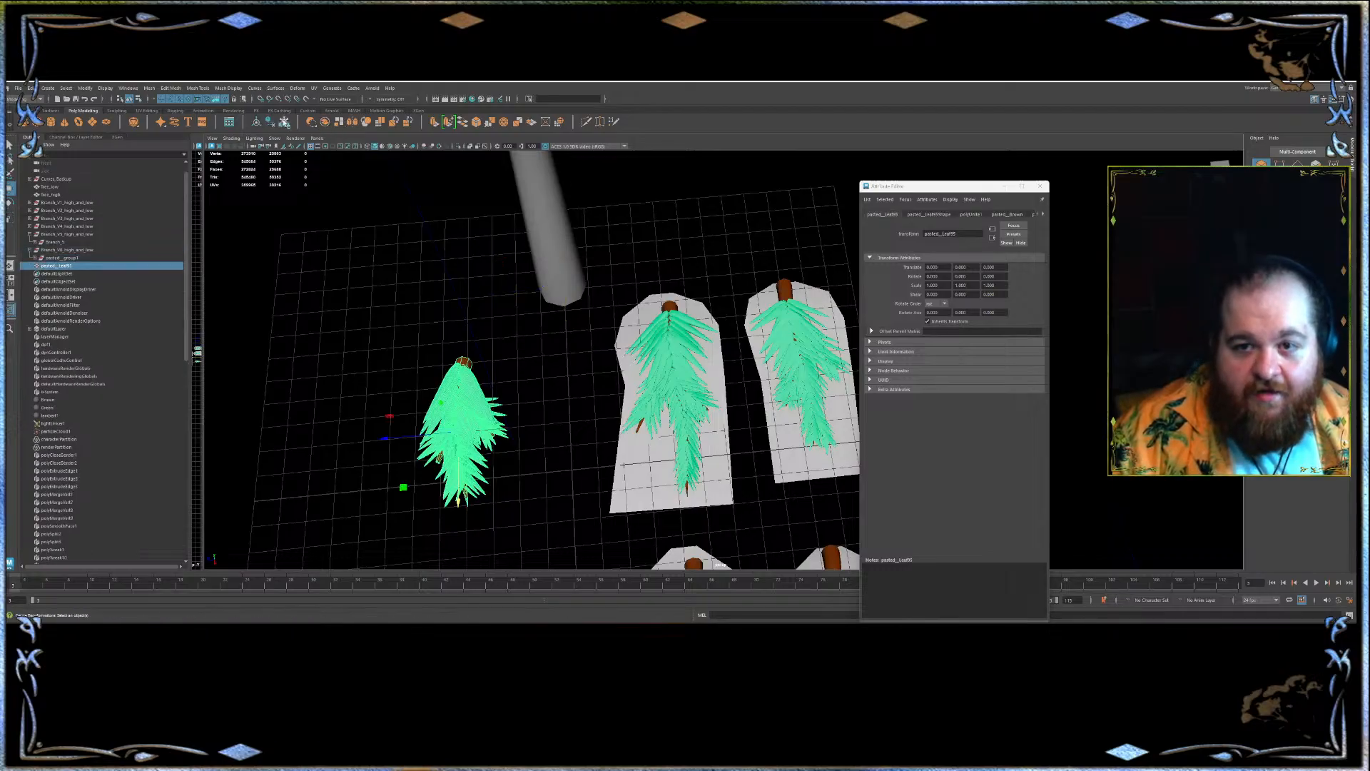
left_click(277, 124)
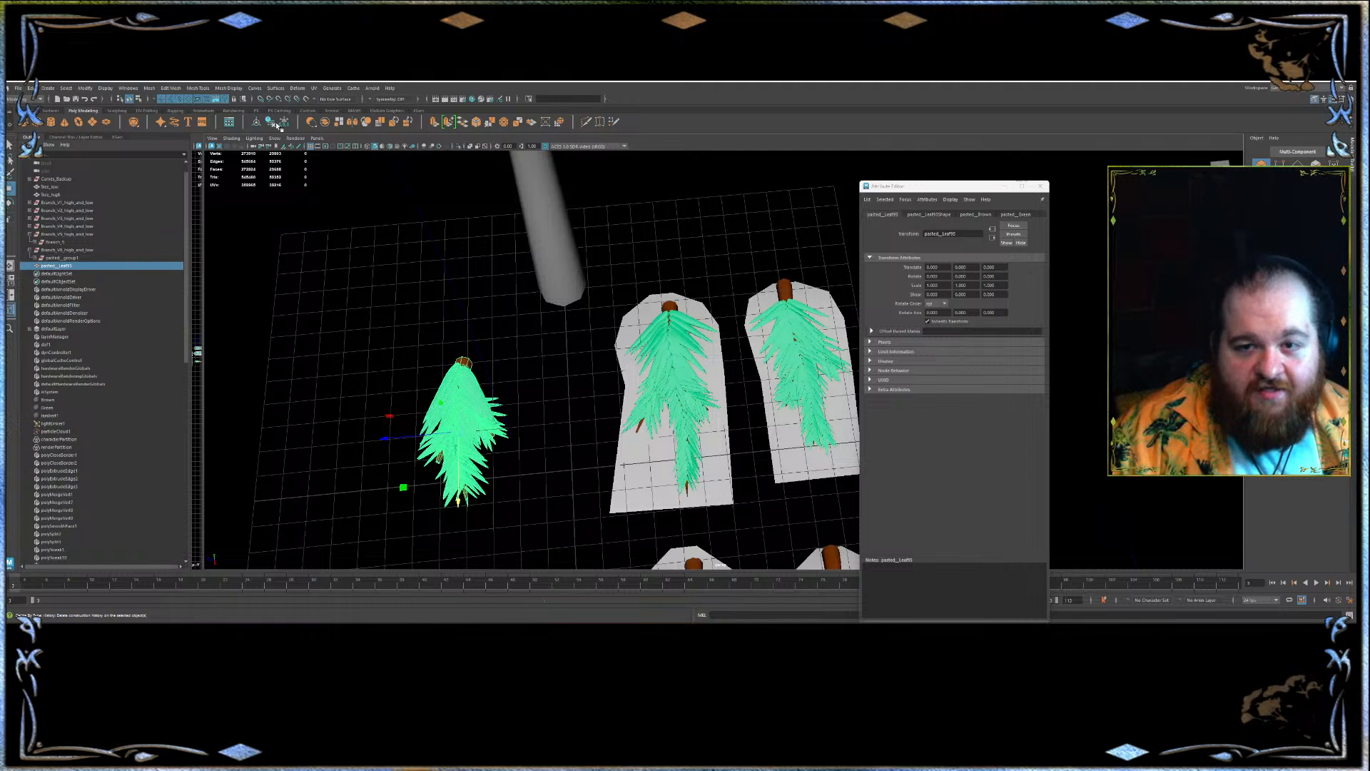
- Delete the leftover nested group and the empty Branch_V6_high_and_low group, keeping the combined mesh
left_click(78, 234, "shift")
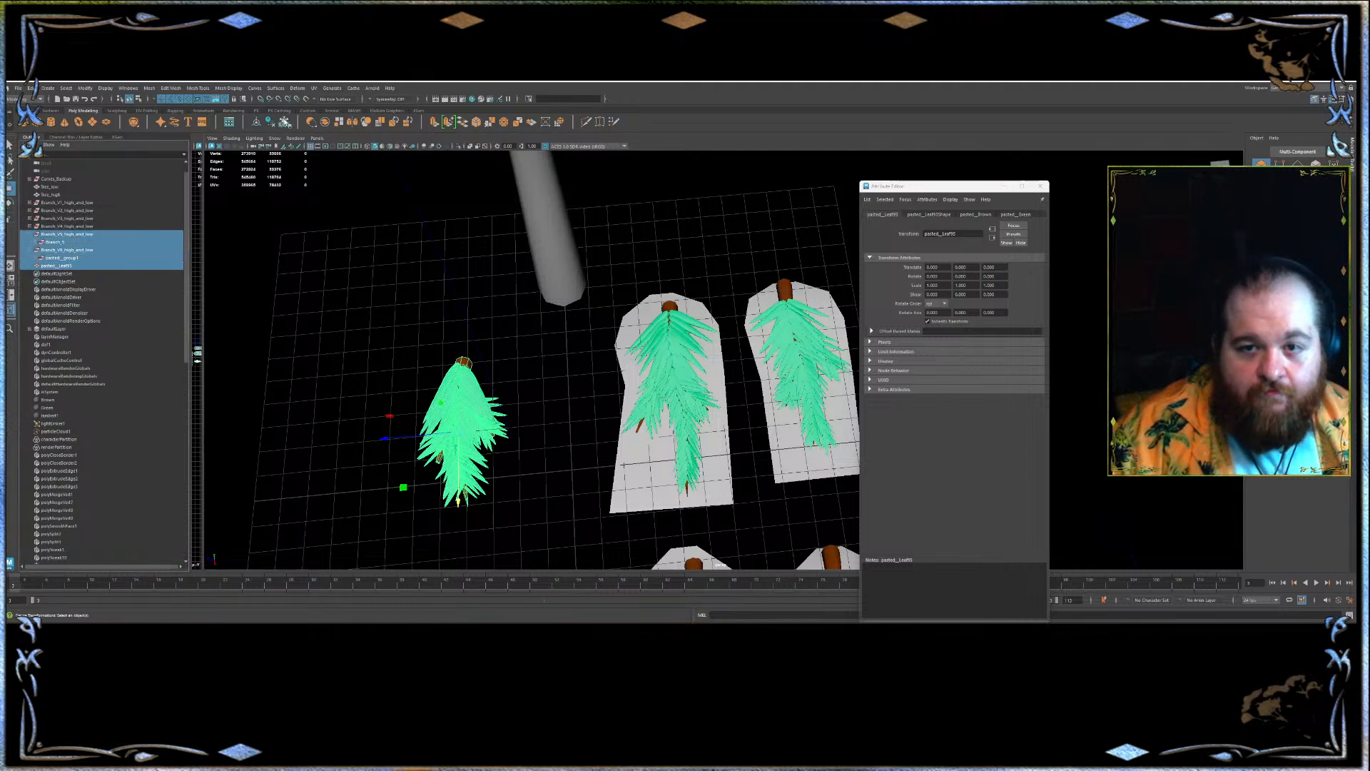
left_click(114, 258)
key("Delete")
left_click(67, 259)
left_click(90, 251)
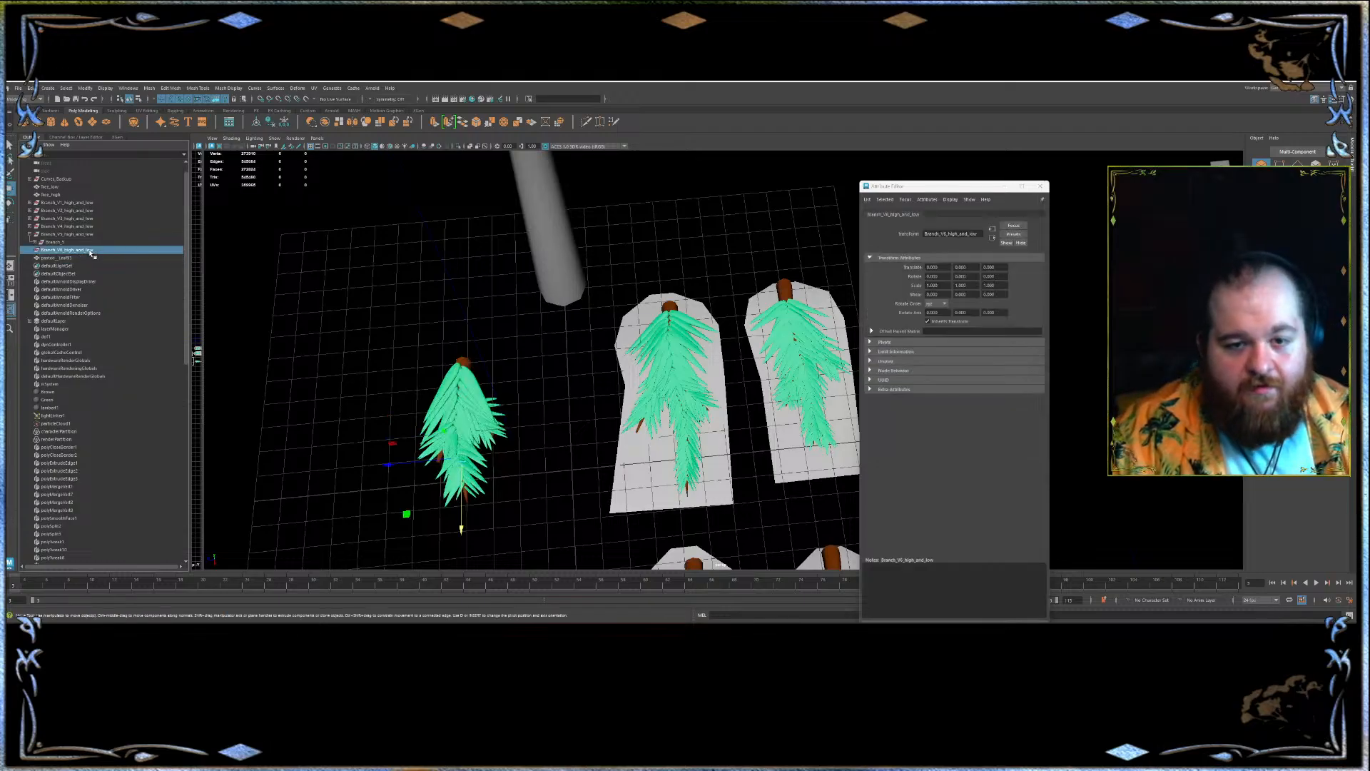
key("Delete")
- Rename the combined enlarged branch mesh to Branch_V6_high and copy that name for reuse
double_click(69, 250)
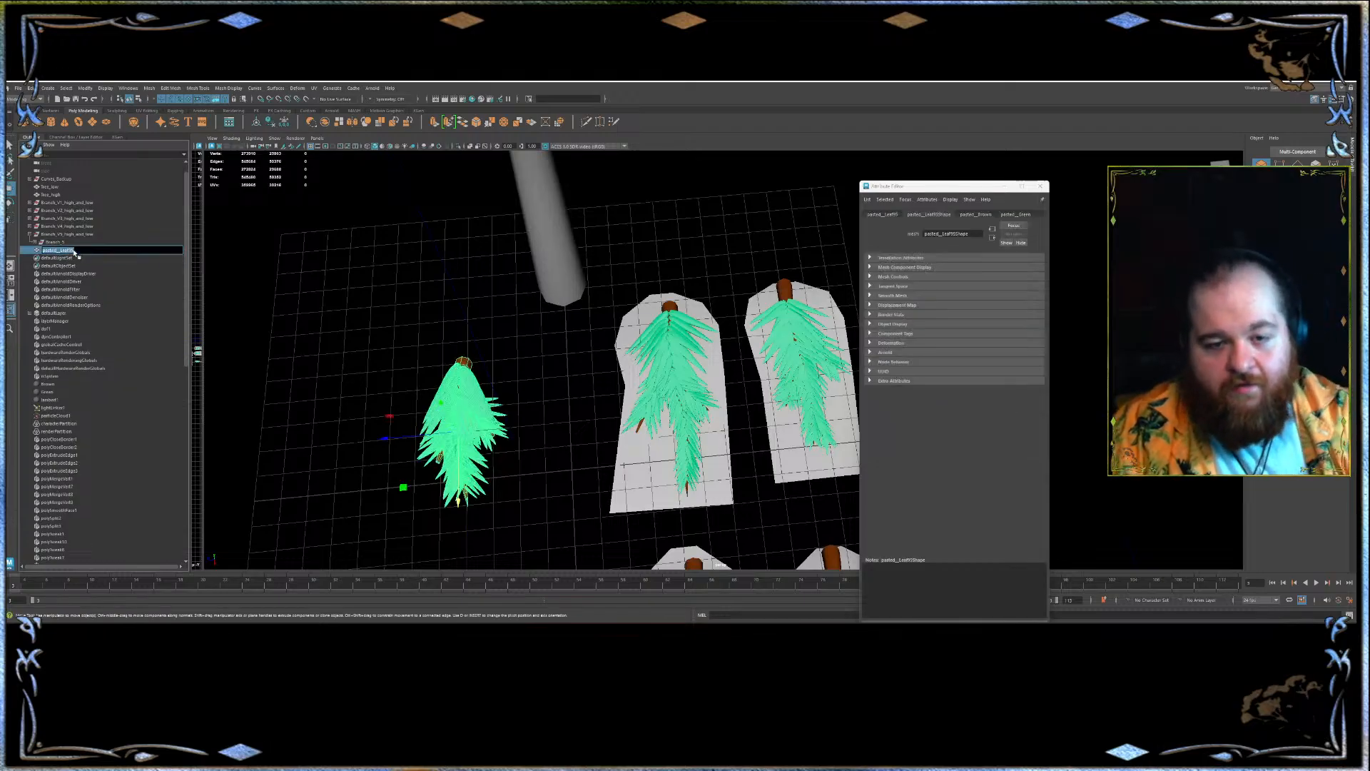
type("Branch_V6_hi")
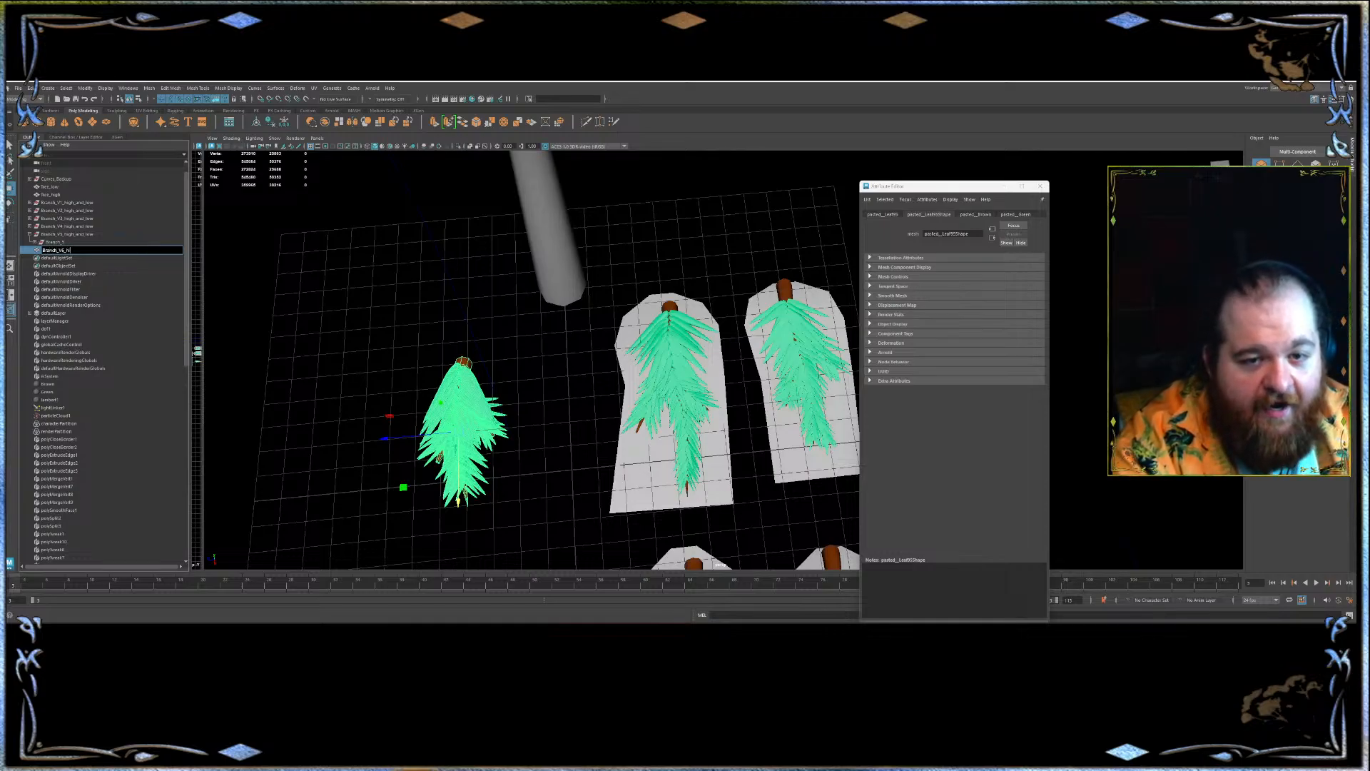
key("Return")
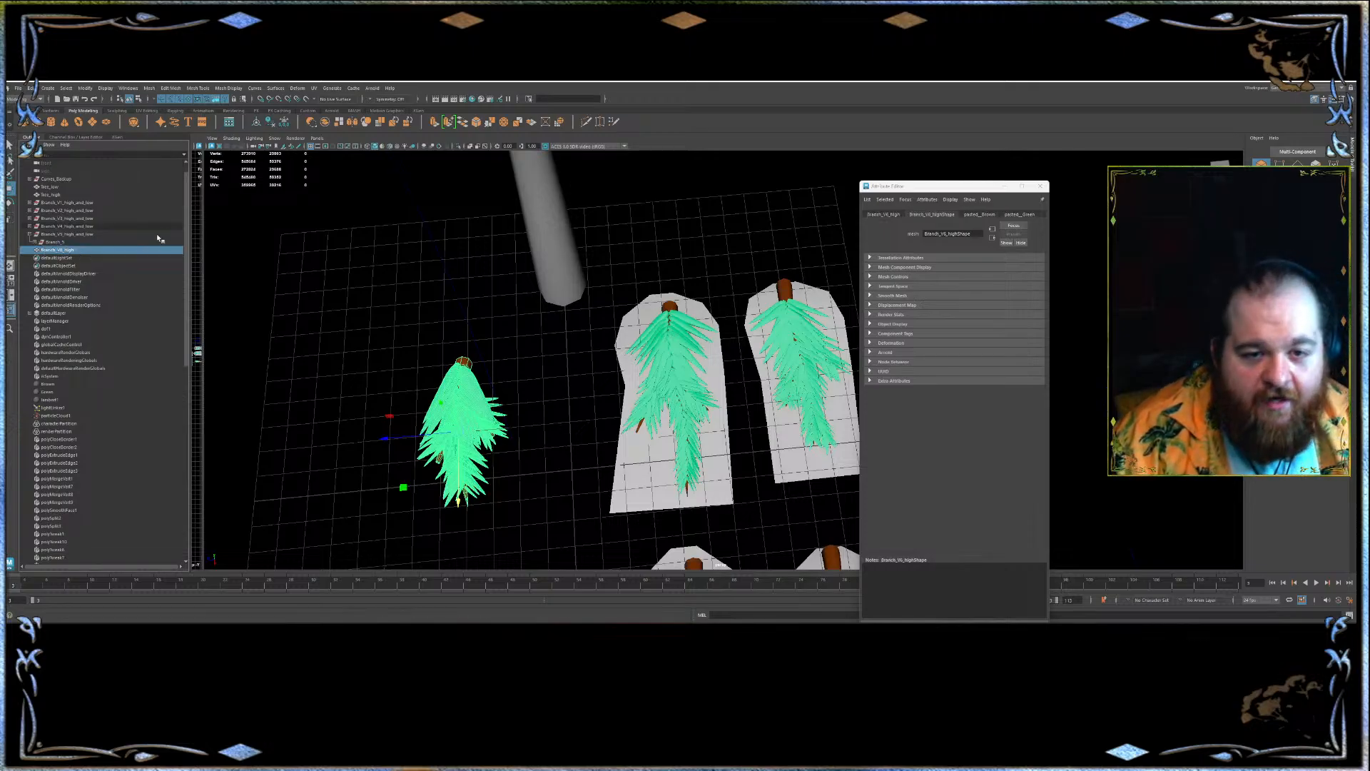
left_click(91, 234)
double_click(59, 250)
key("ctrl+c")
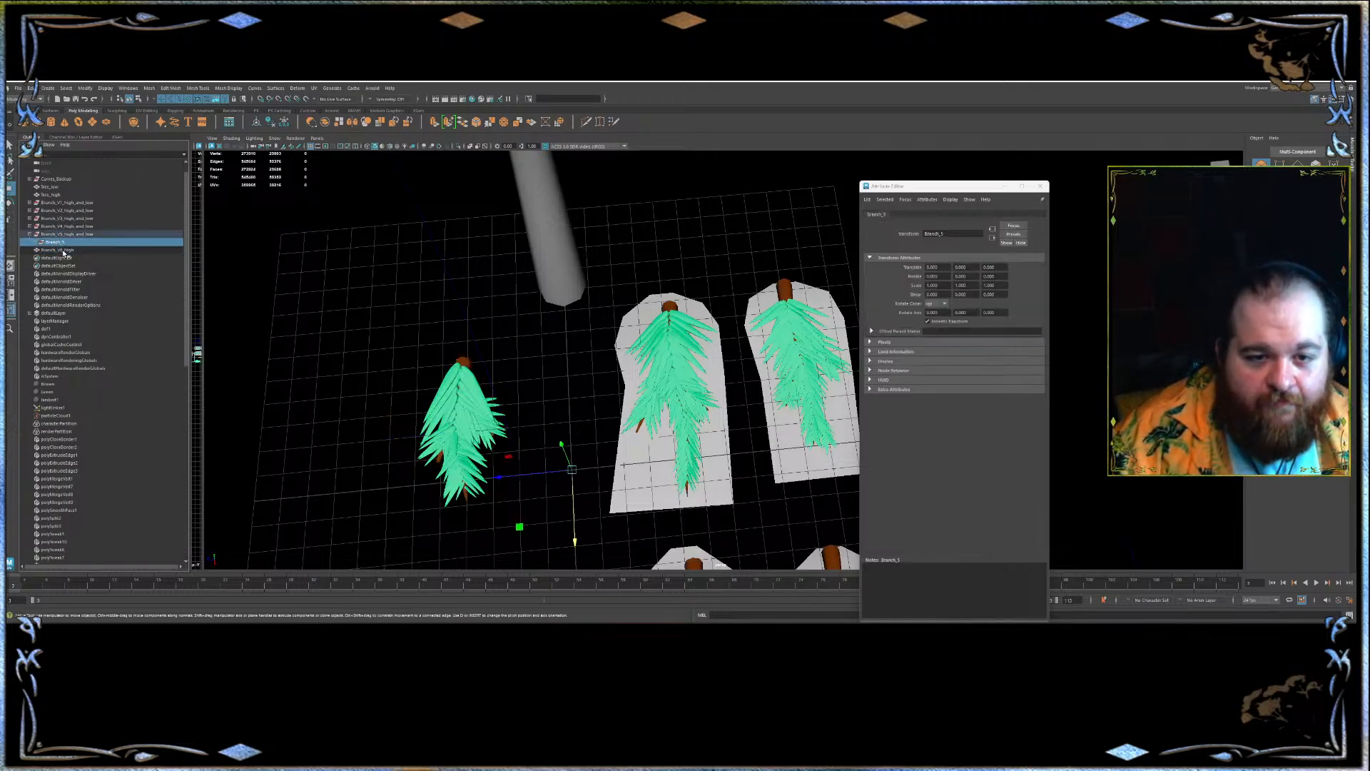
- Combine the Branch_V5 group into one mesh without construction history and name it Branch_V5_high
left_click(58, 242)
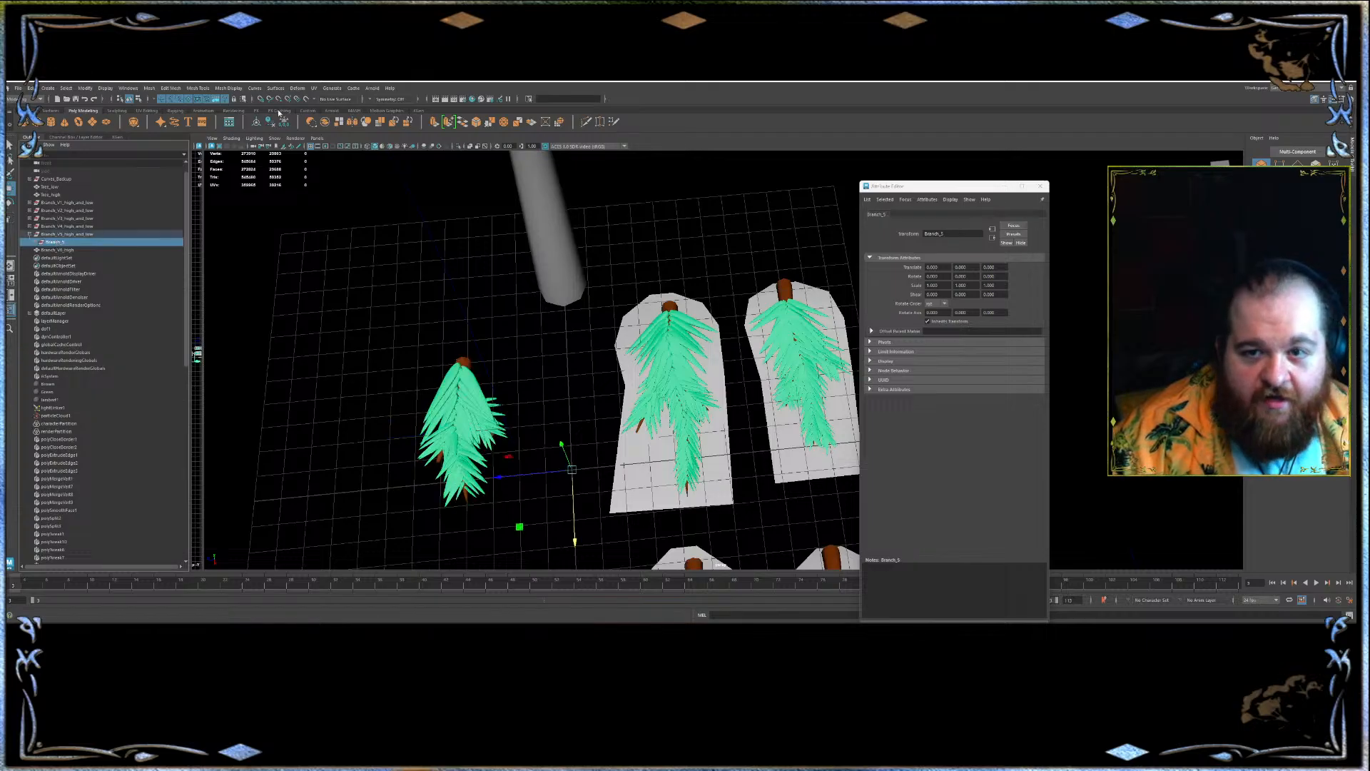
left_click(312, 127)
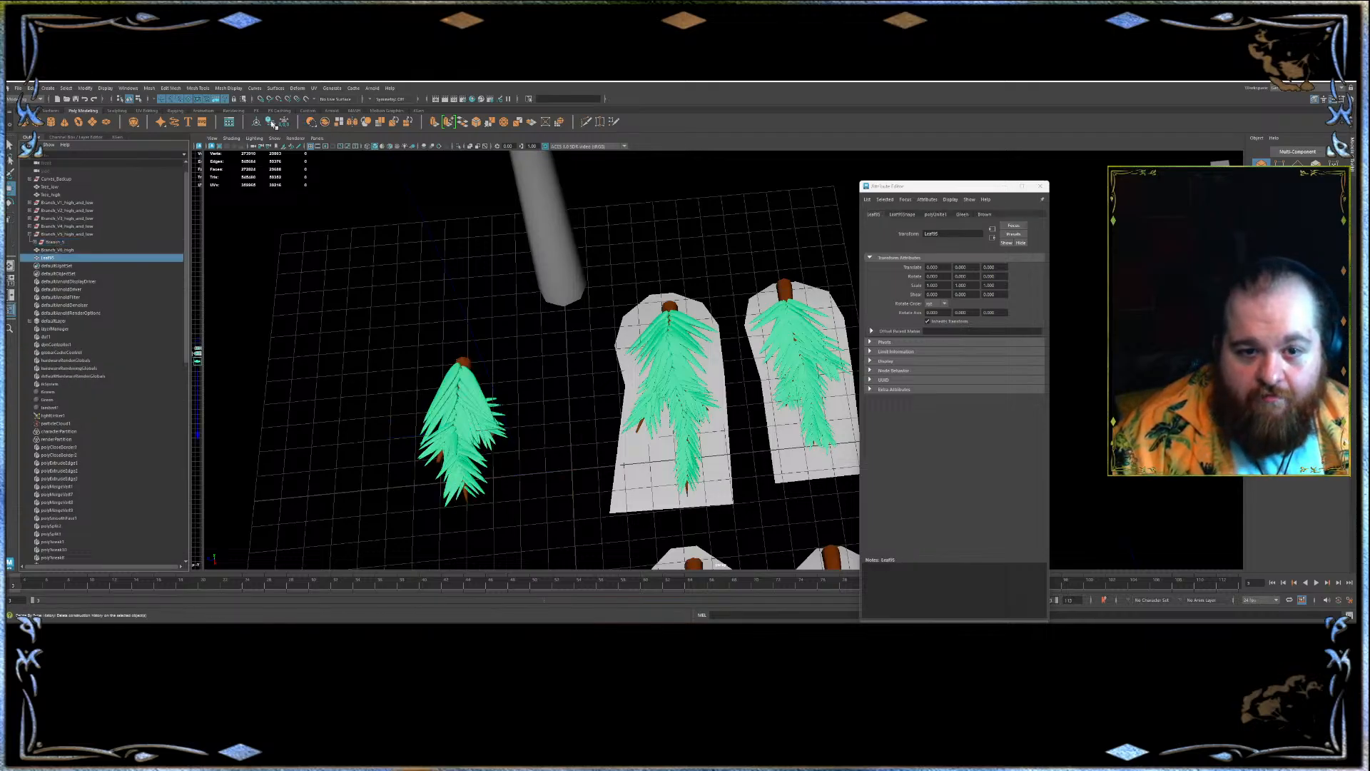
double_click(51, 258)
key("ctrl+v")
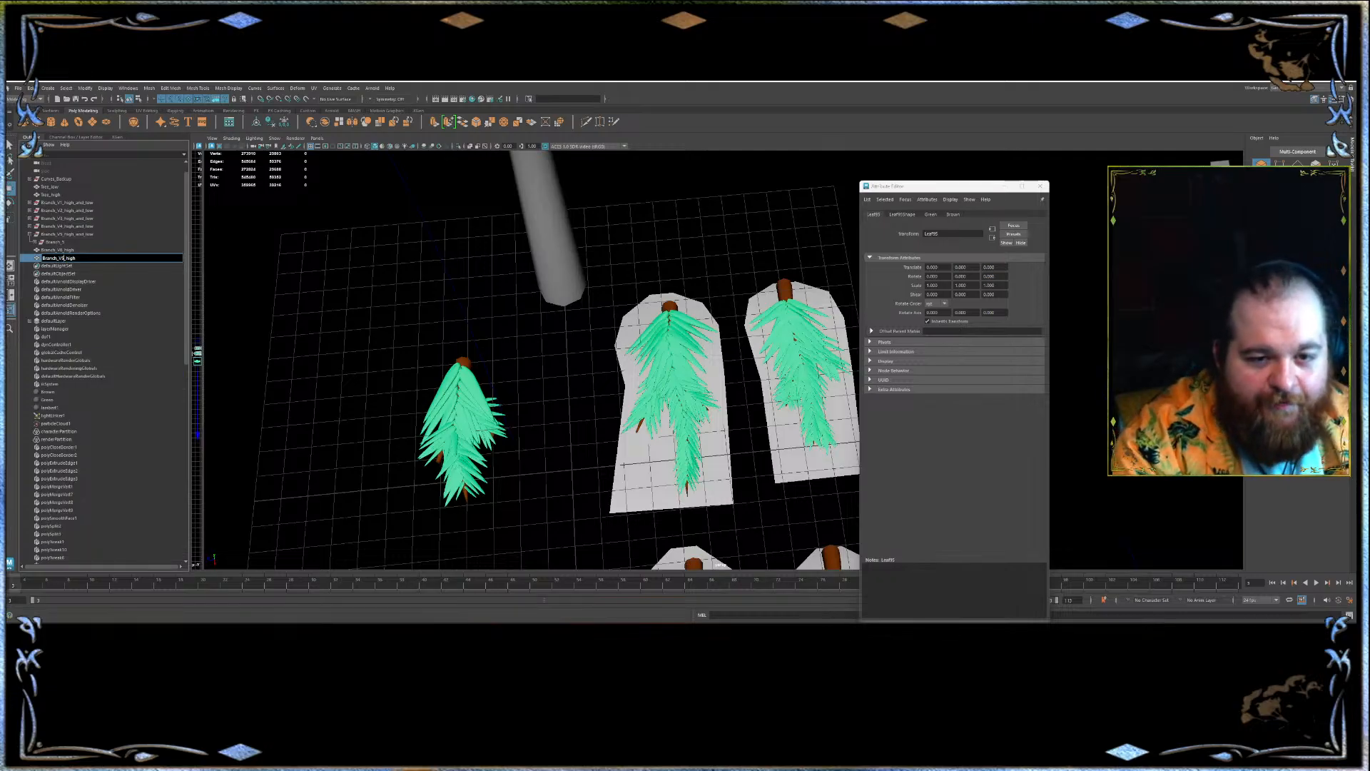
- Delete the construction history of all trunk and branch objects in the scene hierarchy
left_click(55, 241)
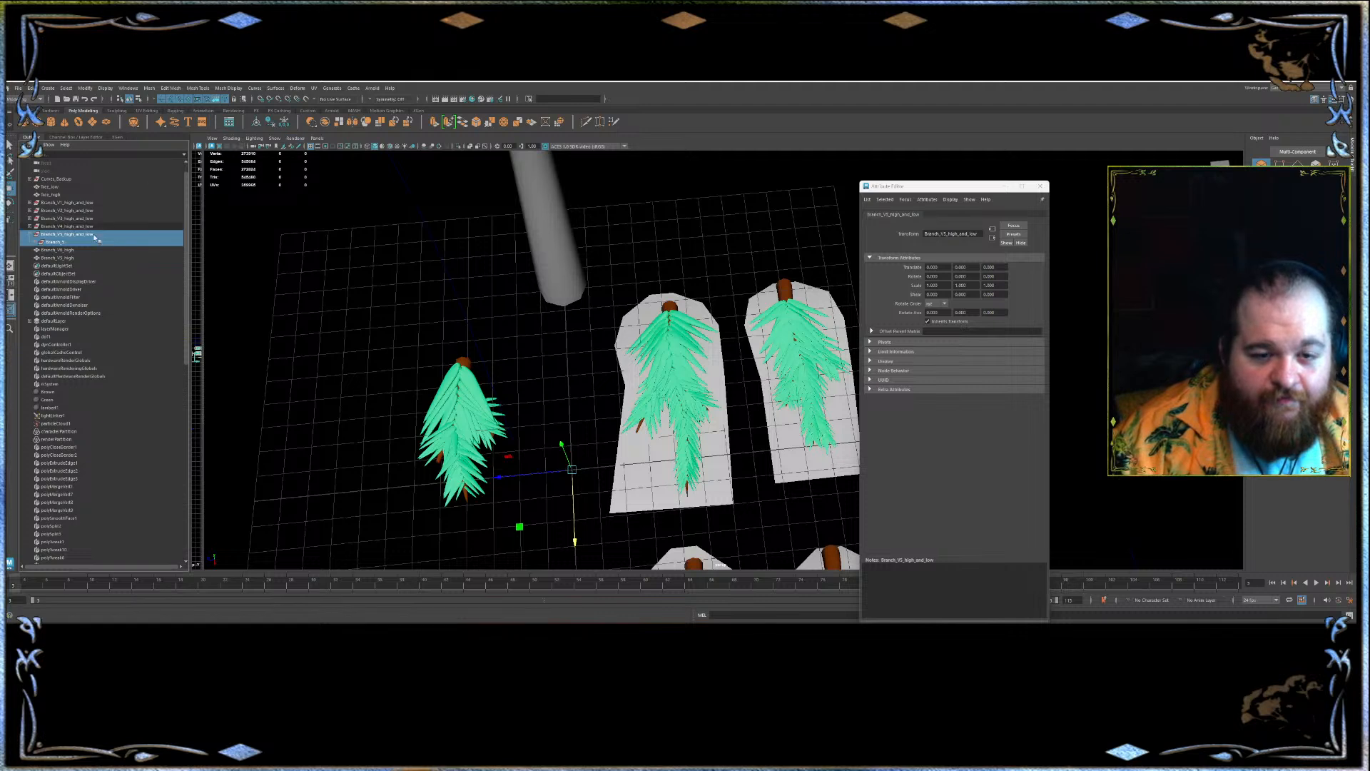
left_click(60, 265)
left_click(101, 188, "shift")
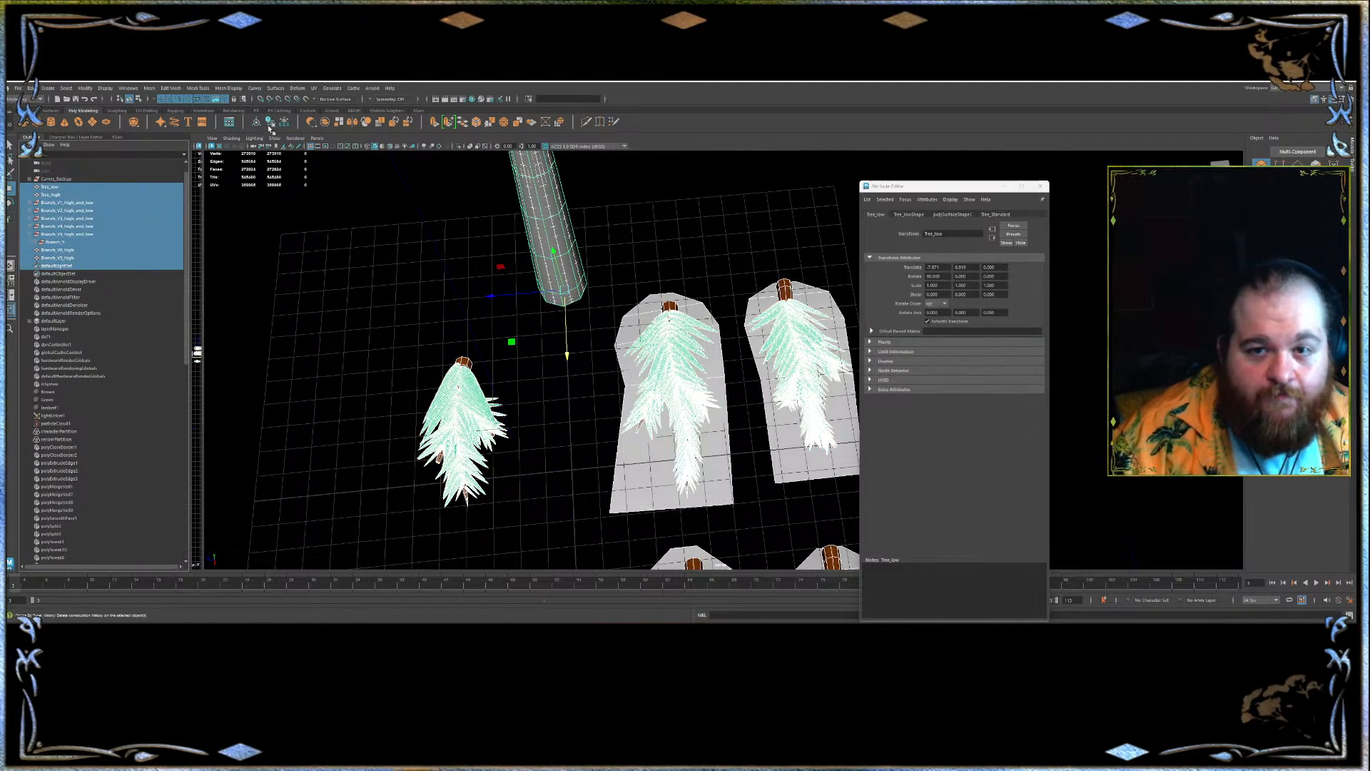
- Delete the leftover Branch_V5 group, leaving the combined Branch_V5_high mesh in the scene
left_click(81, 251)
left_click(69, 242)
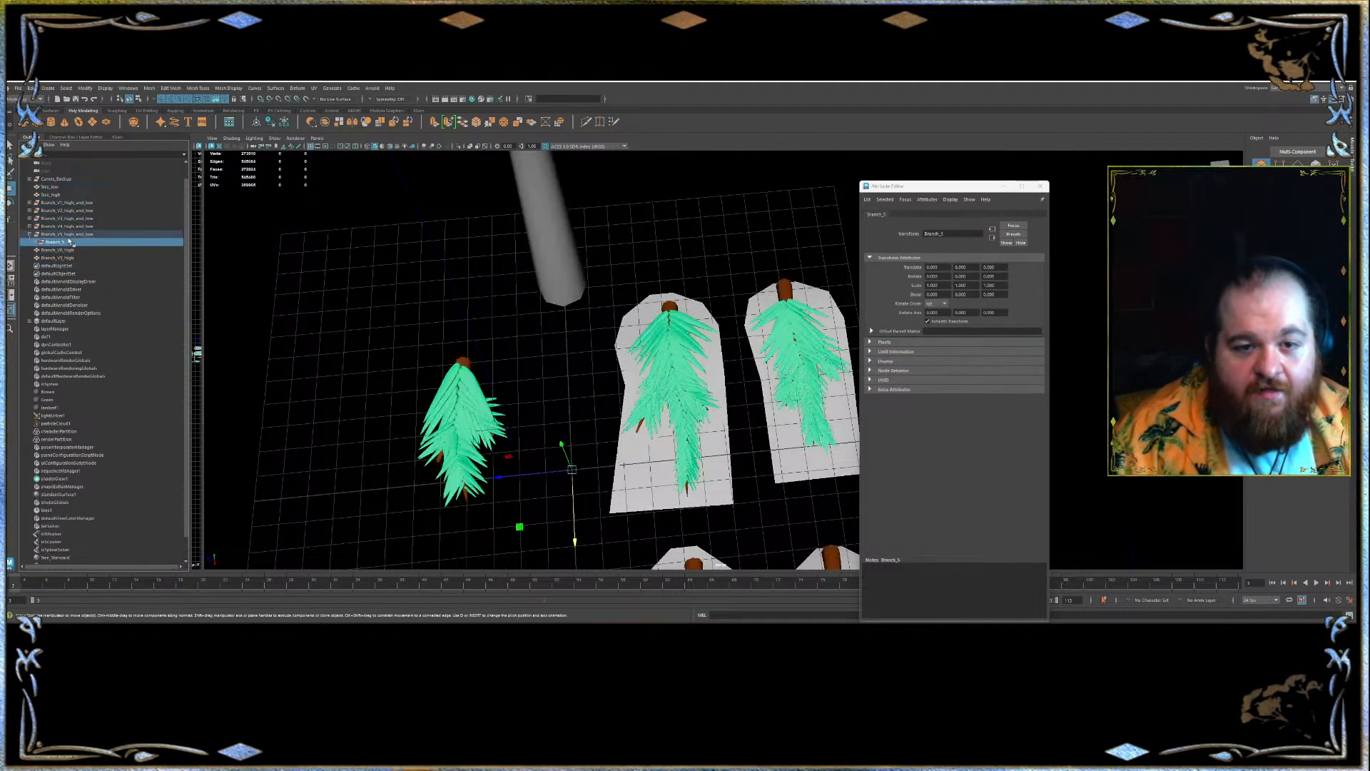
key("Delete")
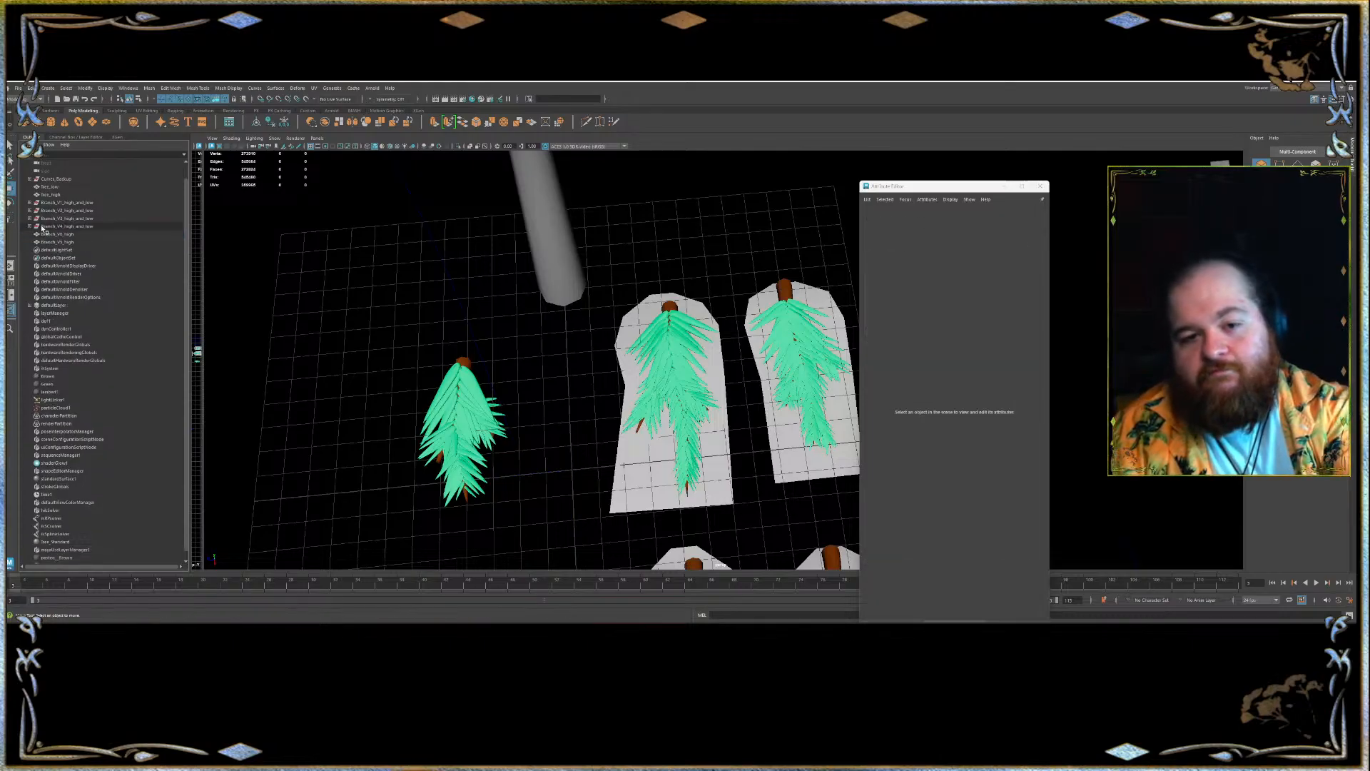
- Combine the Branch_V4 group into one mesh without construction history and name it Branch_V4_high
left_click(29, 226)
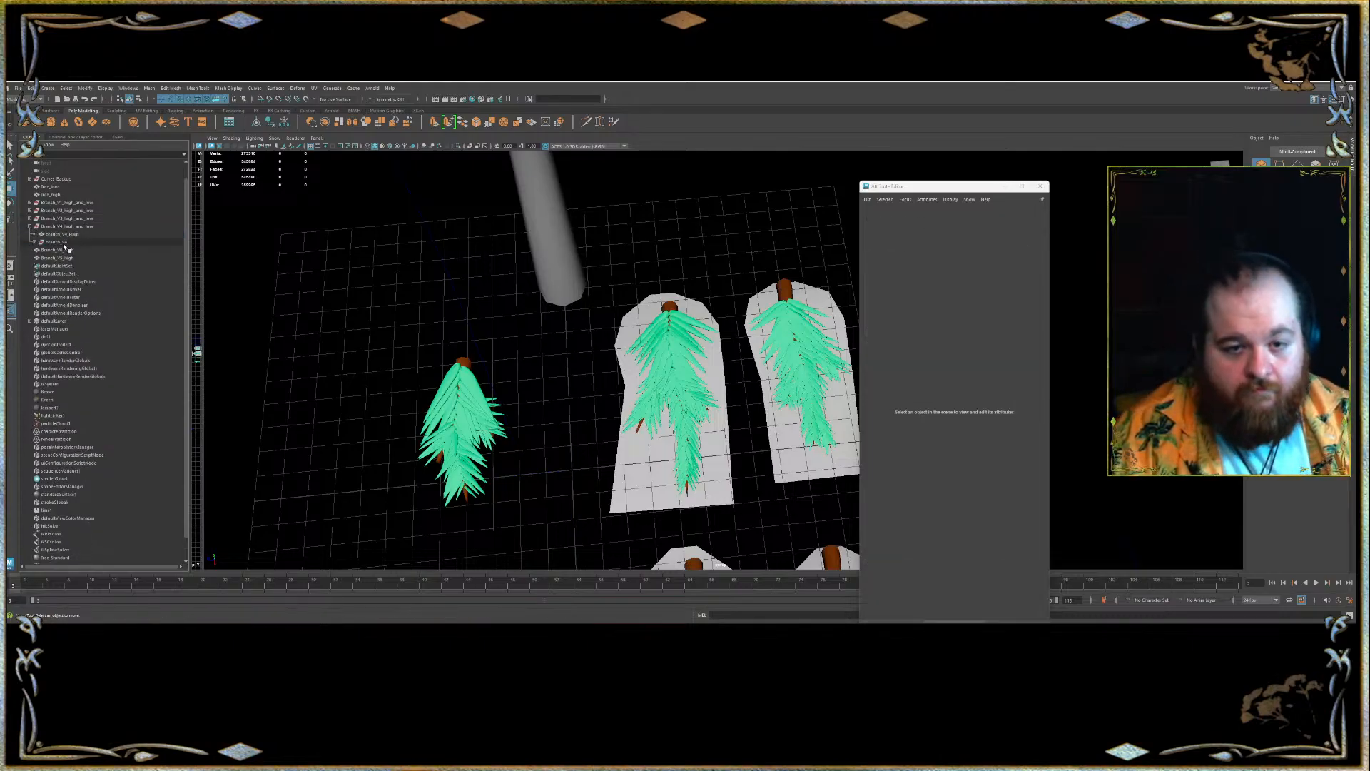
left_click(57, 241)
middle_click_drag(451, 308, 379, 336, "alt")
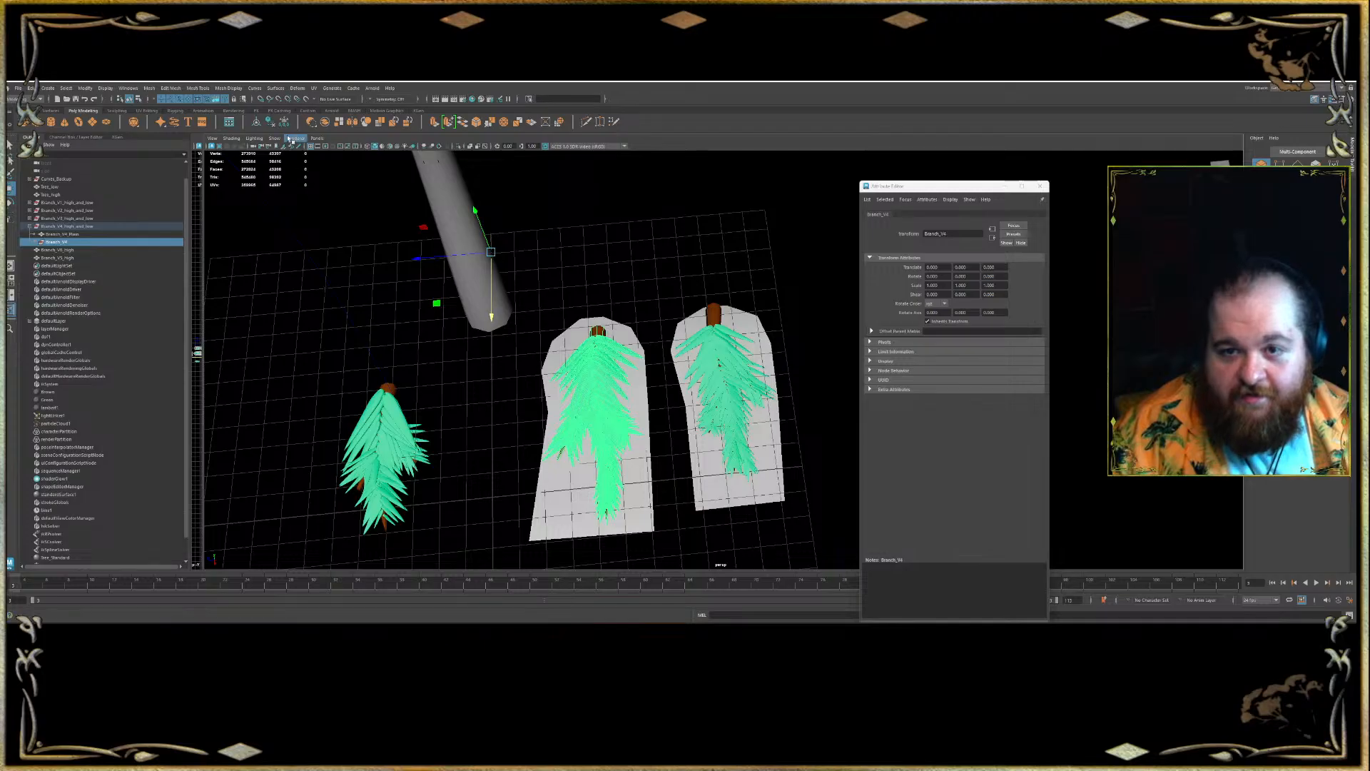
left_click(325, 122)
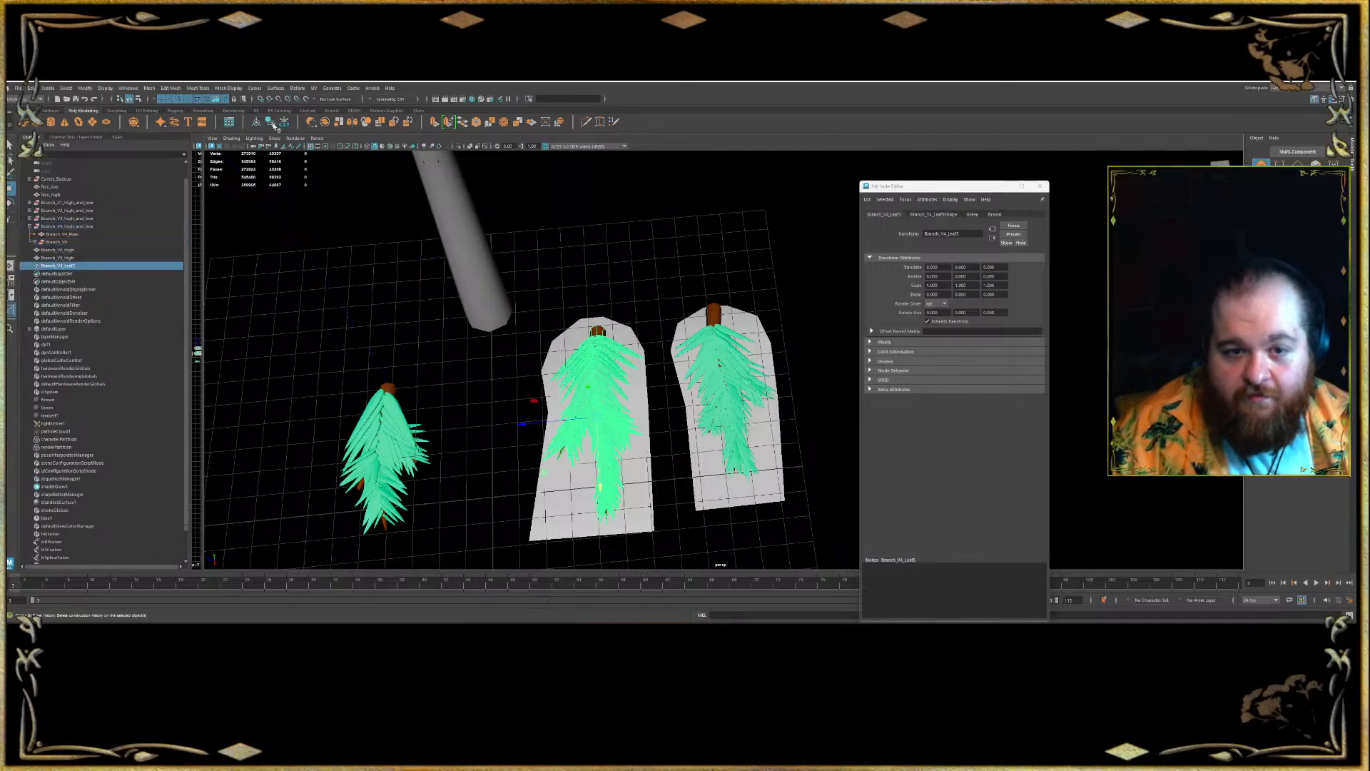
double_click(83, 266)
type("Branch_V6_high")
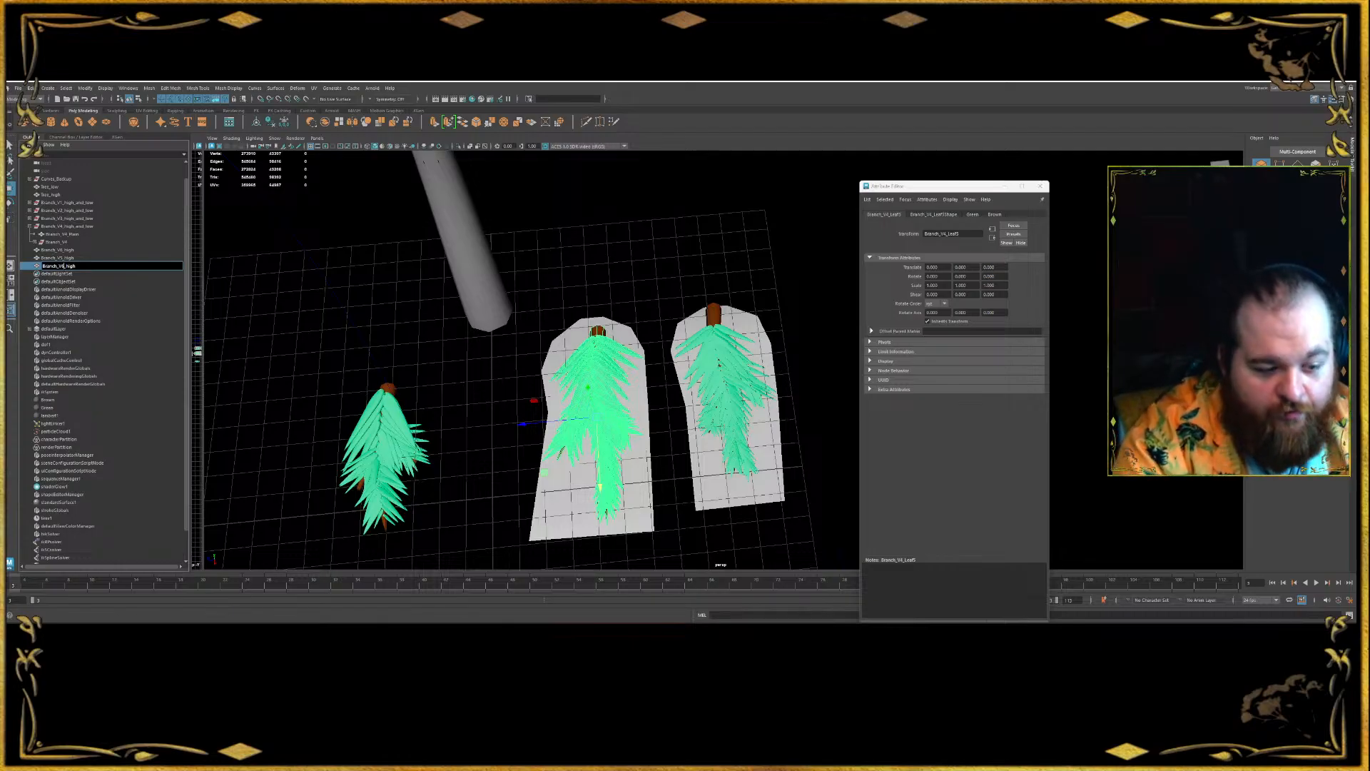
key("Return")
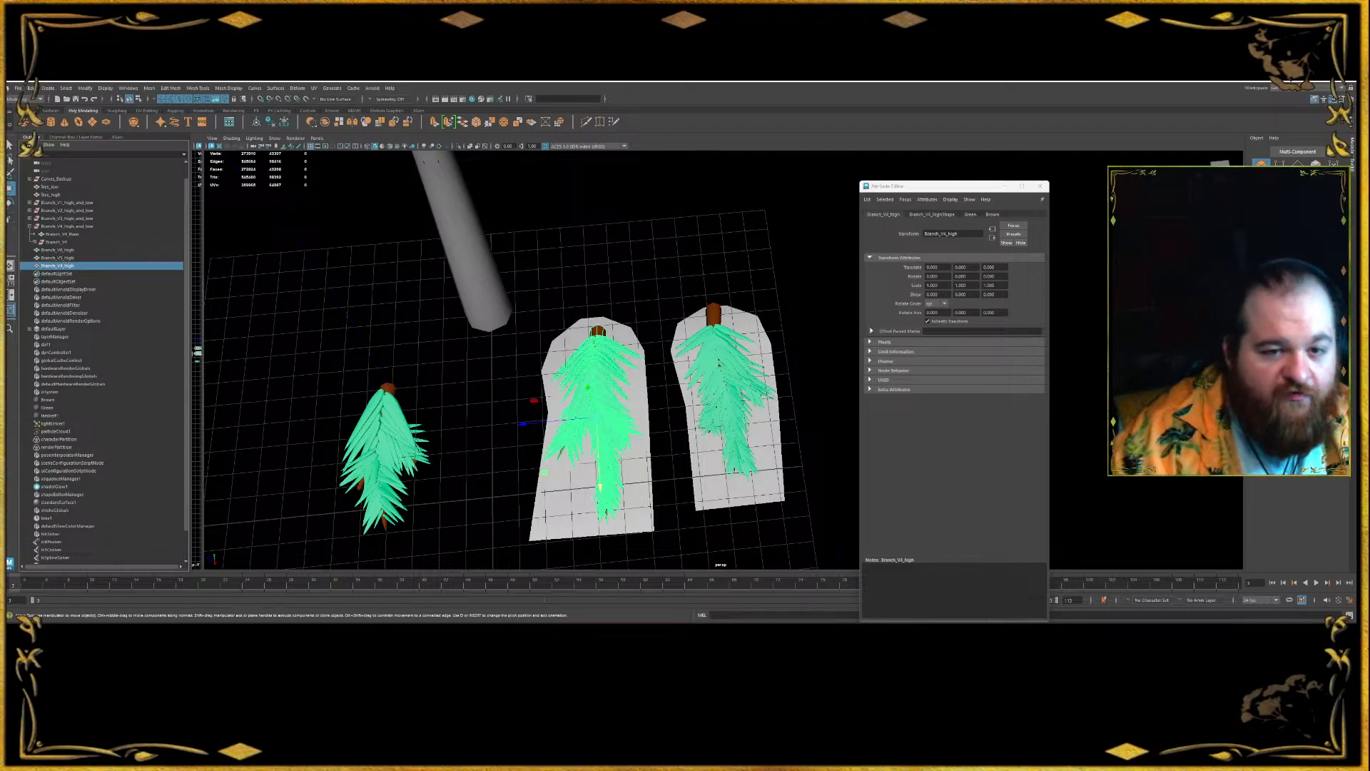
- Rename the Branch_V4 plane to Branch_V4_low and move it out of its group to the top level of the hierarchy
left_click(63, 243)
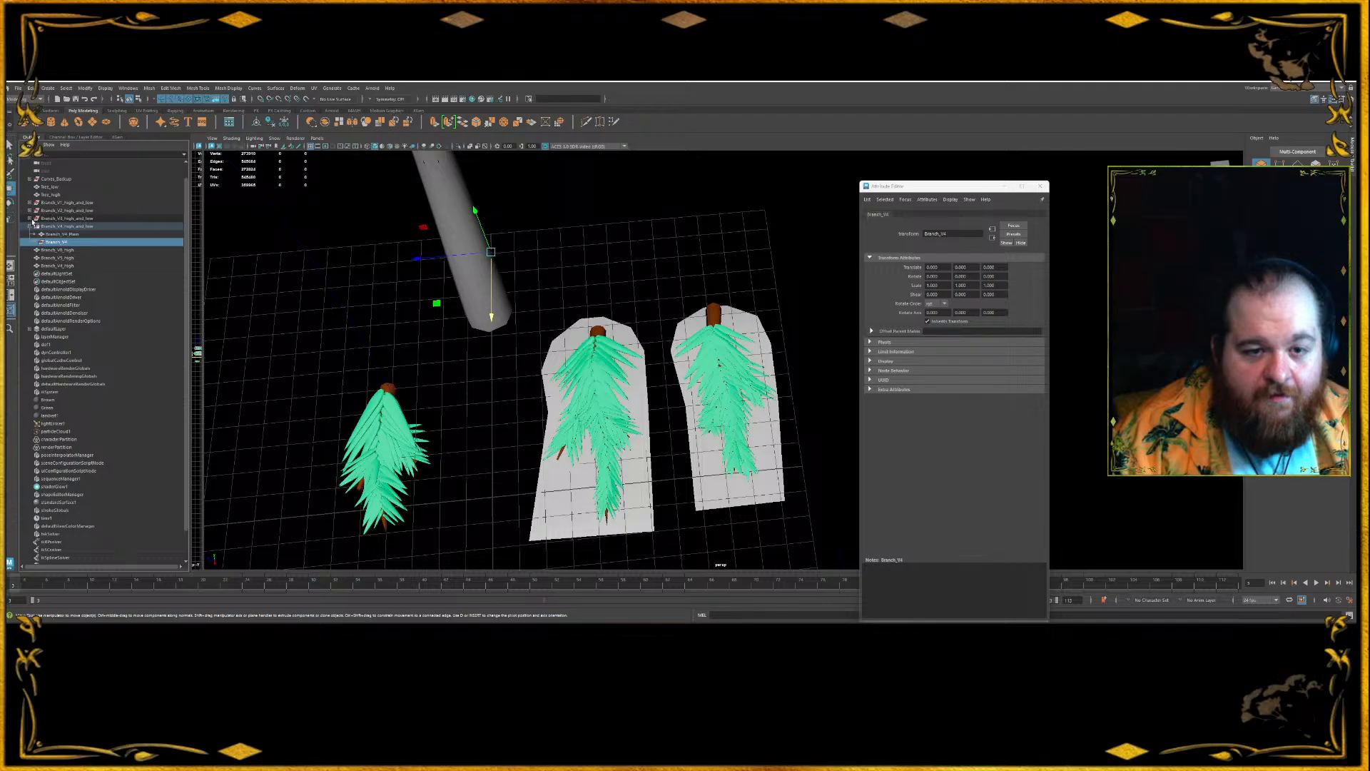
left_click(66, 235)
double_click(68, 238)
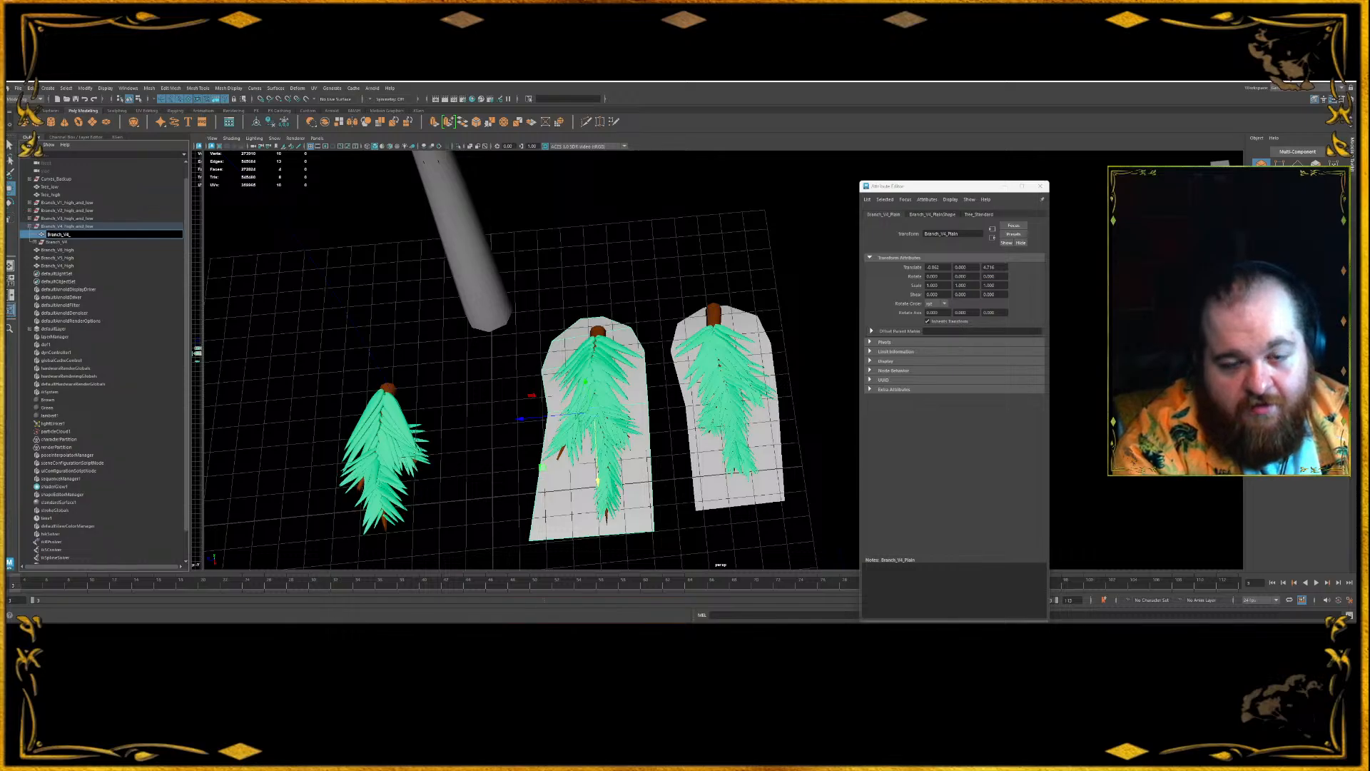
type("low")
key("Return")
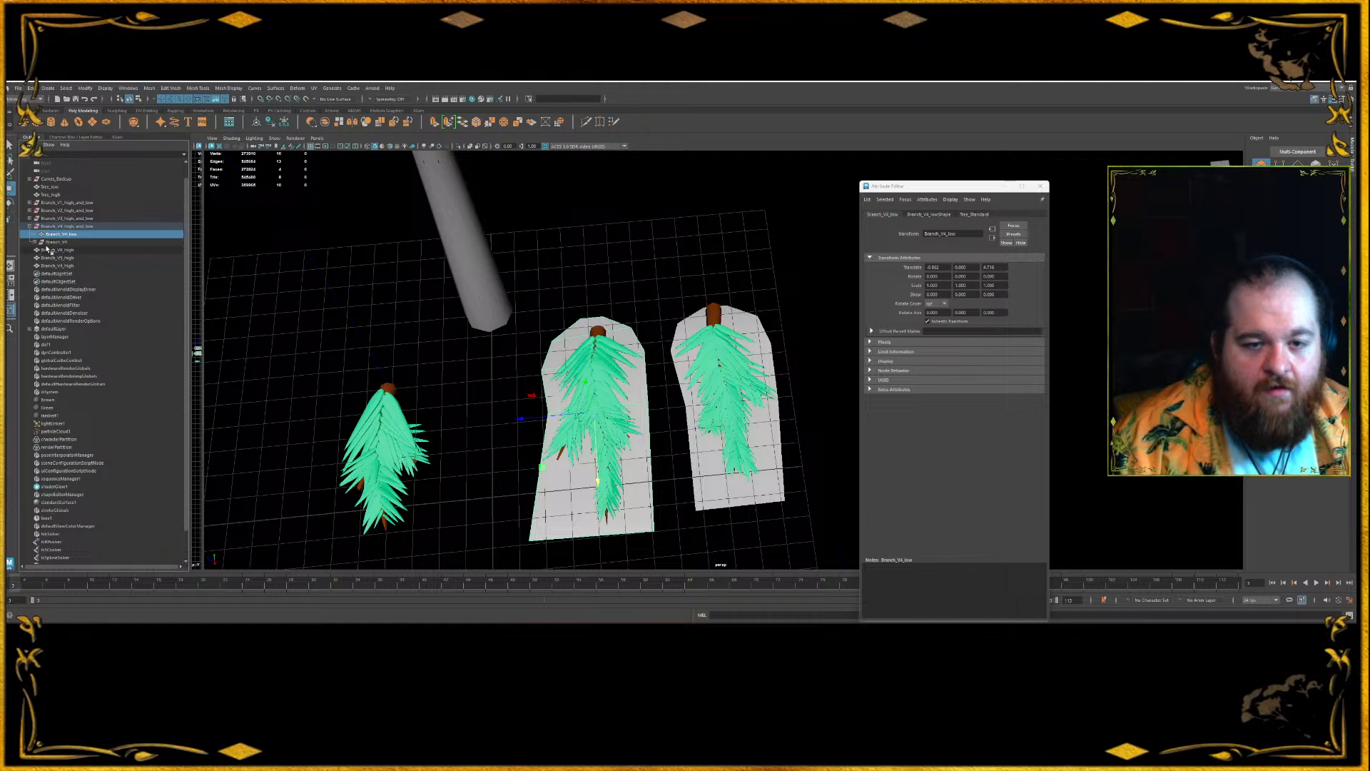
left_click_drag(39, 239, 39, 235)
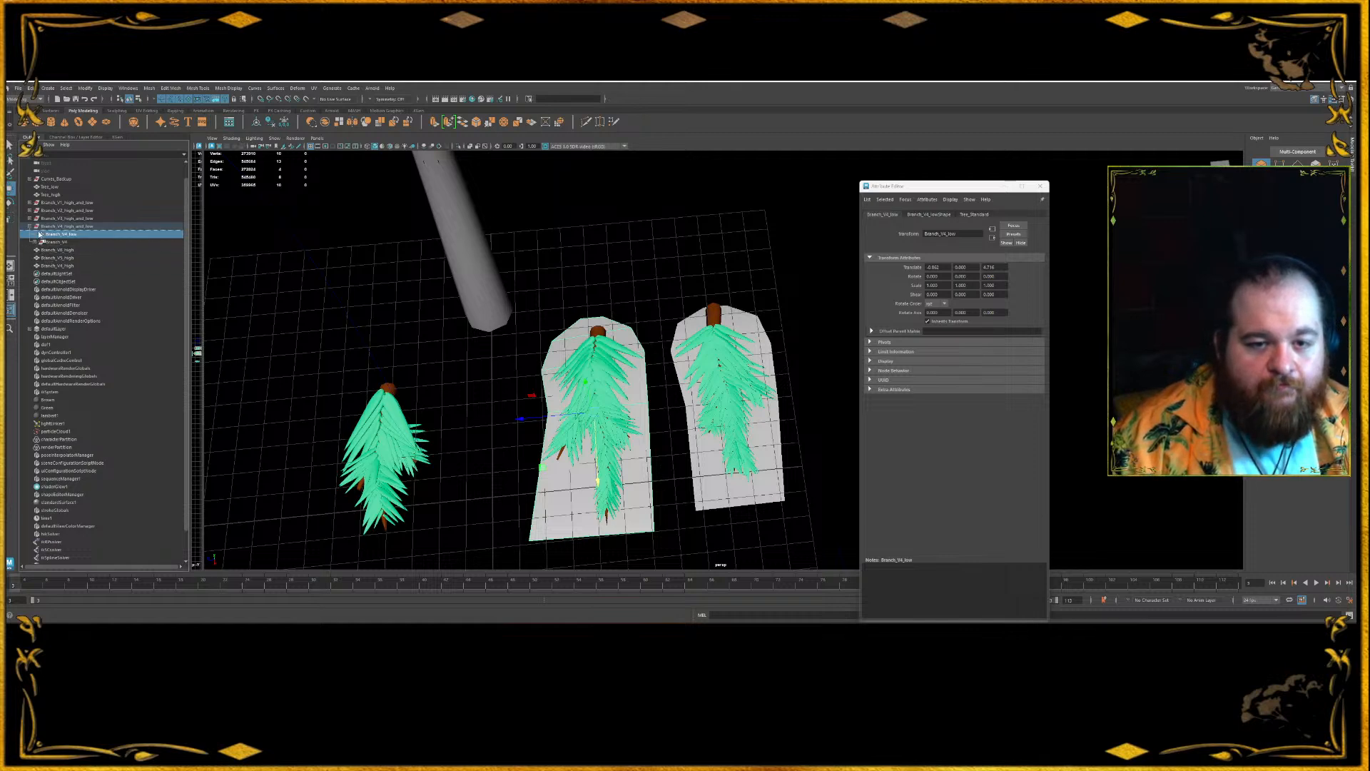
middle_click_drag(42, 238, 69, 271)
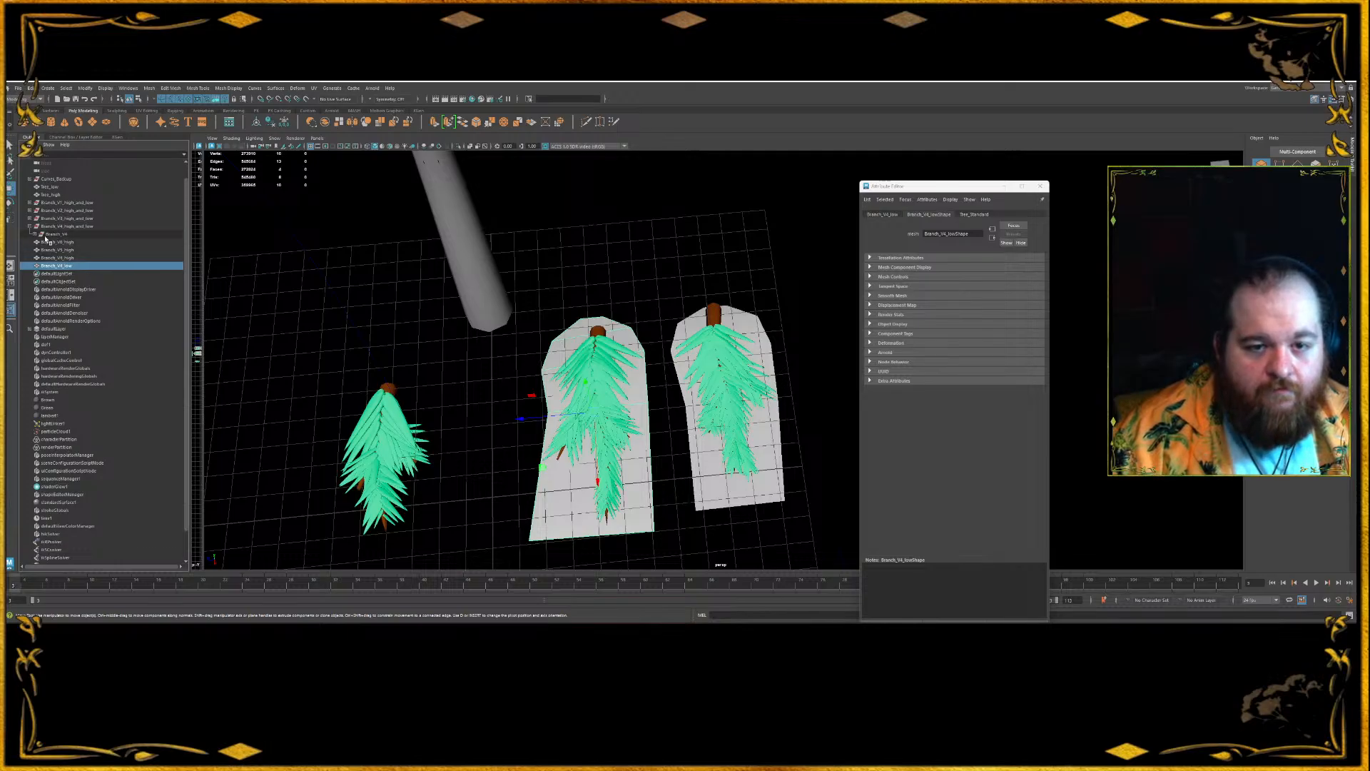
- Delete the construction history of the tree objects and all branch objects in the hierarchy
left_click(50, 187, "shift")
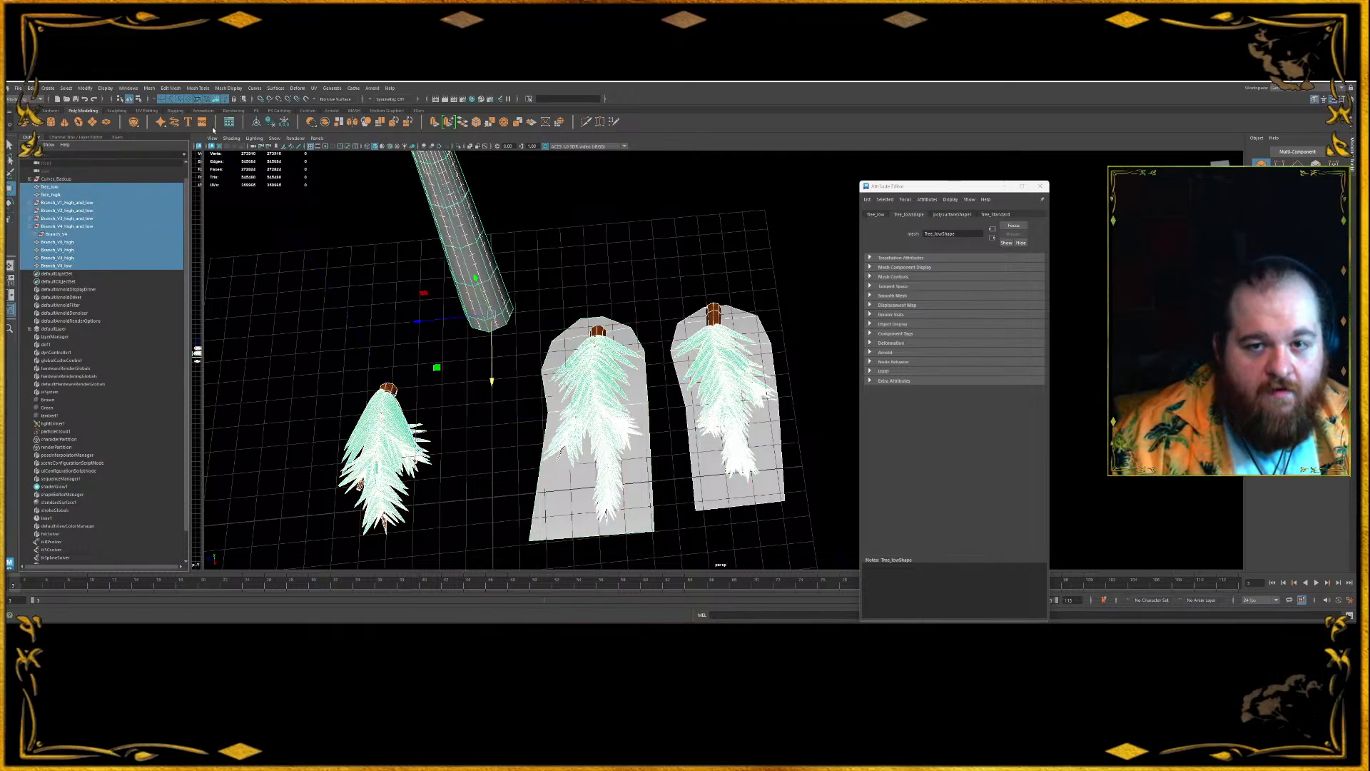
left_click(270, 125)
left_click(467, 183)
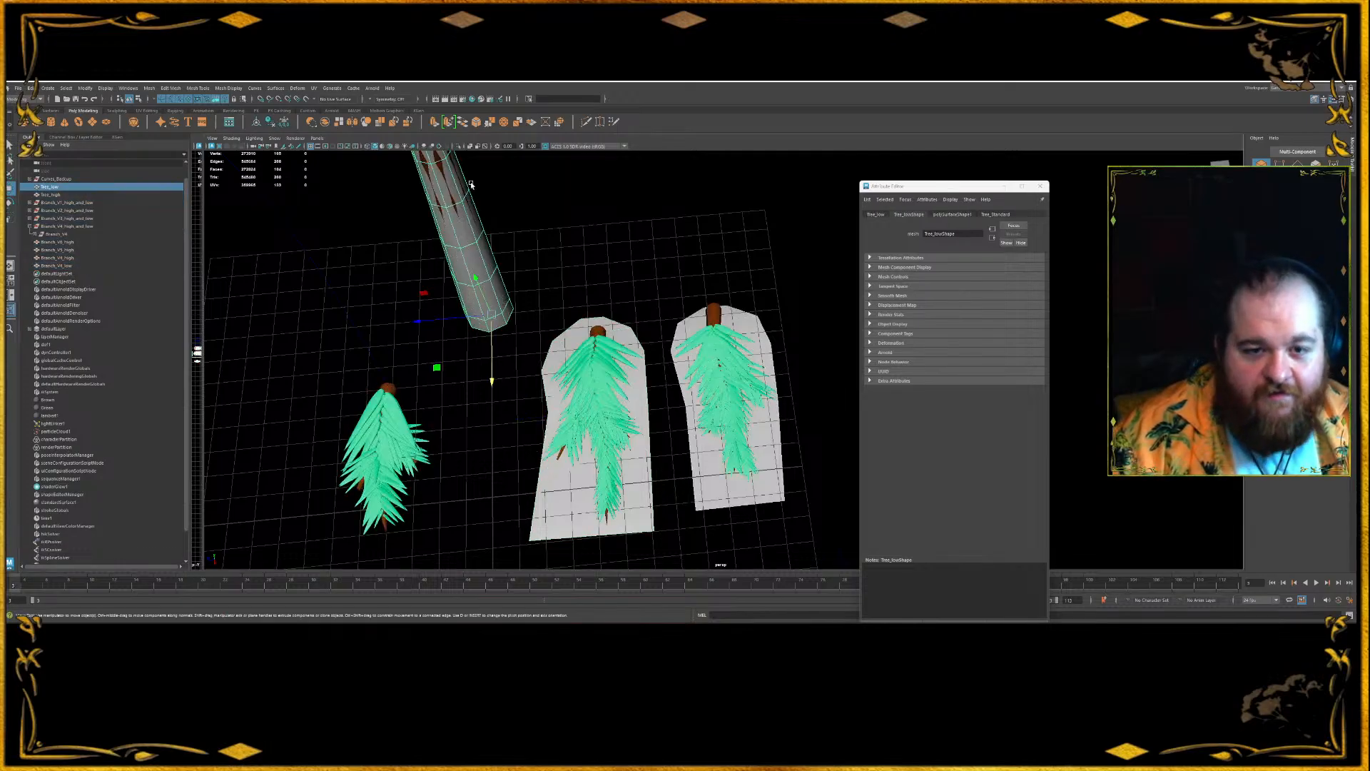
- Delete the leftover Branch_V4_high_and_low group, including the Branch_V4 group inside it
left_click(80, 242)
left_click(74, 235)
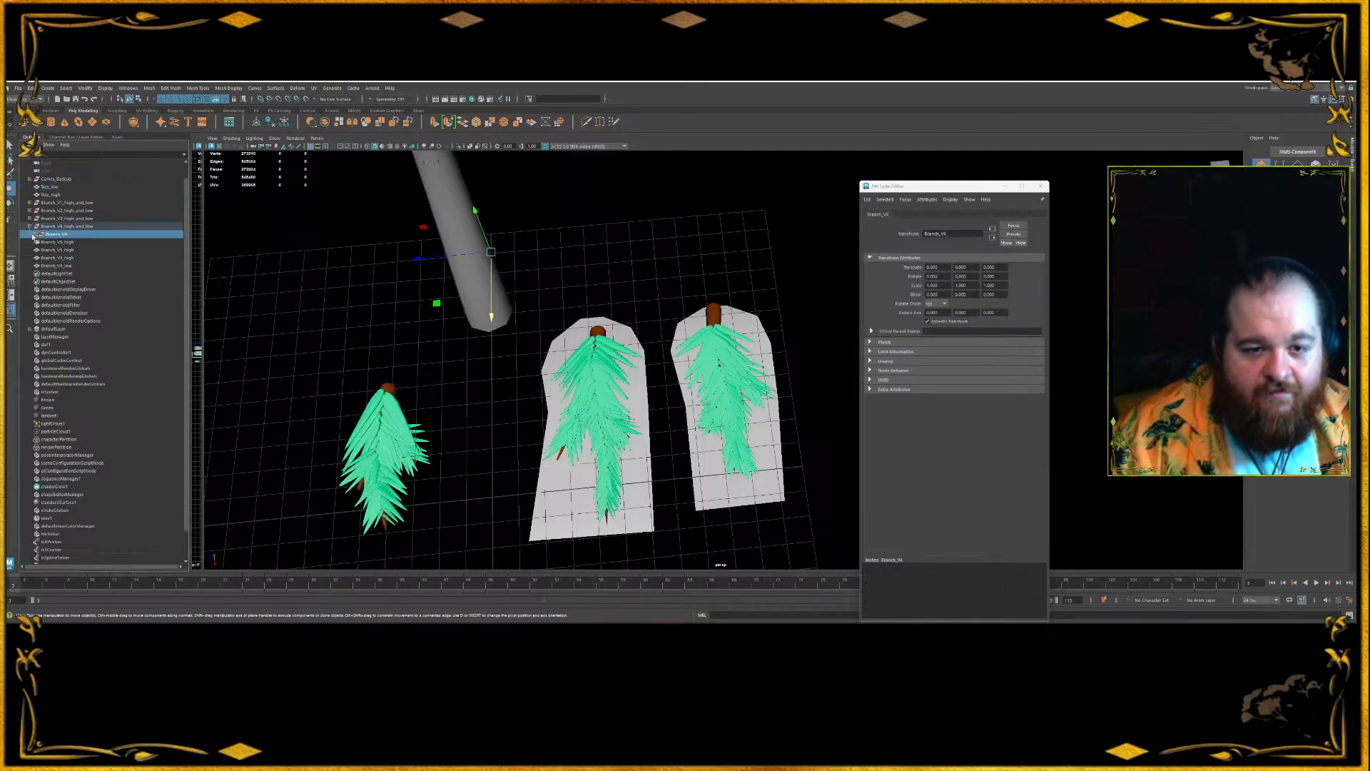
left_click(54, 227)
key("Delete")
- Combine the Branch_V3 group into one mesh, clear its construction history and name it Branch_V3_high
left_click(30, 219)
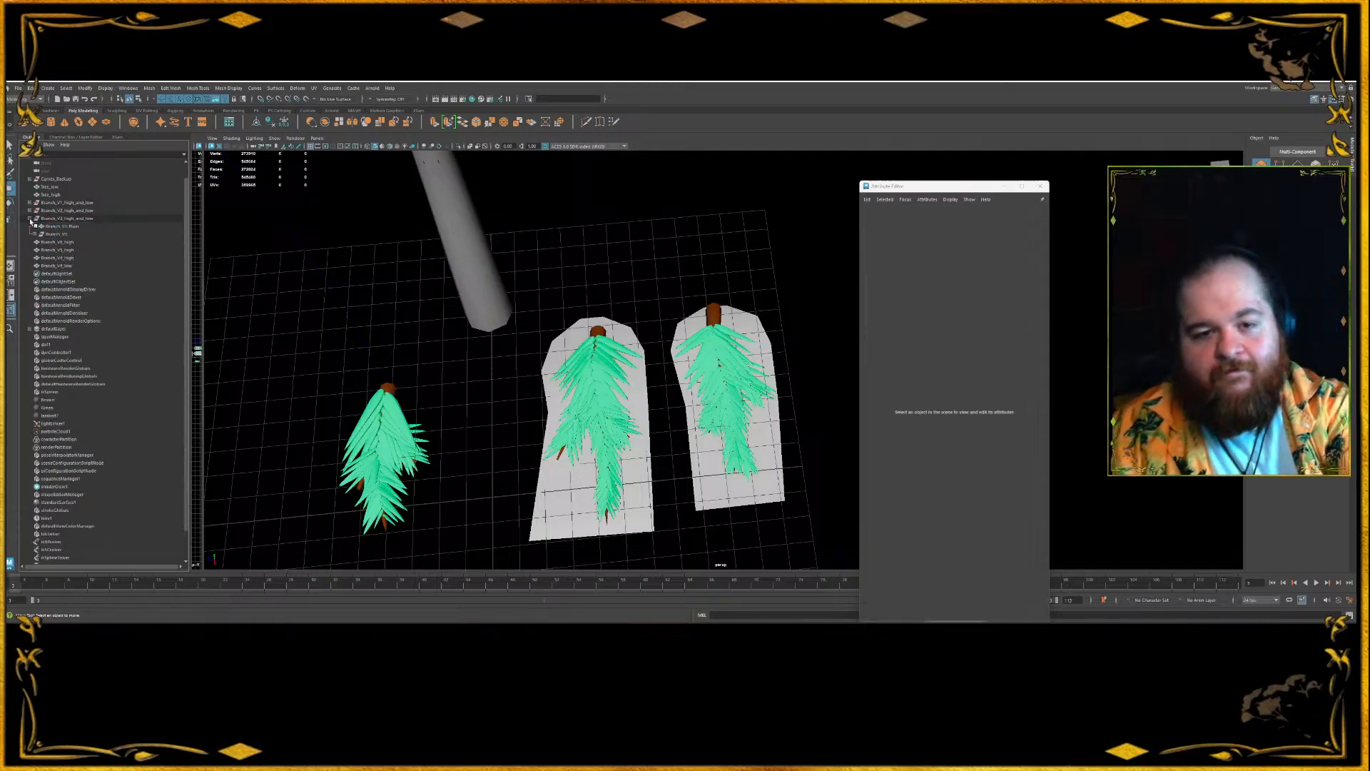
left_click(62, 235)
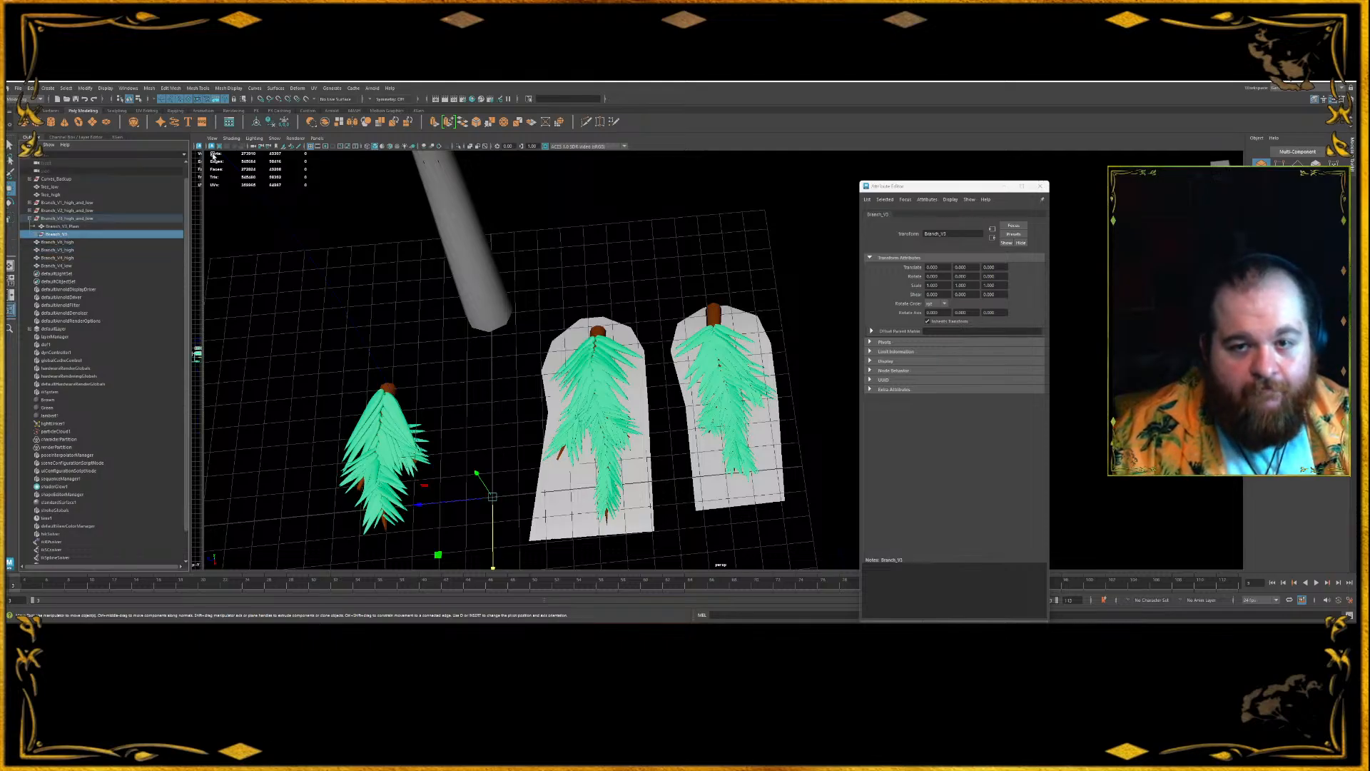
left_click(269, 121)
left_click(270, 122)
double_click(57, 275)
type("Branch_V3")
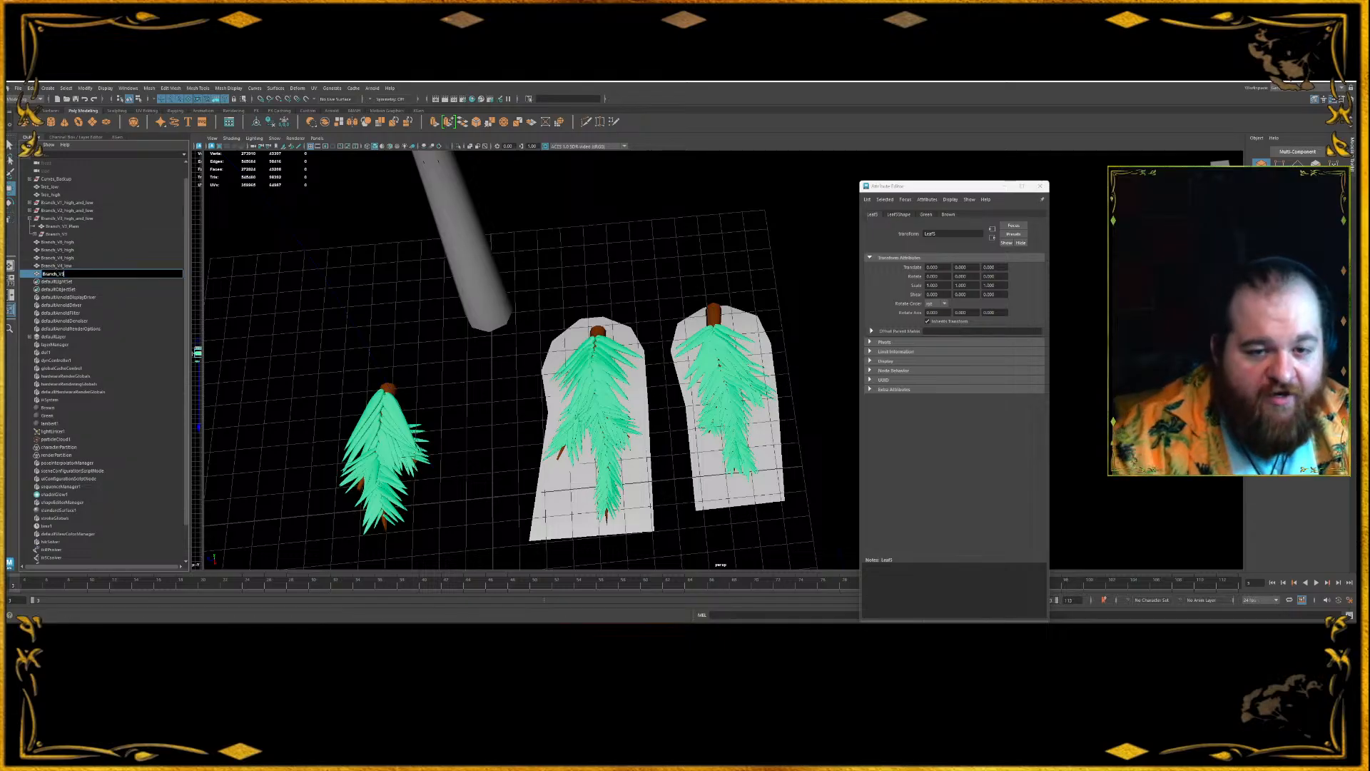
type("_high")
key("Return")
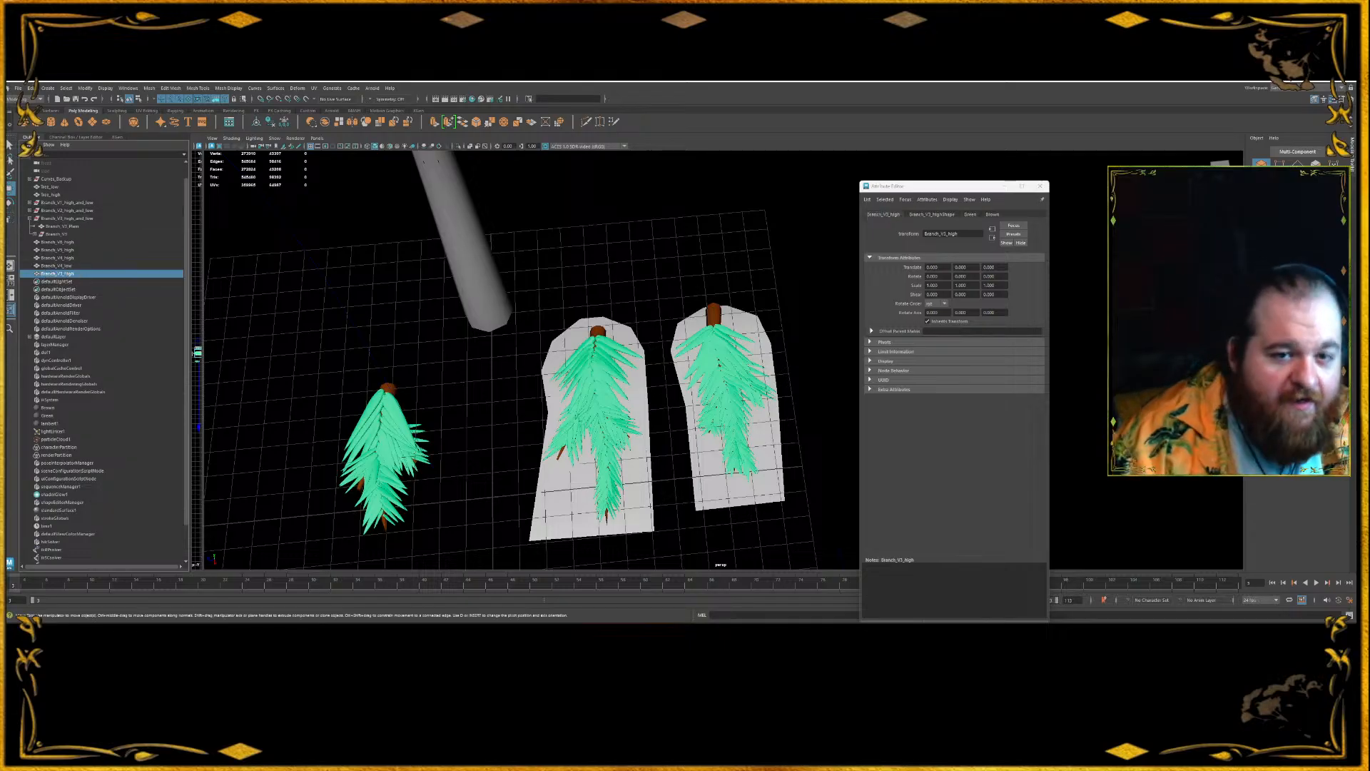
- Combine the Branch_V2 group into one mesh, clear its construction history and name it Branch_V2_high
left_click(29, 210)
left_click(63, 227)
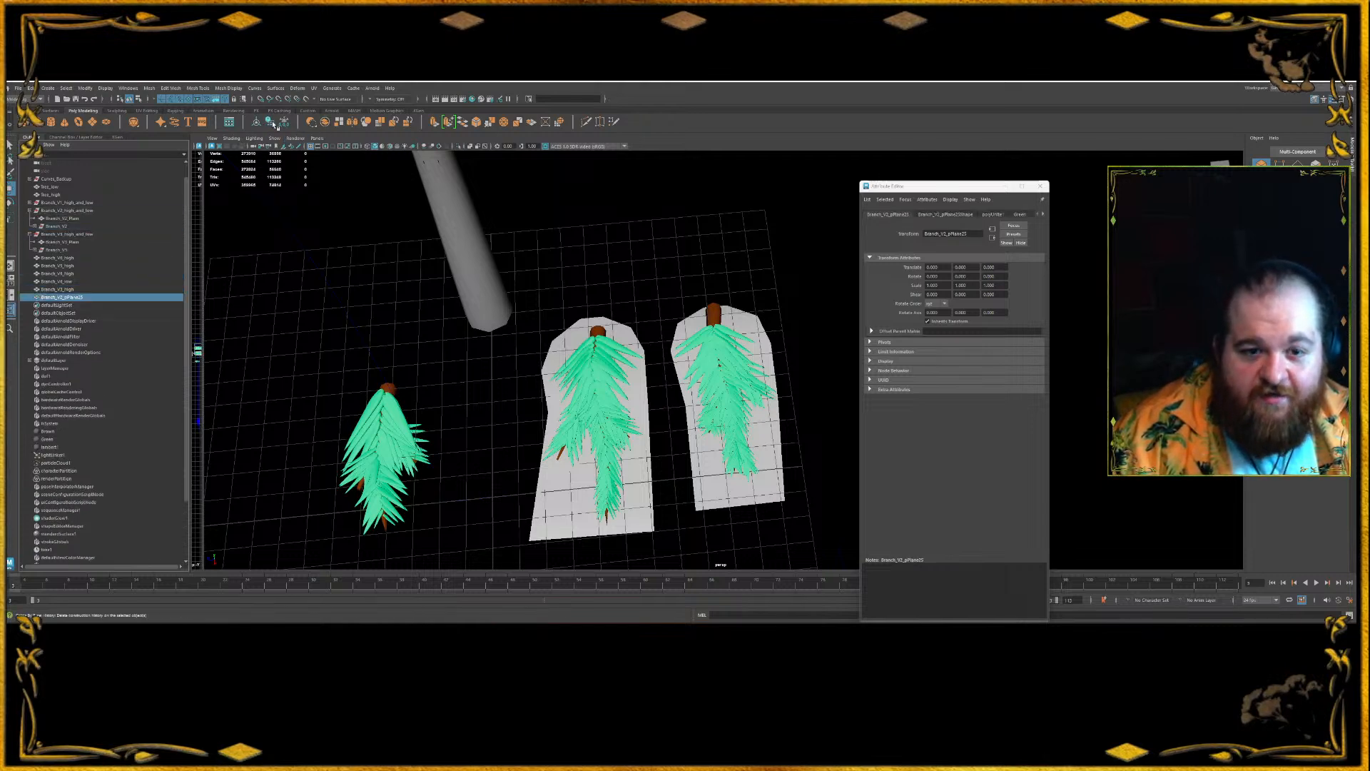
left_click(70, 300)
double_click(70, 300)
type("Branch_V3")
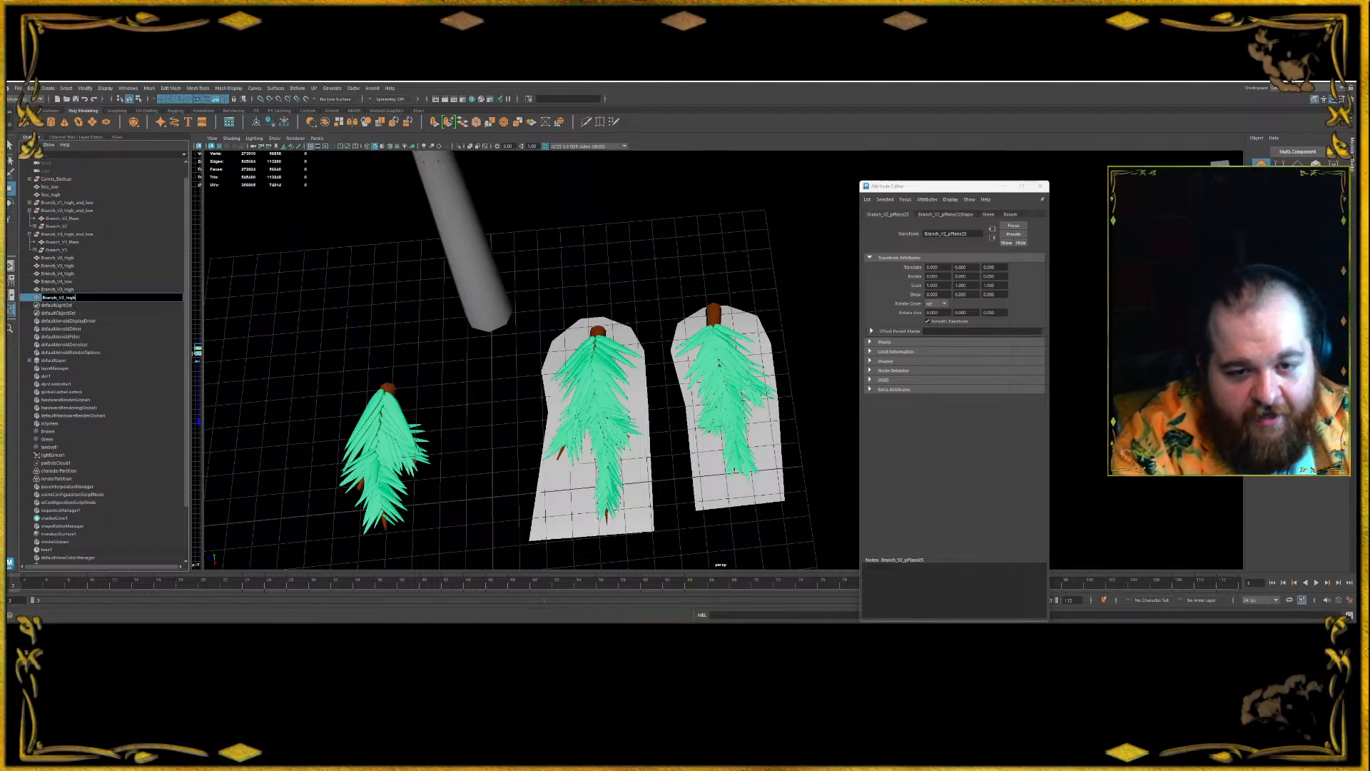
key("Return")
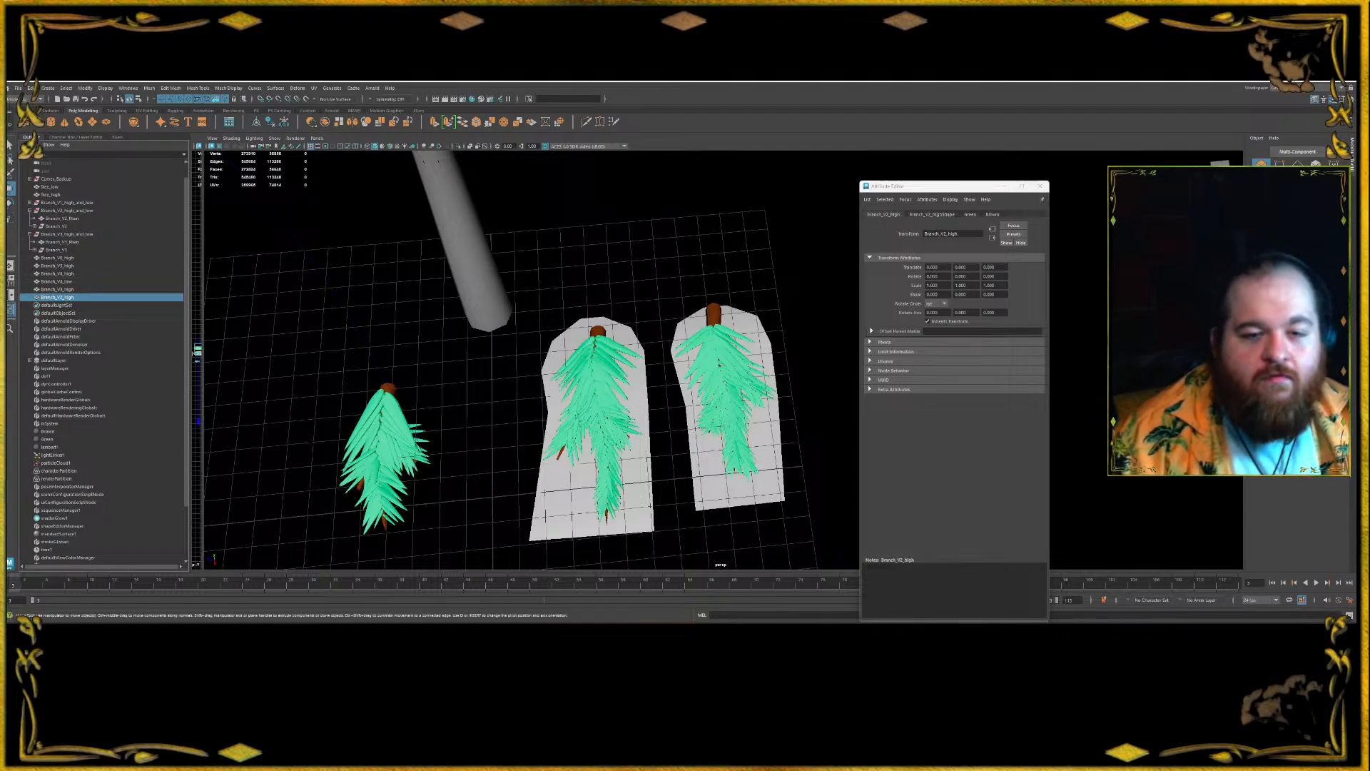
- Combine the Branch_V1 group into one mesh, clear its construction history and name it Branch_V1_high
left_click(30, 202)
left_click(65, 217)
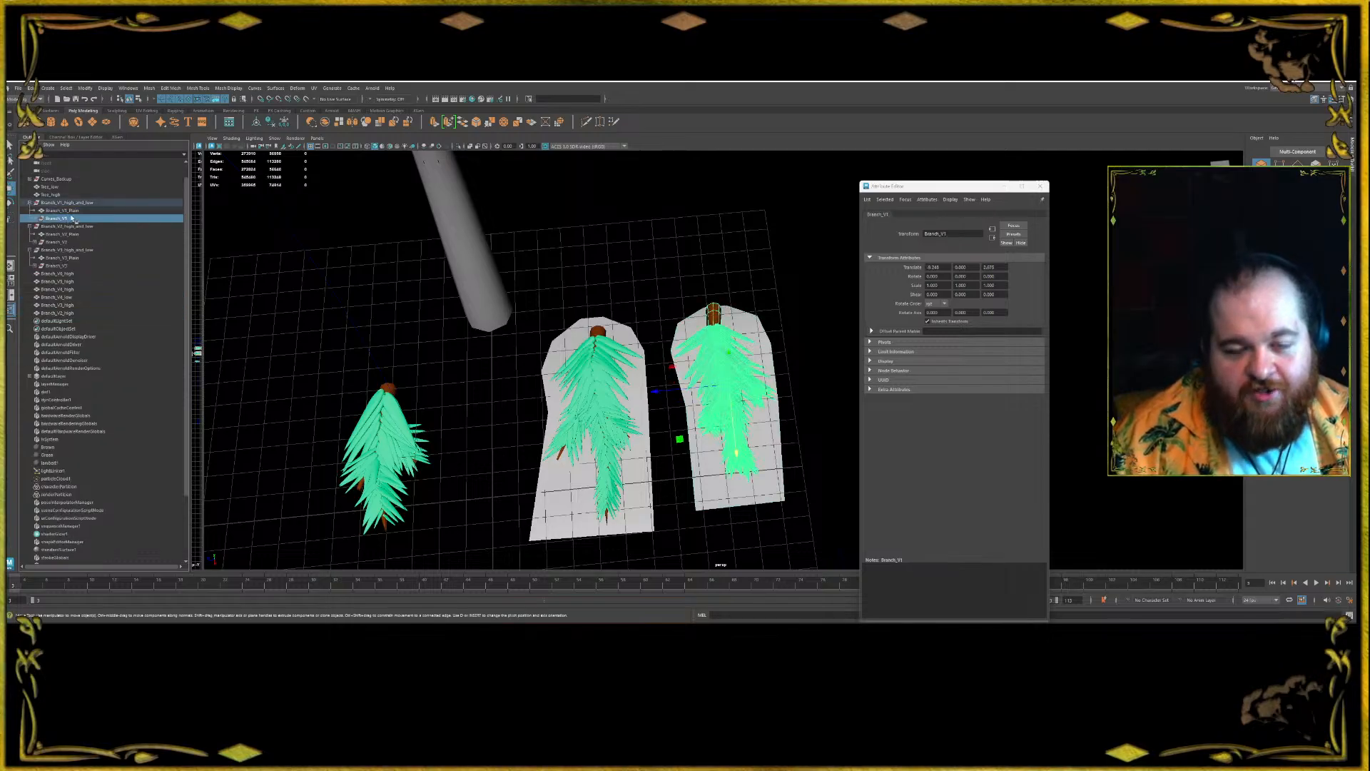
left_click(285, 122)
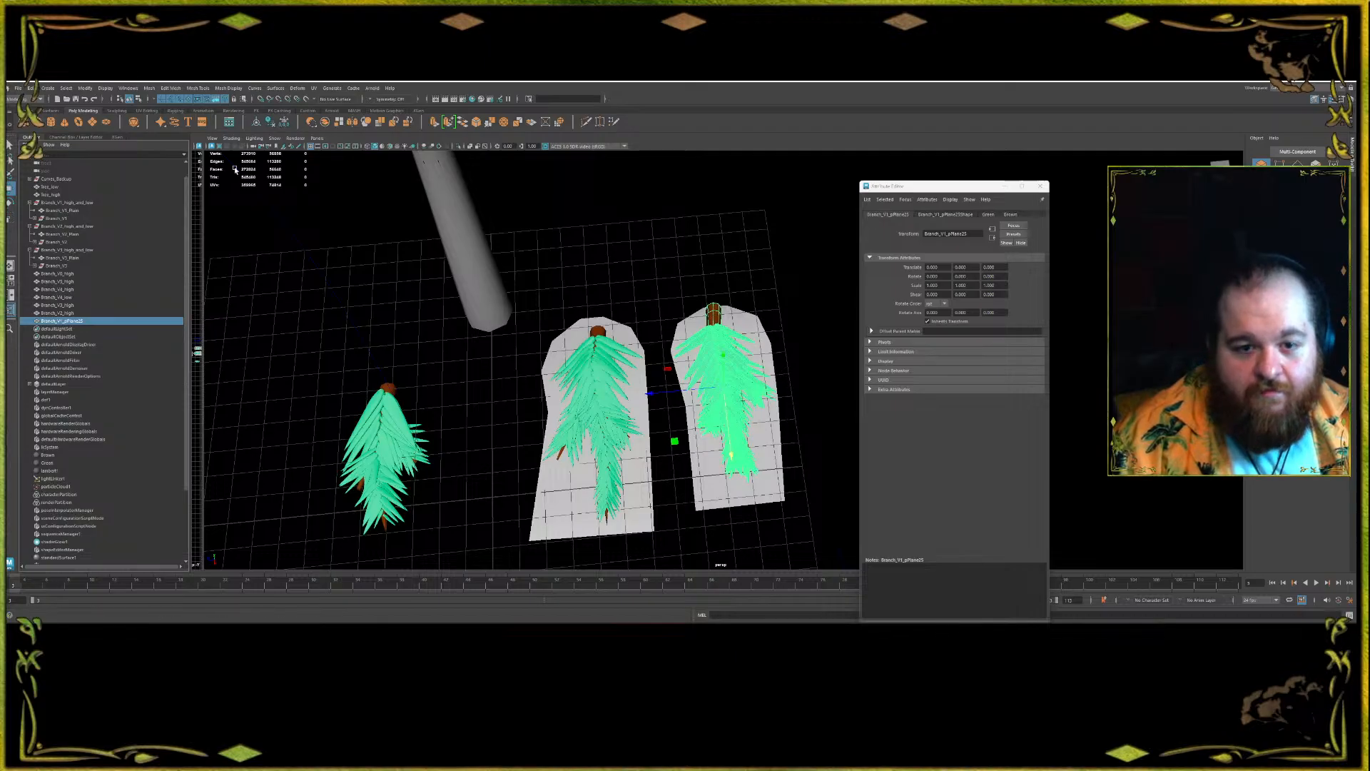
double_click(84, 320)
type("Branch_V1")
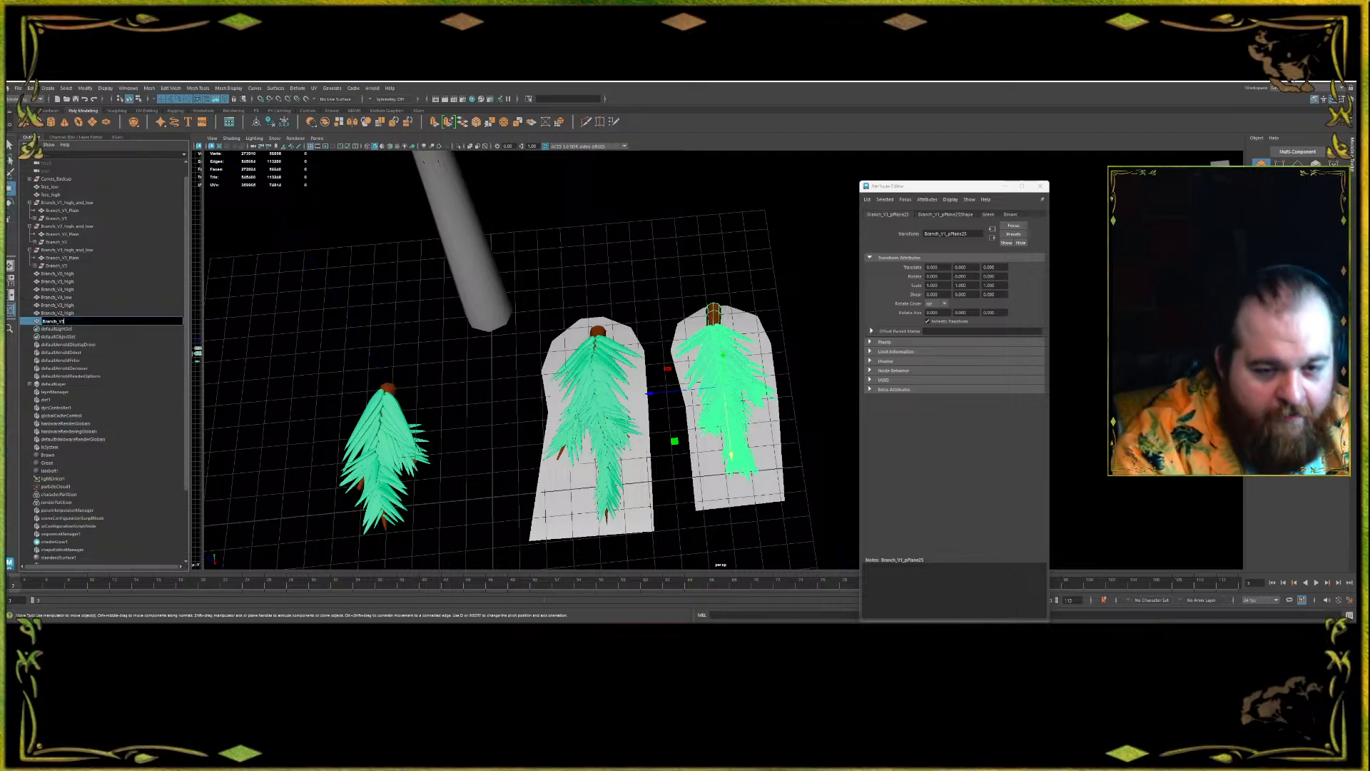
type("_high")
key("Return")
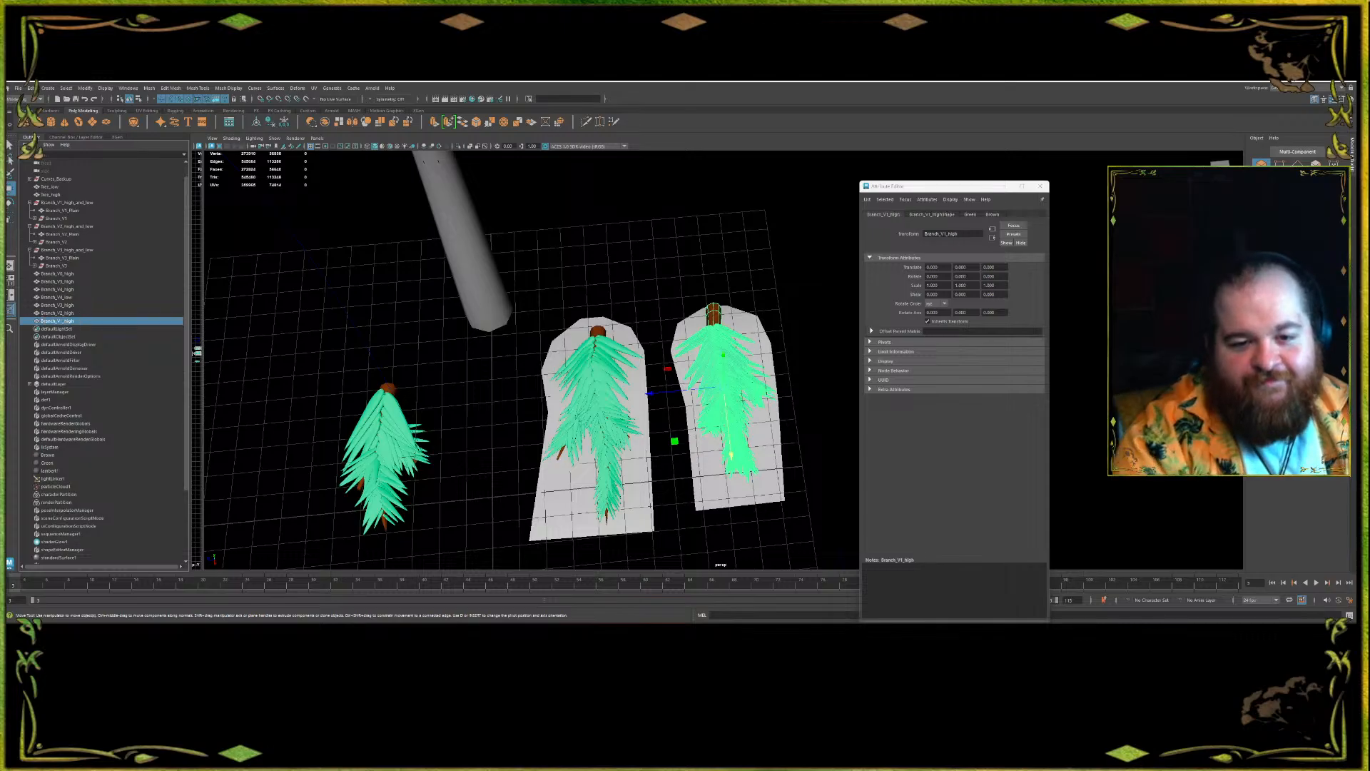
- Rename the plane in the Branch_V1_high_and_low group to Branch_V1_low
left_click(68, 250)
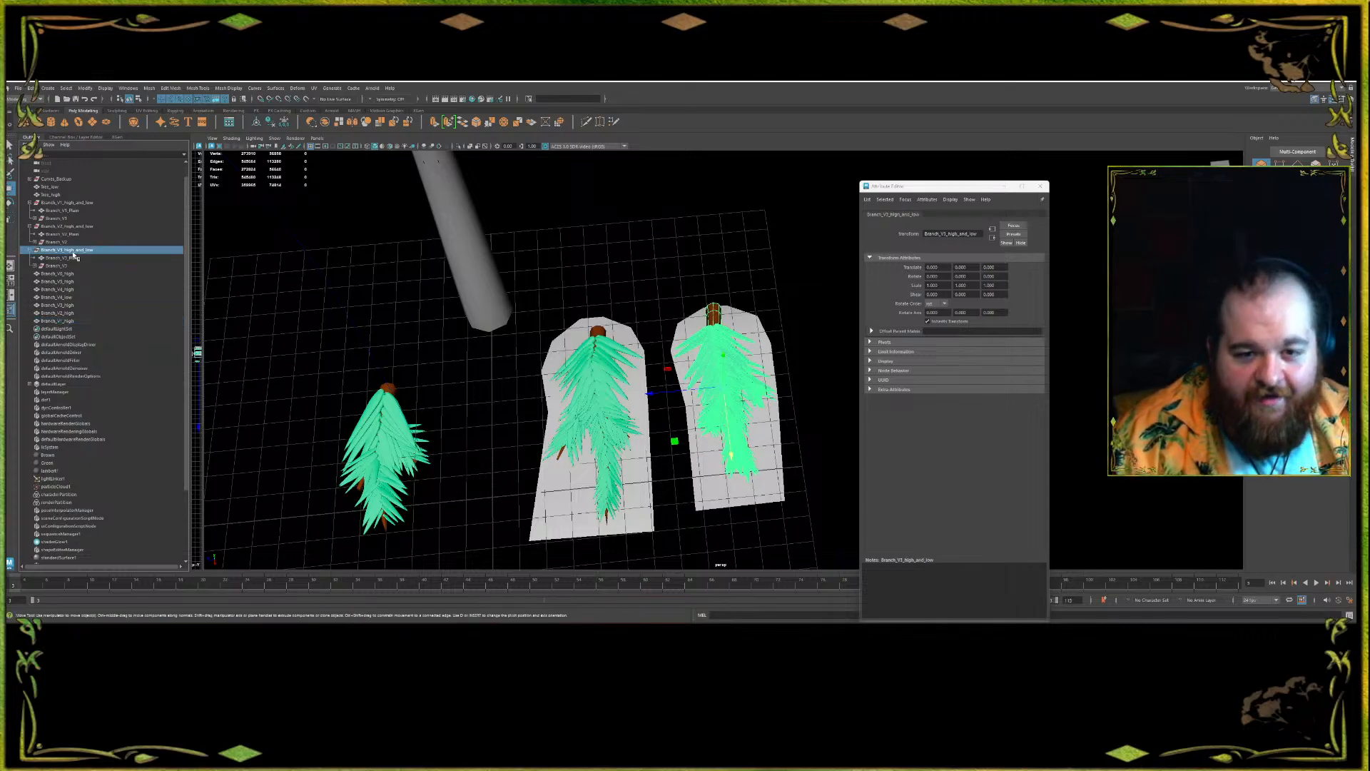
left_click(65, 212)
double_click(65, 212)
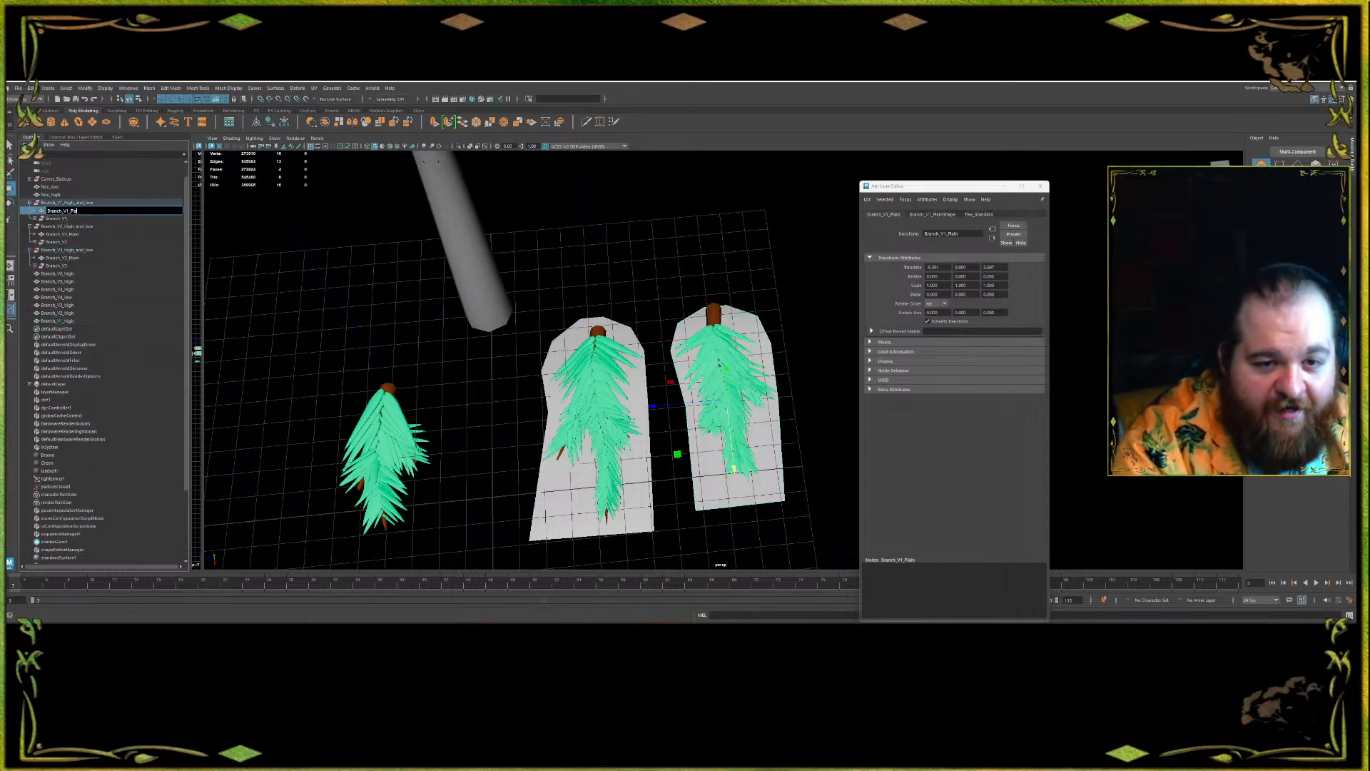
key("BackSpace")
type("low")
key("Return")
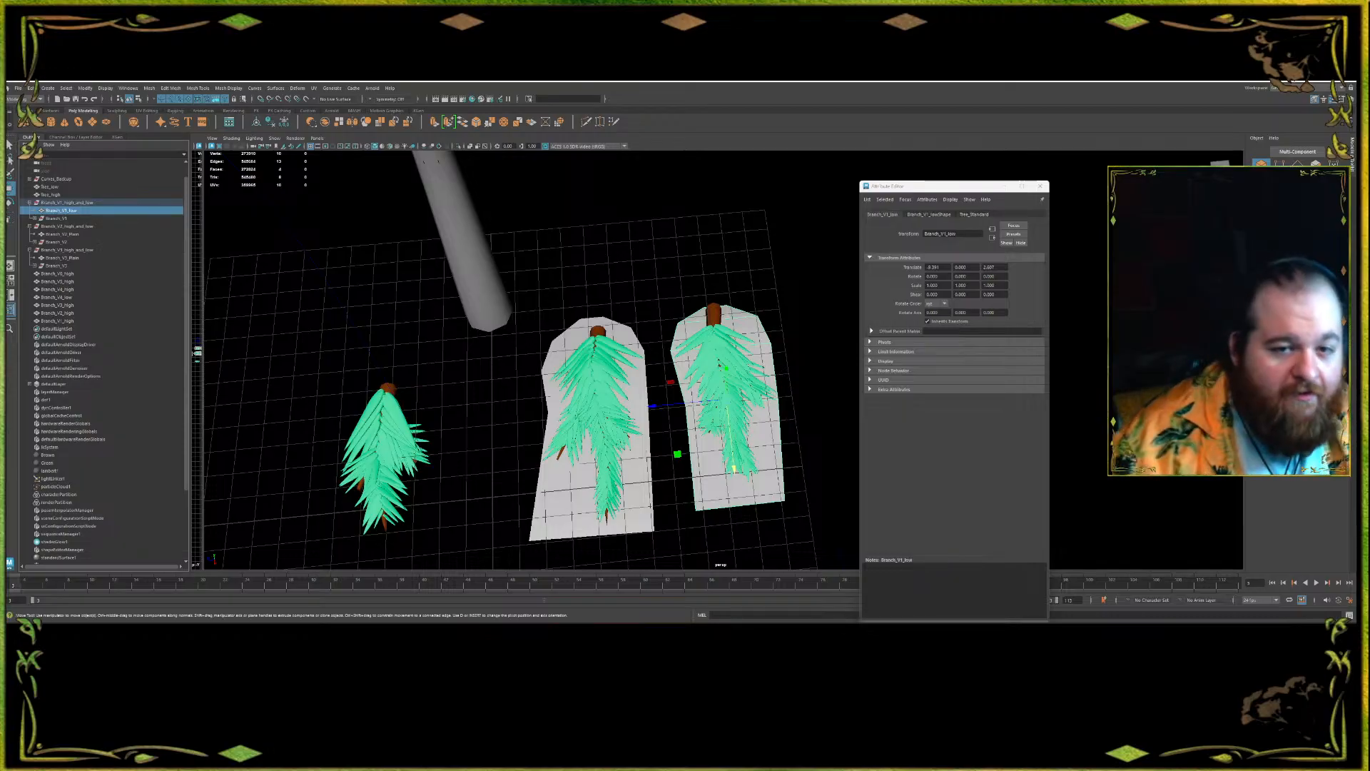
- Rename the plane in the Branch_V2_high_and_low group to Branch_V2_low
left_click(61, 234)
double_click(61, 234)
type("low")
key("Return")
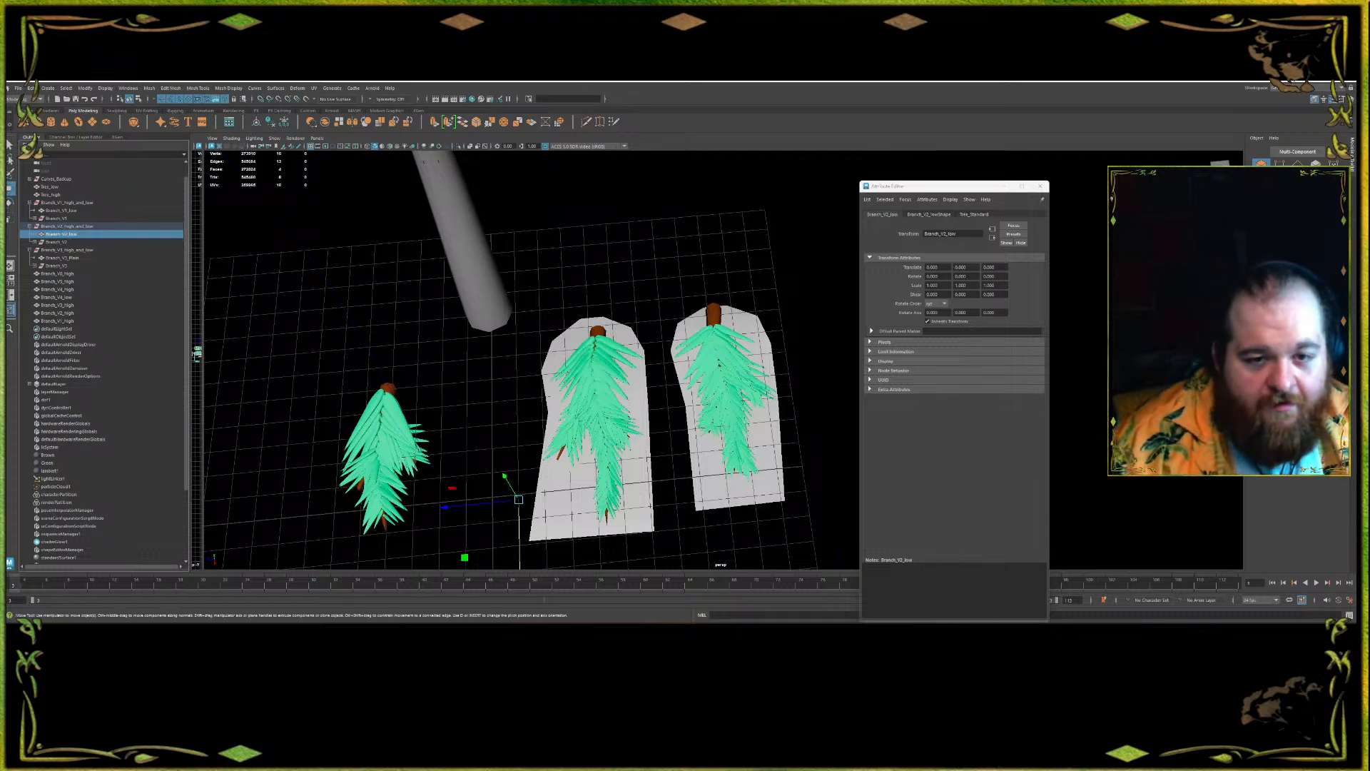
- Rename the plane in the Branch_V3_high_and_low group to Branch_V3_low
double_click(64, 257)
left_click(83, 258)
key("BackSpace")
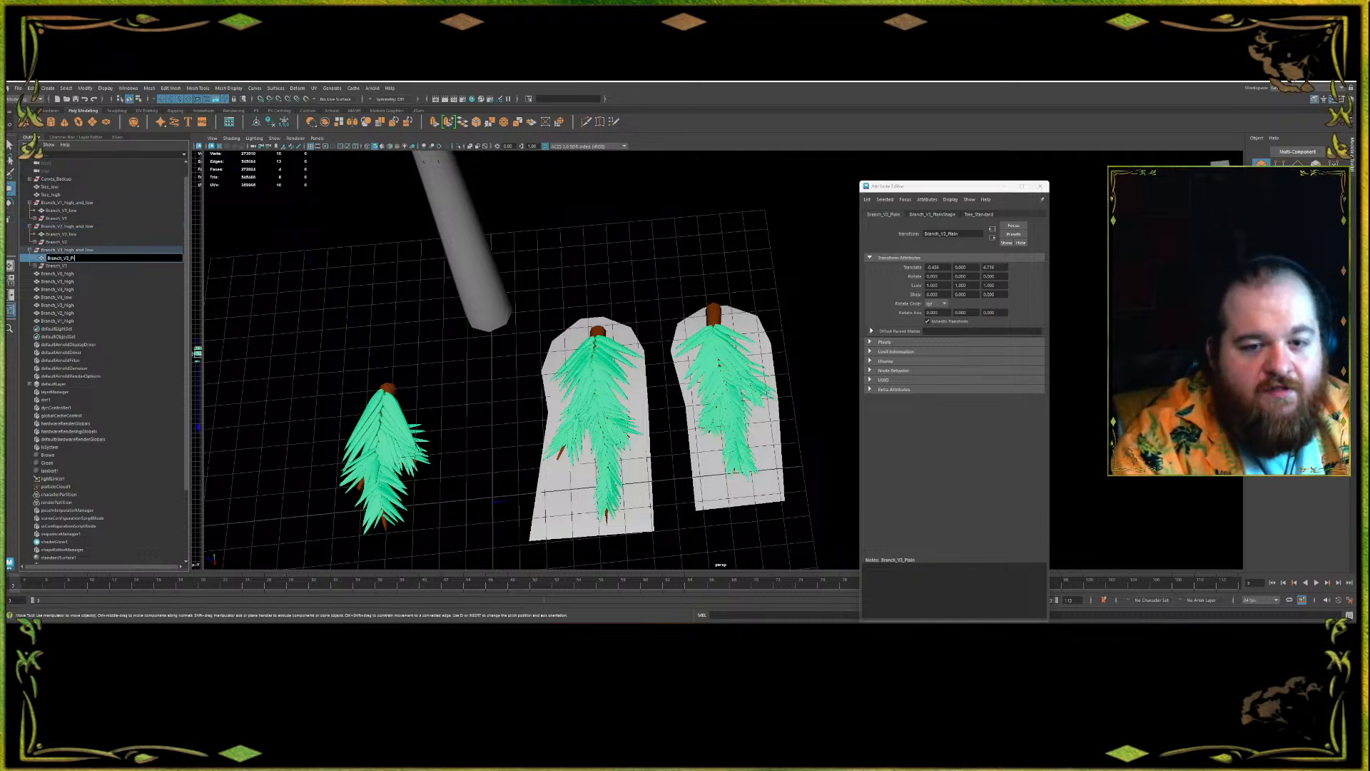
type("low")
key("Return")
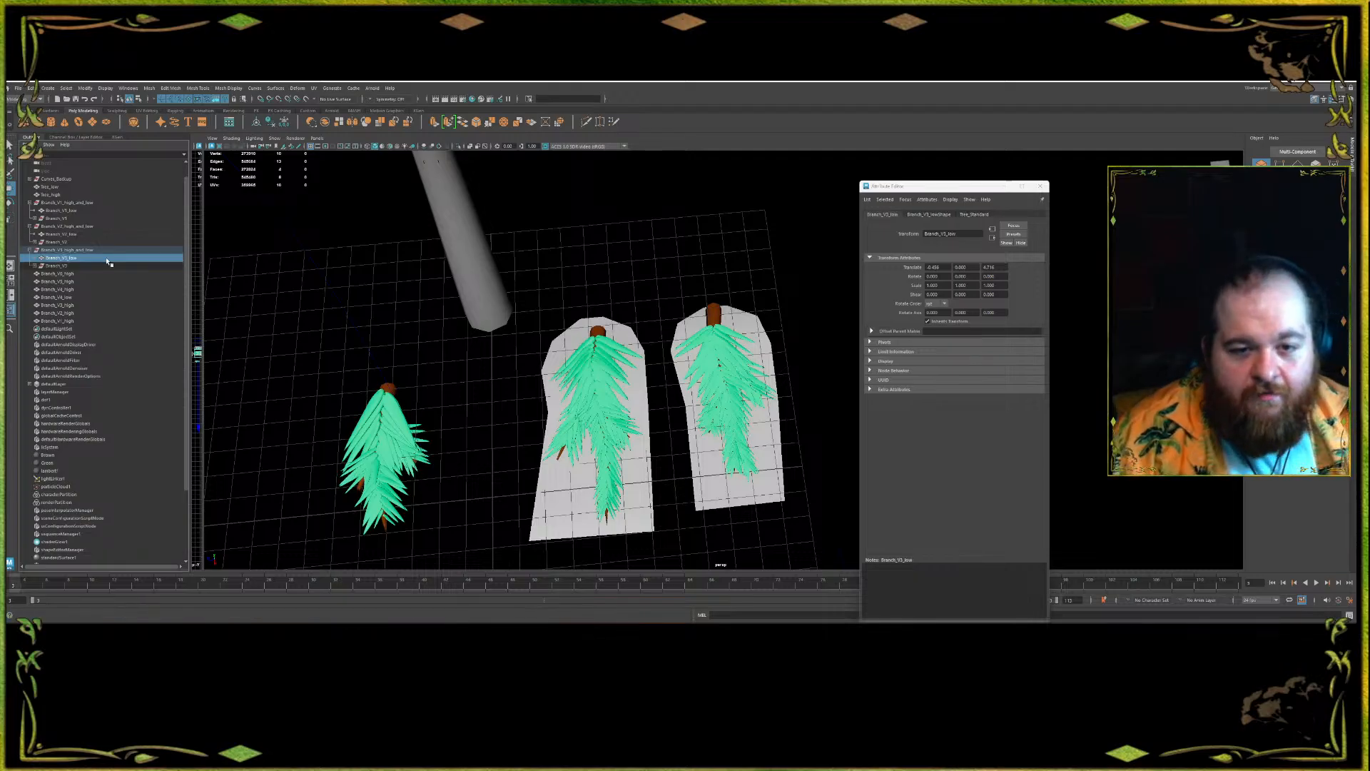
- Move Branch_V3_low, Branch_V2_low and Branch_V1_low out of their groups to the top level of the hierarchy
middle_click_drag(40, 262, 83, 313)
left_click(61, 234)
middle_click_drag(61, 234, 77, 314)
left_click(61, 211)
middle_click_drag(61, 210, 74, 325)
- Delete the construction history of every object from the curves backup group down to Branch_V1_low, and clear the selection
left_click(72, 234)
left_click(75, 250)
left_click(78, 235)
left_click(72, 242)
left_click_drag(65, 321, 64, 178)
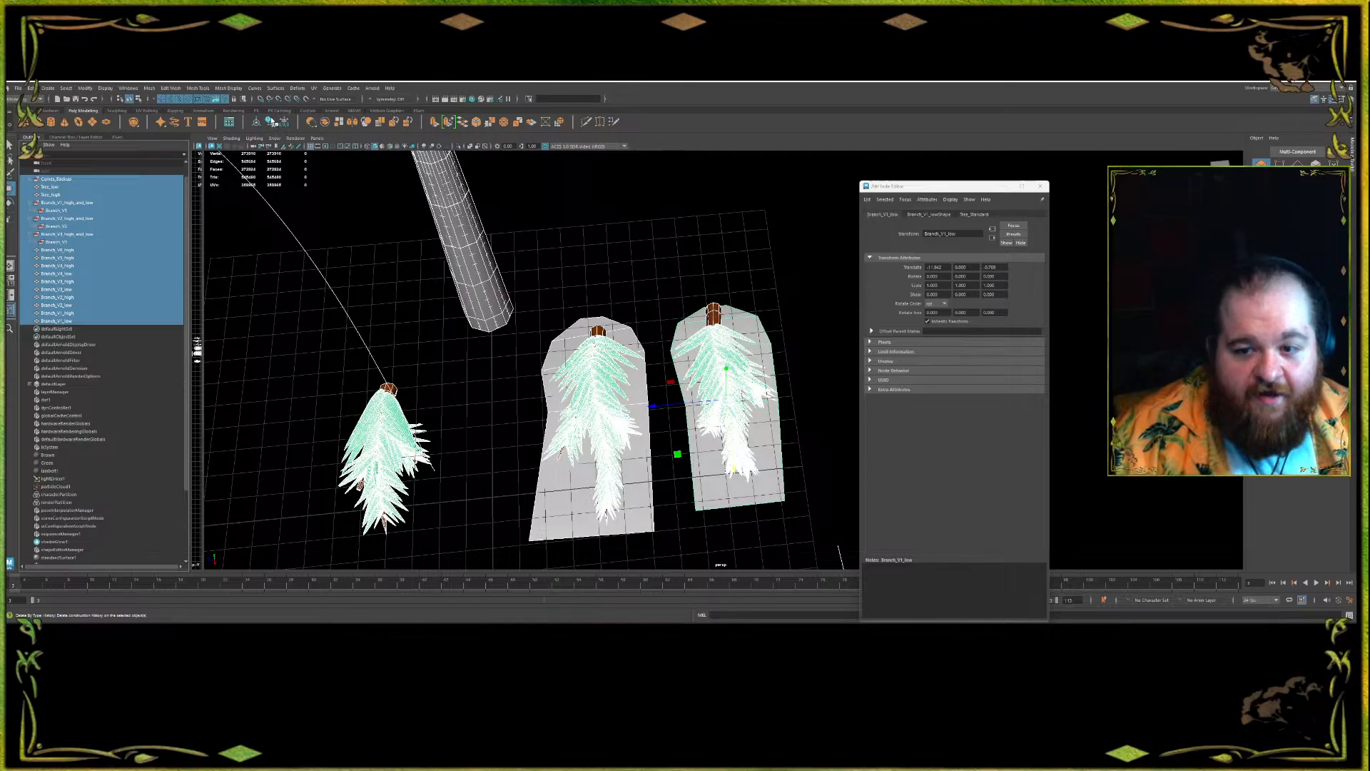
scroll(572, 369, "down", 3)
left_click_drag(572, 369, 595, 352, "alt")
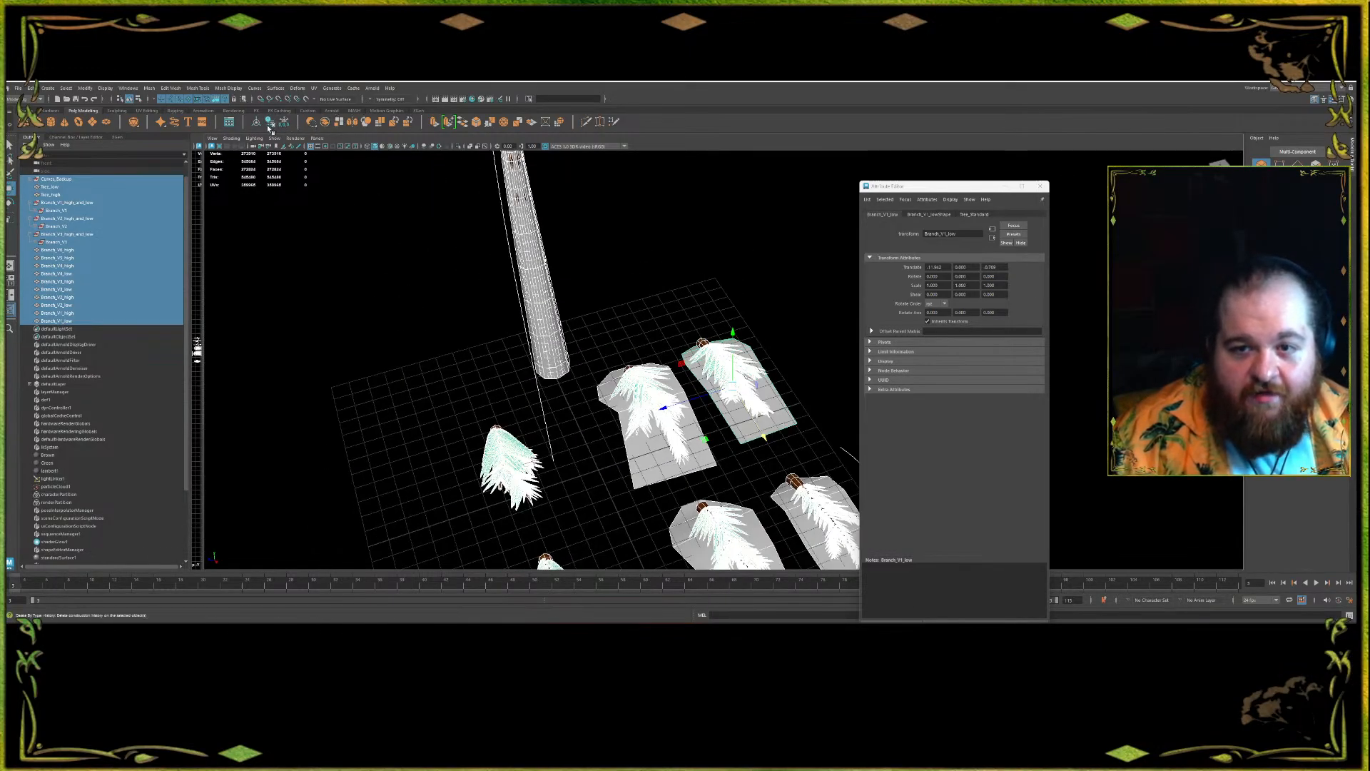
left_click(321, 261)
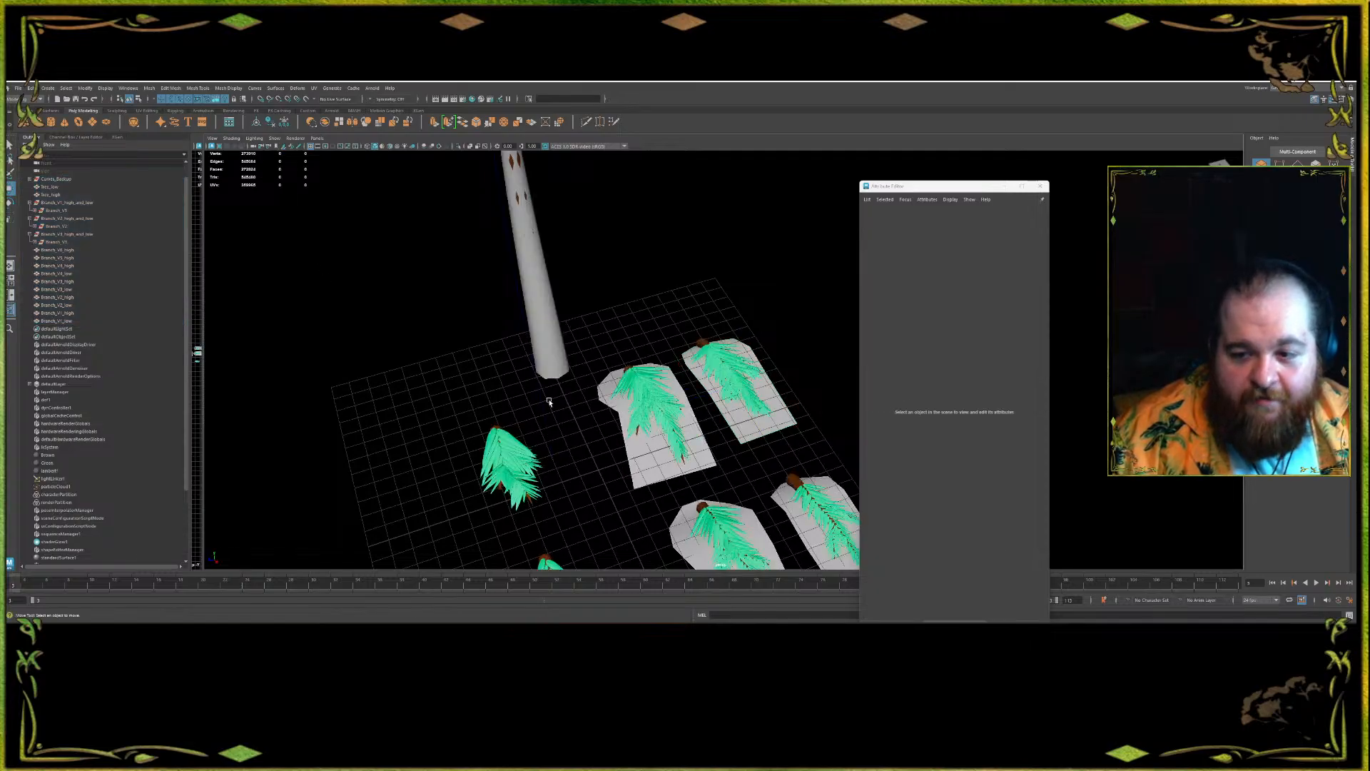
- Hide the Curves_Backup group in the scene
left_click_drag(550, 402, 528, 397)
left_click(49, 180)
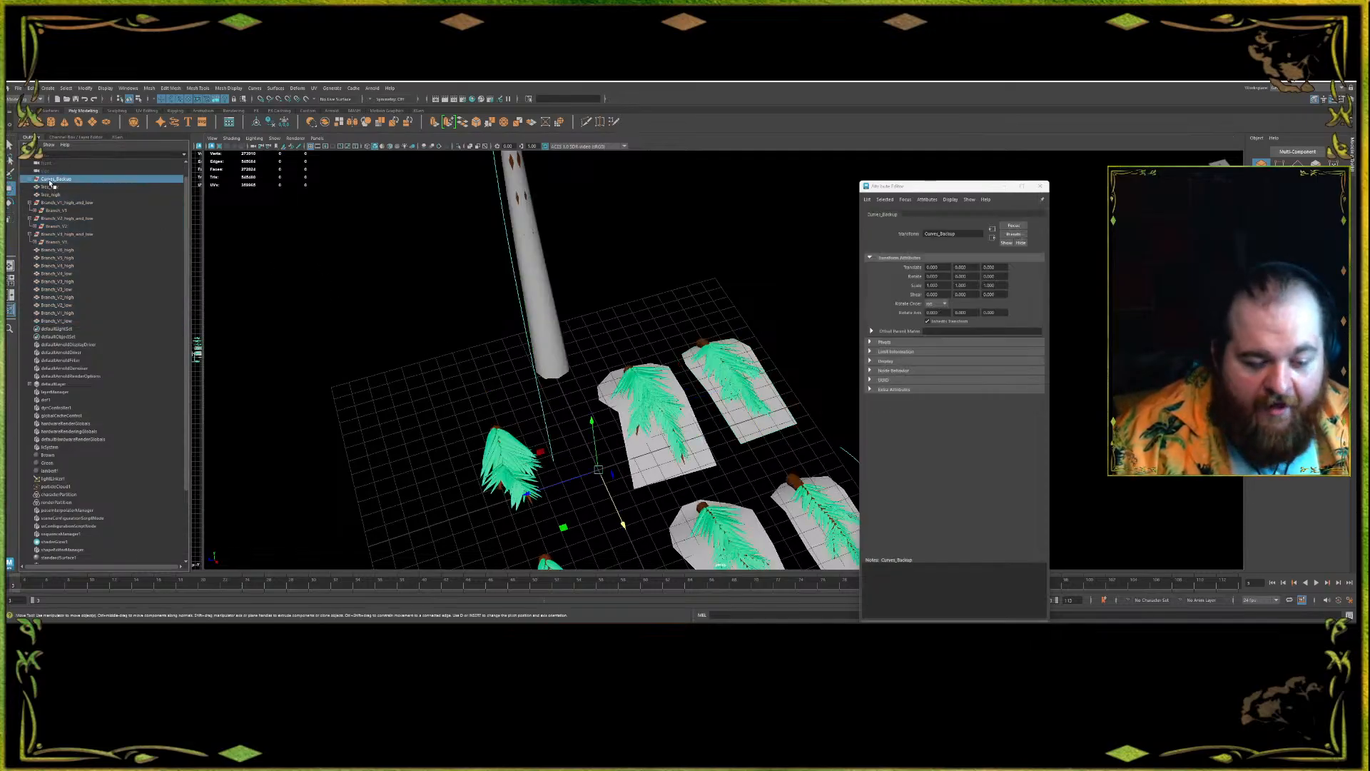
key("h")
- Delete the leftover Branch_V1, Branch_V2 and Branch_V3 high-and-low groups together with the branch groups inside them
left_click(71, 227)
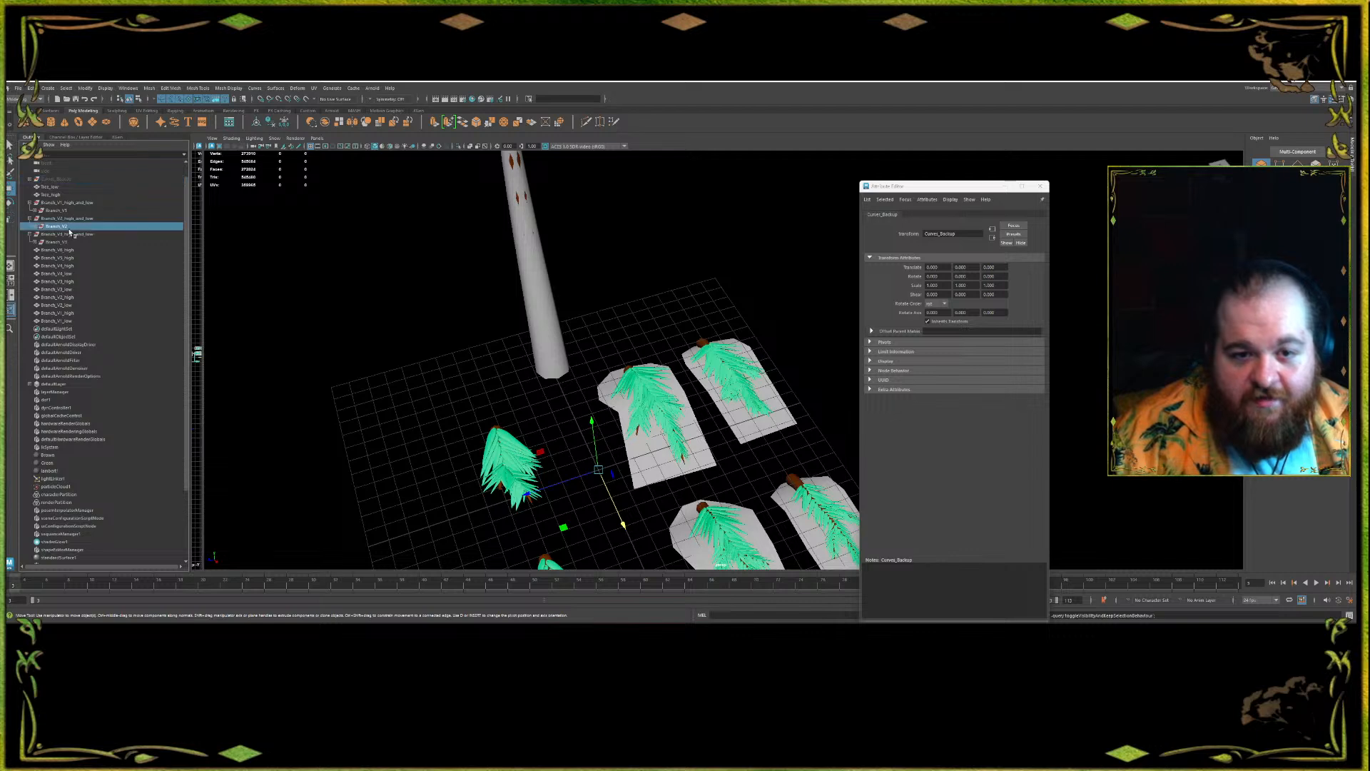
left_click(66, 236)
left_click(63, 243)
left_click(71, 203, "shift")
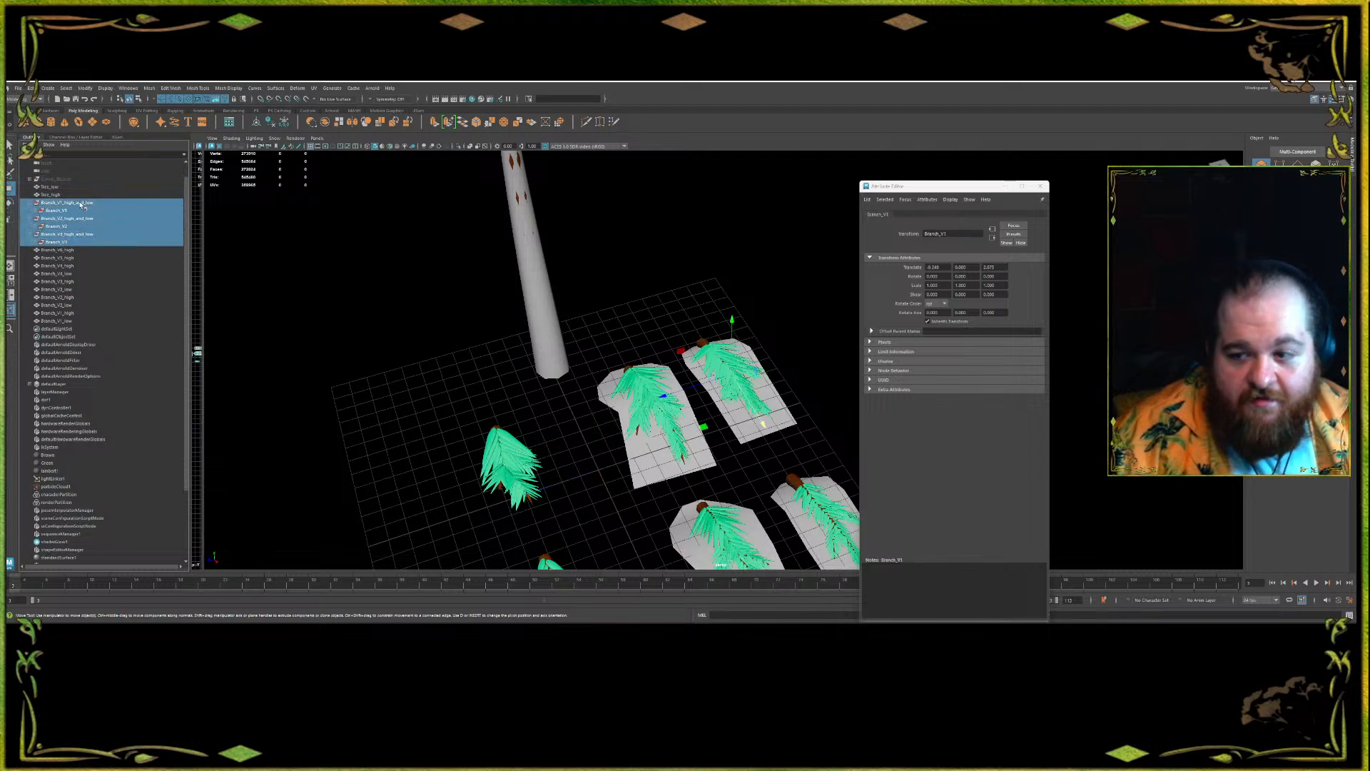
key("Delete")
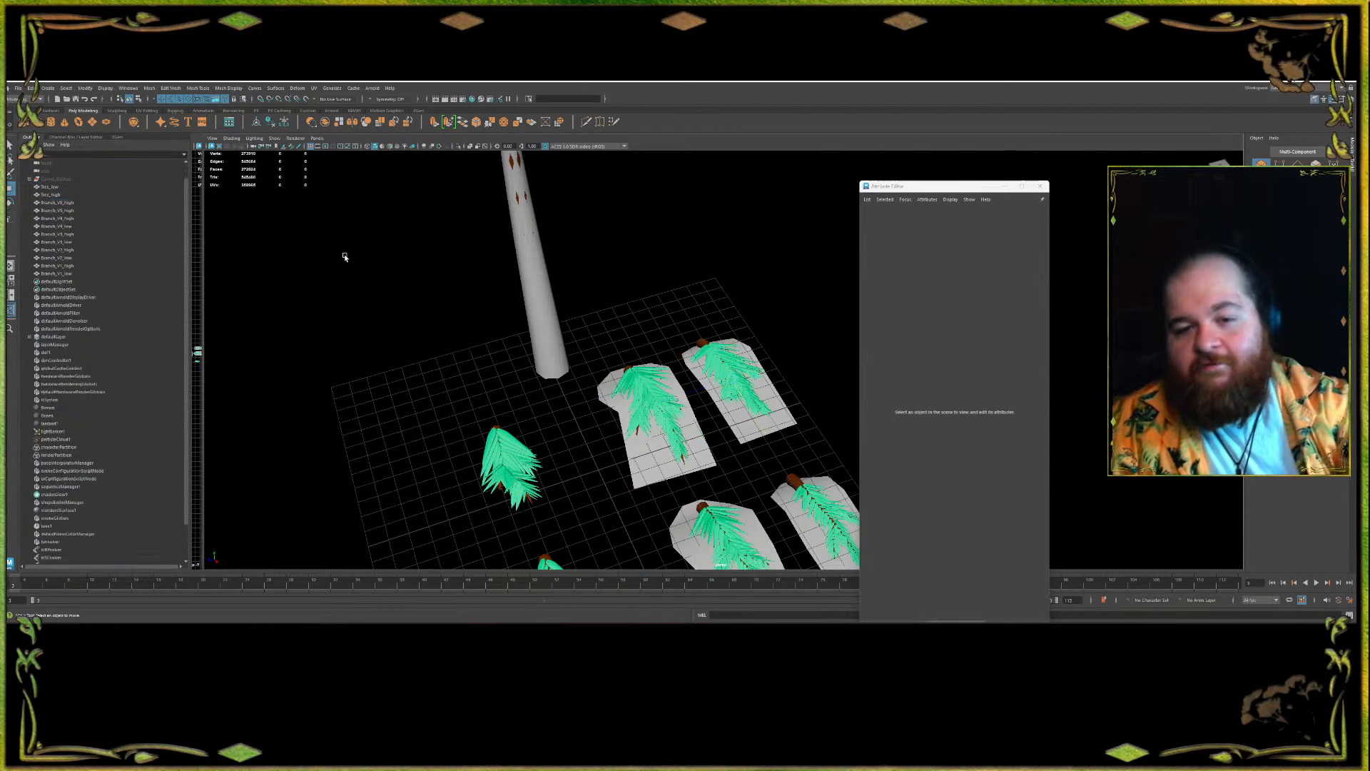
- Duplicate the Branch_V2_low plane and place the copy beneath the Branch_V5_high foliage
middle_click_drag(539, 493, 471, 477, "alt")
scroll(532, 279, "up", 3)
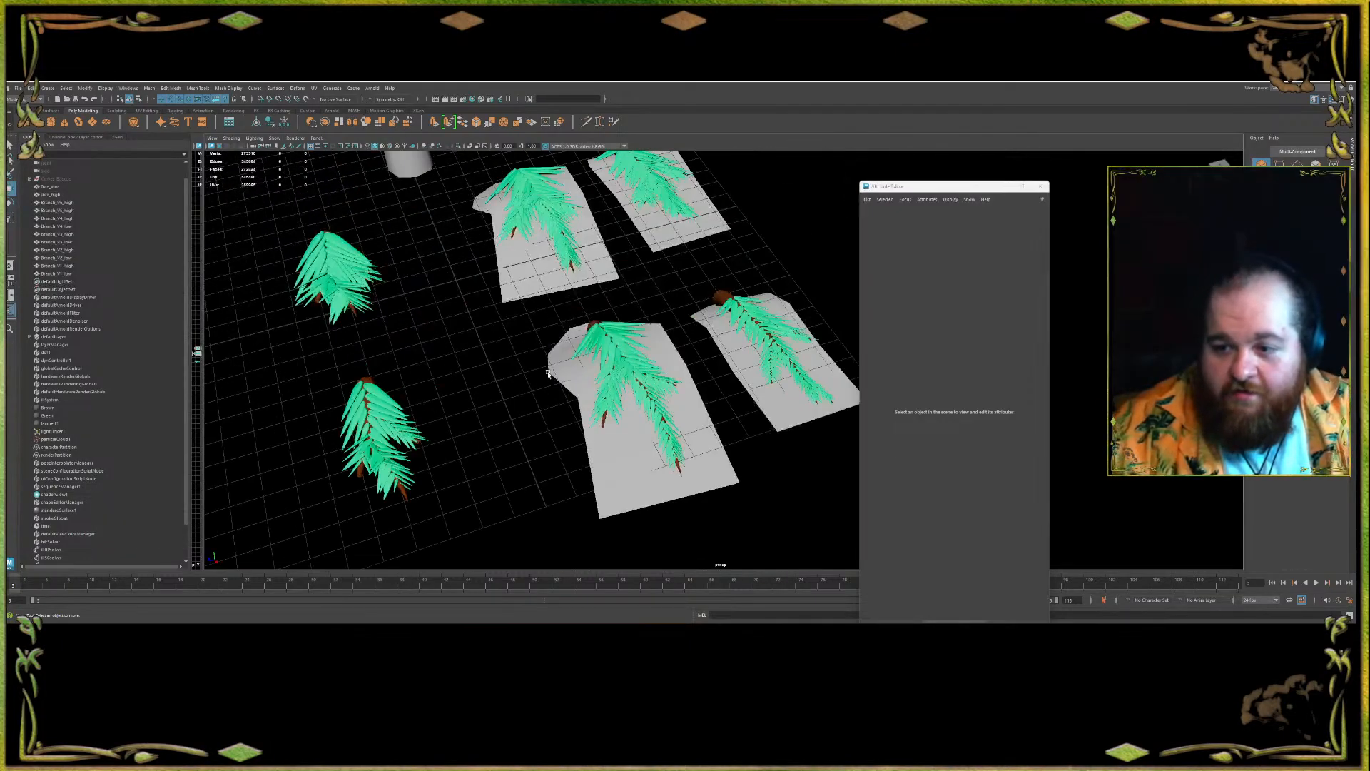
left_click(613, 421)
left_click_drag(607, 418, 532, 400, "alt")
left_click(341, 351)
middle_click_drag(369, 332, 421, 389, "alt")
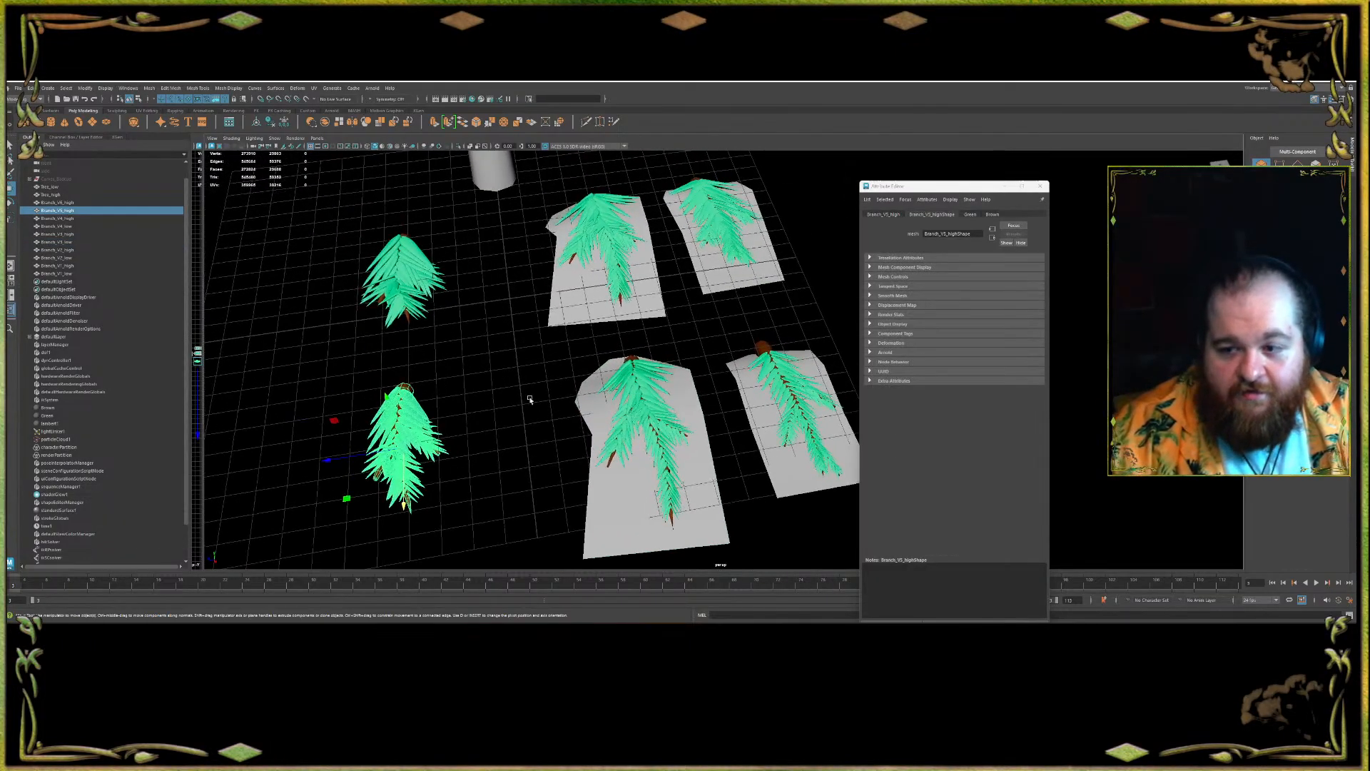
left_click(589, 421)
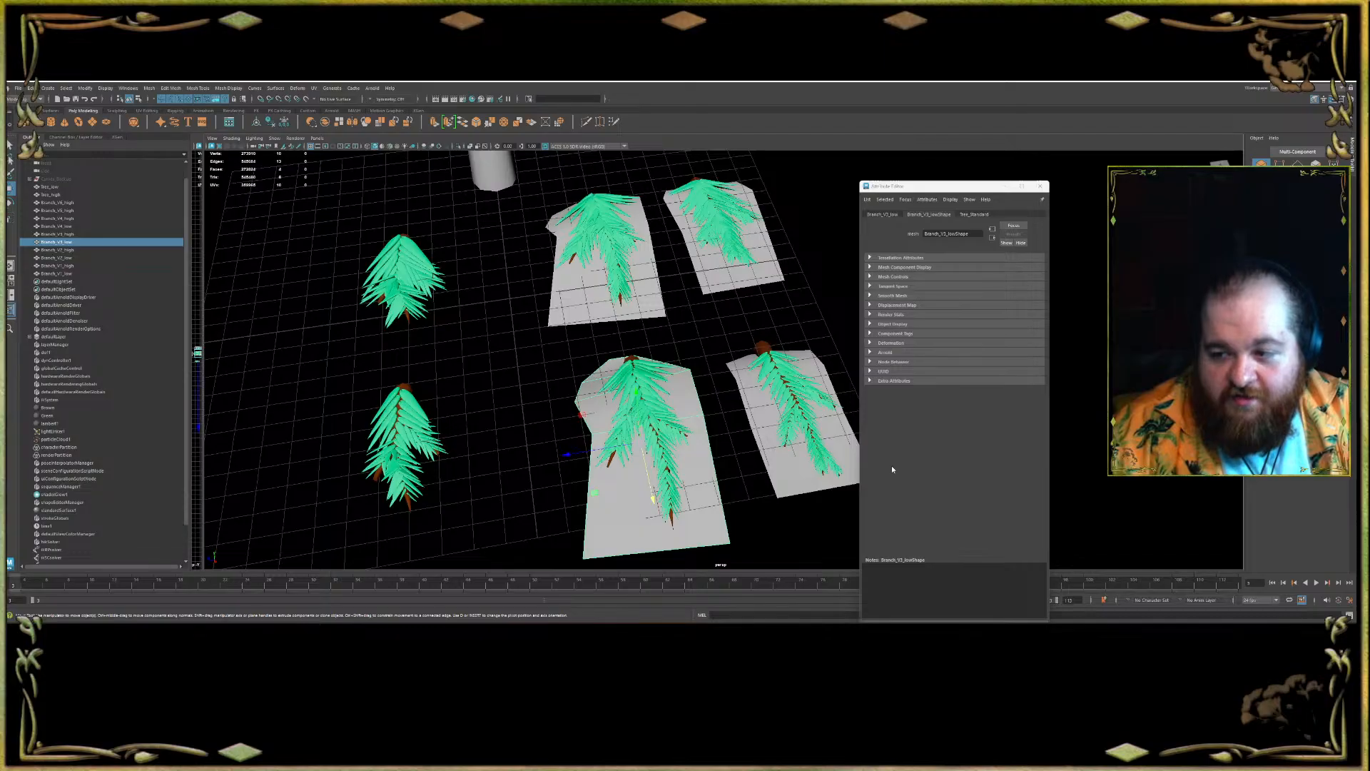
left_click(744, 395)
left_click(256, 123)
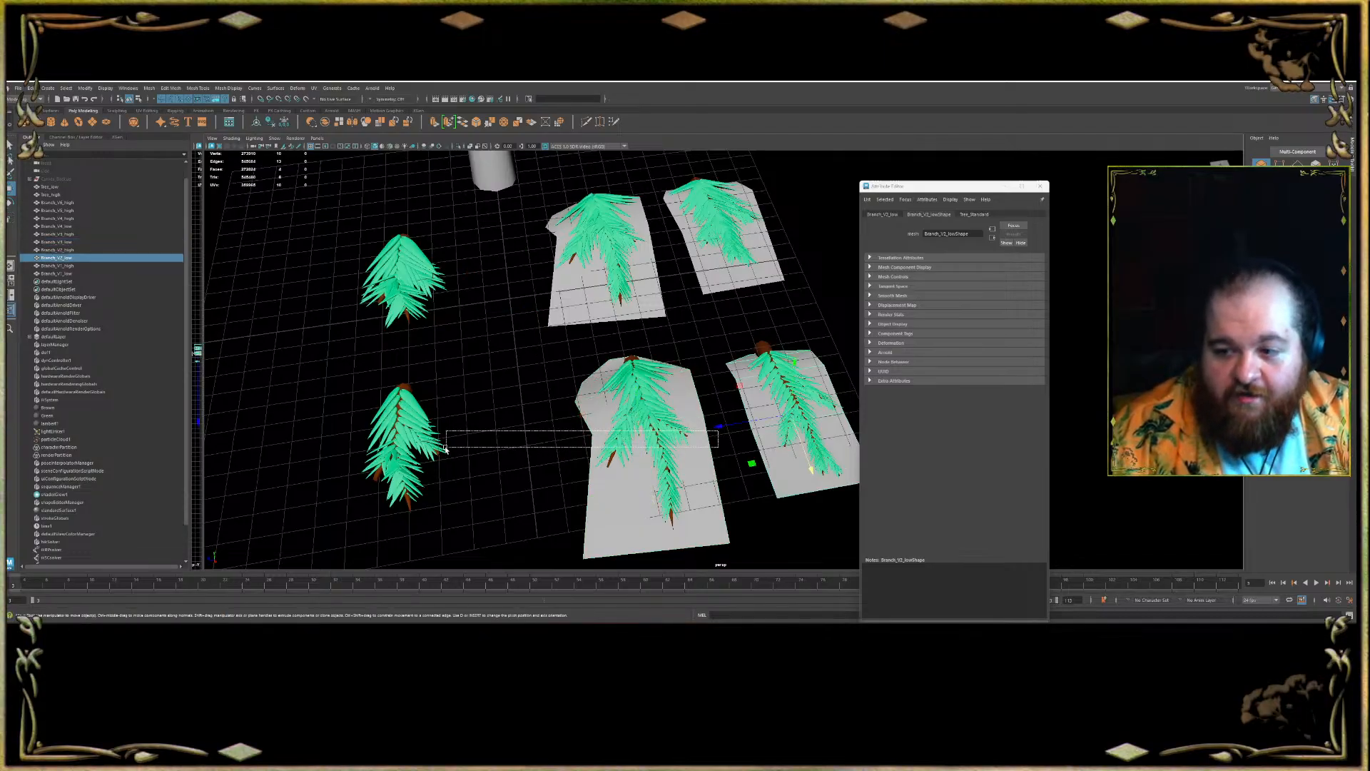
left_click_drag(729, 426, 340, 486, "shift")
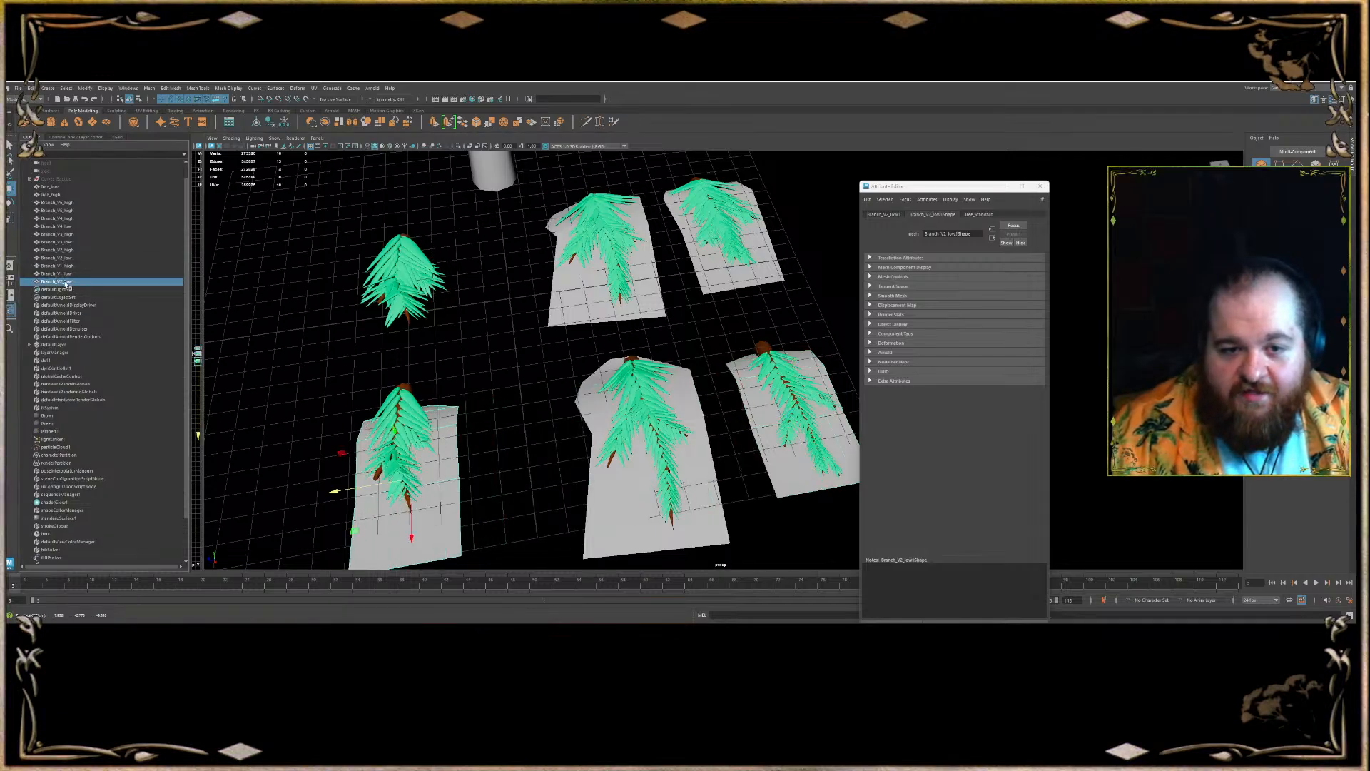
- Rename the duplicated plane to Branch_V5_low and reorder it directly below Branch_V5_high in the hierarchy
double_click(60, 282)
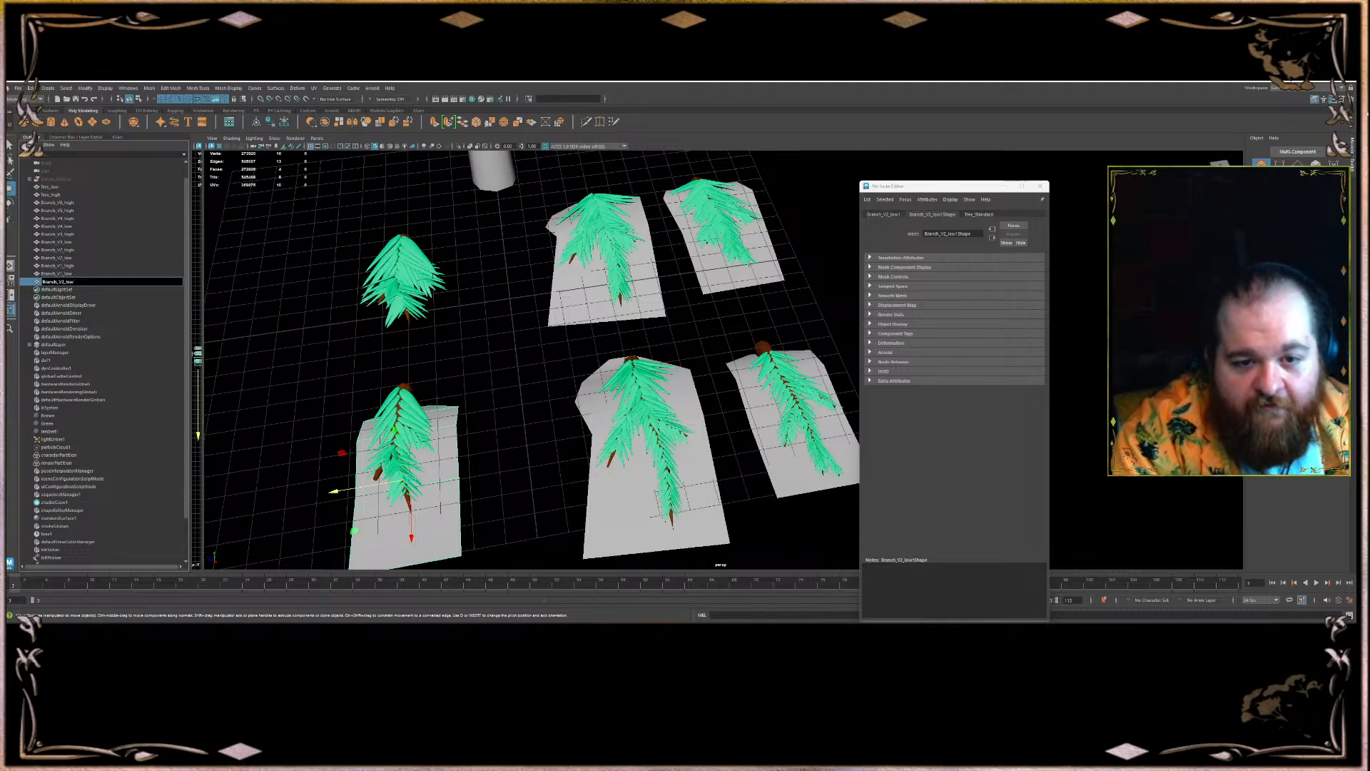
key("Return")
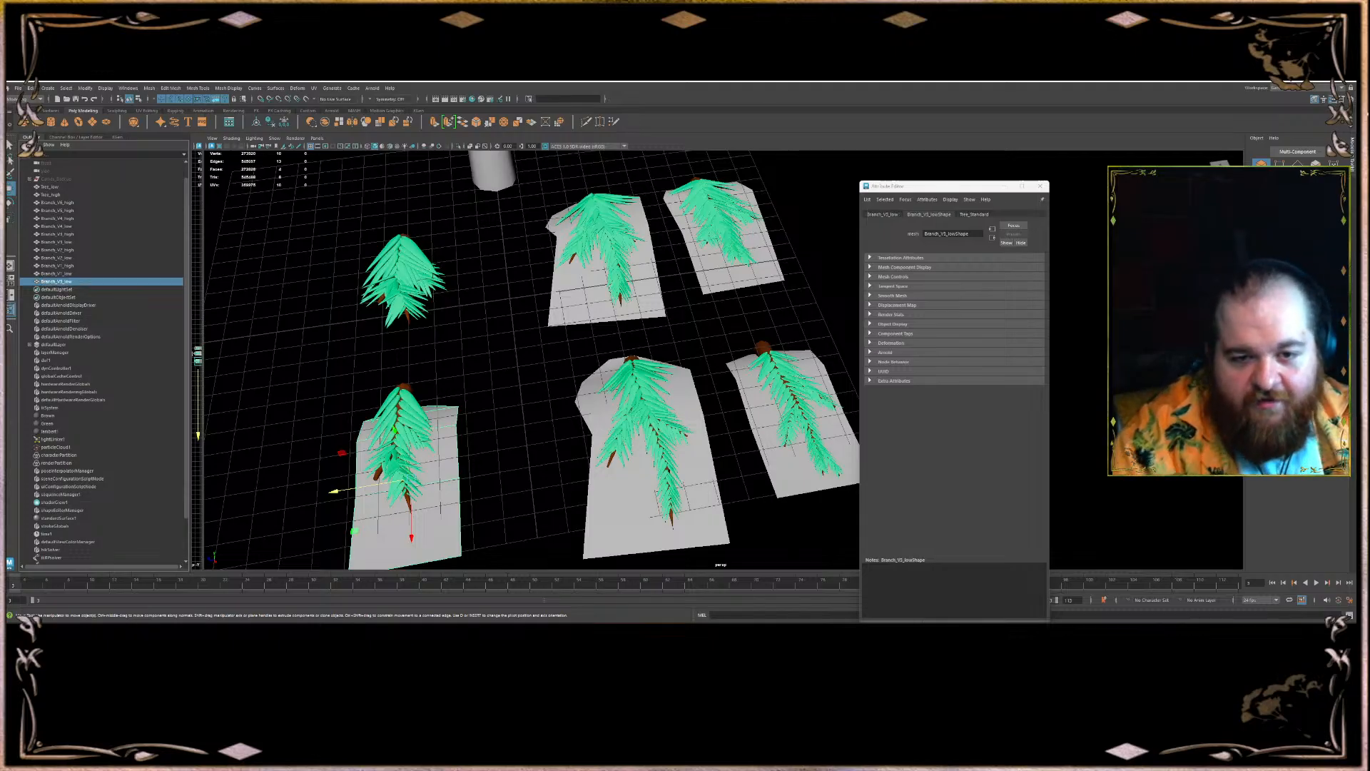
left_click(394, 399)
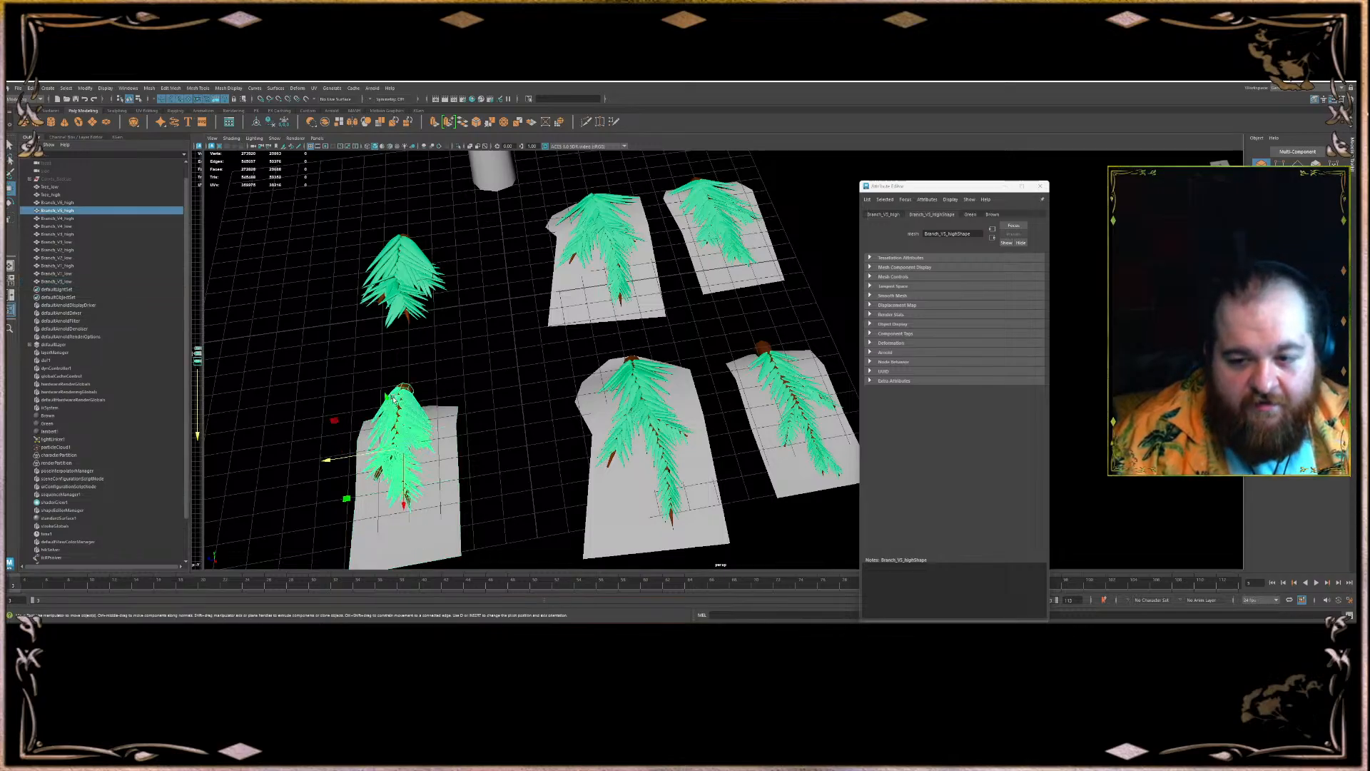
left_click(55, 282)
middle_click_drag(35, 286, 84, 218)
- Adjust the height of the cross edge near the branch base on Branch_V5_low to follow the branch
middle_click_drag(315, 358, 285, 414, "alt")
left_click_drag(286, 414, 493, 406, "alt")
middle_click_drag(493, 406, 404, 350, "alt")
right_click_drag(404, 350, 407, 382, "alt")
left_click_drag(571, 392, 631, 376, "alt")
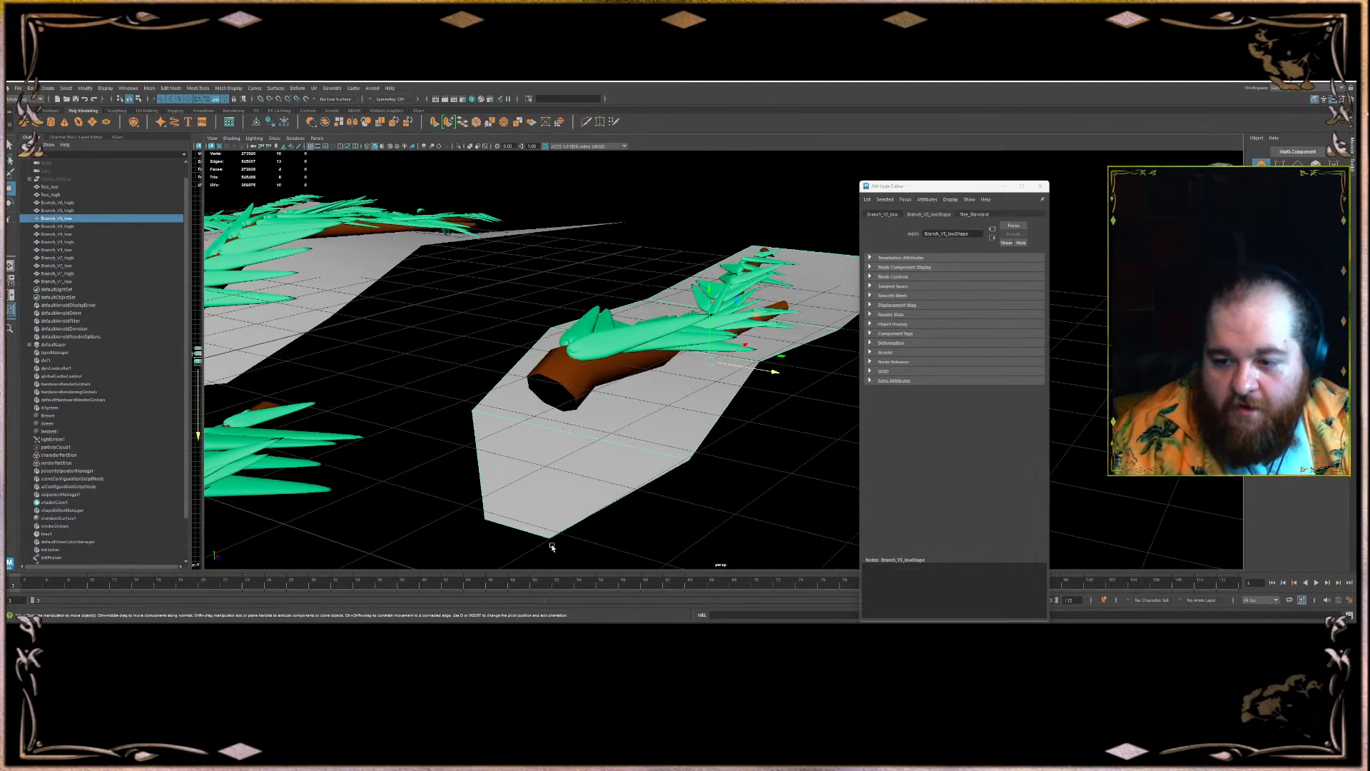
left_click(522, 534)
mouse_move(532, 397)
right_mouse_down()
mouse_move(532, 416)
mouse_move(532, 378)
right_mouse_up()
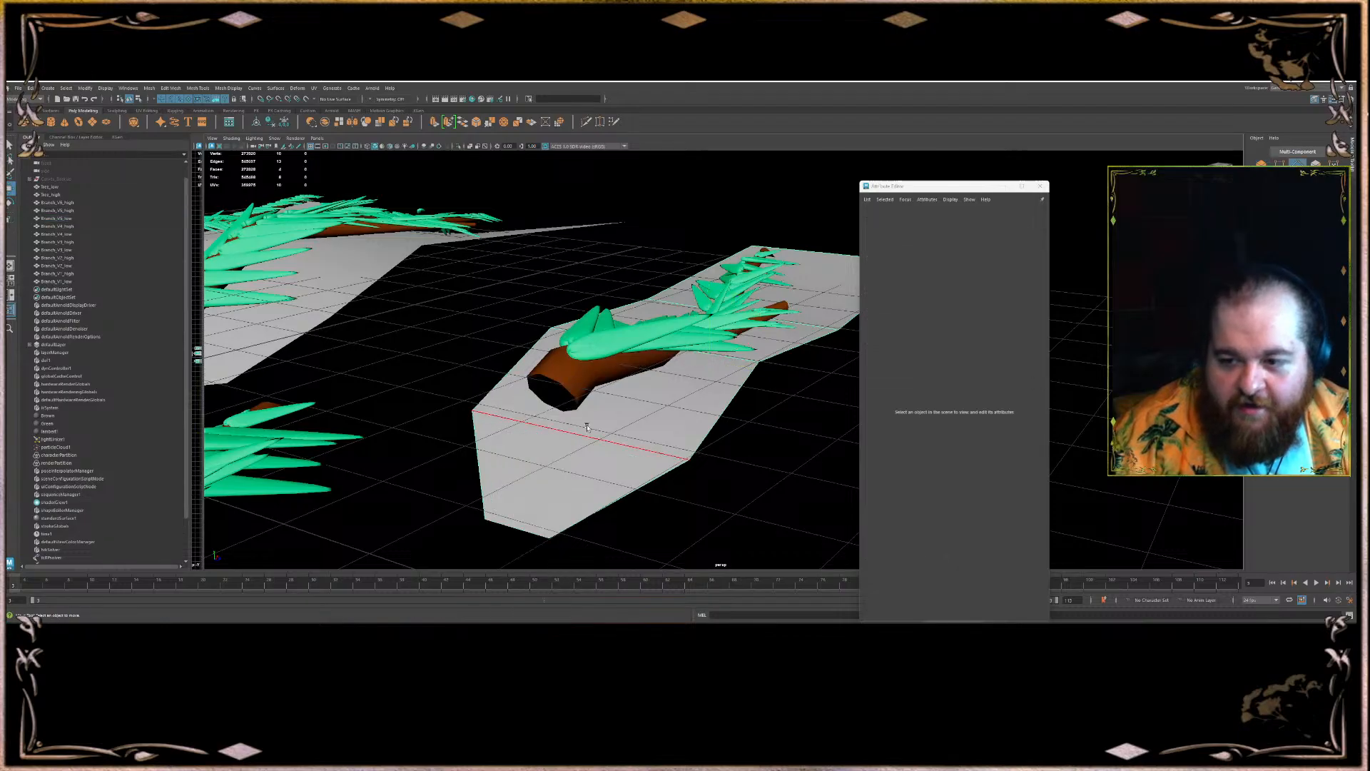
left_click(603, 434)
left_click_drag(604, 434, 466, 365, "alt")
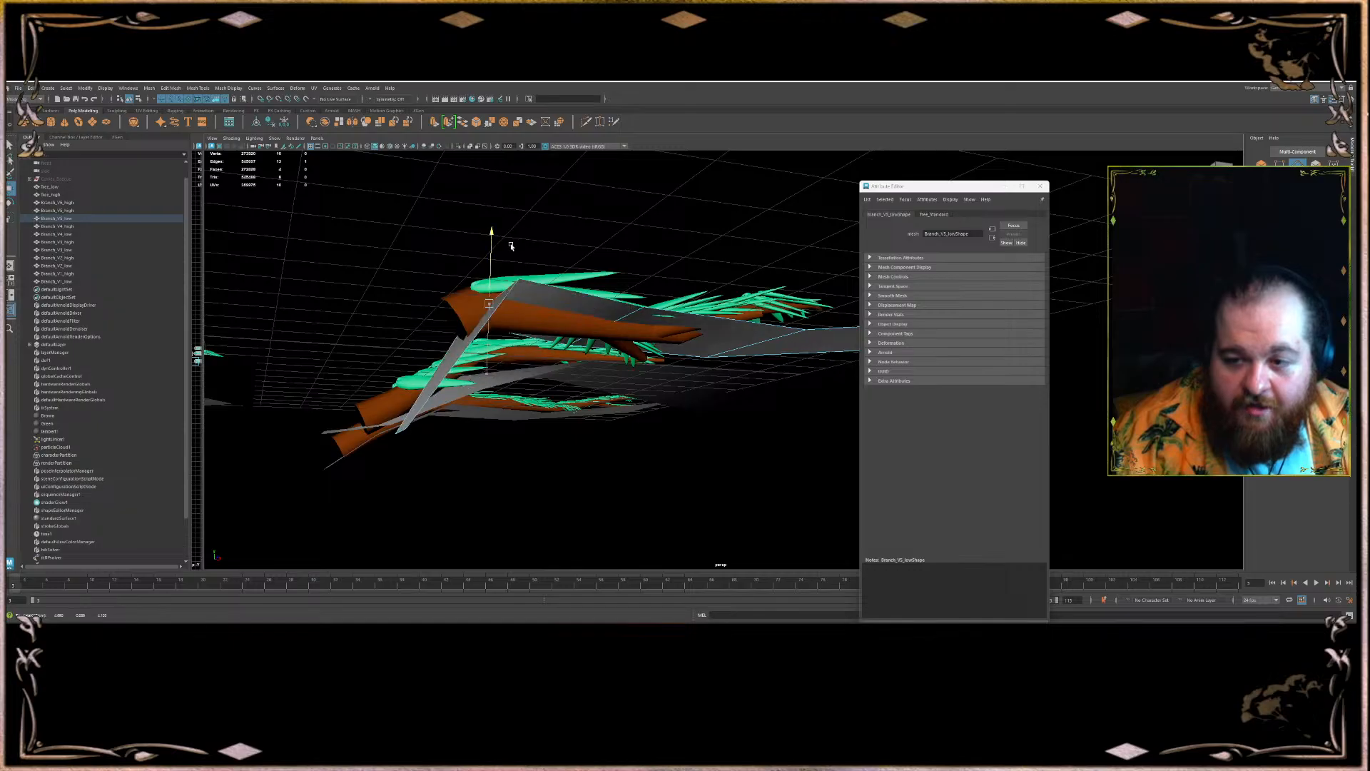
left_click_drag(429, 450, 443, 455, "alt")
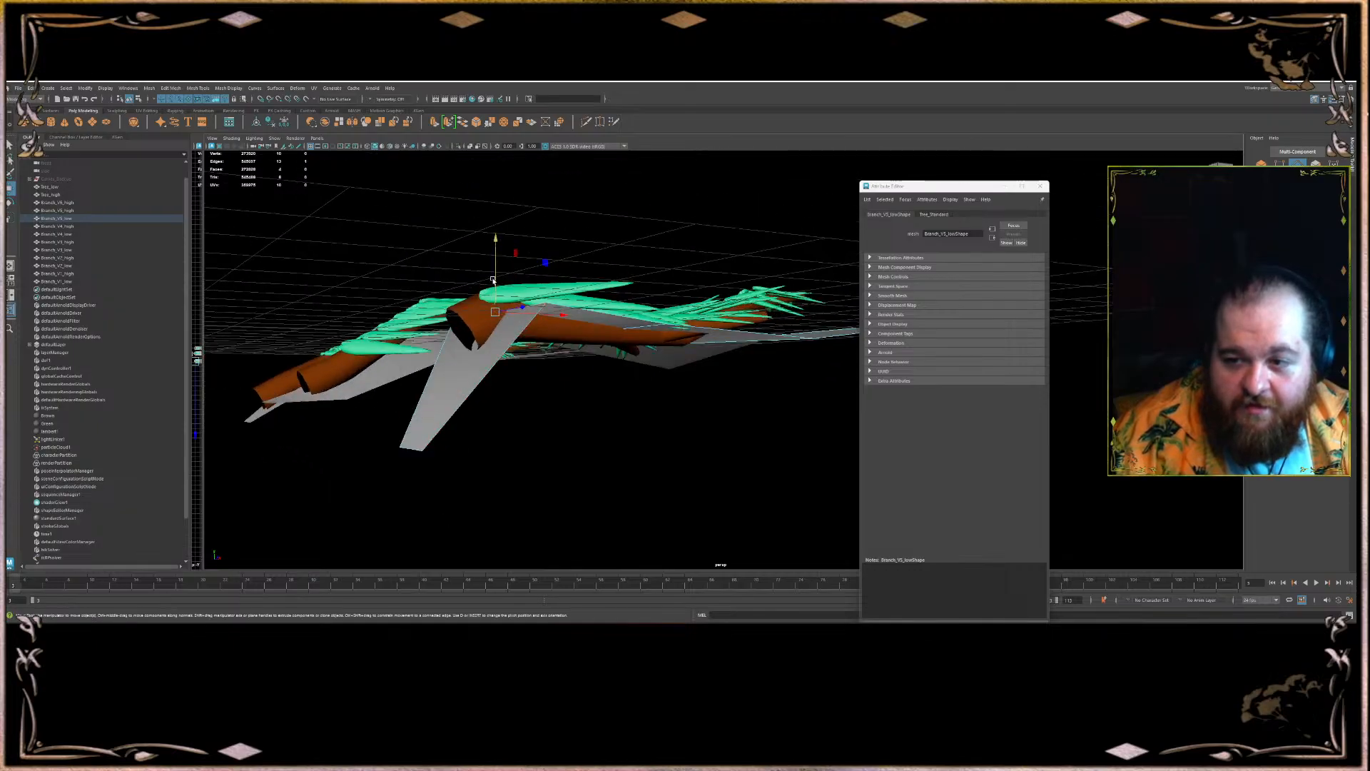
left_click_drag(494, 280, 429, 457, "alt")
left_click_drag(432, 392, 440, 322)
- Reposition individual edges along Branch_V5_low so the plane follows the curve of its foliage
left_click_drag(529, 337, 503, 439, "alt")
middle_click_drag(503, 439, 403, 456, "alt")
right_click_drag(578, 321, 527, 275)
left_click_drag(543, 321, 504, 281)
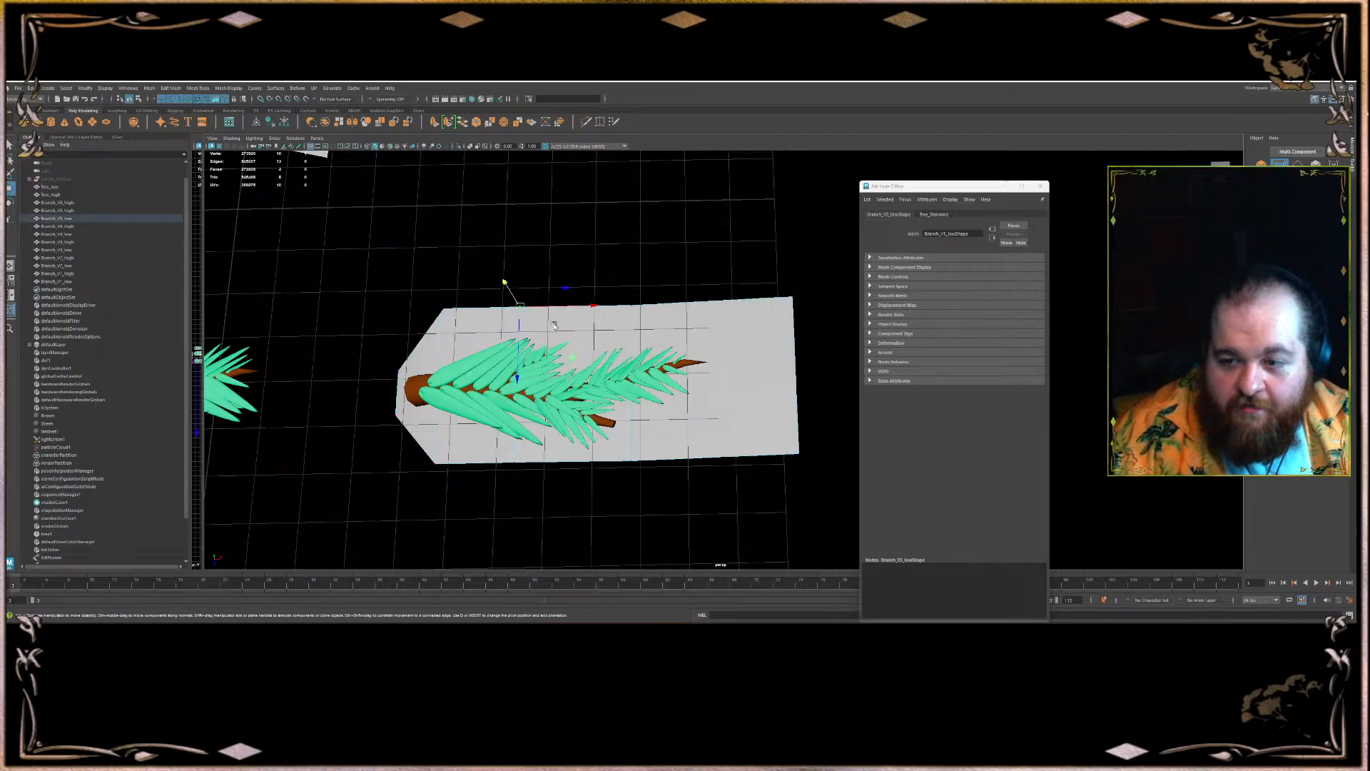
key("f")
left_click_drag(602, 320, 667, 445, "alt")
scroll(710, 447, "down", 4)
left_click(508, 437)
left_click_drag(508, 436, 496, 287, "alt")
mouse_move(498, 240)
left_mouse_down("alt")
mouse_move(494, 257)
mouse_move(489, 236)
left_mouse_up("alt")
mouse_move(674, 280)
left_mouse_down("alt")
mouse_move(696, 283)
mouse_move(664, 291)
left_mouse_up("alt")
left_click(660, 274)
left_click_drag(620, 217, 624, 244)
left_click(491, 310)
left_click_drag(493, 289, 502, 314)
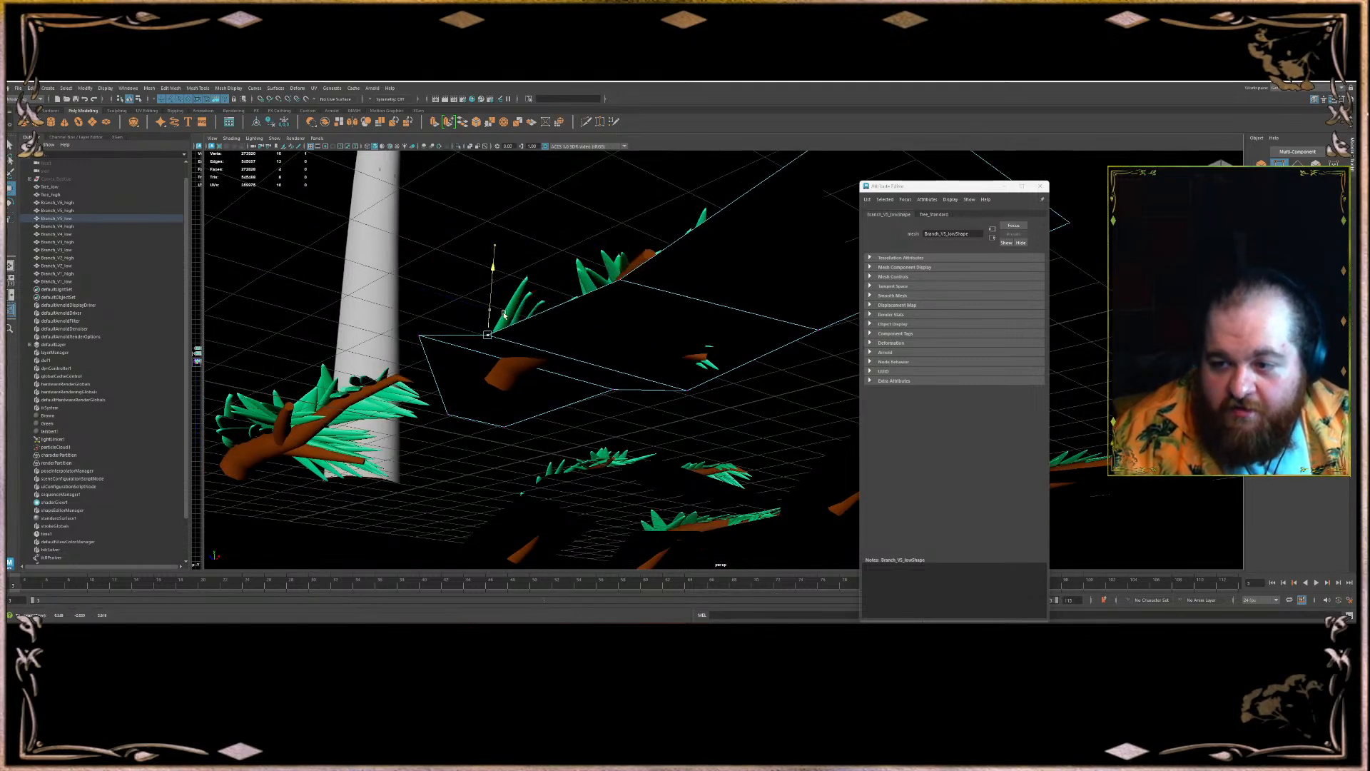
- Lower the cross edge and the outer corner near the base of Branch_V5_low beneath the branch
left_click_drag(589, 293, 593, 351, "alt")
left_click(591, 366)
key("ctrl+z")
mouse_move(591, 353)
left_mouse_down("alt")
mouse_move(543, 377)
mouse_move(577, 338)
left_mouse_up("alt")
left_click(396, 338)
left_click(527, 388, "shift")
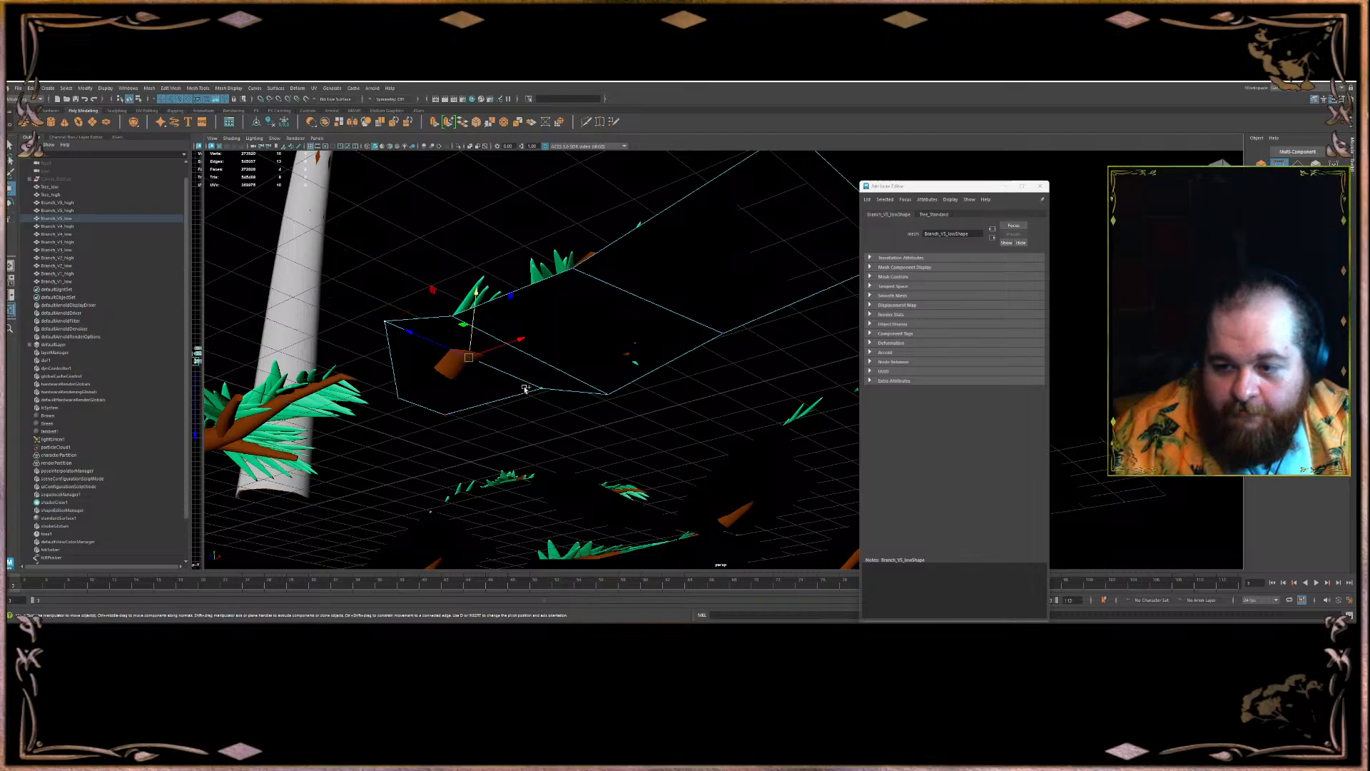
left_click_drag(478, 297, 484, 312)
left_click(389, 336)
left_click_drag(393, 305, 392, 310)
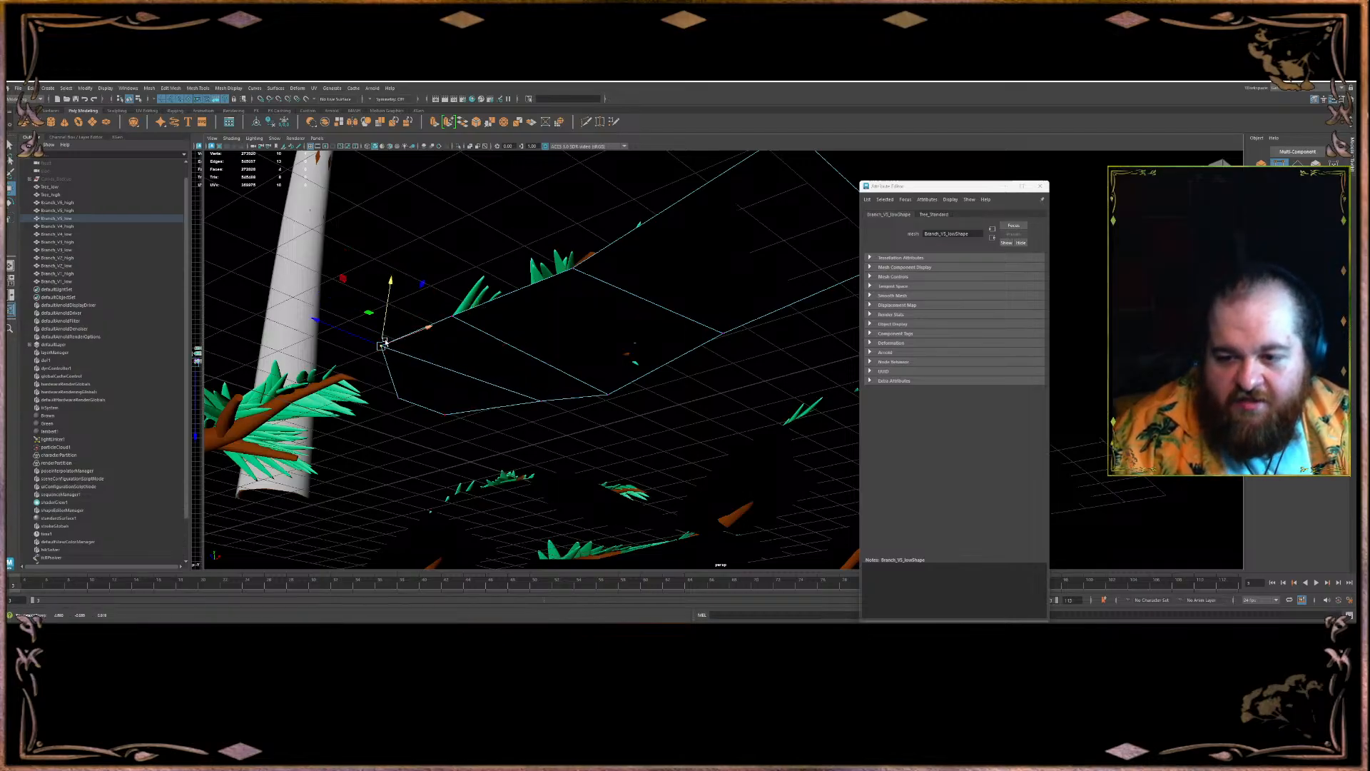
- Lower the cross edges near the base of Branch_V2_low so the plane sits beneath its branch
mouse_move(612, 329)
left_mouse_down("alt")
mouse_move(571, 296)
mouse_move(522, 287)
mouse_move(551, 348)
left_mouse_up("alt")
left_click(624, 348)
left_click_drag(662, 269, 539, 397, "alt")
left_click(658, 270)
left_click(539, 397)
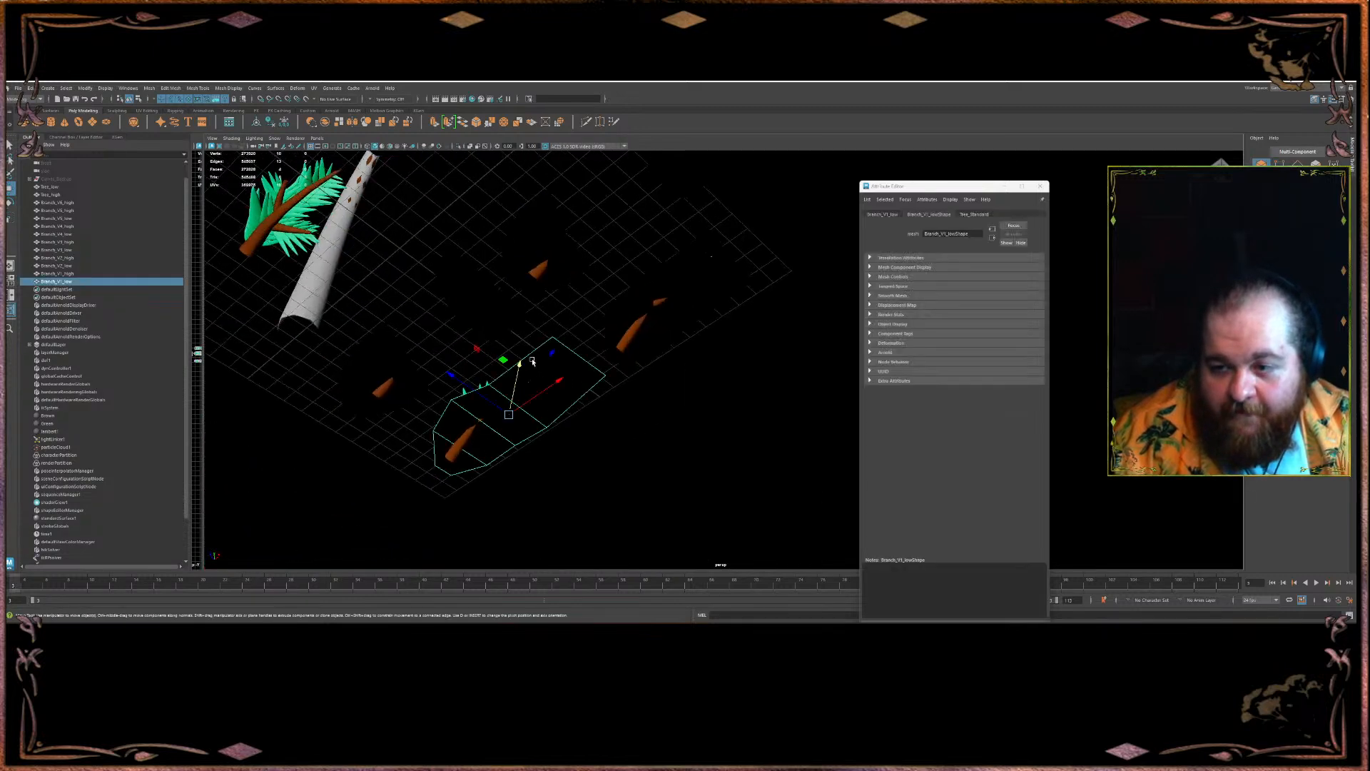
left_click(546, 242, "shift")
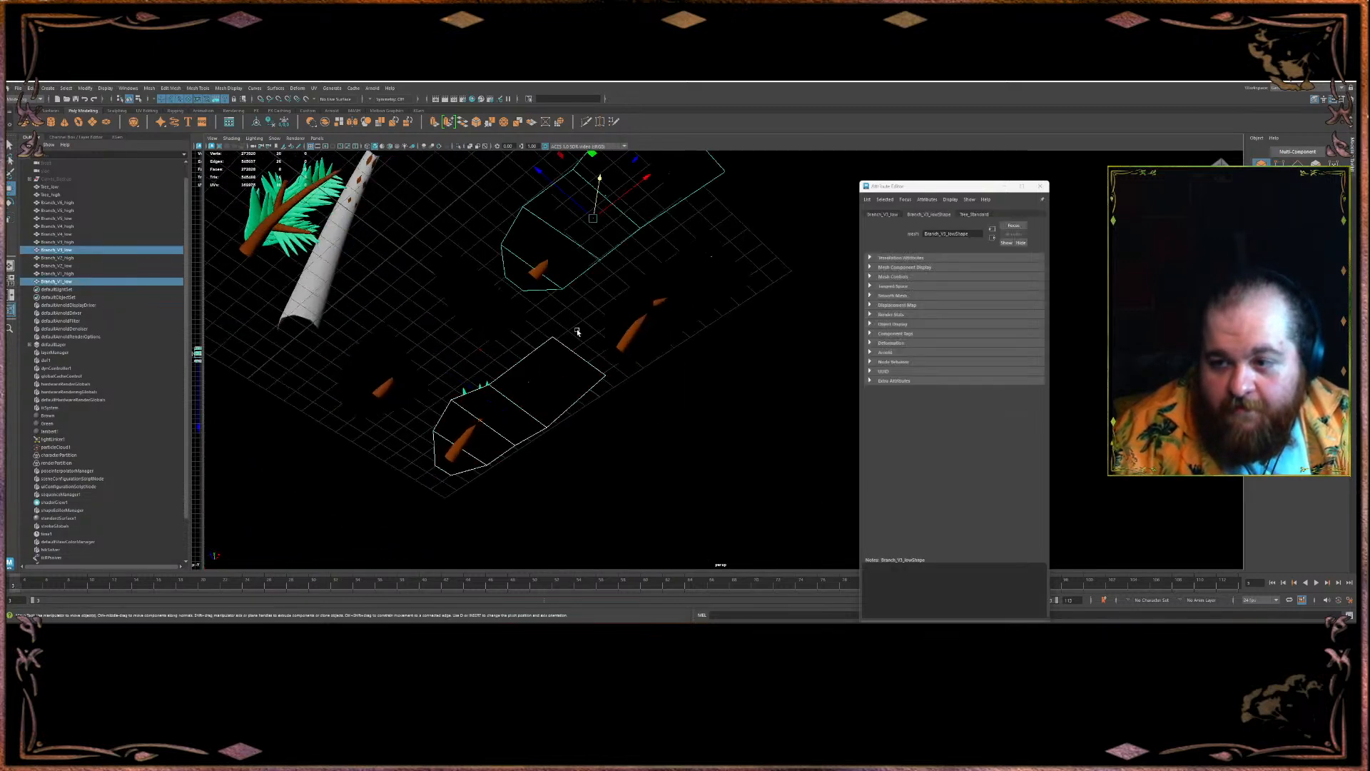
left_click(664, 330)
scroll(662, 319, "up", 2)
middle_click_drag(661, 309, 609, 331, "alt")
key("F10")
left_click(611, 329)
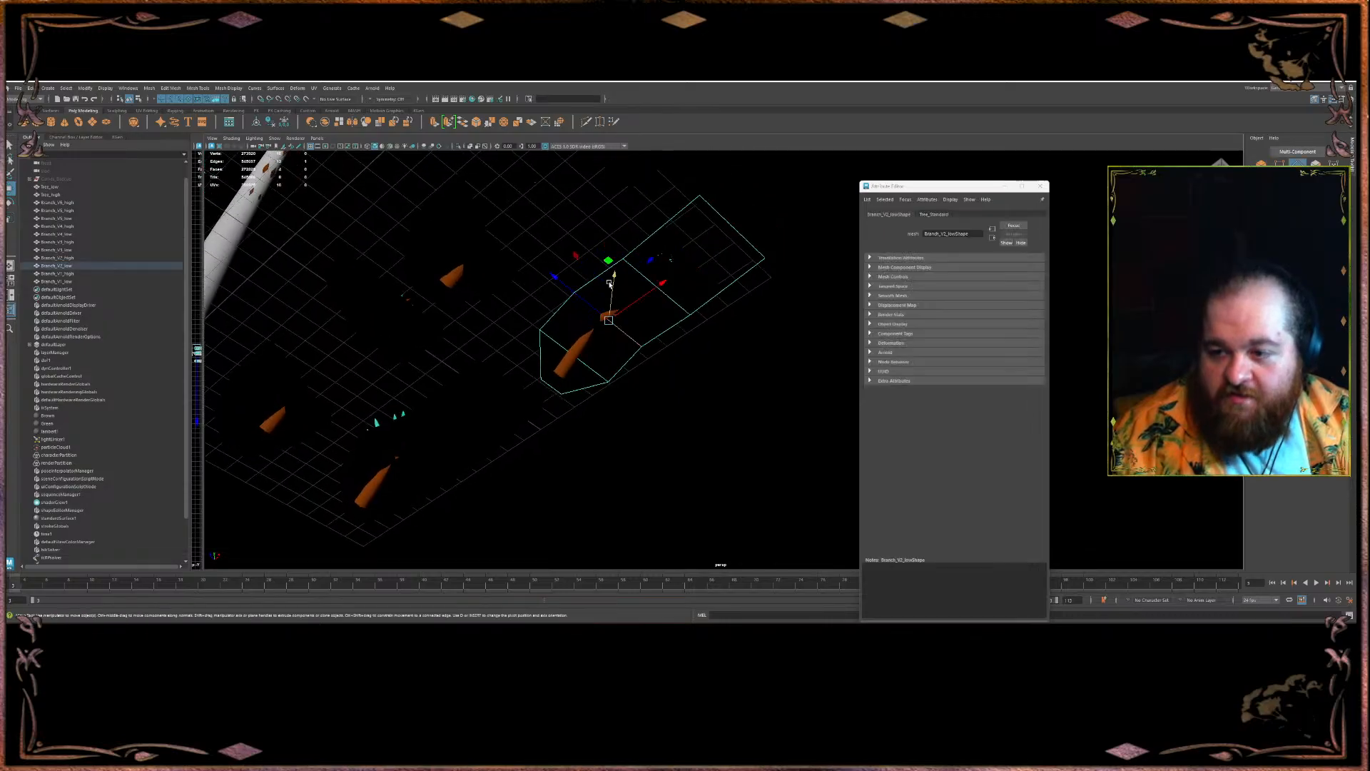
left_click_drag(615, 283, 594, 317)
left_click(599, 362)
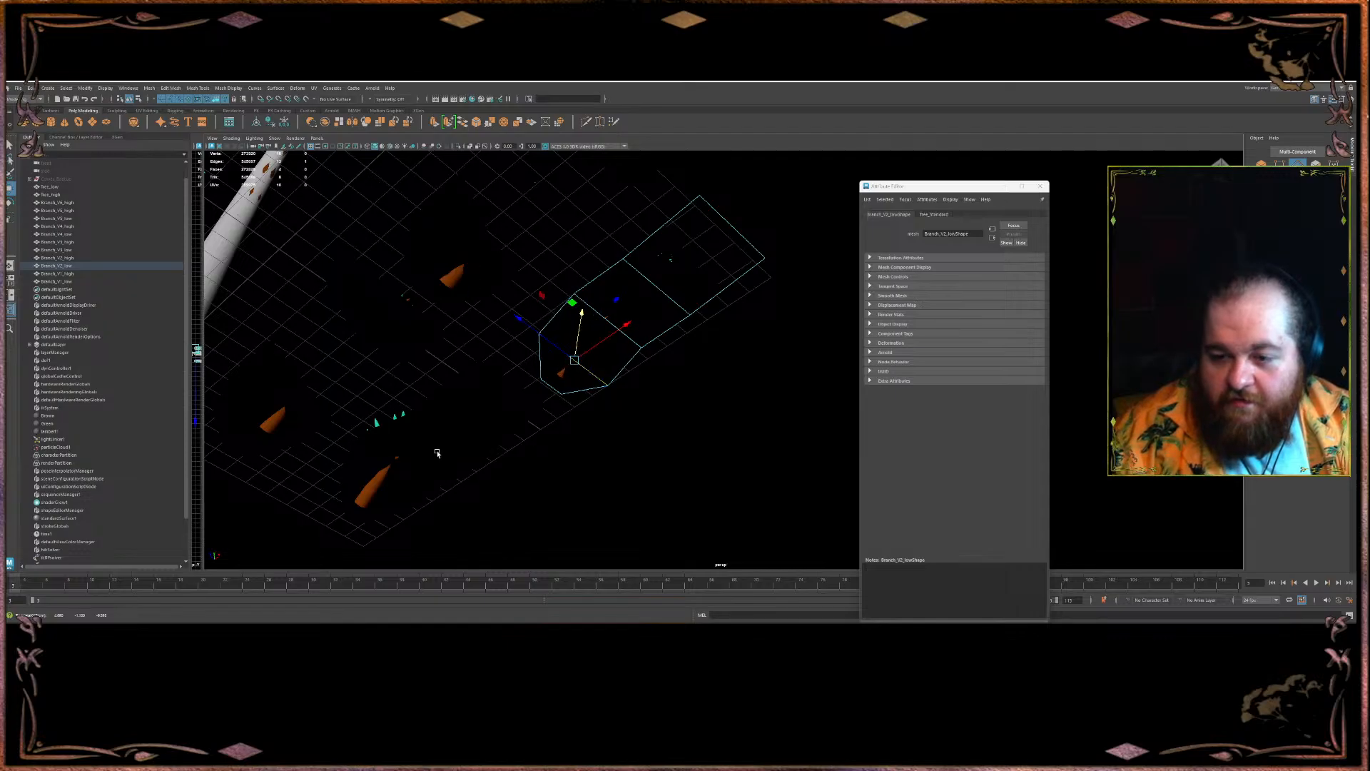
- Lower the cross edge near the base of Branch_V1_low so the plane sits beneath its branch
left_click(428, 468)
left_click_drag(412, 427, 396, 457)
left_click(362, 475)
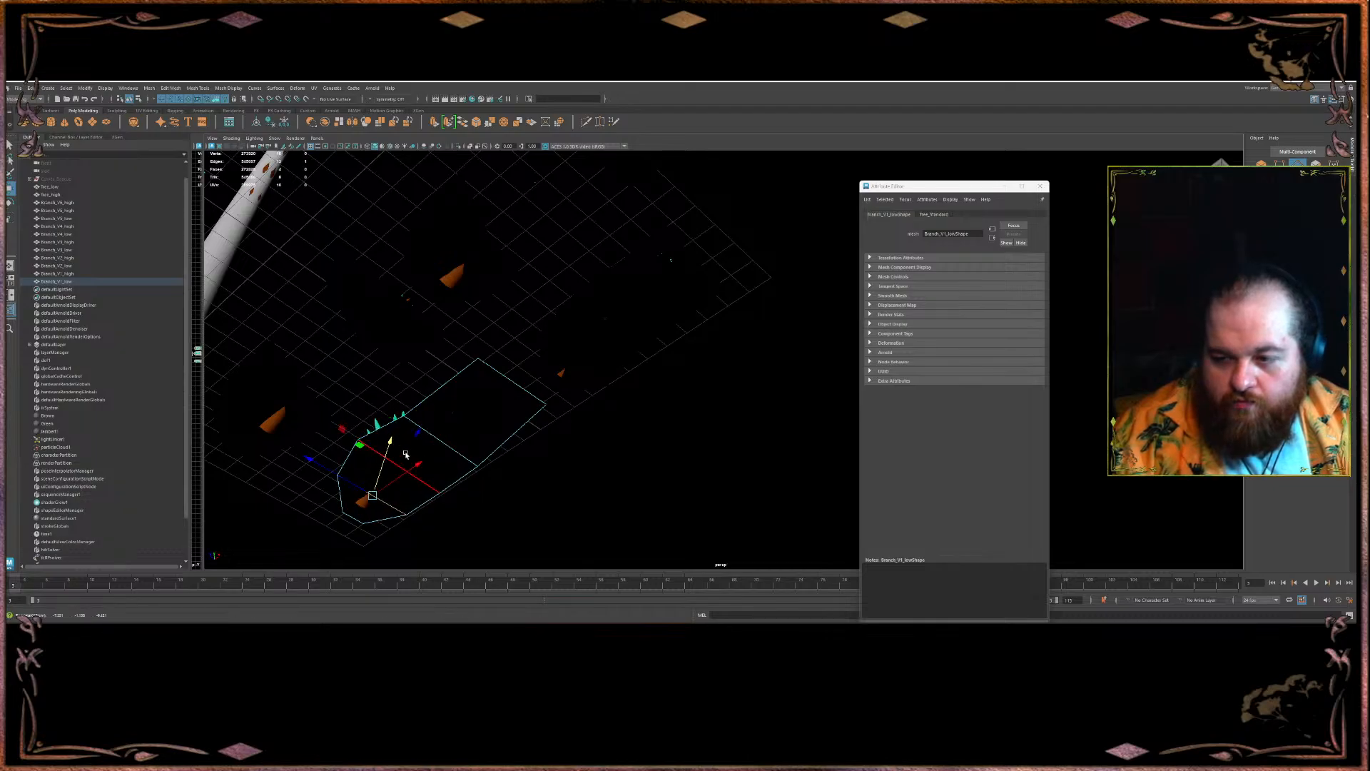
- Duplicate Branch_V5_low and place the copy beneath the Branch_V6_high foliage
left_click_drag(560, 325, 608, 393, "alt")
left_click(545, 416)
left_click_drag(572, 350, 453, 258, "alt")
left_click(603, 471)
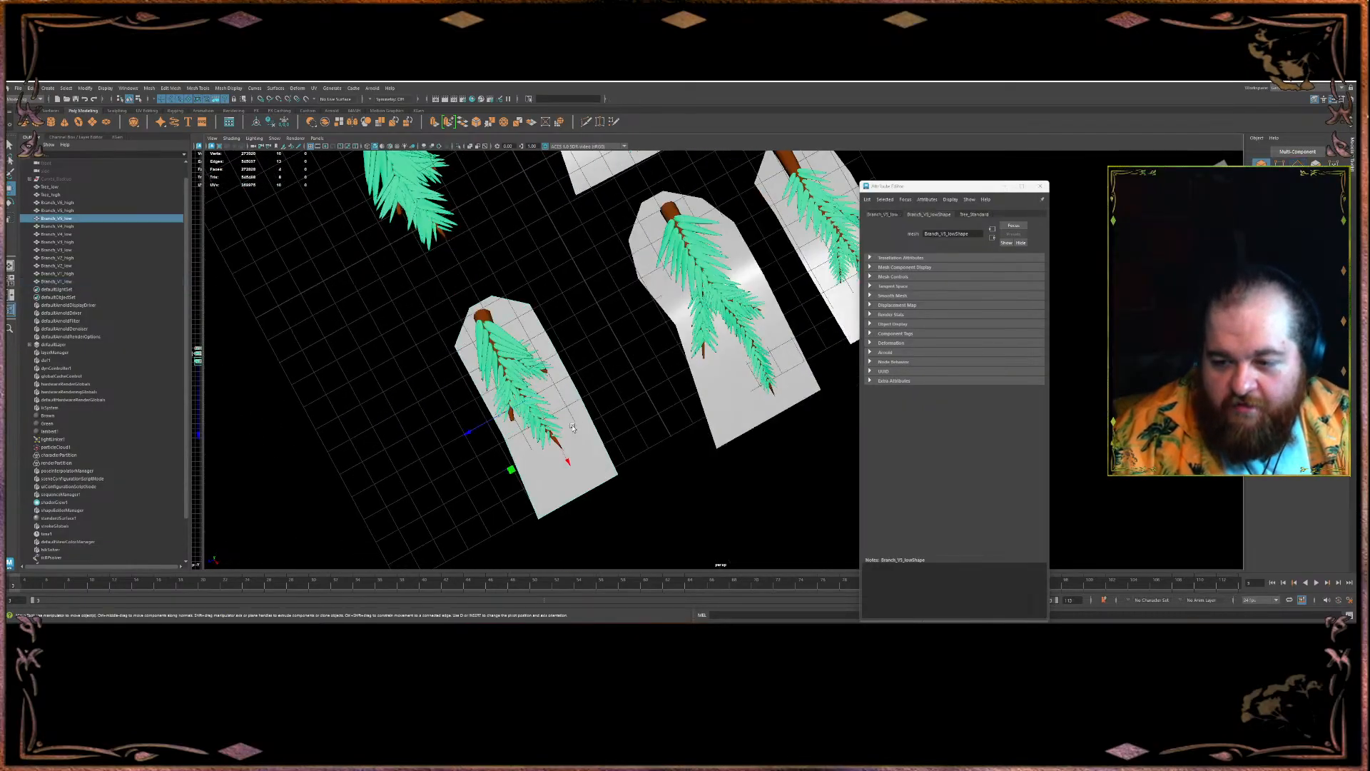
key("F10")
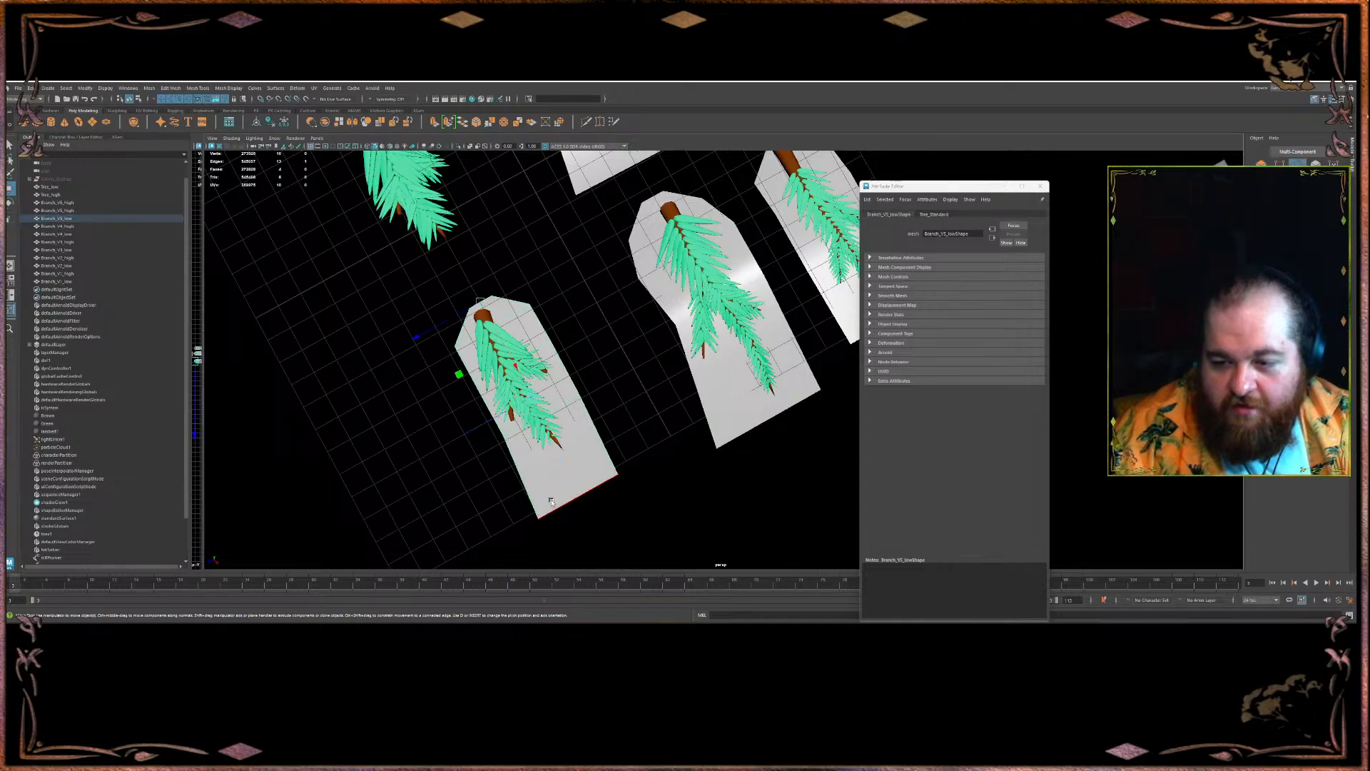
left_click(550, 357)
left_click(555, 332)
right_click_drag(556, 320, 560, 267)
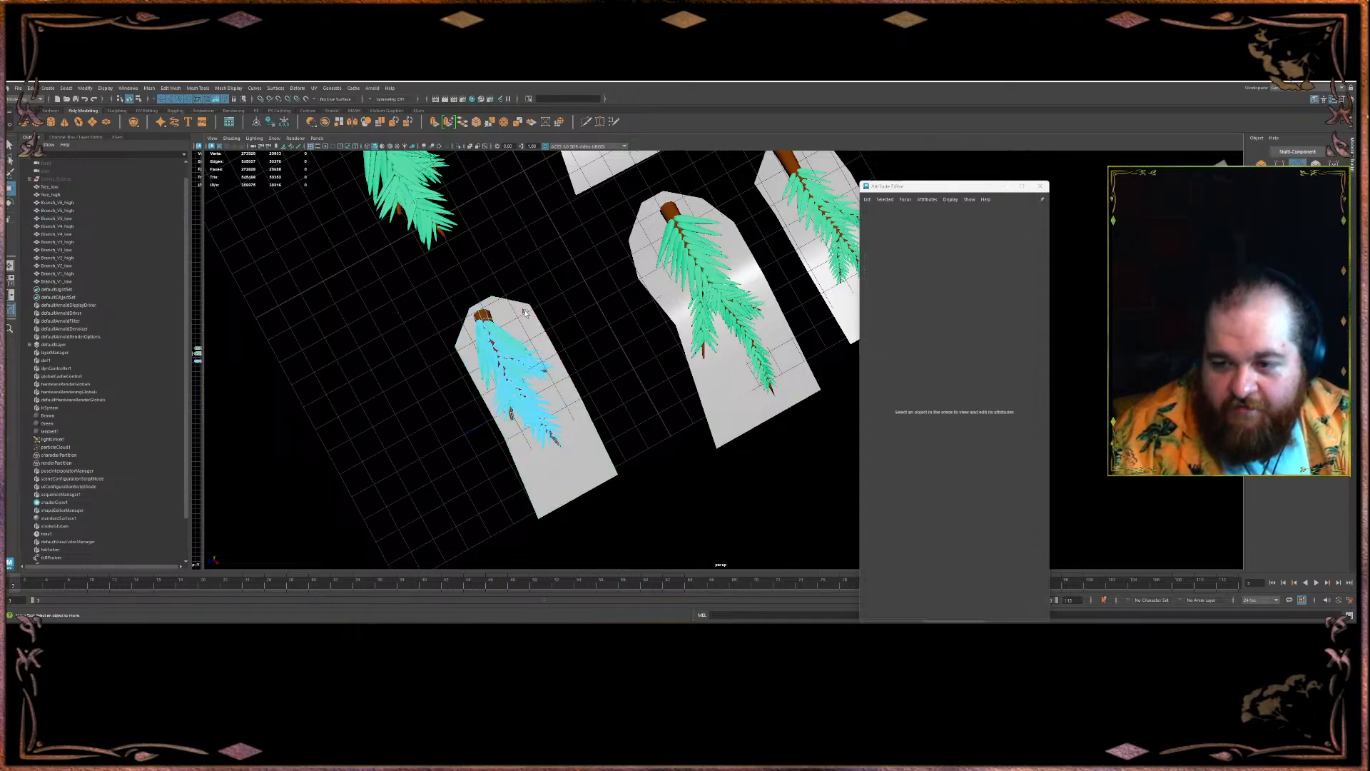
left_click(525, 313)
left_click(534, 285)
left_click(501, 319)
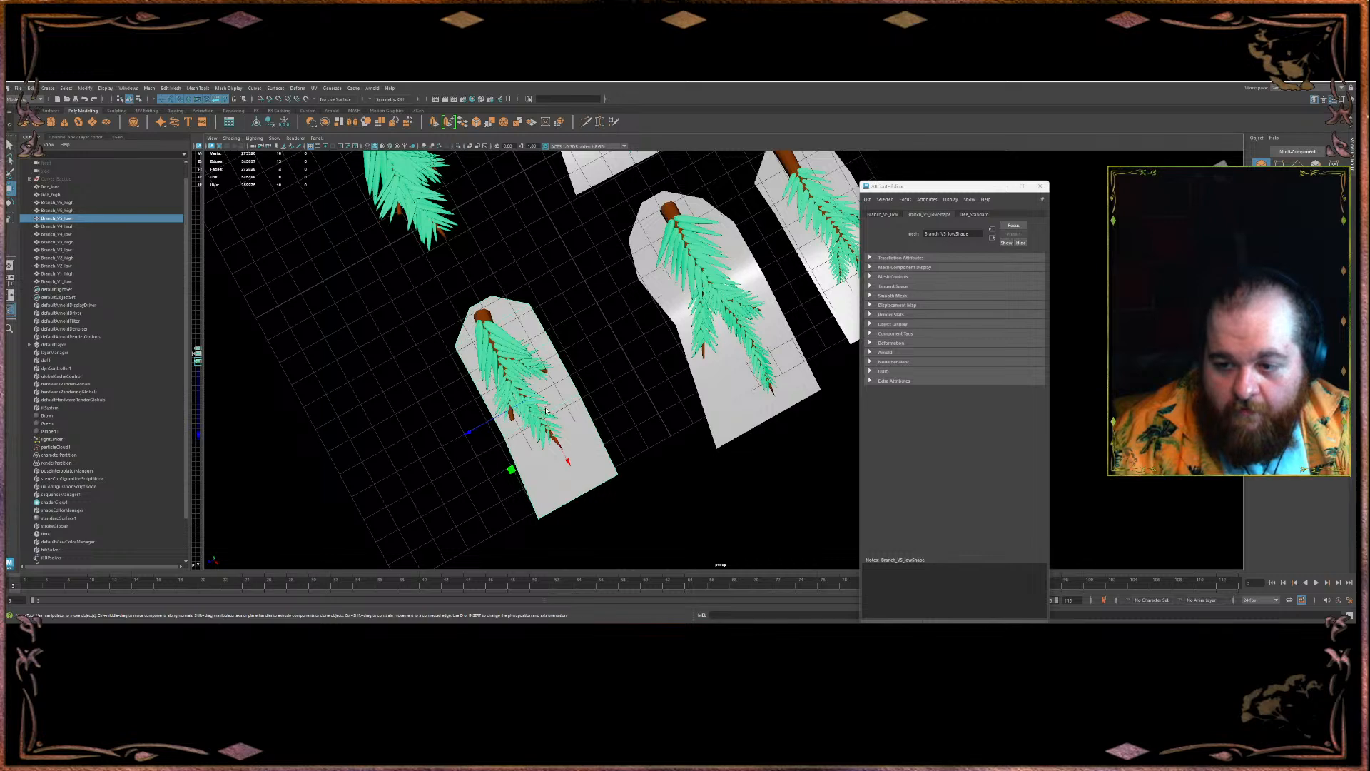
left_click_drag(541, 409, 411, 178, "shift")
- Adjust the edges of the duplicated plane to fit beneath the Branch_V6_high foliage
middle_click_drag(411, 193, 486, 357, "alt")
mouse_move(485, 371)
left_mouse_down("alt")
mouse_move(578, 355)
mouse_move(619, 459)
left_mouse_up("alt")
middle_click_drag(635, 402, 616, 375, "alt")
mouse_move(632, 370)
left_mouse_down("alt")
mouse_move(651, 465)
mouse_move(629, 363)
left_mouse_up("alt")
right_click_drag(628, 359, 651, 275)
left_click(615, 405)
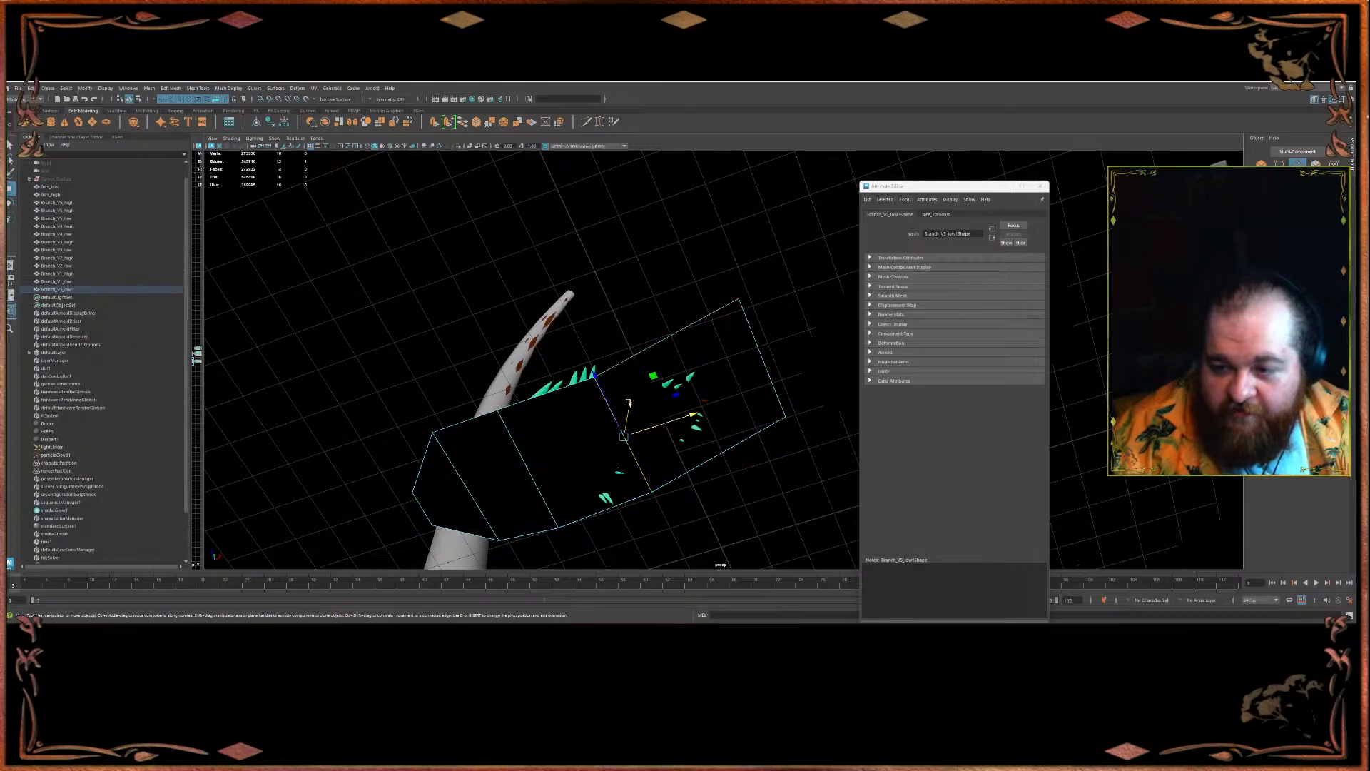
left_click(746, 386)
left_click_drag(746, 386, 201, 550, "alt")
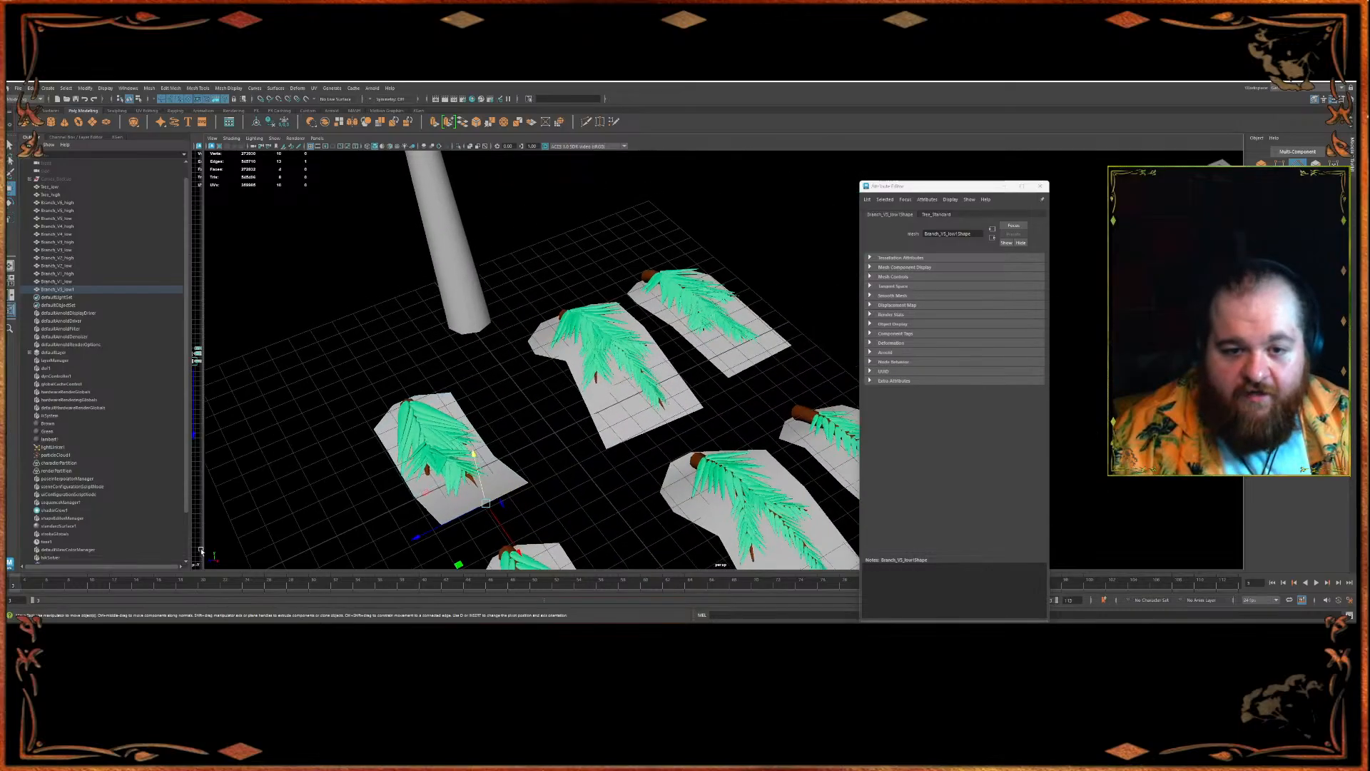
- Rename the duplicated plane to Branch_V6_low and reorder it directly below Branch_V6_high in the hierarchy
double_click(58, 289)
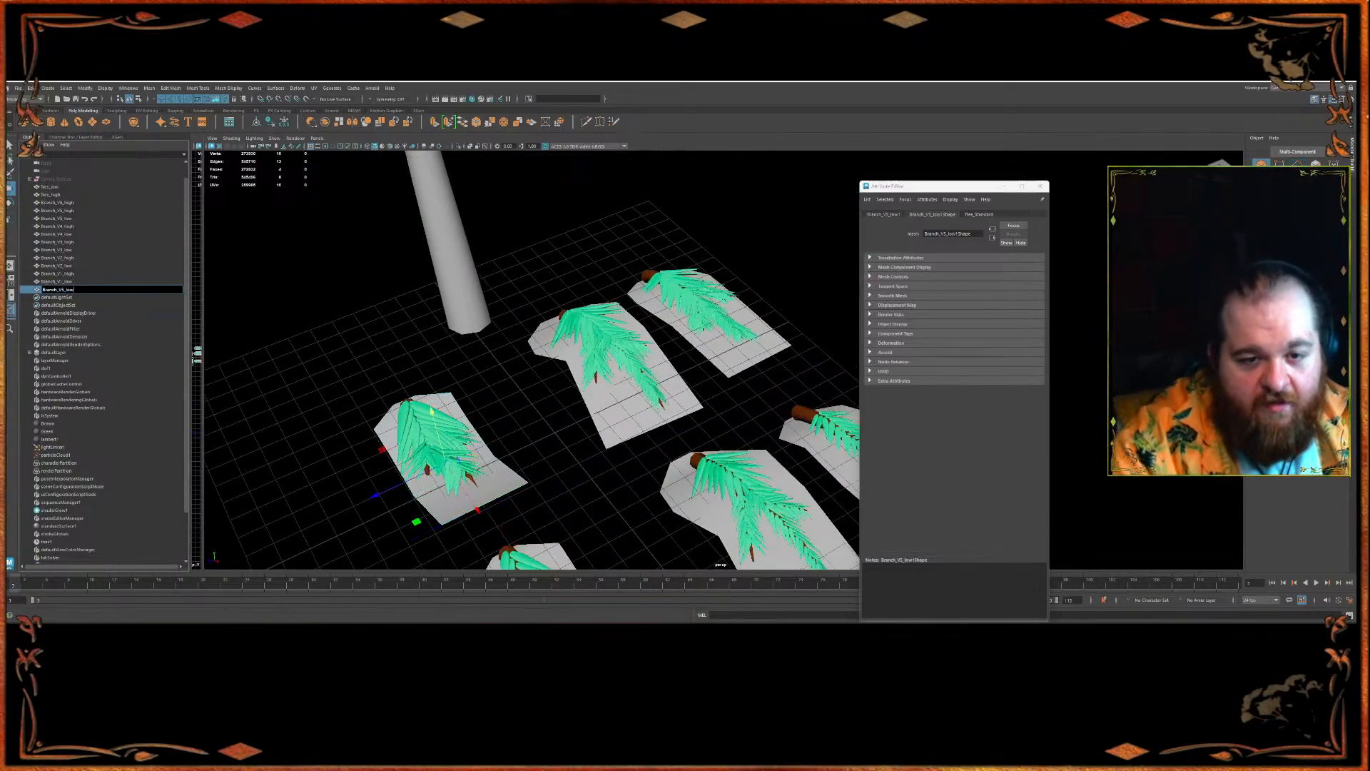
key("Return")
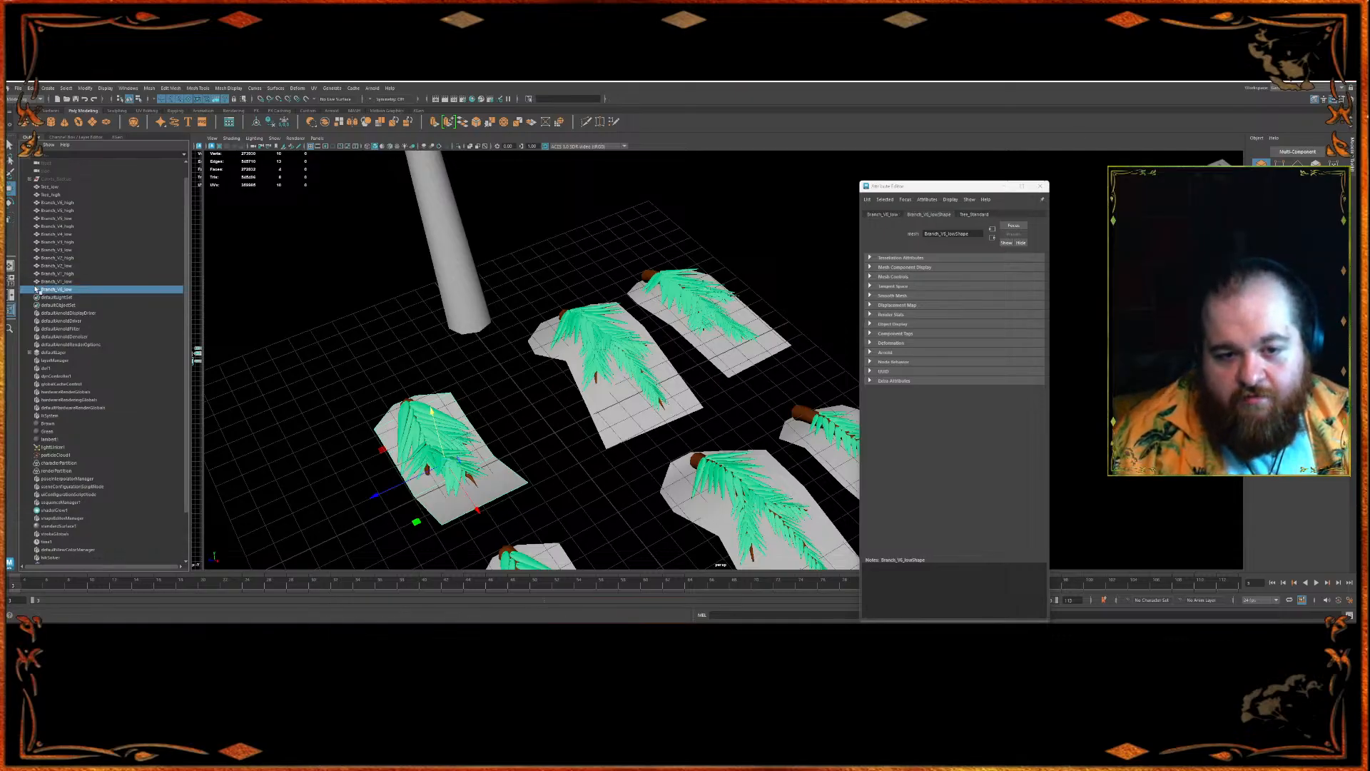
middle_click_drag(37, 289, 73, 211)
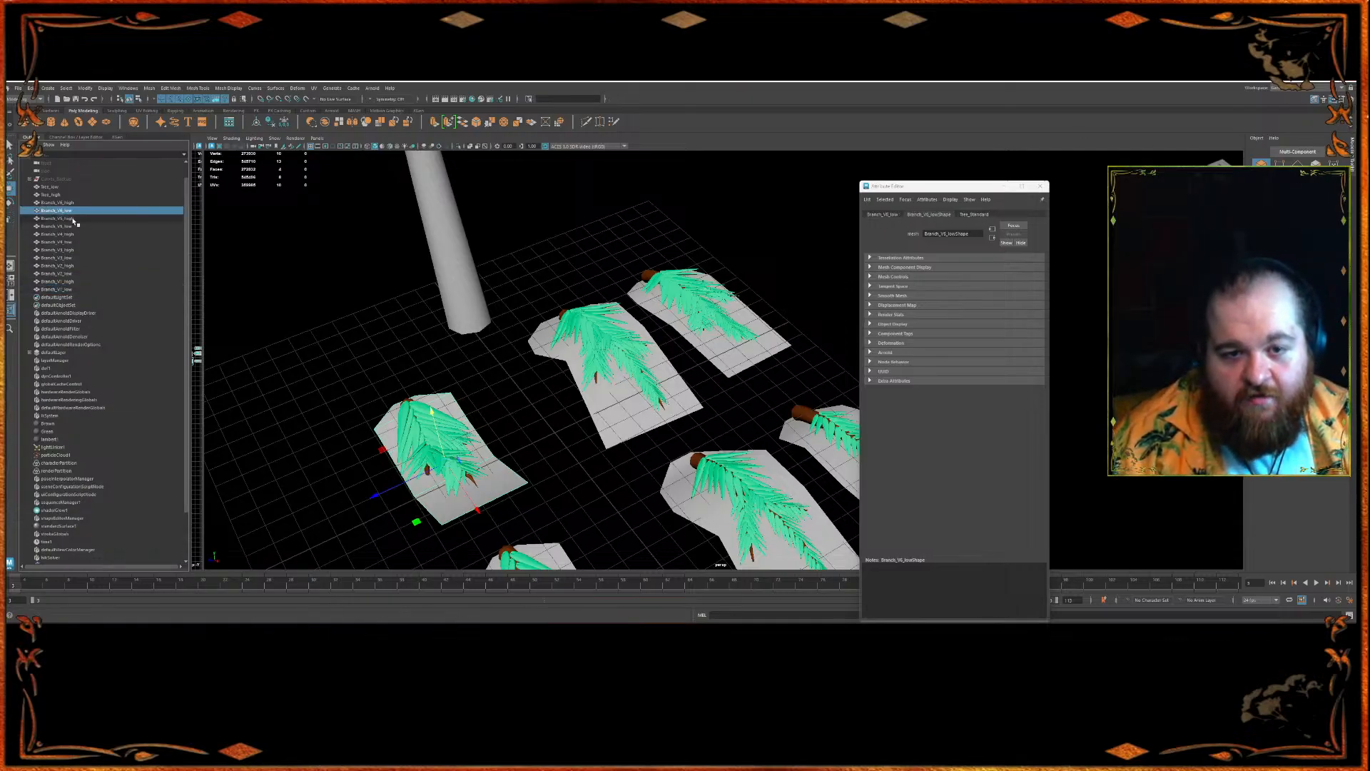
- Group the six Branch_V#_low planes together with Tree_low
left_click(71, 226, "ctrl")
left_click(71, 242, "ctrl")
left_click(71, 257, "ctrl")
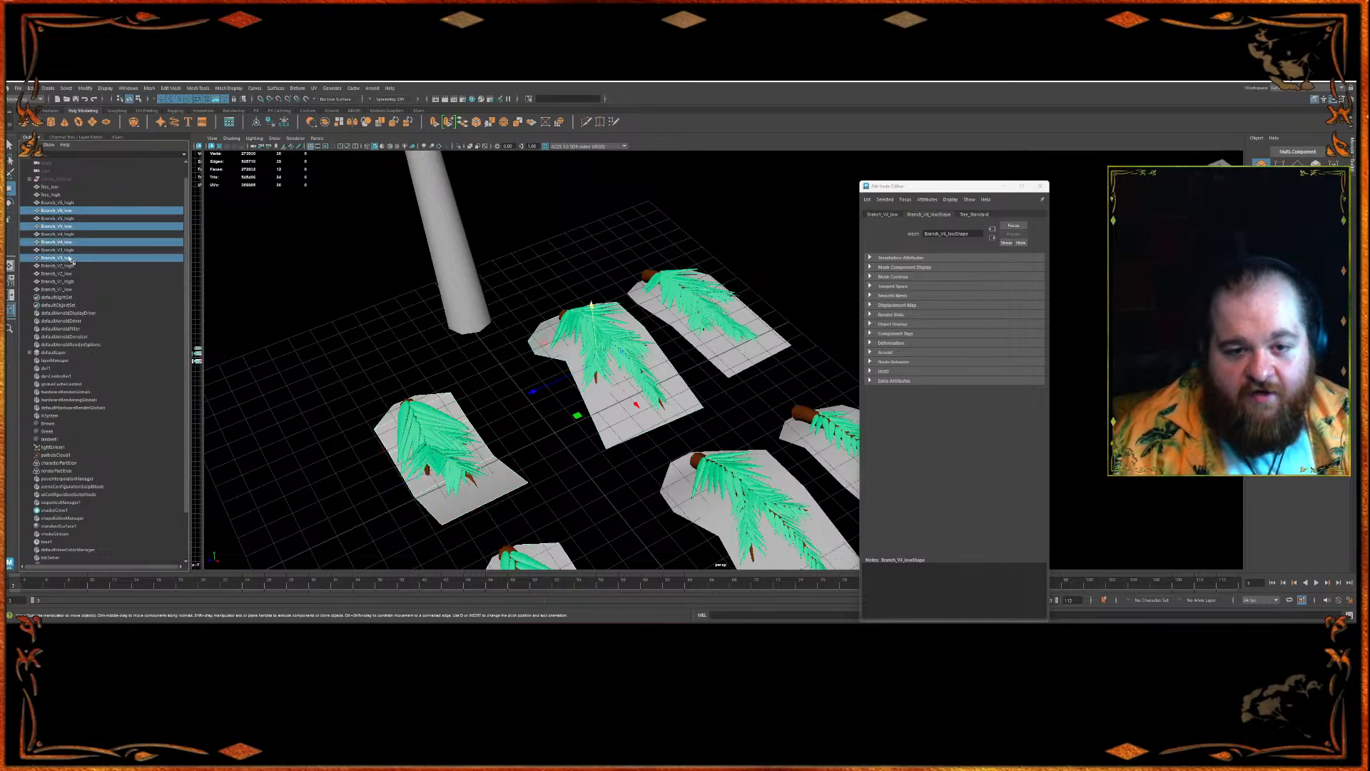
left_click(72, 274, "ctrl")
left_click(72, 289, "ctrl")
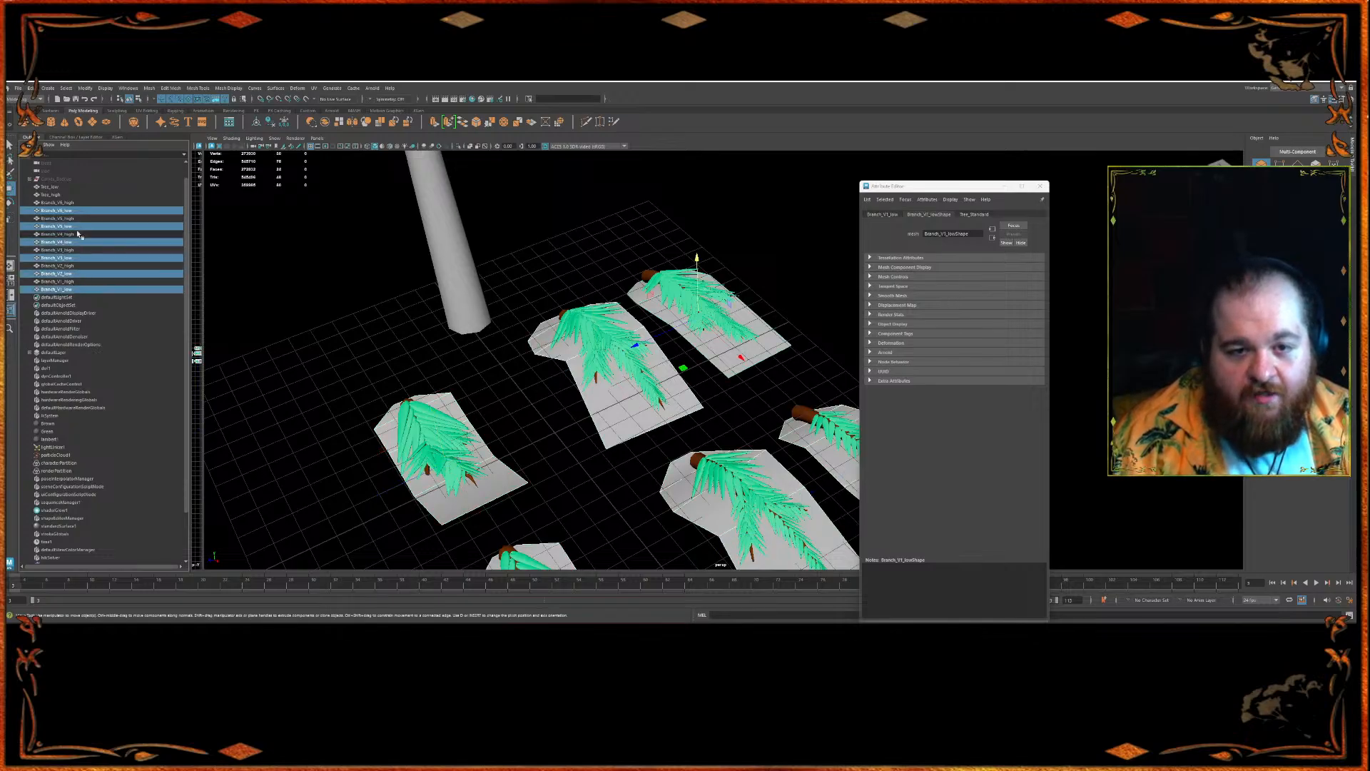
left_click(51, 187, "ctrl")
key("ctrl+g")
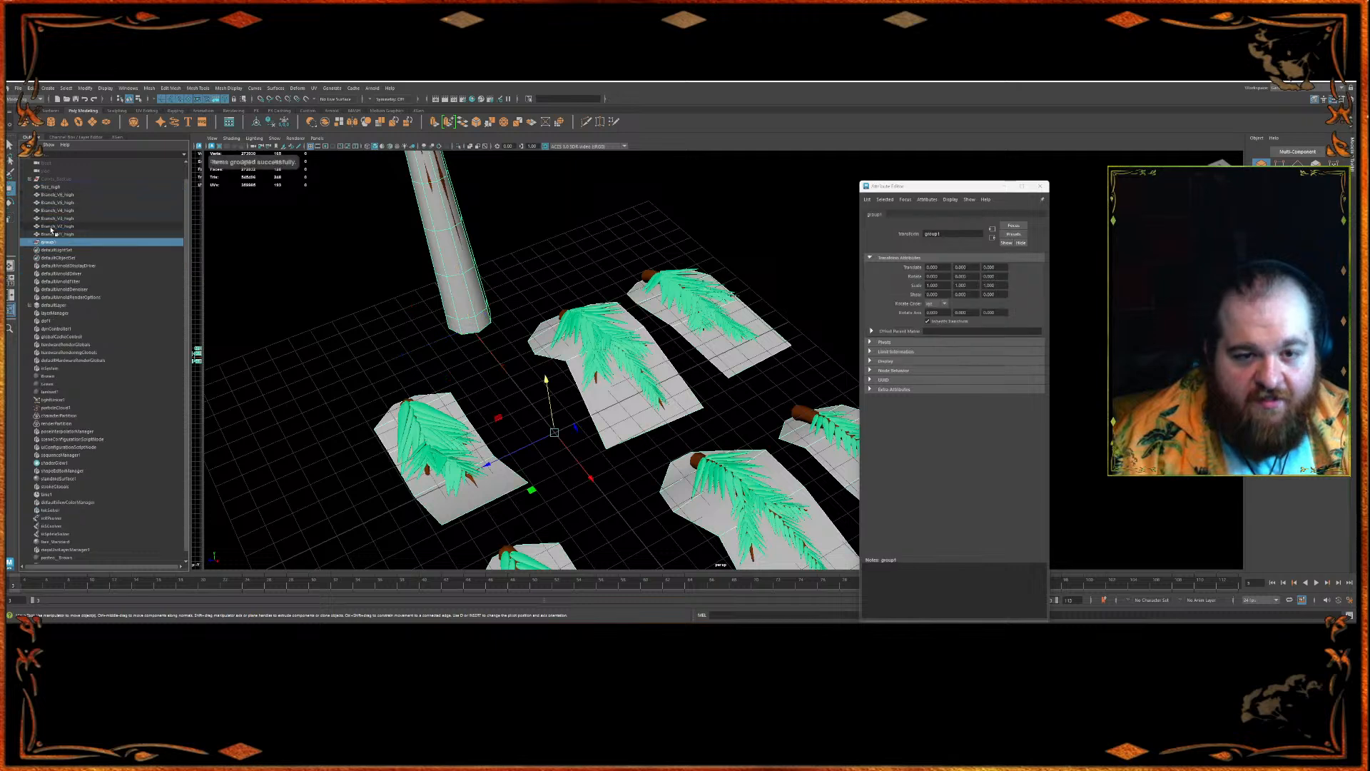
- Rename the new group of low-poly meshes to Tree_Standard_low, following the name of the existing Tree_Standard material
double_click(50, 242)
type("Tree_")
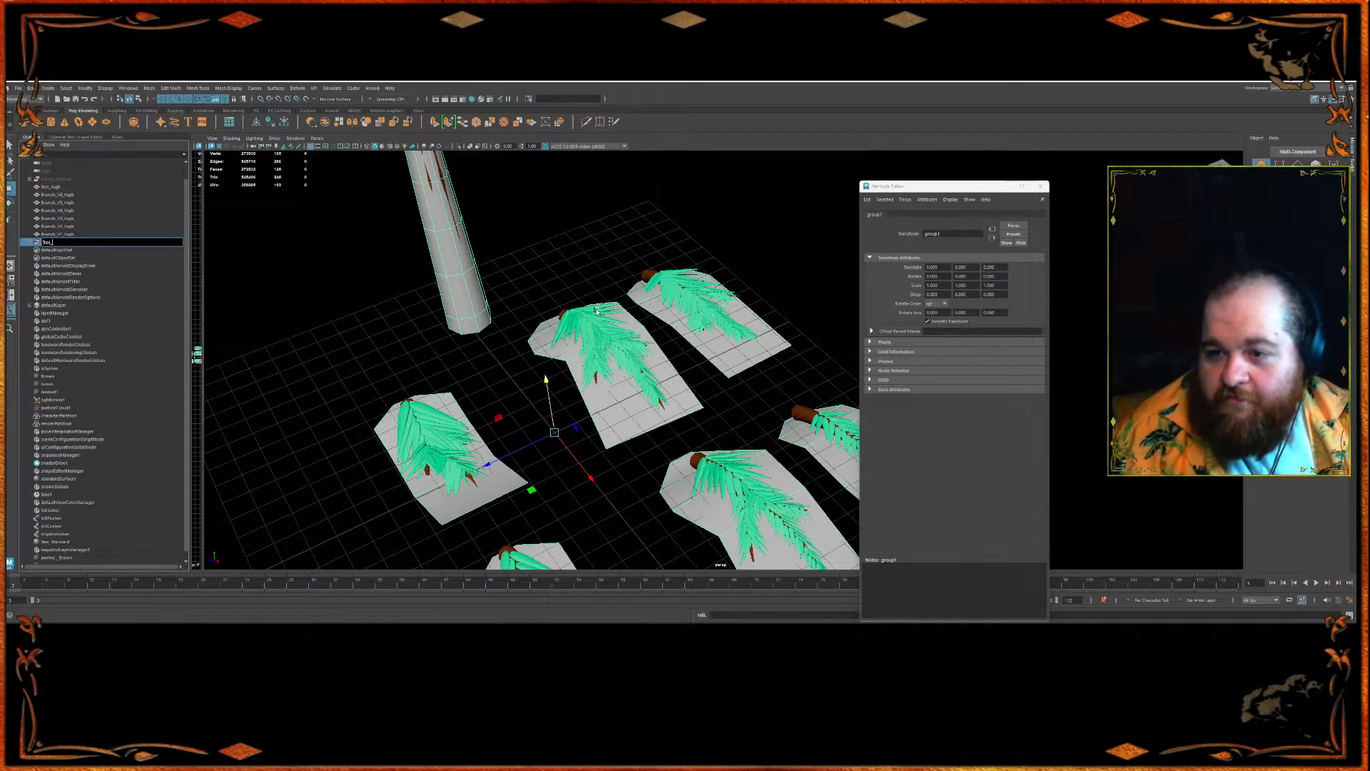
right_click(570, 287)
left_click(606, 419)
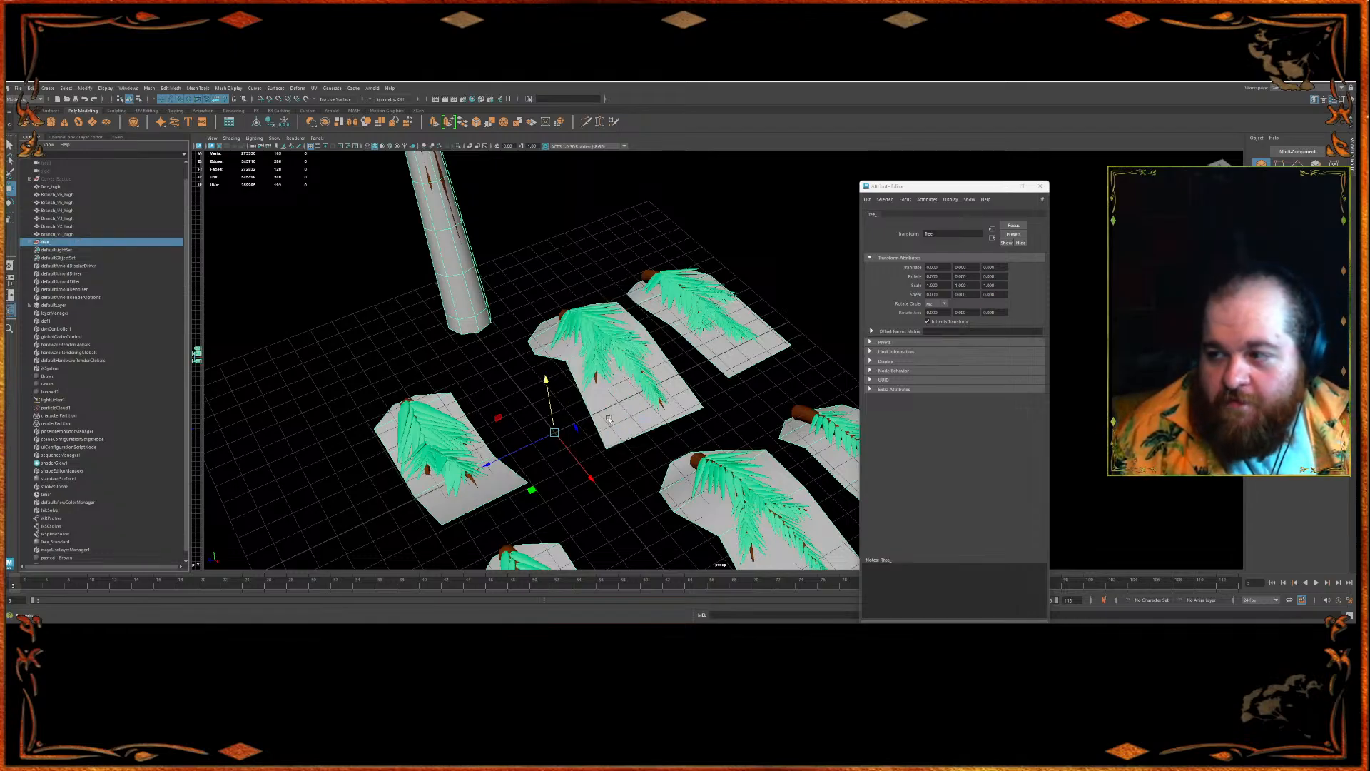
left_click(511, 308)
left_click(472, 306)
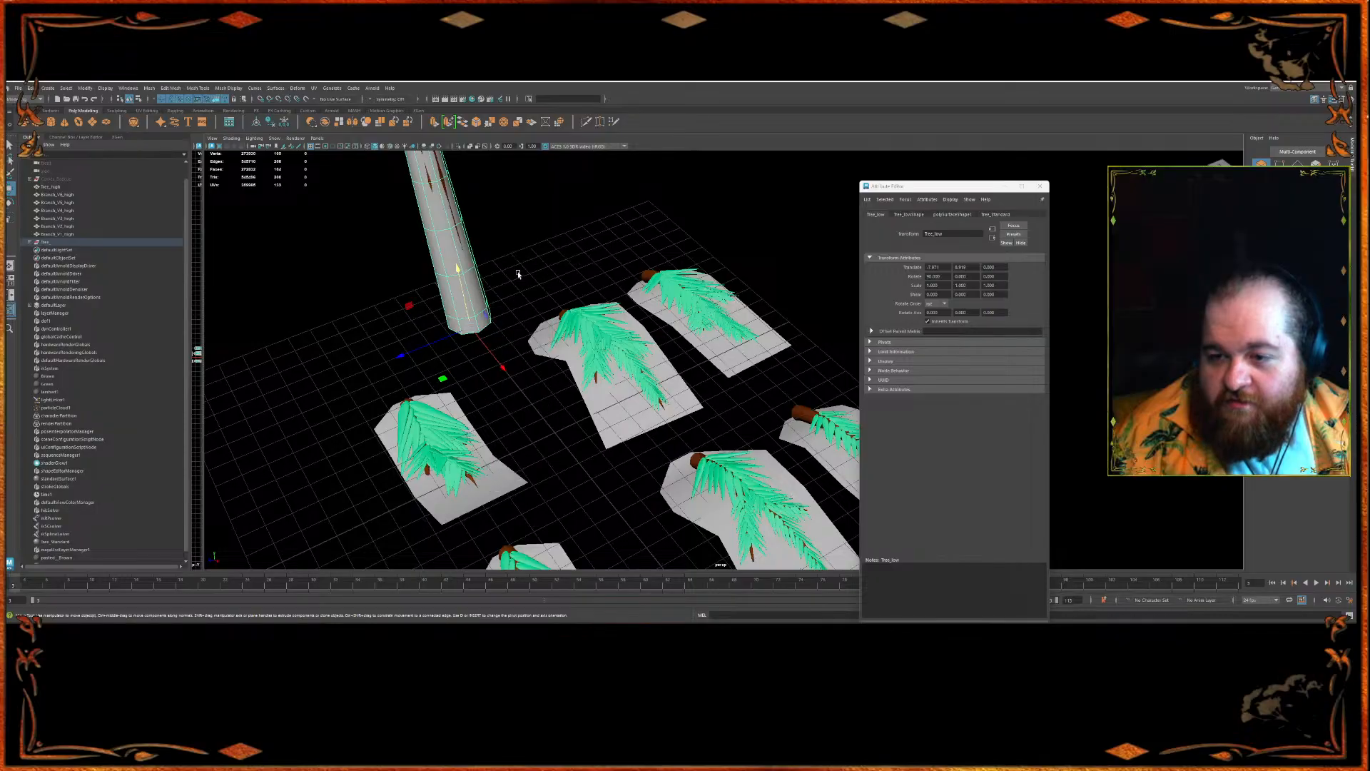
right_click(540, 364)
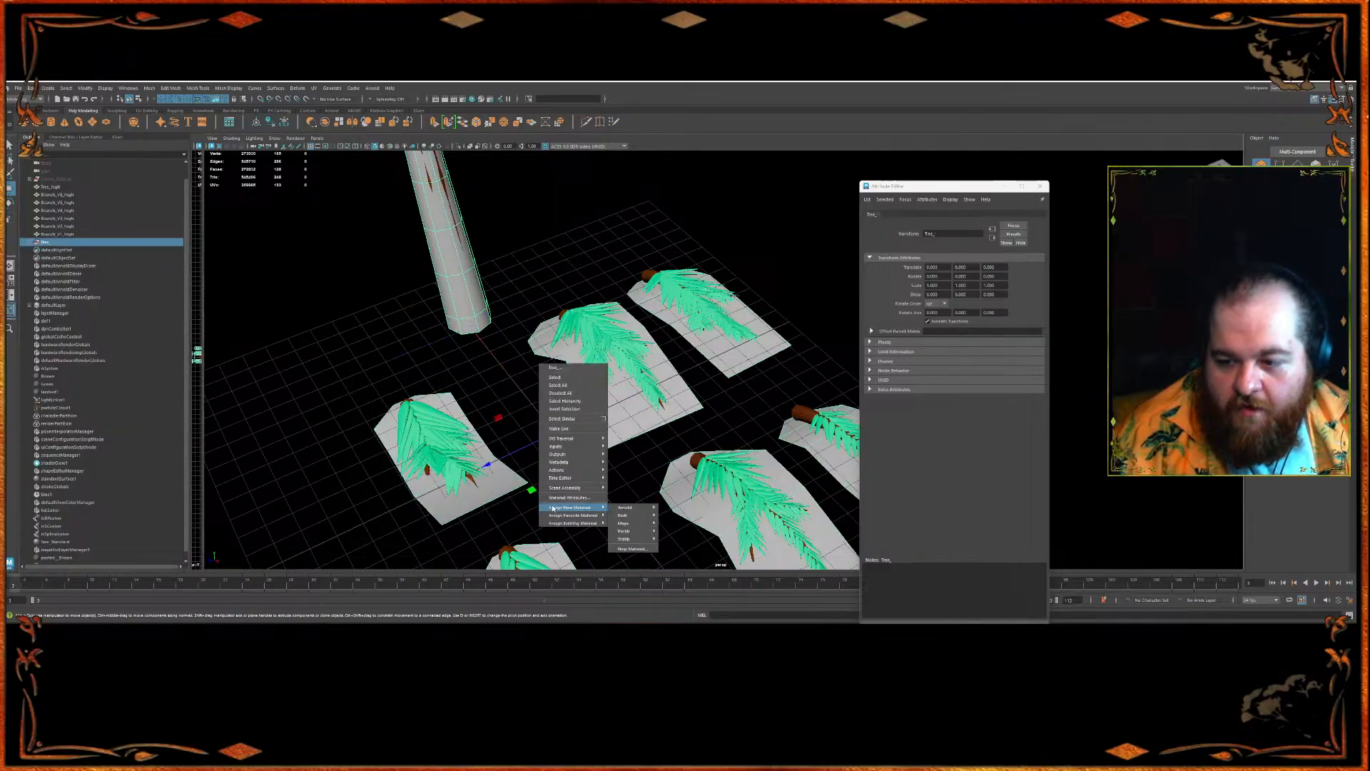
mouse_move(571, 523)
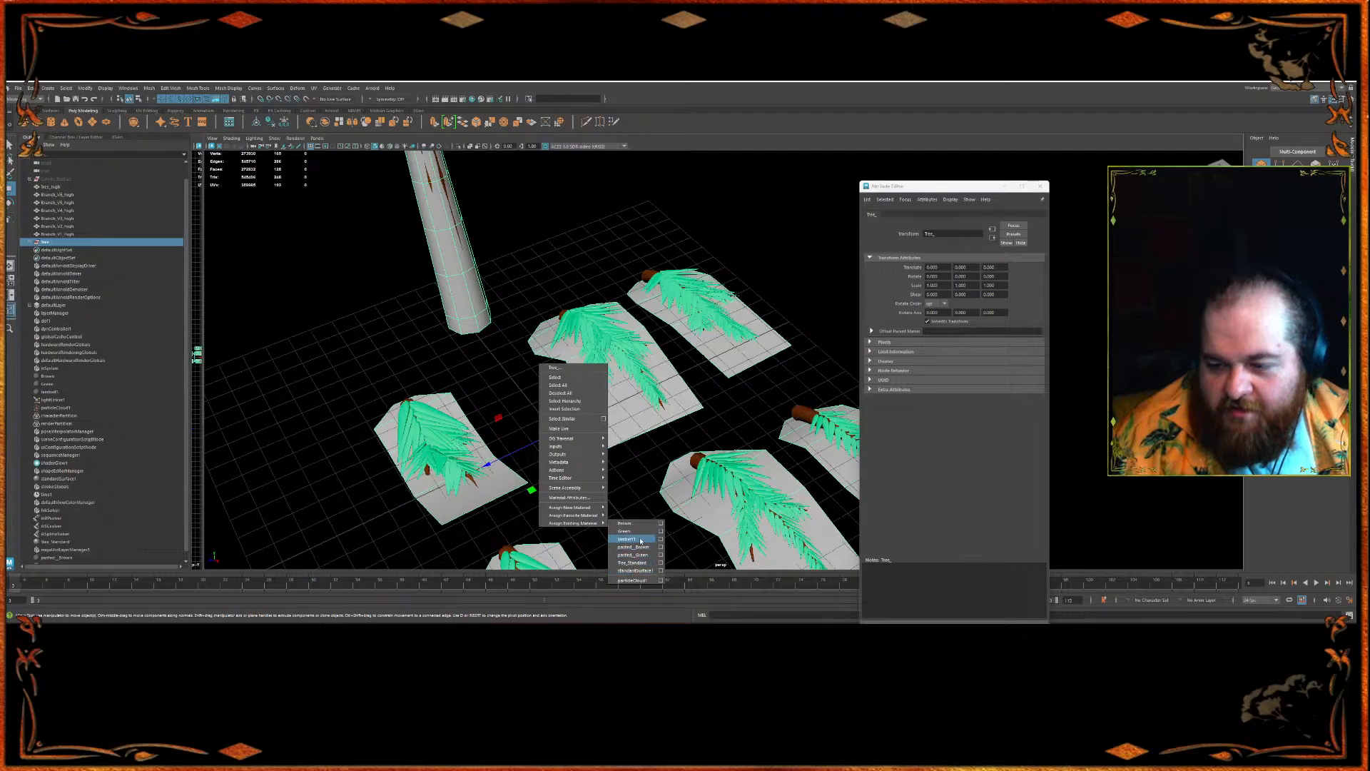
left_click(632, 562)
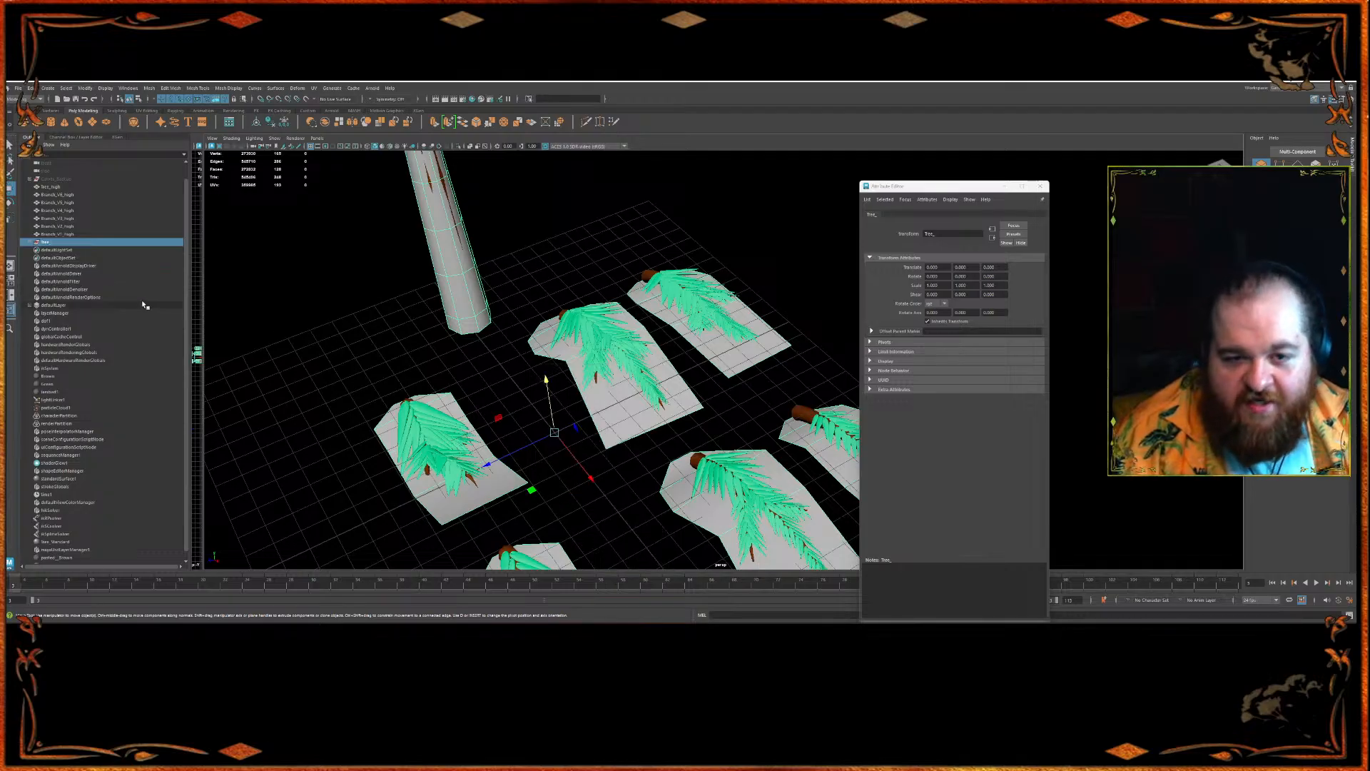
double_click(89, 242)
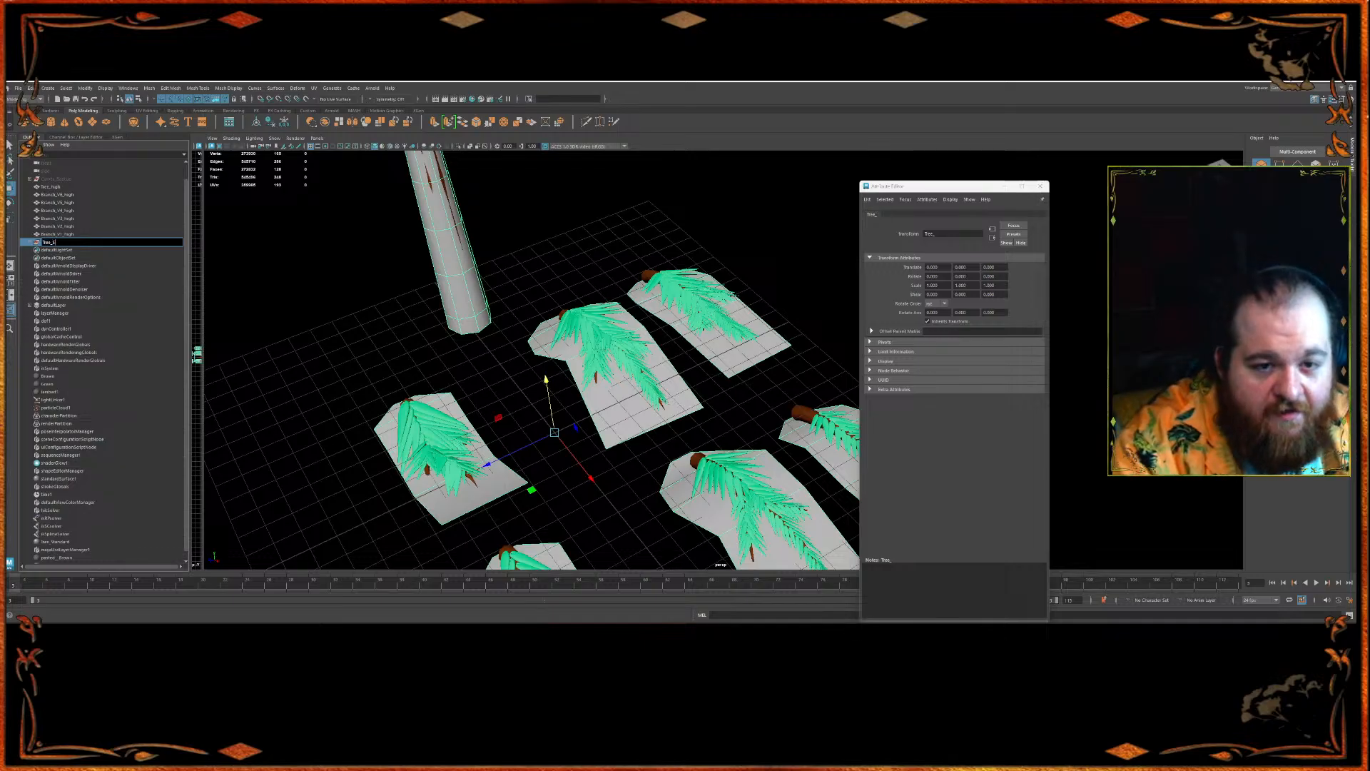
type("Standard_low")
key("Return")
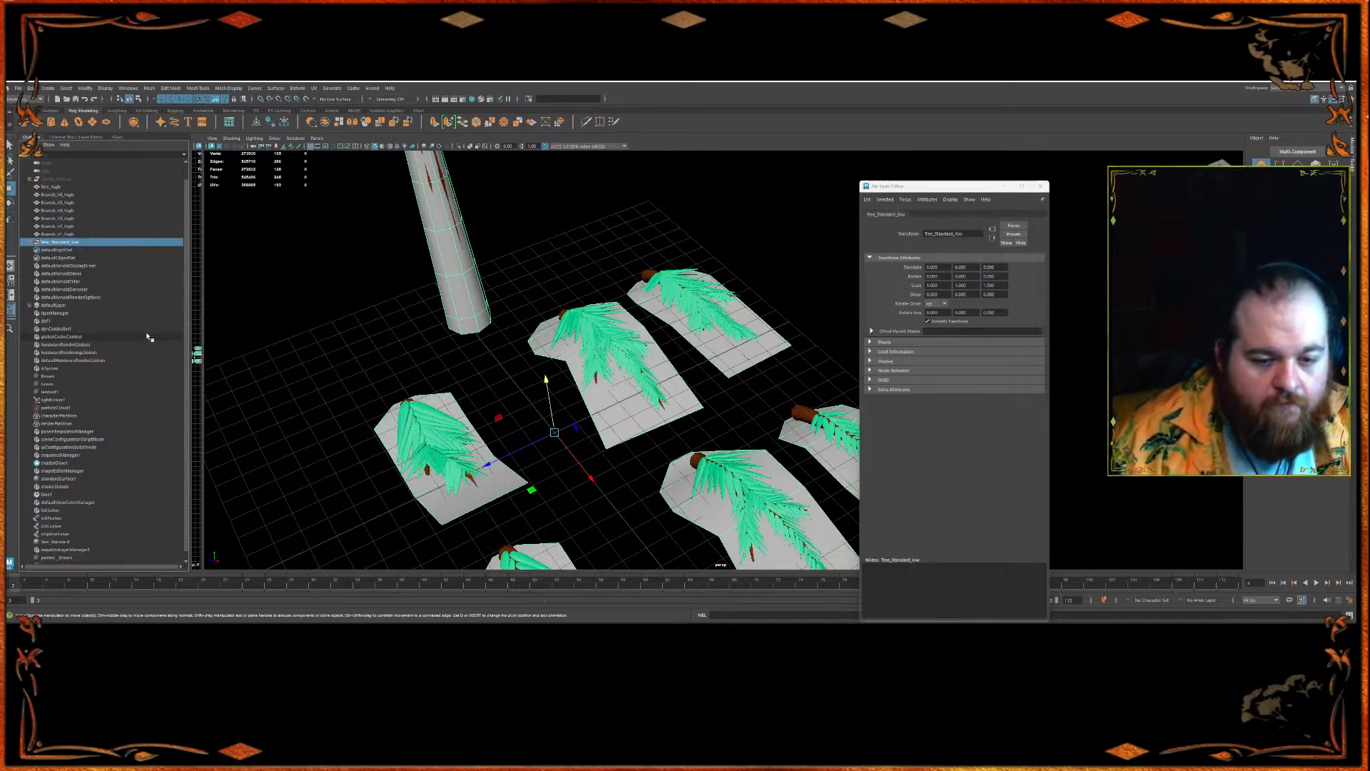
- Try to delete the leftover pasted__Green material
scroll(145, 321, "down", 1)
left_click_drag(80, 551, 79, 560)
key("Delete")
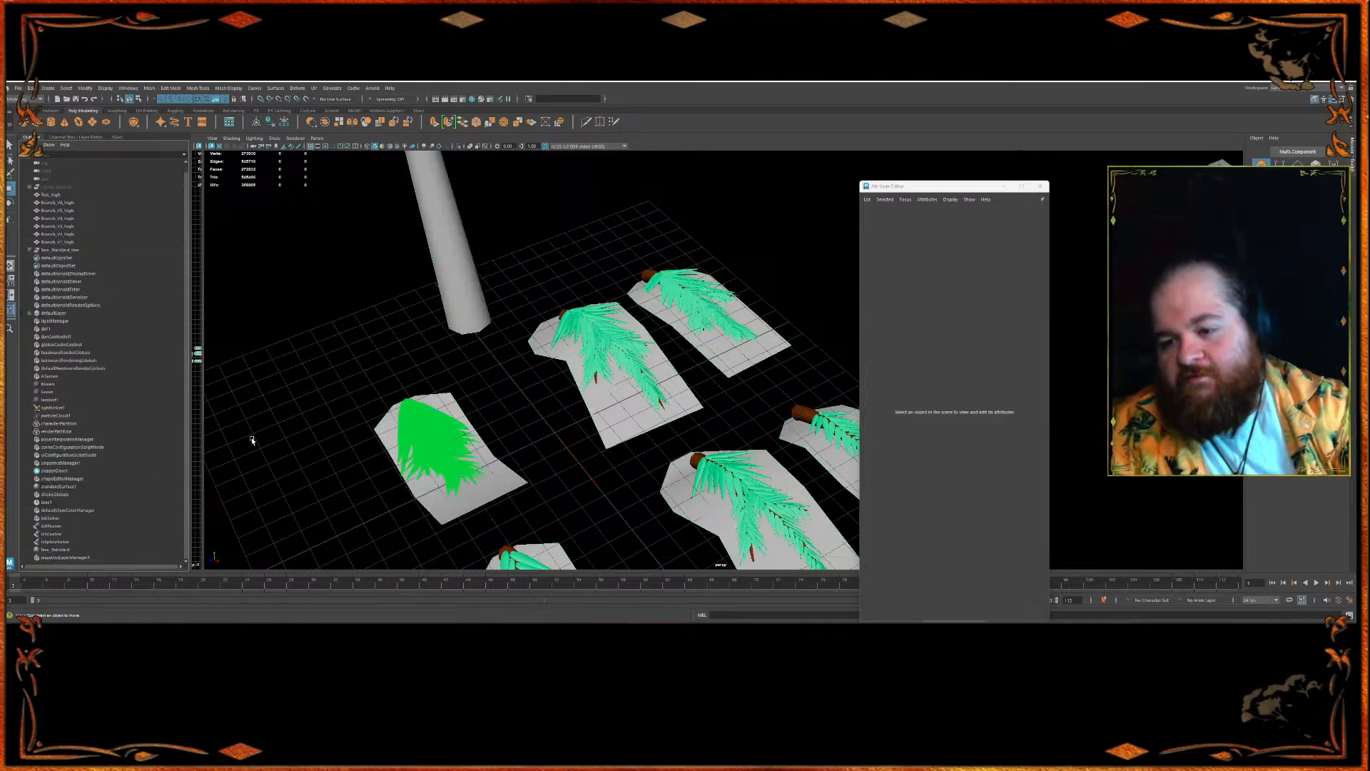
key("ctrl+z")
- Group Tree_high with the six Branch_V#_high meshes and rename the group to Tree_Standard_high
left_click_drag(486, 379, 331, 371, "alt")
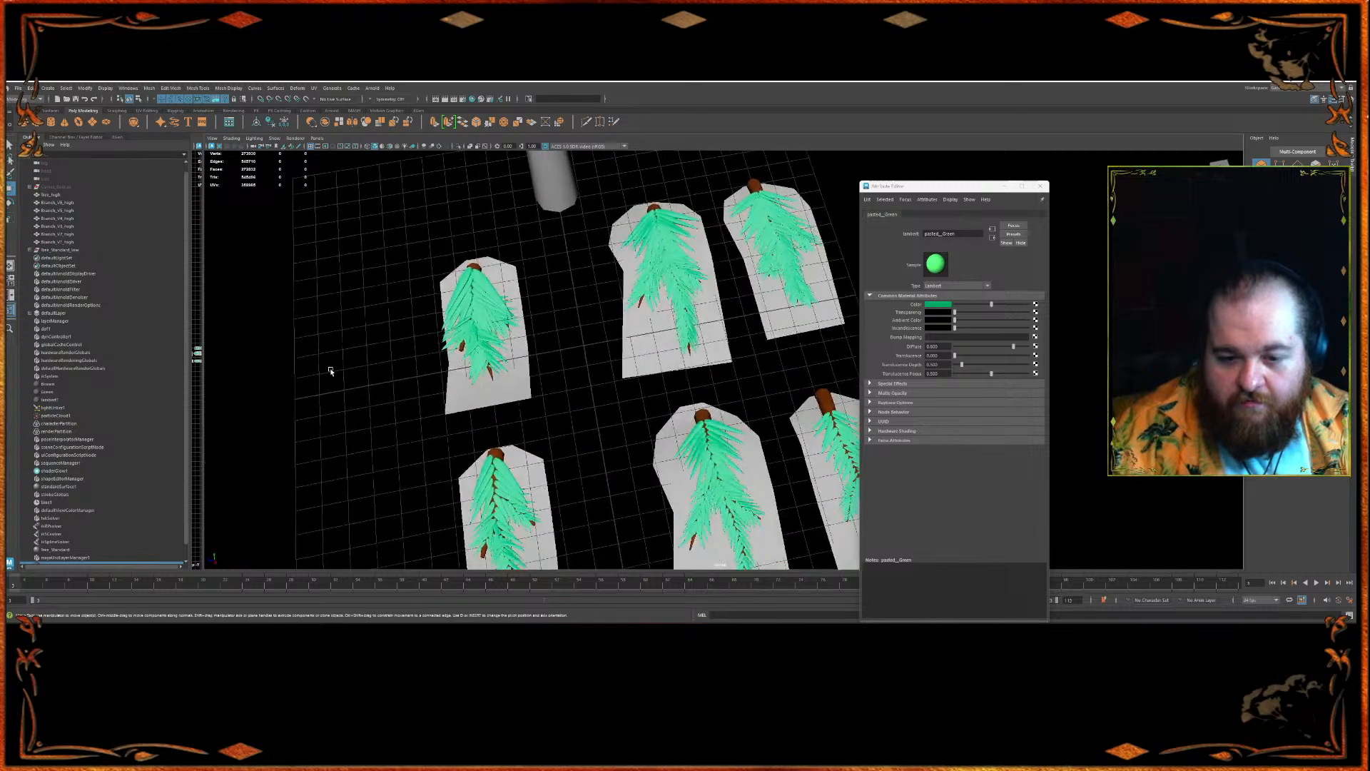
scroll(497, 292, "down", 3)
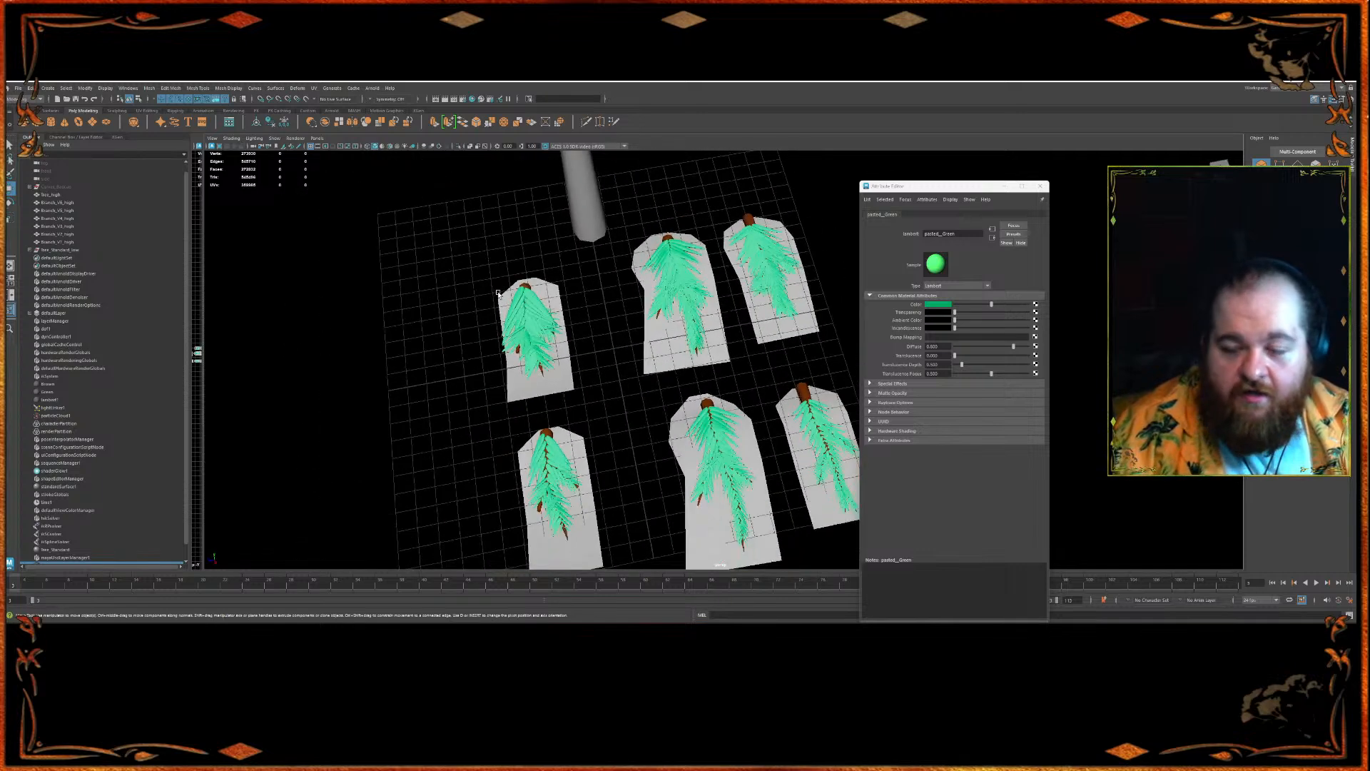
middle_click_drag(505, 277, 442, 296, "alt")
middle_click_drag(555, 279, 540, 404, "alt")
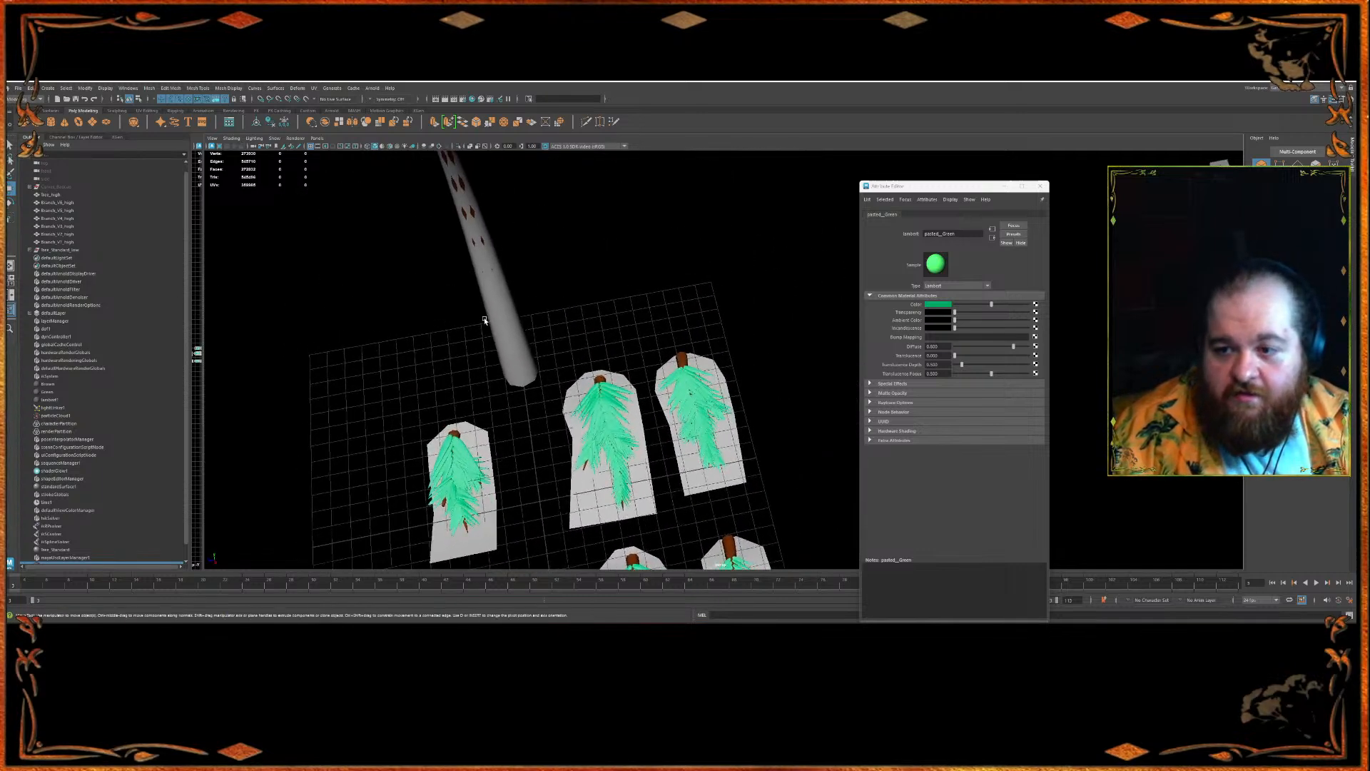
left_click(490, 318)
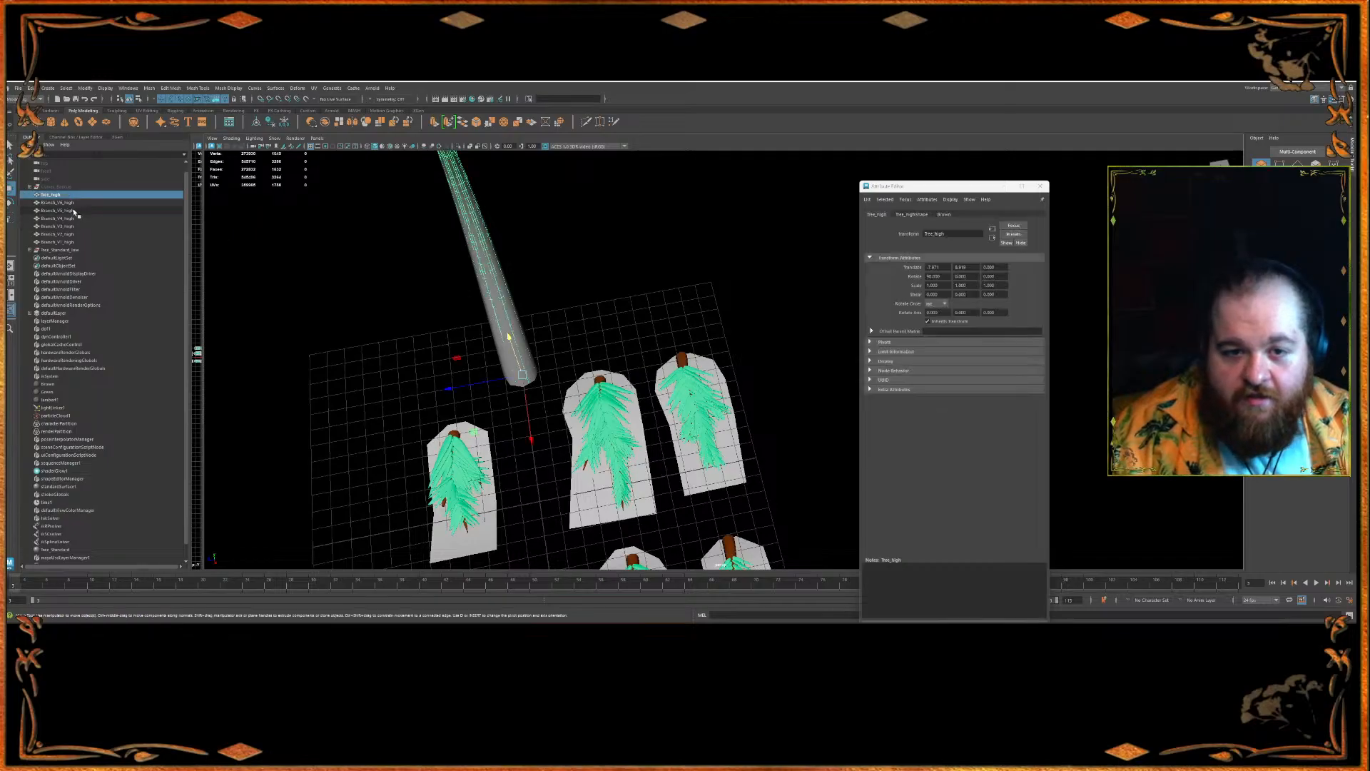
left_click(68, 242, "shift")
key("ctrl+g")
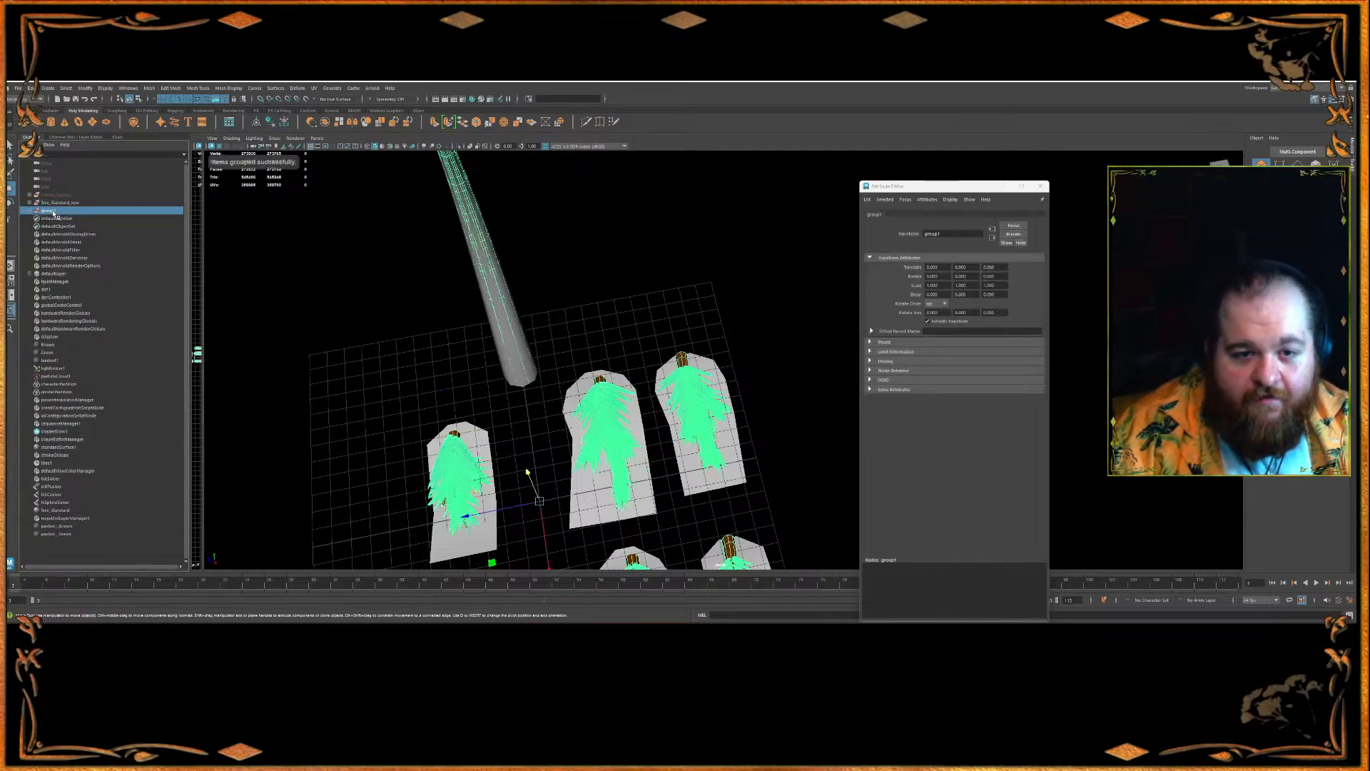
double_click(50, 211)
type("Tree_Standard_high")
key("Return")
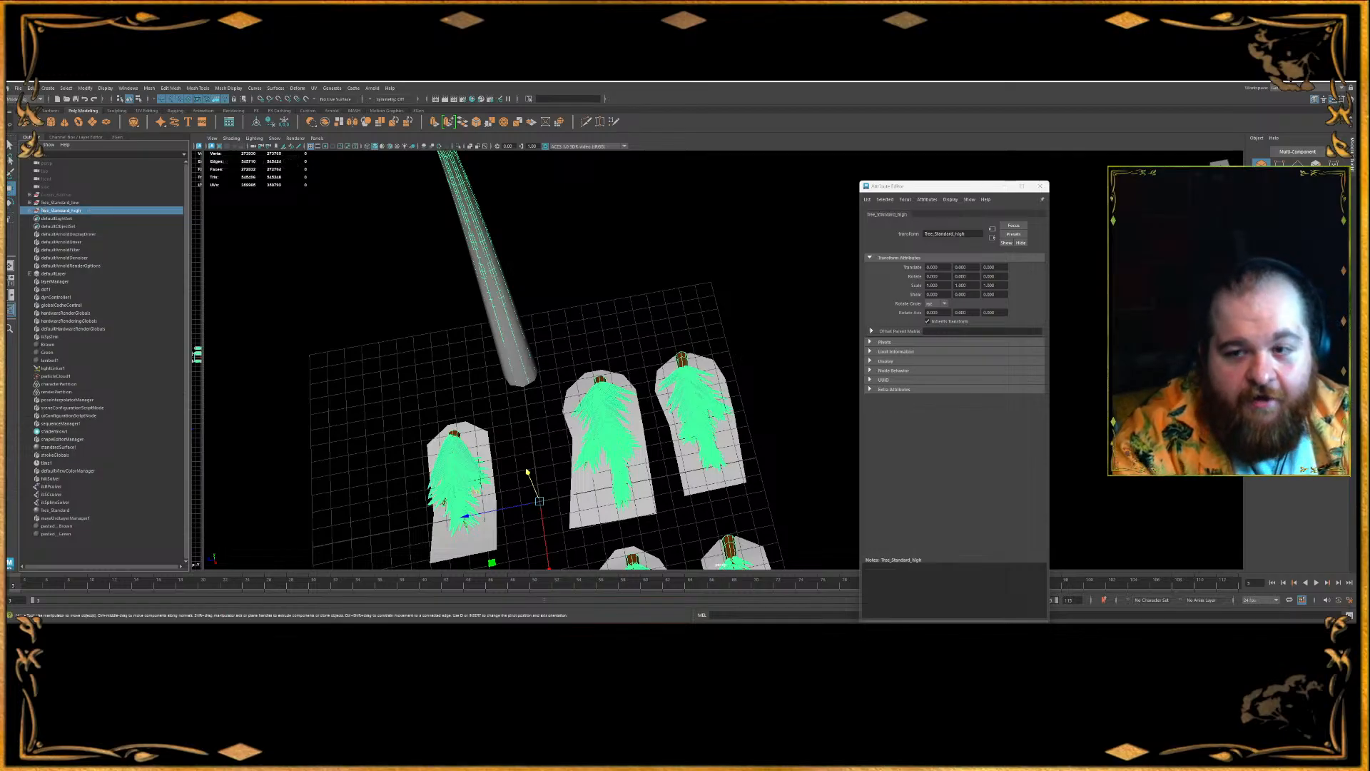
- Move the high and low trunk meshes away from the branch variants to beside the grid
left_click(570, 315)
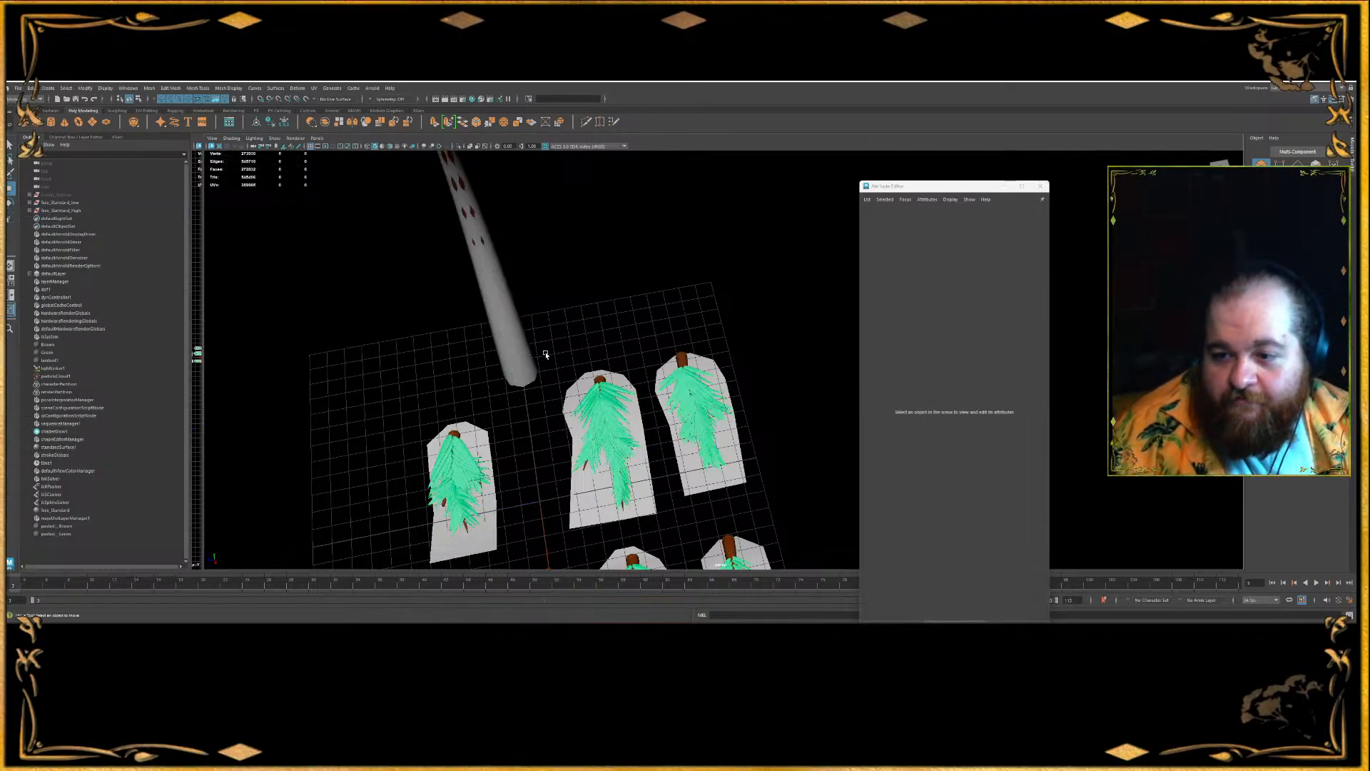
left_click(525, 355)
scroll(525, 356, "down", 4)
left_click_drag(541, 384, 397, 490)
left_click(539, 318)
middle_click_drag(538, 318, 555, 204, "alt")
left_click_drag(555, 204, 579, 247, "alt")
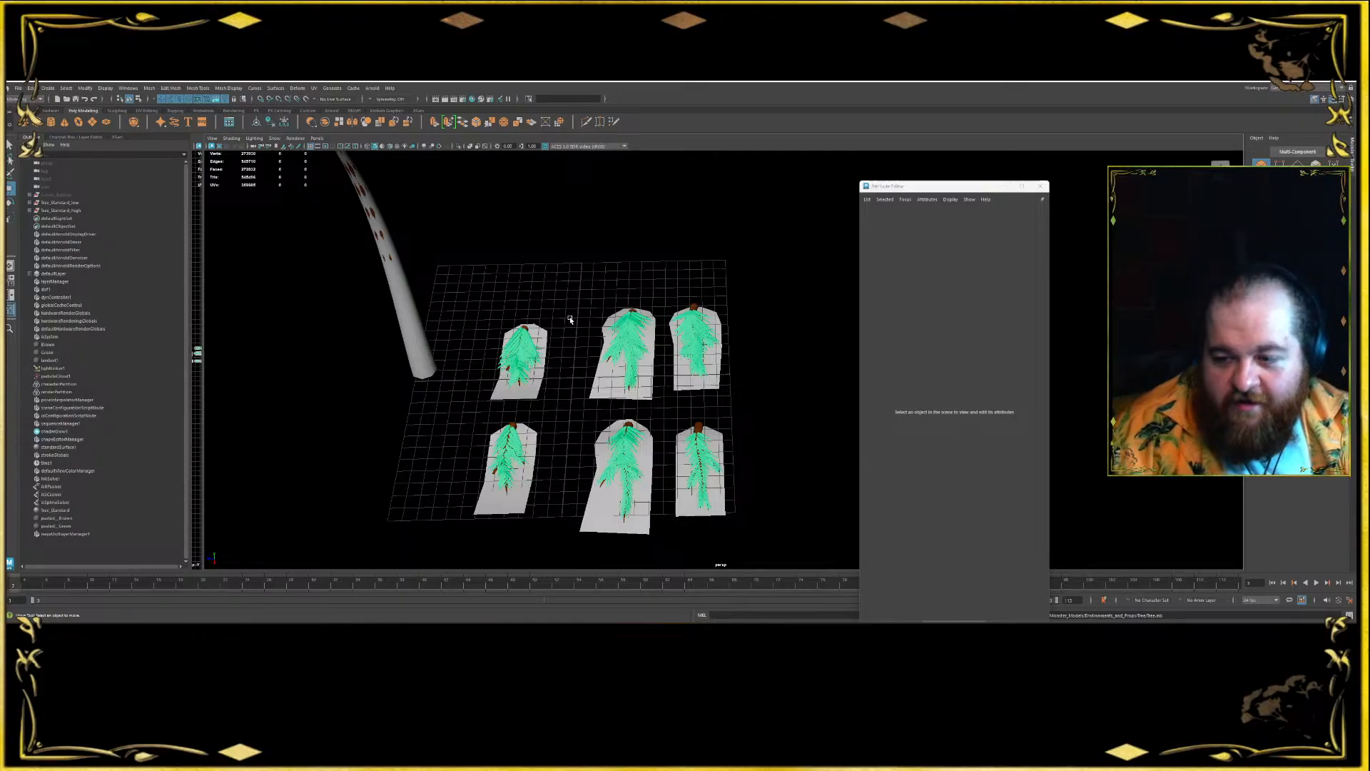
- Select the Tree_Standard_low group, save the scene and open the group's UVs in the UV Editor
left_click(404, 356)
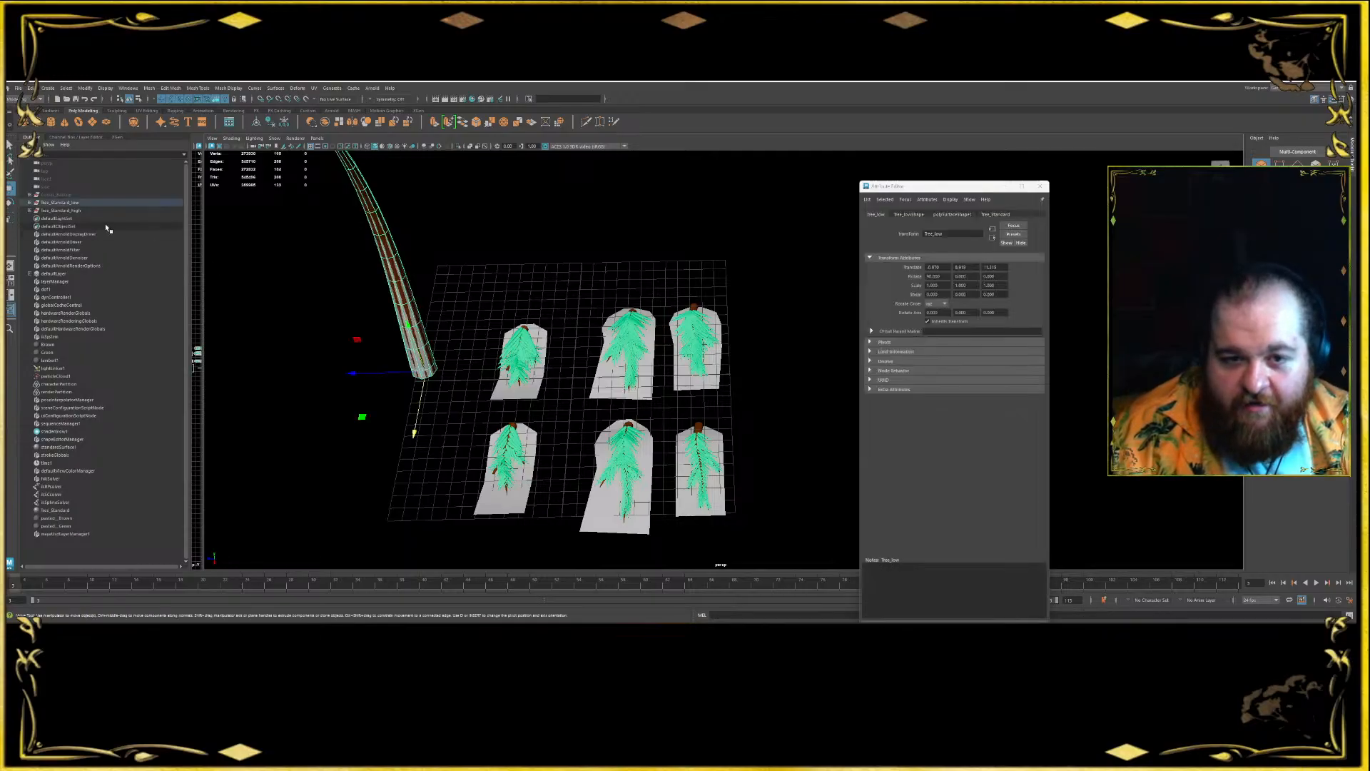
left_click(80, 204)
key("ctrl+s")
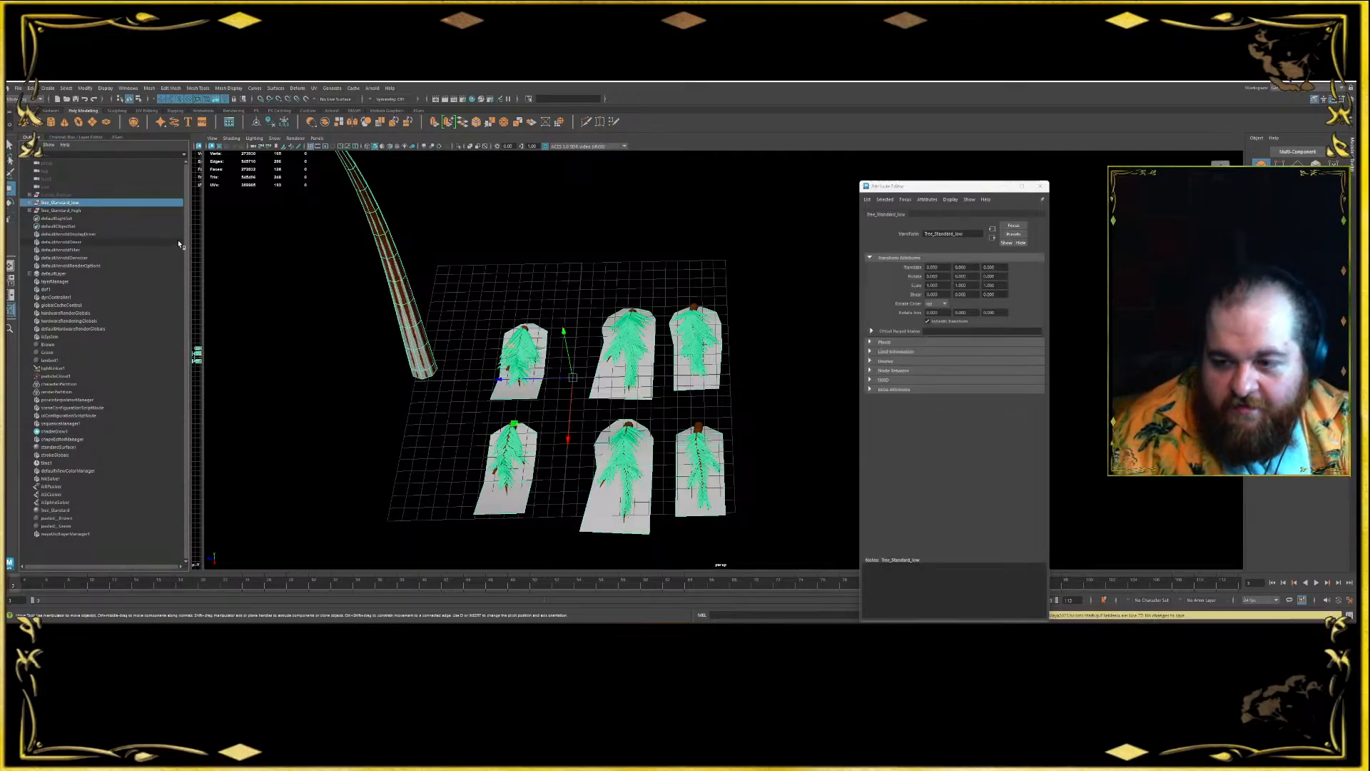
key("space")
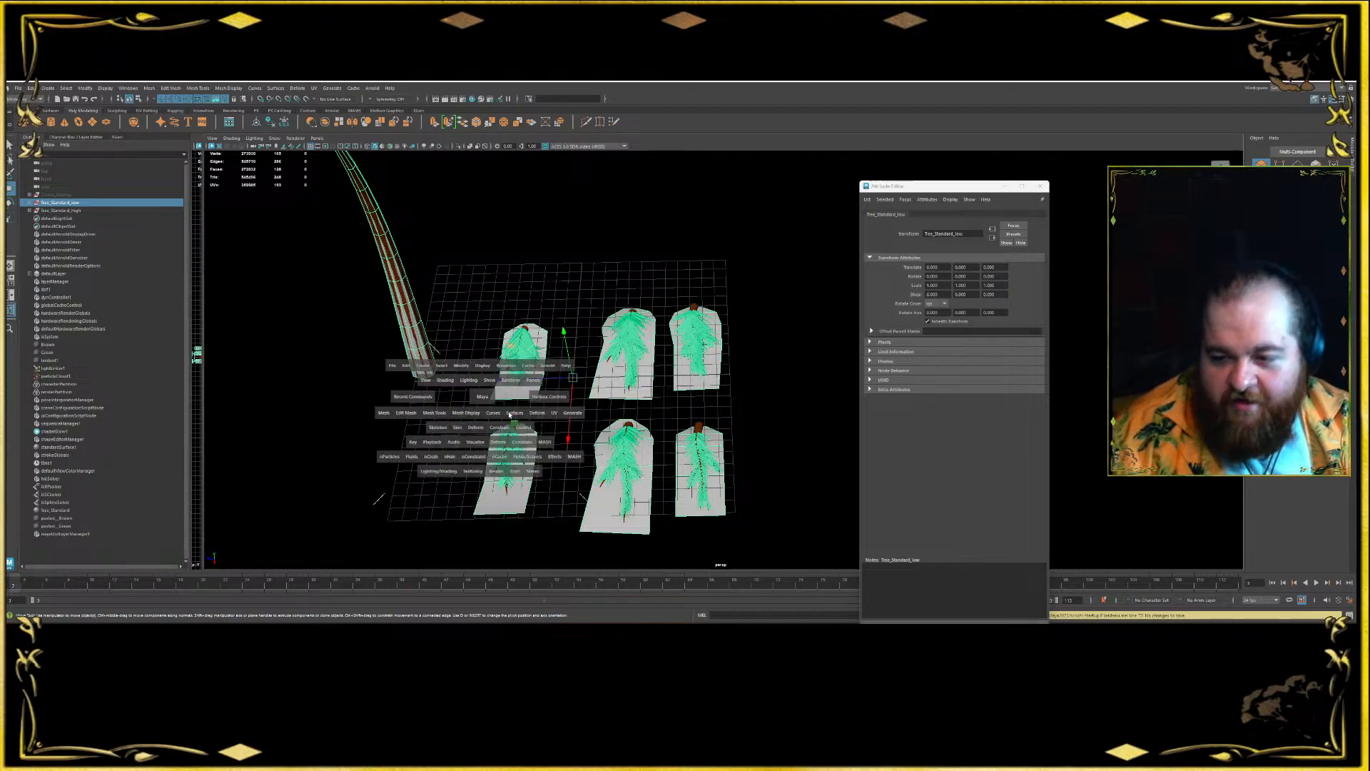
left_click(554, 416)
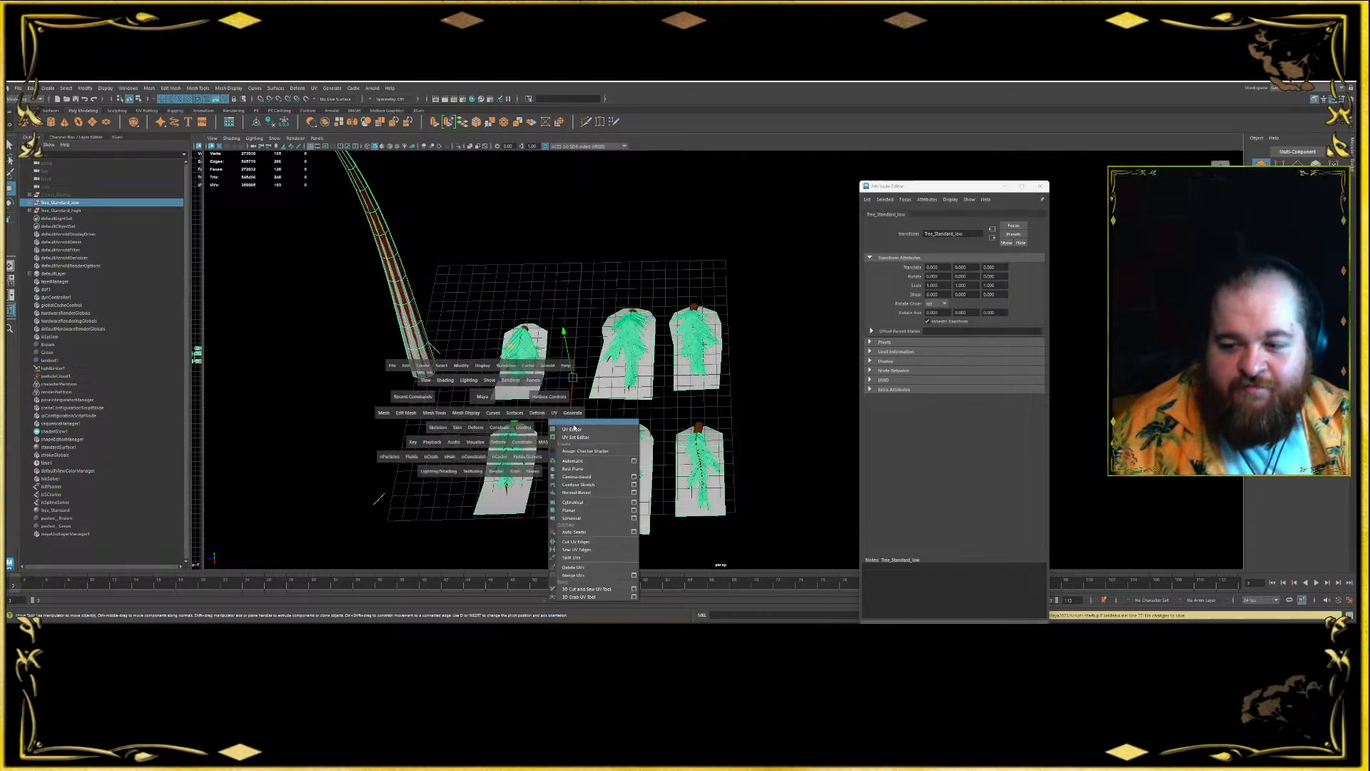
left_click(571, 425)
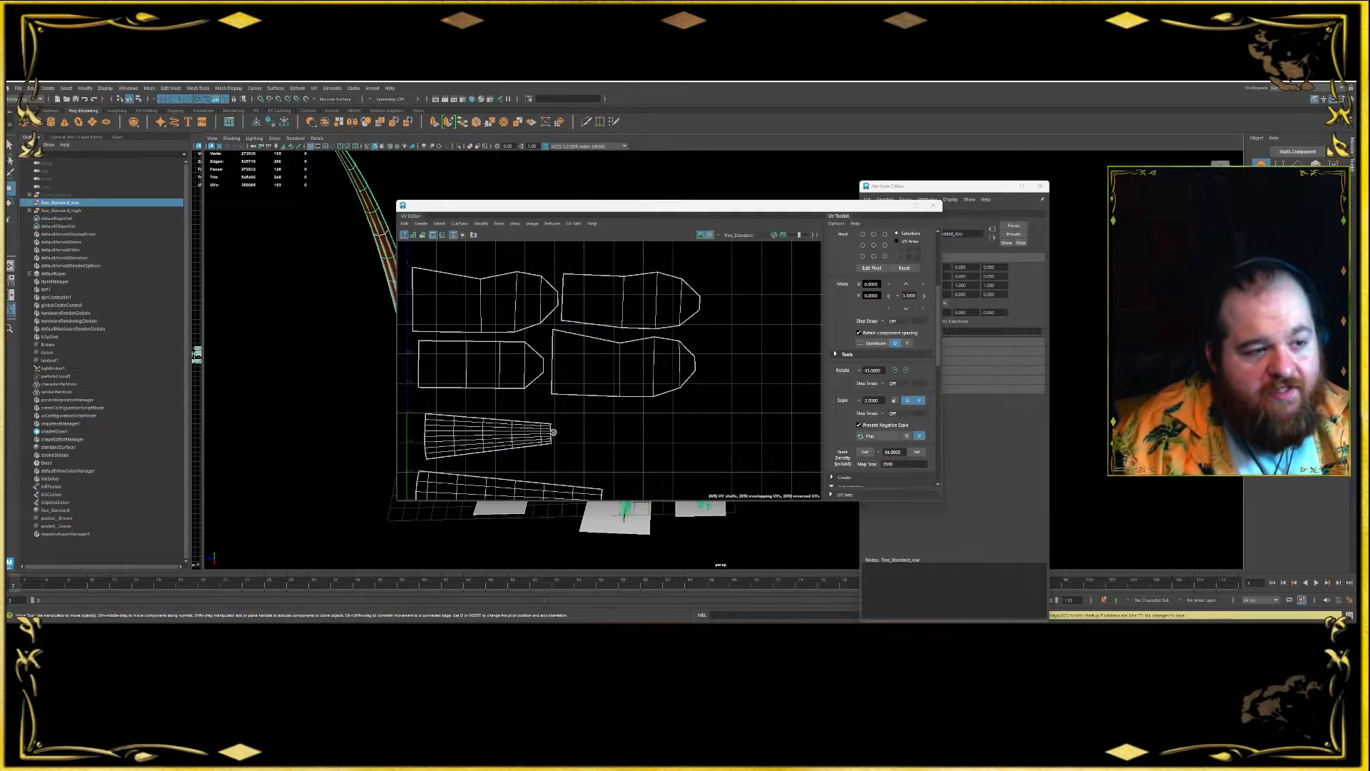
- Inspect the Tree_Standard_low UV layout and move the UV Editor aside to uncover the branch planes
left_click(526, 306)
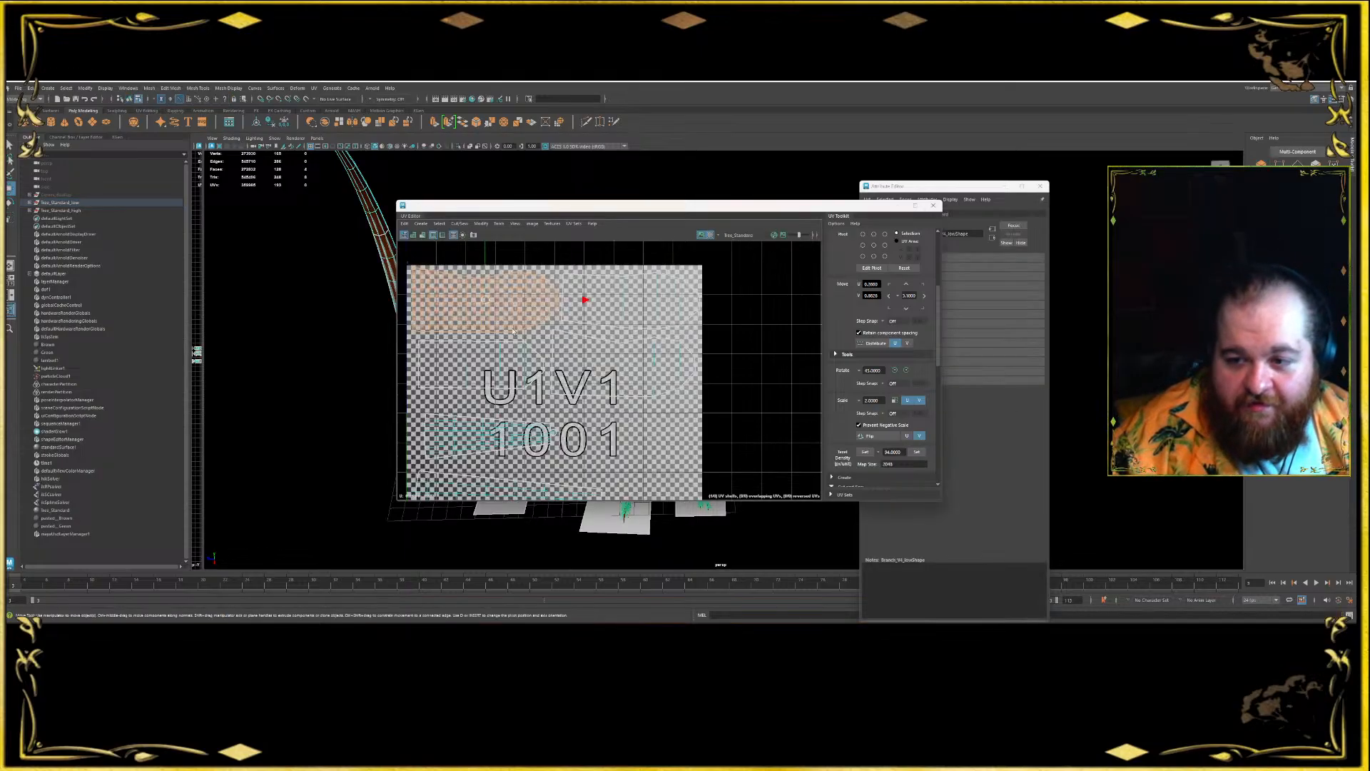
scroll(593, 354, "down", 4)
scroll(540, 318, "up", 3)
middle_click_drag(571, 358, 527, 324, "alt")
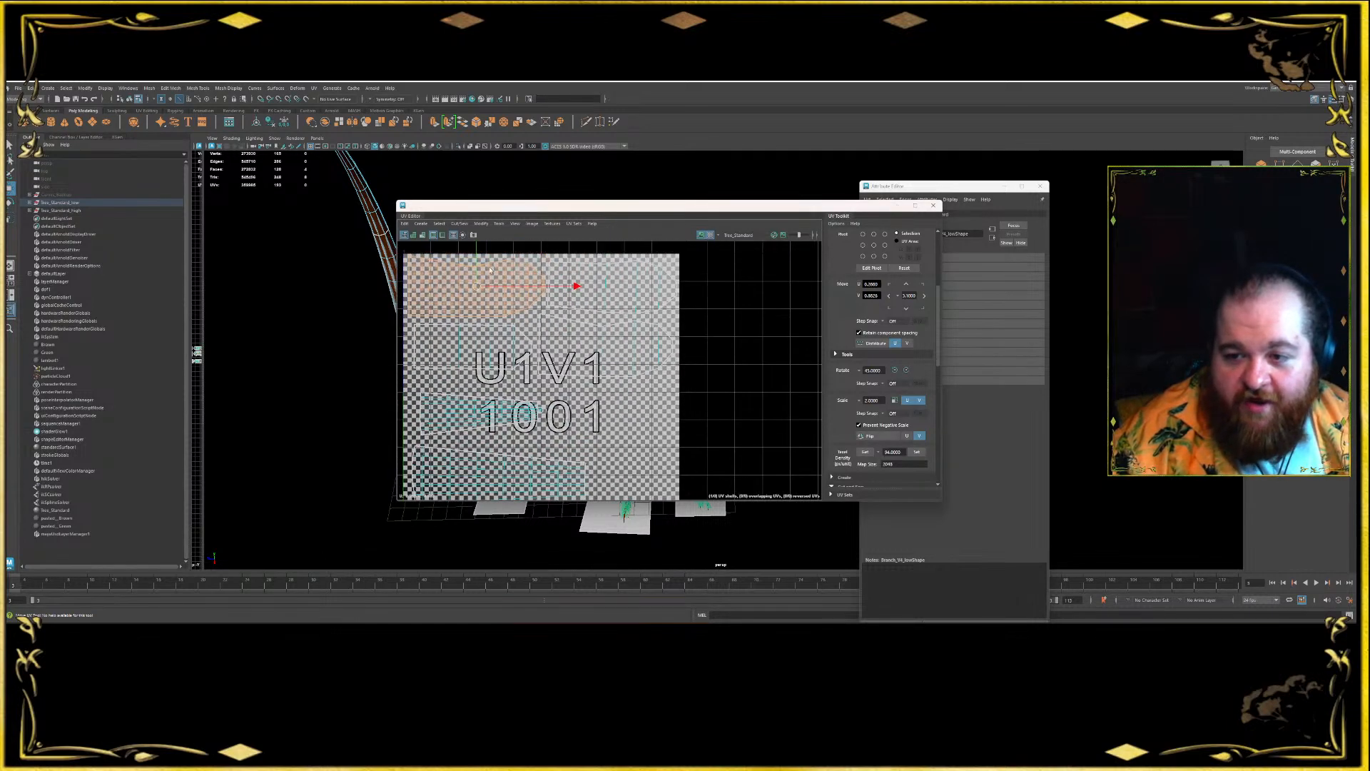
left_click_drag(536, 211, 810, 231)
left_click(543, 386)
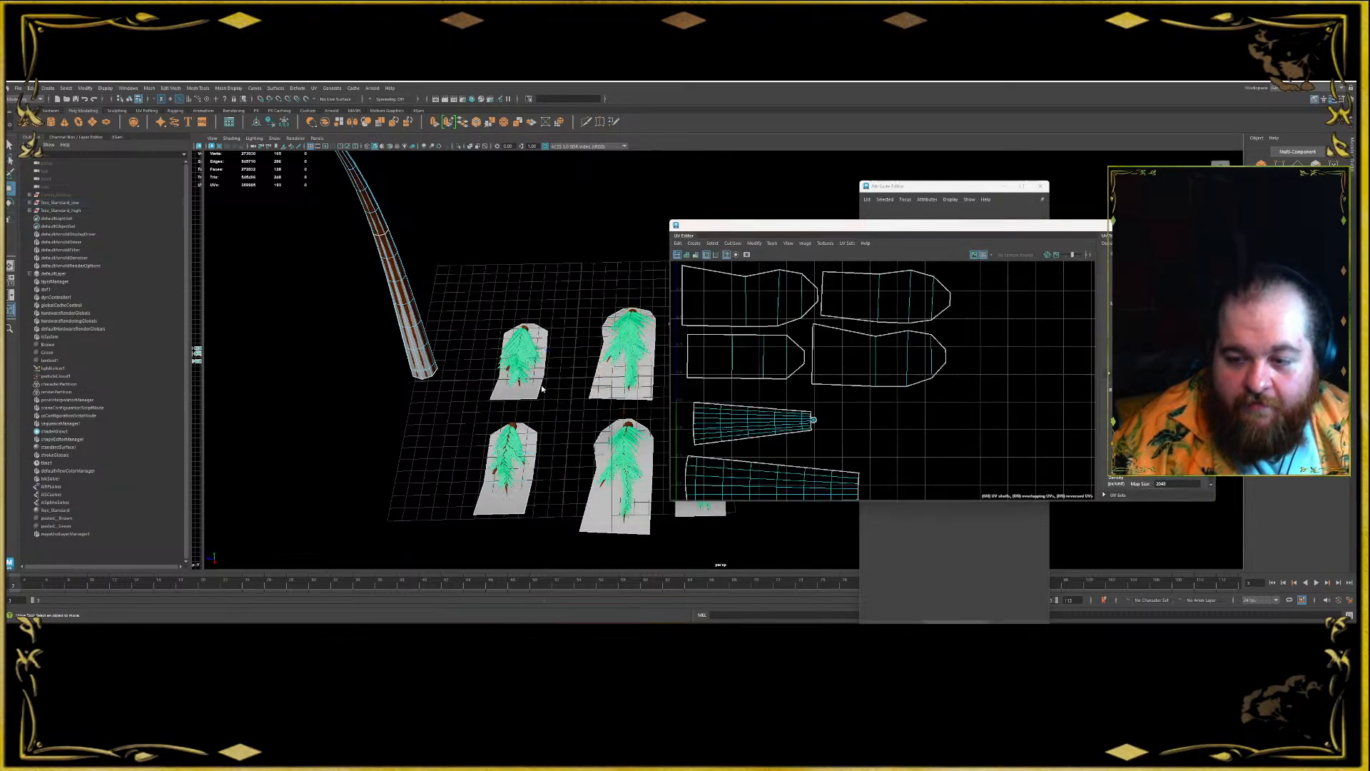
- Select Branch_V6_low and Branch_V5_low and move their UV shells together into the U2V1 tile
key("F8")
left_click(544, 333)
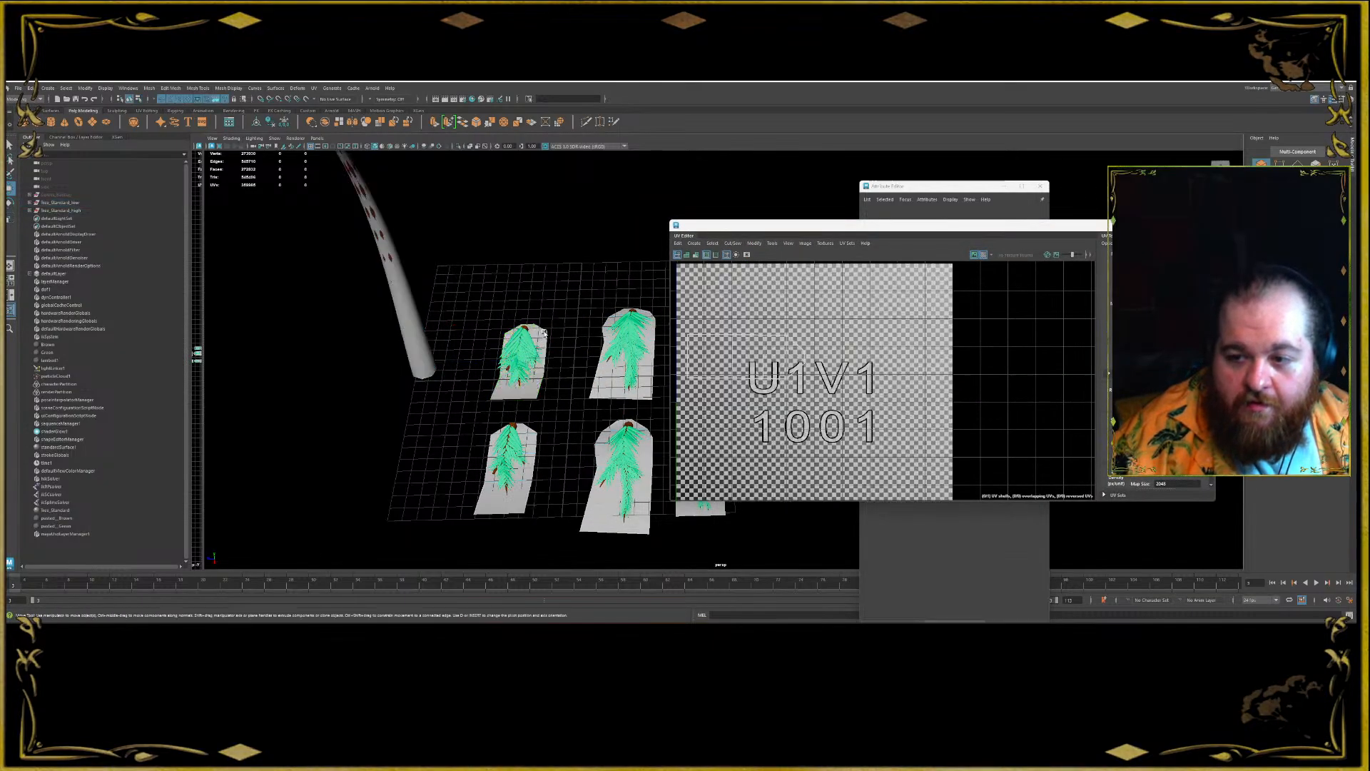
left_click(522, 500, "shift")
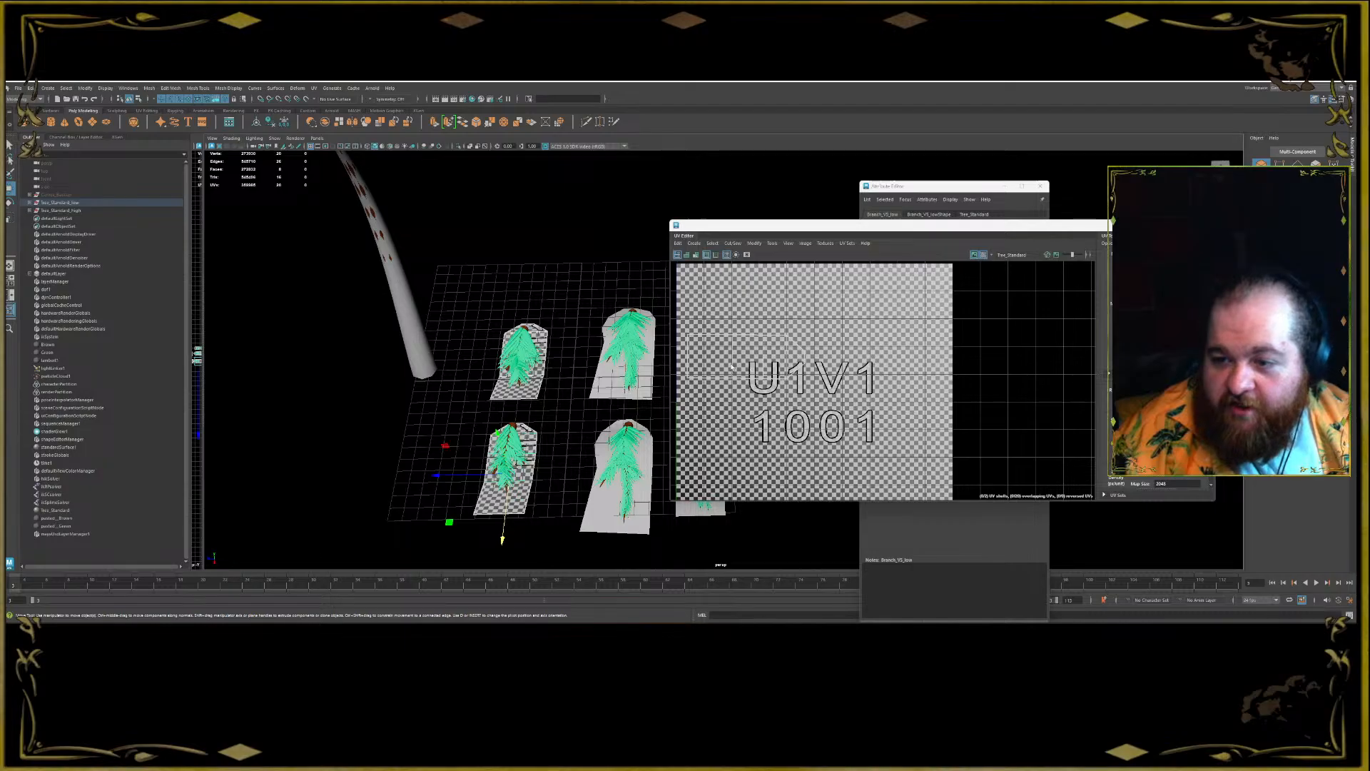
scroll(742, 347, "down", 3)
right_click(754, 338)
right_click_drag(754, 339, 739, 333)
left_click_drag(741, 343, 716, 354)
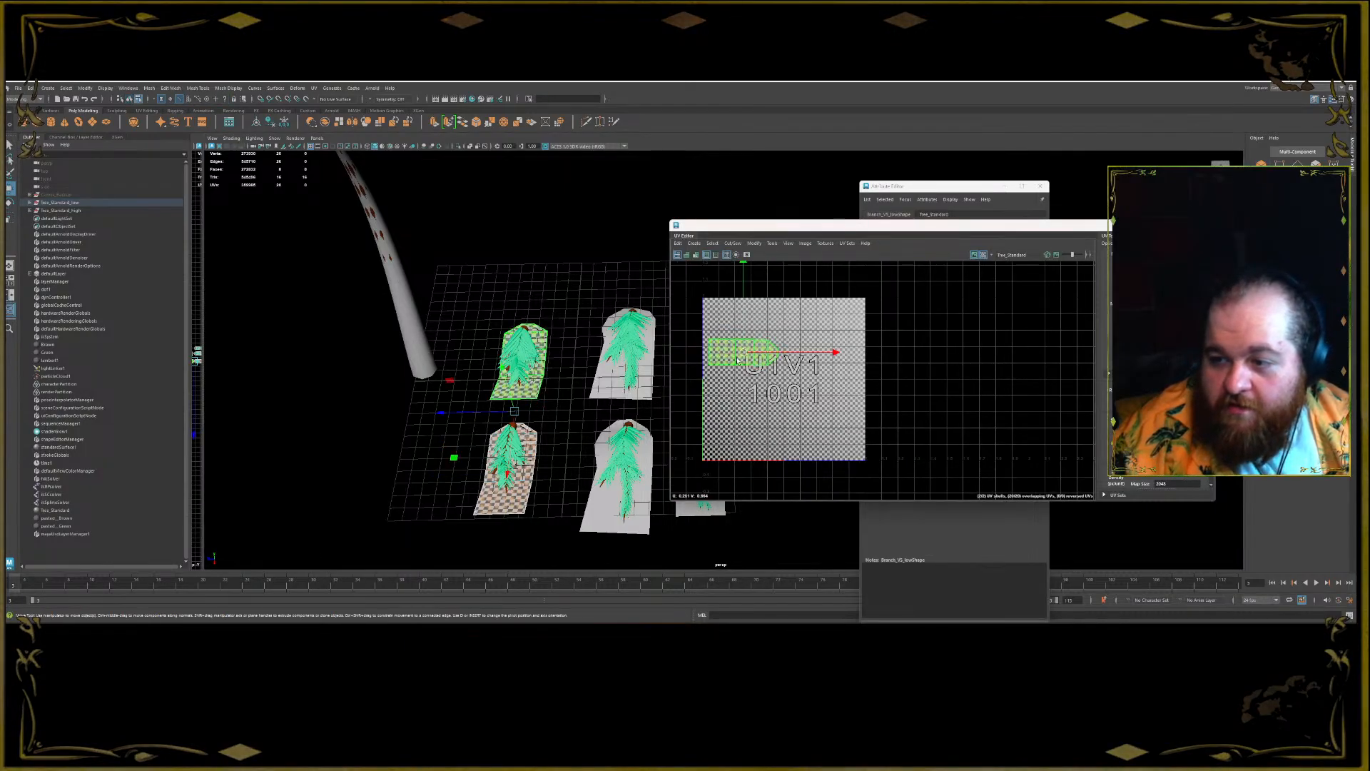
middle_click_drag(714, 351, 885, 400)
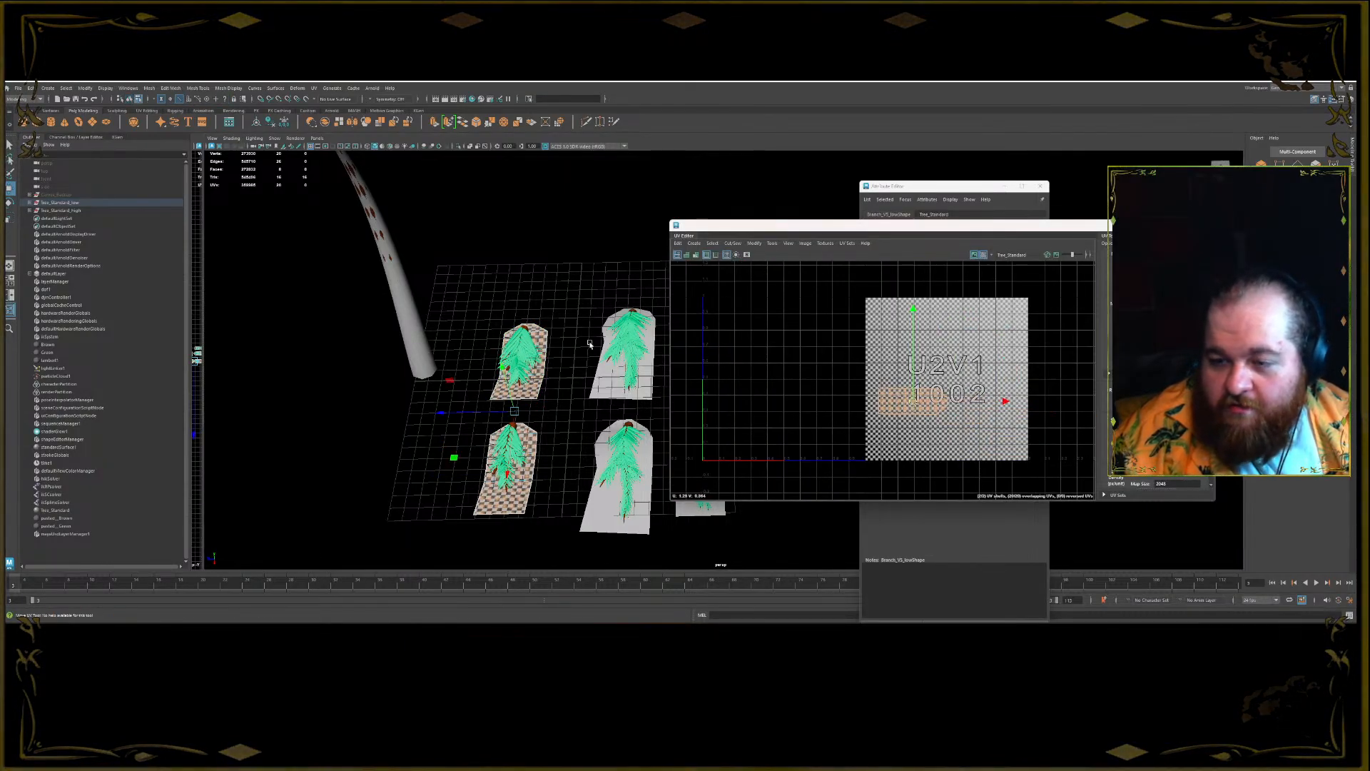
- Select Tree_Standard_low and move the Branch_V6_low UV shell out of U2V1 into the free space in U1V1
left_click(84, 204)
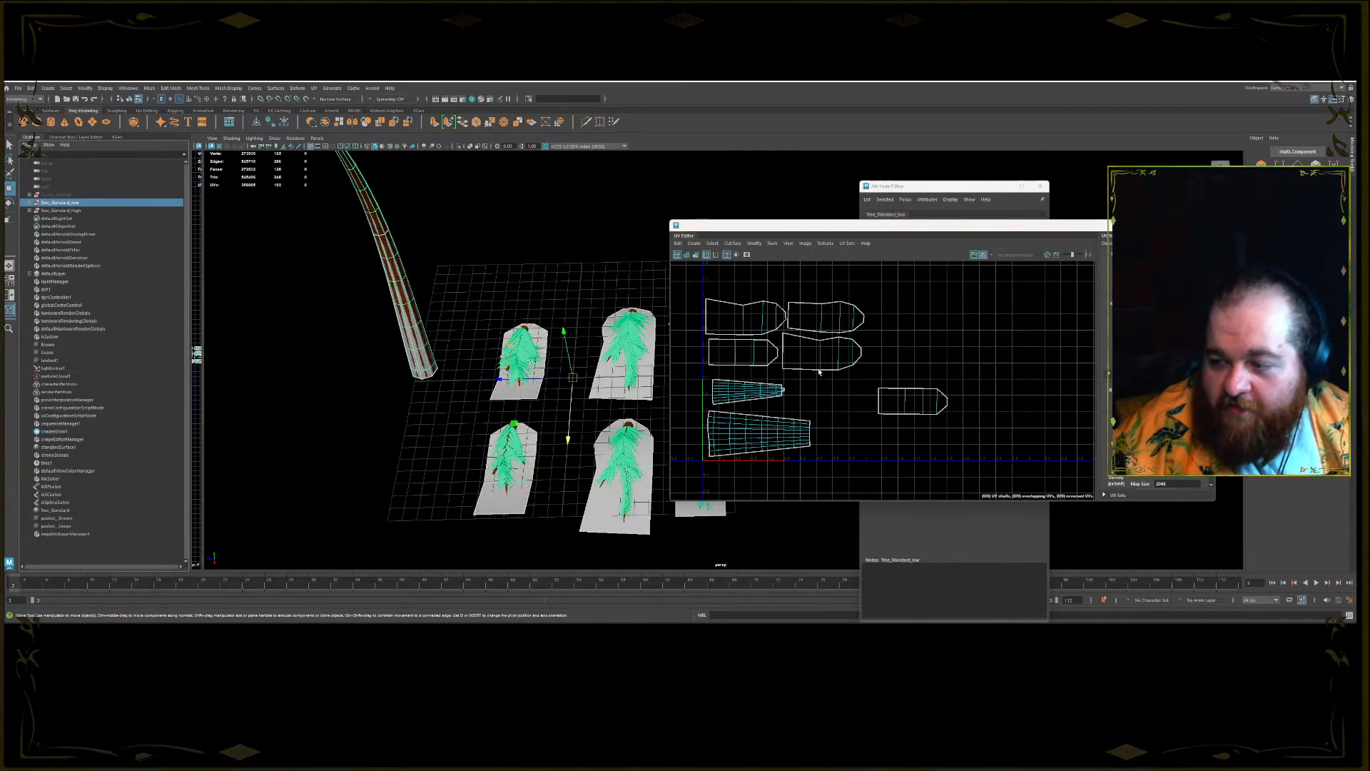
scroll(891, 394, "up", 2)
right_click_drag(896, 400, 888, 400)
left_click(903, 410)
middle_click_drag(917, 402, 819, 397)
left_click(897, 418, "shift")
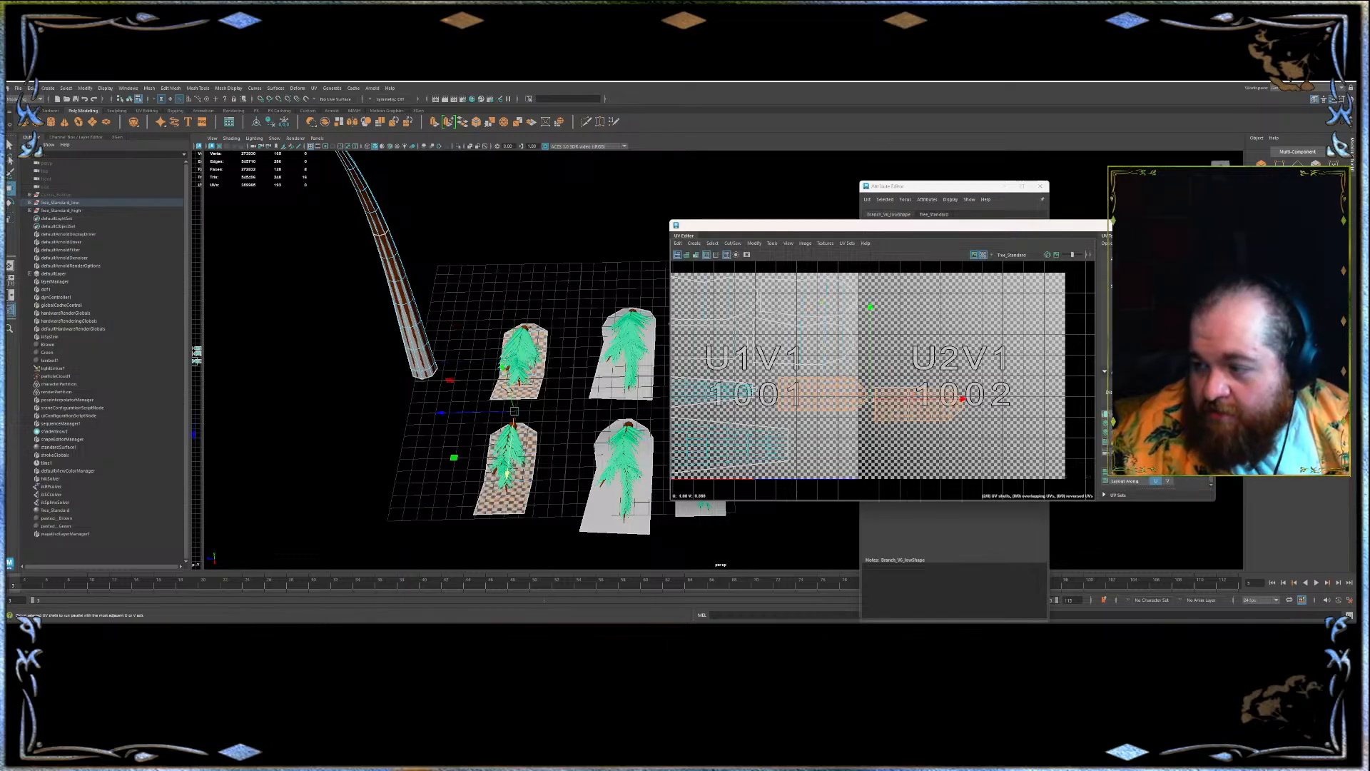
scroll(1135, 321, "up", 2)
left_click(1126, 268)
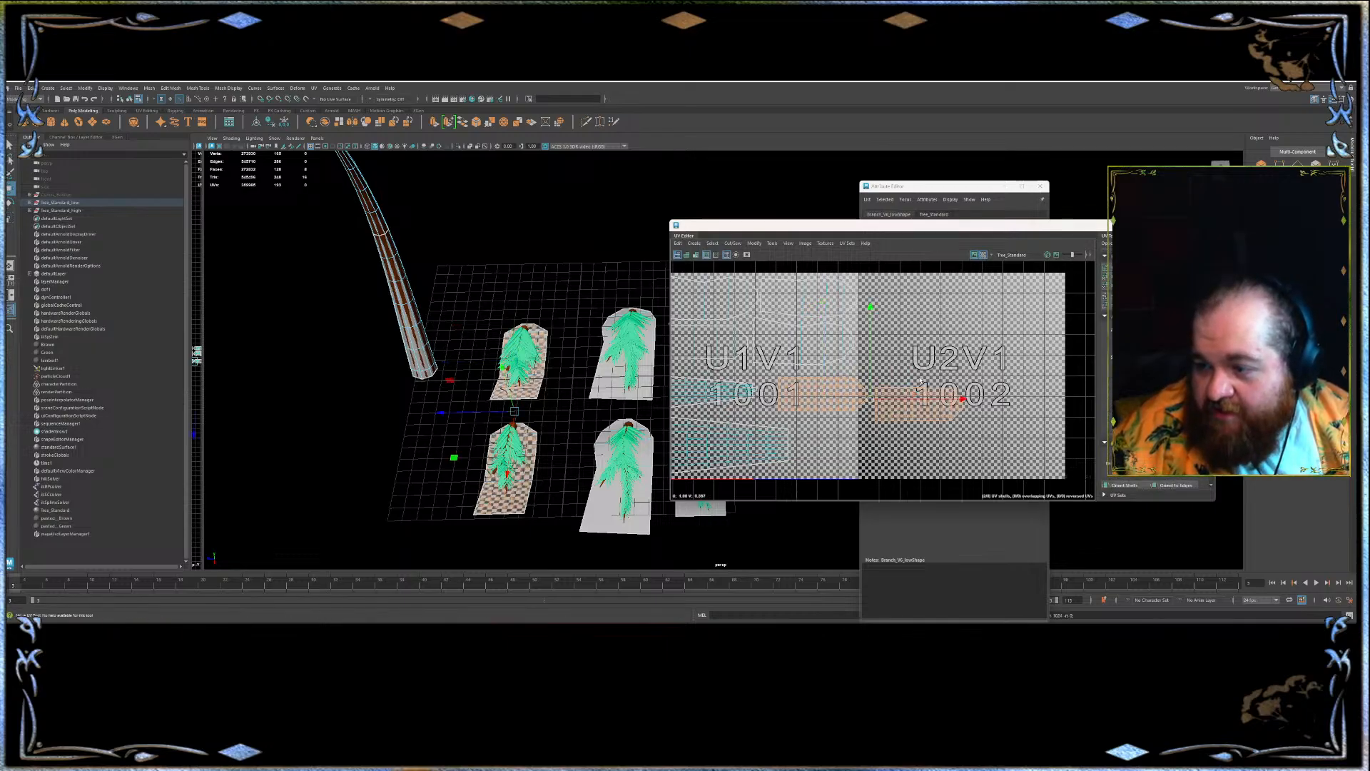
scroll(847, 381, "up", 4)
left_click_drag(847, 381, 833, 373)
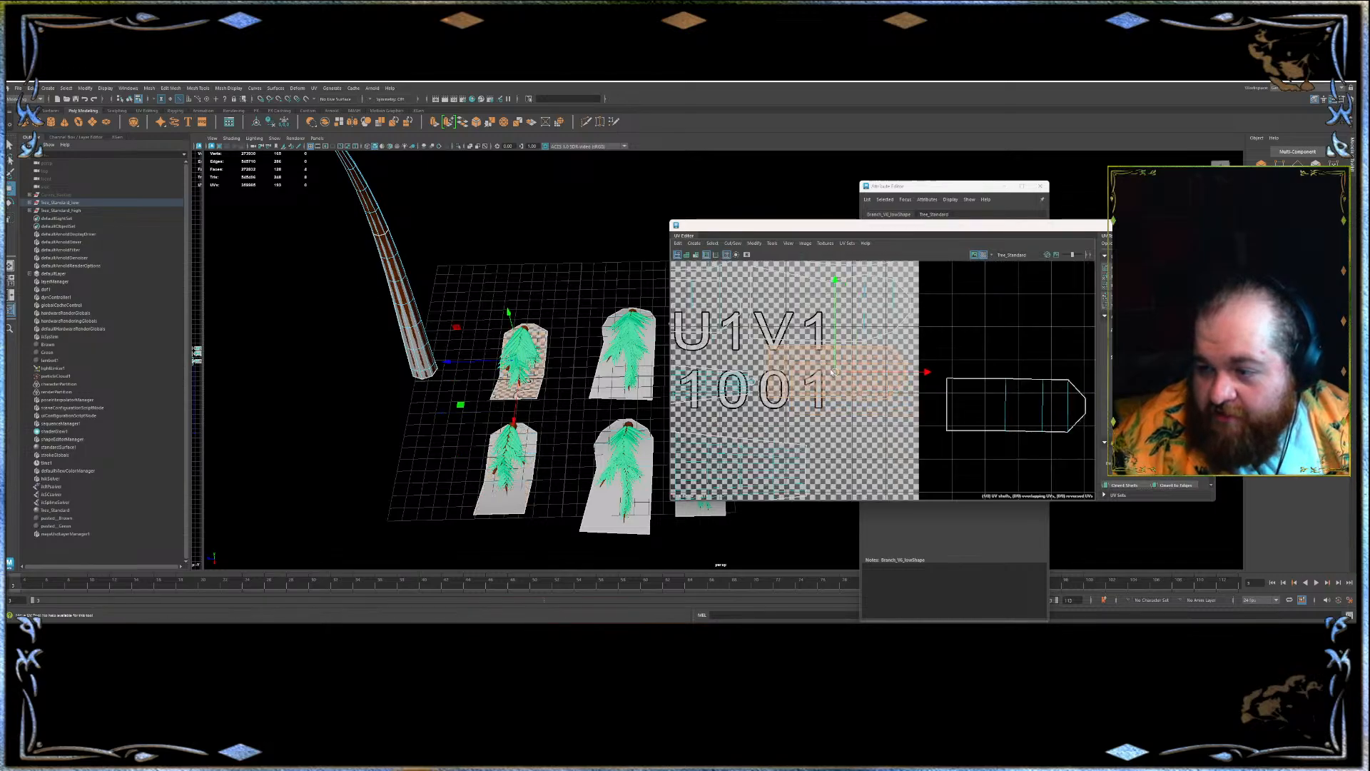
- Select the Branch_V5_low UV shell, turn off the checker map display and move the UV Editor window clear of the webcam area
left_click(975, 410)
scroll(856, 421, "down", 2)
middle_click_drag(837, 446, 866, 459, "alt")
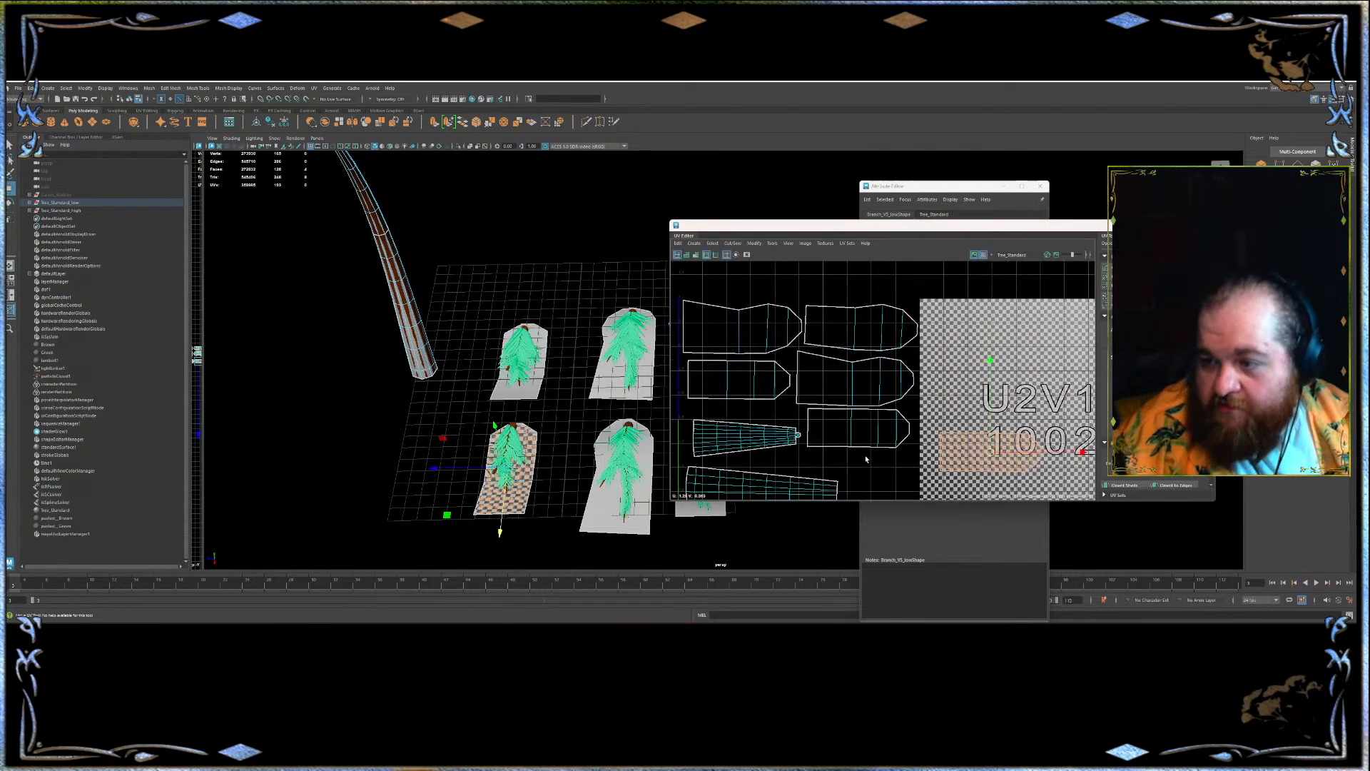
left_click(983, 254)
left_click(973, 255)
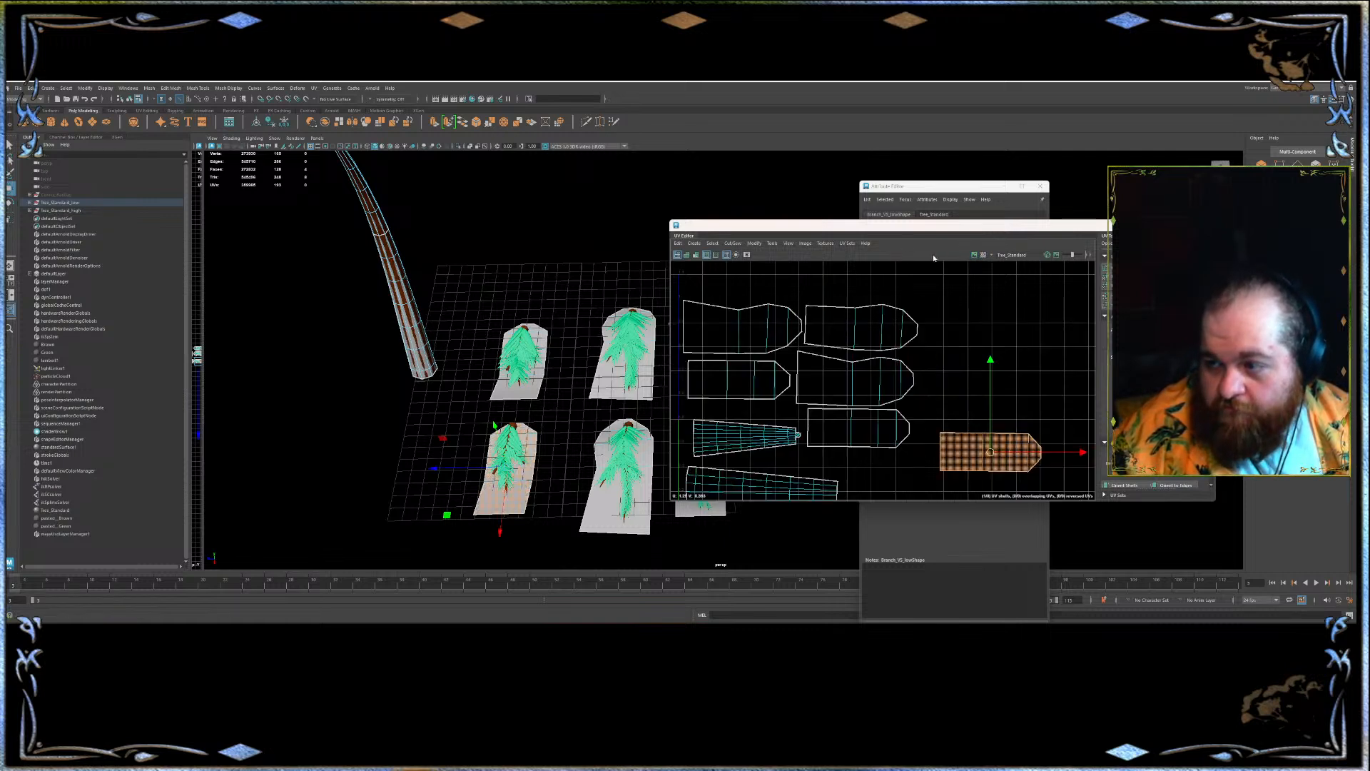
left_click_drag(862, 230, 634, 223)
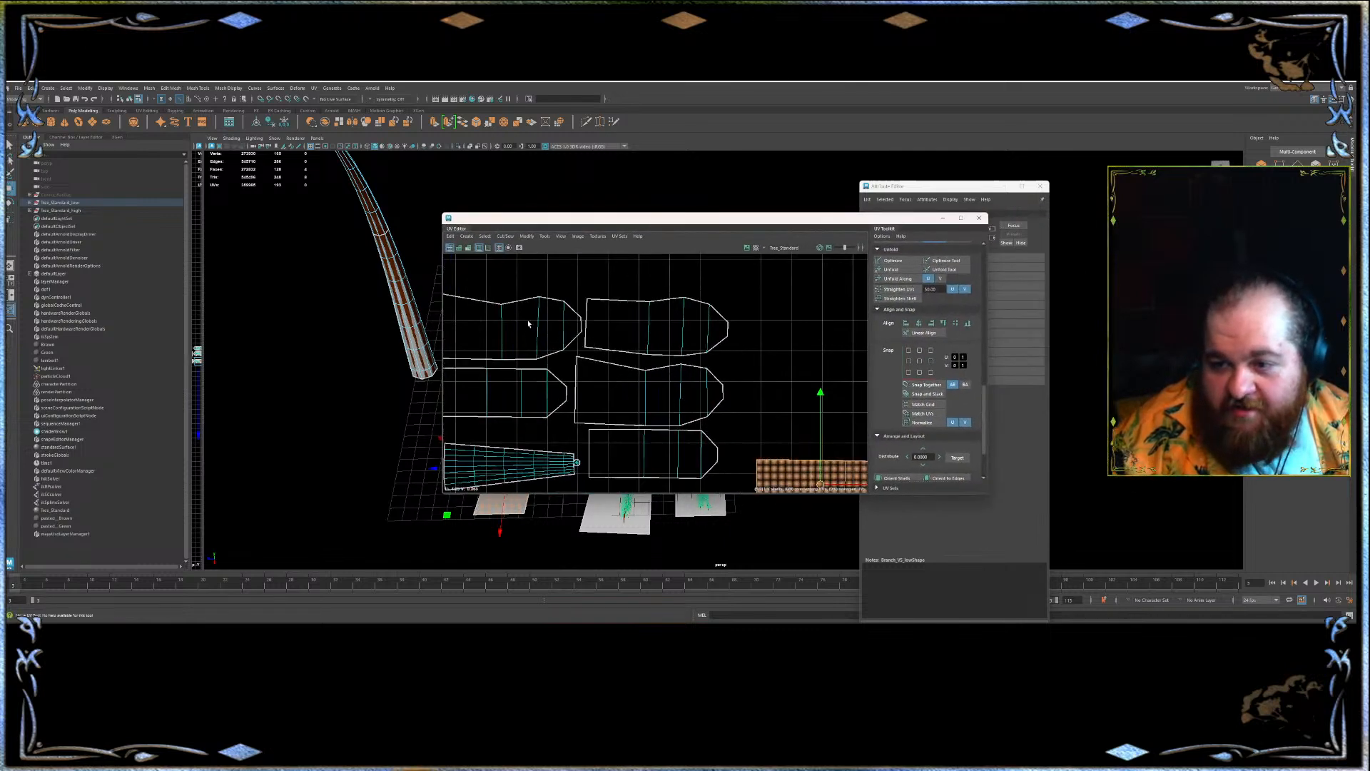
- Clear the UV selection, delete the history and cycle the viewport background to the blue gradient
left_click(573, 327)
left_click(751, 307)
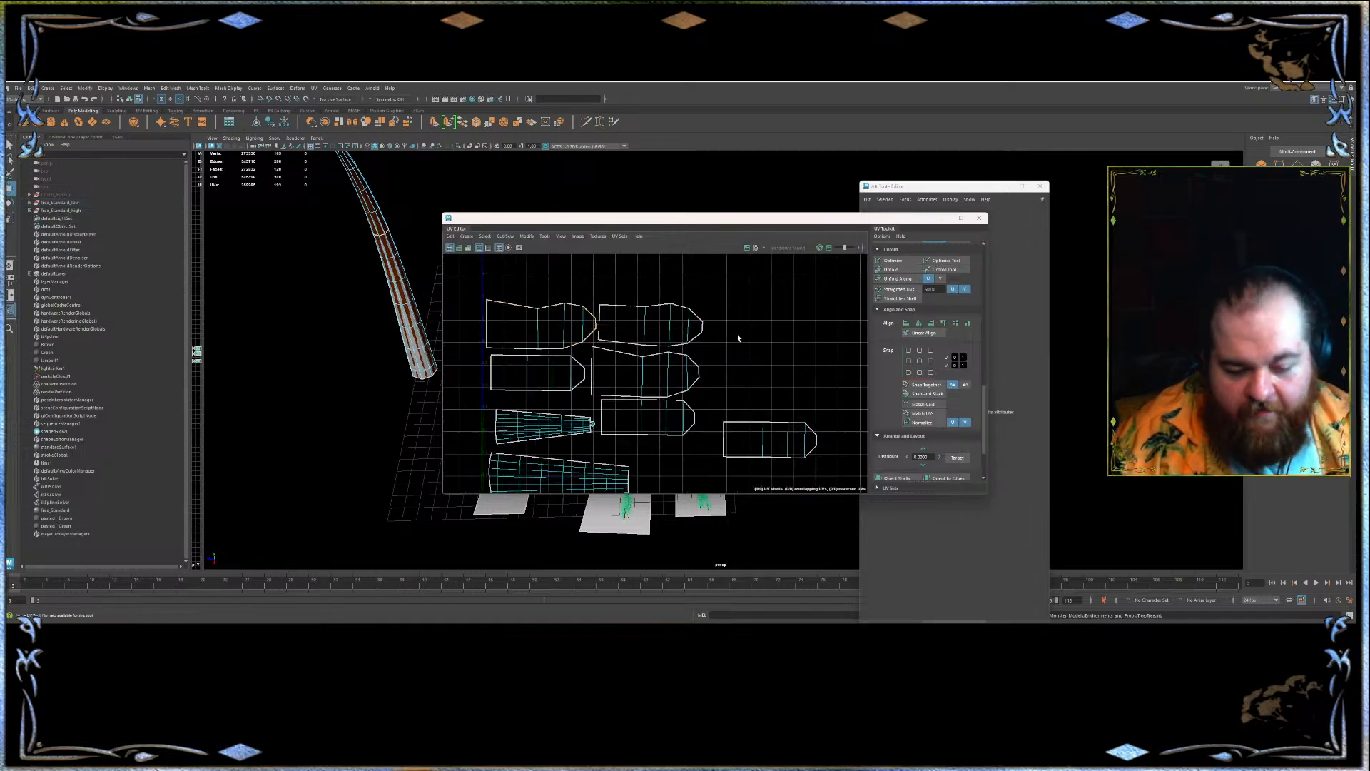
key("alt+shift+d")
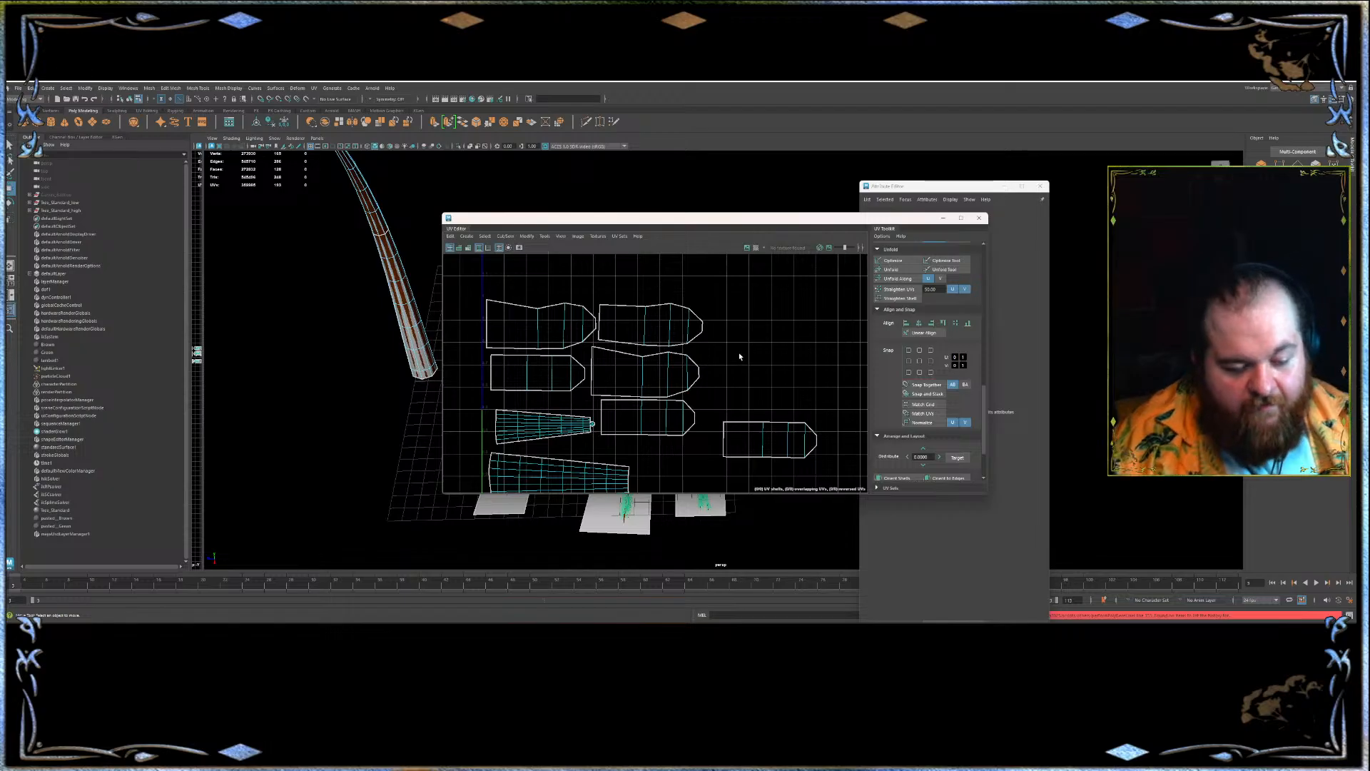
key("alt+b")
key("alt+b")
key("alt+b")
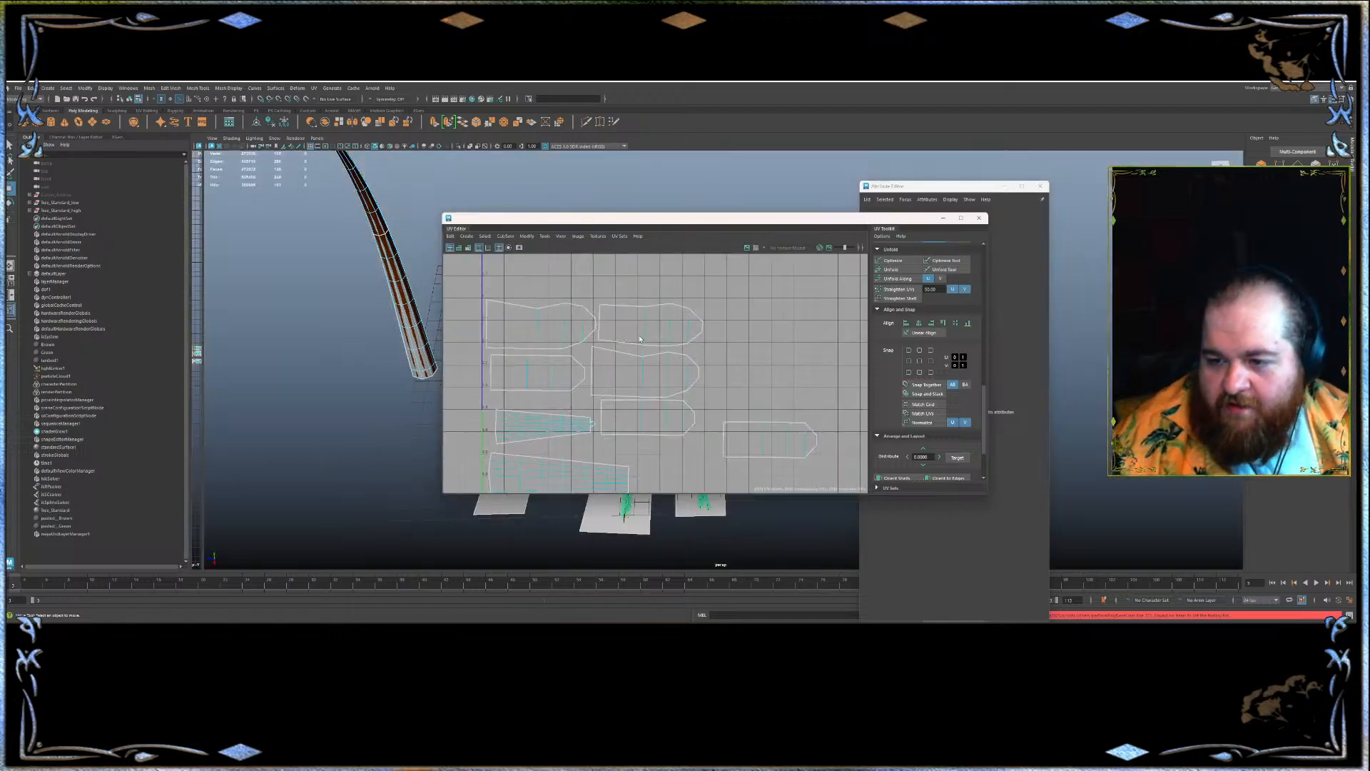
- Snap the two top-row branch shells to the U1V1 tile's upper-left corner and slide the second one beside the first
scroll(644, 340, "up", 3)
left_click(508, 312)
middle_click_drag(503, 311, 575, 317, "alt")
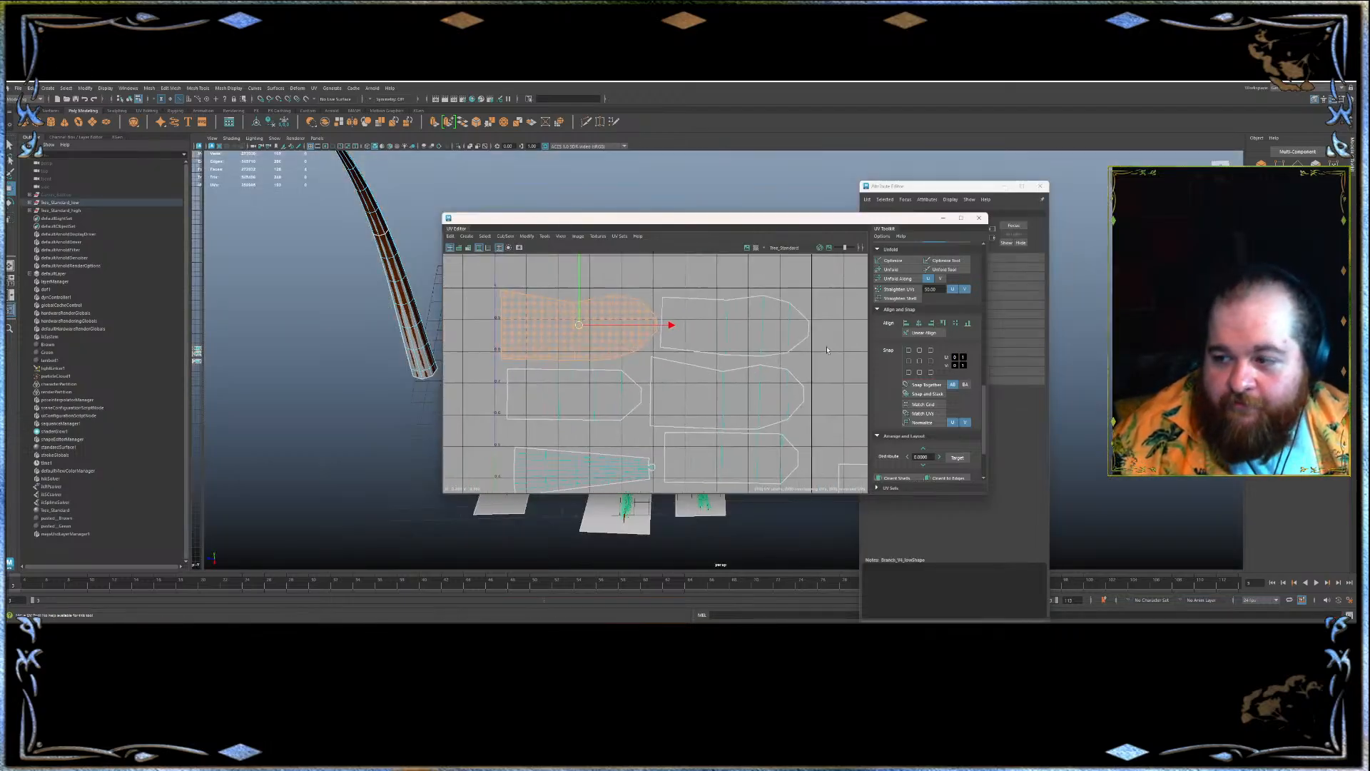
left_click(908, 350)
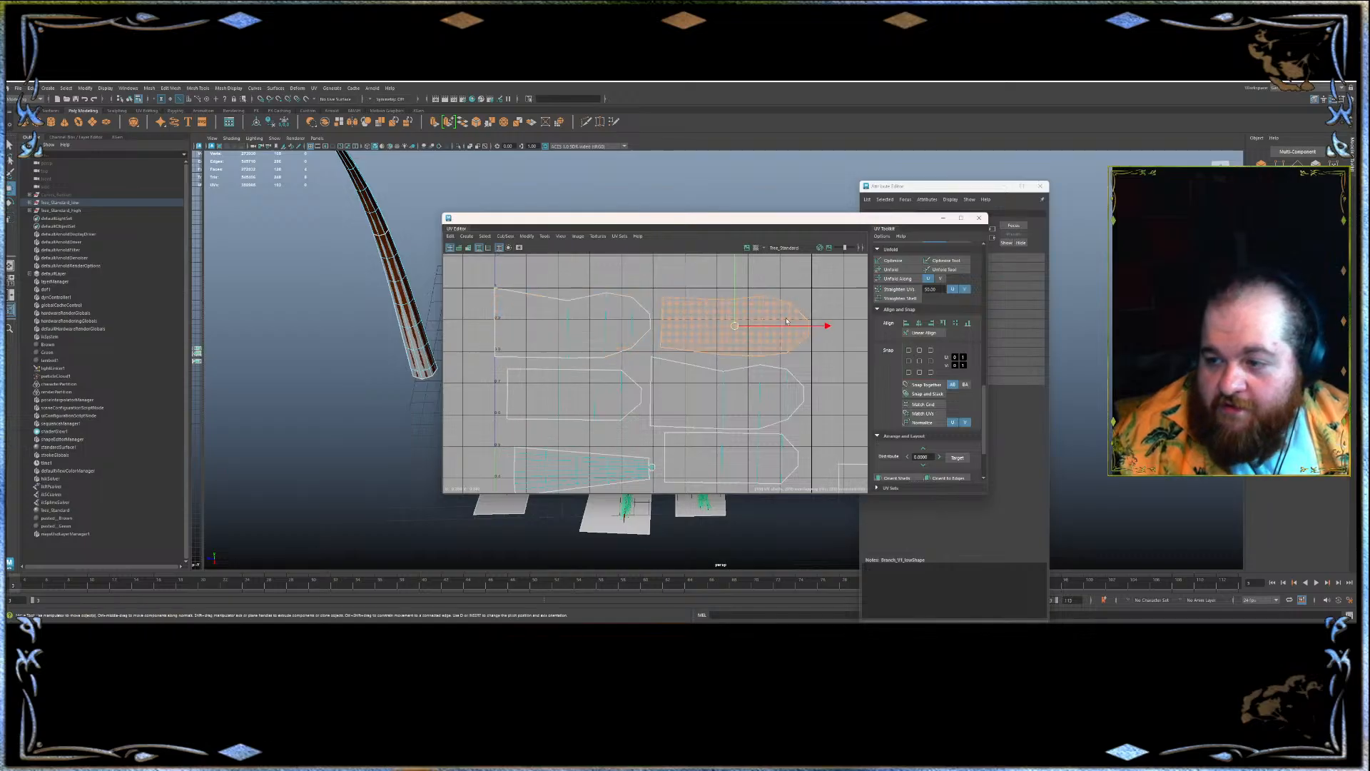
left_click(907, 351)
left_click_drag(665, 325, 818, 329)
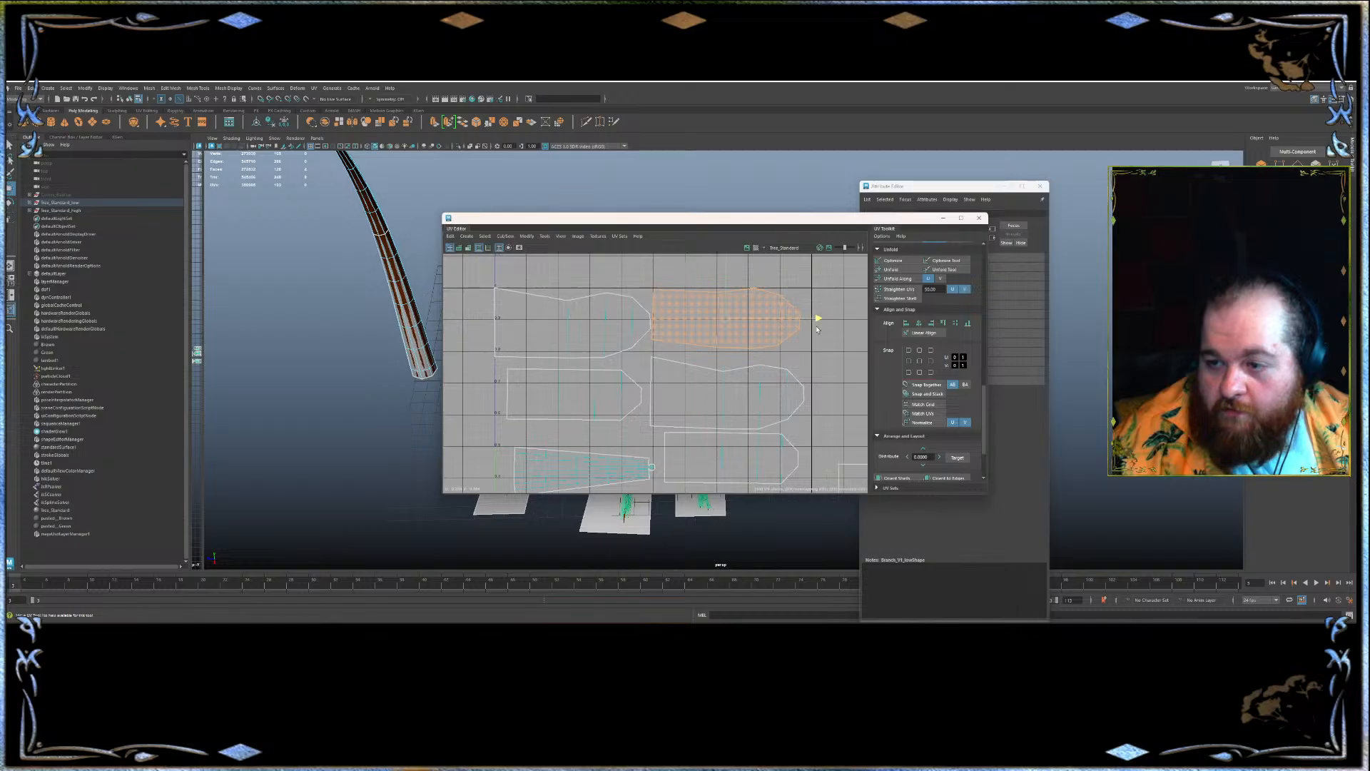
- Move the second-row branch shells and the Branch_V6_low shell up to close the gaps below the top row
left_click(572, 394)
scroll(576, 397, "up", 3)
scroll(605, 357, "down", 2)
left_click(778, 389)
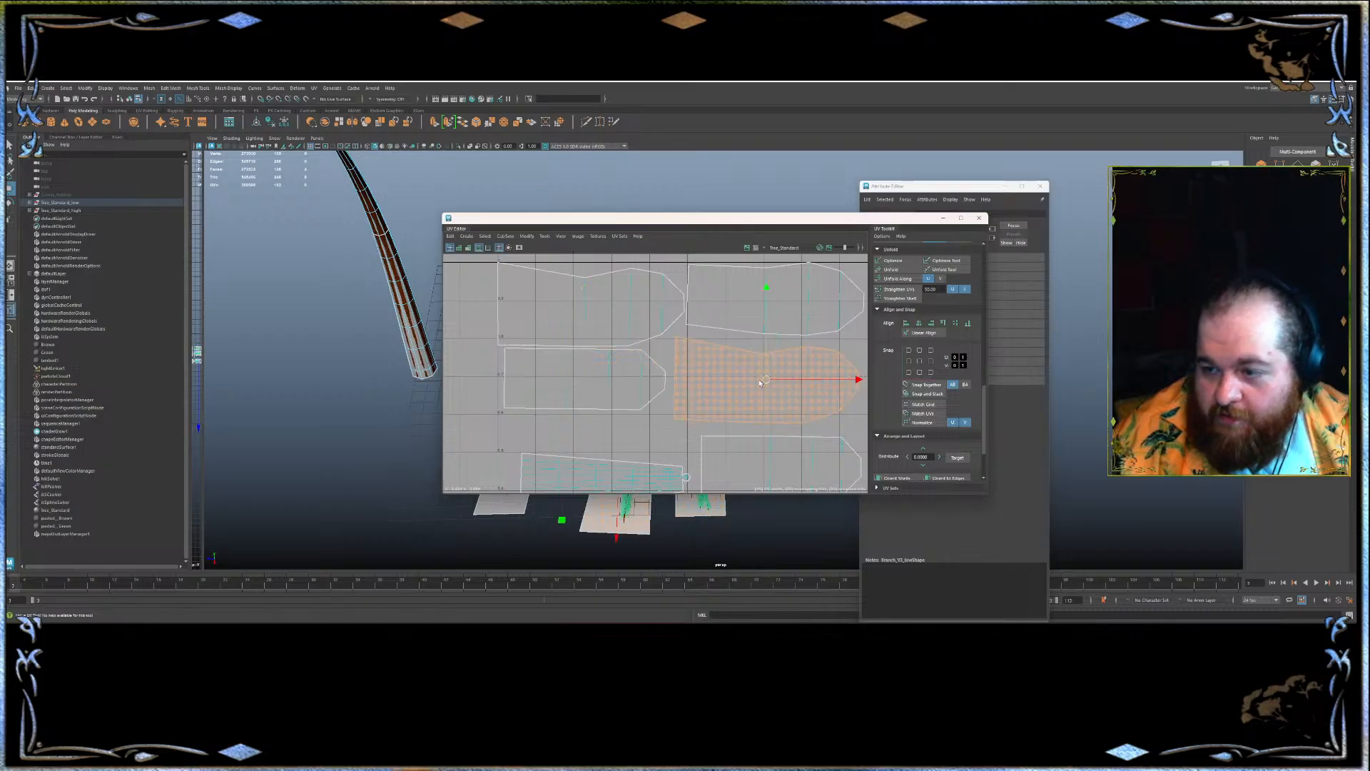
scroll(659, 299, "down", 3)
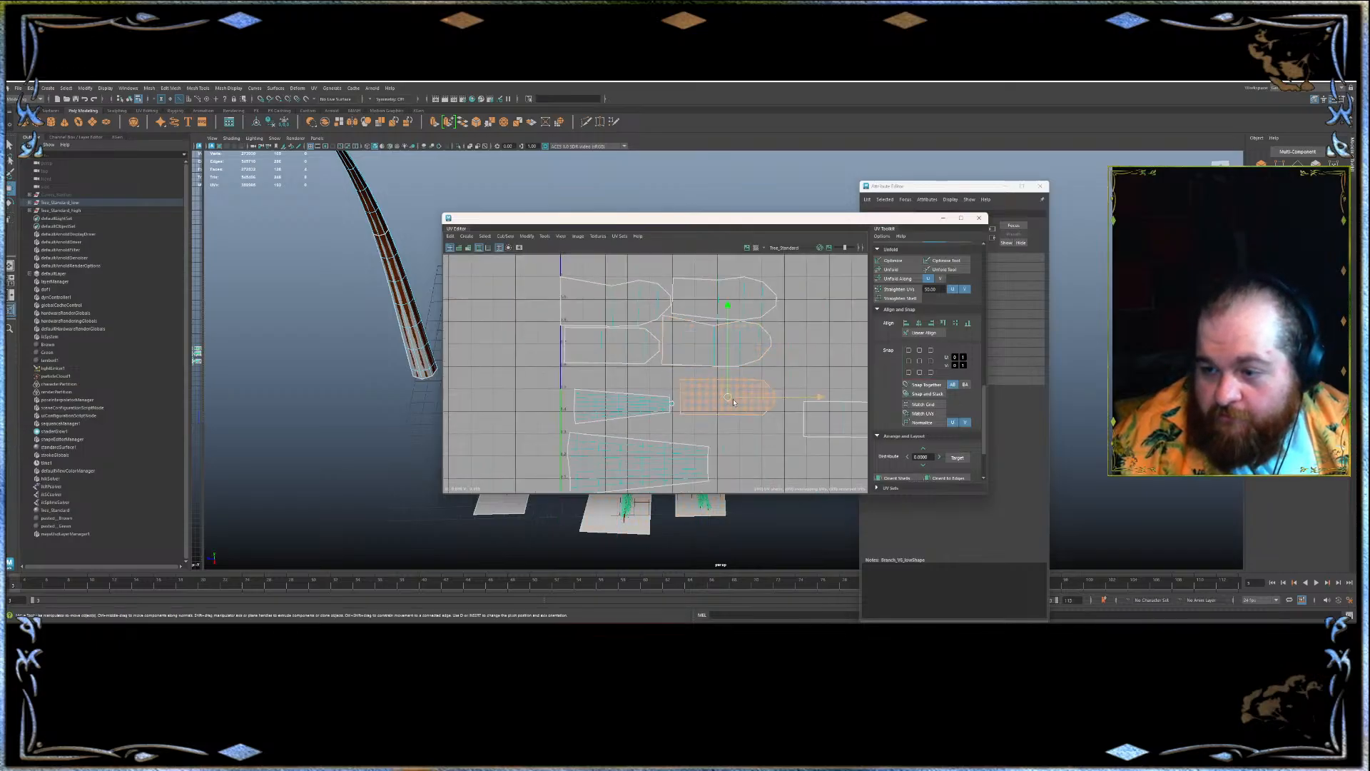
- Move the Branch_V5_low shell from U2V1 into U1V1, directly below the Branch_V6_low shell and beside the trunk shells
scroll(740, 423, "down", 2)
left_click(826, 423)
left_click_drag(826, 423, 712, 427)
middle_click_drag(712, 427, 682, 372, "alt")
scroll(631, 396, "up", 2)
left_click(632, 407)
scroll(689, 376, "up", 2)
left_click(692, 374)
scroll(694, 371, "up", 2)
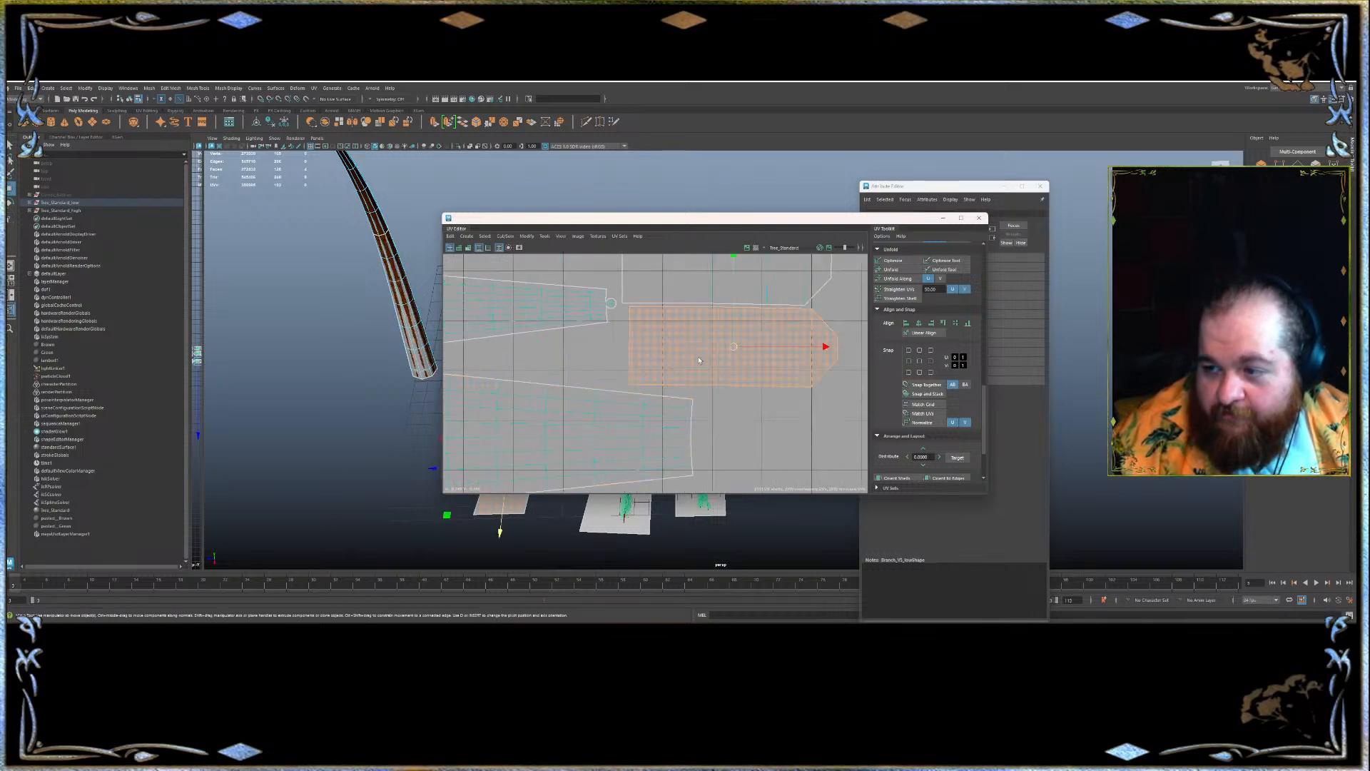
- Select the four branch shells in the second column, nudge them sideways for spacing and add the large trunk shell to the selection
scroll(623, 325, "down", 6)
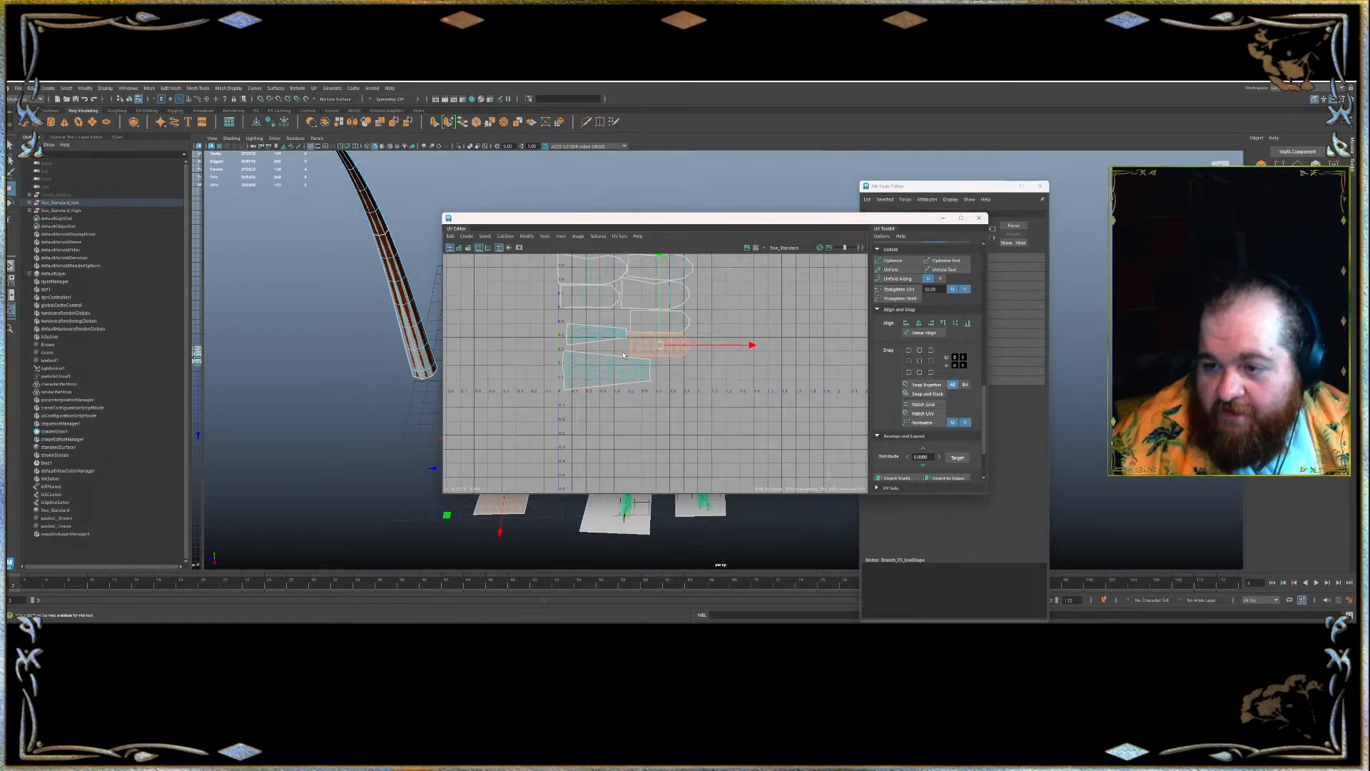
scroll(623, 321, "up", 5)
left_click(596, 311)
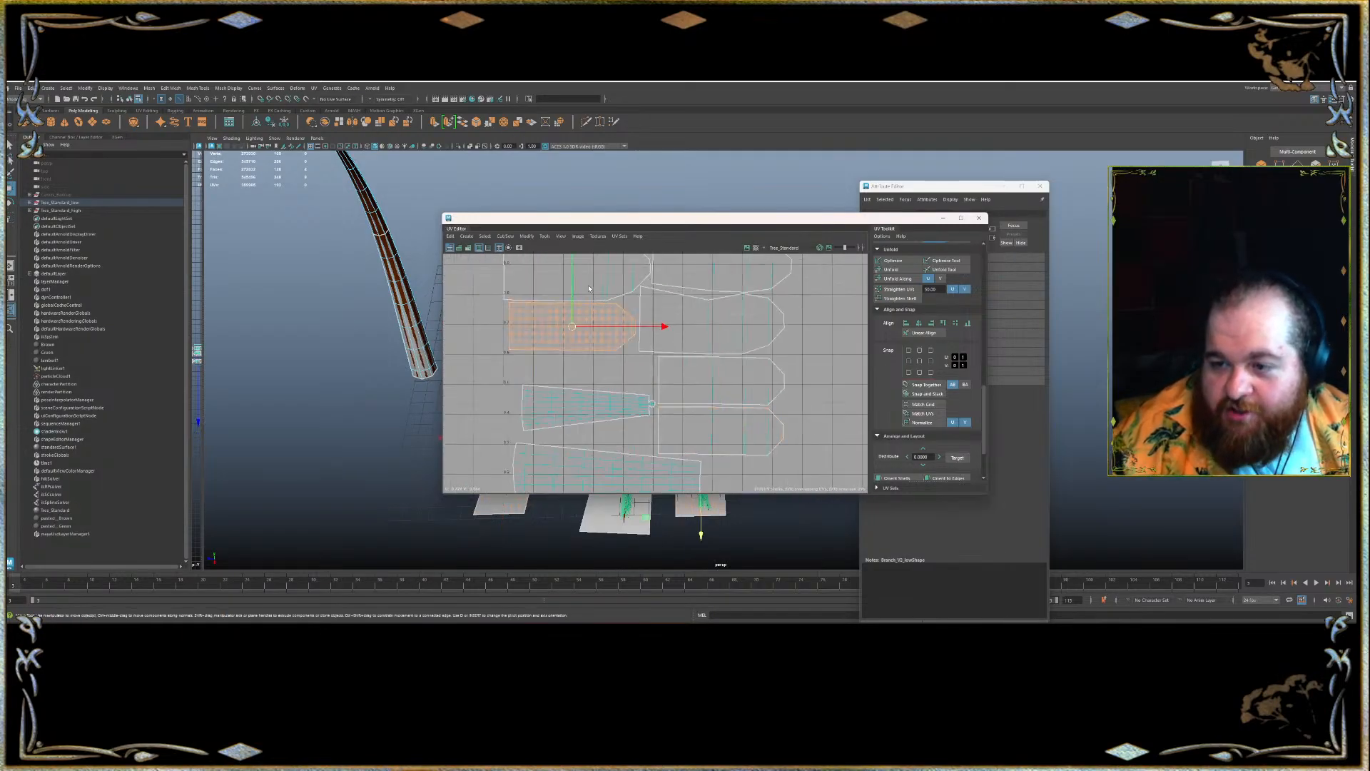
scroll(609, 350, "down", 3)
left_click_drag(764, 278, 696, 410)
left_click_drag(741, 346, 750, 347)
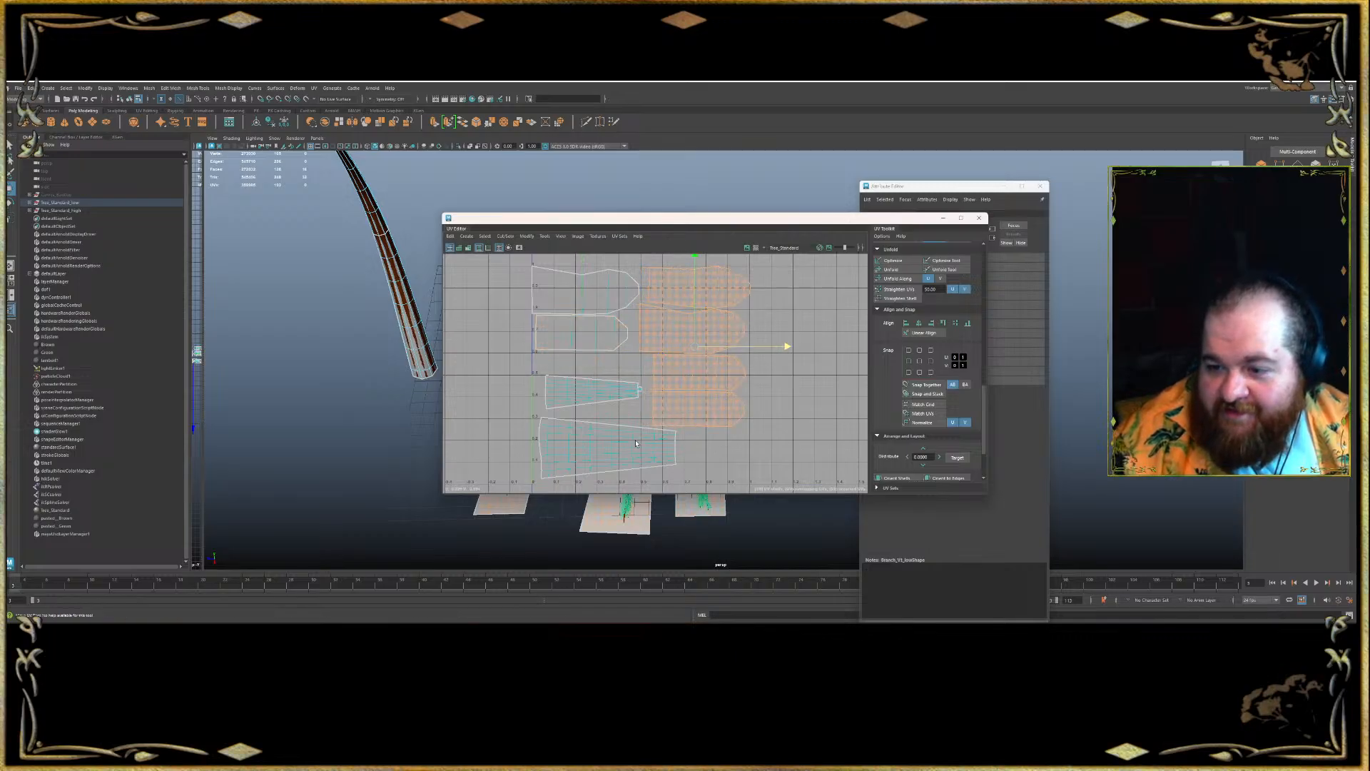
left_click(665, 451, "shift")
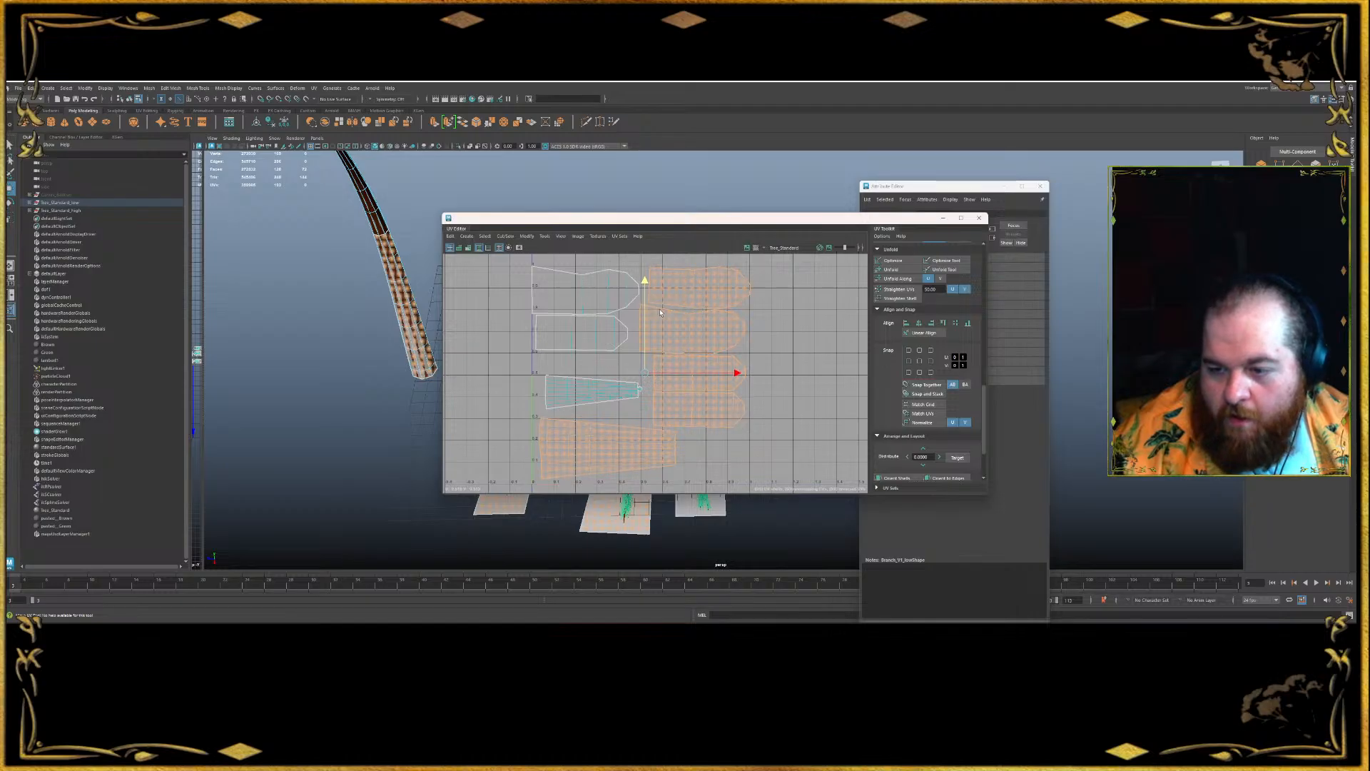
- Nudge the two branch shells in the first column inward from the tile border, save the scene and close the UV Editor
left_click(601, 291)
left_click(598, 331, "shift")
left_click_drag(590, 271, 639, 295)
left_click(590, 282)
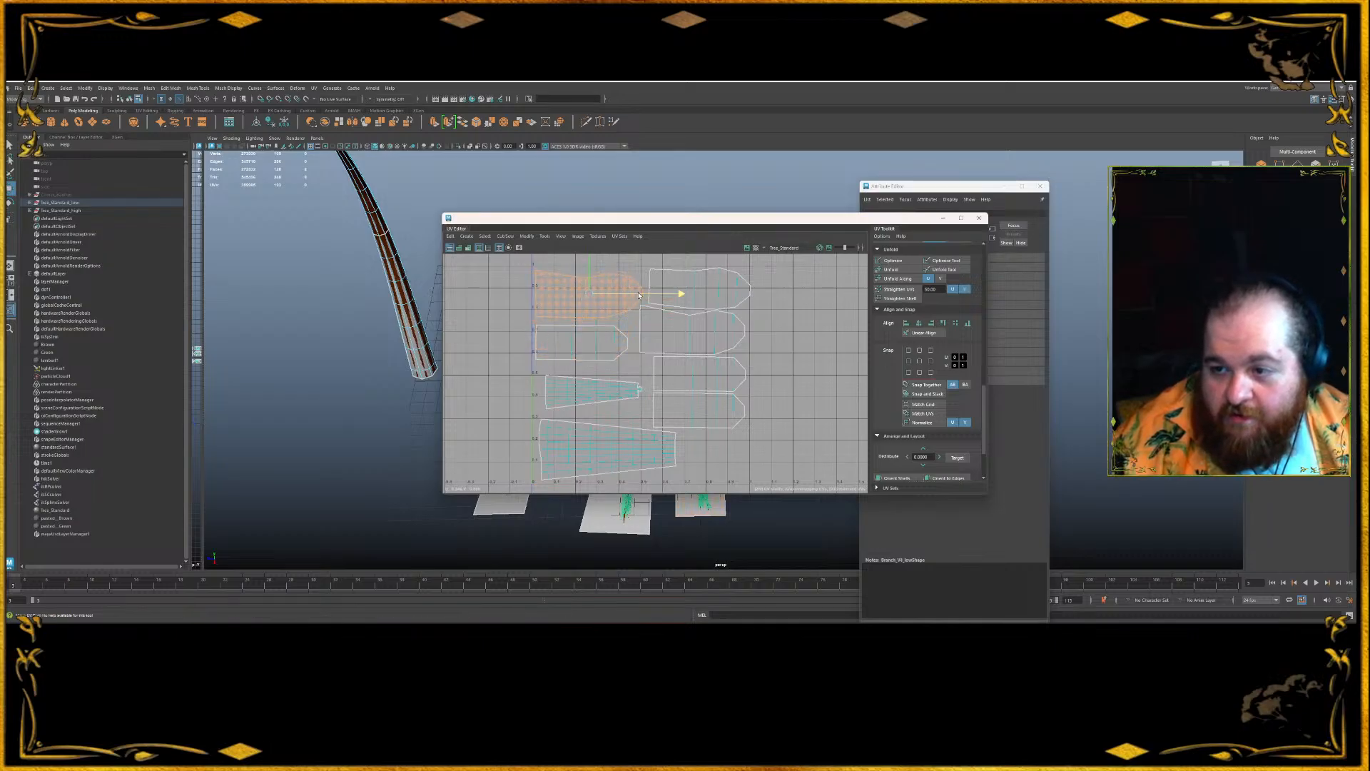
left_click(487, 319)
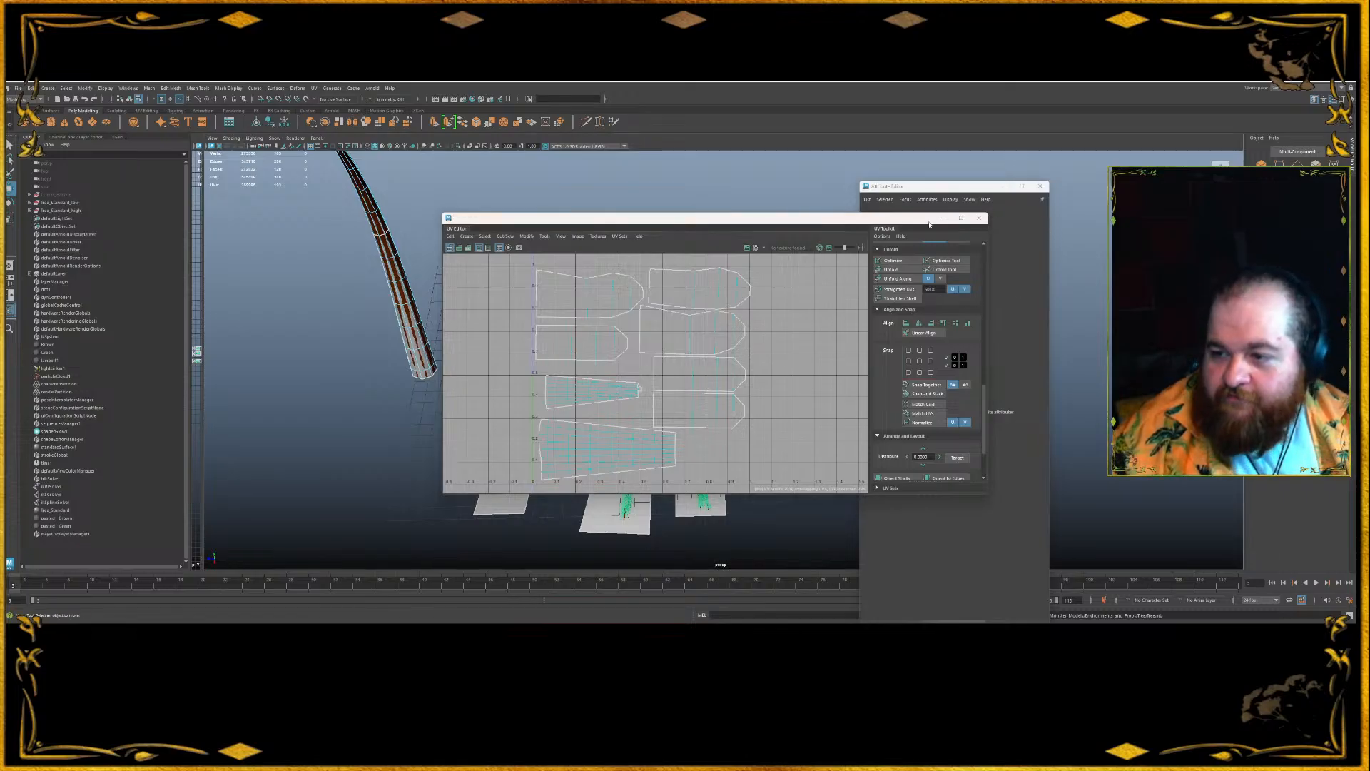
left_click(980, 217)
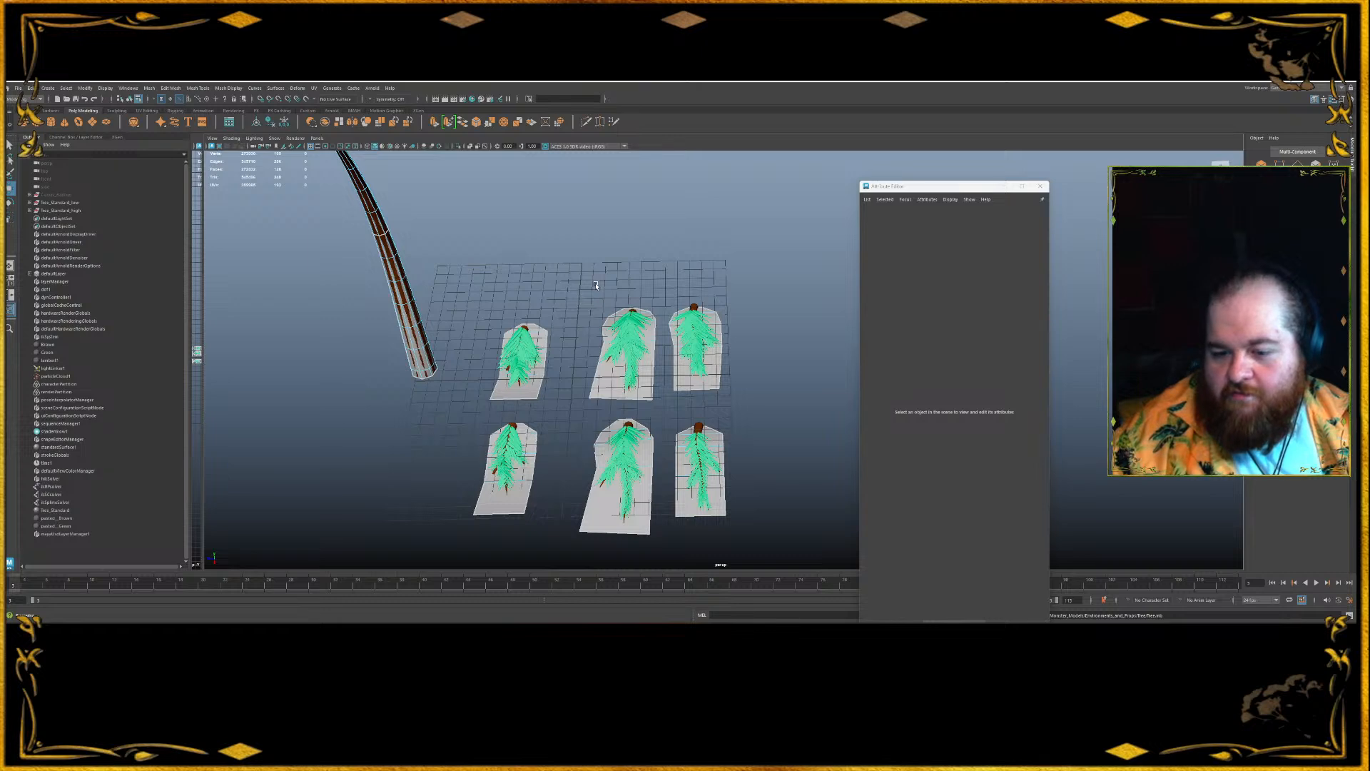
- Check the pivot positions of the Tree_Standard_low group and the Branch_V6_low plane against the grid origin
scroll(575, 282, "up", 3)
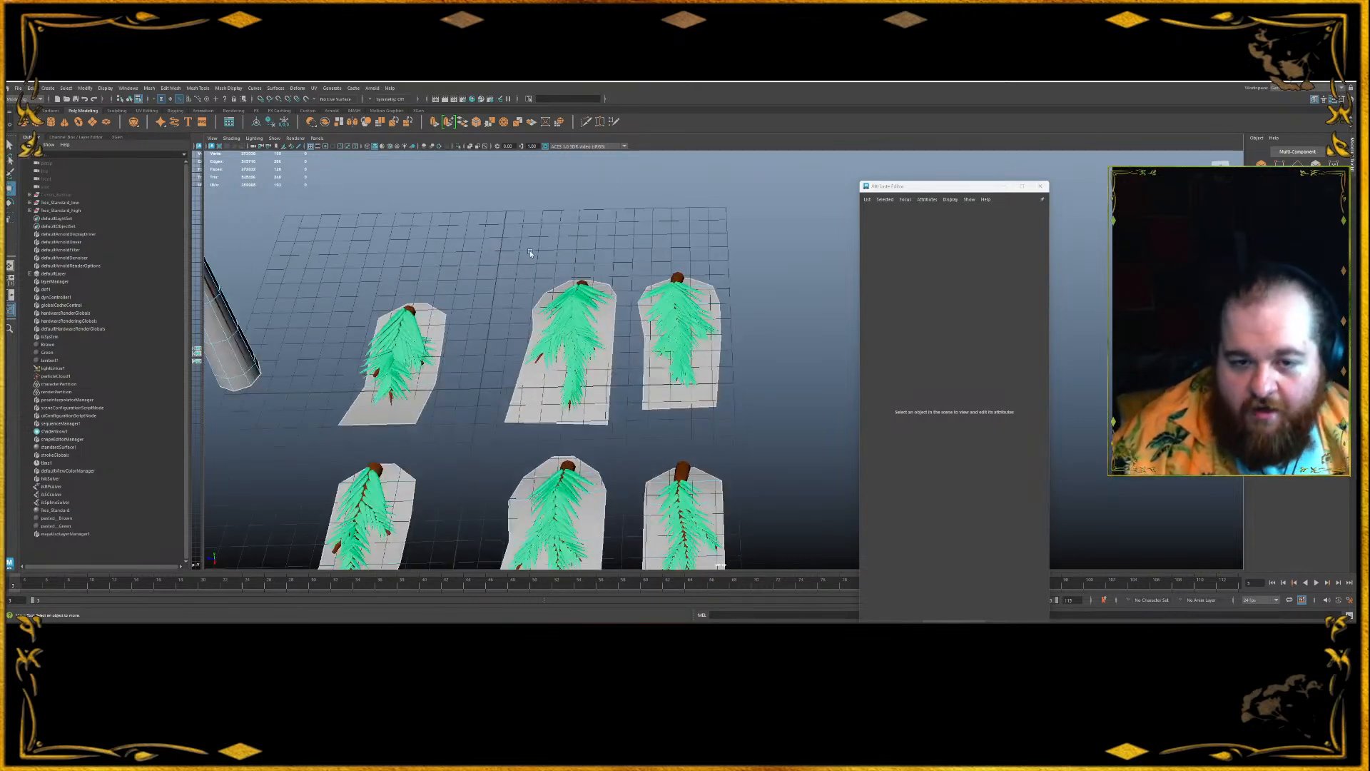
scroll(544, 257, "up", 2)
left_click(84, 195)
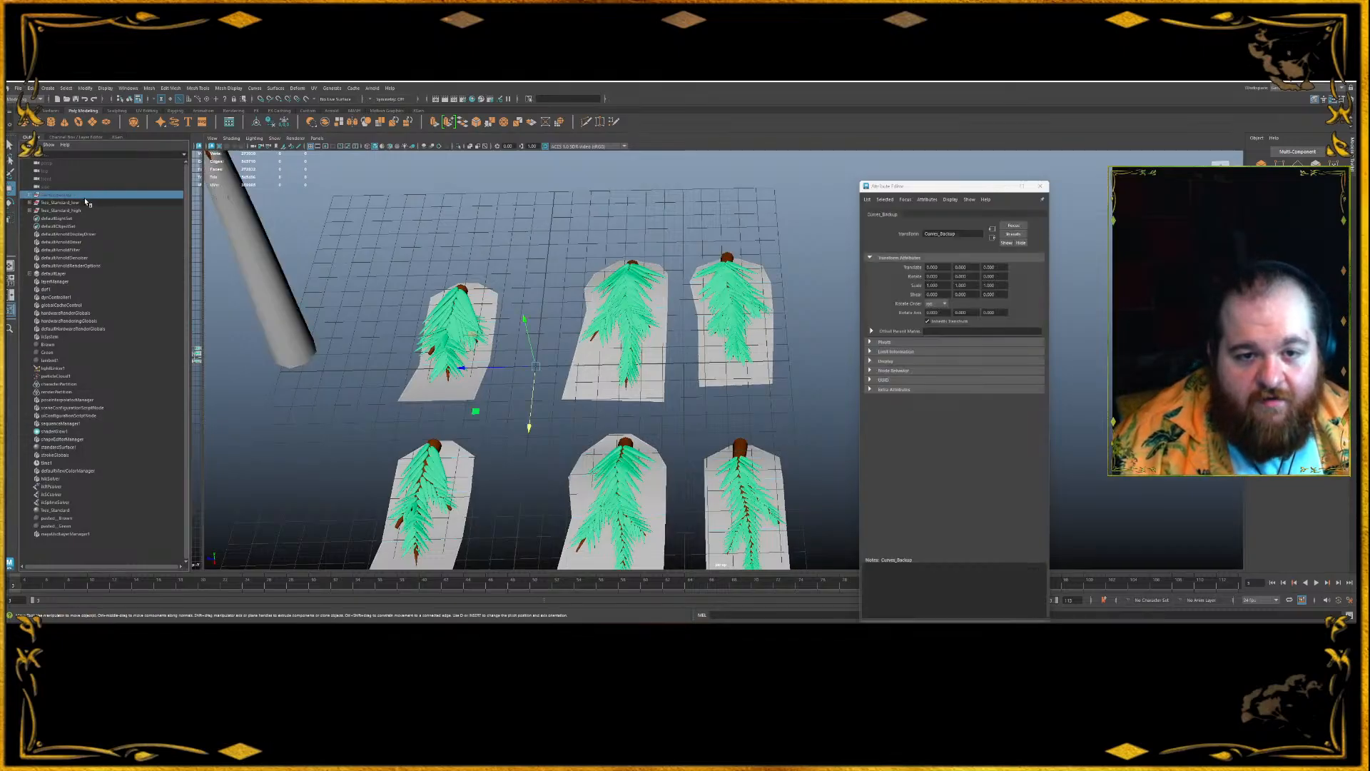
left_click(85, 202)
key("d")
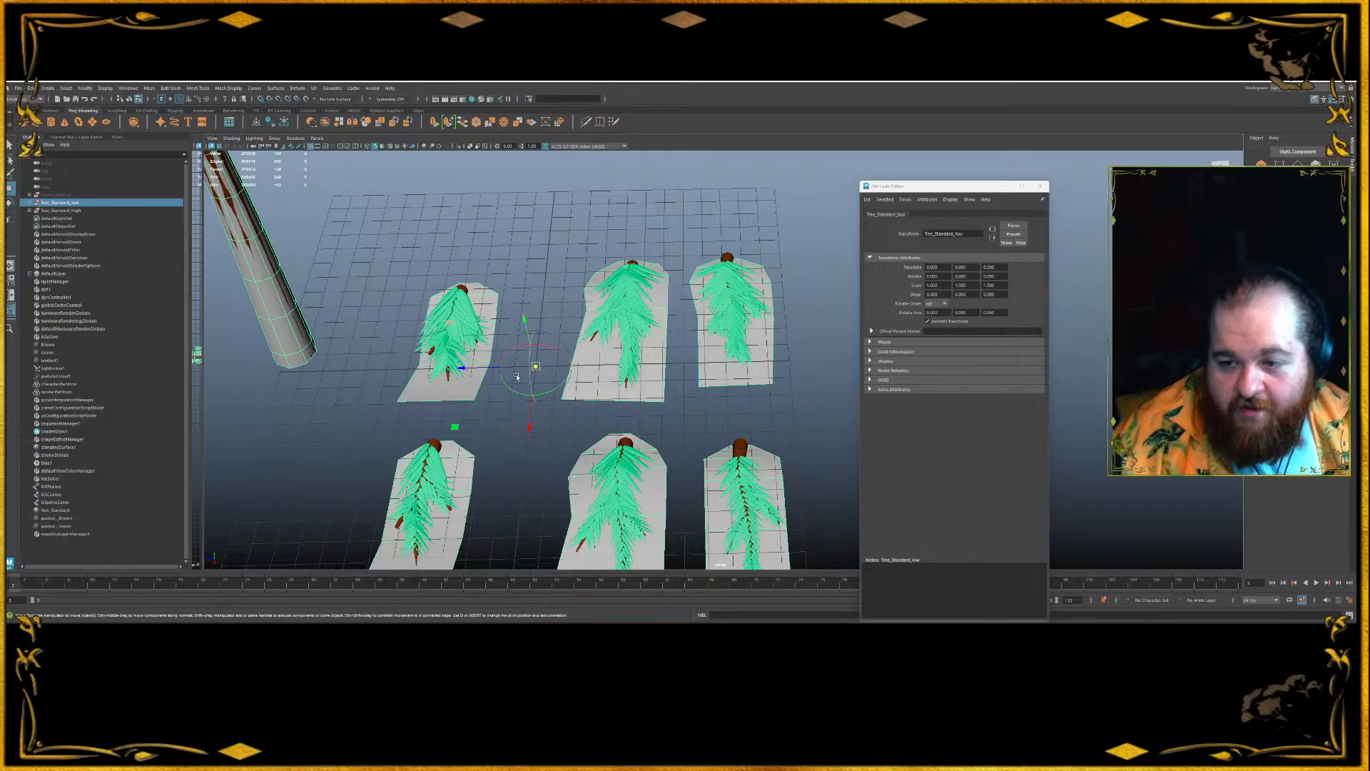
left_click(478, 385)
right_click_drag(477, 384, 548, 261)
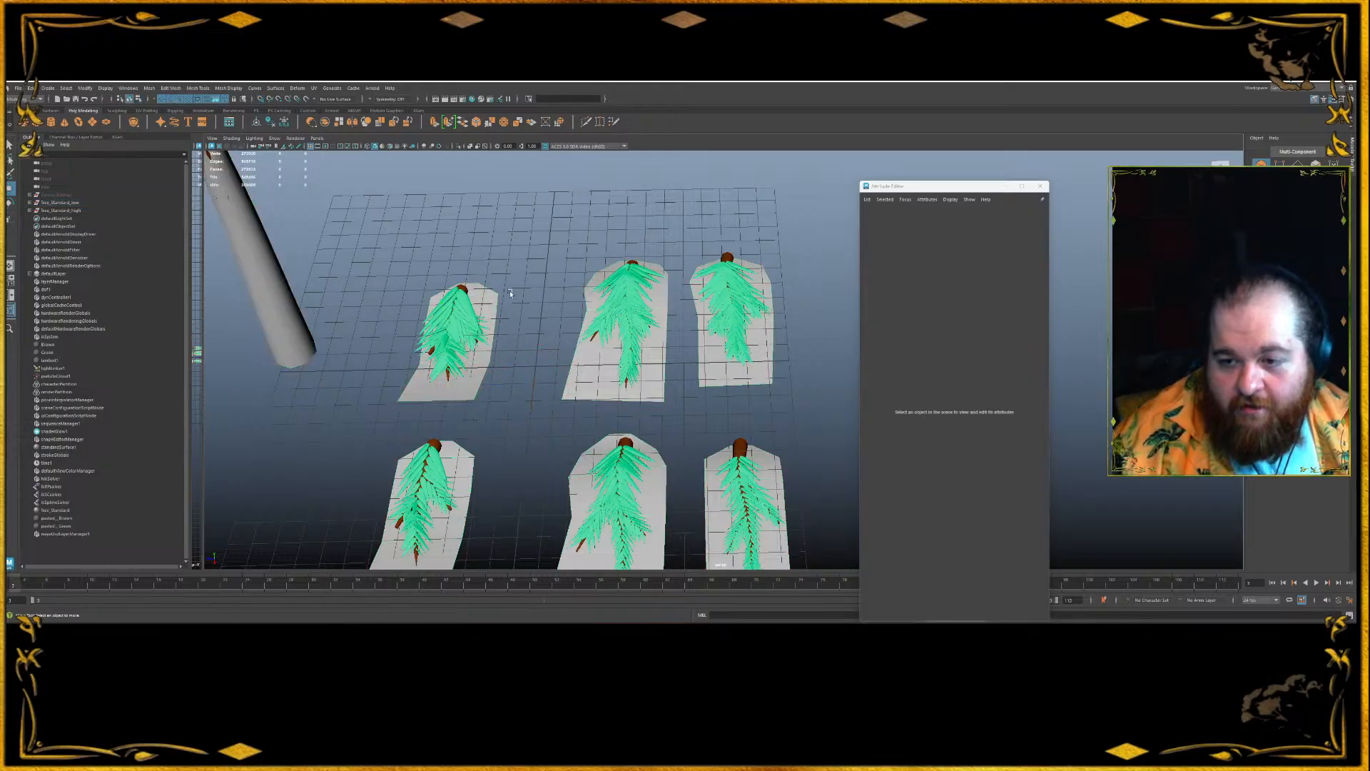
left_click(485, 296)
middle_click_drag(506, 295, 538, 319, "alt")
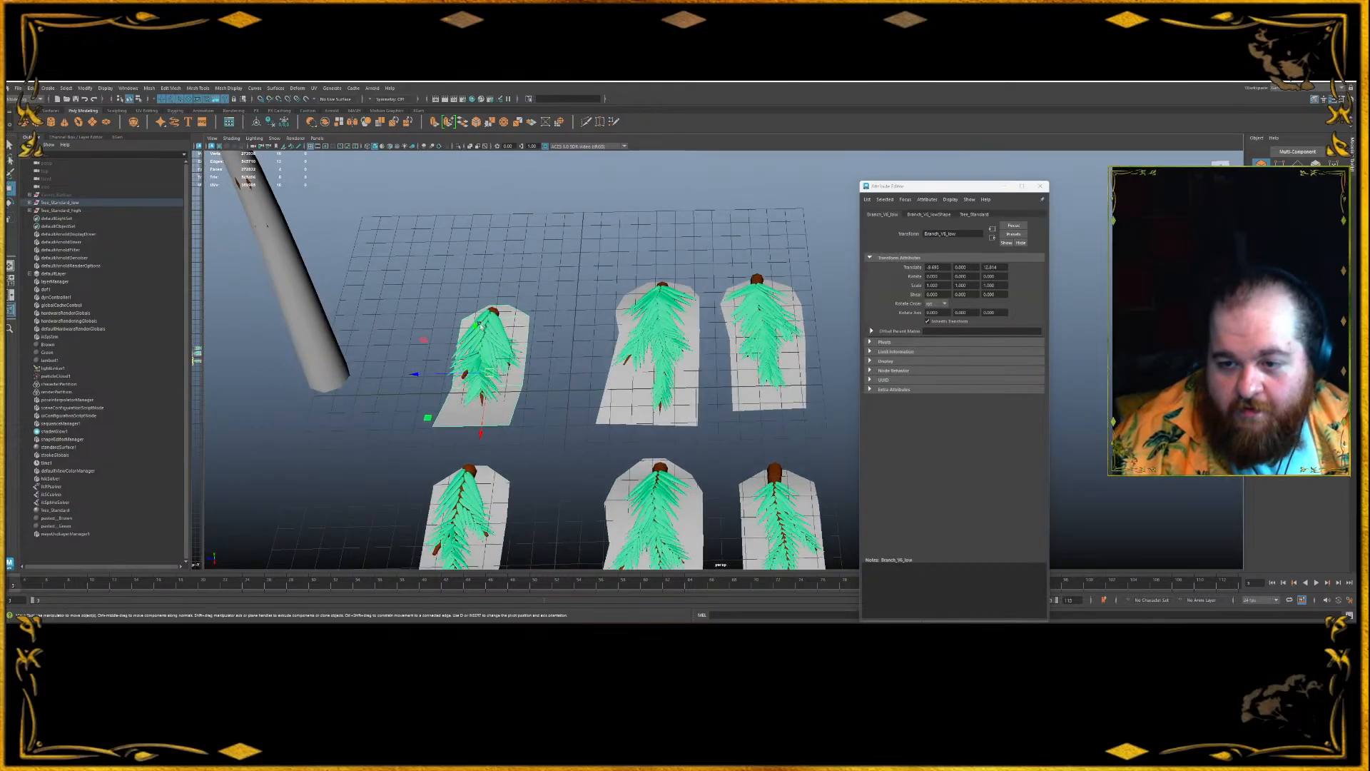
- Snap the Tree_Standard_low group's pivot to the grid origin
left_click(92, 203)
key("d")
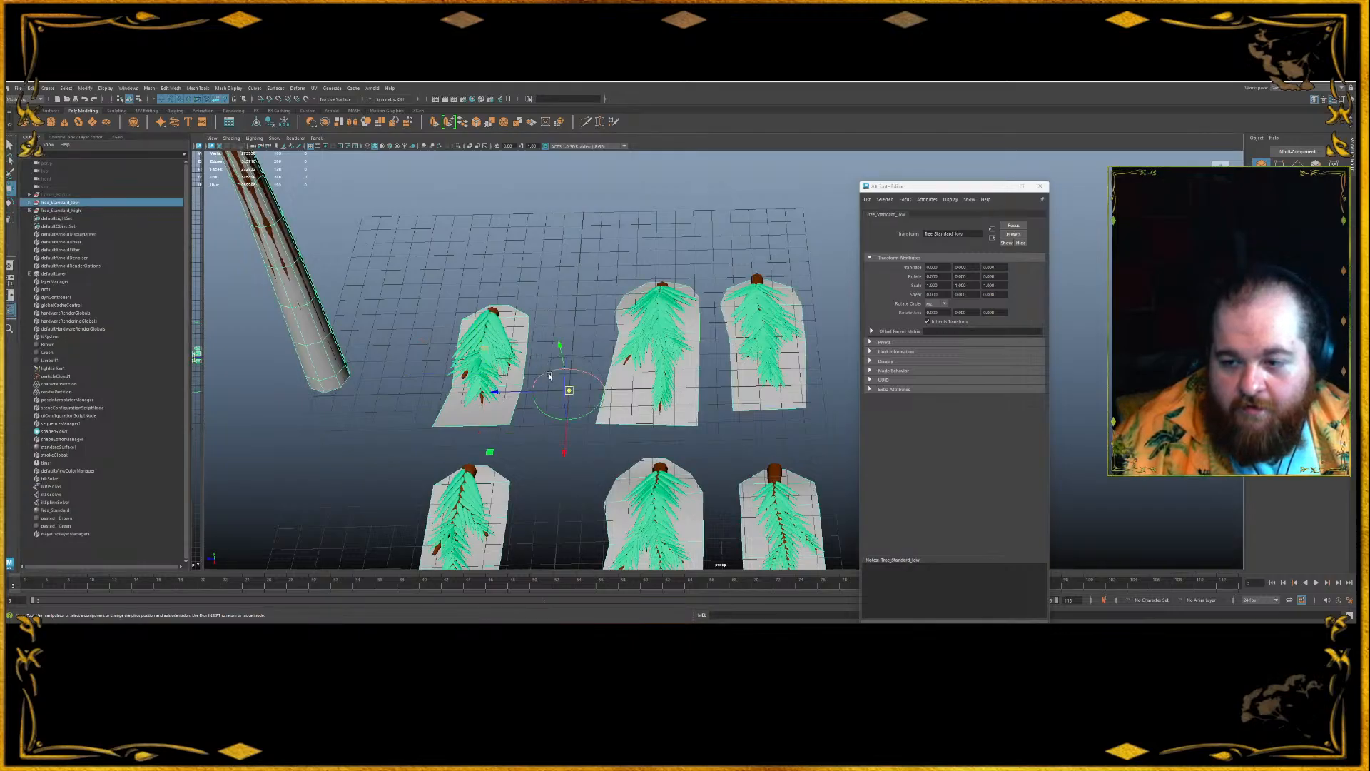
left_click(558, 320)
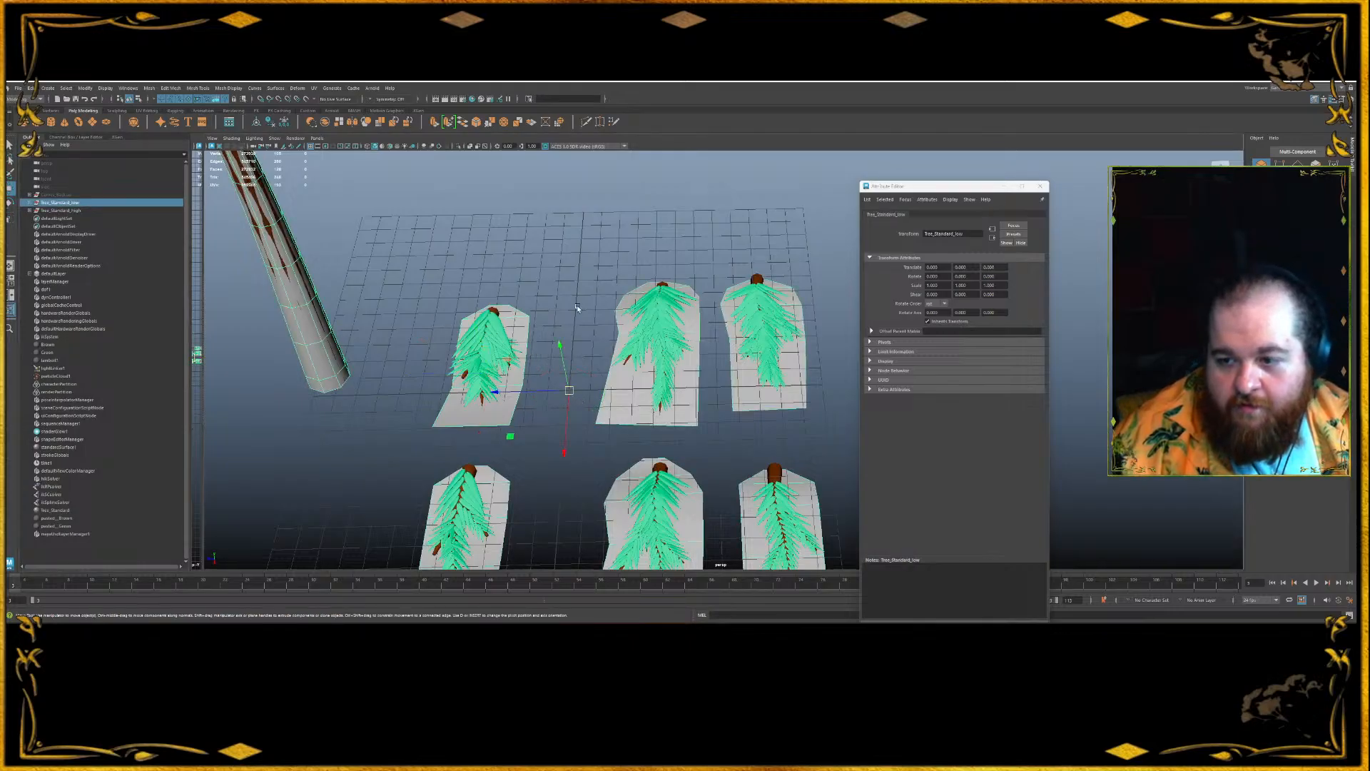
left_click(84, 202)
right_click_drag(563, 341, 554, 389, "ctrl+shift")
key("x")
mouse_move(566, 423)
left_mouse_down()
mouse_move(564, 457)
mouse_move(566, 422)
left_mouse_up()
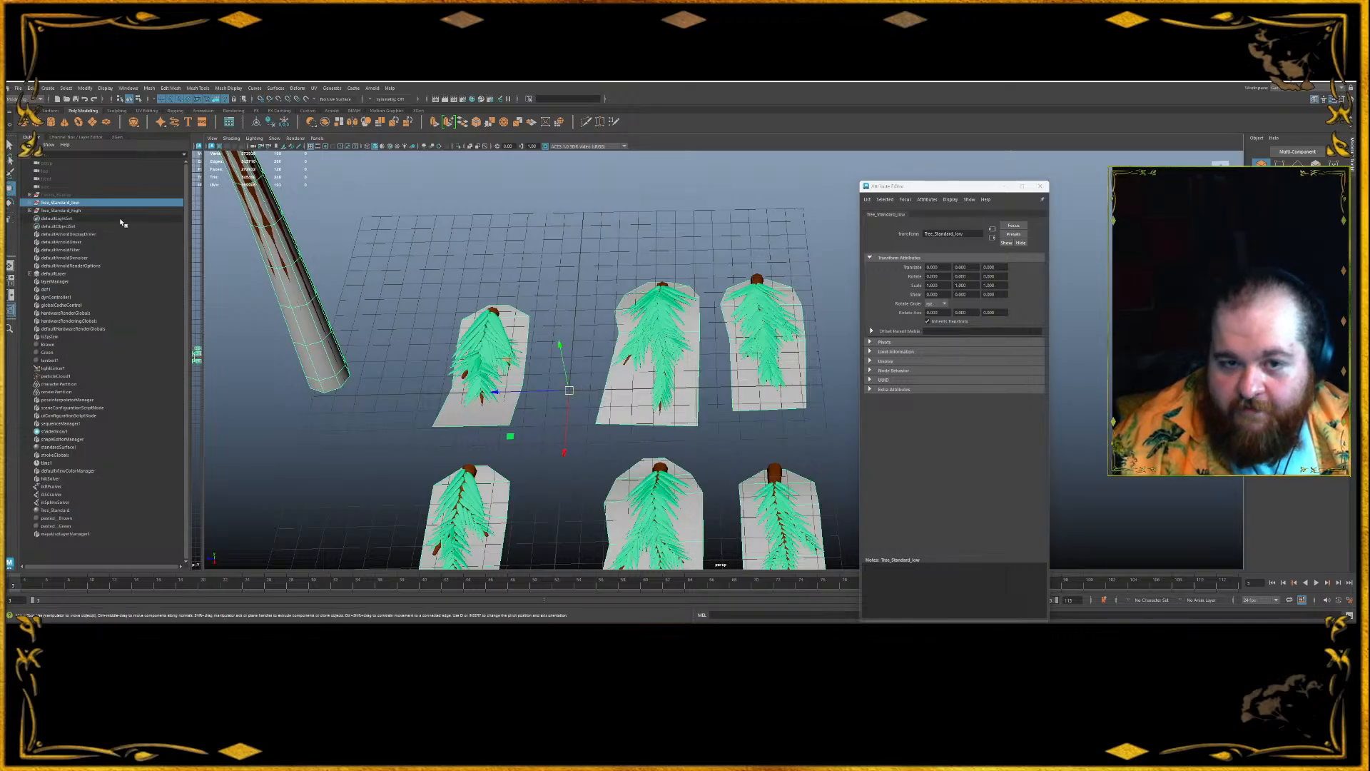
- Expand Tree_Standard_low, select all its branch meshes and the trunk mesh, and snap their pivots to the grid origin
left_click(30, 202)
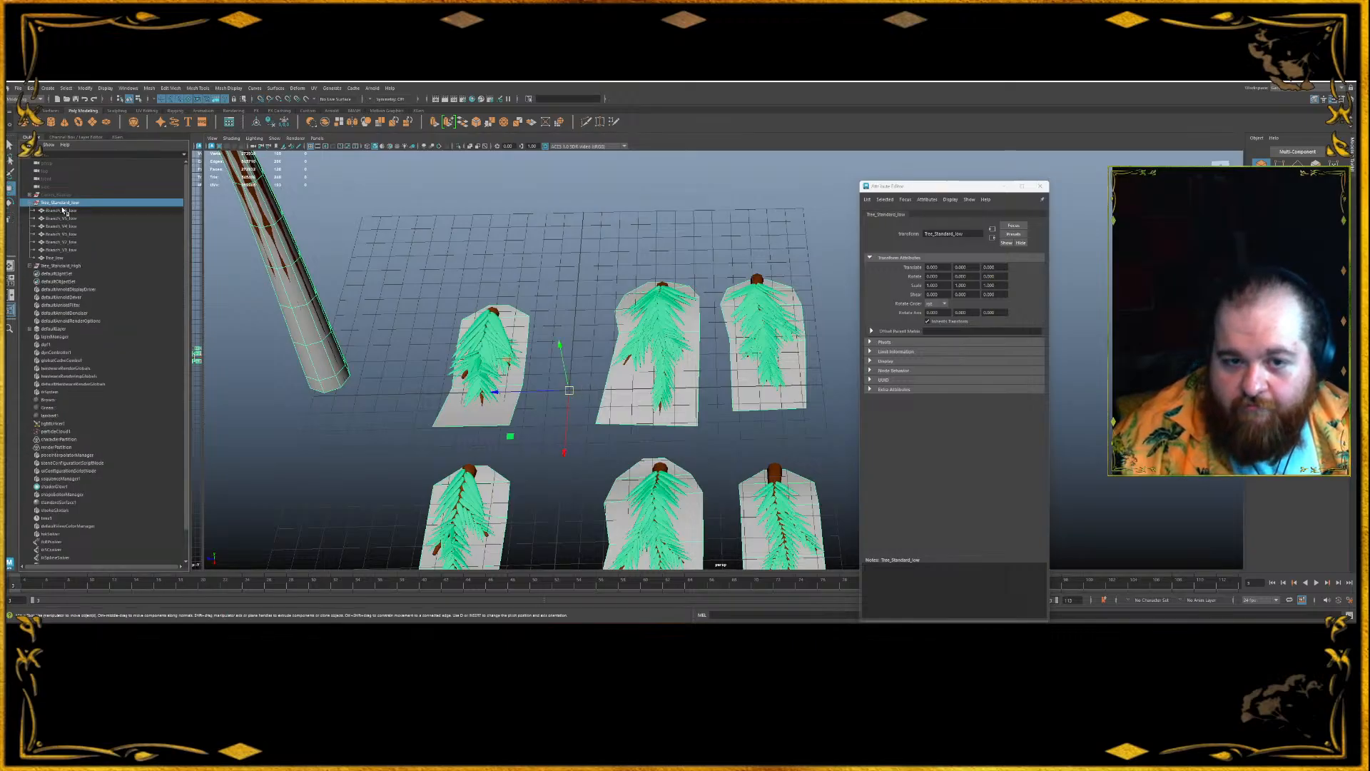
left_click(63, 211)
left_click(61, 258, "shift")
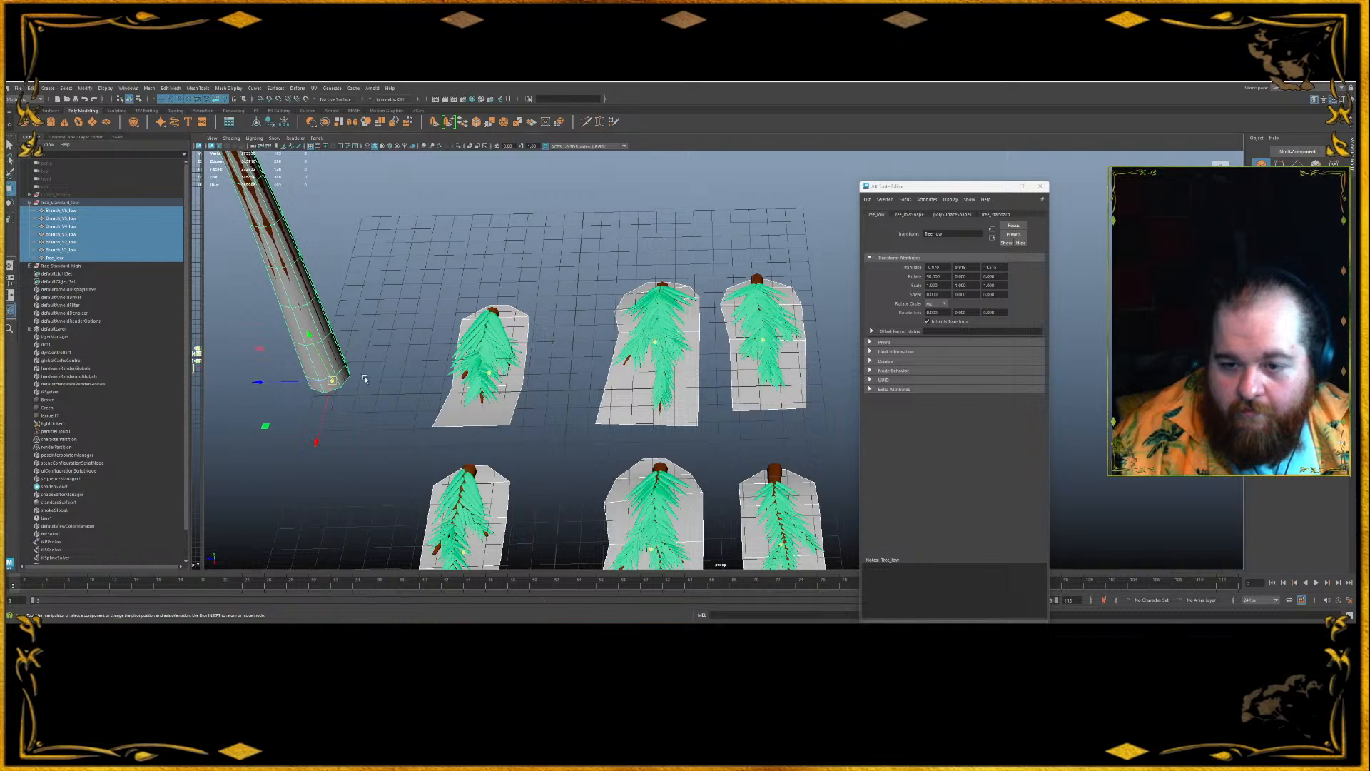
key("w")
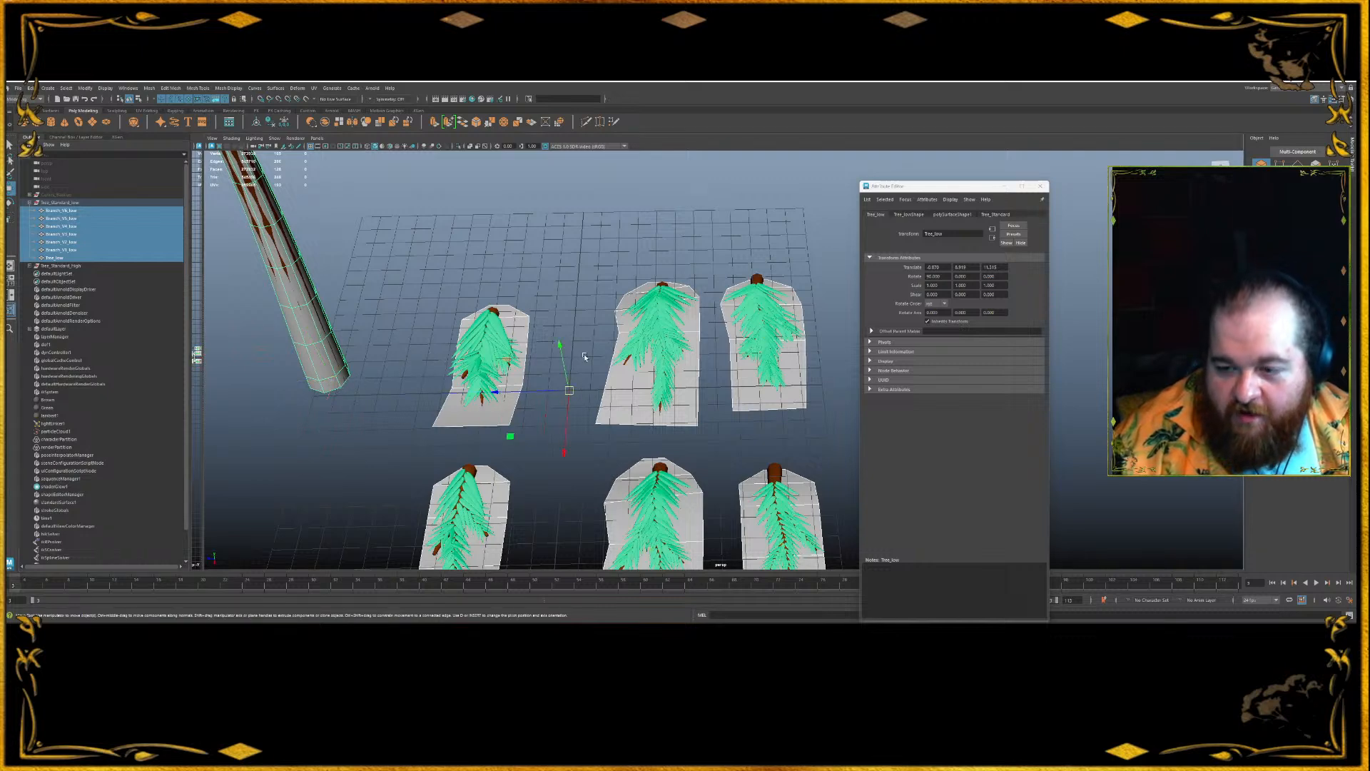
- Expand Tree_Standard_high, select its trunk mesh and all its branch meshes, and snap their pivots to the grid origin
left_click(61, 266)
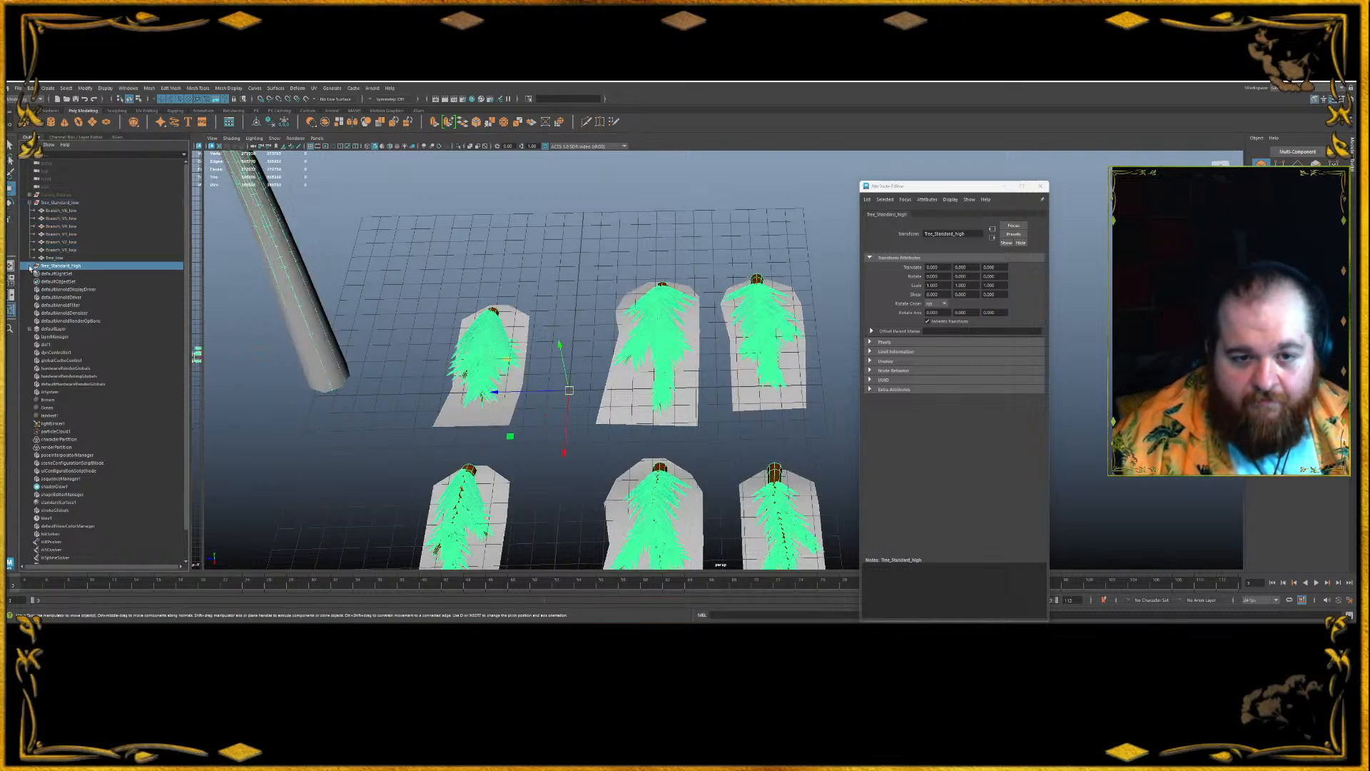
left_click(30, 266)
left_click(54, 274)
left_click(98, 322, "shift")
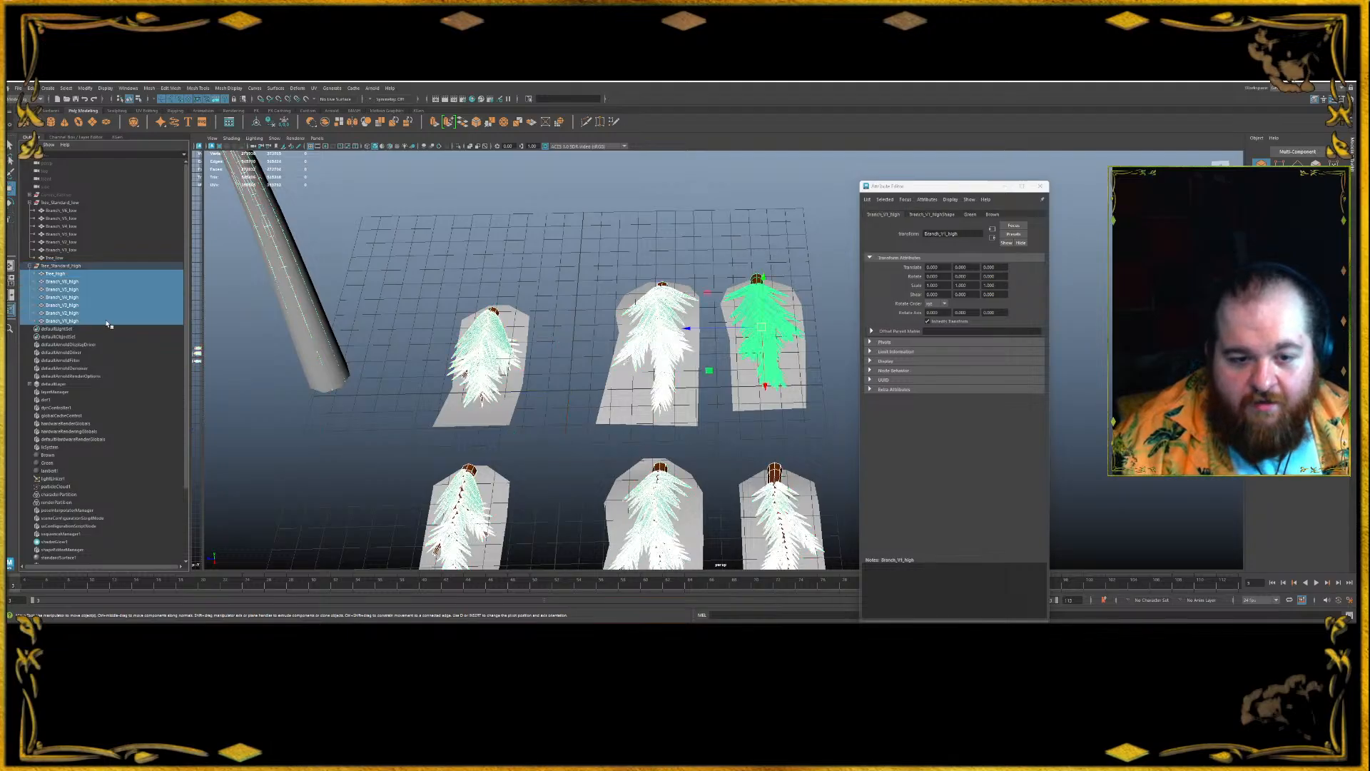
key("f")
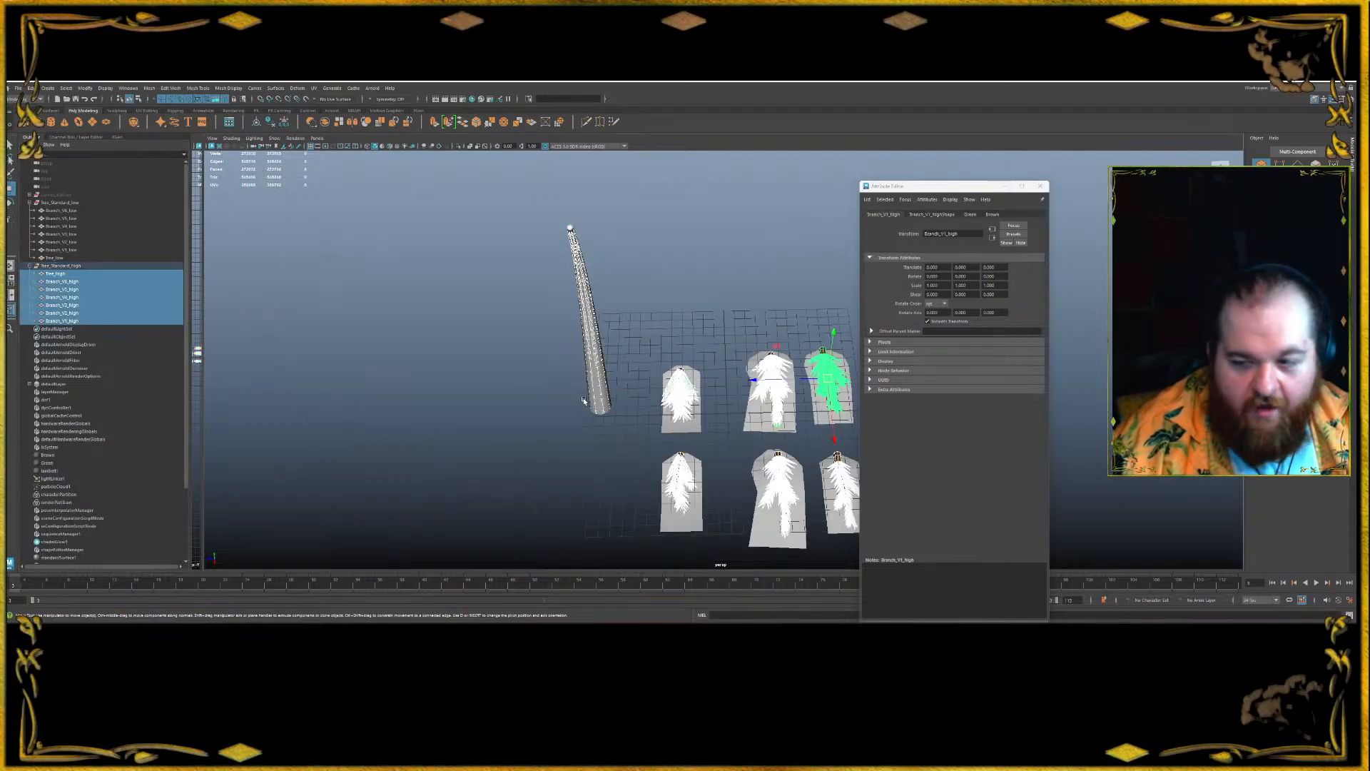
scroll(790, 327, "up", 5)
middle_click_drag(713, 303, 513, 258, "alt")
key("f")
scroll(696, 323, "up", 2)
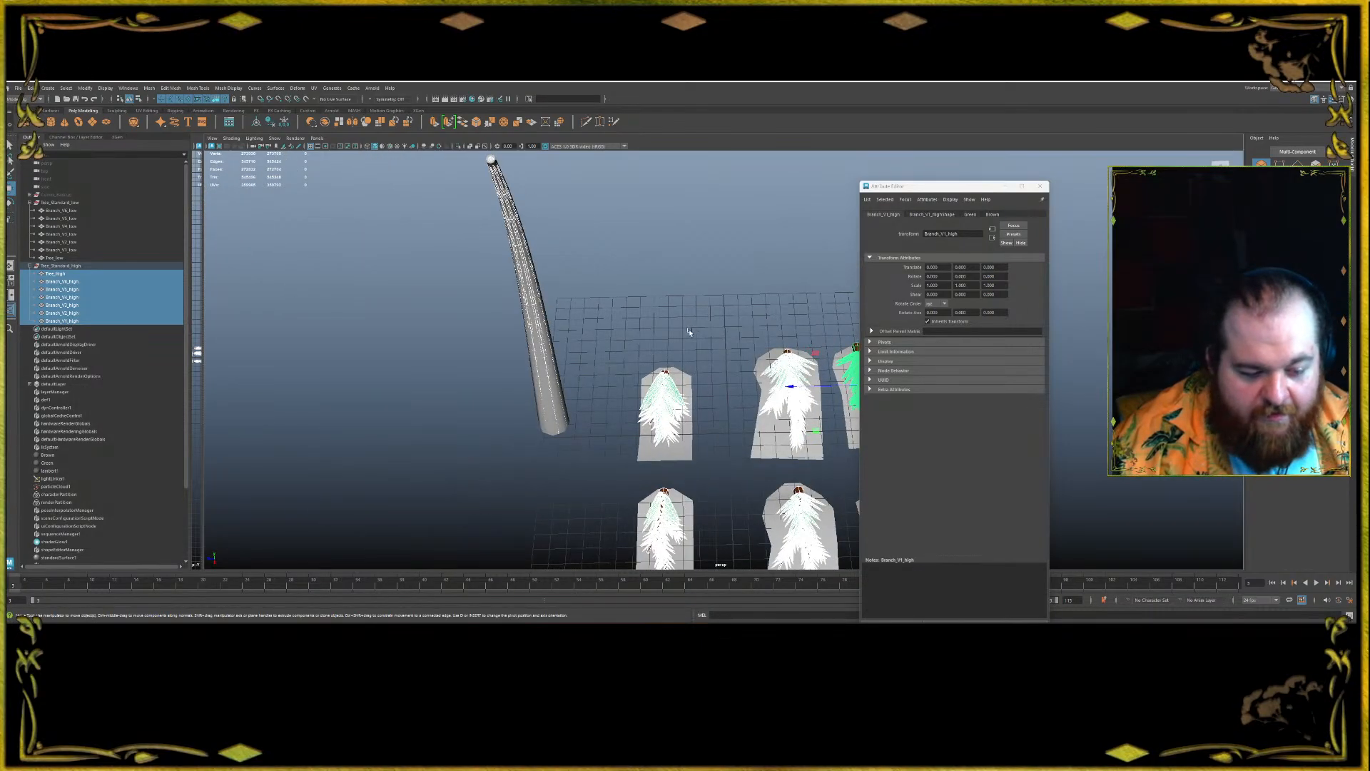
middle_click_drag(687, 331, 534, 283, "alt")
scroll(605, 327, "up", 2)
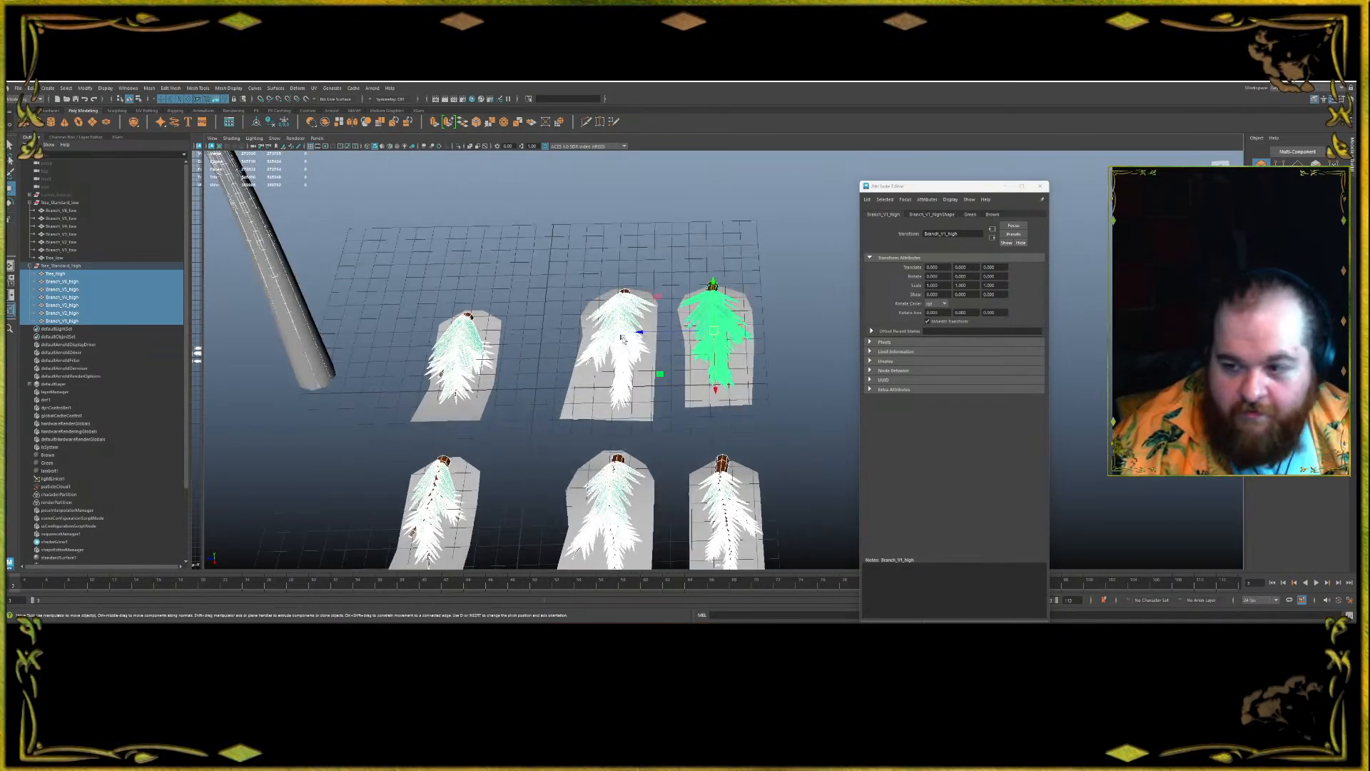
key("d")
left_click_drag(715, 335, 535, 387)
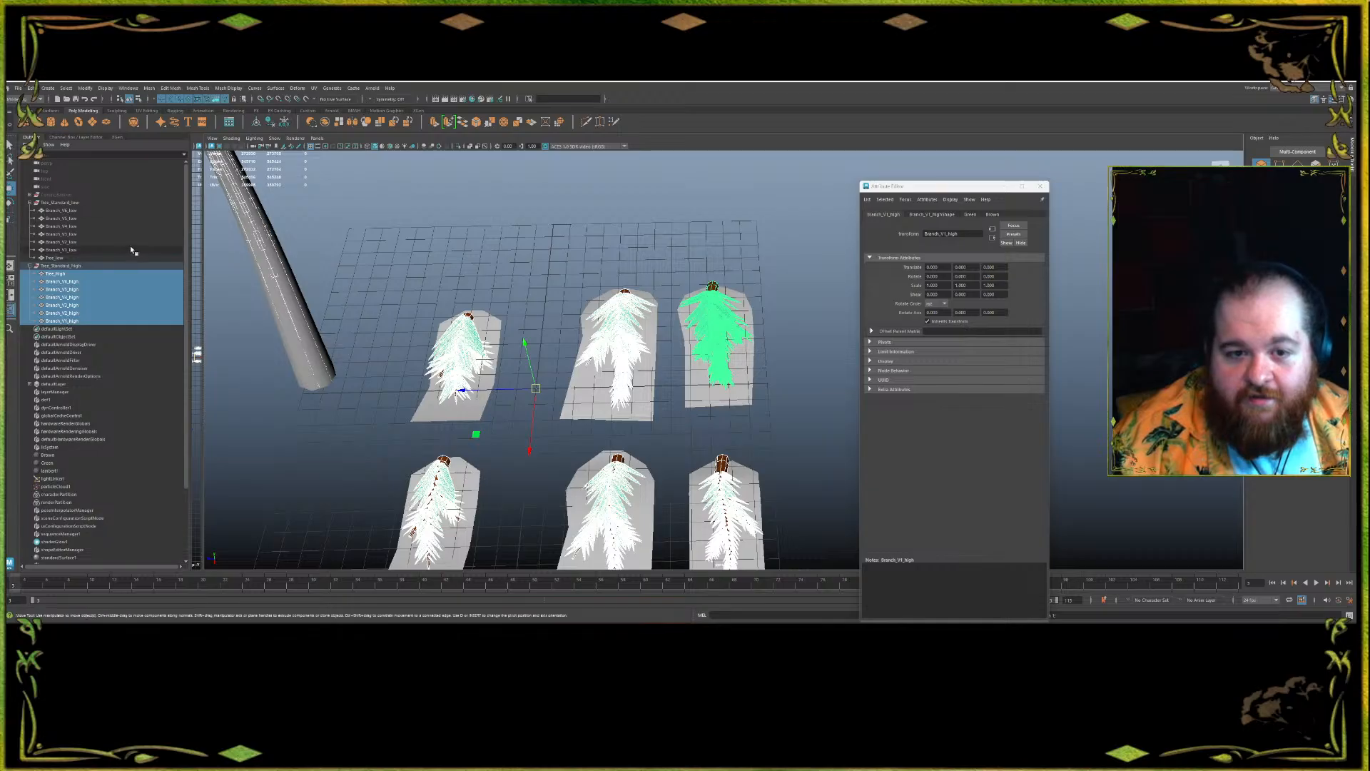
- Select the Tree_Standard_low and Tree_Standard_high groups with all their meshes and delete their construction history
left_click(86, 258)
left_click_drag(87, 322, 85, 202)
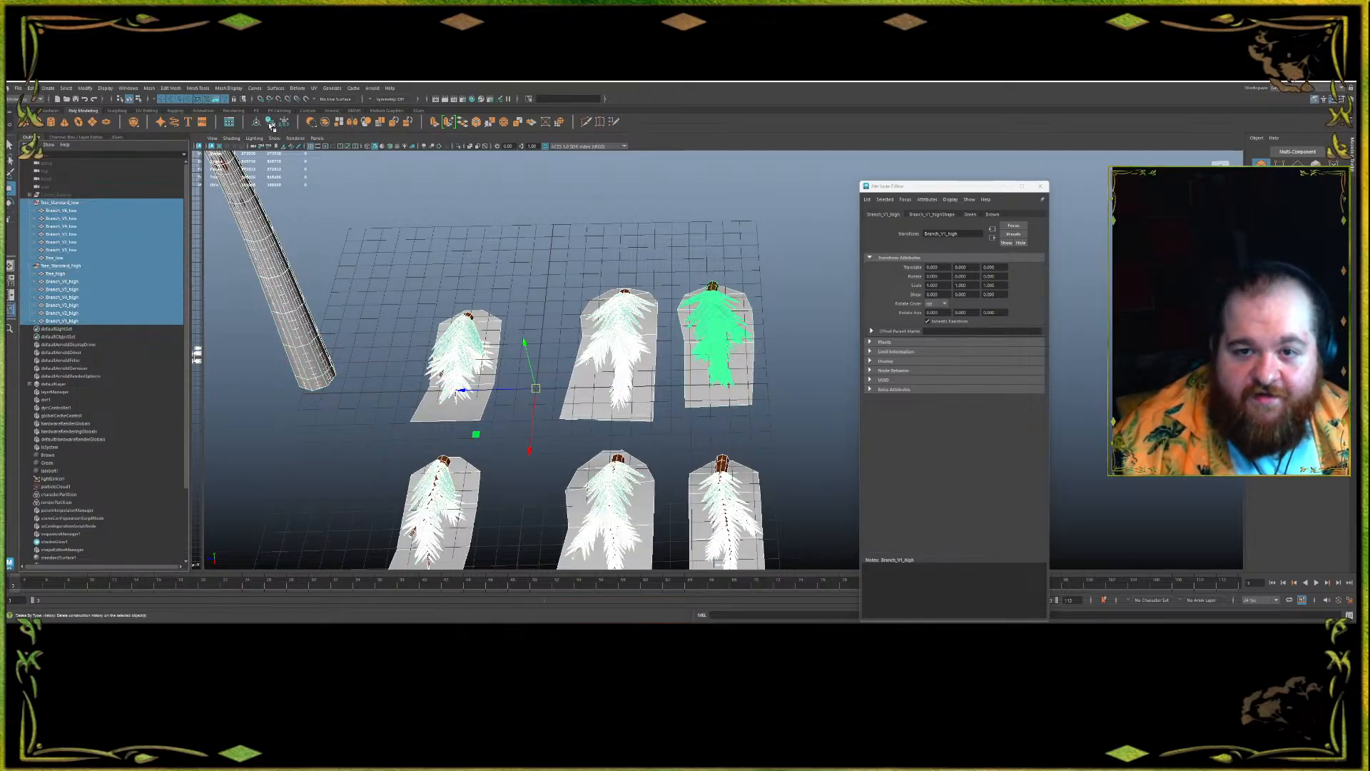
- Export only the Tree_Standard_low group as an FBX file named Tree_Standard_low in the tree's FBX folder
left_click(66, 203)
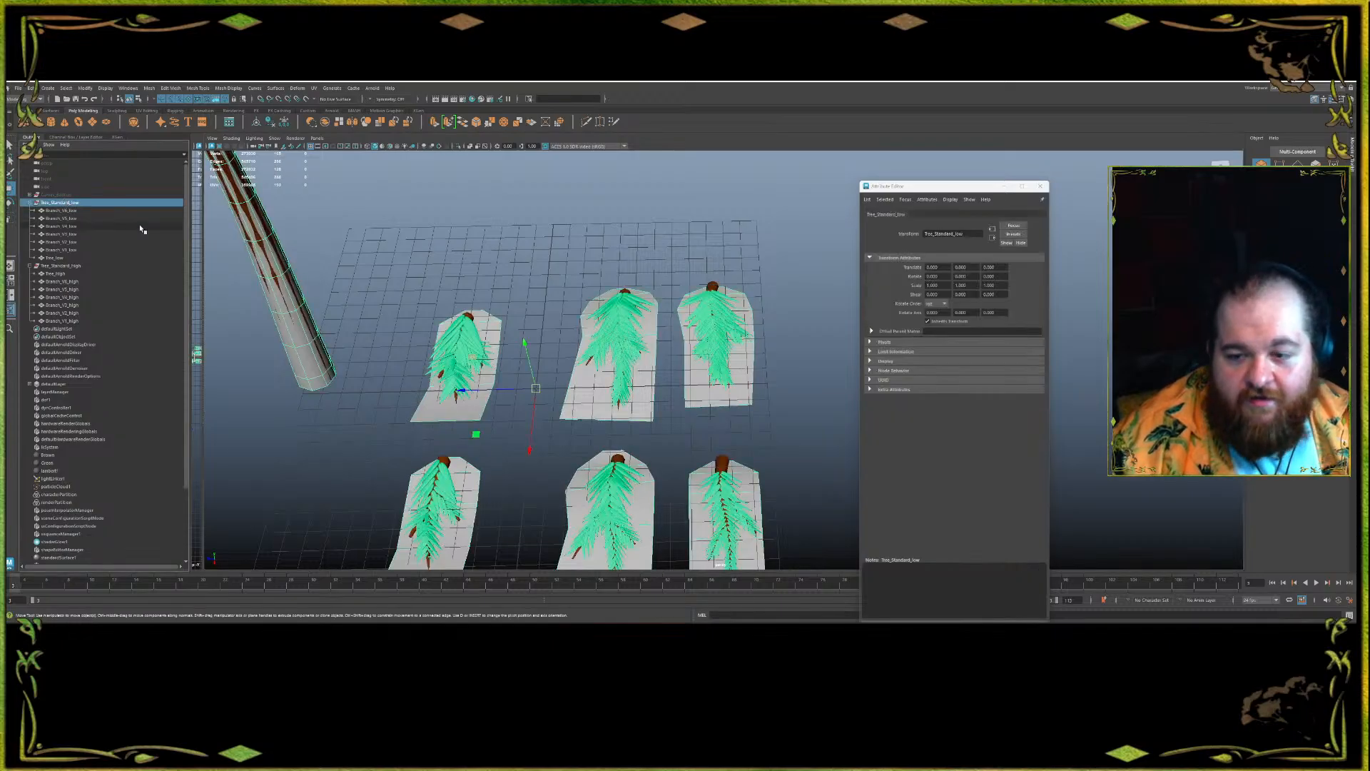
left_click(17, 89)
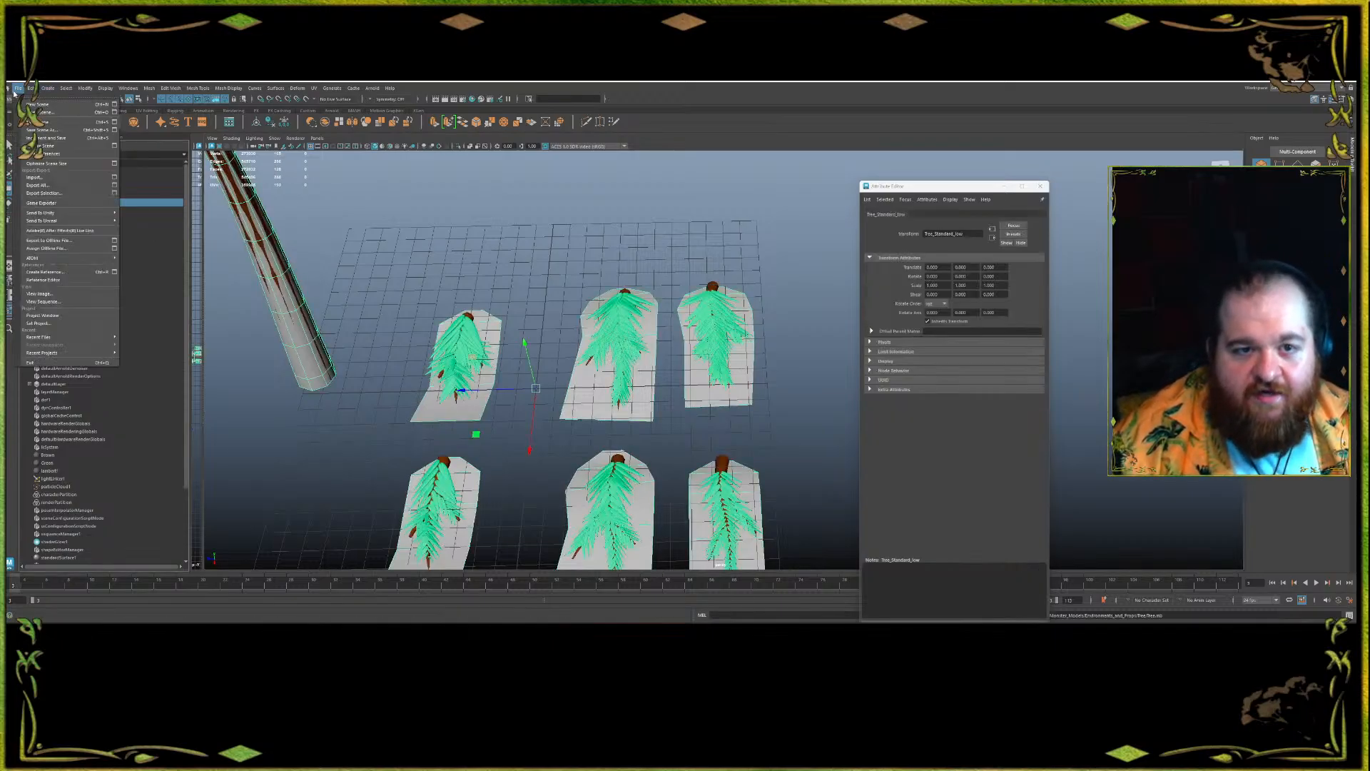
left_click(64, 187)
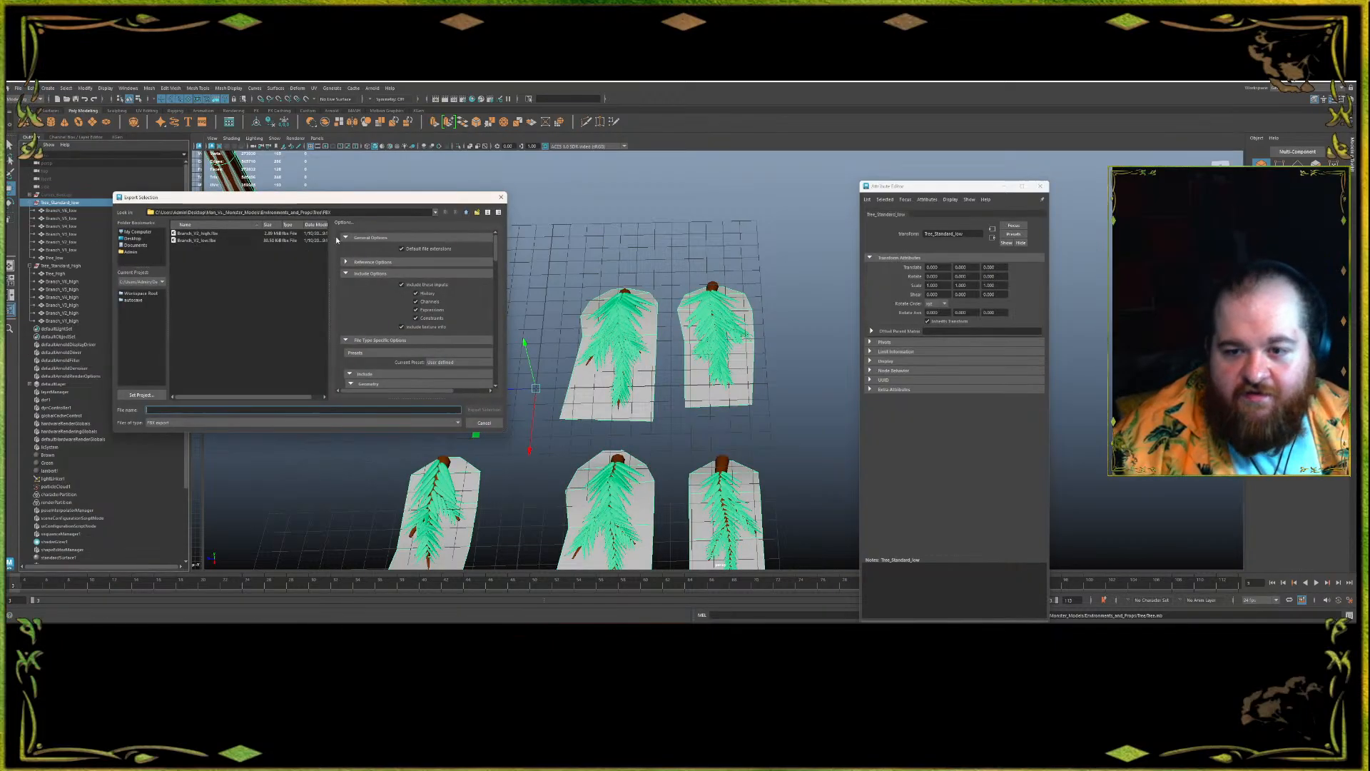
left_click(210, 241)
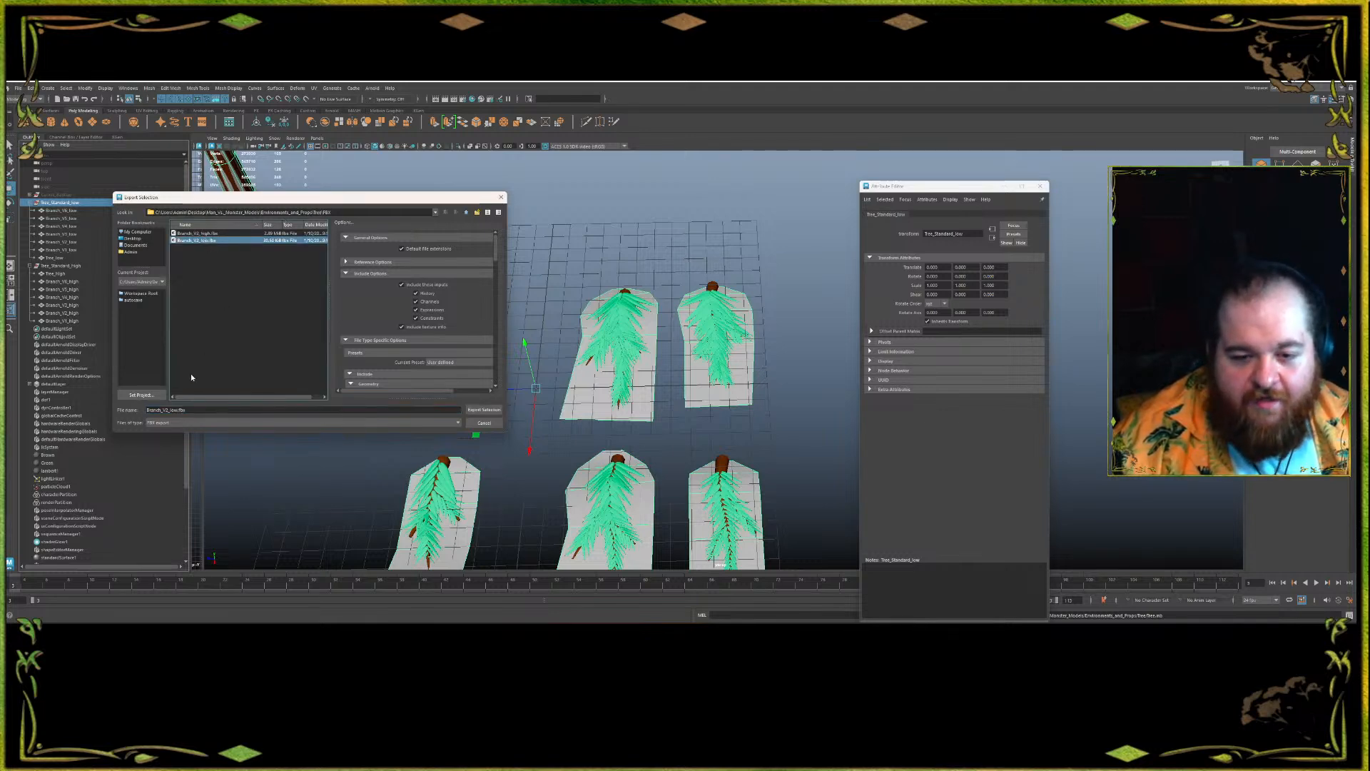
double_click(165, 410)
type("Tree_Standard")
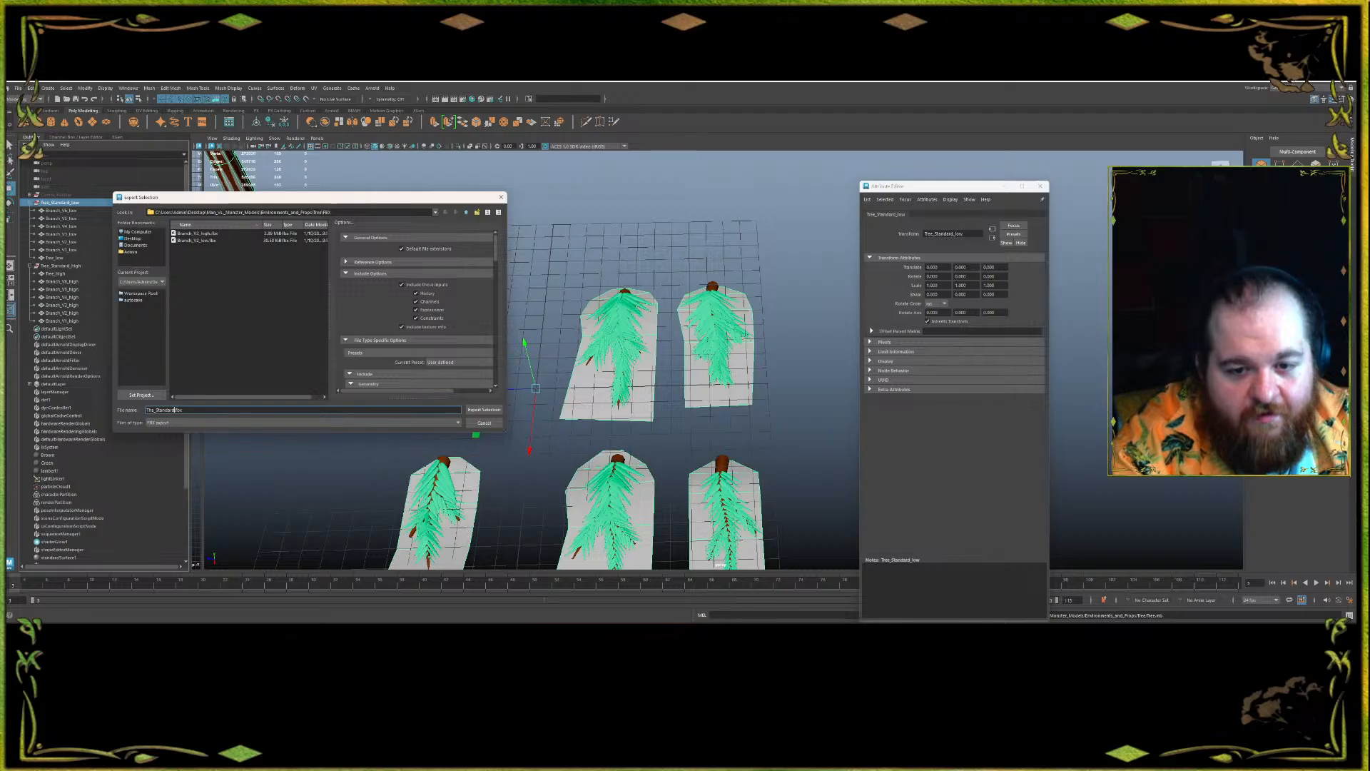
key("Return")
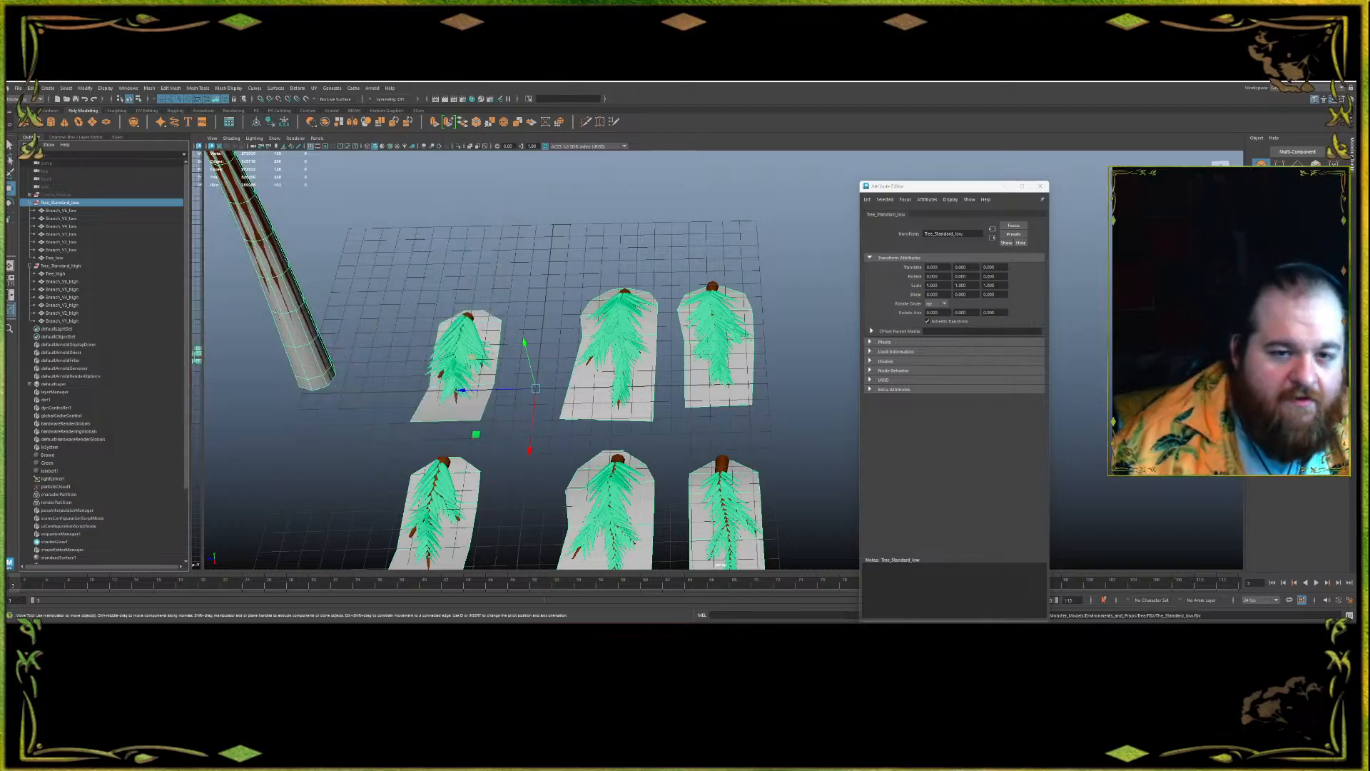
- Export only the Tree_Standard_high group as an FBX file named Tree_Standard_high in the same folder
left_click(46, 267)
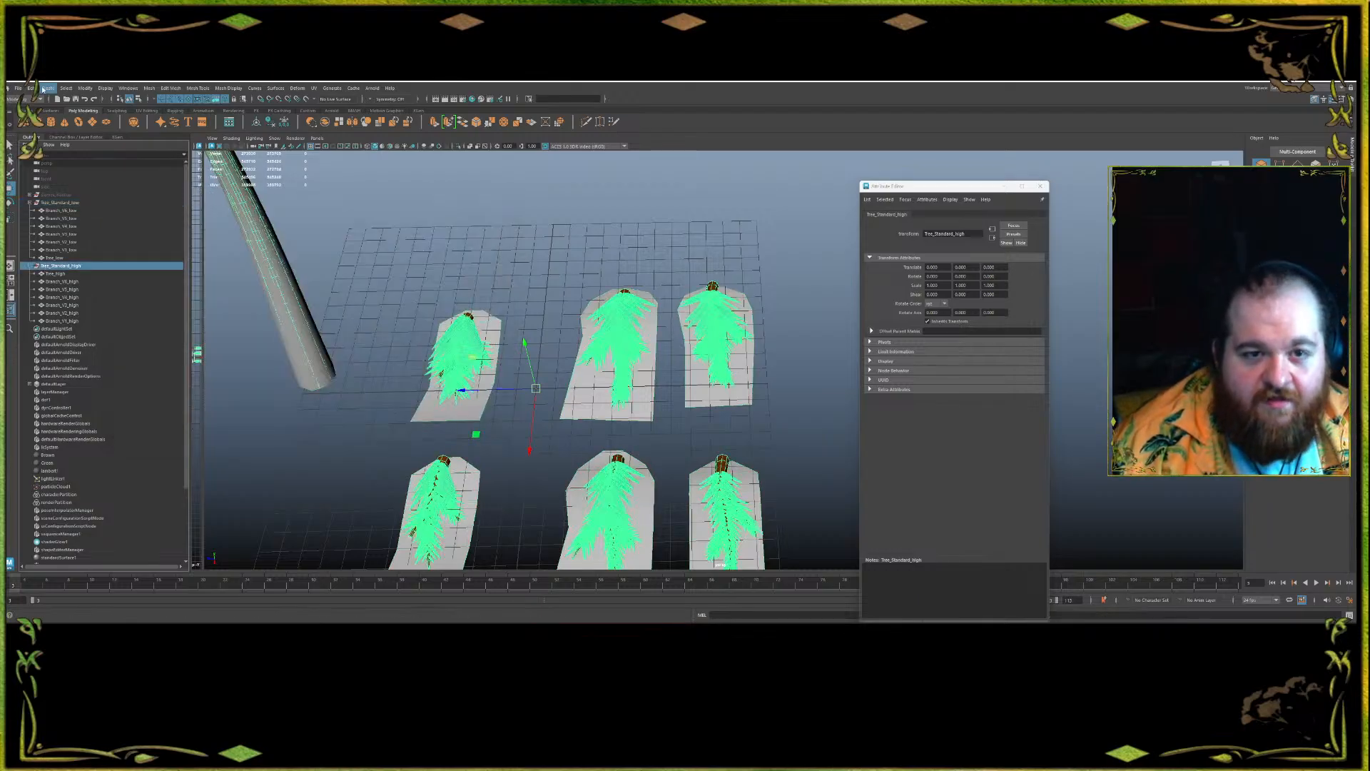
left_click(17, 88)
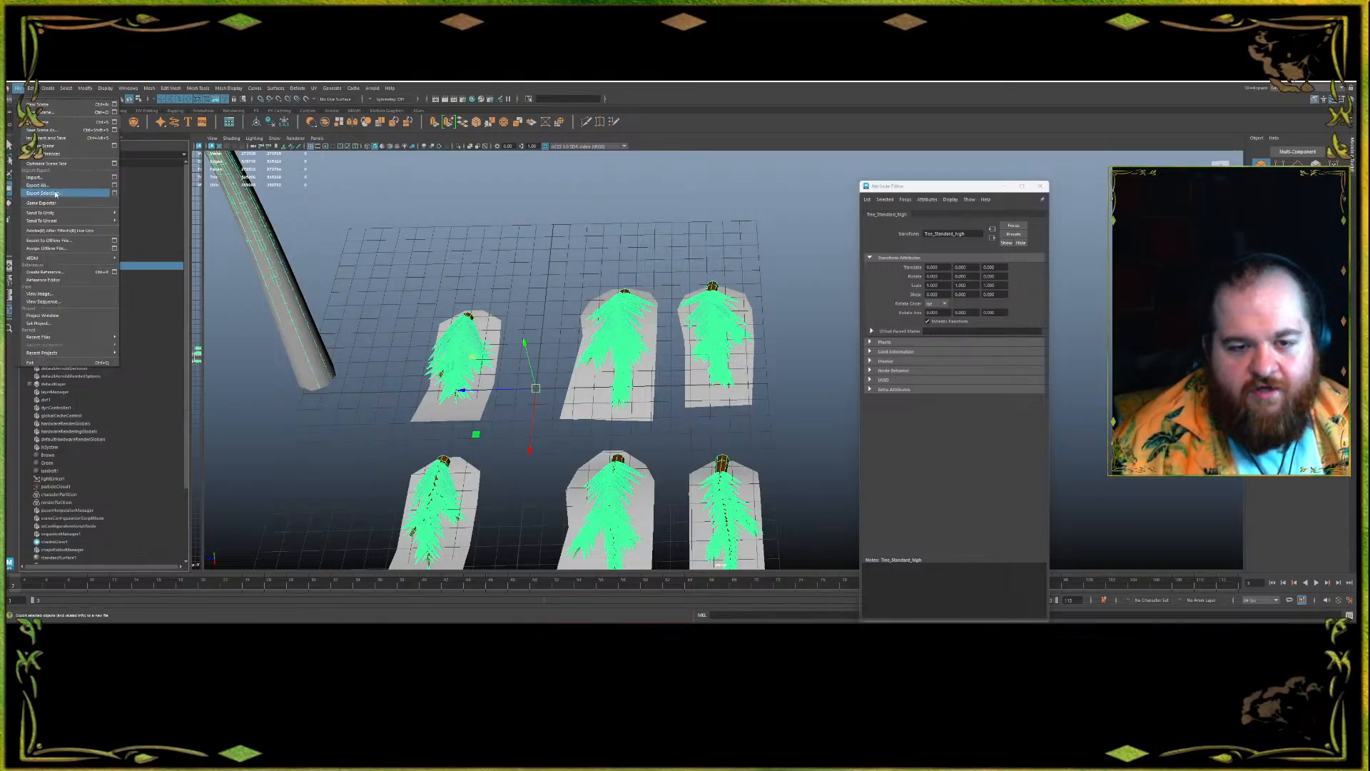
left_click(46, 194)
left_click(181, 410)
key("BackSpace")
key("BackSpace")
key("BackSpace")
key("BackSpace")
type("_high")
key("Return")
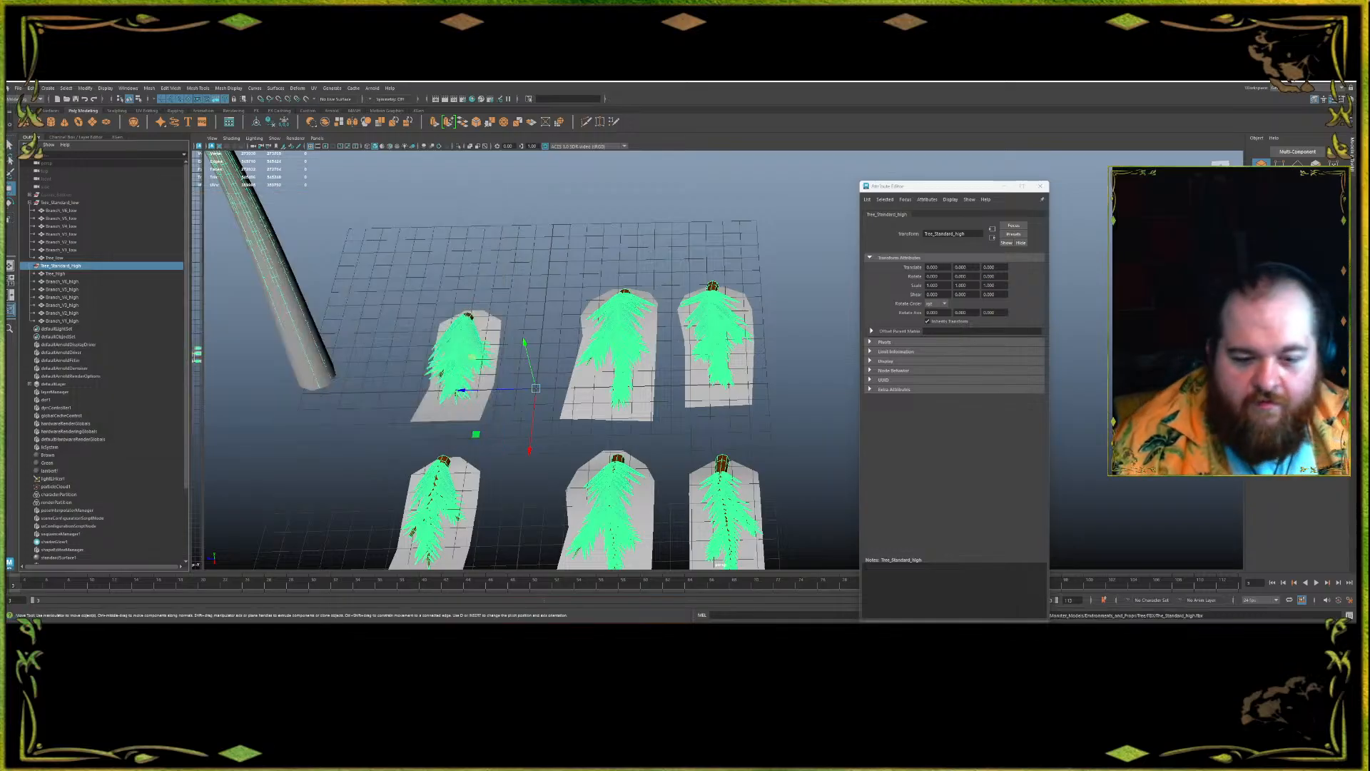
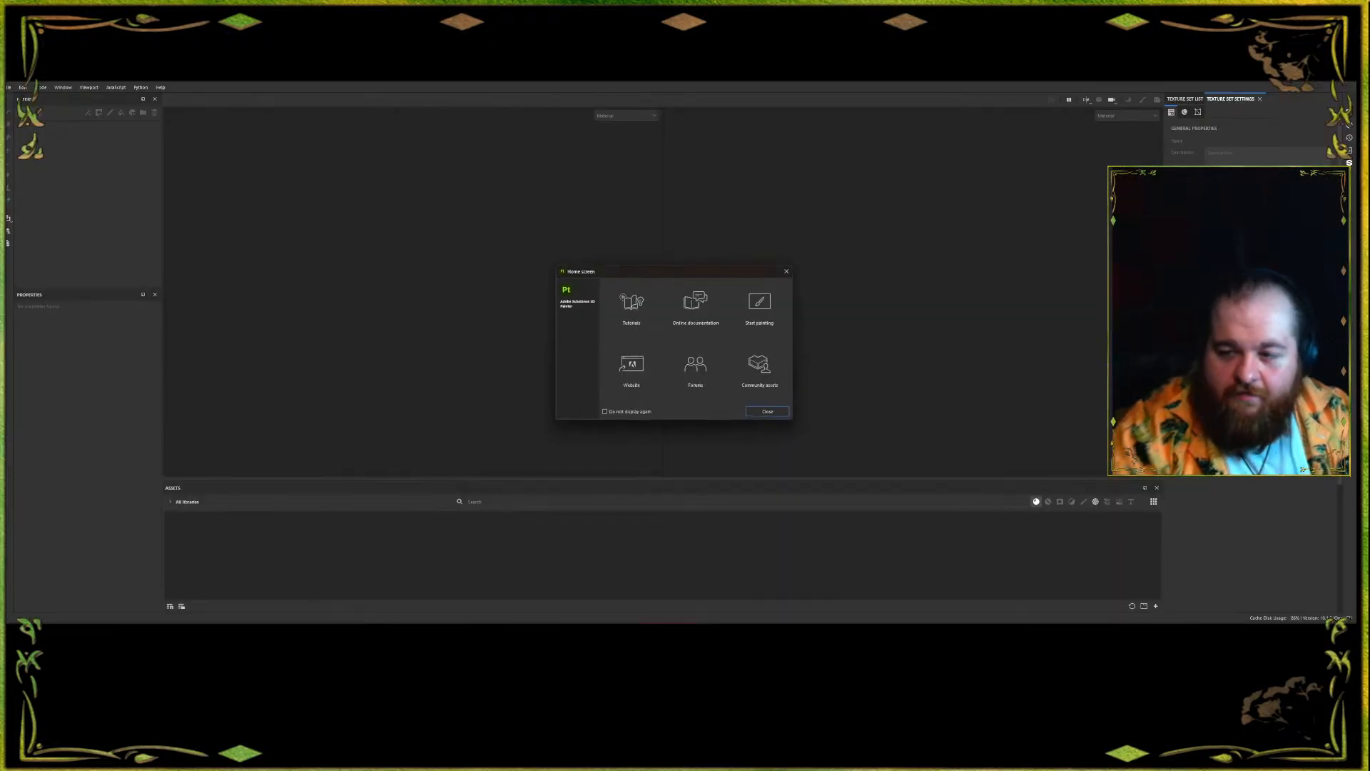
- Switch to Substance 3D Painter and create a project from the Tree_Standard_low mesh with a document resolution of 2048
left_click(786, 272)
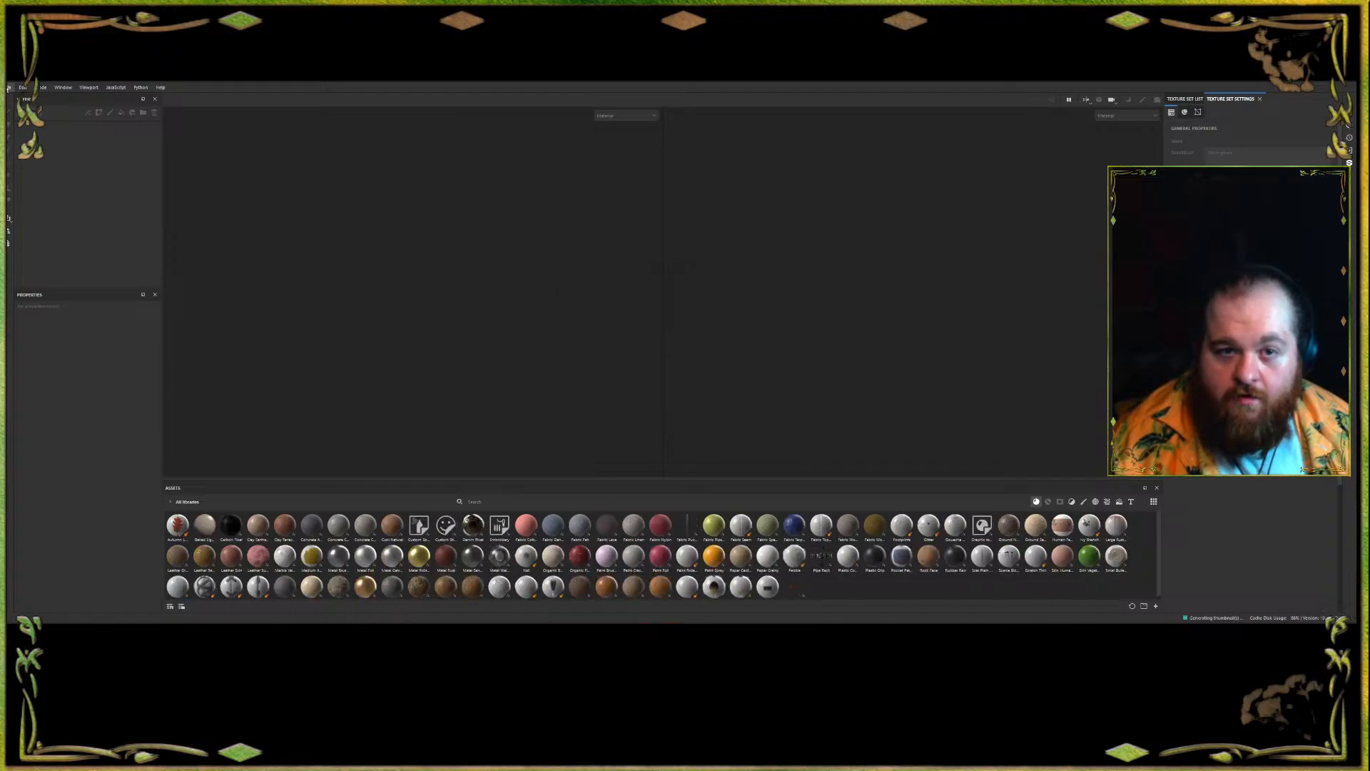
left_click(22, 87)
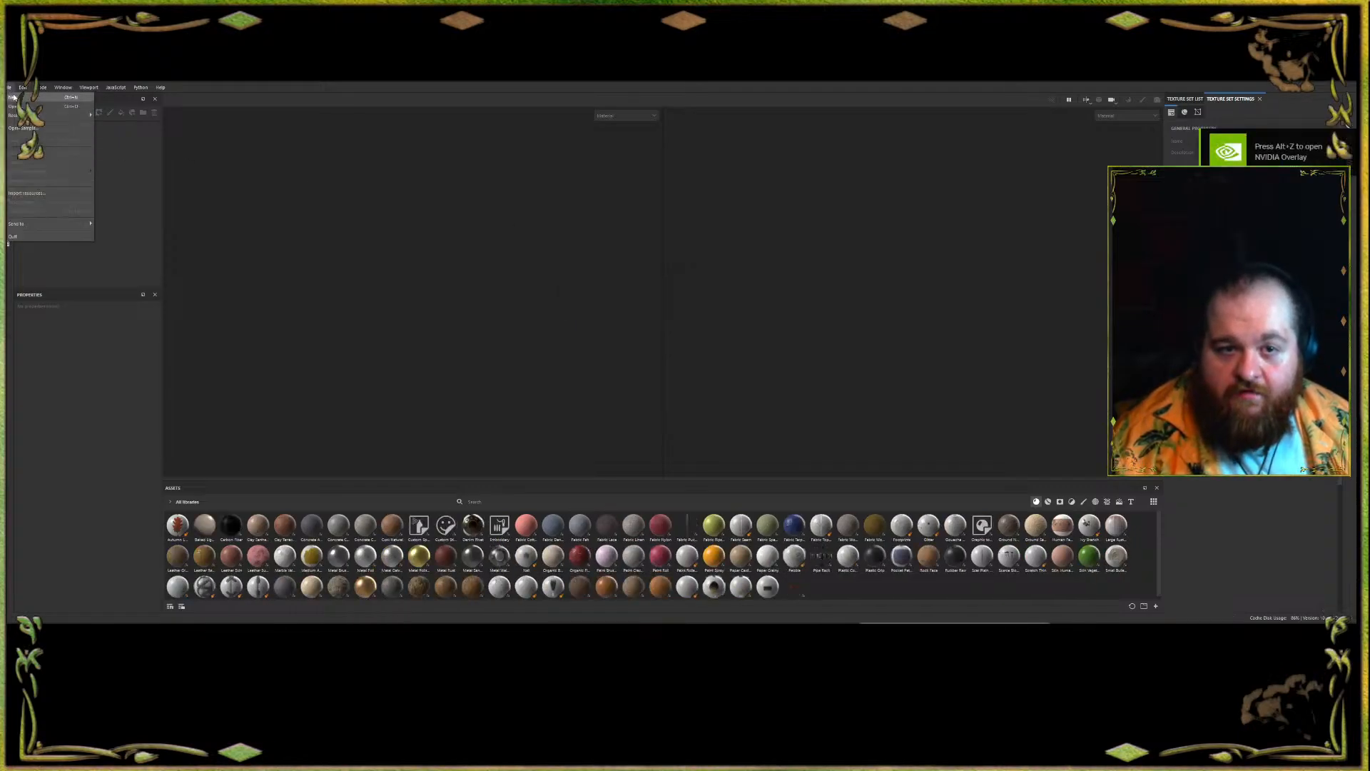
left_click(22, 97)
left_click(641, 283)
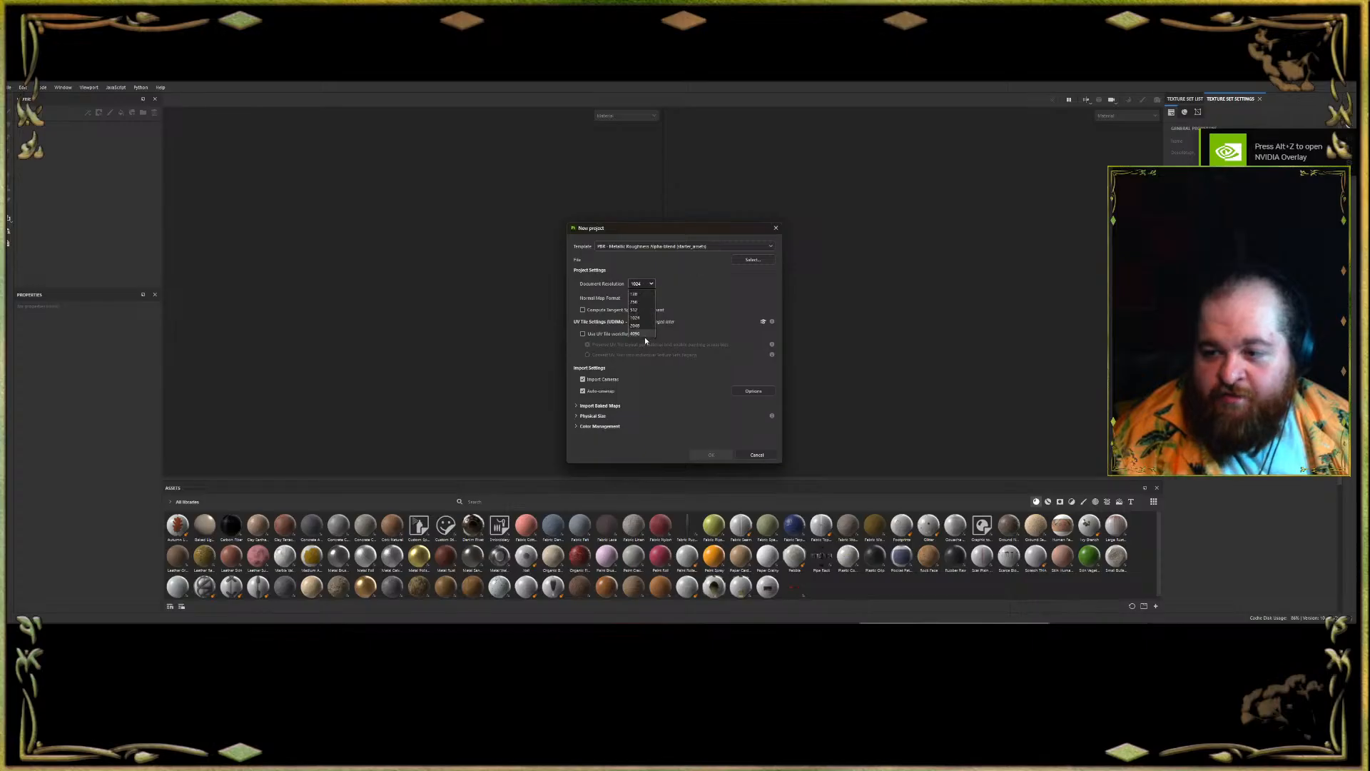
left_click(641, 321)
left_click(753, 260)
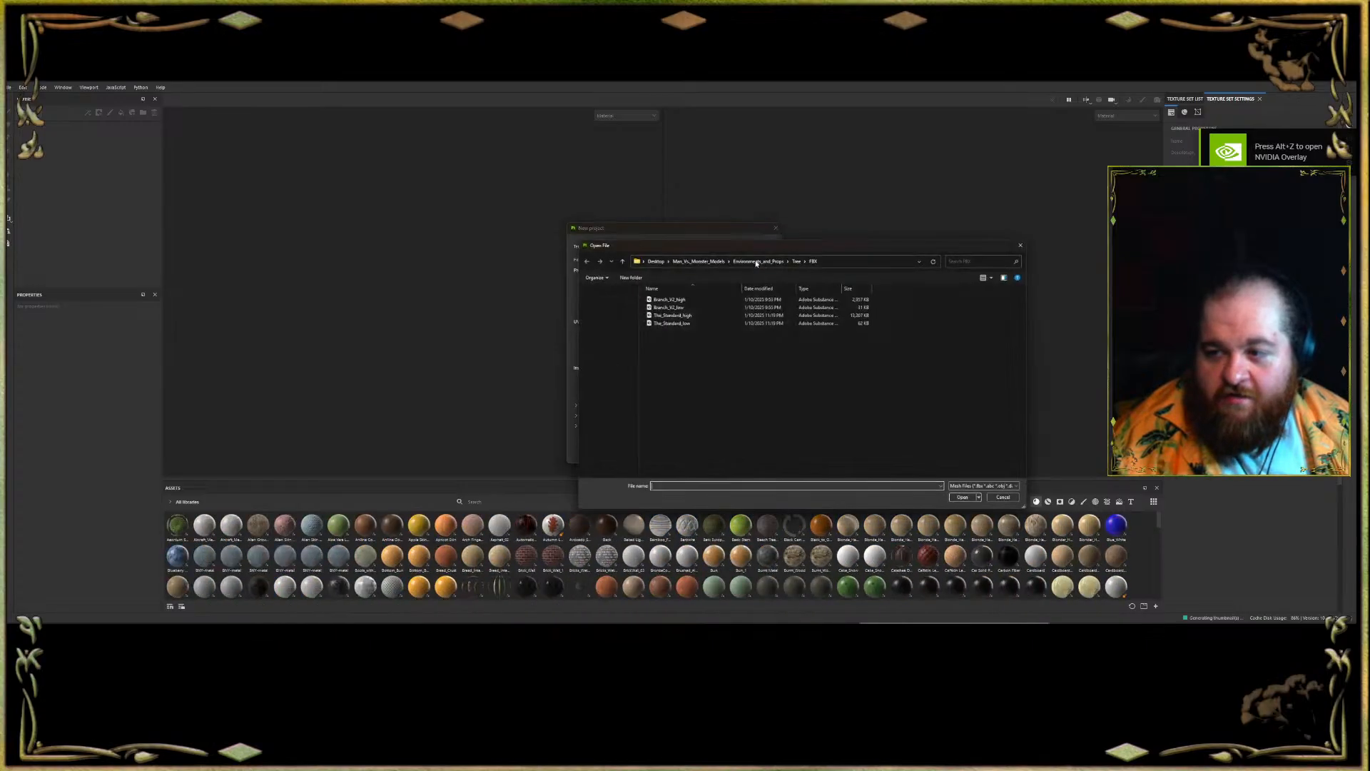
double_click(721, 323)
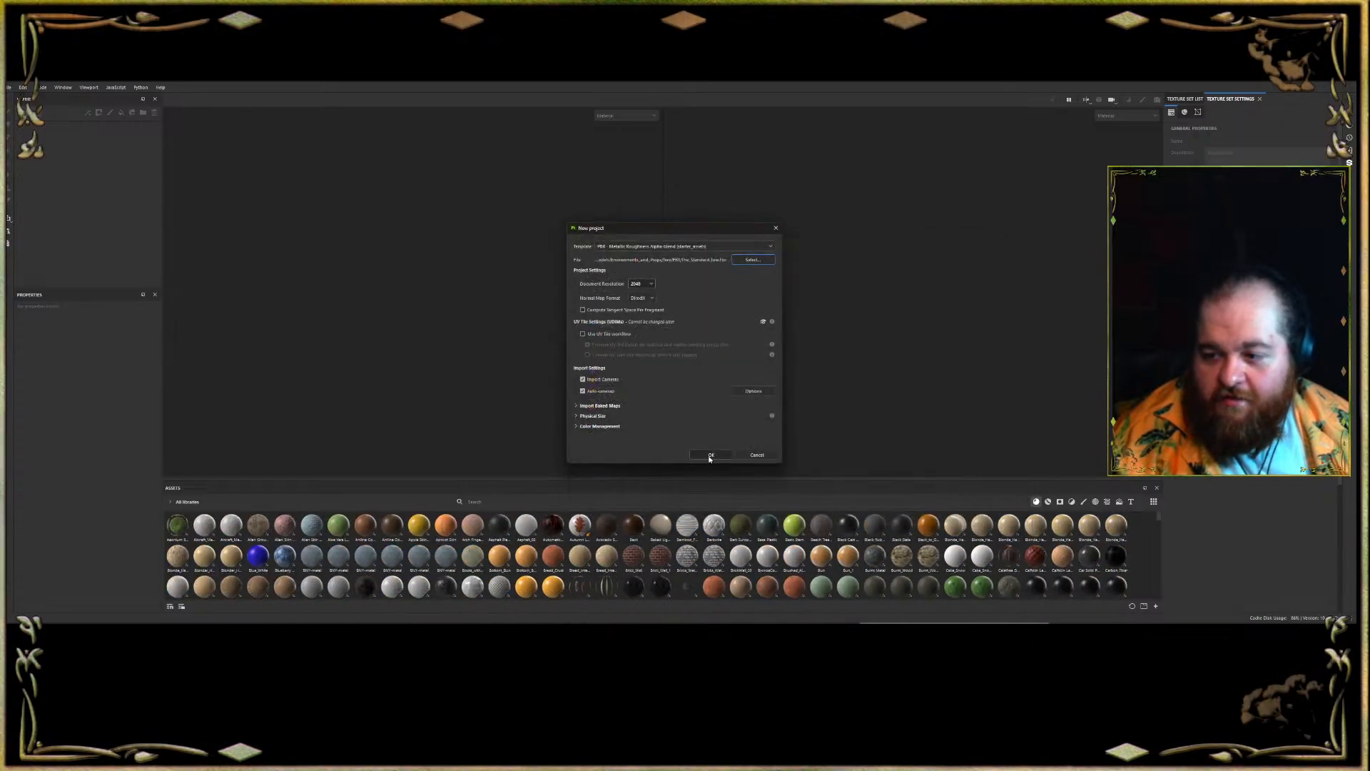
left_click(711, 455)
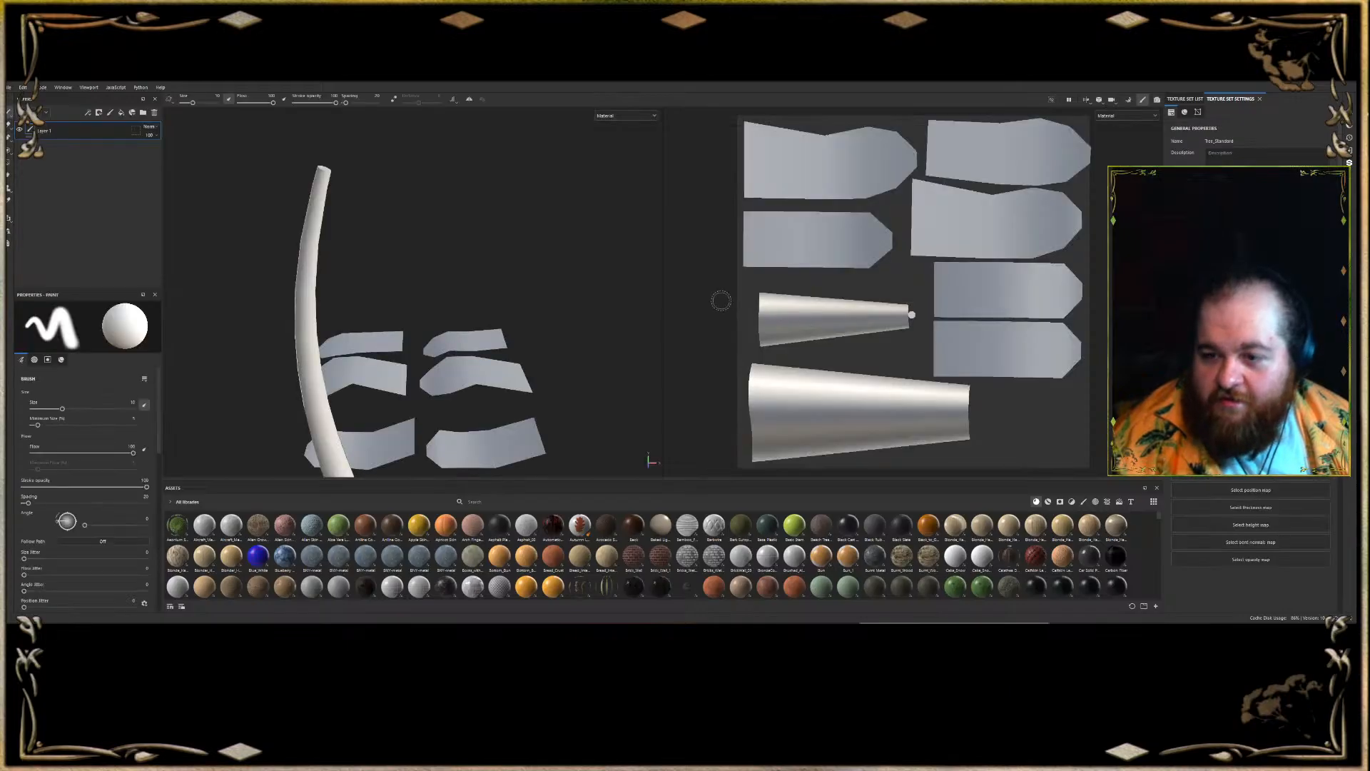
- Undock the texture set settings and add Ambient occlusion, Specular level and Displacement channels to the Tree_Standard texture set
left_click_drag(583, 287, 324, 285, "alt")
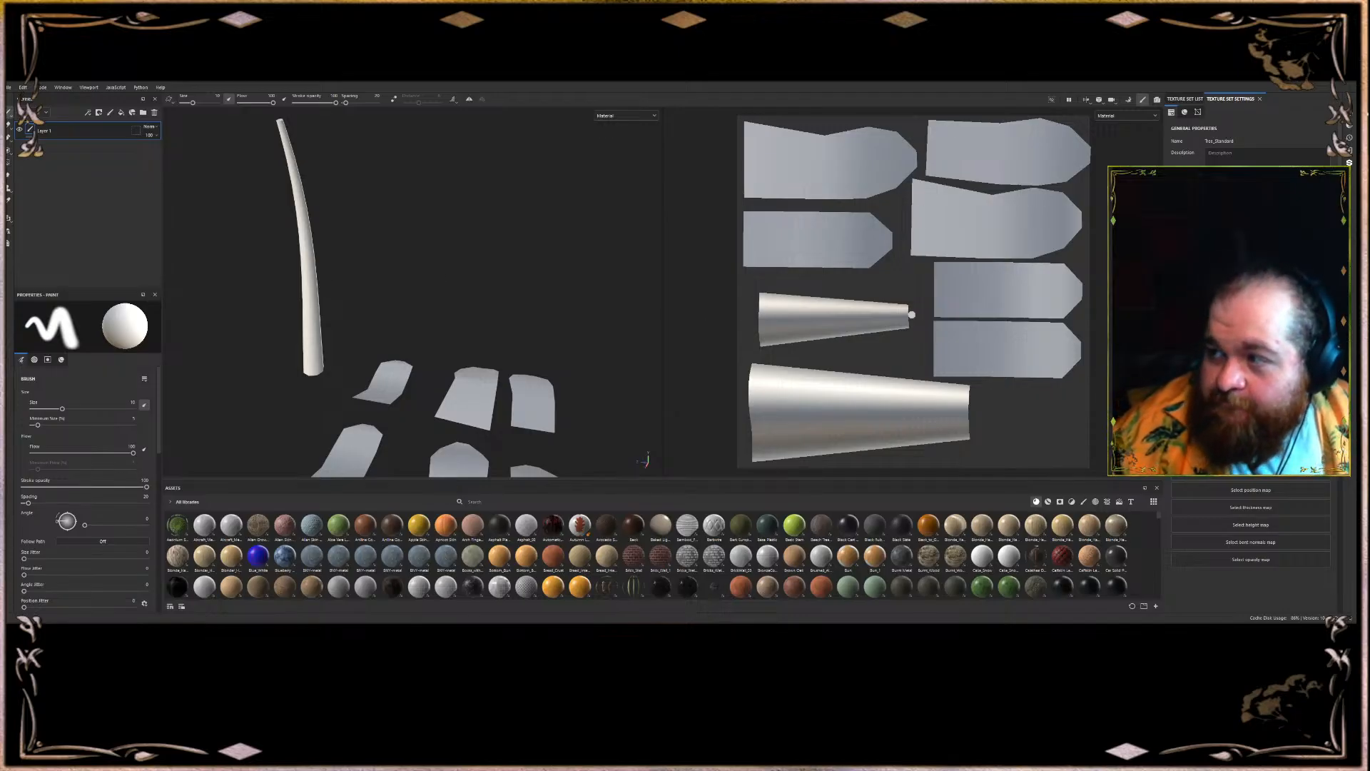
left_click_drag(1230, 99, 372, 190)
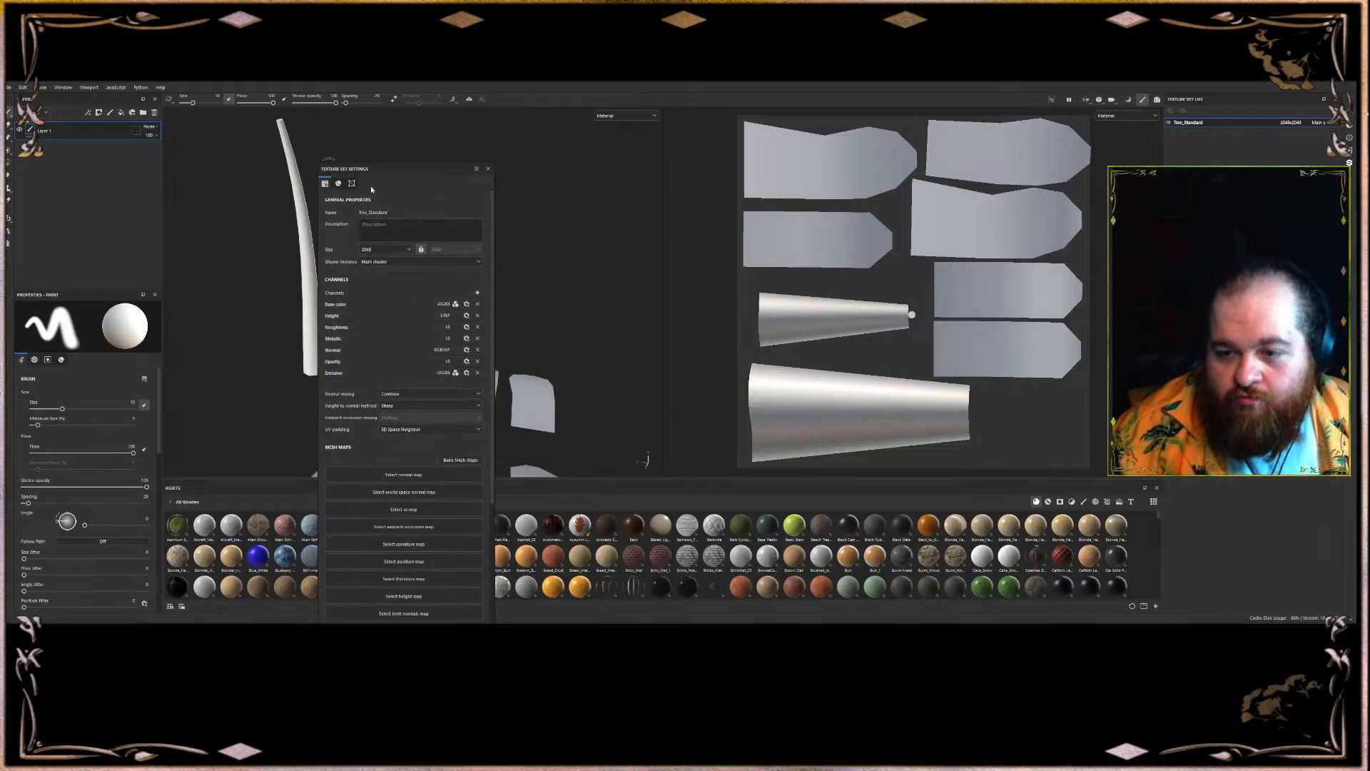
left_click(478, 293)
left_click(493, 302)
left_click(478, 292)
left_click(491, 313)
left_click(478, 292)
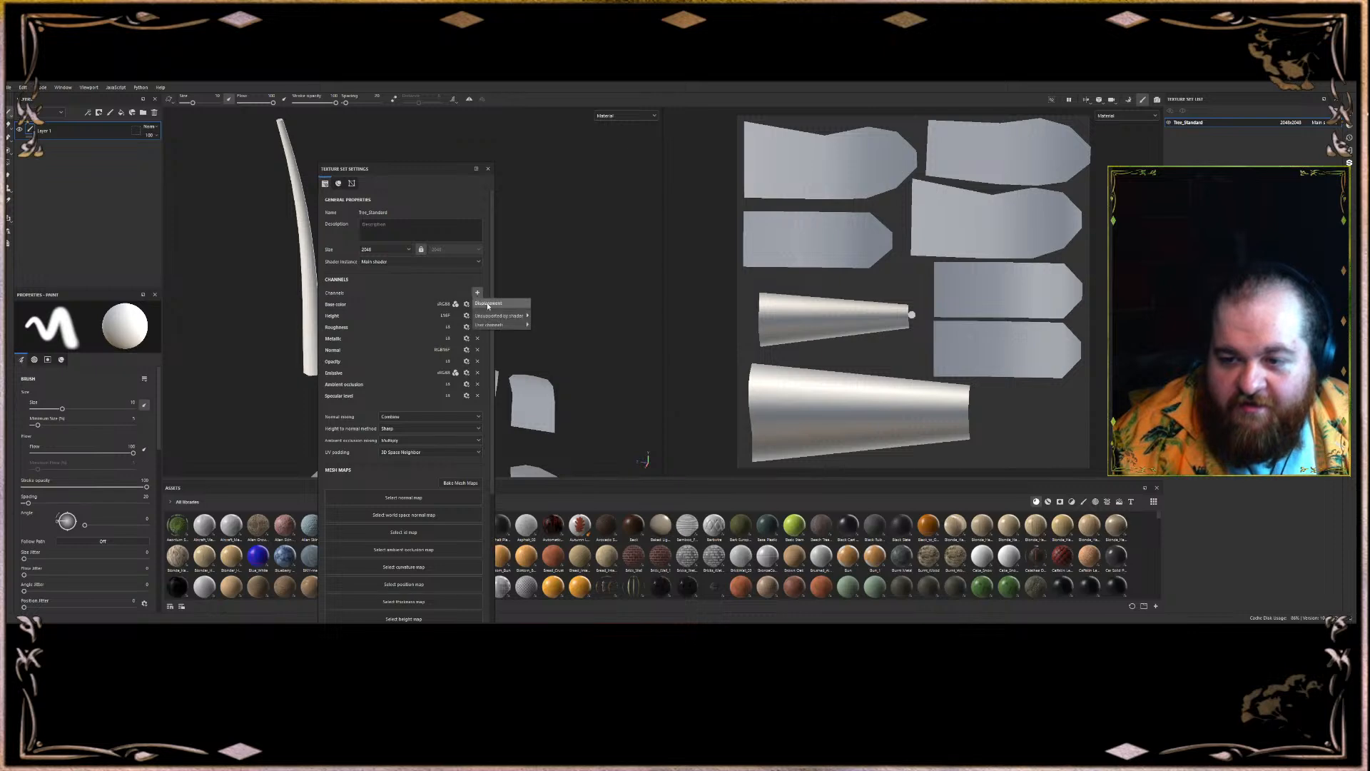
left_click(489, 302)
- Set the Roughness, Metallic, Opacity, Specular level and Ambient occlusion channels to the L16 format
left_click(466, 327)
left_click(477, 364)
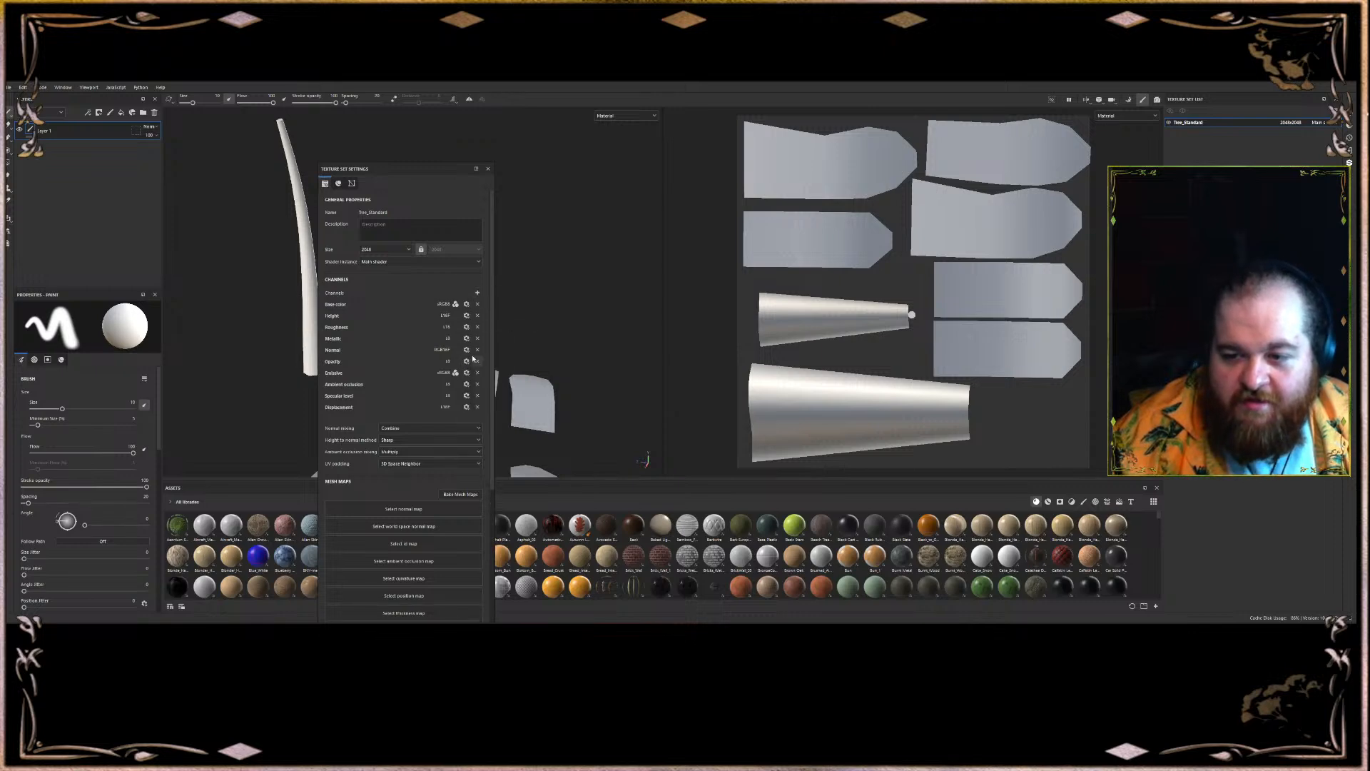
left_click(467, 338)
left_click(478, 367)
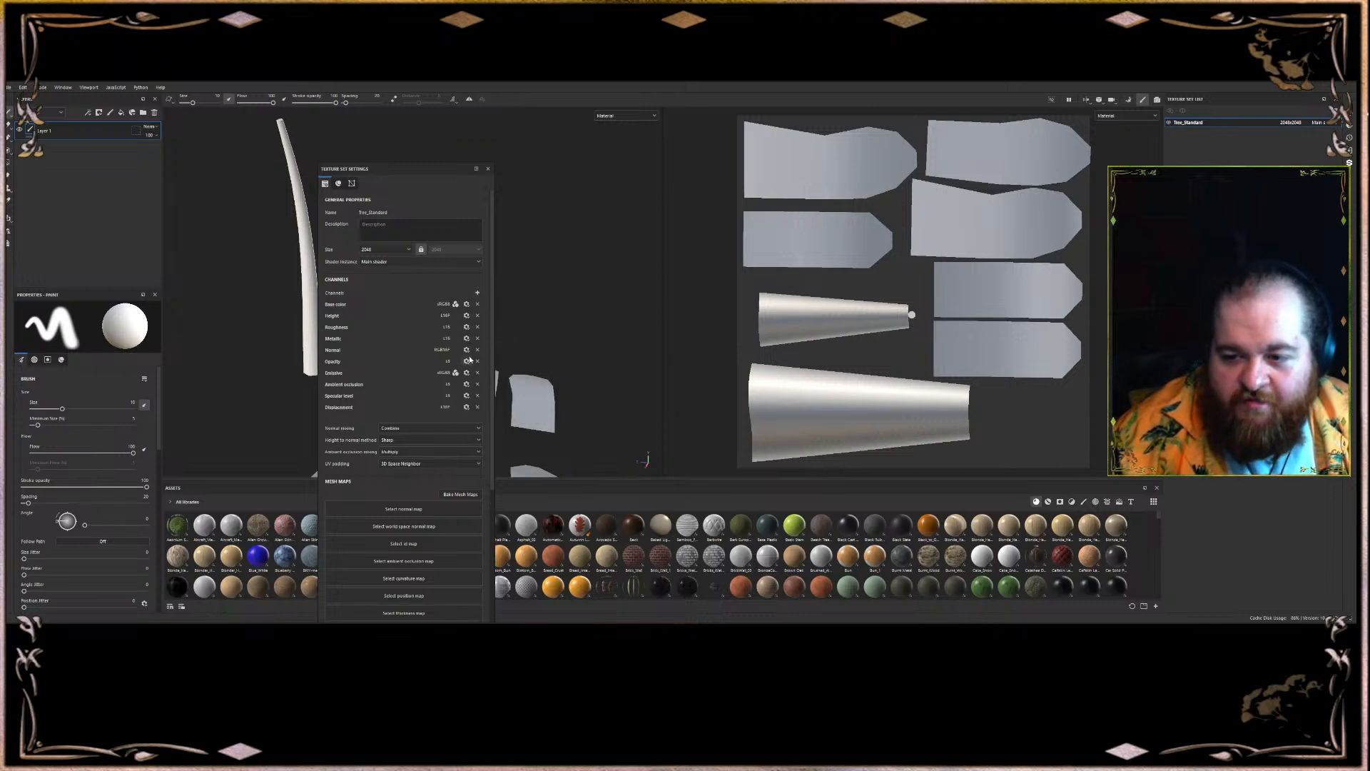
left_click(467, 362)
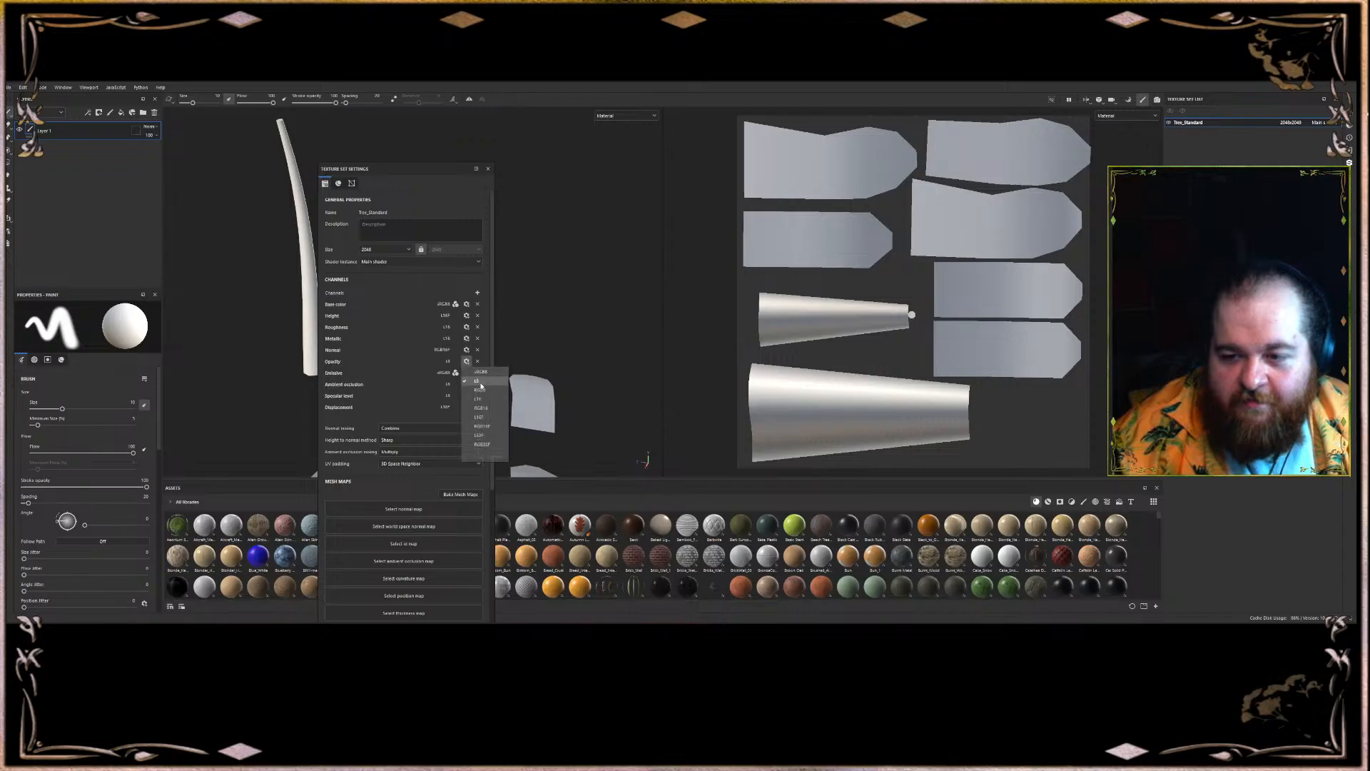
left_click(469, 407)
left_click(466, 395)
left_click(468, 437)
left_click(467, 396)
left_click(469, 433)
left_click(467, 385)
left_click(479, 421)
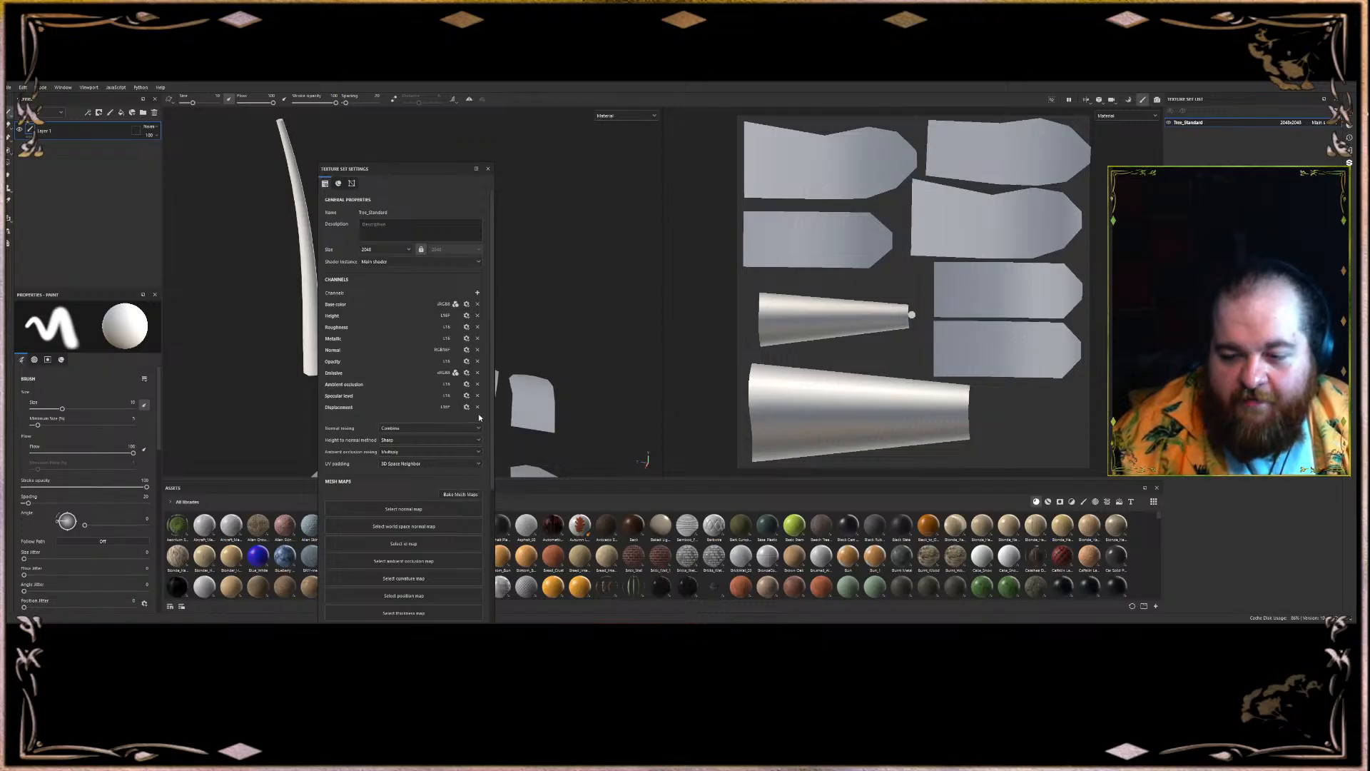
- Enter mesh map baking and enable the Height, Bent normals and Opacity bakers alongside the default ones
left_click(457, 494)
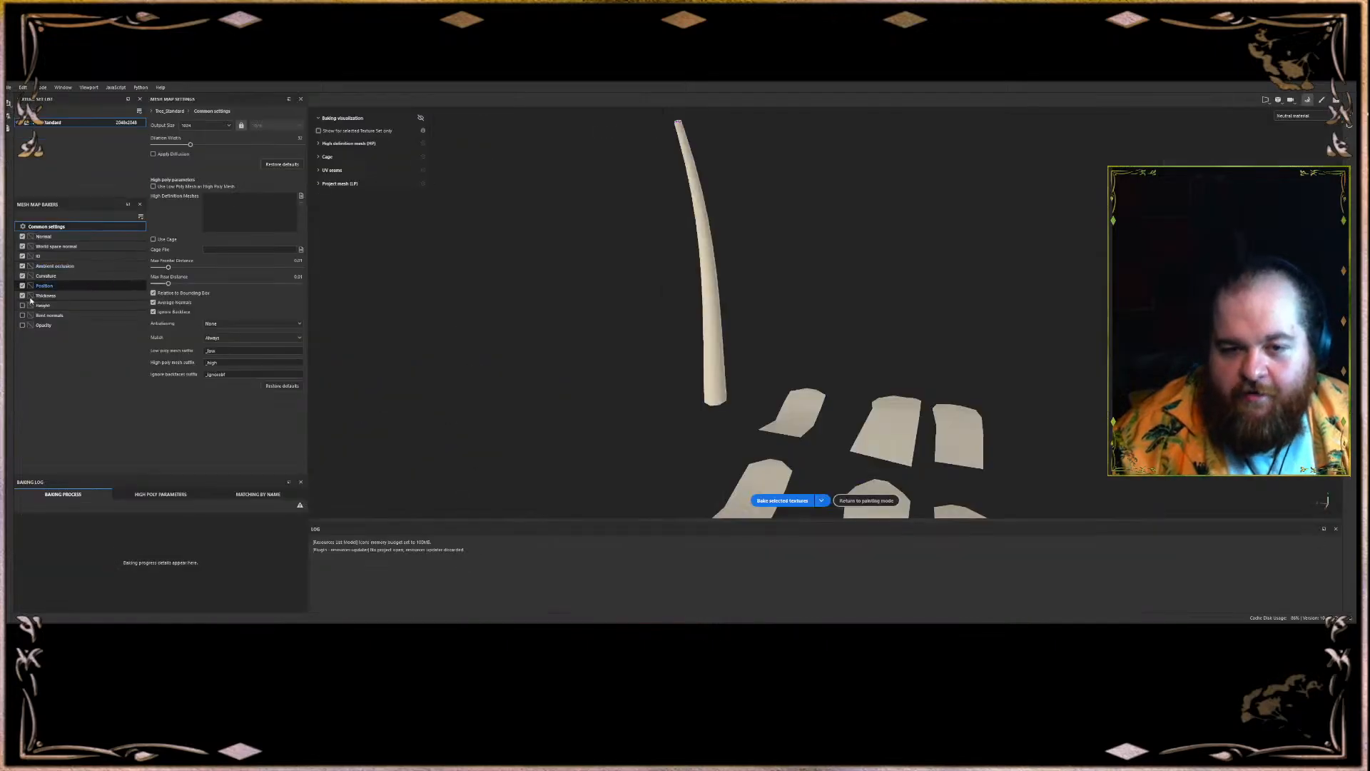
left_click(32, 326)
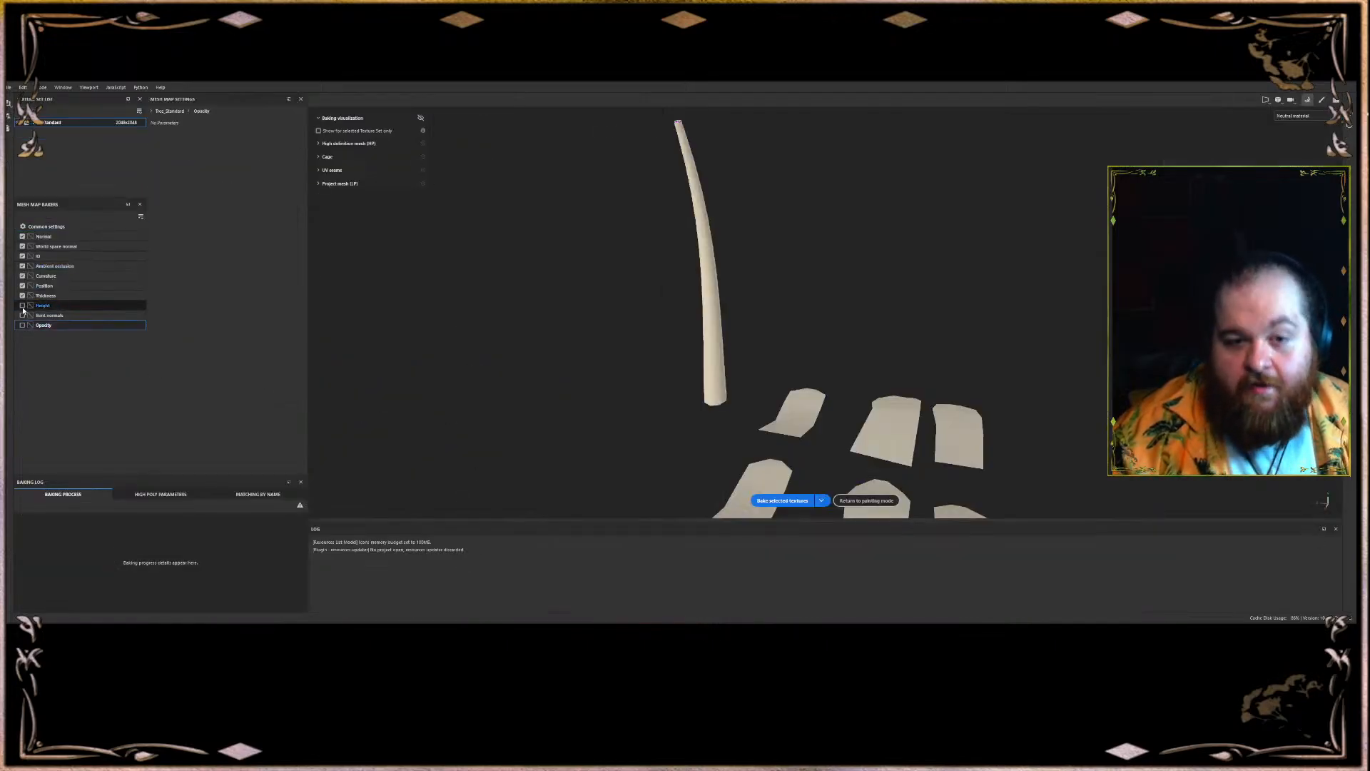
left_click(22, 316)
left_click(22, 325)
- In the common bake settings, set the dilation width to 0 and the output size to 4096
left_click(63, 228)
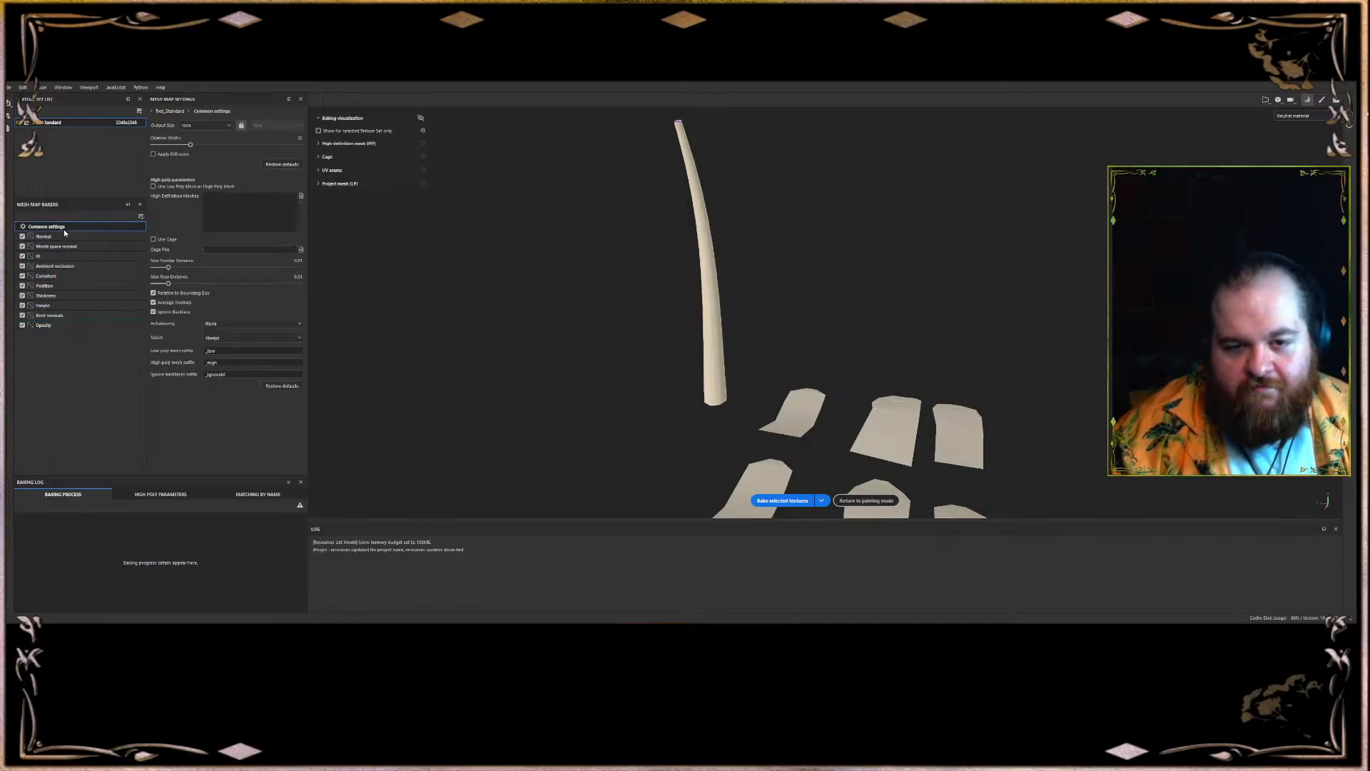
left_click_drag(190, 145, 152, 144)
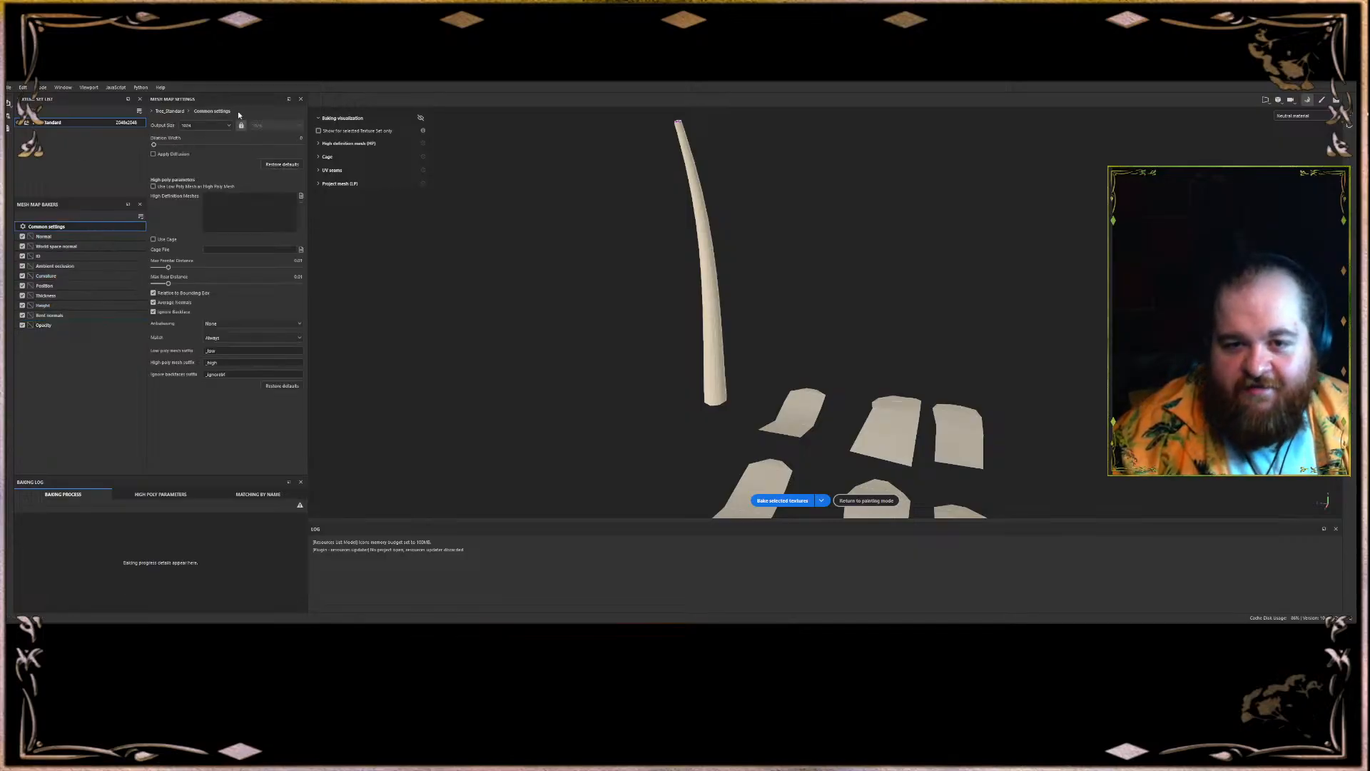
left_click(193, 129)
left_click(207, 190)
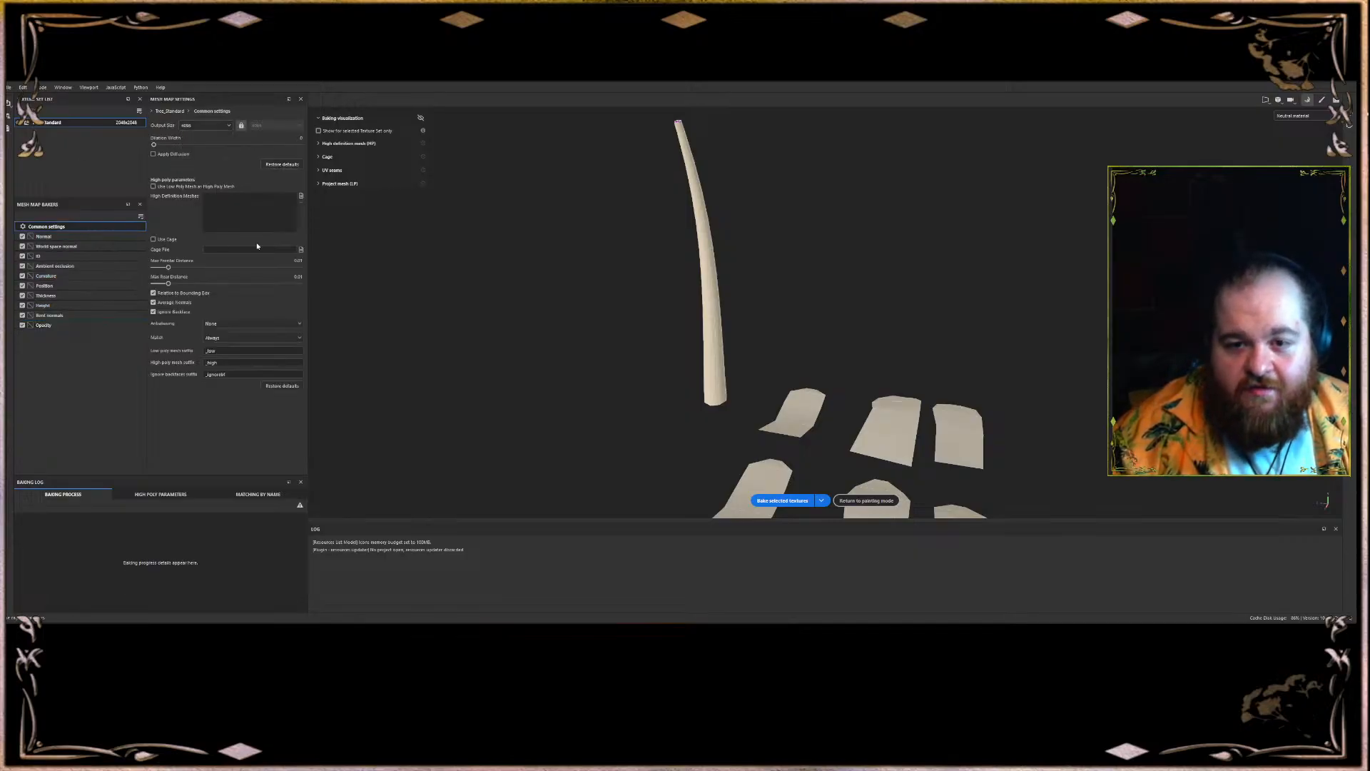
left_click(301, 249)
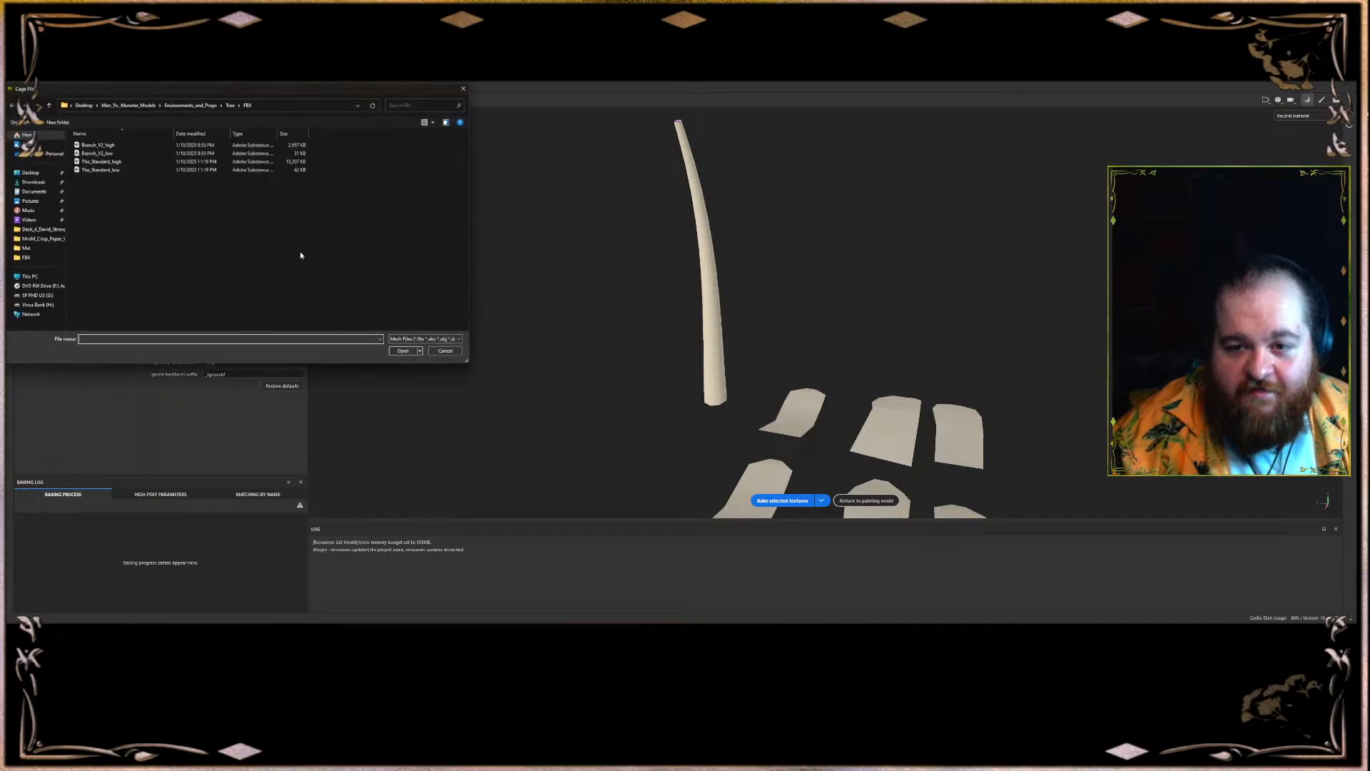
left_click(118, 162)
key("Return")
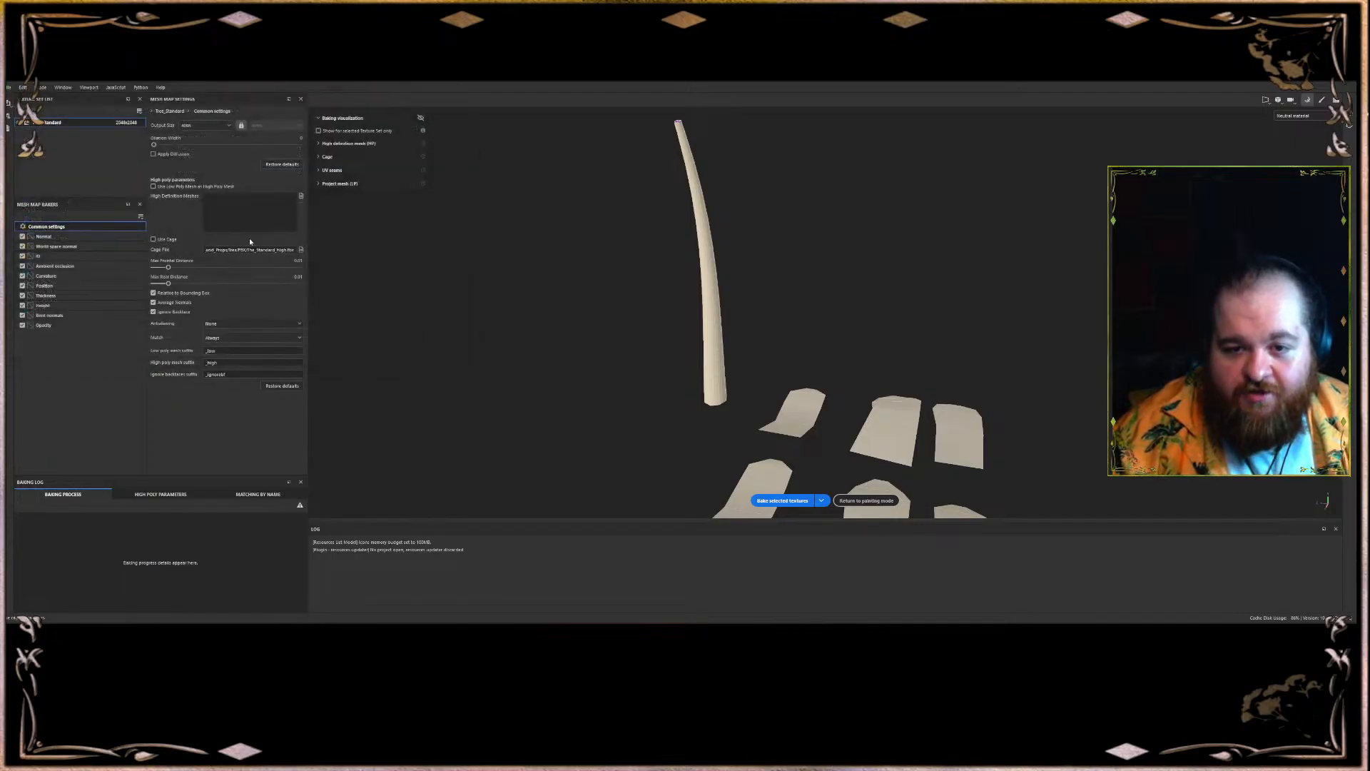
left_click_drag(293, 250, 53, 234)
key("BackSpace")
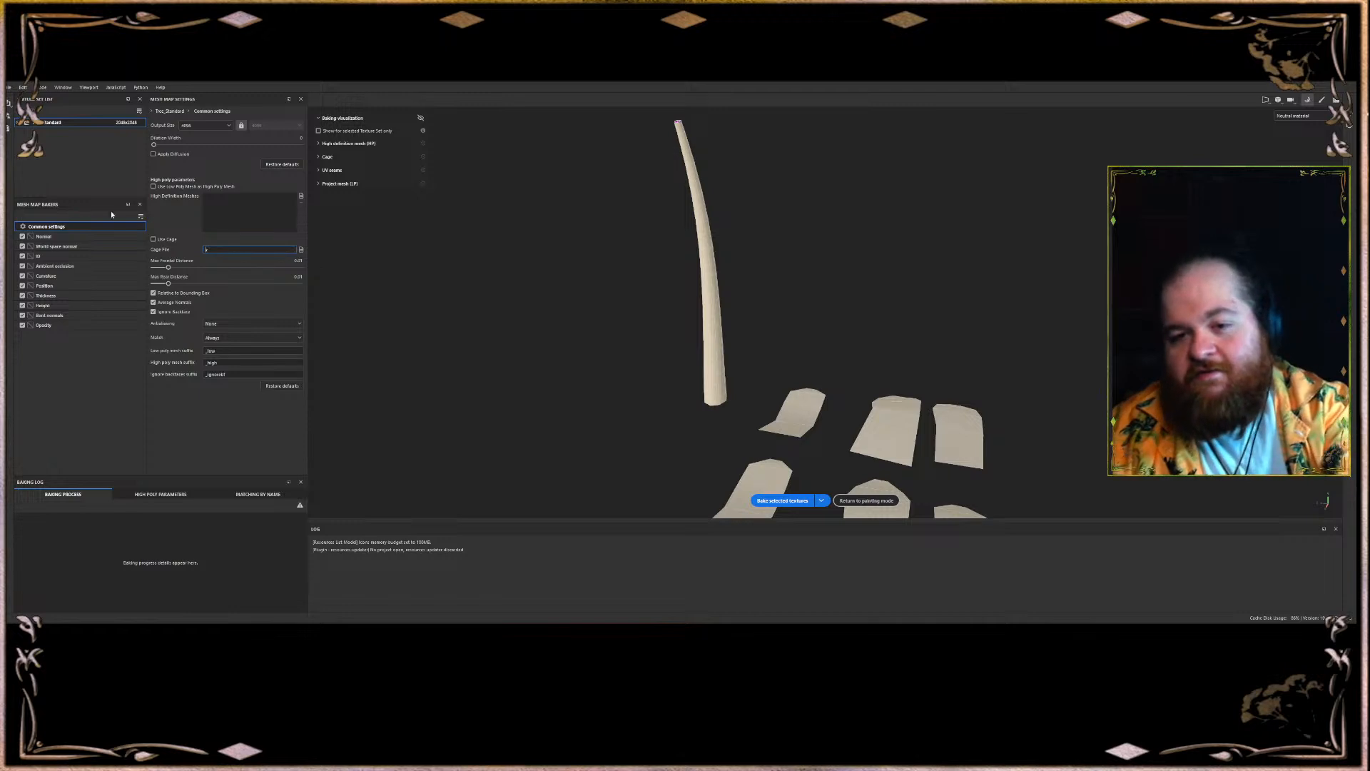
- Load the Tree_Standard_high mesh as the high-definition mesh and set the bake antialiasing to supersampling
left_click(302, 197)
double_click(161, 164)
left_click(252, 324)
left_click(246, 346)
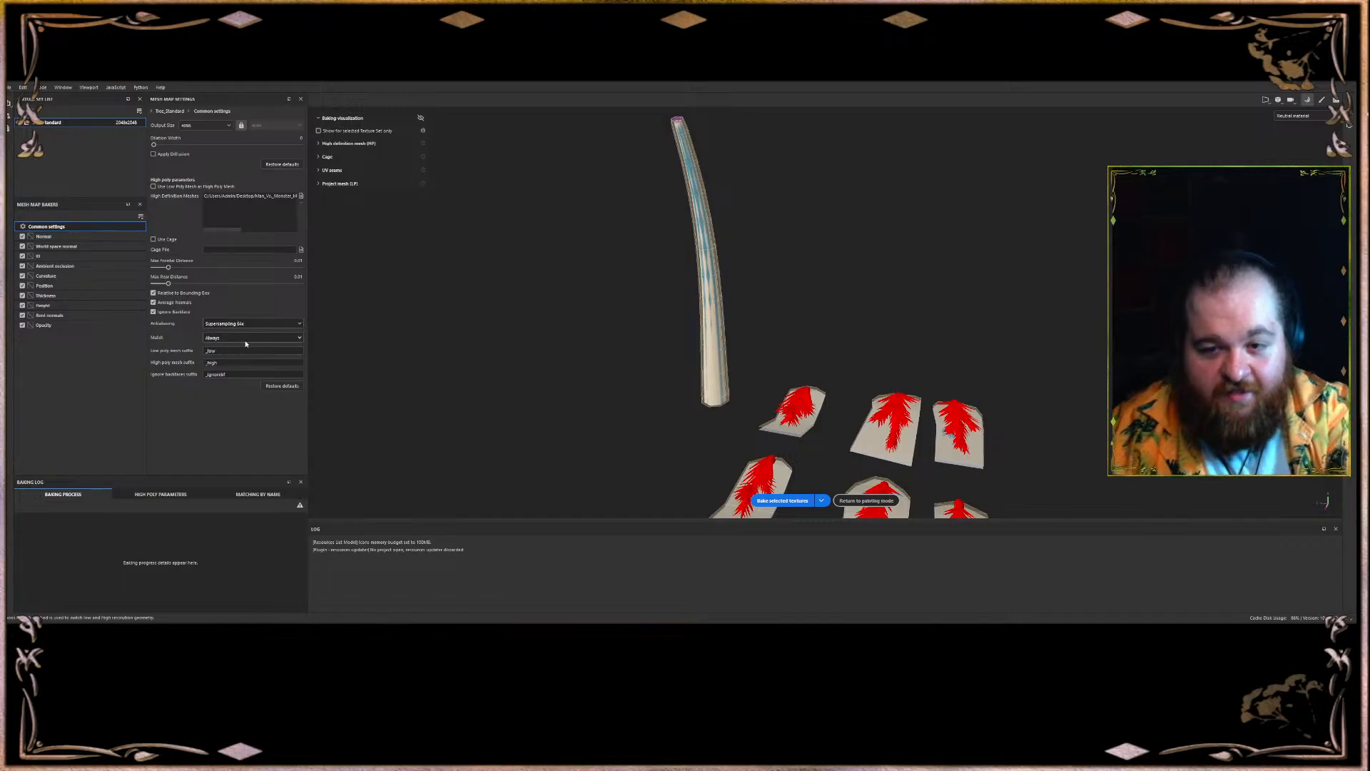
- Increase the max frontal distance until the cage encloses the branches, and give the max rear distance the same value
left_click_drag(168, 267, 188, 269)
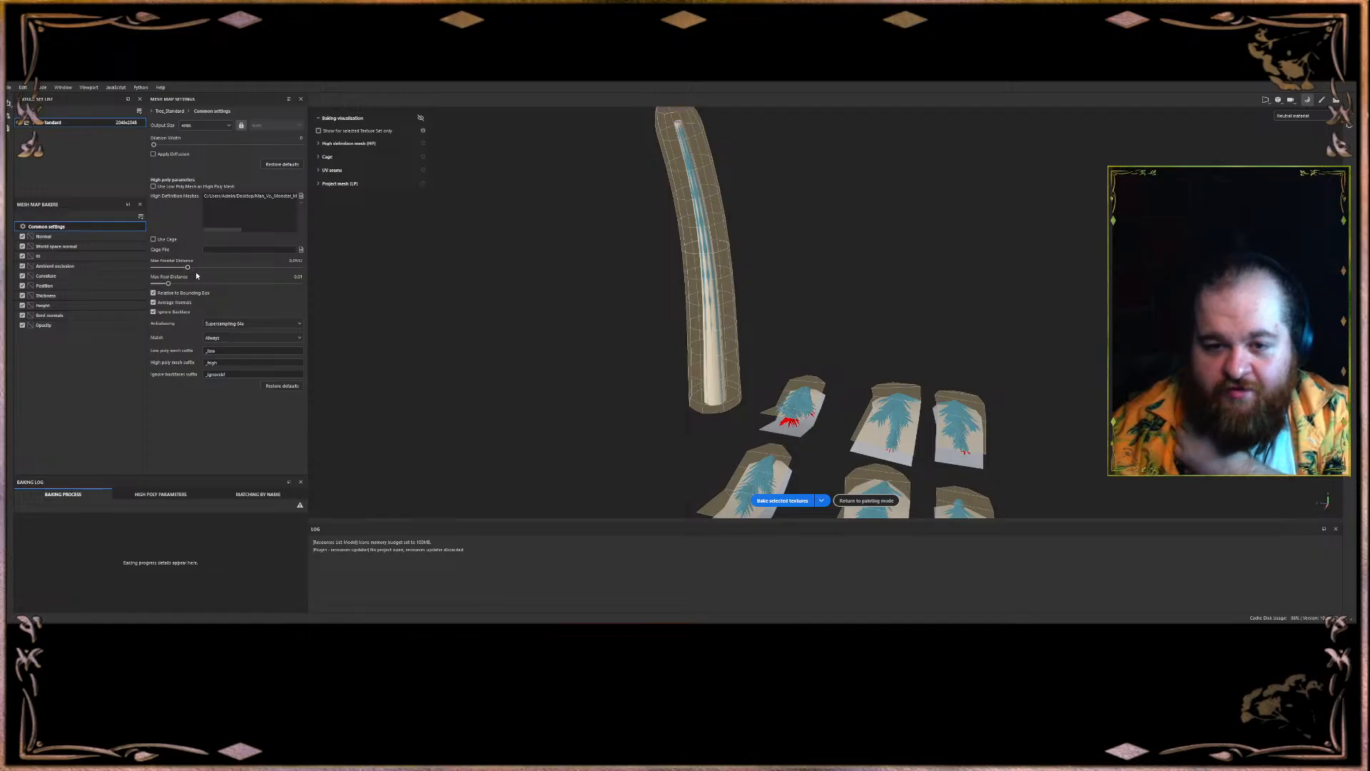
left_click(293, 260)
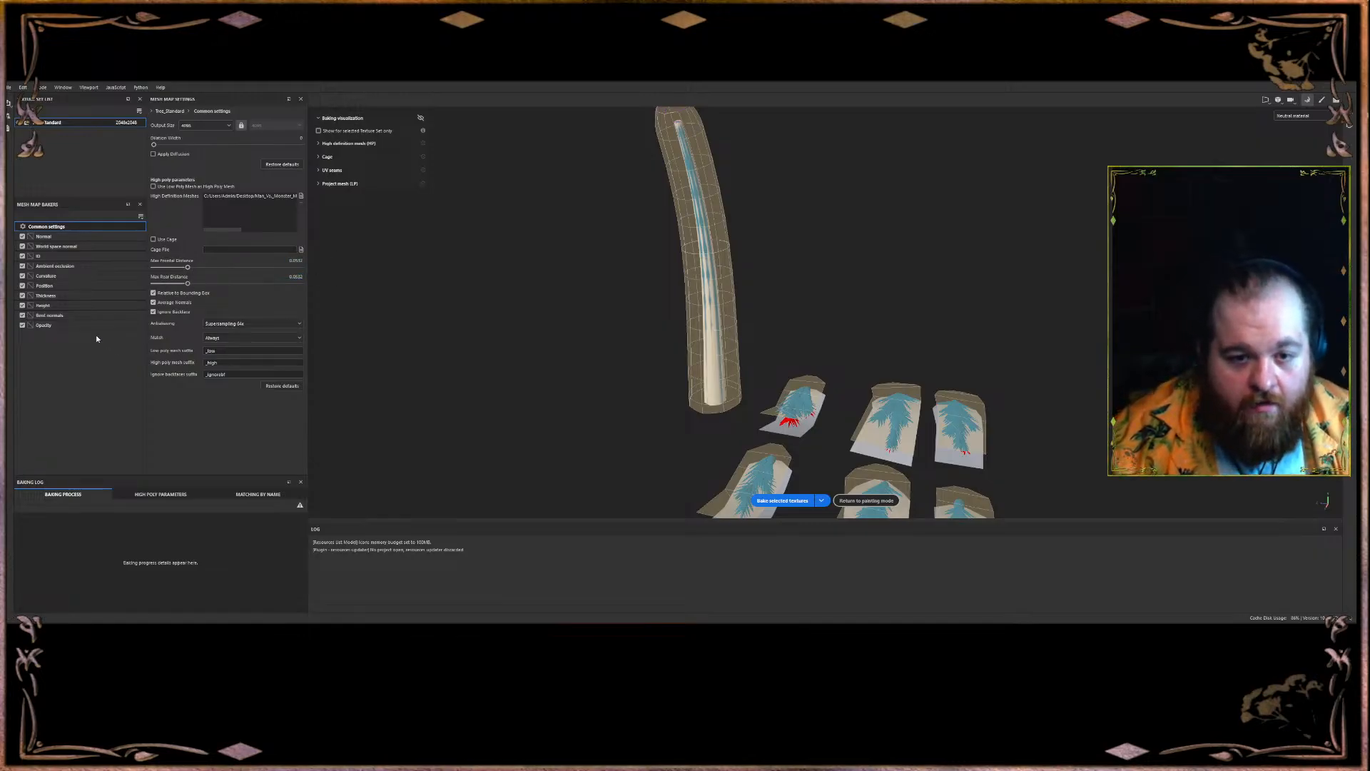
- Give the Bent normals and Ambient occlusion bakers 128 secondary rays and set the ambient occlusion minimum occluder distance to 0.005
left_click(79, 314)
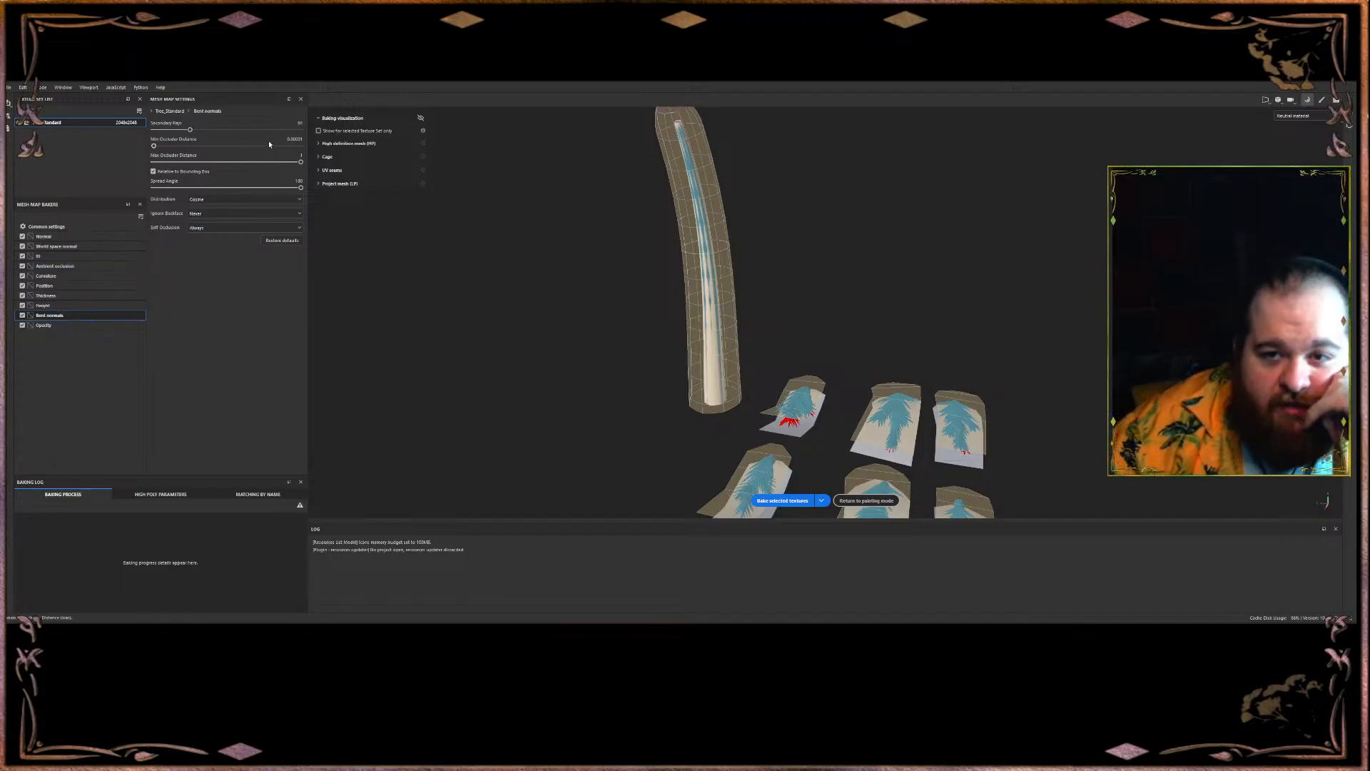
type("128")
key("Return")
left_click(55, 265)
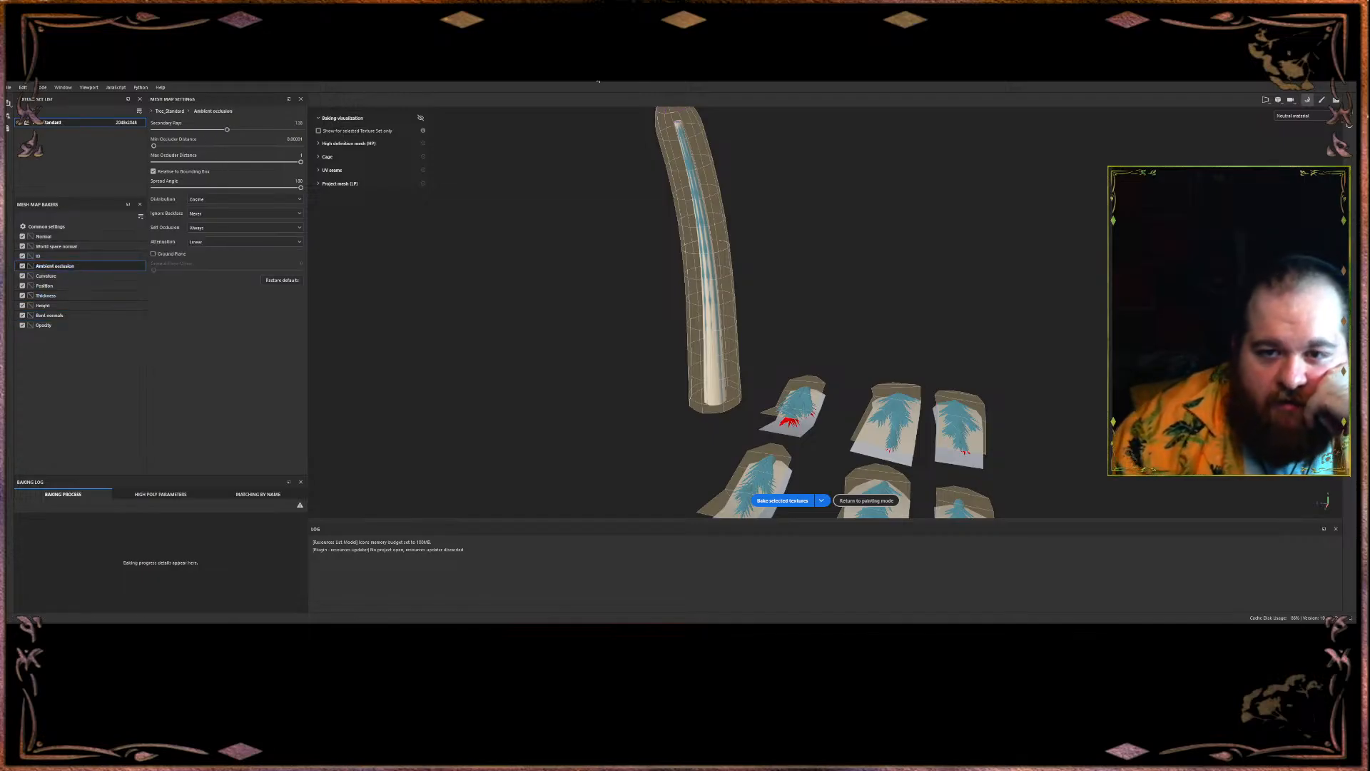
left_click(226, 146)
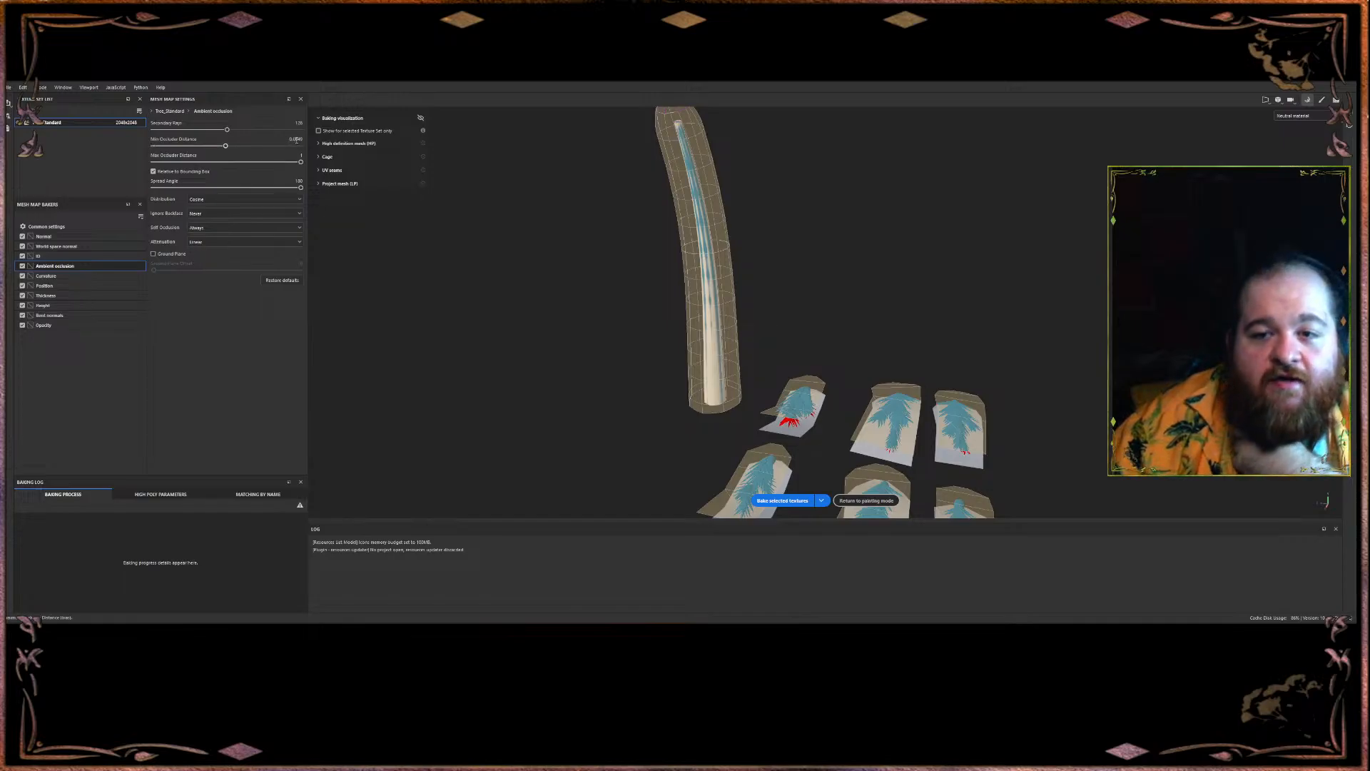
type("0.004")
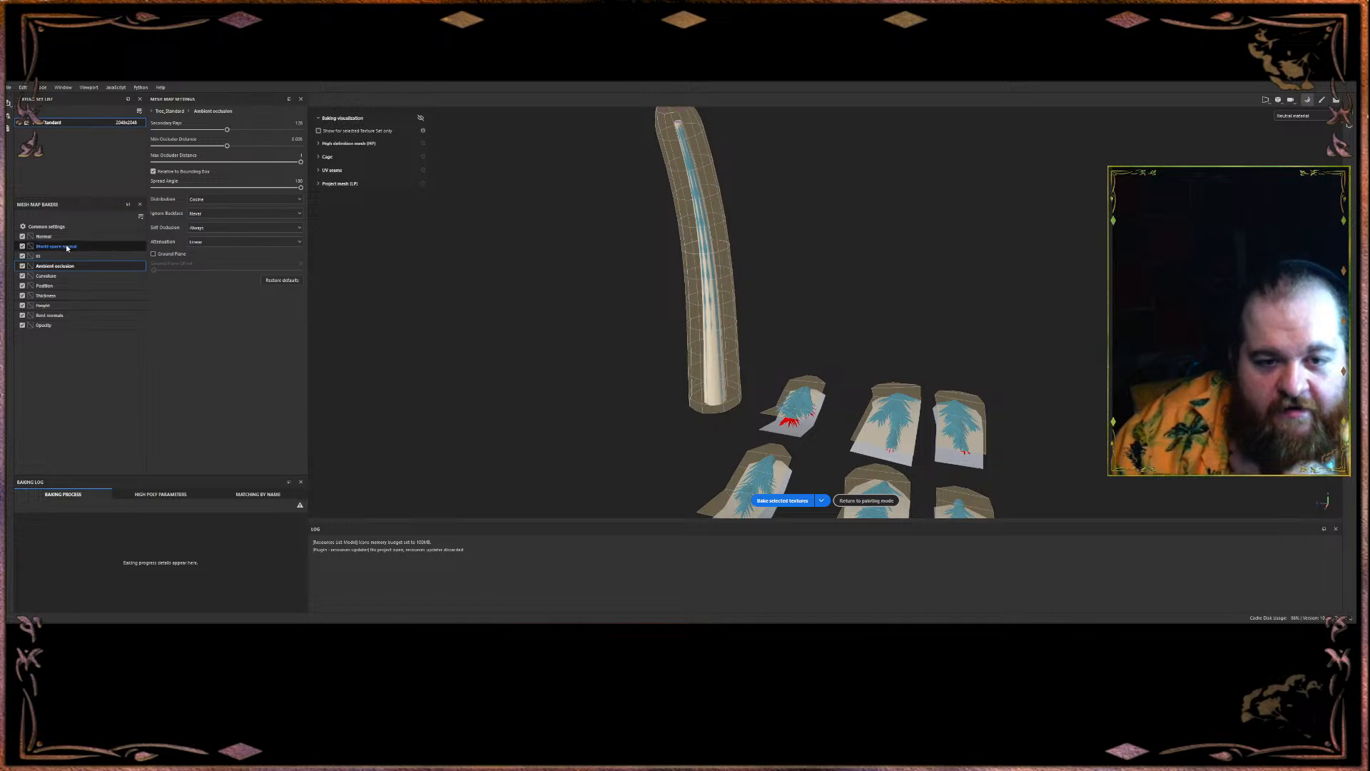
- Set the Curvature baker to 128 secondary rays with the Generate from Mesh method
left_click(47, 276)
left_click_drag(310, 139, 316, 140)
type("128")
key("Return")
left_click(238, 125)
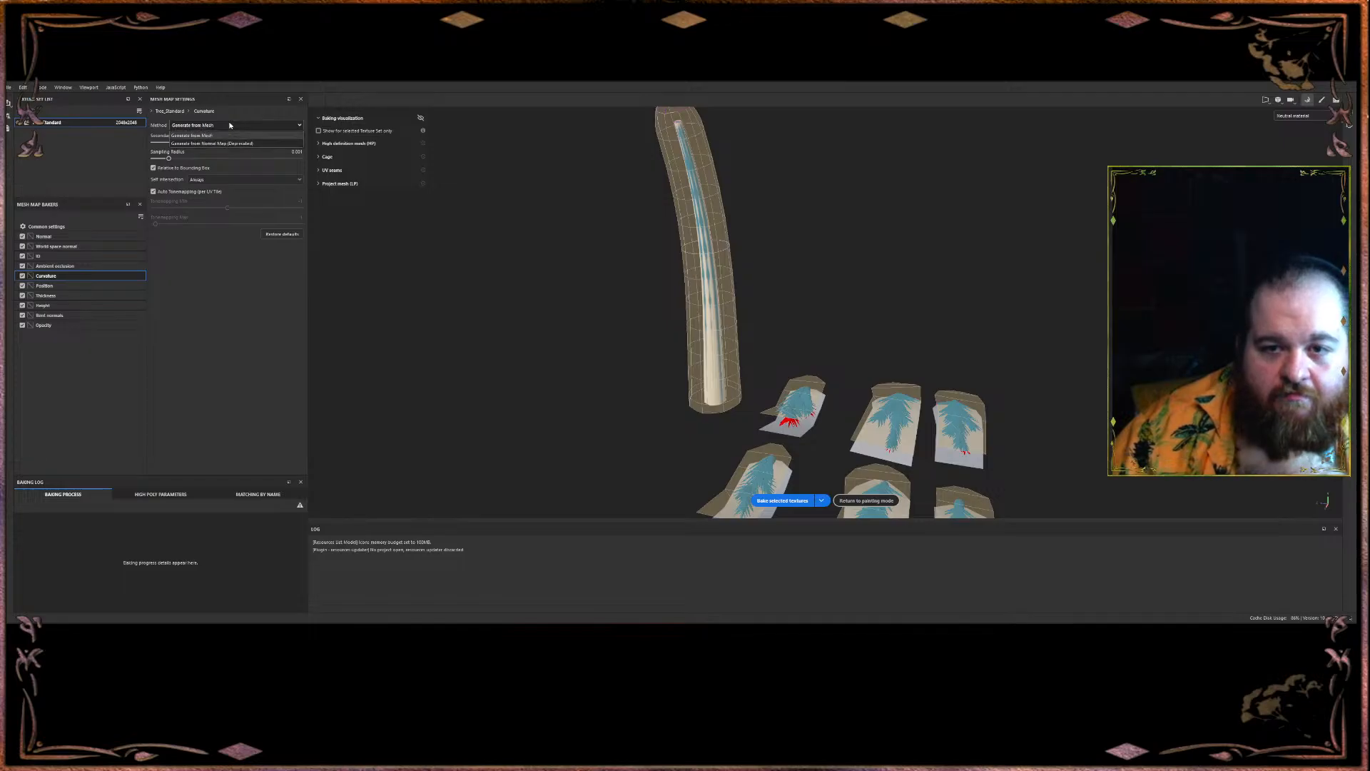
left_click(222, 135)
- Bake the selected textures and look closely at the branch cards while the normal map is baking
left_click(68, 227)
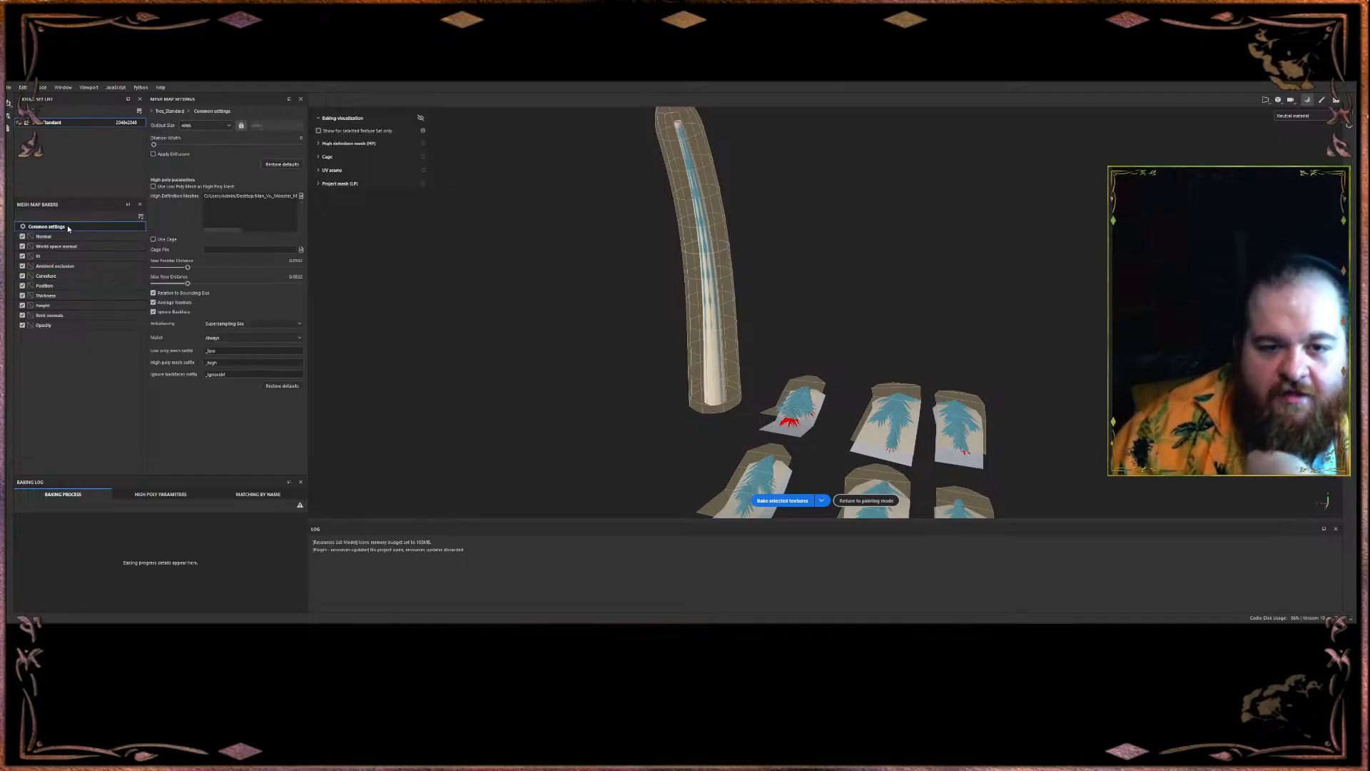
left_click(768, 498)
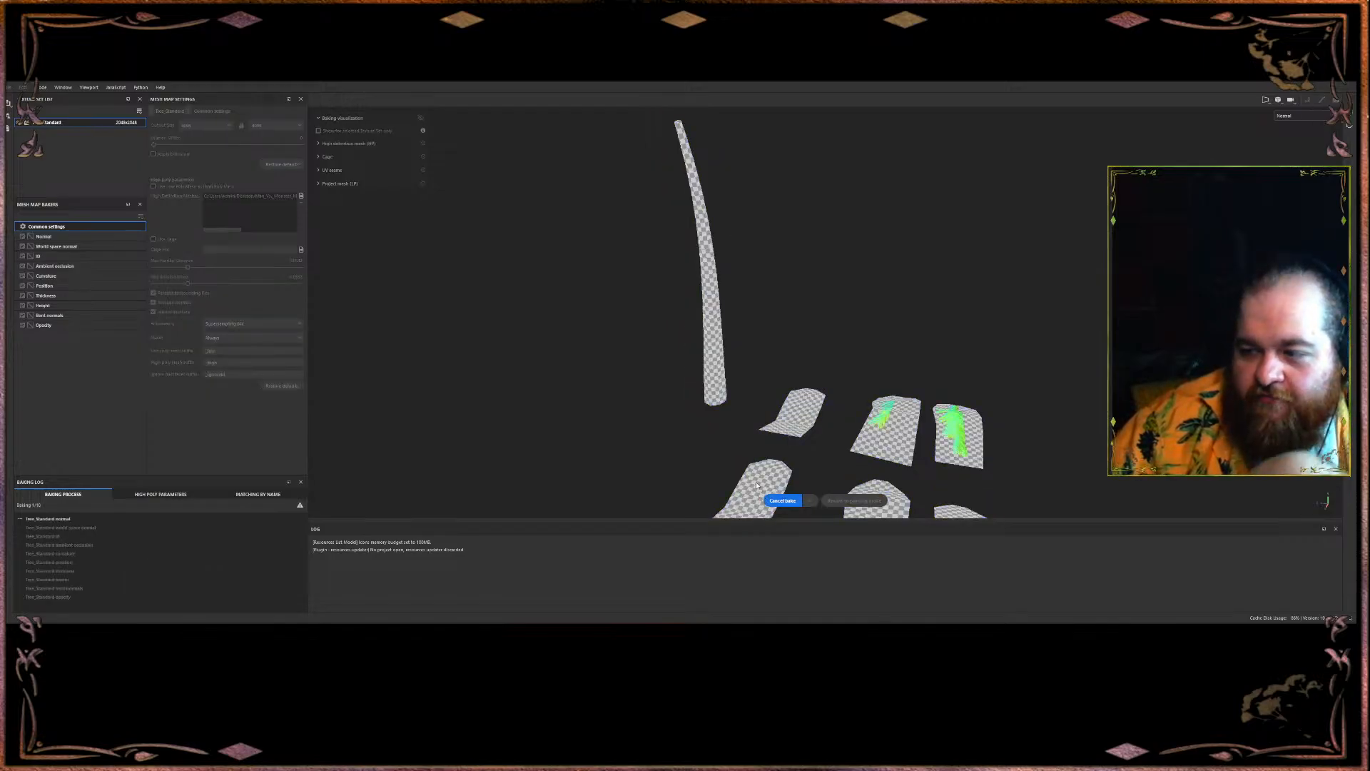
scroll(739, 185, "down", 3)
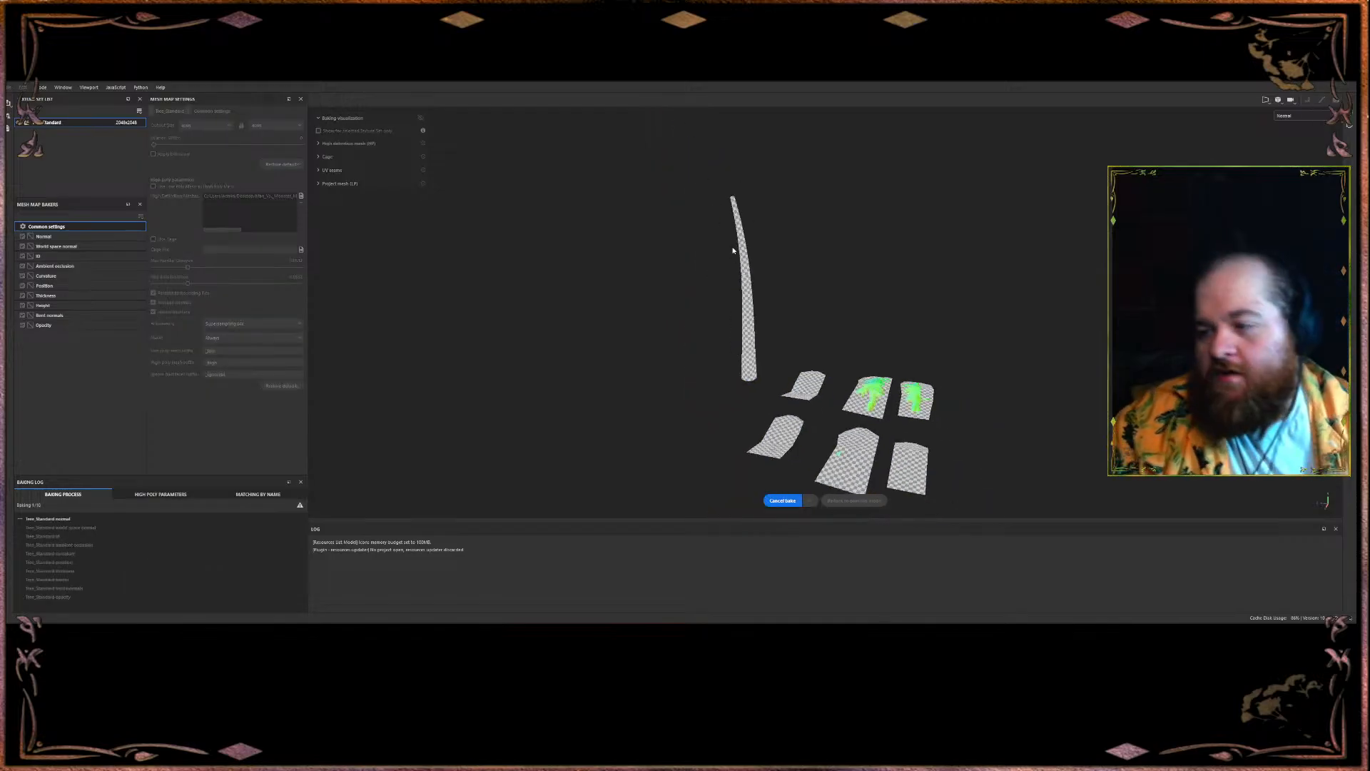
scroll(813, 346, "up", 5)
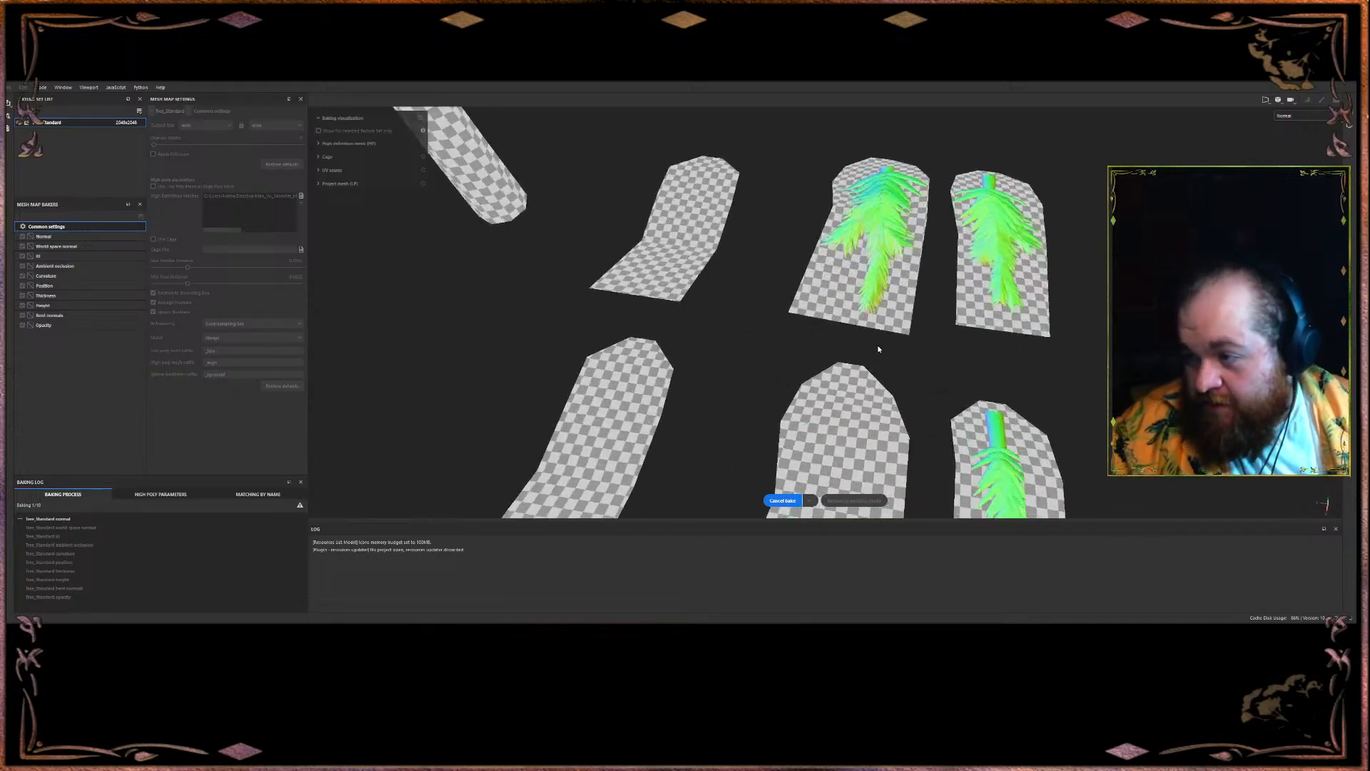
scroll(857, 357, "up", 3)
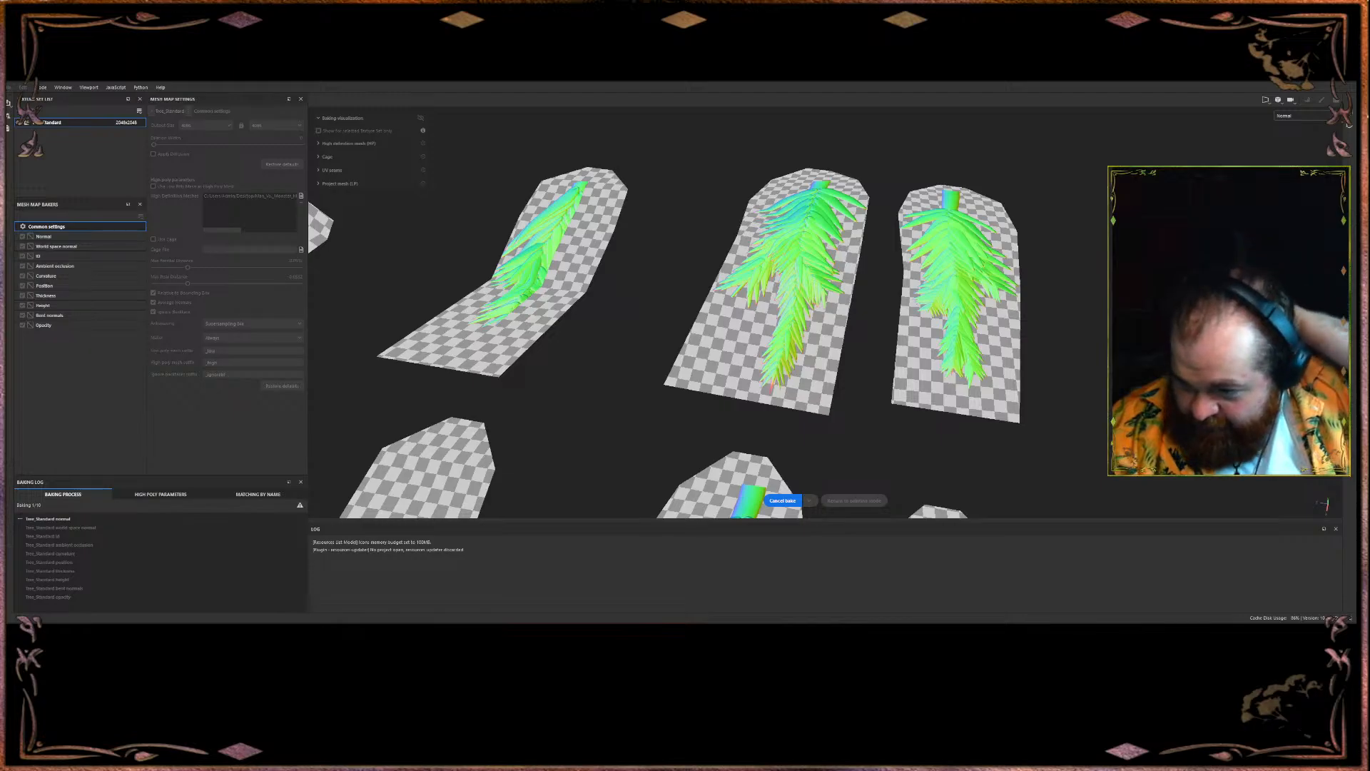
- Switch to Maya, collapse both tree groups, duplicate the Tree_Standard_low group and move the copy about -7.7 units along X
left_click(558, 628)
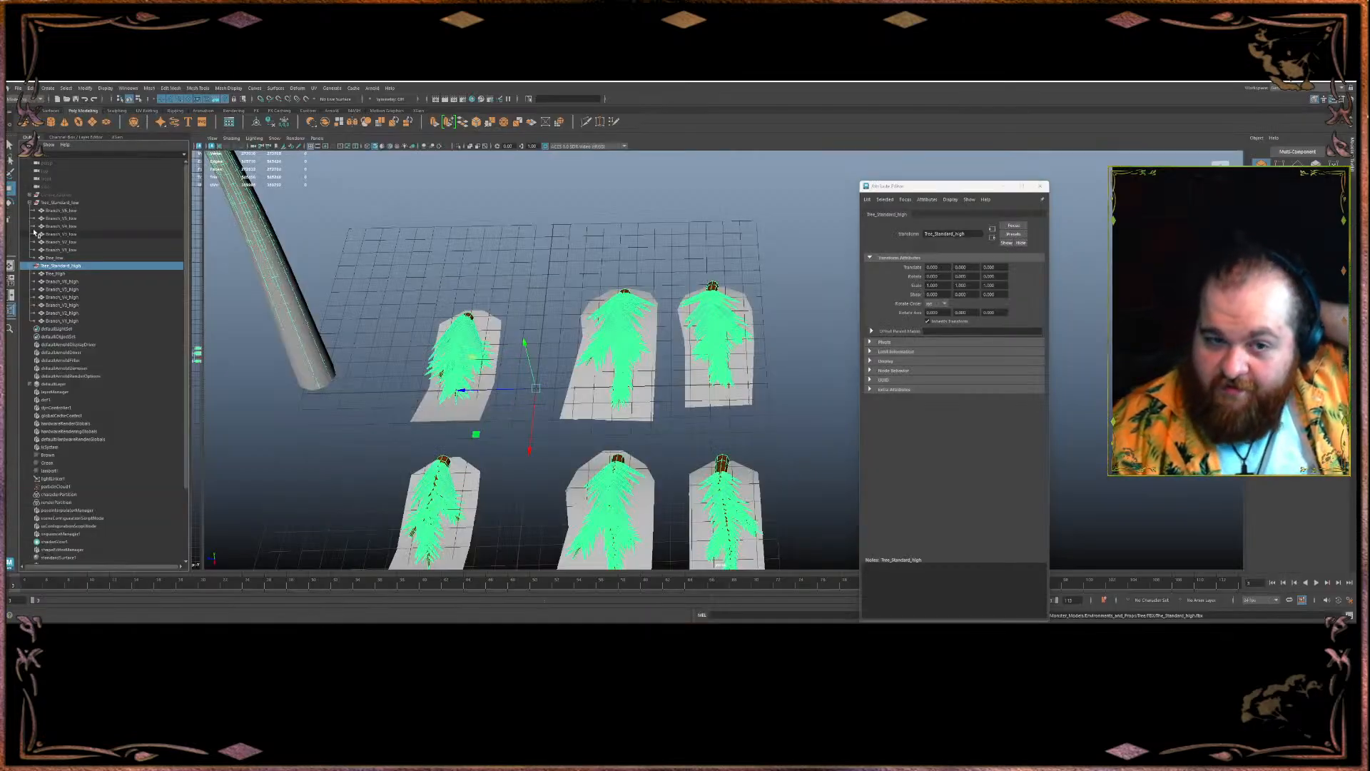
left_click(29, 266)
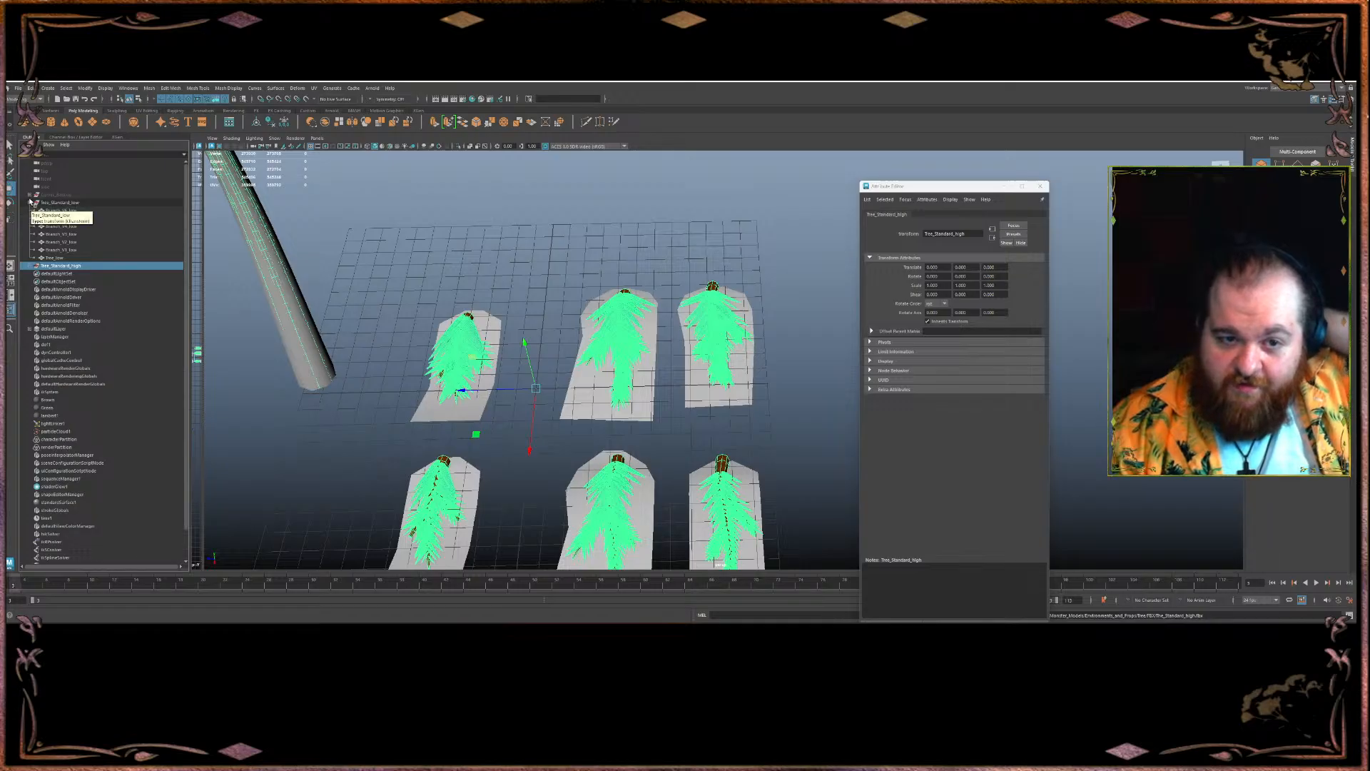
left_click(30, 203)
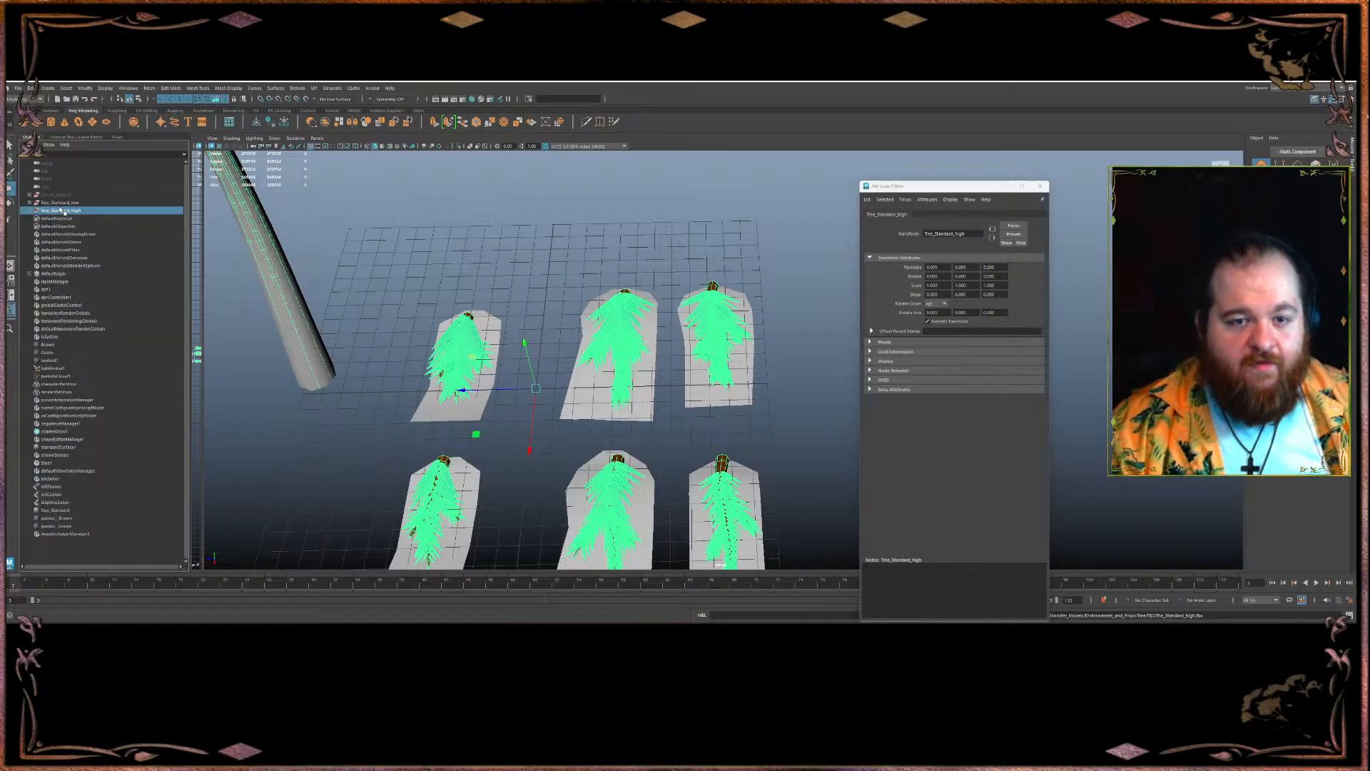
left_click(57, 202)
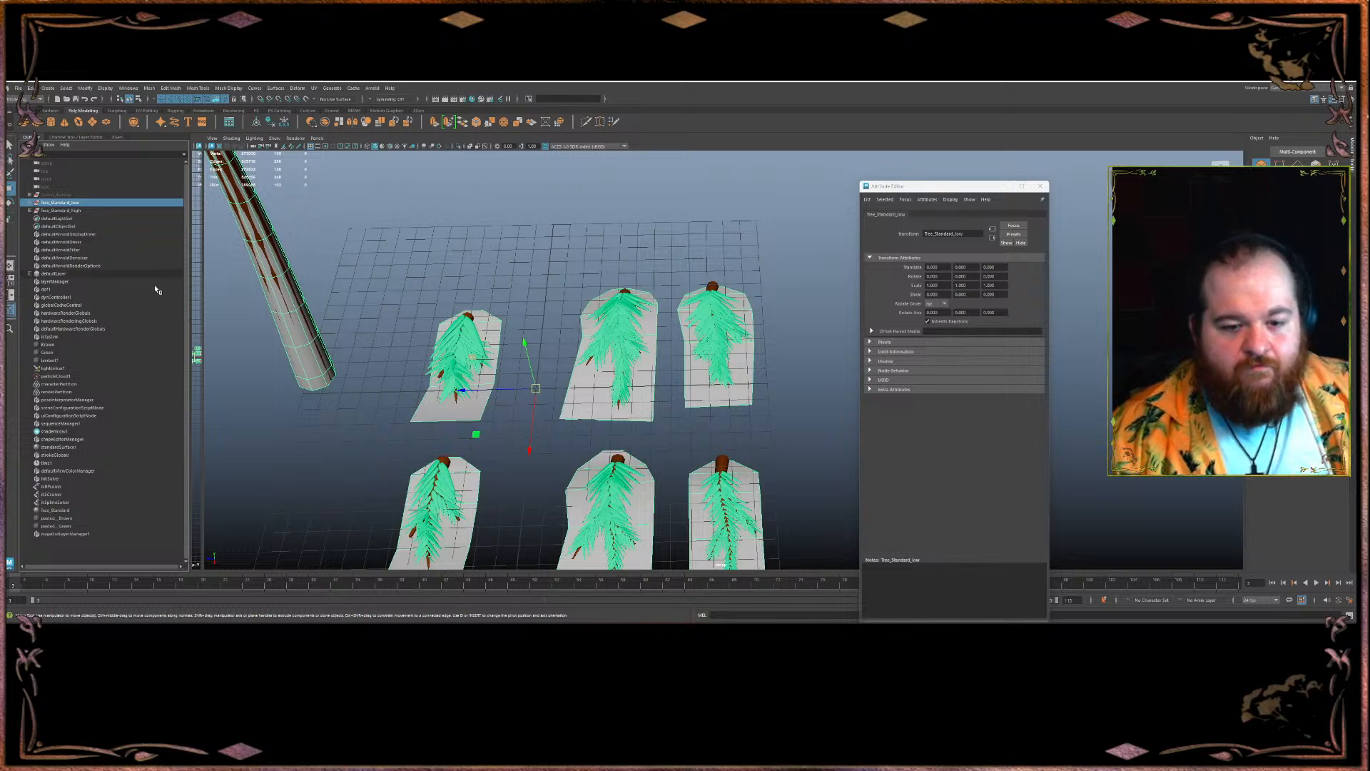
left_click_drag(530, 451, 534, 415, "shift")
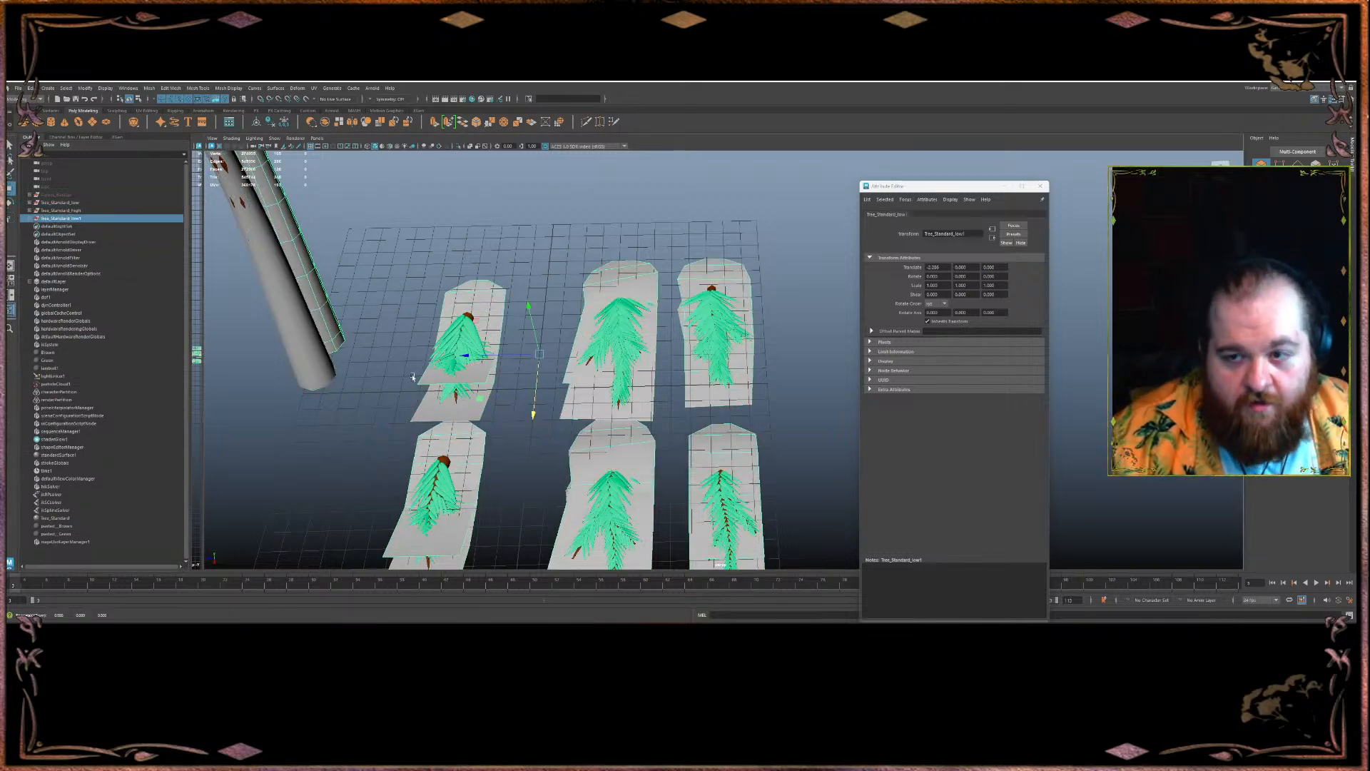
right_click(519, 281)
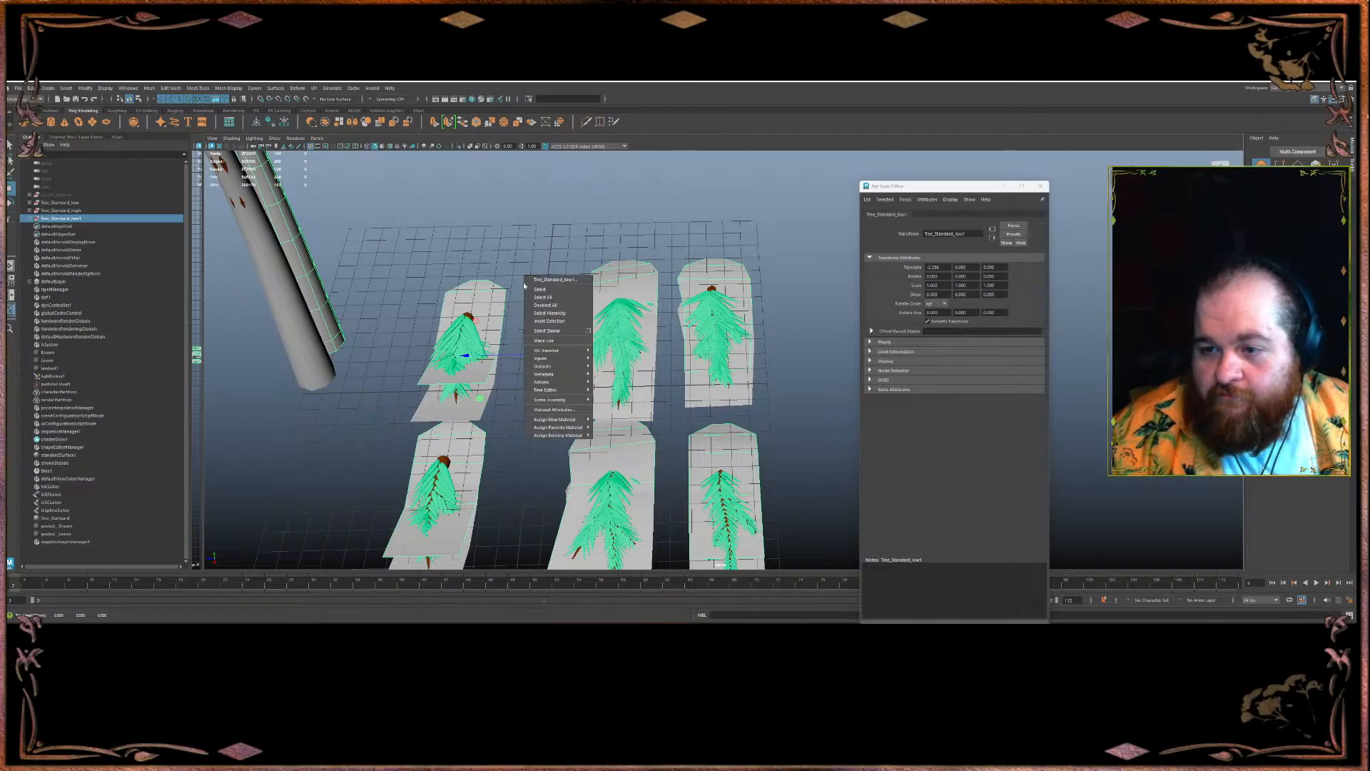
left_click(559, 408)
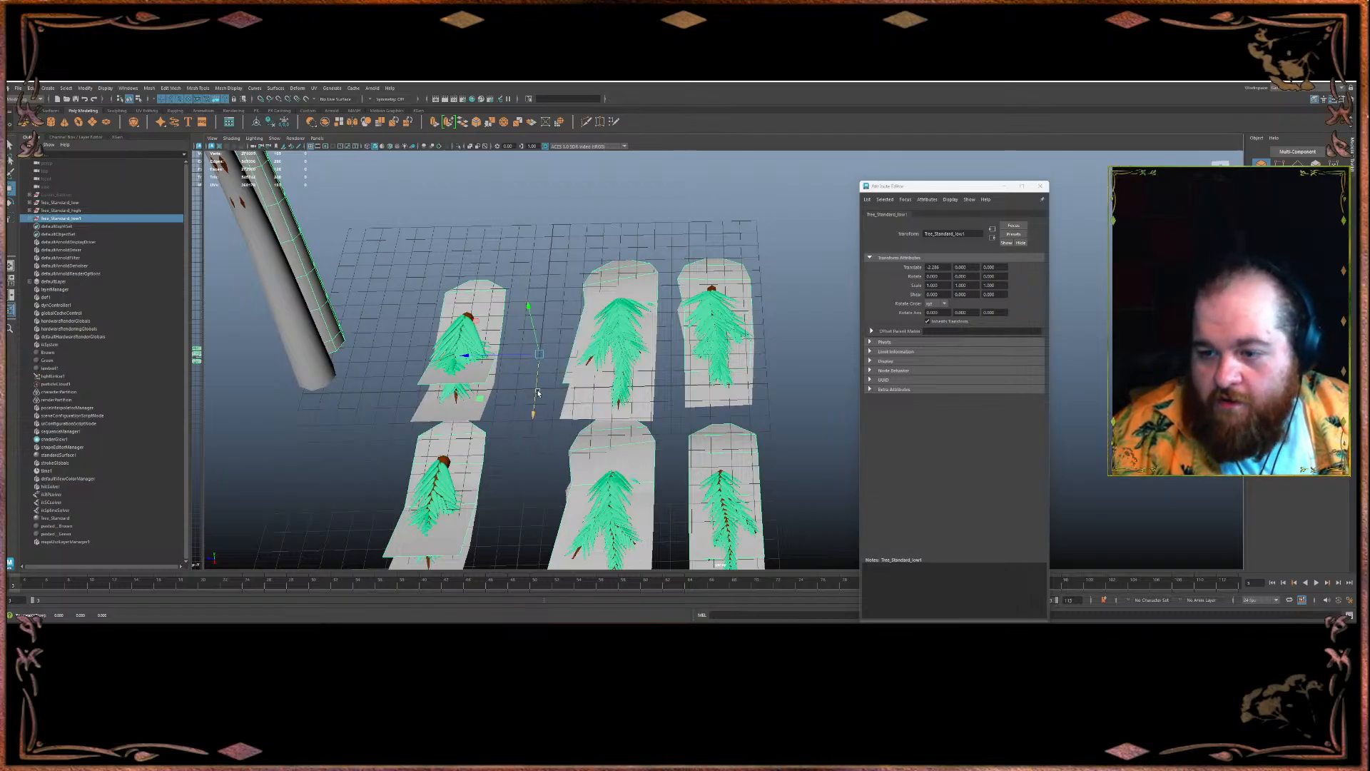
left_click_drag(538, 392, 546, 316)
- Hide the original Tree_Standard_low and Tree_Standard_high groups
left_click(77, 212)
left_click(71, 203, "ctrl")
key("ctrl+h")
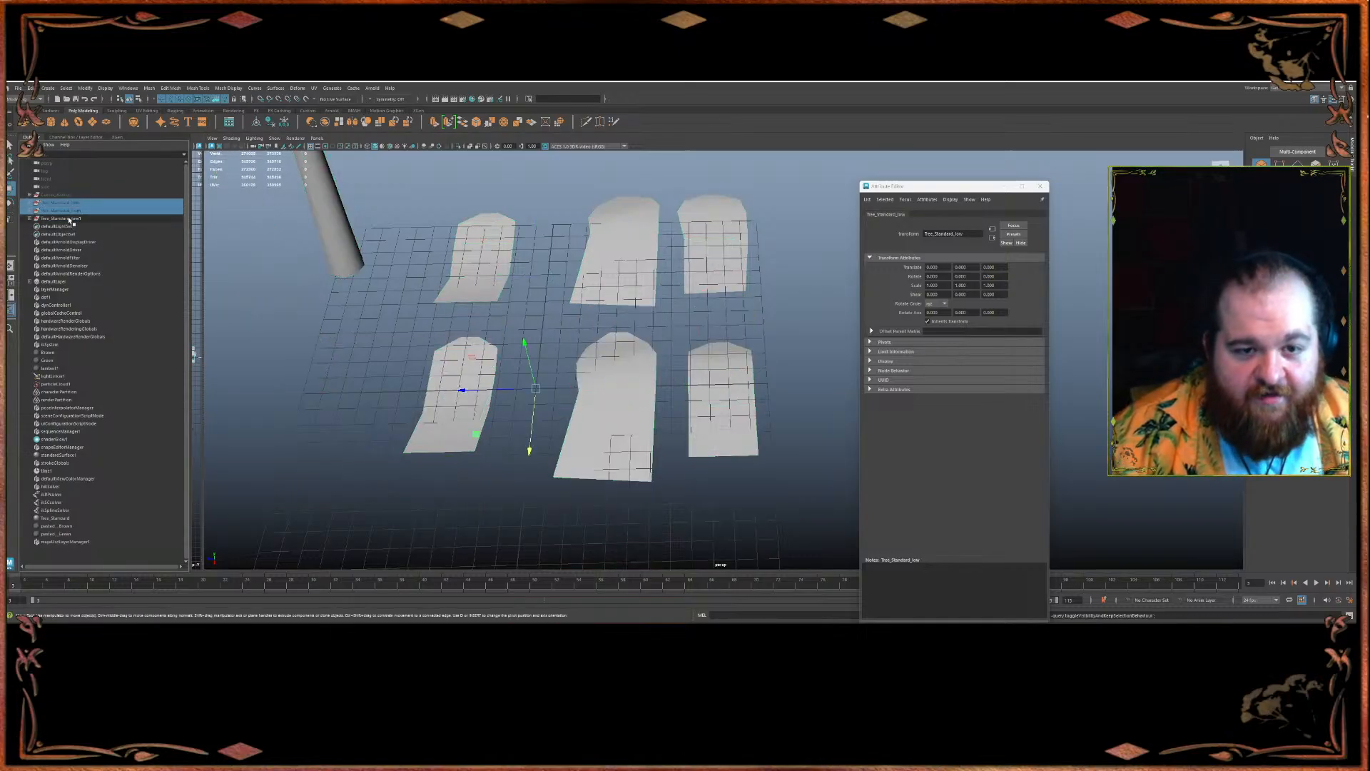
- Rename the duplicated group by removing its low suffix so it is called Tree_Standard
double_click(70, 219)
key("Right")
key("BackSpace")
key("Return")
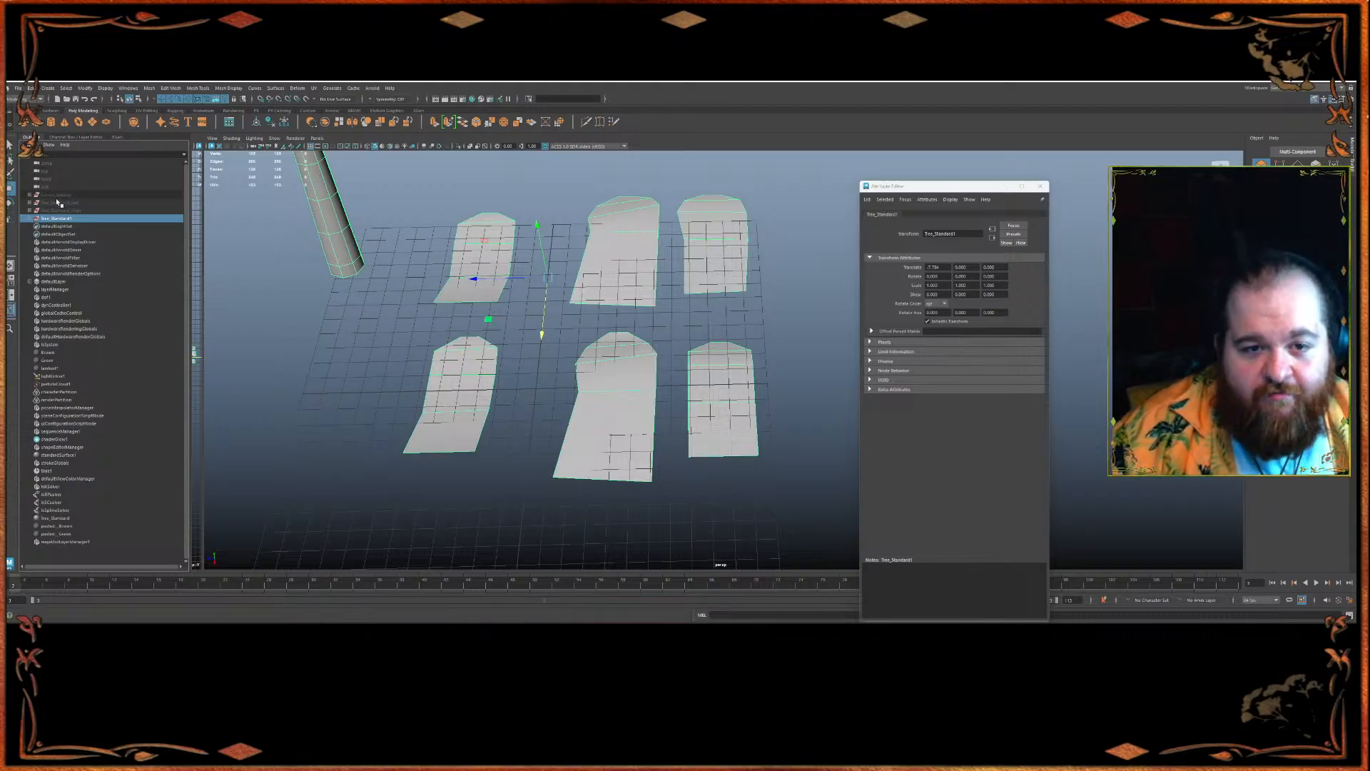
- Expand the duplicated group and rename its first two branch meshes Branch_V6 and Branch_V5 without the _low suffix
left_click(34, 220)
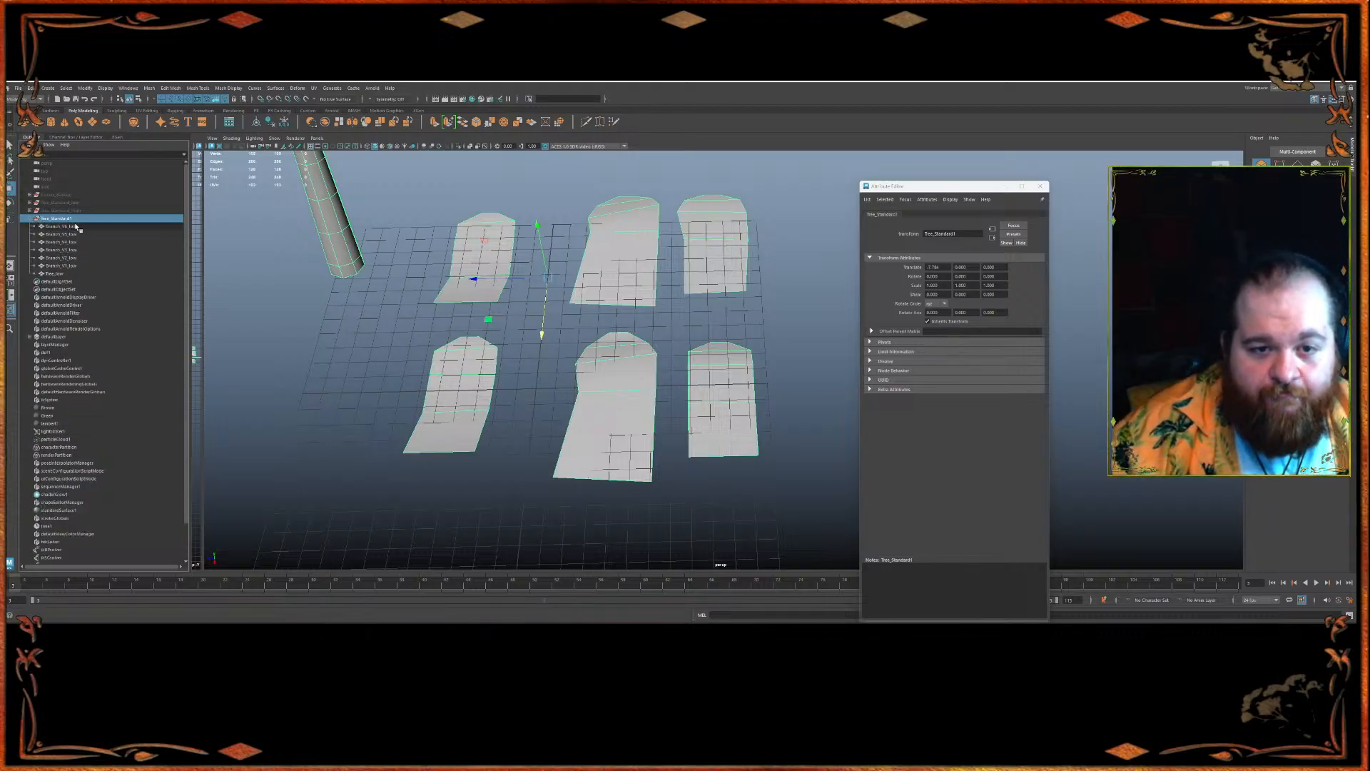
left_click(78, 227)
double_click(79, 227)
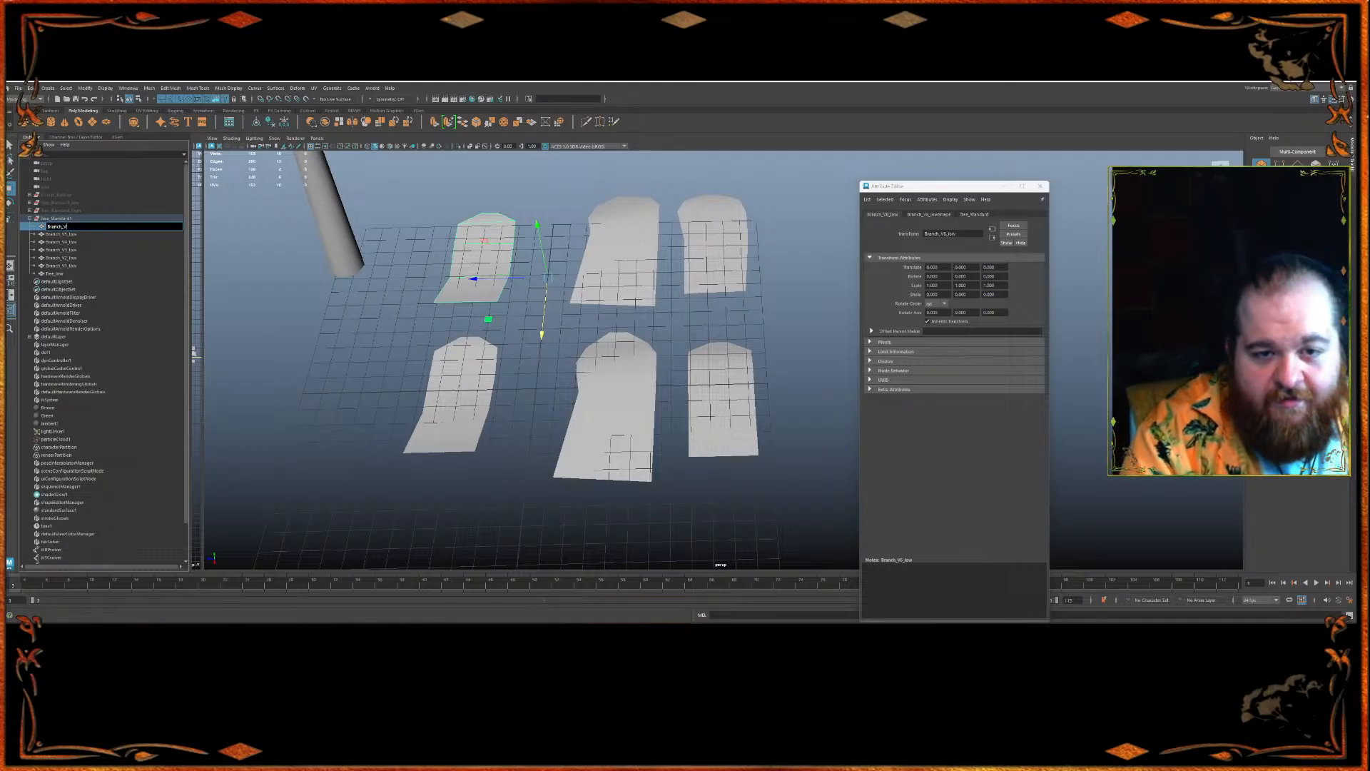
key("Return")
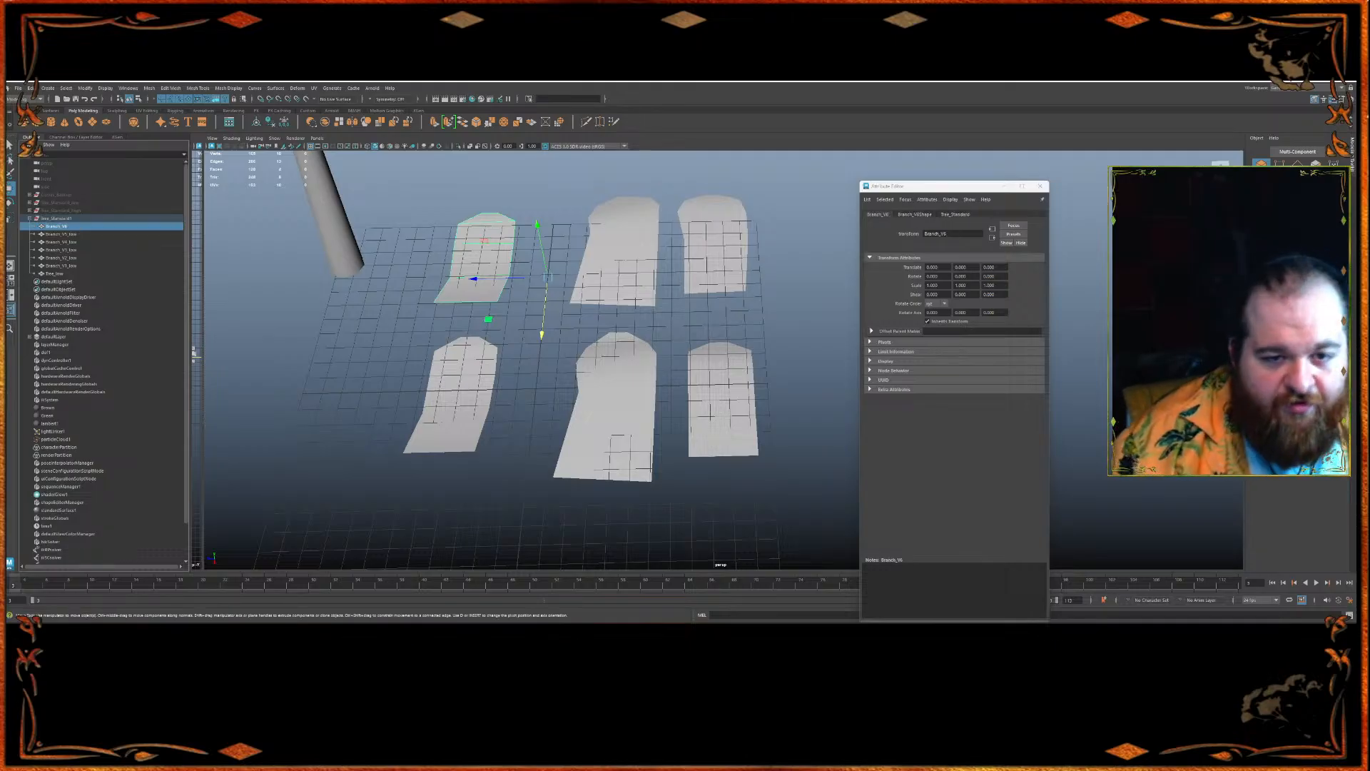
left_click(76, 234)
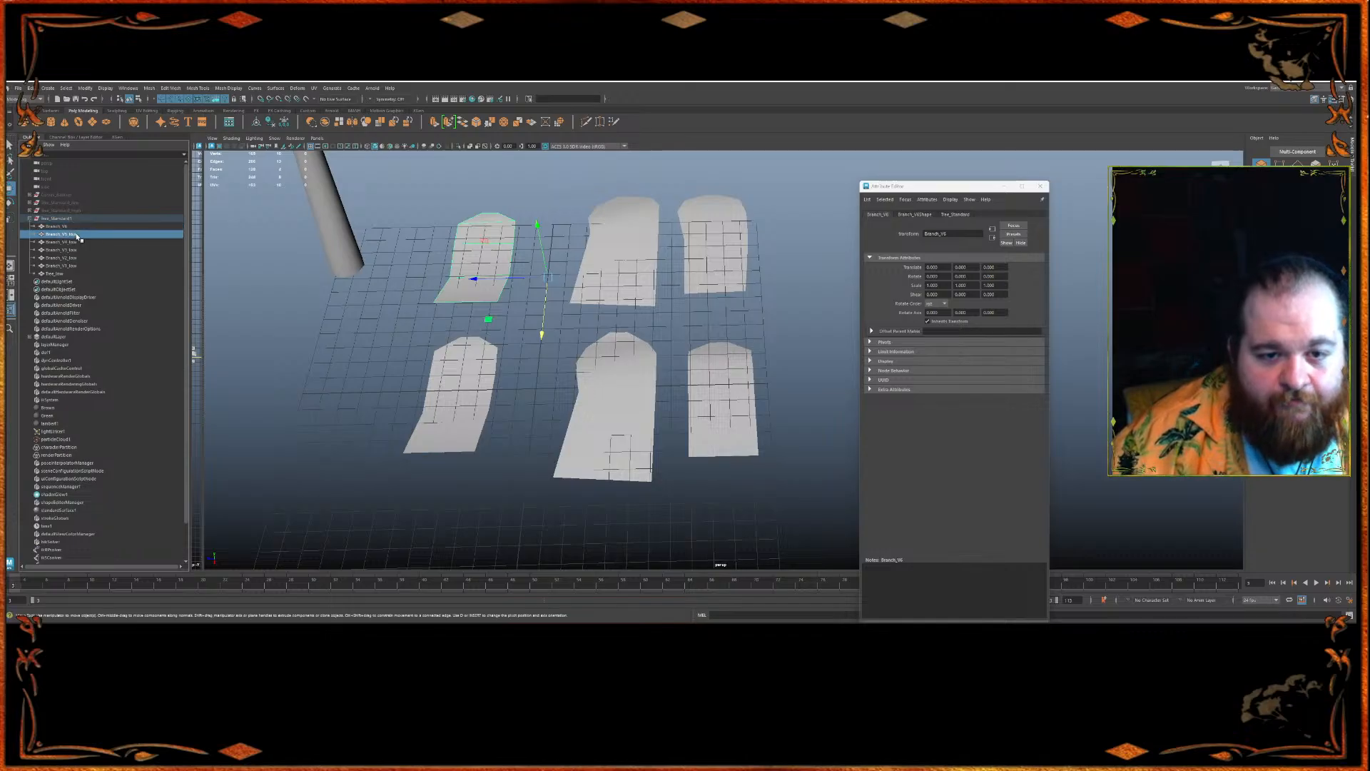
double_click(76, 234)
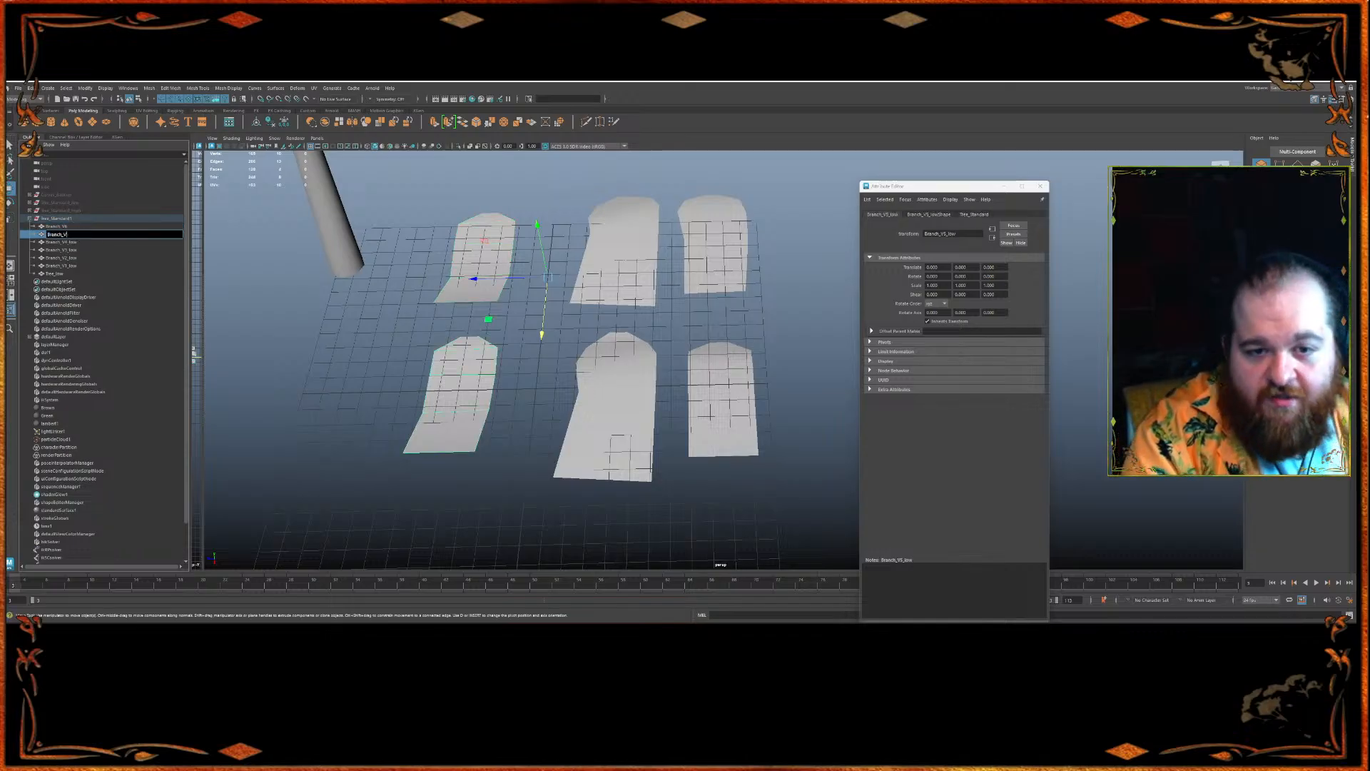
type("5")
key("Return")
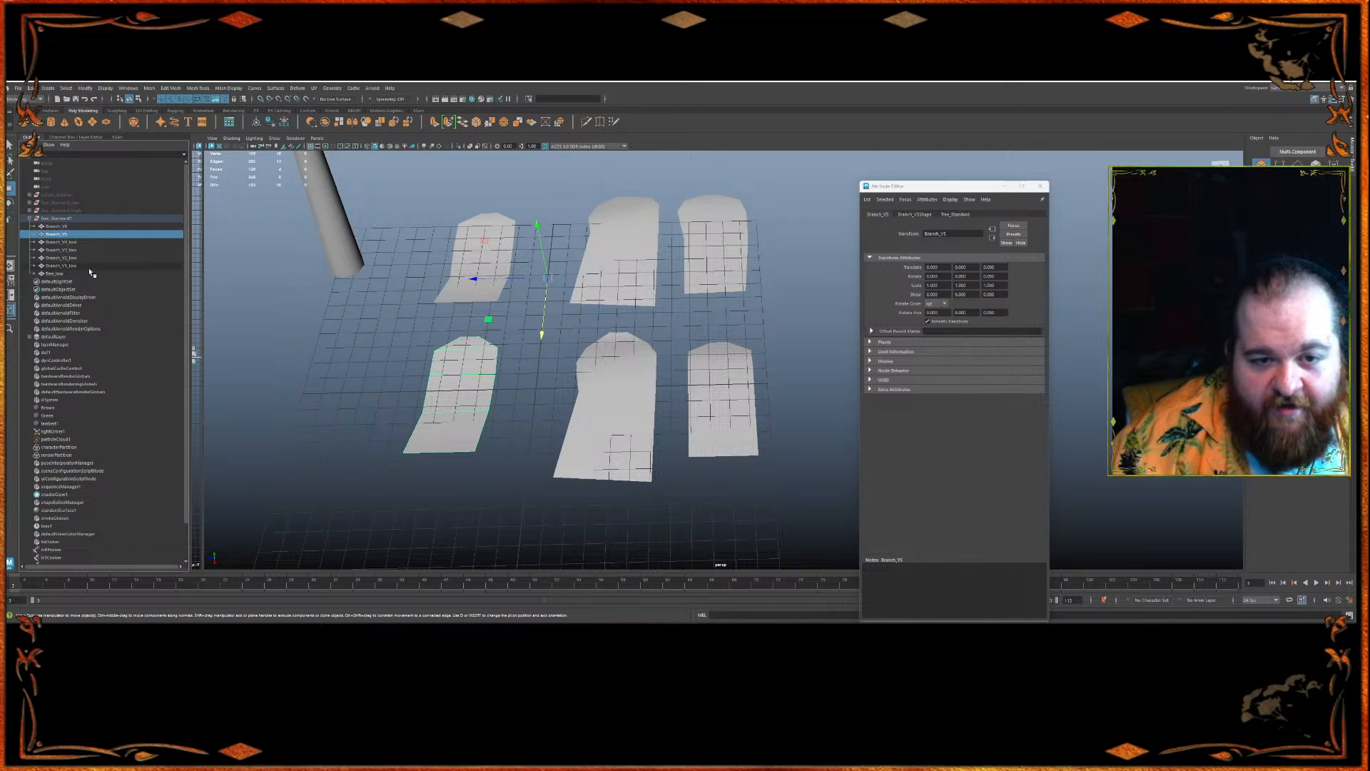
- Rename the trunk mesh Tree_low in the duplicated group as Tree_Standard_low
left_click(57, 274)
double_click(57, 274)
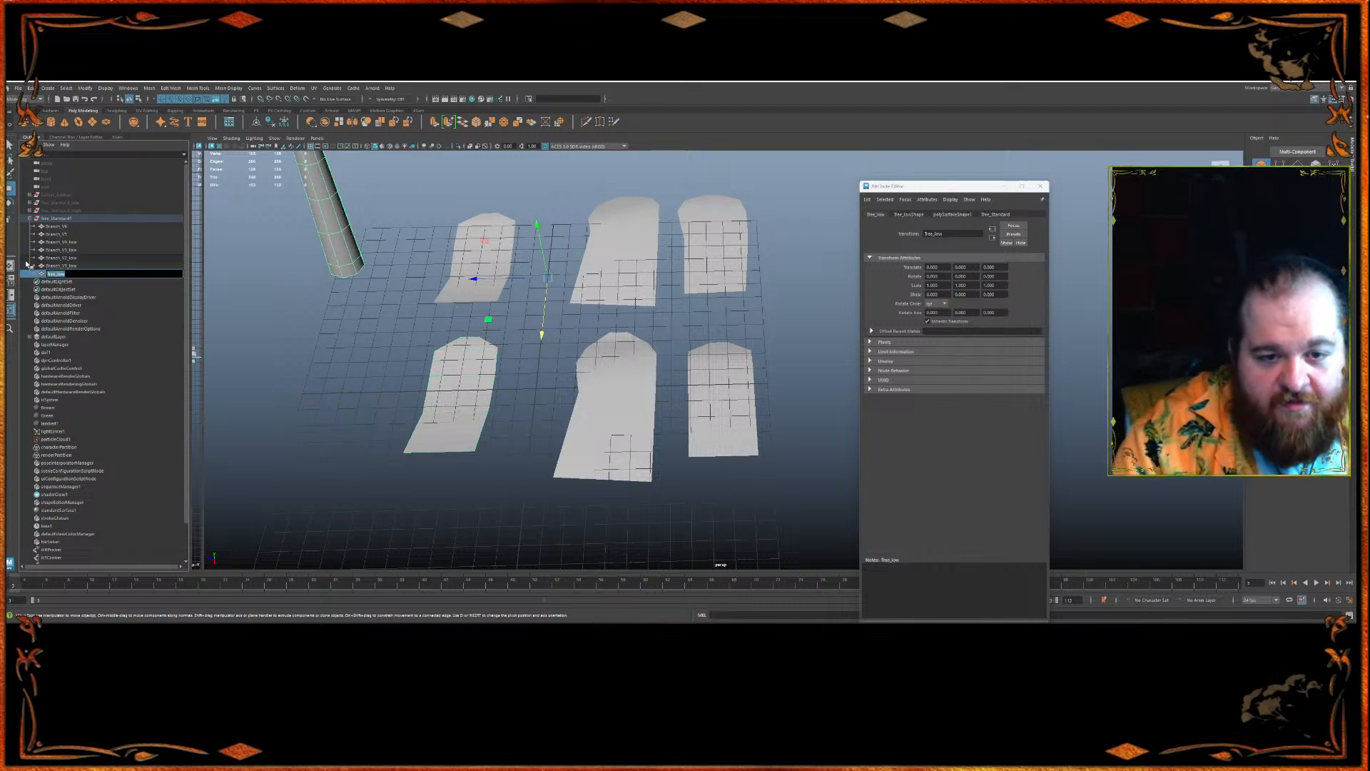
key("Left")
key("Left")
key("Left")
type("Standard")
key("Return")
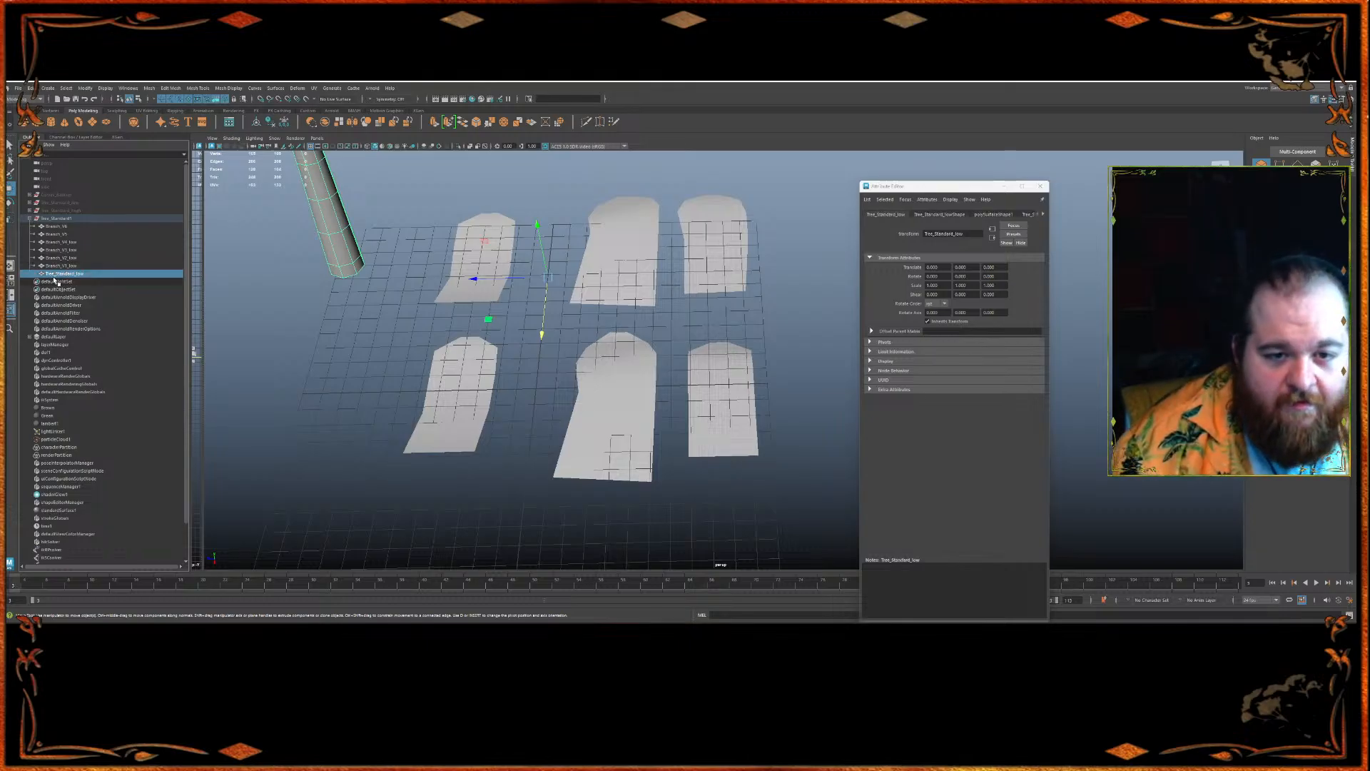
- Rename the duplicated branch meshes Branch_V1_low and Branch_V2_low as Branch_V1 and Branch_V2
double_click(62, 265)
key("Right")
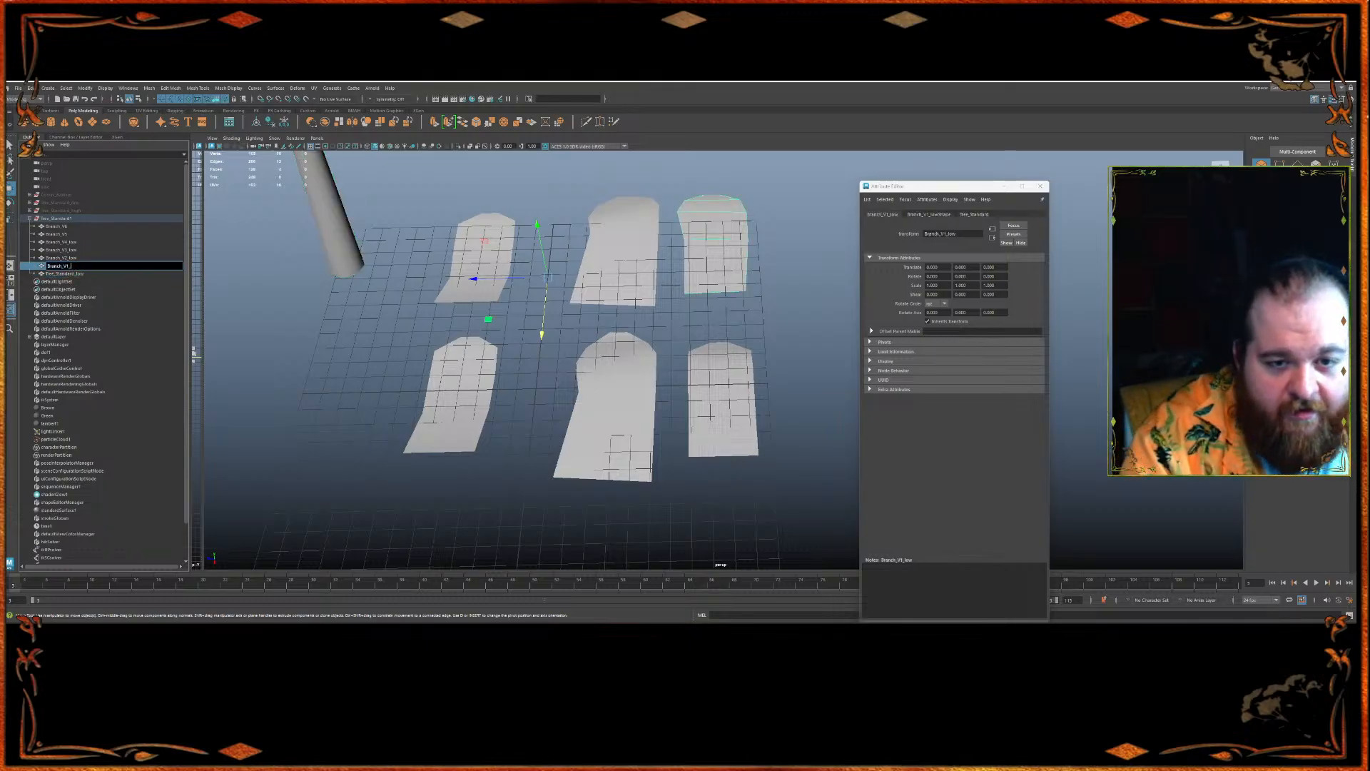
key("Return")
double_click(80, 258)
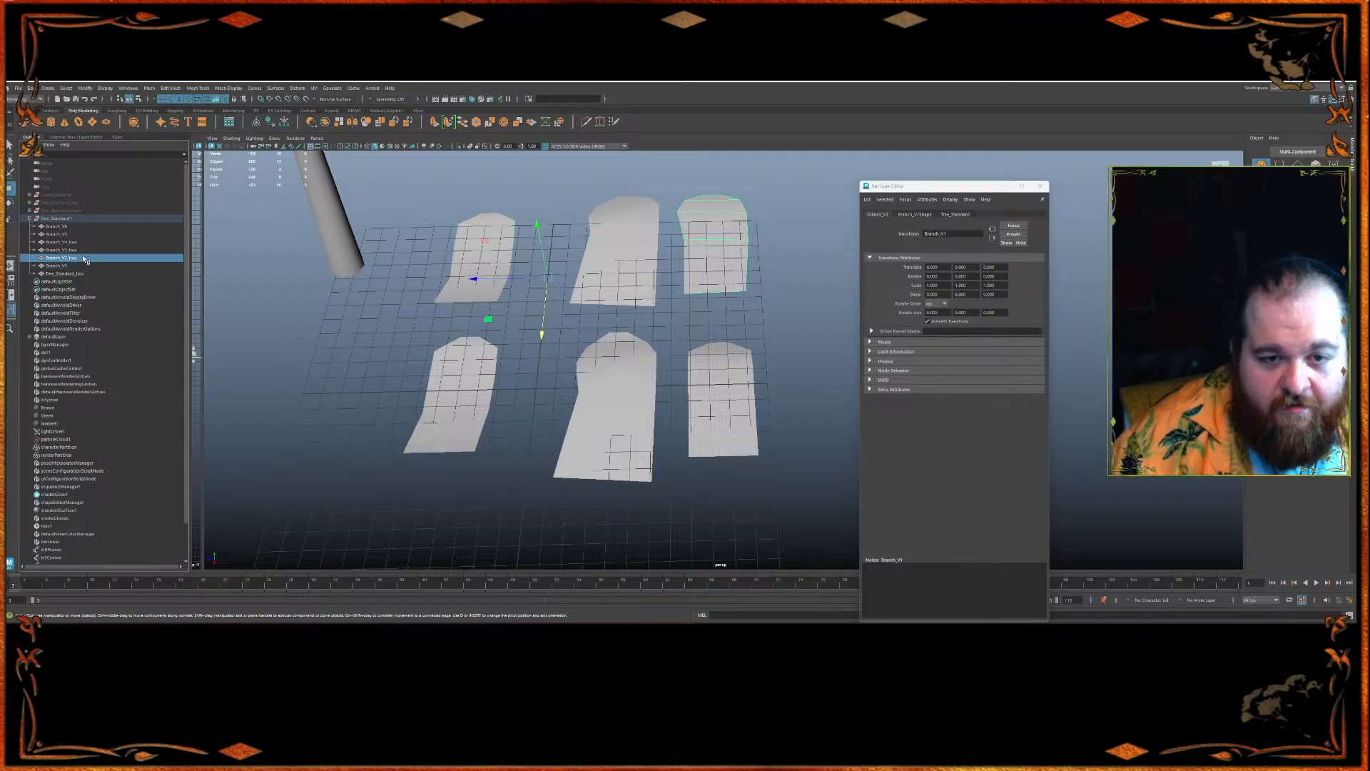
key("Right")
key("BackSpace")
key("Return")
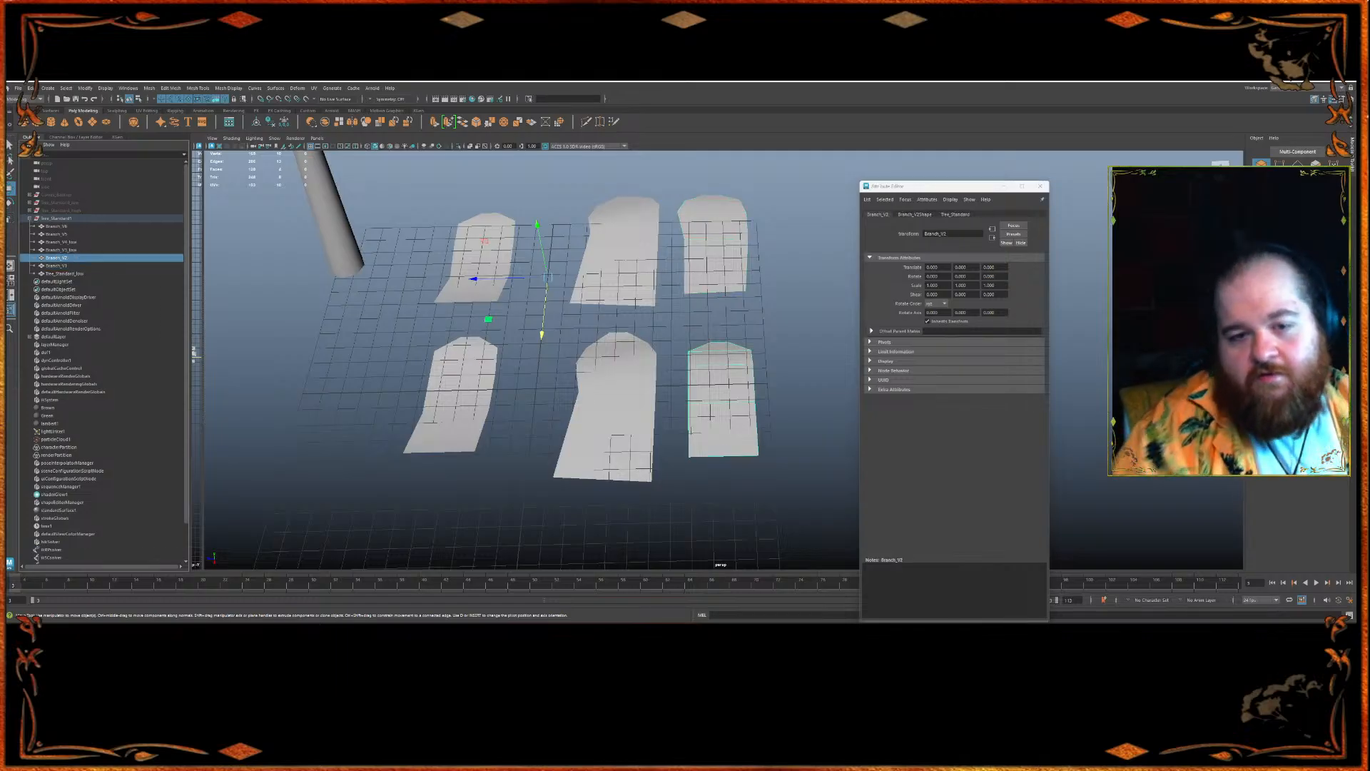
- Rename the duplicated branch meshes Branch_V3_low and Branch_V4_low as Branch_V3 and Branch_V4
double_click(68, 249)
key("Right")
key("BackSpace")
key("BackSpace")
key("BackSpace")
key("BackSpace")
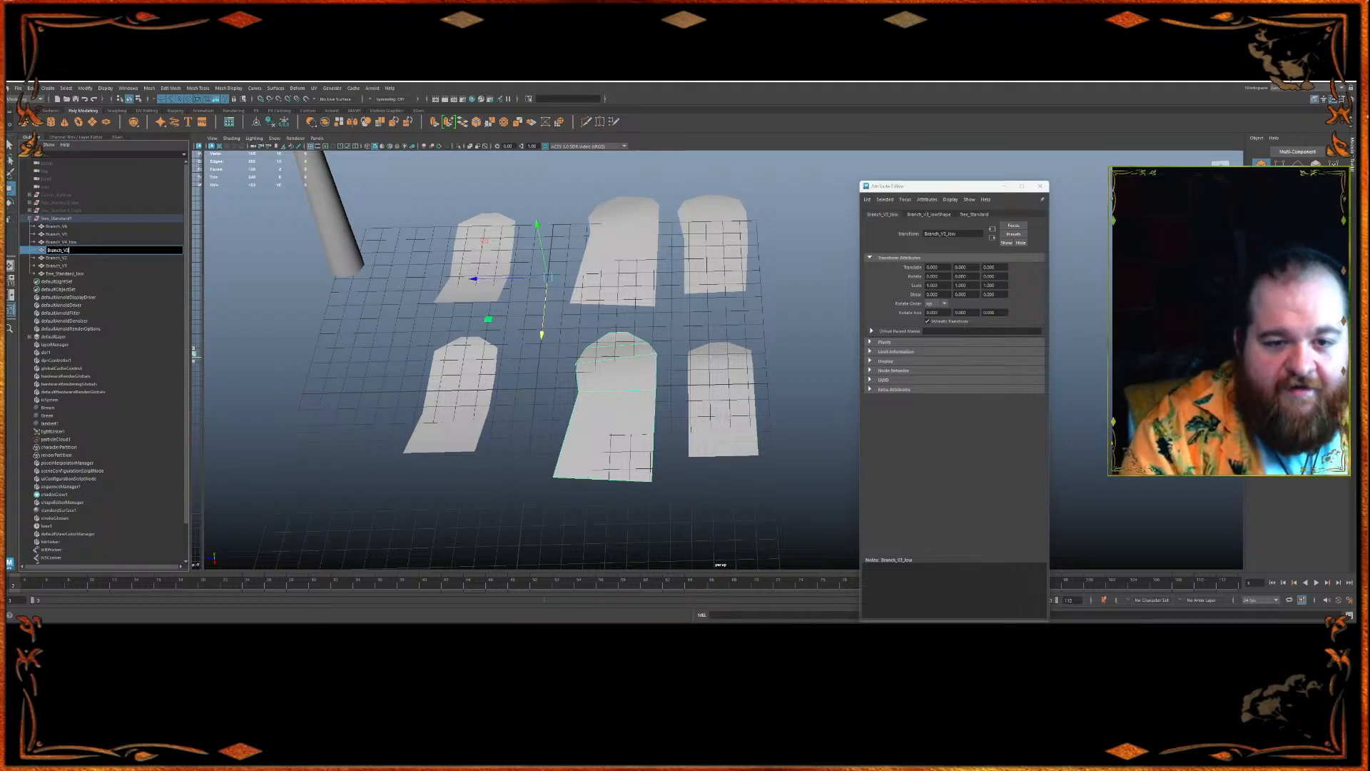
key("Return")
double_click(75, 242)
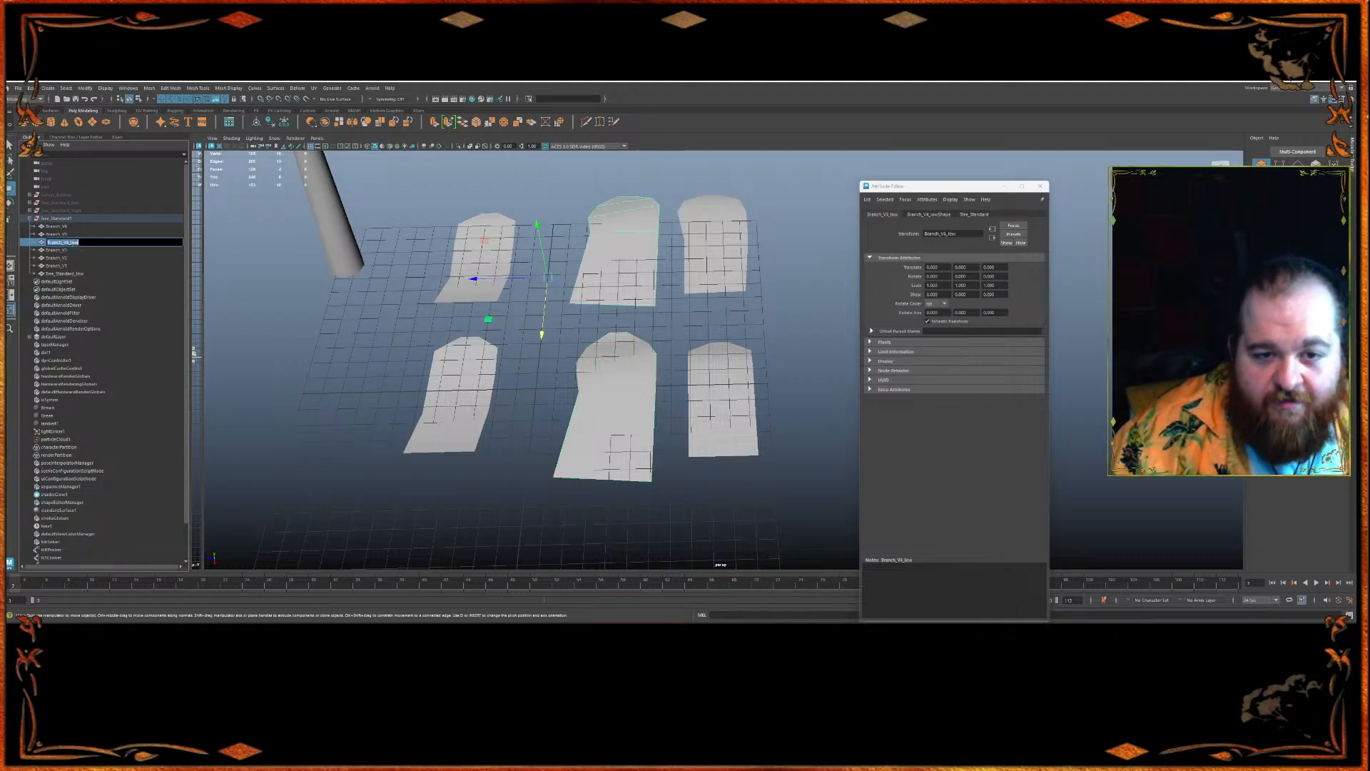
key("Right")
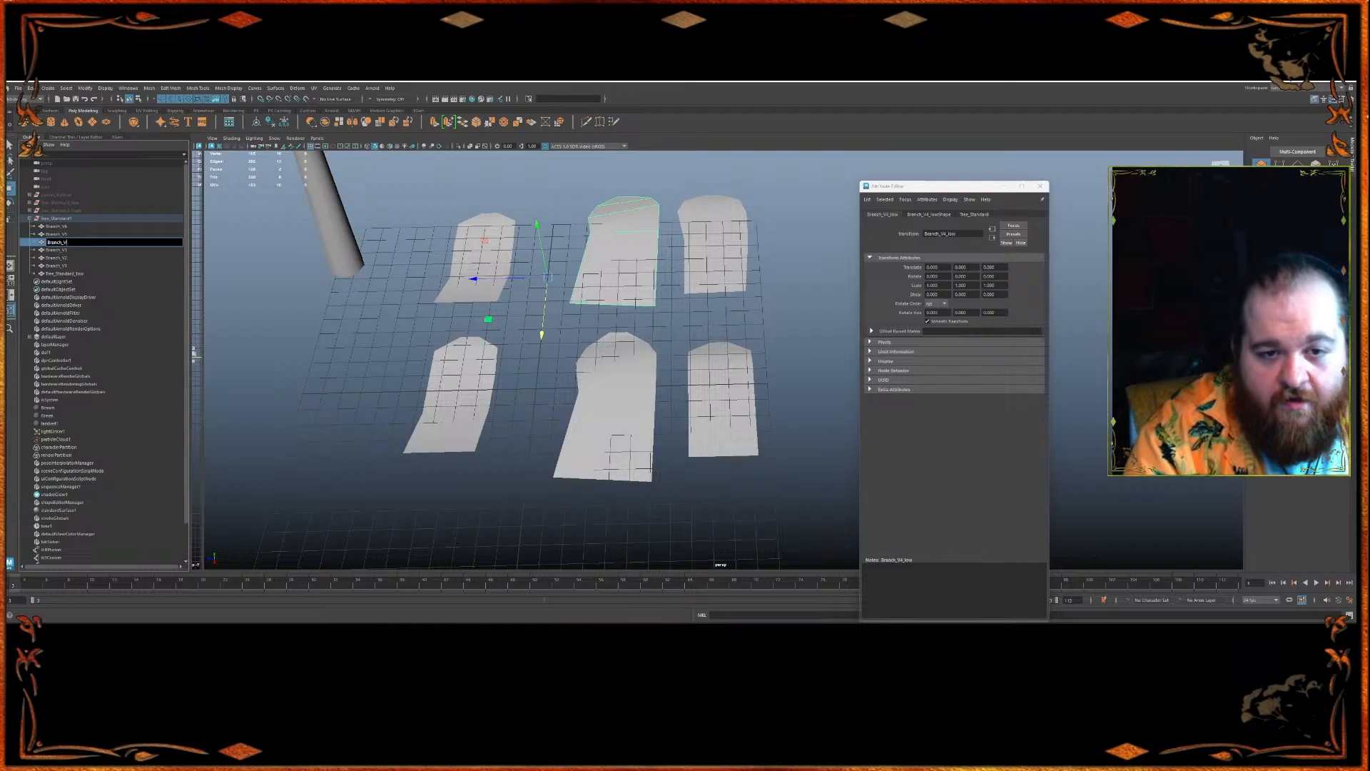
key("Return")
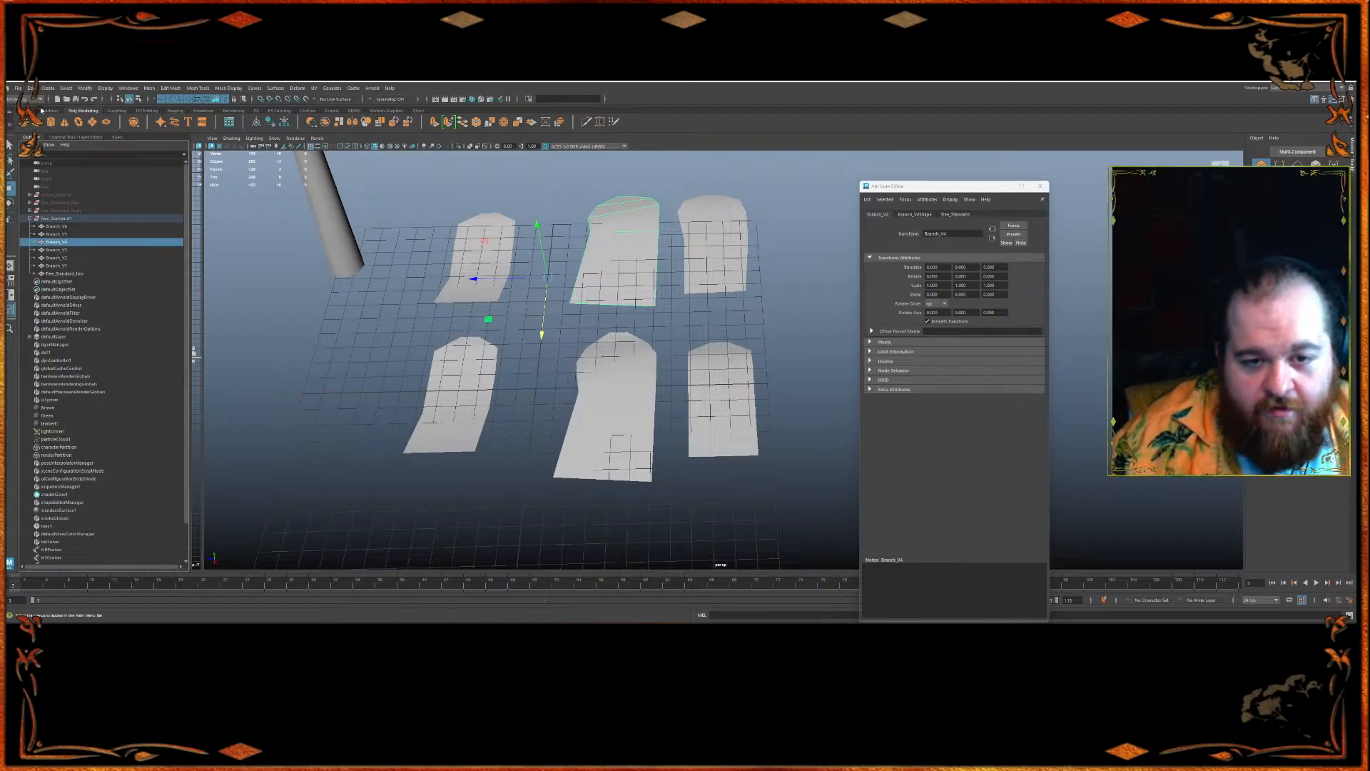
- Rename the branch mesh Branch_V1 as Branch_Standard_V1
double_click(58, 266)
key("Right")
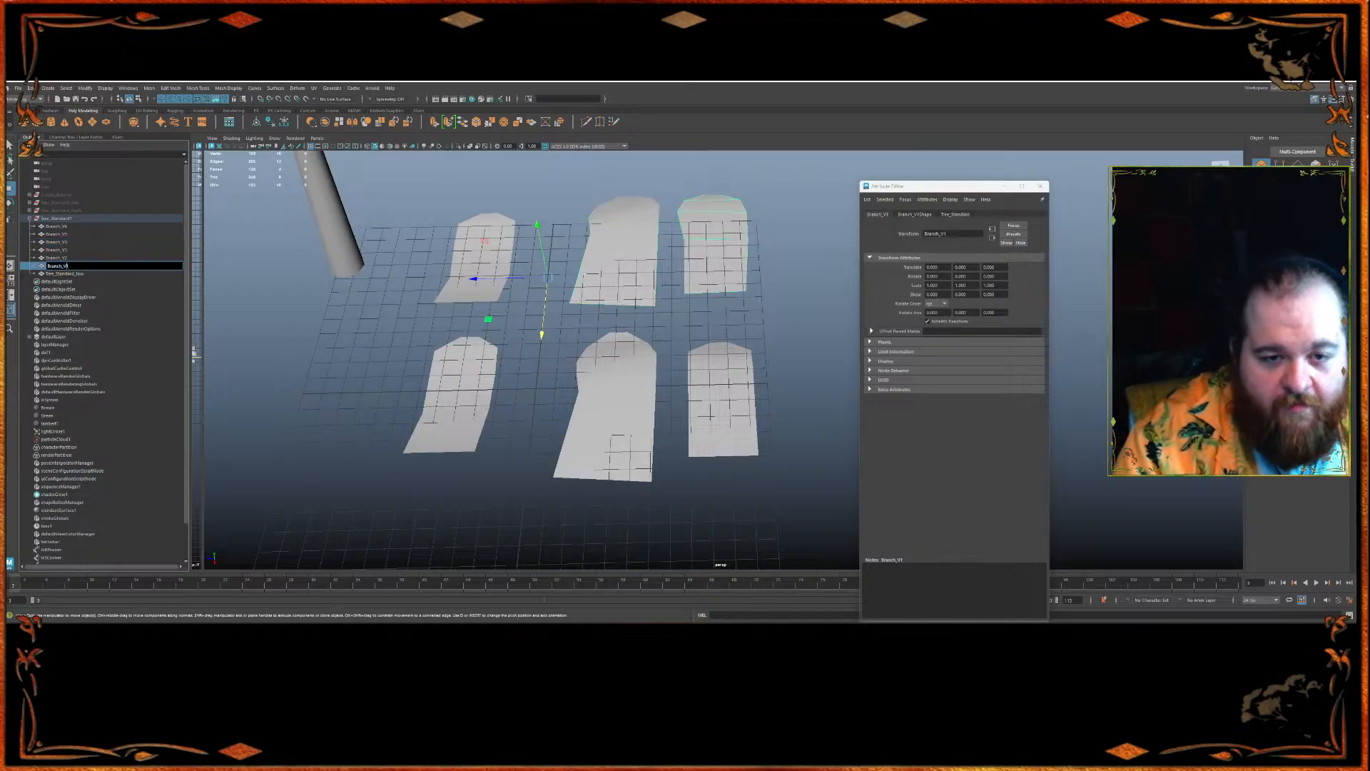
type("Standa")
key("shift+Left")
key("shift+Left")
key("shift+Left")
key("shift+Left")
key("Return")
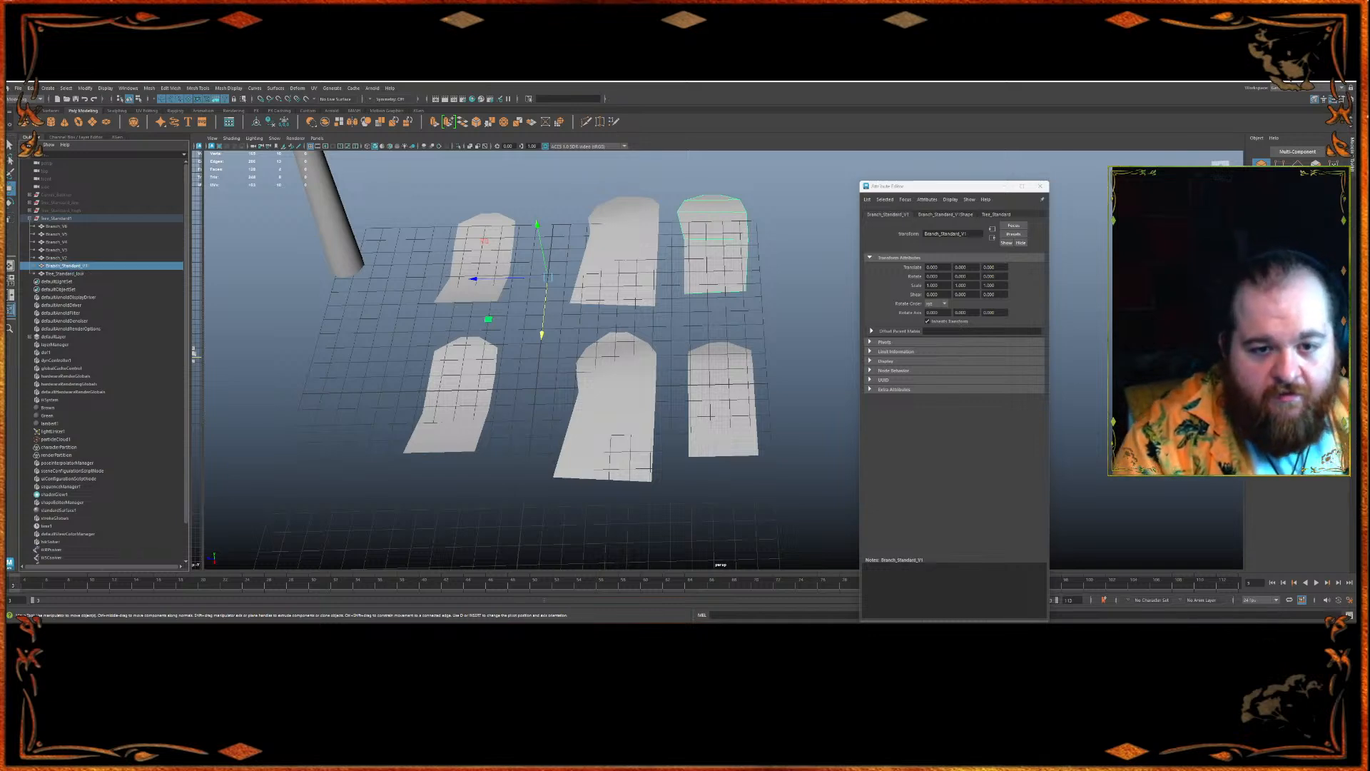
- Rename the branch meshes Branch_V2 and Branch_V3 as Branch_Standard_V2 and Branch_Standard_V3
double_click(66, 260)
key("Left")
key("Left")
key("Left")
type("_Standard")
key("Return")
double_click(64, 250)
key("Left")
key("Left")
key("Left")
type("_Standard")
key("Return")
- Rename the branch meshes Branch_V4 and Branch_V5 as Branch_Standard_V4 and Branch_Standard_V5
double_click(63, 242)
key("Left")
key("Left")
key("Left")
type("_Standard")
key("Return")
double_click(57, 234)
key("Left")
key("Left")
key("Left")
type("_Standard")
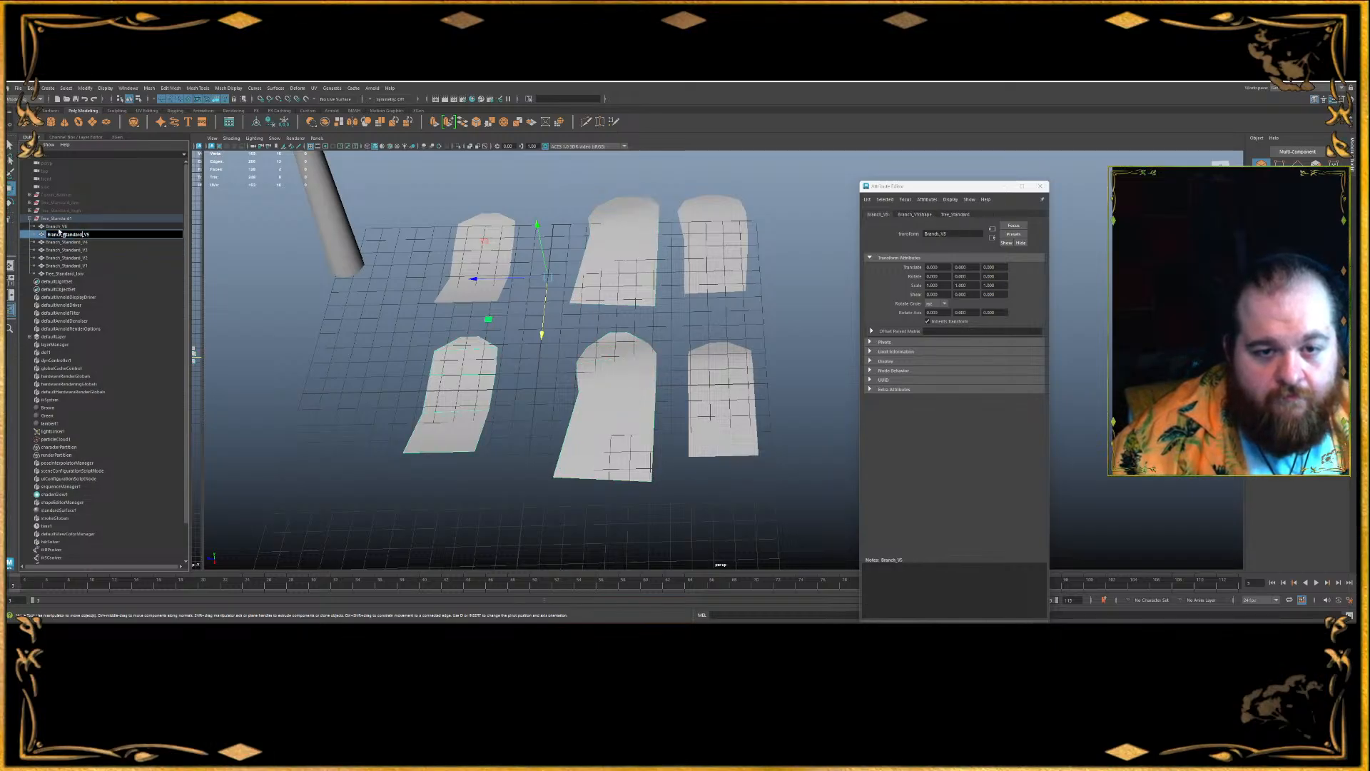
key("Return")
- Rename the branch mesh Branch_V6 as Branch_Standard_V6
double_click(57, 226)
type("_Standard")
key("BackSpace")
key("BackSpace")
key("BackSpace")
key("BackSpace")
key("BackSpace")
key("BackSpace")
key("BackSpace")
key("BackSpace")
key("BackSpace")
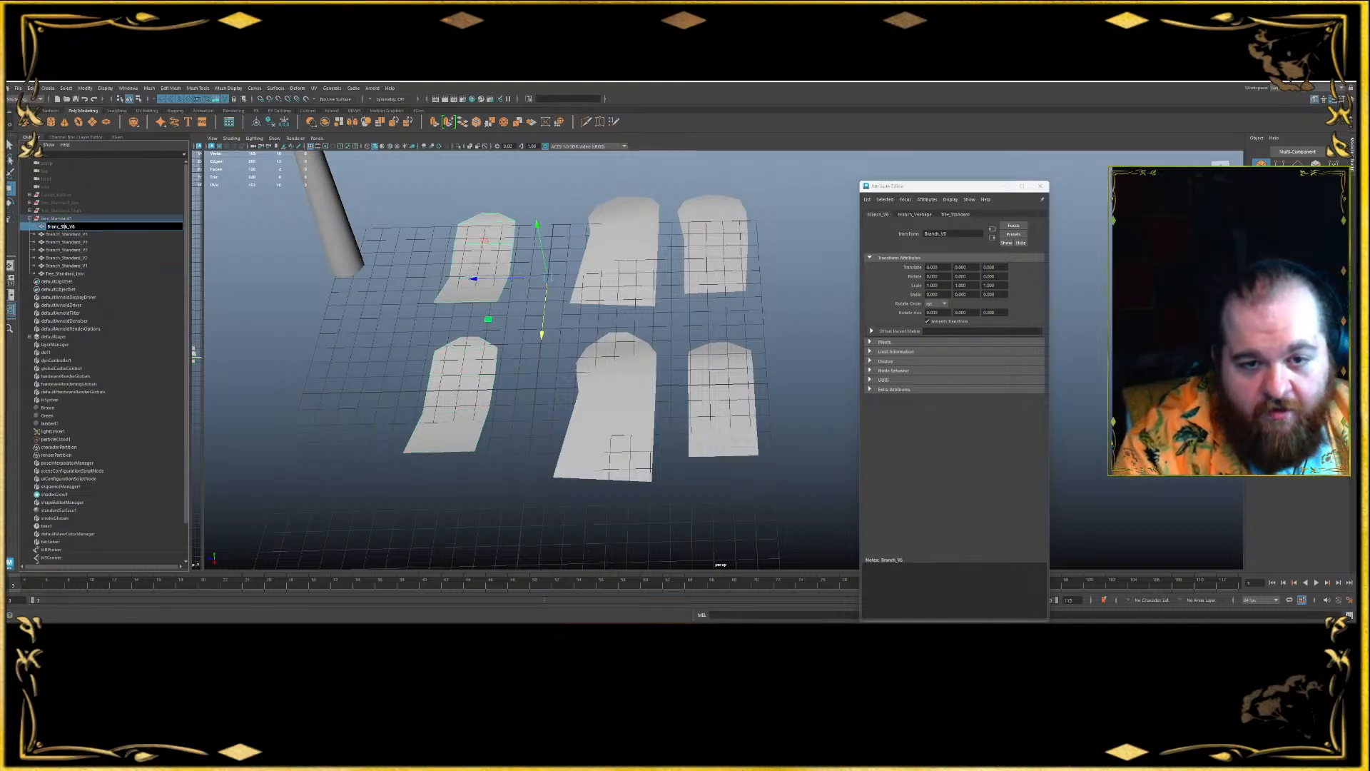
type("_Standard")
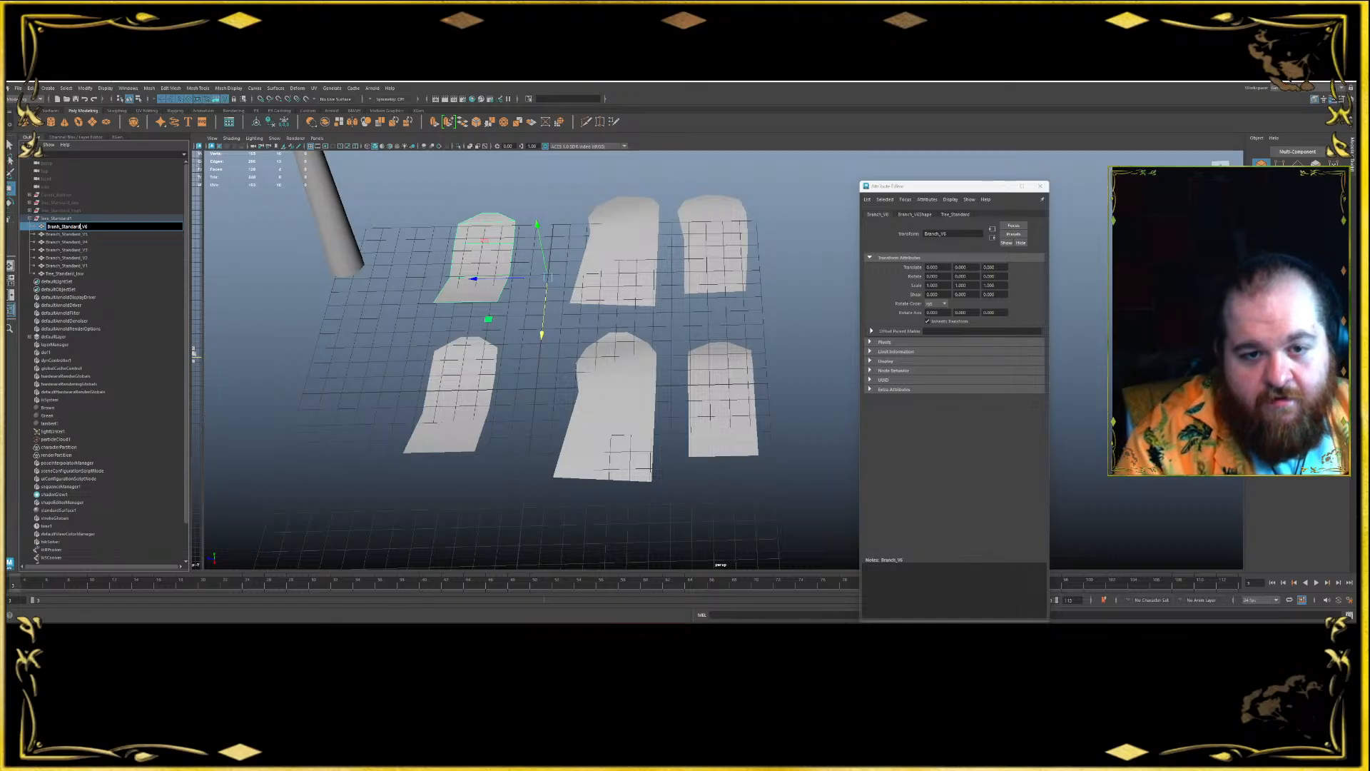
key("Return")
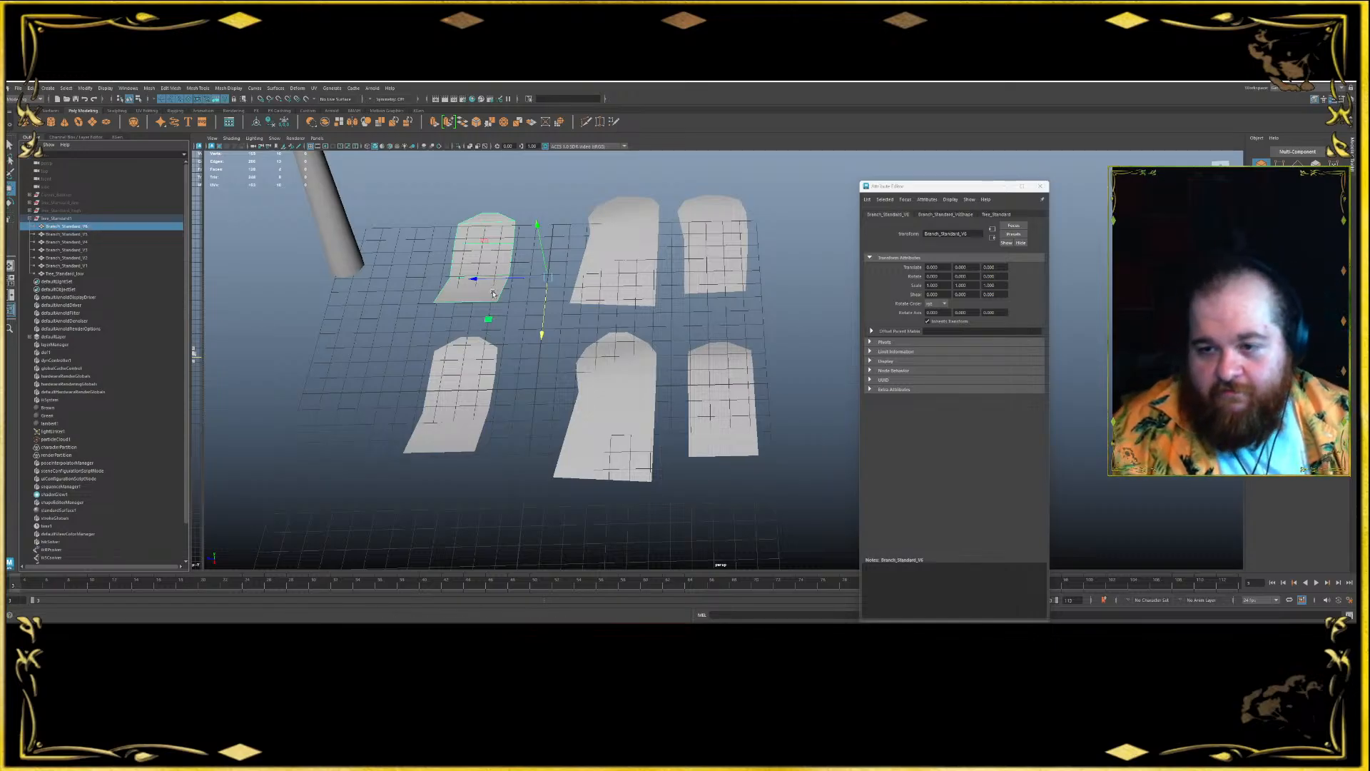
- Center the pivot of the trunk mesh Tree_Standard_low and move the trunk in among the branch cards
middle_click_drag(493, 289, 544, 439, "alt")
left_click(310, 321)
left_click(363, 334)
scroll(457, 360, "down", 4)
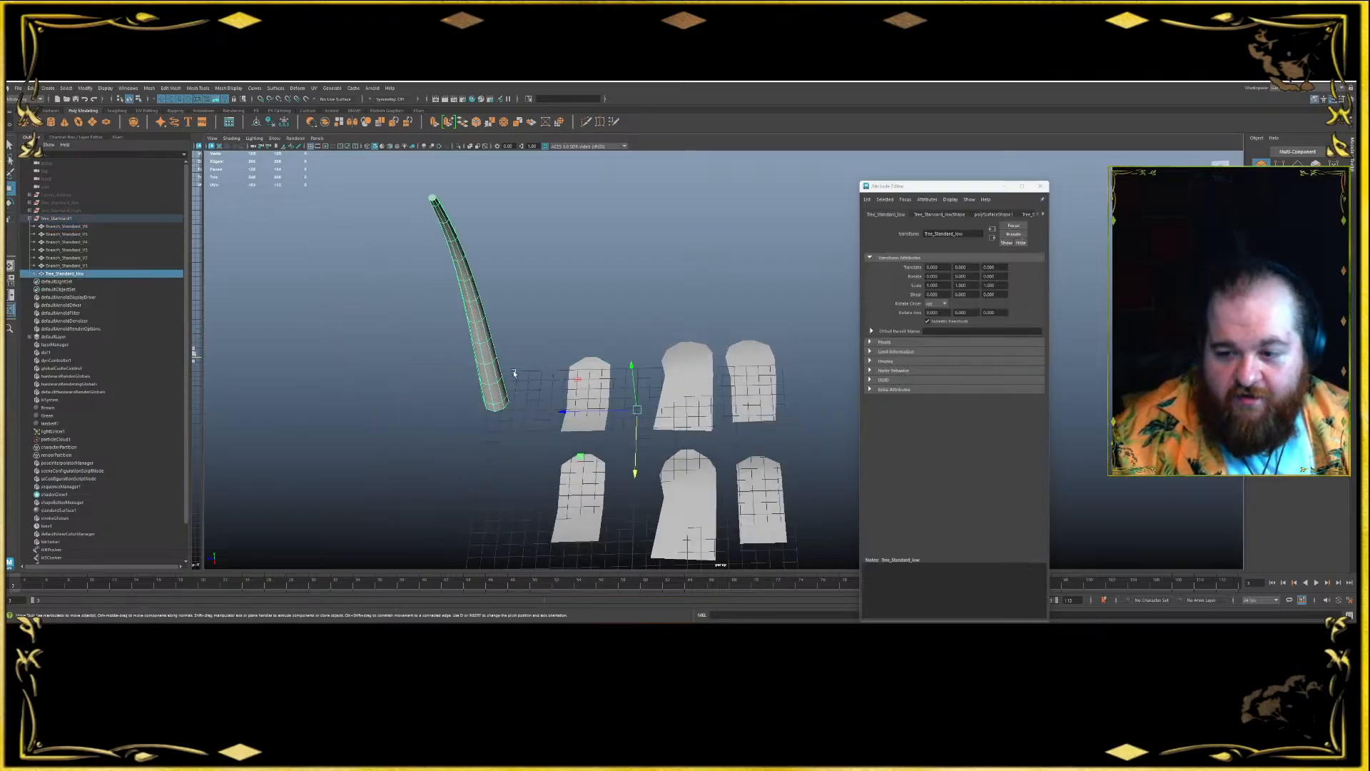
middle_click_drag(511, 373, 480, 336, "alt")
left_click(256, 121)
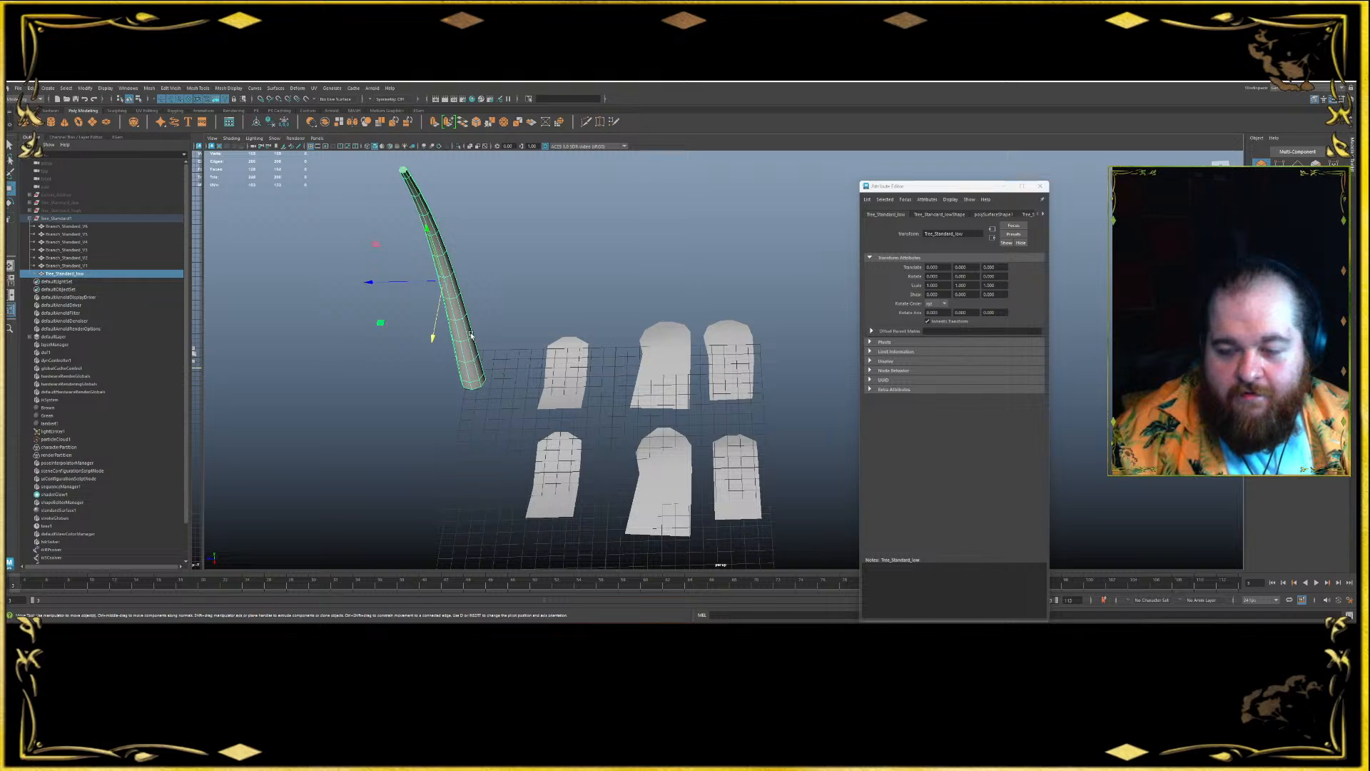
left_click(477, 395)
left_click_drag(477, 393, 606, 466)
- Center the pivots of all six branch cards and adjust the pivot position at Branch_Standard_V6
left_click(564, 448)
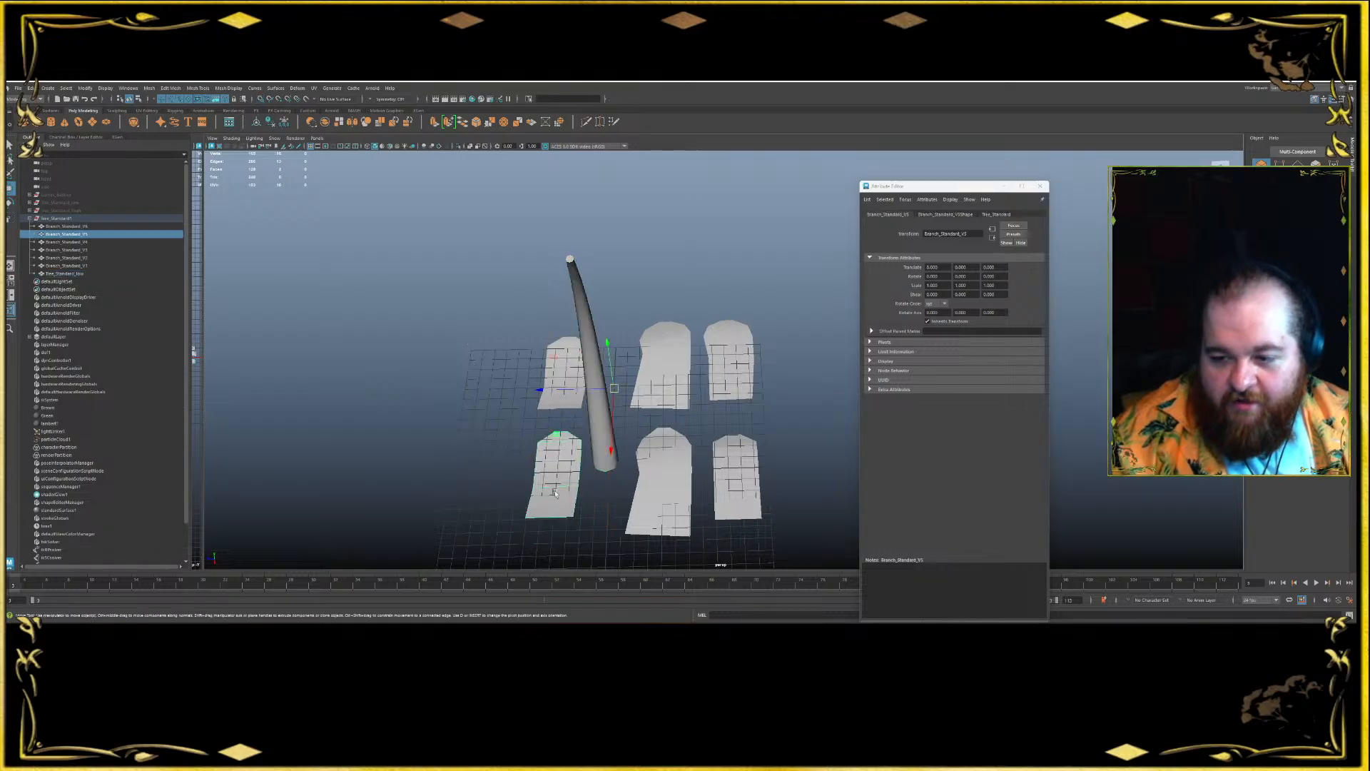
left_click(705, 468, "shift")
left_click(667, 471, "shift")
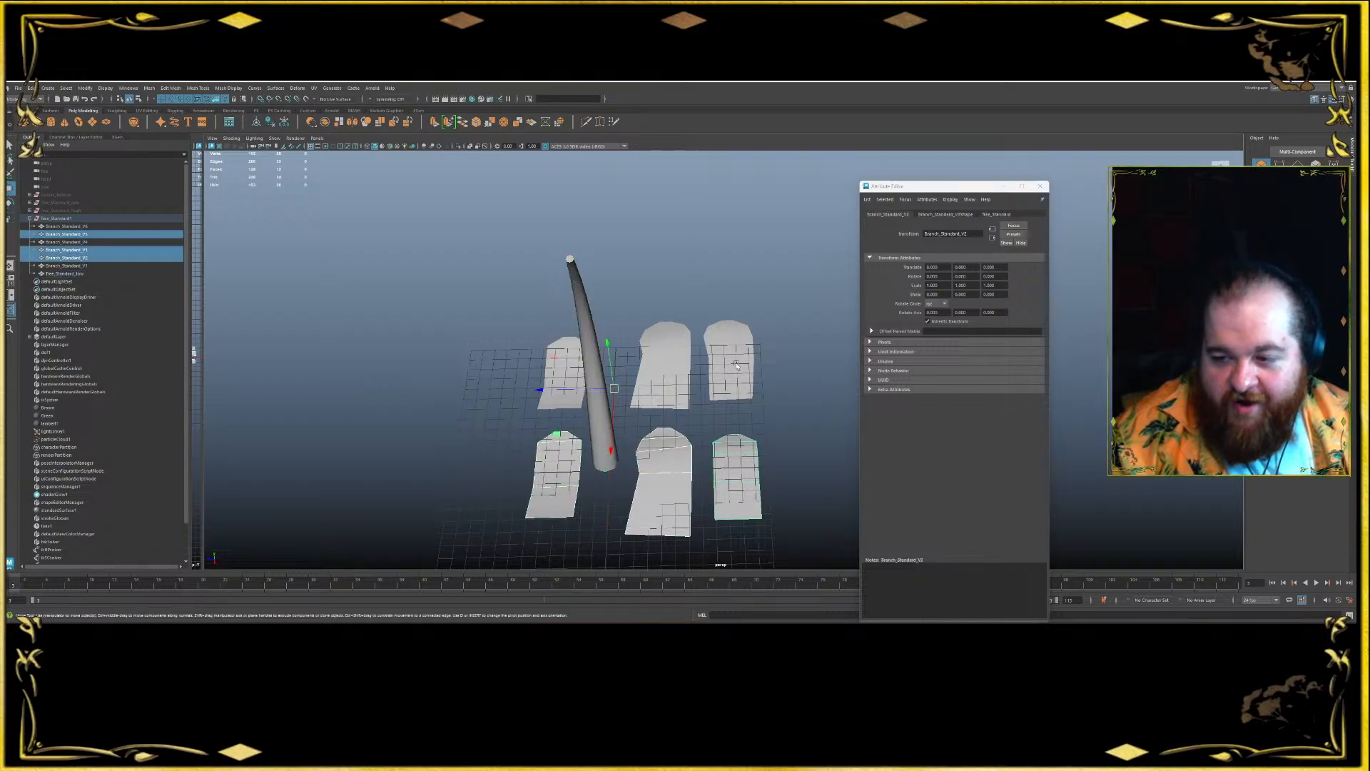
left_click(735, 366, "shift")
left_click(664, 364, "shift")
left_click(566, 355, "shift")
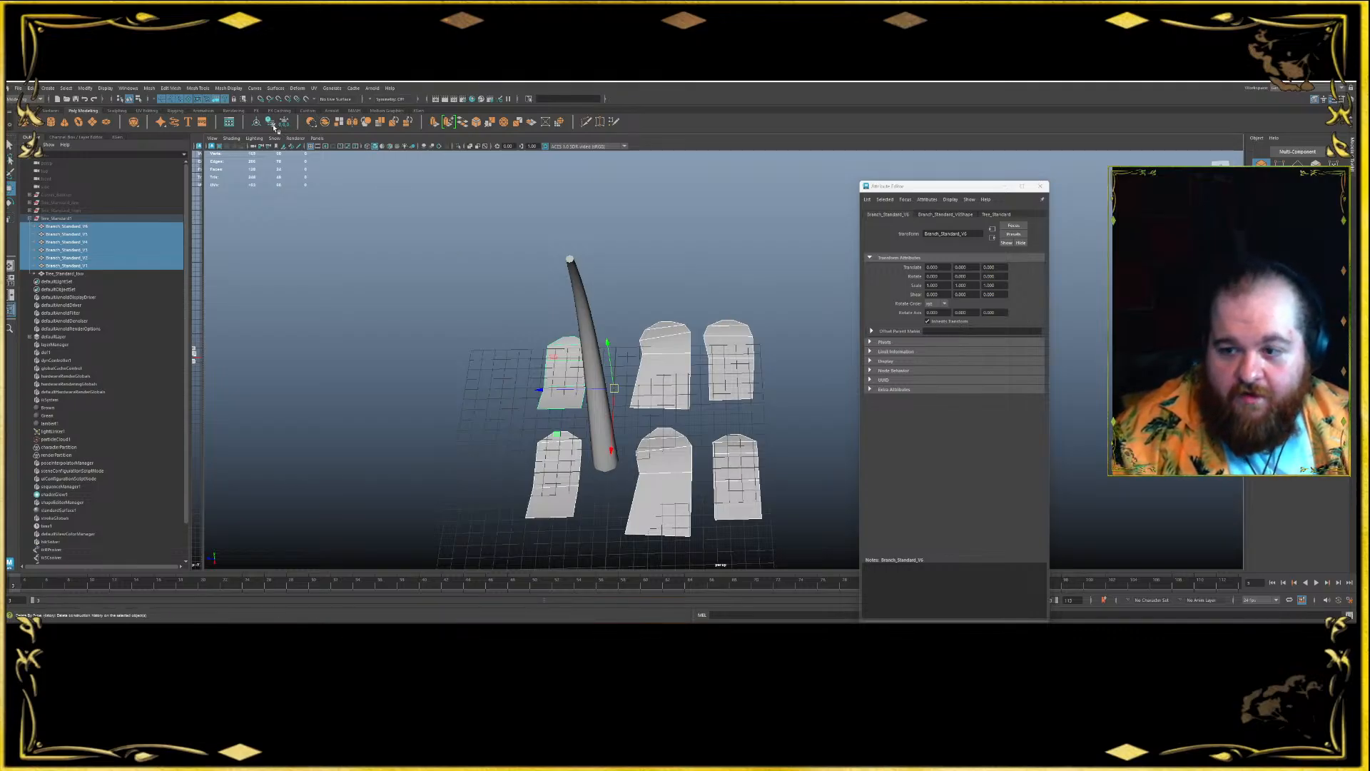
key("d")
key("d")
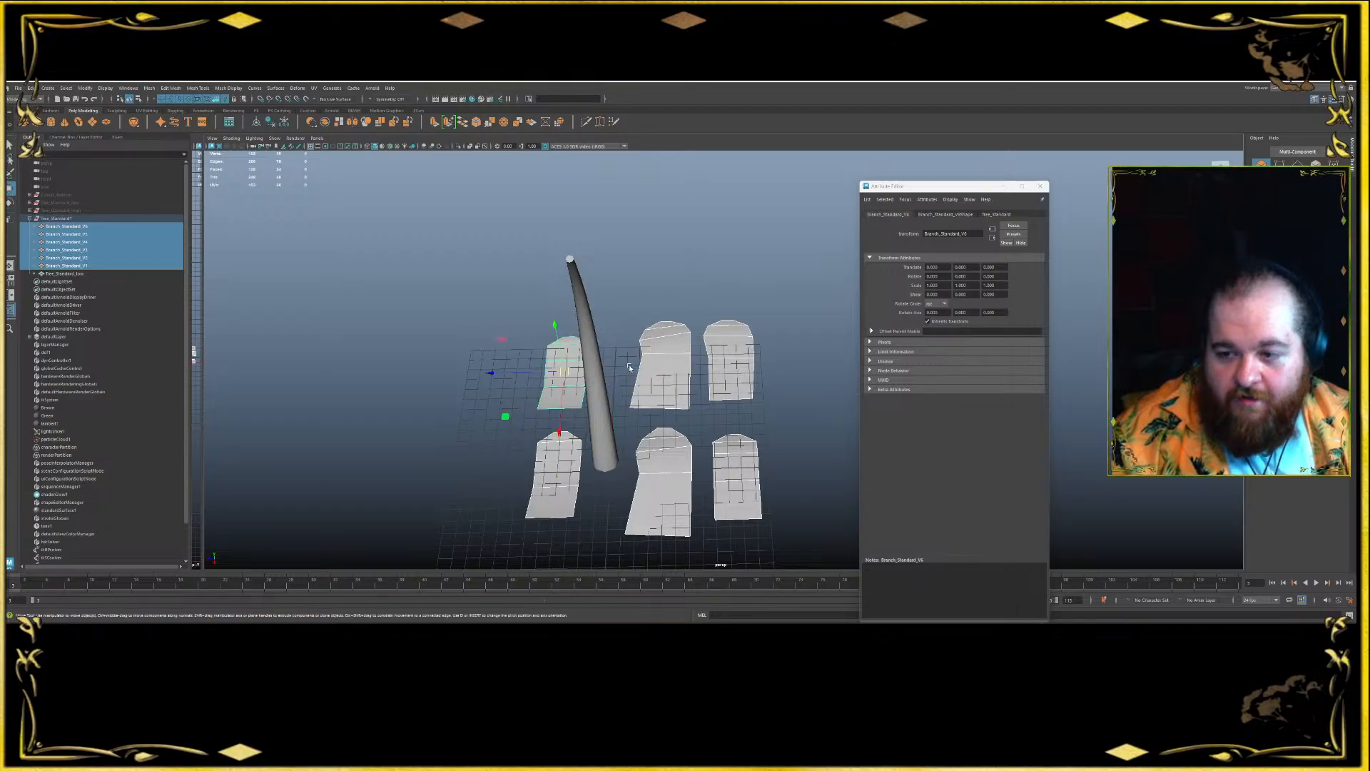
key("d")
left_click_drag(563, 409, 571, 373)
left_click(595, 432)
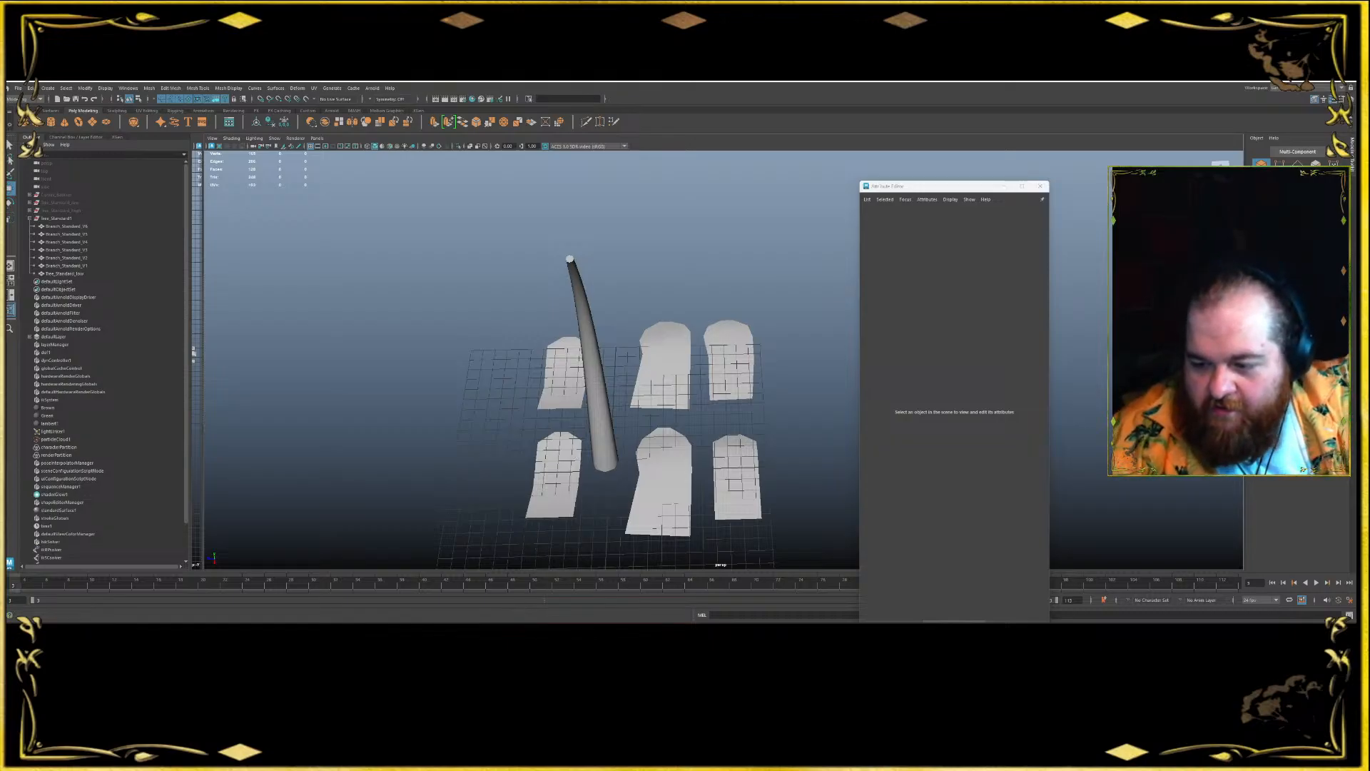
- Switch to Substance 3D Painter and examine the baking progress on the trunk and branch cards from several angles
left_click(448, 628)
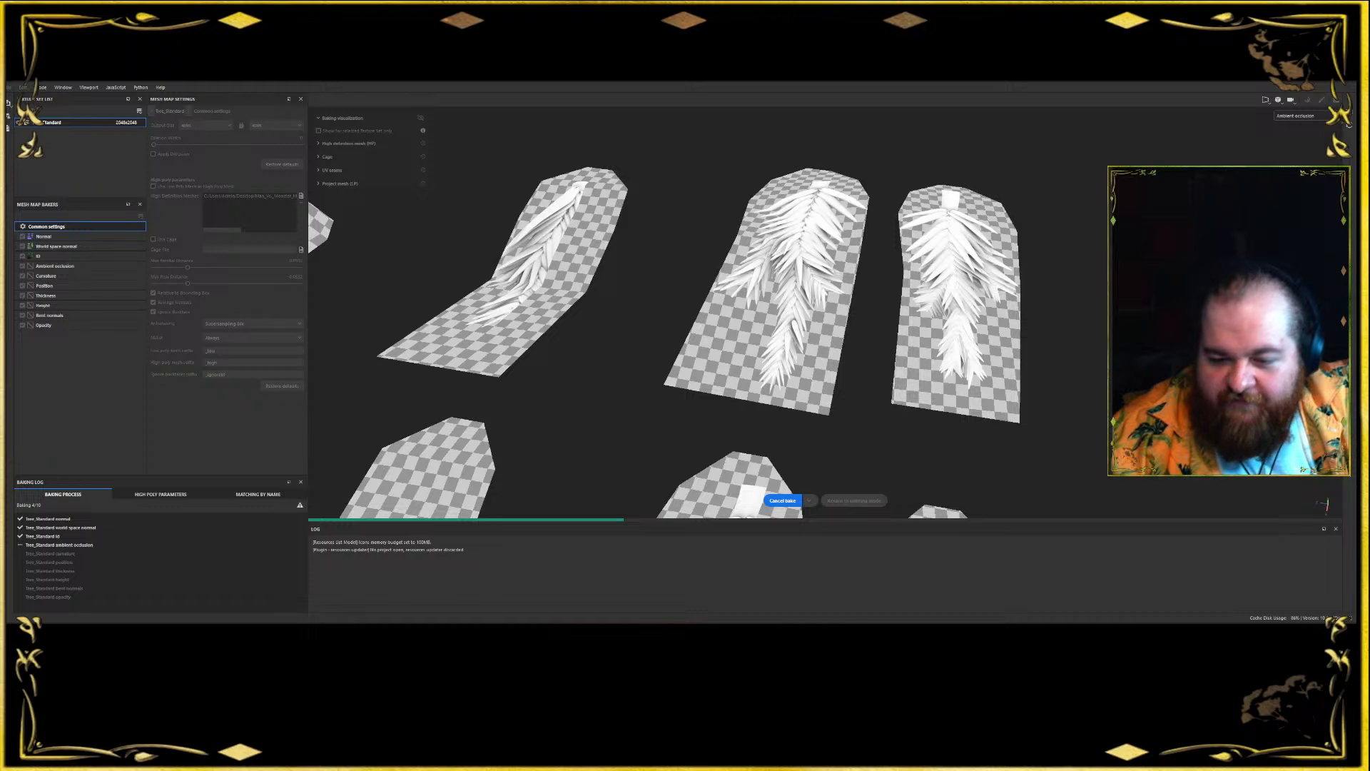
left_click(451, 628)
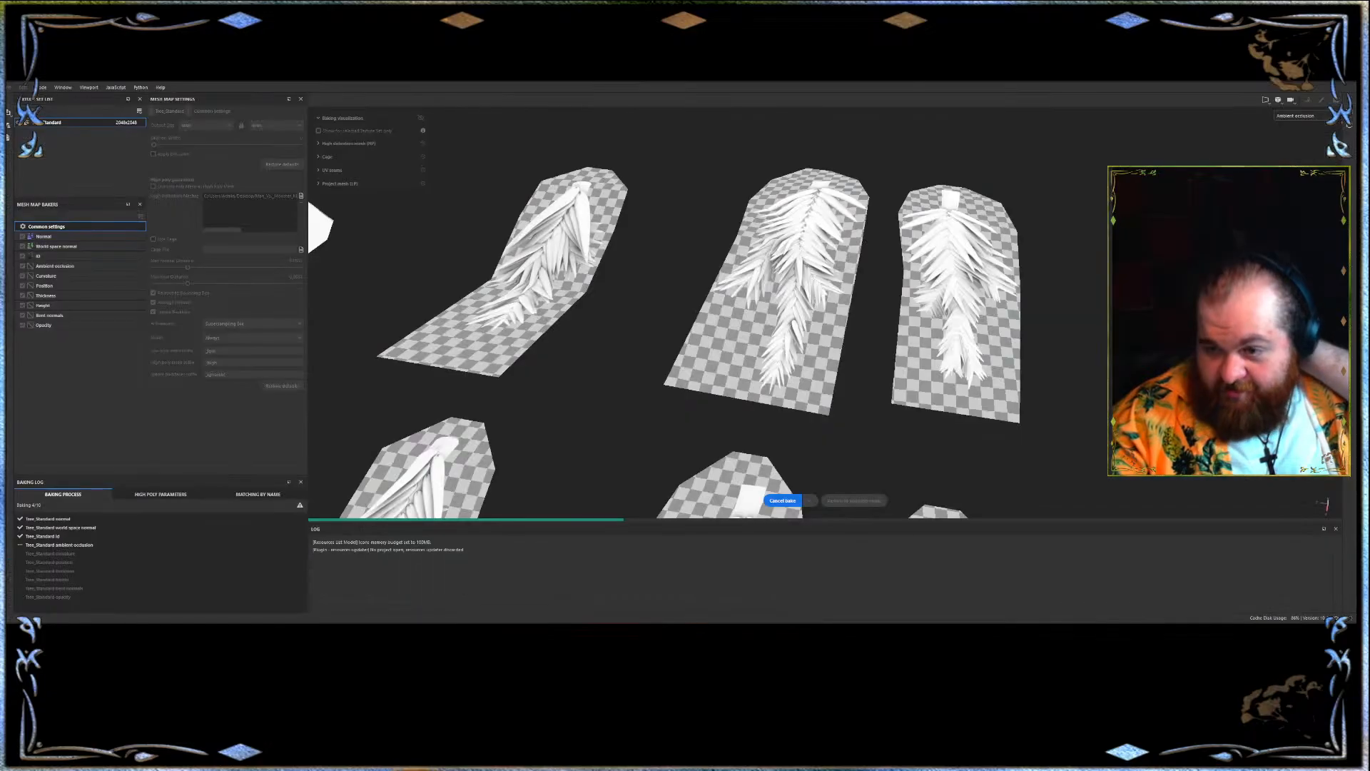
scroll(664, 286, "down", 5)
scroll(689, 286, "up", 3)
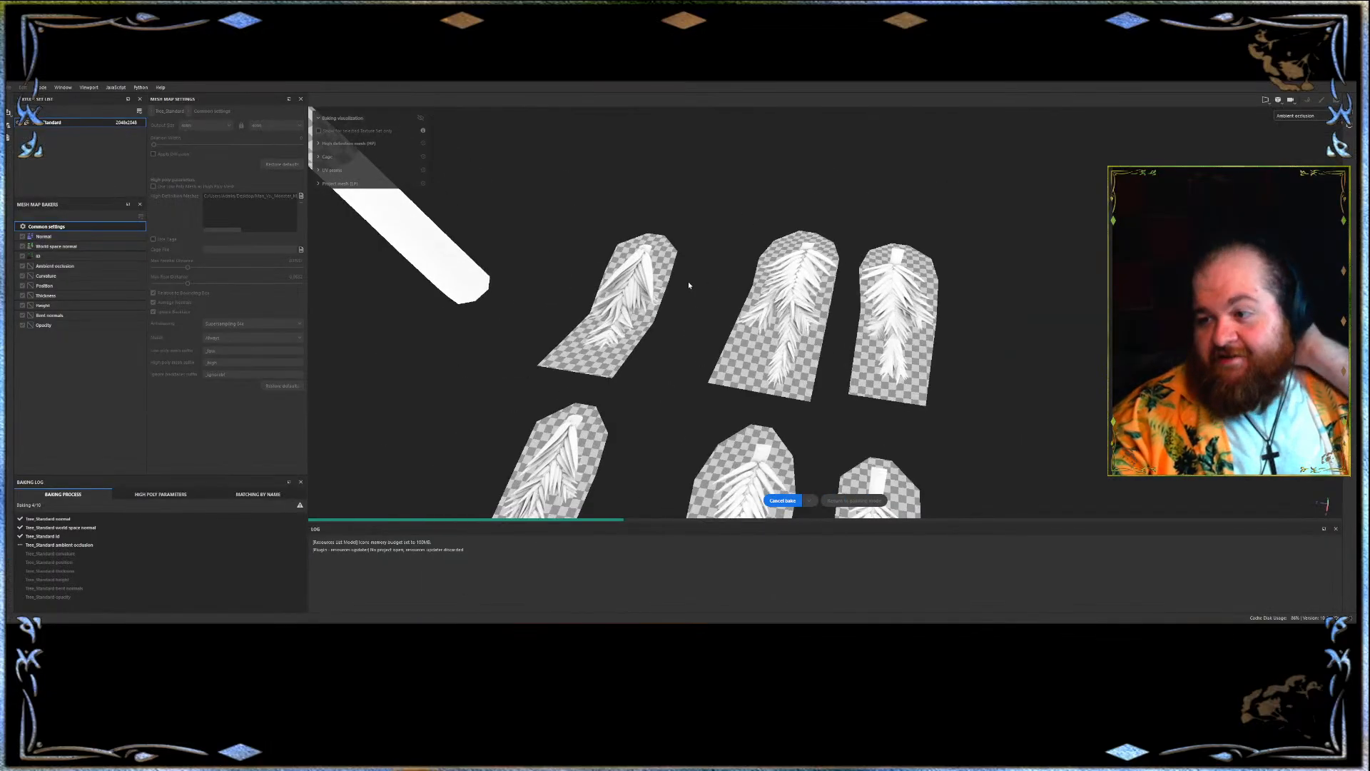
left_click_drag(695, 374, 719, 416, "alt")
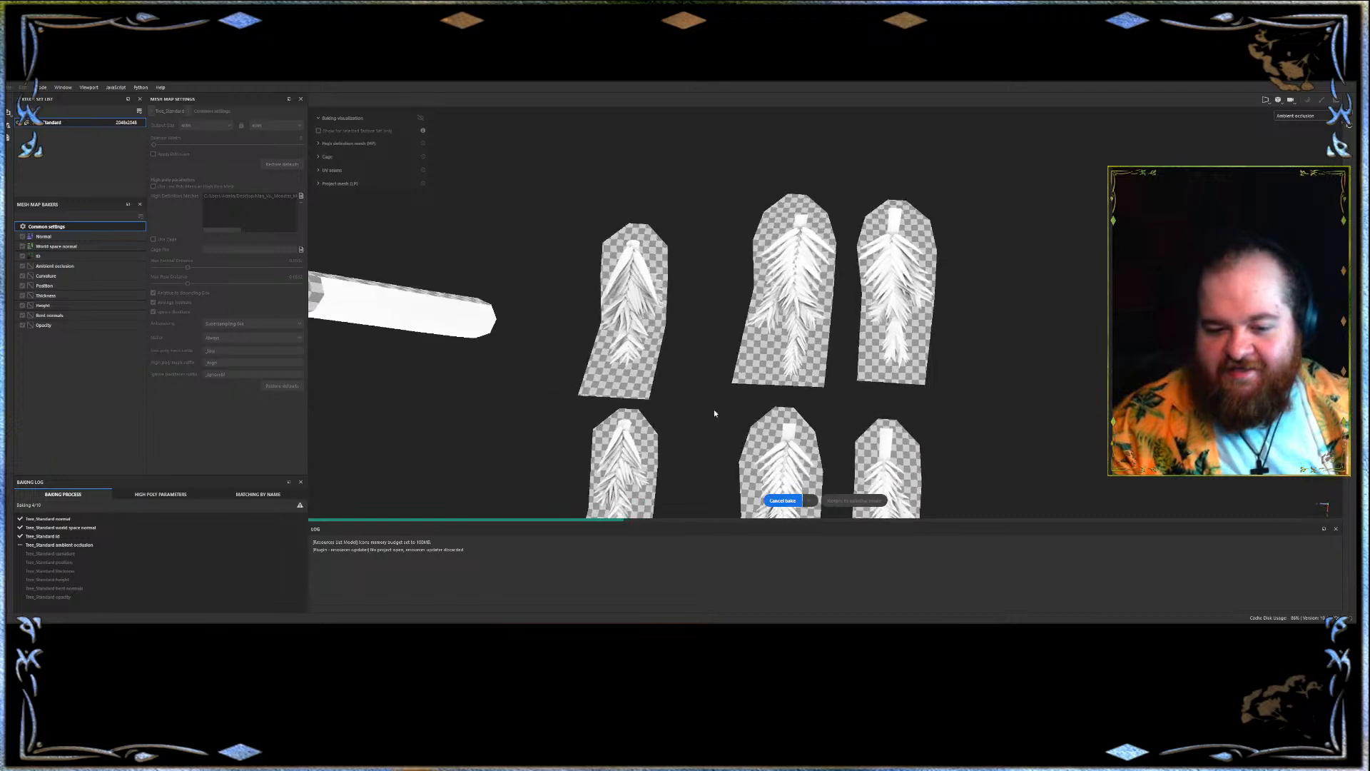
middle_click_drag(718, 416, 683, 288, "alt")
mouse_move(682, 288)
left_mouse_down("alt")
mouse_move(710, 306)
mouse_move(714, 288)
mouse_move(659, 294)
mouse_move(664, 308)
left_mouse_up("alt")
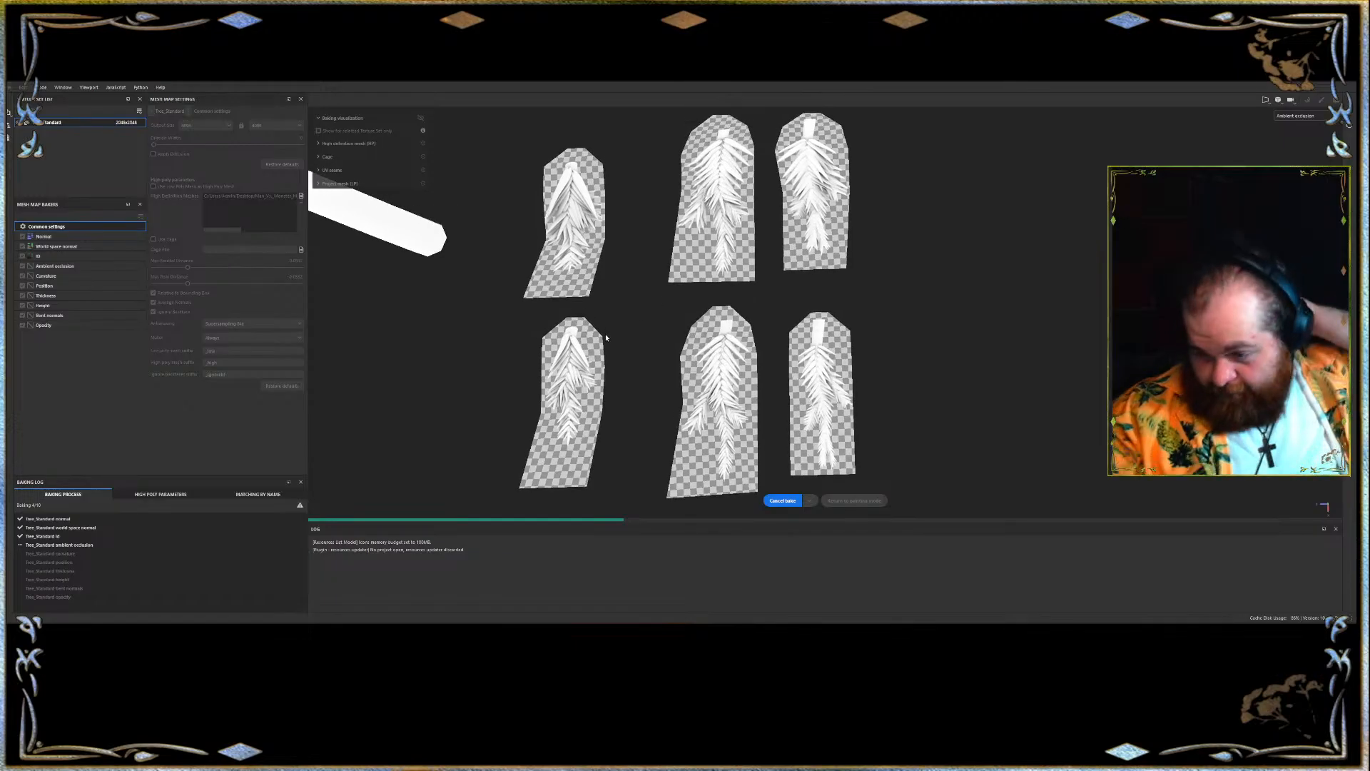